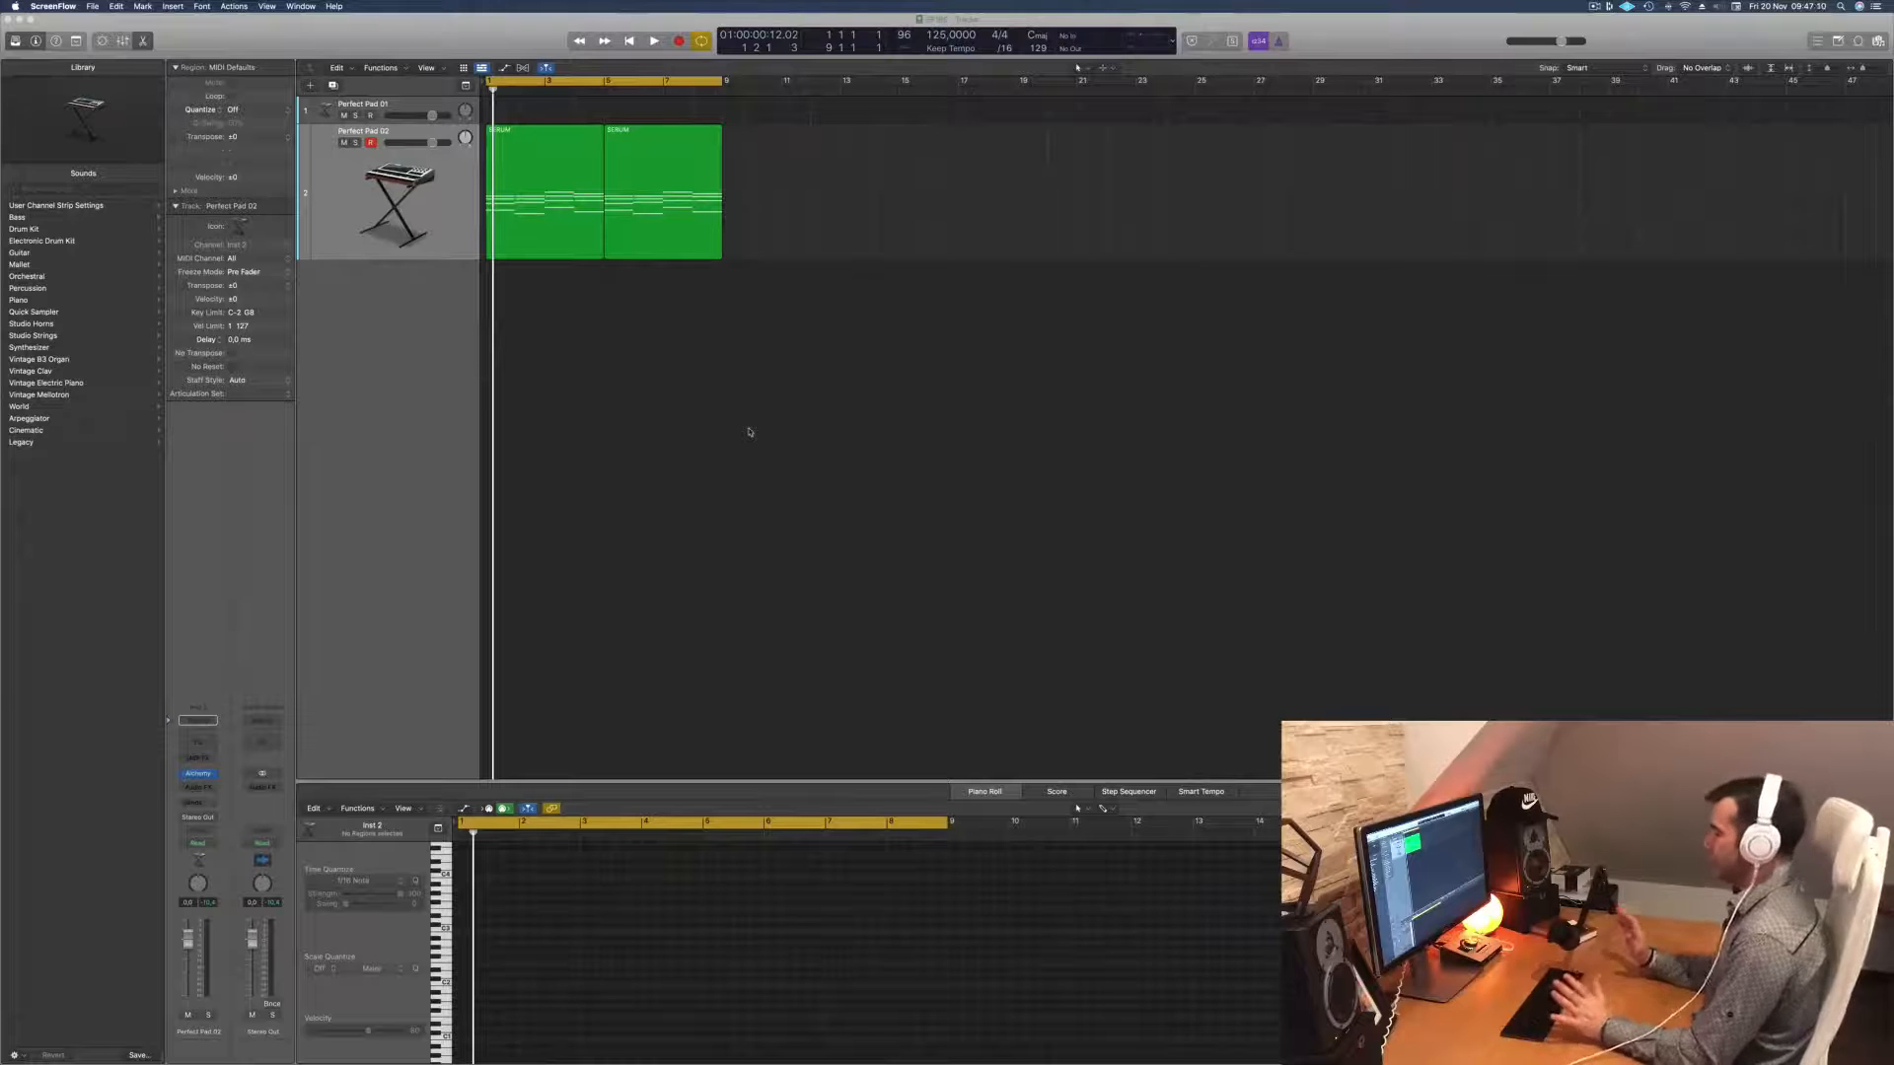
Step: Play back the pad chord progression on the Perfect Pad 02 track, and stop playback
left_click(438, 239)
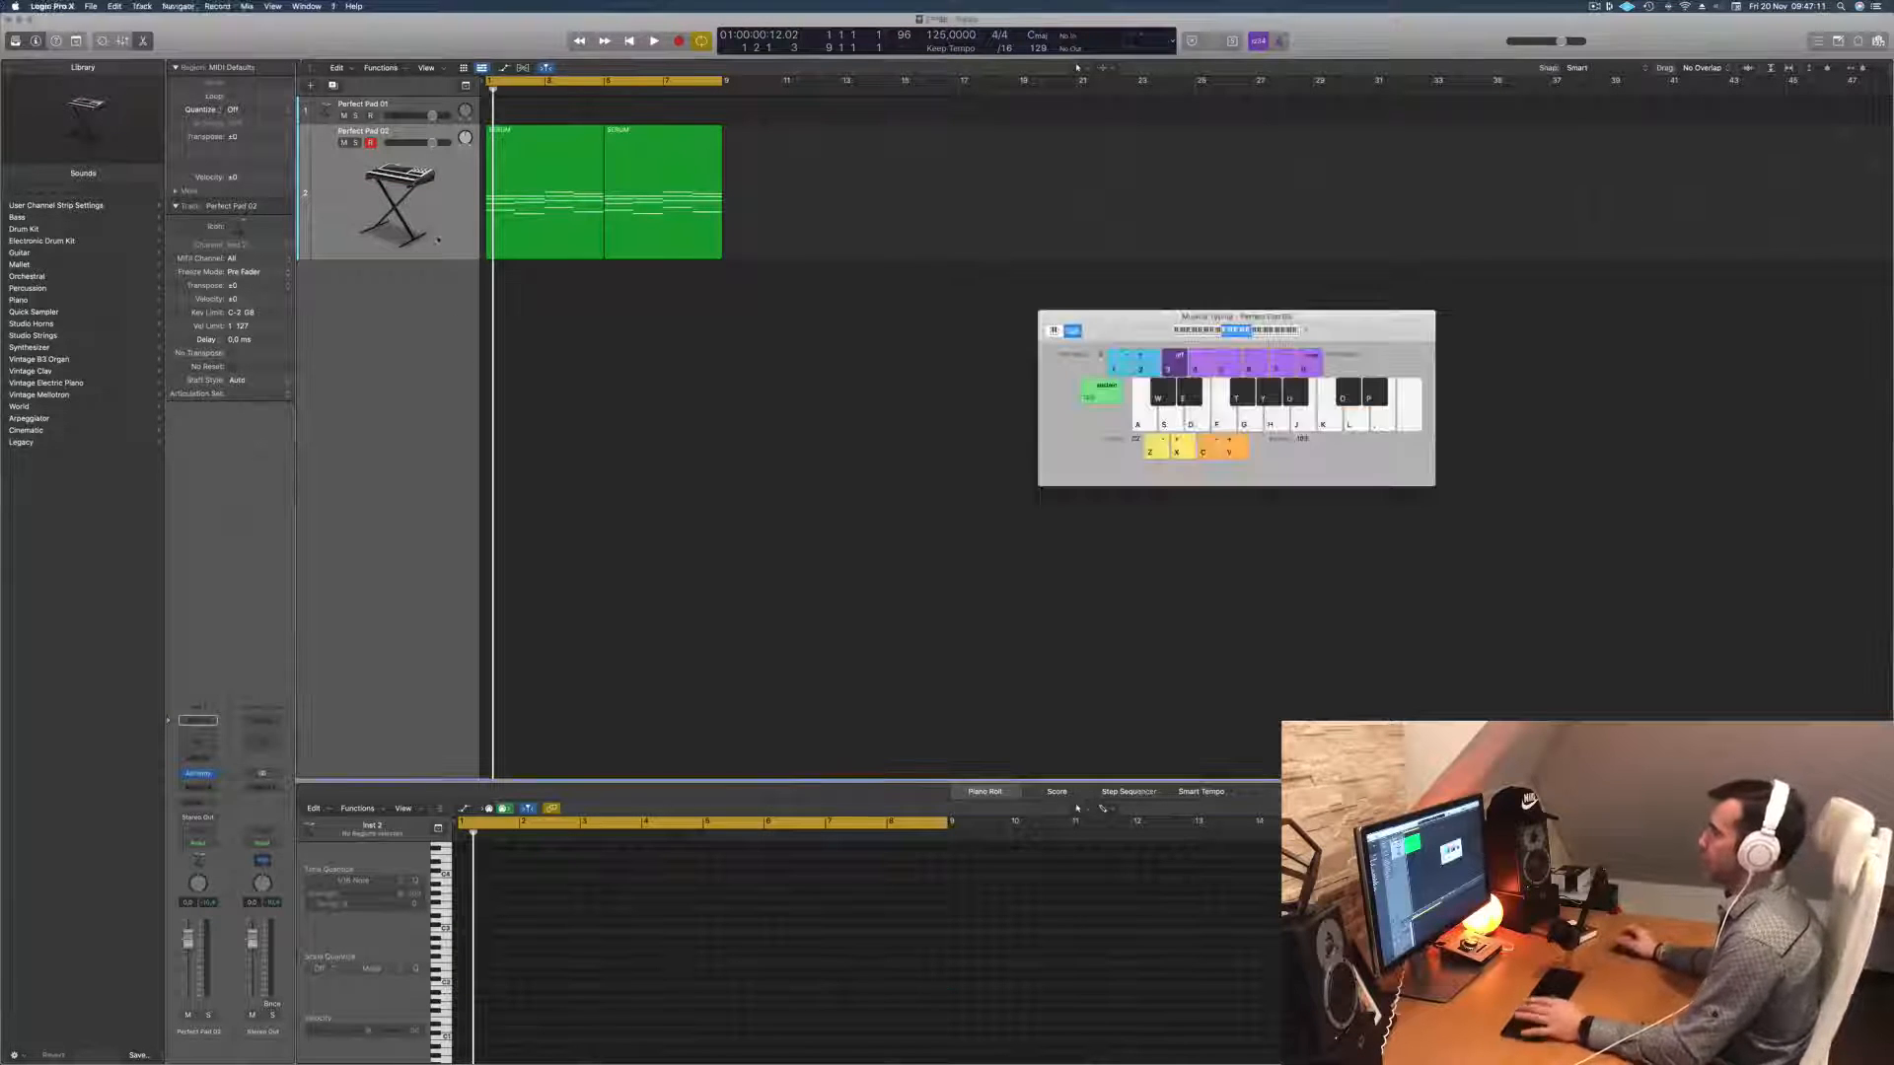
key("space")
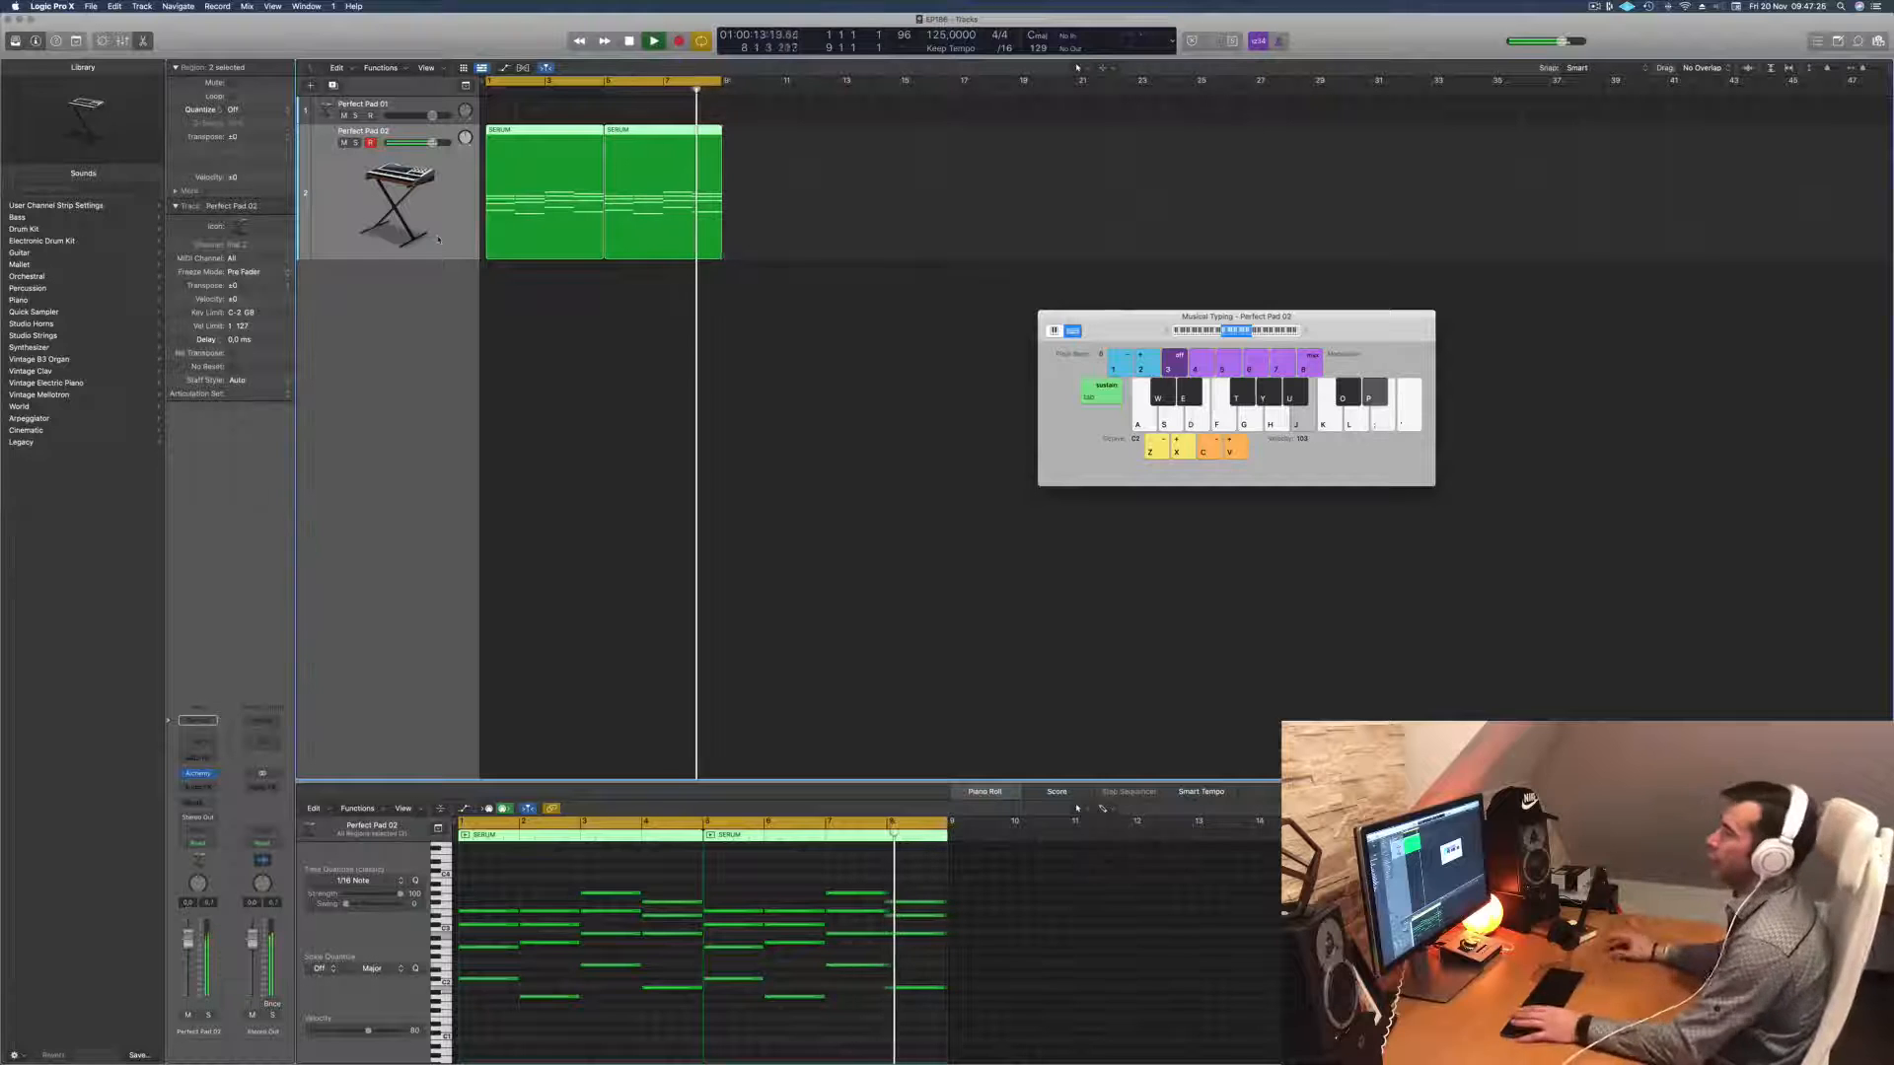
key("space")
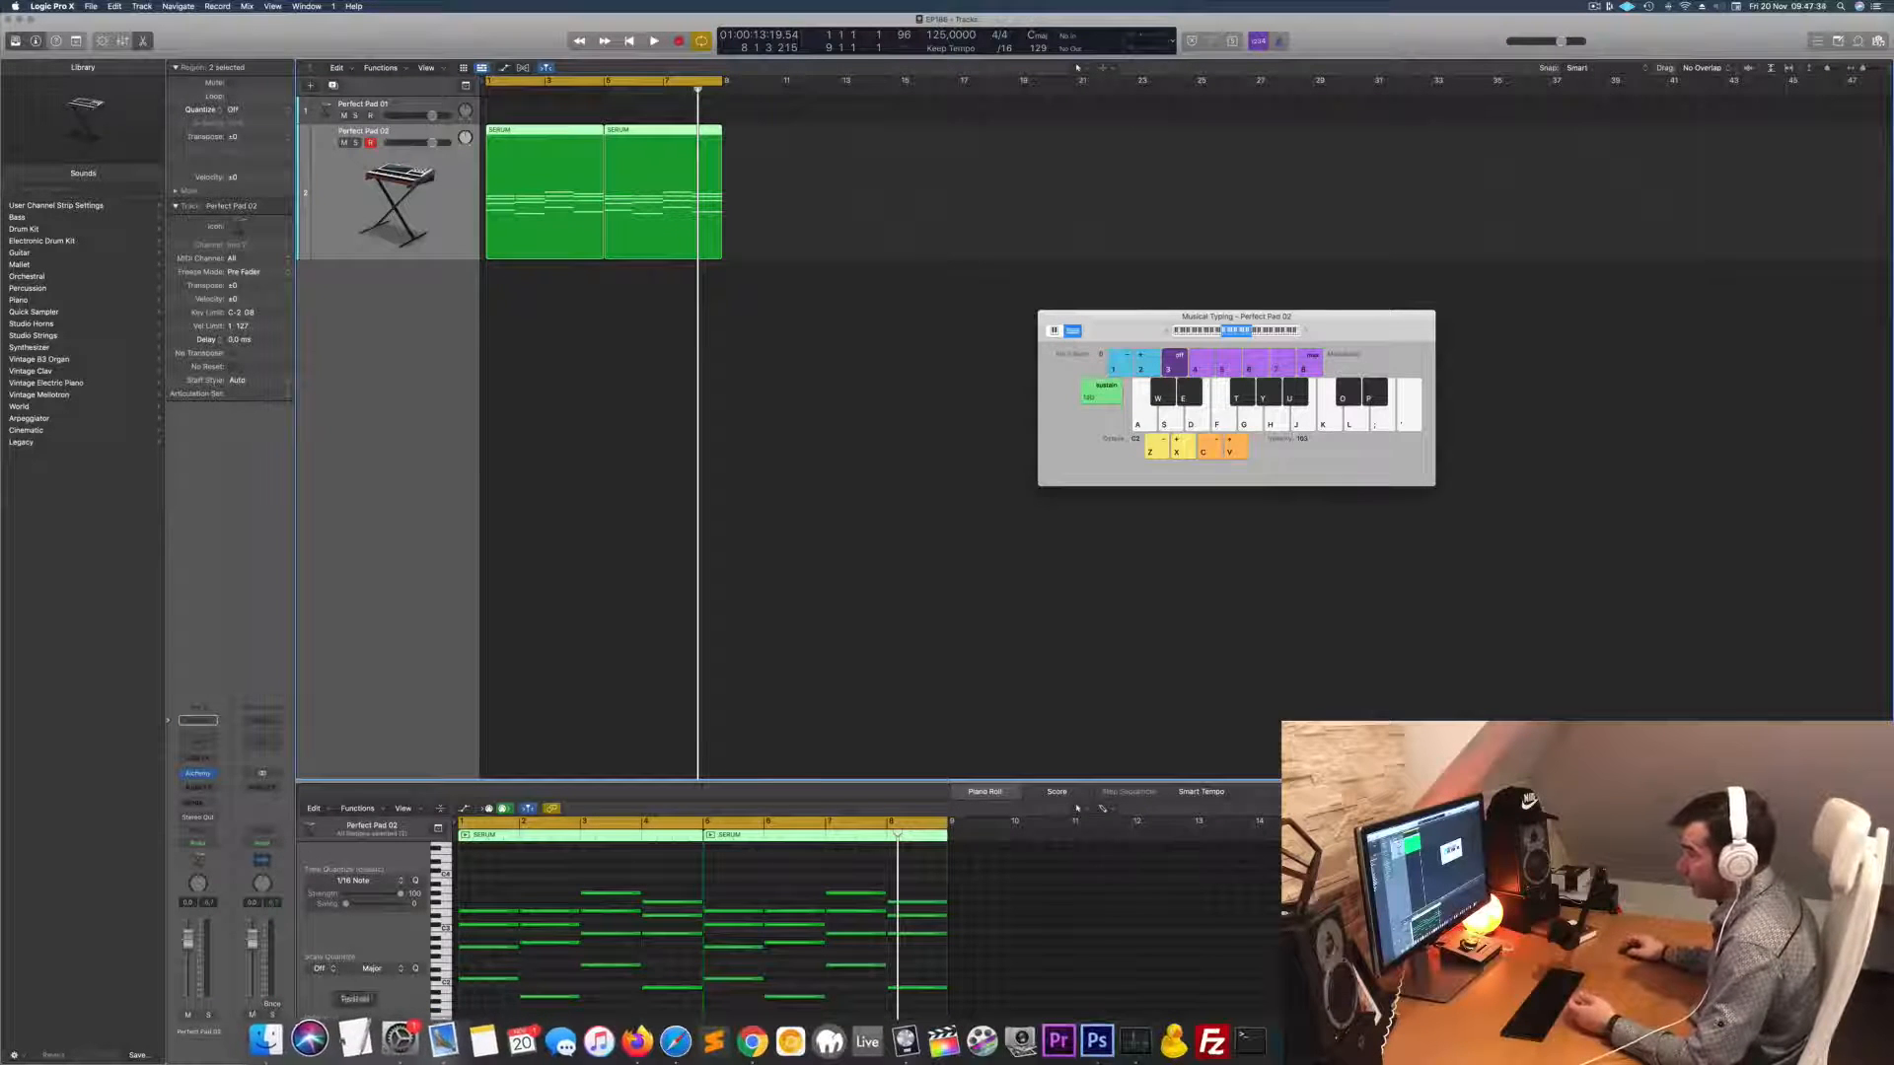
Step: Switch to Finder to view the Major and Minor Progressions MIDI files, and put the window away again
left_click(276, 1039)
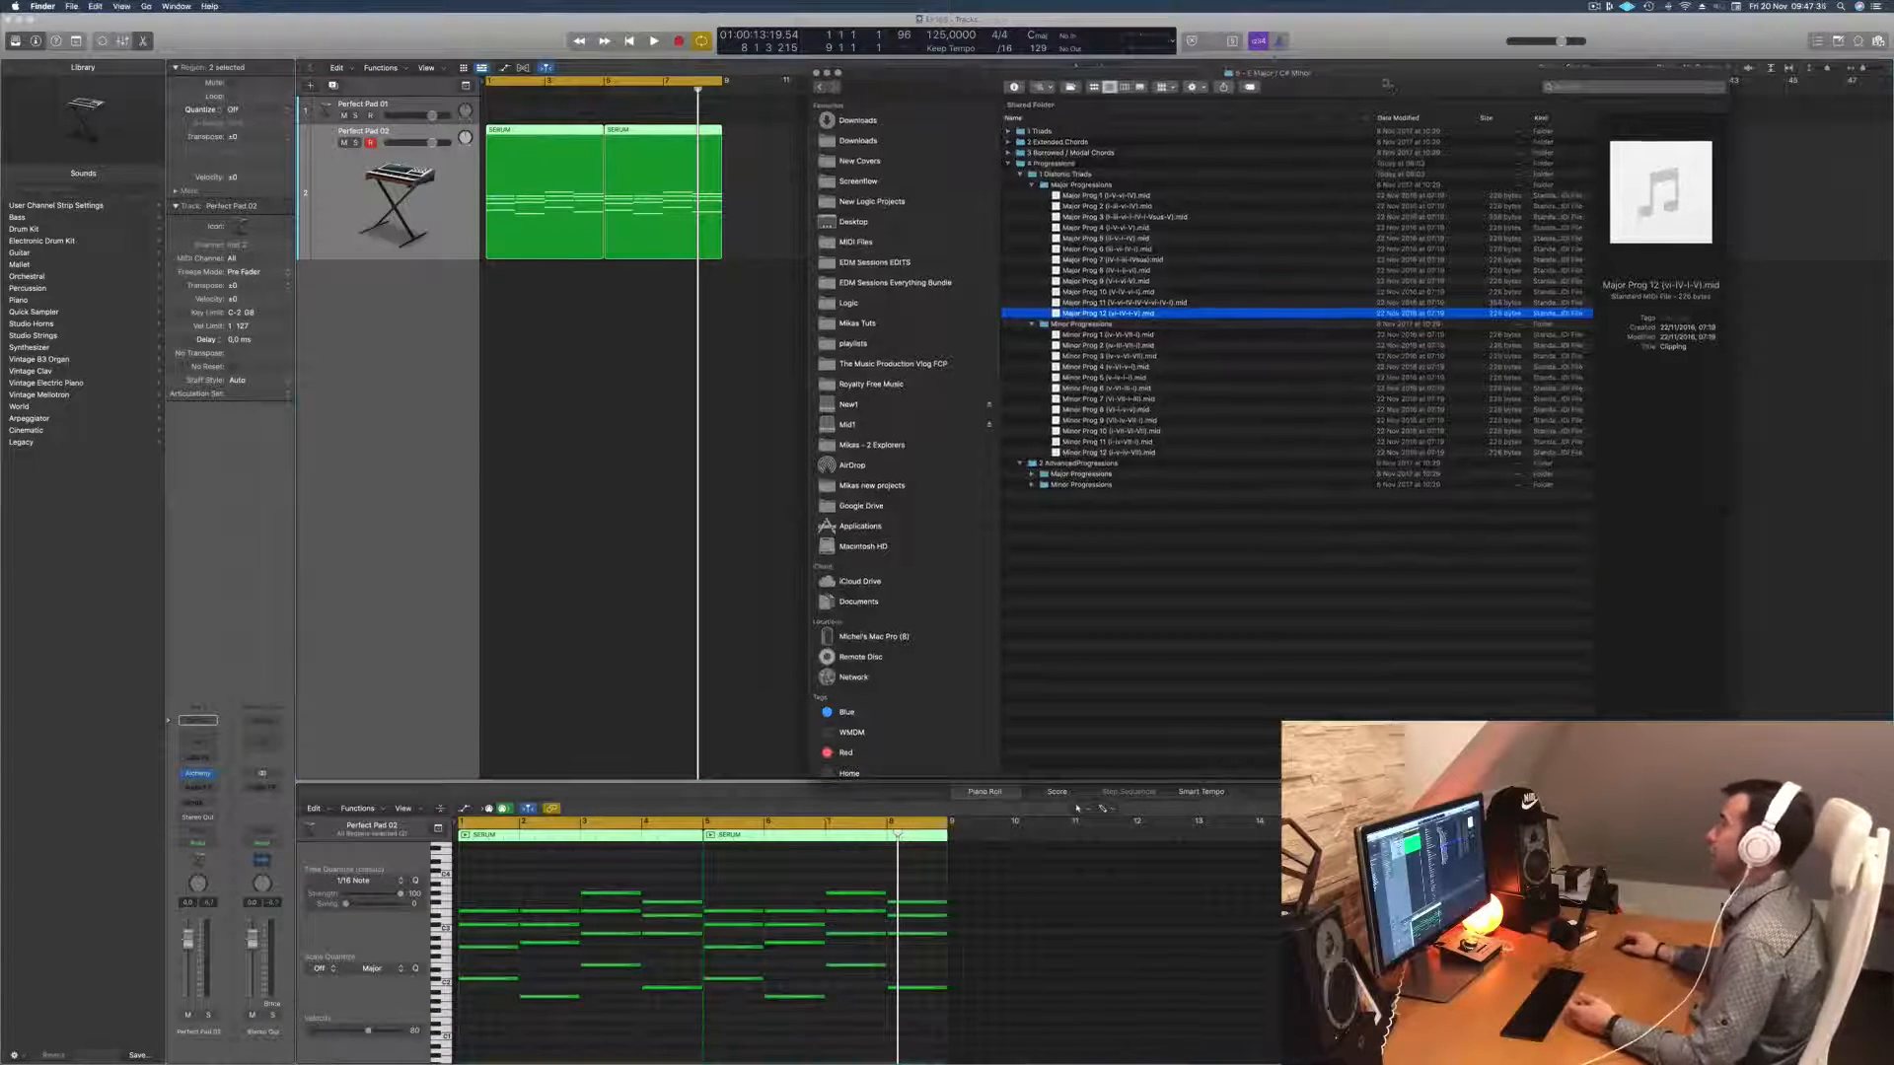
left_click_drag(1391, 87, 1369, 34)
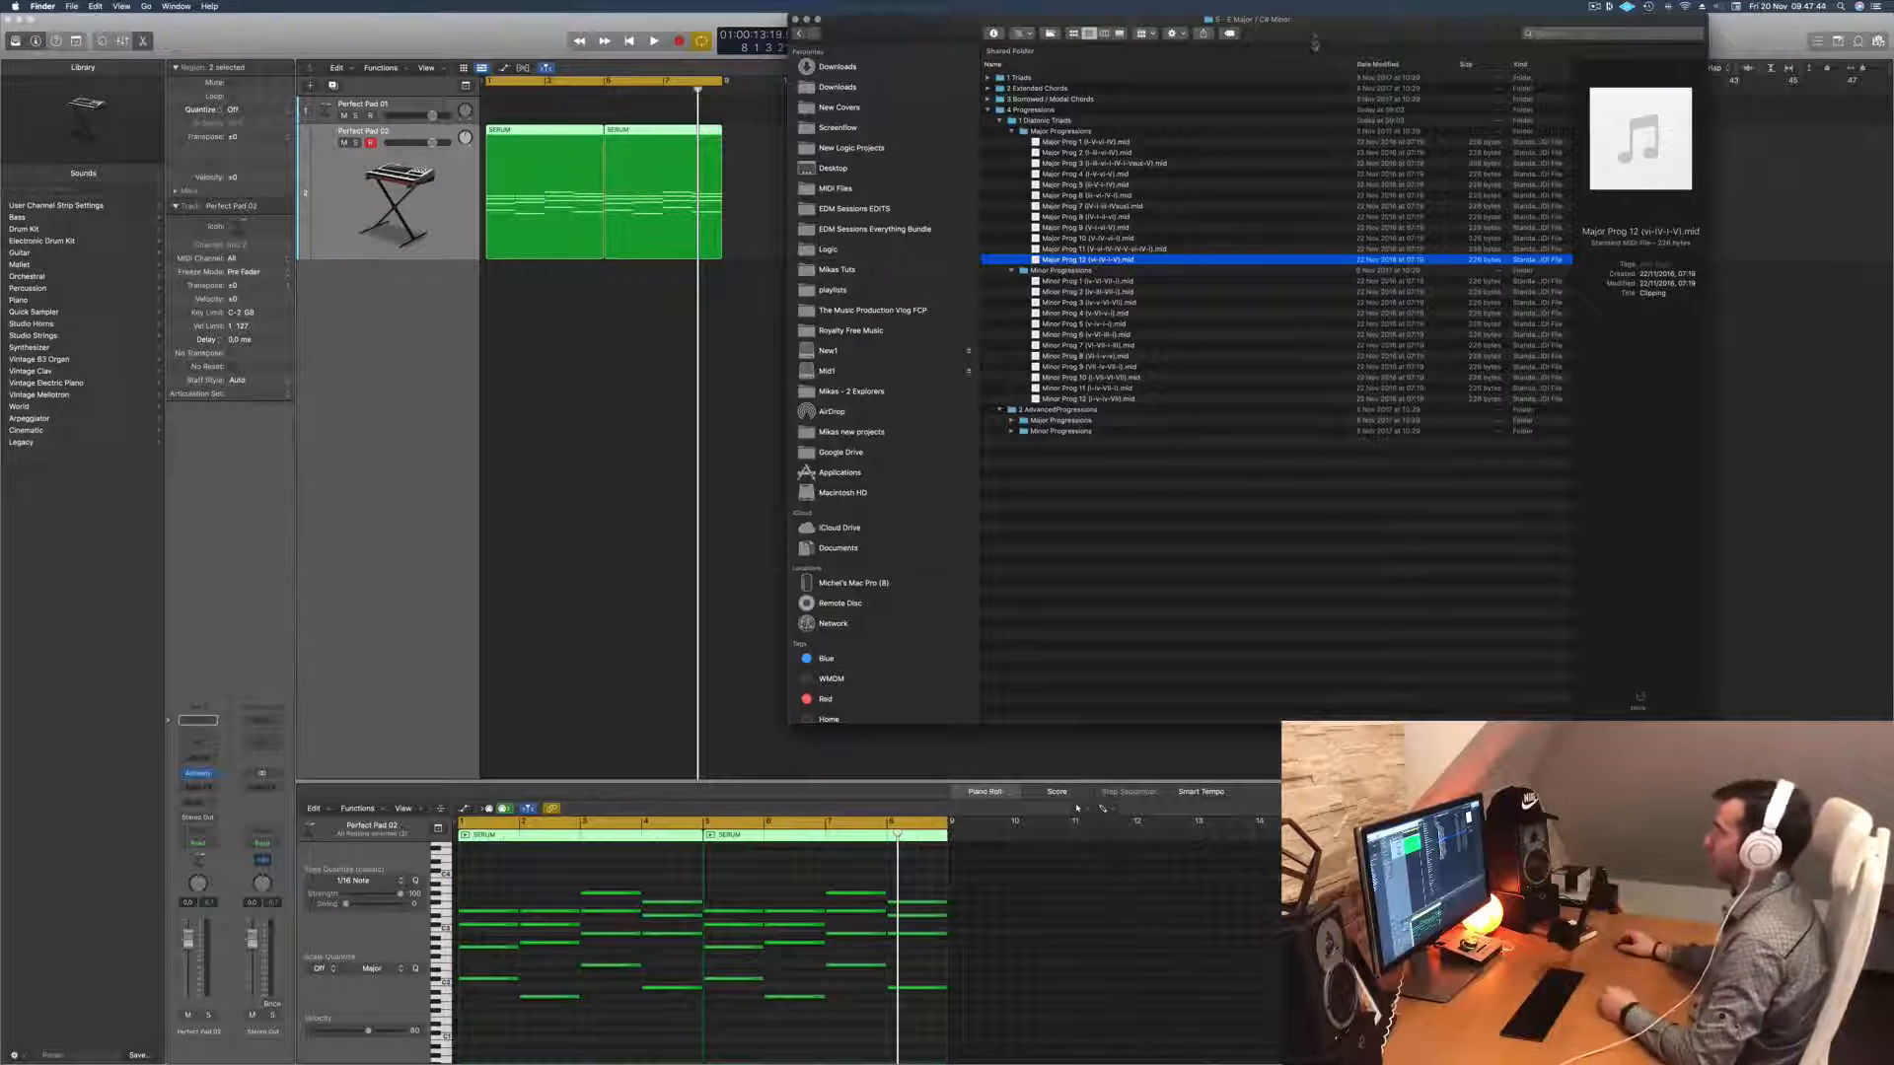
left_click_drag(1313, 43, 1443, 35)
left_click(923, 19)
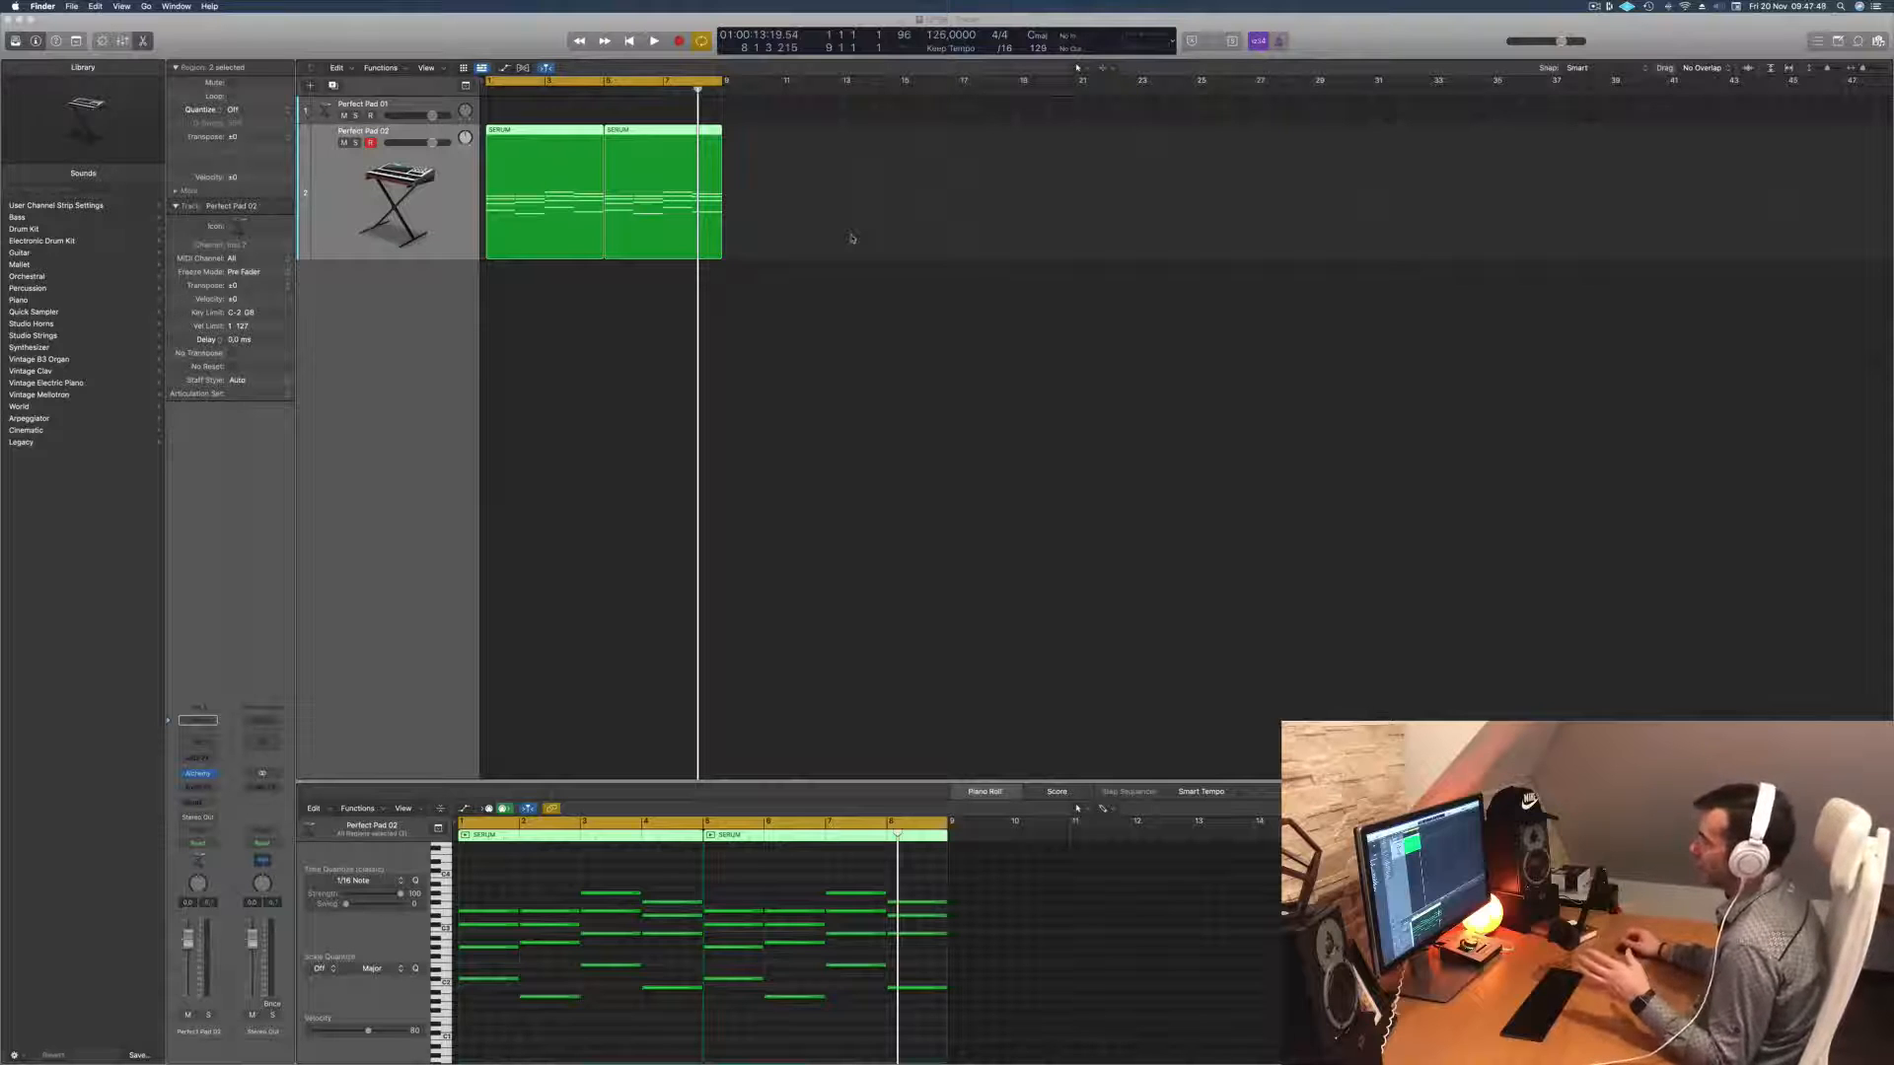
Step: Return to Logic Pro X and duplicate the Perfect Pad 02 track five times
left_click(941, 194)
key("space")
left_click(397, 247)
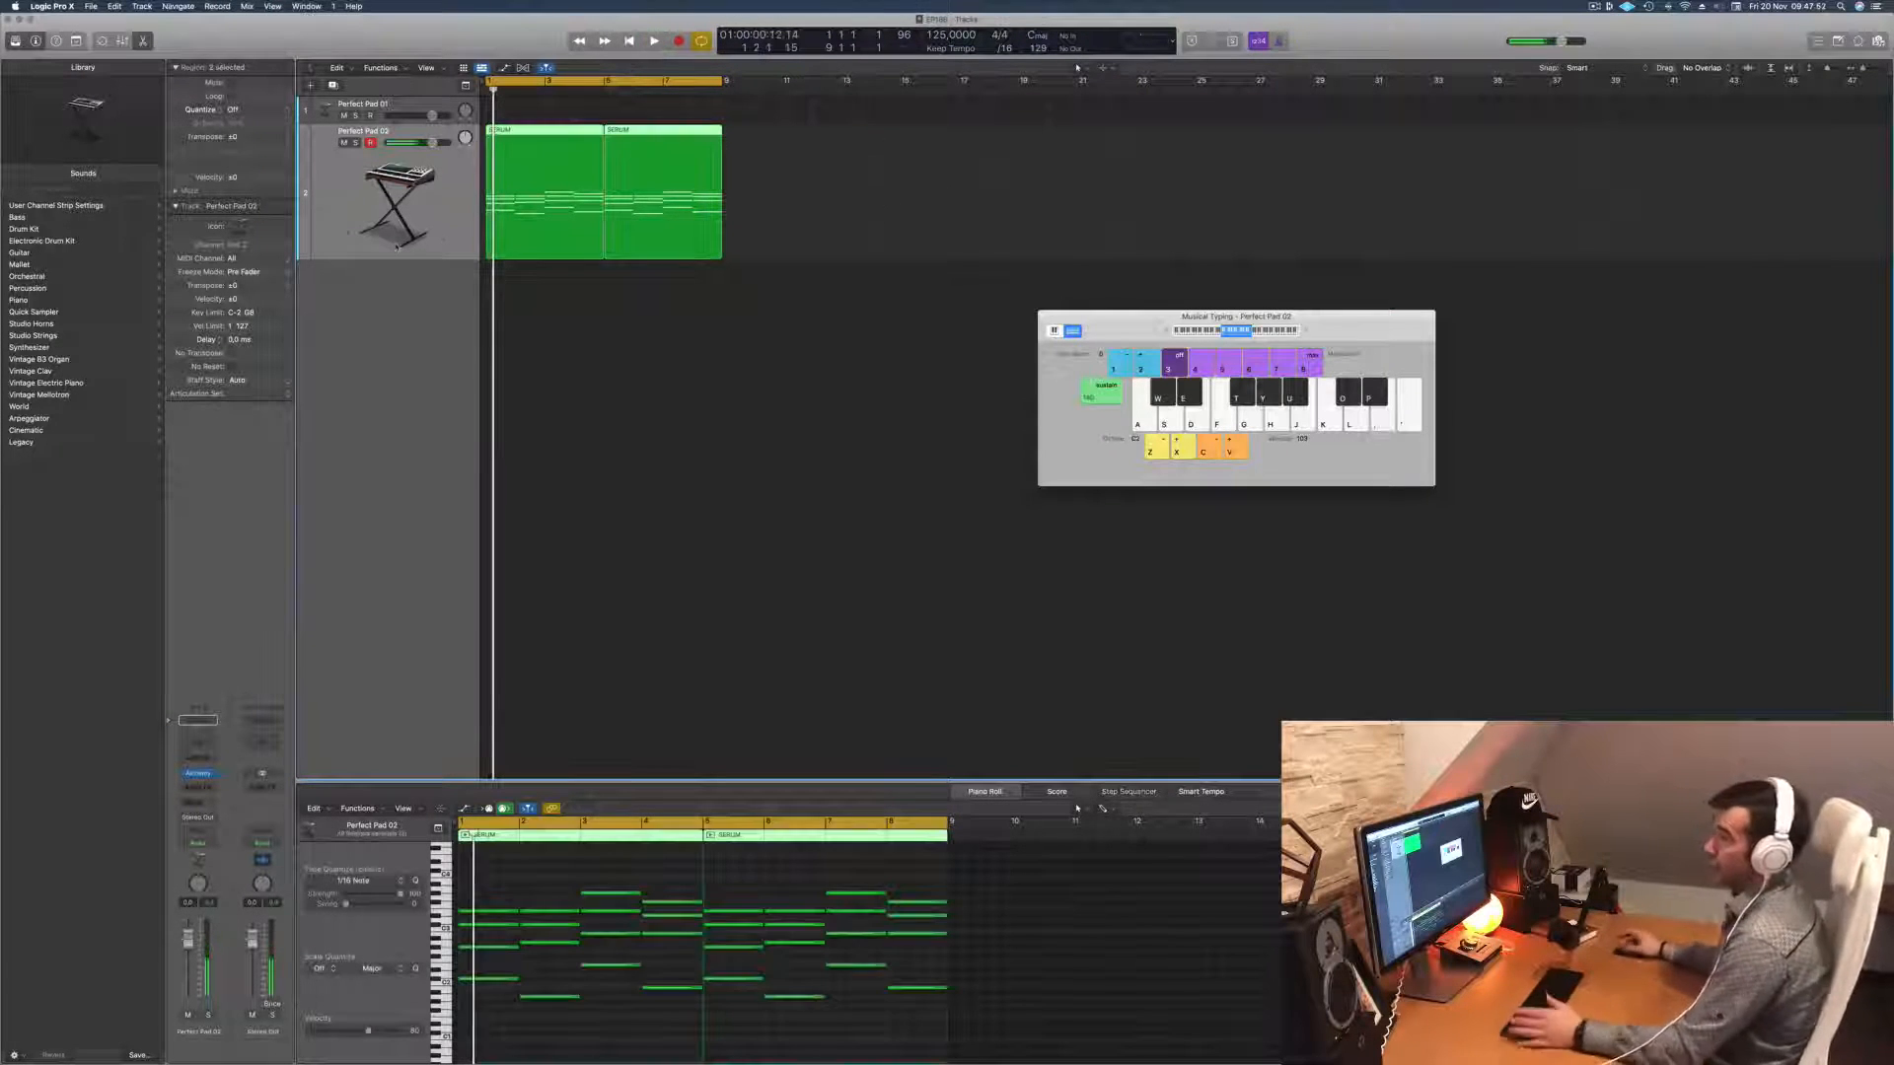
left_click(332, 86)
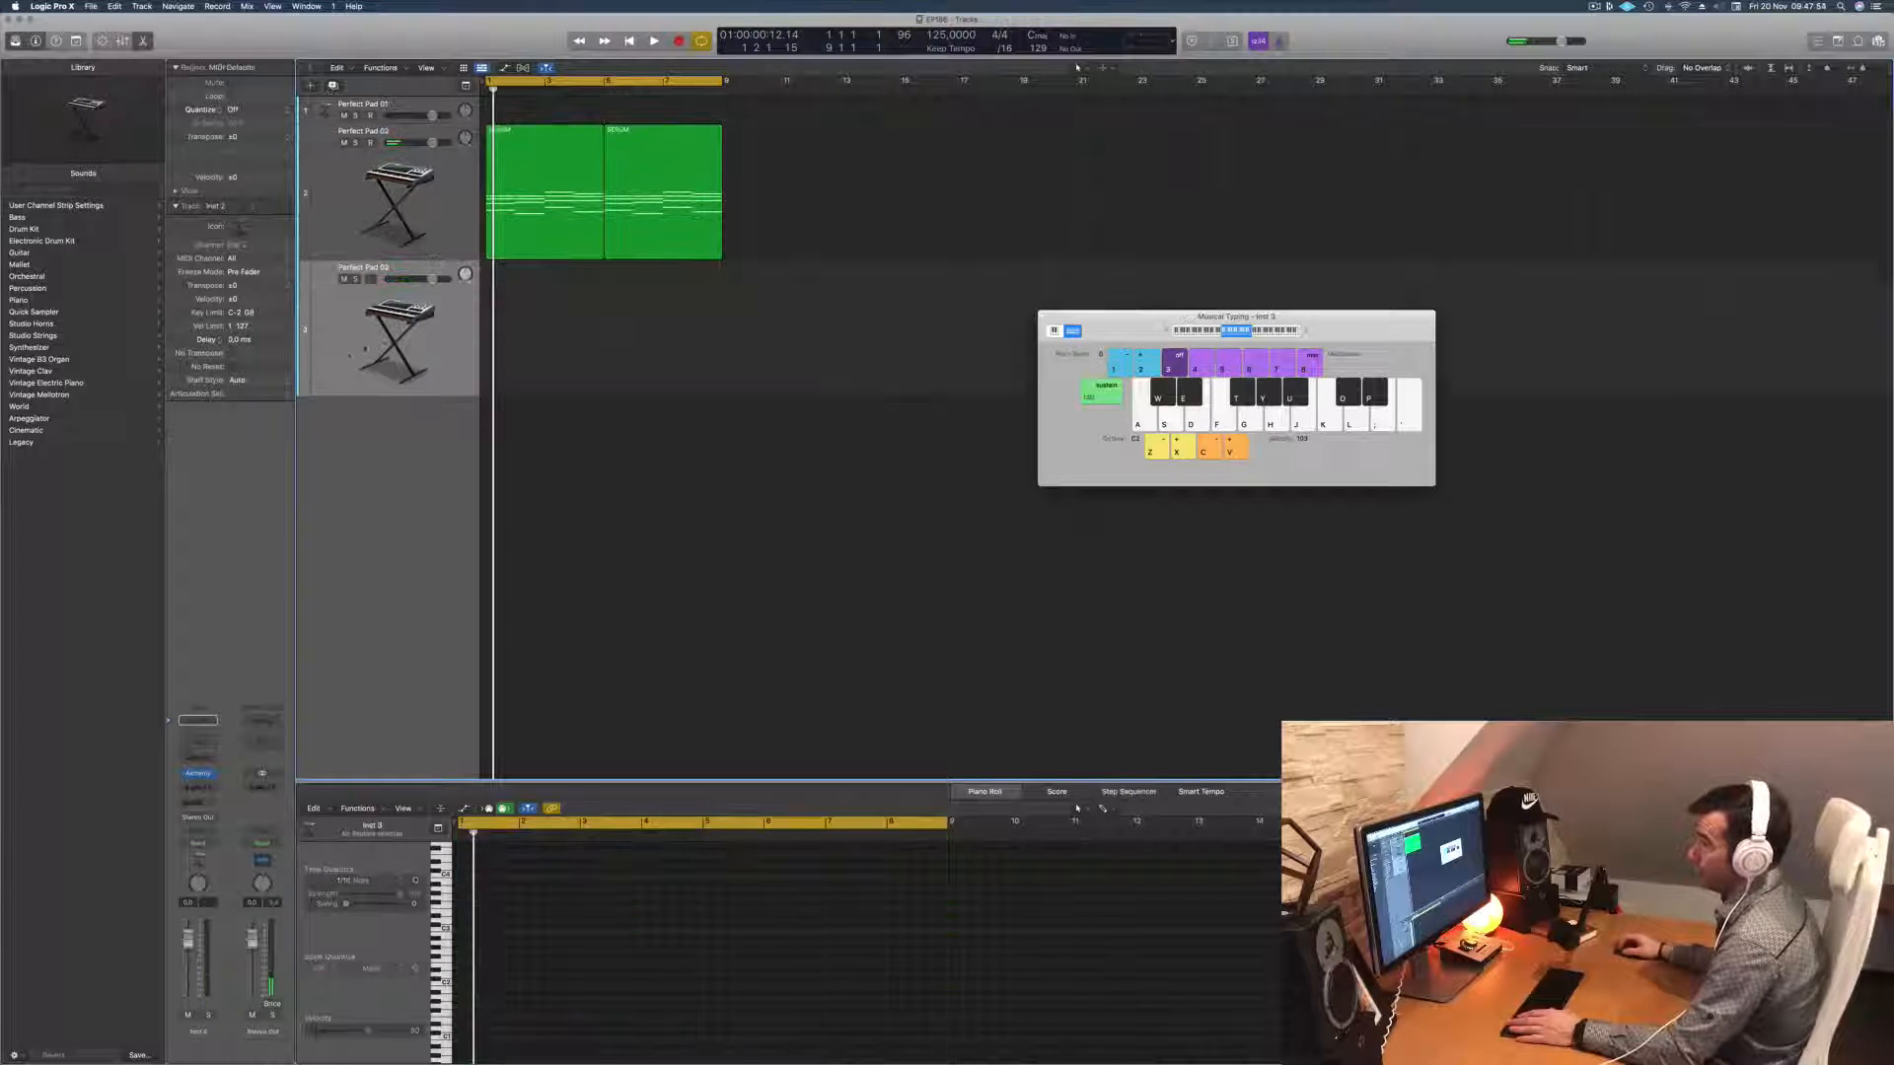
left_click(332, 86)
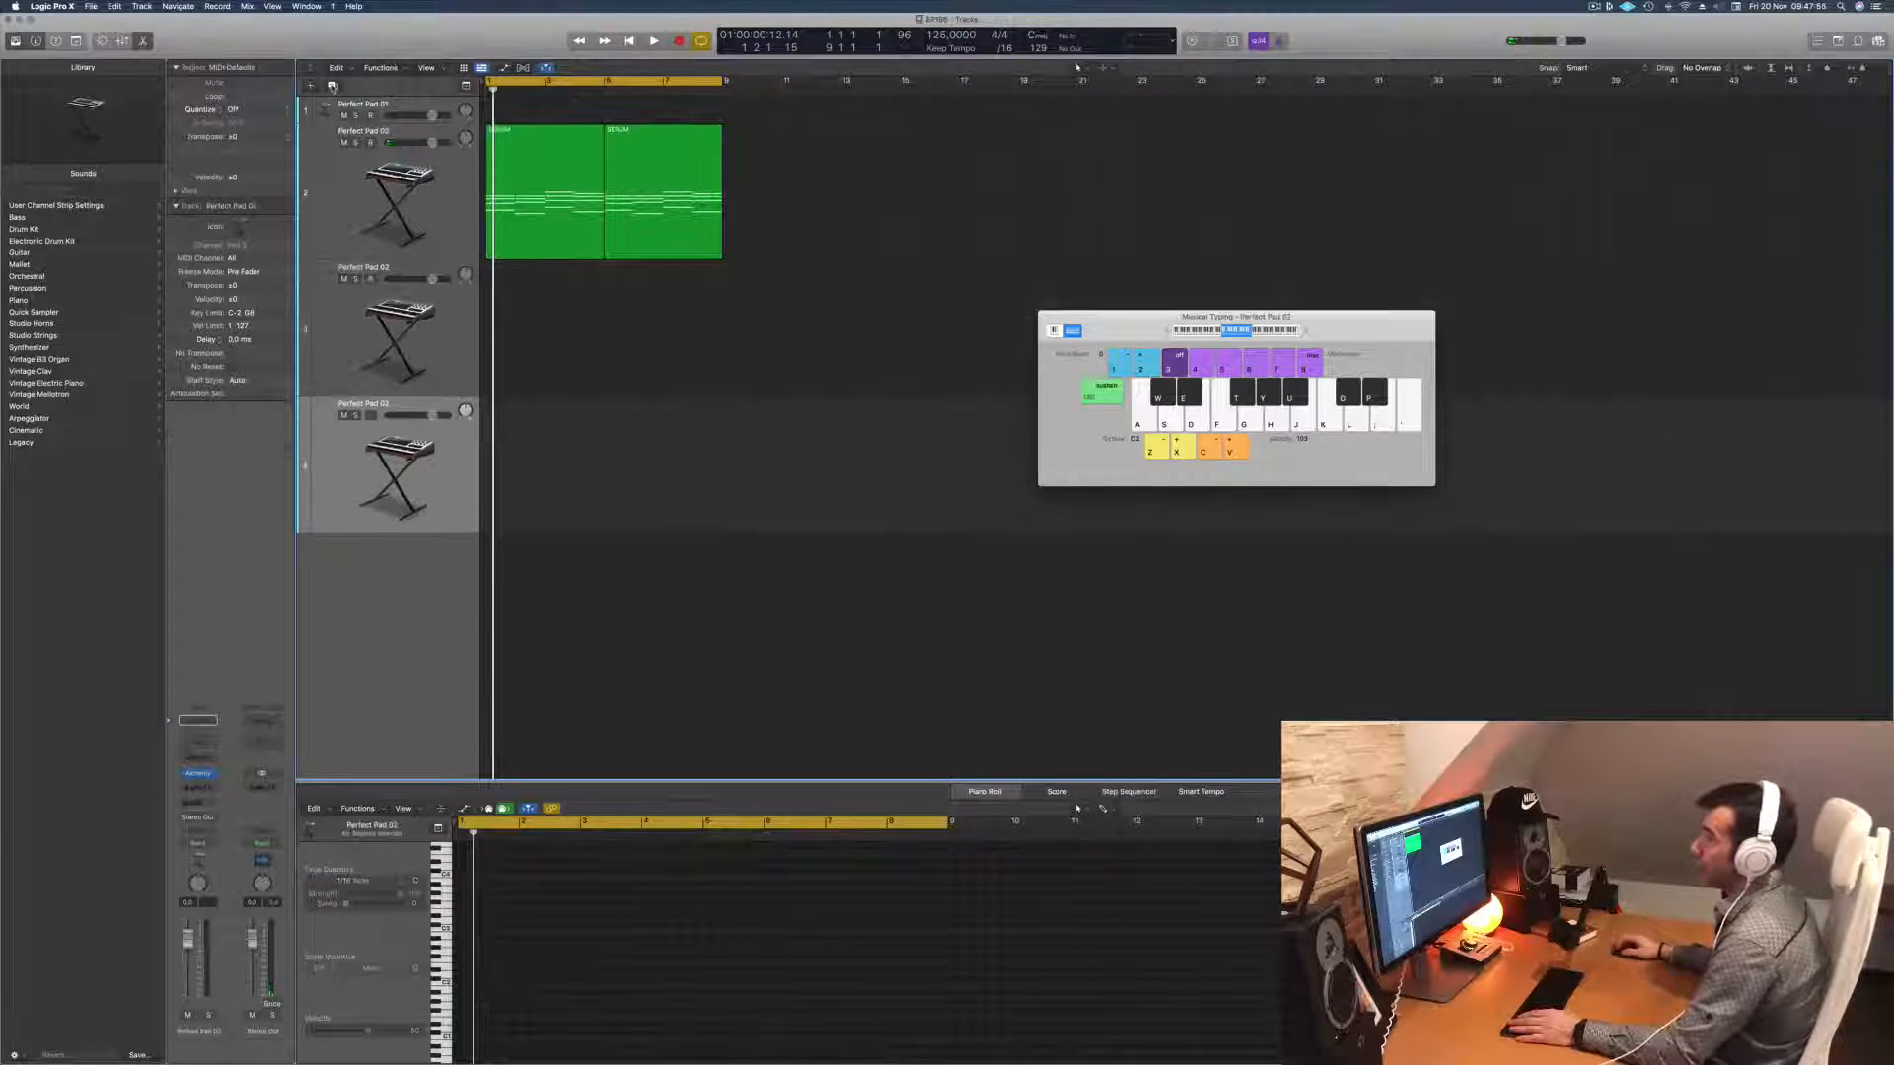
left_click(332, 86)
left_click(332, 86)
scroll(370, 332, "down", 5)
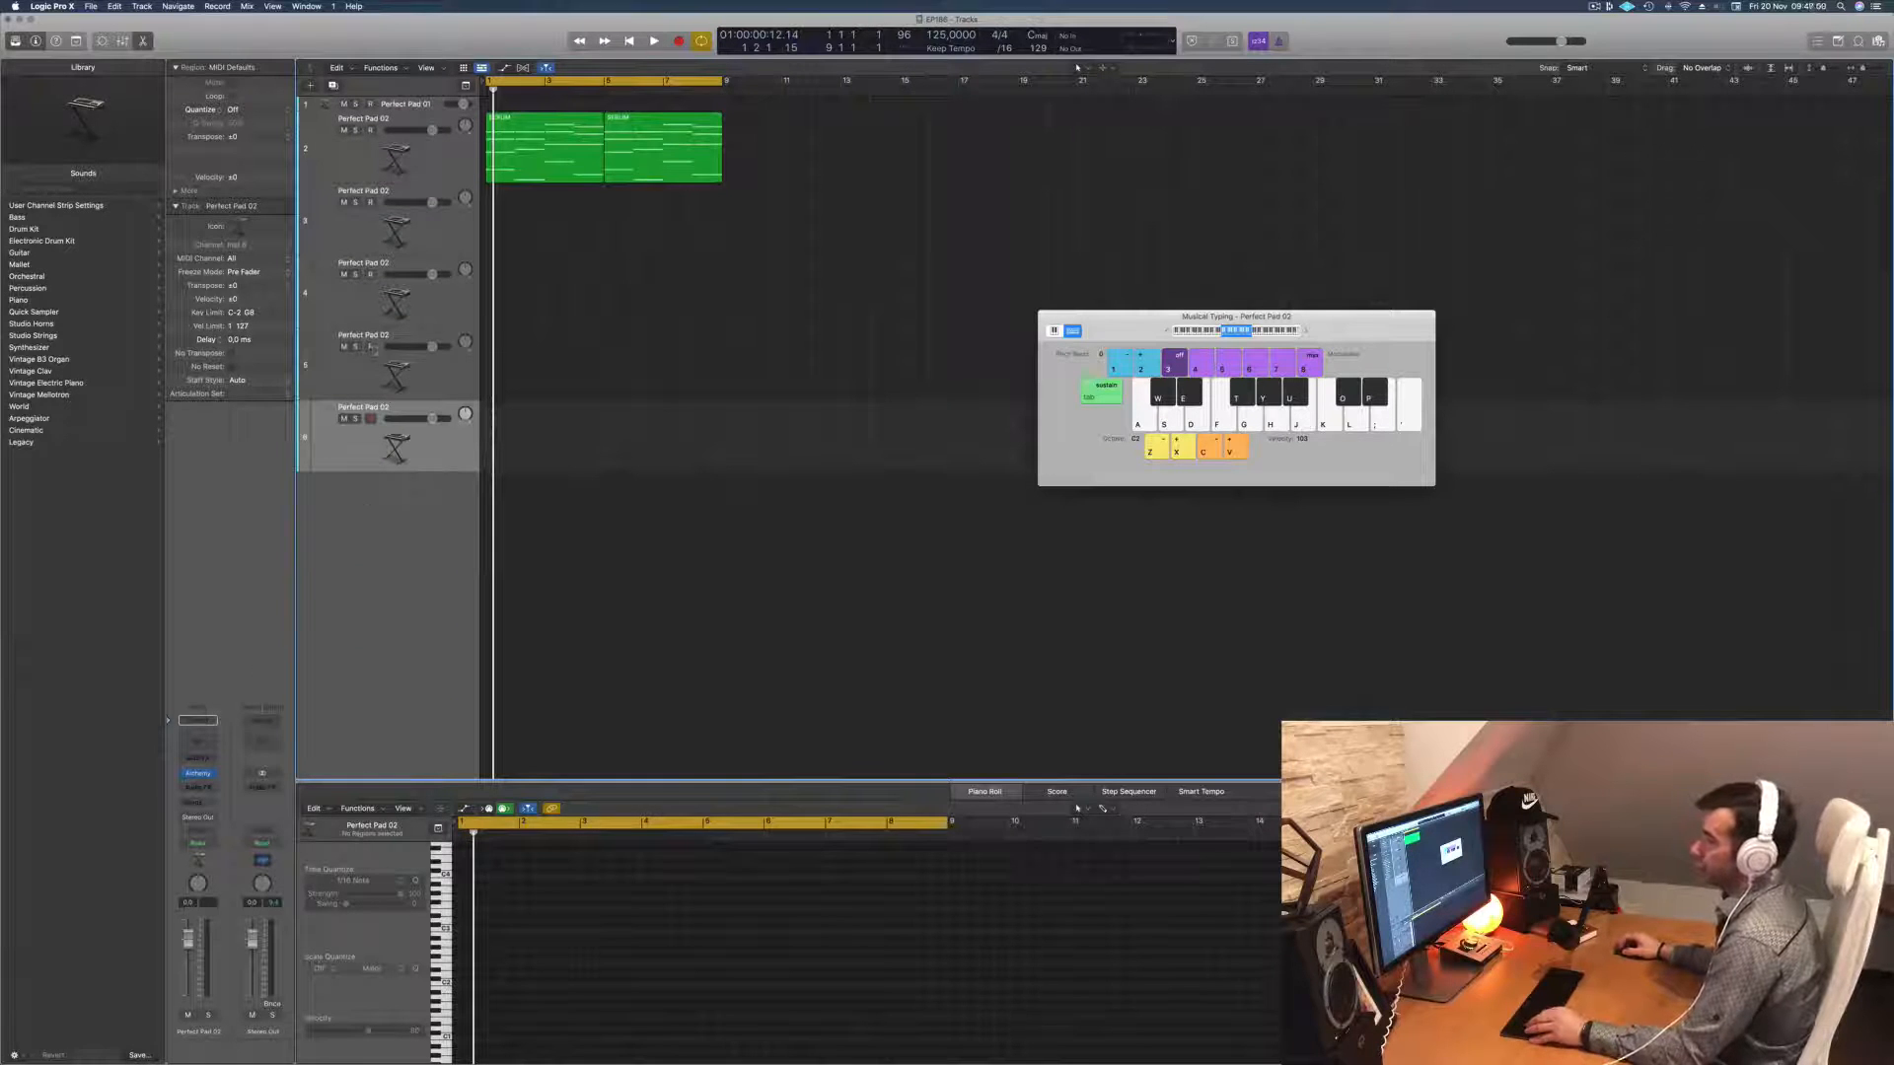
left_click(332, 86)
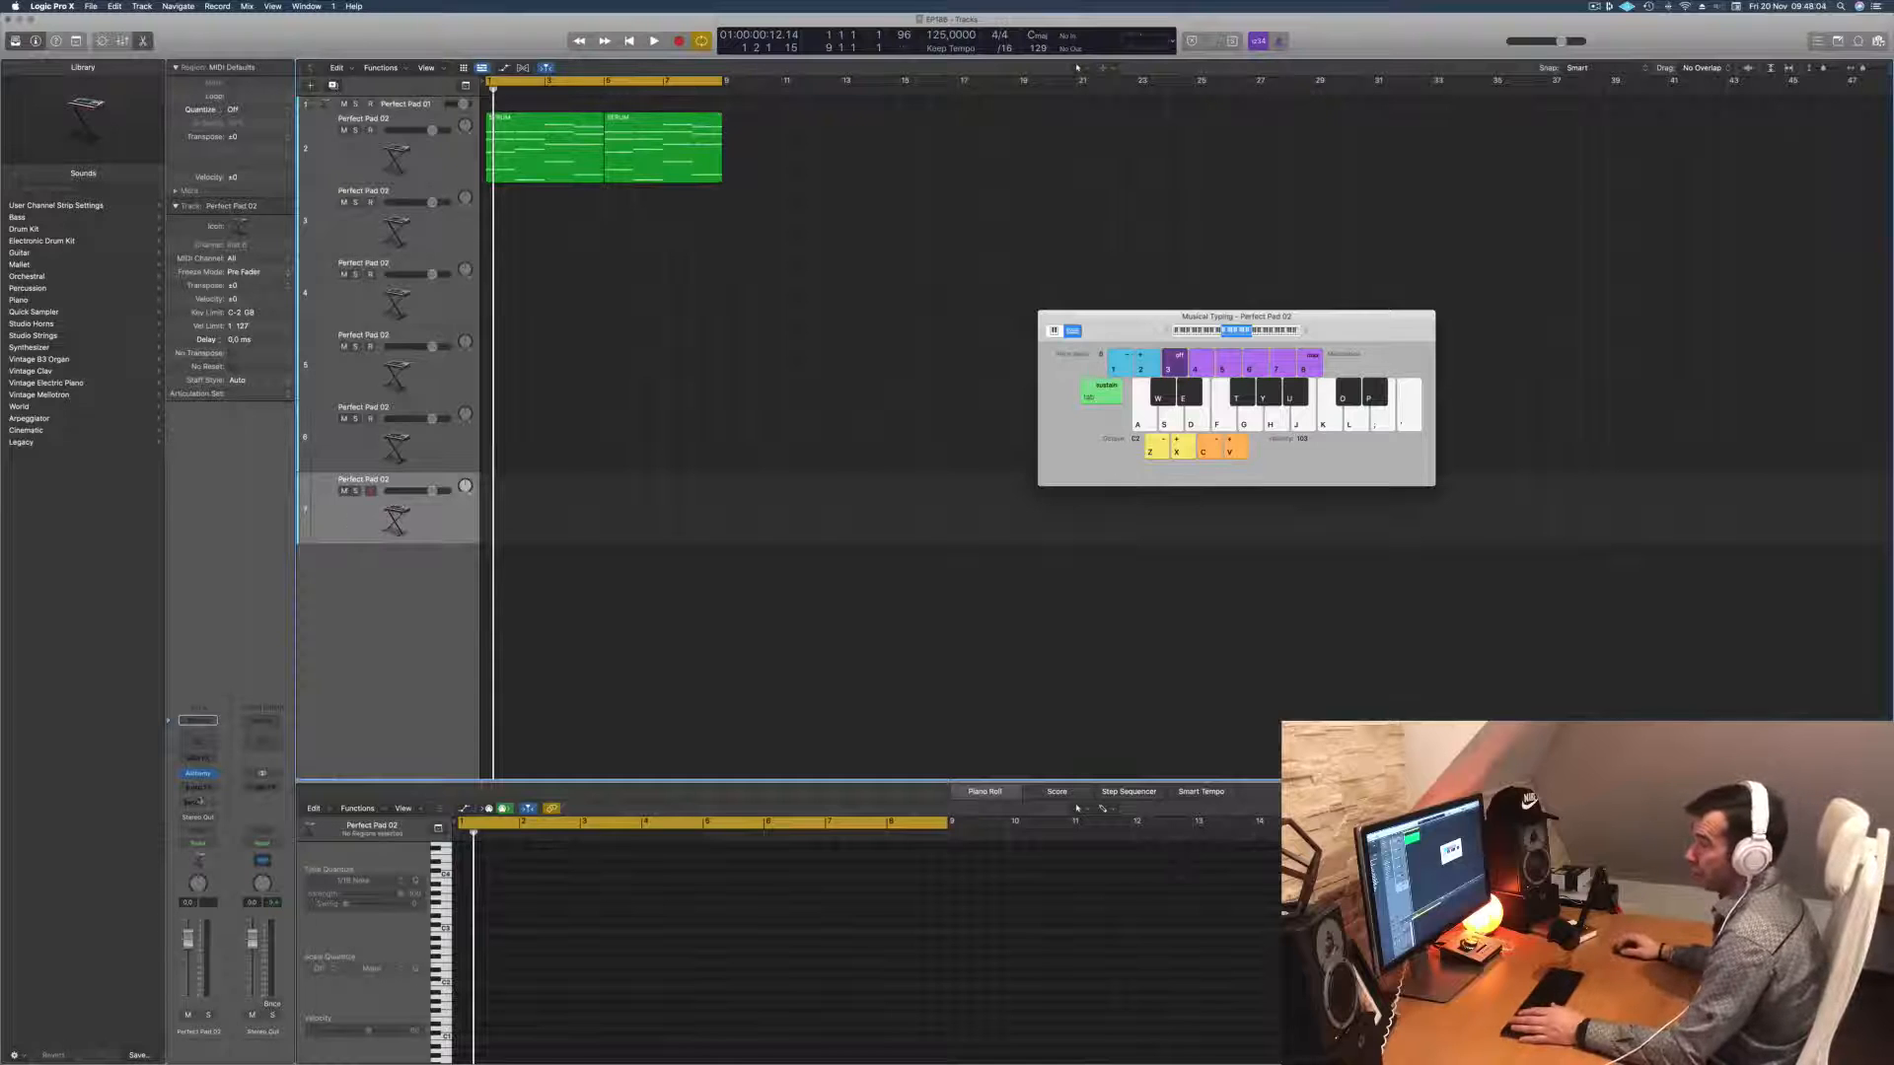
Step: Load Drum Machine Designer with the Roland TR-909 kit on the last duplicated track, and close its plug-in window
left_click(209, 774)
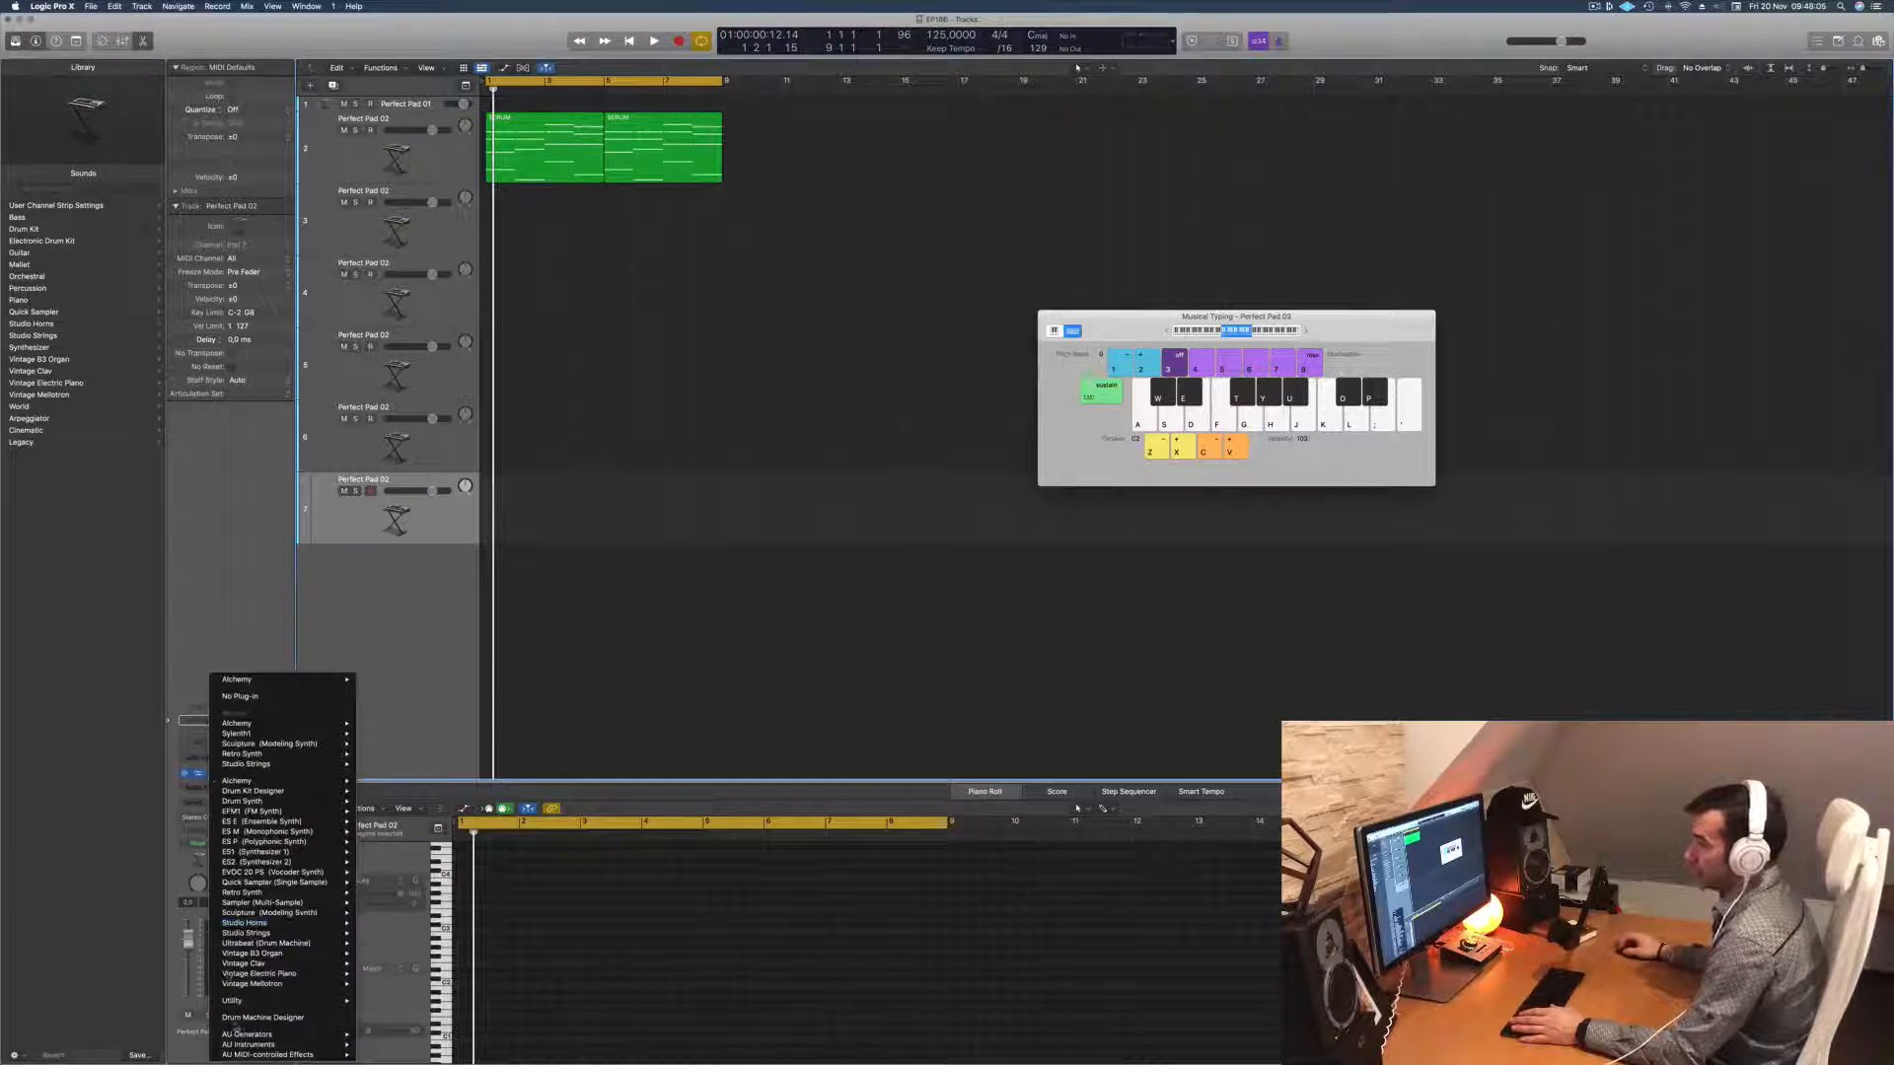
left_click(242, 1019)
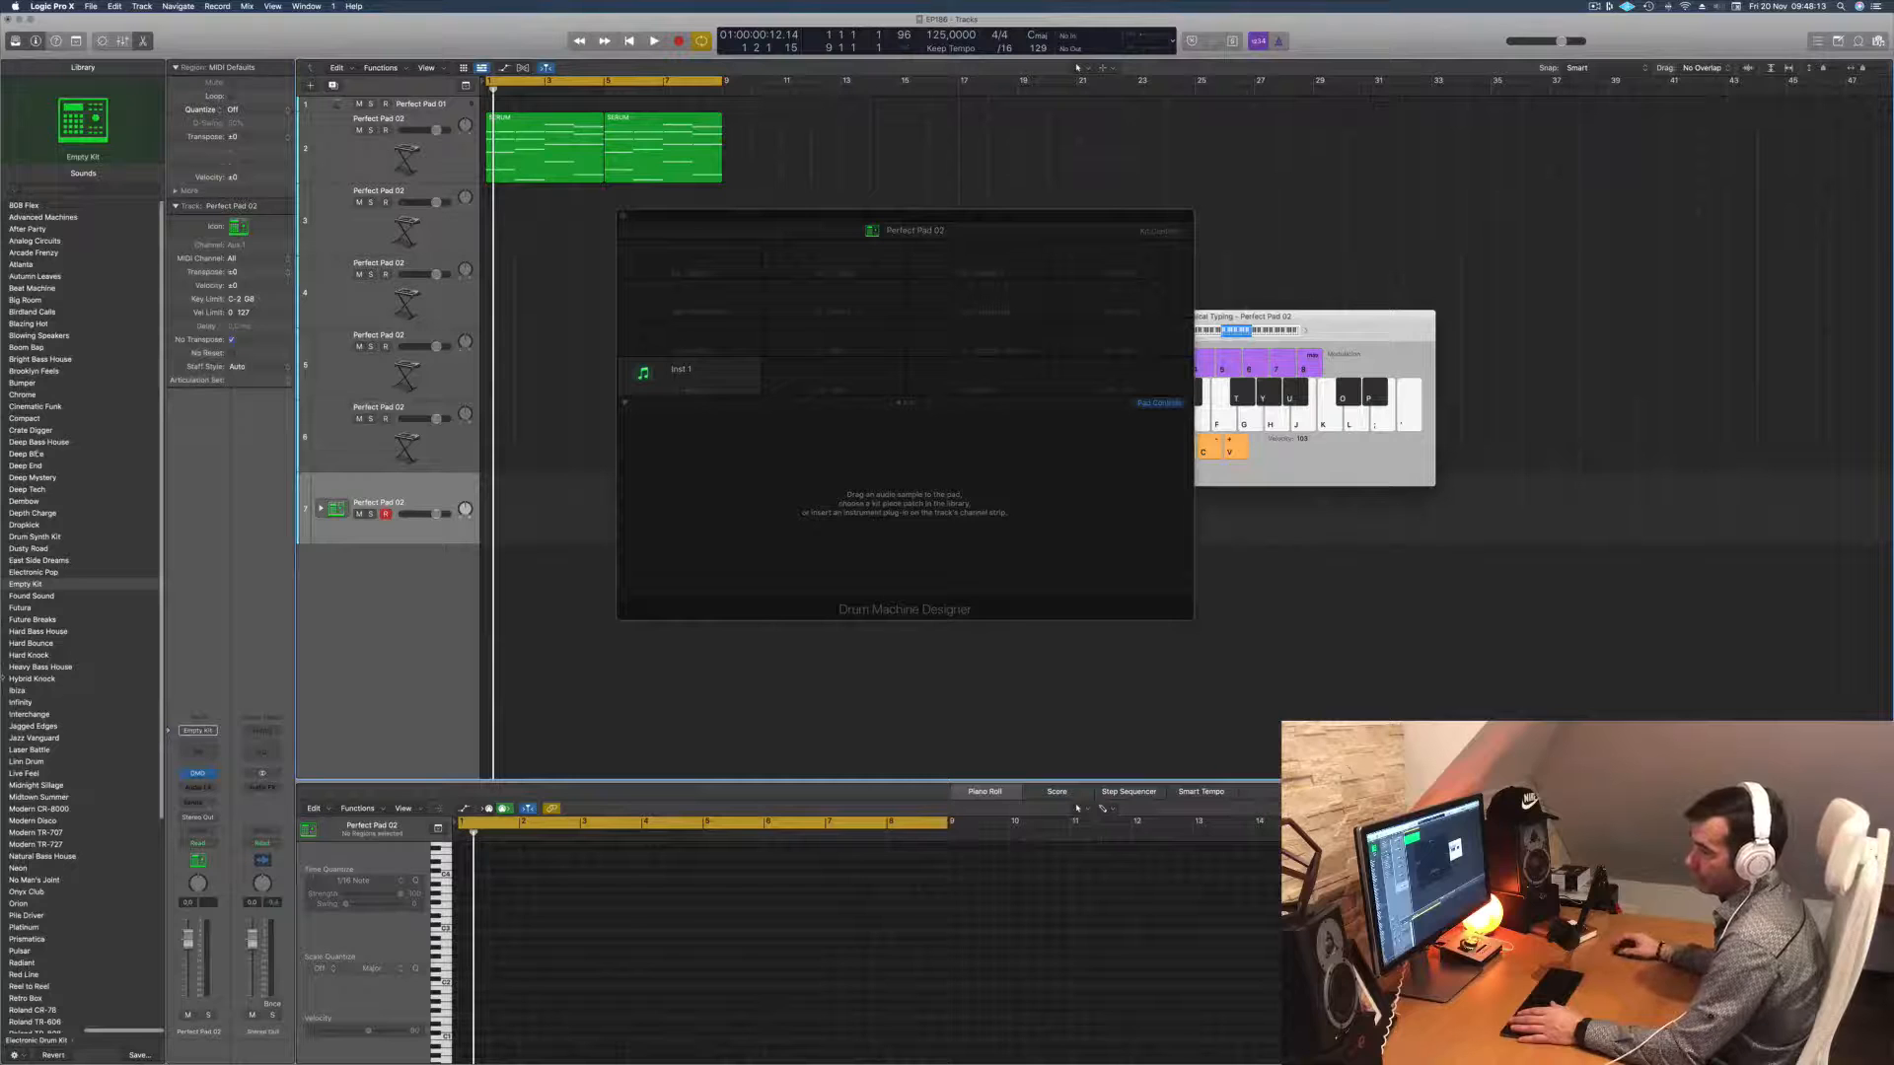
scroll(98, 493, "down", 5)
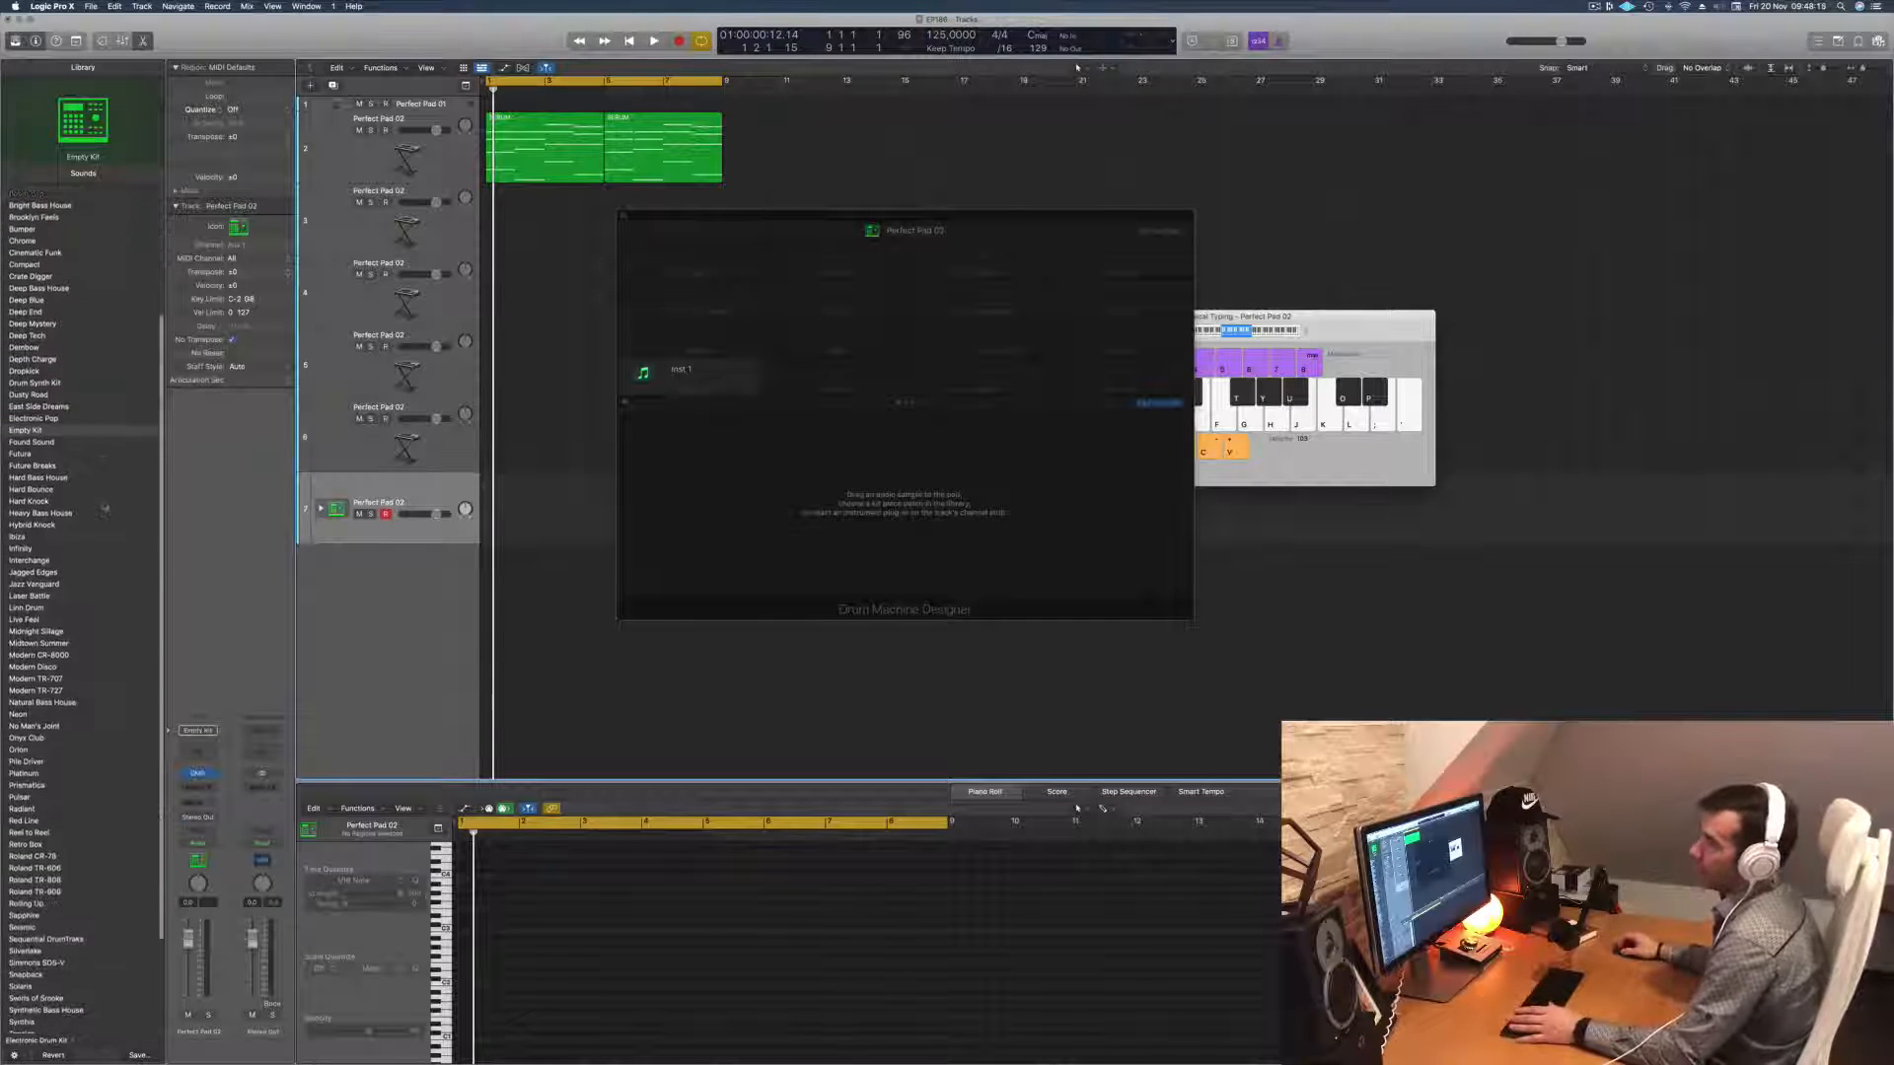
left_click(52, 893)
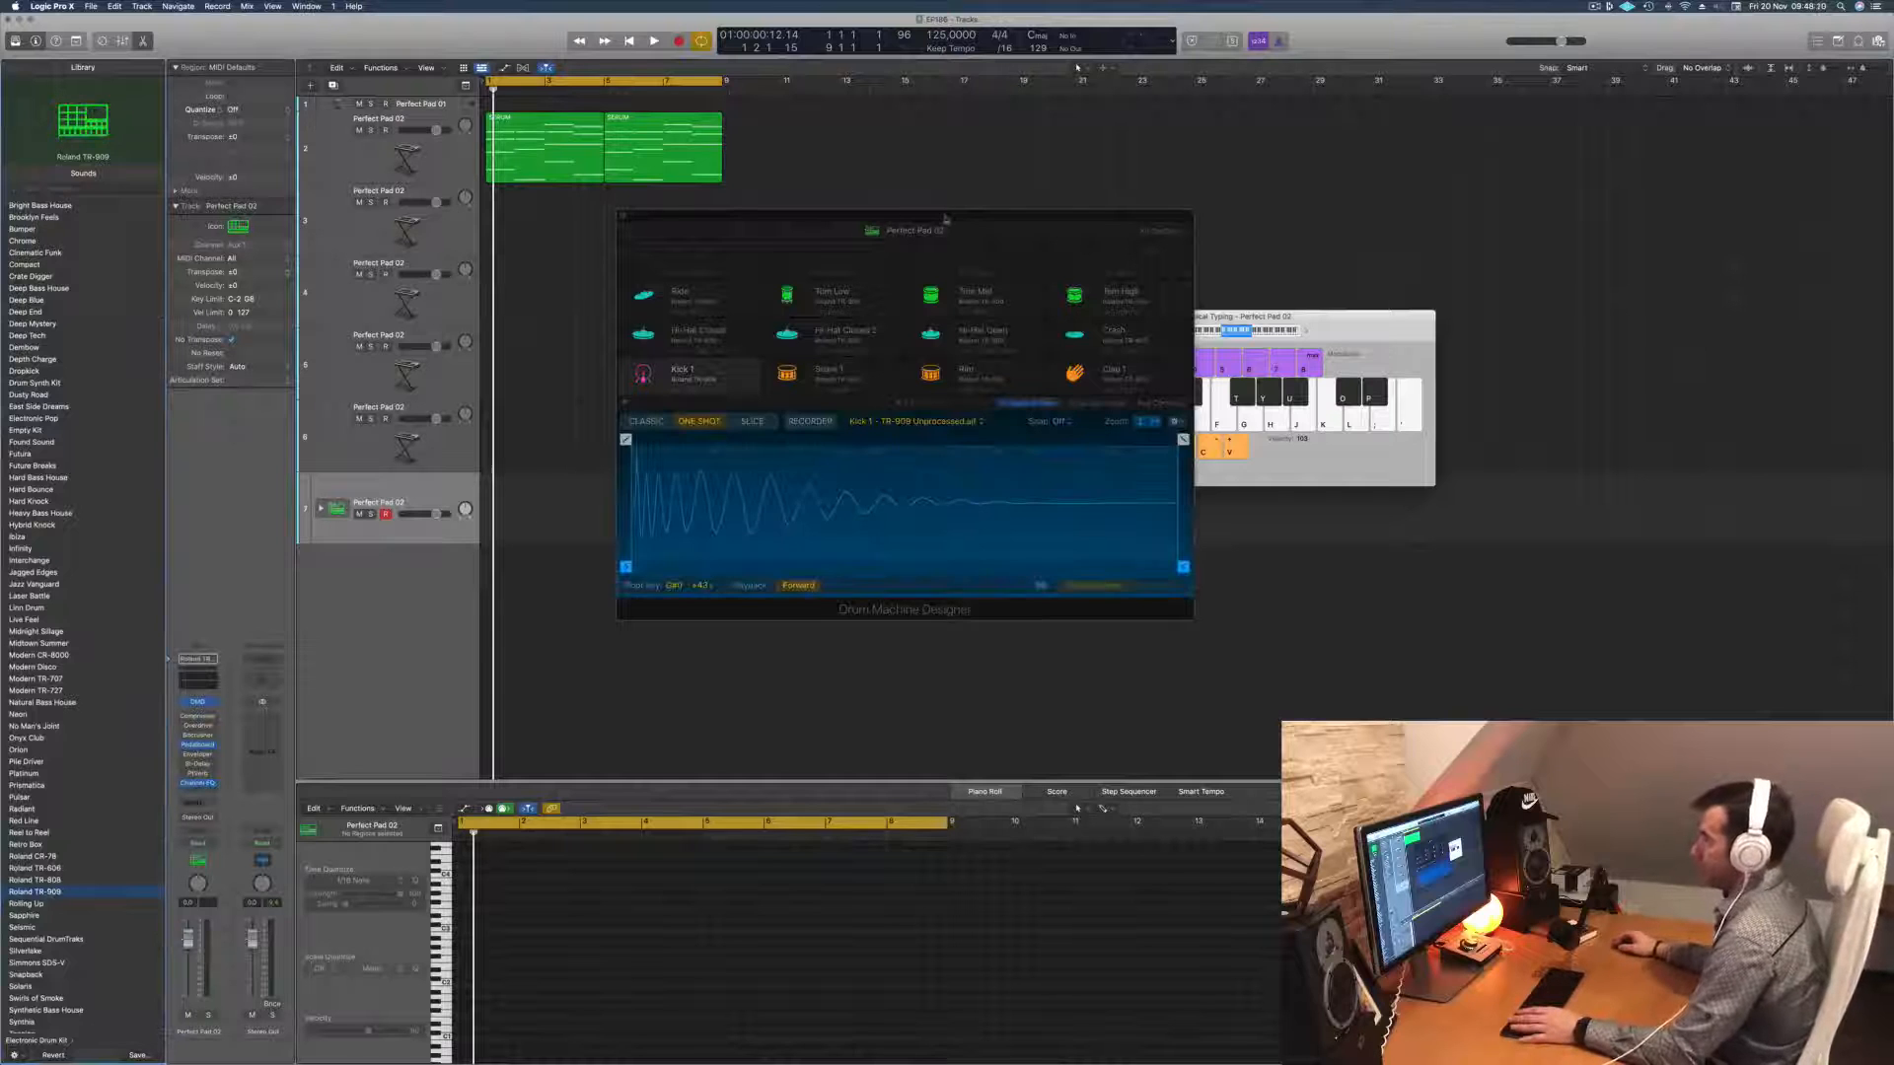
left_click_drag(945, 218, 1225, 264)
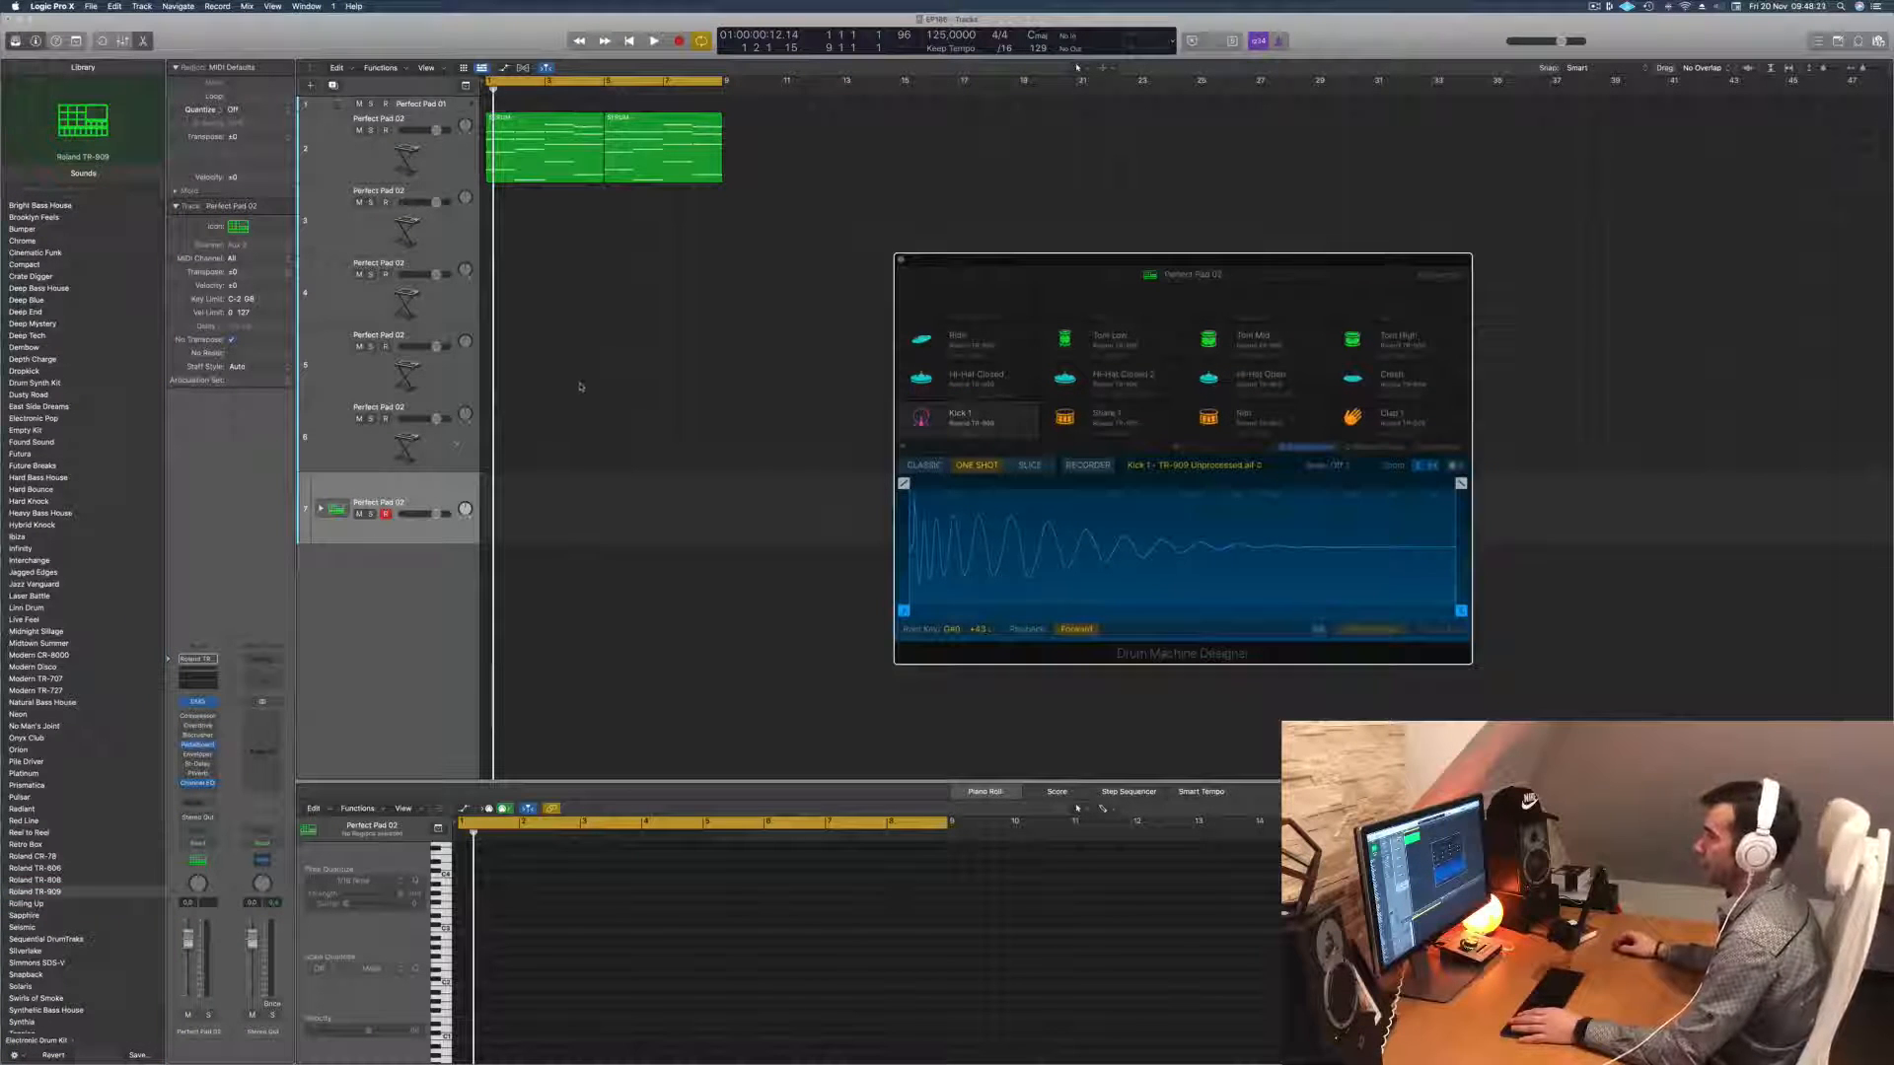
left_click(899, 261)
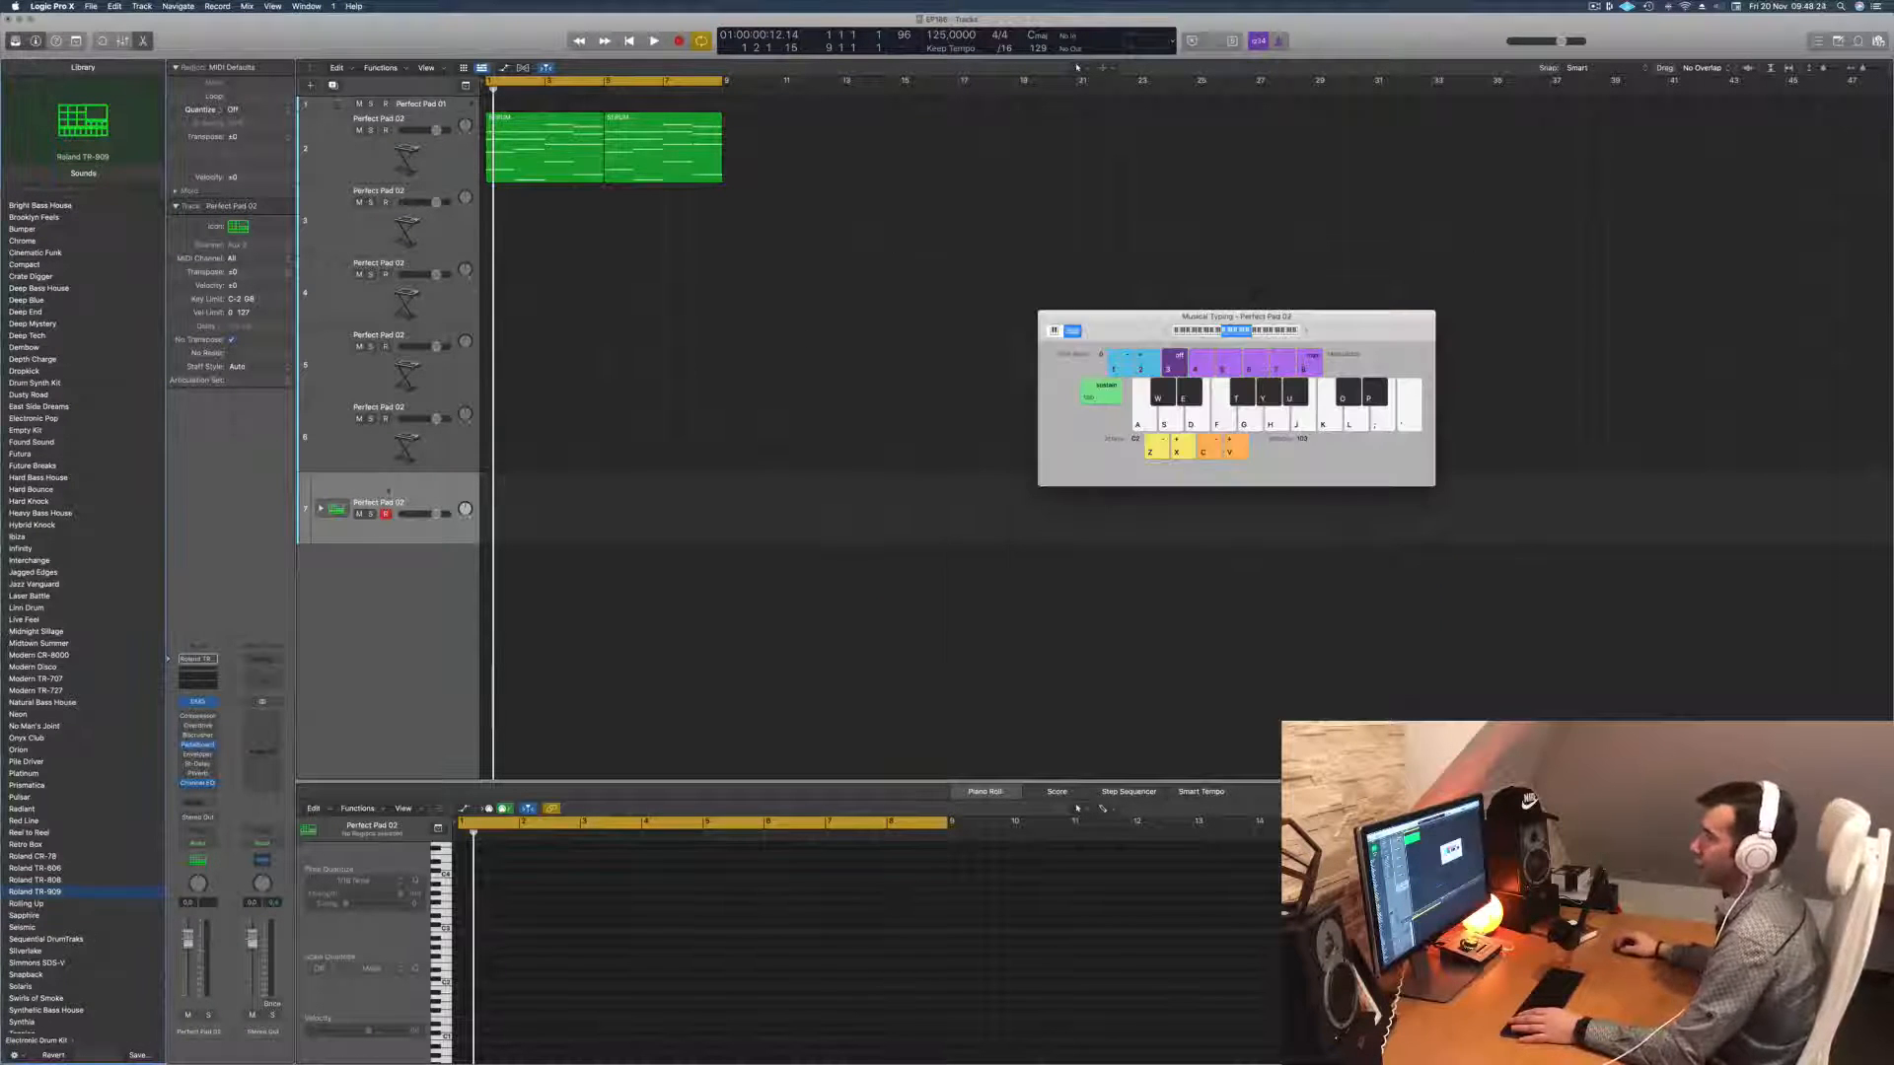
Step: Expand the Roland TR-909 drum kit stack, select its Kick 1 track and enlarge the track's height
left_click(386, 492)
left_click(320, 509)
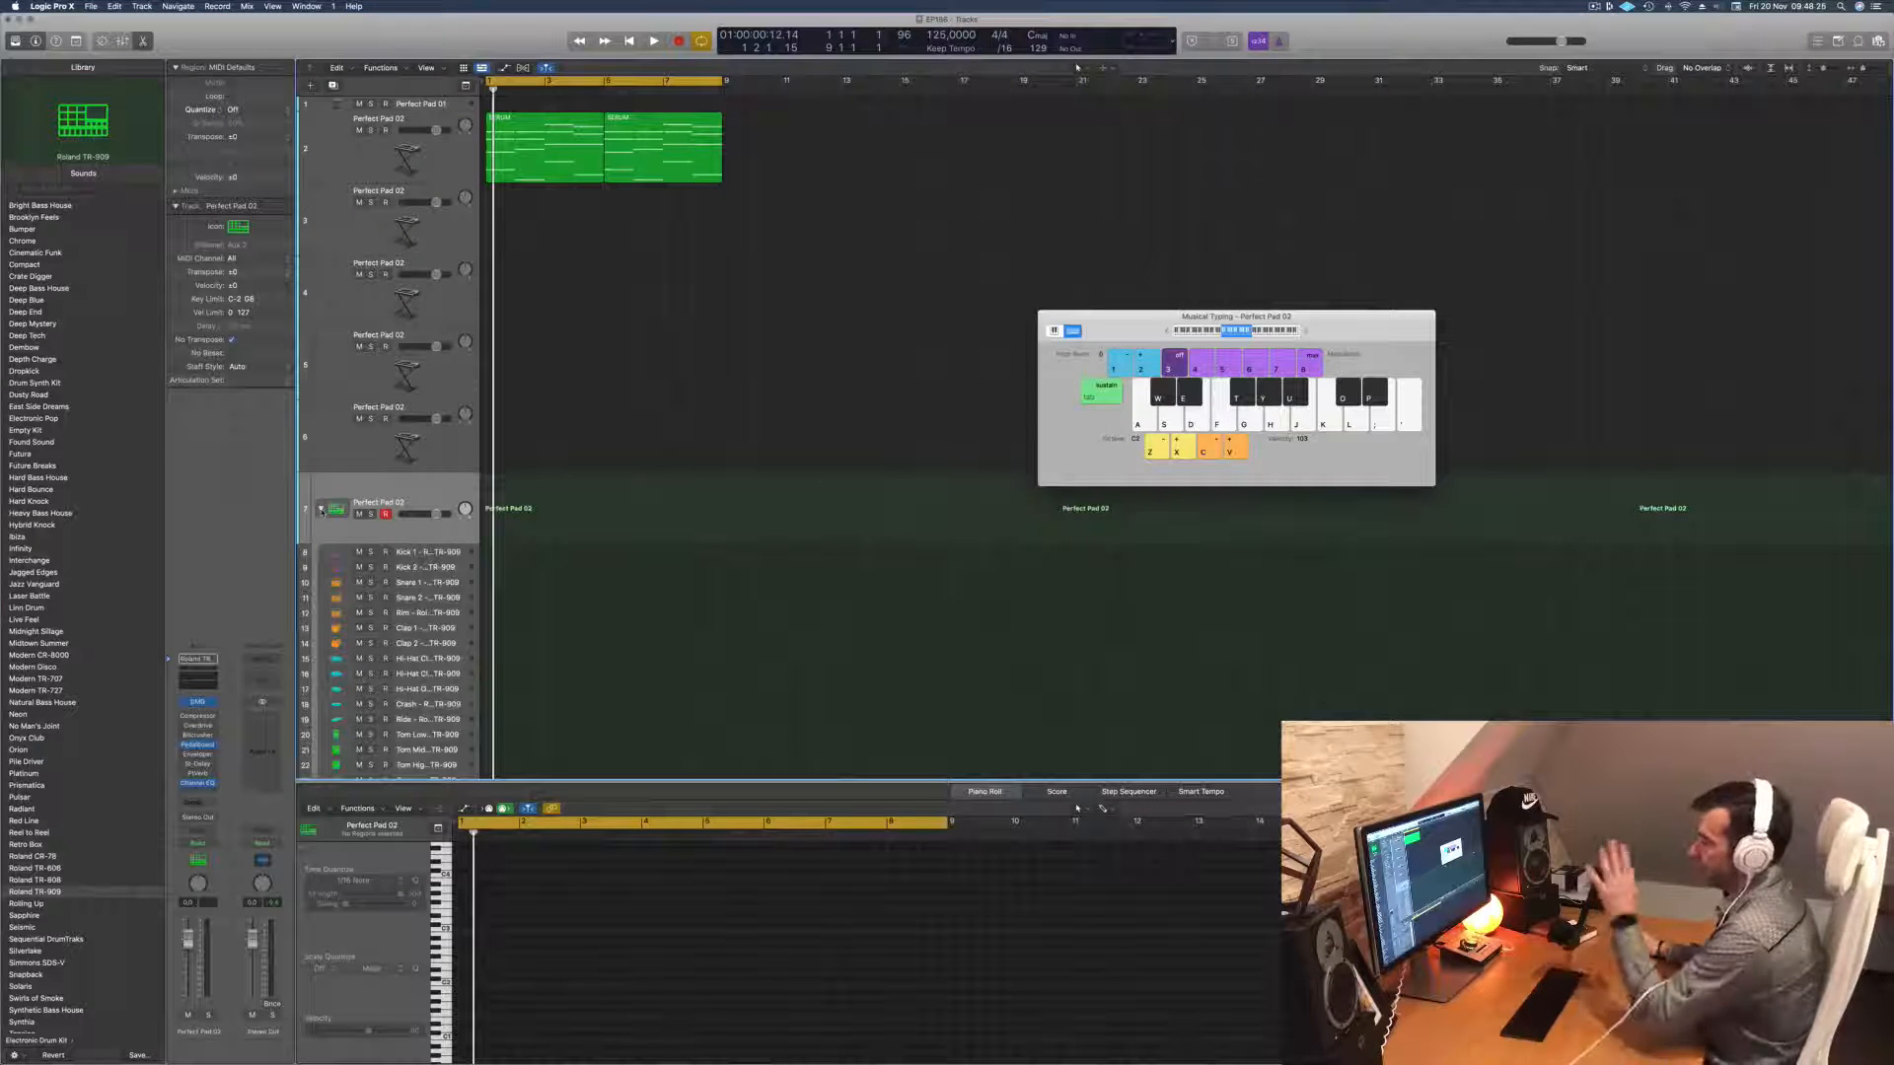
scroll(826, 480, "down", 1)
left_click(413, 548)
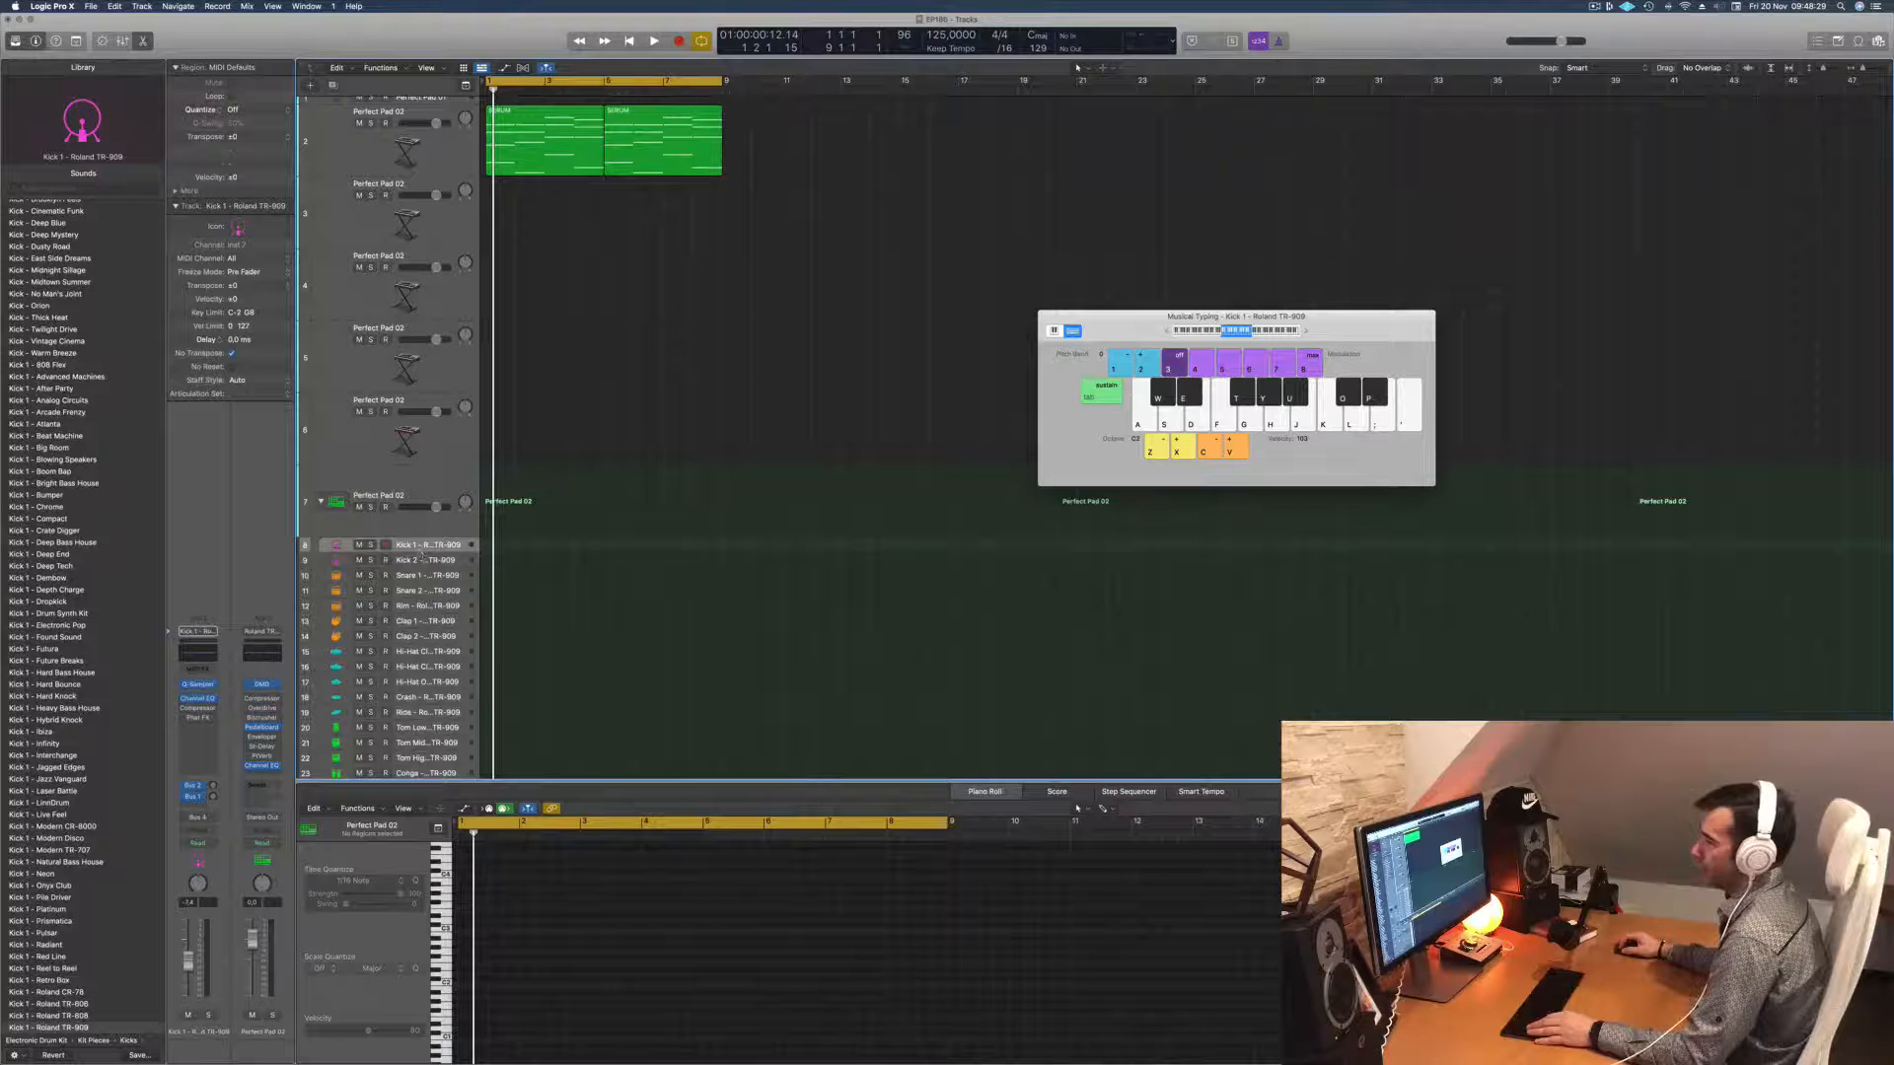
left_click_drag(421, 554, 422, 626)
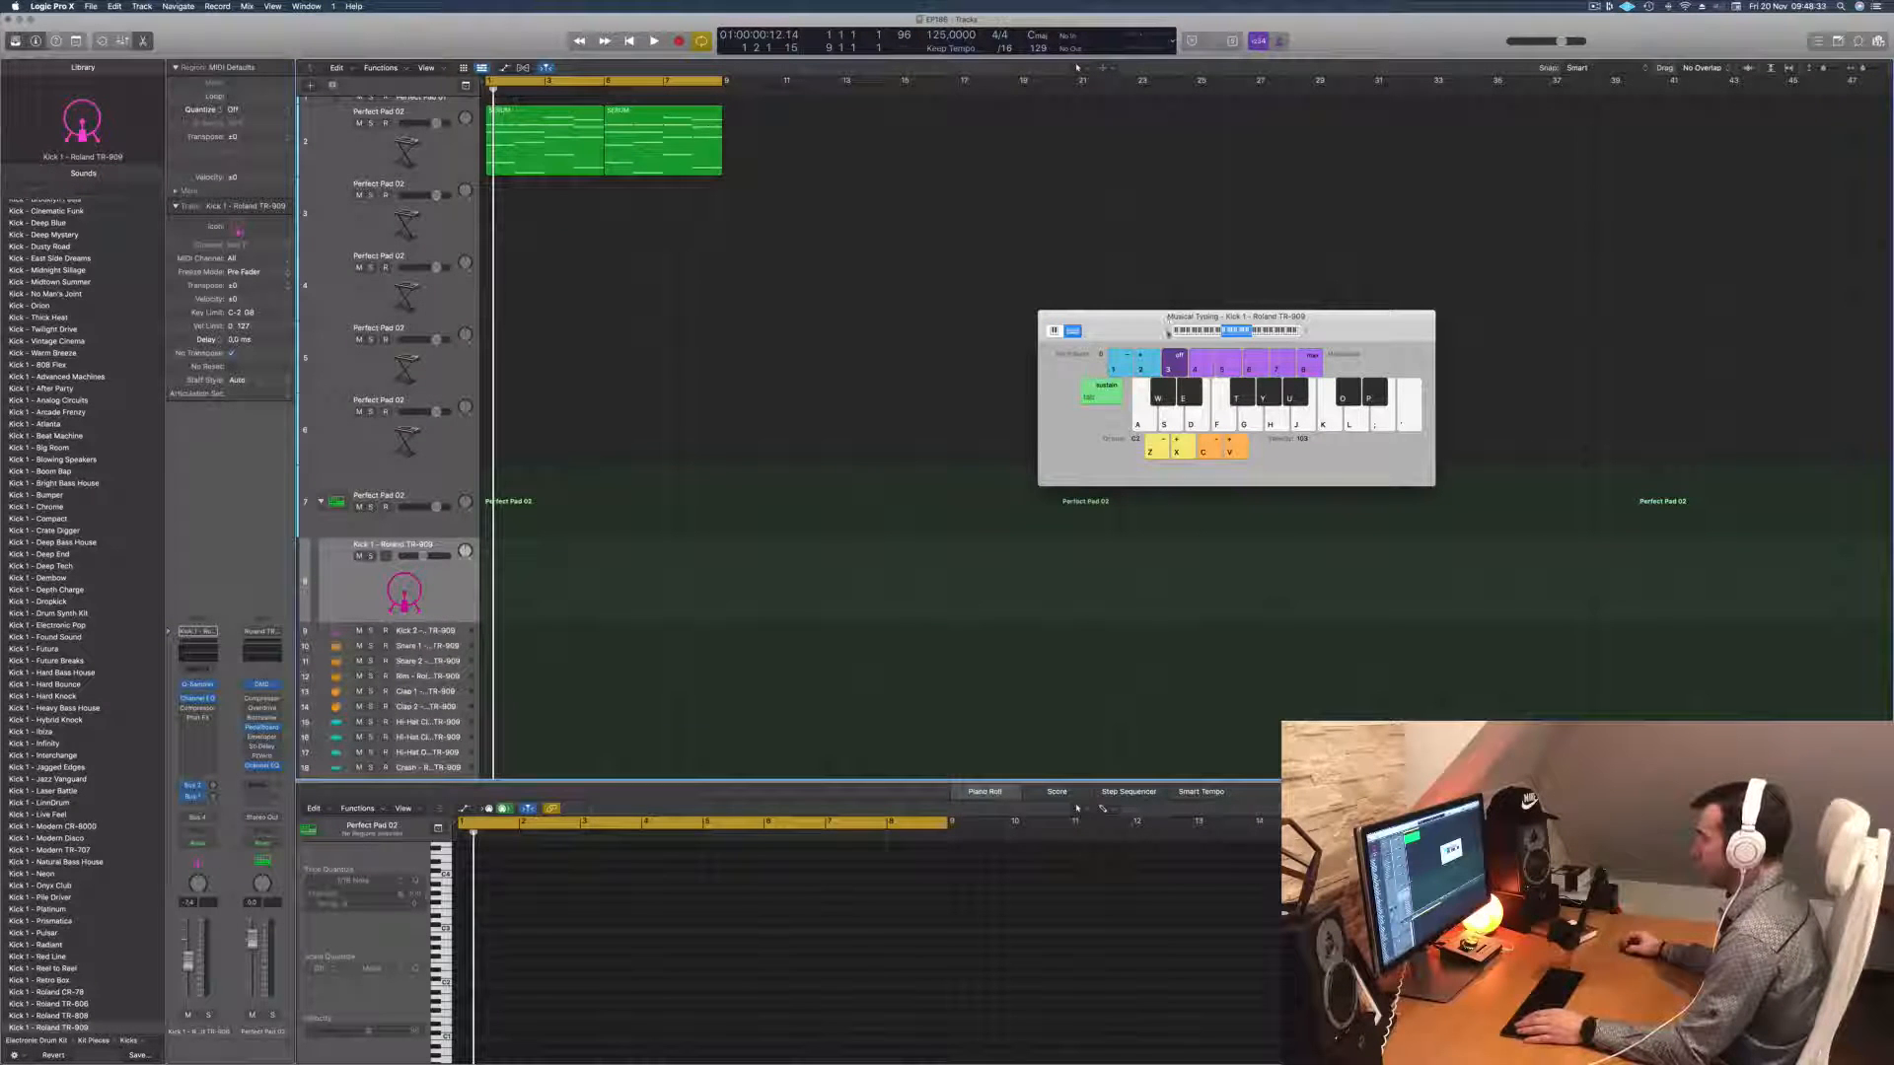
Step: Record a one-bar pattern of four kick hits on the Kick 1 track, starting at bar 1
key("a")
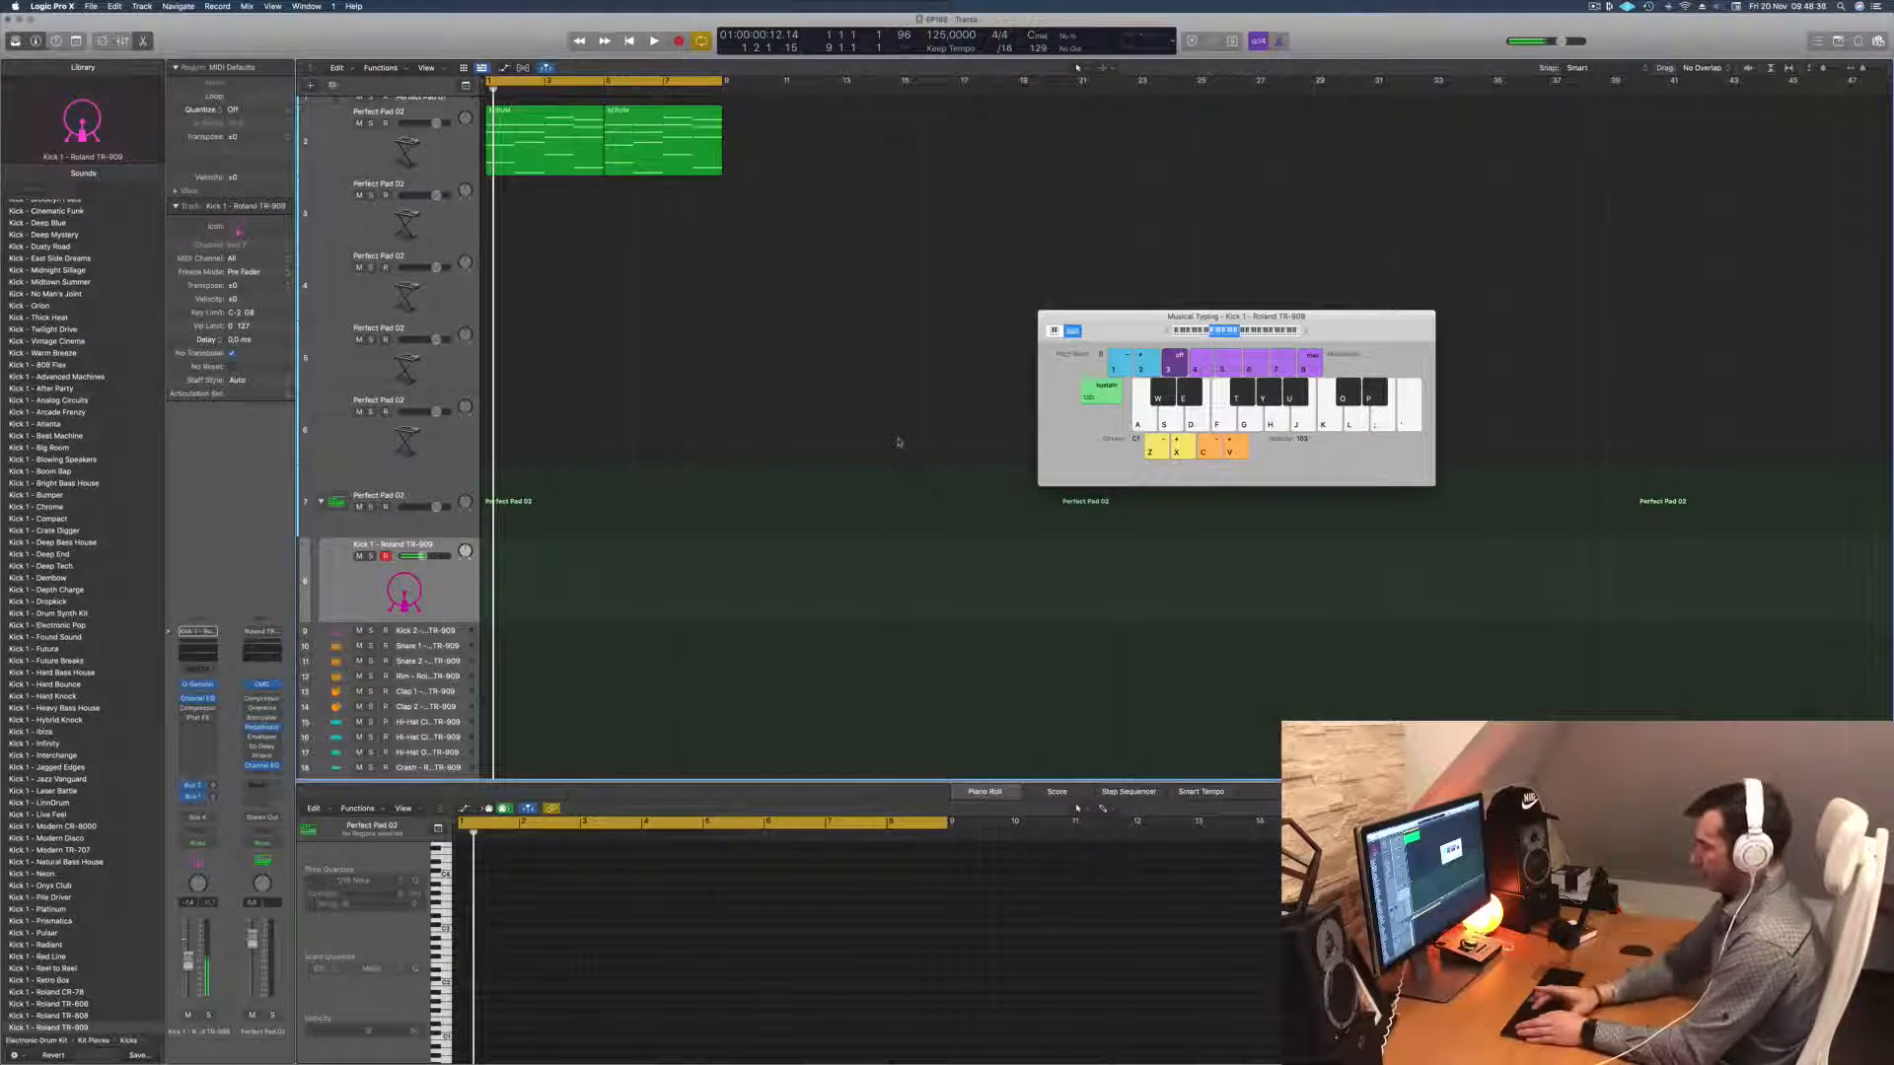
key("r")
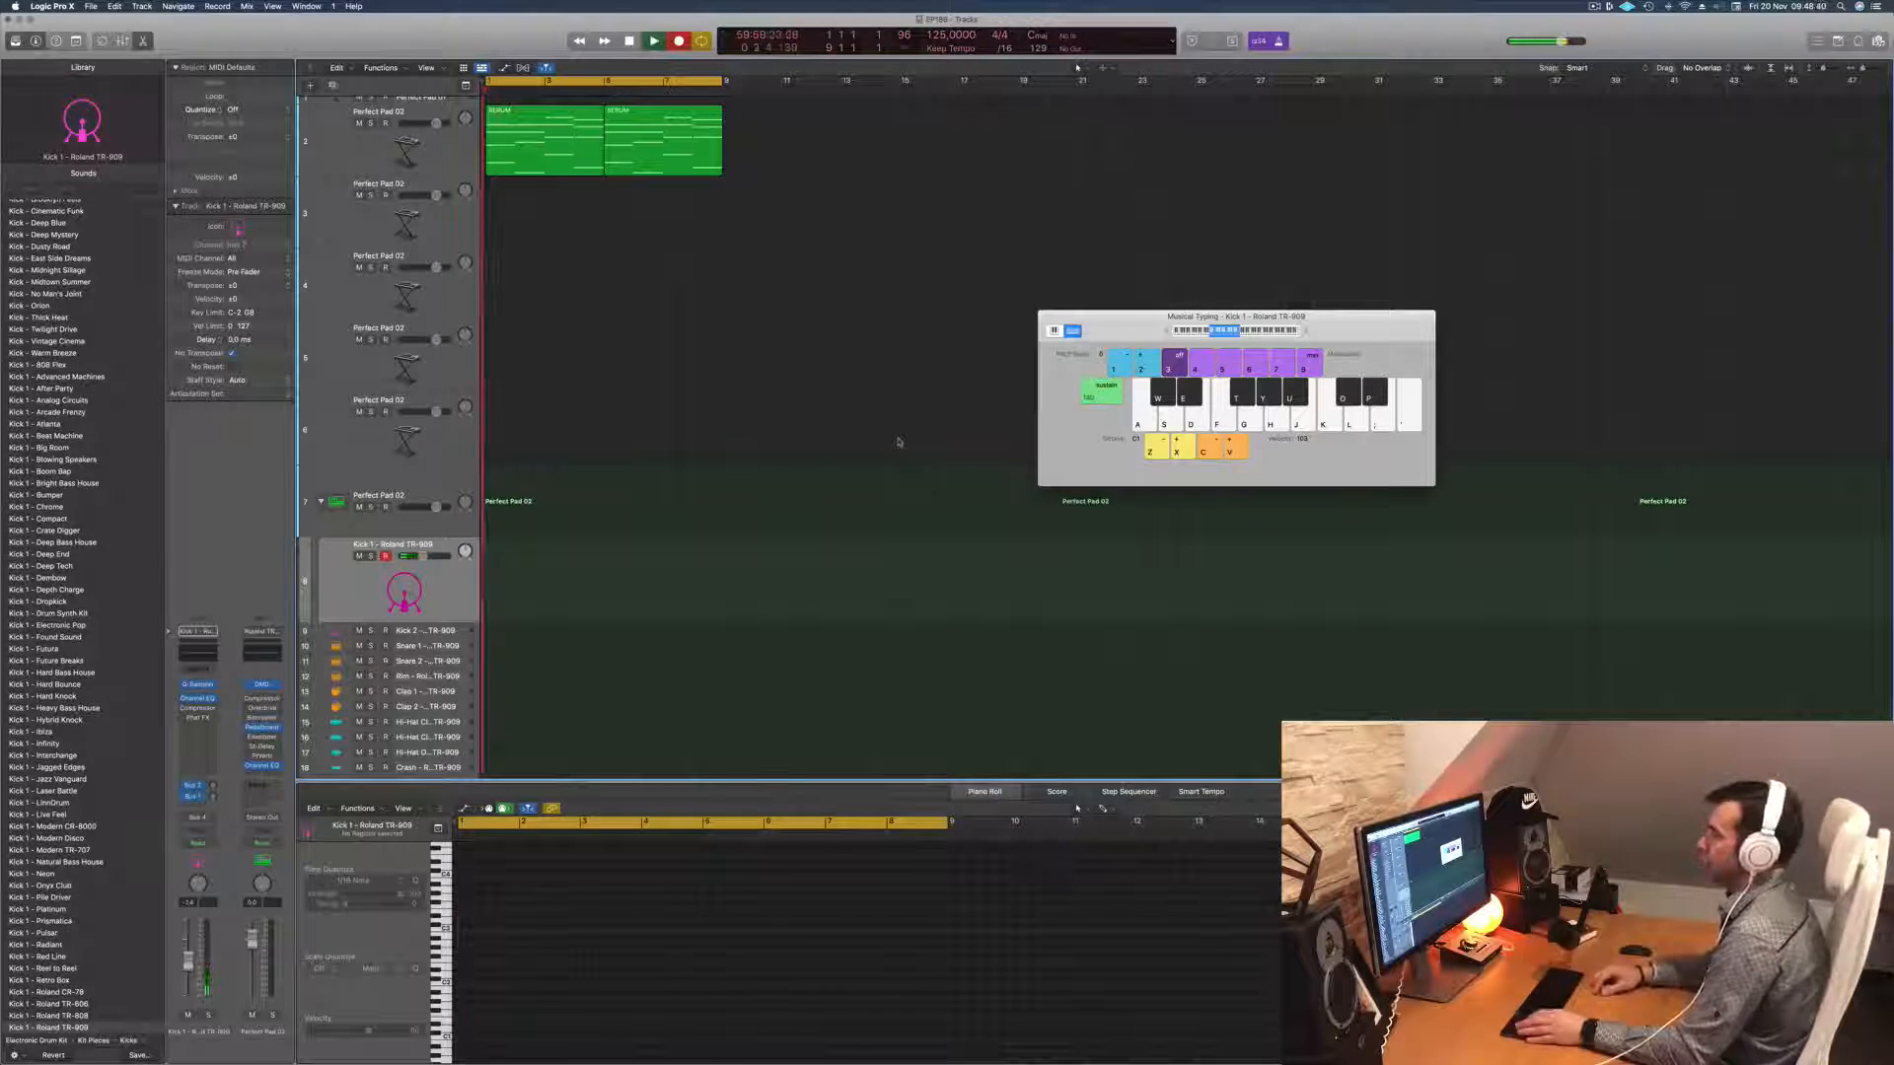
key("a")
key("a")
key("a")
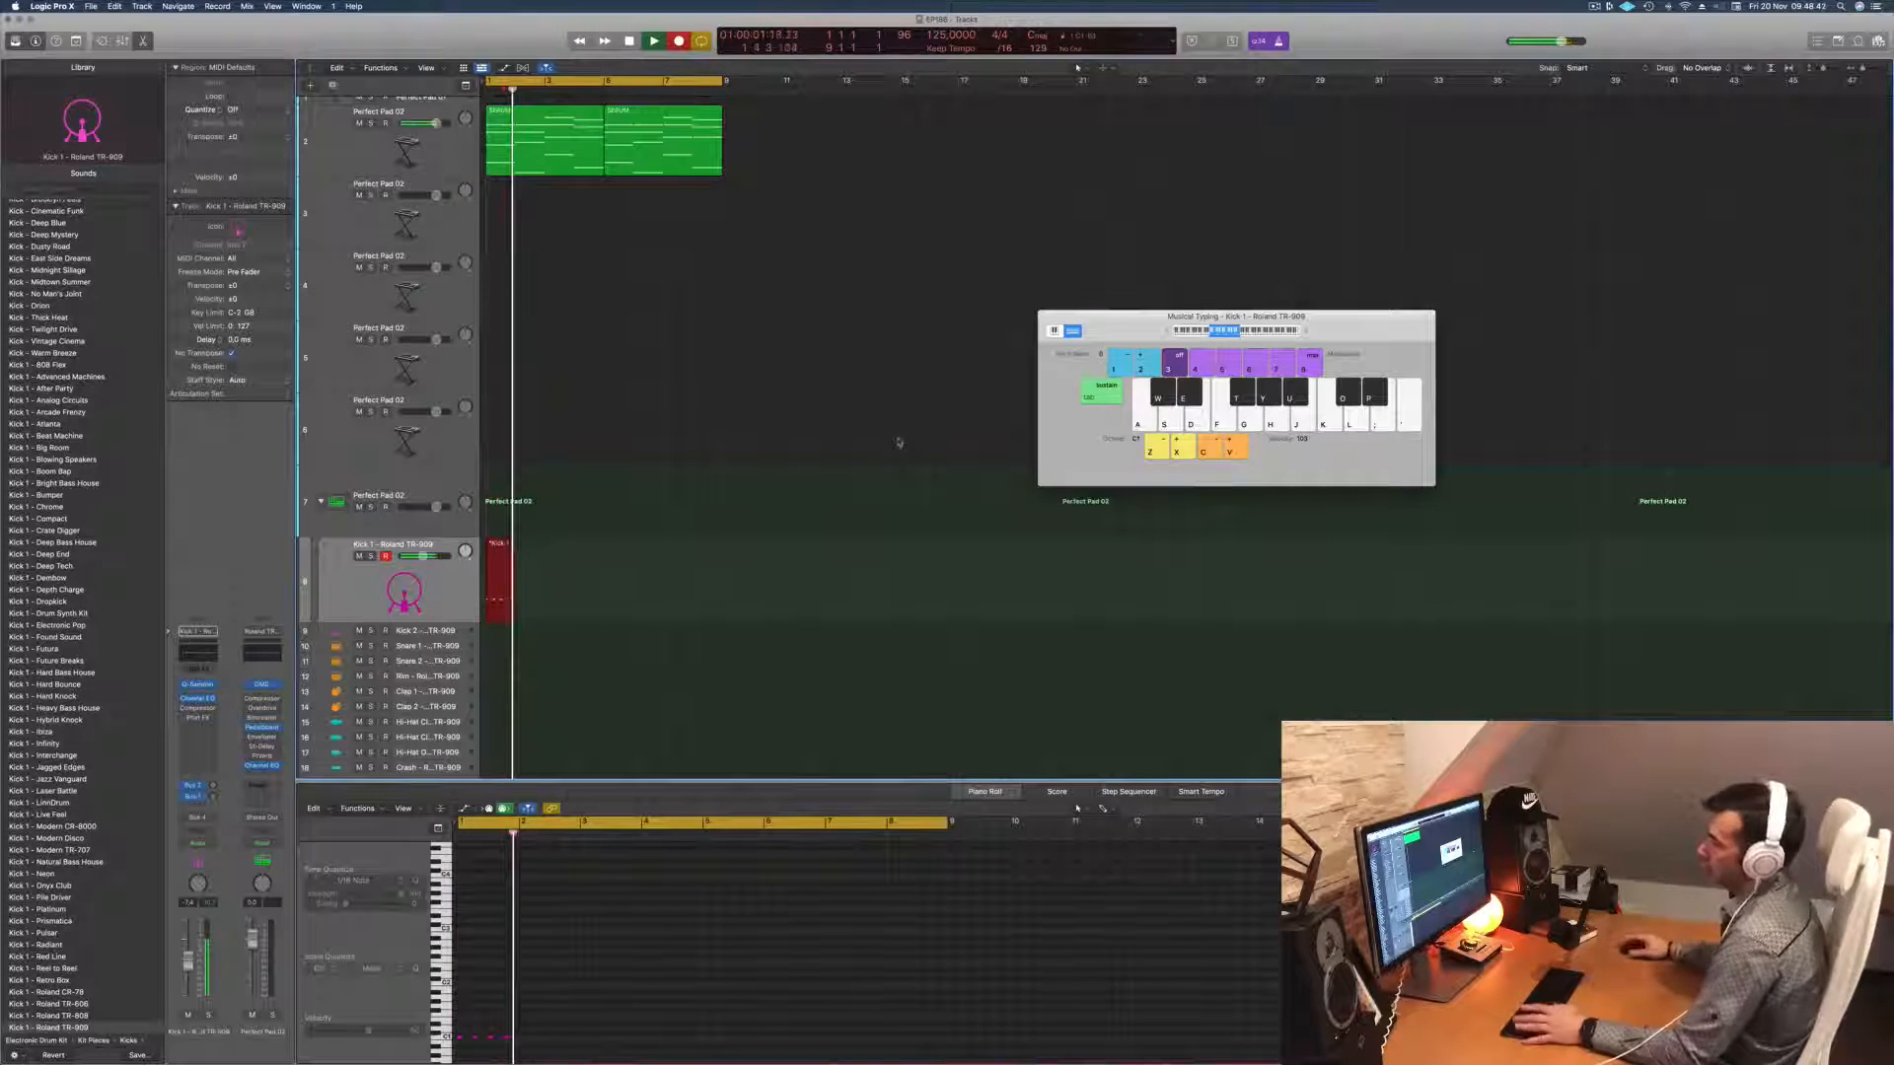
key("space")
Step: Select the four recorded kick notes and play back the bar together with the pads
scroll(479, 994, "up", 5)
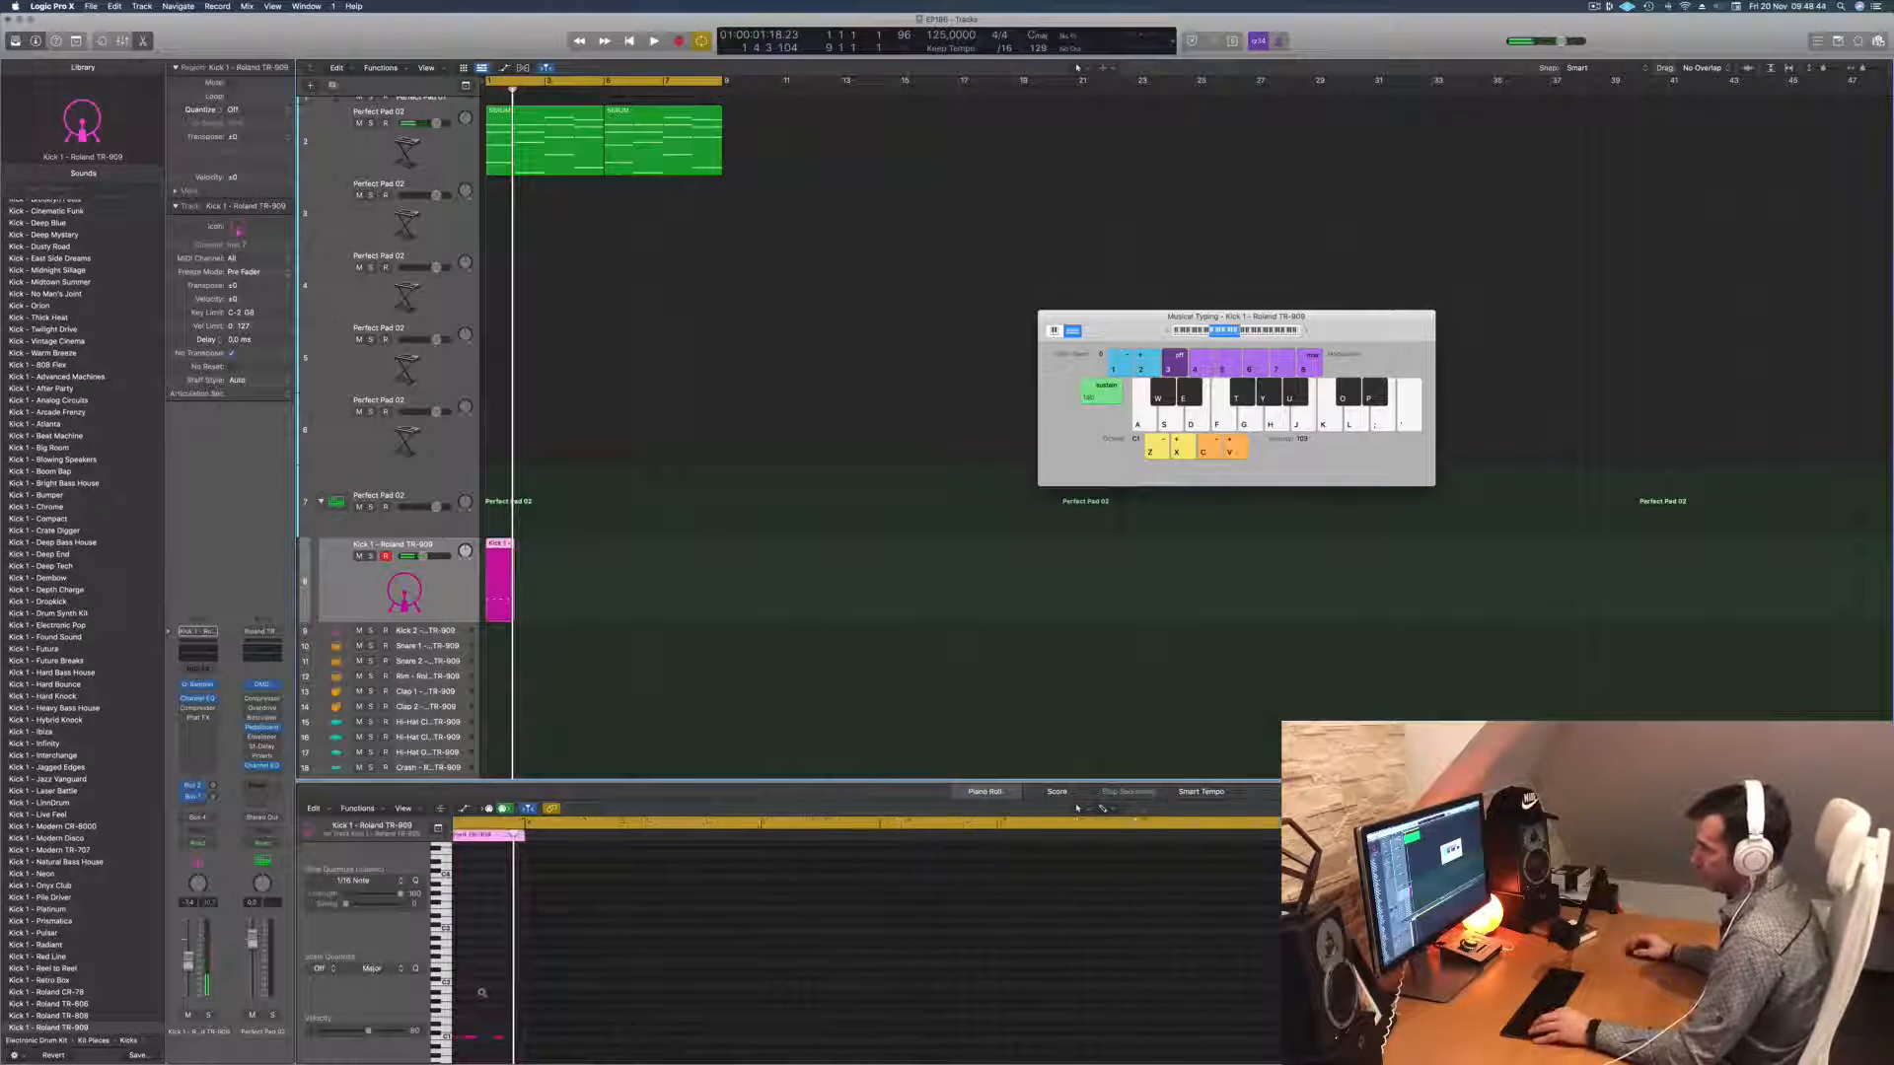
left_click(544, 996)
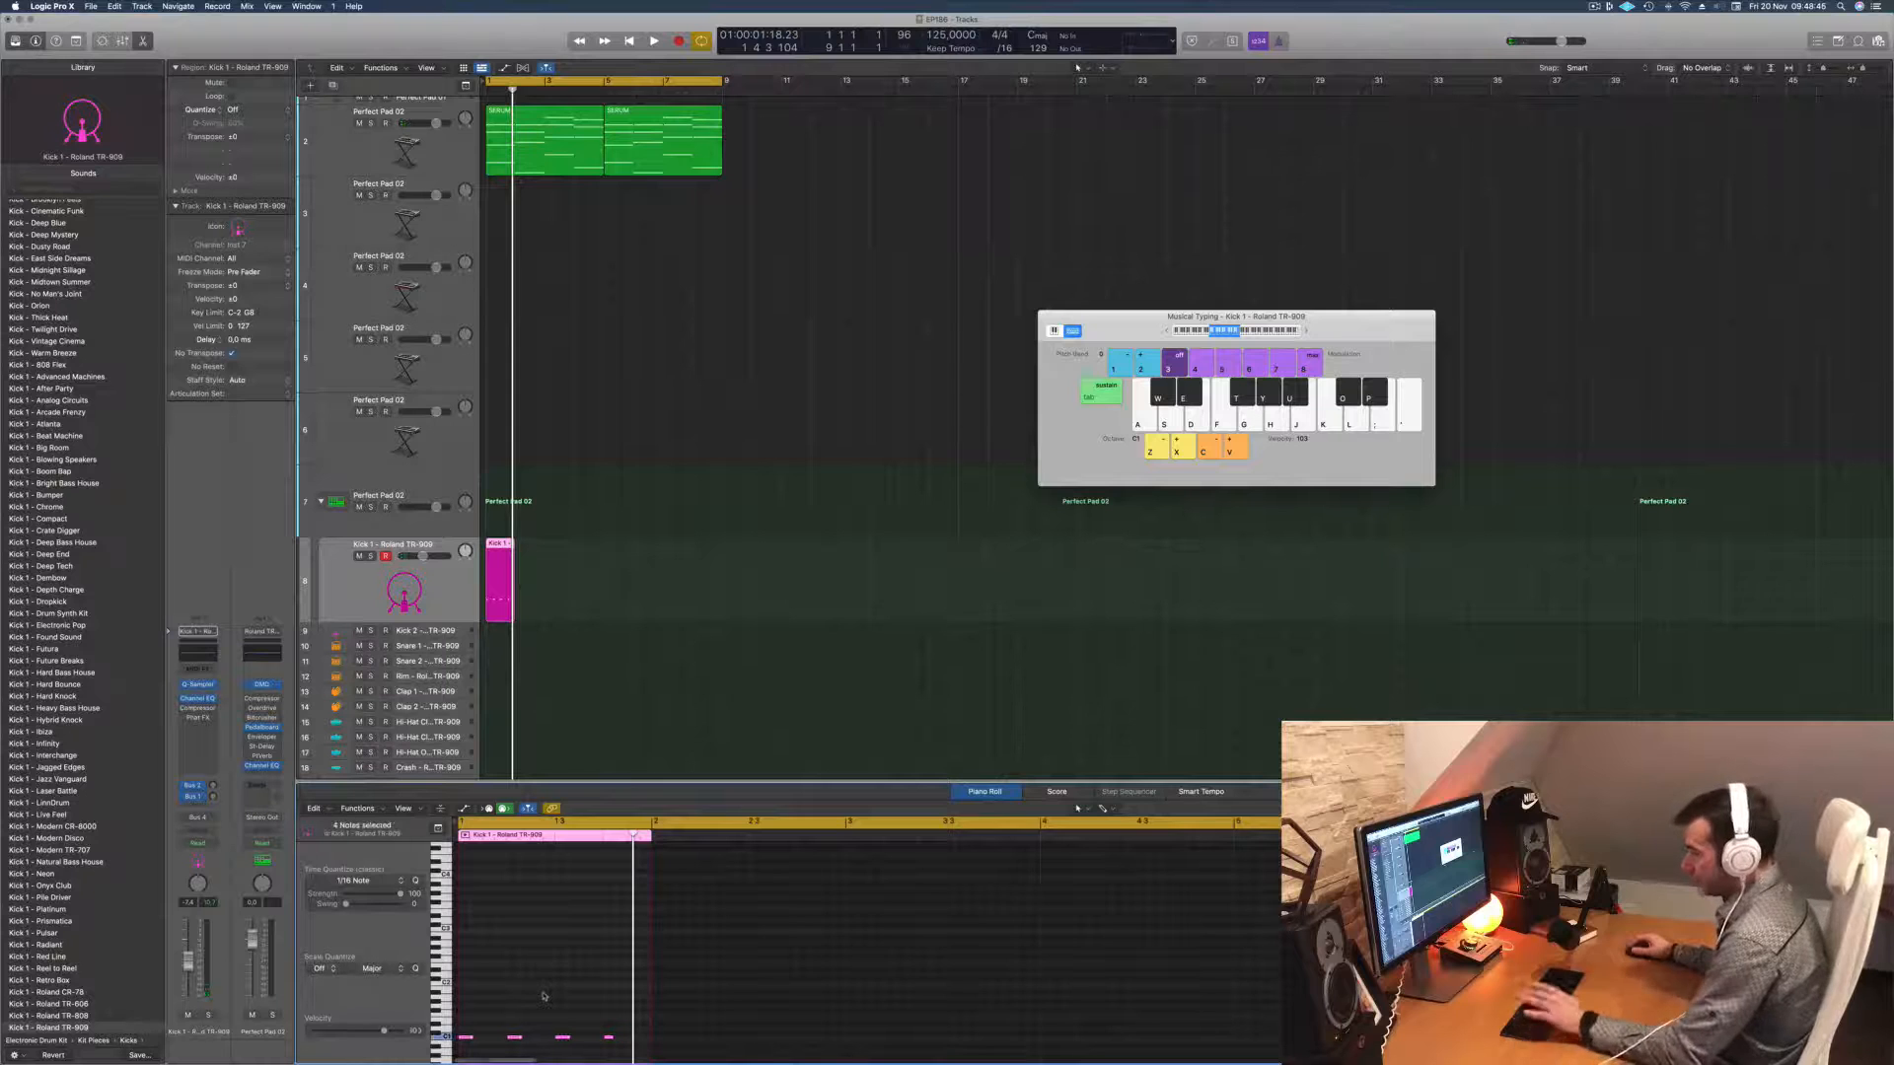
key("space")
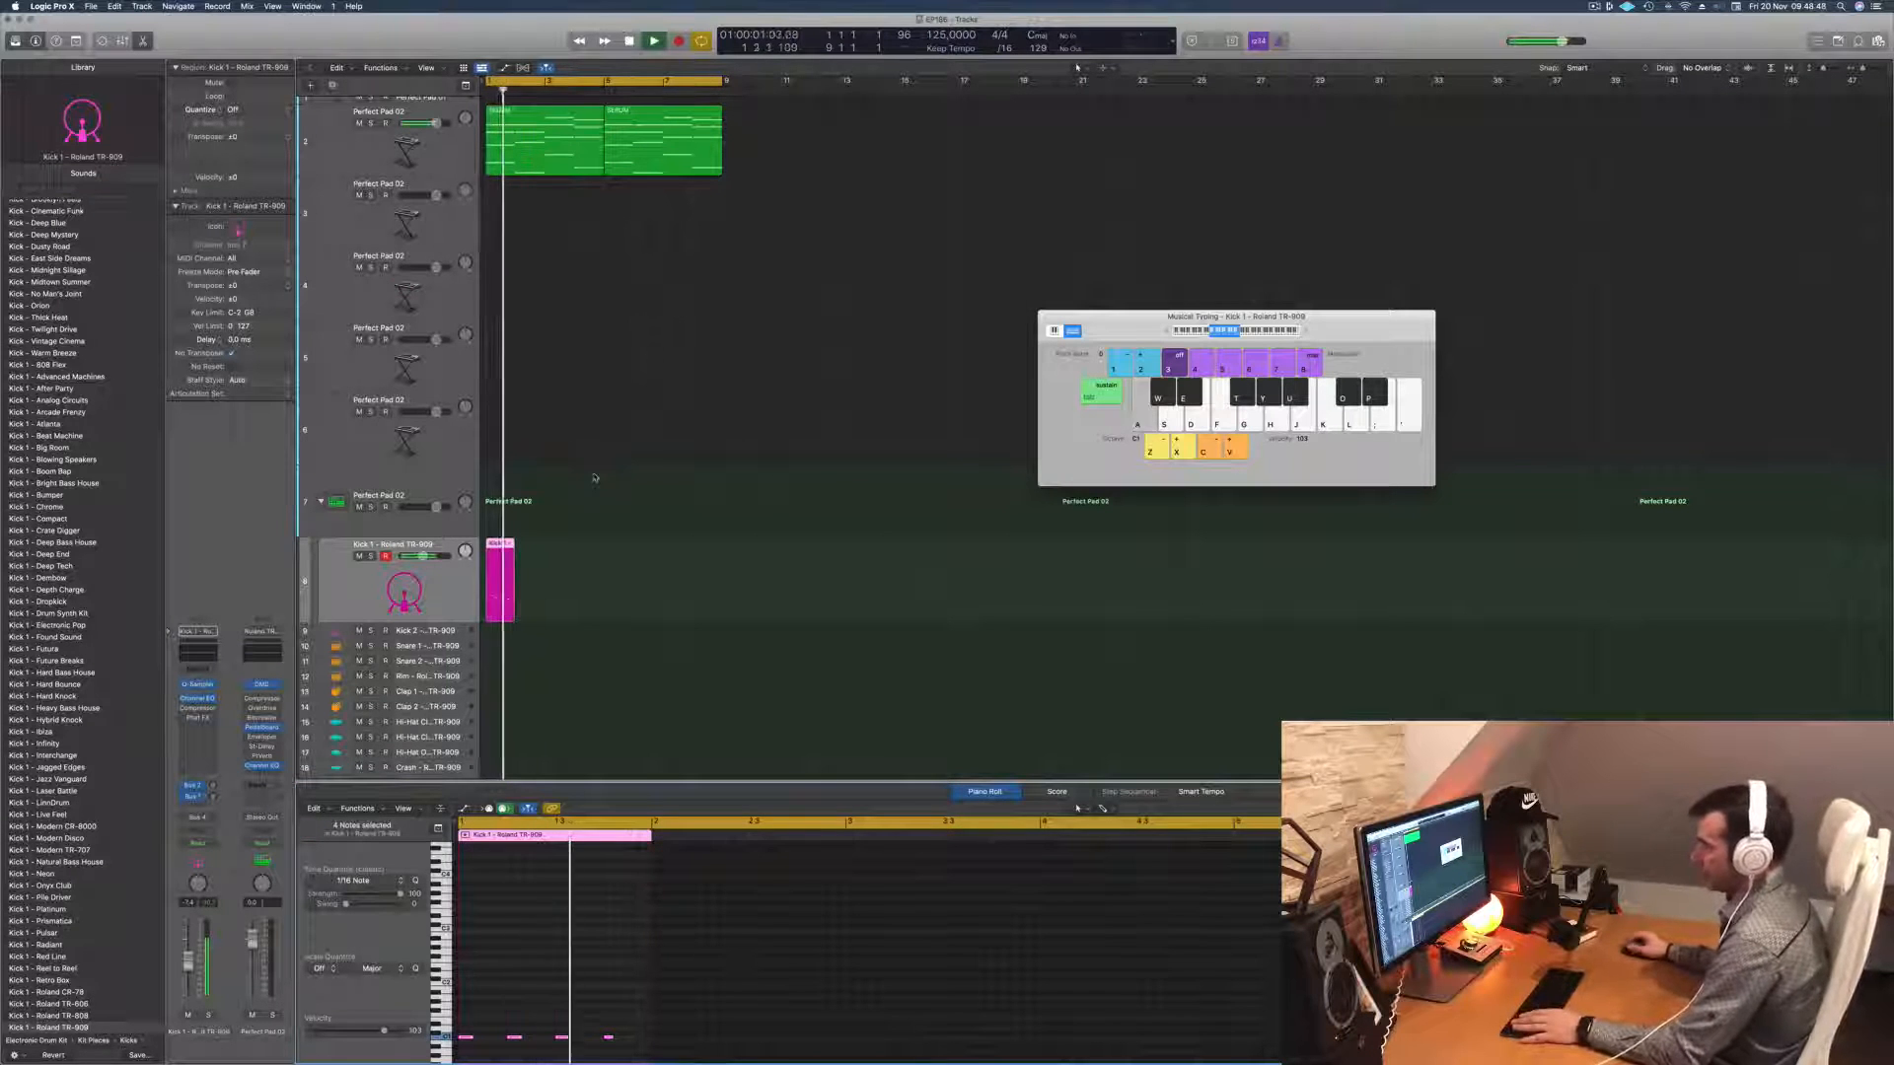
key("space")
Step: Copy the one-bar kick region along its track to fill eight bars, and lower the volume of the original Perfect Pad 02 track
scroll(513, 553, "right", 1)
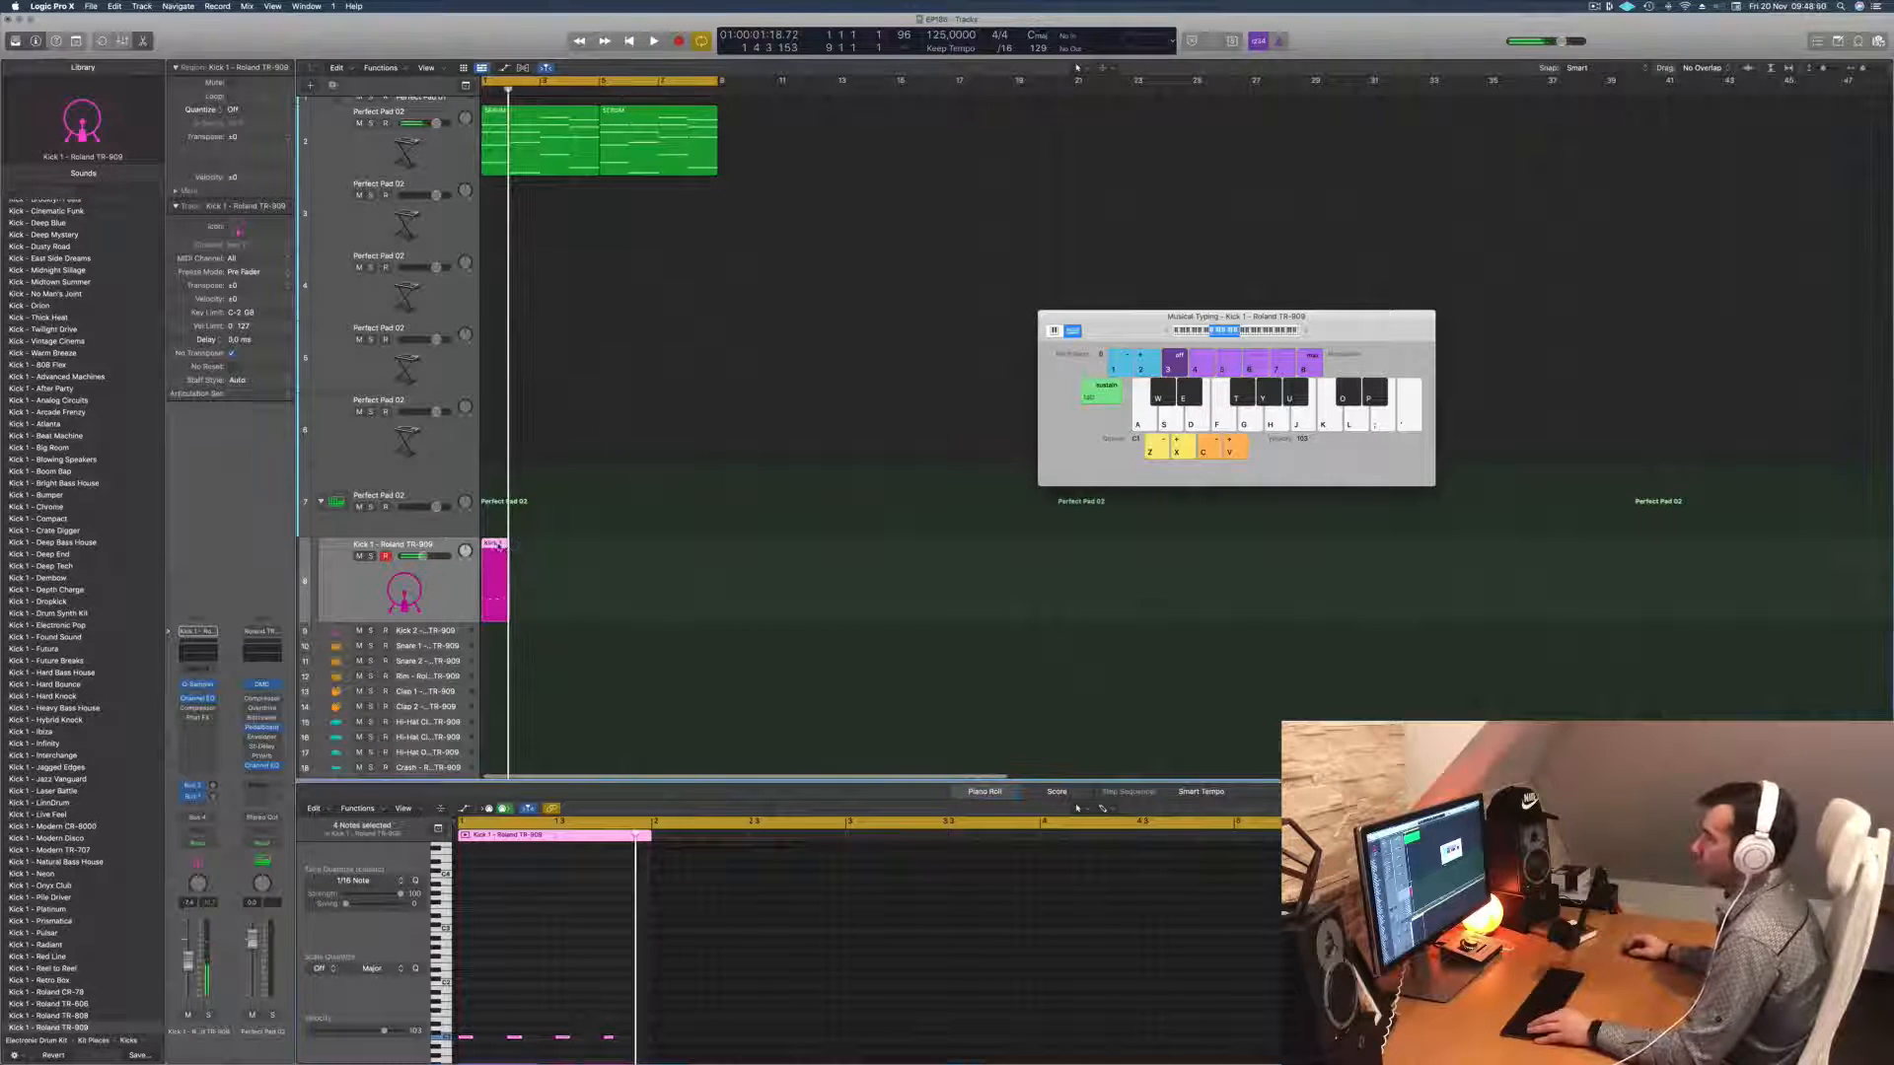
left_click_drag(496, 549, 525, 557)
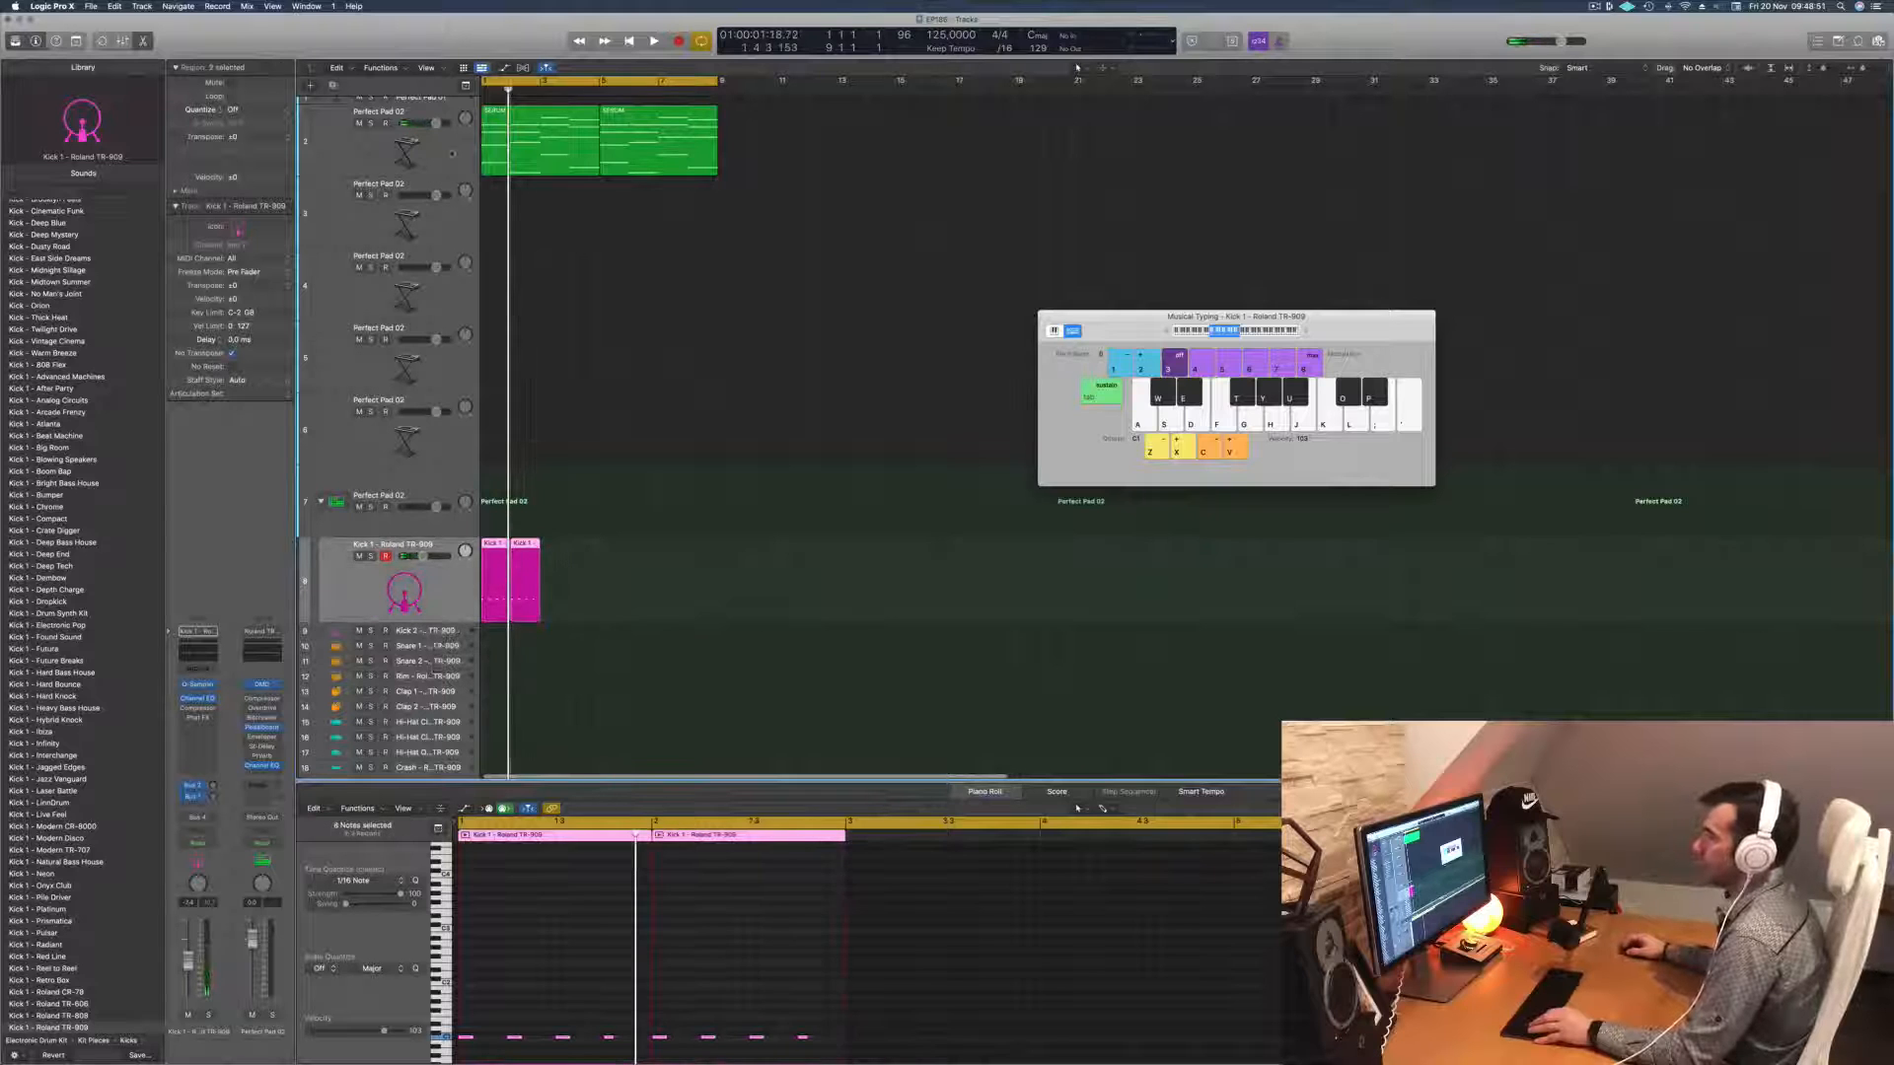
left_click(451, 154)
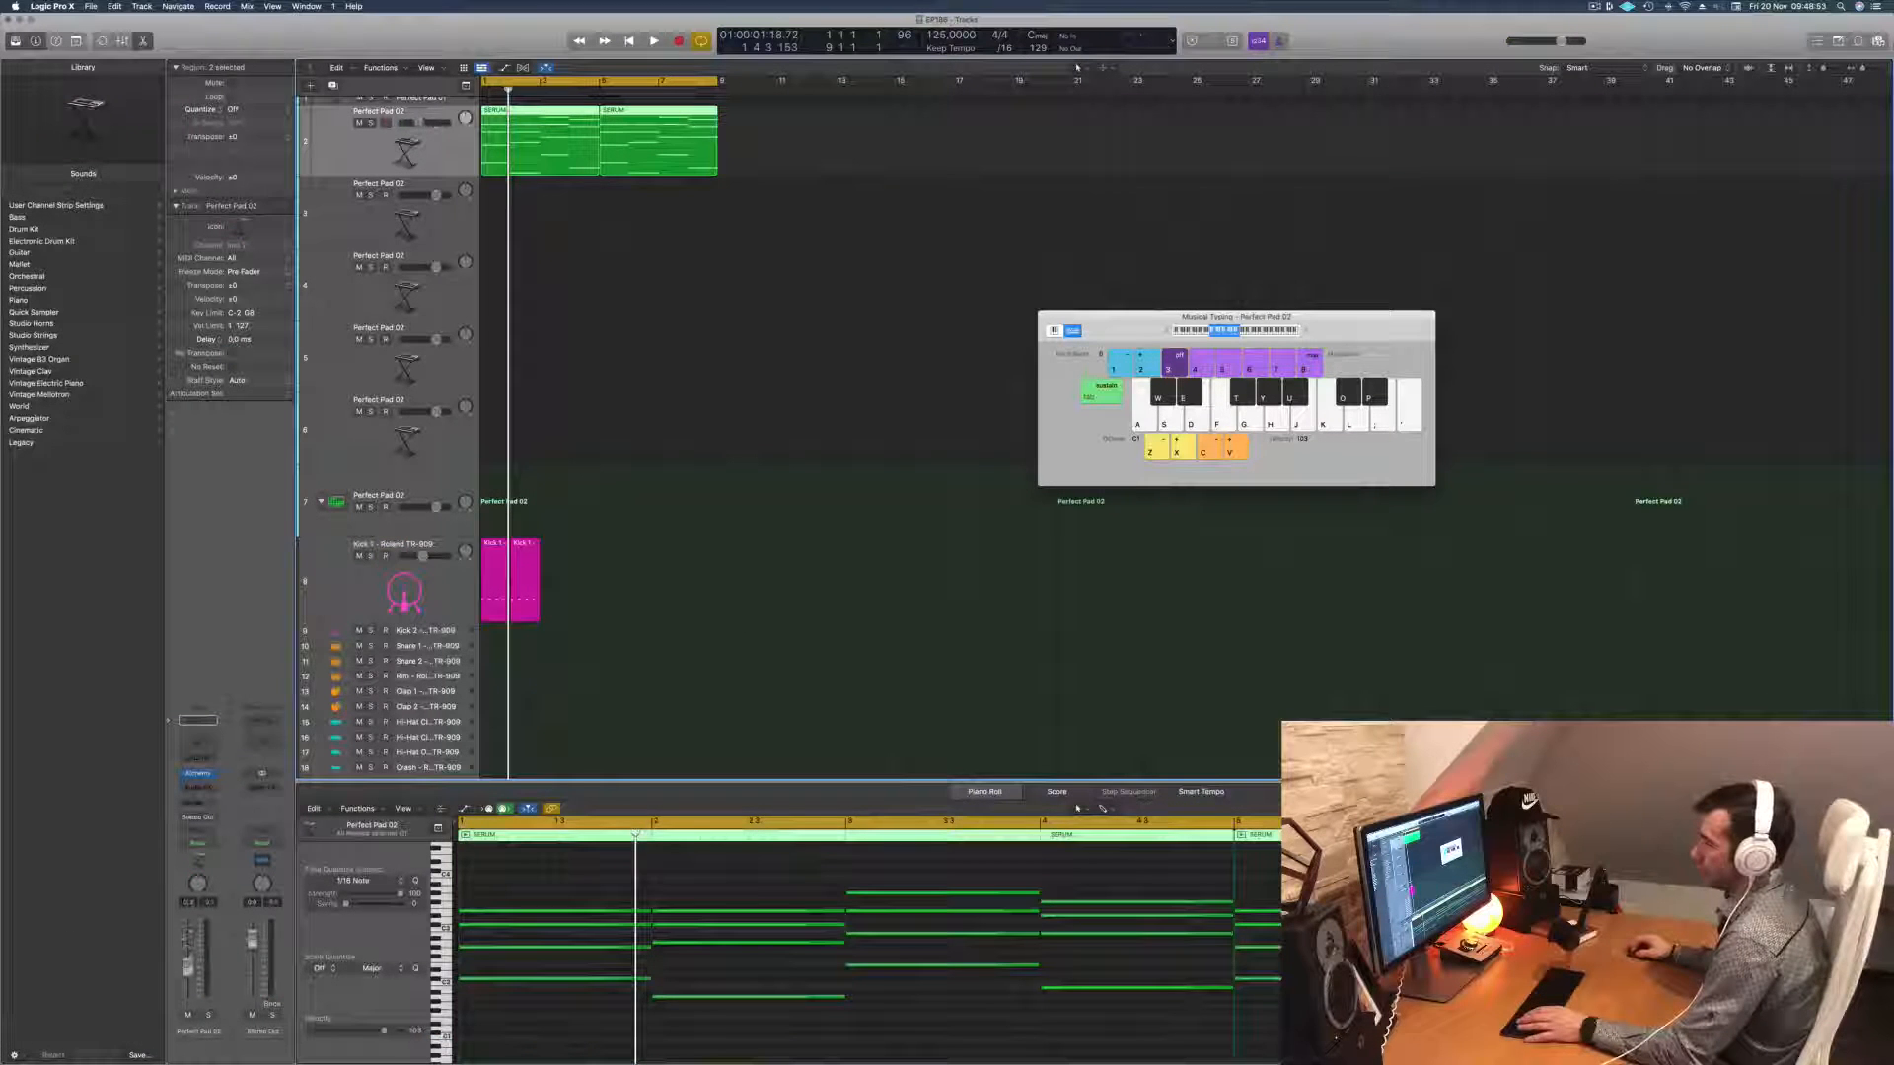
key("space")
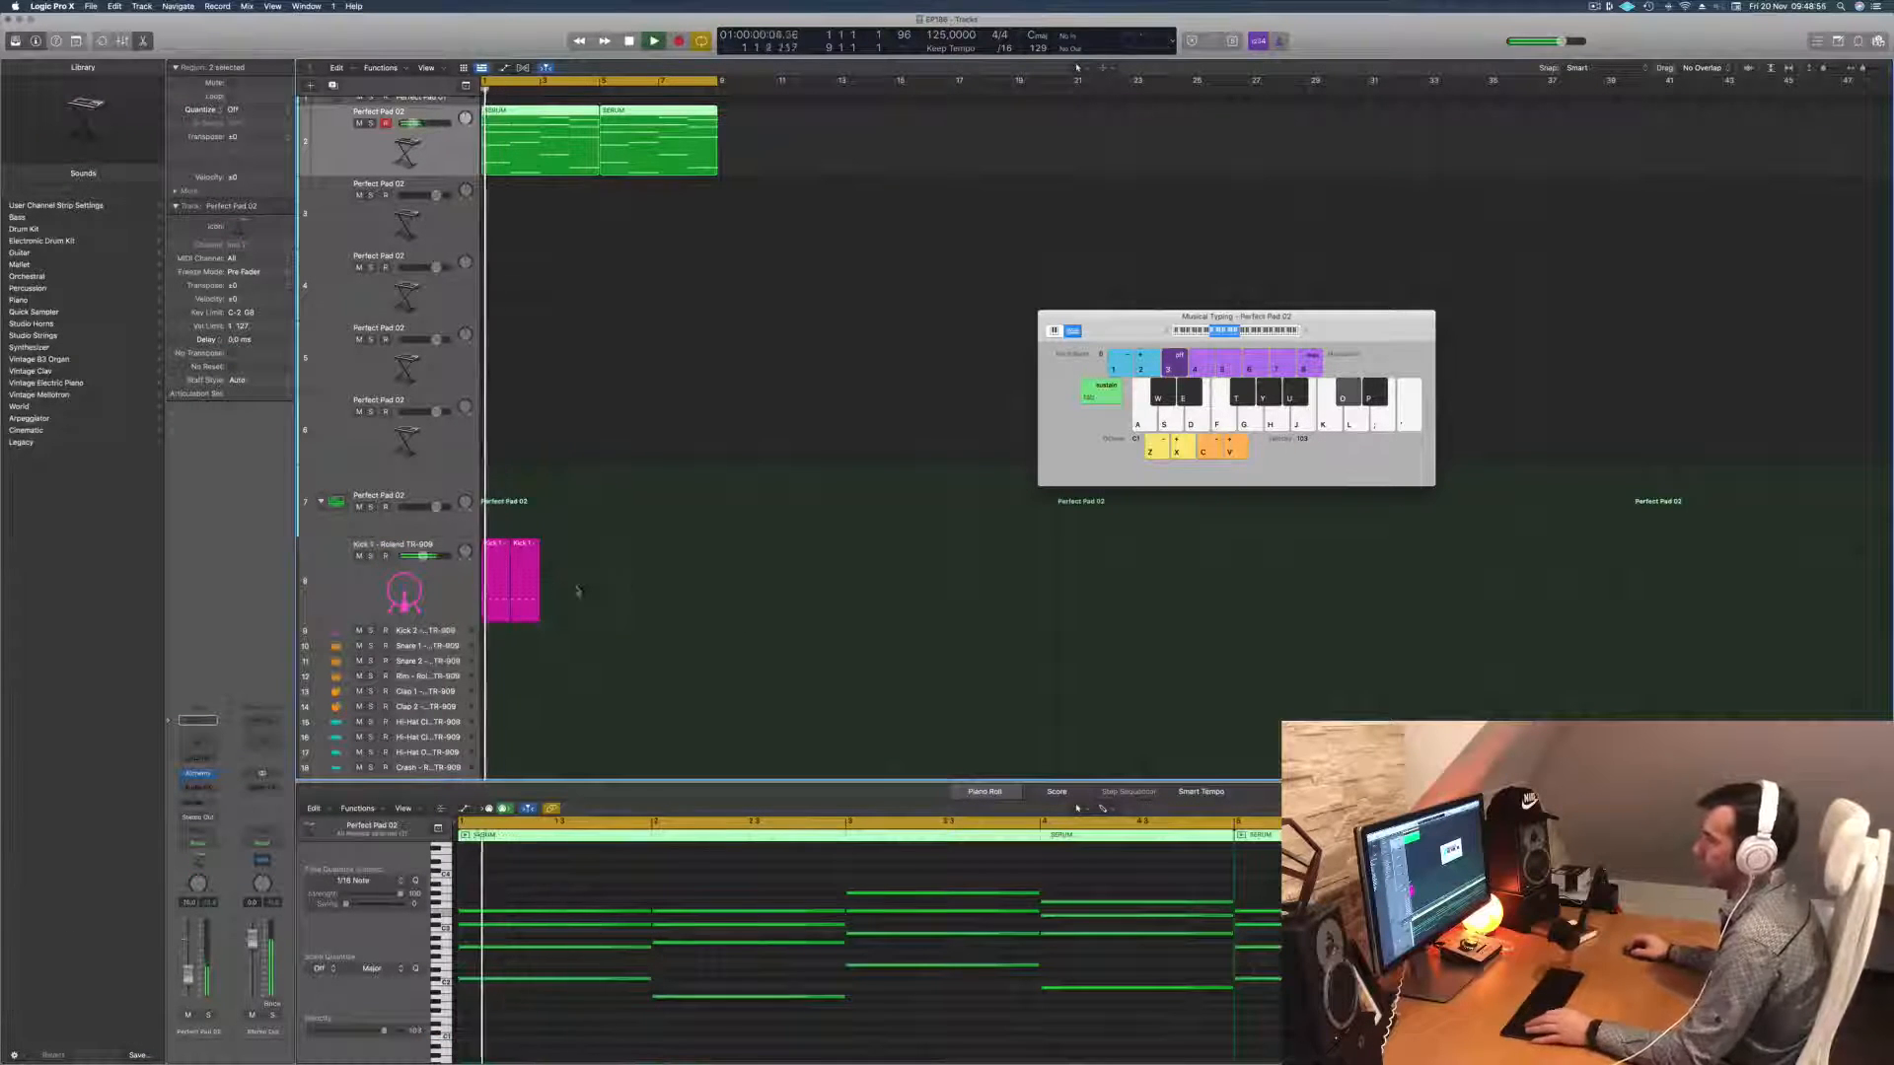
left_click_drag(578, 592, 702, 574)
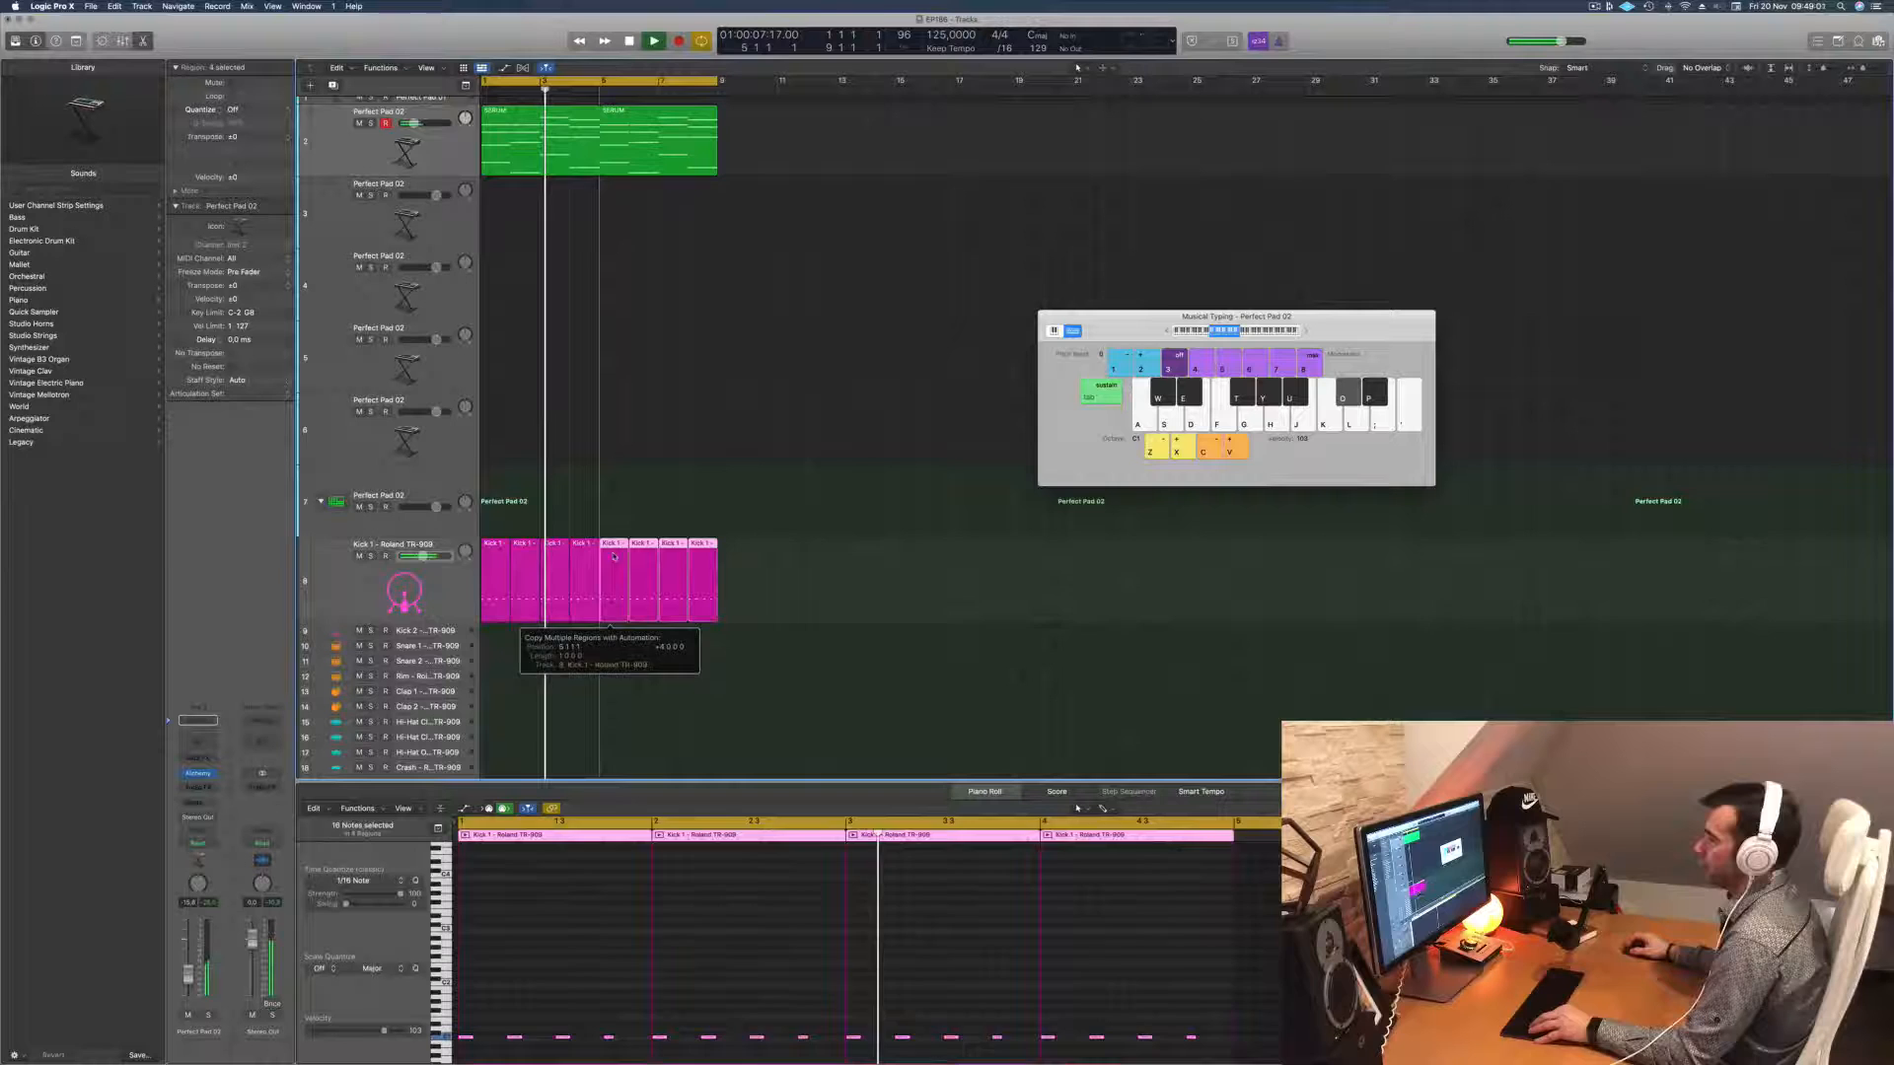
Step: Transpose all the notes of the Kick 1 regions down eight semitones in the piano roll
left_click(439, 589)
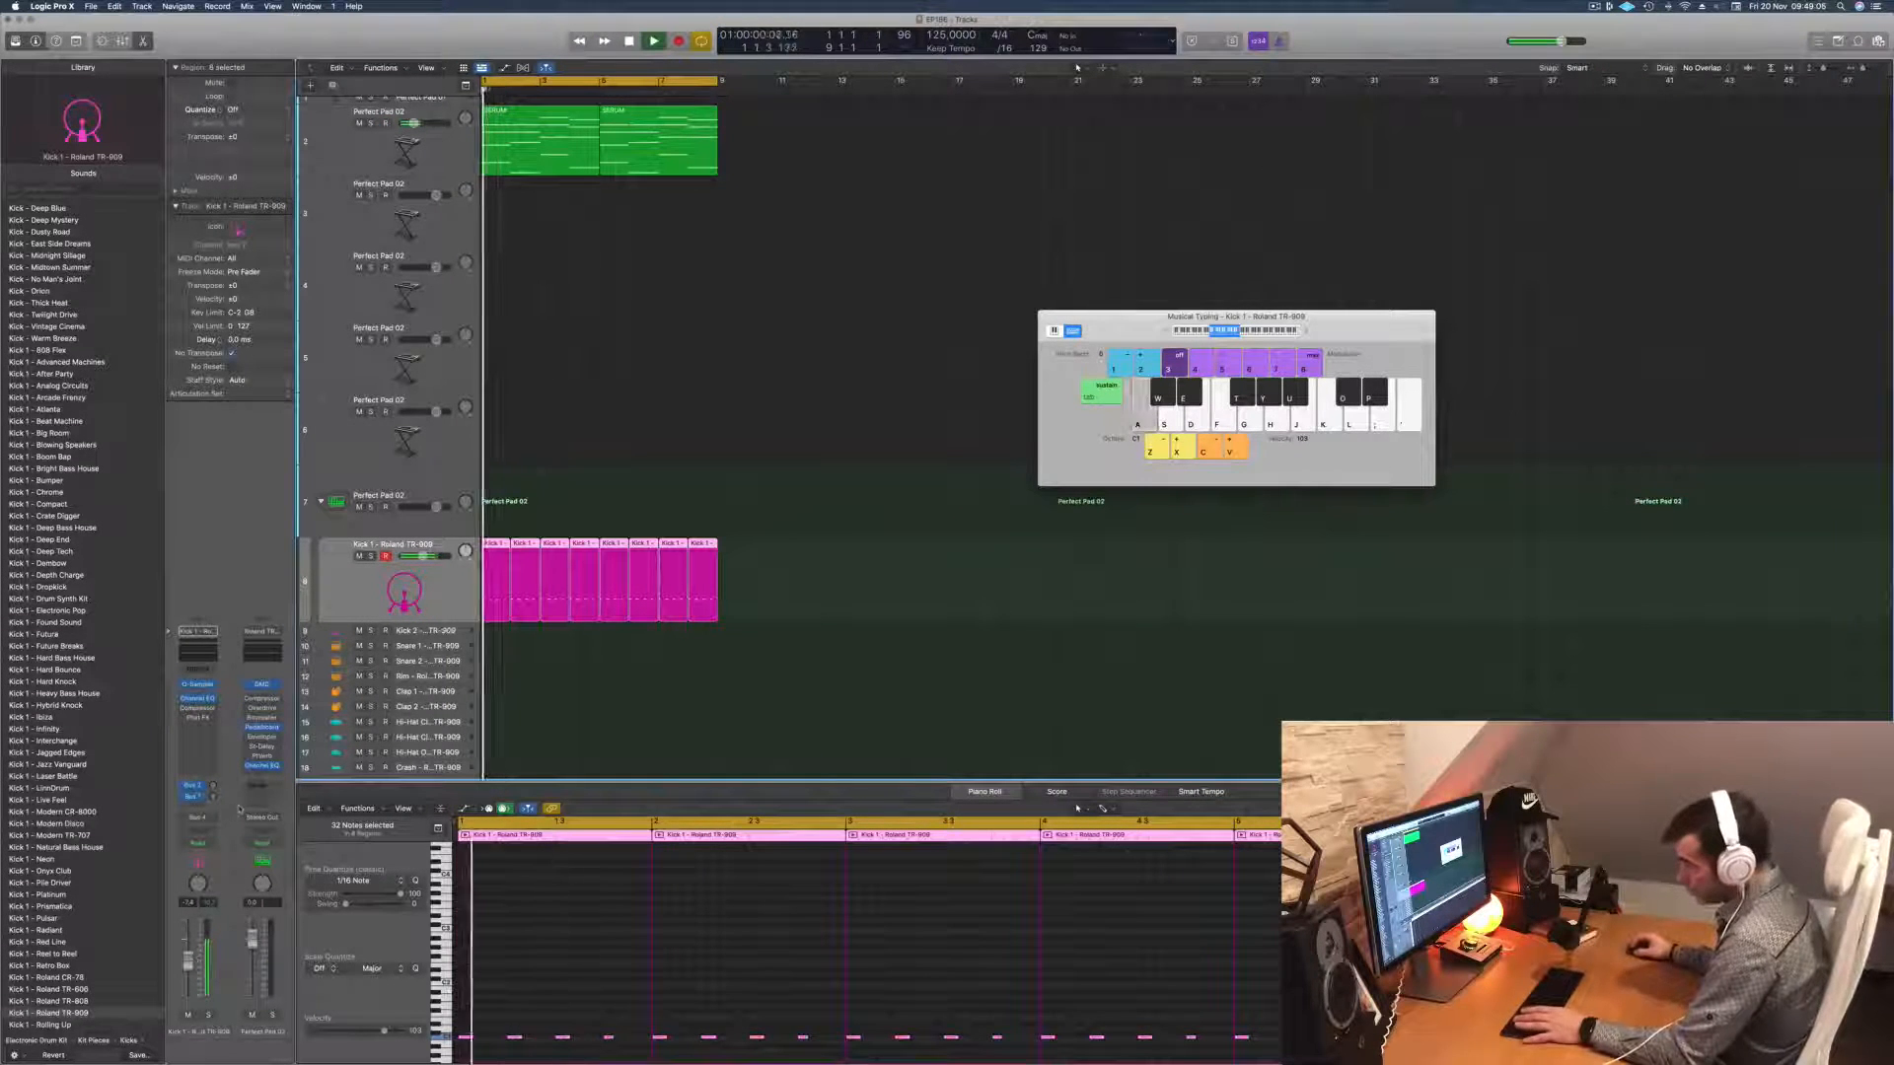
left_click(553, 947)
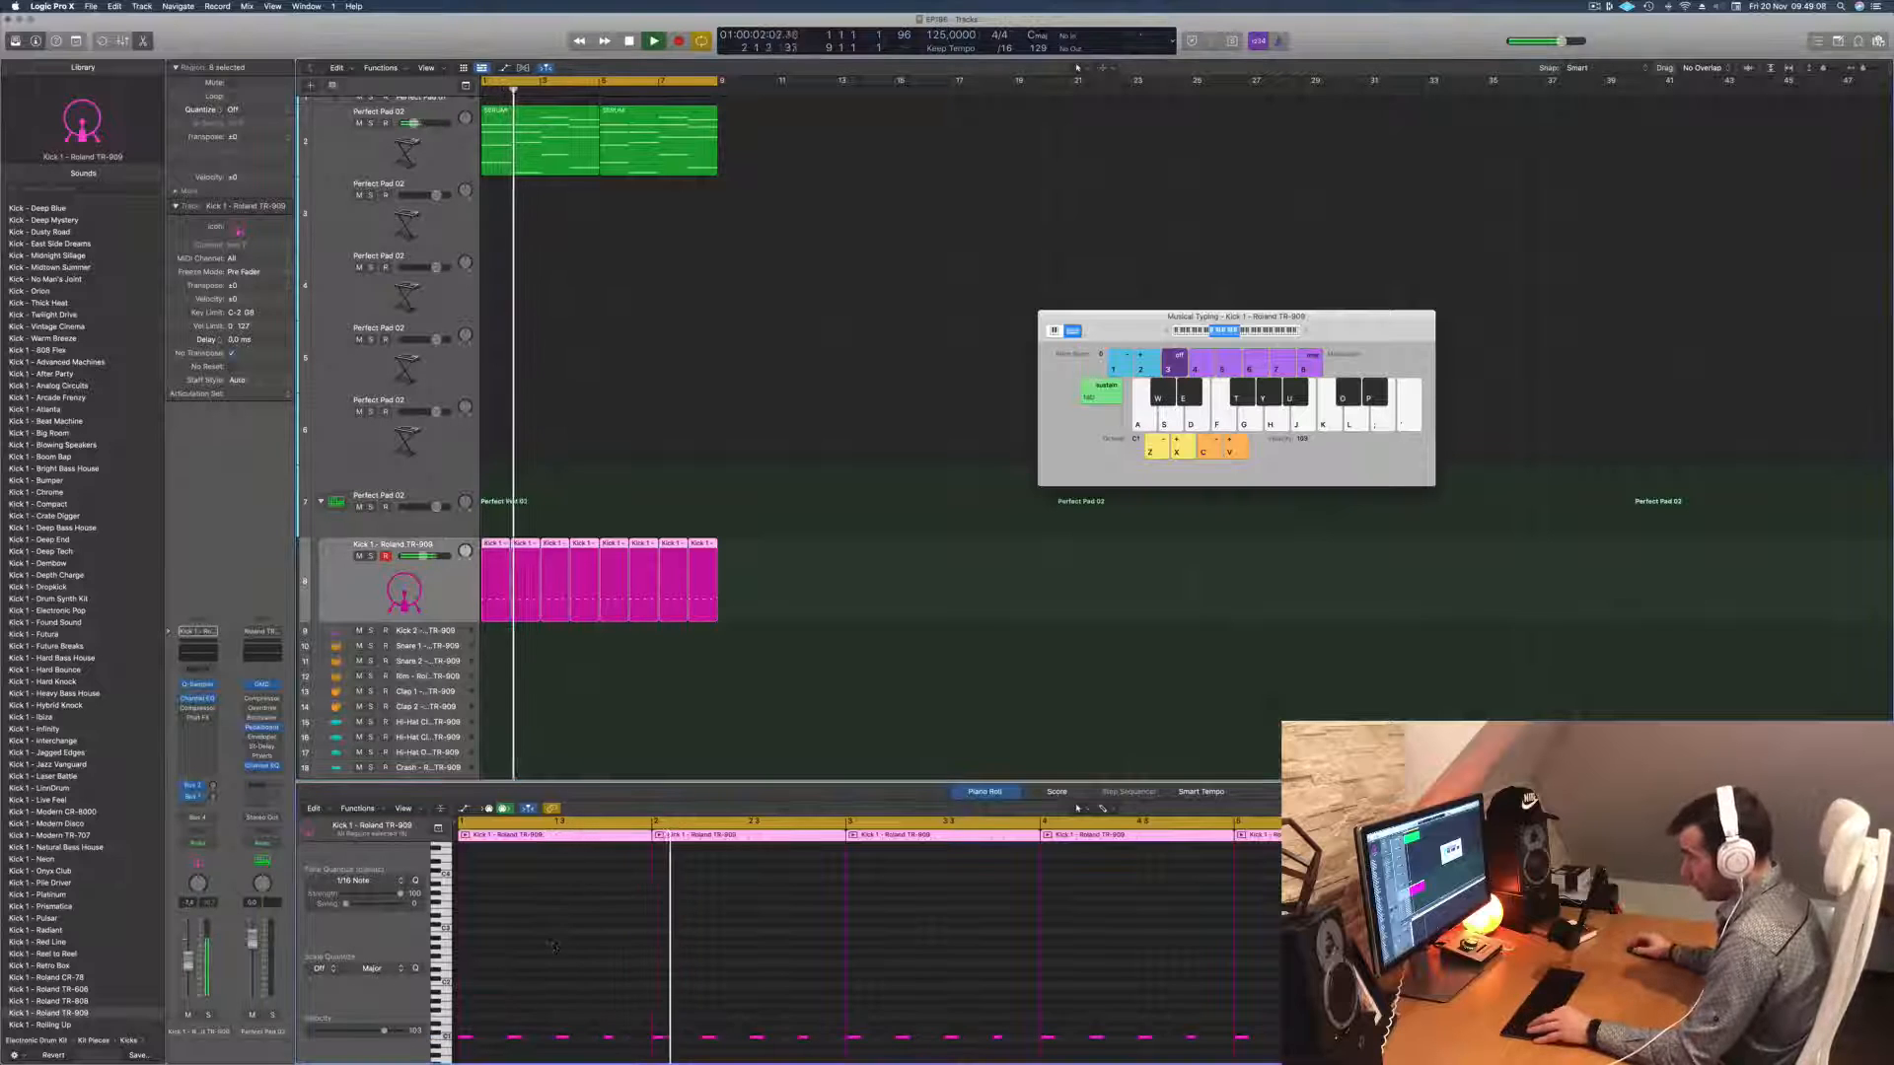
scroll(553, 947, "up", 5)
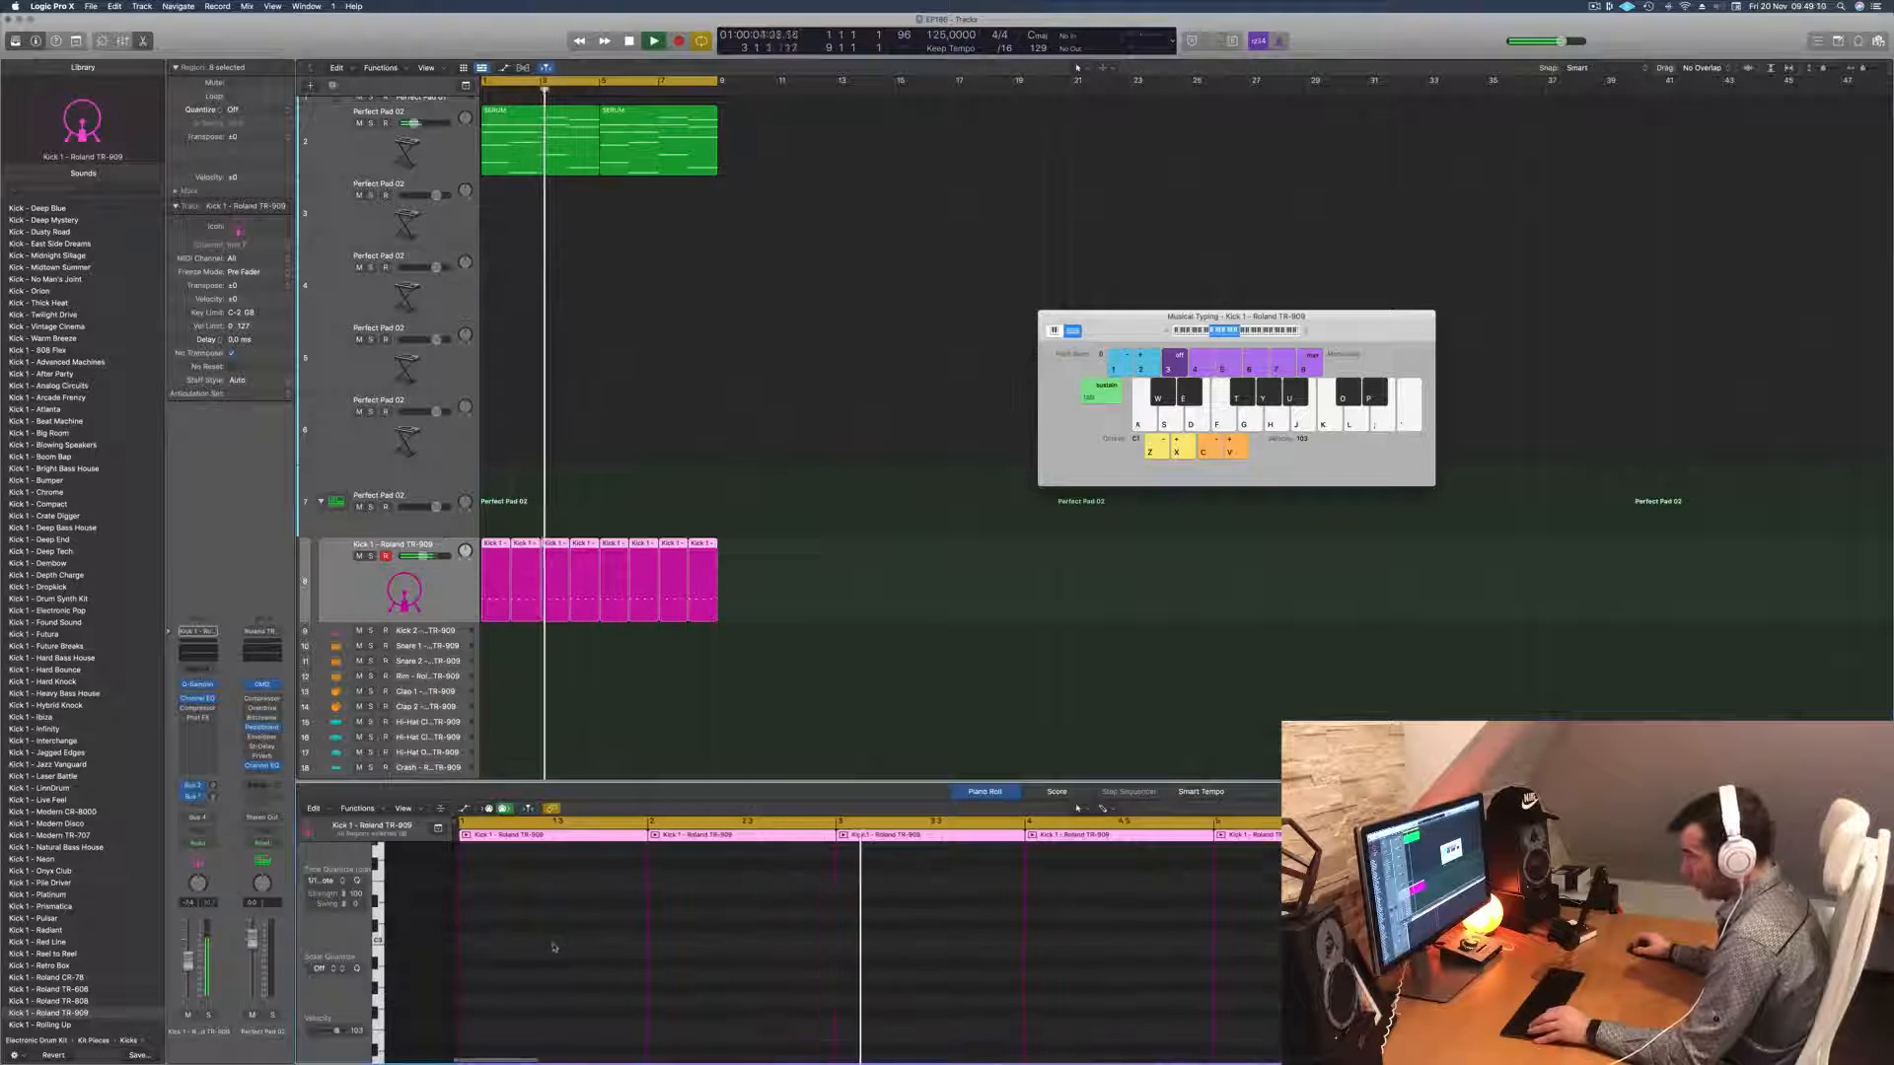
scroll(532, 977, "down", 5)
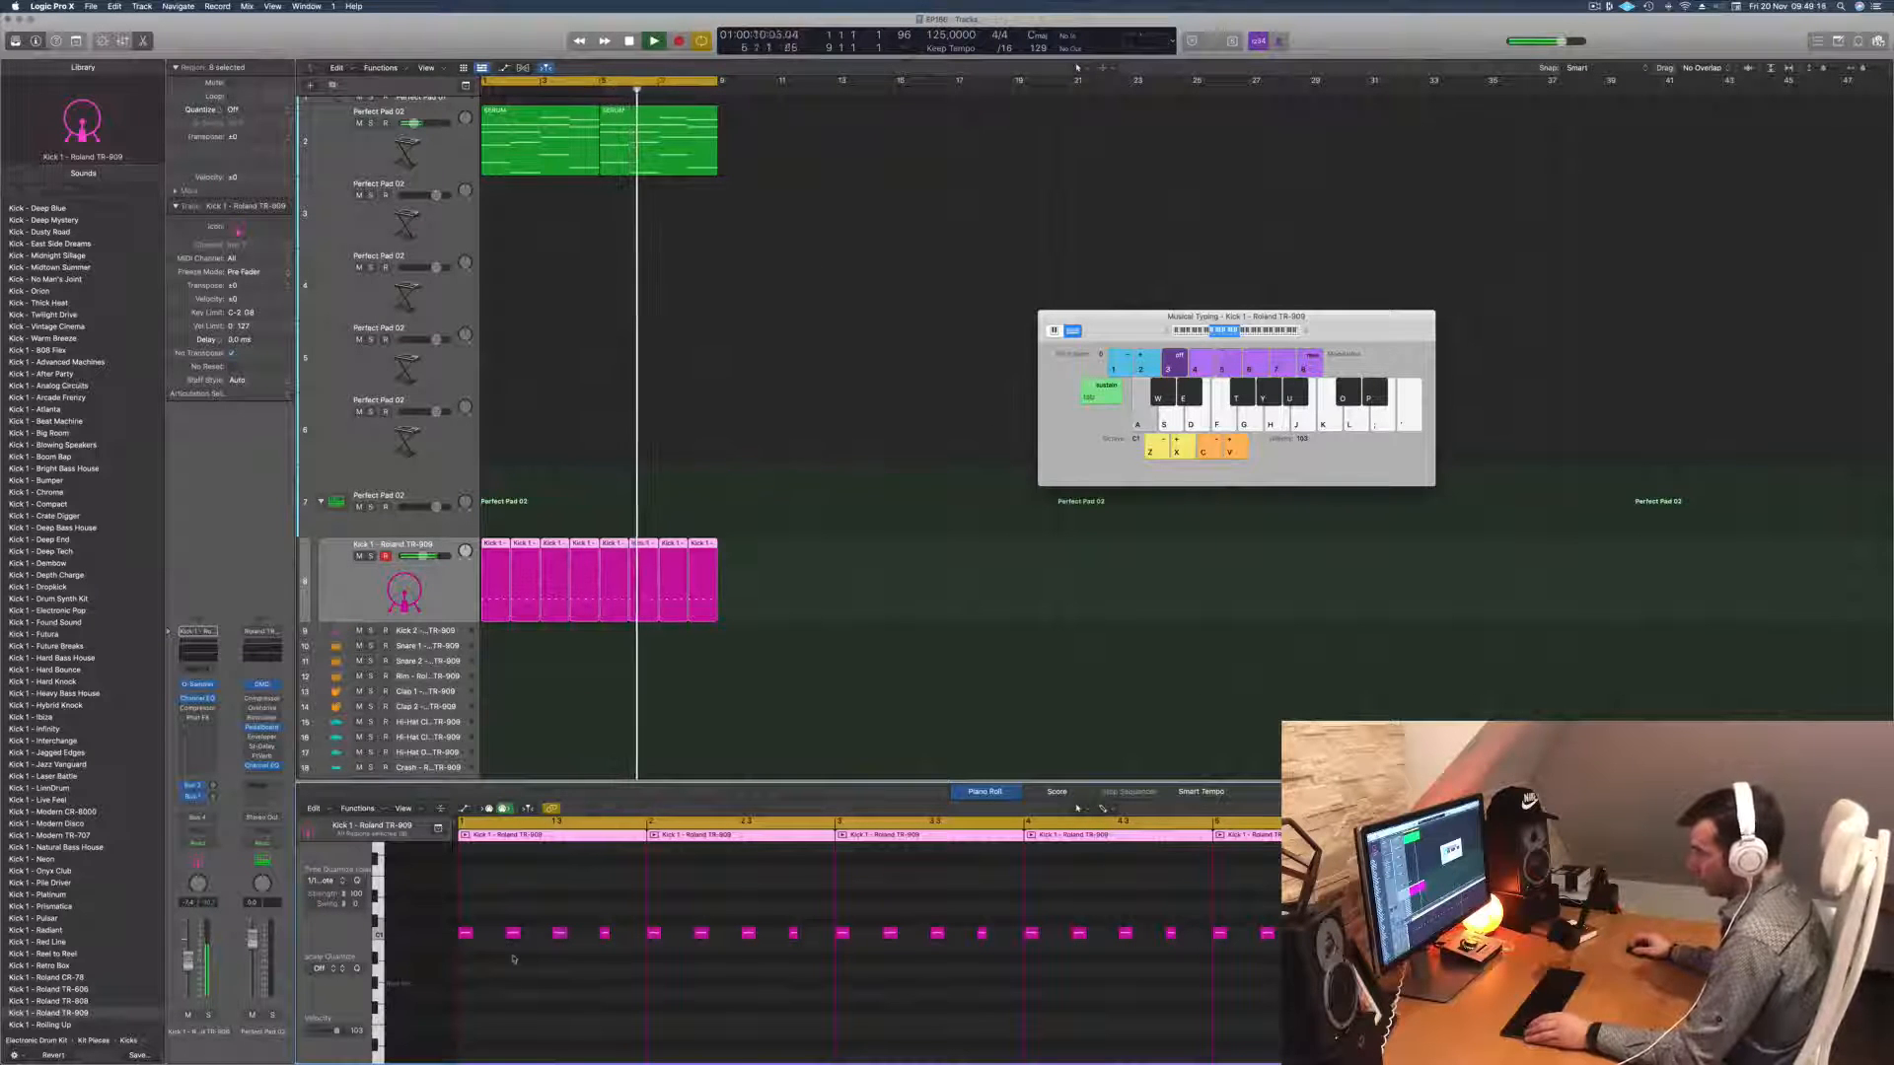
key("super+a")
key("alt+Down")
key("alt+Down")
key("alt+Down")
key("alt+Down")
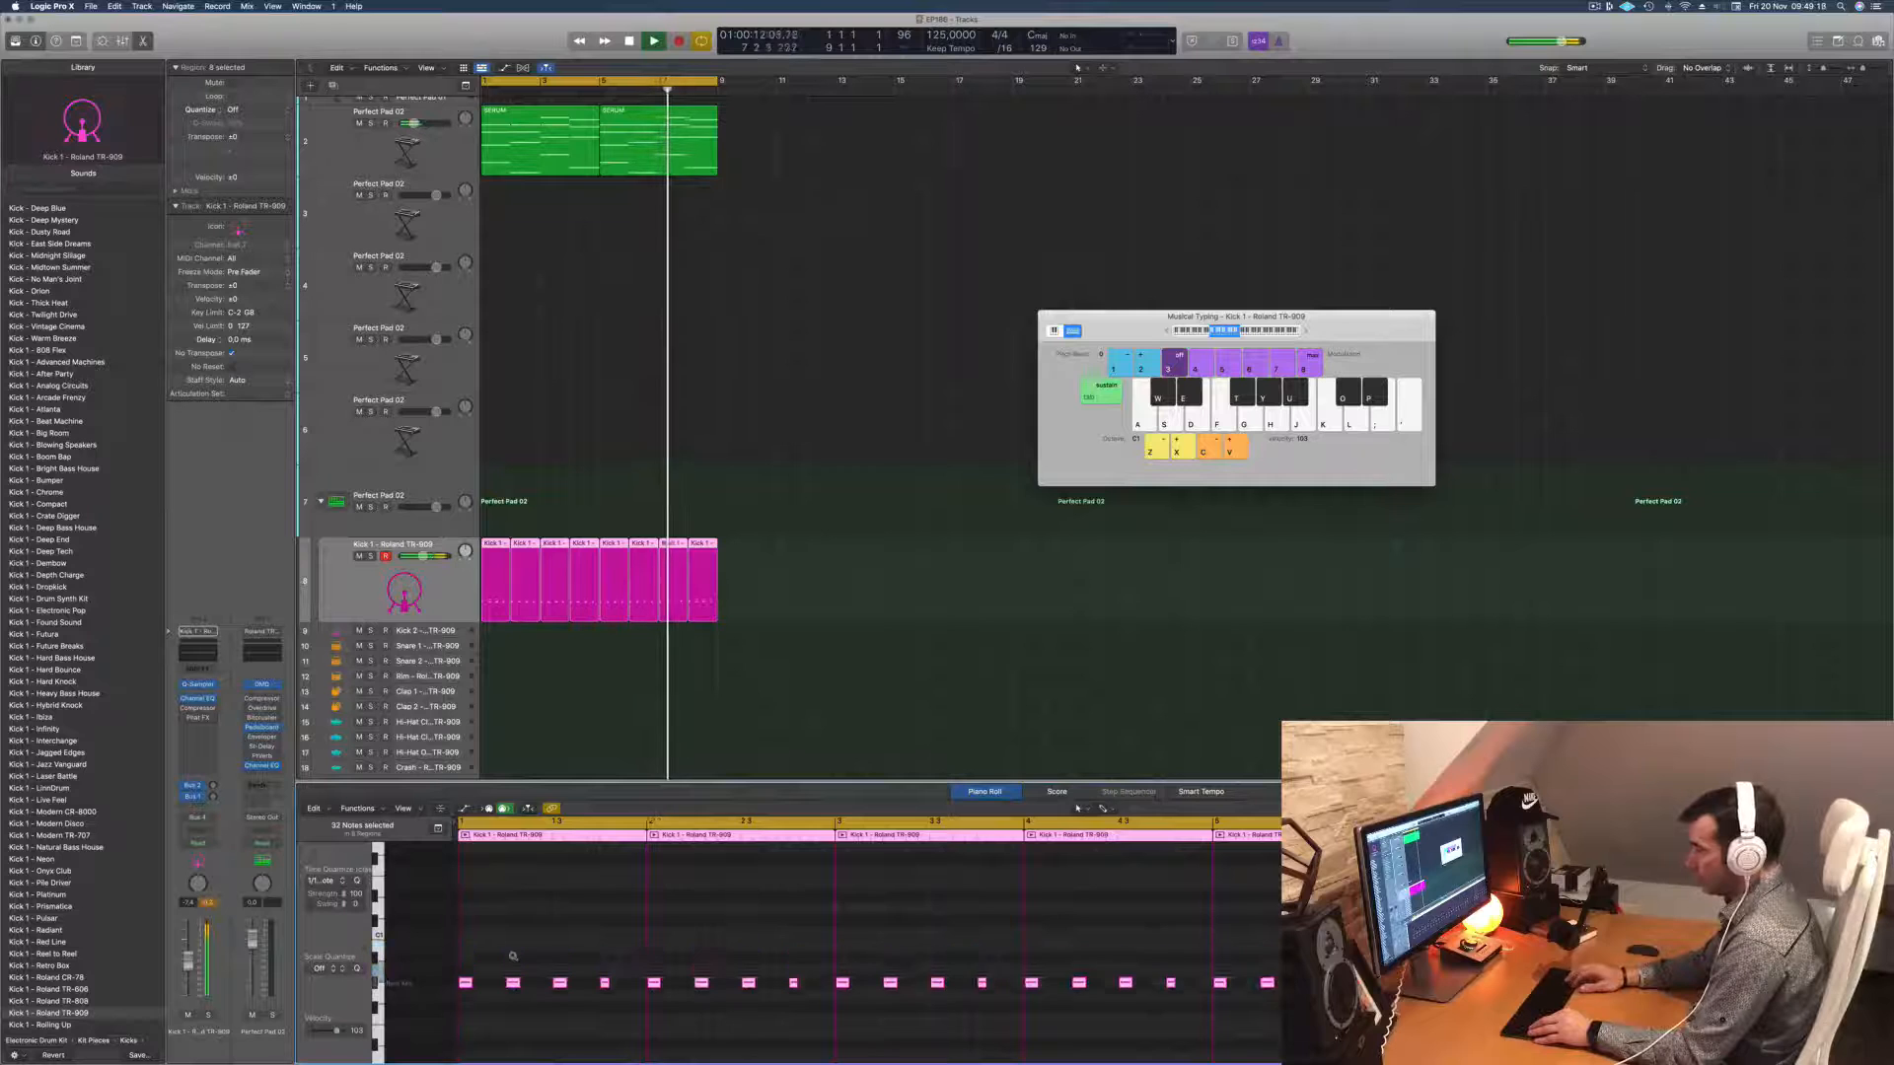
key("alt+Down")
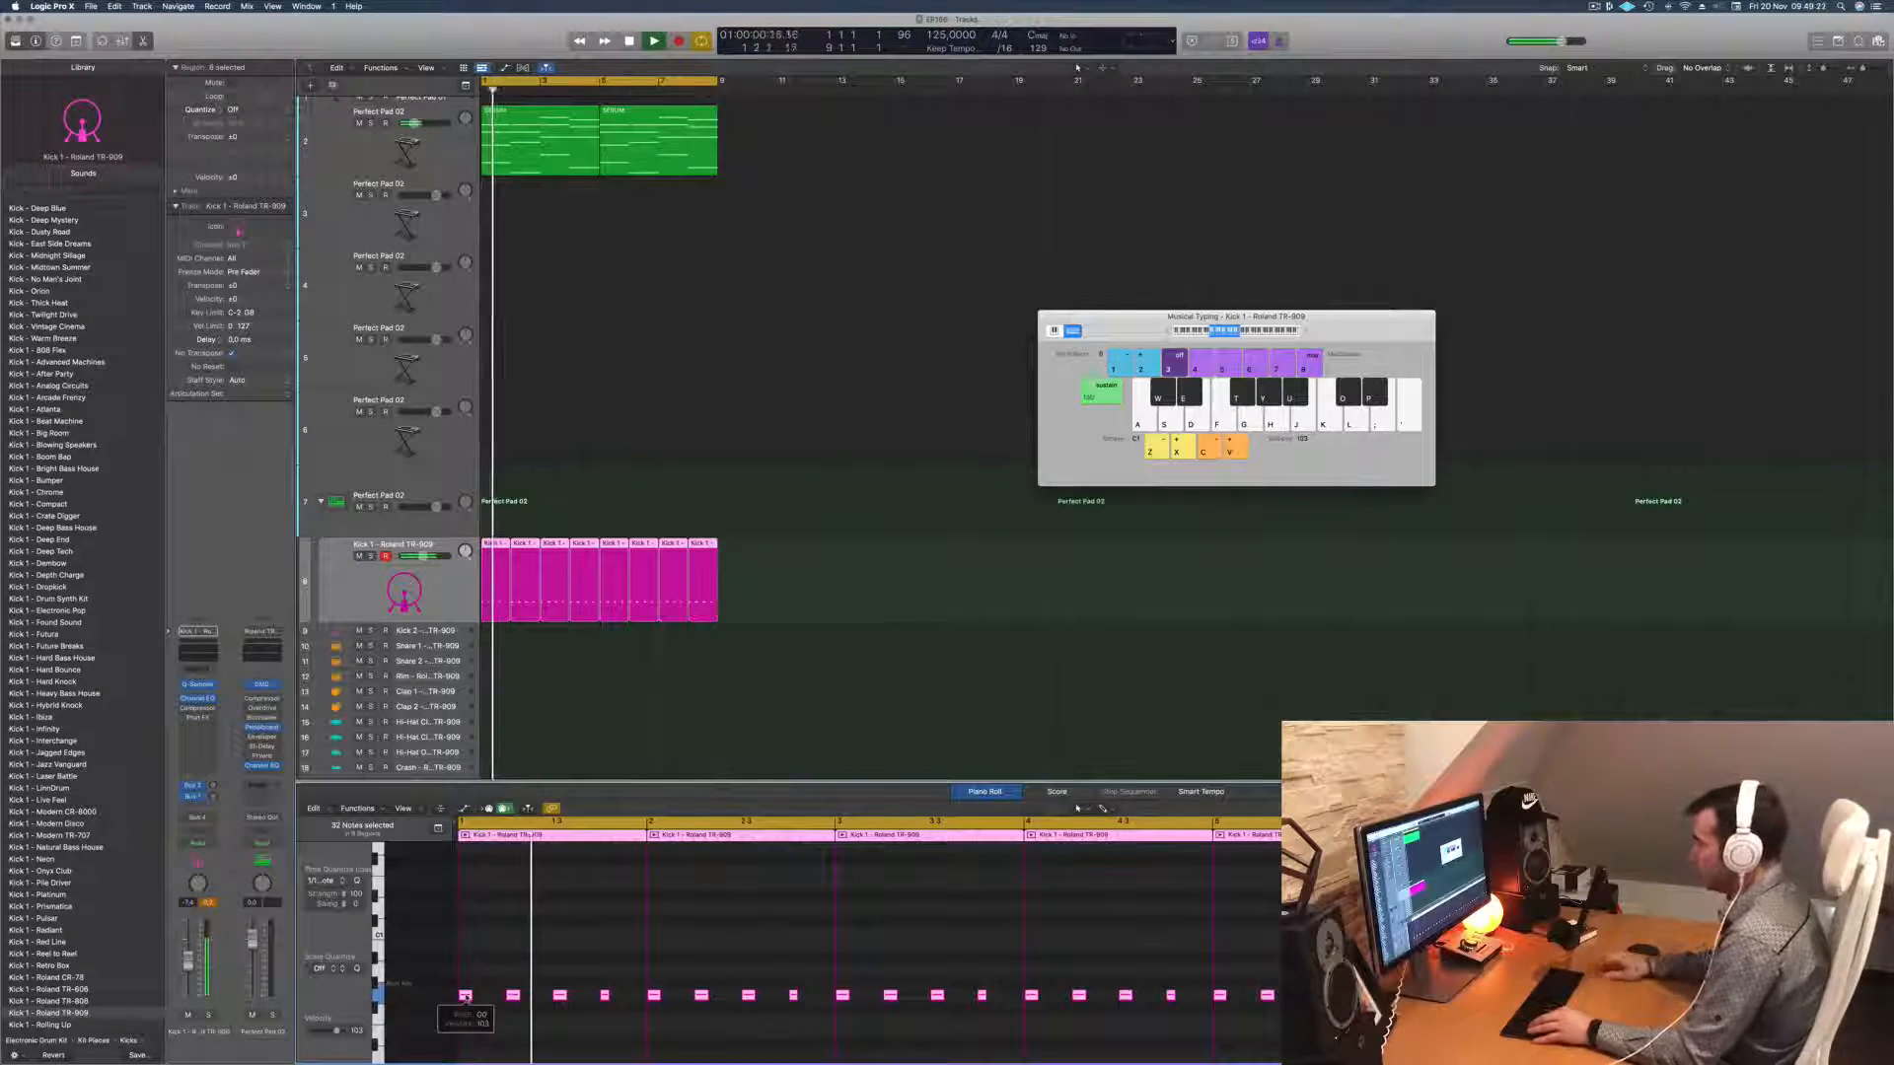
key("alt+Down")
key("alt+Down")
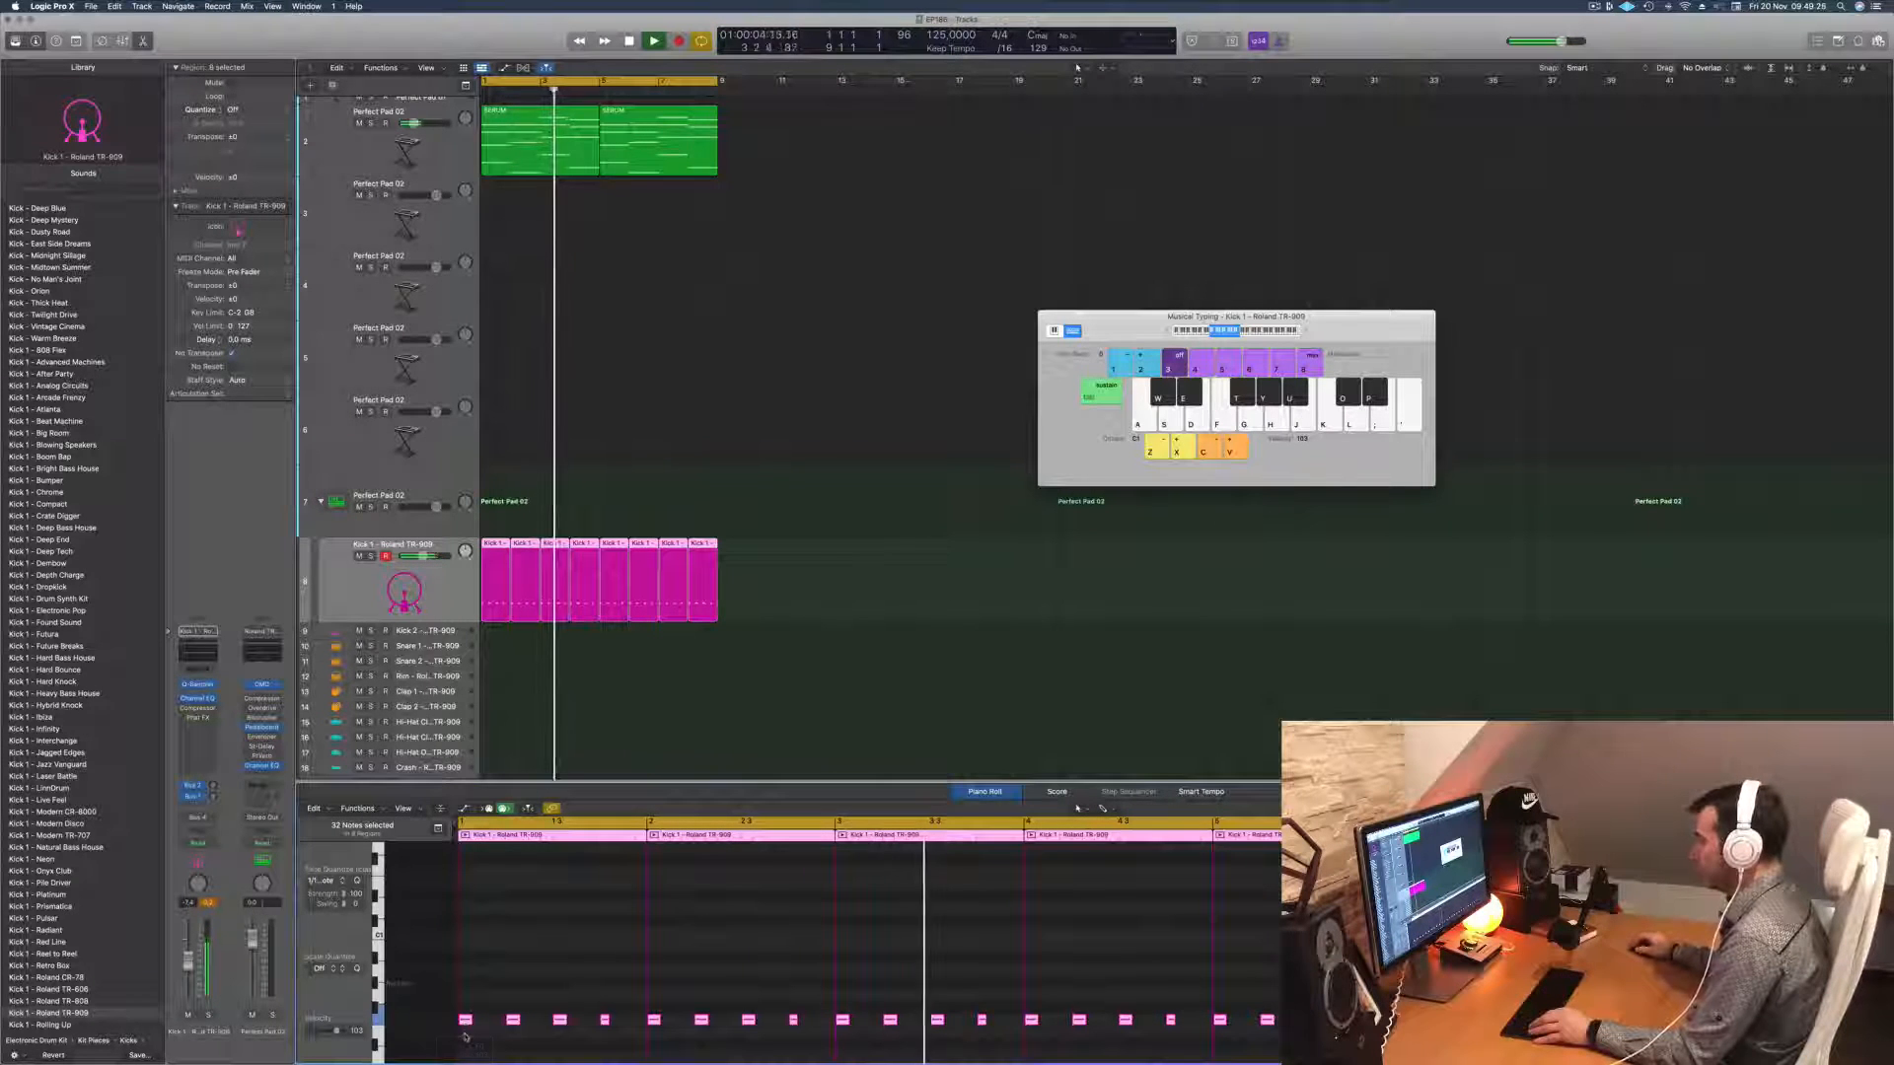
key("alt+Down")
Step: Replay the opening bars from bar 1 several times to judge the lowered kick notes against the pads
key("Return")
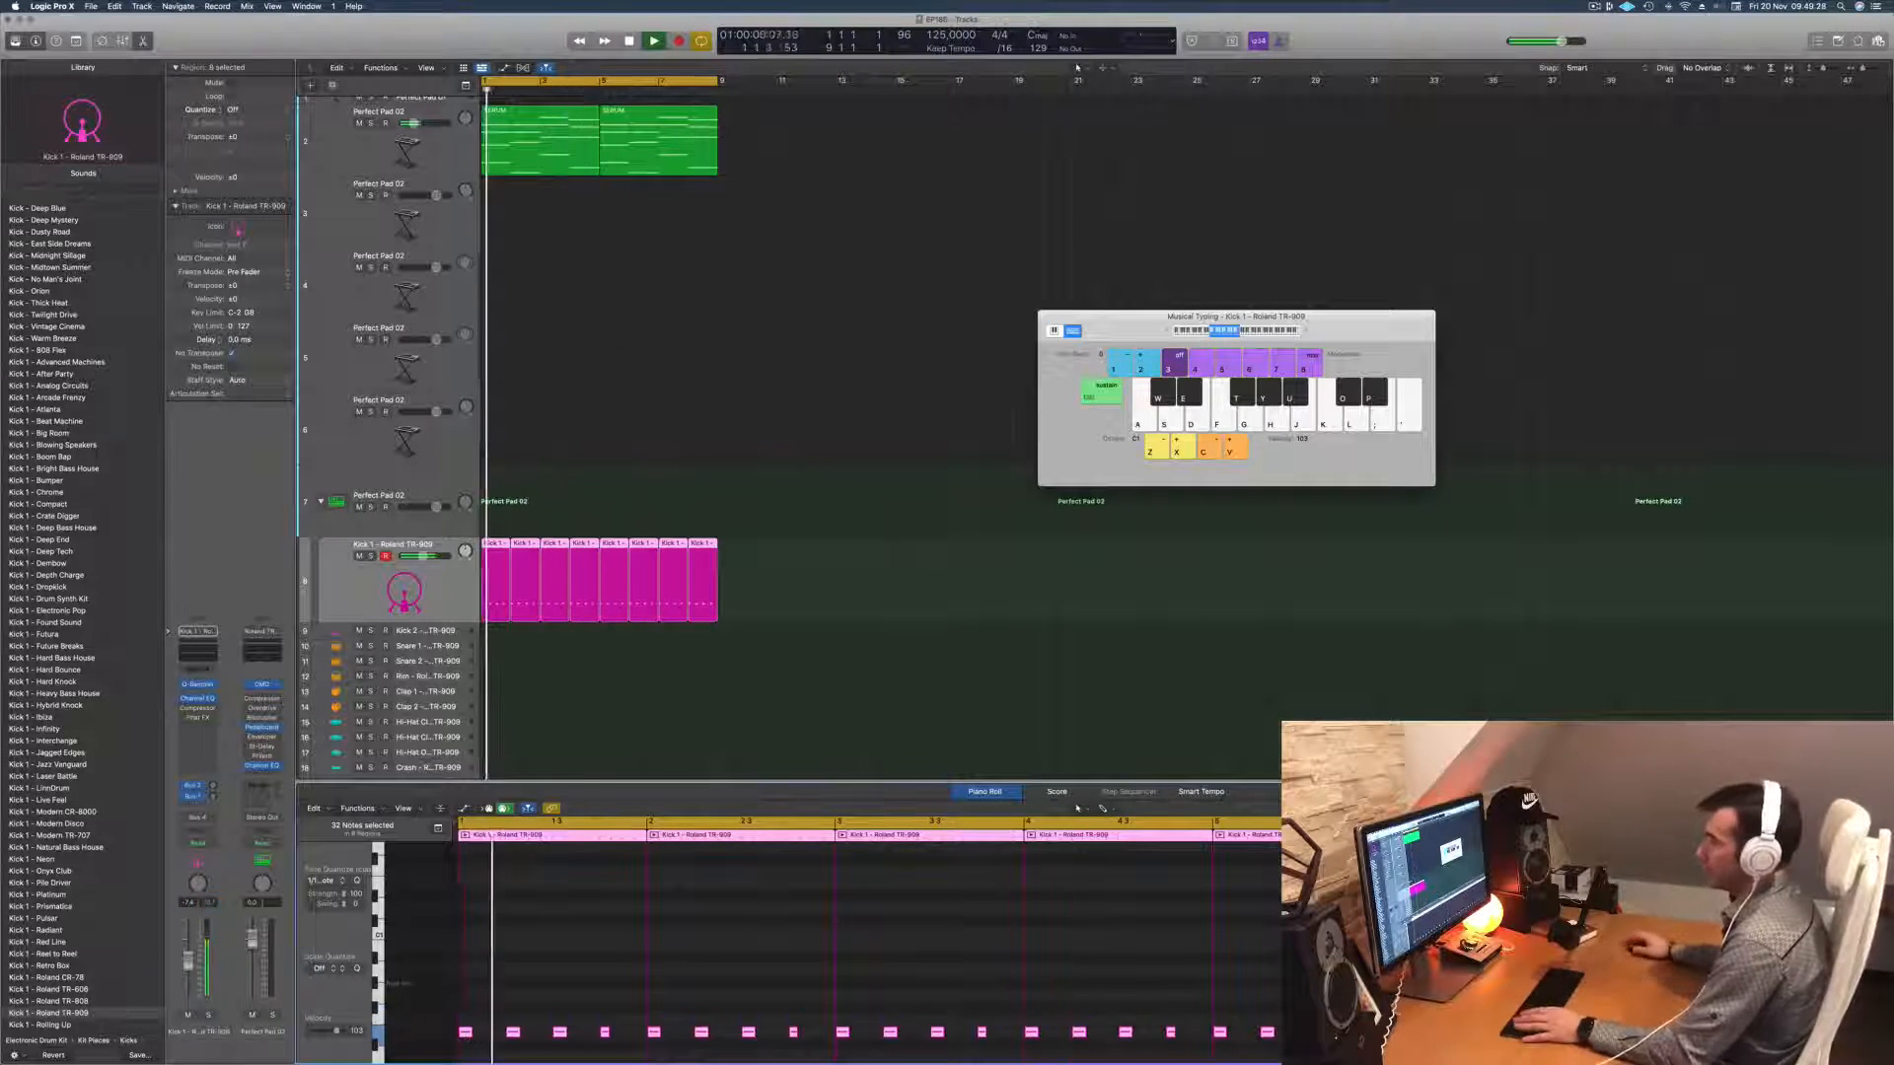
key("Return")
key("Return")
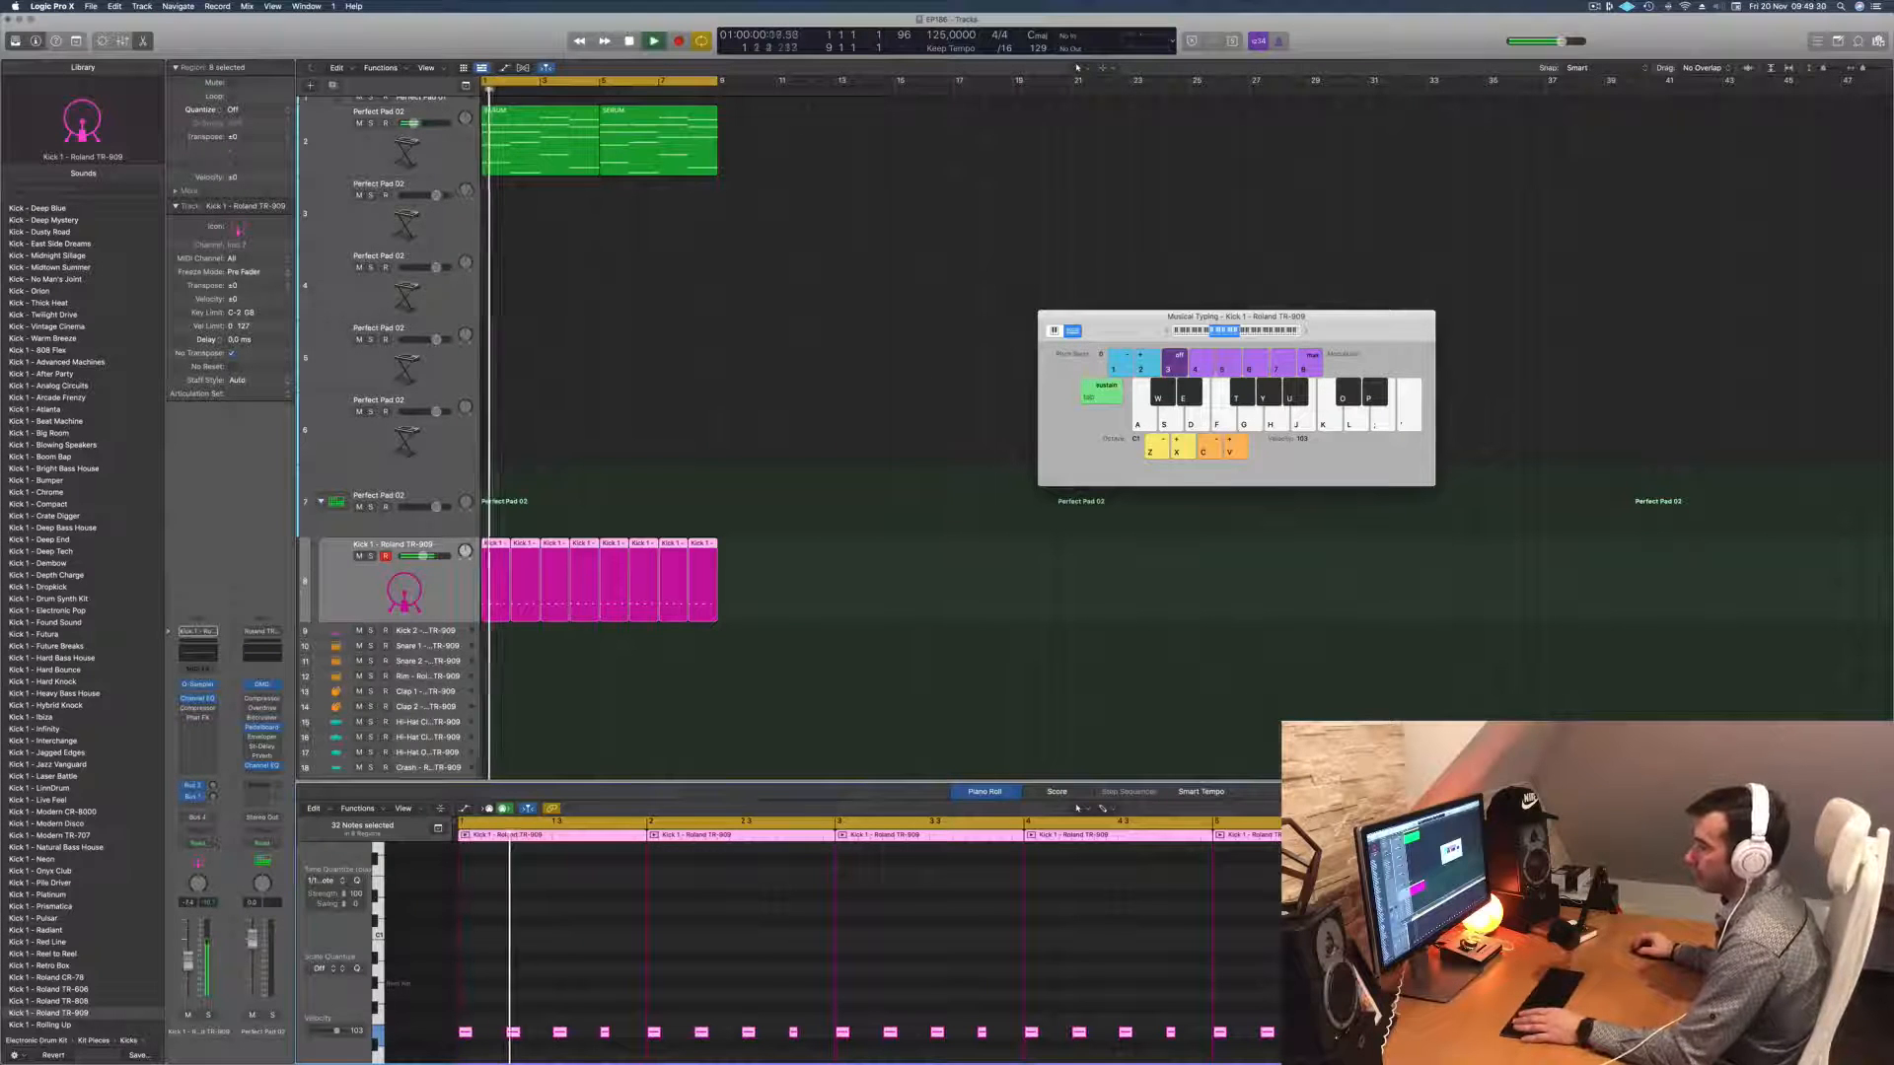
key("Return")
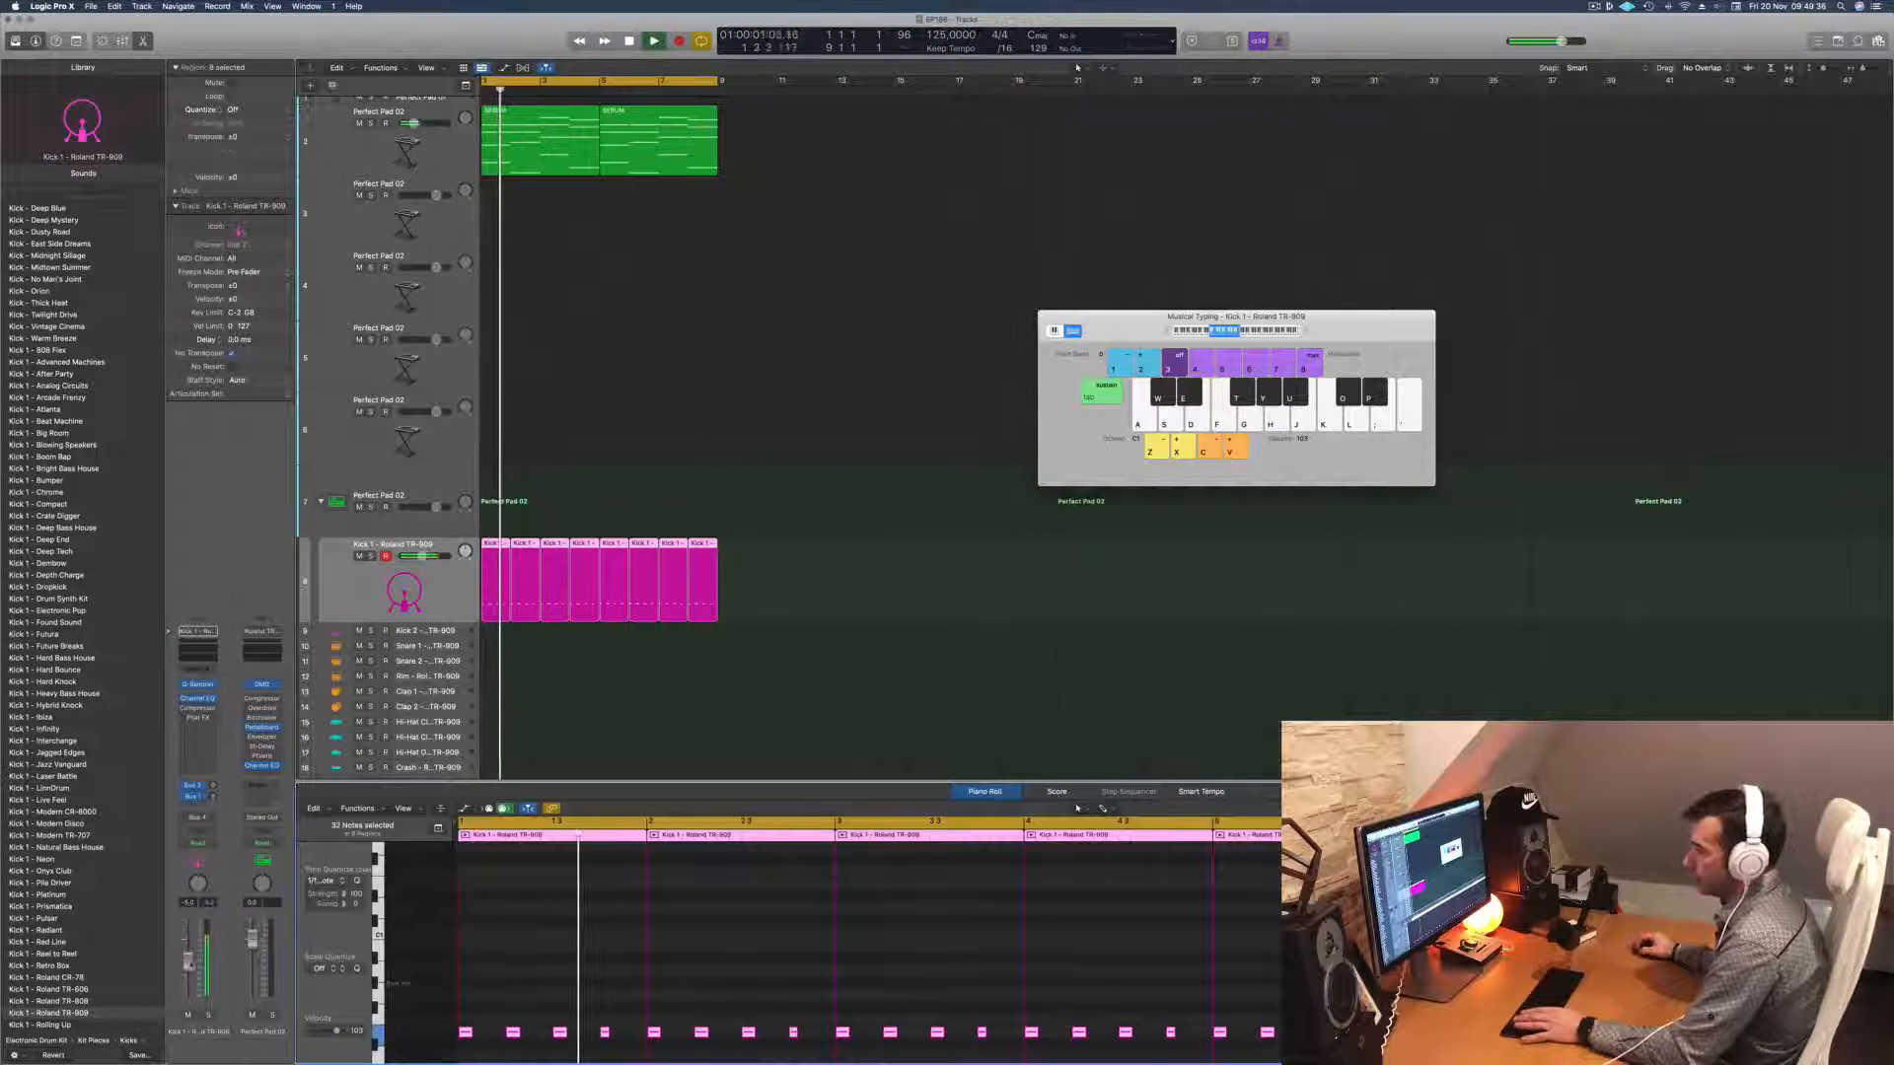
key("Return")
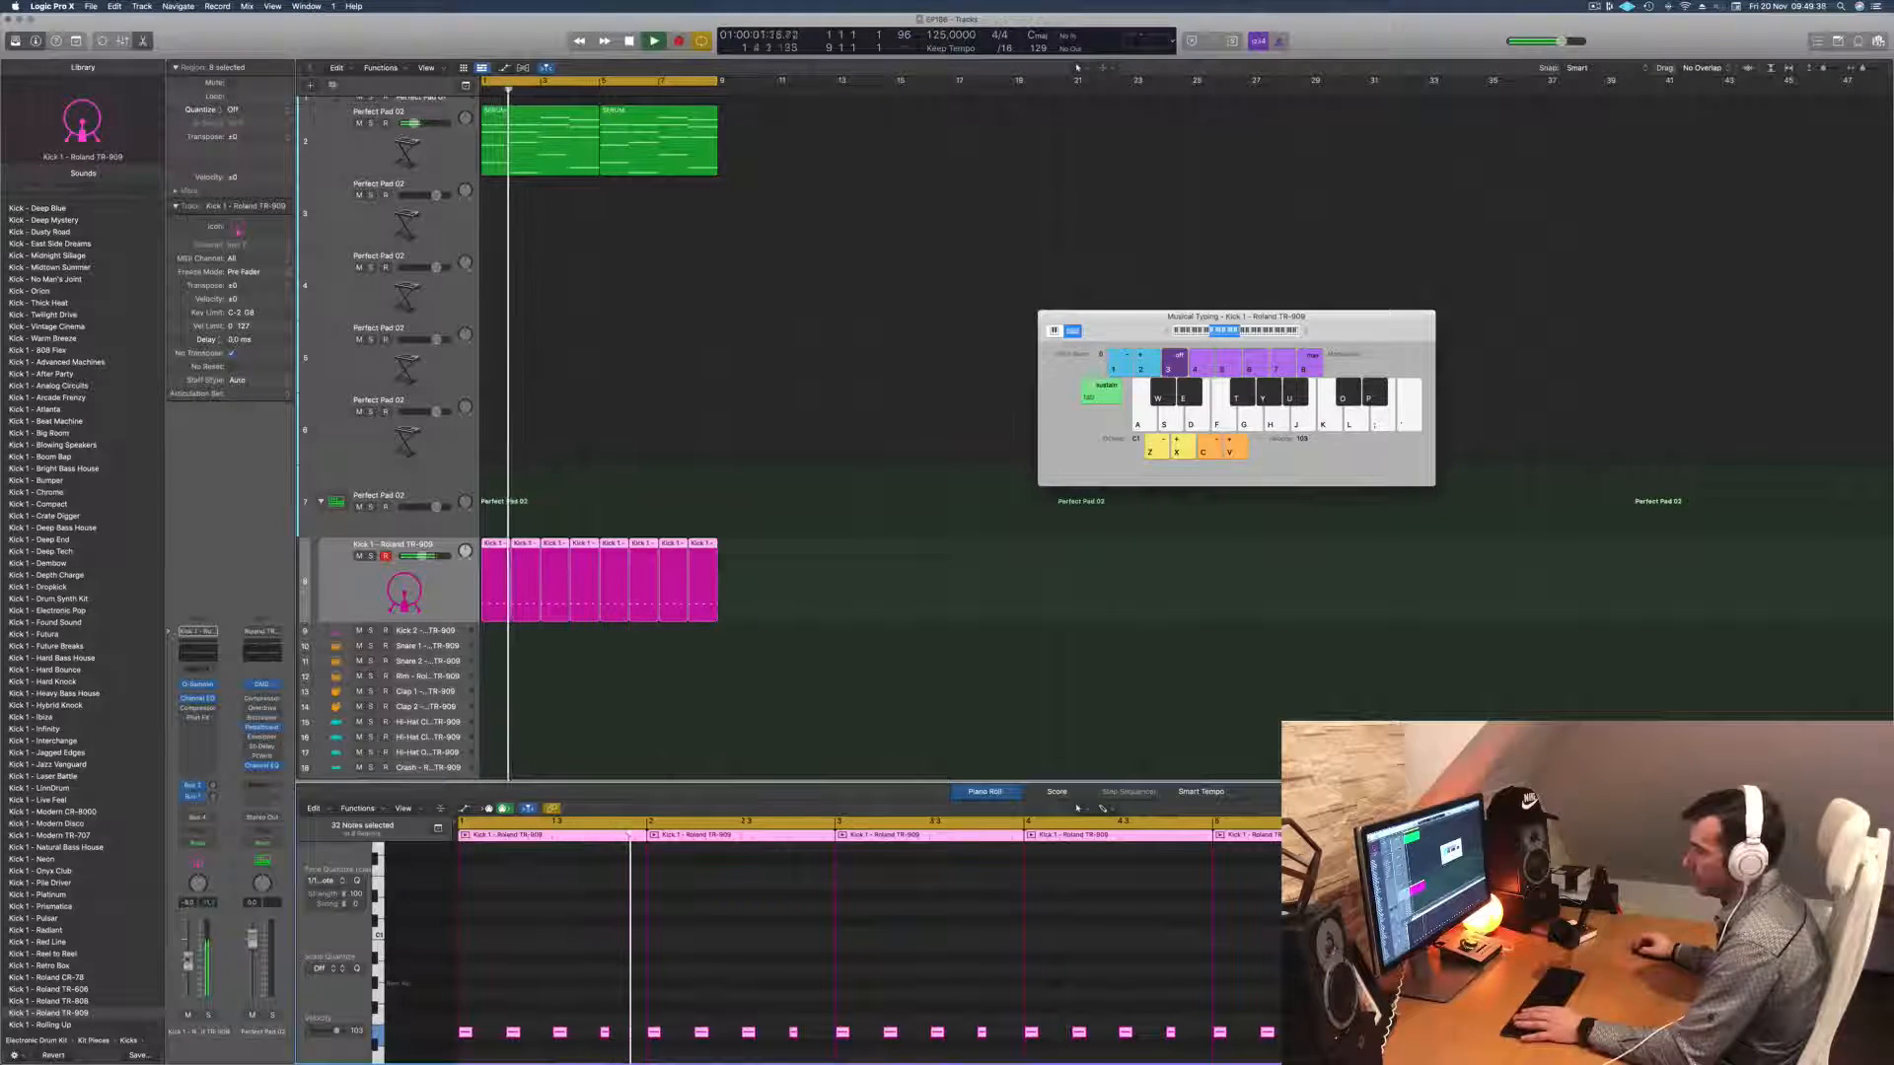
key("Return")
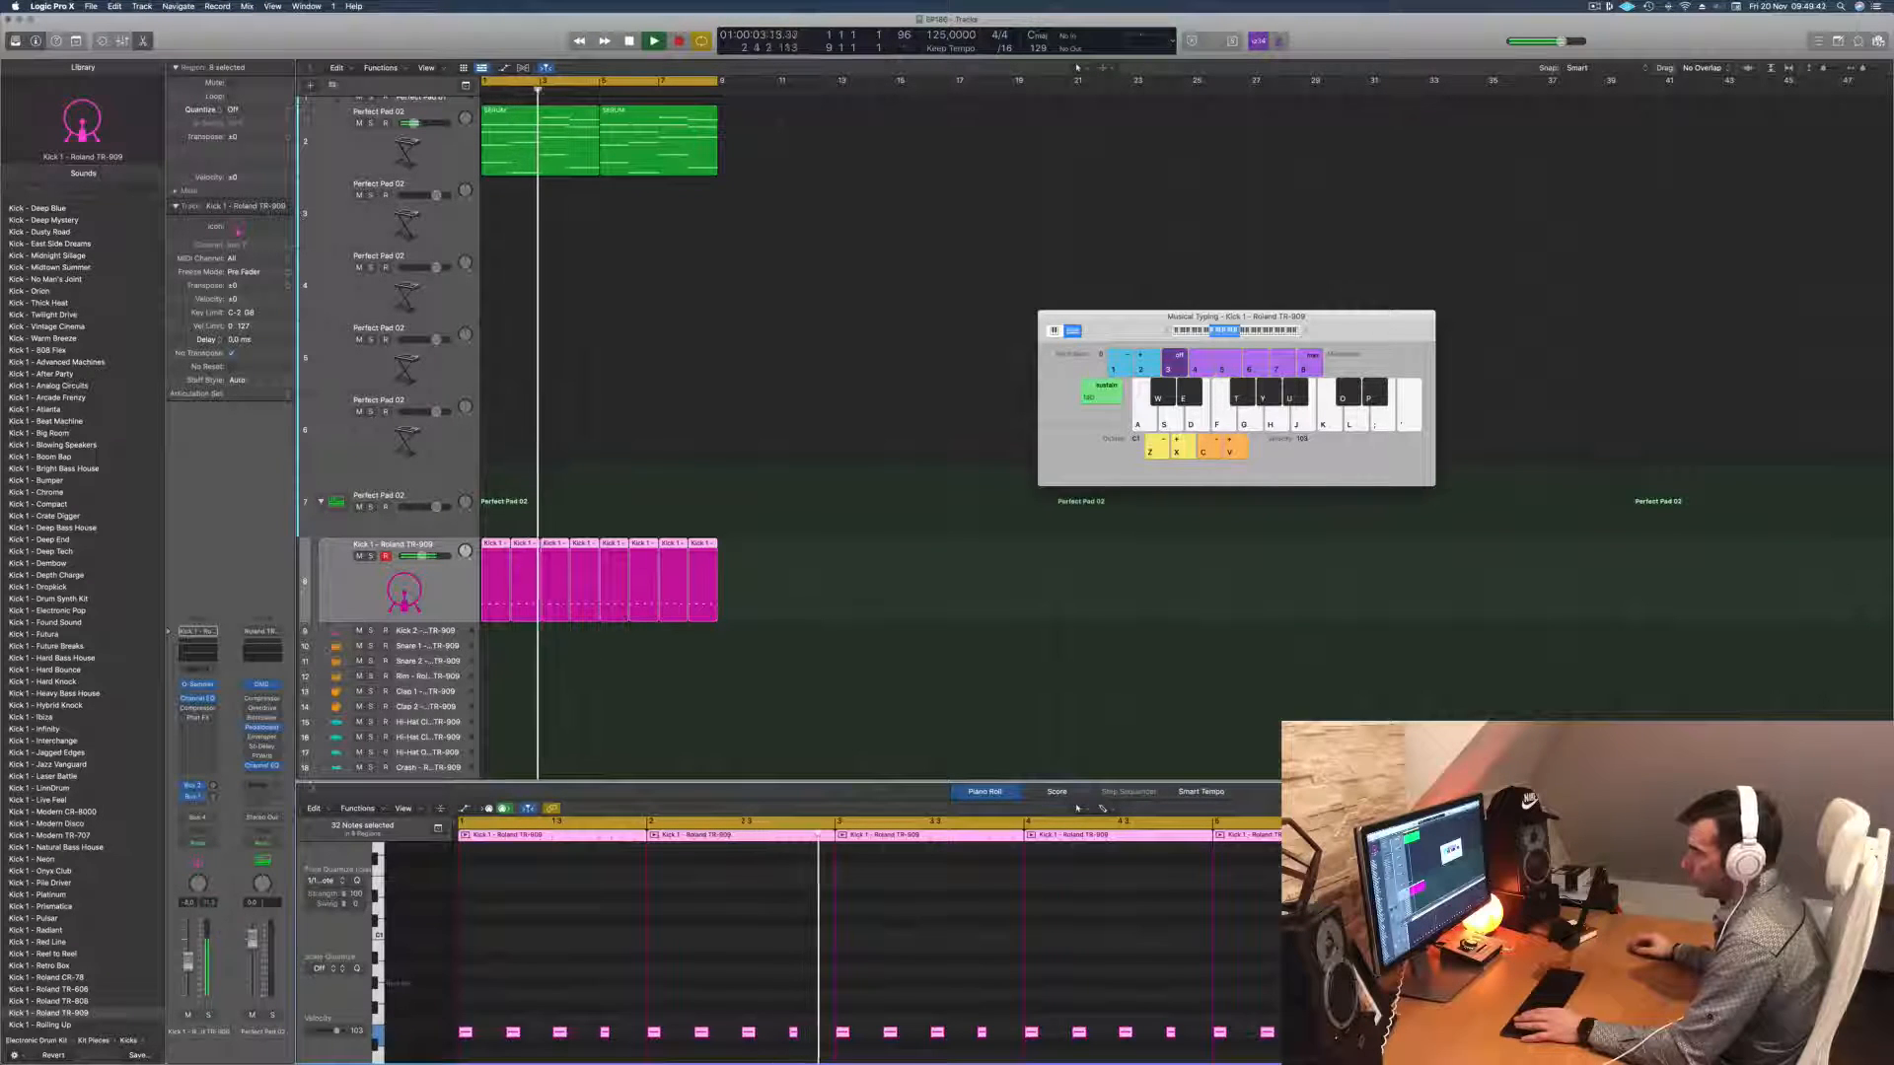
Step: Inspect the Roland TR-909 stack and its Kick 1 track in turn while replaying the loop
left_click(353, 595)
left_click(444, 481)
key("space")
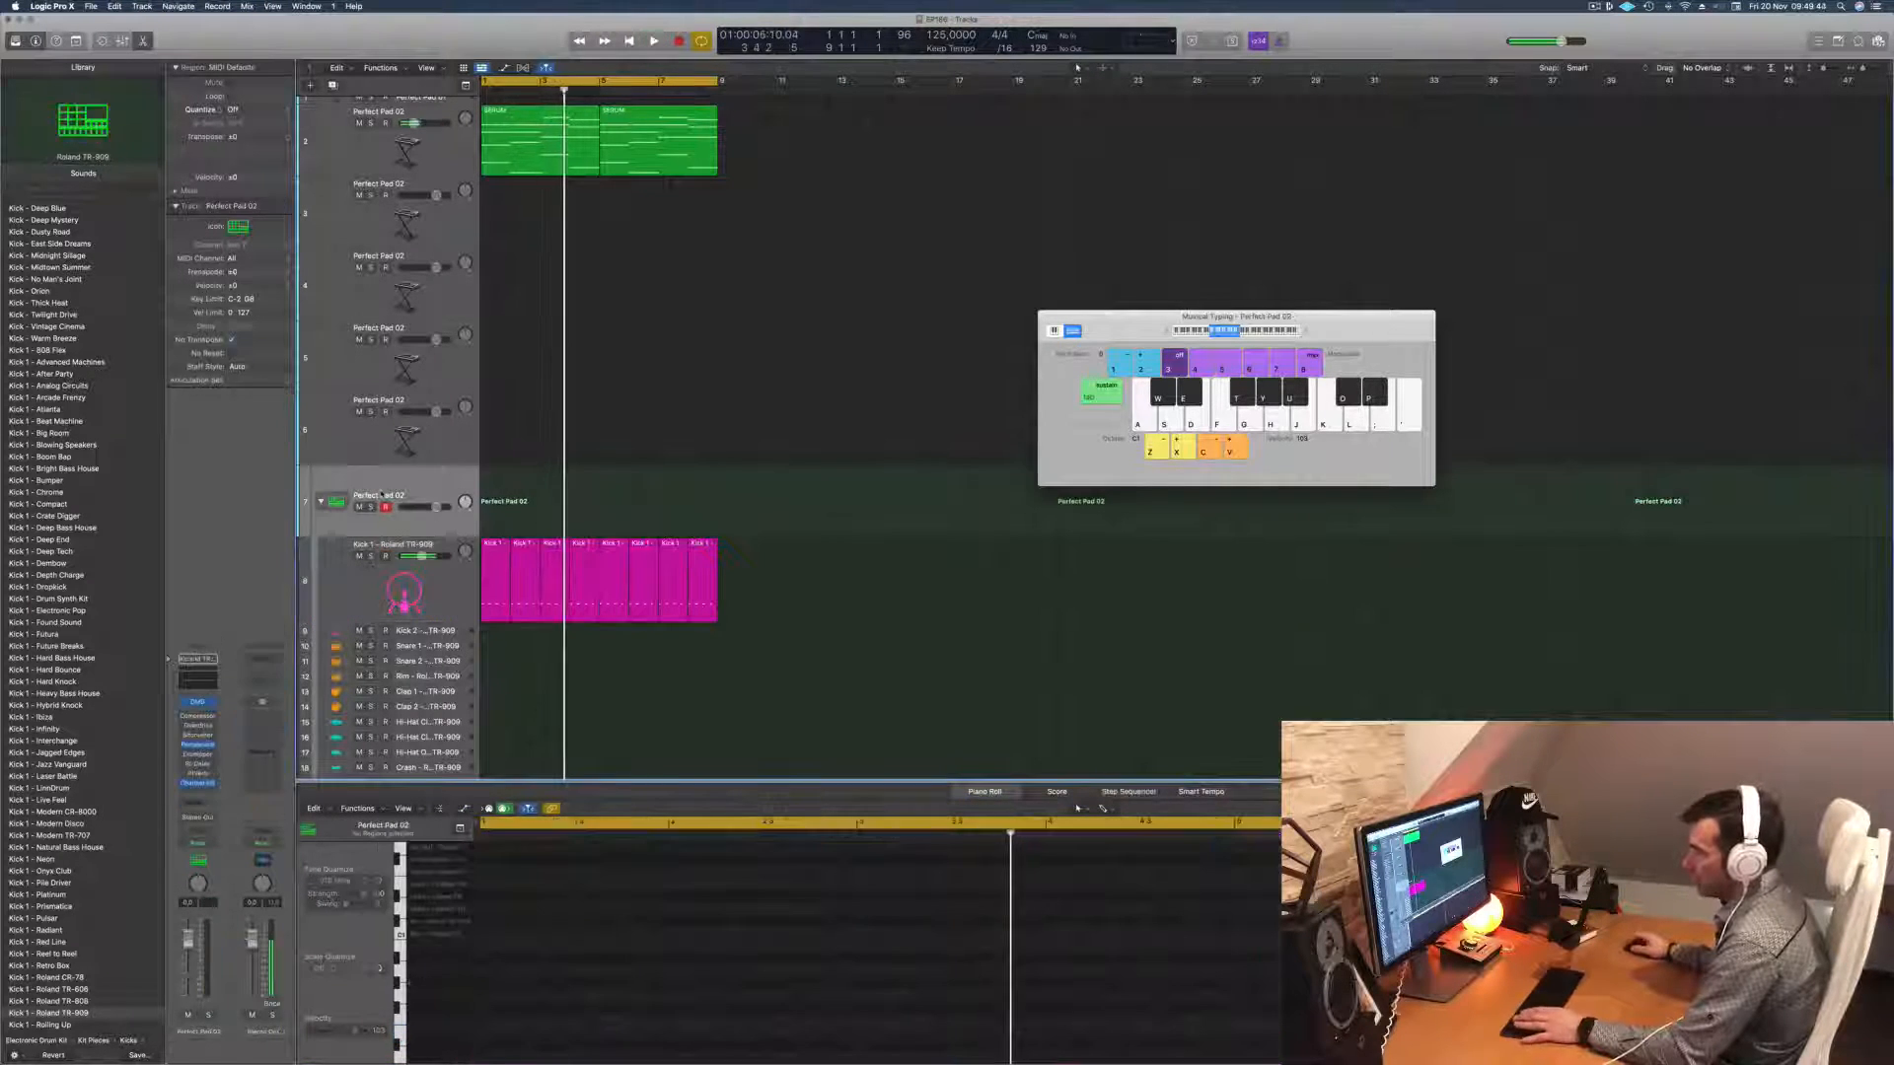
key("space")
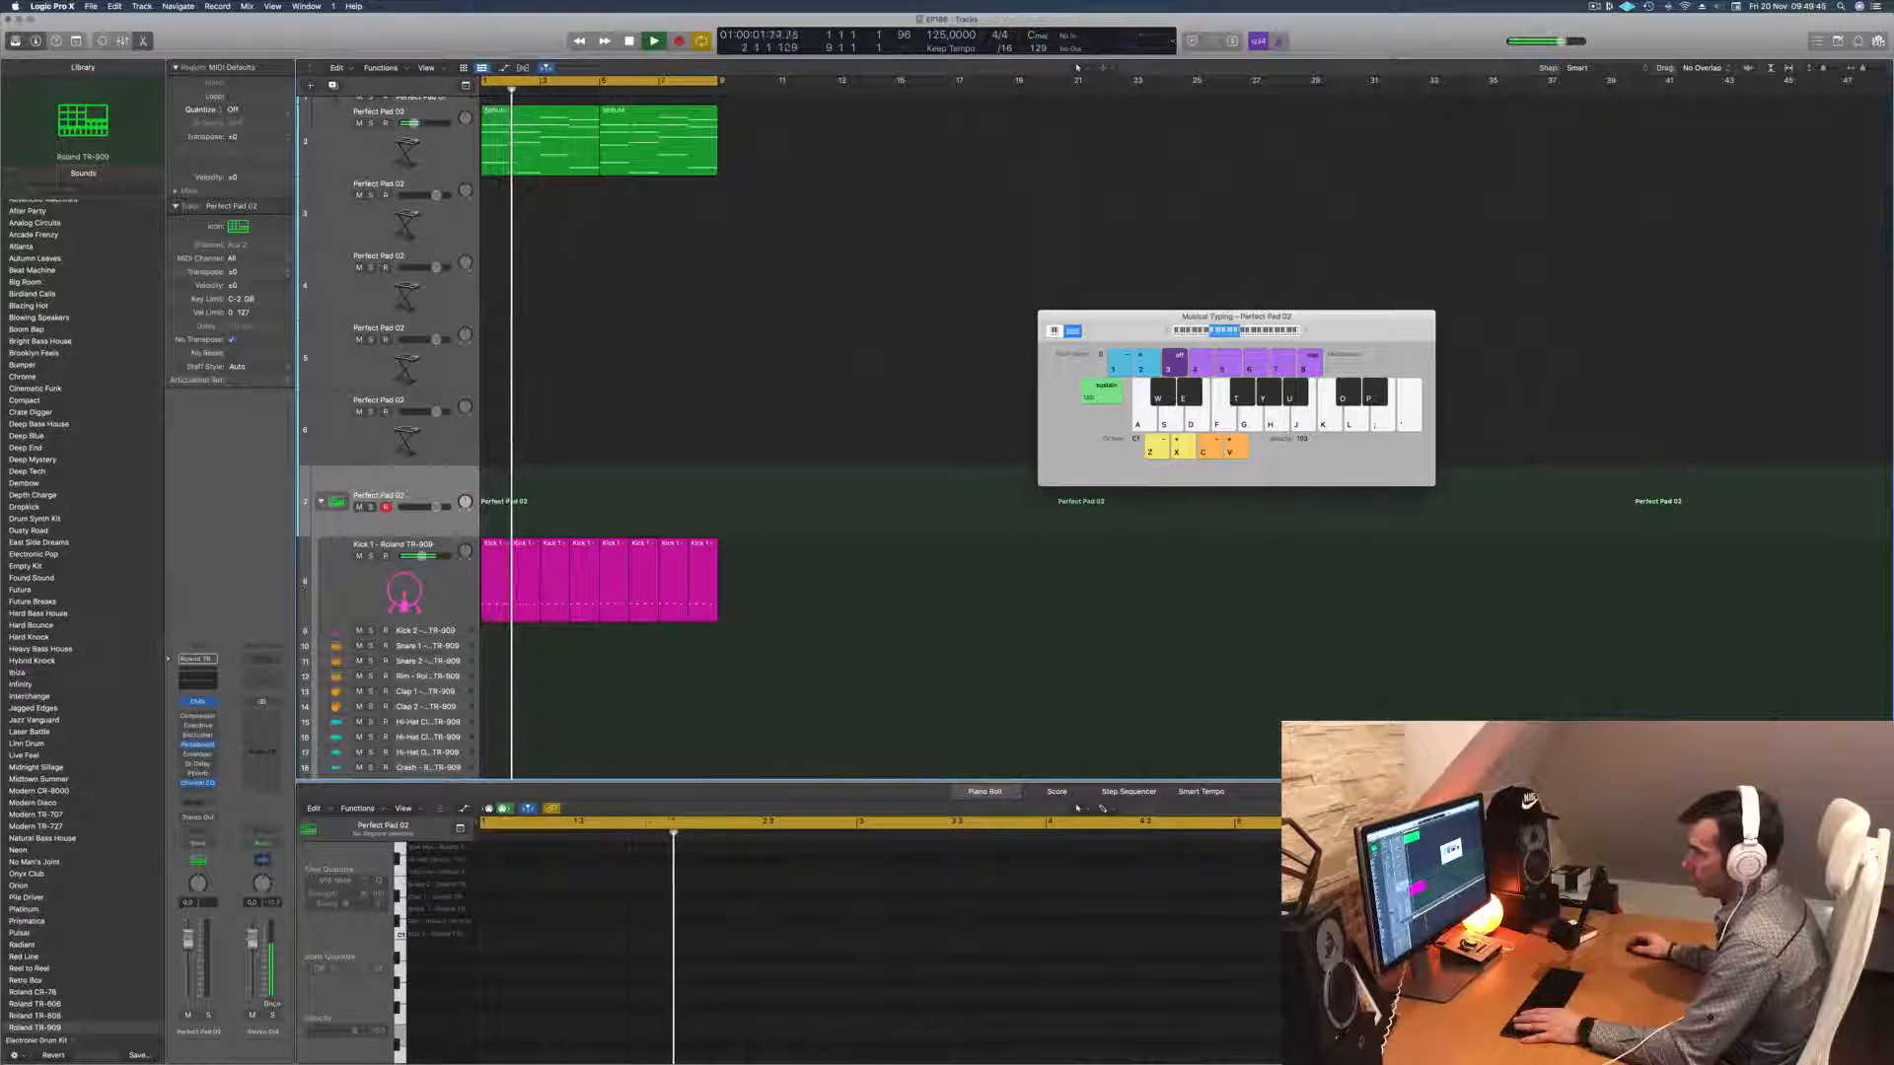
key("space")
key("space")
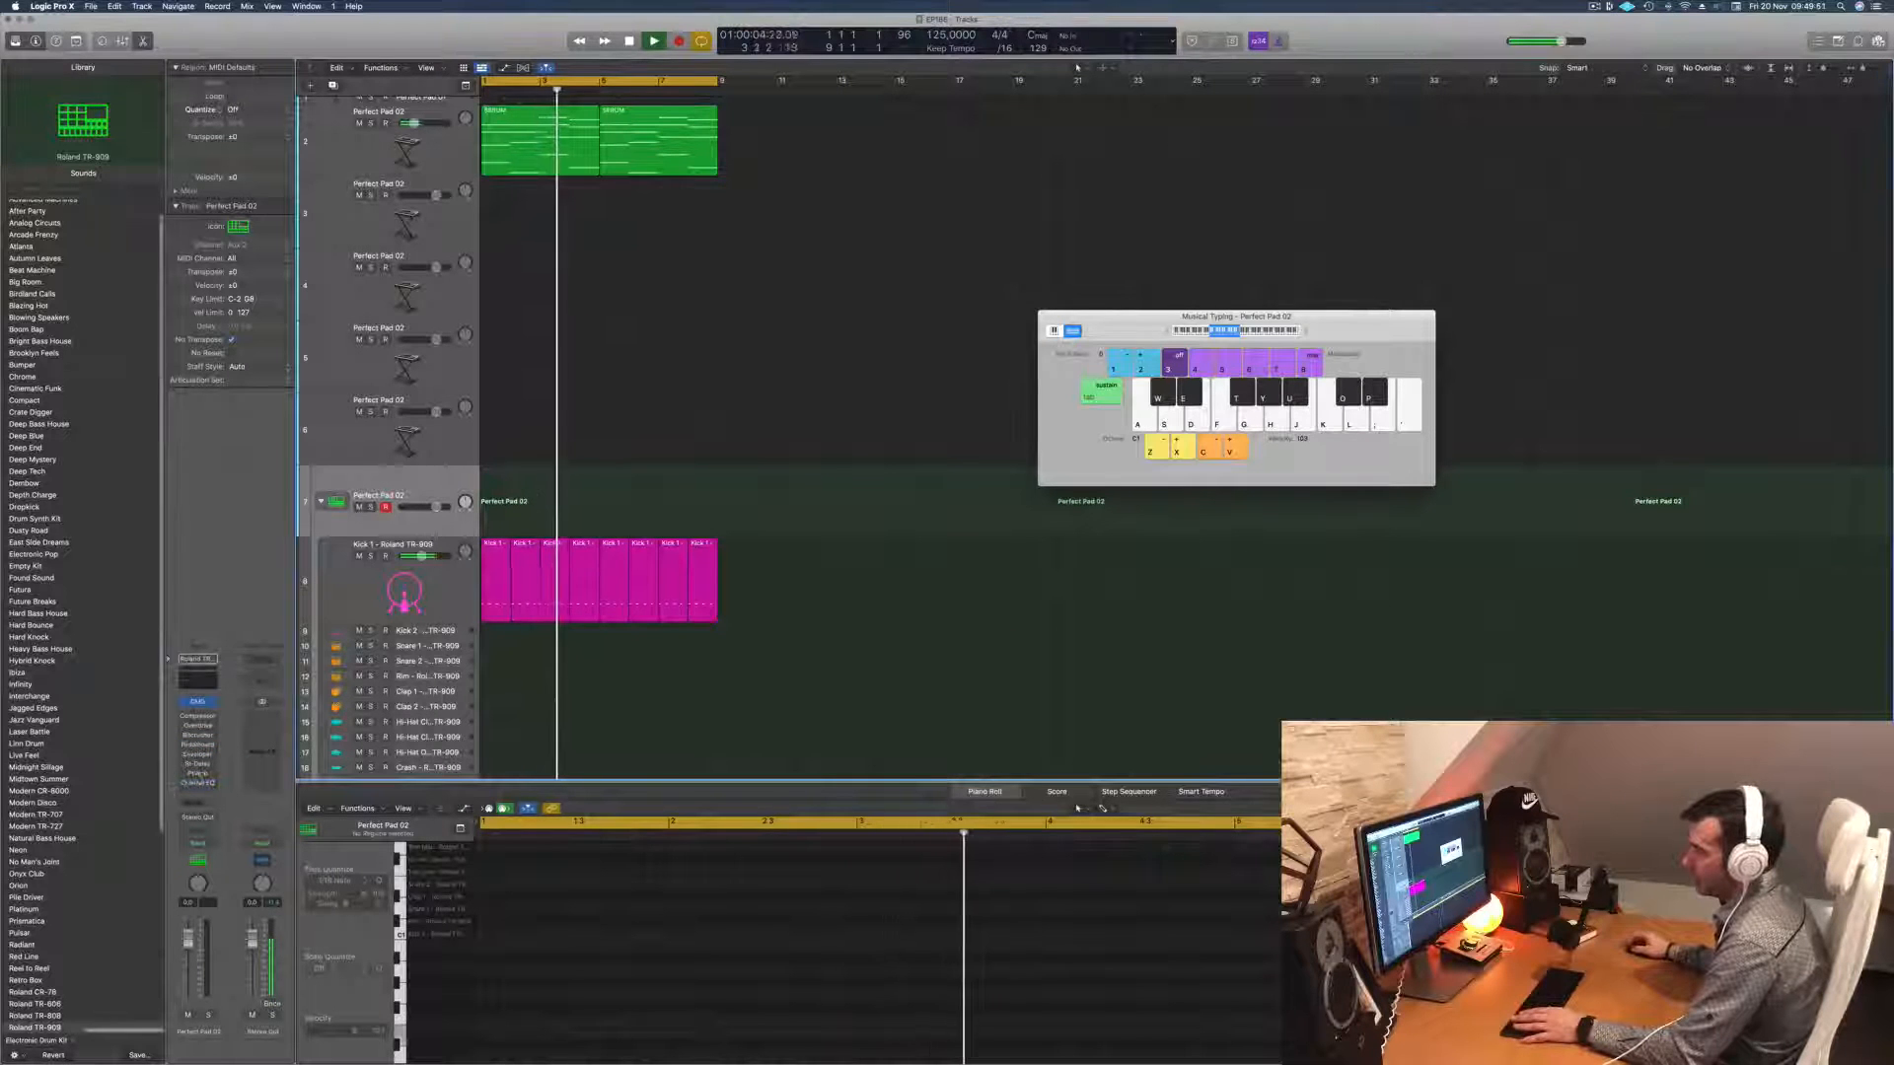
left_click(442, 598)
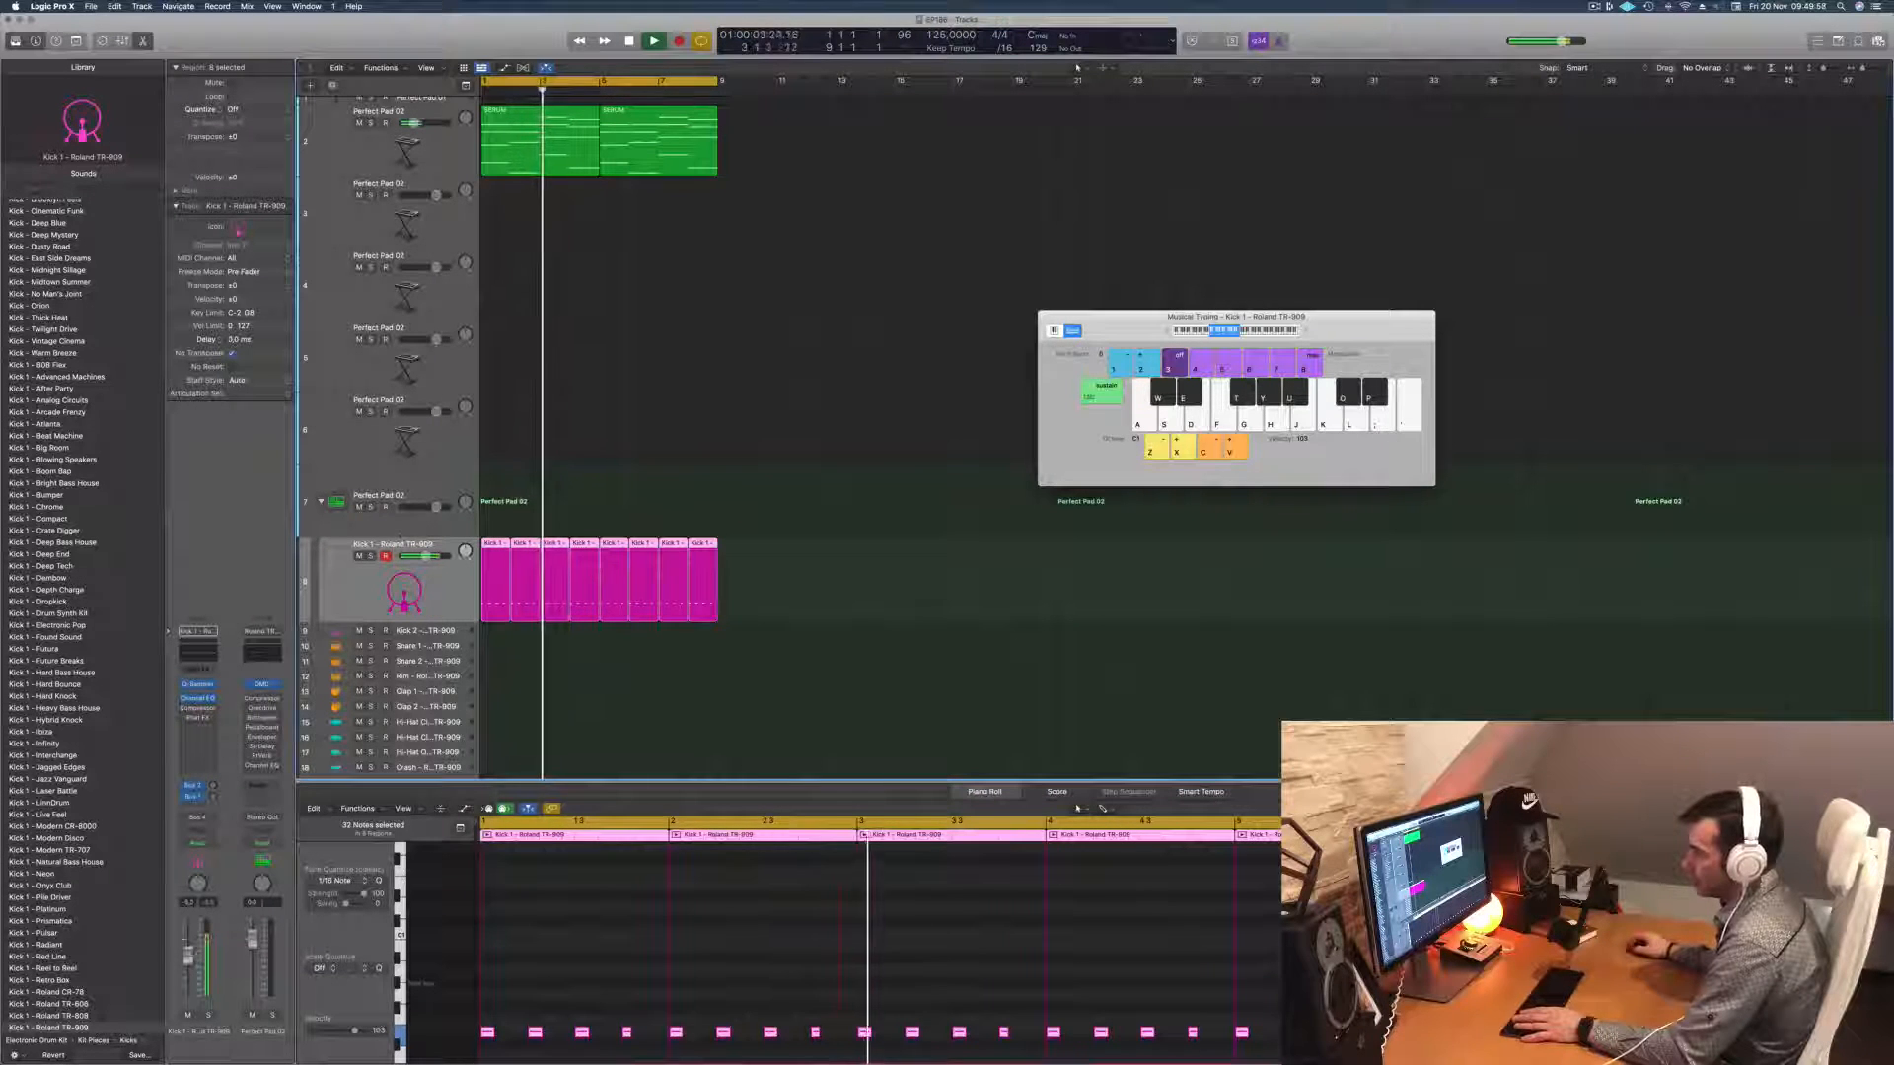
left_click(383, 484)
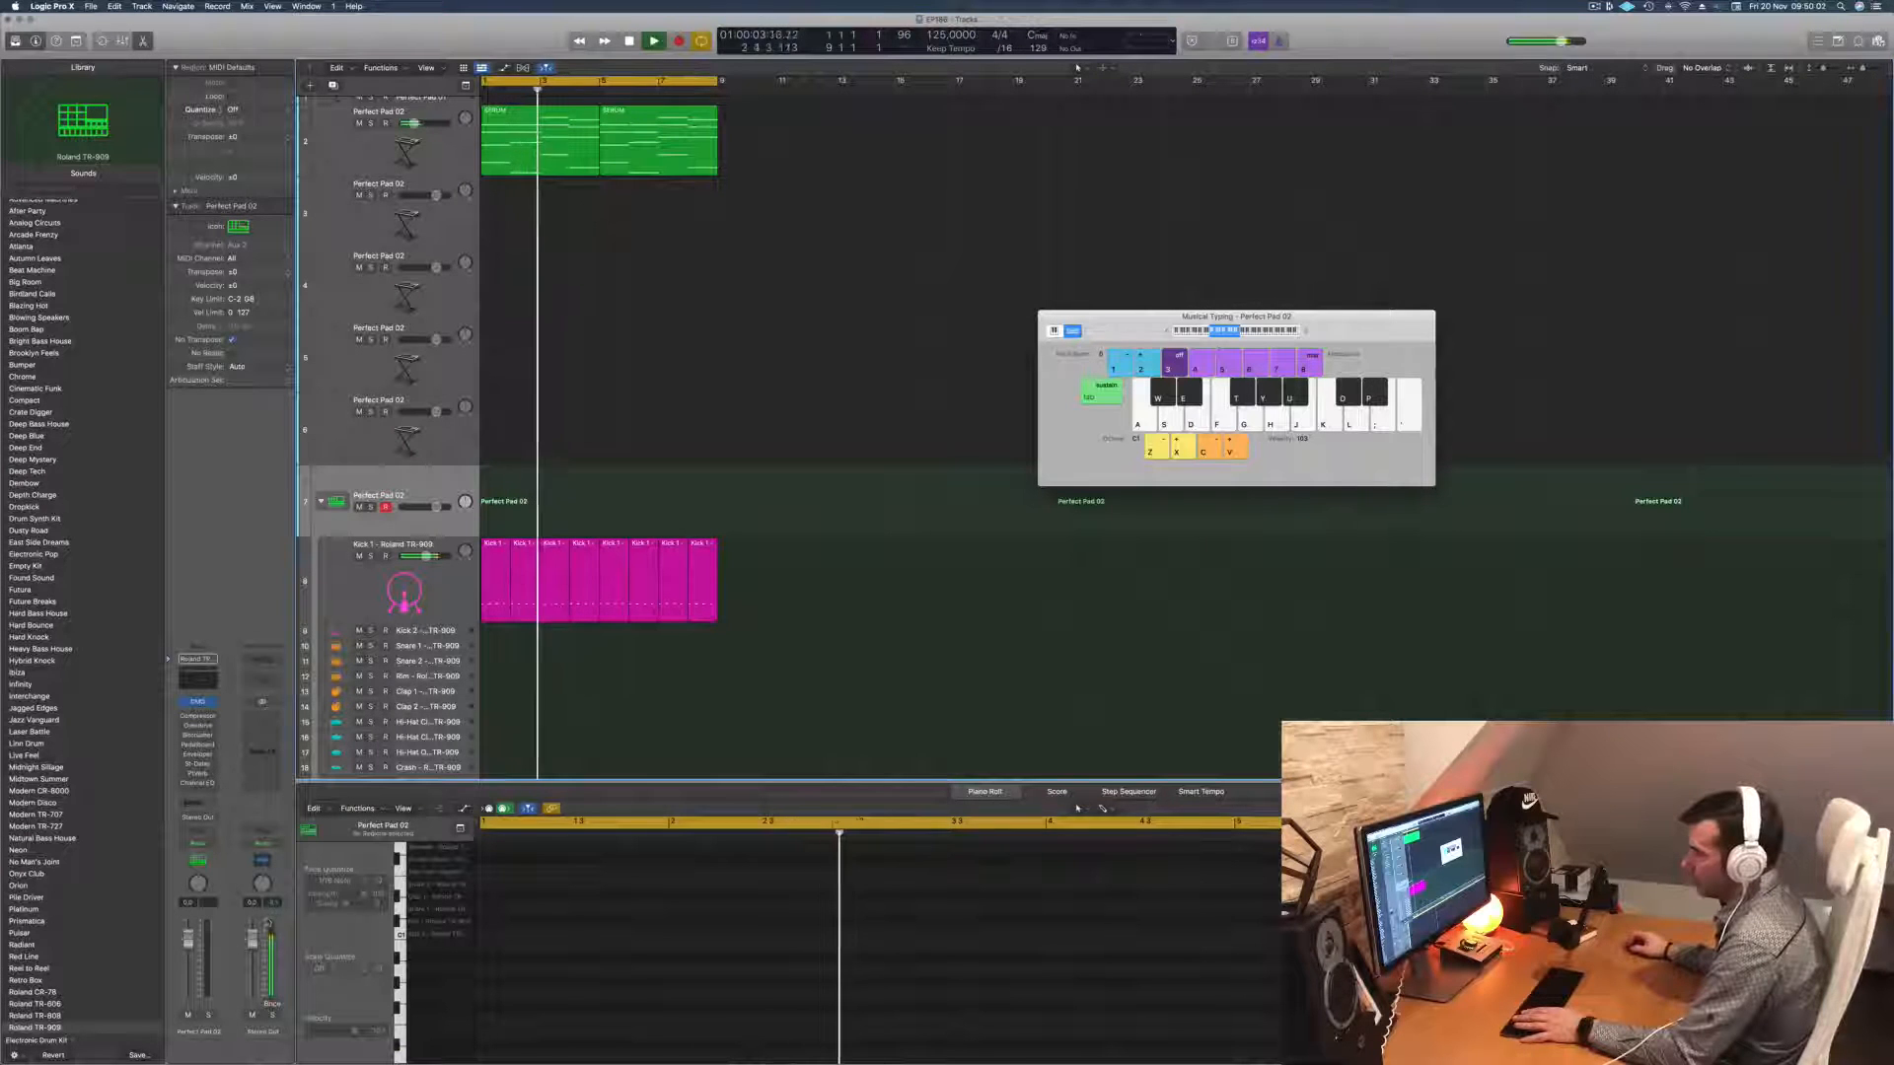
left_click(357, 585)
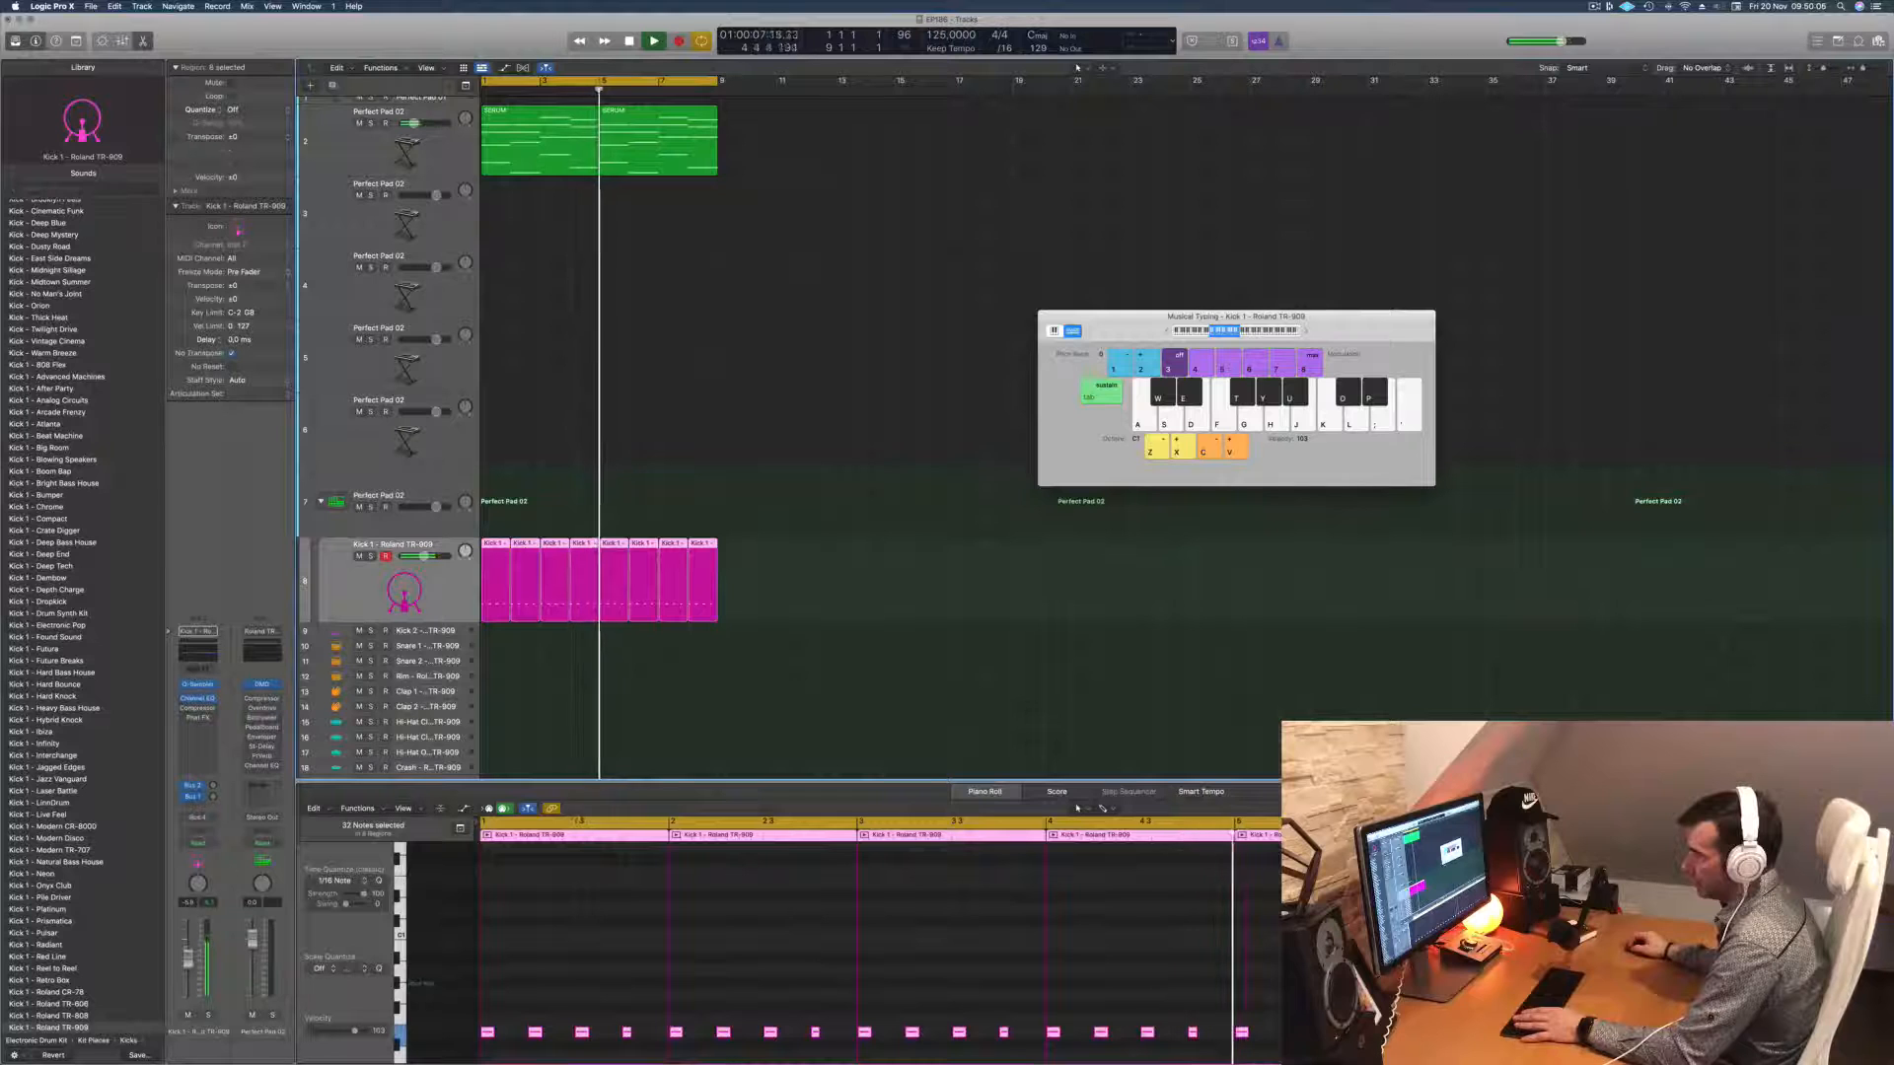
left_click(357, 522)
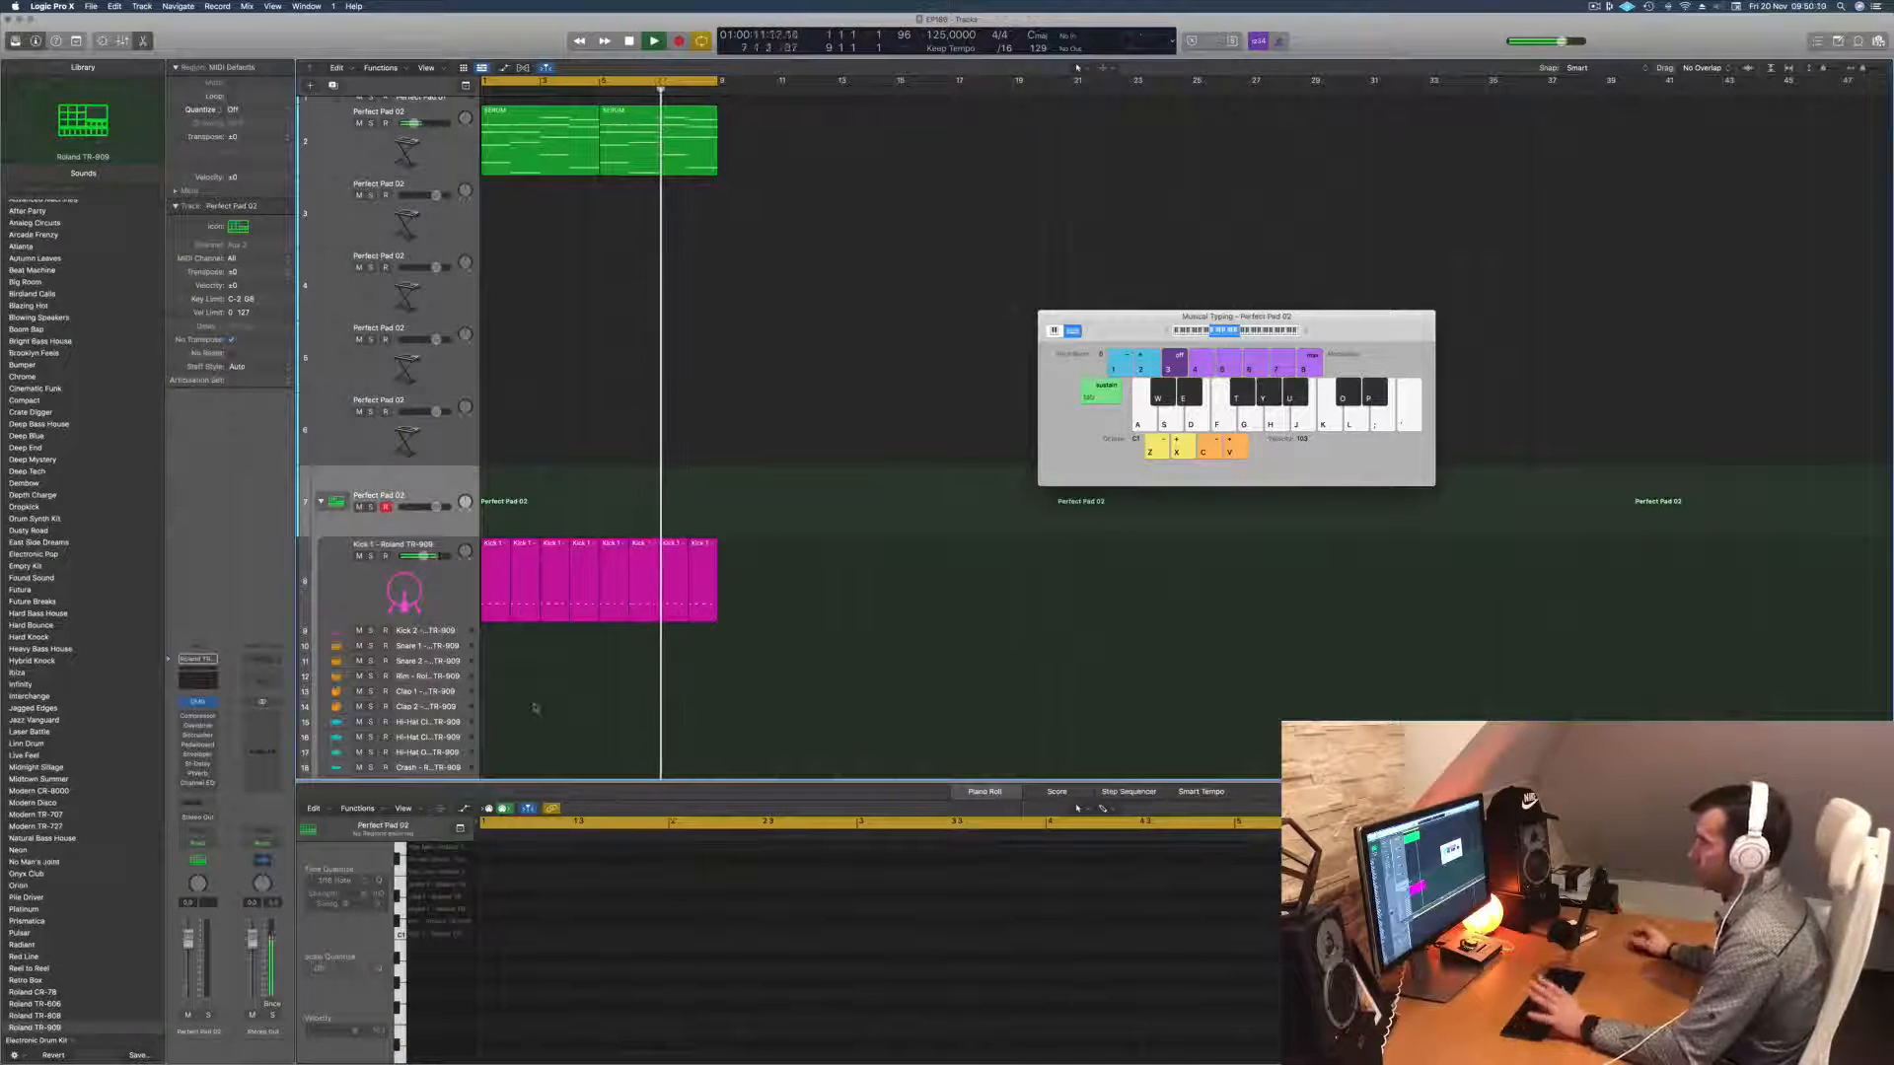
key("Return")
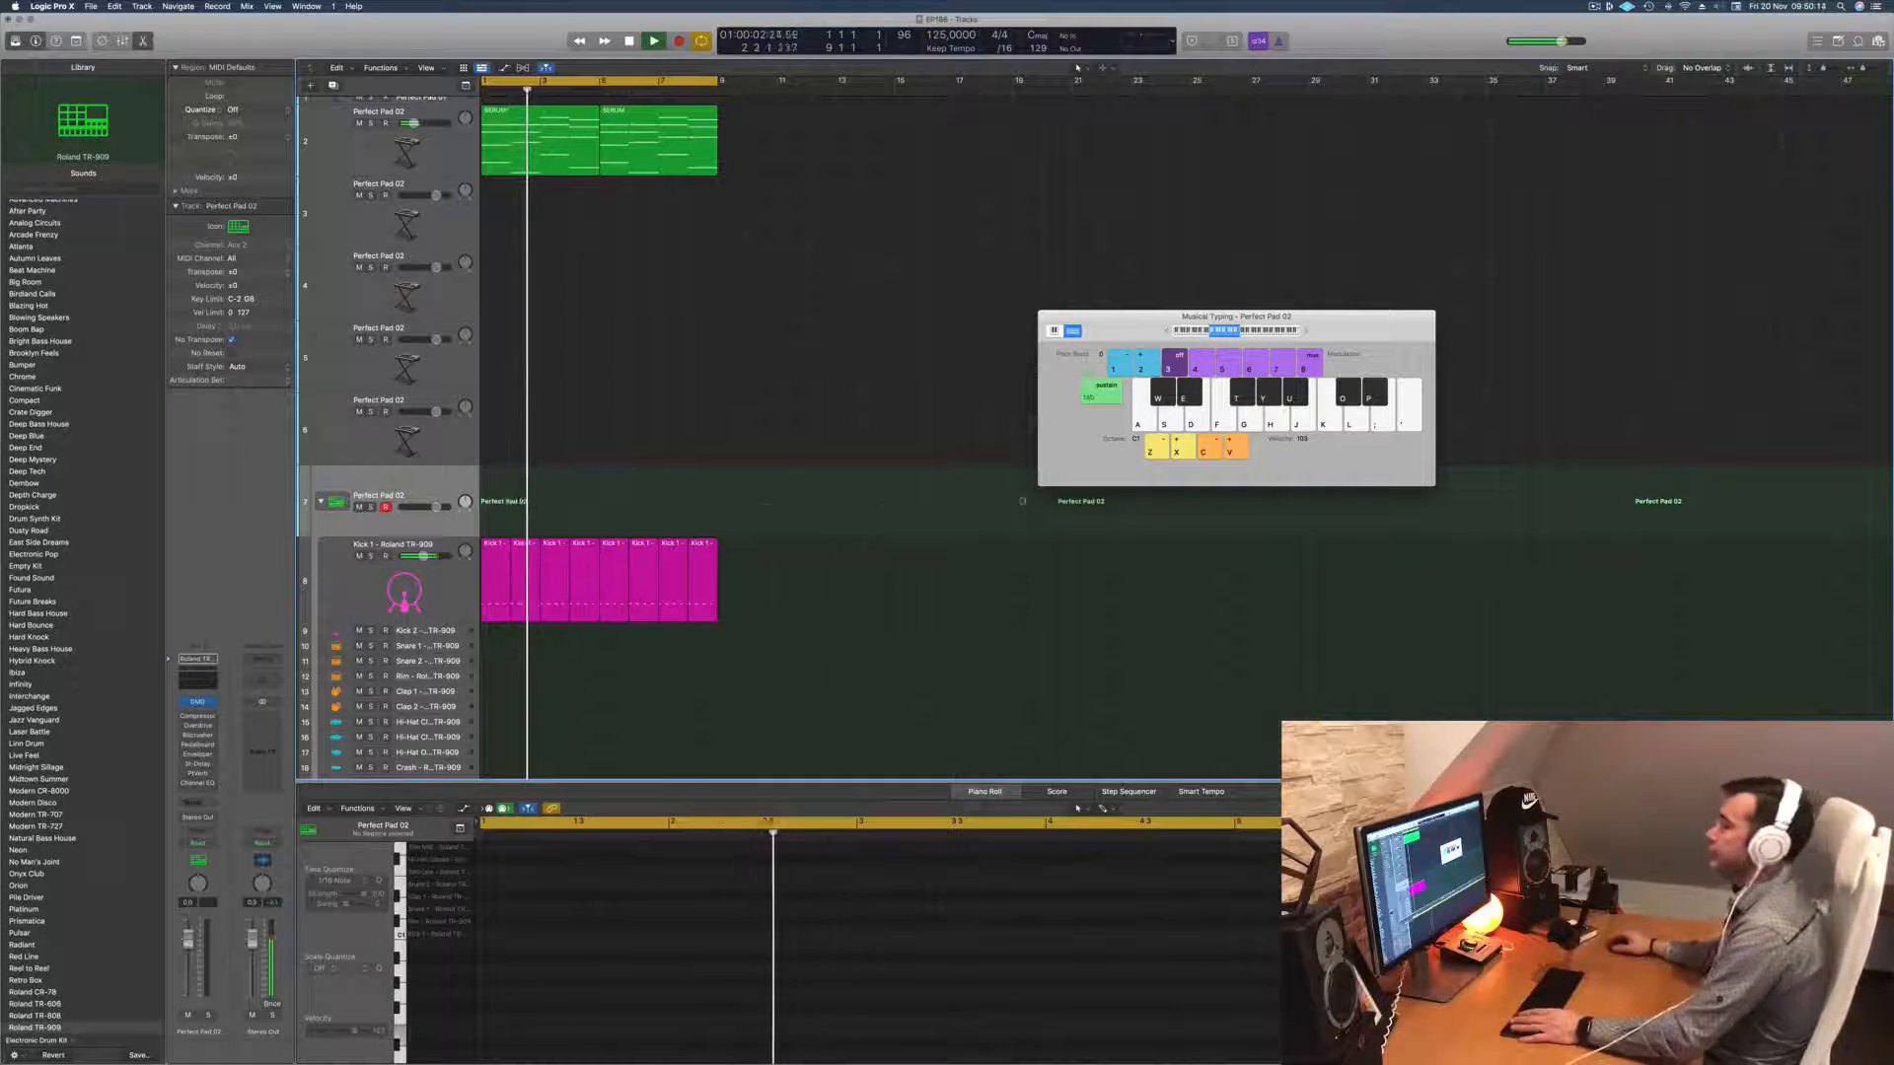
key("Return")
Step: Turn the volume of the original Perfect Pad 02 track all the way down and play the kick alone from the start
left_click(475, 151)
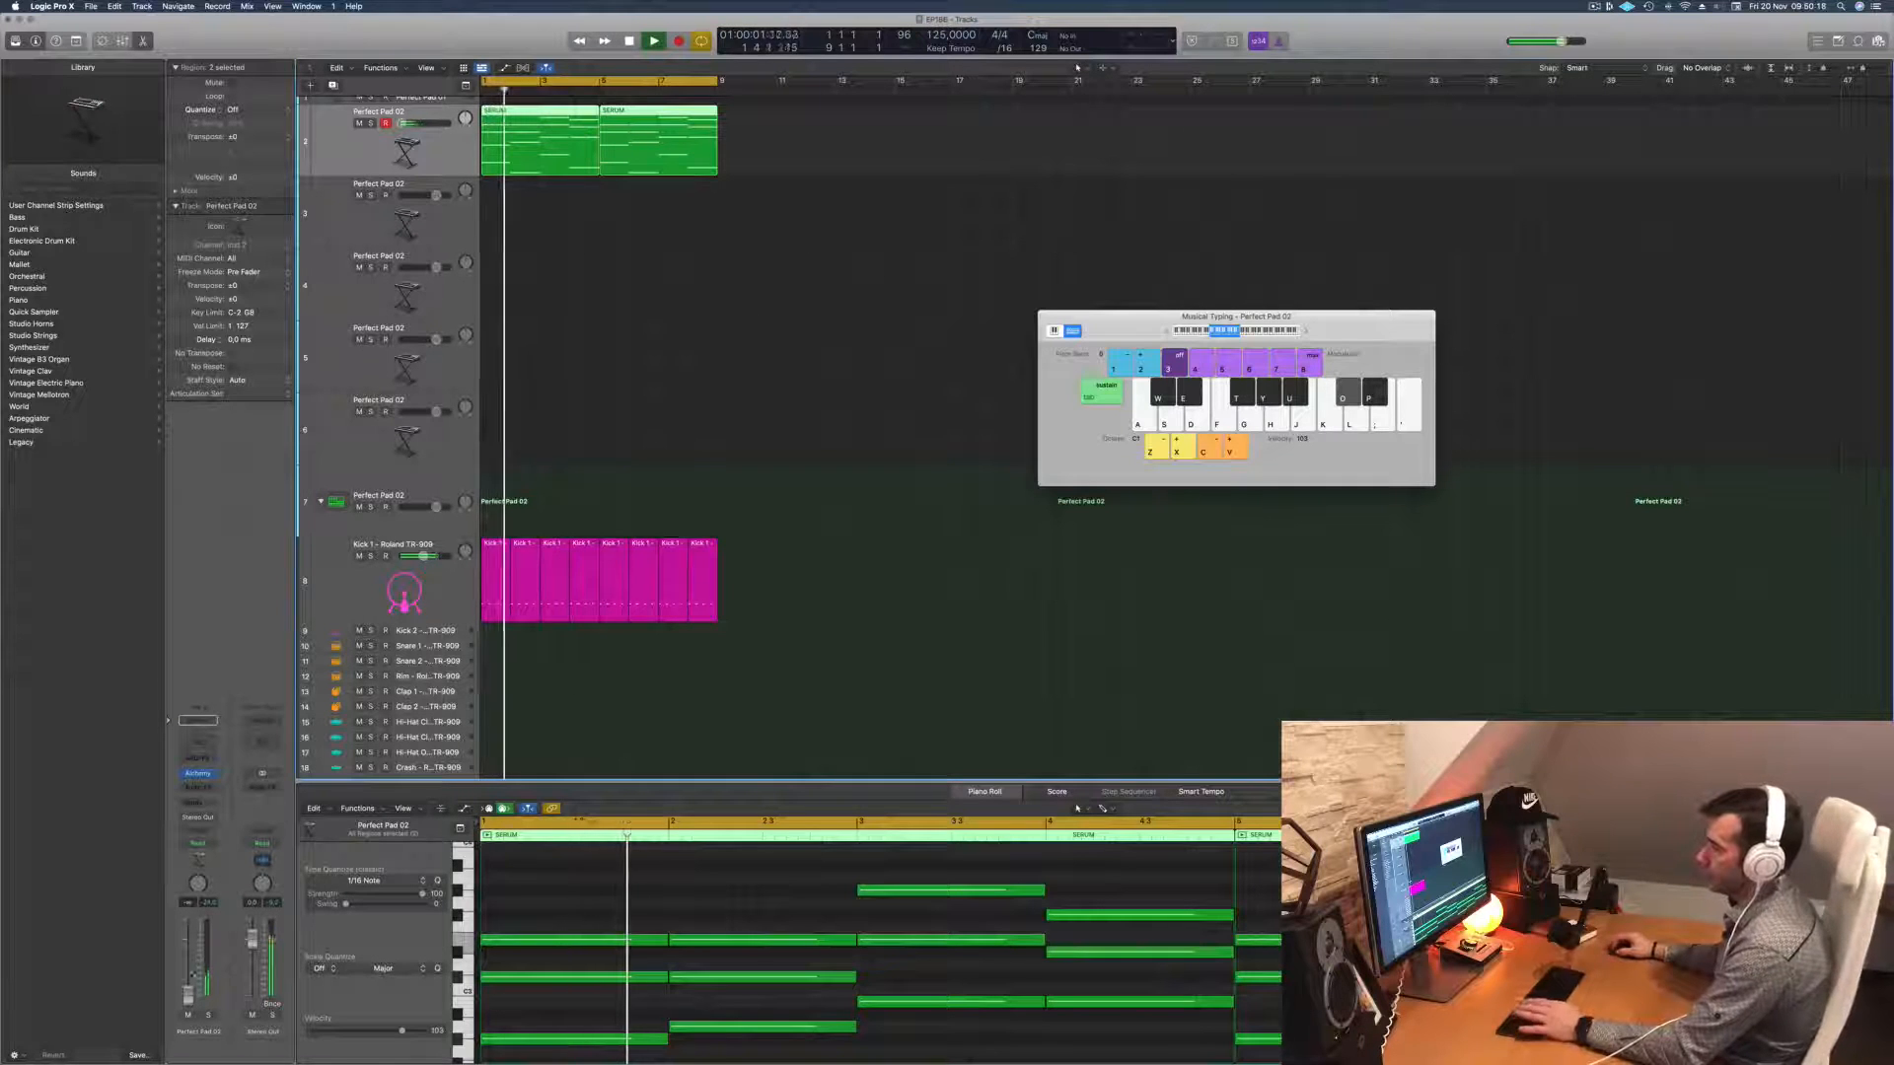
key("space")
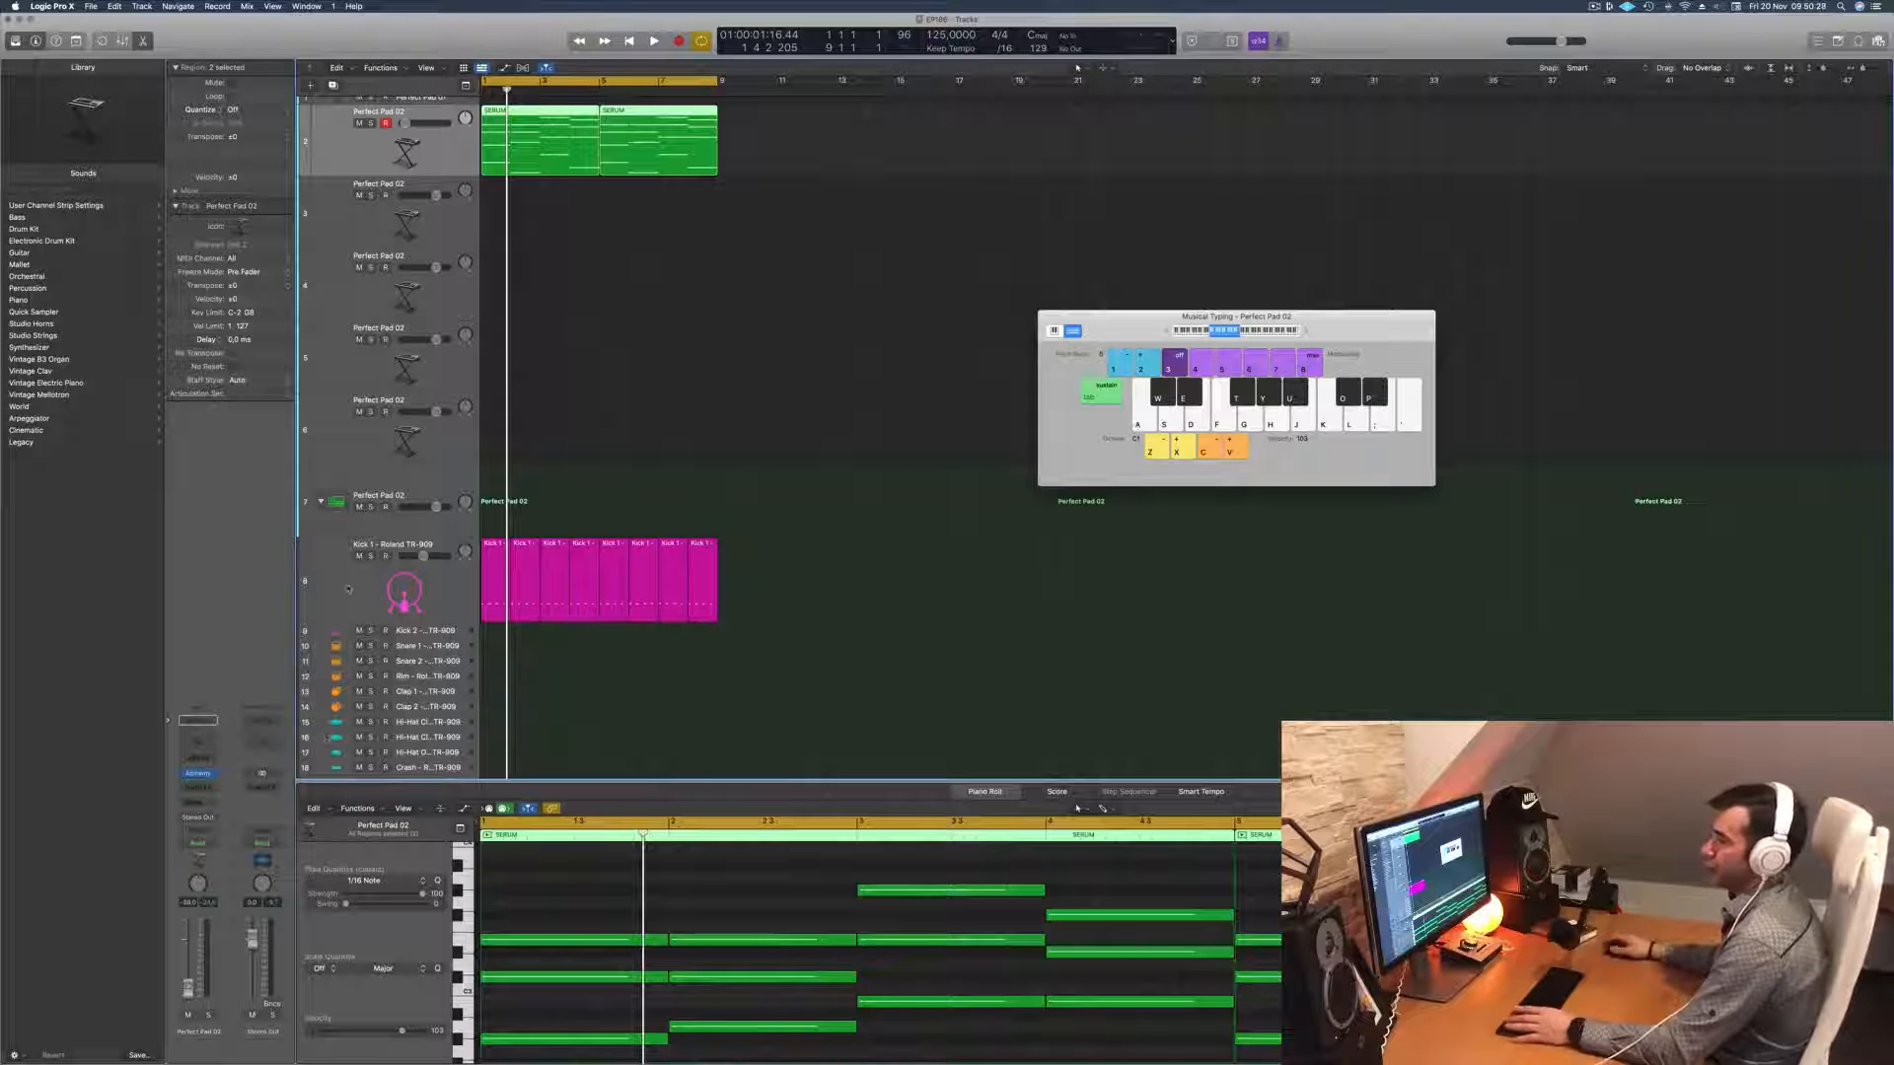
key("space")
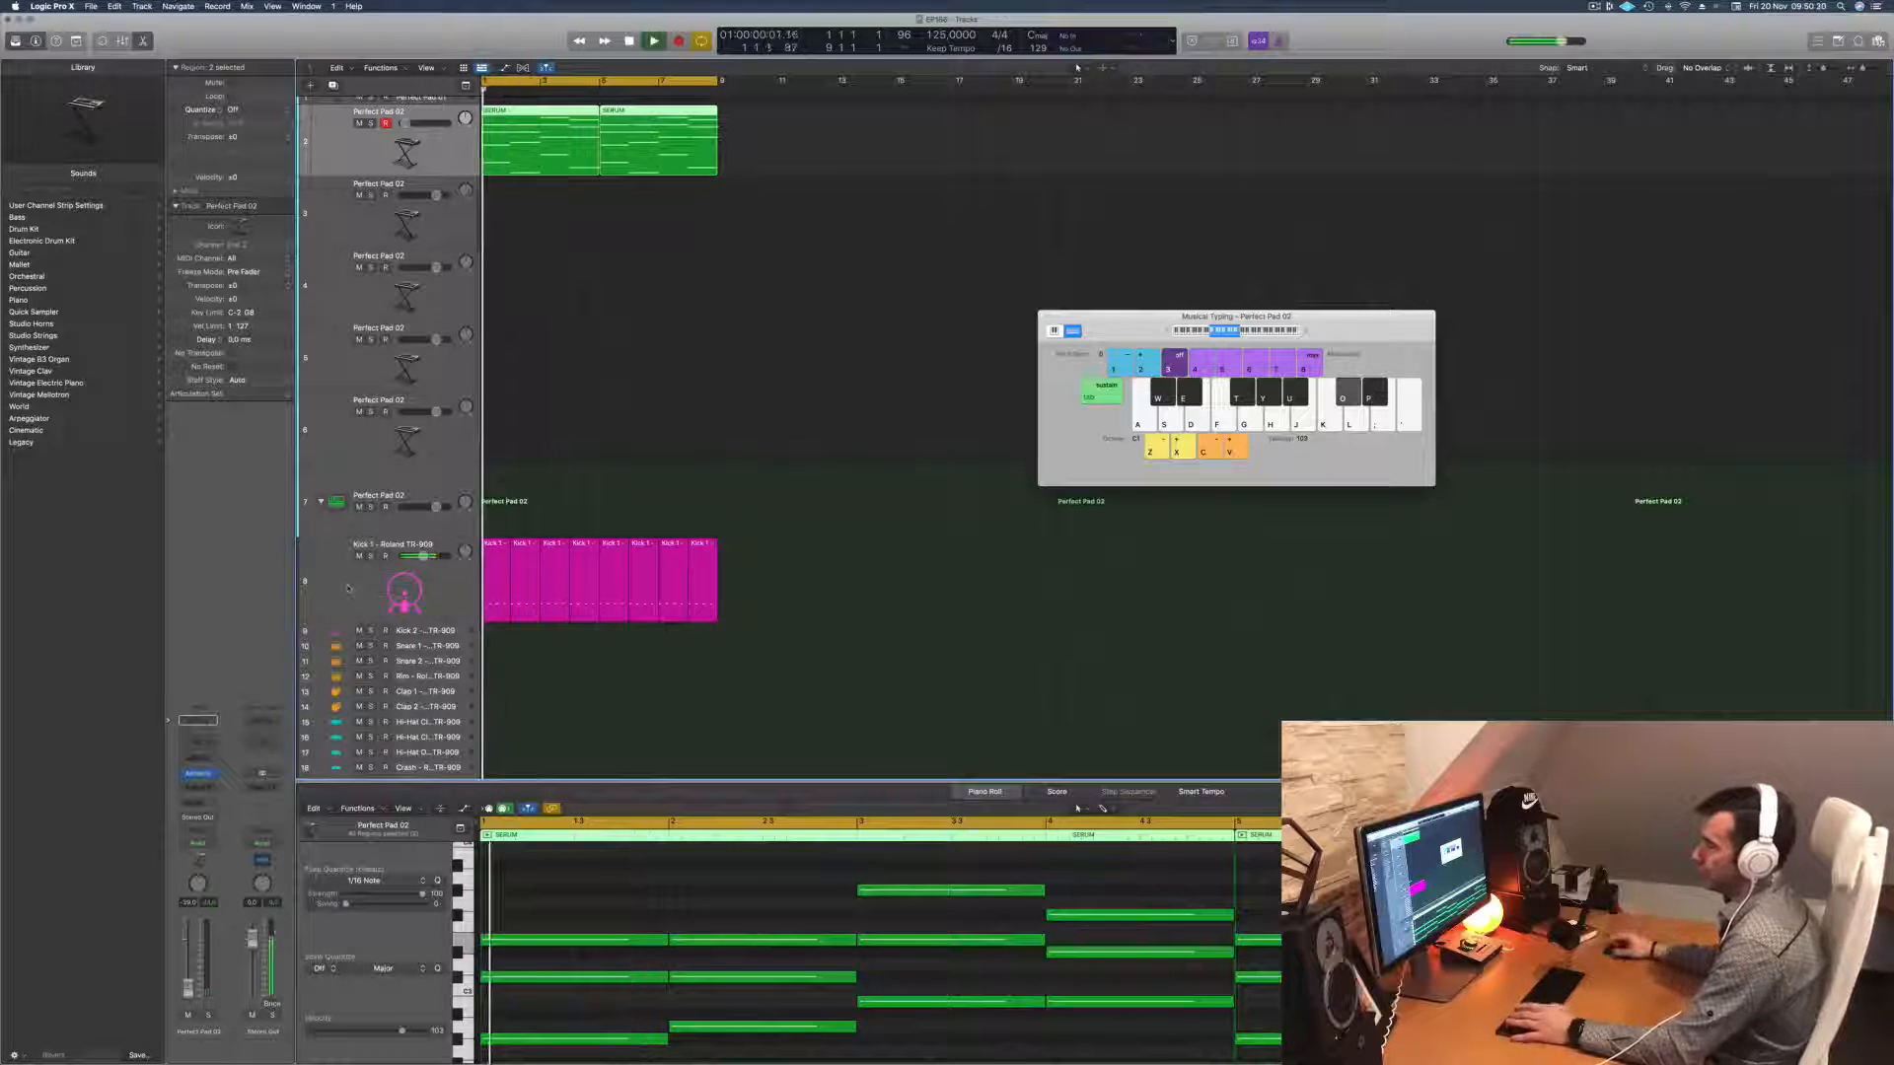
left_click(347, 589)
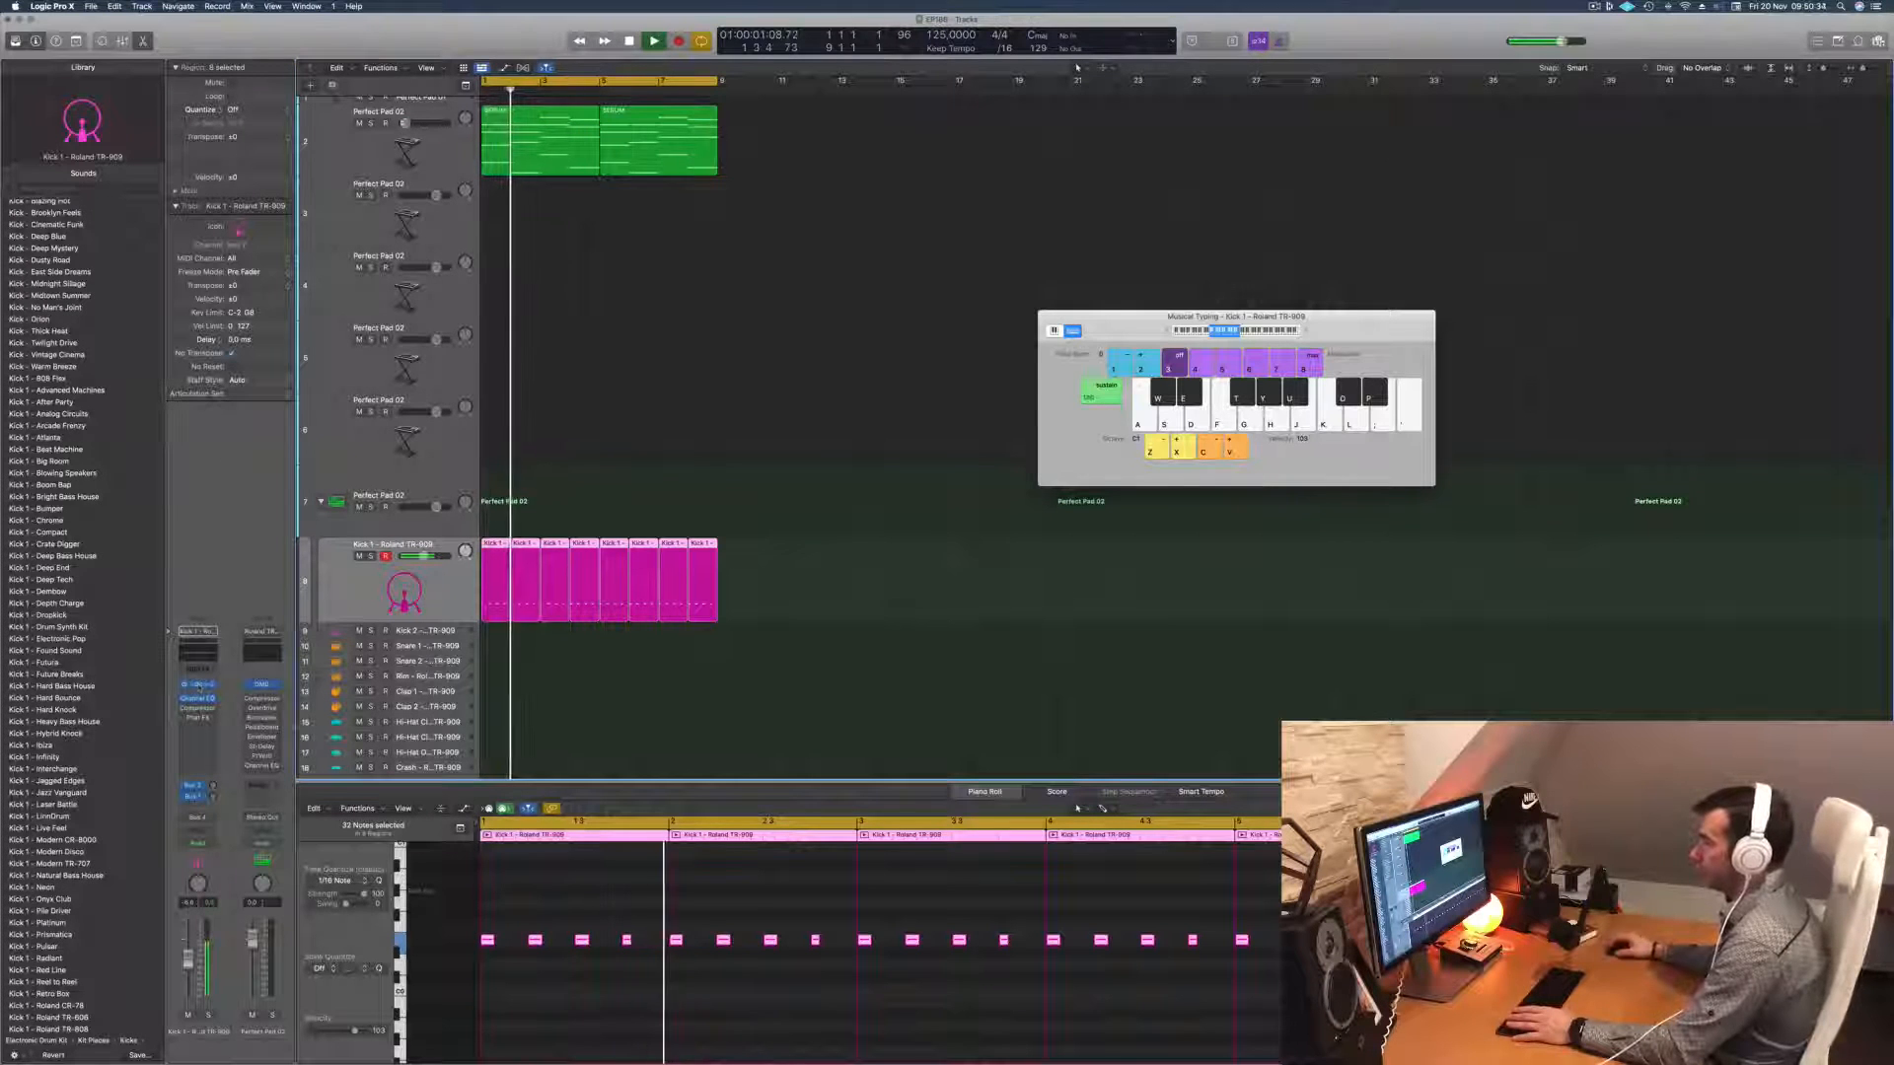
Step: Lower the coarse pitch in the Kick 1 track's Quick Sampler and replay the kick from the start
left_click(198, 684)
left_click_drag(876, 165, 1131, 251)
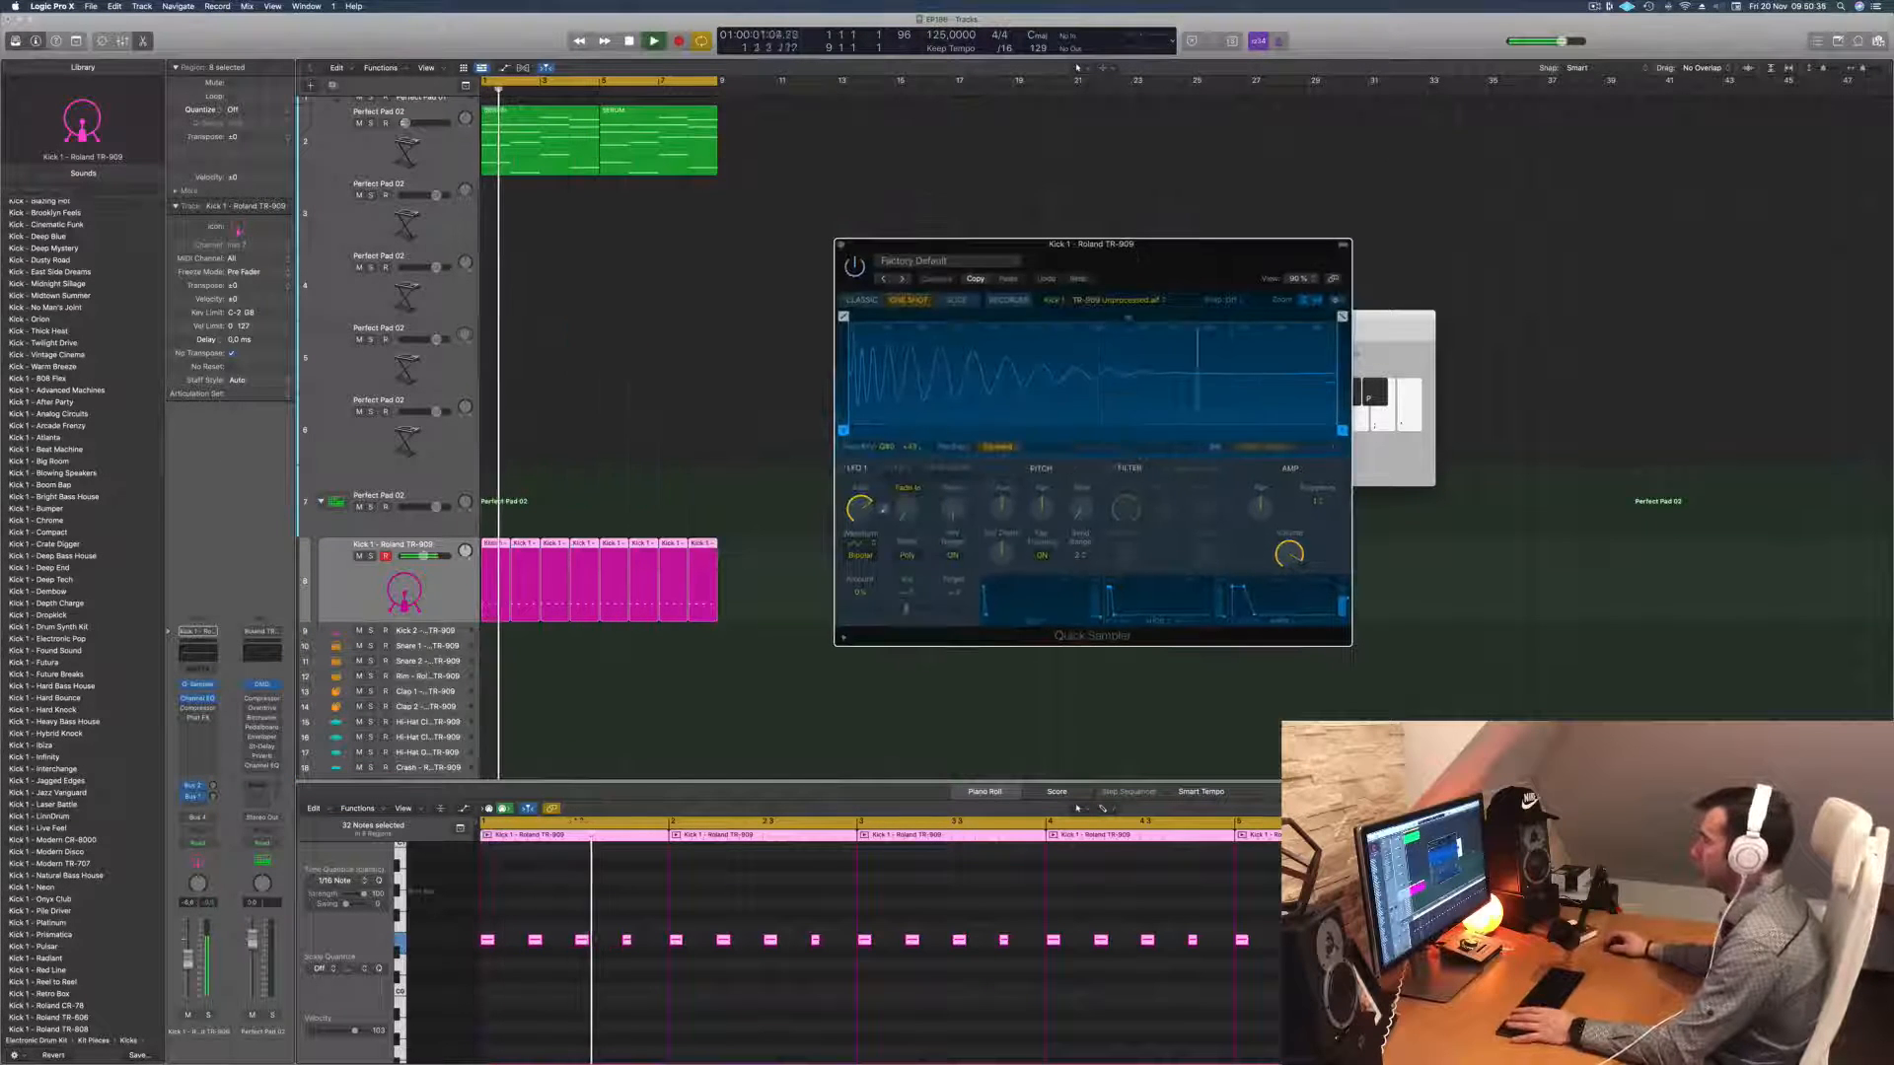
left_click_drag(999, 501, 999, 509)
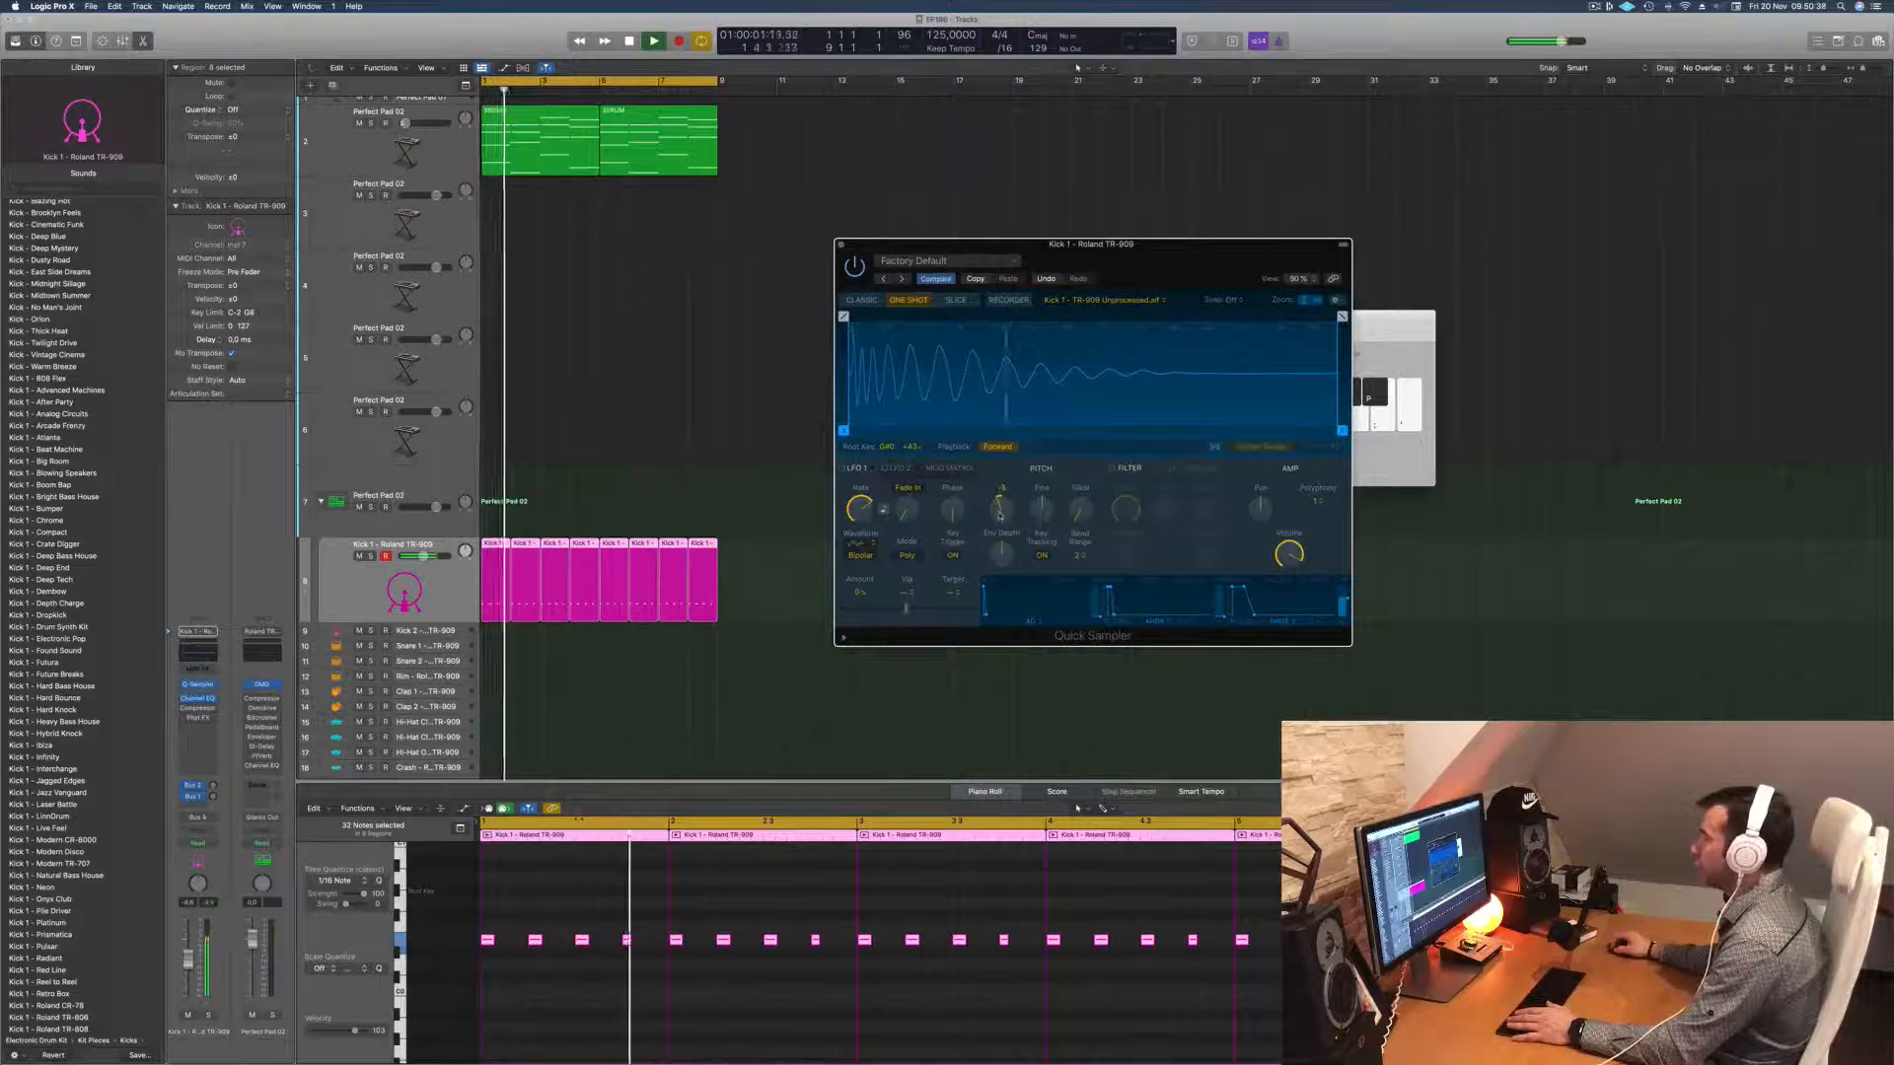
left_click_drag(1132, 258, 1120, 380)
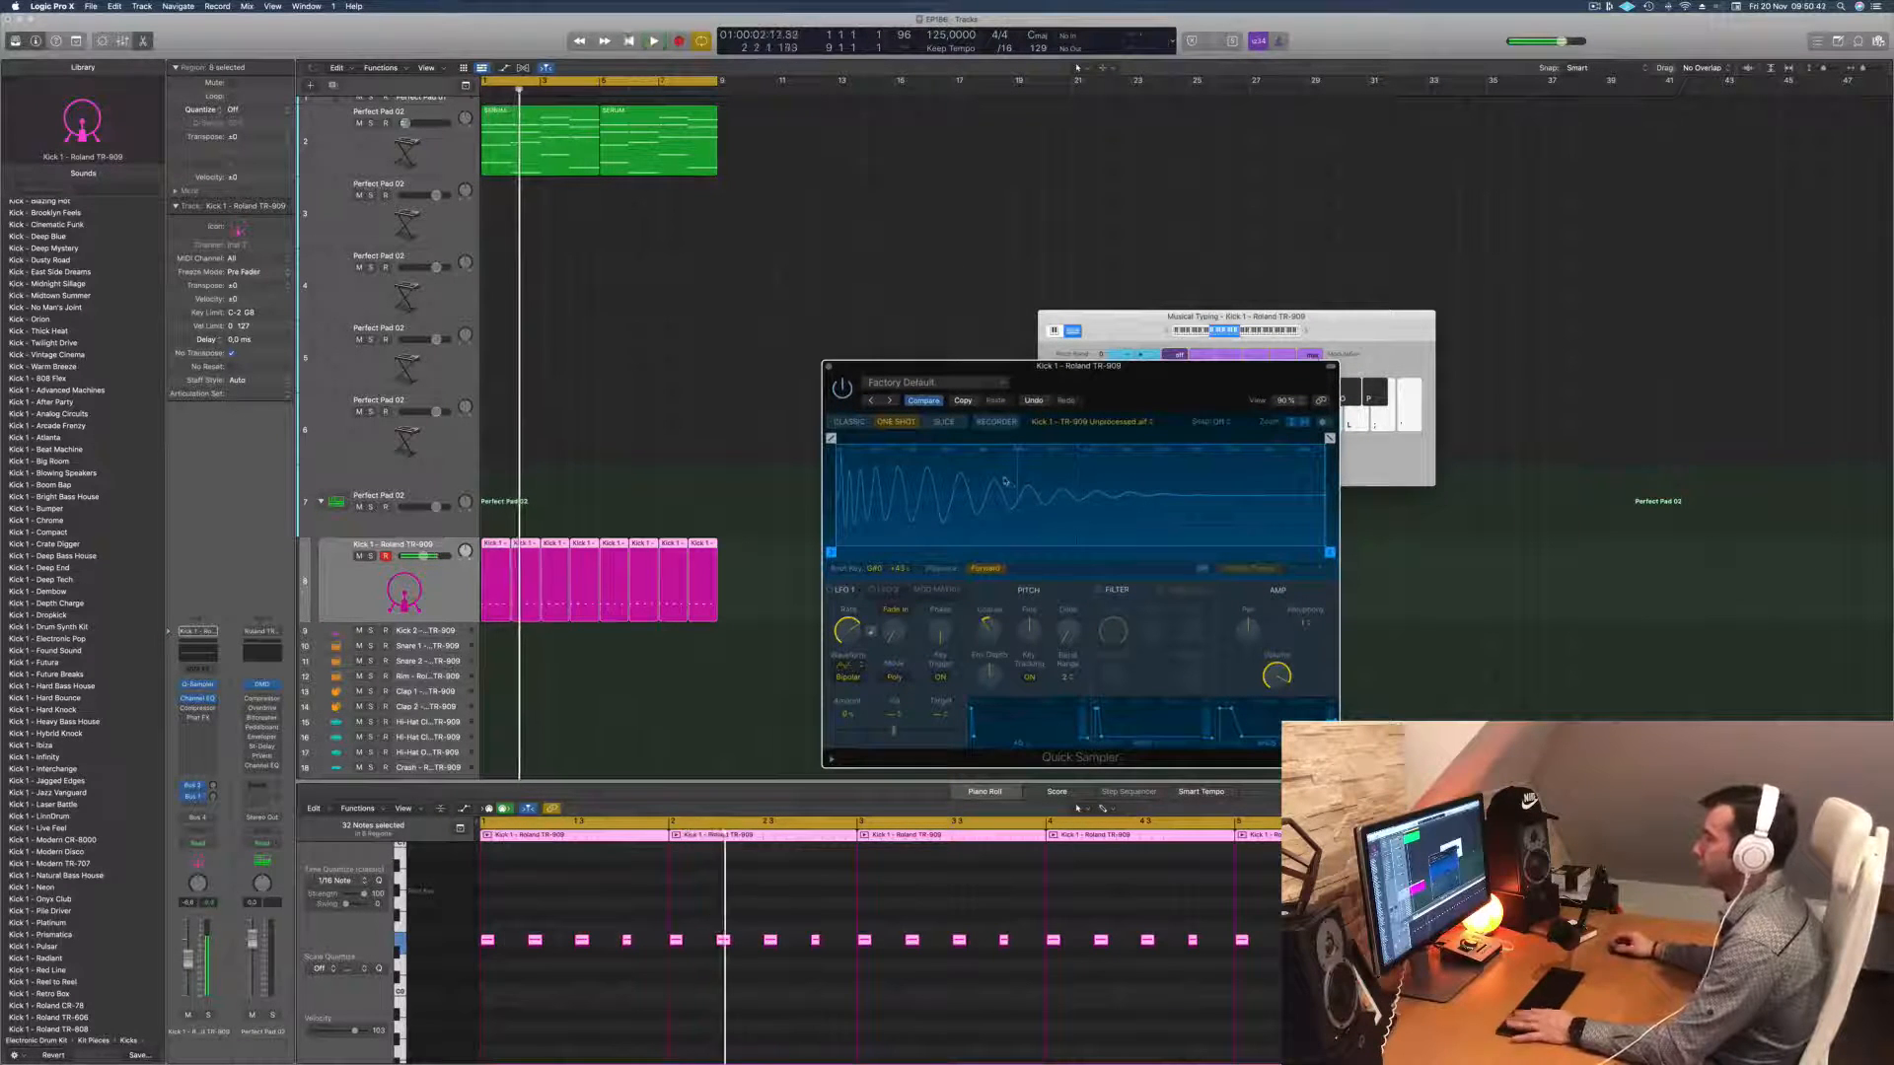
key("space")
key("space")
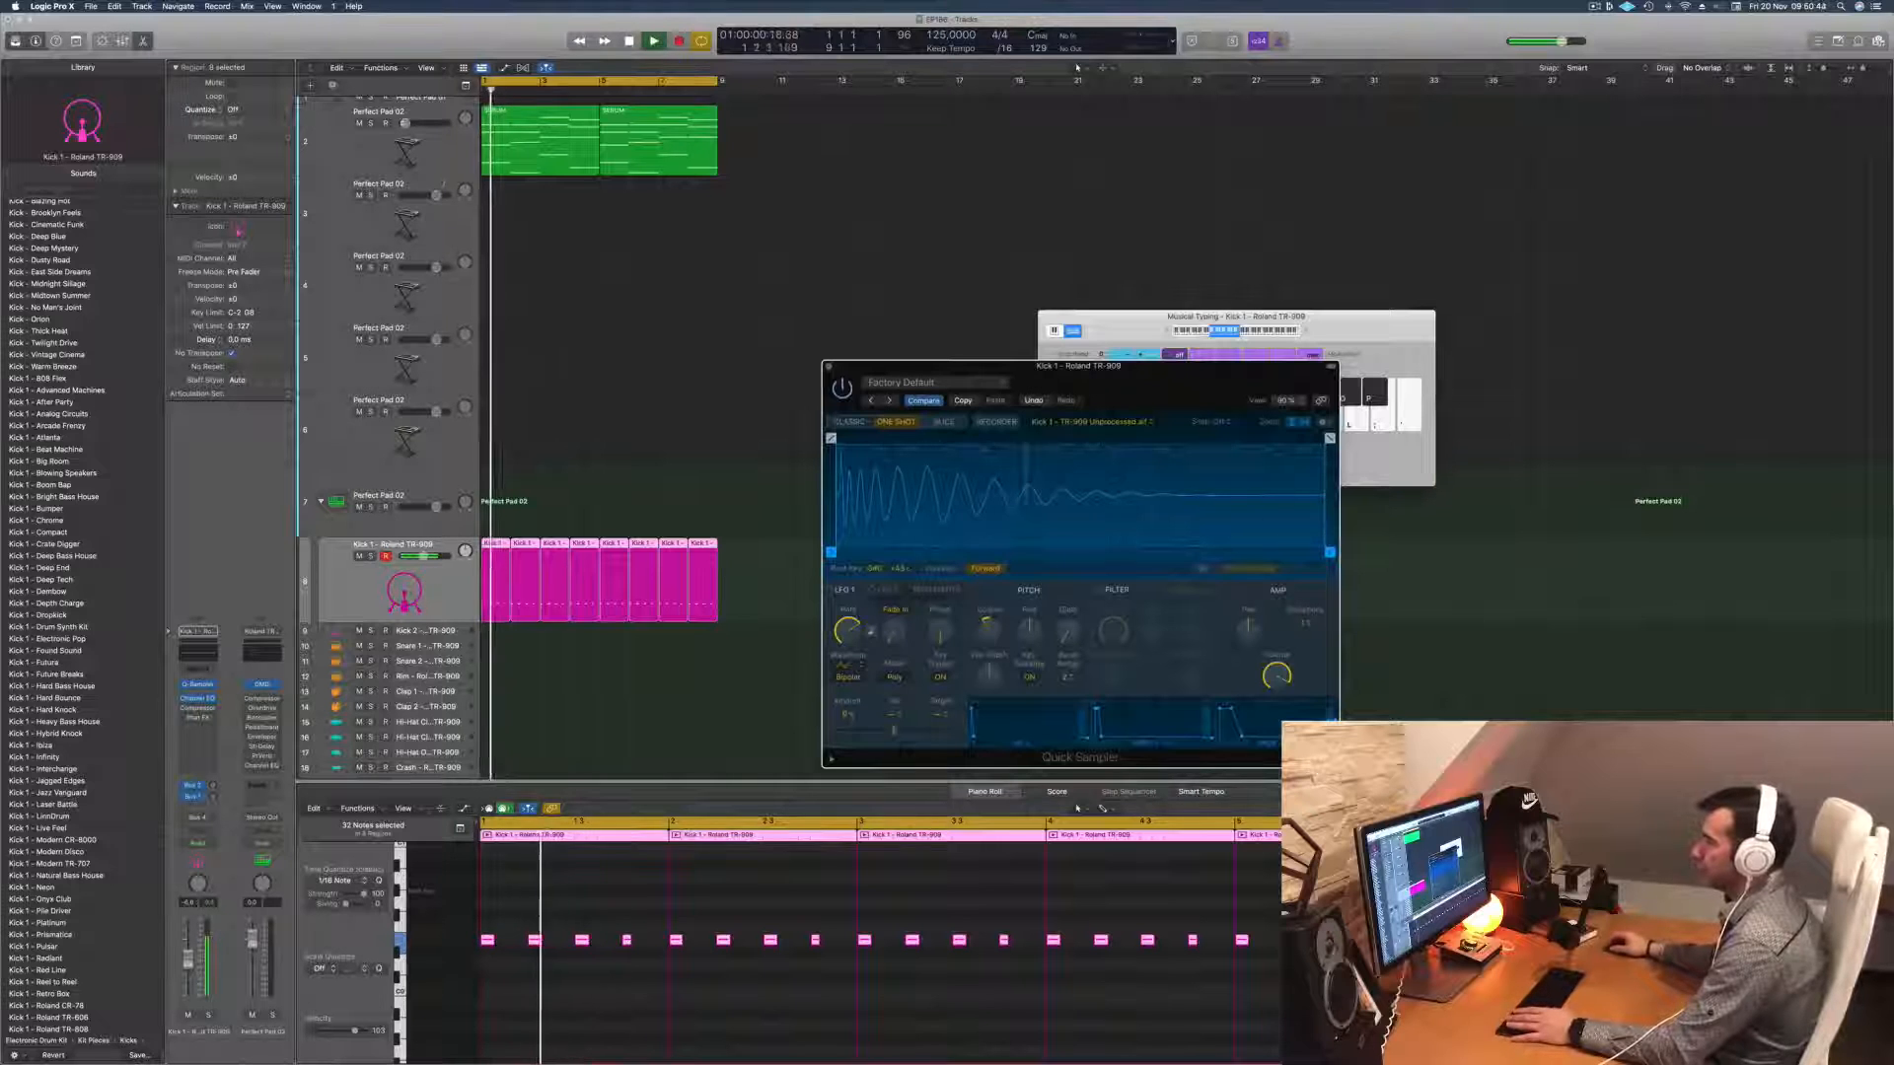
Step: Raise the original Perfect Pad 02 track's volume to a low level and replay it together with the kick
left_click_drag(442, 179, 440, 172)
key("space")
key("space")
left_click(430, 121)
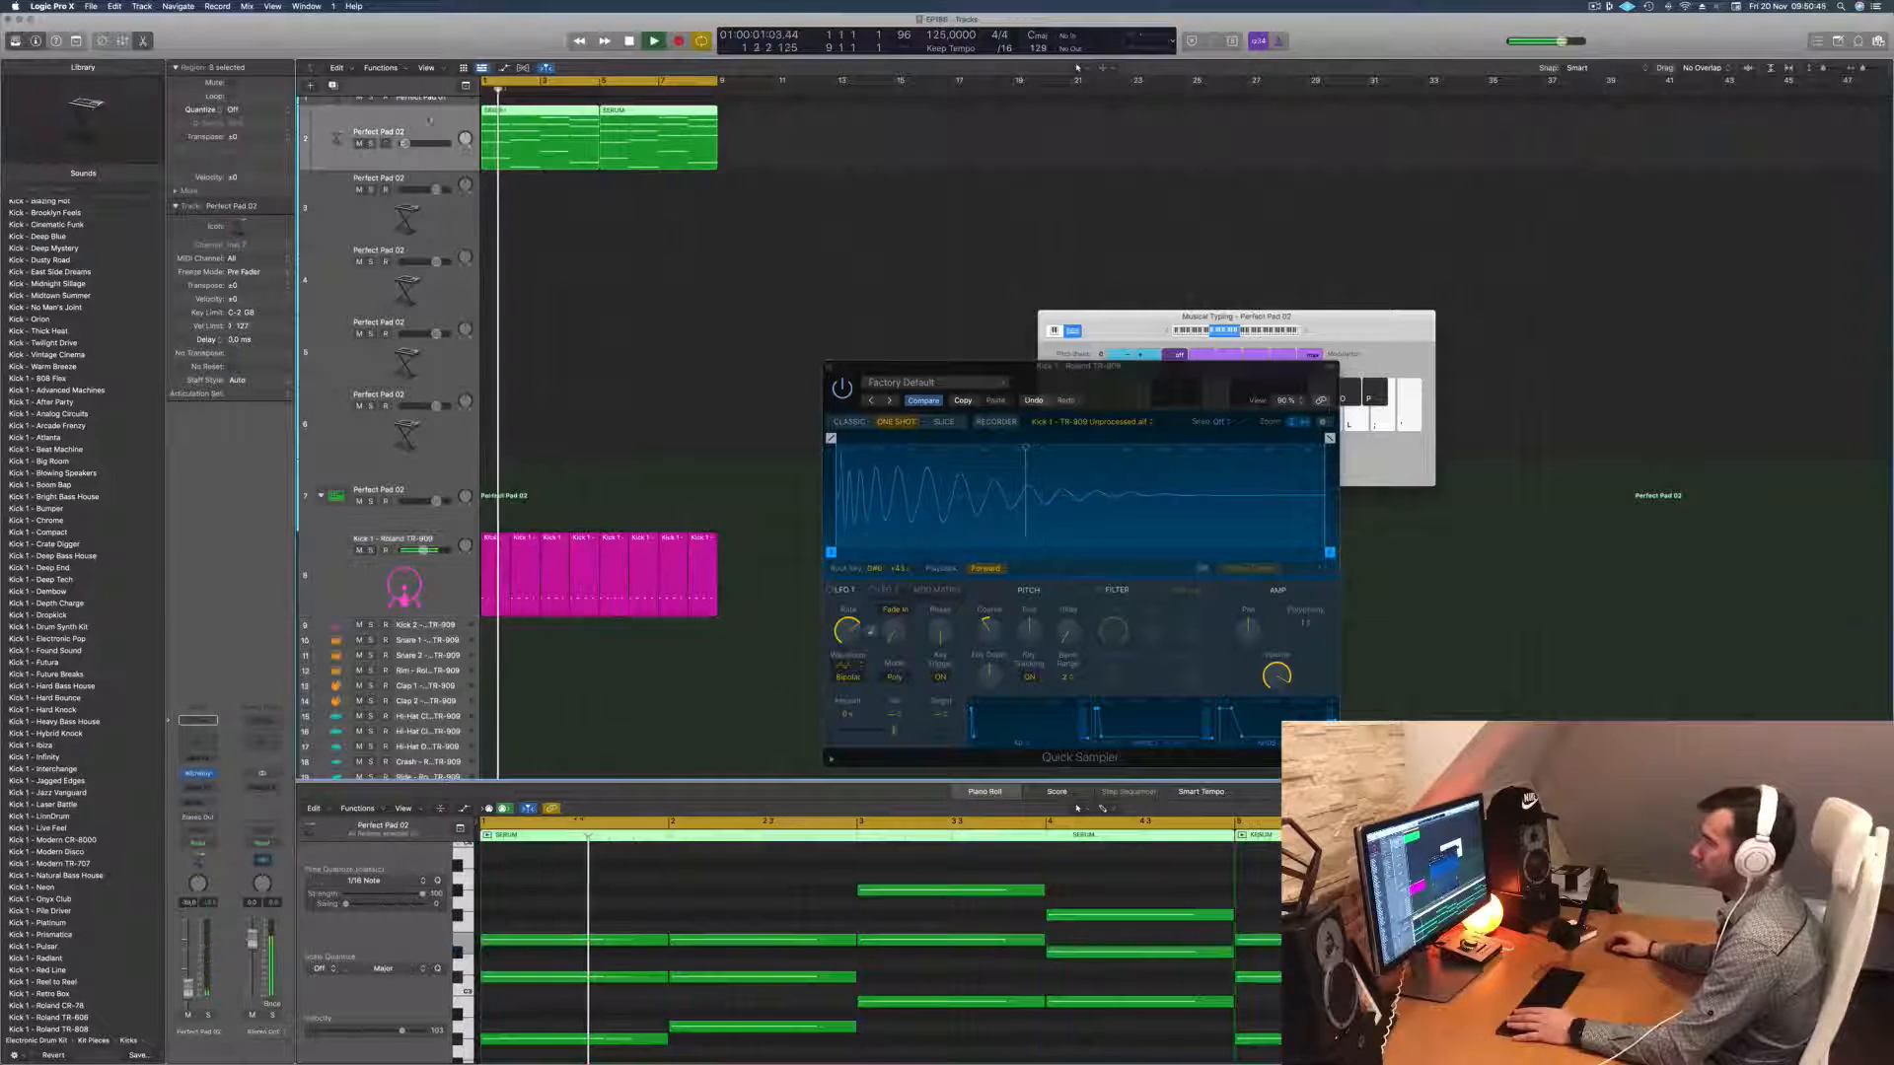
key("space")
key("space")
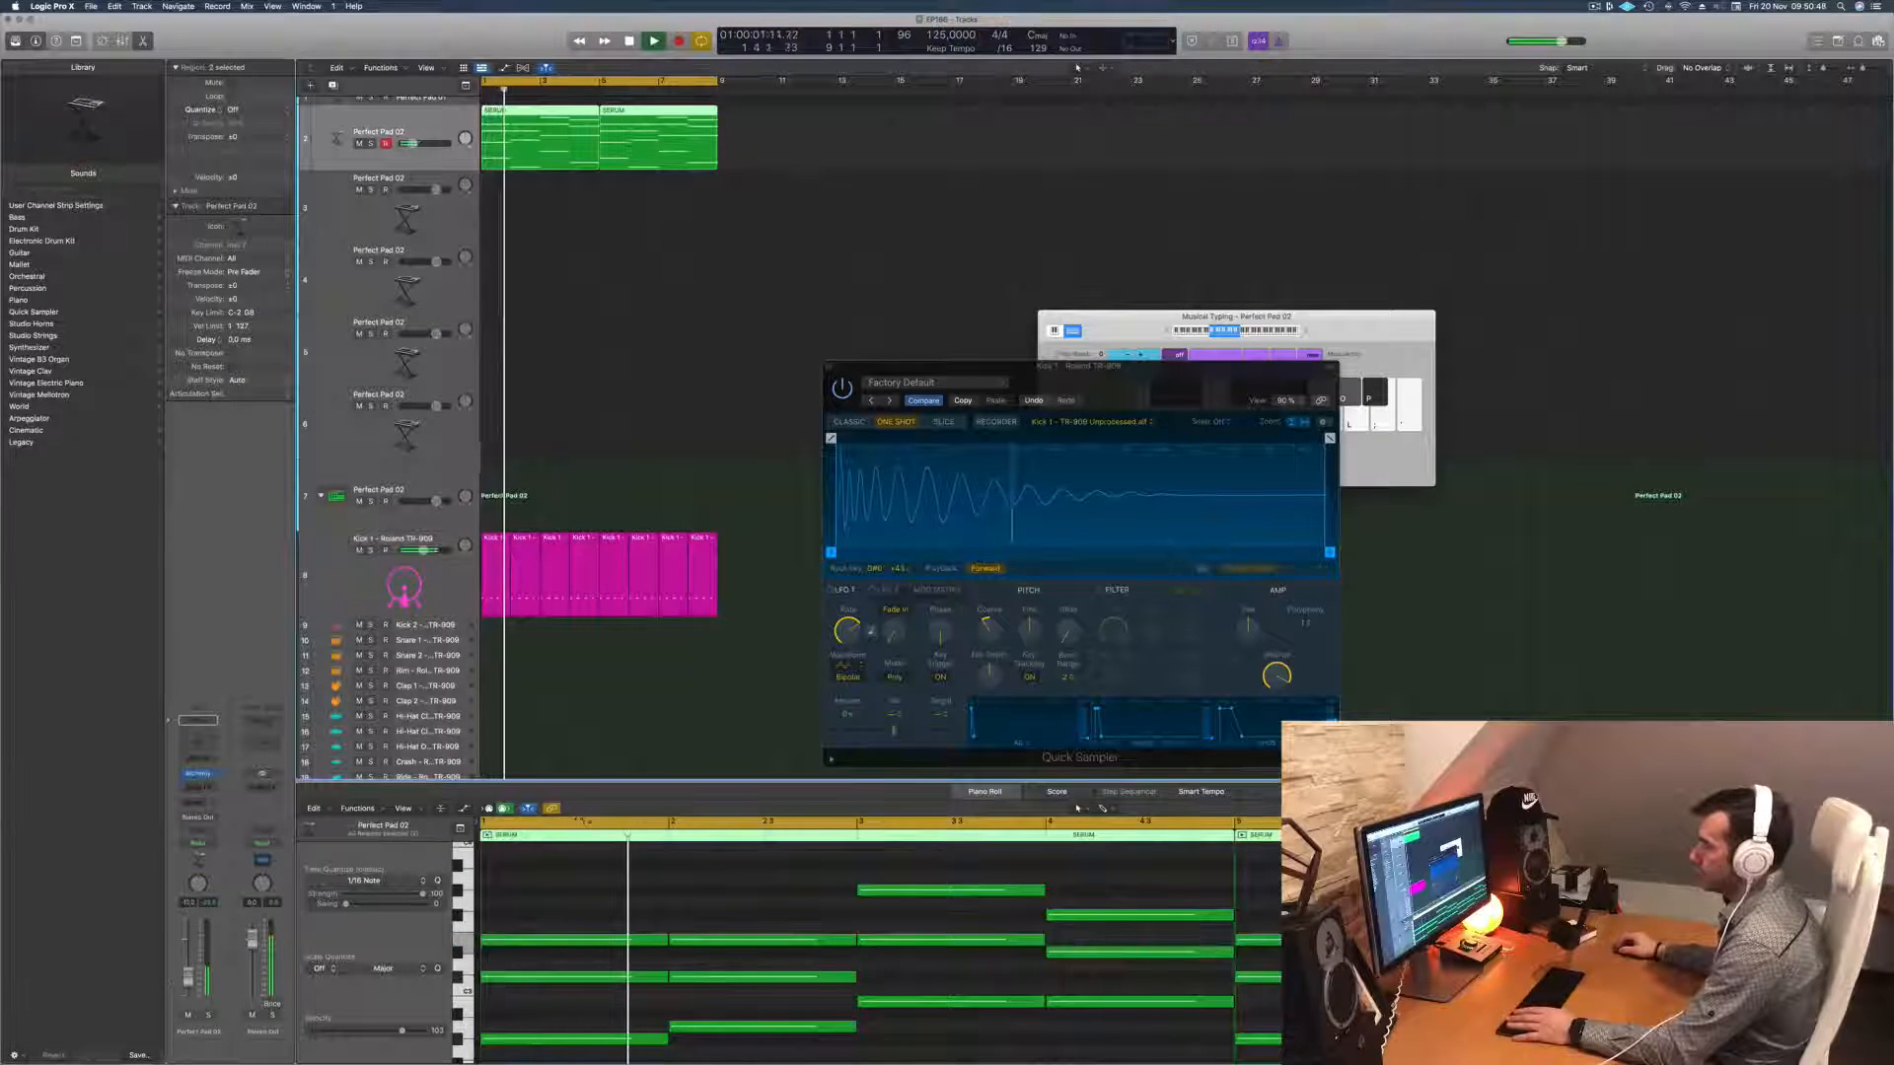
key("space")
key("space")
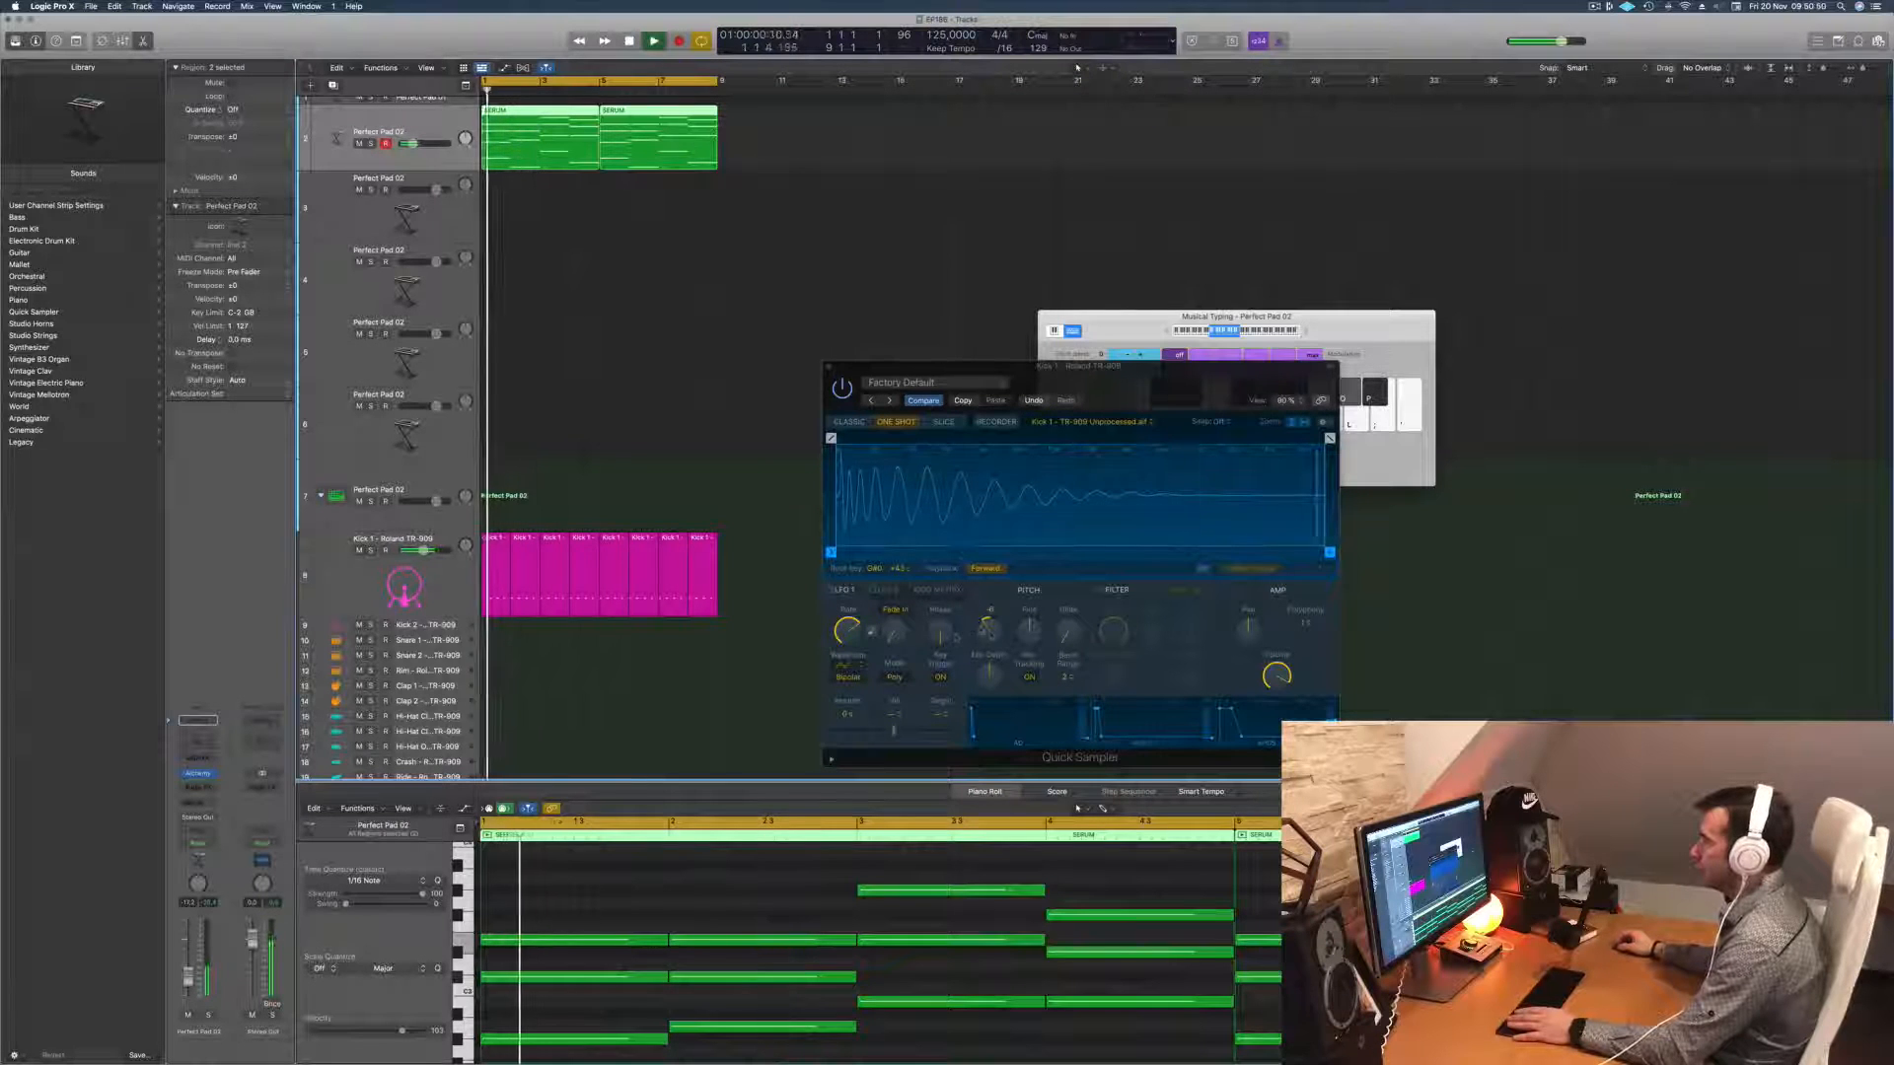
Step: Return the kick's coarse pitch to its default in Quick Sampler, replay the loop and close the plug-in window
left_click_drag(990, 632, 994, 621)
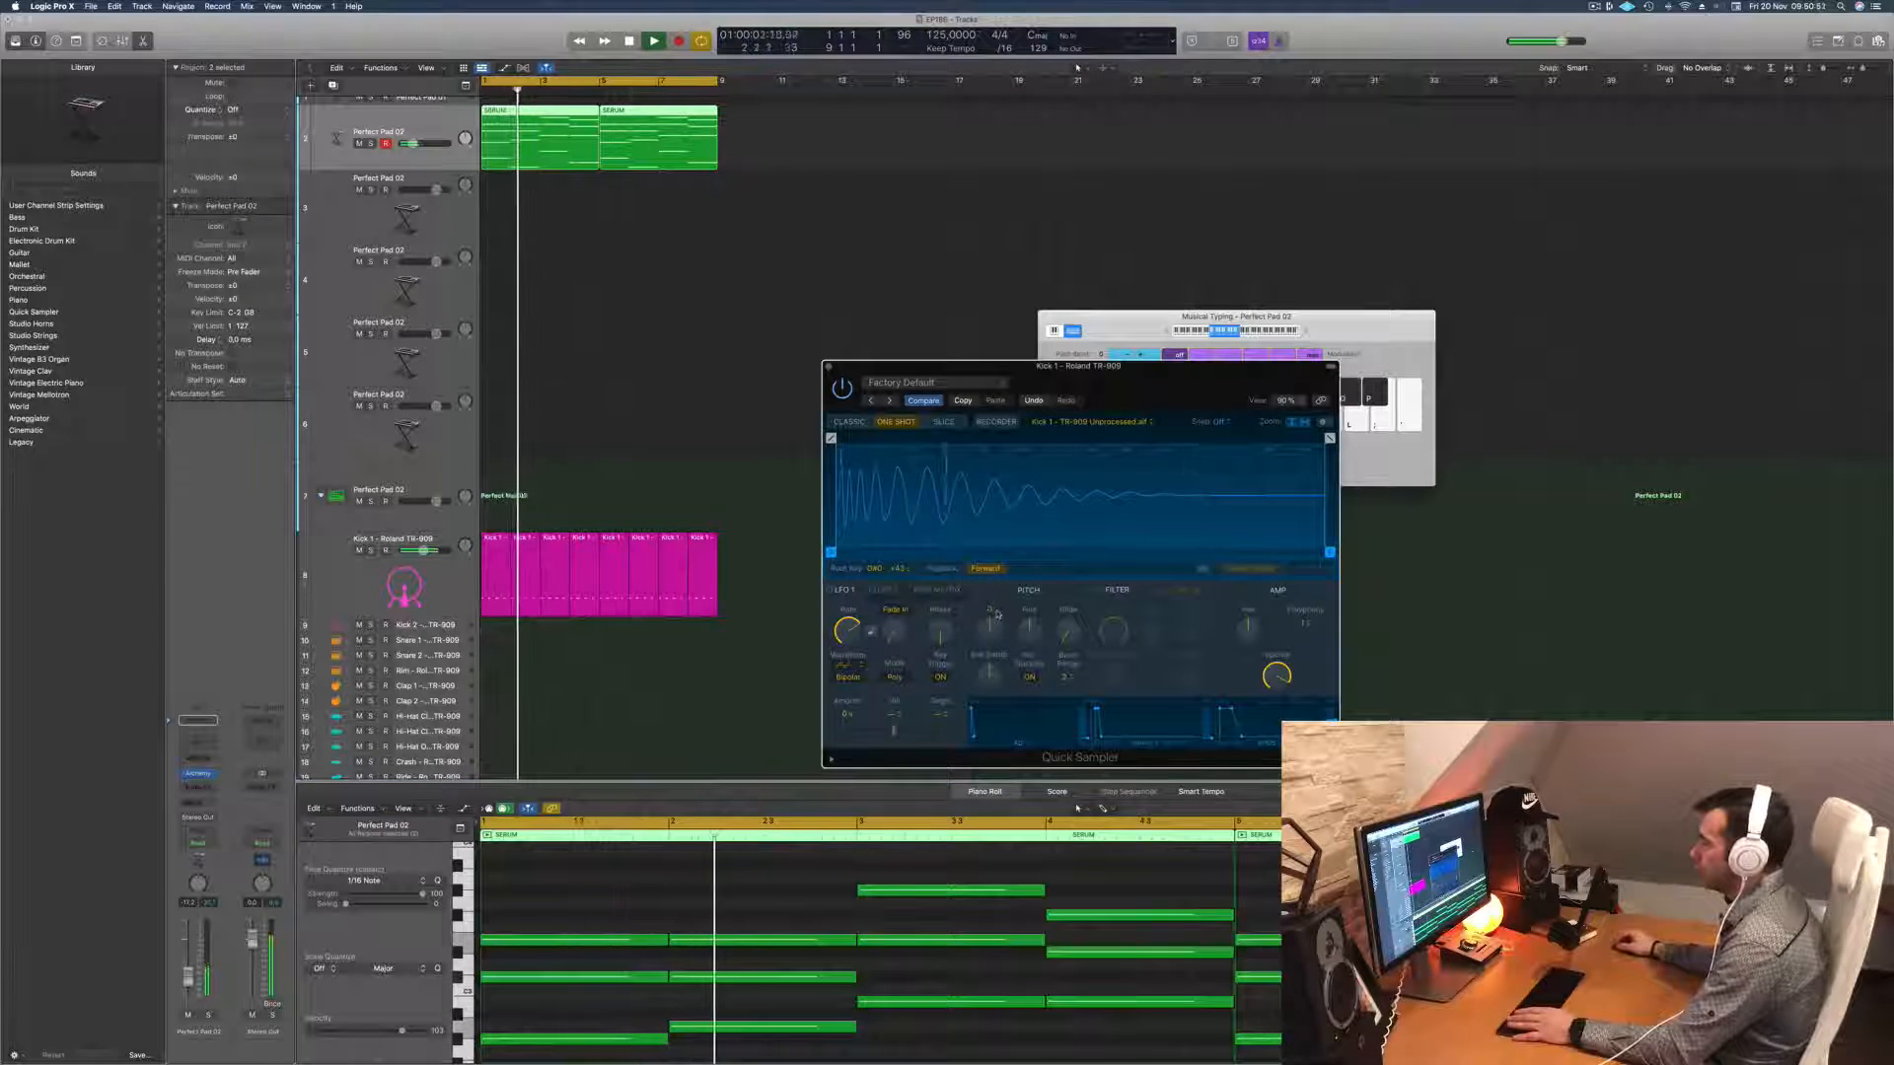
left_click_drag(1126, 371, 863, 364)
key("space")
key("space")
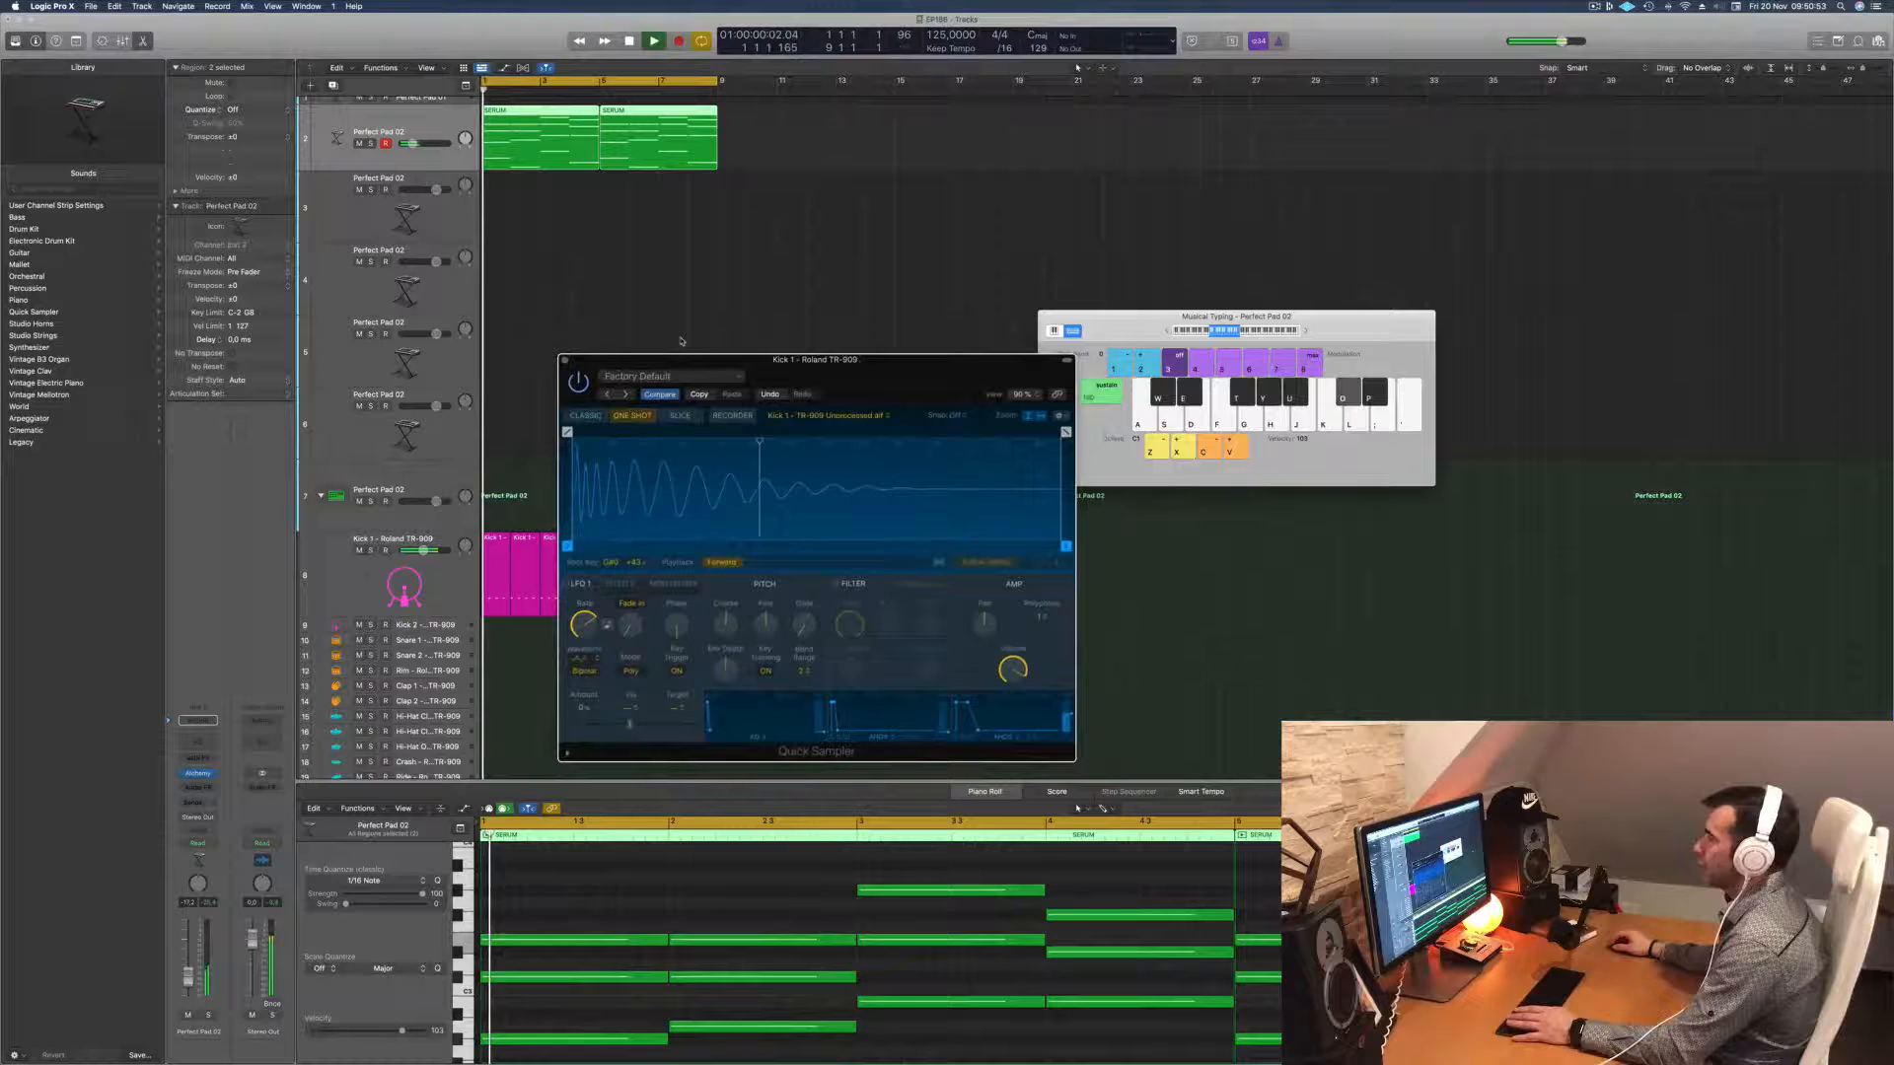
left_click(570, 361)
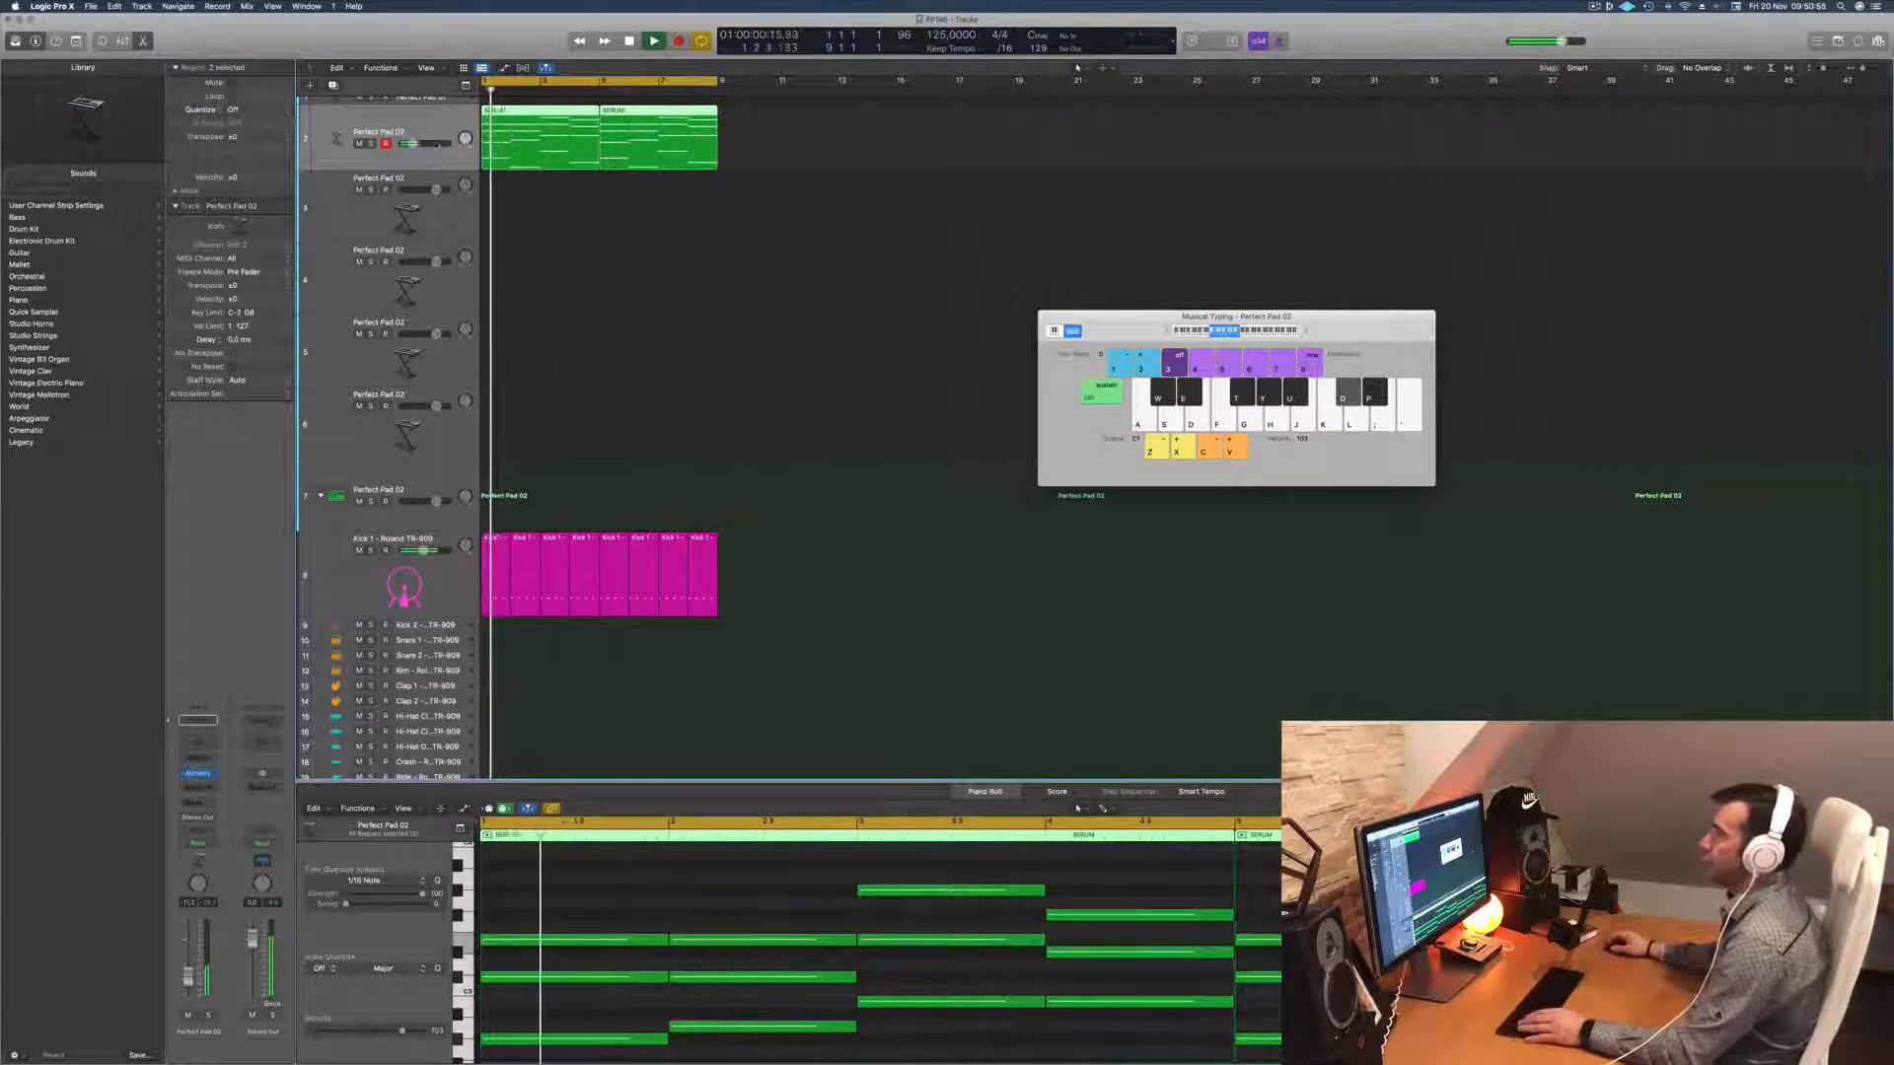
Step: Copy the first four-bar SERUM pad region onto the empty Perfect Pad 02 track below, starting at bar 1
left_click(618, 217)
left_click_drag(538, 141, 540, 217)
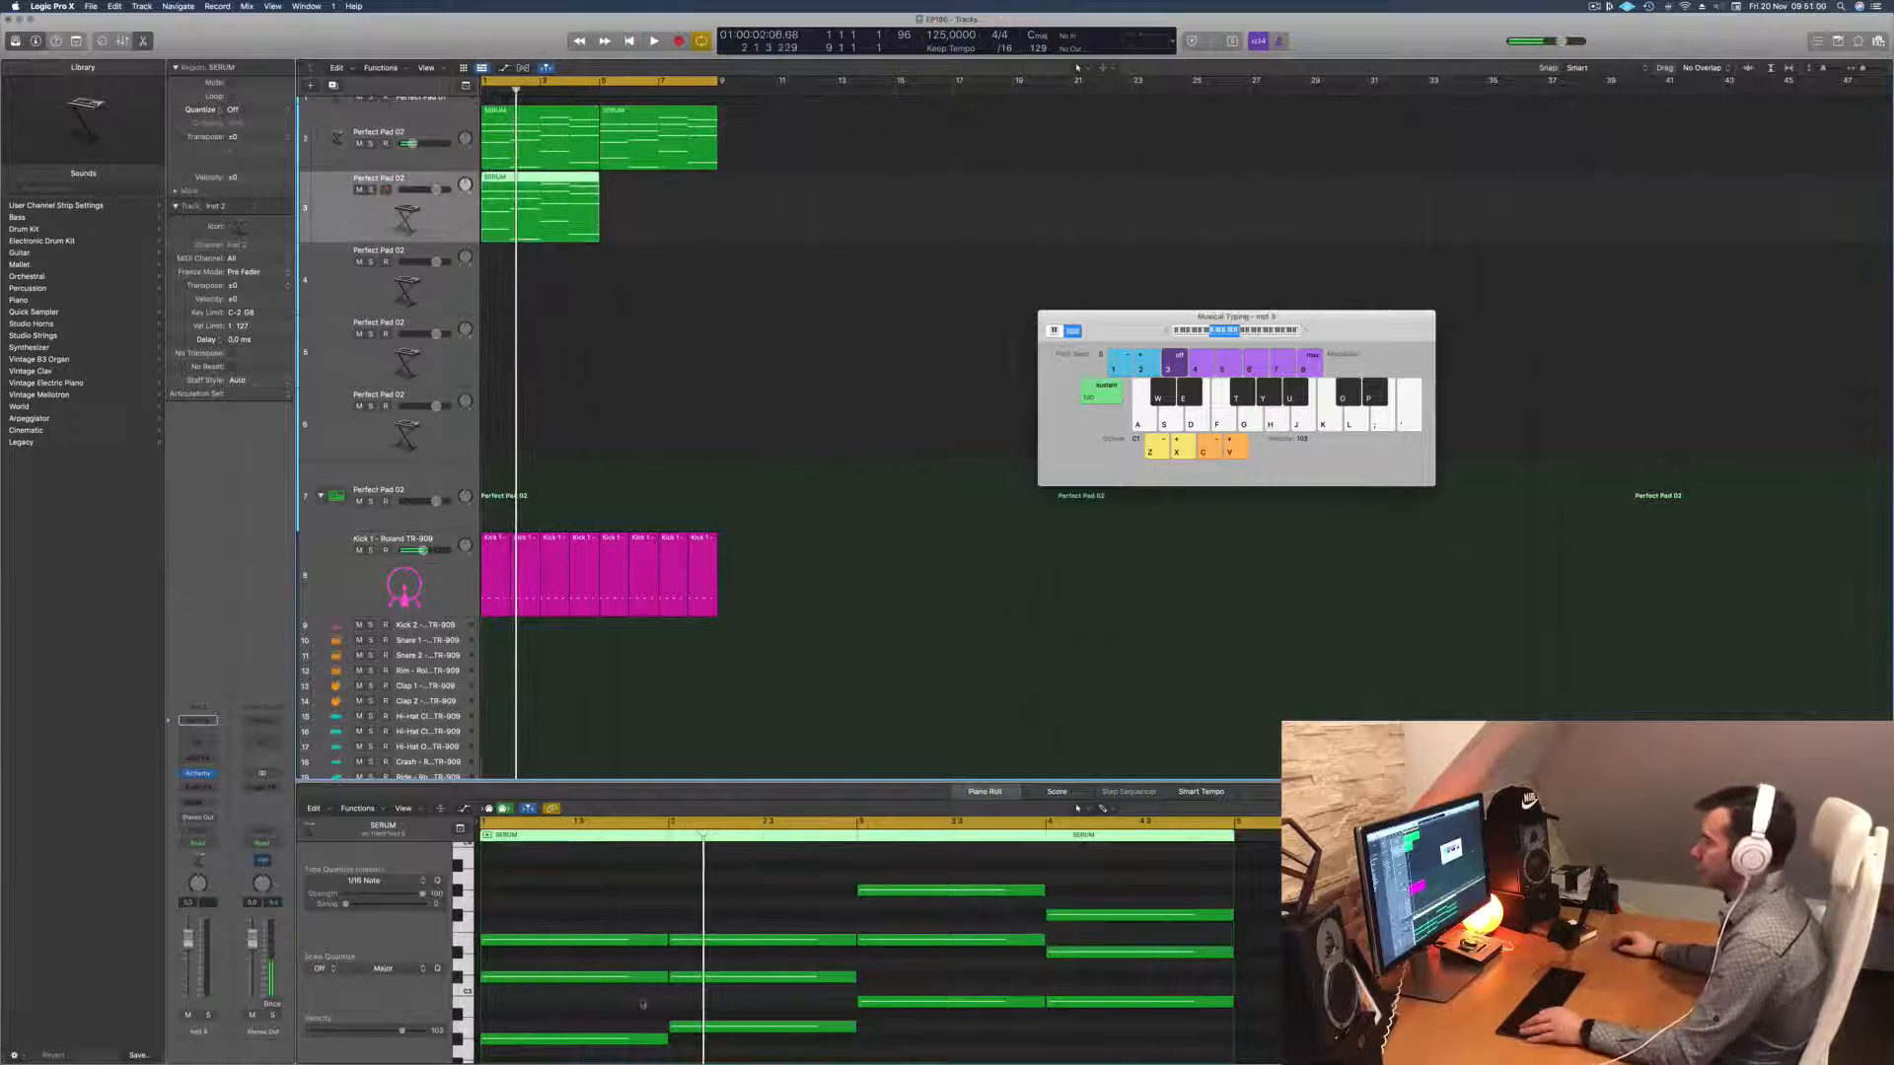
Step: Delete the upper chord notes in the copied SERUM region, keeping only the lowest note of each of the four chords
scroll(628, 900, "left", 4)
scroll(627, 903, "up", 1)
scroll(627, 917, "down", 4)
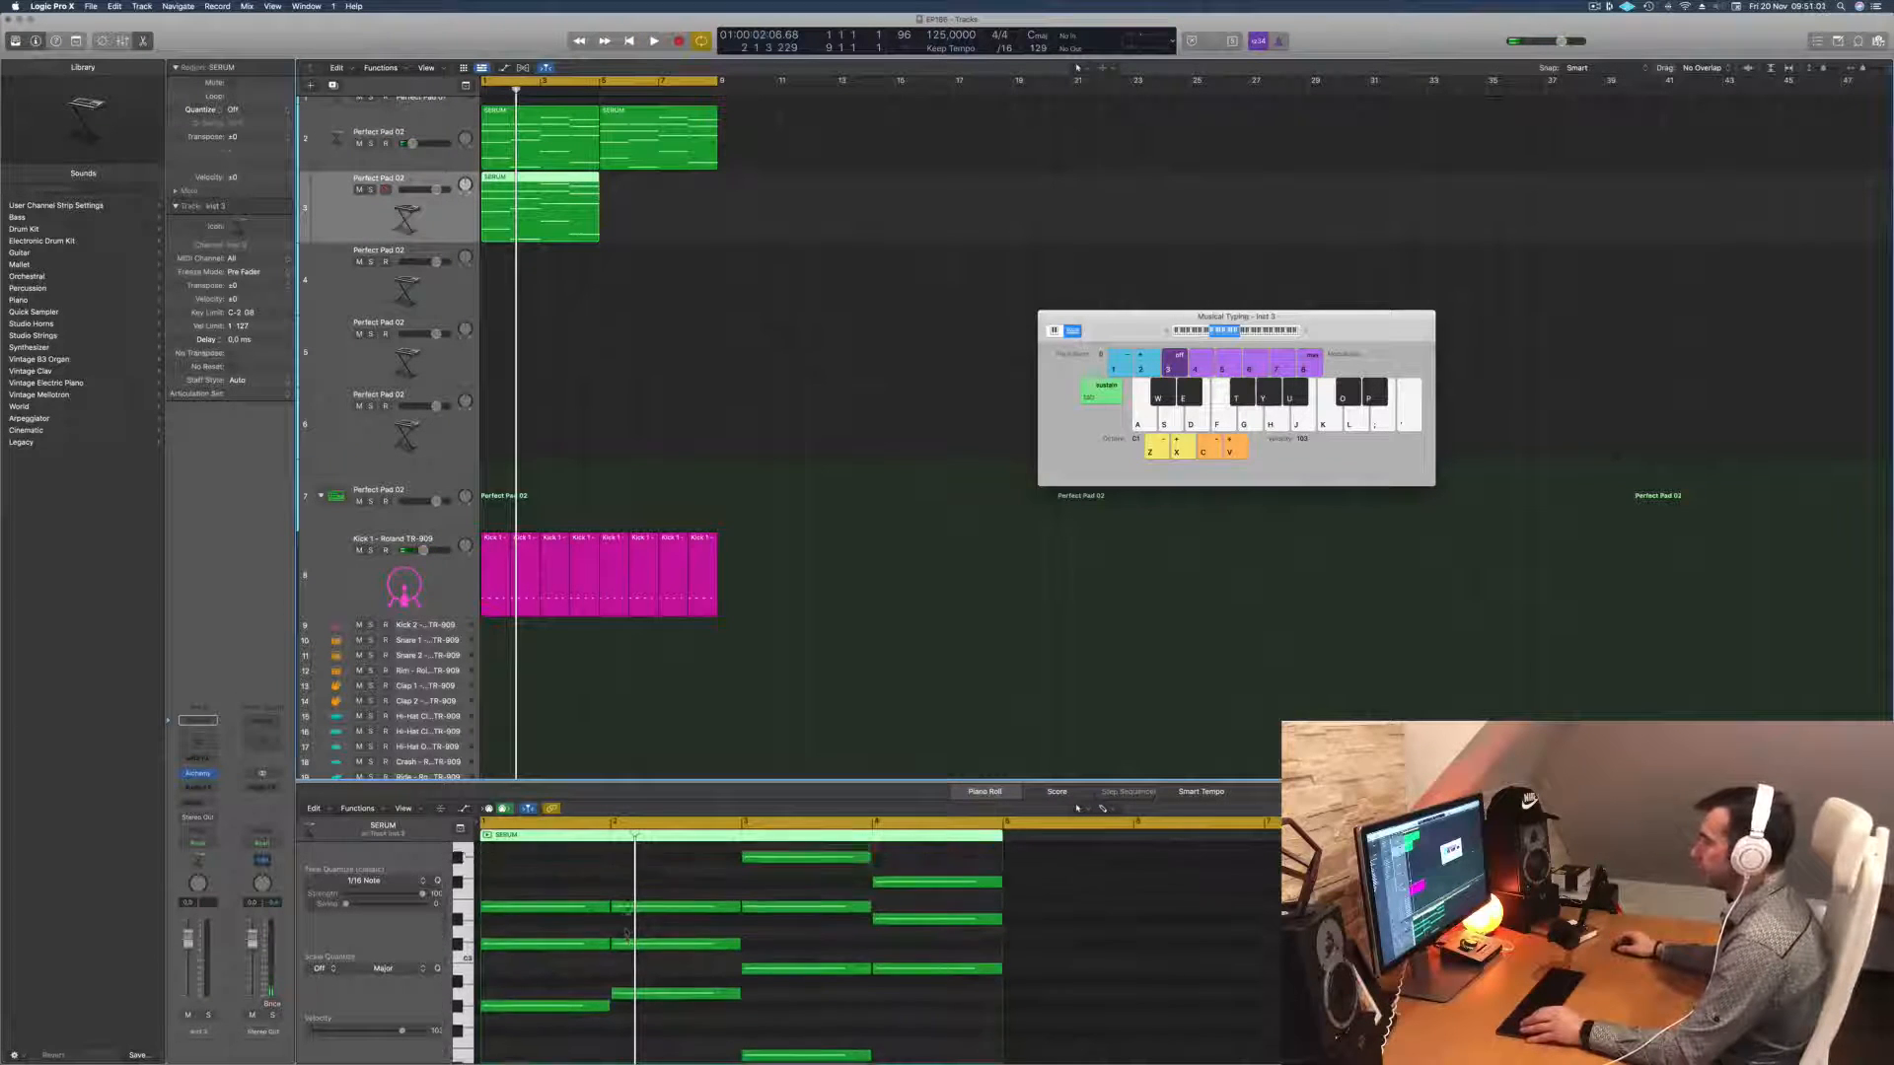
scroll(625, 933, "down", 3)
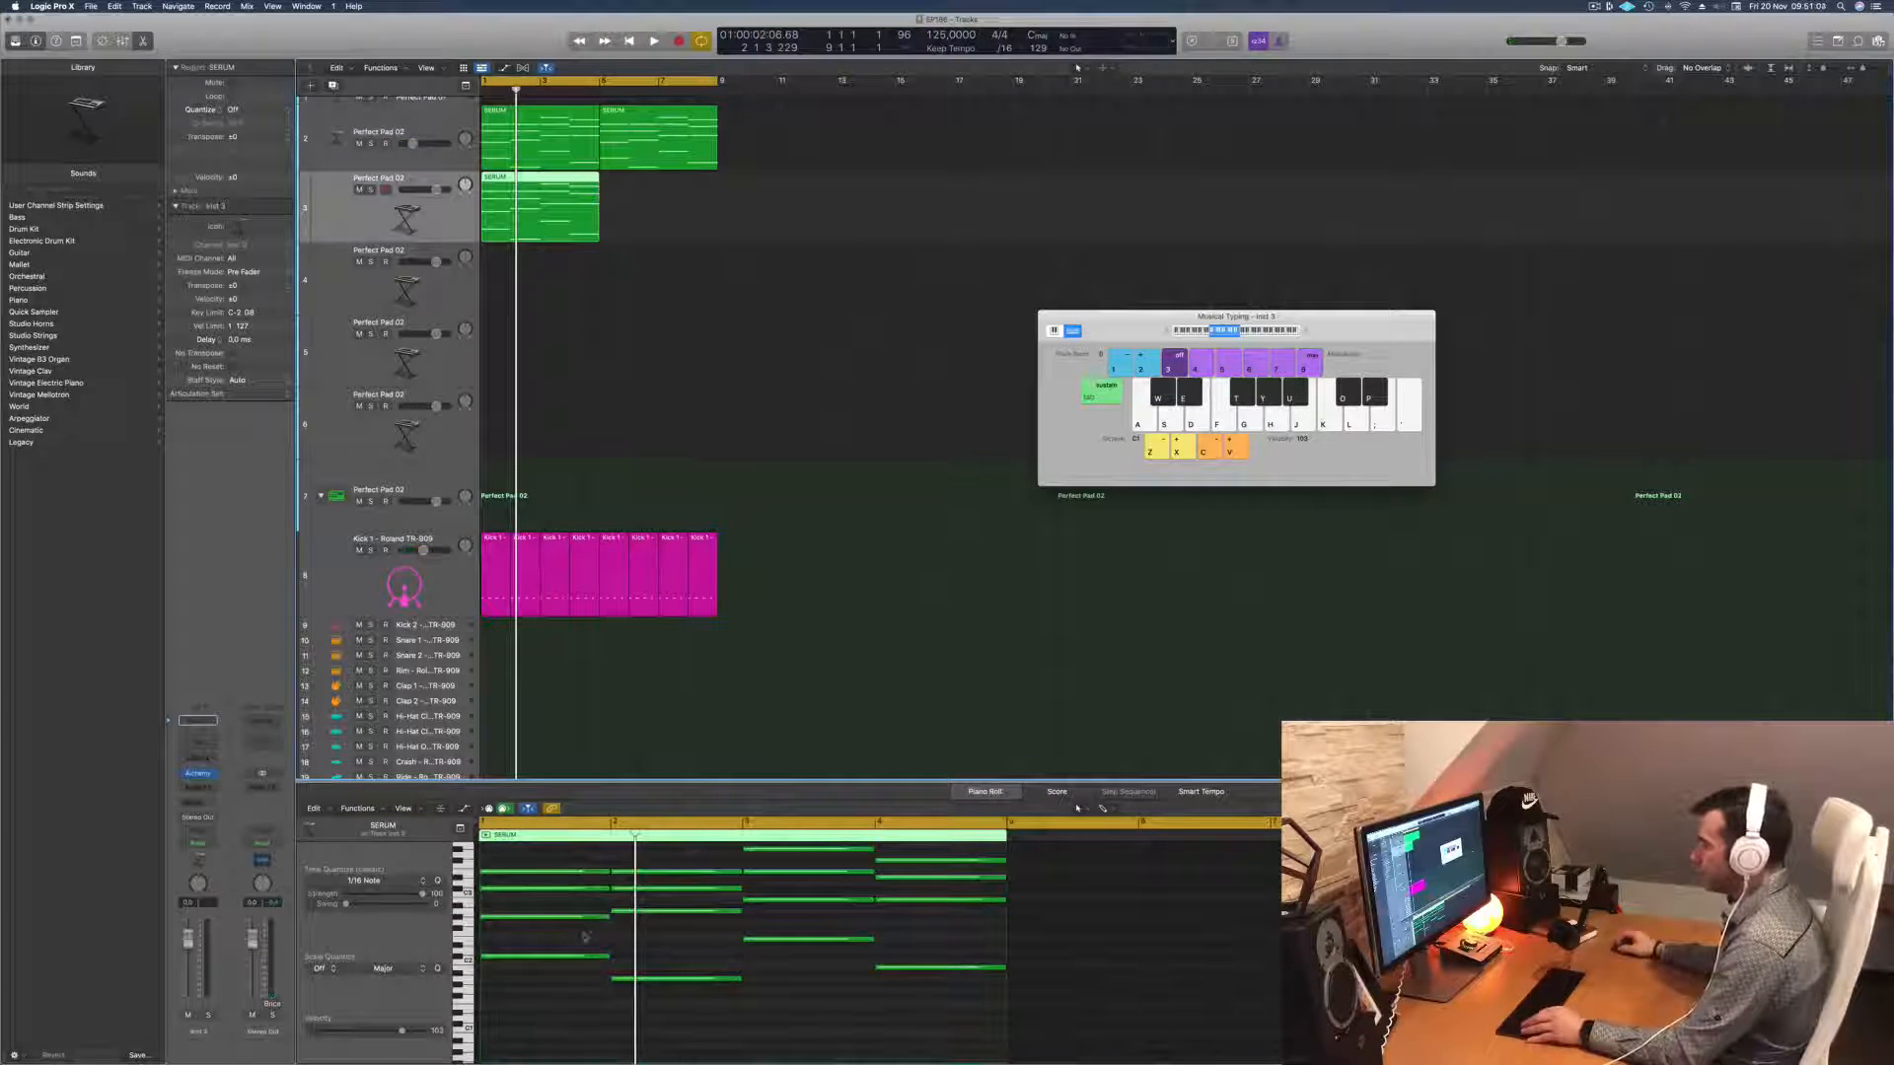
left_click_drag(582, 936, 1046, 825)
key("Delete")
scroll(786, 885, "down", 3)
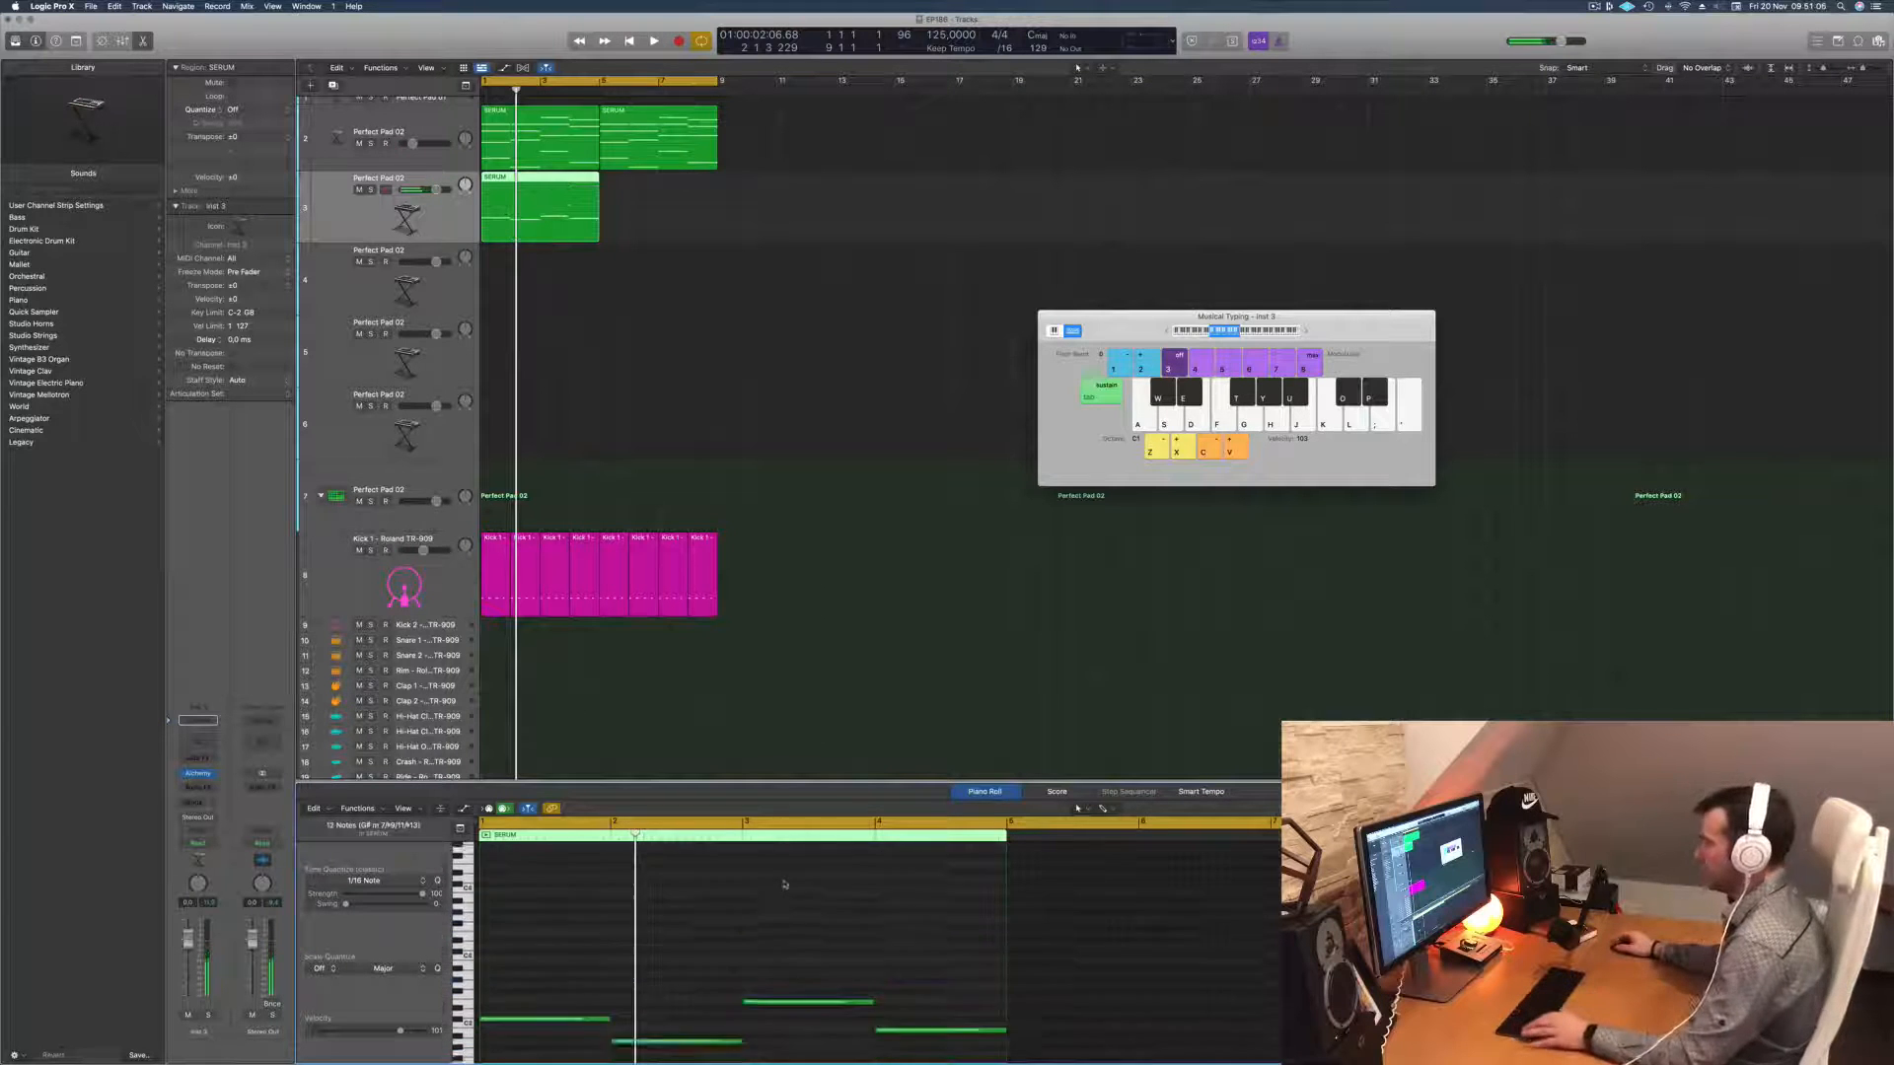
Step: Select the four remaining bass notes and shorten them to brief notes at the start of each bar
left_click_drag(578, 904, 1024, 1056)
scroll(645, 927, "up", 2)
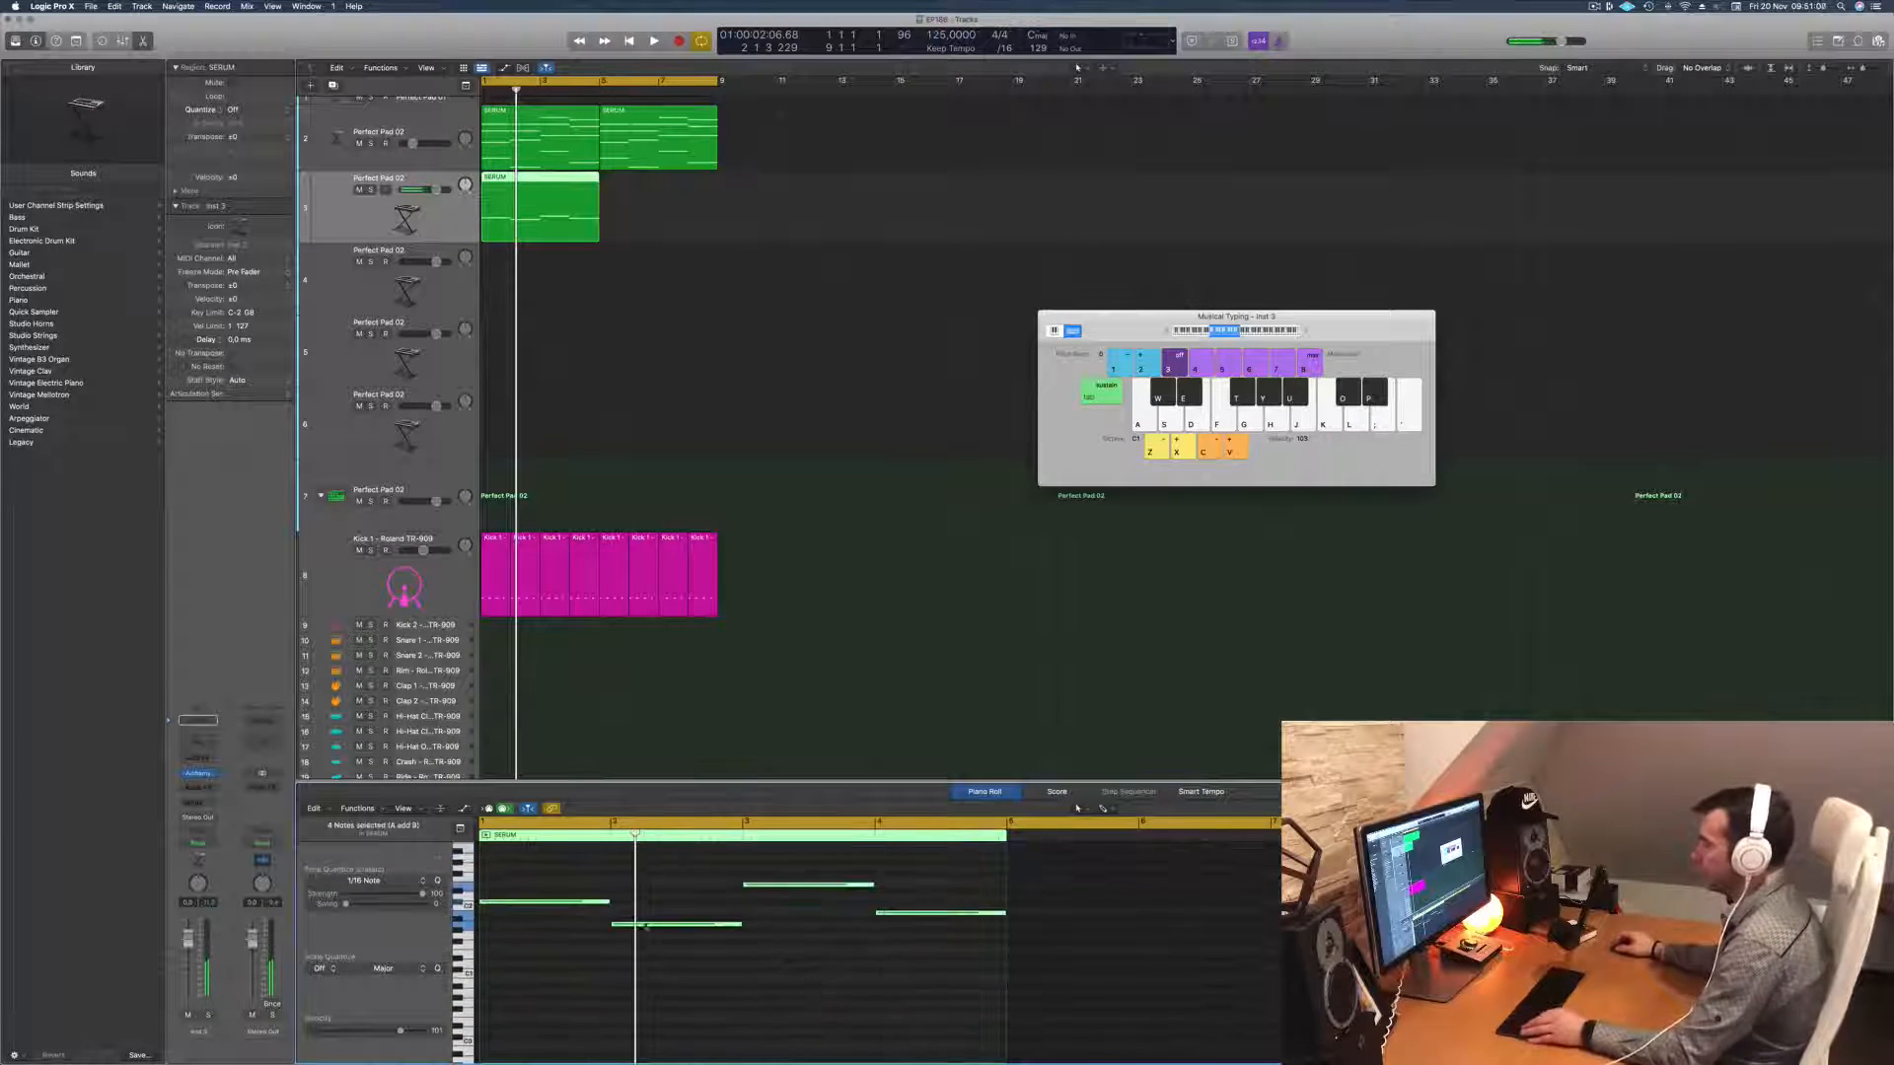
left_click_drag(607, 901, 486, 902)
key("space")
Step: Load the "1963 Semi-Acoustic Thumb" bass preset in the copied track's Alchemy instrument and play the loop from the start
left_click(357, 225)
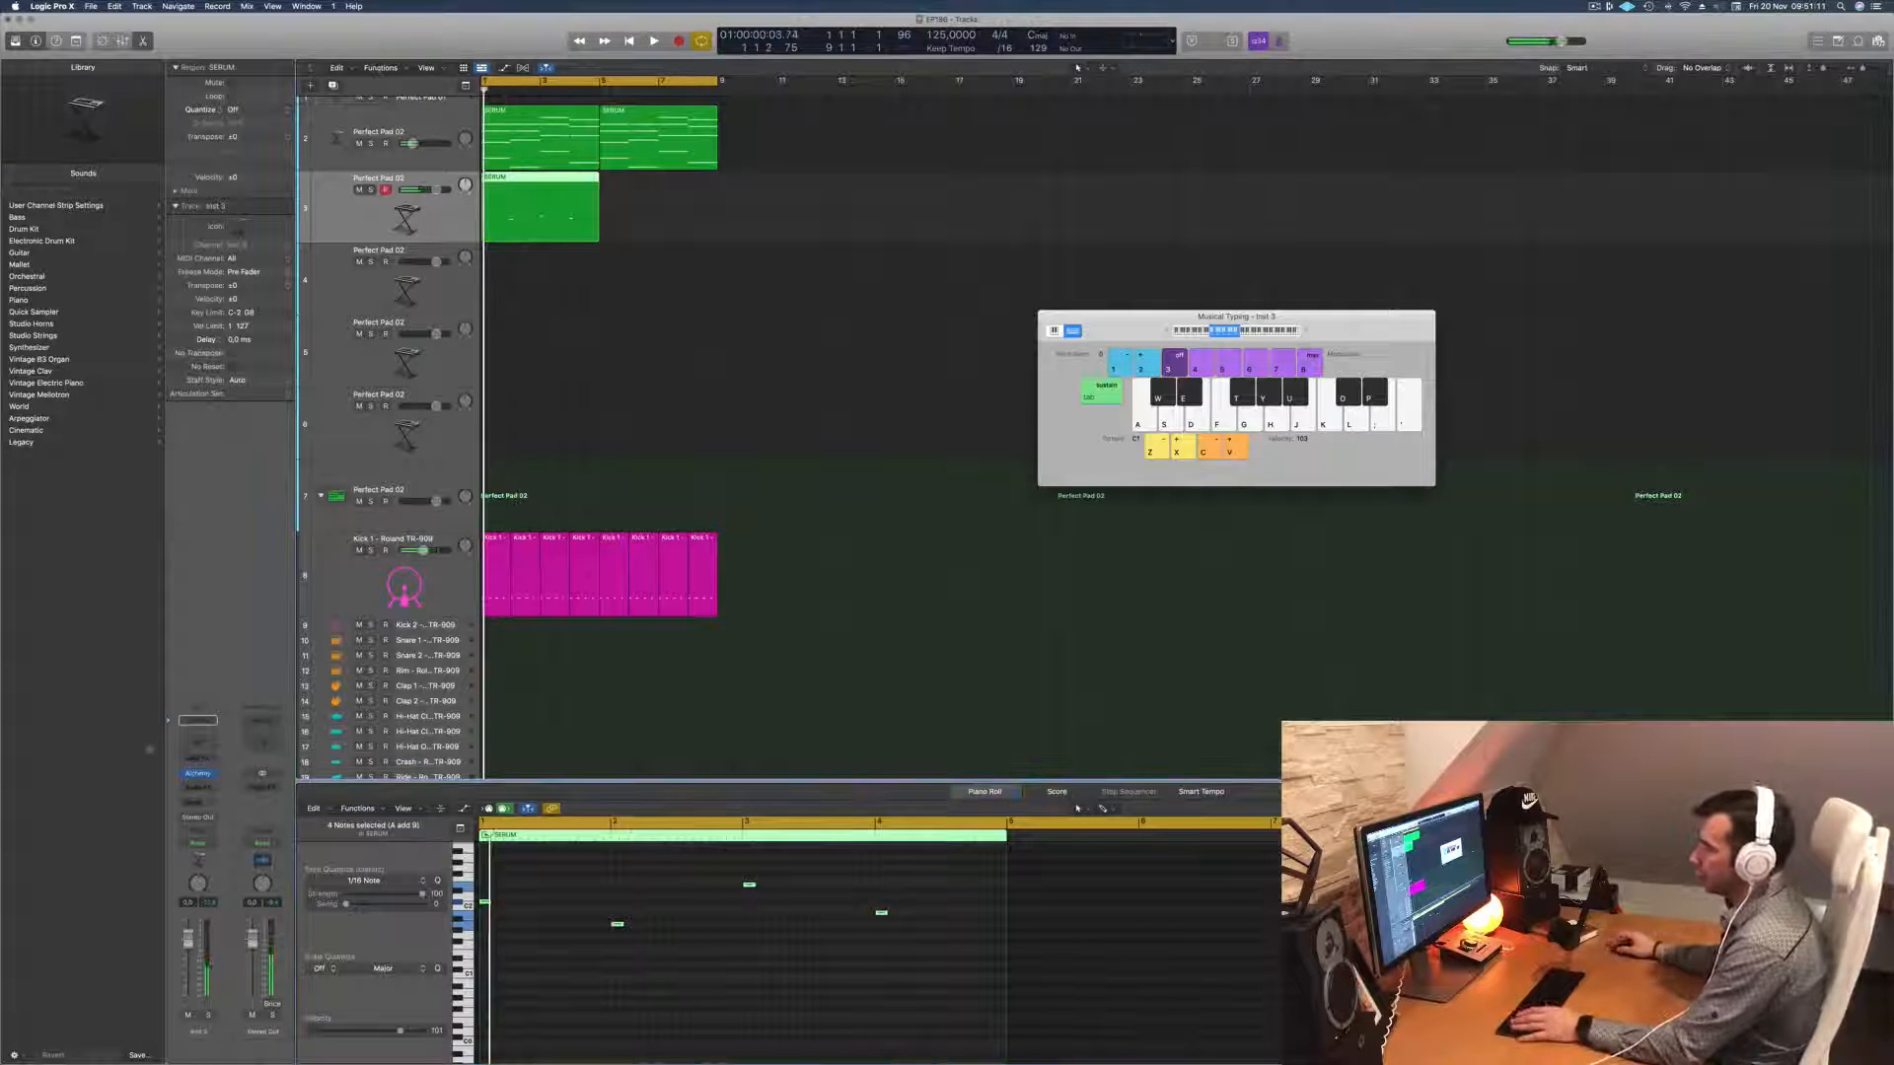
key("v")
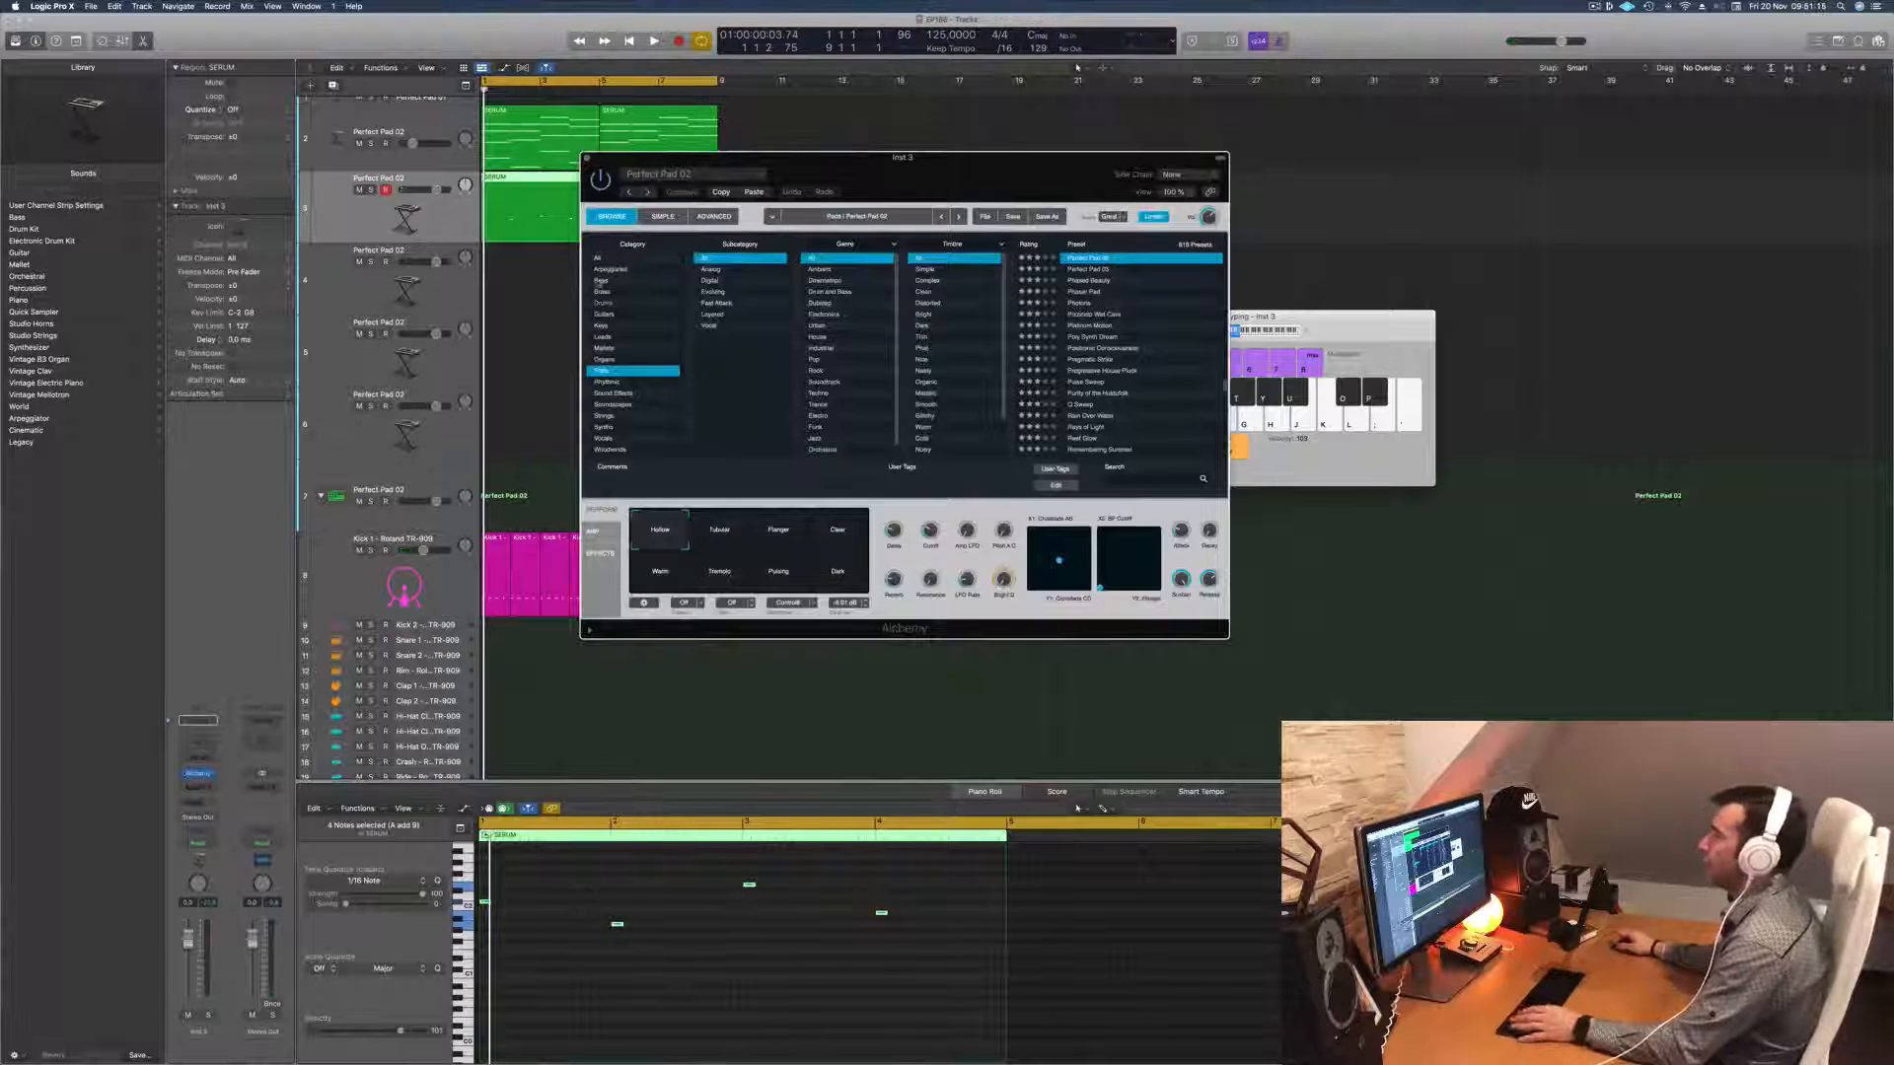
left_click(599, 281)
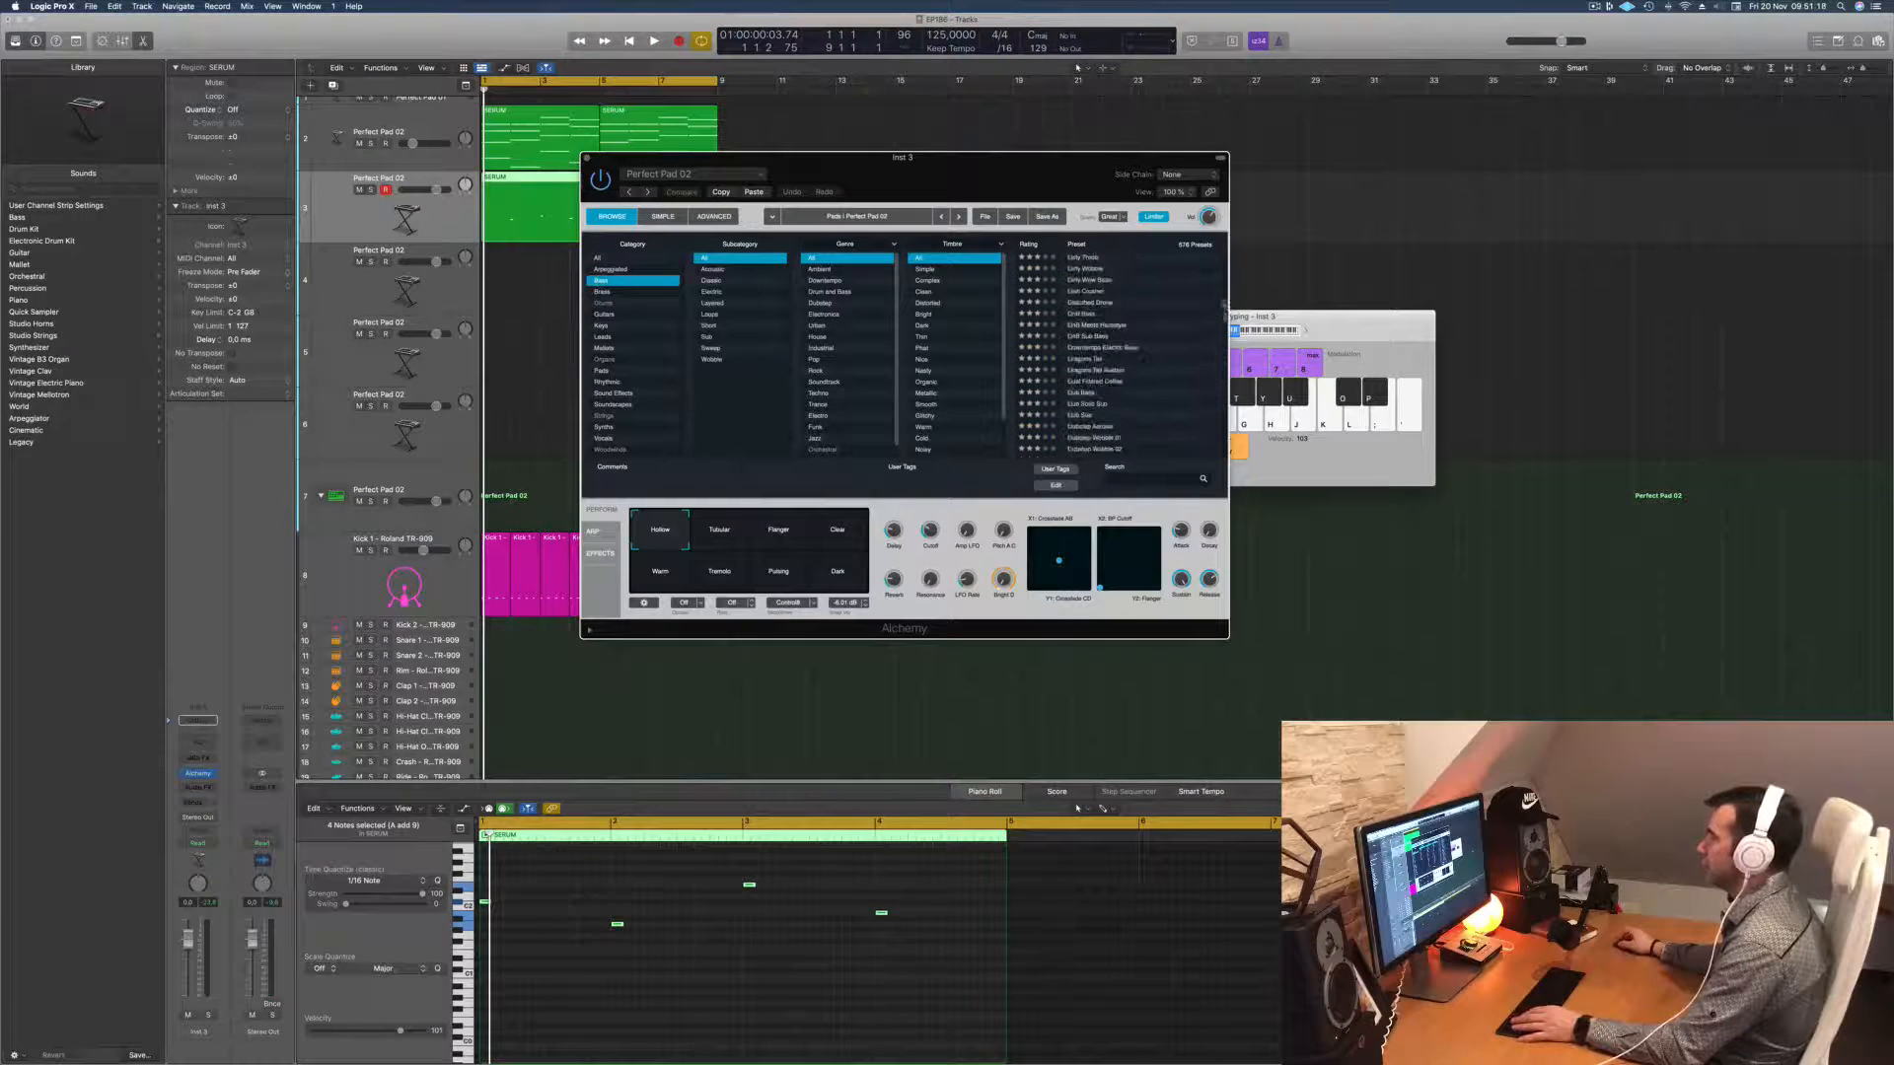
scroll(1150, 258, "up", 10)
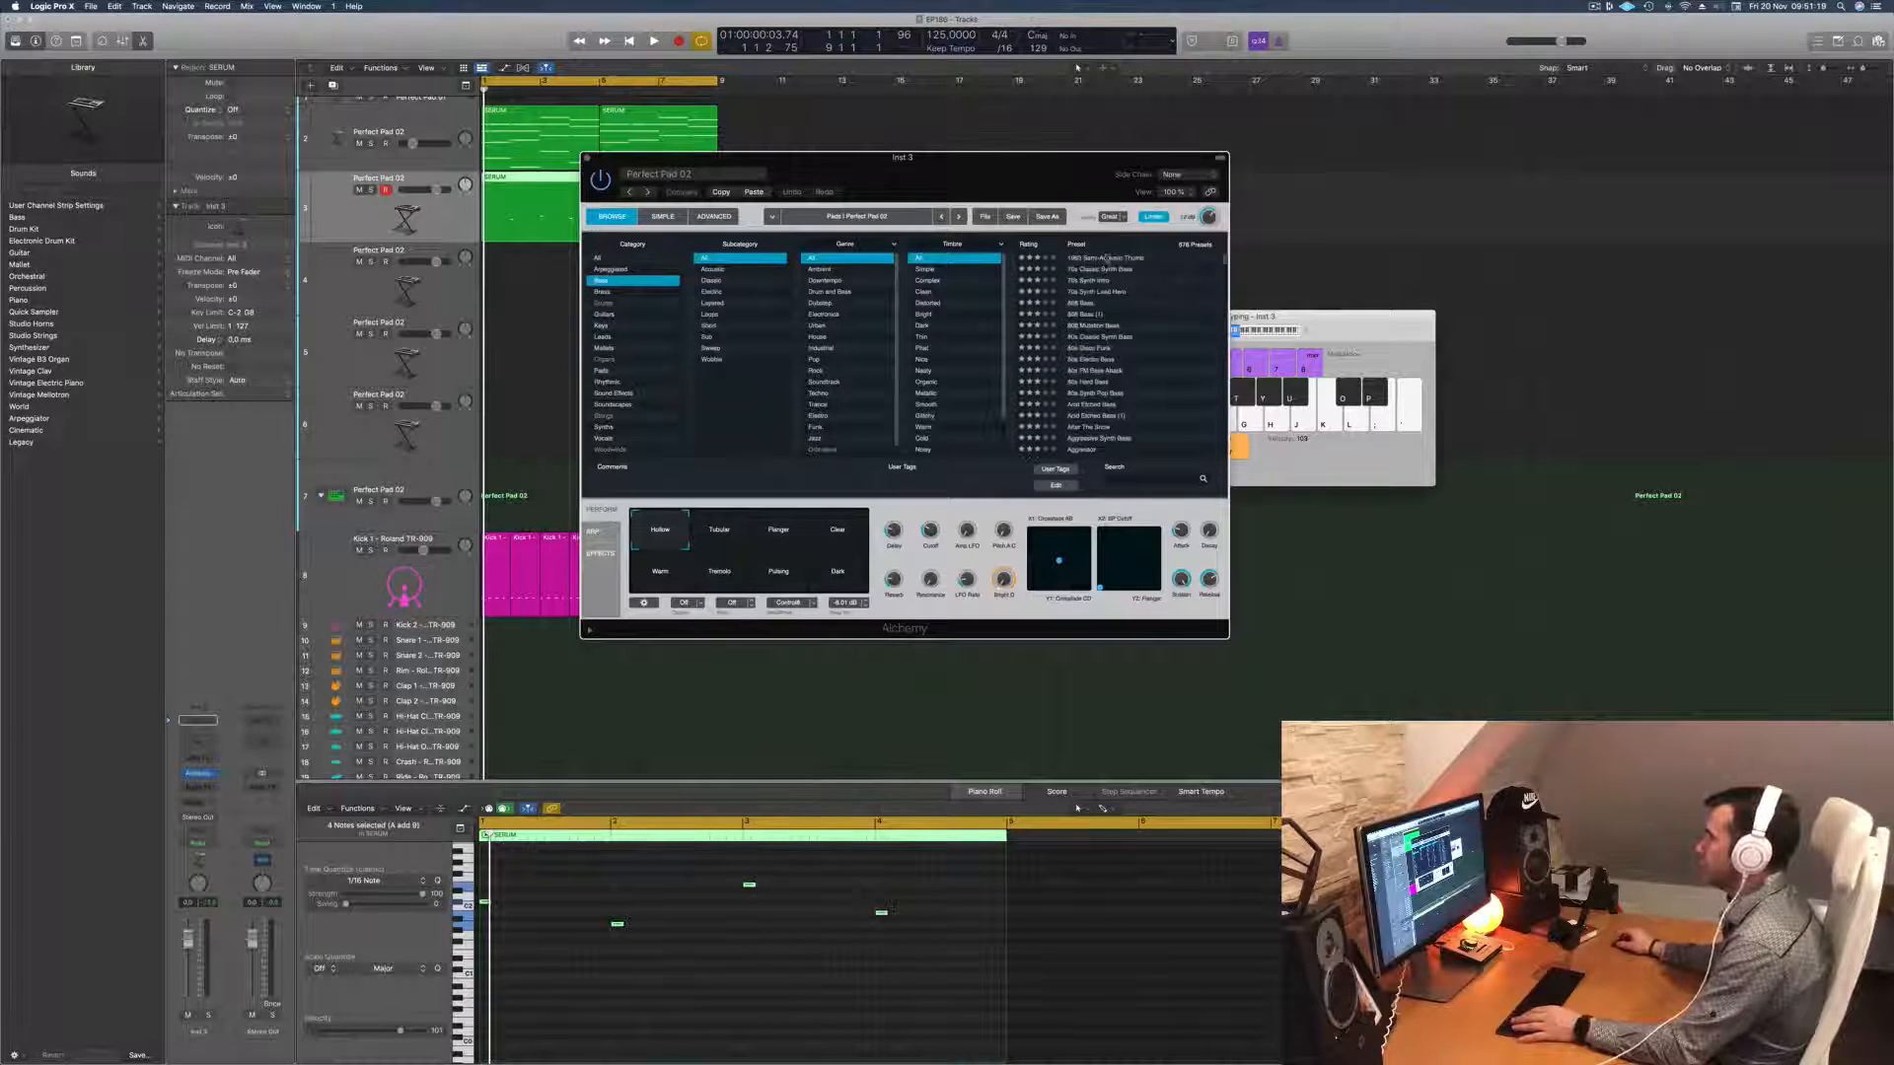
left_click(1102, 258)
left_click_drag(1002, 162, 1128, 171)
key("space")
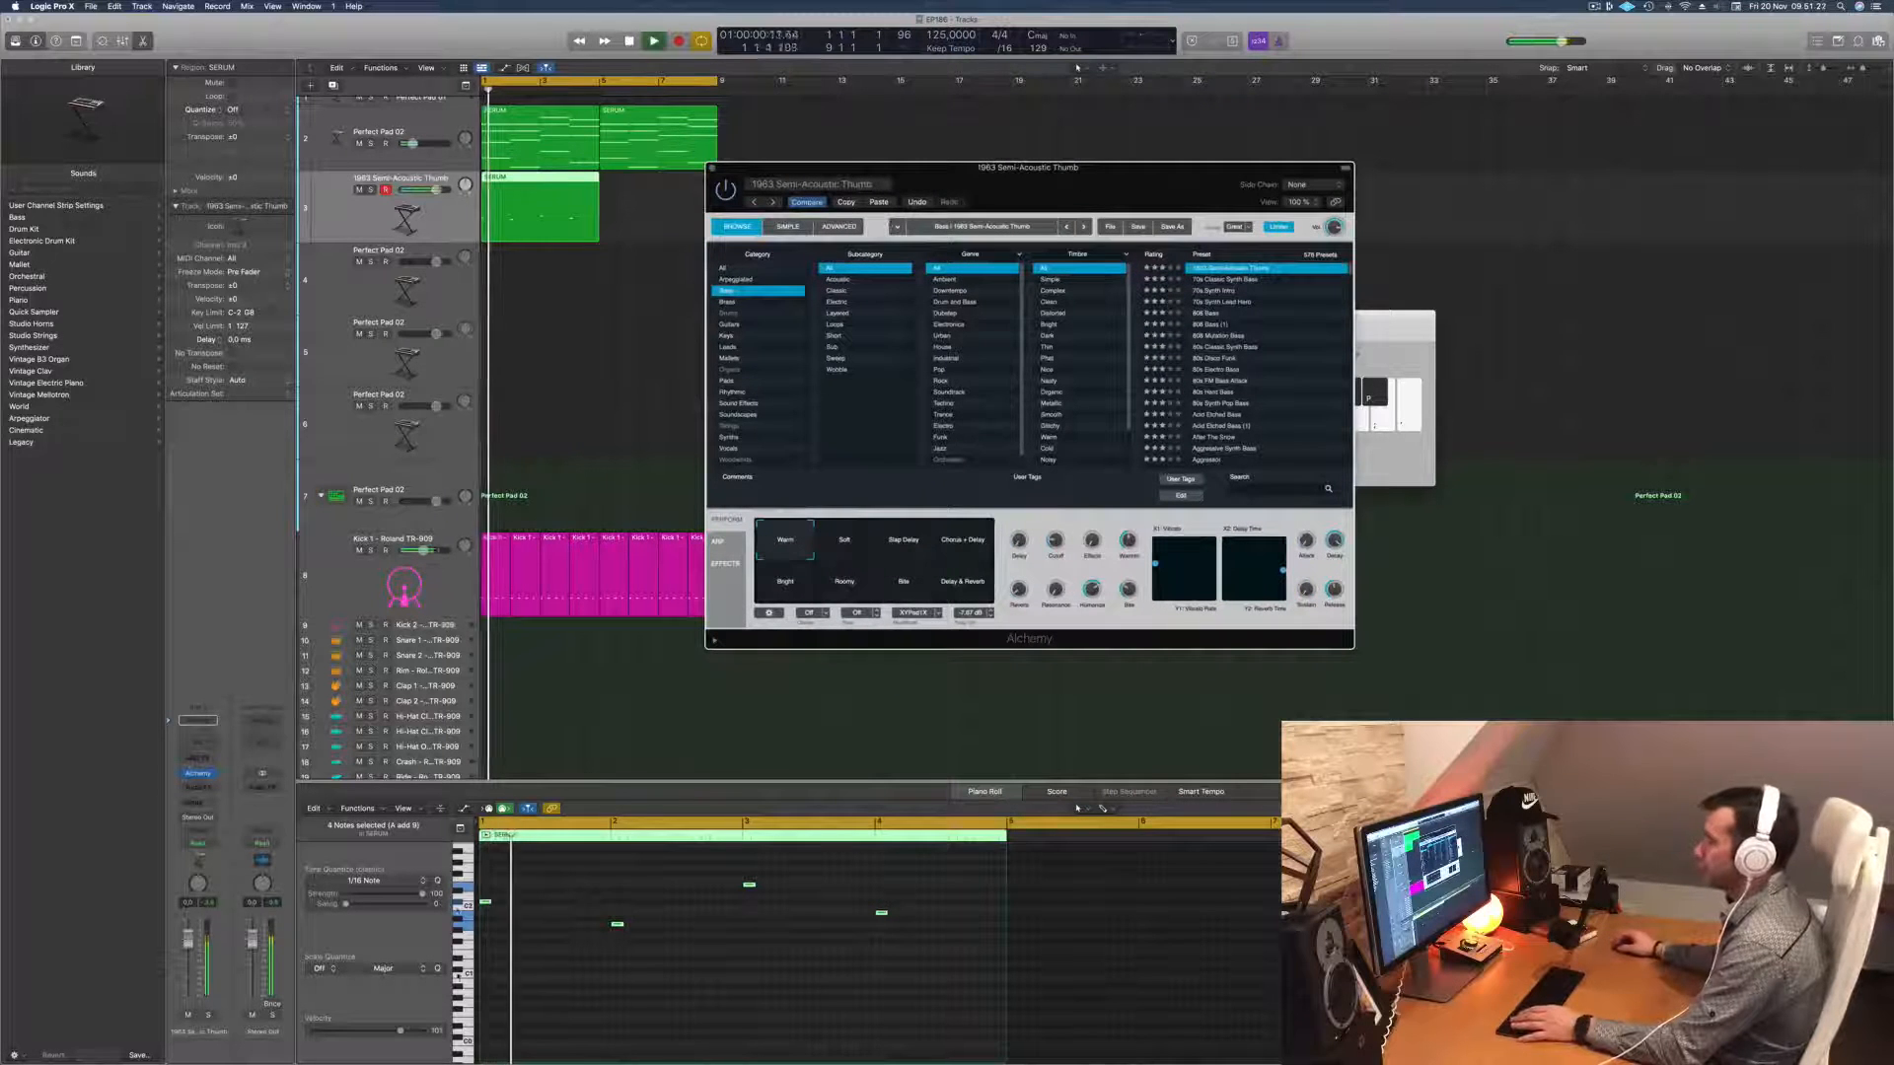
key("Return")
key("Return")
key("space")
Step: Duplicate the four short bass notes three sixteenths after the originals in every bar and replay the loop
scroll(571, 966, "up", 5)
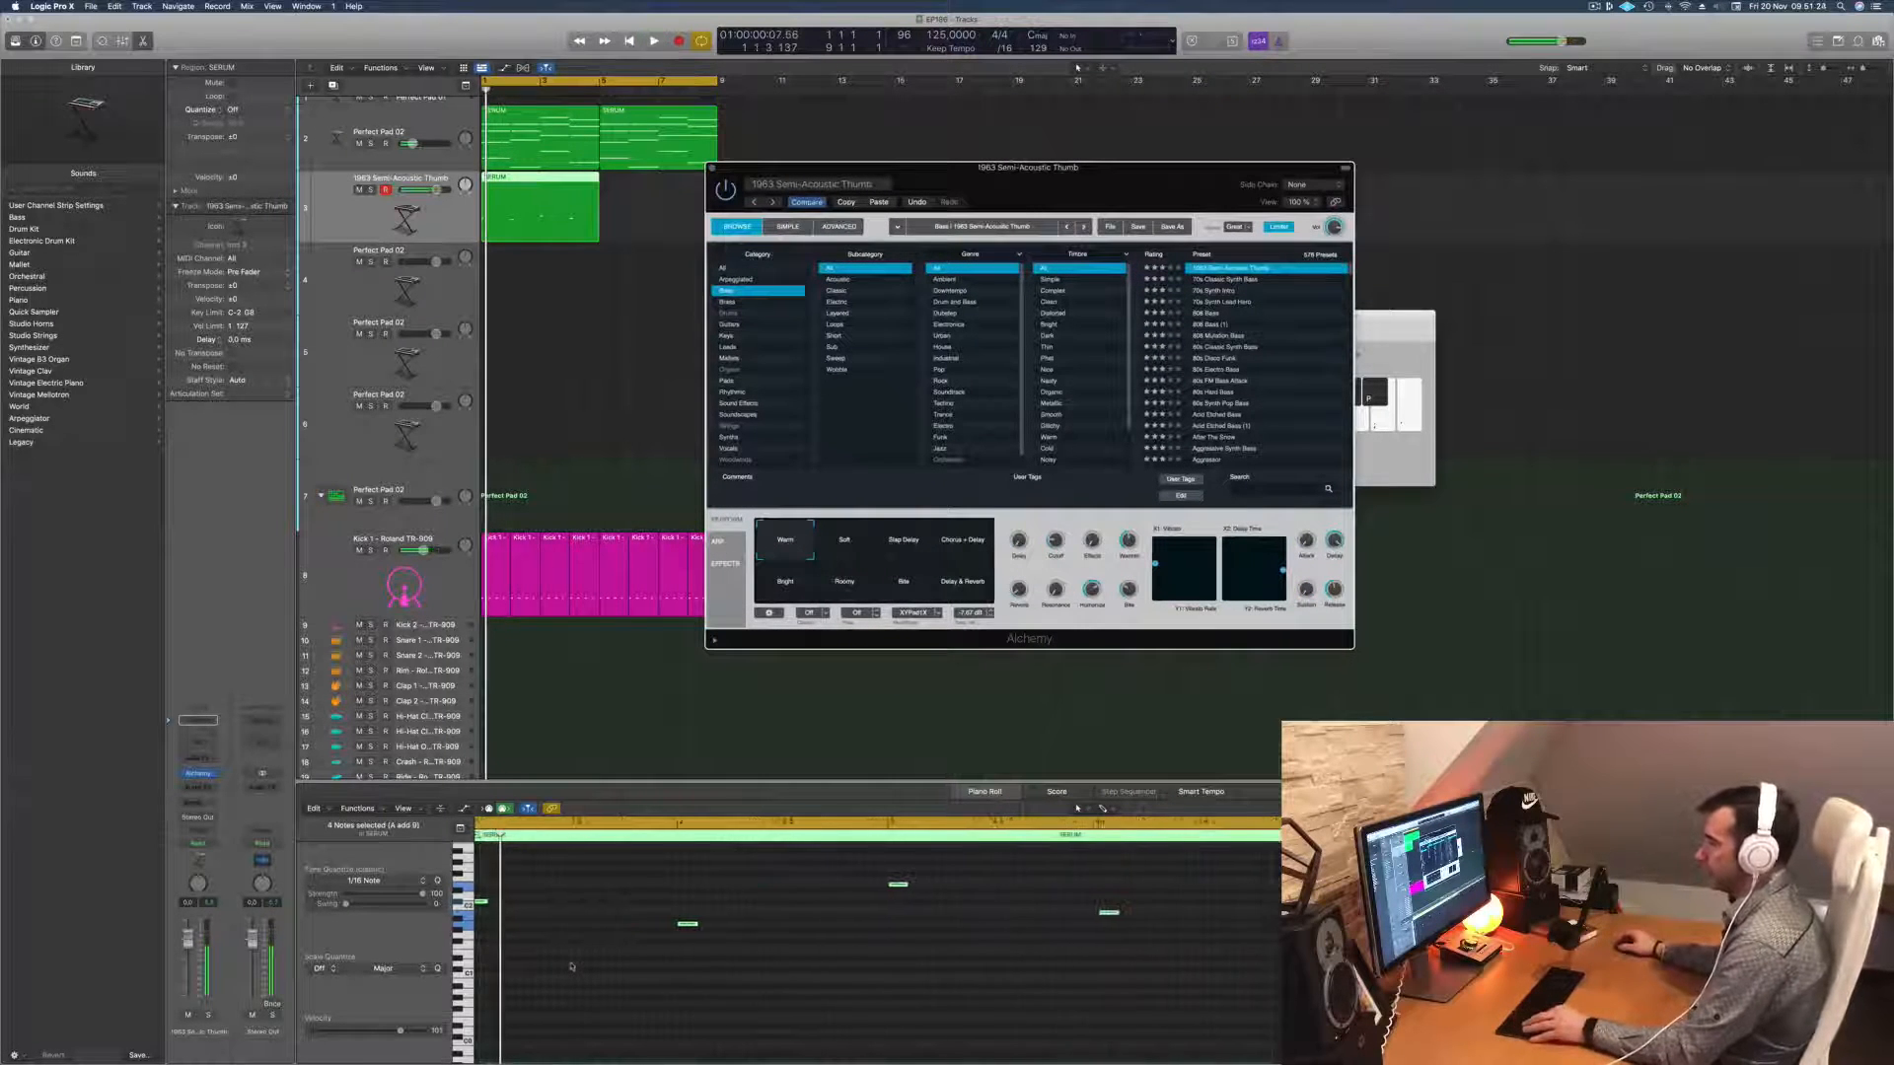
key("space")
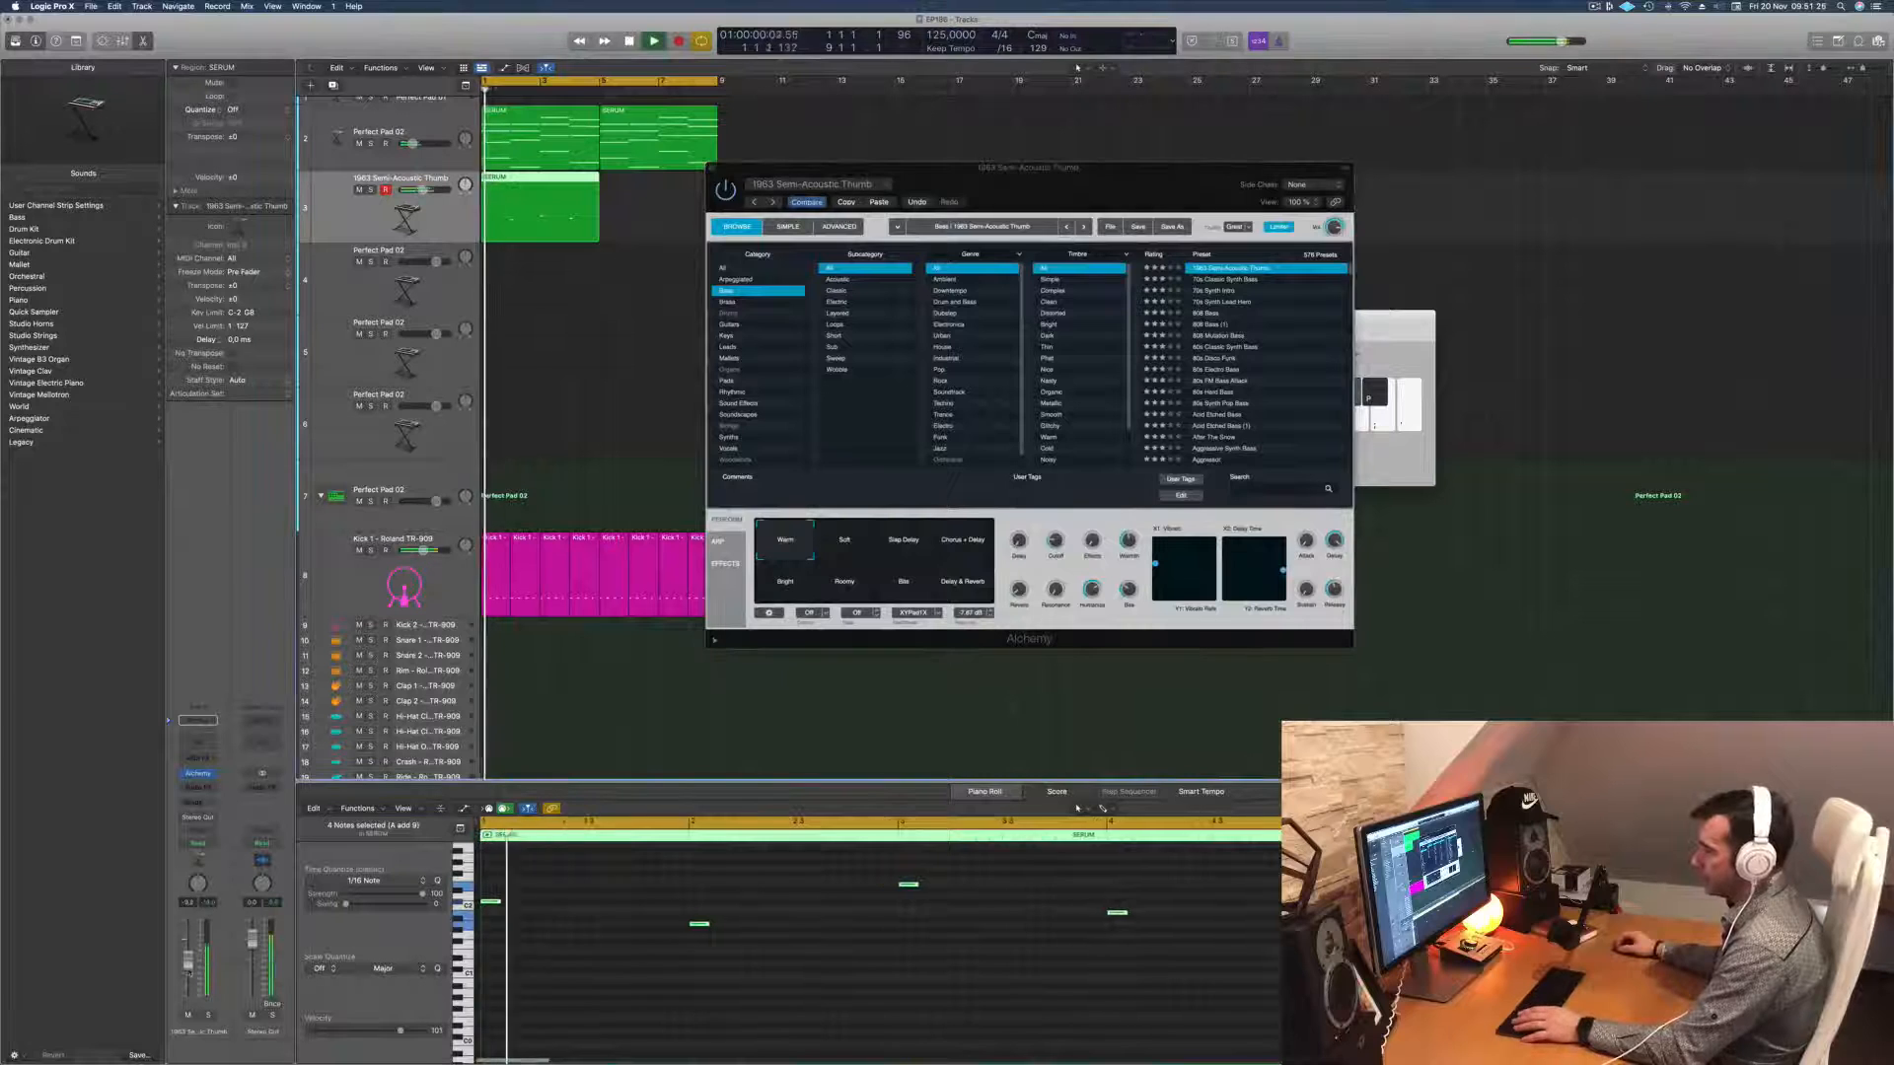
scroll(527, 902, "up", 4)
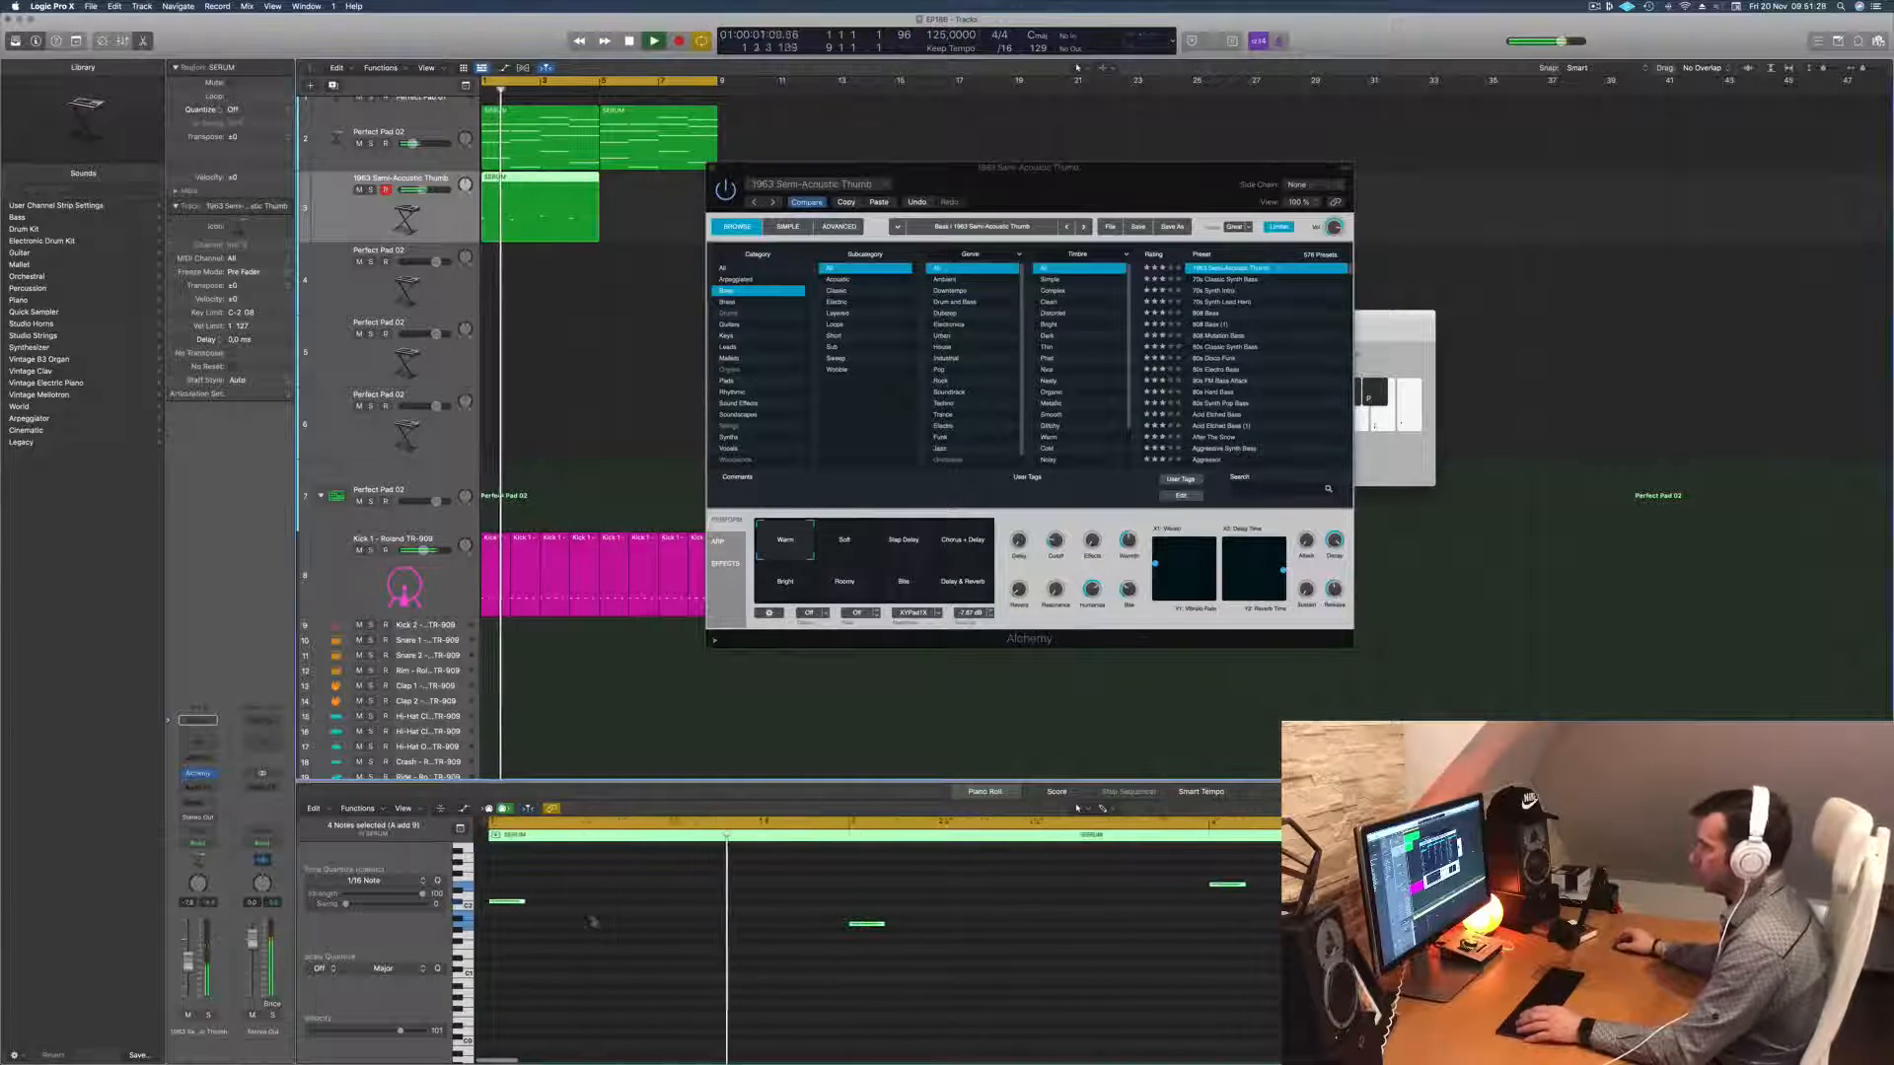
key("space")
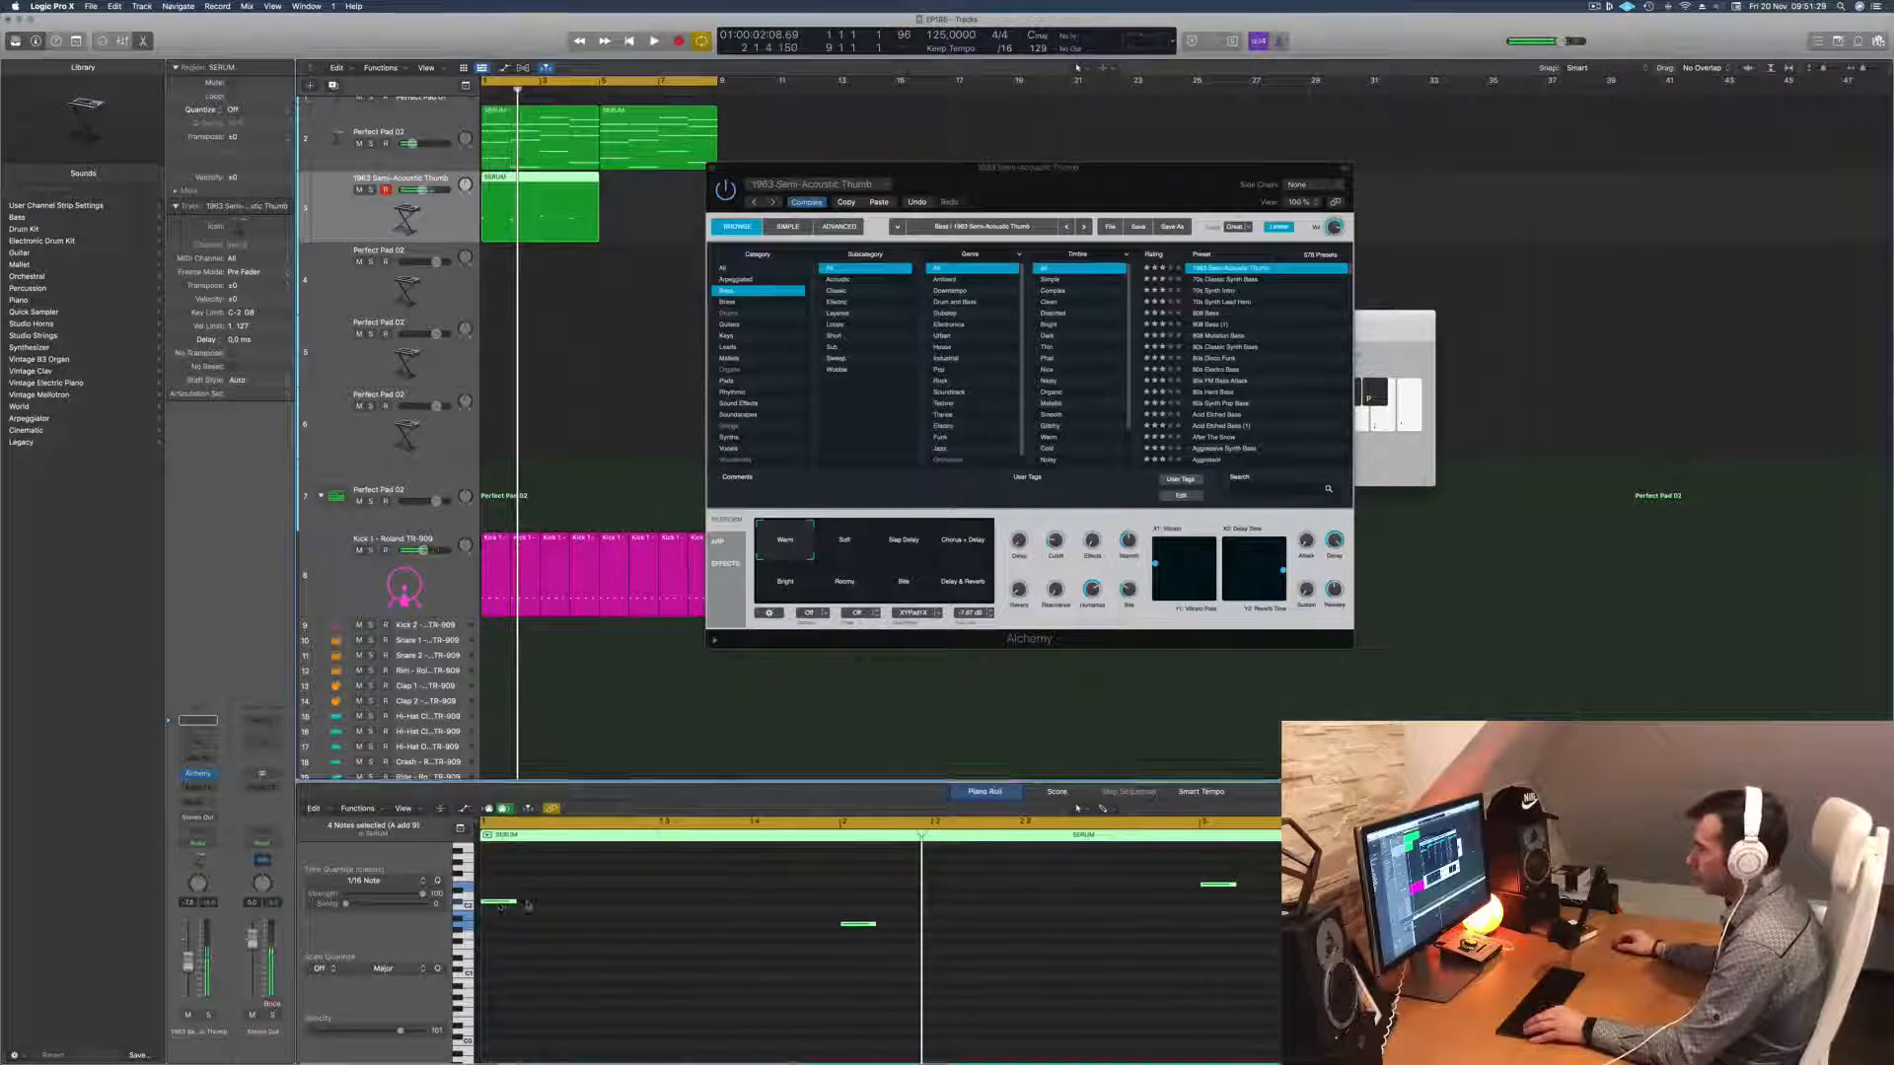
left_click_drag(505, 901, 572, 913)
key("space")
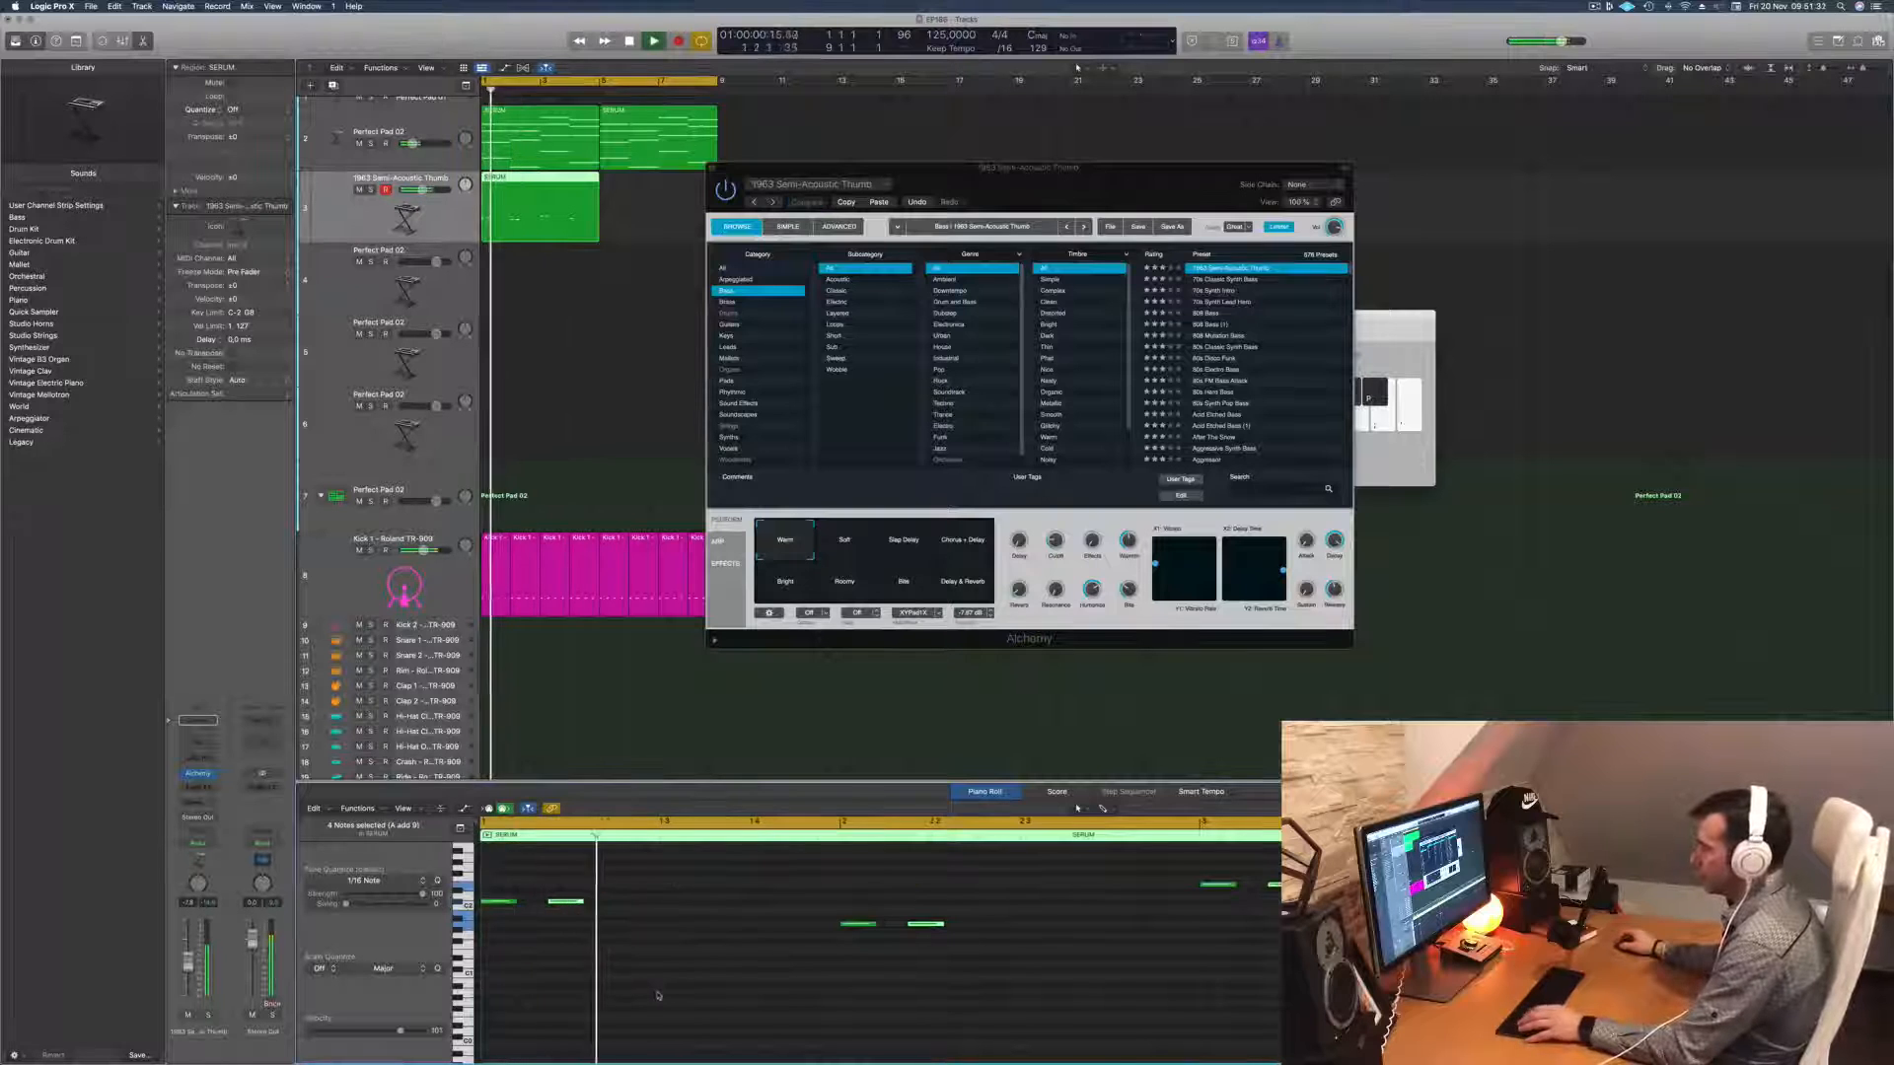
scroll(626, 930, "up", 2)
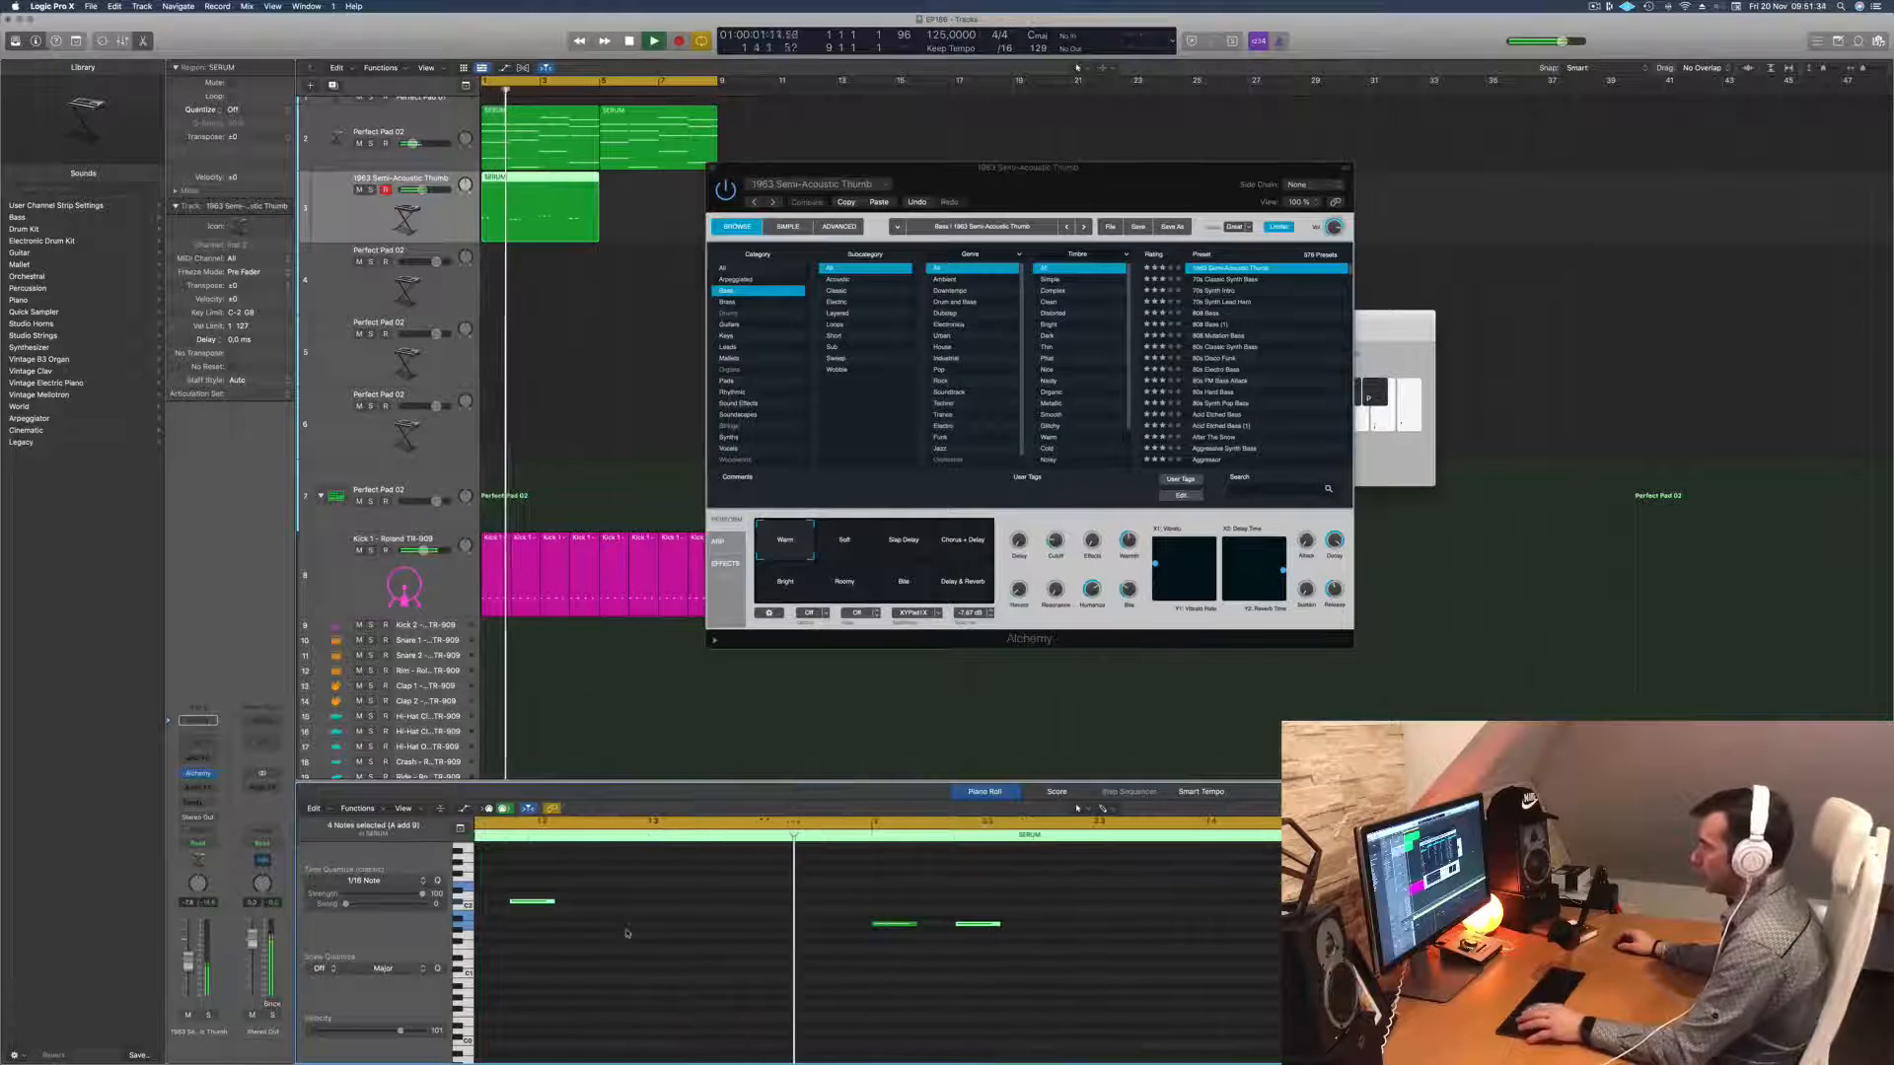
key("space")
key("space")
key("space")
key("space")
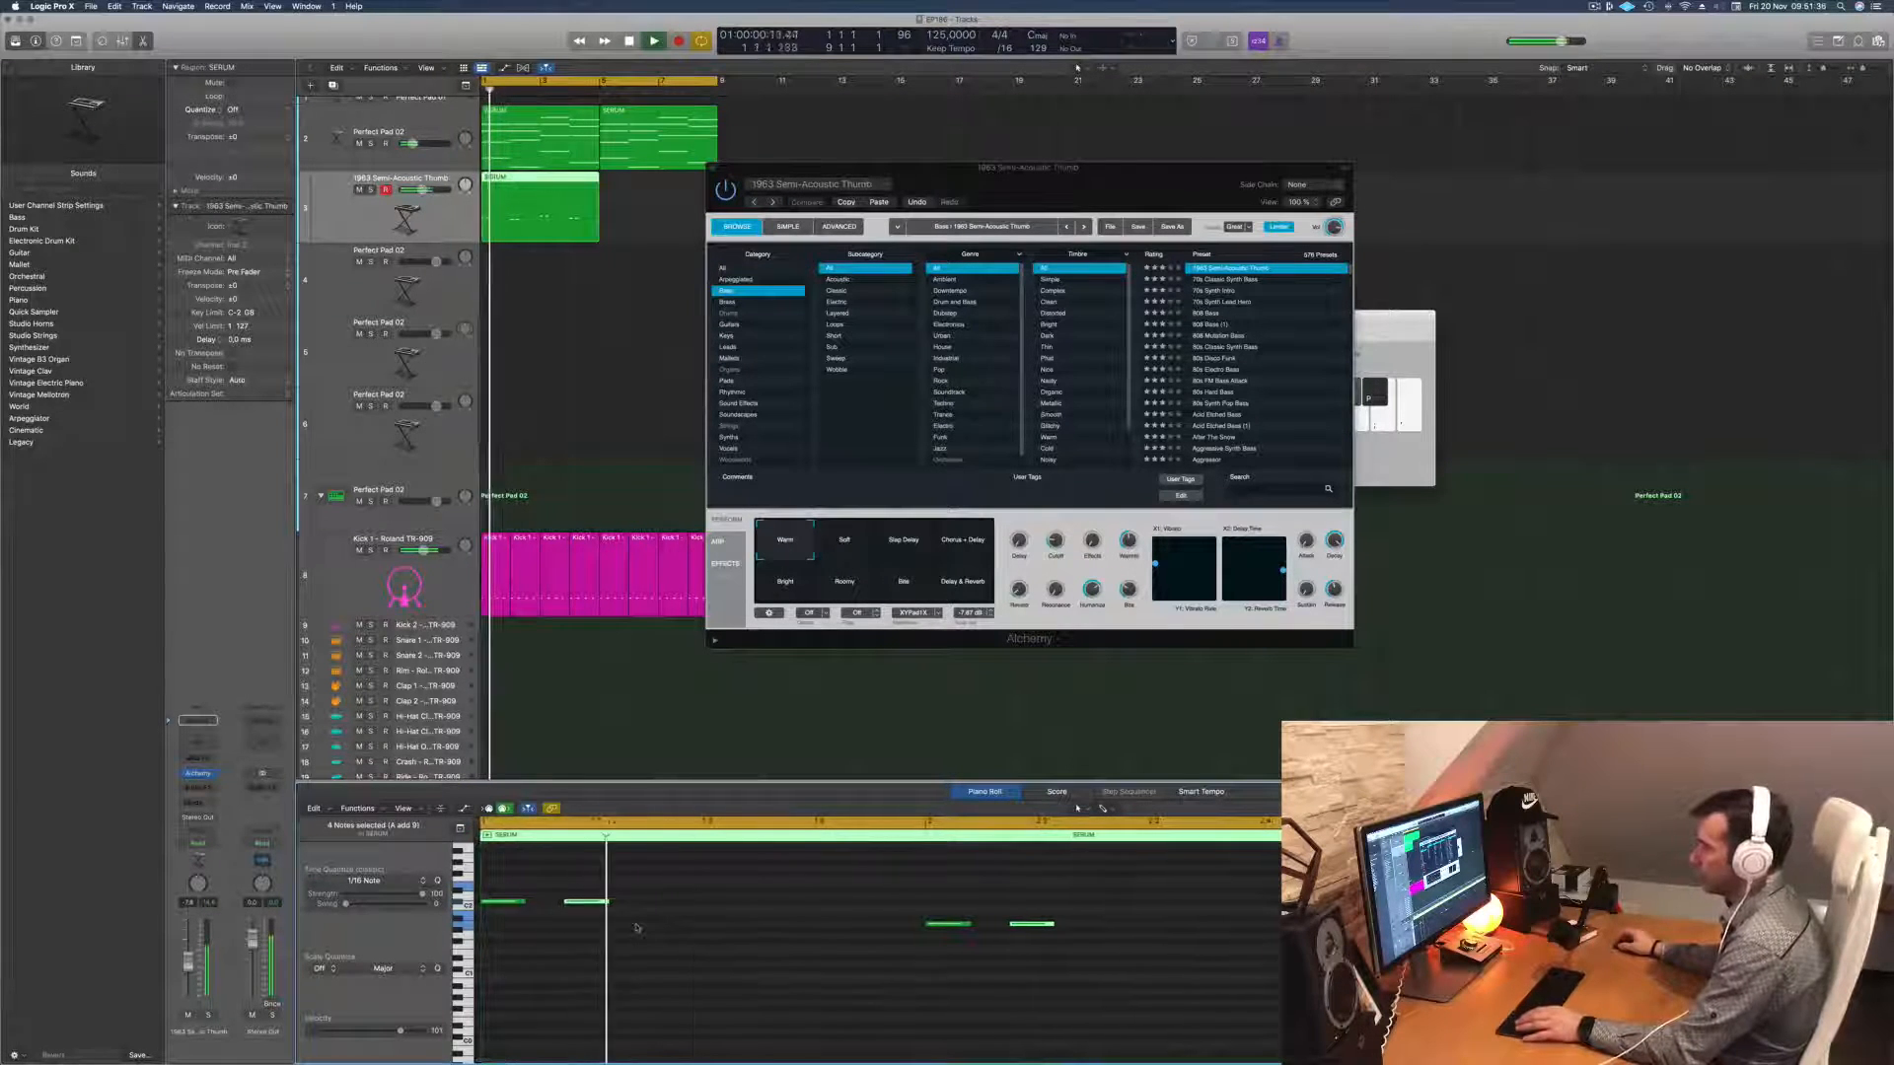
Step: Move the duplicated bass notes to beat 2 of each bar and listen to the rhythm with the kick
key("space")
key("space")
left_click_drag(597, 903, 624, 905)
key("space")
key("space")
key("space")
key("space")
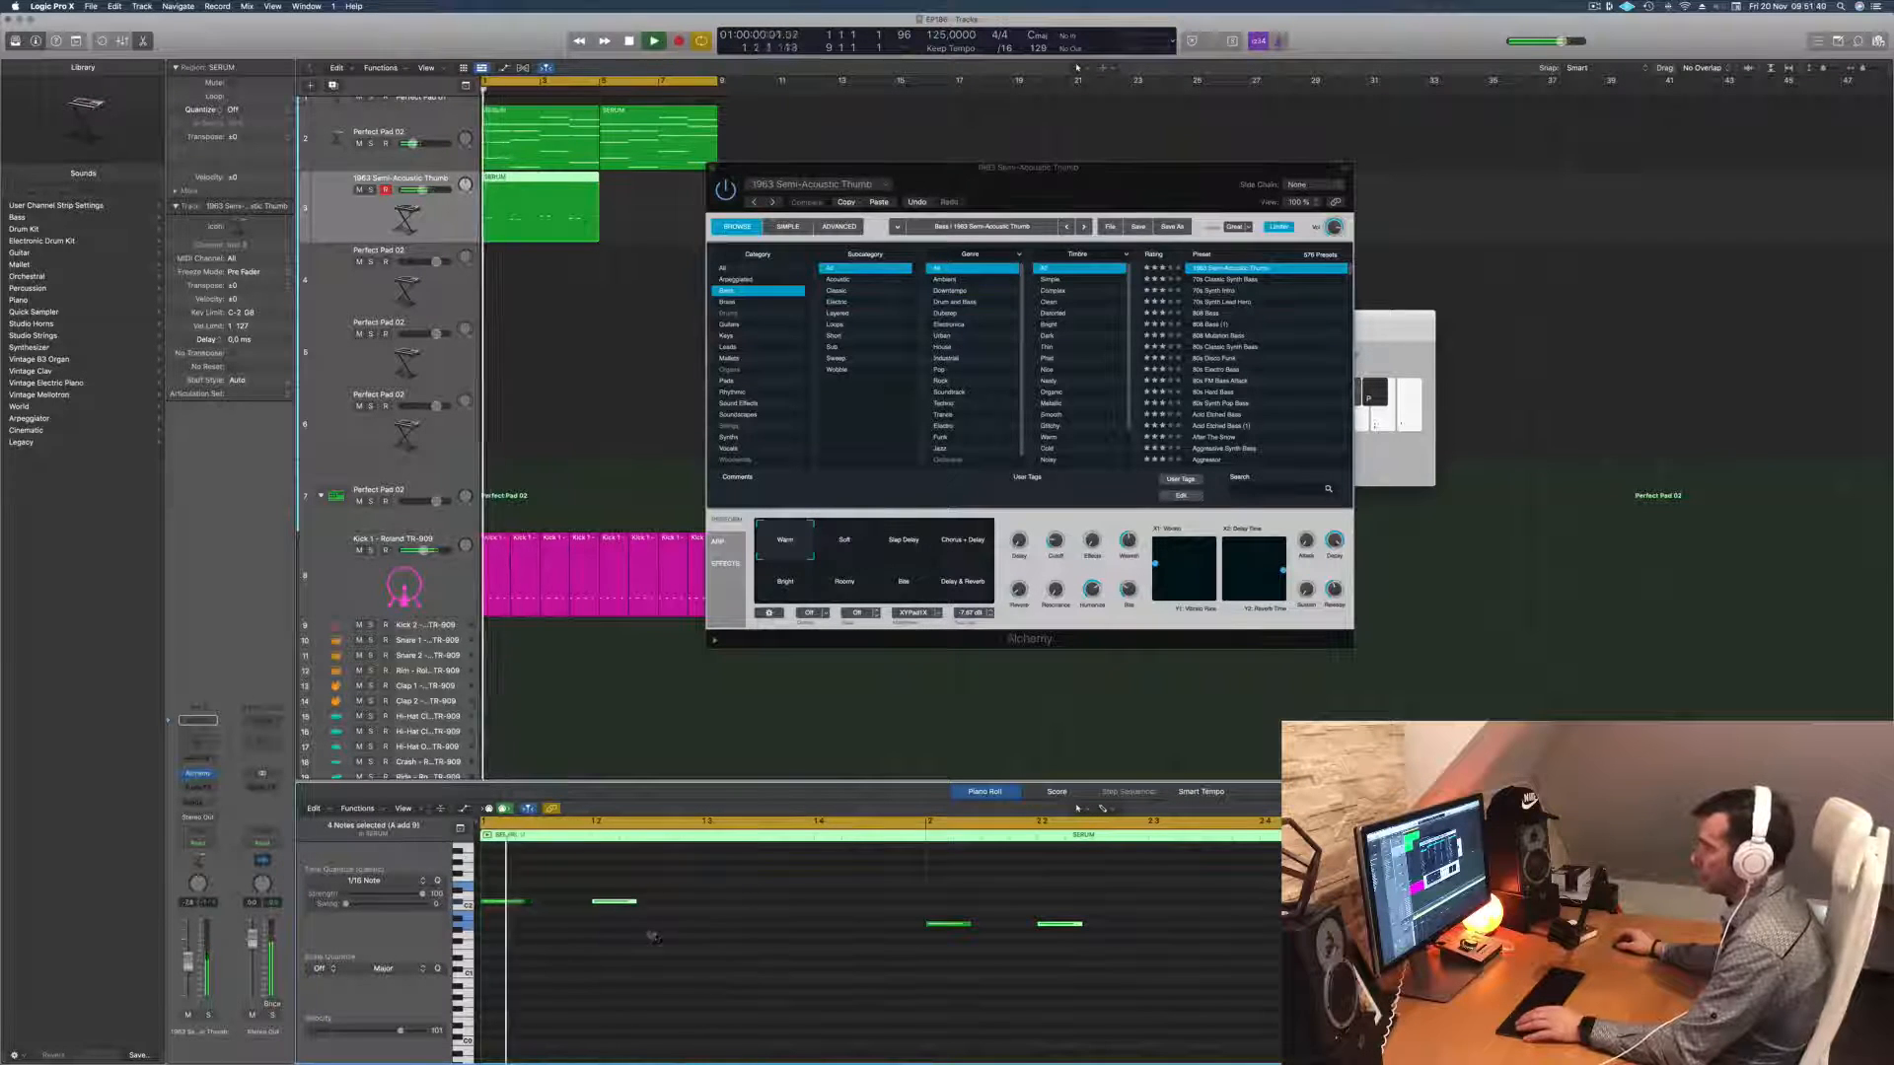
left_click(658, 947)
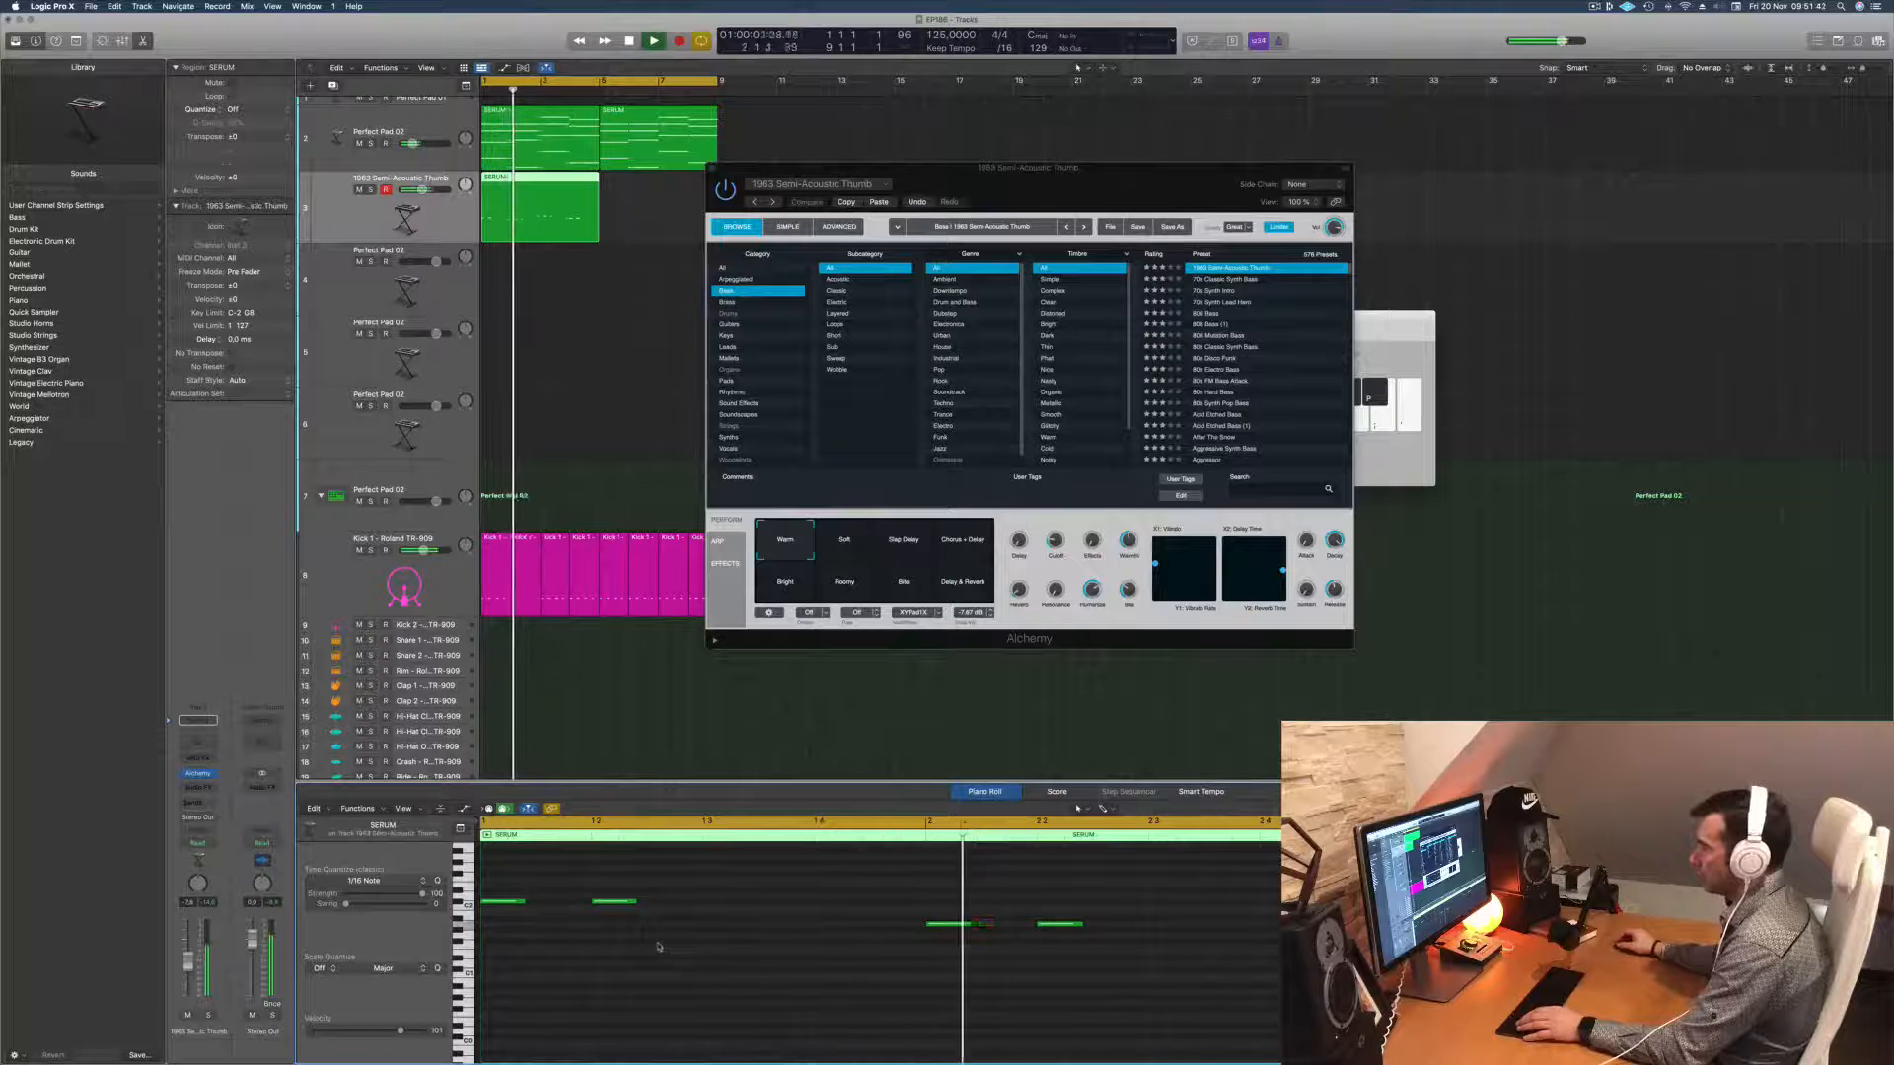
key("space")
key("space")
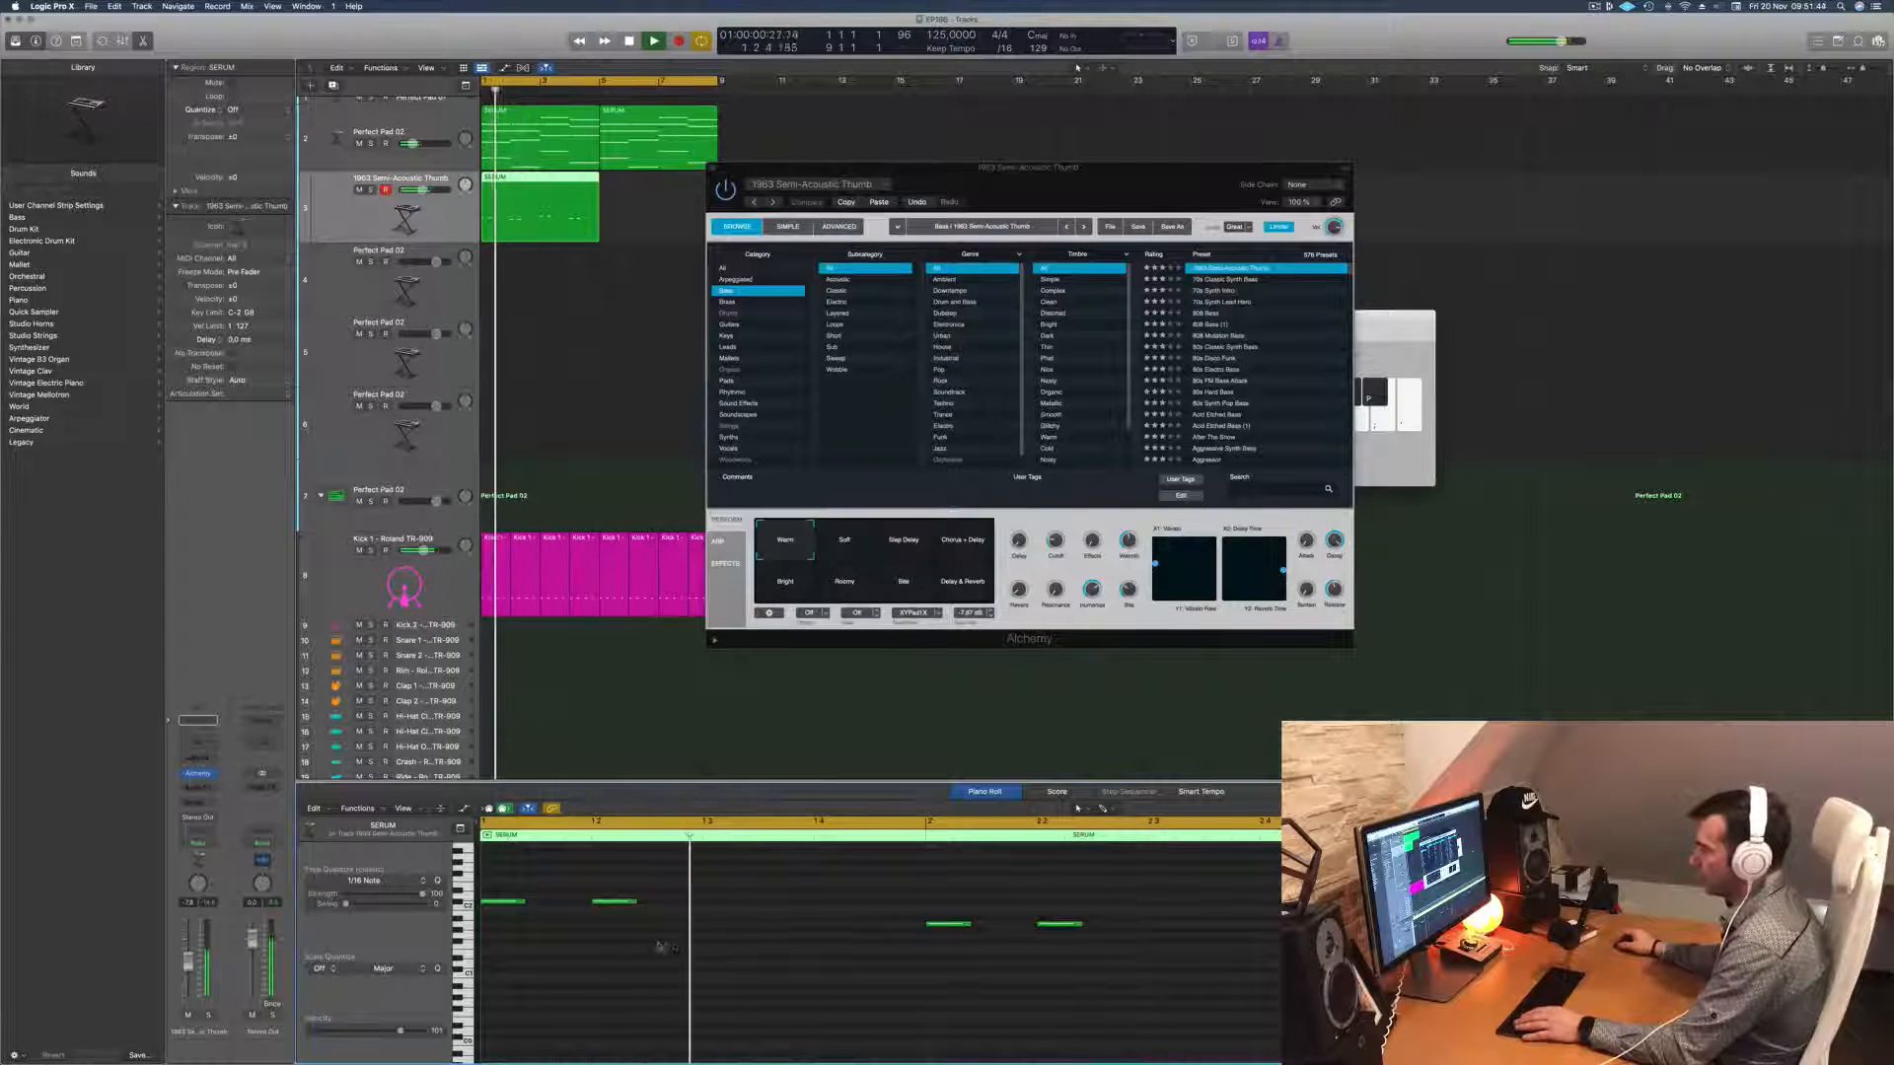
key("space")
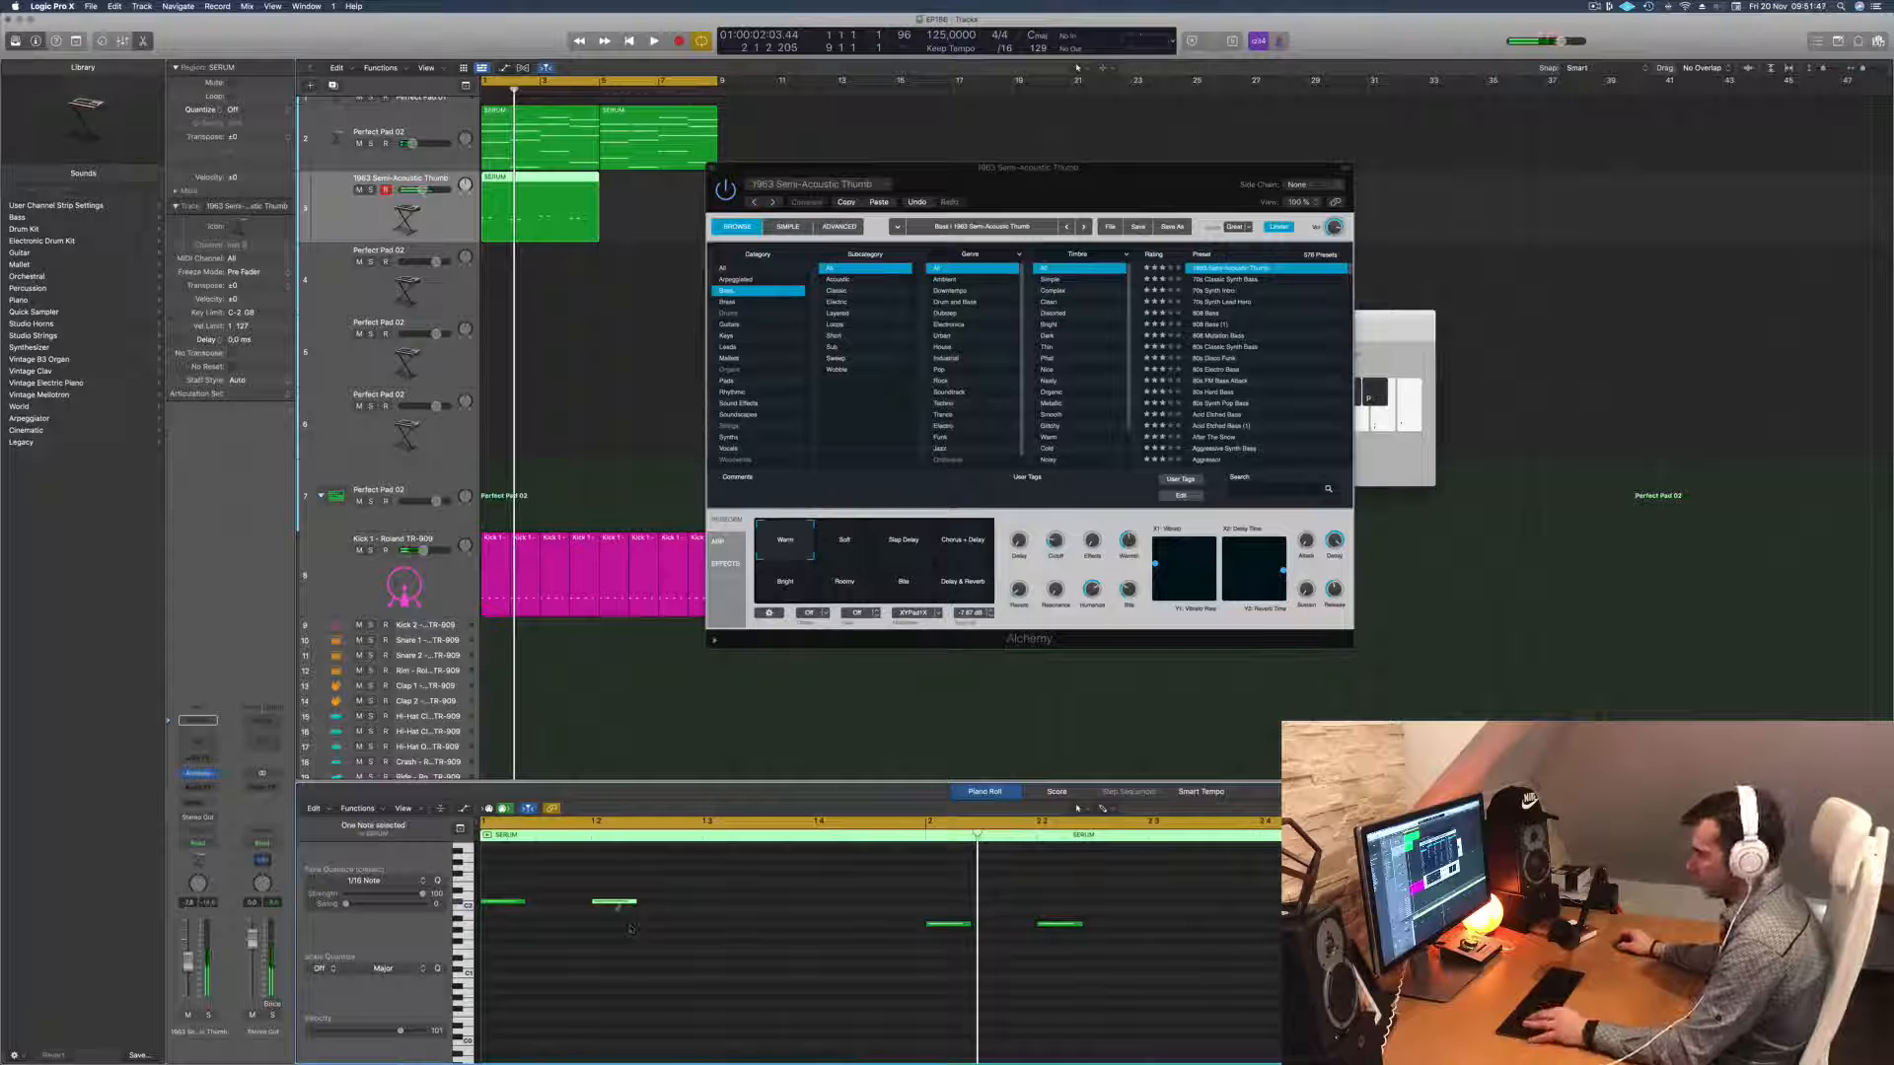
Step: Move the duplicated bass notes to an eighth note after each bar's start and play the bass track soloed
left_click_drag(631, 901, 549, 907)
key("space")
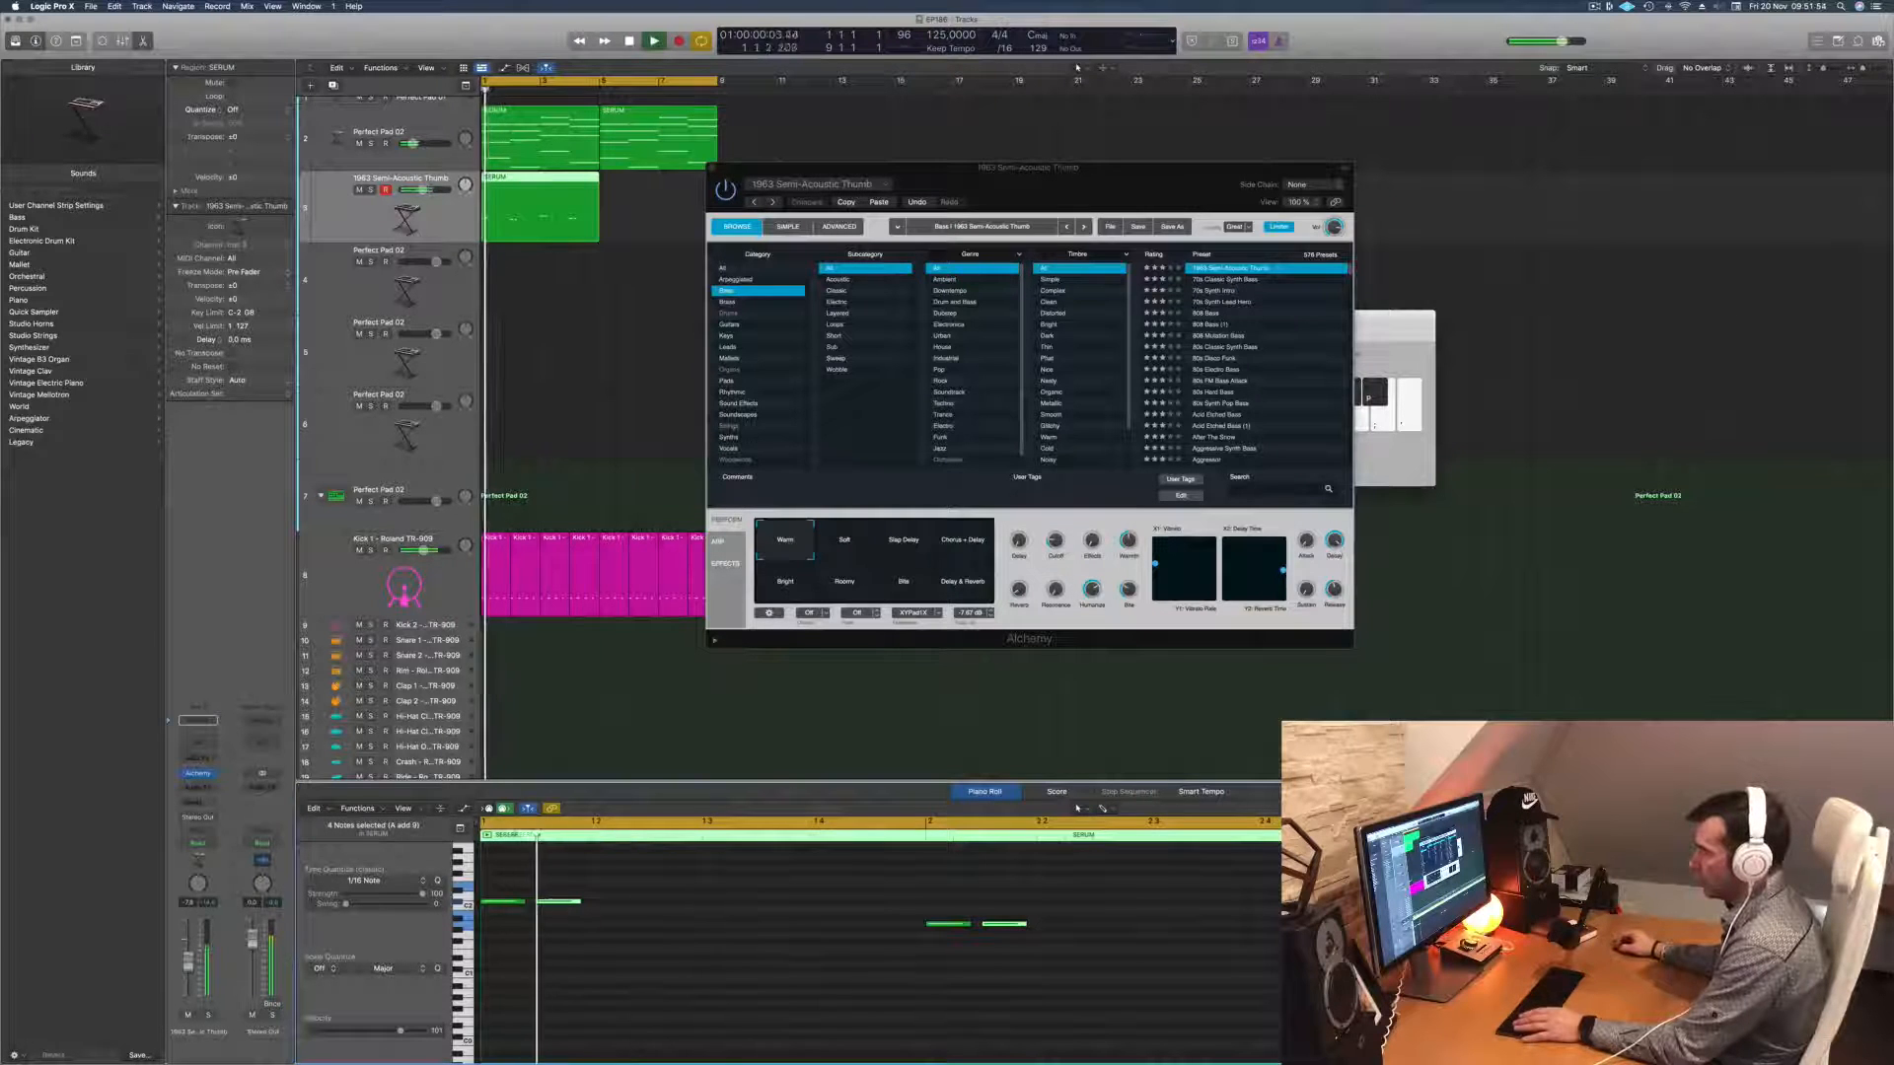
left_click(208, 1016)
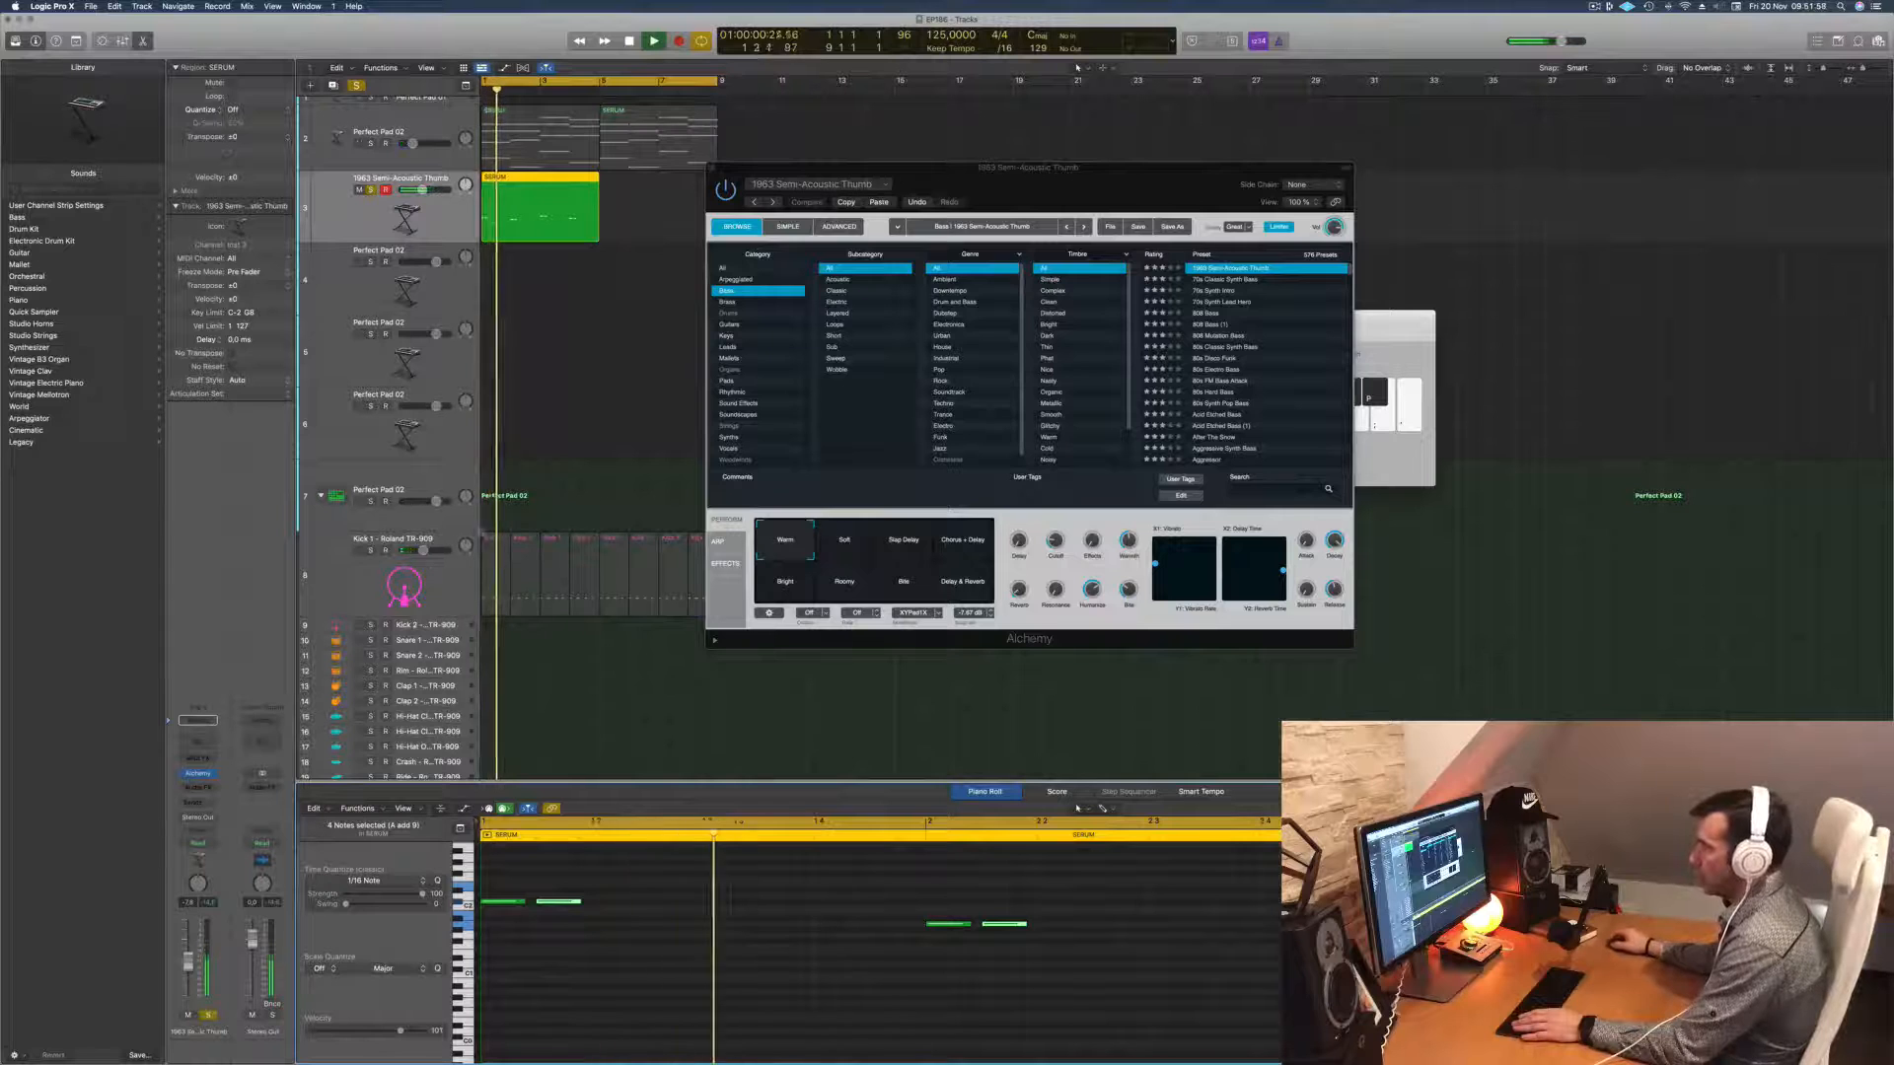
scroll(585, 410, "up", 1)
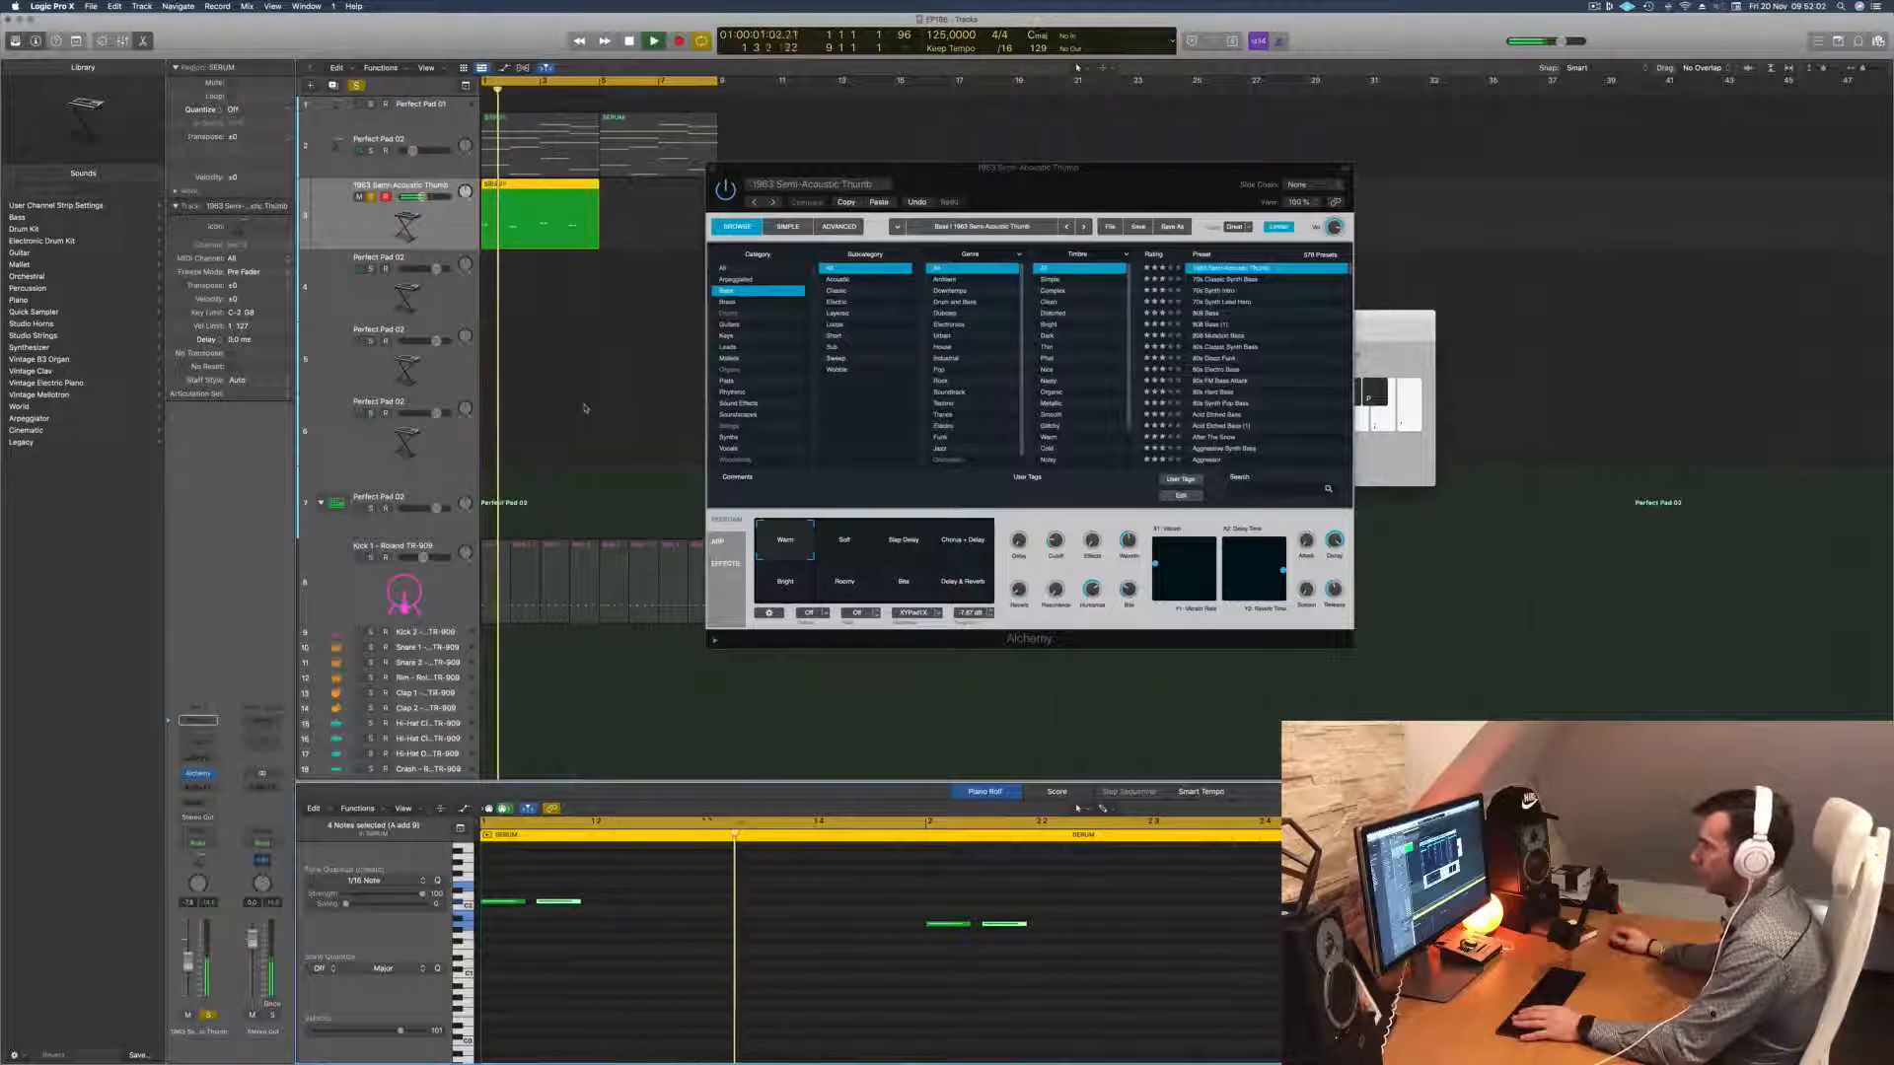
left_click_drag(1183, 185, 1275, 183)
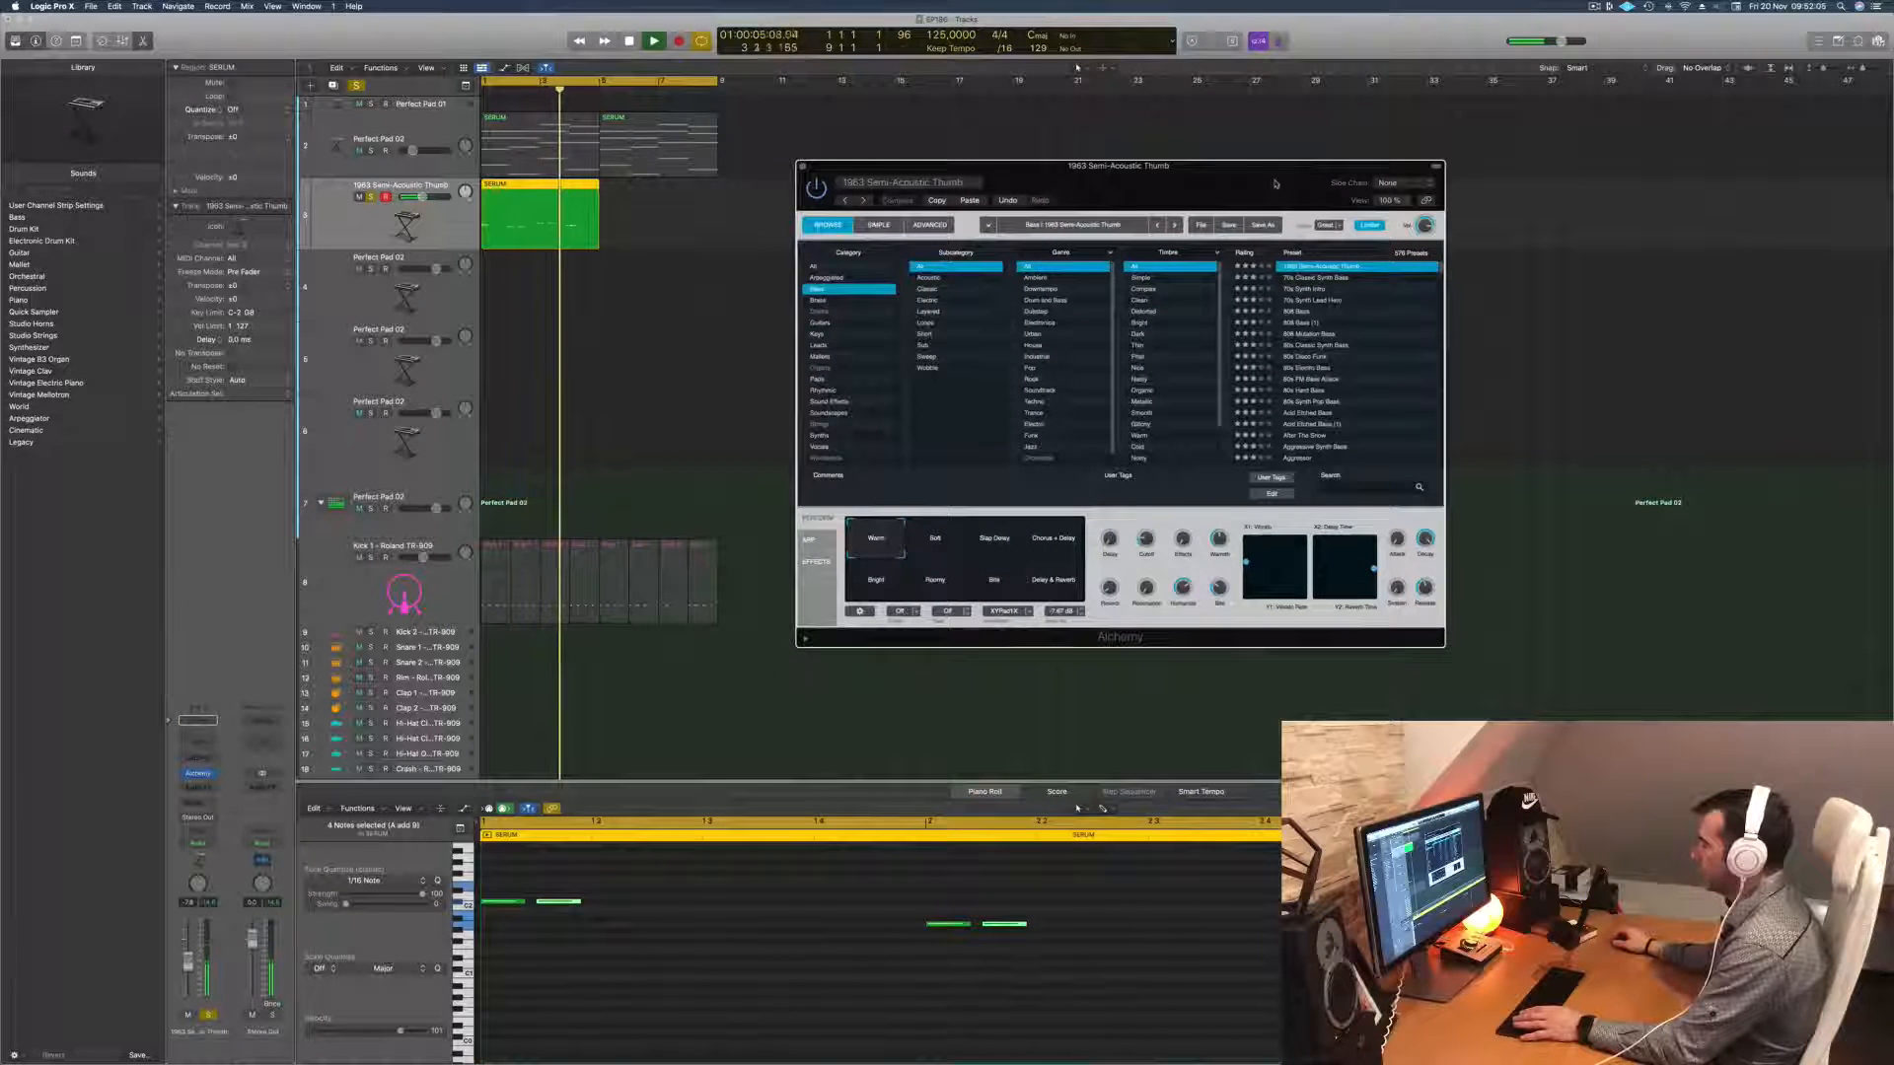
left_click_drag(1275, 183, 1241, 193)
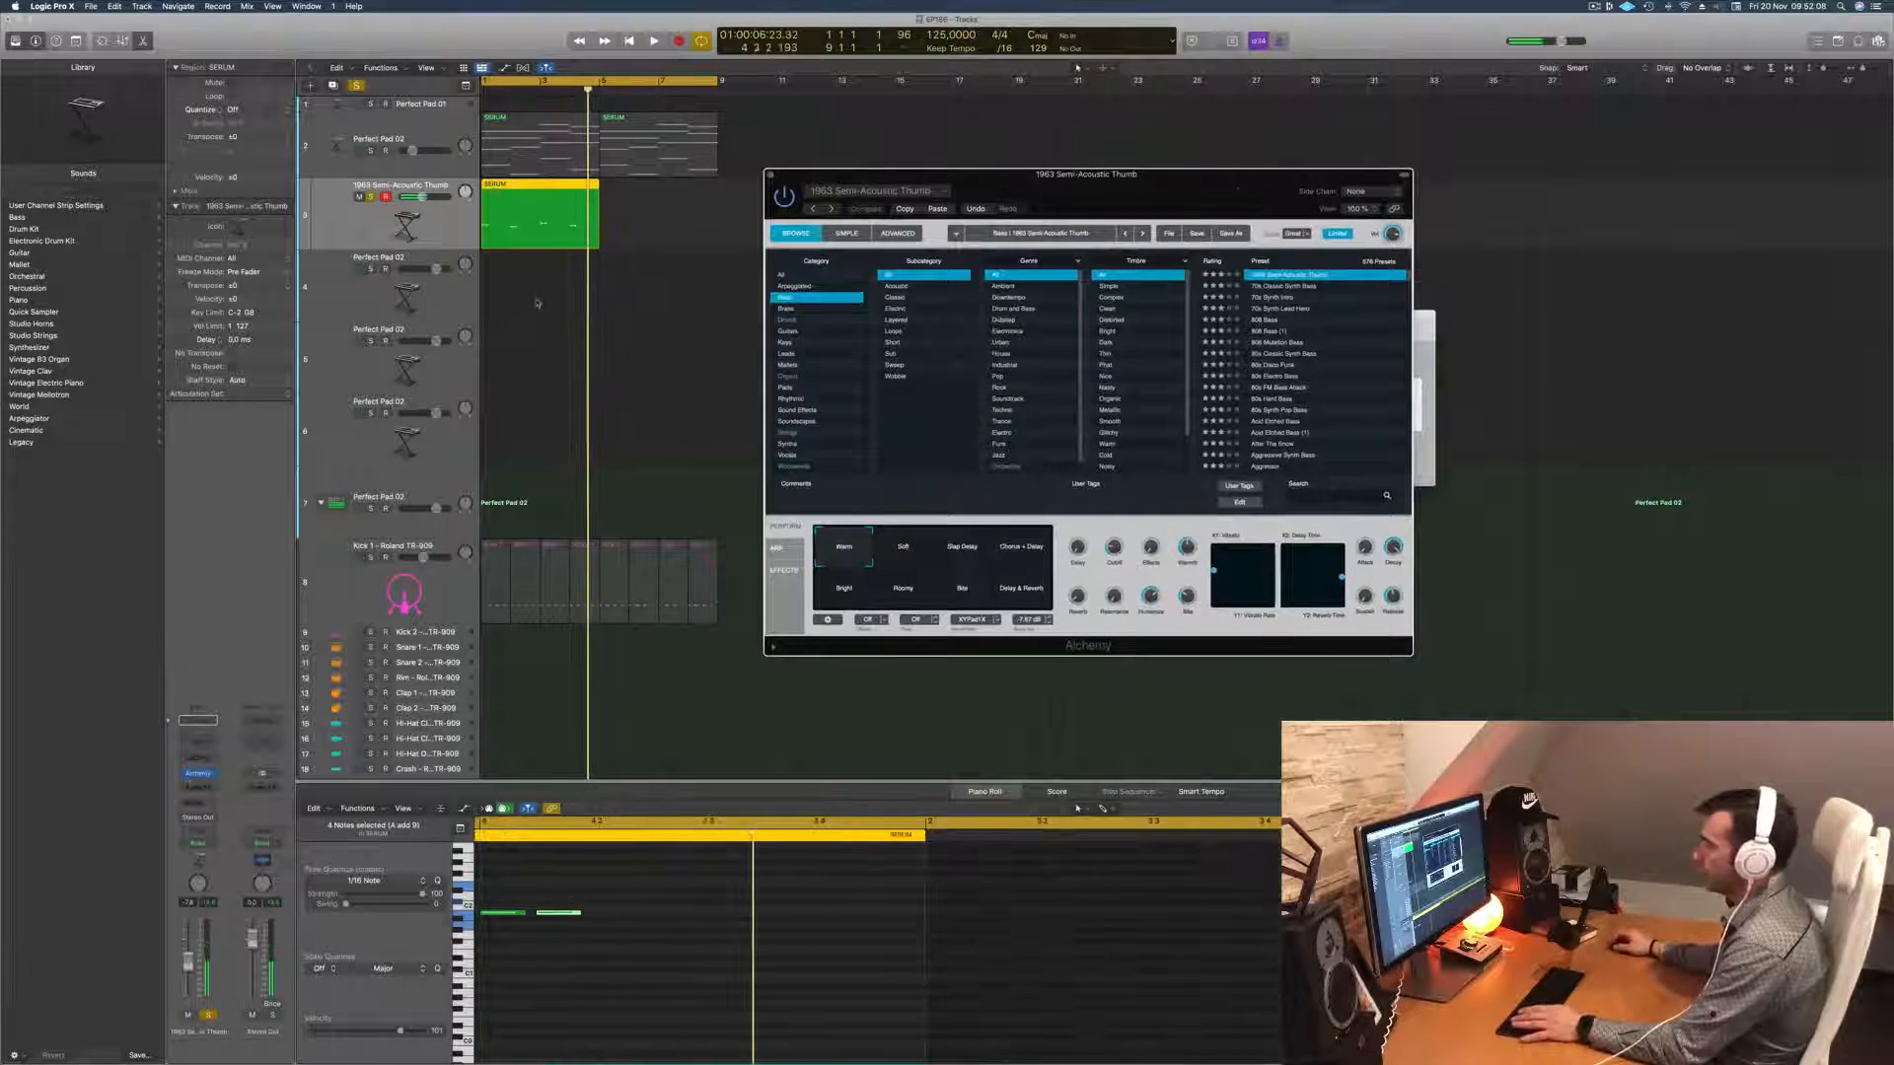
key("space")
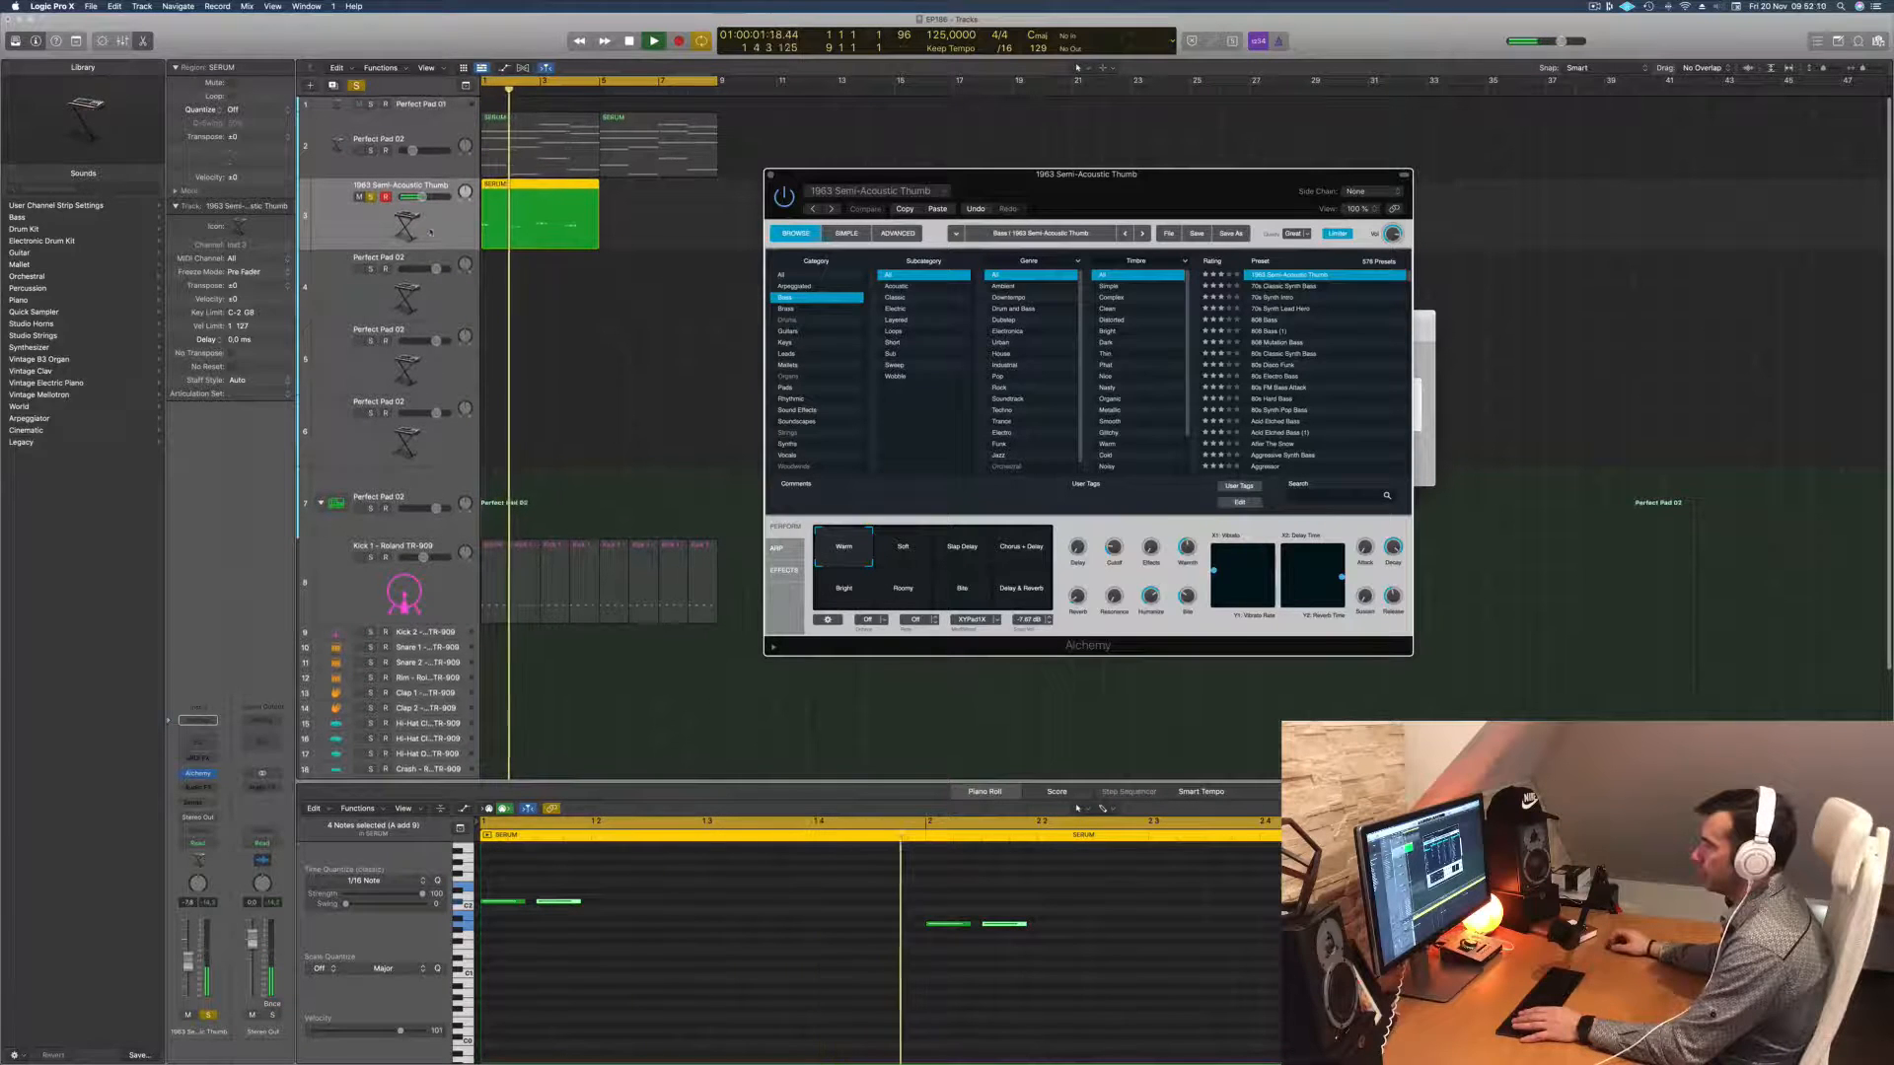
left_click(430, 233)
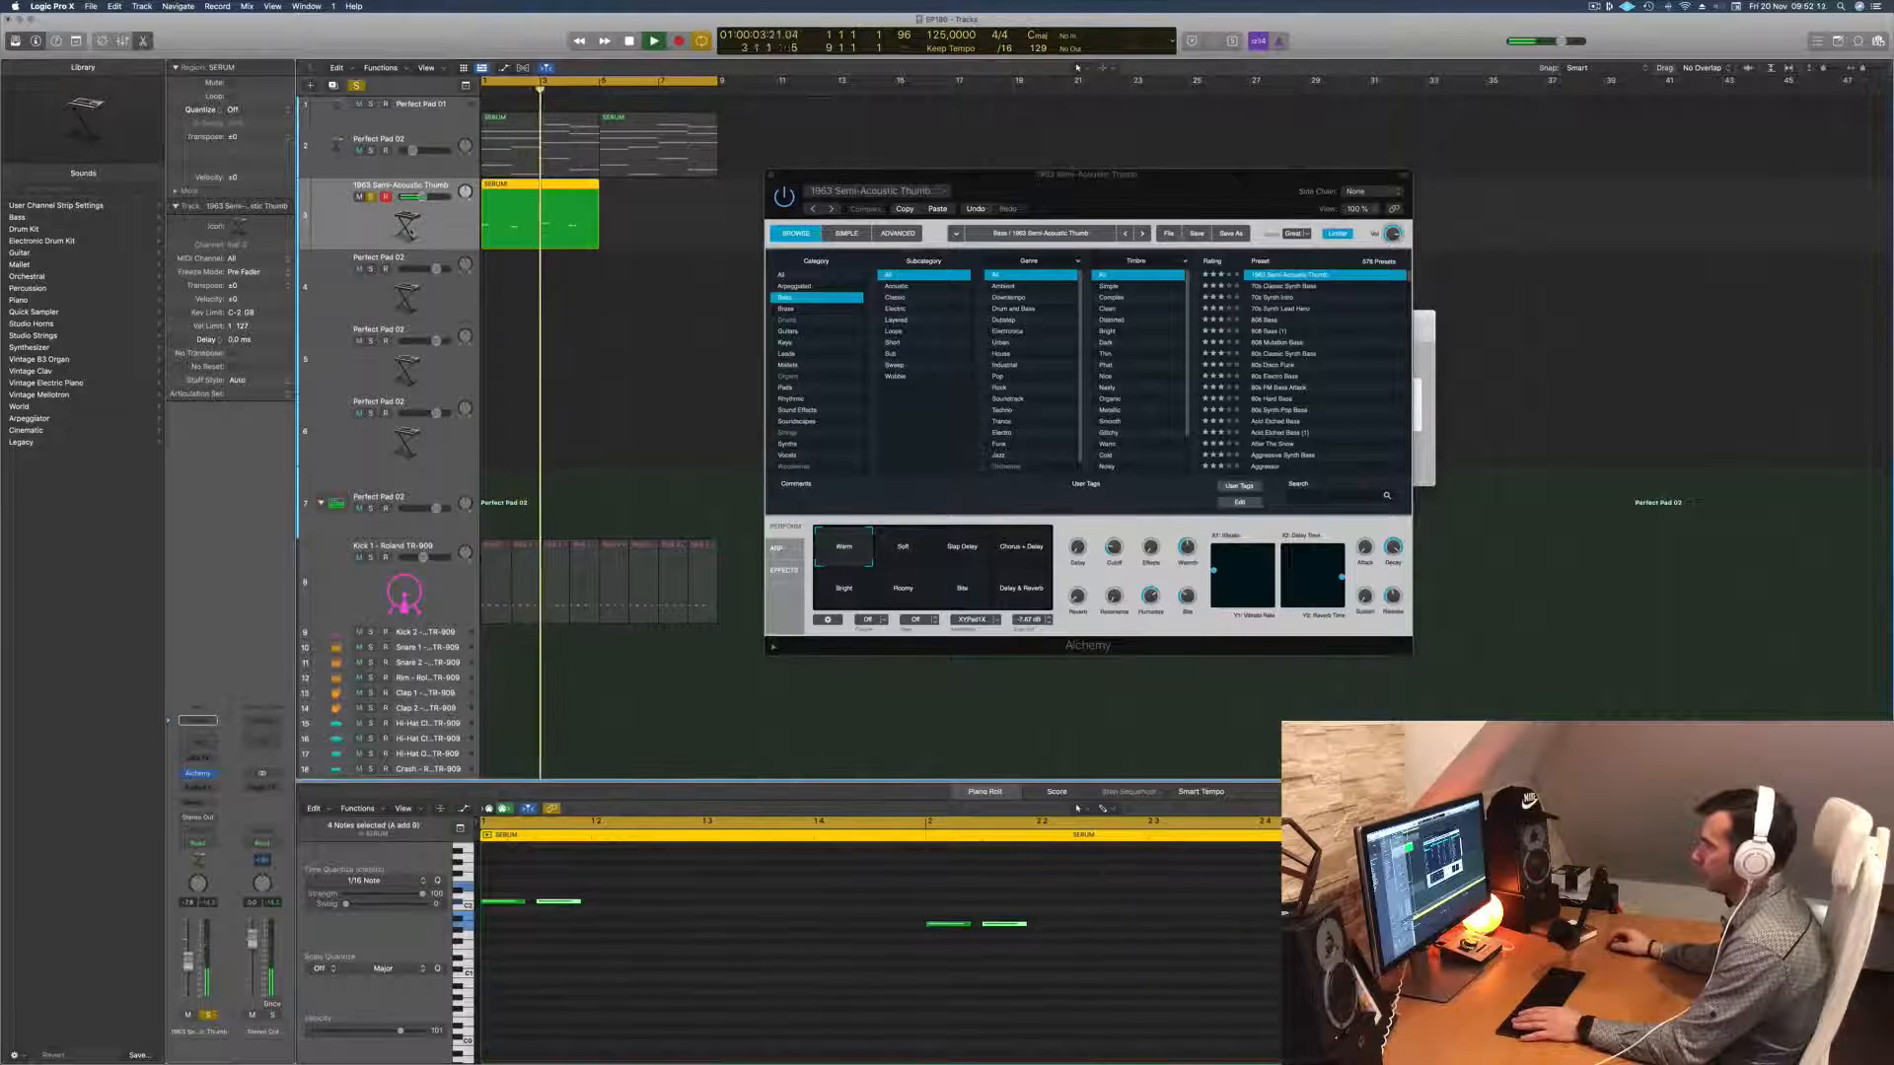
Step: Turn off the bass track's solo, load the "70s Classic Synth Bass" preset in Alchemy and replay the loop
left_click(357, 85)
key("space")
left_click(1297, 287)
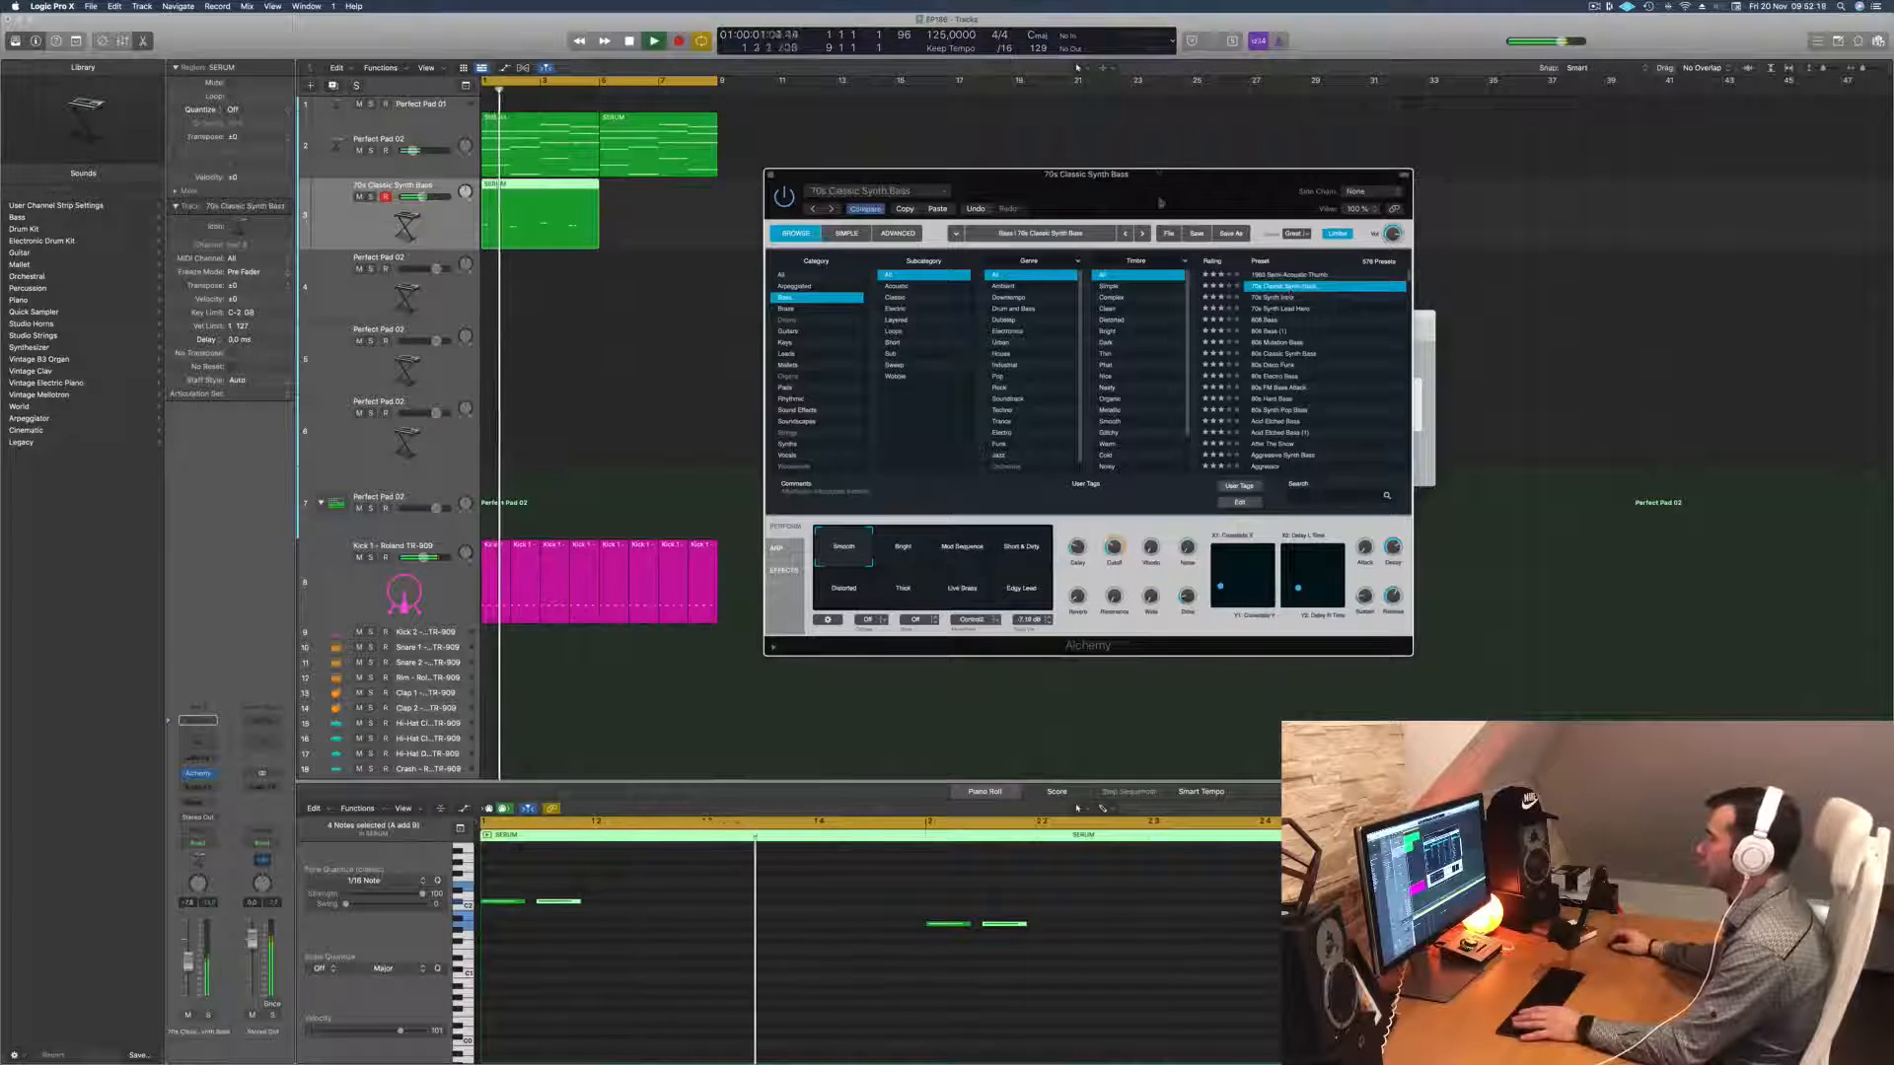
left_click_drag(1161, 202, 1170, 200)
key("space")
key("space")
key("space")
key("space")
key("space")
Step: Lower the bass track's channel volume and replay it against the kick and pad
left_click_drag(187, 964, 187, 985)
key("space")
key("space")
key("space")
Step: Copy the bass notes across each bar into a syncopated six-note pattern spaced three sixteenths apart, with an eighth before the last note
left_click_drag(569, 905, 757, 910)
key("space")
key("space")
key("space")
key("space")
key("super+Left")
key("space")
key("space")
key("super+Left")
key("space")
key("space")
key("space")
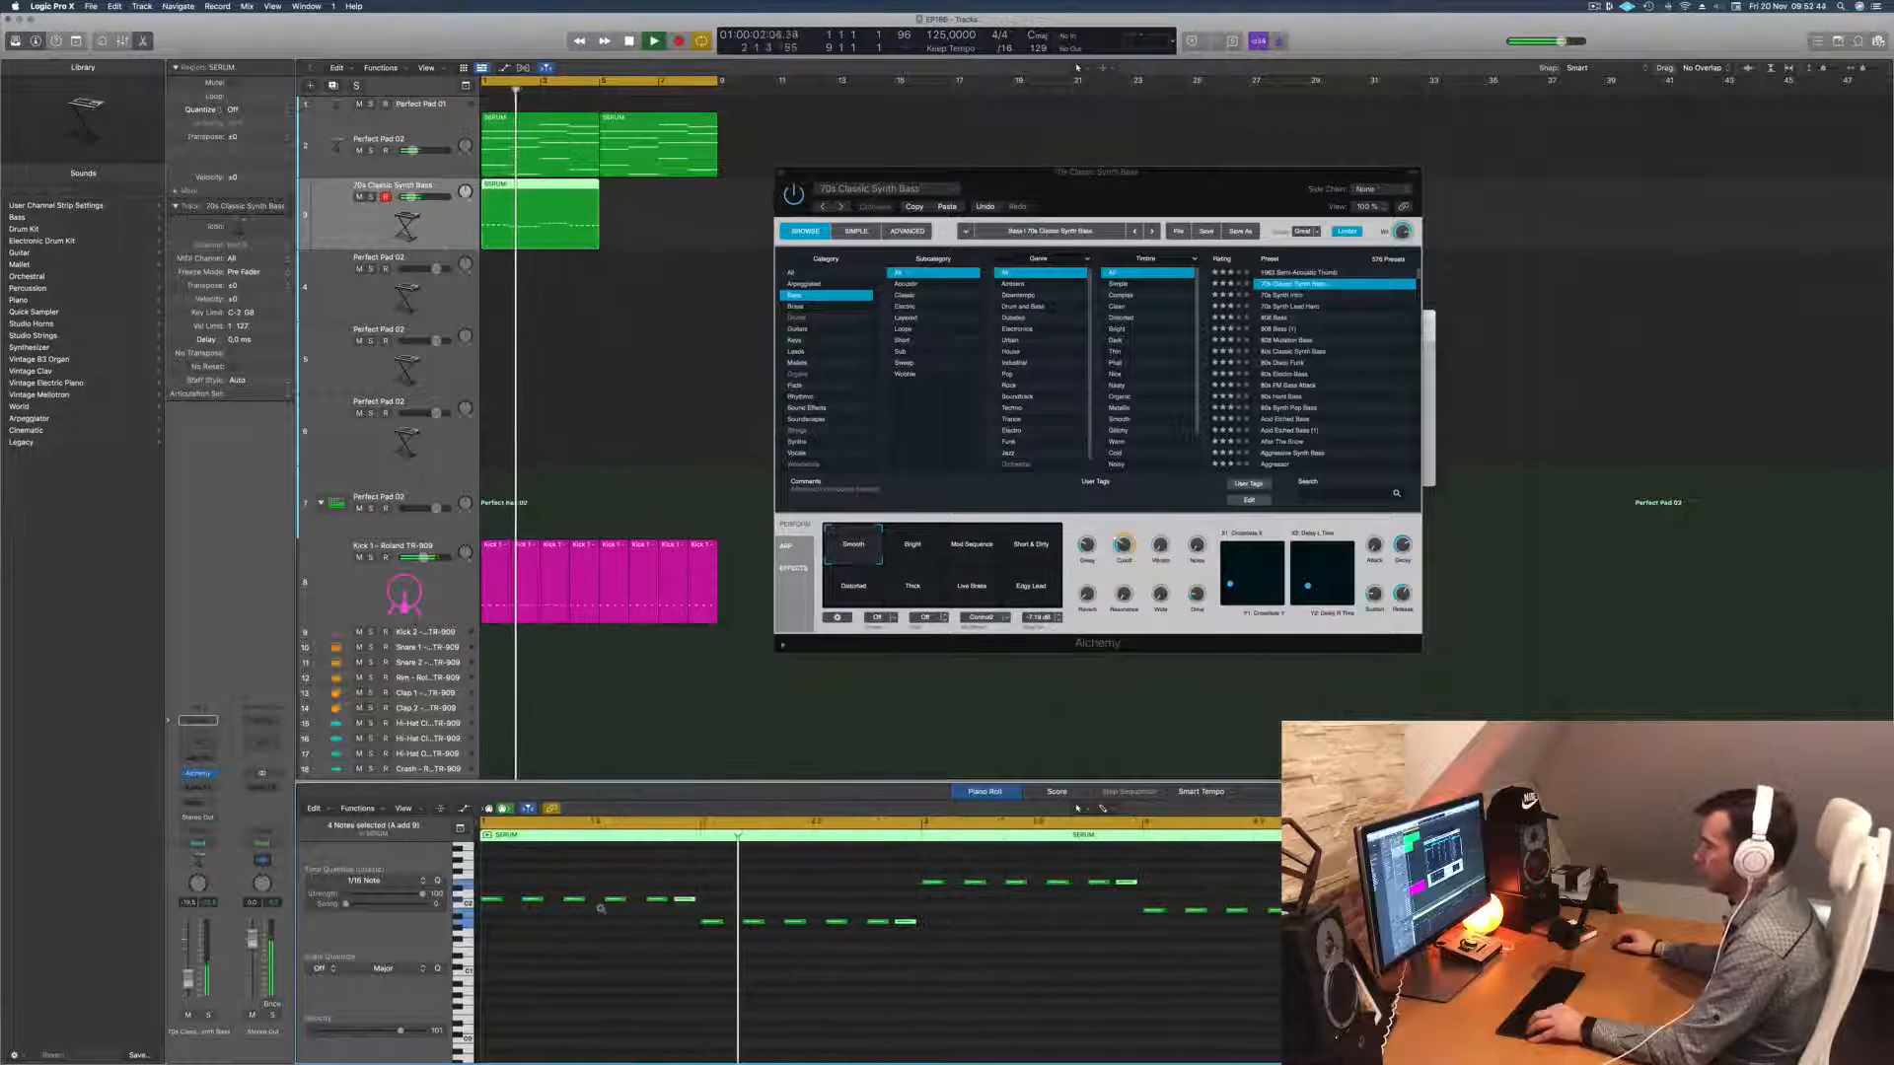
Step: Deselect the bass notes, reposition the Alchemy window and replay the four-bar bassline from the start
scroll(601, 908, "left", 2)
left_click(752, 897)
left_click_drag(1068, 198, 968, 334)
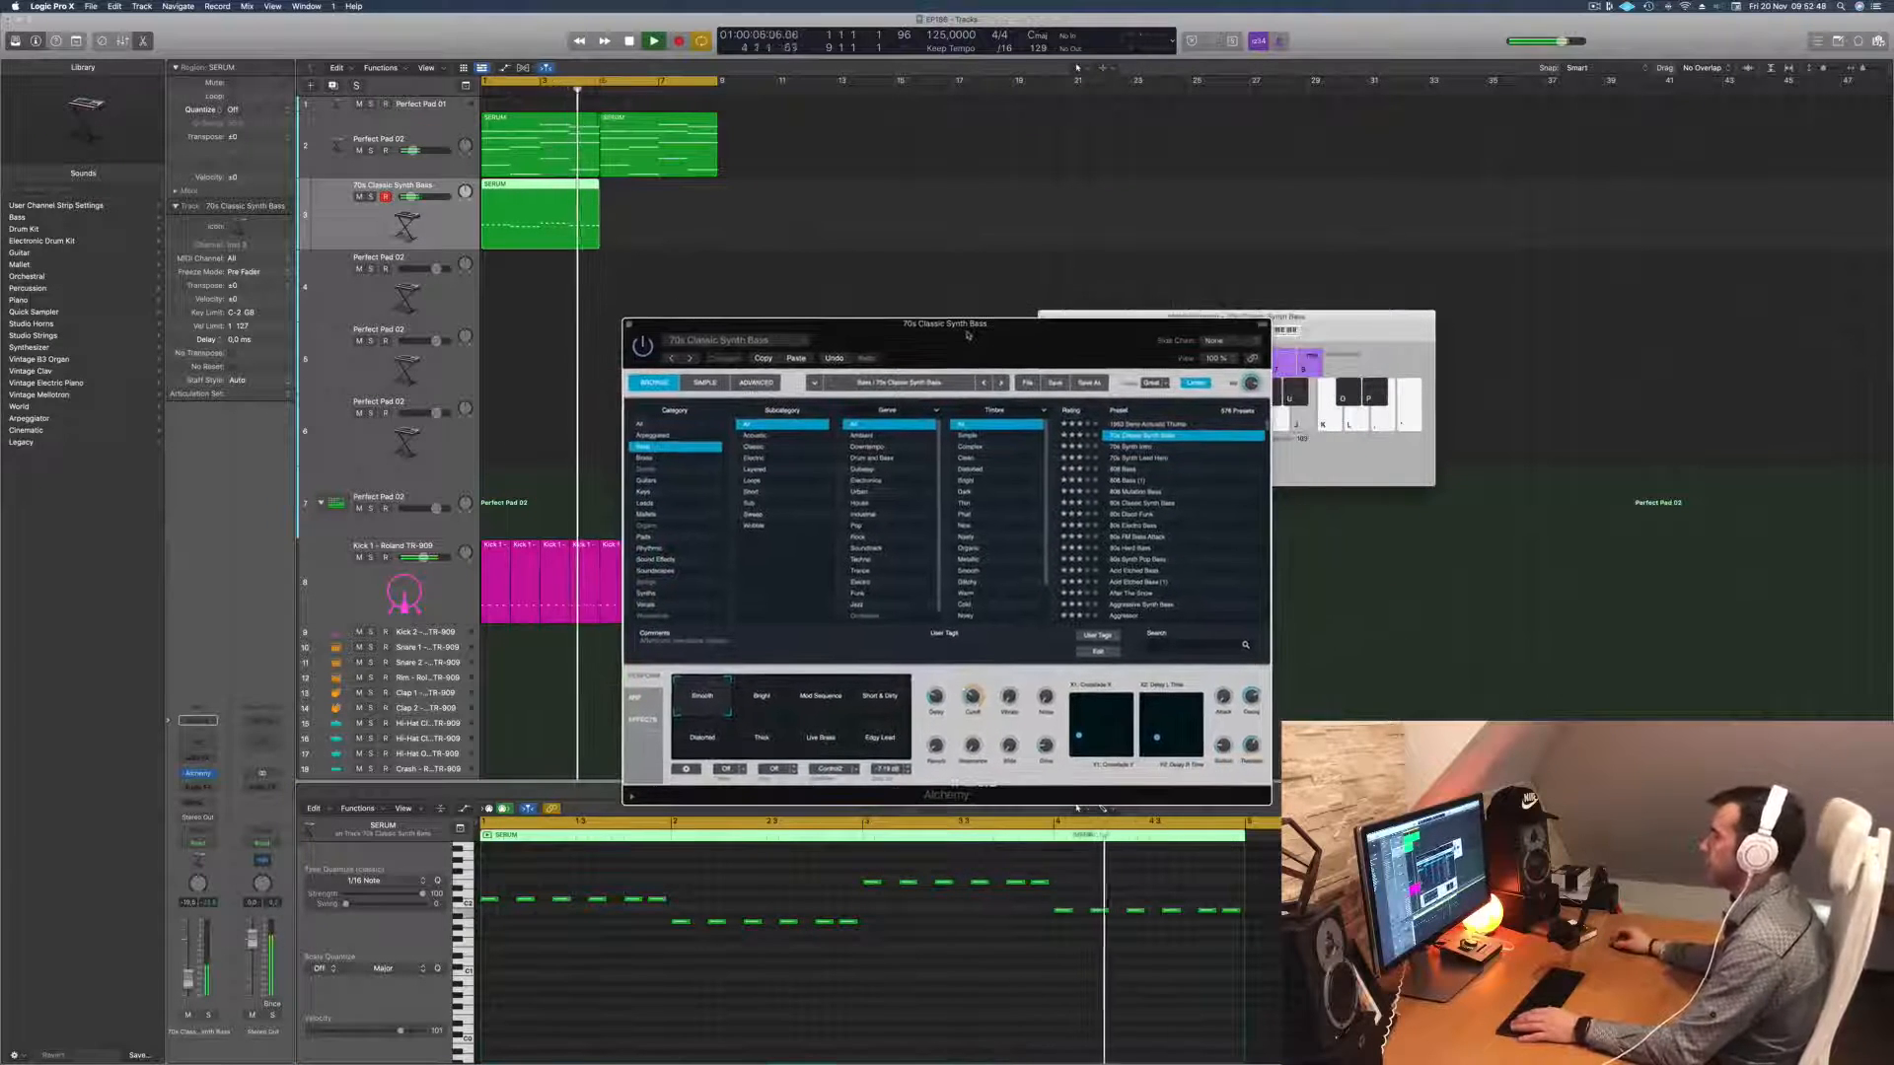
left_click(419, 231)
key("Return")
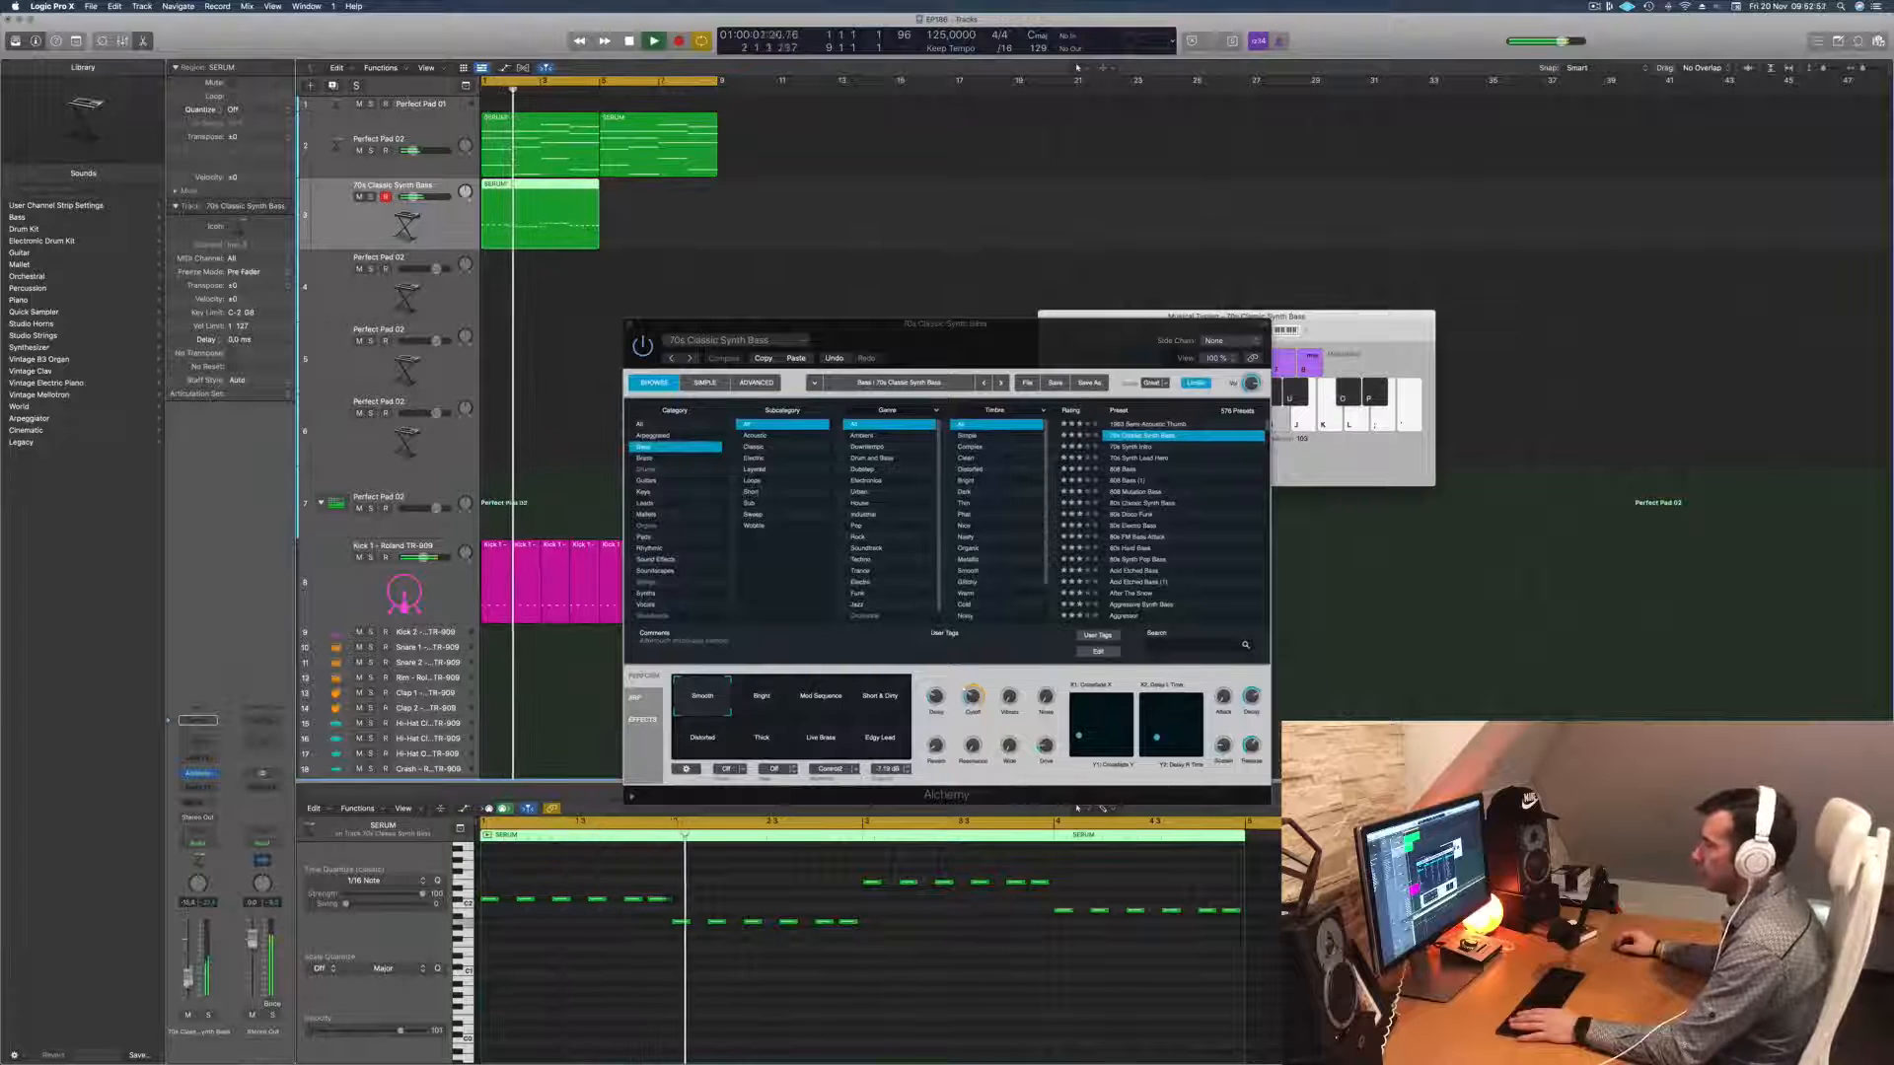
key("Return")
left_click_drag(739, 680, 734, 673)
key("Return")
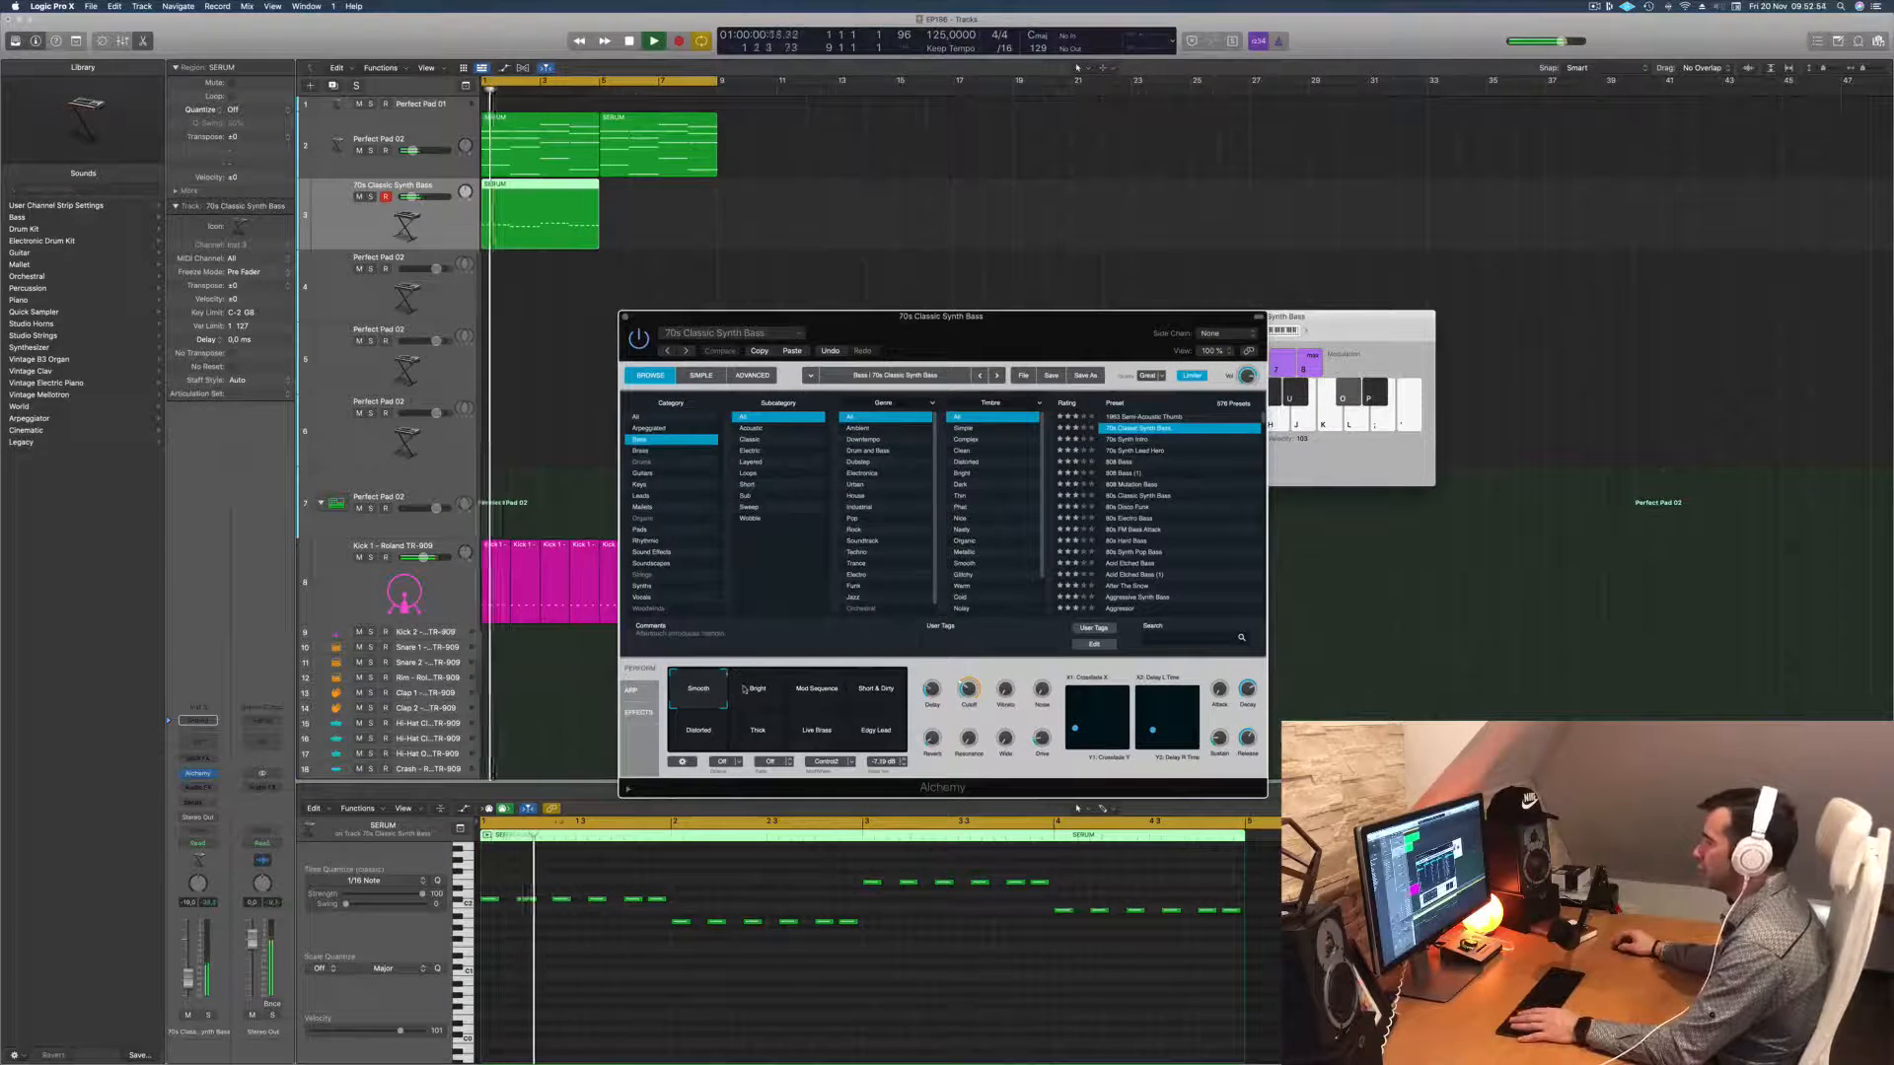
key("Return")
Step: Audition the "1963 Semi-Acoustic Thumb" preset on the bassline and switch back to "70s Classic Synth Bass"
left_click(1156, 418)
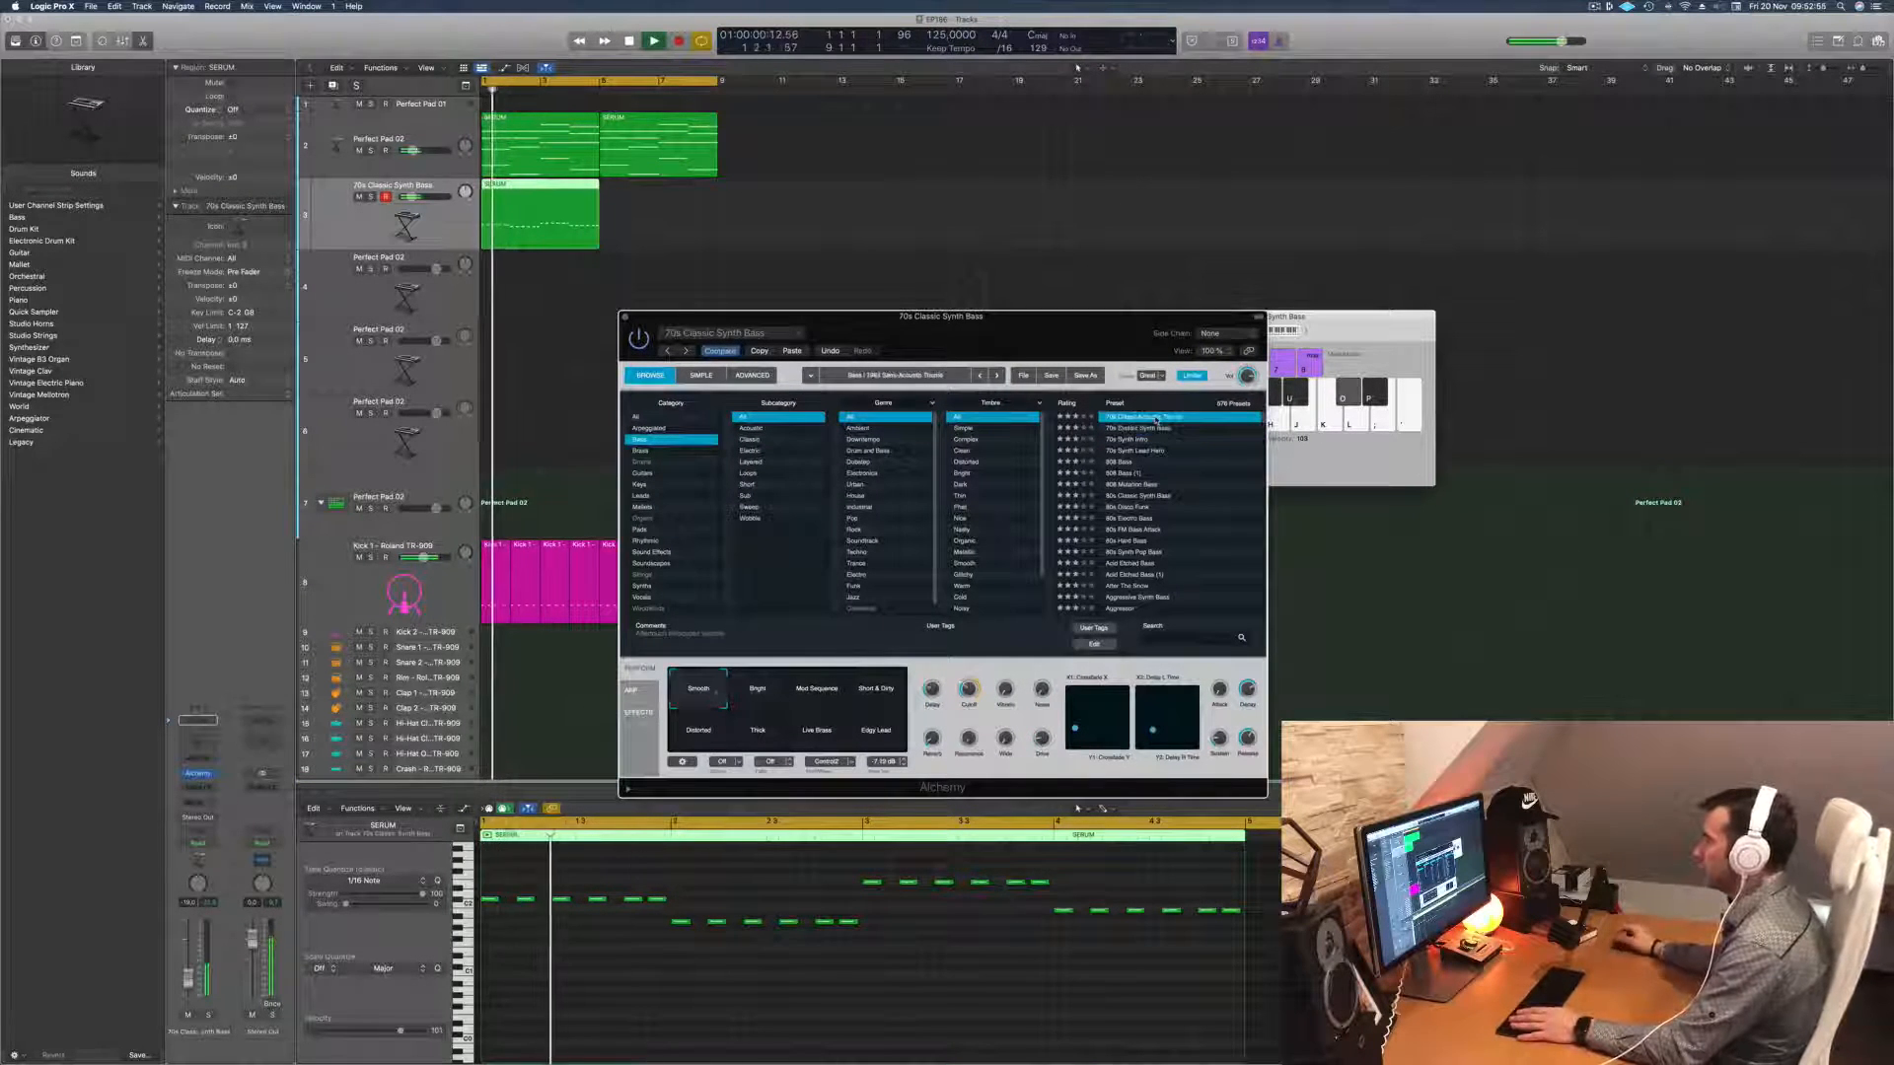
key("Return")
left_click(1149, 428)
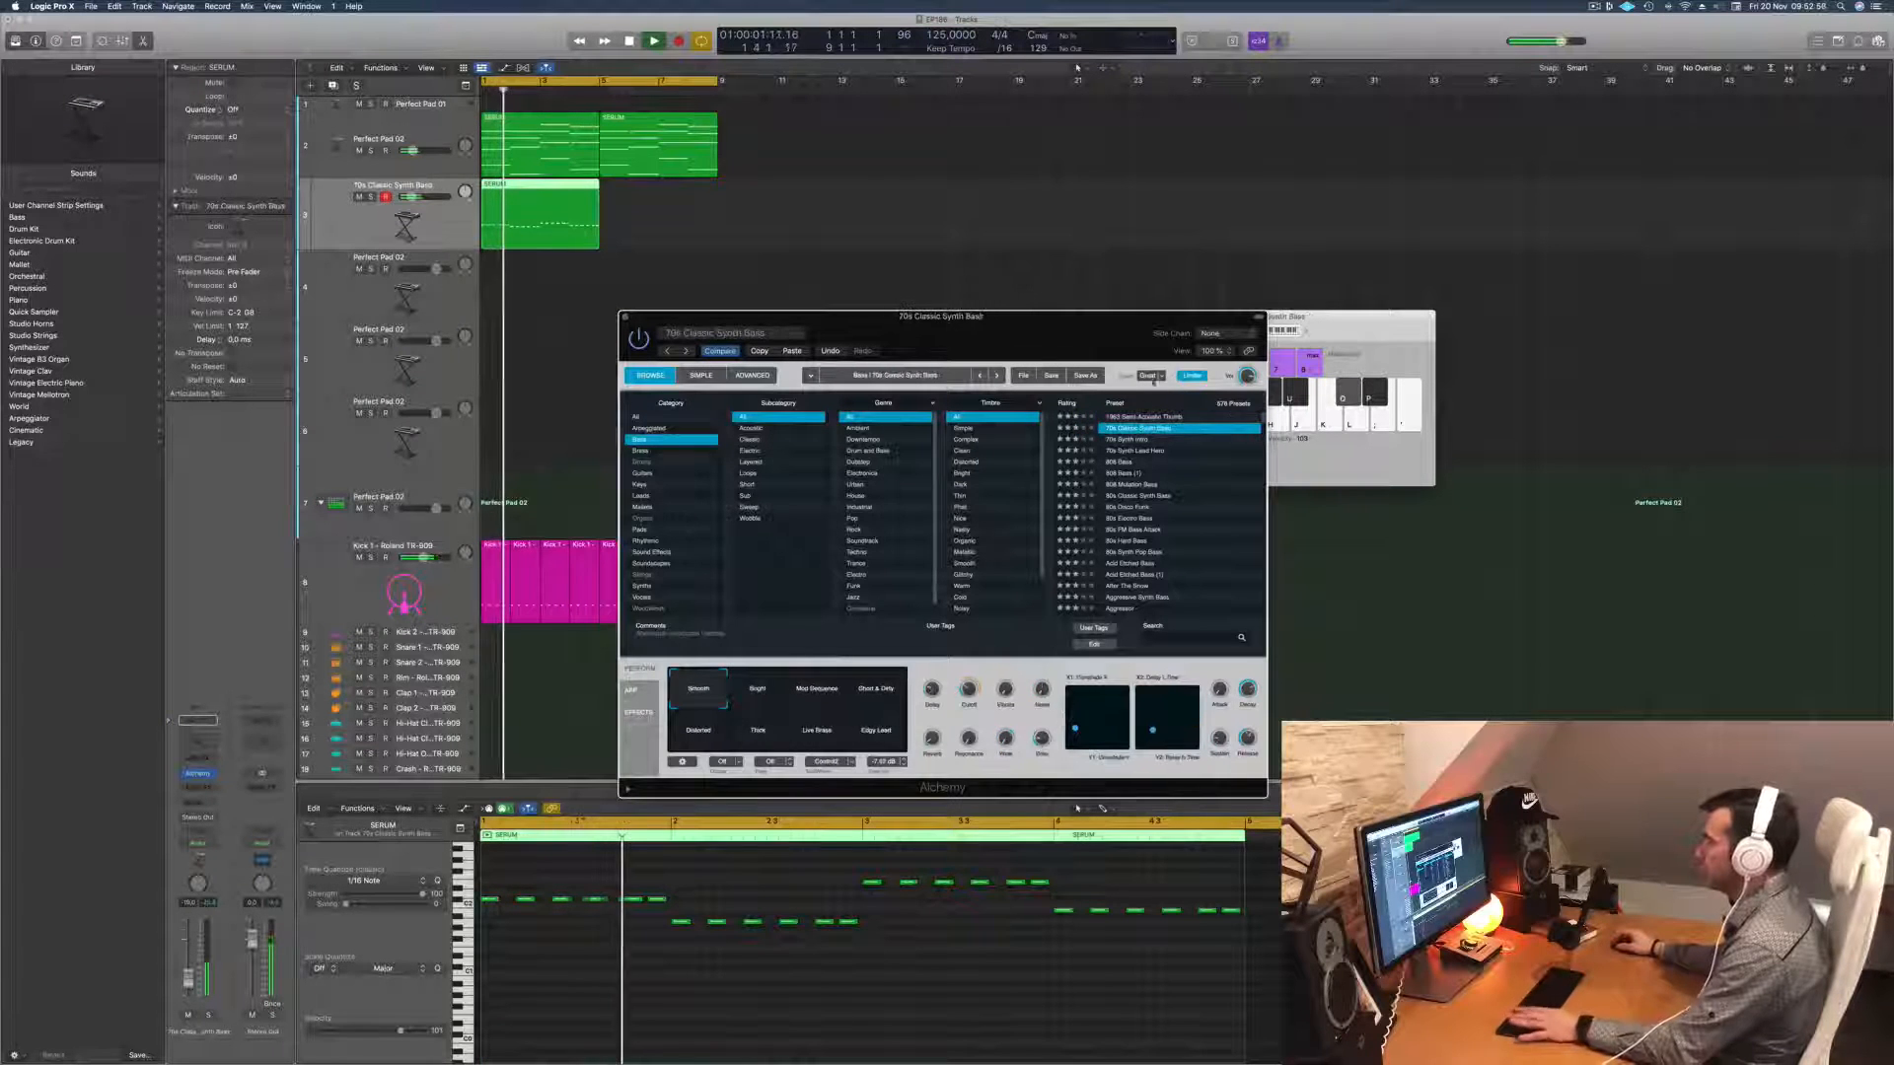
key("Return")
left_click(704, 993)
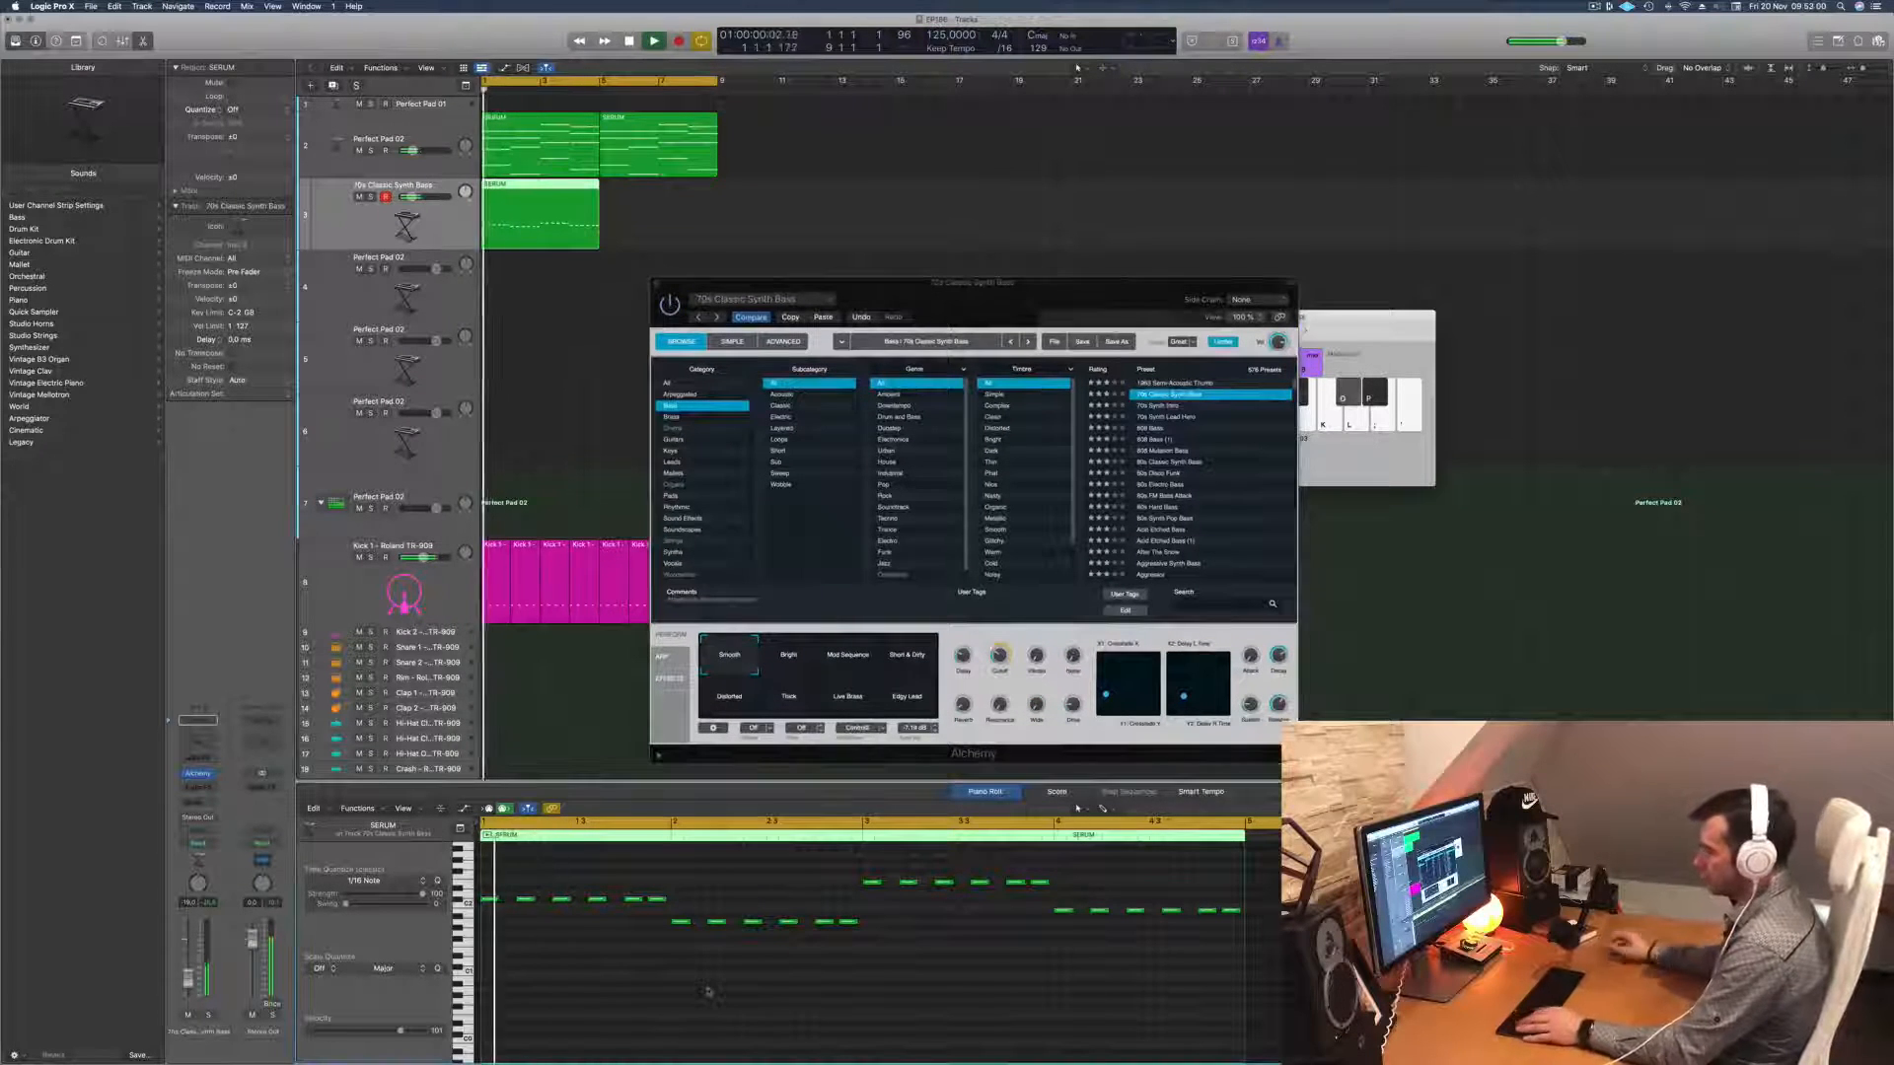
Step: Audition all the bass notes one octave lower and transpose them back up an octave
key("super+a")
key("alt+shift+Down")
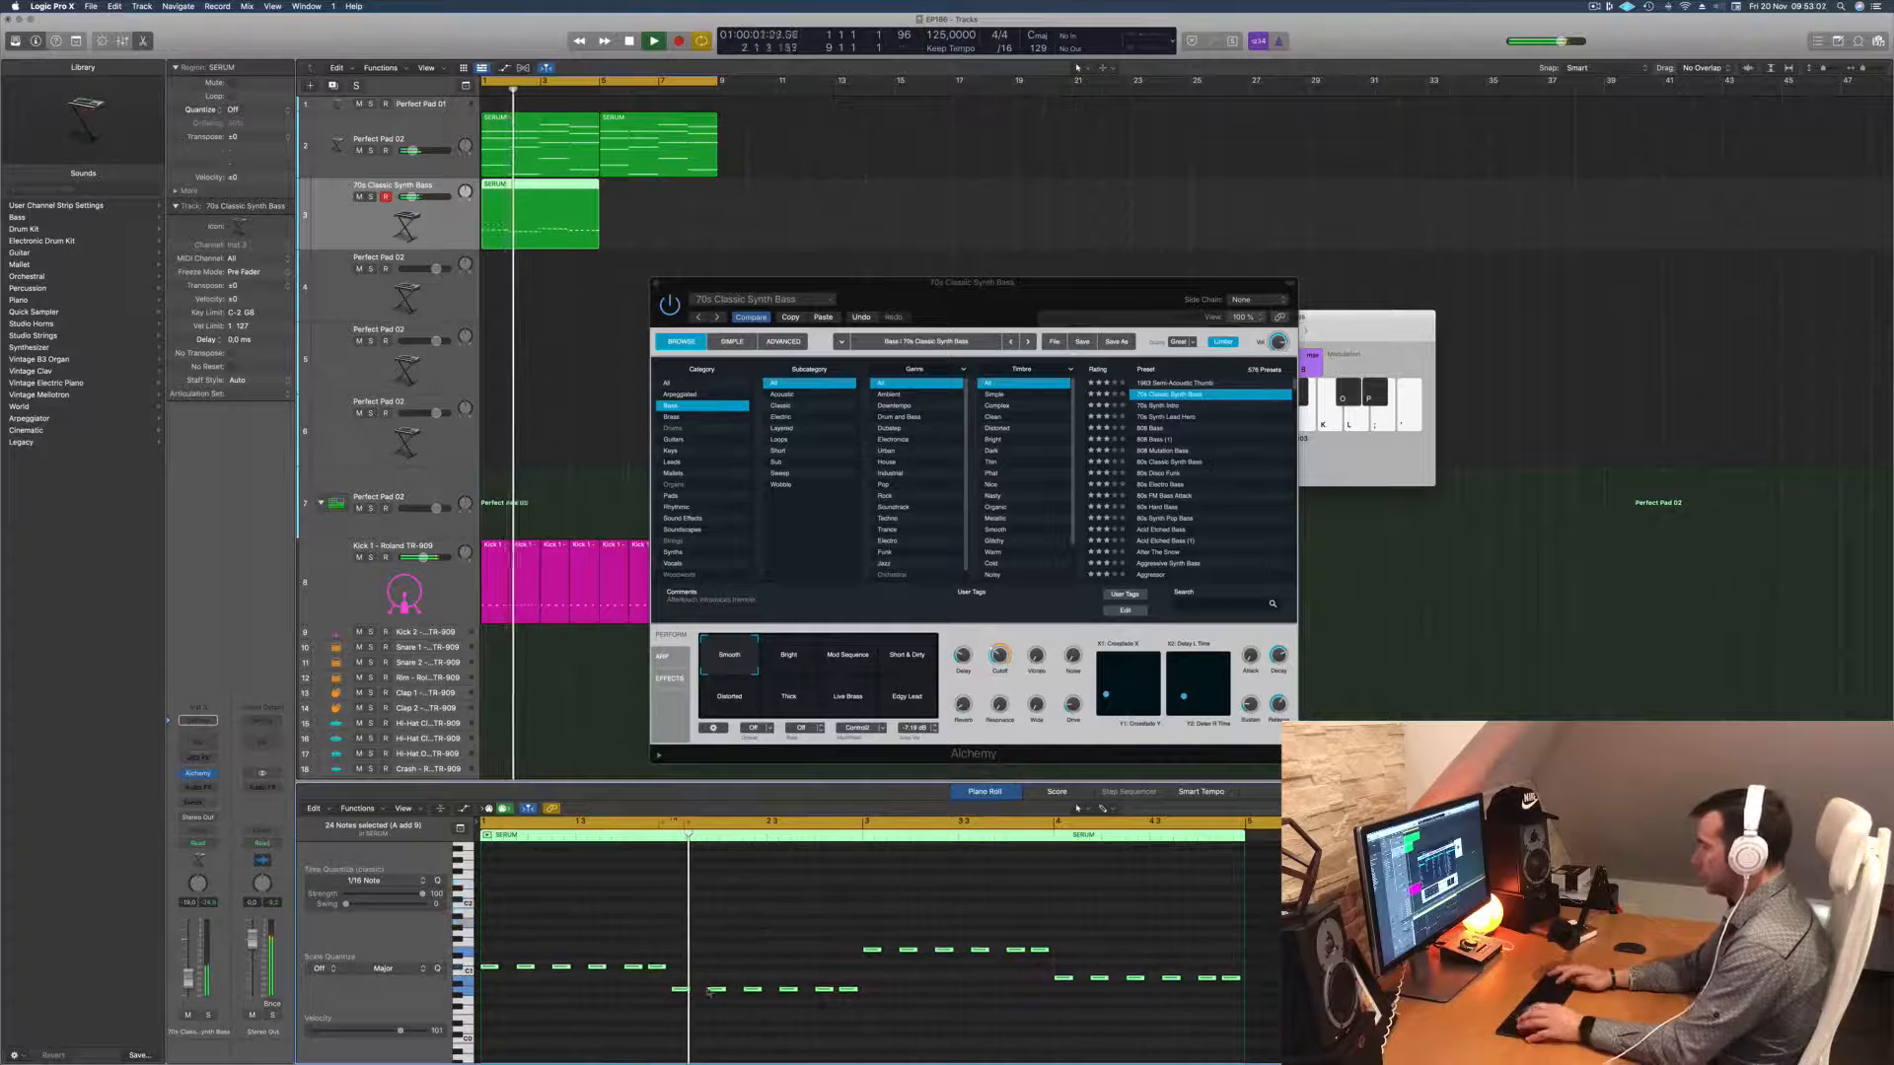
key("Return")
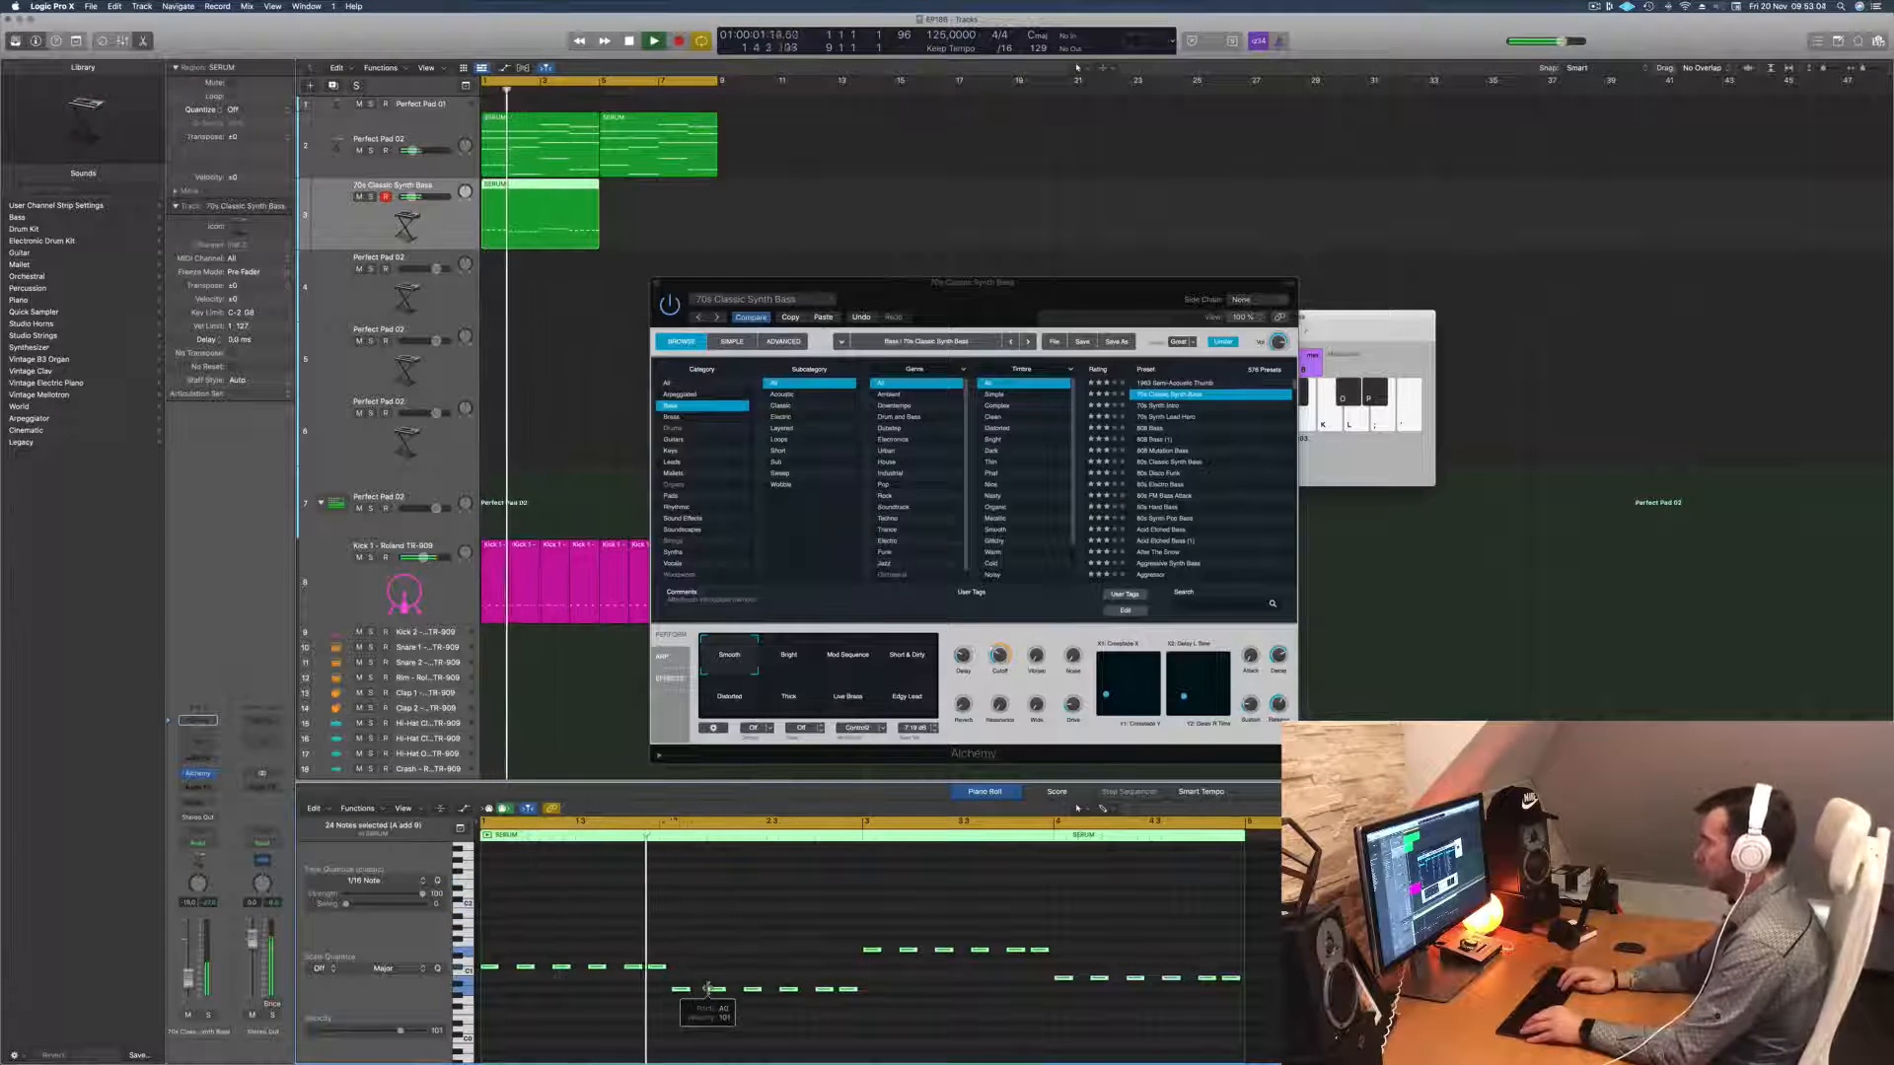
key("alt+shift+Up")
key("Return")
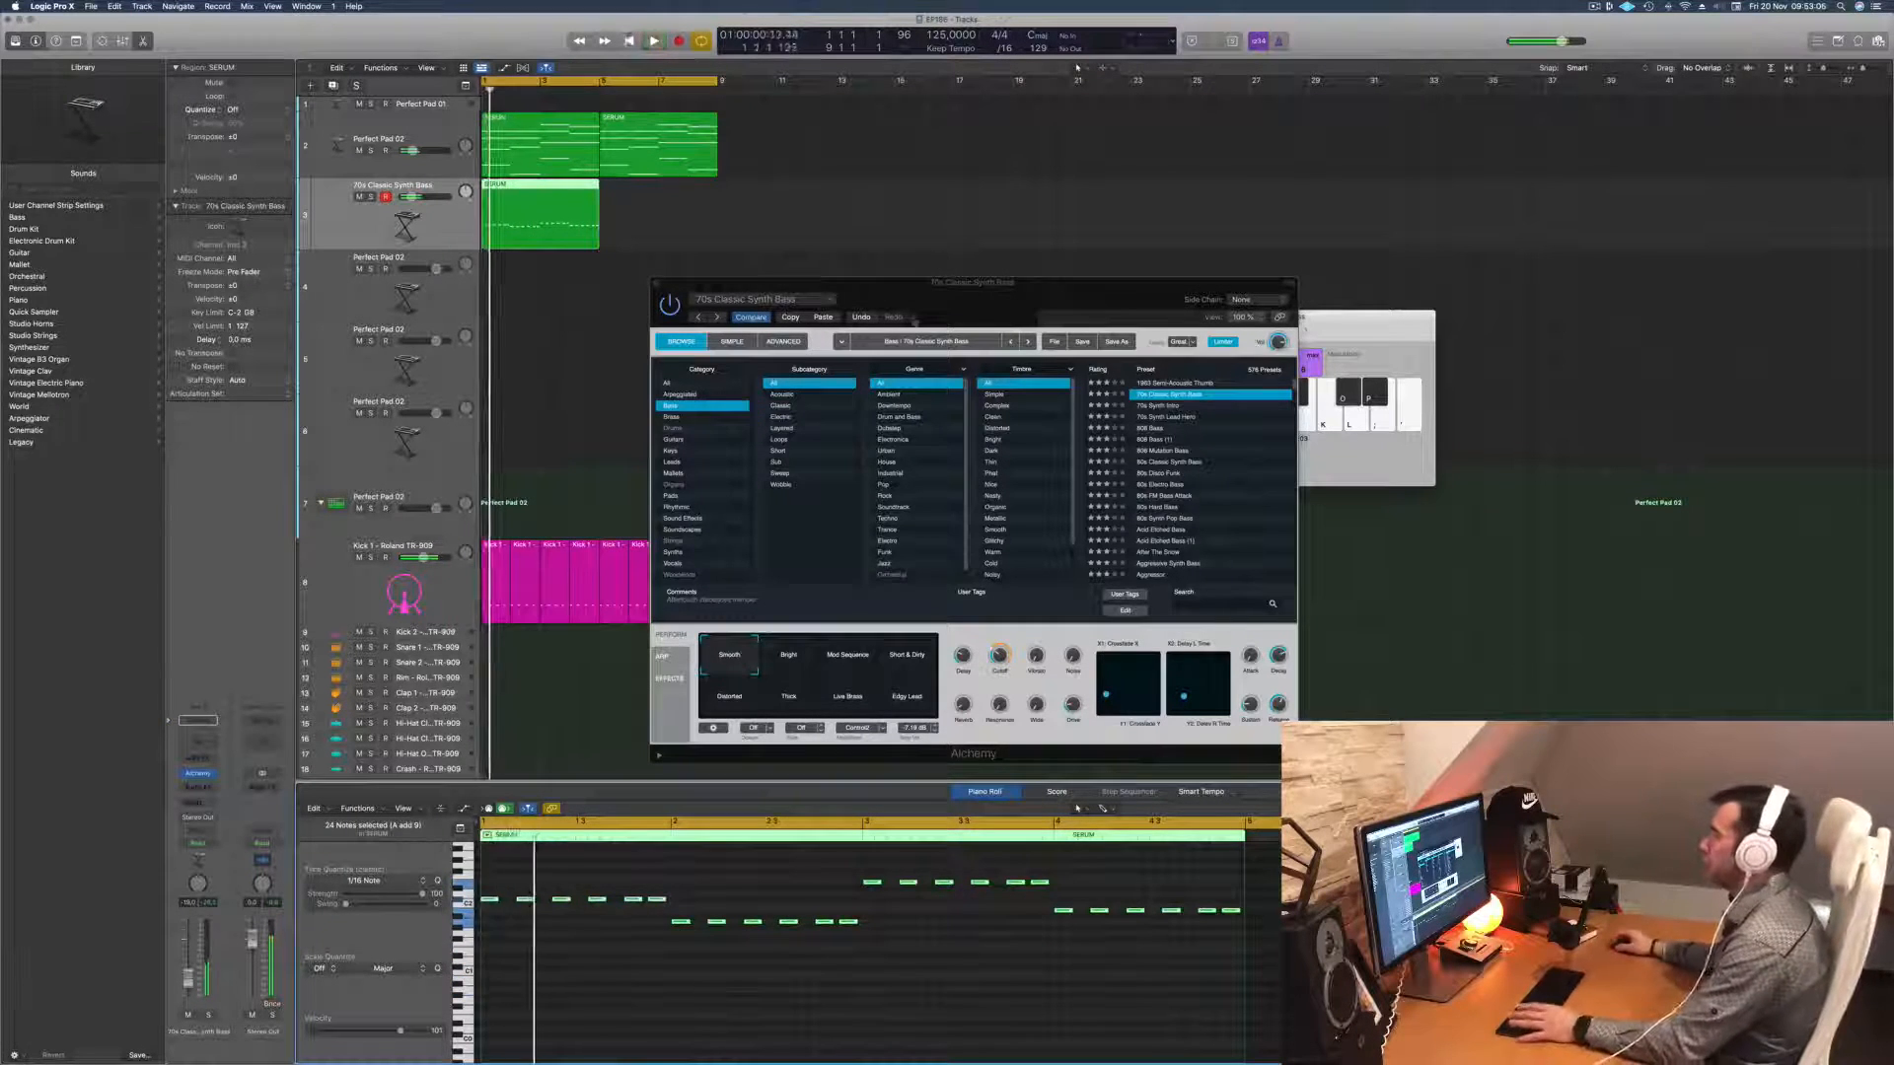
Step: Fine-tune the Cutoff of the "70s Classic Synth Bass" sound in Alchemy while replaying the bassline from the start
left_click_drag(991, 298, 1076, 277)
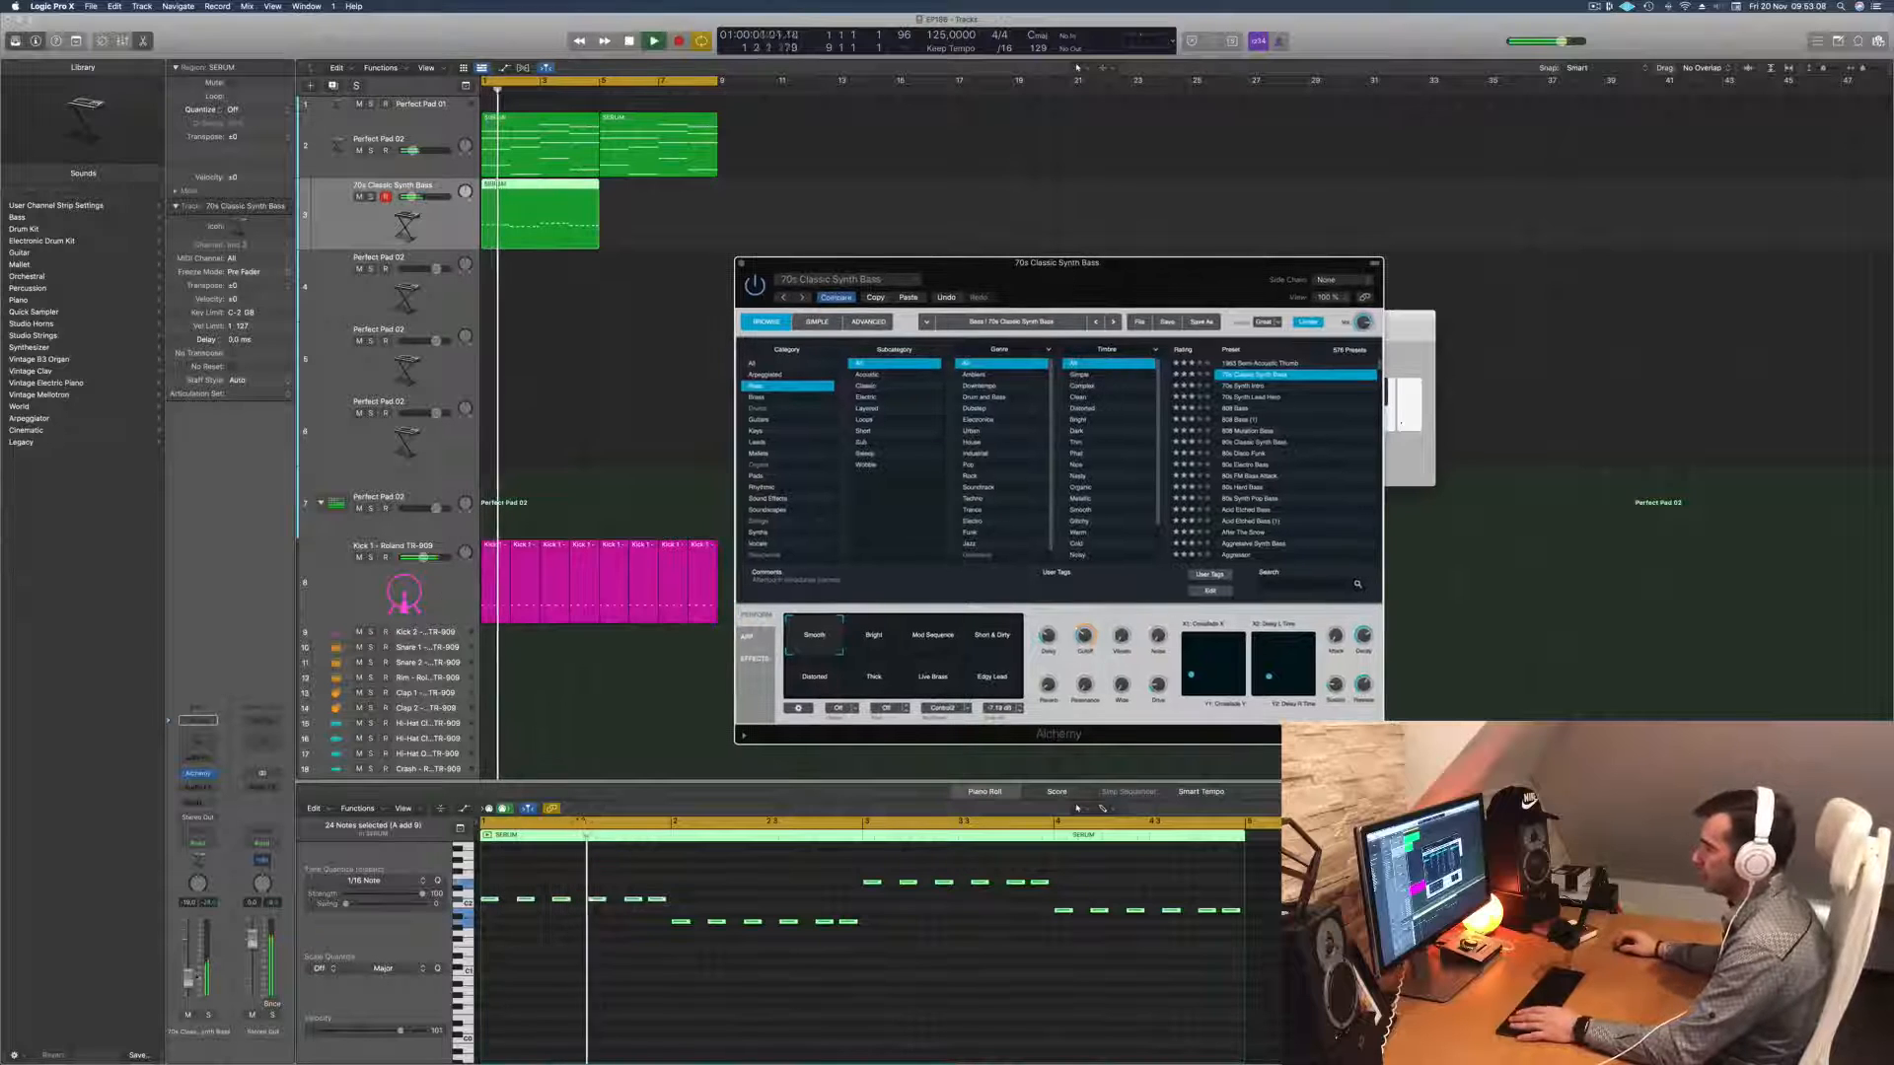
left_click(1077, 67)
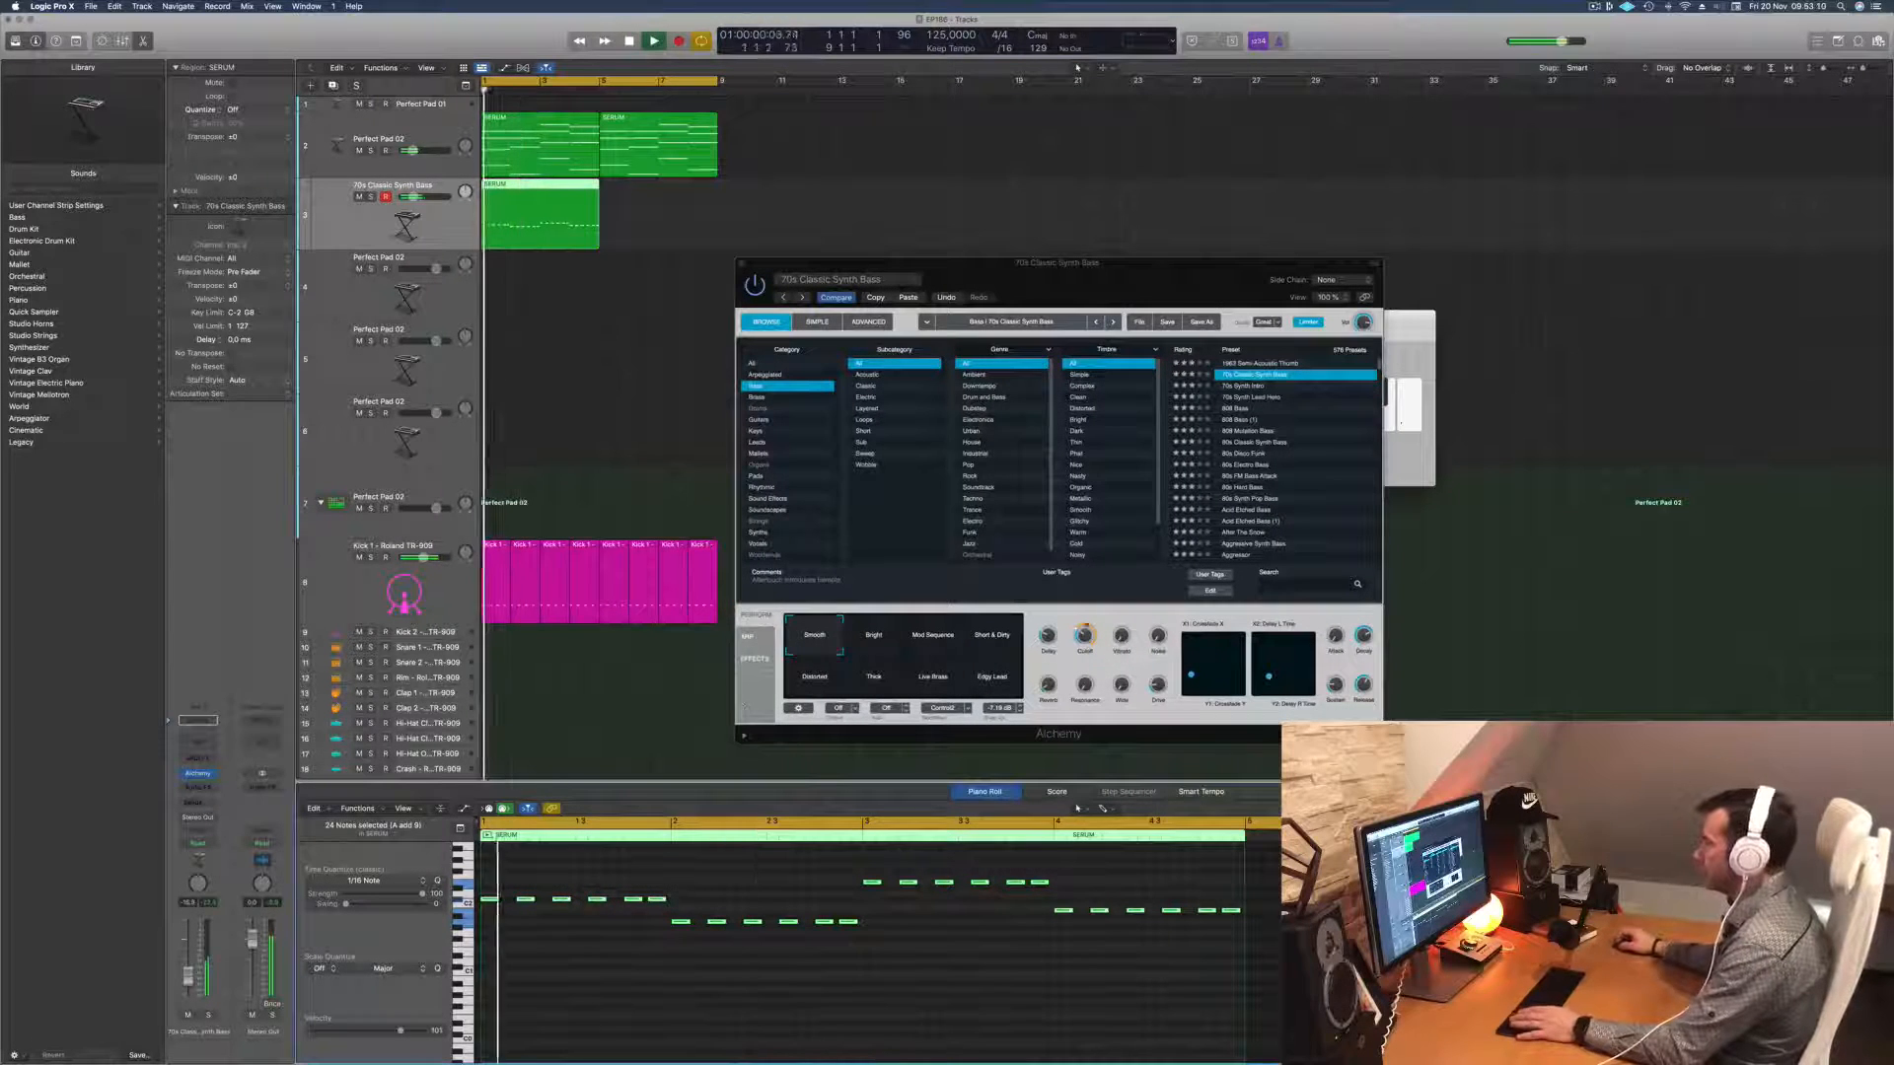
left_click(1084, 611)
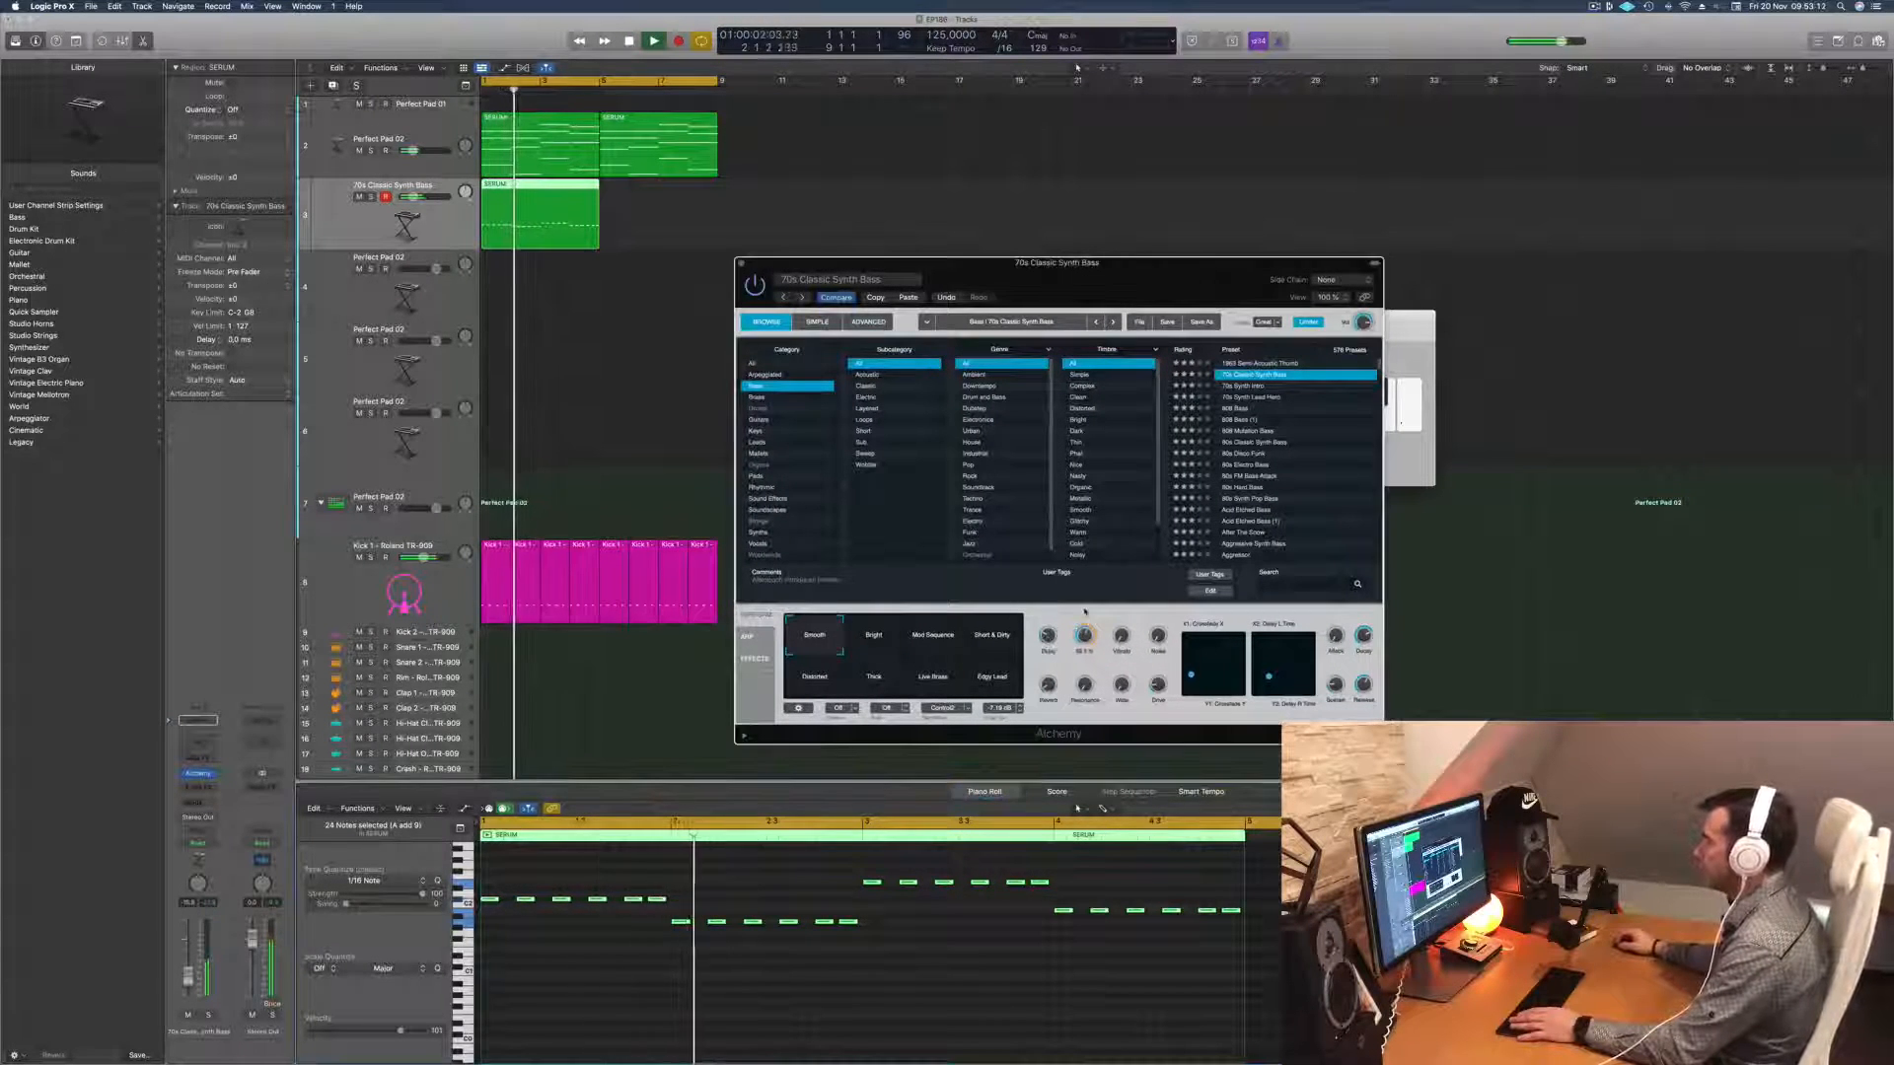
left_click_drag(1085, 655, 1084, 651)
key("Return")
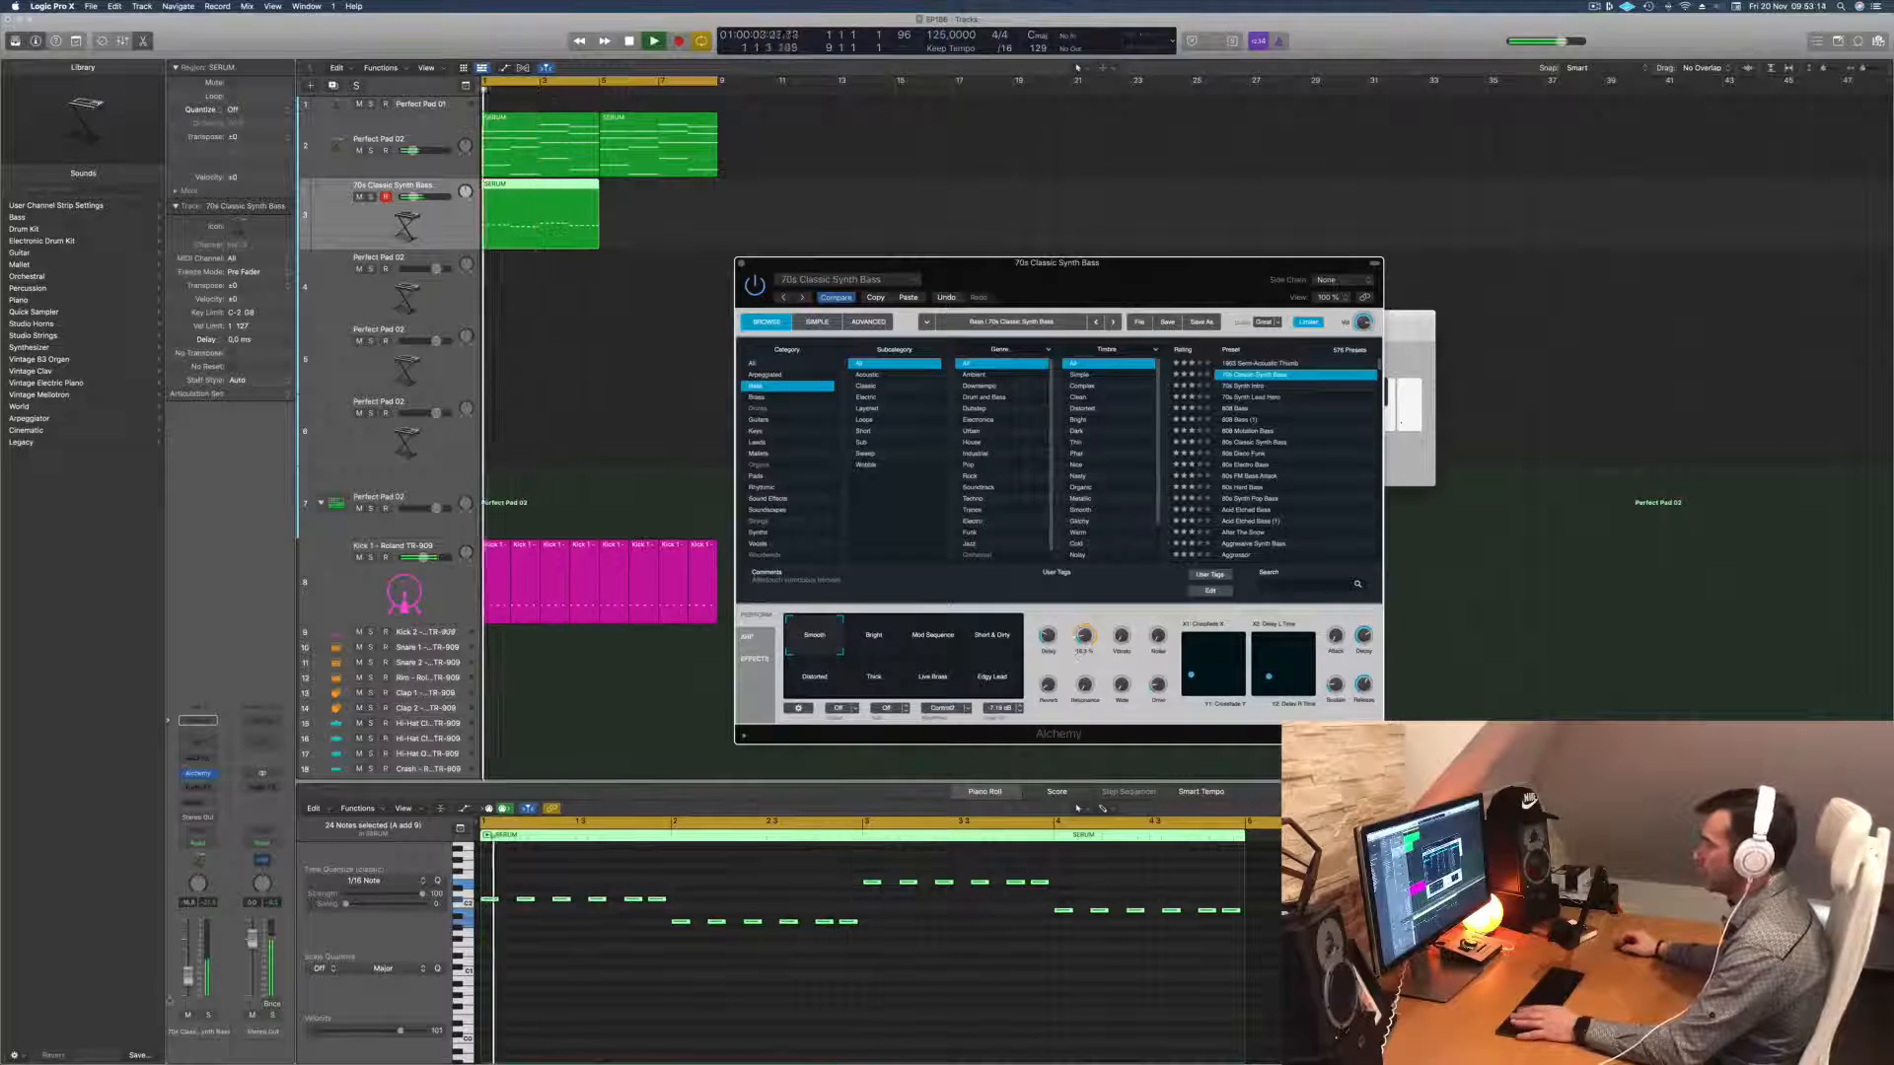
left_click(1078, 67)
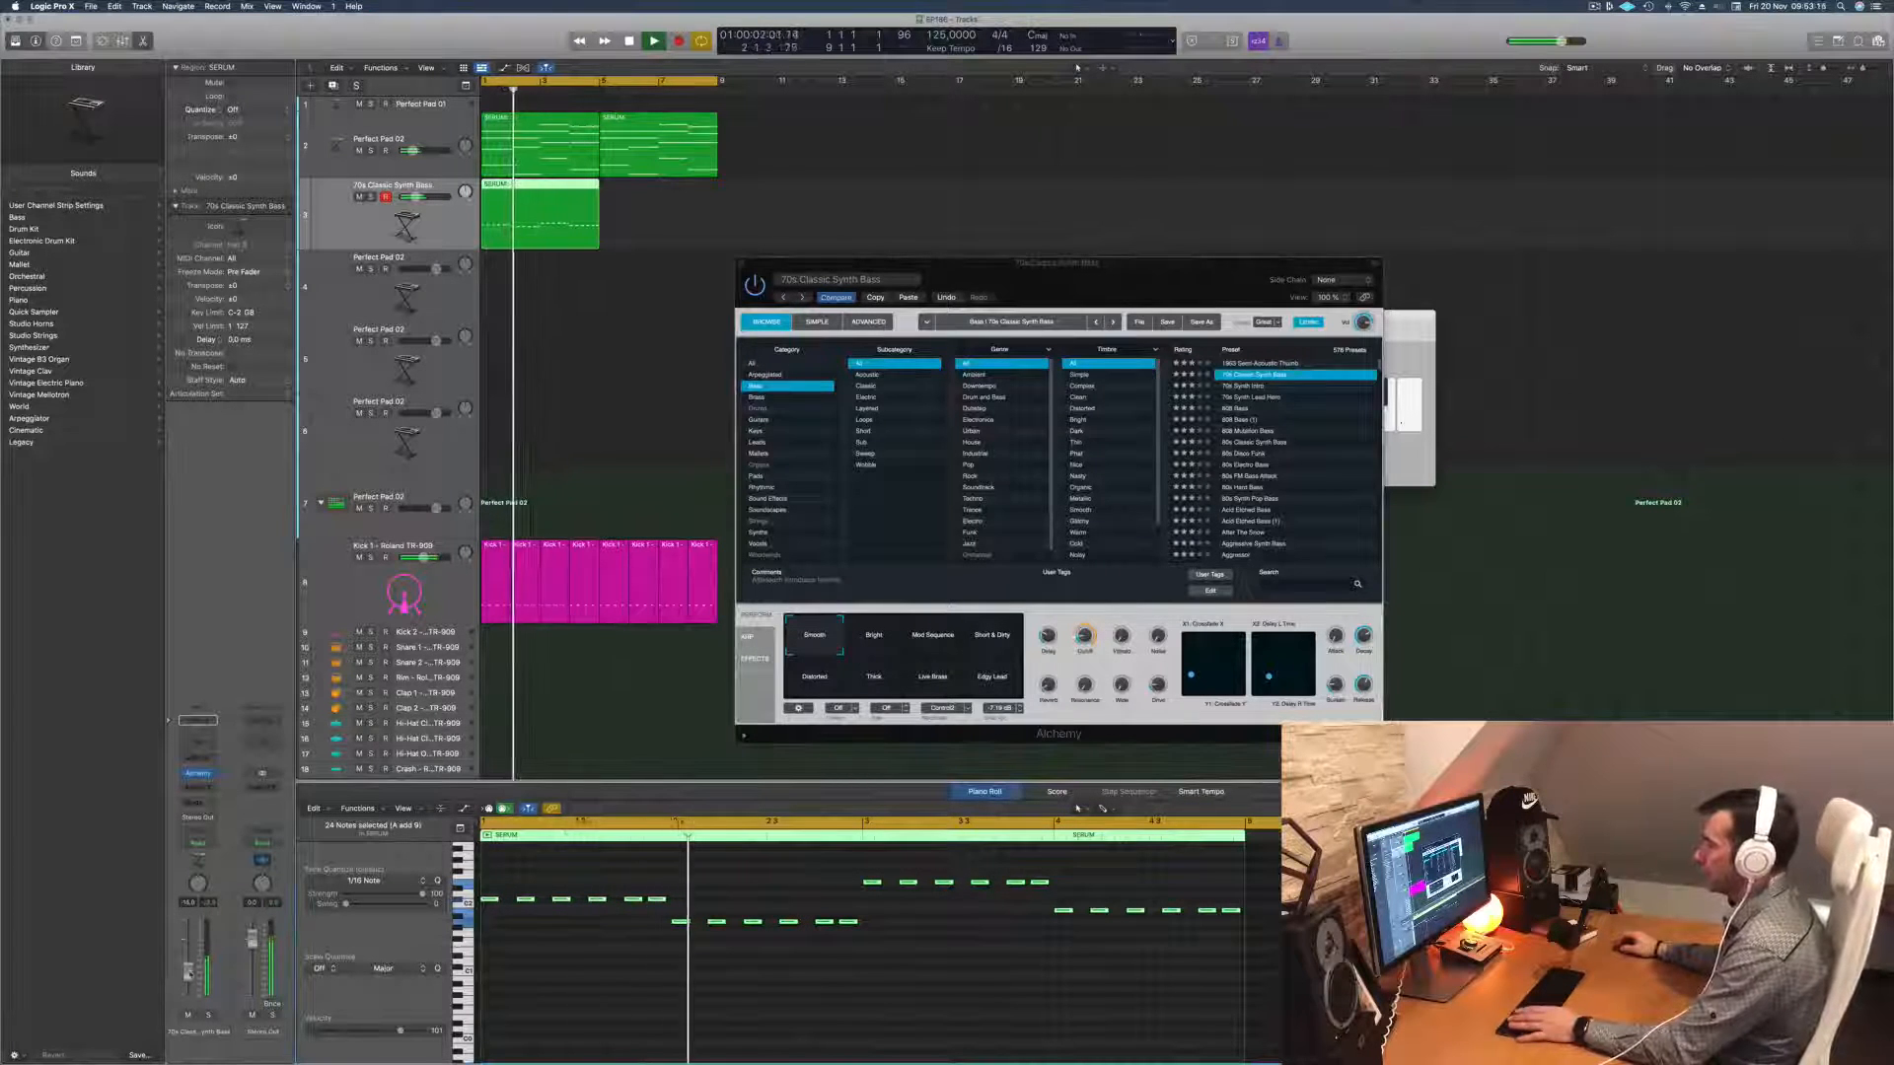
Step: Copy the four-bar bass region to bar 5 and place a backup copy of the pad region at bar 23
left_click_drag(1027, 273, 1402, 299)
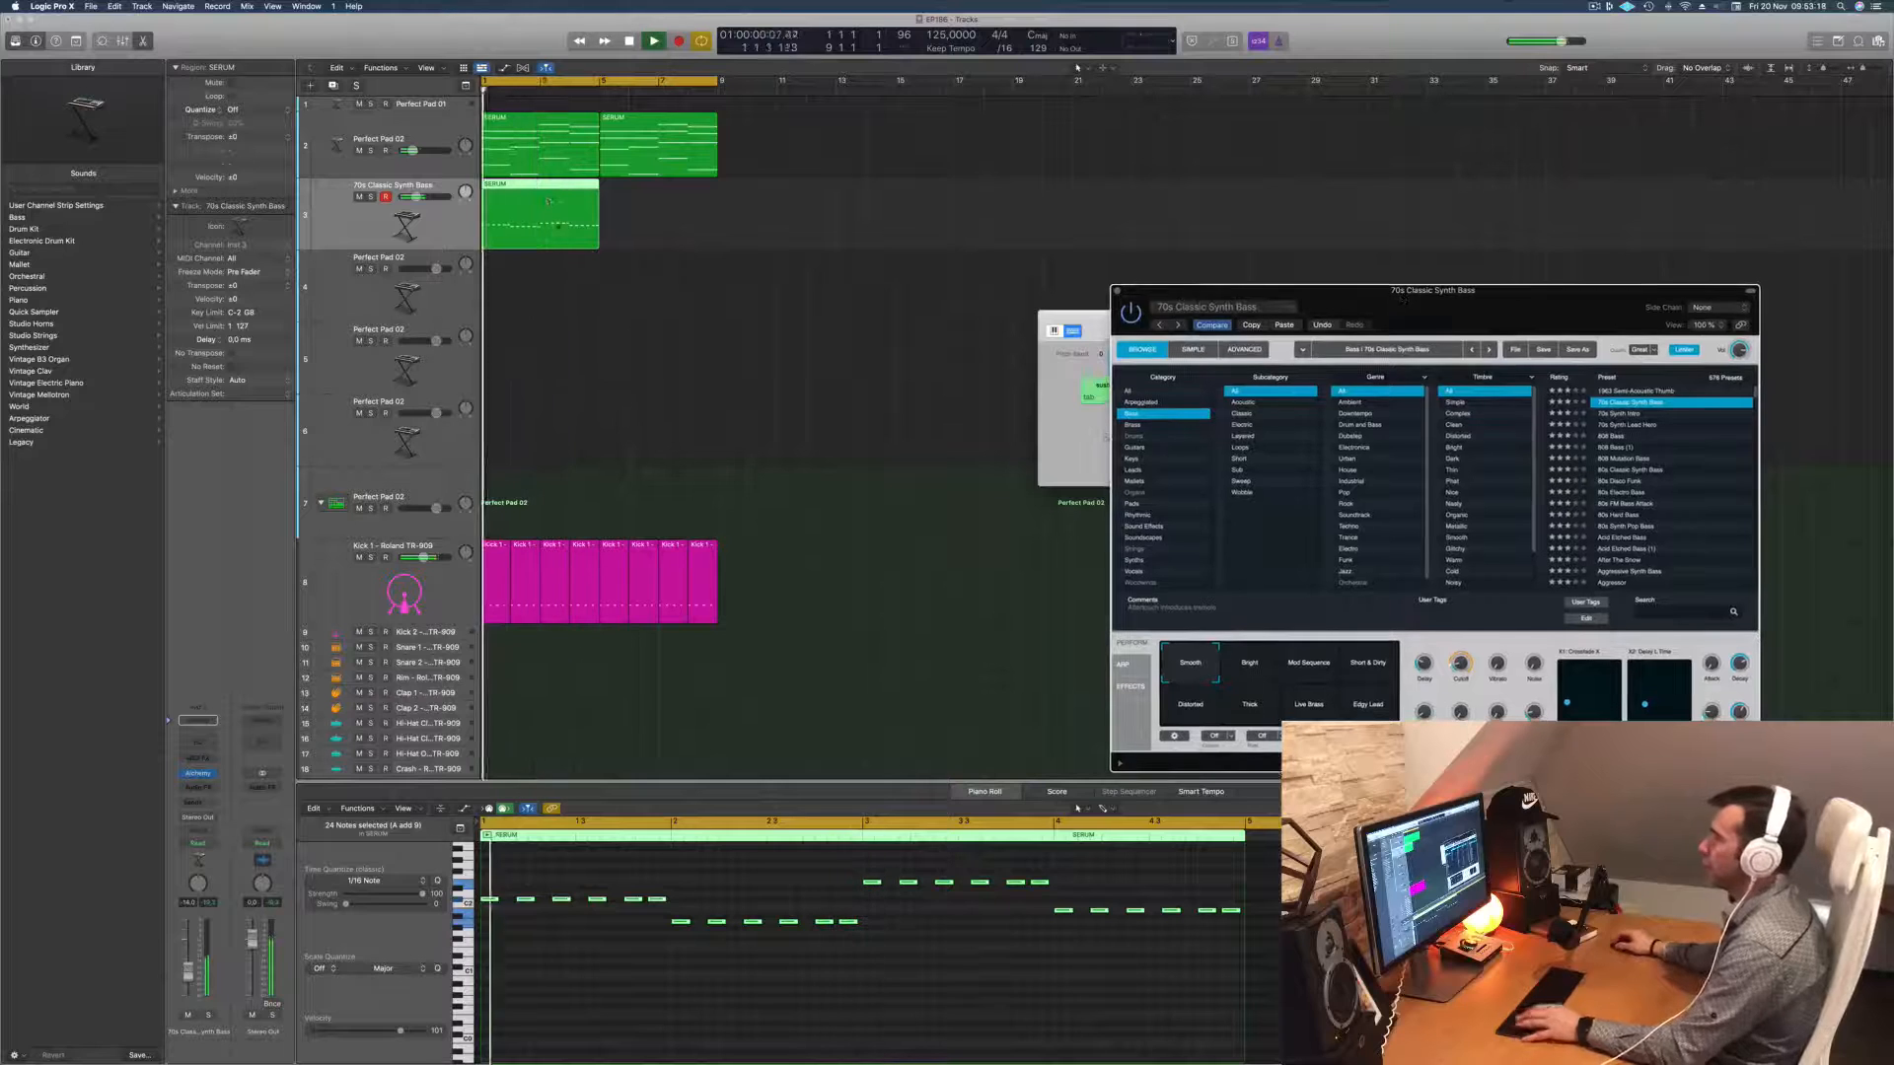
left_click_drag(541, 191, 659, 192)
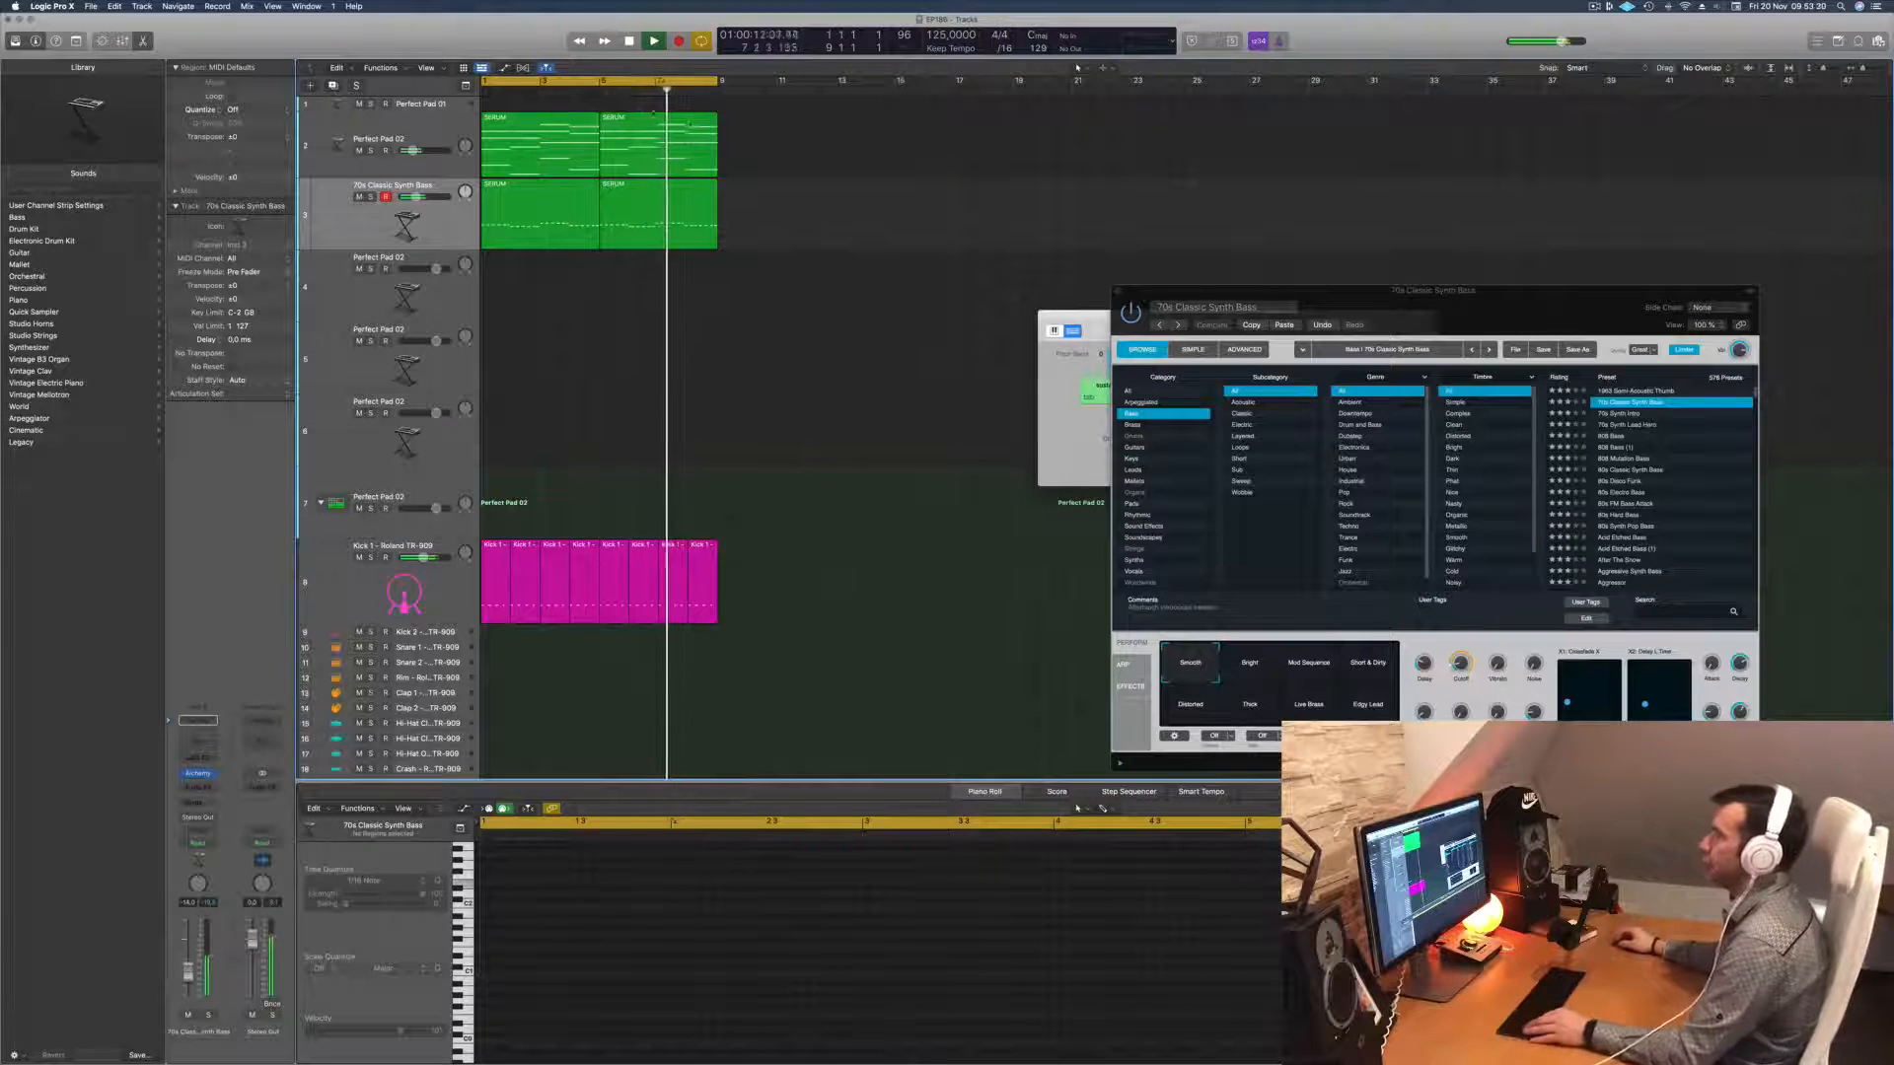
left_click_drag(671, 133, 1203, 134)
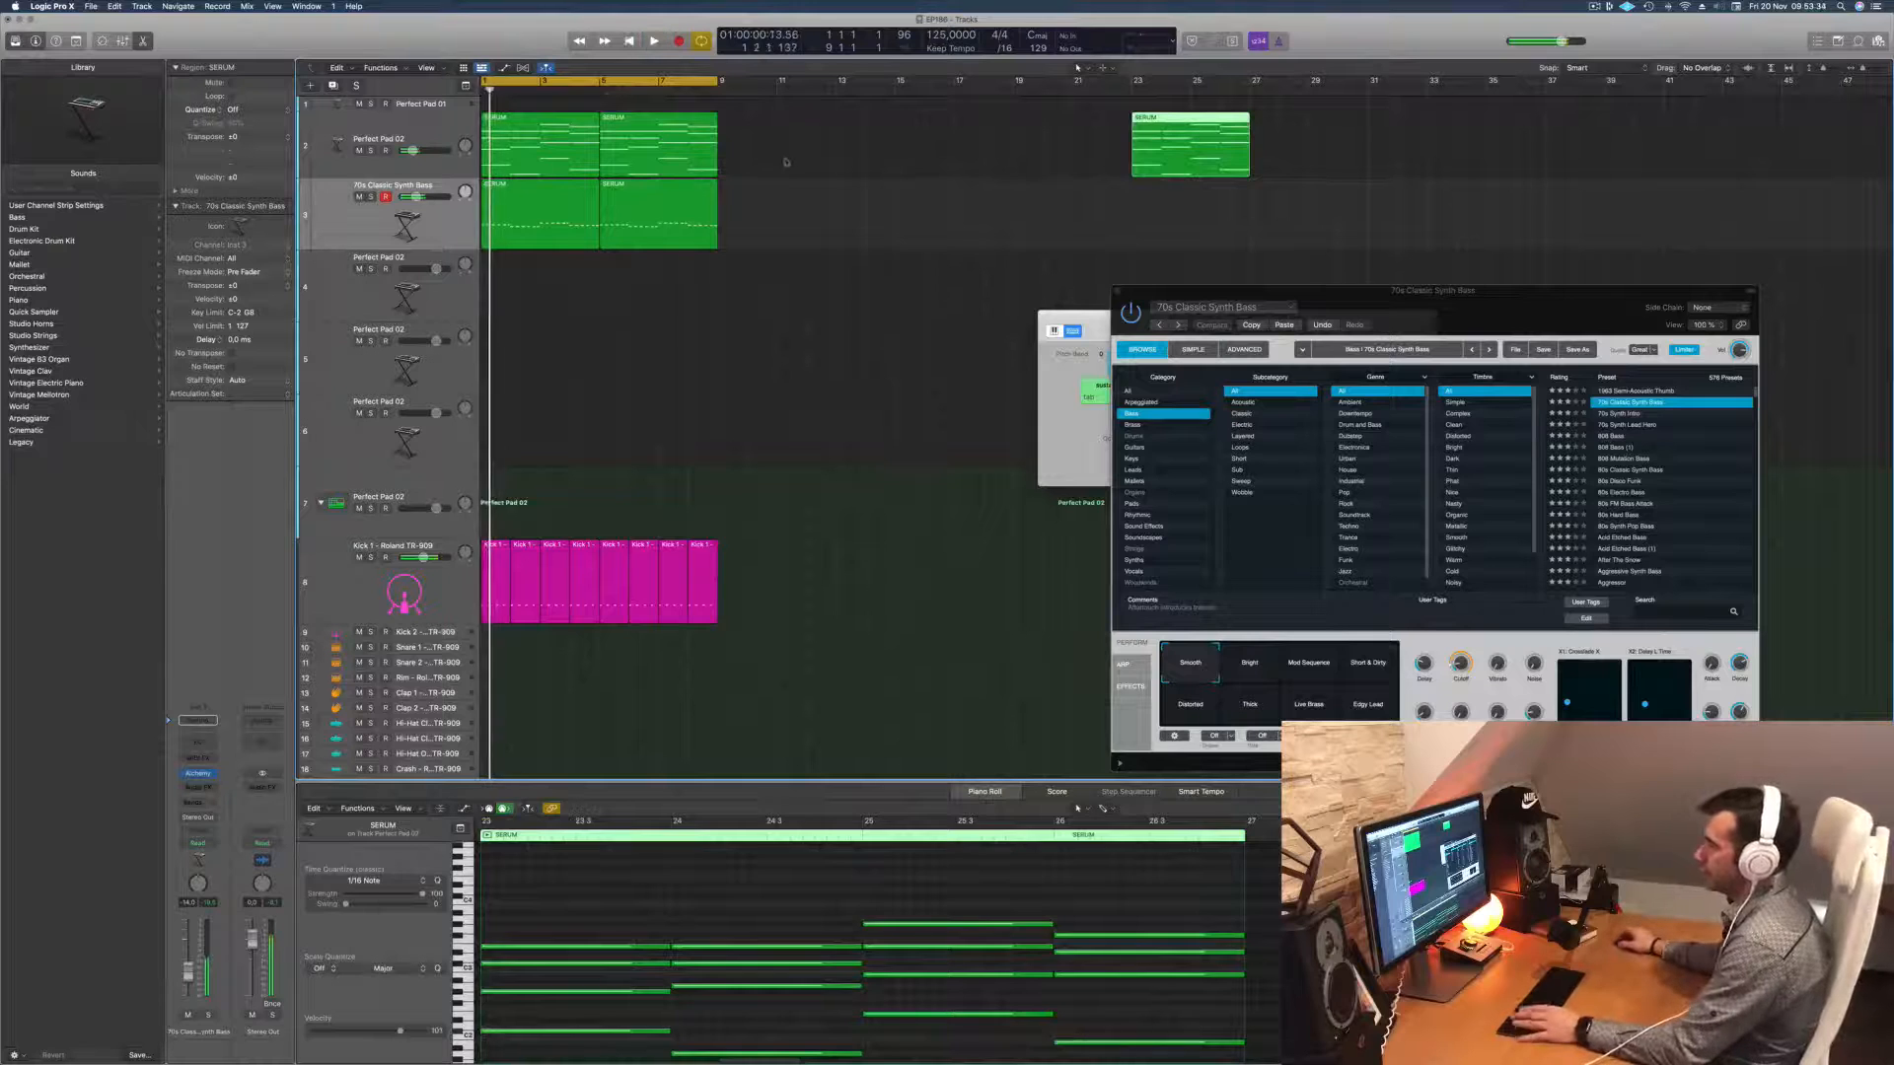
Step: Delete the four lowest notes from each of the two pad chord regions in bars 1 to 8
left_click(515, 151)
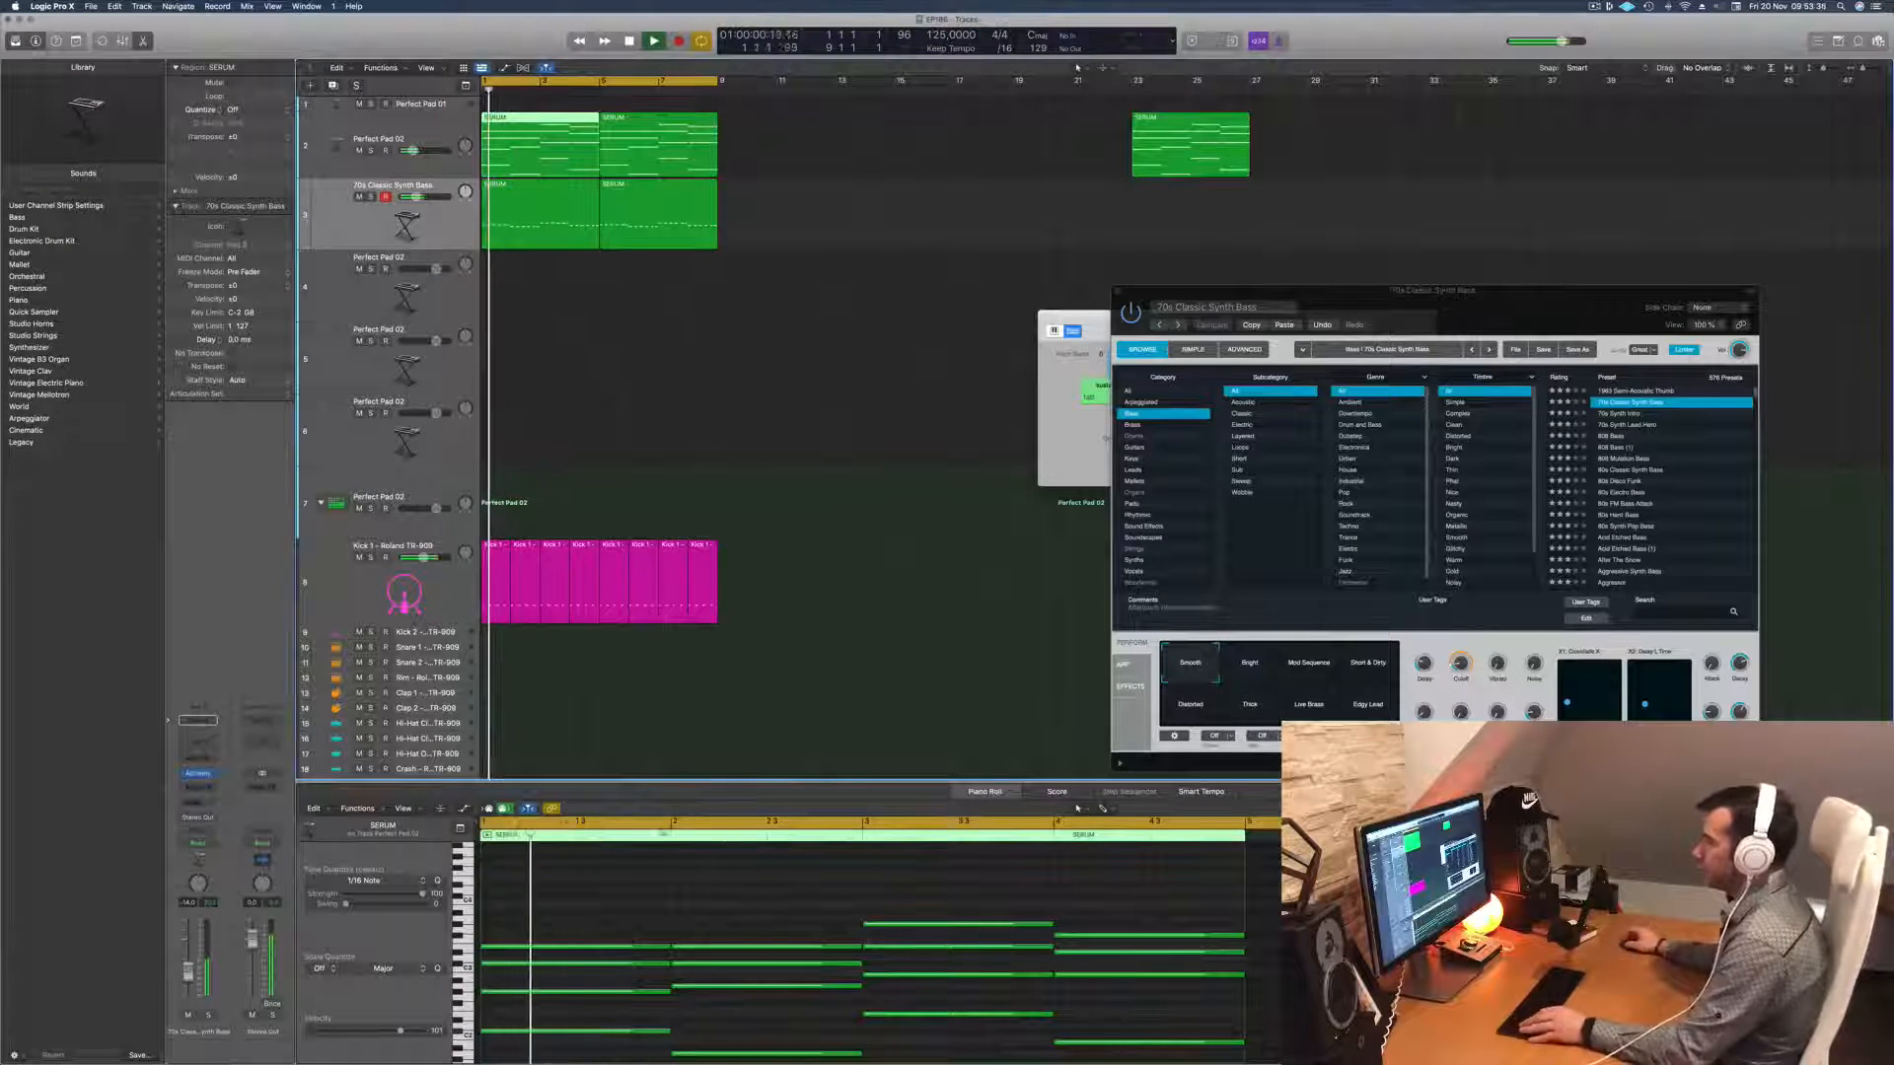
left_click_drag(642, 1011, 1082, 1038)
key("Delete")
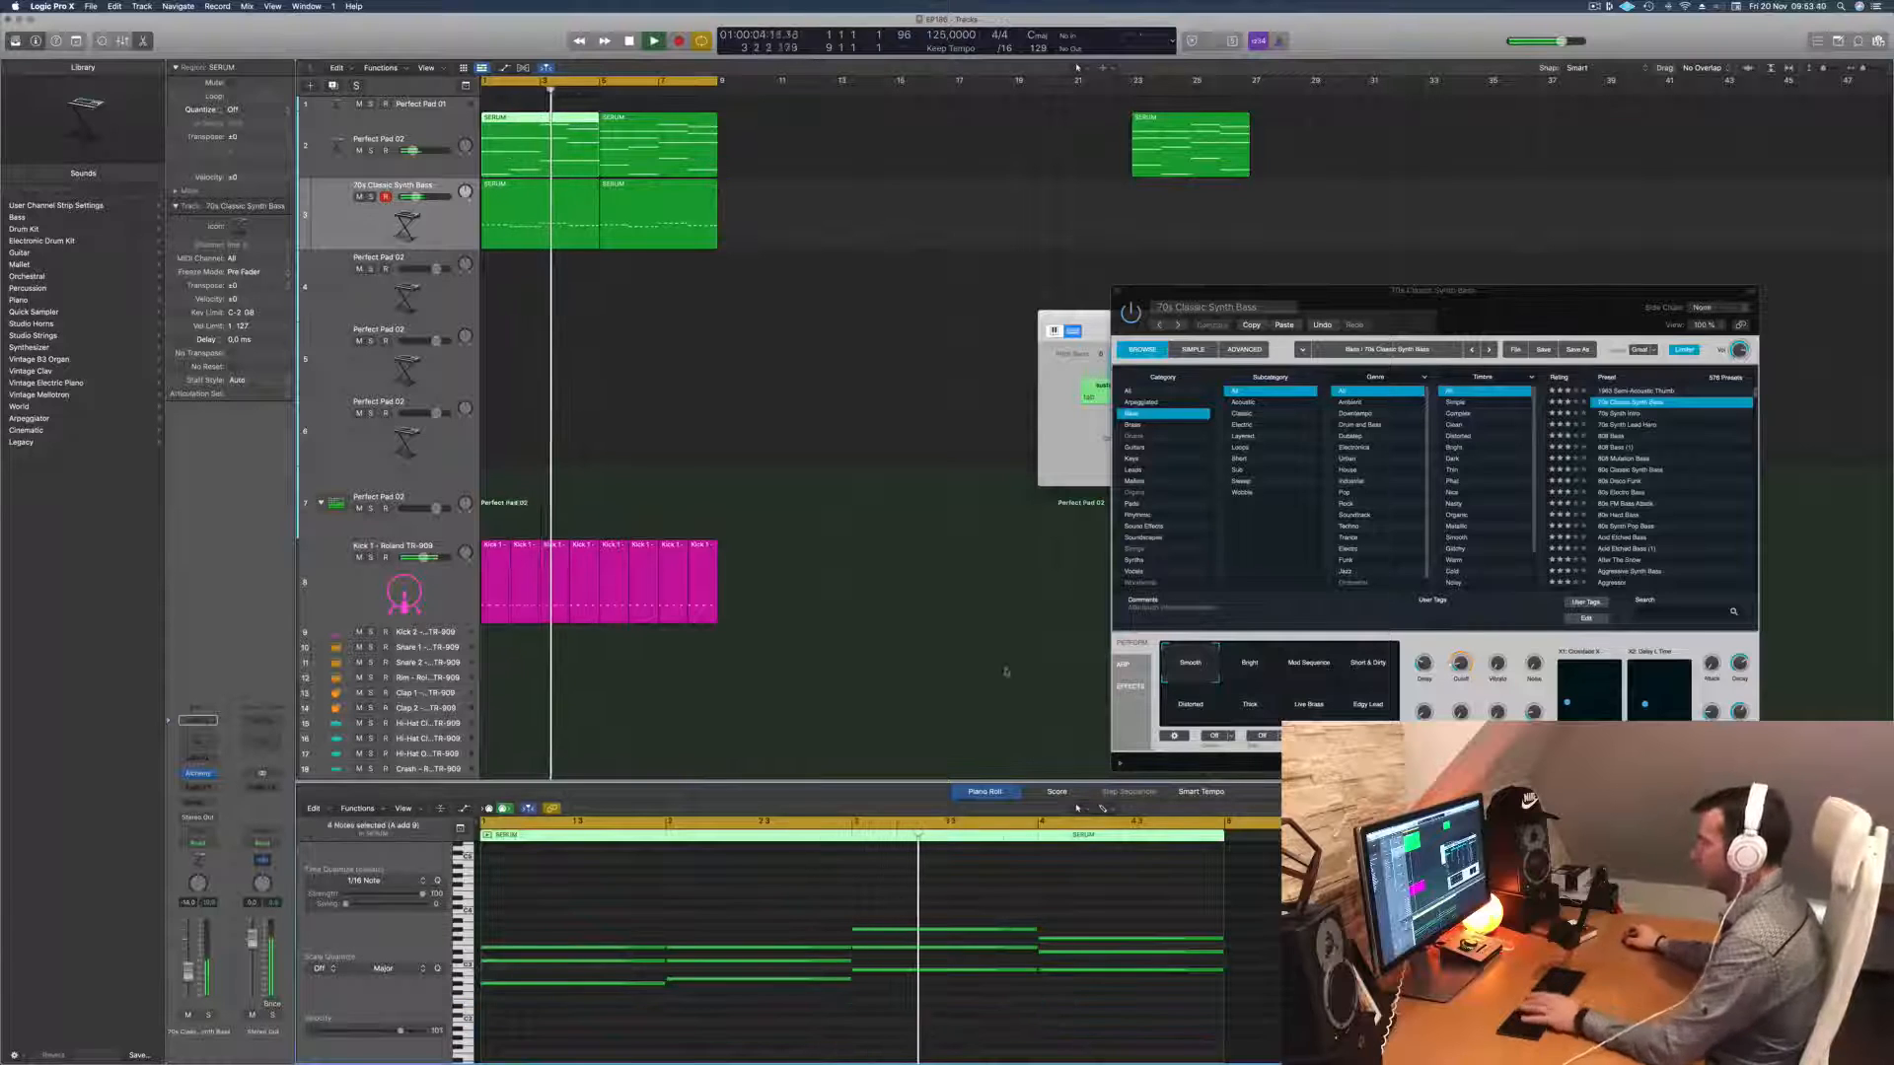
key("Return")
left_click(633, 148)
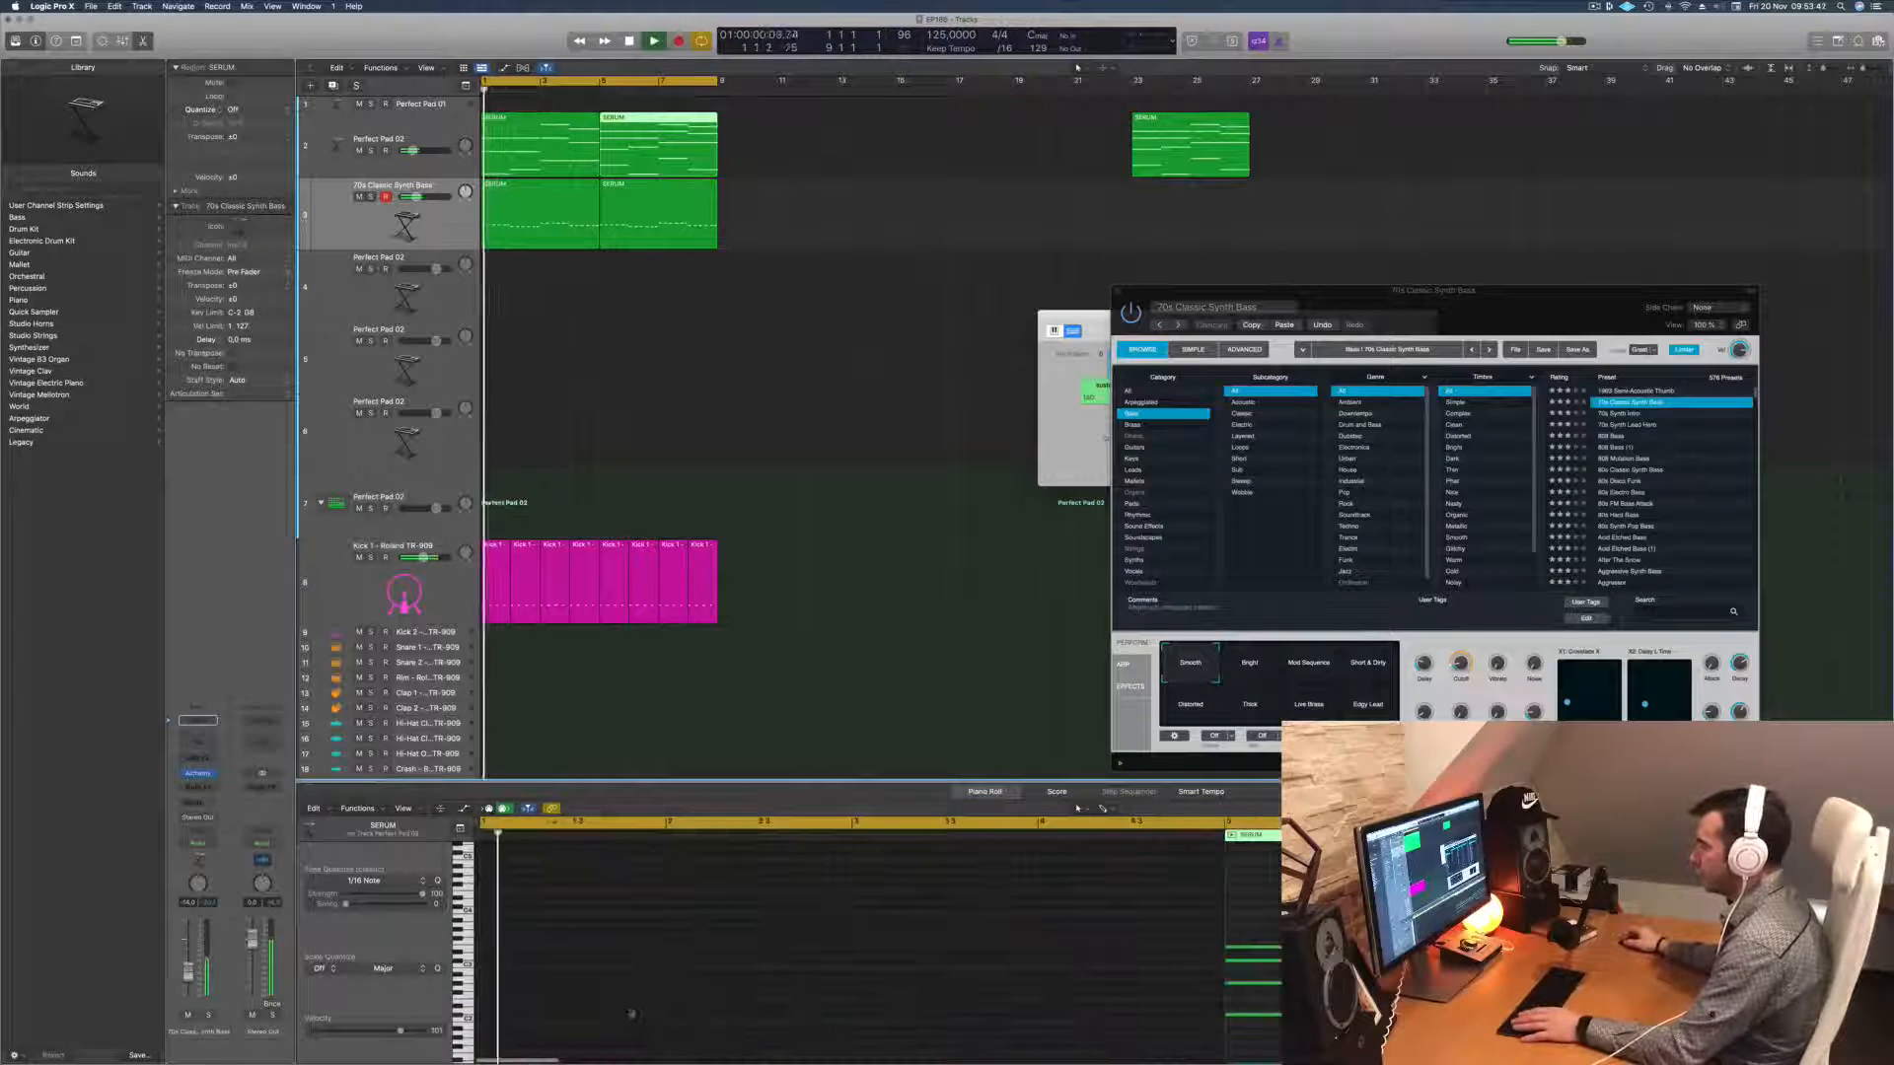
scroll(1184, 932, "down", 2)
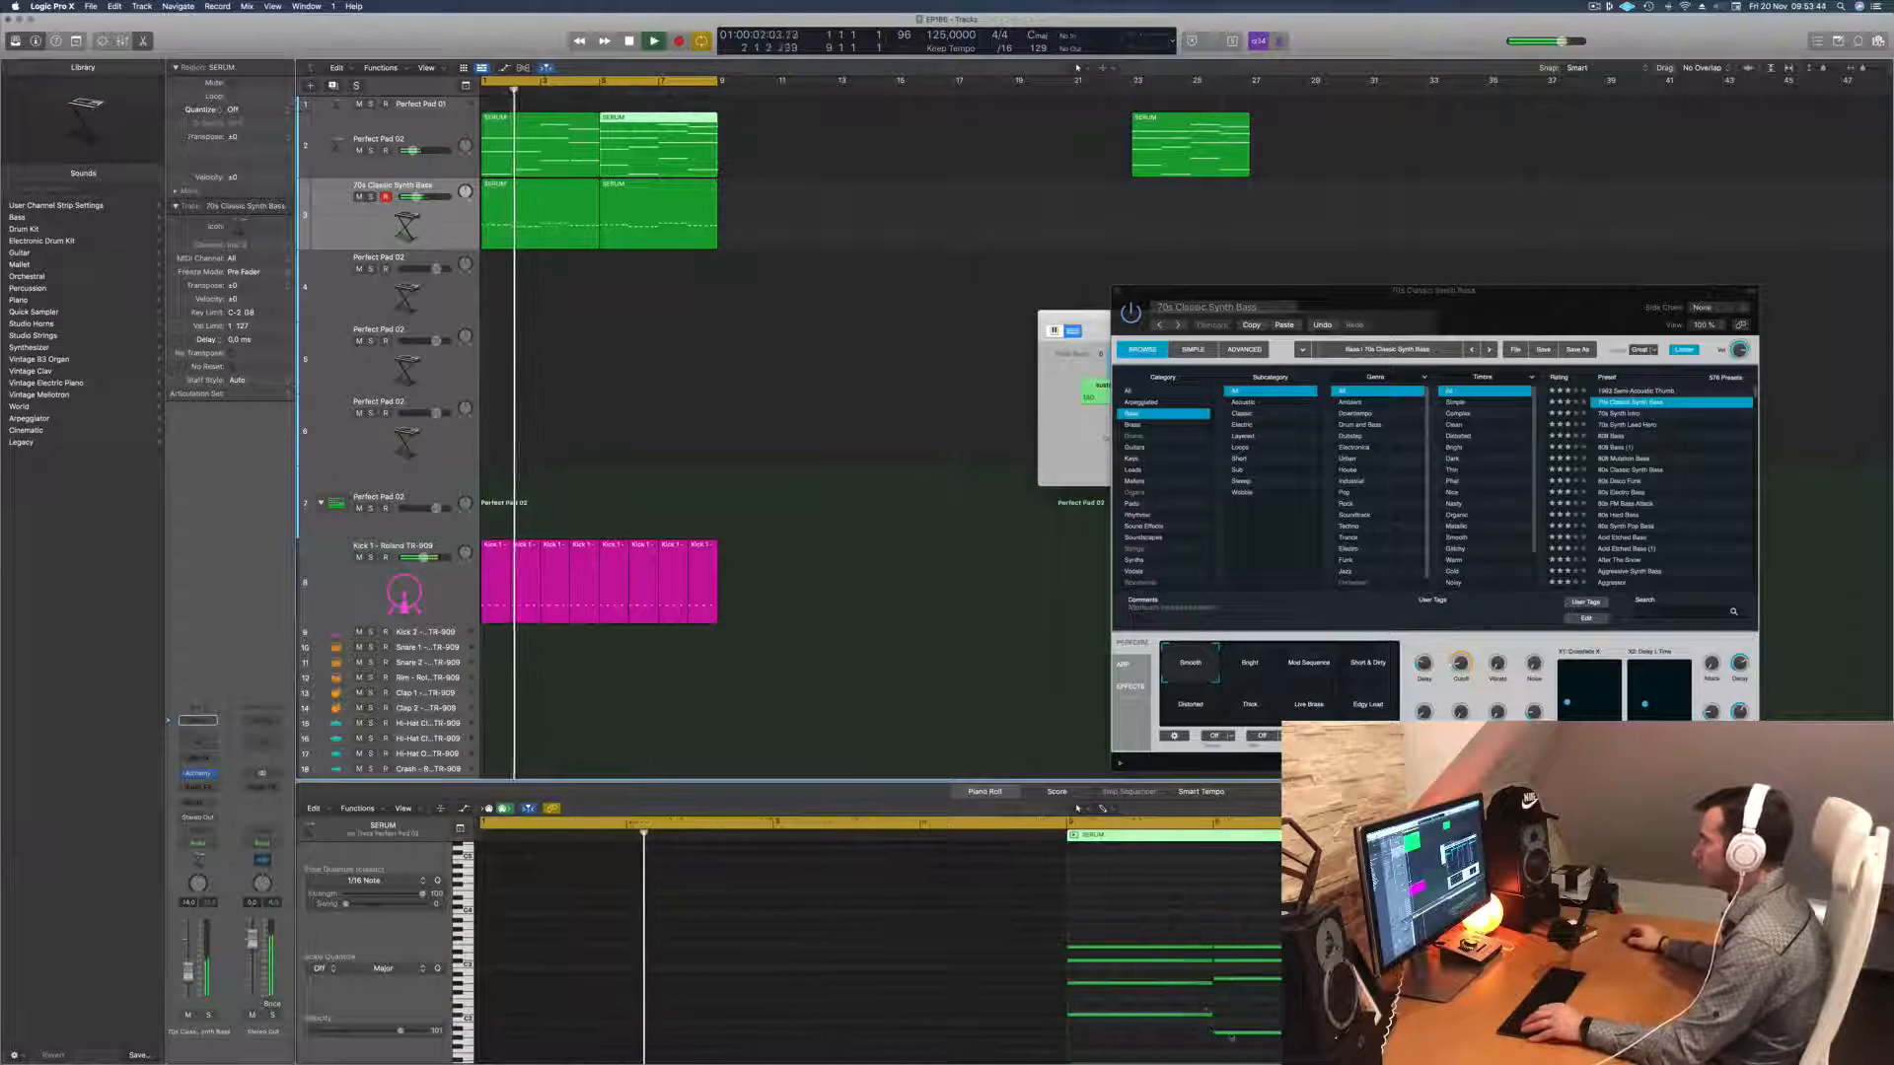
left_click_drag(1187, 1004, 1539, 1043)
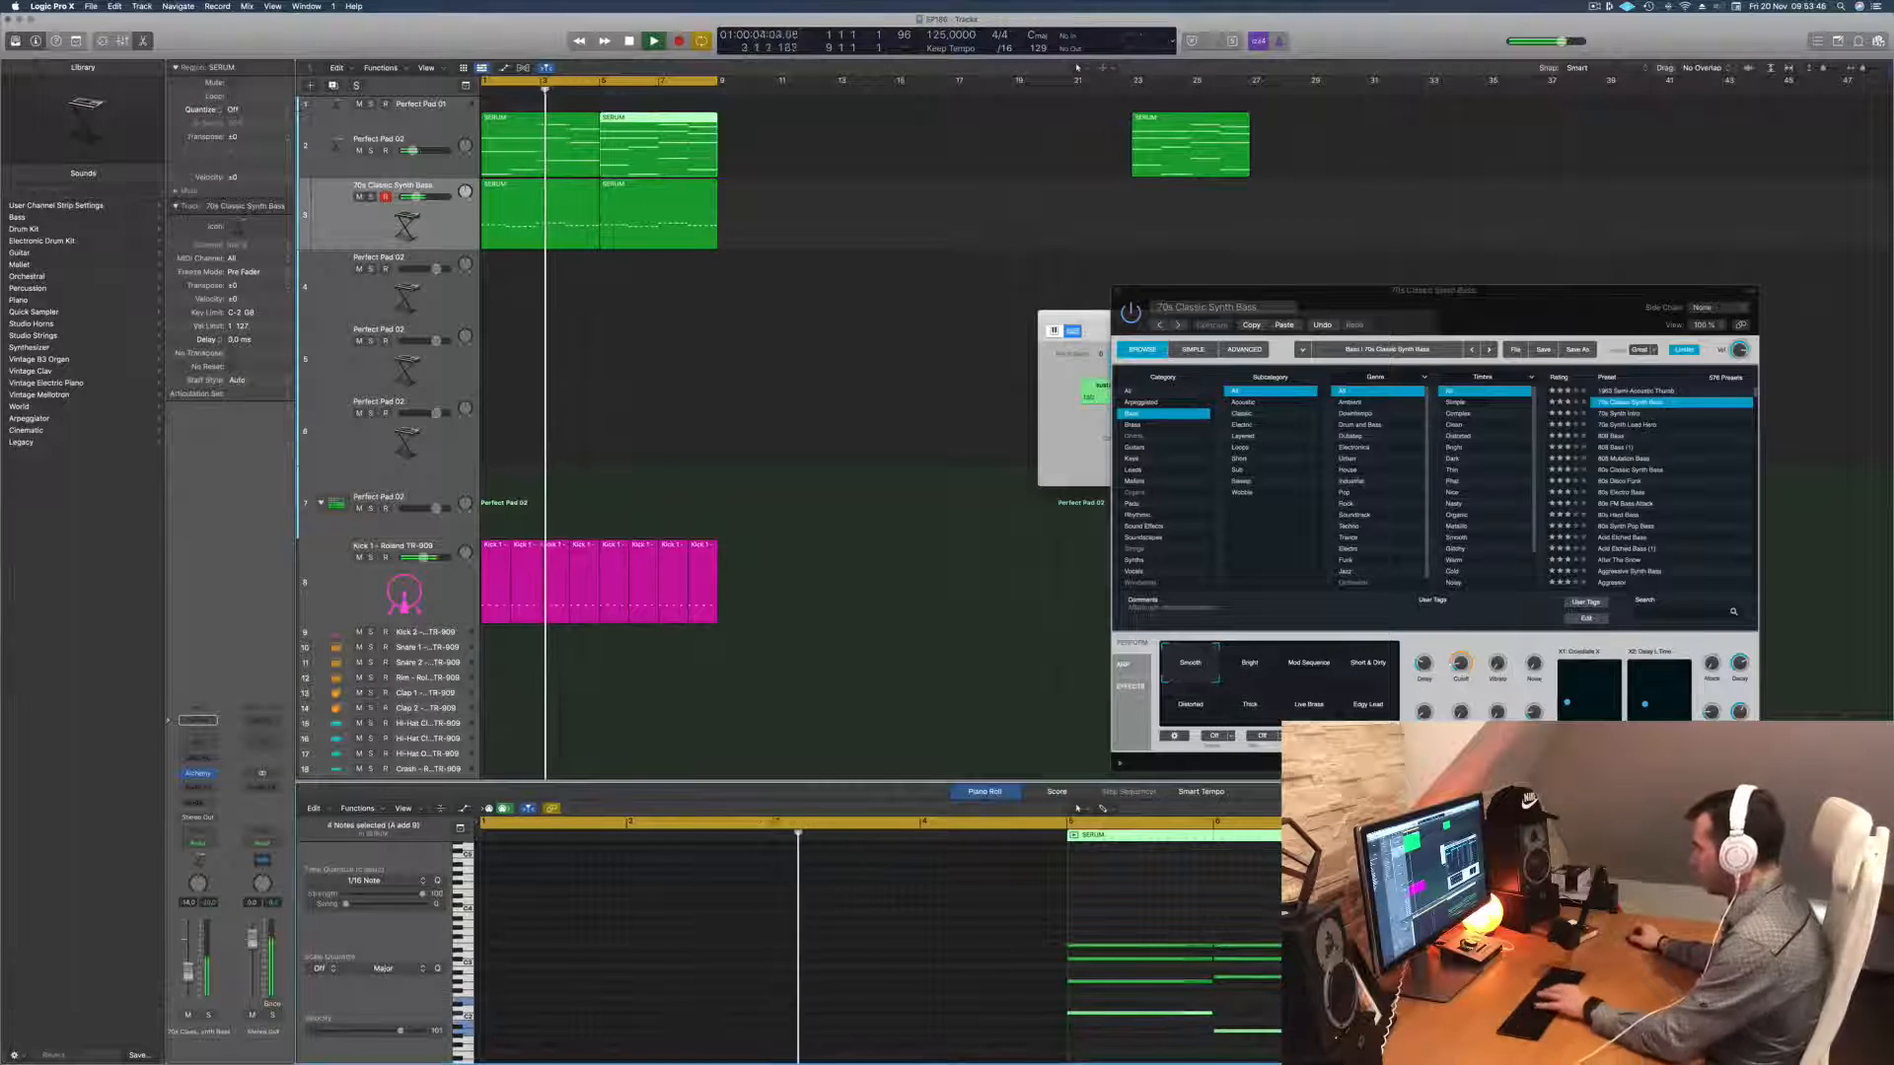
key("Delete")
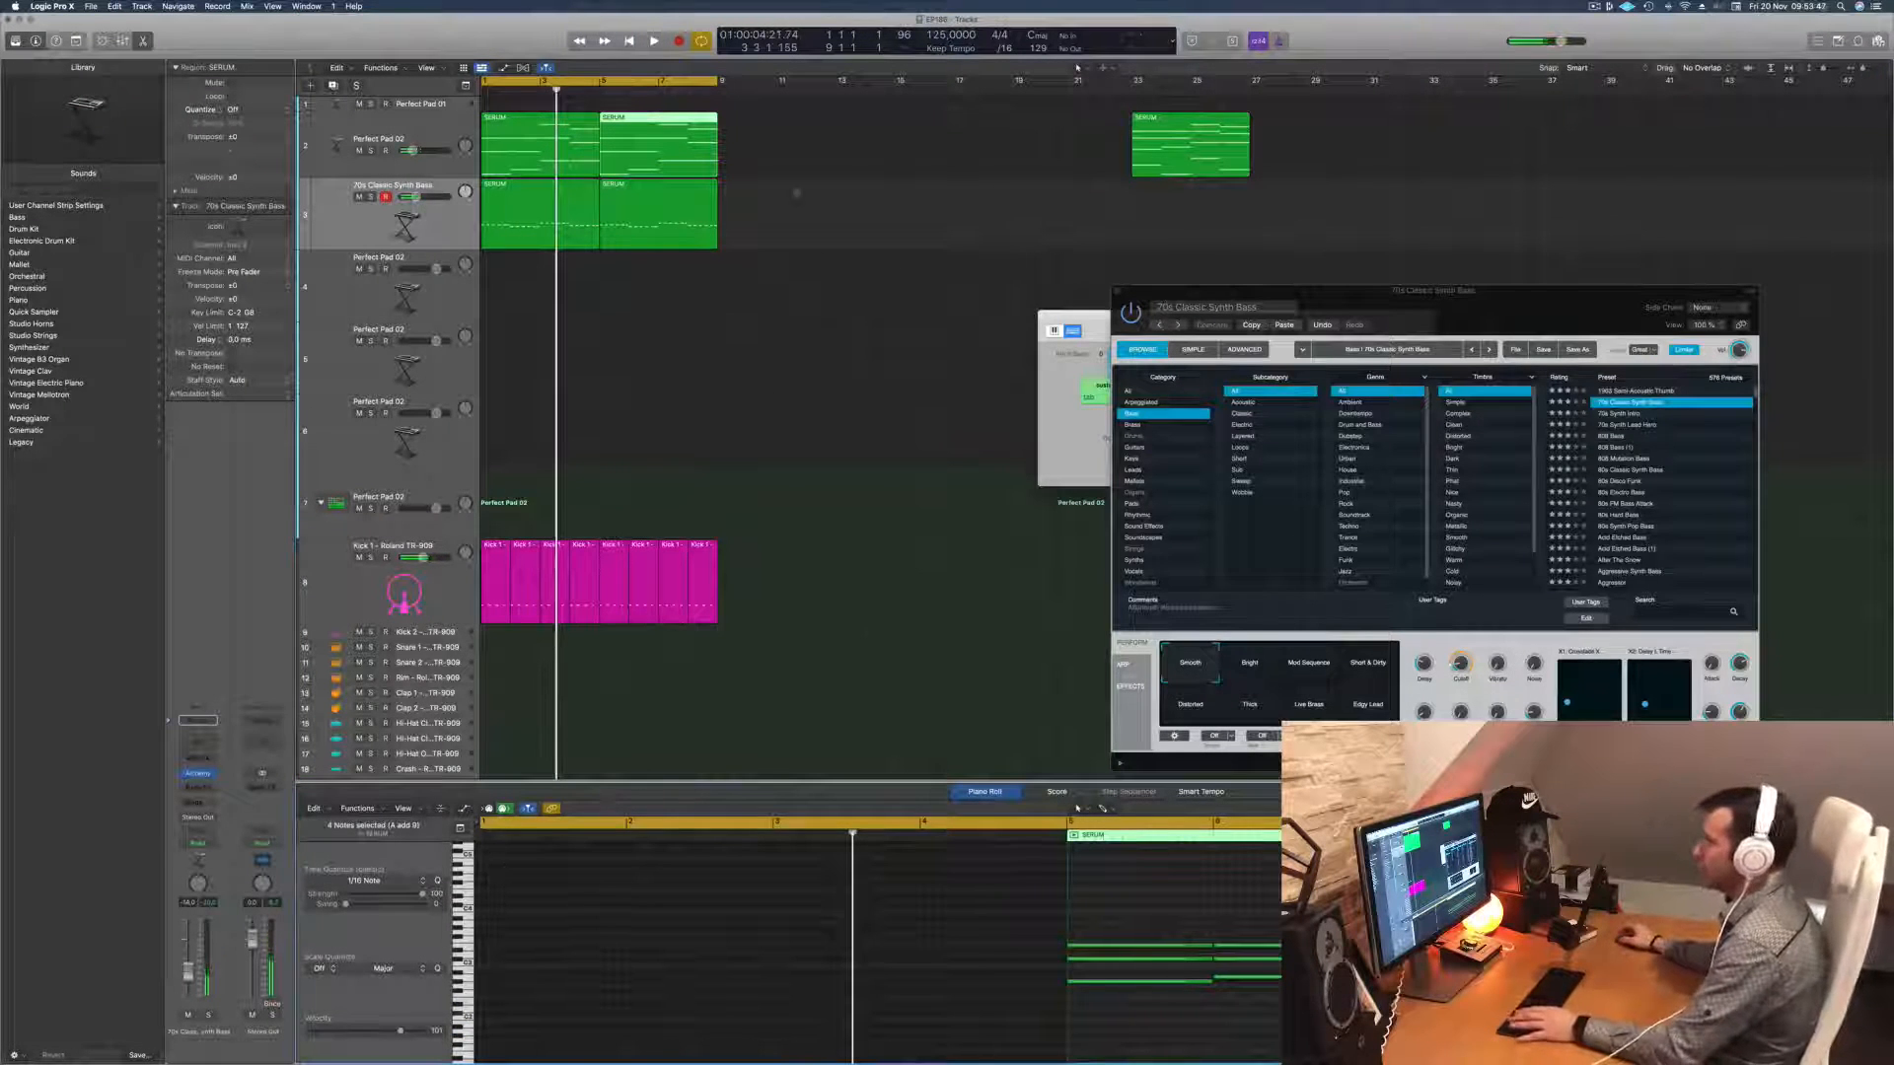
Step: Select the Perfect Pad 02 track, solo it briefly and replay the arrangement from the start
key("space")
left_click(420, 123)
key("space")
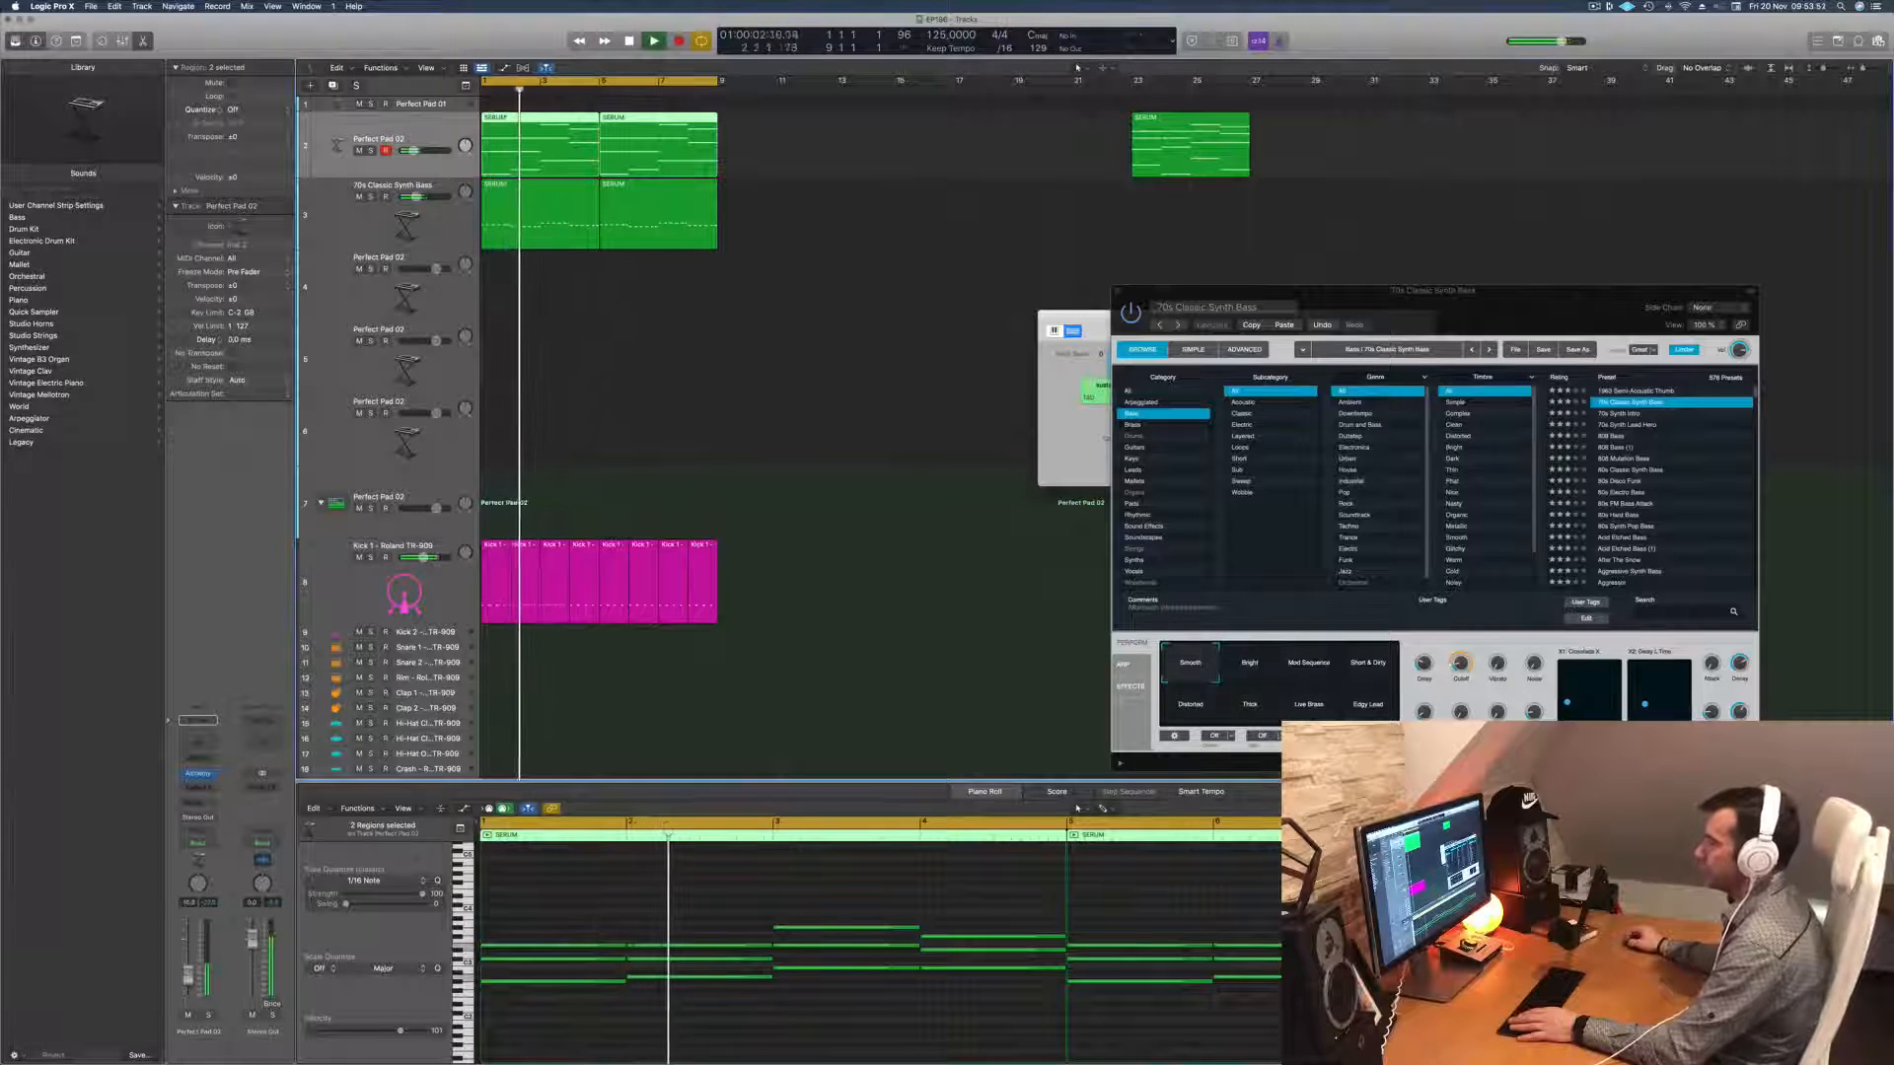
left_click(209, 1016)
left_click(209, 1016)
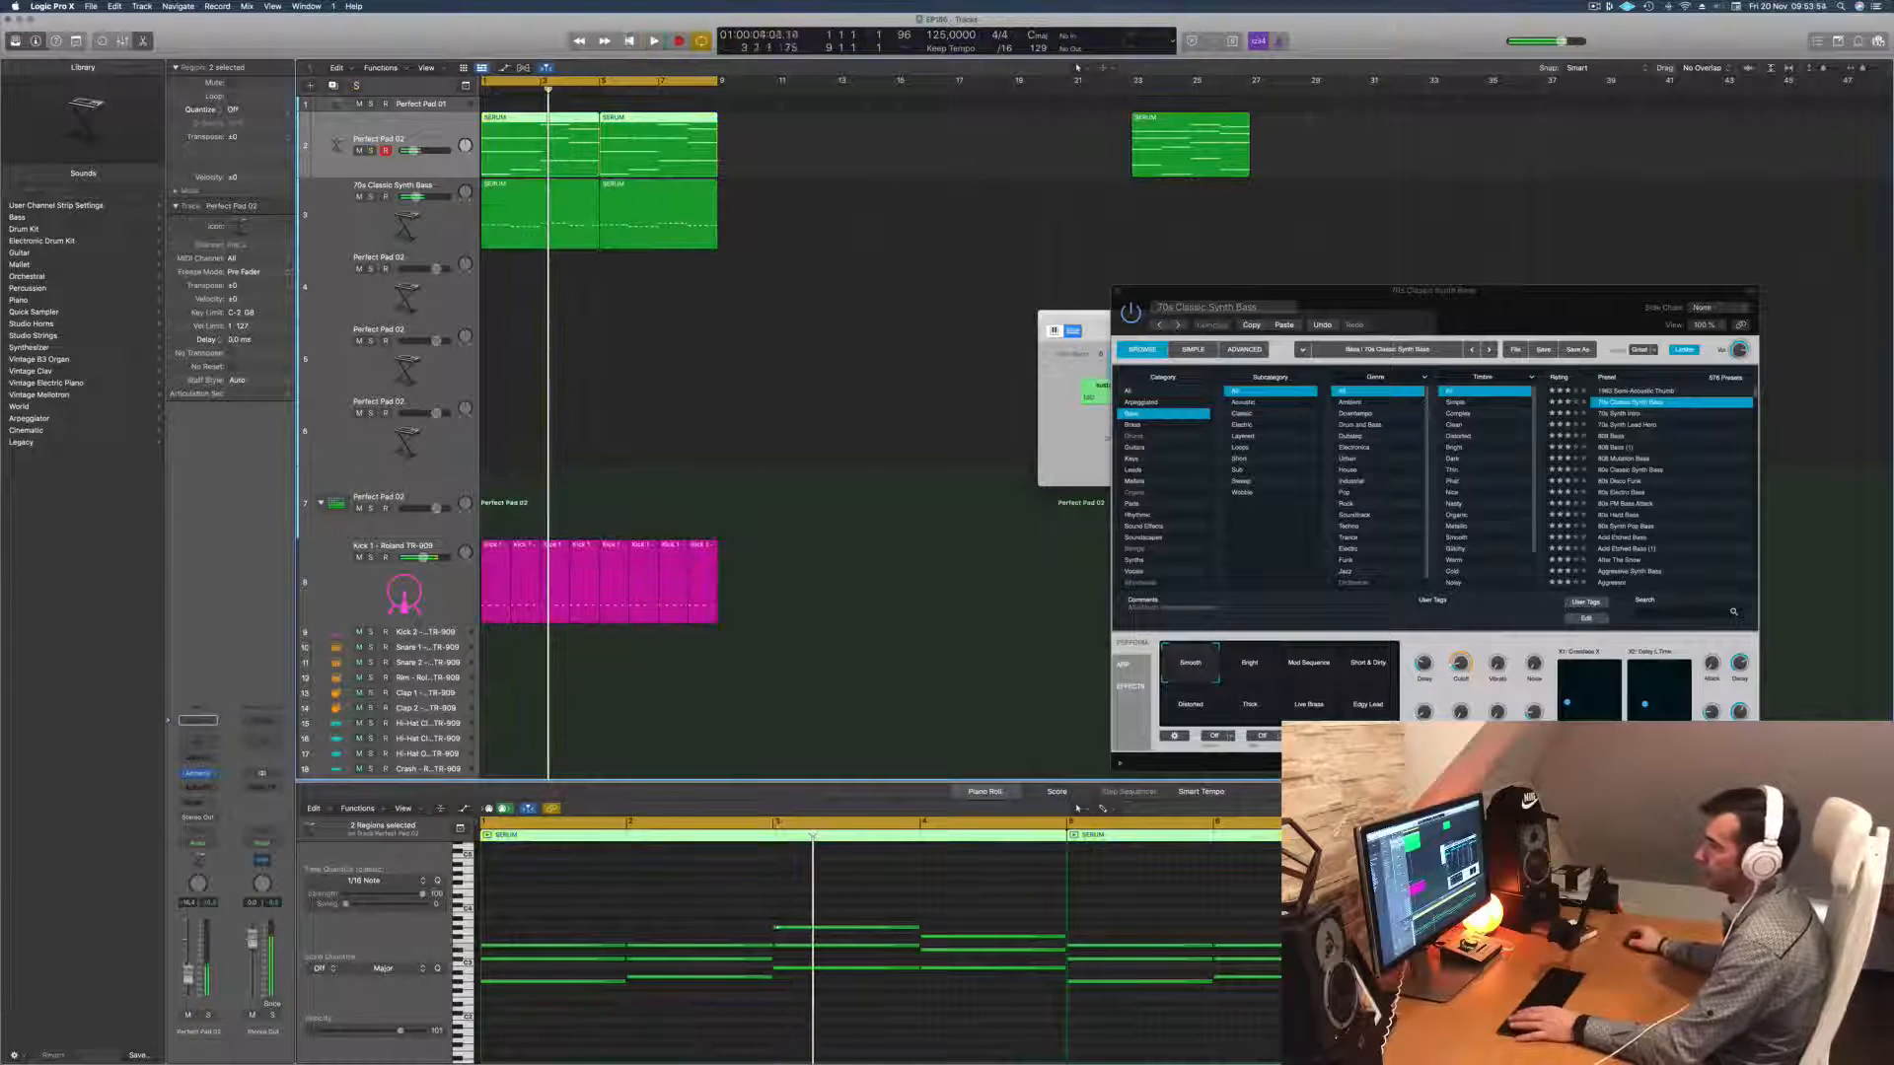
key("Return")
key("space")
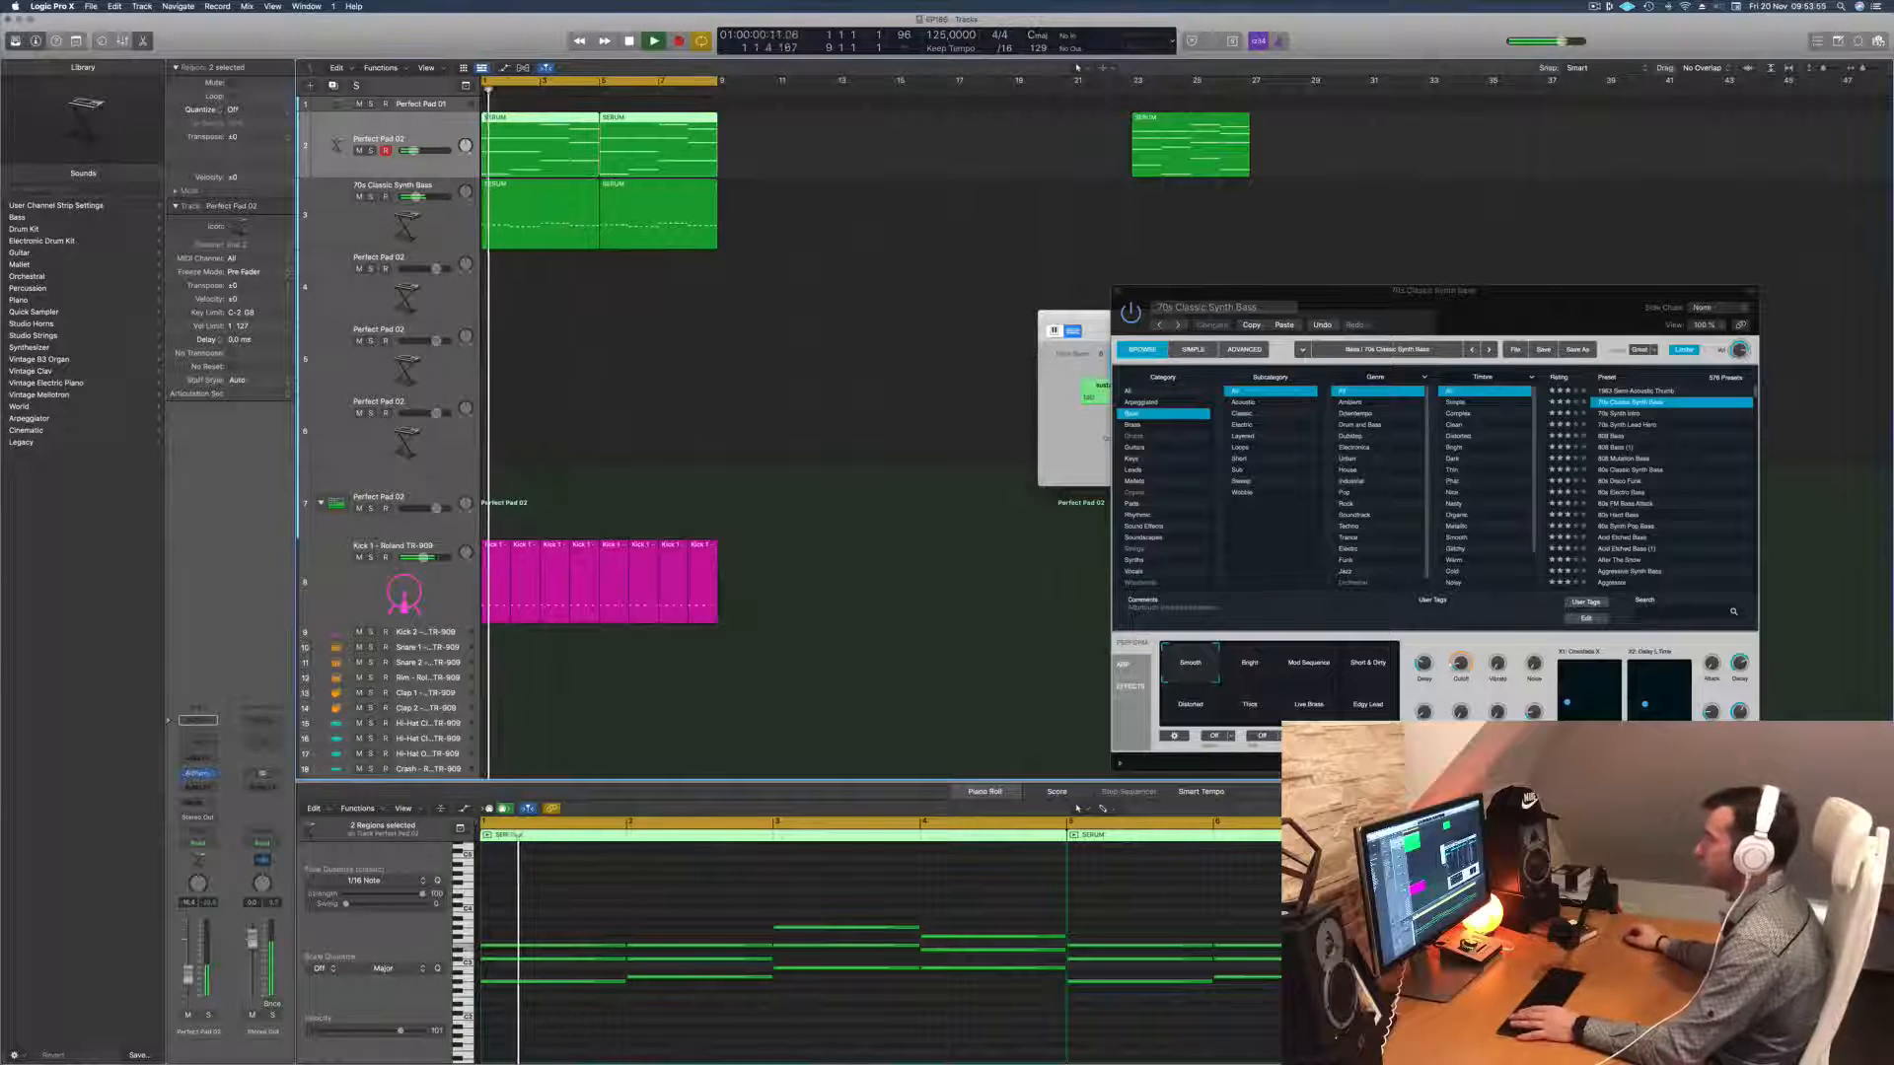
Step: Open the pad track's Alchemy instrument and audition the Flanger and Clear performance snapshots against the bass and kick
left_click(198, 774)
left_click_drag(1145, 202, 1051, 191)
left_click(872, 558)
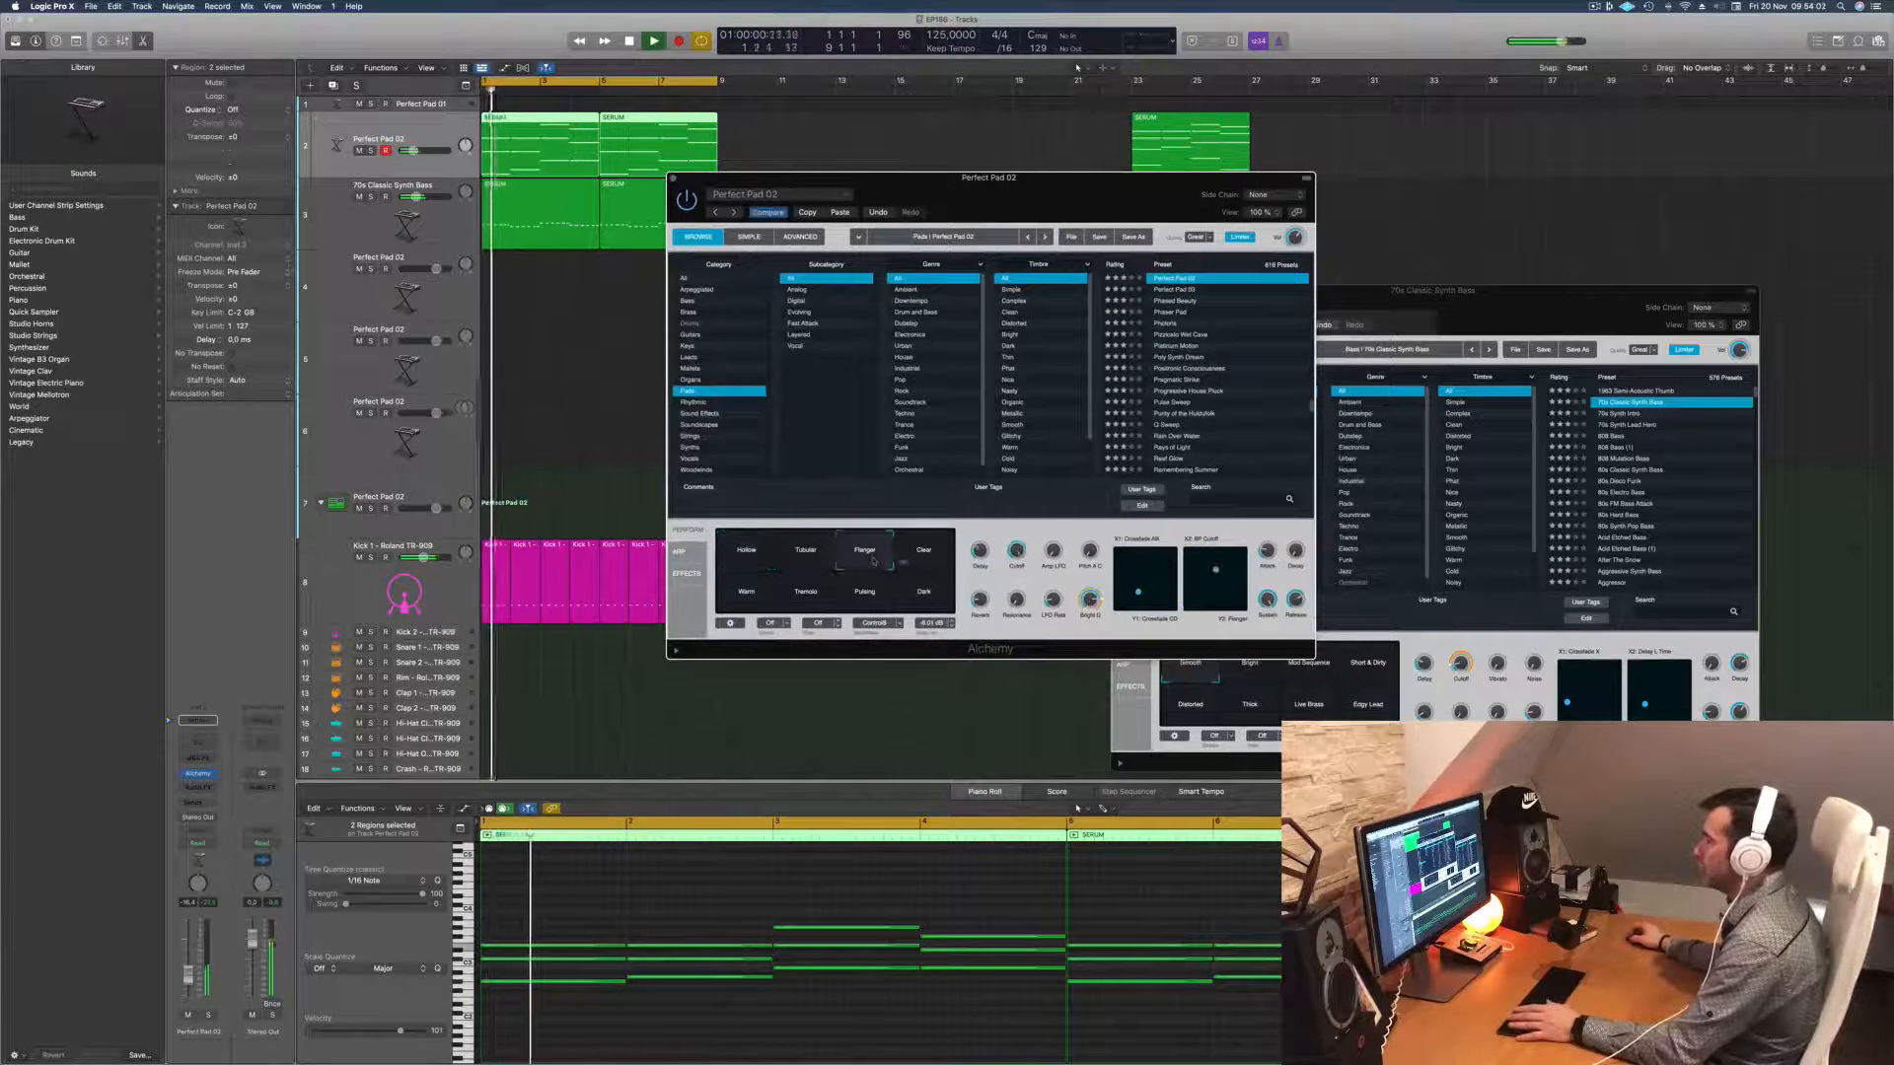
left_click(918, 557)
key("Return")
left_click(790, 559)
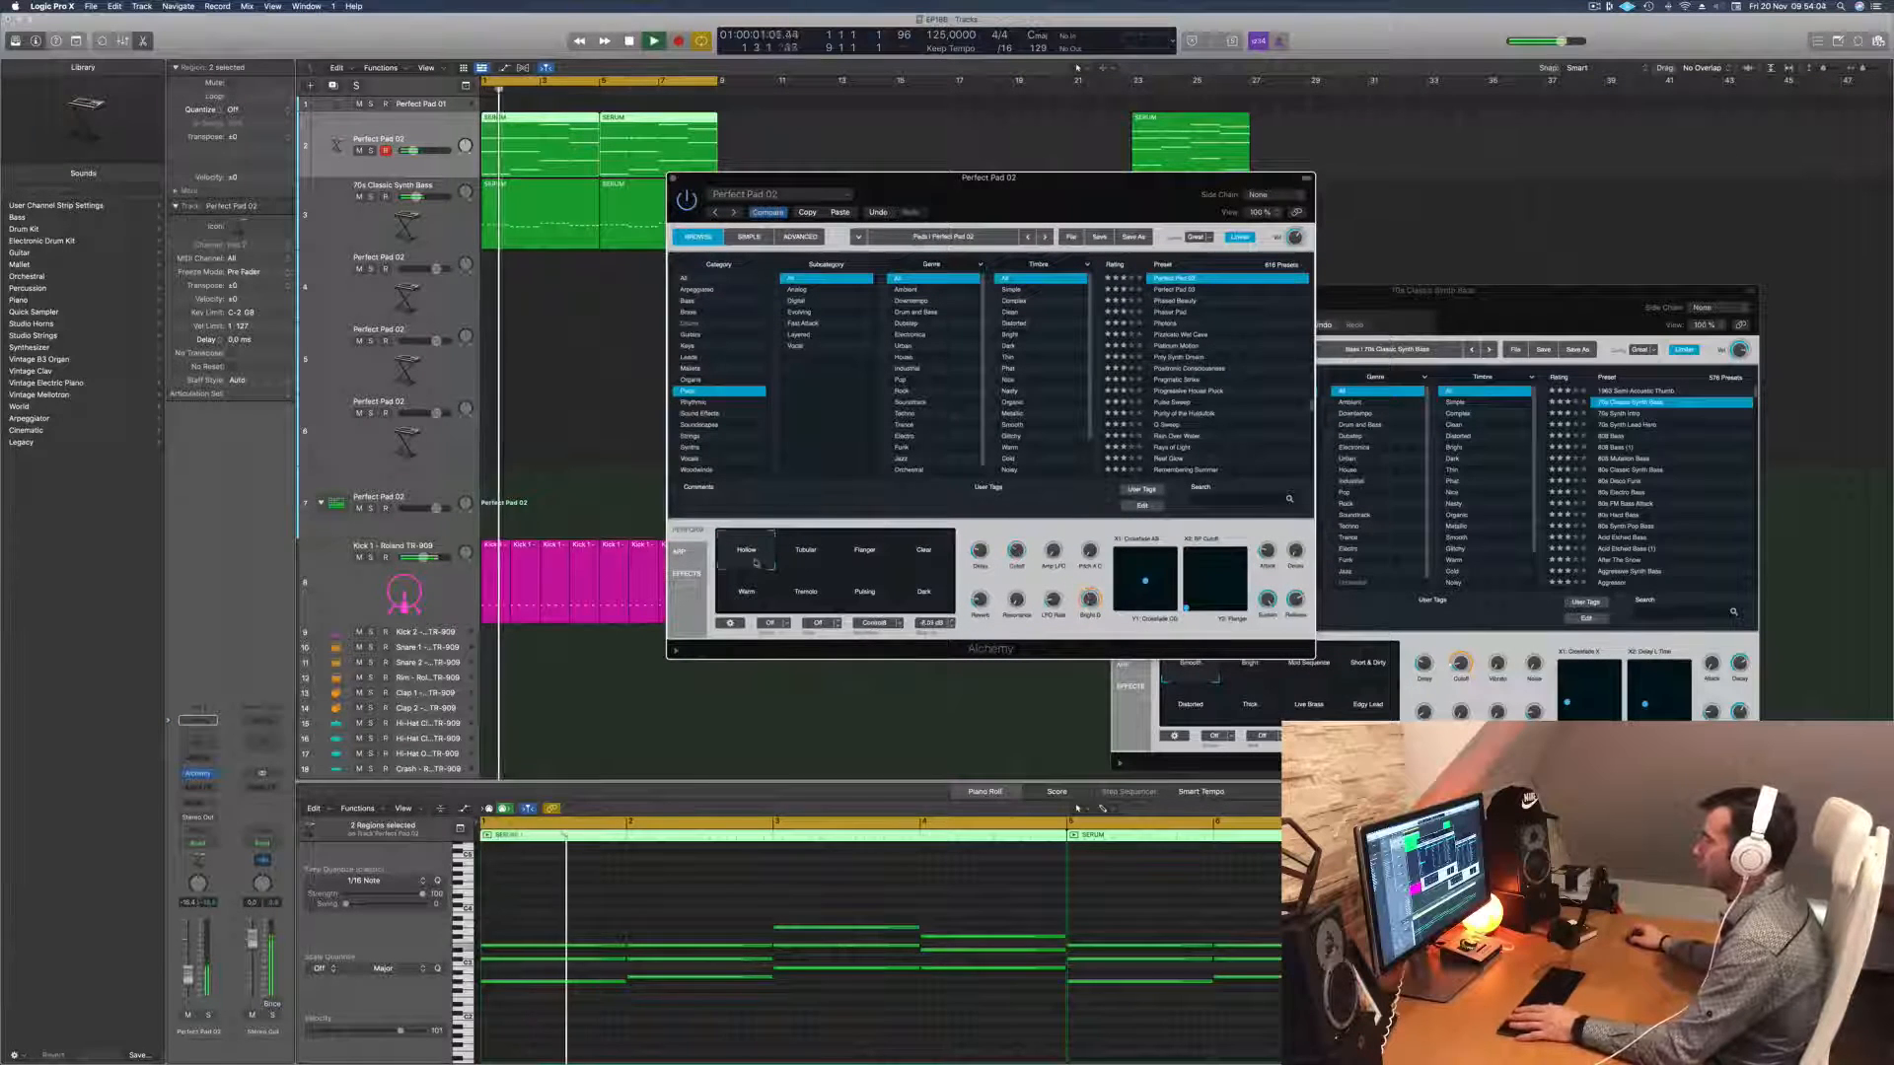
Step: Compare the pad's Warm and Hollow snapshots, keep Hollow and close the pad's Alchemy window
left_click(750, 599)
key("Return")
left_click(749, 553)
key("Return")
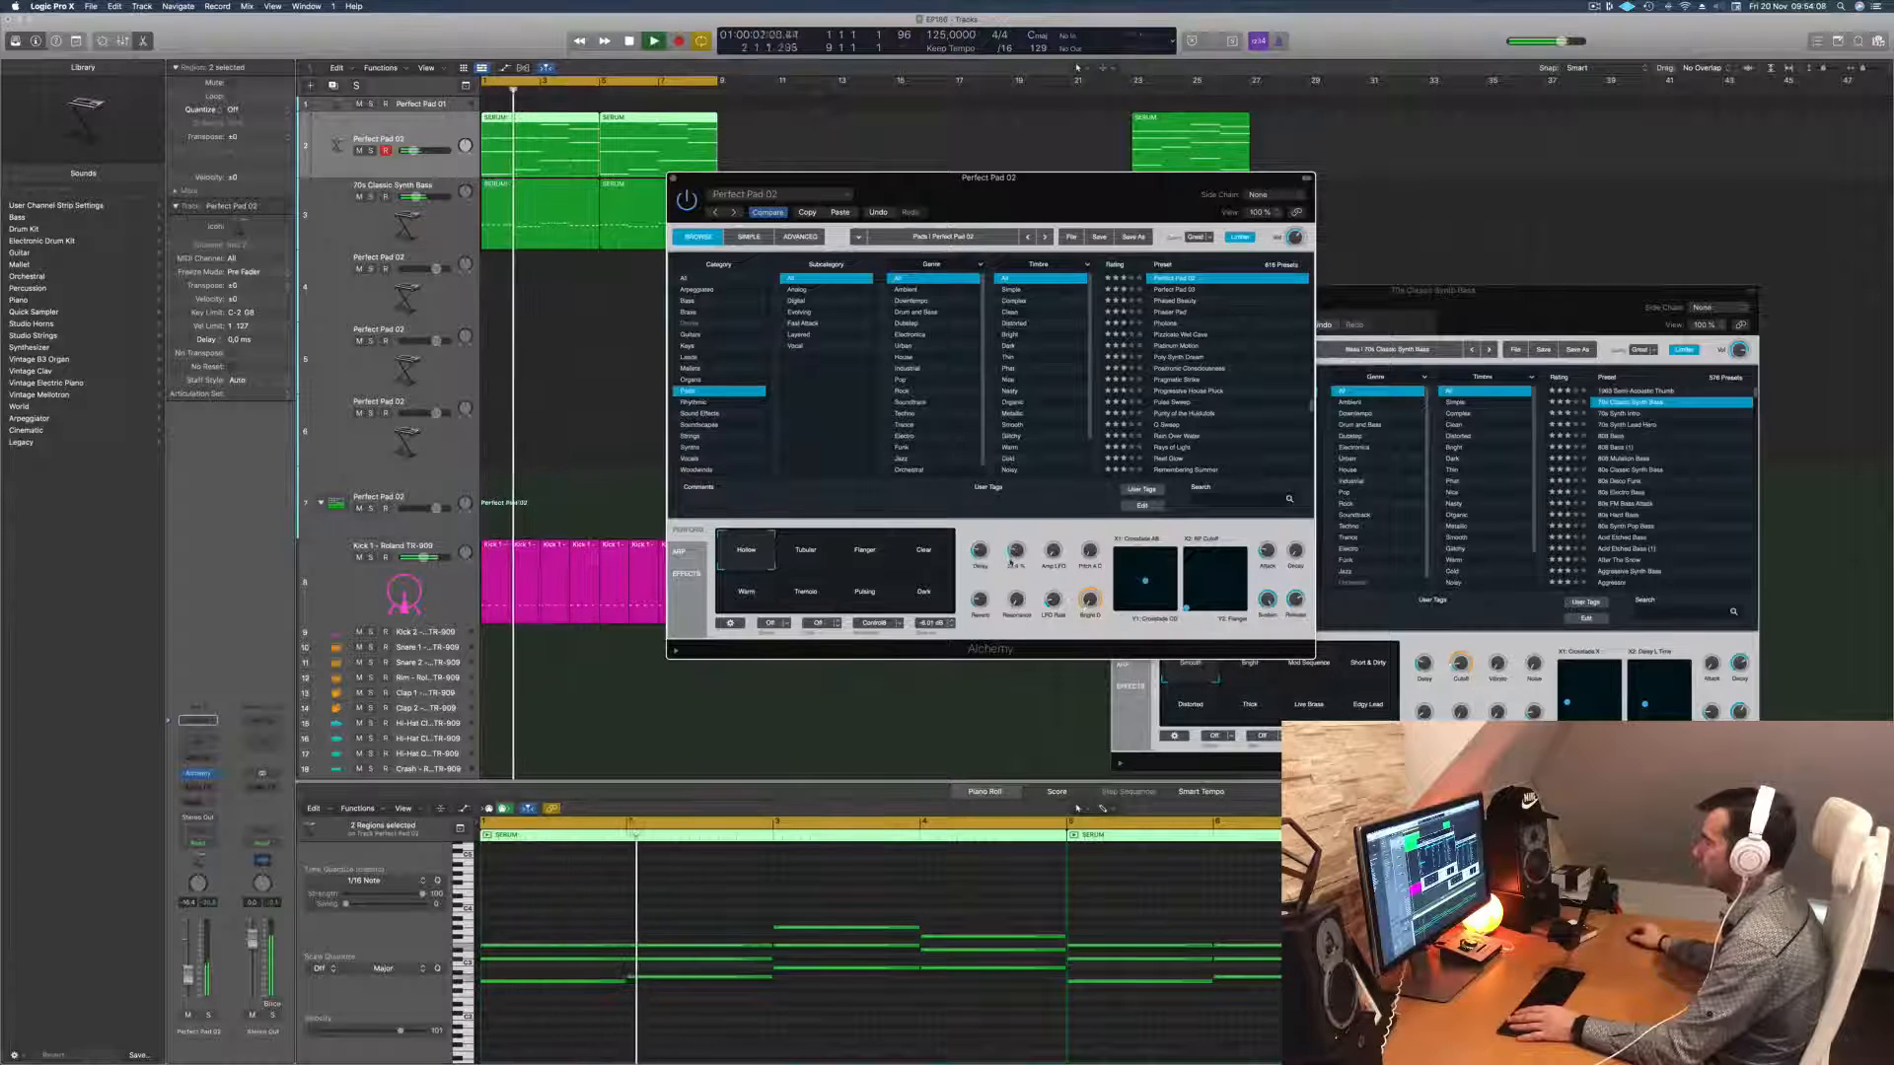
key("Return")
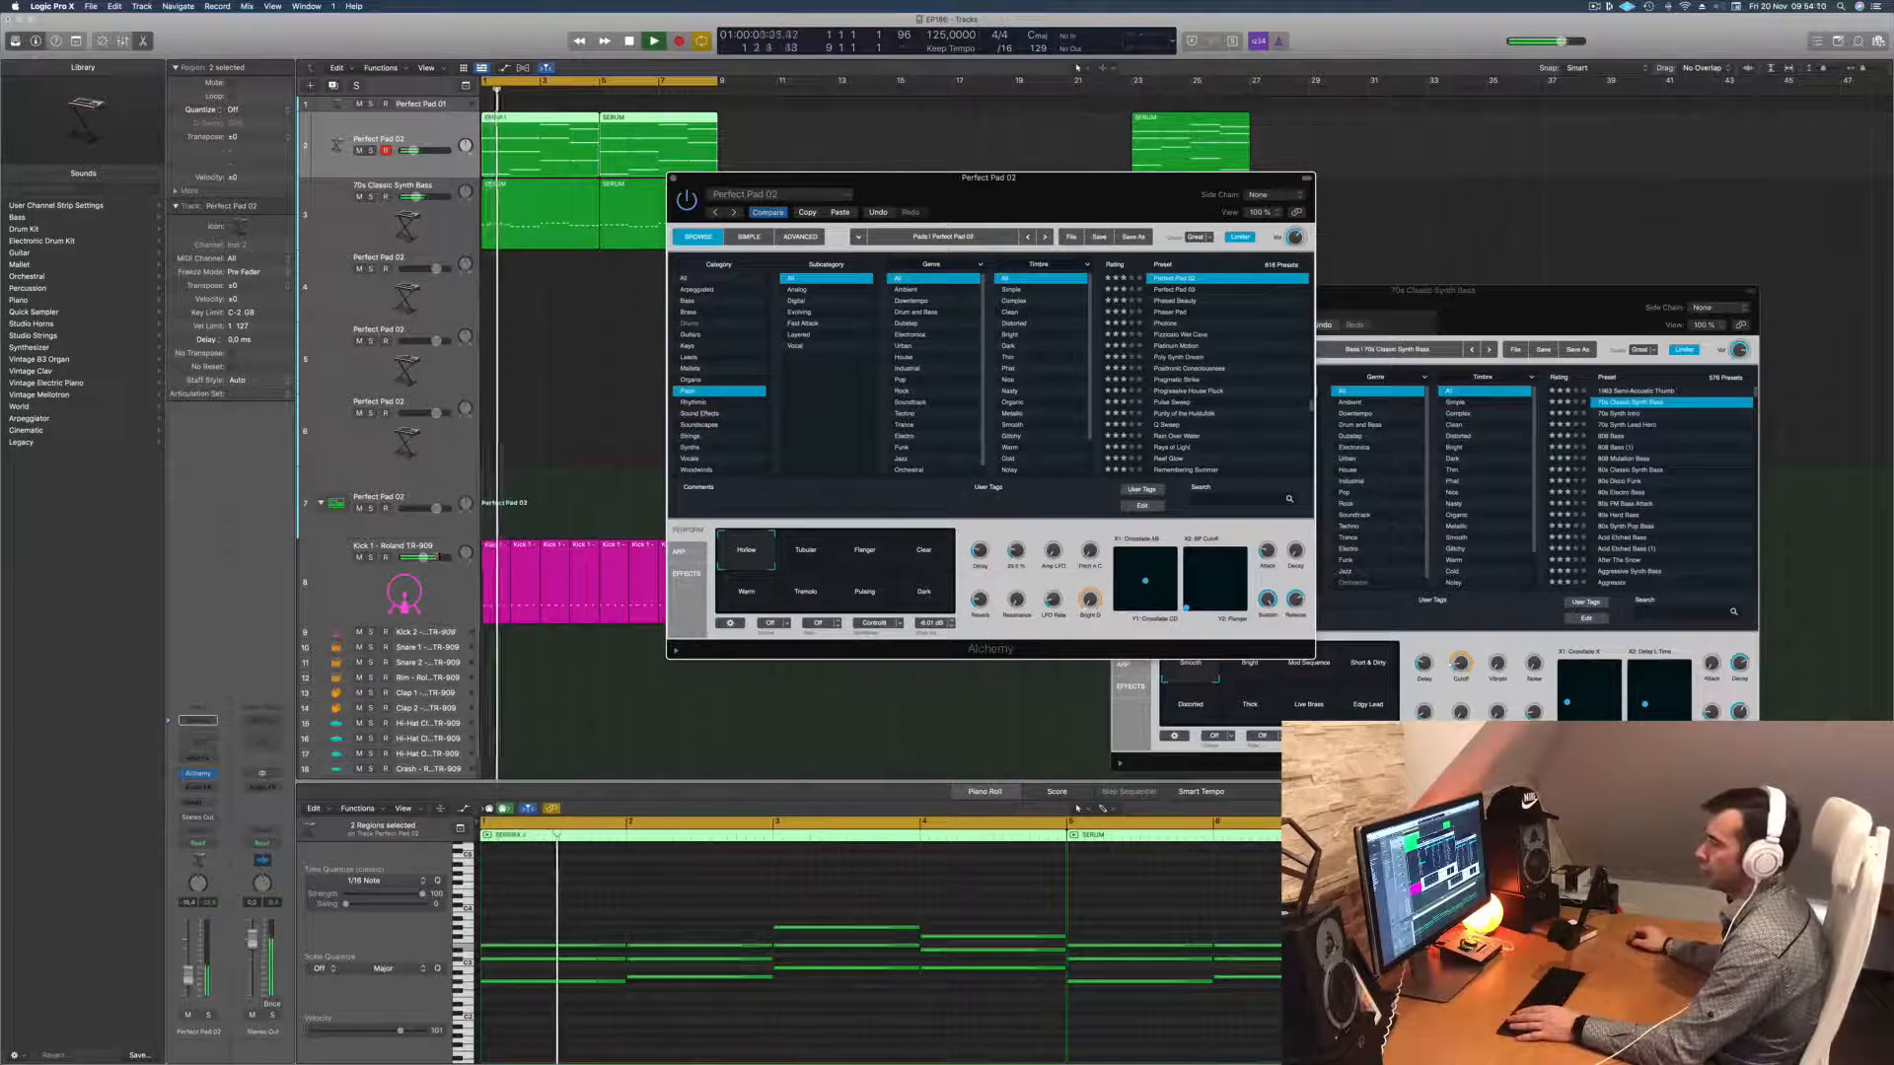
left_click_drag(989, 177, 980, 368)
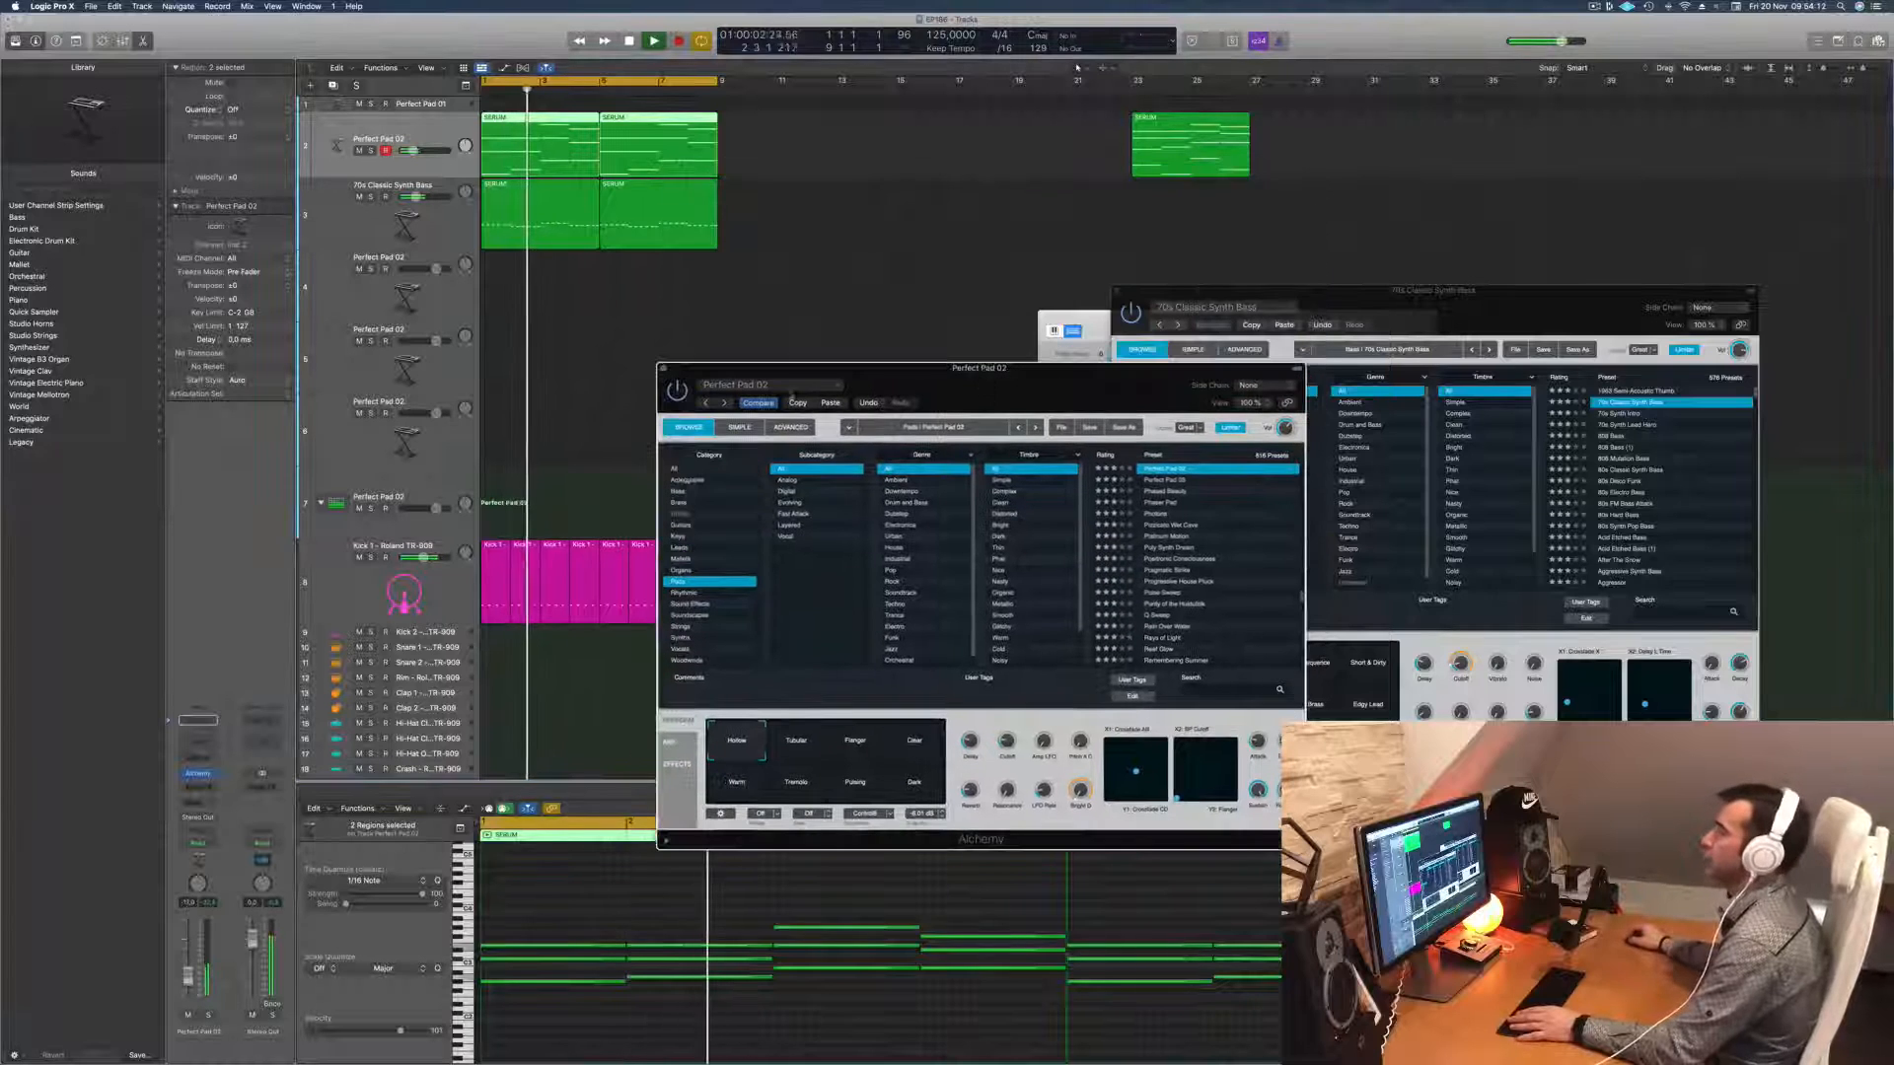
left_click(663, 371)
left_click(590, 301)
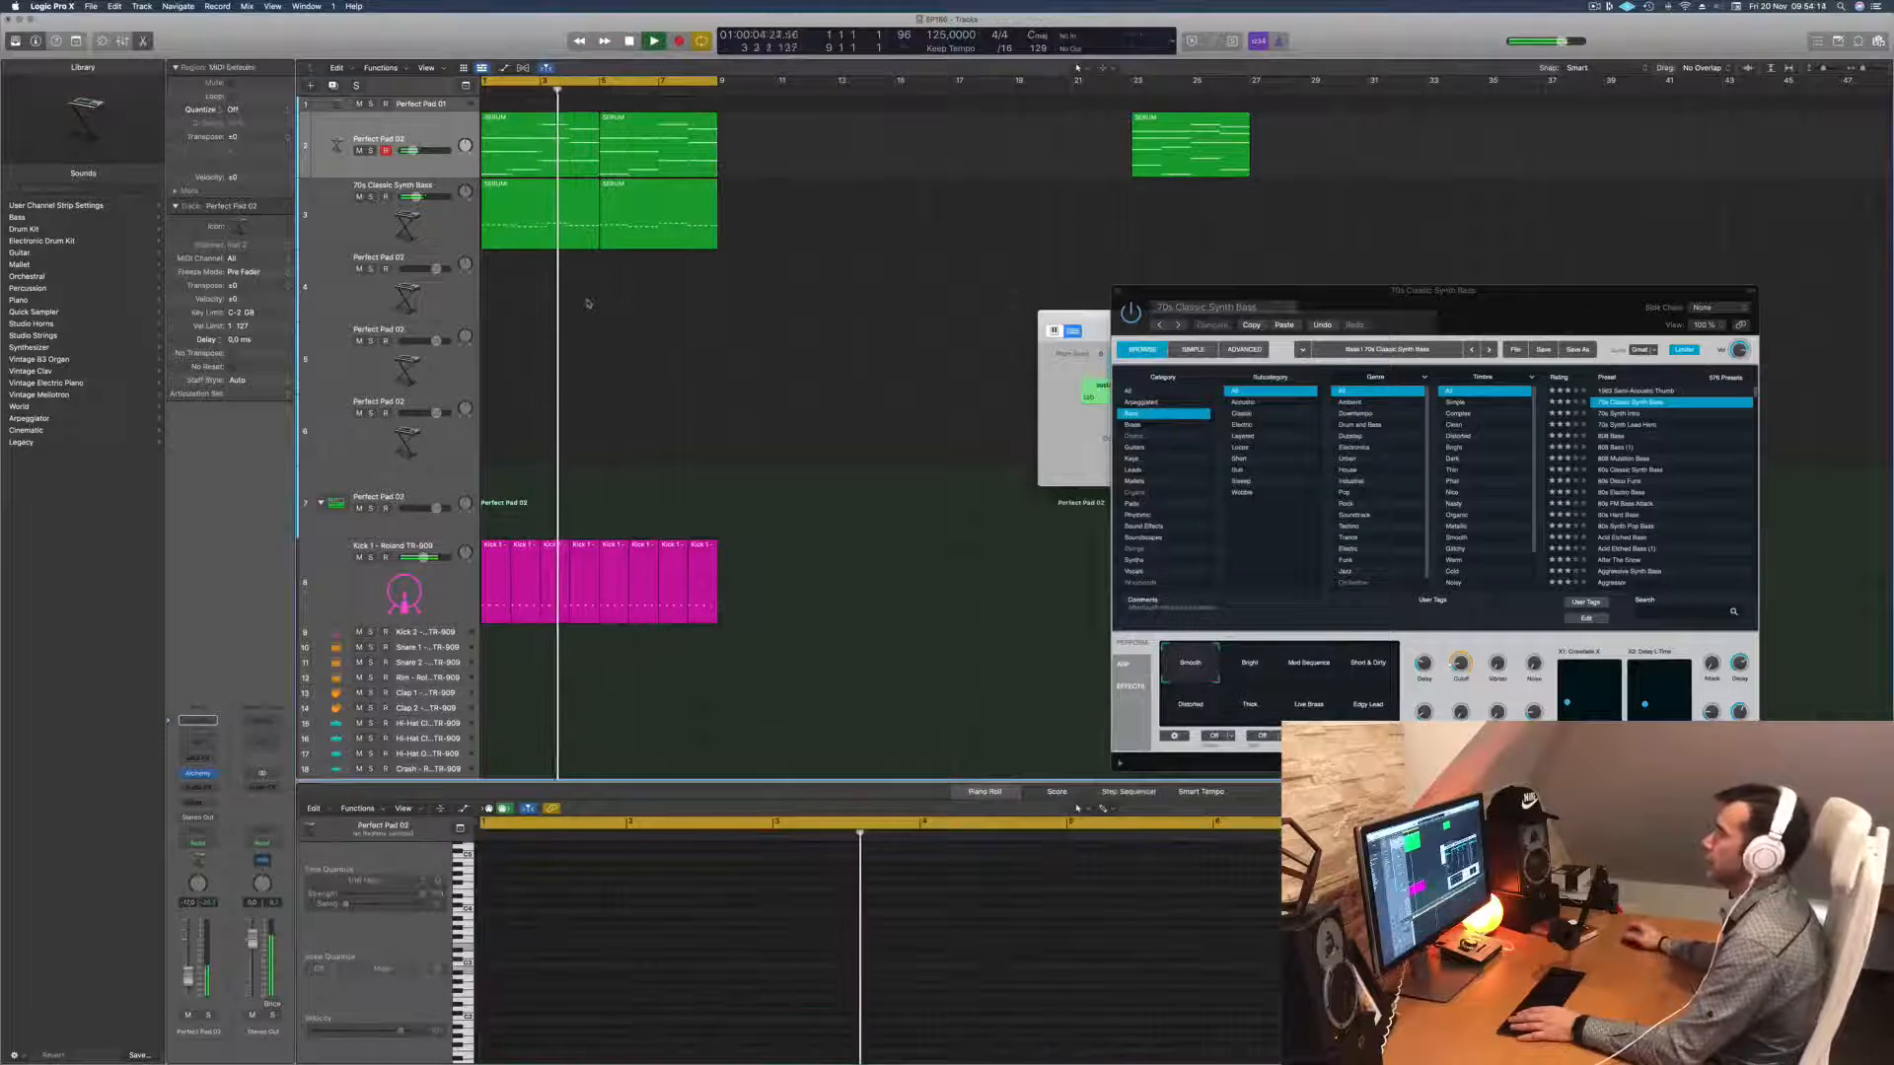
Step: Move the backup full-chord region to bar 1 on the empty track 4 and shorten all its notes to stabs
left_click(543, 143)
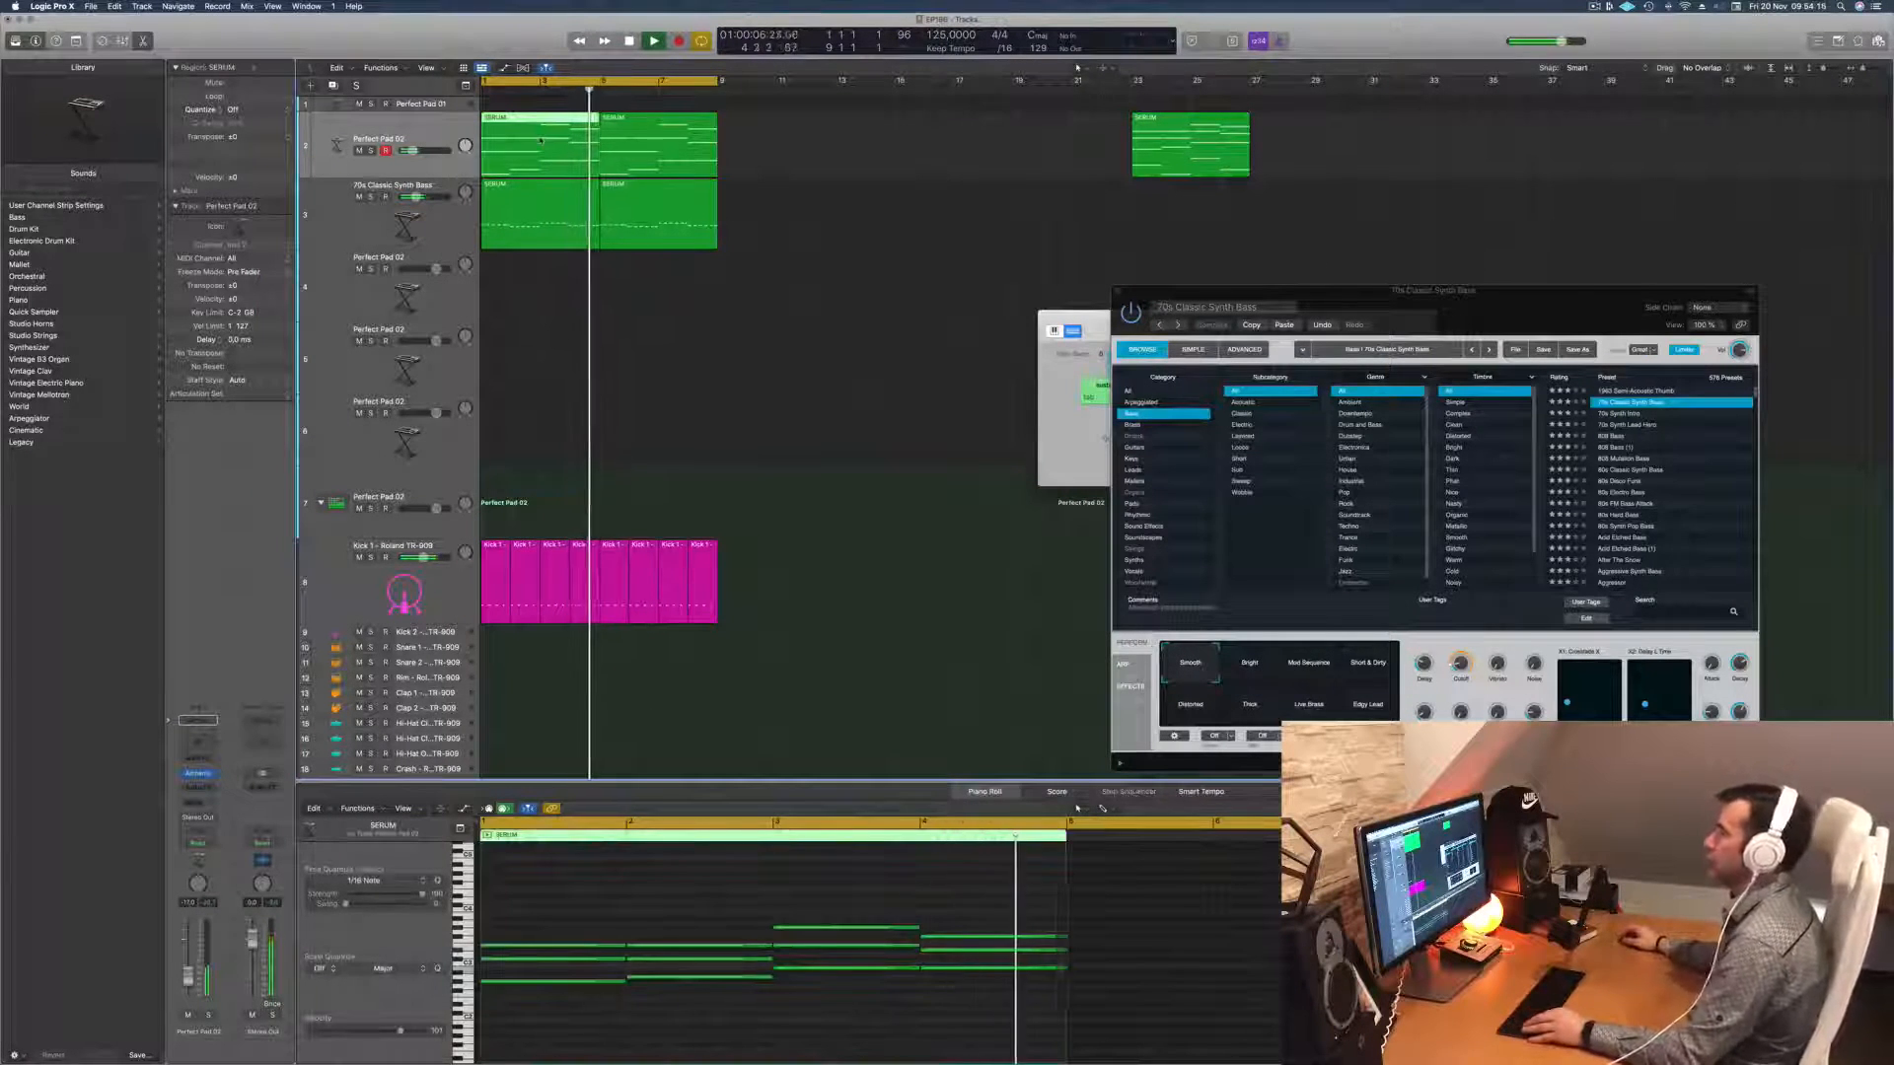
left_click_drag(541, 148, 541, 286)
left_click_drag(583, 879, 926, 1016)
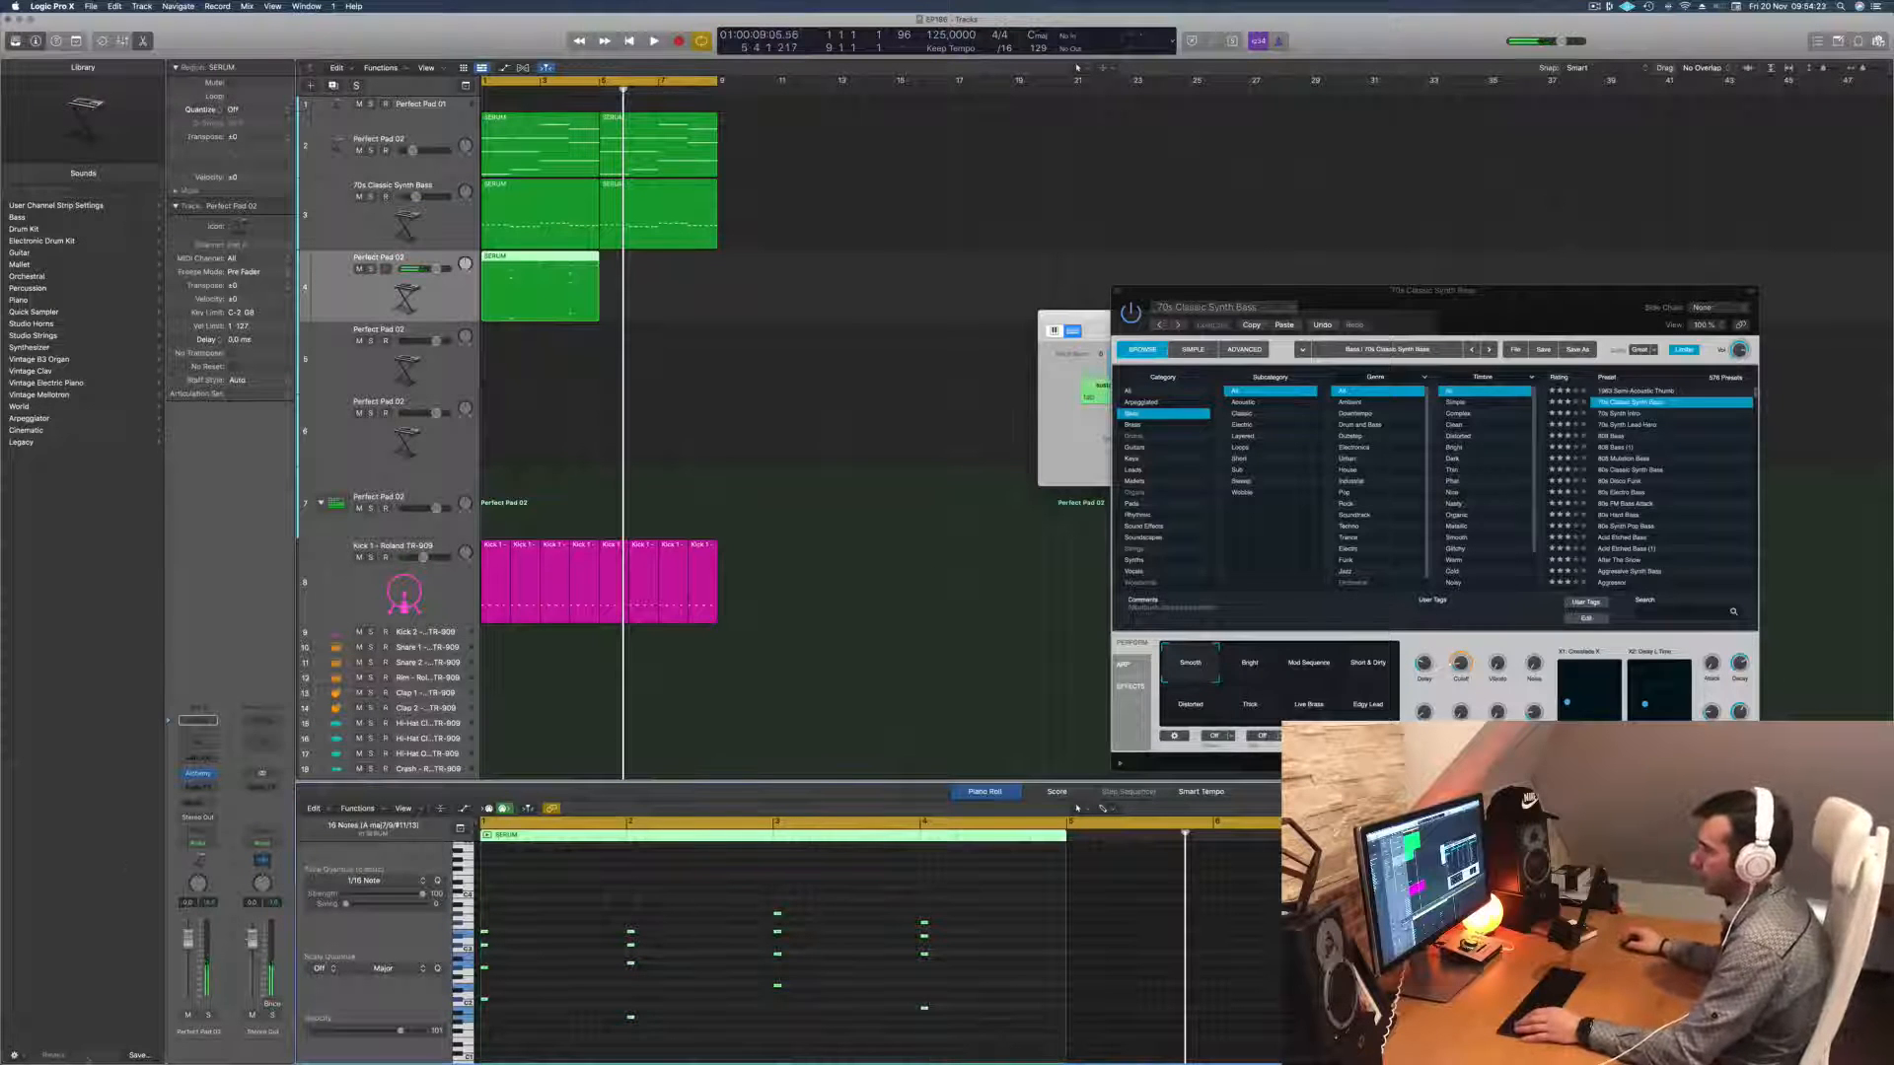
Step: Copy the four-bar chord stab region on track 4 to bar 5 and open that track's Alchemy instrument
left_click_drag(525, 262, 643, 276)
left_click(371, 296)
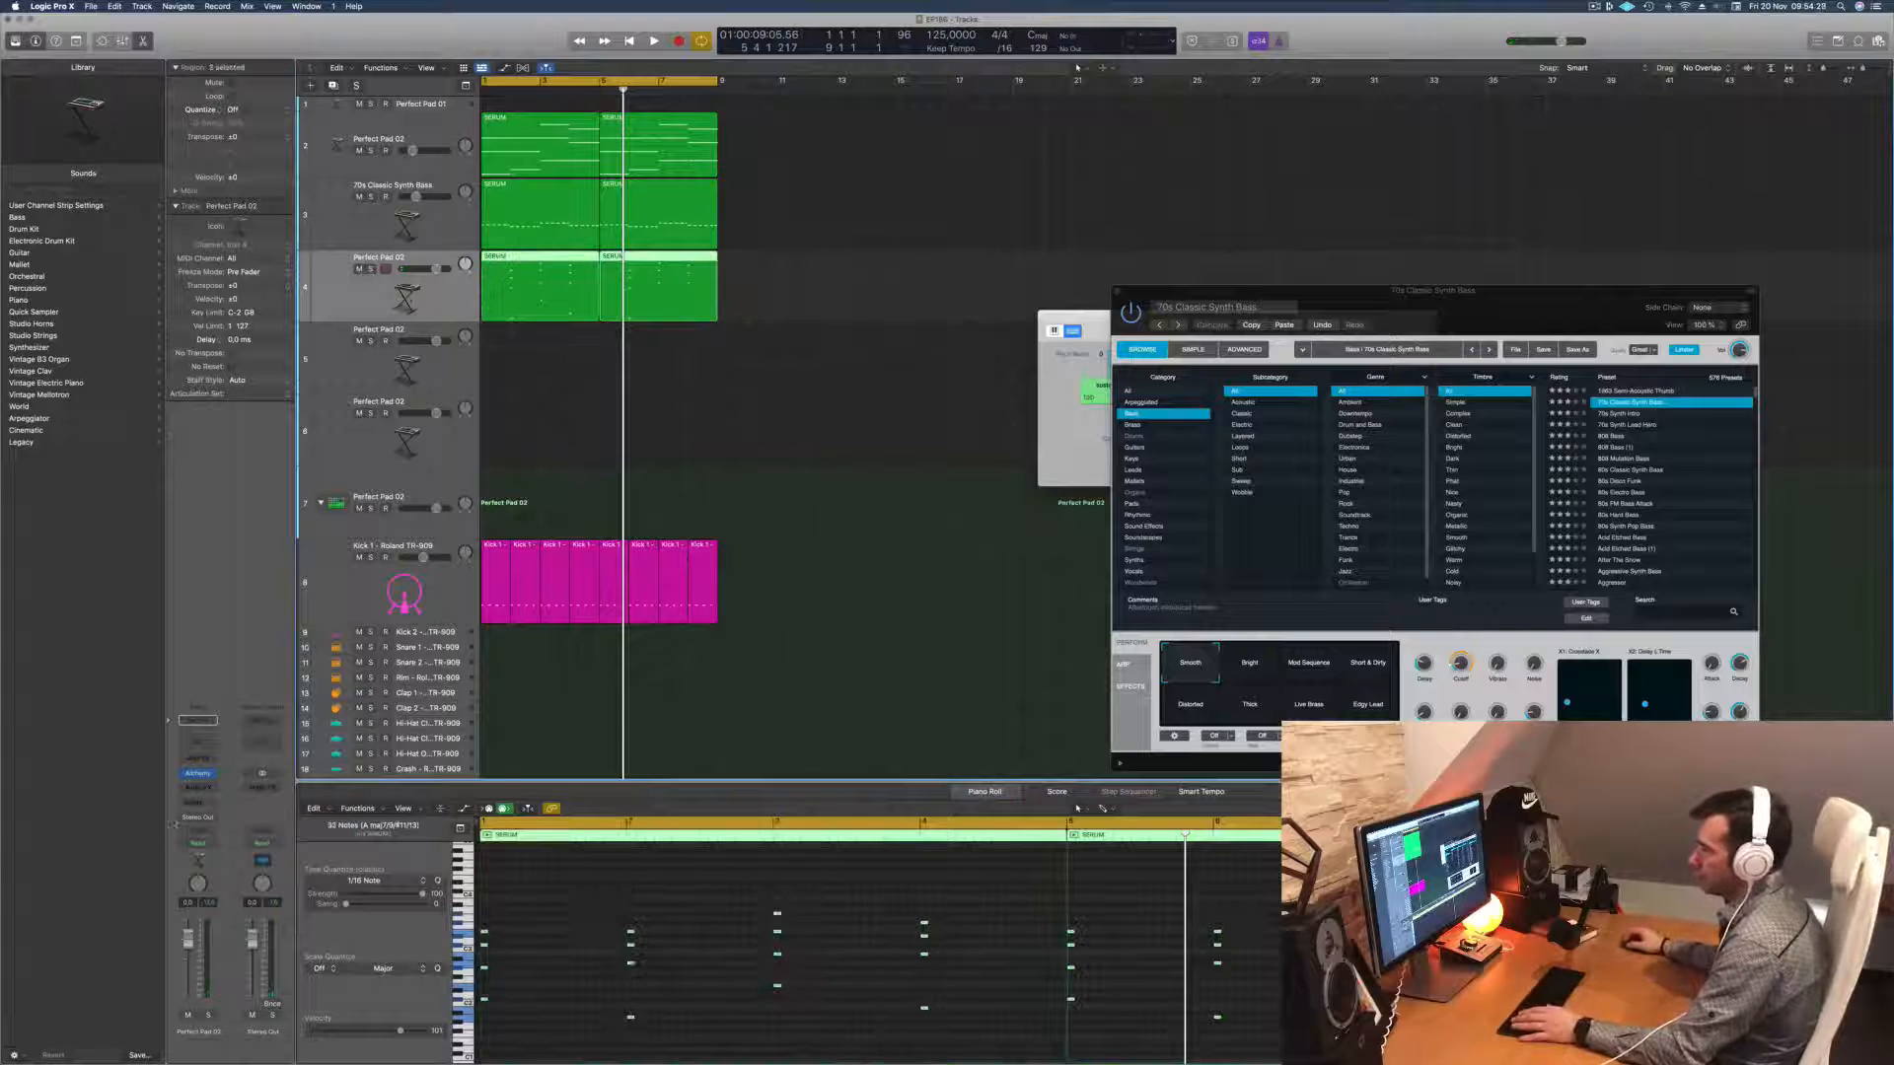
left_click(200, 775)
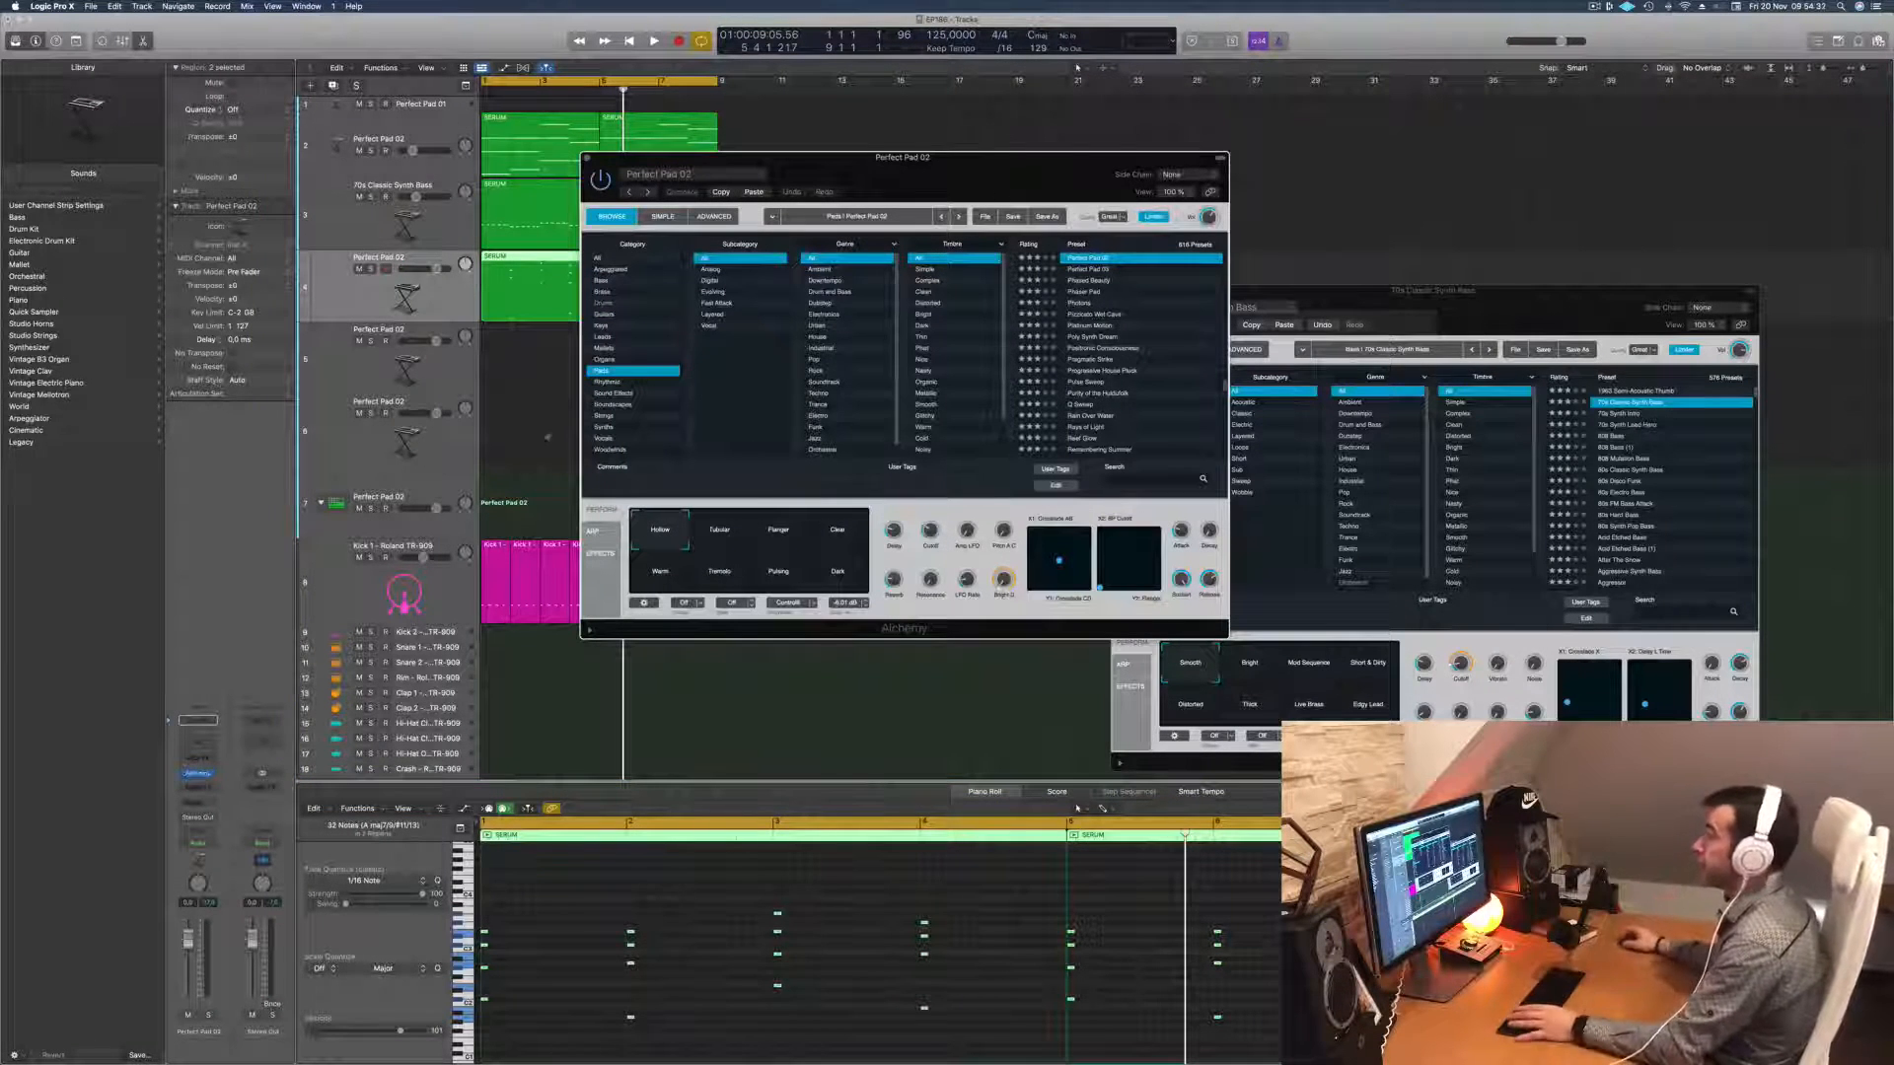
left_click_drag(982, 177, 929, 166)
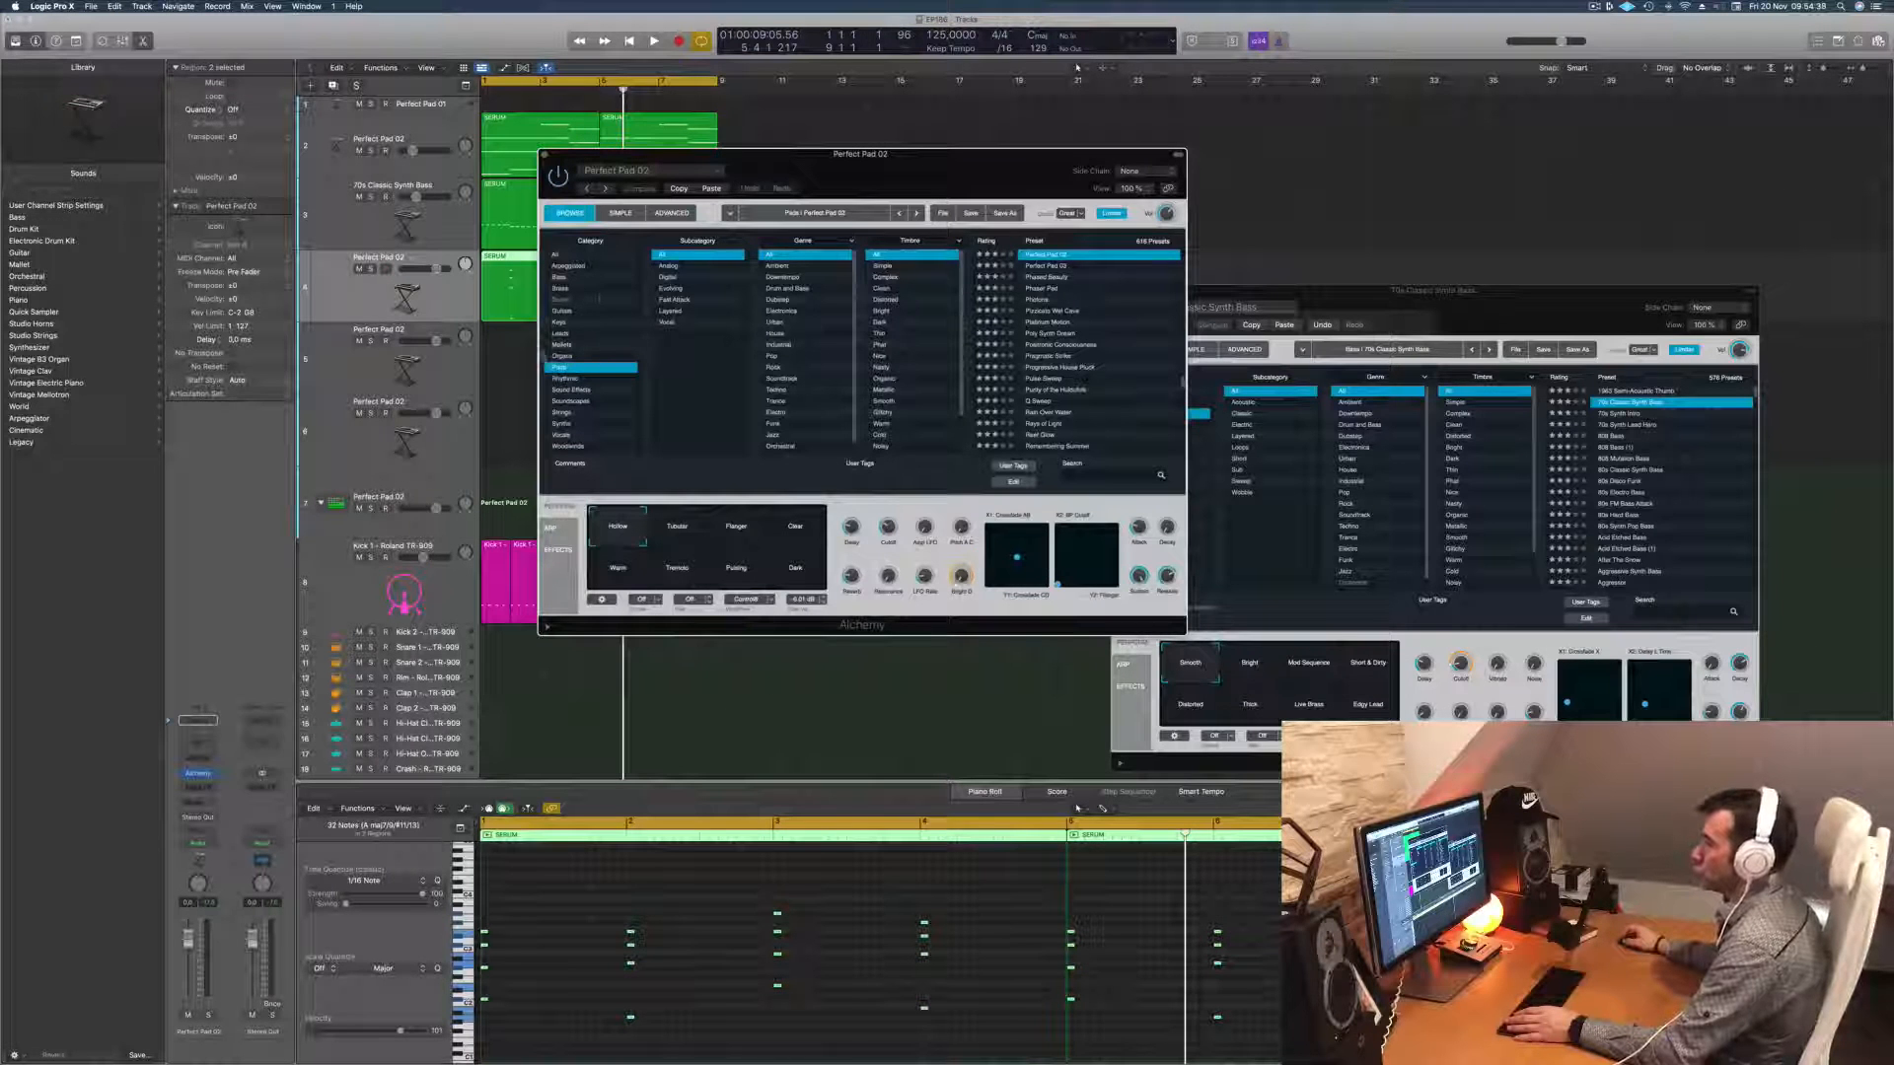
Step: Load the "Splashy Keys" preset from the Organs category for the stabs and lower the track's channel volume
left_click(565, 356)
scroll(1086, 375, "down", 5)
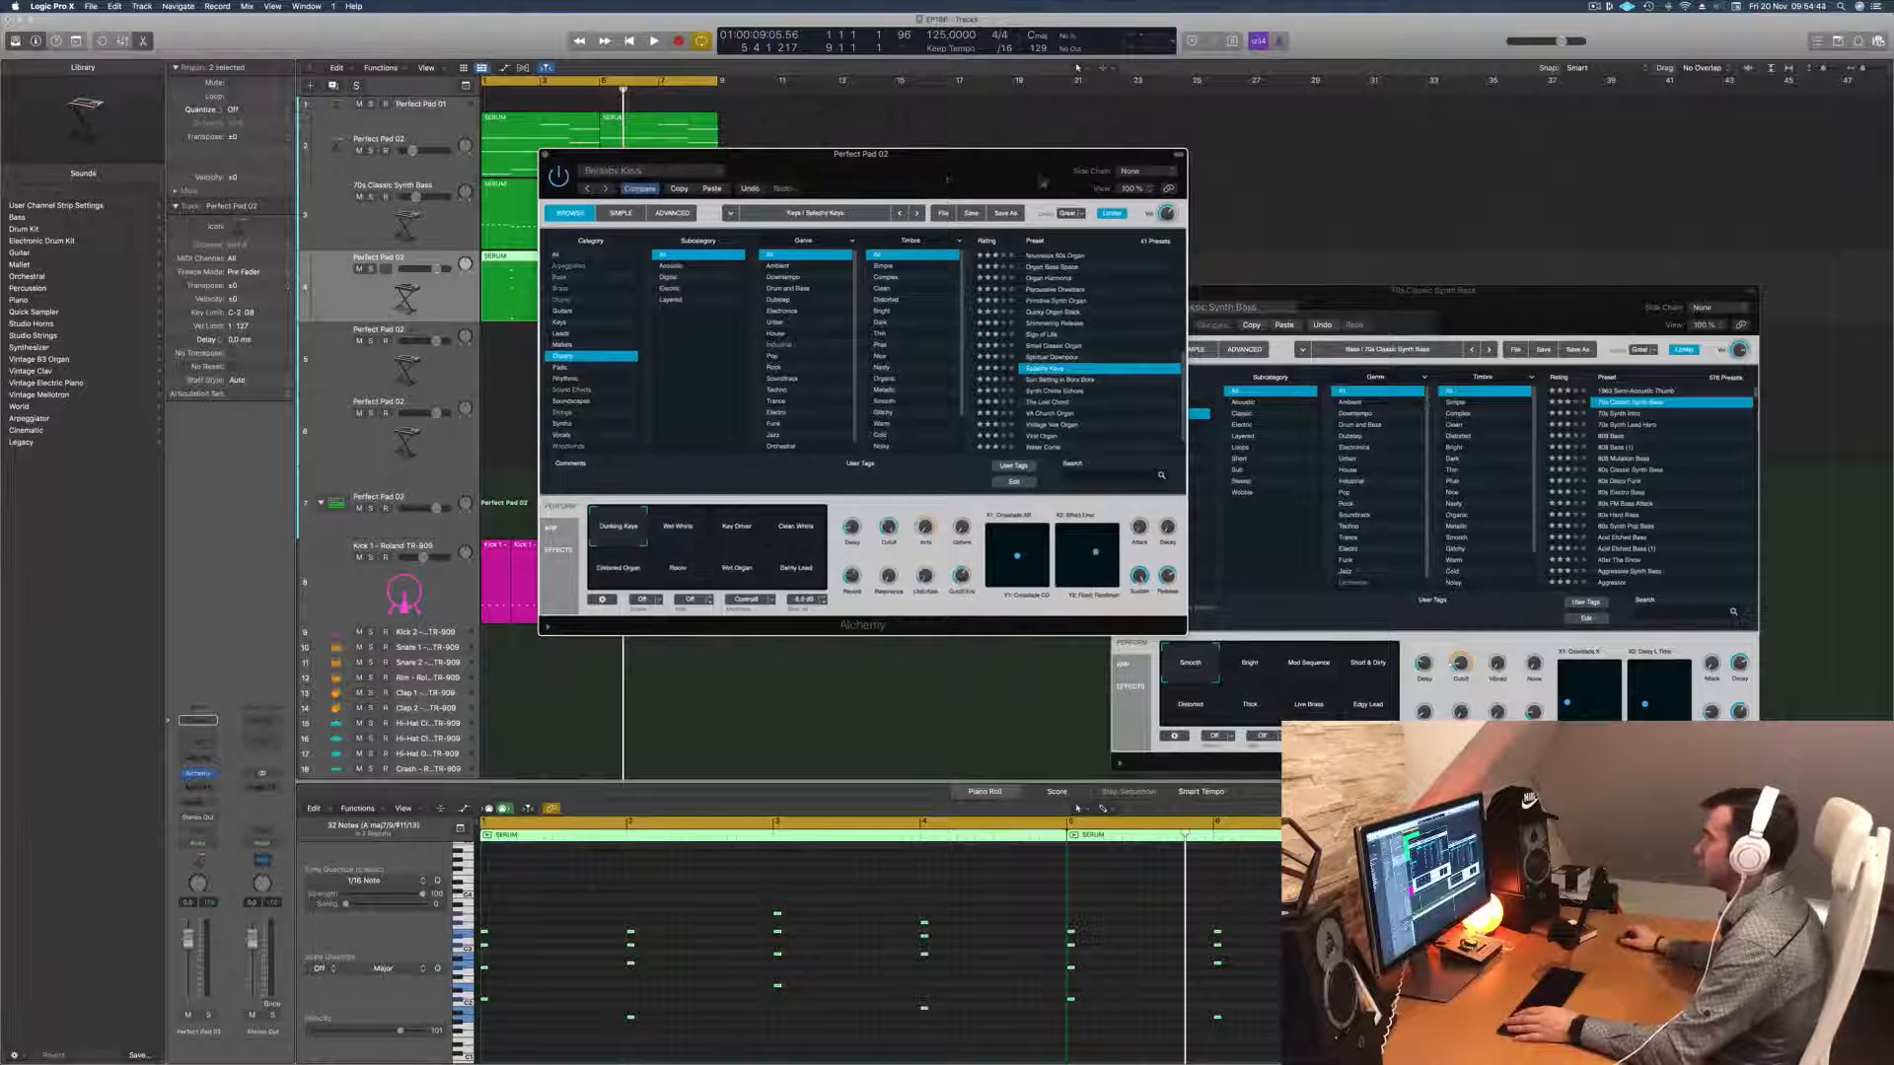
left_click_drag(946, 155, 1178, 155)
left_click_drag(188, 939, 189, 965)
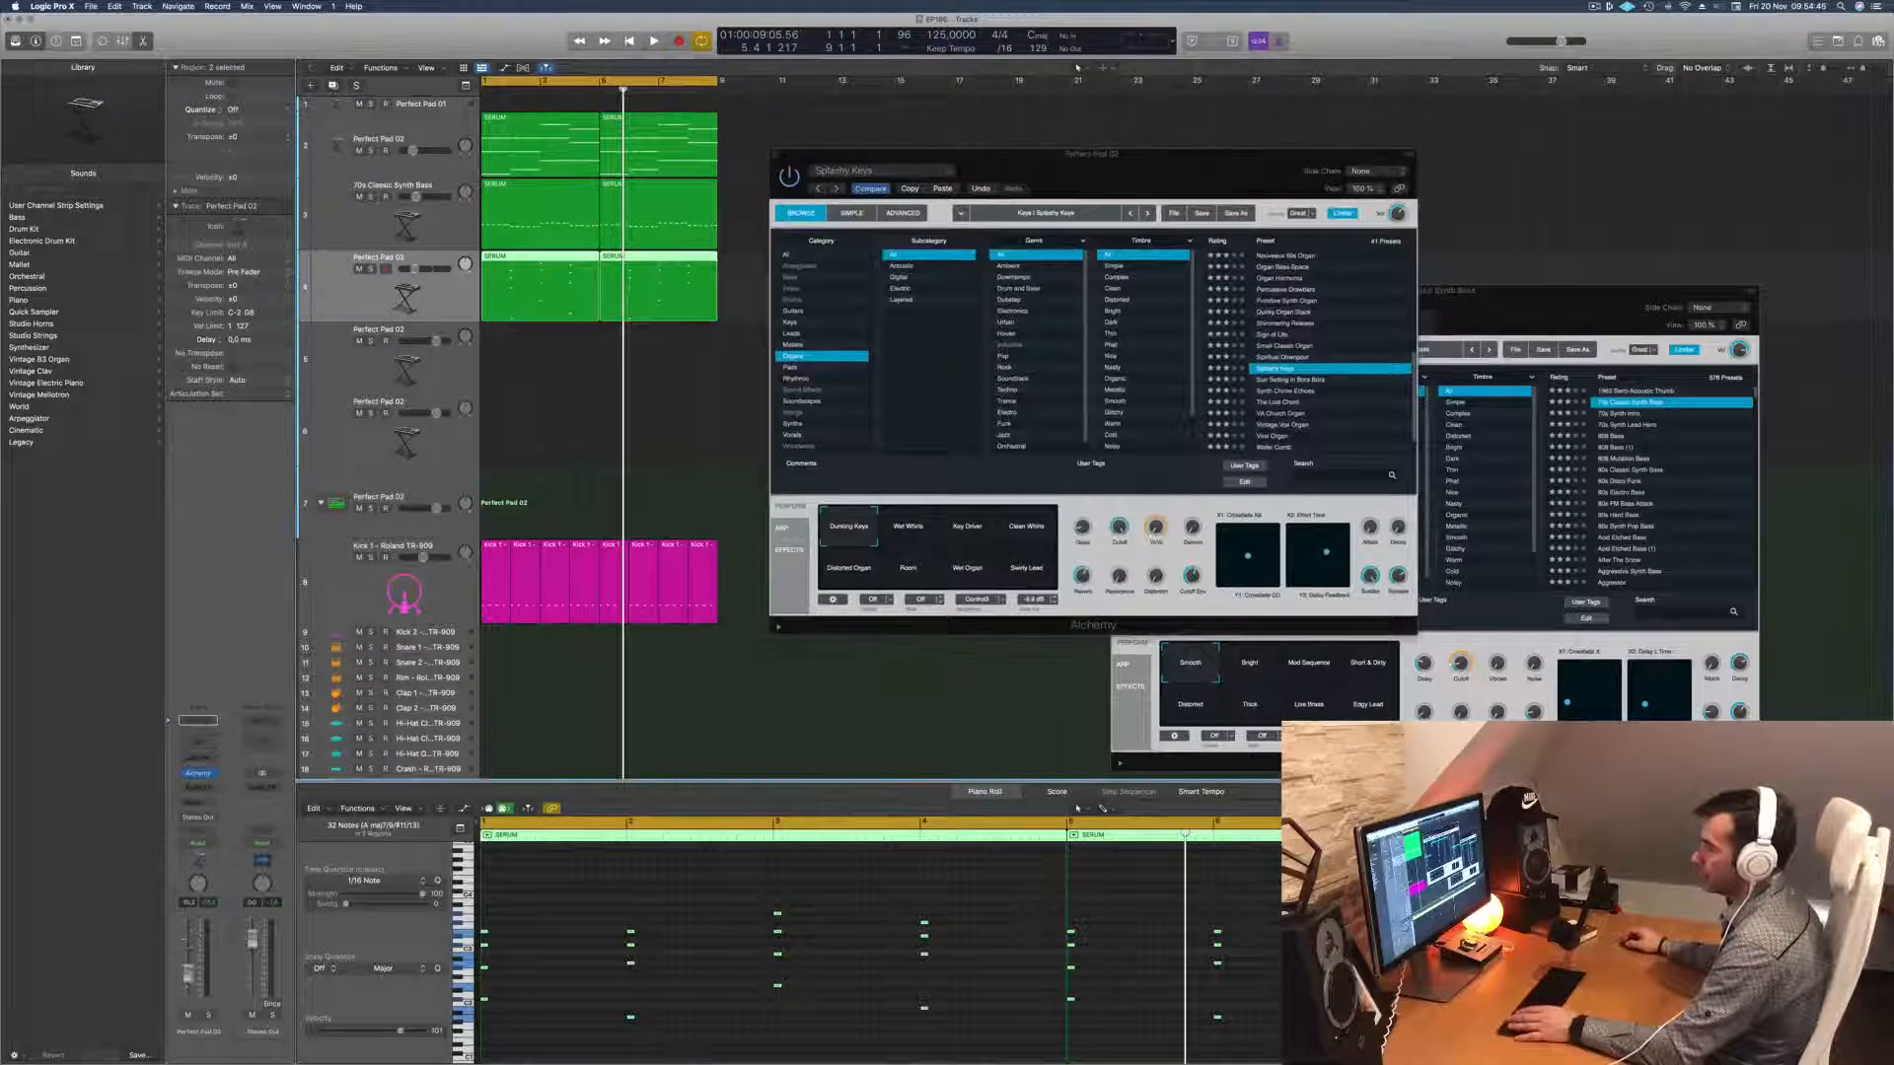
Step: Load the "Sun Setting in Bora Bora" preset for the chord stabs and play the loop from the start
key("space")
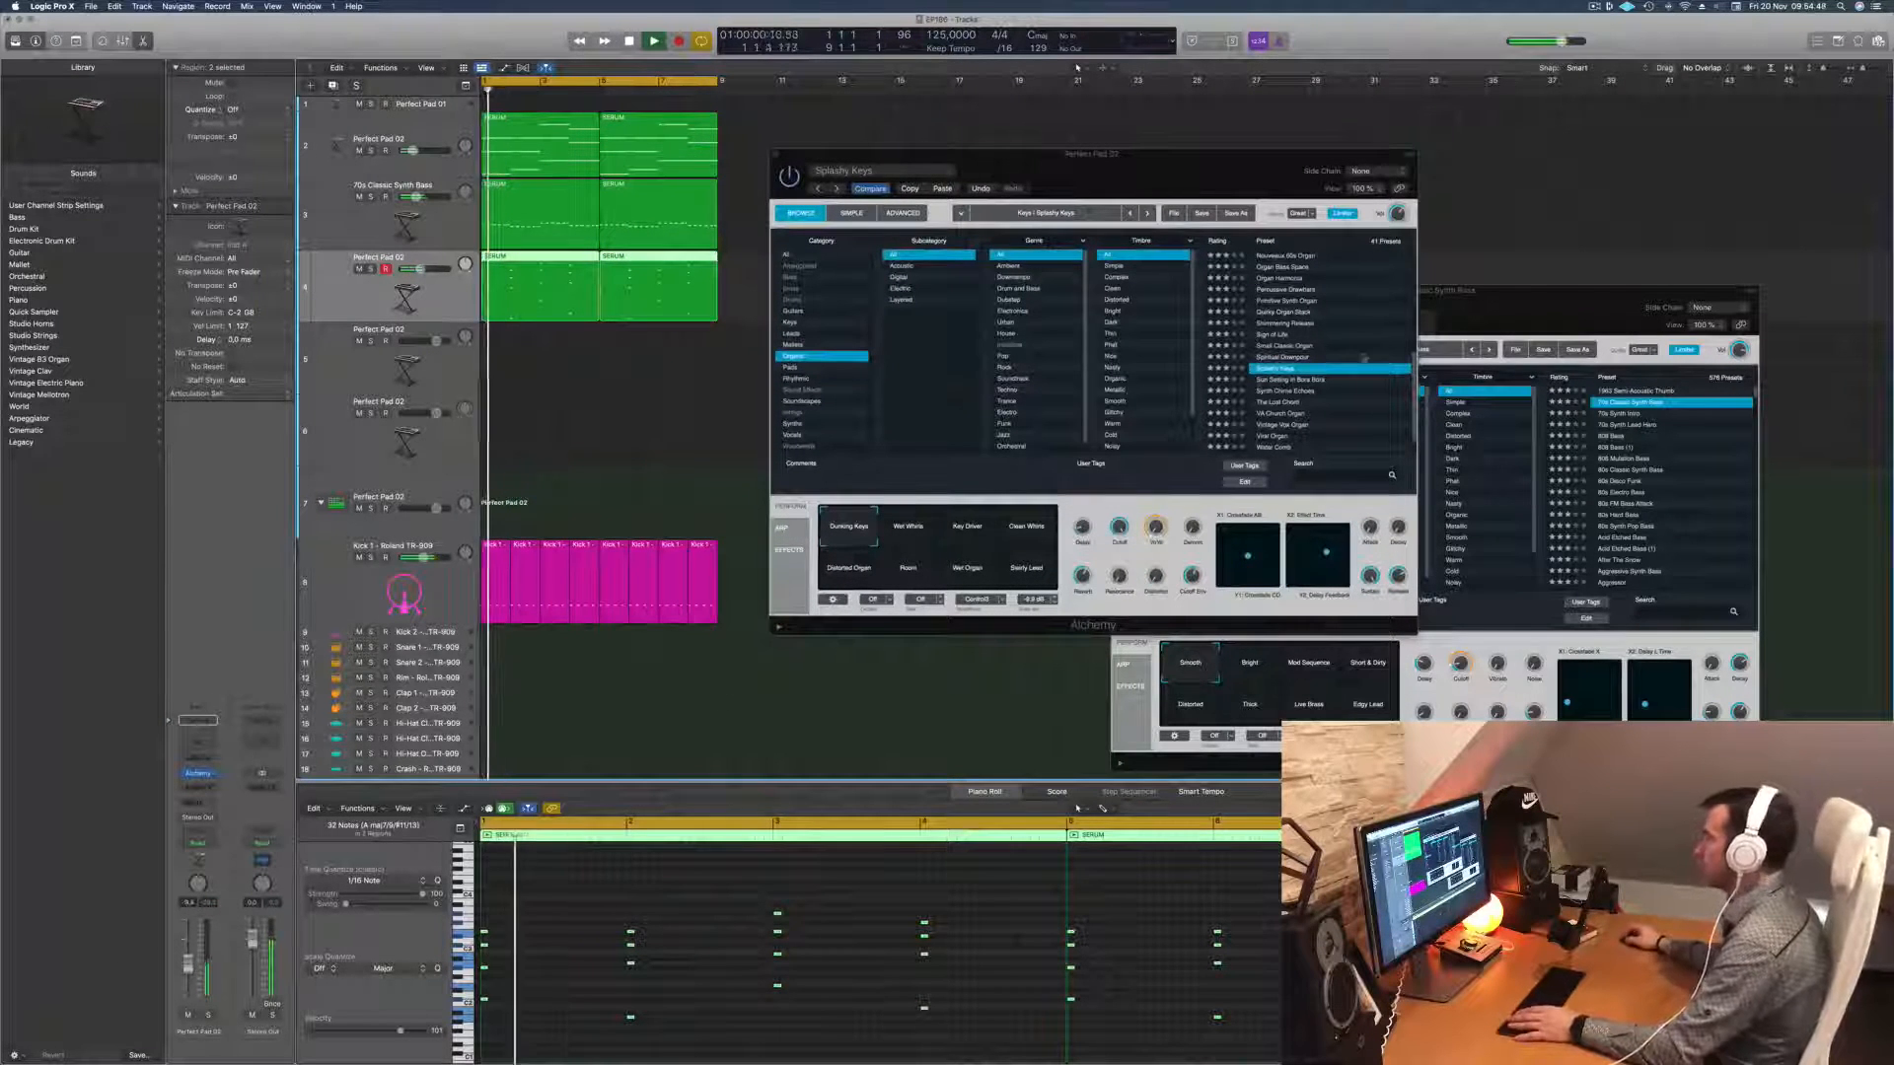
left_click(1281, 380)
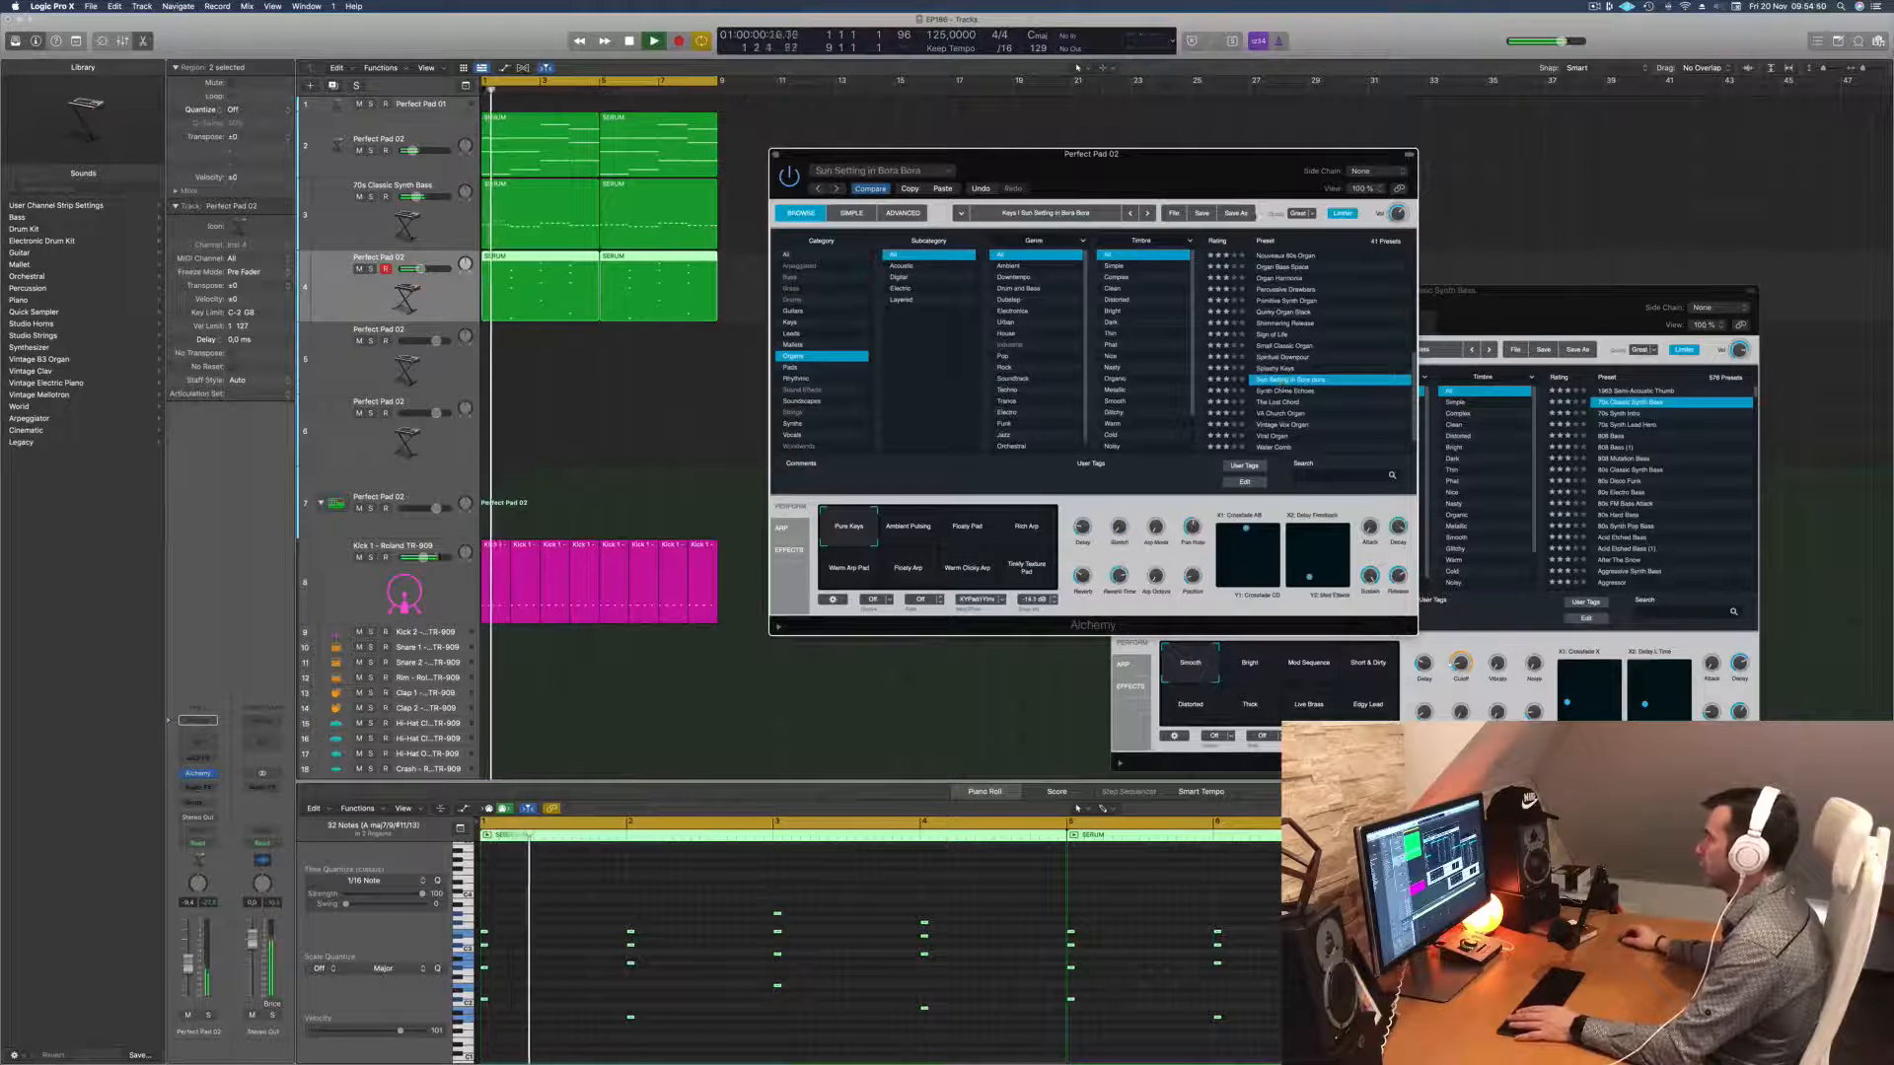
left_click_drag(1150, 174, 1209, 170)
key("Return")
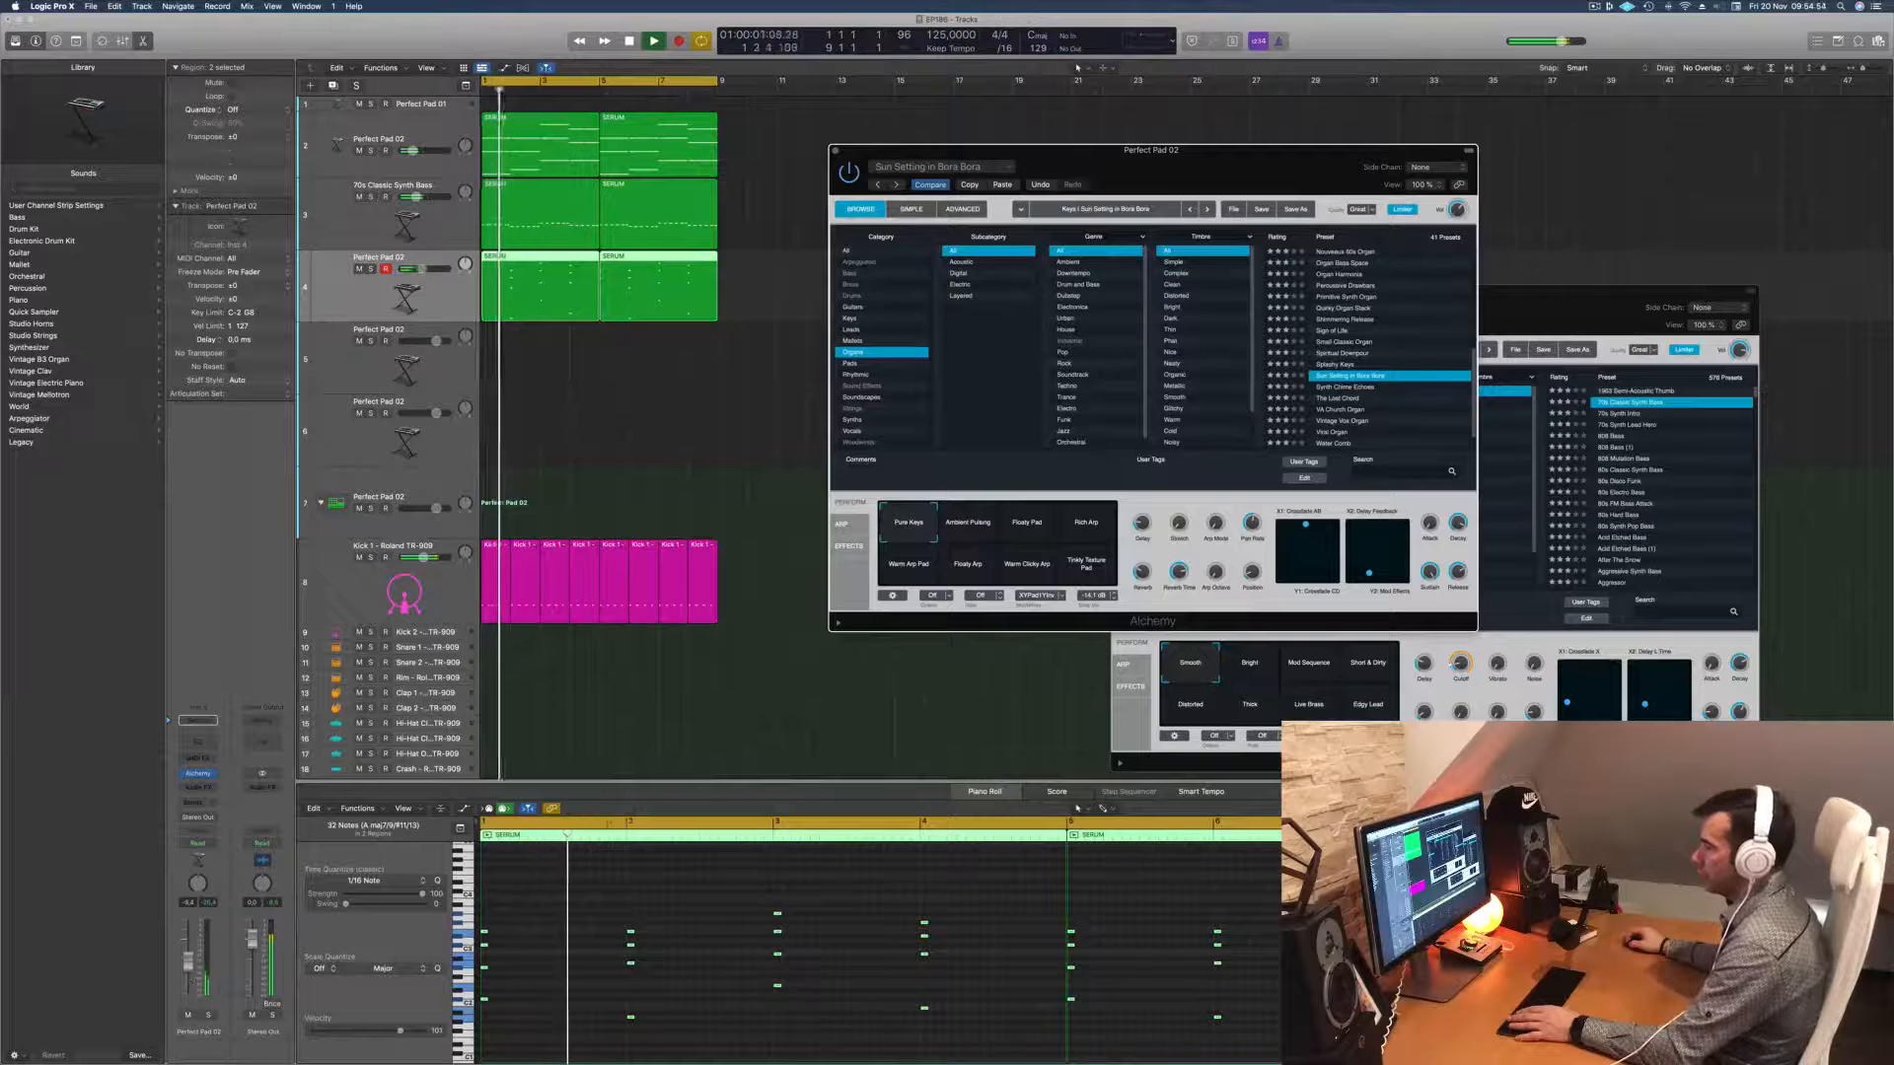
Step: Copy all the stab notes on track 4 about one and a half beats later, adding a second stab to each bar
left_click(567, 965)
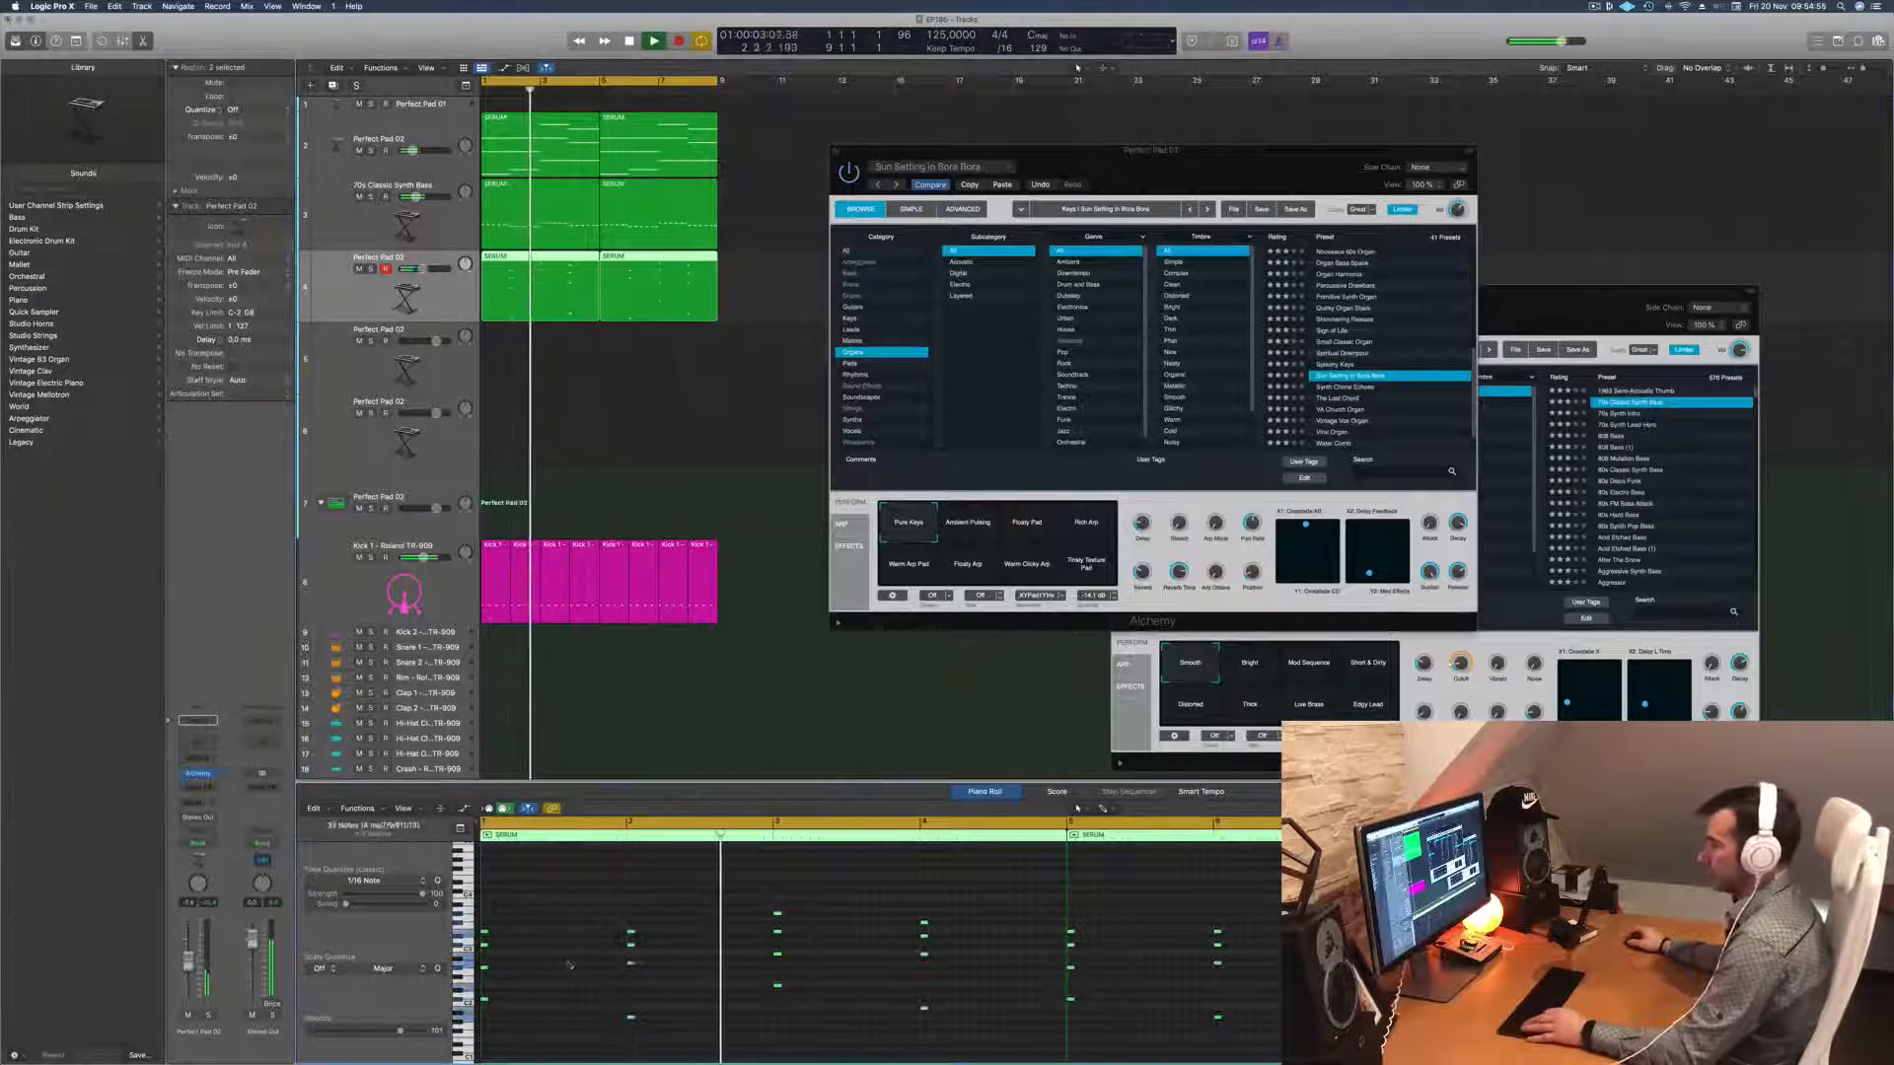
key("super+a")
scroll(574, 947, "right", 3)
scroll(576, 943, "left", 3)
key("Return")
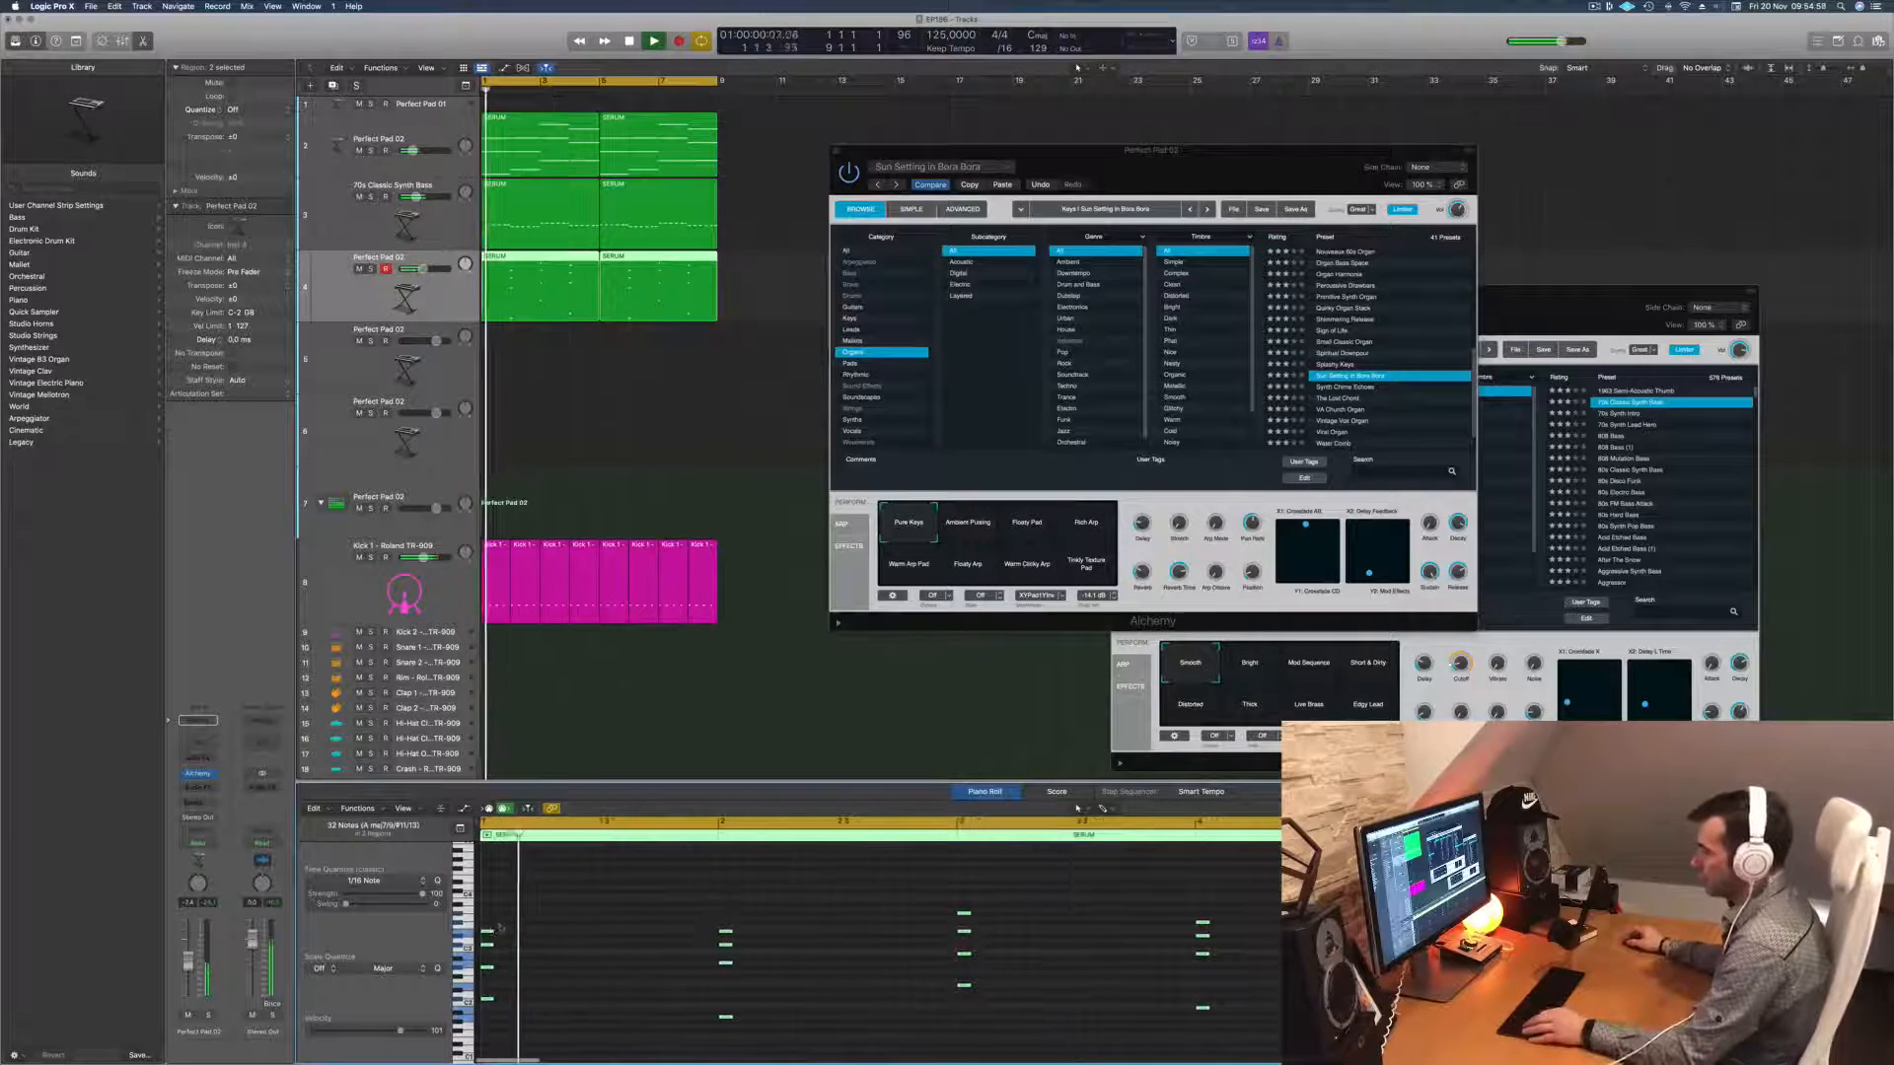
left_click_drag(488, 933, 576, 937)
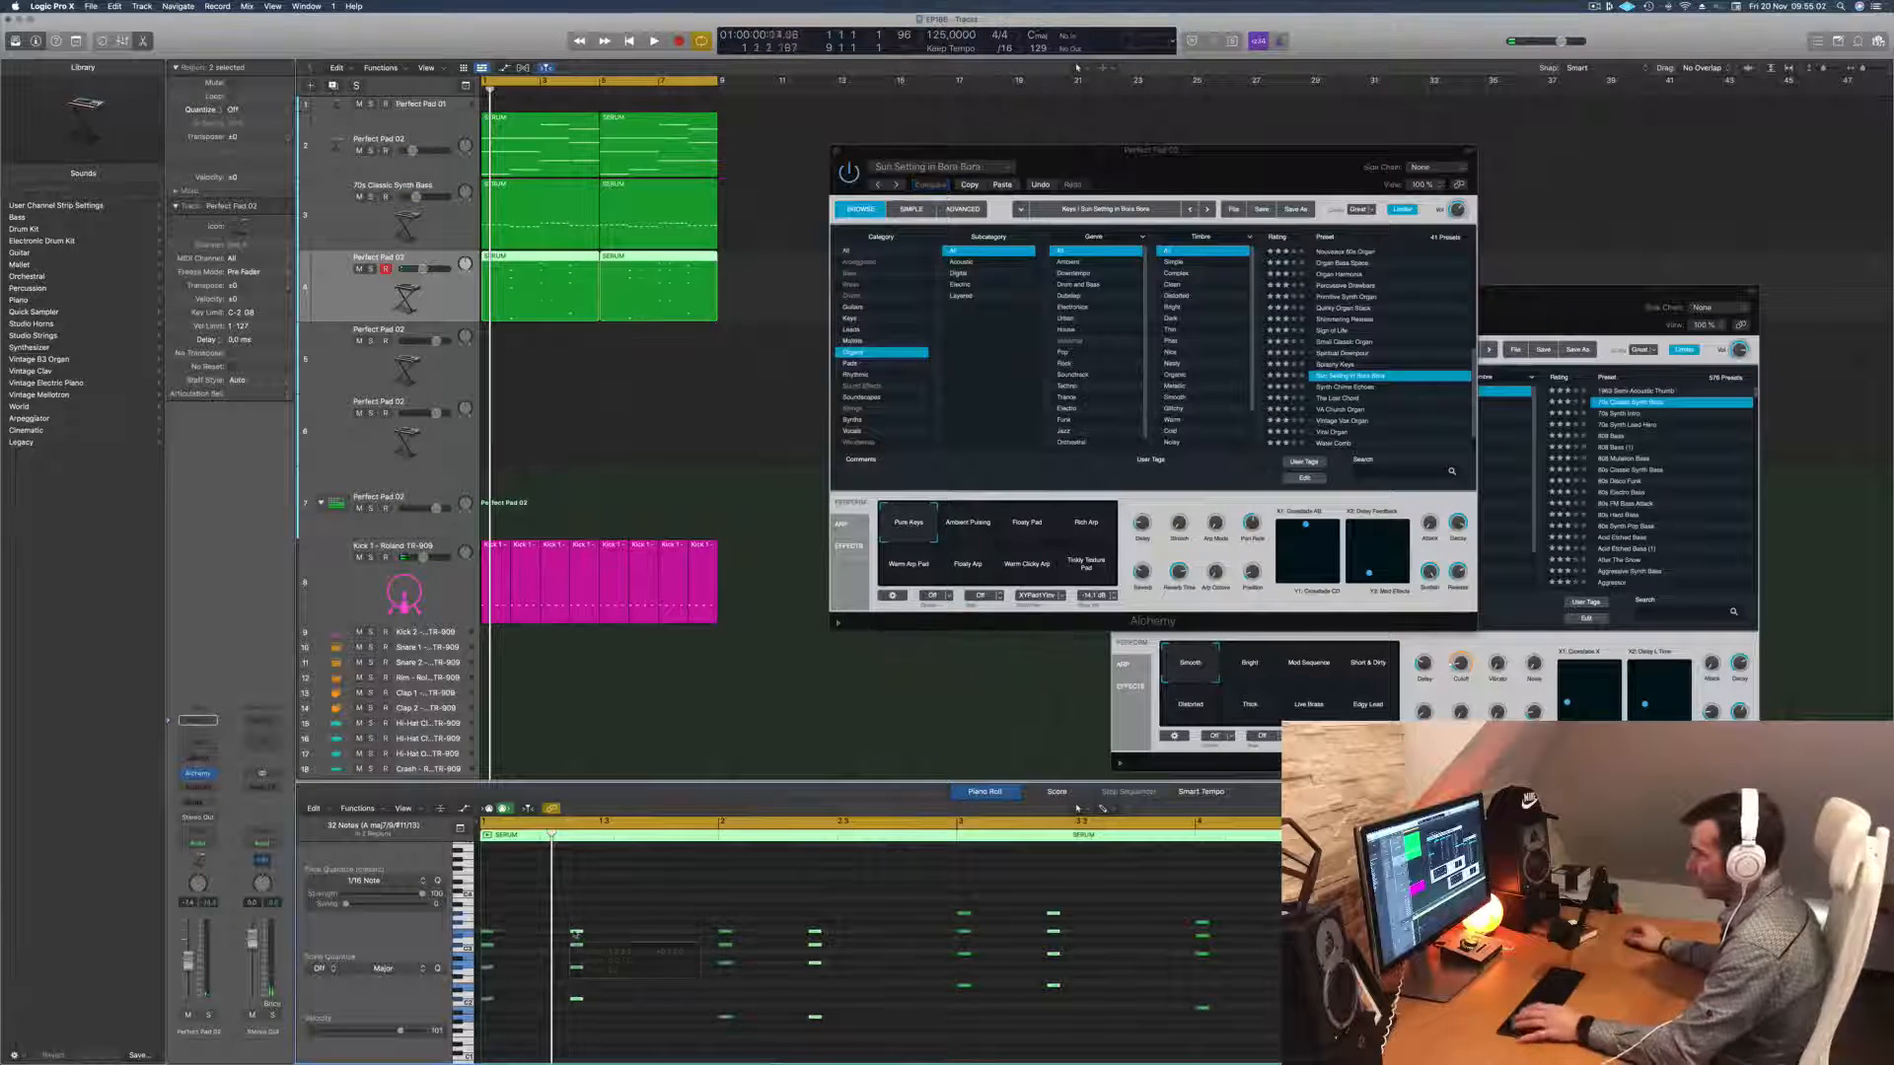
key("space")
key("super+Left")
key("super+Left")
key("super+Left")
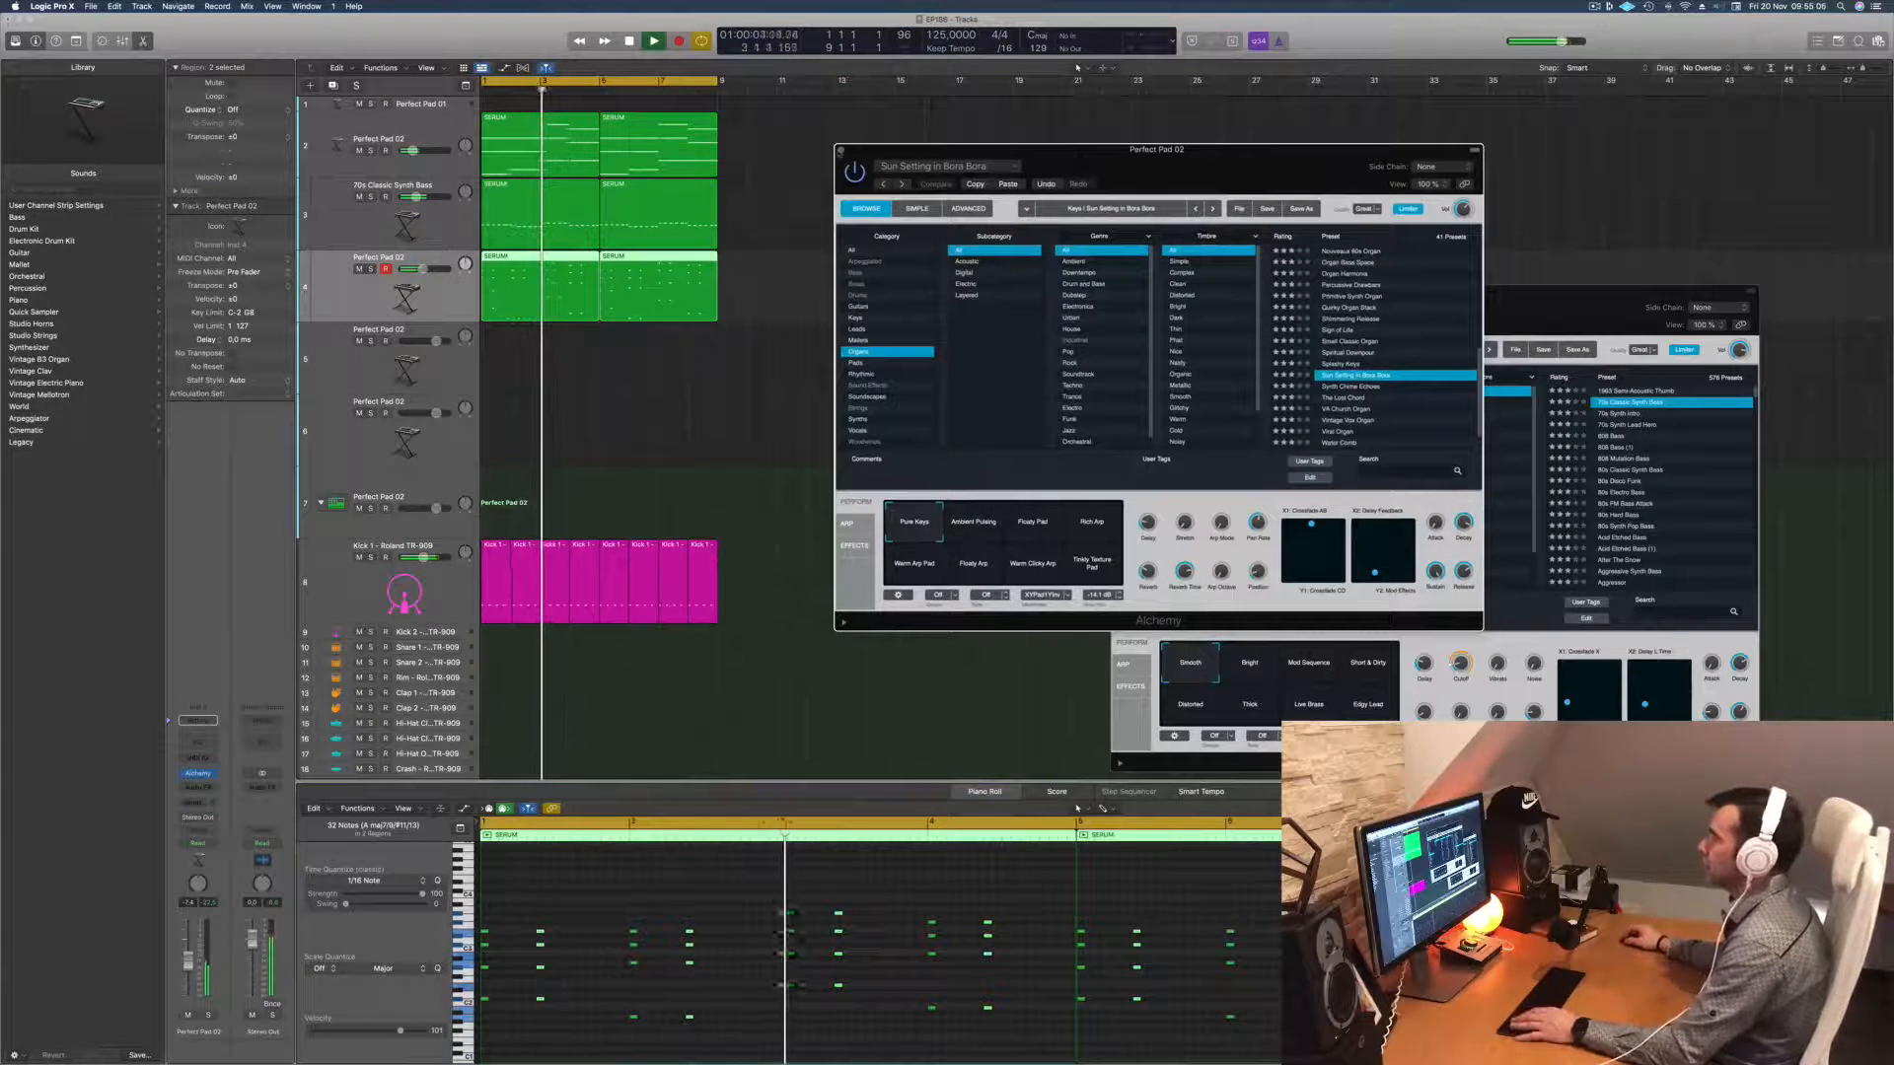
Step: Close the stab track's Alchemy window, move the bass synth window aside and listen to the loop
left_click(840, 151)
key("Return")
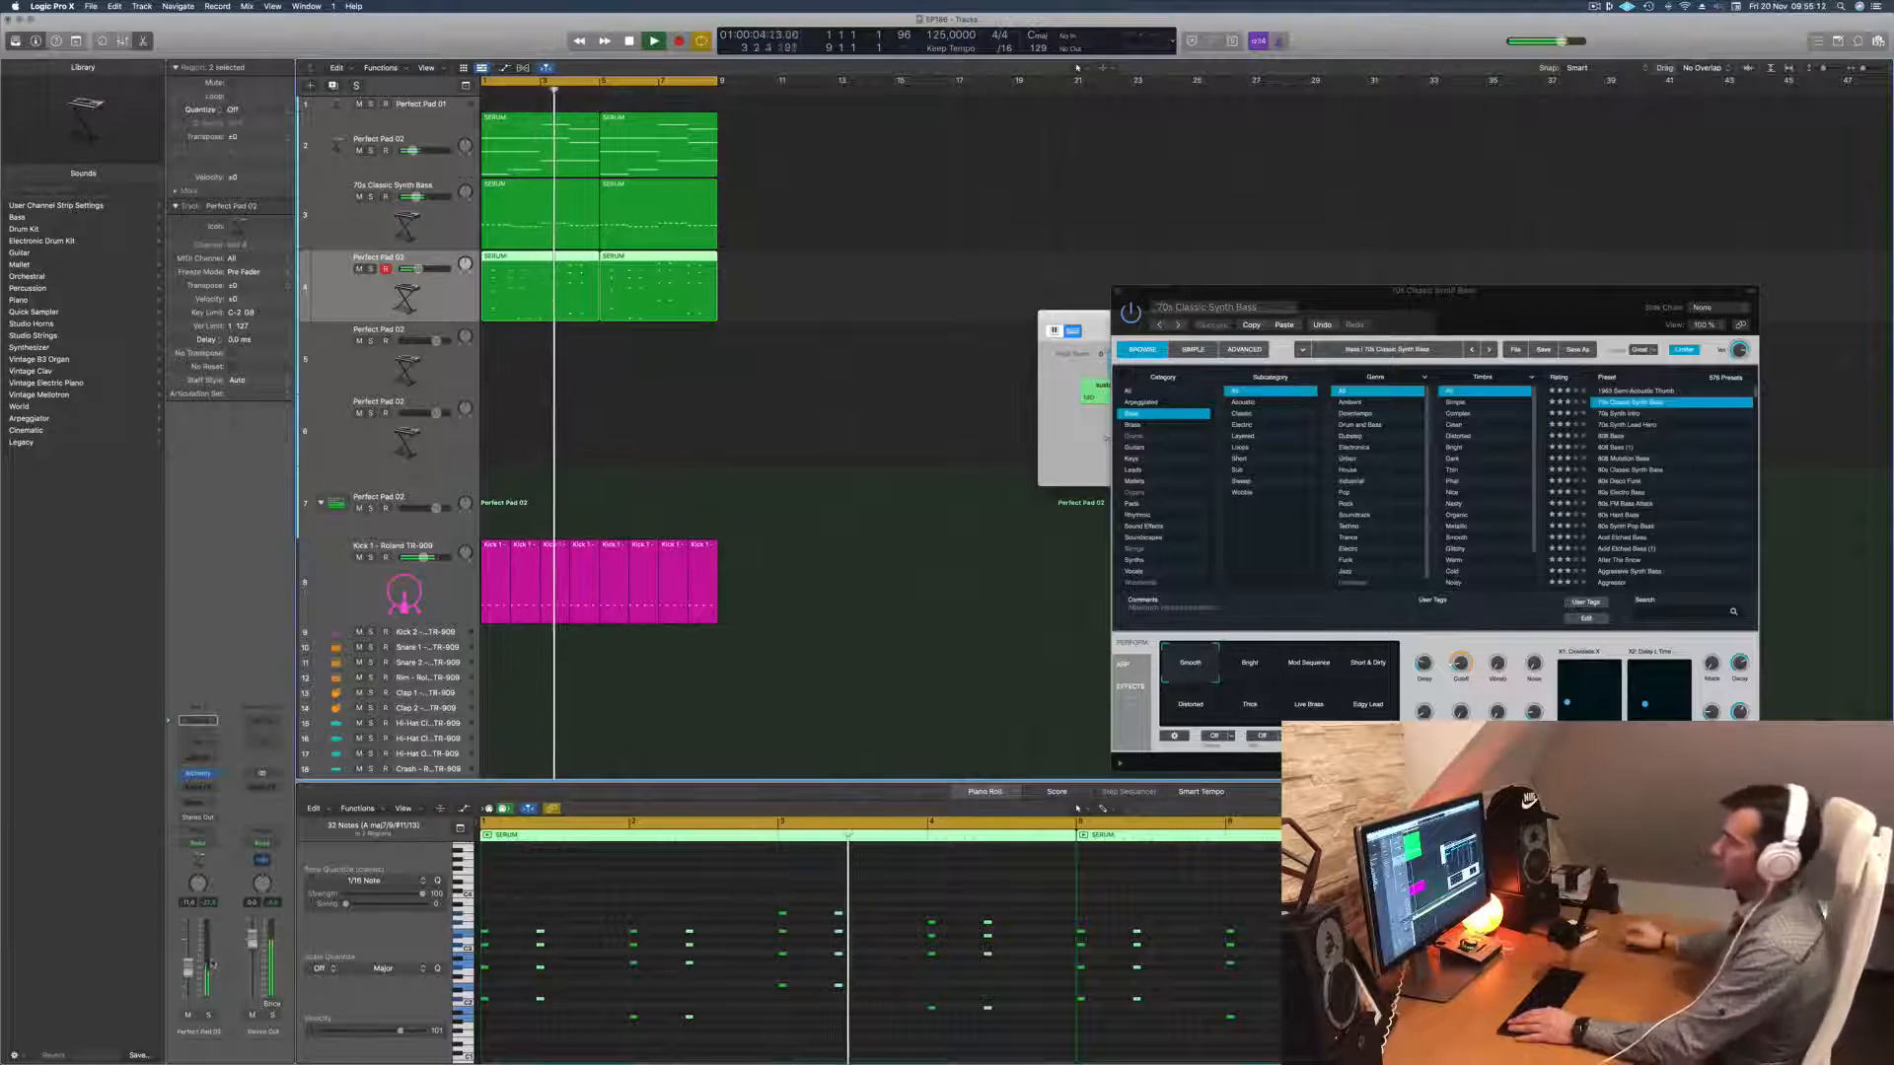
left_click_drag(1475, 290, 1176, 225)
key("space")
key("space")
key("space")
key("space")
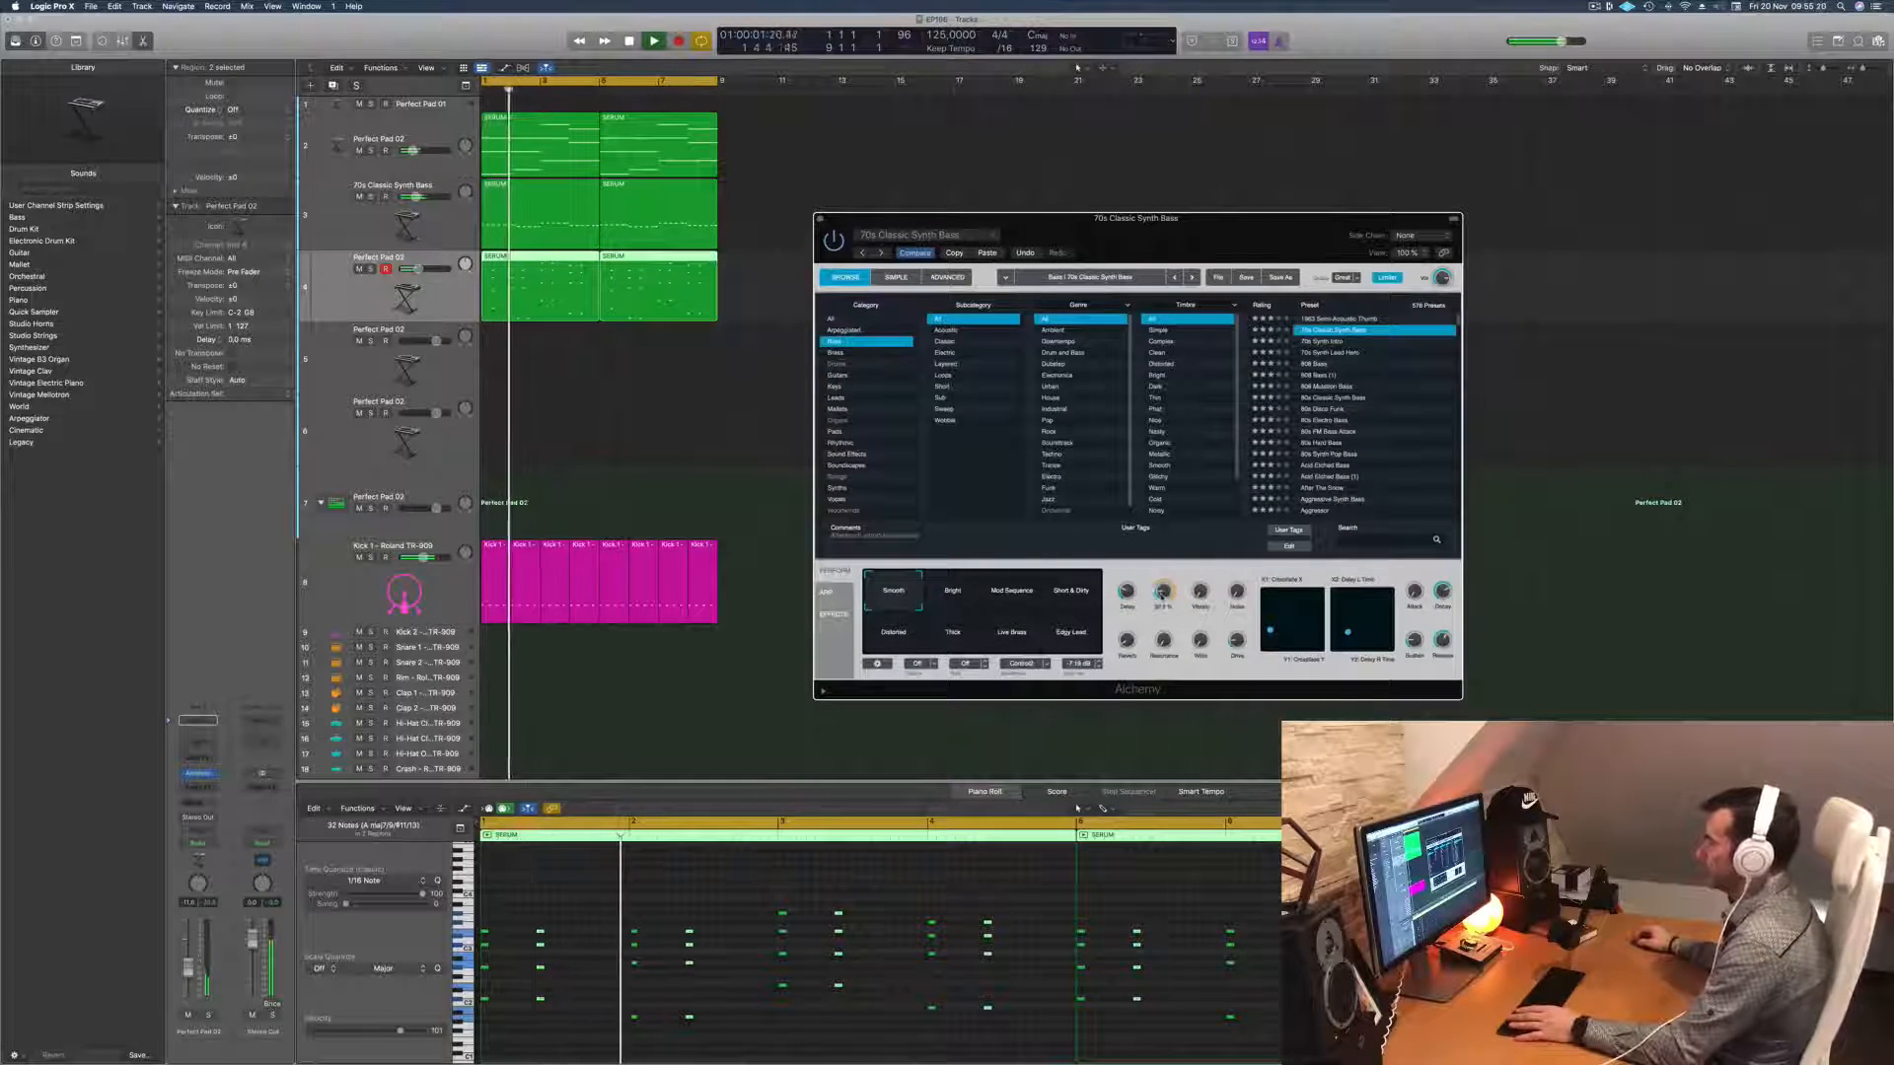
left_click(245, 420)
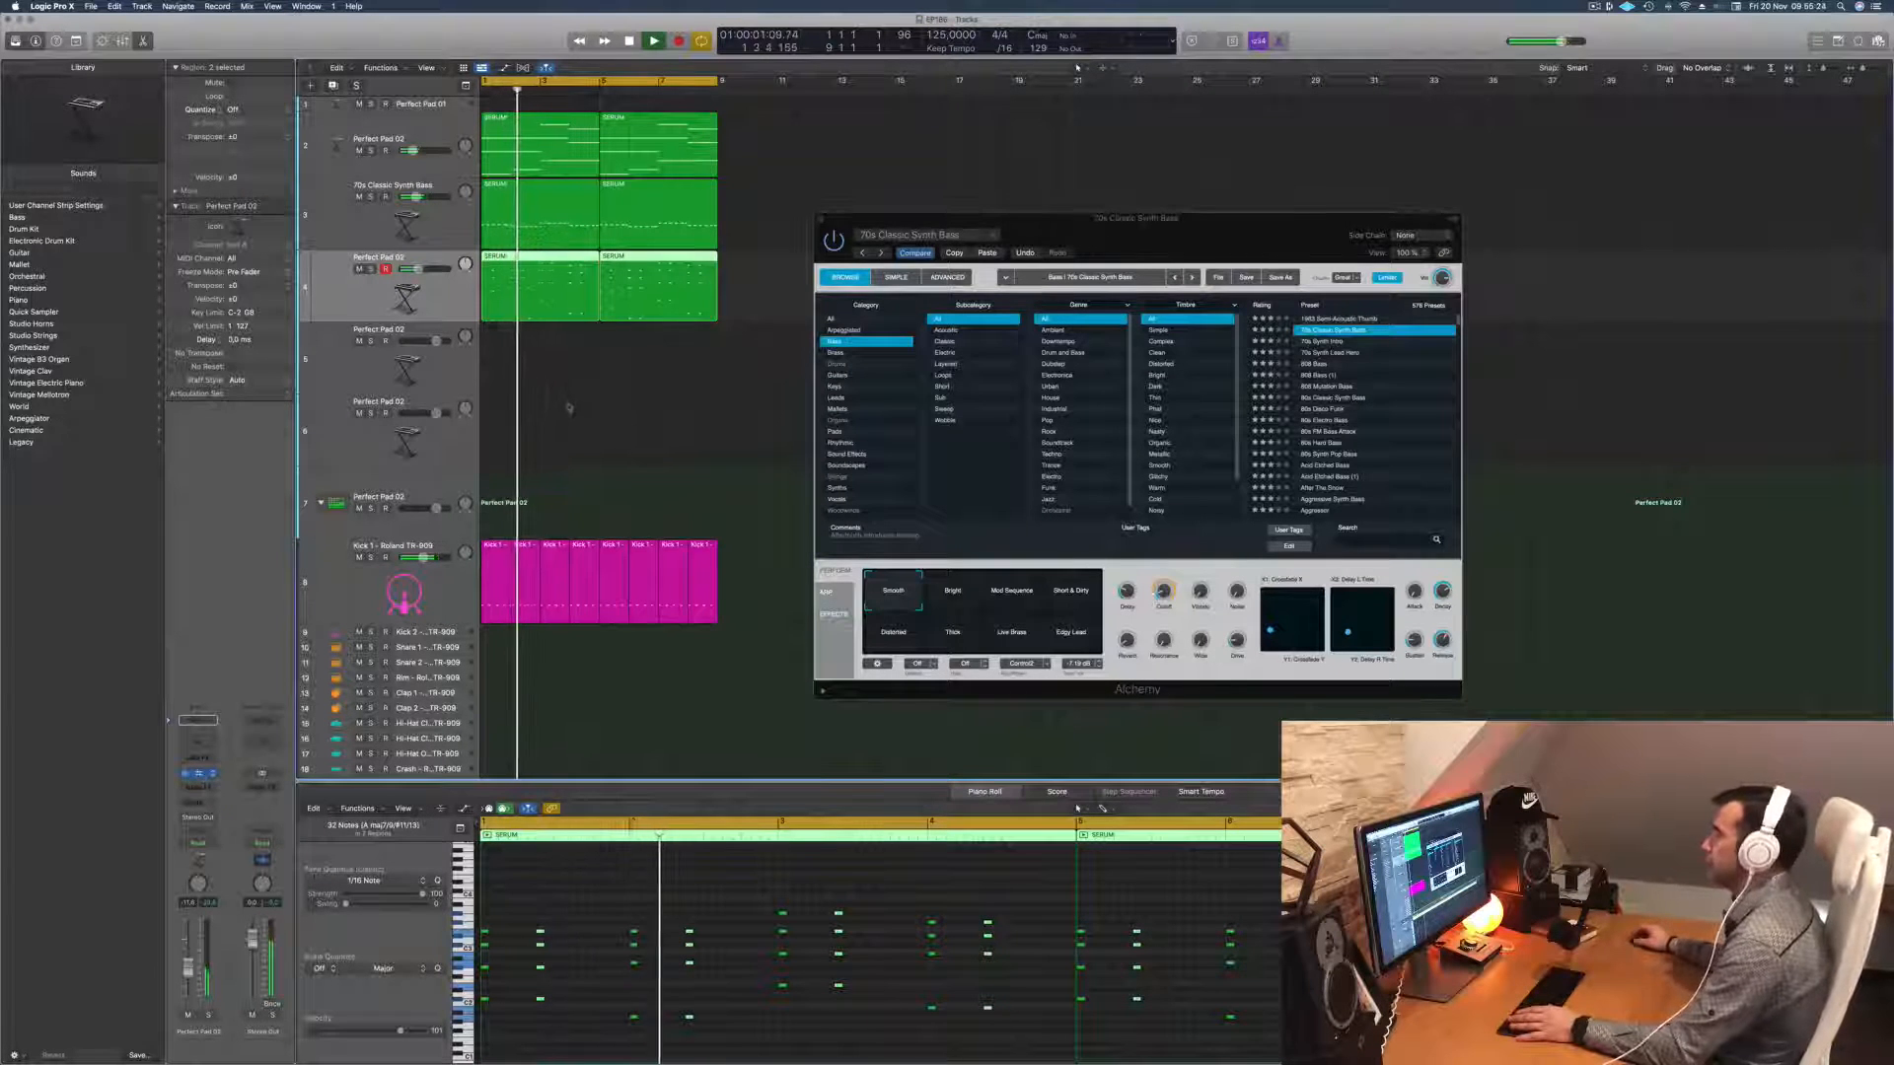
Step: Reopen the stab track's Alchemy and audition its snapshots, including Ambient Pulsing, Rich Arp, Floaty Arp and Tinkly Texture Pad
key("space")
left_click_drag(1196, 162, 1076, 279)
left_click(865, 649)
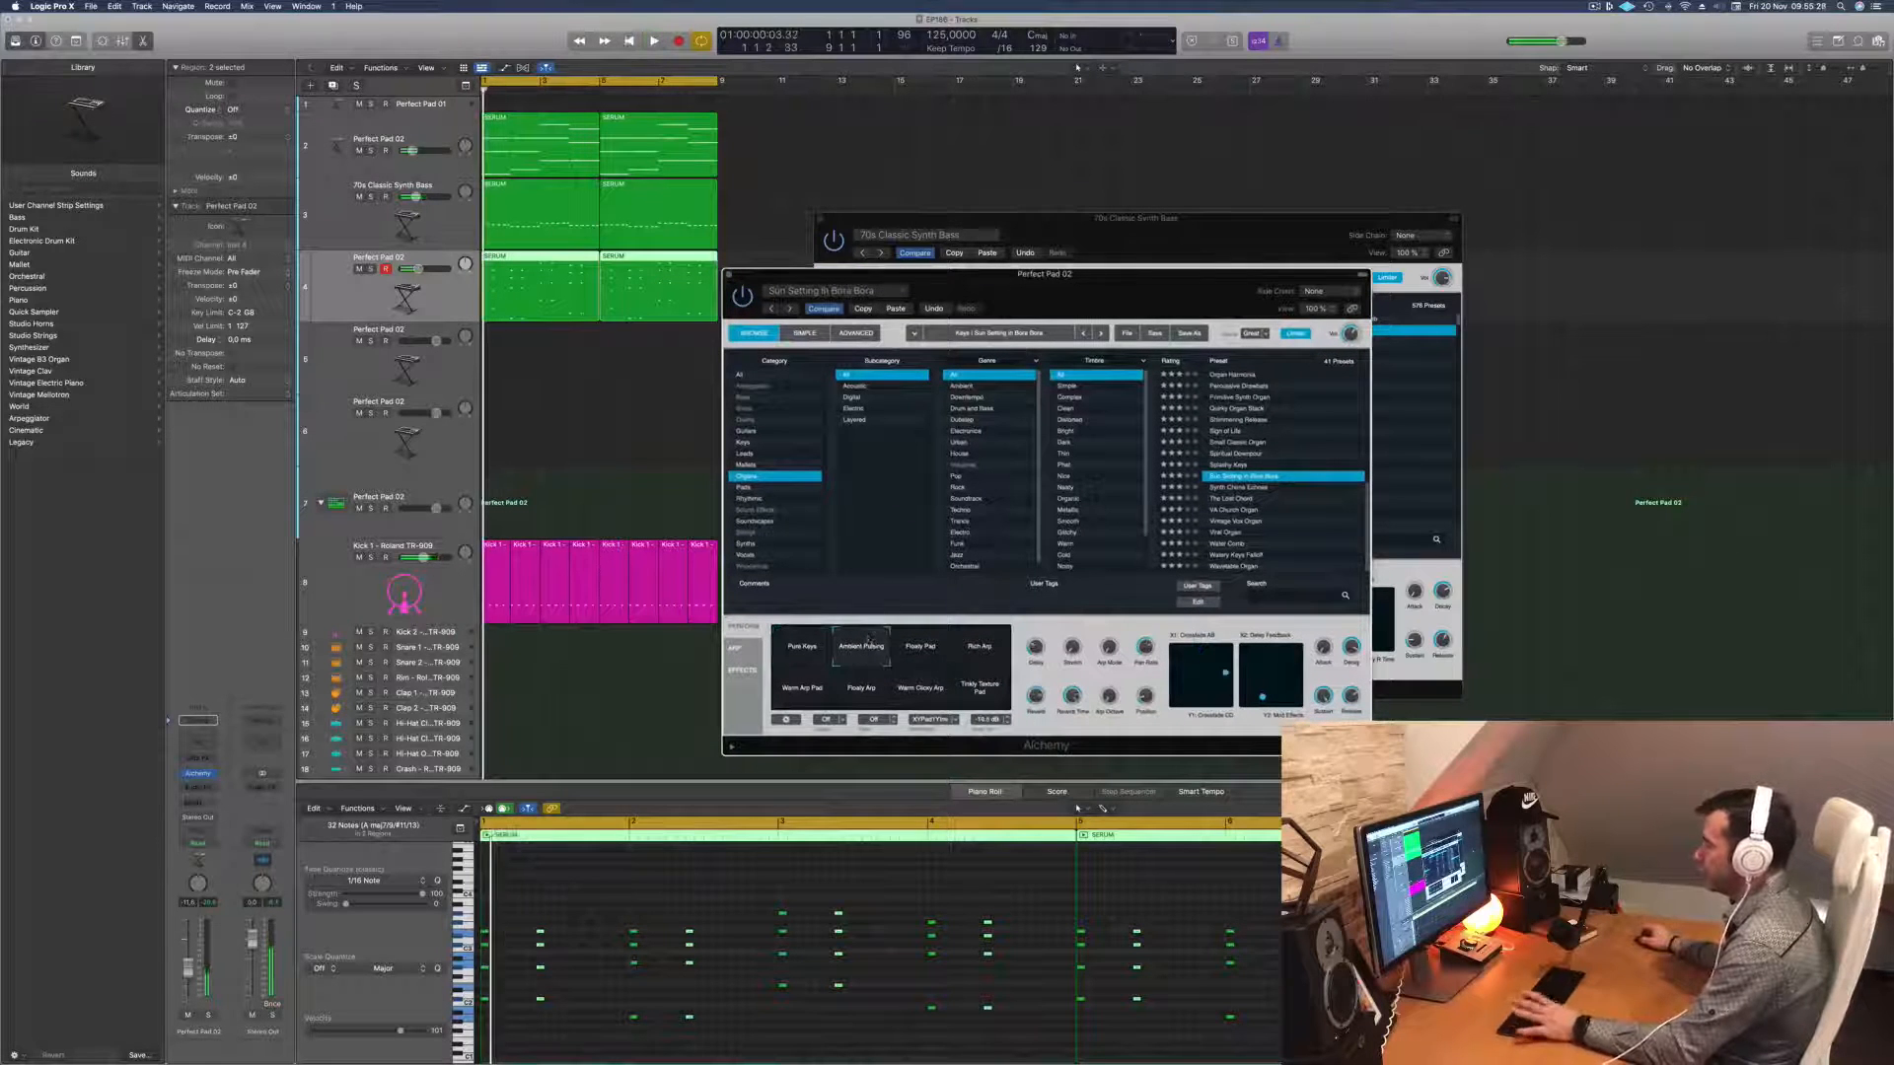
left_click(933, 649)
left_click(988, 650)
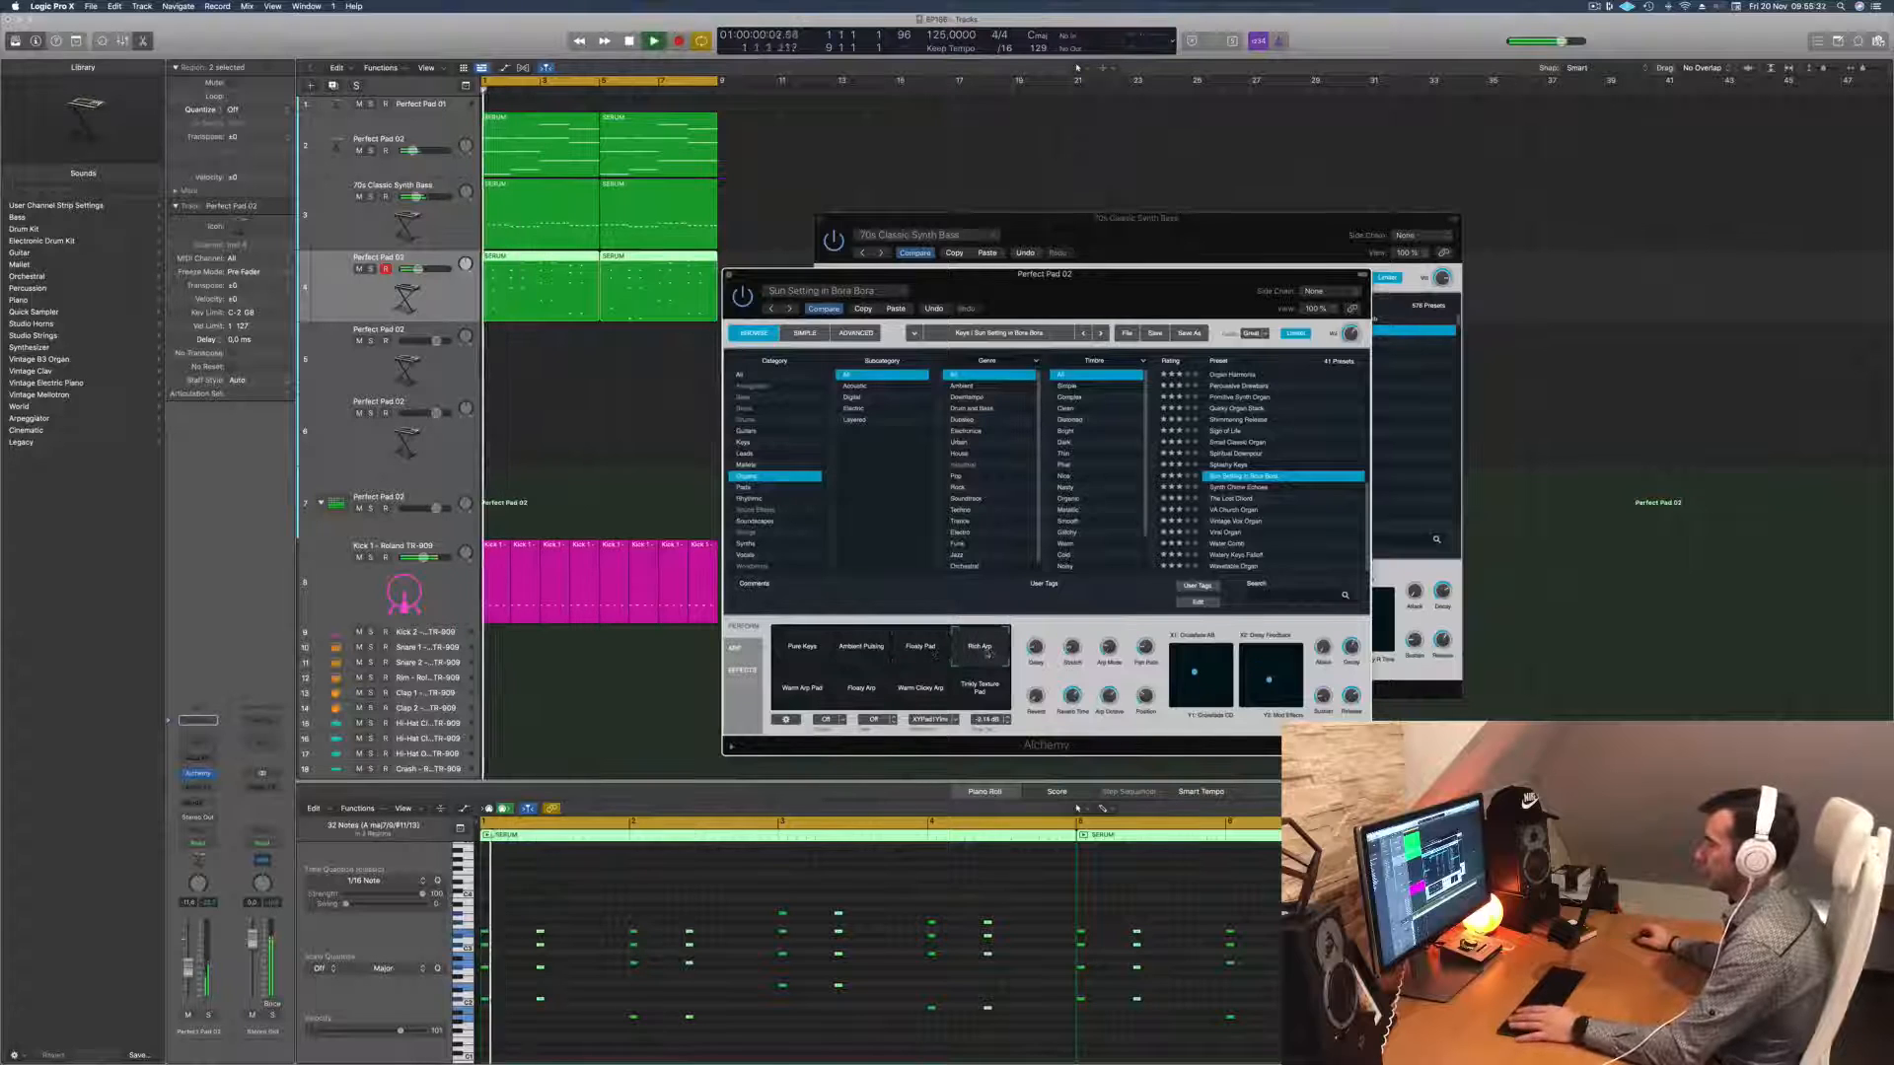
left_click(798, 701)
left_click(862, 695)
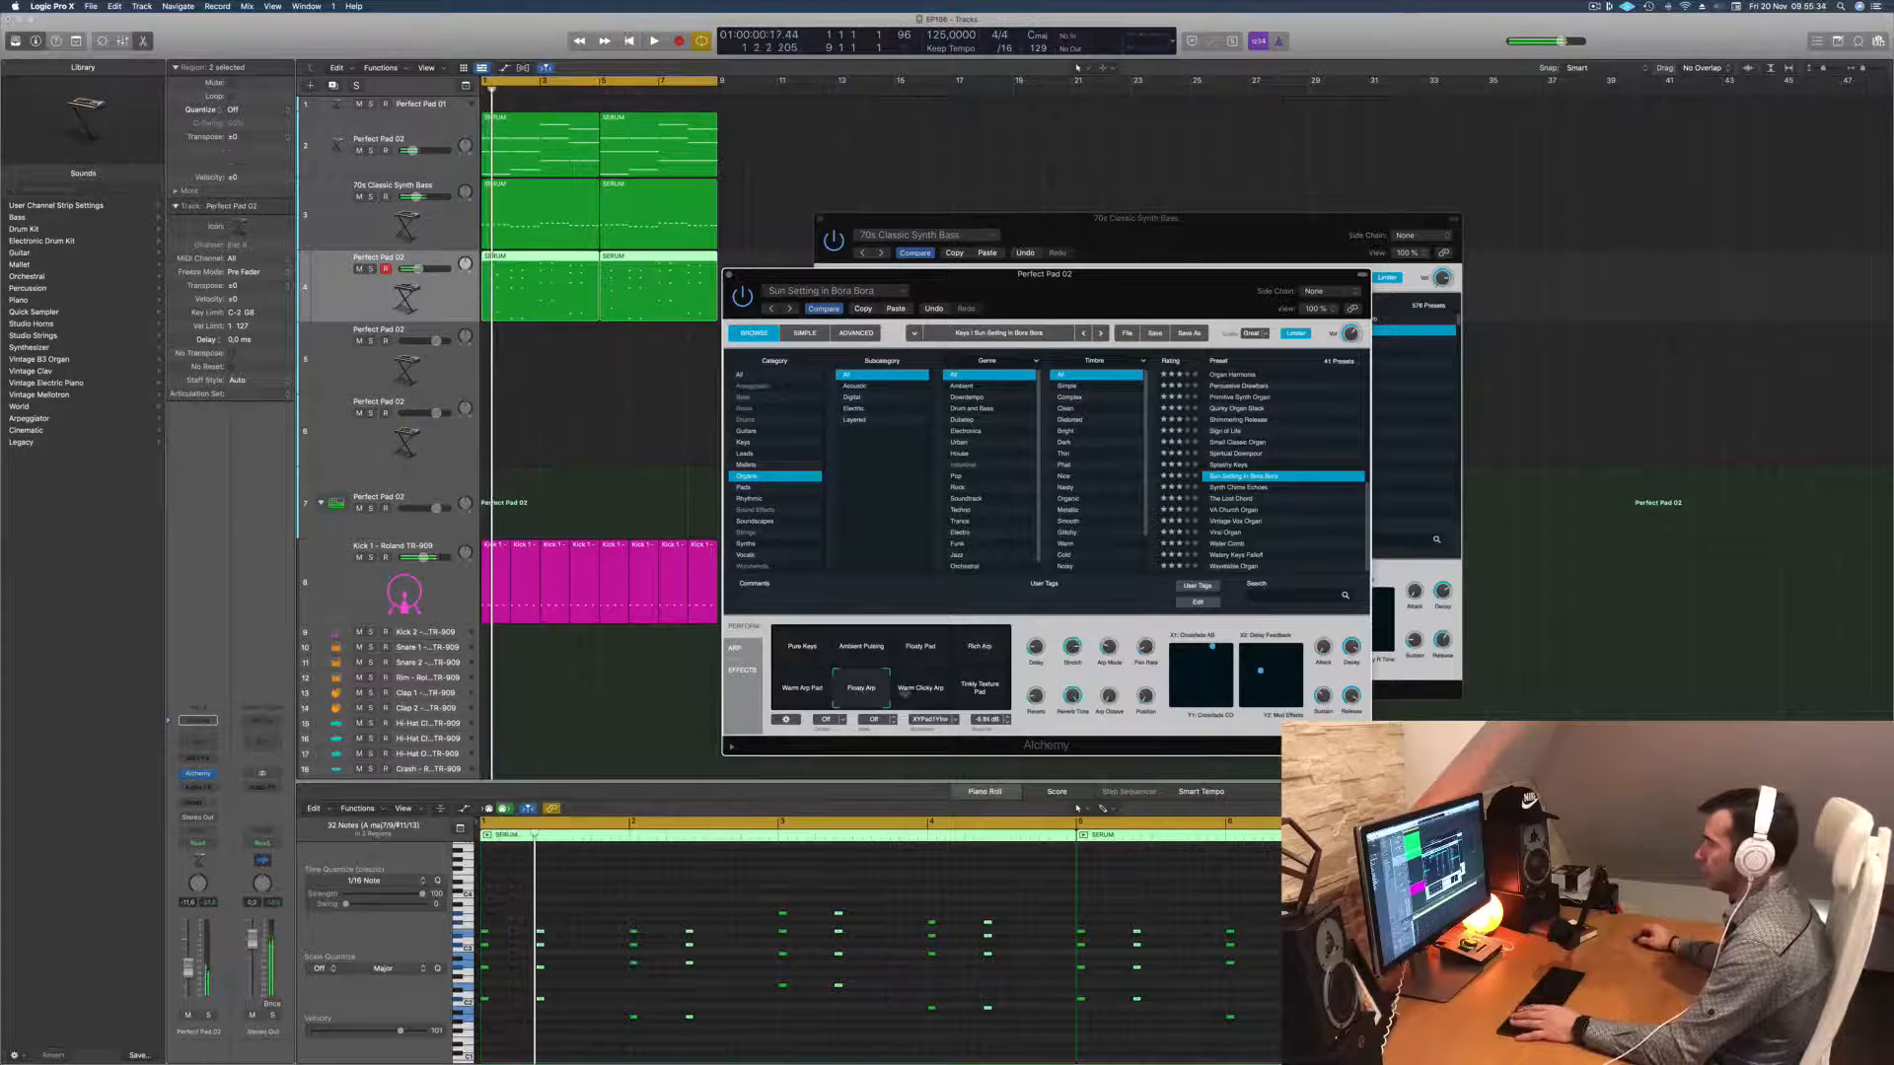
key("space")
left_click(966, 691)
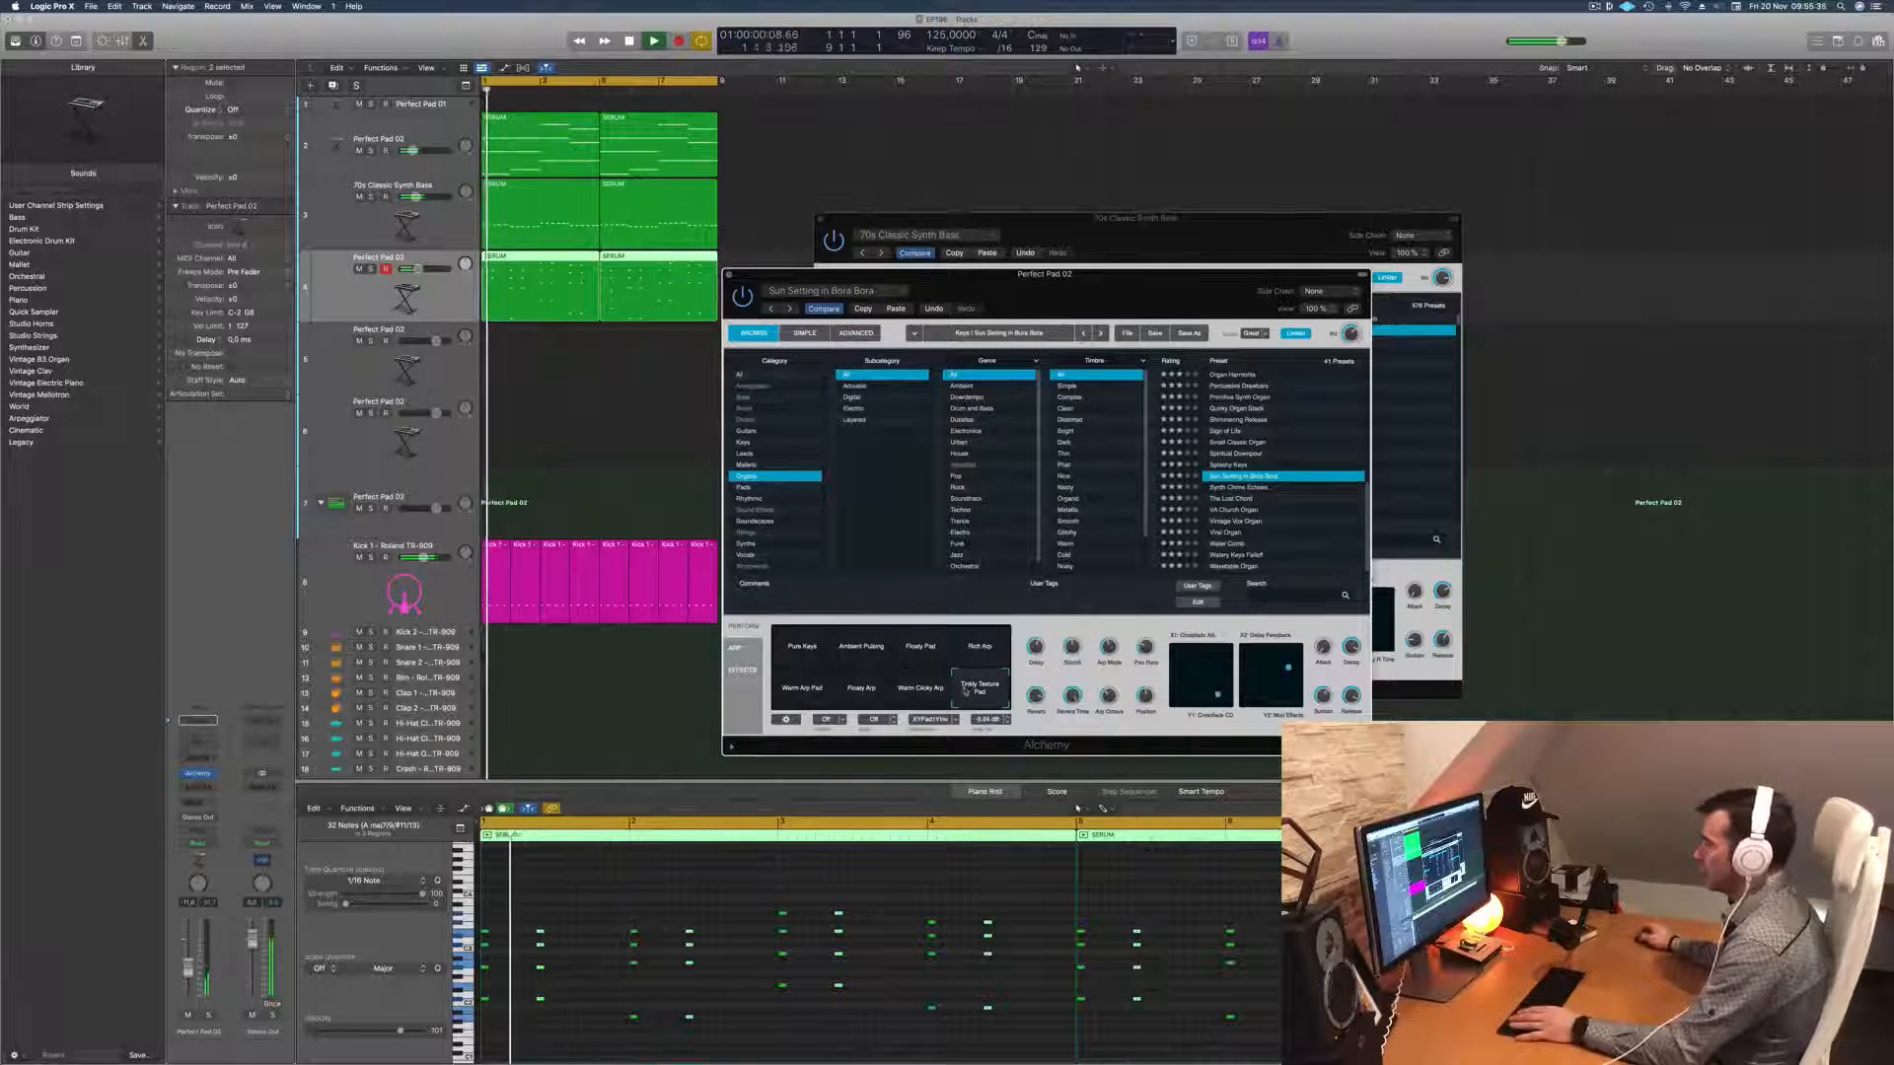
Step: Compare the Pure Keys and Ambient Pulsing snapshots from the loop start and keep Ambient Pulsing for the stabs
left_click(861, 648)
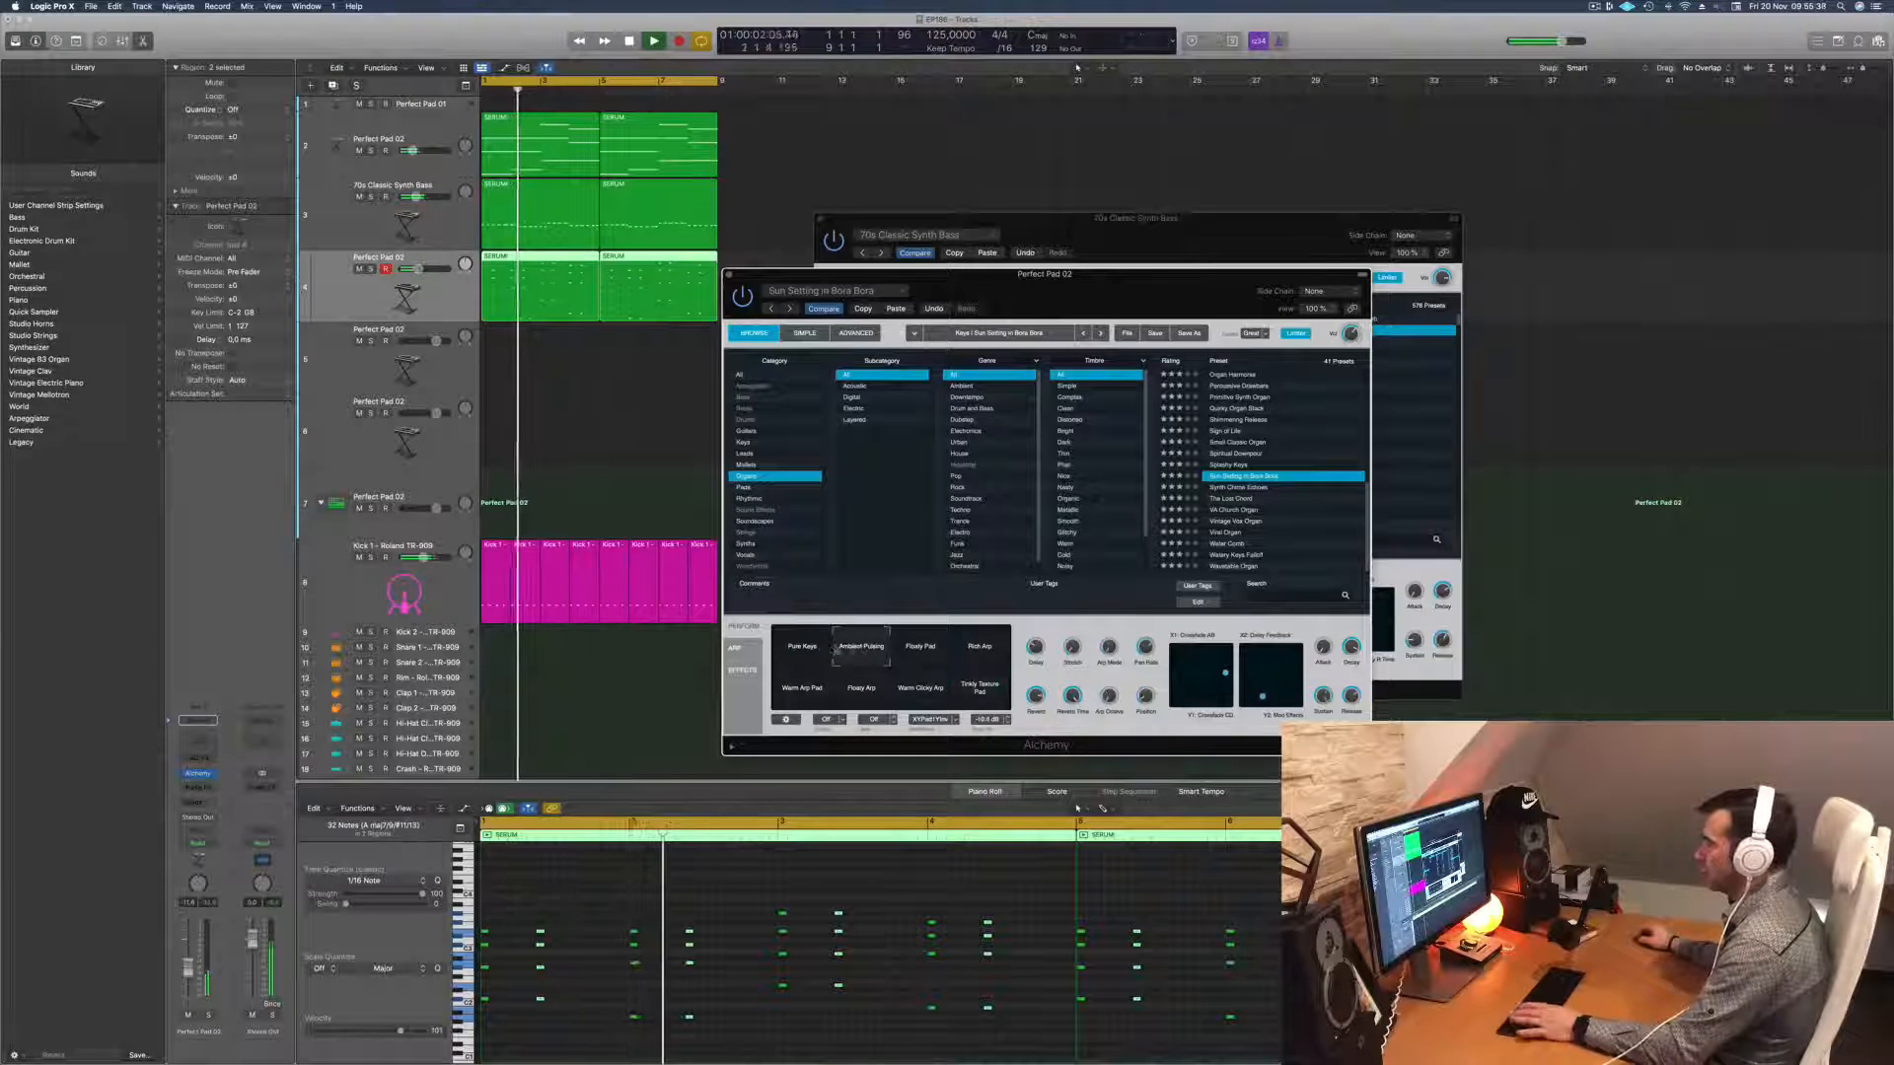
left_click(804, 650)
key("Return")
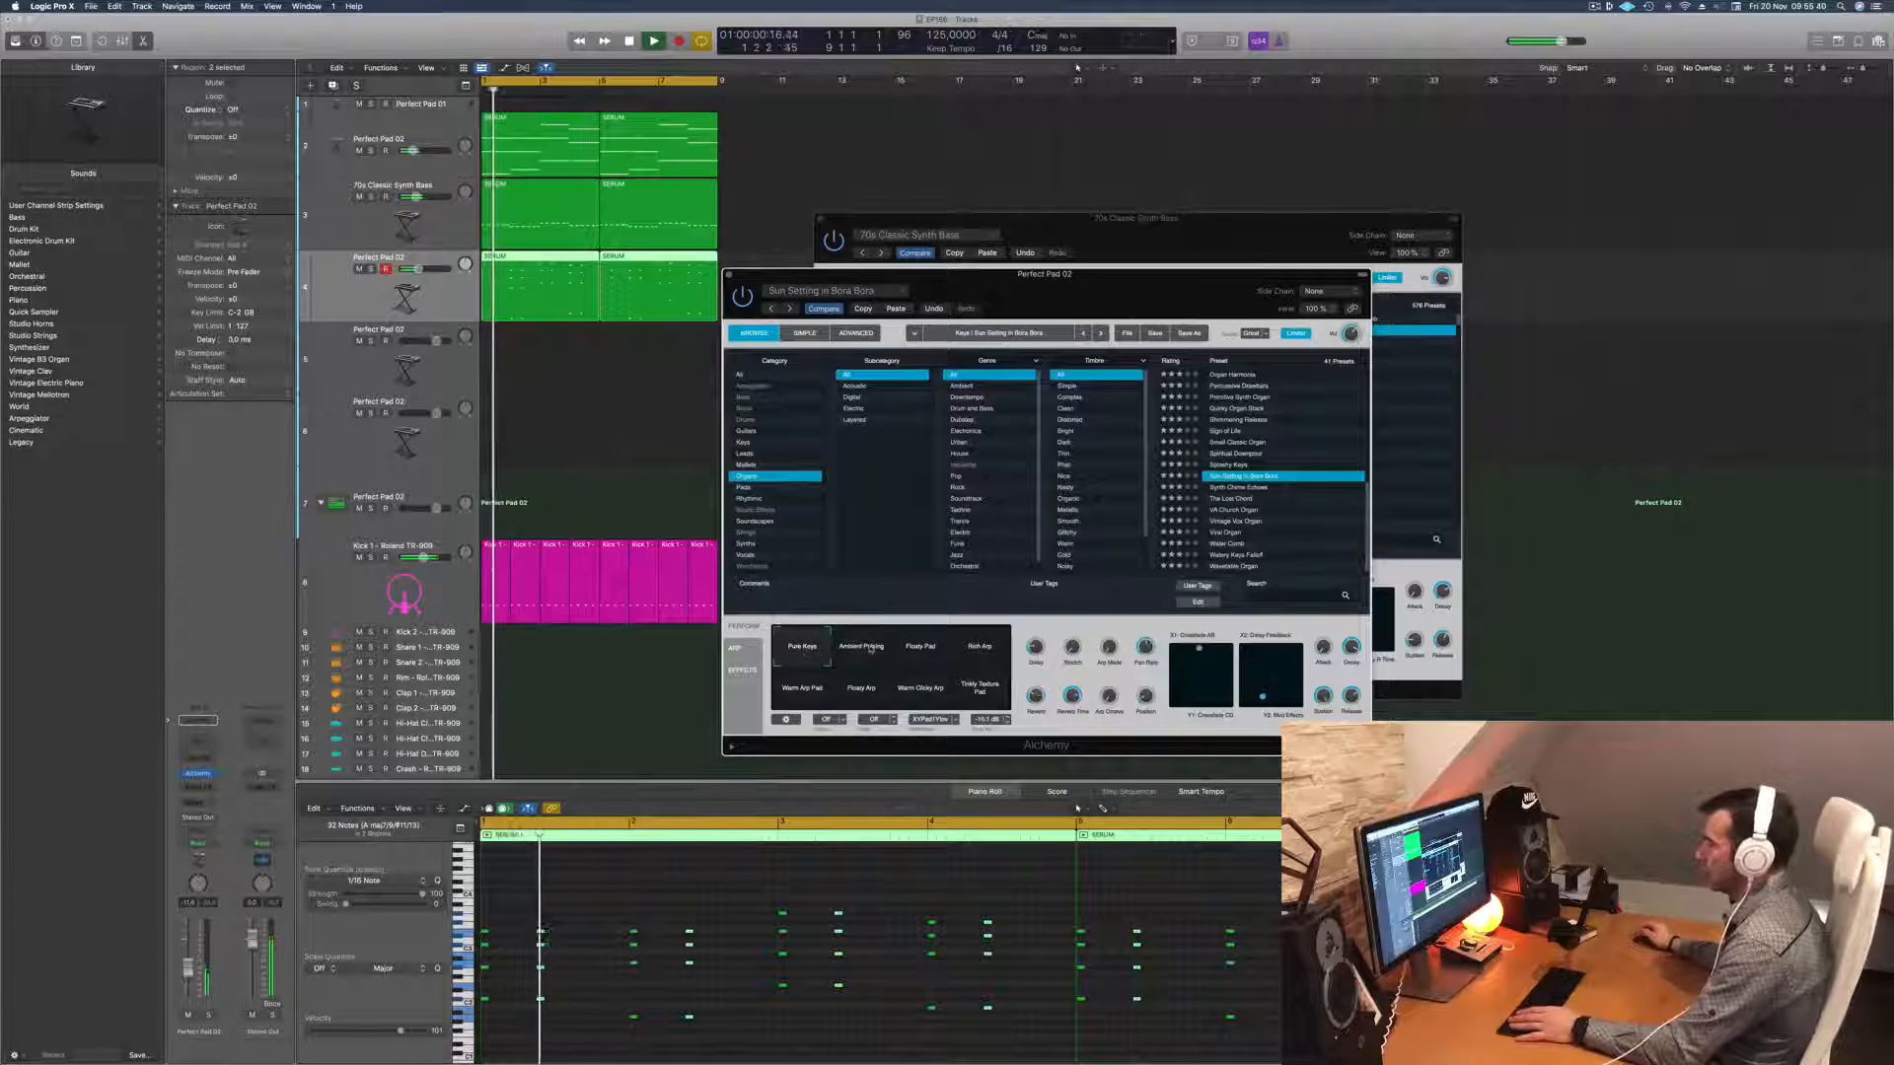
left_click(872, 649)
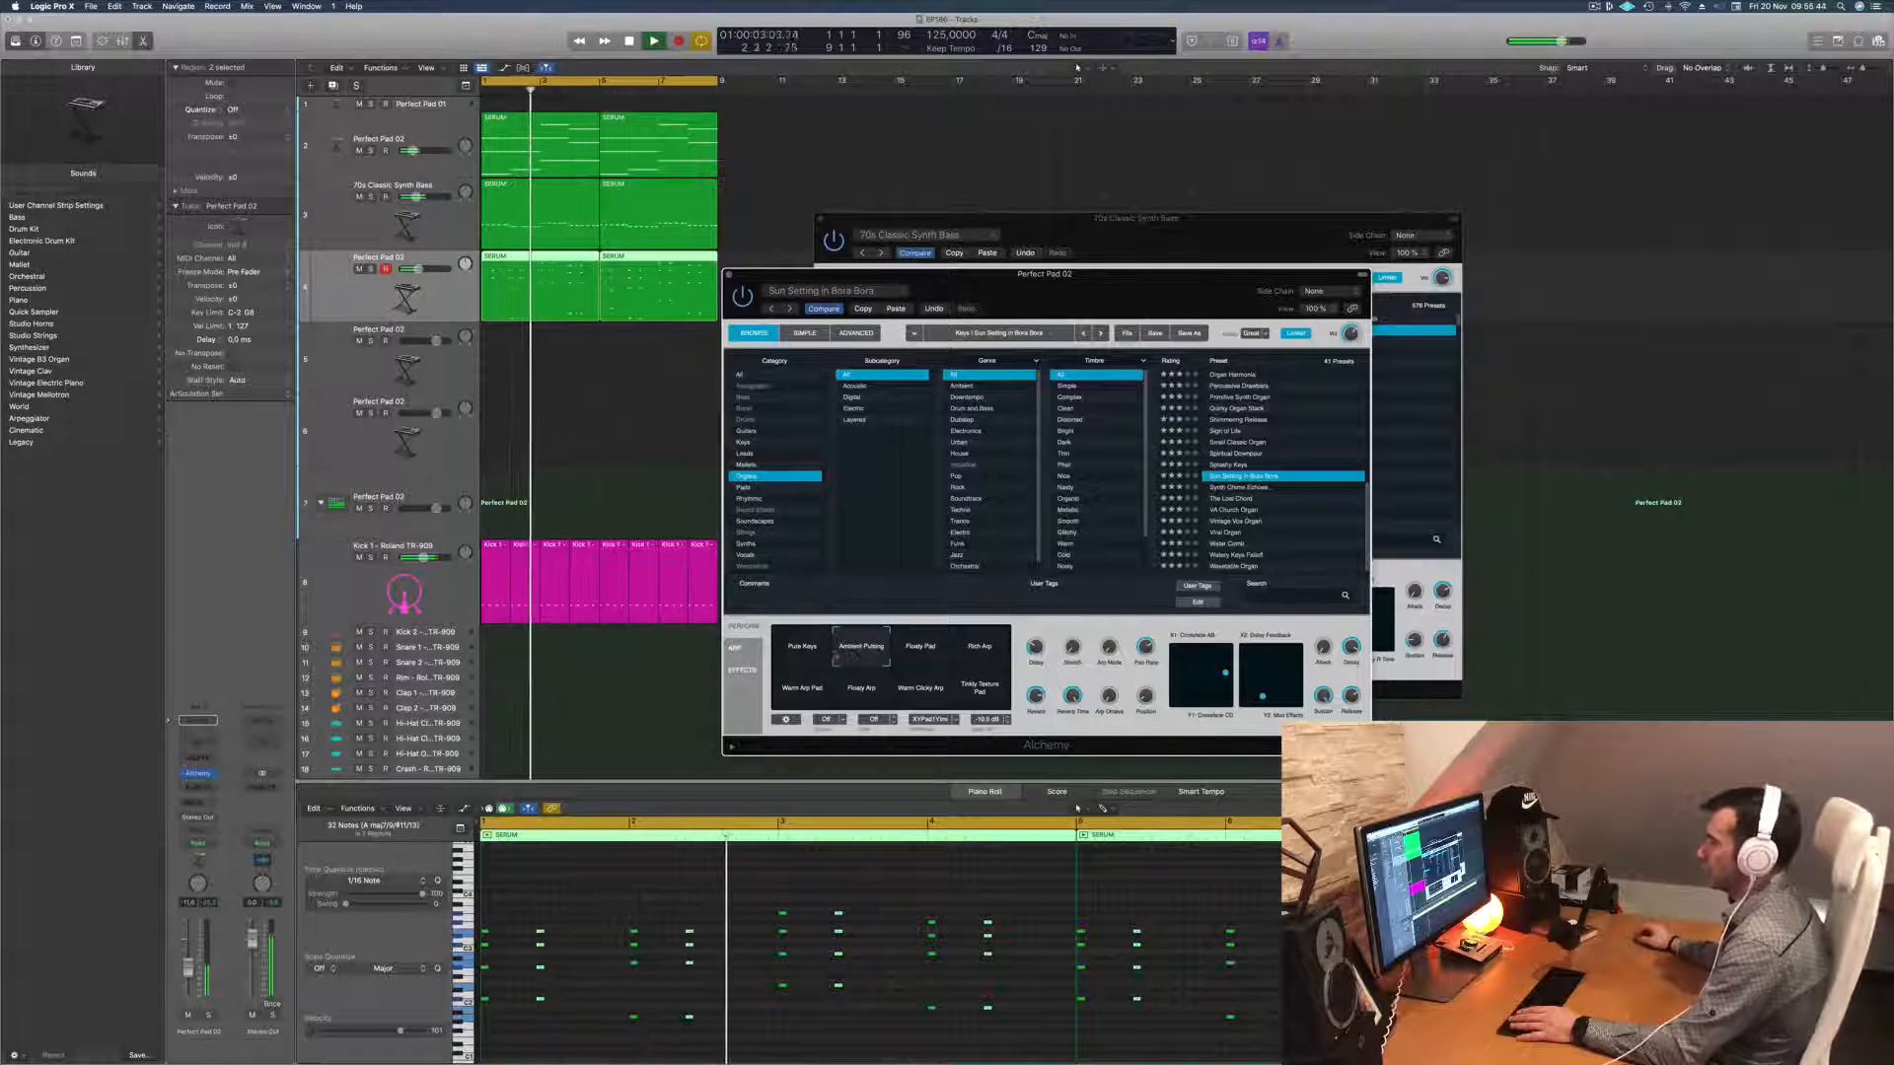
left_click(811, 653)
key("Return")
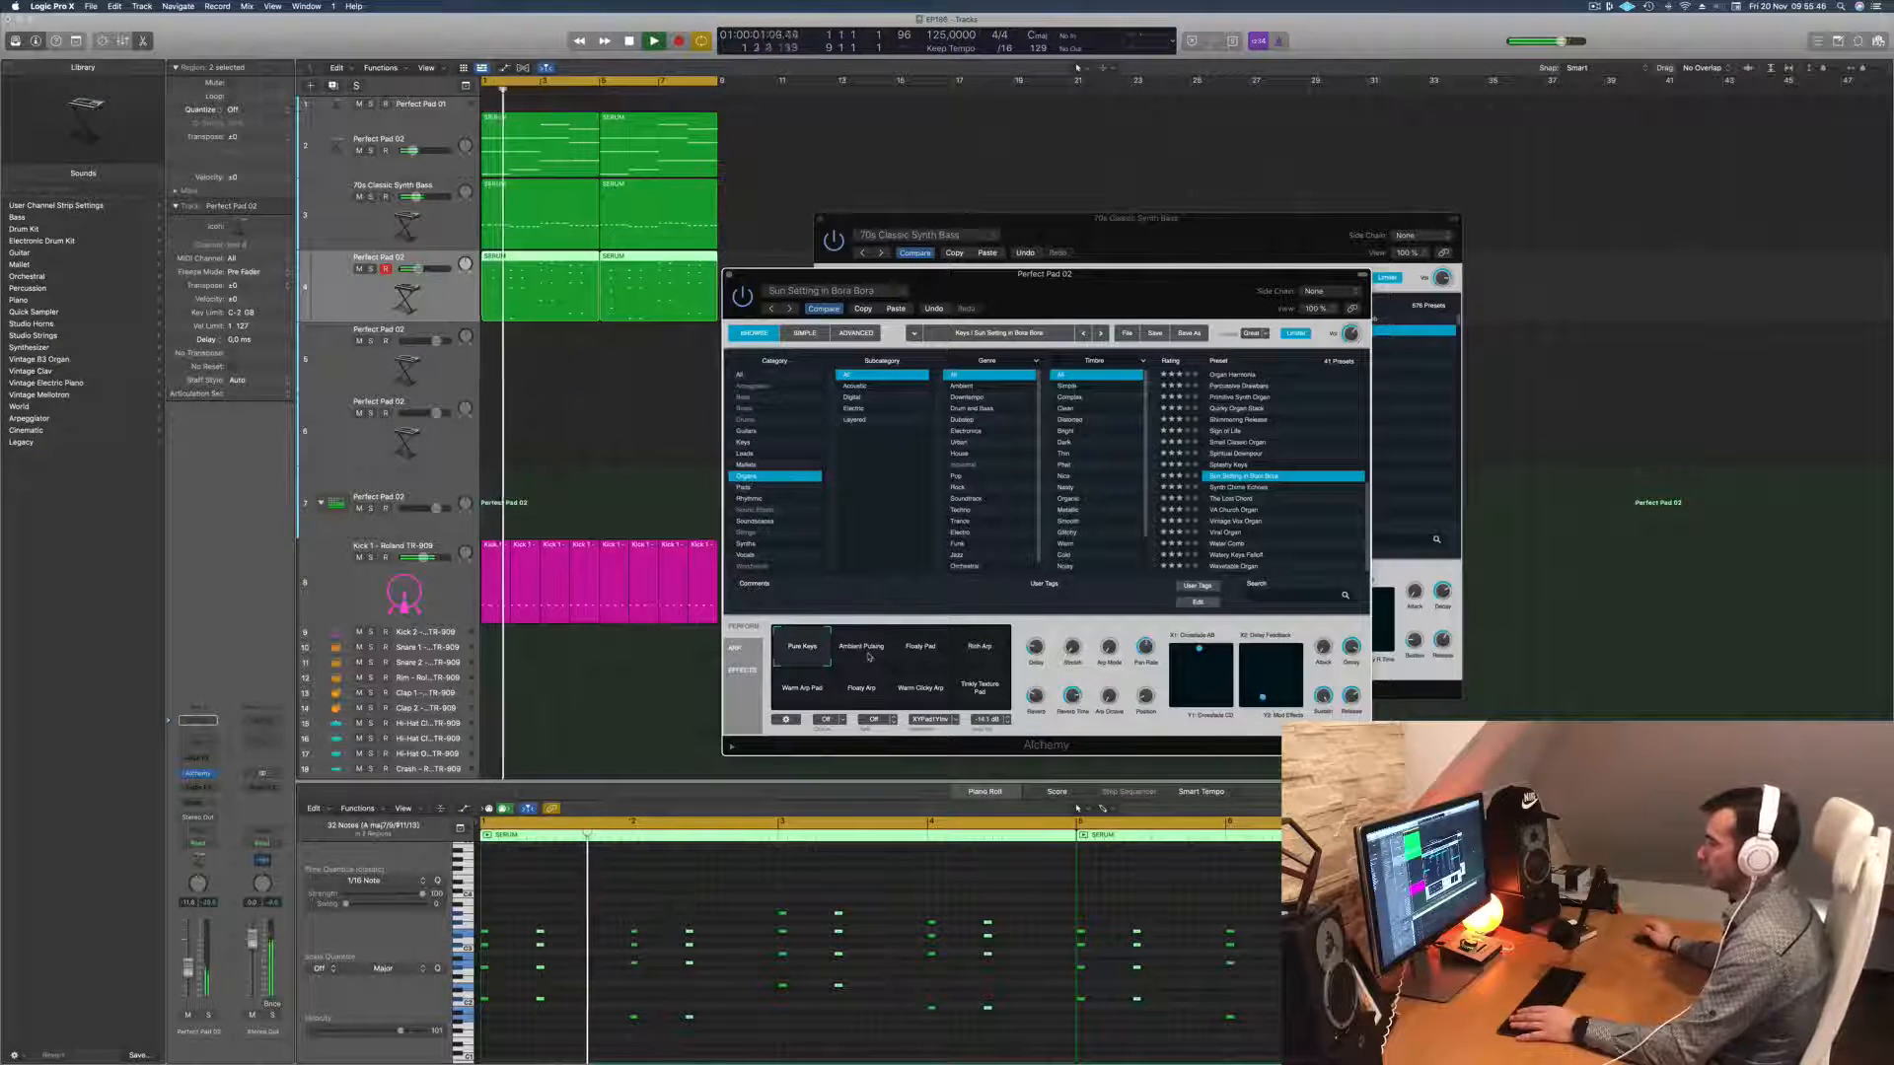
left_click(869, 653)
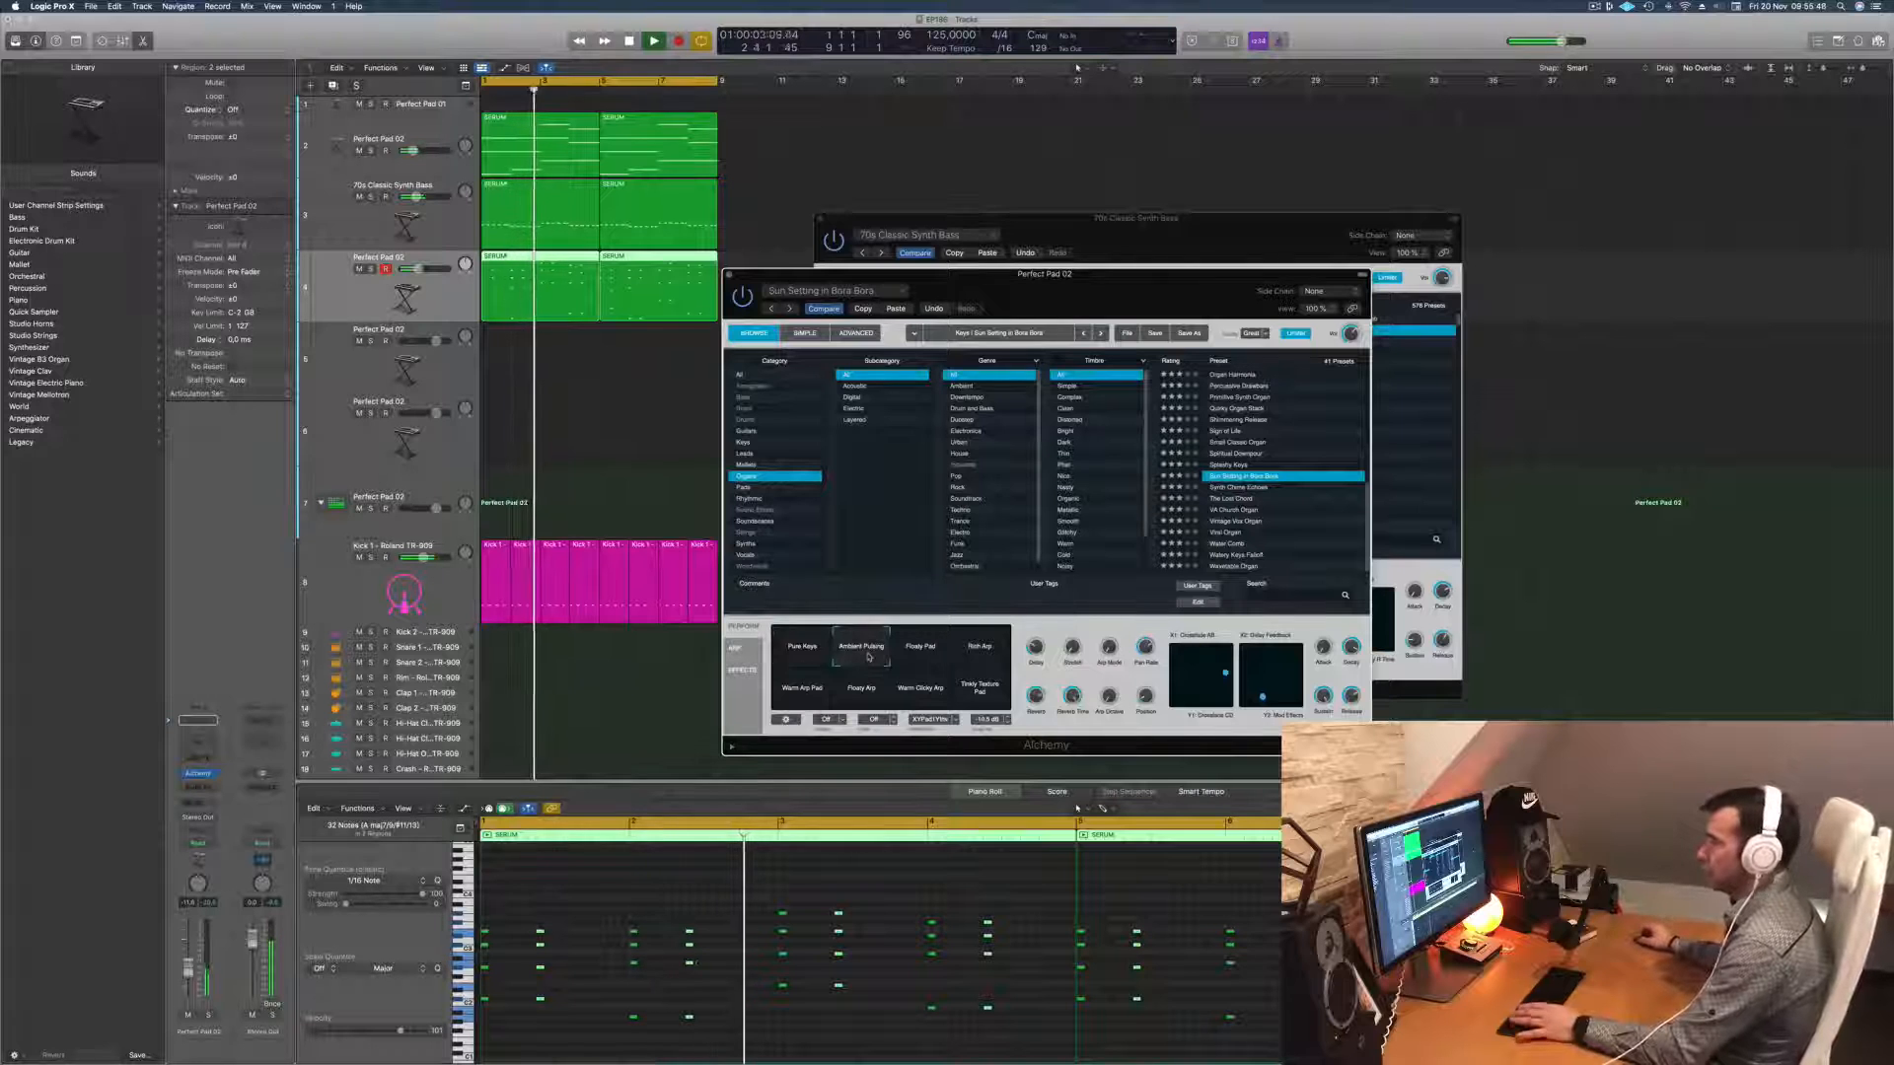
key("Return")
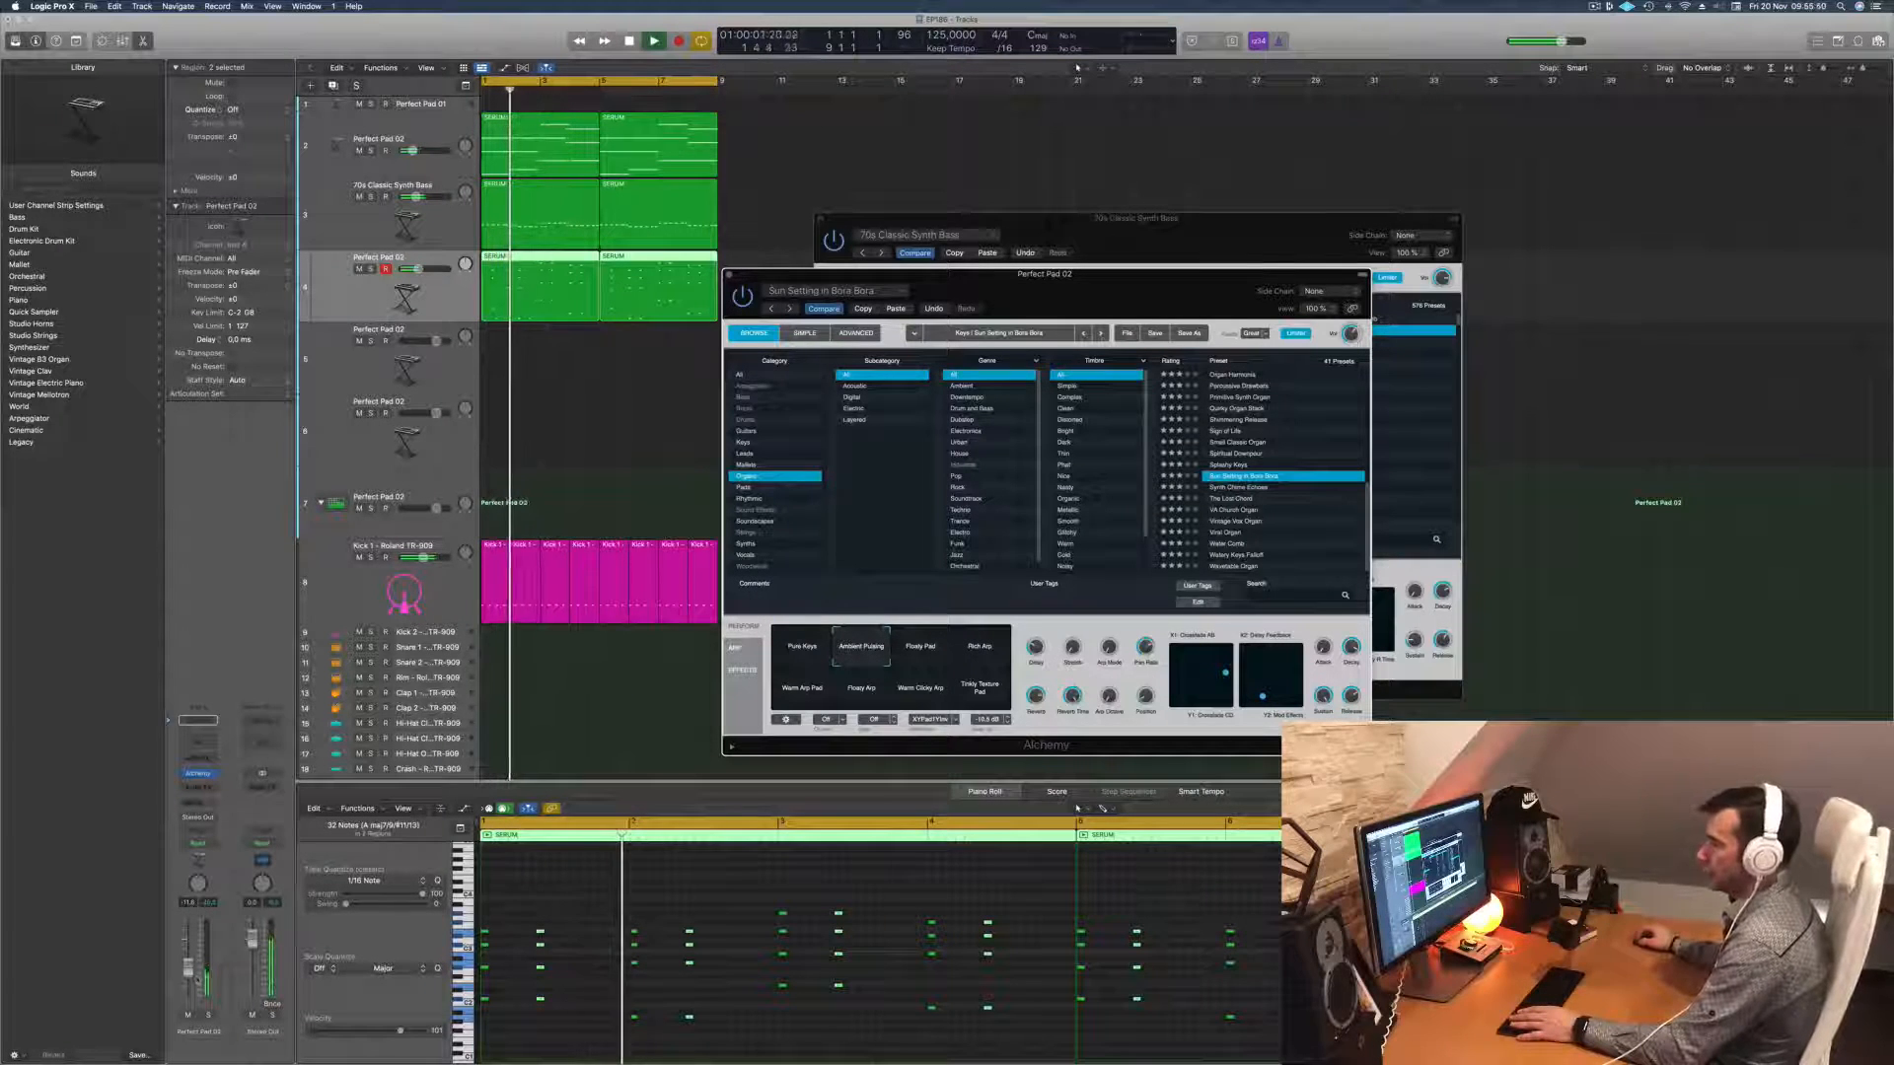
left_click(869, 870)
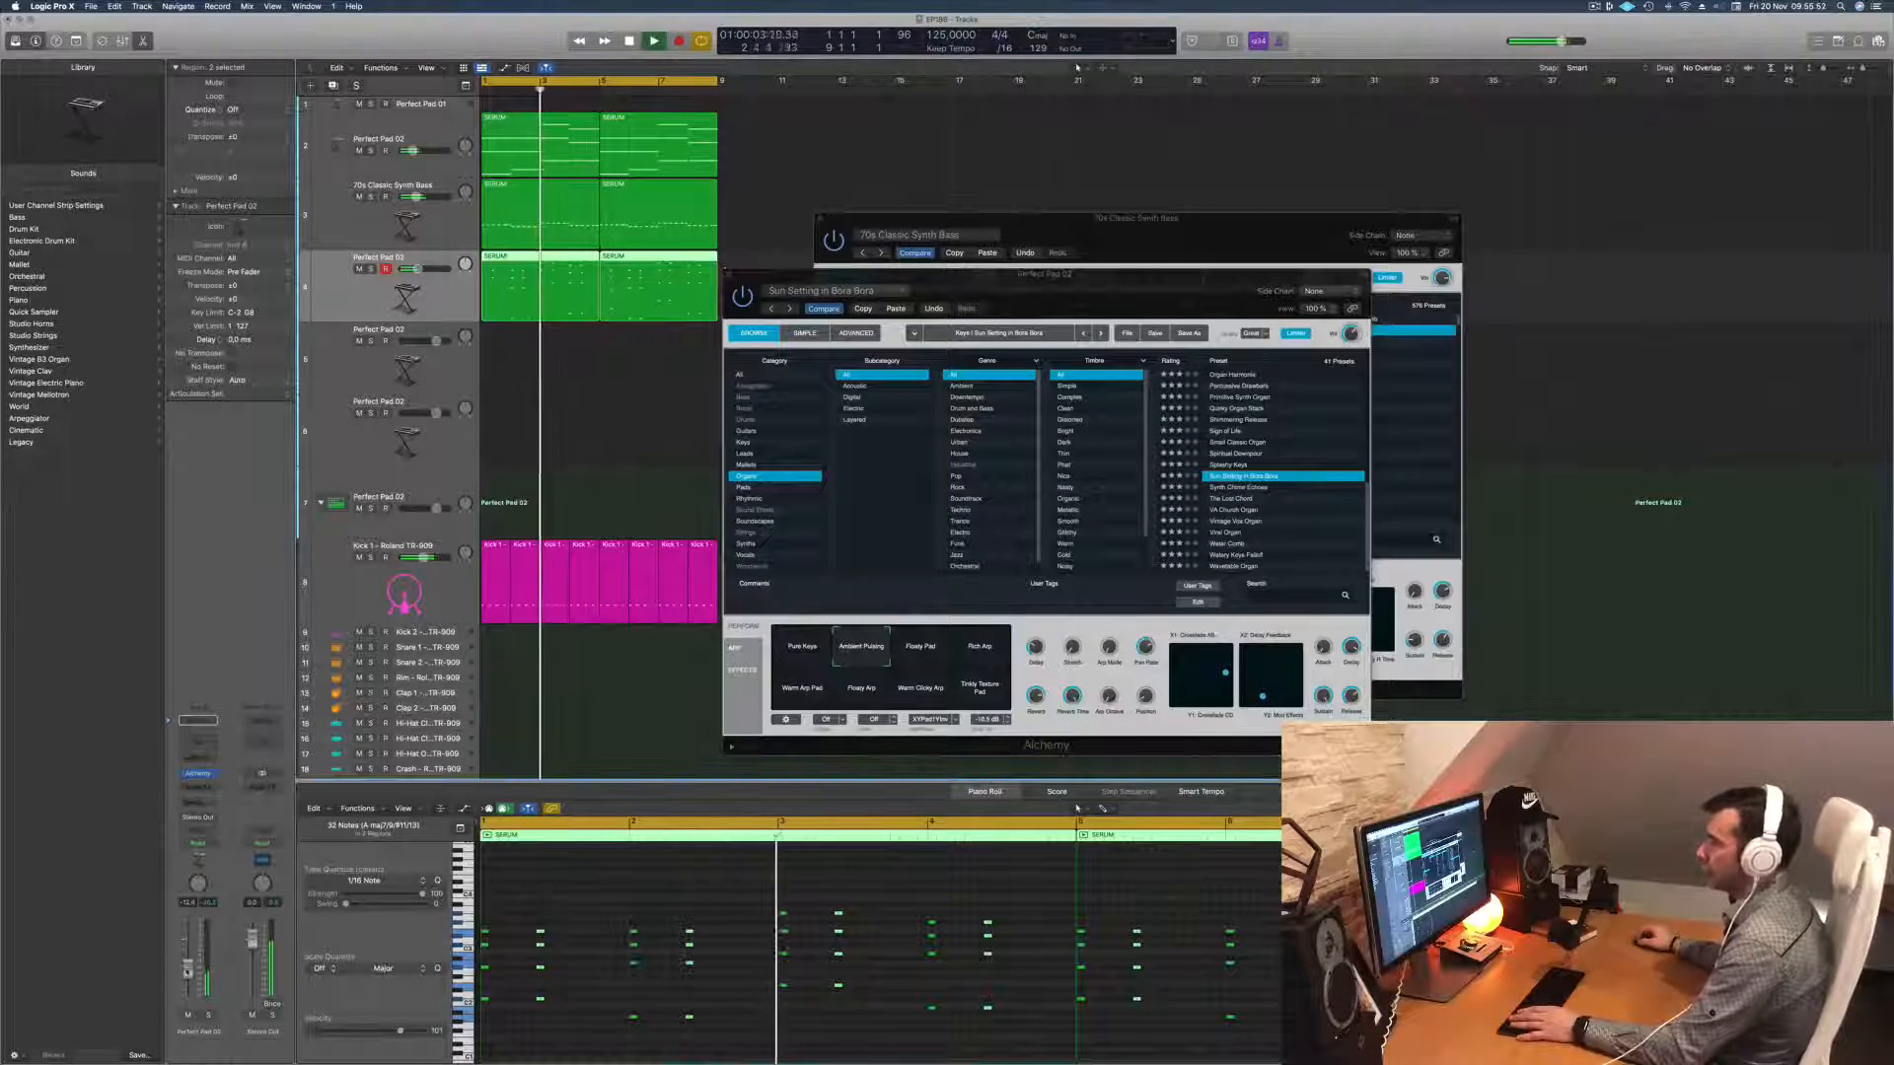
key("Return")
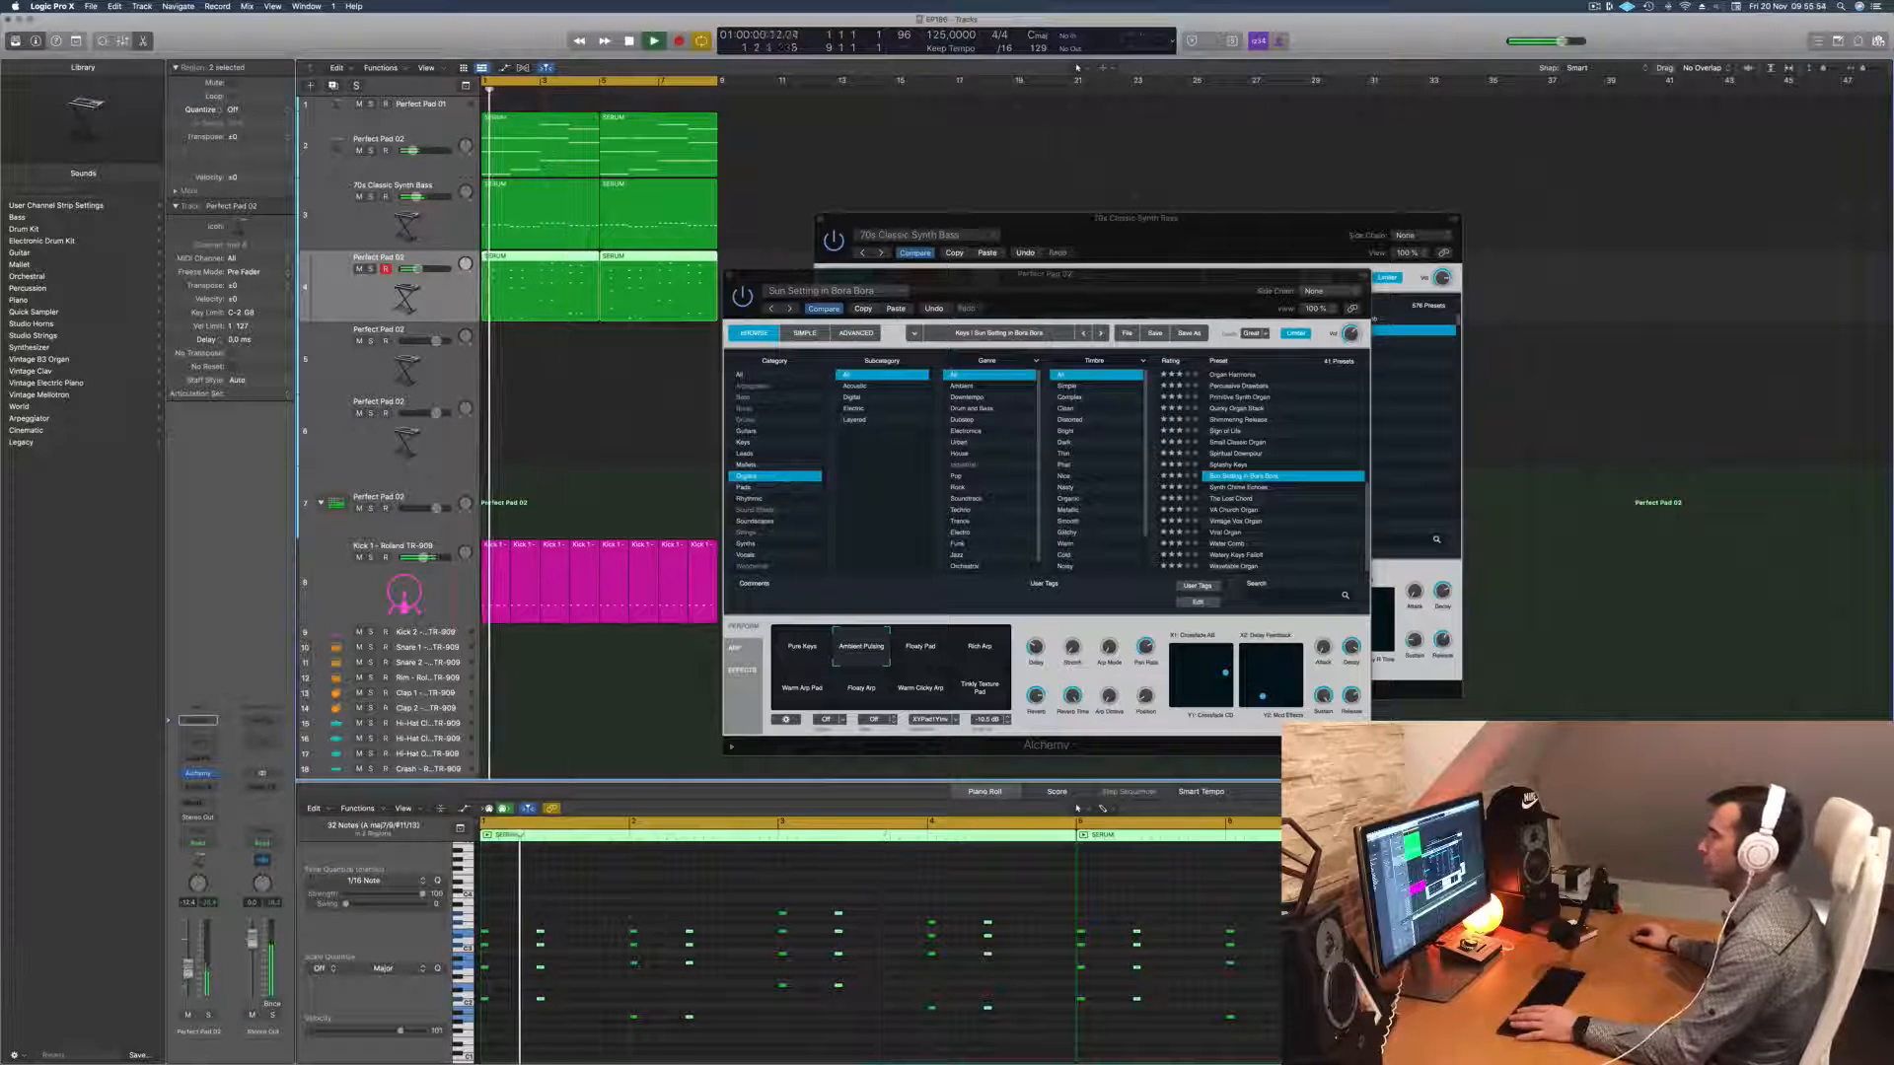
Step: Adjust the second performance knob of the stabs' Ambient Pulsing sound while replaying the loop from the start
left_click_drag(1151, 290, 1139, 293)
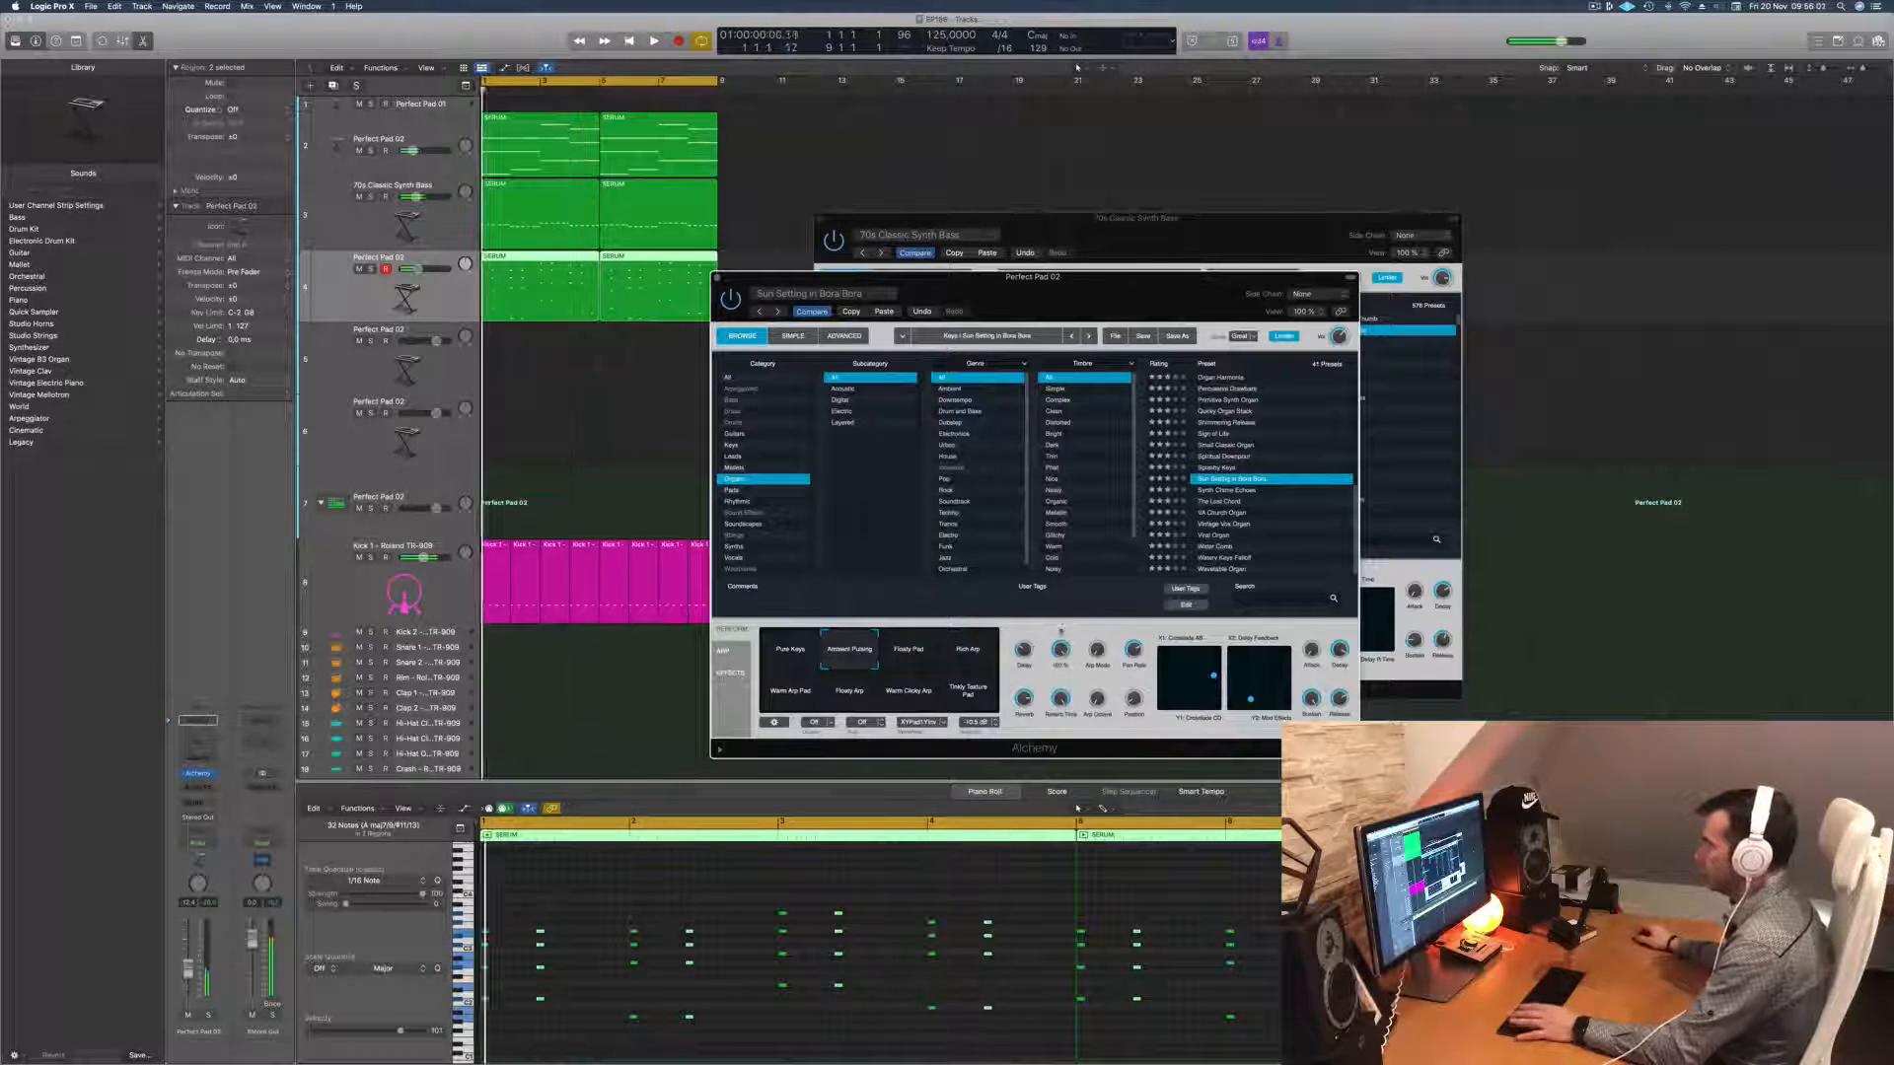
key("Return")
key("Return")
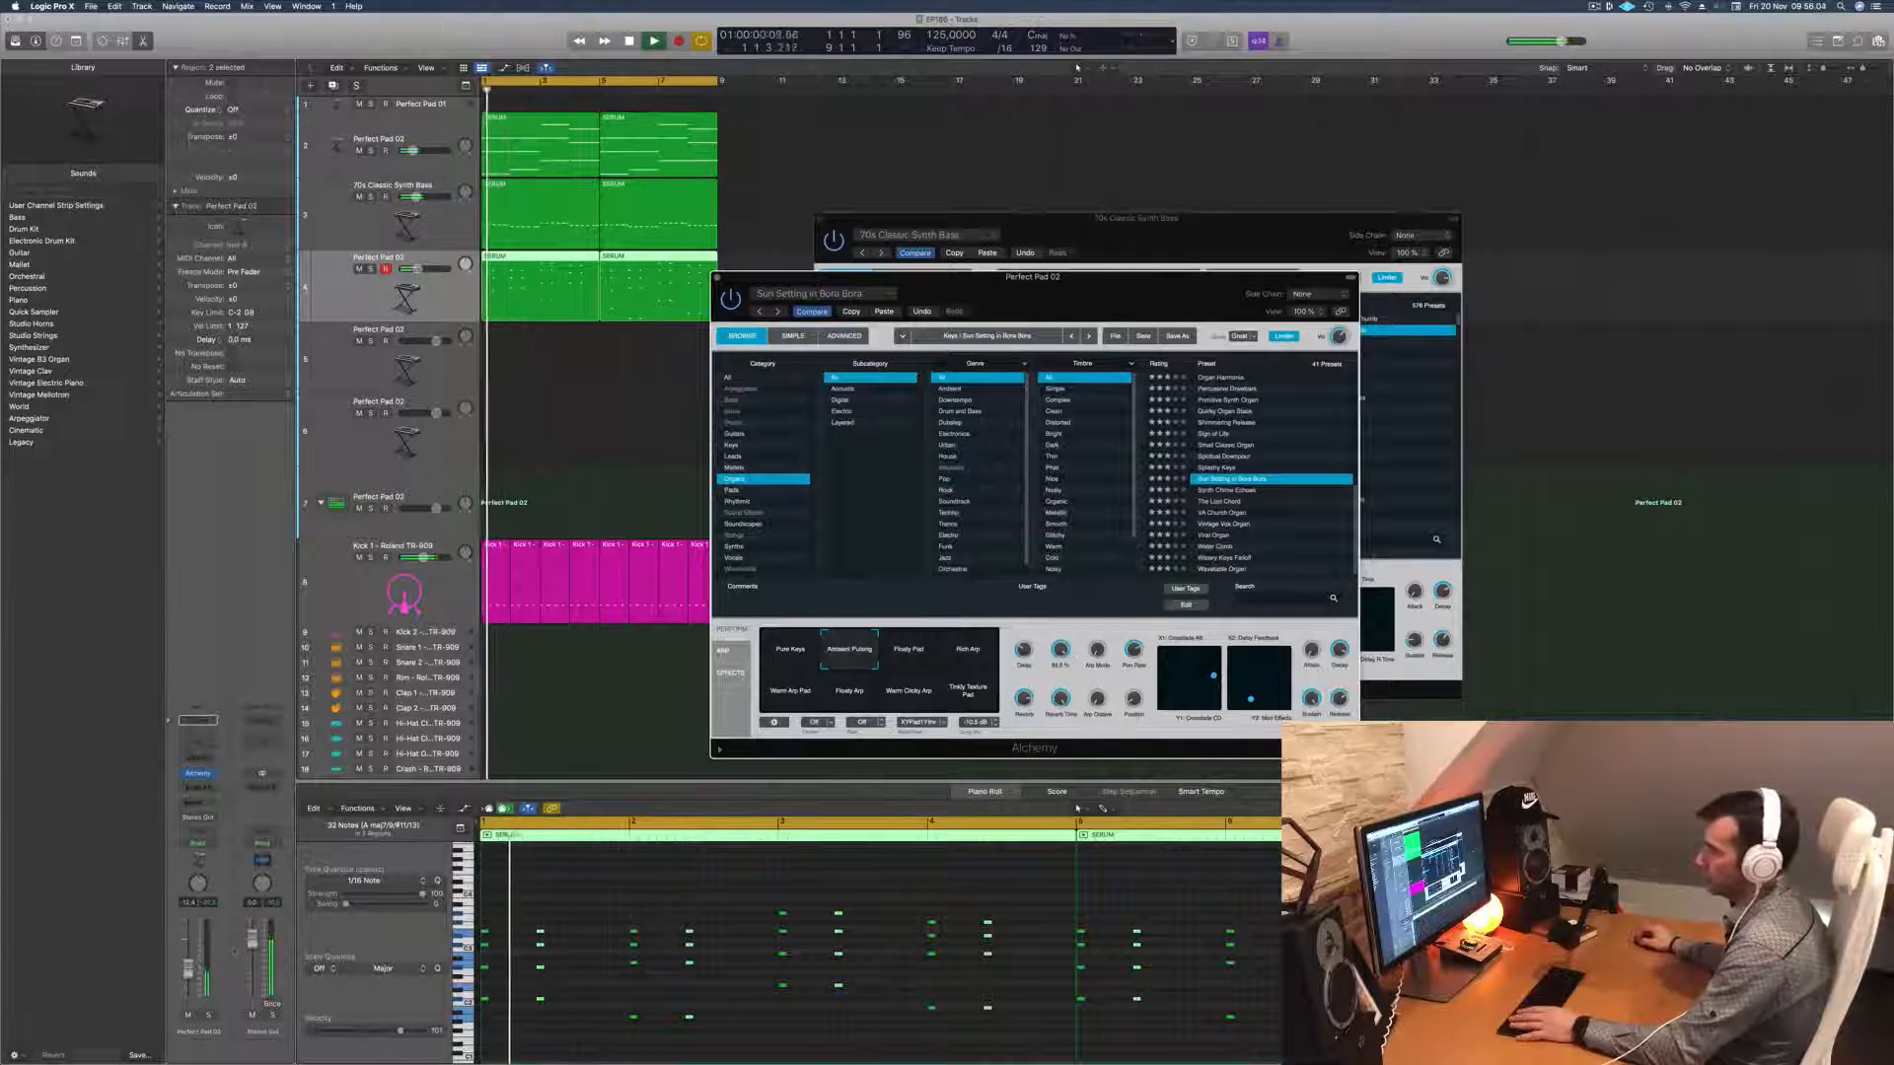
key("Return")
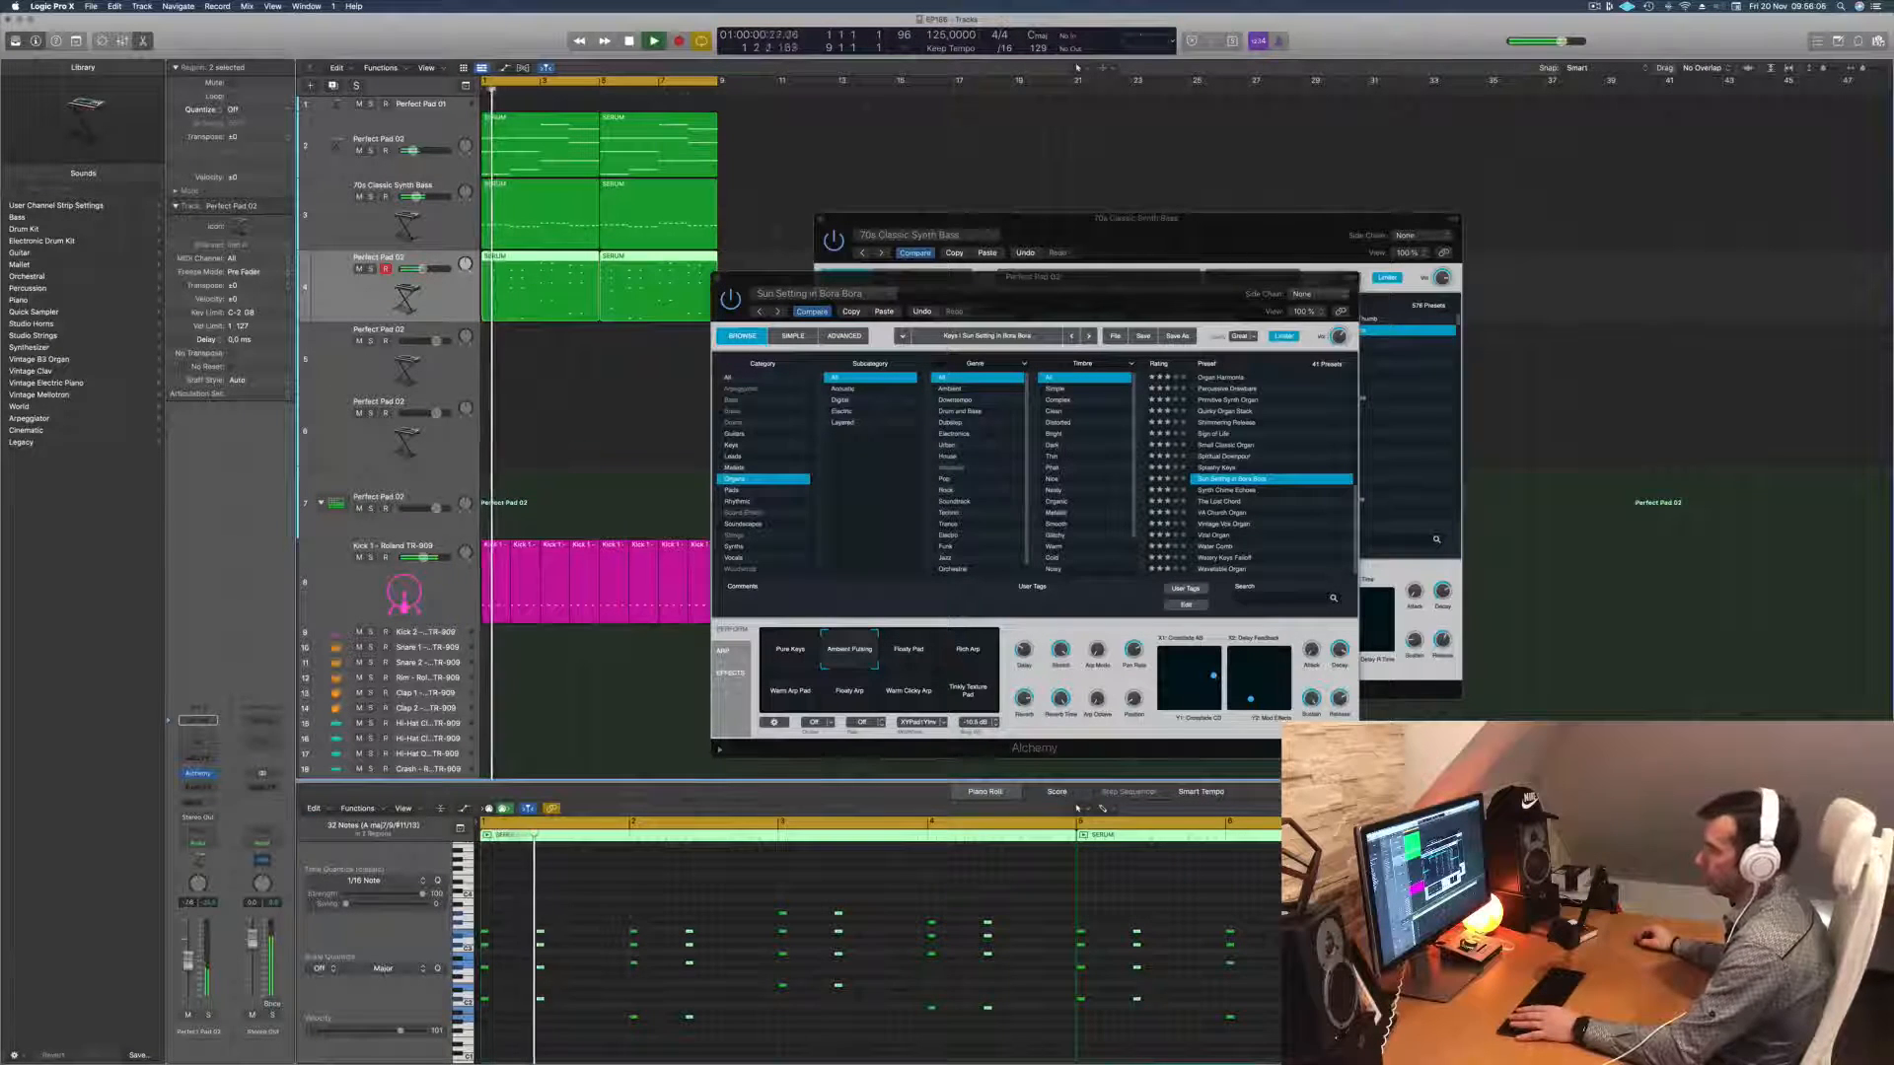
key("Return")
left_click(1061, 655)
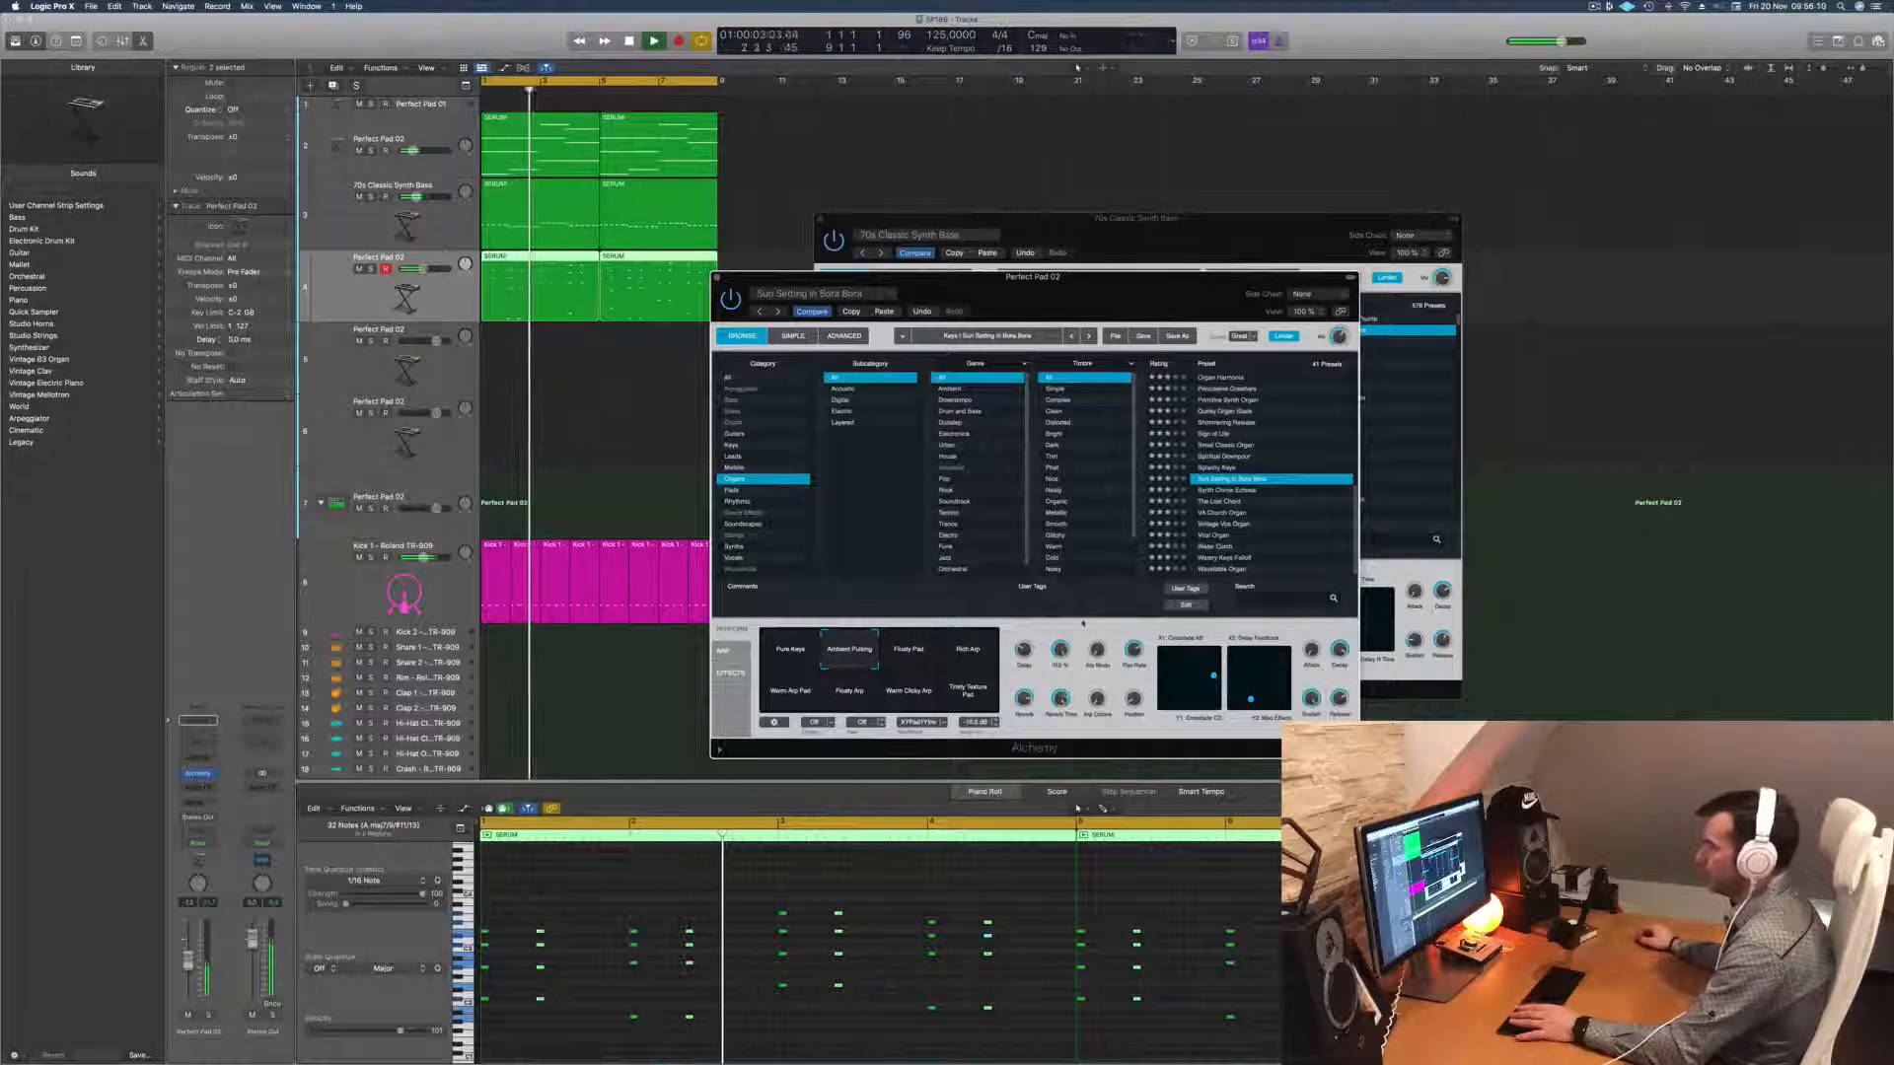
key("Return")
left_click_drag(1095, 309, 1251, 318)
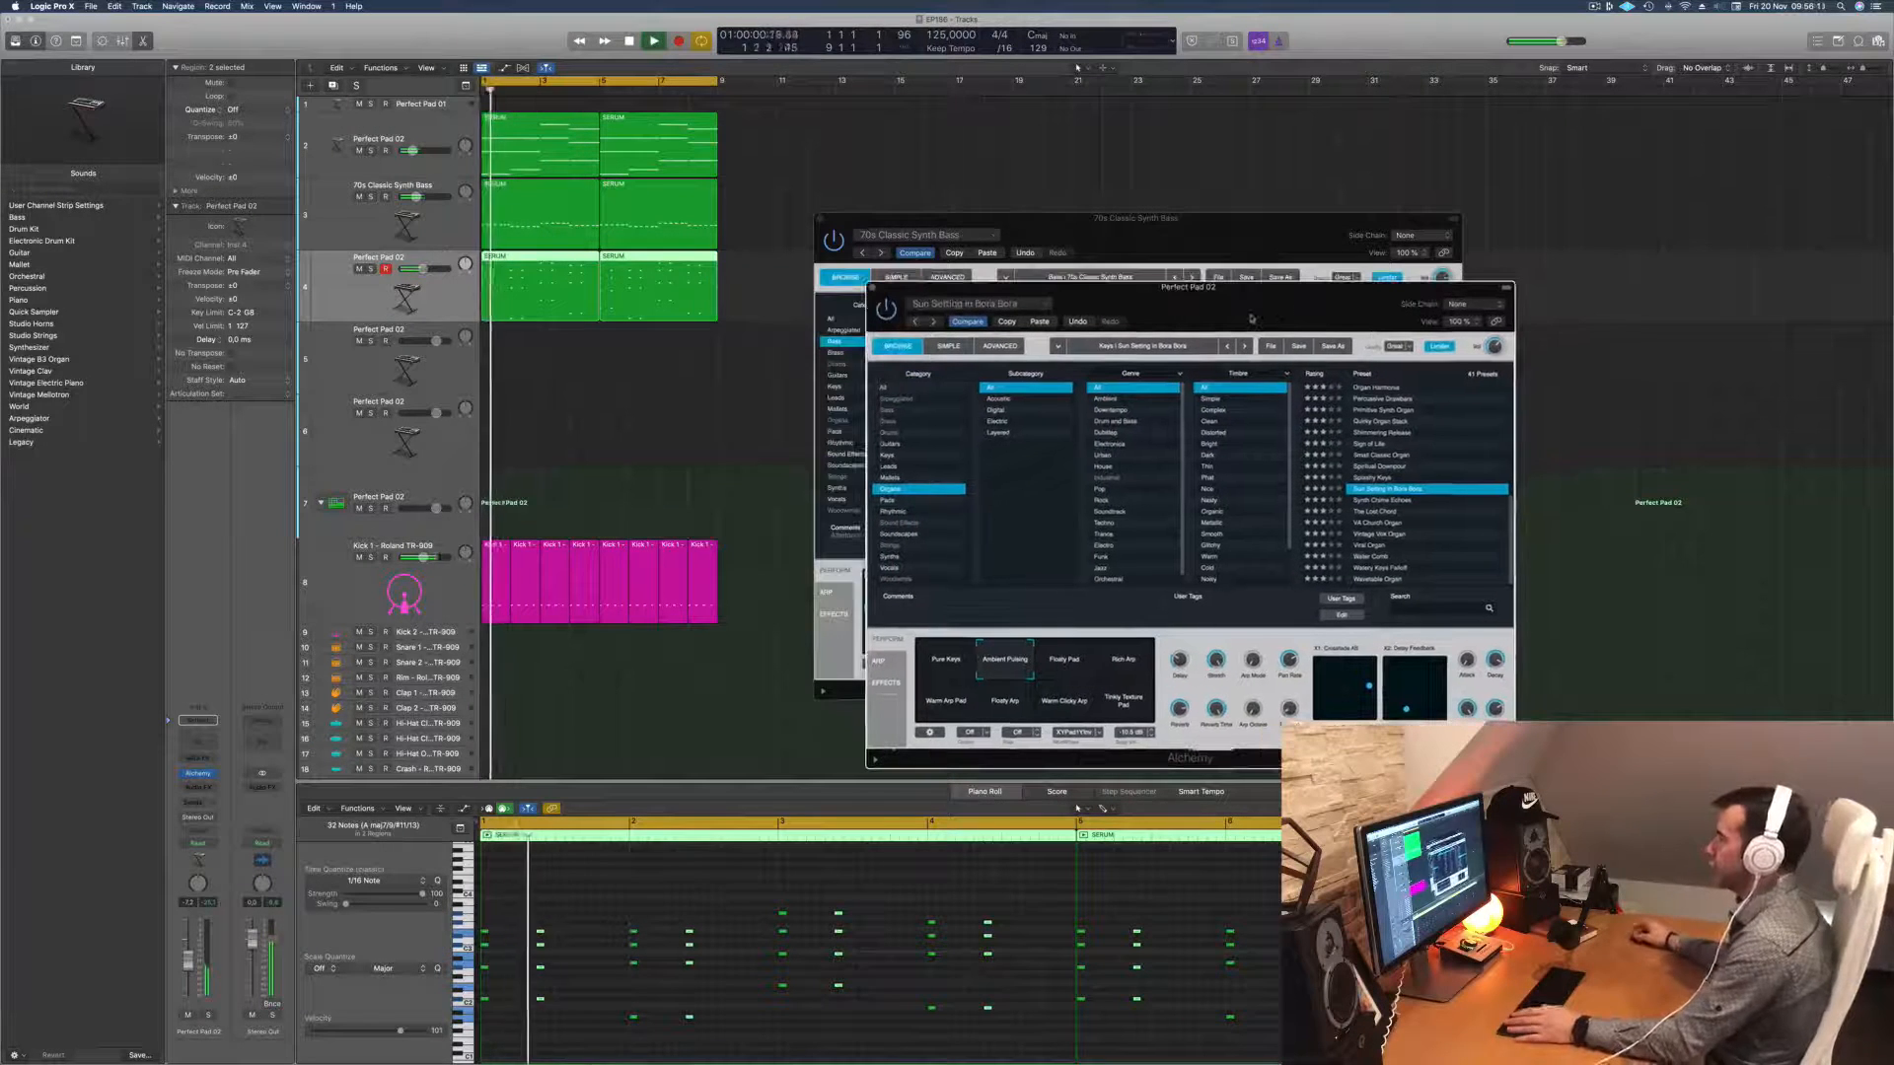
Step: Close the Alchemy windows of the chord stabs and the 70s Classic Synth Bass
left_click(871, 287)
left_click_drag(1121, 219, 1101, 224)
key("Return")
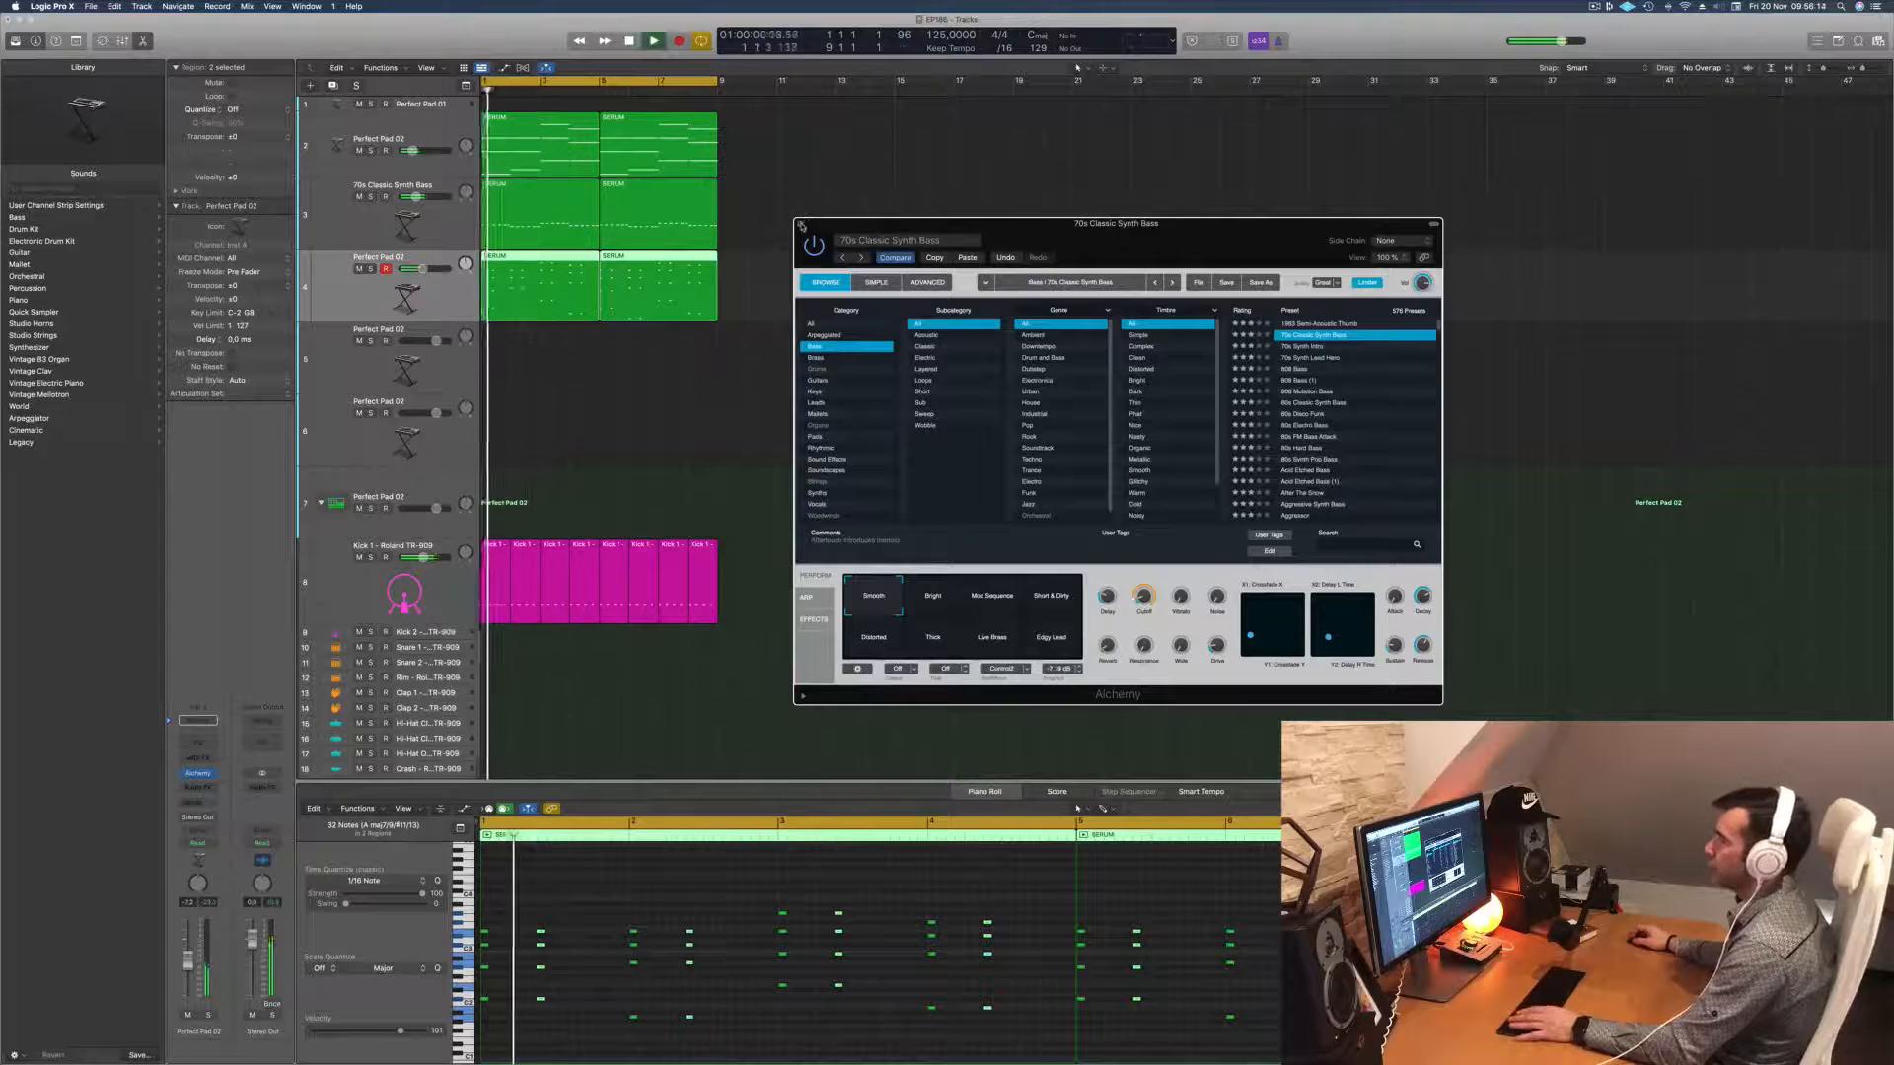
left_click(800, 224)
key("Return")
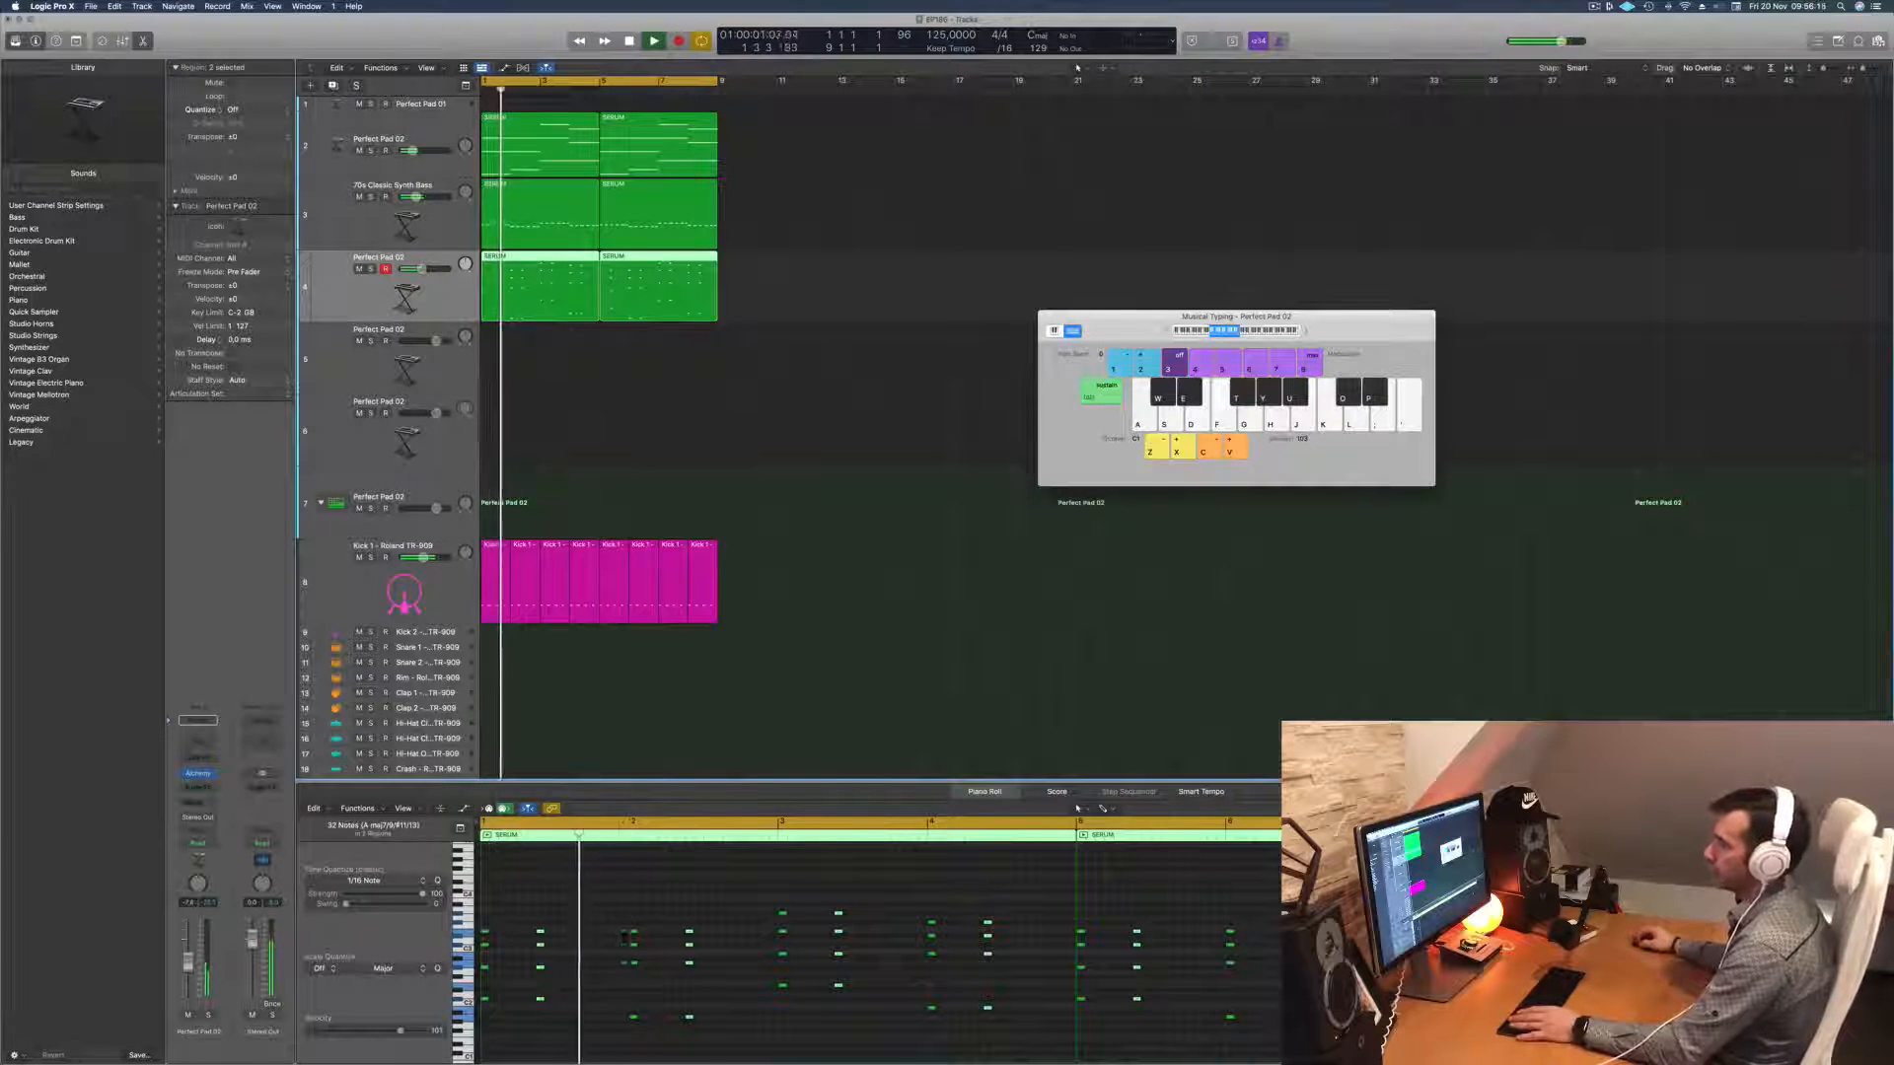
Step: Add a Channel EQ to the stab track and enable its low cut at 178 Hz
key("Return")
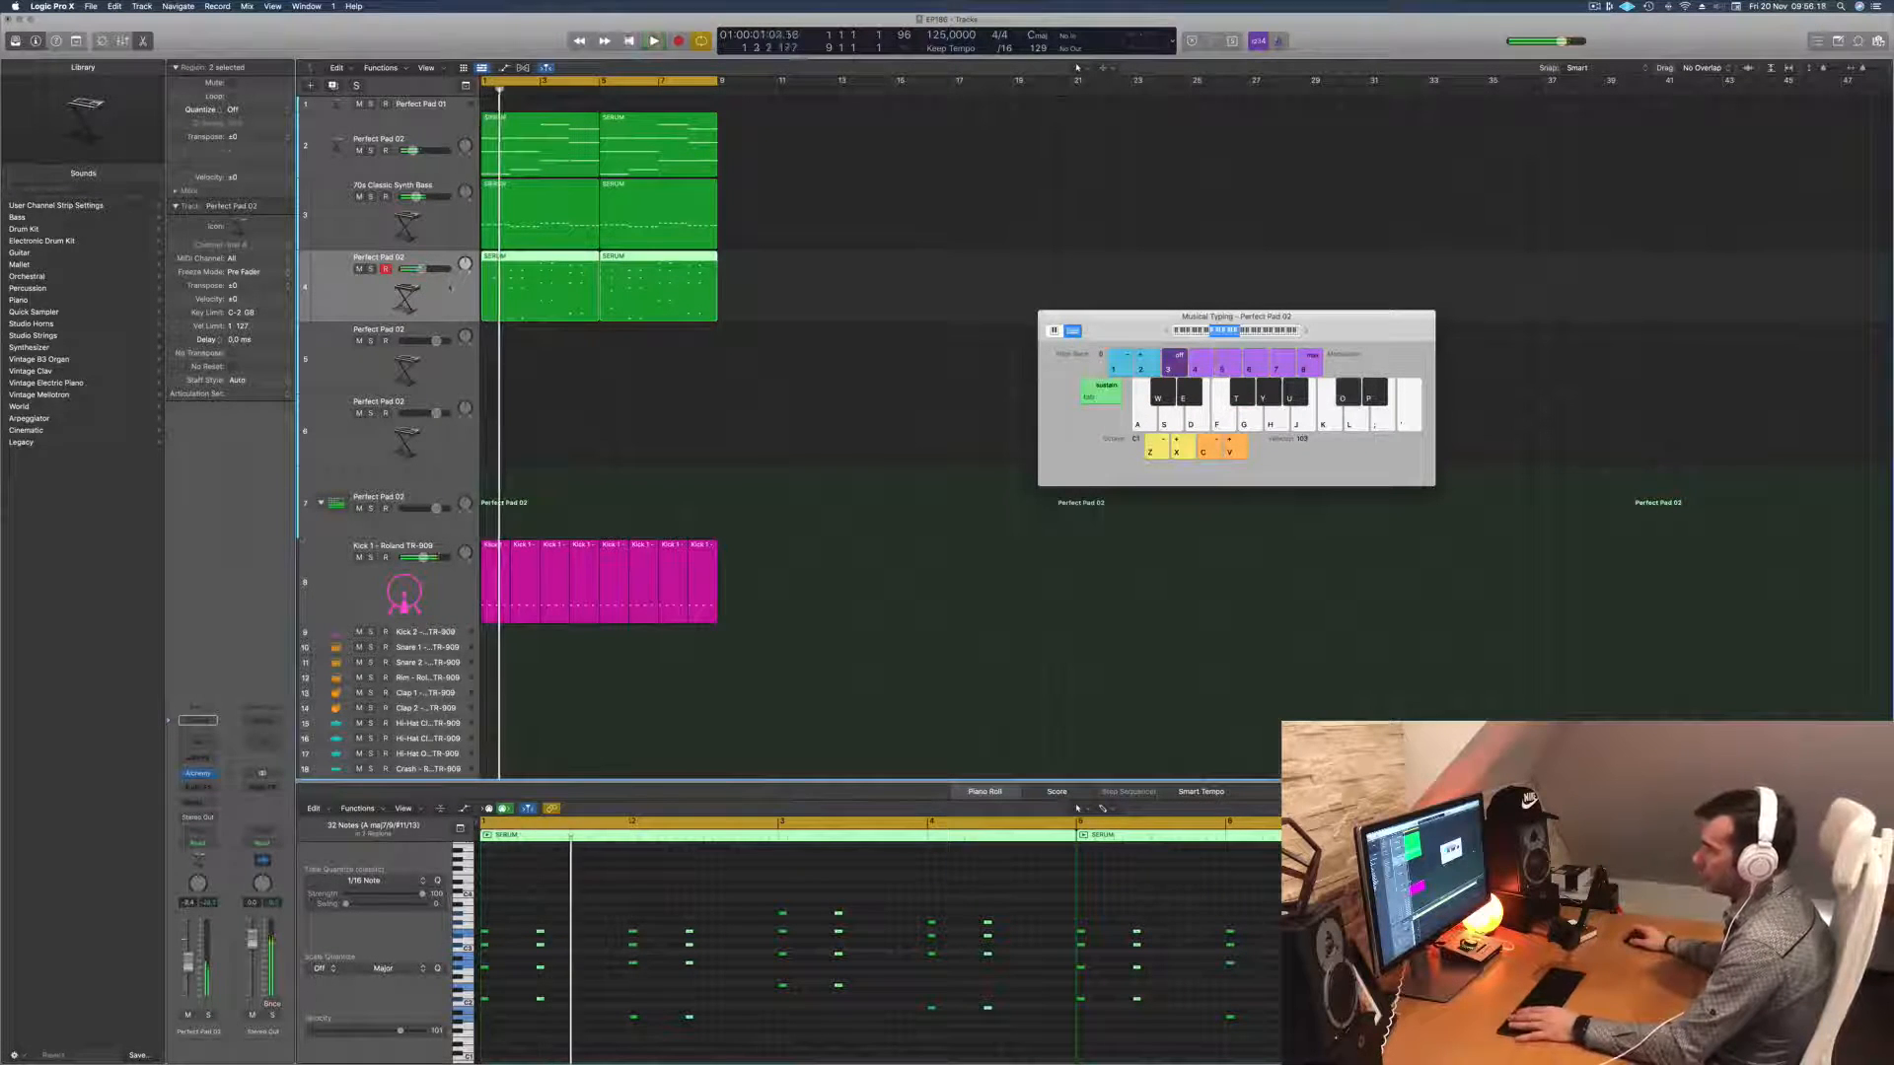
key("Return")
left_click(199, 740)
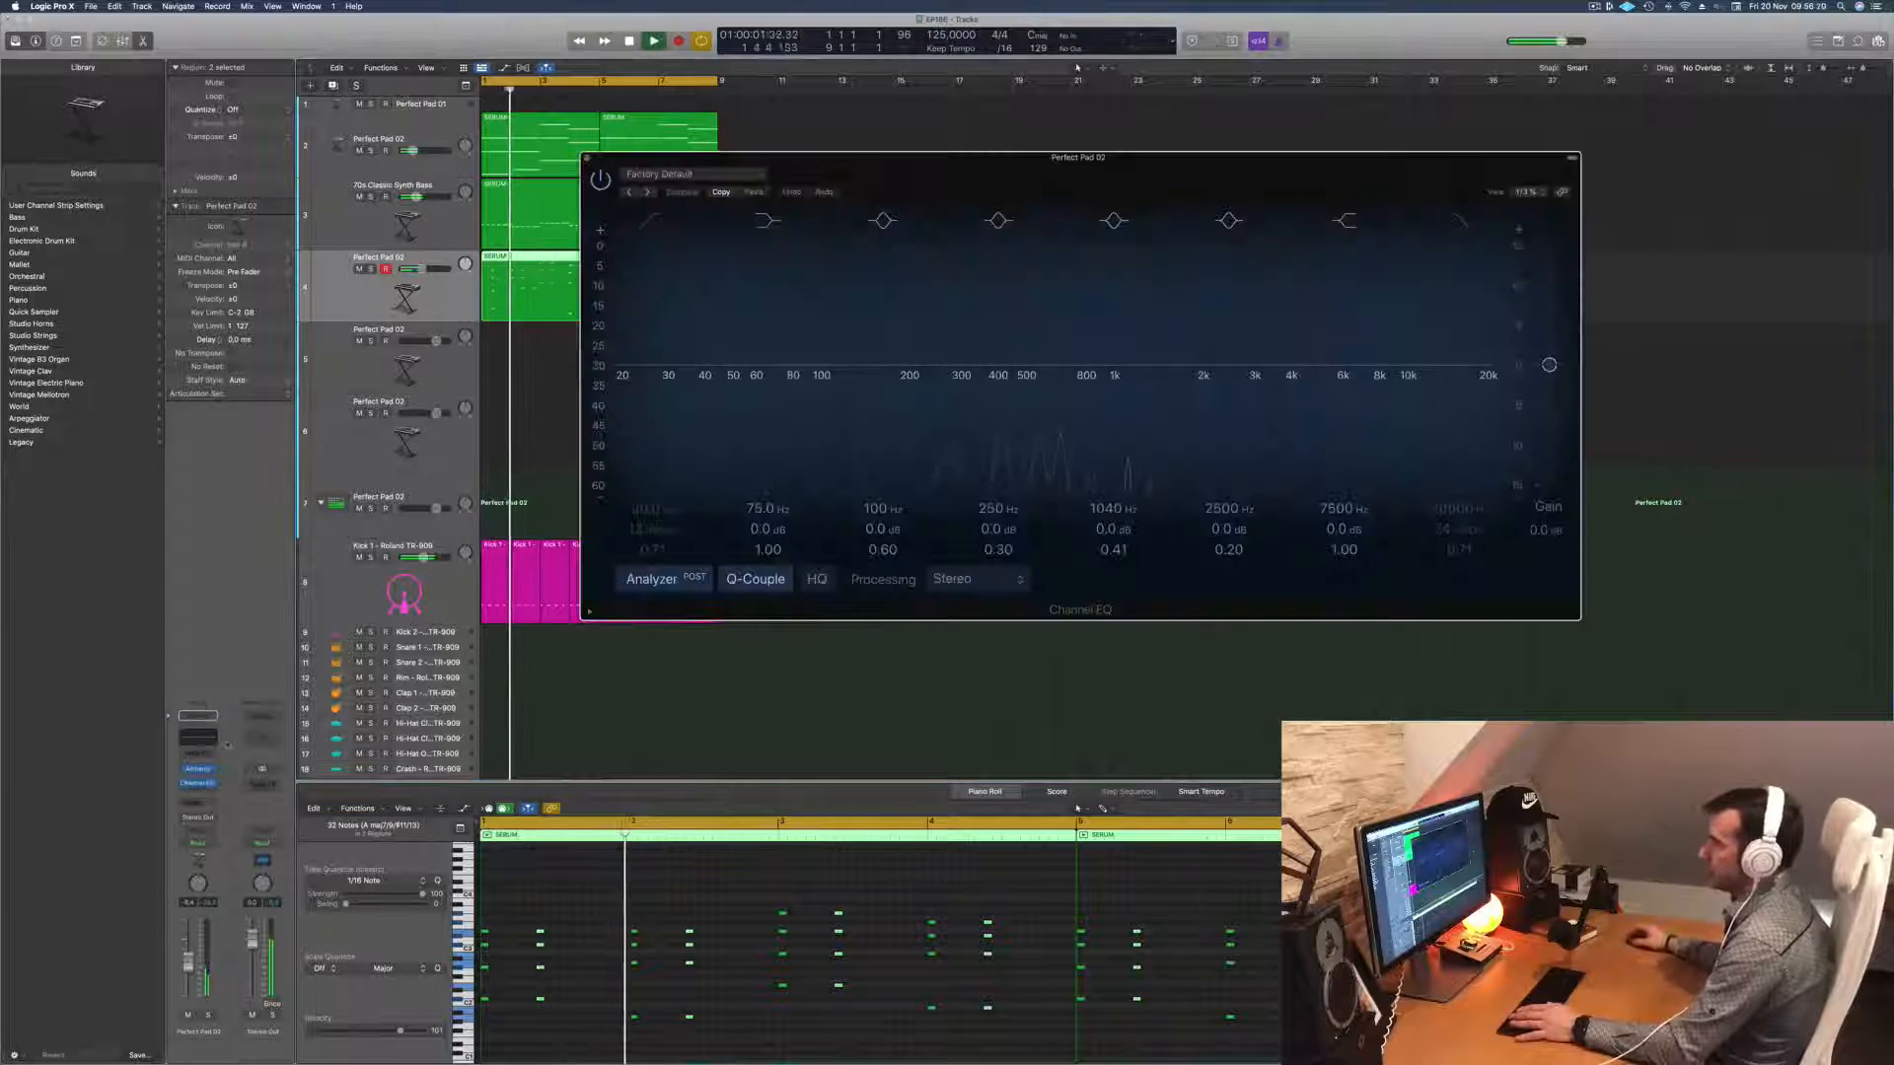
key("Return")
left_click(652, 221)
left_click_drag(667, 320, 945, 330)
Step: Add a Channel EQ to the pad on track 2, enable its low cut at about 200 Hz and close it
left_click(428, 138)
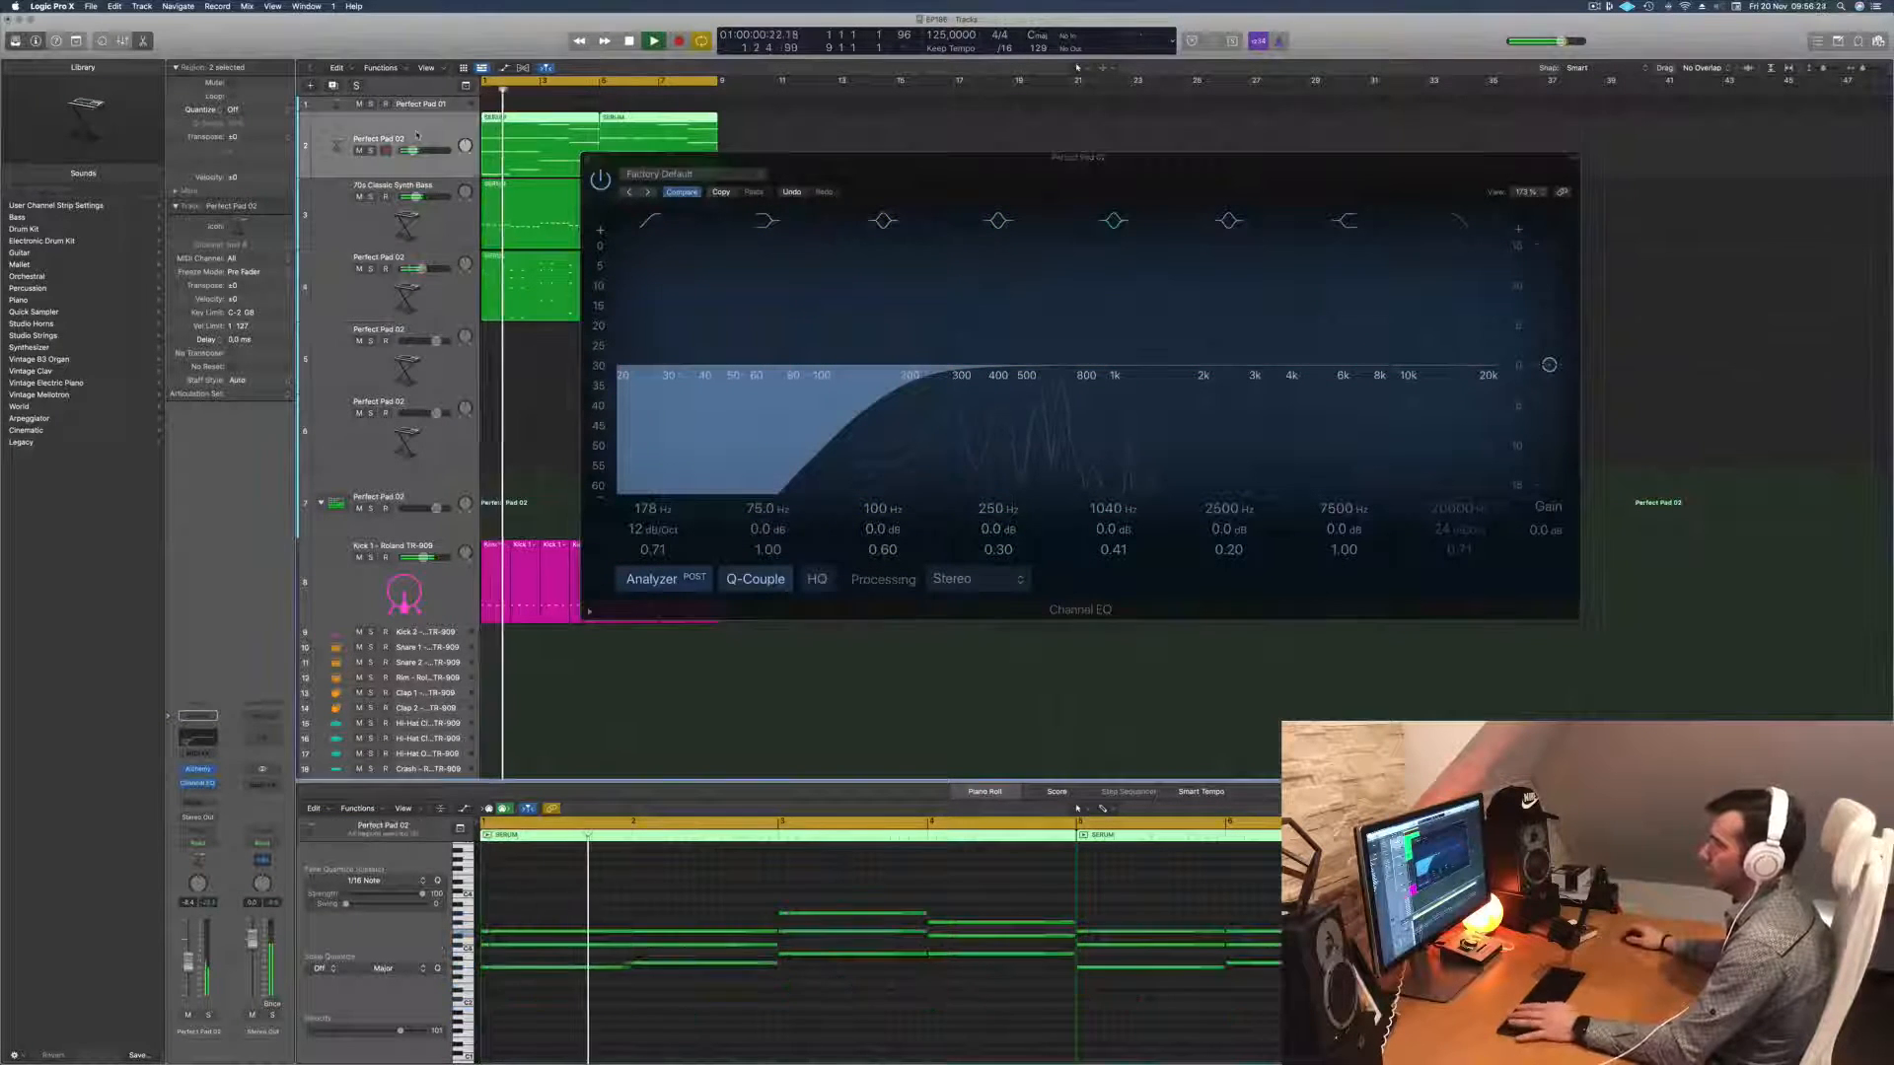
key("Return")
left_click(209, 739)
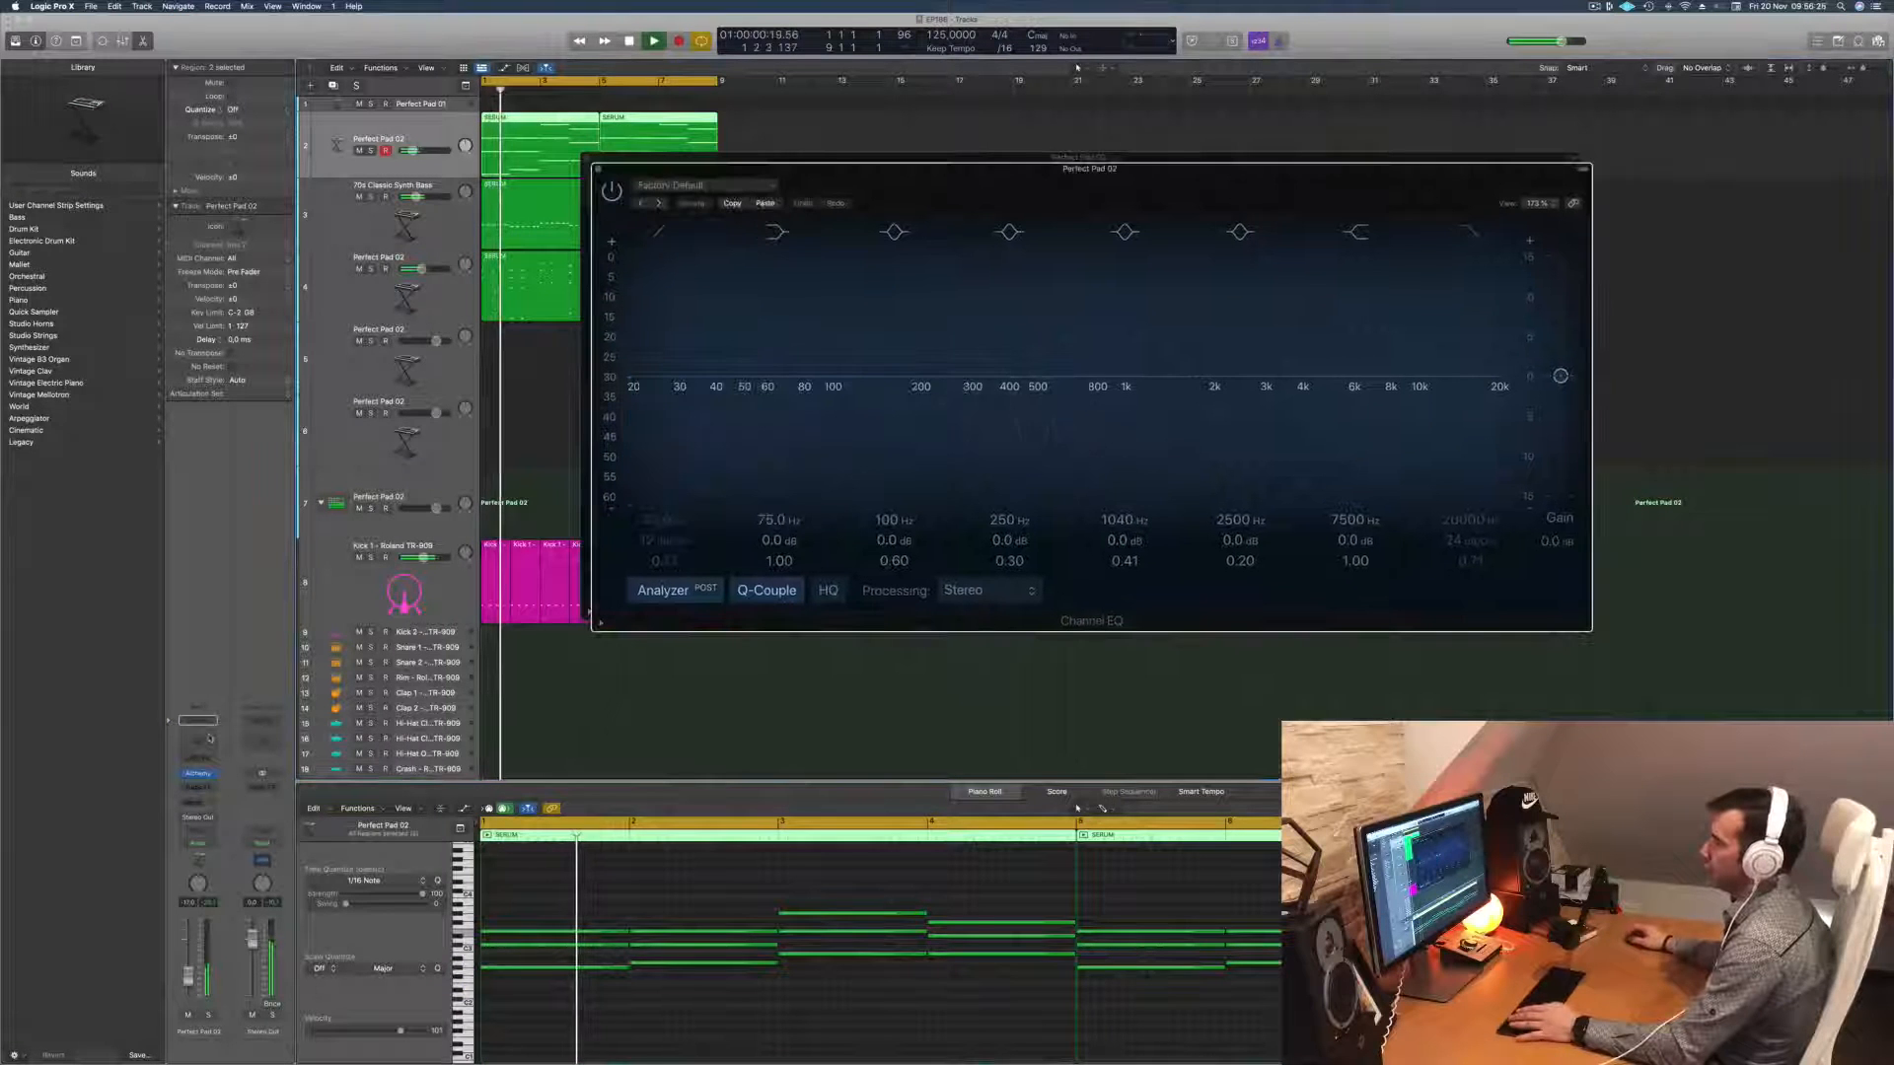
key("Return")
left_click(664, 233)
left_click_drag(681, 399, 925, 392)
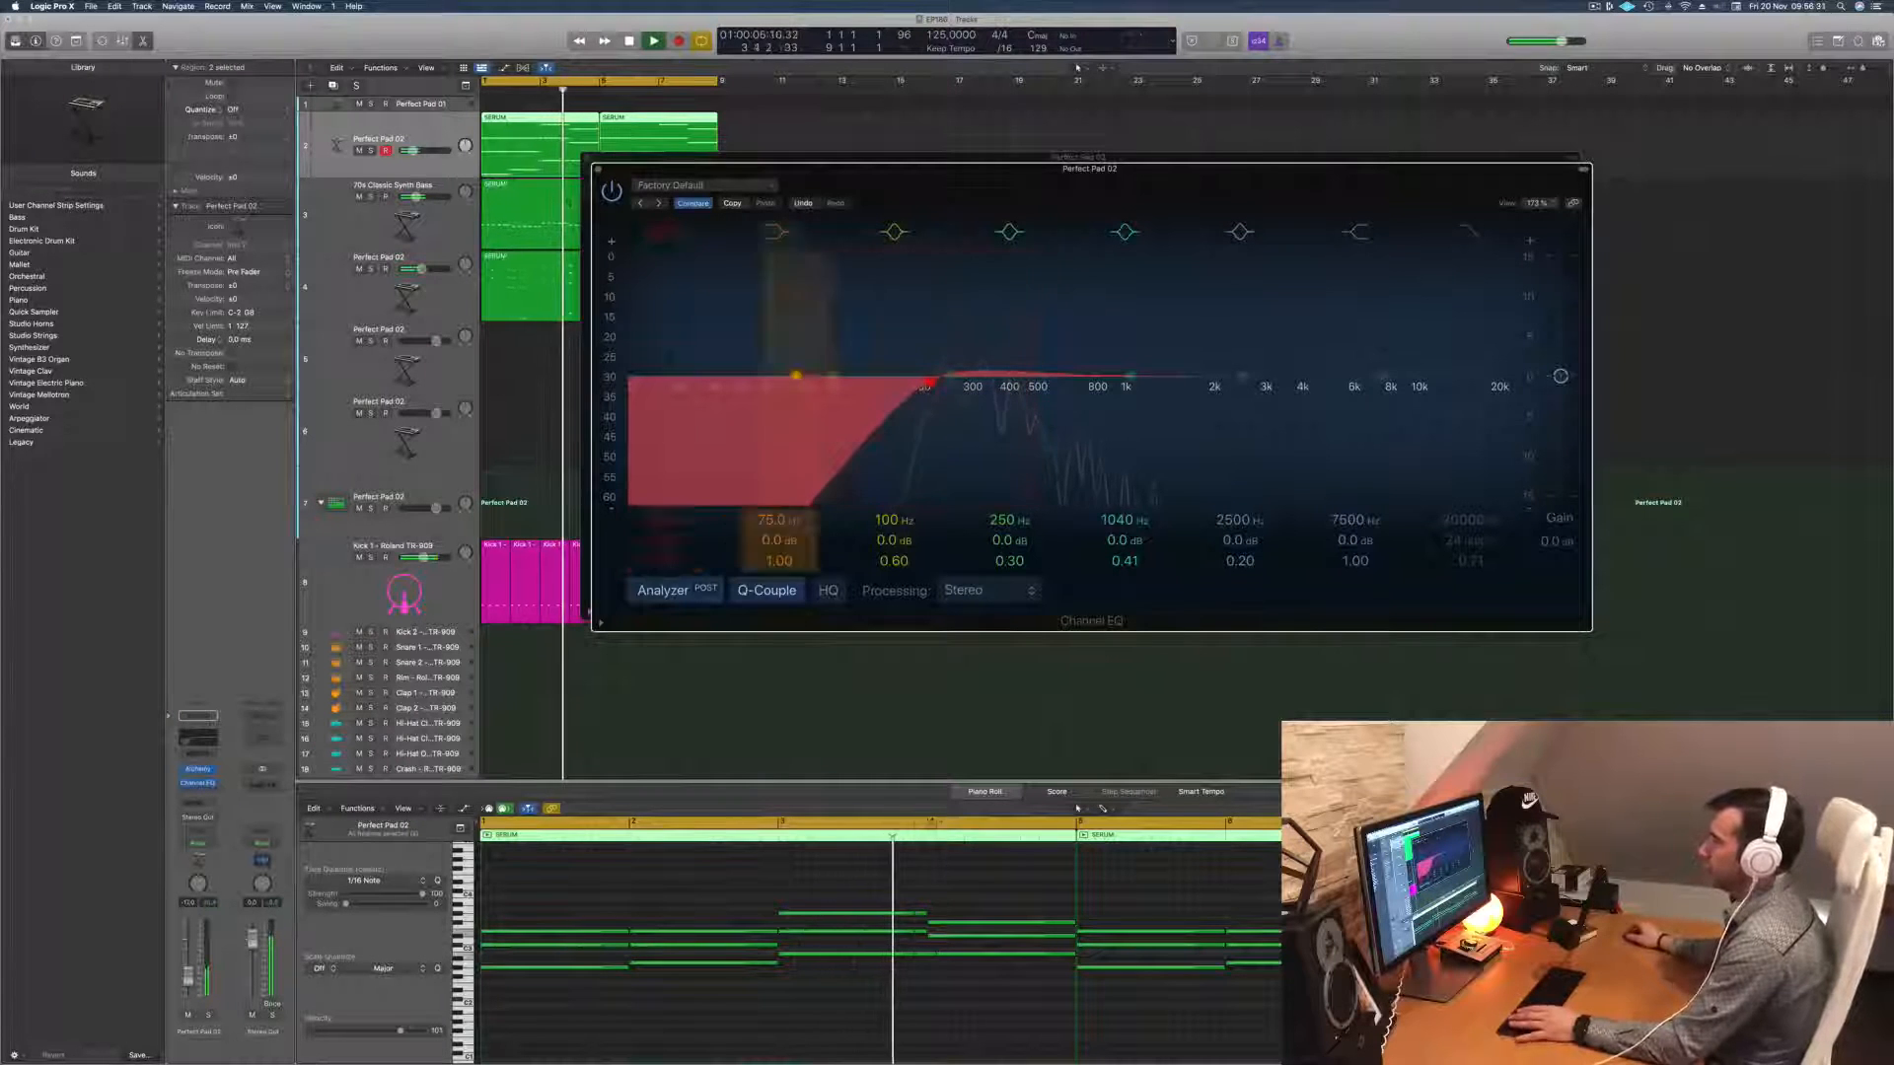
key("Return")
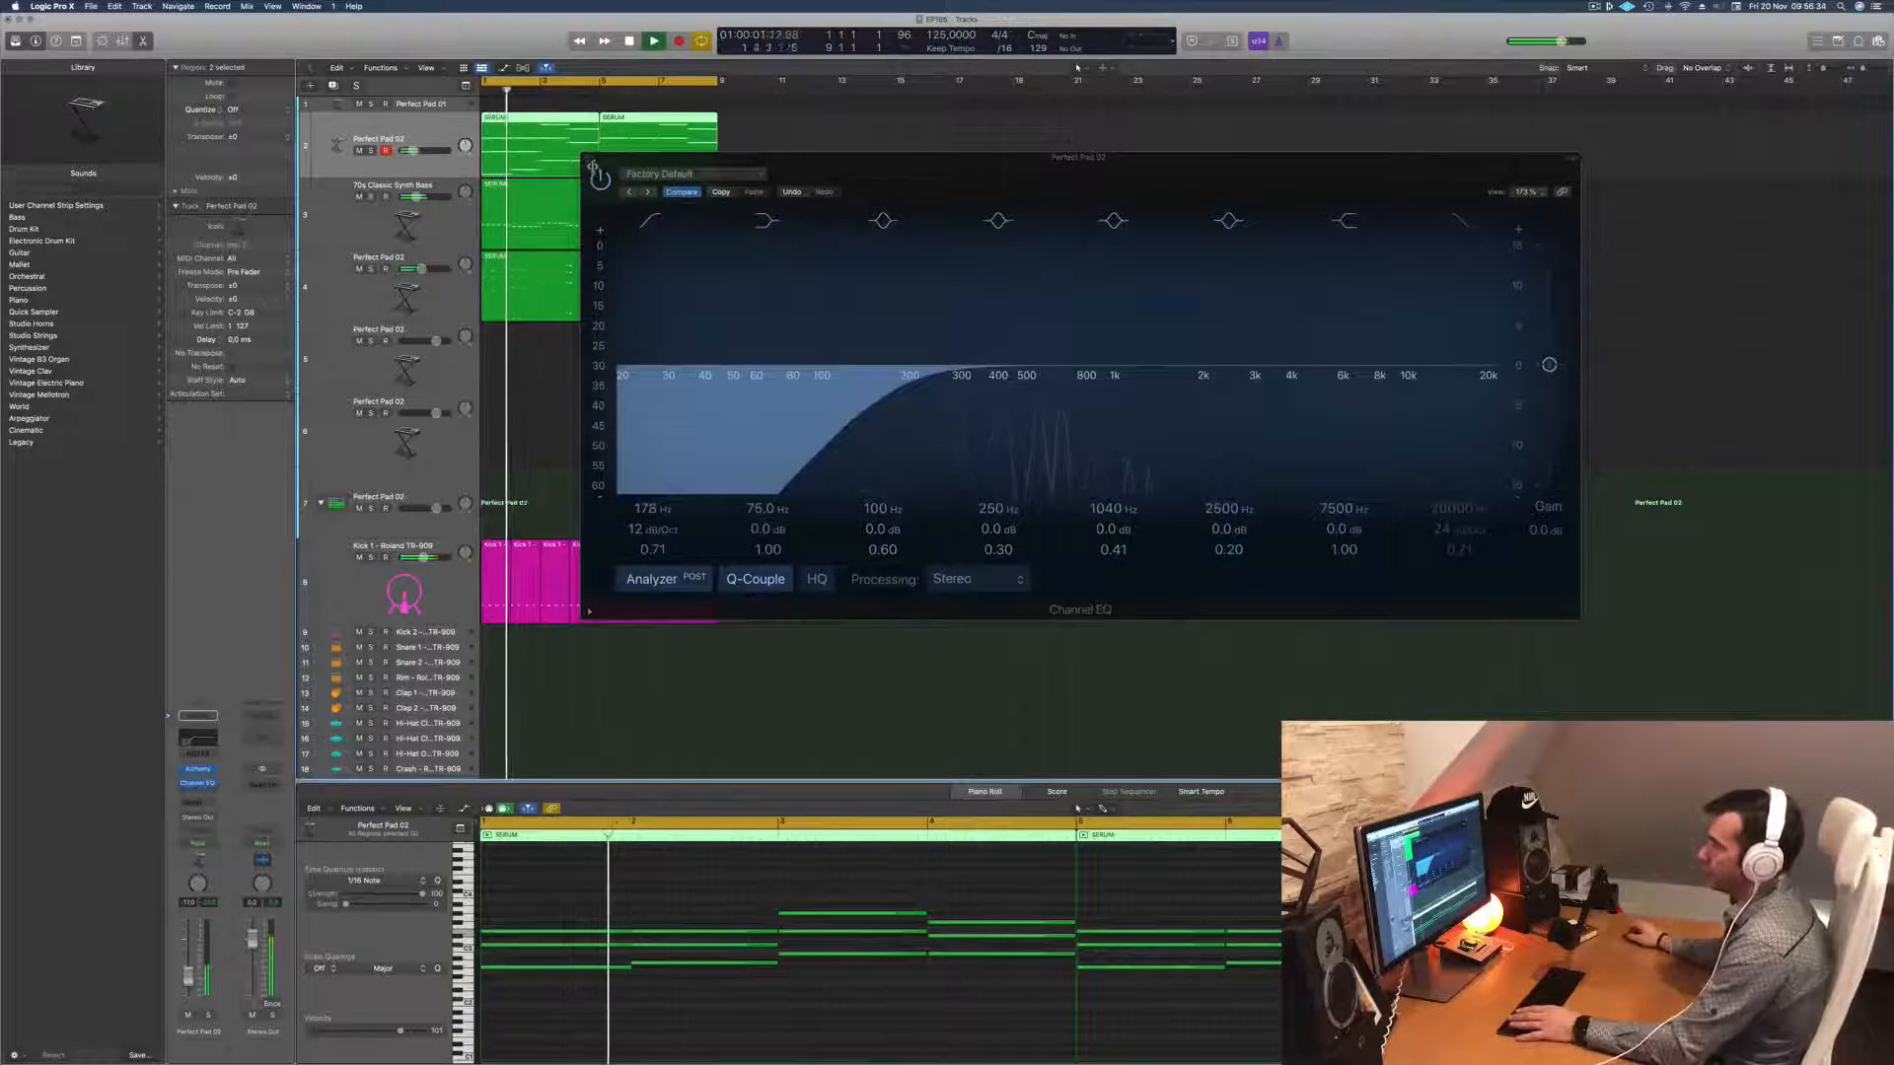
Step: Close the Channel EQ and replay the loop from the start to check how the pad and stabs sit in the mix
left_click(588, 159)
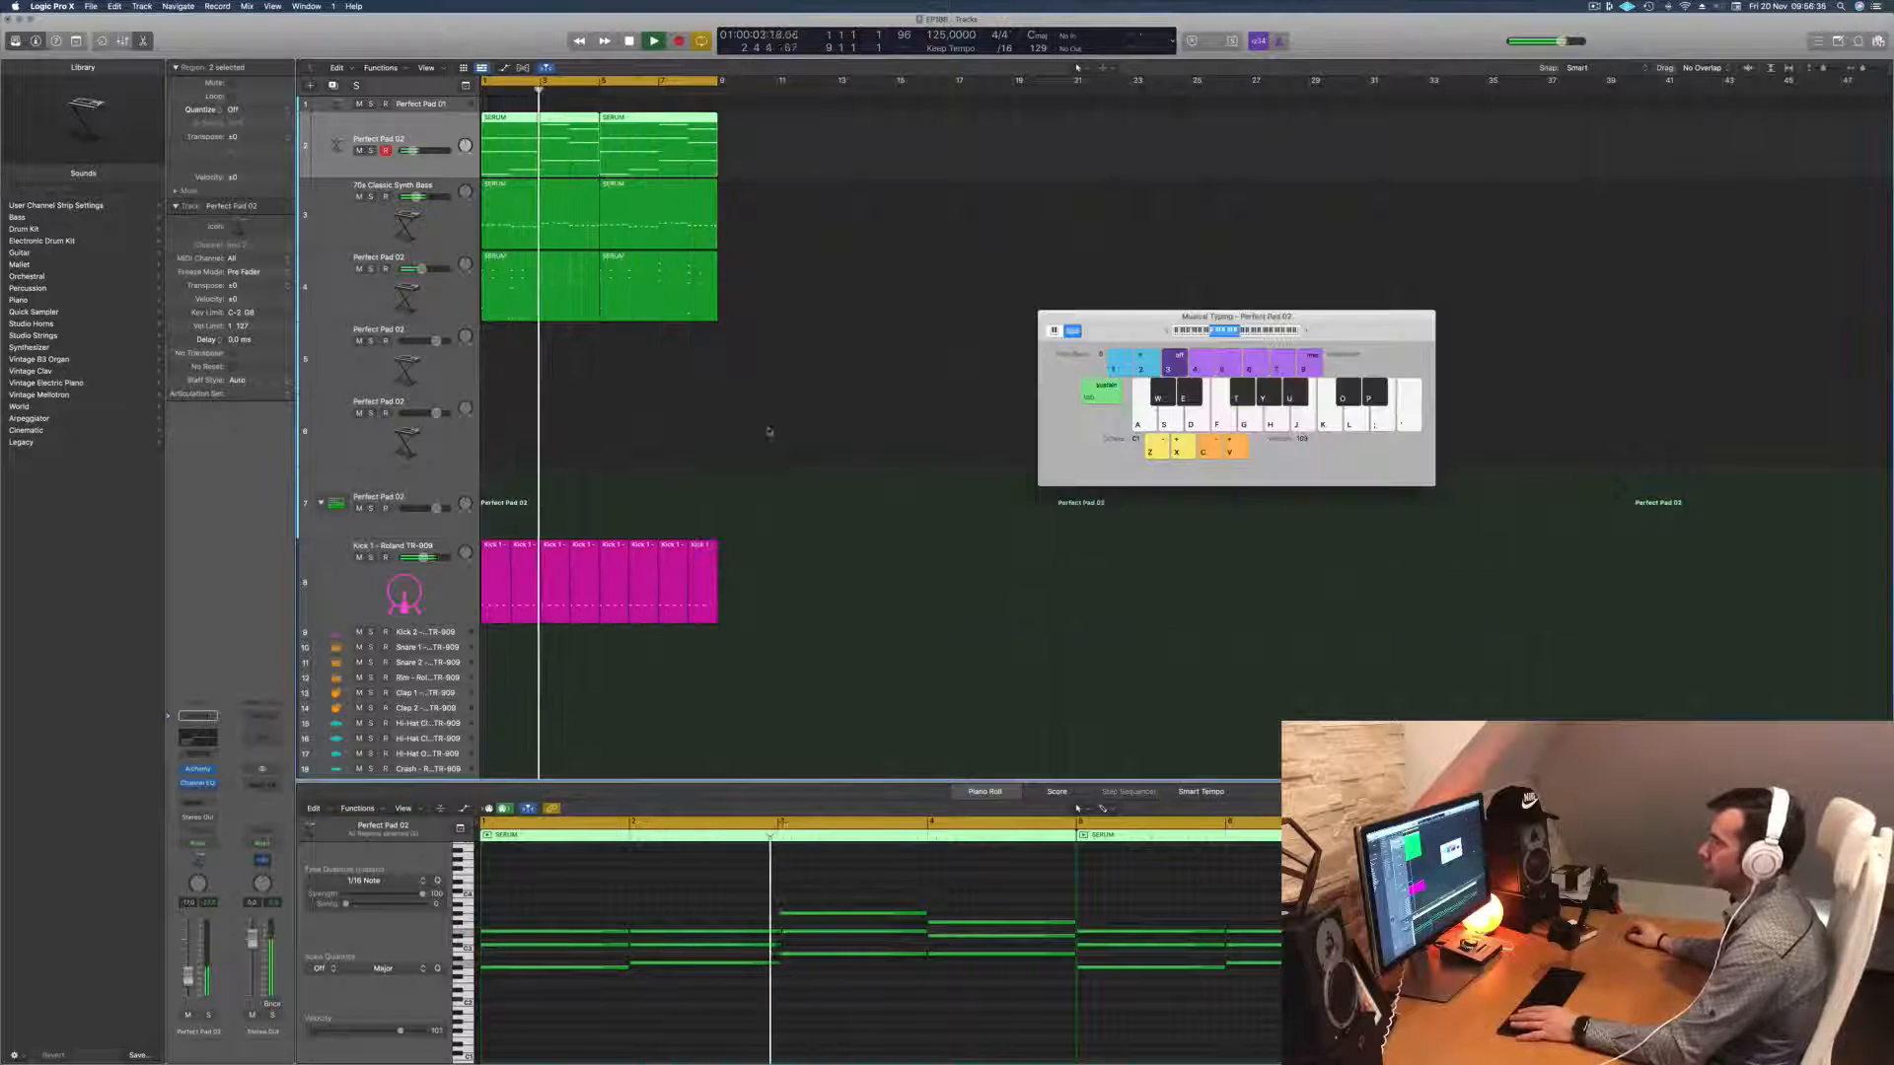
left_click(775, 458)
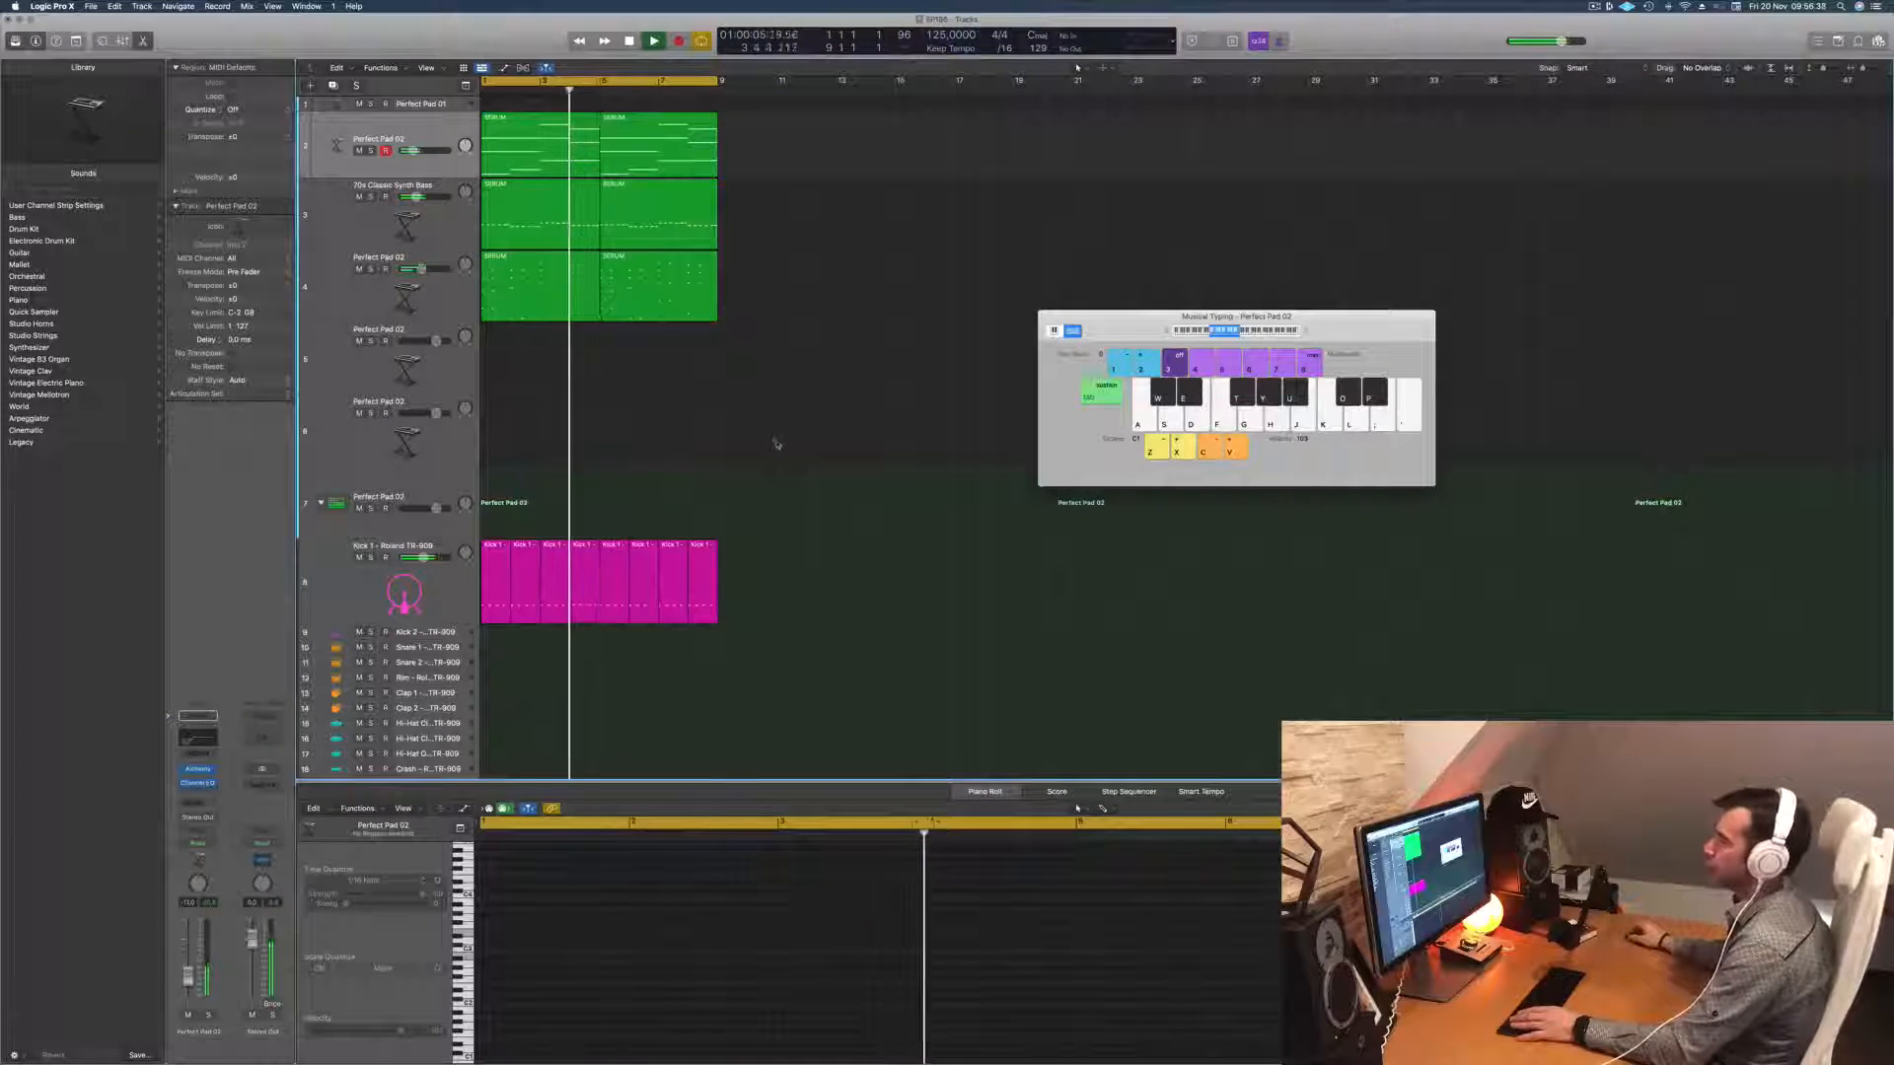
key("Return")
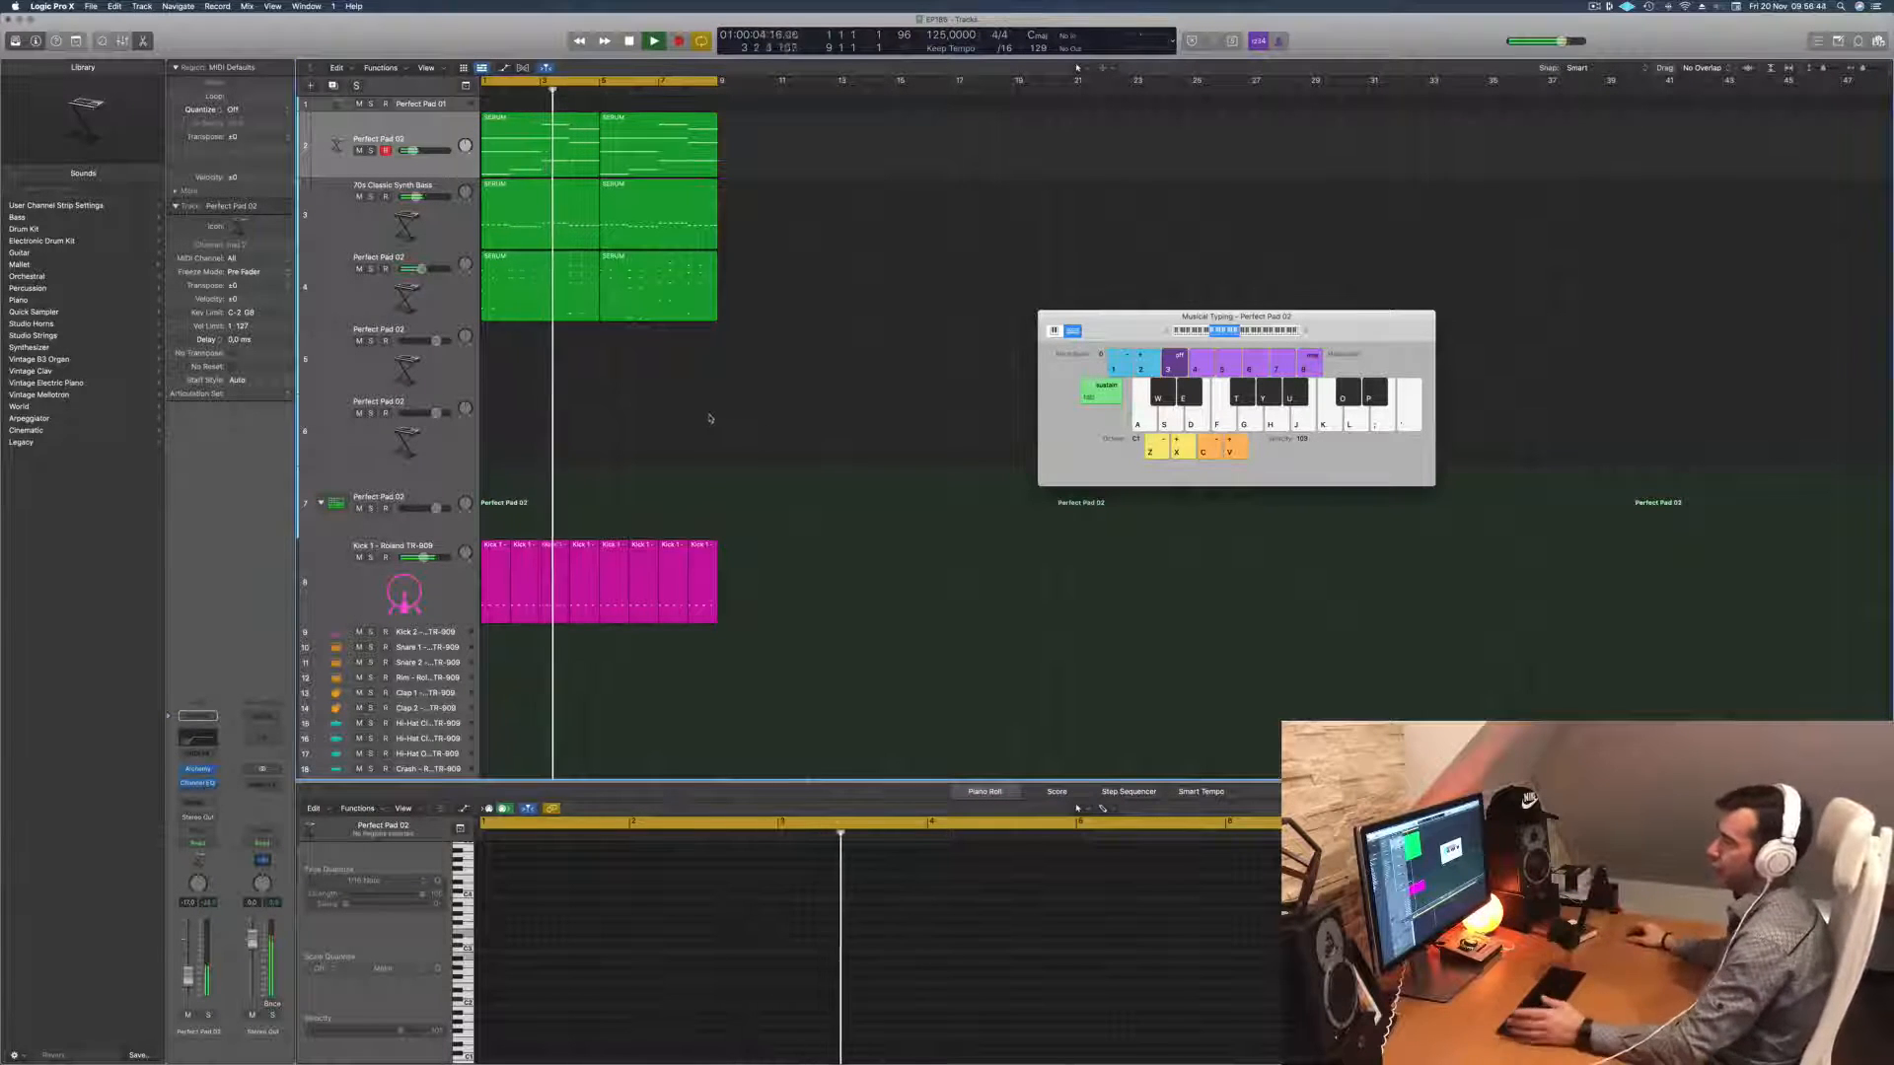
key("Return")
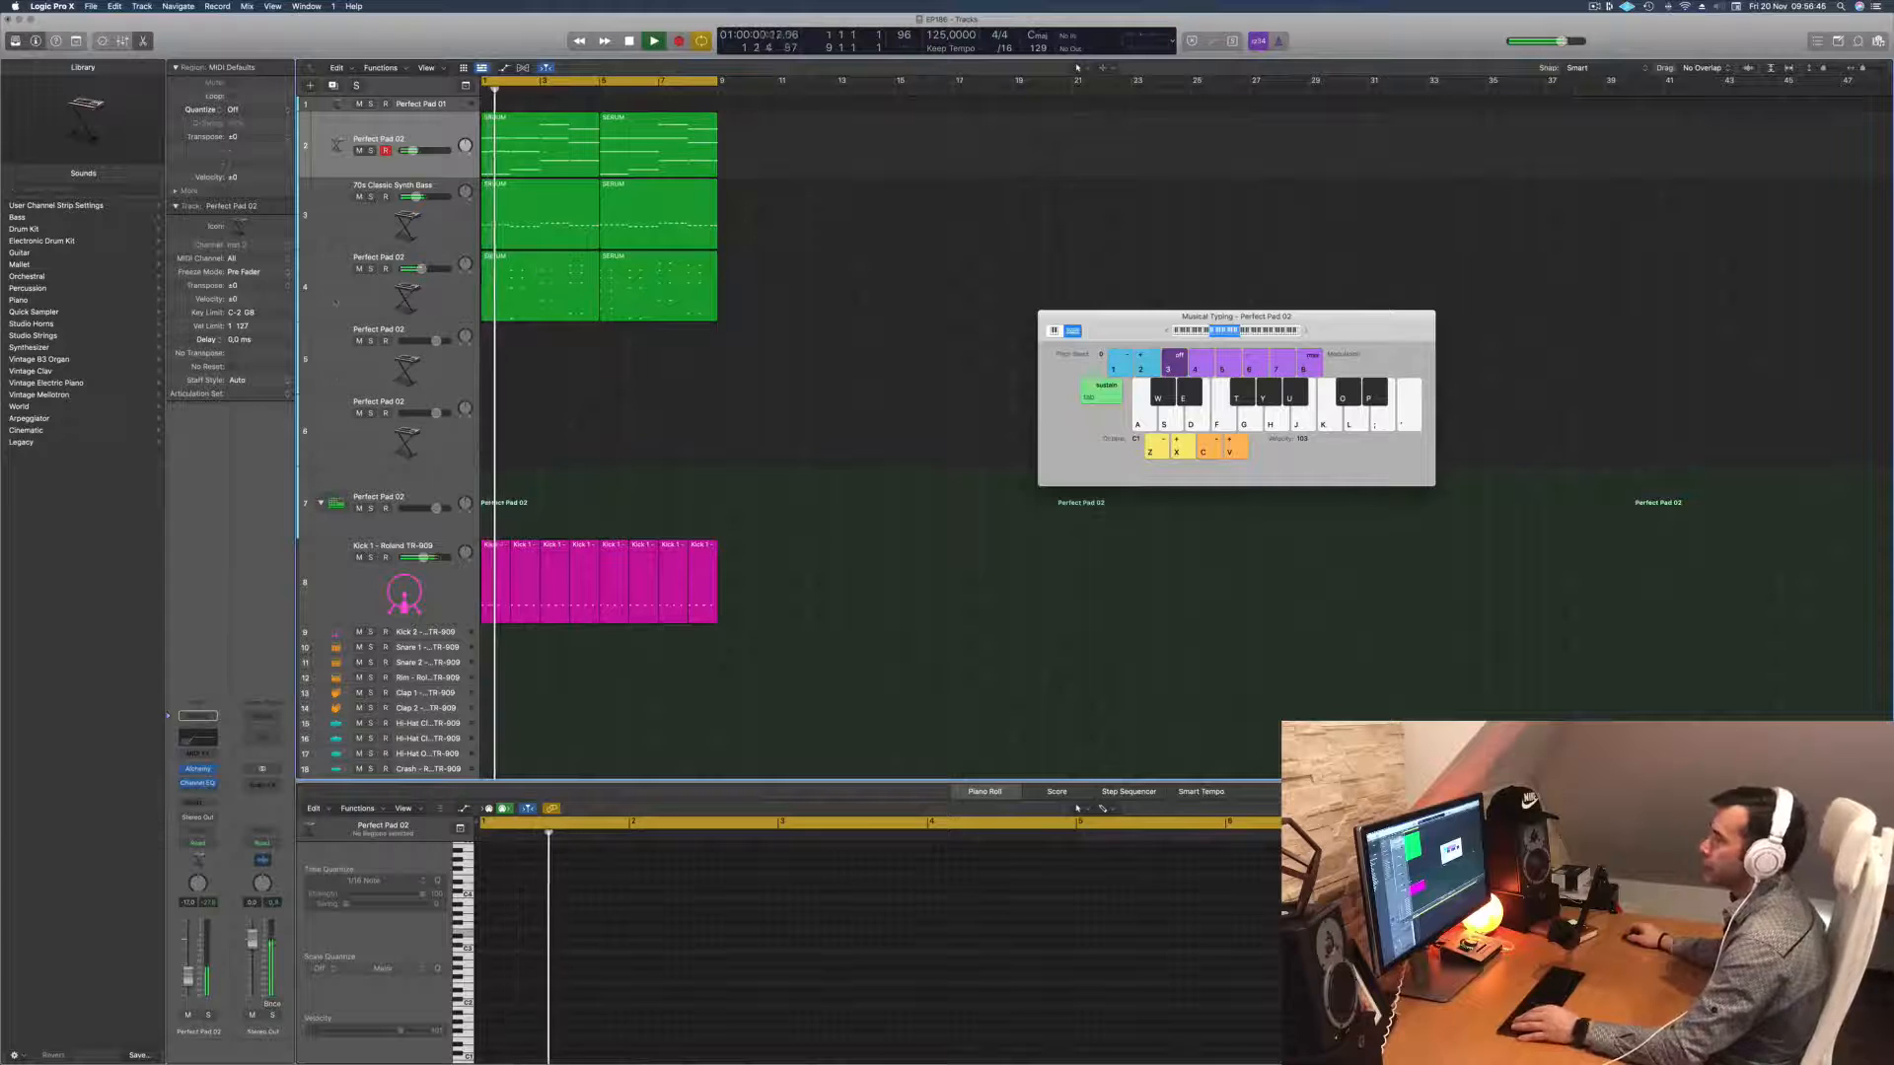
left_click(336, 301)
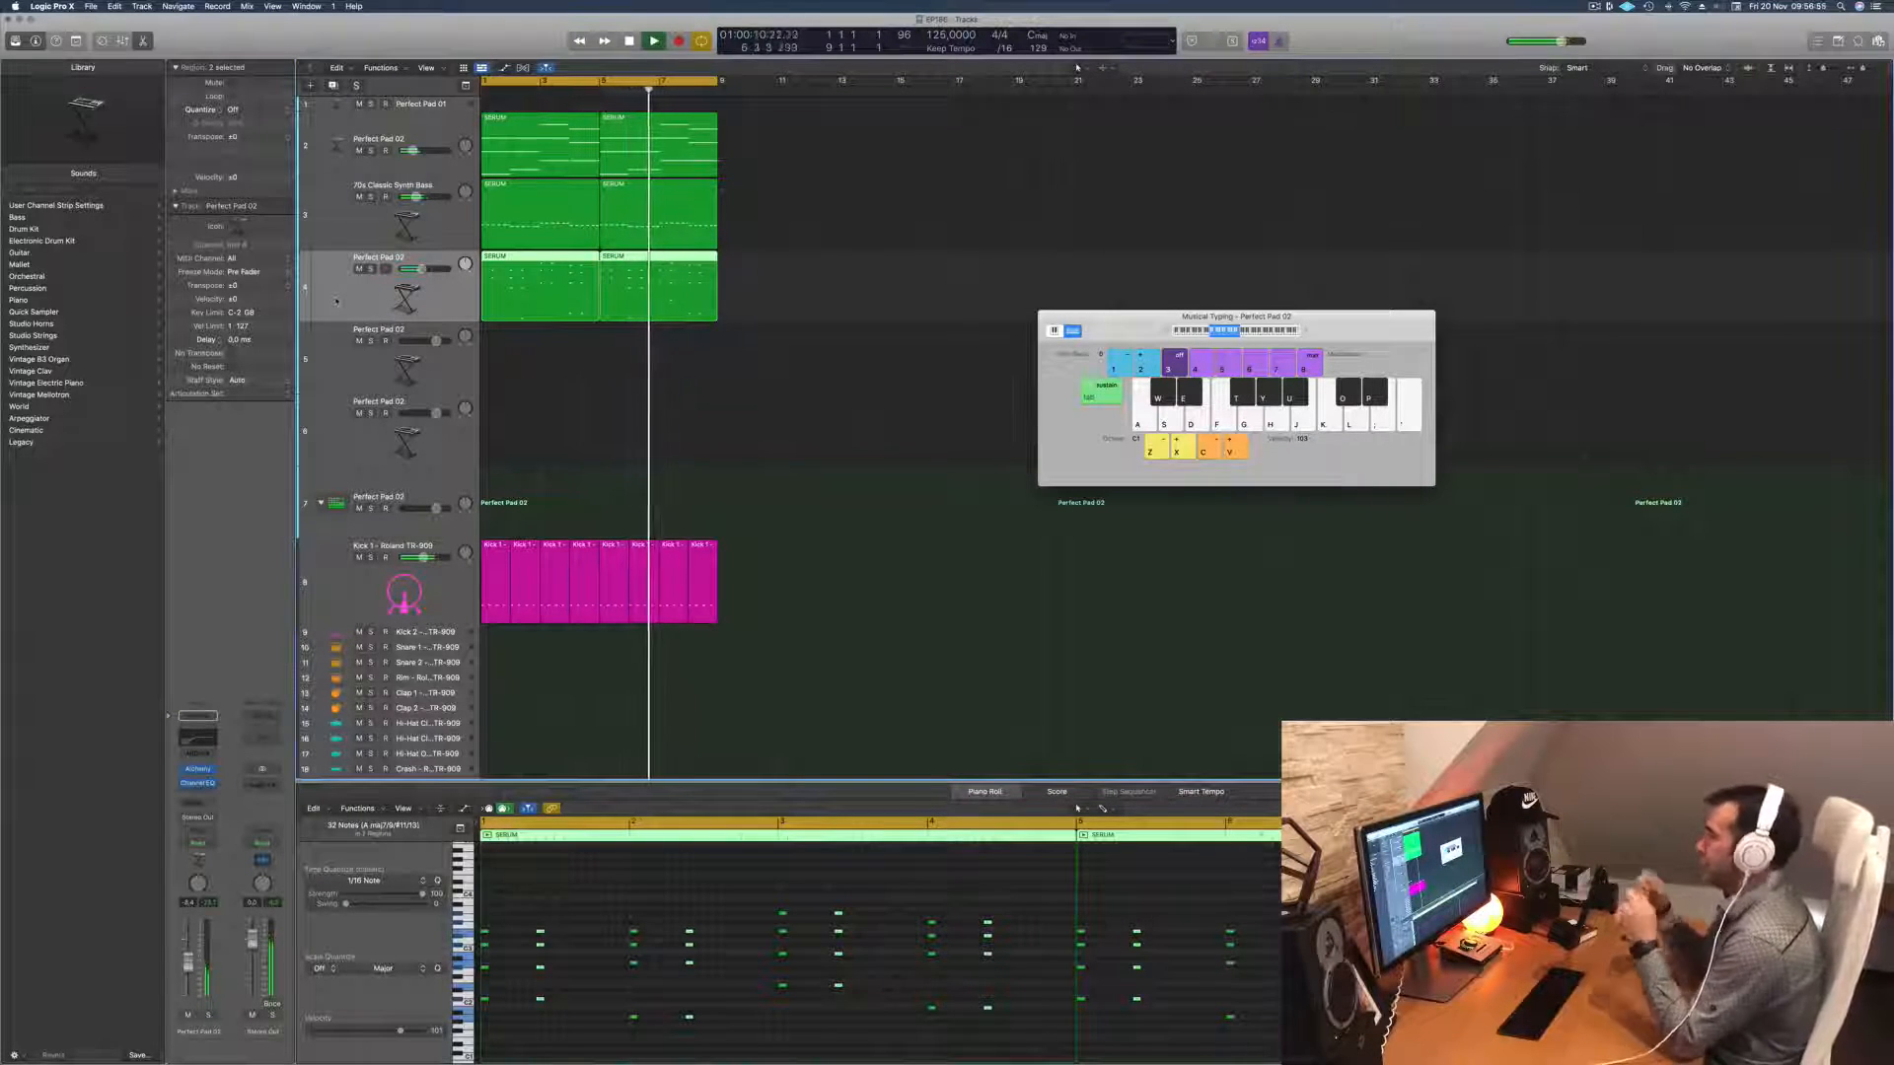
left_click(832, 363)
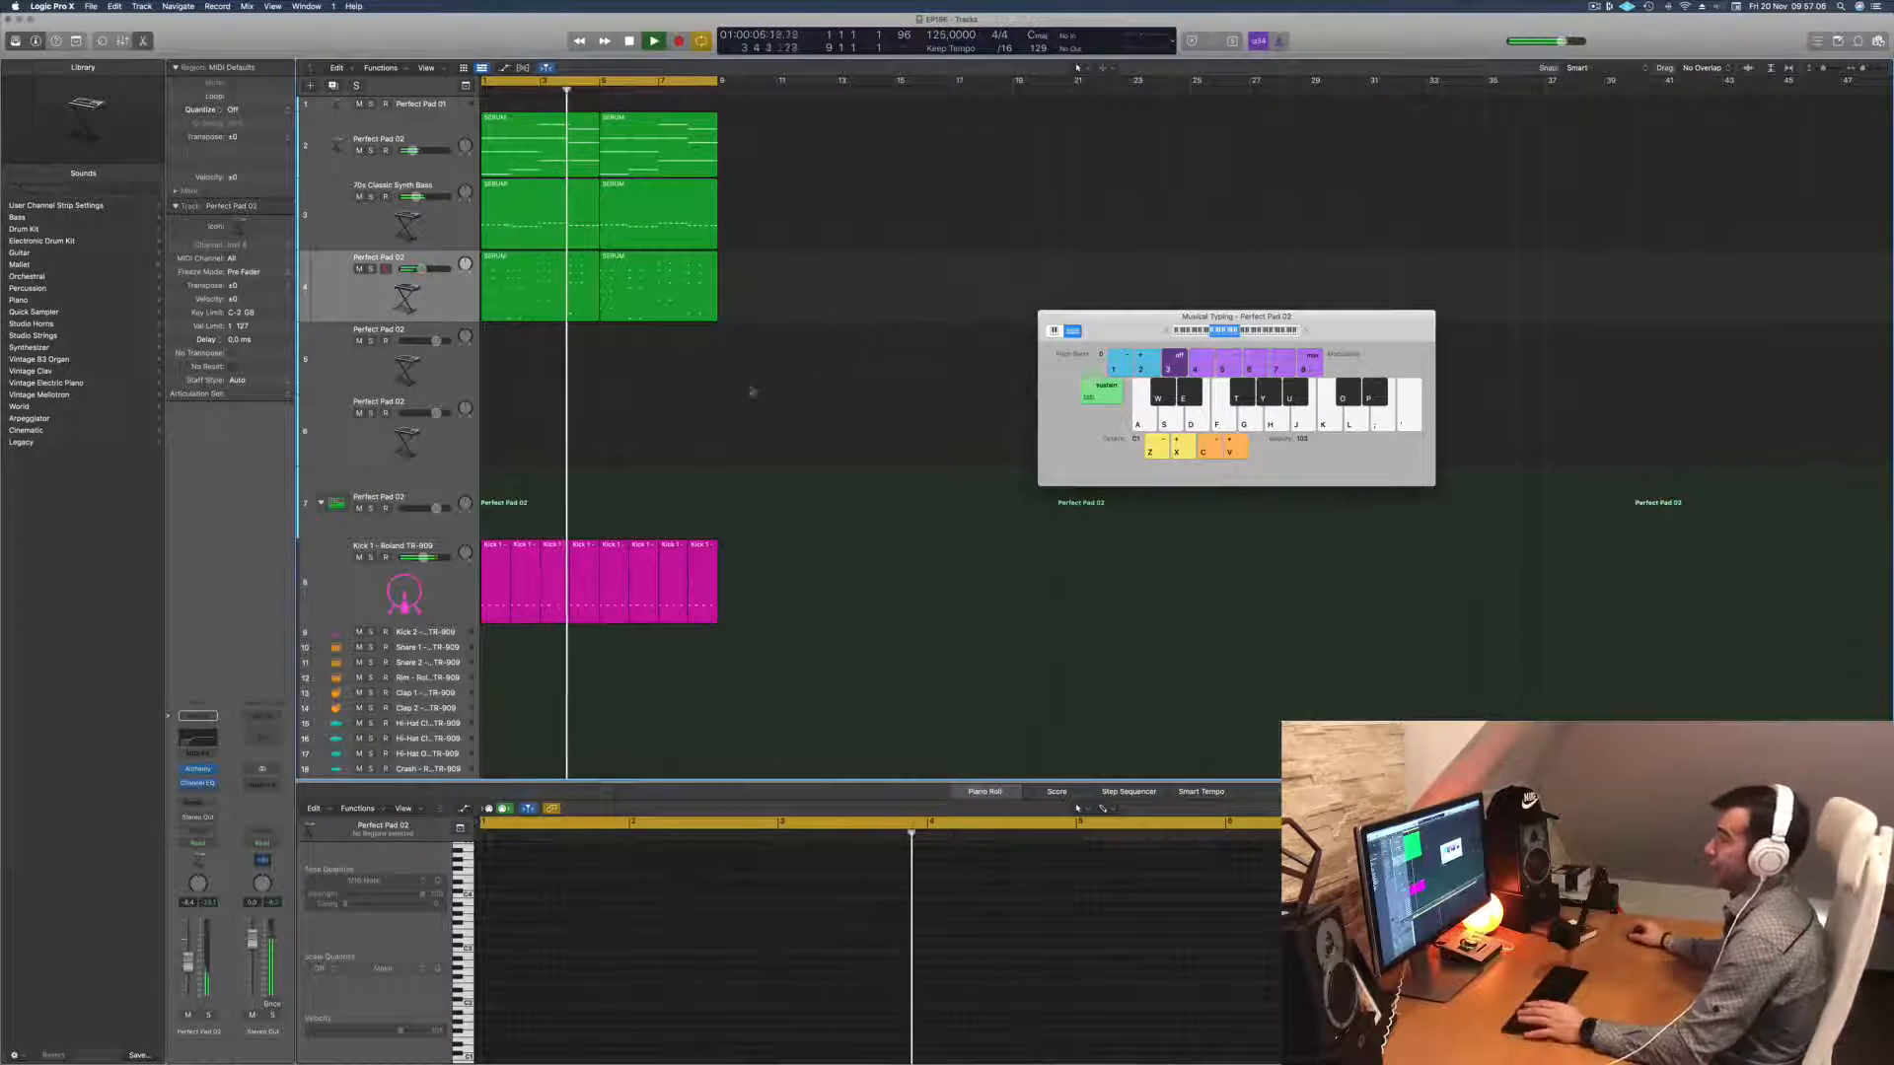
key("Return")
left_click(339, 301)
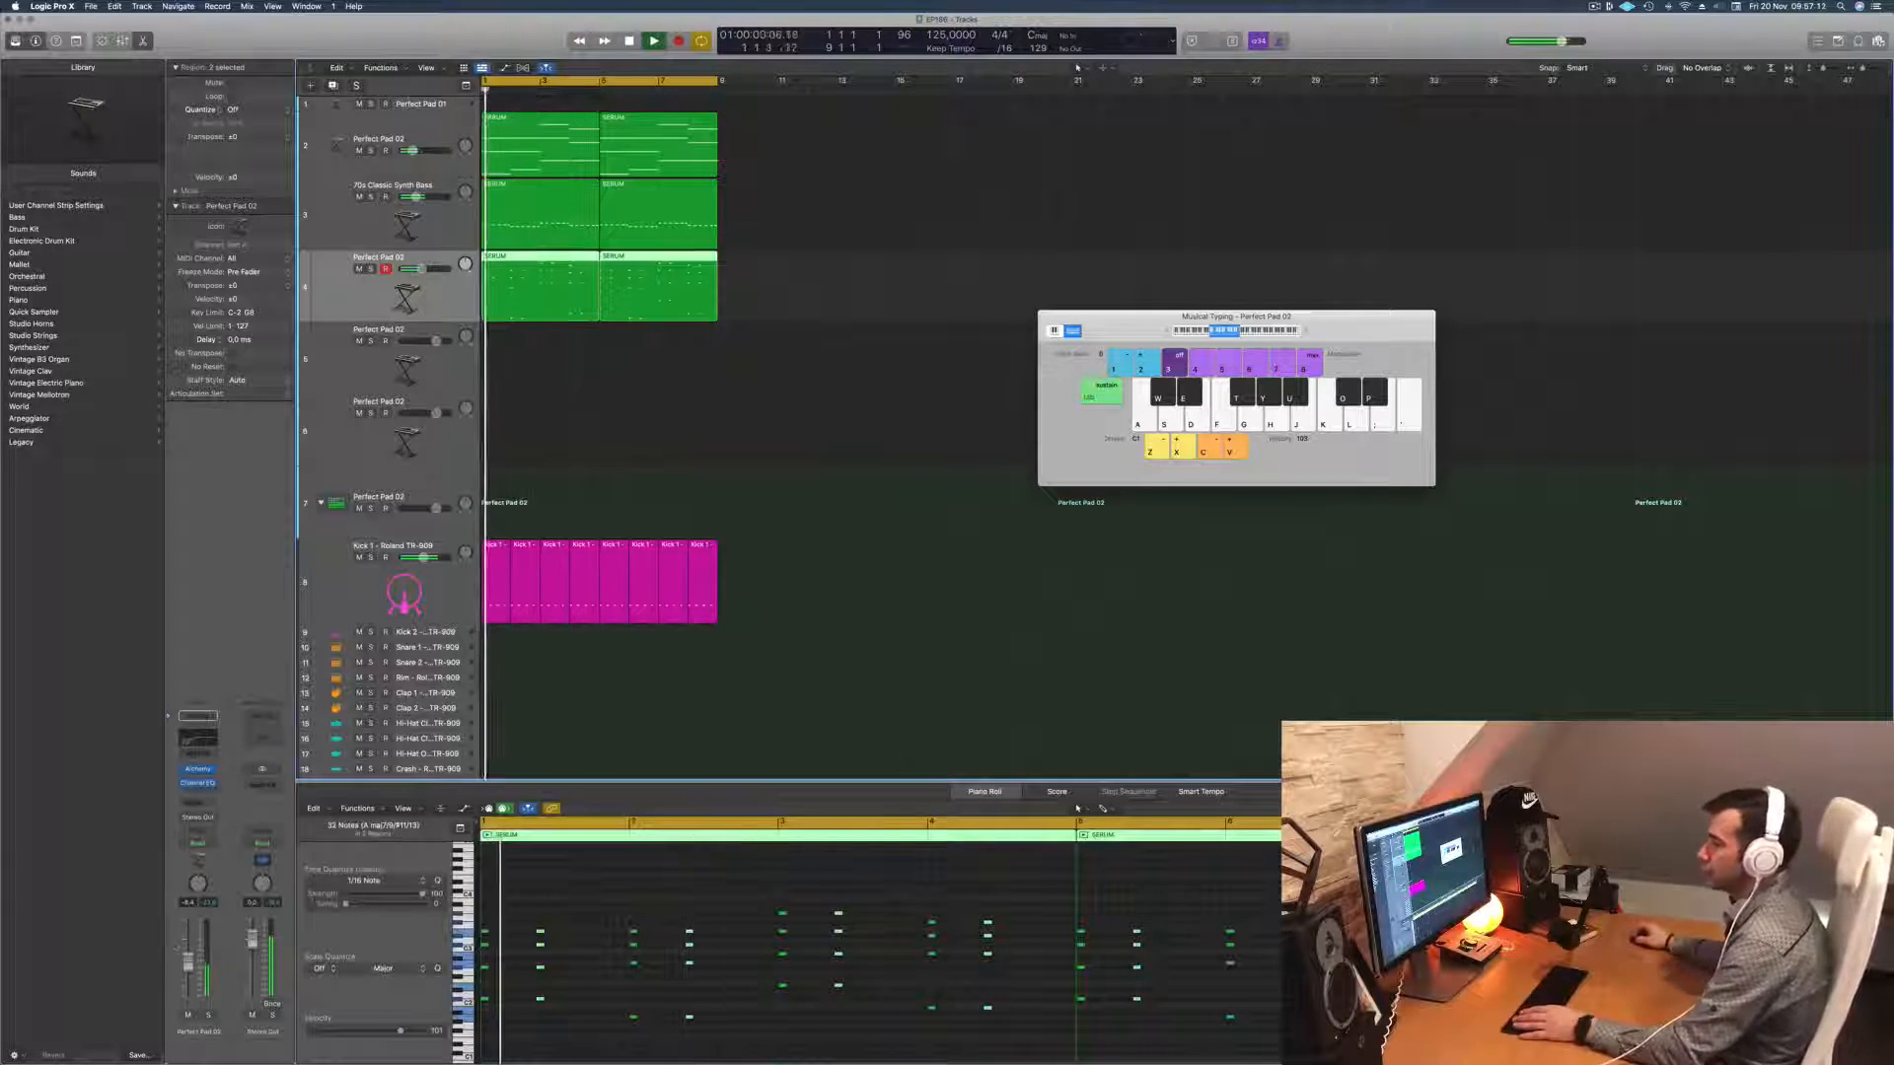
Step: Open Alchemy on track 5, add a send to Bus 3, and move the synth window clear of the tracks
left_click(439, 364)
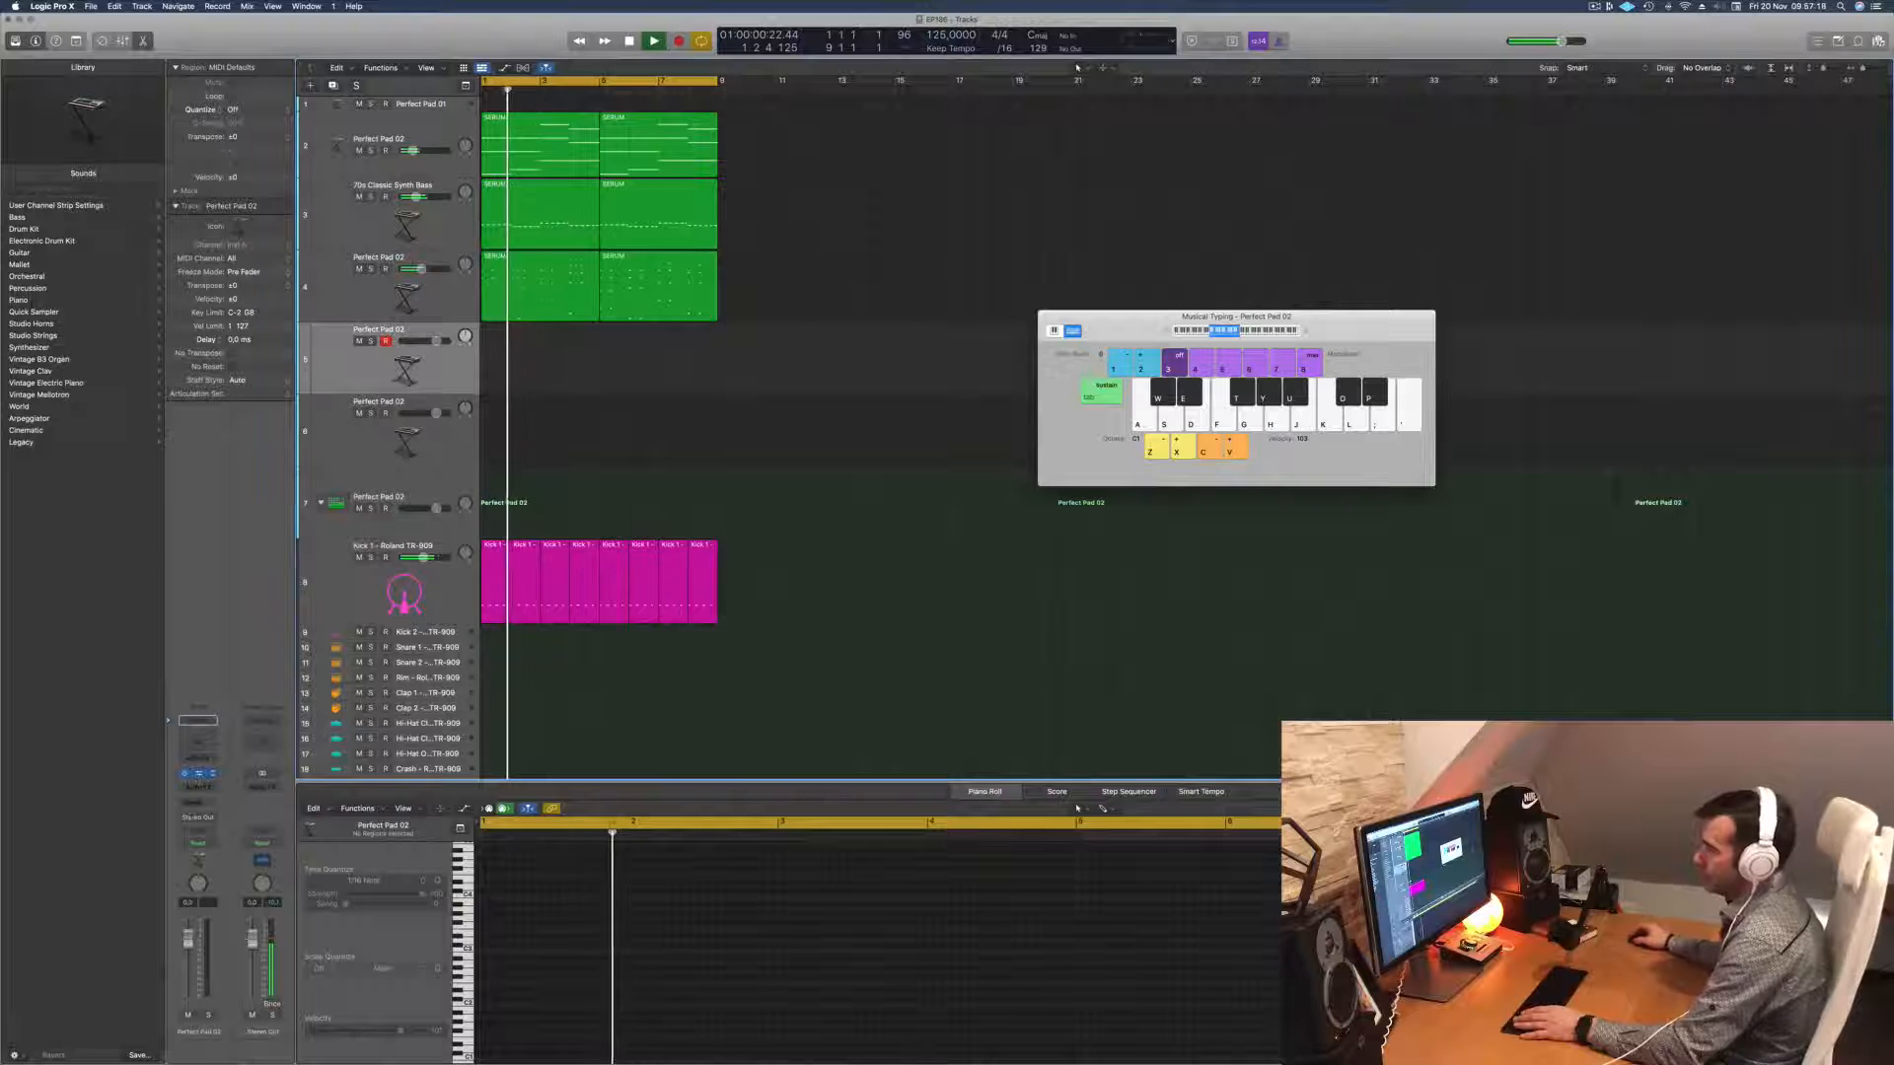
left_click(199, 775)
left_click(195, 803)
mouse_move(203, 821)
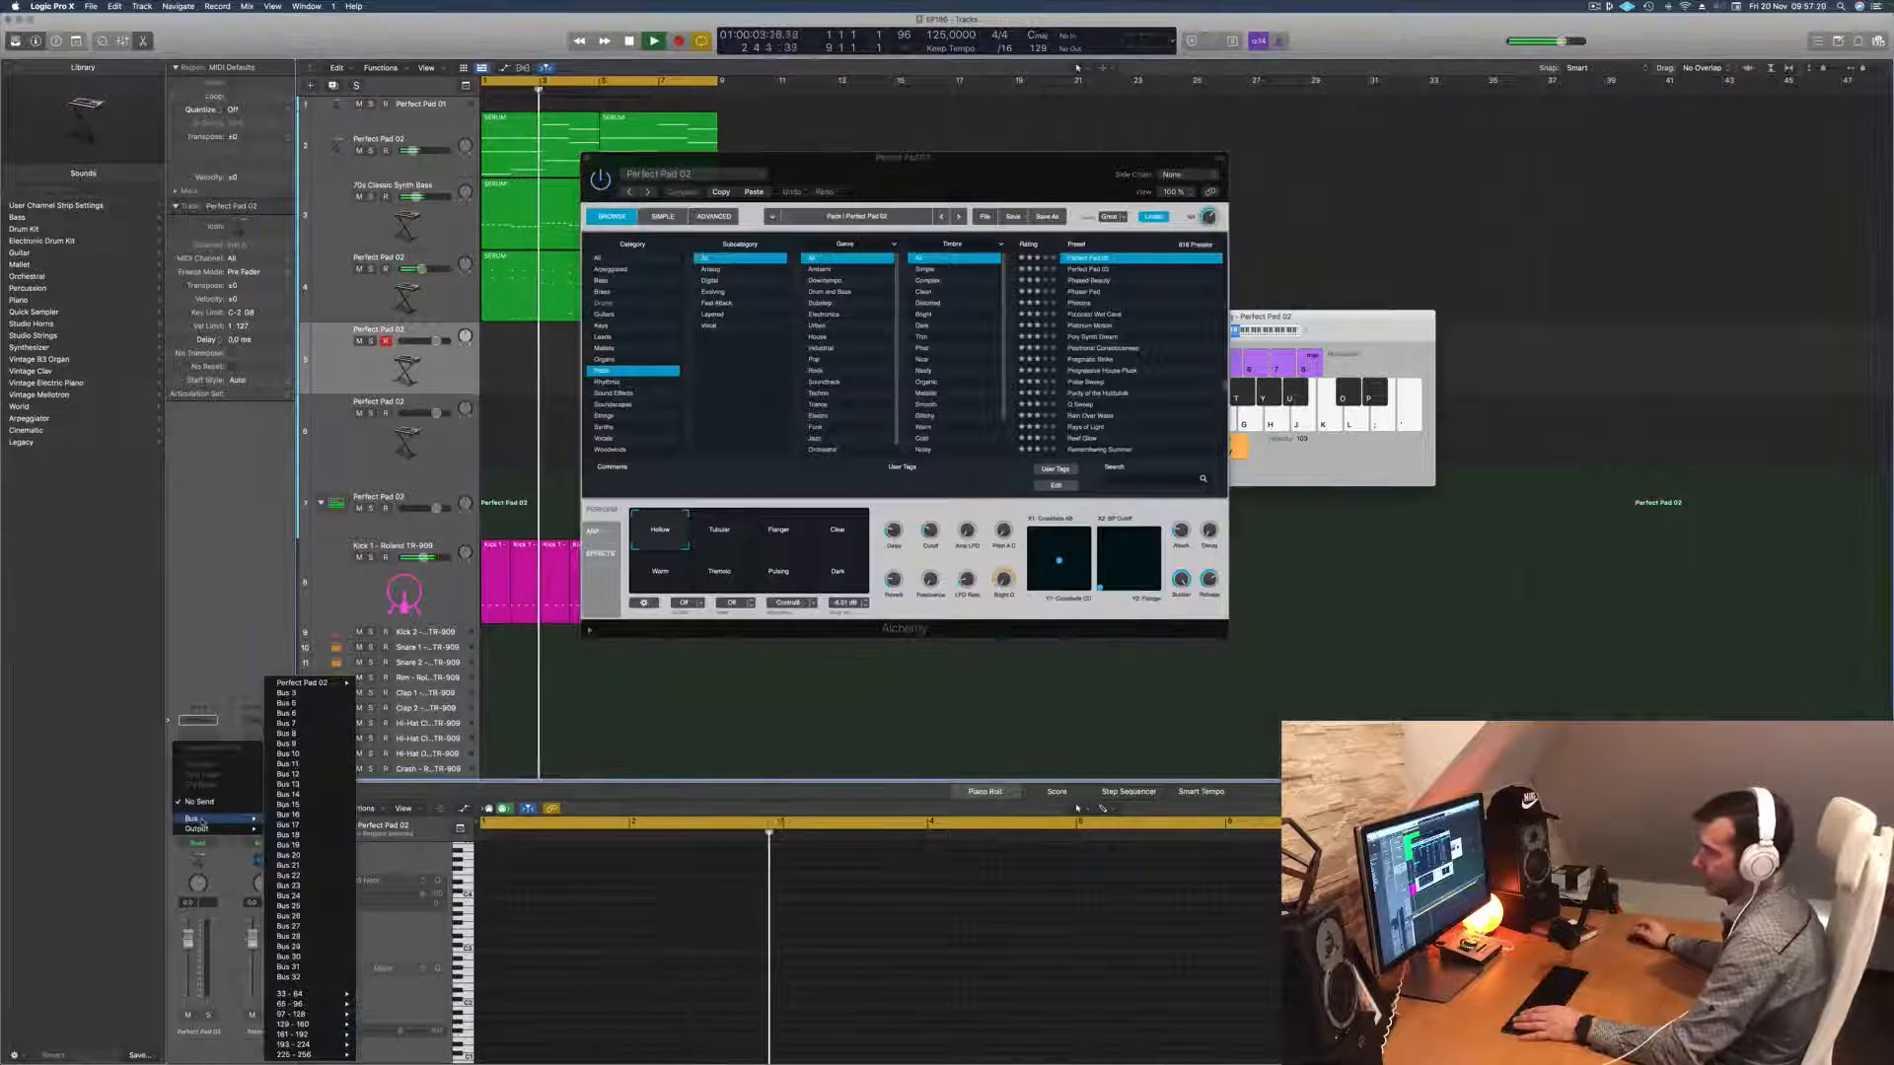
left_click(312, 695)
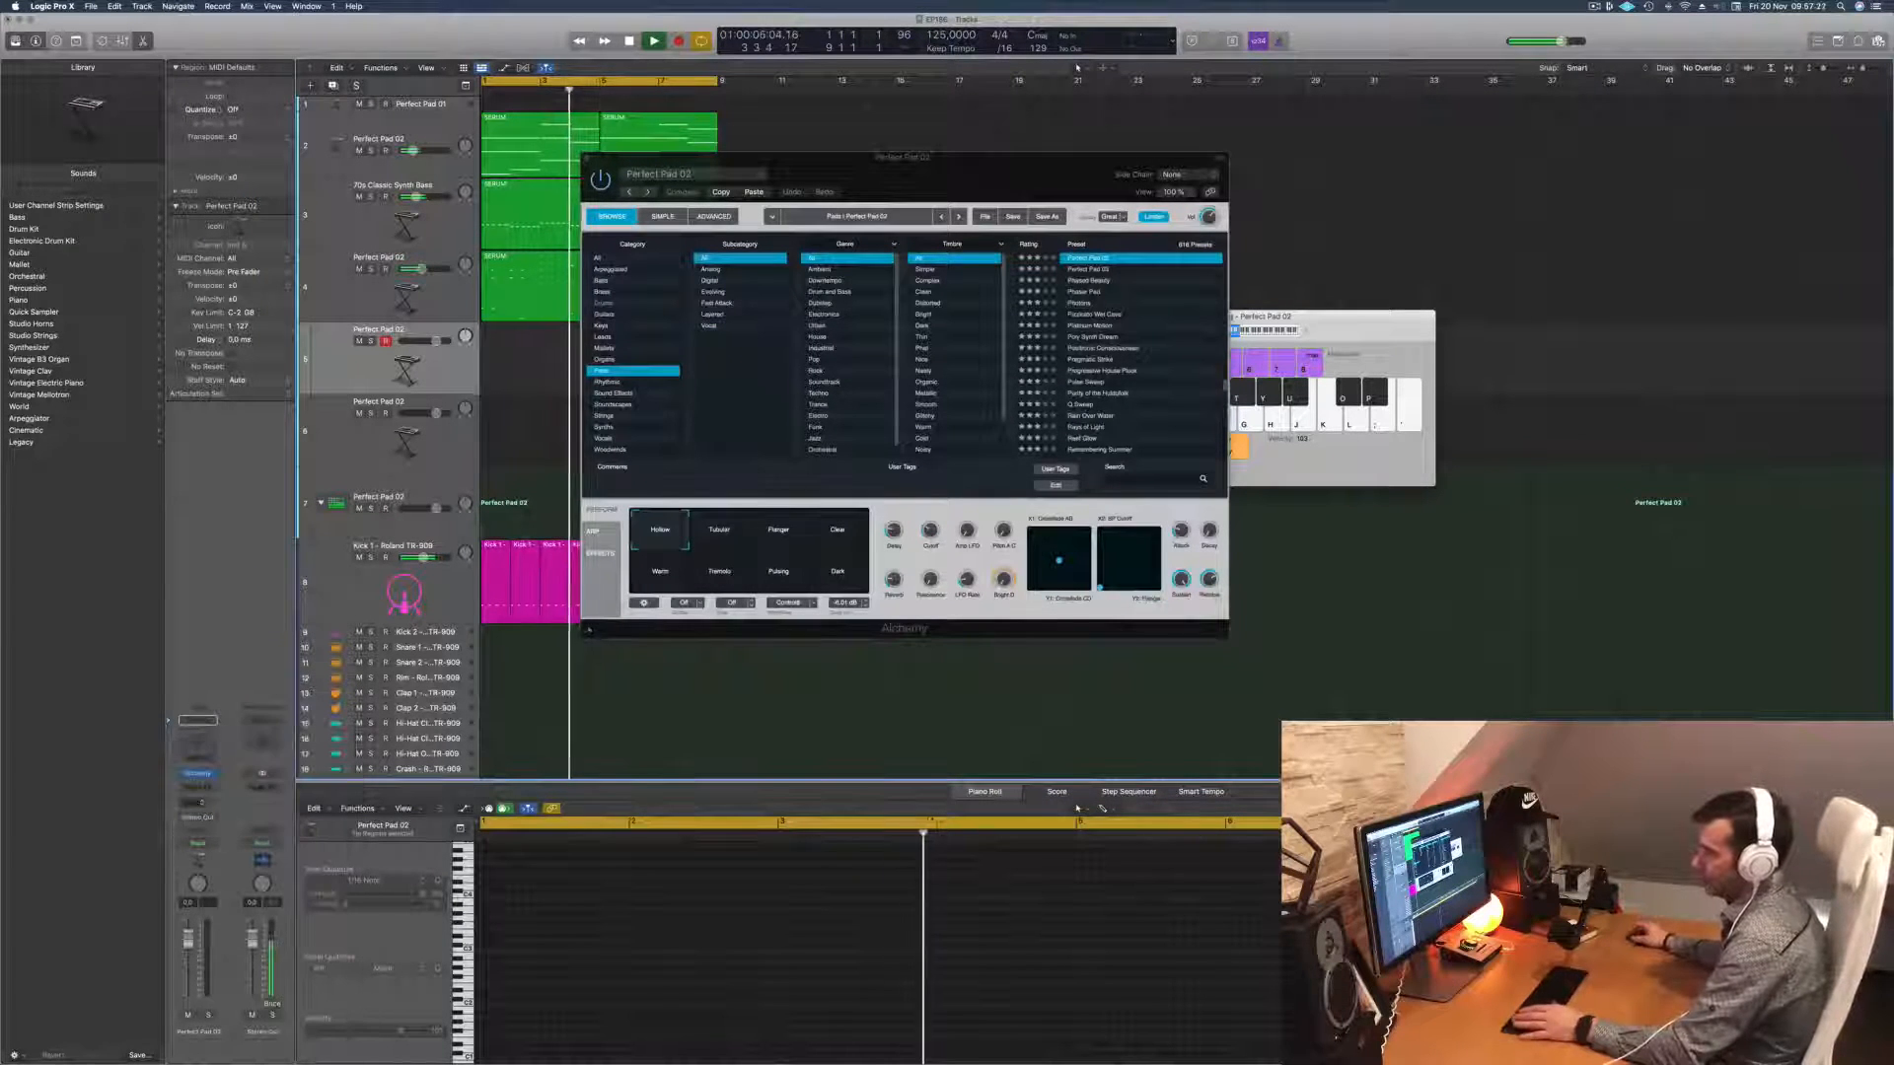
left_click_drag(1055, 180, 1307, 268)
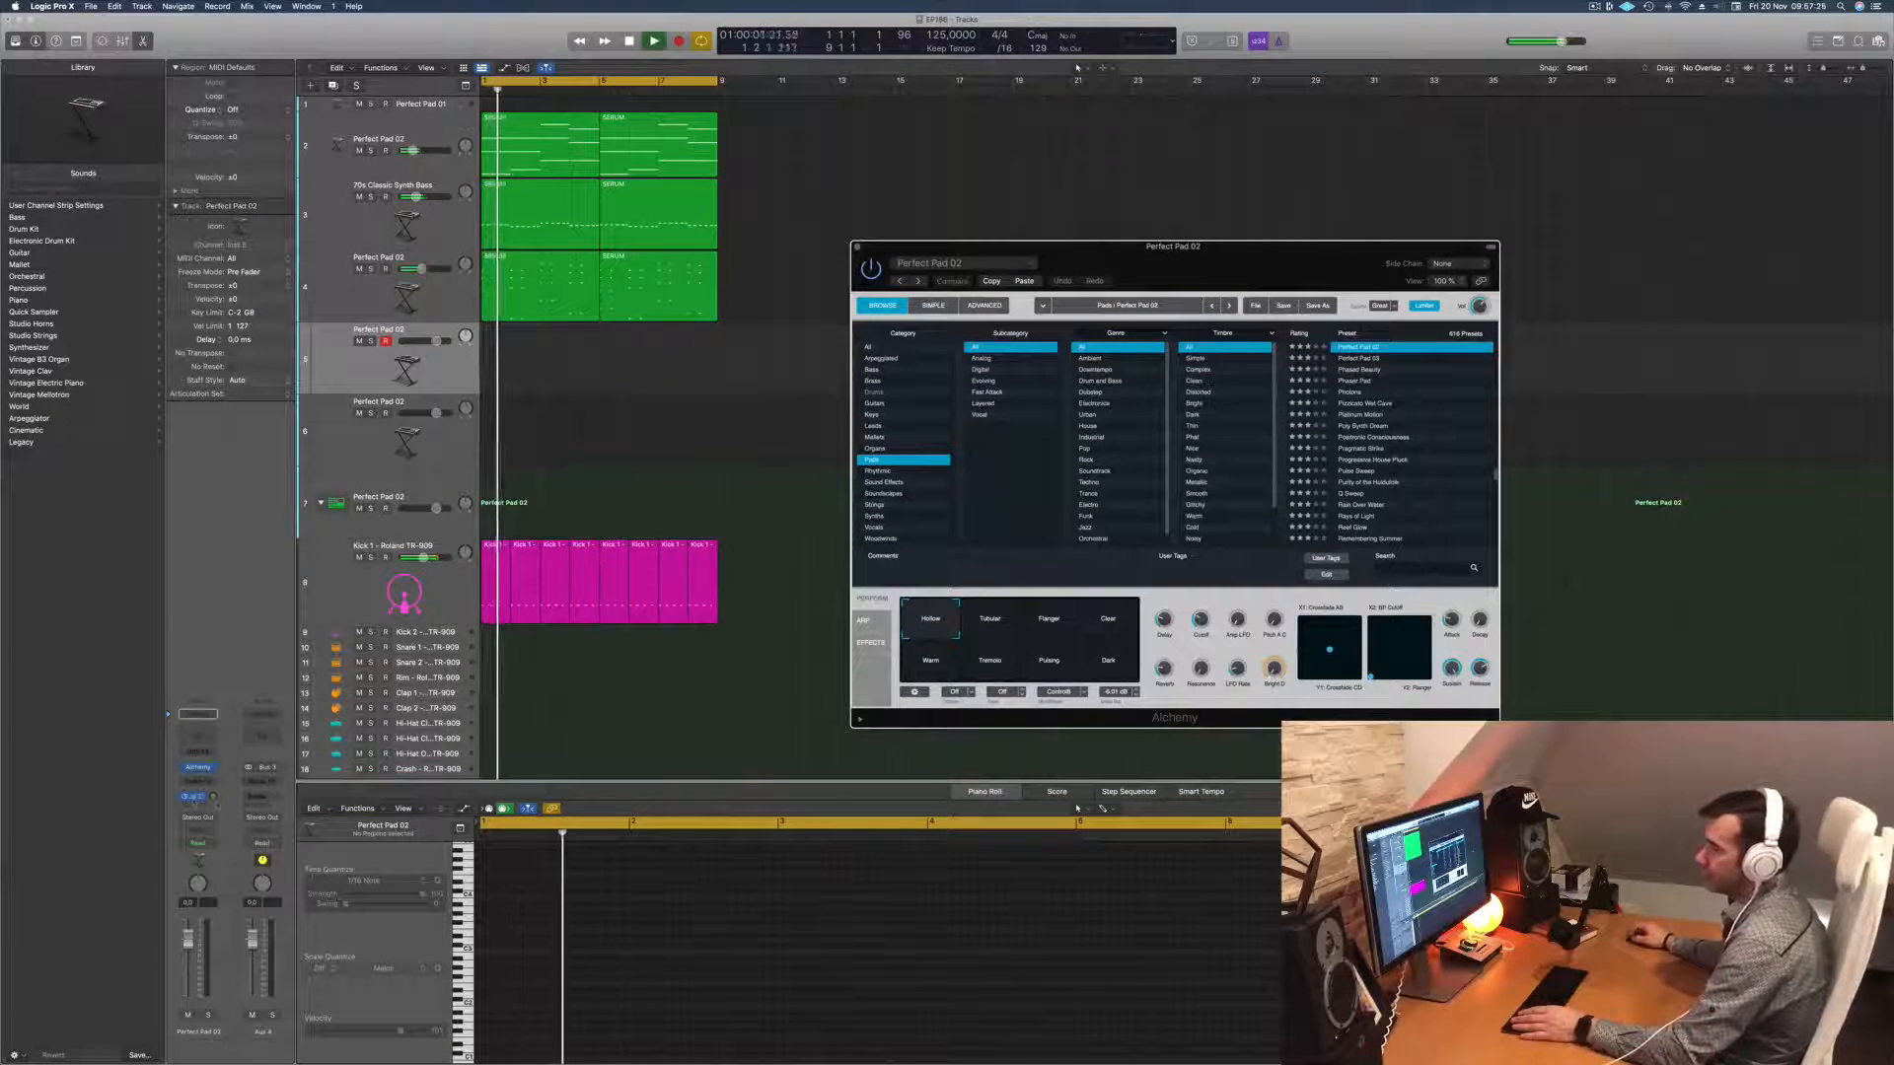
Step: Insert SilverVerb on the new aux channel, load its grandiose preset, set Wet to 100%, and resume playback
left_click(261, 781)
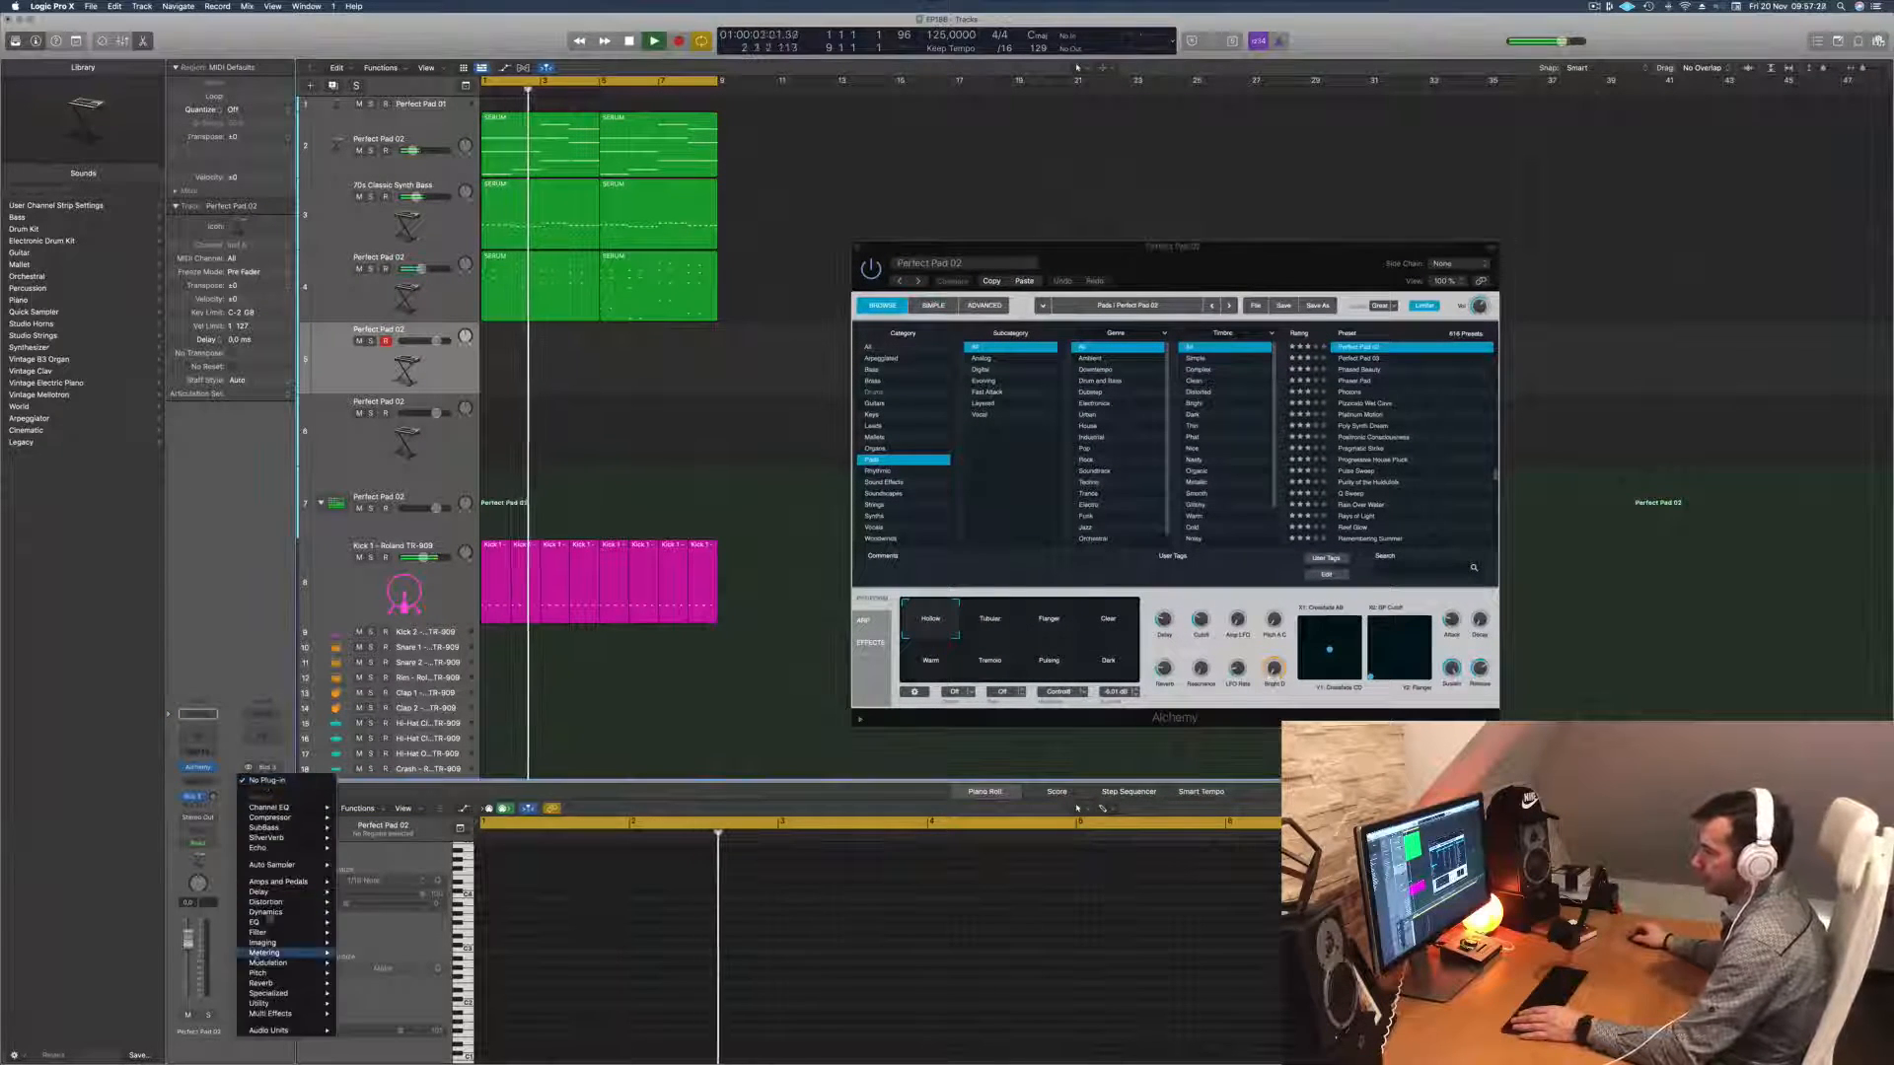
left_click(360, 837)
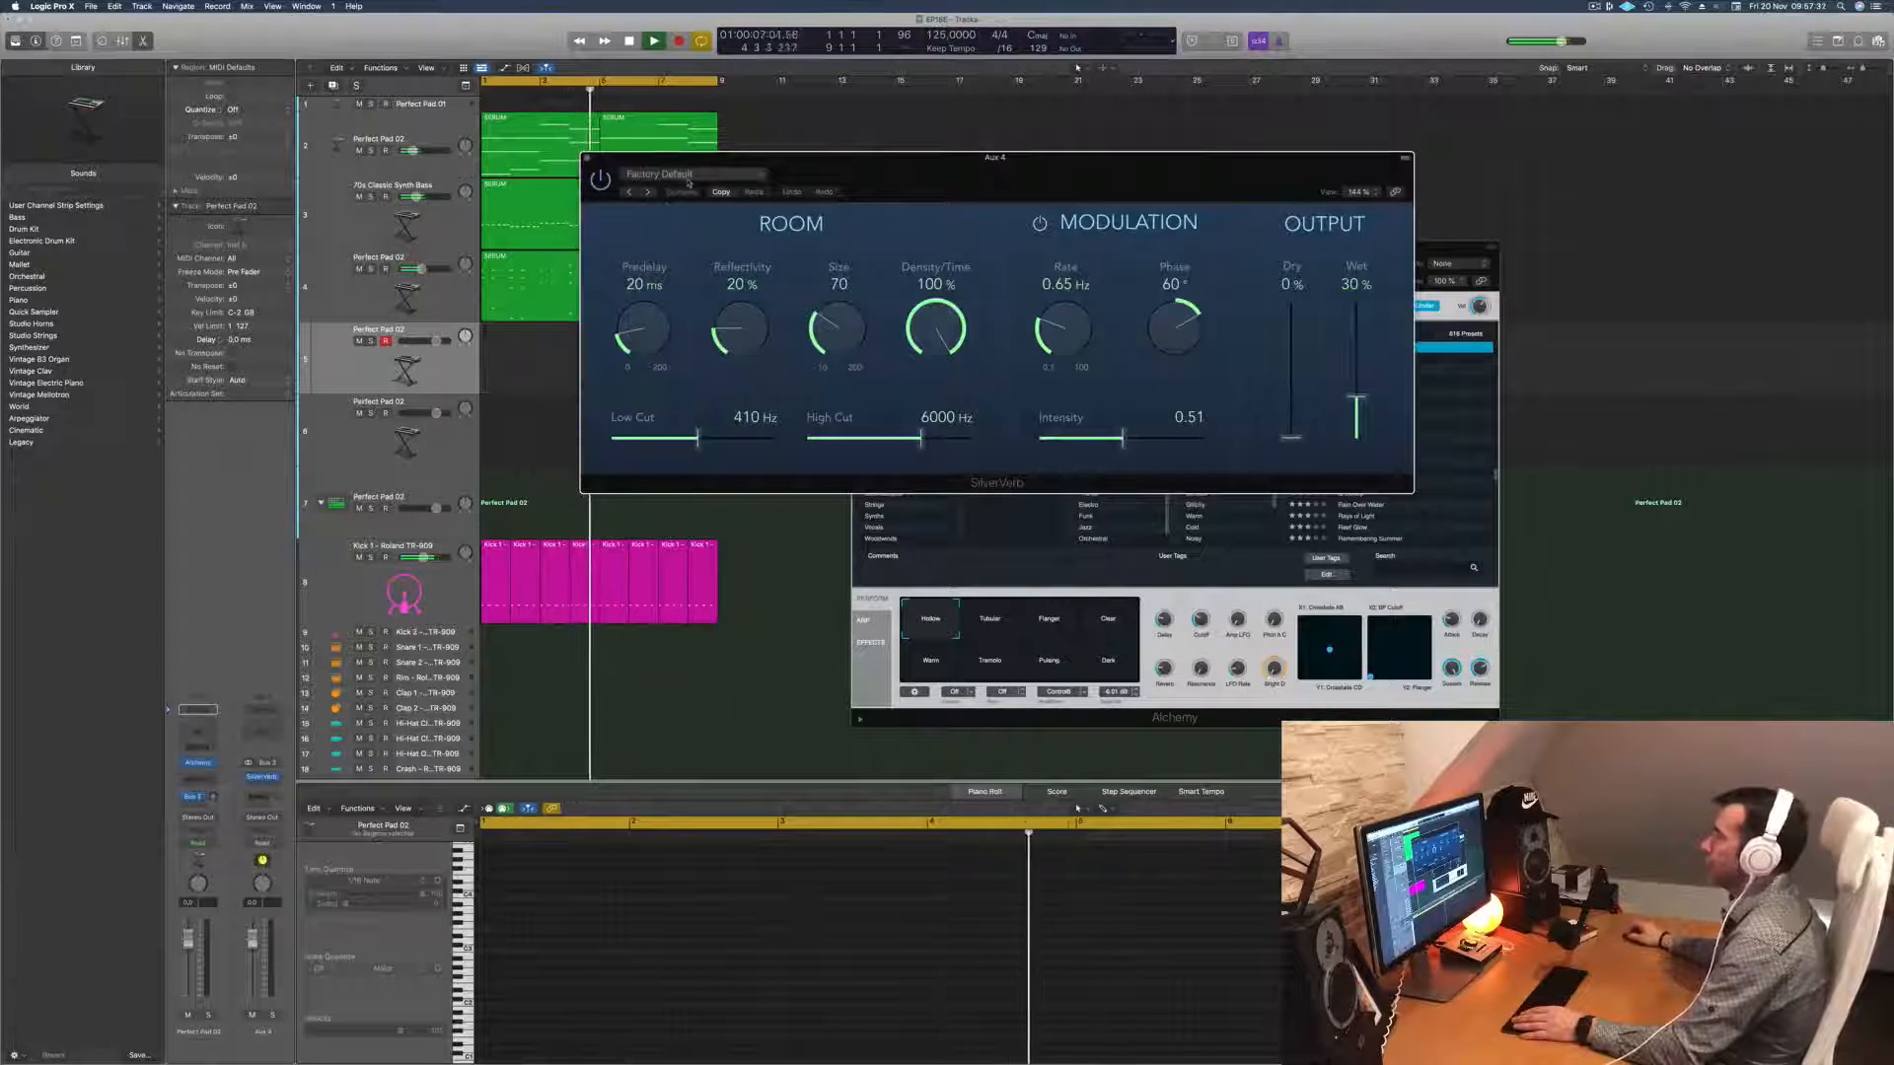
left_click(688, 184)
left_click(710, 393)
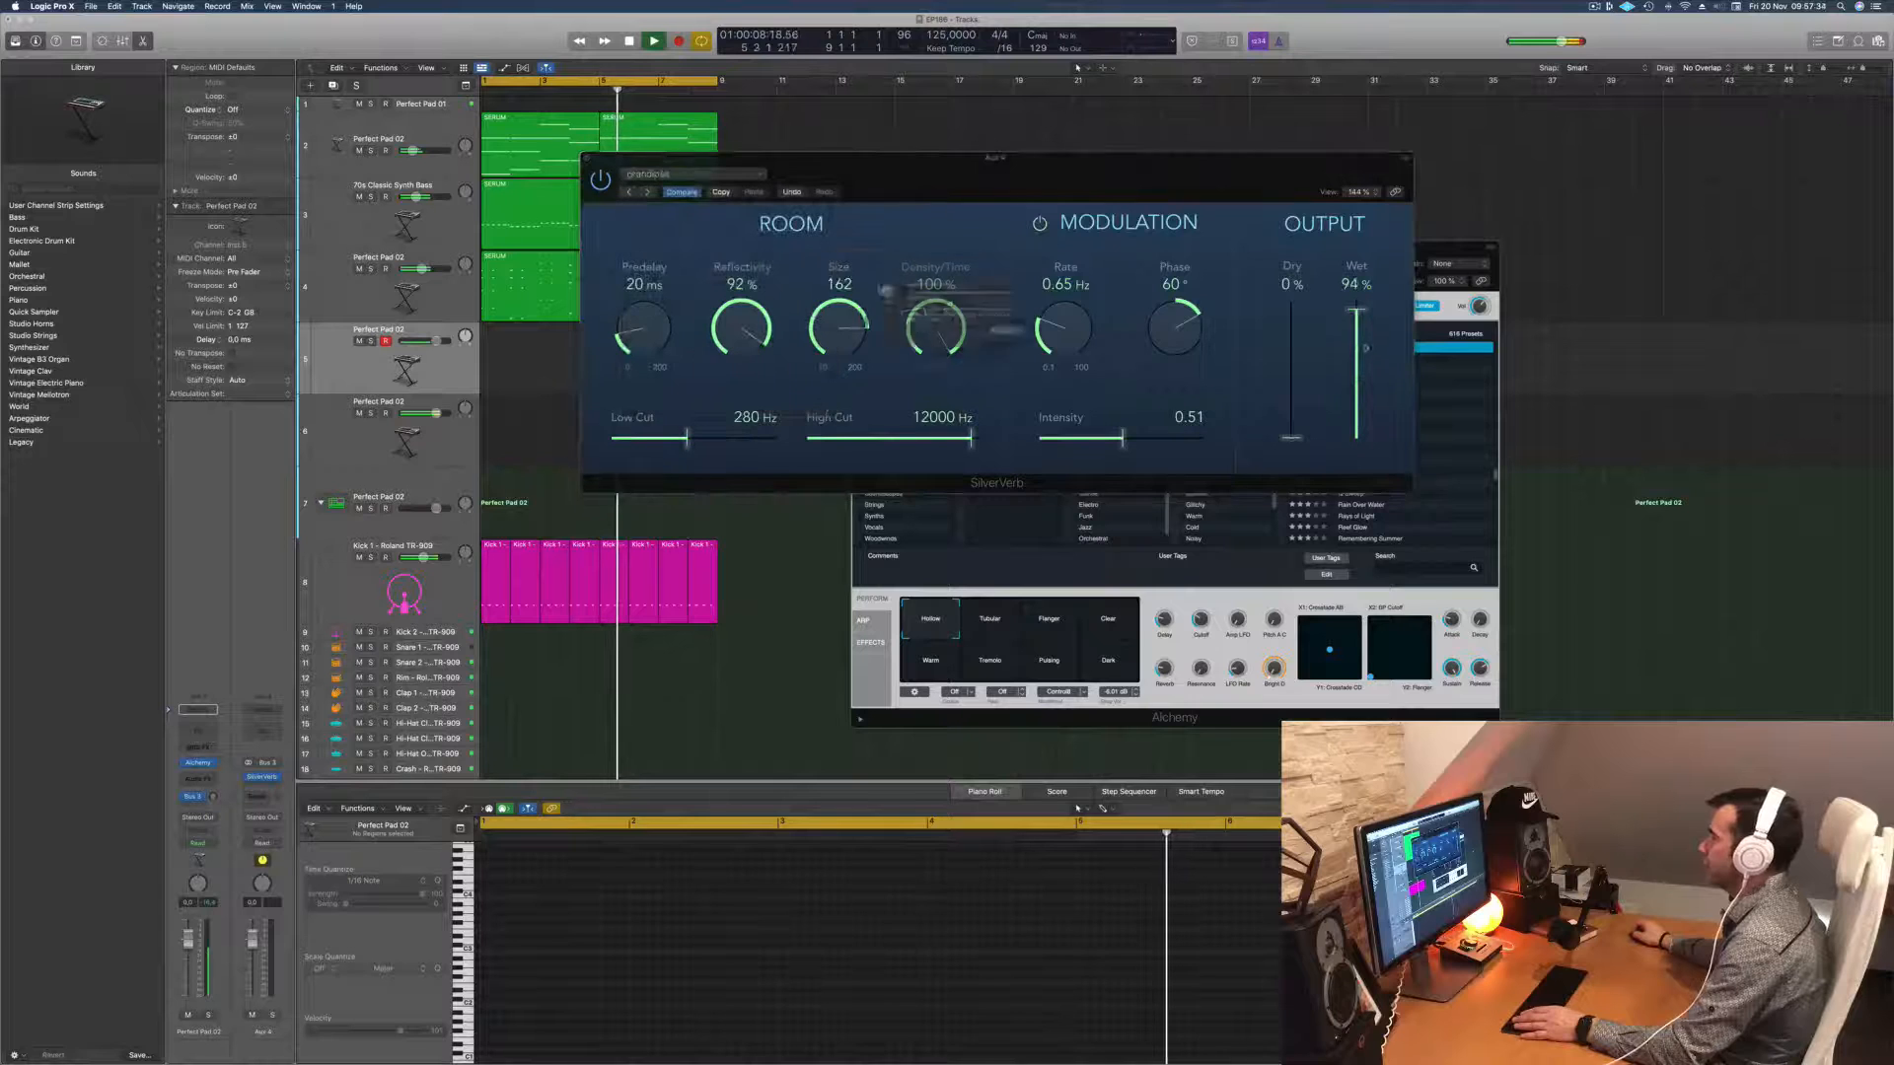
left_click(1035, 342)
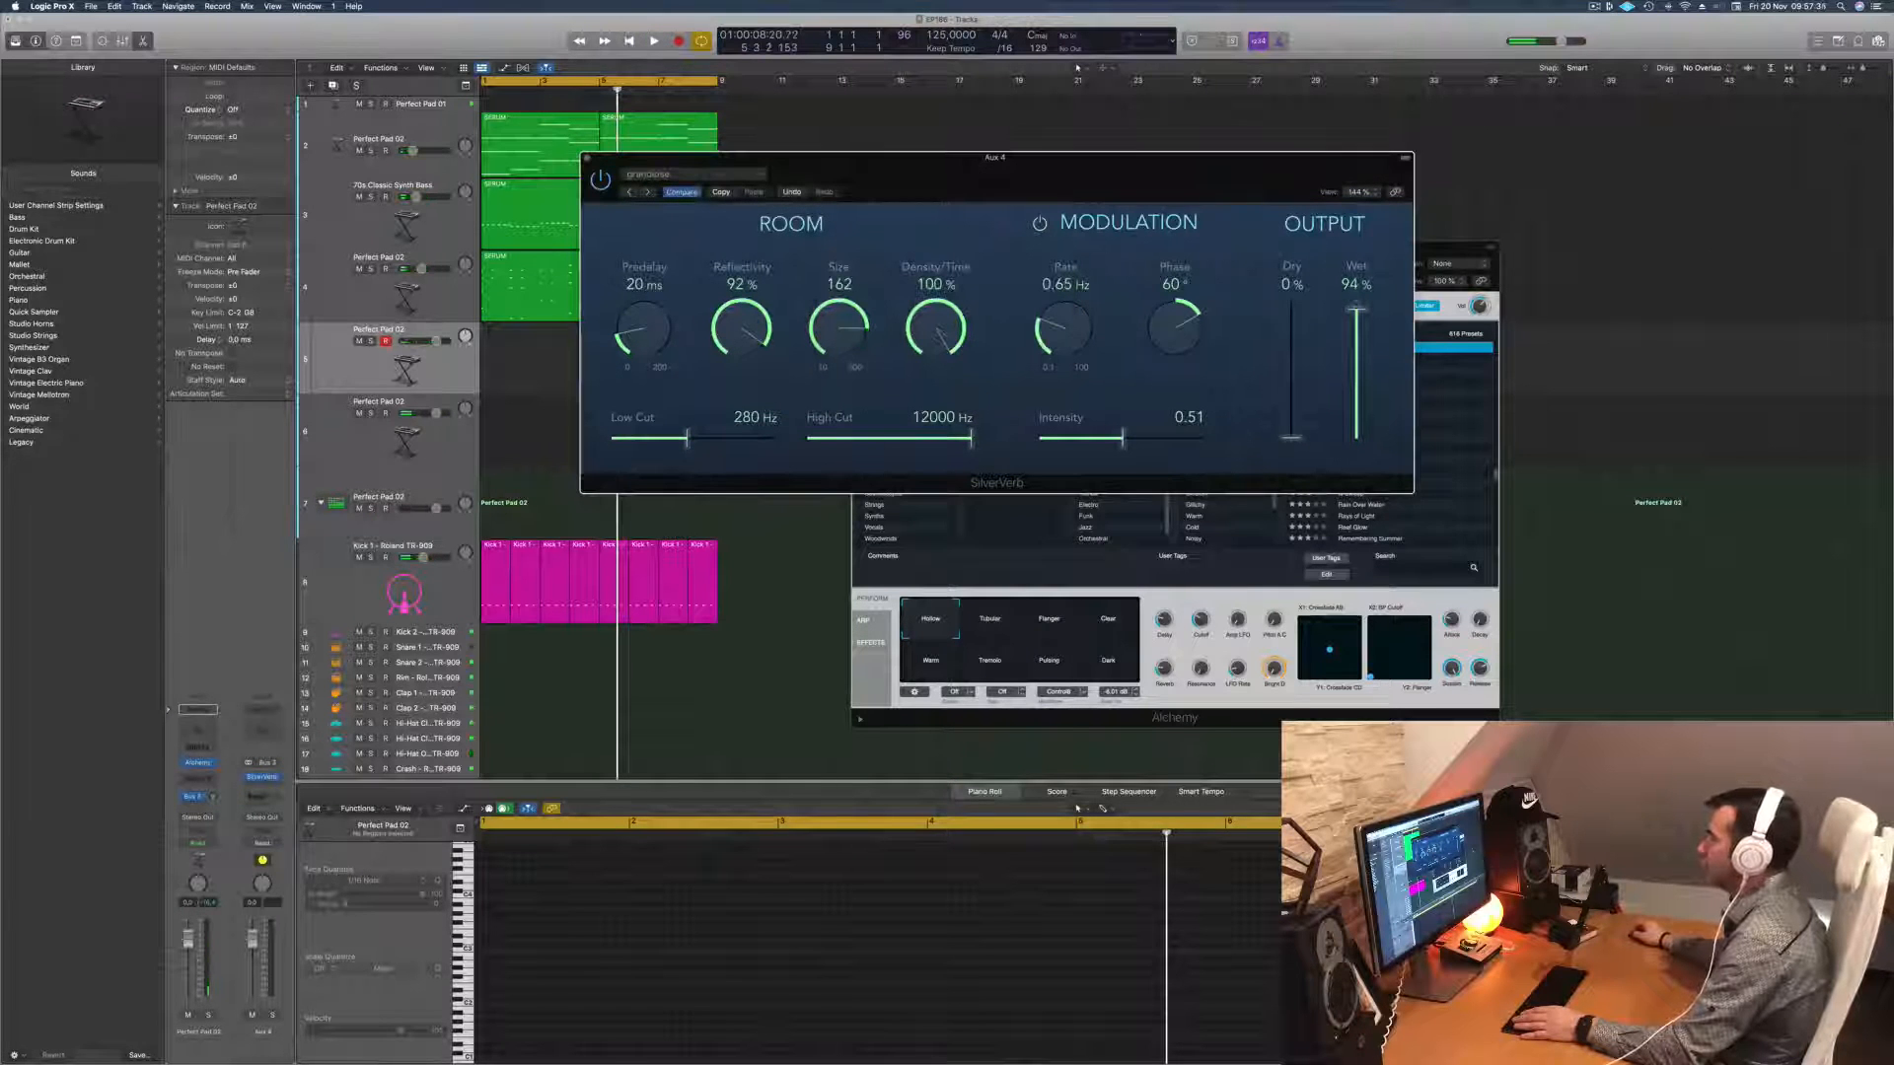
left_click_drag(1177, 172, 1222, 239)
key("space")
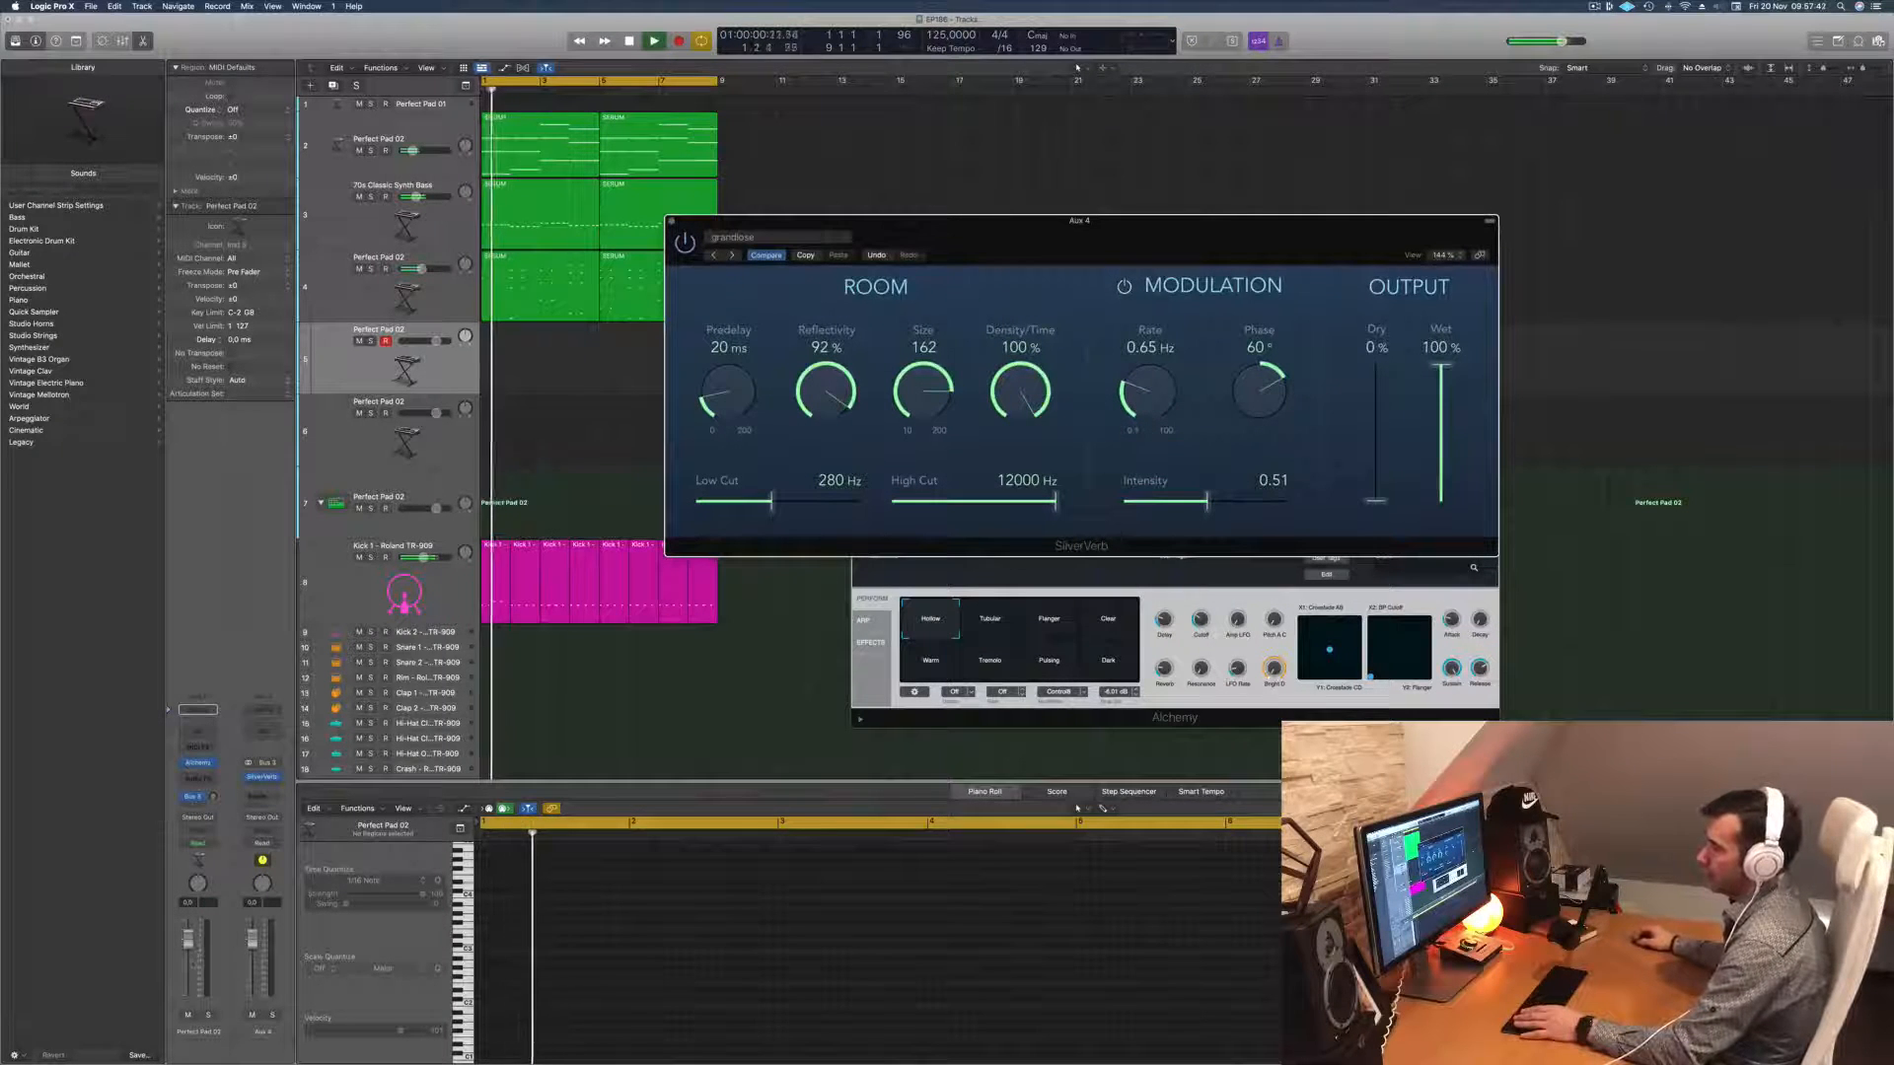
Step: Lower track 5's volume fader, bring its Alchemy window in front of SilverVerb, and restart the loop
left_click_drag(187, 973, 187, 975)
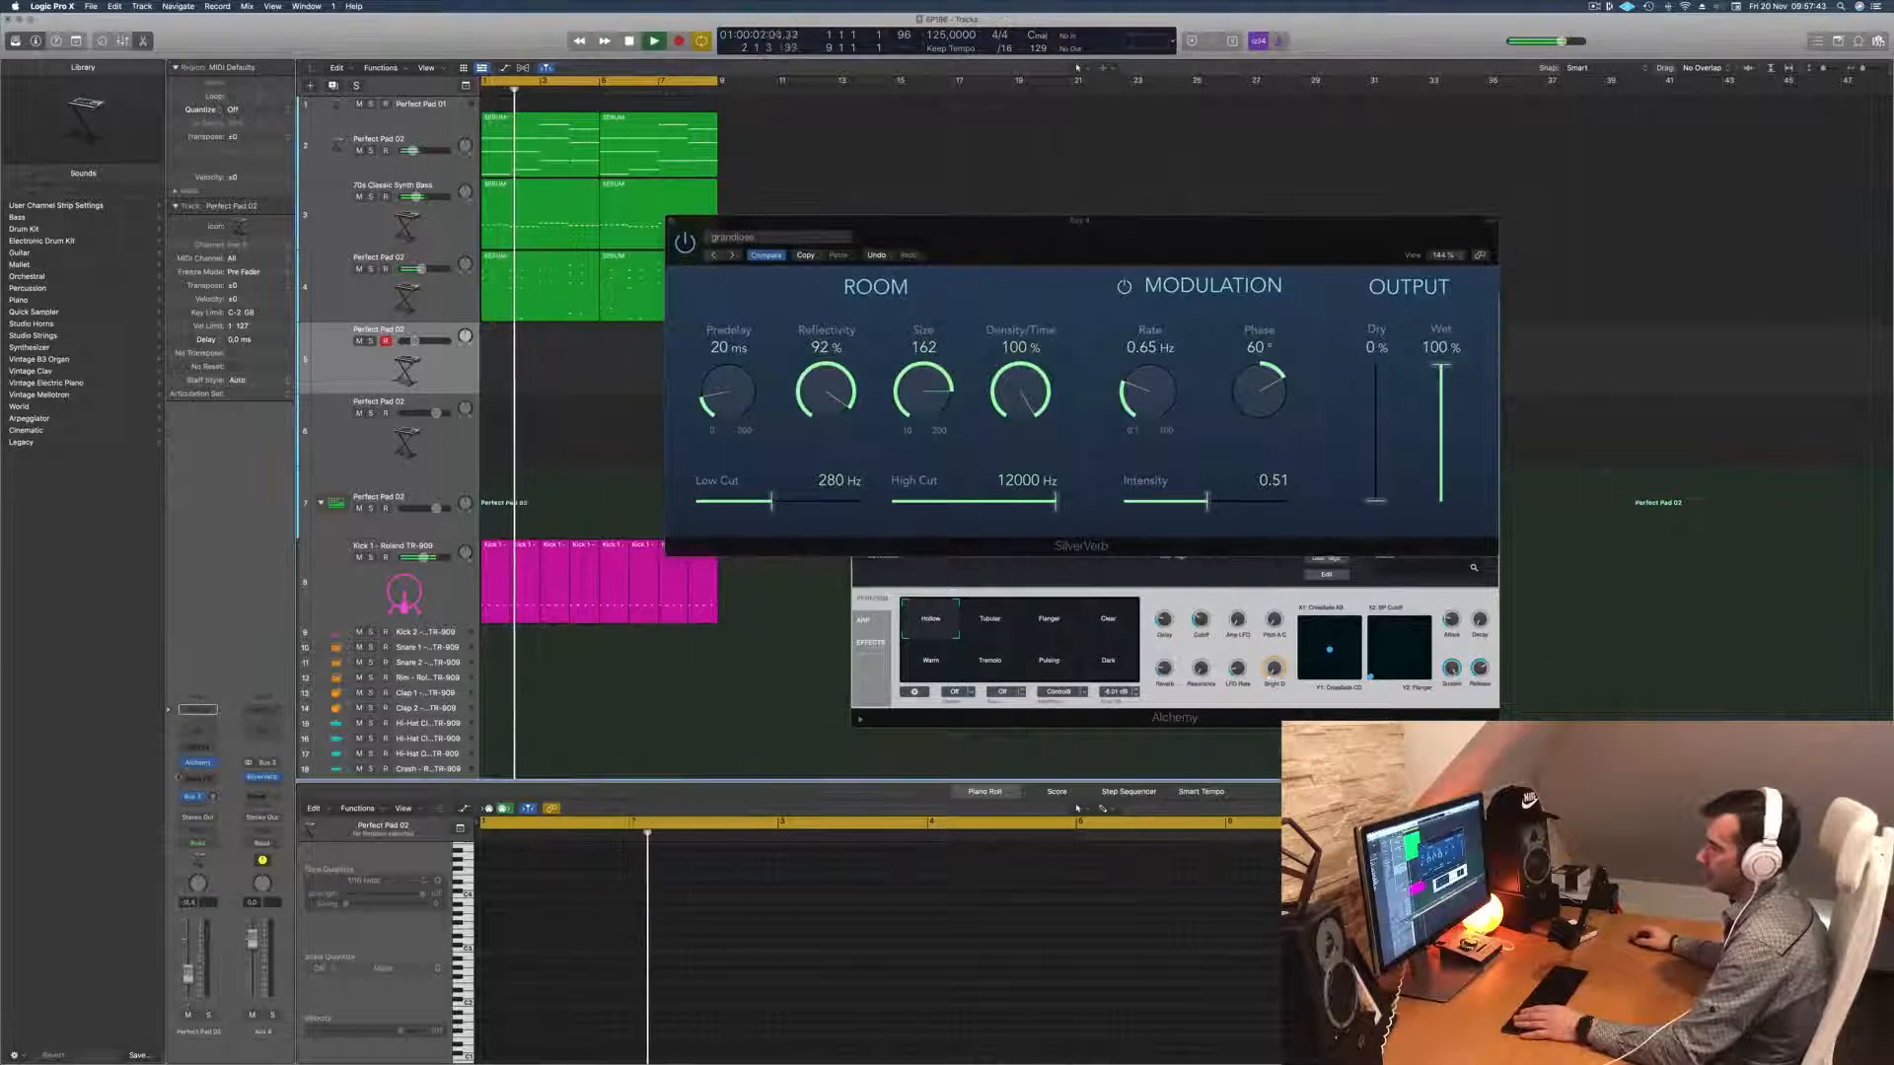
left_click(198, 762)
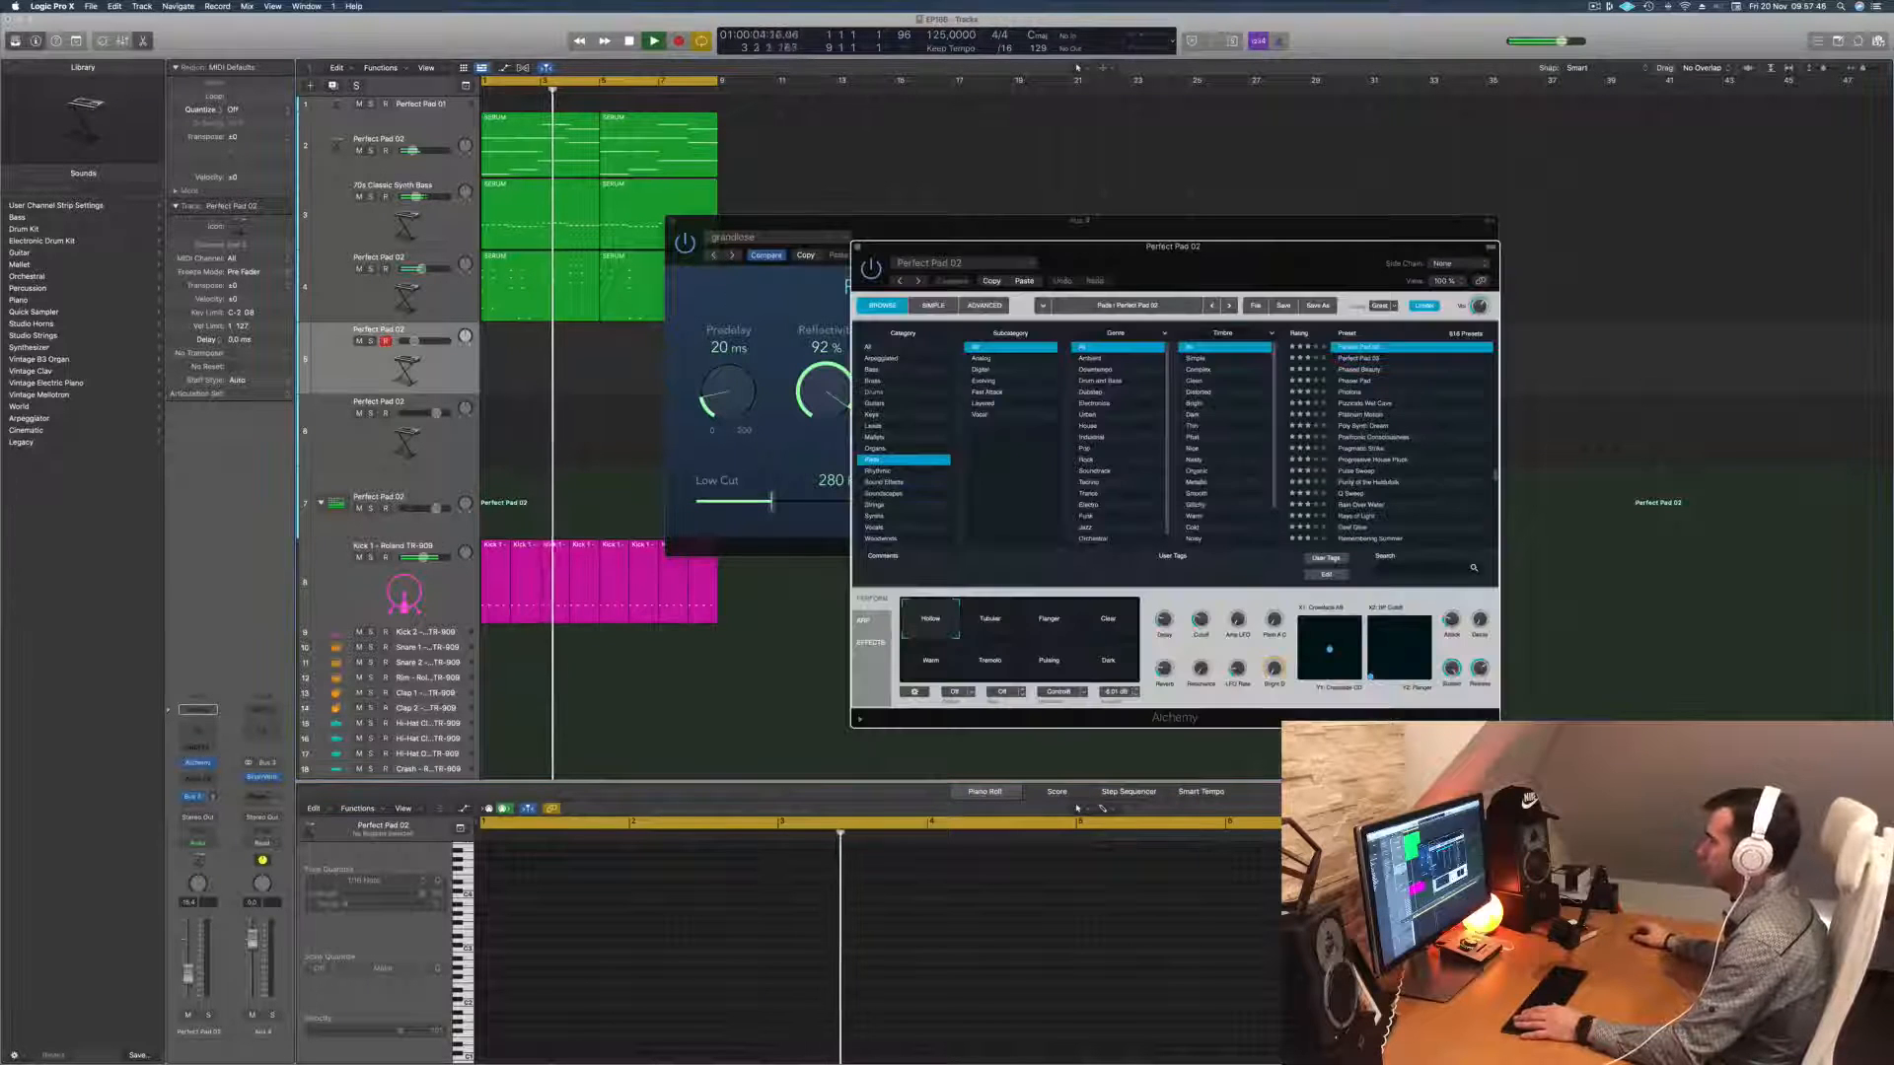
left_click_drag(1173, 245, 1064, 225)
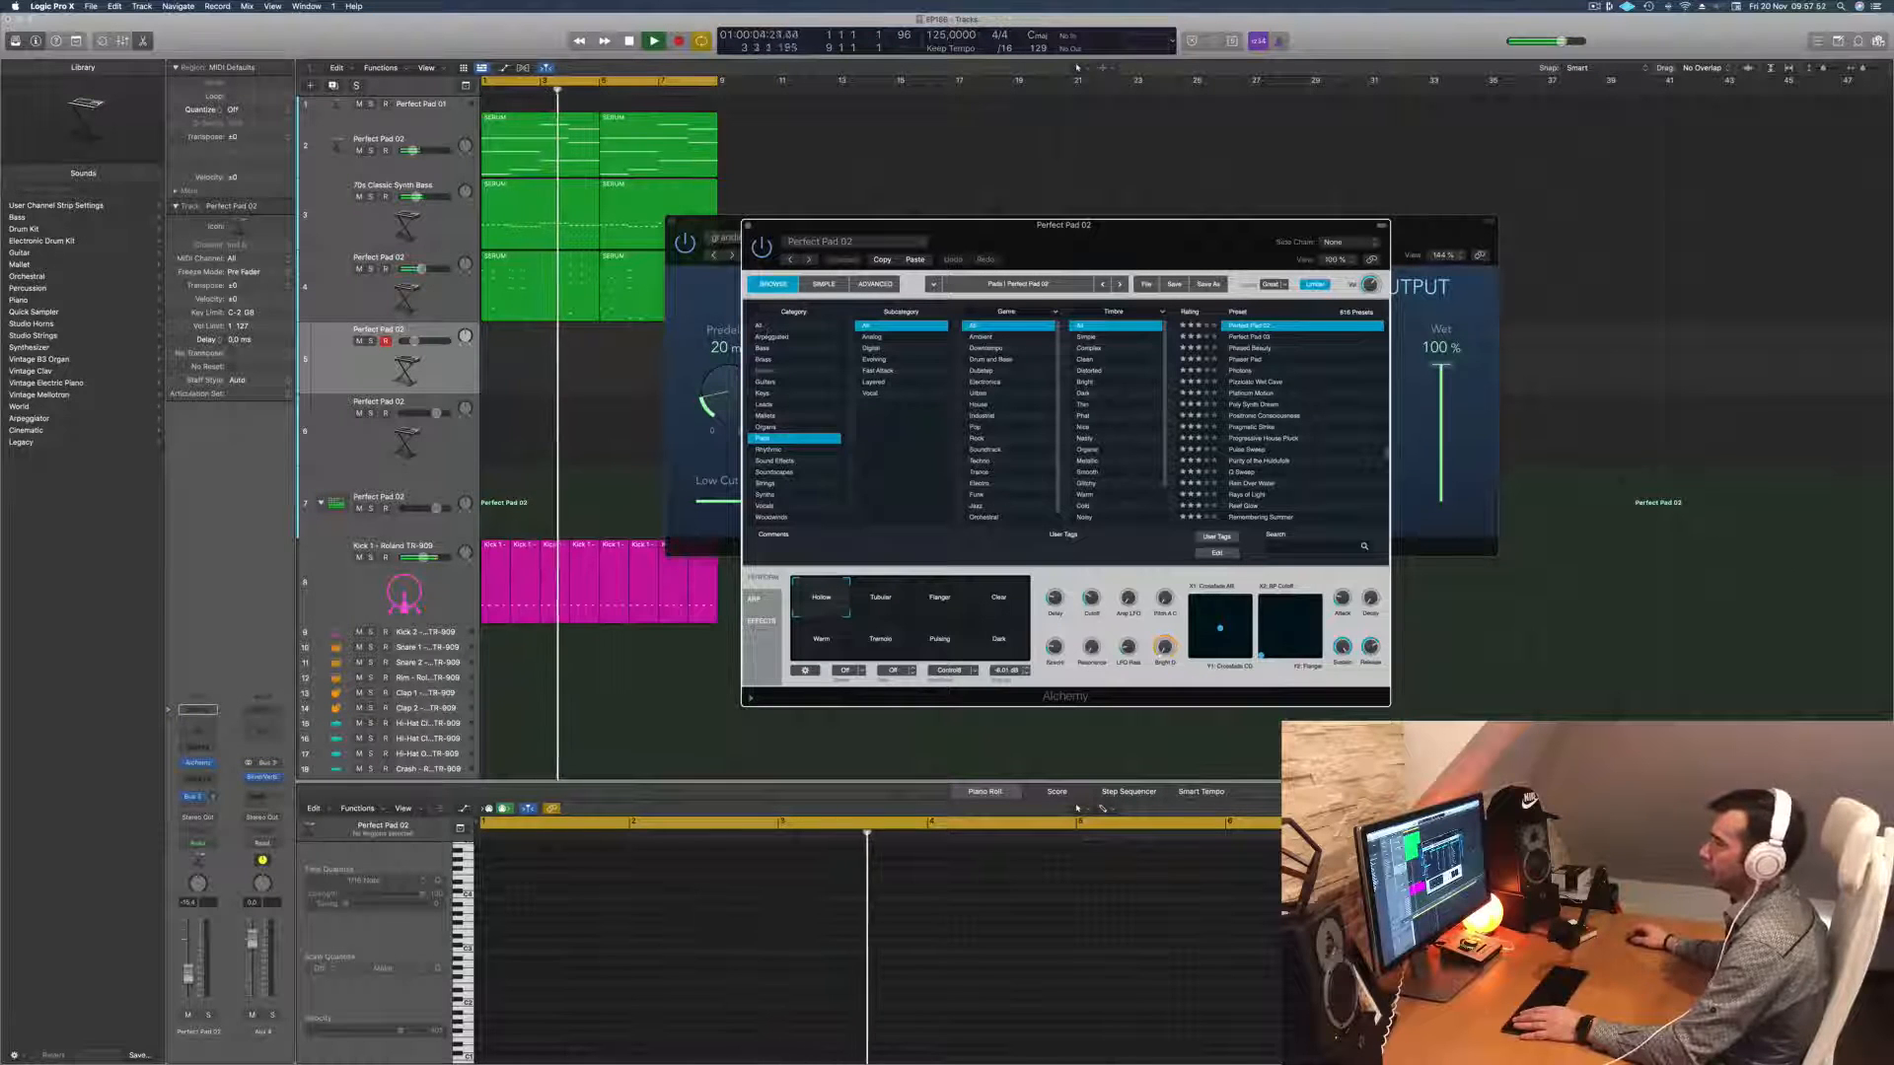
key("Return")
left_click(340, 374)
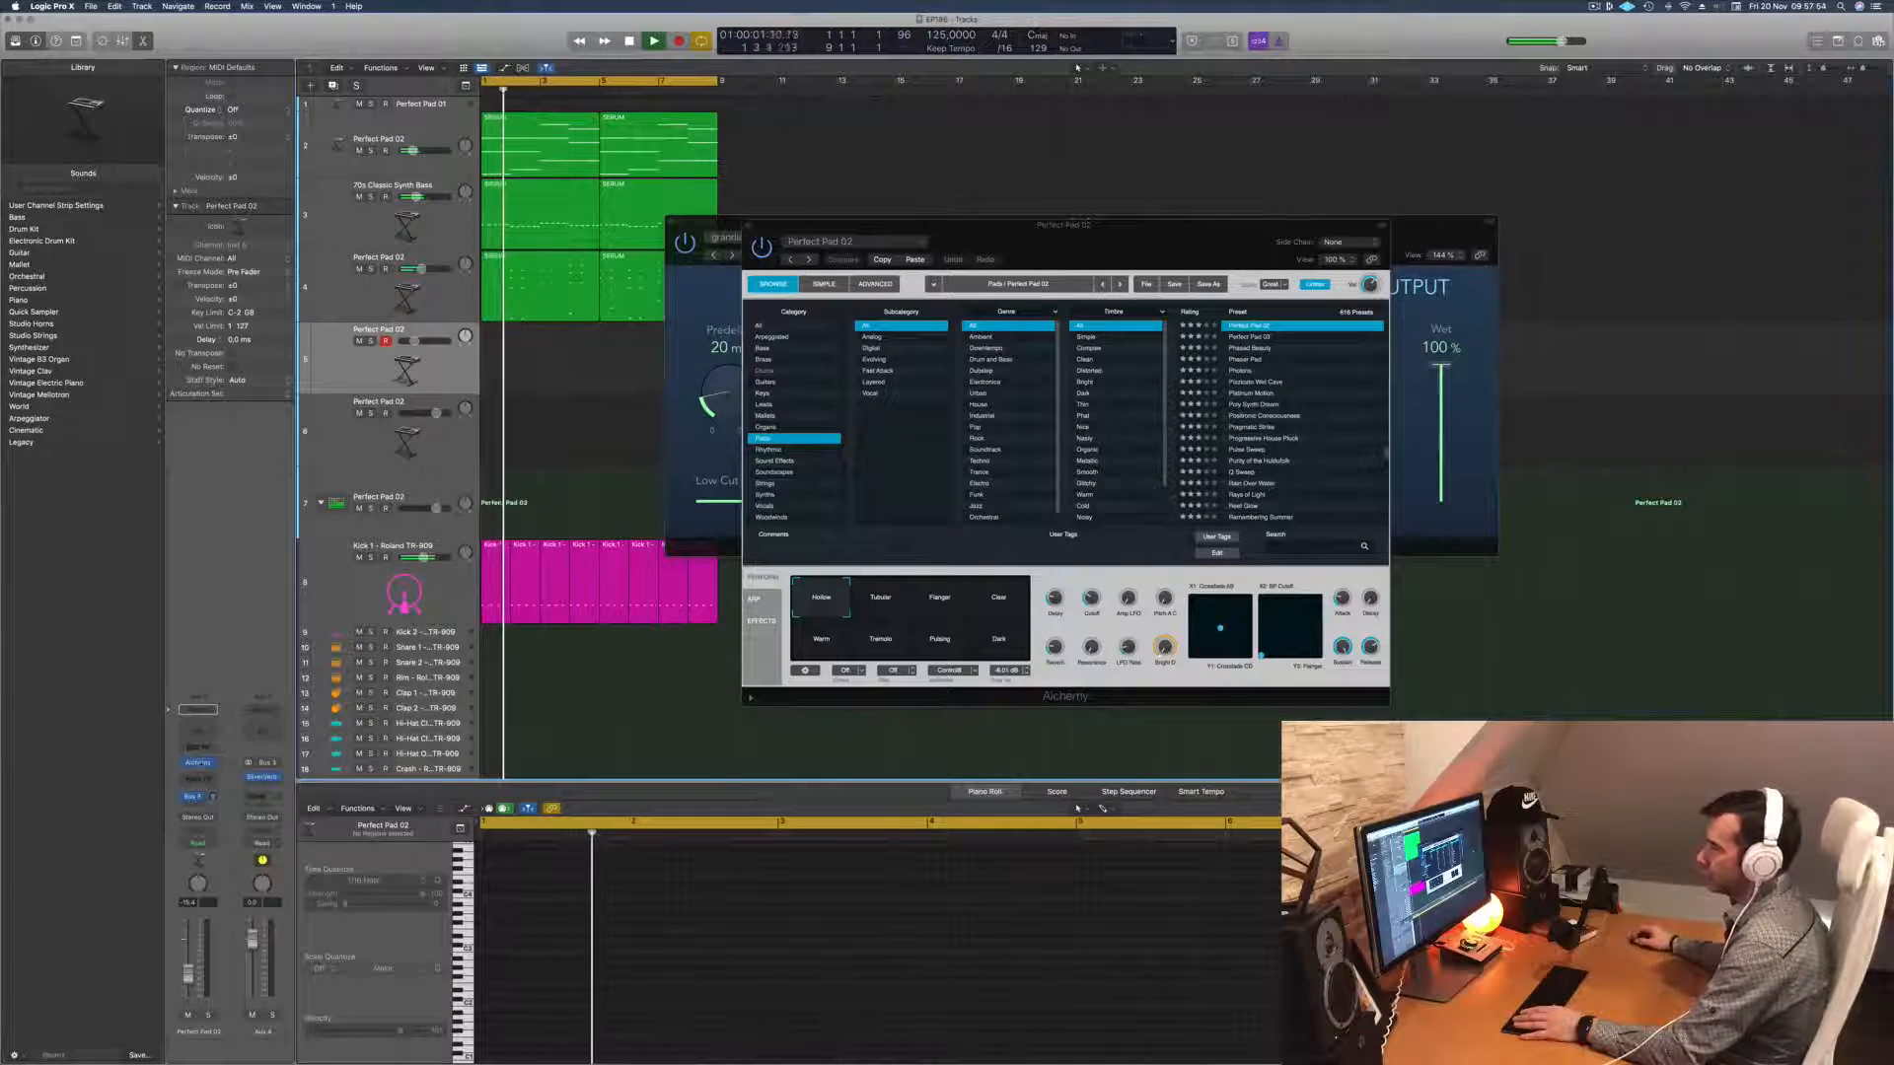
Step: Load the Factory Default setting in track 5's Alchemy and select its Motion Pad sound
left_click(198, 766)
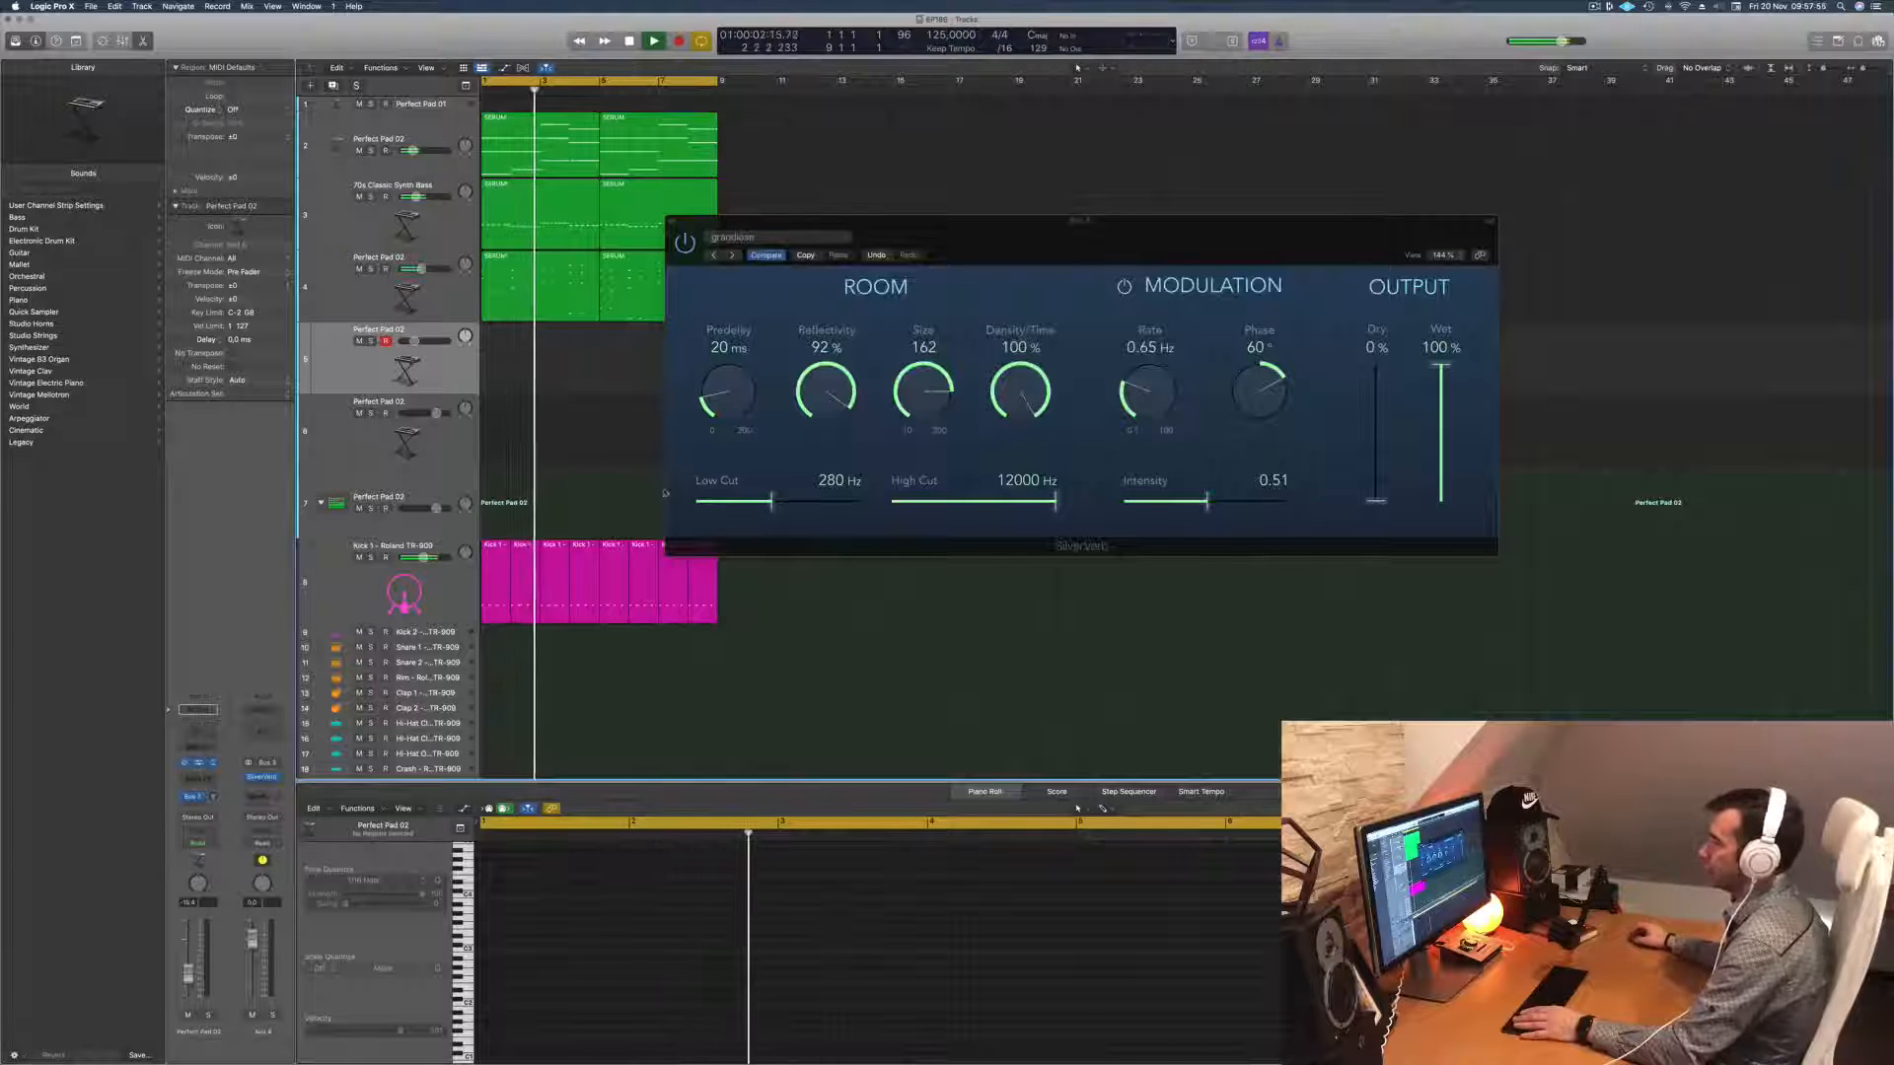
left_click(198, 766)
left_click(876, 244)
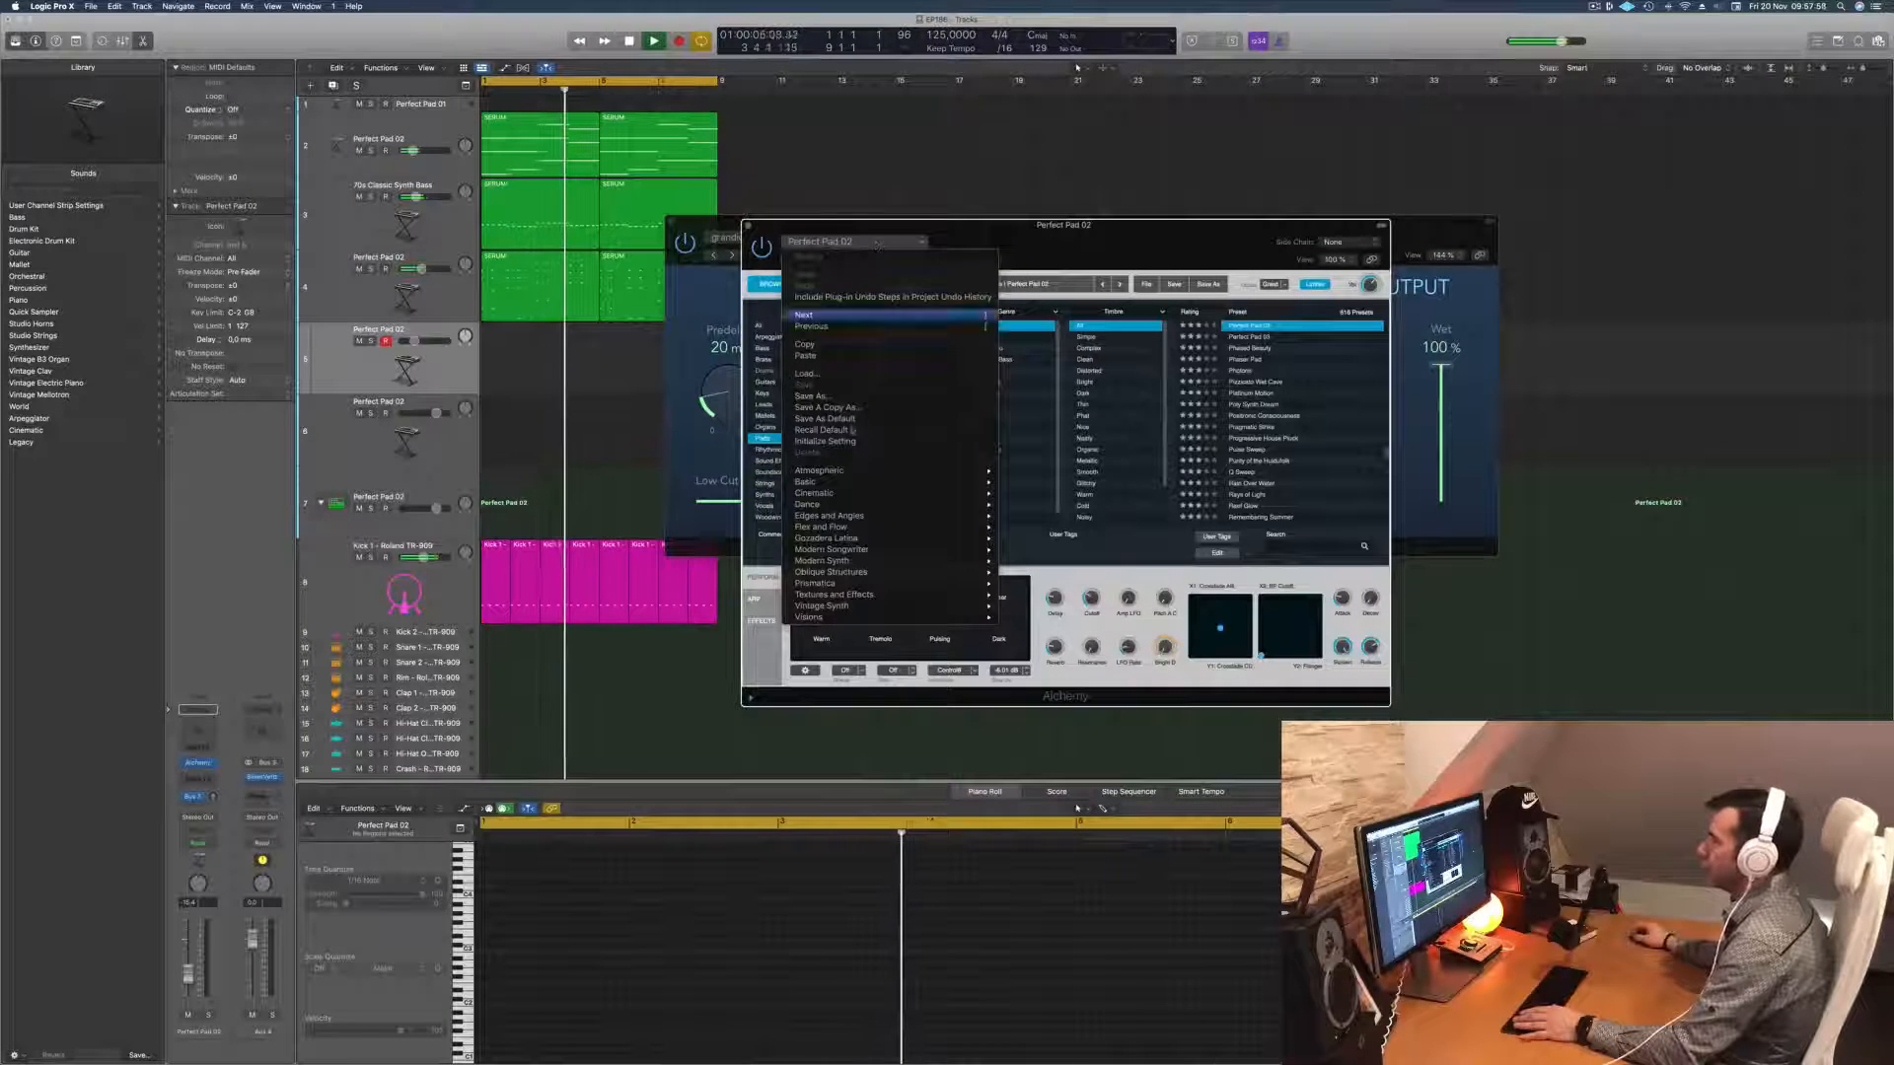
left_click(1021, 542)
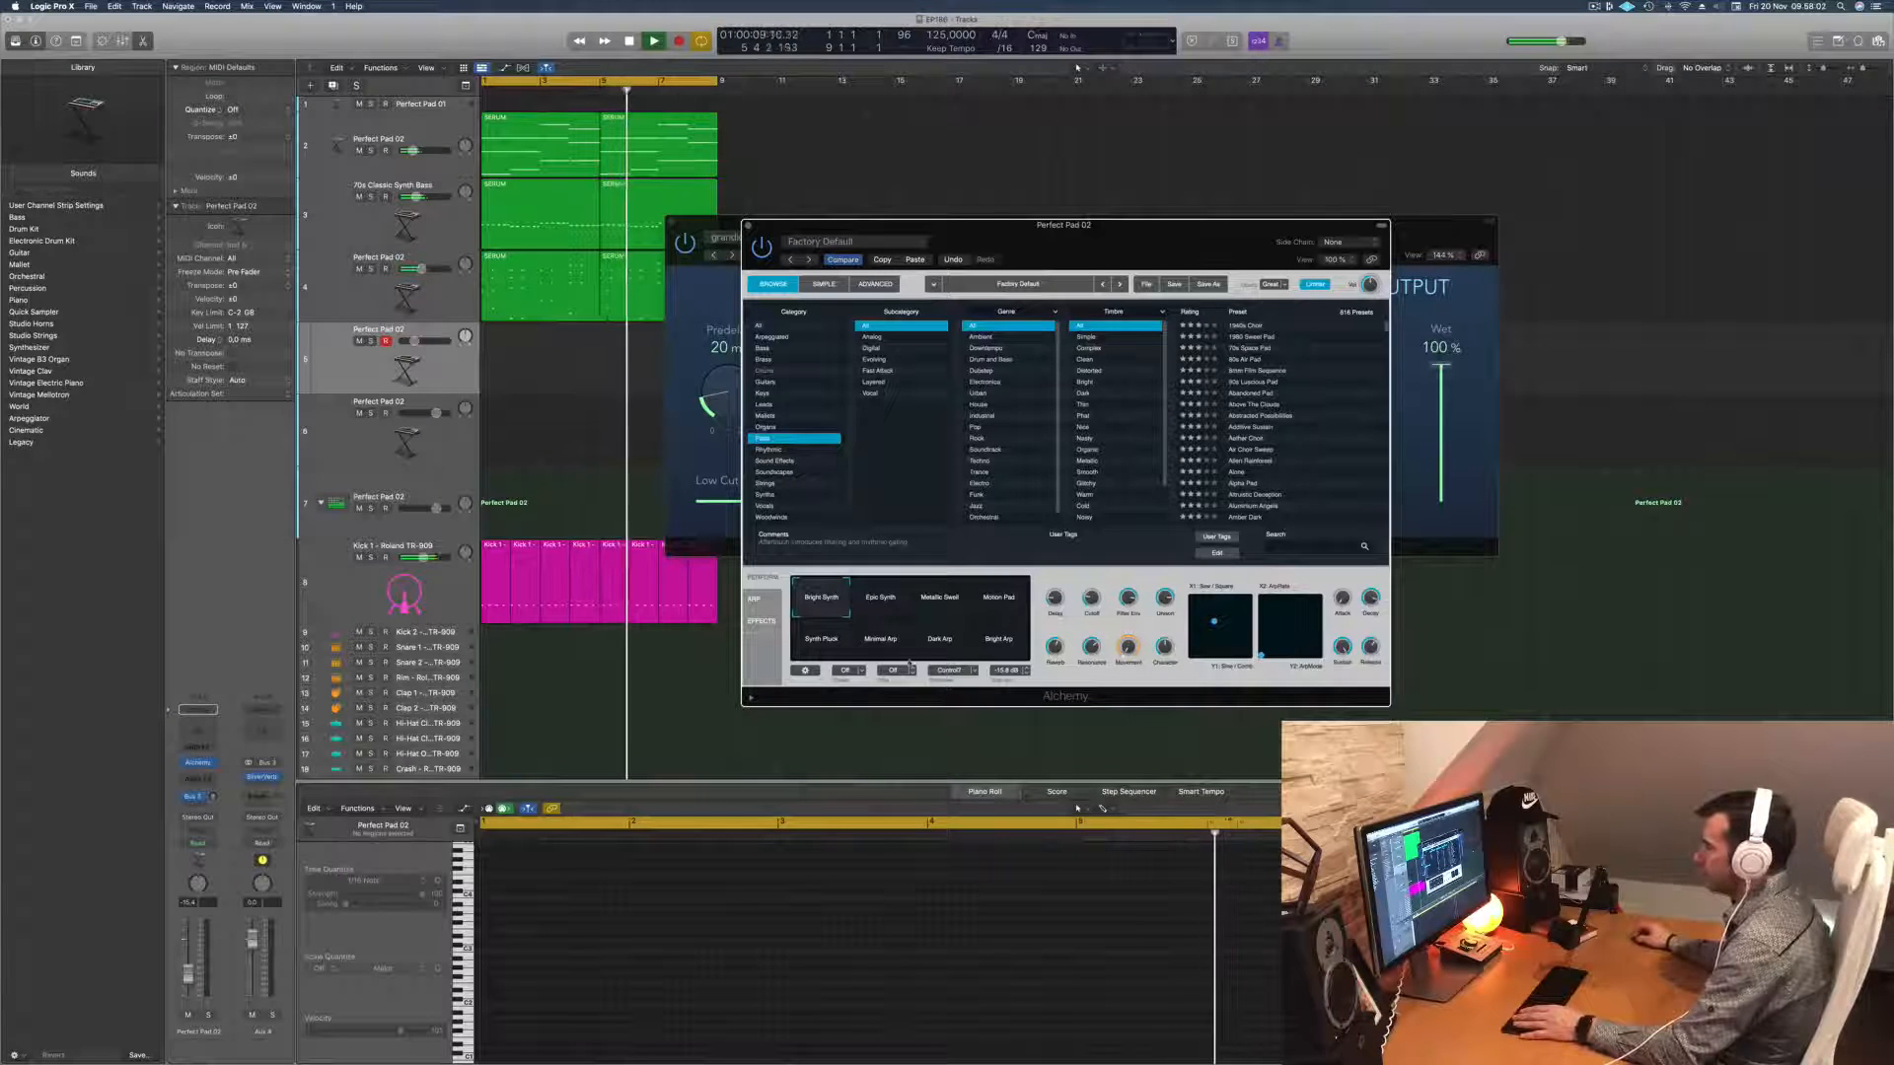
left_click(1002, 609)
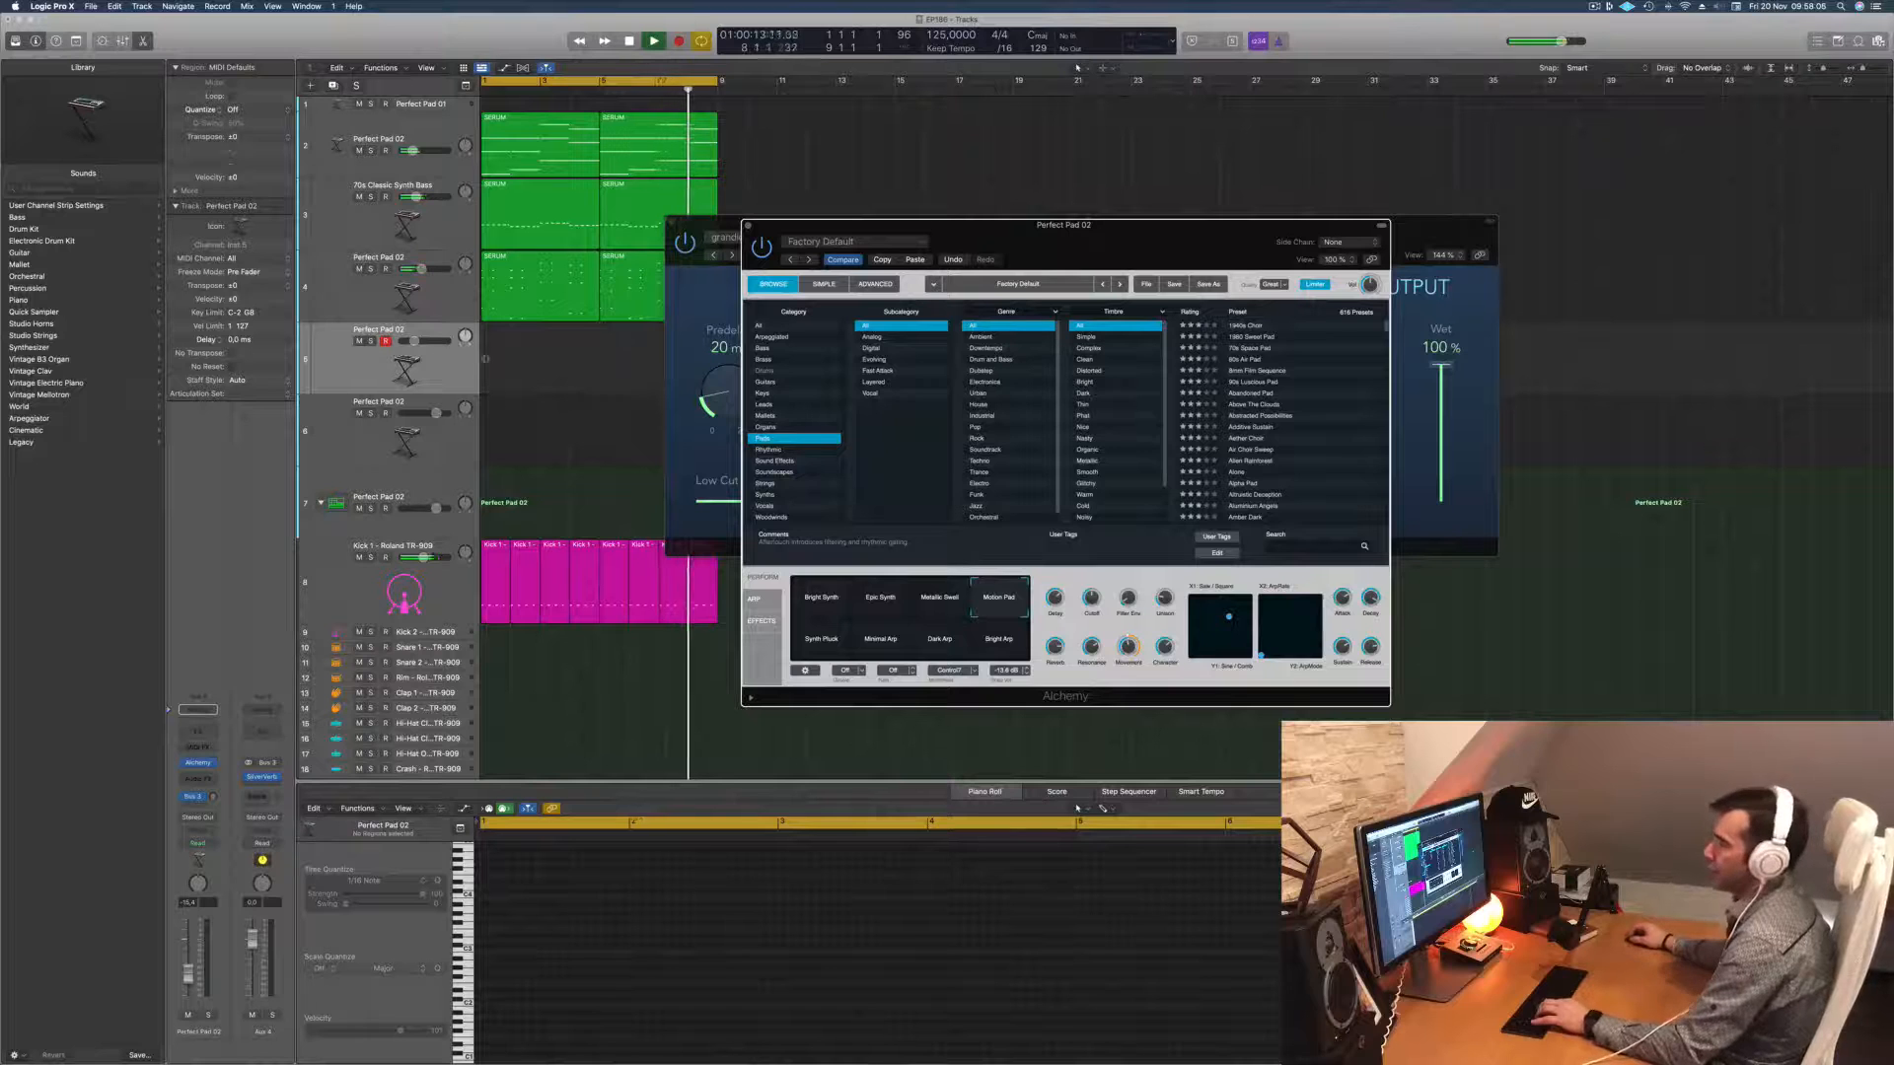
left_click(429, 380)
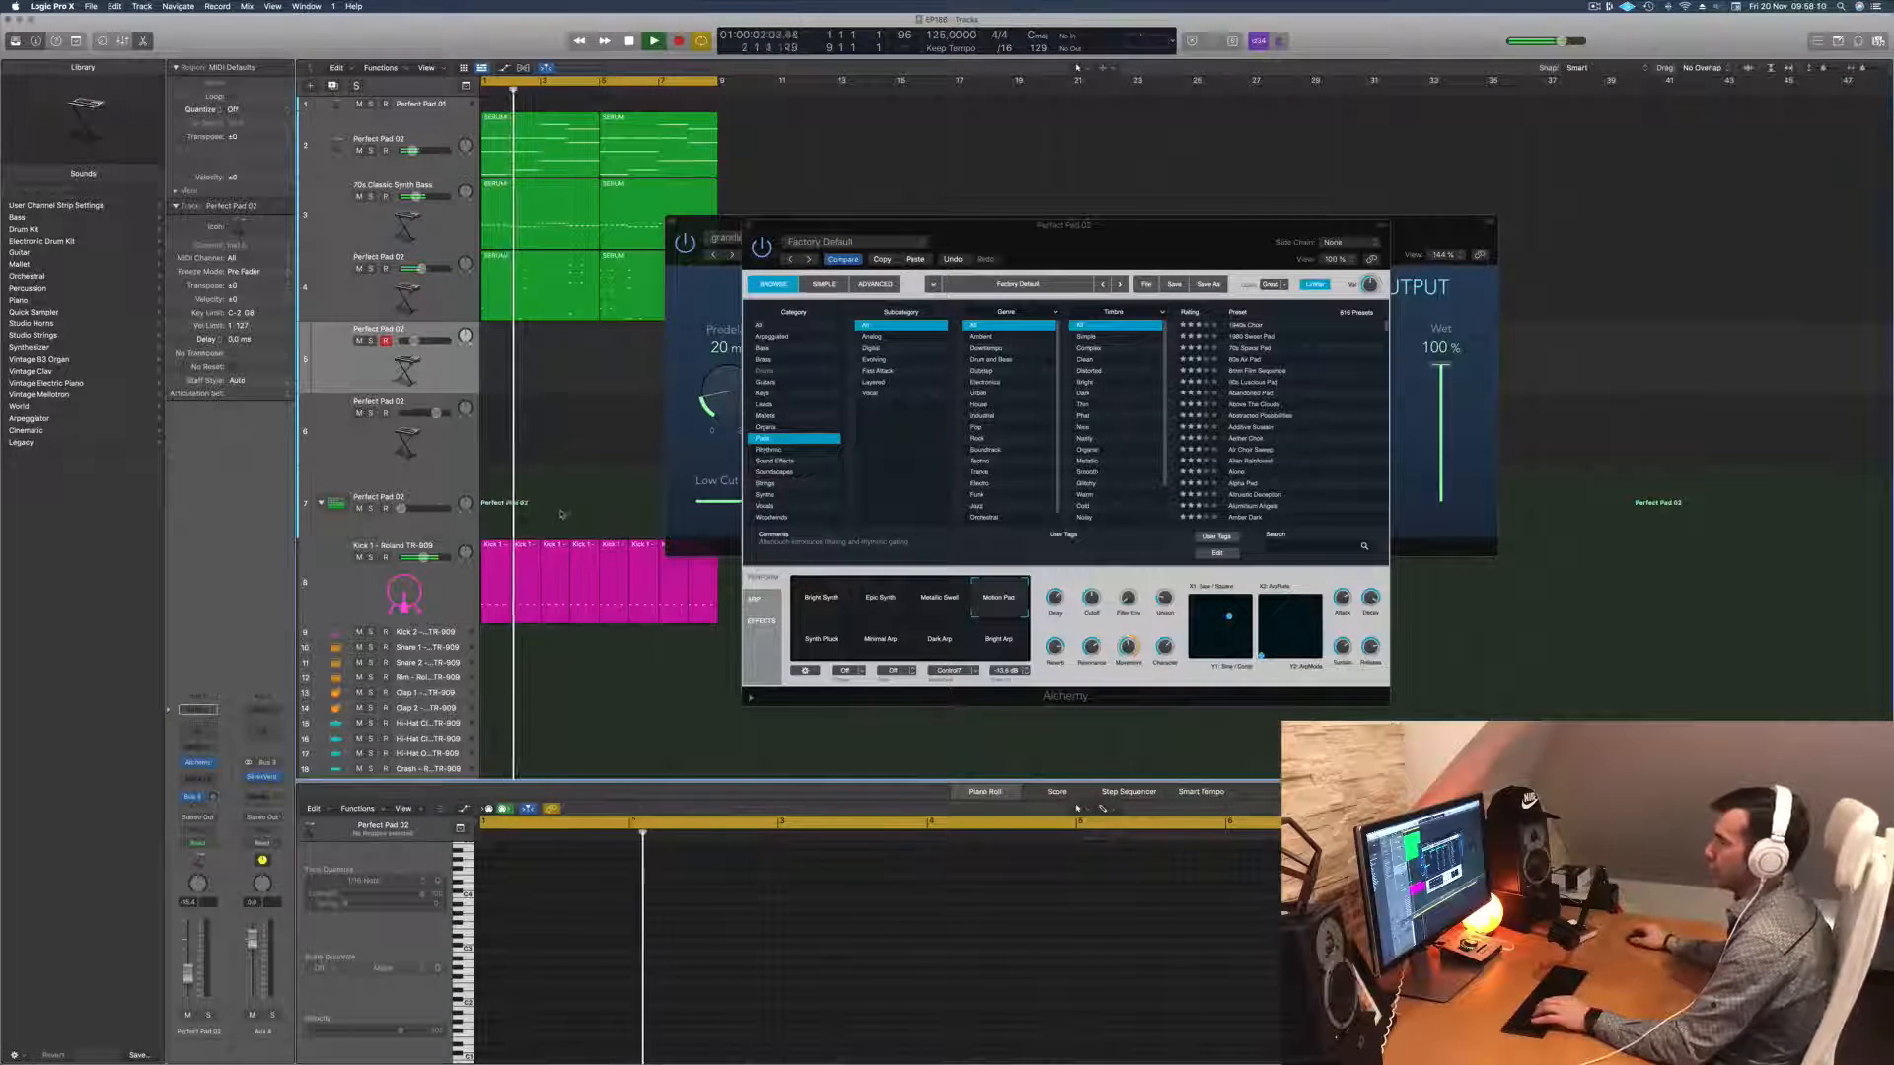
Step: Arrange the Alchemy, SilverVerb and Musical Typing windows so that they are all accessible while the loop plays
key("space")
left_click_drag(986, 226, 1047, 229)
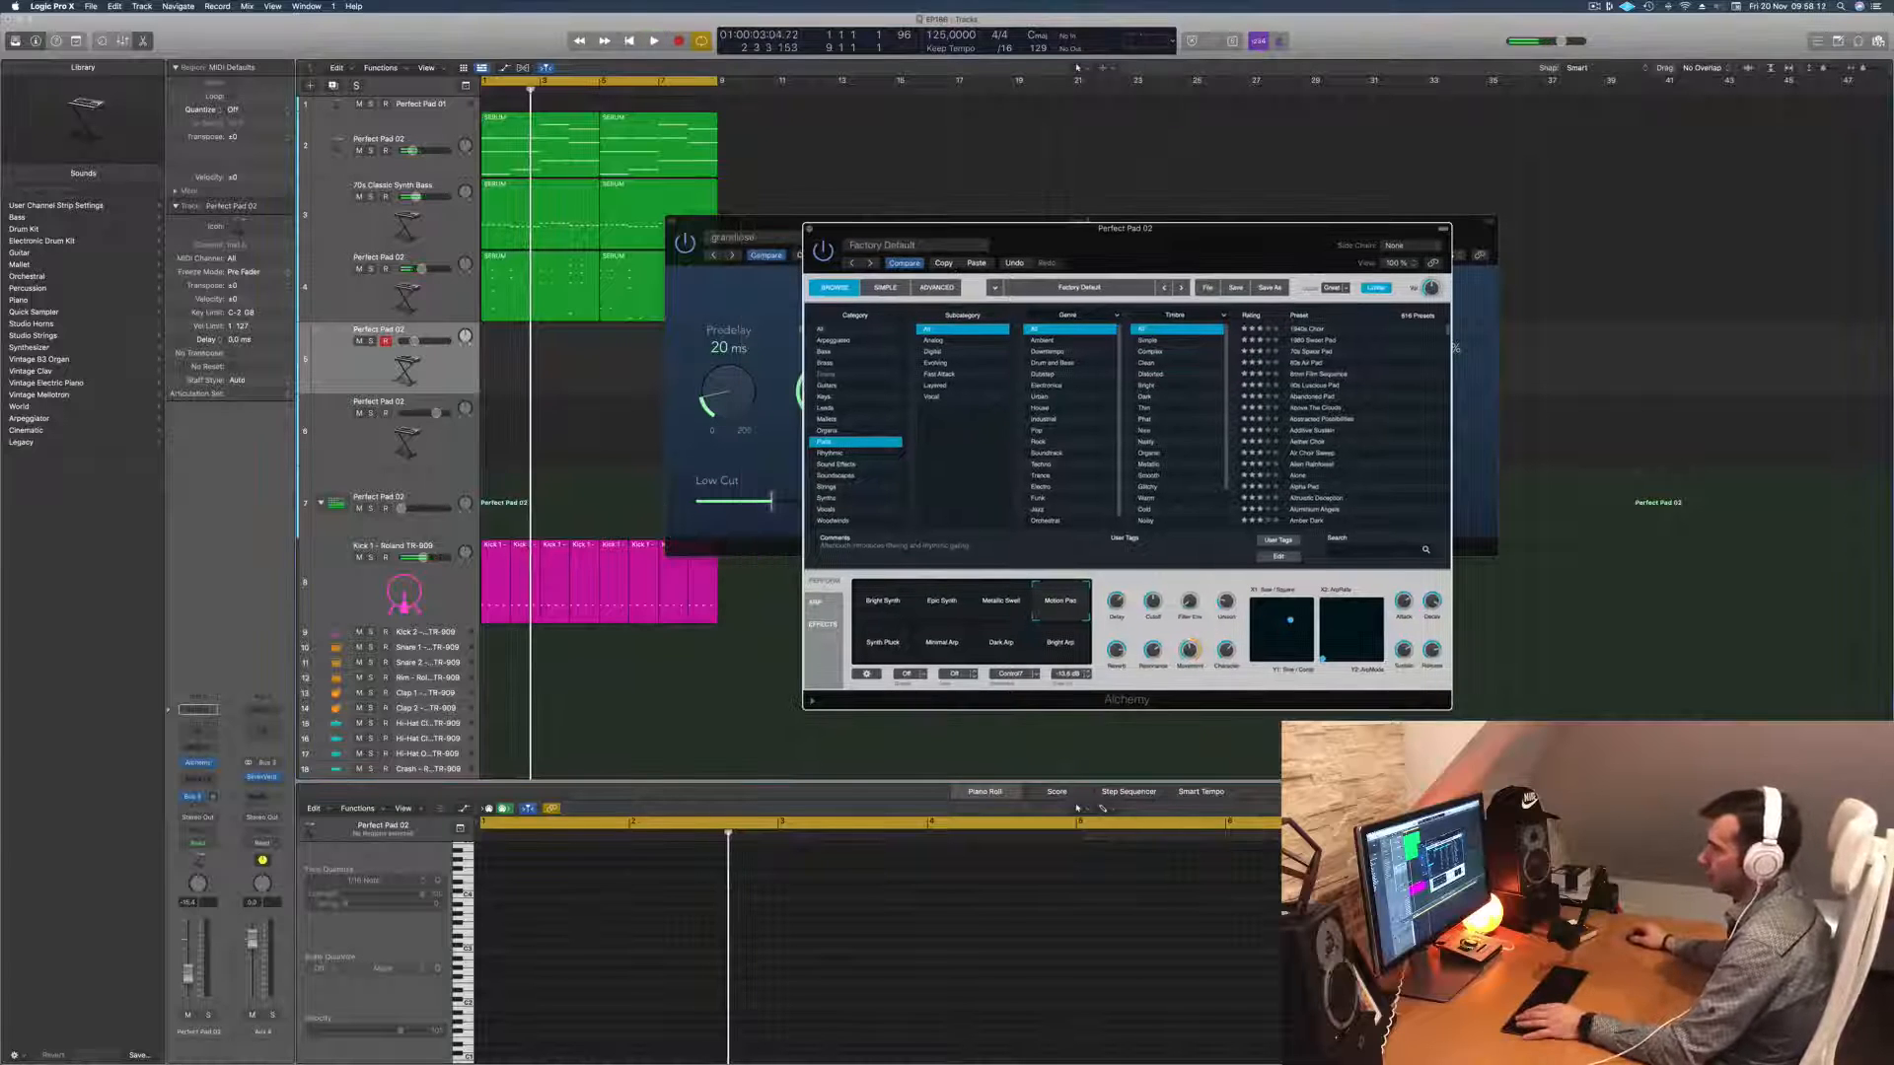
left_click(438, 501)
key("space")
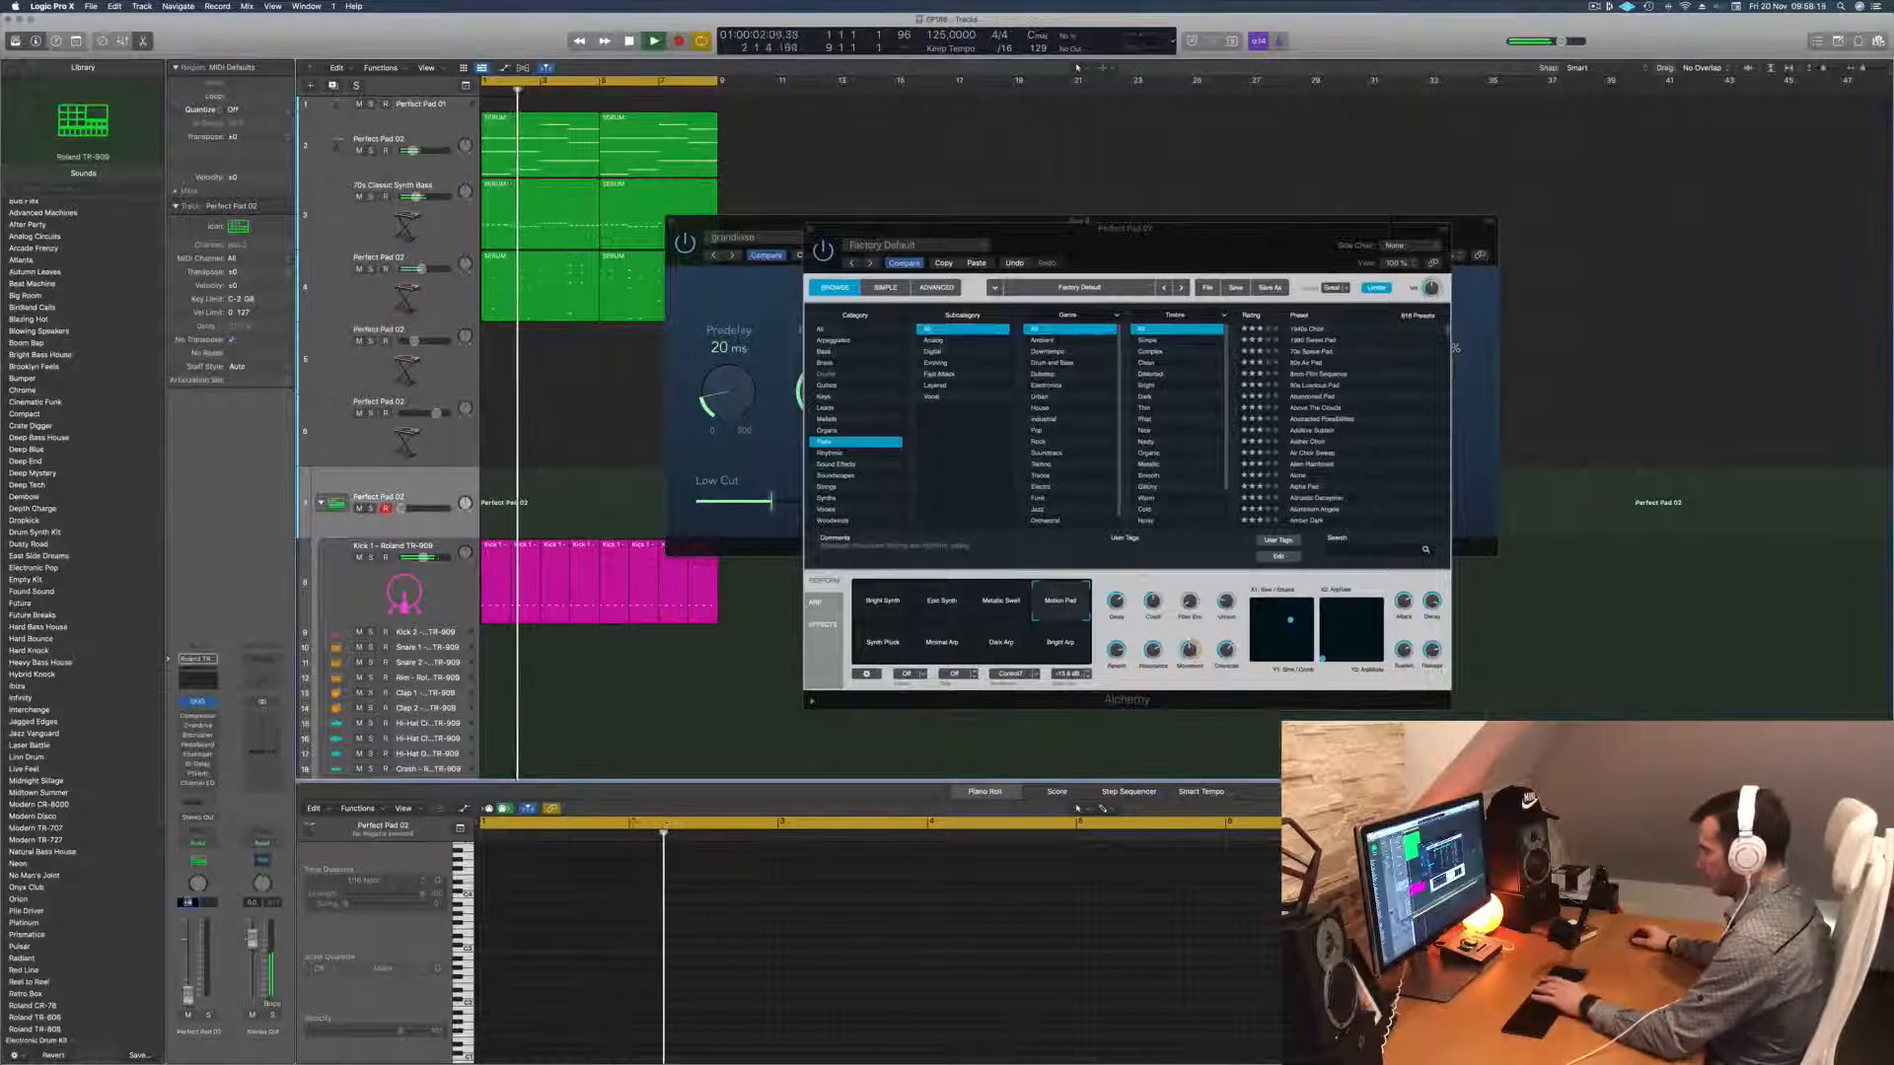
left_click_drag(1126, 228, 978, 445)
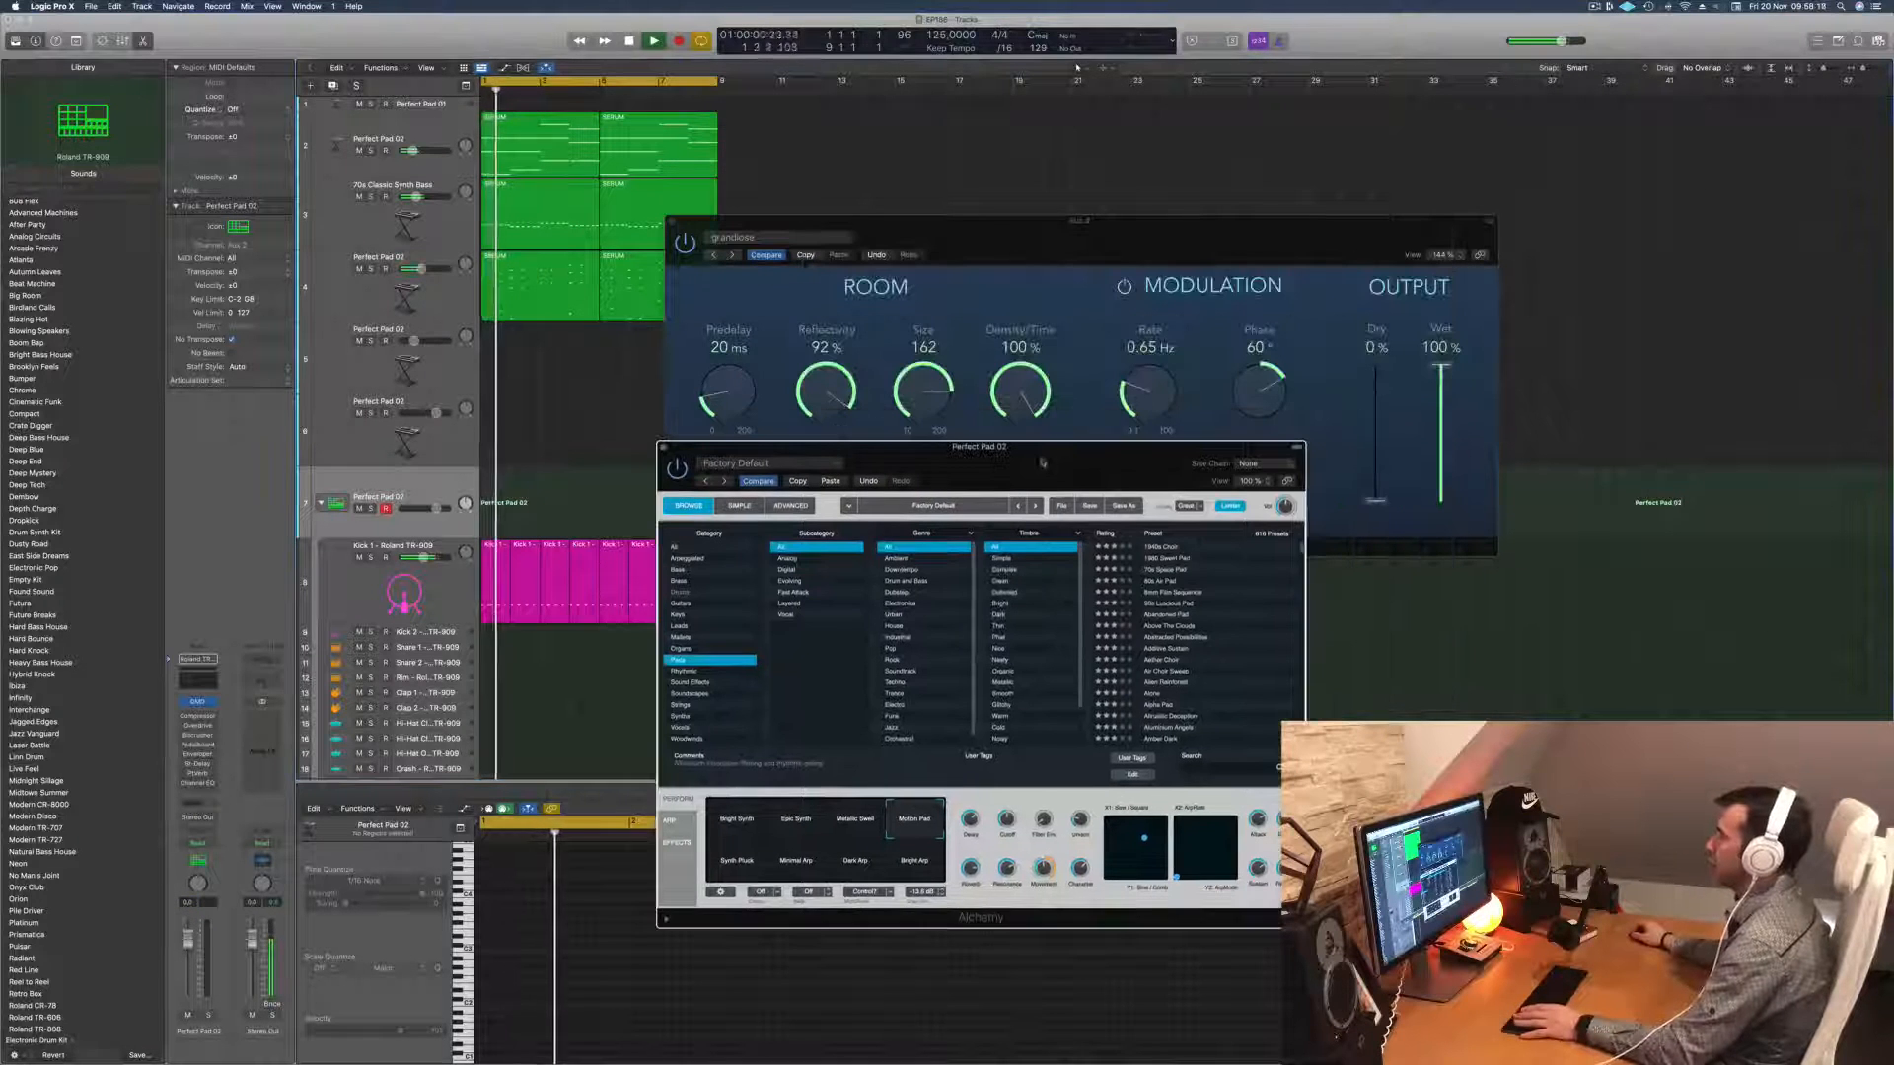
left_click_drag(1087, 267, 1649, 194)
left_click_drag(1139, 327, 976, 269)
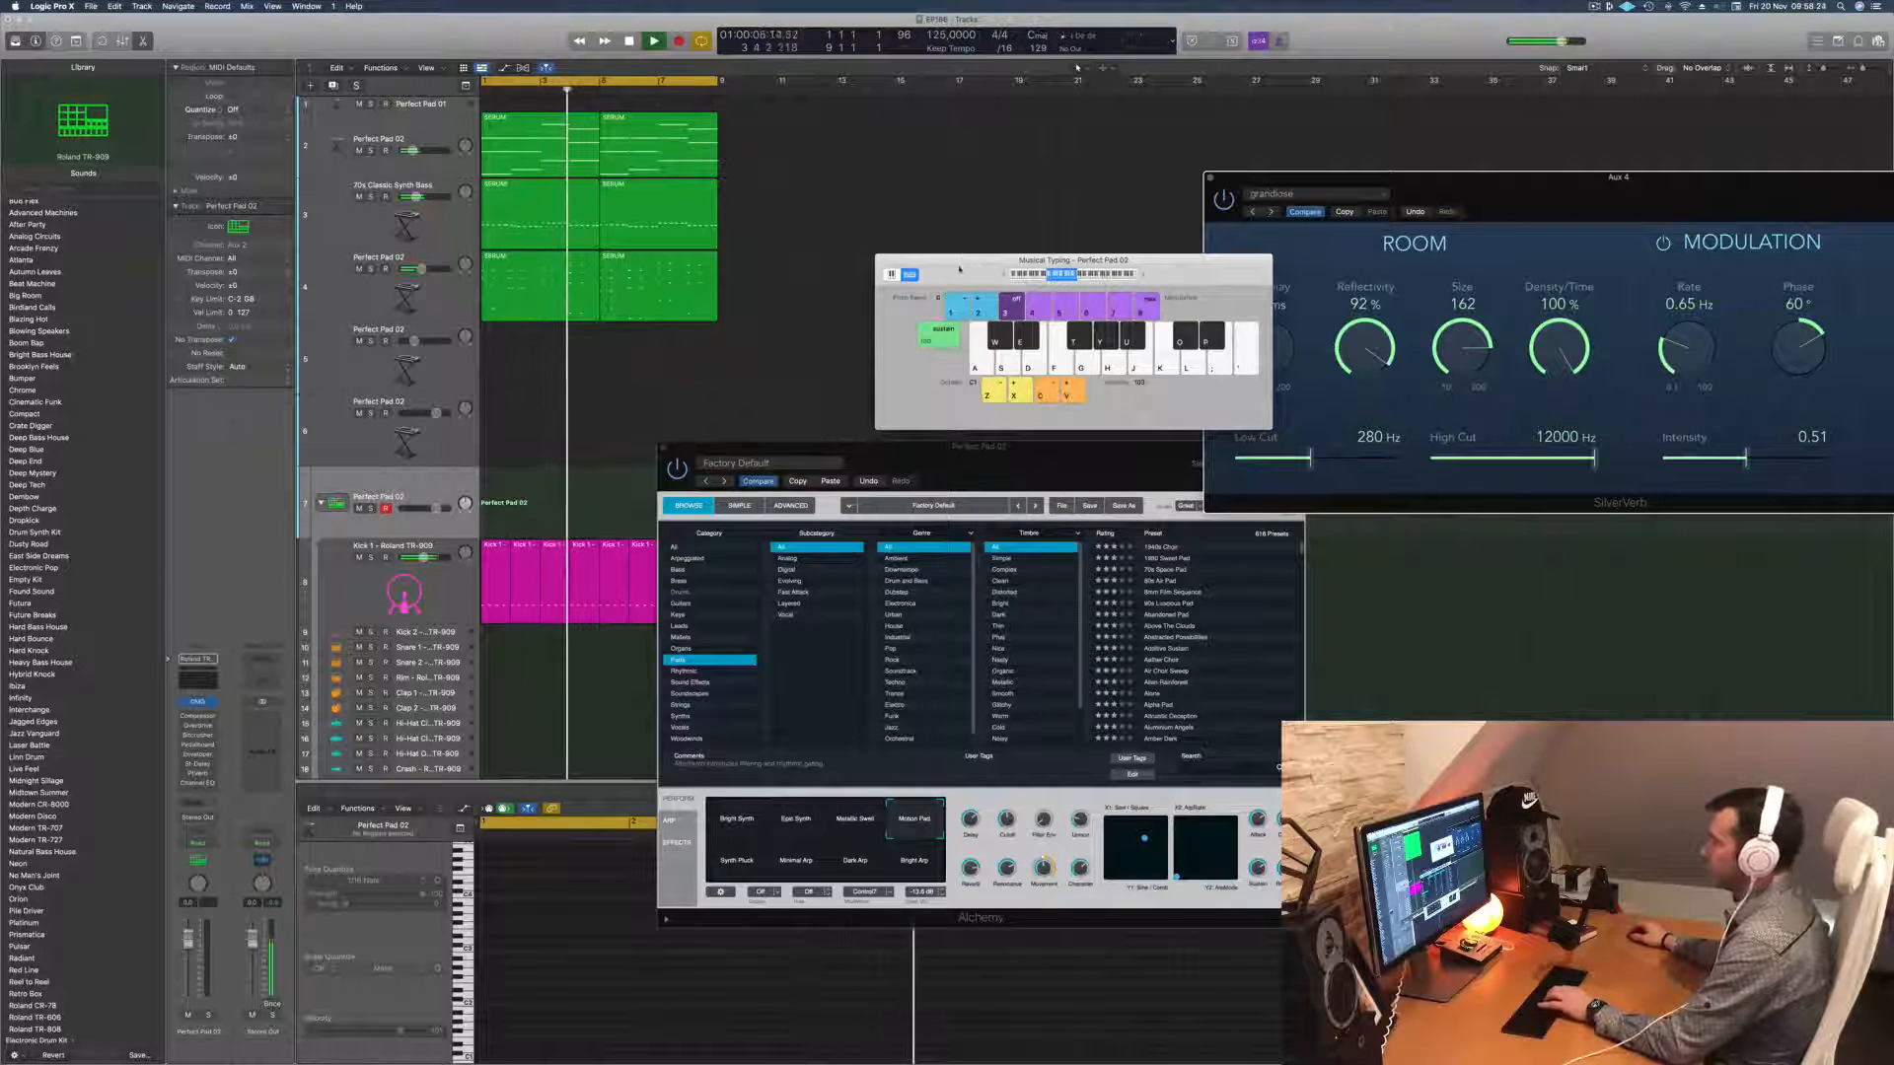
Step: Audition other performance sounds in track 5's Alchemy, including Synth Pluck and Minimal Arp, and choose Bright Synth
left_click(444, 370)
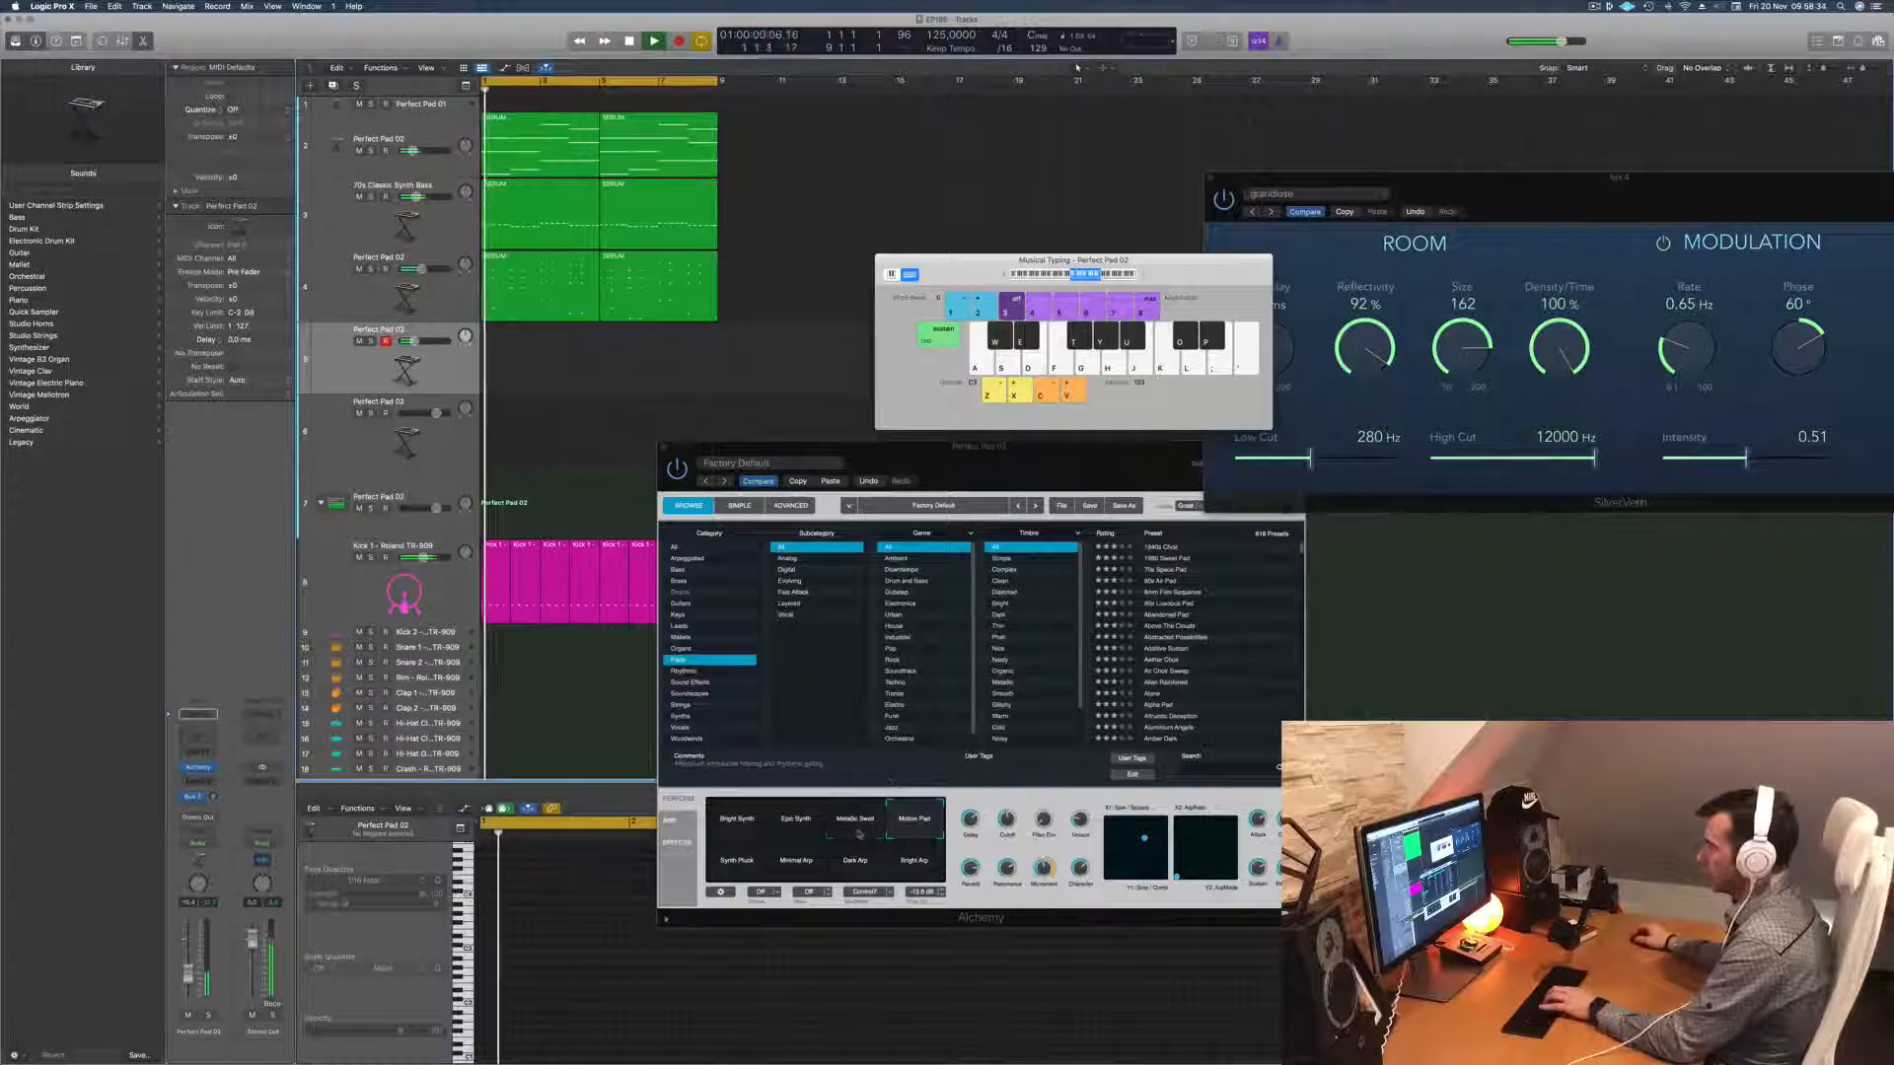
left_click(738, 866)
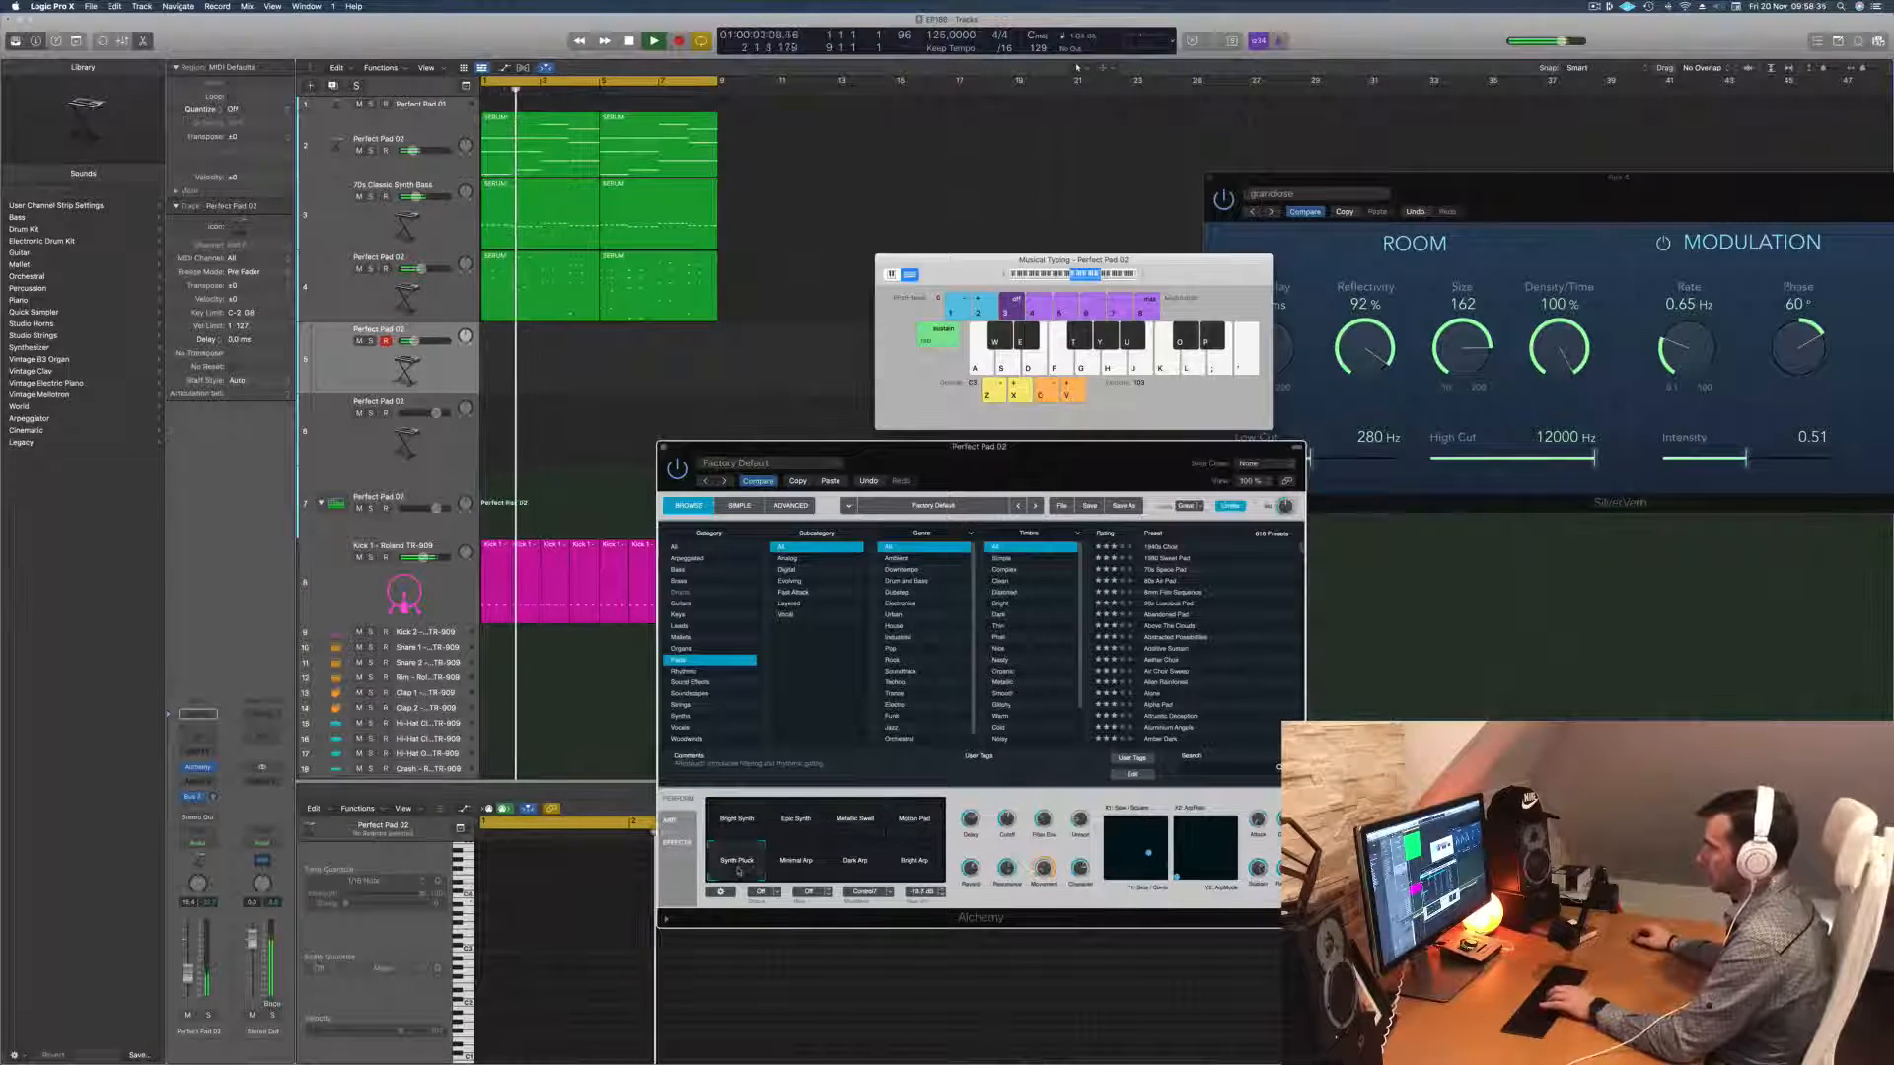
left_click(795, 860)
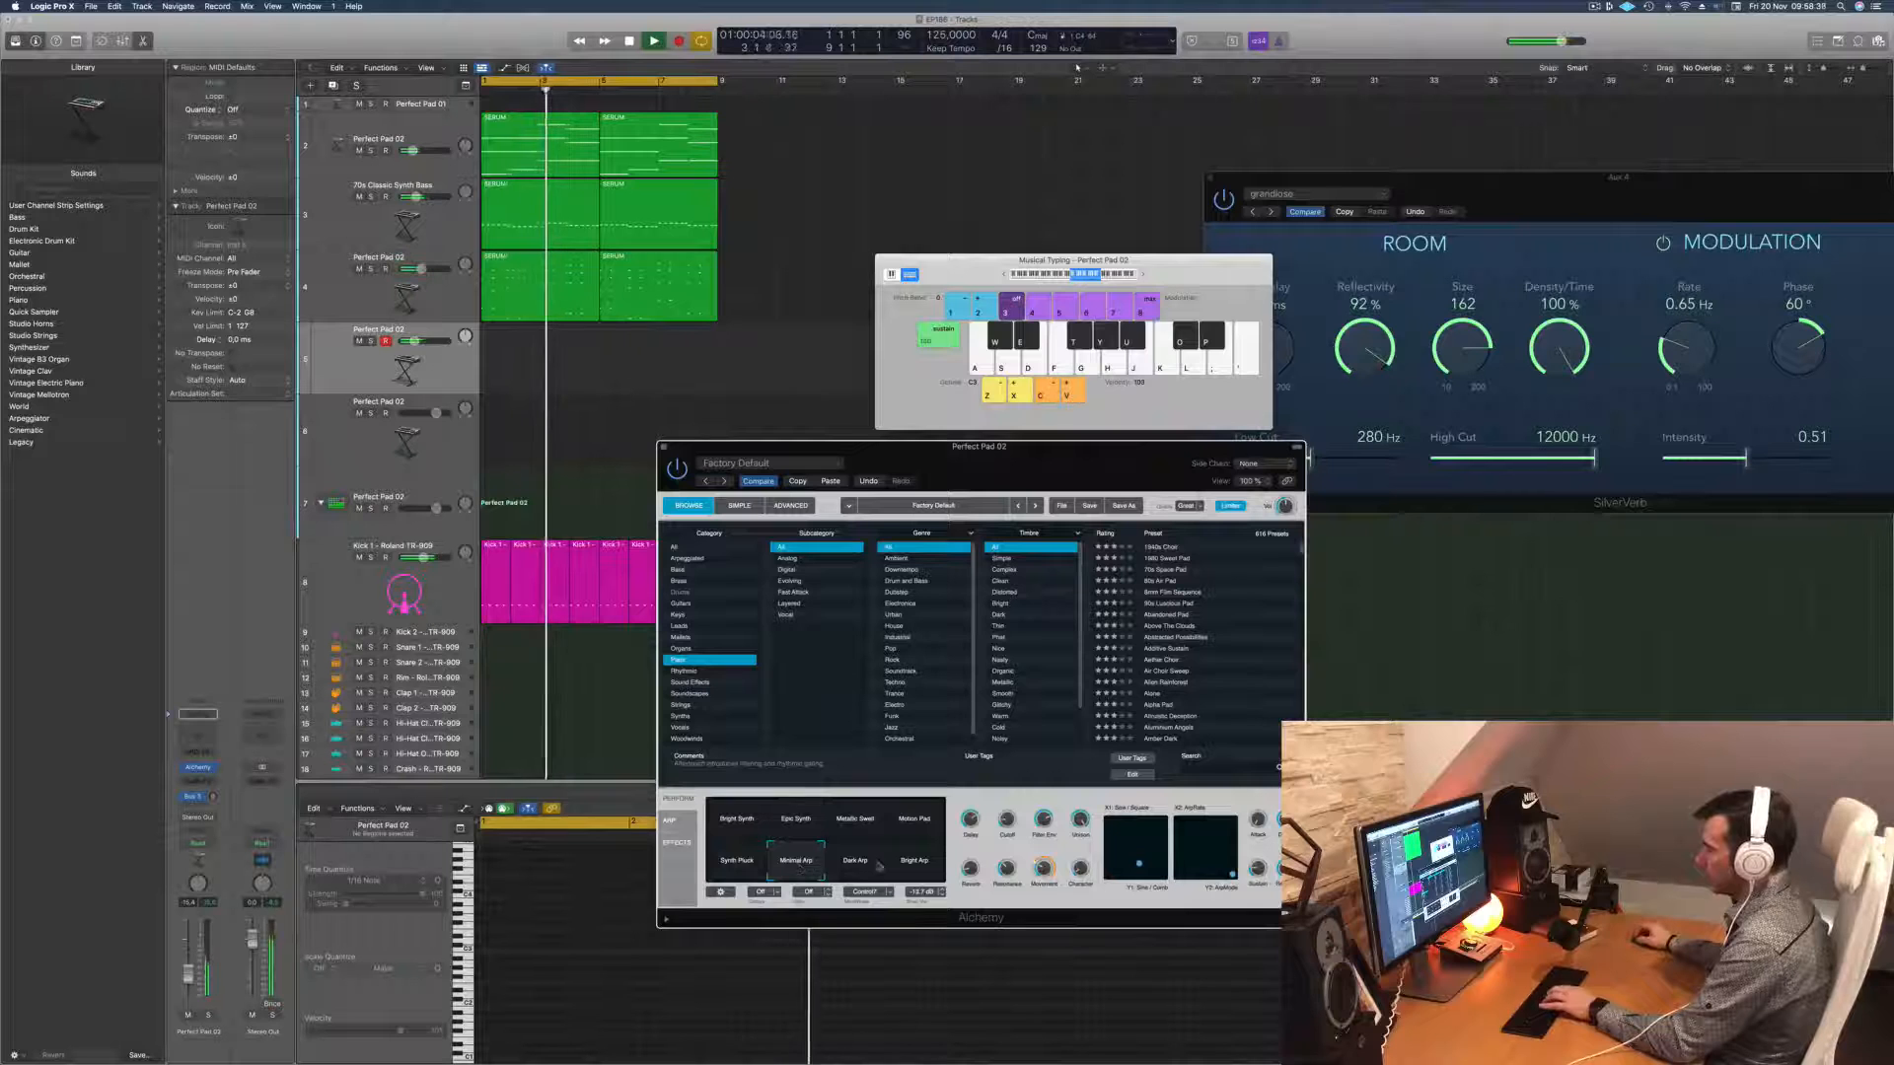
left_click(855, 821)
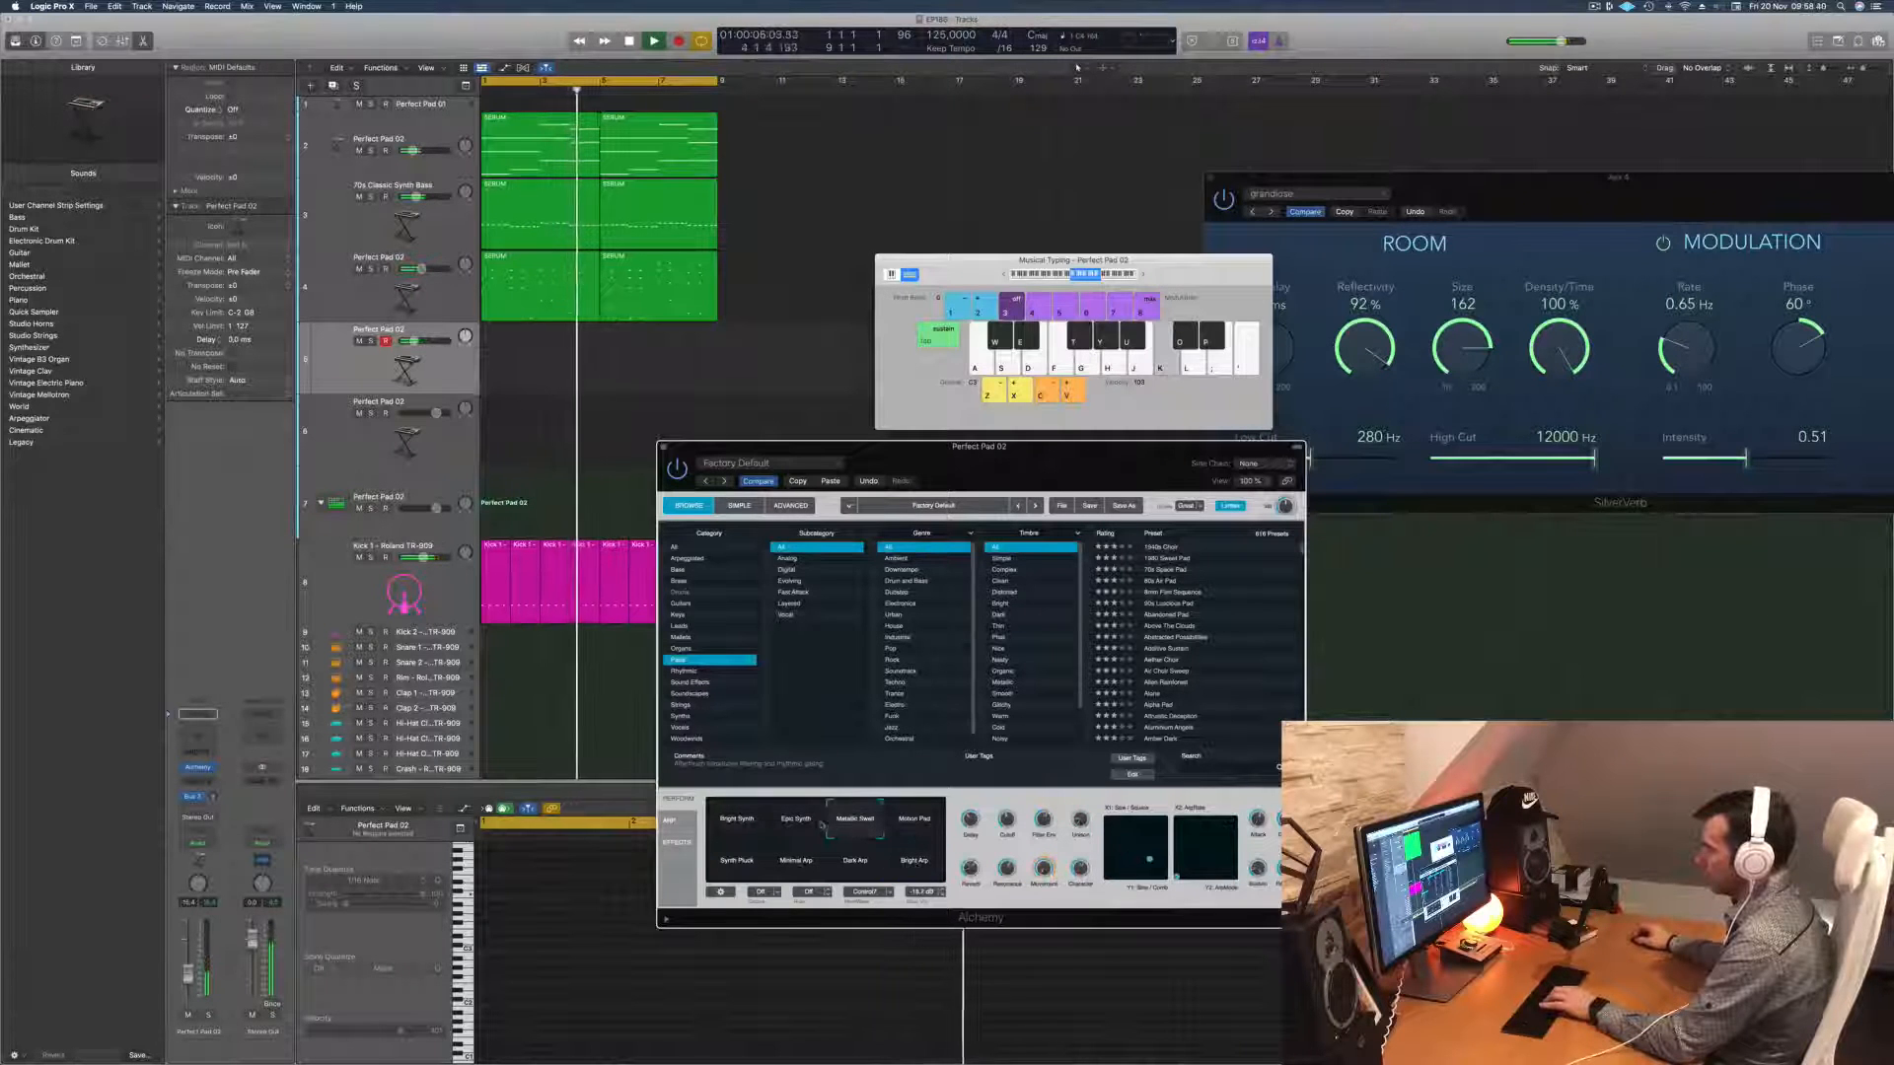
left_click(739, 820)
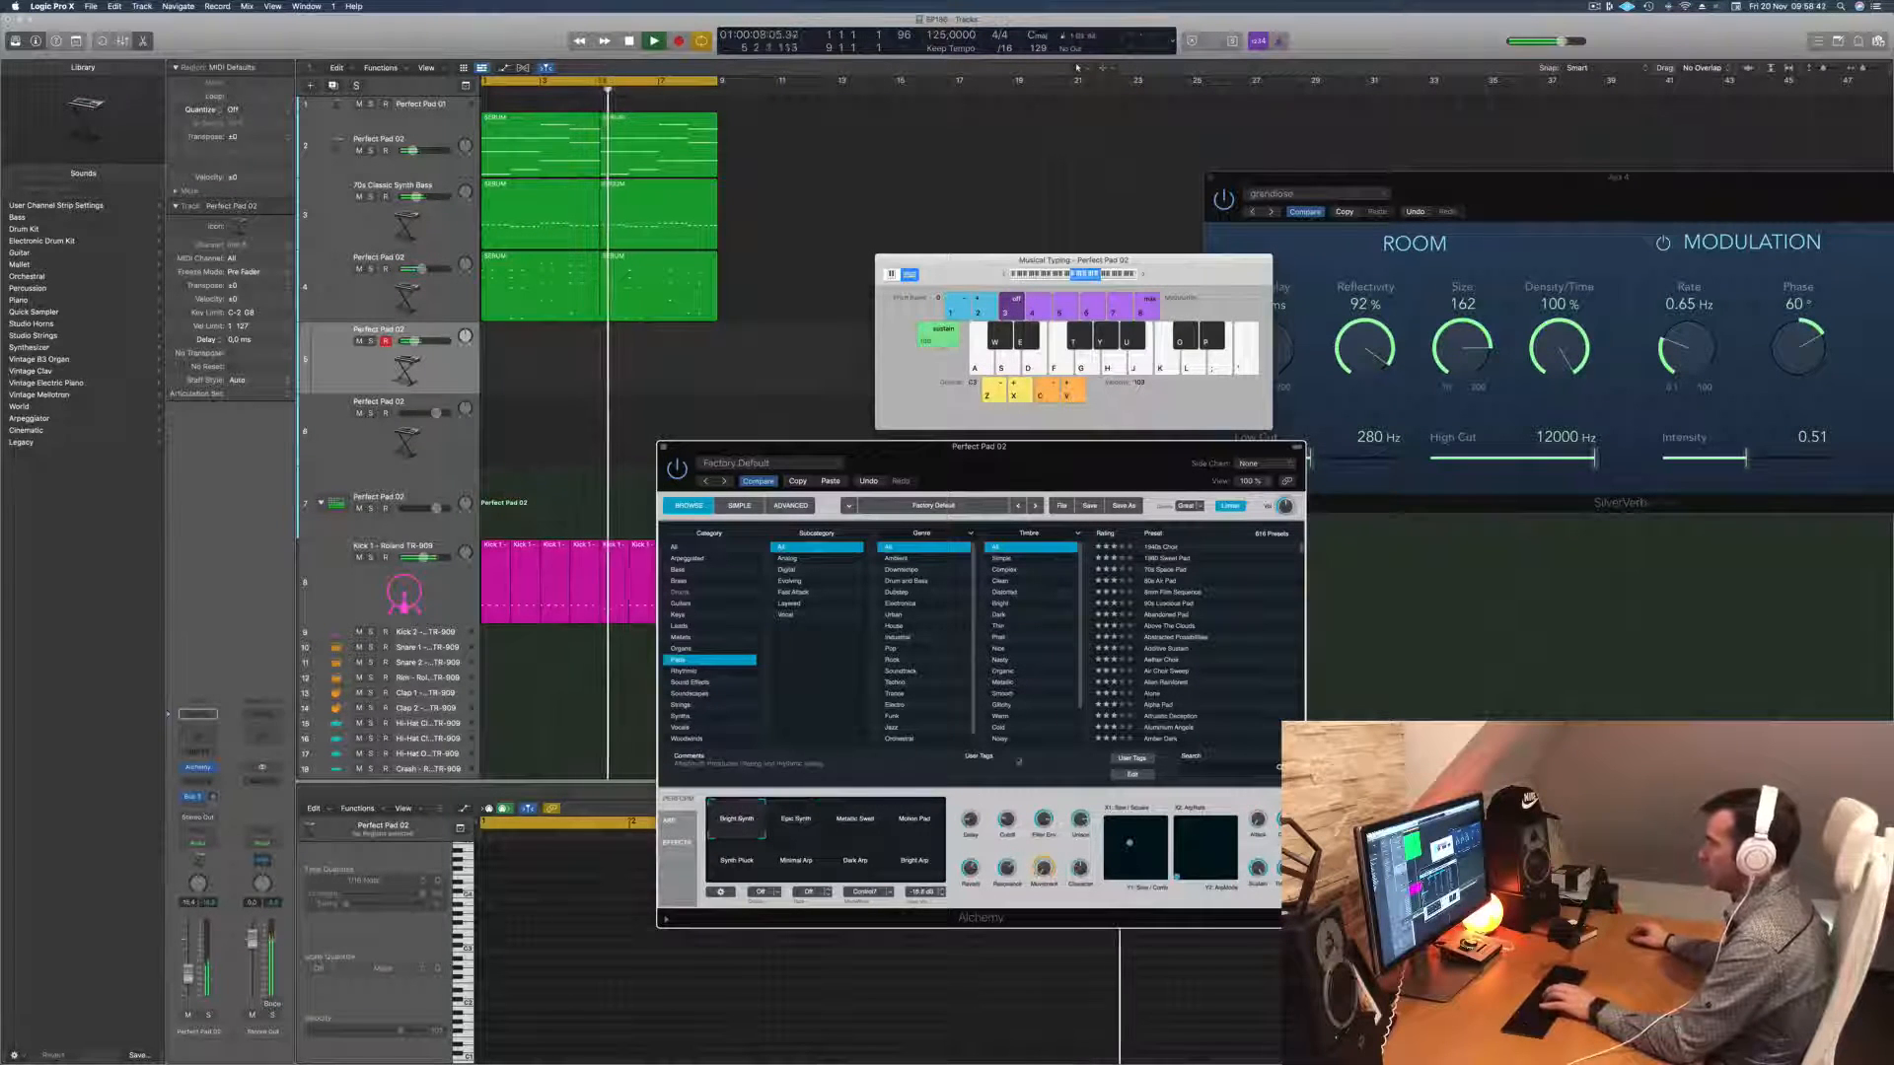
left_click_drag(1189, 262, 1192, 203)
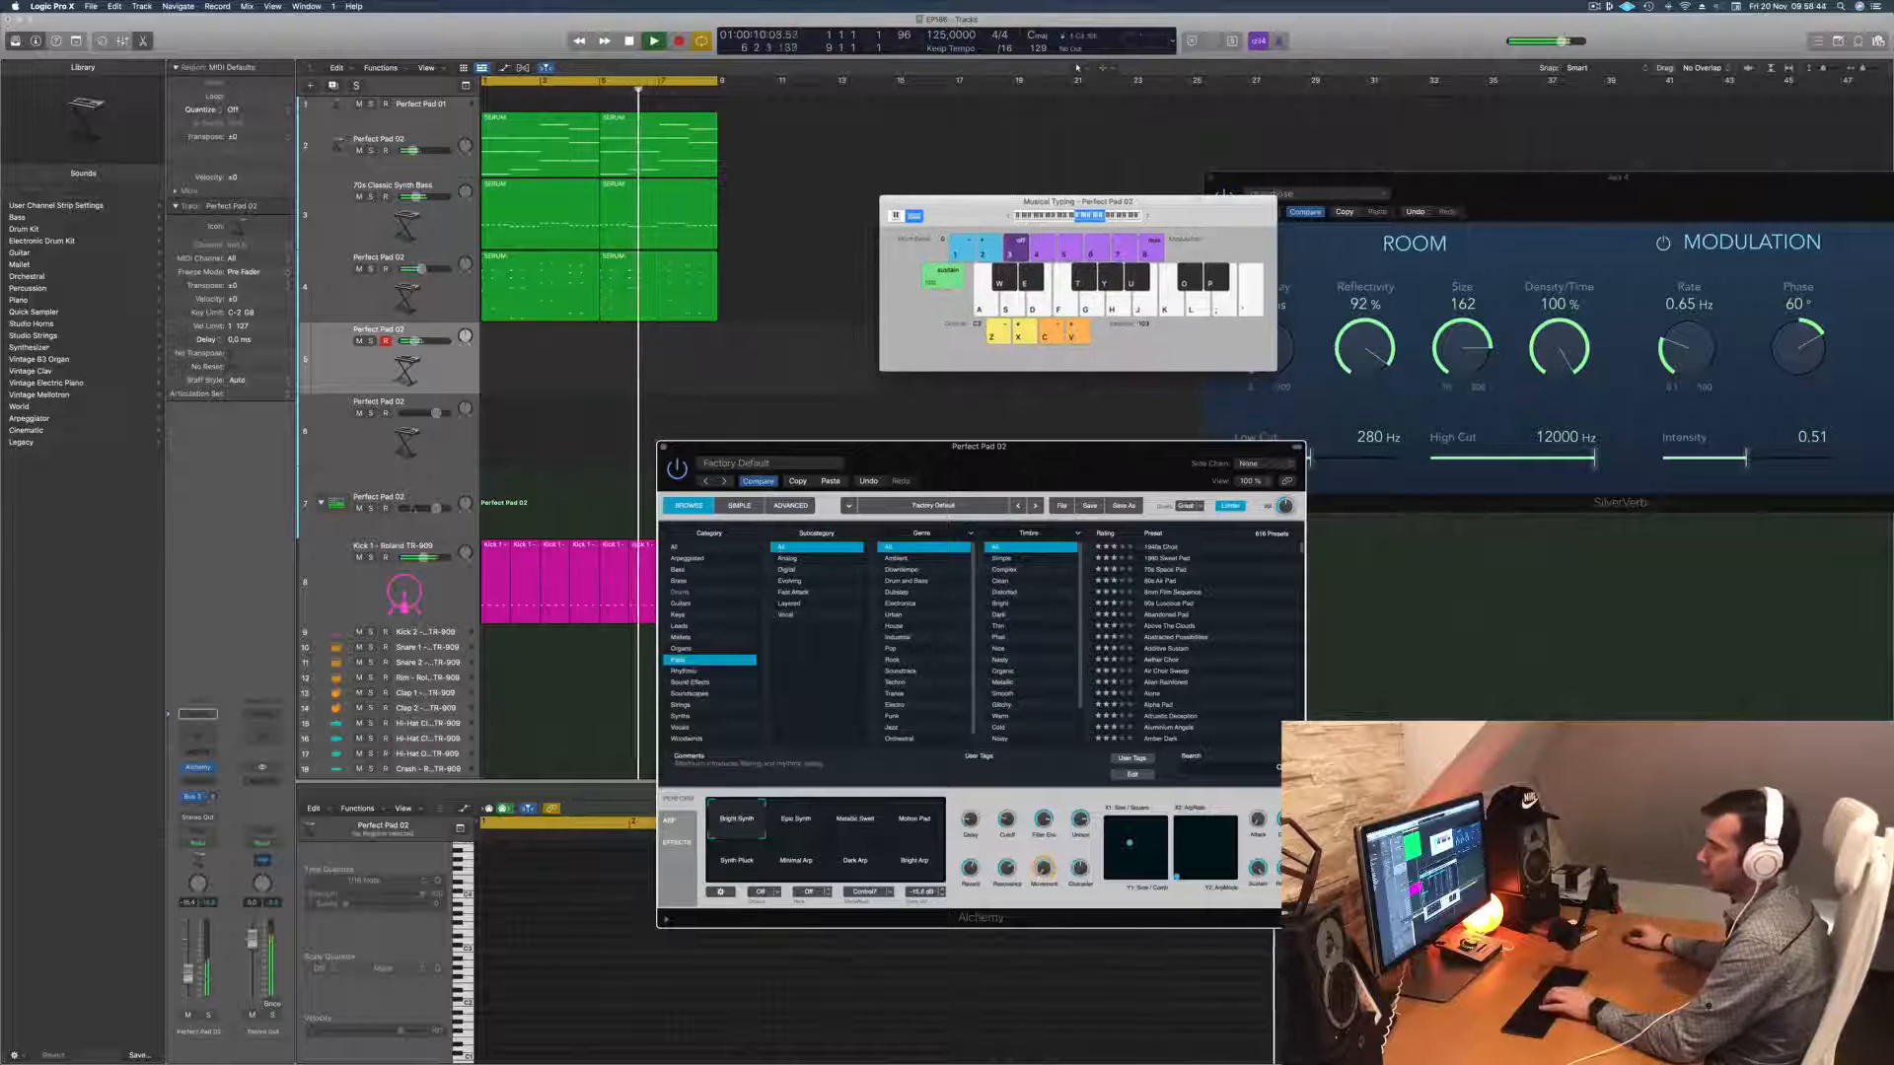
Step: Filter track 5's Alchemy pad presets to the Fast Attack subcategory and load Progressive House Pluck
left_click(779, 361)
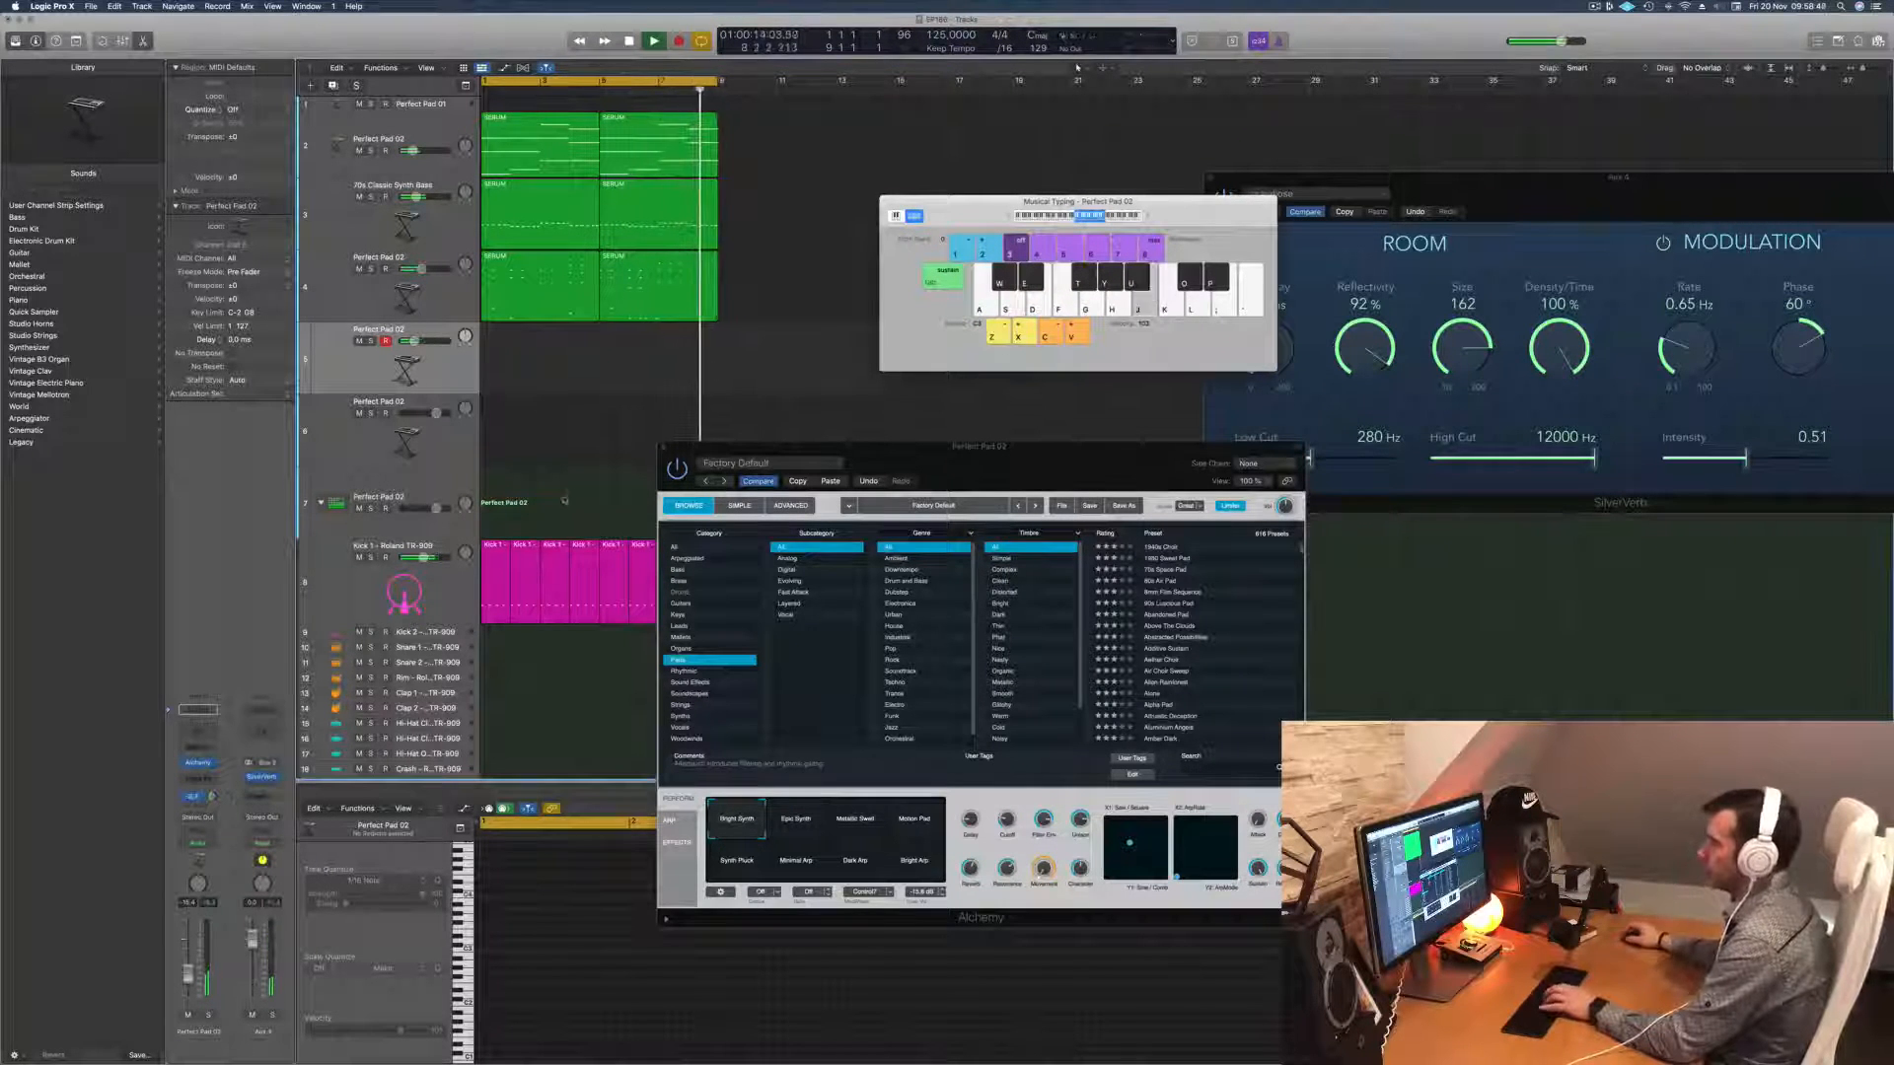
left_click_drag(1083, 481, 1134, 387)
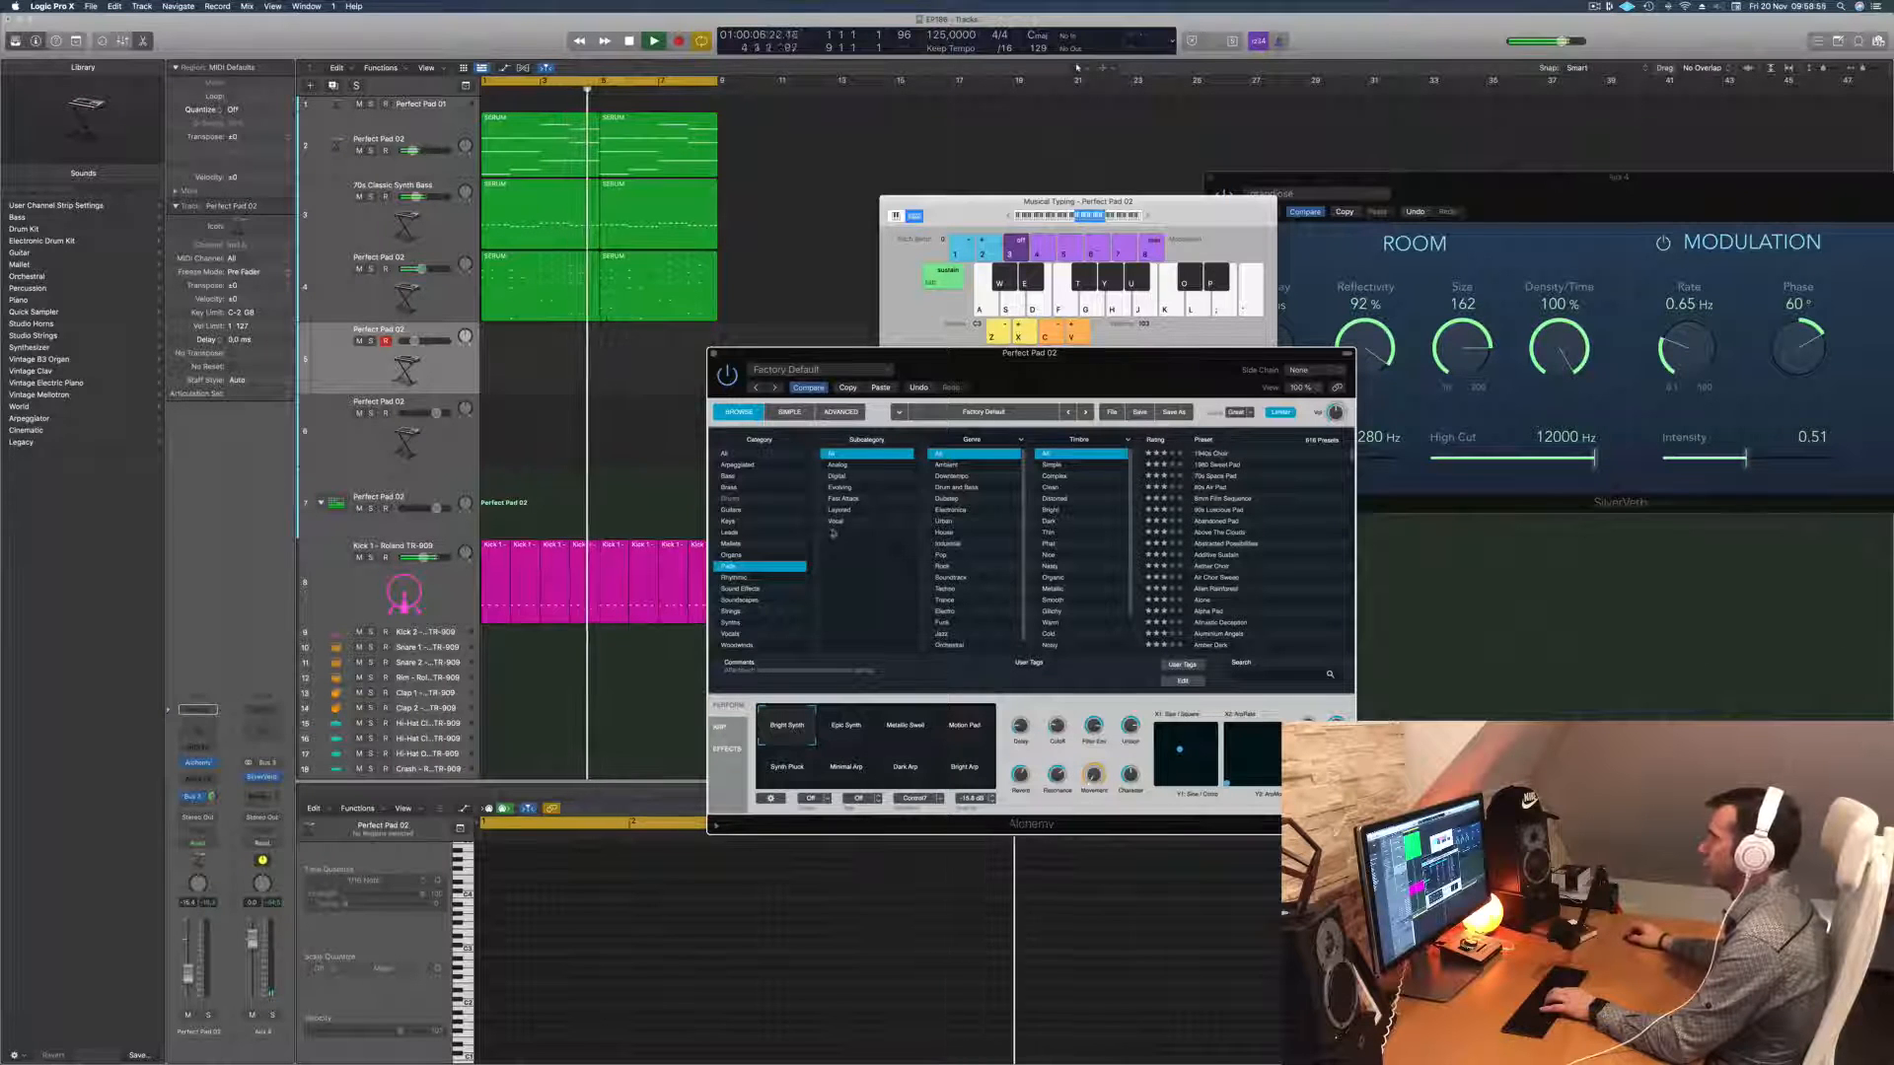
left_click(846, 499)
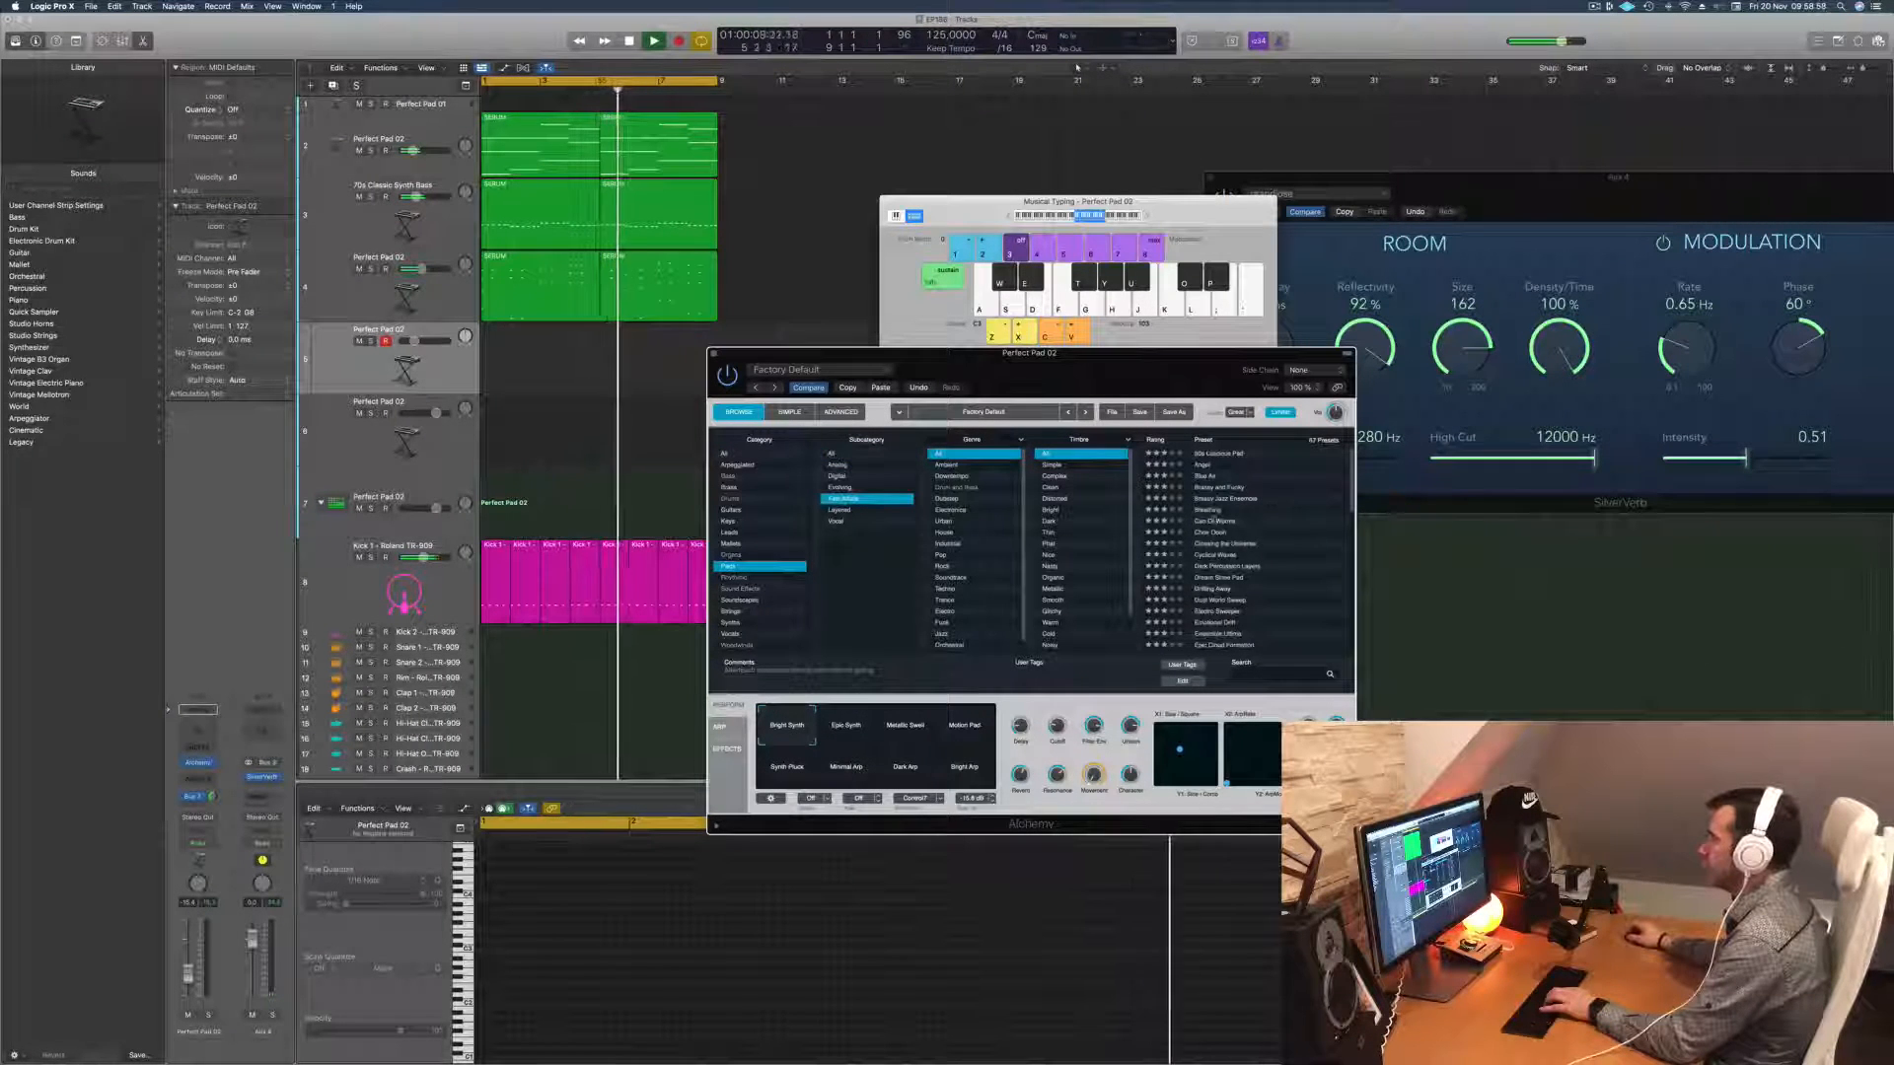
scroll(1258, 532, "down", 5)
scroll(1248, 522, "down", 3)
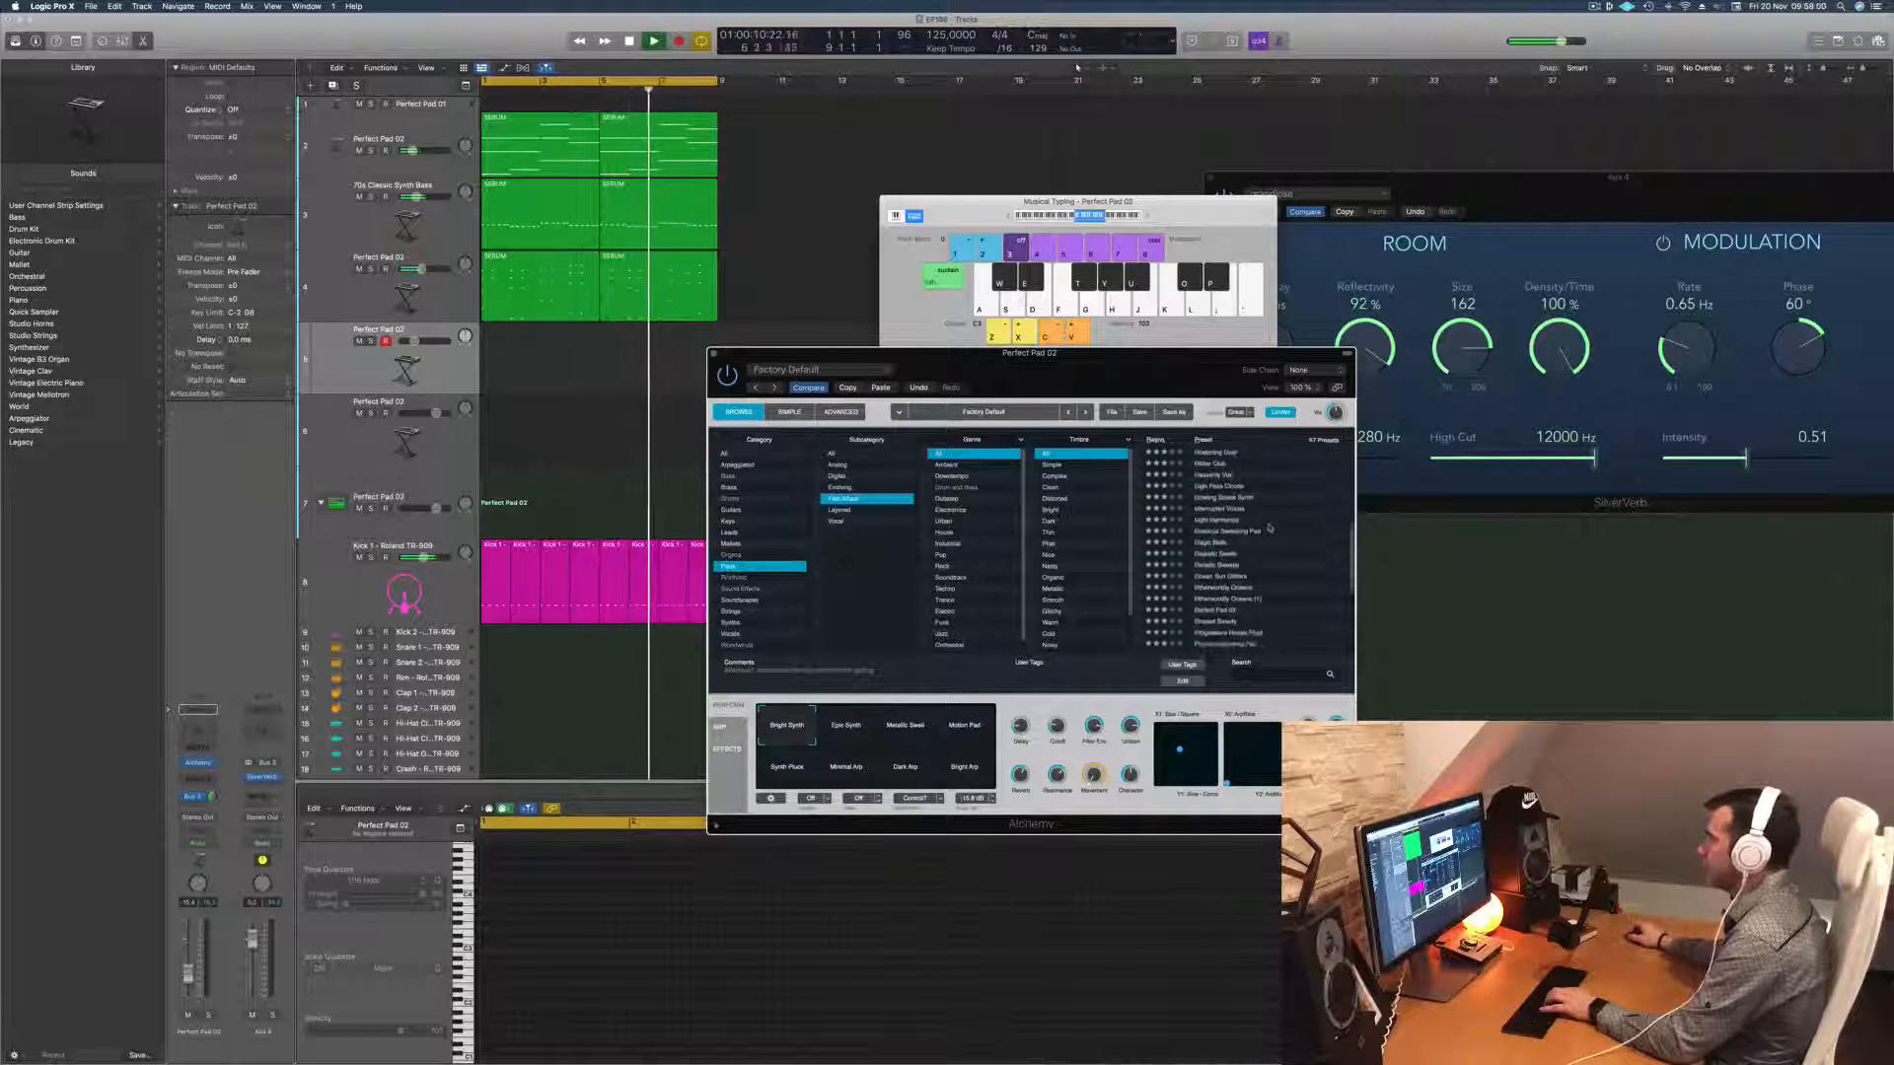
scroll(1270, 528, "down", 2)
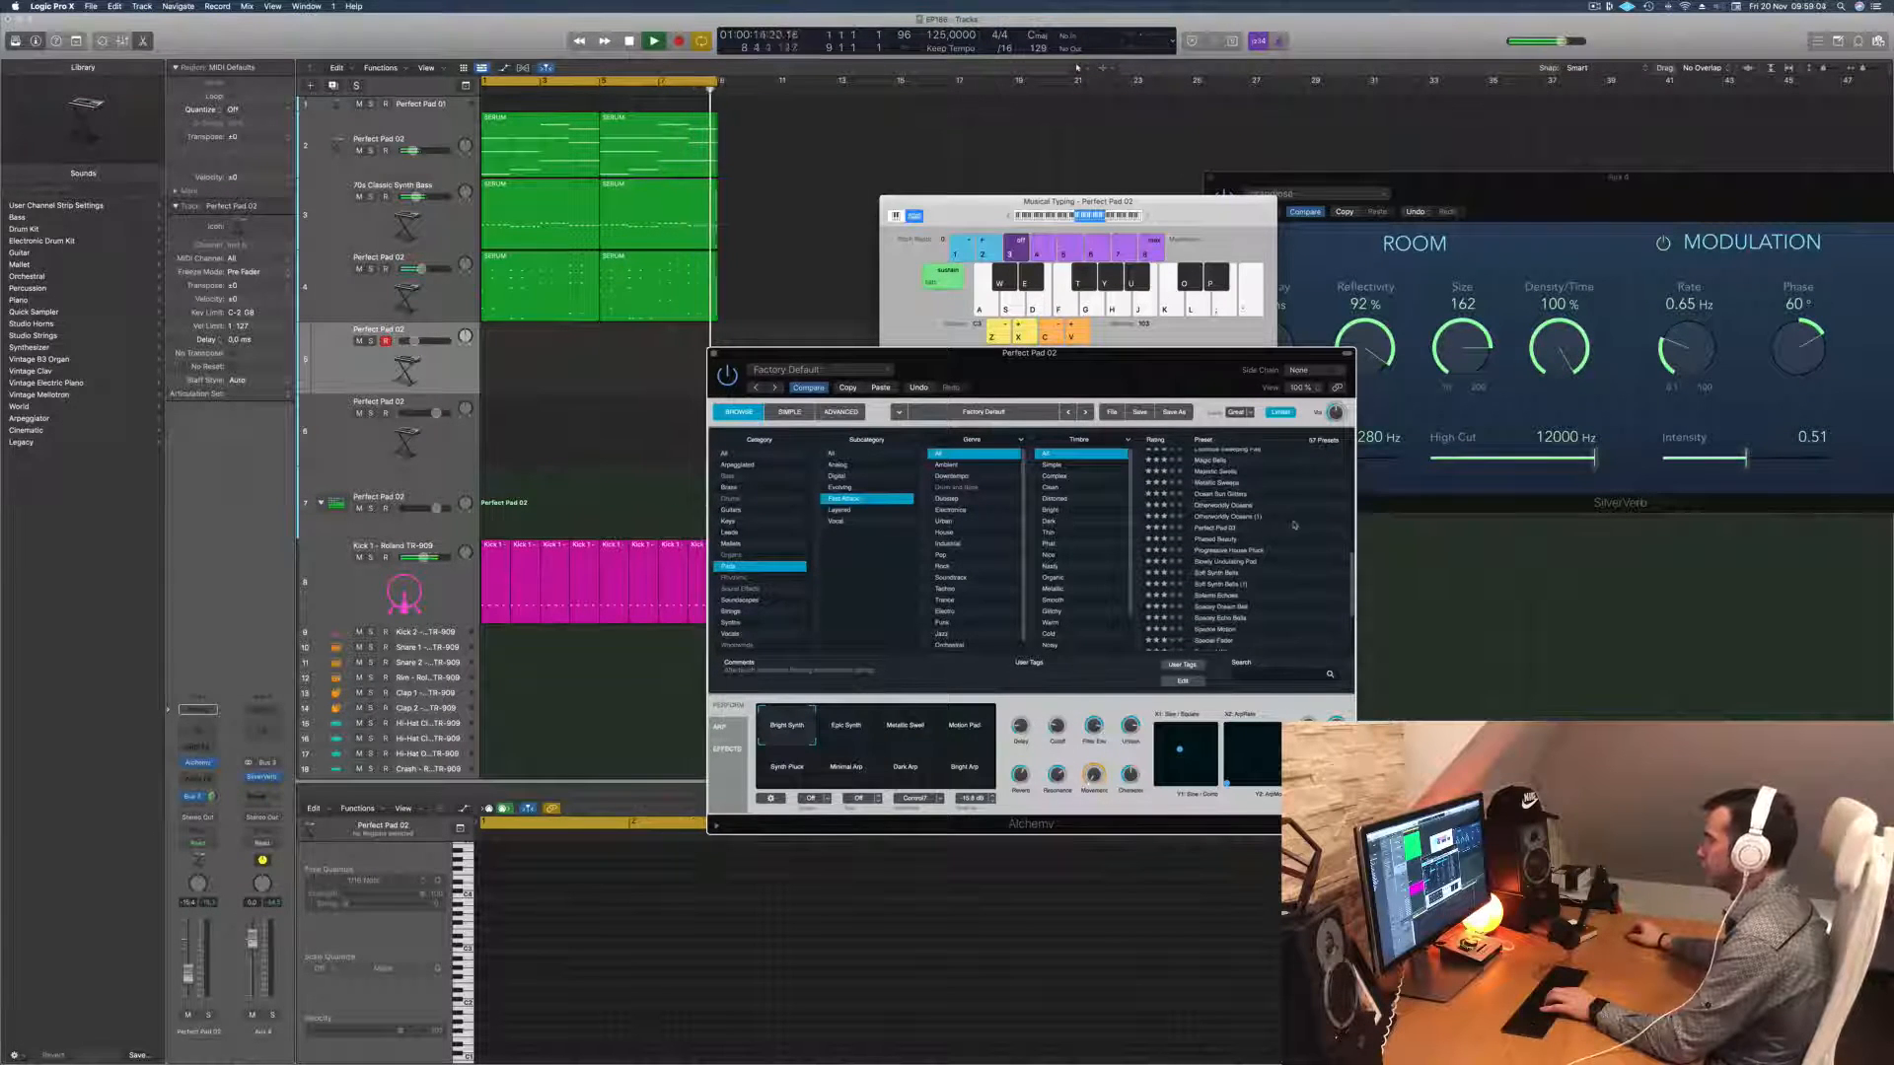
scroll(1294, 524, "down", 2)
left_click(1272, 525)
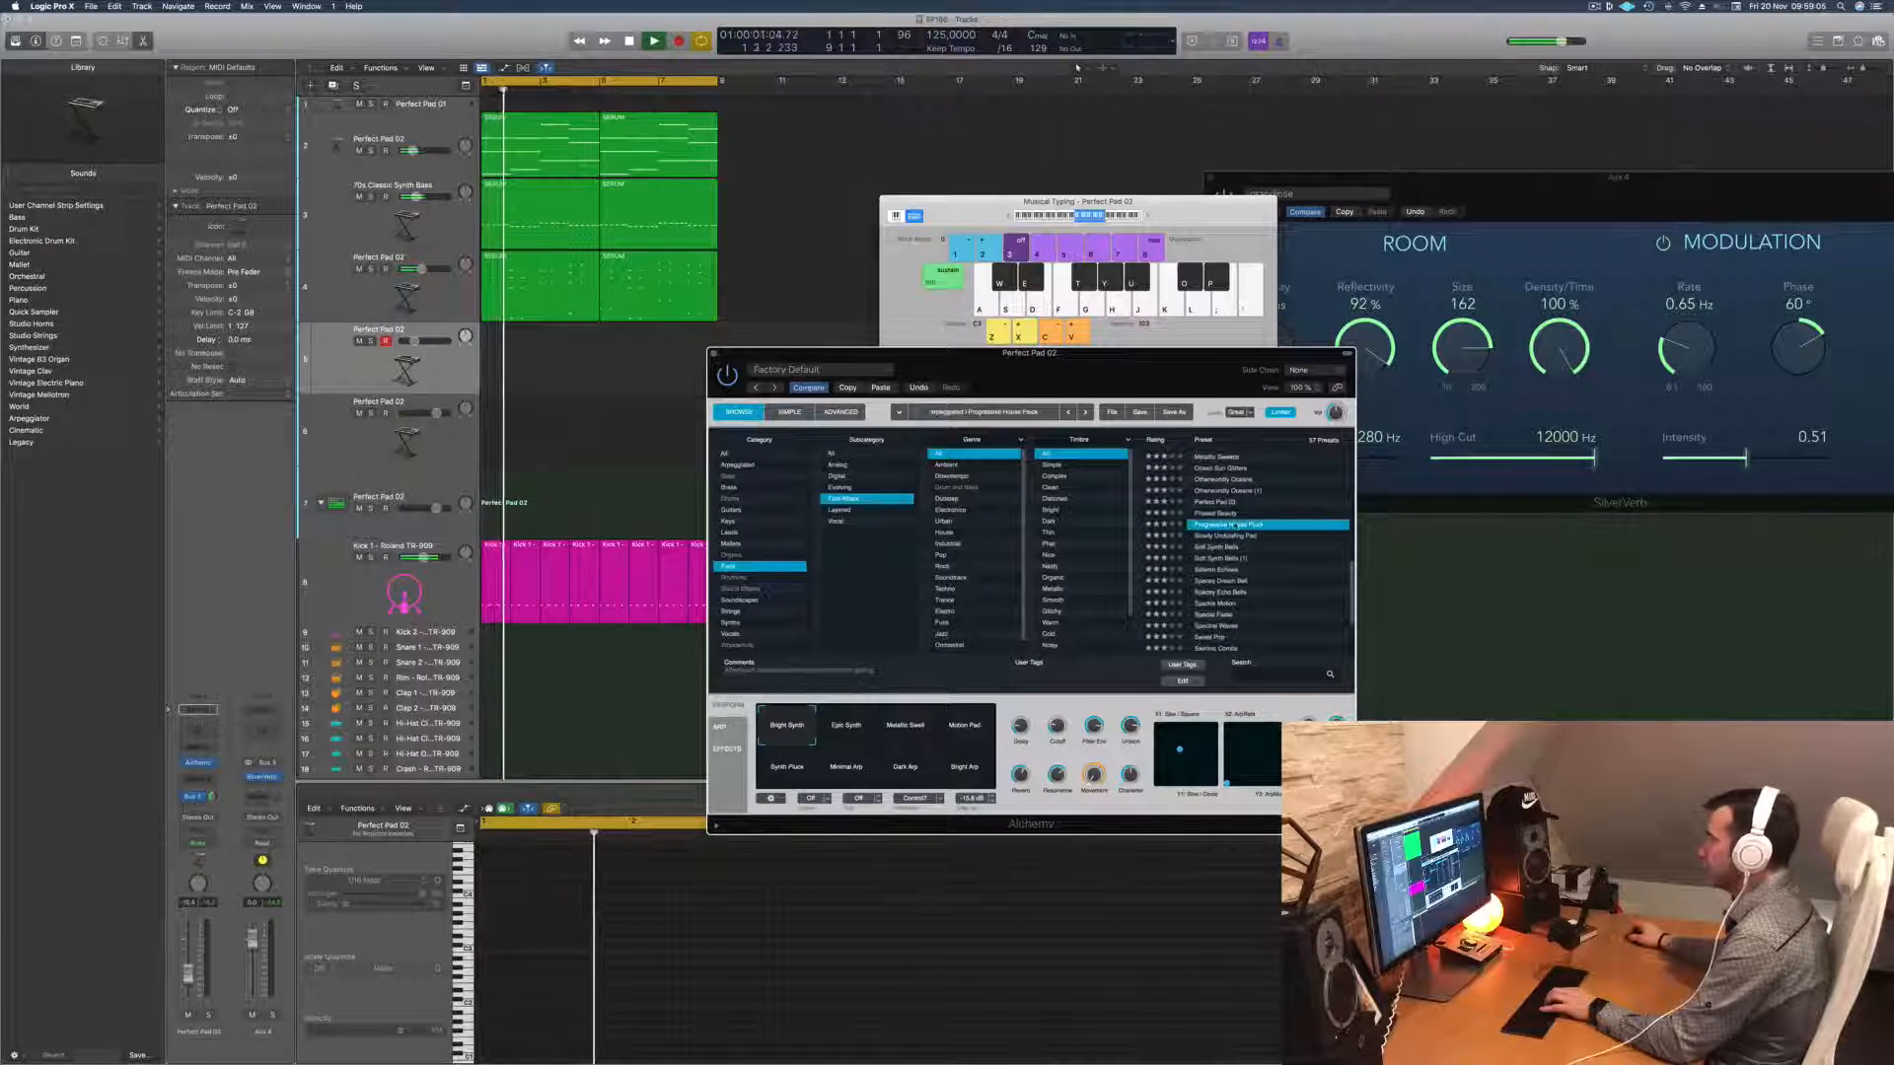
Step: Shift the Musical Typing keyboard to a lower note range and reposition the Alchemy window to keep it accessible
left_click_drag(1122, 366, 1132, 365)
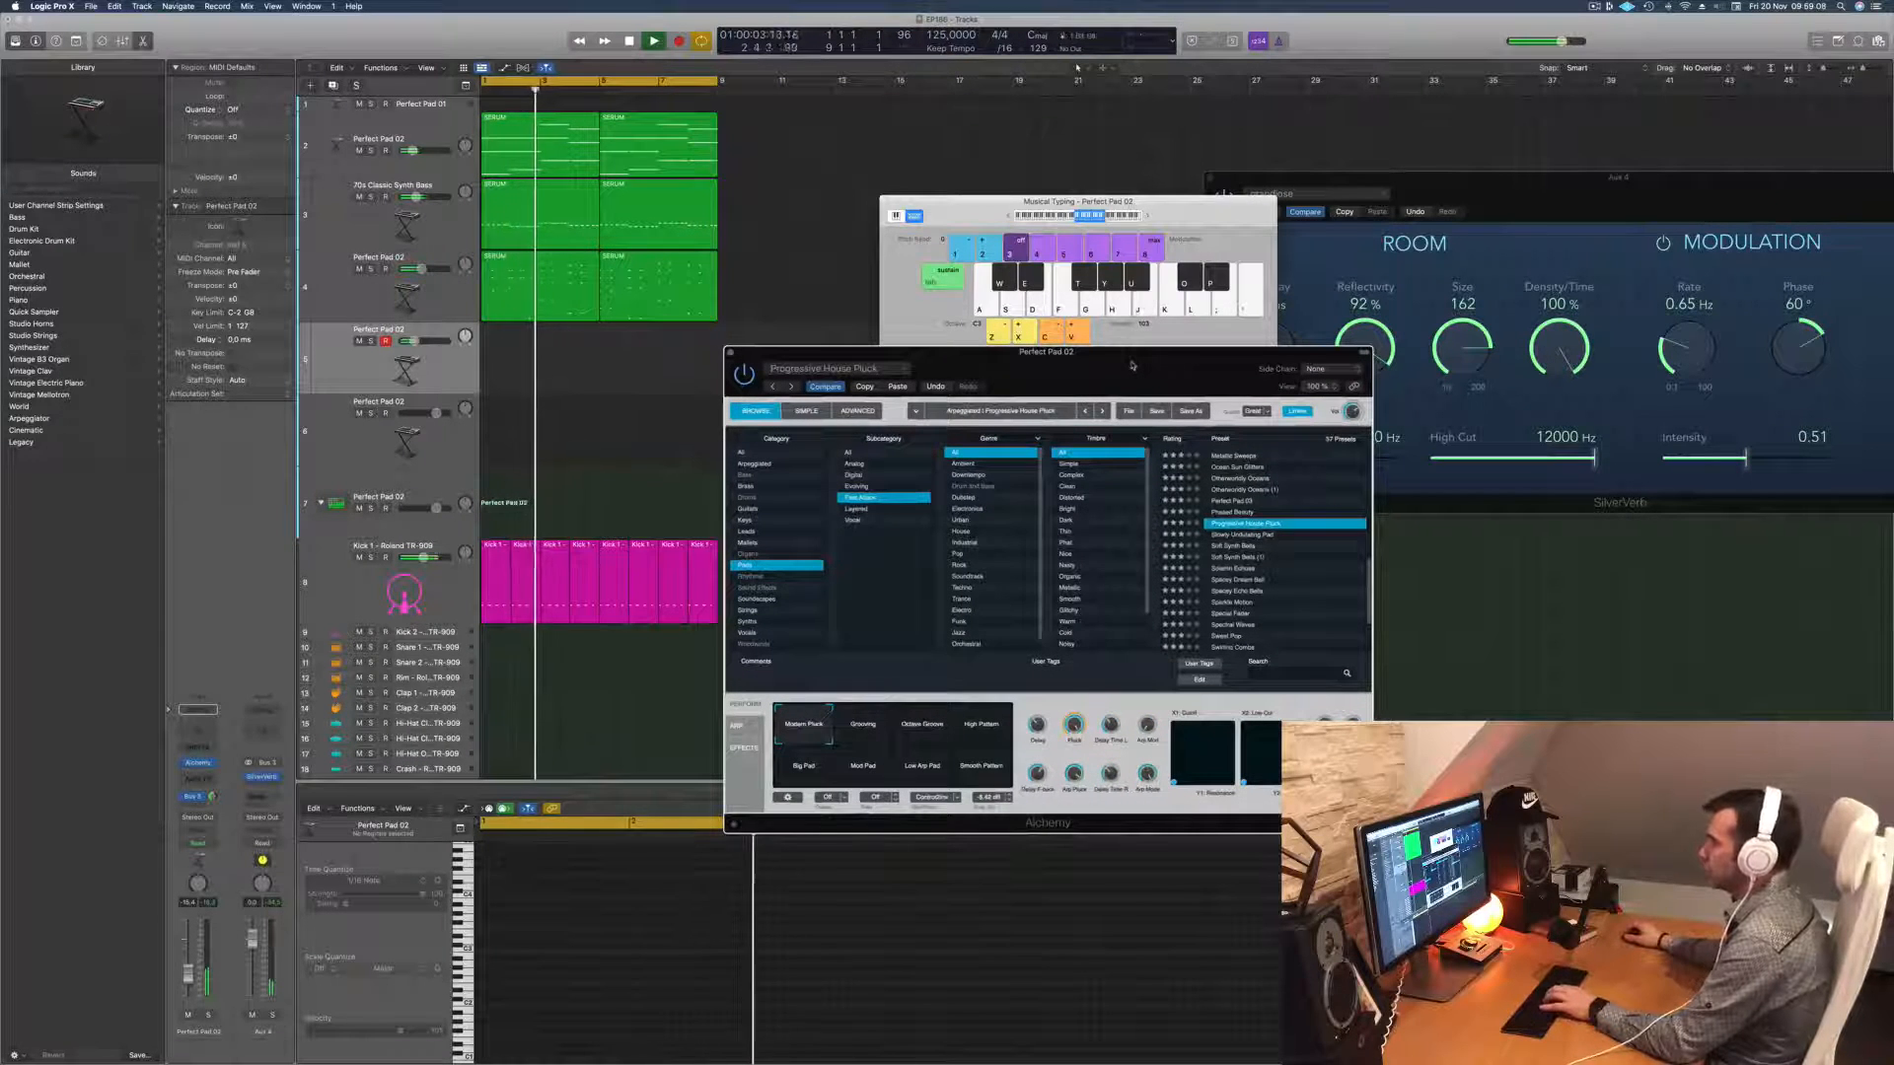
left_click(1008, 216)
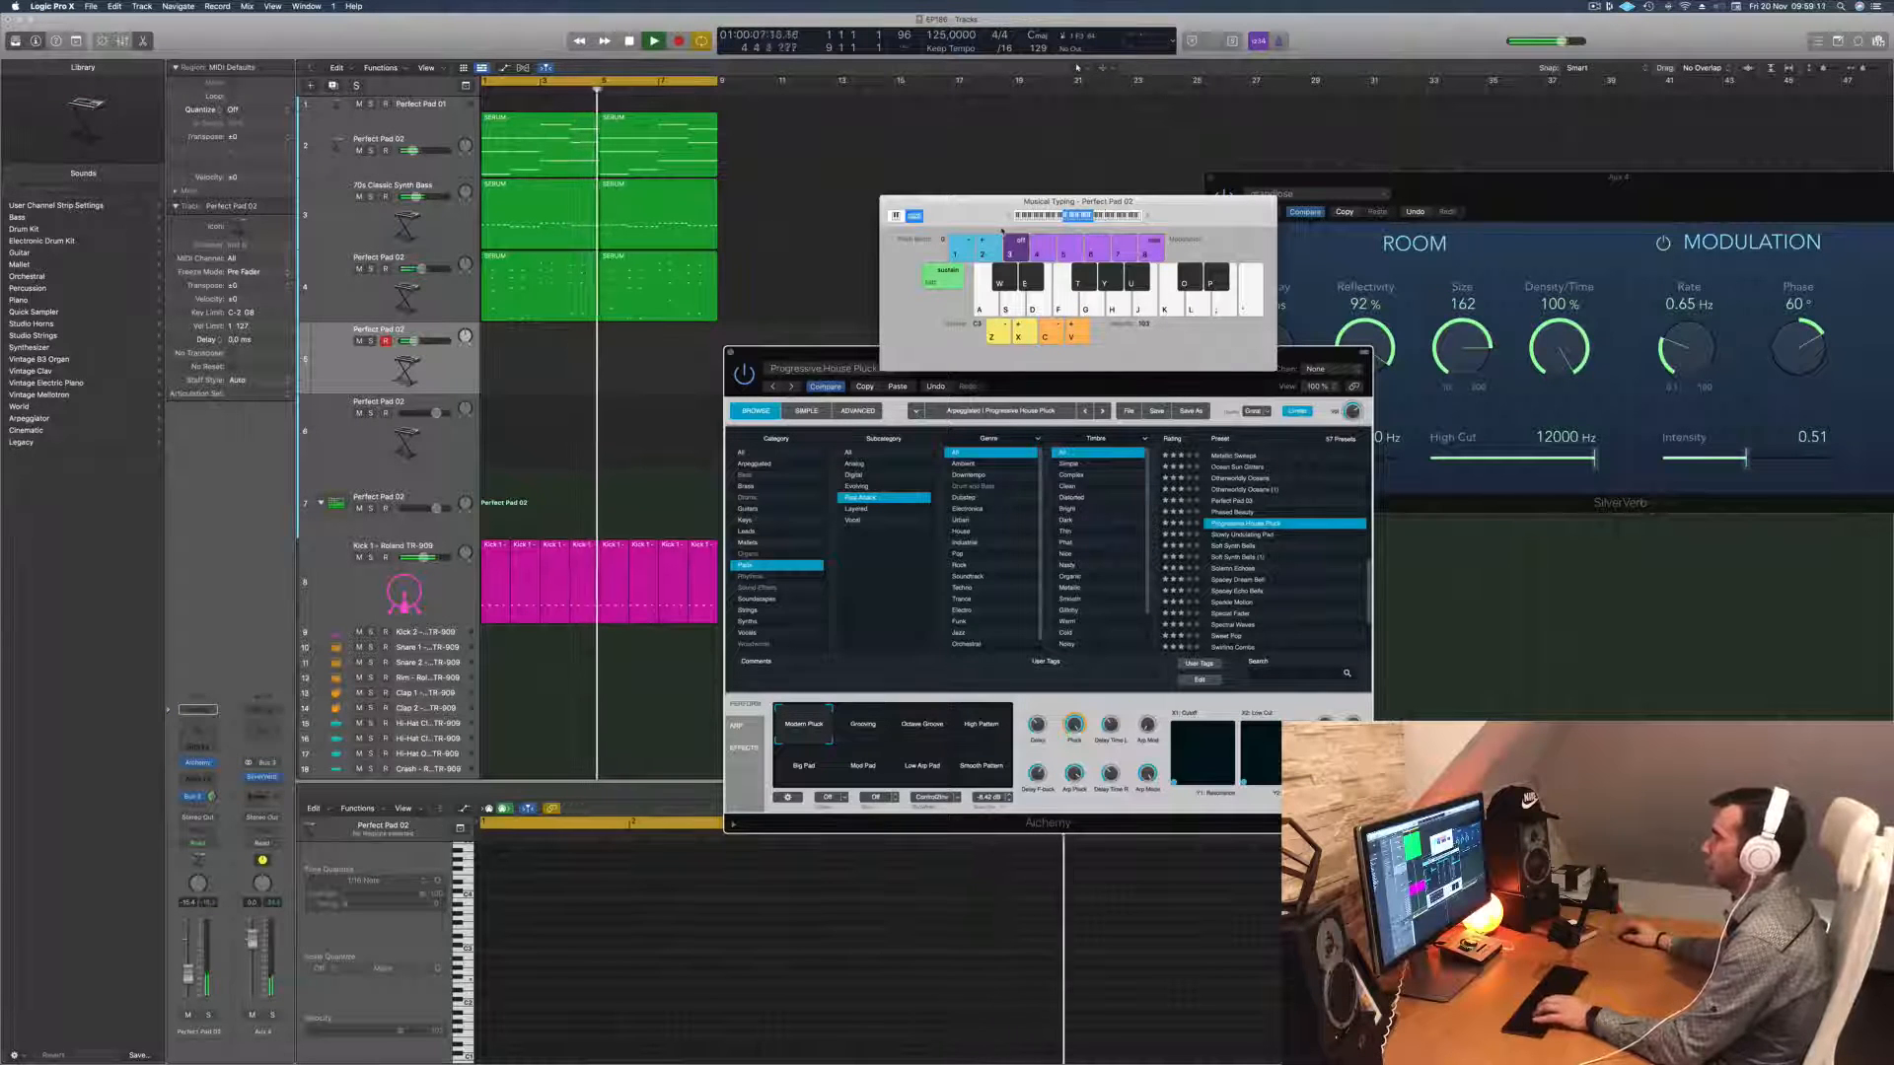
left_click_drag(1114, 382, 1142, 407)
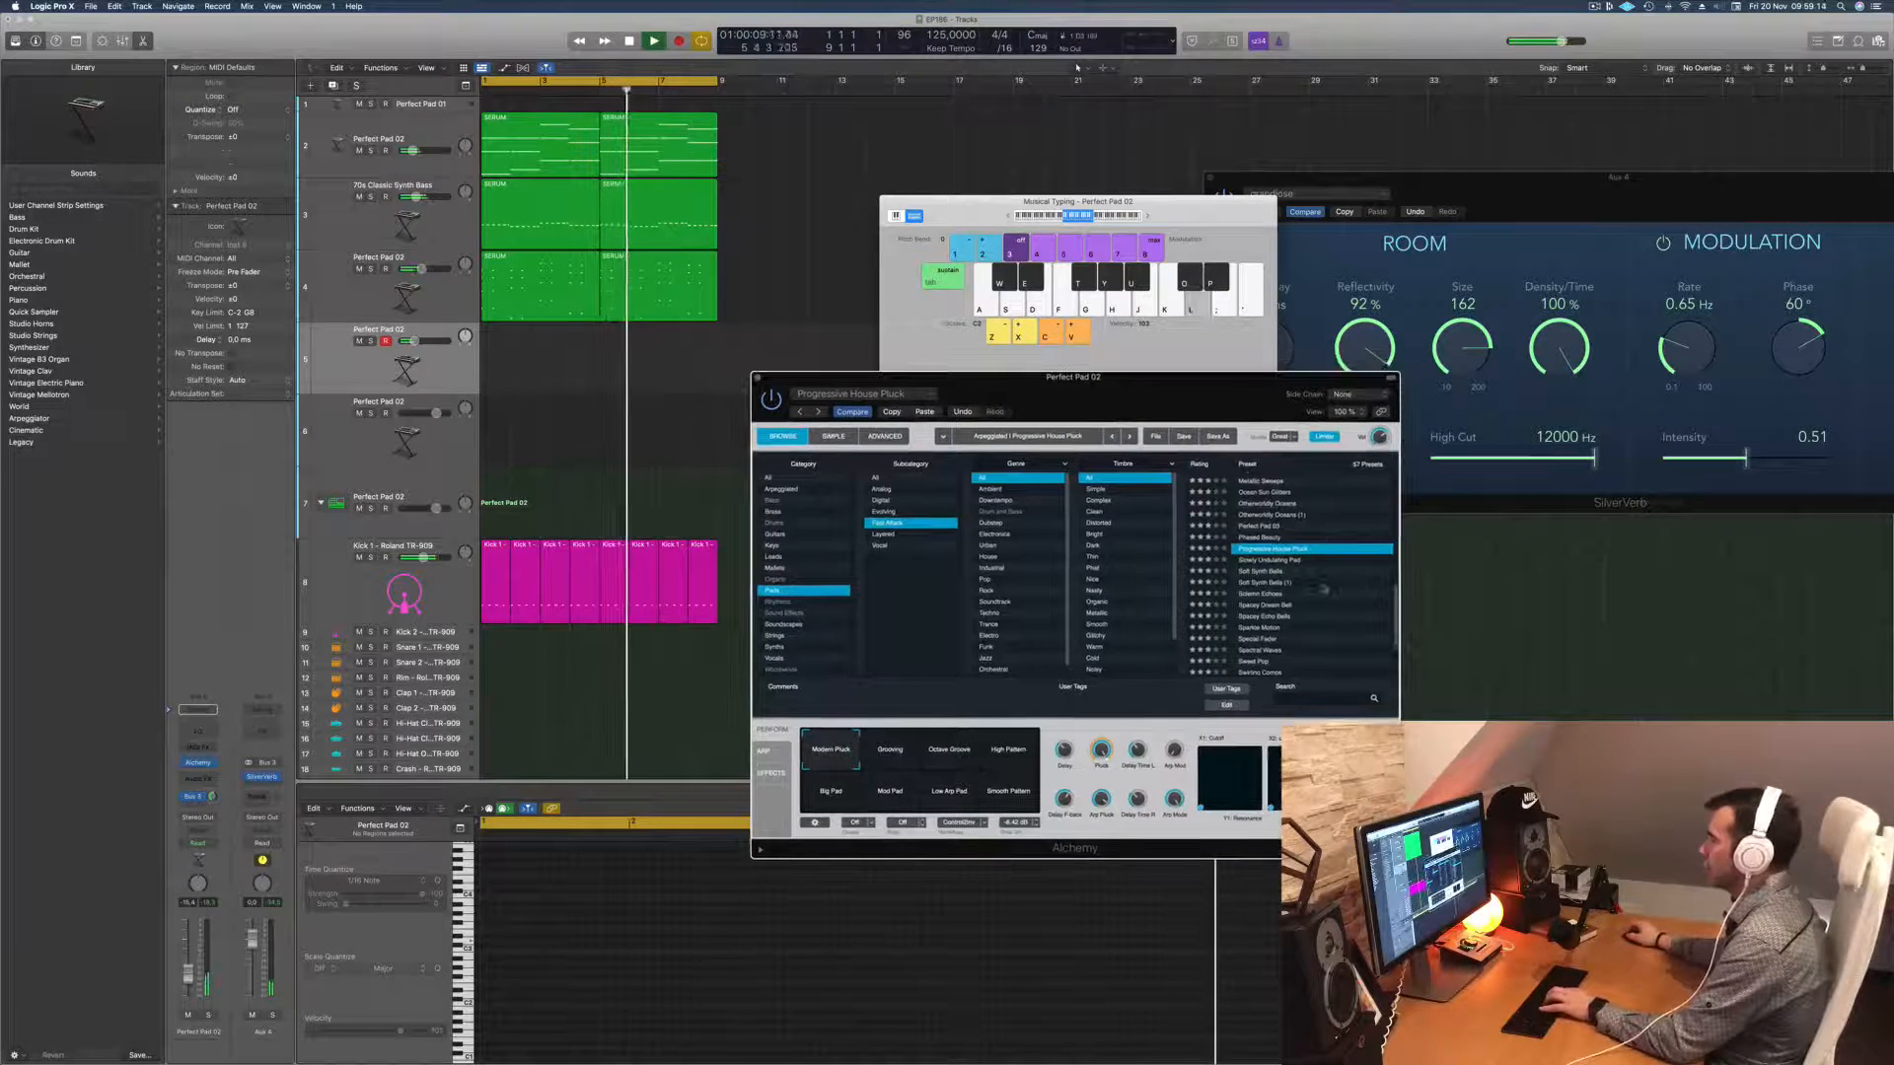
Step: Audition the Spacey Echo Bells and Sweet Pop presets in track 5's Alchemy
scroll(1323, 589, "down", 3)
left_click(1263, 572)
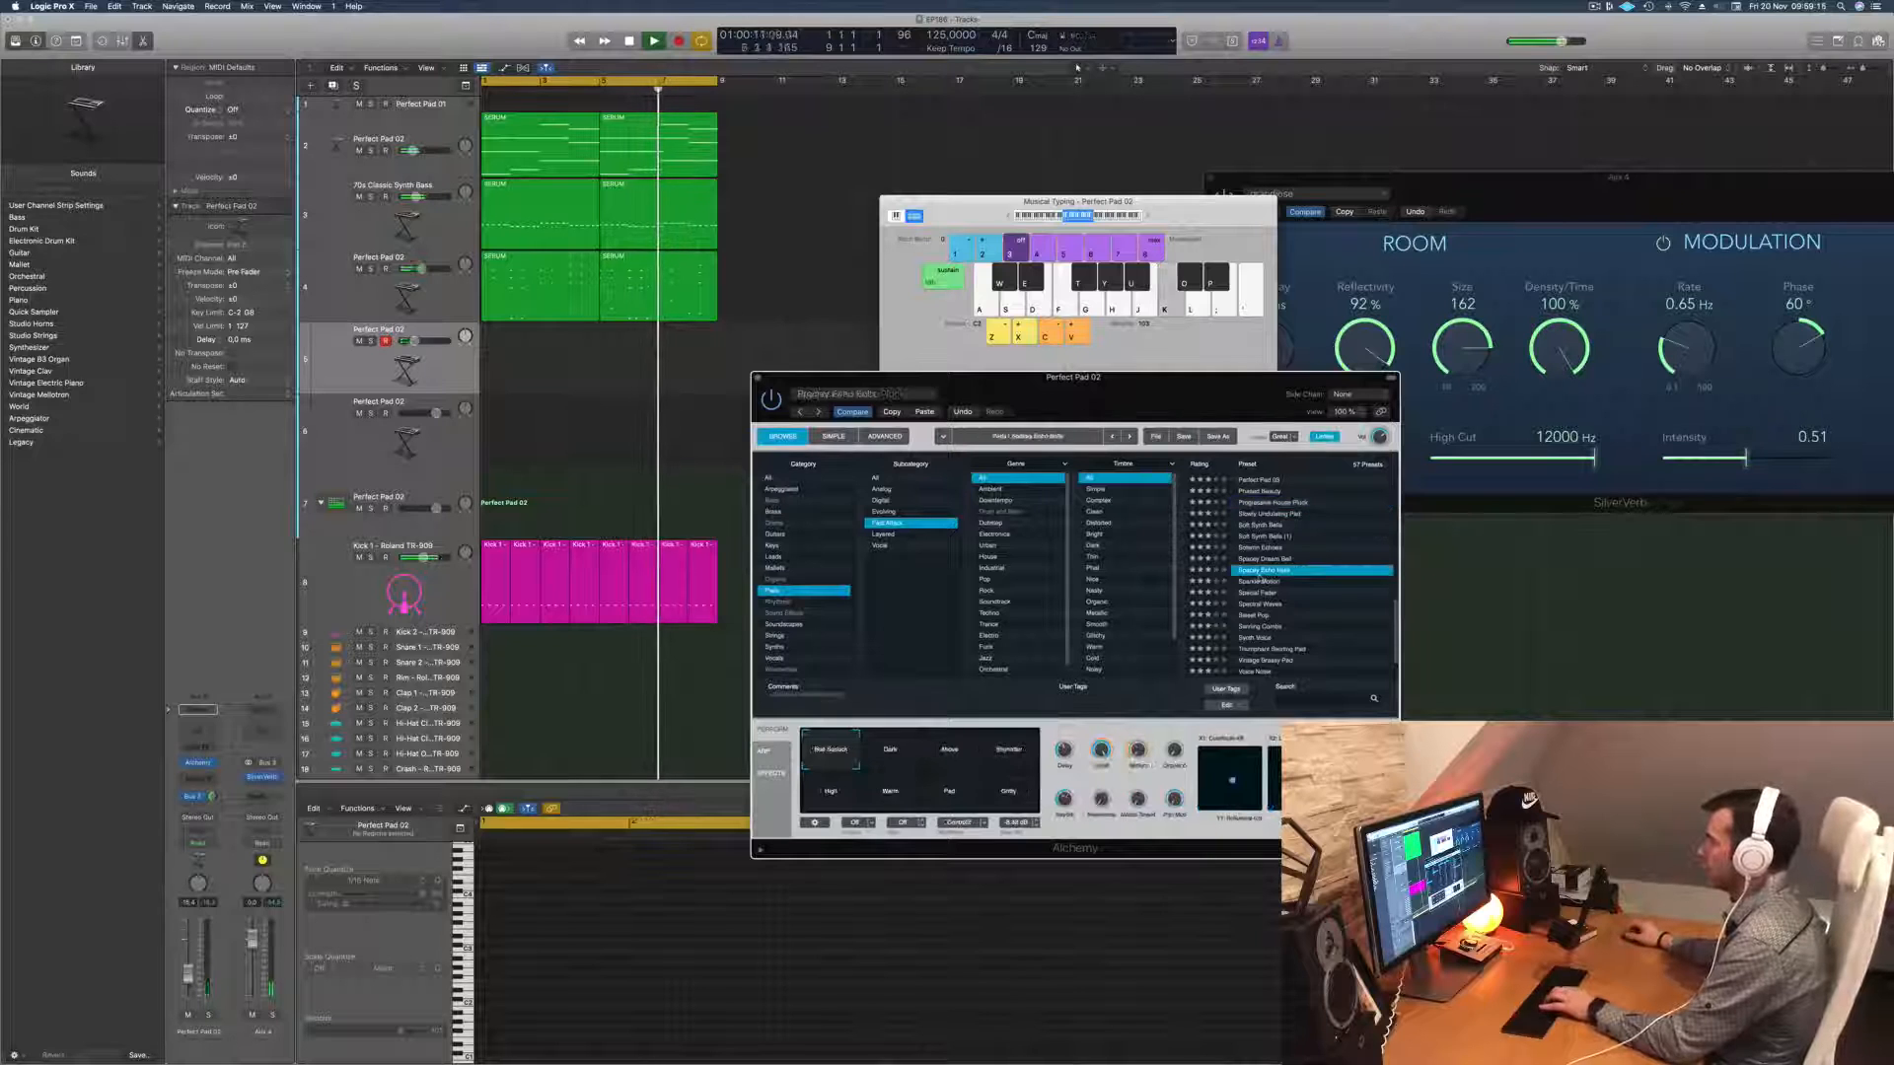
scroll(1308, 602, "down", 1)
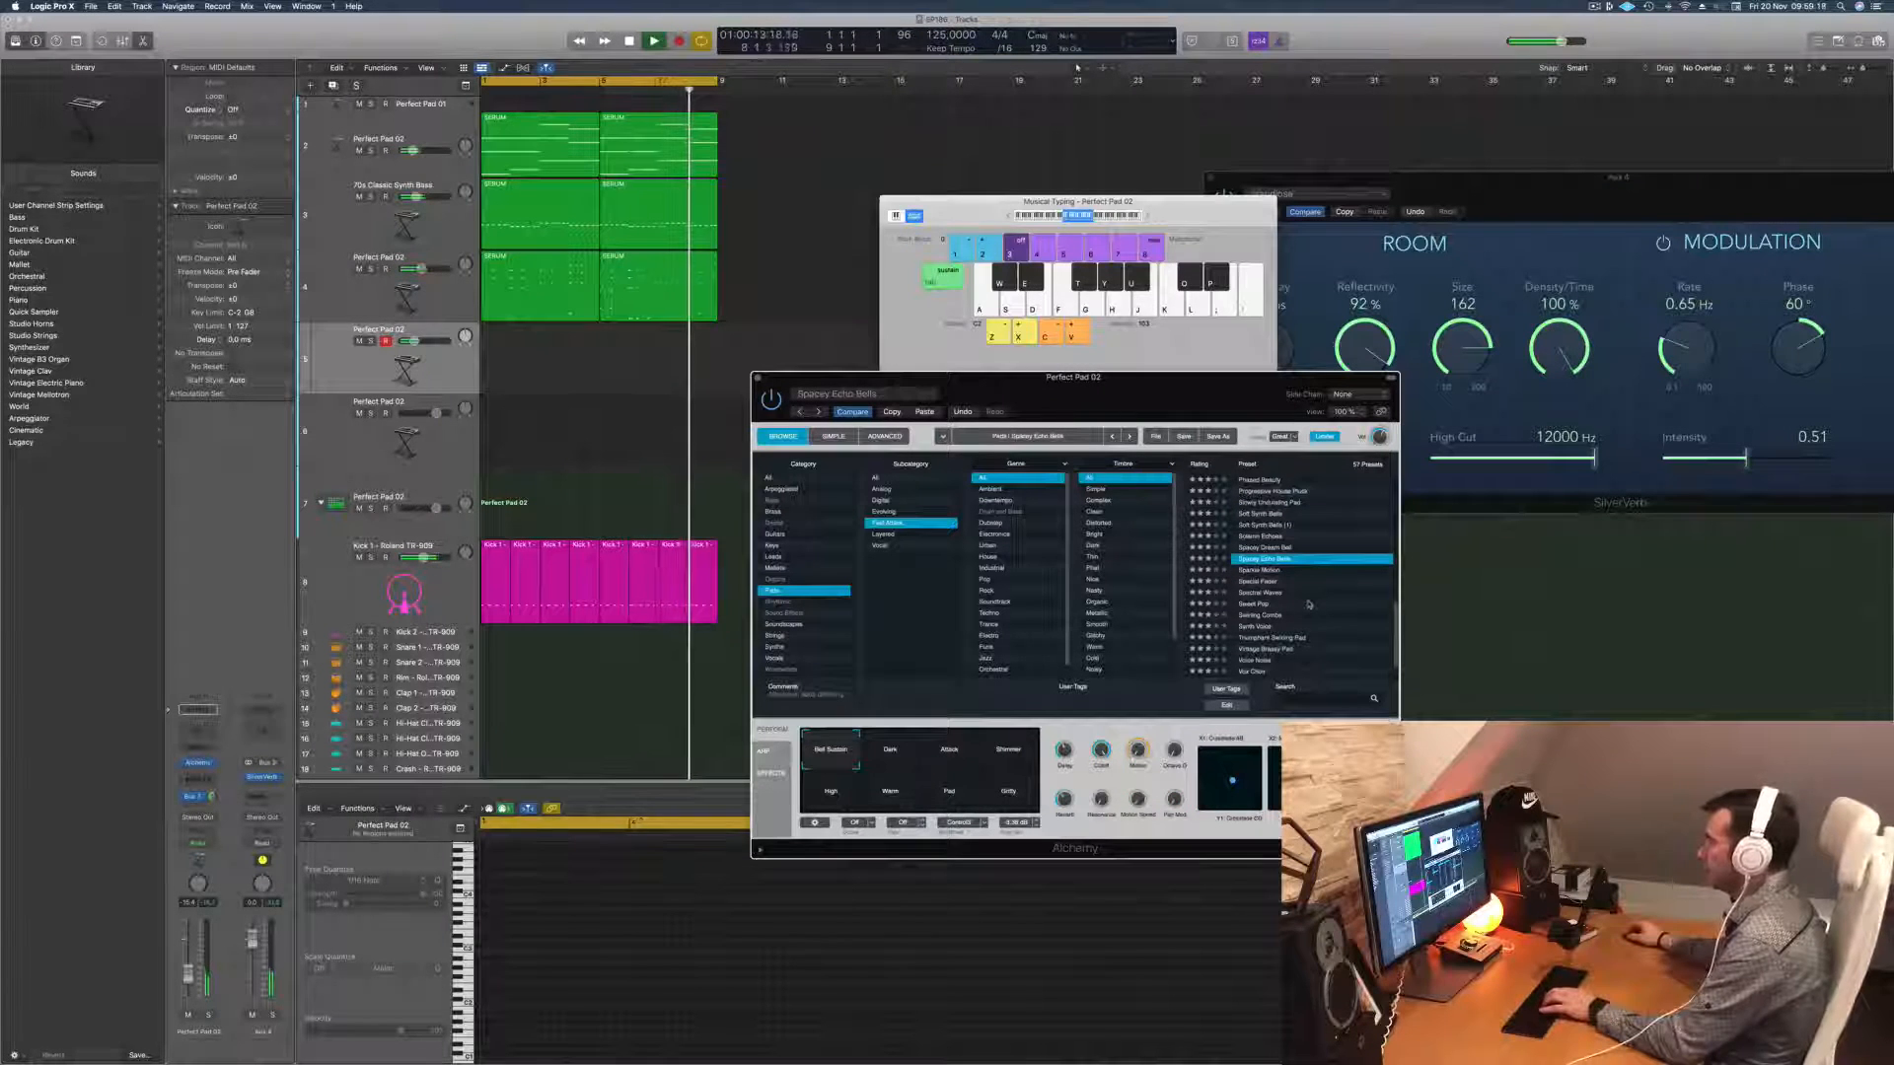
scroll(1308, 603, "down", 2)
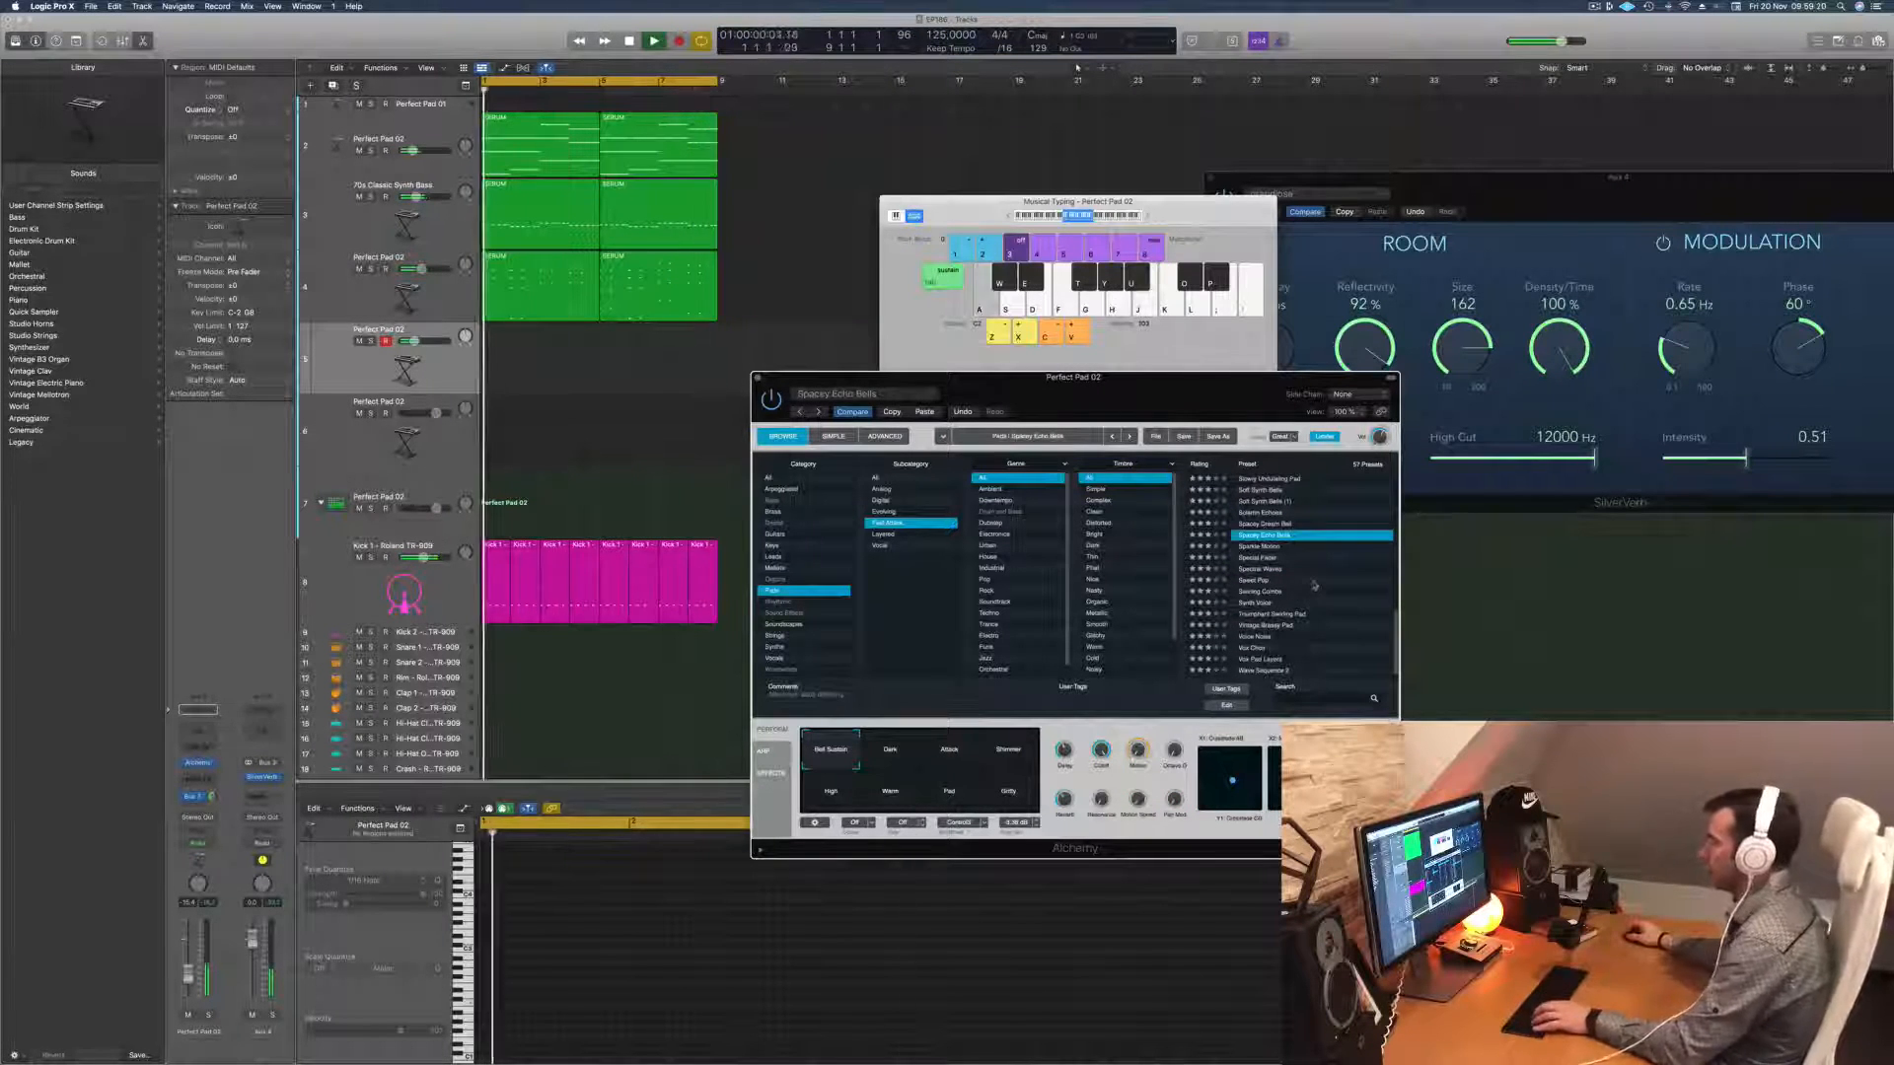
left_click(1259, 580)
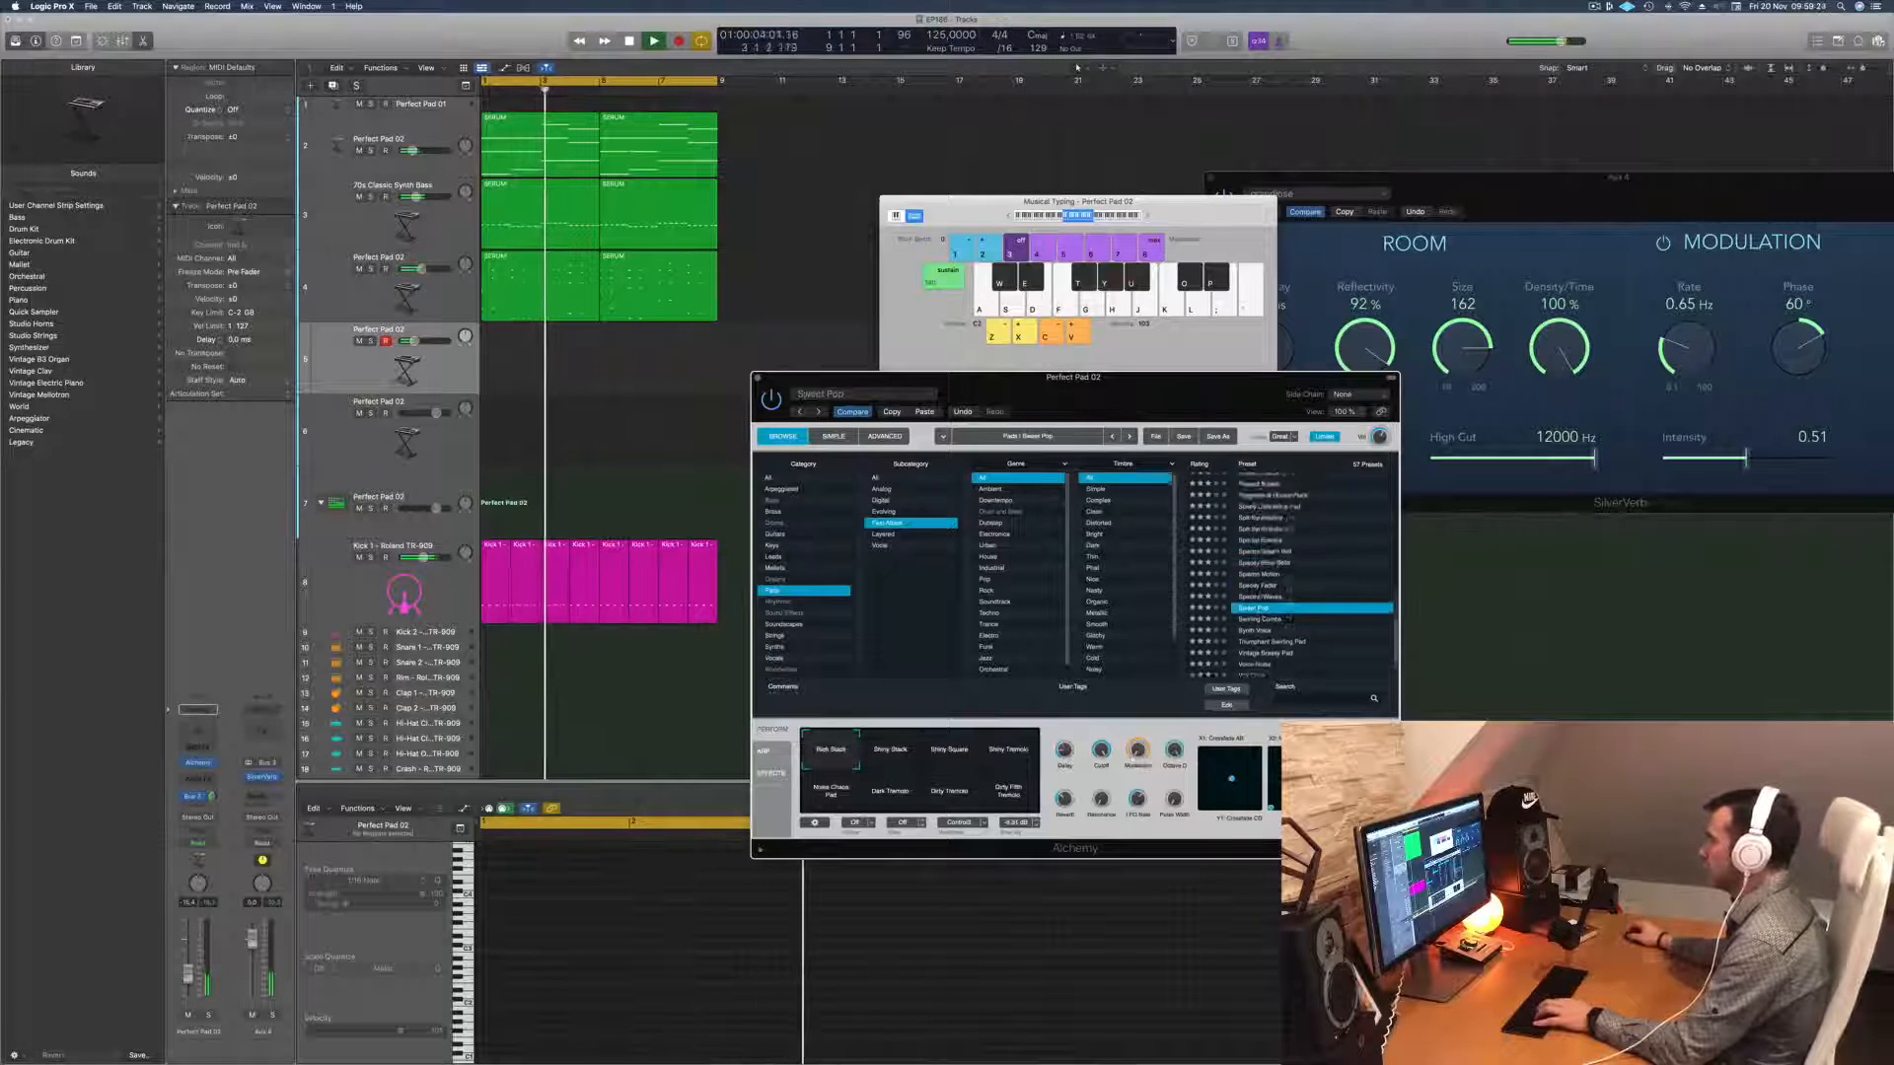
Step: Look through the earlier Fast Attack pad presets in Alchemy and audition Dark Percussion Layers
scroll(1328, 593, "up", 3)
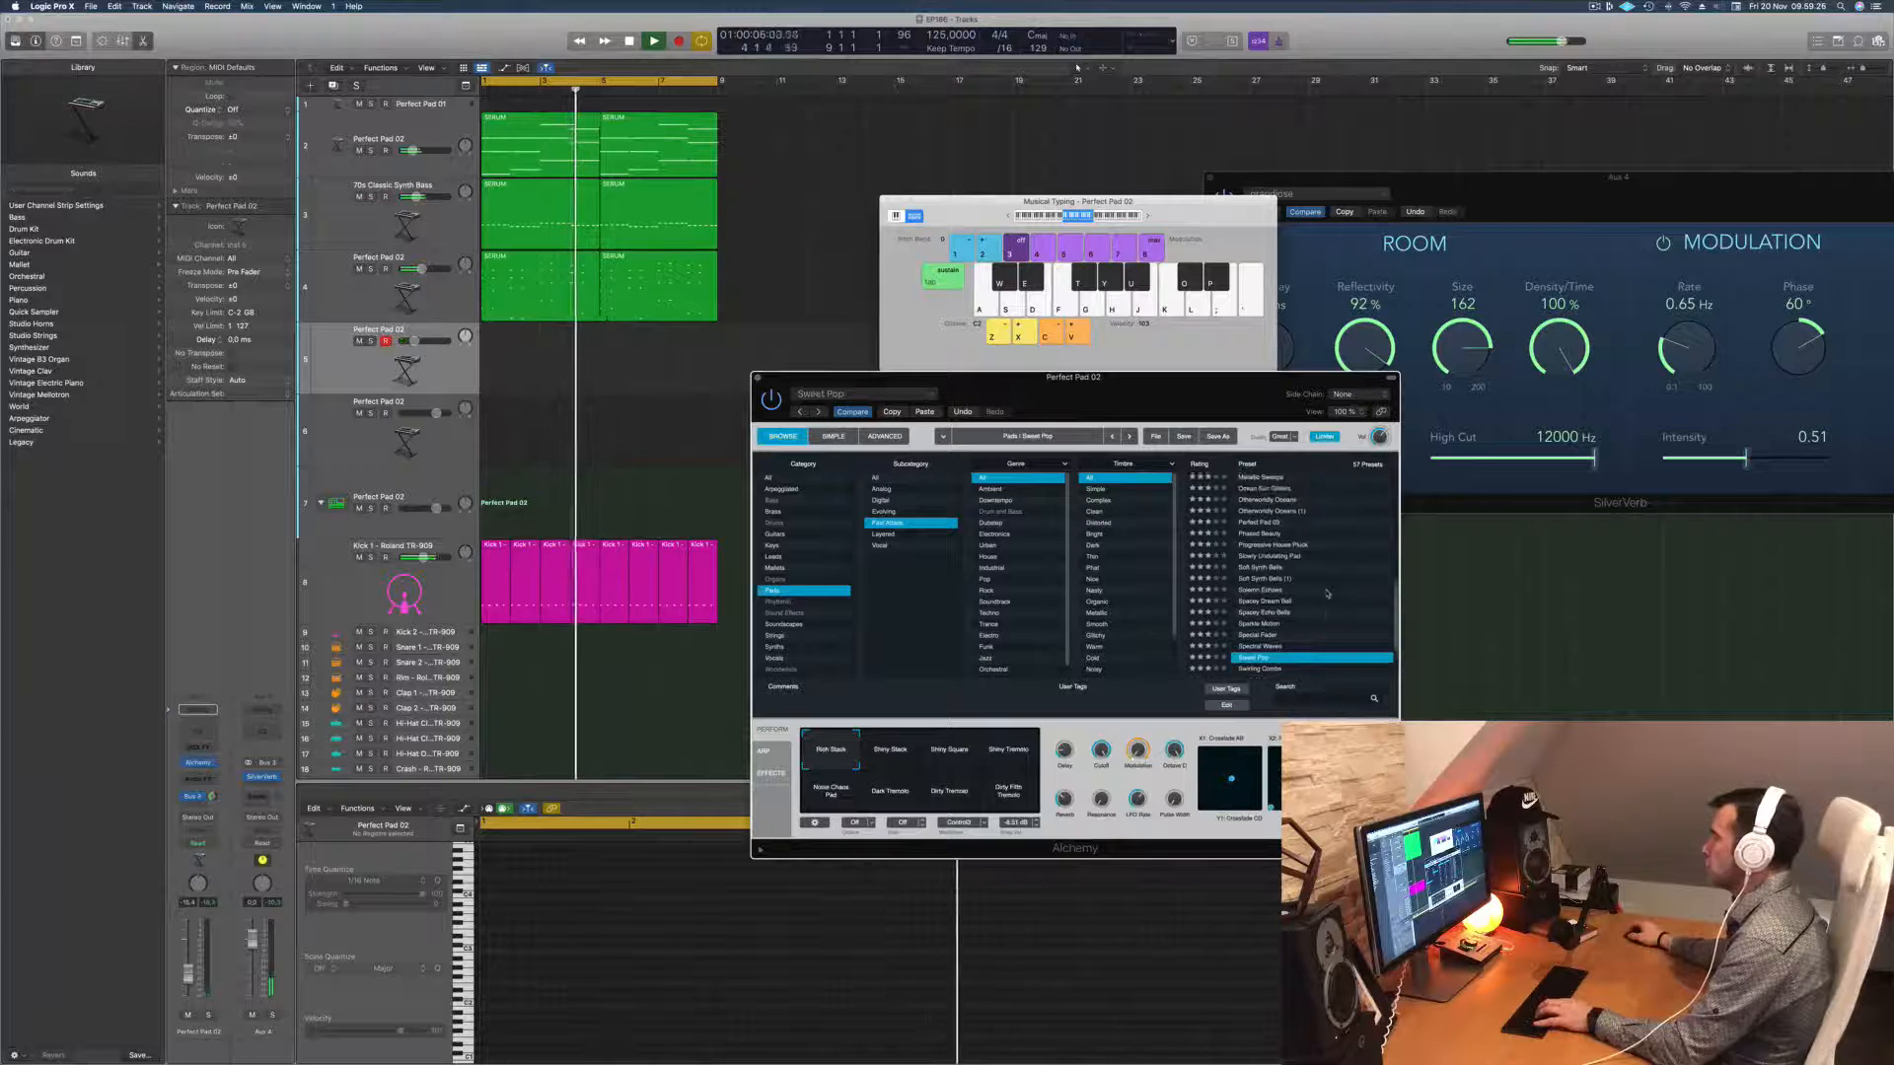
scroll(1328, 593, "up", 3)
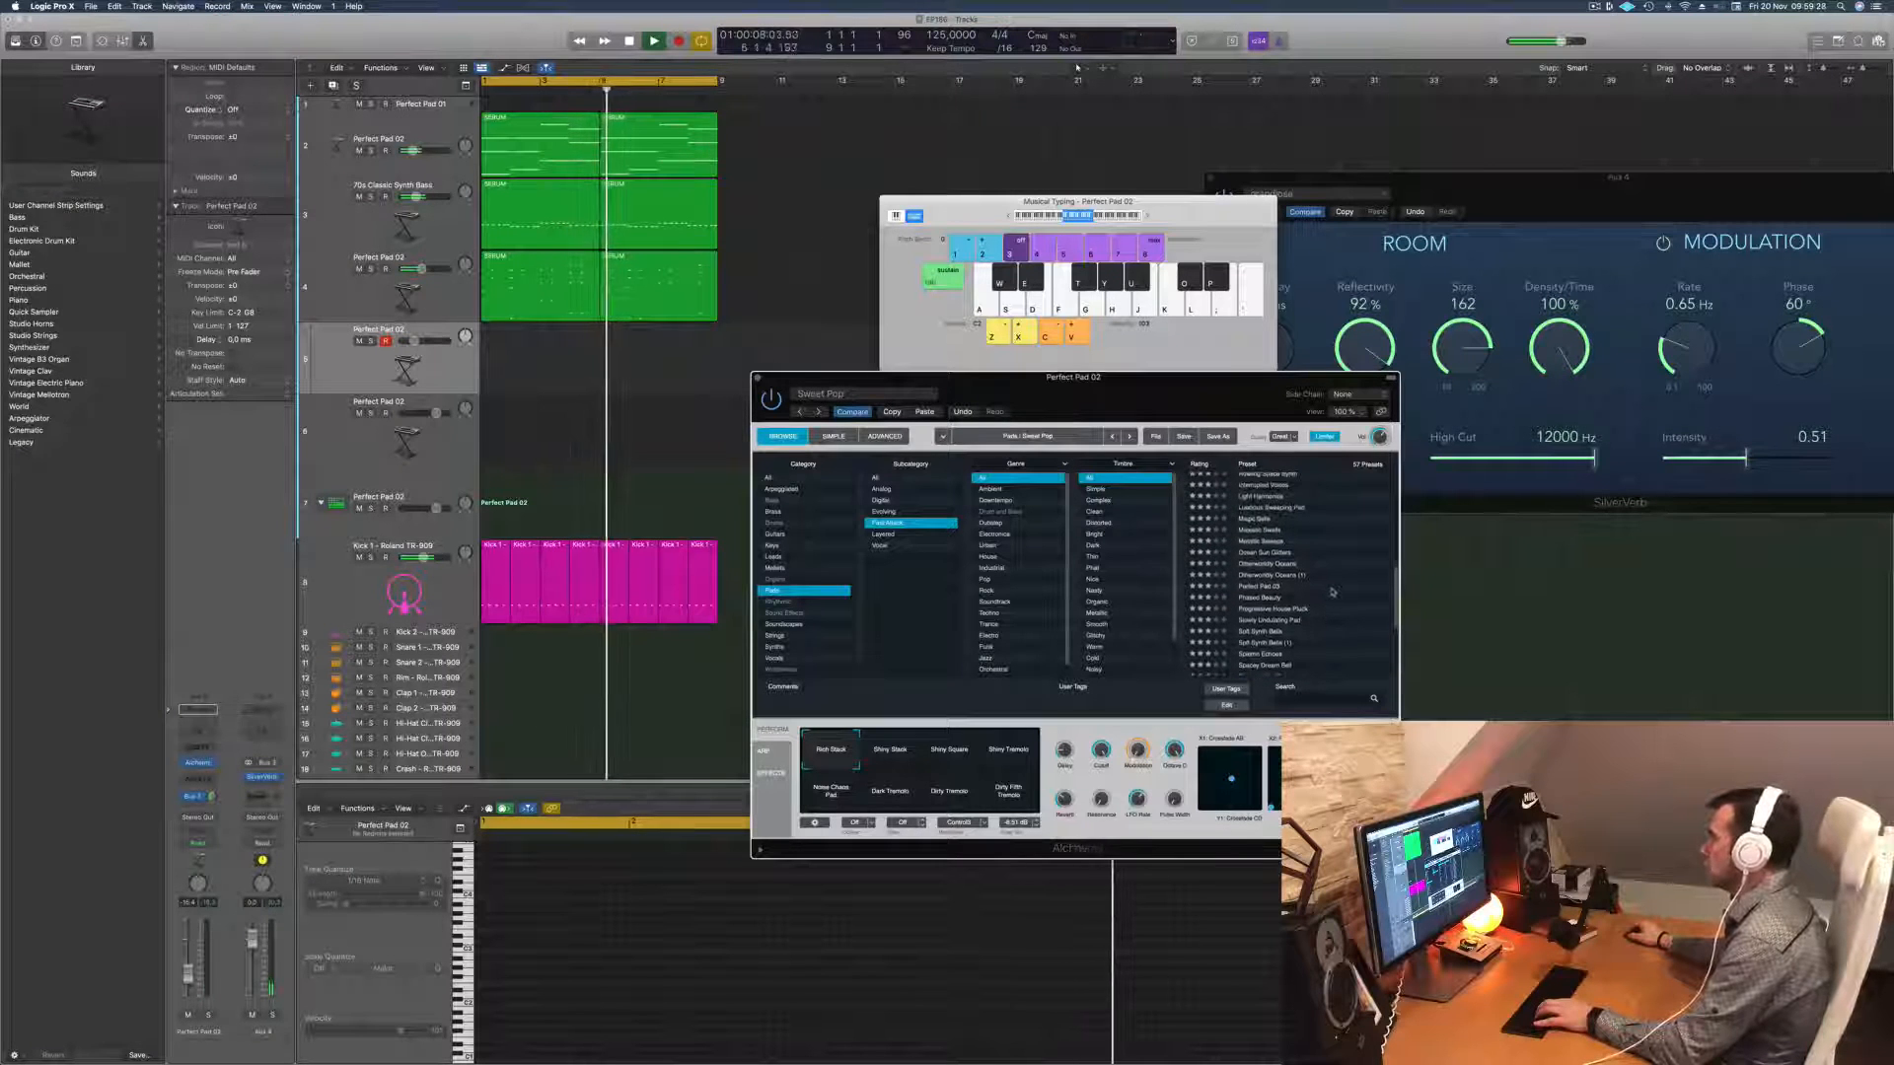
scroll(1332, 592, "up", 3)
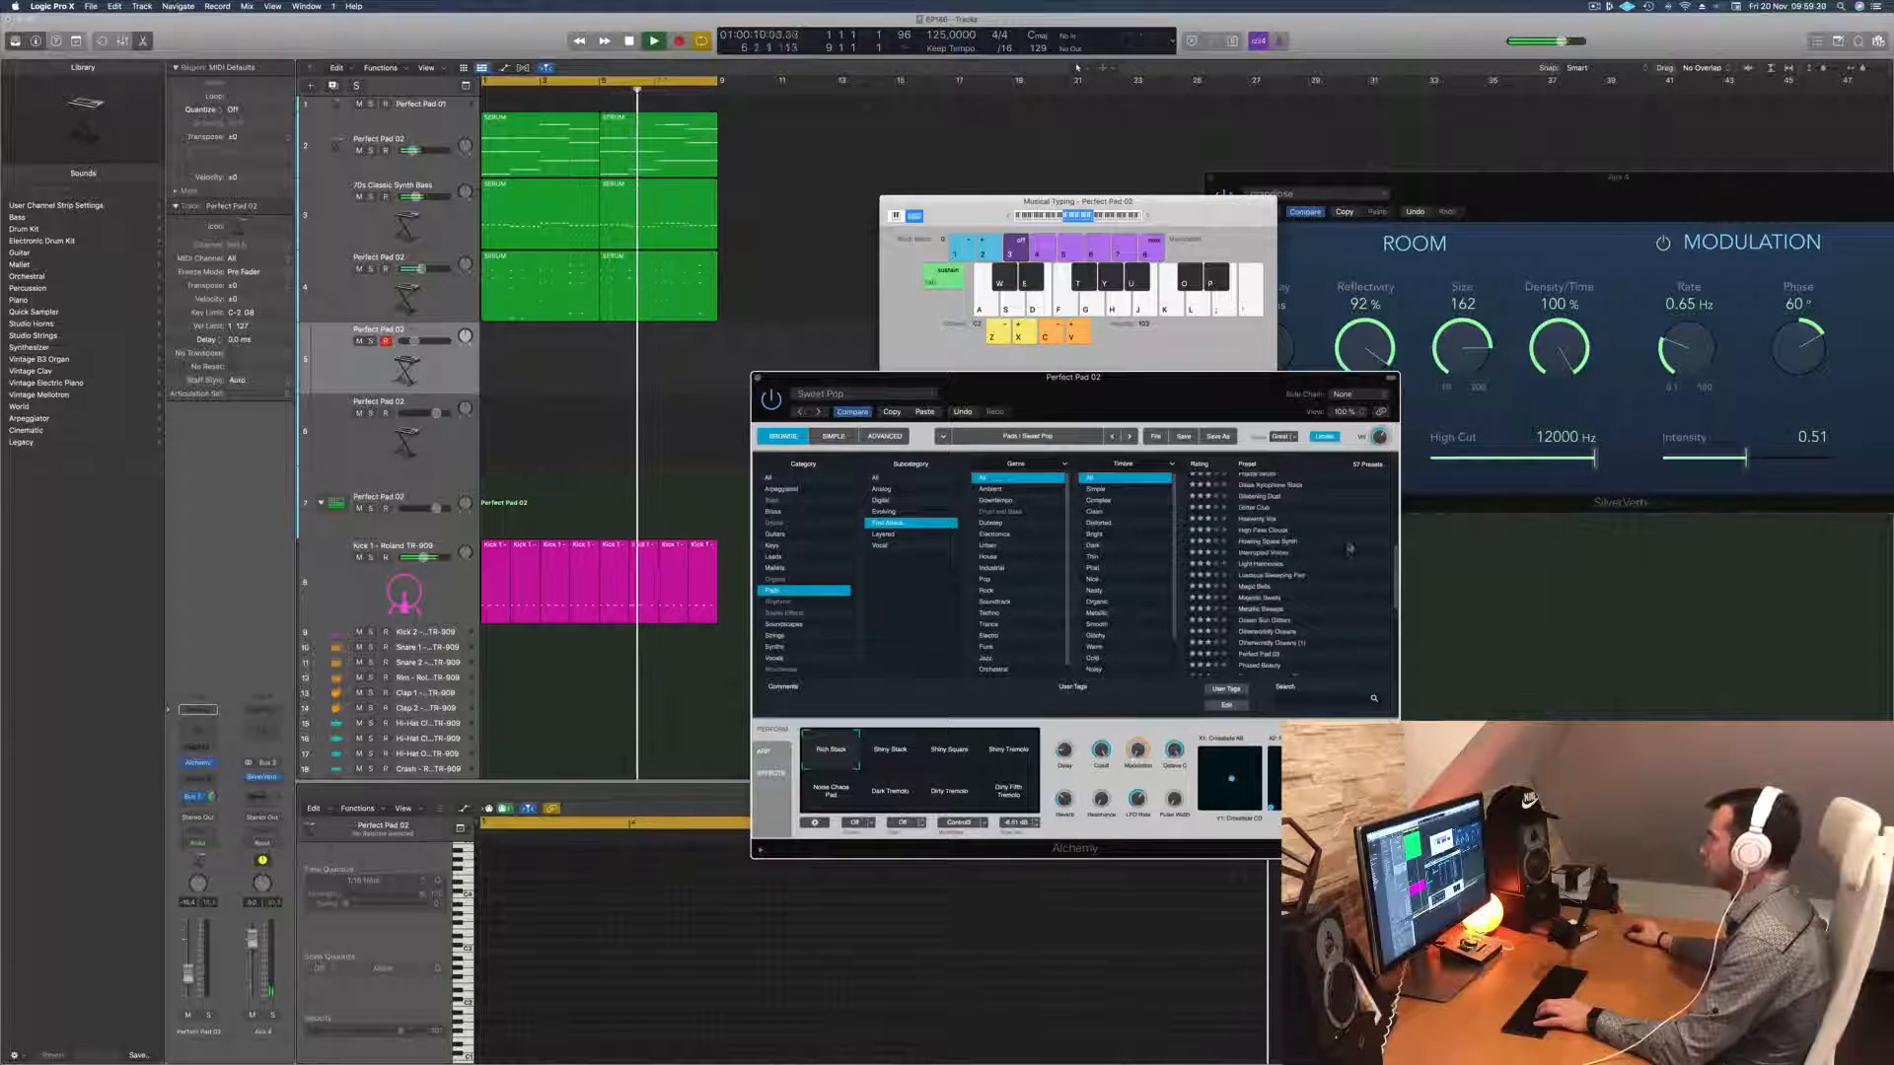
scroll(1347, 551, "up", 3)
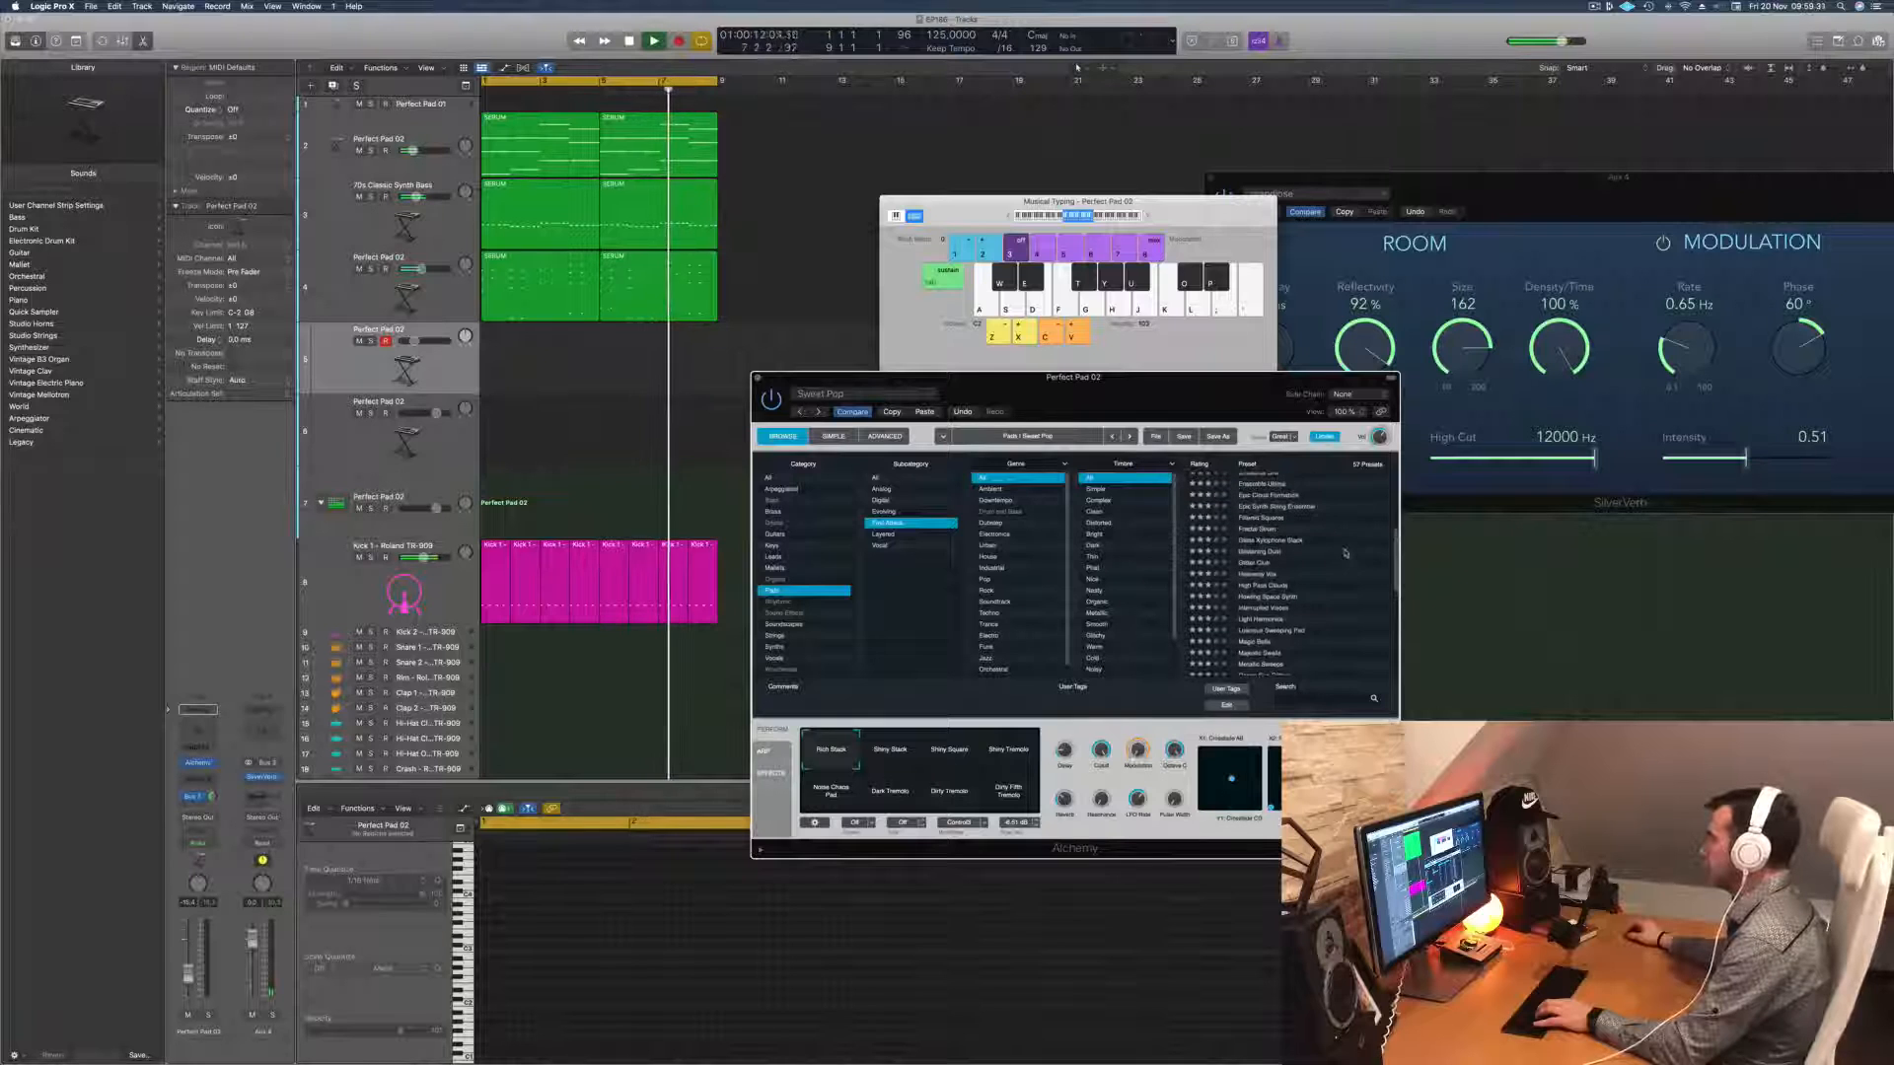
scroll(1346, 553, "up", 2)
scroll(1343, 524, "up", 2)
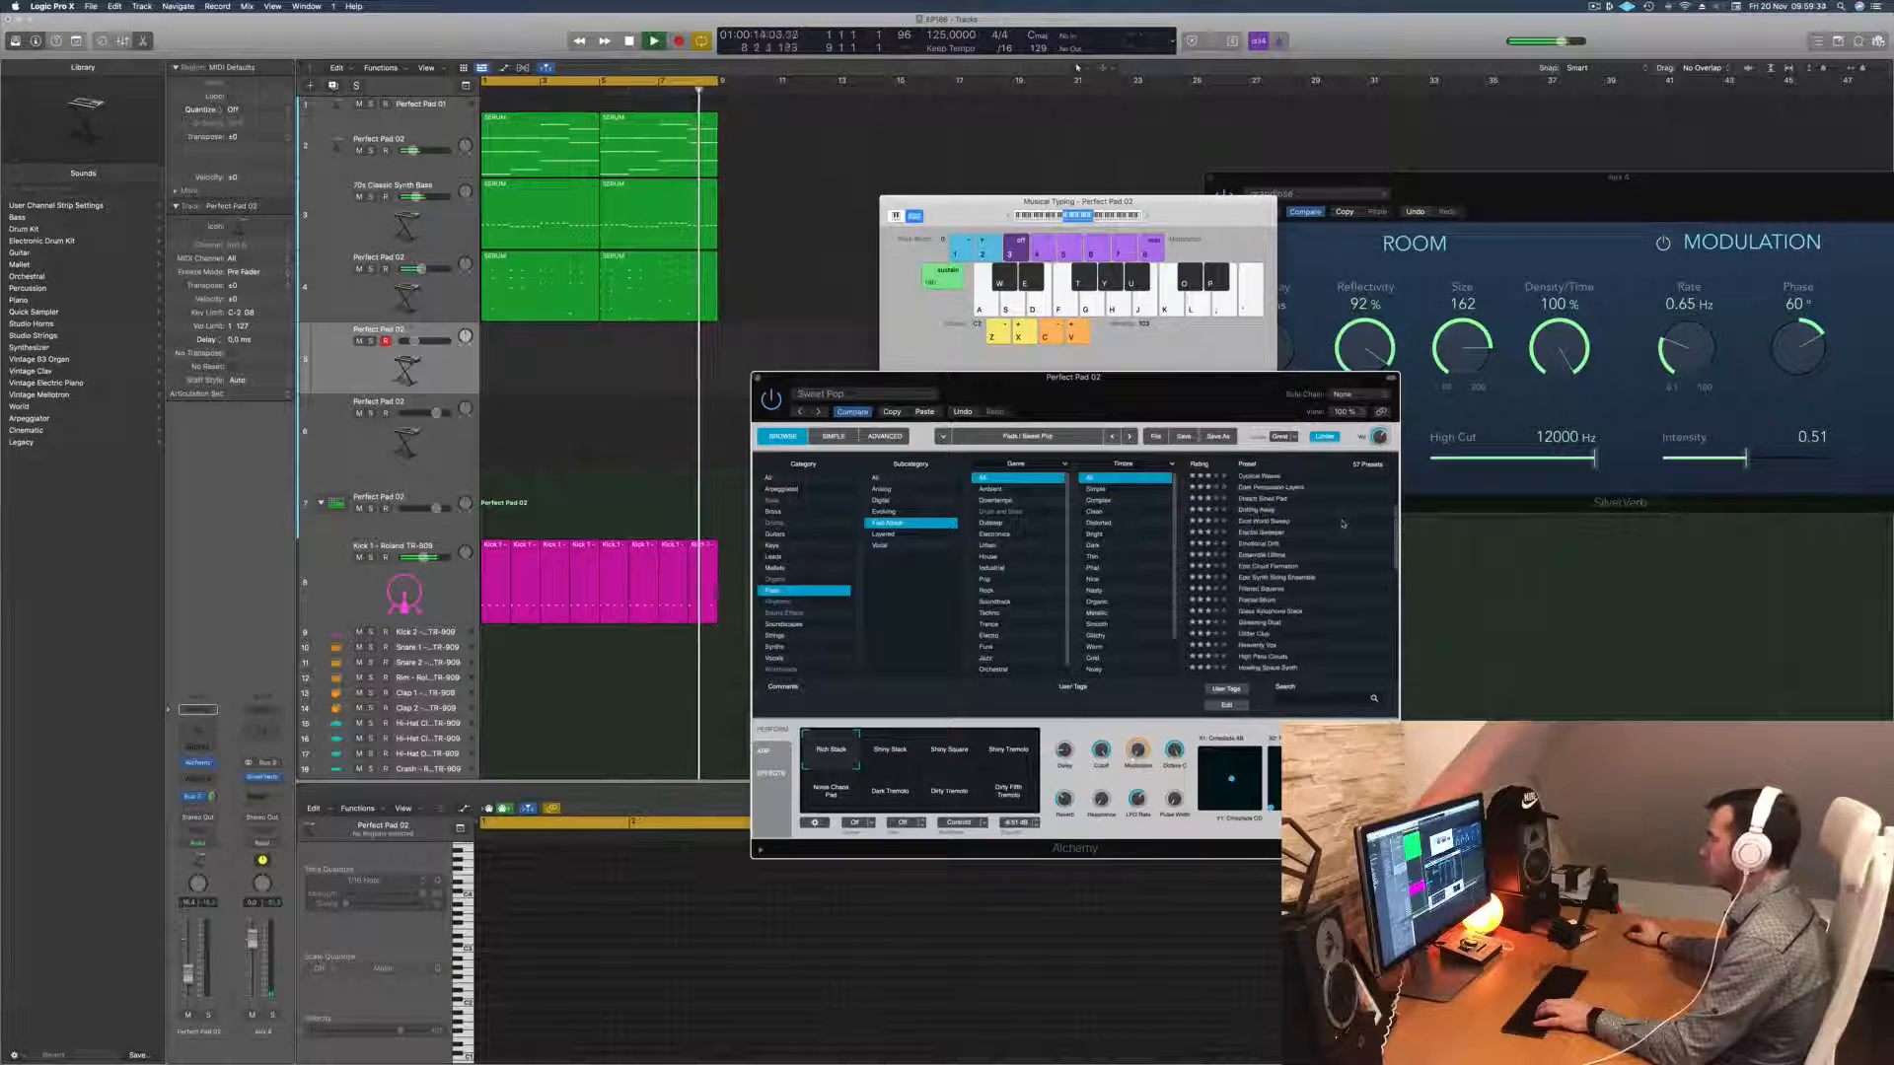
scroll(1350, 524, "up", 3)
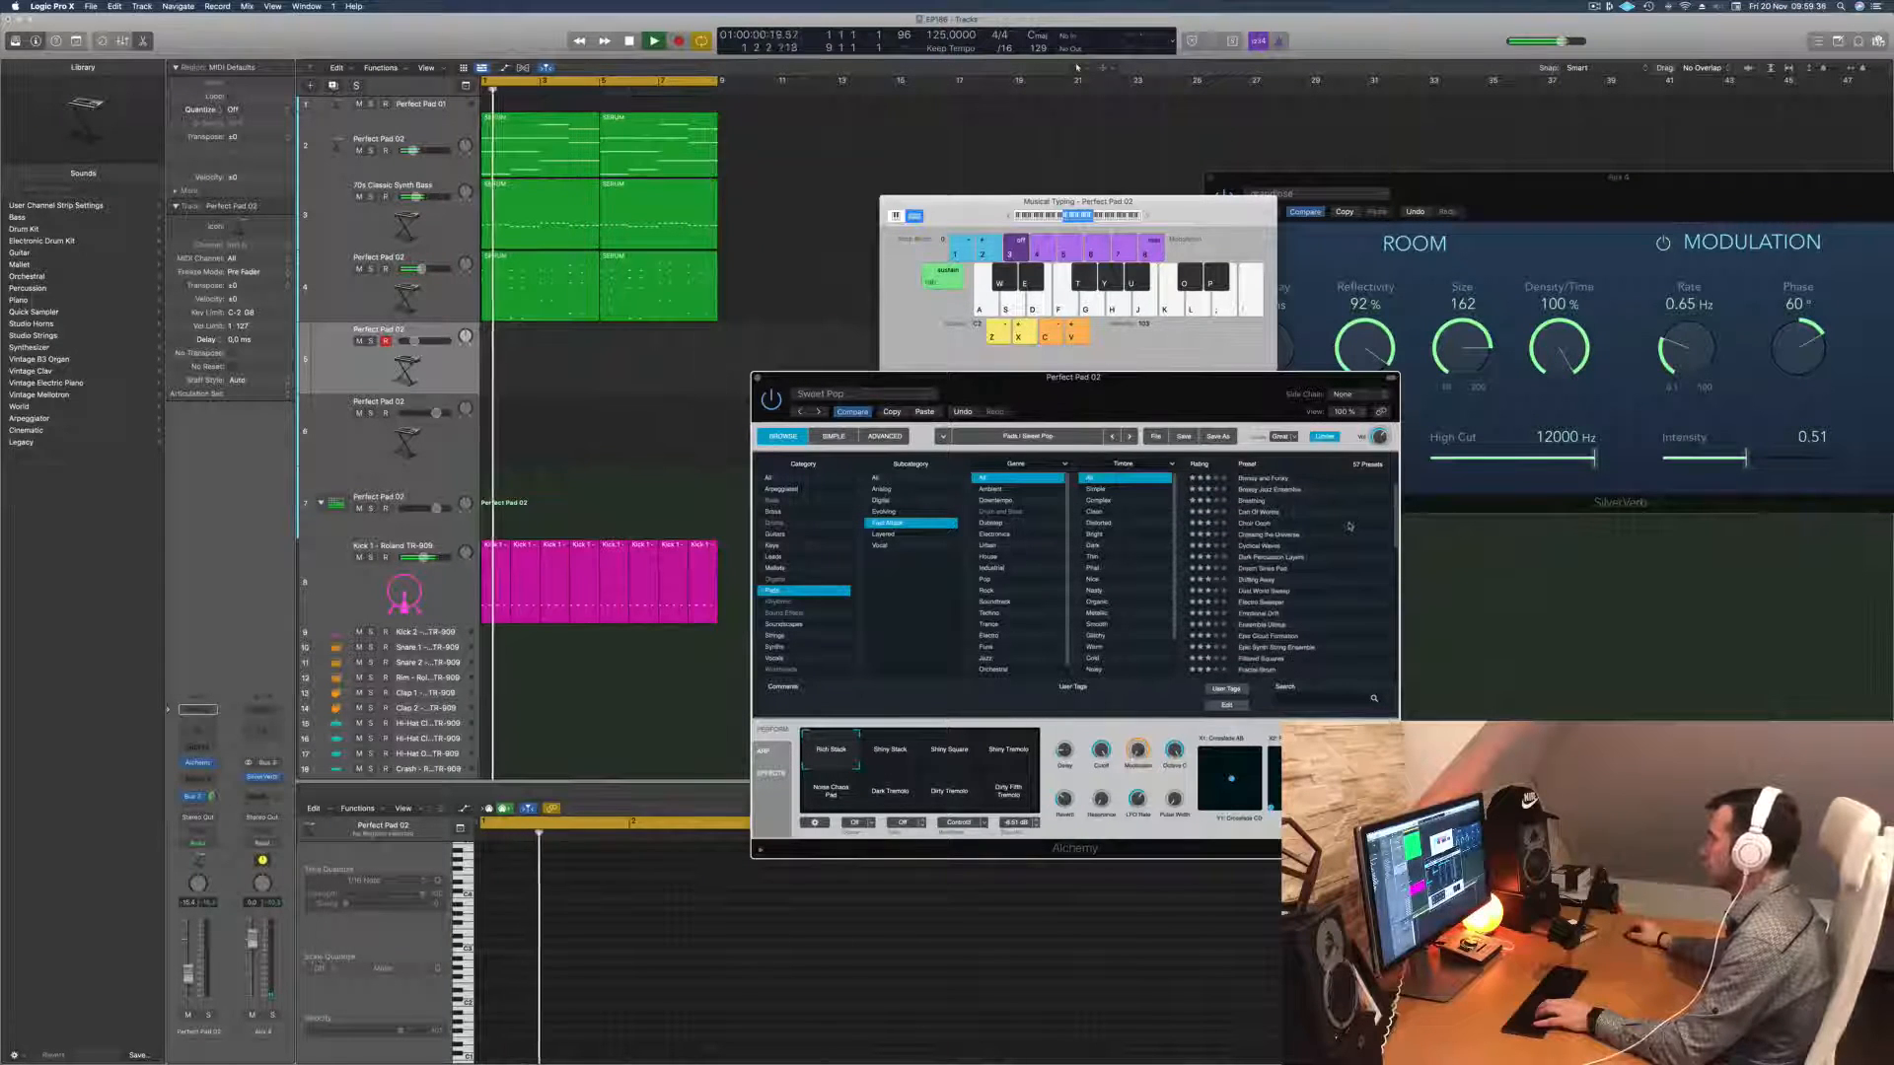
scroll(1347, 523, "up", 2)
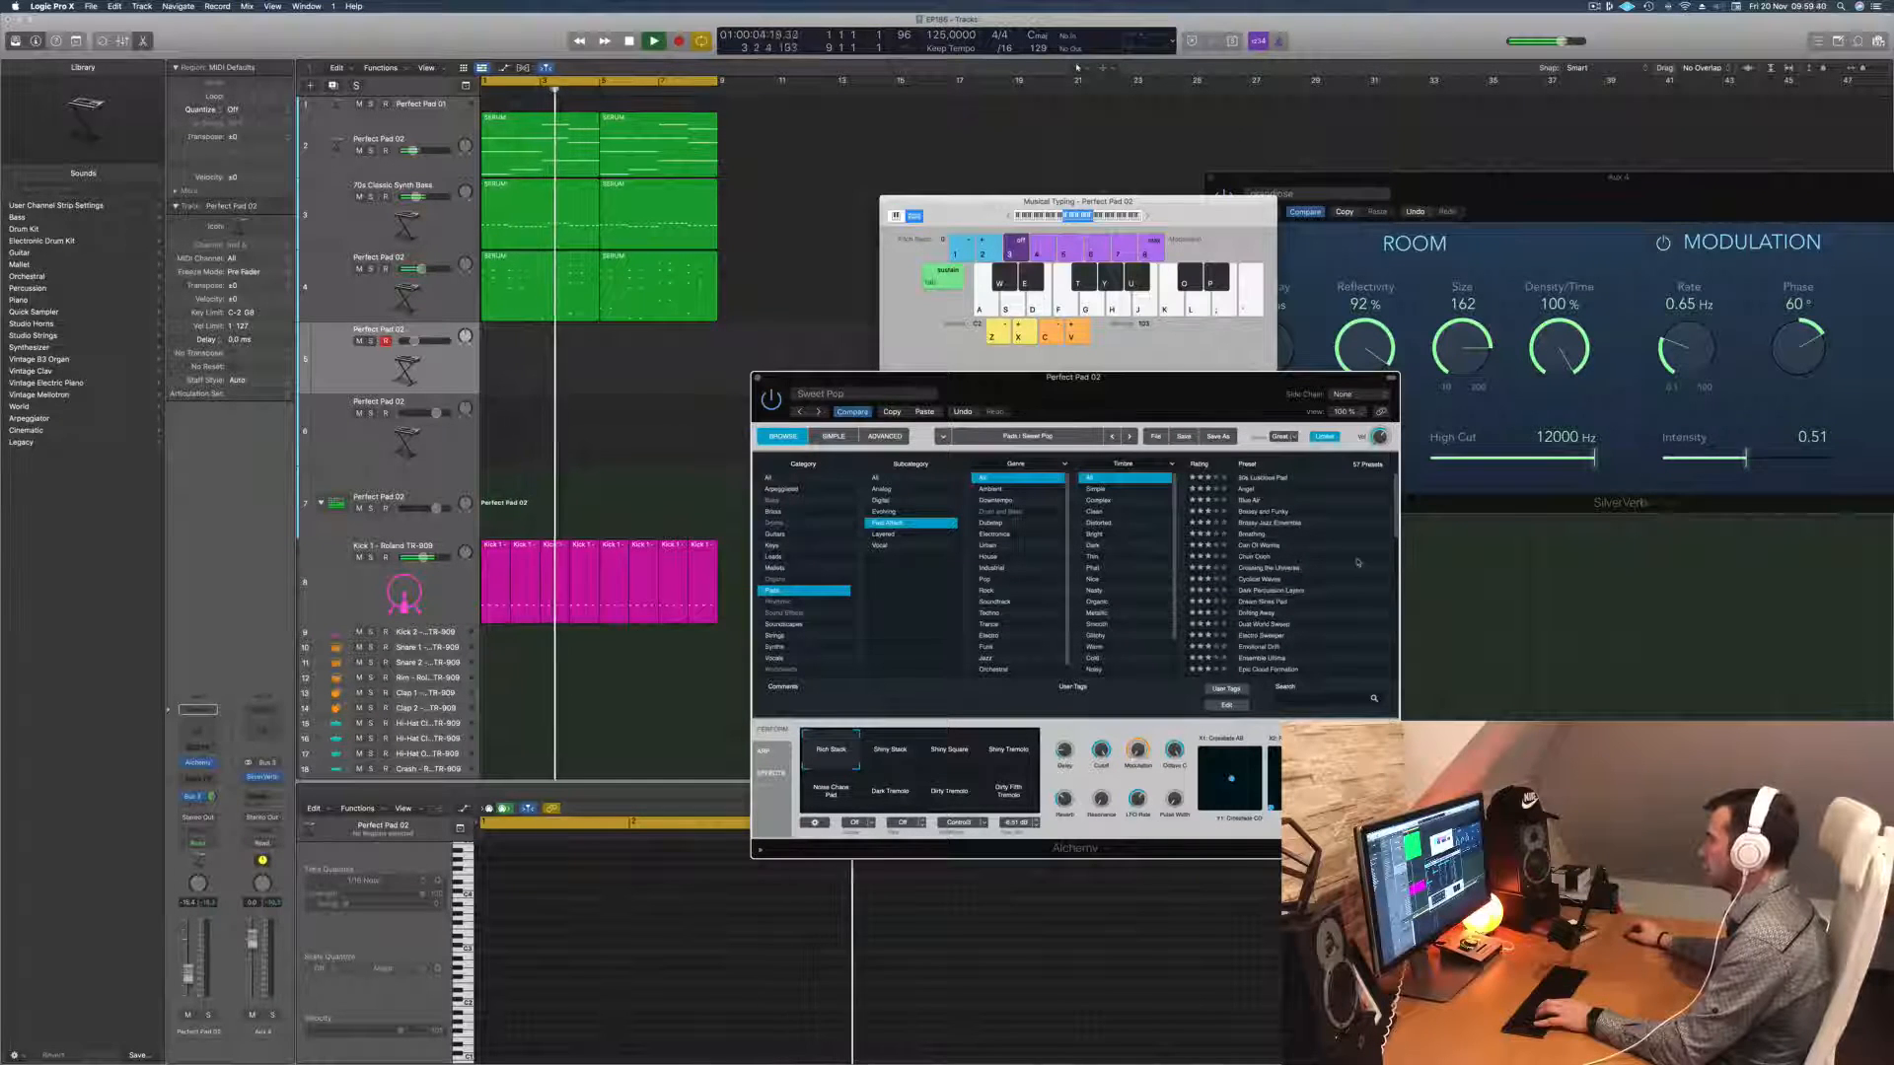
scroll(1347, 571, "down", 1)
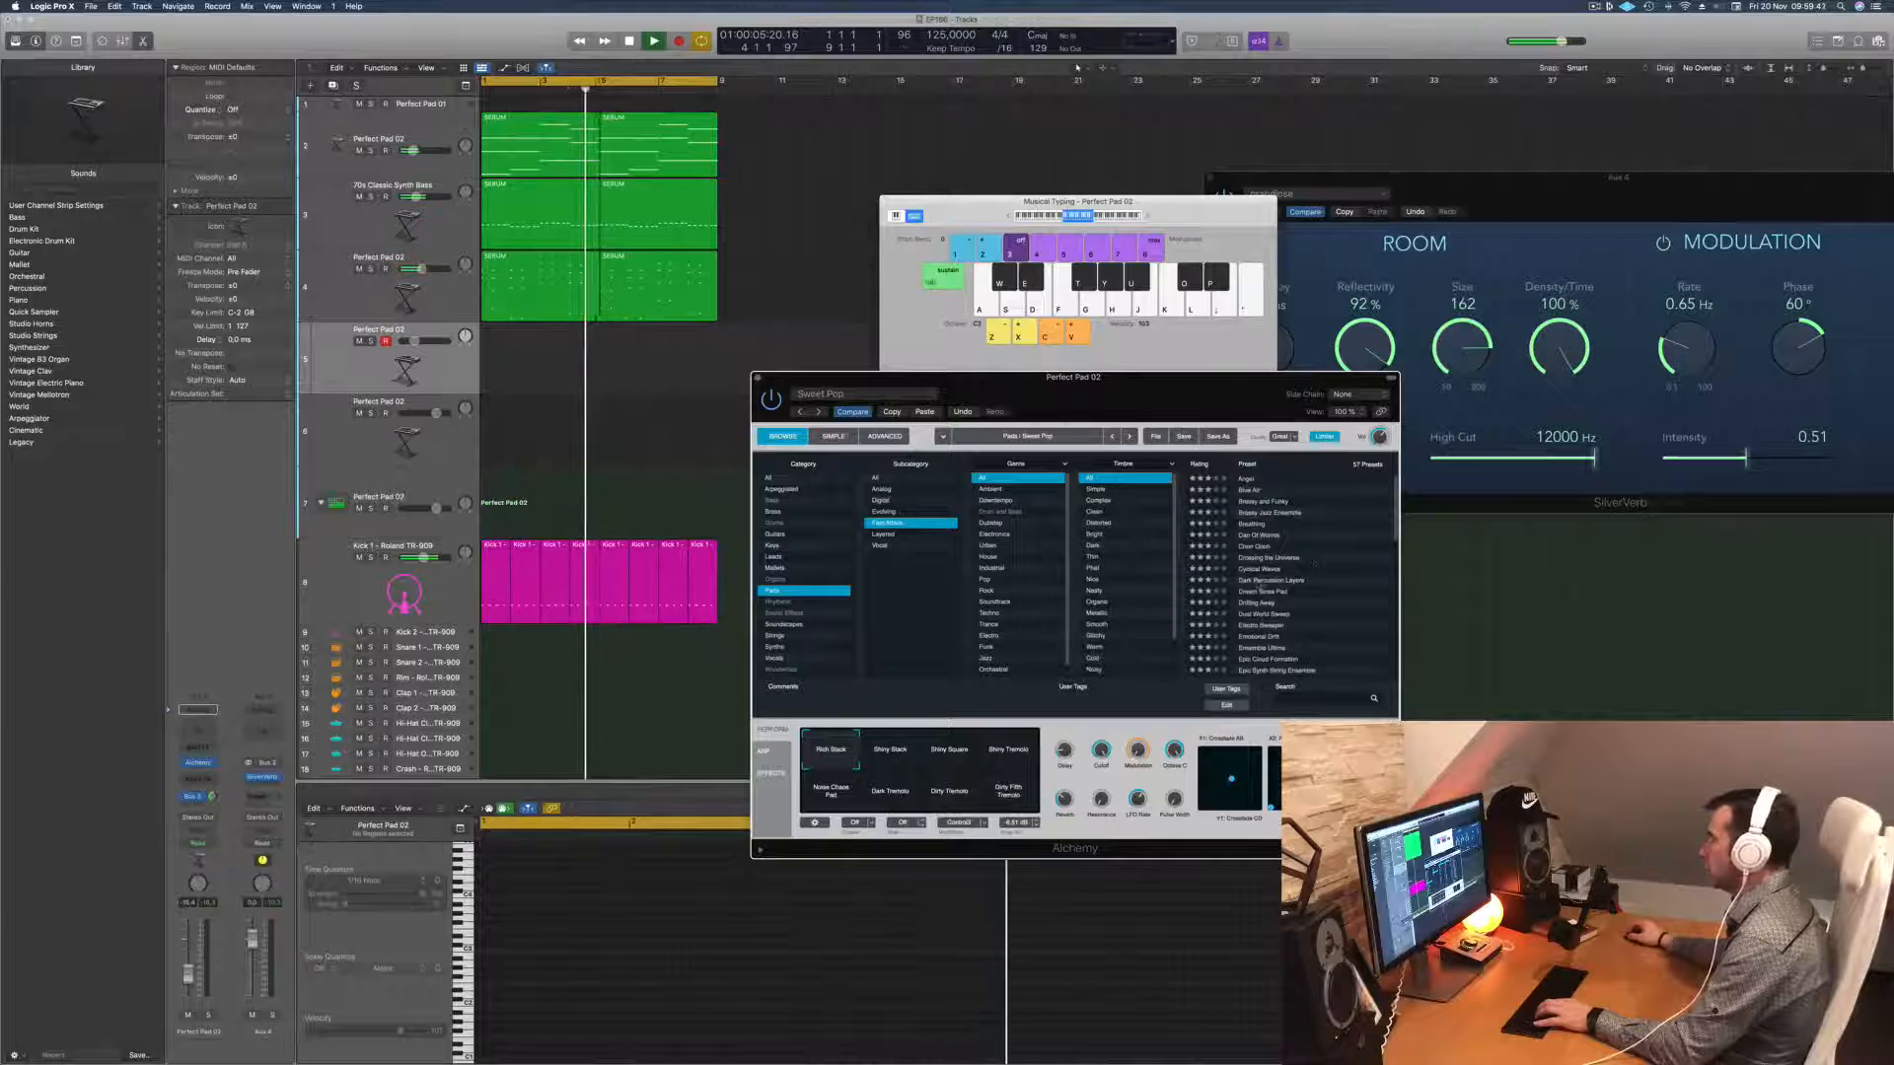
left_click(1261, 581)
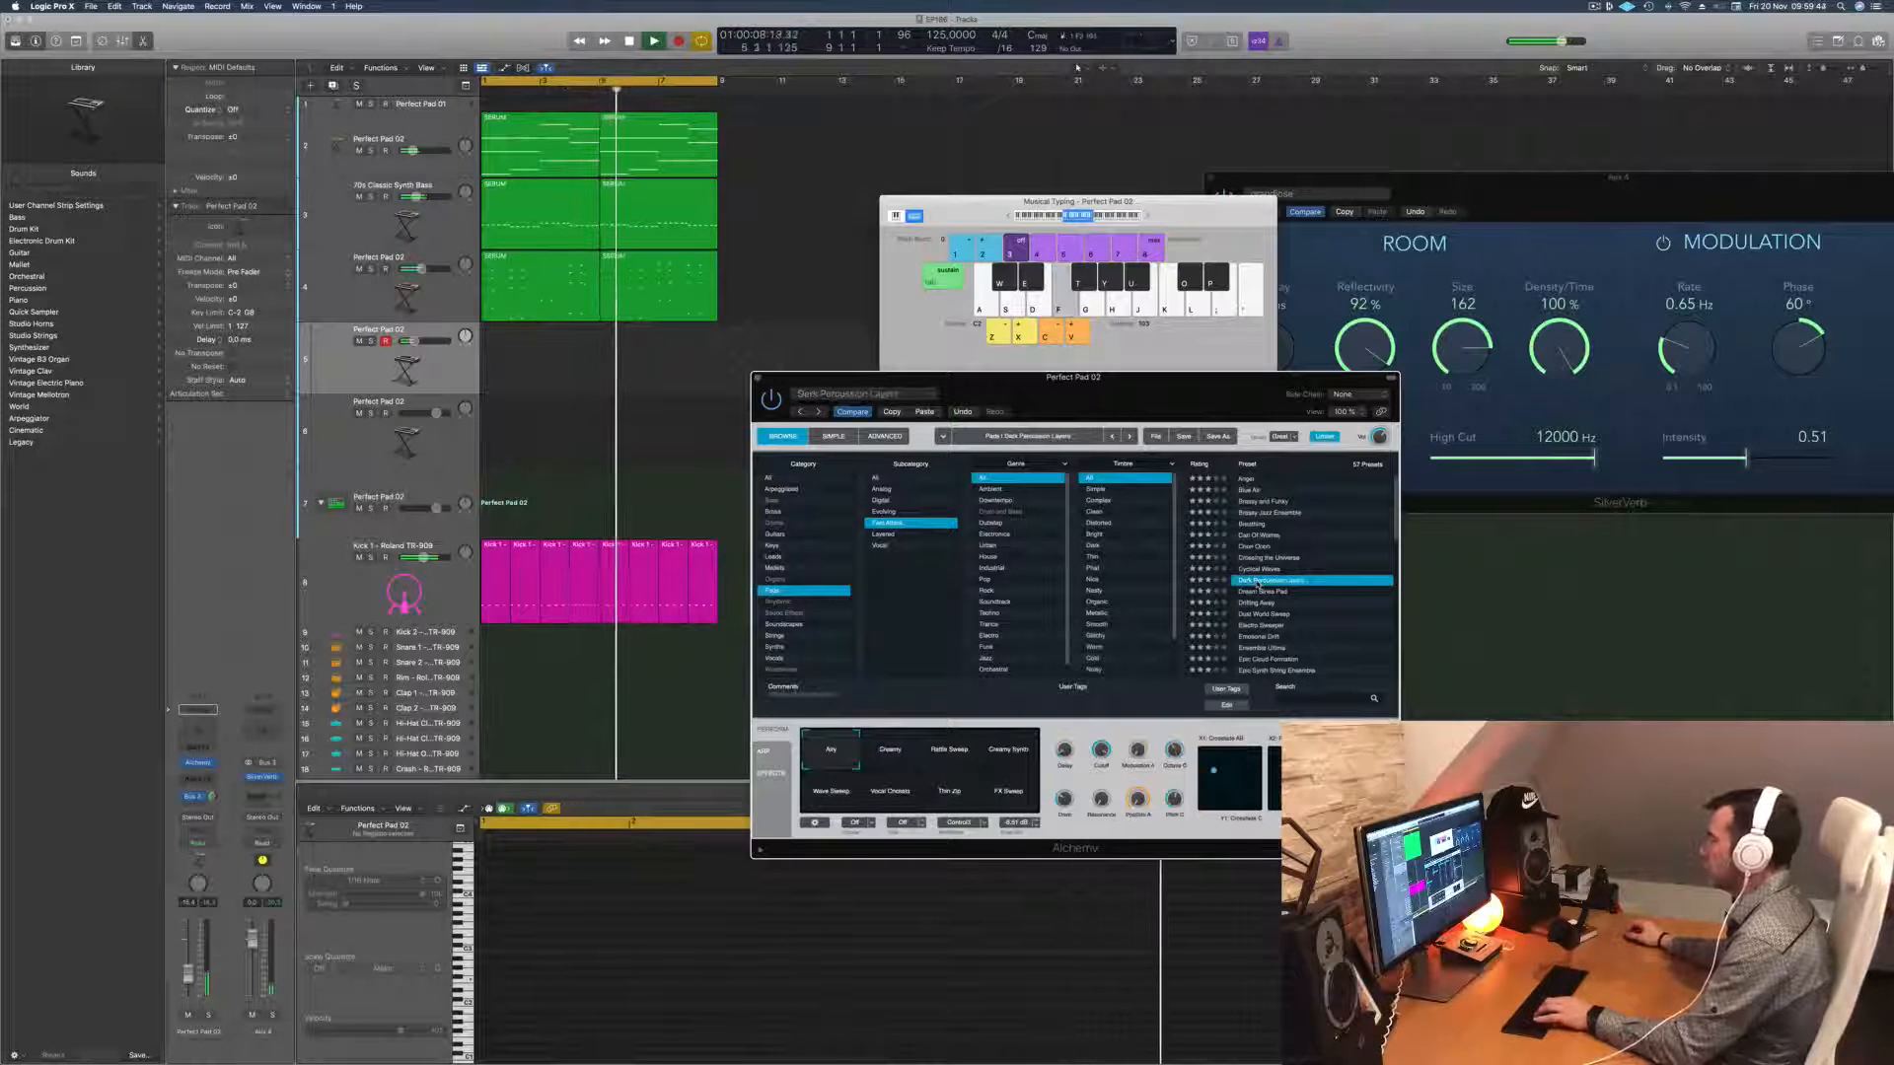
Step: Audition the Emotional Drift preset in track 5's Alchemy
scroll(1345, 582, "down", 2)
scroll(1342, 584, "down", 3)
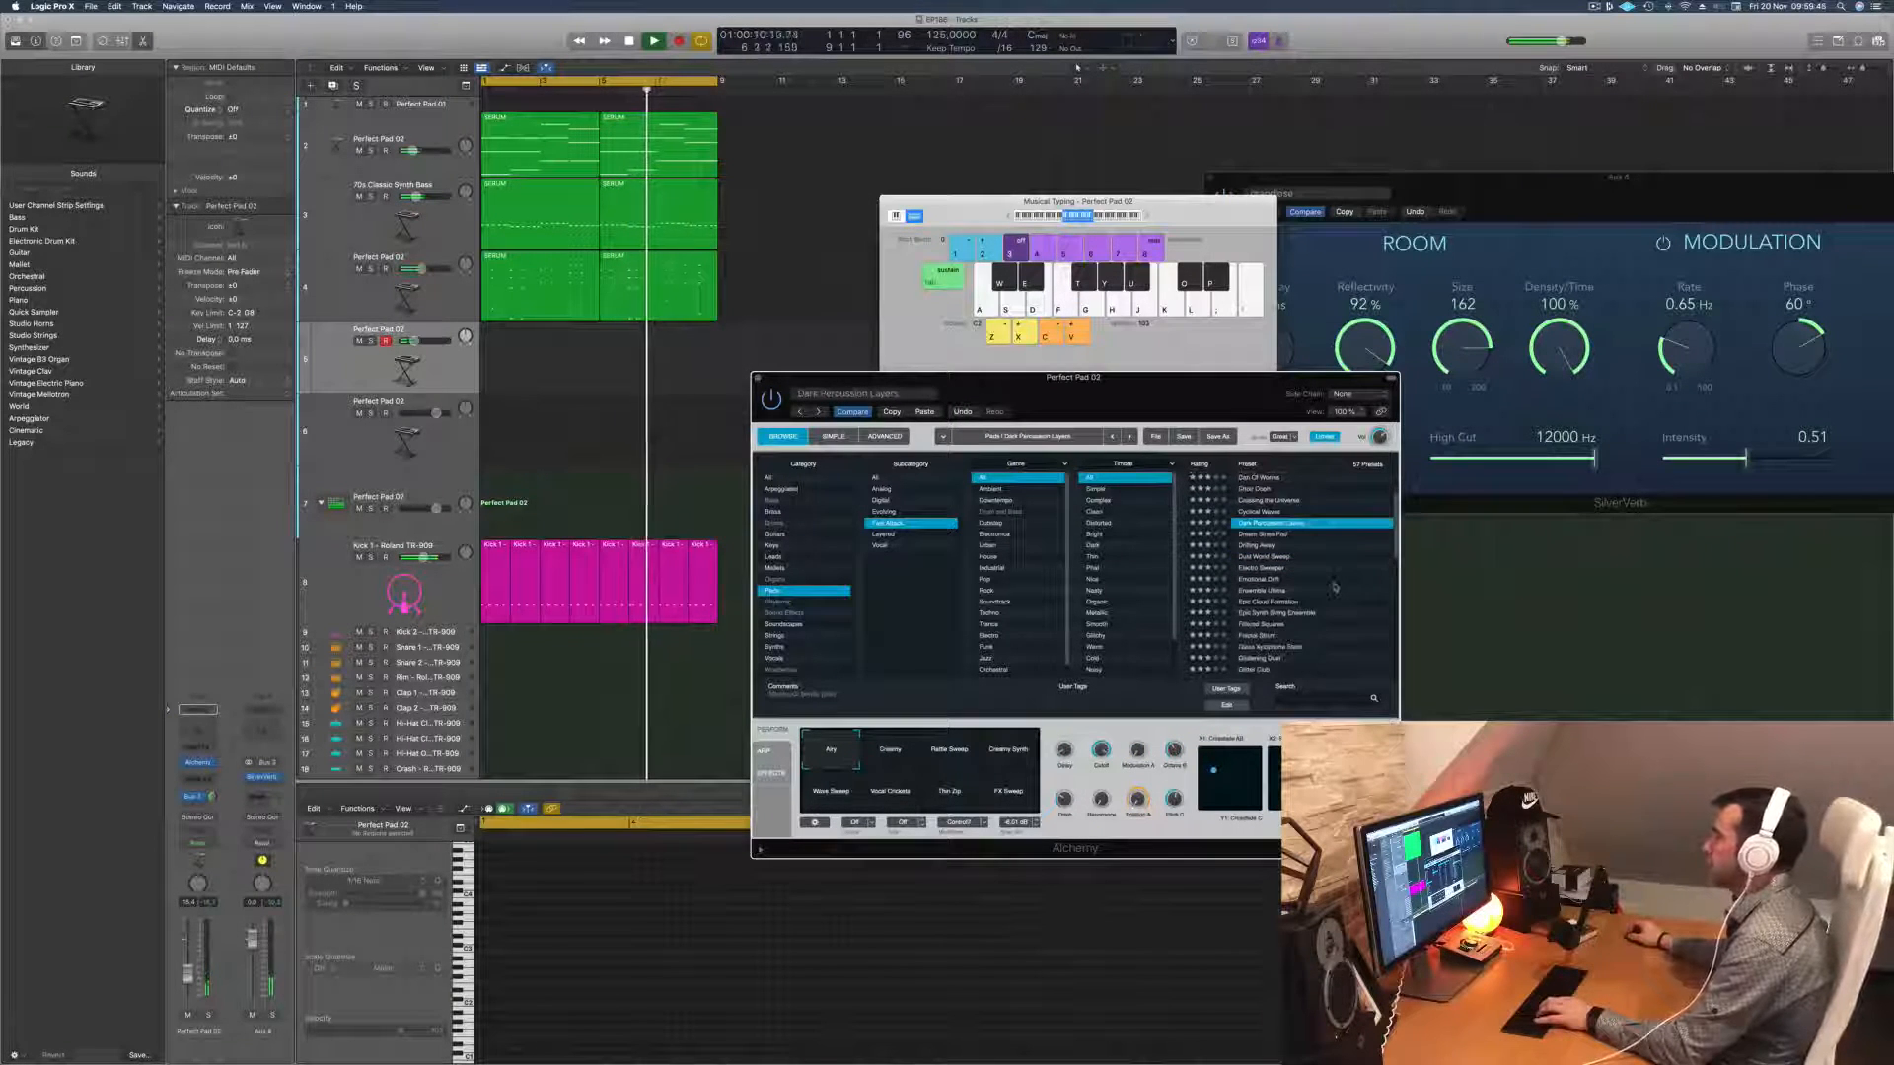
scroll(1320, 560, "down", 2)
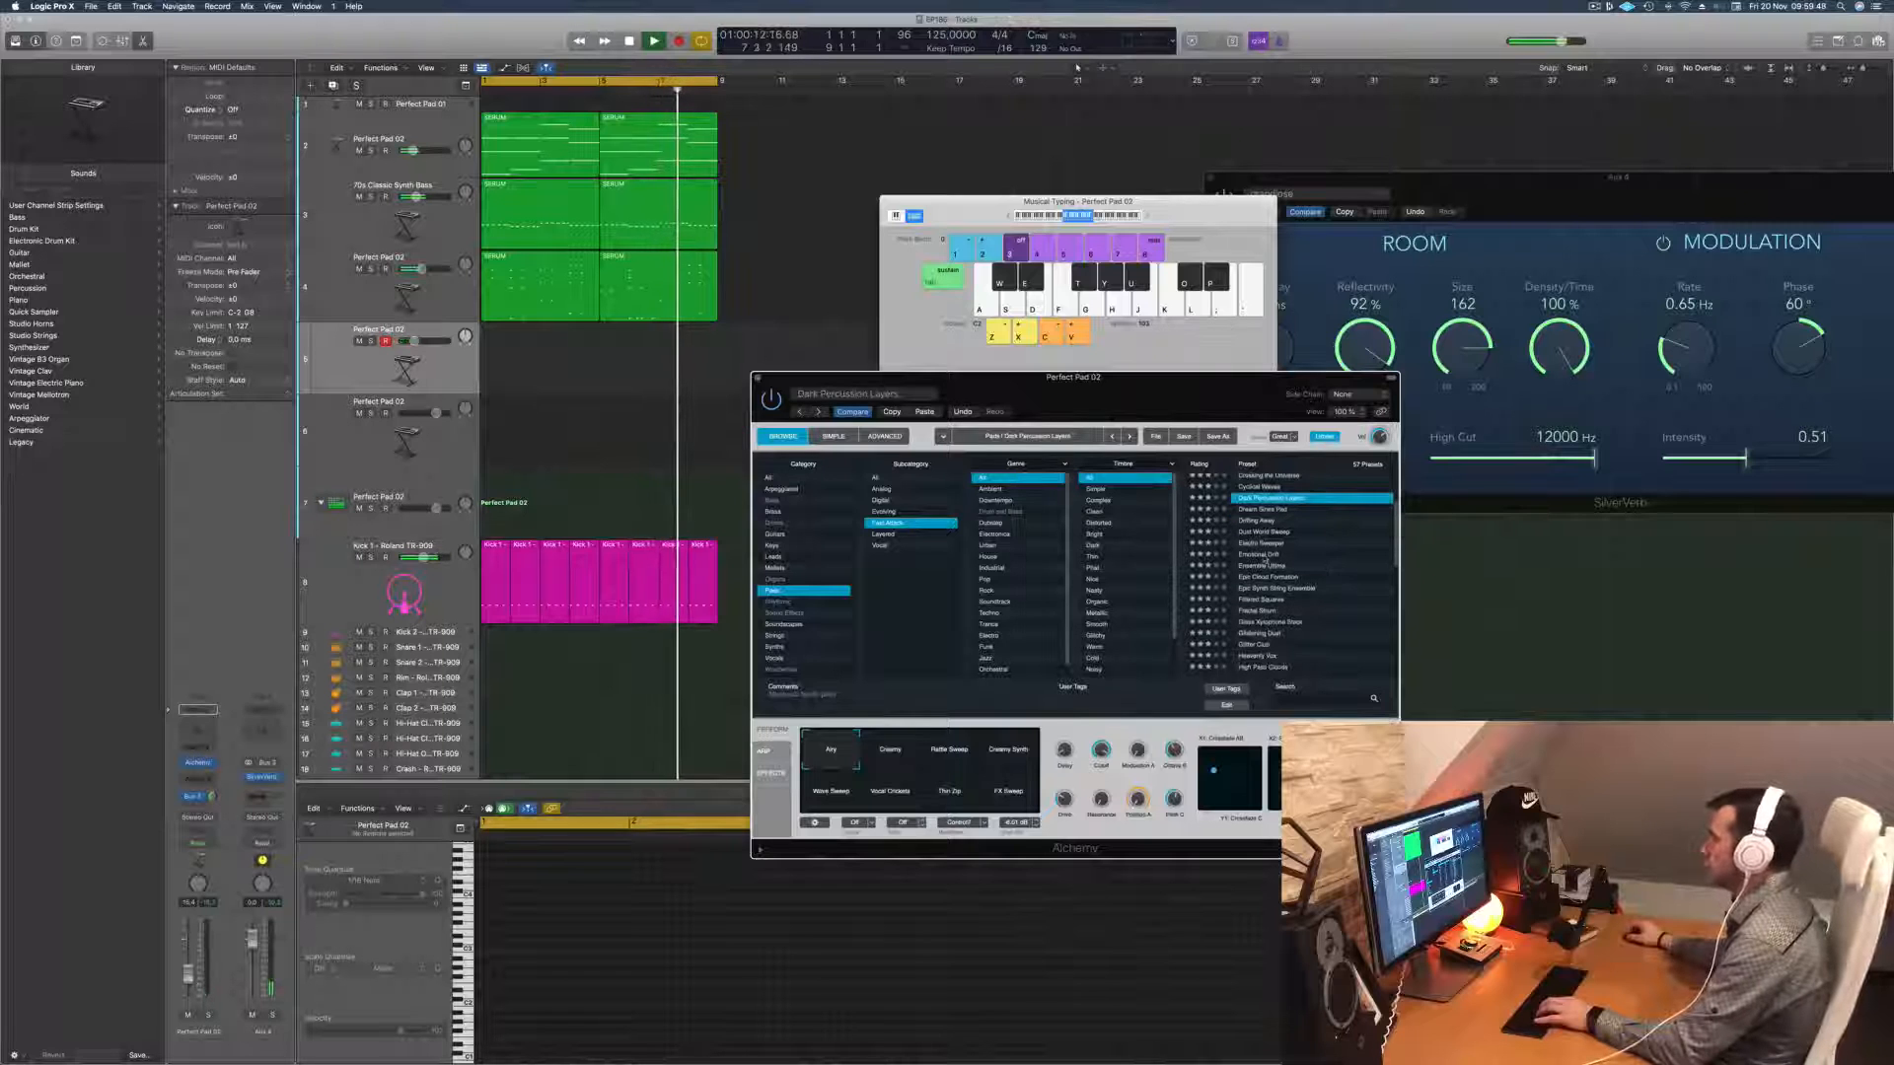
left_click(1266, 558)
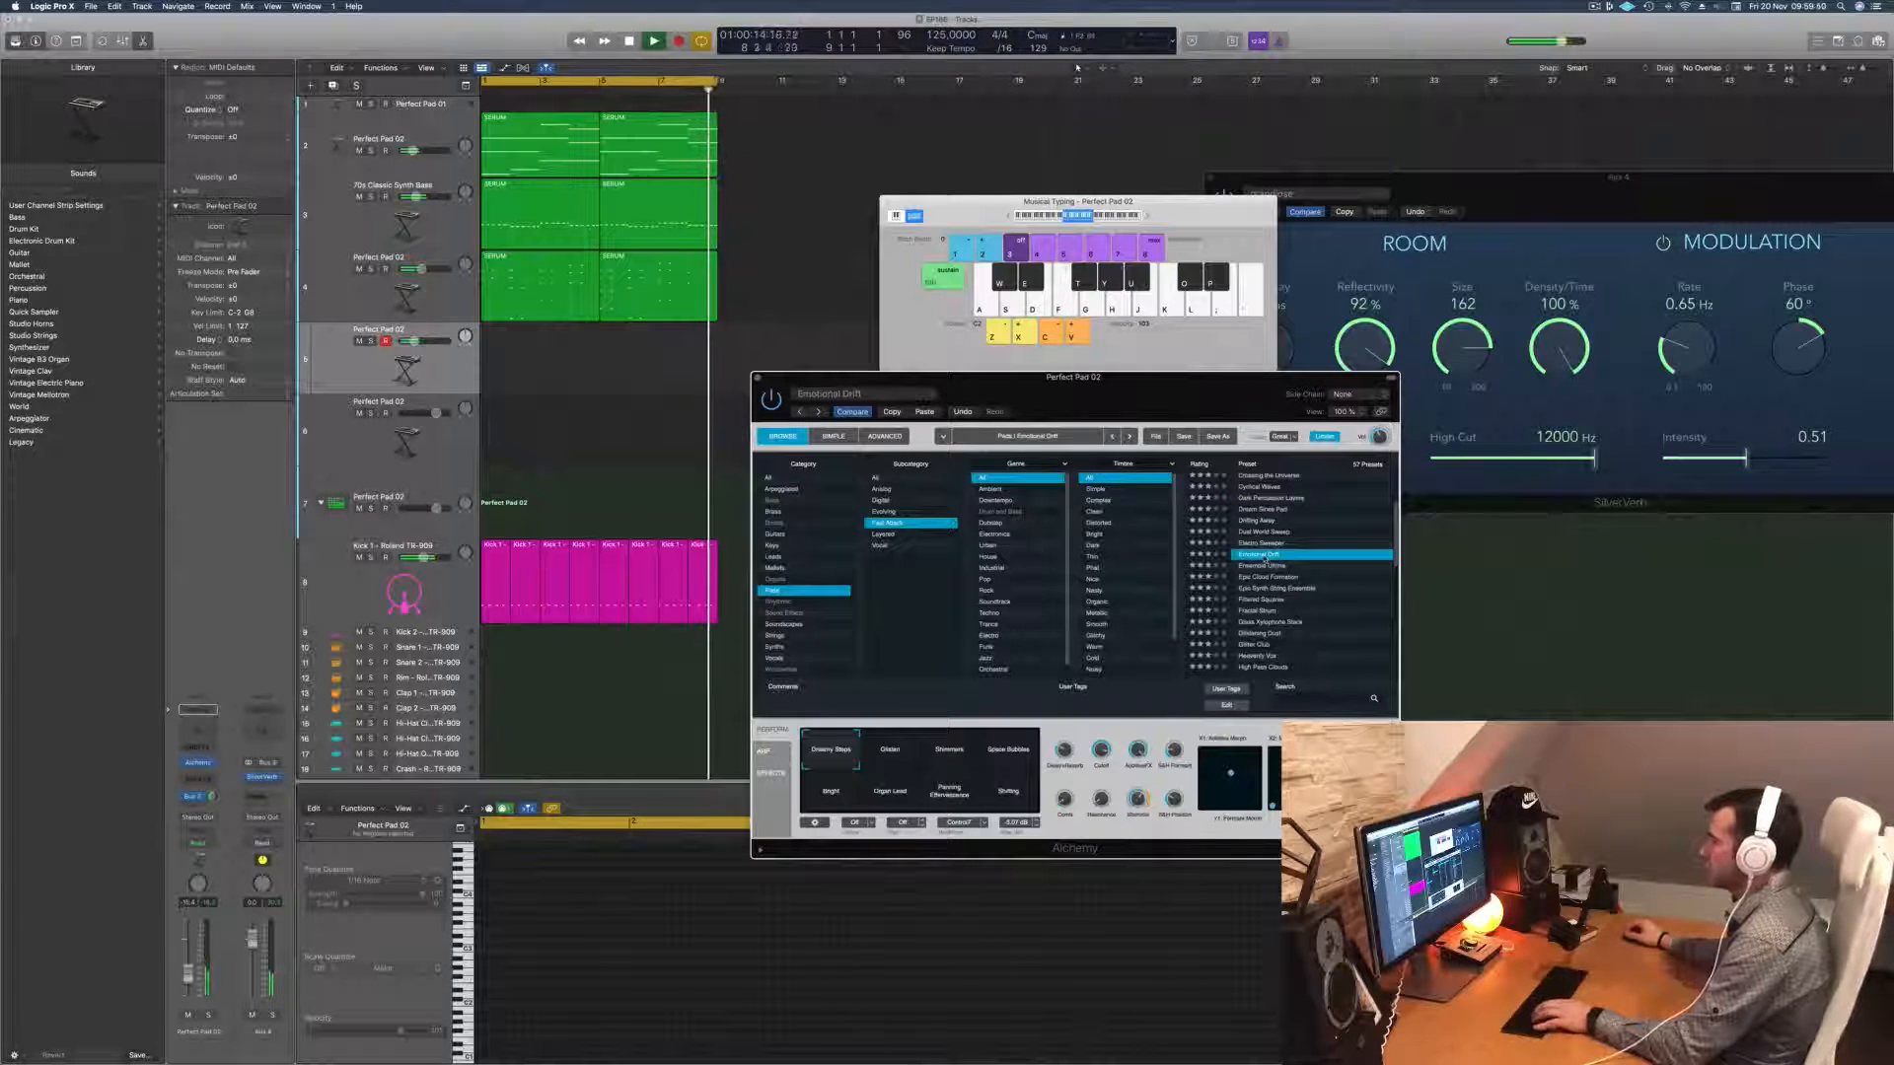
Step: Dismiss the System Overload alert, load the Light Harmonics preset in Alchemy, and restart the loop
scroll(1344, 550, "down", 3)
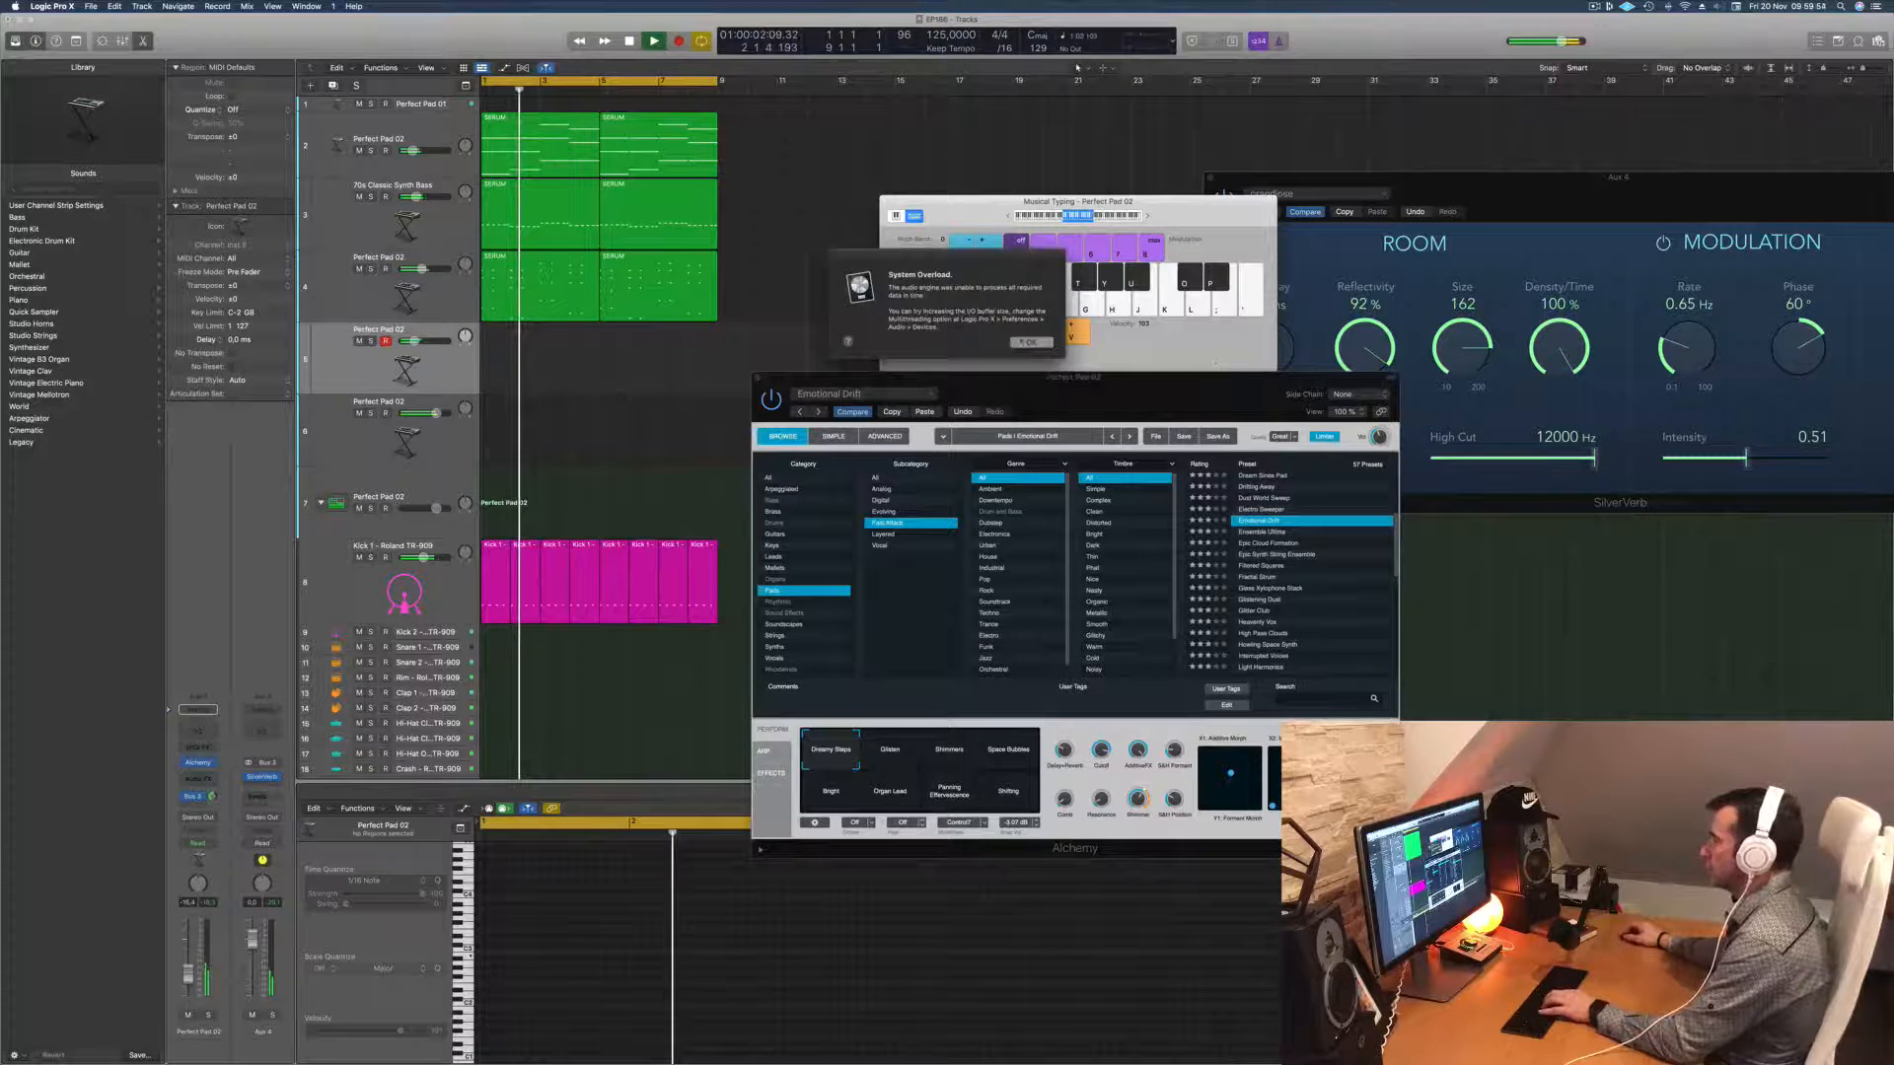
left_click(1030, 342)
left_click_drag(1255, 410, 1209, 371)
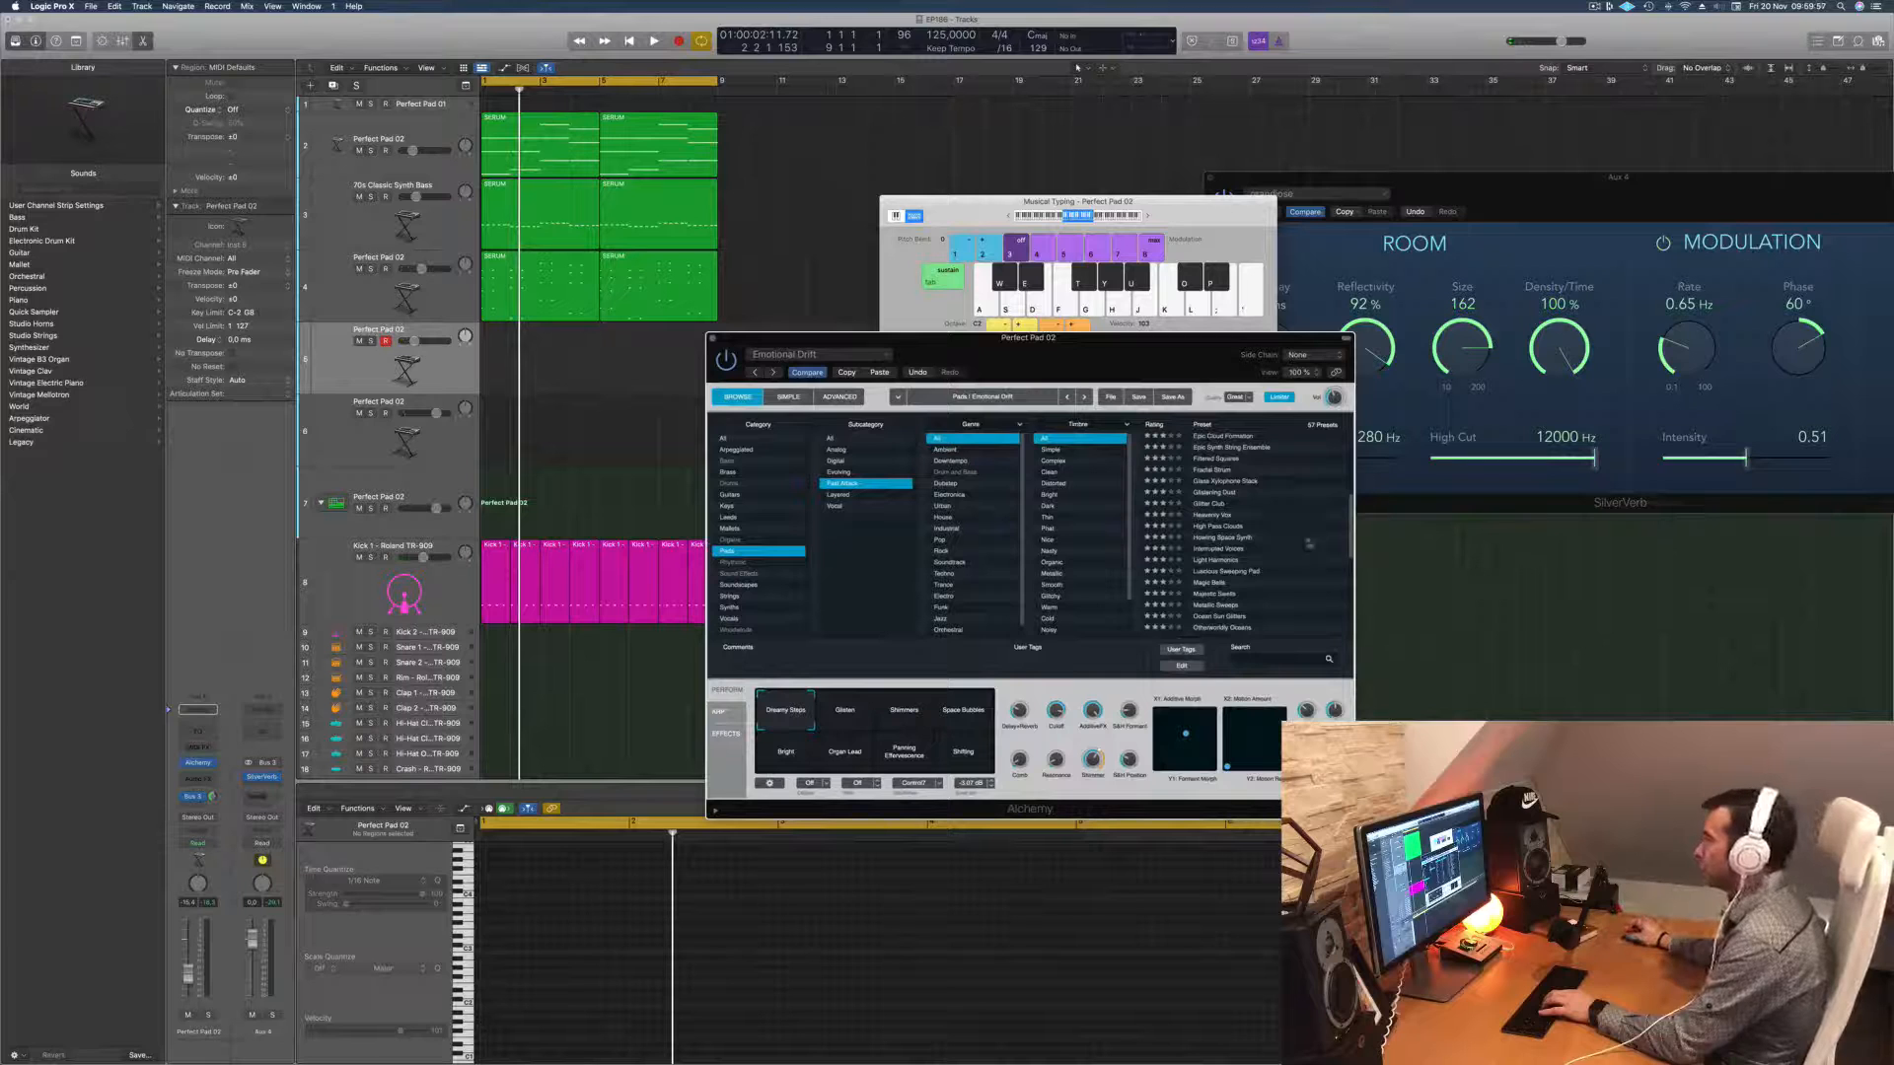
scroll(1292, 539, "down", 3)
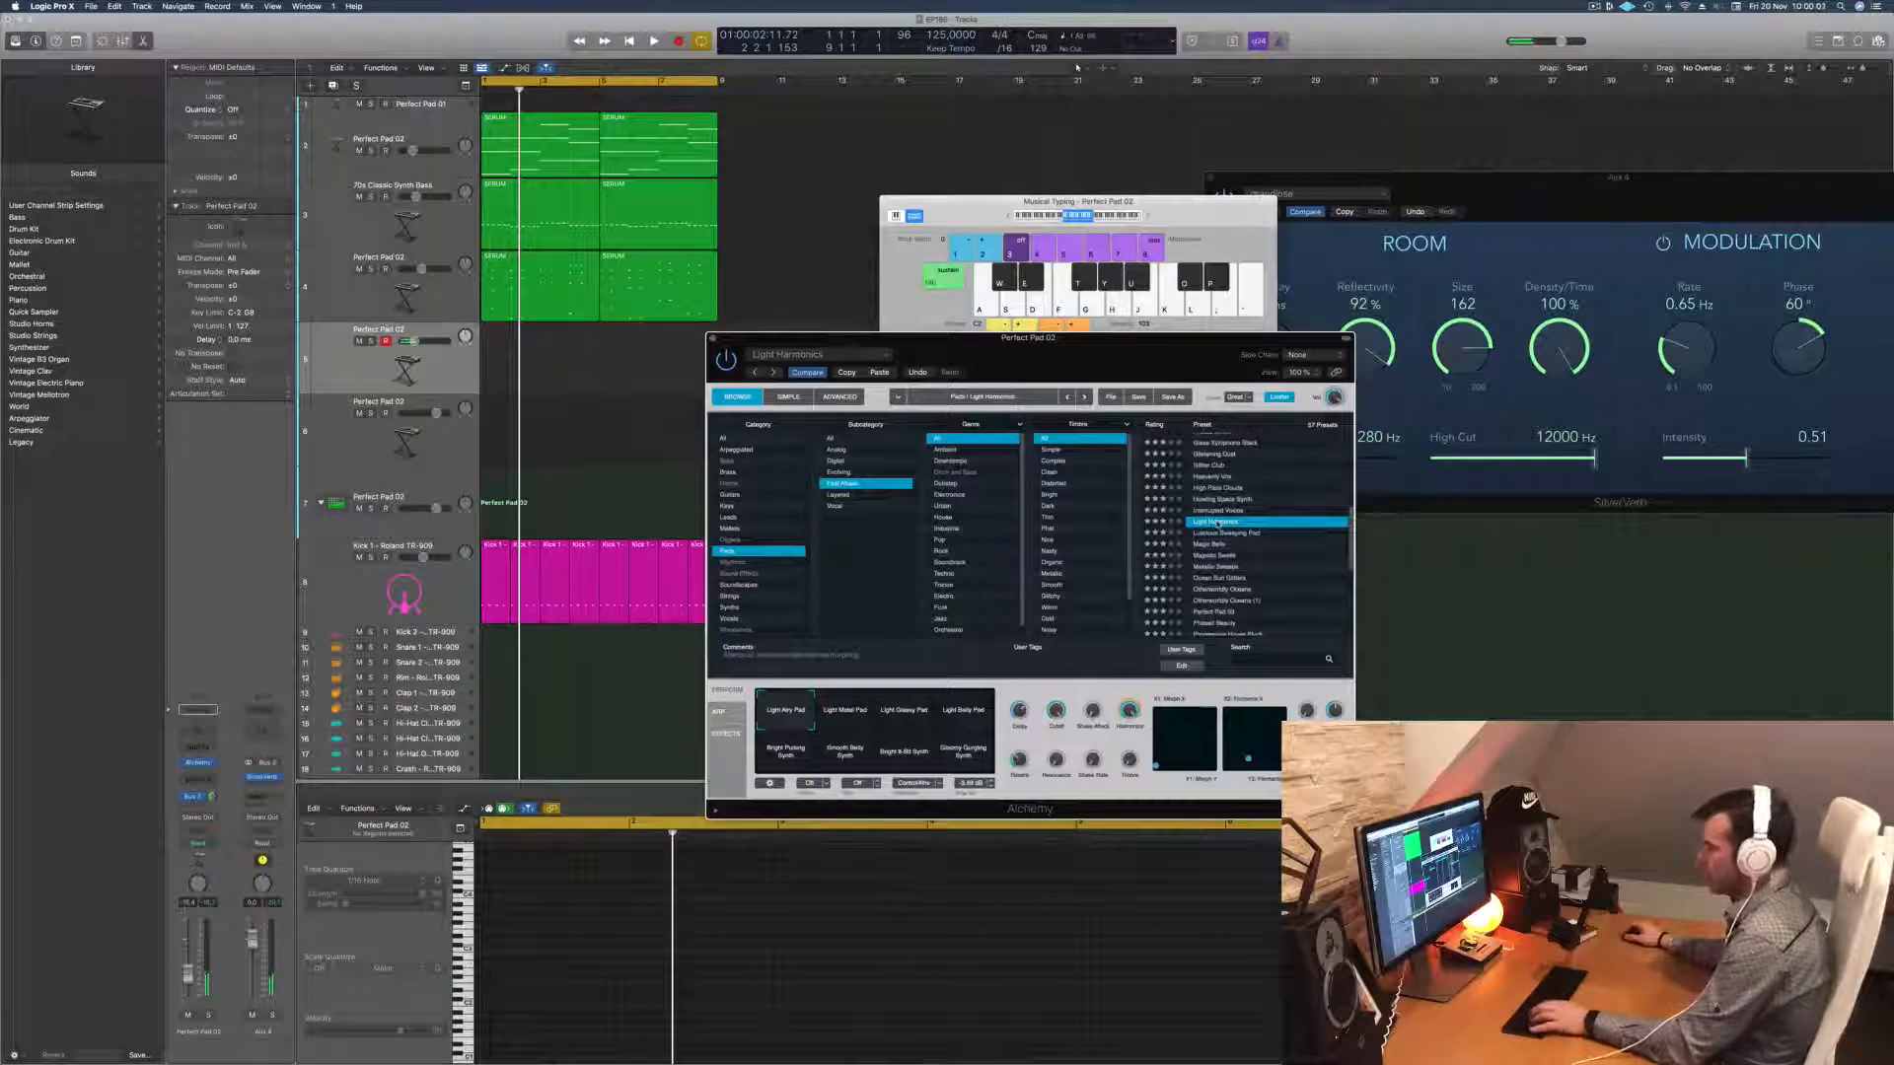
key("space")
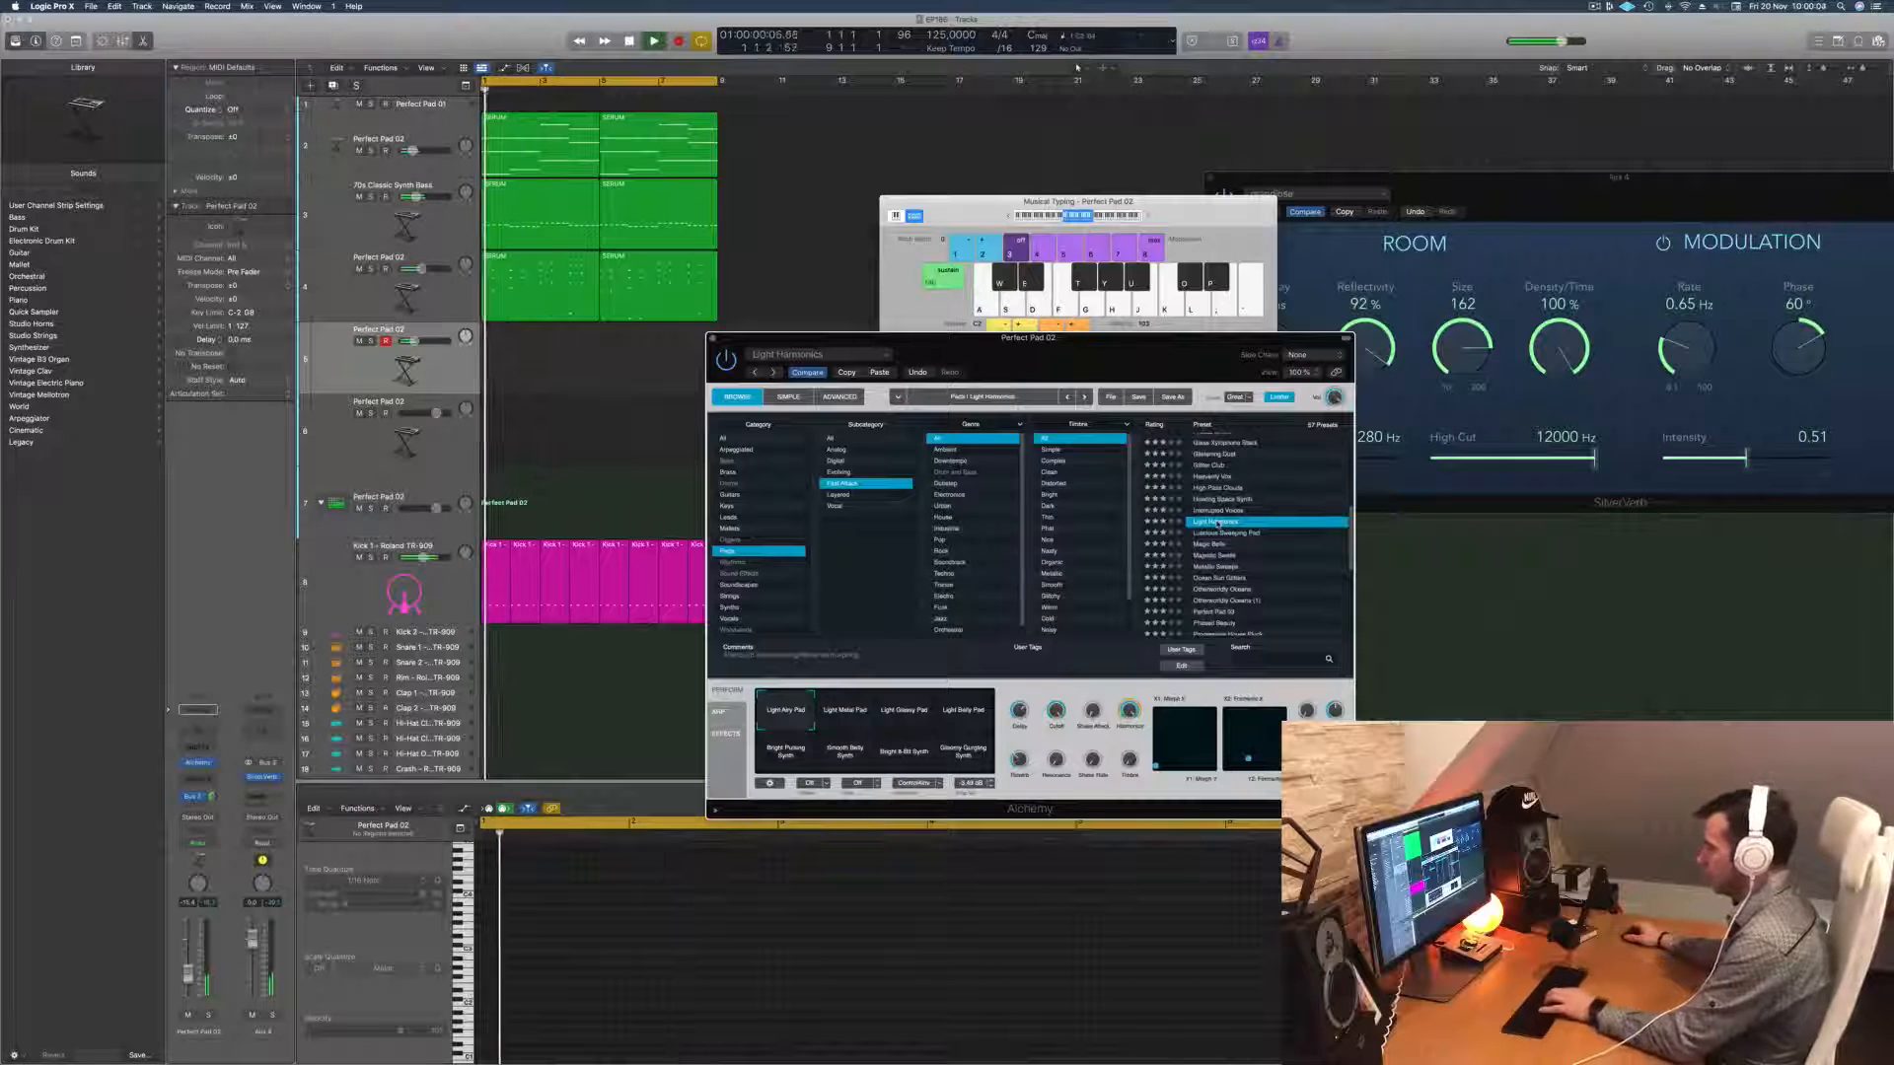
Step: Move the Alchemy window clear of the piano roll and check its sound quality options
left_click_drag(1175, 337, 1255, 308)
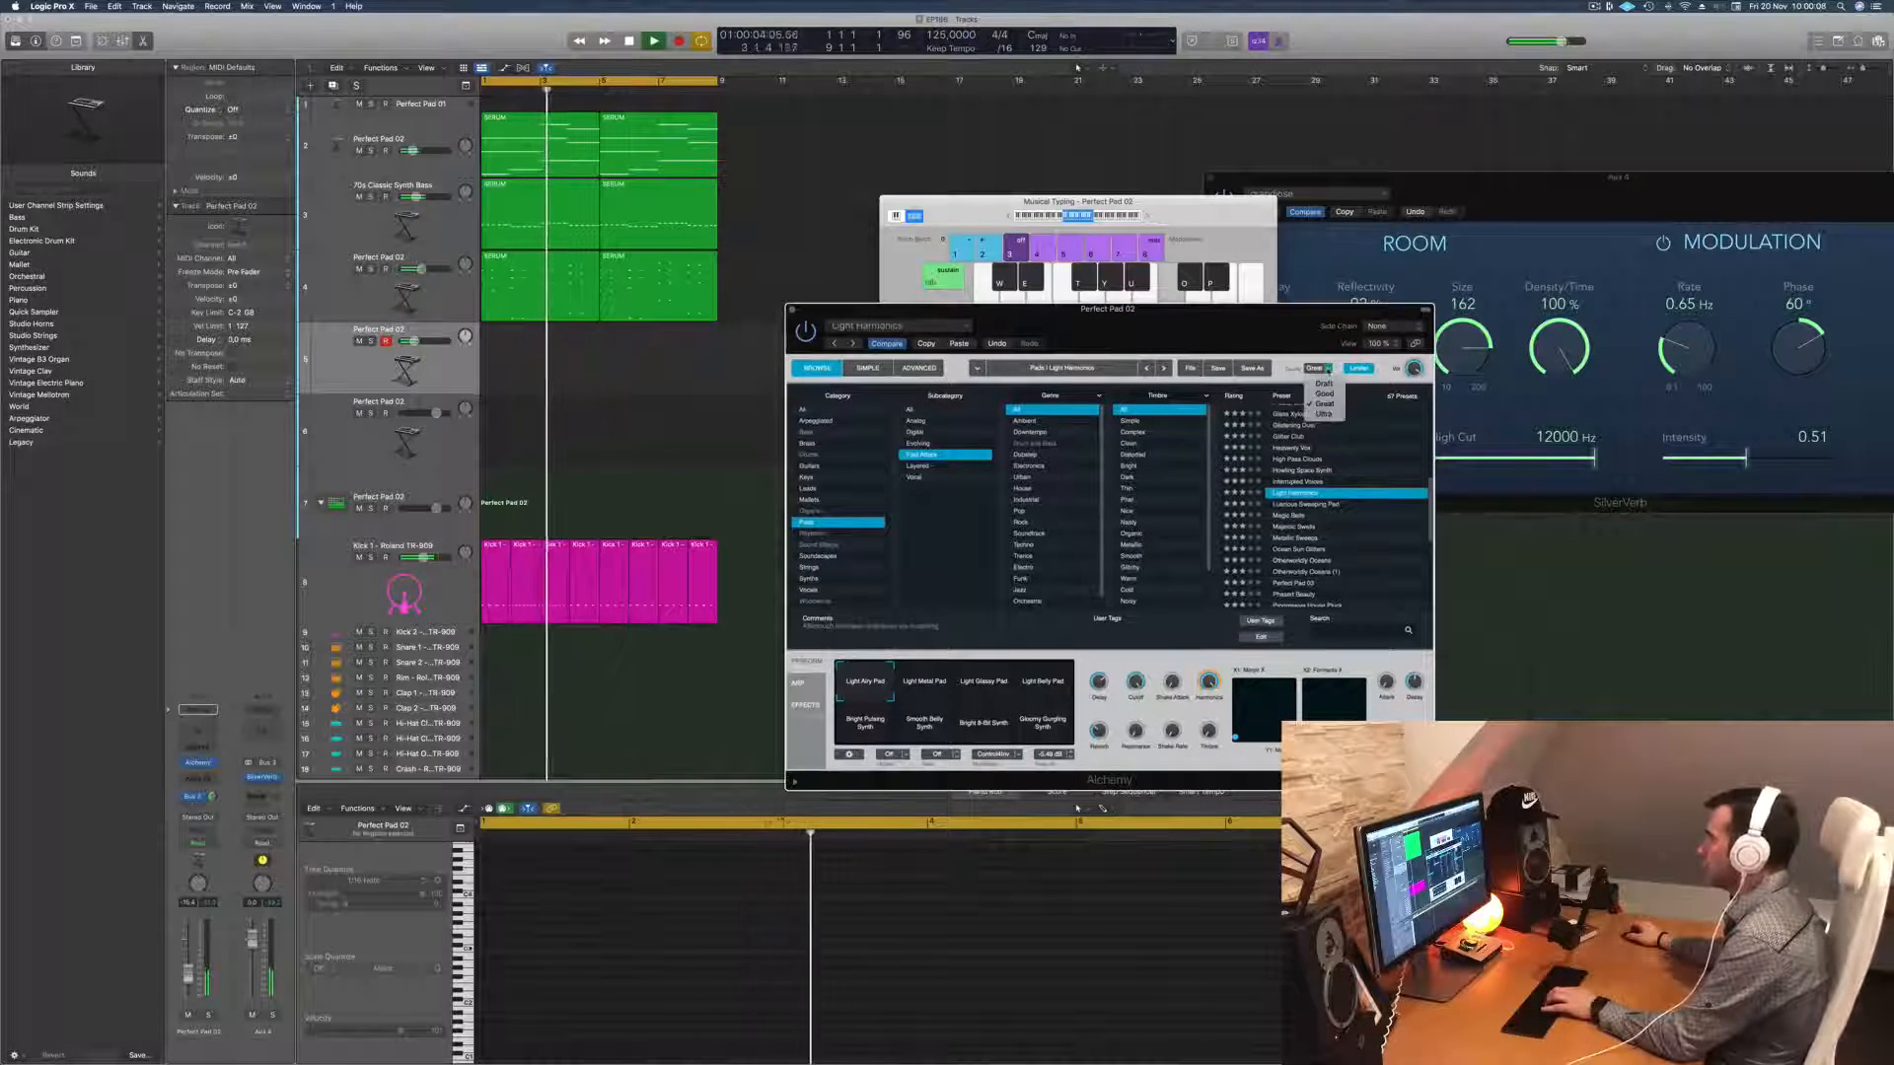
left_click(1321, 368)
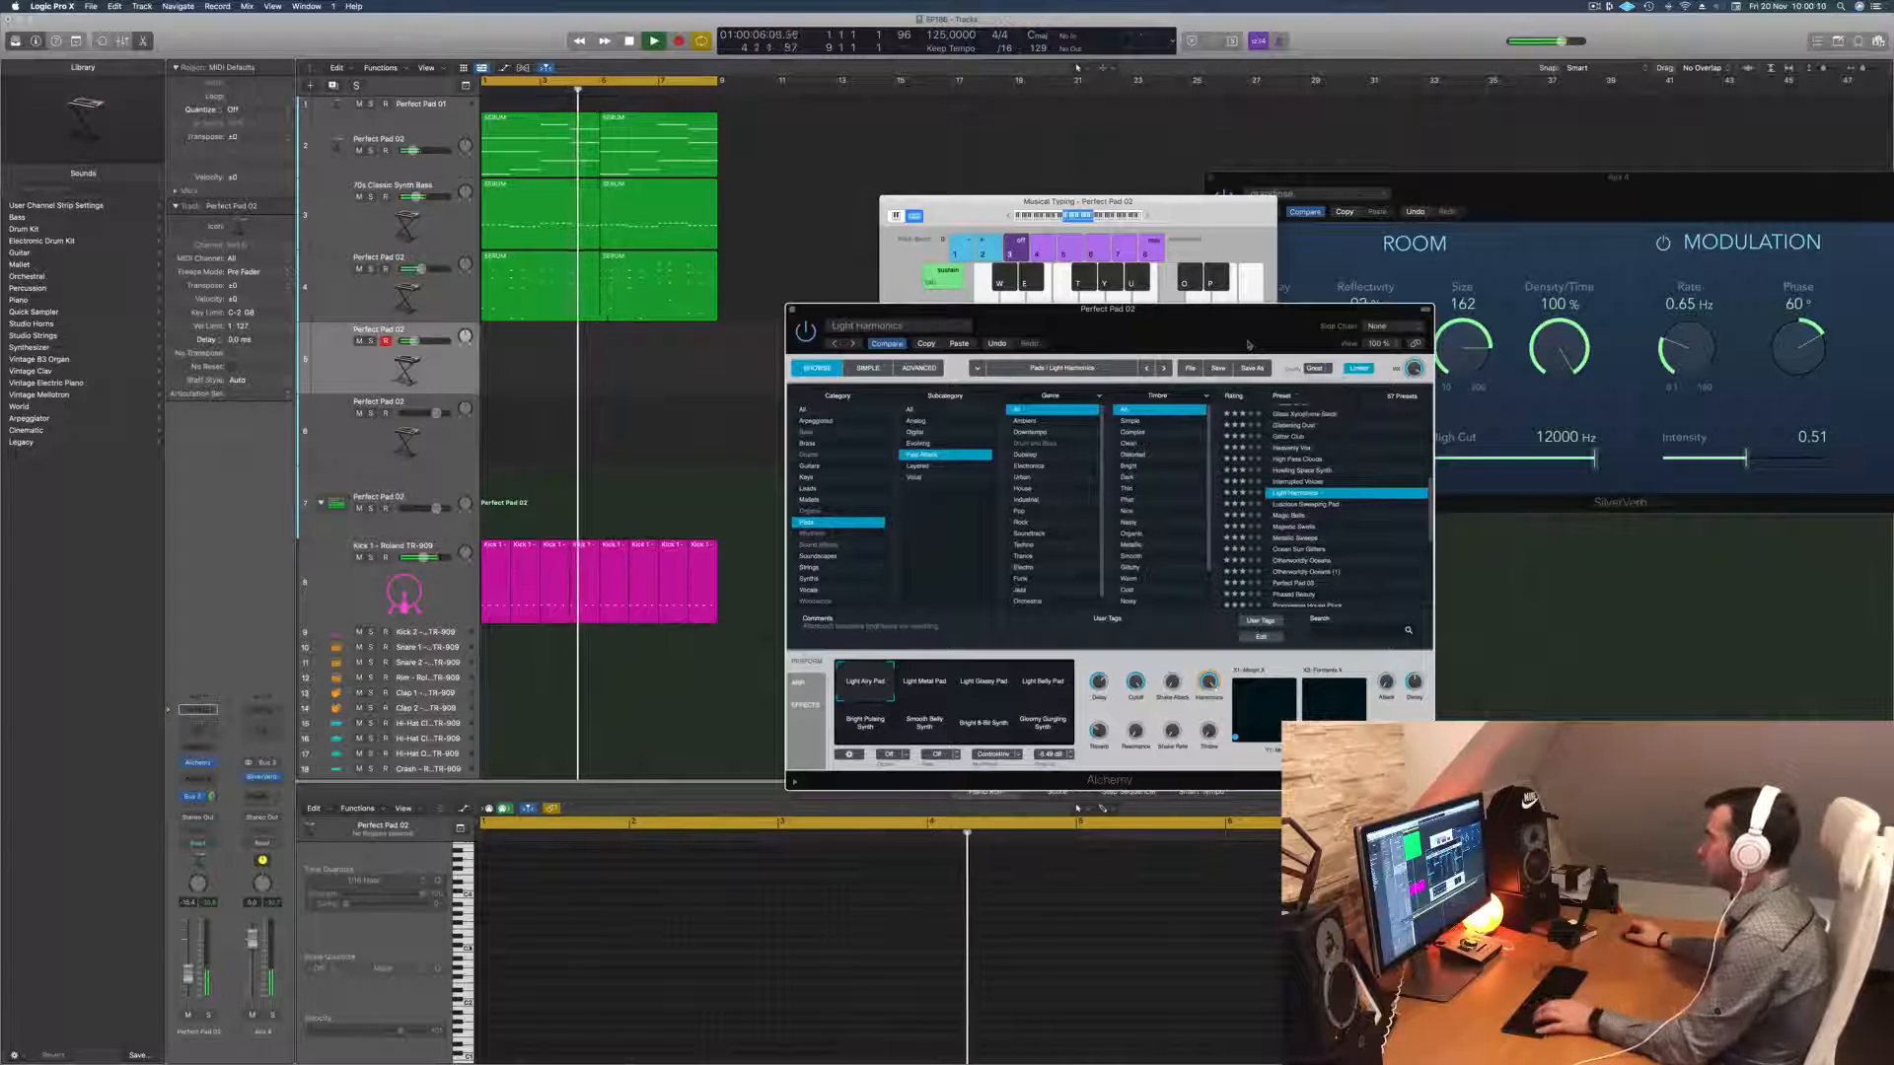
left_click_drag(1249, 345, 1232, 340)
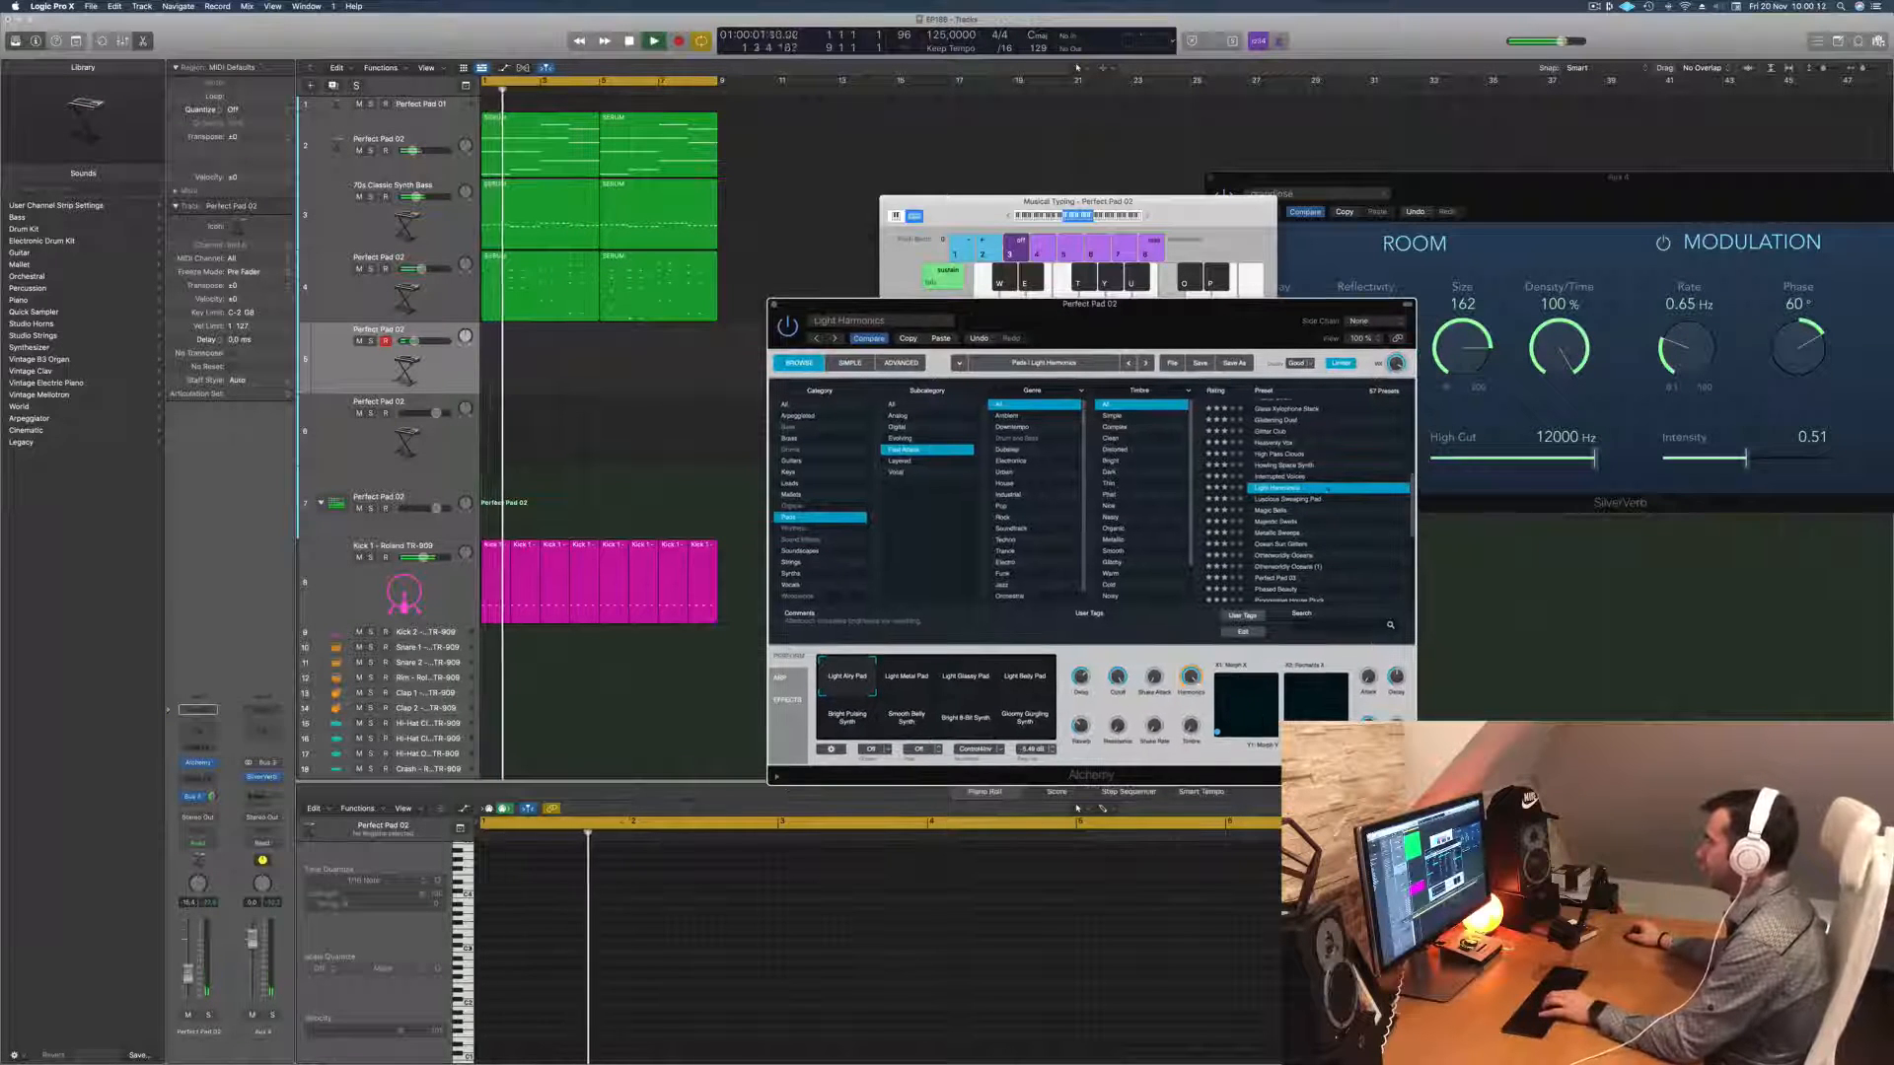
Step: Load the Phased Beauty preset in track 5's Alchemy while the loop plays
scroll(1341, 469, "down", 2)
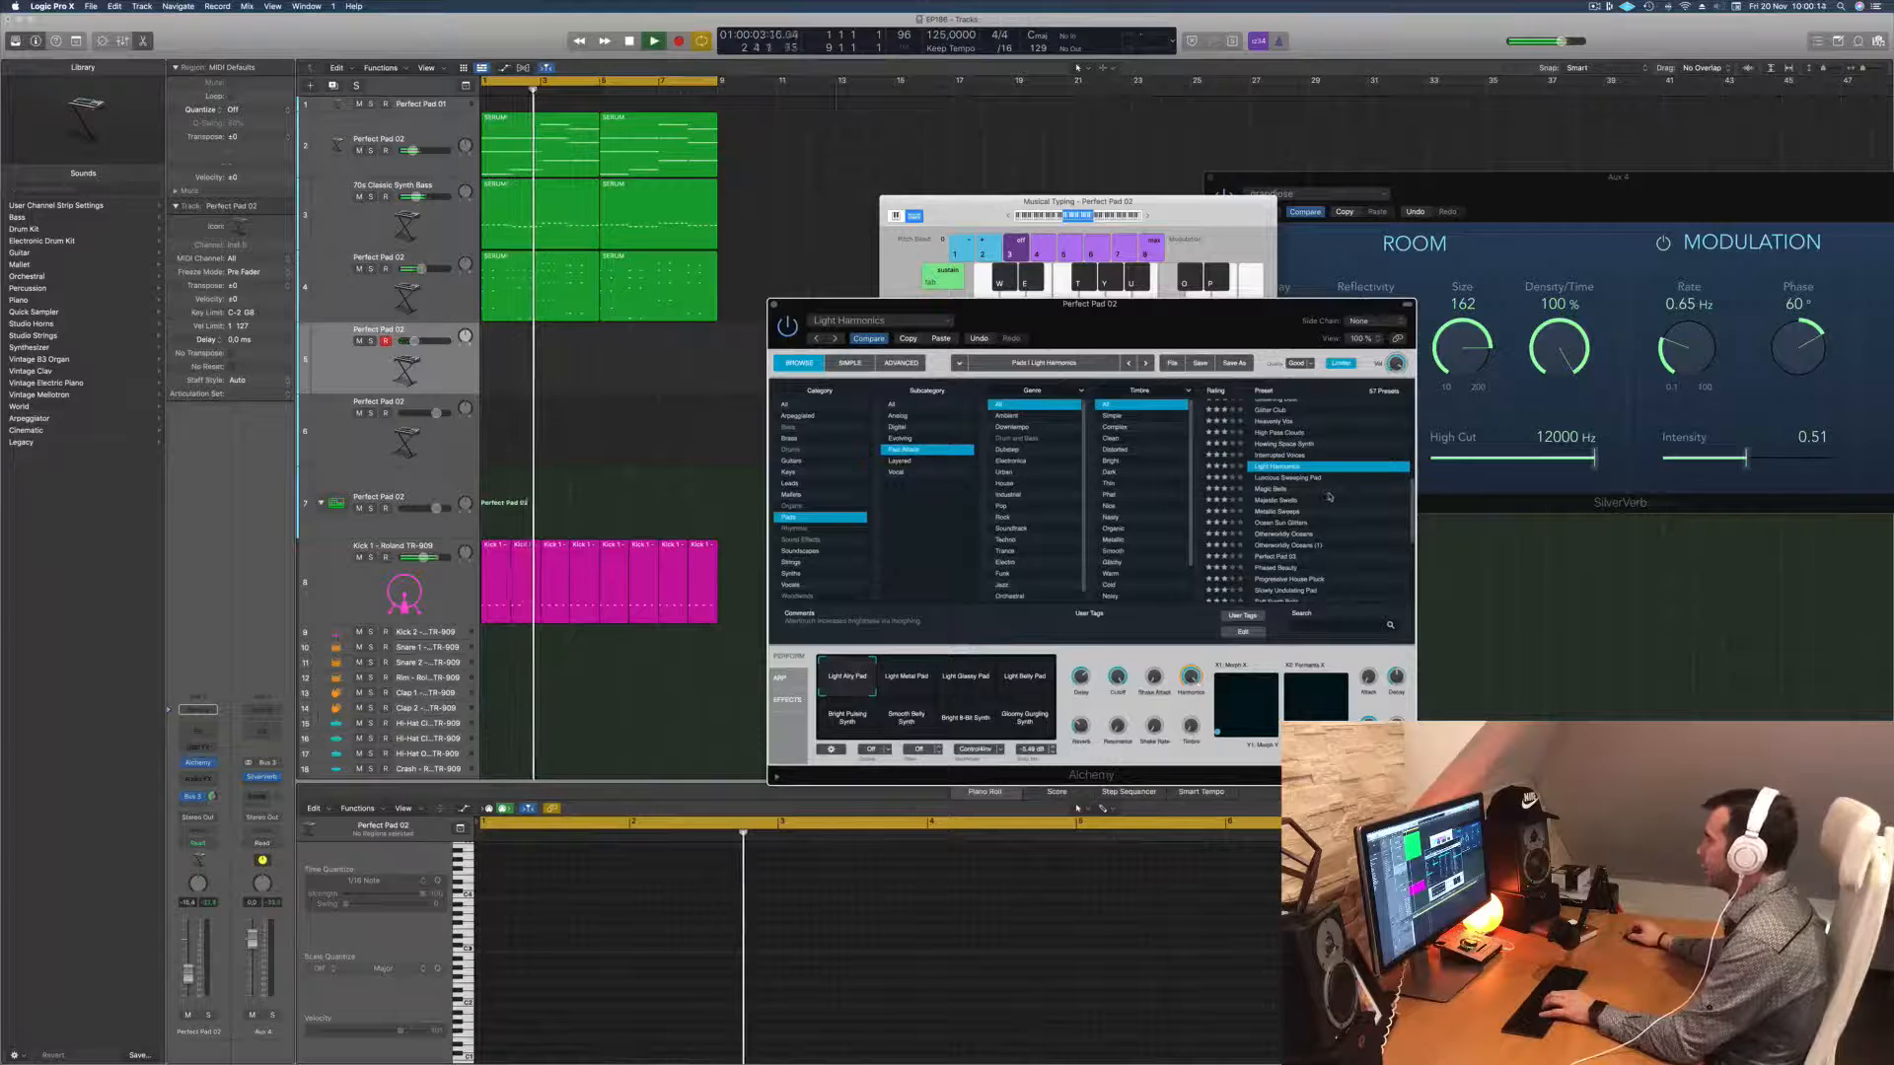
scroll(1340, 522, "down", 3)
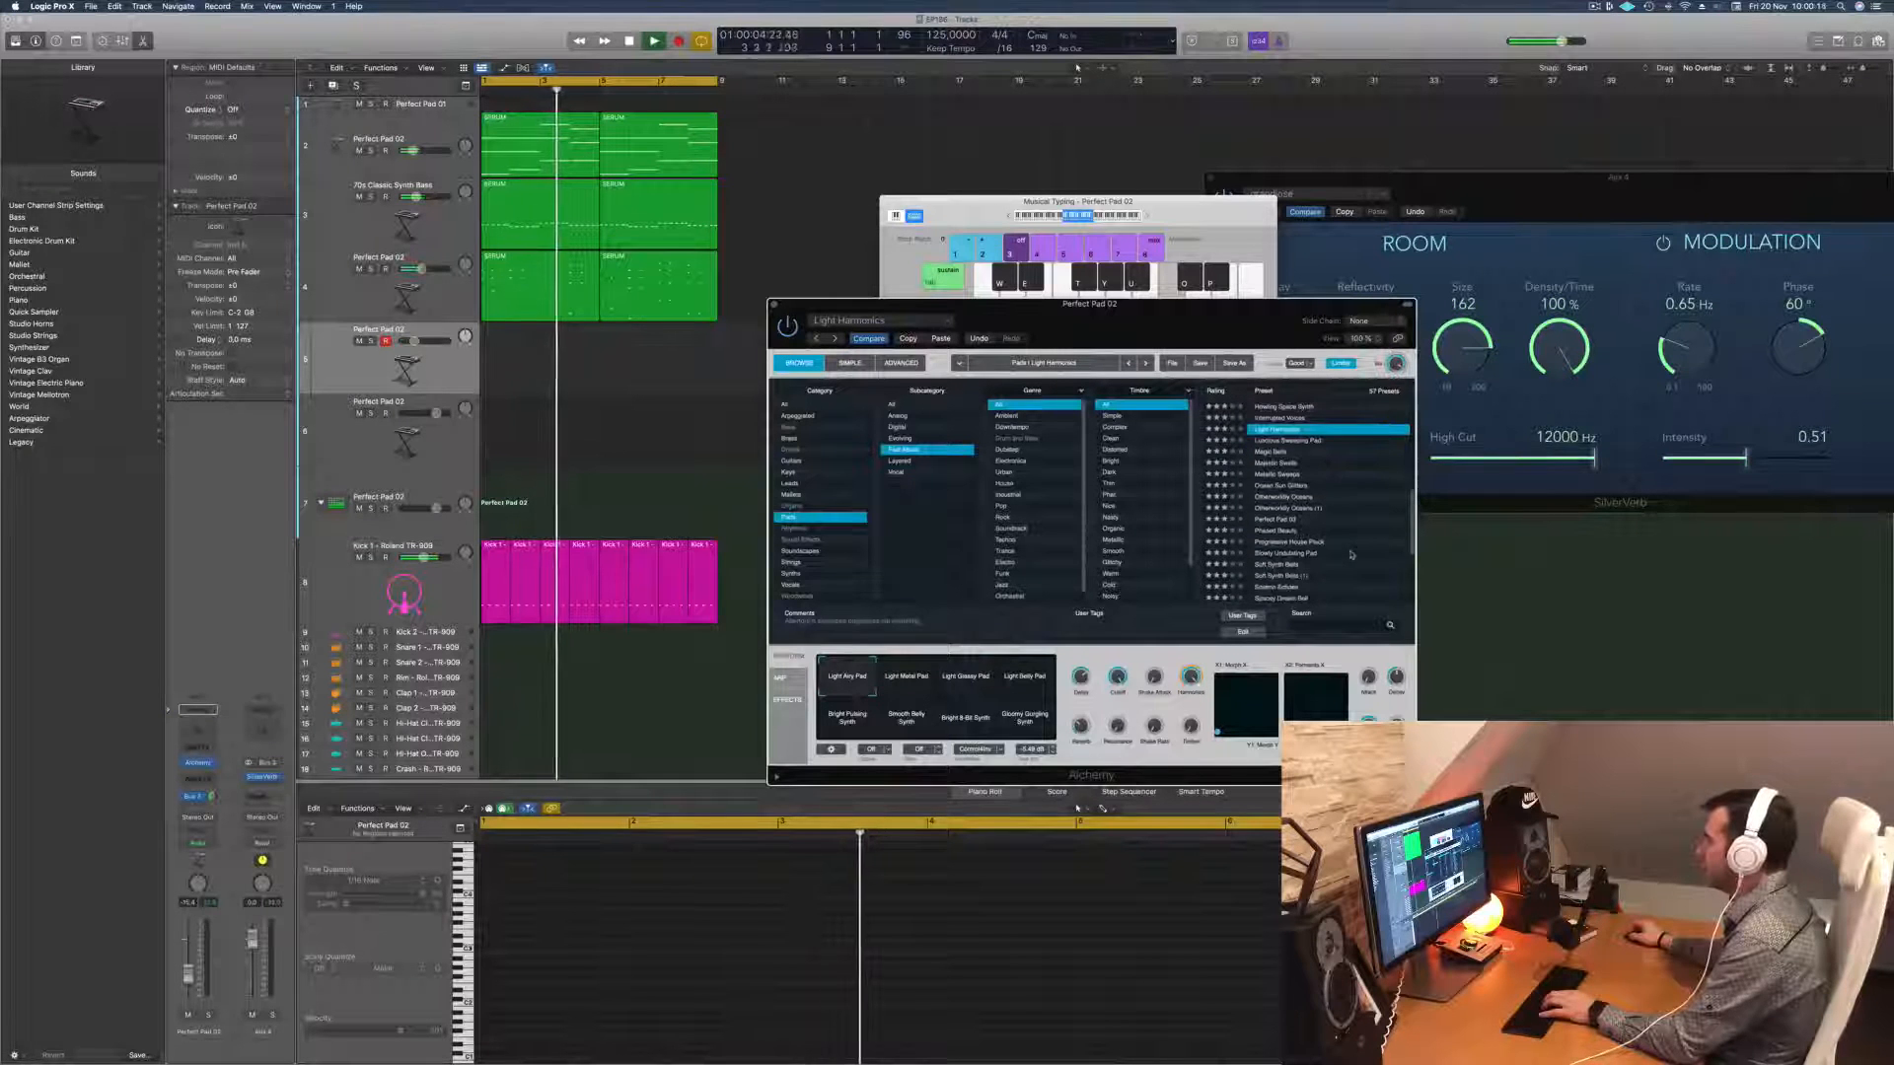
left_click(1282, 531)
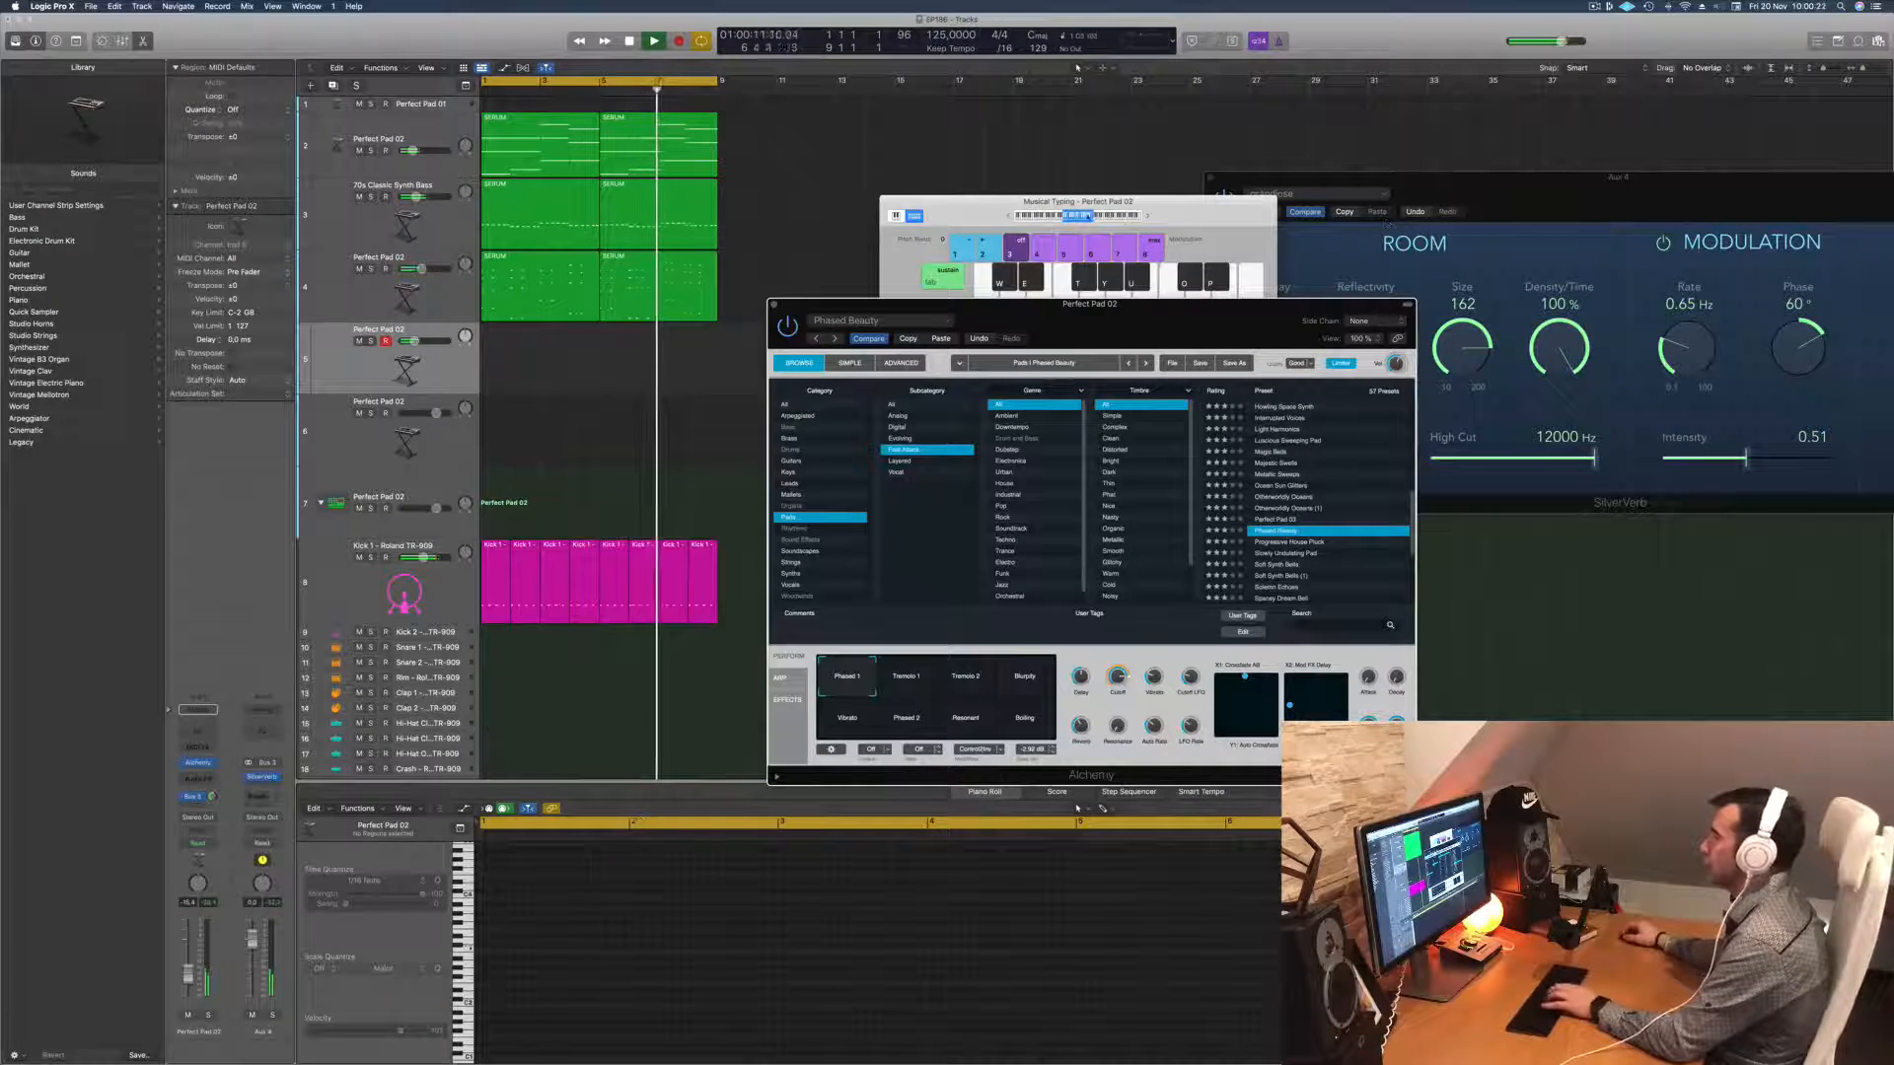
Step: Try recording a Phased Beauty melody on track 5 with Musical Typing, and delete the recorded take
left_click(1144, 217)
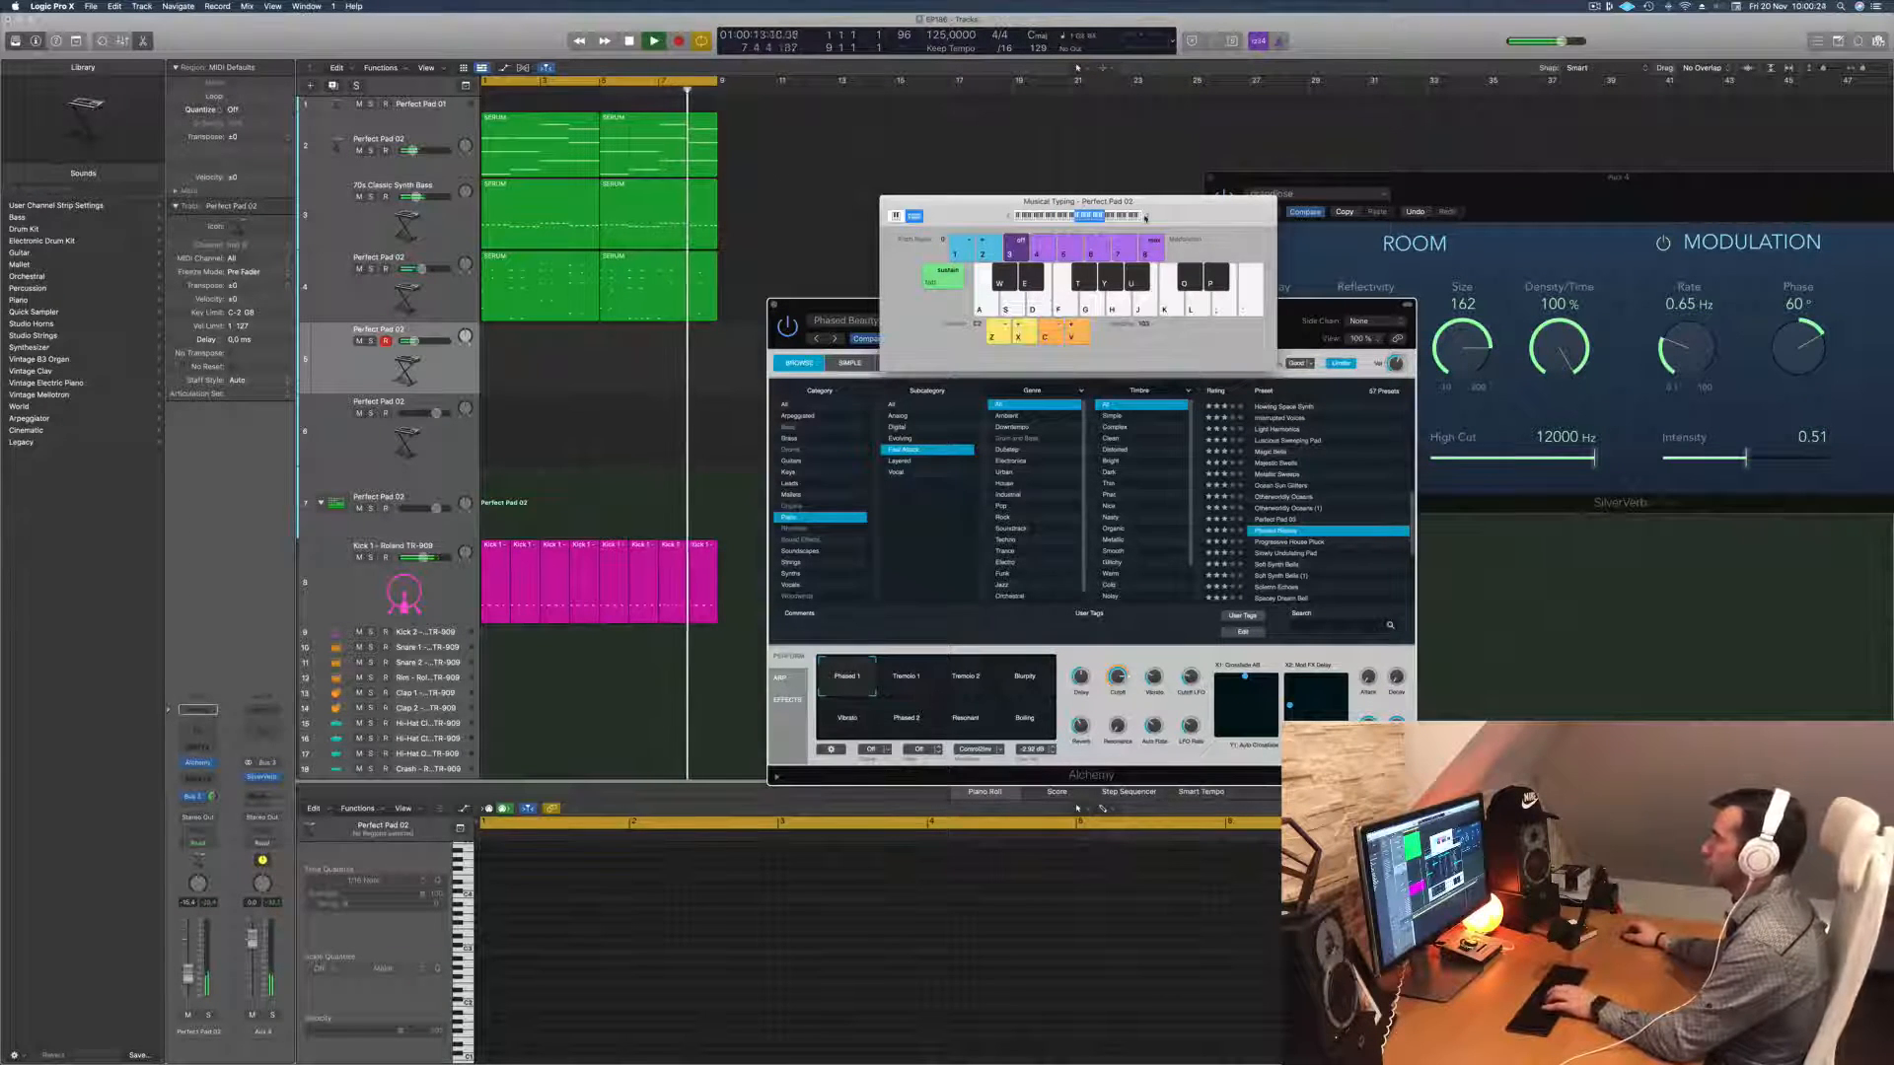
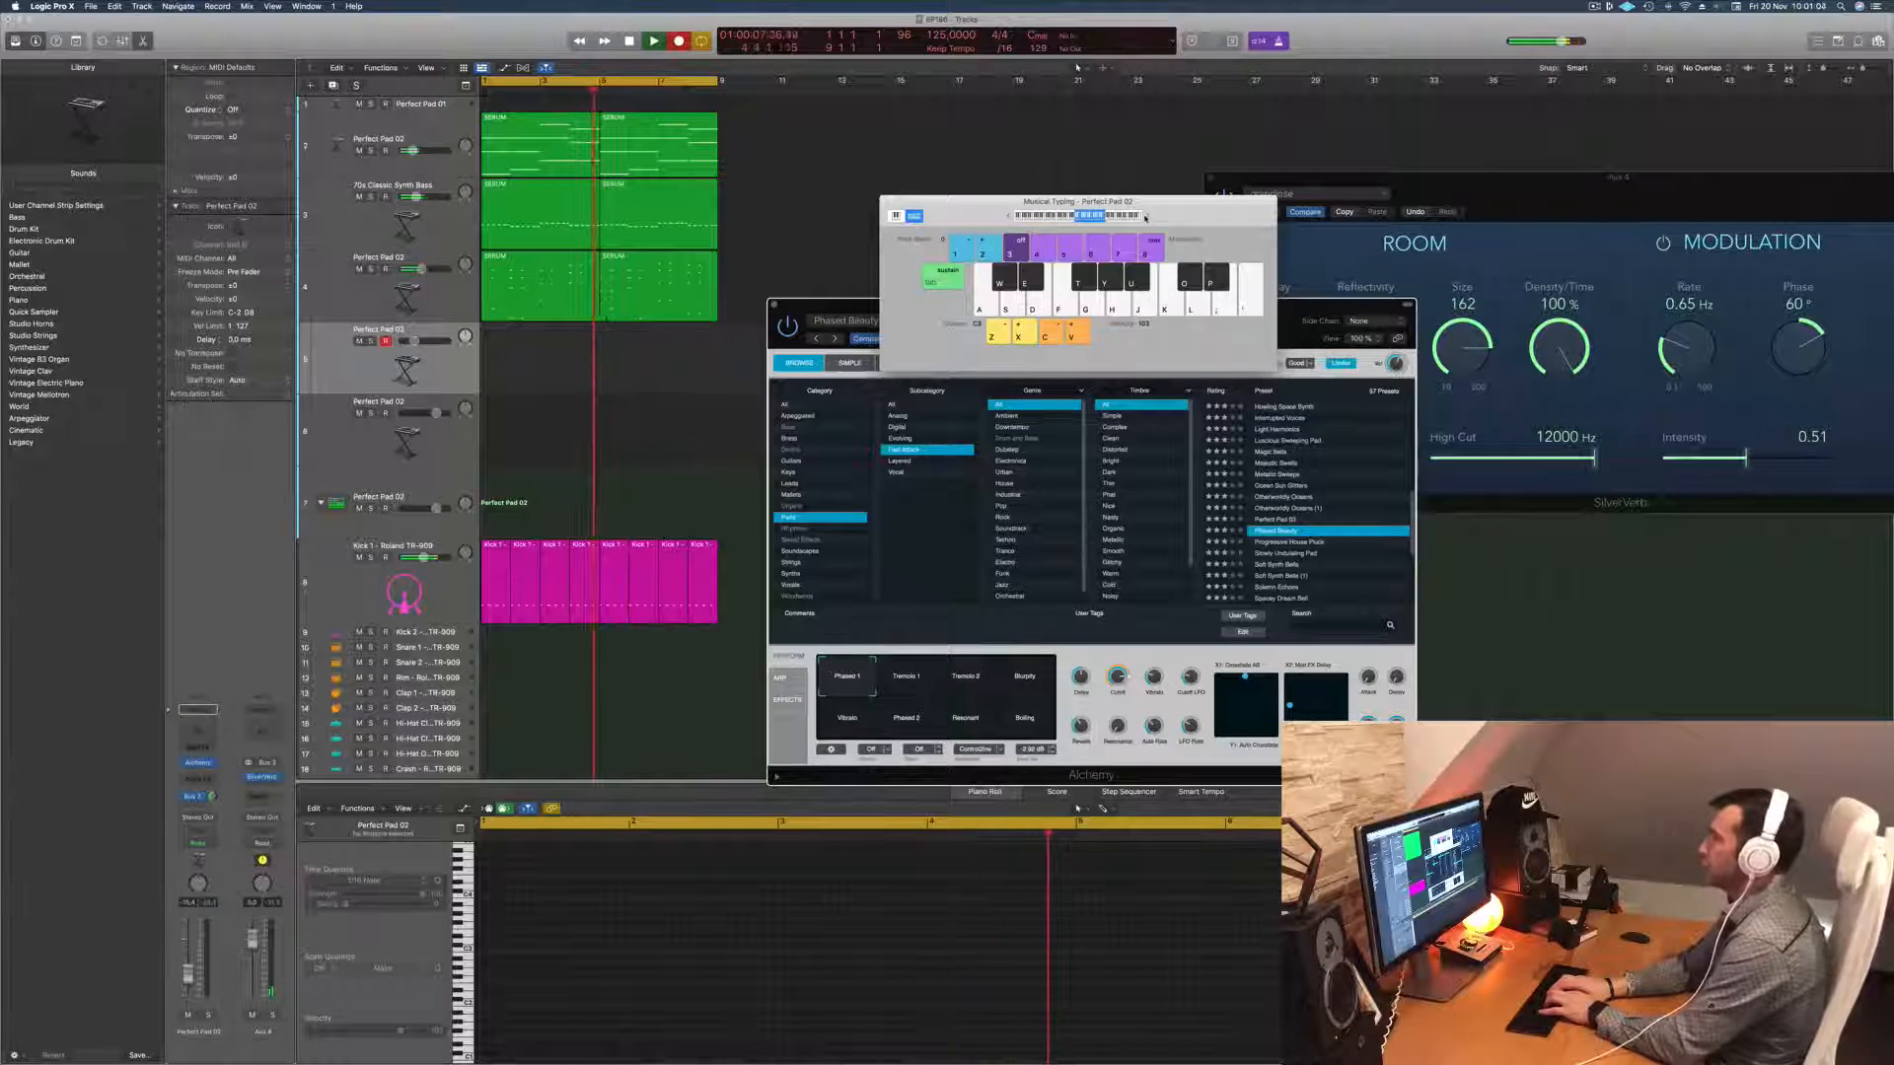
key("p")
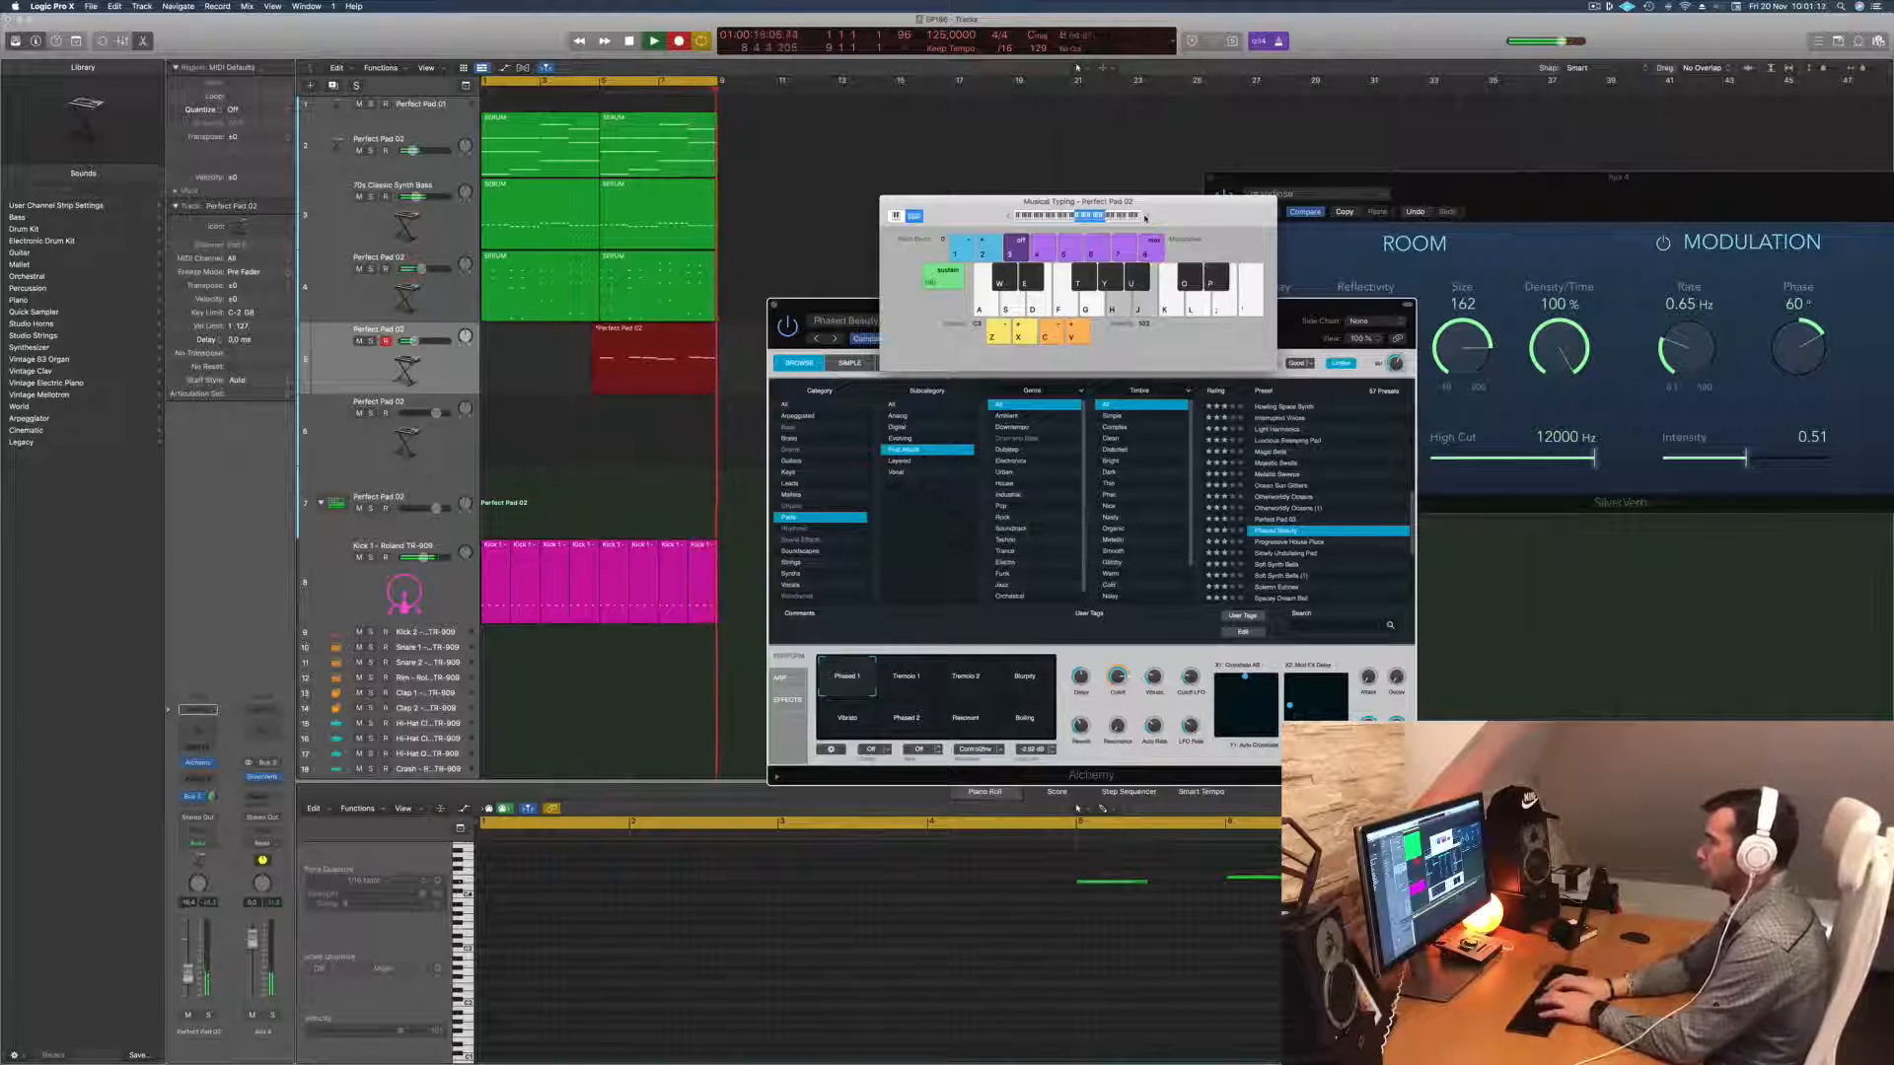
key("p")
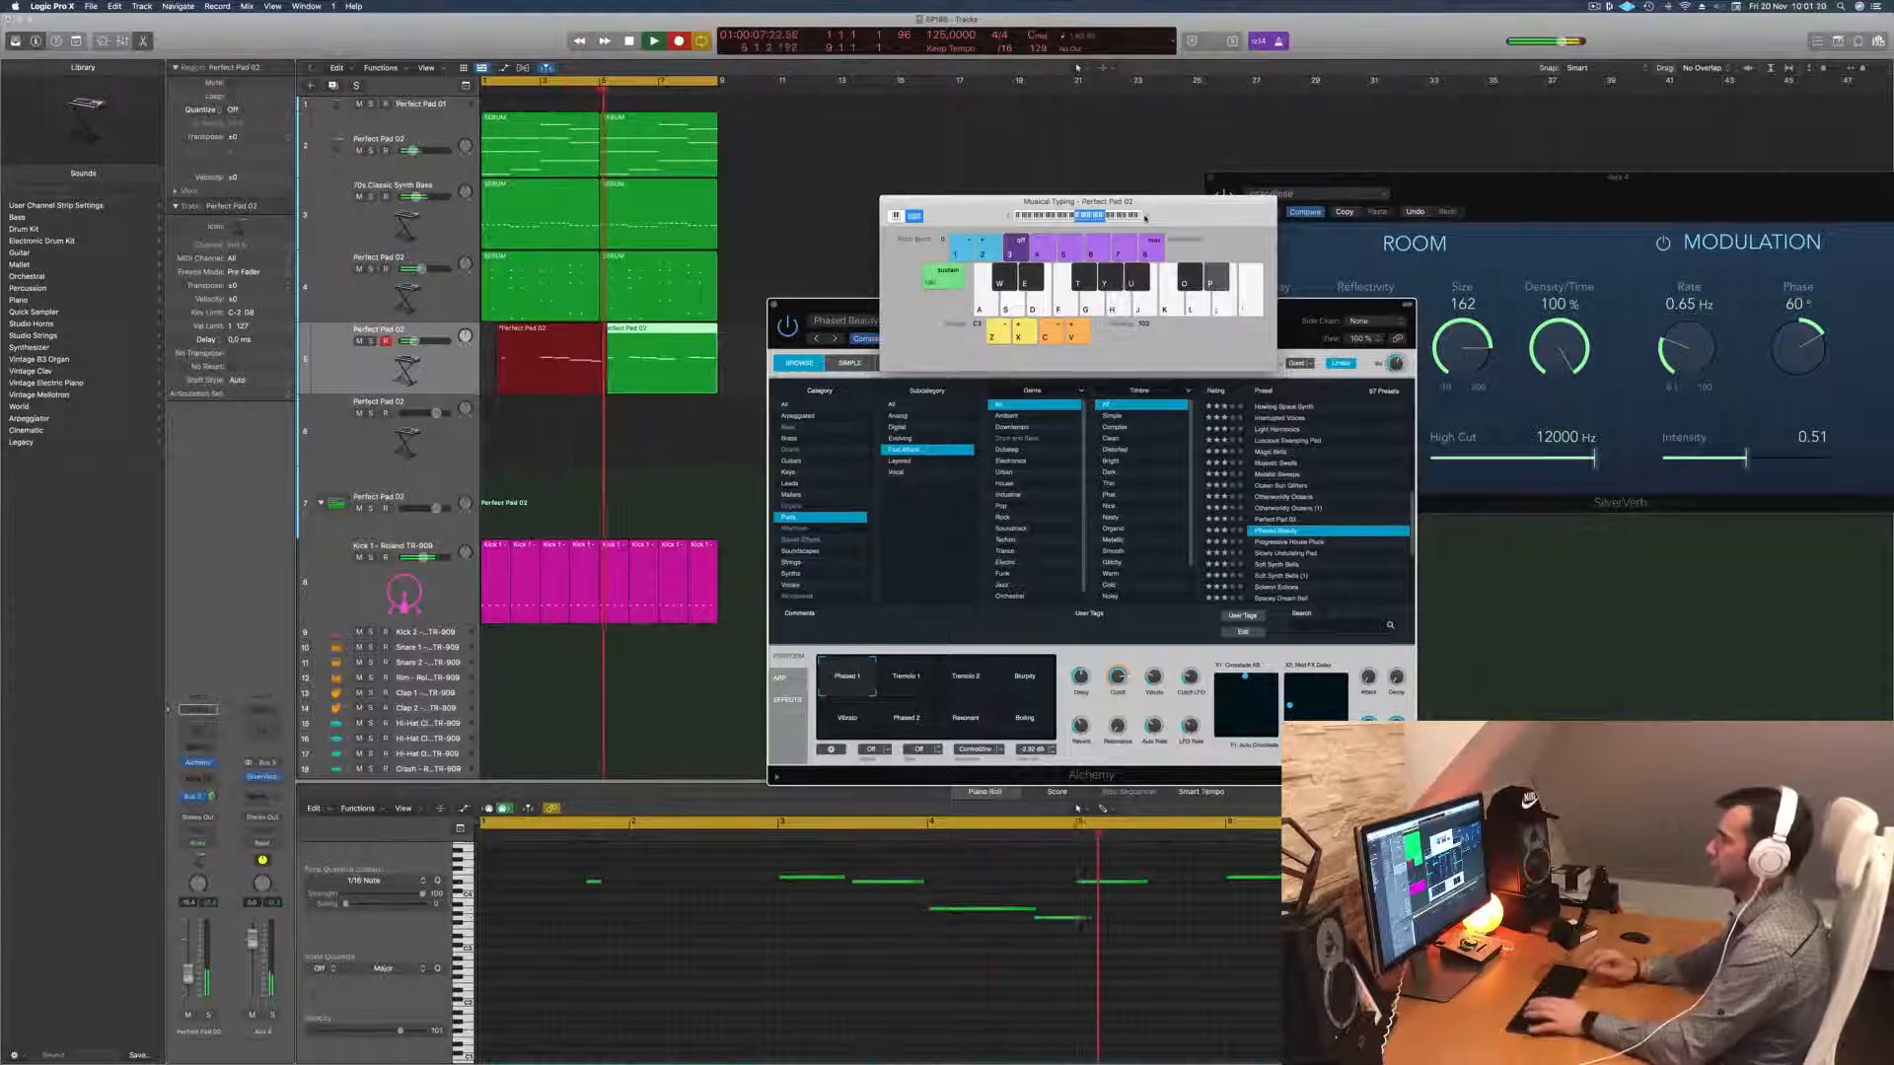
key("space")
key("Delete")
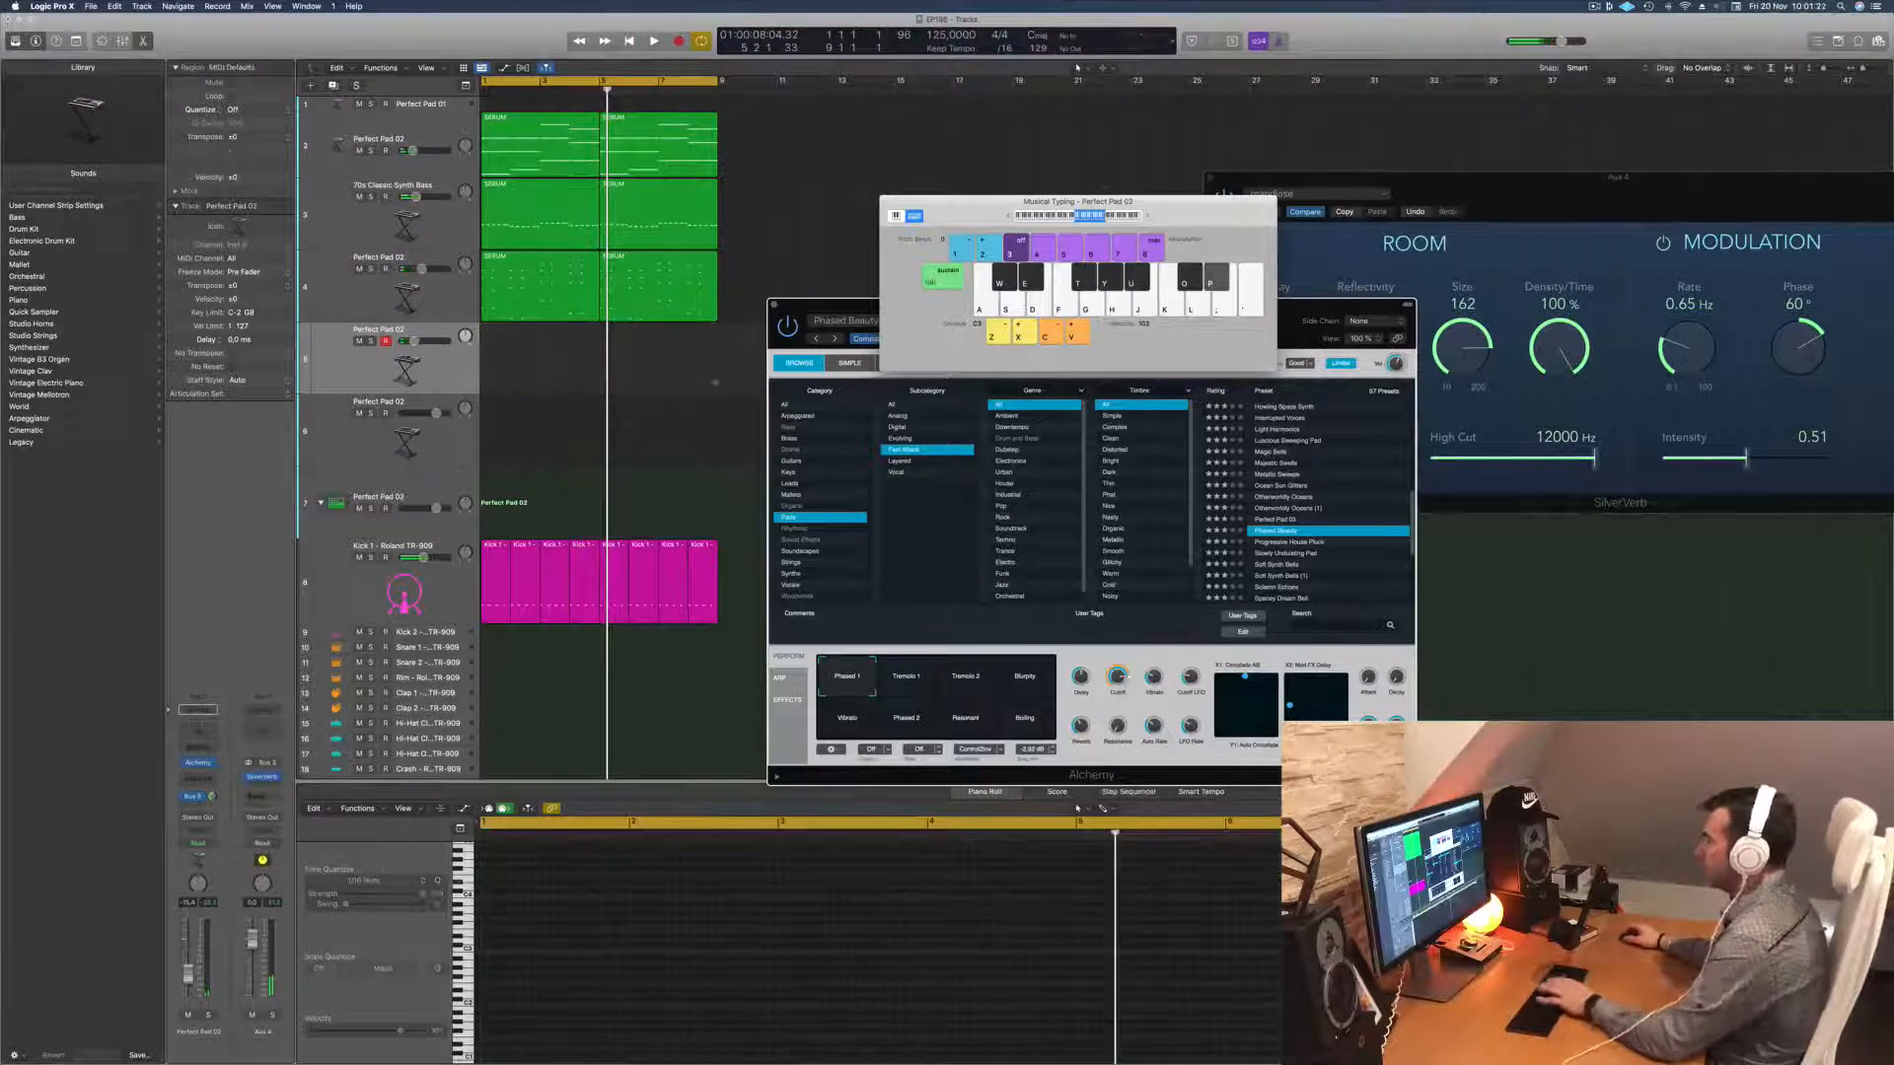
Step: Move the Musical Typing window clear of Alchemy and audition the Spacey Dream Bell and Spacey Echo Bells presets with the loop playing
left_click_drag(1227, 205, 1367, 105)
scroll(1327, 503, "down", 3)
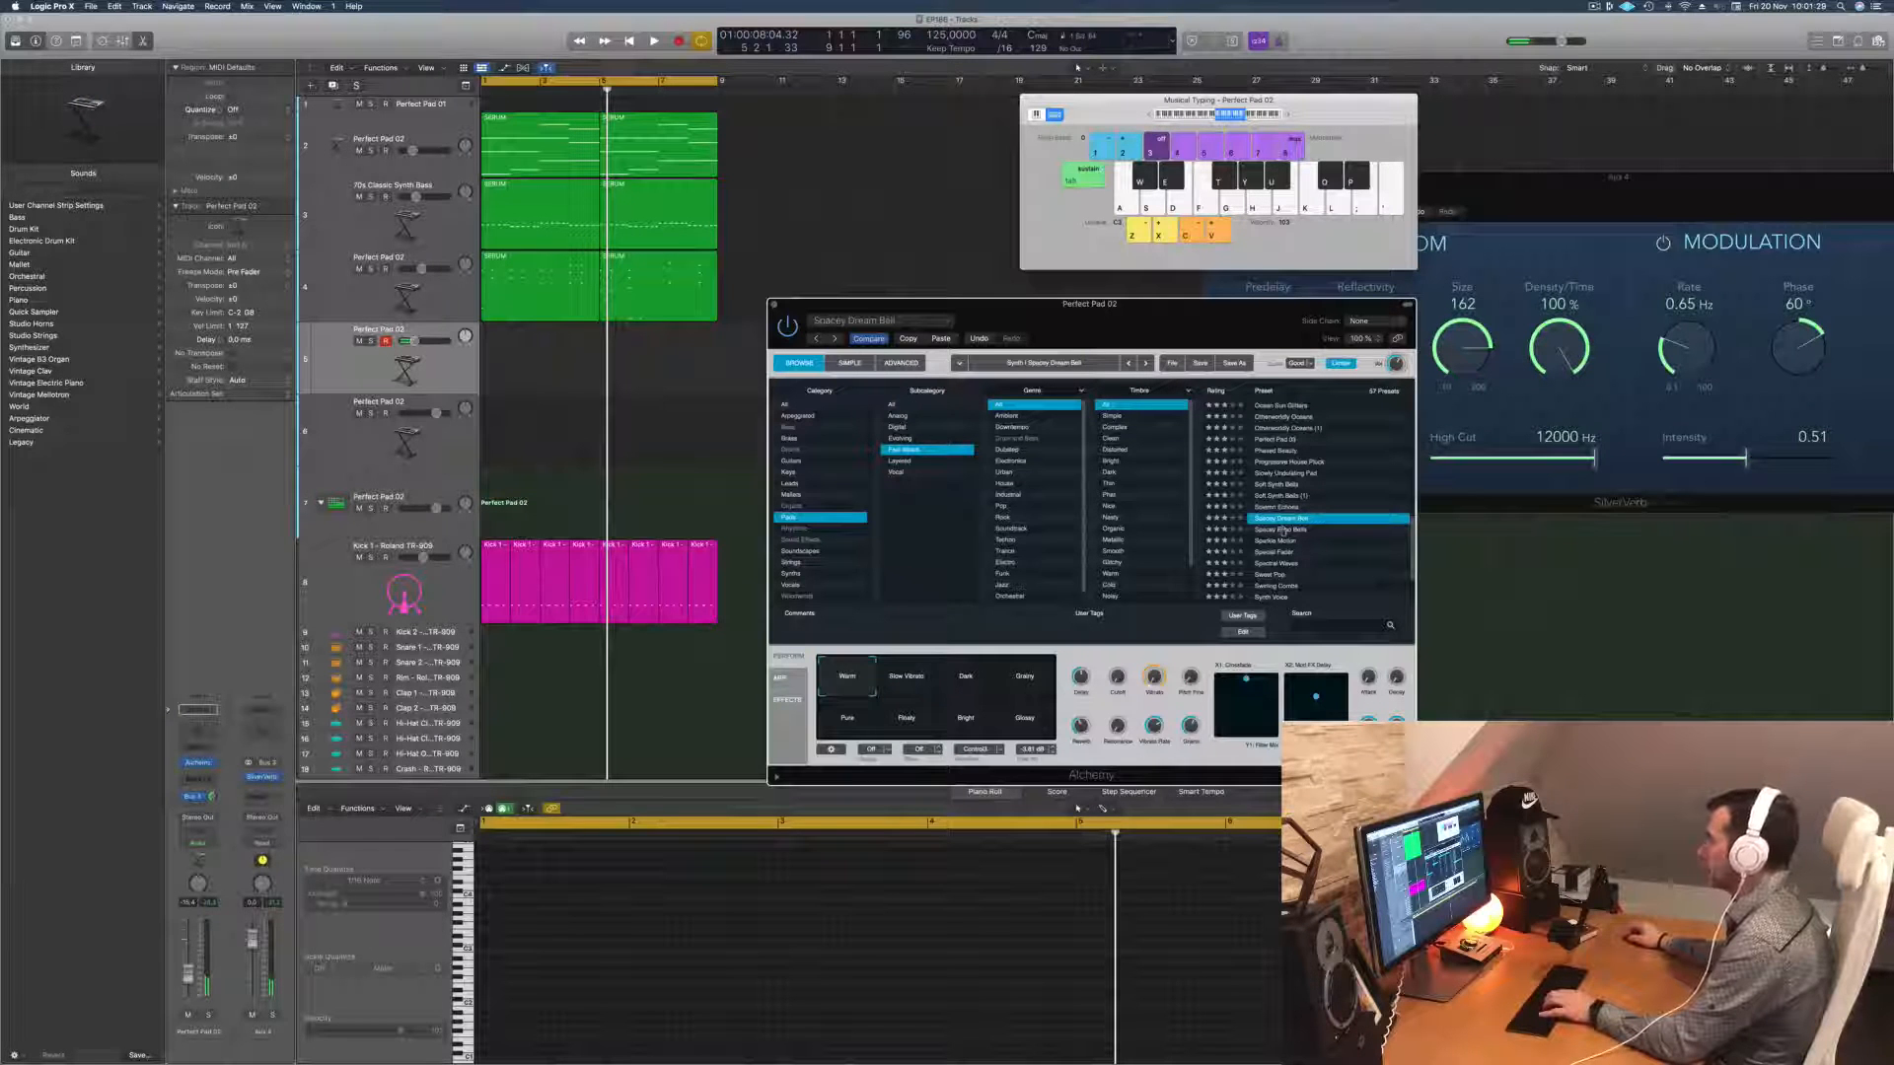
key("space")
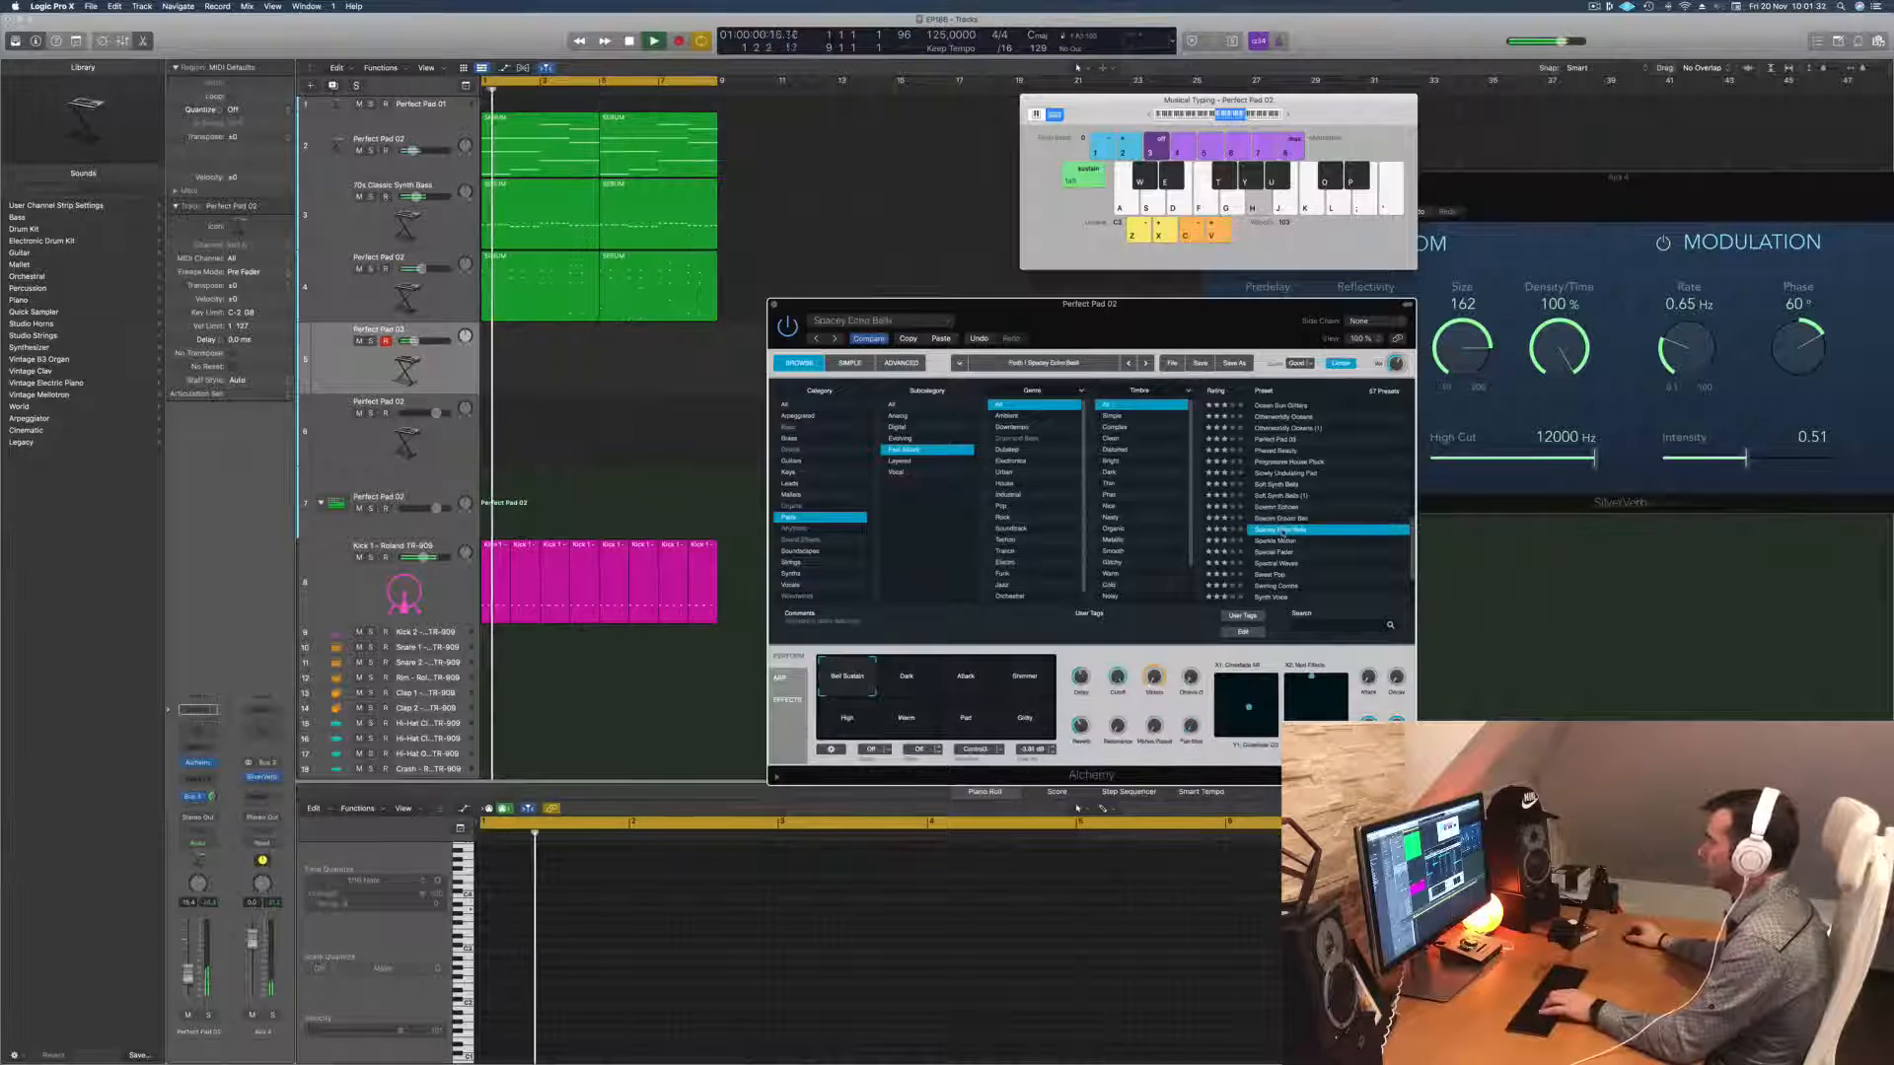
Step: Audition the Sparkle Motion and Spectral Fader pad presets in track 5's Alchemy by playing notes over the loop
scroll(1322, 580, "down", 1)
scroll(1323, 582, "down", 2)
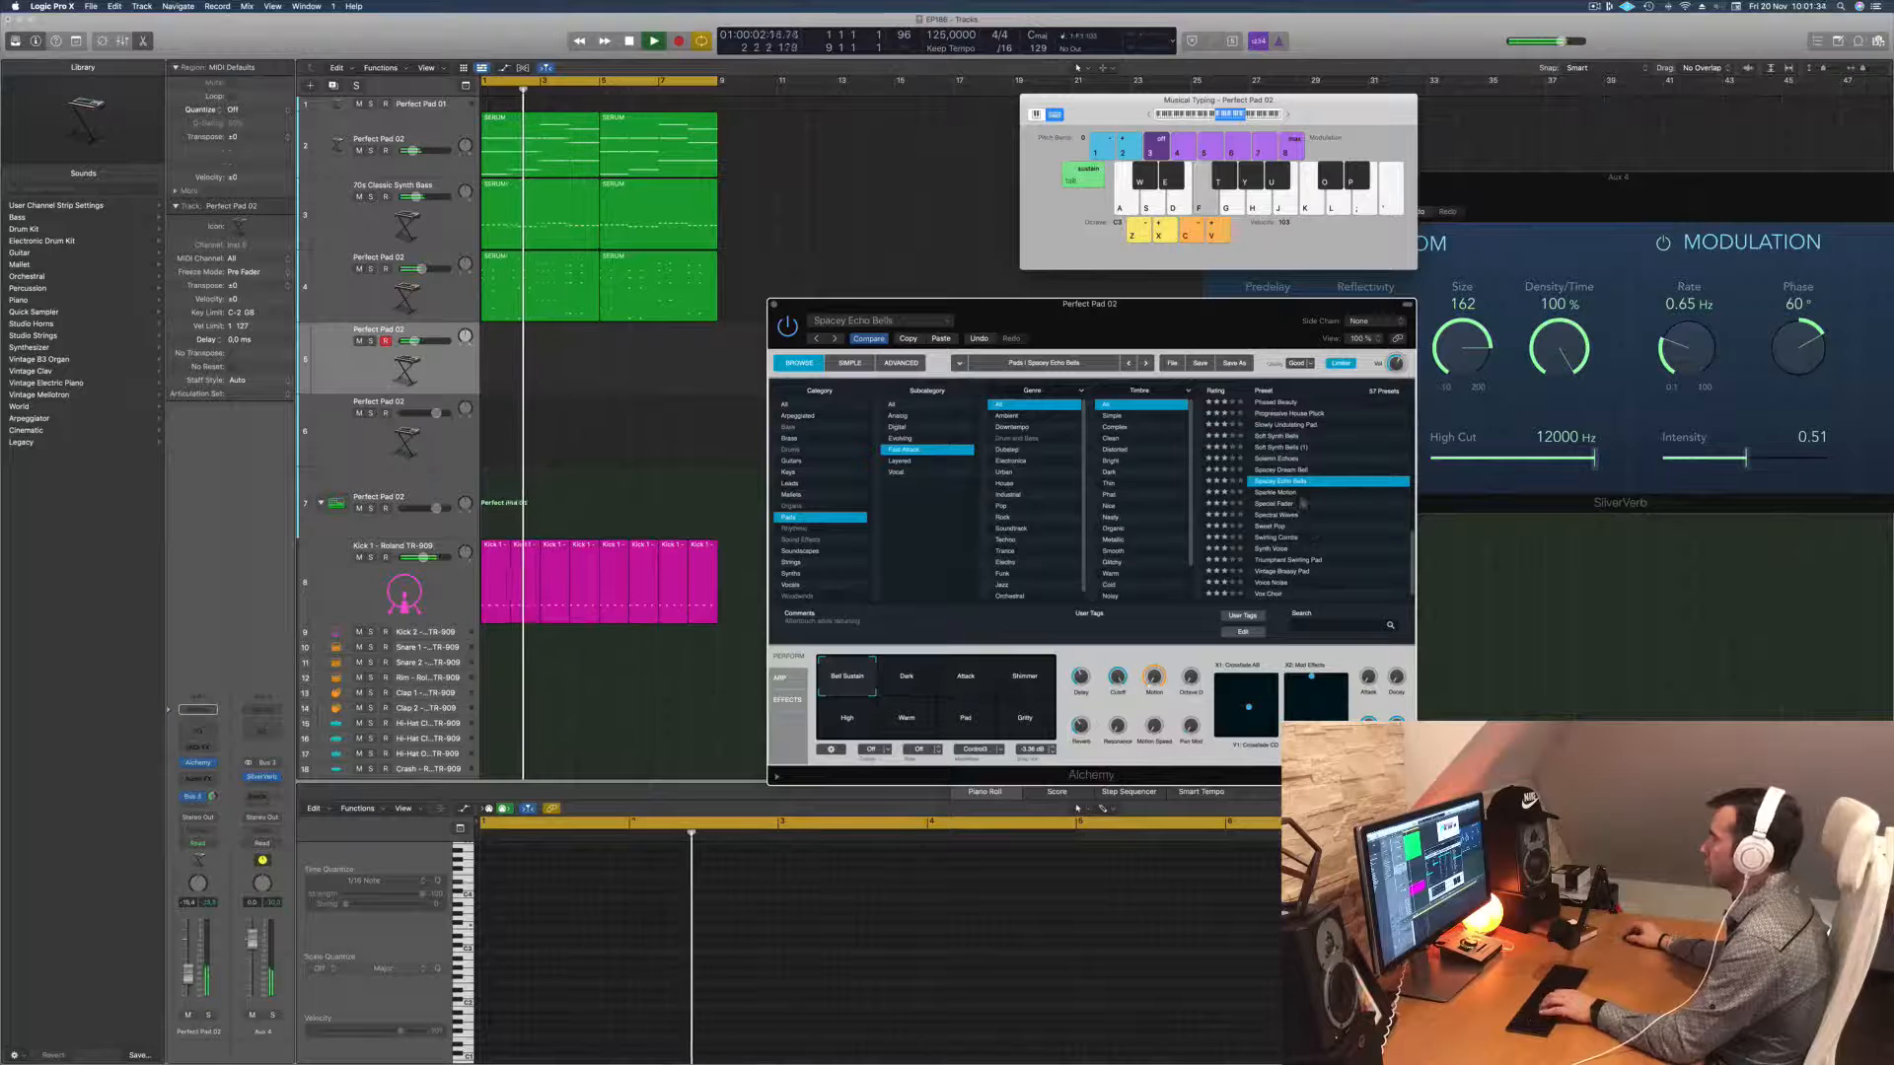
left_click(1283, 492)
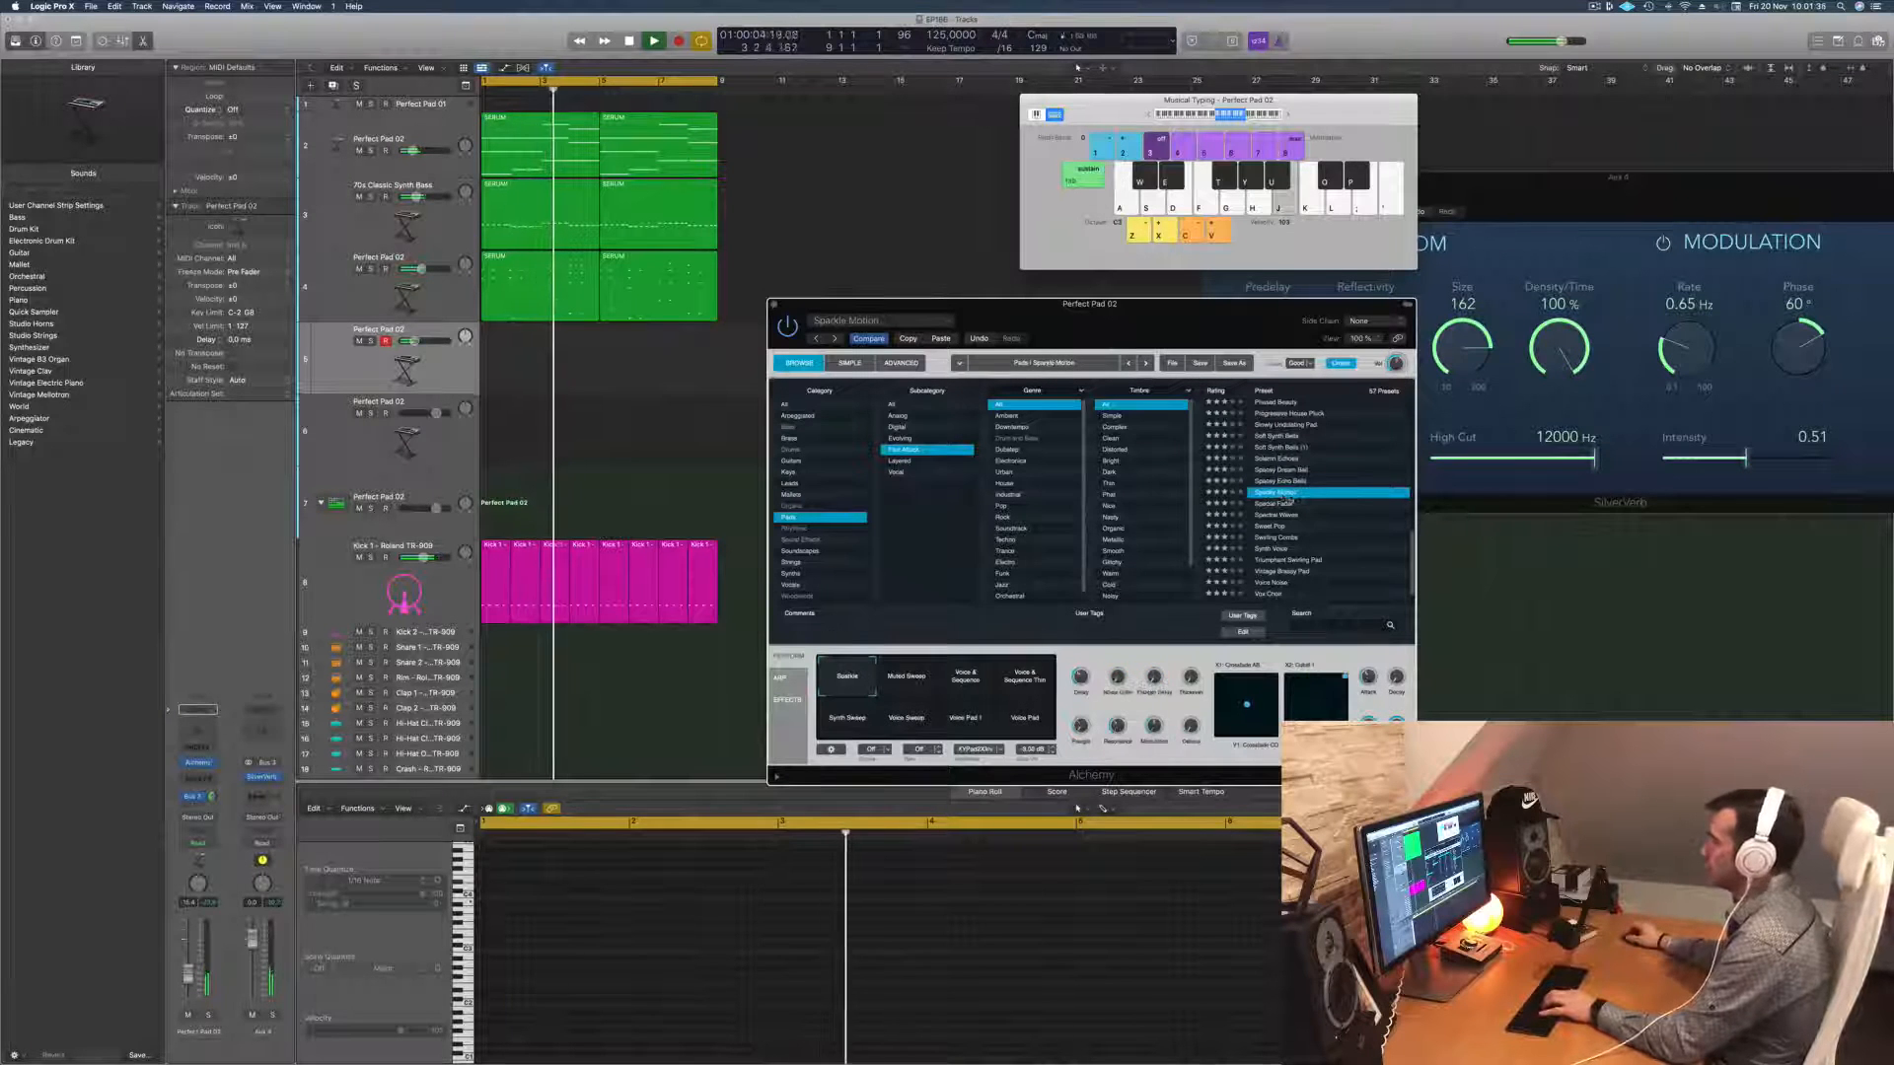
scroll(1282, 498, "down", 1)
key("j")
key("h")
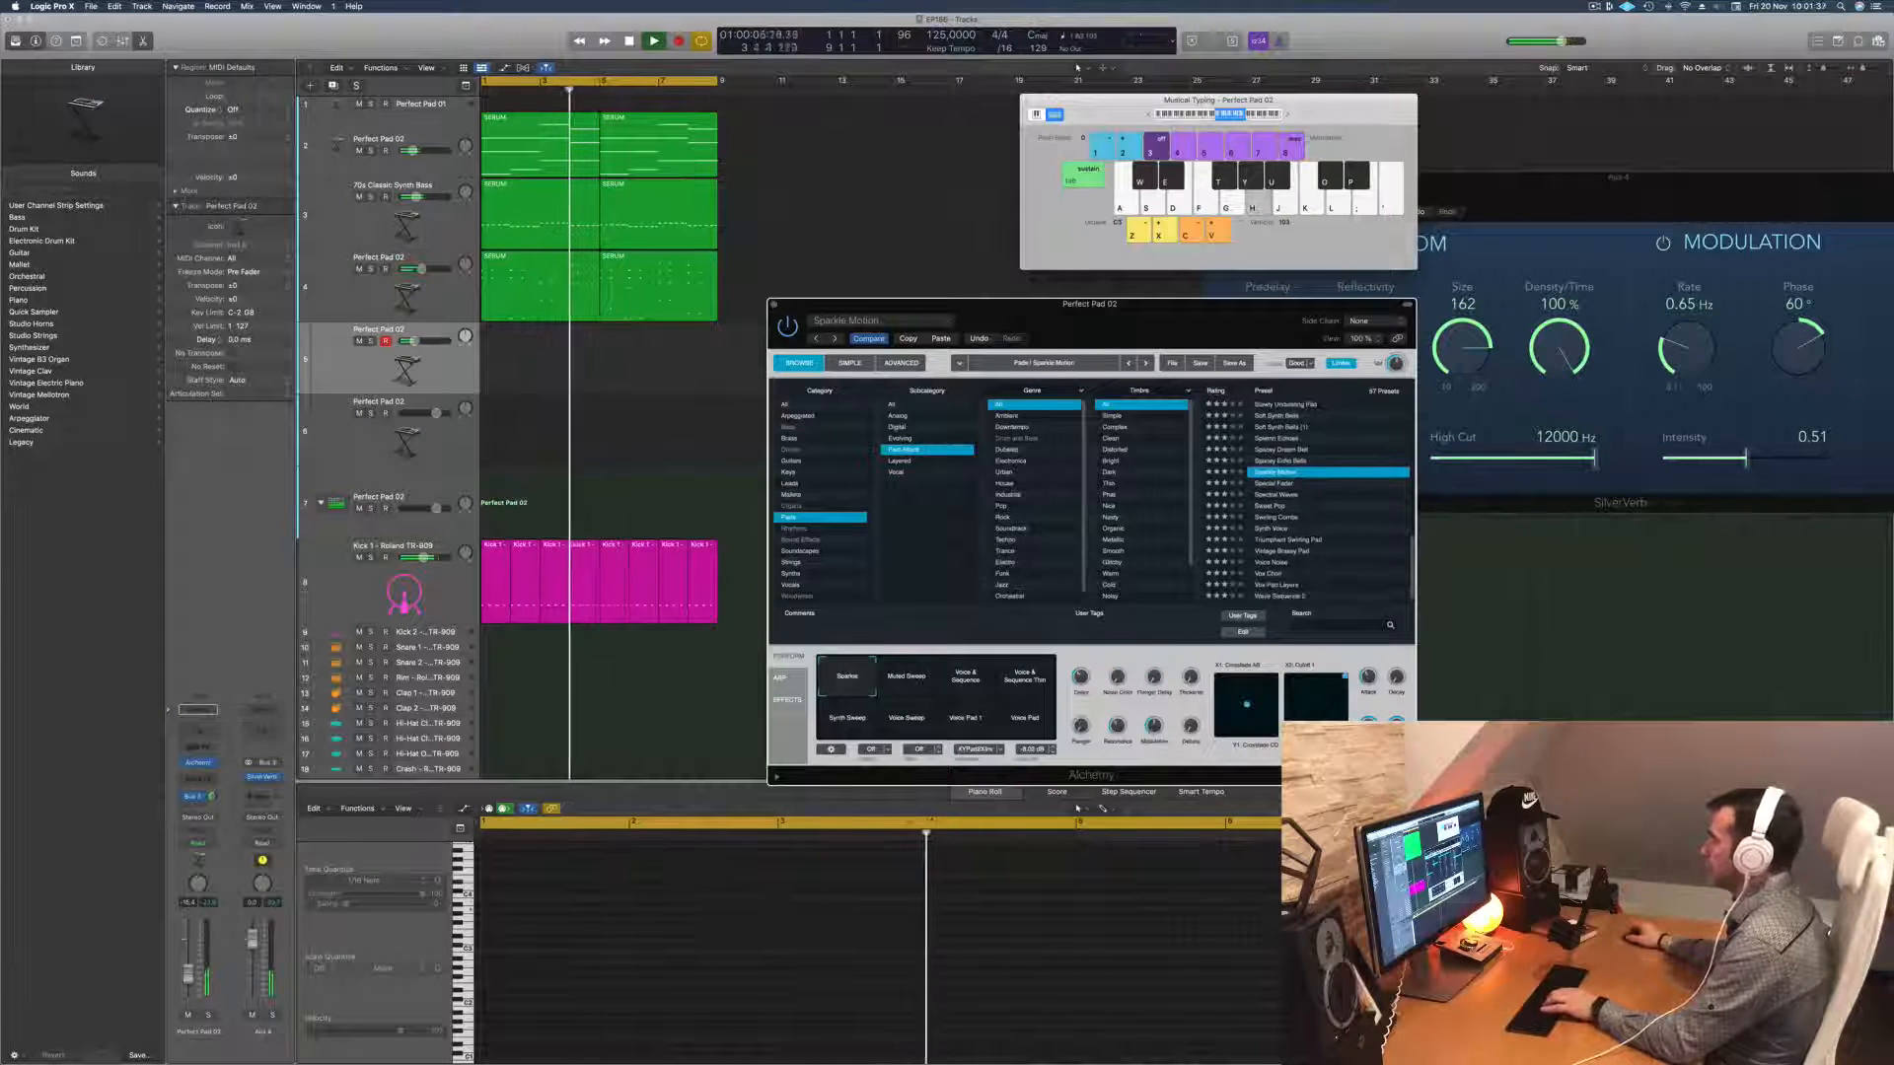
left_click(1278, 484)
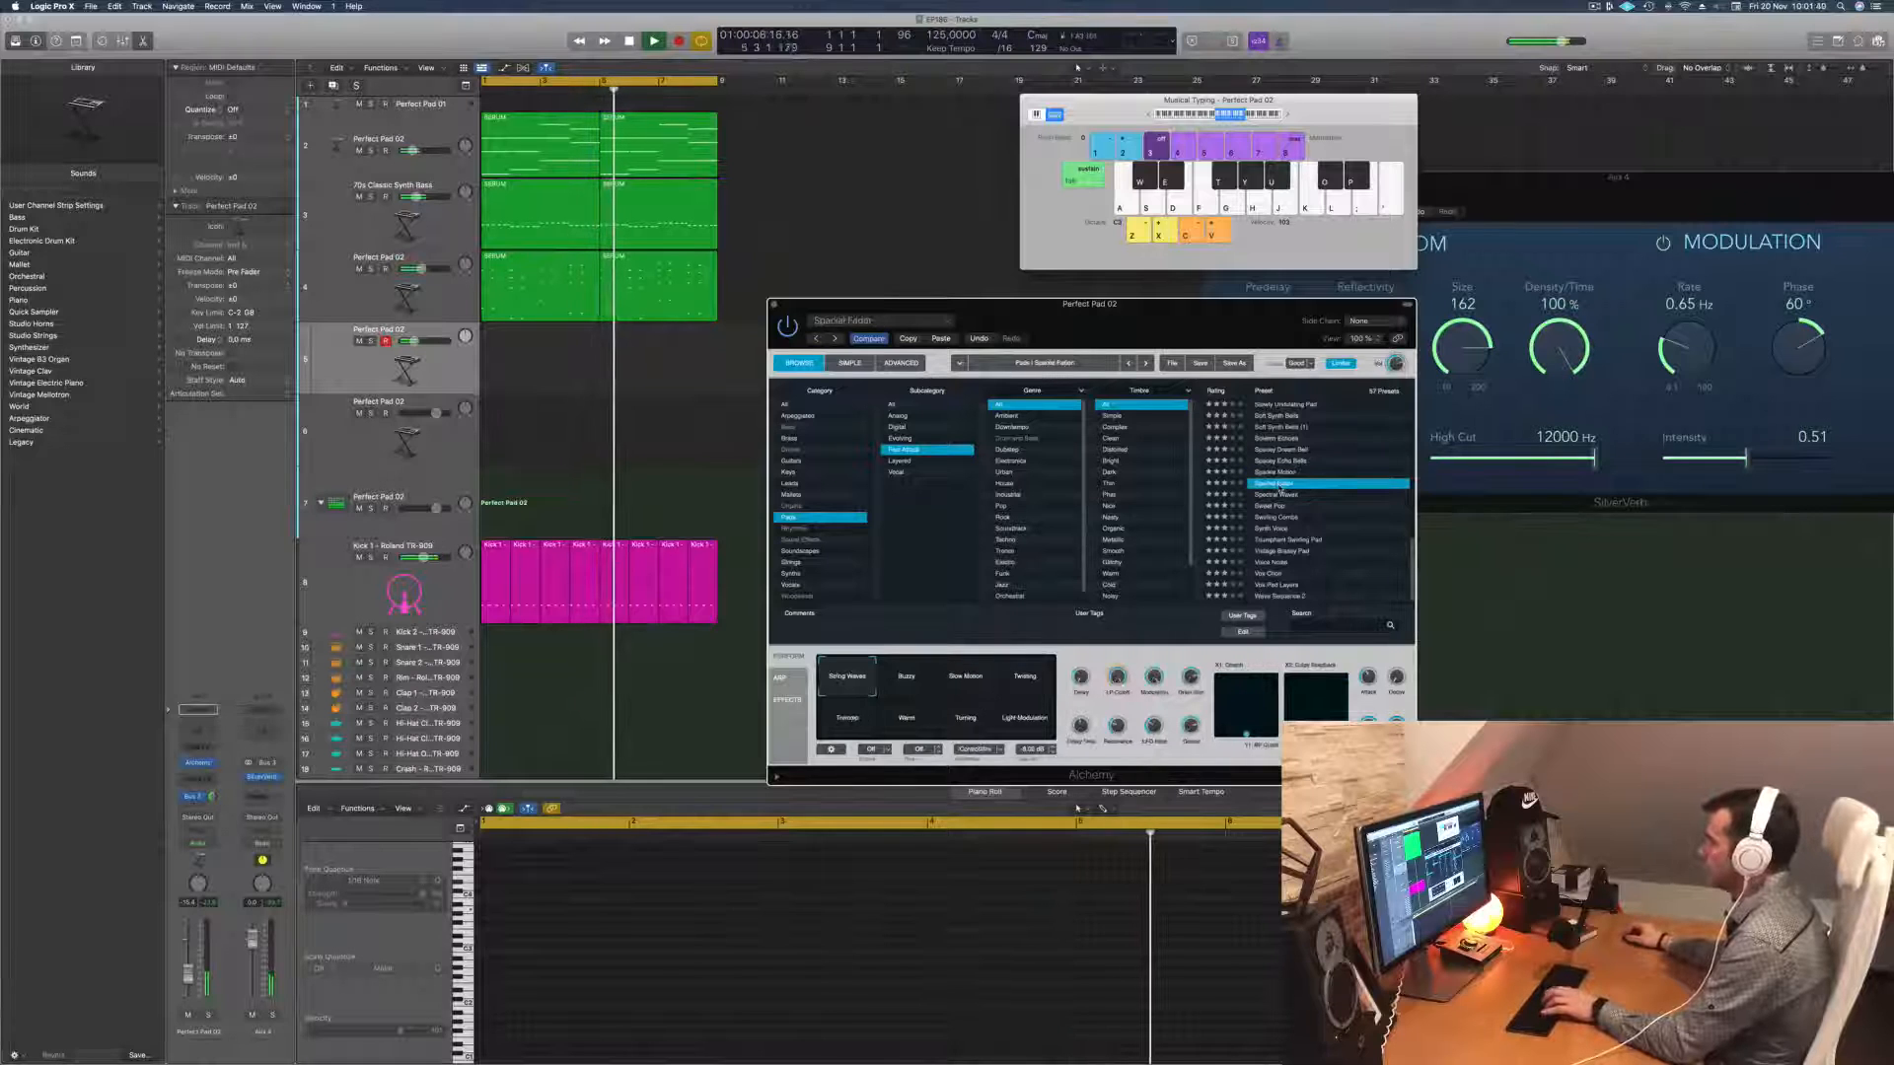
key("h")
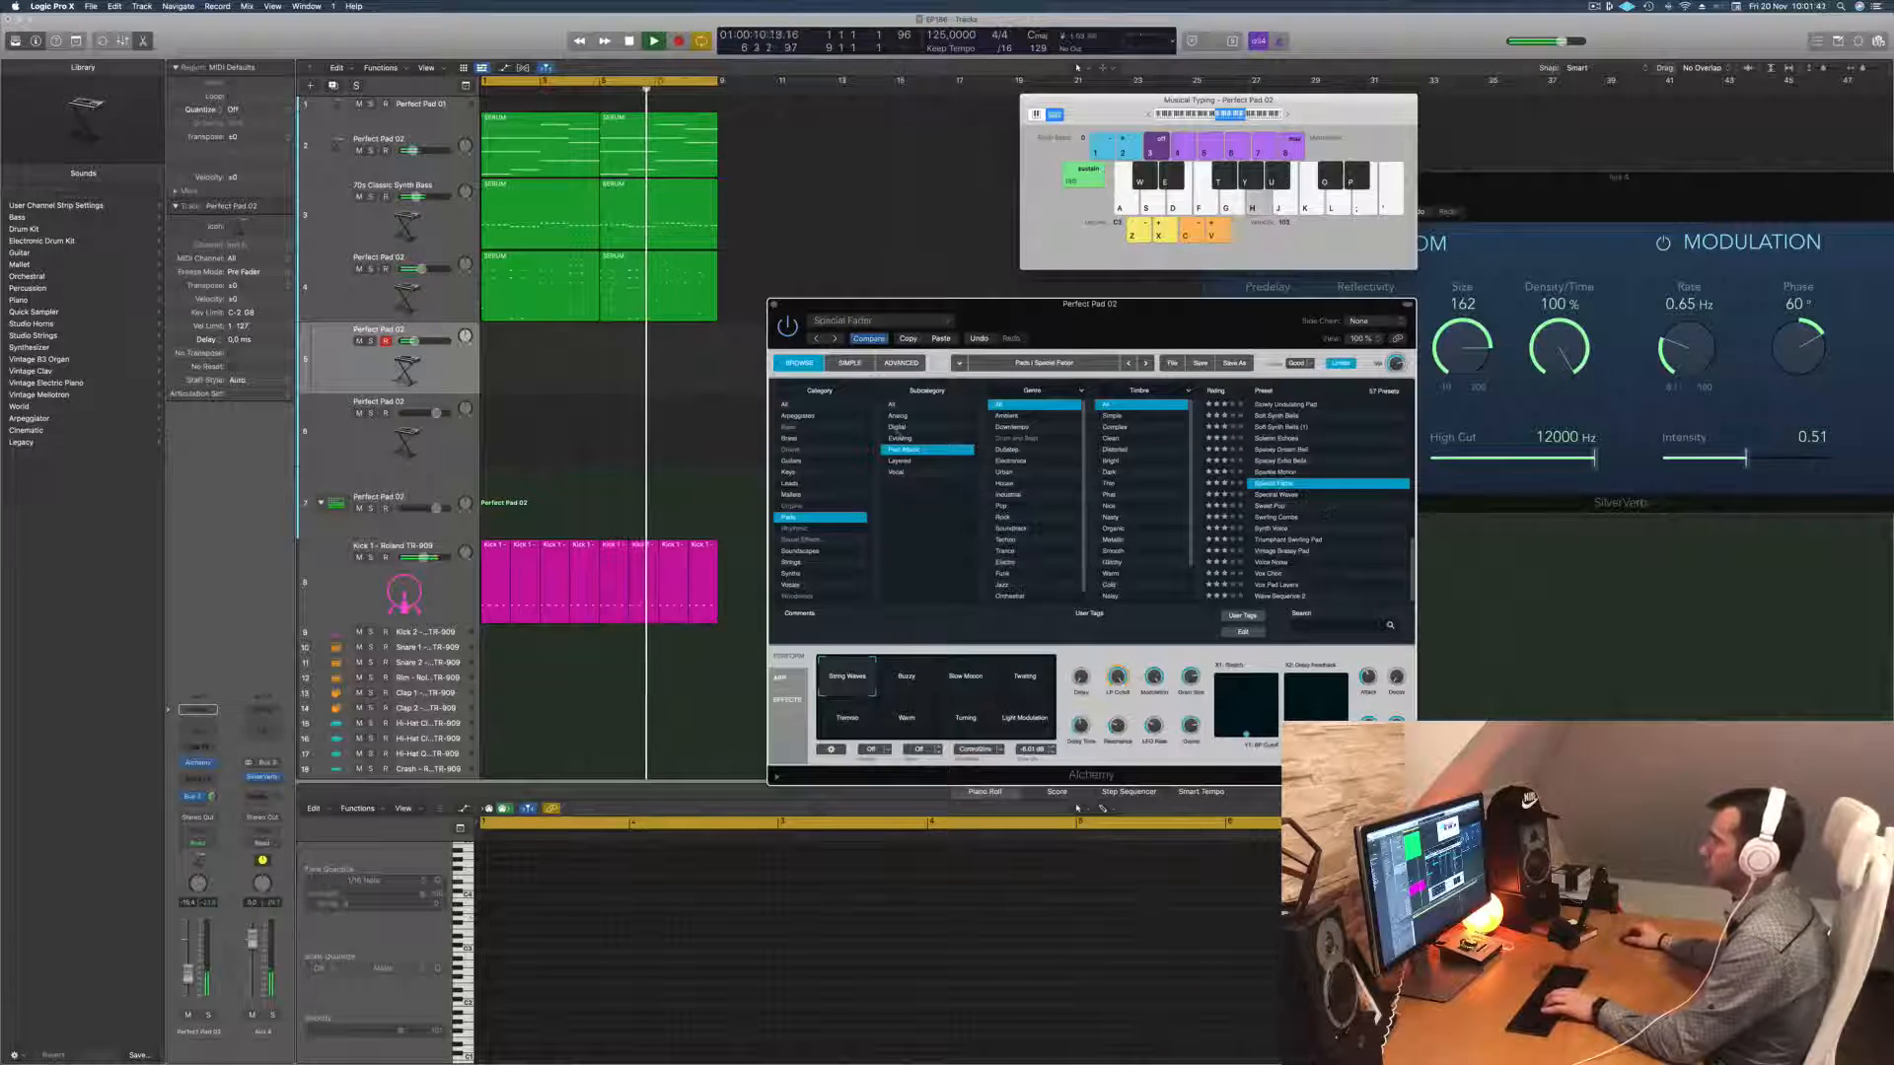
Step: Widen Alchemy's preset browser to all subcategories and switch its category from Pads to Keys
left_click(922, 404)
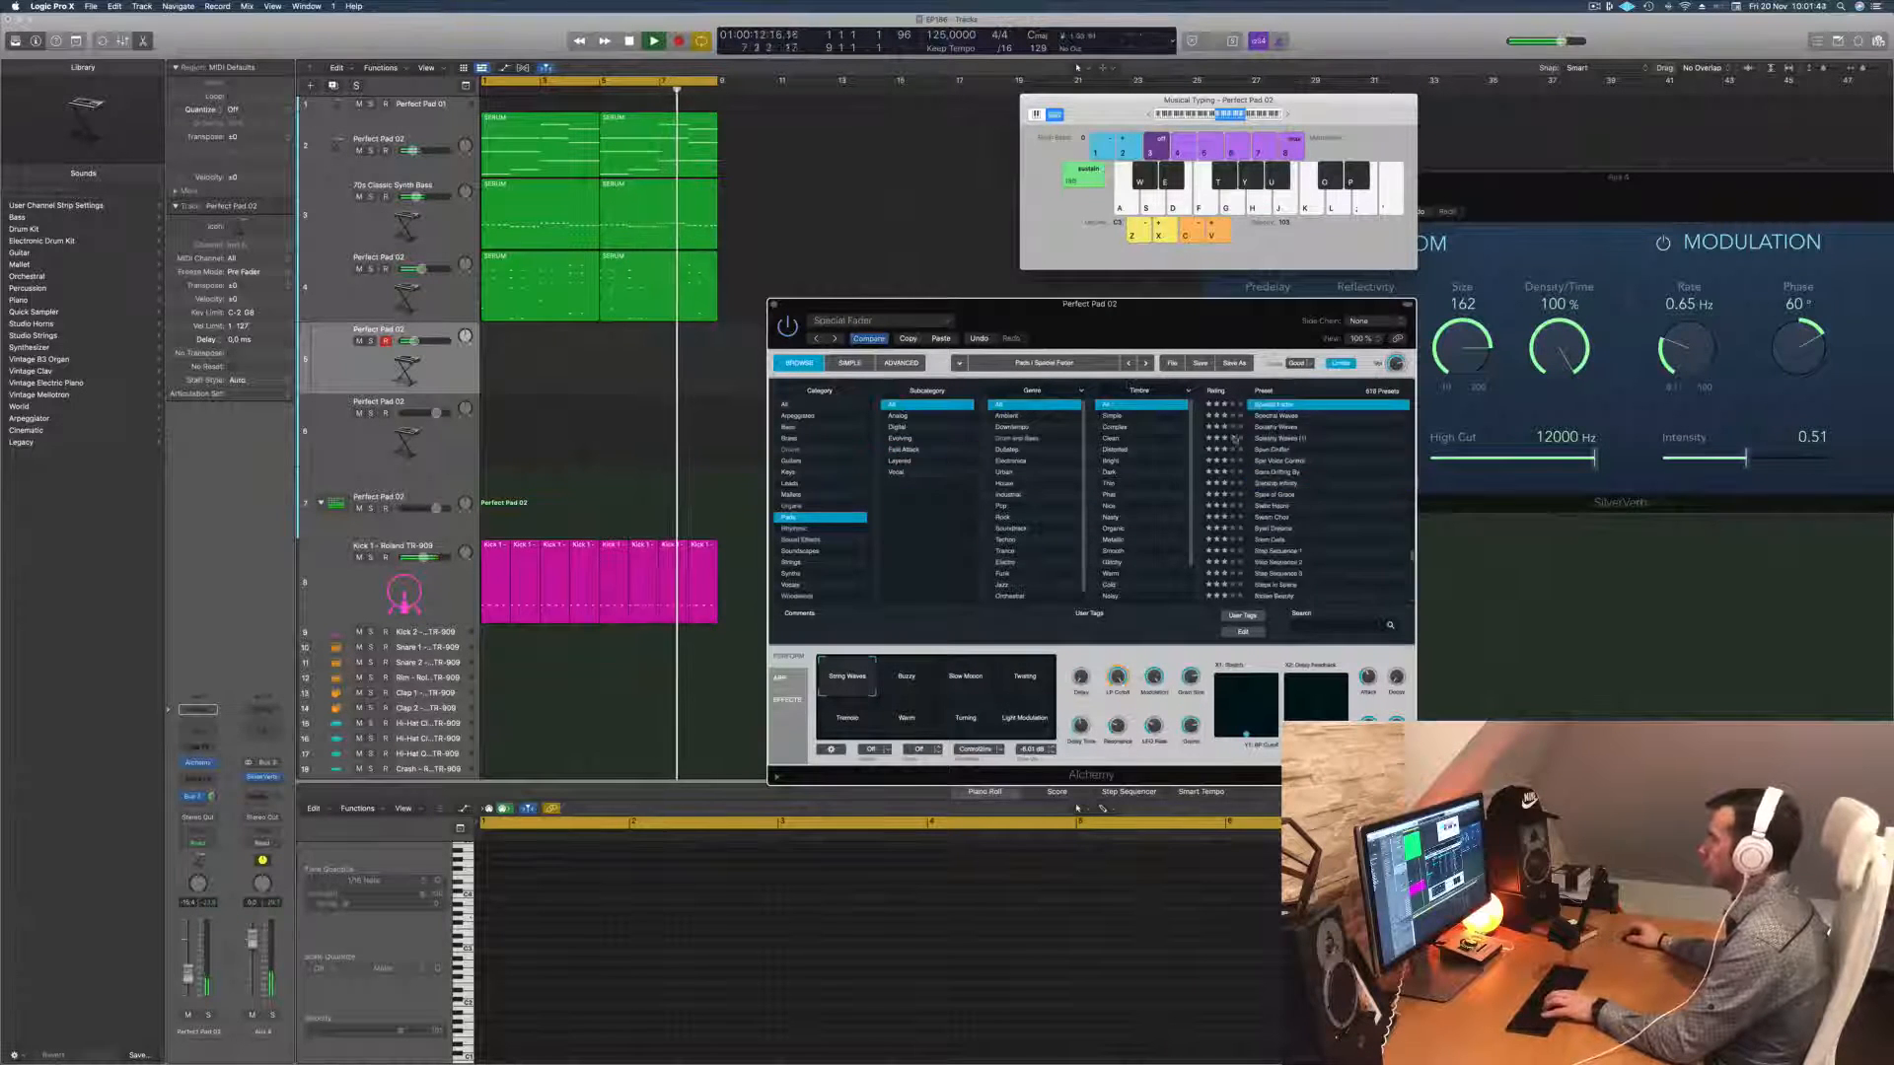
key("j")
left_click(790, 473)
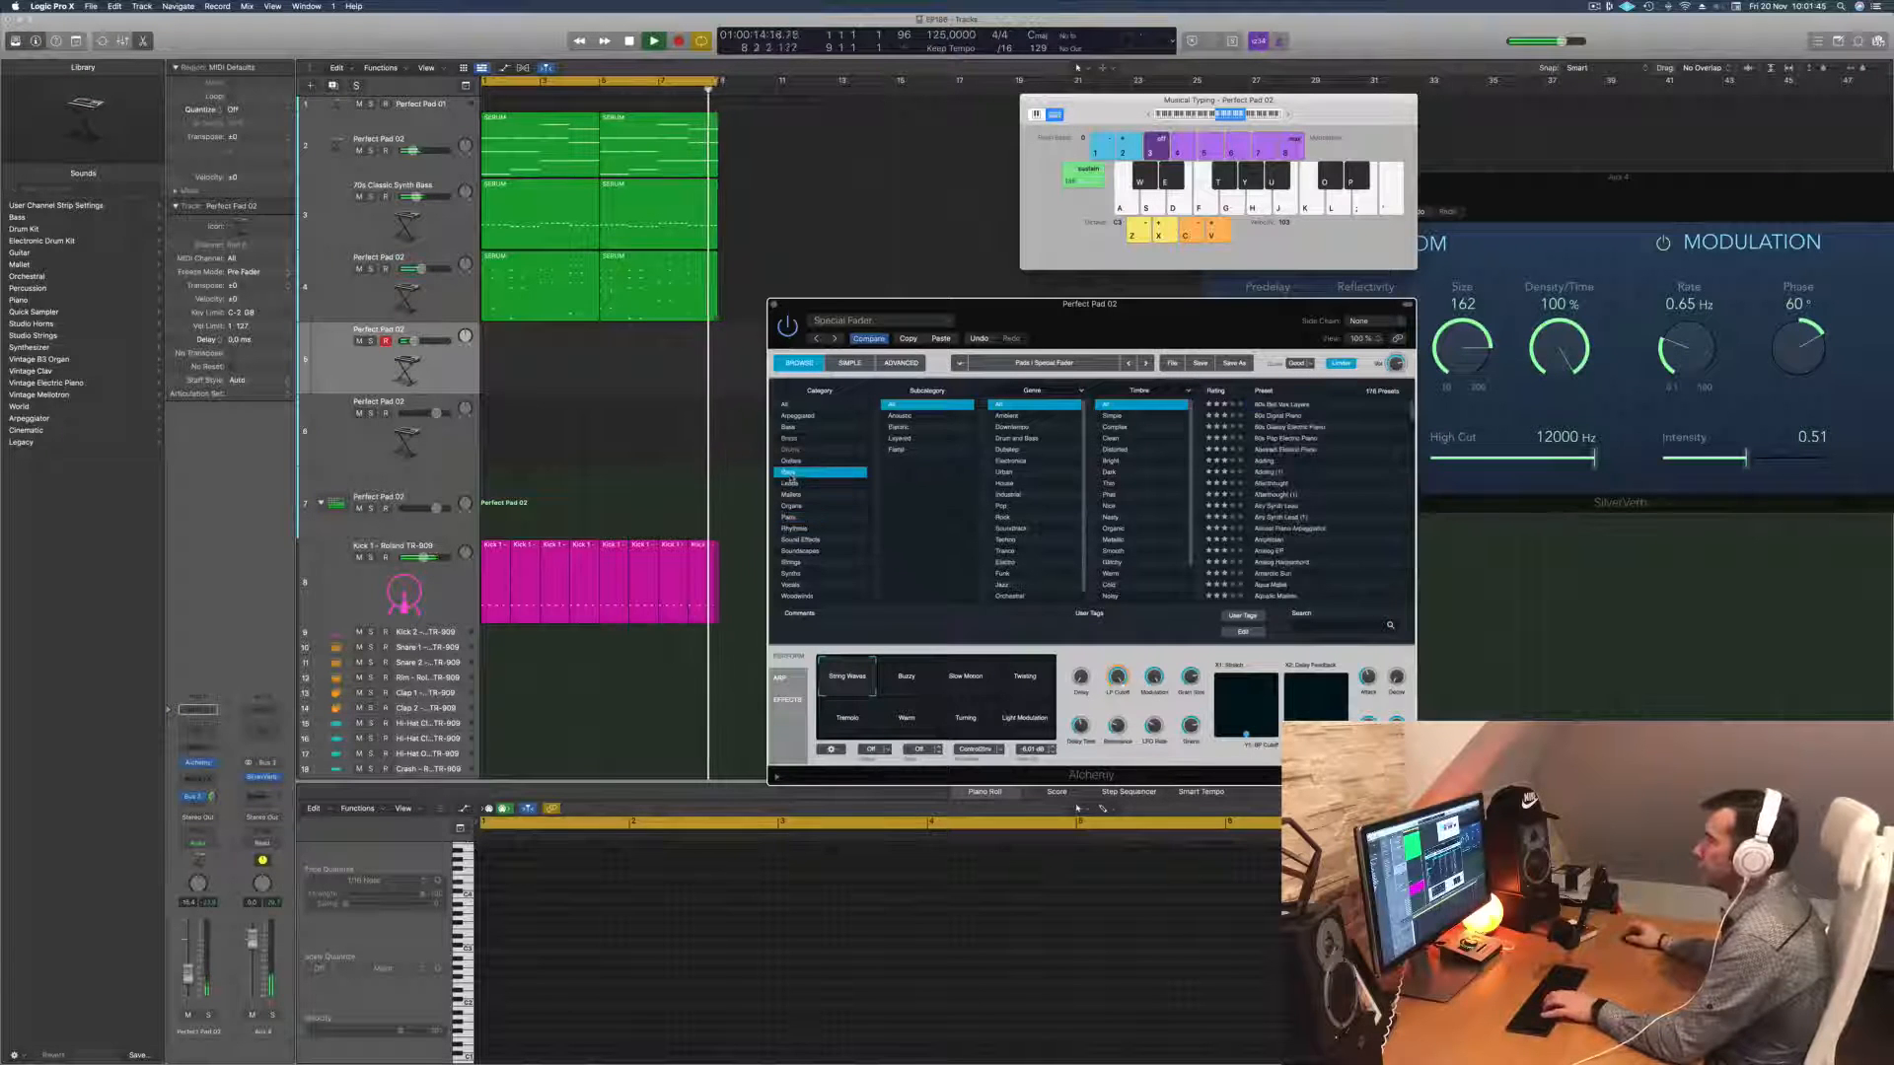
Step: Audition the Magical Box, Mellow Chimes and Mystic Stringed Pluck presets from Alchemy's Keys category over the loop
scroll(1310, 467, "down", 10)
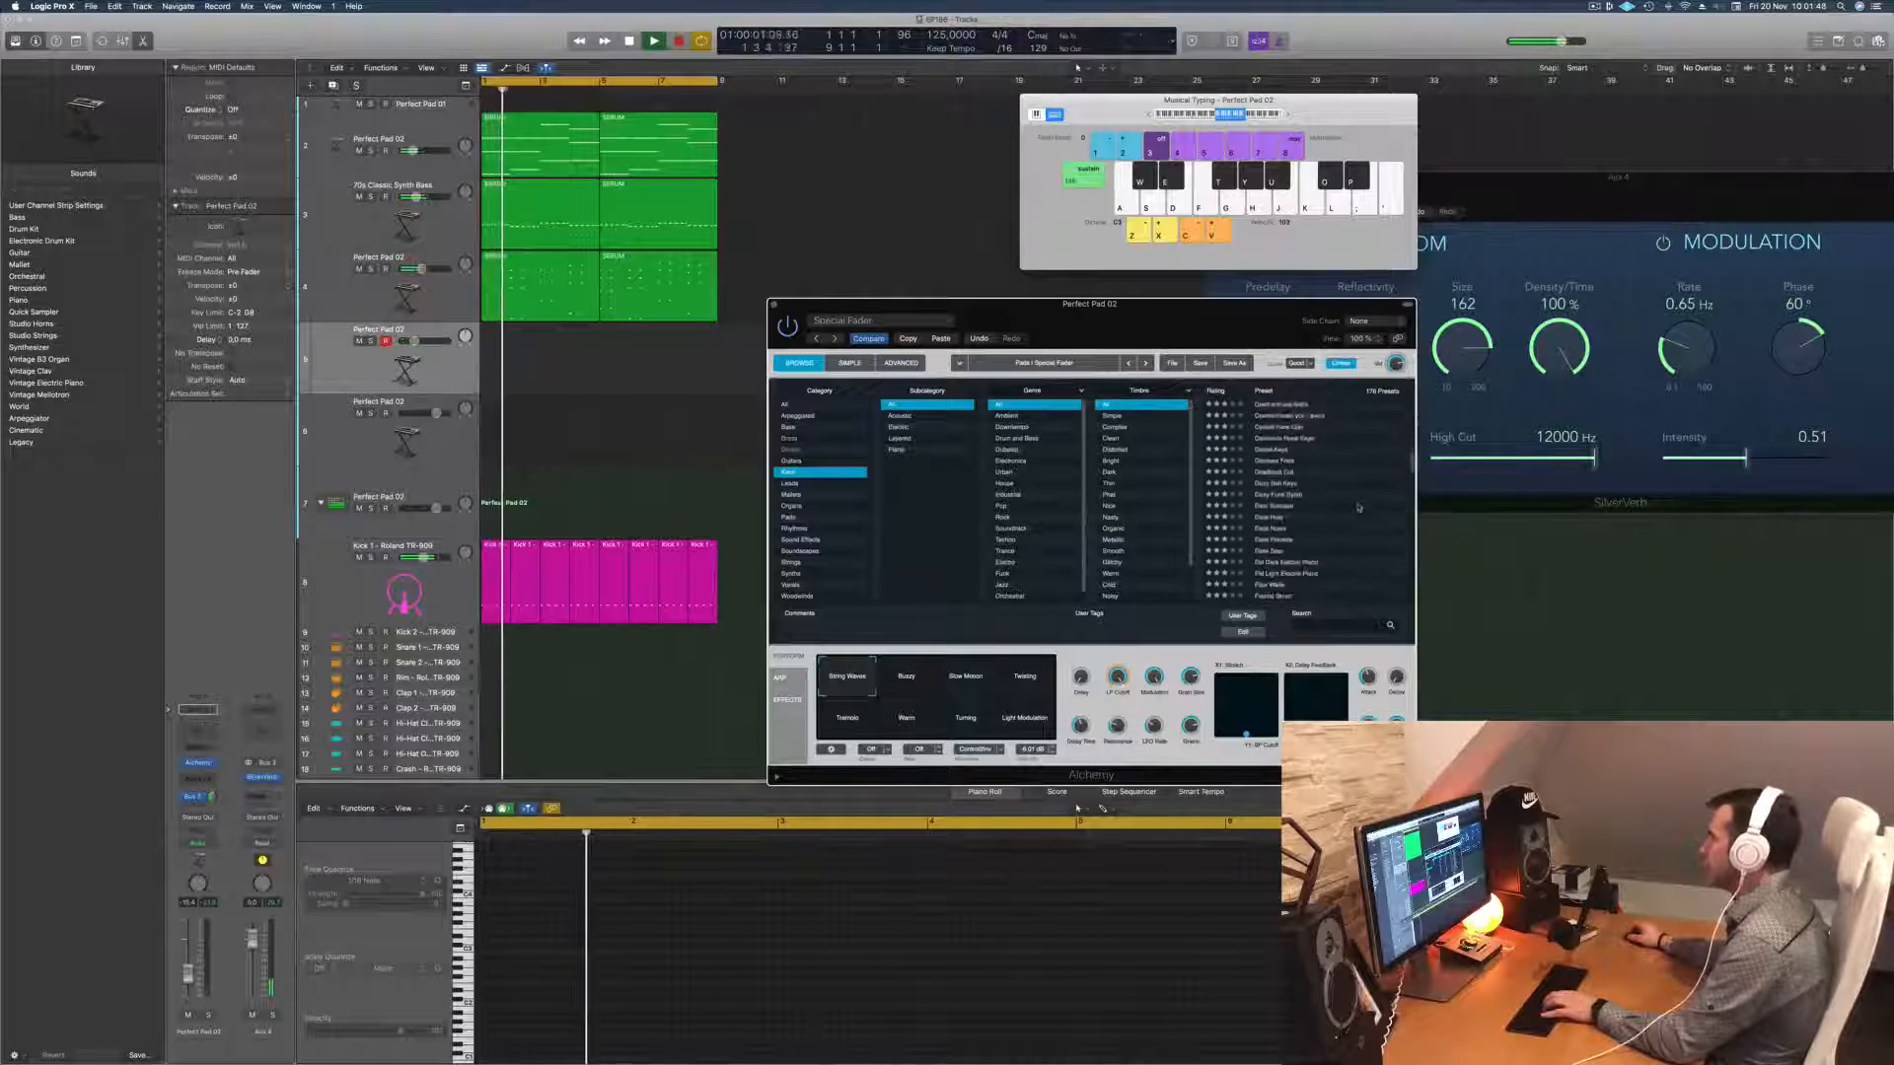
scroll(1358, 508, "down", 5)
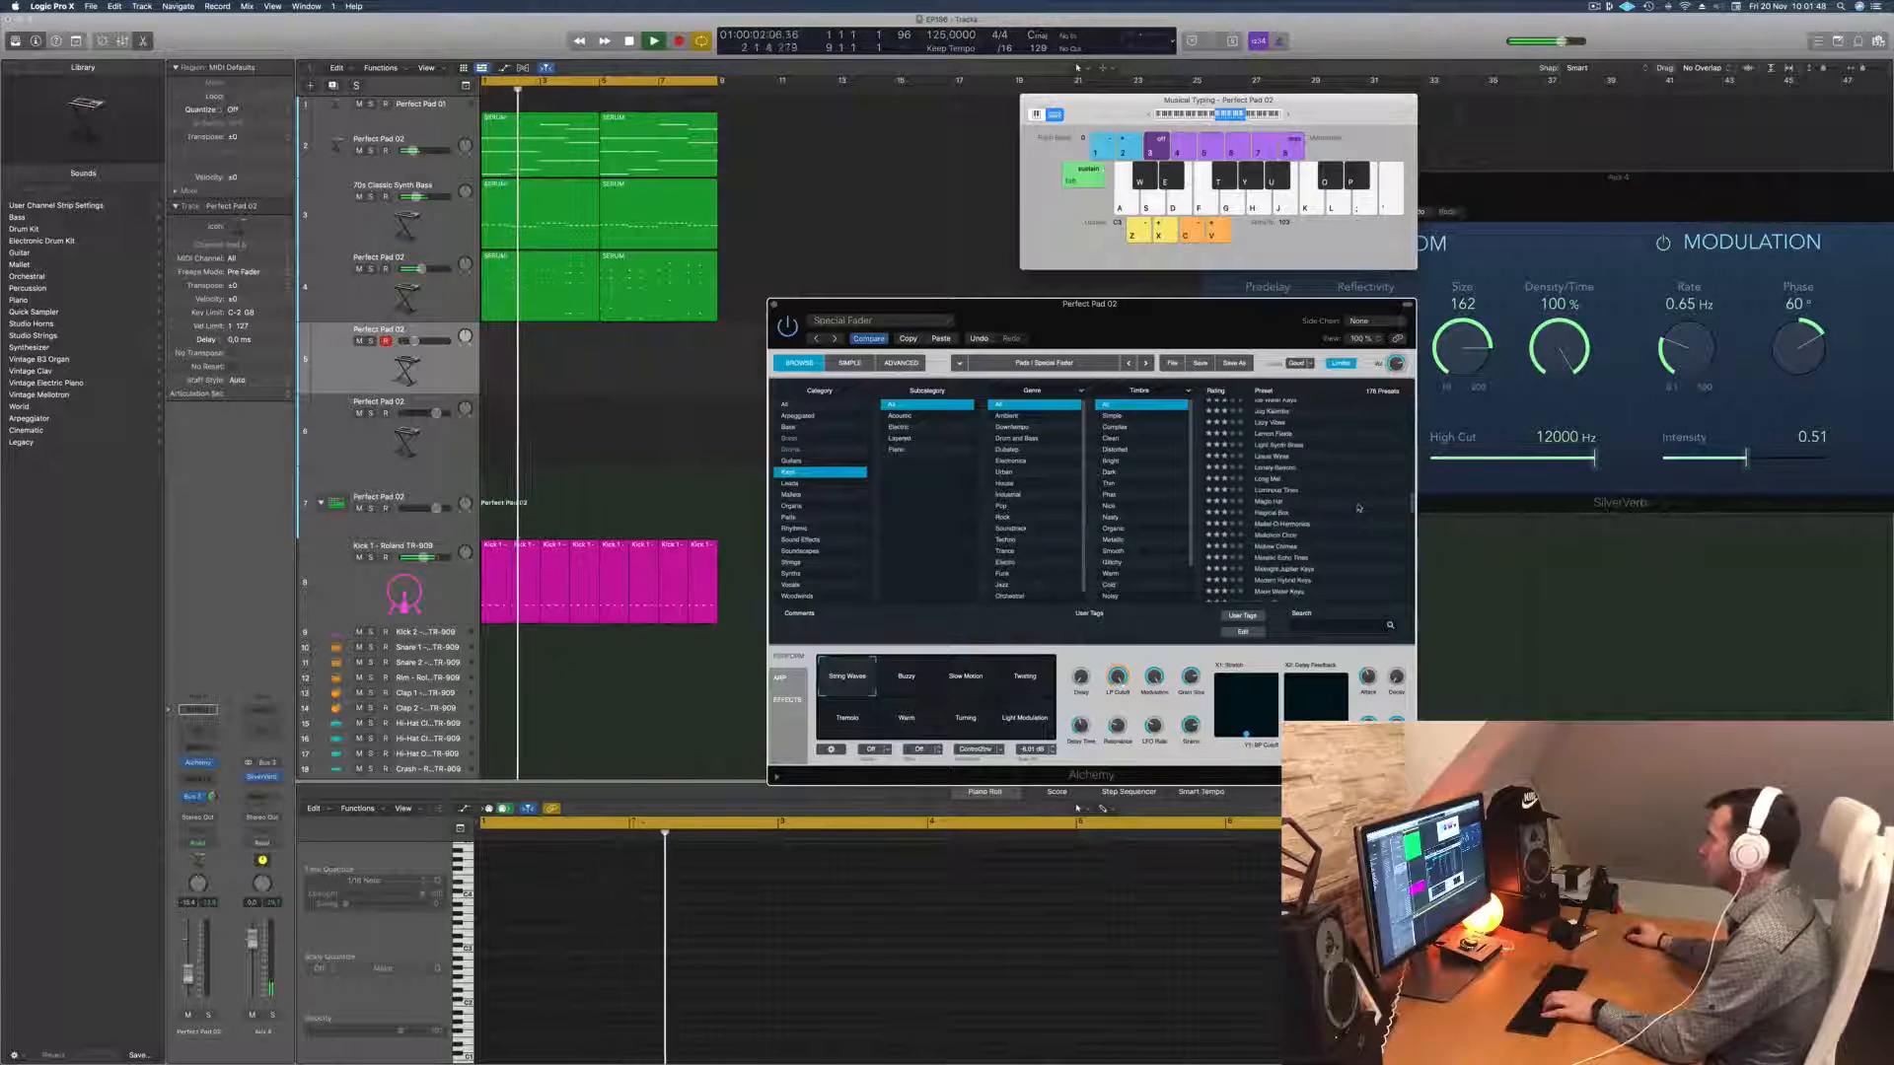
left_click(1279, 513)
scroll(1298, 499, "down", 2)
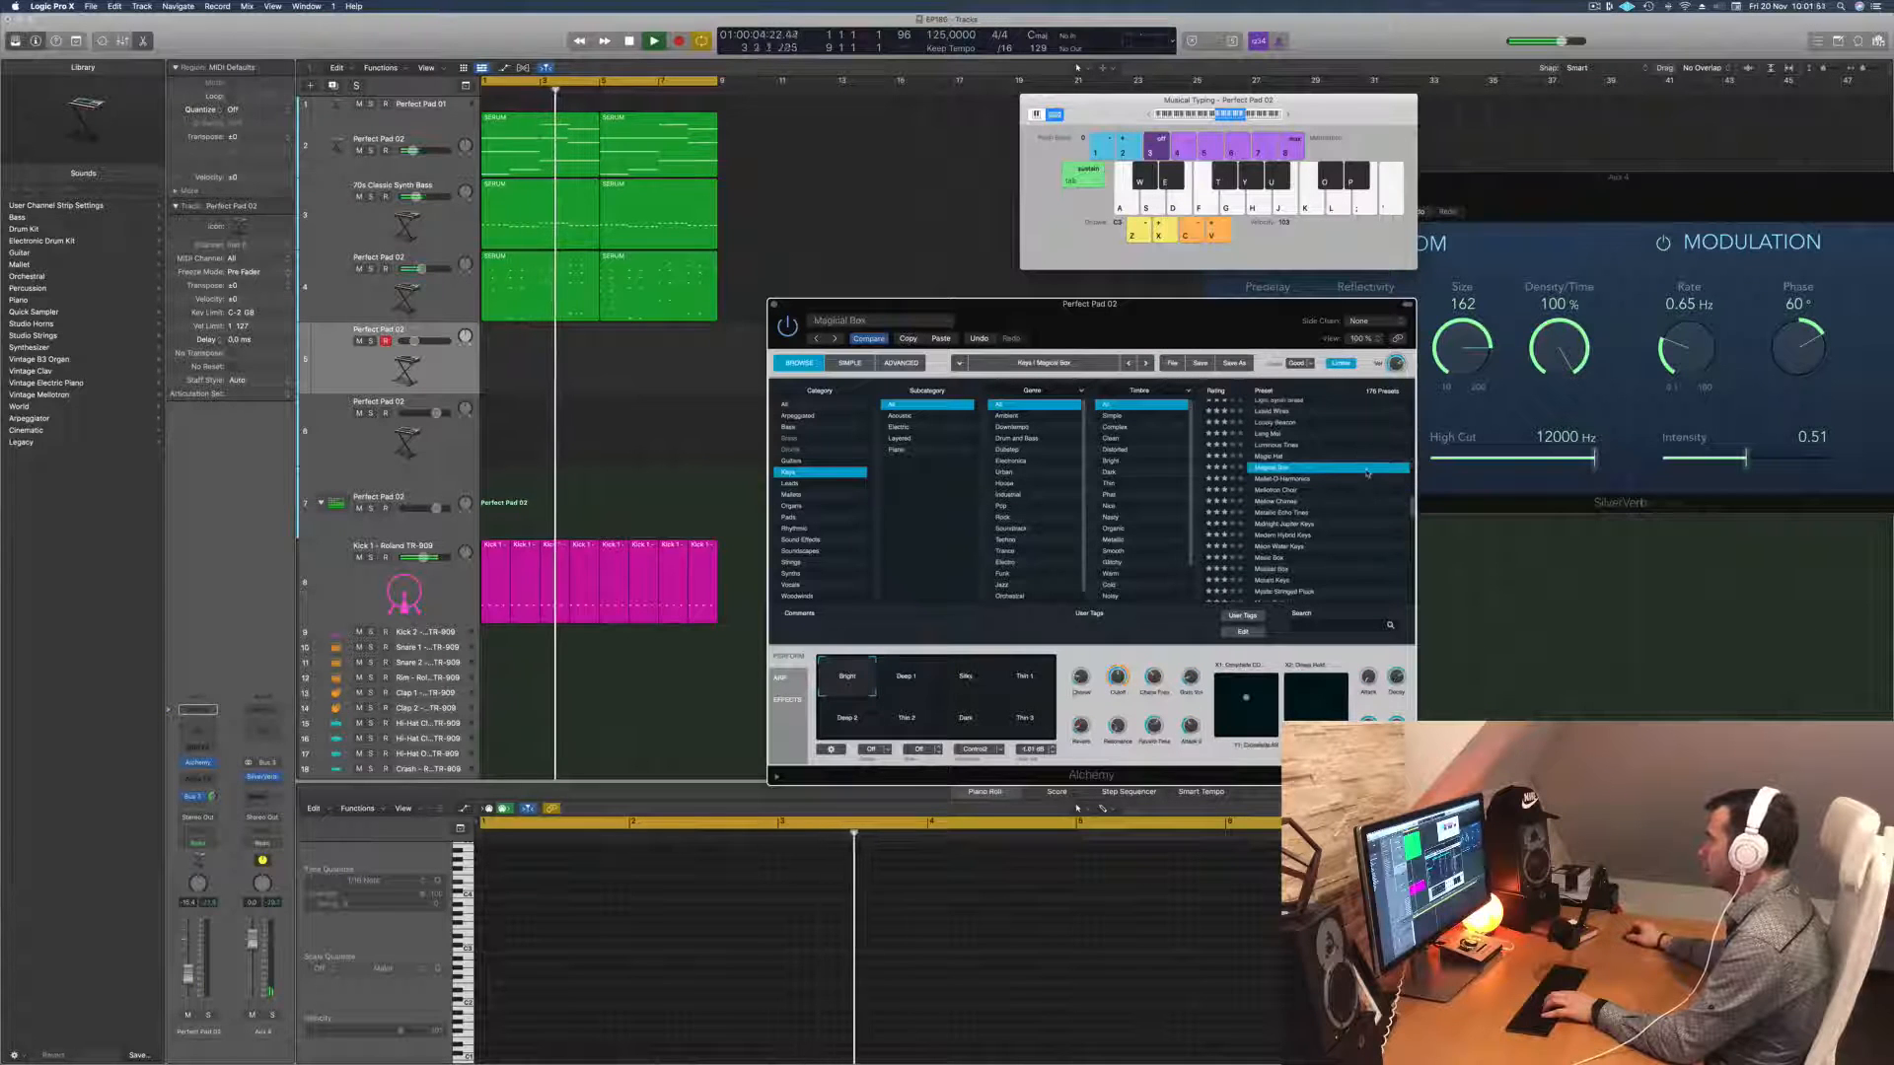
left_click(1296, 501)
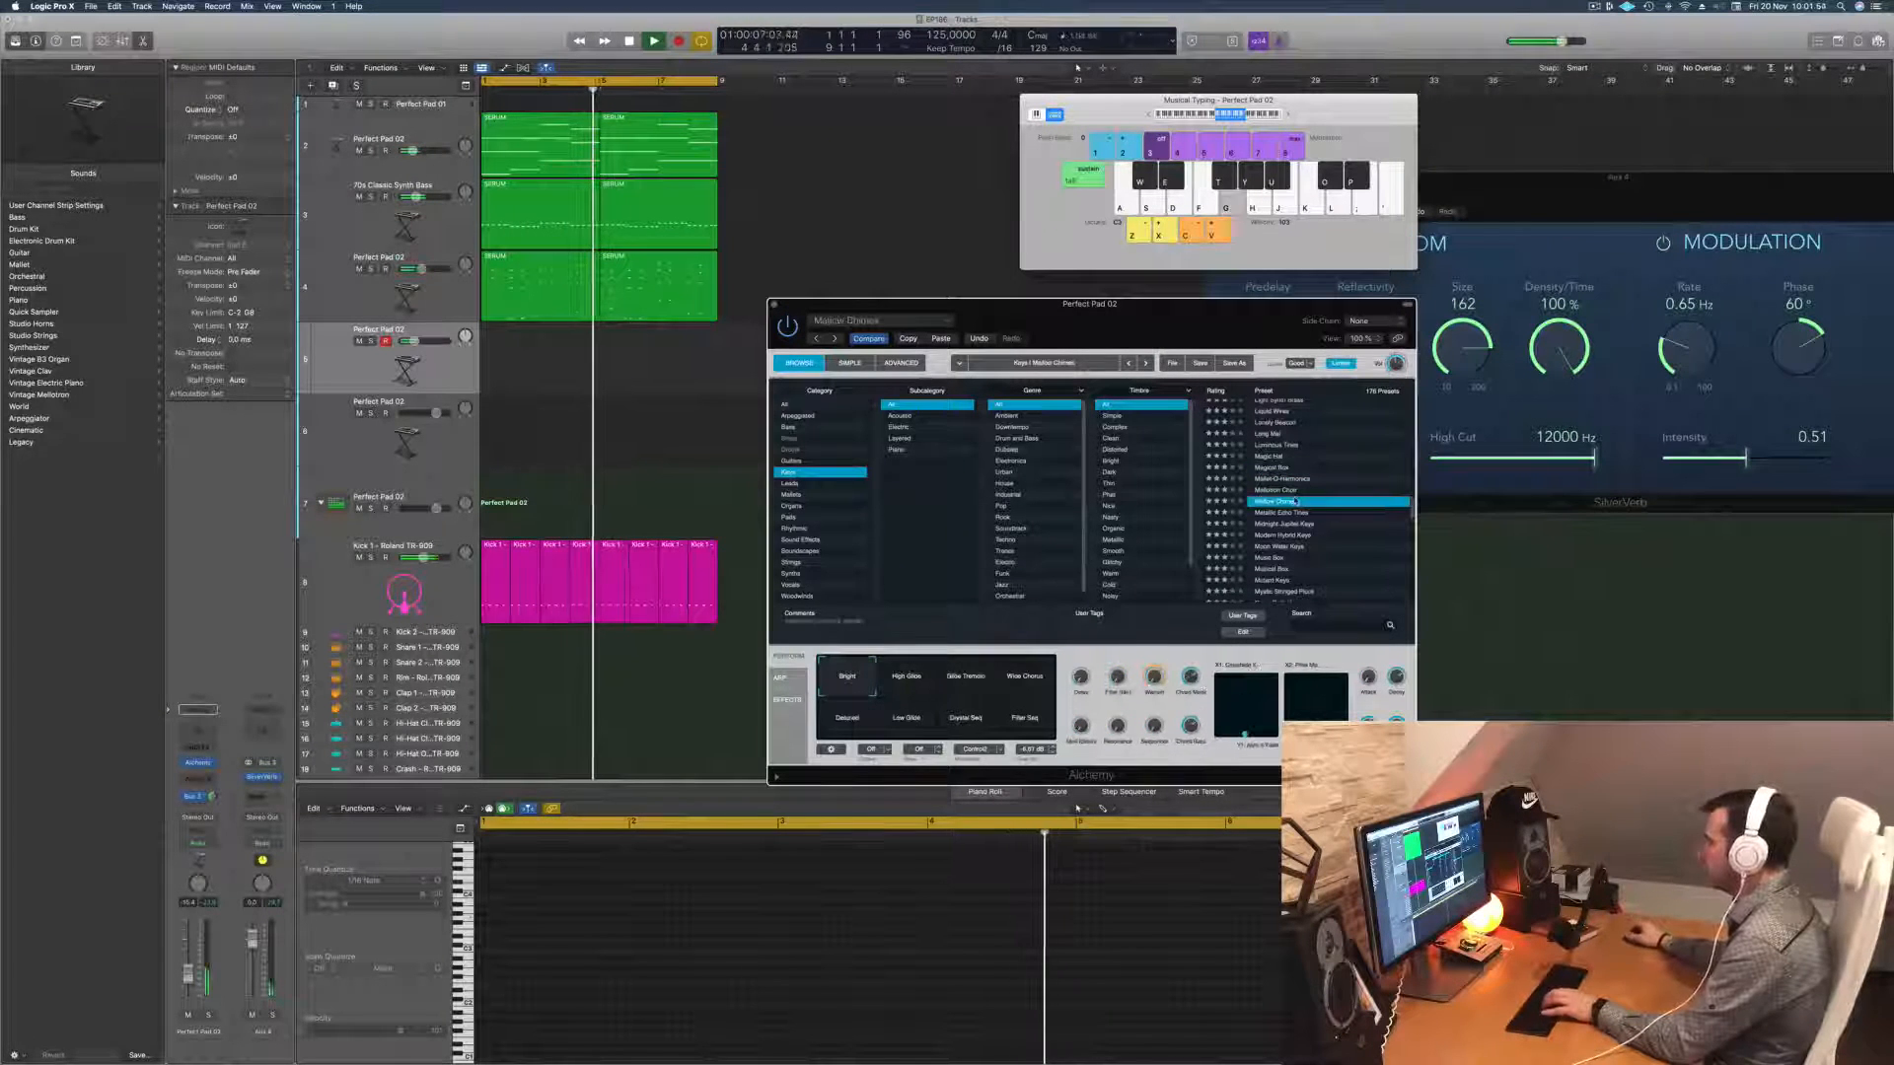
scroll(1296, 508, "down", 2)
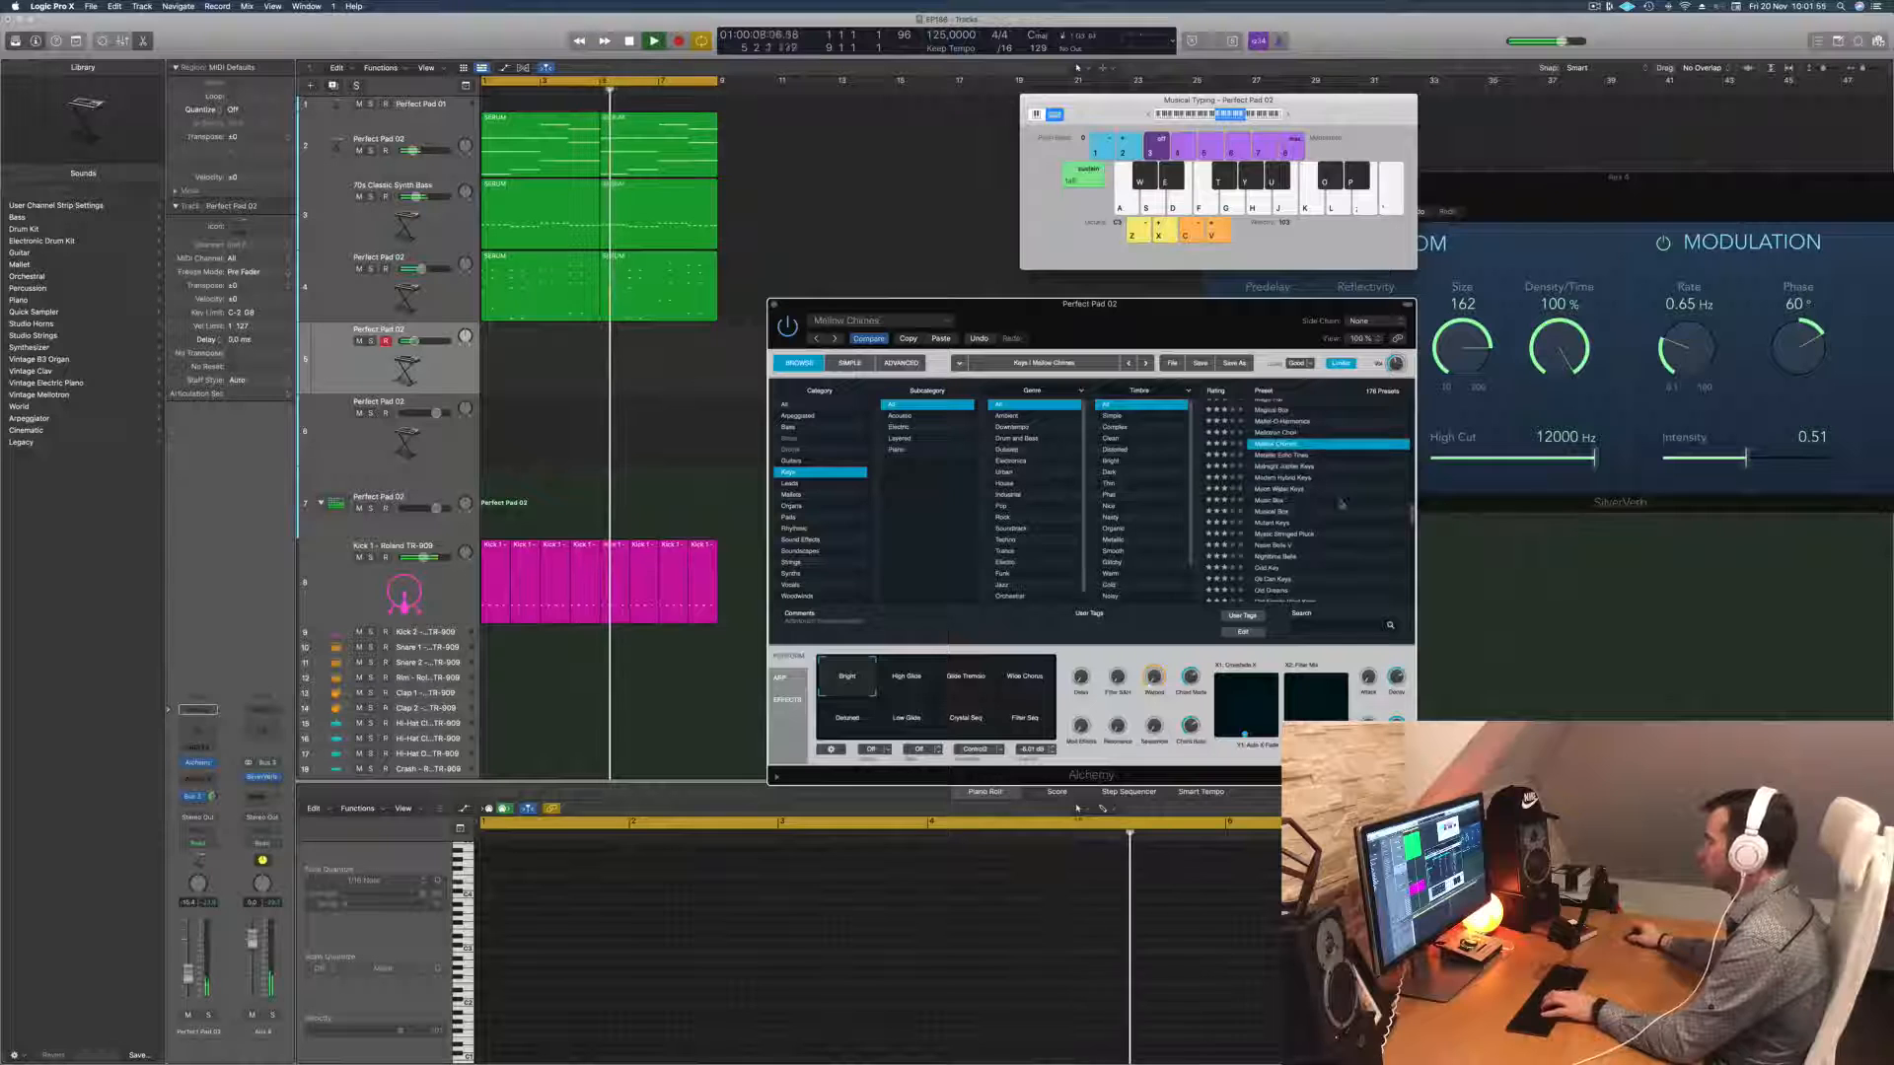
left_click(1290, 535)
scroll(1327, 513, "down", 2)
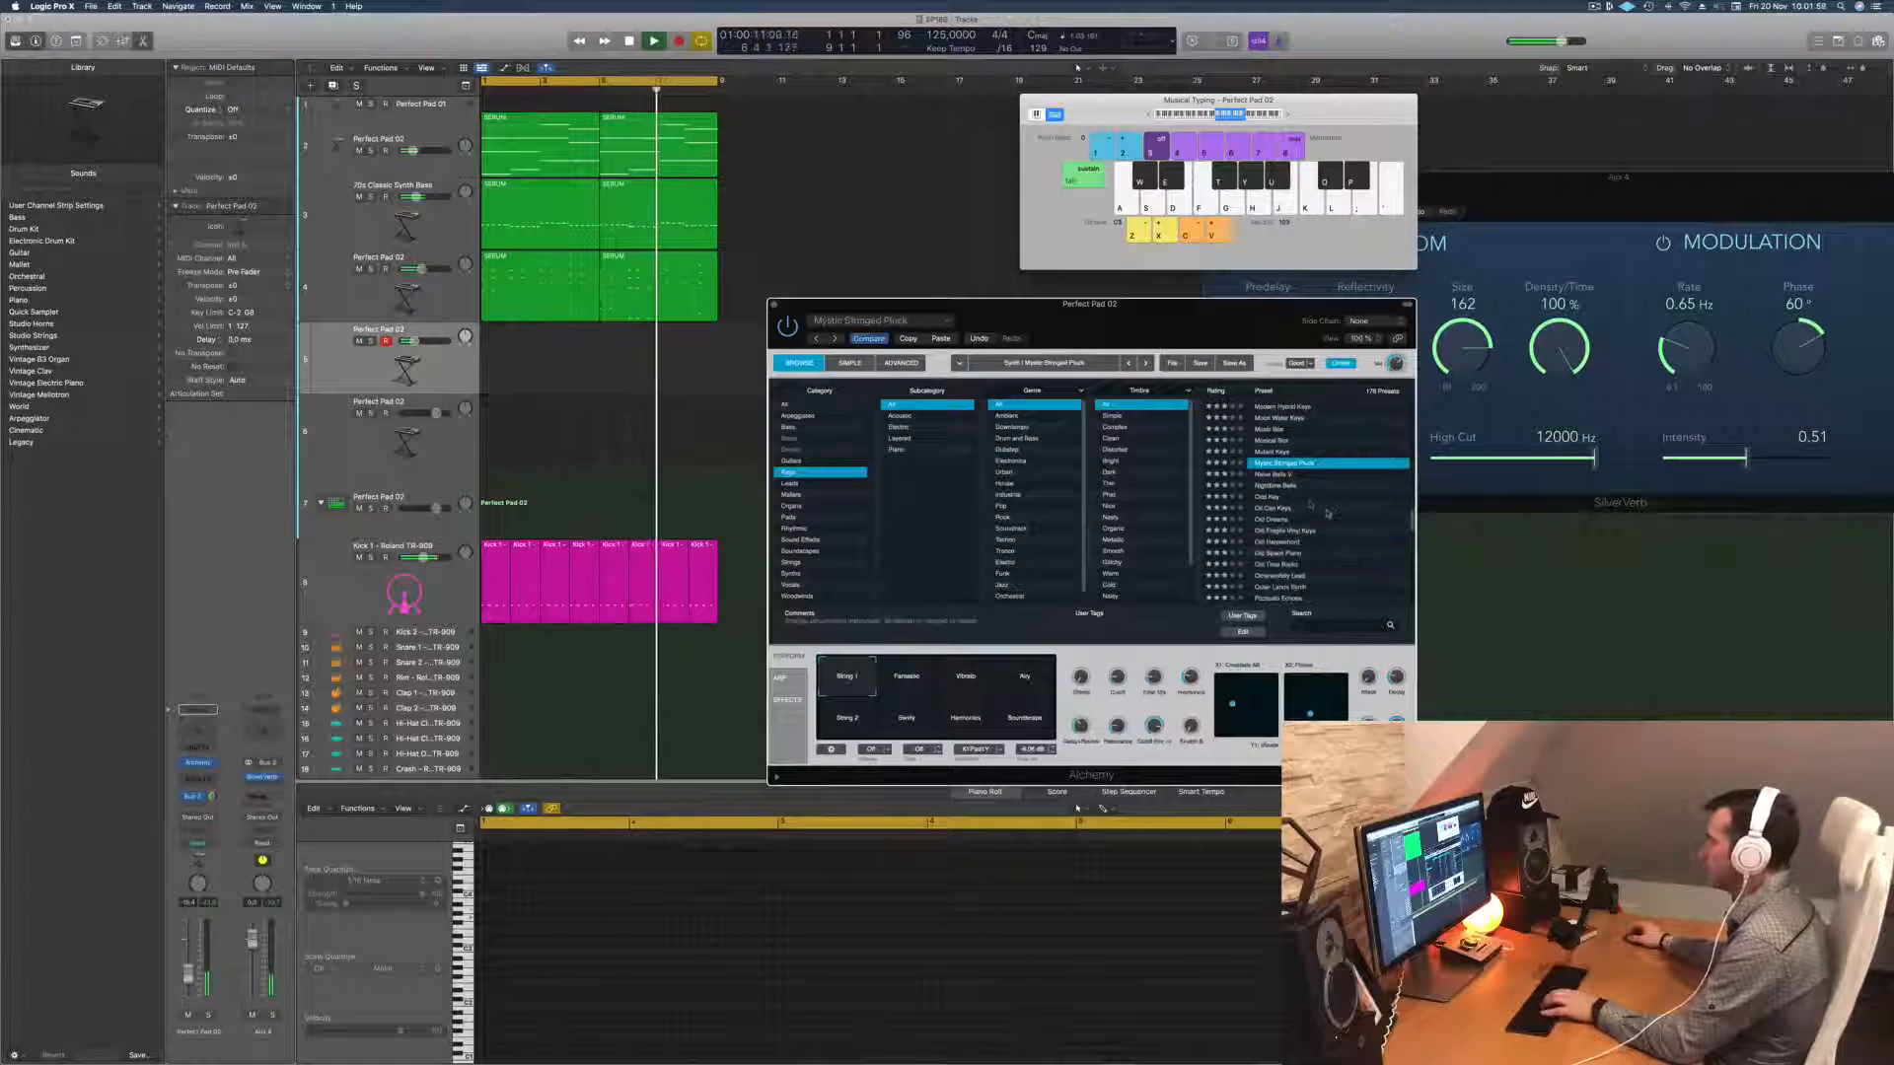
Step: Load the Oil Can Keys preset and audition its performance snapshots, including Ambient Synth, Filter Envelope Delay and Bright Ambient Pad
left_click(1280, 509)
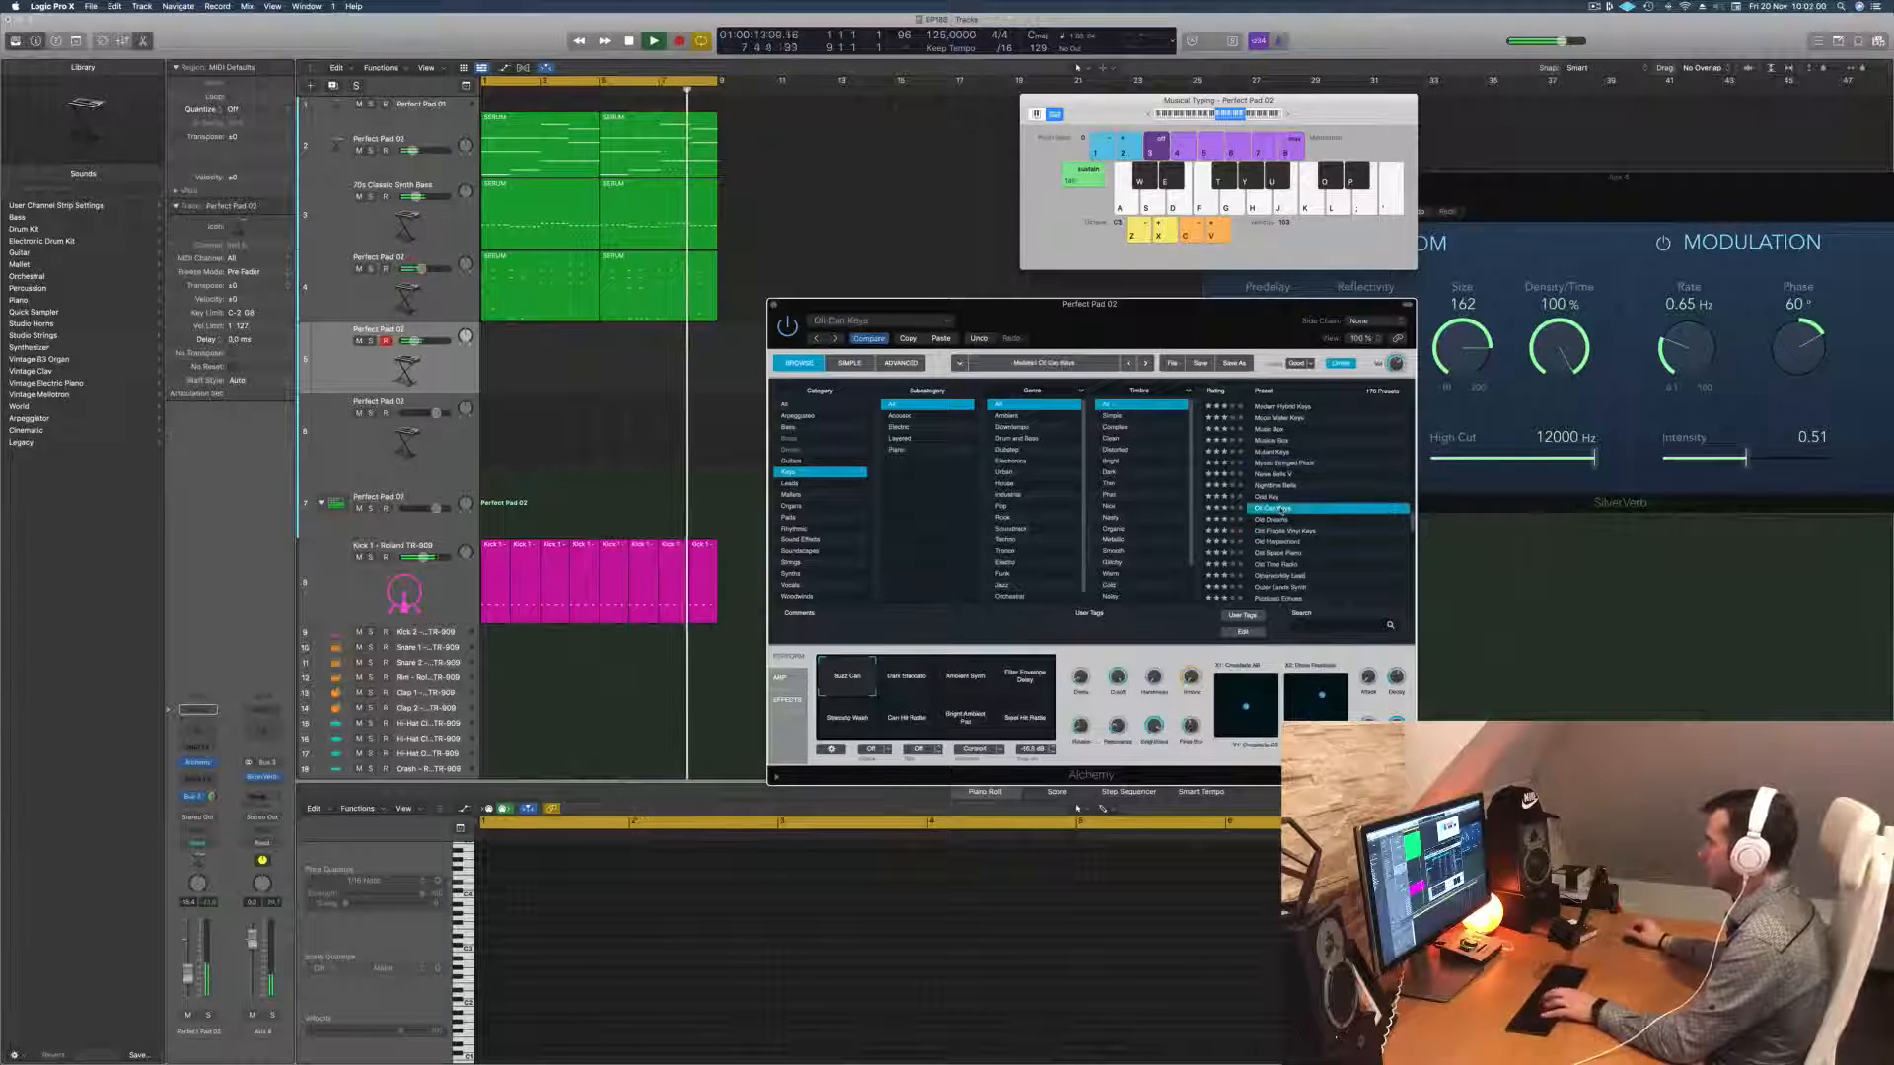
scroll(1355, 497, "down", 2)
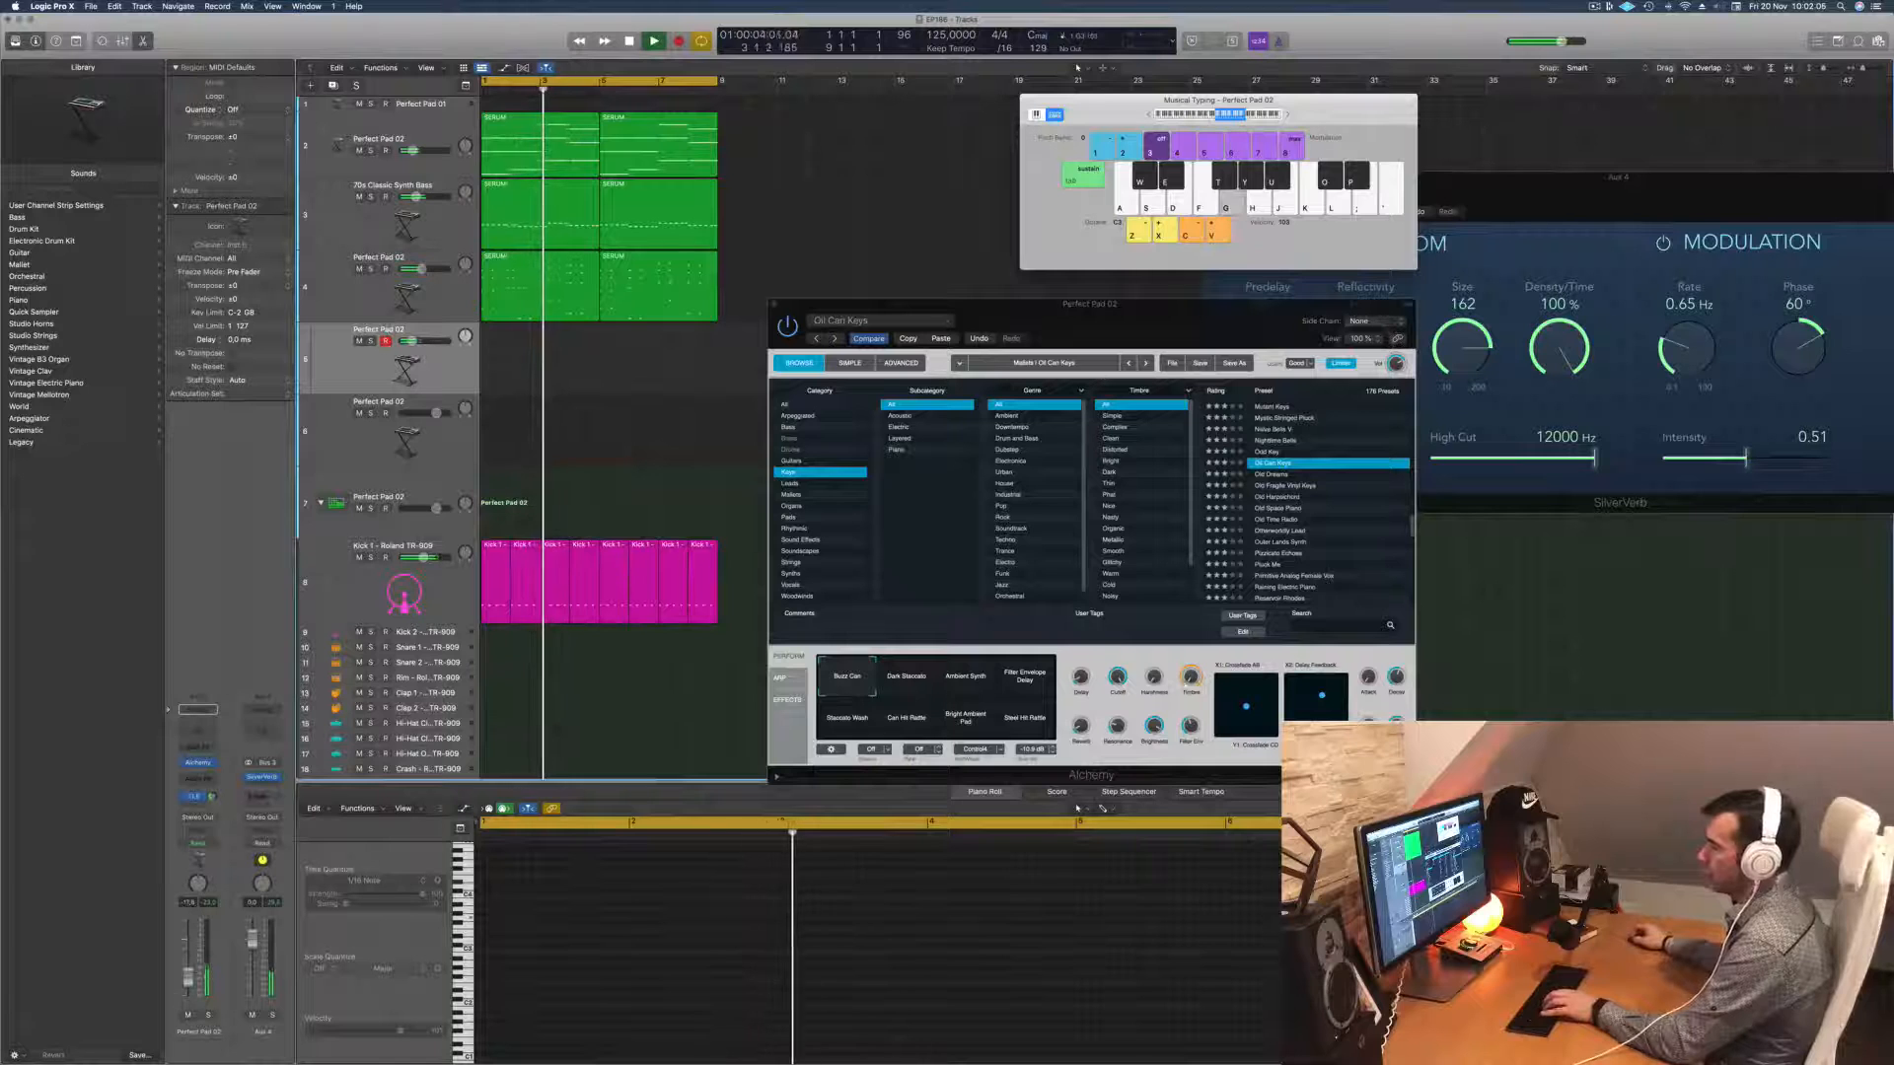
left_click(915, 671)
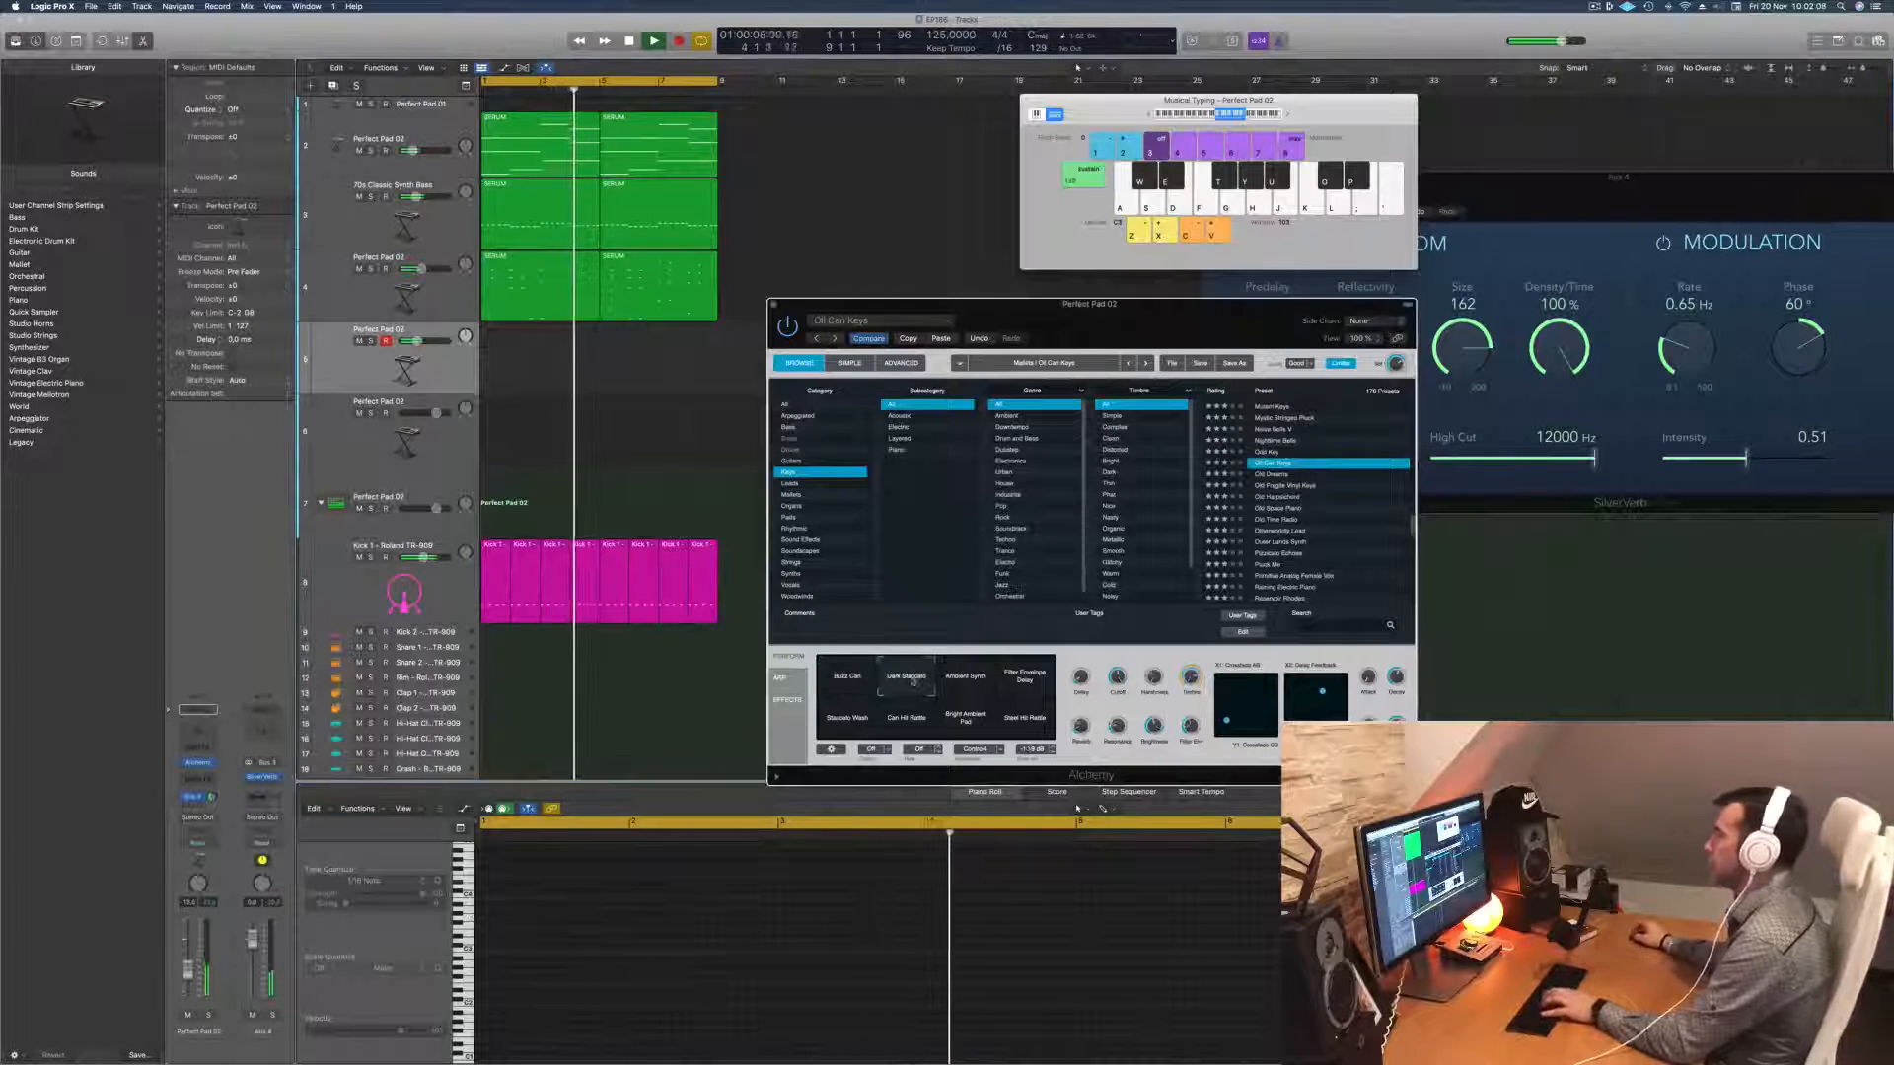
left_click(965, 679)
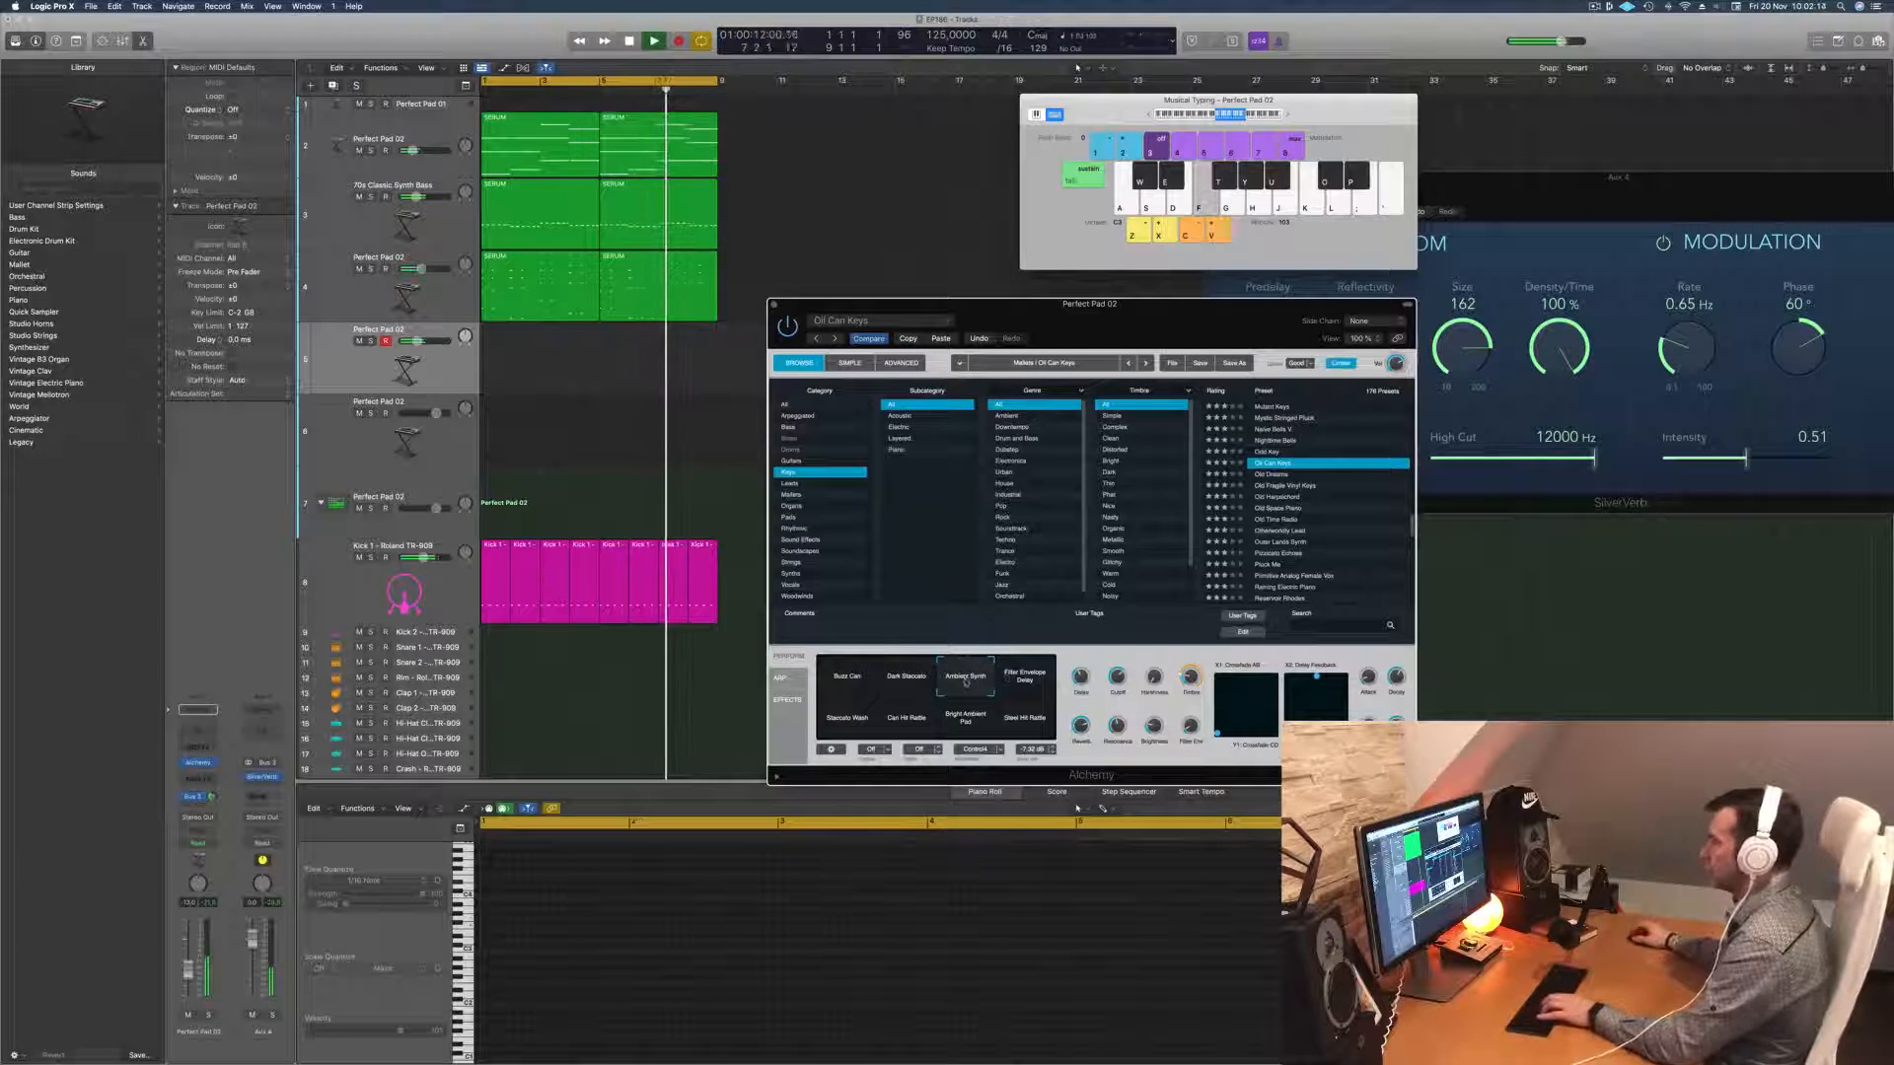
left_click(1021, 678)
left_click(851, 724)
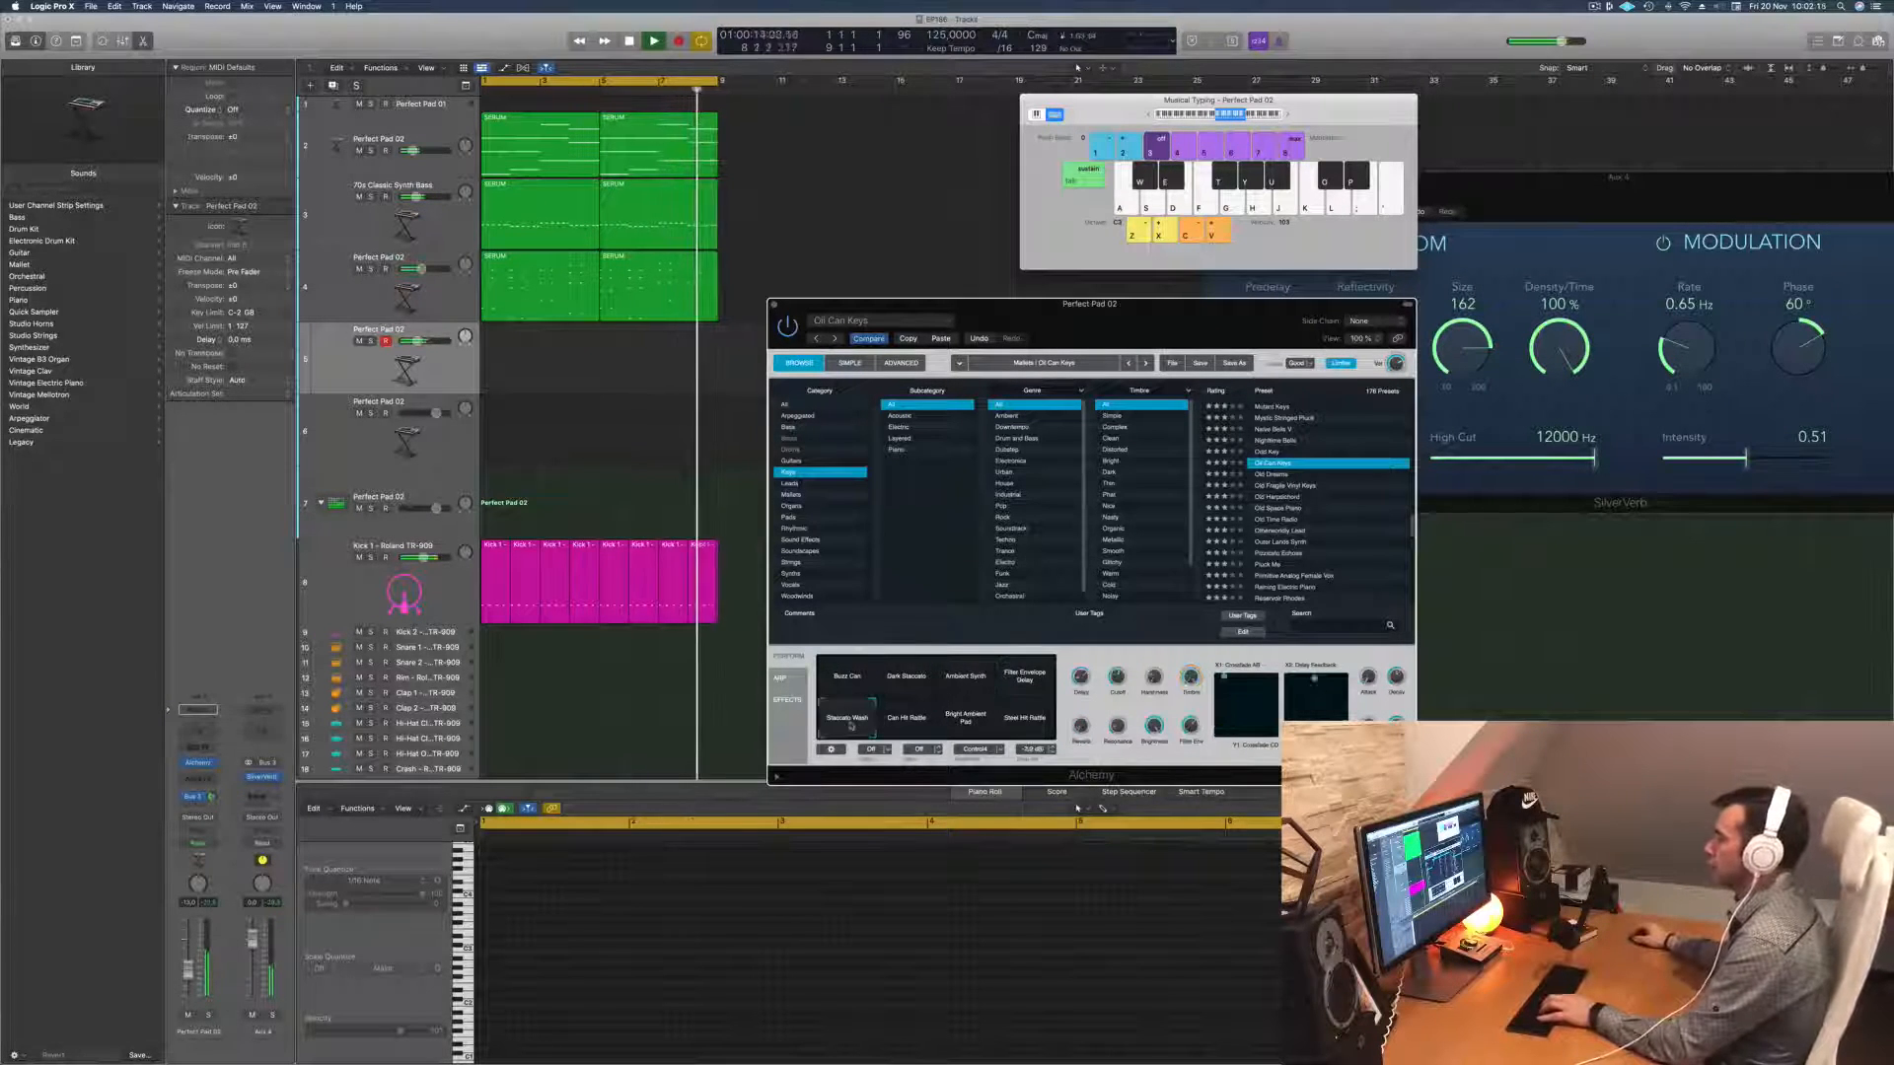
left_click(915, 728)
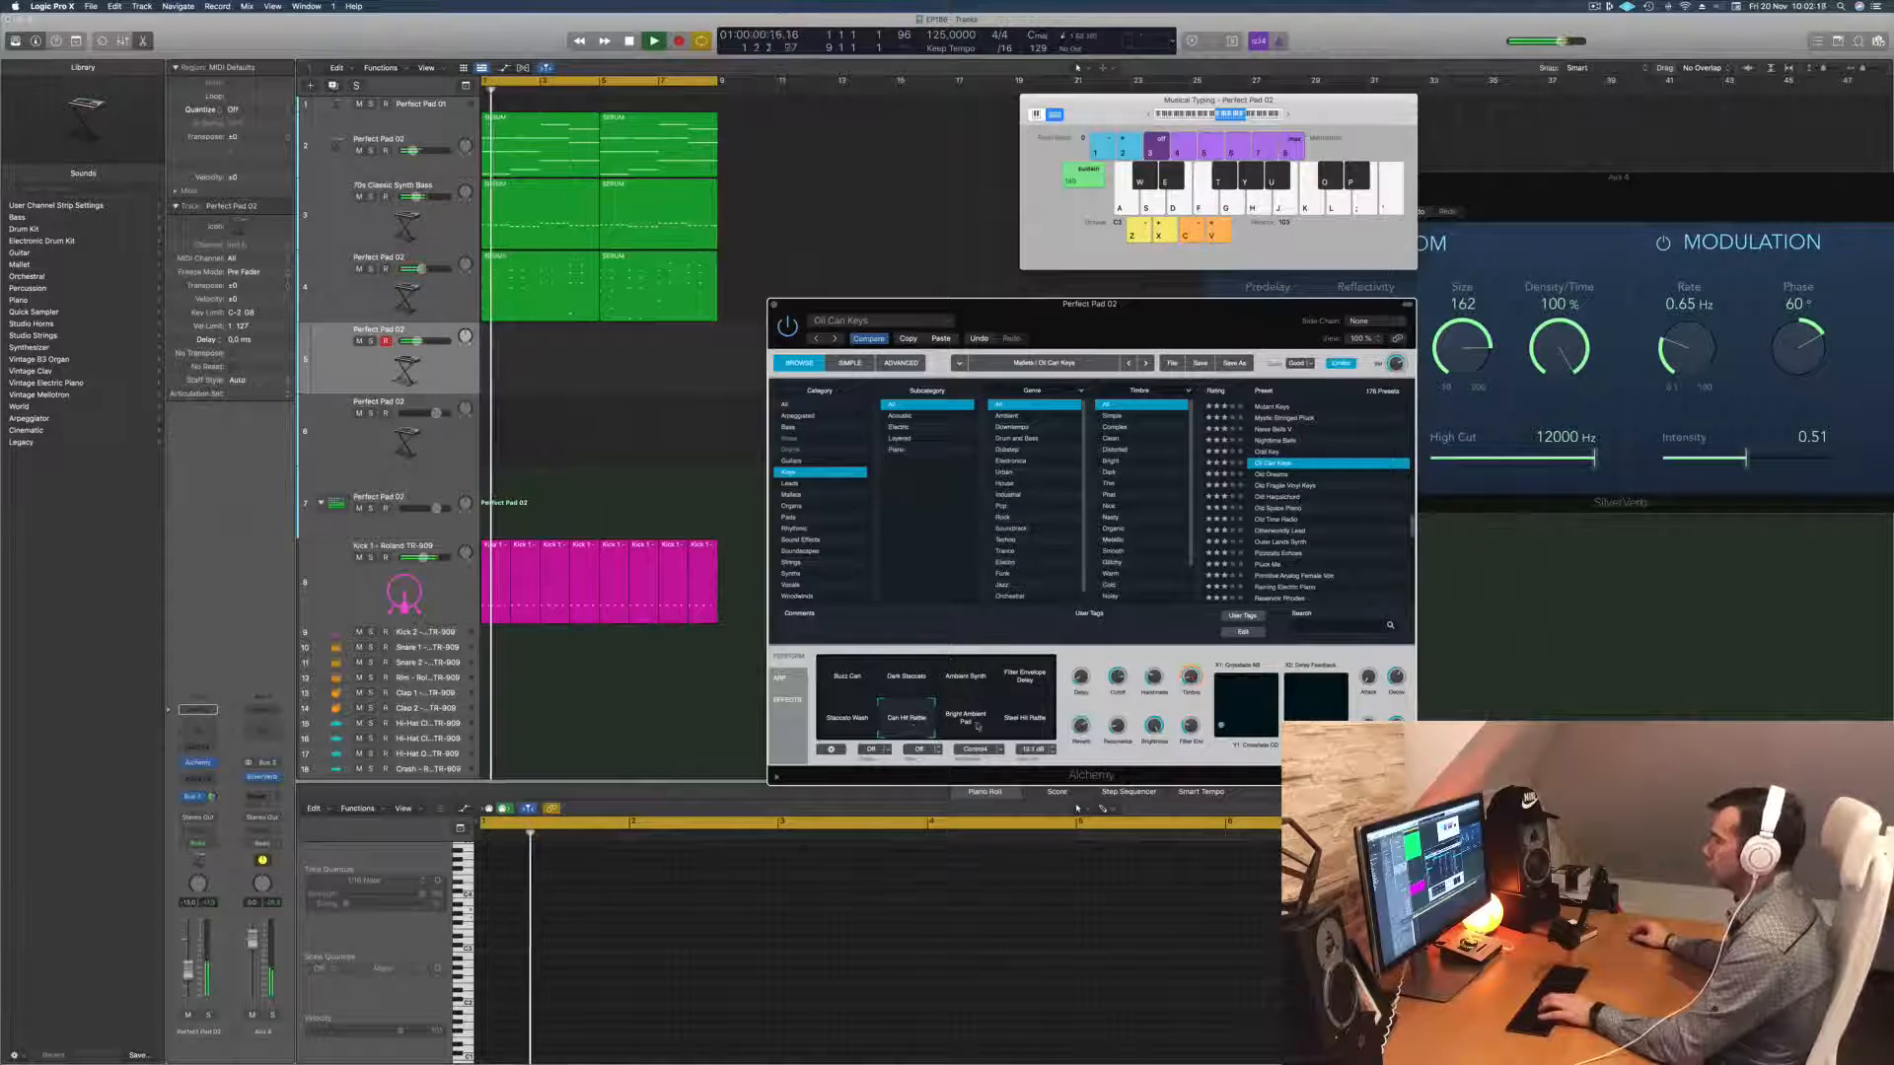
left_click(965, 720)
left_click(1029, 727)
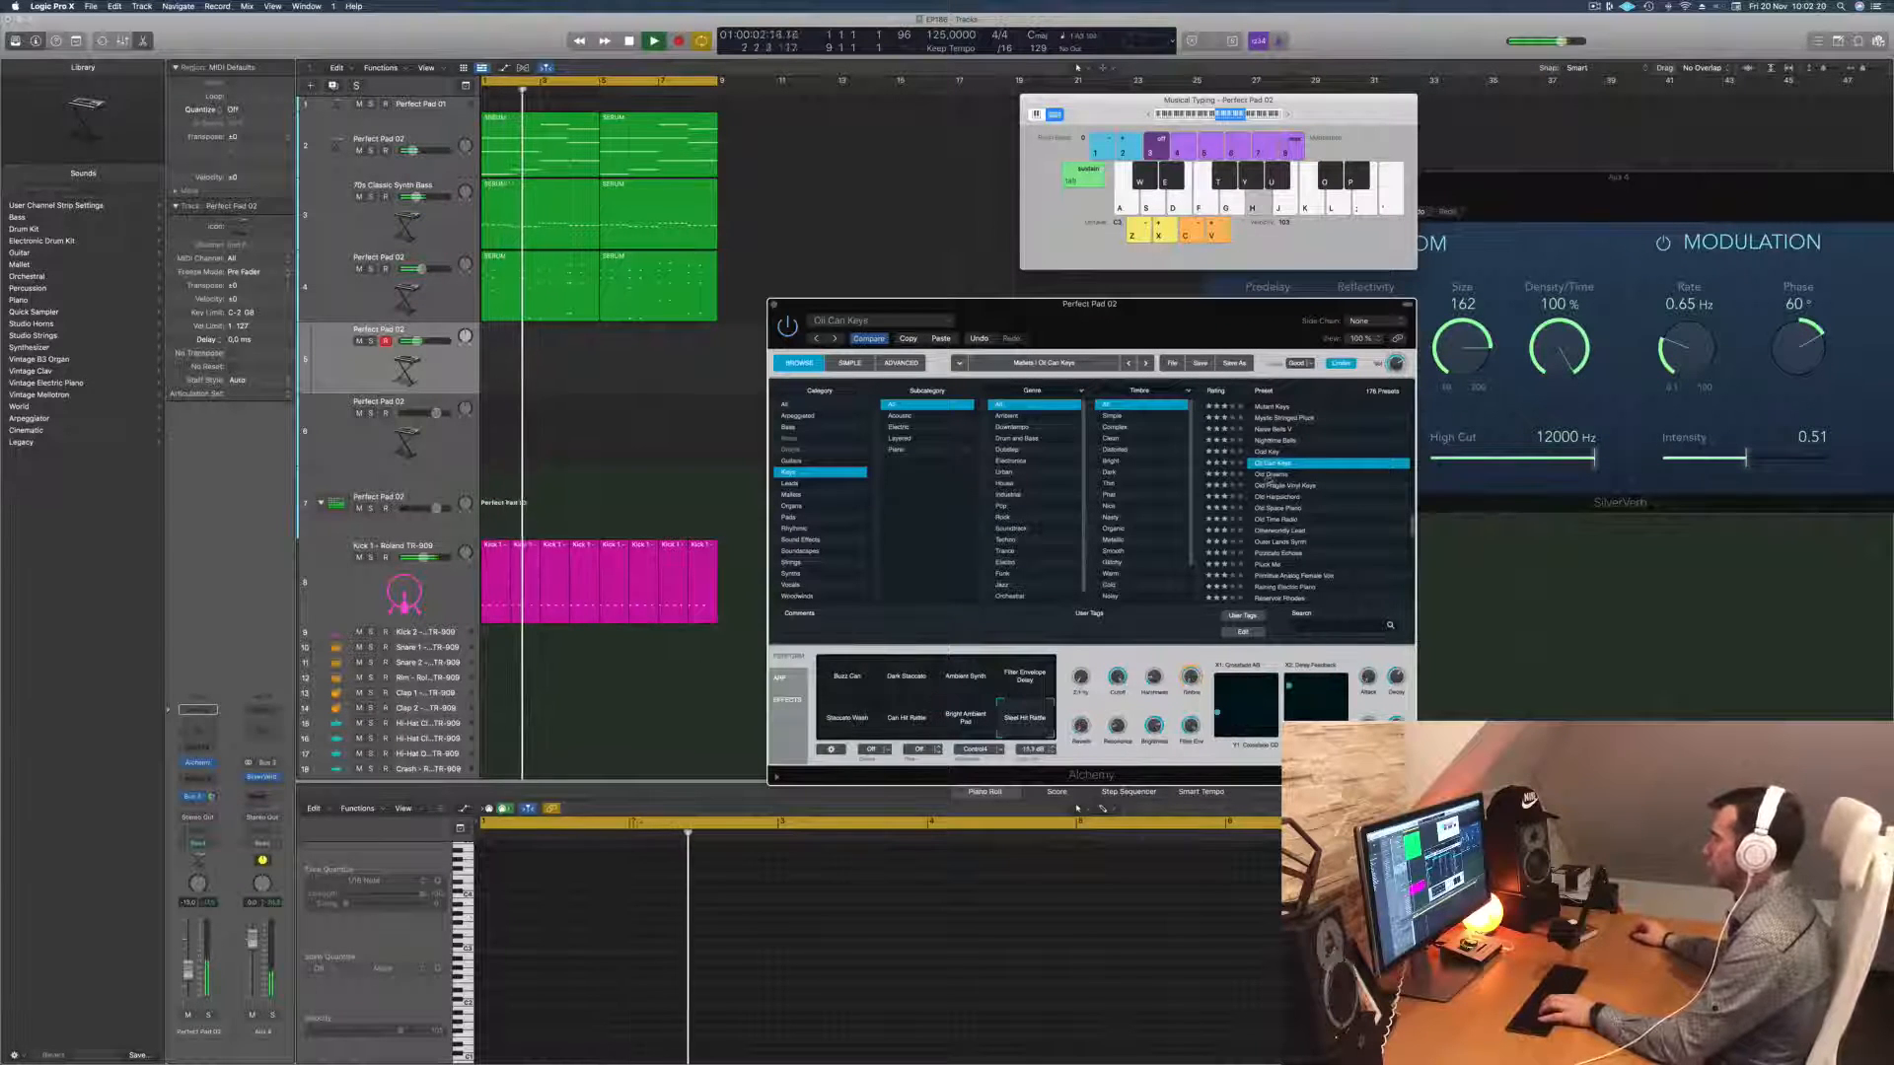
Step: Audition the Old Dreams, Old Space Piano and Otherworldly Lead presets in track 5's Alchemy
left_click(1272, 475)
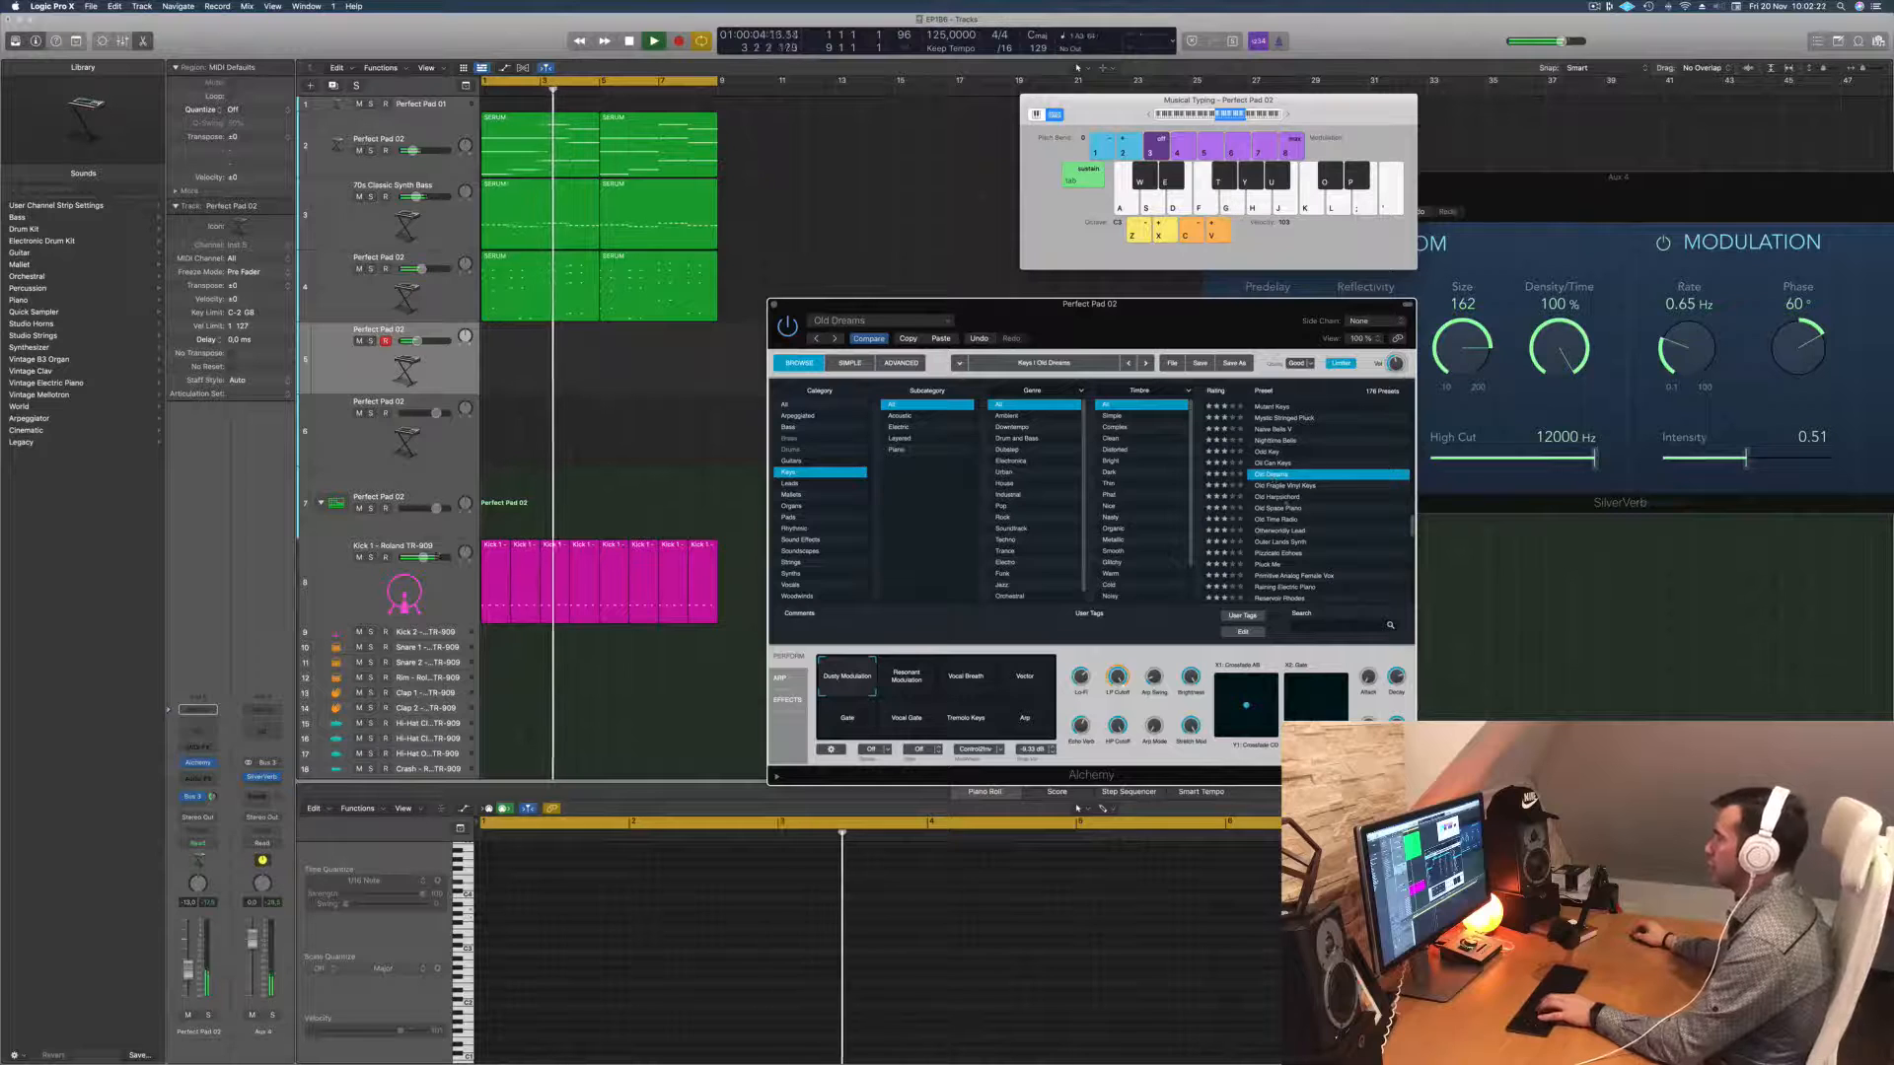
left_click(1289, 508)
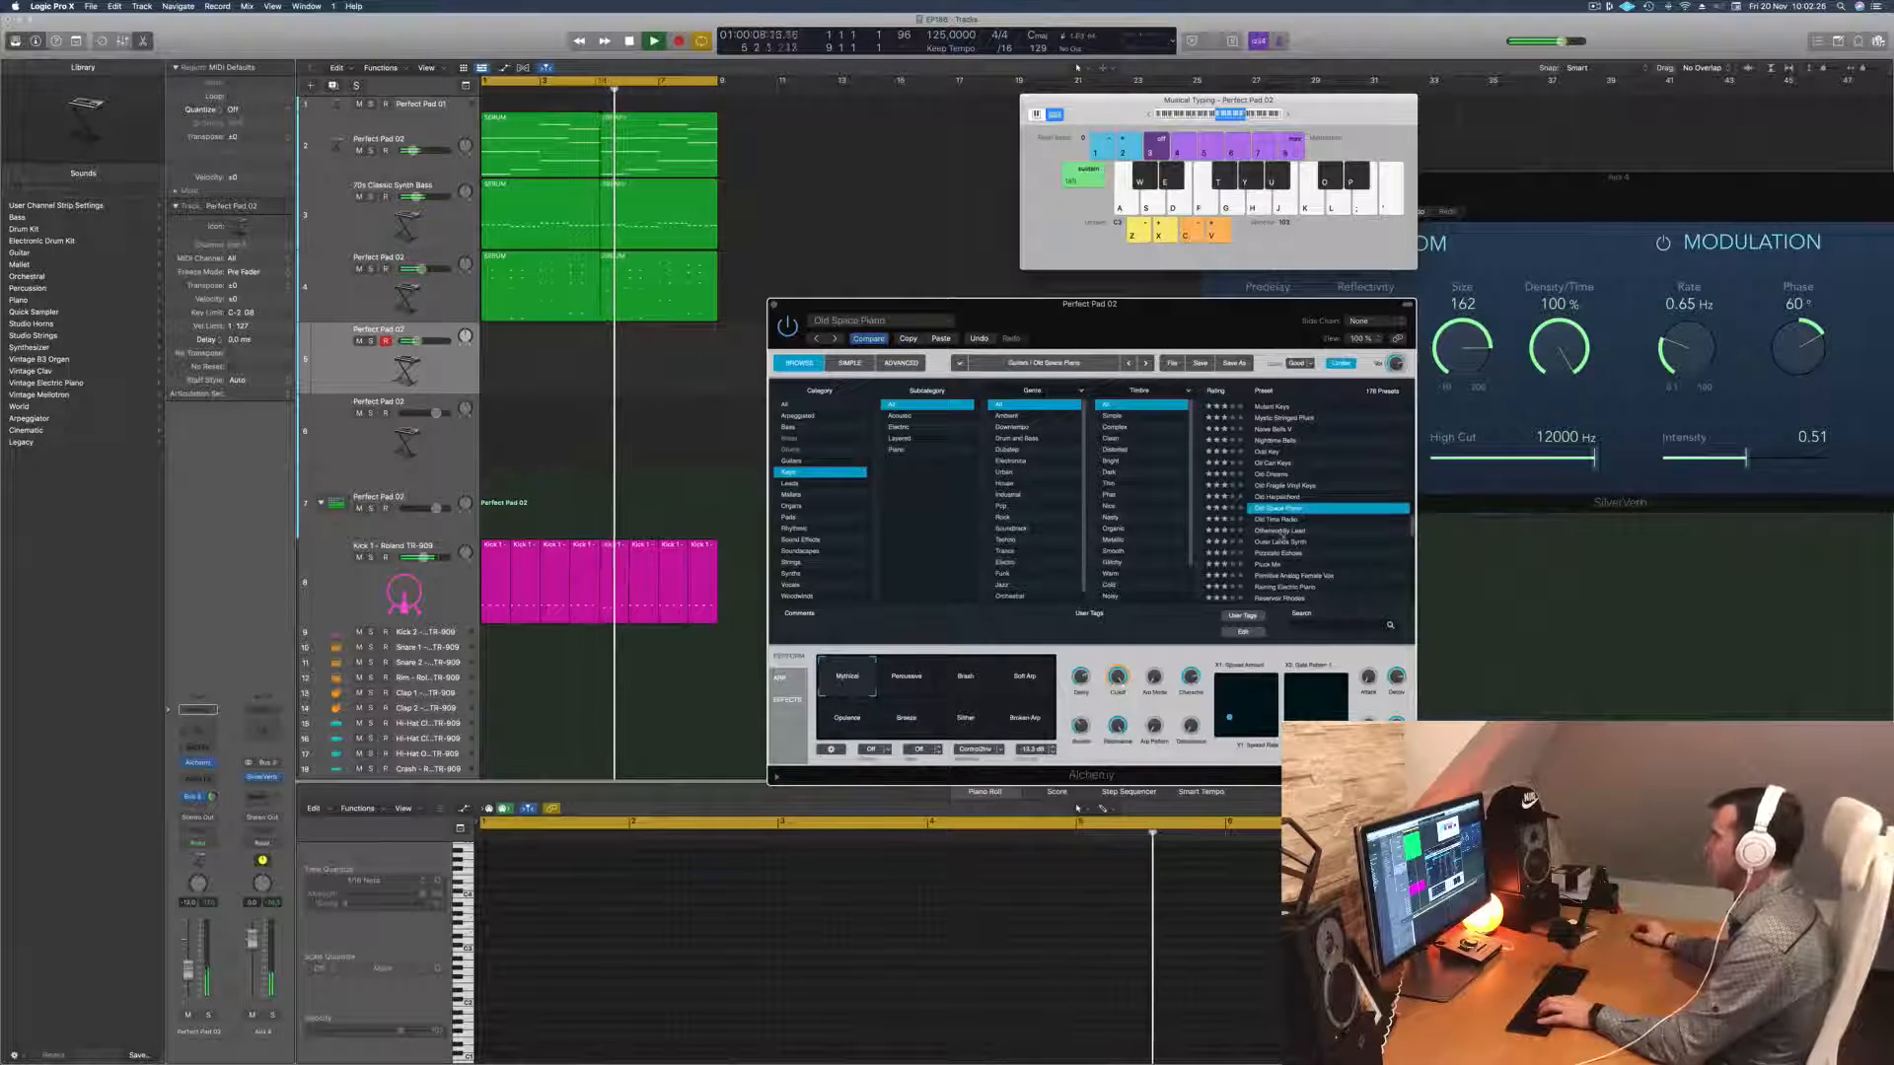
left_click(1327, 530)
scroll(1328, 528, "down", 3)
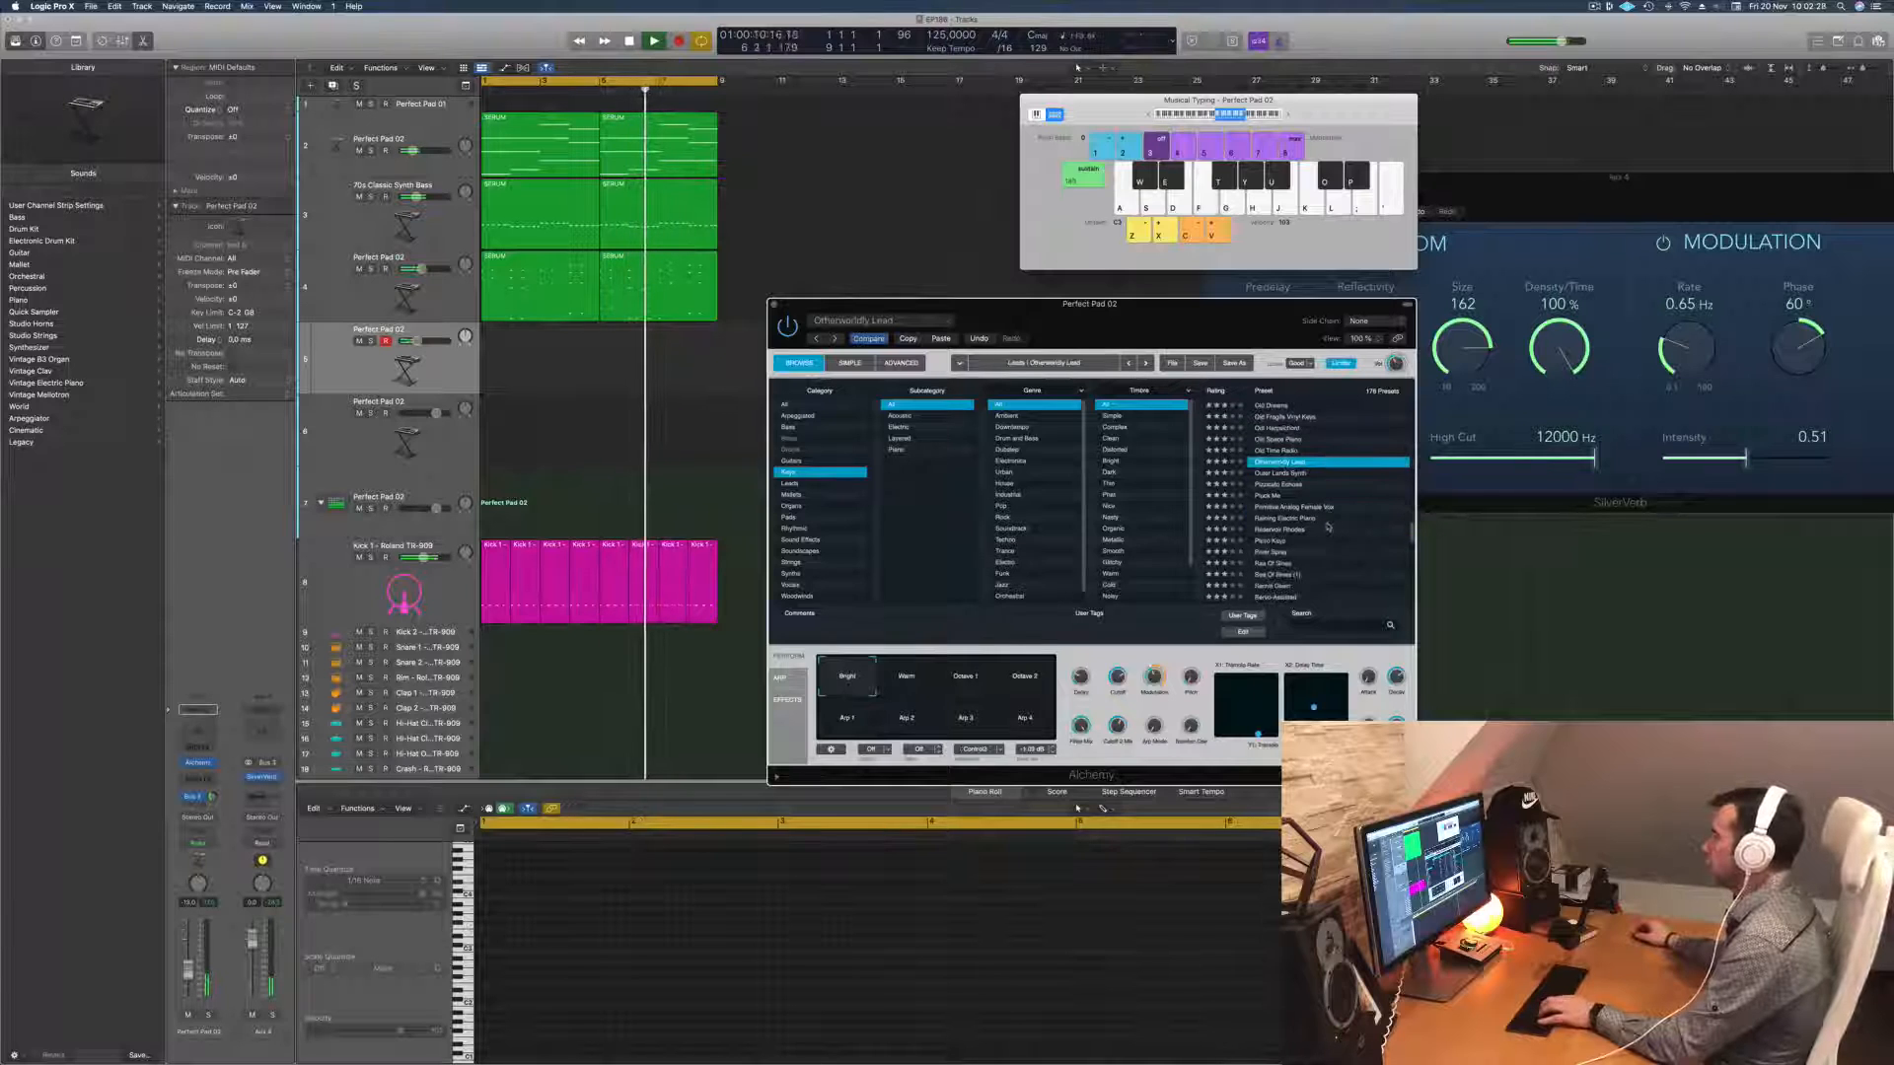
Step: Audition the Pluck Me and River Spray presets in track 5's Alchemy while the loop plays
left_click(1260, 496)
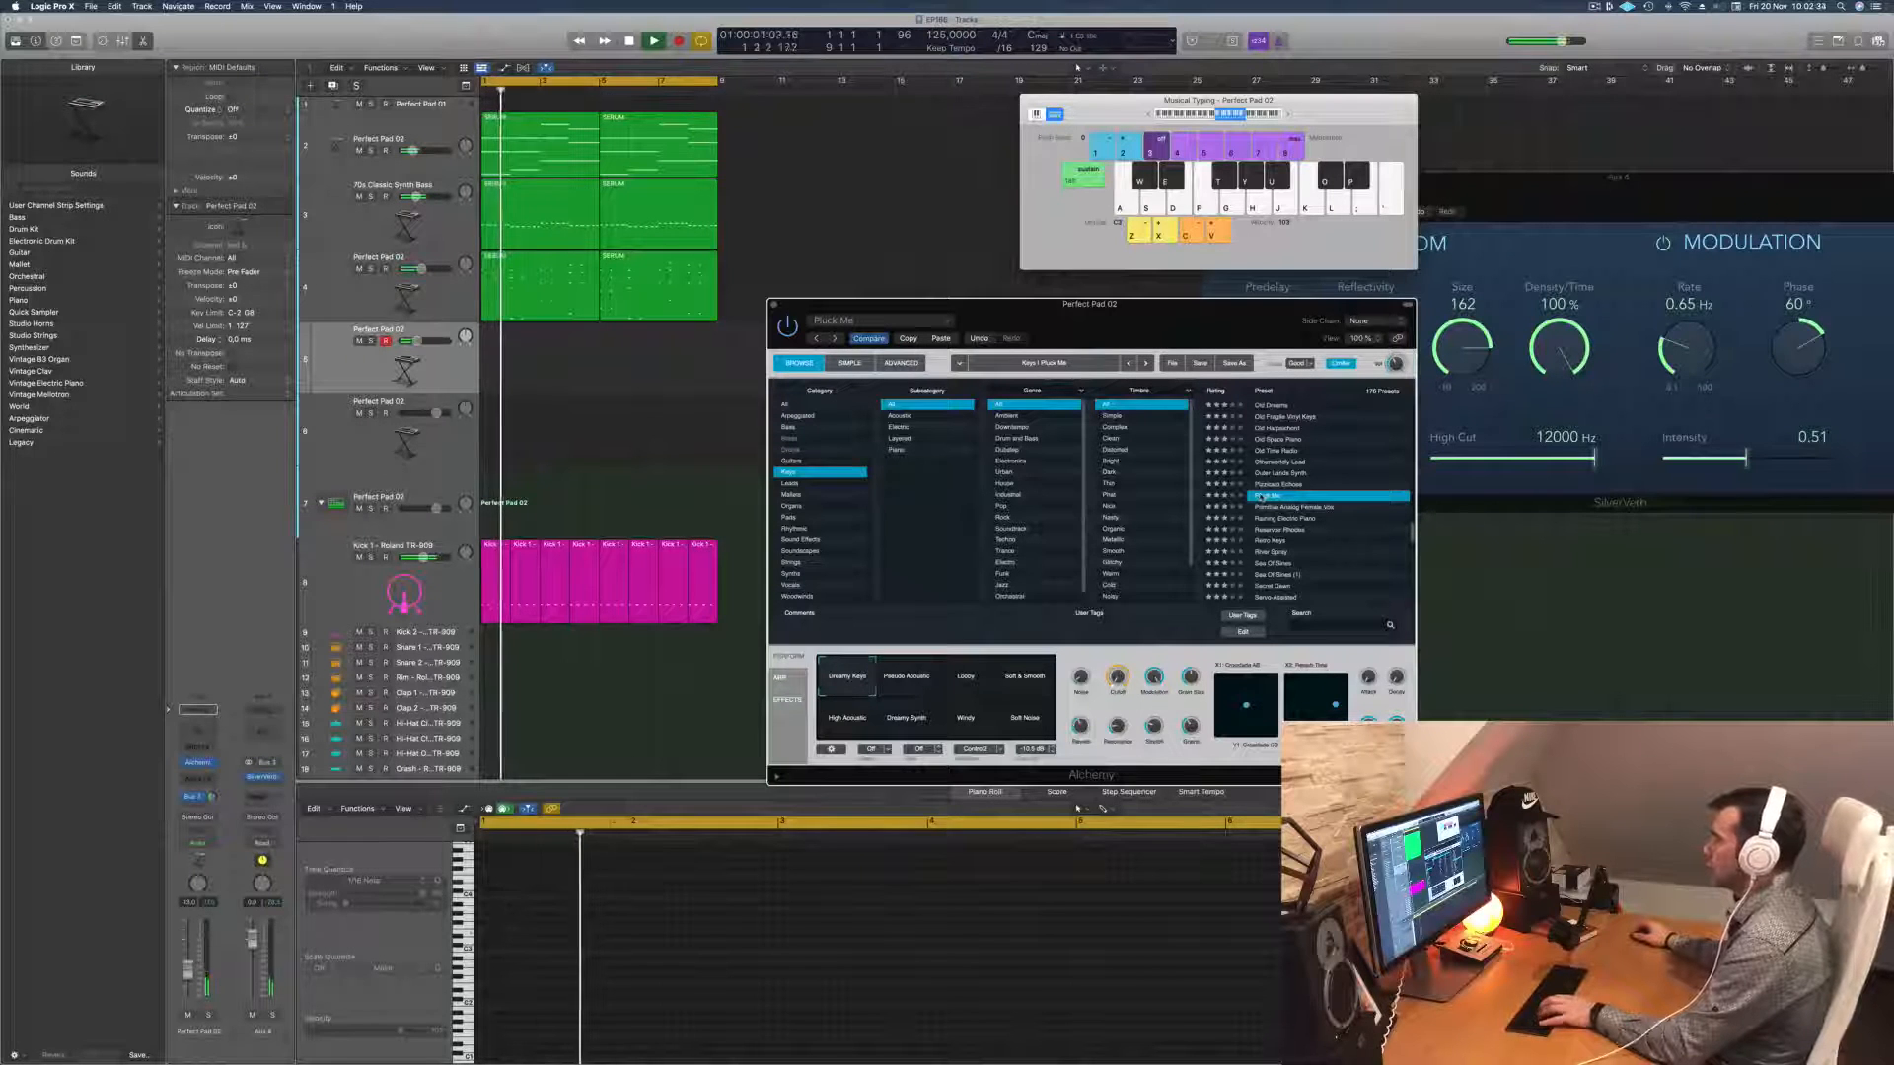
scroll(1312, 525, "down", 2)
left_click(1277, 499)
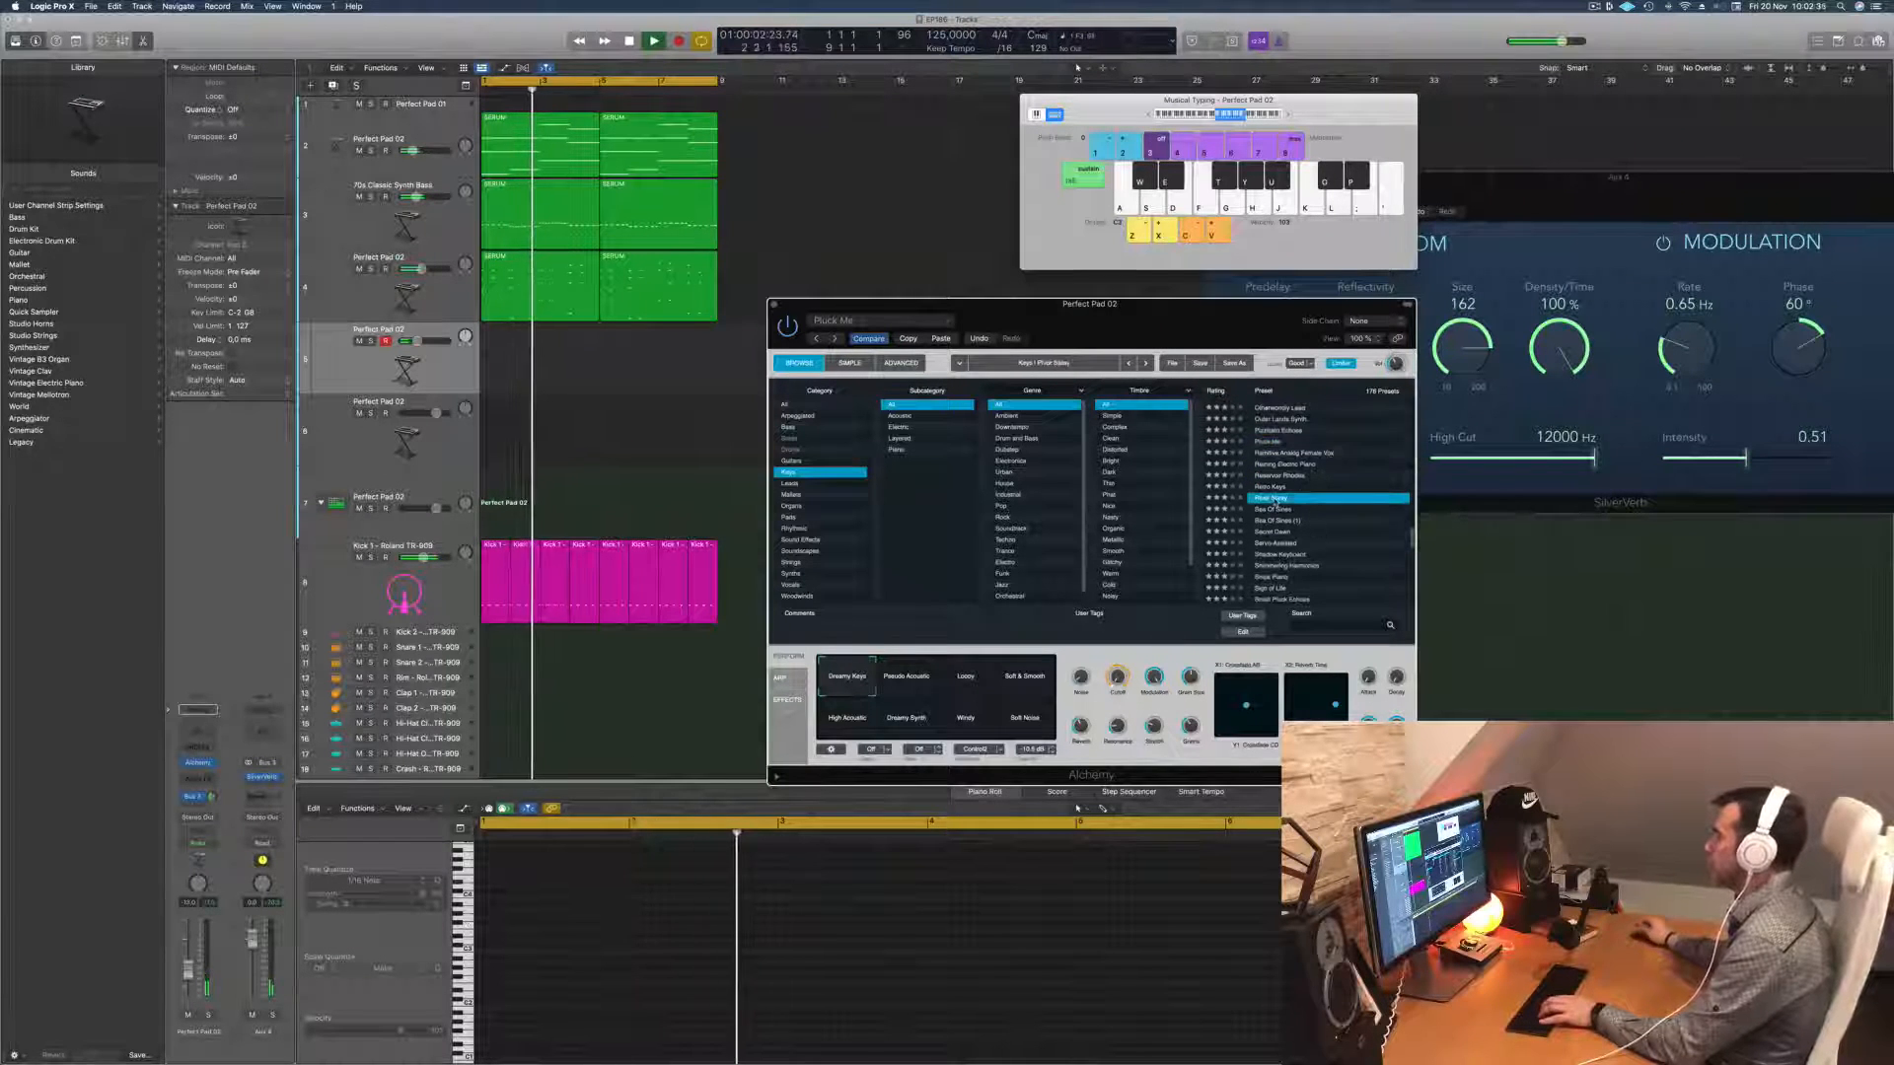
scroll(1307, 514, "down", 1)
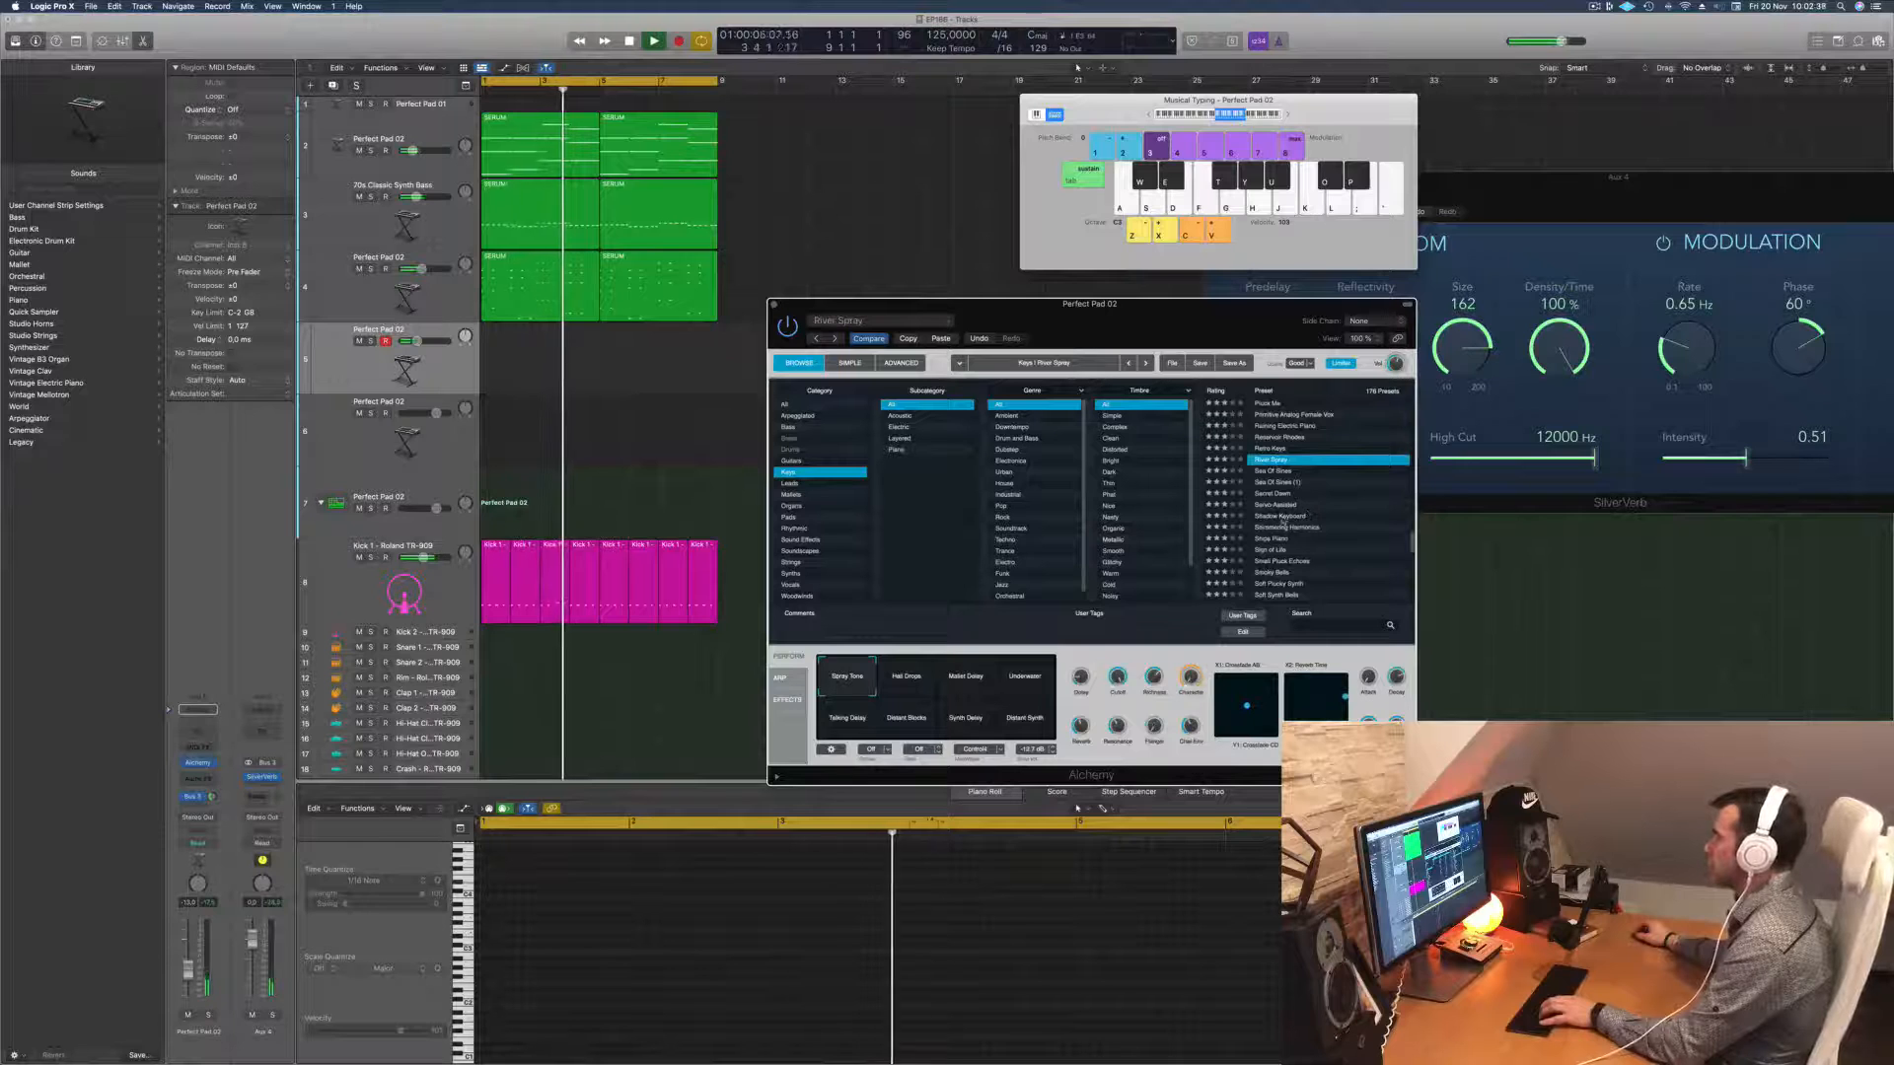
Step: Audition the Shadow Keyboard preset, and load Sign of Life in track 5's Alchemy
left_click(1282, 517)
scroll(1316, 516, "down", 2)
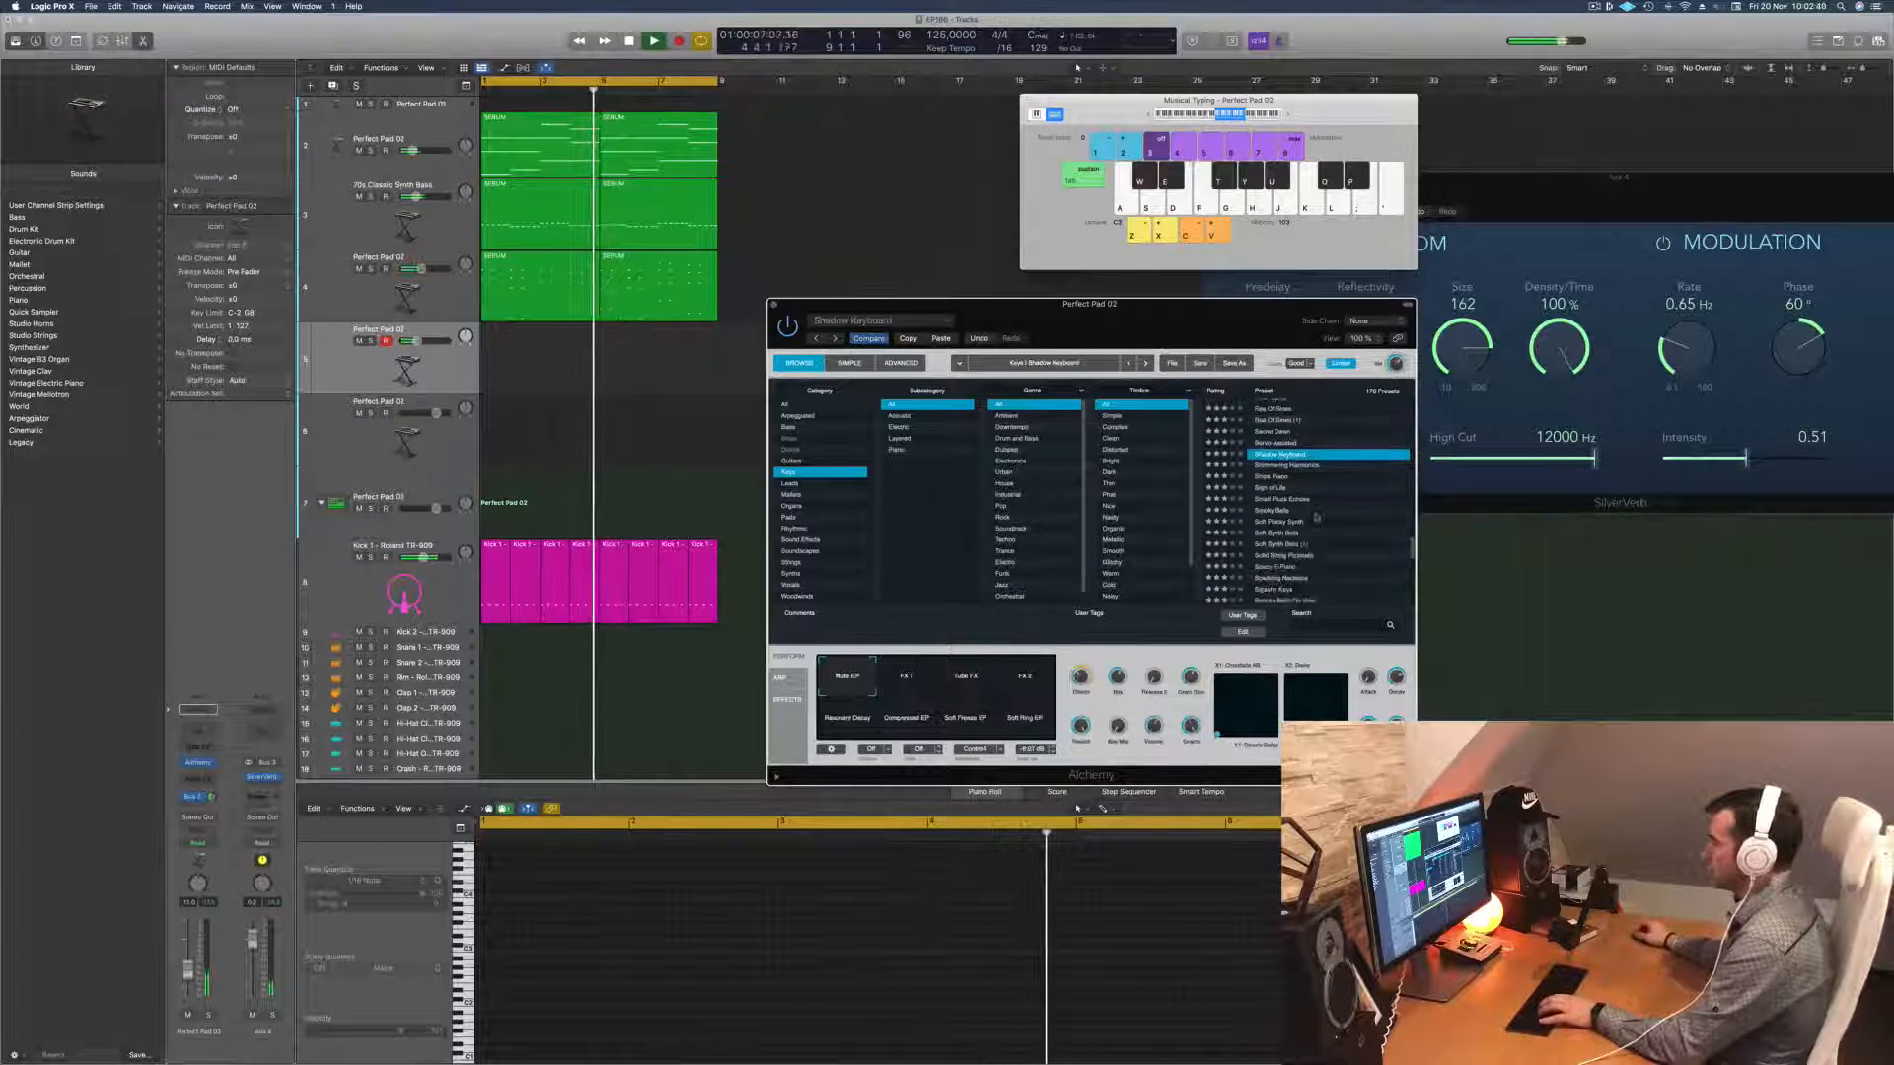
left_click(1270, 488)
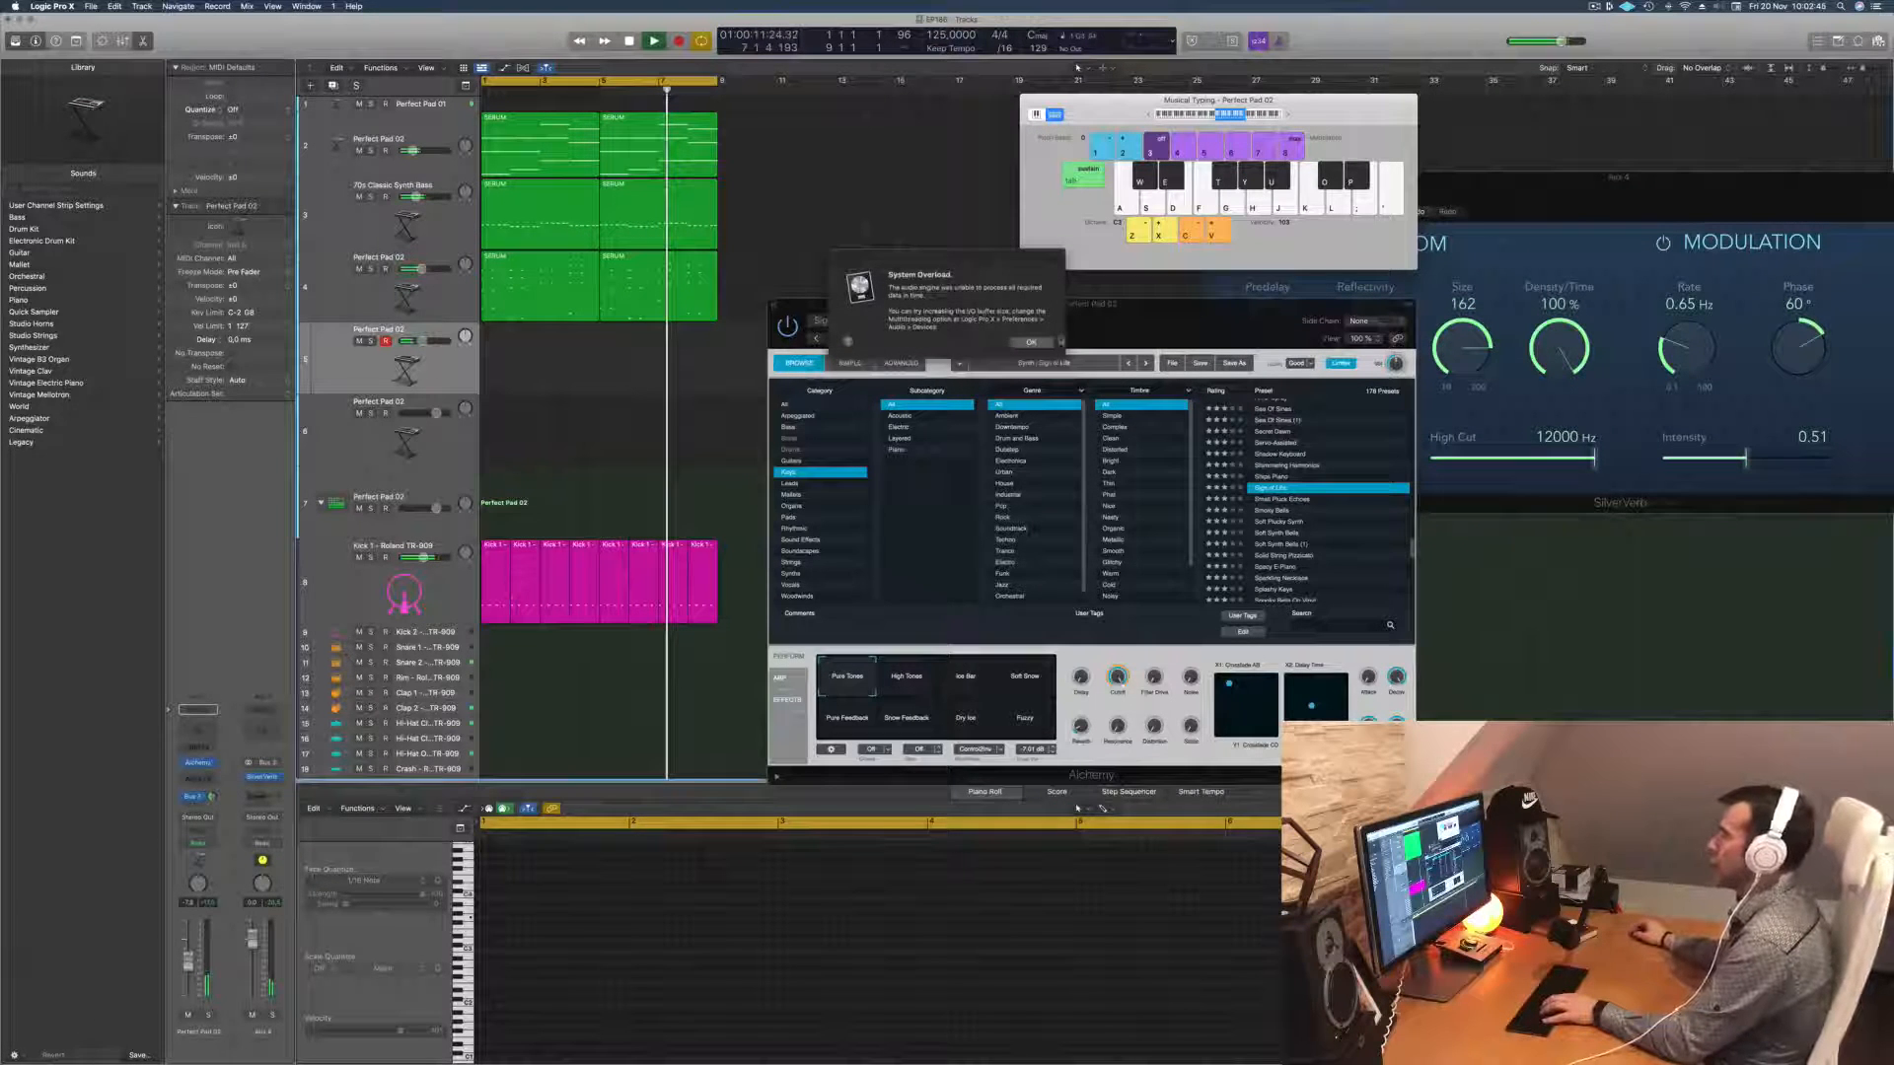
Step: Set the audio I/O buffer size to 512 samples in the preferences and apply the change
left_click(1034, 342)
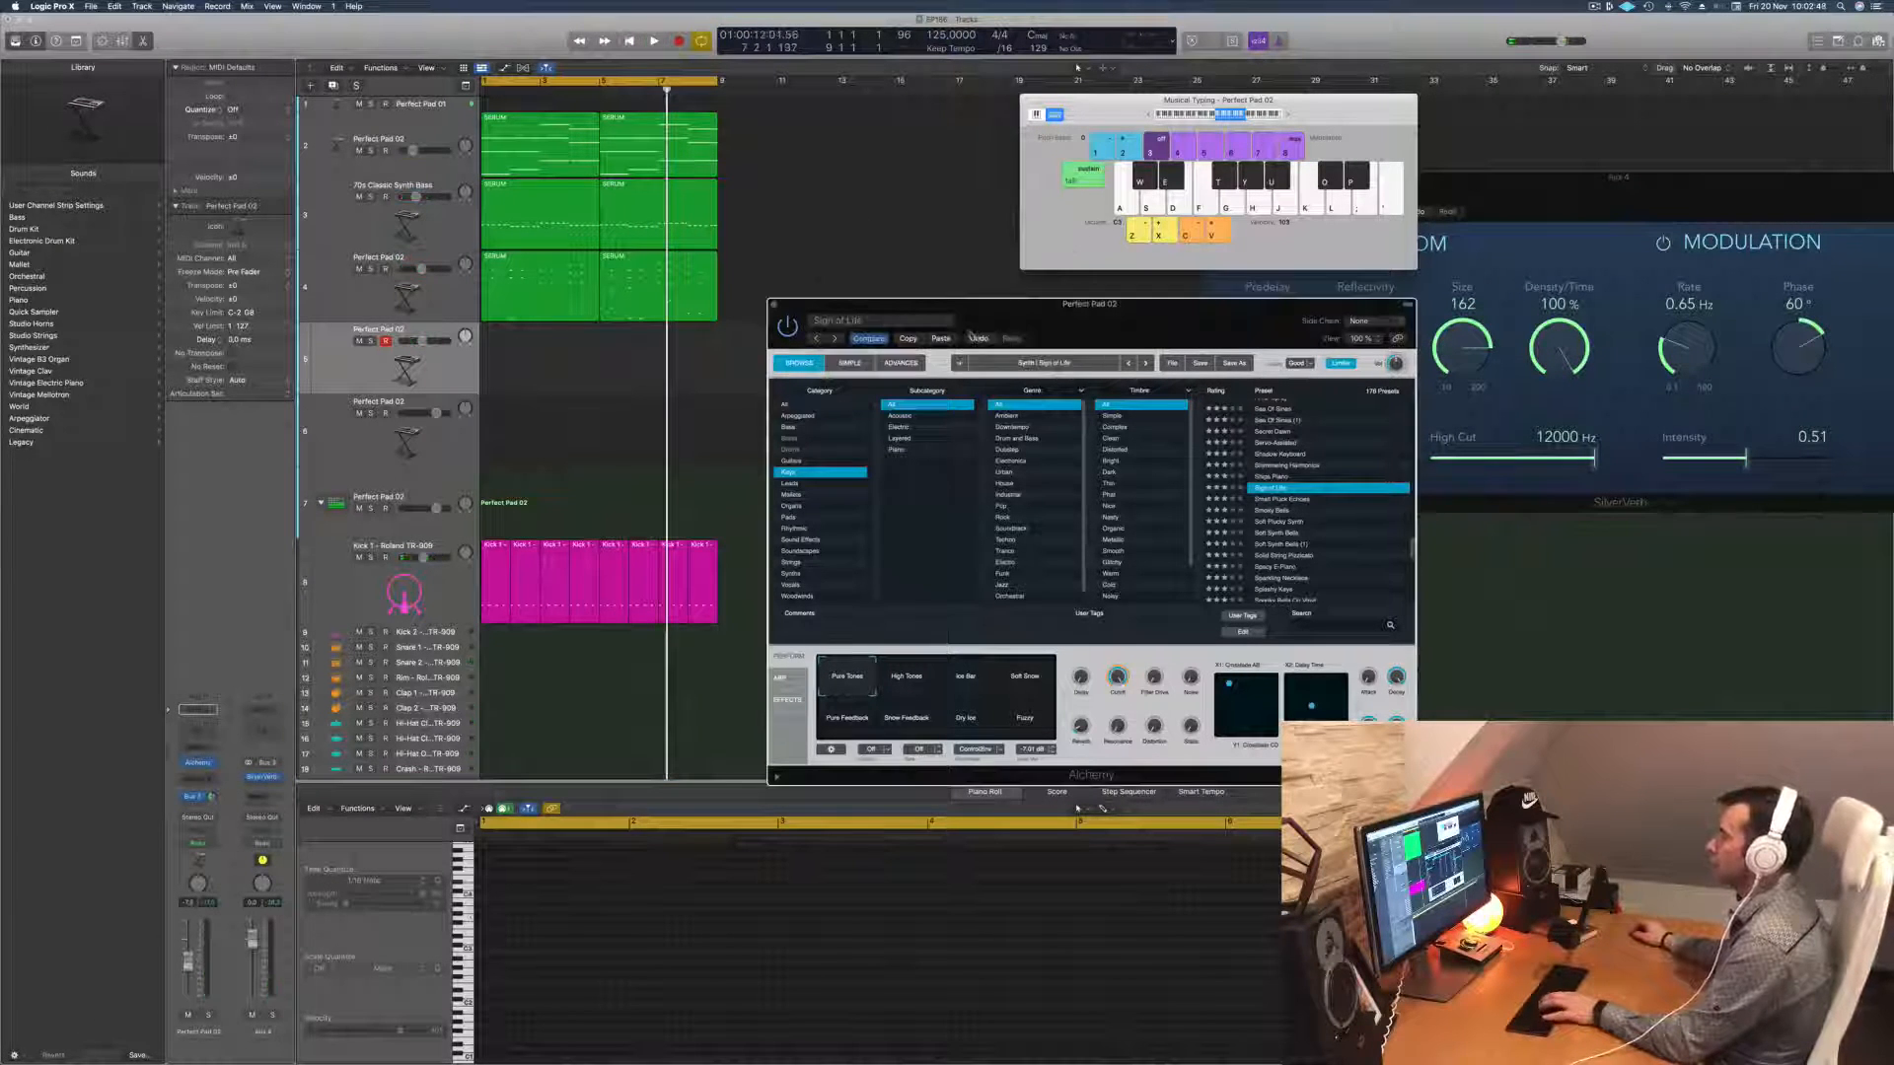
key("space")
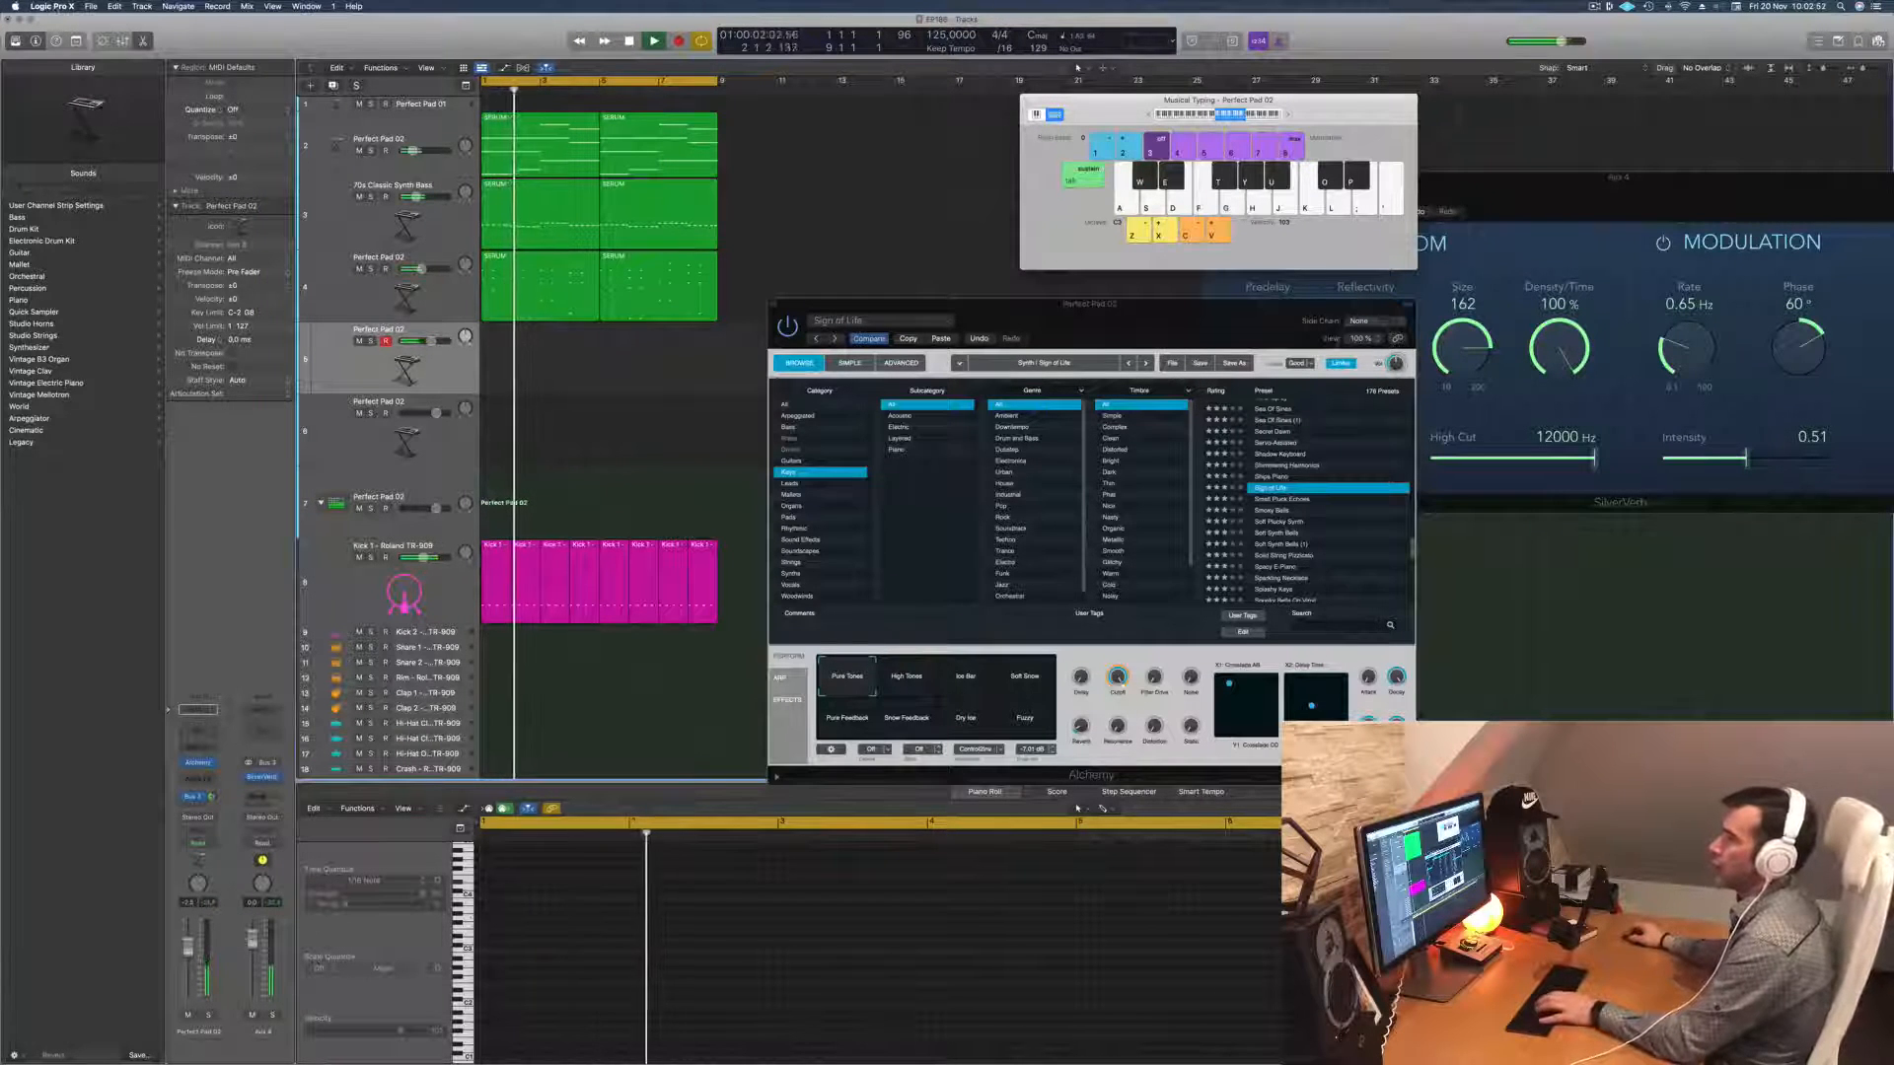
left_click(51, 6)
mouse_move(65, 39)
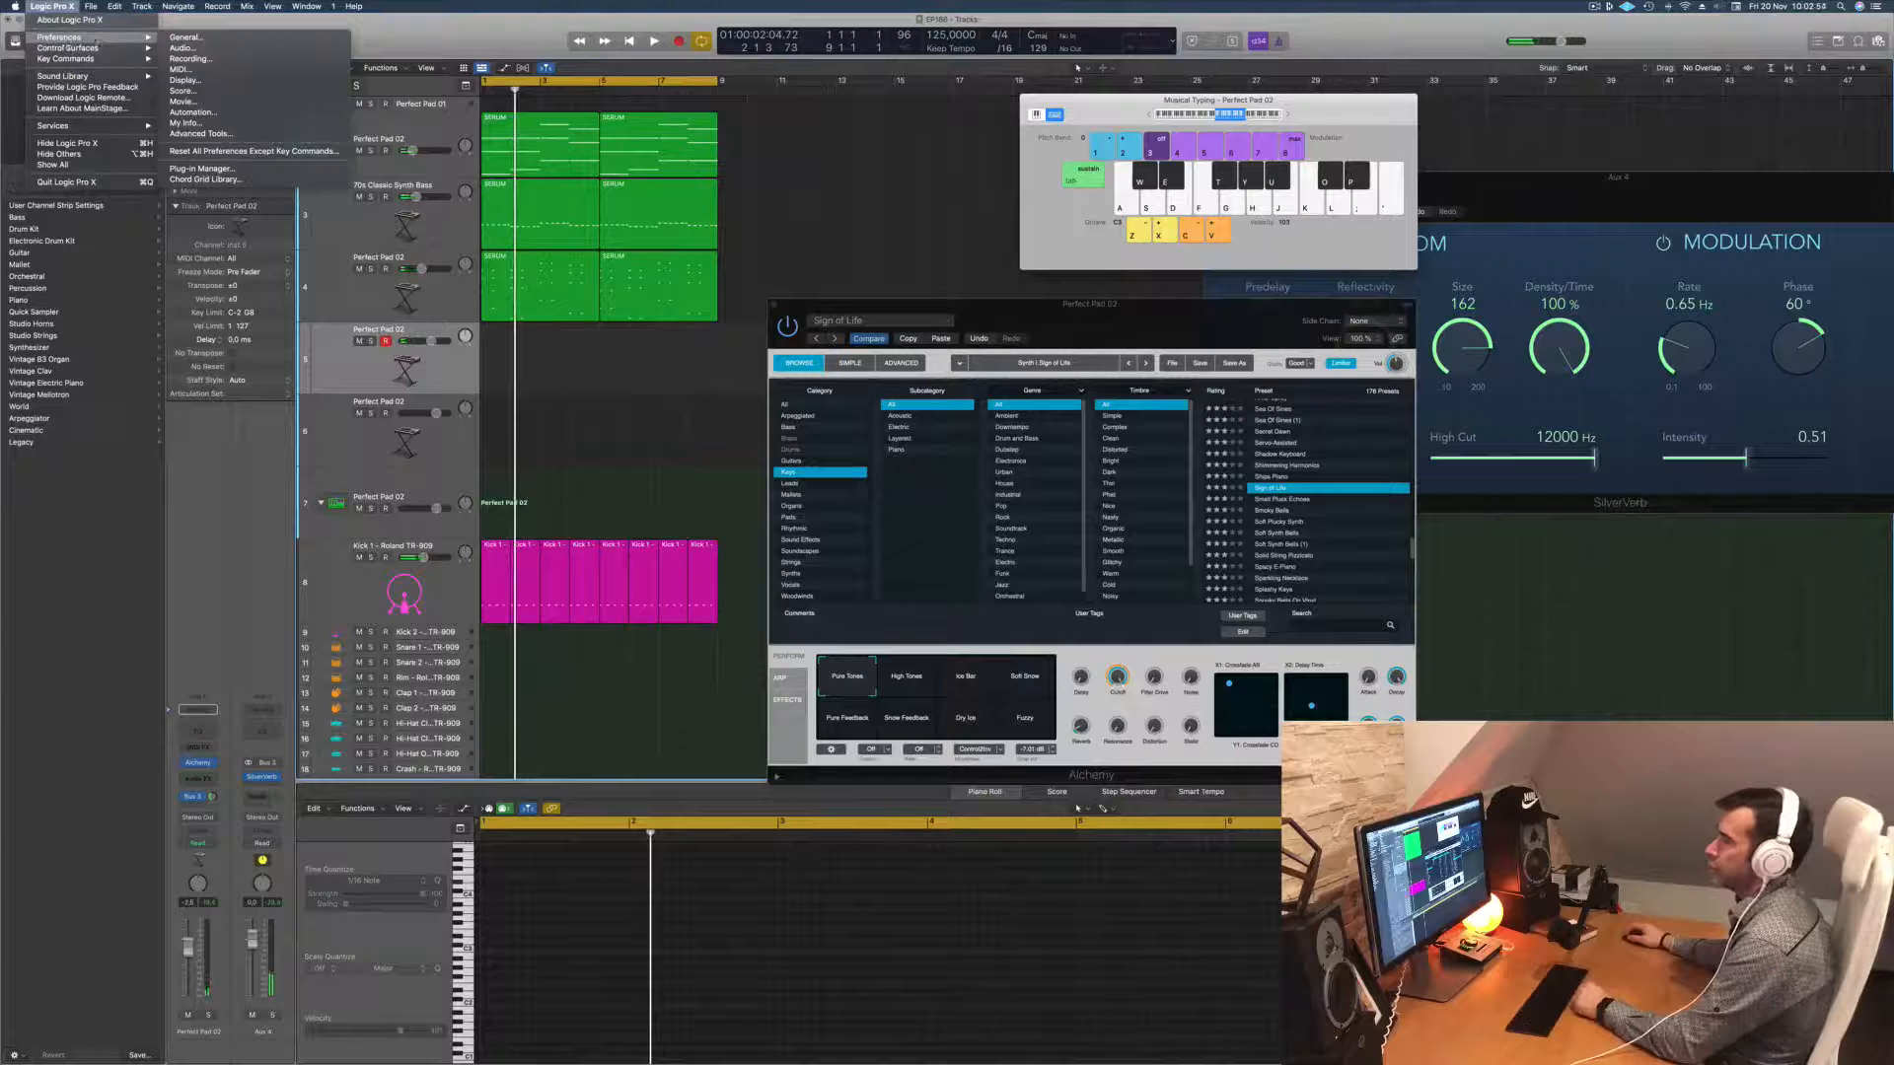
left_click(203, 36)
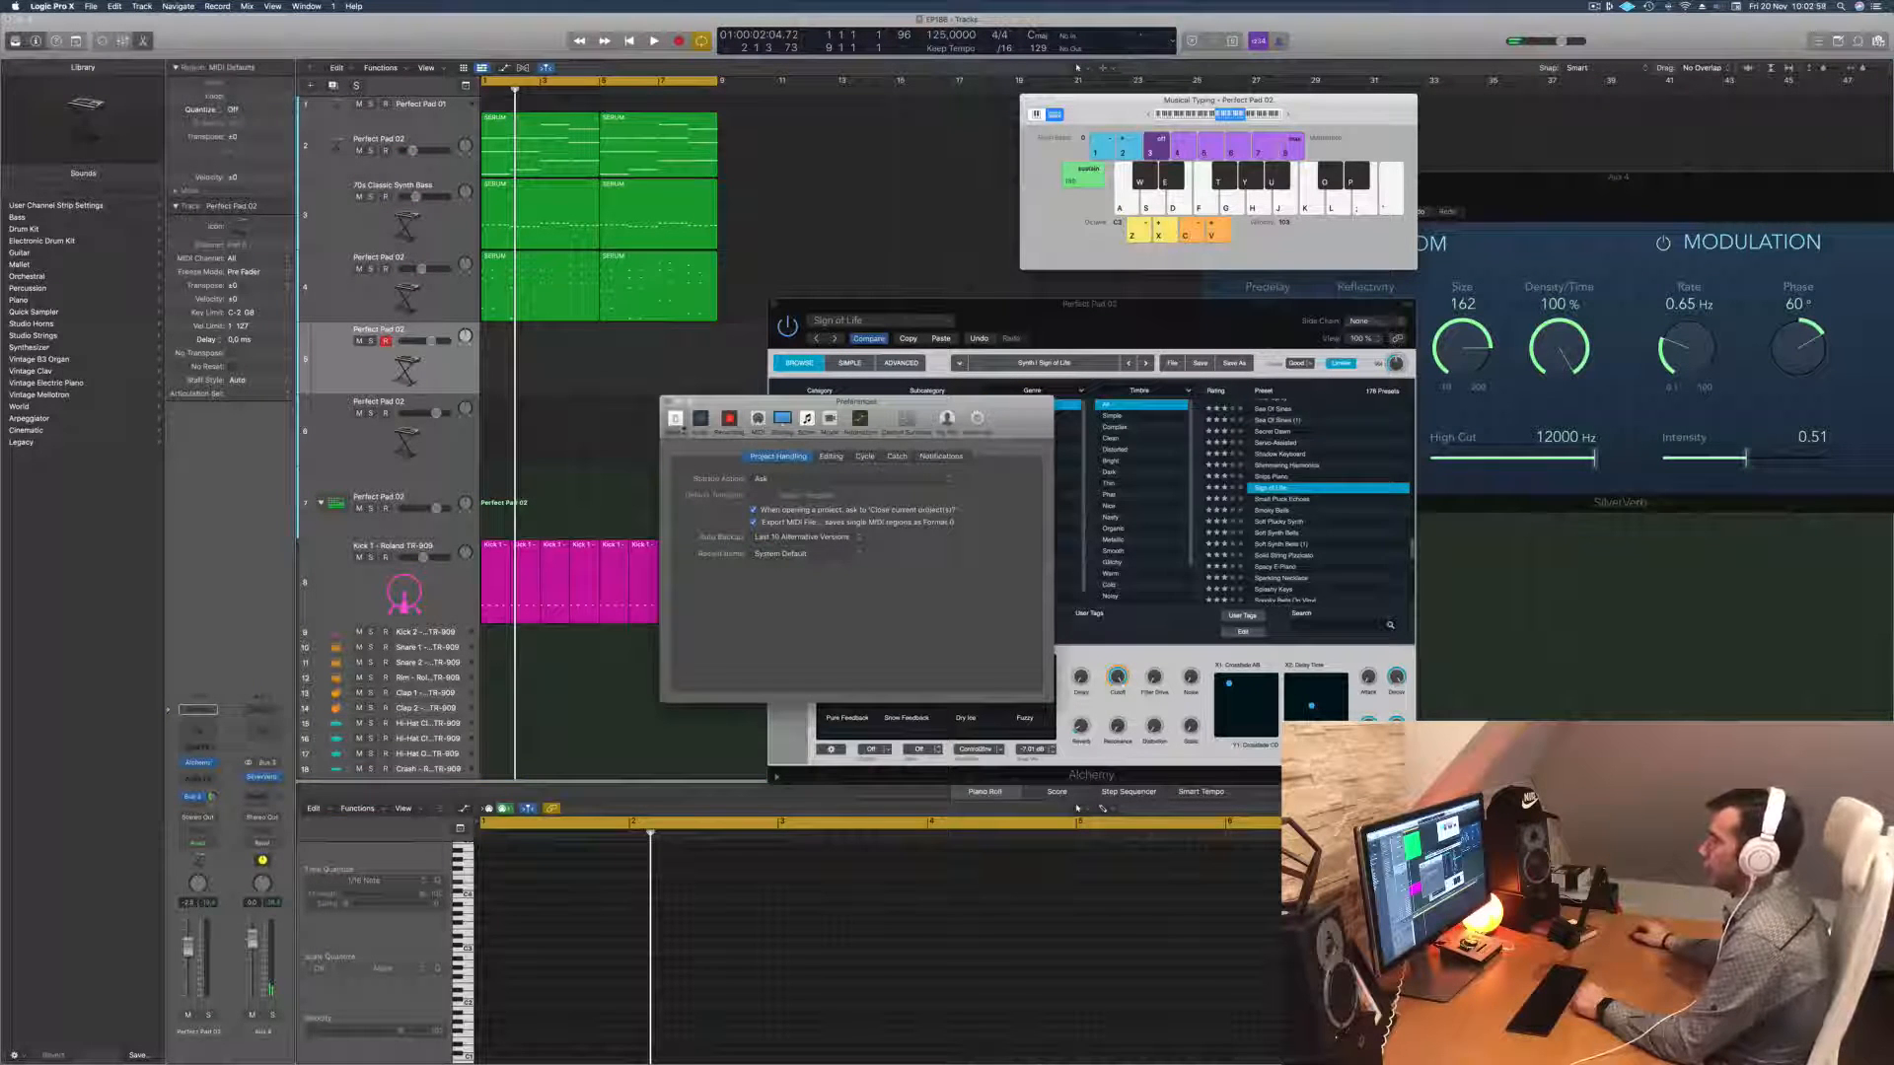
left_click(700, 419)
left_click(834, 522)
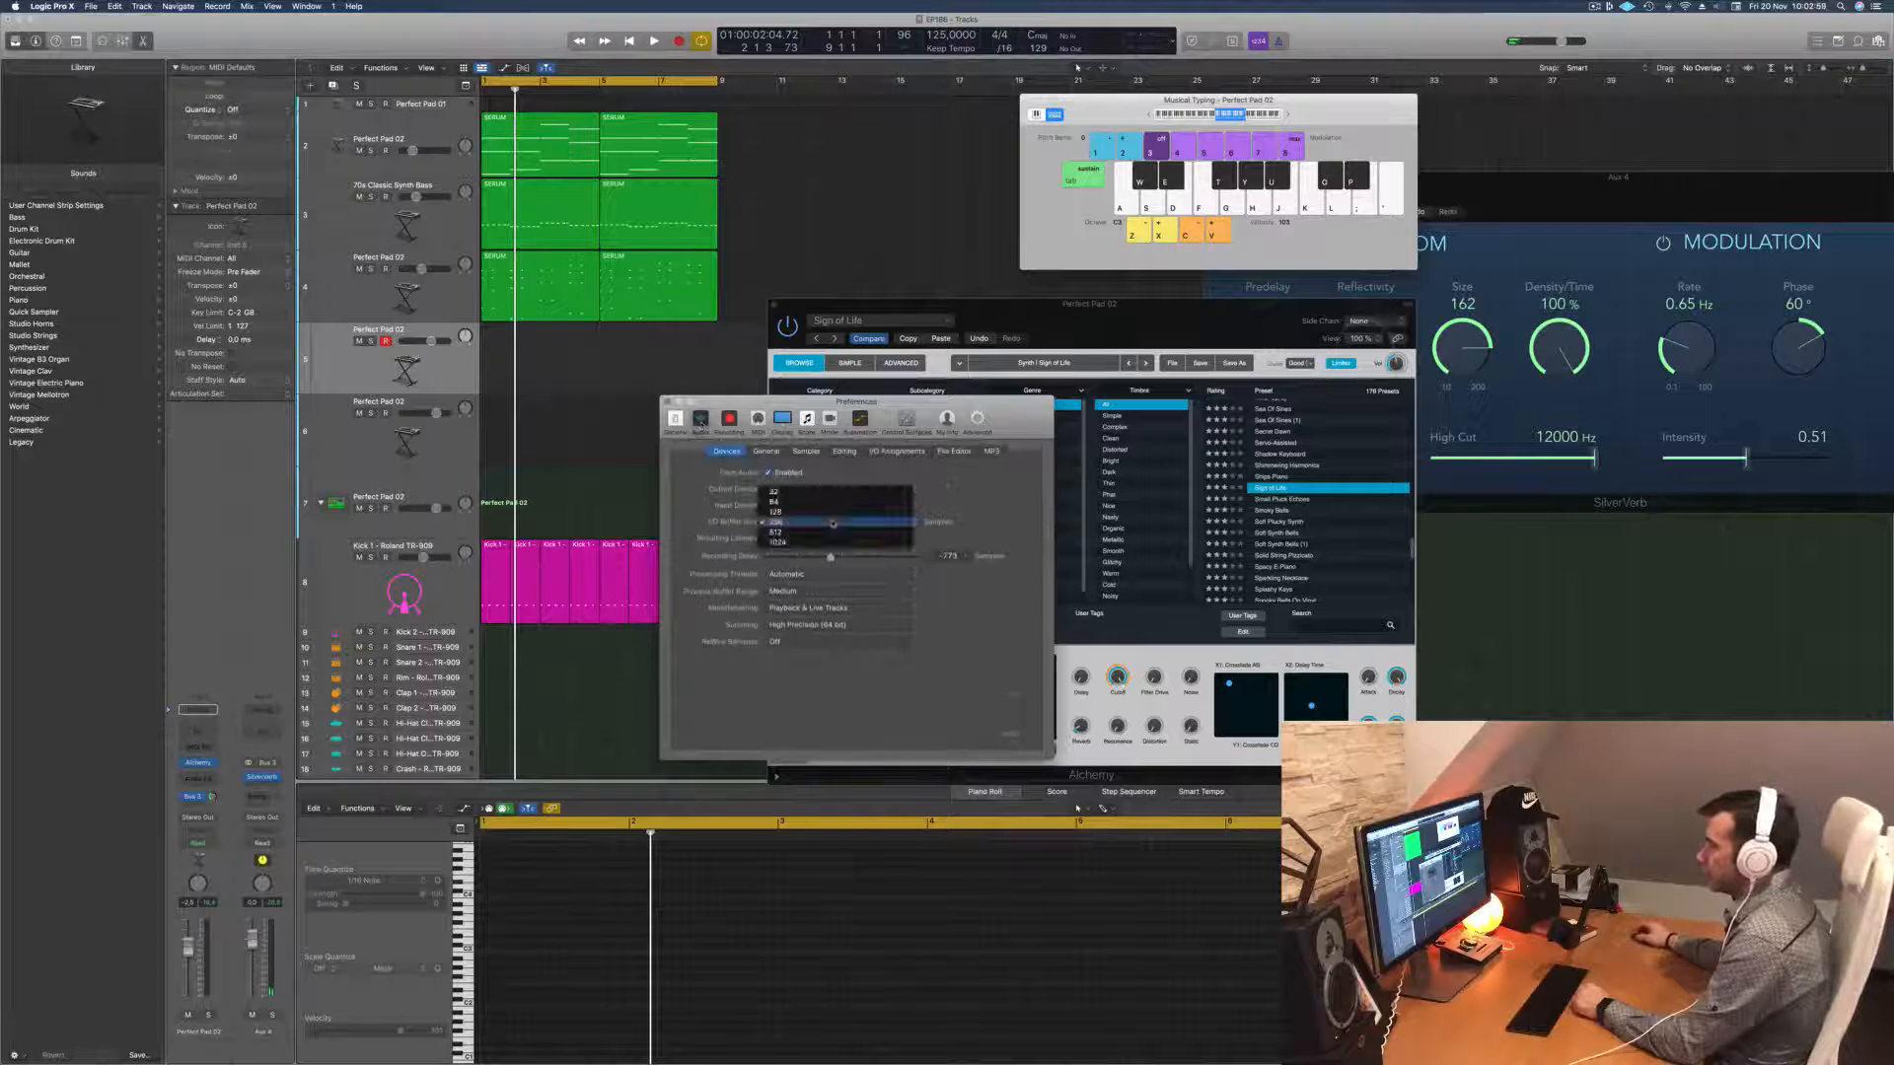
left_click(832, 533)
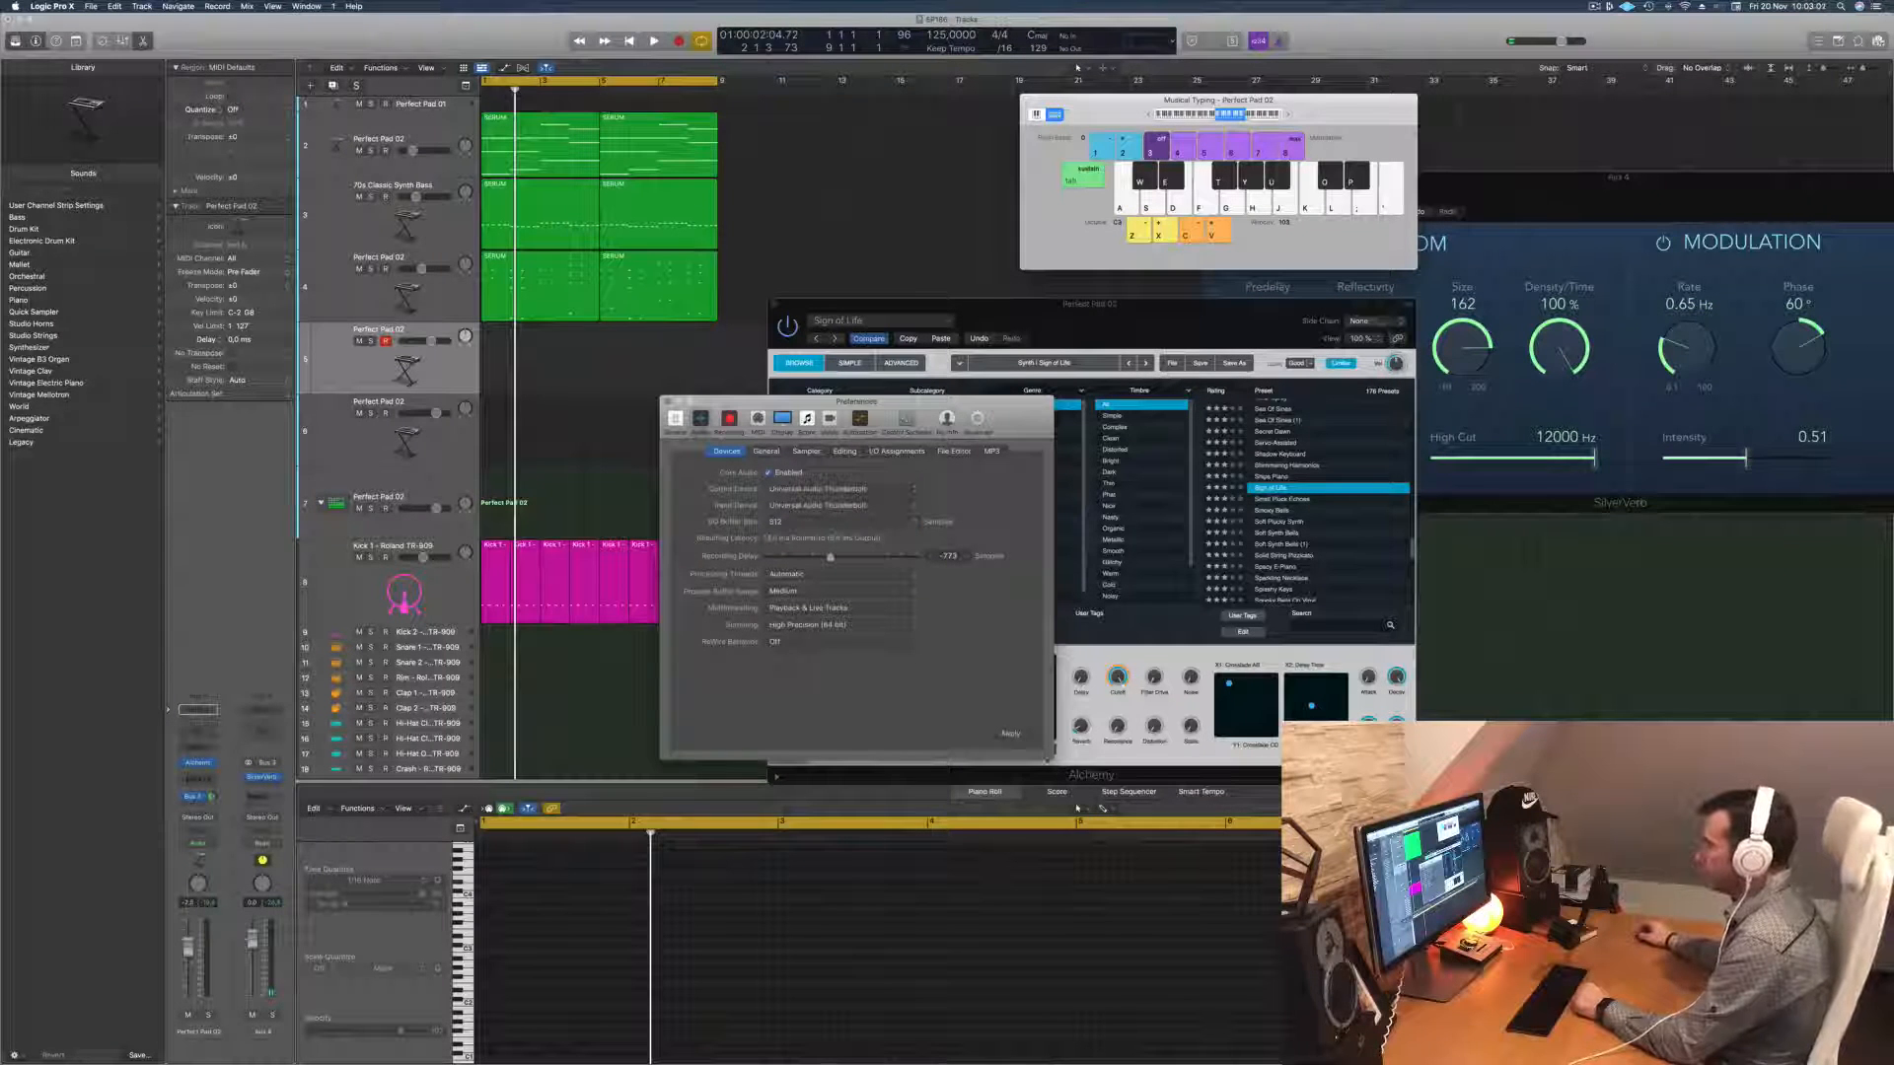
left_click(1011, 734)
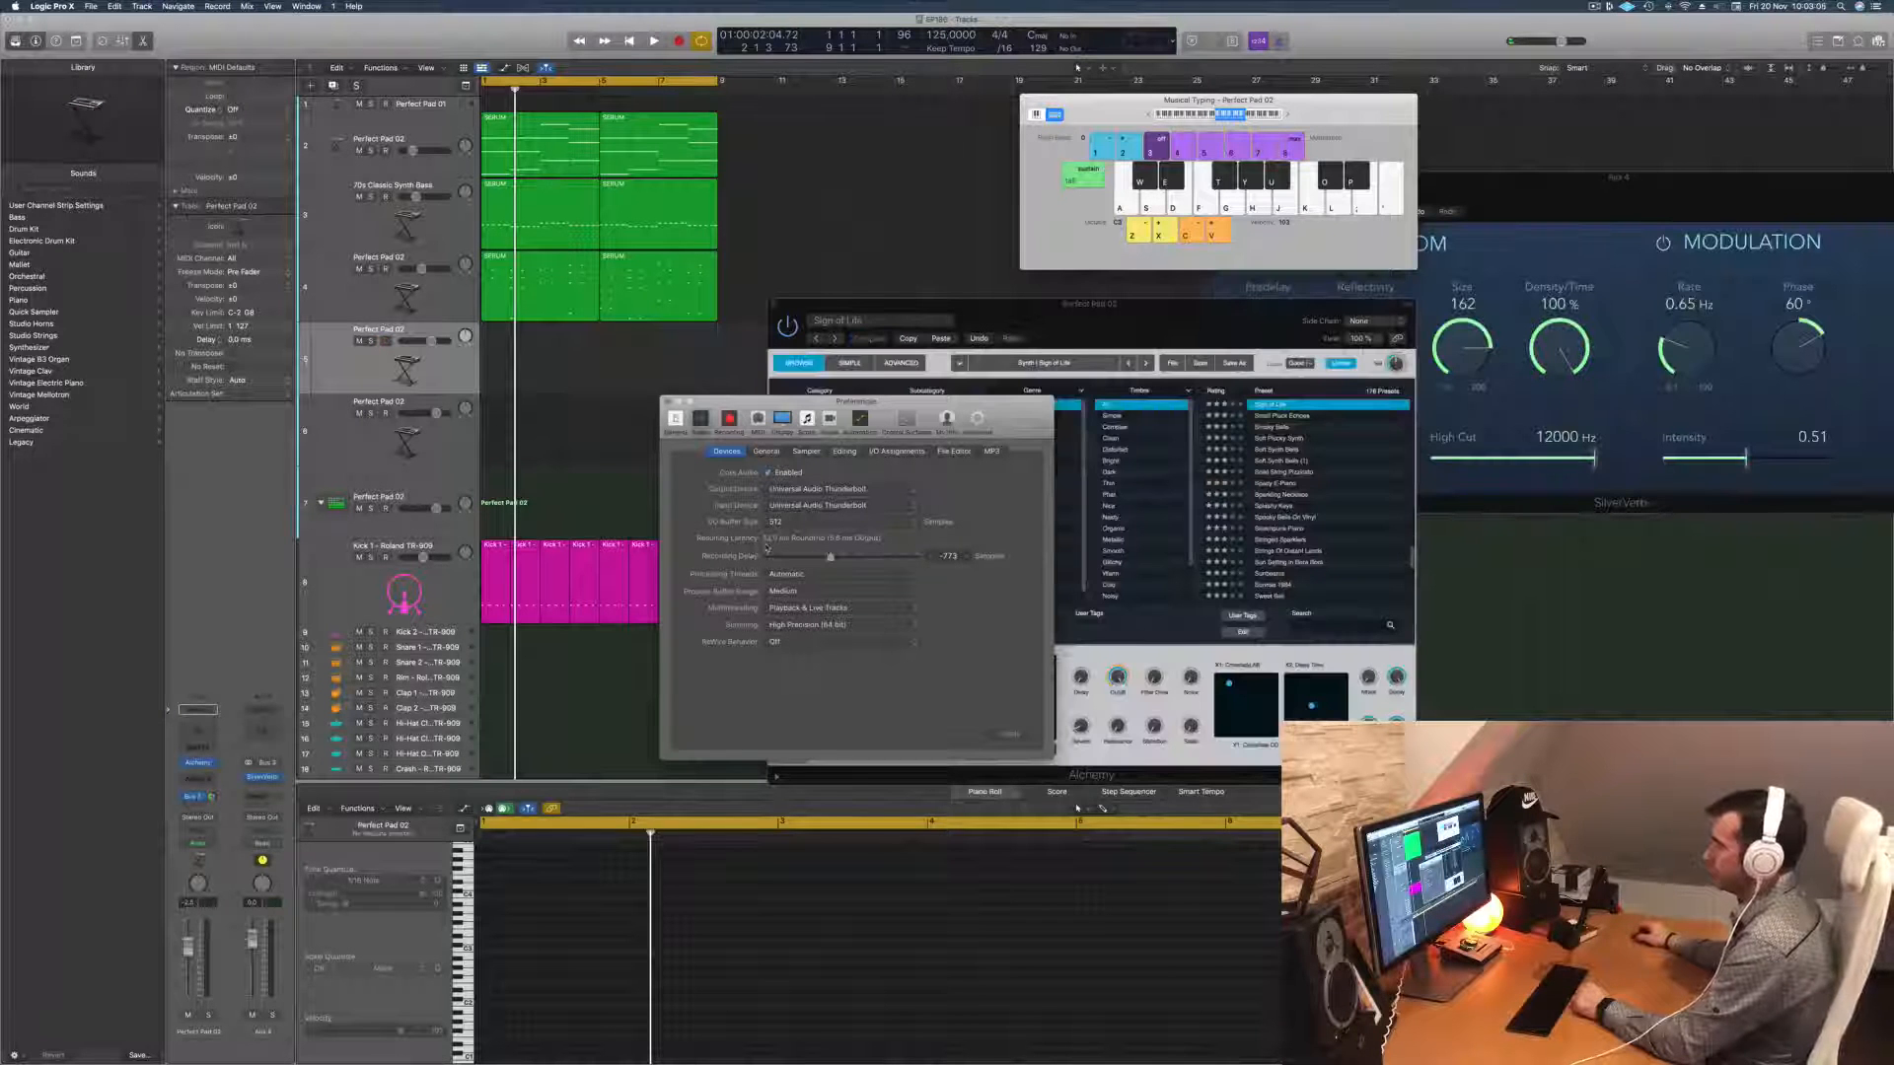
Step: Test loop playback with the preferences open, dismiss the overload alert, close the preferences and restart the loop
left_click(901, 189)
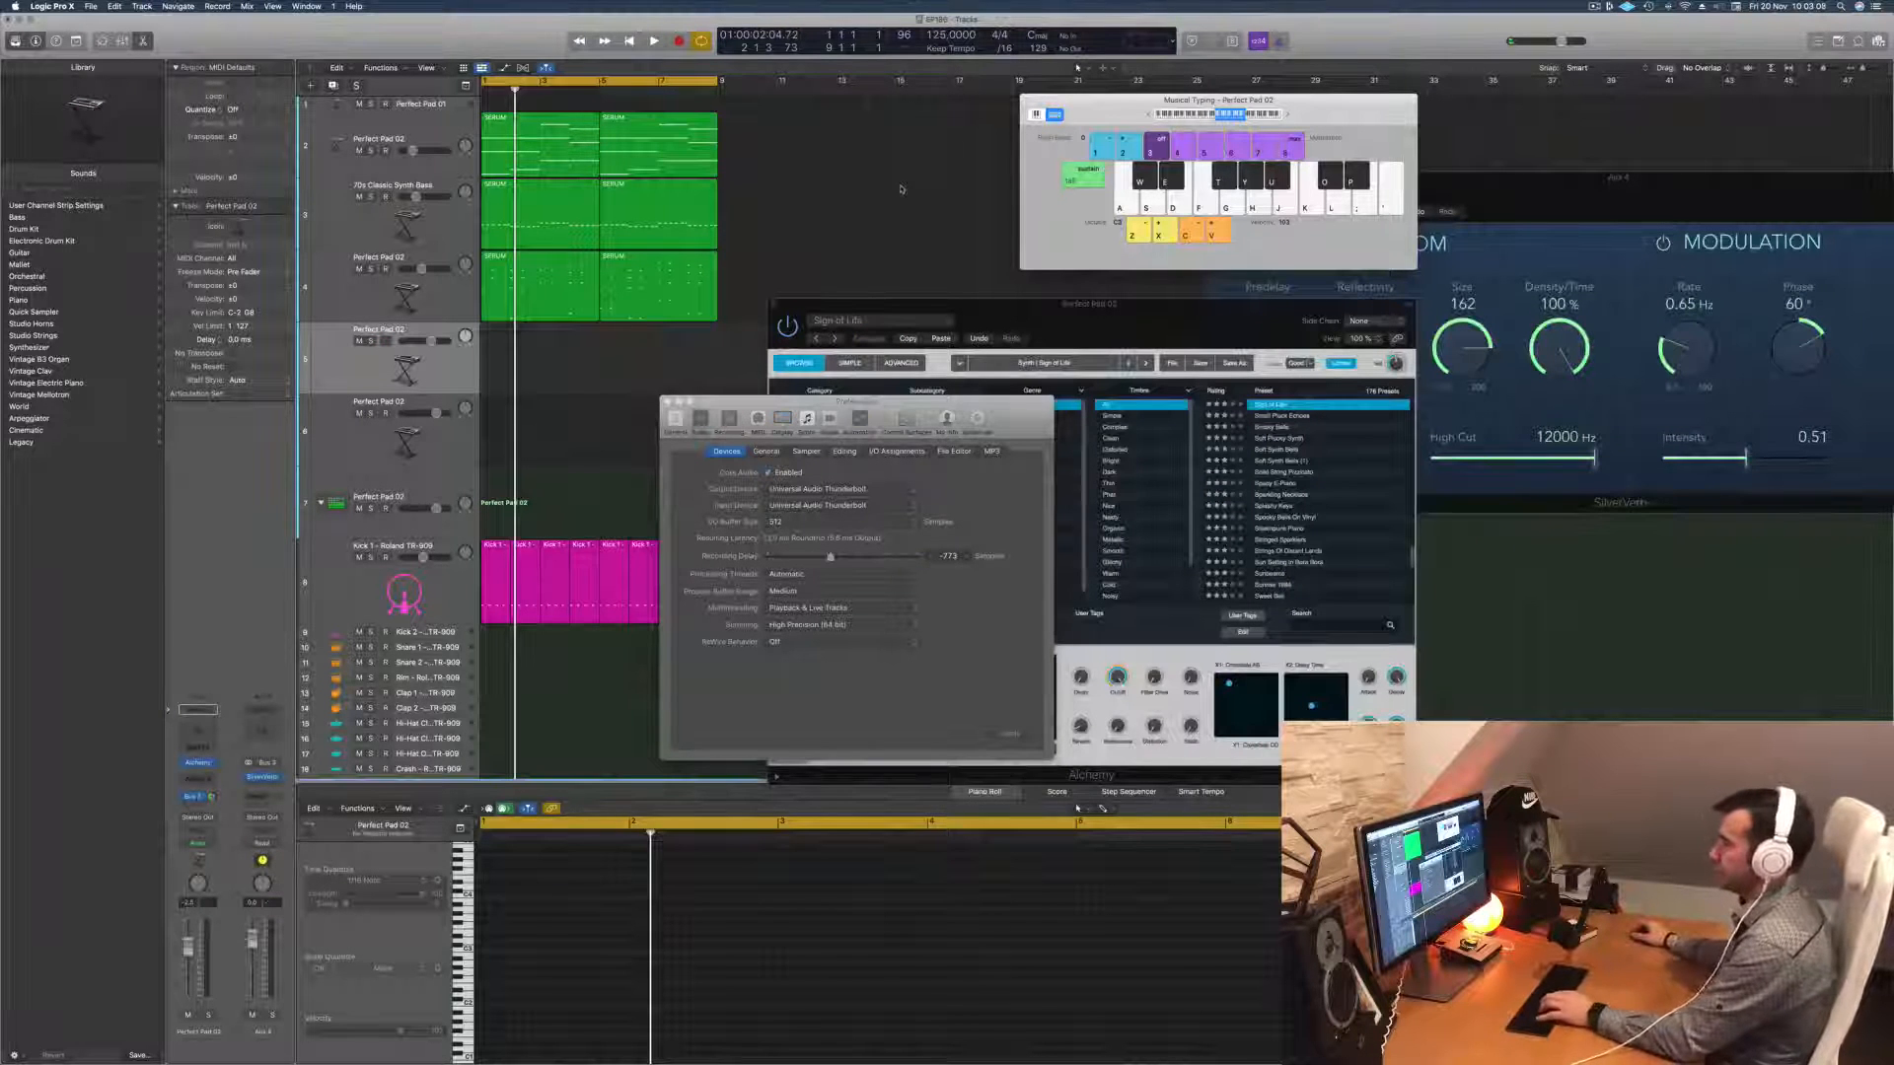
key("space")
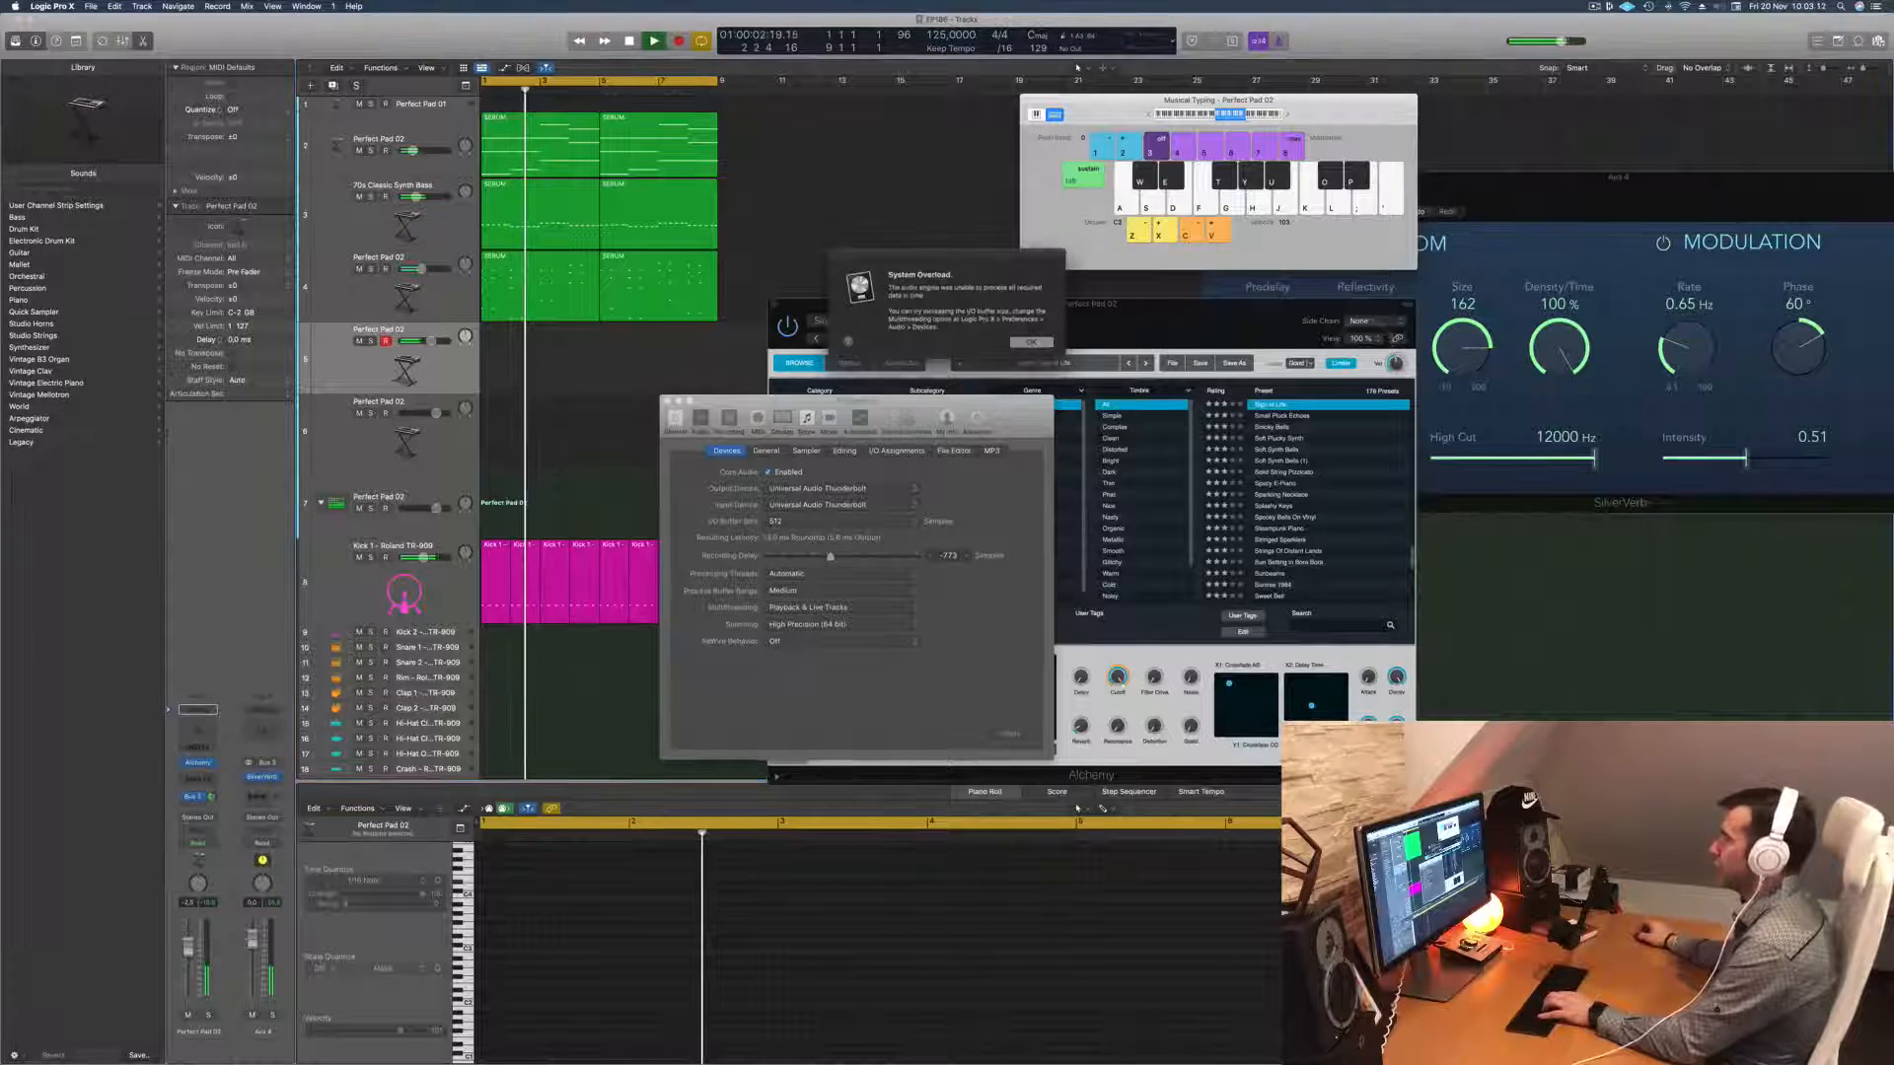
left_click(1033, 342)
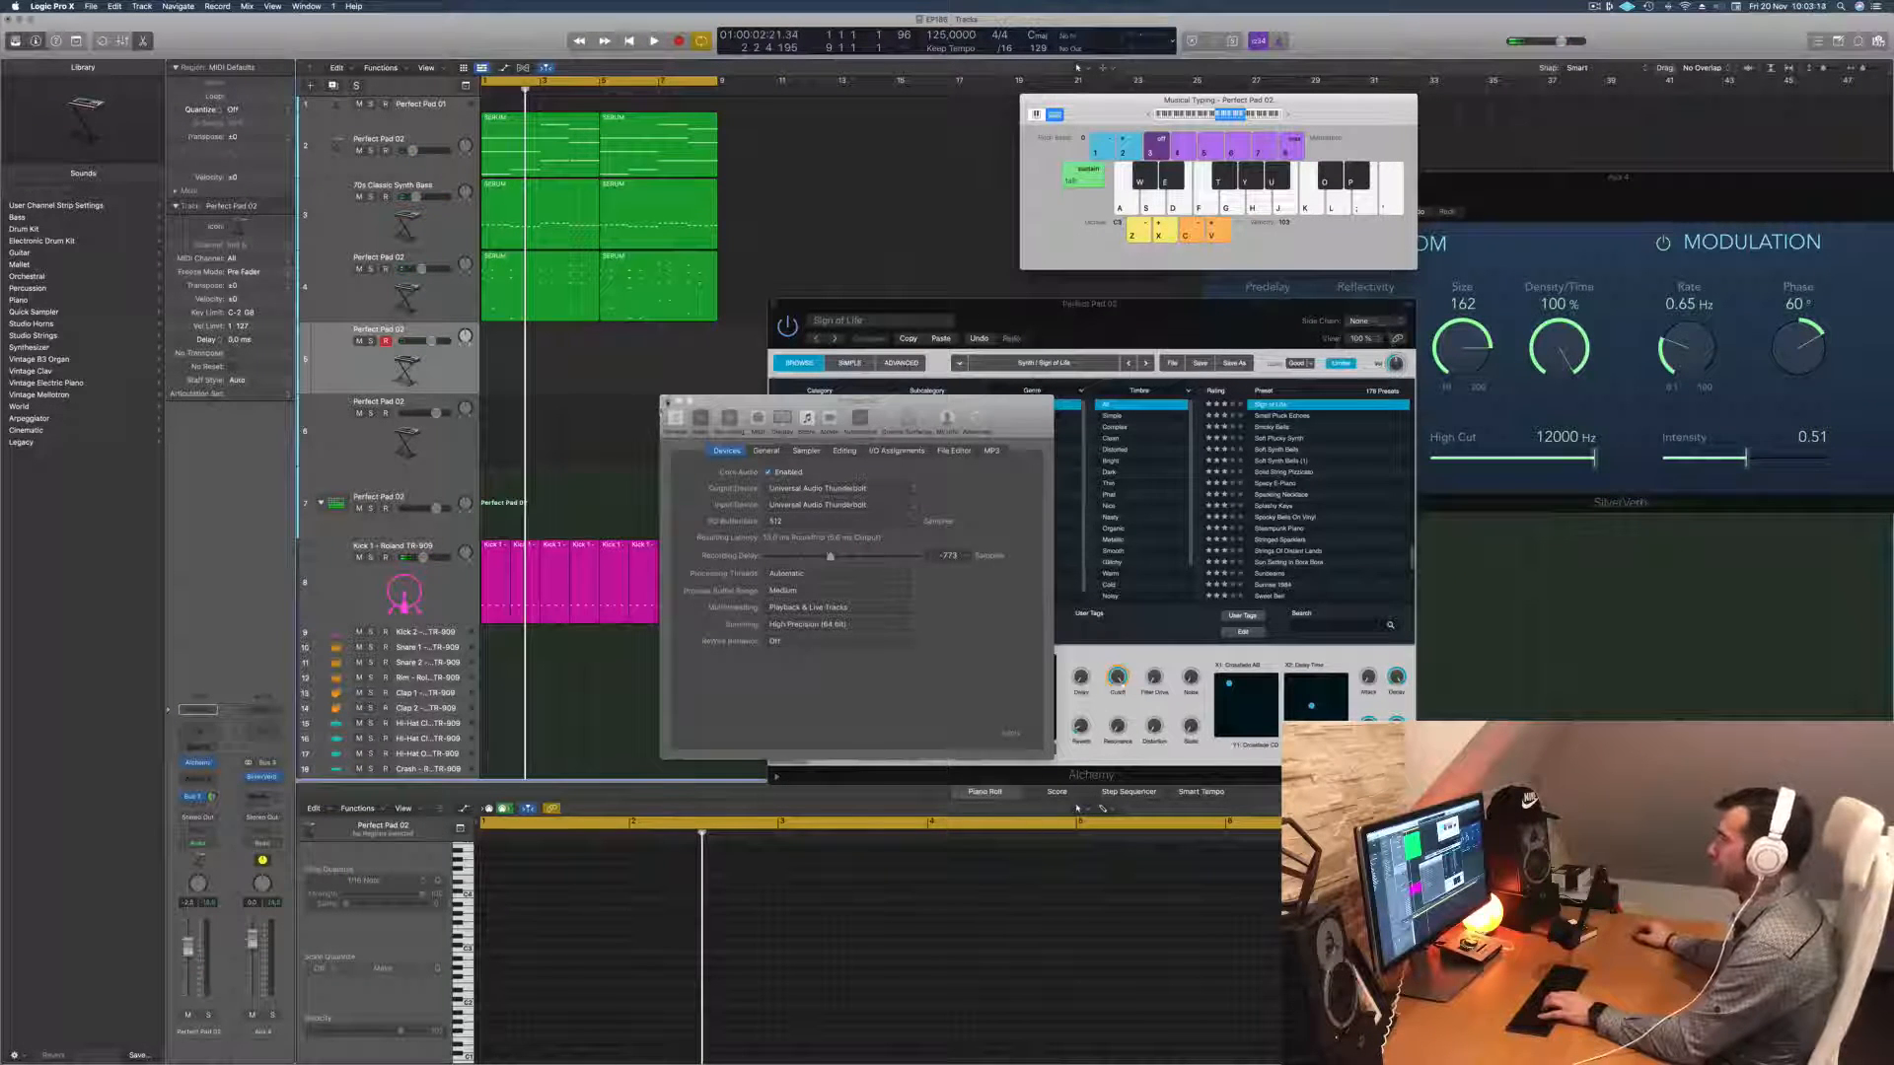
left_click(668, 403)
key("space")
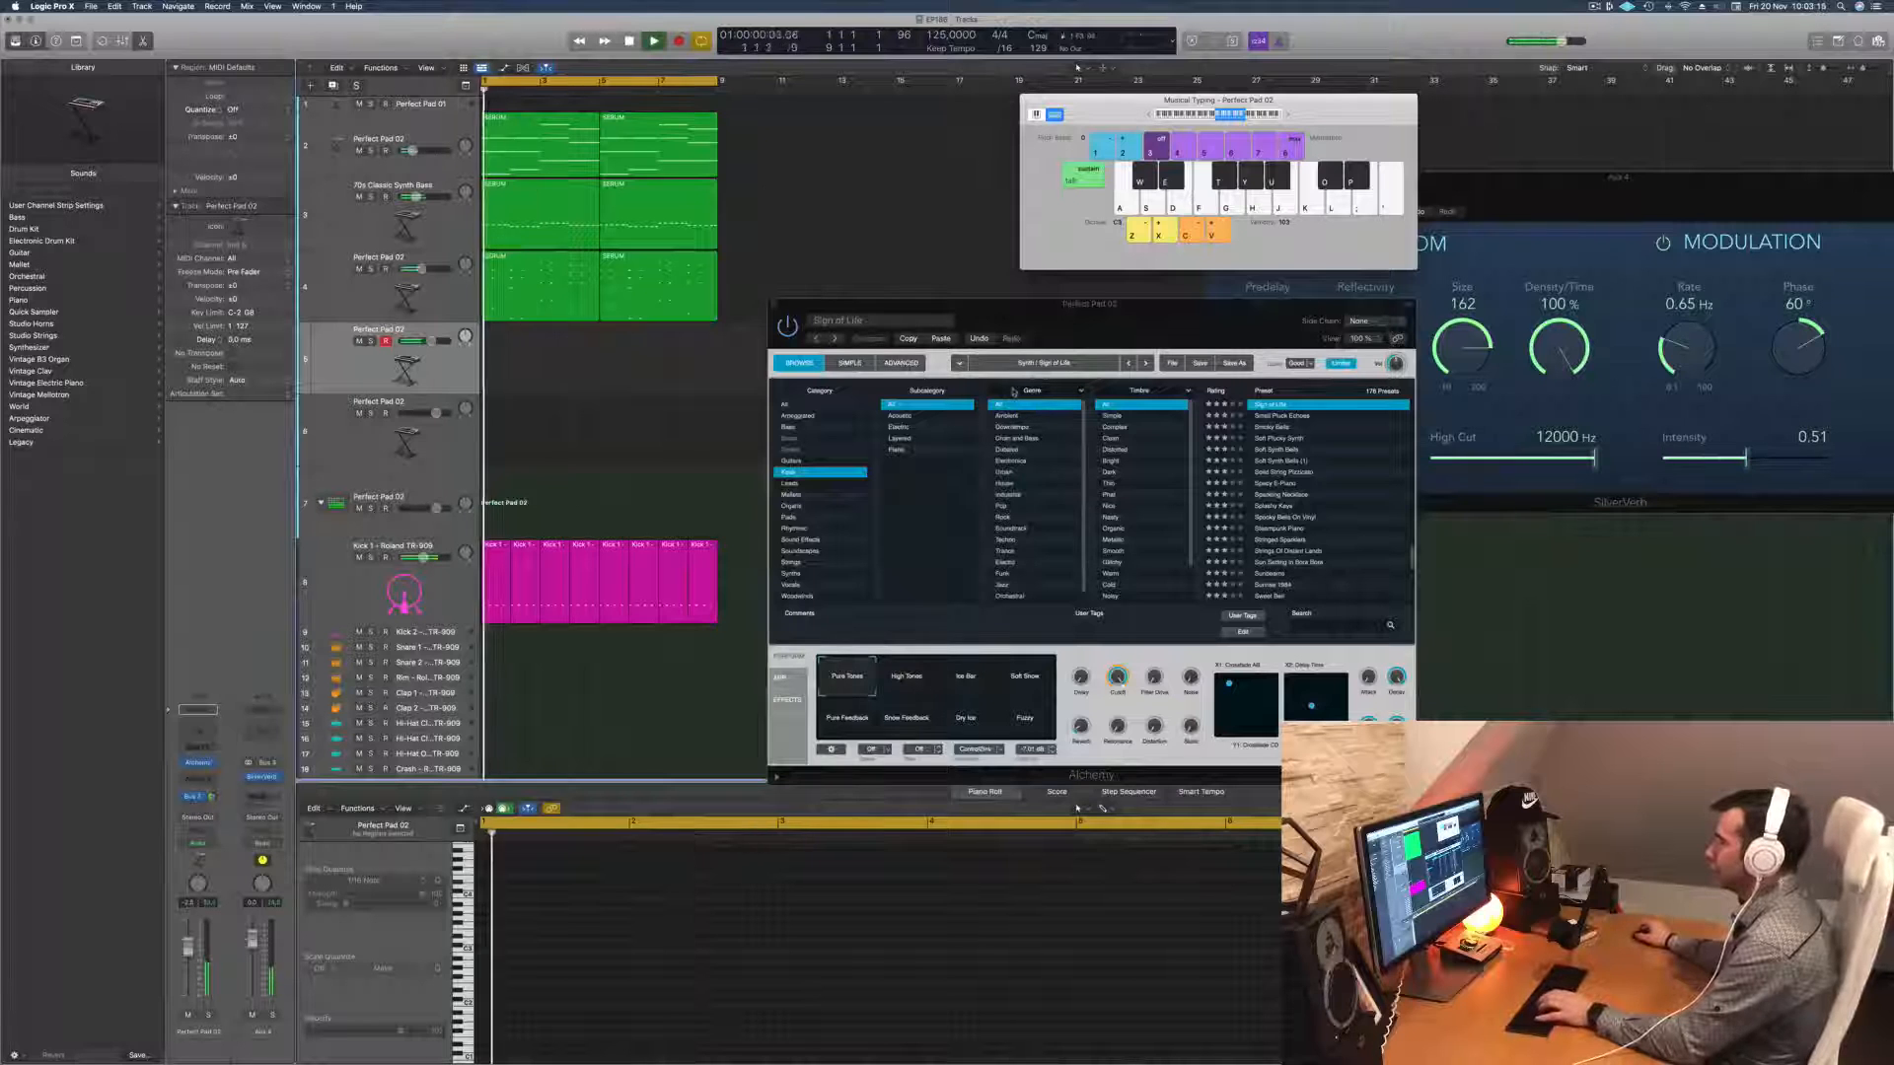
Step: Set the quality of track 5's Alchemy to Draft and play test notes over the loop
left_click(1310, 364)
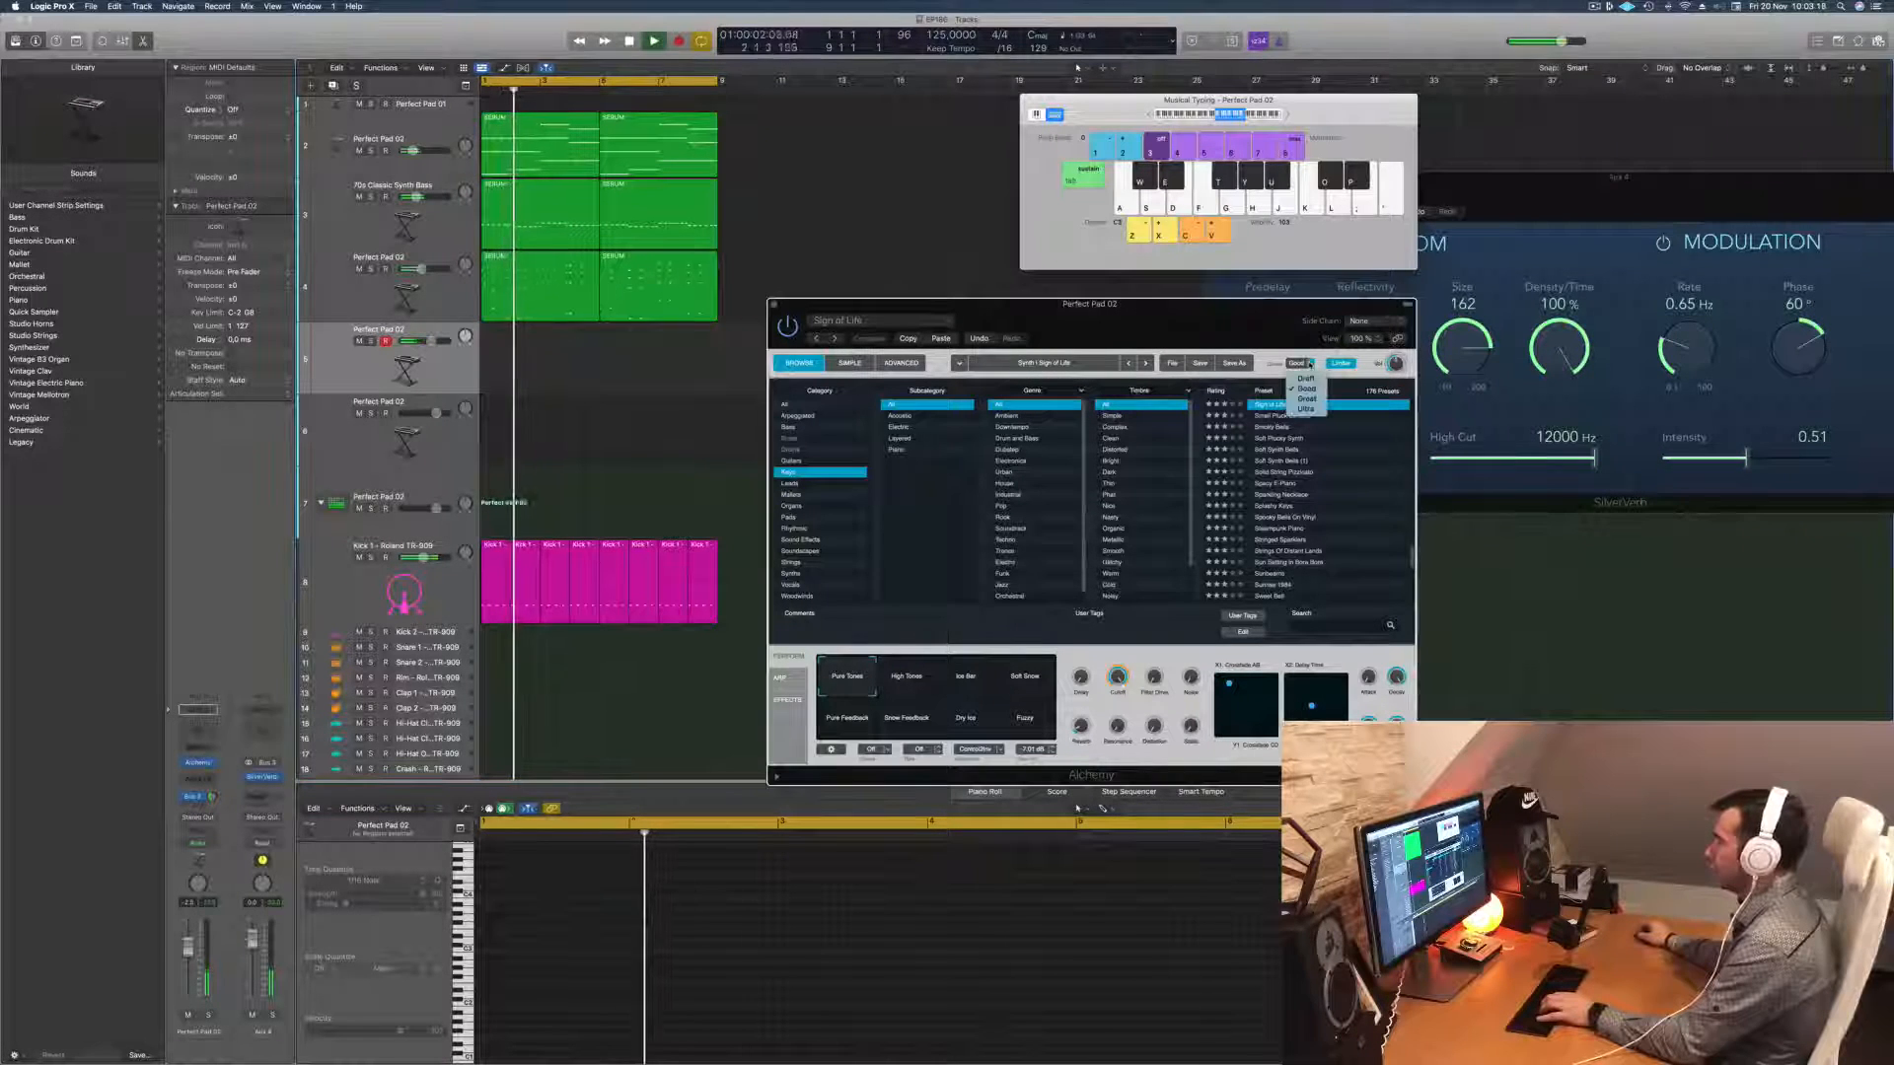
left_click(1303, 375)
key("g")
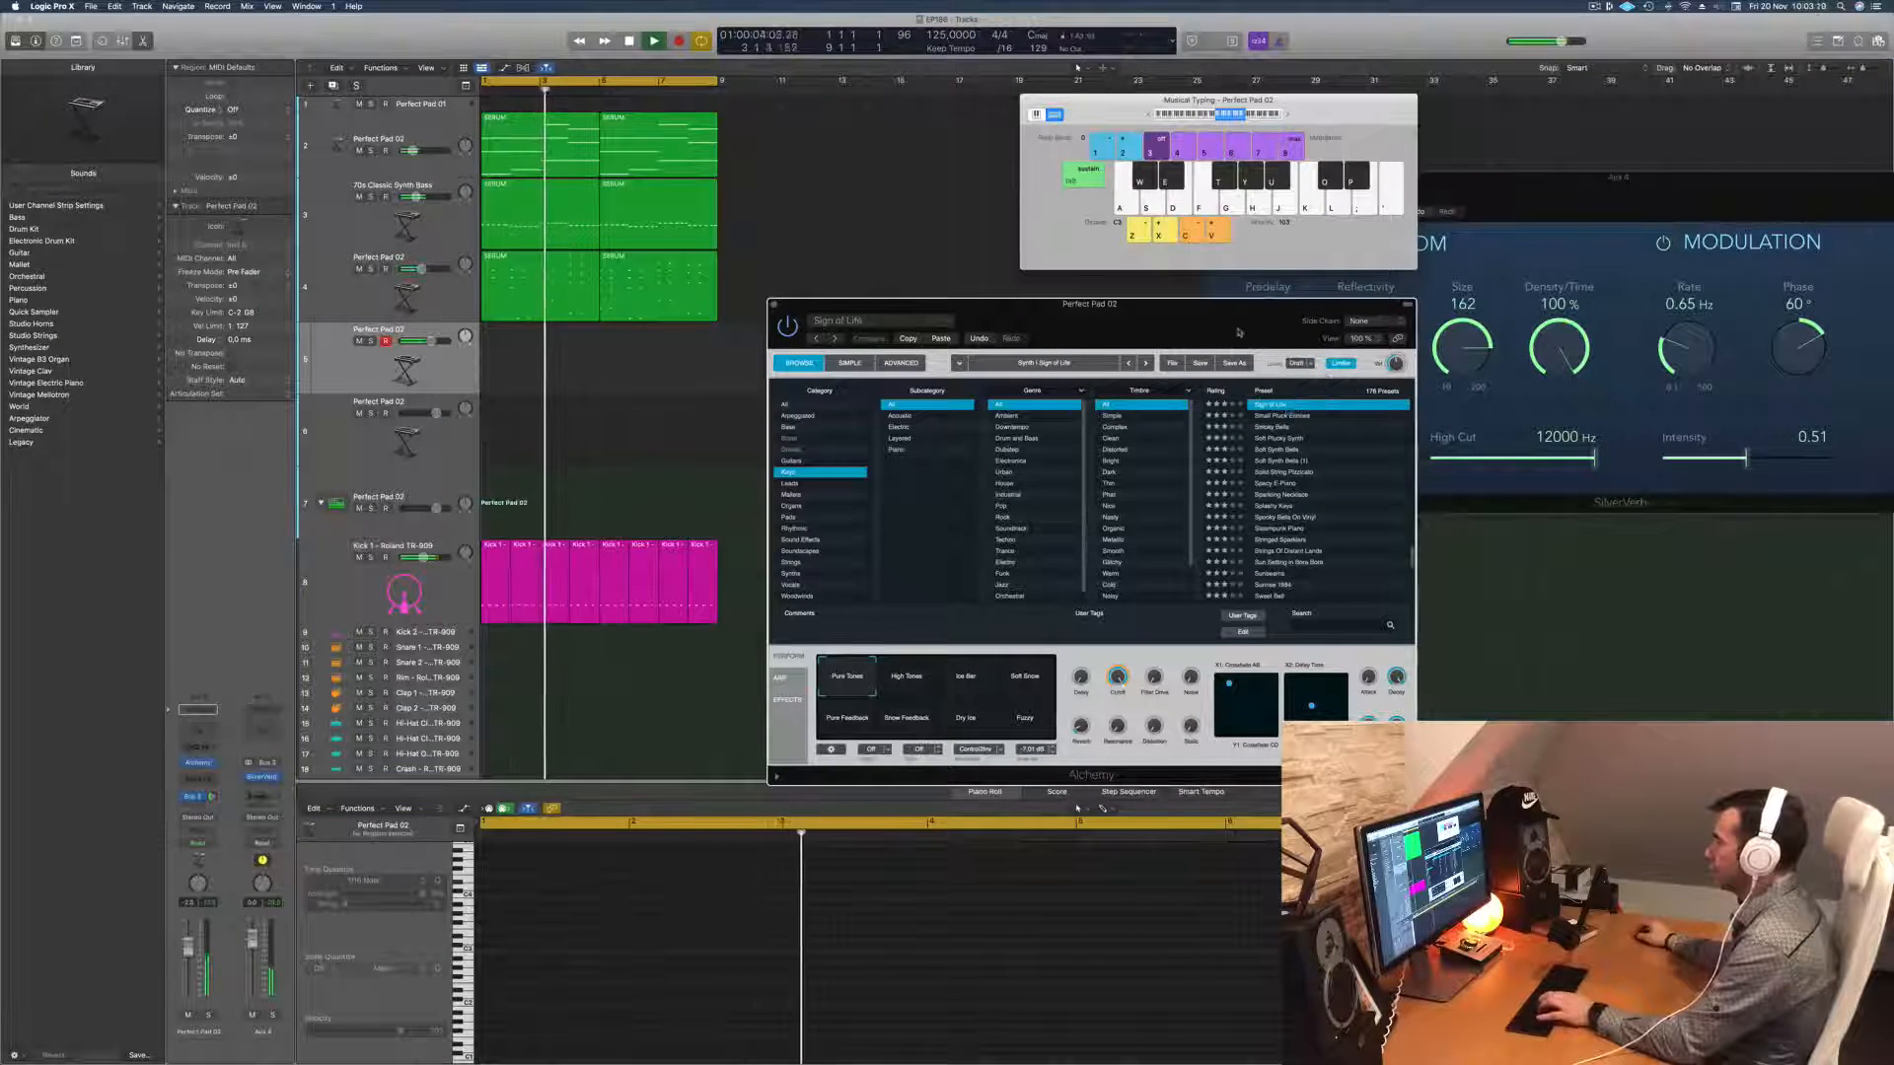
key("d")
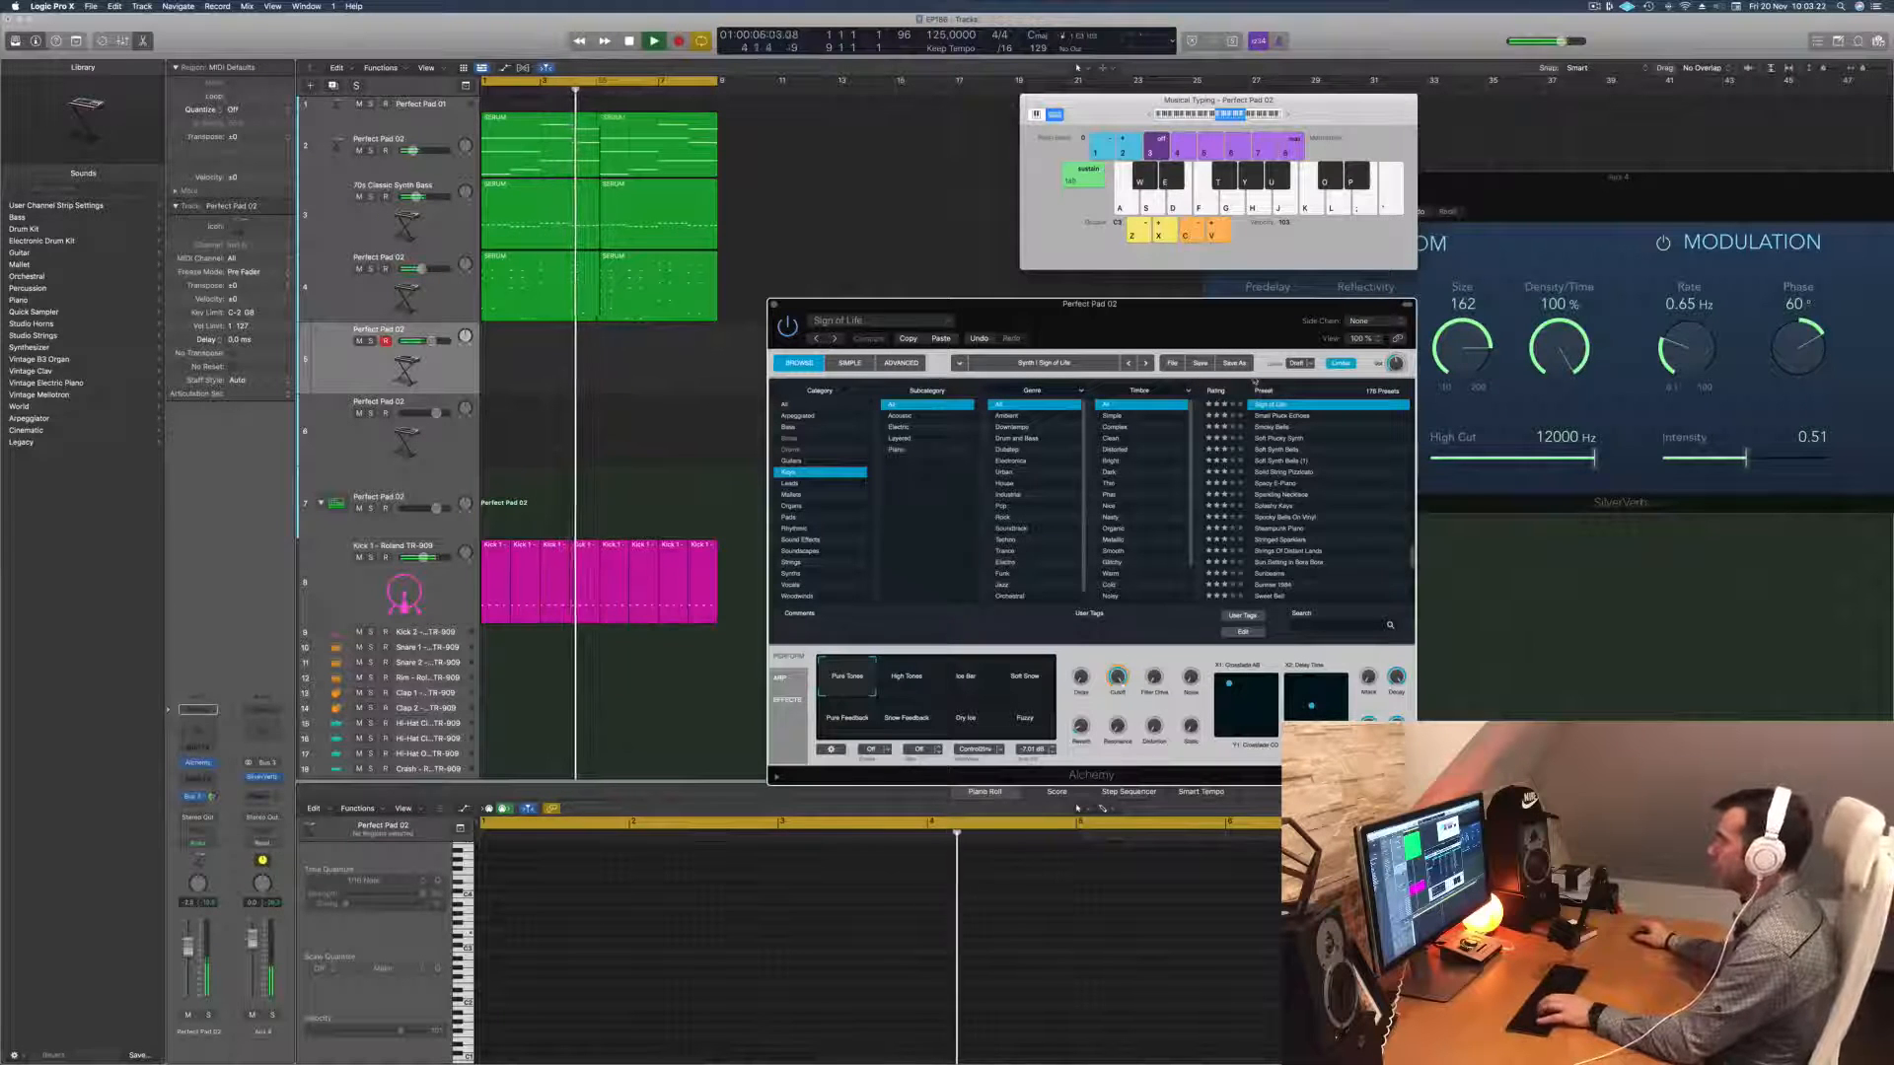
key("a")
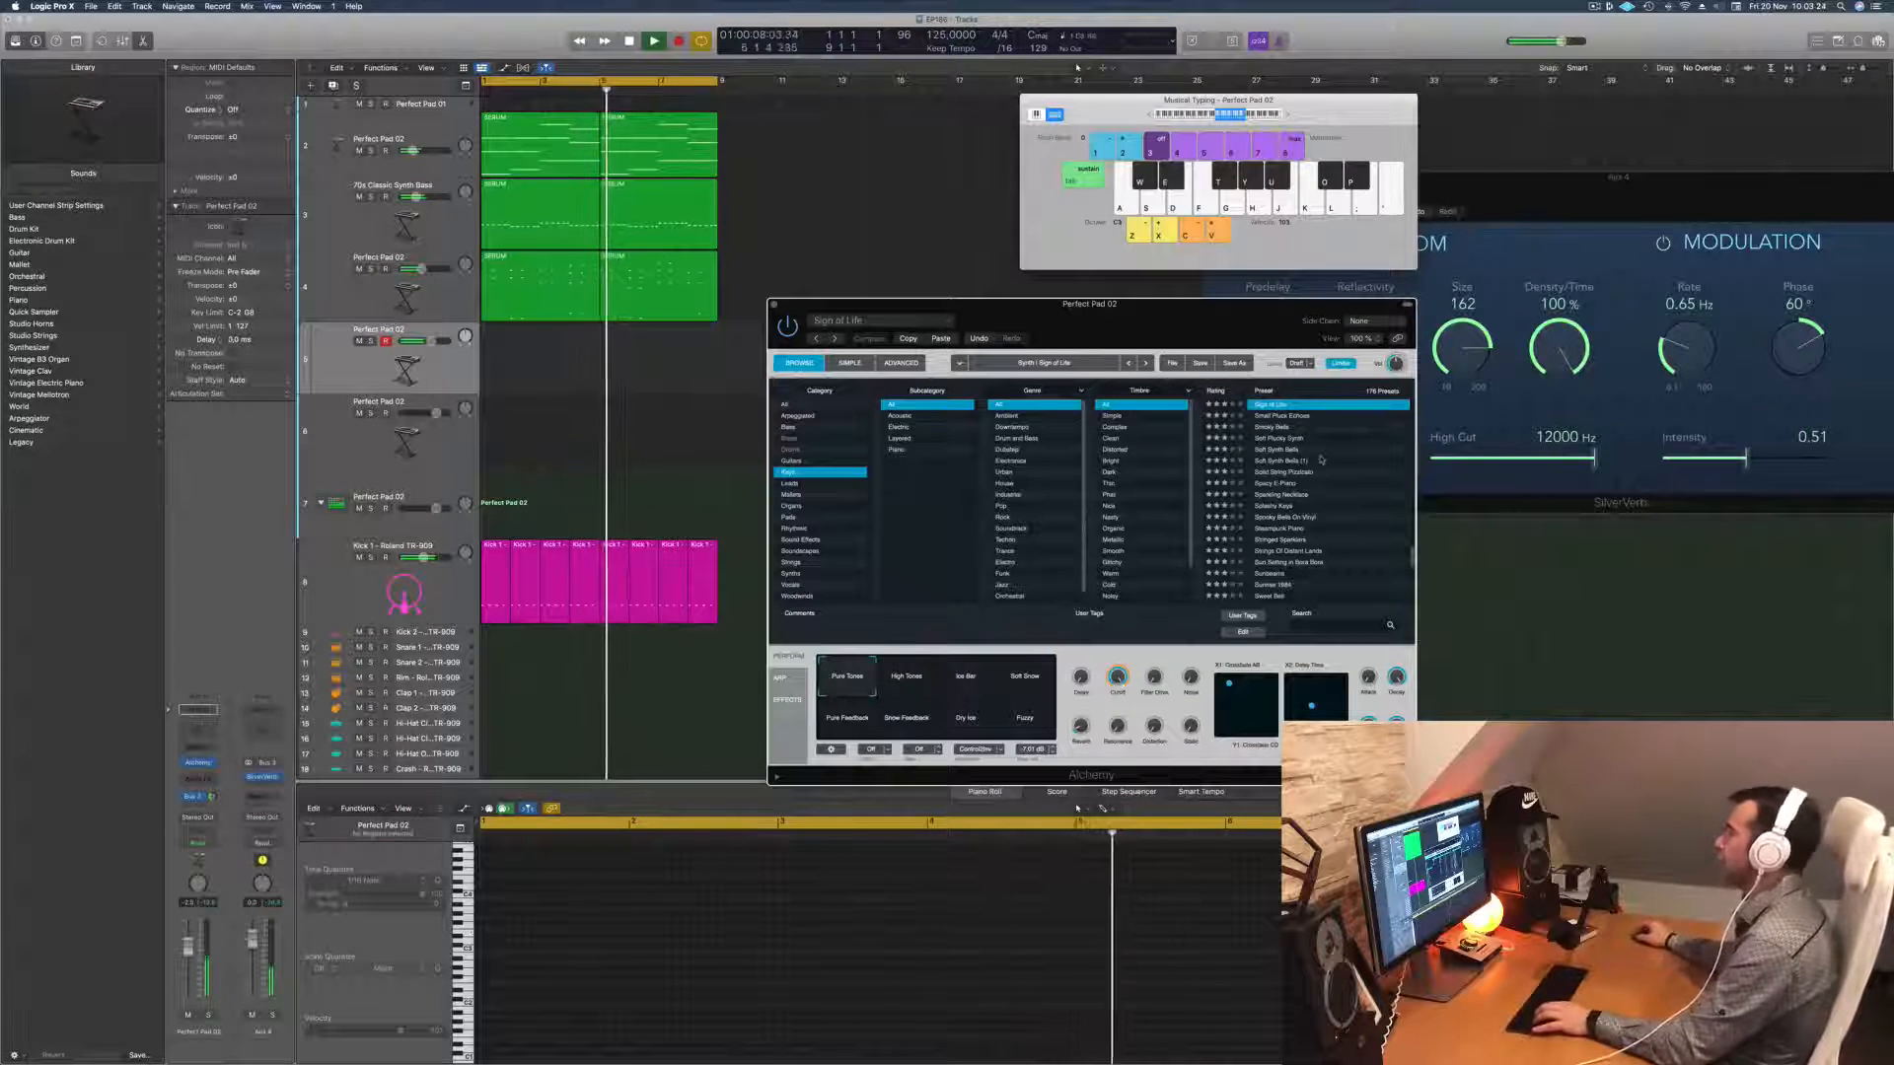
Step: Audition the Spooky Bells On Vinyl and Sunbeams presets on track 5, and lower the track's volume fader slightly
scroll(1274, 478, "down", 3)
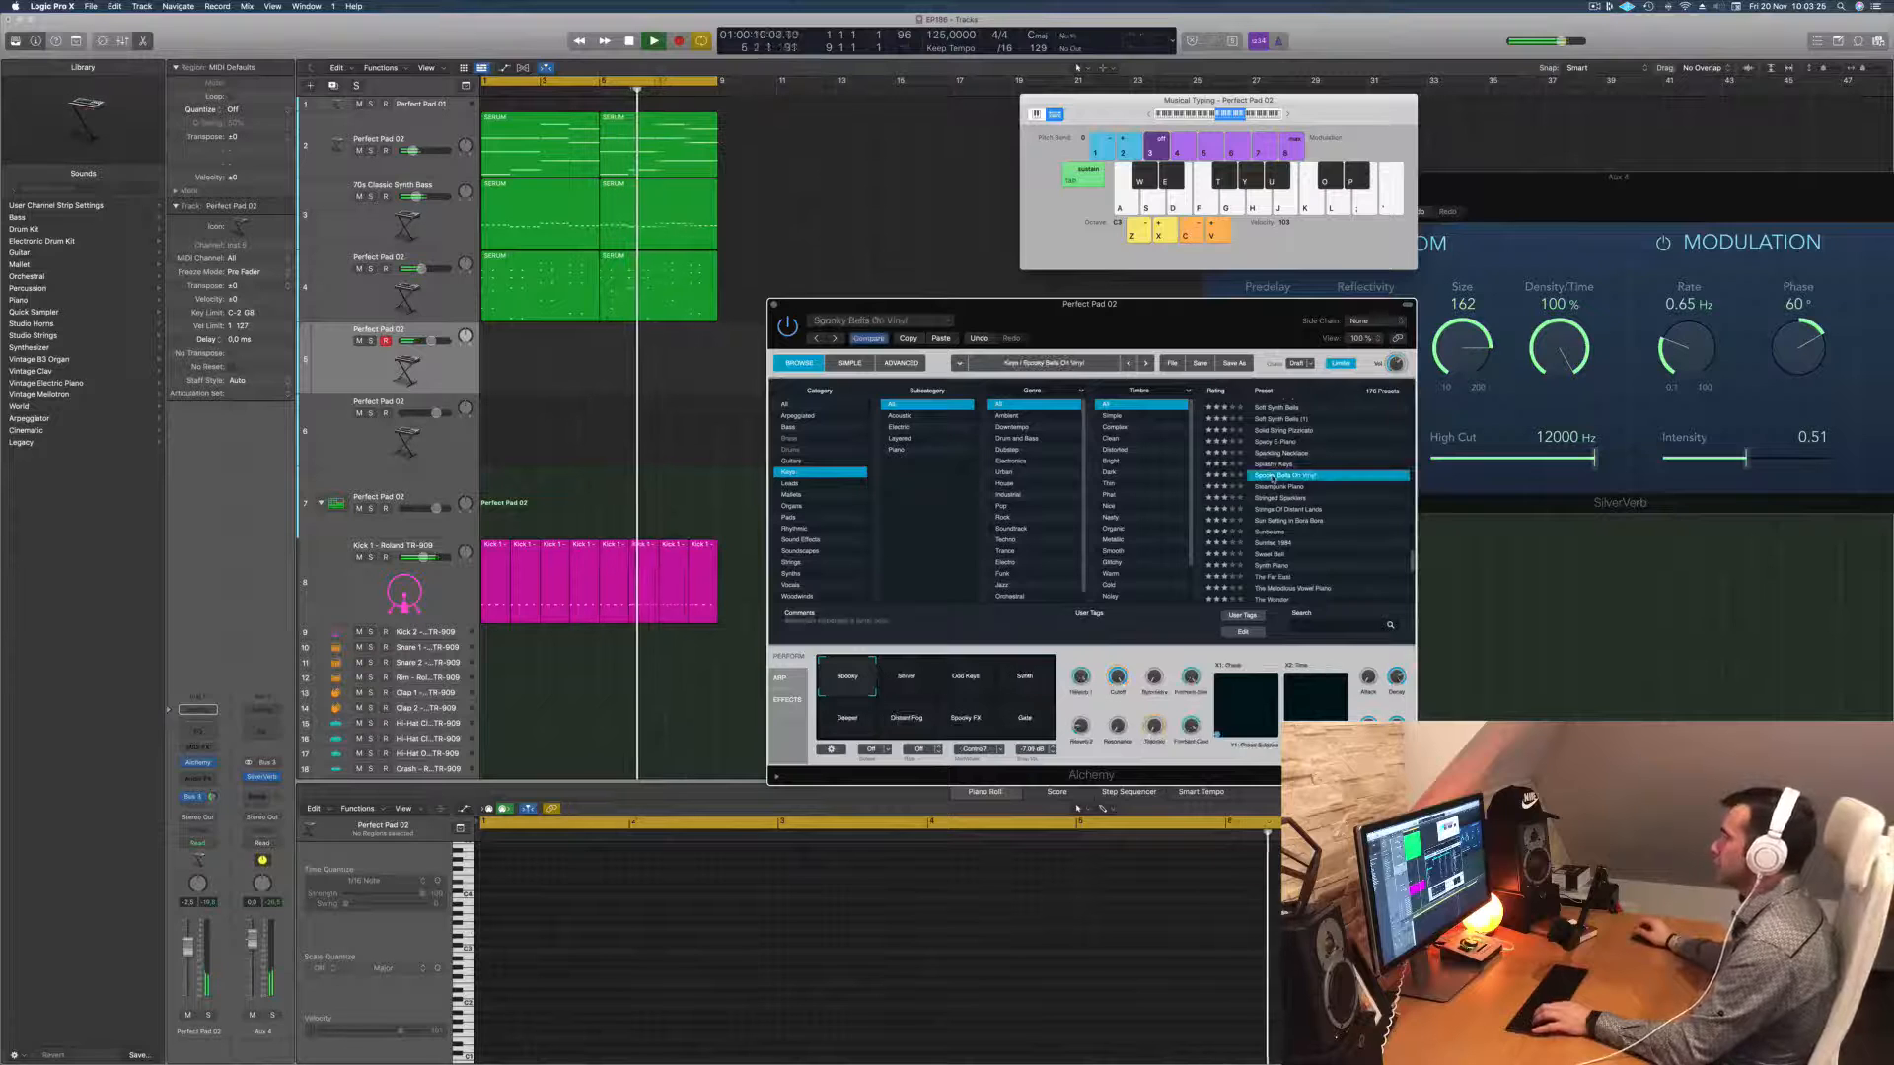
left_click(1274, 475)
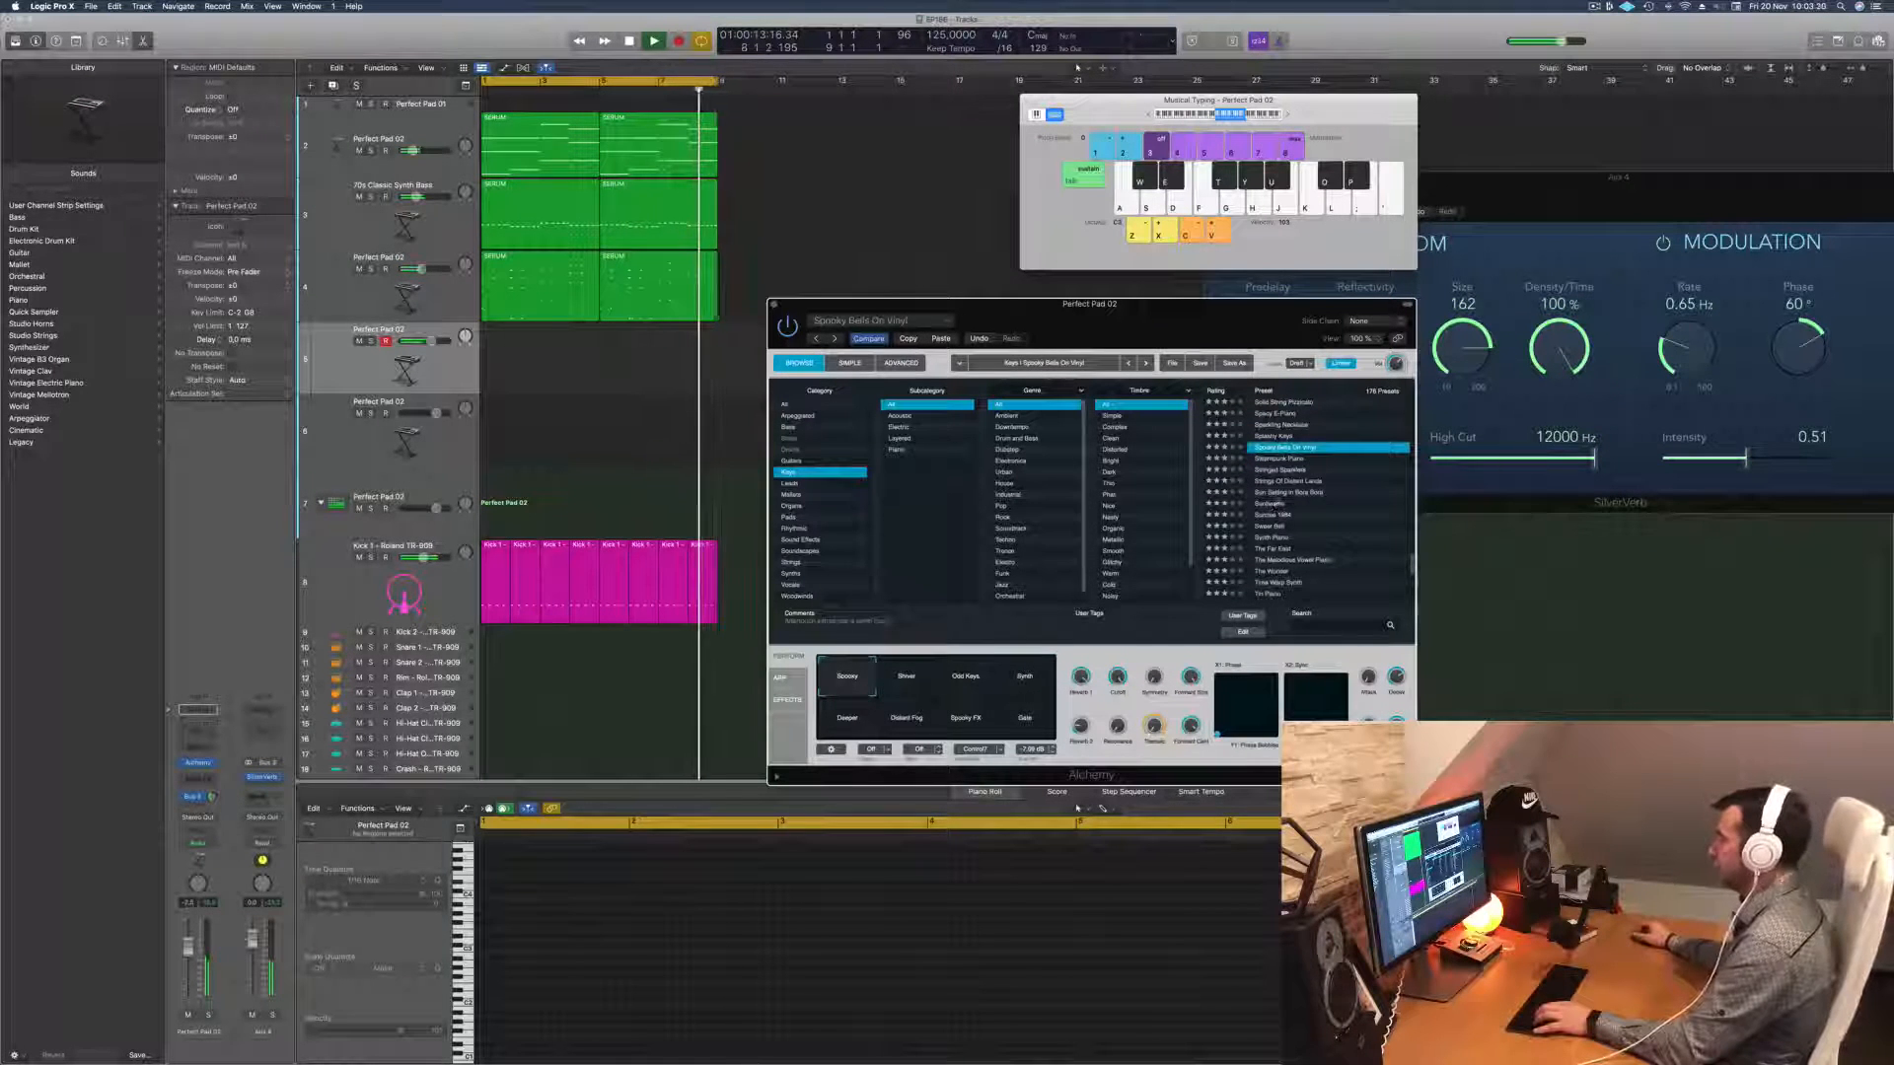
left_click(1276, 503)
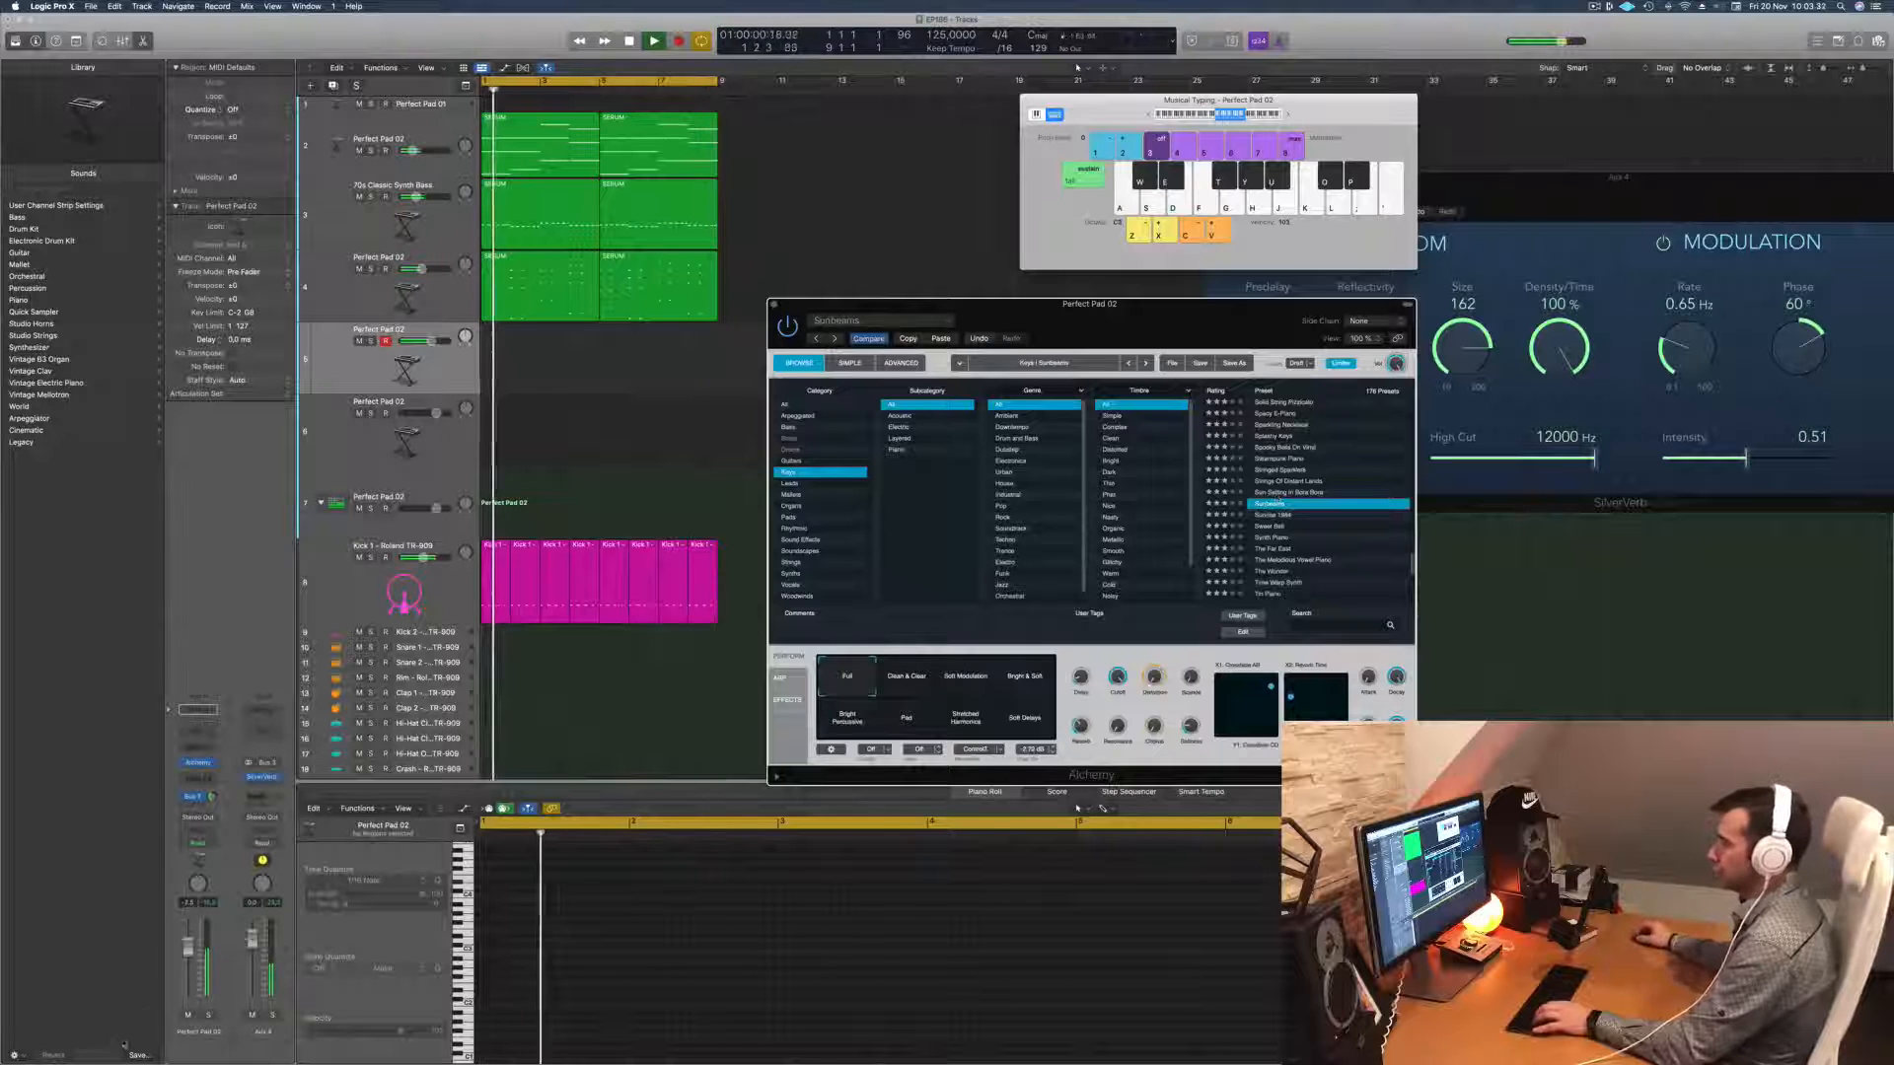
key("a")
left_click_drag(187, 955, 185, 977)
key("s")
key("d")
key("a")
key("s")
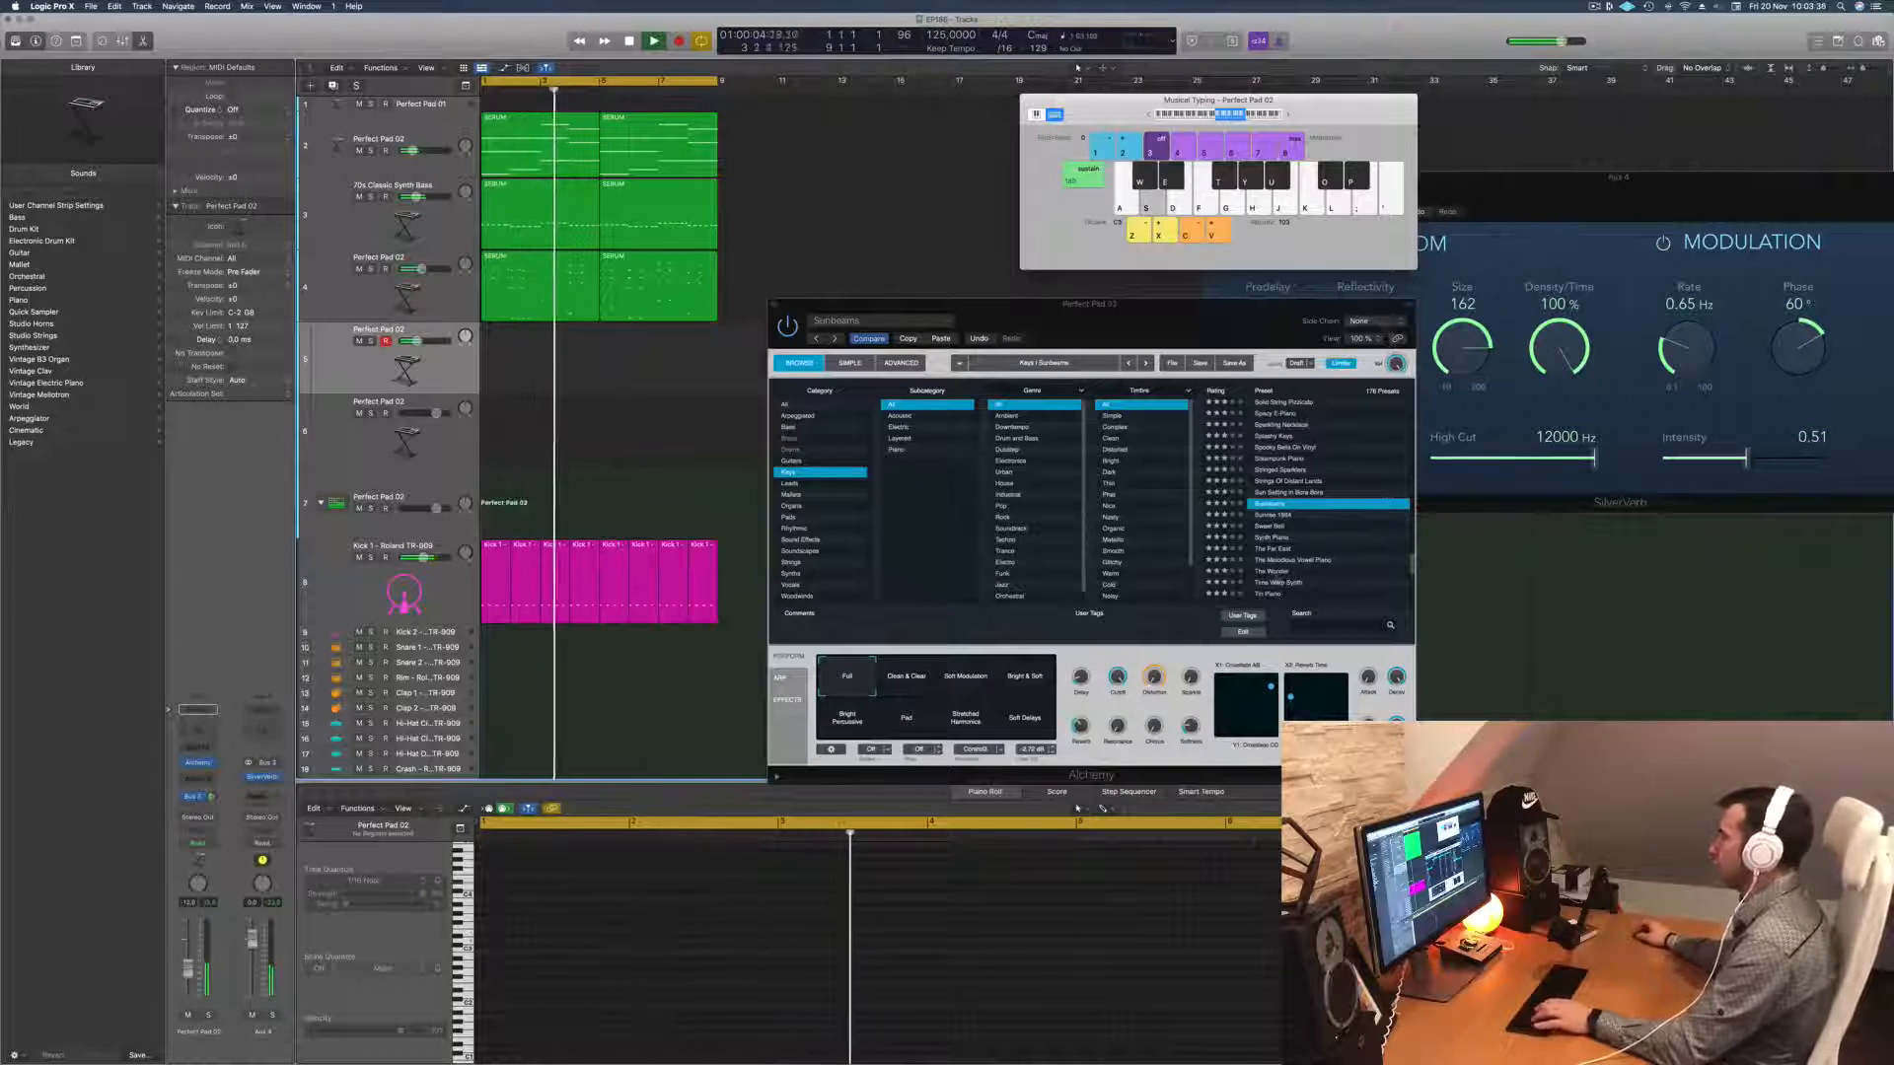
key("d")
Step: Audition the Sweet Bell, The Far East, Tin Piano and Titanic Pluck presets in track 5's Alchemy
left_click(1269, 529)
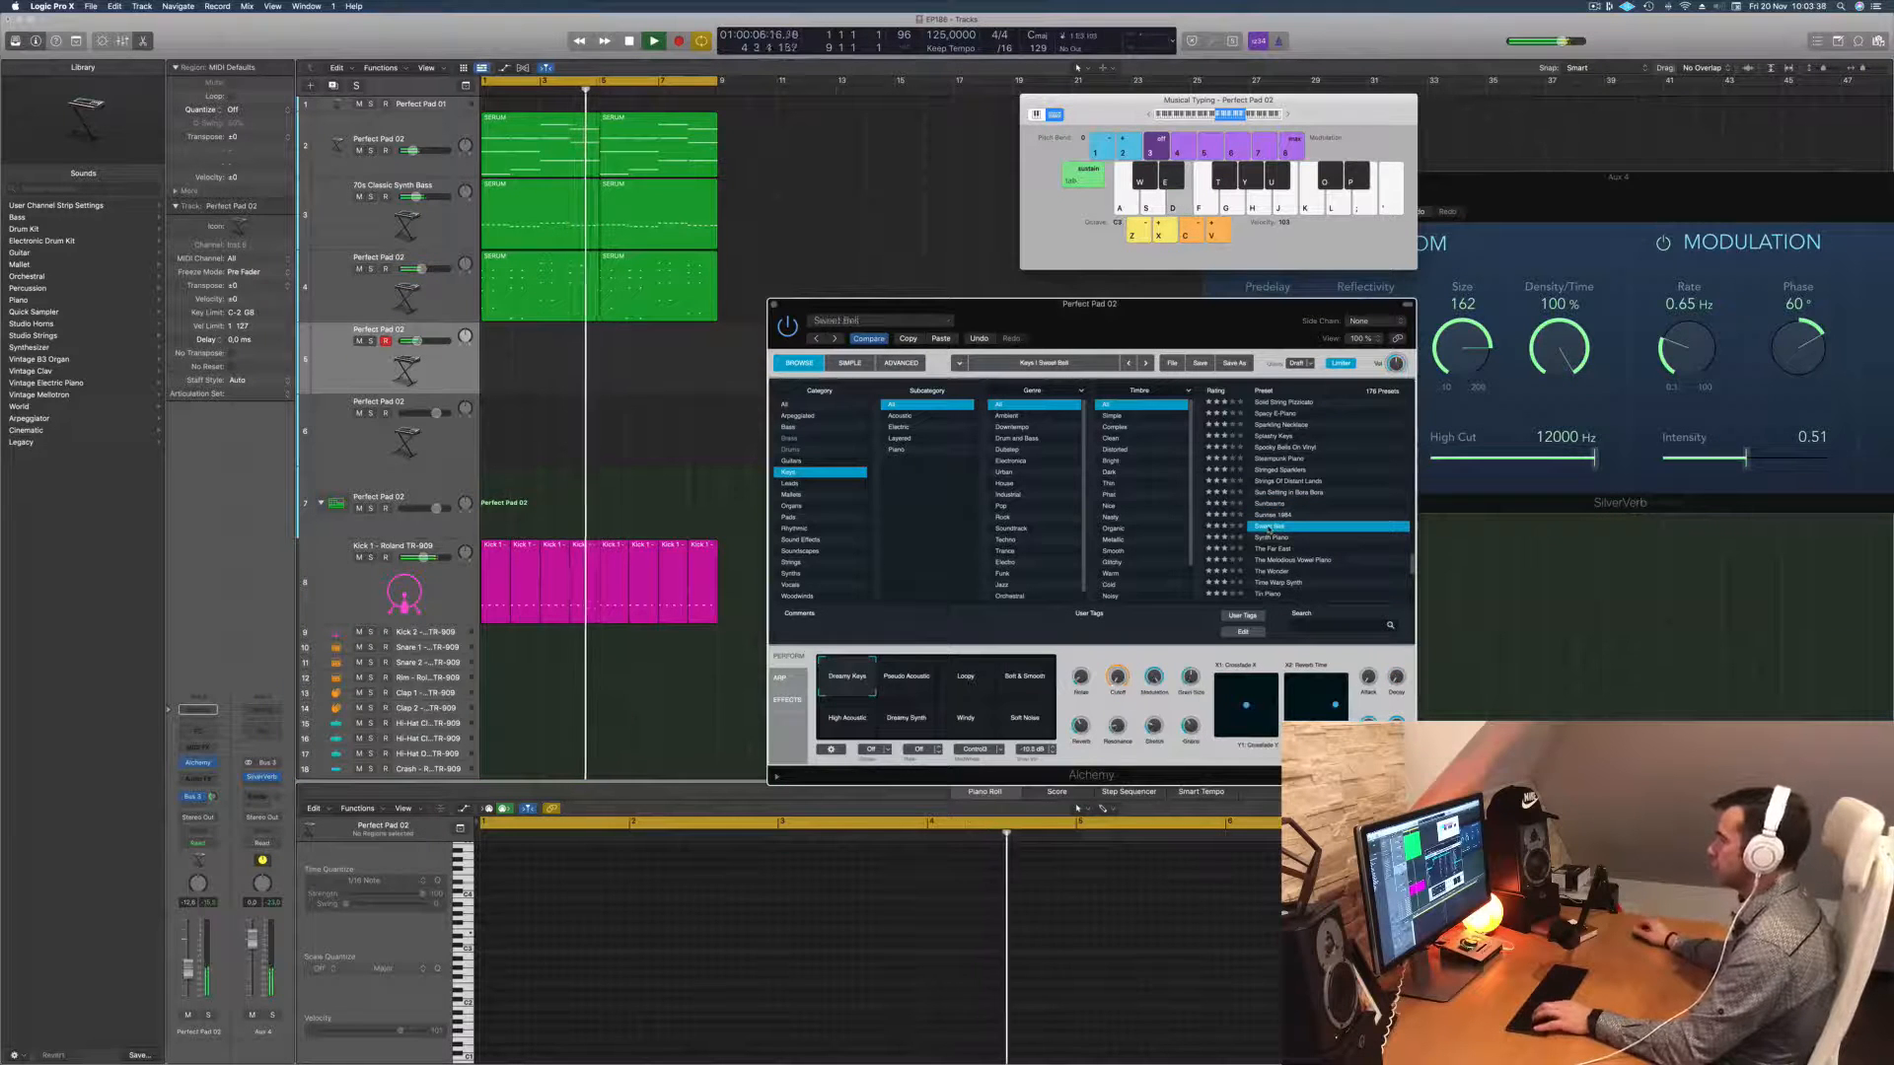
scroll(1336, 505, "down", 3)
key("s")
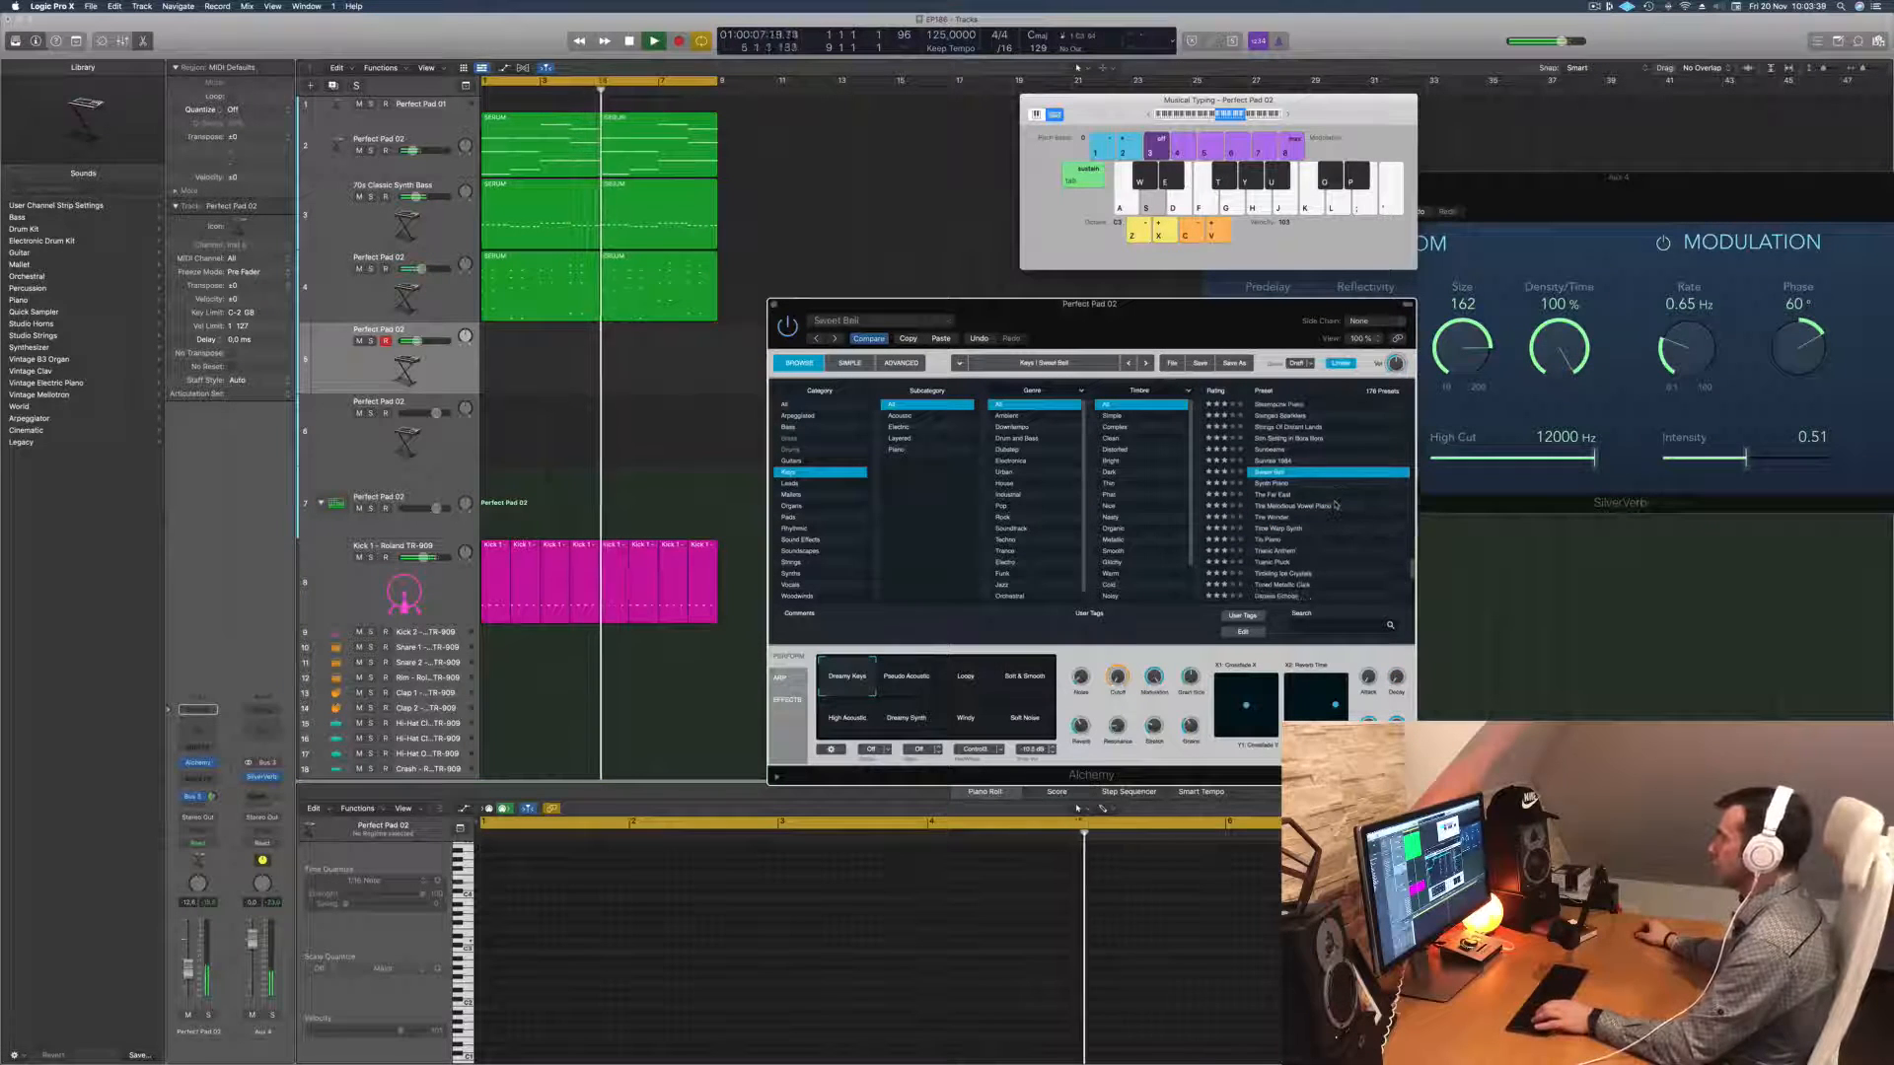
left_click(1276, 494)
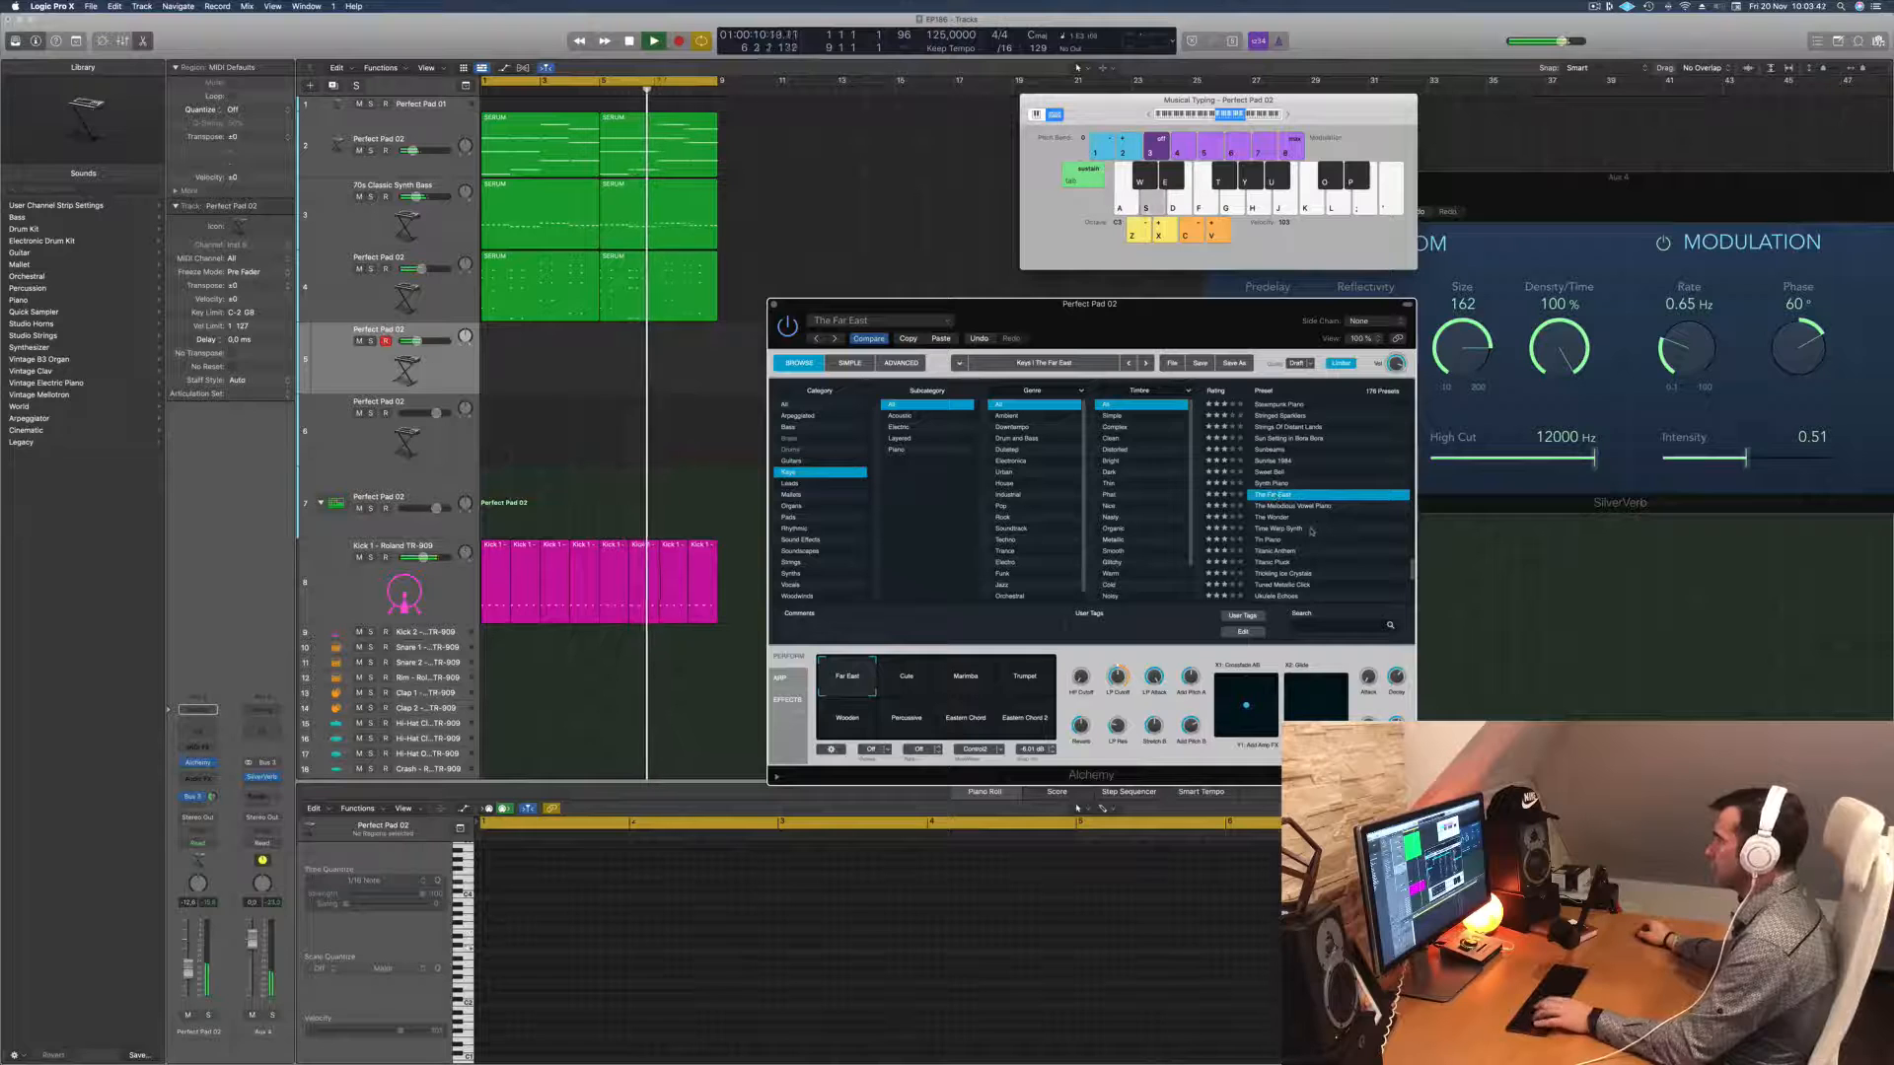
scroll(1311, 531, "down", 1)
left_click(1278, 528)
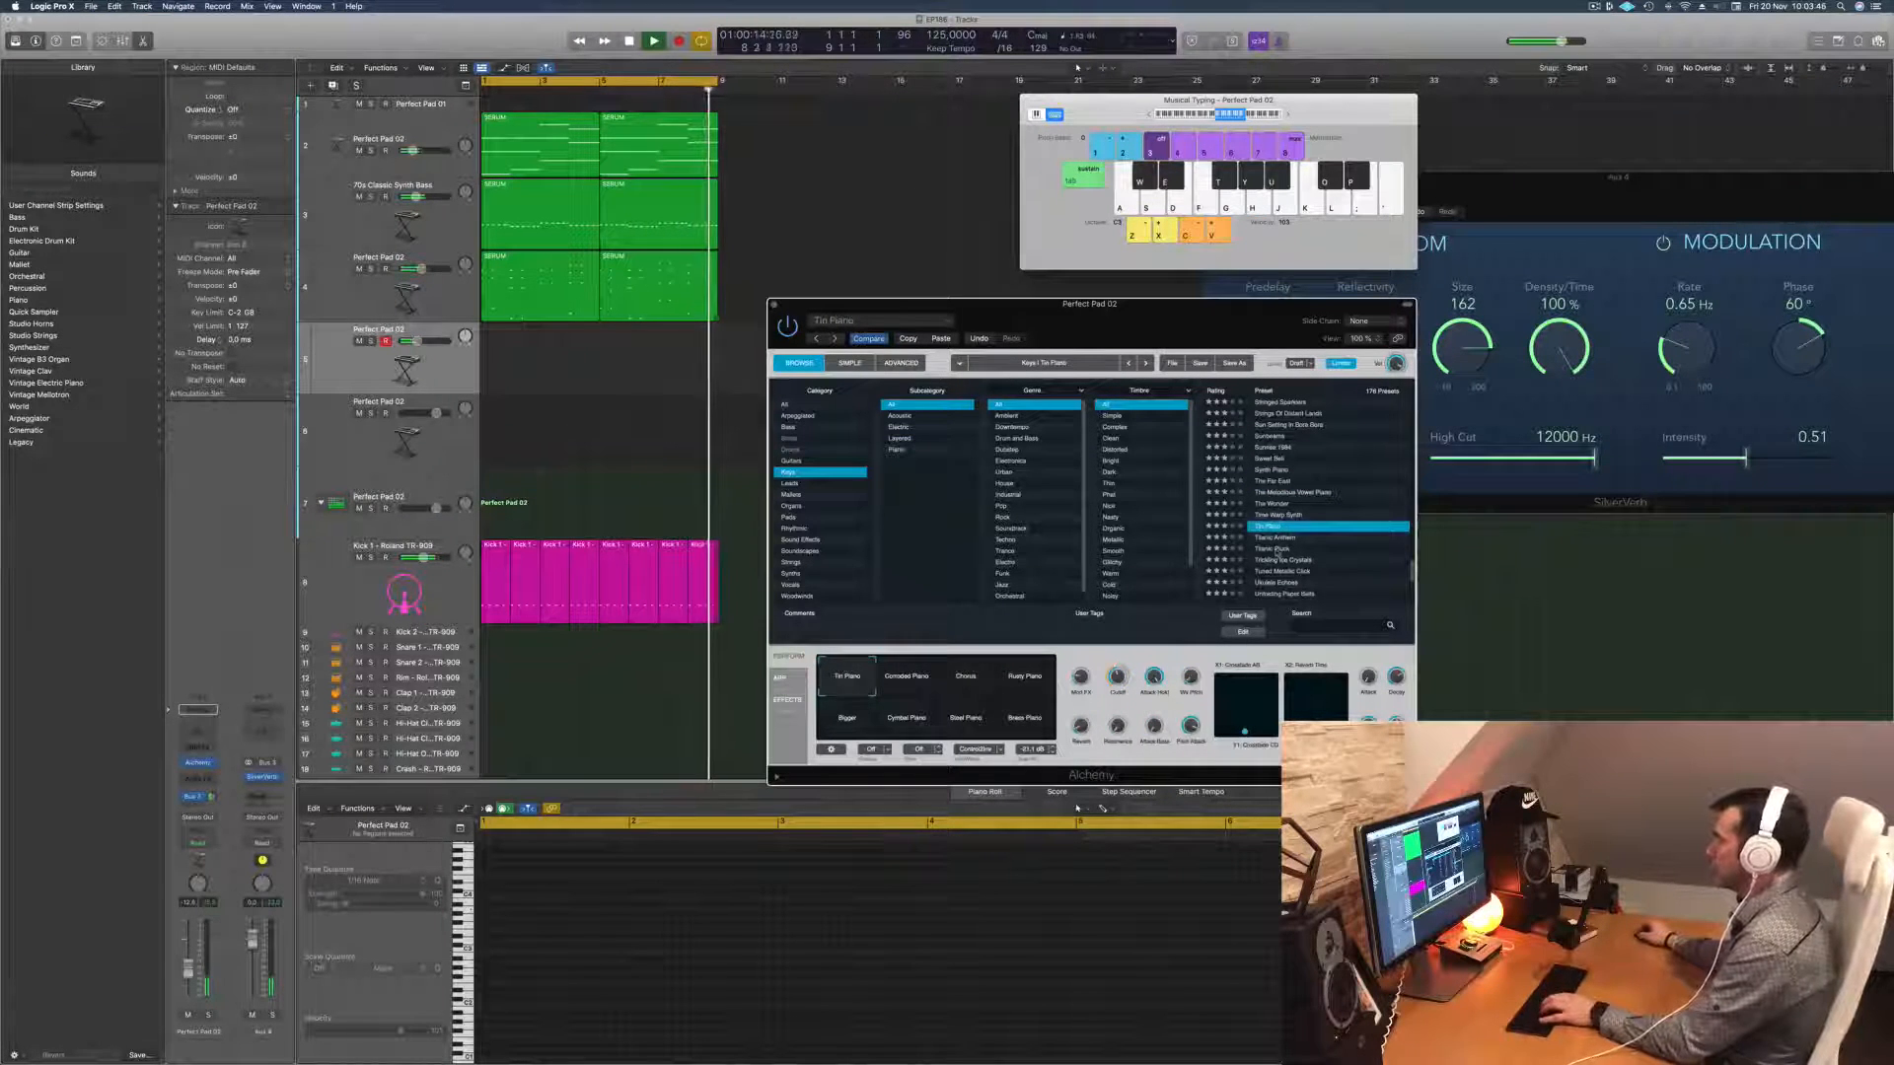
left_click(1275, 549)
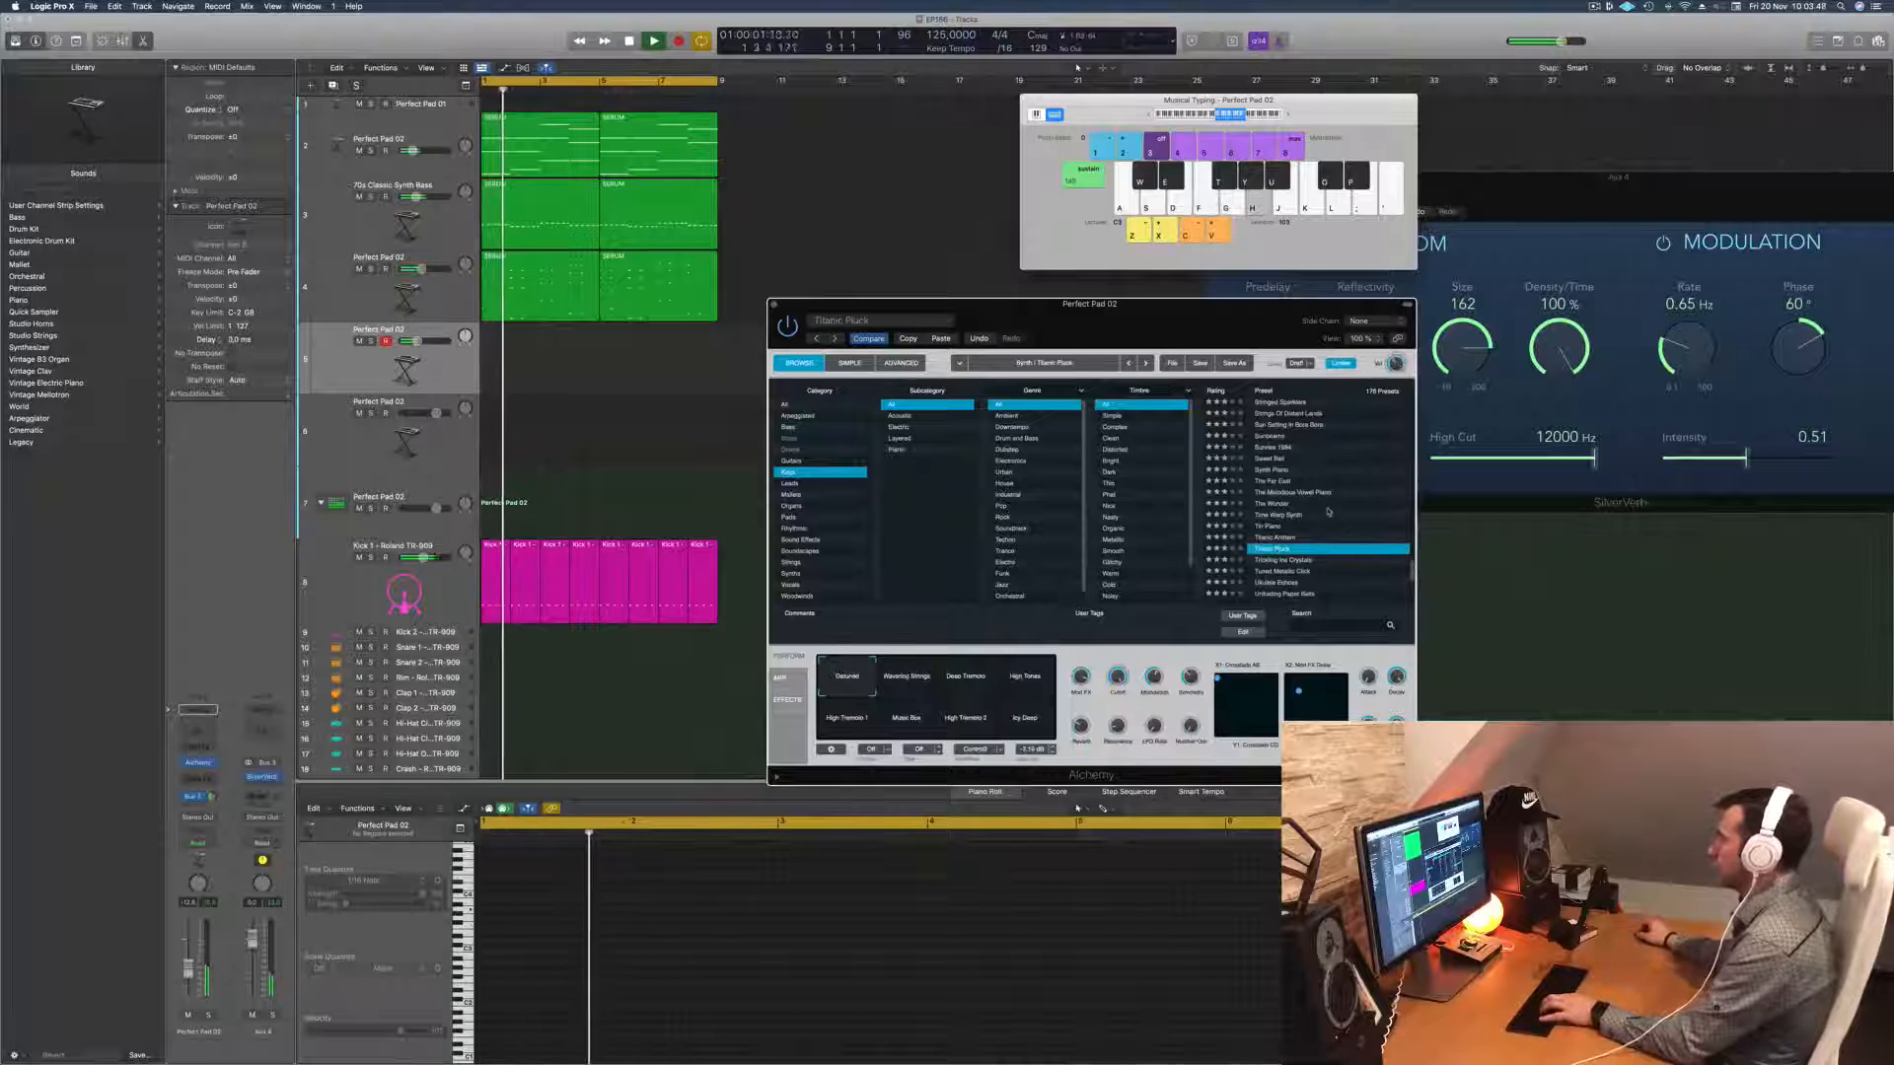
Step: Load the VA Chime Piano preset in track 5's Alchemy, try it with the loop and close the plug-in window
scroll(1327, 511, "down", 2)
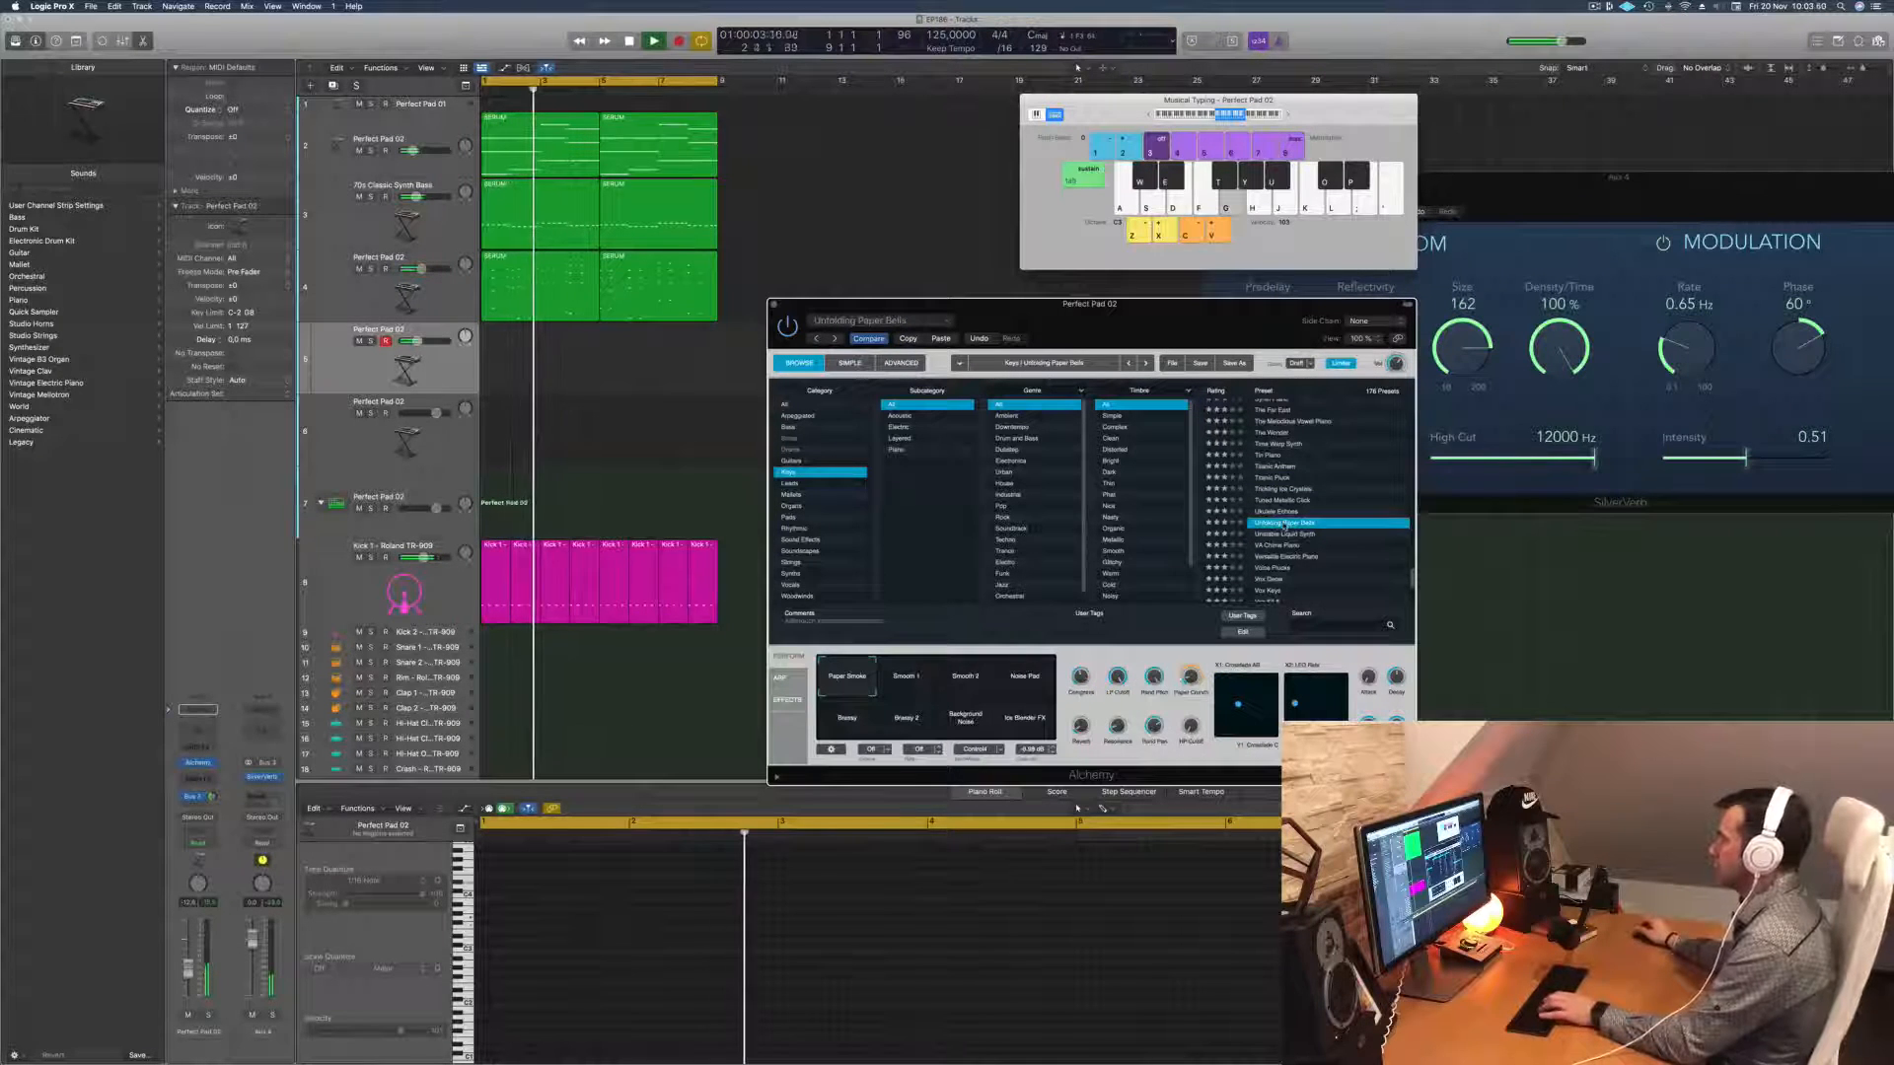
scroll(1285, 526, "down", 2)
left_click(1275, 496)
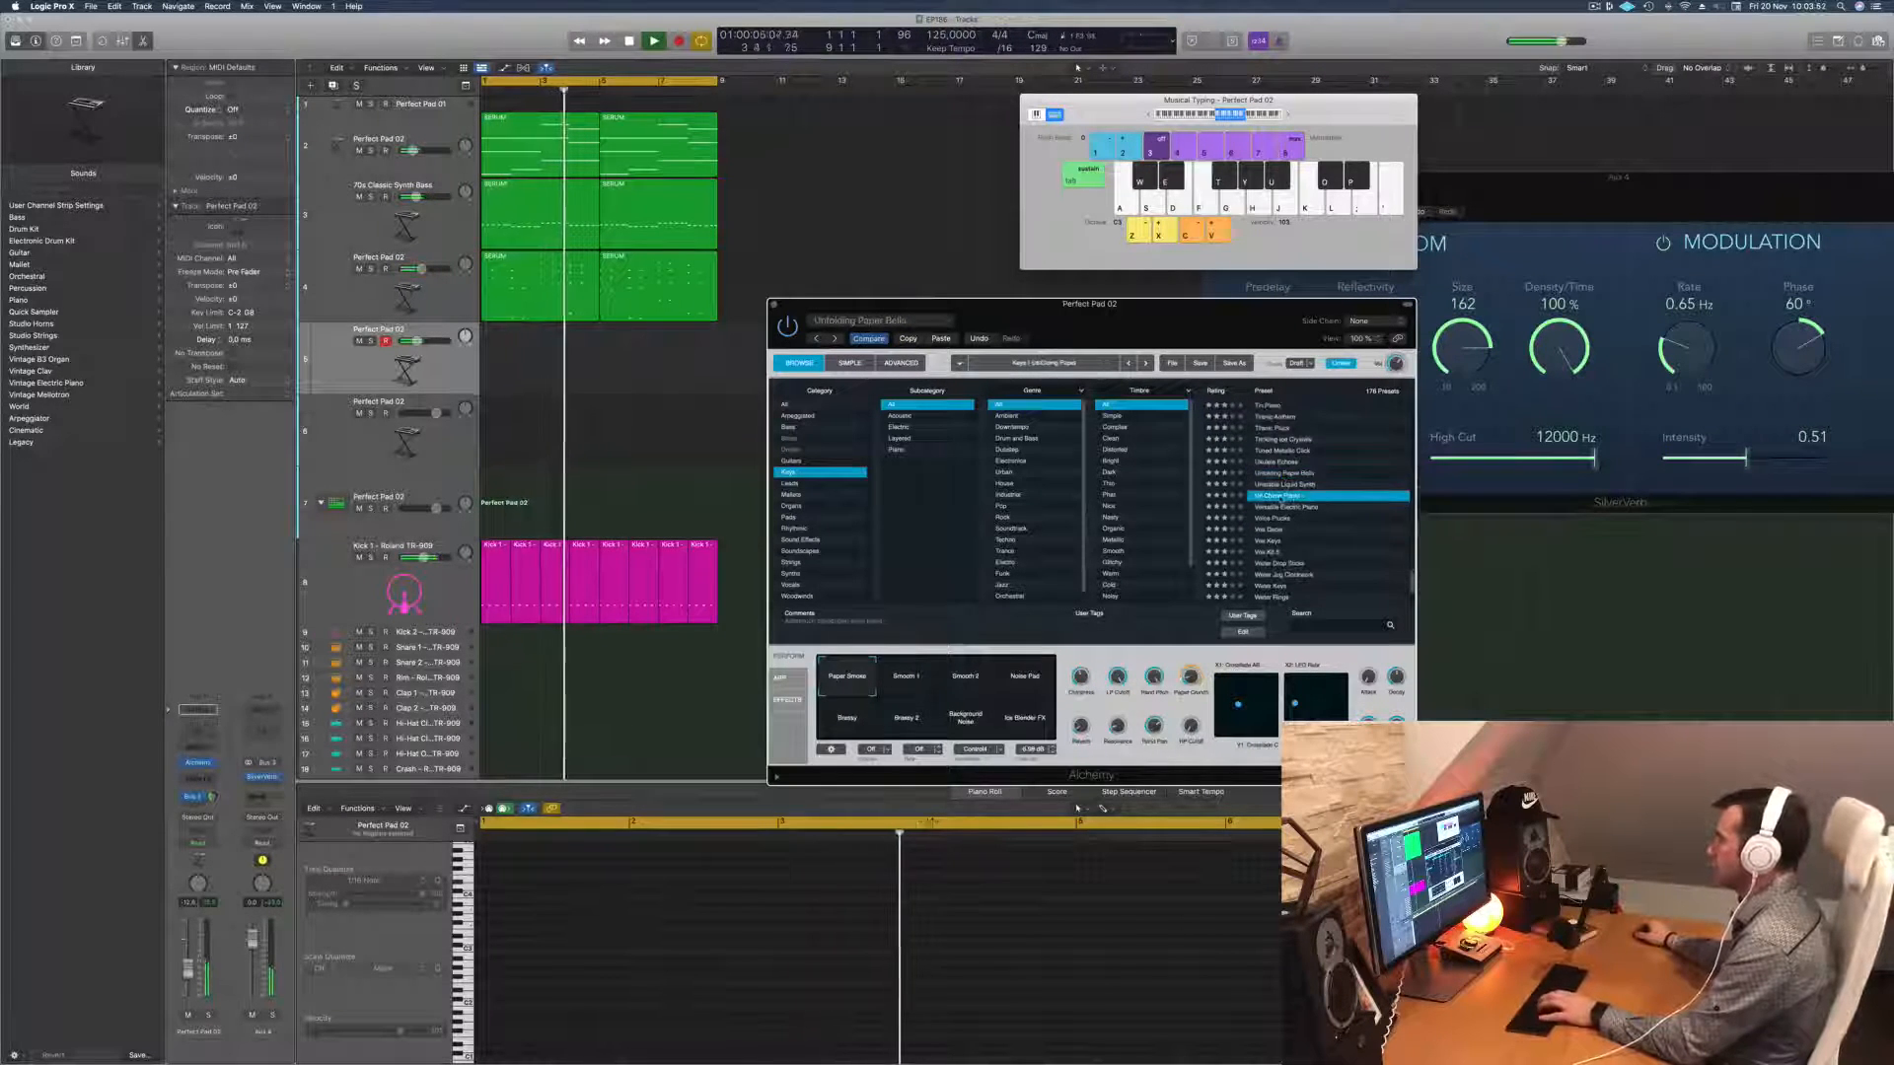
key("g")
key("h")
left_click_drag(1055, 318, 1106, 294)
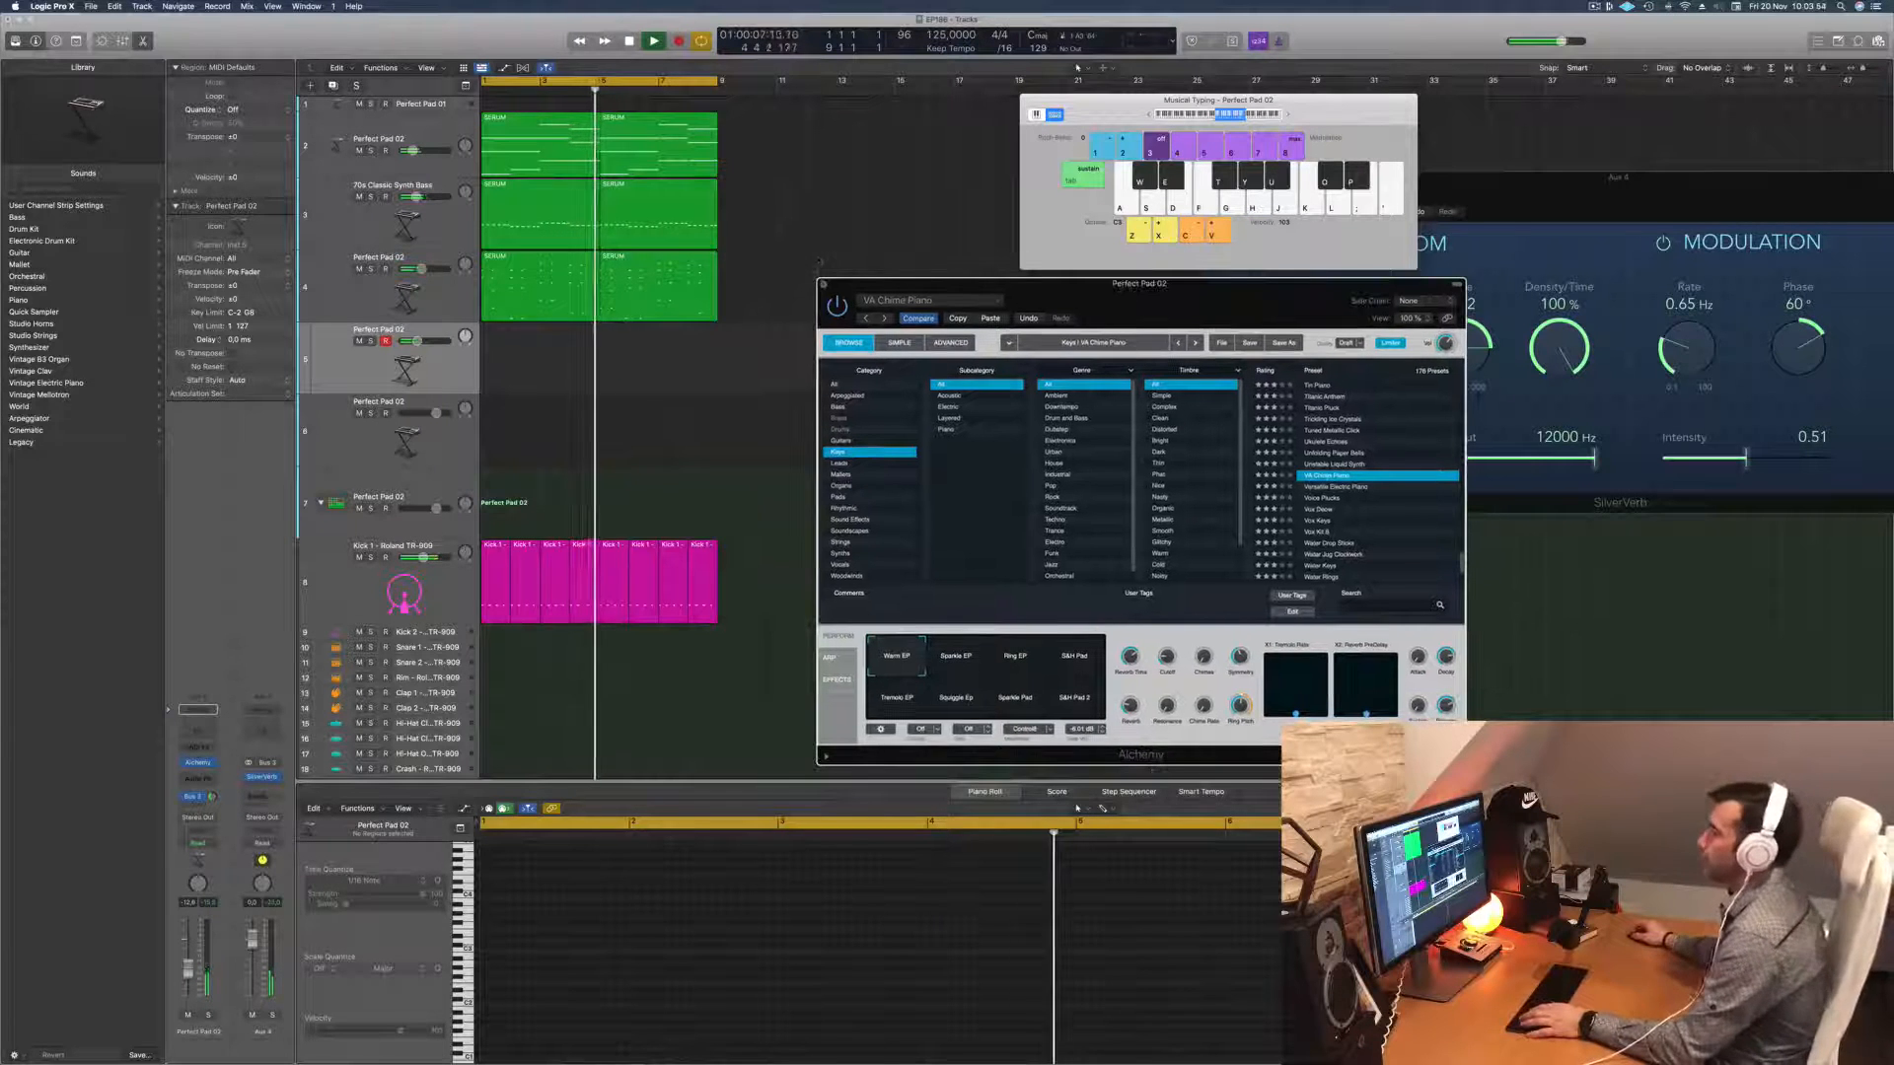
key("super+w")
key("space")
scroll(690, 453, "down", 1)
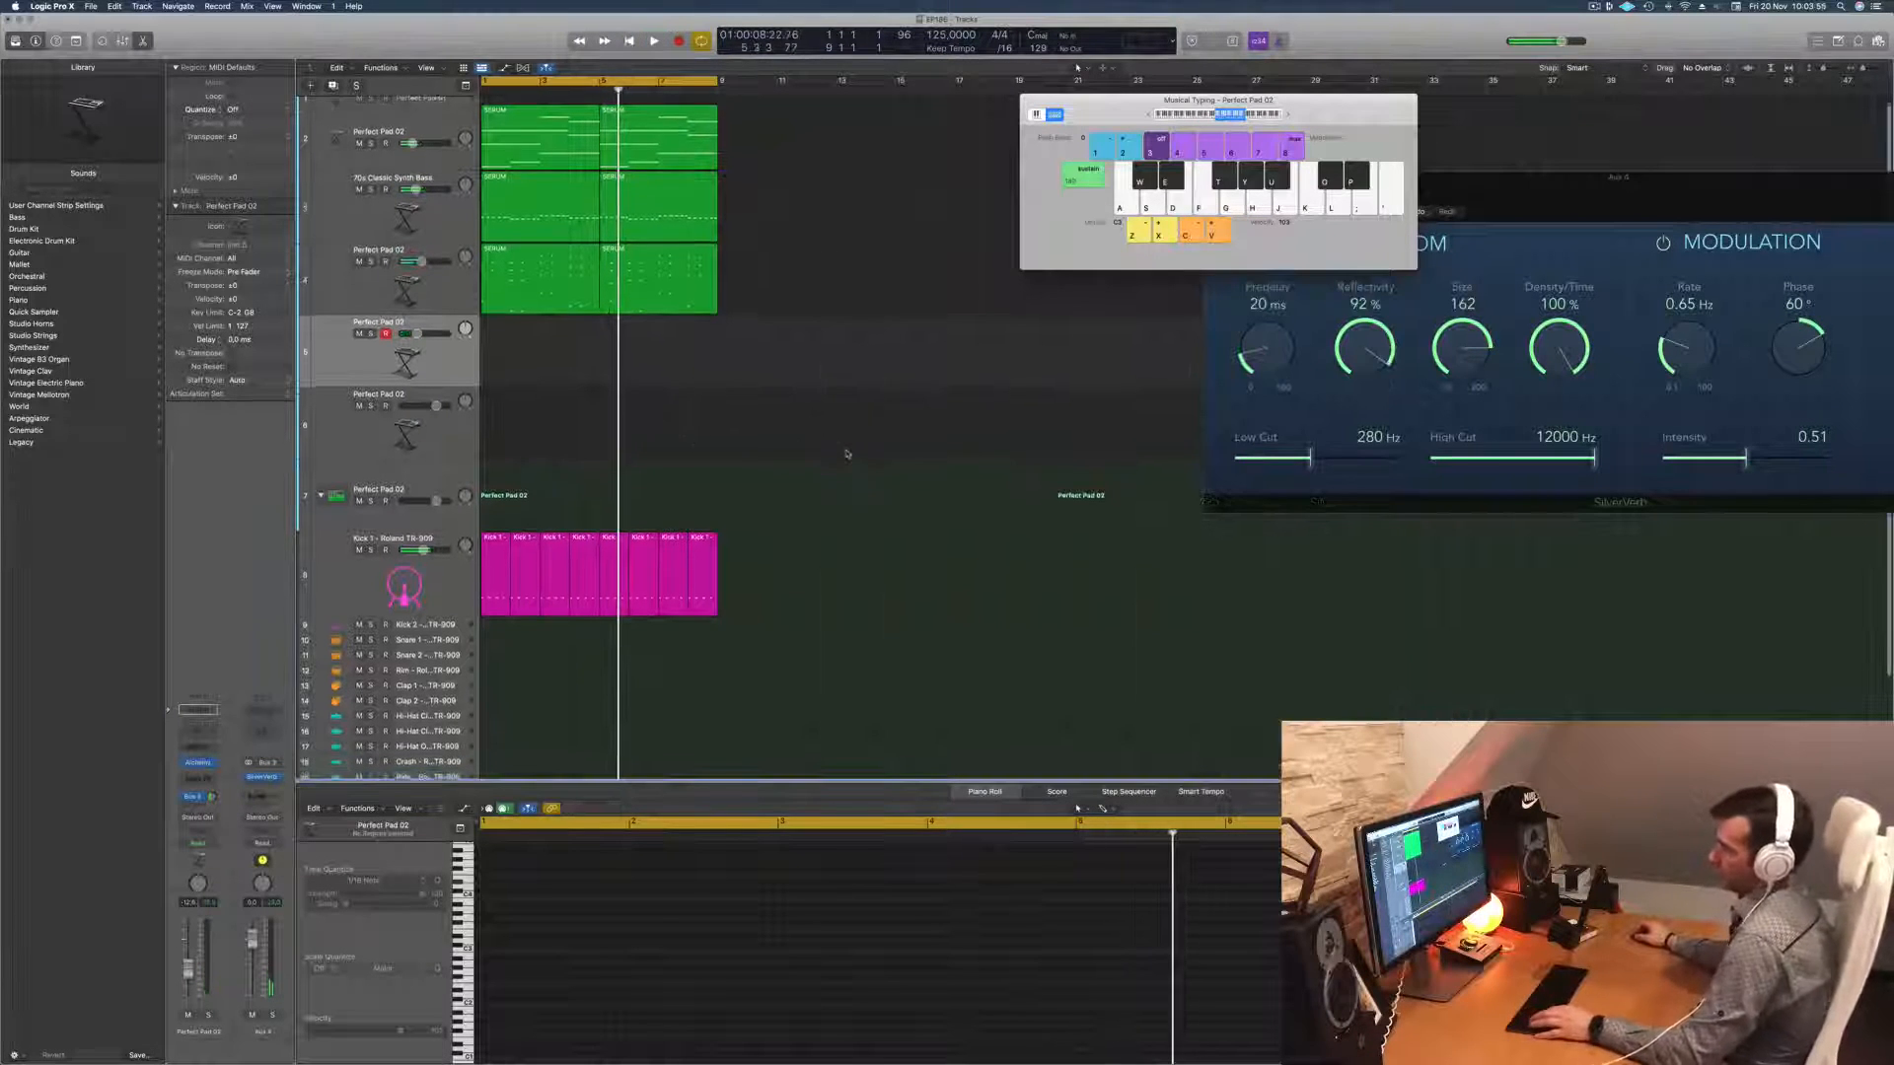
left_click(499, 555)
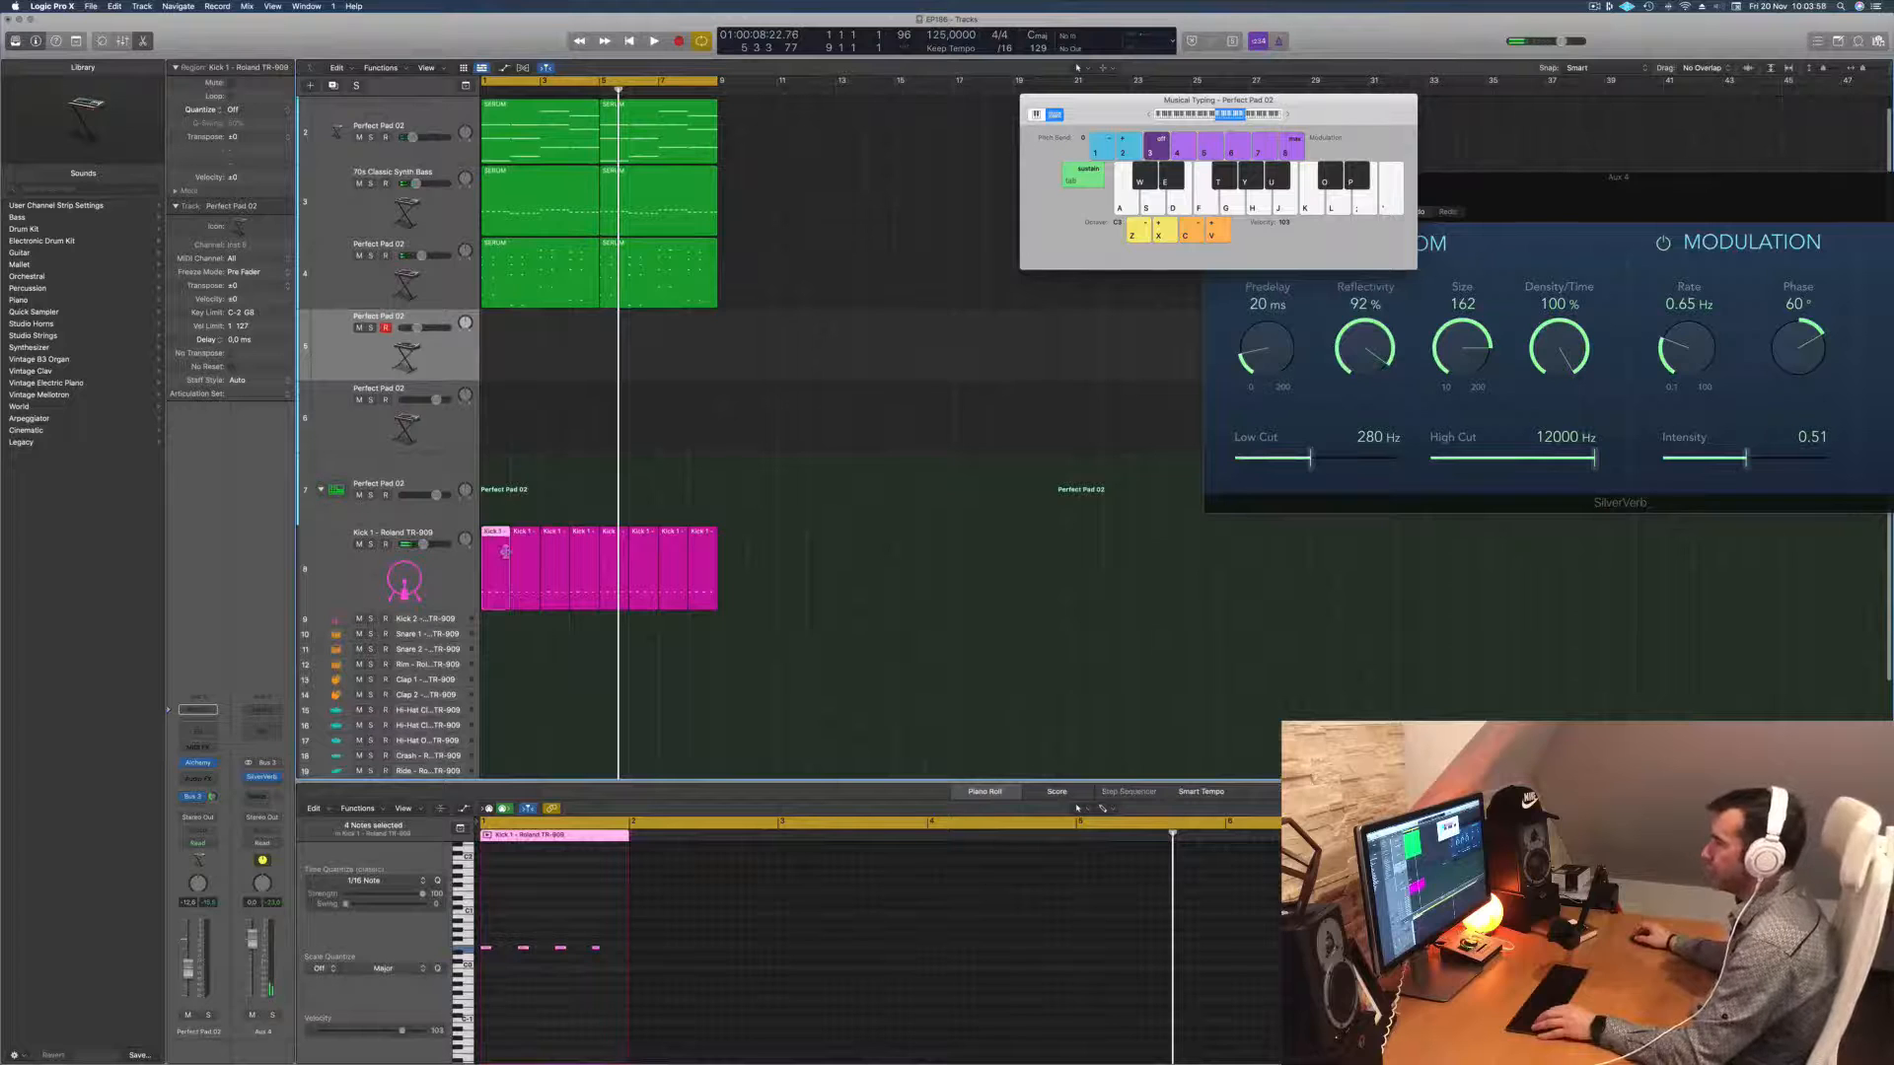
left_click_drag(506, 555, 494, 664)
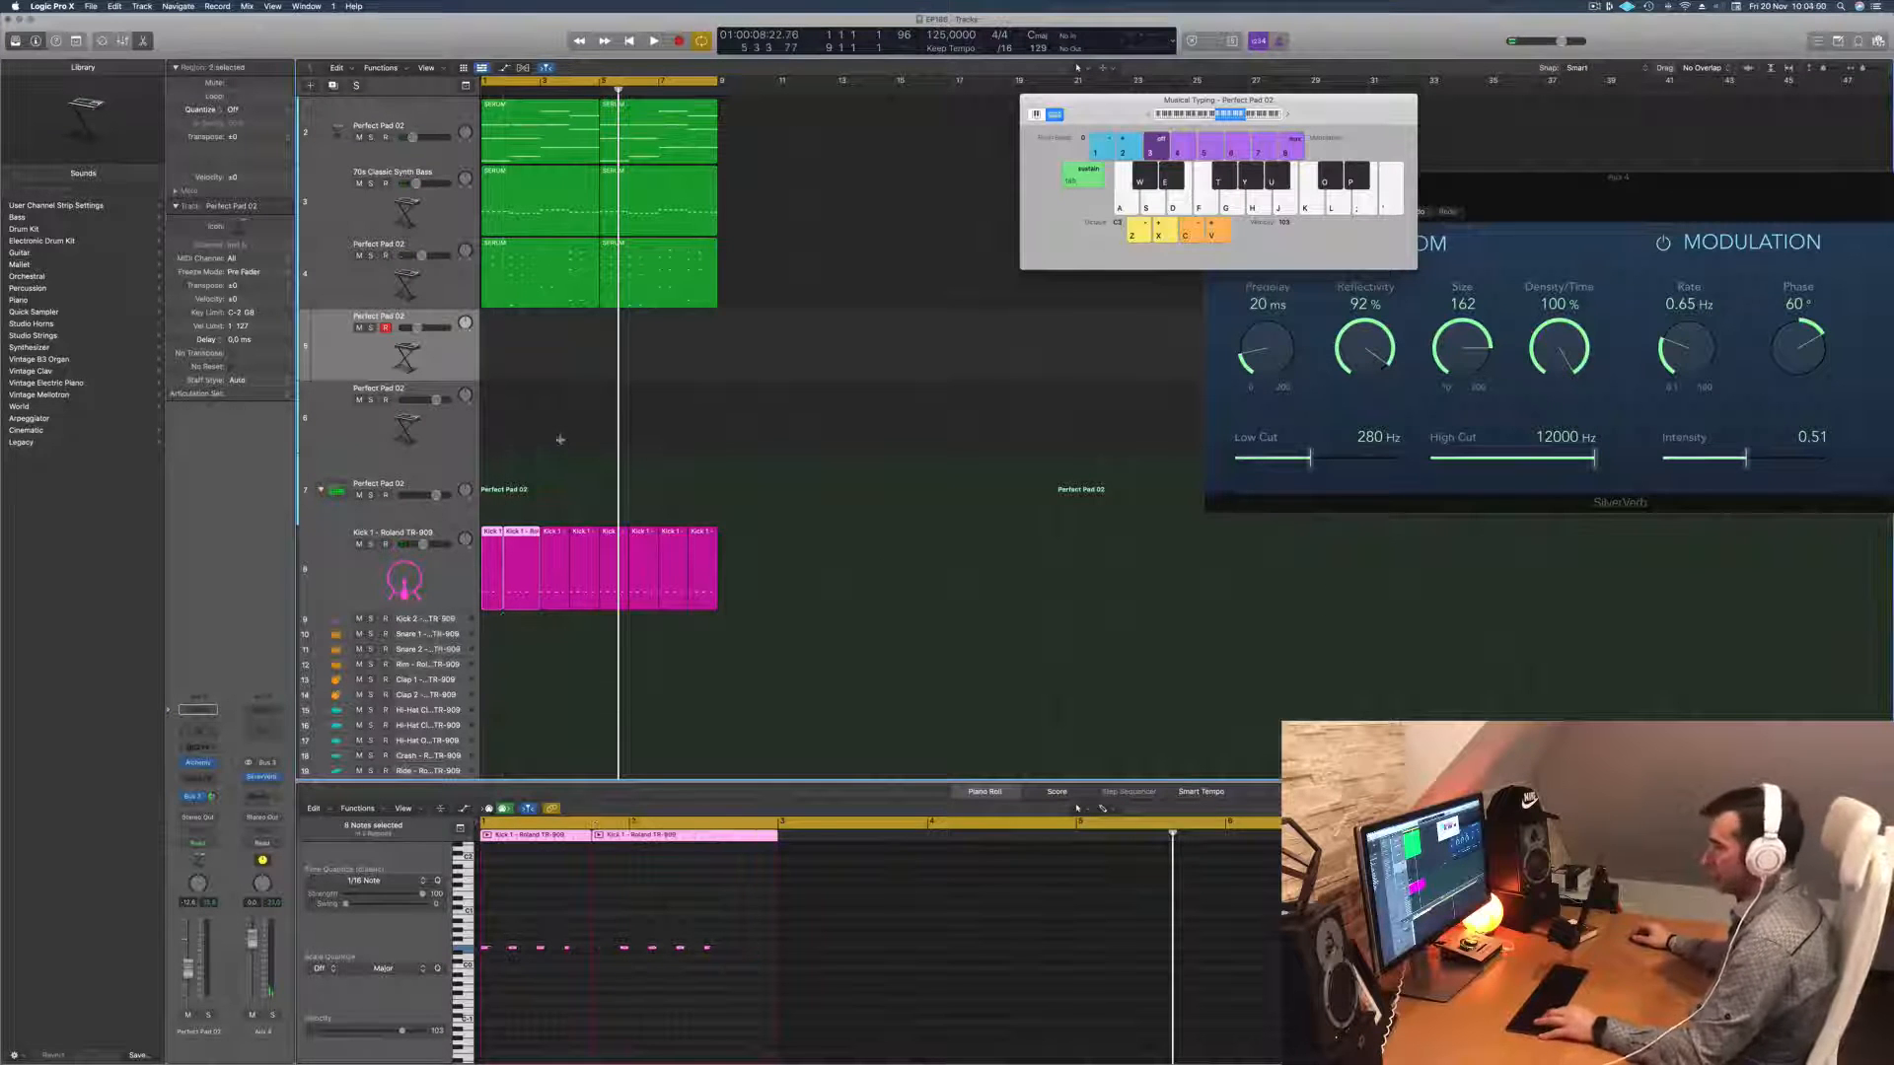
key("super+z")
scroll(580, 434, "left", 1)
left_click(520, 513)
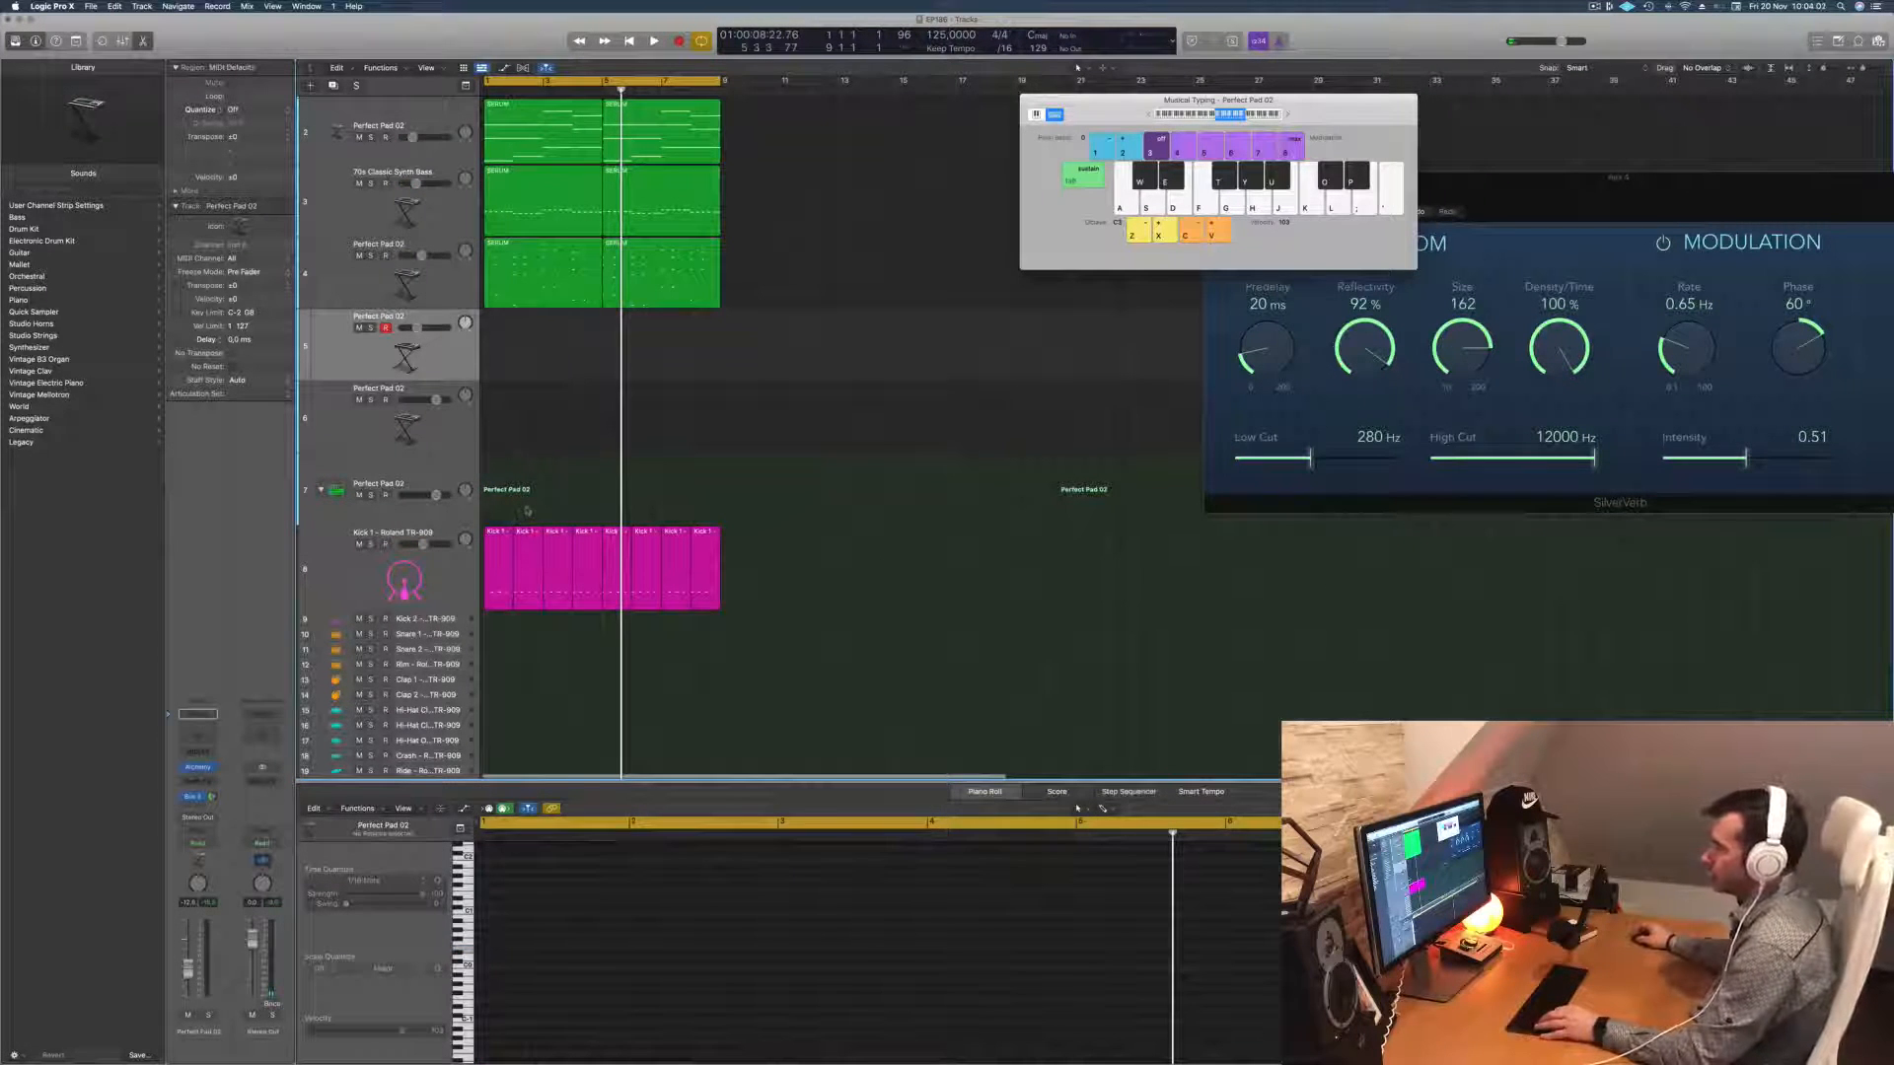
Step: Copy the first kick region to the Snare 2 track, and delete the copy's notes on beats 1 and 3
left_click_drag(500, 542, 485, 669)
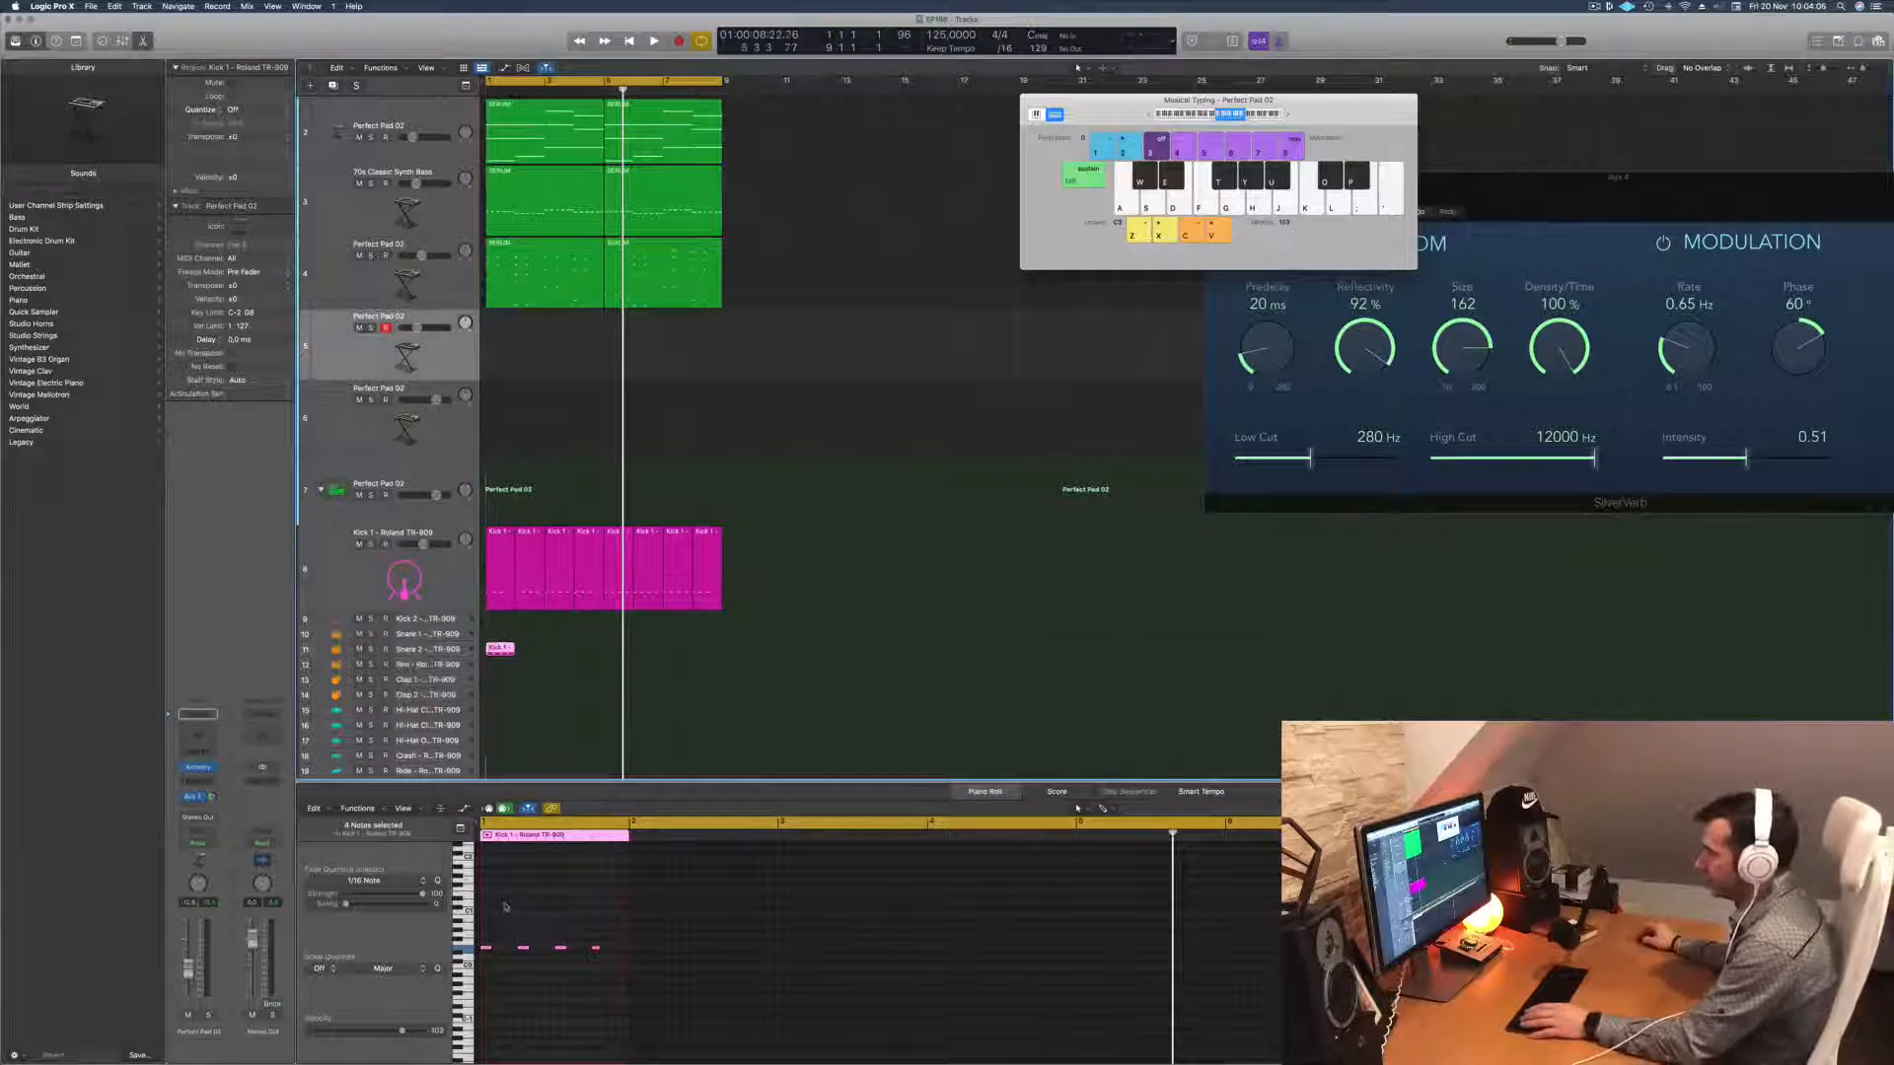
key("space")
left_click(482, 964)
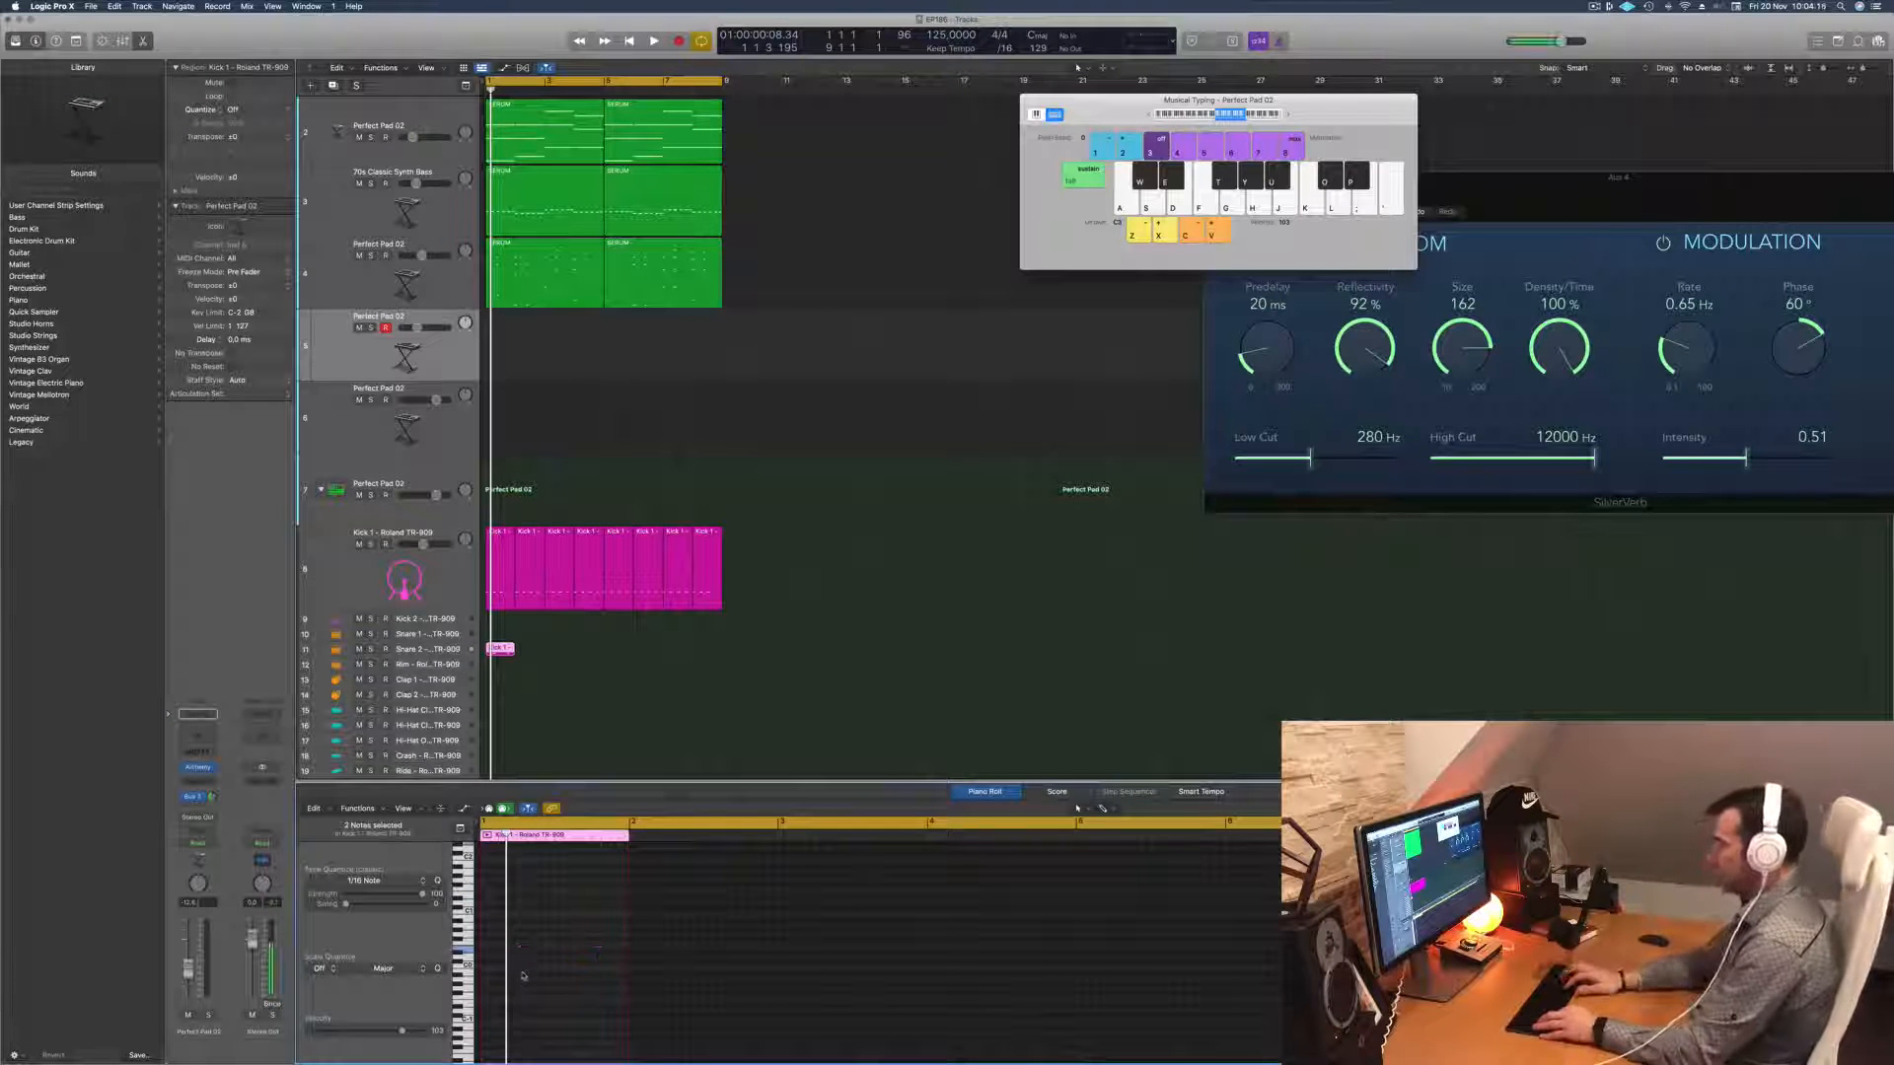
key("space")
scroll(612, 927, "down", 3)
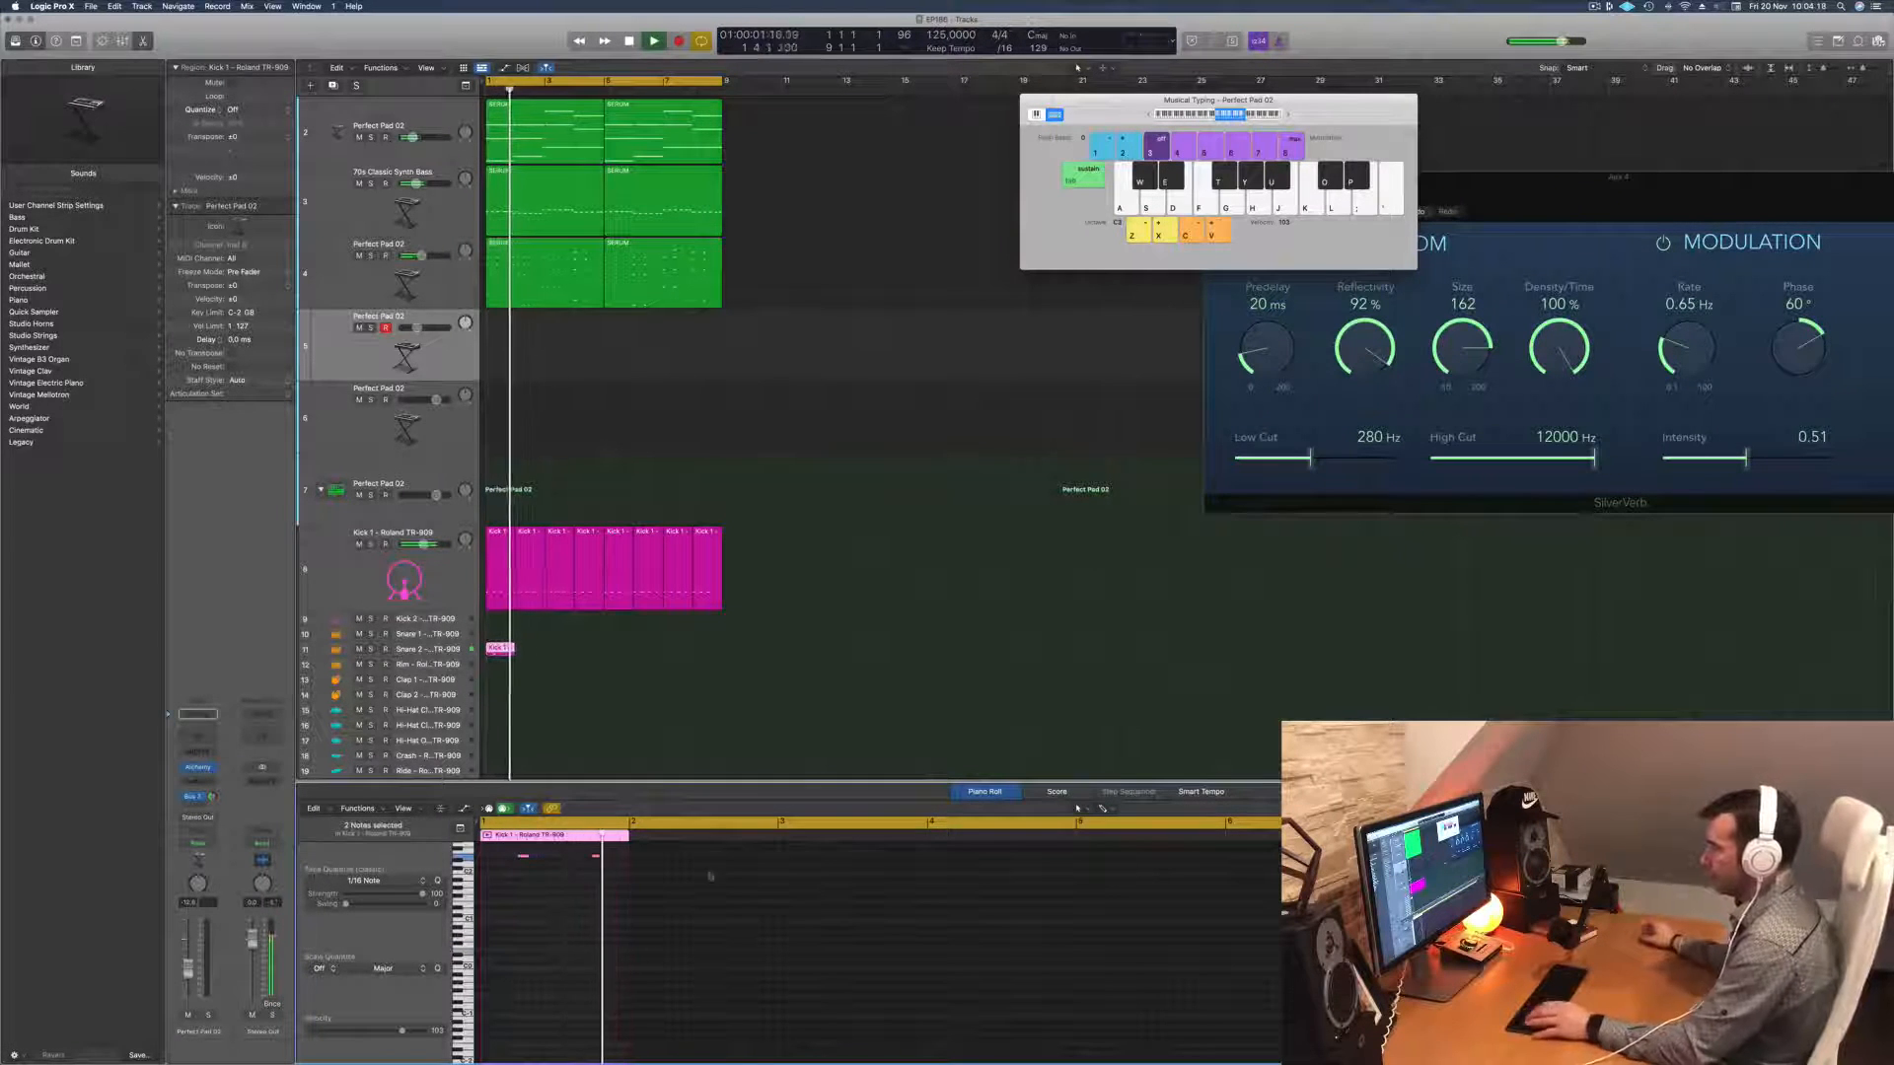
key("space")
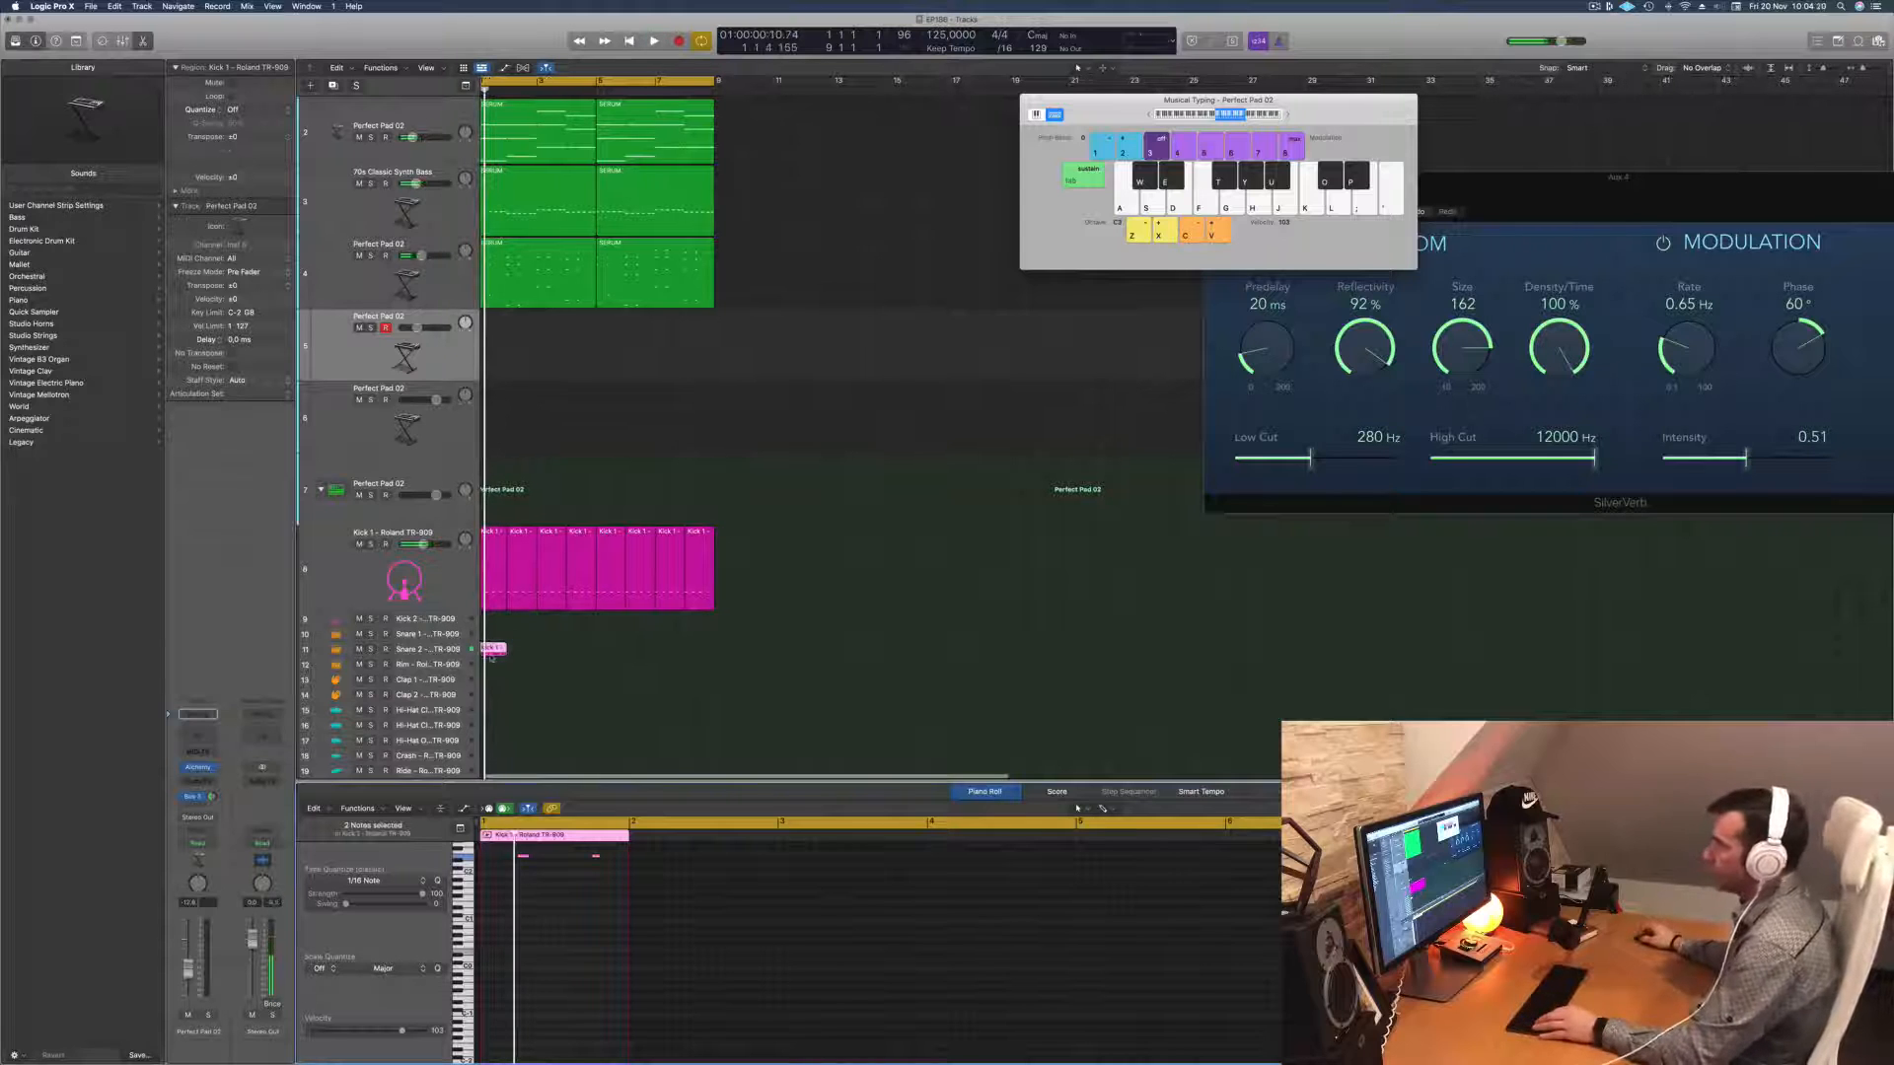
Step: Repeat the edited snare region across all eight bars, and move the whole row of copies from Snare 2 to the Snare 1 track
left_click_drag(493, 649, 648, 666)
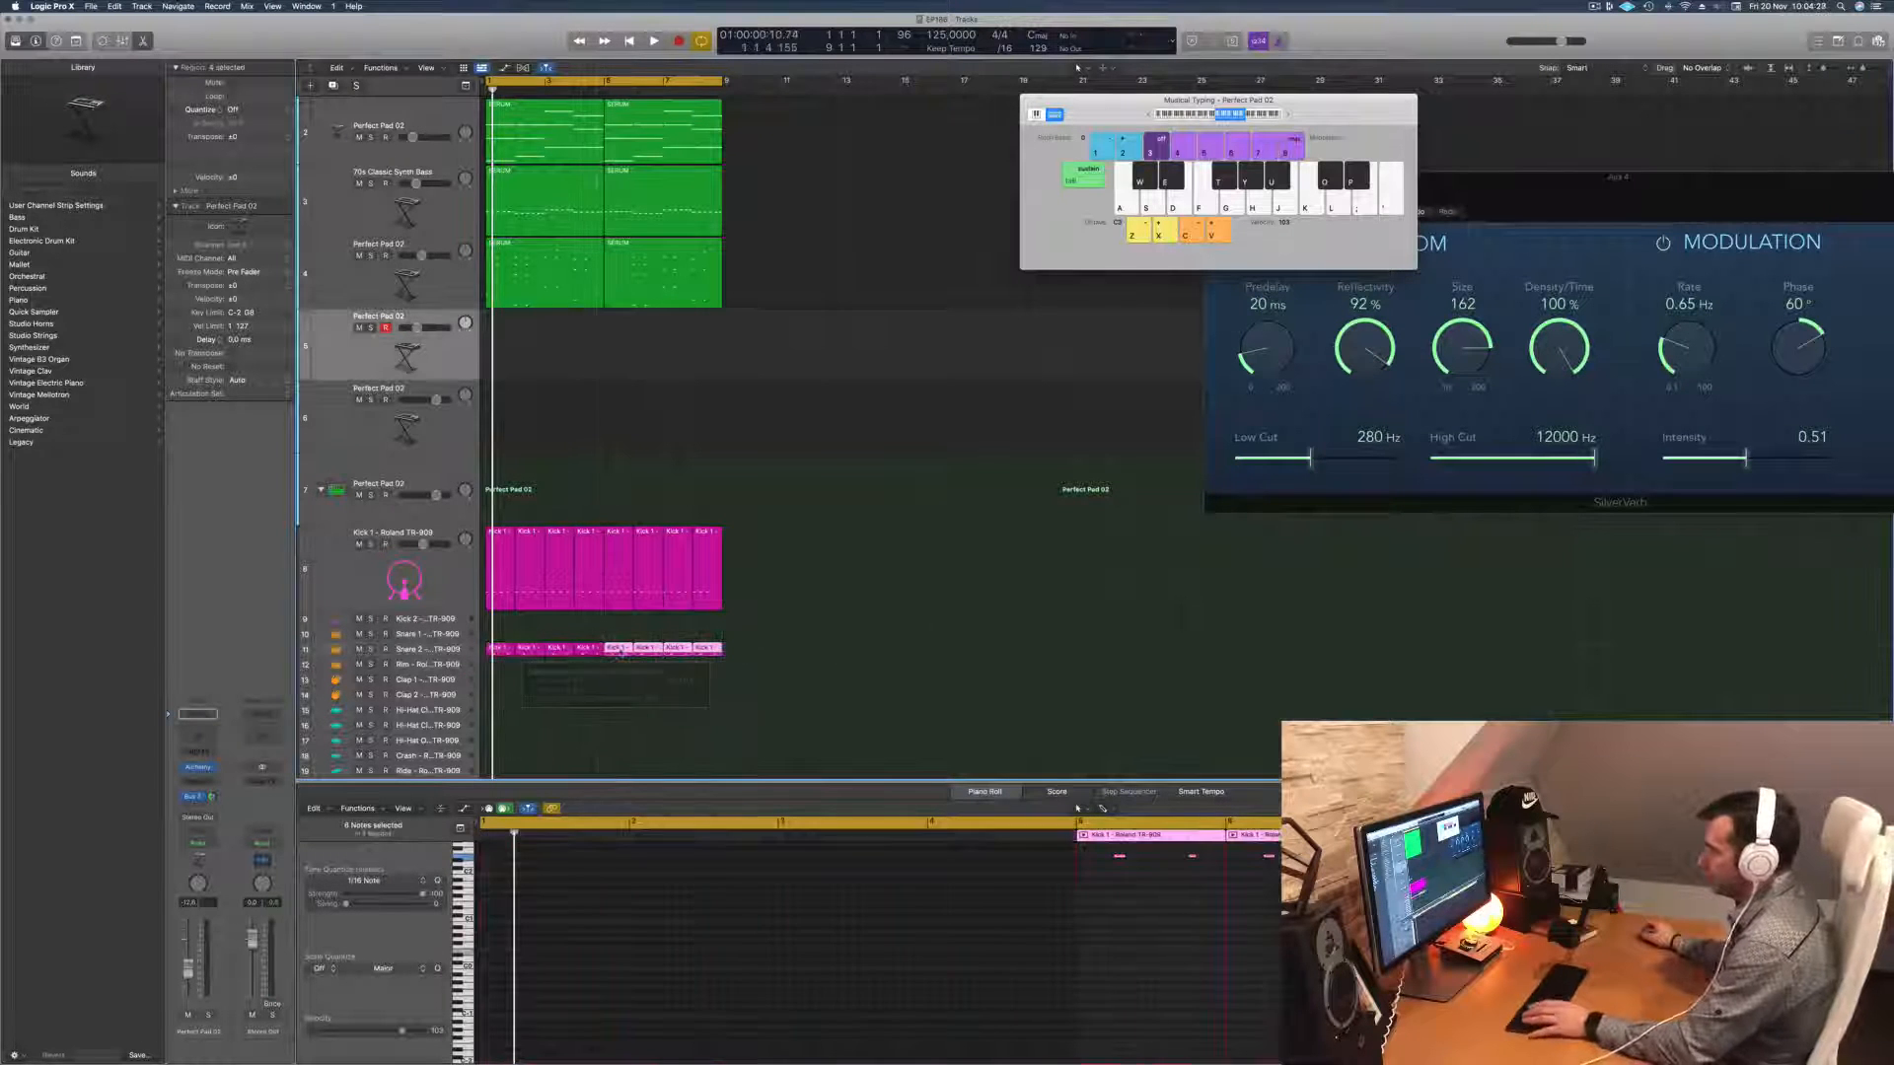
key("space")
left_click_drag(774, 647, 1029, 344)
left_click(1030, 342)
key("ctrl+z")
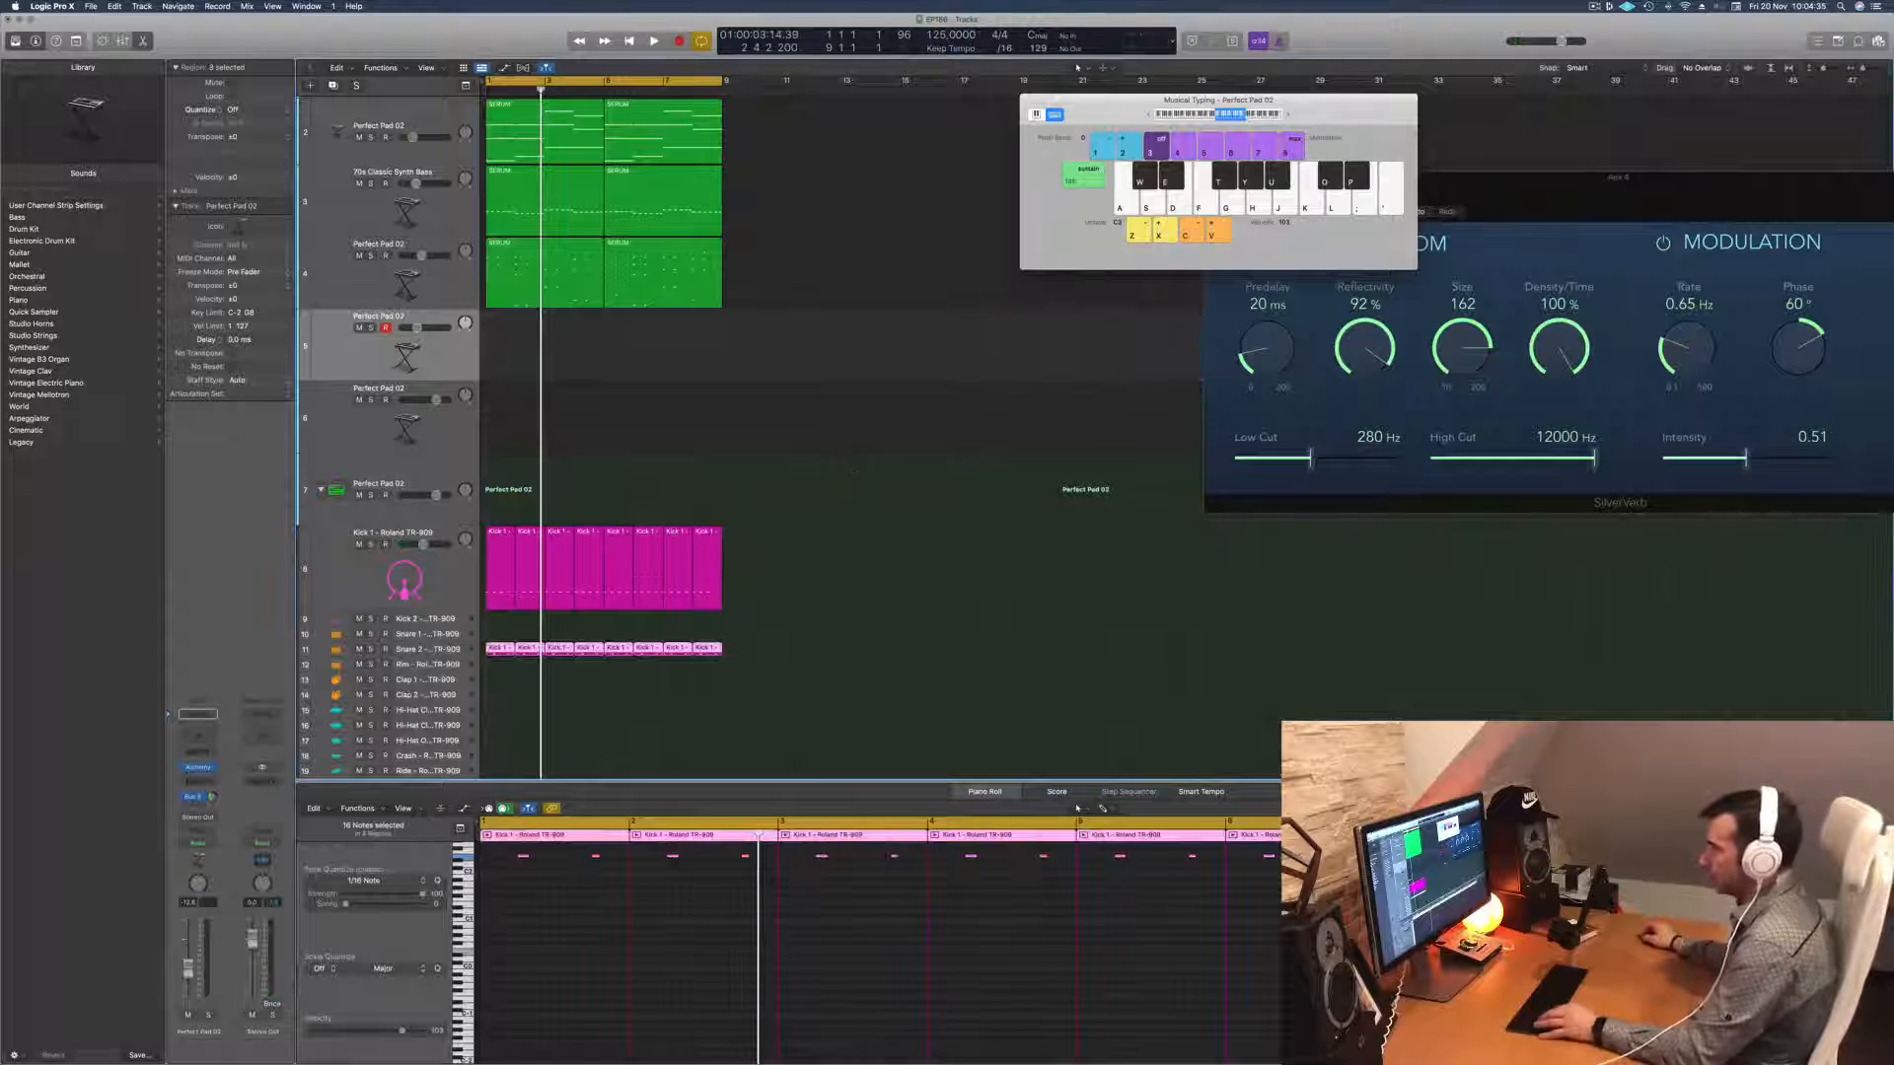
left_click_drag(500, 651, 500, 634)
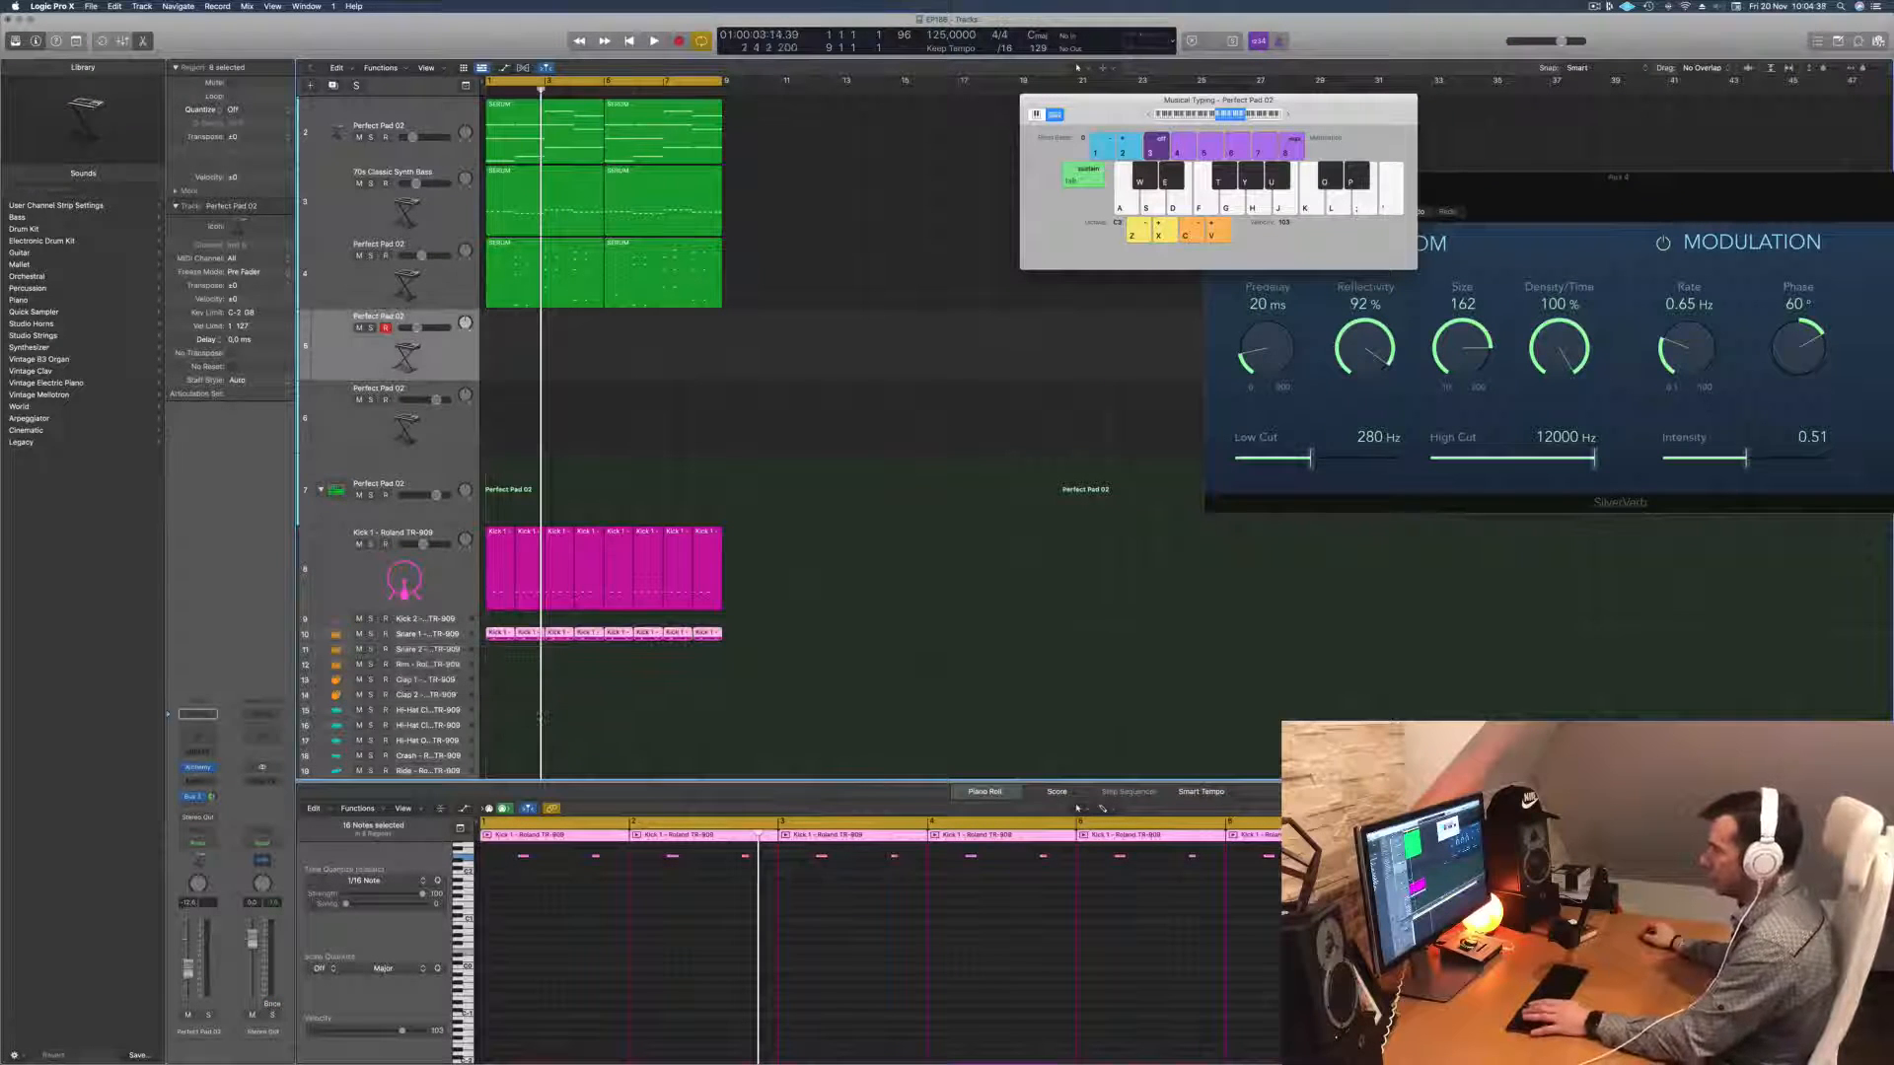
Step: Play the loop from the start with the Snare 1 track selected, and lower that track's volume fader to balance it
key("space")
left_click(431, 639)
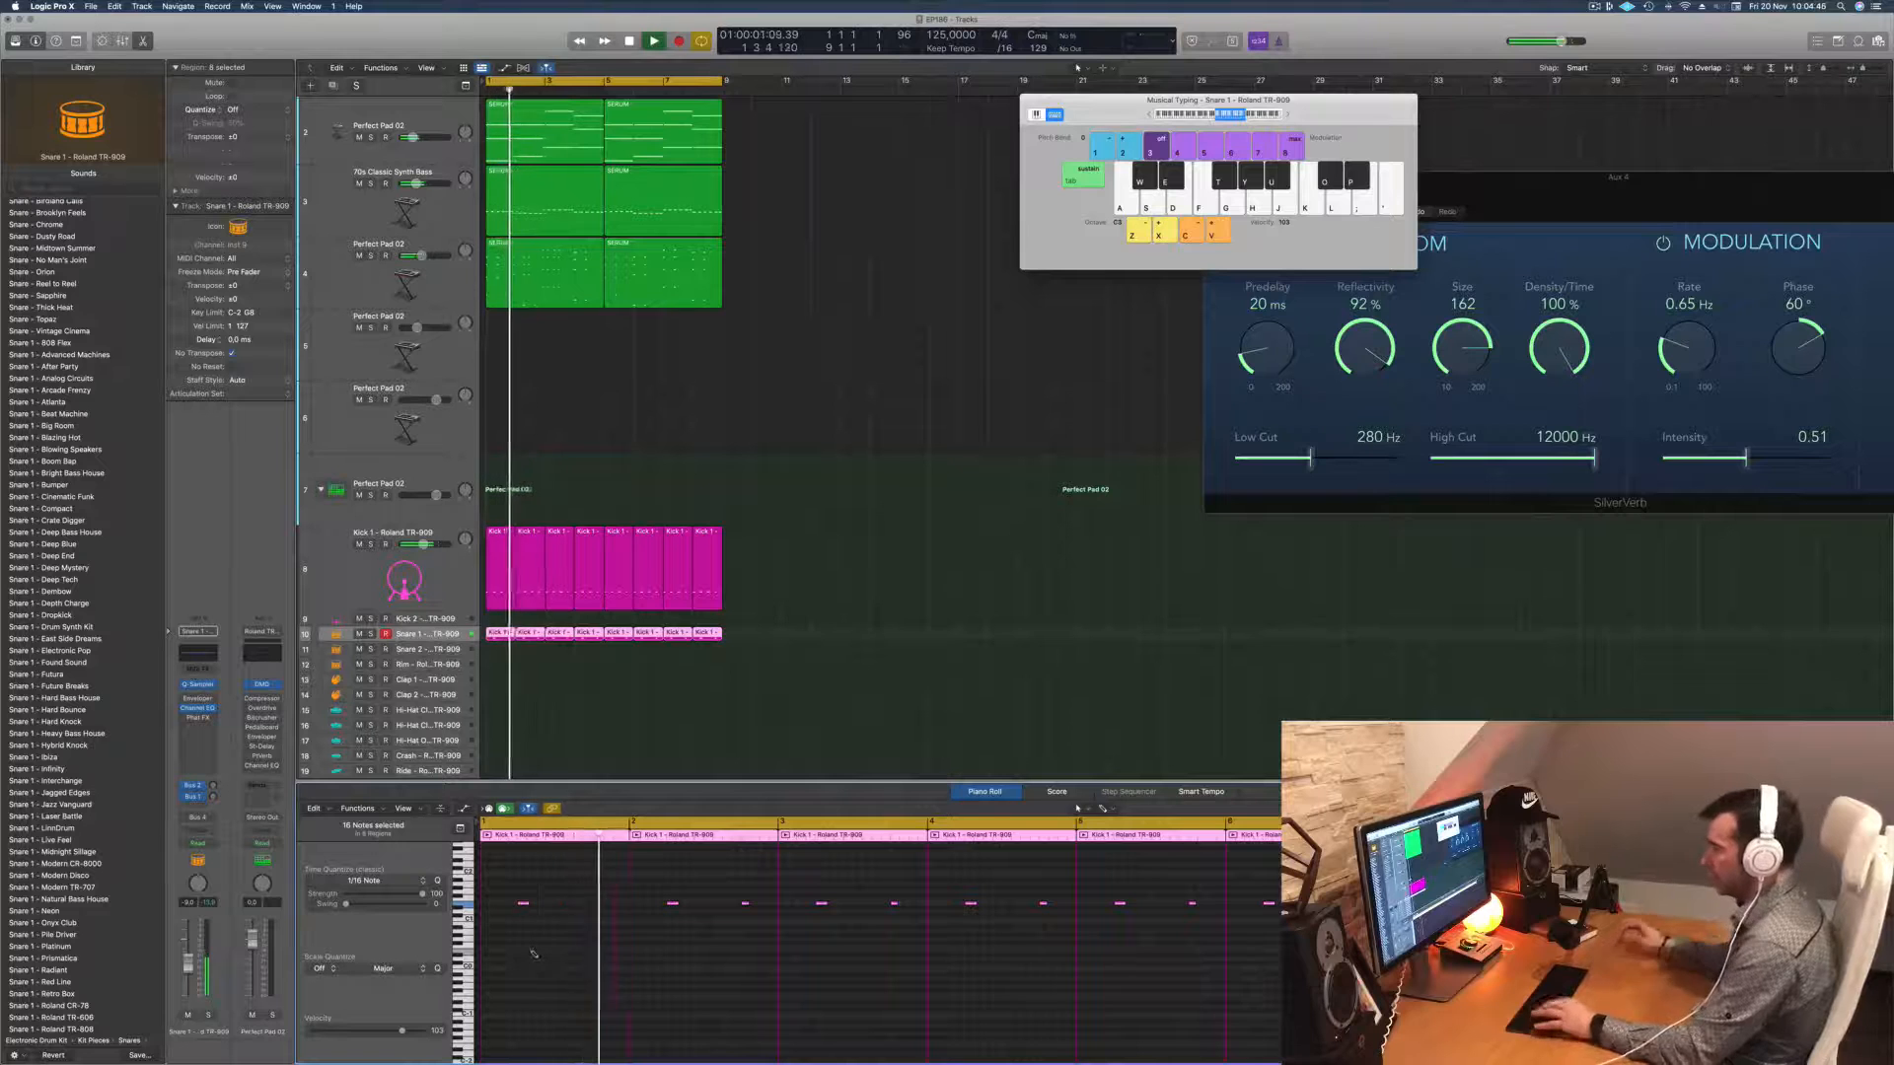
key("Return")
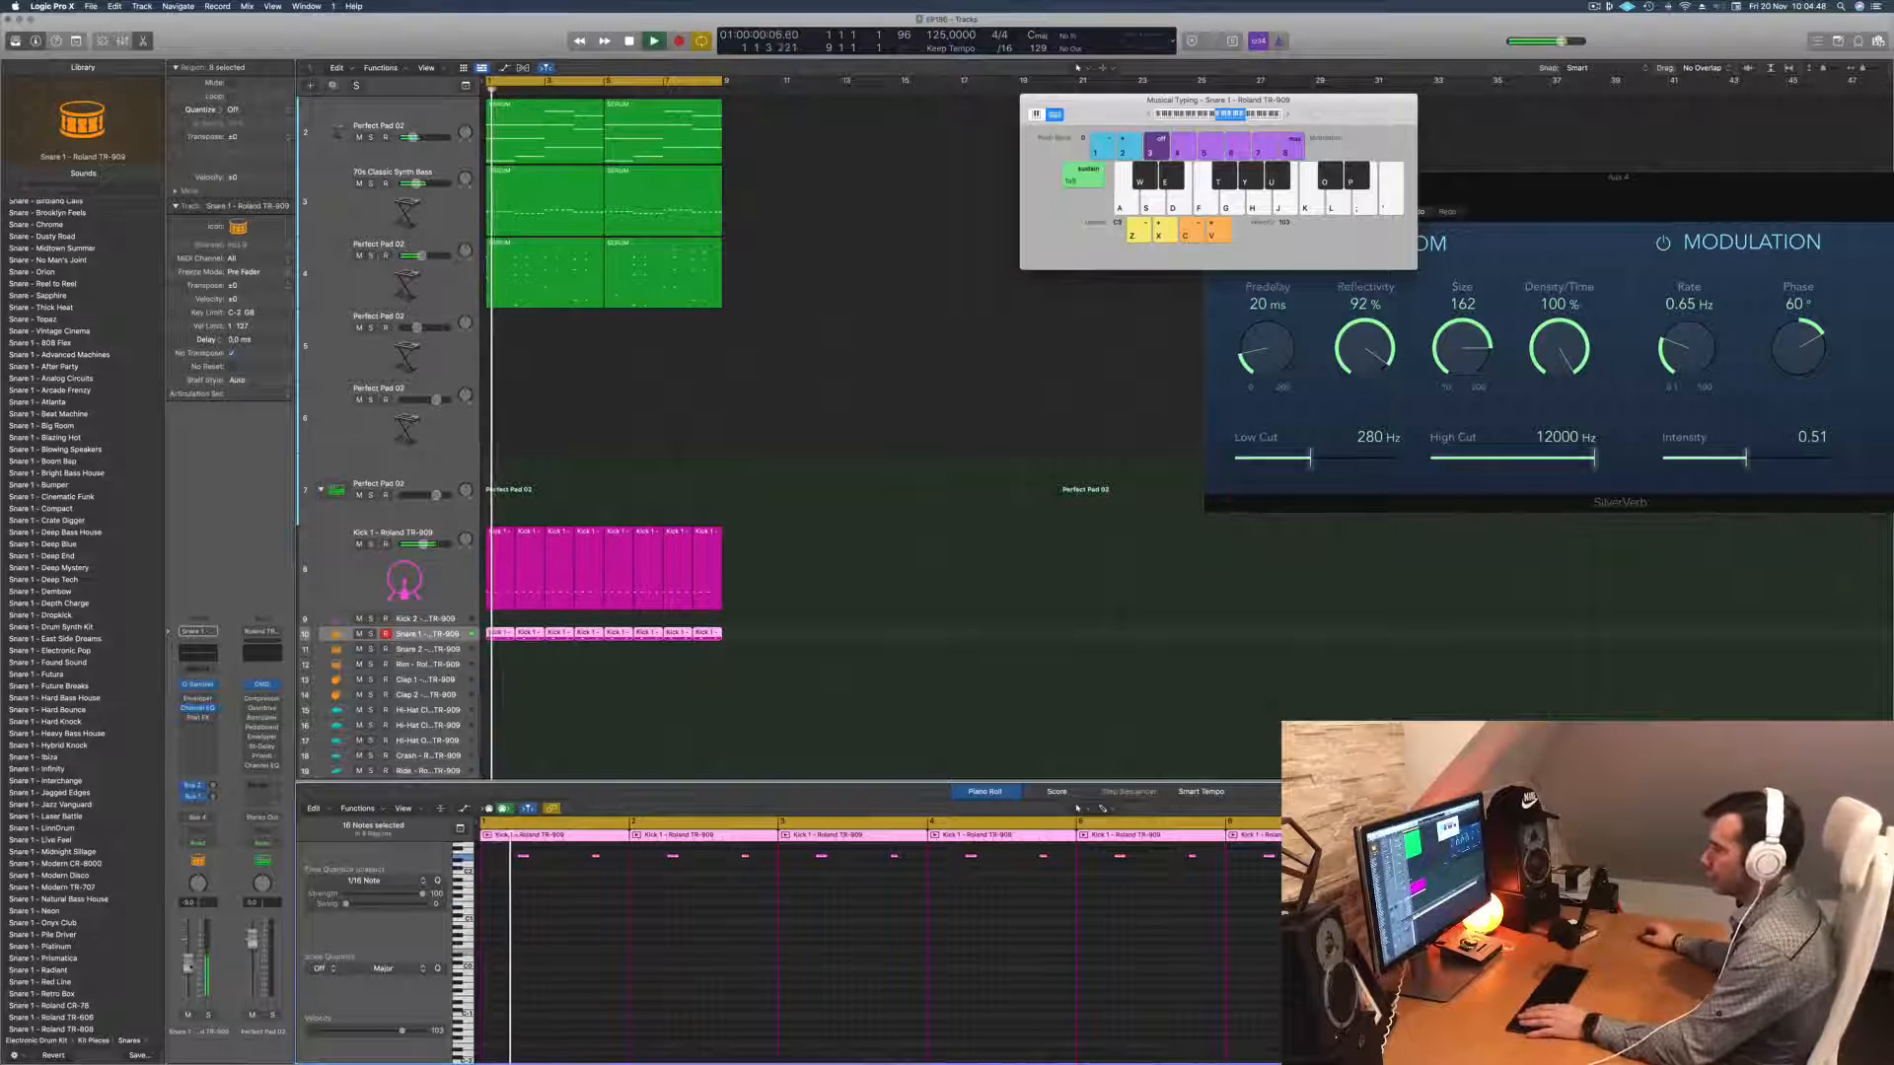
scroll(643, 675, "down", 5)
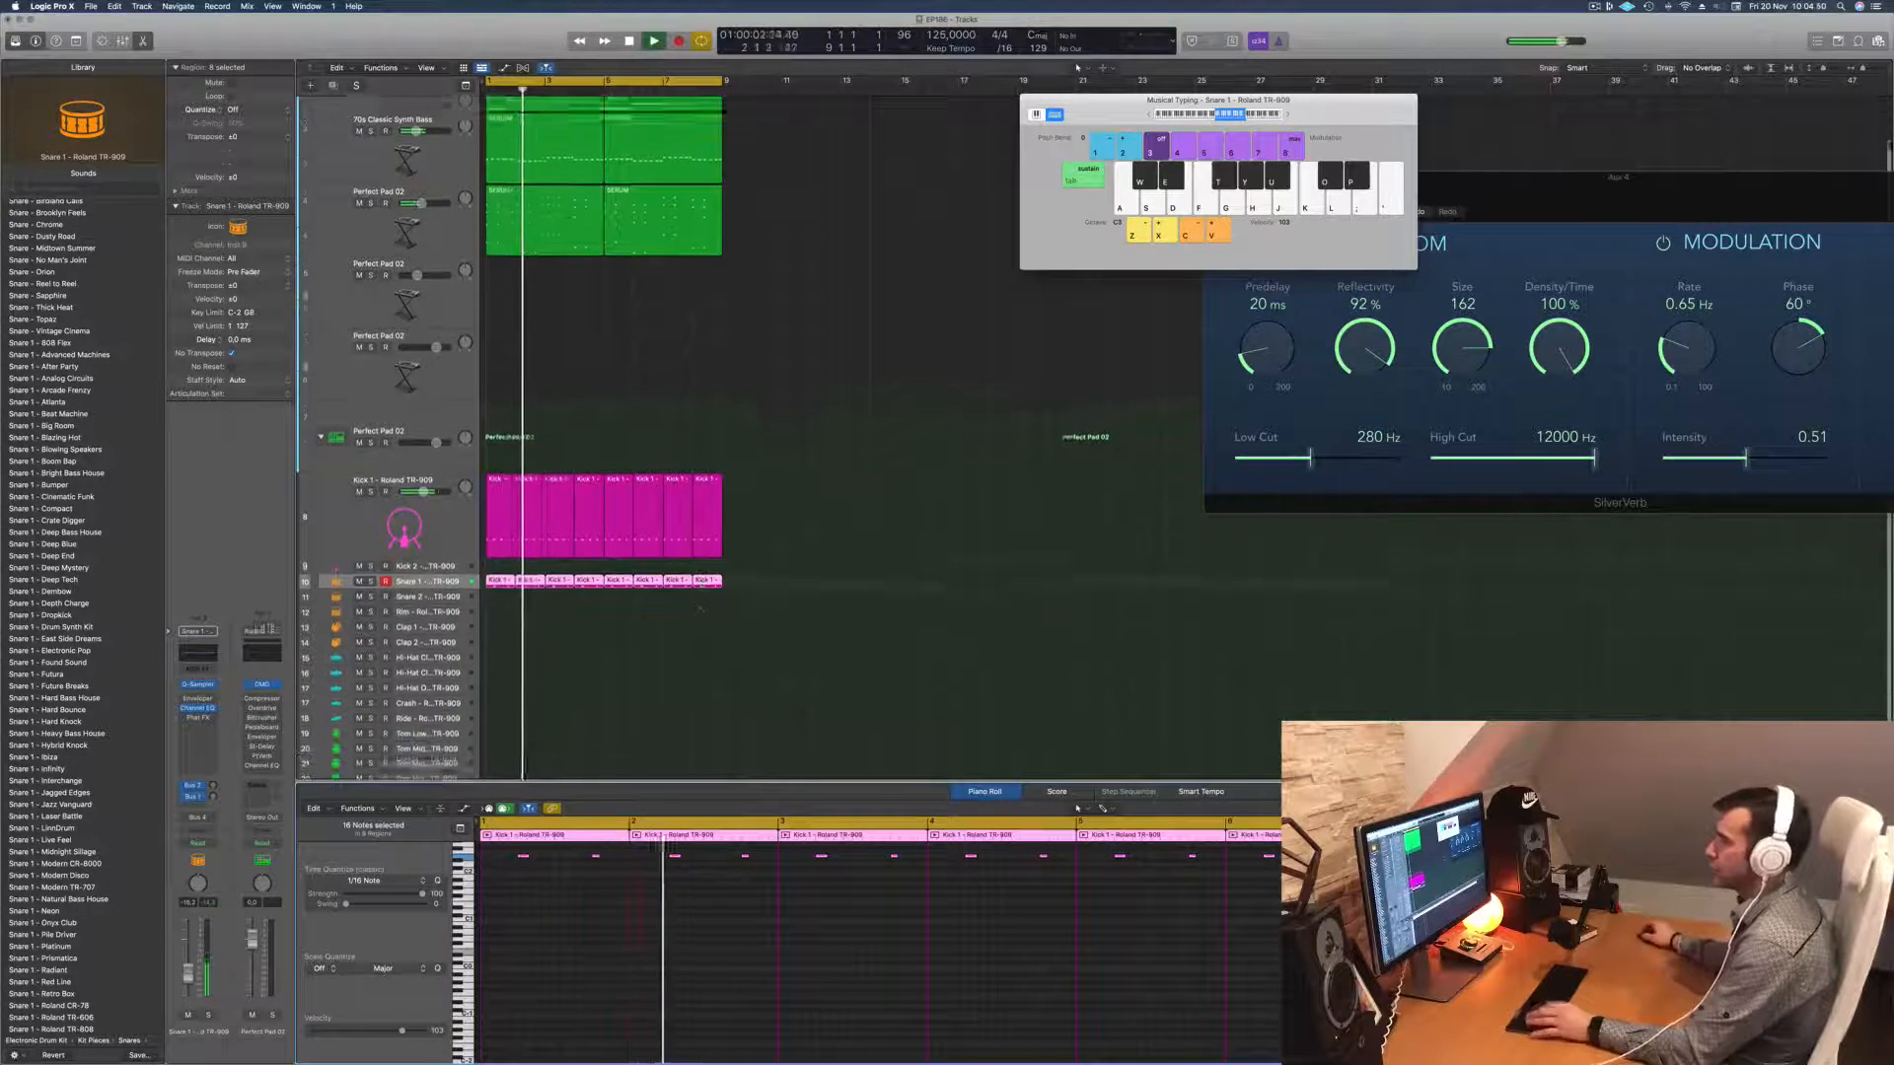
scroll(643, 674, "down", 1)
key("Return")
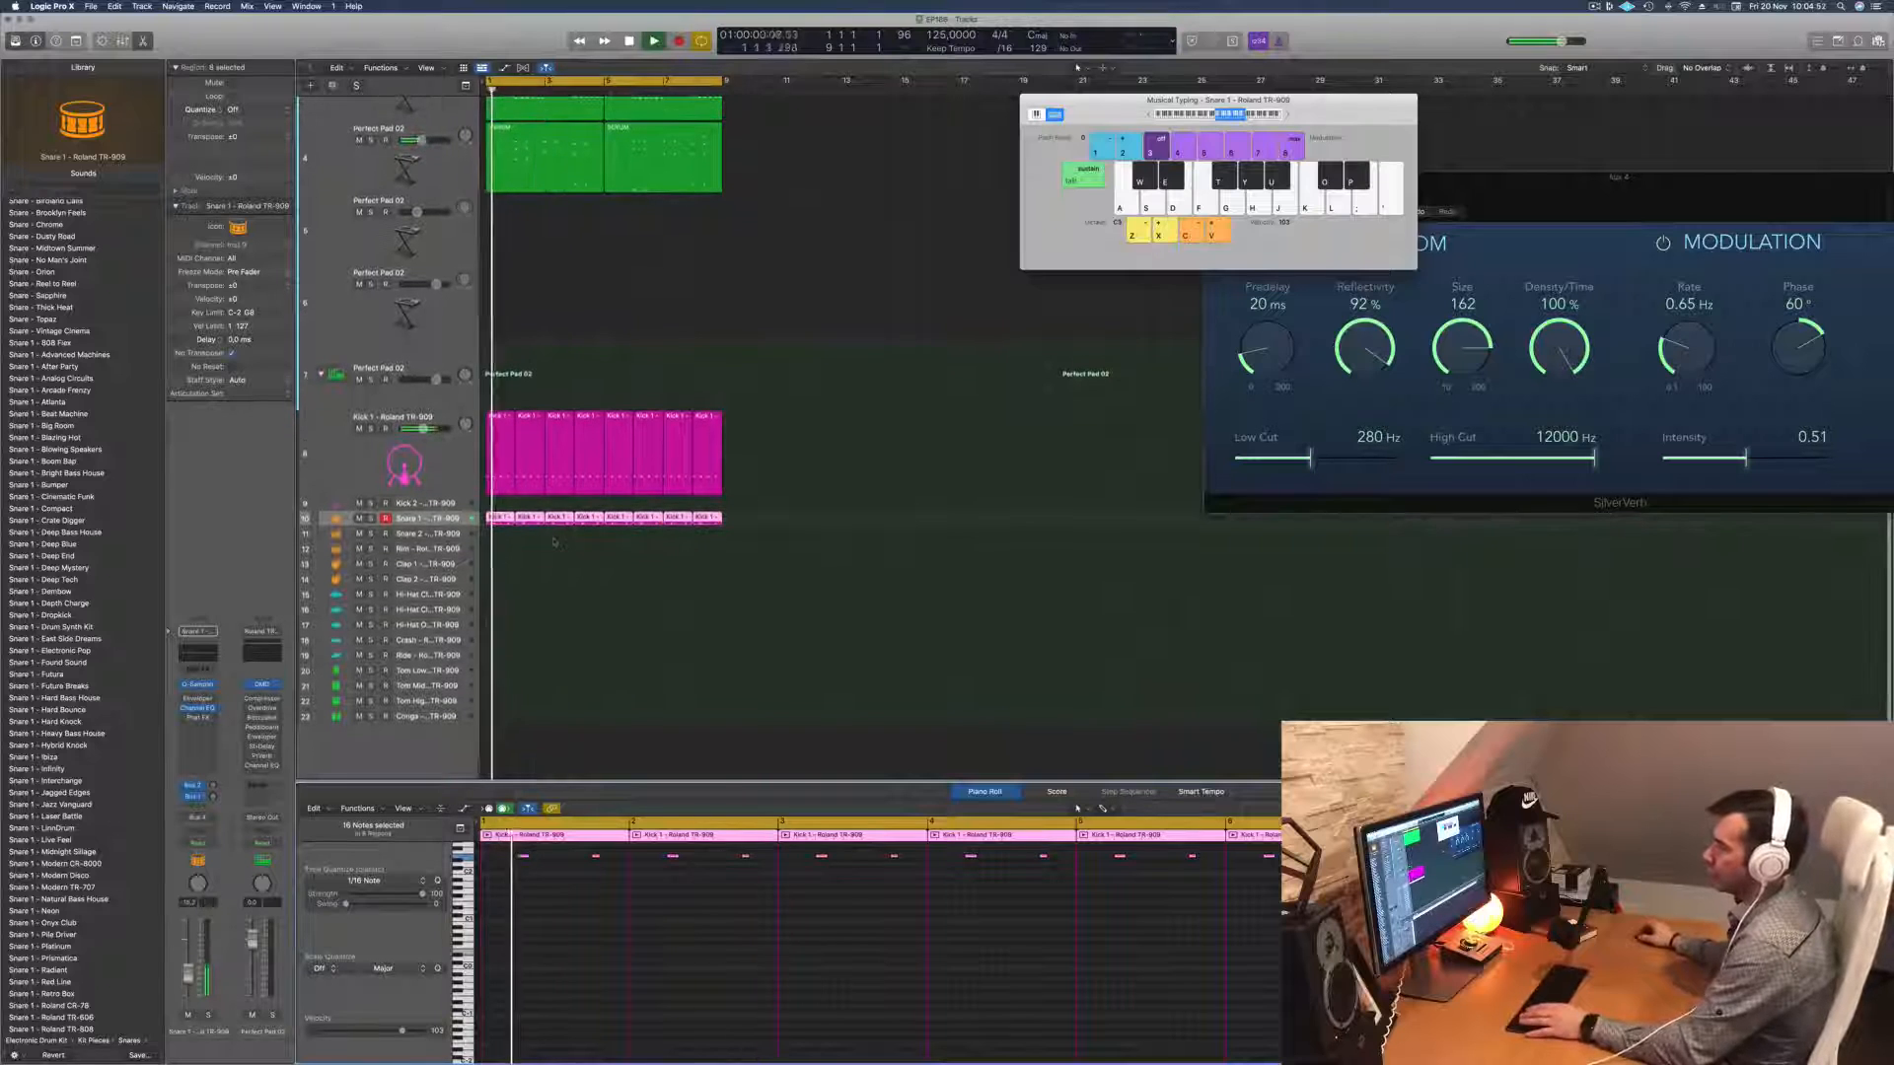
left_click_drag(188, 977, 189, 979)
key("Return")
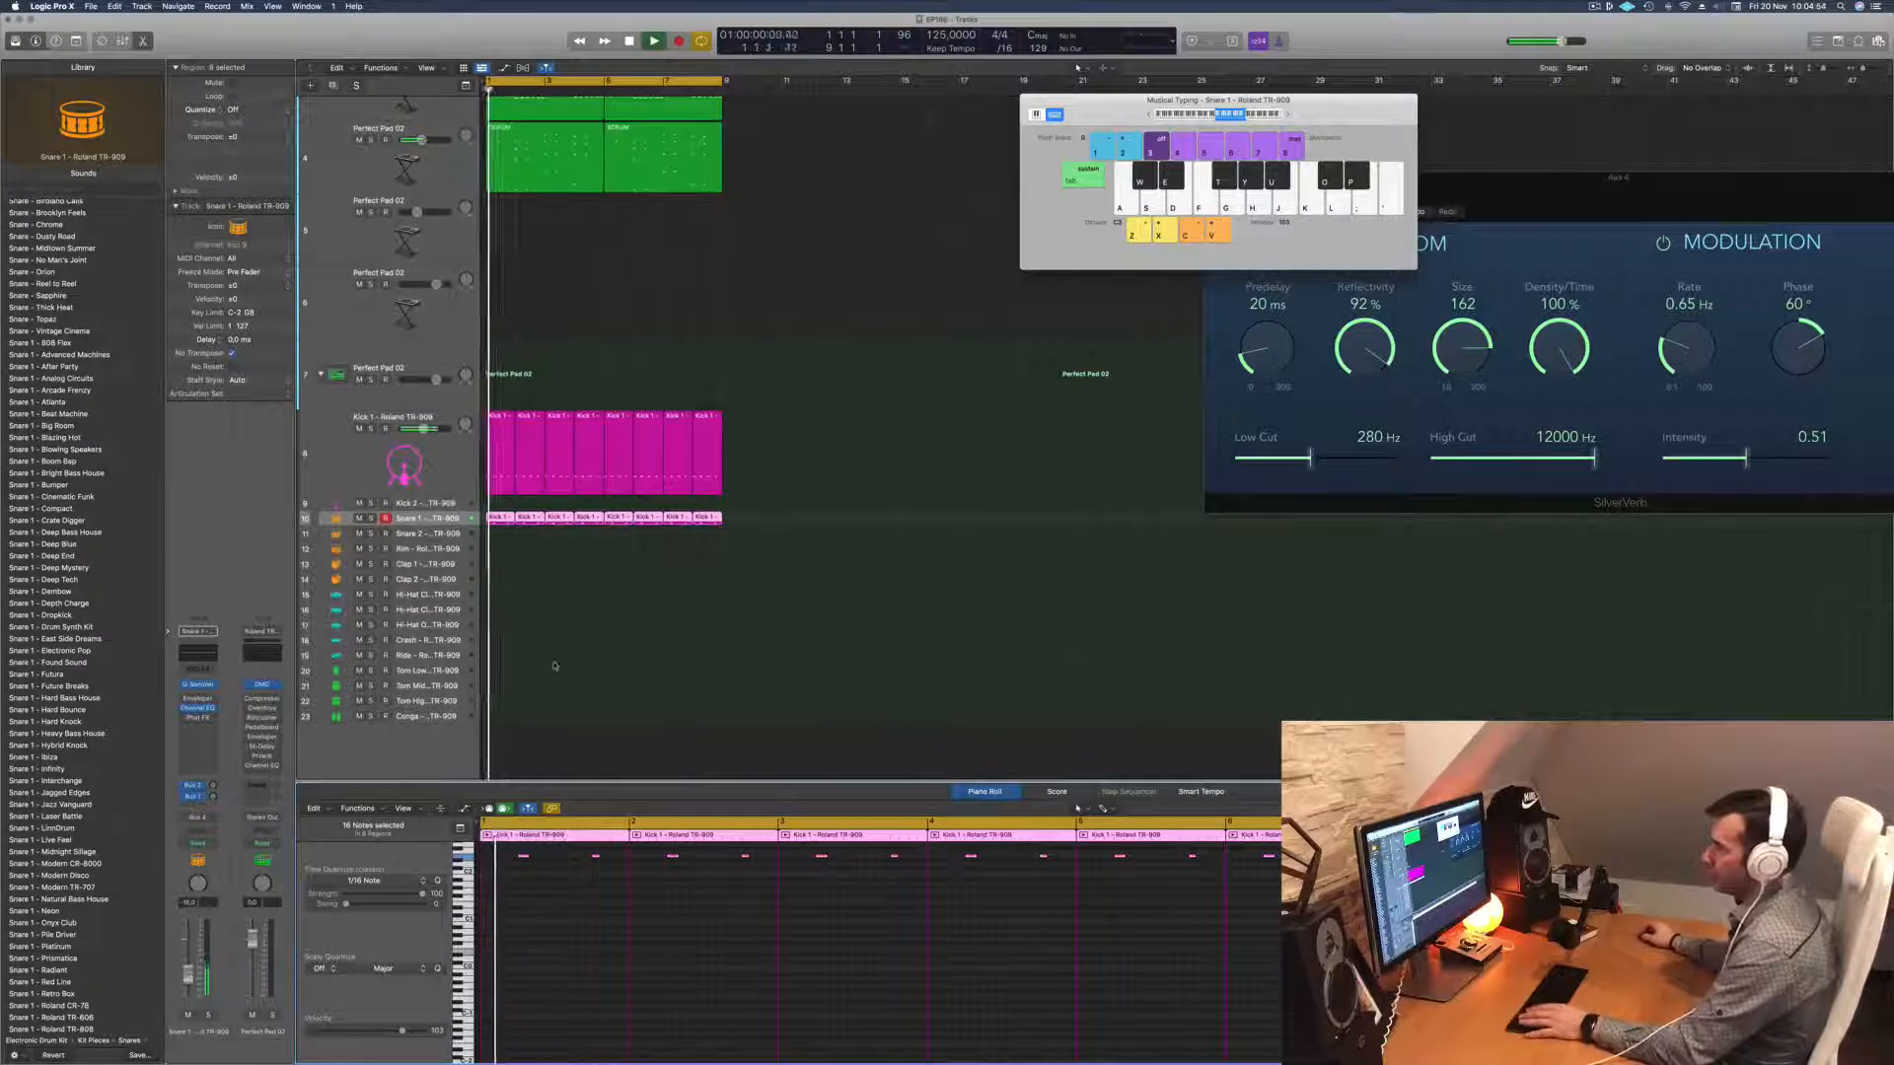
left_click(553, 664)
key("space")
key("space")
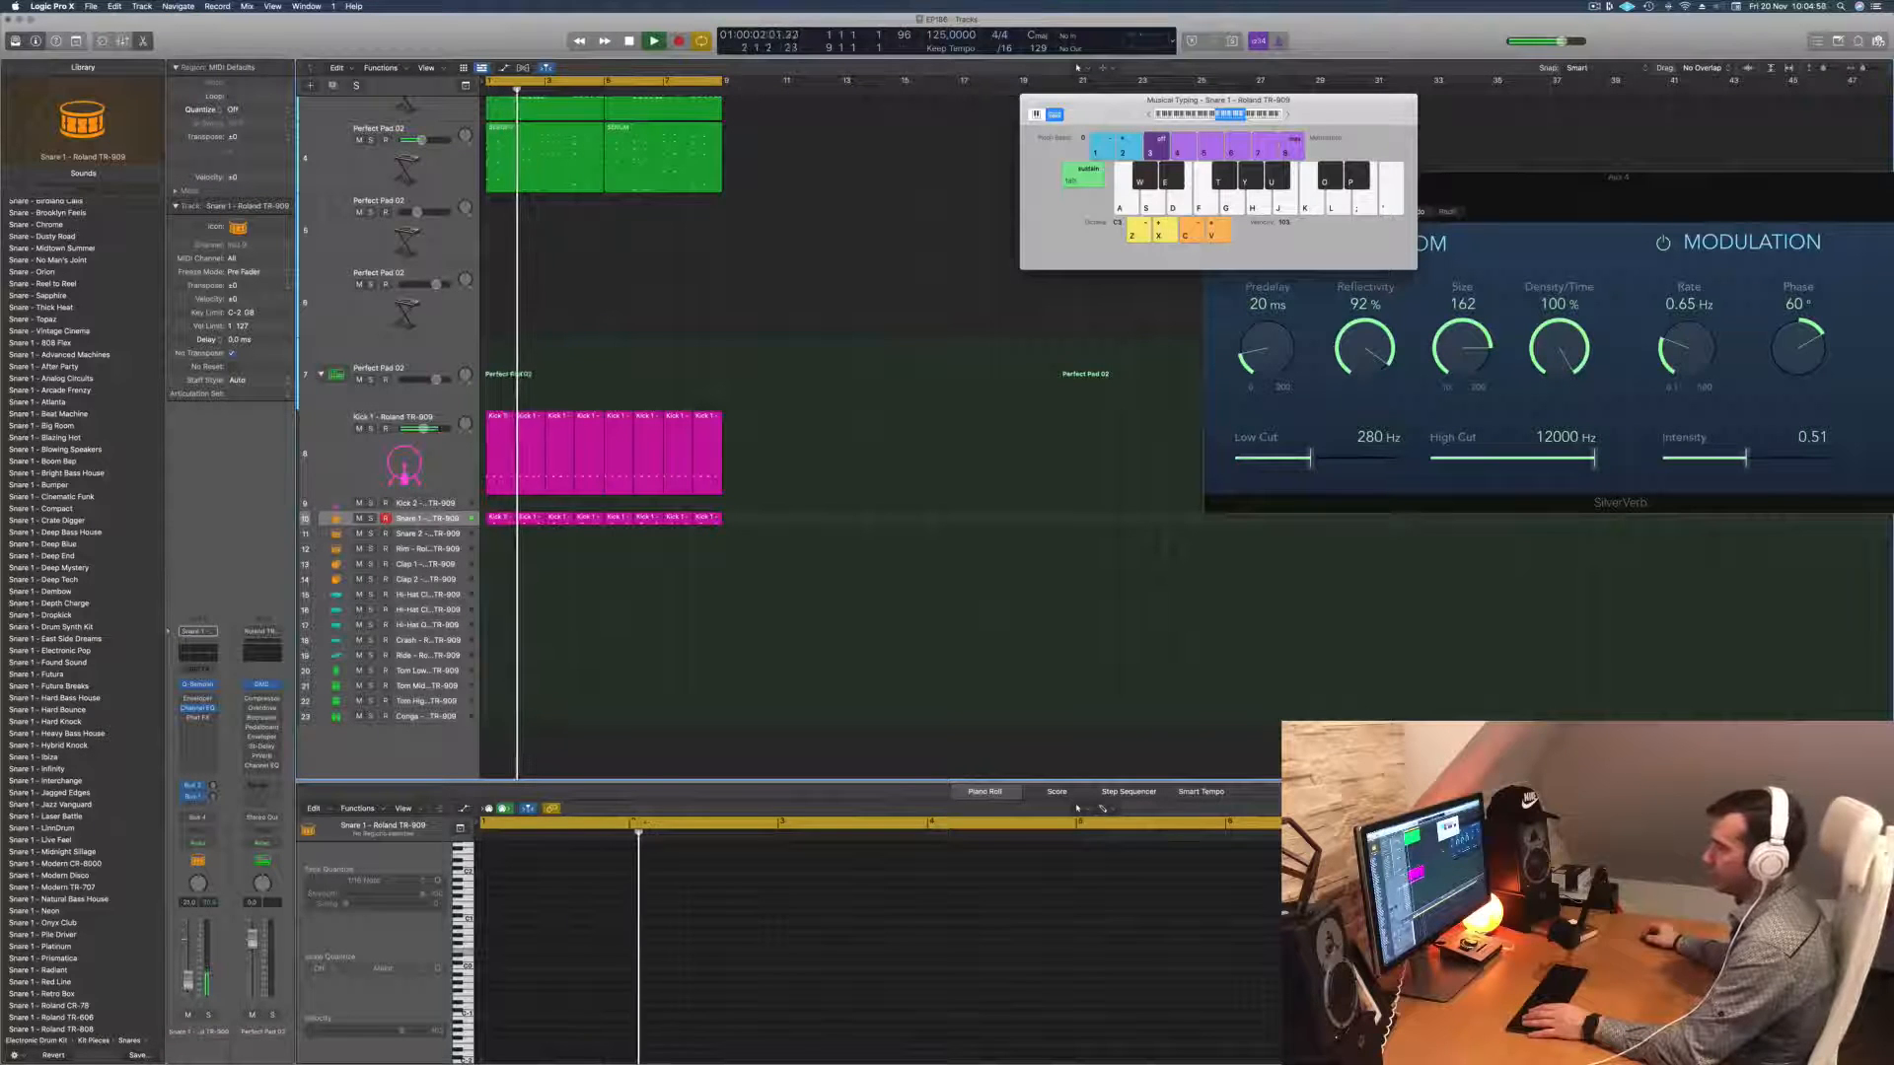
key("space")
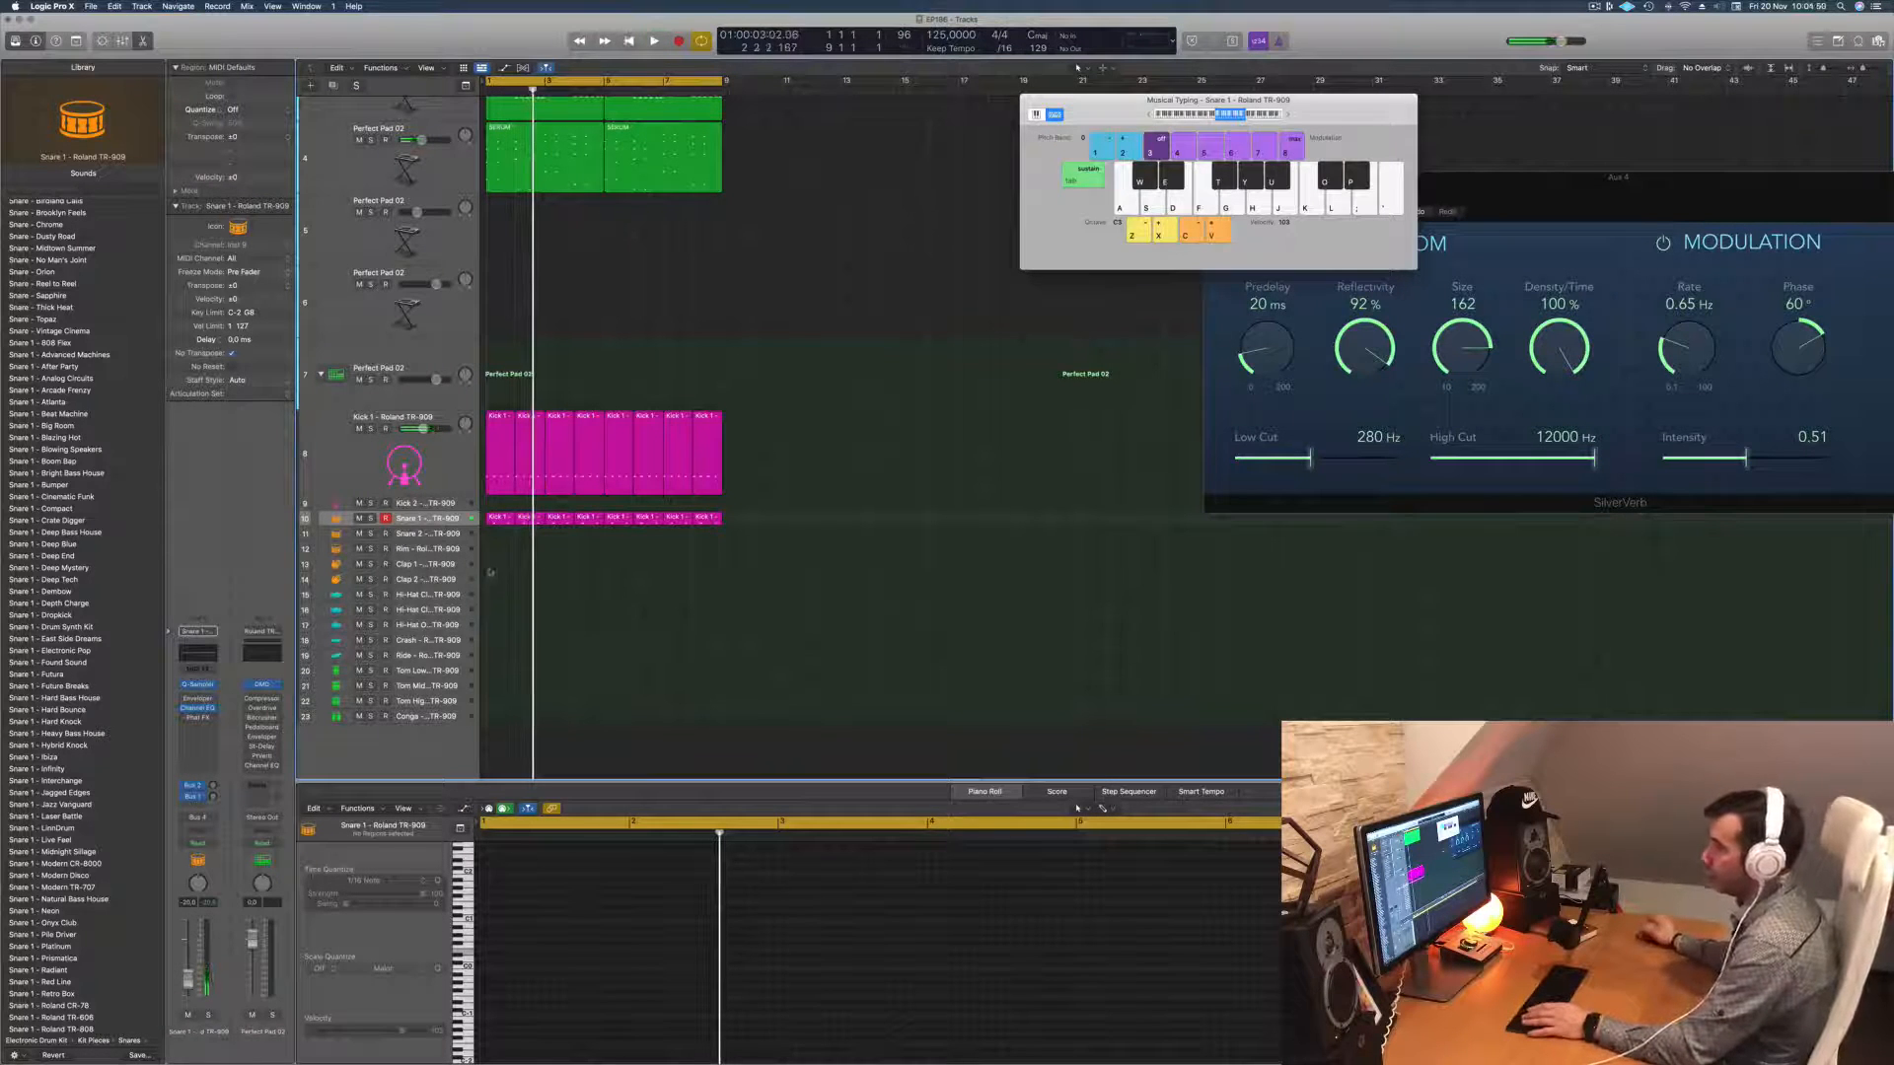
Step: Copy the first Snare 1 region to the first closed hi-hat track, place its notes on all four offbeats, and play the loop
left_click(500, 519)
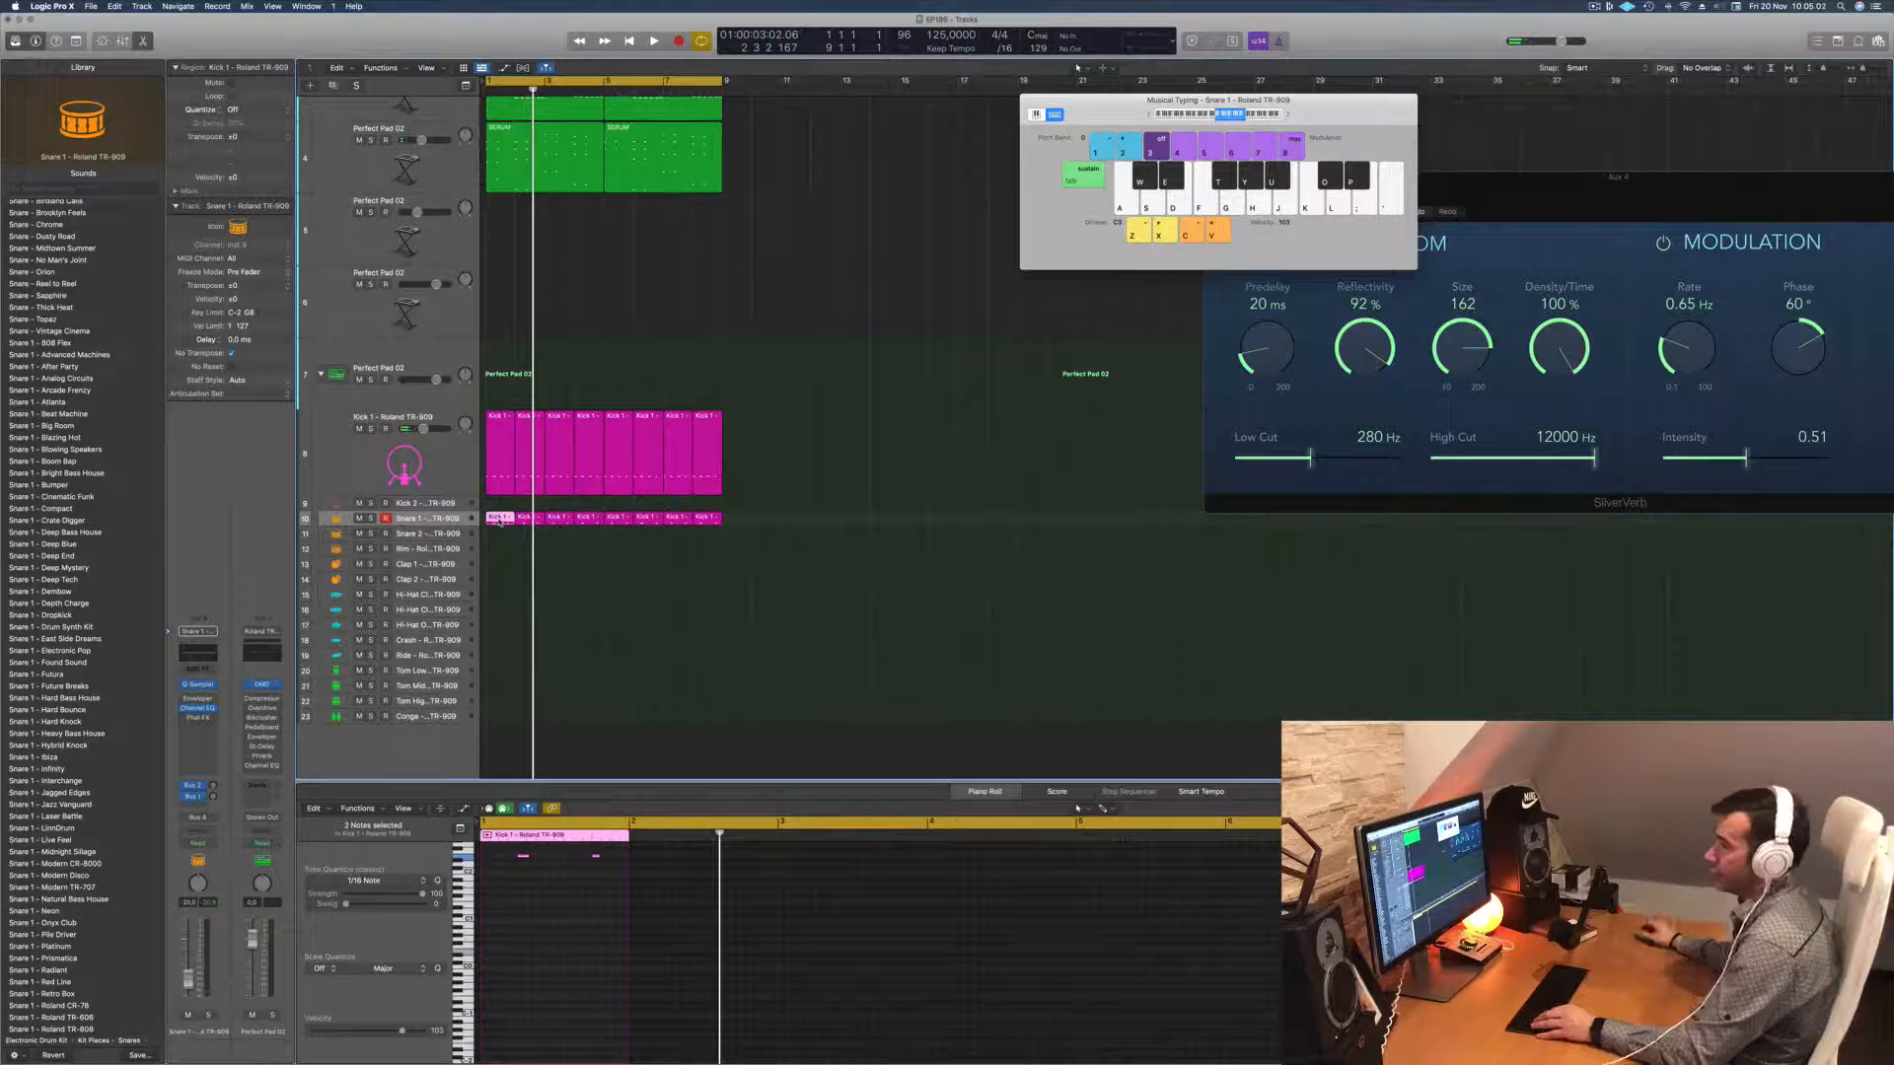
left_click_drag(500, 540, 496, 597)
left_click_drag(506, 873, 622, 882)
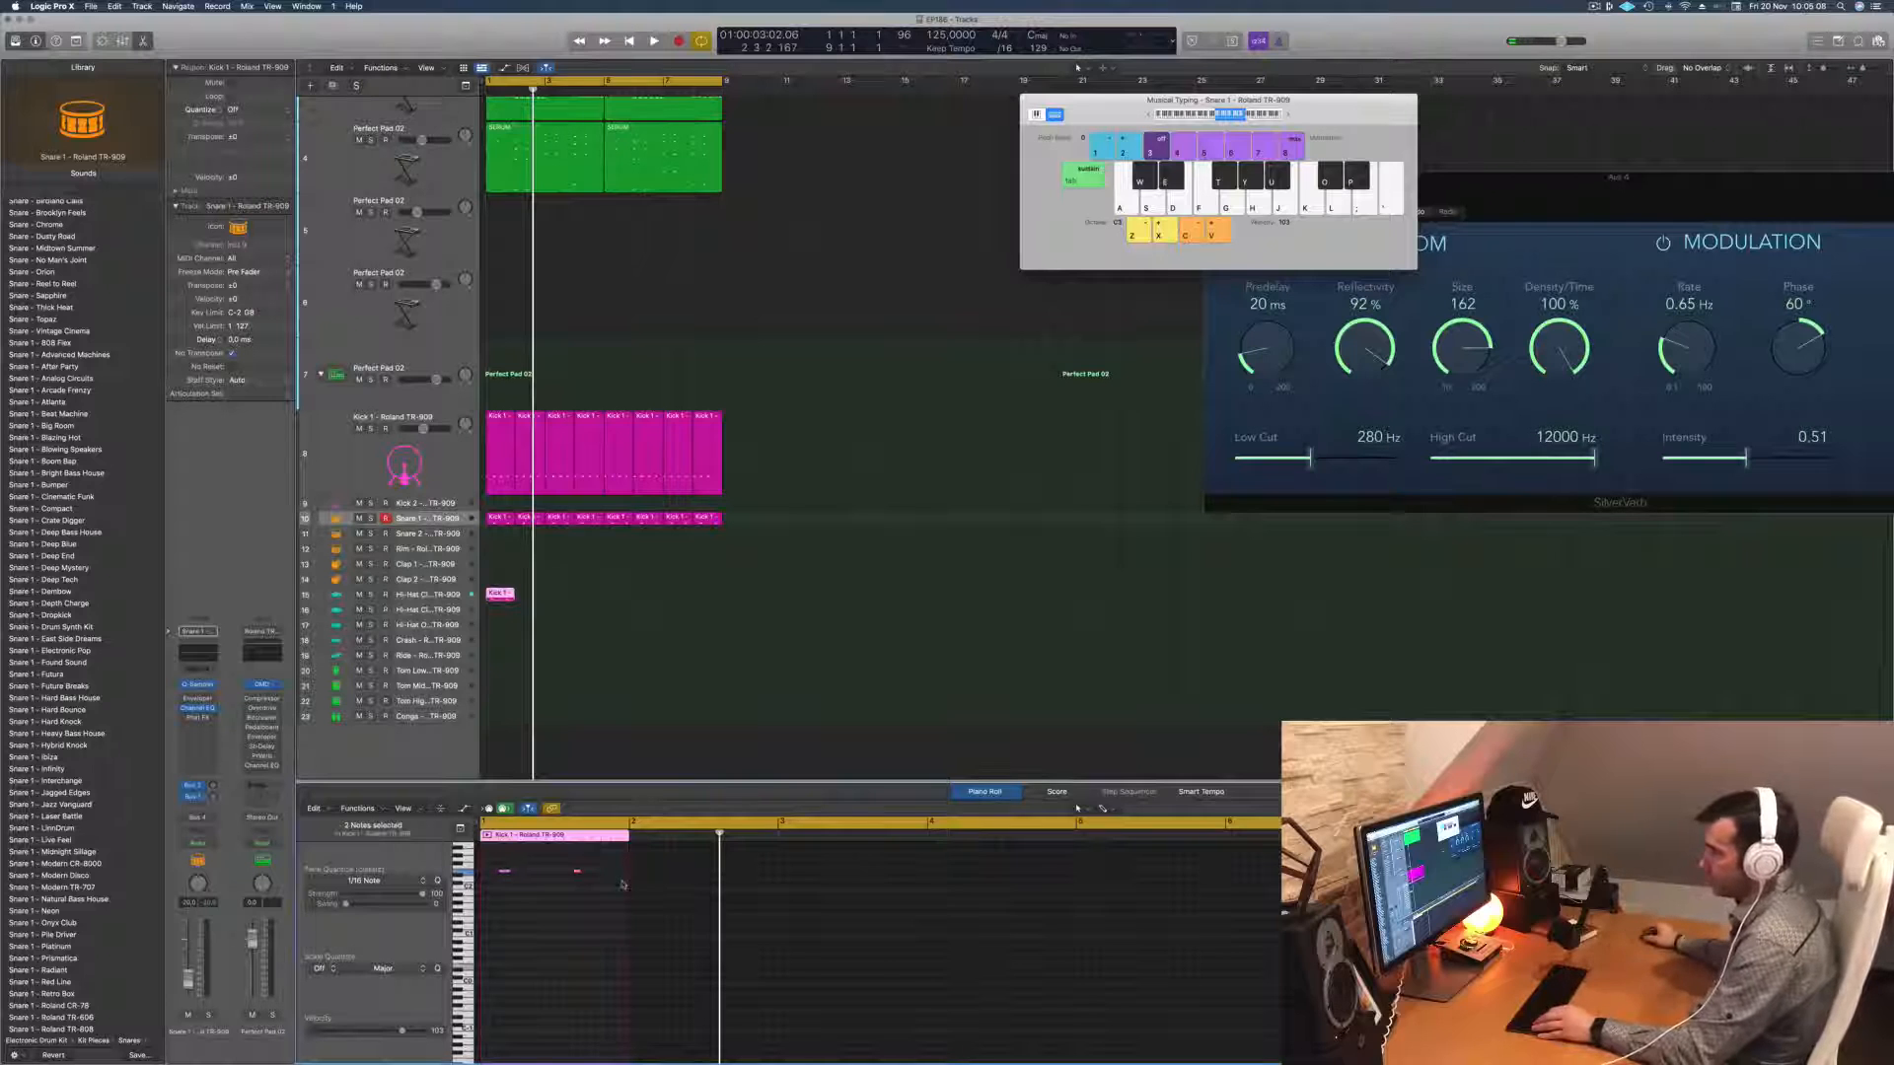
left_click_drag(505, 874, 539, 878)
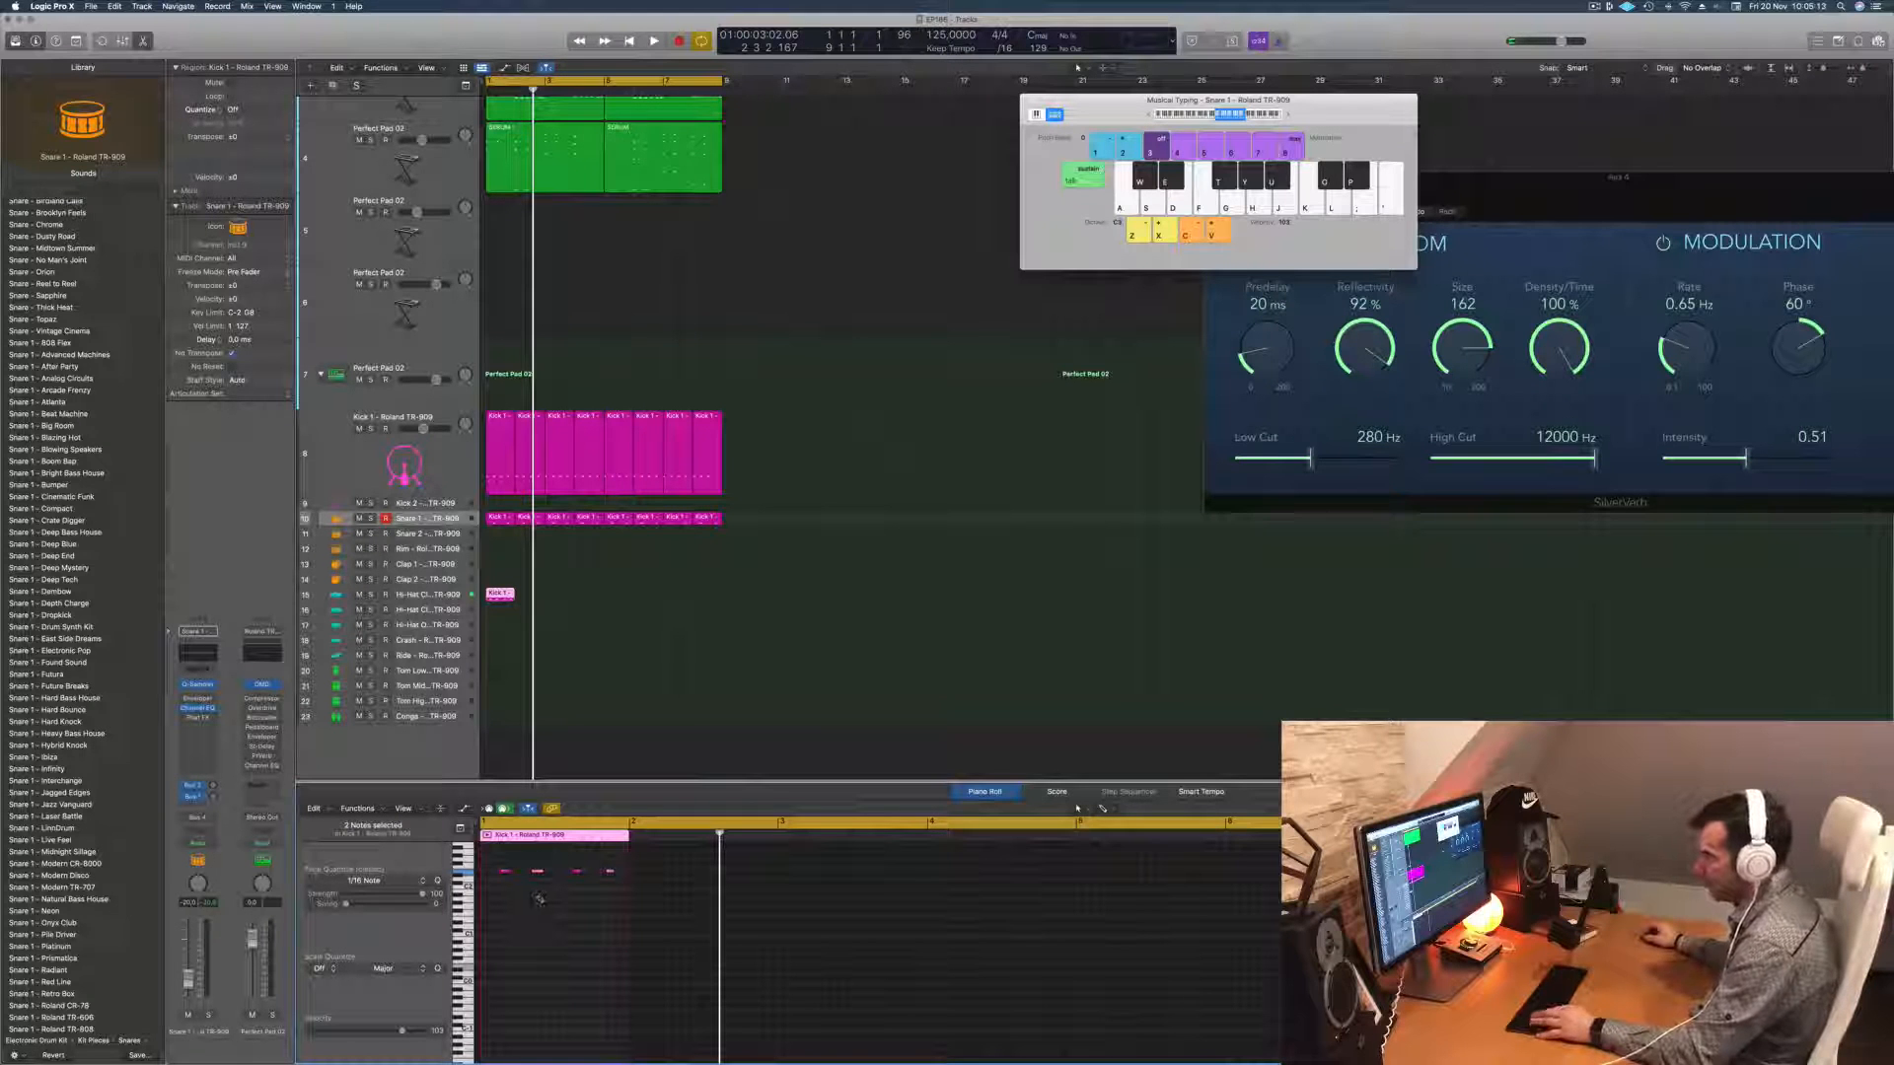
key("space")
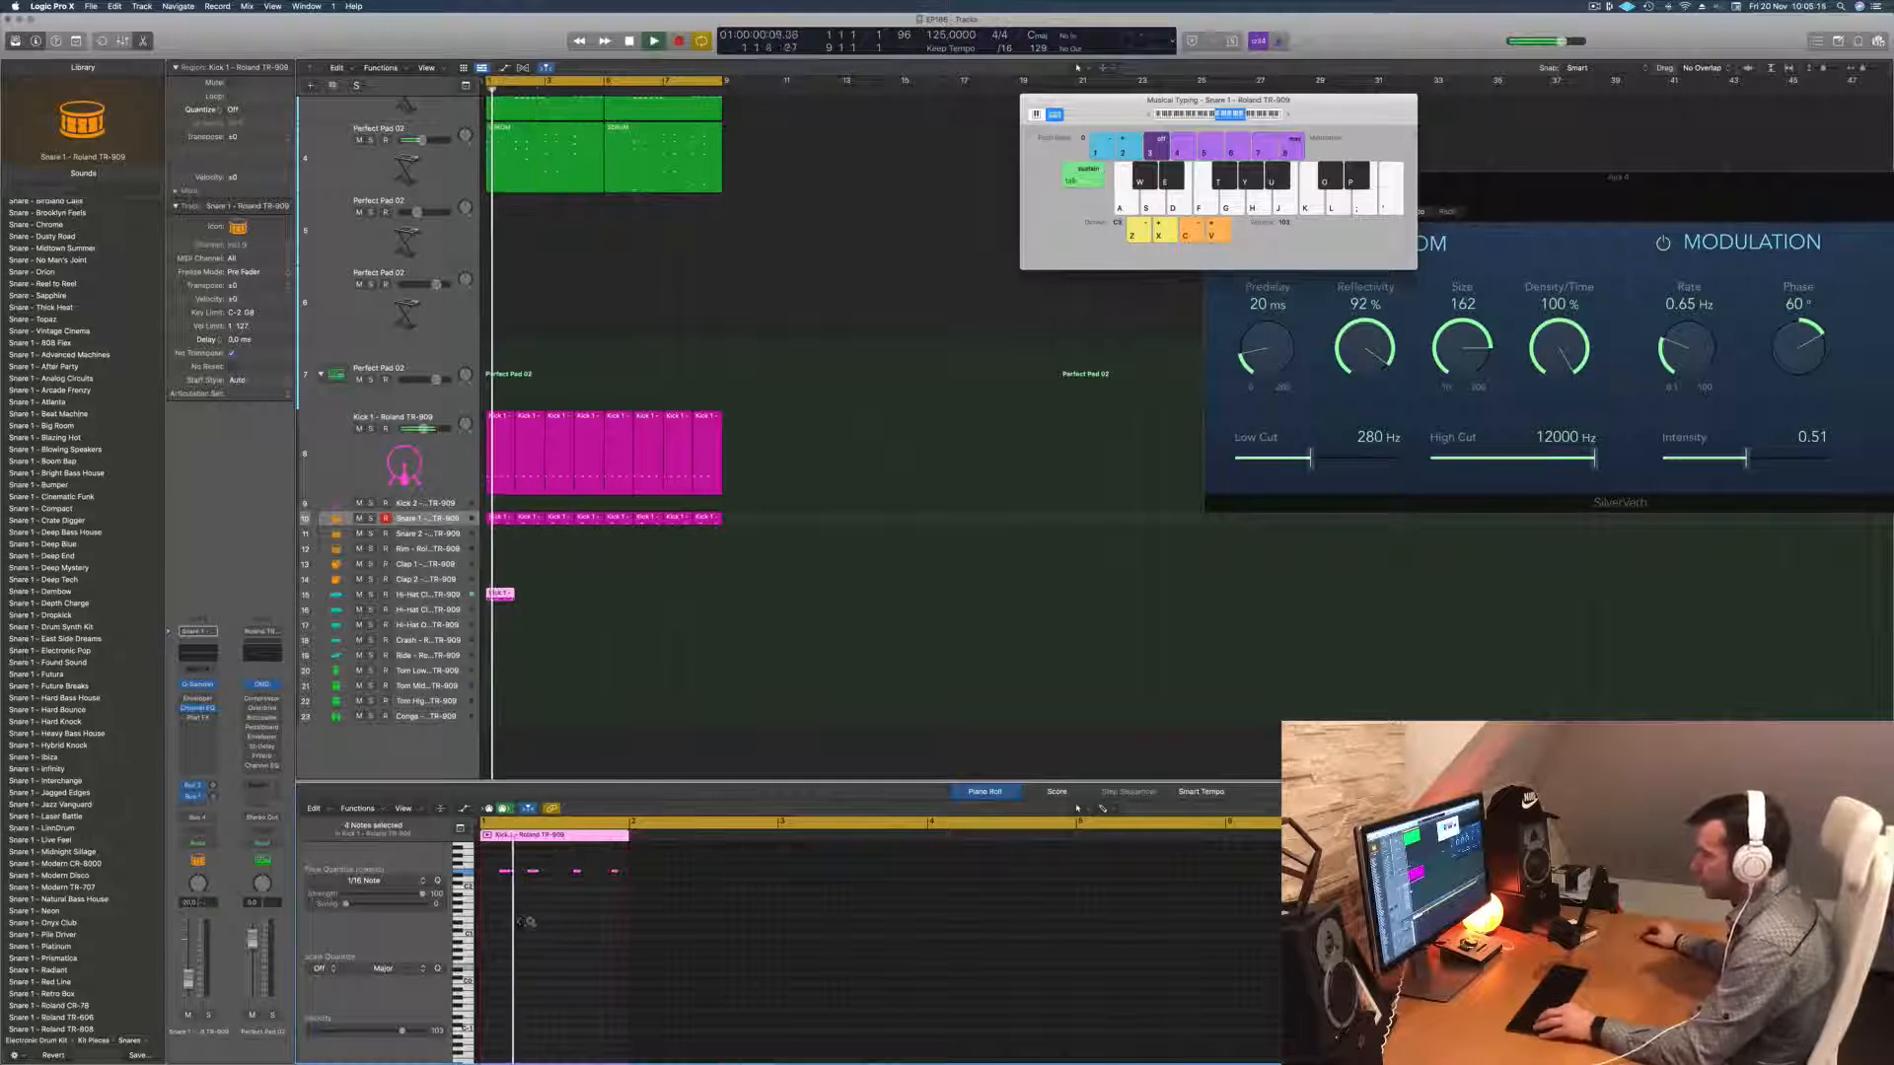
scroll(533, 926, "up", 3)
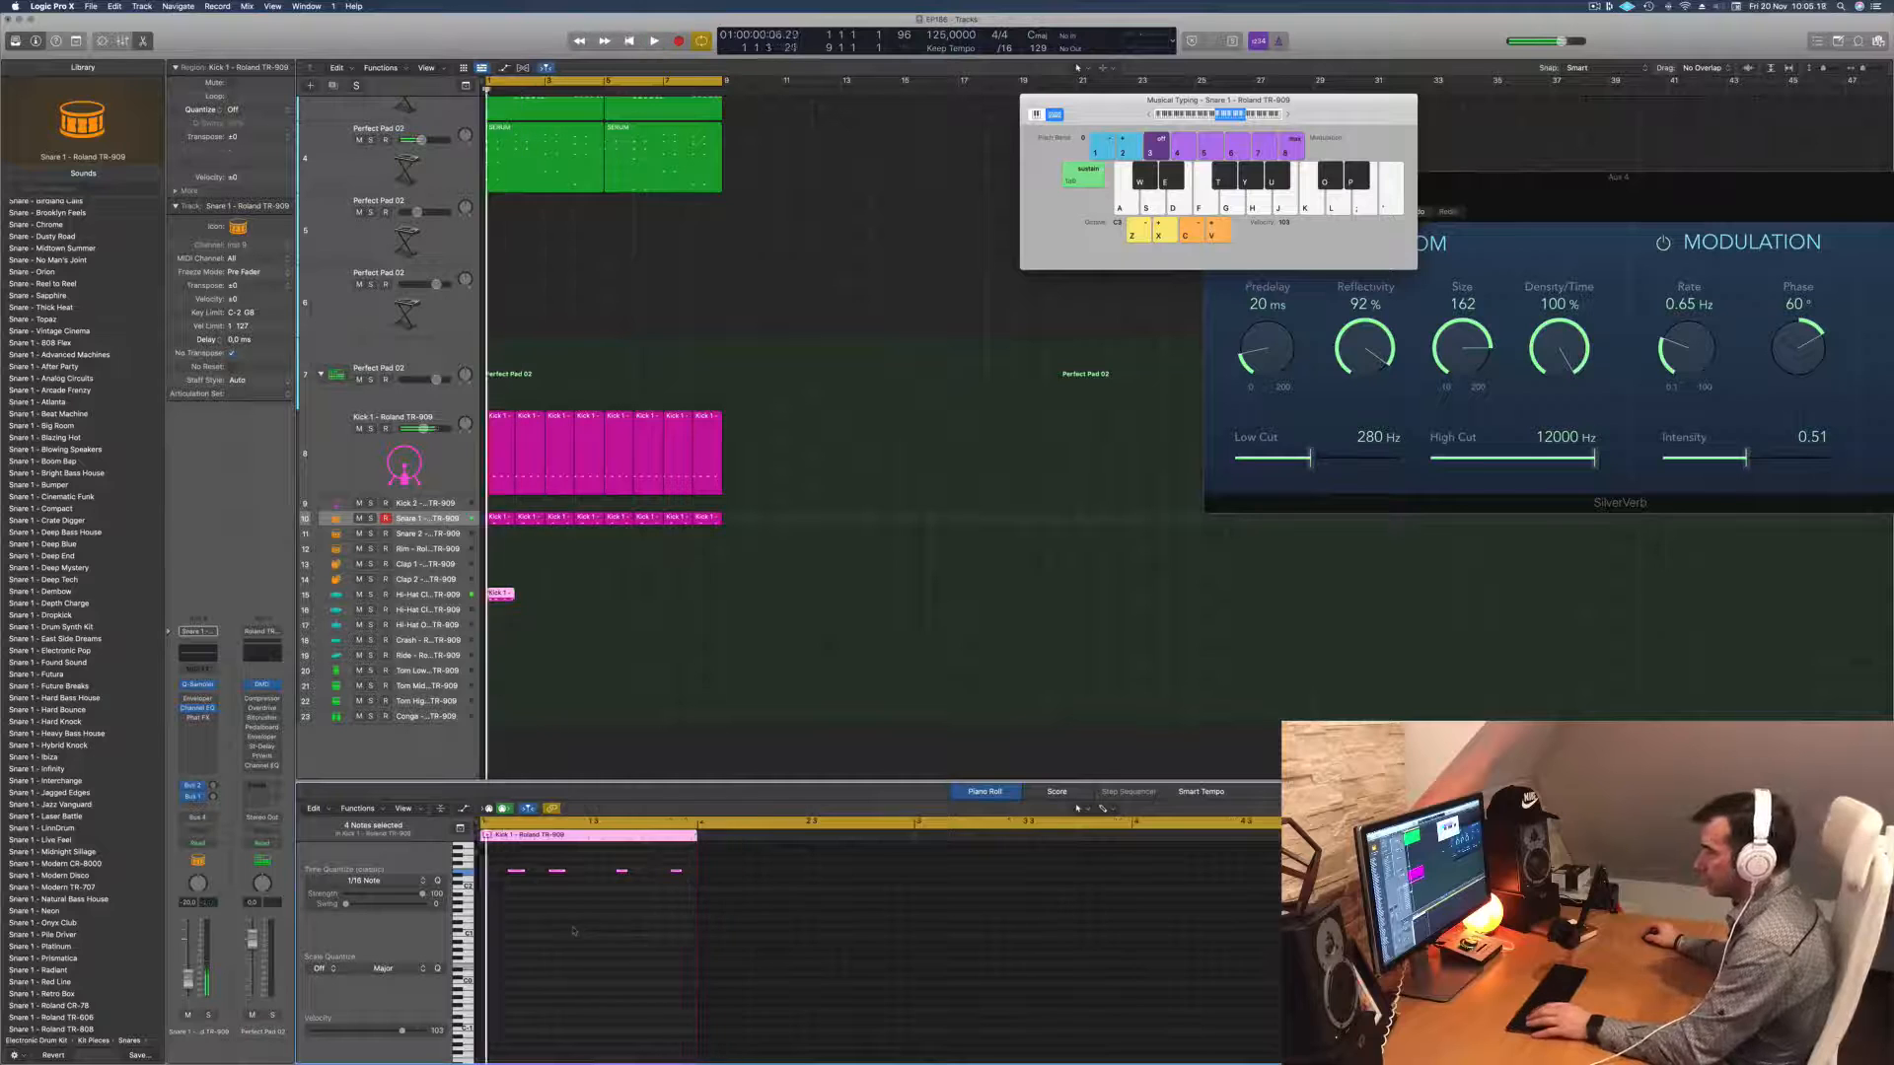
Step: Repeat the one-bar Hi-Hat Closed region across all eight bars of the loop
left_click_drag(500, 596, 621, 594)
left_click(526, 659)
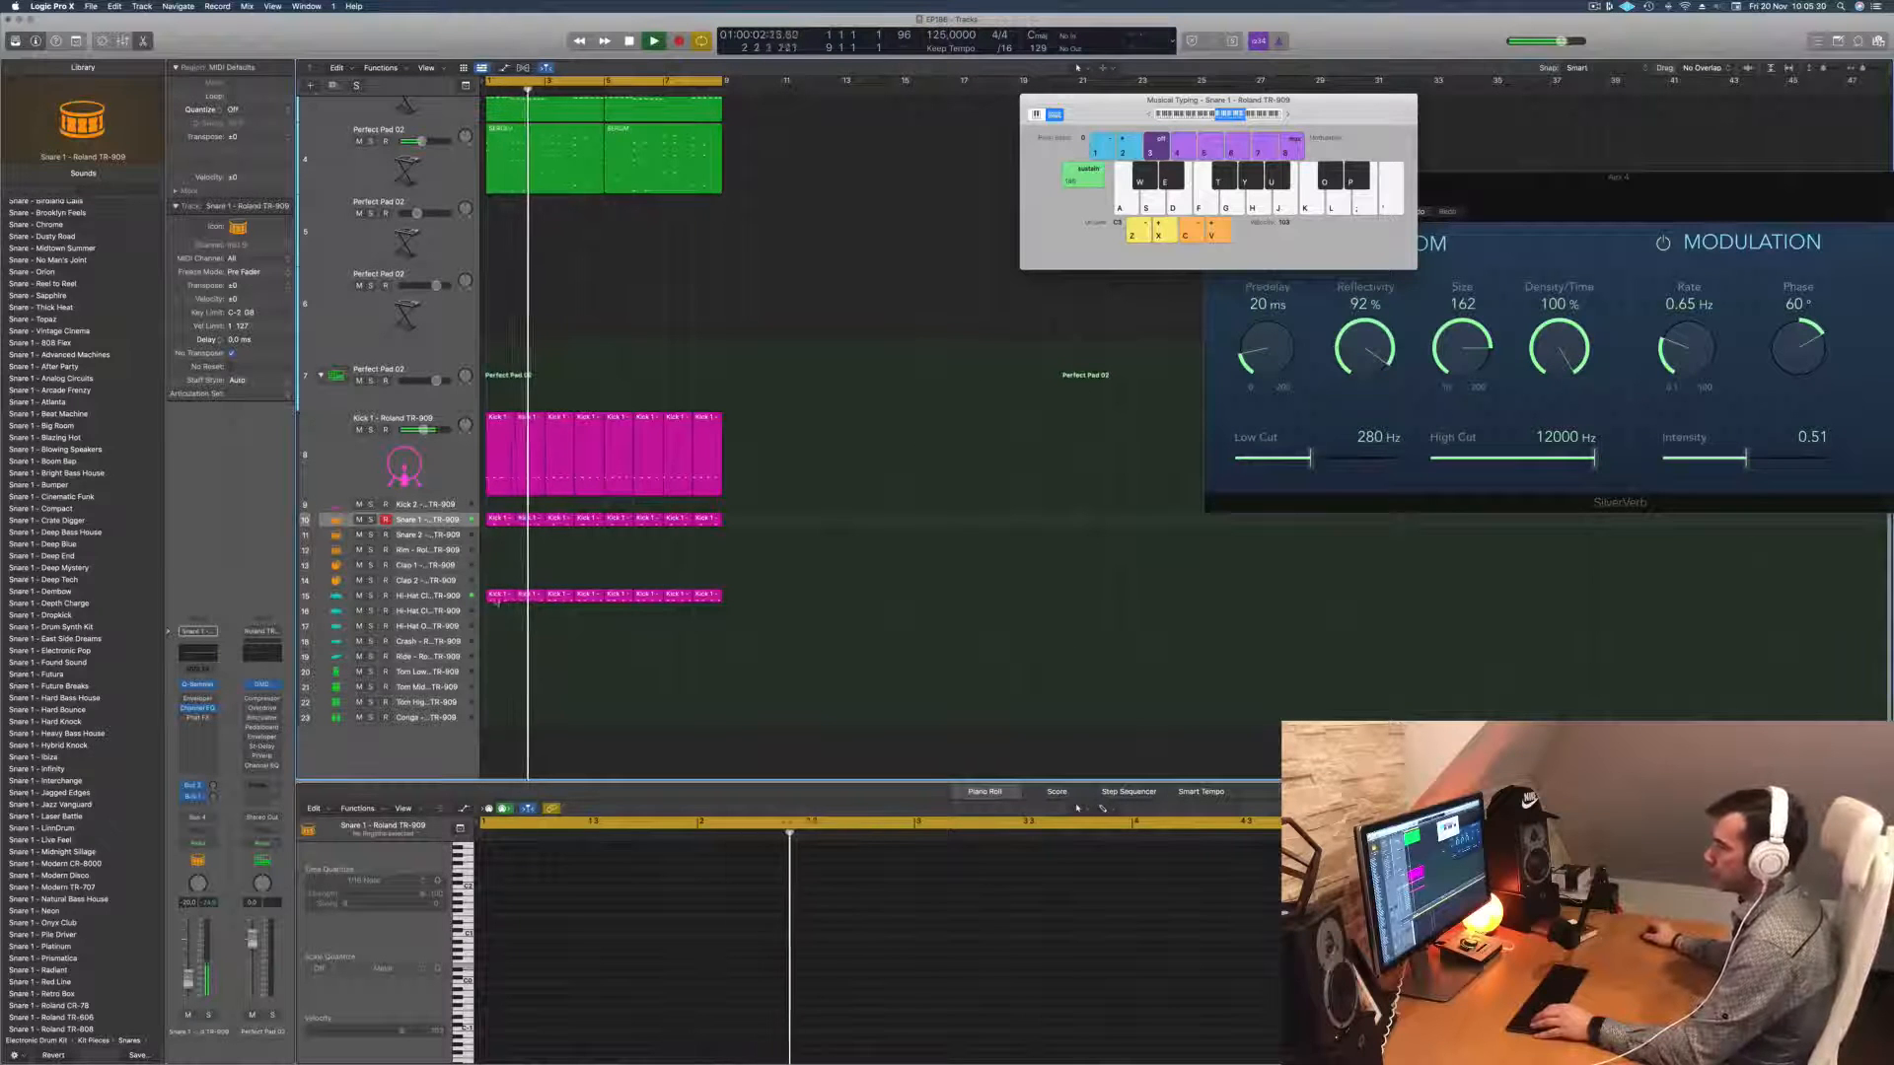
Step: Copy the first Snare 1 region onto the Tom Low track and transpose its two notes down two octaves
left_click_drag(492, 522, 498, 673)
left_click_drag(522, 924, 660, 864)
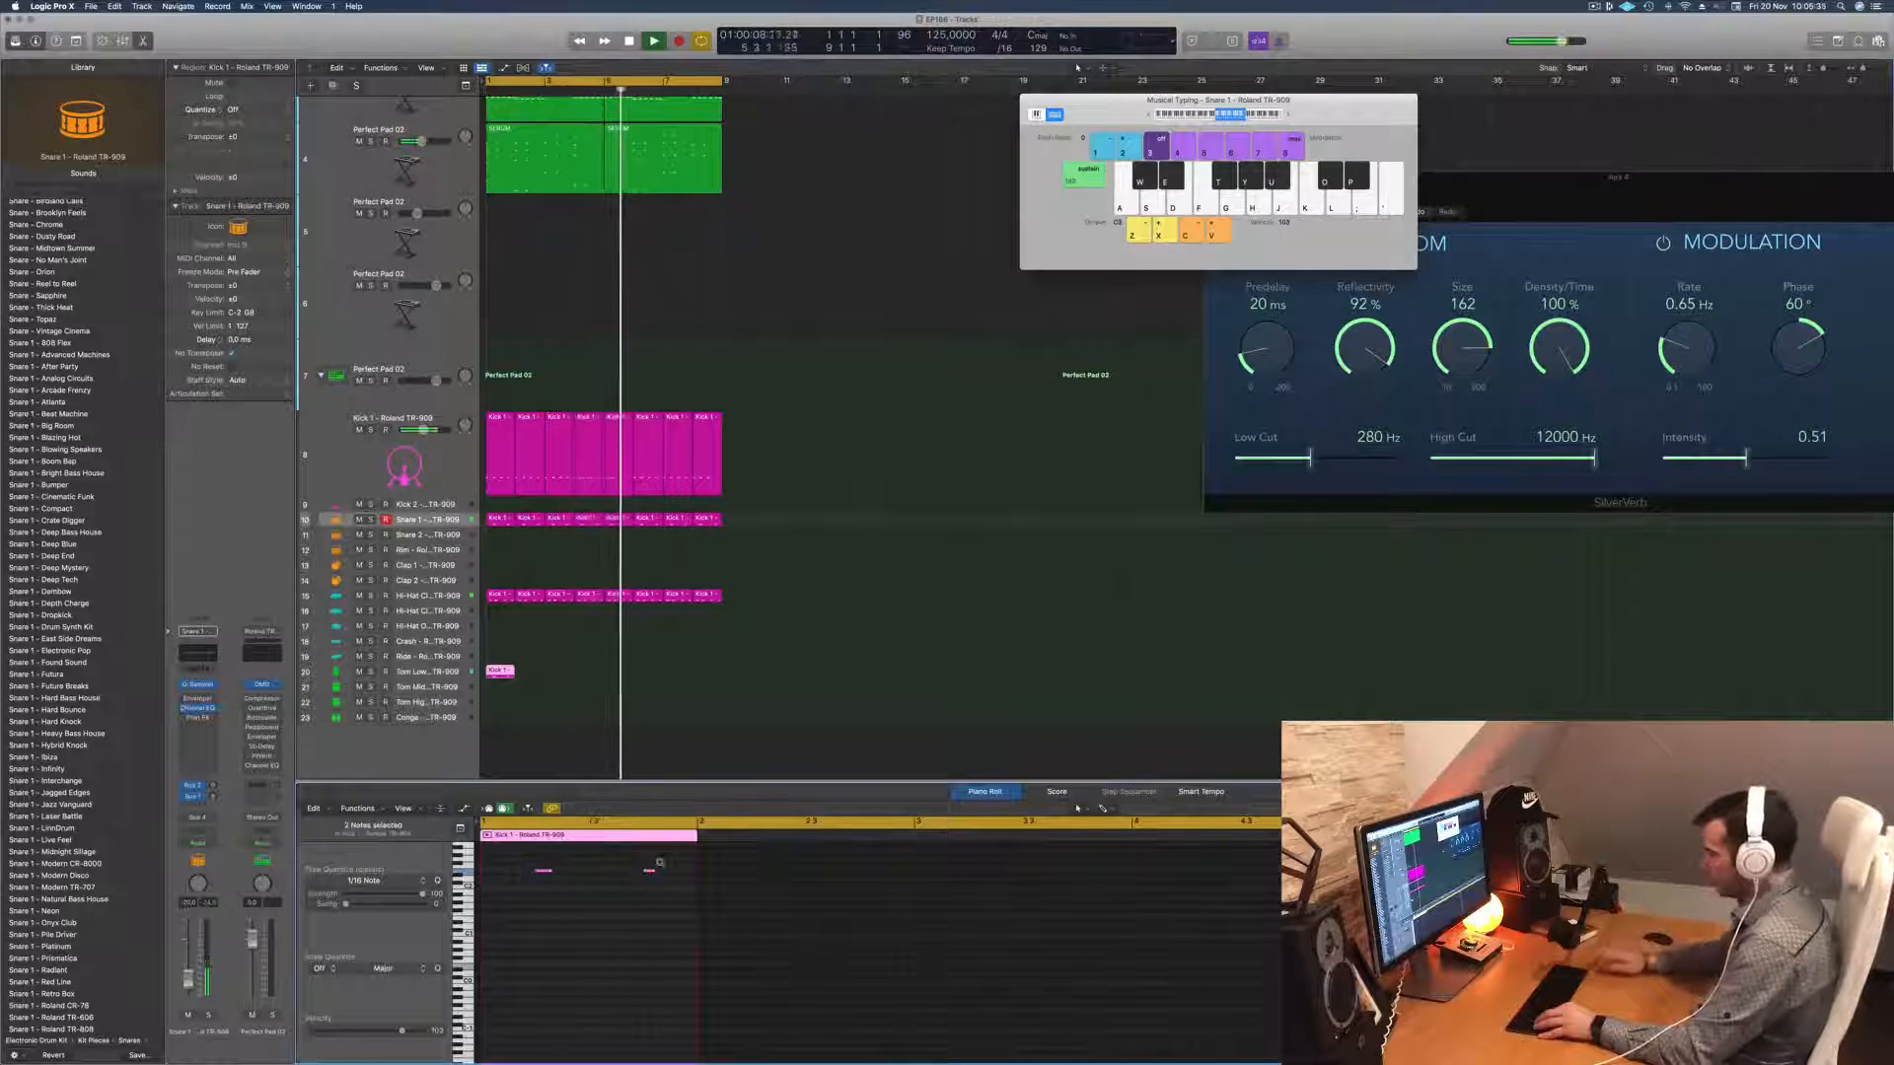
key("alt+shift+Down")
key("alt+shift+Down")
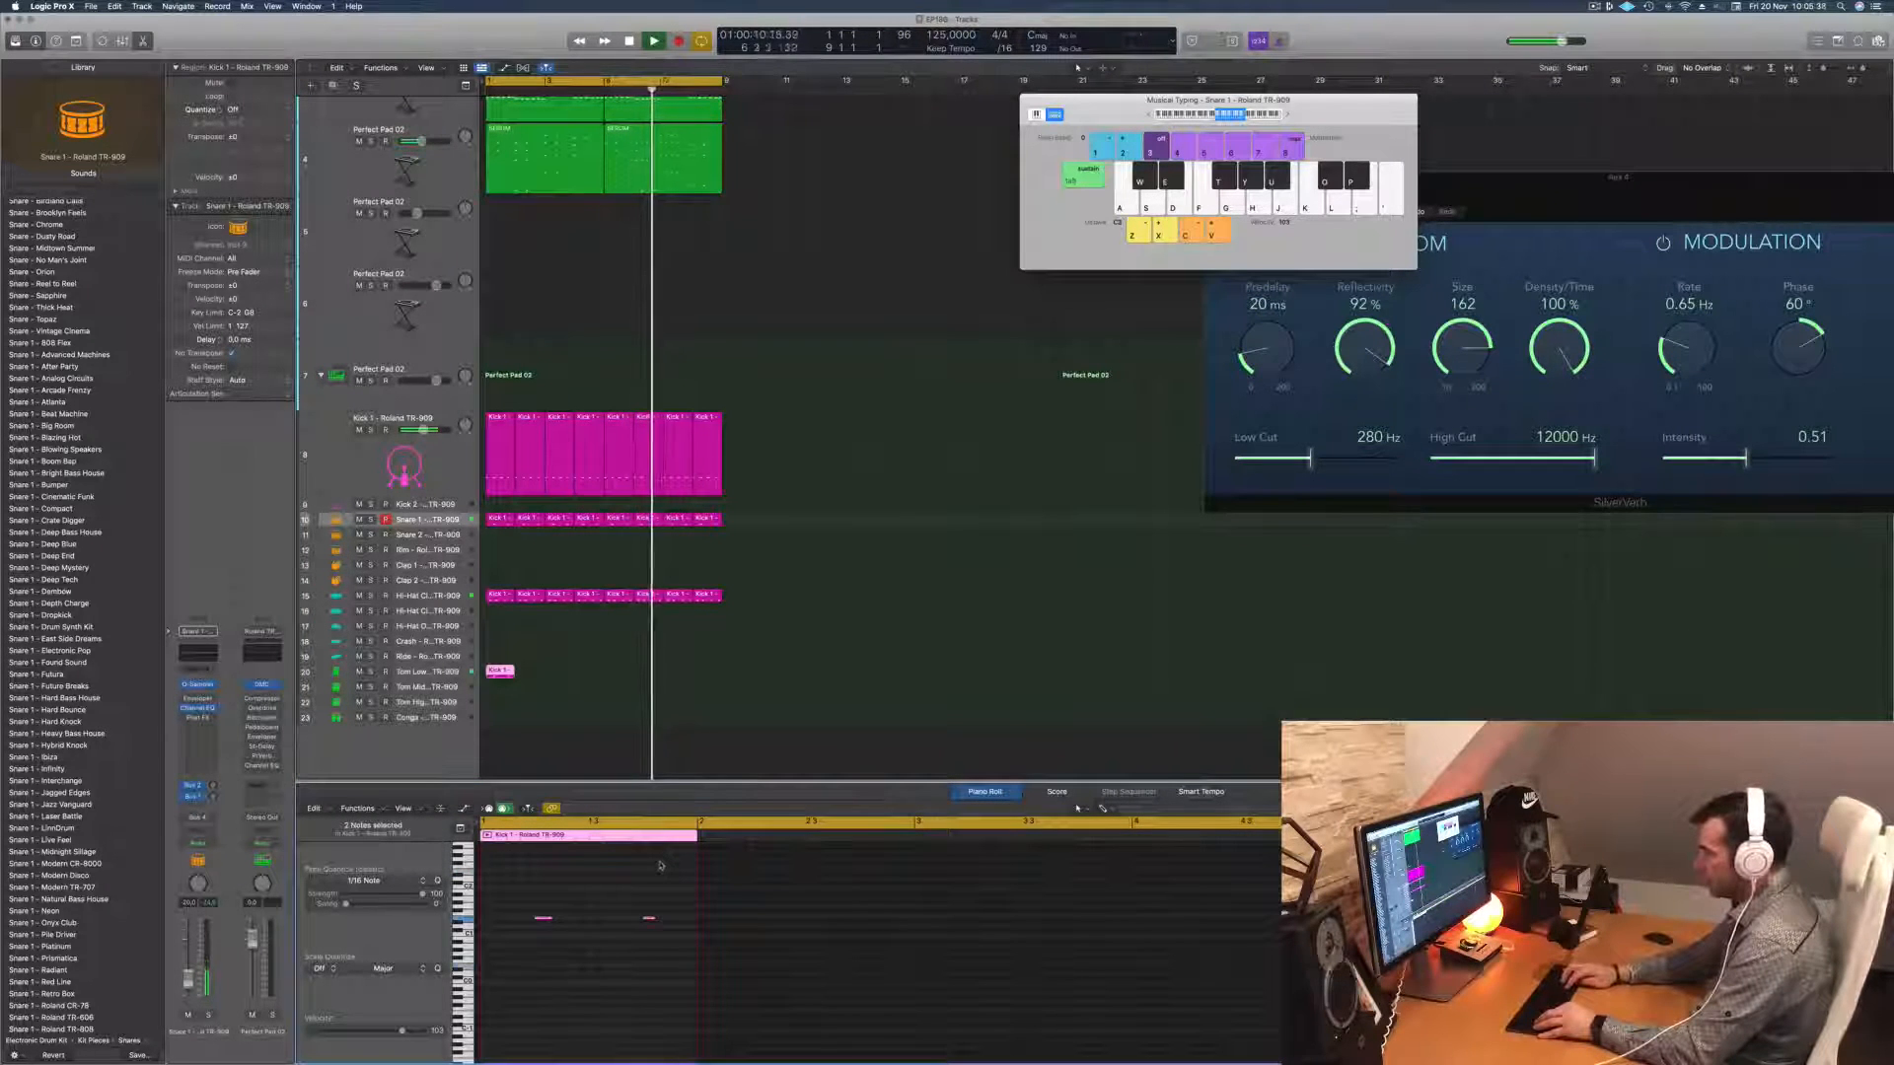
key("Return")
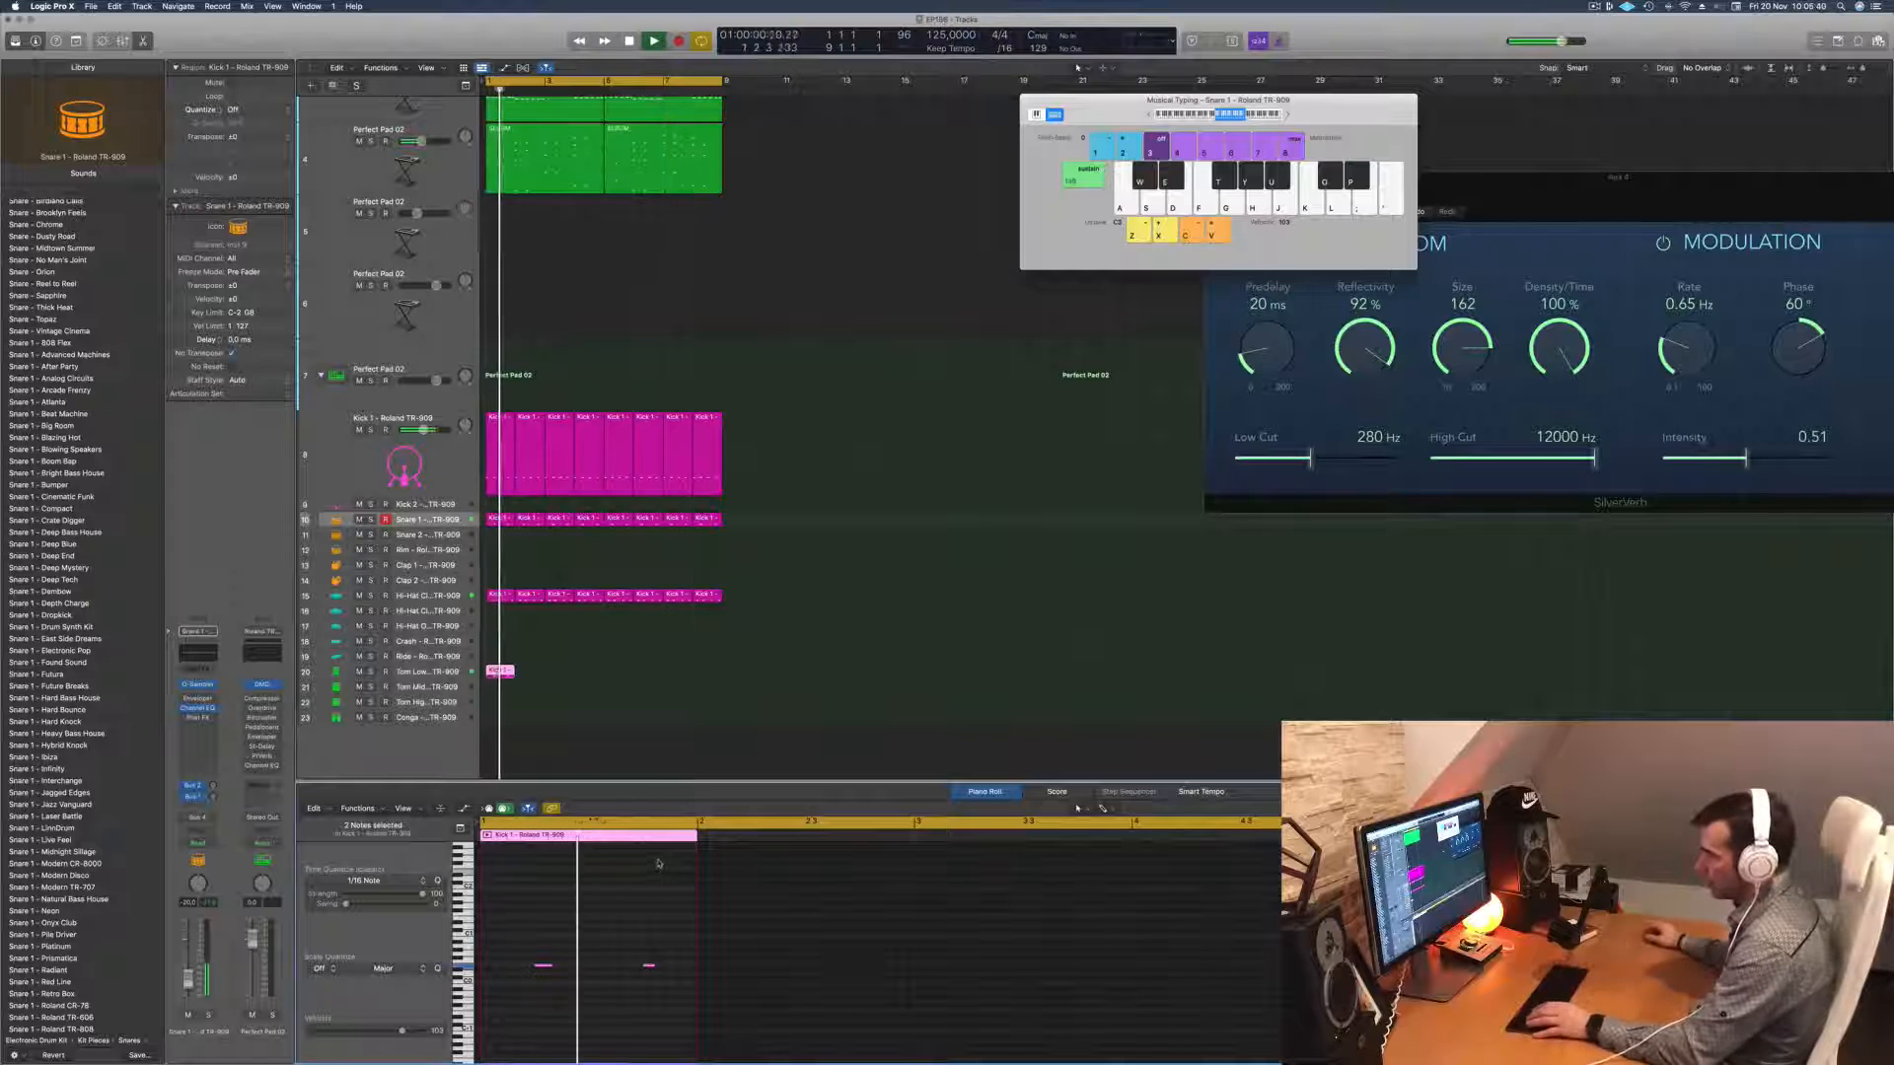
Step: Move the first Tom Low note slightly earlier and the second close to the end of the bar, replaying the loop to check
key("Return")
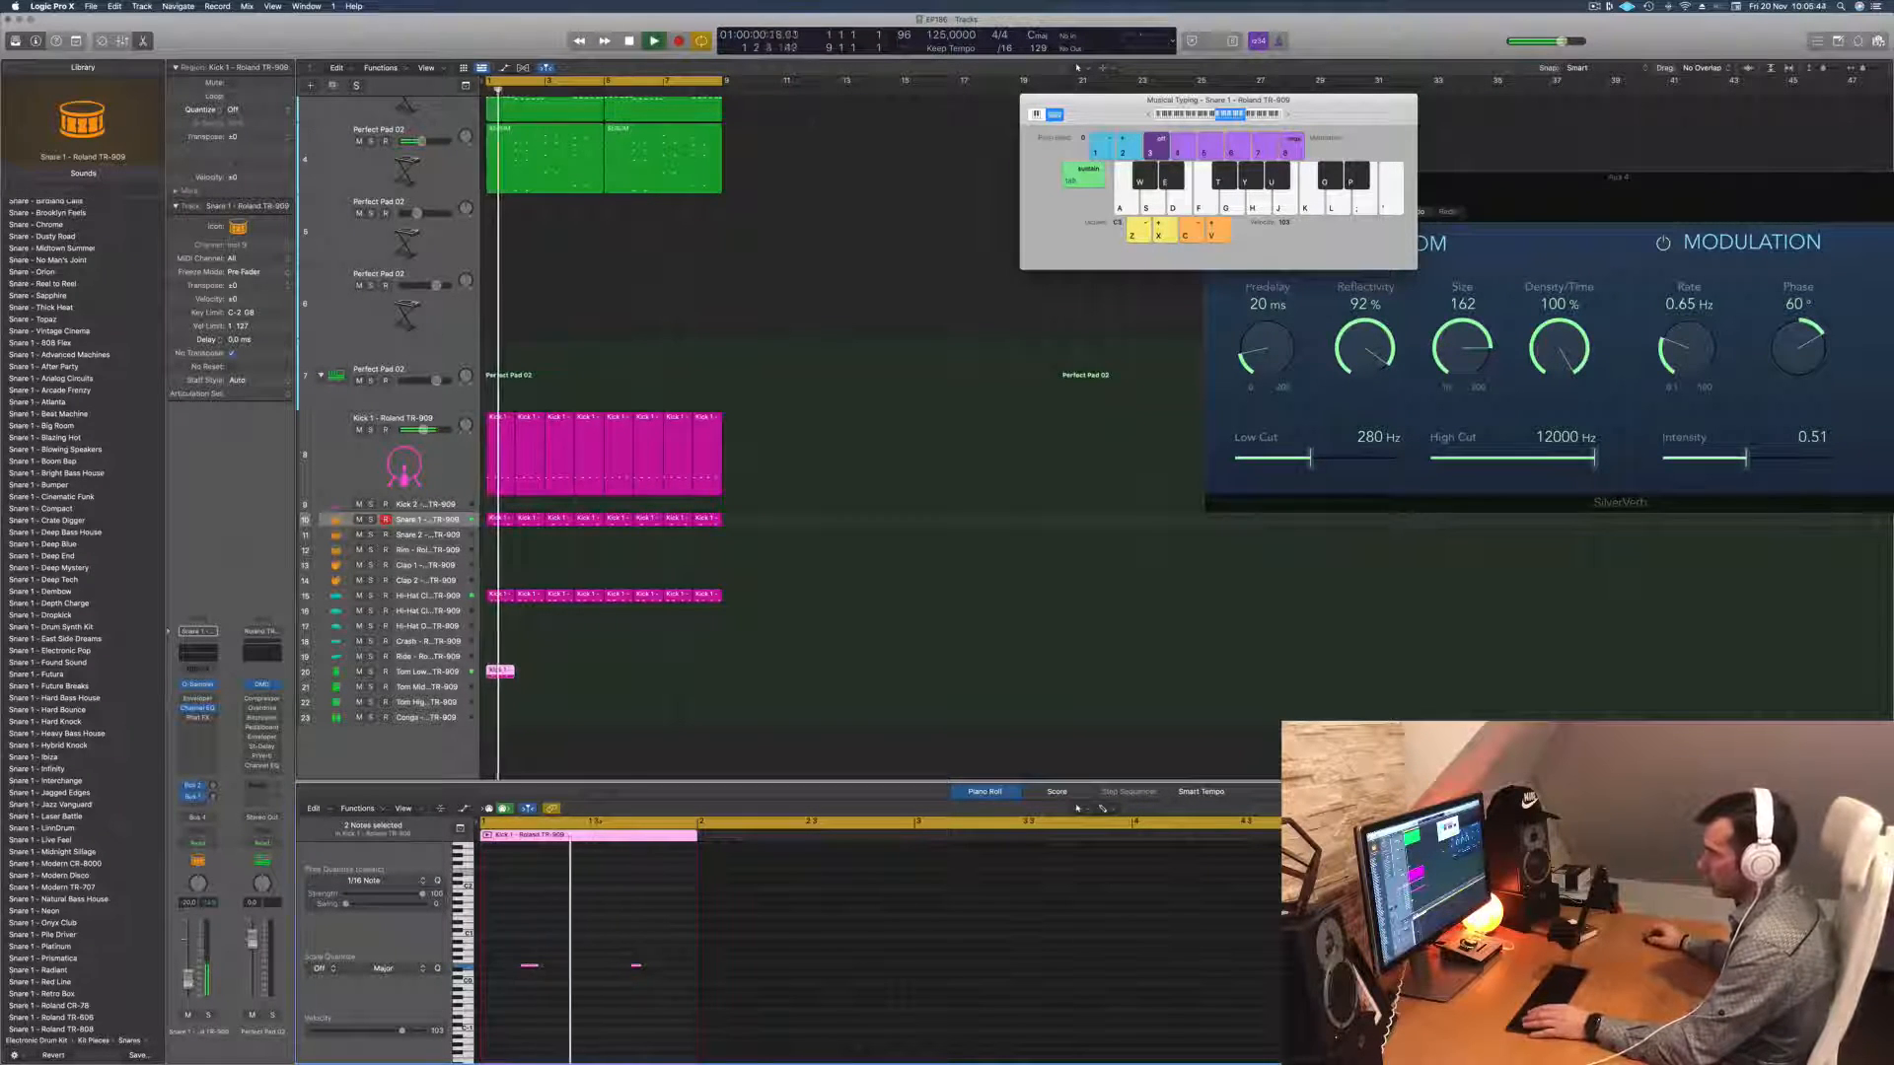
left_click_drag(625, 949, 656, 992)
key("Return")
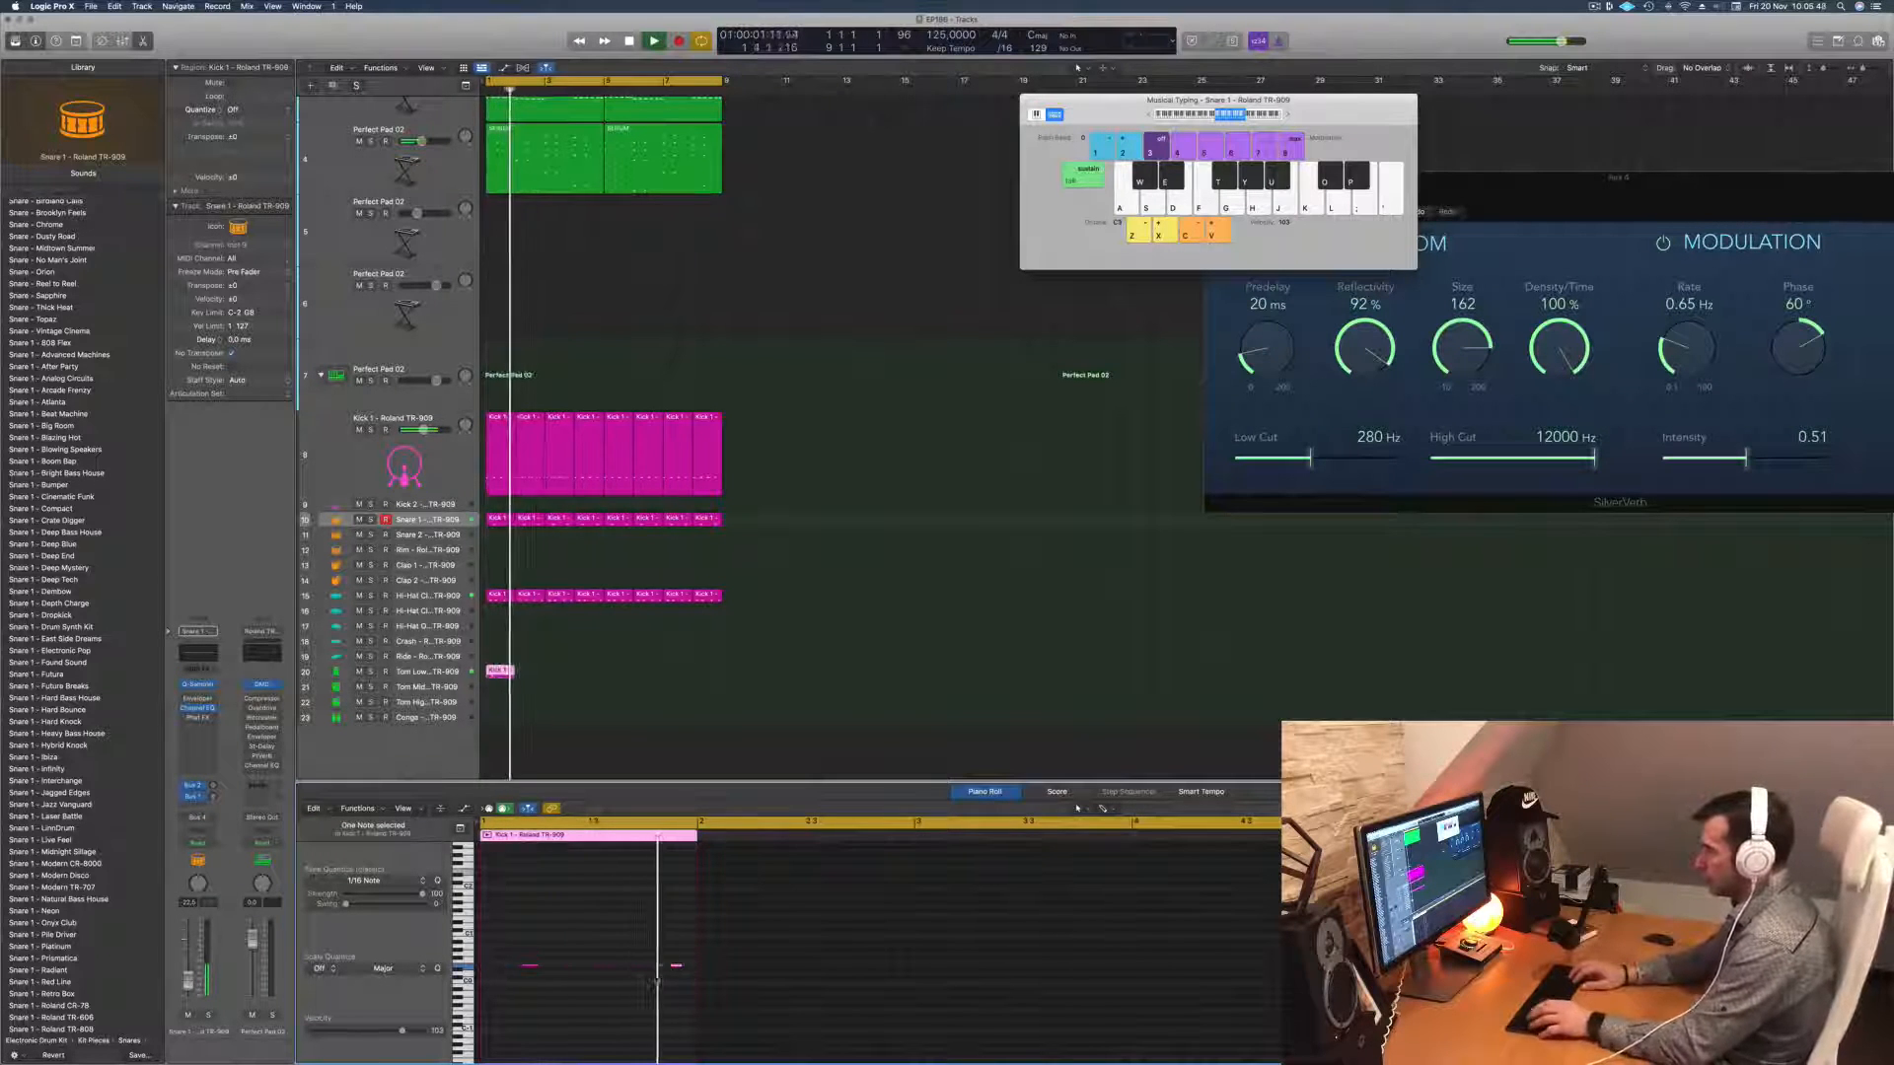
key("Return")
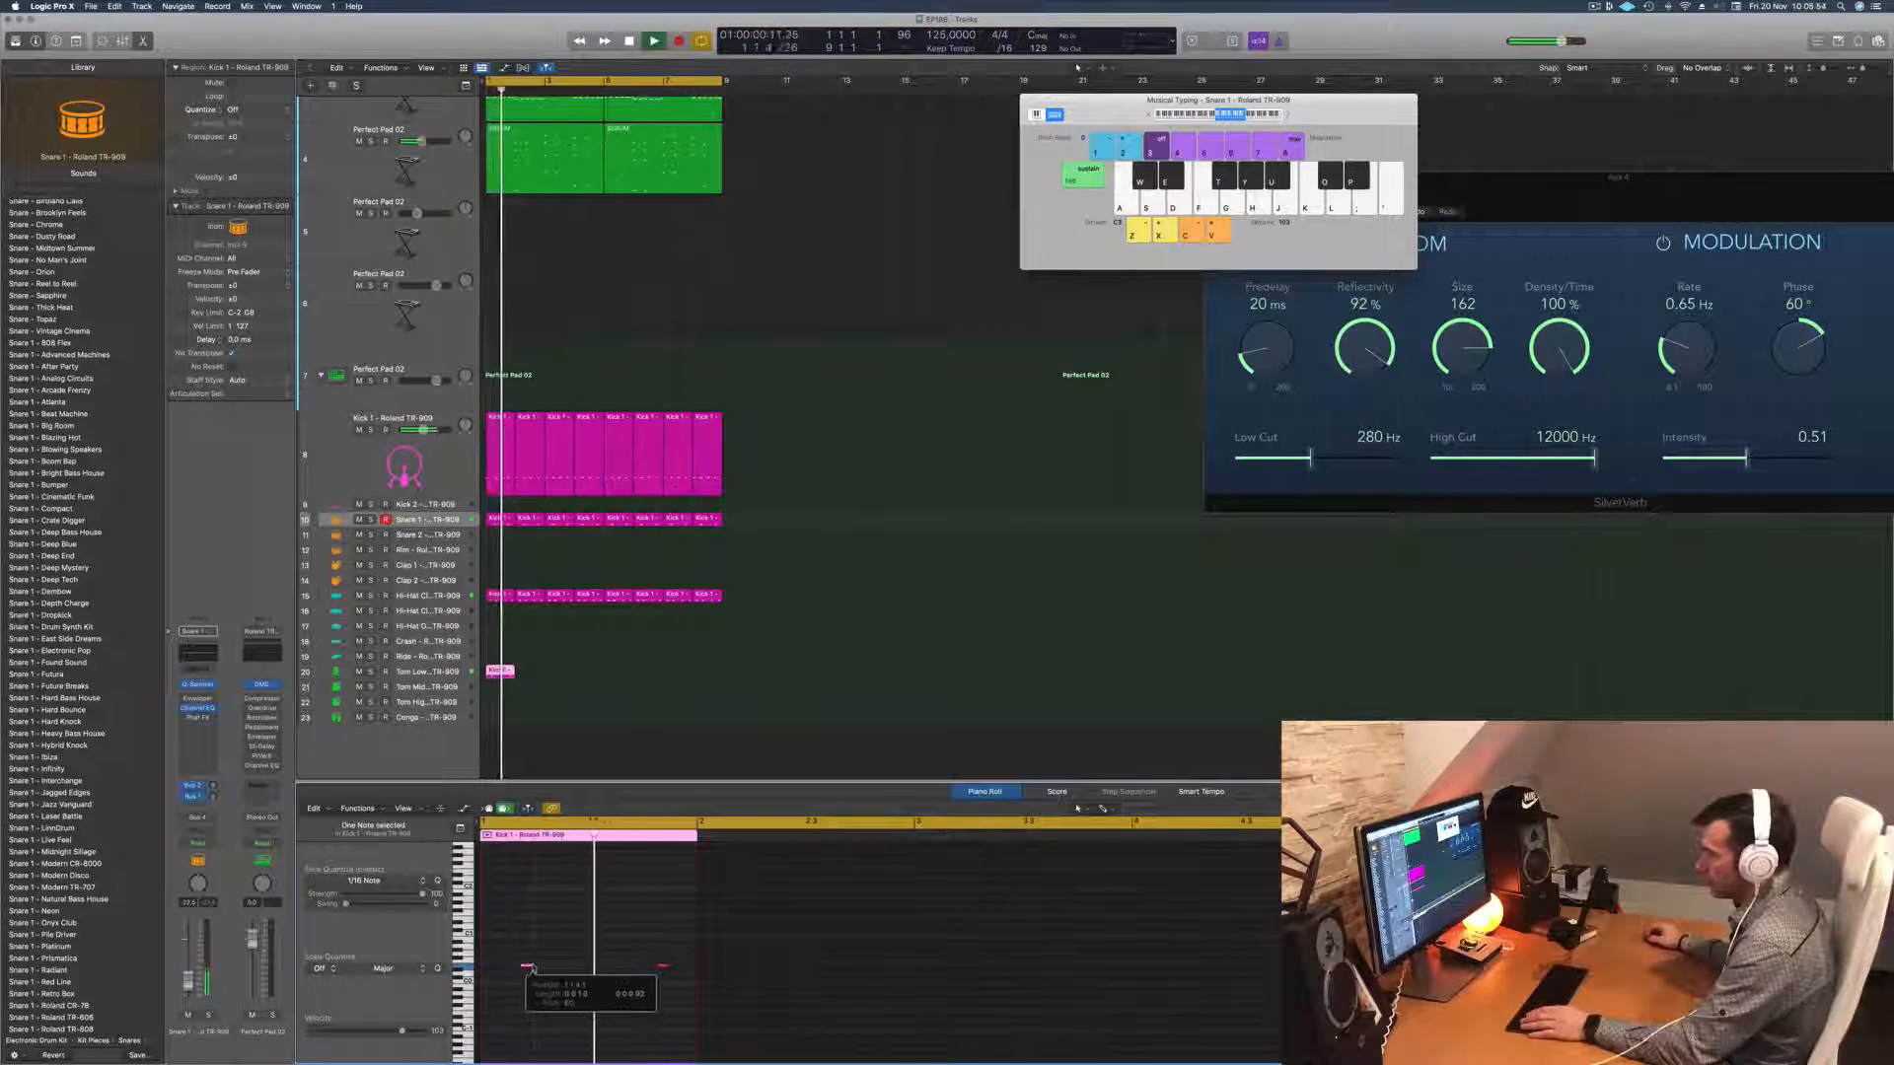
key("Return")
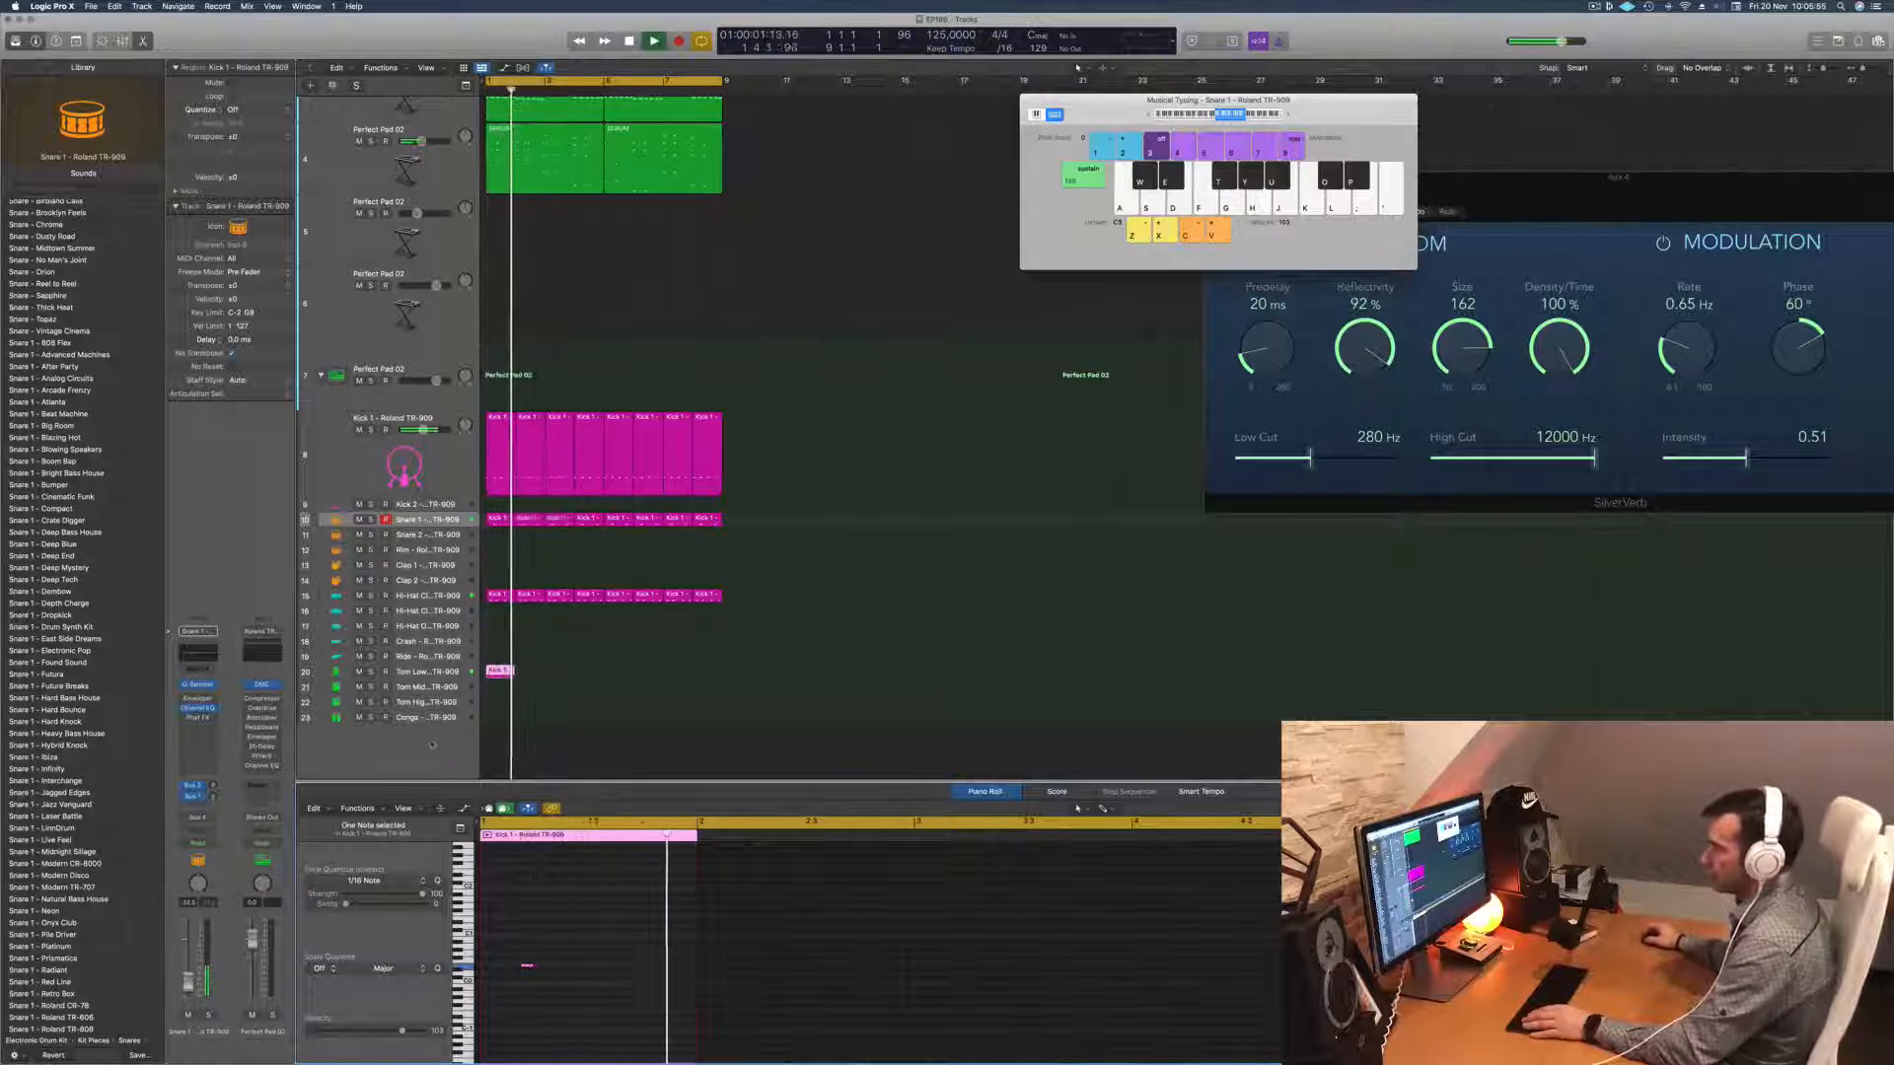
key("Return")
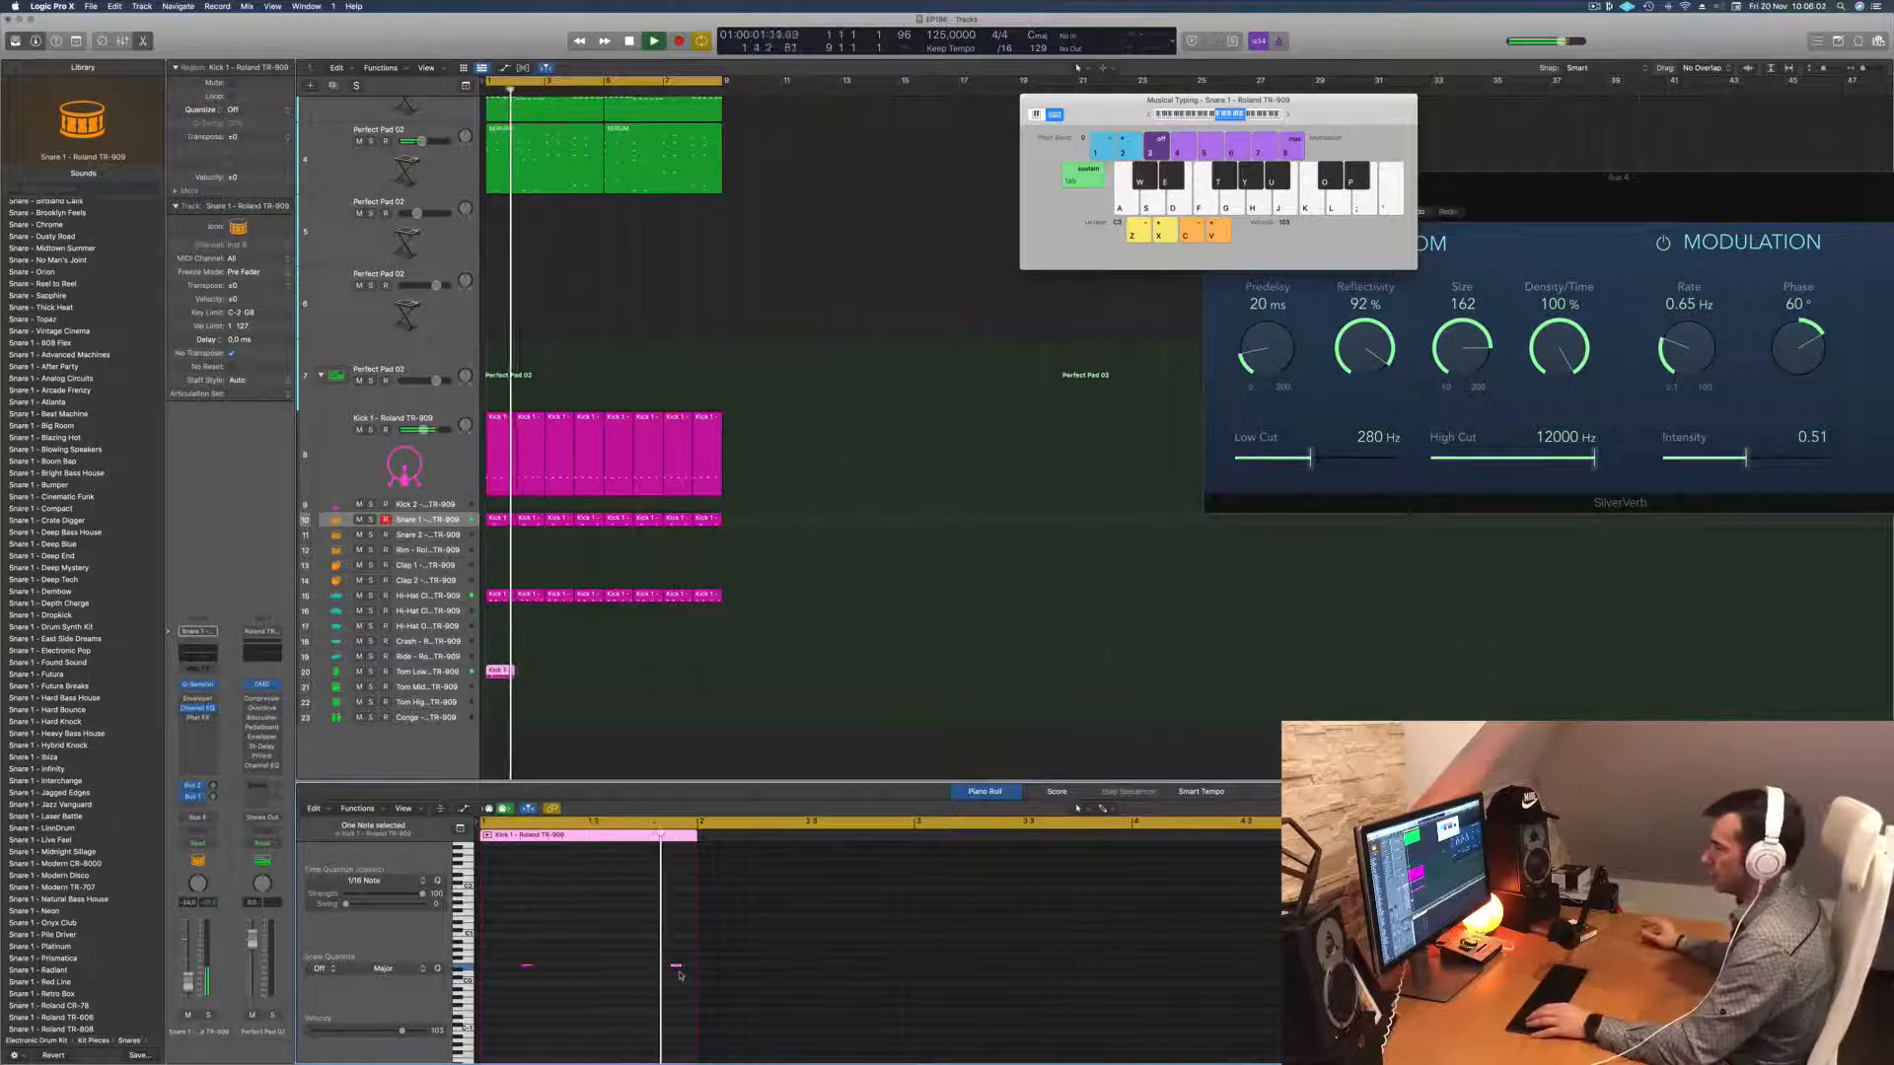
Step: Repeat the Tom Low region across all eight bars and play the loop from the start
left_click_drag(490, 672, 621, 675)
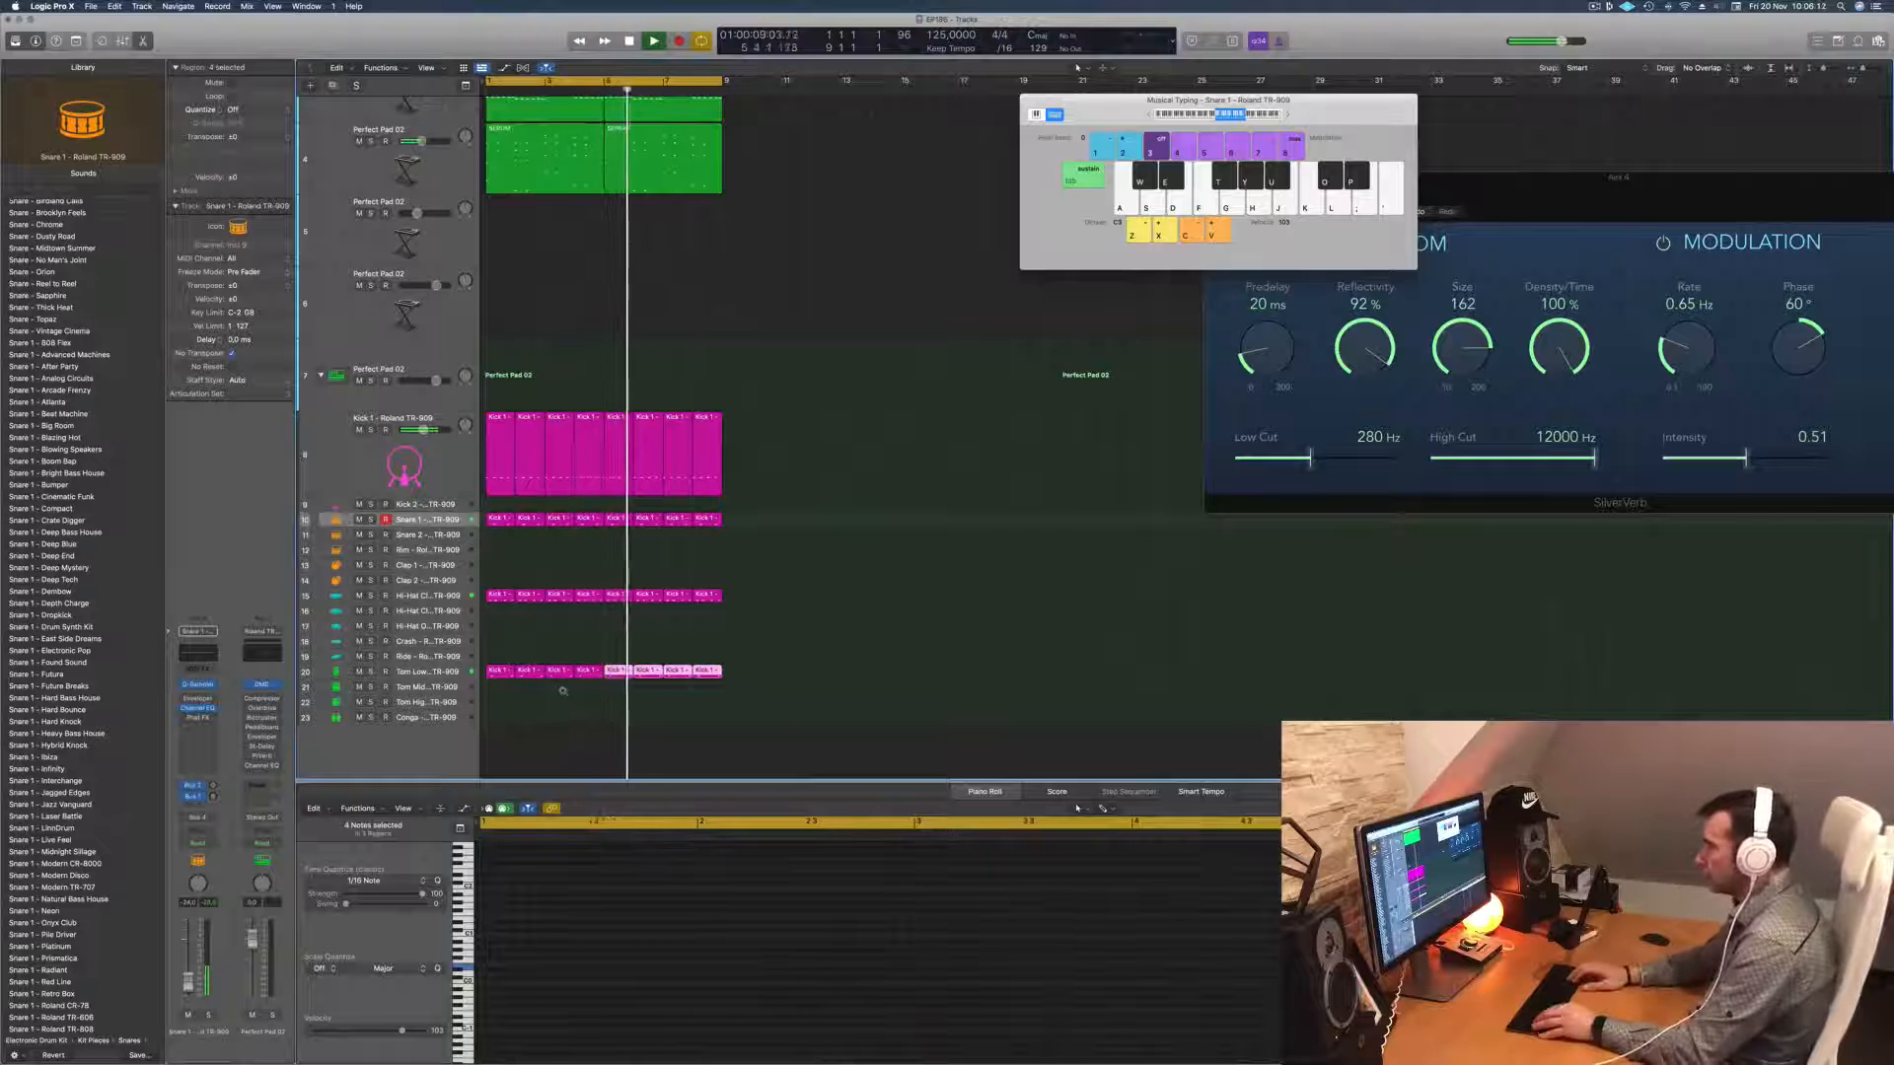
key("Return")
left_click(486, 647)
key("space")
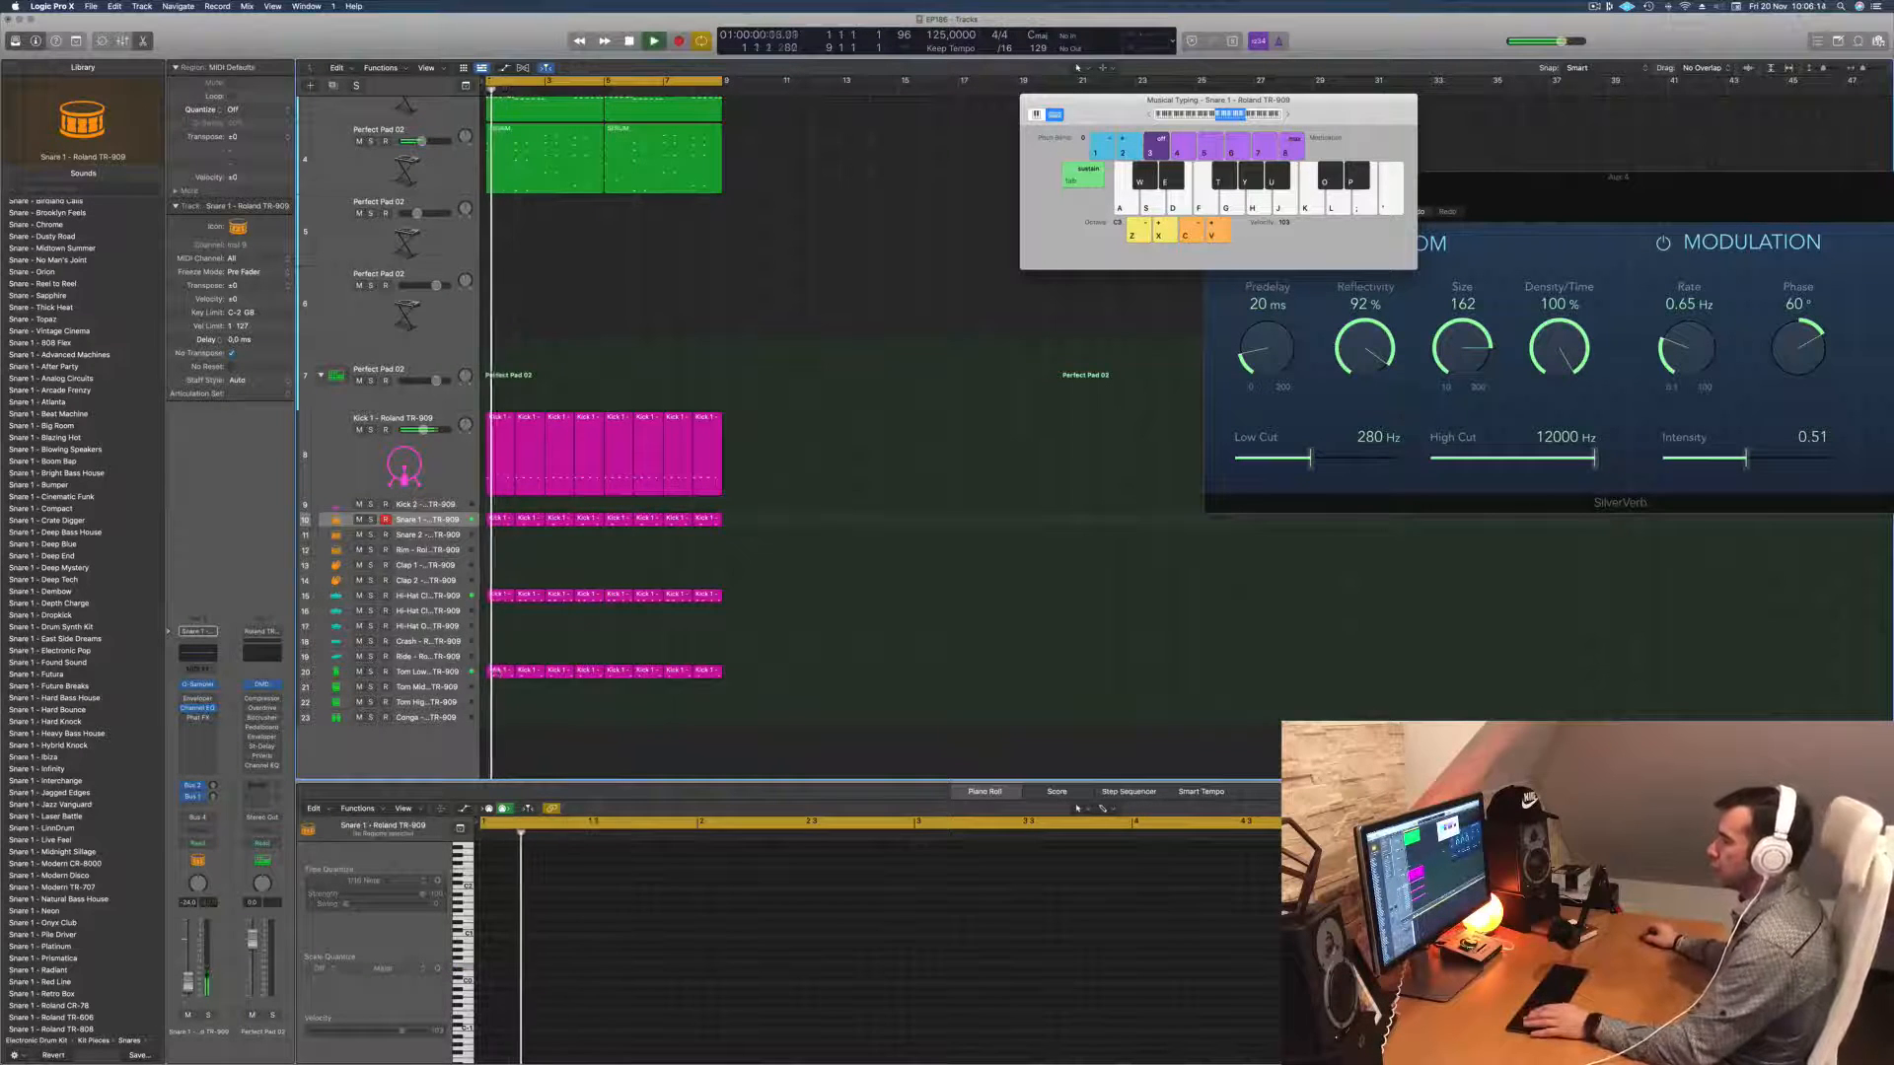
Step: Copy the first Tom Low region onto the Tom Mid track, try its two notes an octave higher and restore their pitch
left_click(500, 671)
left_click_drag(496, 671, 500, 688)
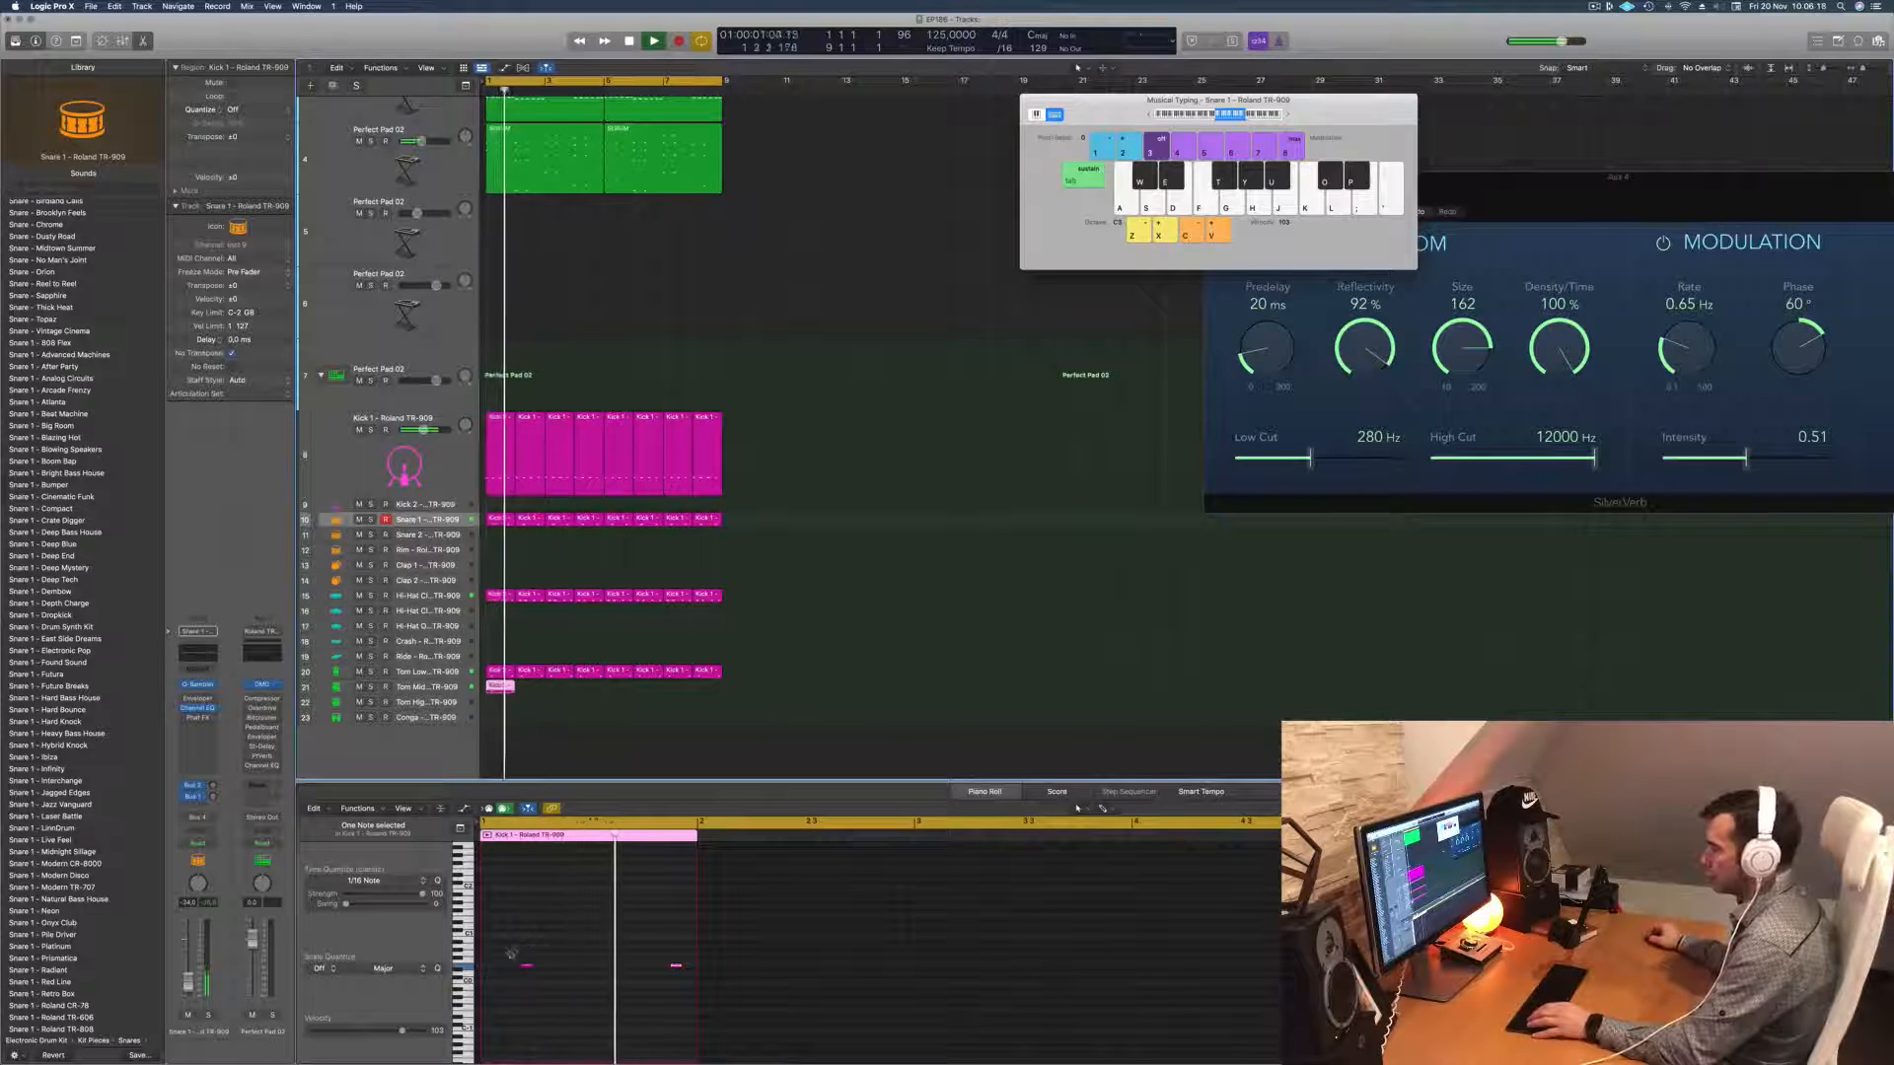
left_click_drag(510, 953, 707, 987)
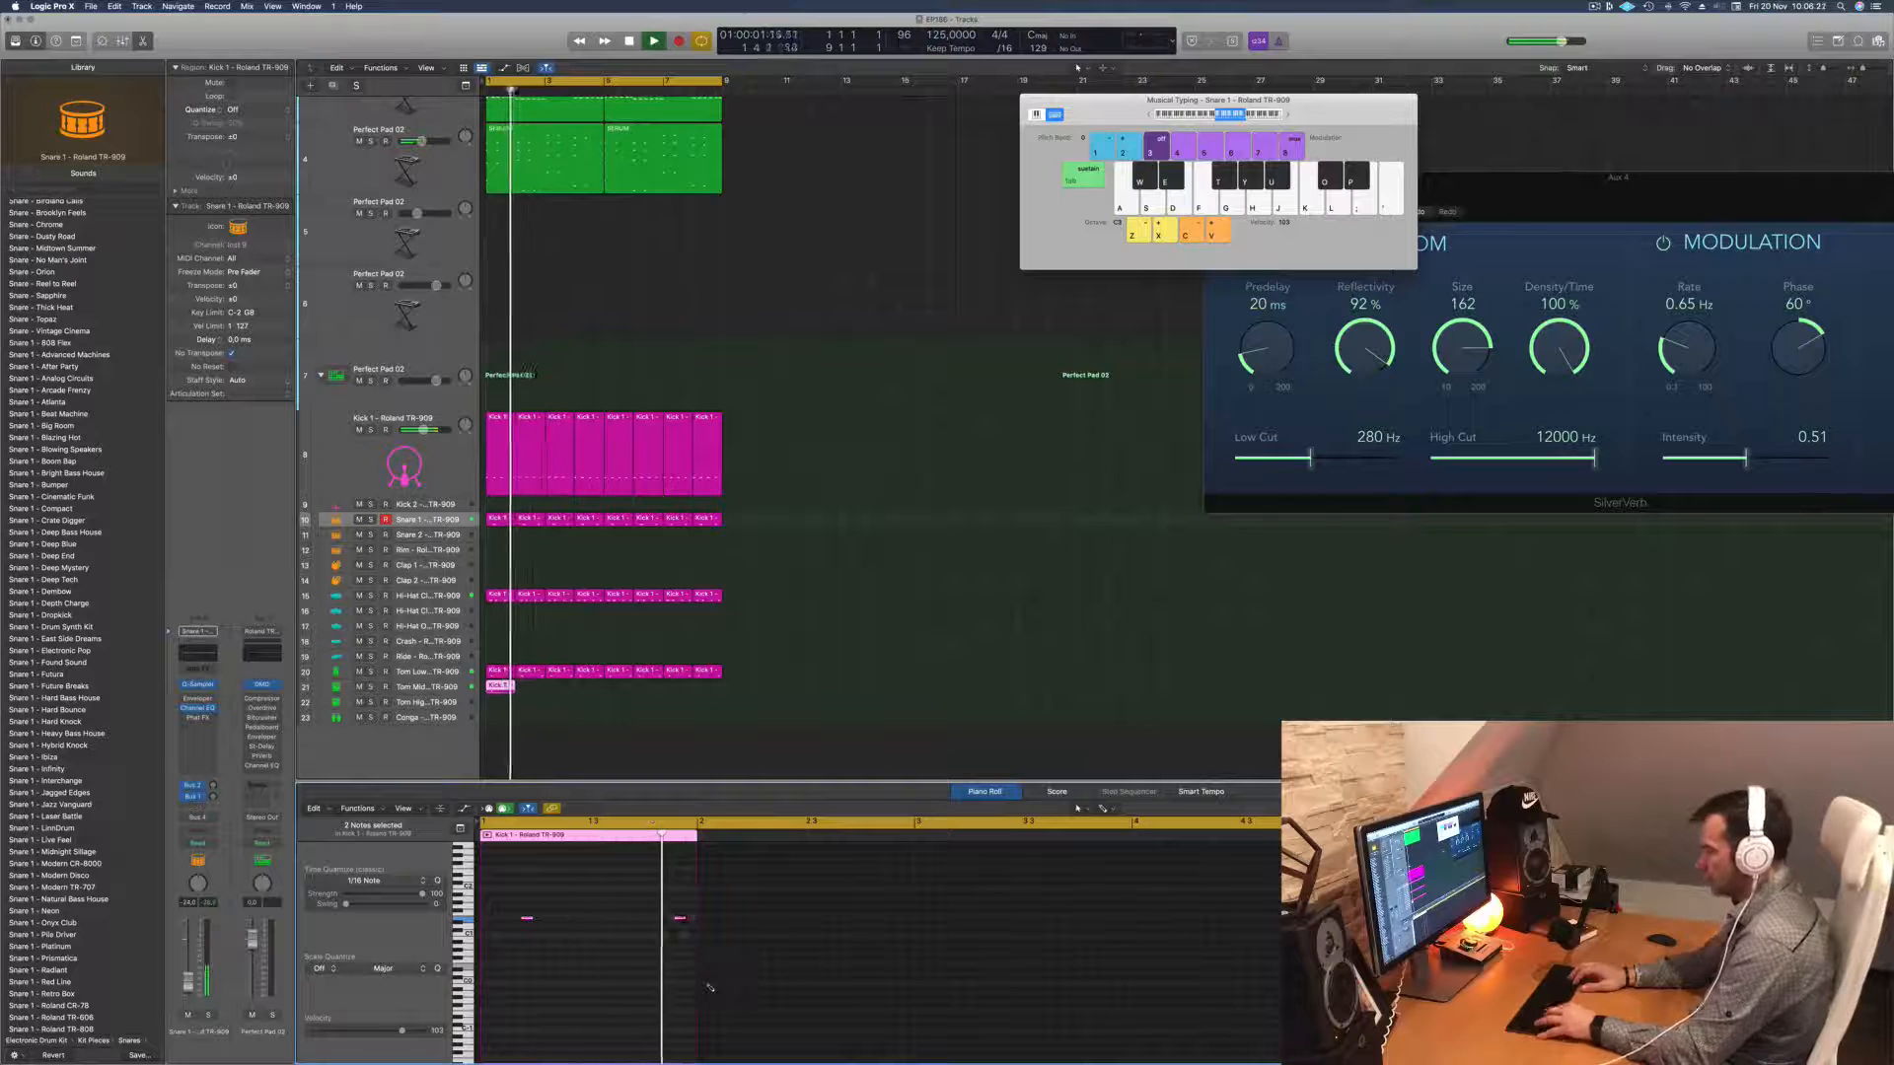
key("alt+shift+Down")
key("super+Right")
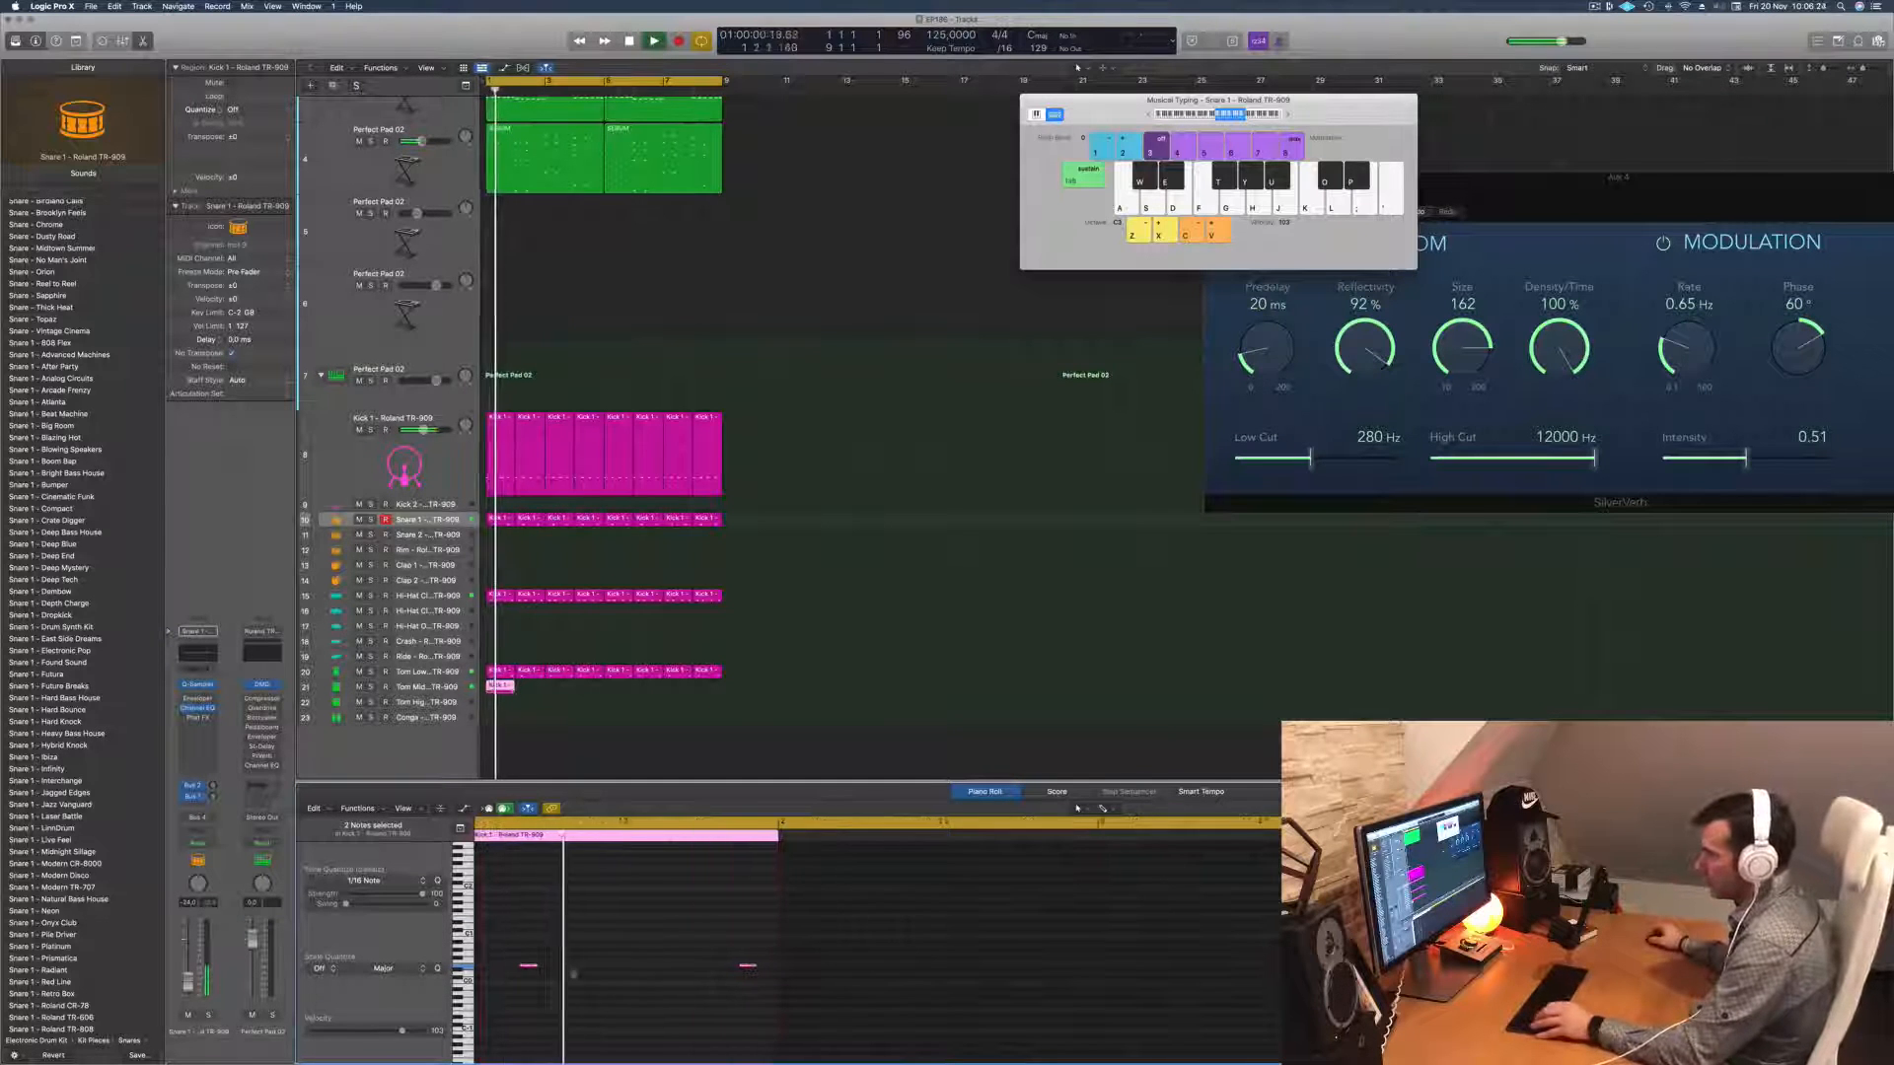
Step: Shift the first note of the Tom Mid region later in the bar and the second note earlier
mouse_move(528, 968)
left_mouse_down()
mouse_move(570, 967)
mouse_move(531, 971)
left_mouse_up()
left_click(556, 989)
left_click(525, 965)
key("alt+Right")
key("alt+Right")
key("alt+Right")
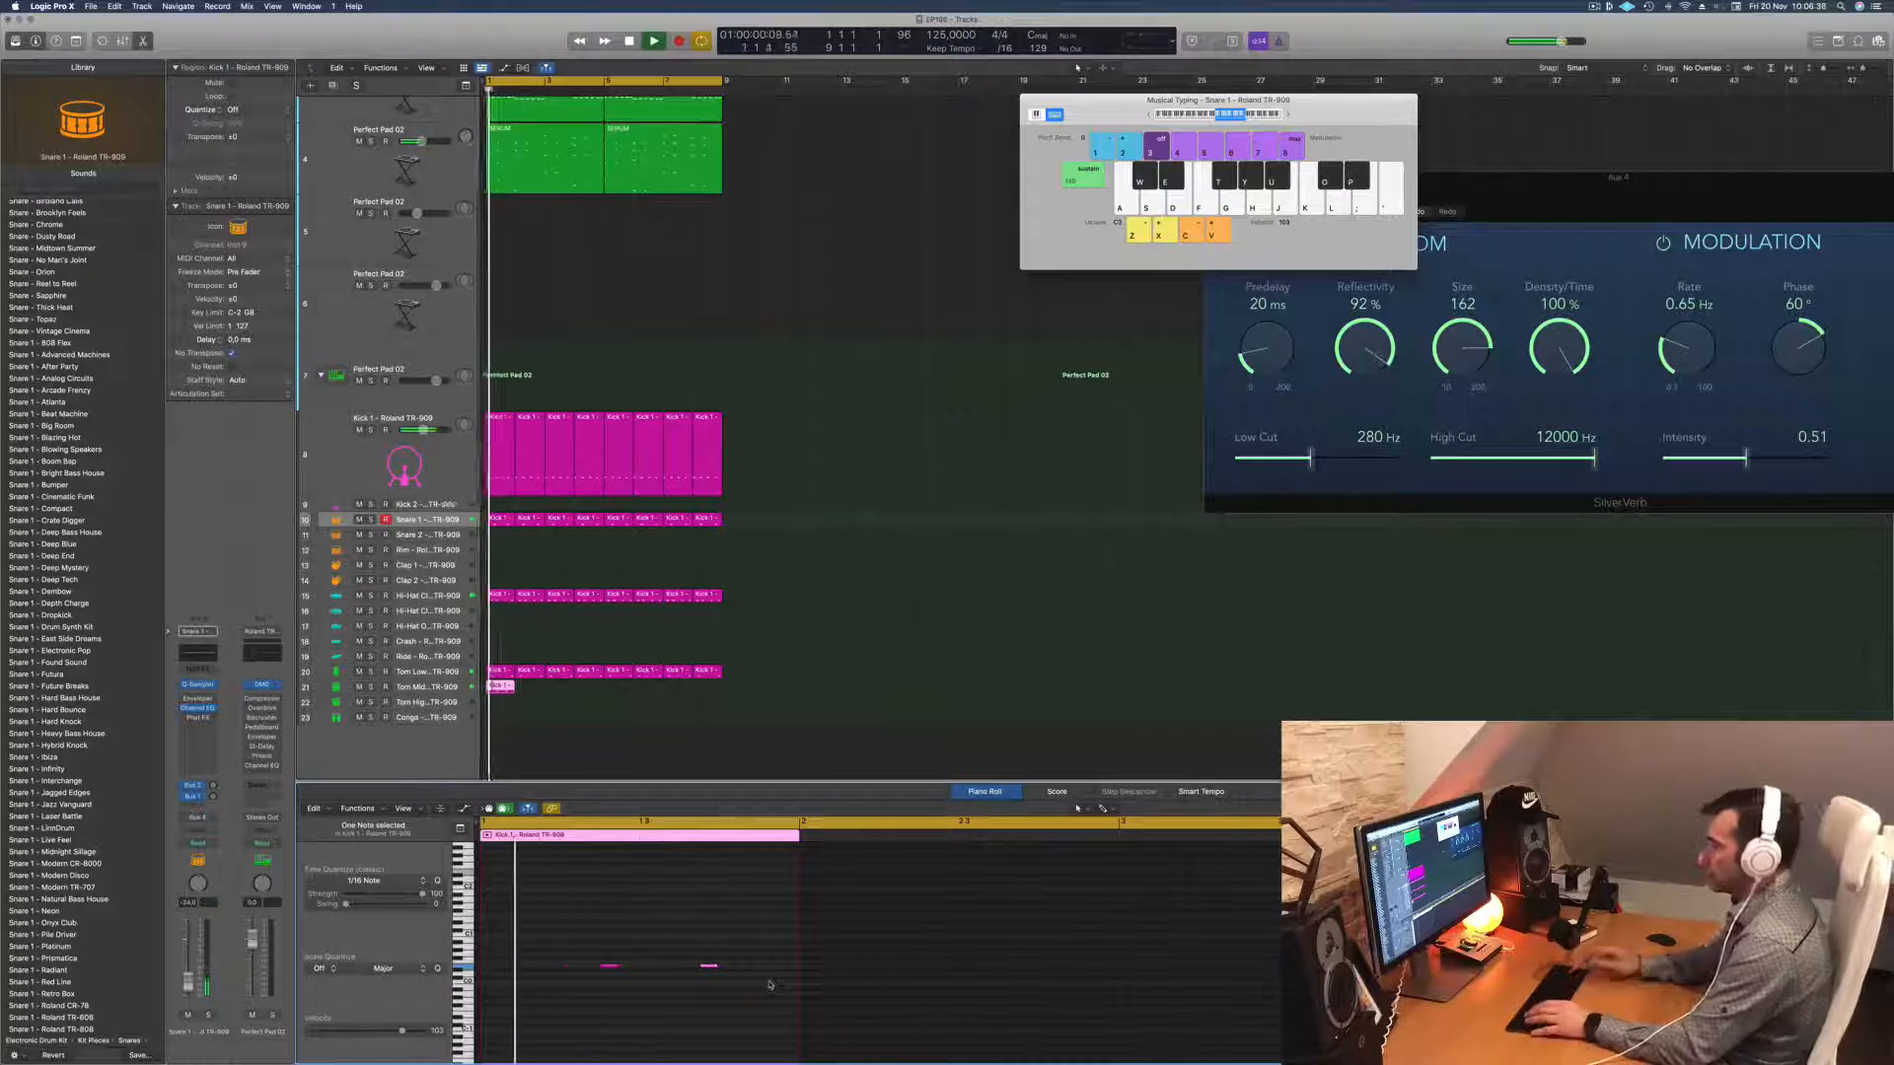
key("space")
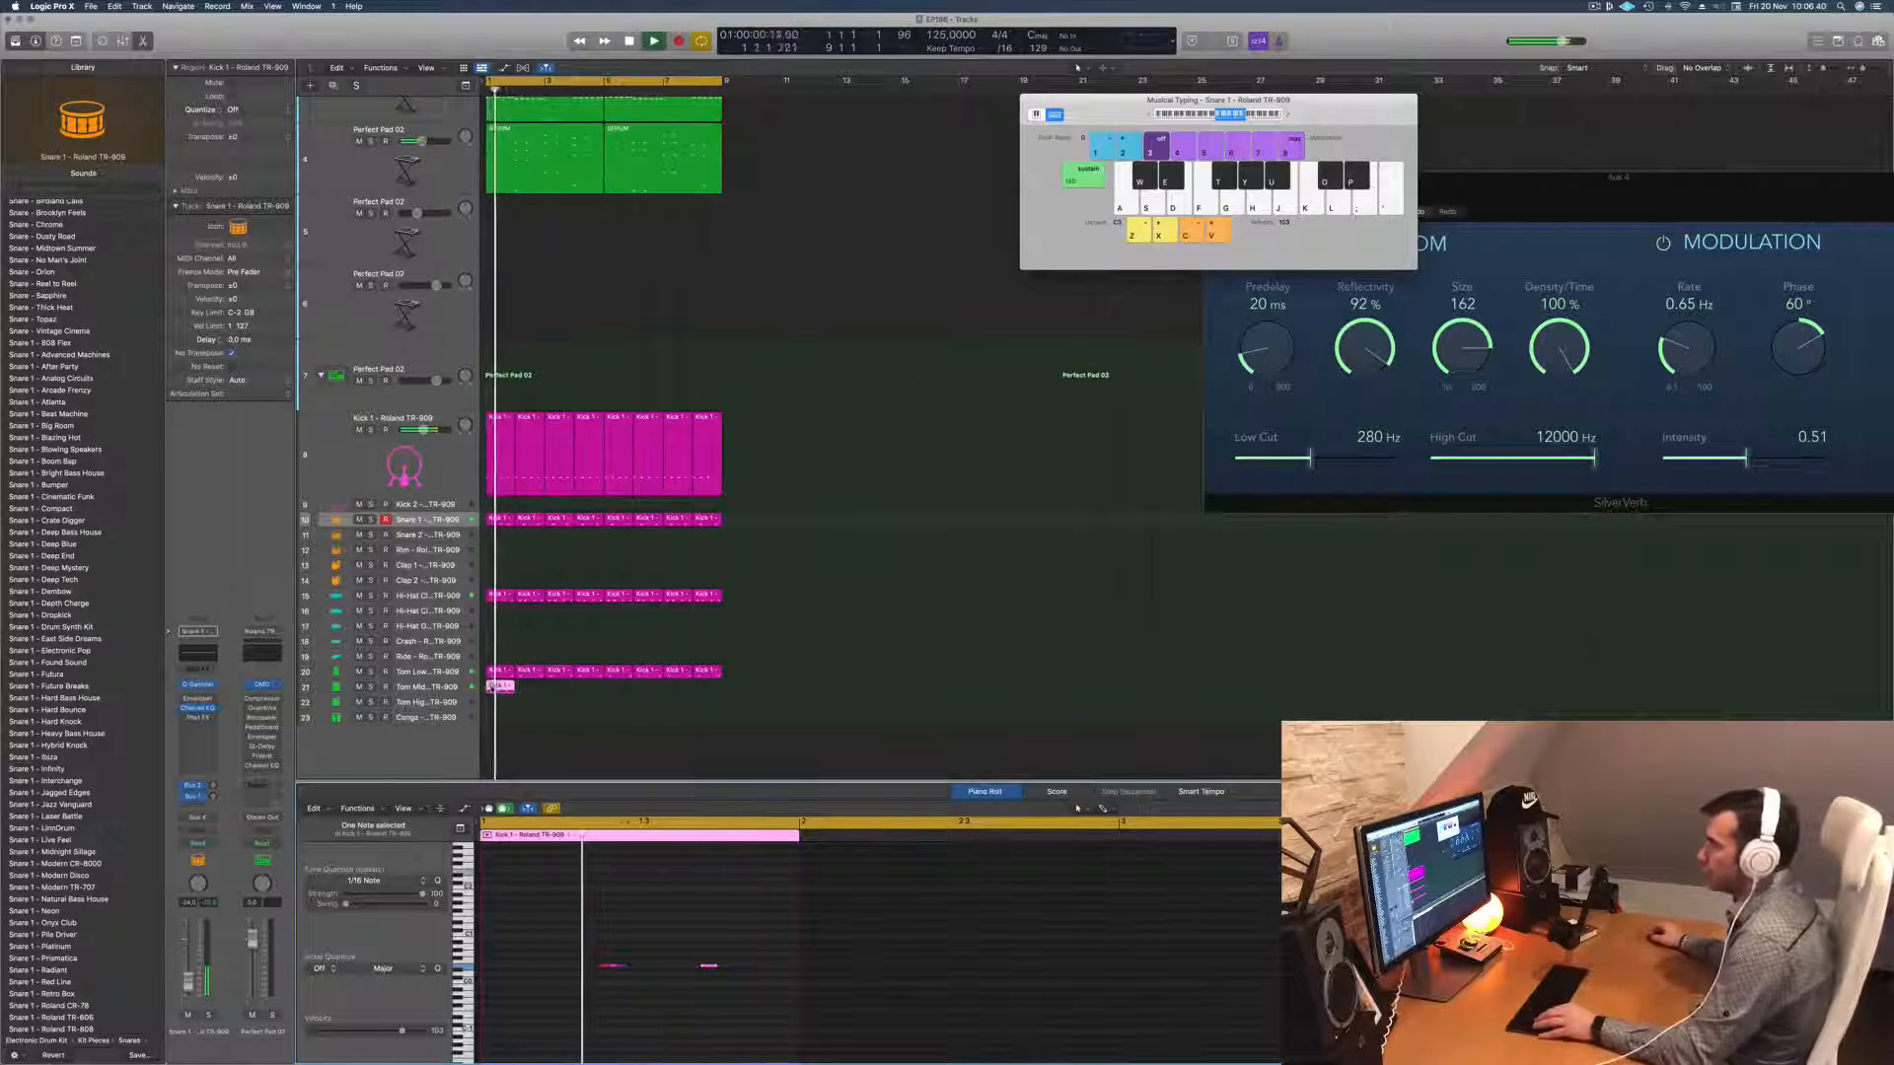
Step: Repeat the Tom Mid region across all eight bars of the loop
left_click_drag(500, 687, 530, 696)
left_click_drag(555, 692, 619, 696)
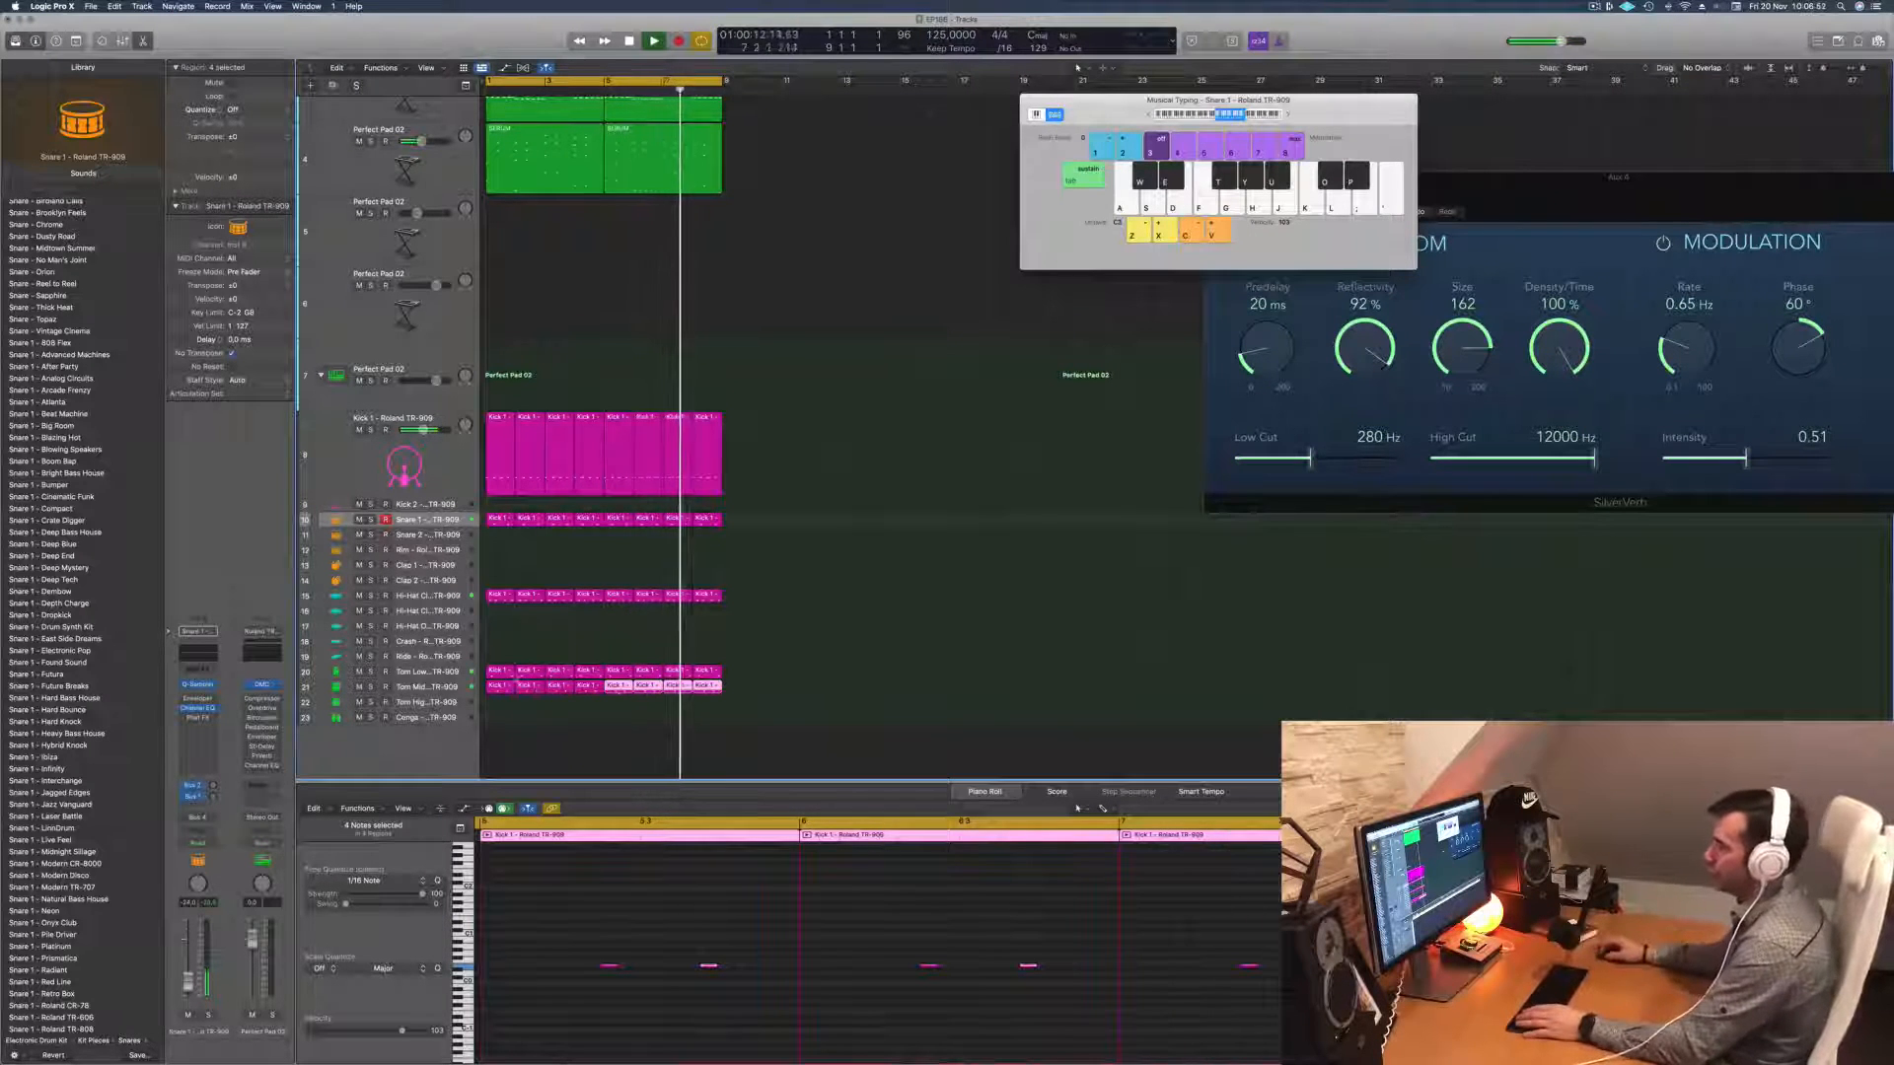
Step: Select all regions on the Tom Mid track and transpose their notes down one octave, replaying the loop to check
key("Return")
left_click(443, 689)
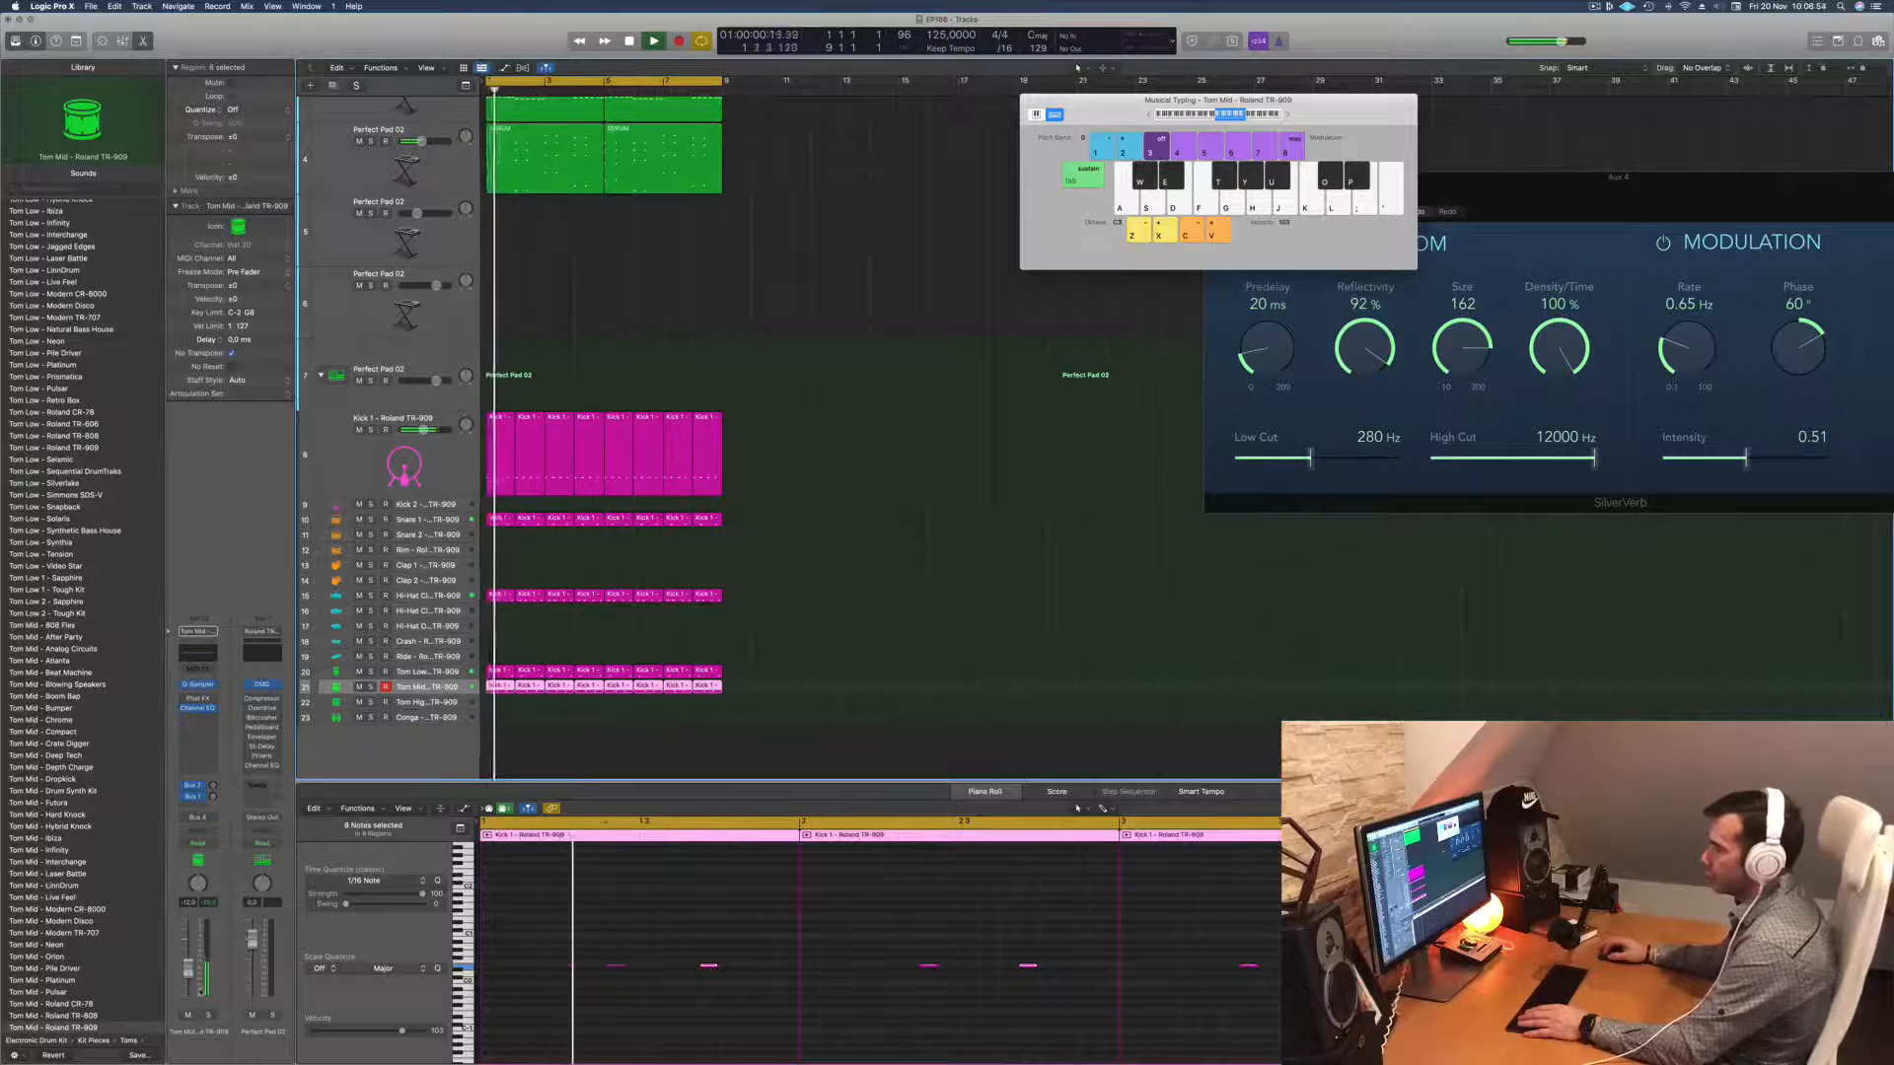
key("Return")
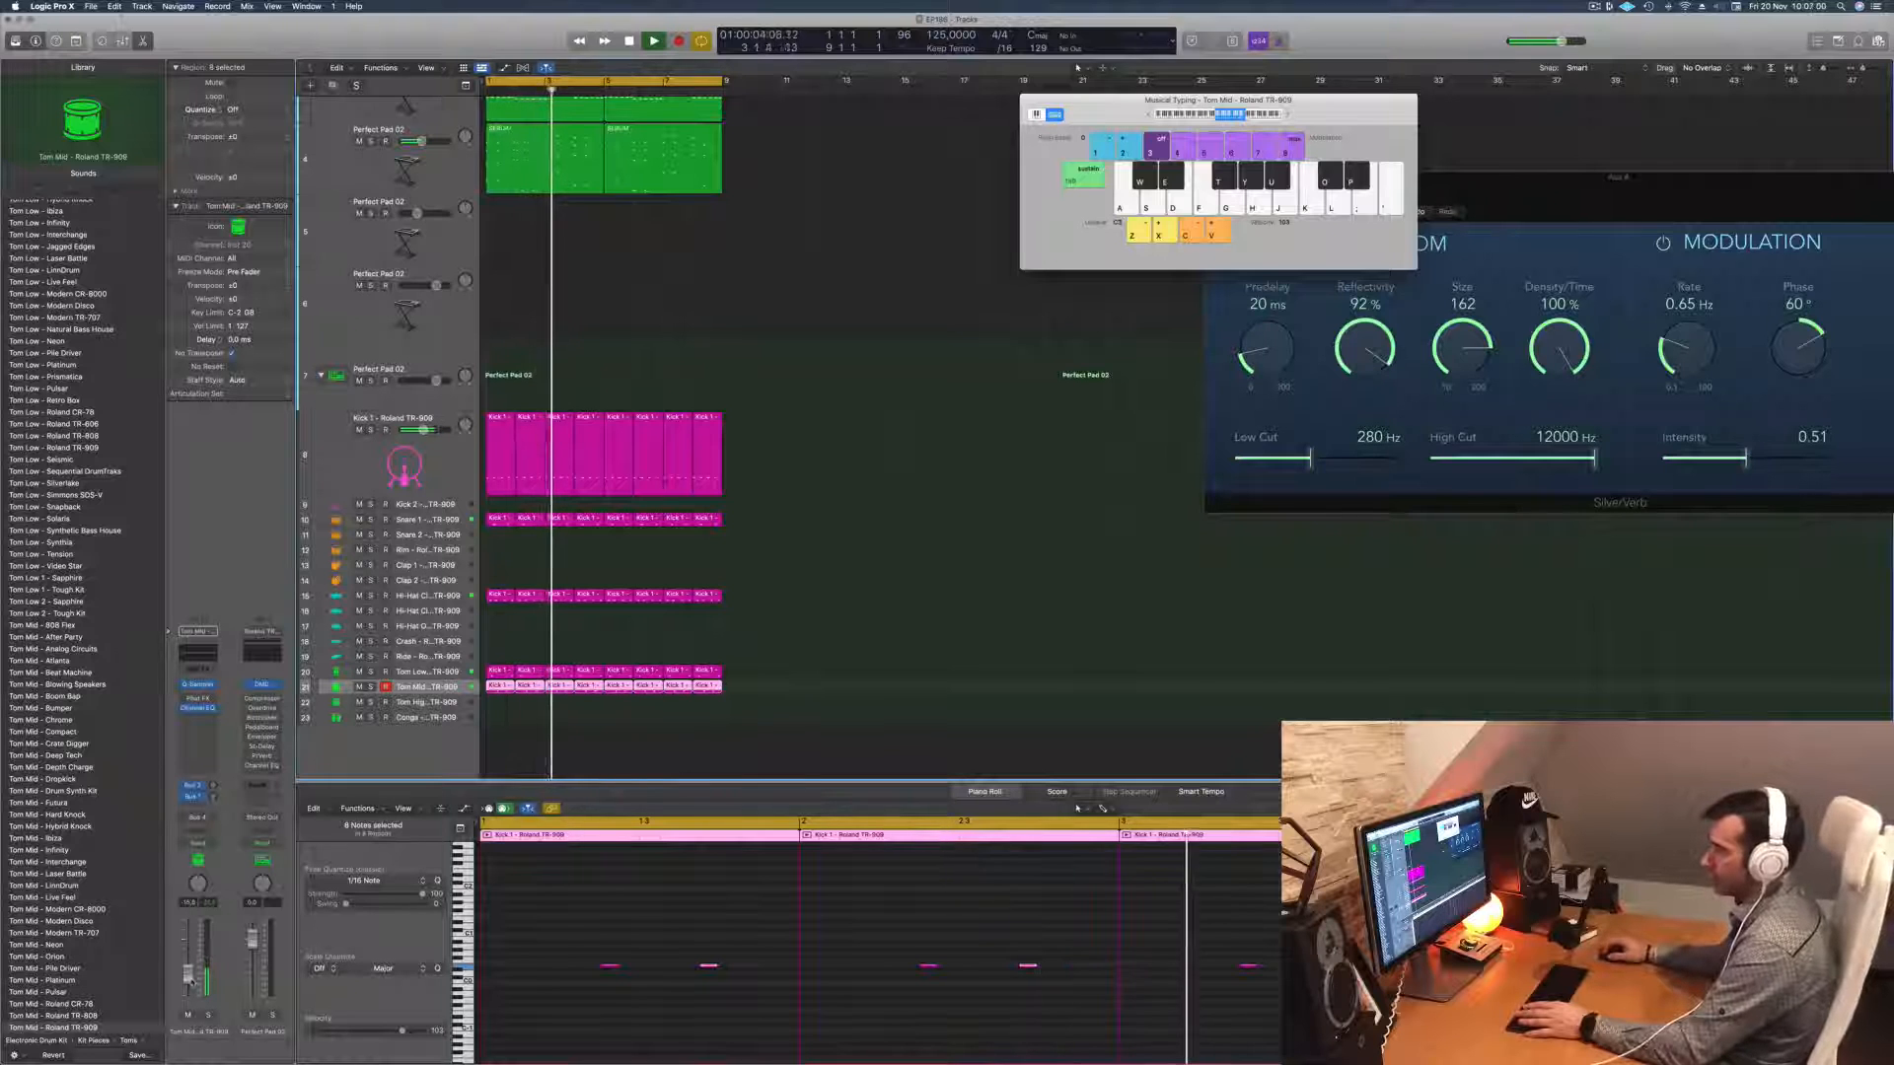
key("Return")
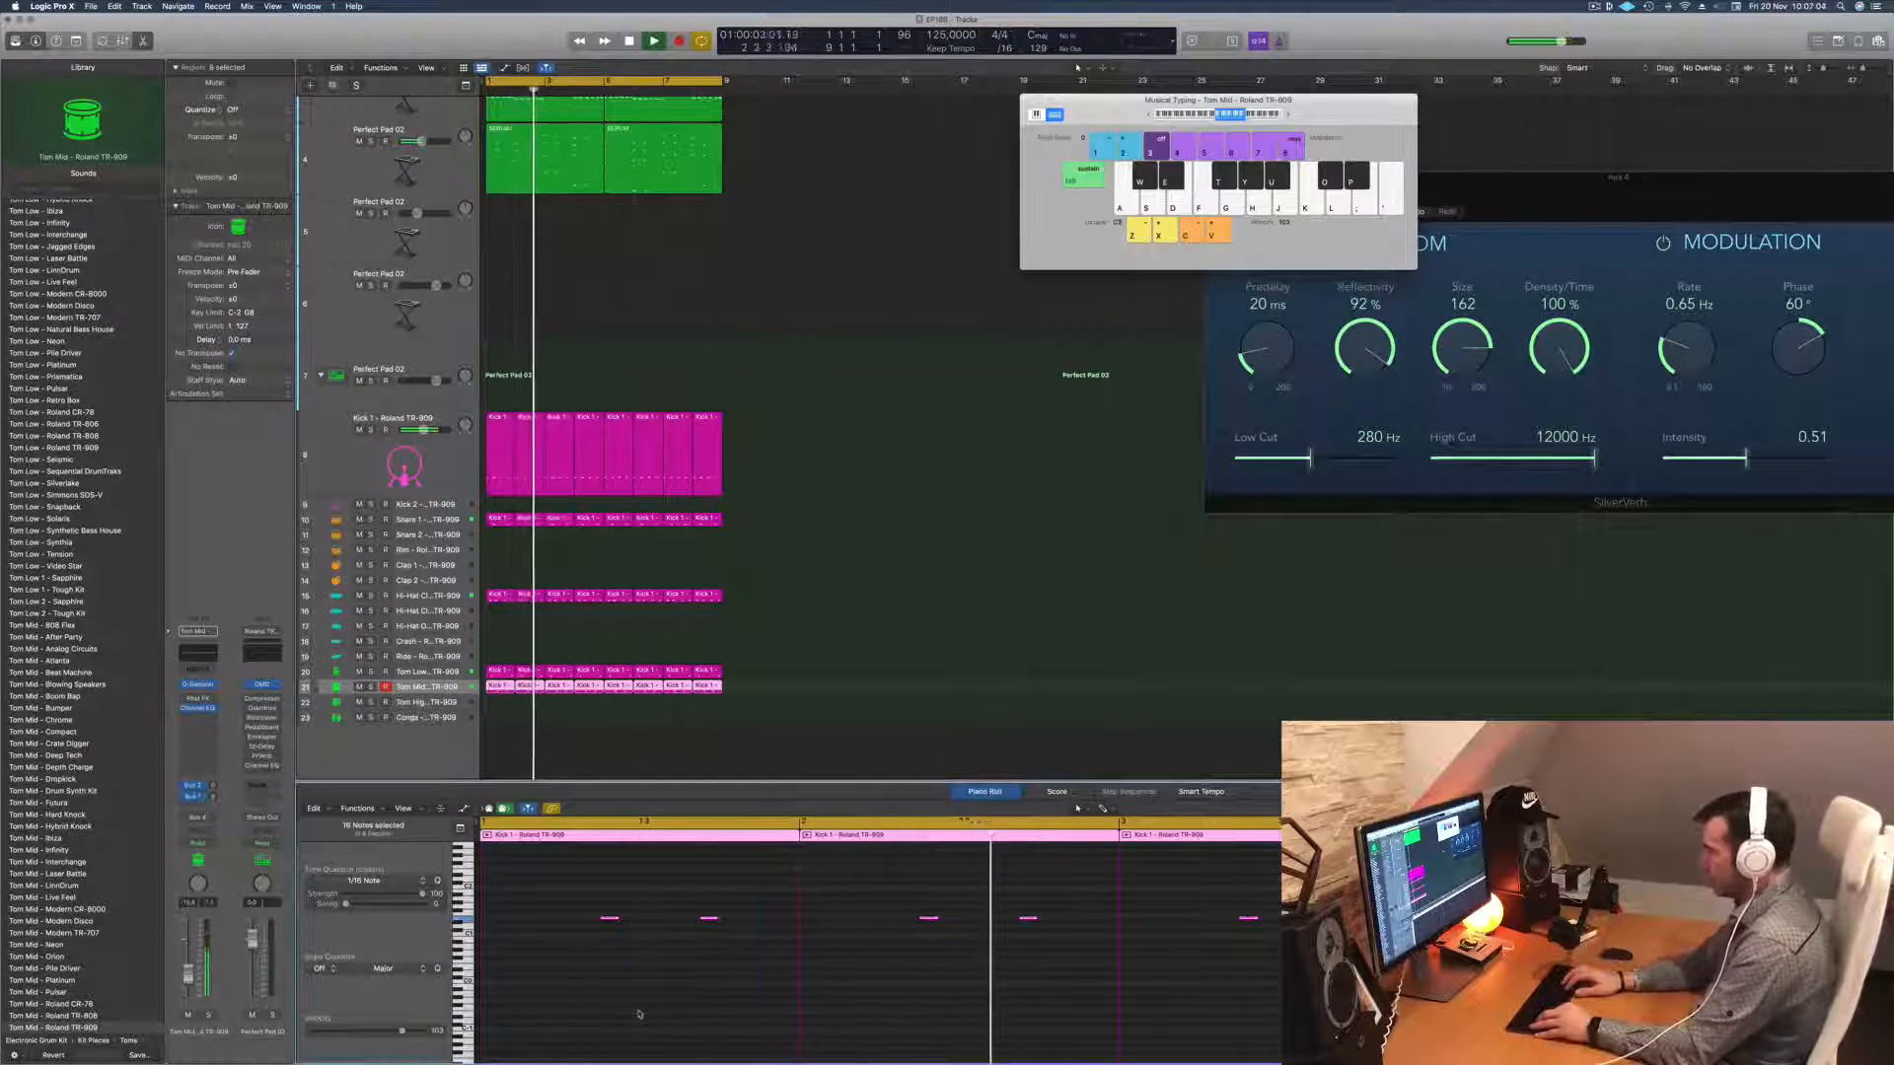
key("shift+alt+Down")
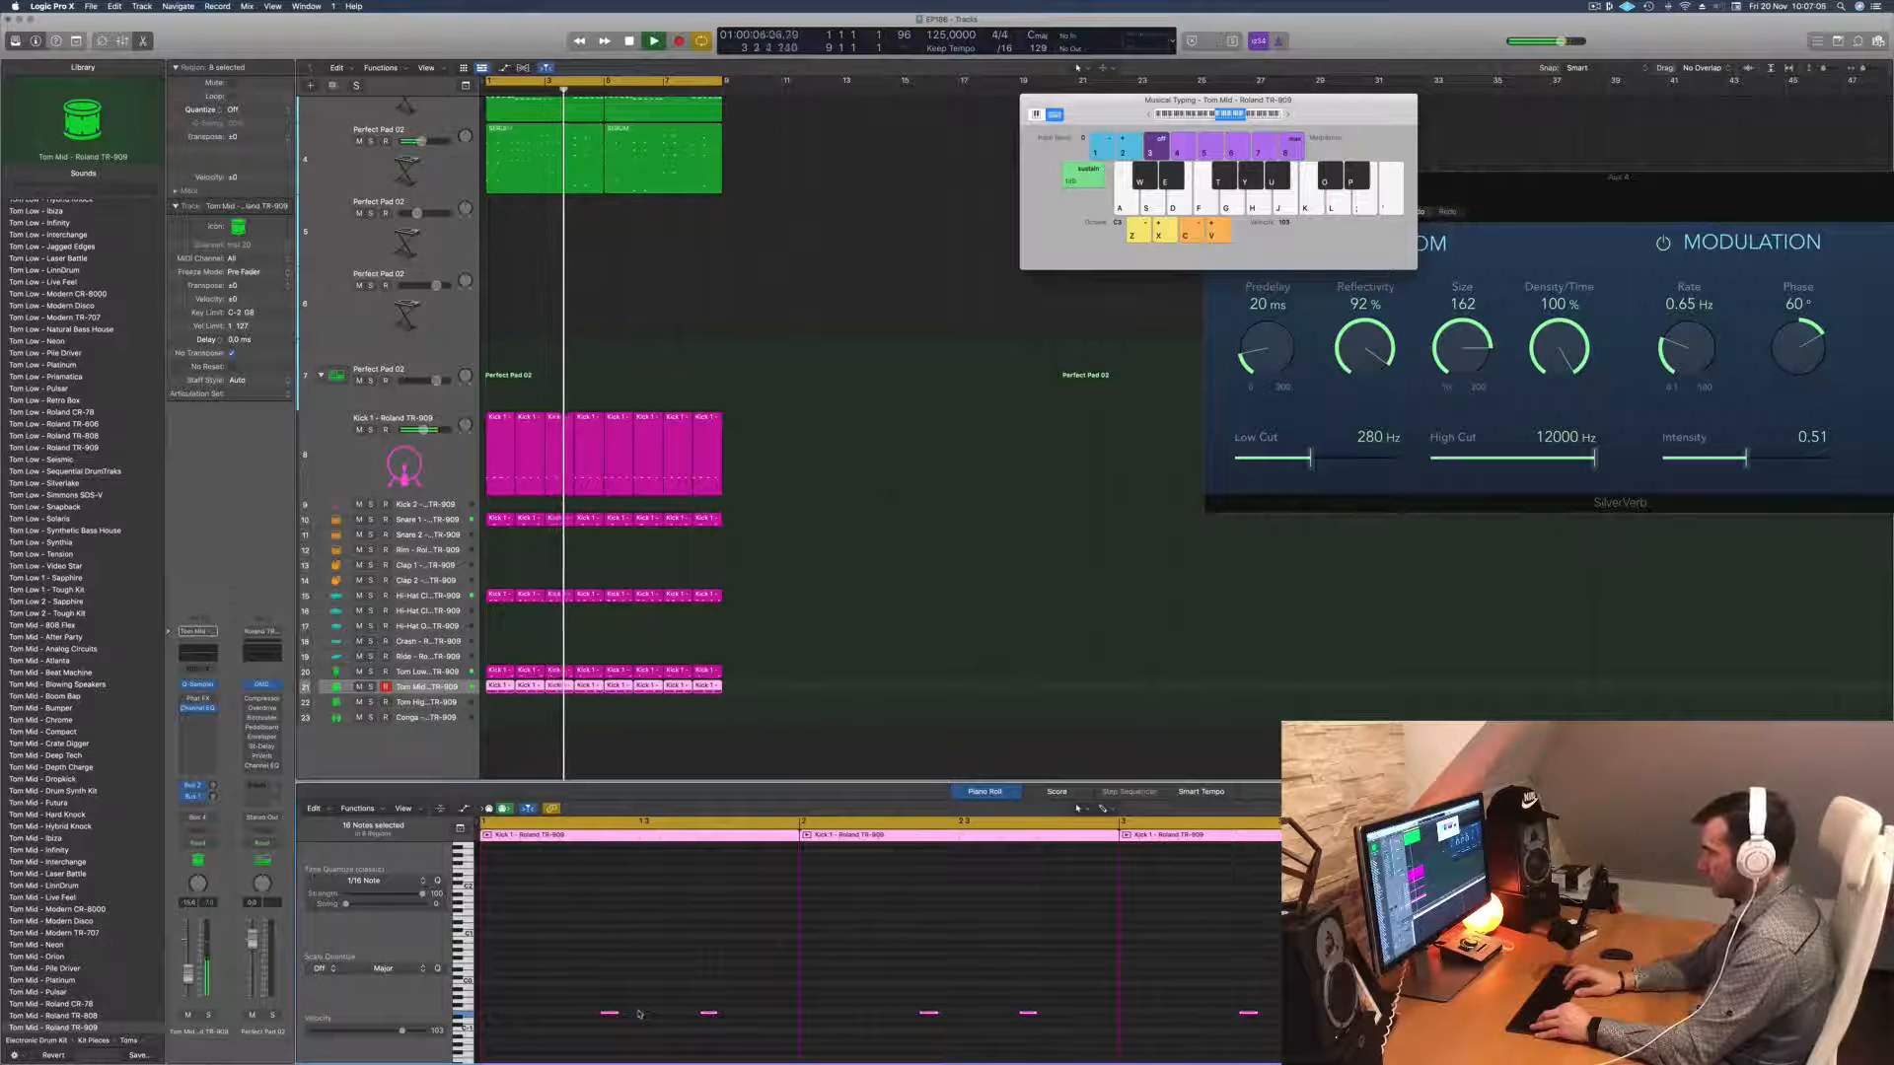
key("Return")
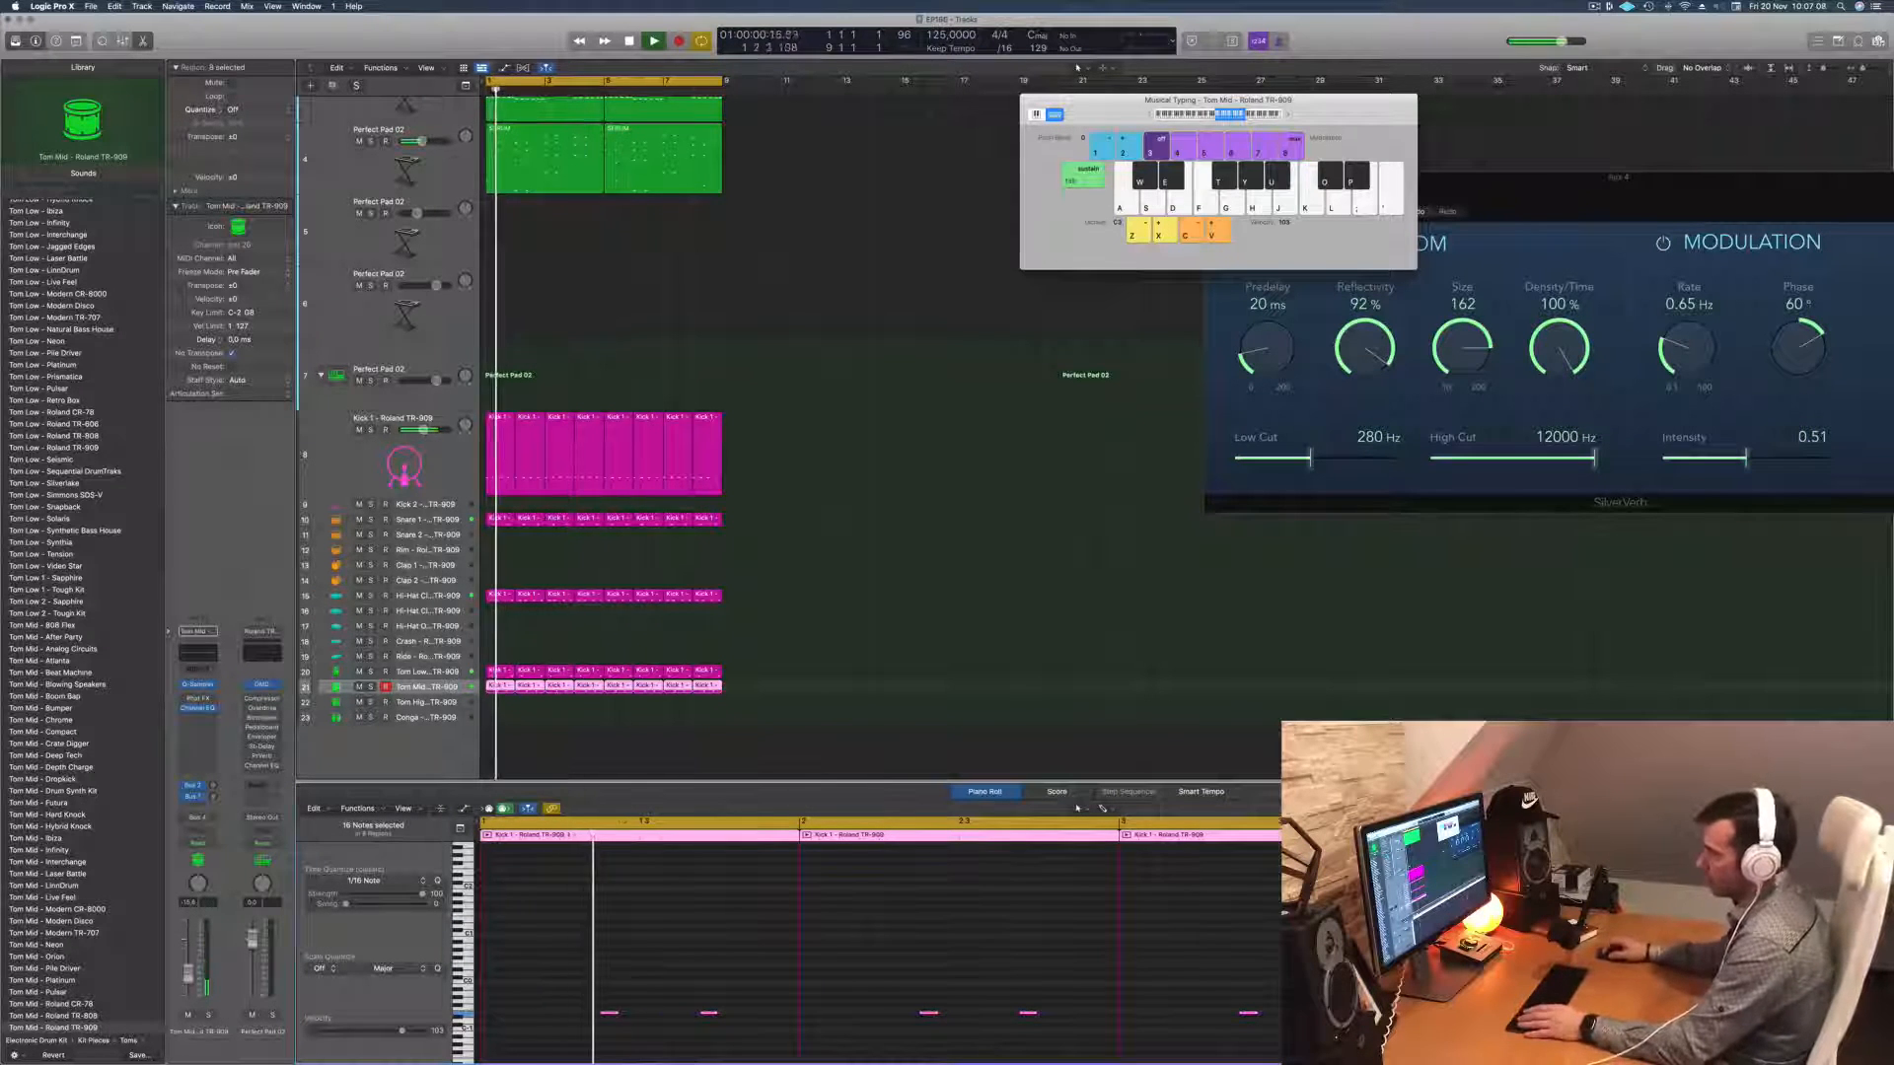
Step: Solo the Tom Low, Tom Mid, Kick 1, Hi-Hat Closed and Snare 1 tracks one after another and replay the loop
left_click(371, 672)
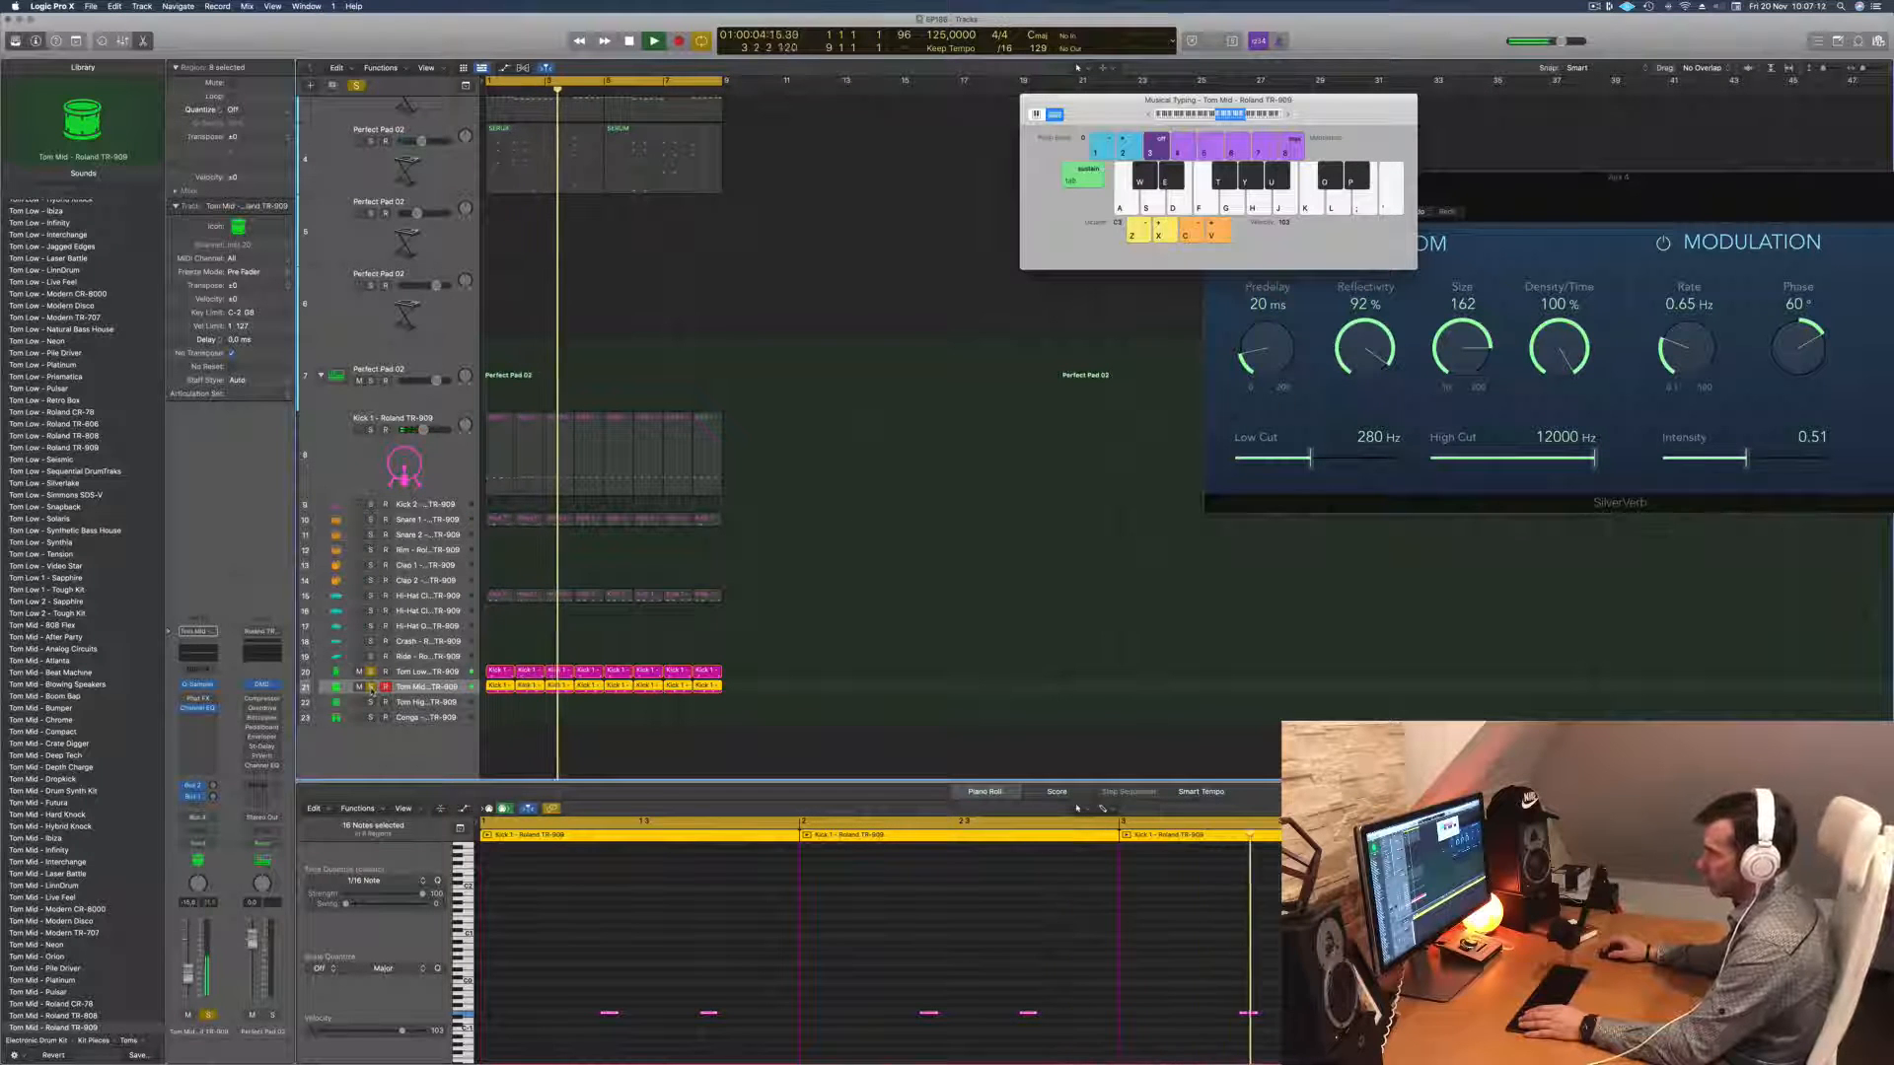
left_click(371, 431)
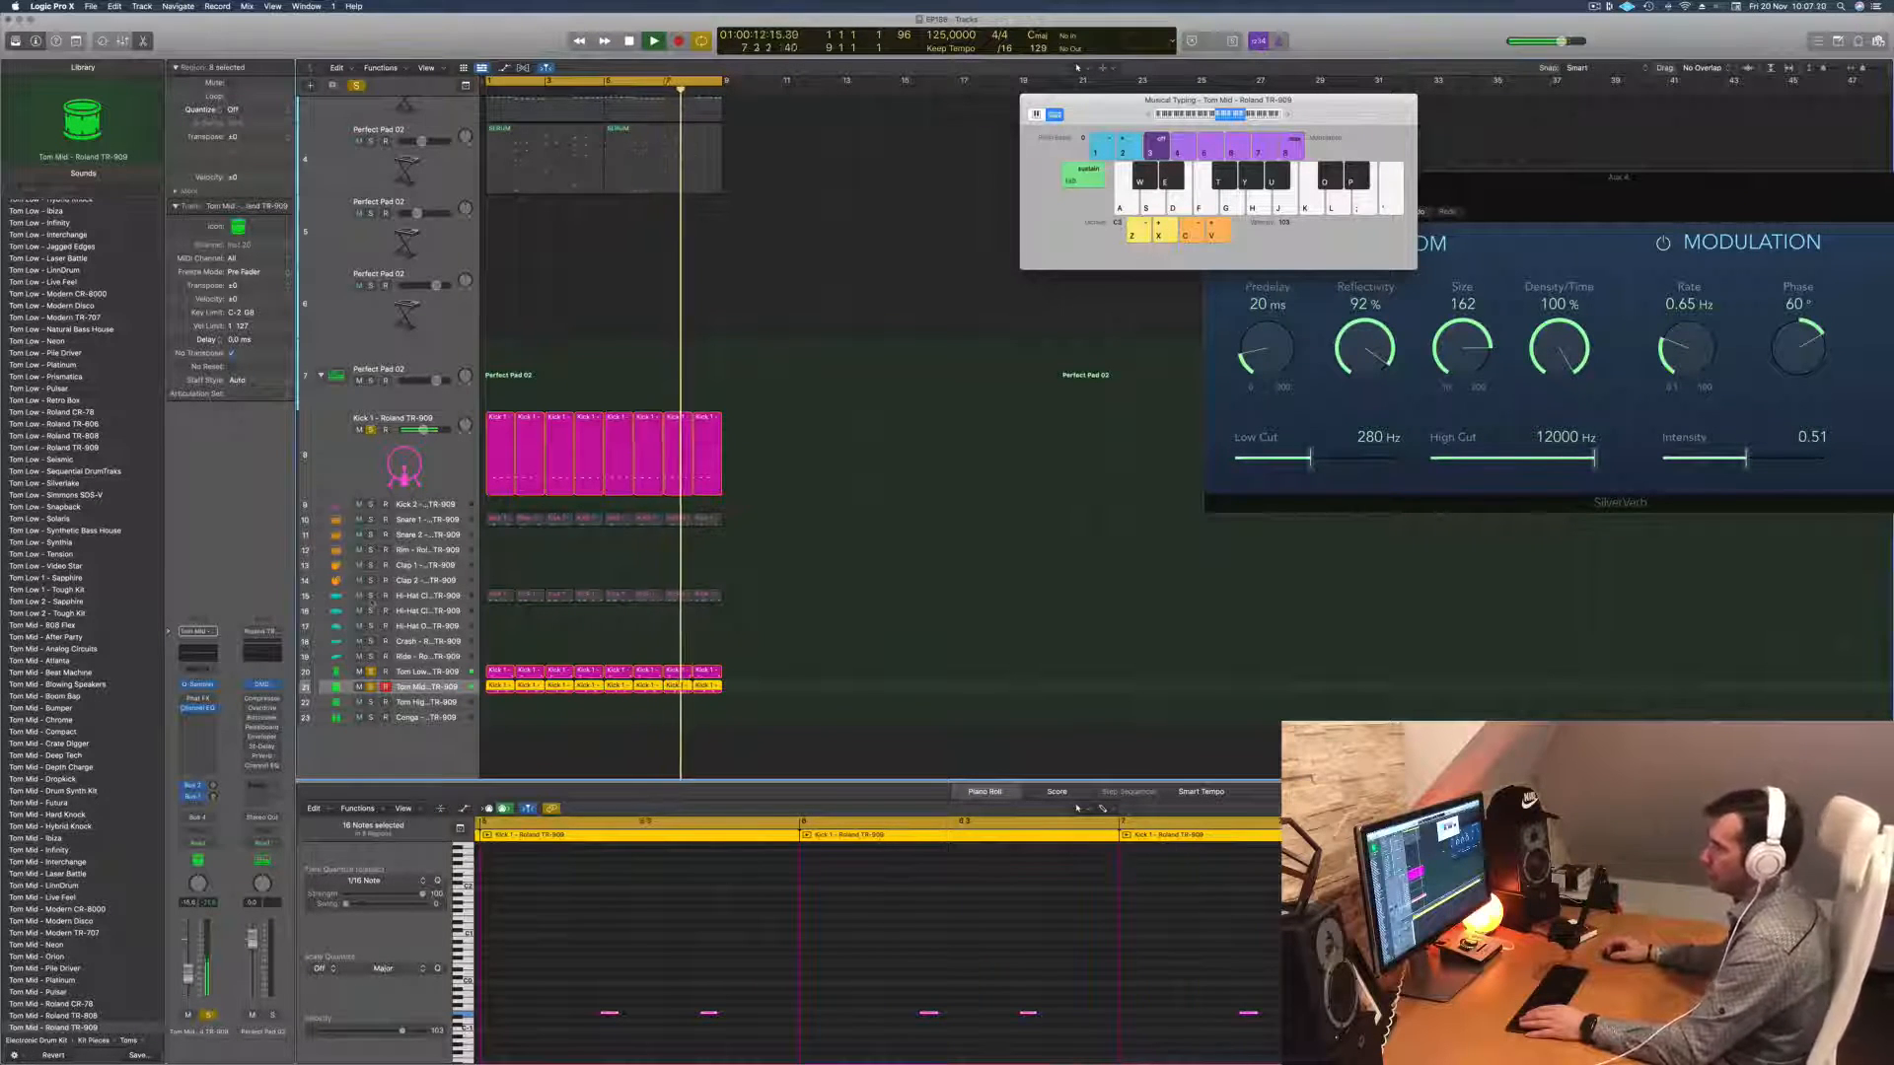
left_click(371, 596)
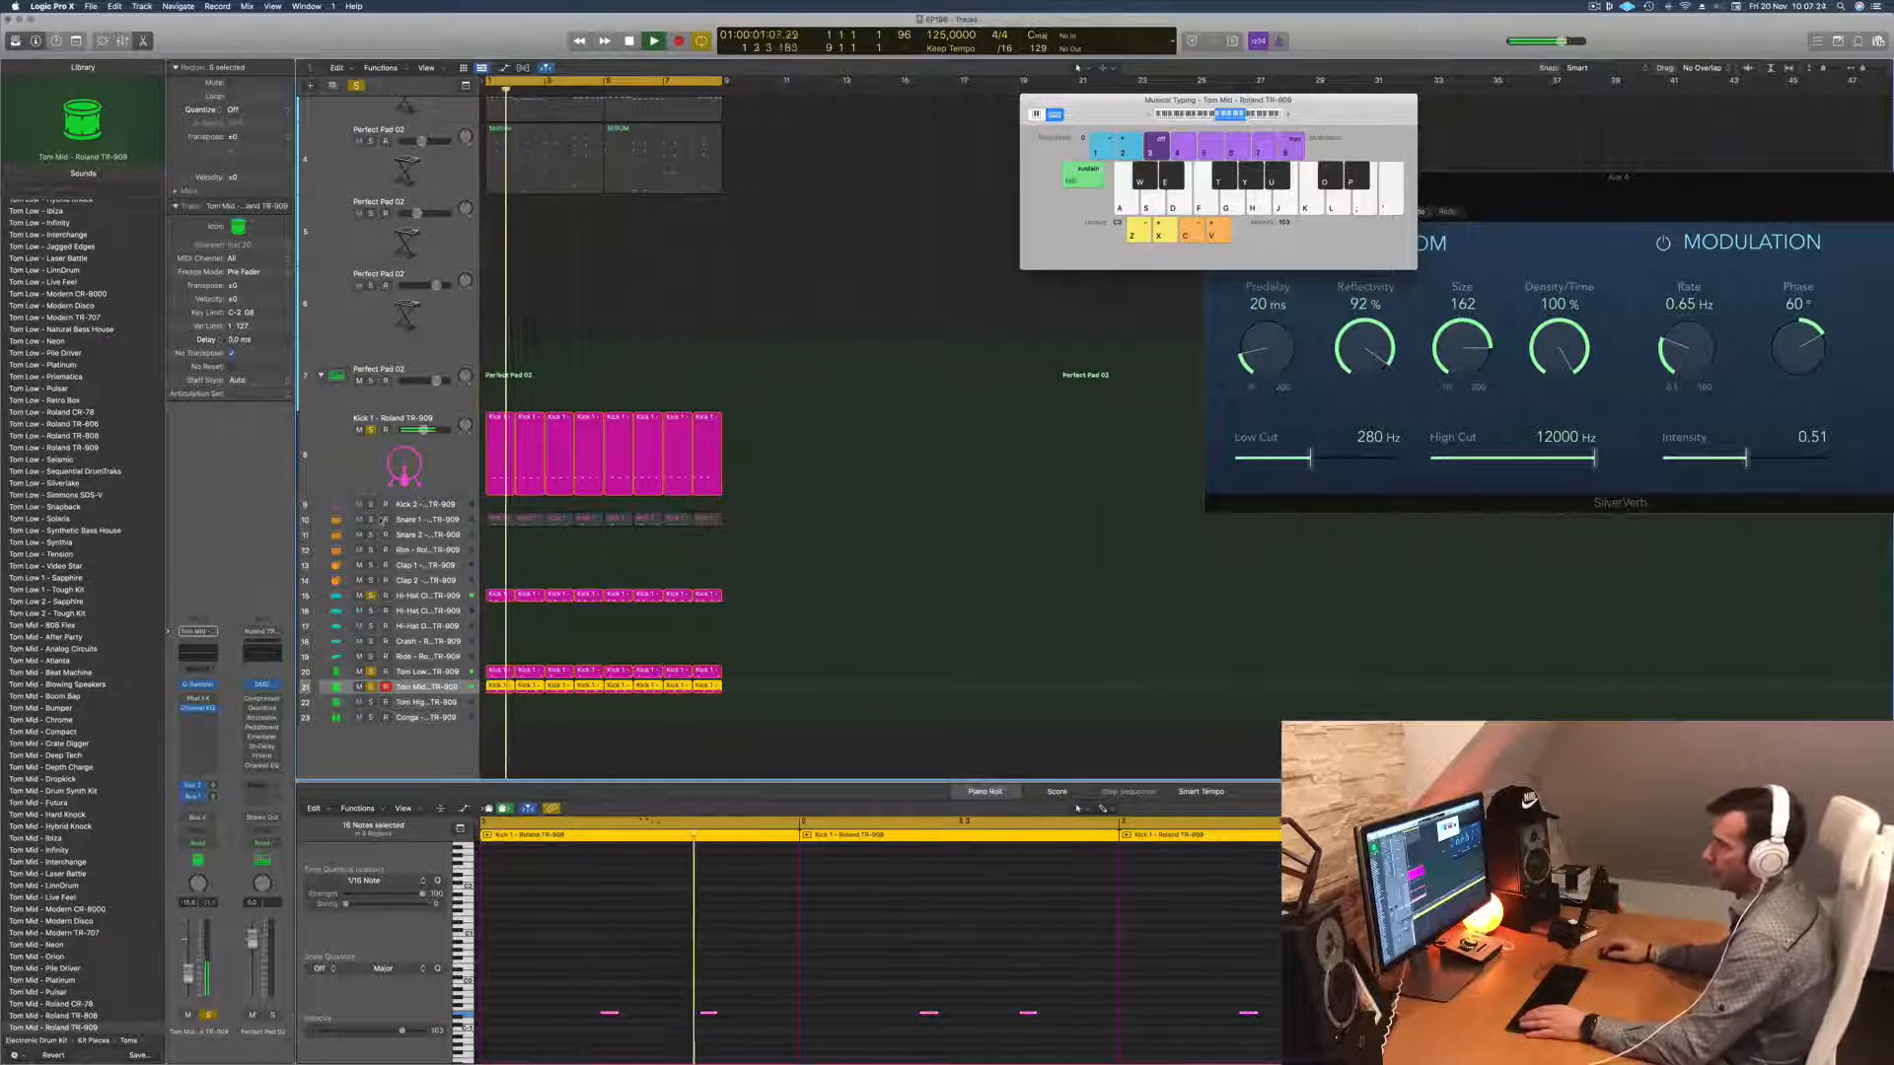
left_click(371, 519)
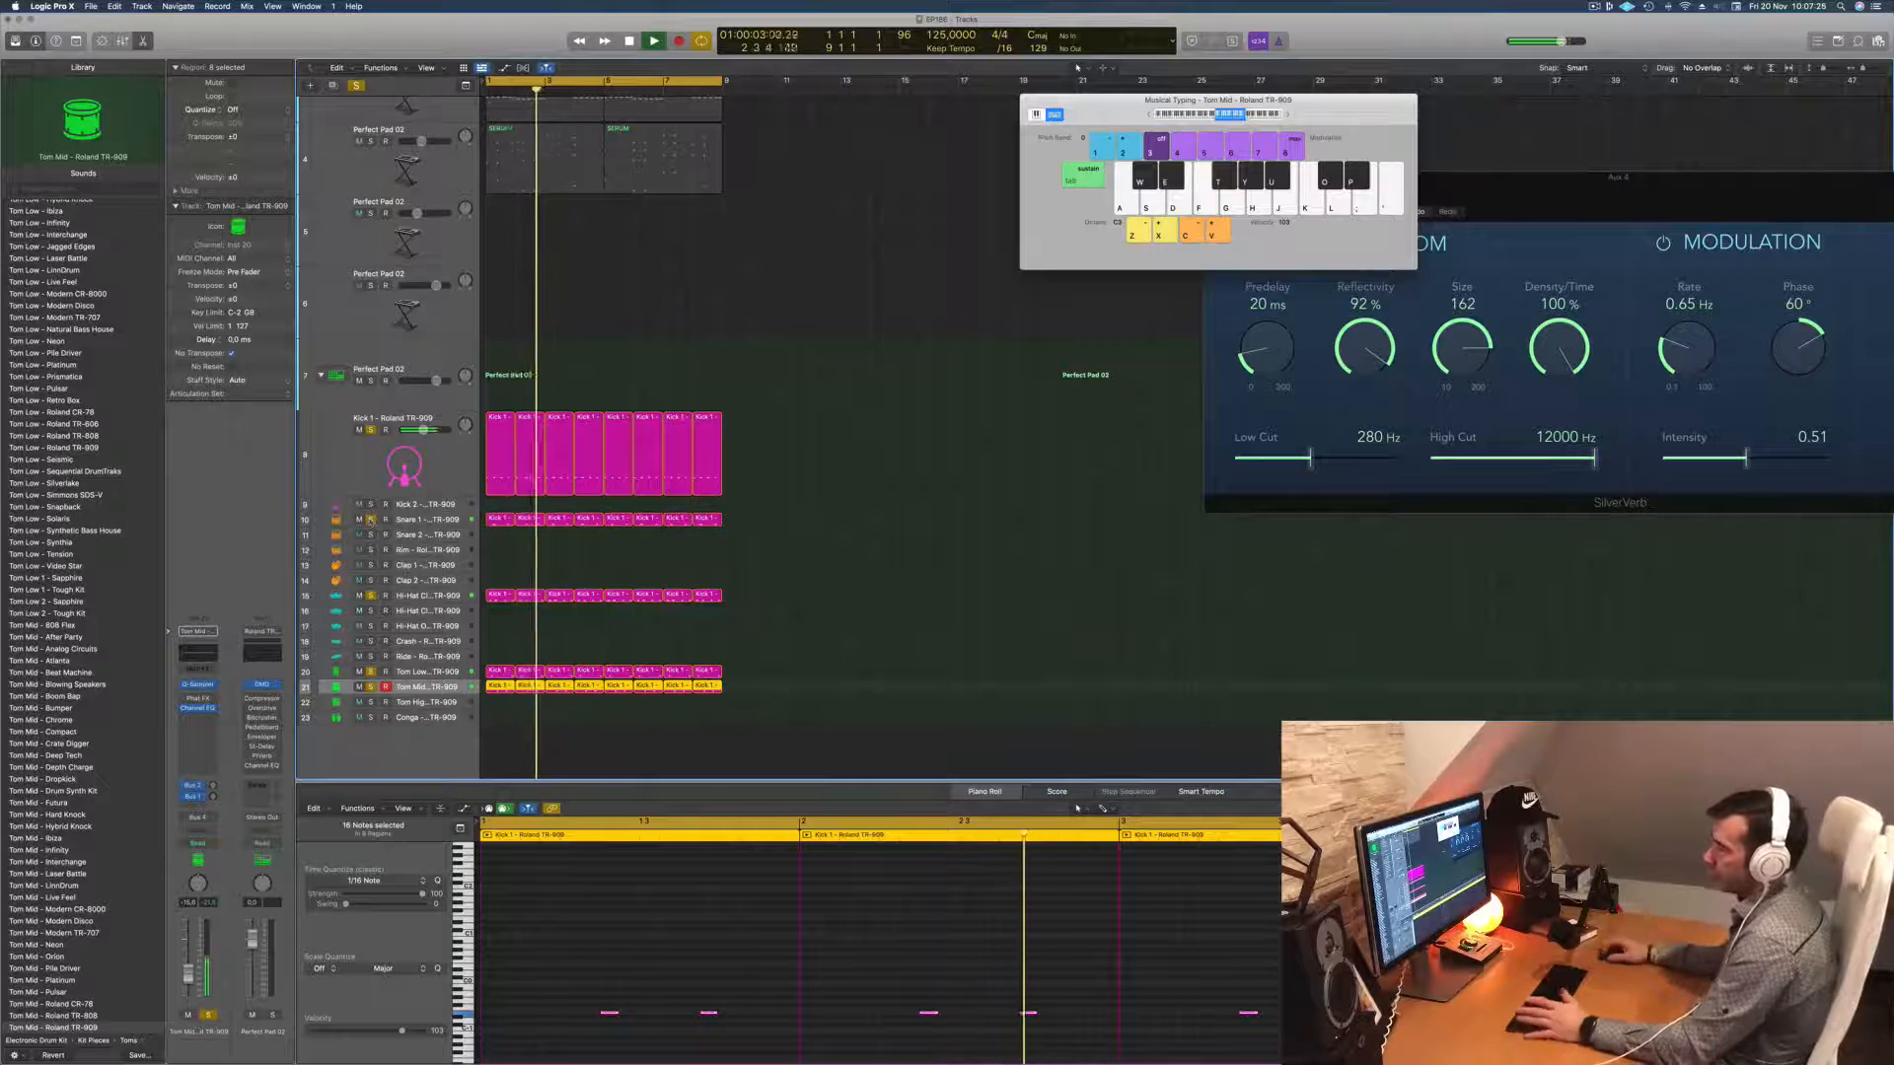
left_click(337, 519)
key("Return")
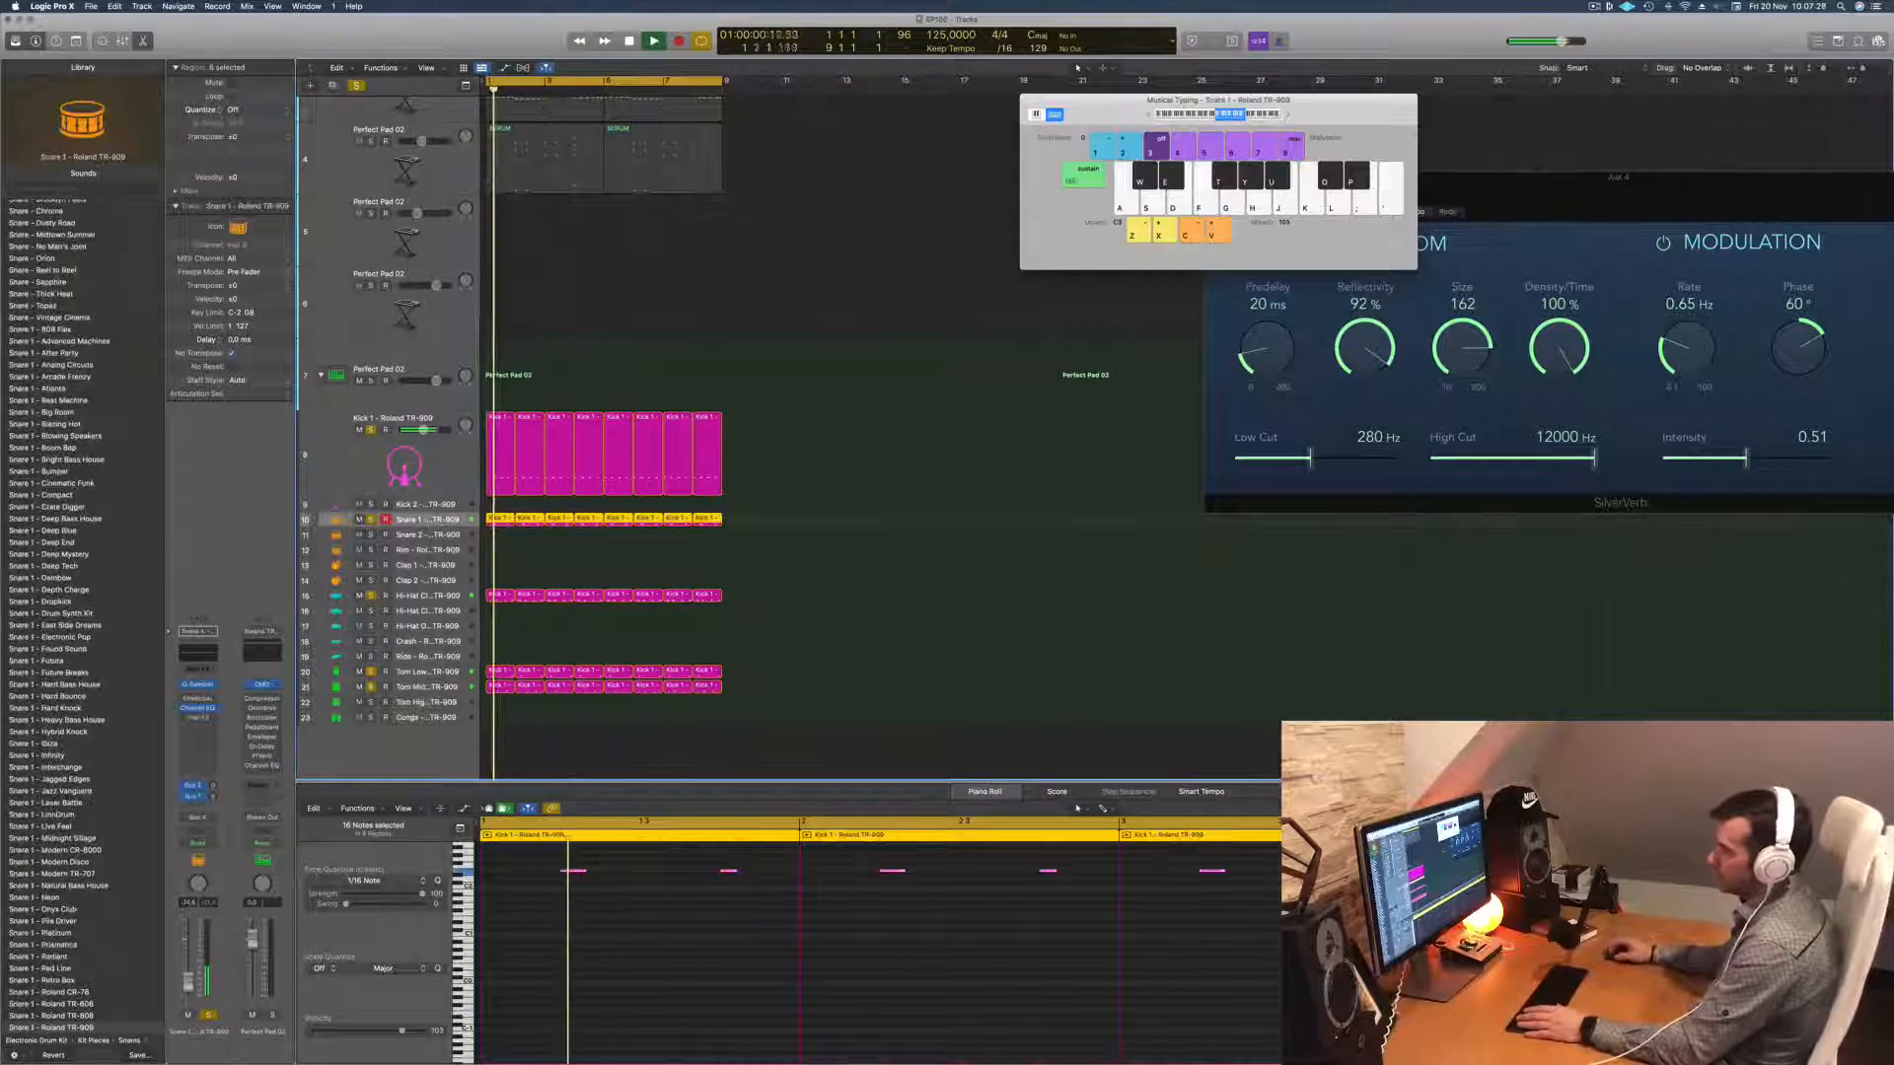
Step: Add the 70s Classic Synth Bass track to the soloed drums, leaving no regions selected
scroll(835, 276, "up", 3)
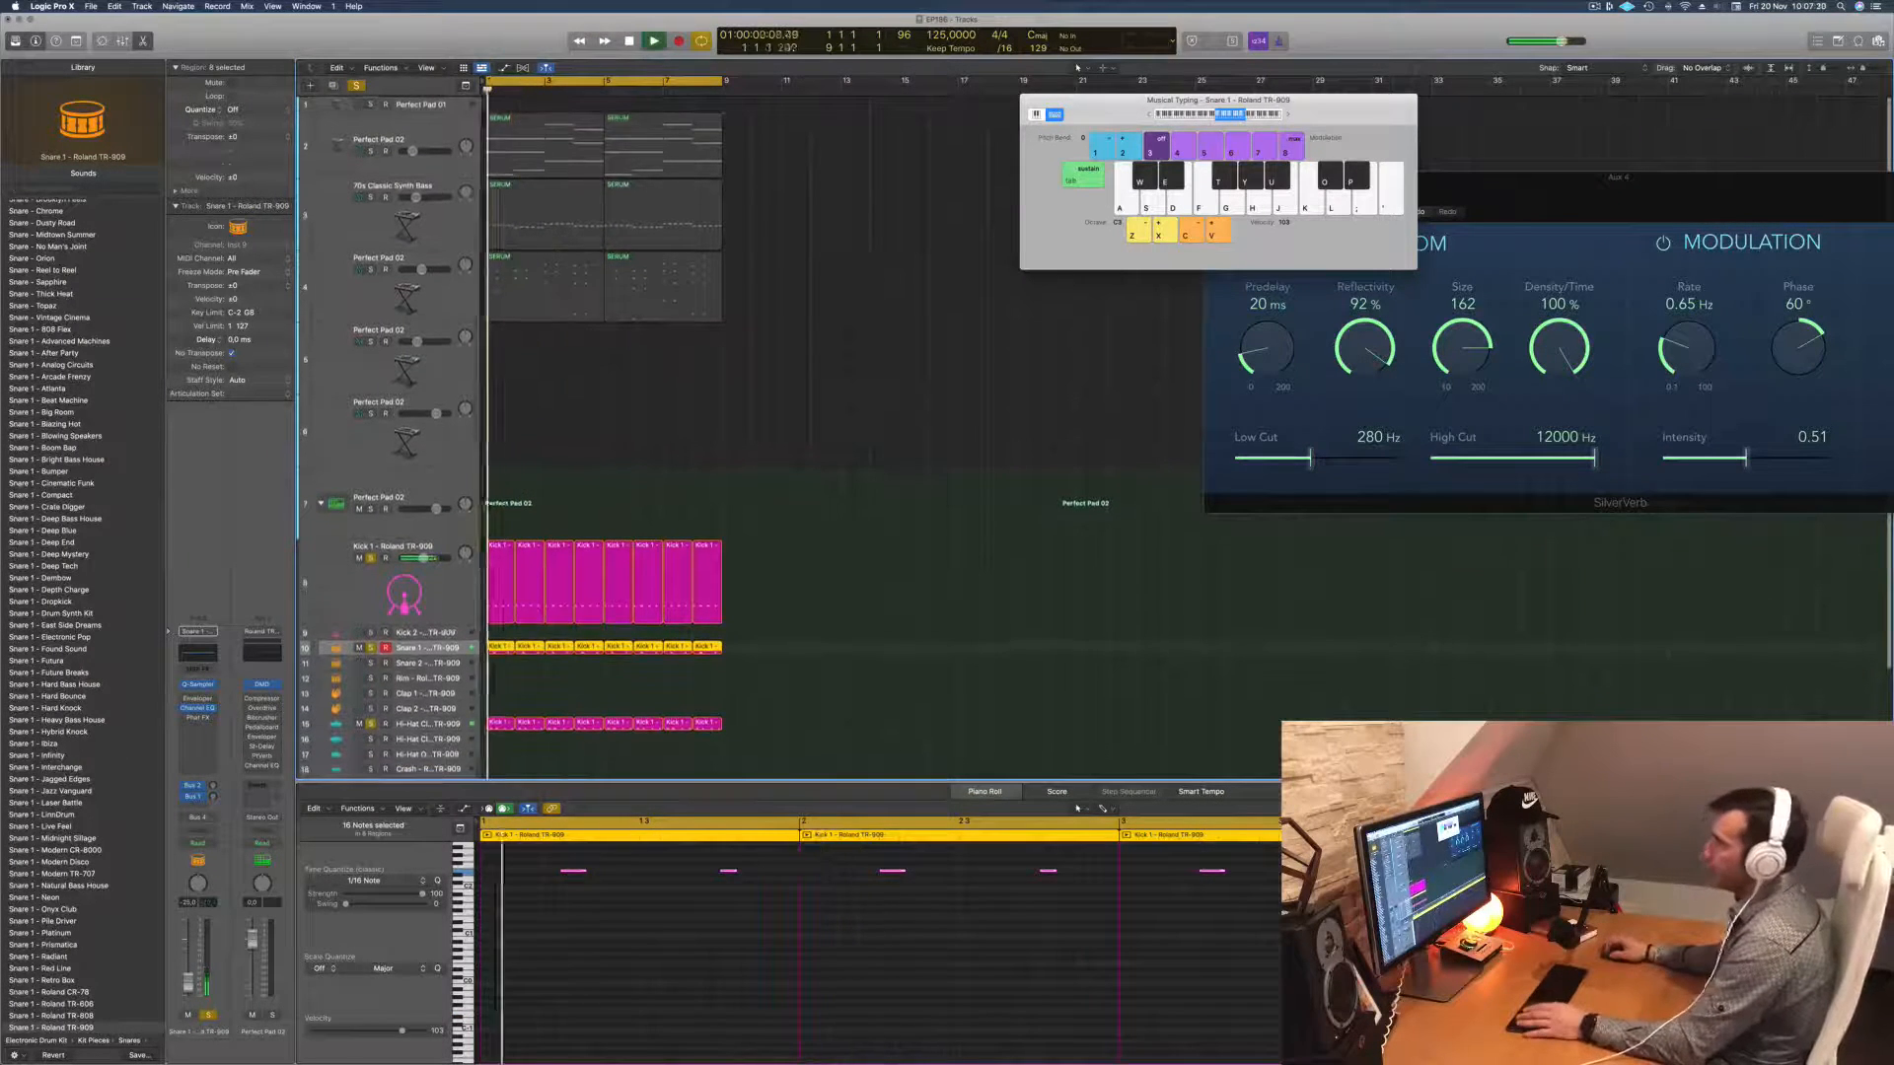
left_click(367, 198)
left_click(369, 199)
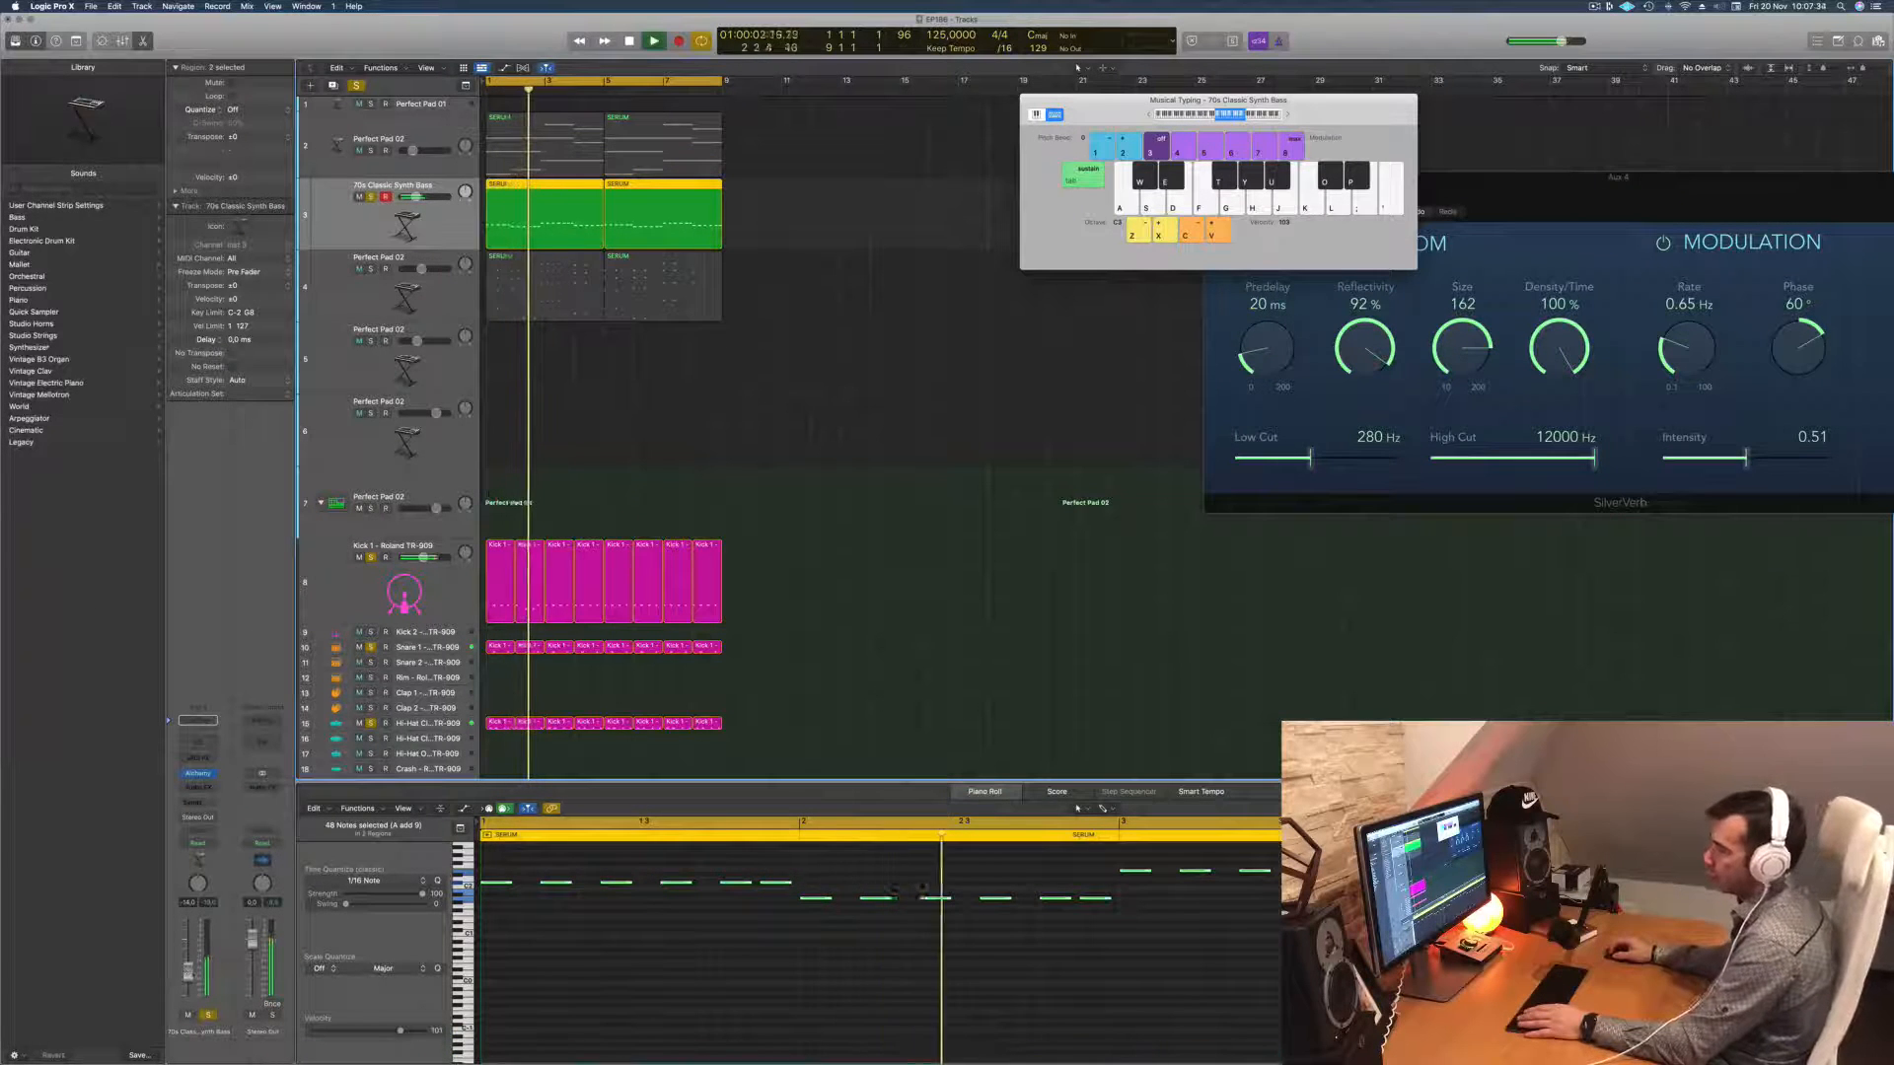
left_click(983, 435)
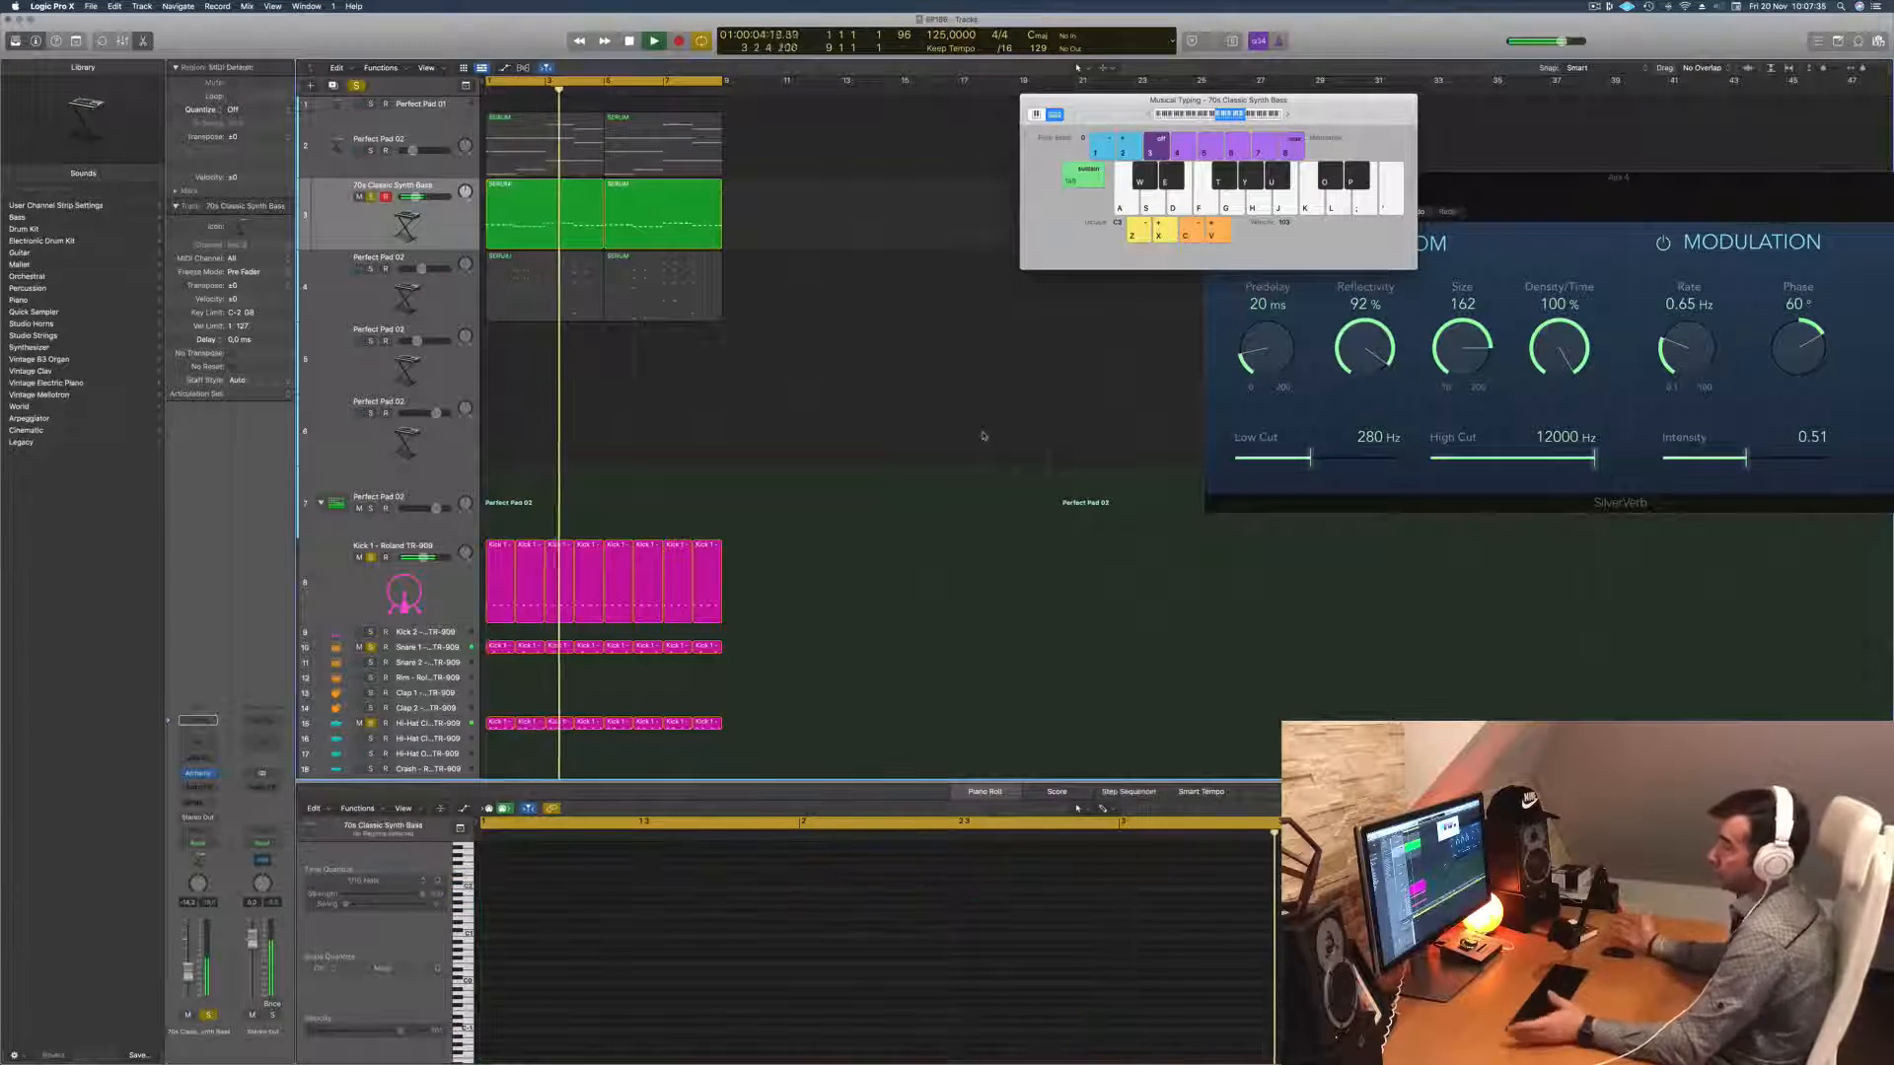
Step: Try to move the first Hi-Hat Closed region onto the empty Perfect Pad 02 track above the drums, and undo the move
scroll(983, 435, "down", 4)
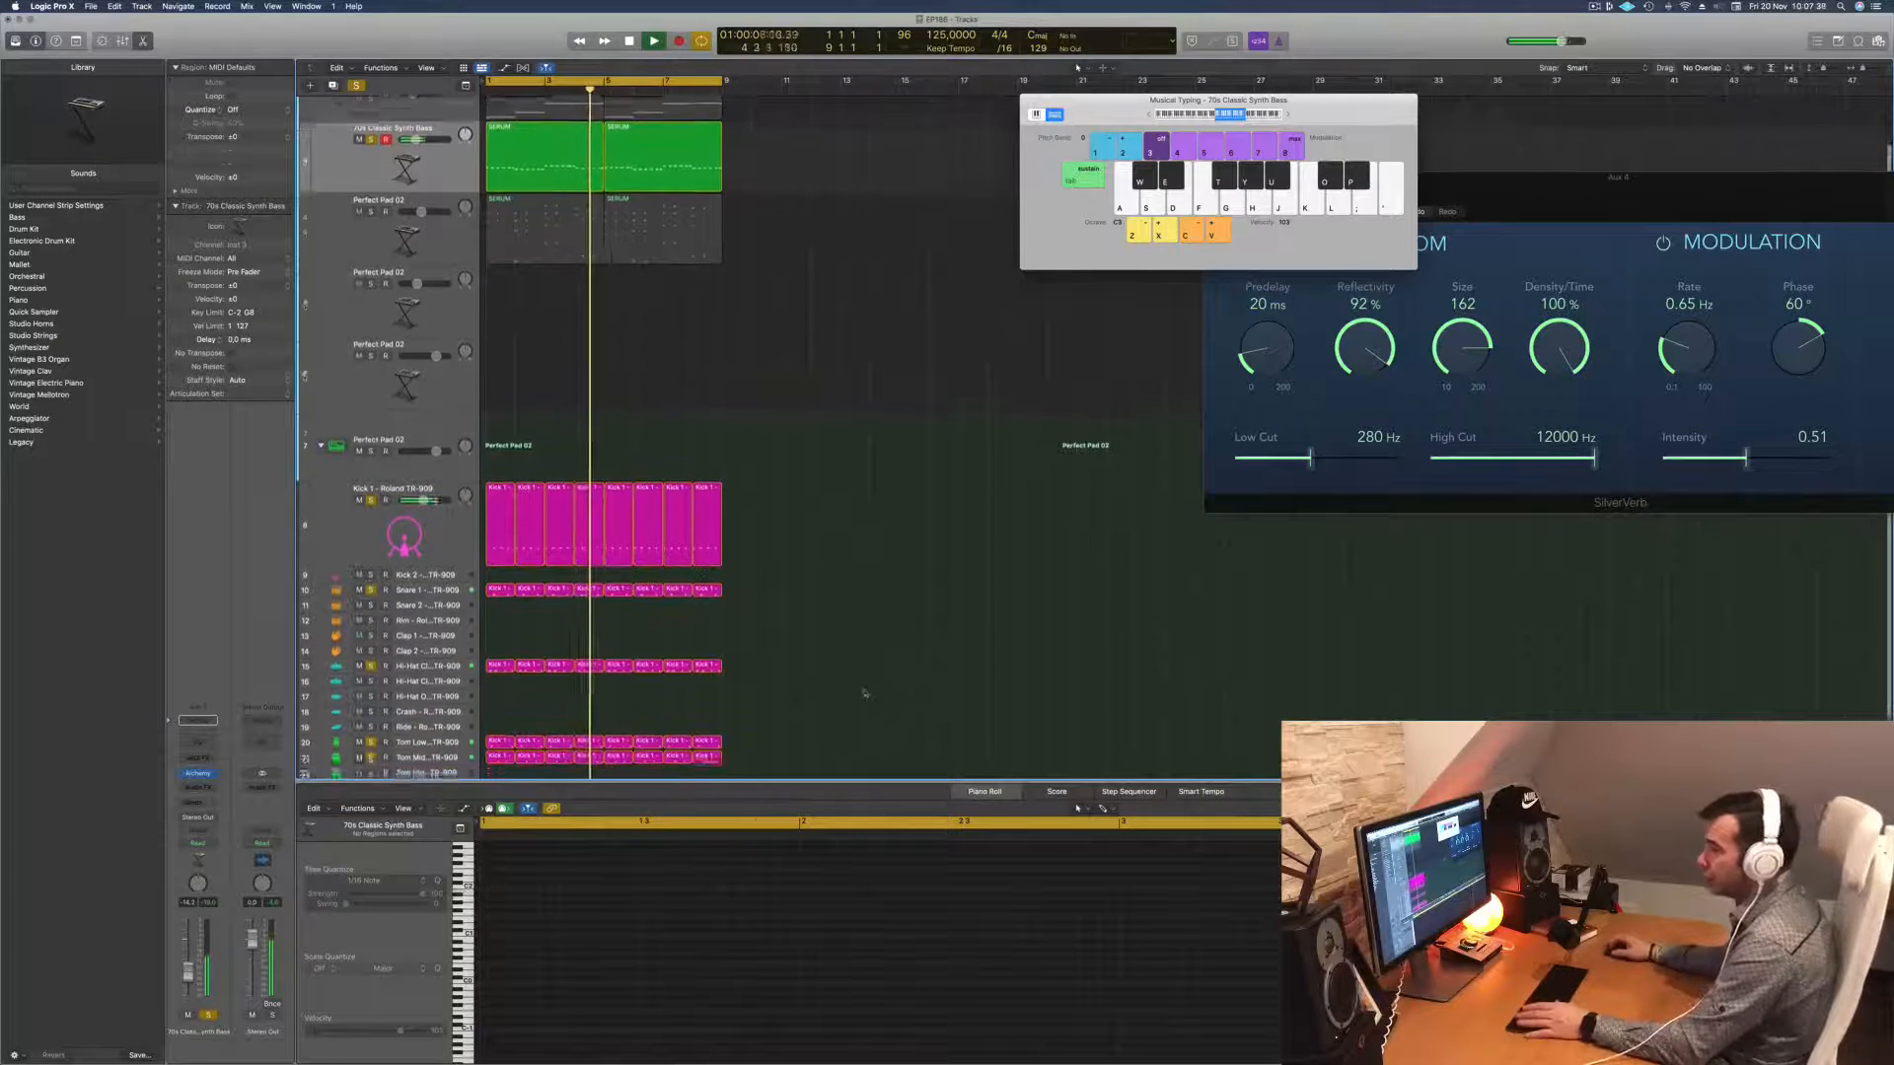
scroll(947, 658, "down", 1)
key("Return")
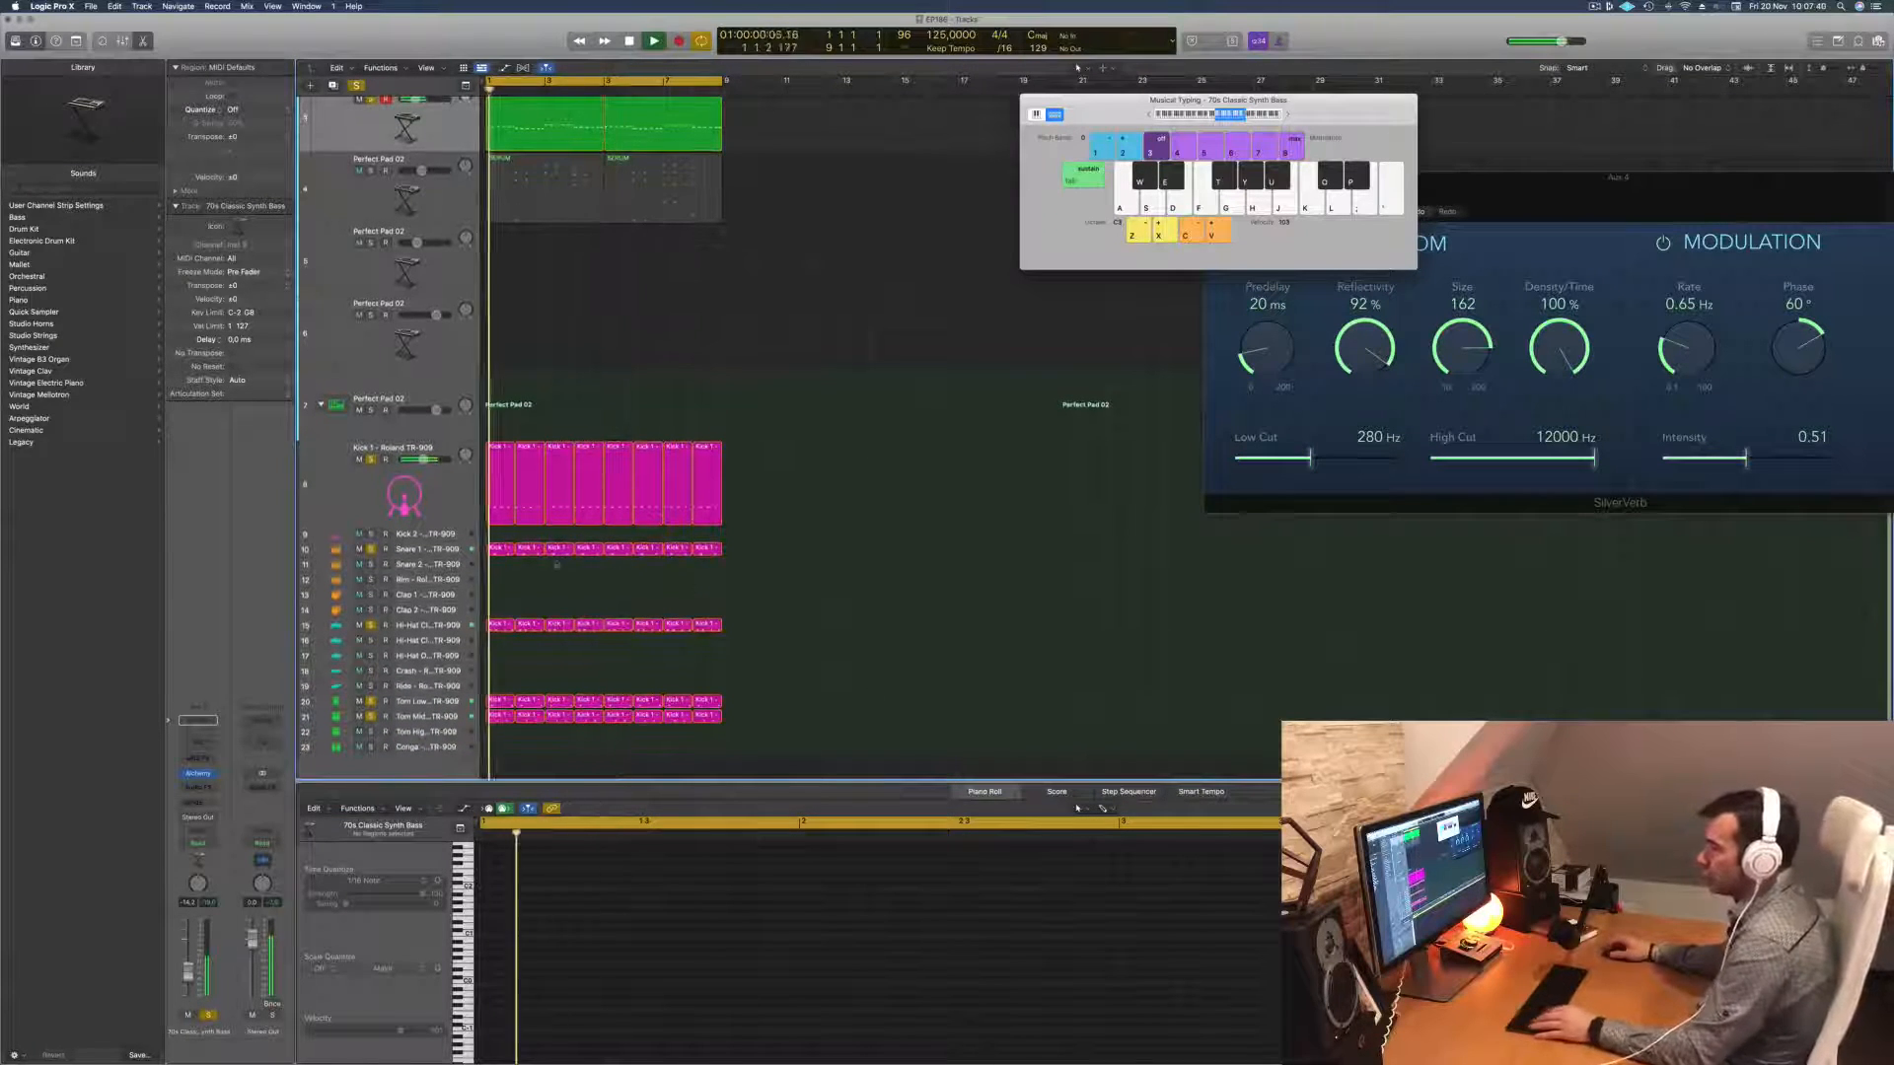
left_click(499, 625)
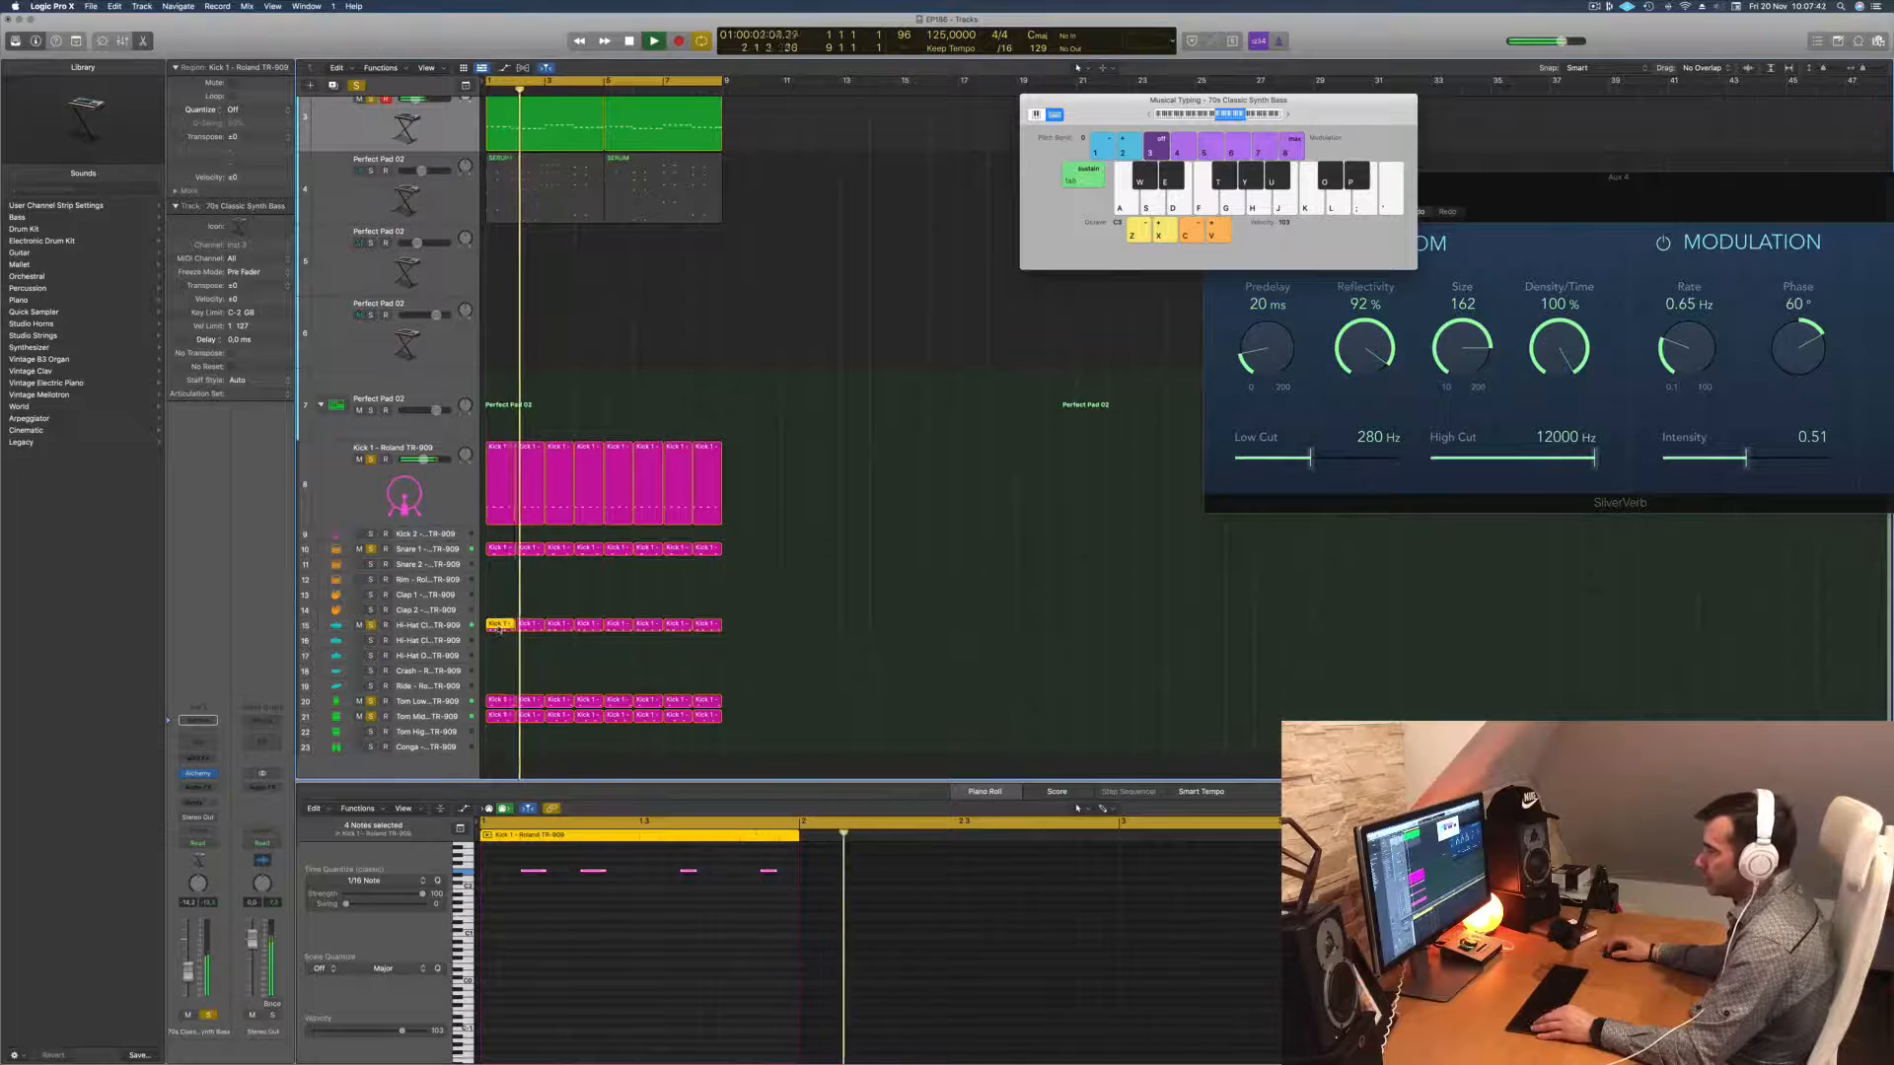
left_click_drag(497, 641, 1039, 336)
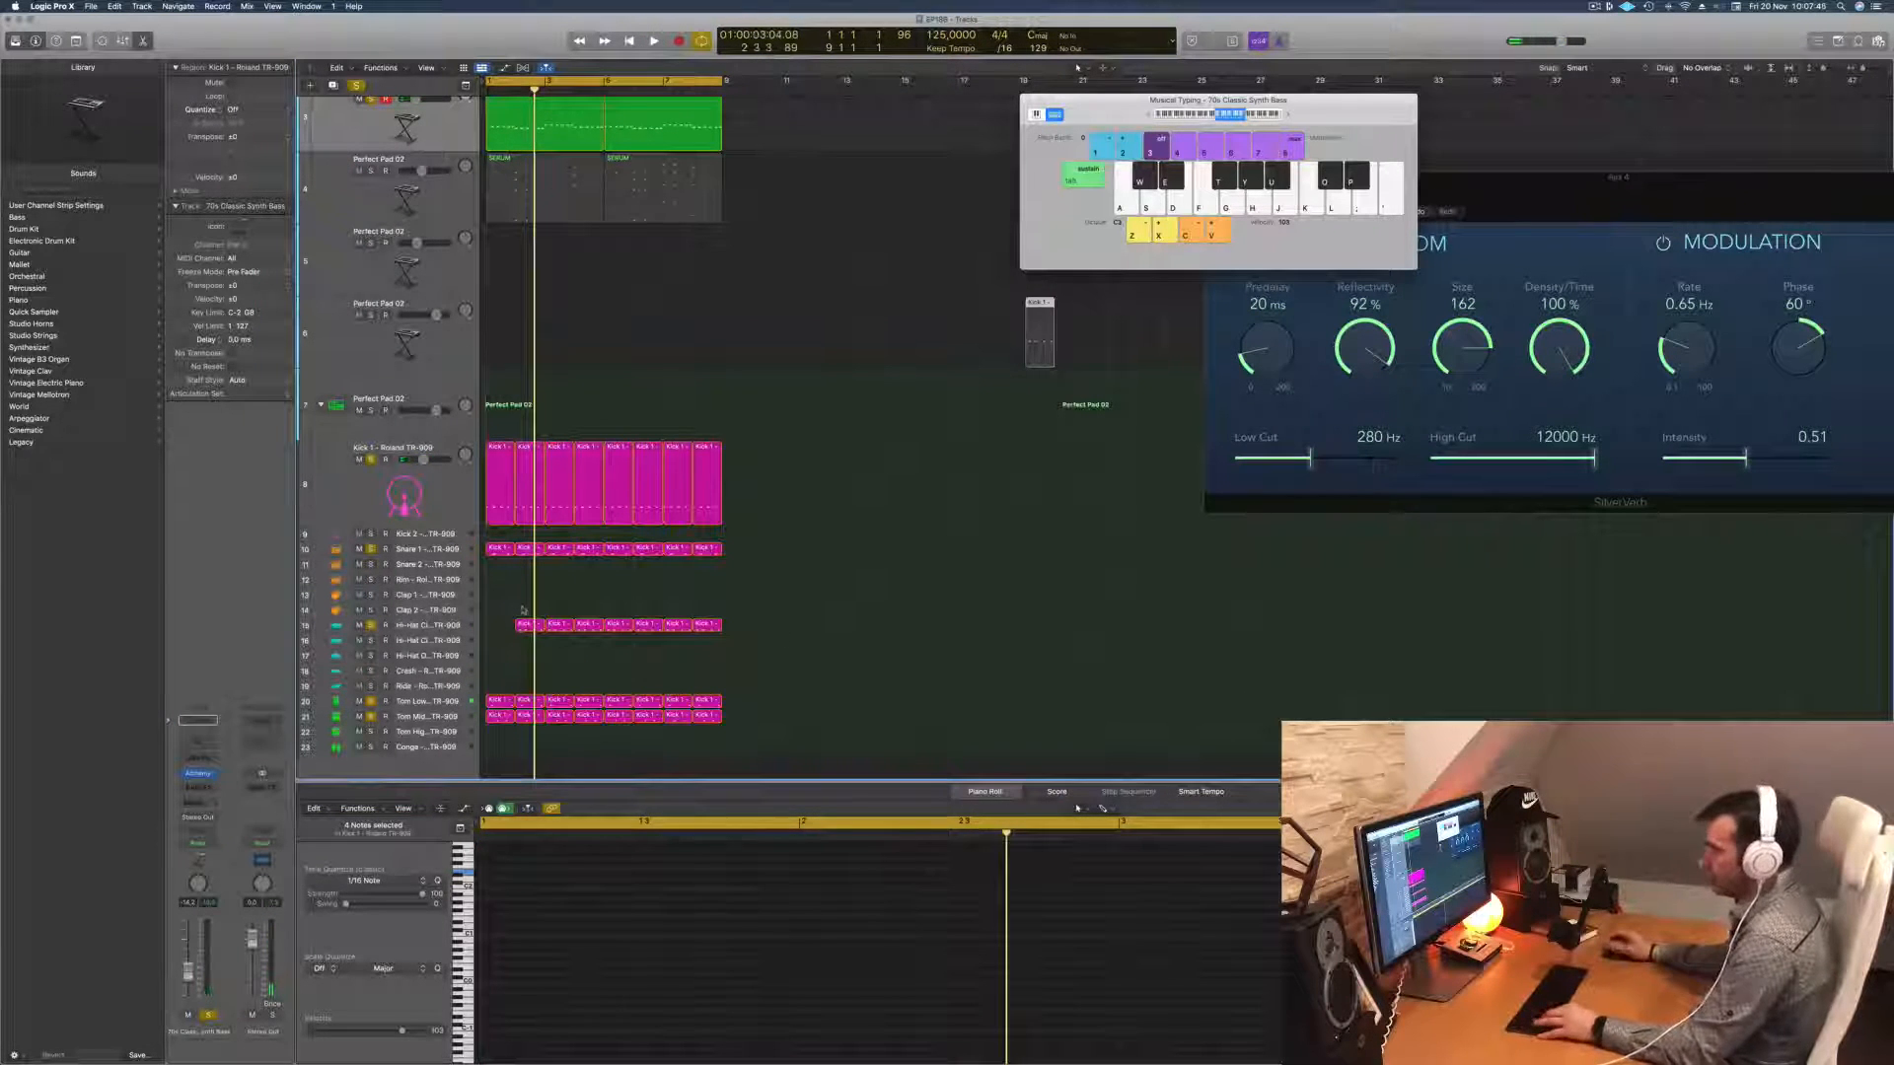
key("super+z")
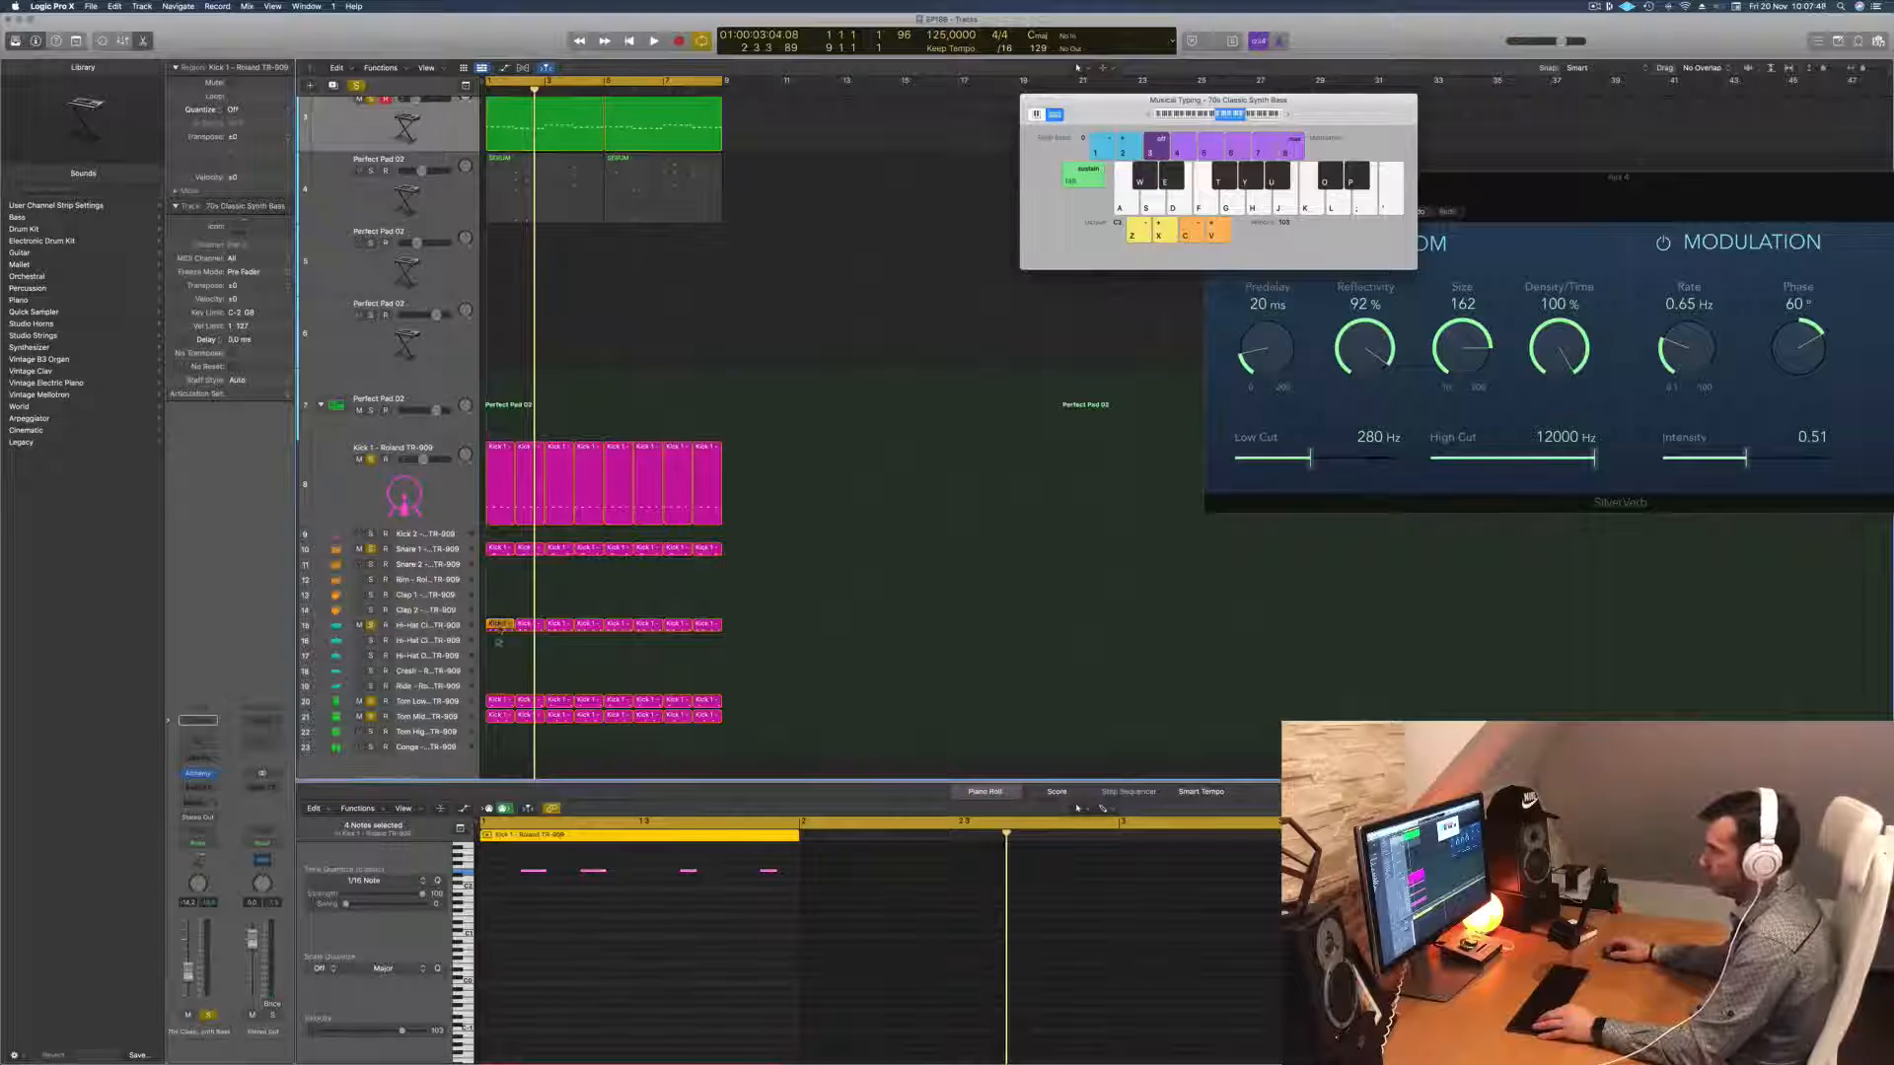
Step: Copy the first Hi-Hat Closed region onto the Hi-Hat Closed 2 track and shift its second note slightly later
left_click_drag(498, 641, 498, 639)
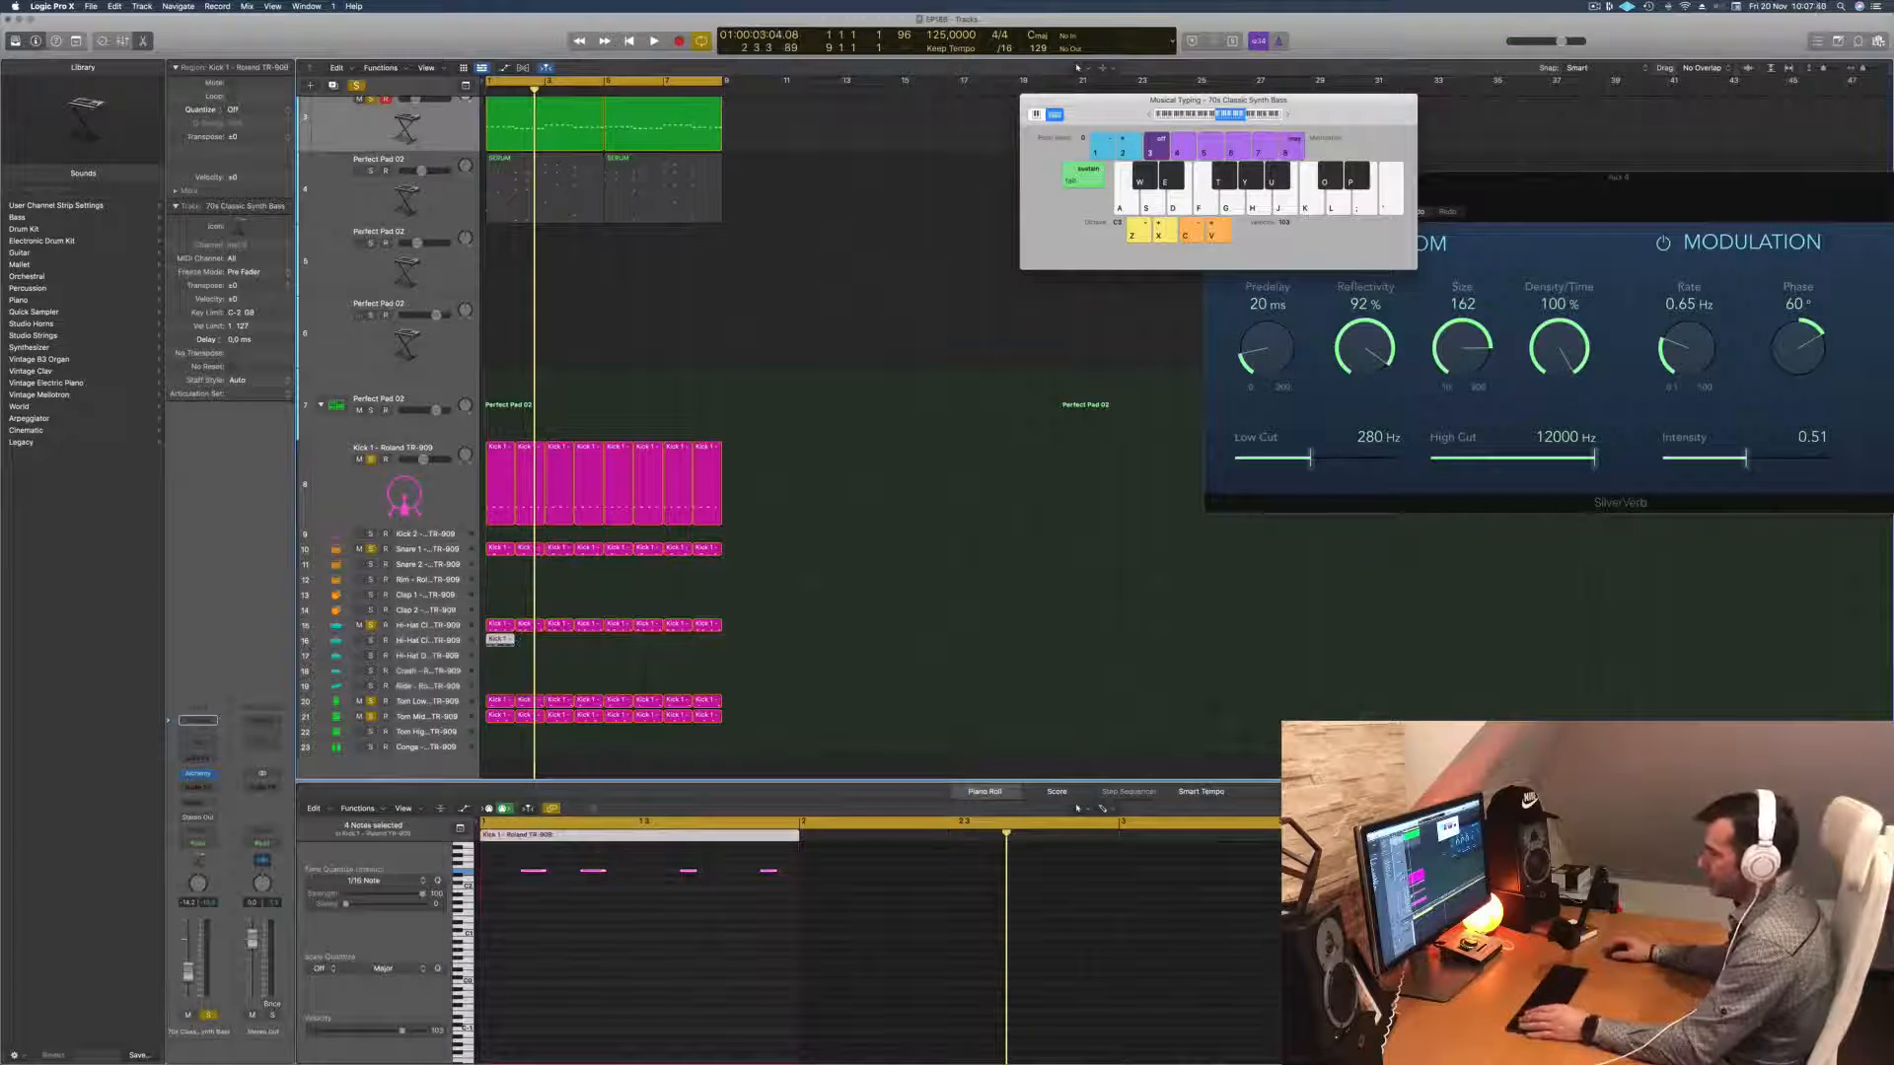
left_click_drag(617, 863, 803, 865)
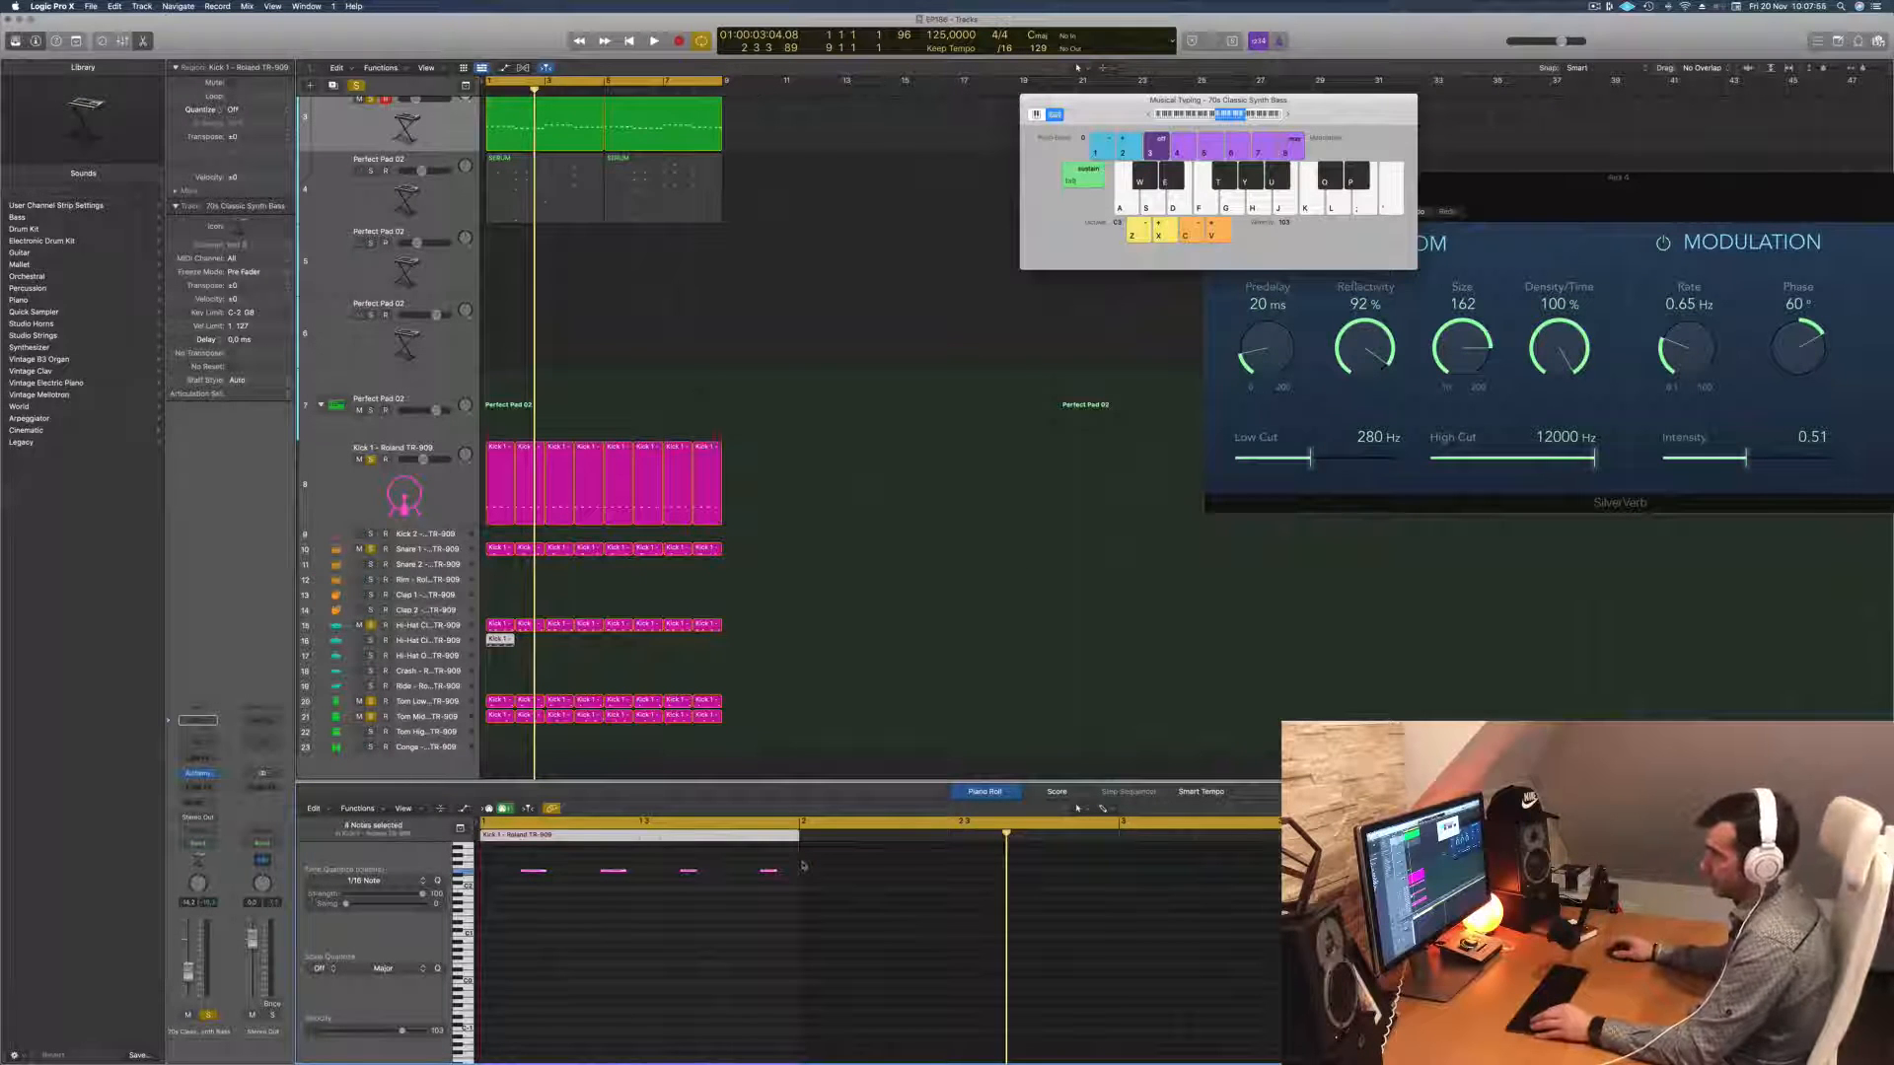
Step: Solo the Hi-Hat Closed 2 track, duplicate the copied region's notes into a denser 16-note pattern and replay the loop
scroll(758, 903, "up", 1)
left_click(369, 641)
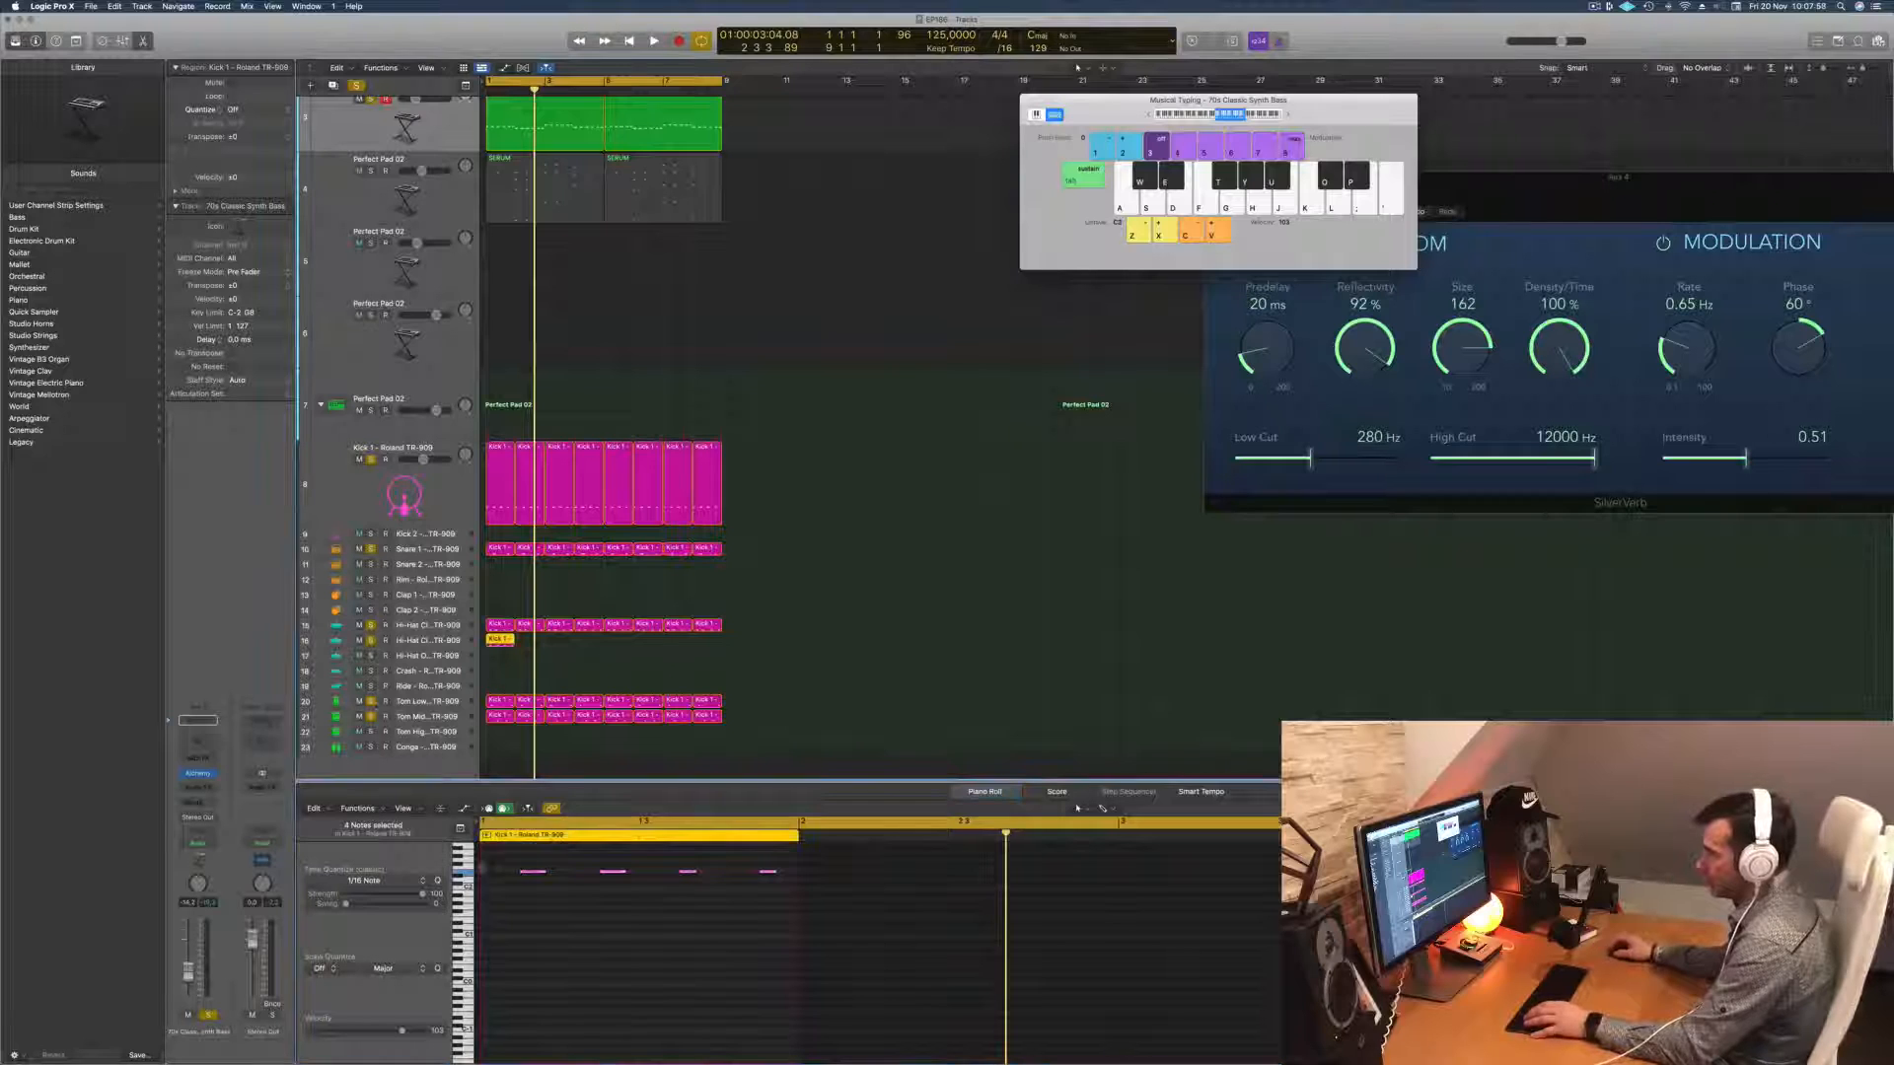
key("space")
left_click_drag(534, 873, 505, 876)
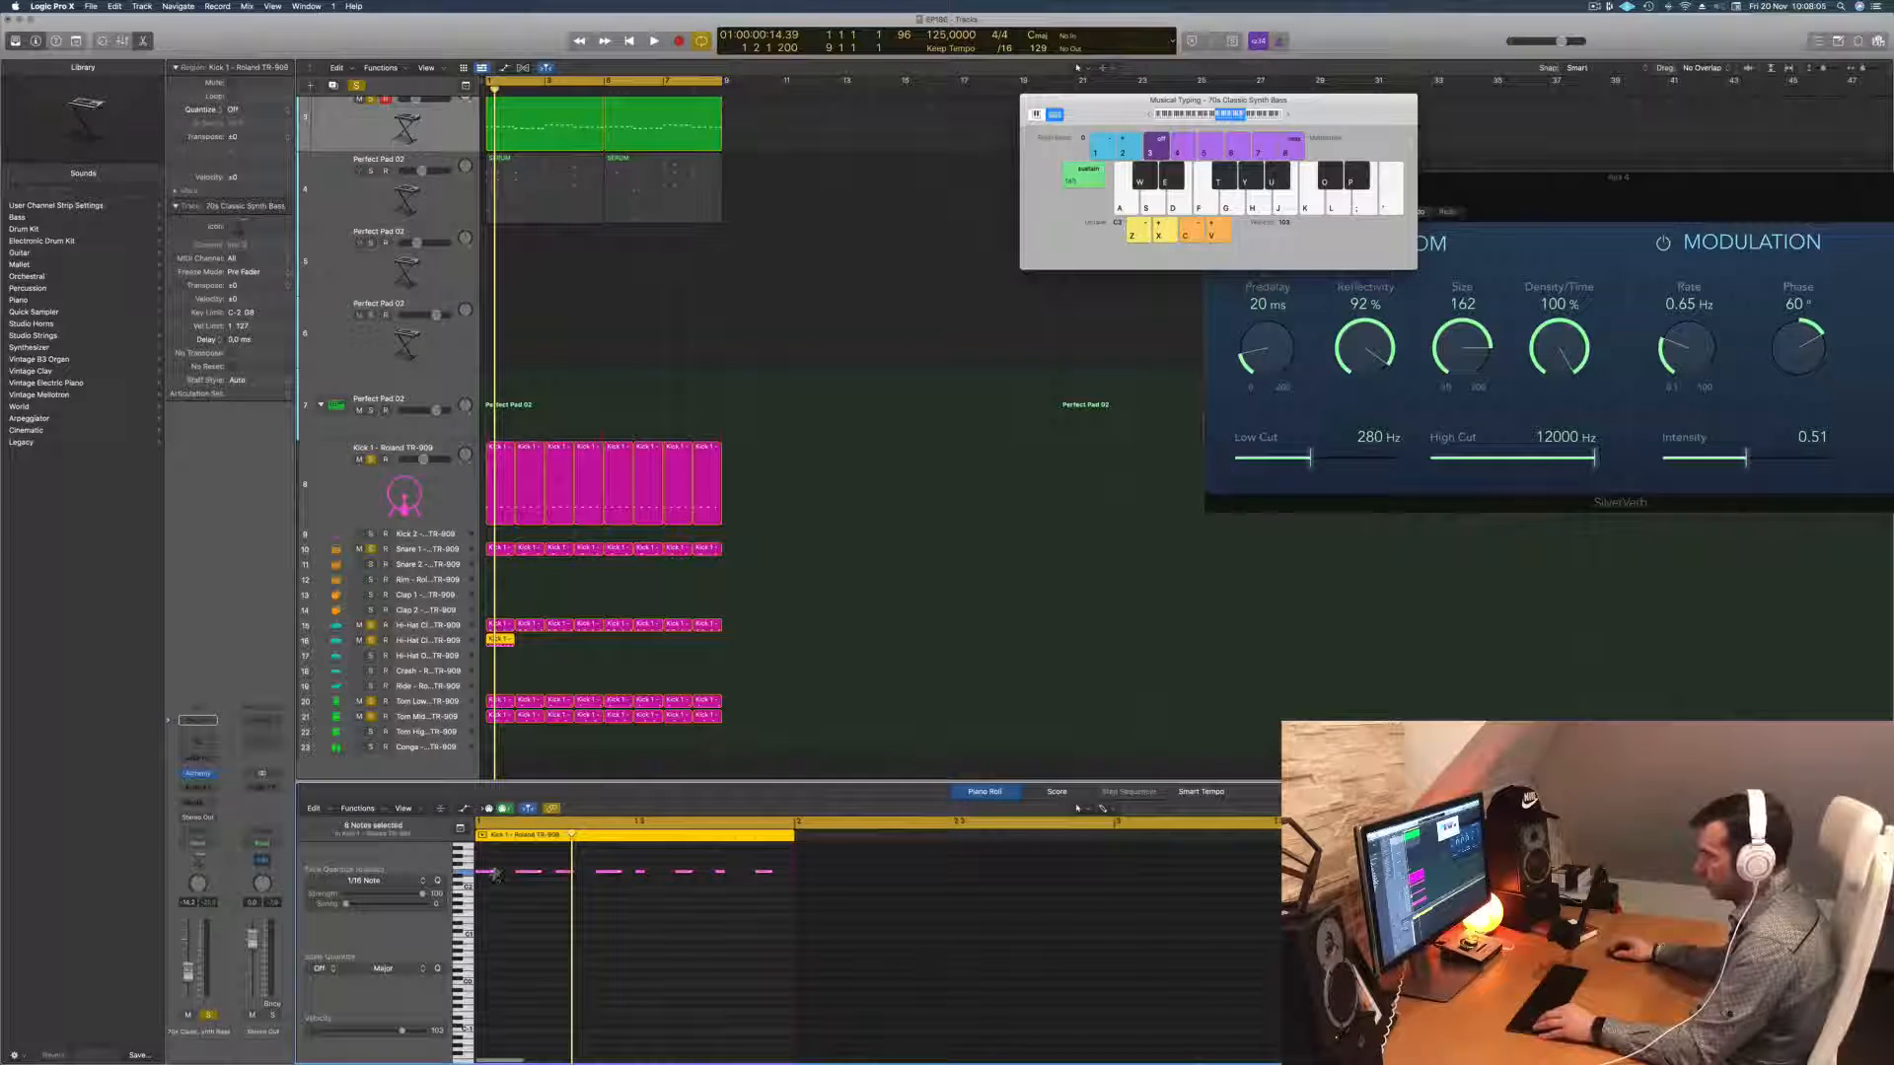
left_click_drag(496, 875, 507, 869)
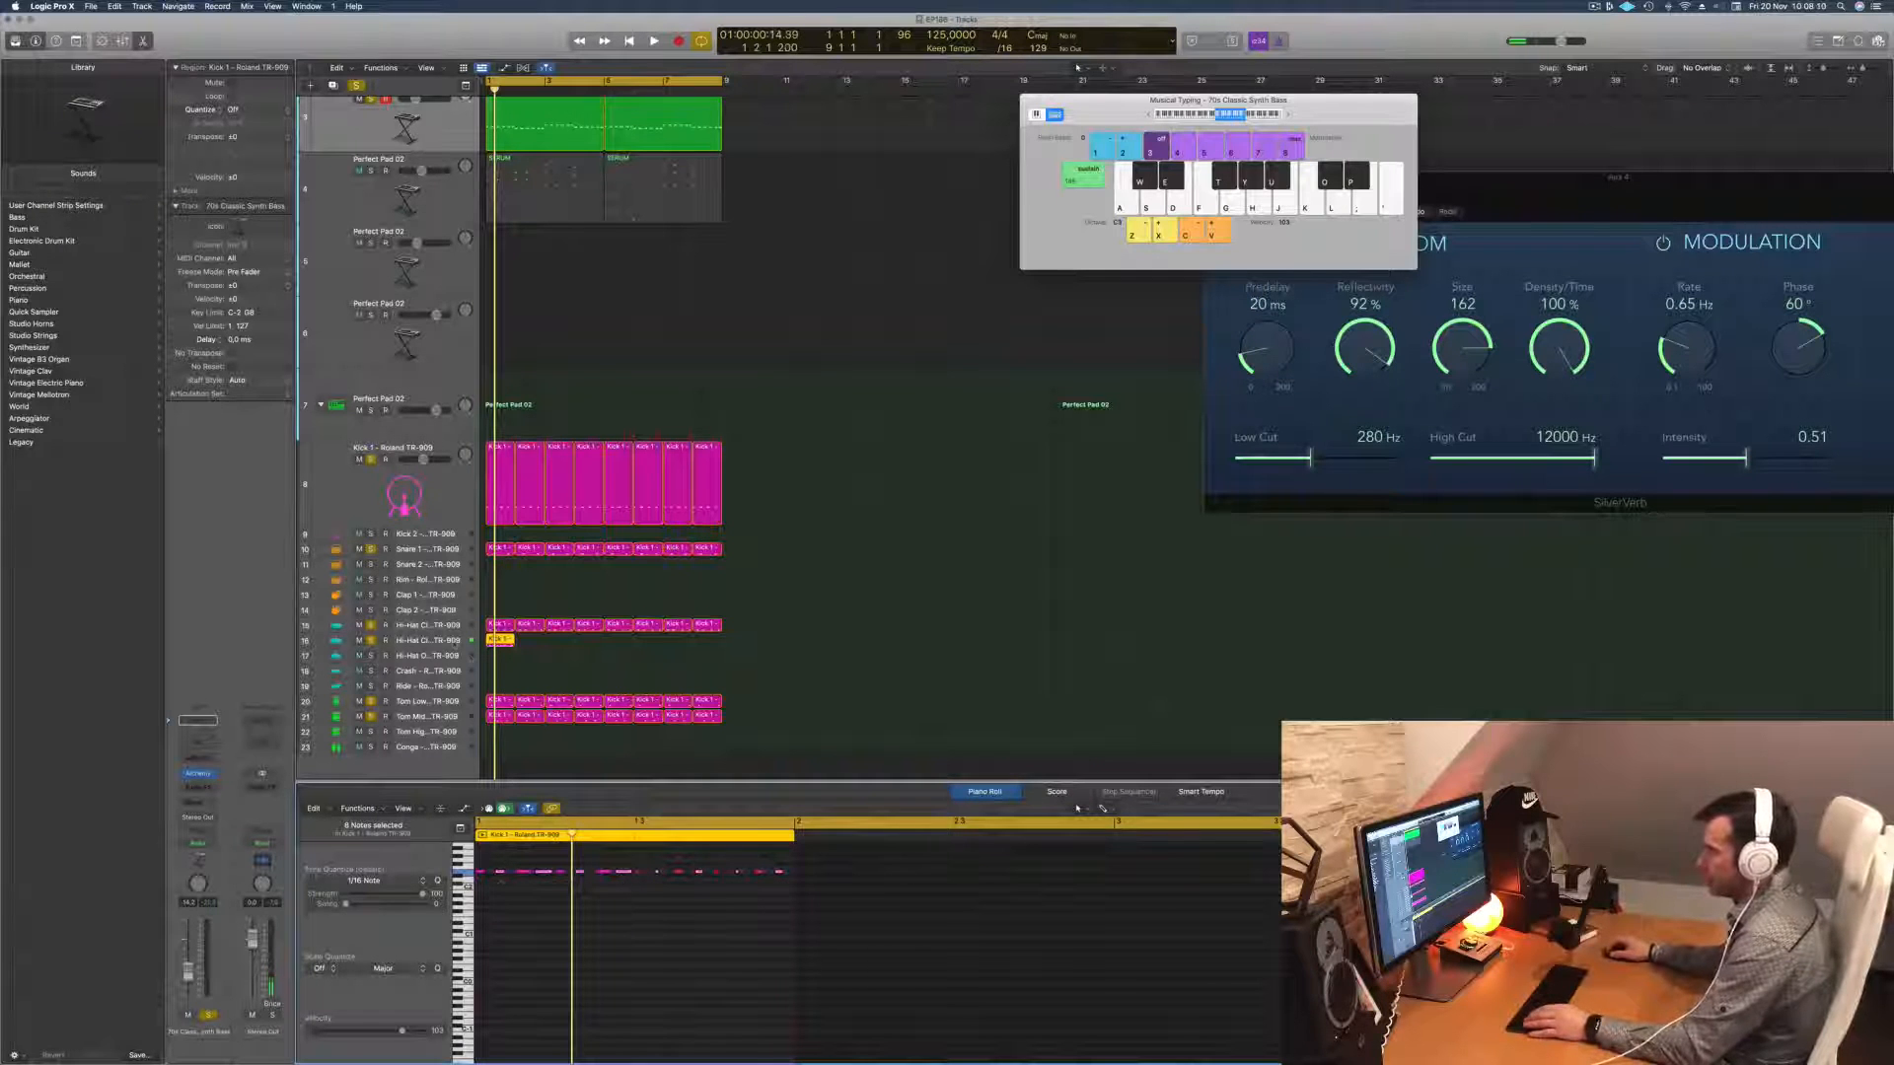
left_click(425, 641)
key("space")
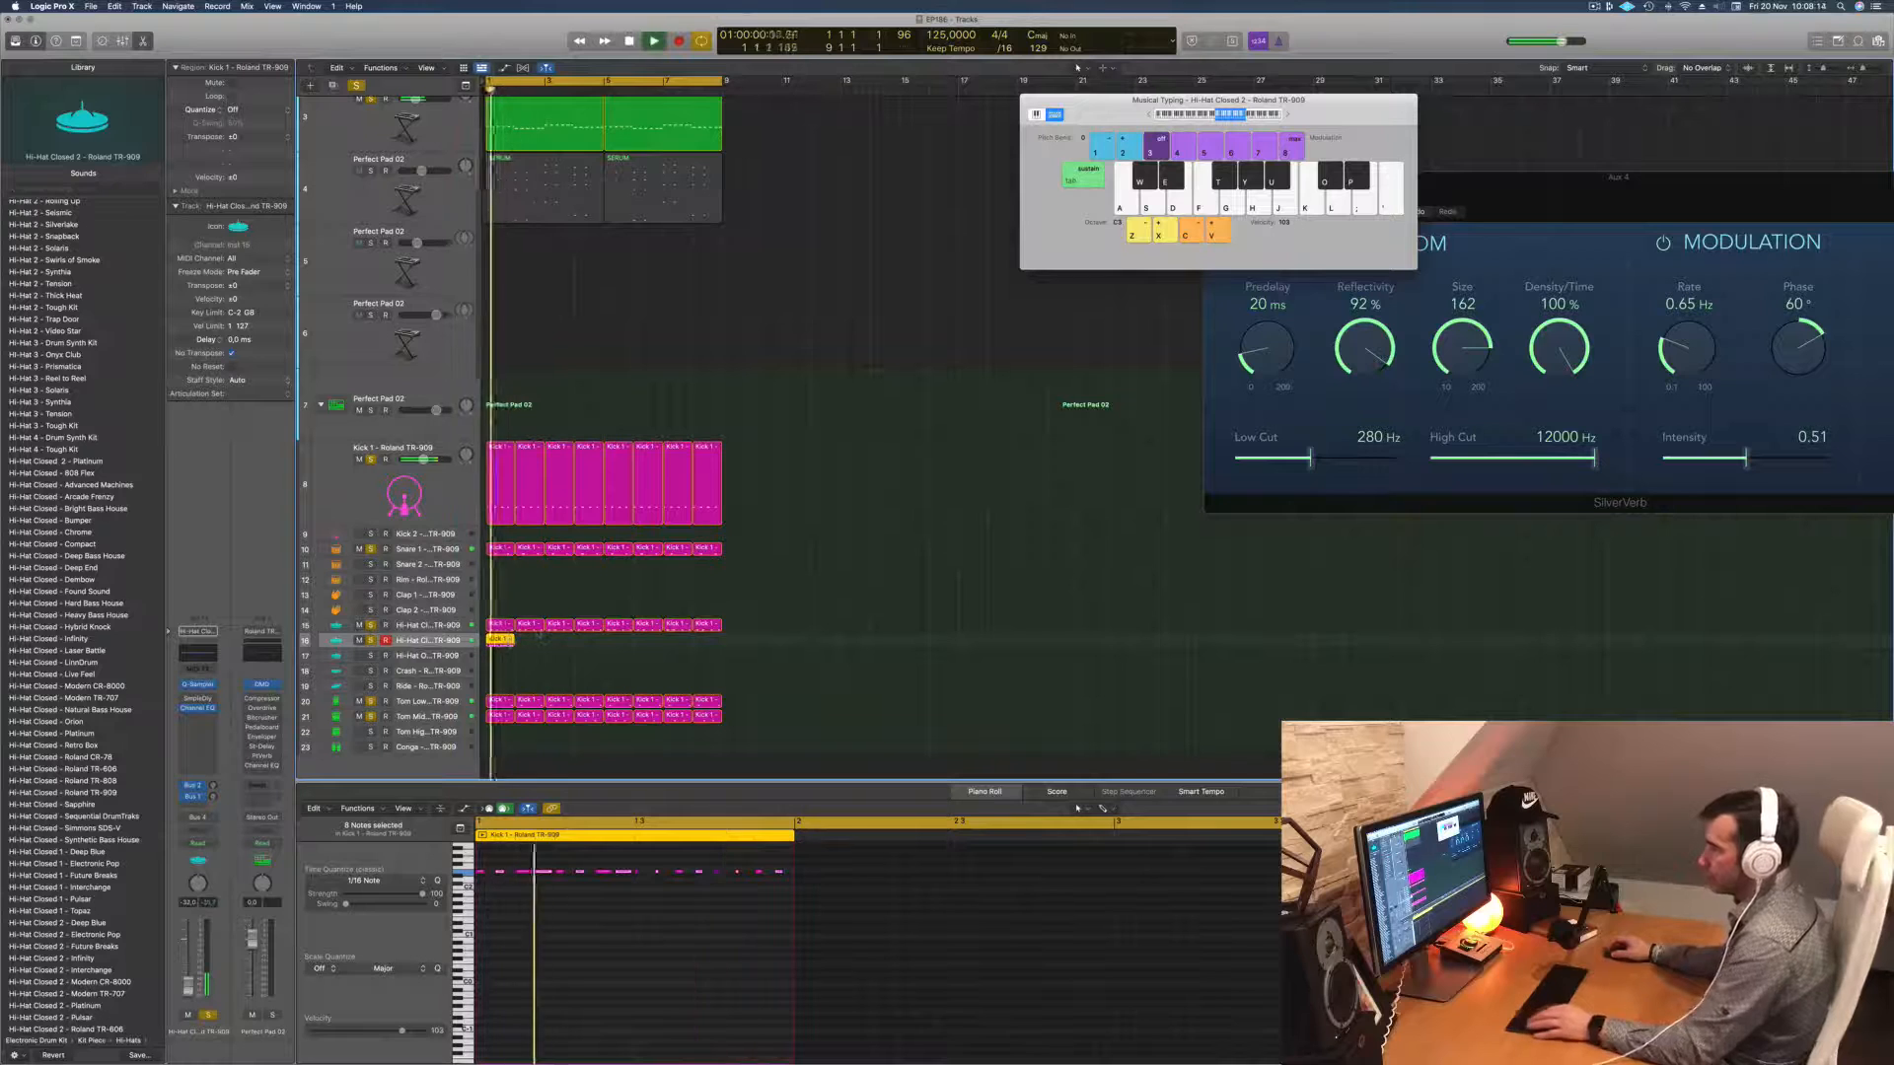
Step: Try the new hi-hat region on the soloed Hi-Hat Open track, and move it back to Hi-Hat Closed 2
left_click_drag(492, 659, 494, 669)
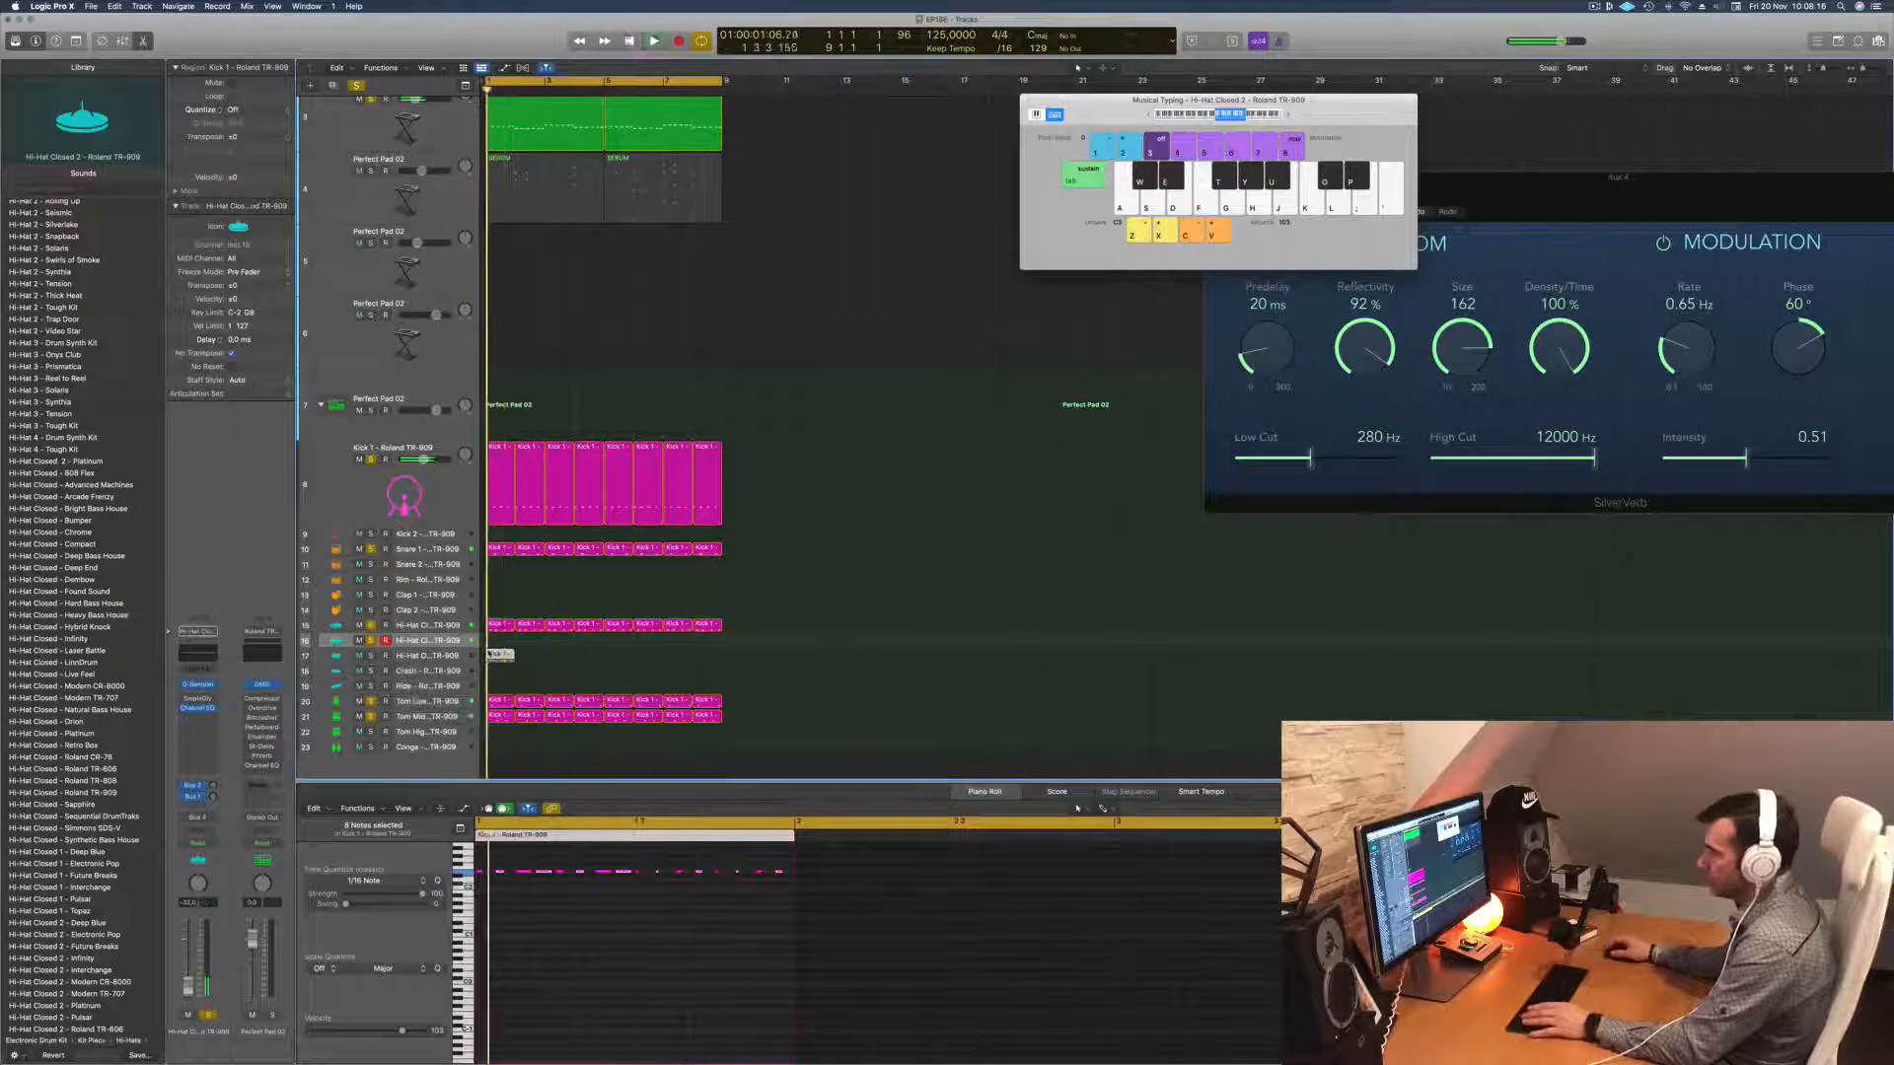
key("space")
key("space")
left_click(370, 656)
key("space")
key("space")
key("space")
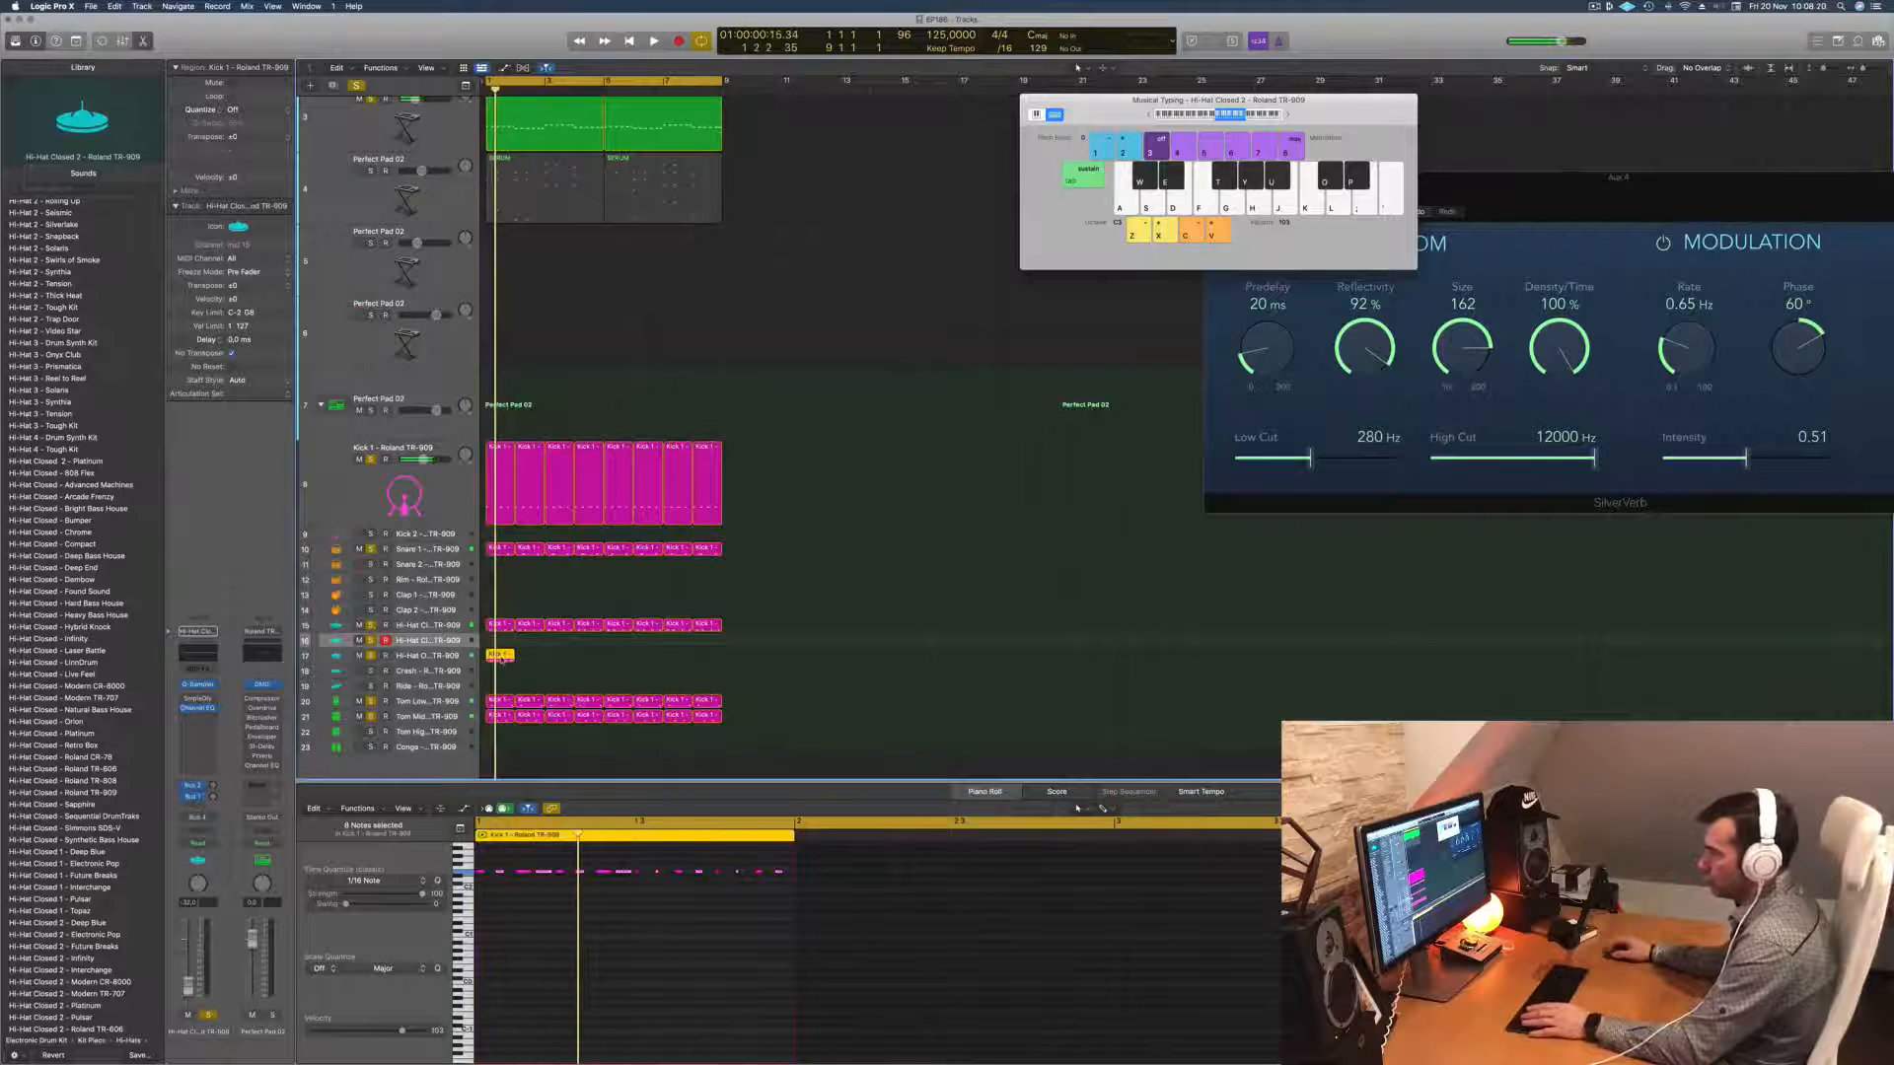
left_click_drag(503, 660, 500, 644)
key("space")
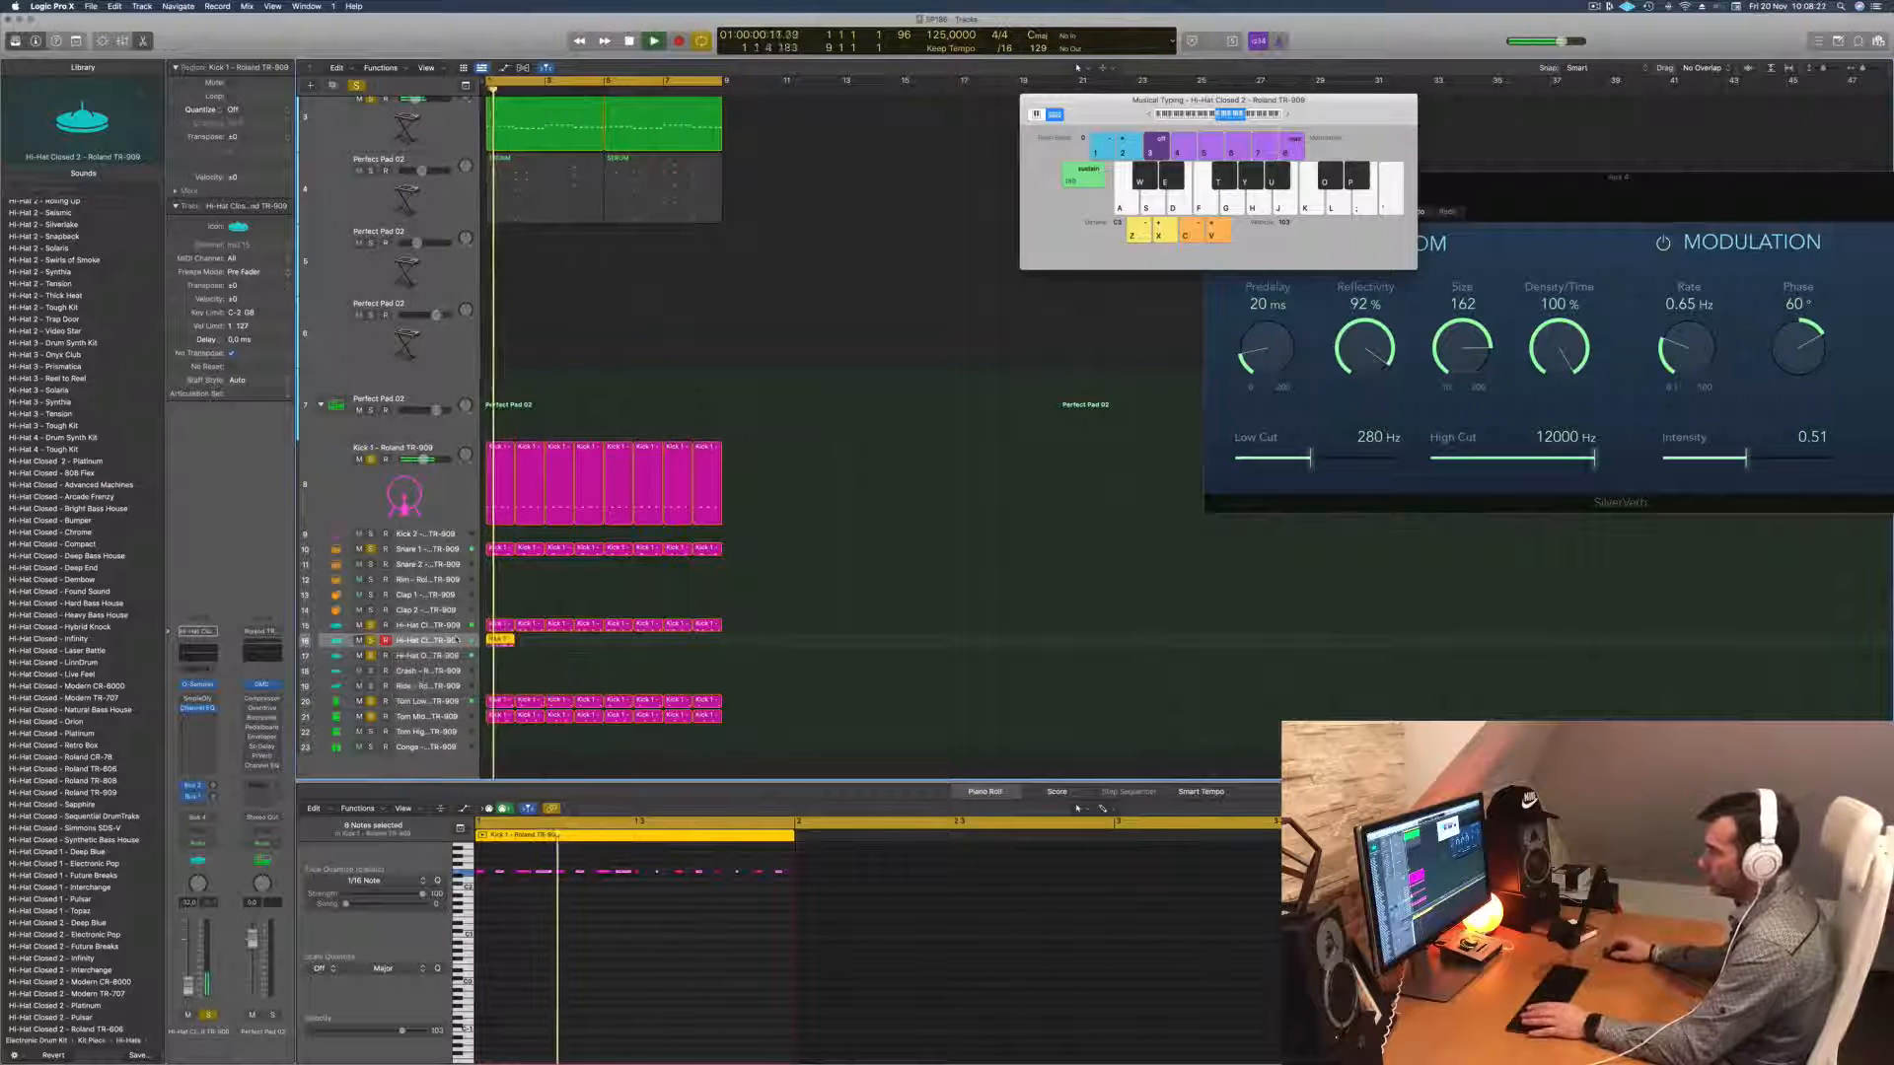
Step: Transpose all notes in the Hi-Hat Closed 2 region and copy the region across all eight bars
left_click(510, 928)
key("space")
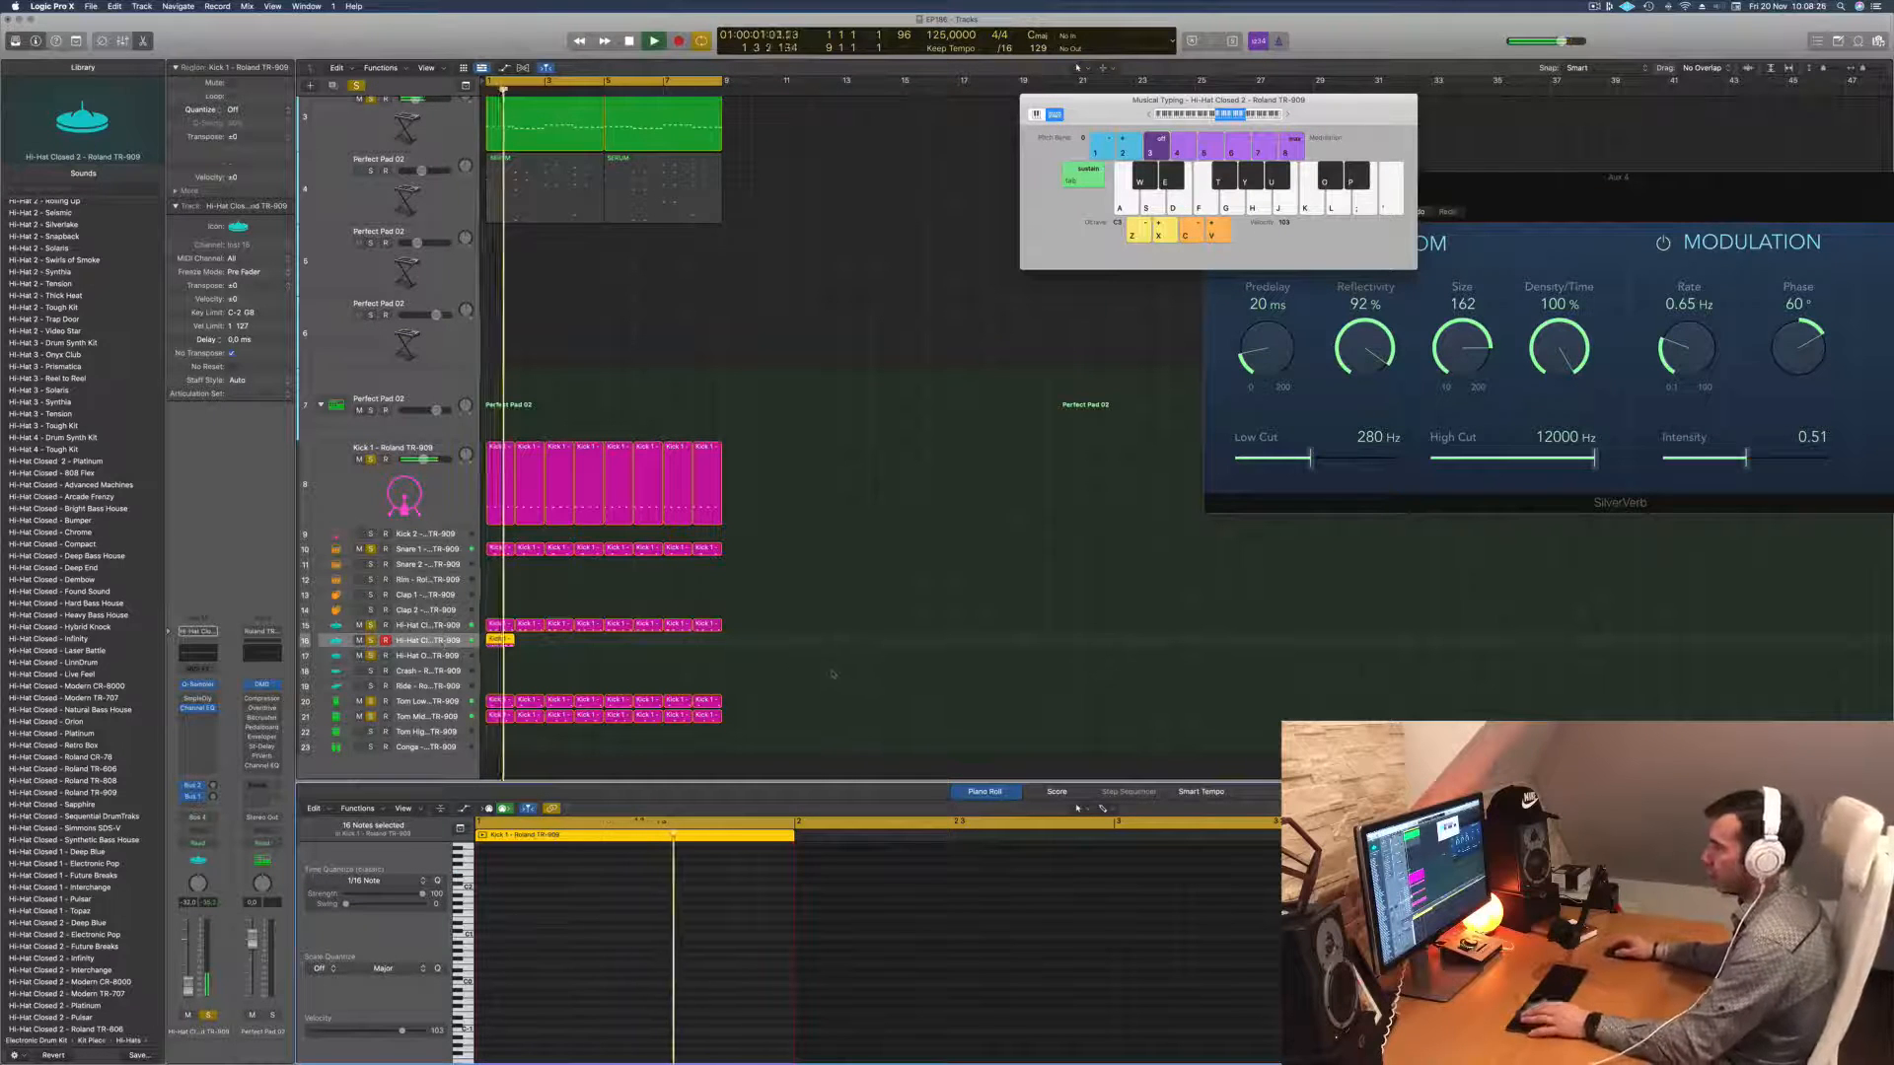
left_click(502, 645)
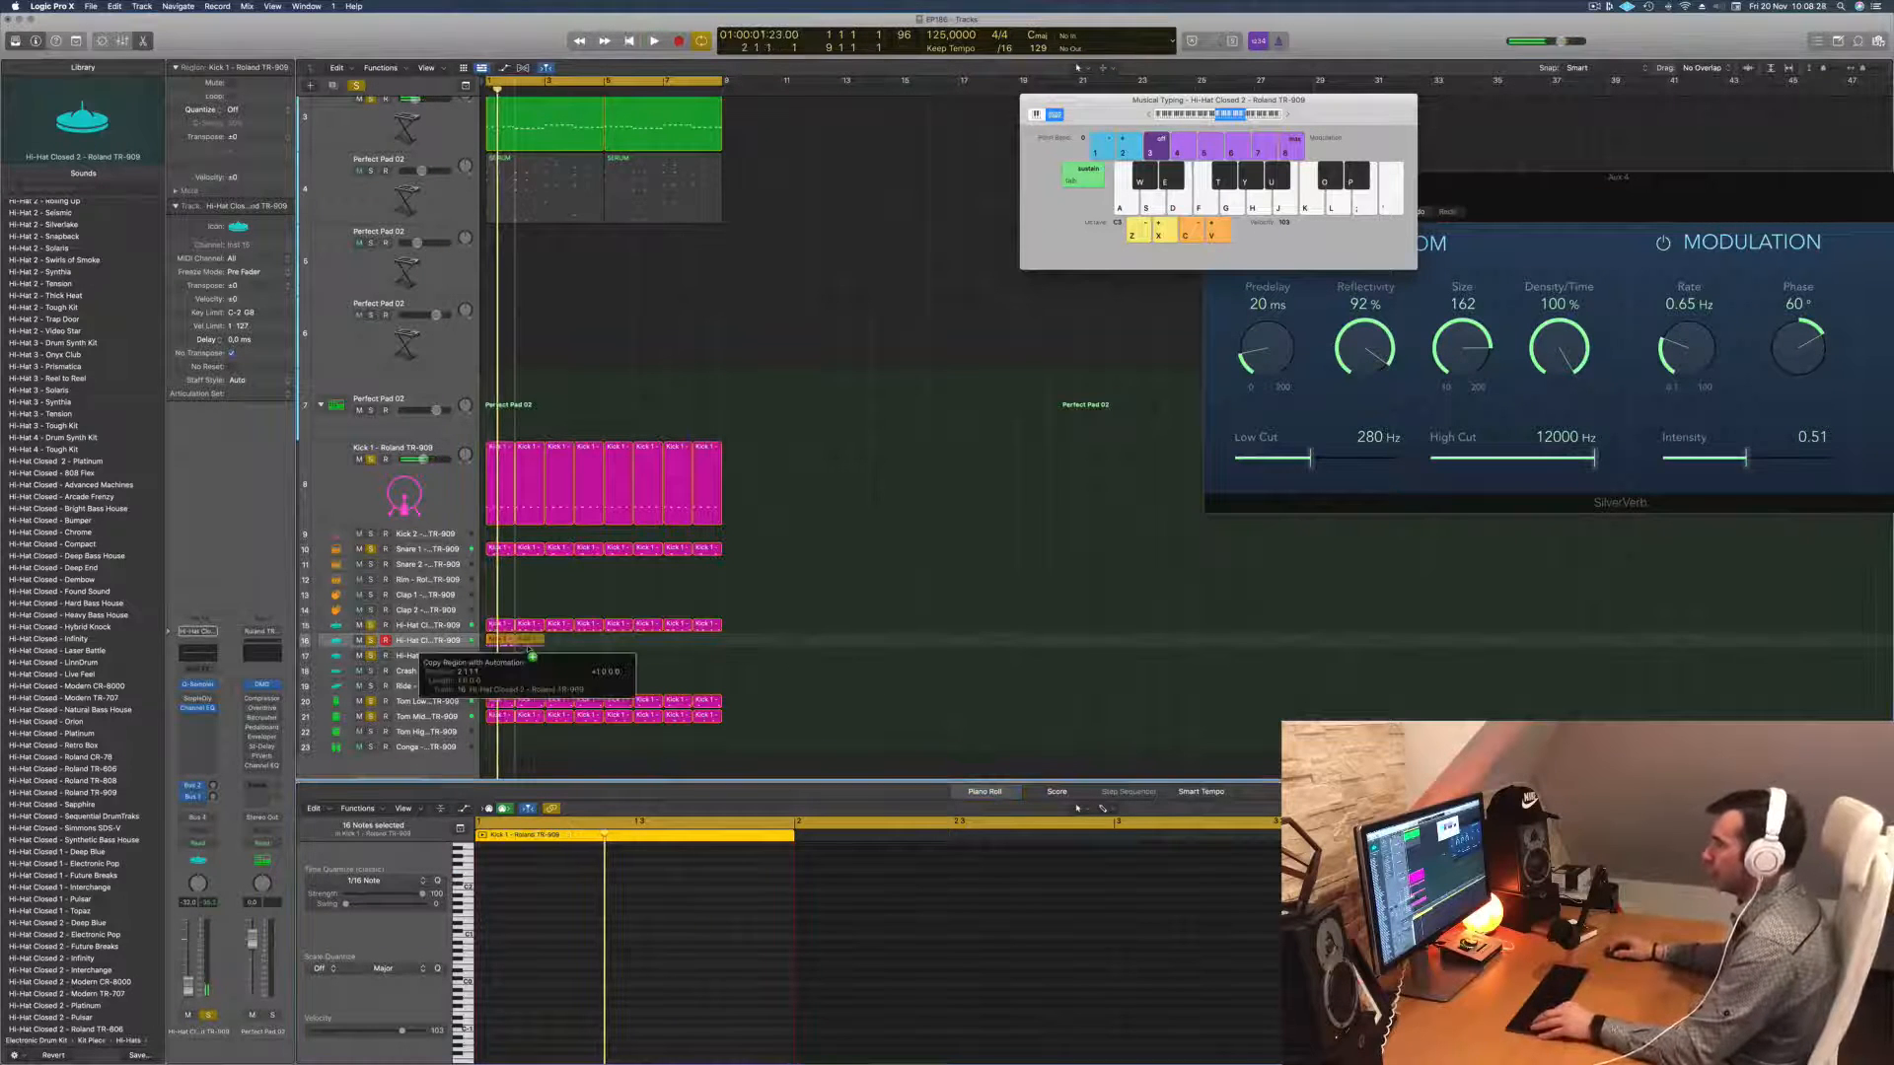
left_click_drag(528, 651, 628, 651)
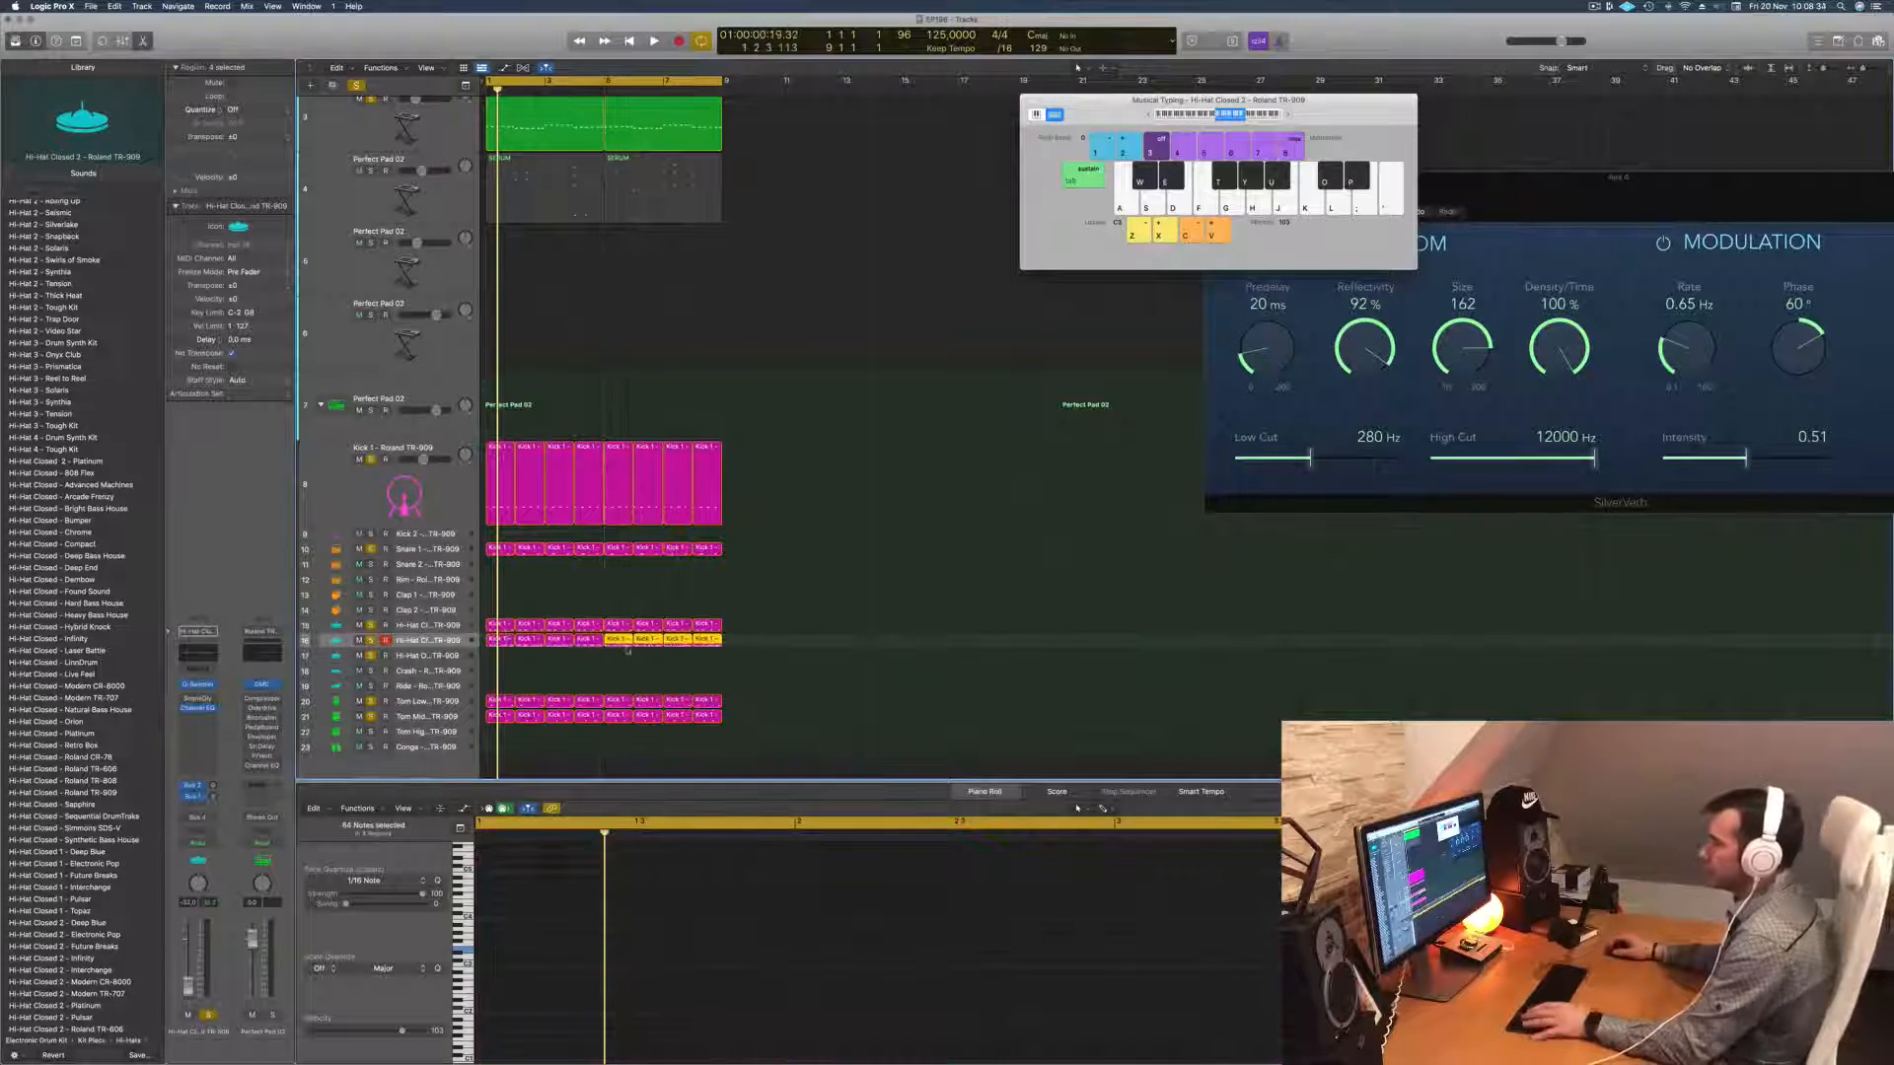
Step: Clear all track solos and mute the Perfect Pad 02 track directly below the 70s Classic Synth Bass
left_click(454, 642)
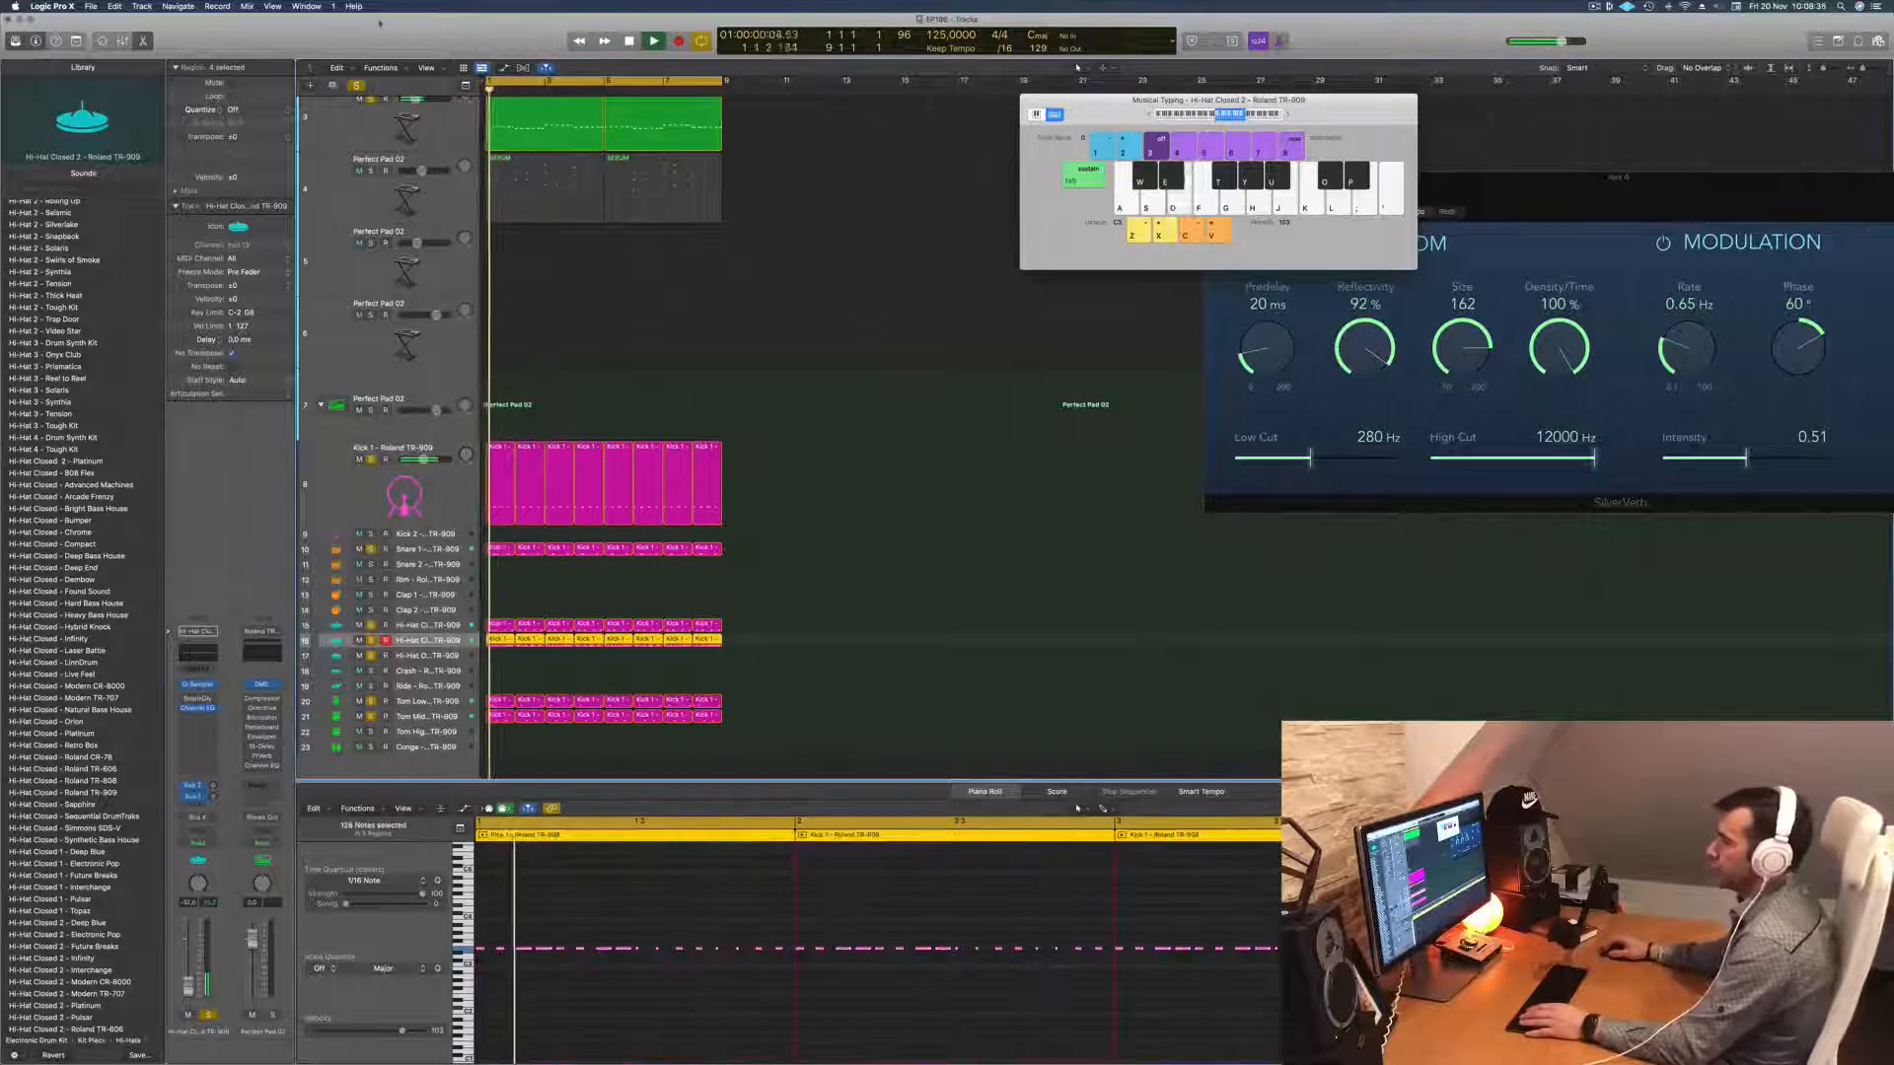
key("ctrl+s")
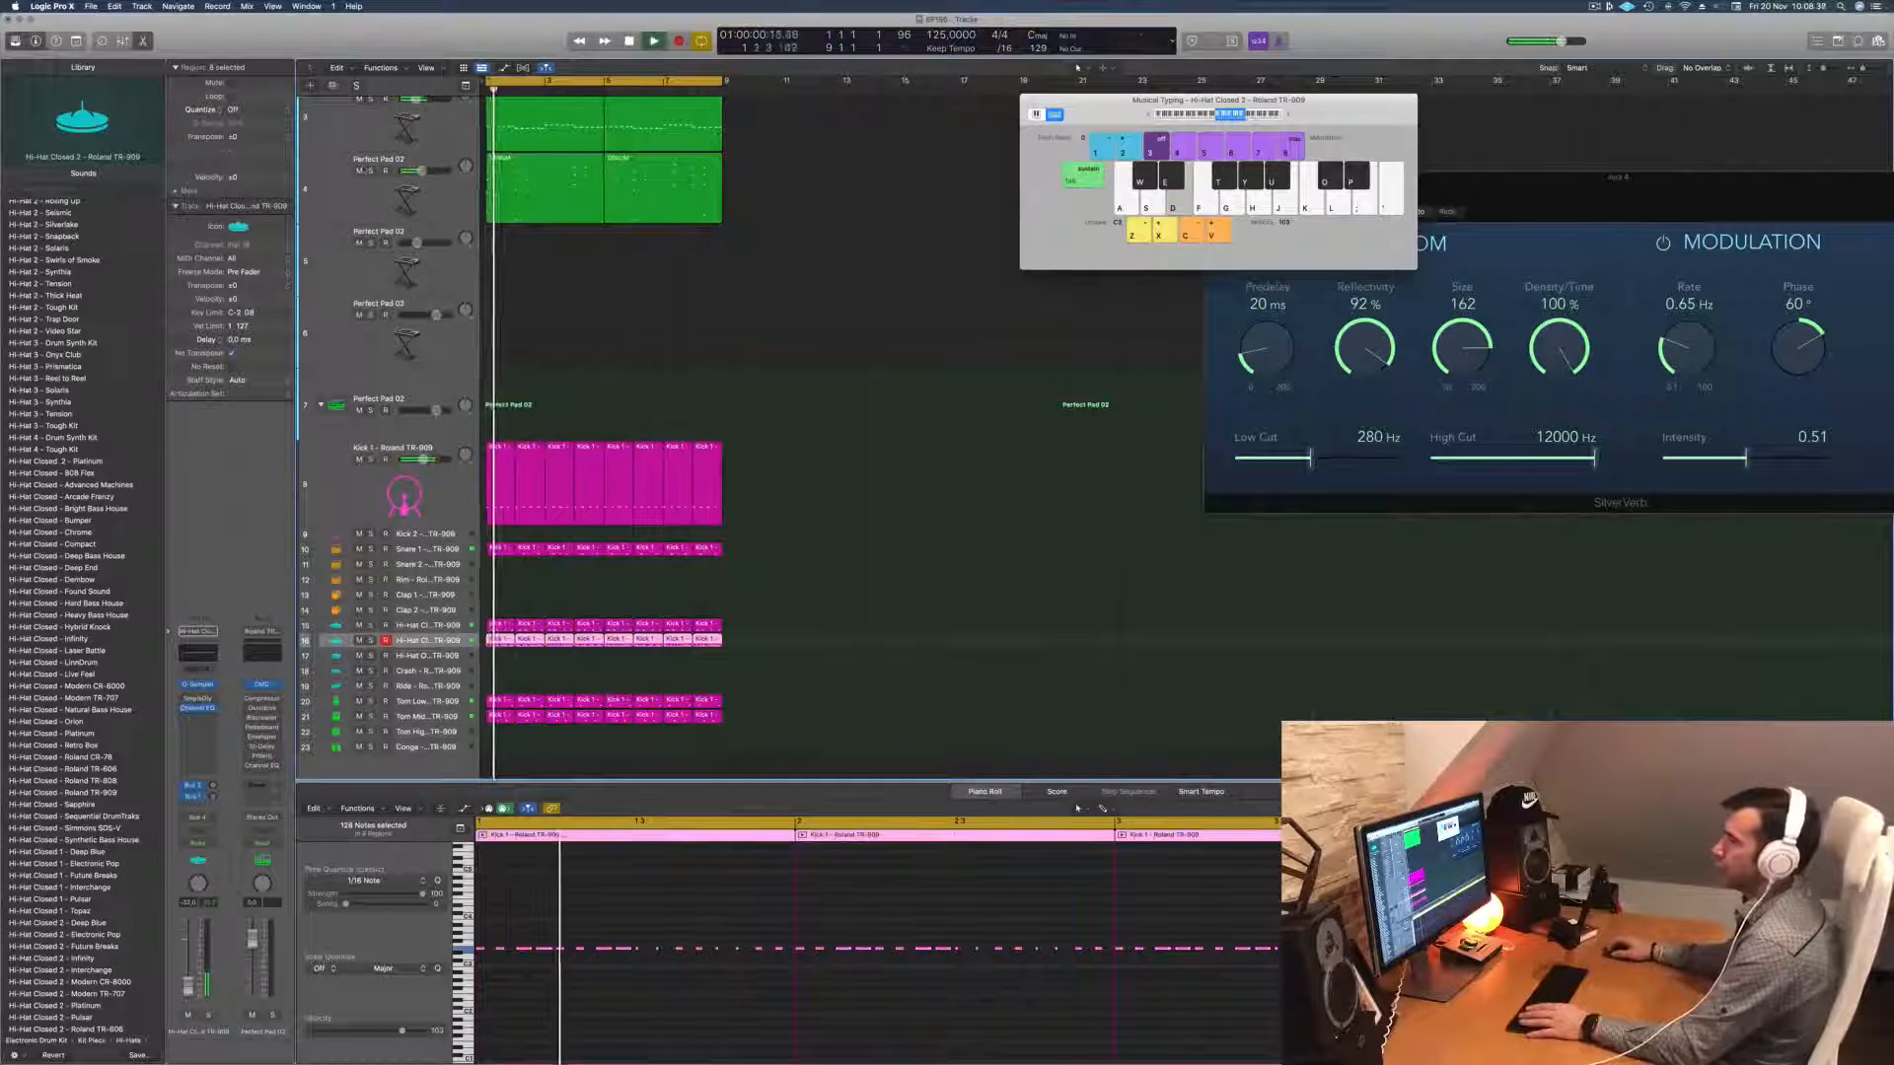
left_click(360, 173)
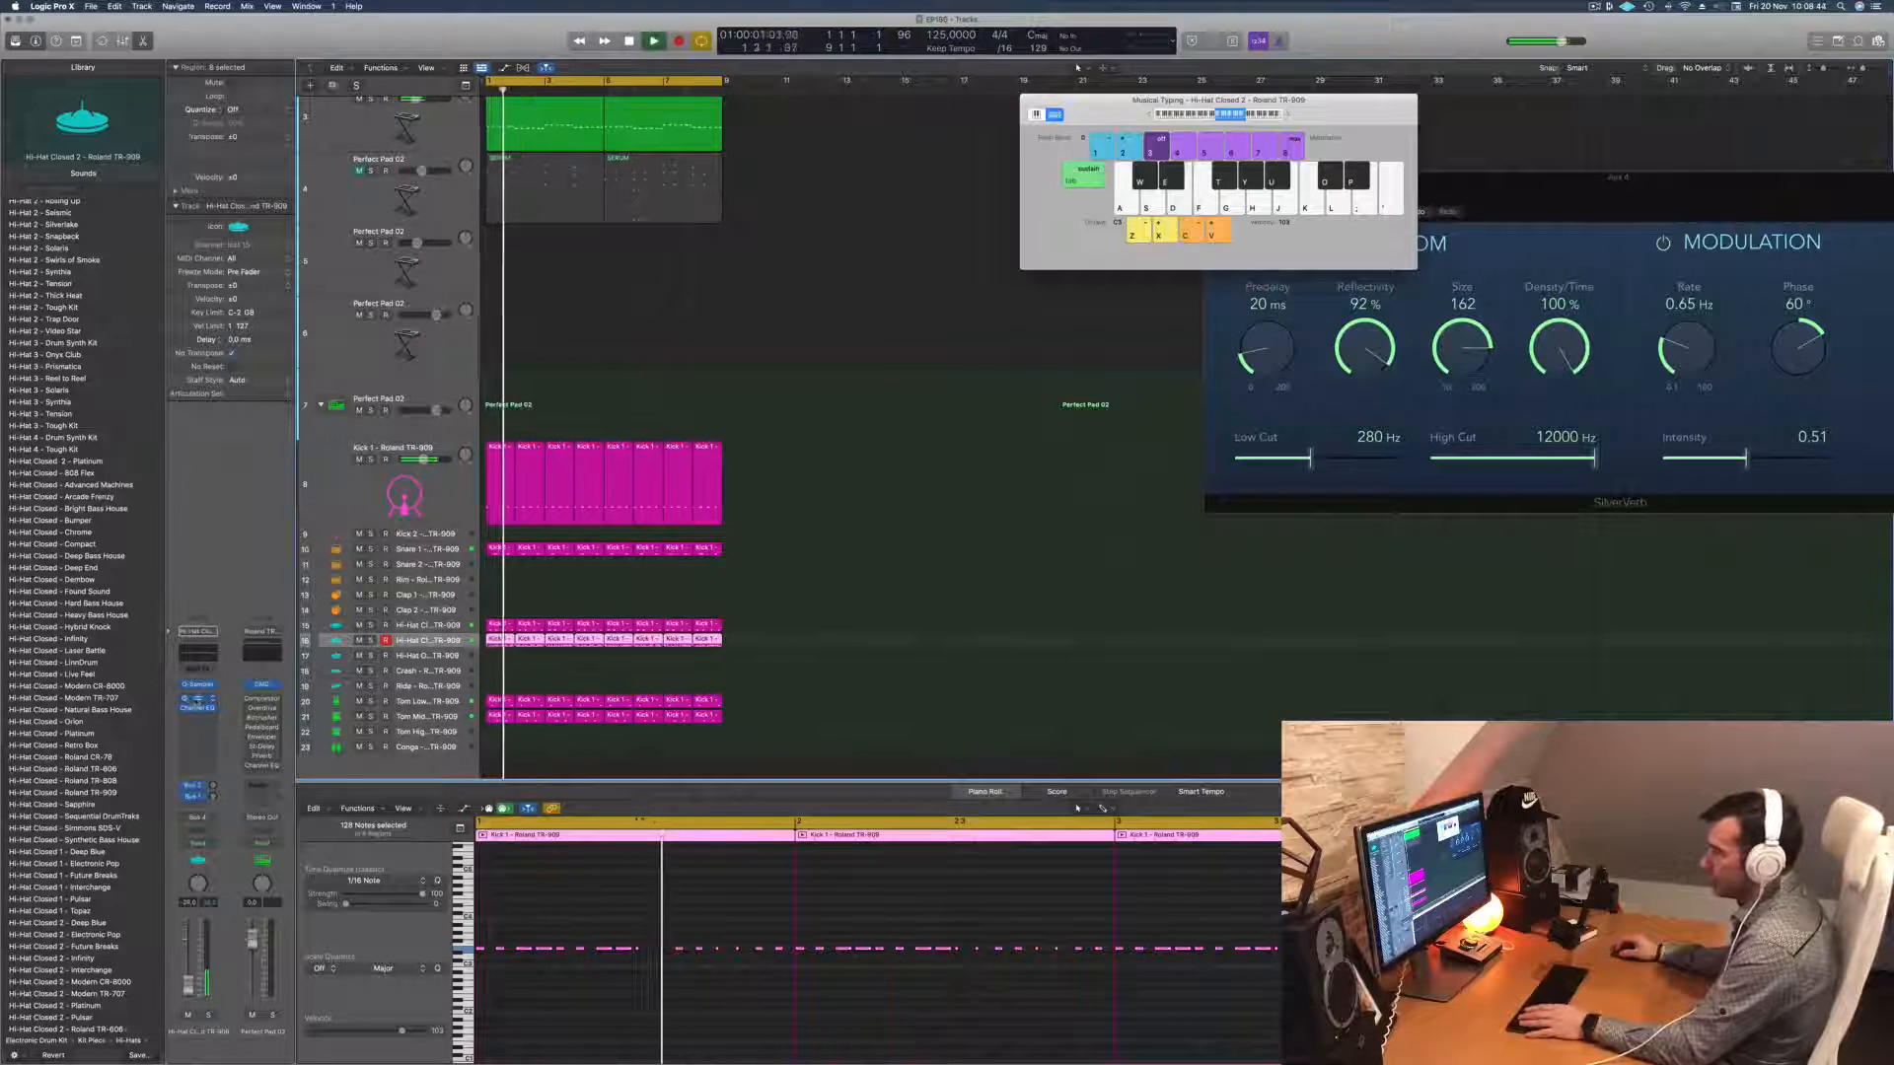
Step: Set the left delay of the Sample Delay on the Hi-Hat Closed 2 channel to 10 ms and close the plug-in
left_click(197, 698)
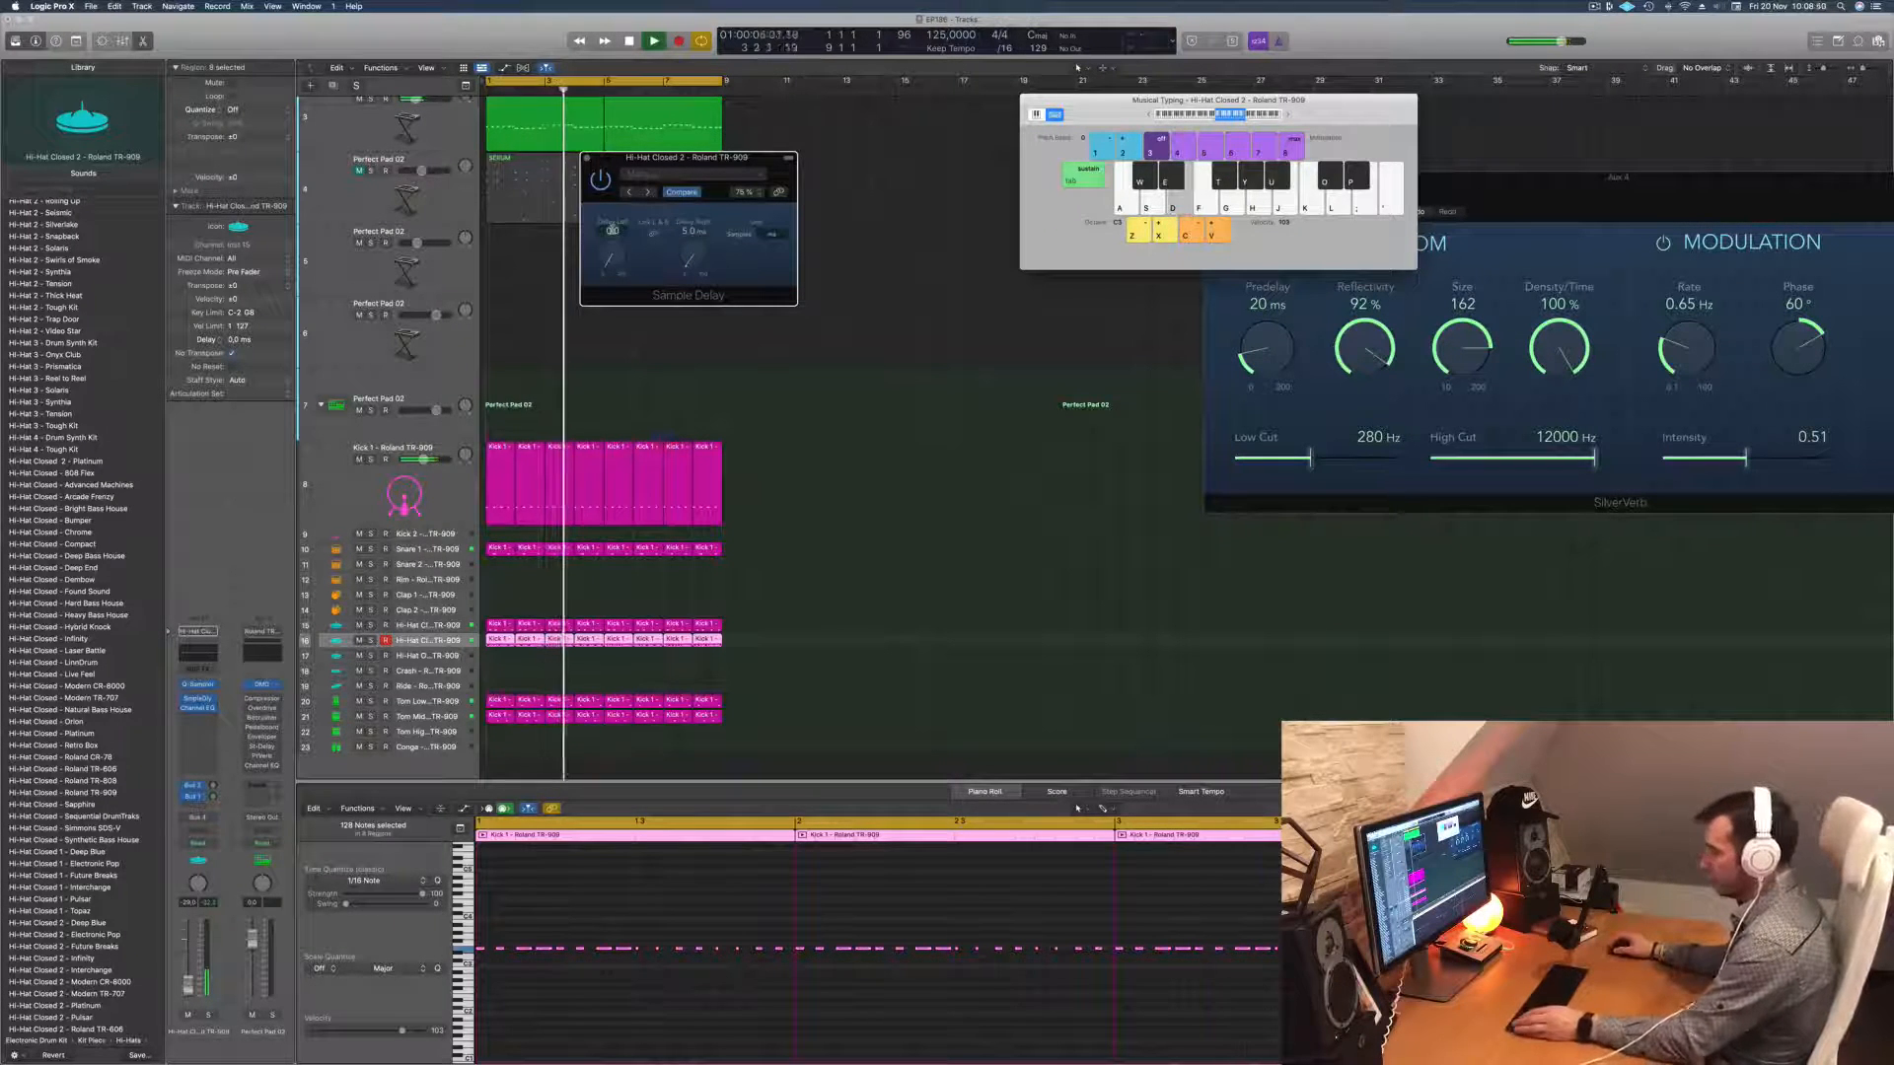
type("10")
key("Return")
left_click_drag(714, 160, 820, 186)
left_click(691, 183)
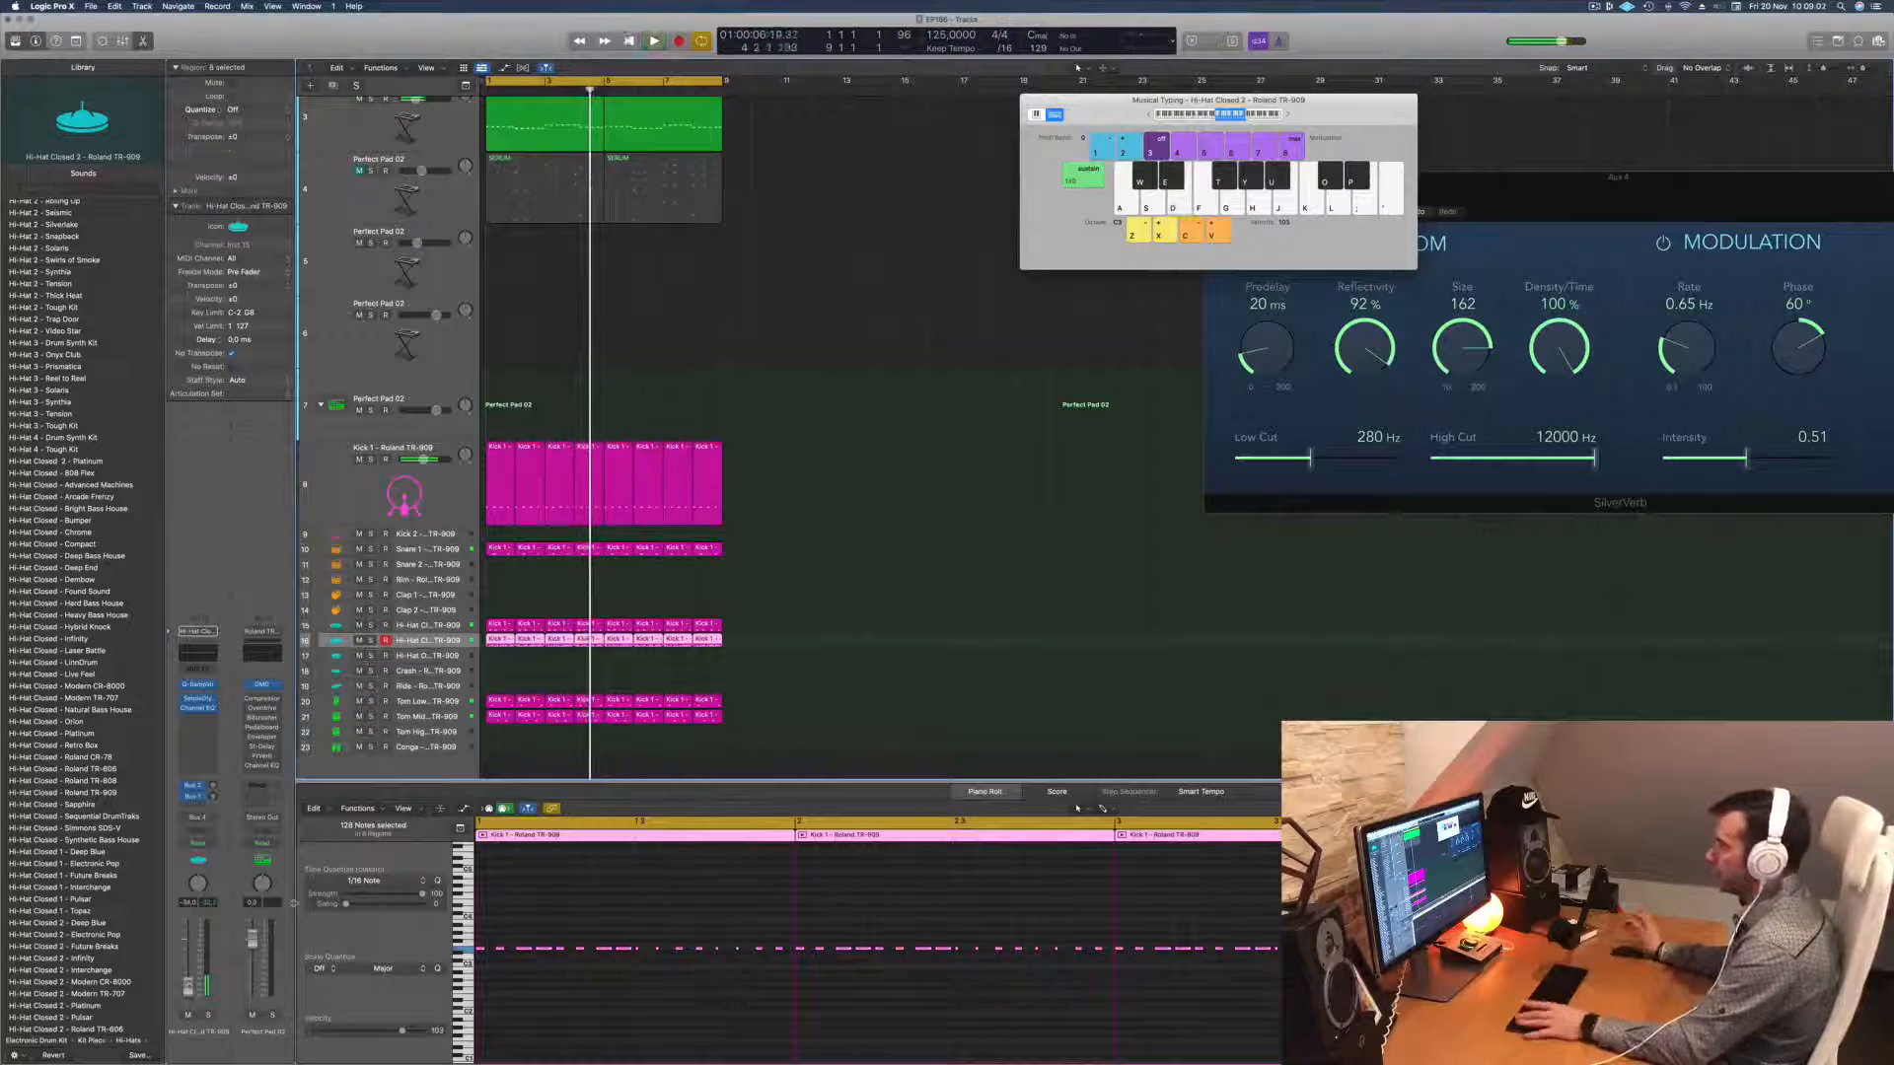
Step: Deselect all regions and replay the loop from the start with the synth and bass parts
key("Return")
scroll(848, 339, "up", 3)
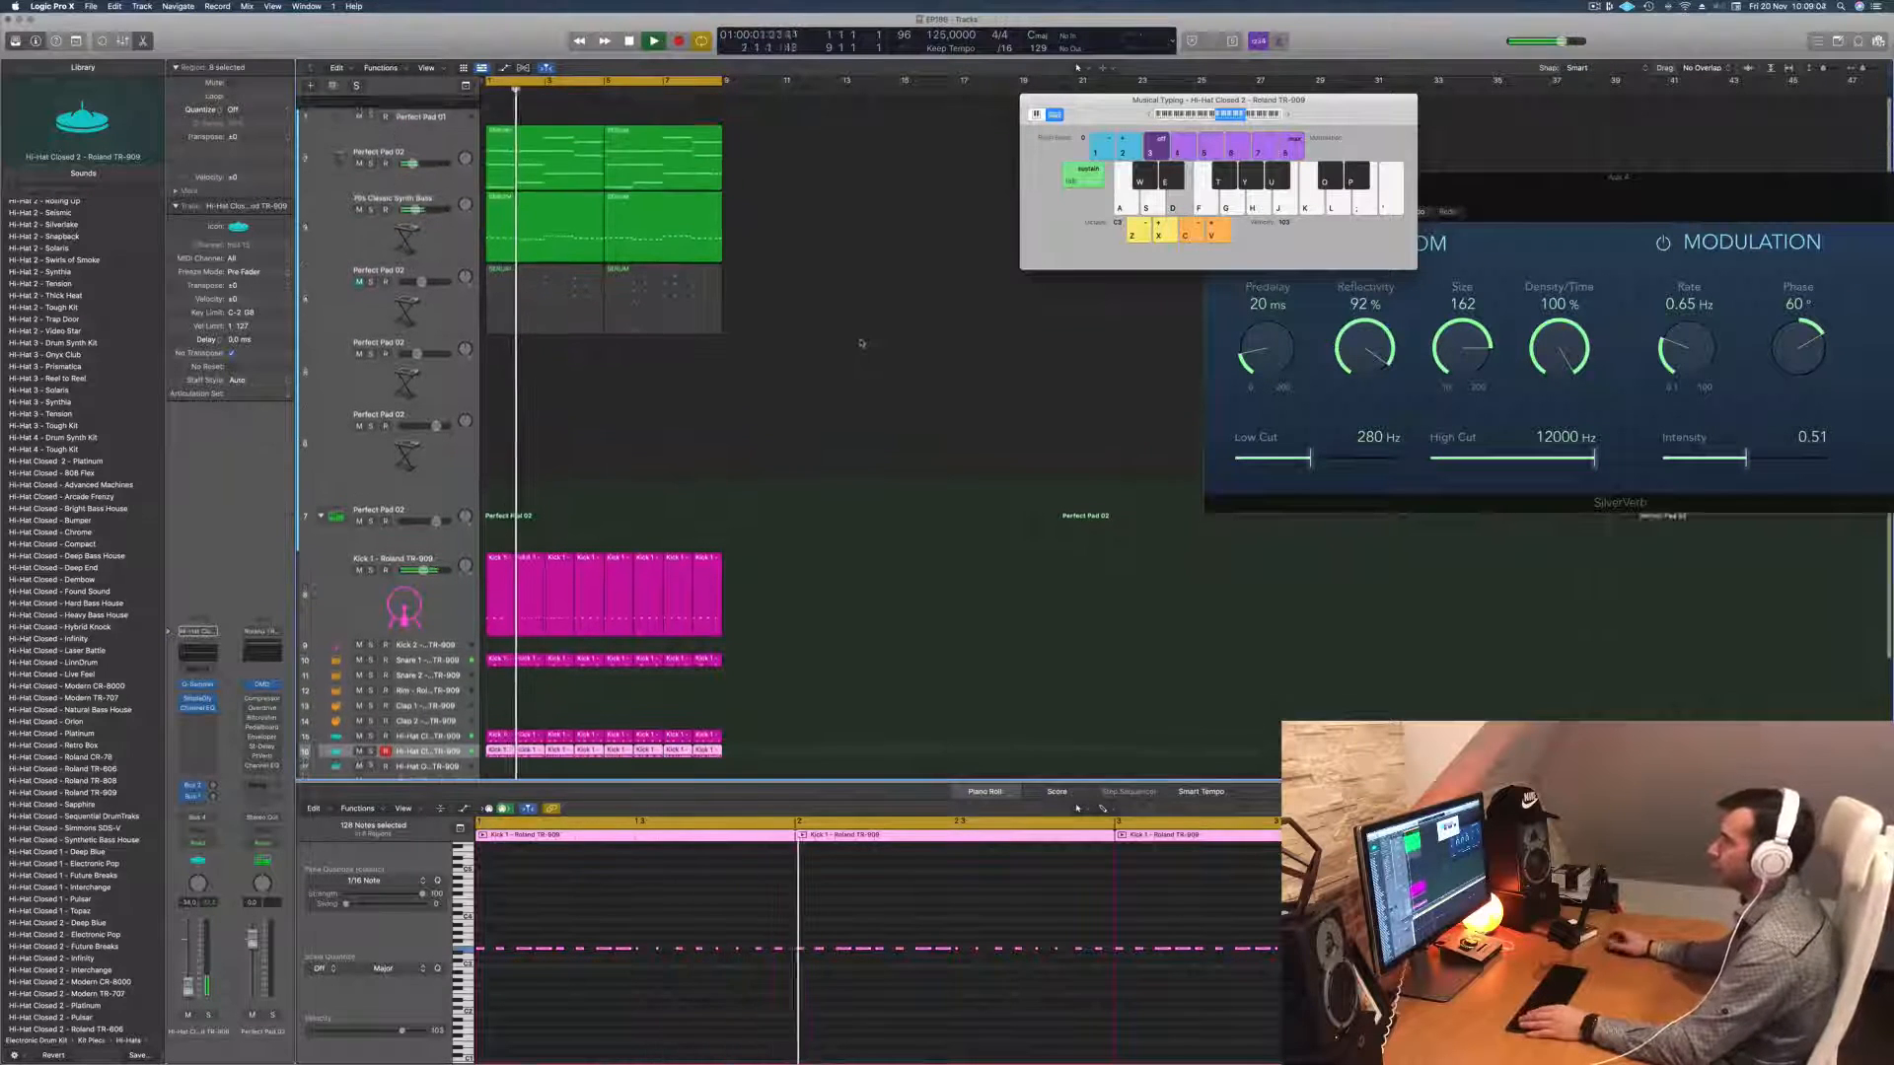
left_click(843, 340)
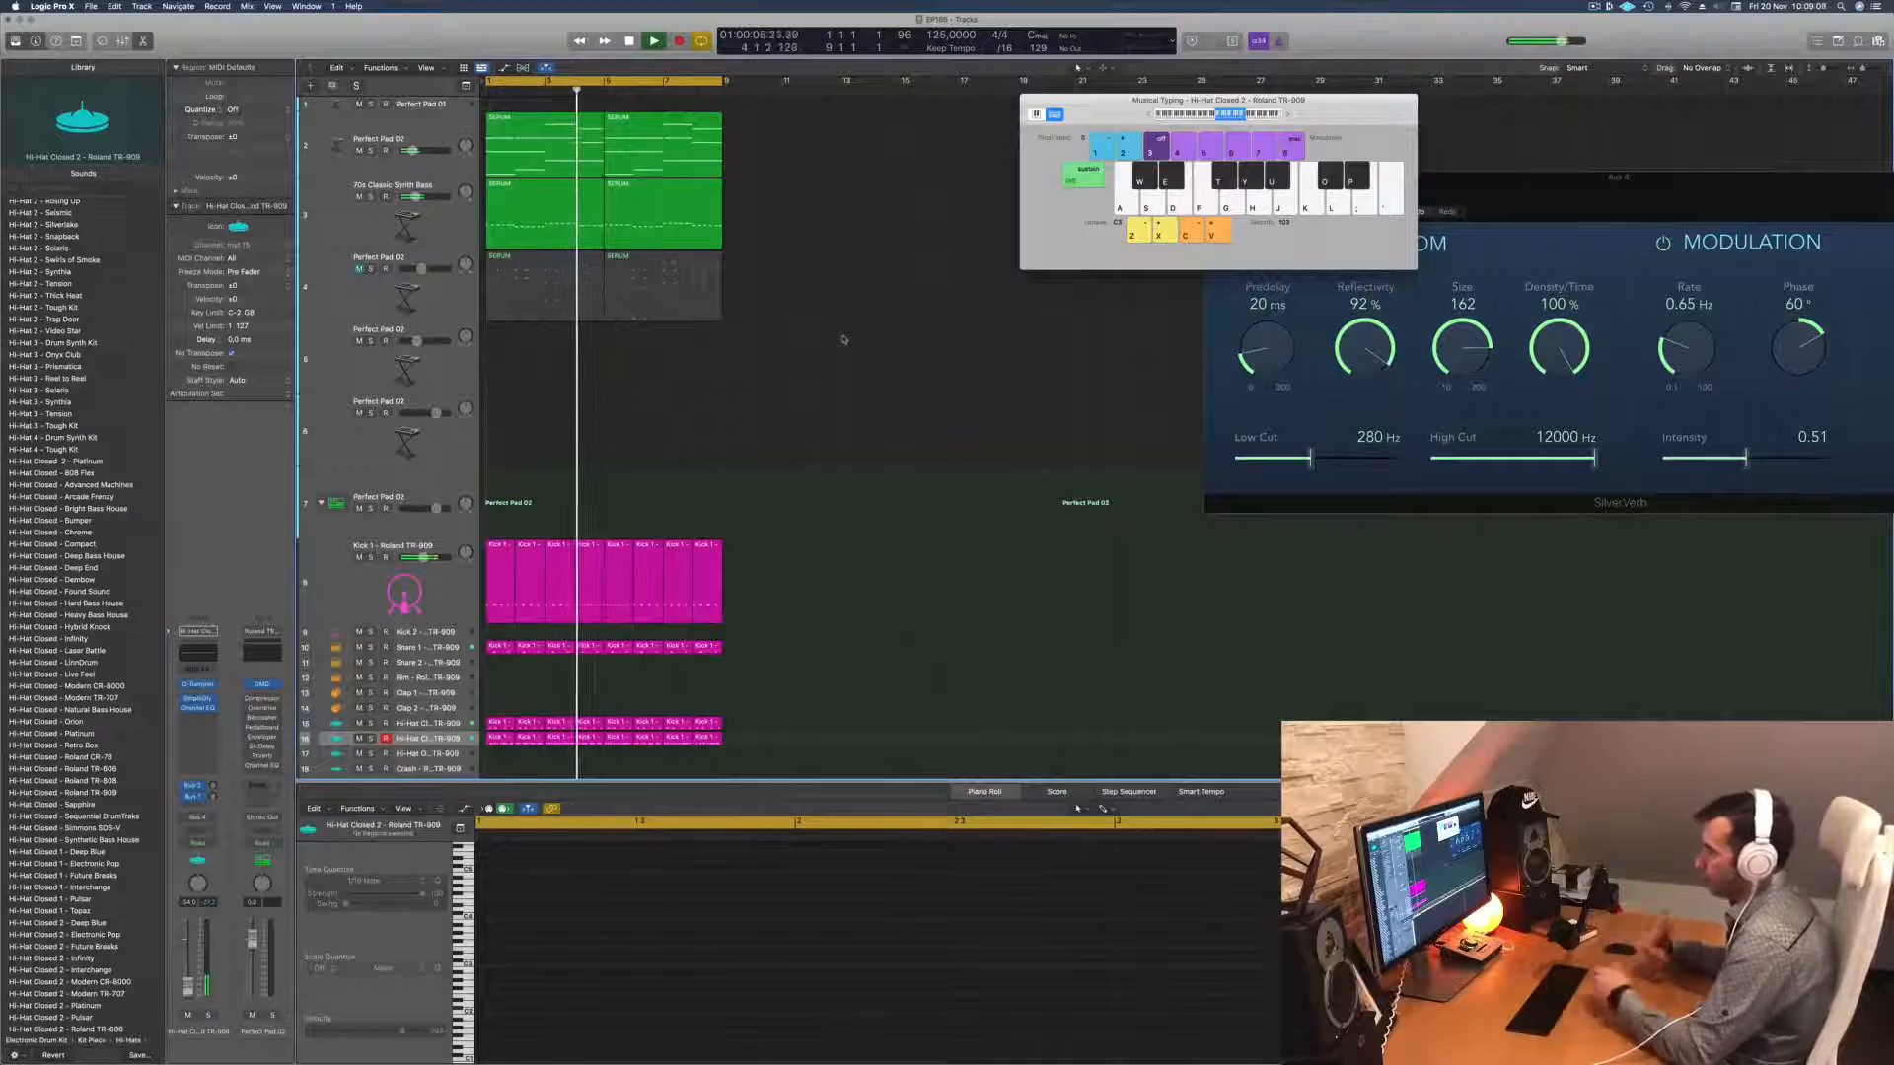
key("Return")
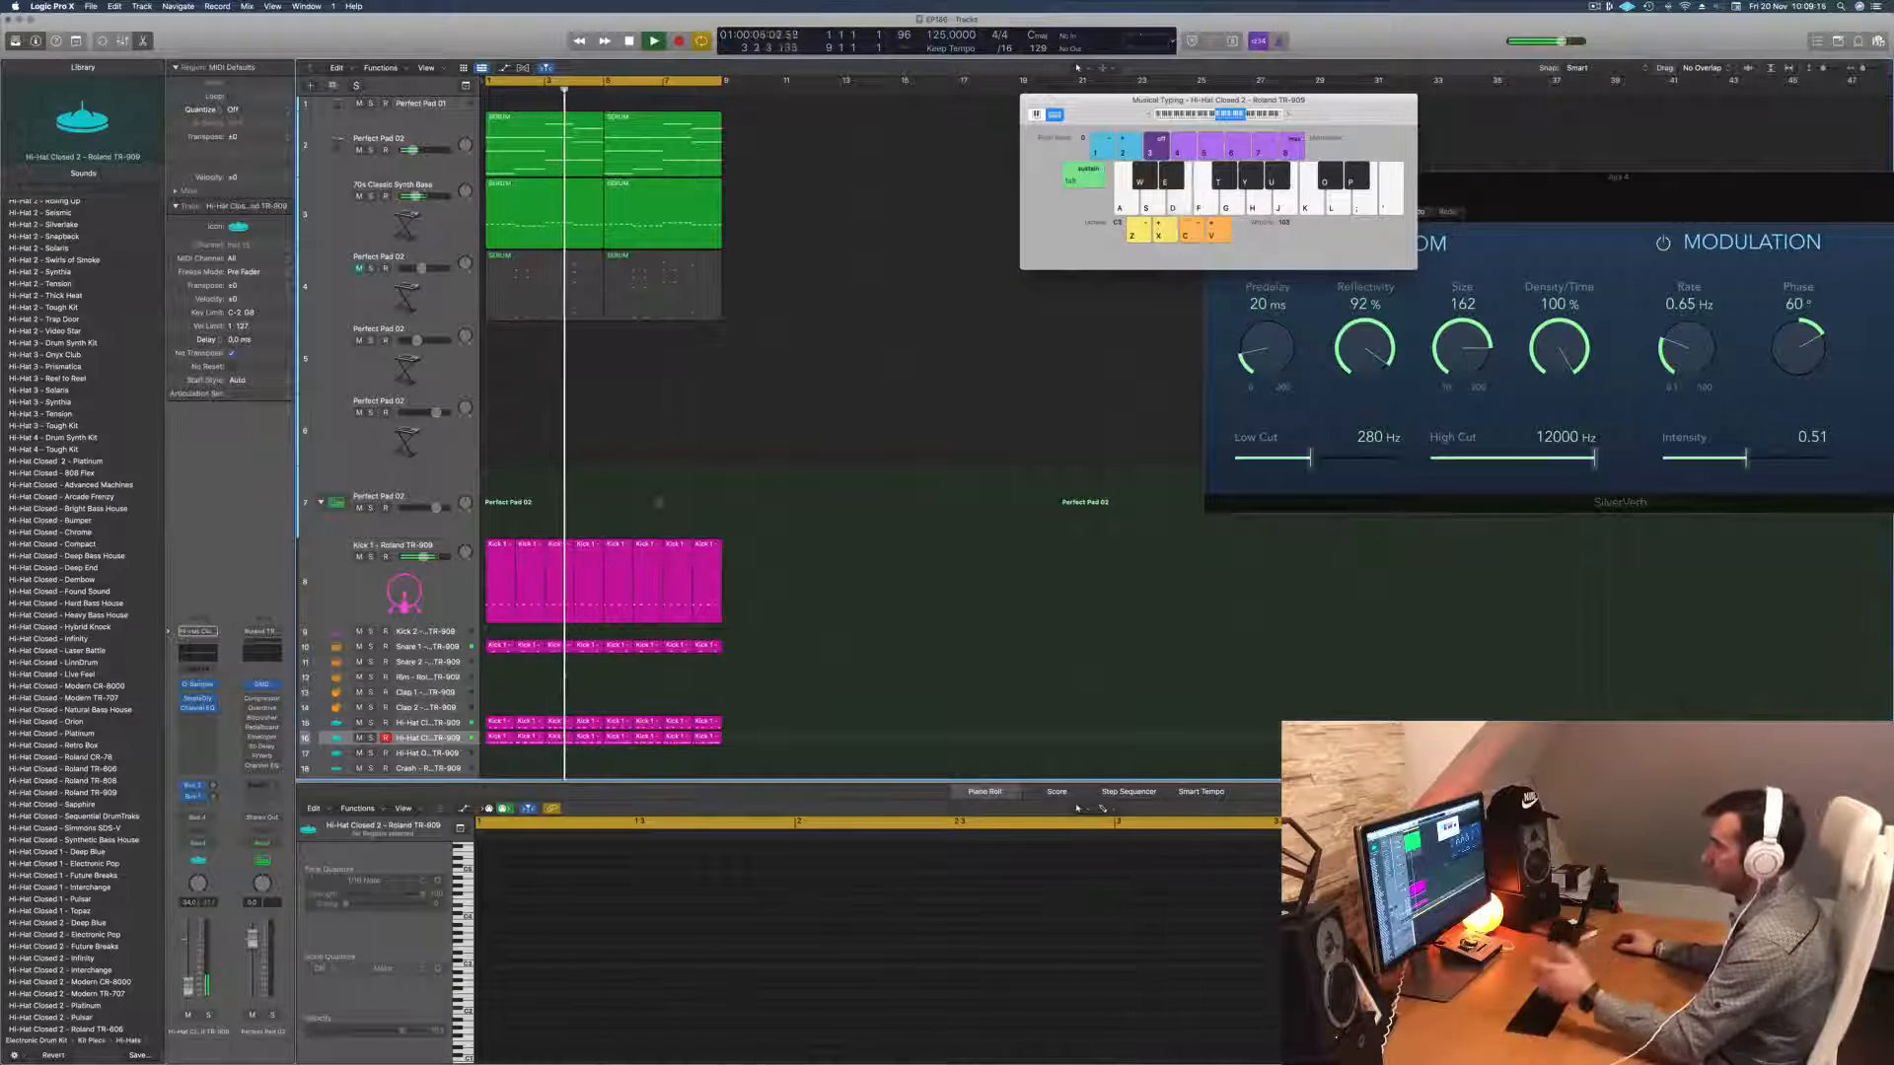
key("Return")
Step: Unmute the Perfect Pad 02 track below the bass and replay the full groove from the start
left_click(359, 269)
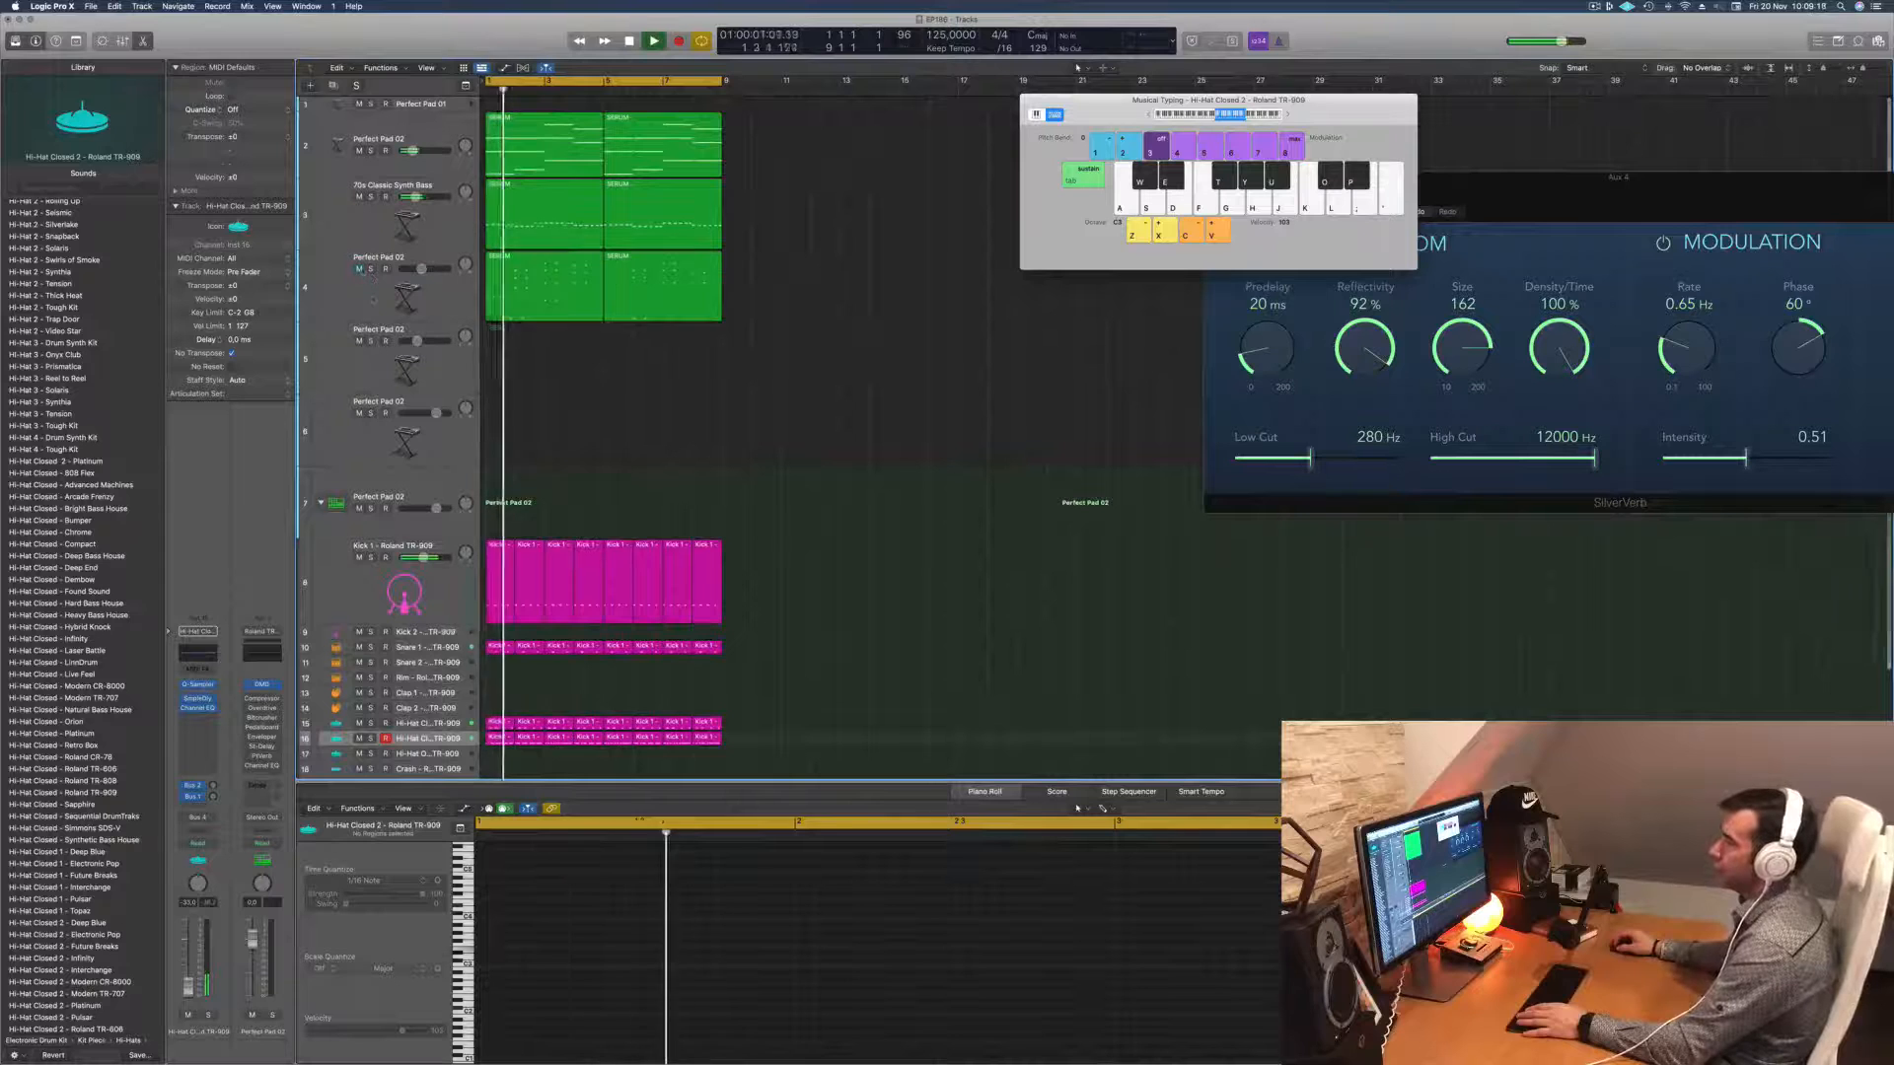
key("Return")
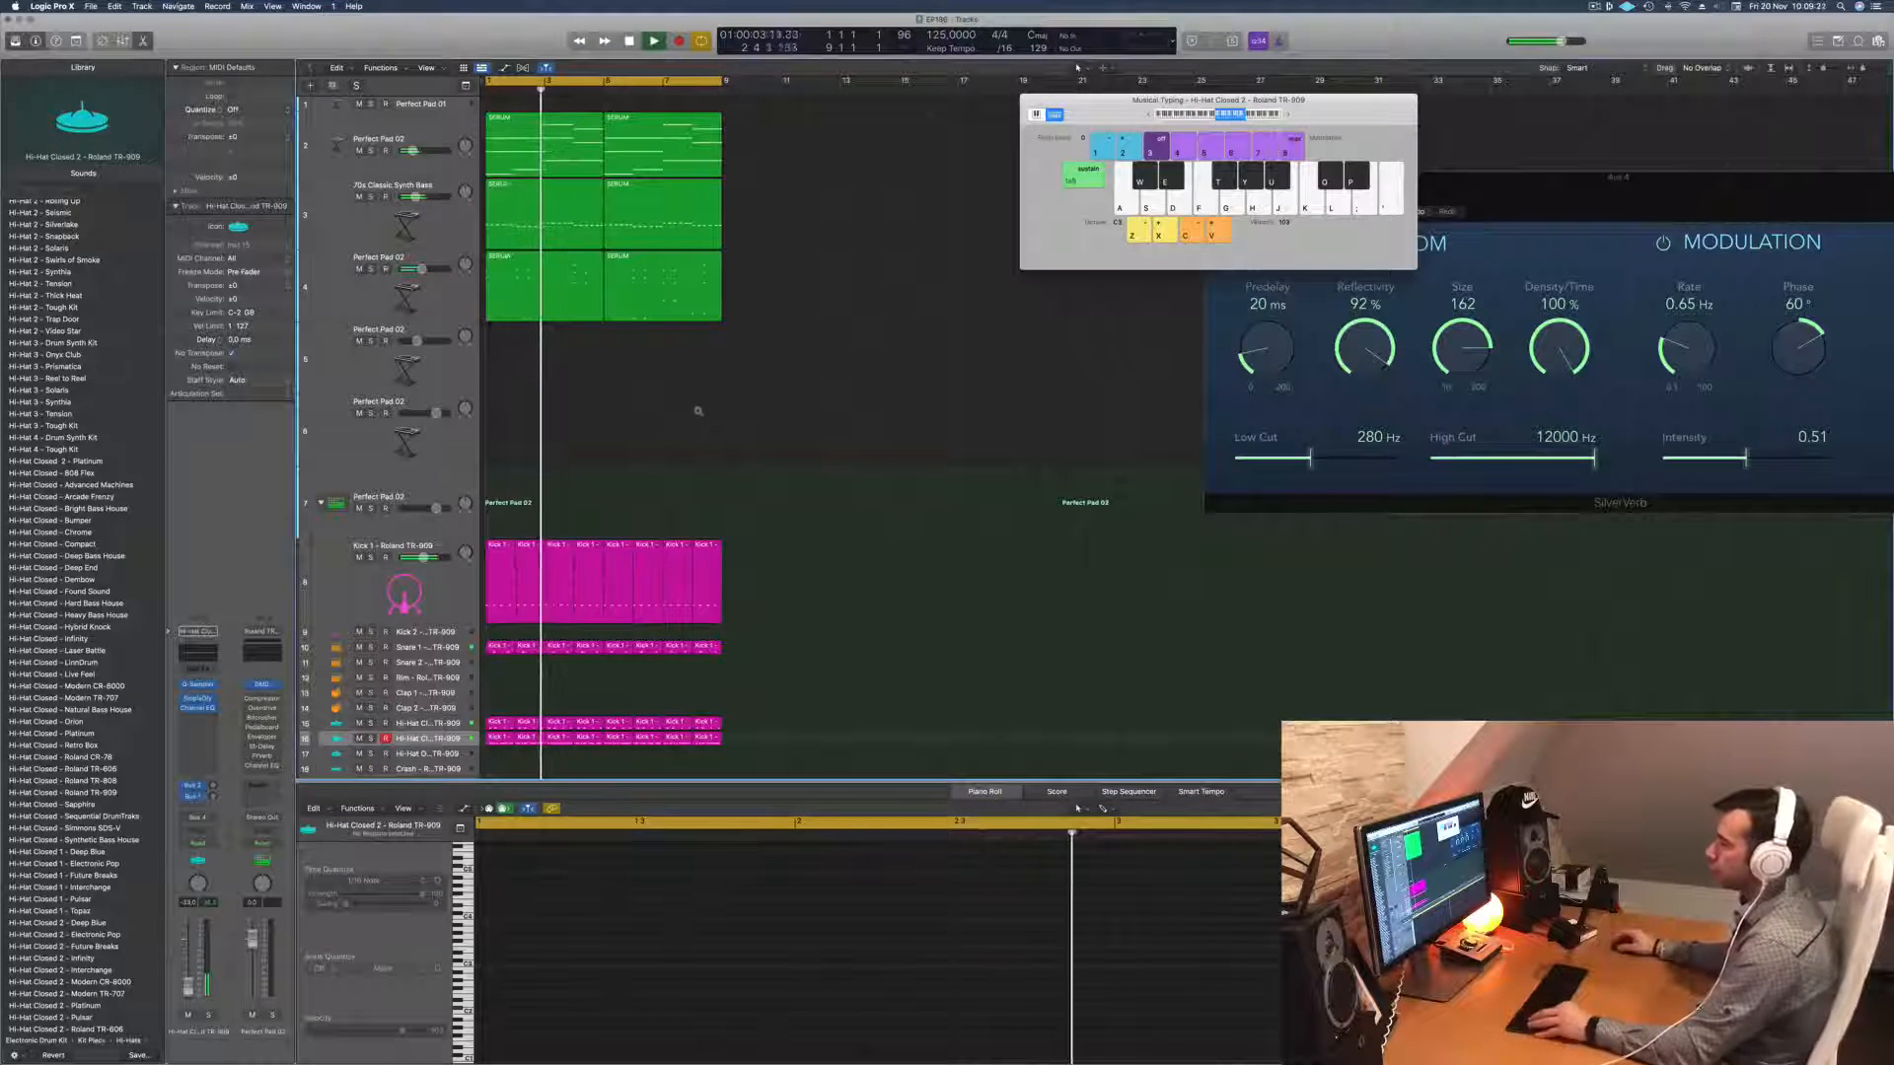
scroll(682, 370, "down", 2)
scroll(683, 369, "down", 1)
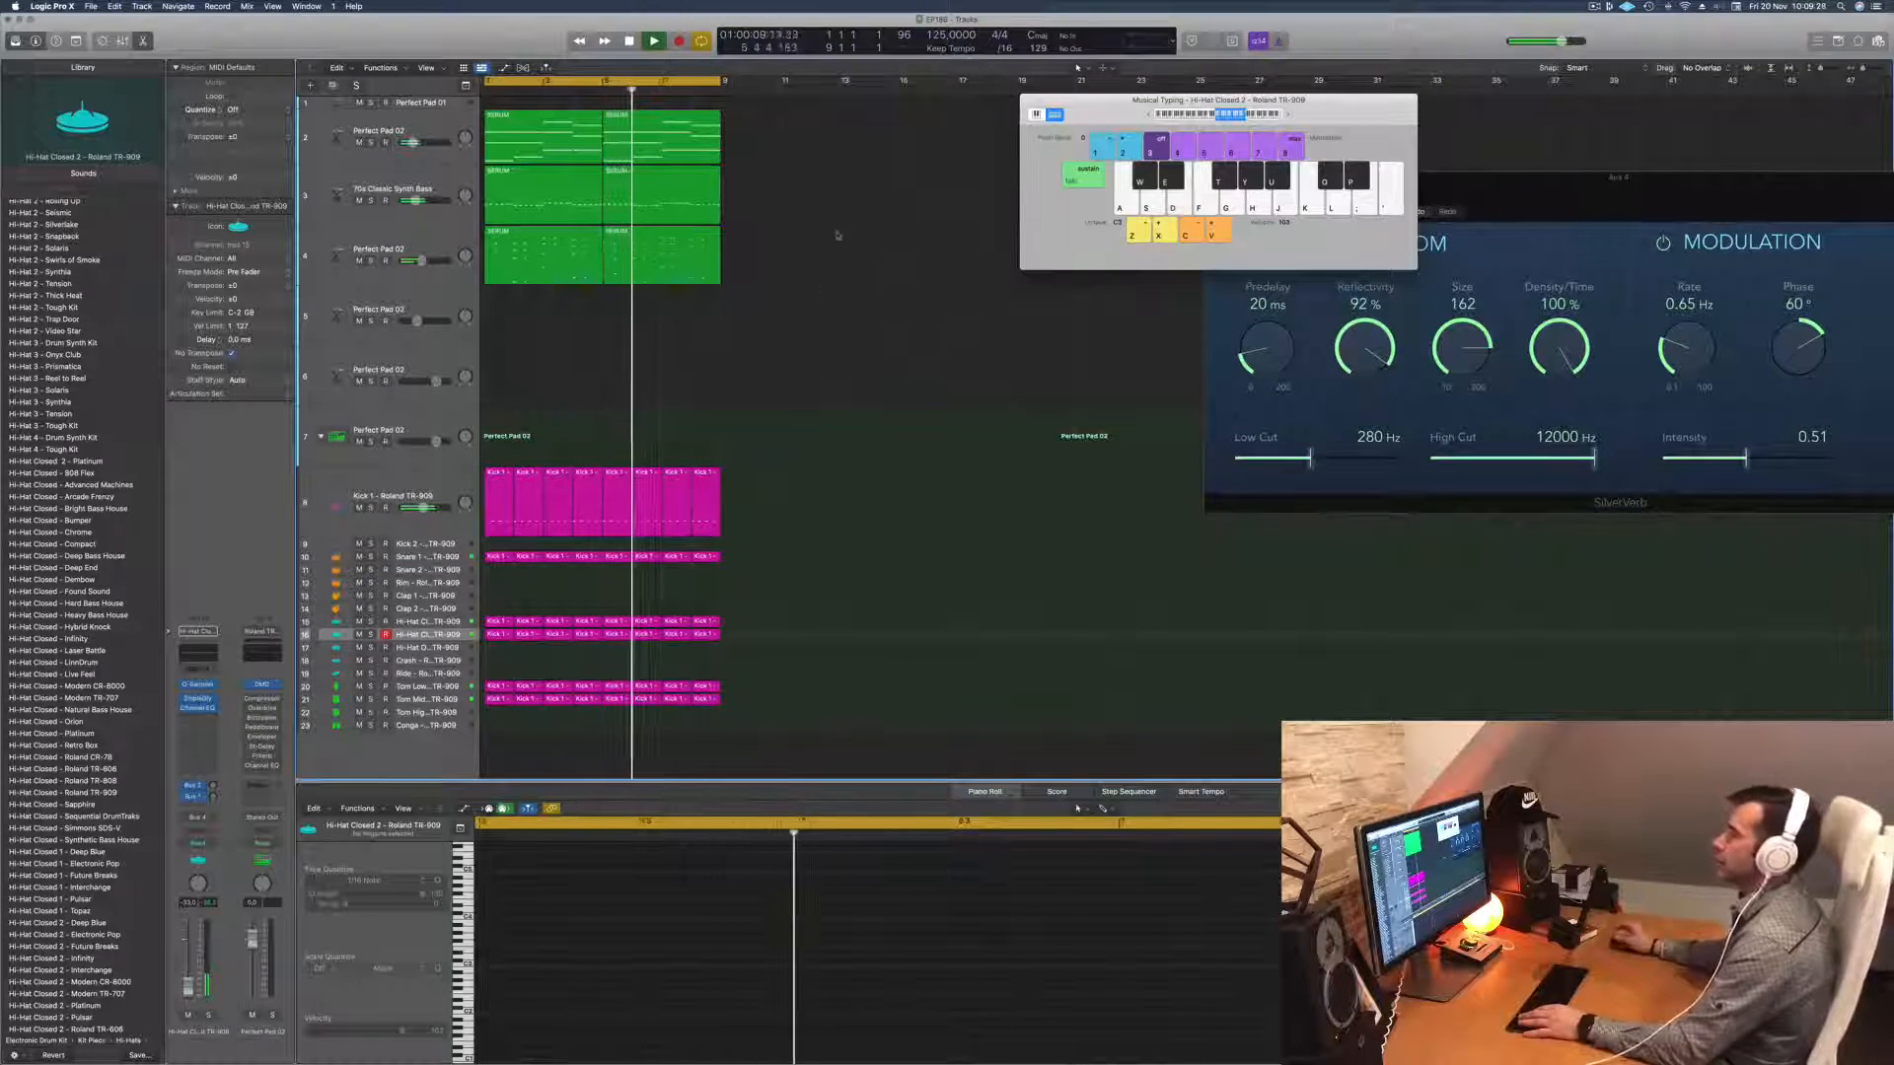
key("Return")
key("space")
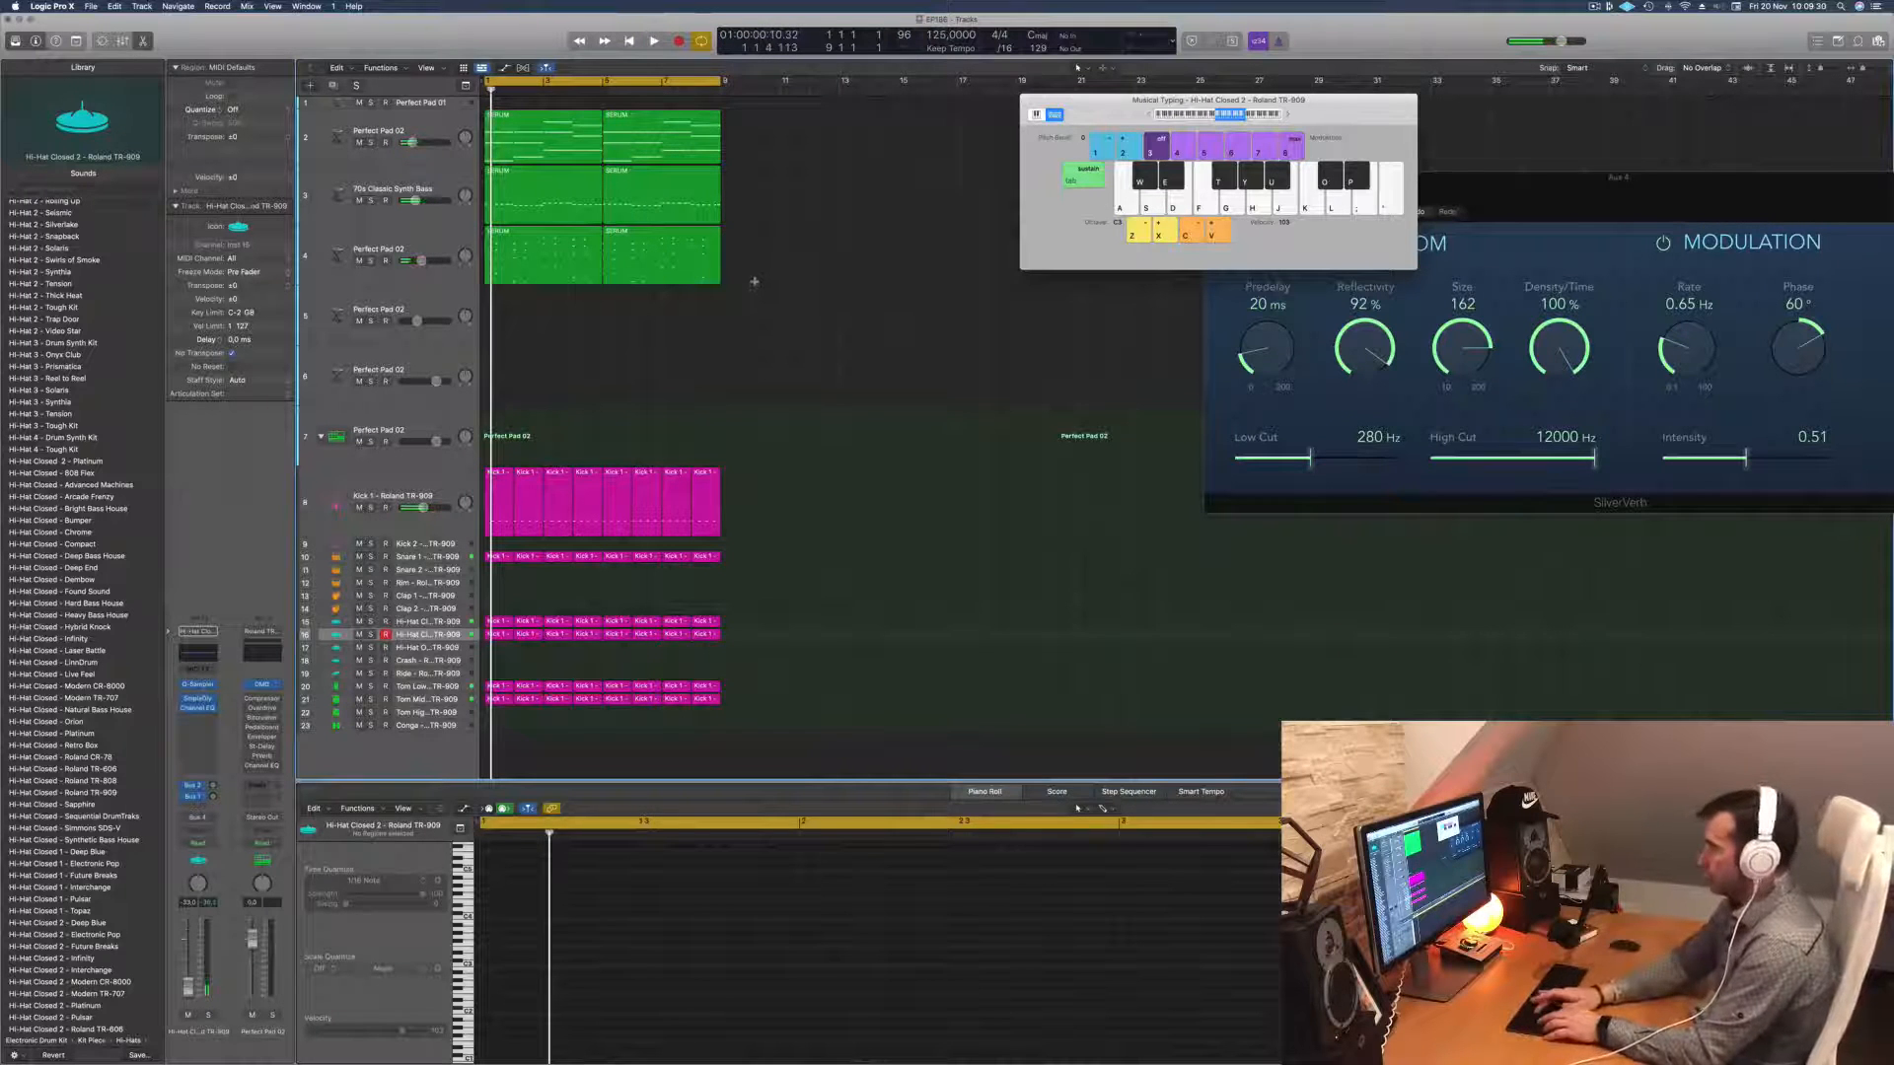
Step: Repeat all synth, bass and drum regions to extend the eight-bar section to 32 bars
key("super+r")
key("super+r")
key("super+r")
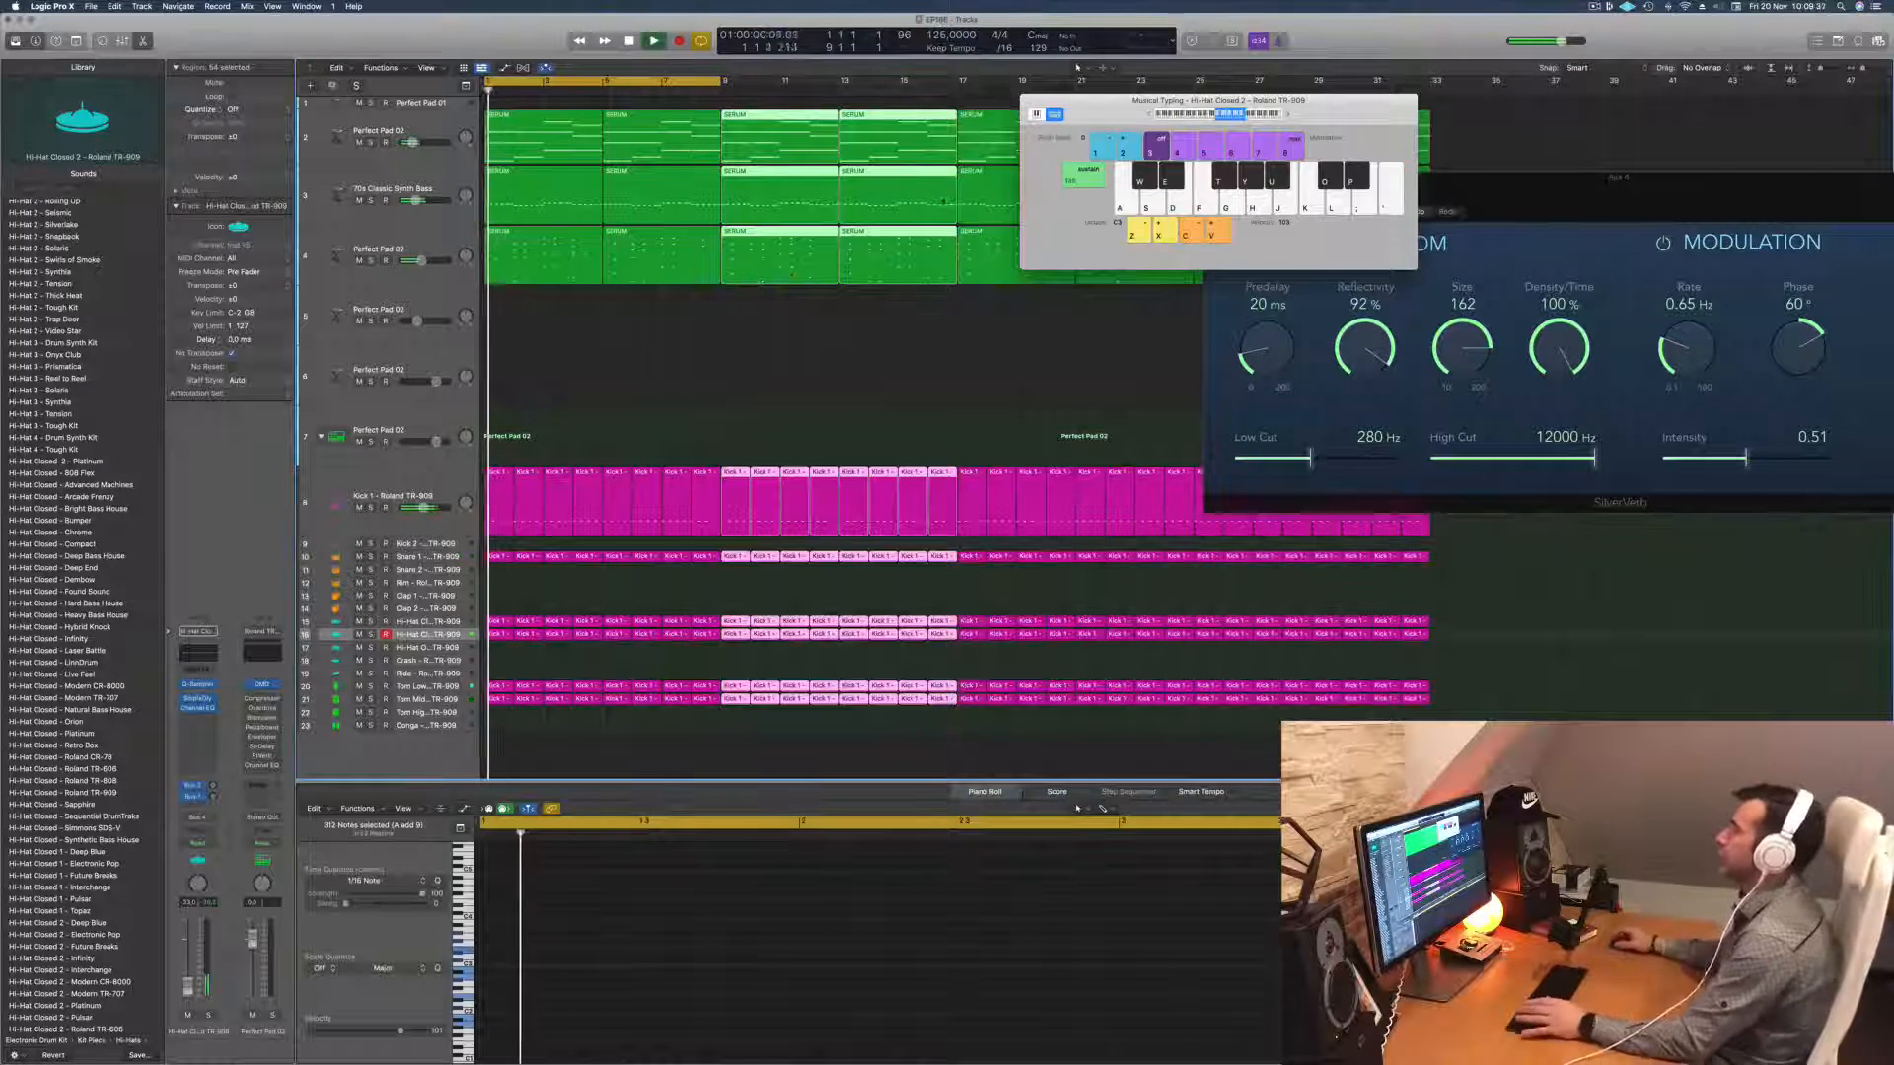
Step: Move the Musical Typing keyboard below the synth regions and close the SilverVerb window
left_click_drag(1156, 99, 1471, 607)
left_click_drag(1349, 177, 1053, 284)
left_click(914, 284)
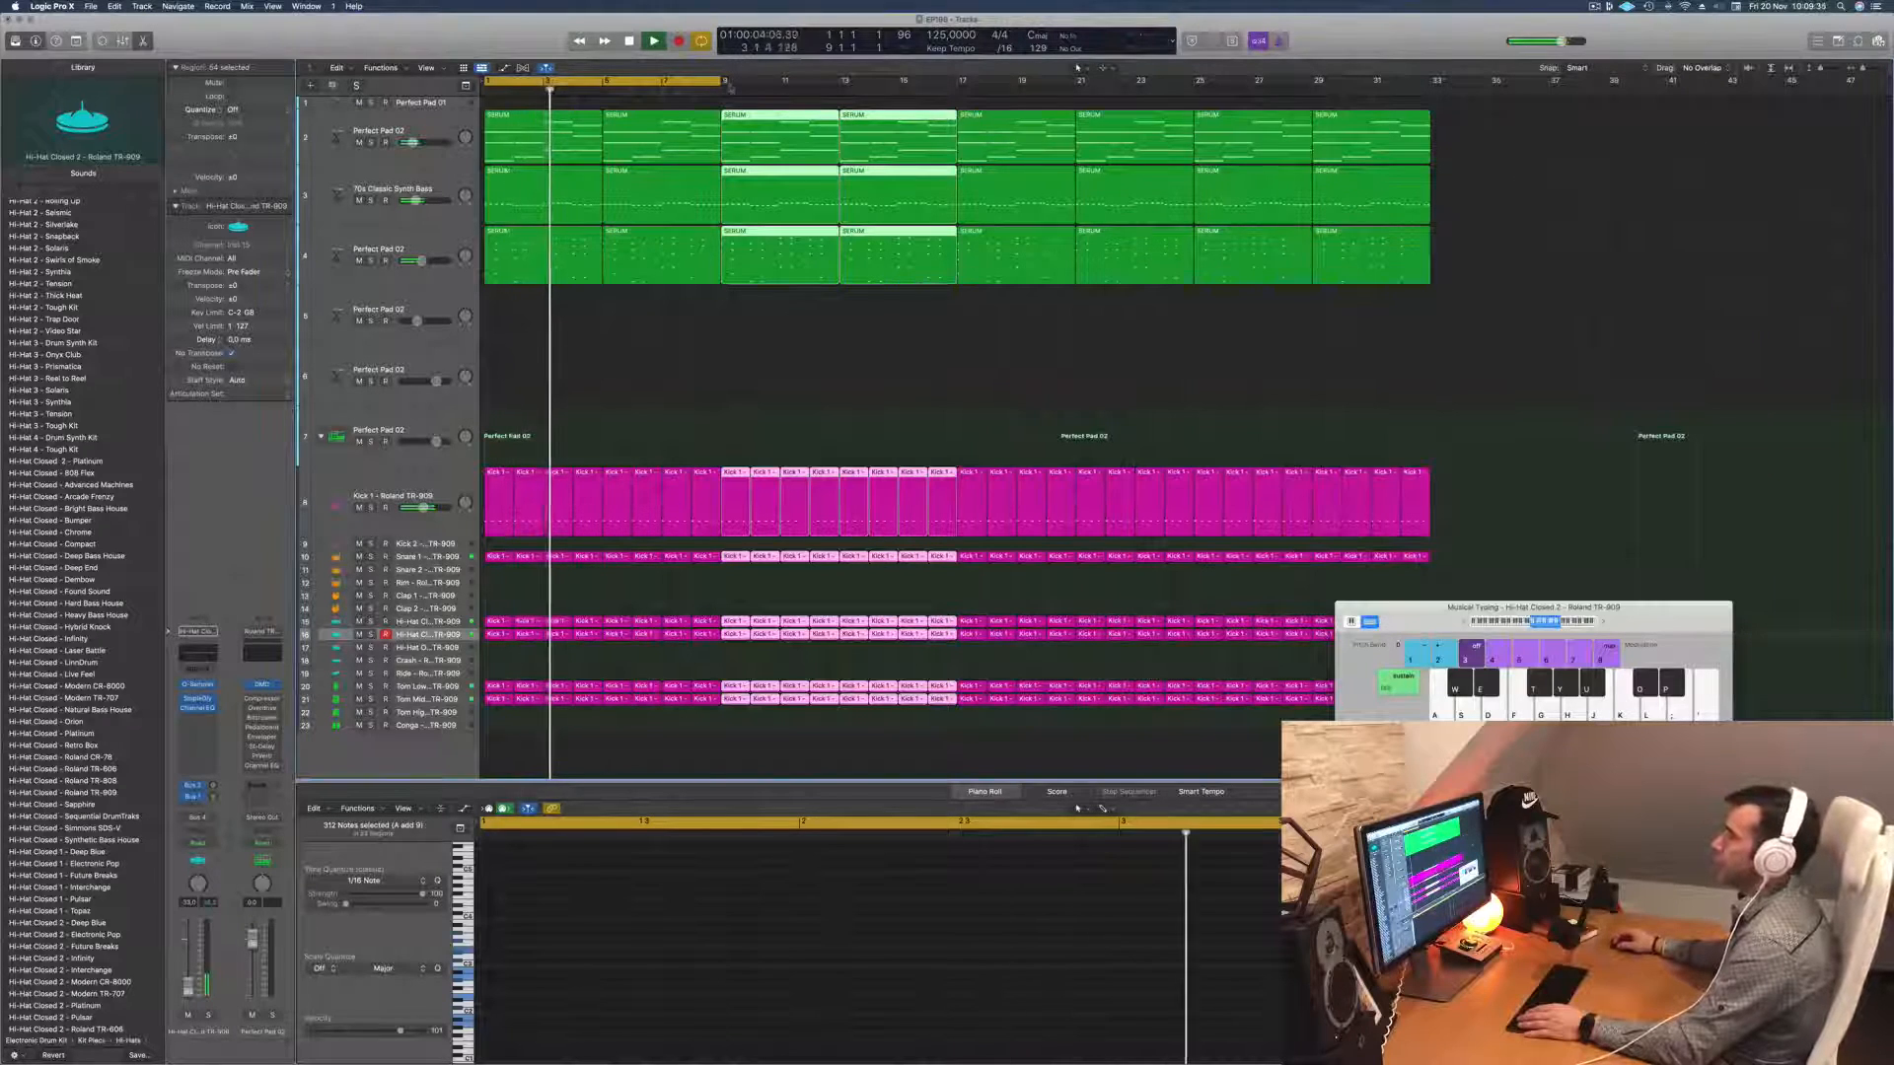
Step: Extend the cycle range to bar 33, replay the arrangement and deselect all regions
left_click_drag(722, 79, 1431, 125)
key("space")
scroll(803, 359, "up", 1)
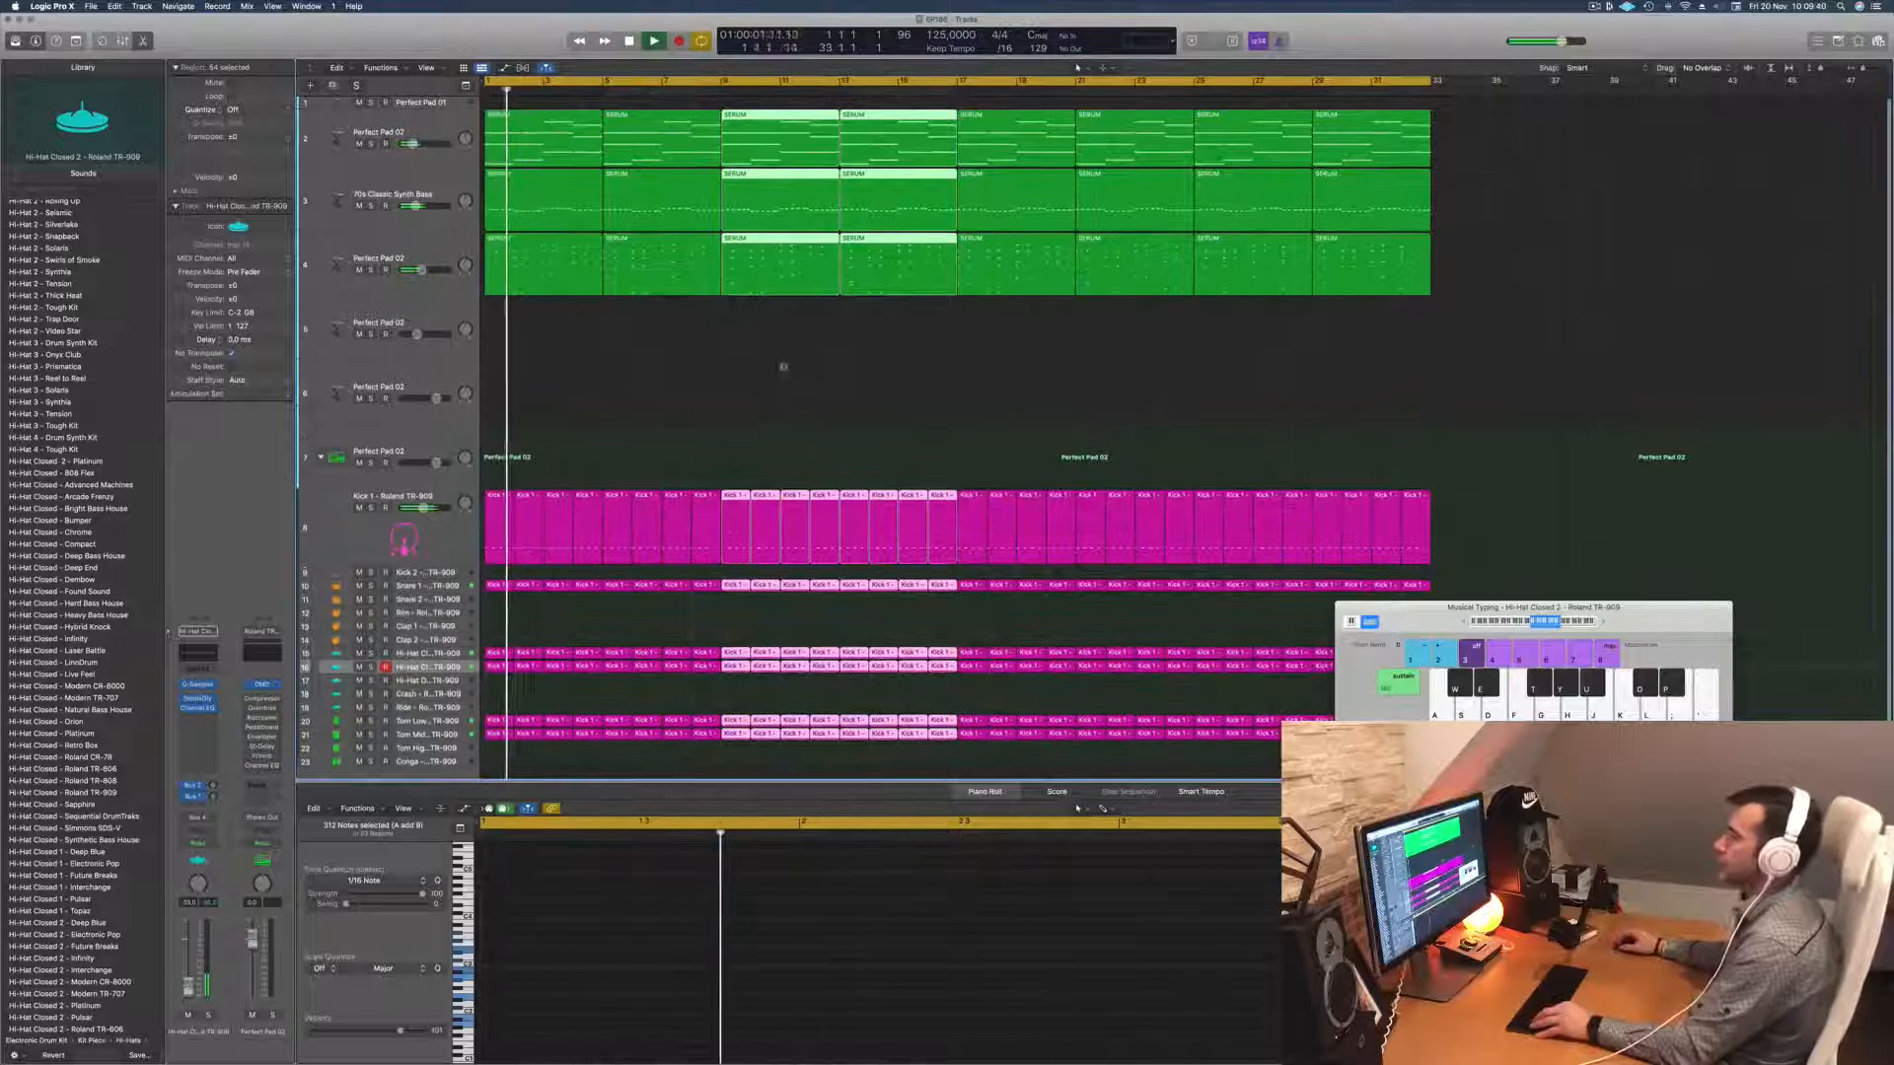
left_click(666, 372)
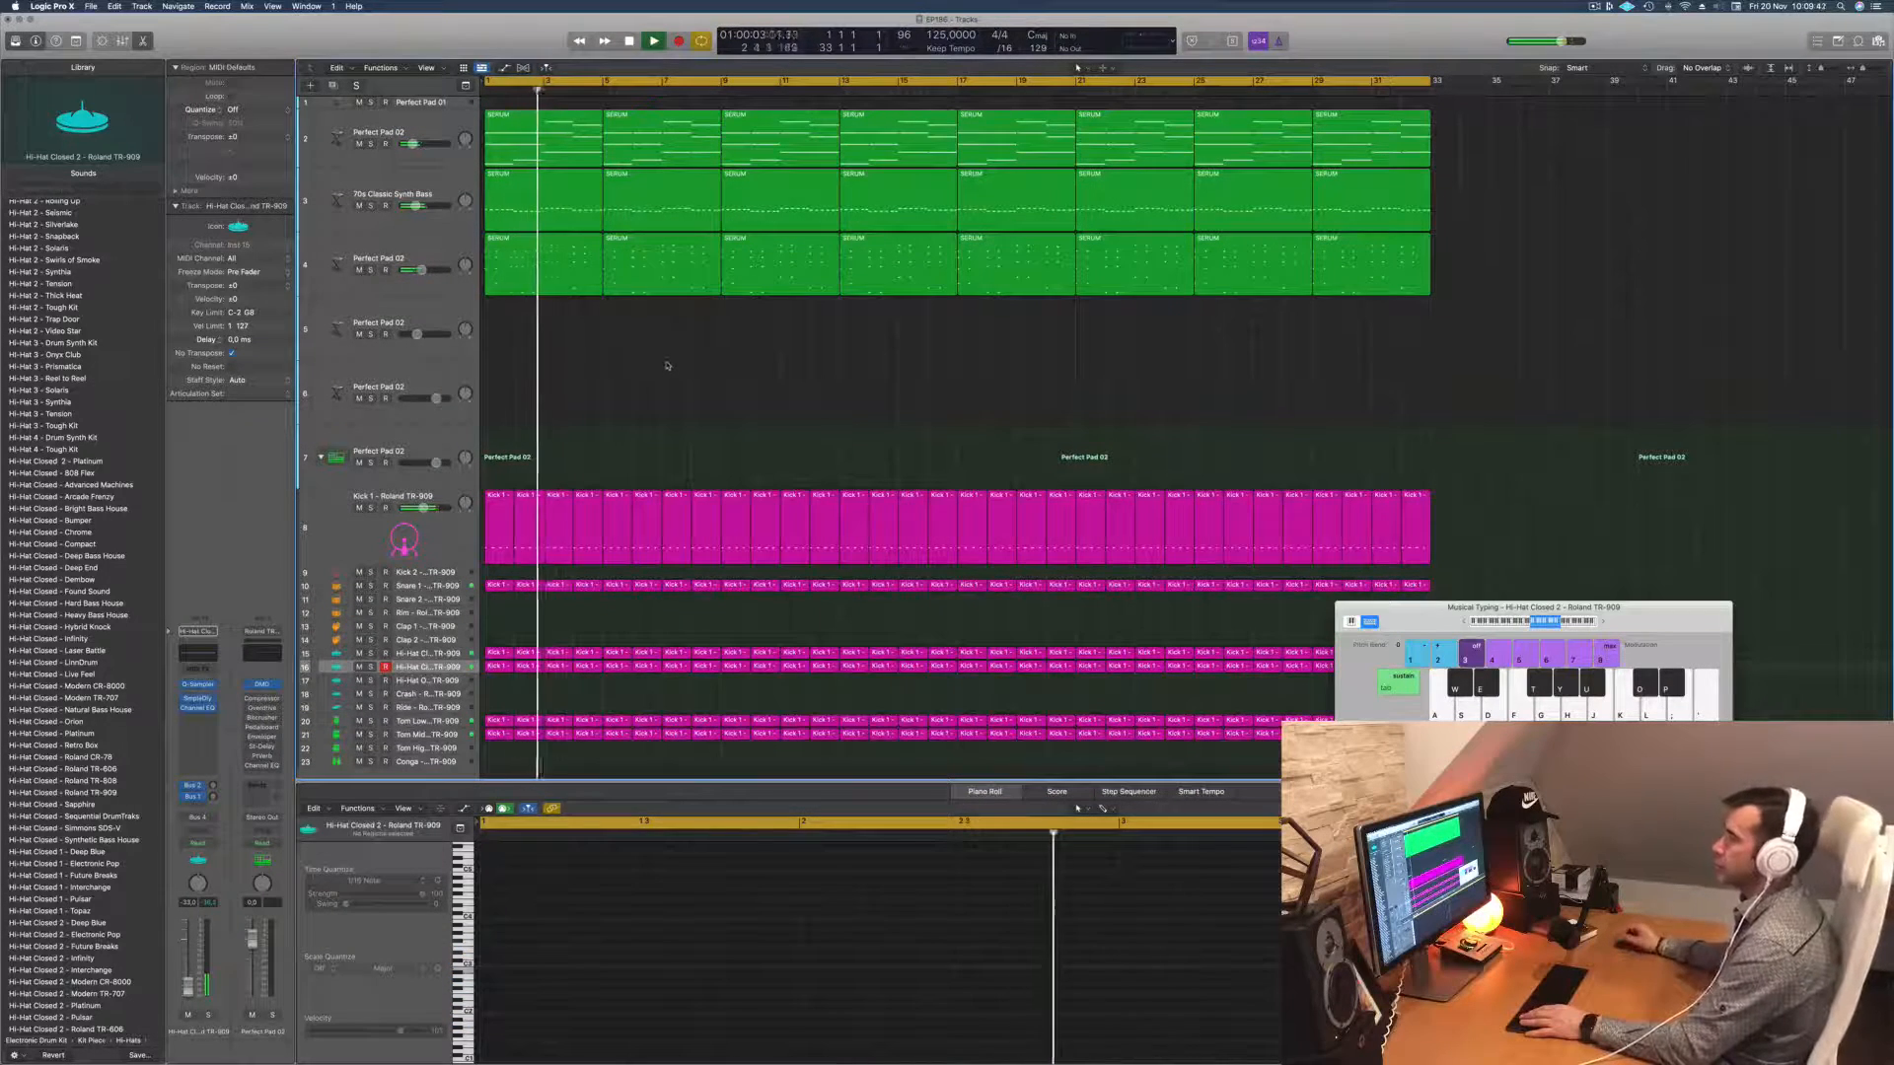
Step: Fine-tune the Hi-Hat Closed 2 channel volume while replaying the arrangement from the start
scroll(591, 387, "down", 2)
key("space")
key("space")
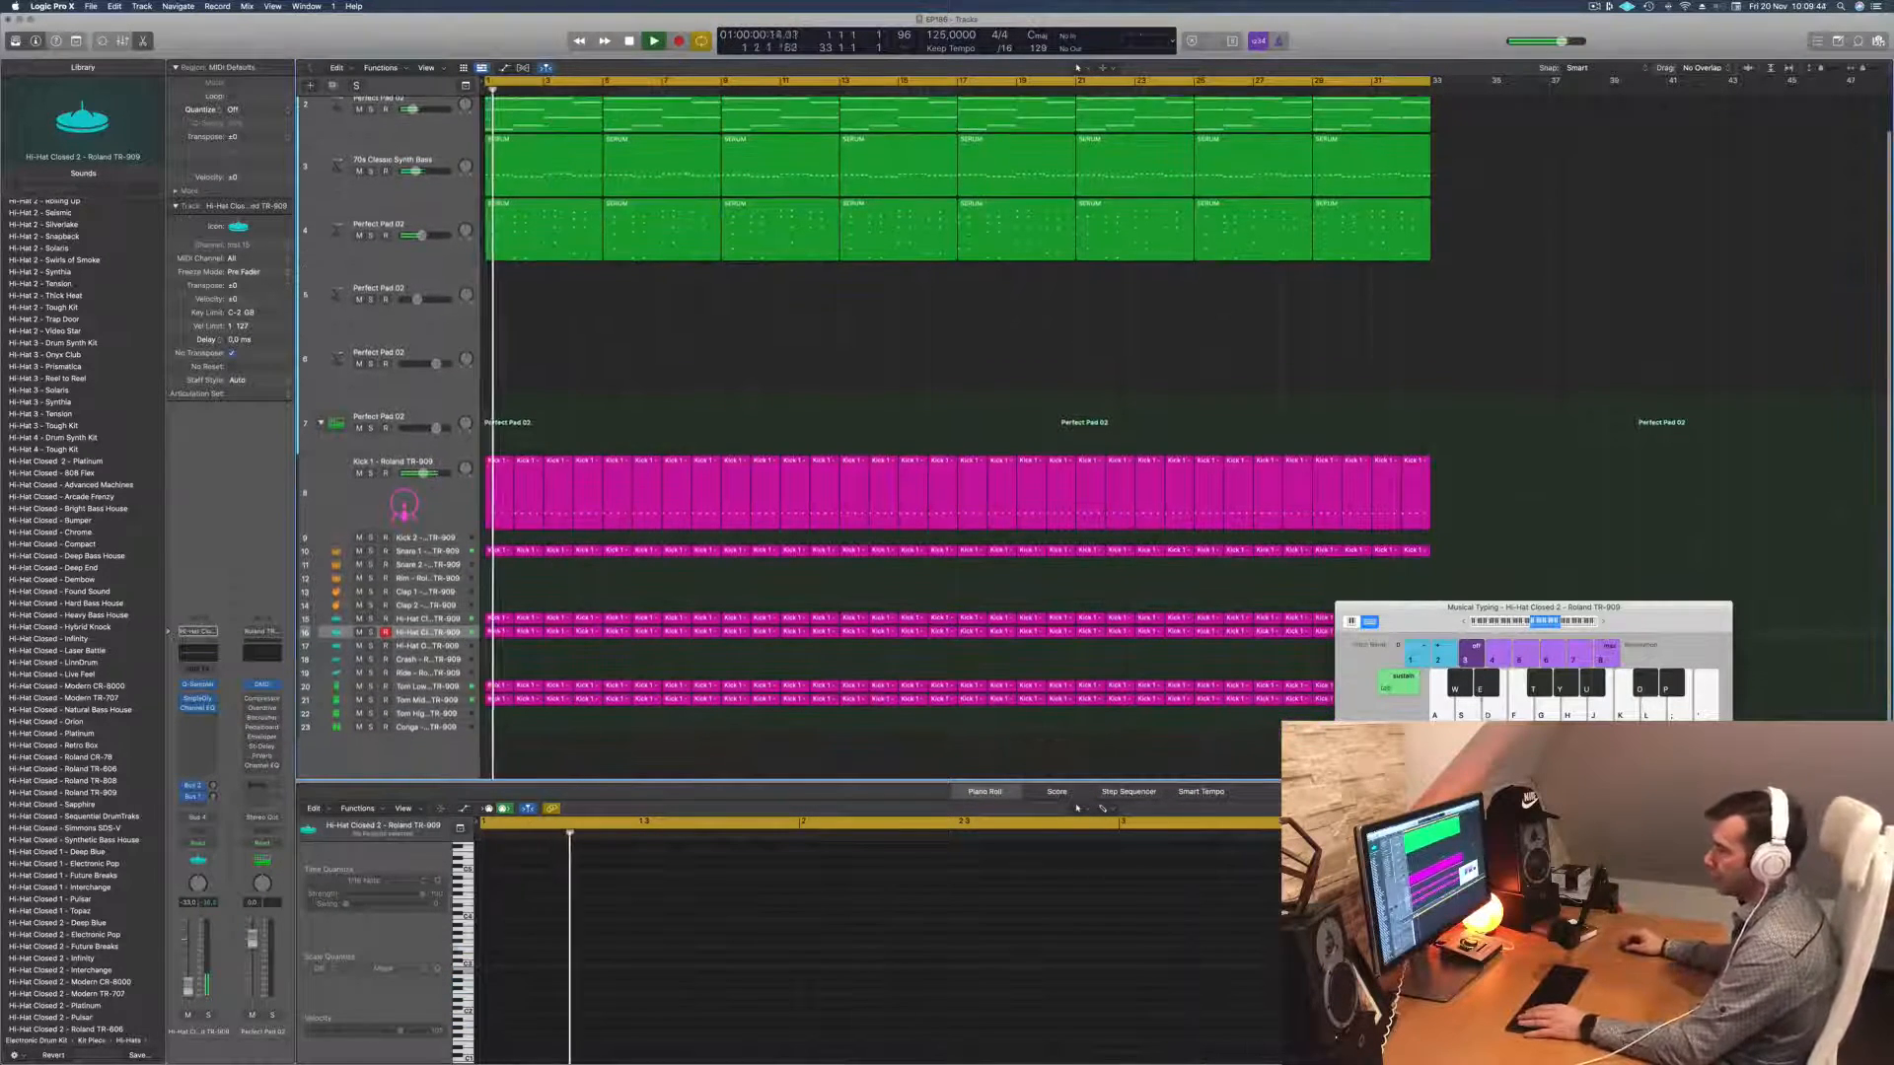
left_click_drag(185, 1003, 184, 1005)
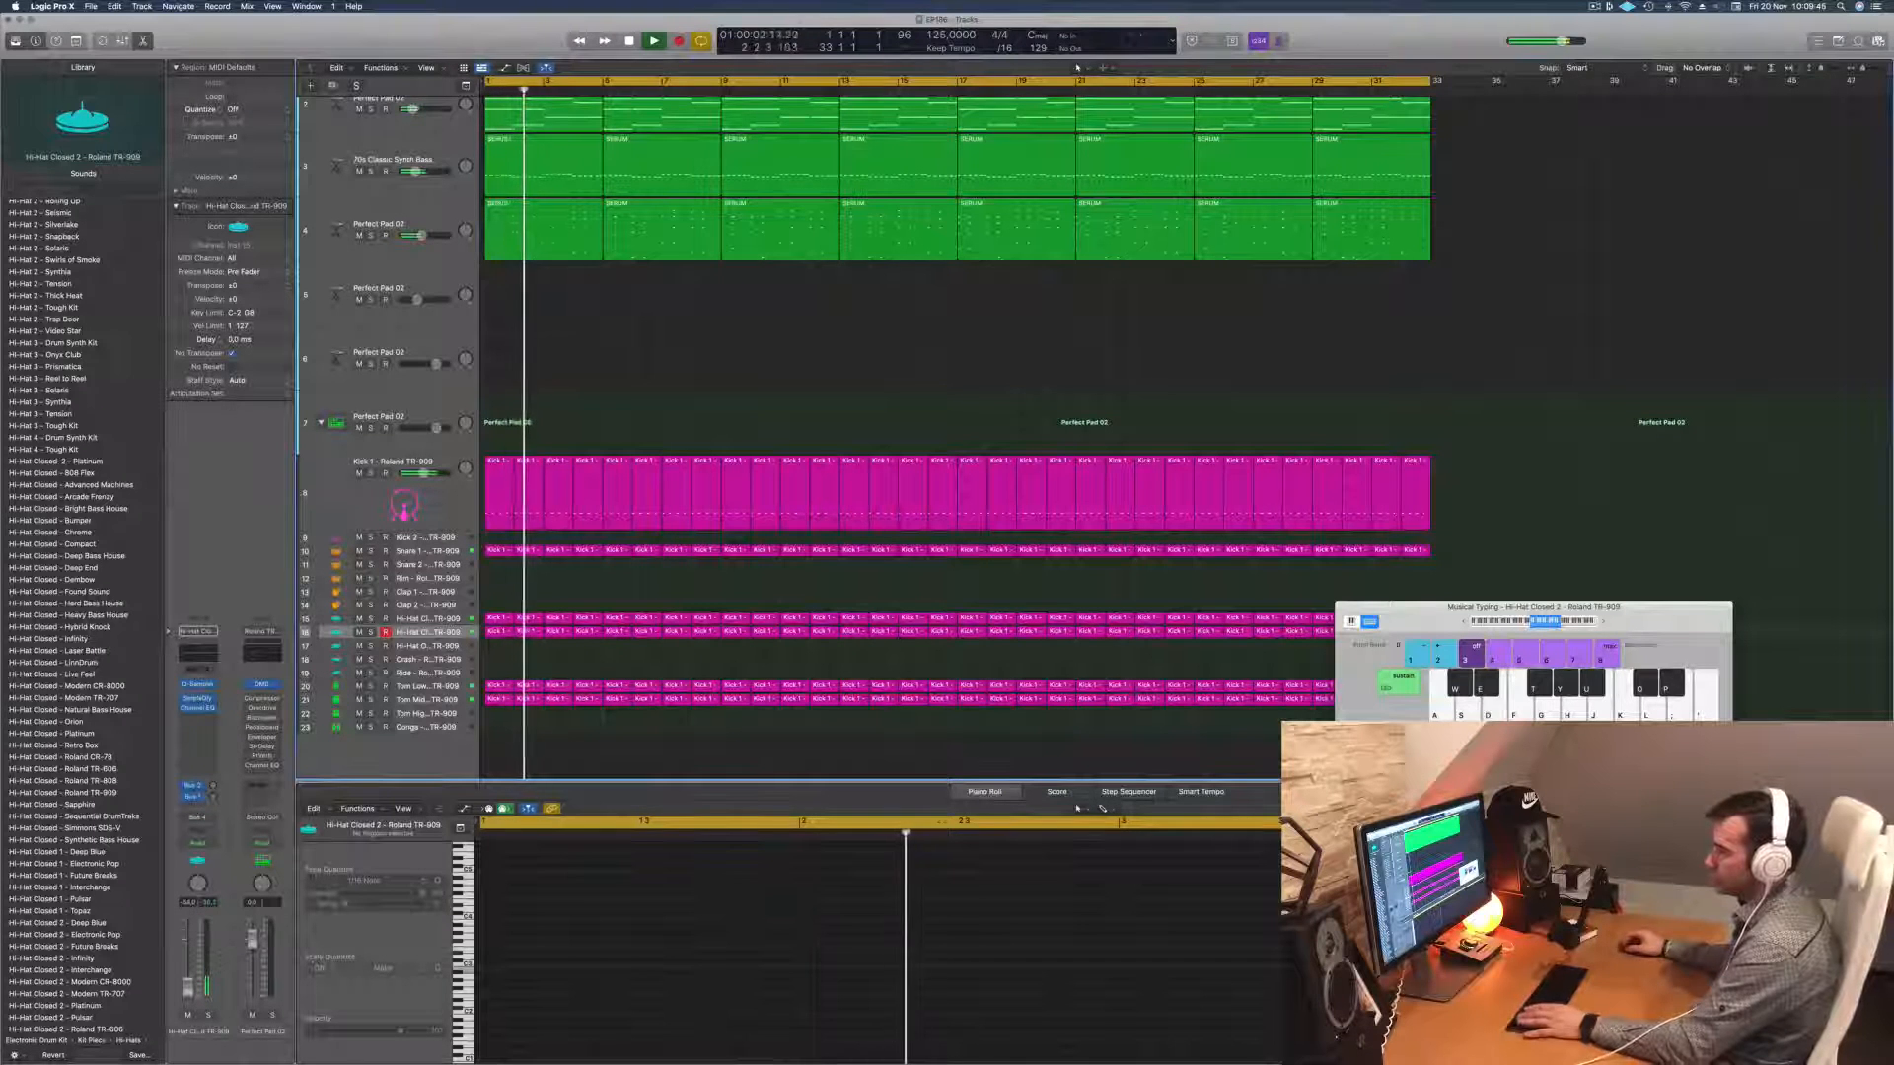
key("space")
key("space")
Step: Insert a Compressor on the Hi-Hat Closed 2 channel and set its side chain to Kick 1 - Roland TR-909
left_click(196, 717)
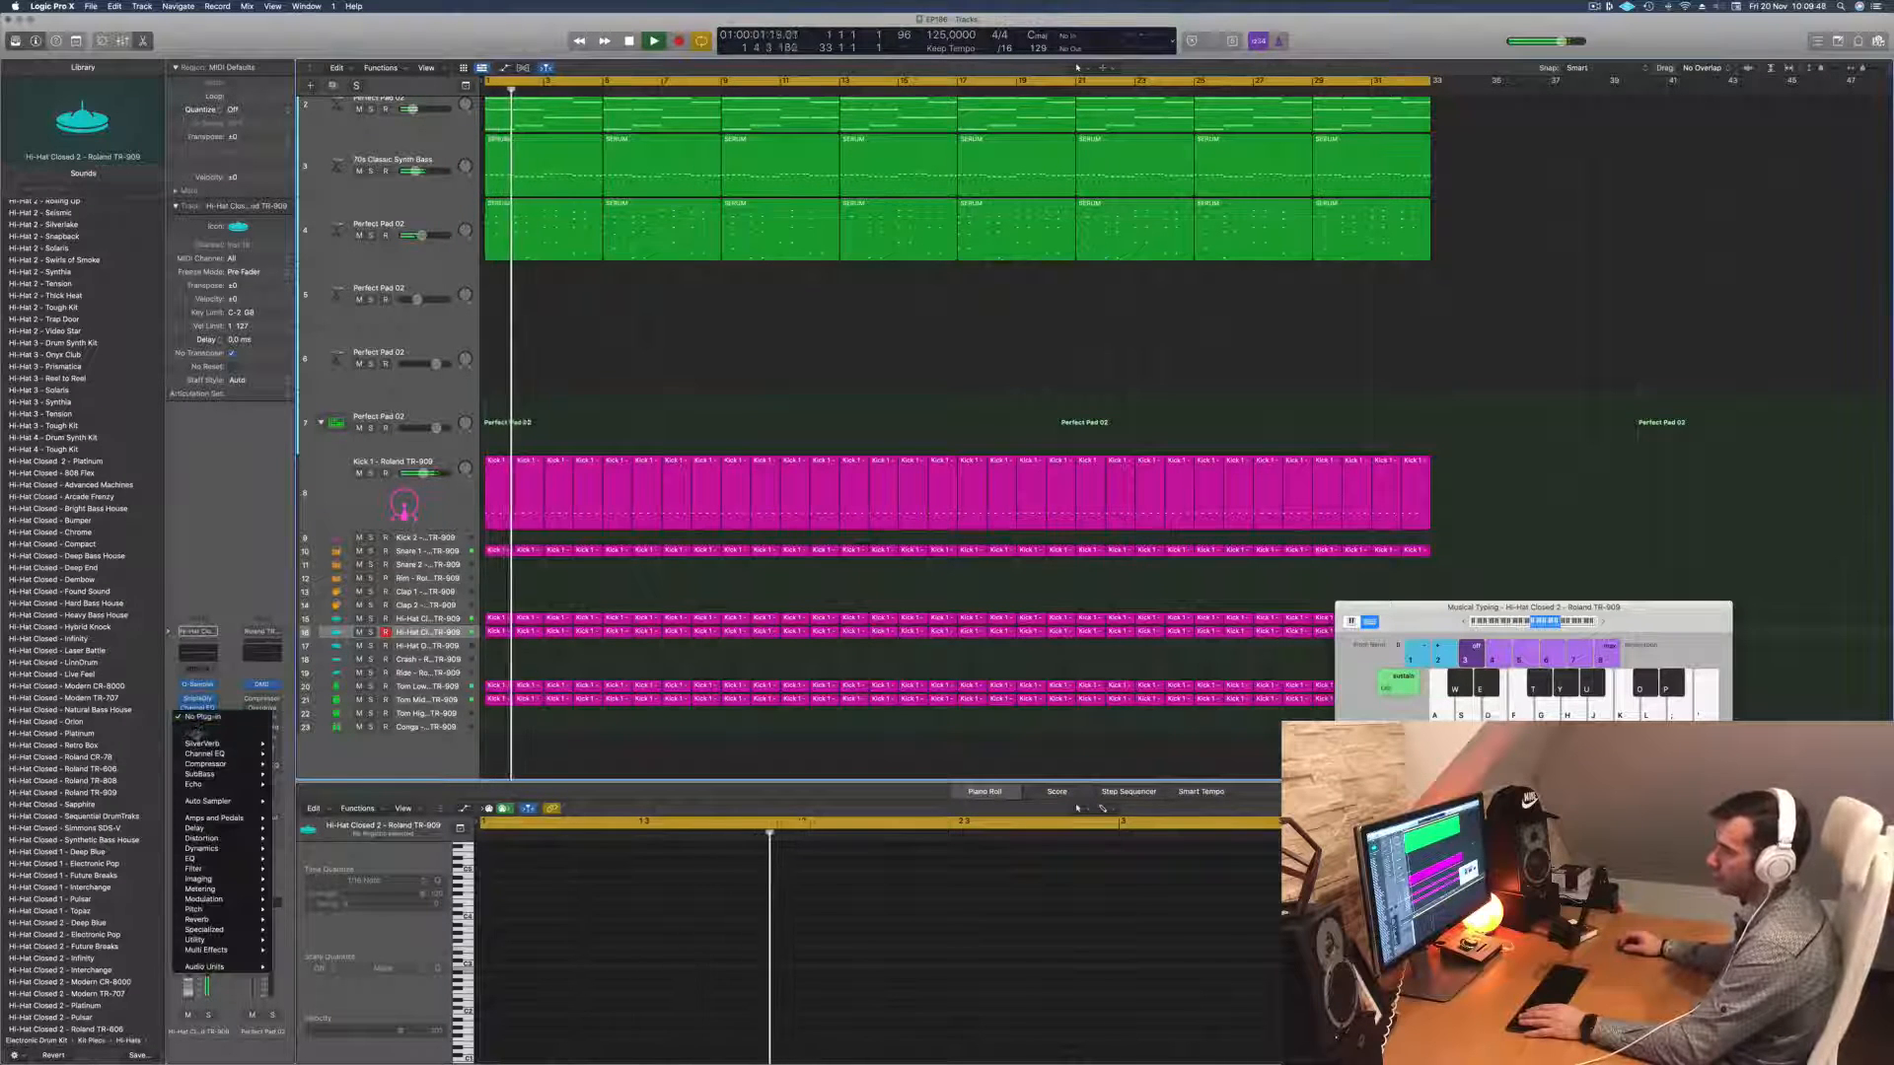
mouse_move(209, 767)
left_click(296, 764)
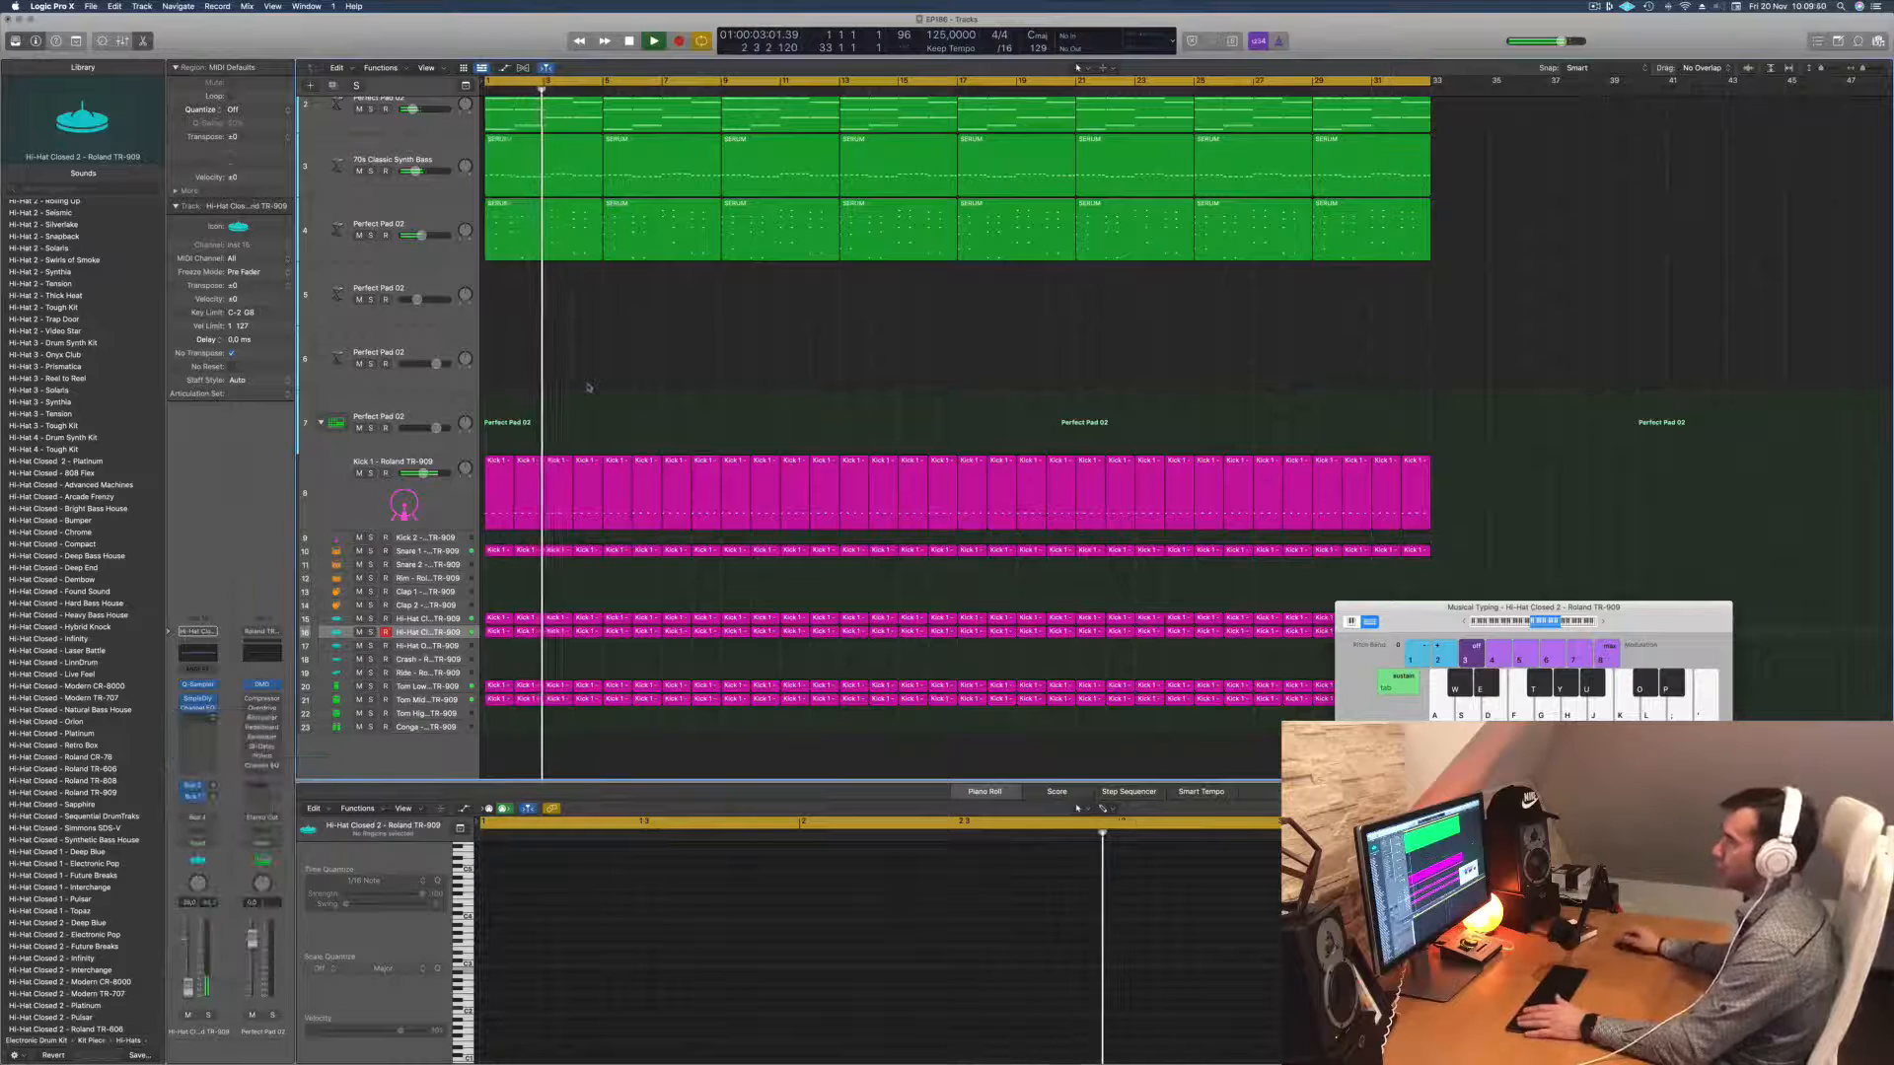
left_click(1105, 174)
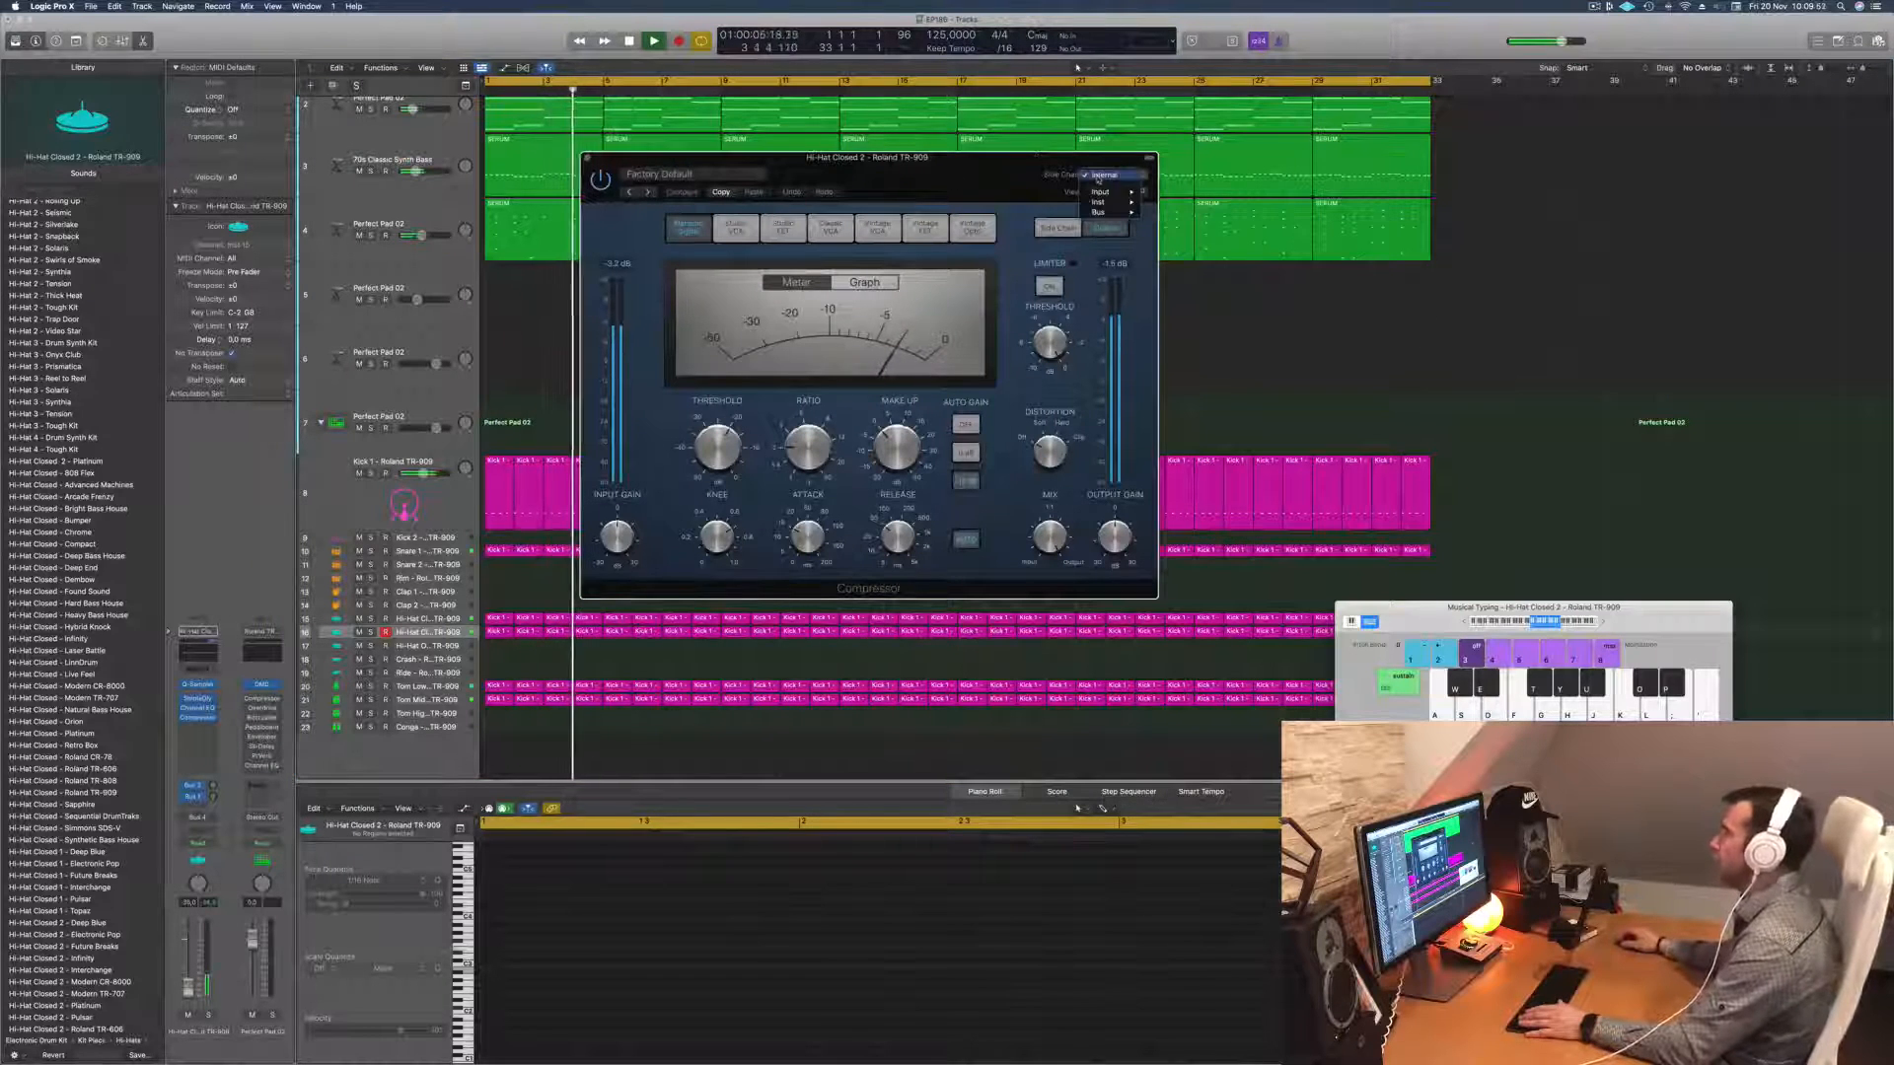
mouse_move(1113, 207)
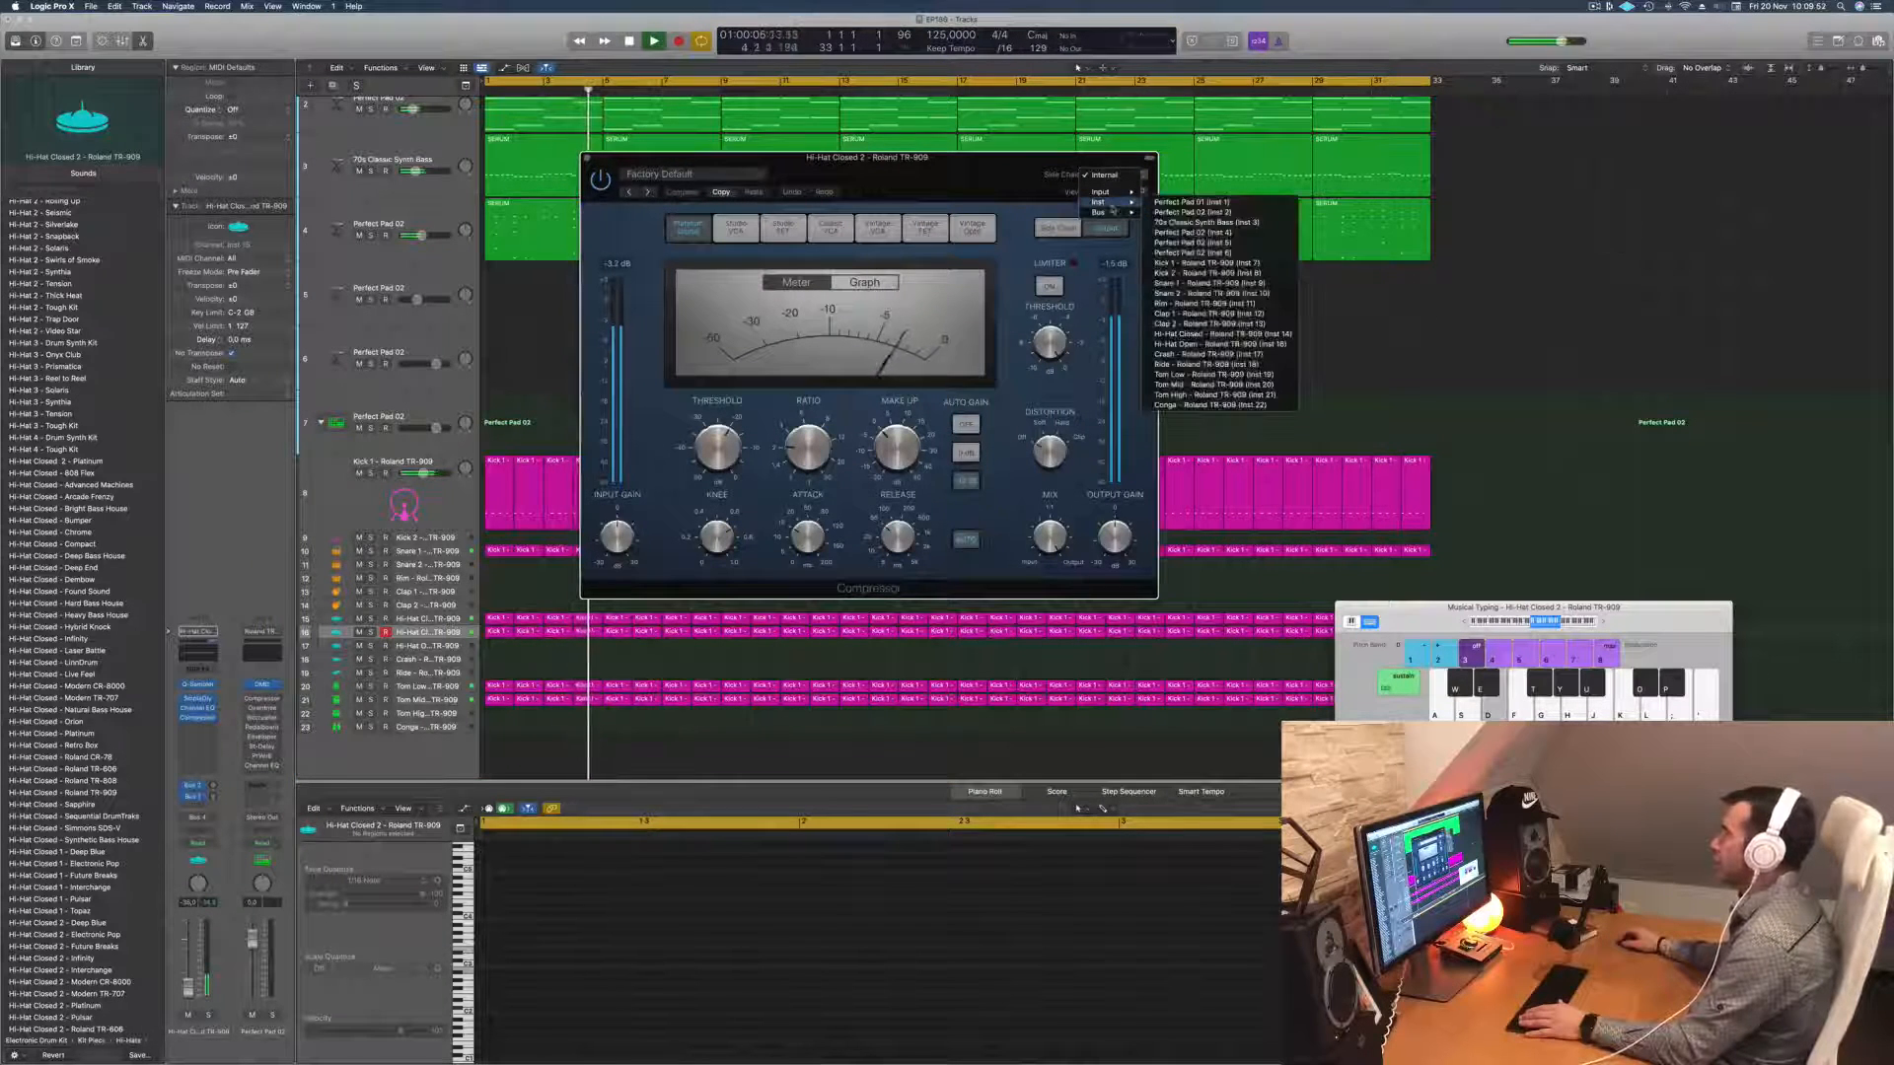
left_click(1205, 262)
left_click_drag(957, 165, 971, 165)
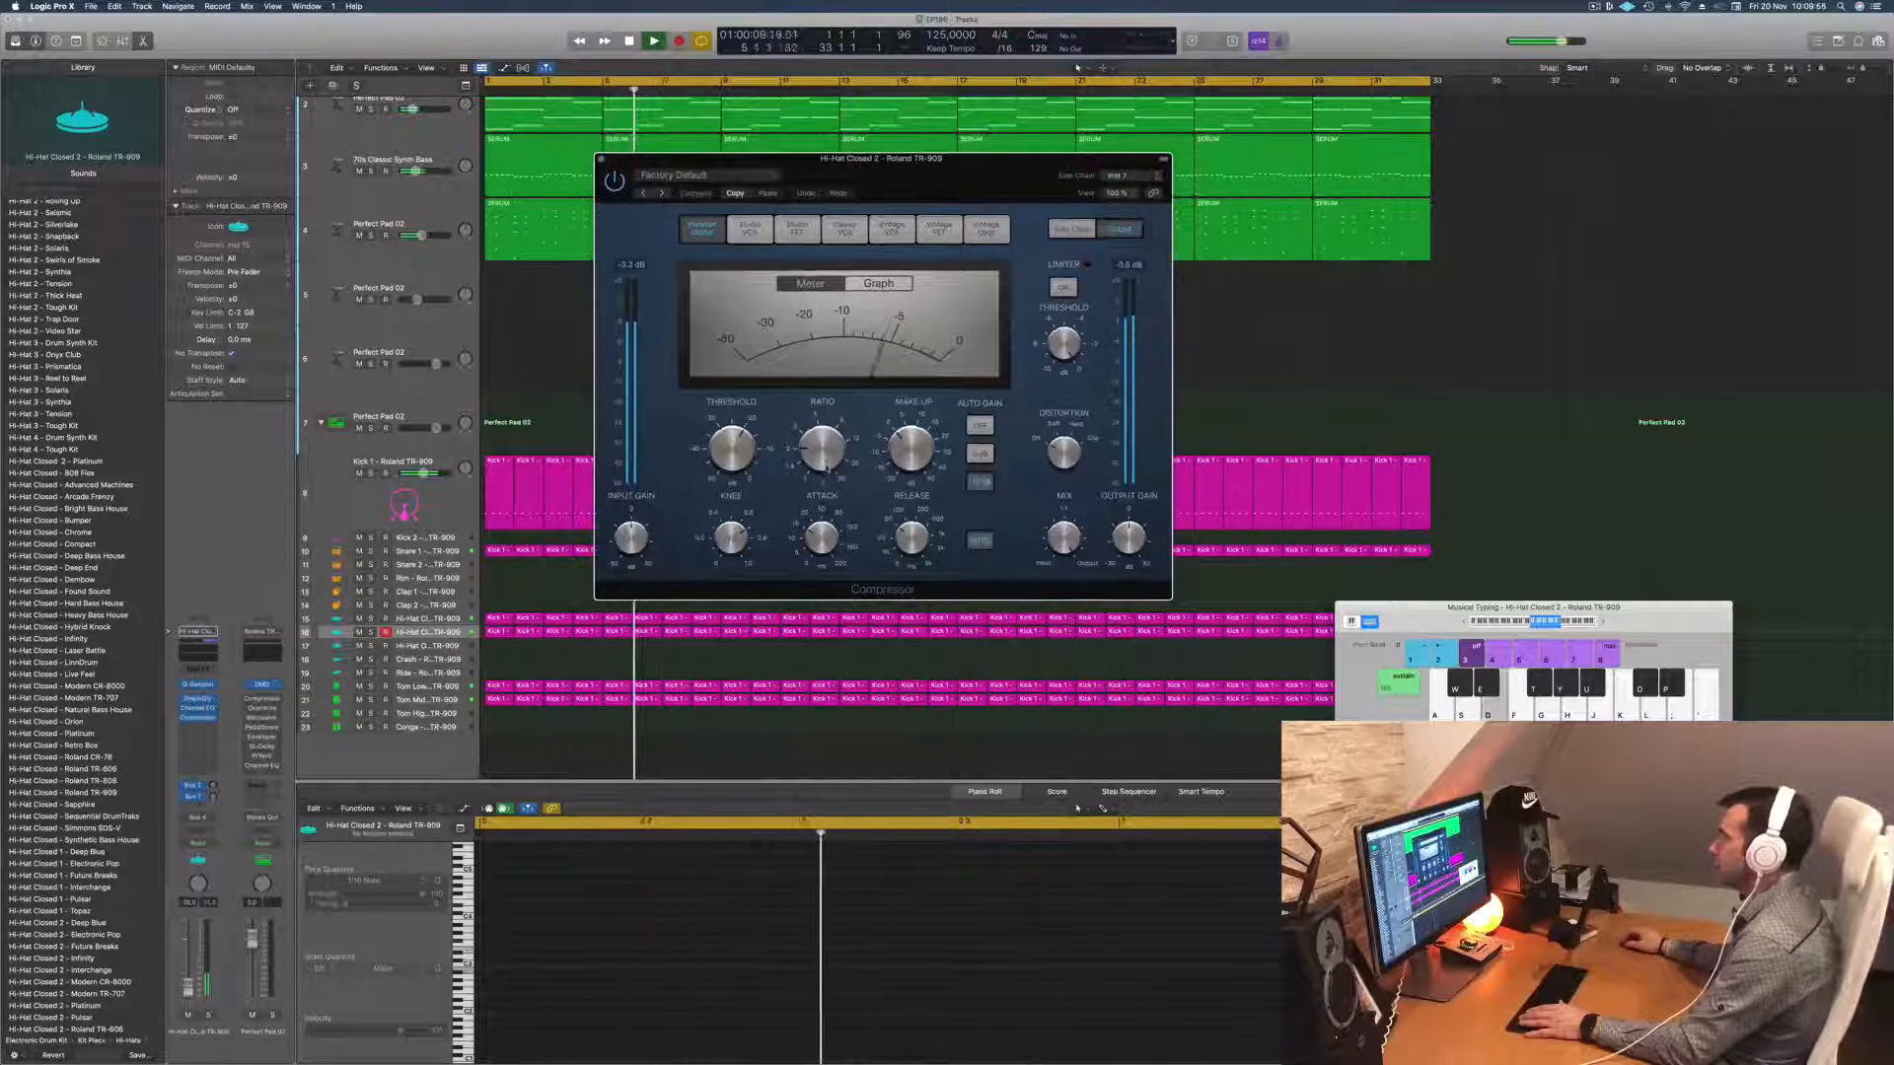
Step: Adjust the Compressor's ratio on Hi-Hat Closed 2, replay the groove from the start and close the plug-in window
left_click_drag(825, 464, 824, 424)
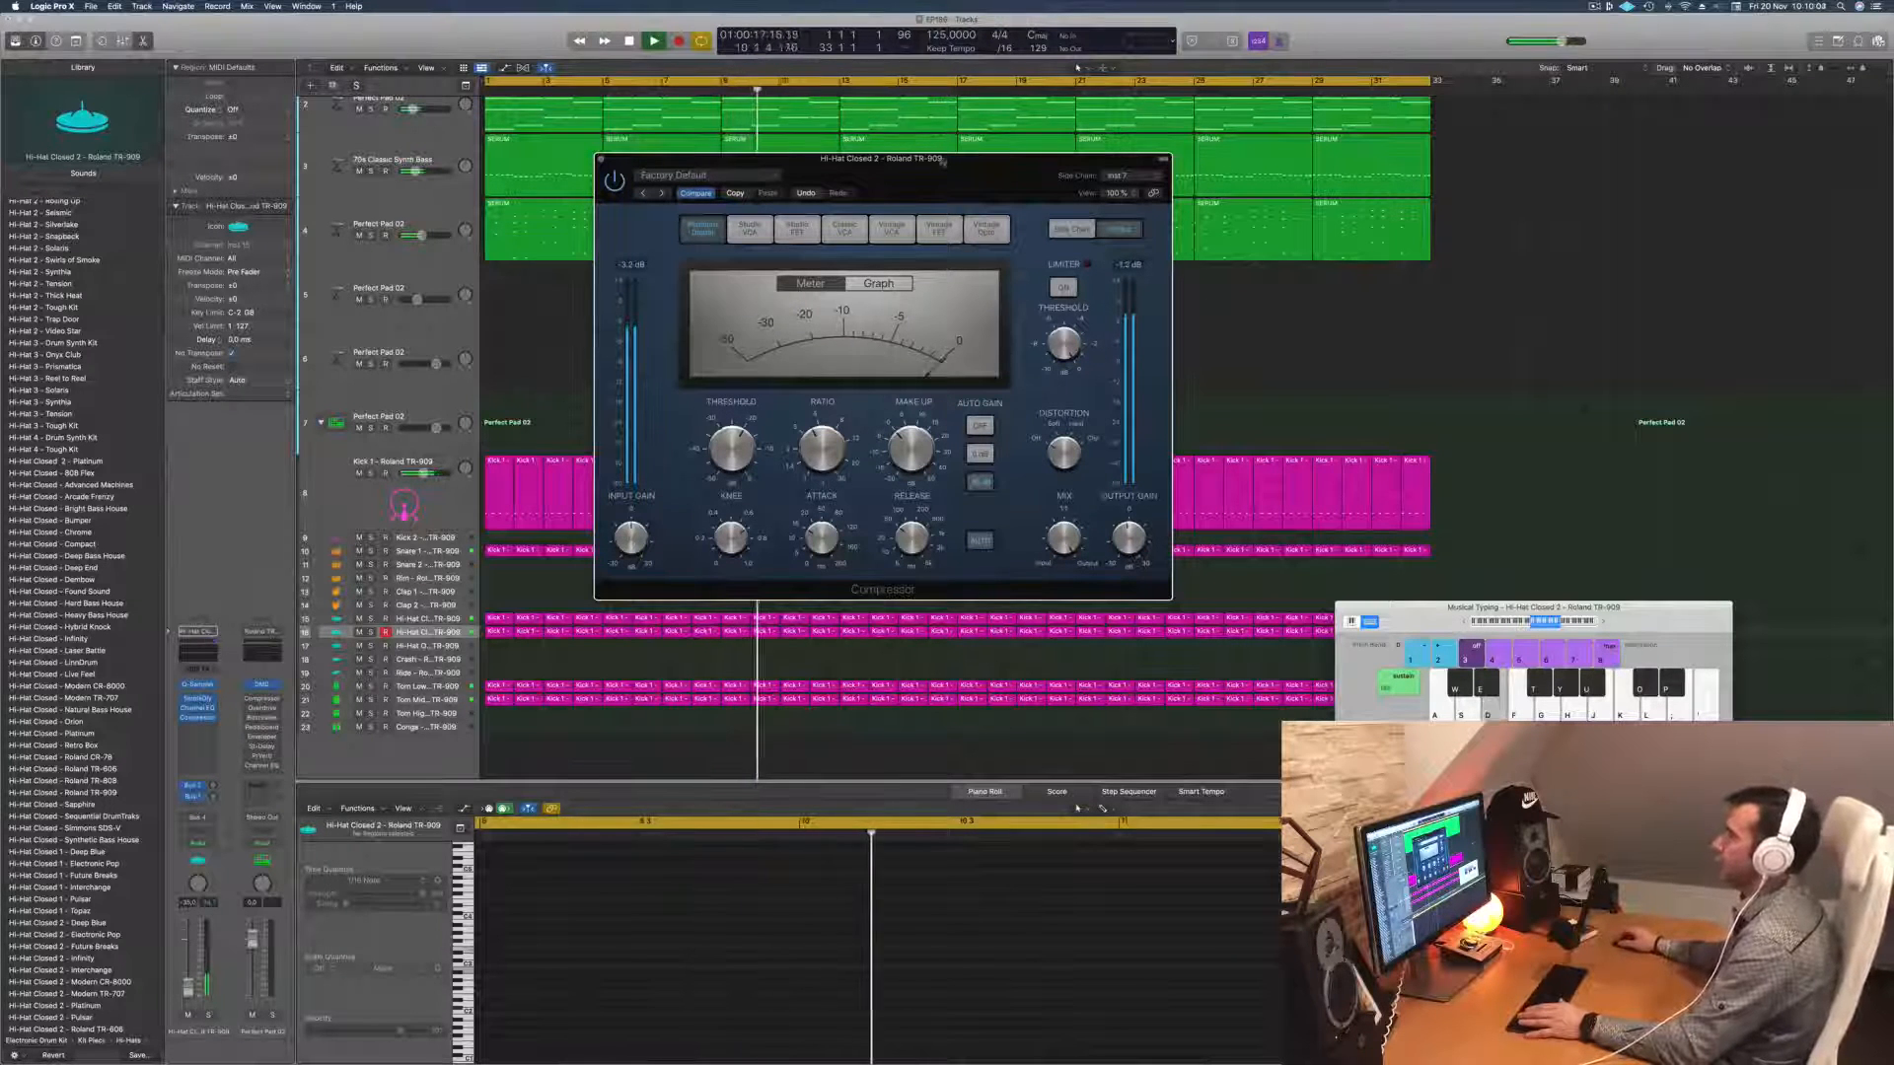
left_click_drag(827, 164, 854, 175)
key("Return")
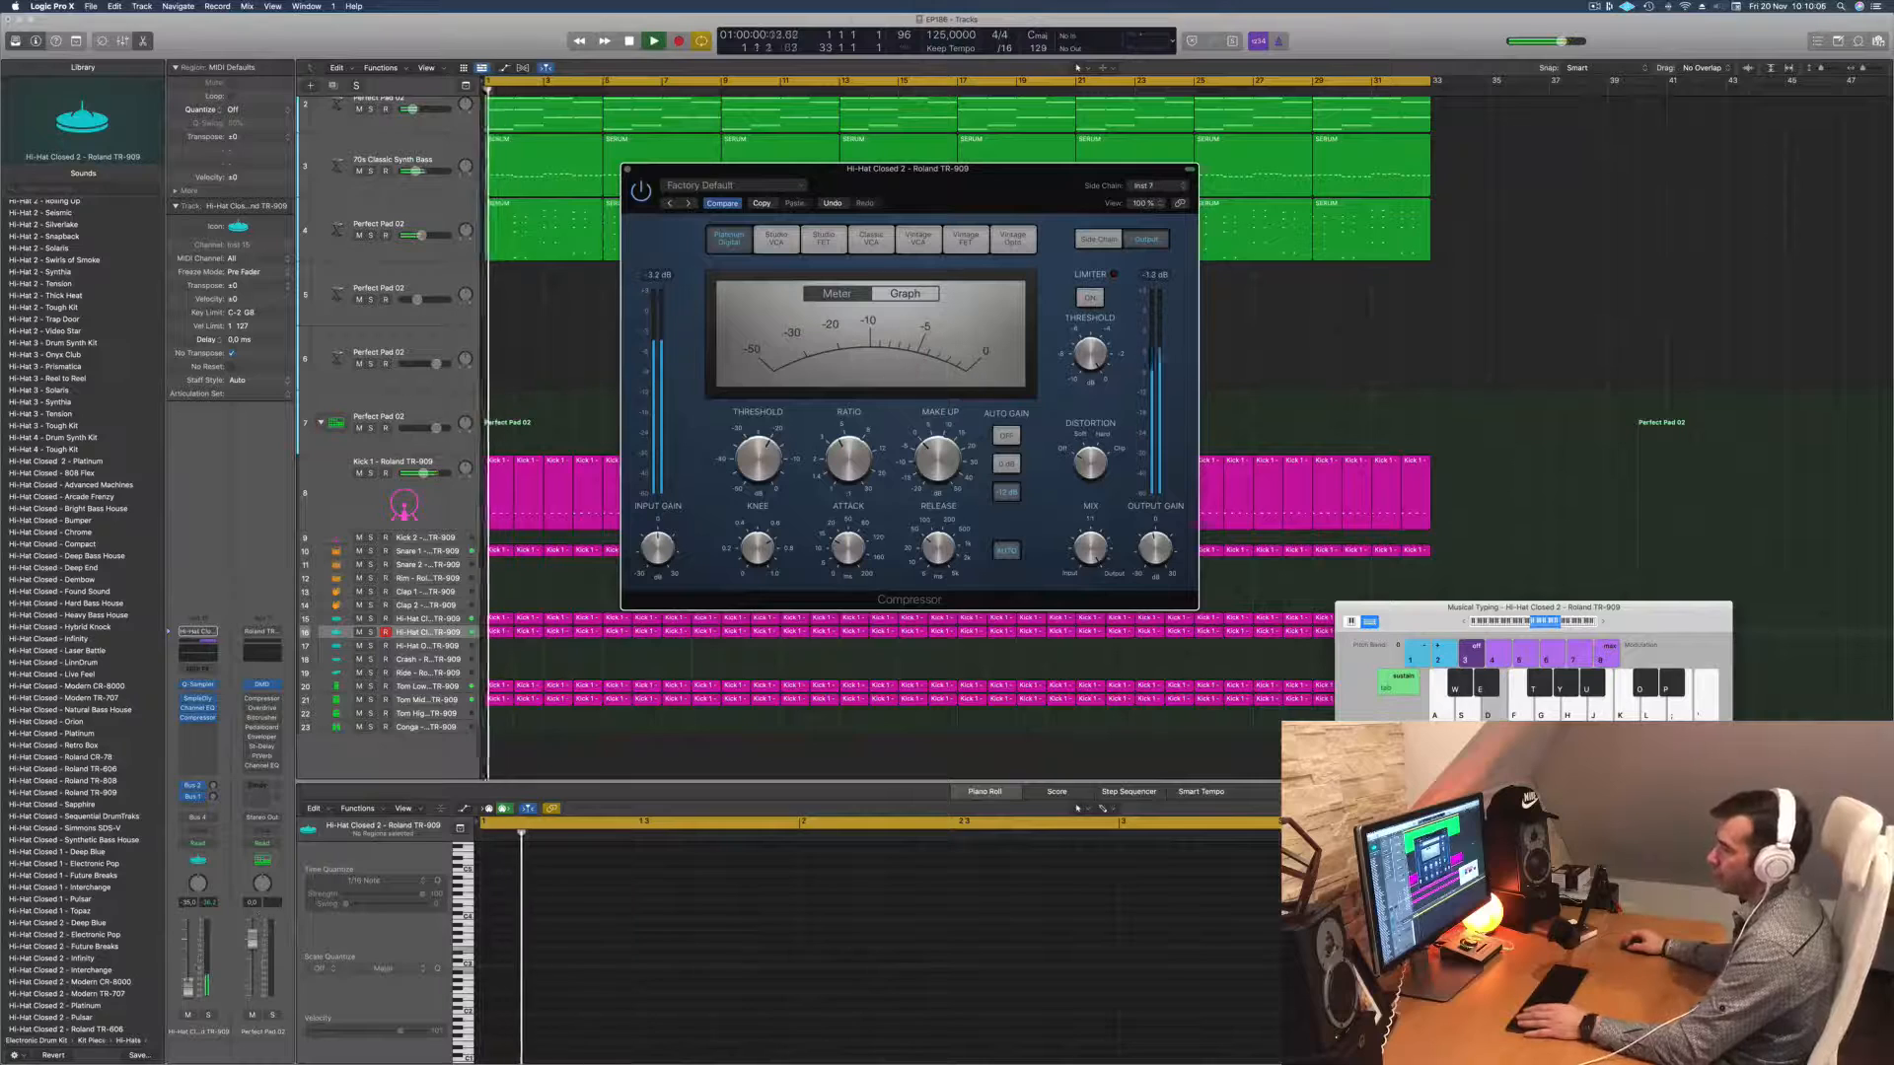
left_click(187, 989)
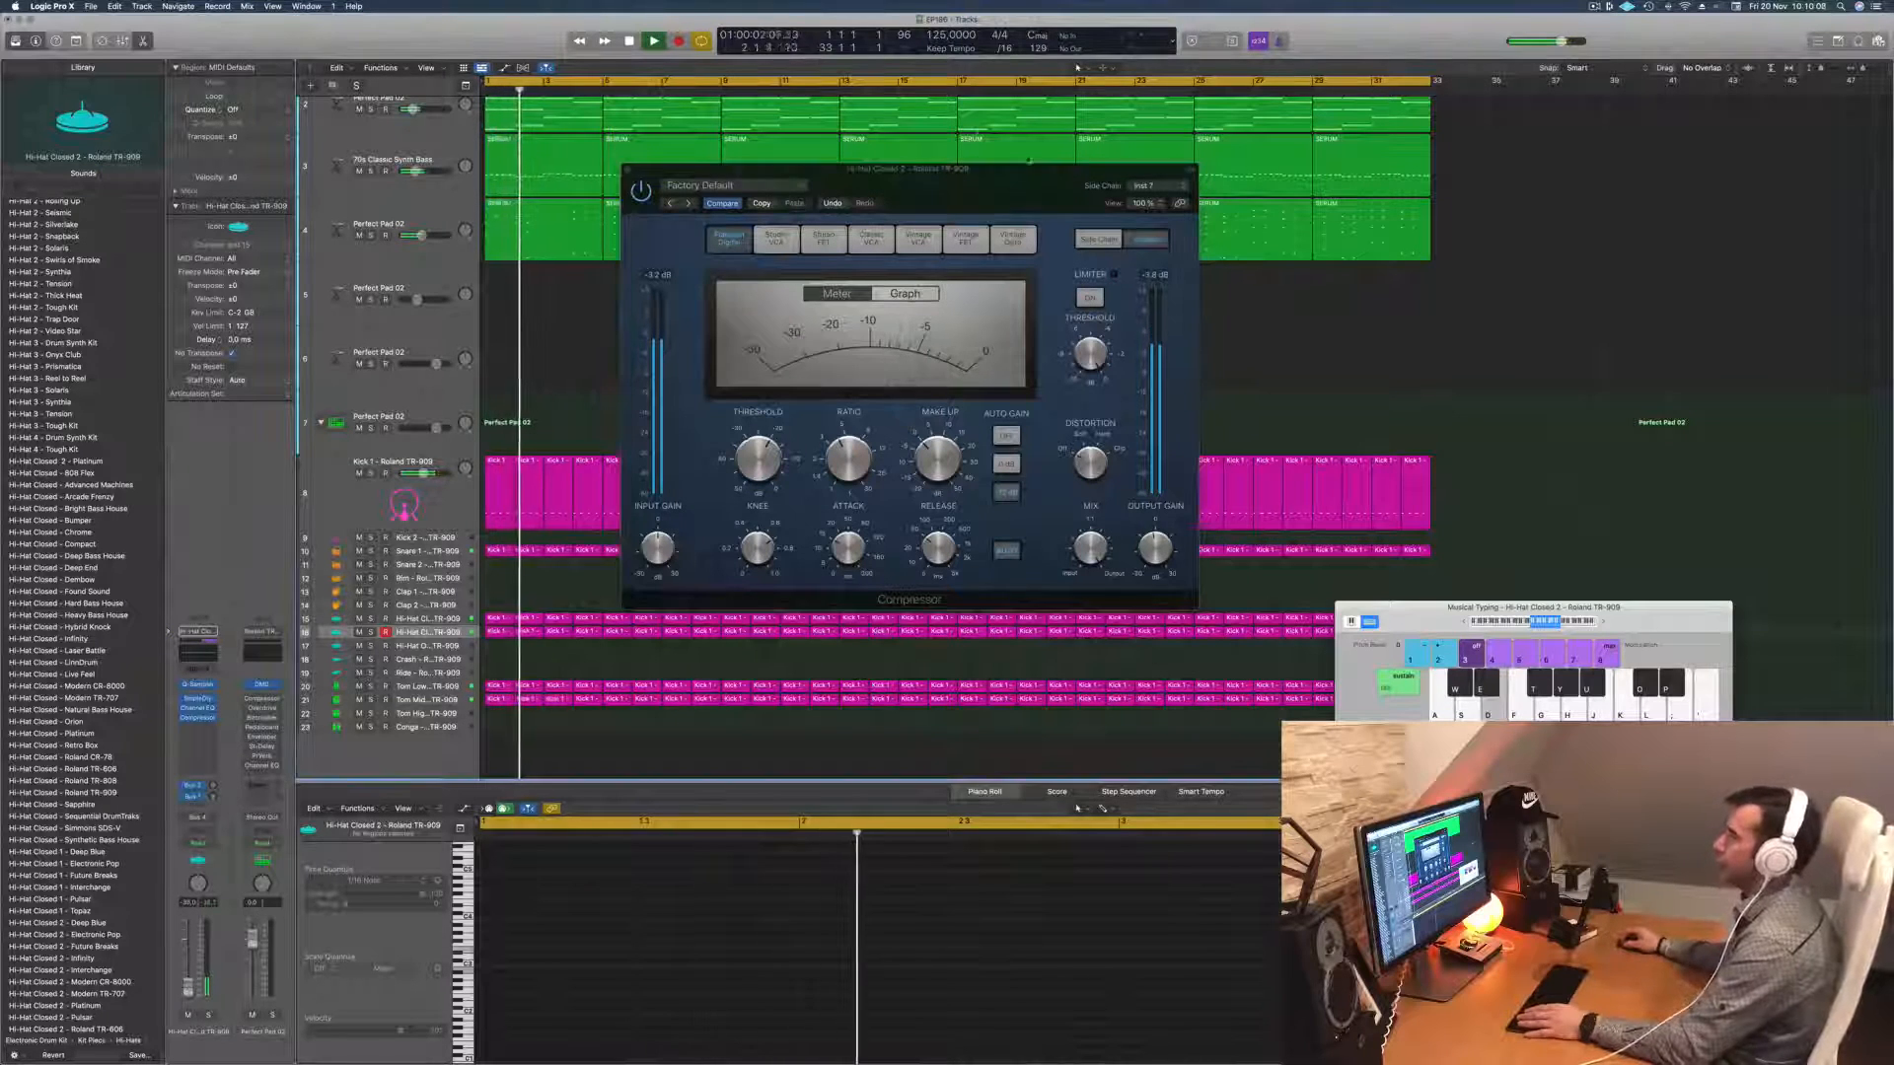
left_click_drag(1016, 190, 942, 399)
key("Return")
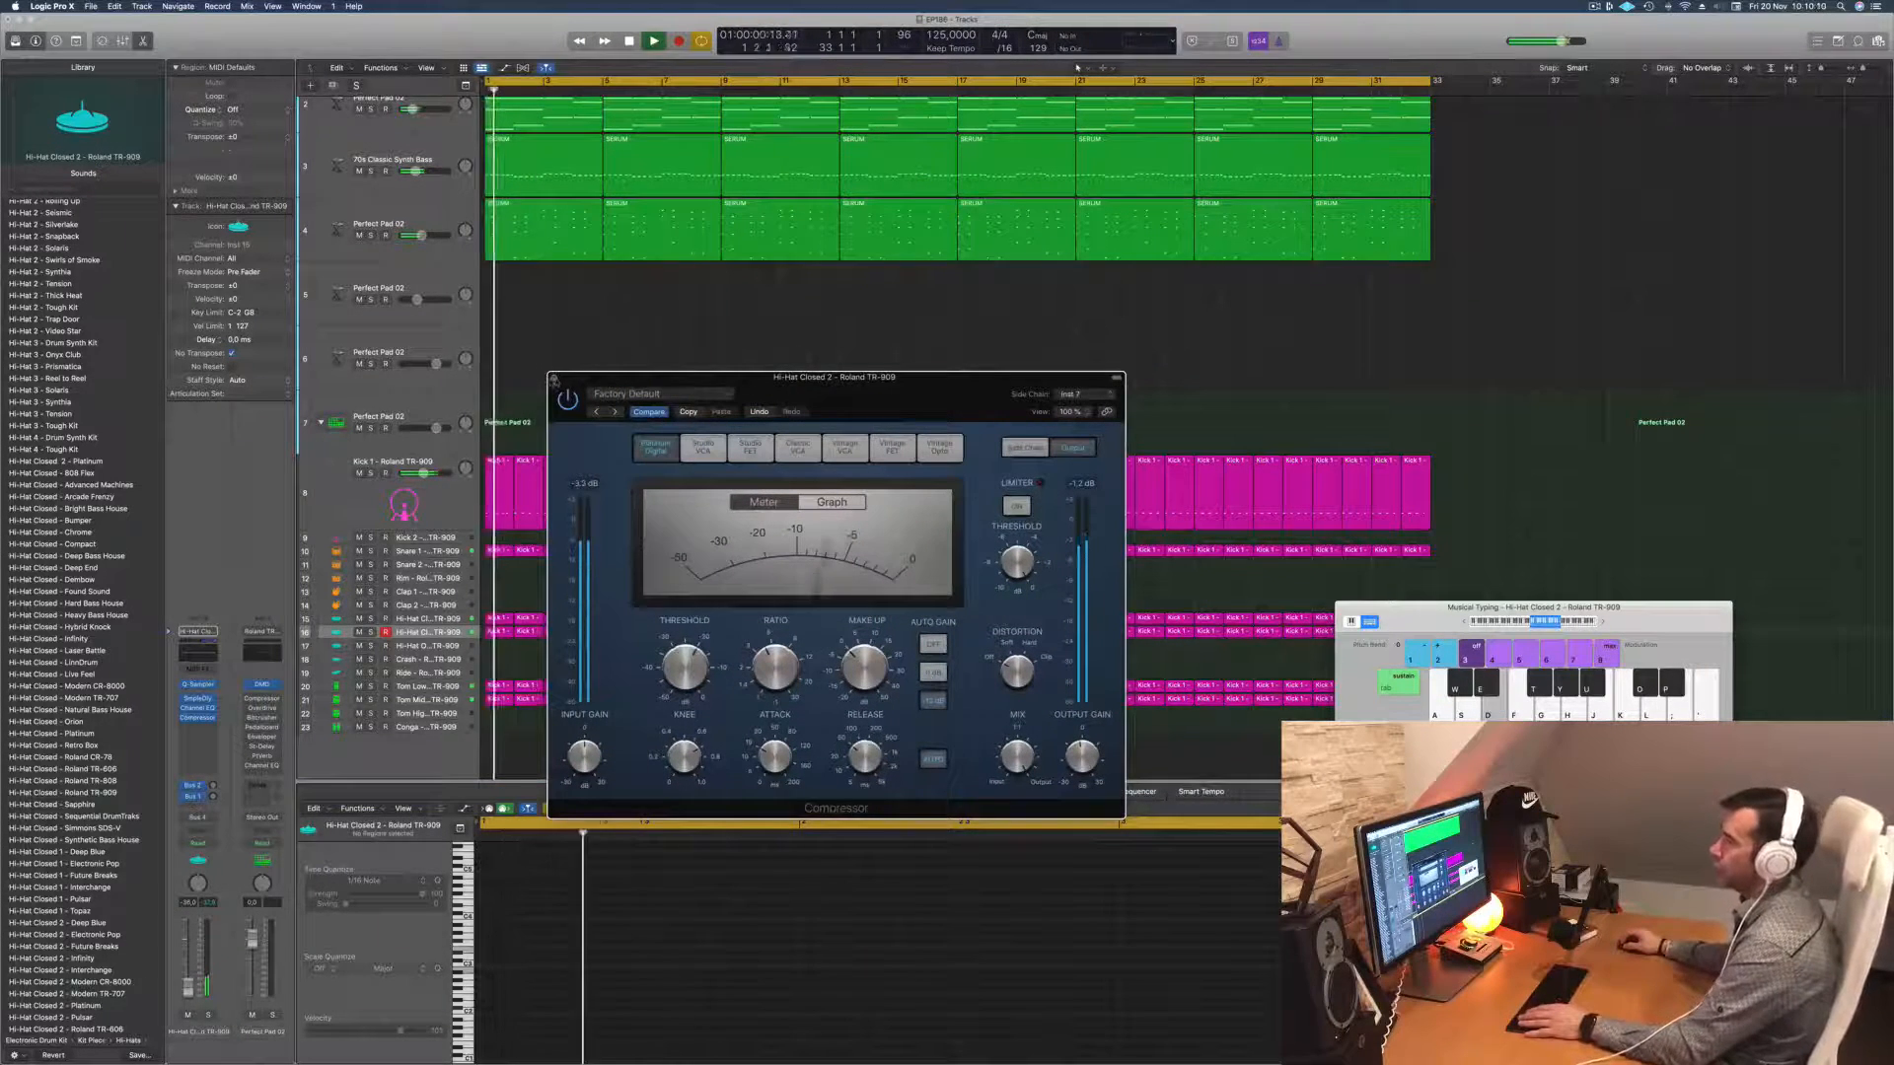
left_click(553, 378)
scroll(625, 370, "down", 2)
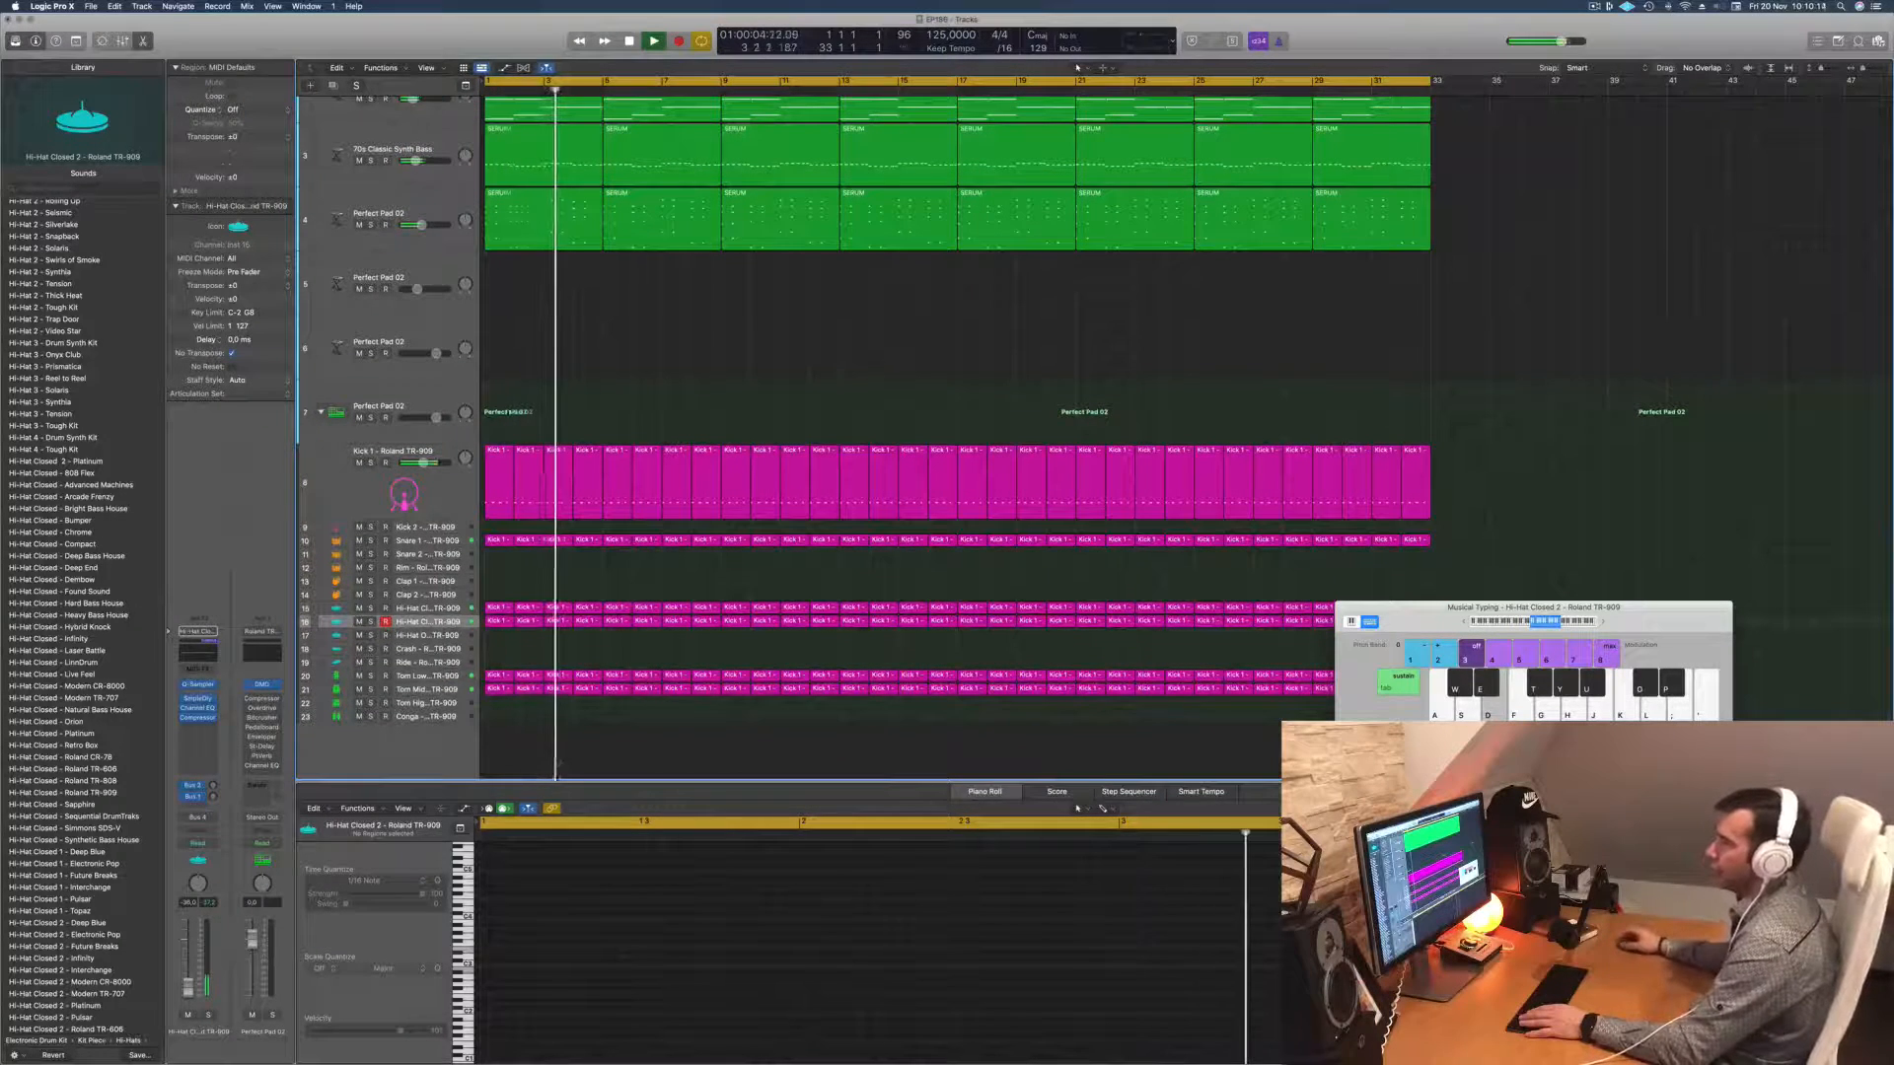
key("Return")
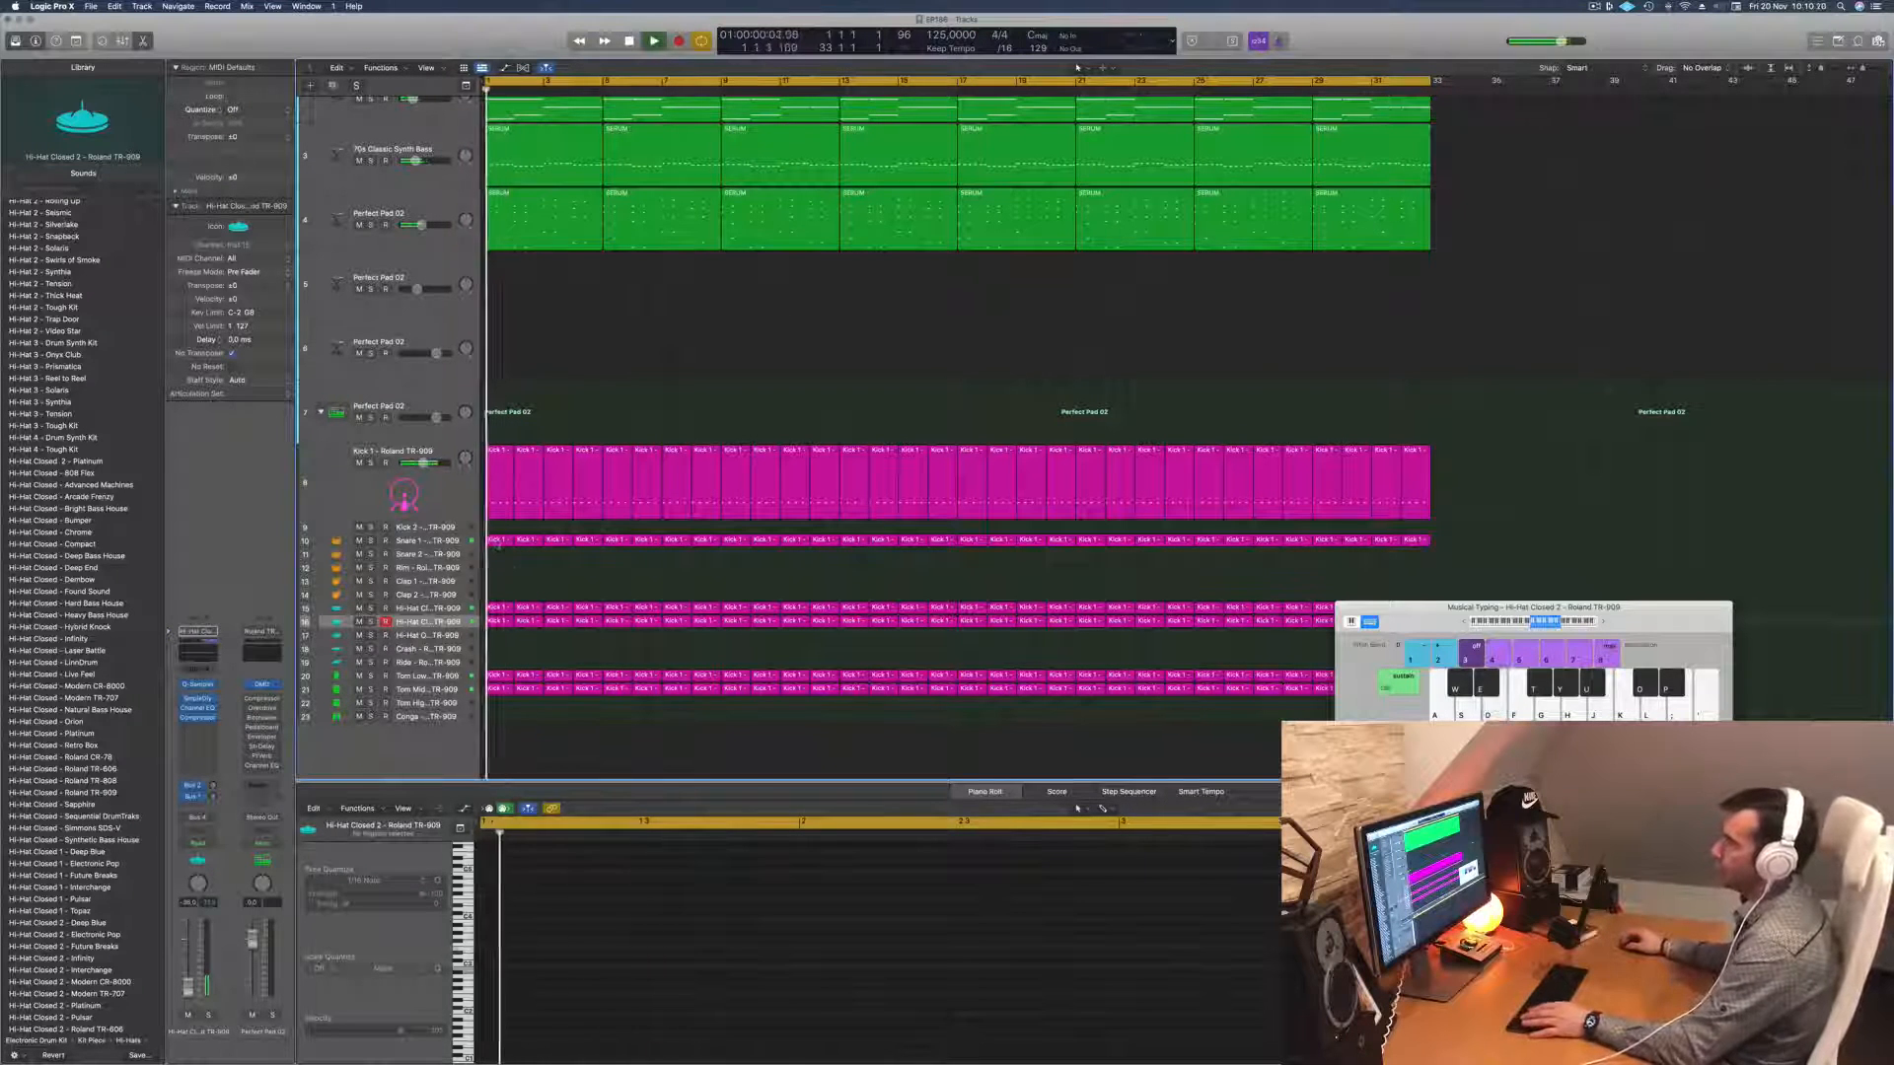
Step: Copy the first one-bar region from the Snare 1 track to the start of the Rim track
left_click(500, 541)
left_click_drag(496, 540, 496, 556)
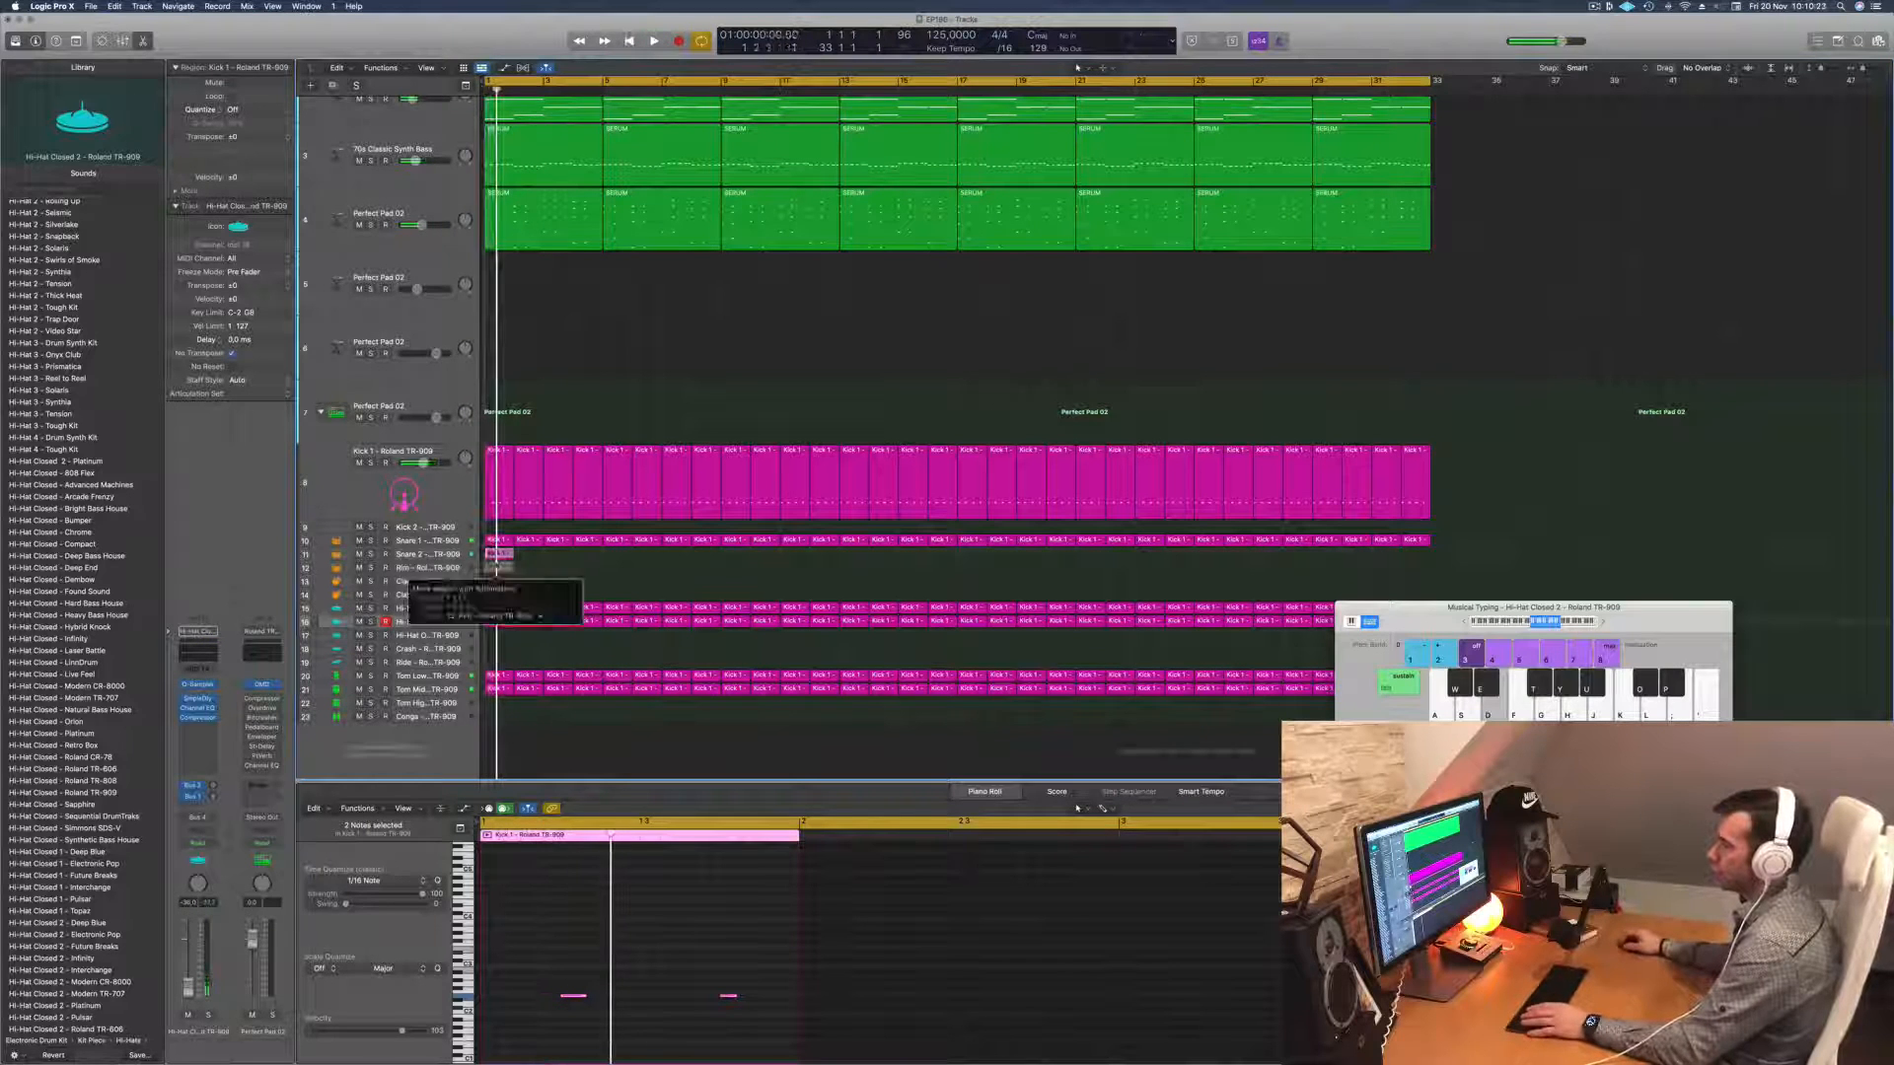
left_click_drag(496, 568, 496, 569)
Step: Raise both notes of the Rim region in pitch and shift them about a sixteenth note earlier
left_click(574, 995)
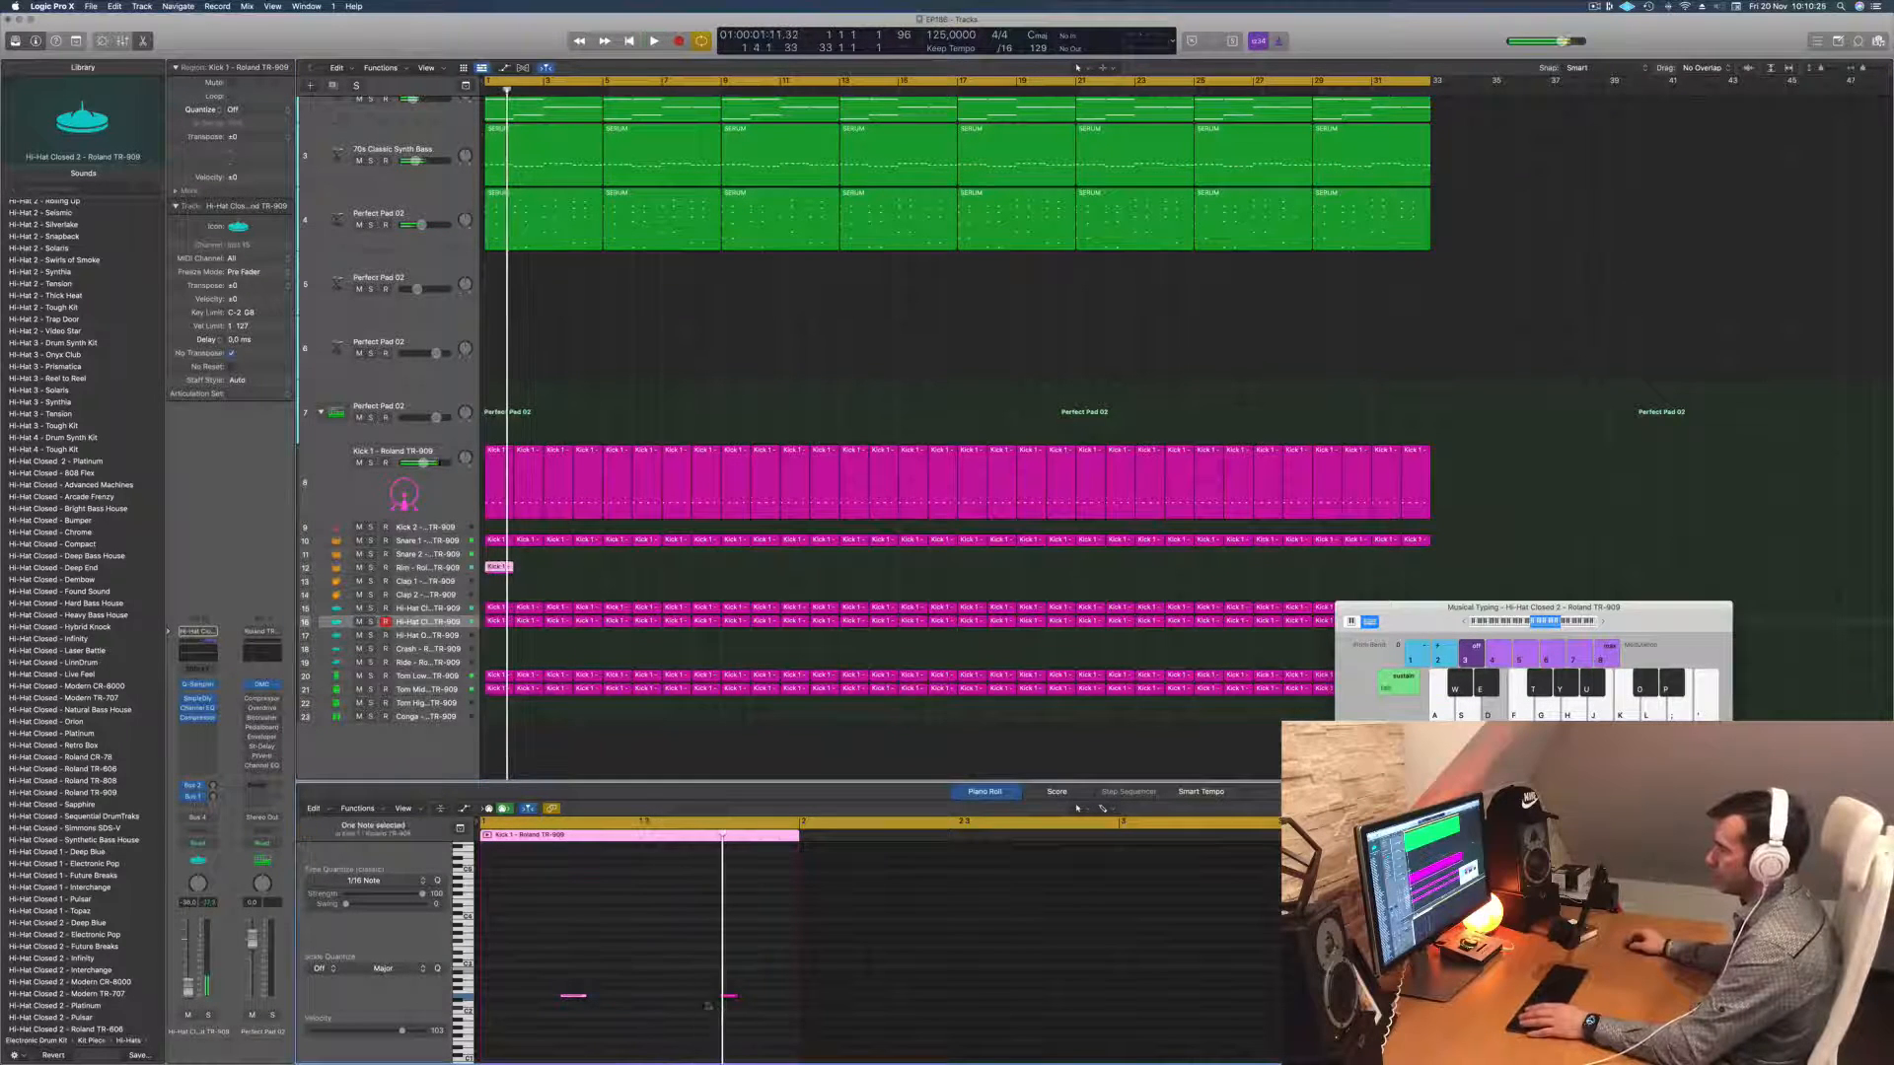
left_click_drag(594, 982, 765, 1010)
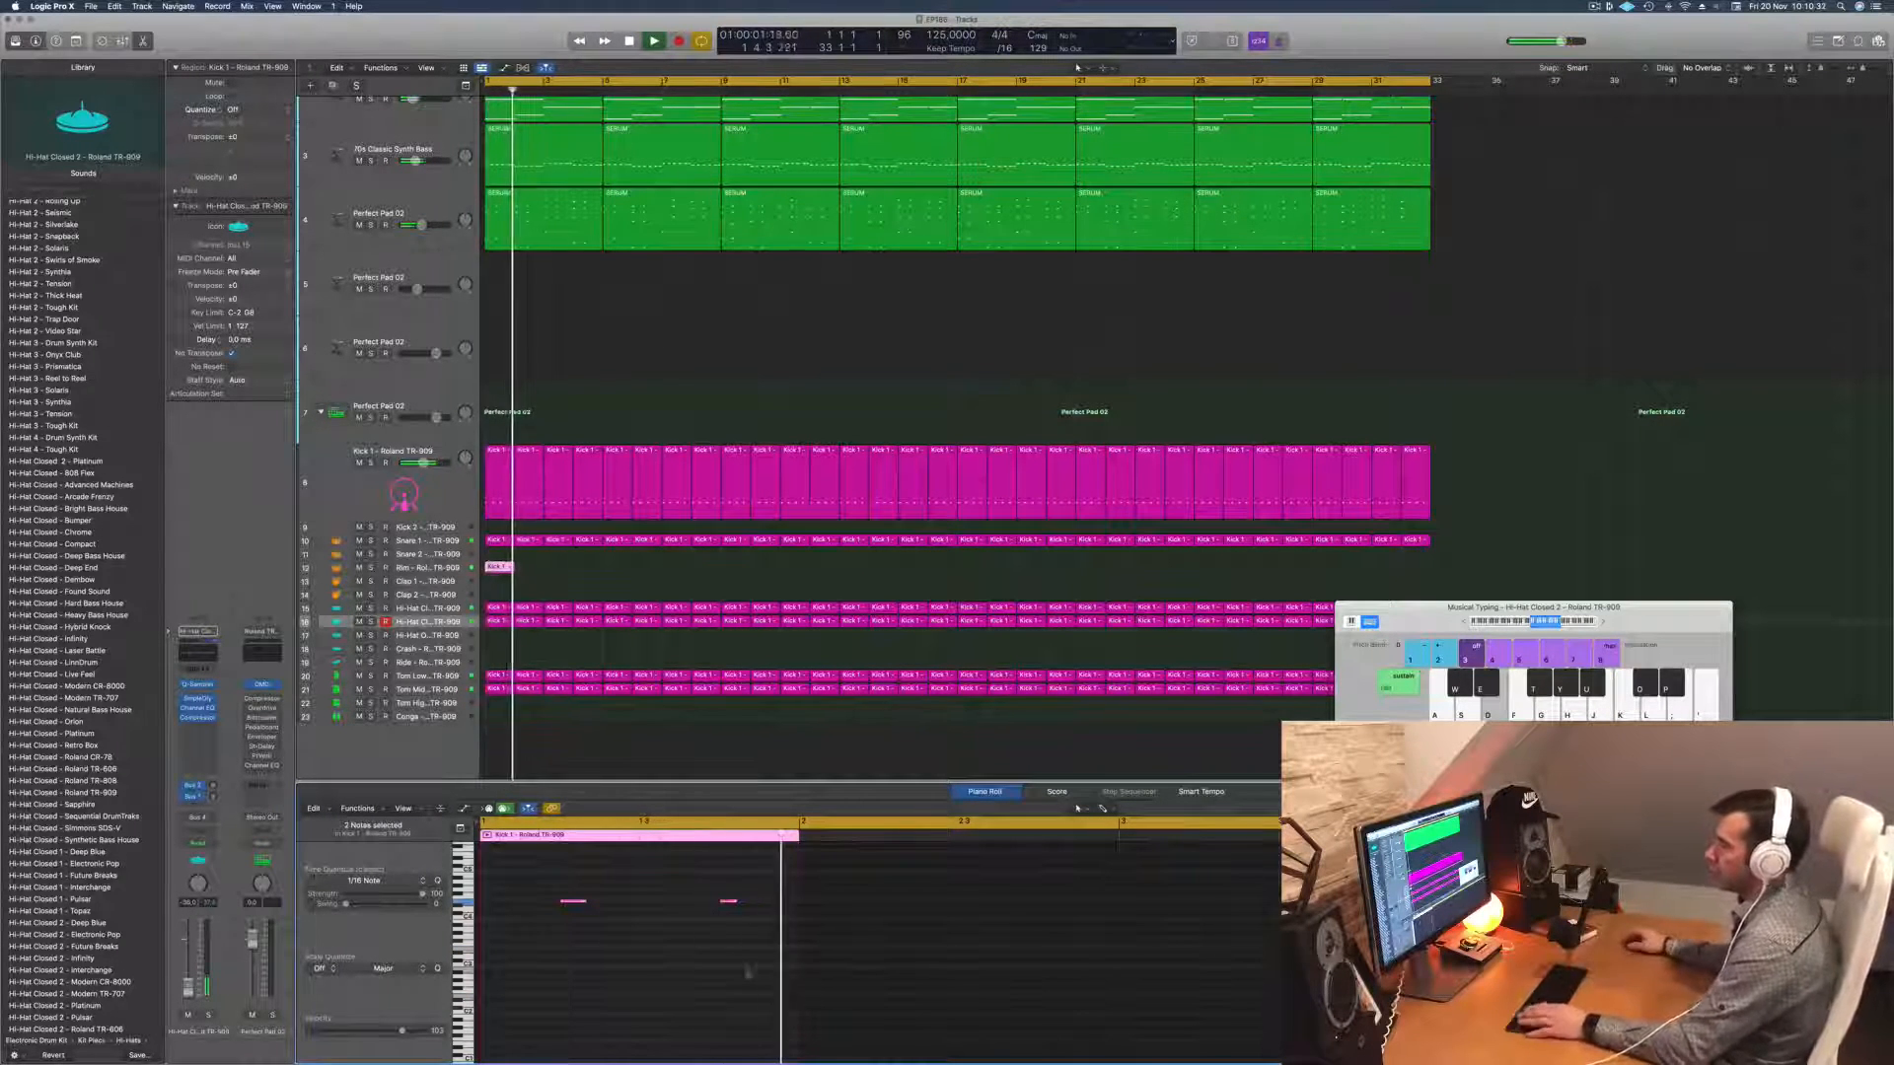
left_click_drag(617, 935, 760, 914)
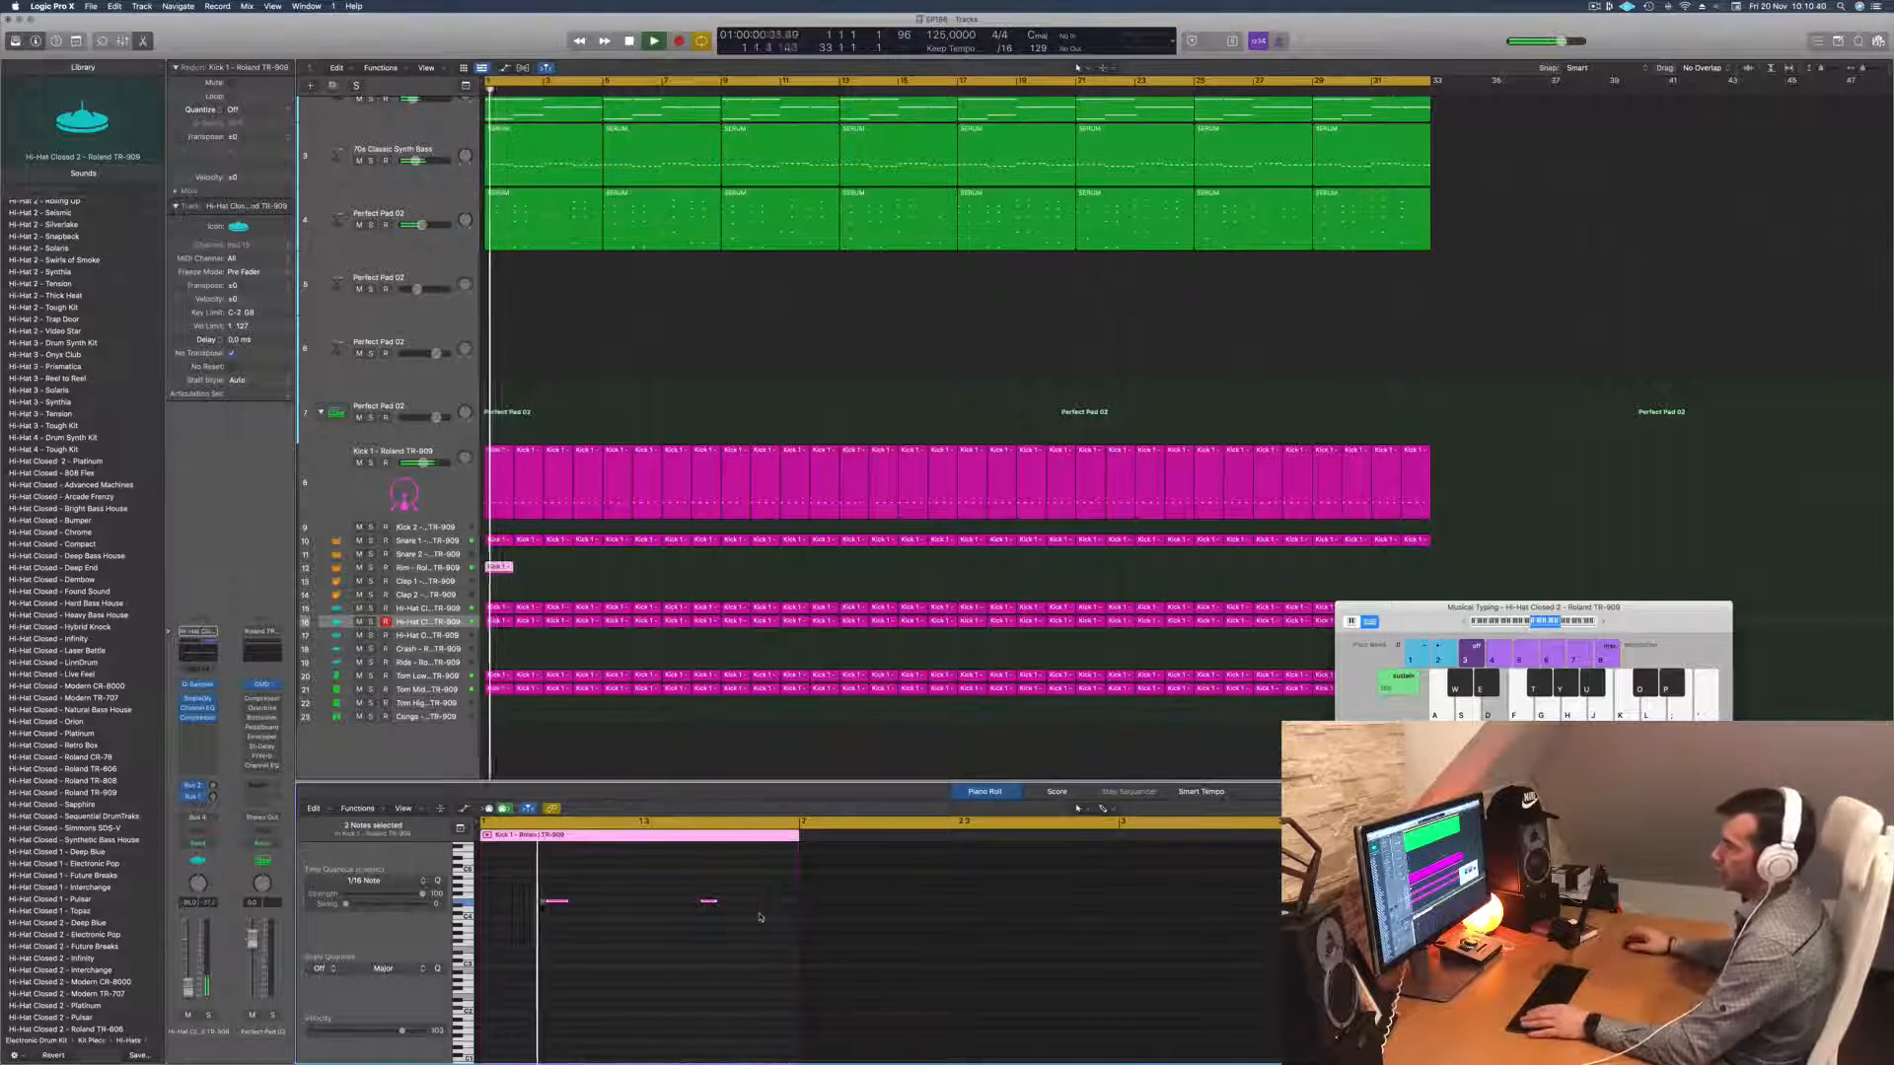
Step: Copy the one-bar Rim region repeatedly along its track until it fills the arrangement to bar 33
left_click(449, 569)
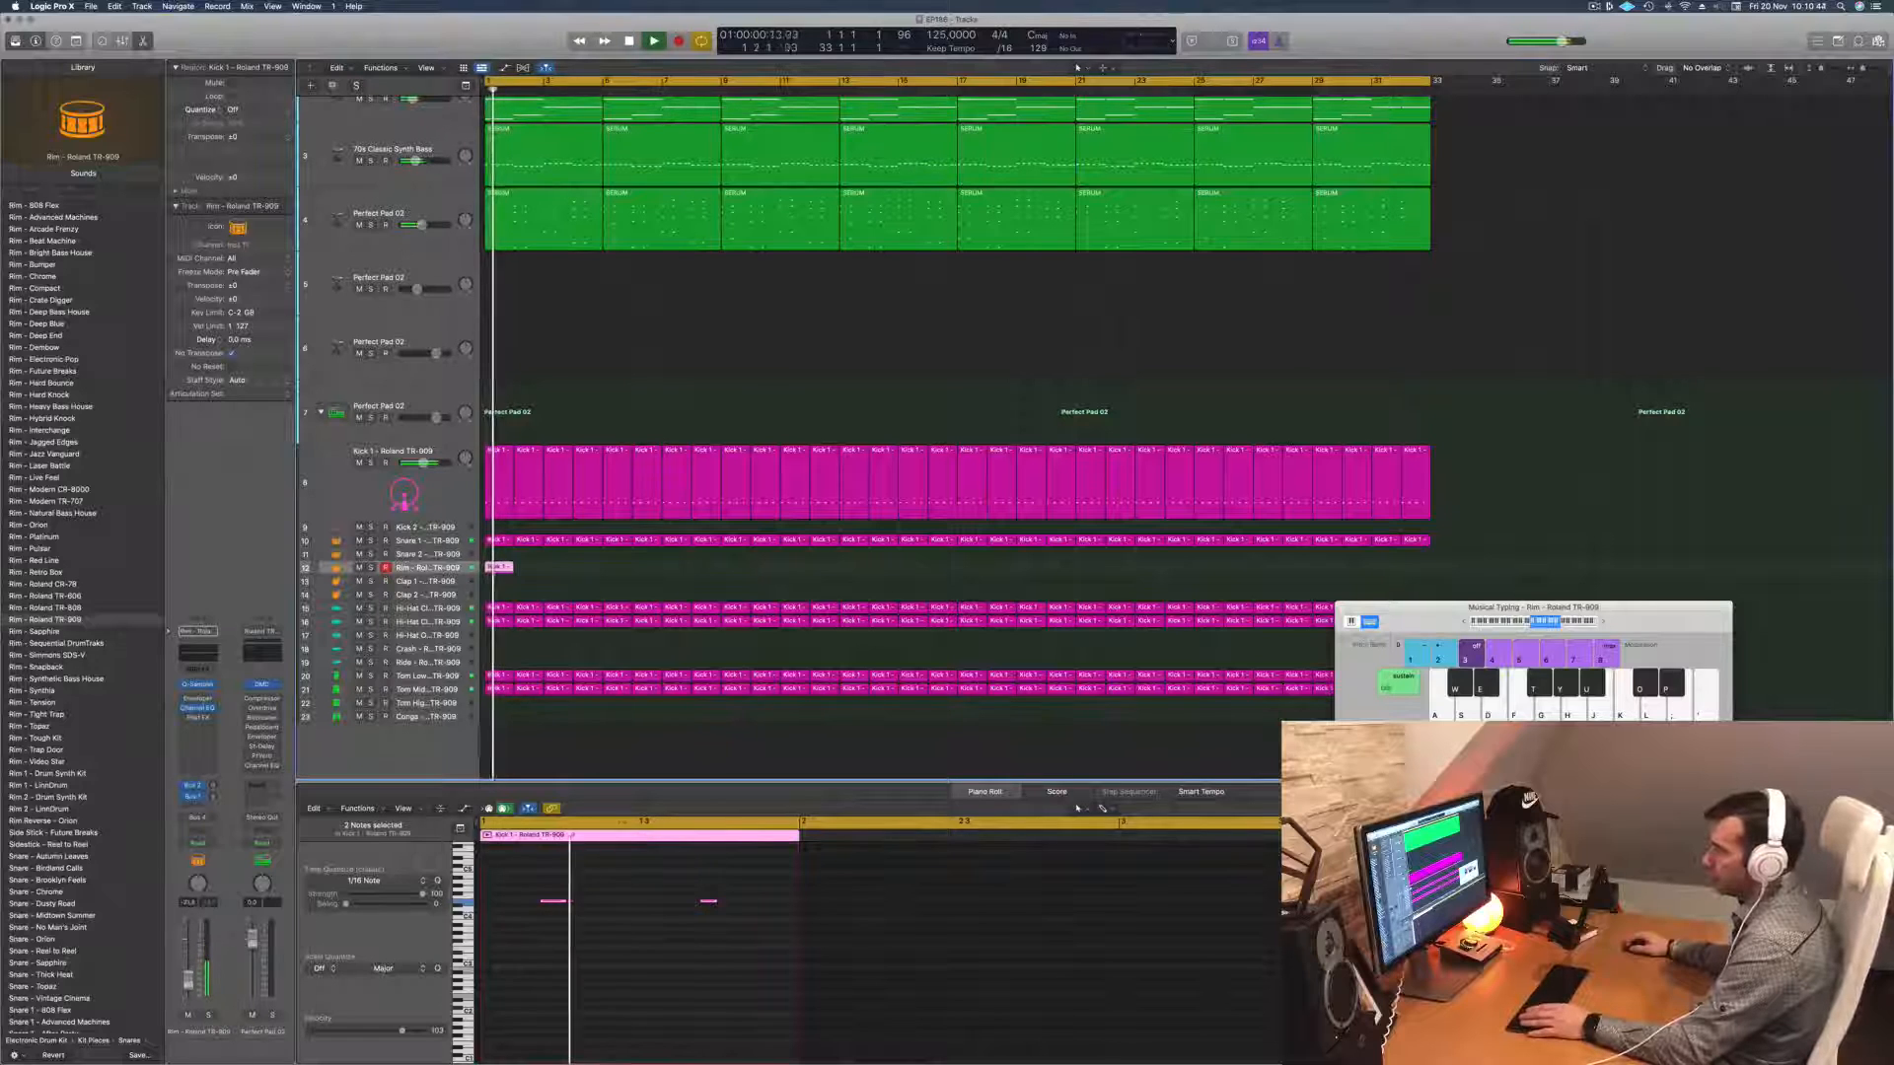
left_click_drag(526, 572, 612, 574)
left_click(499, 569, "shift")
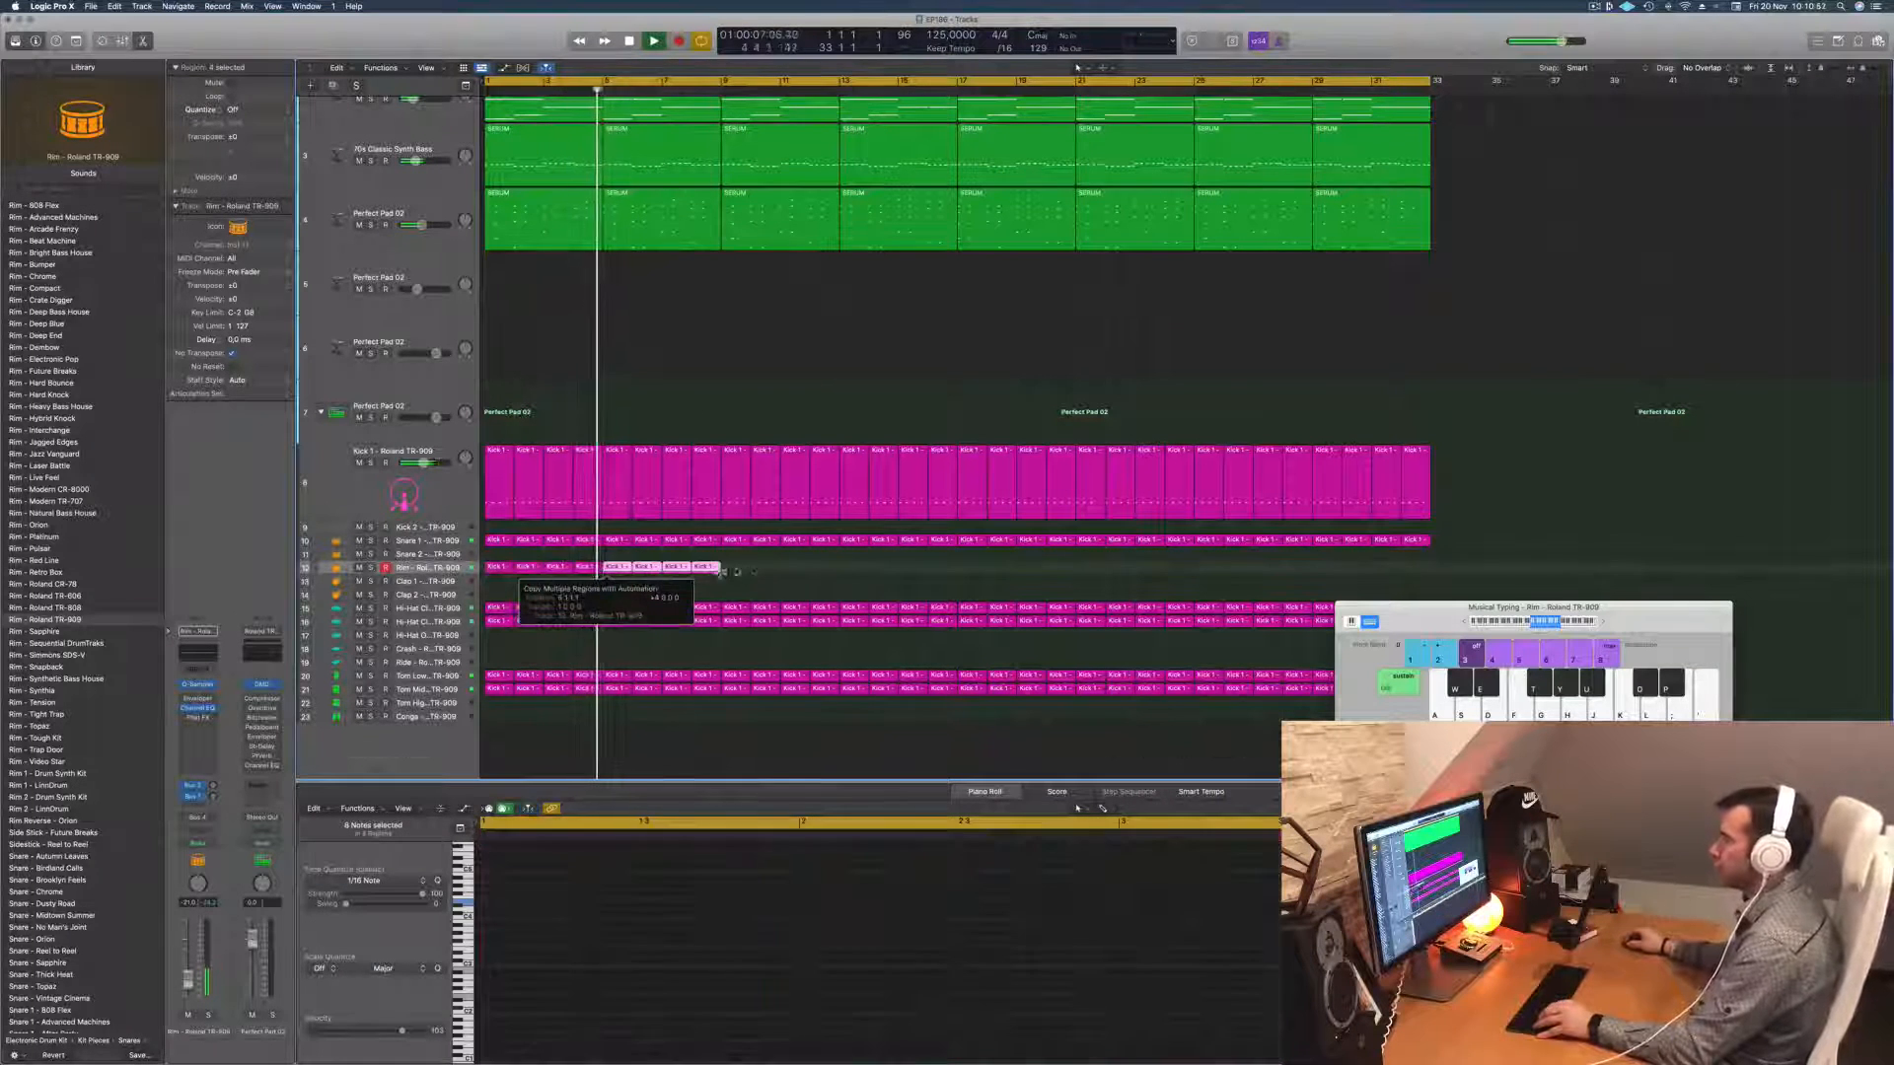
left_click_drag(758, 568, 1207, 577)
Step: Color and name all regions by their tracks, and clear the selection
key("super+a")
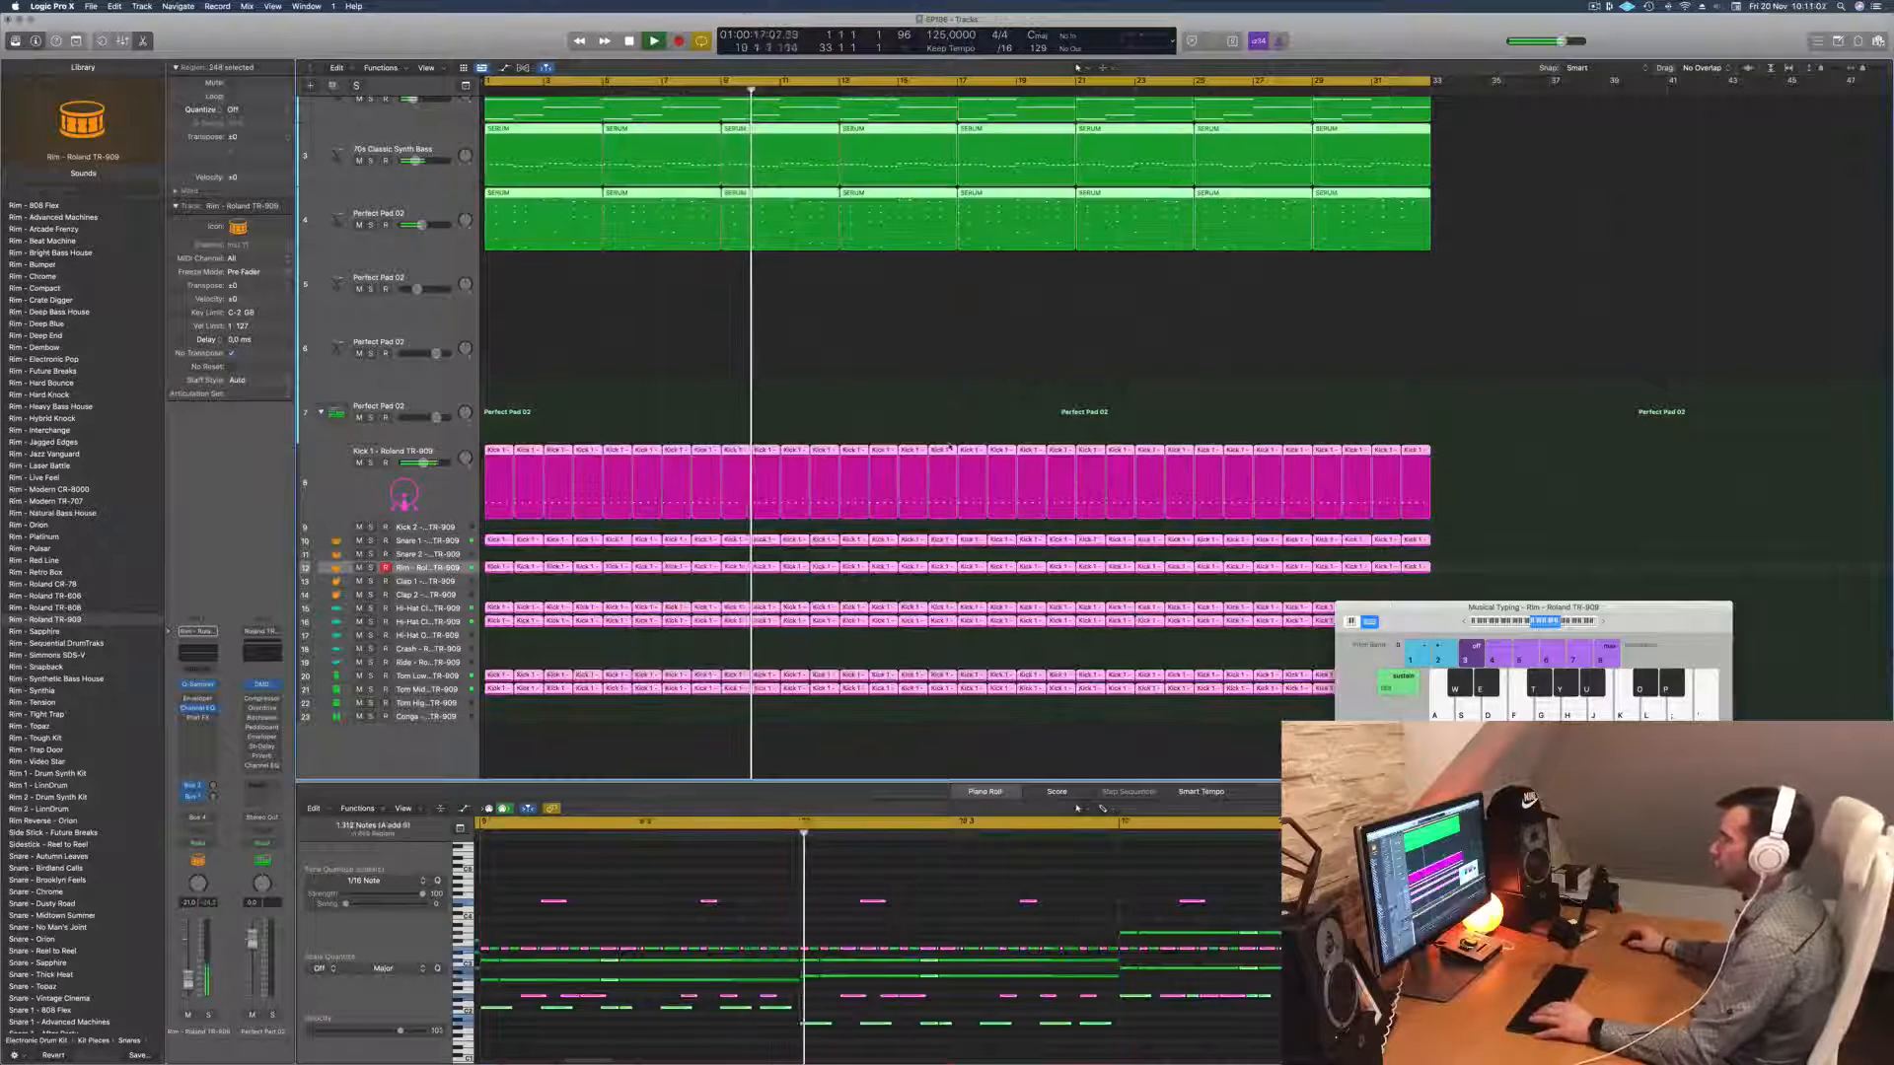
right_click(939, 449)
left_click(952, 450)
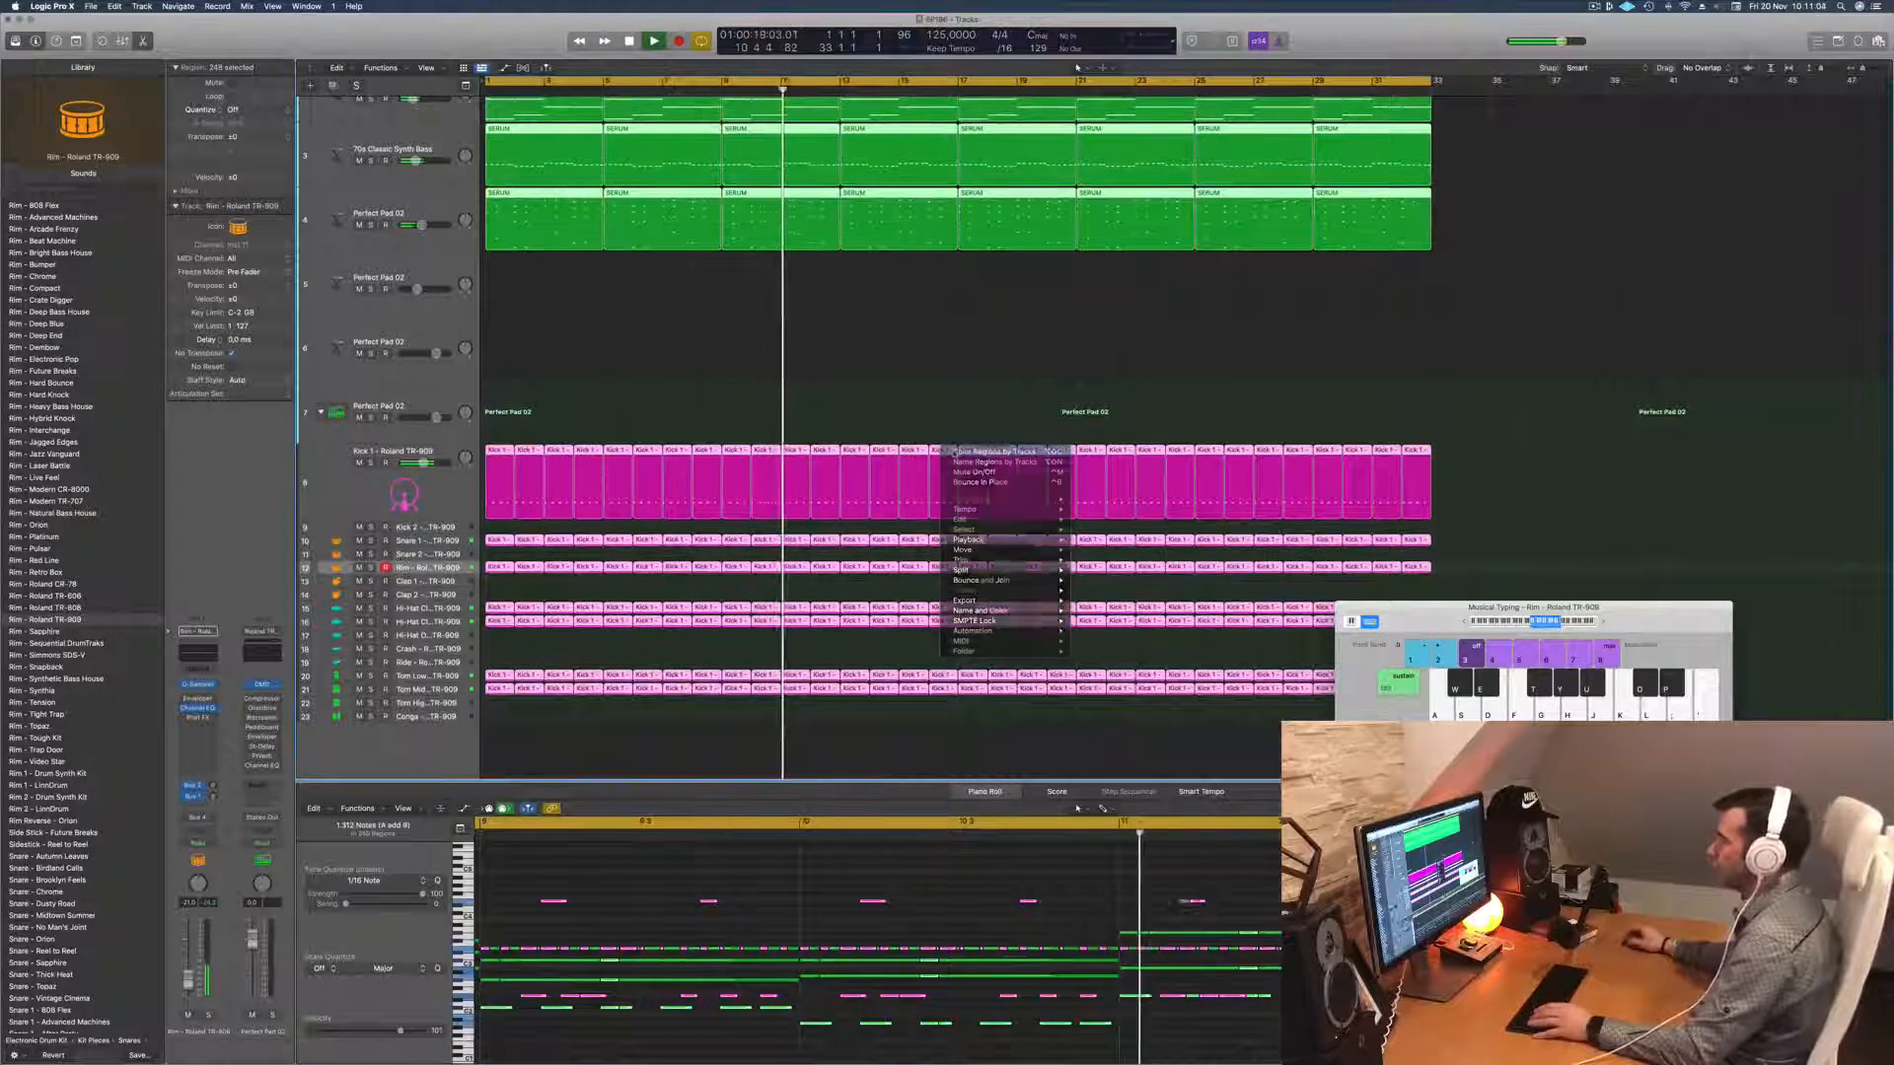
right_click(944, 447)
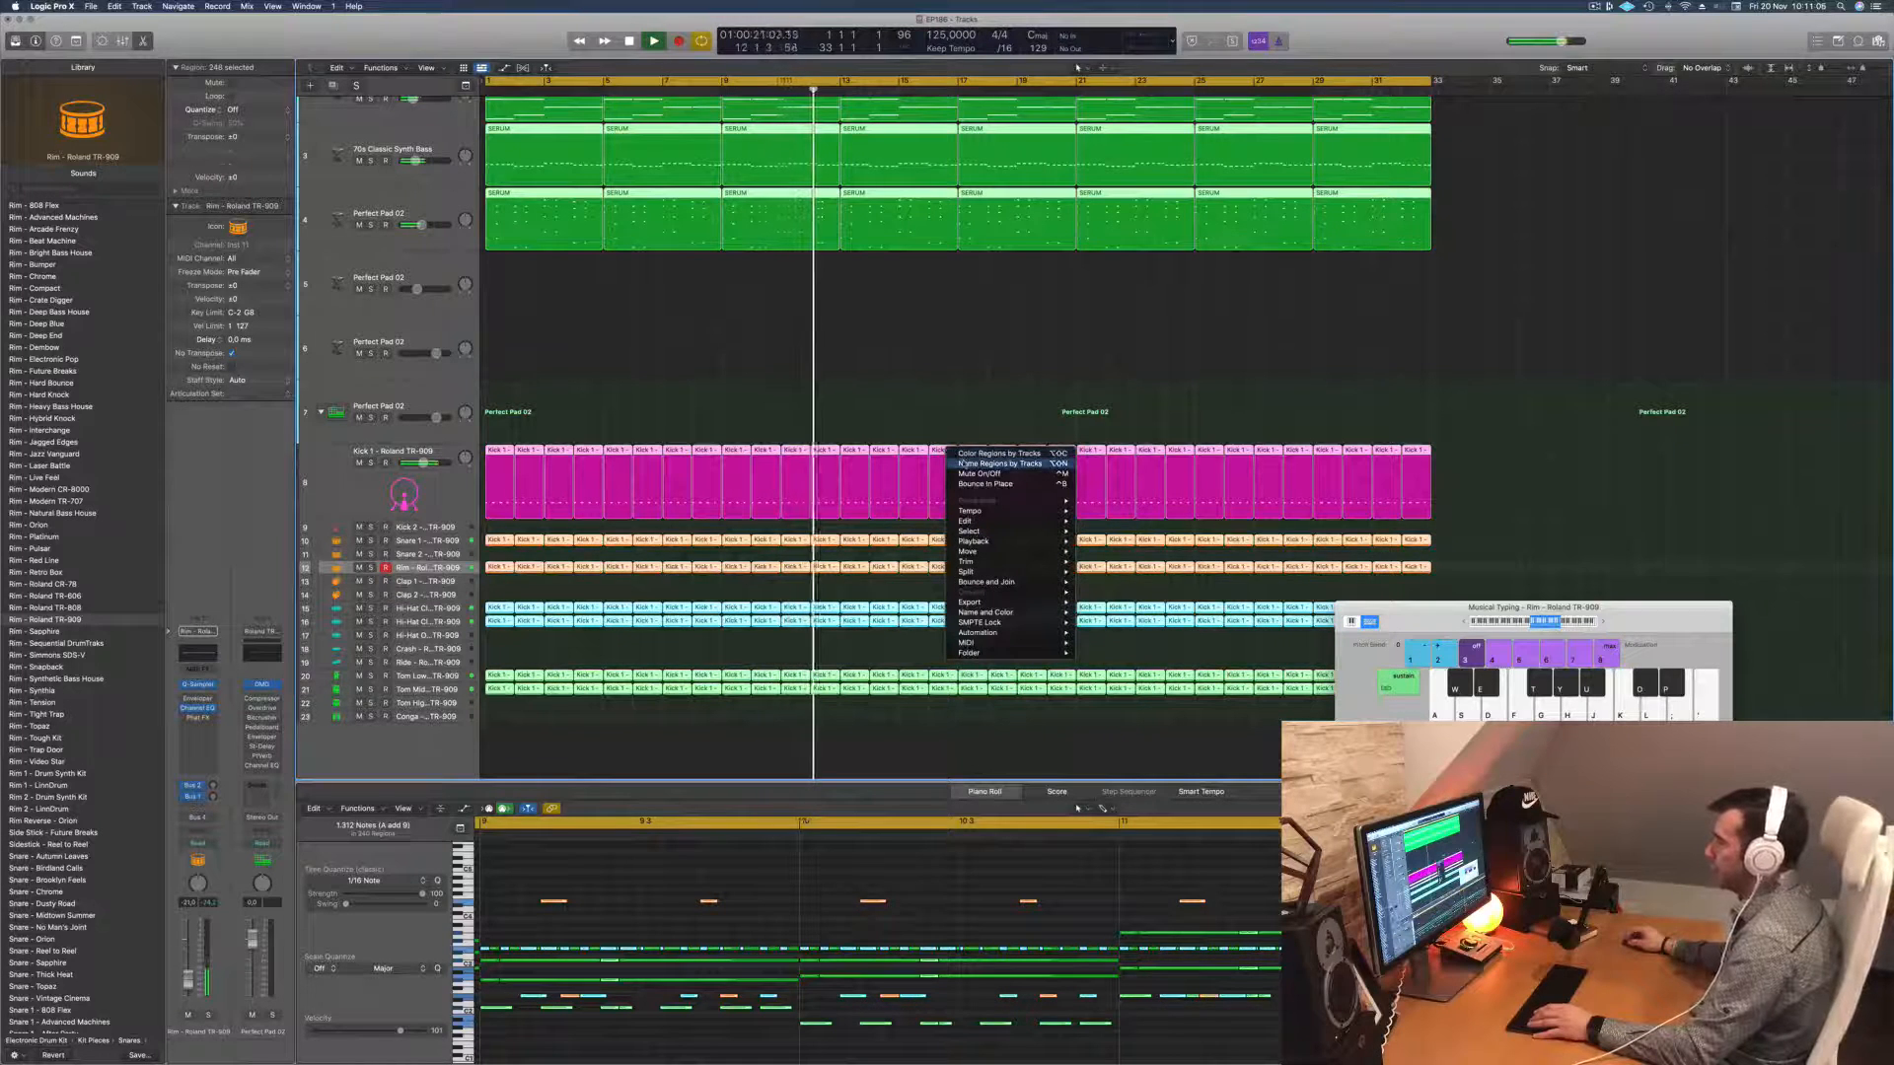
left_click(953, 462)
left_click(739, 418)
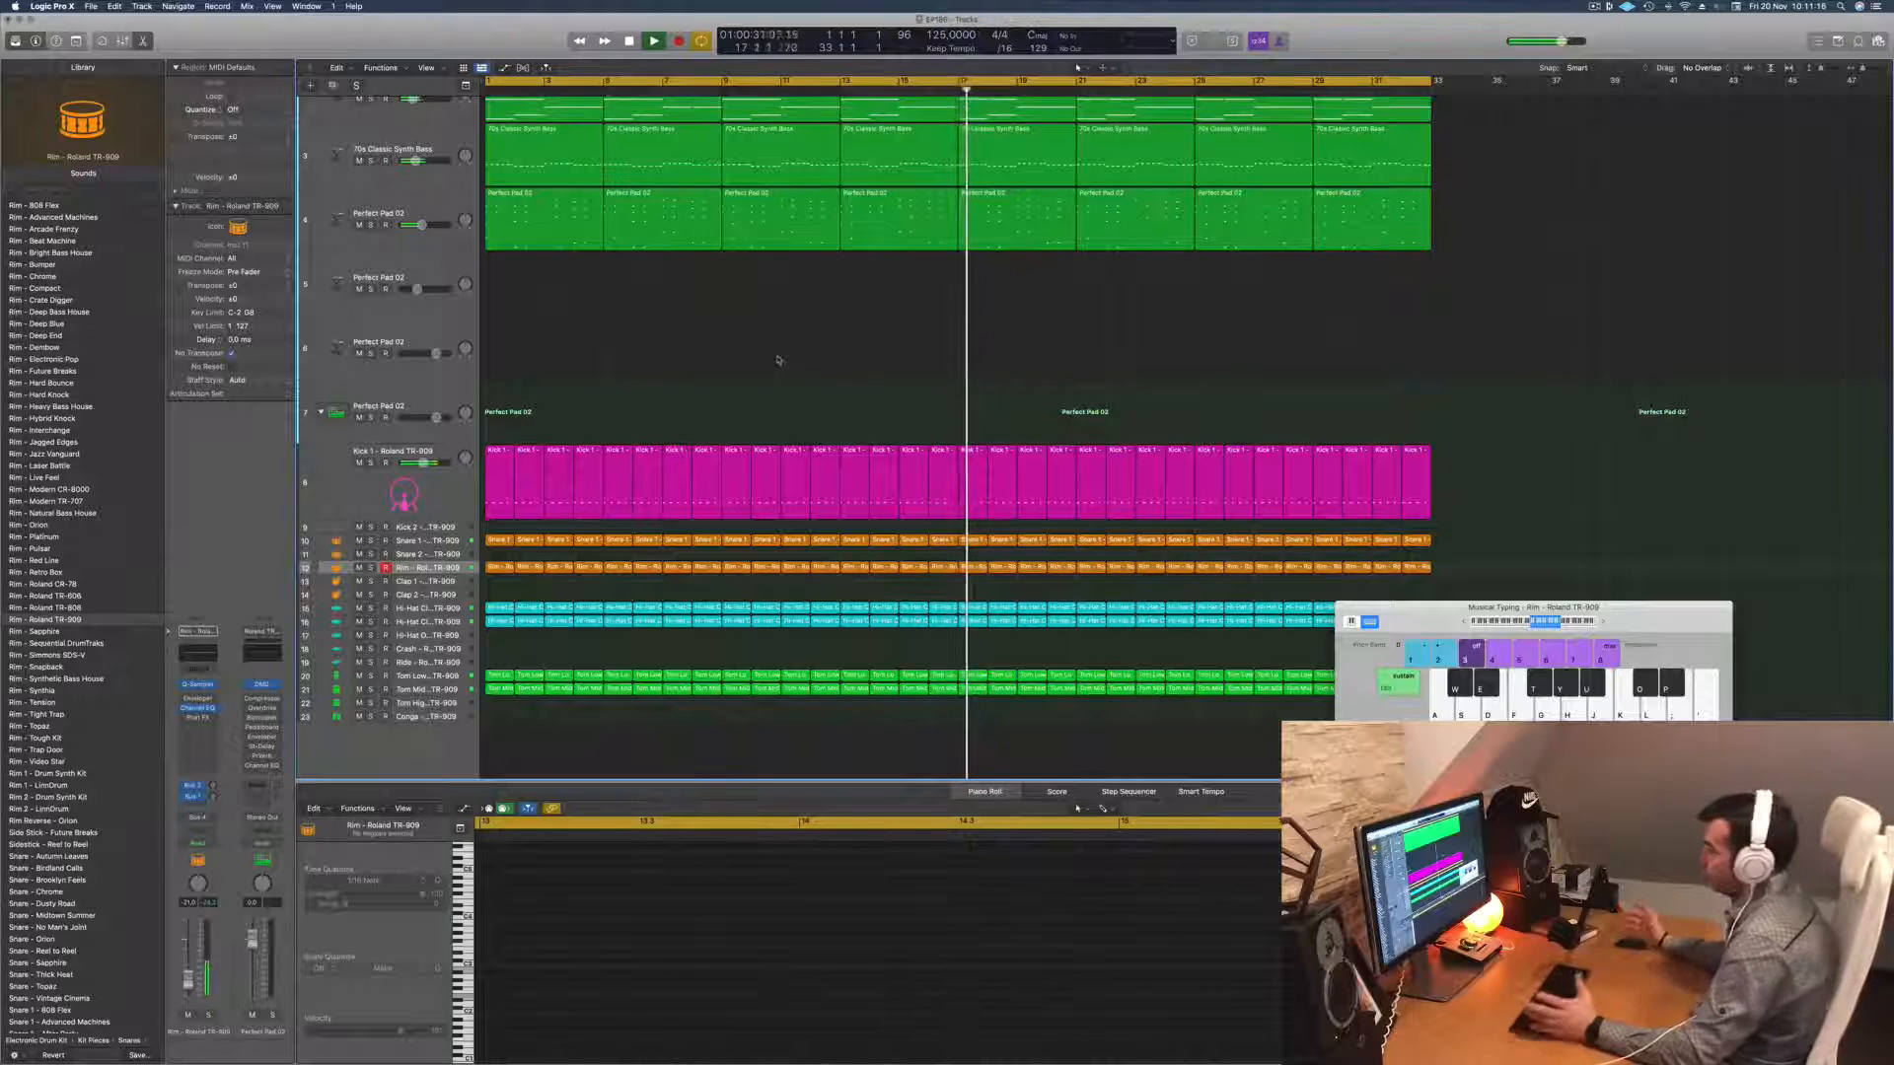
Step: Set the Perfect Pad 02 track above the bass to Touch automation and record an Alchemy cutoff movement during playback from the start
scroll(777, 359, "up", 2)
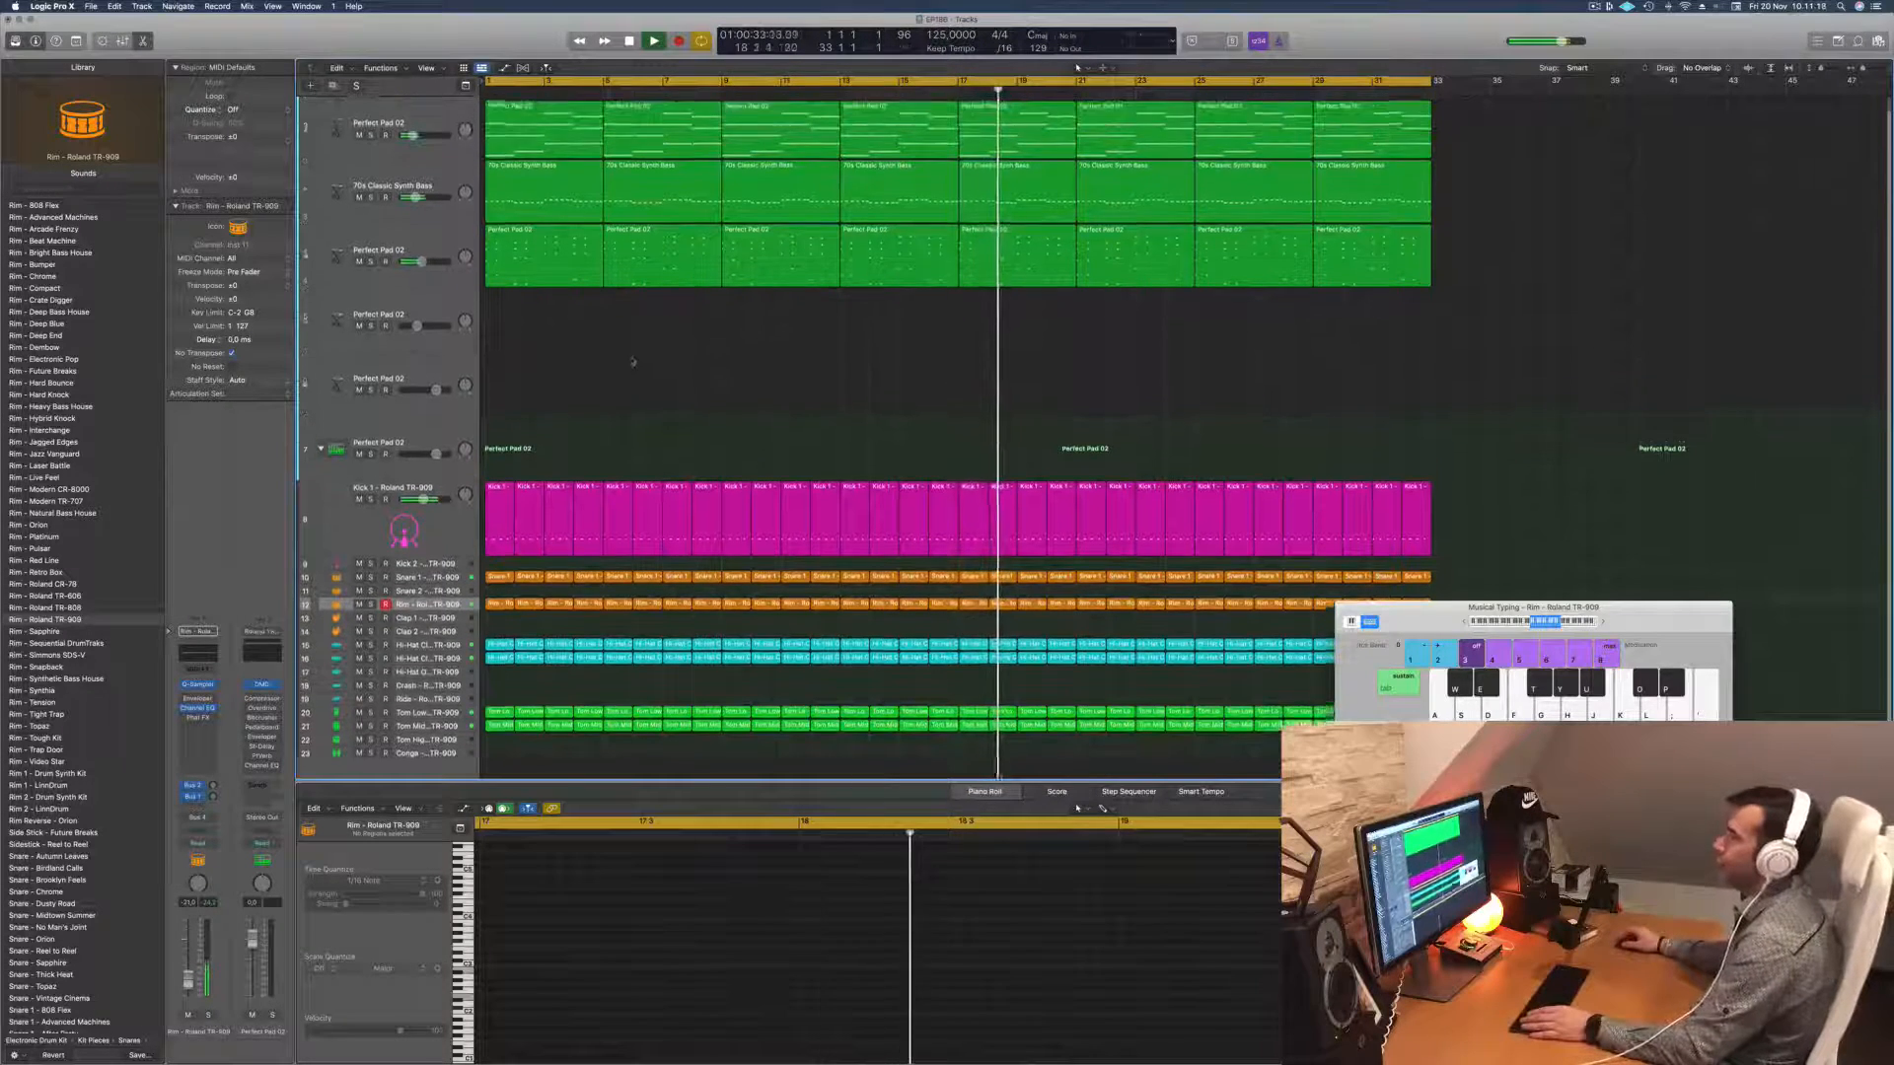
scroll(632, 361, "up", 1)
key("Return")
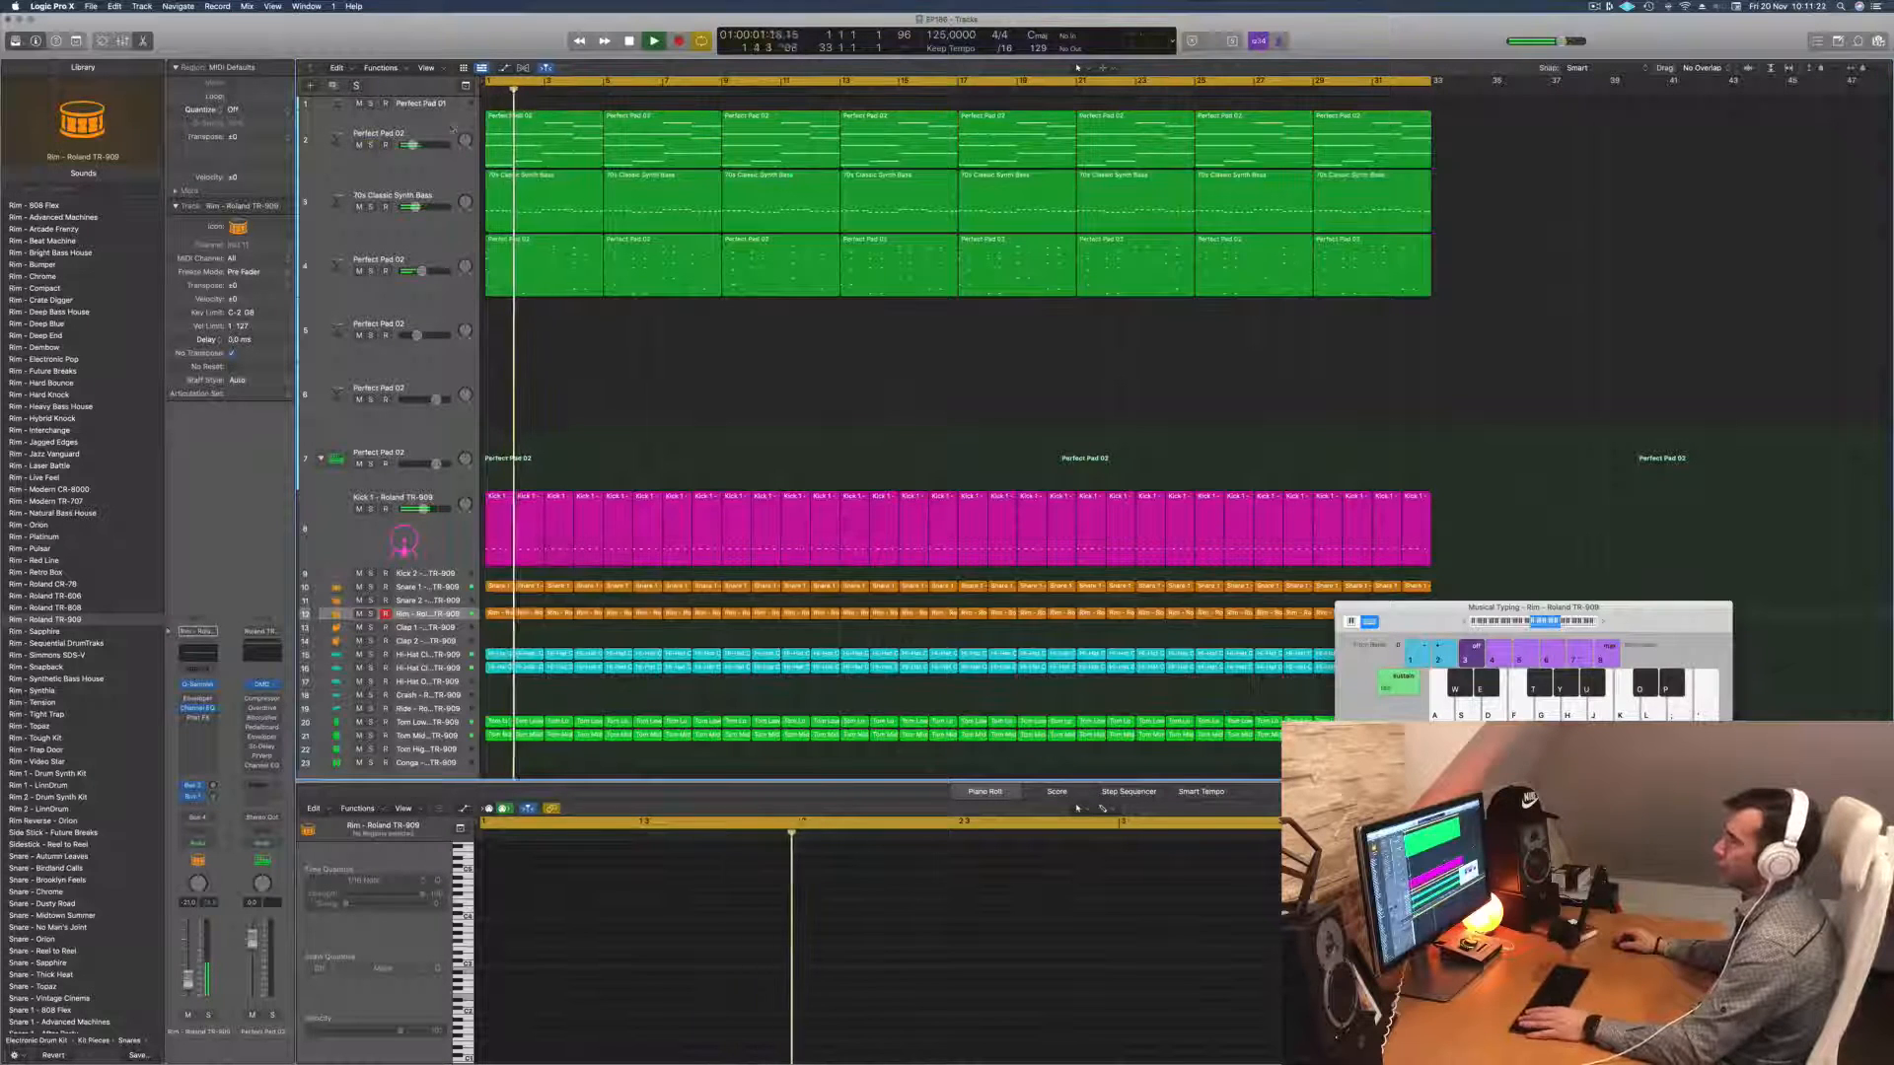
left_click(371, 146)
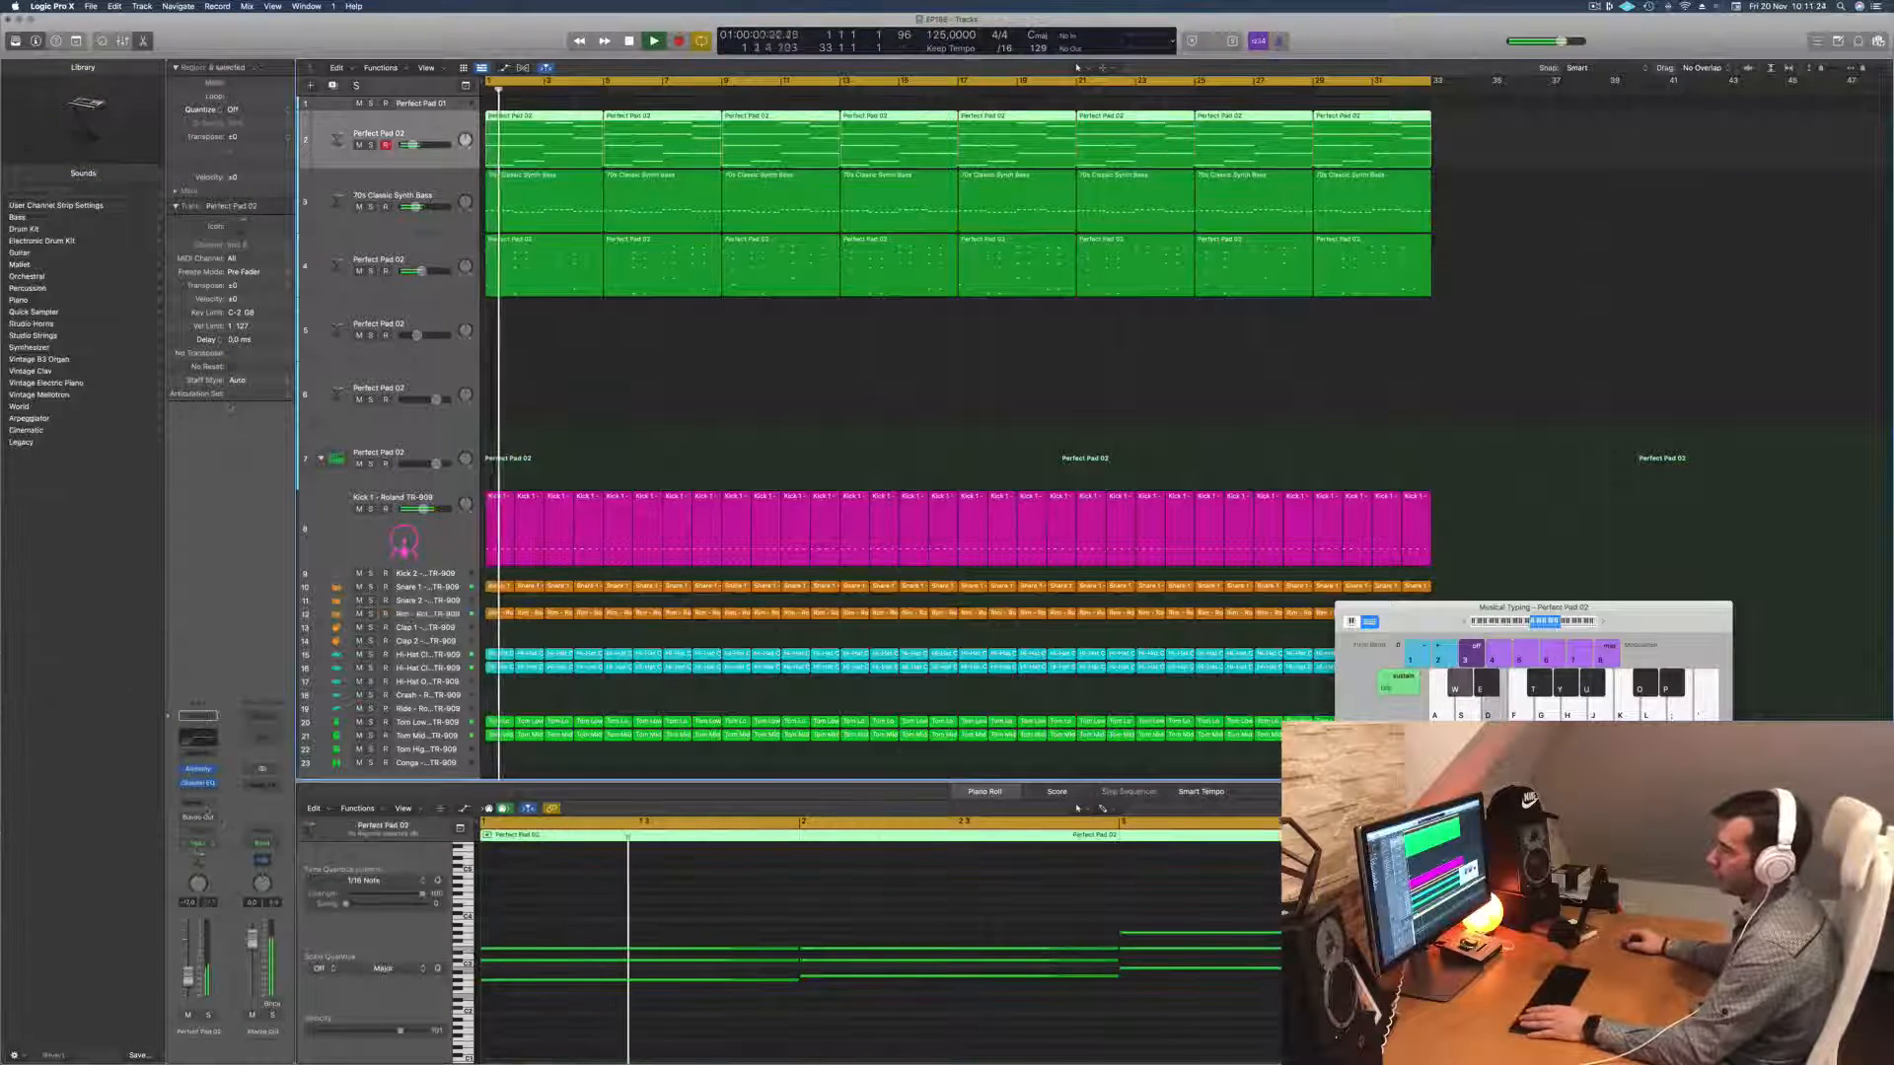
left_click(202, 847)
left_click(203, 855)
key("Return")
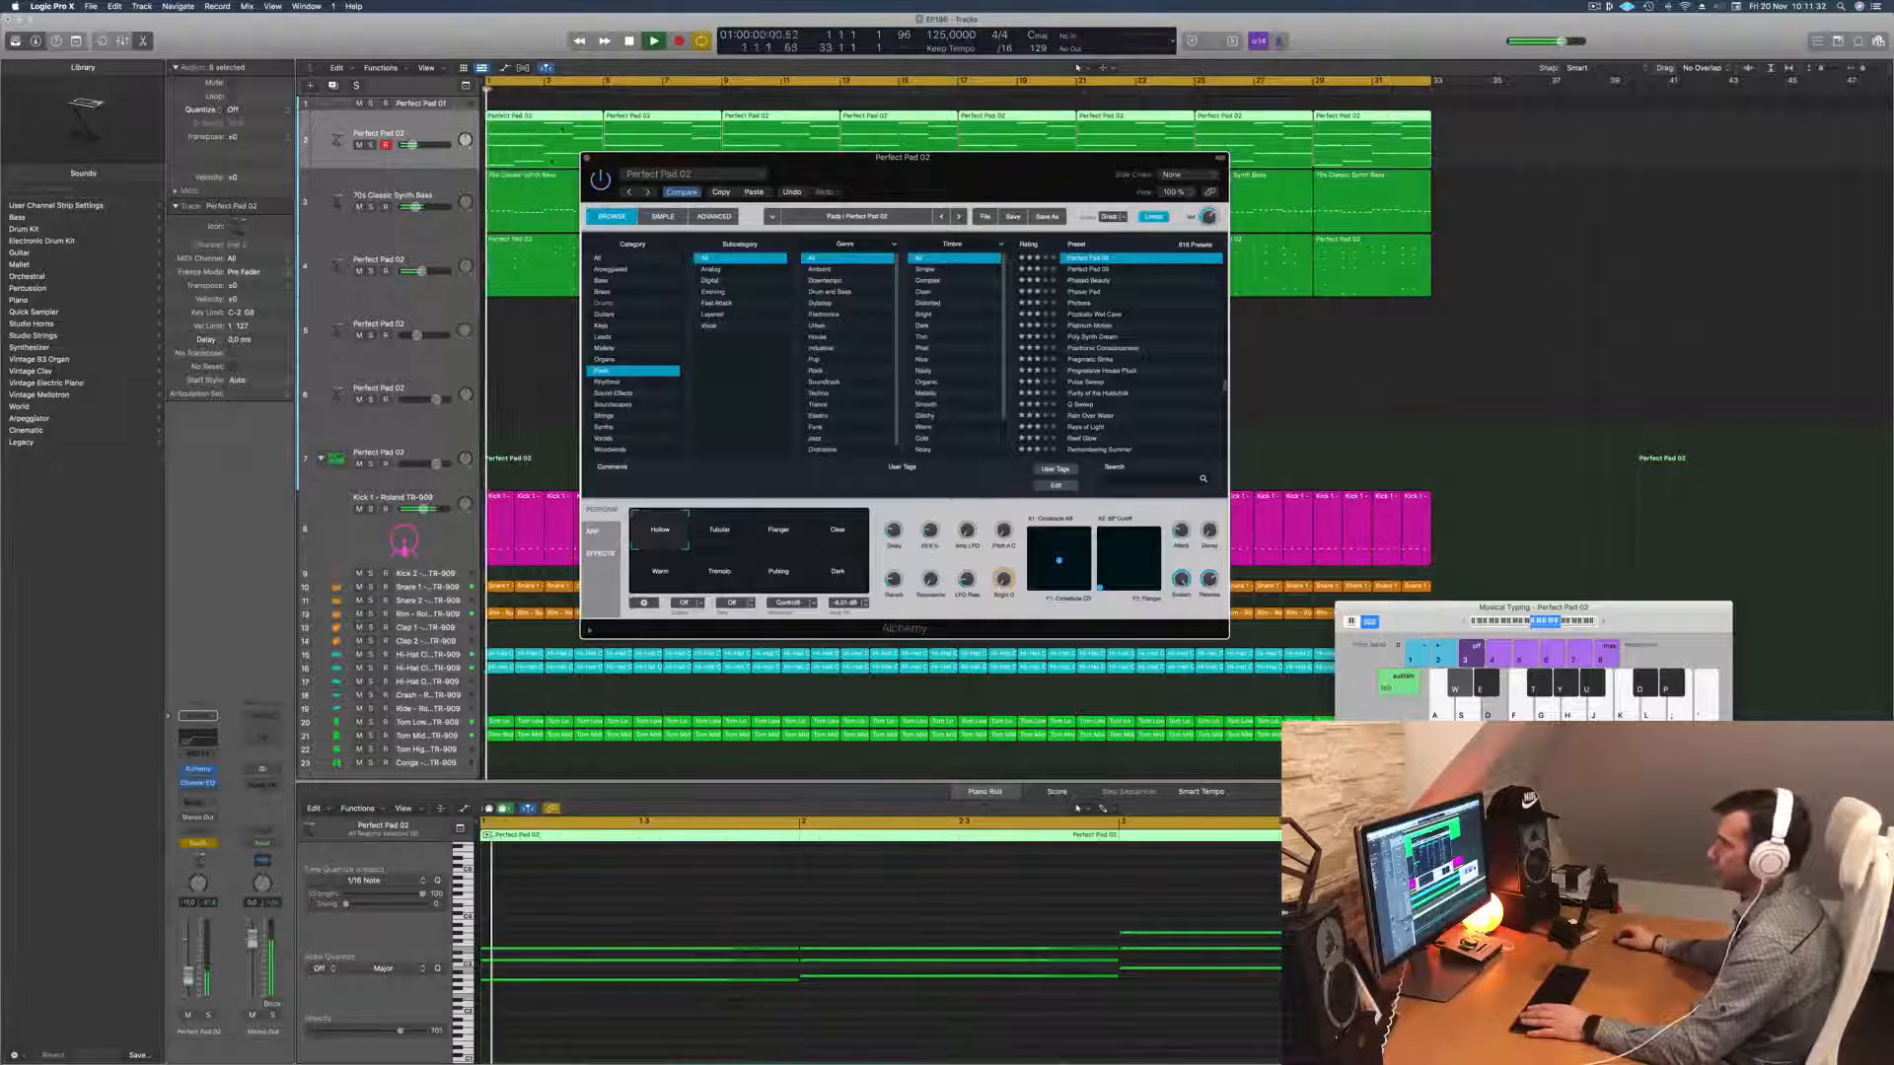
left_click(587, 158)
key("space")
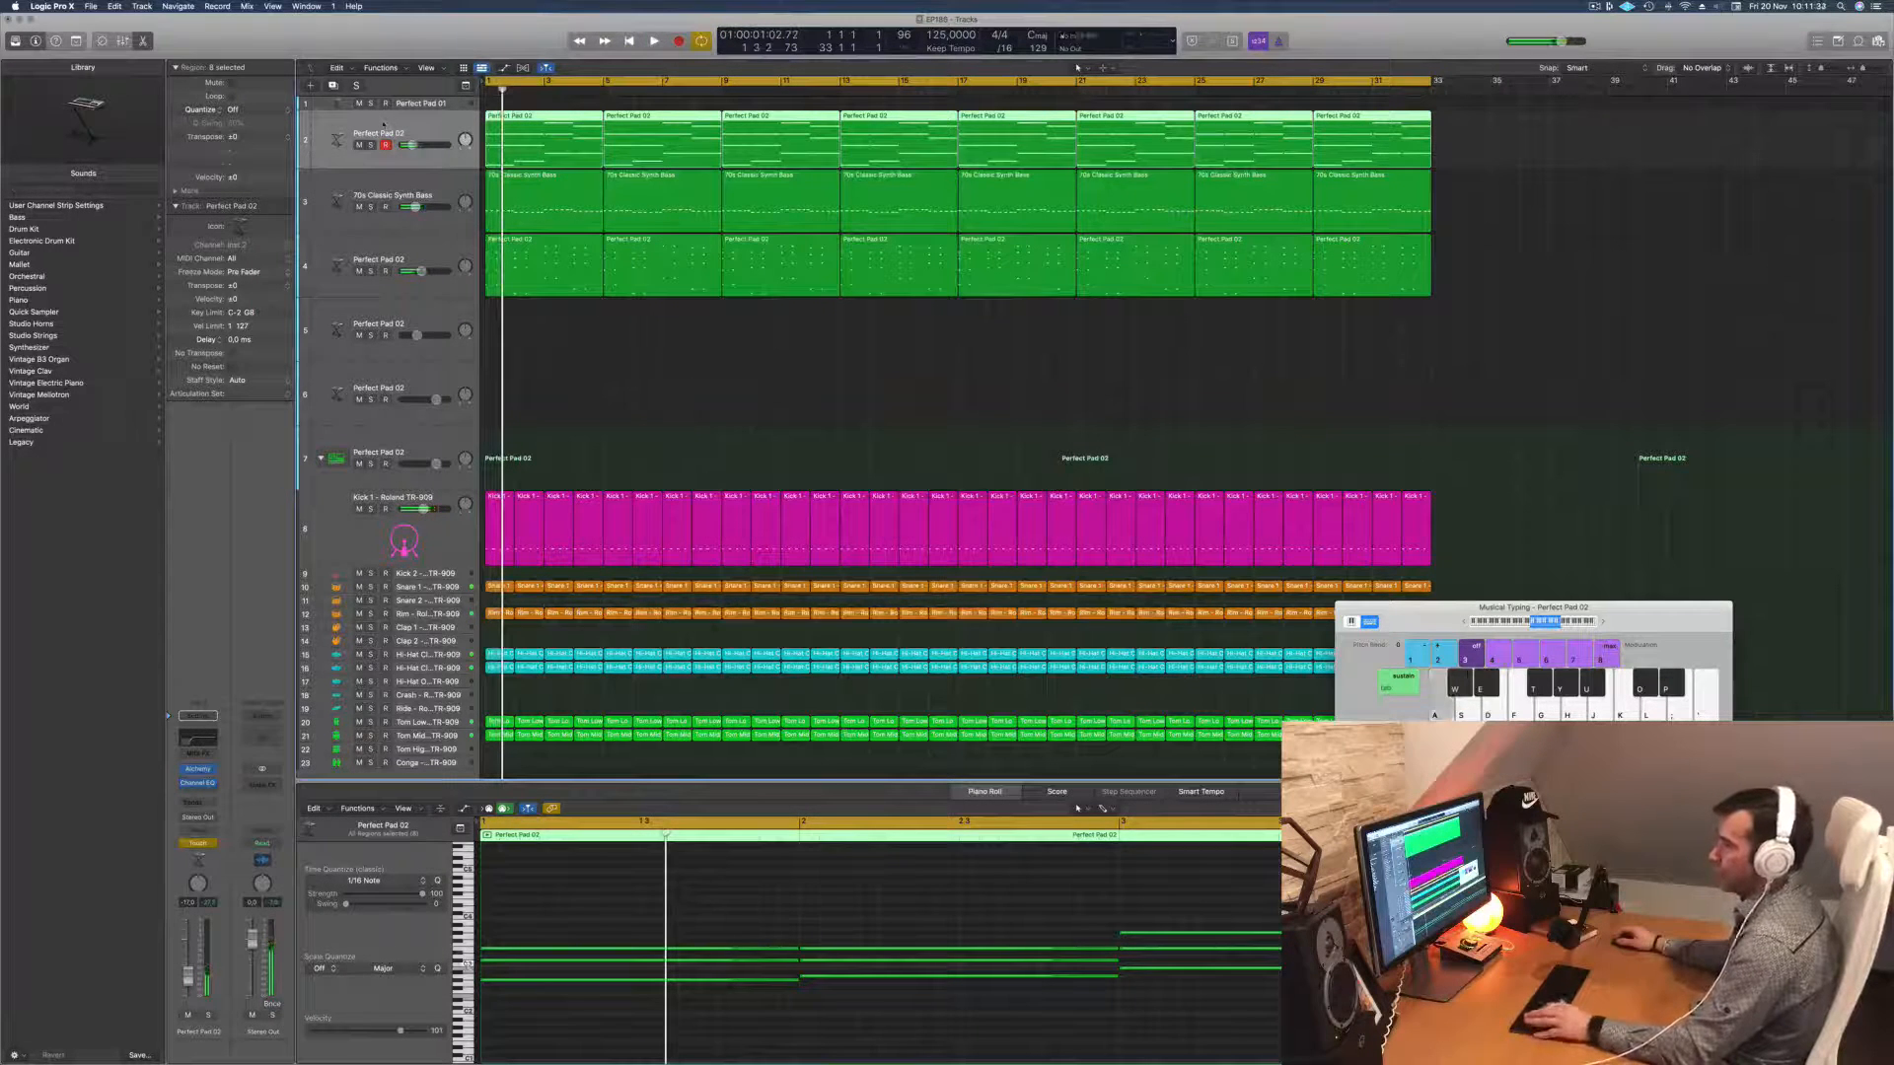
Step: Hide Musical Typing, then show the Alchemy Cutoff automation of the Perfect Pad 02 track above the bass in Read mode
key("super+k")
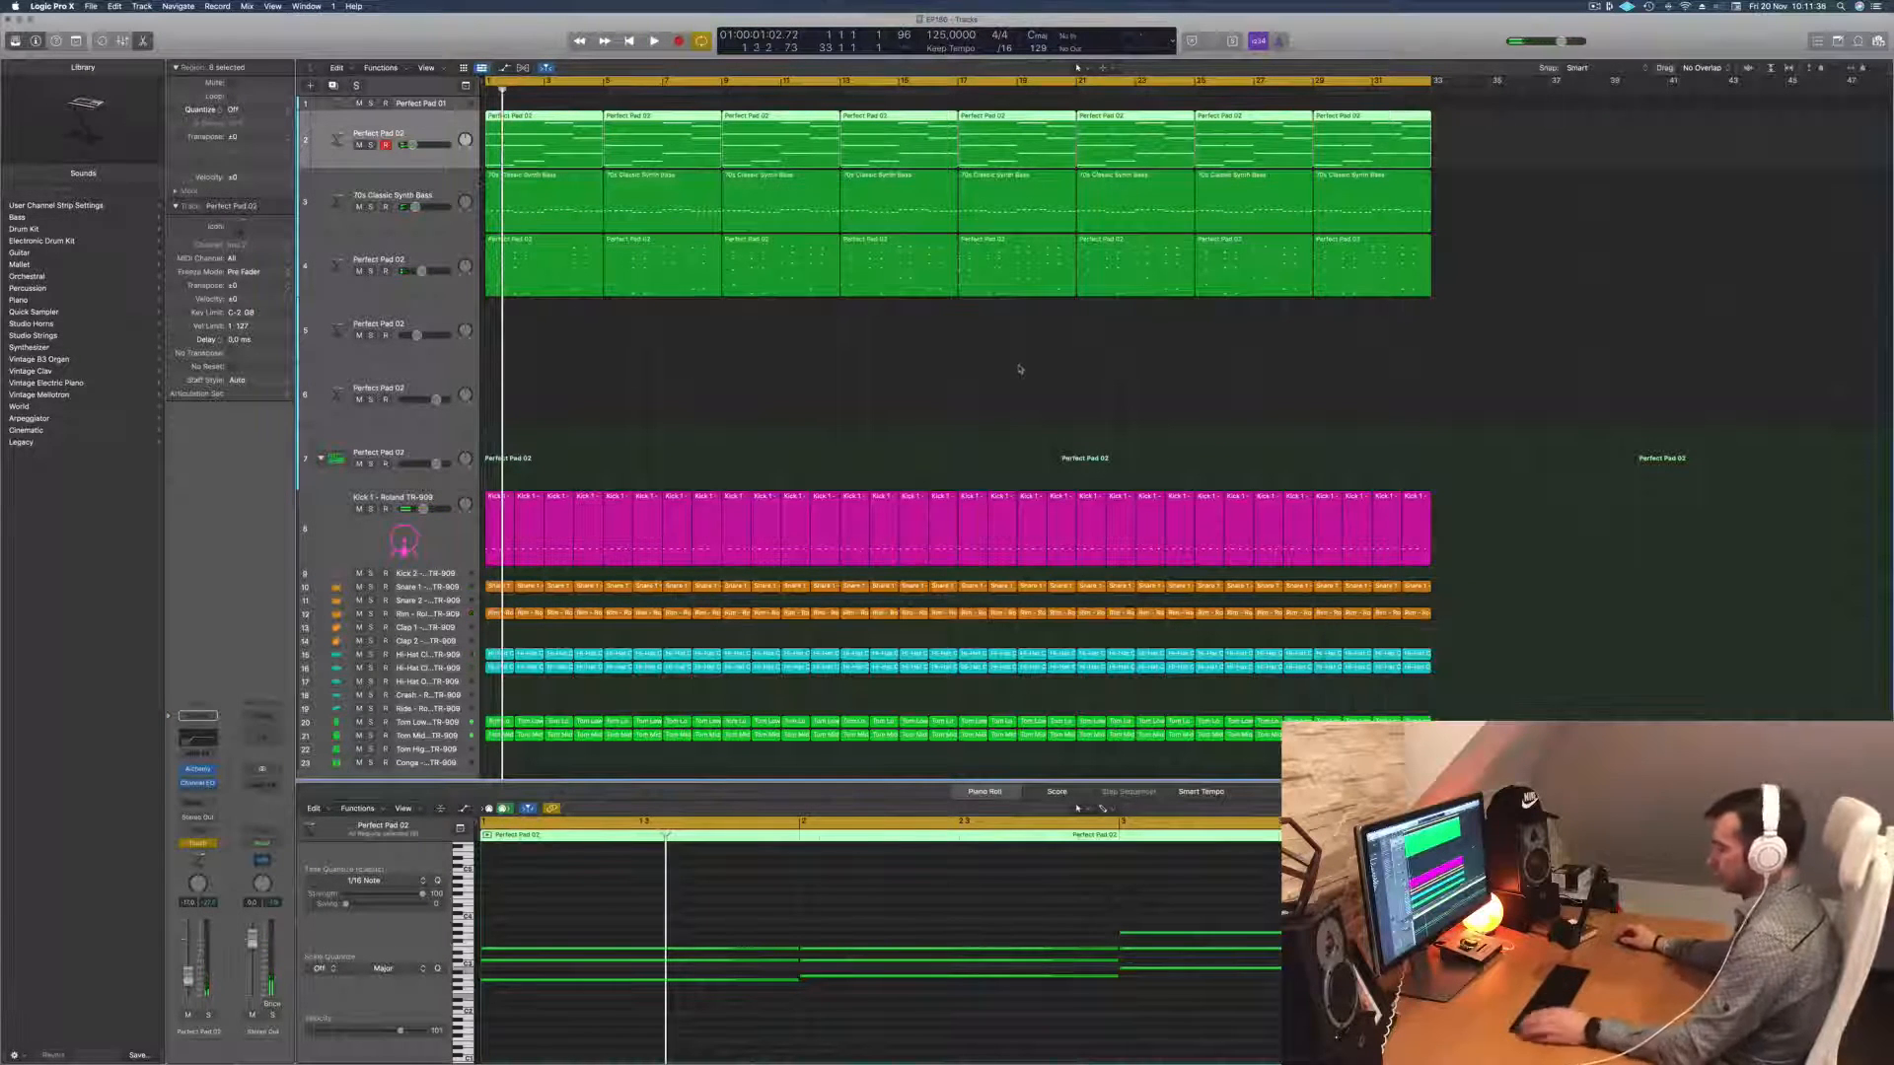
key("a")
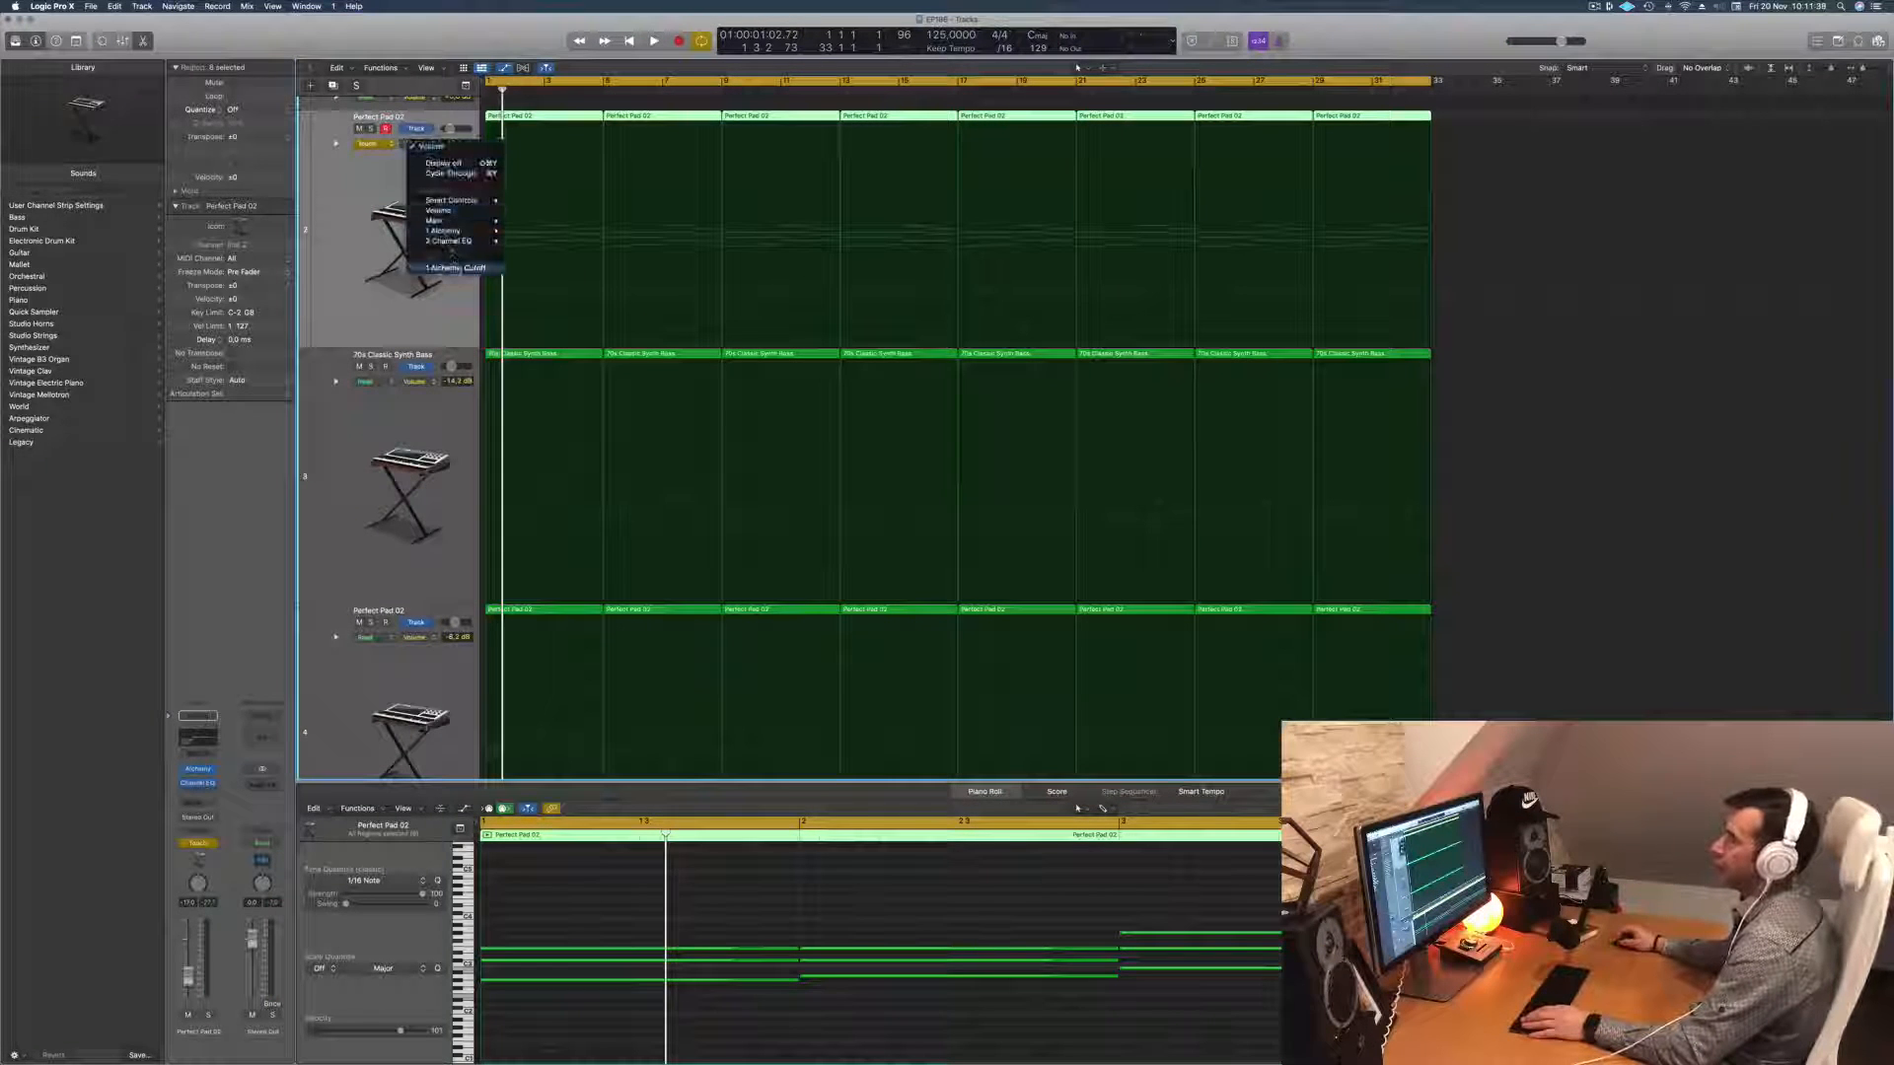
left_click(457, 267)
left_click(367, 144)
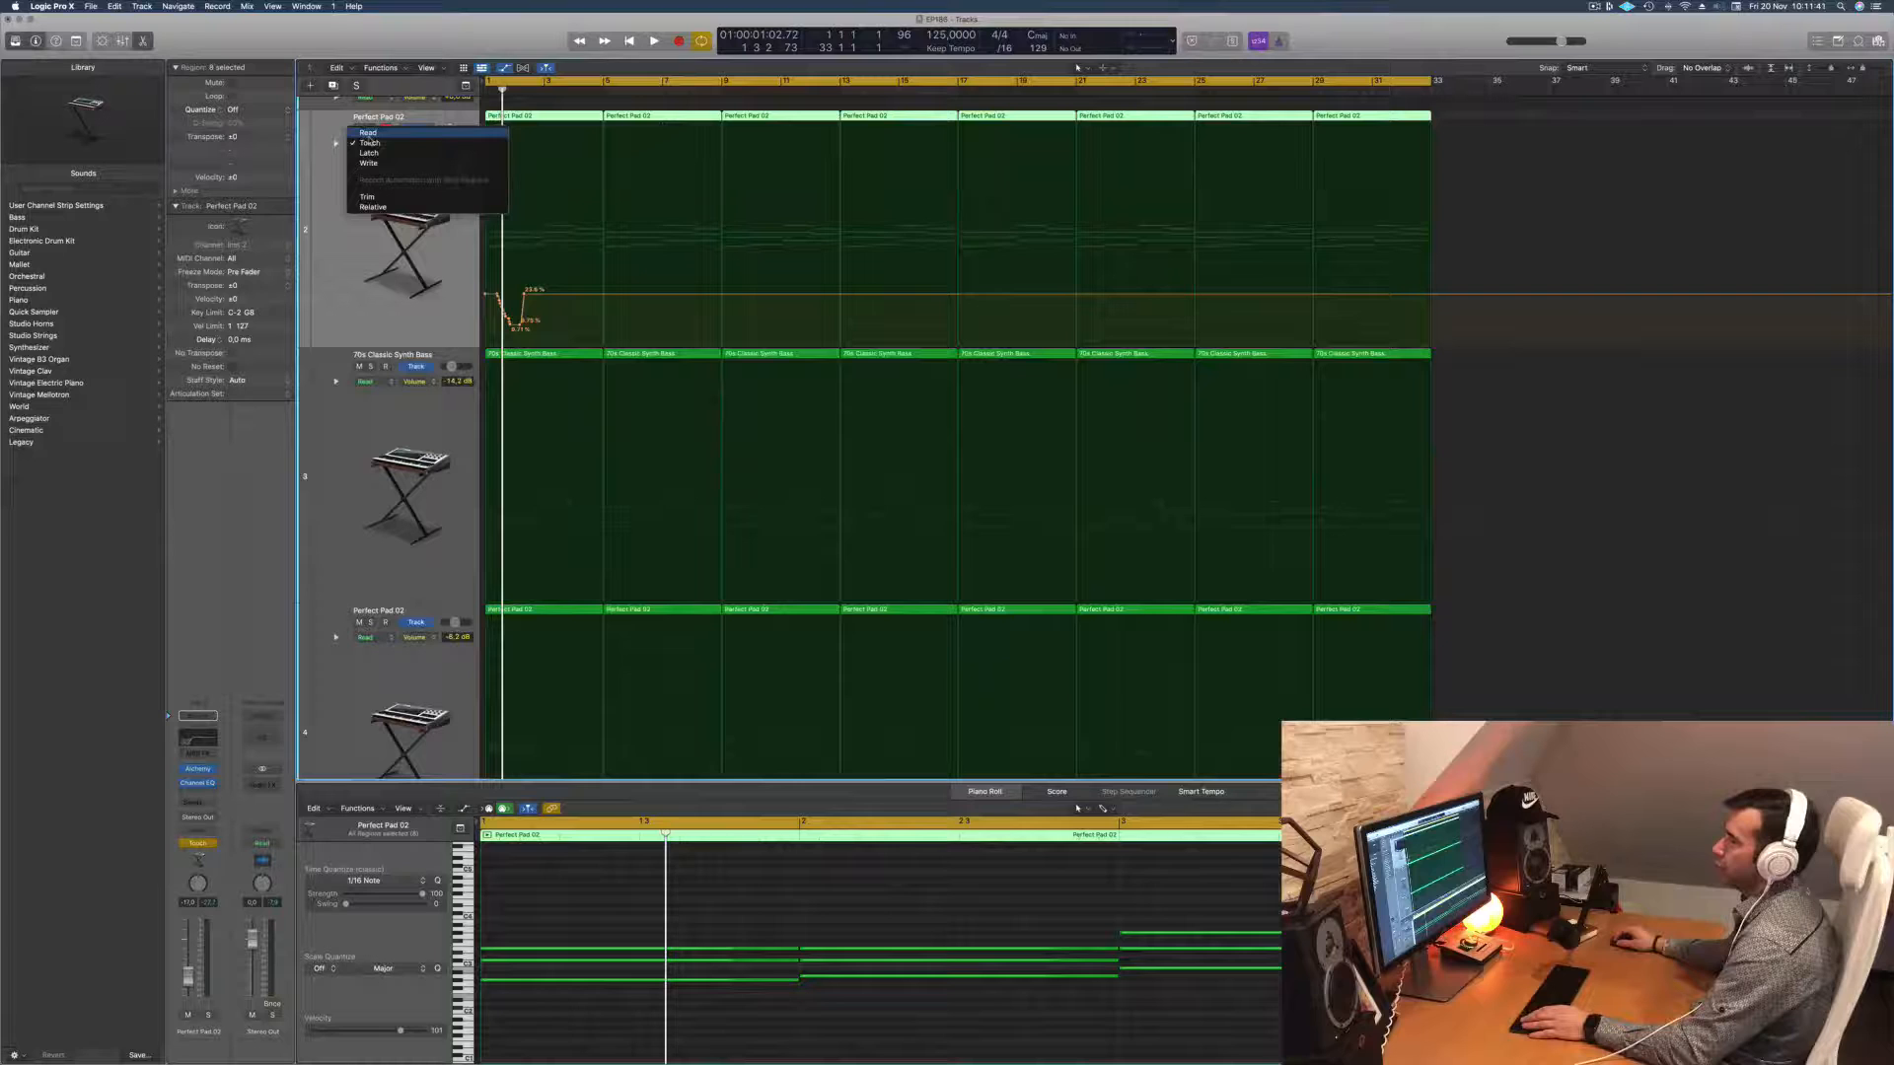
left_click(369, 135)
Step: Replace the recorded cutoff points with a rising ramp from bar 1 to bar 5 and play it from the start
left_click_drag(490, 280, 517, 349)
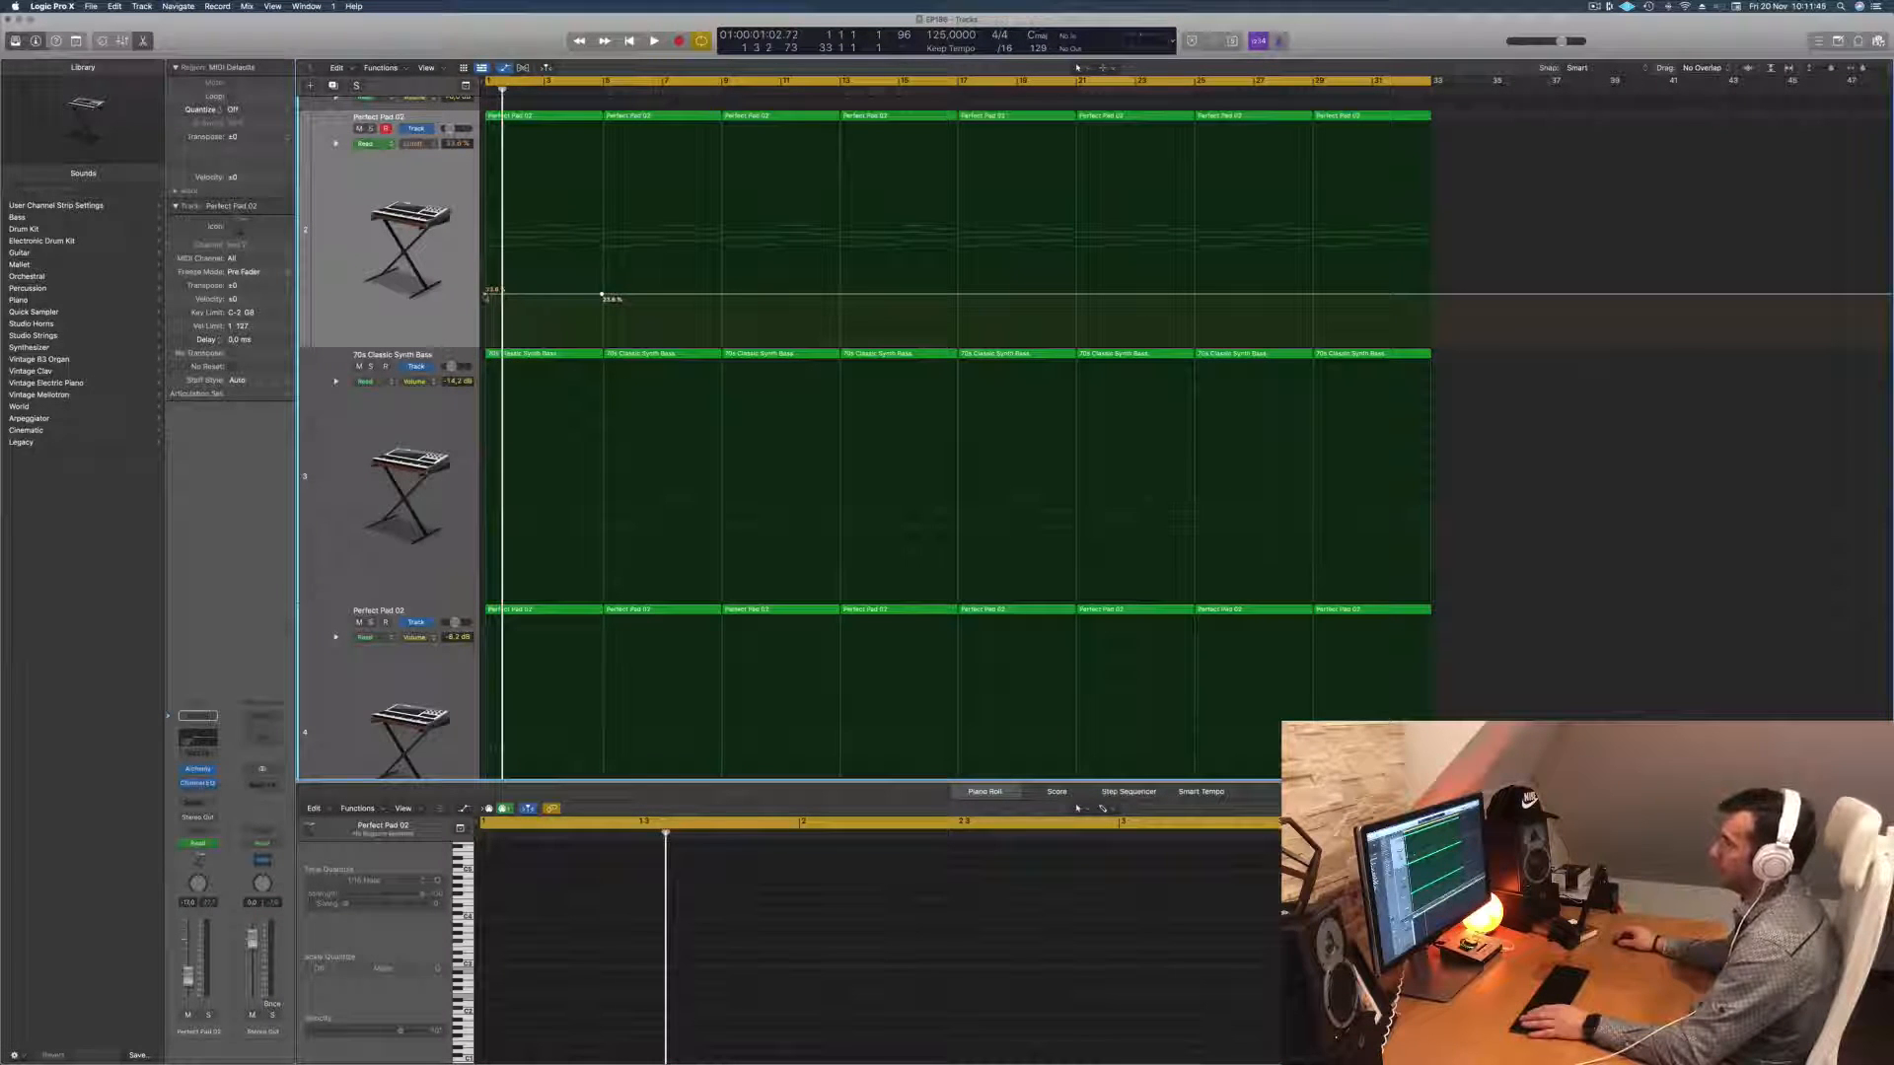
left_click_drag(485, 303, 486, 309)
key("space")
key("super+Up")
key("super+Up")
key("super+Up")
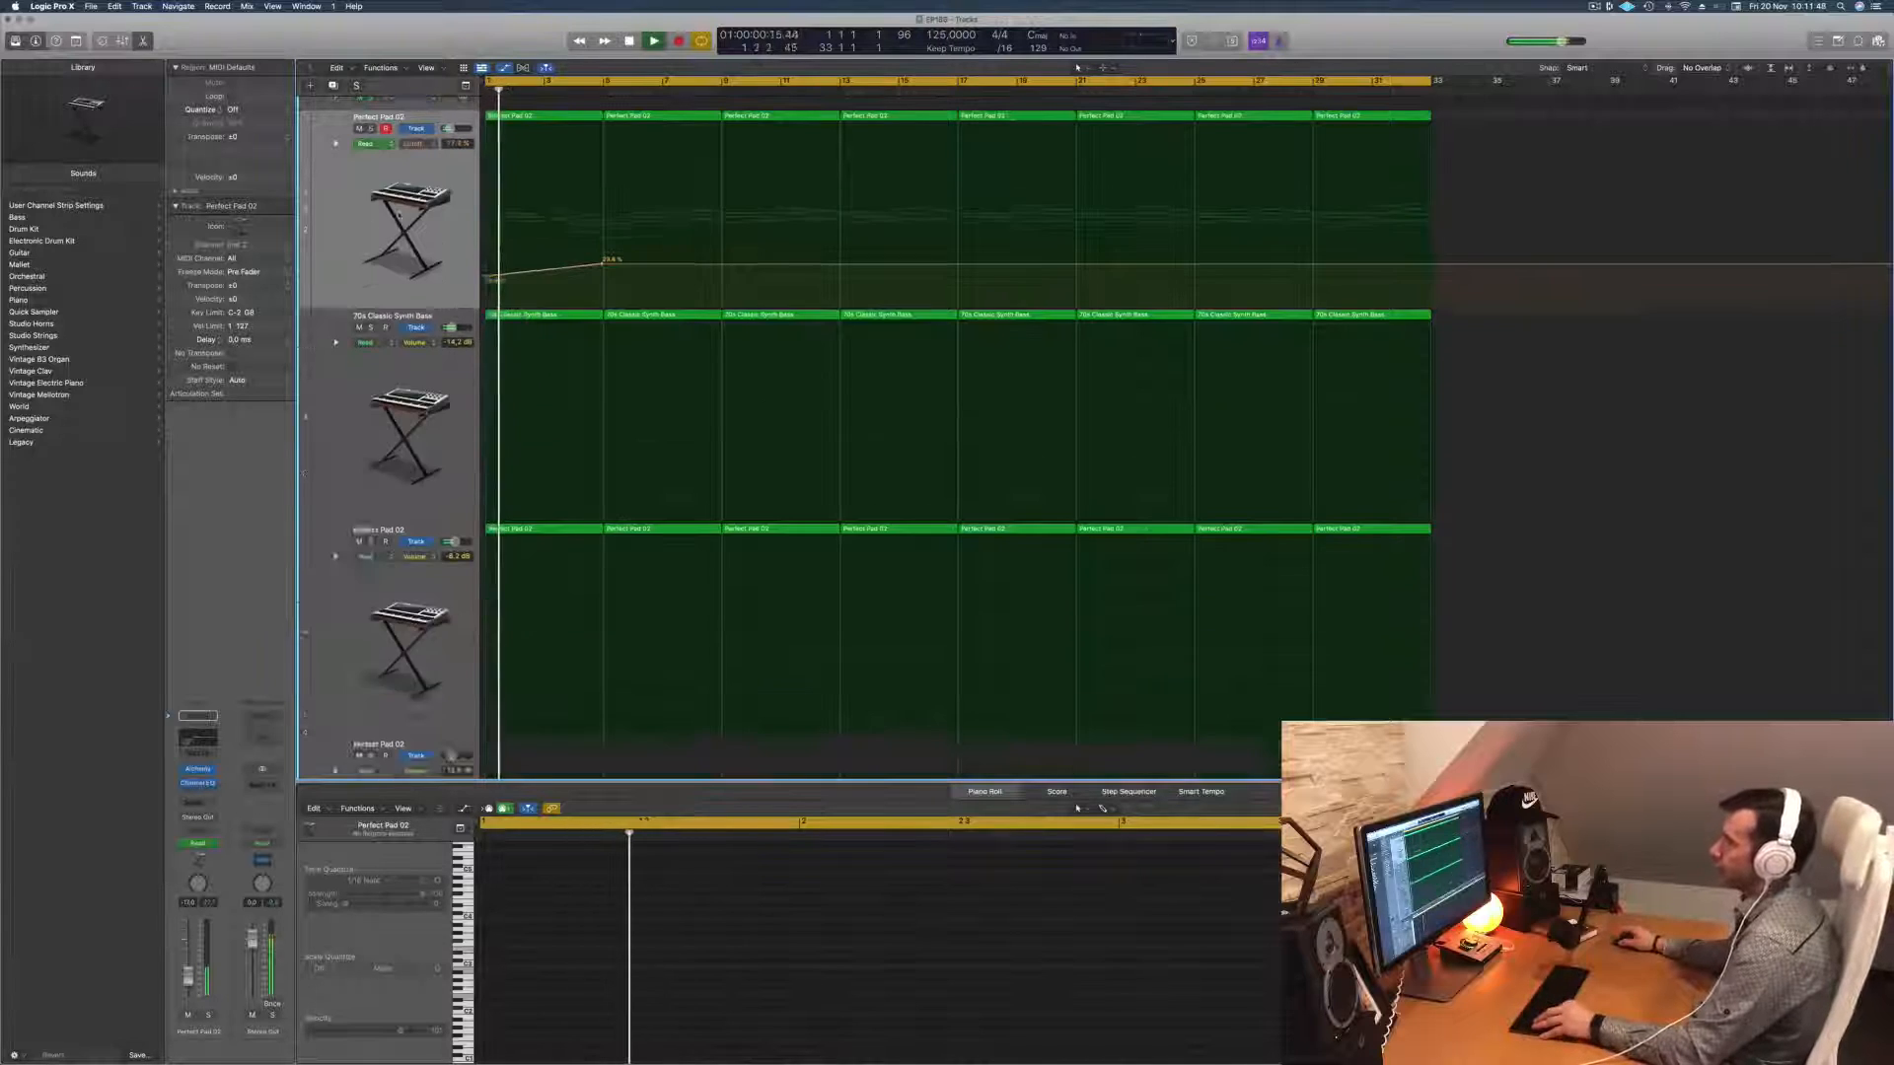
key("super+Up")
key("super+Up")
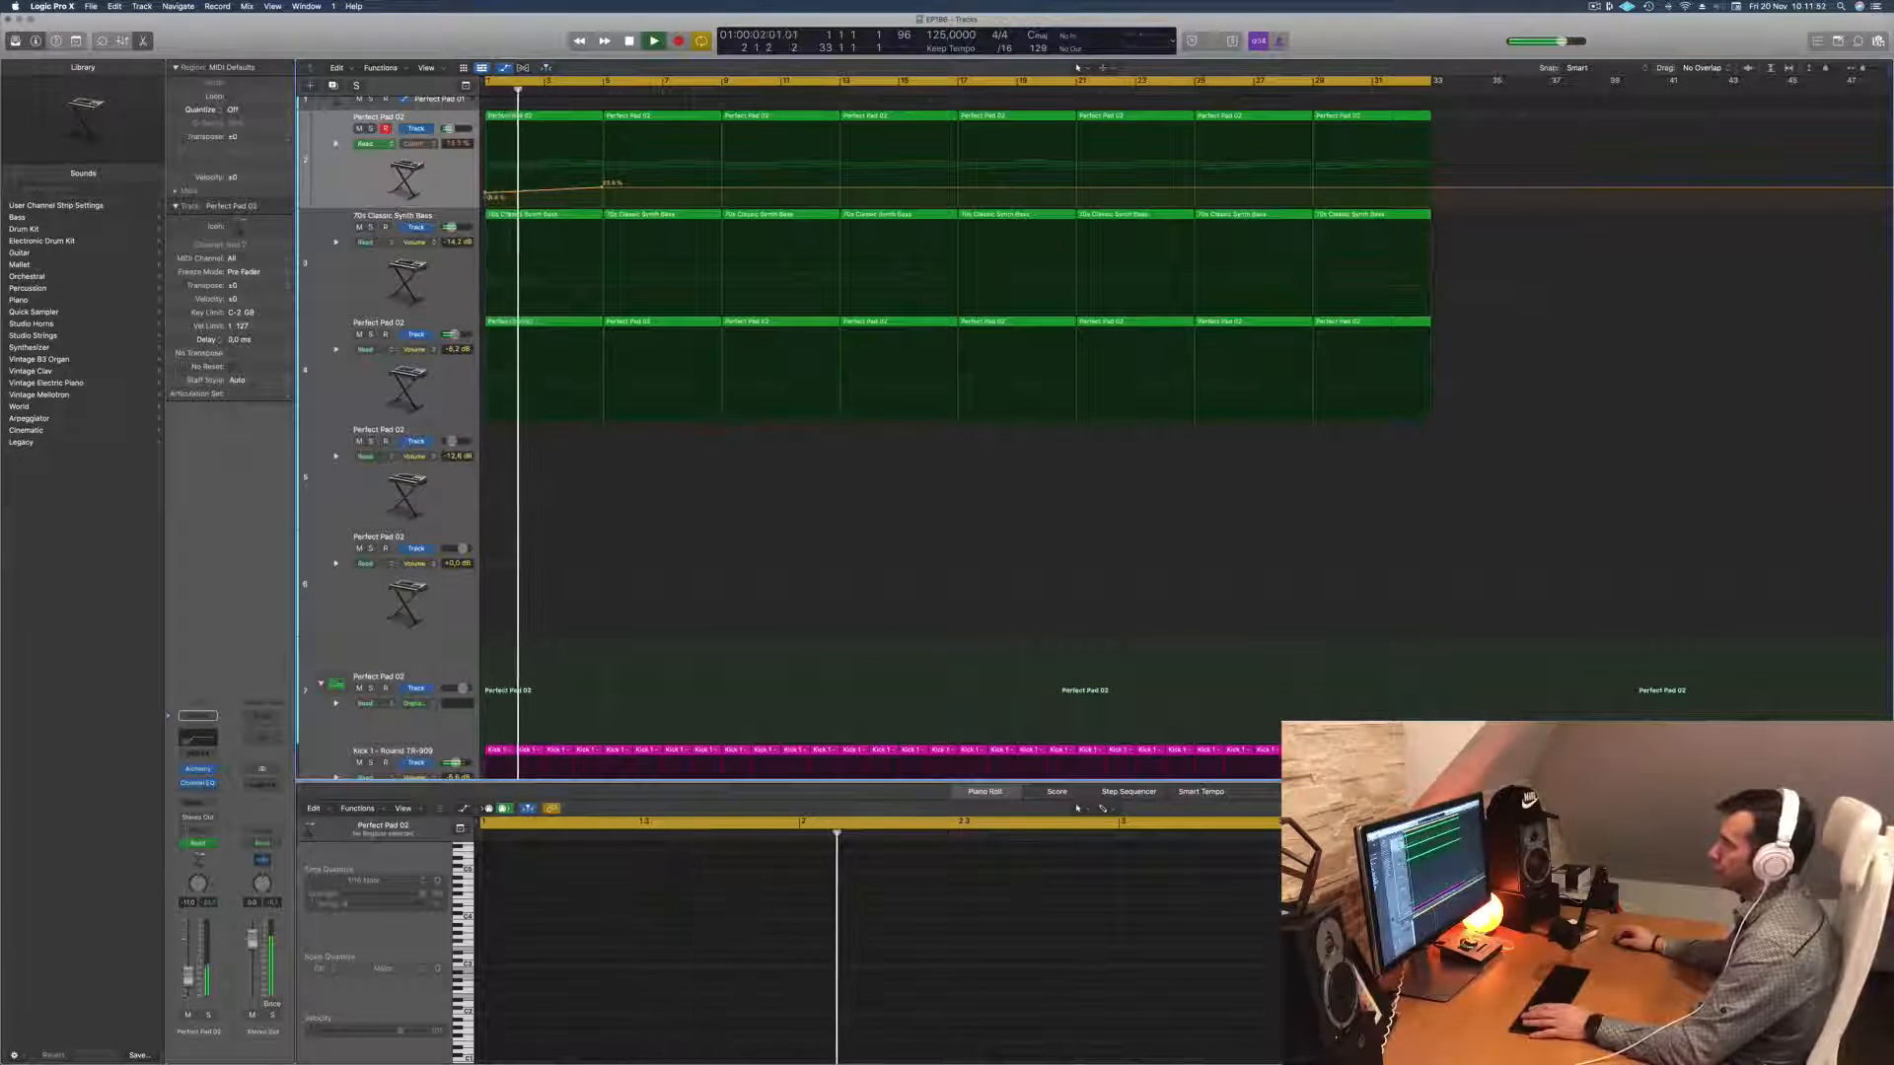
key("Return")
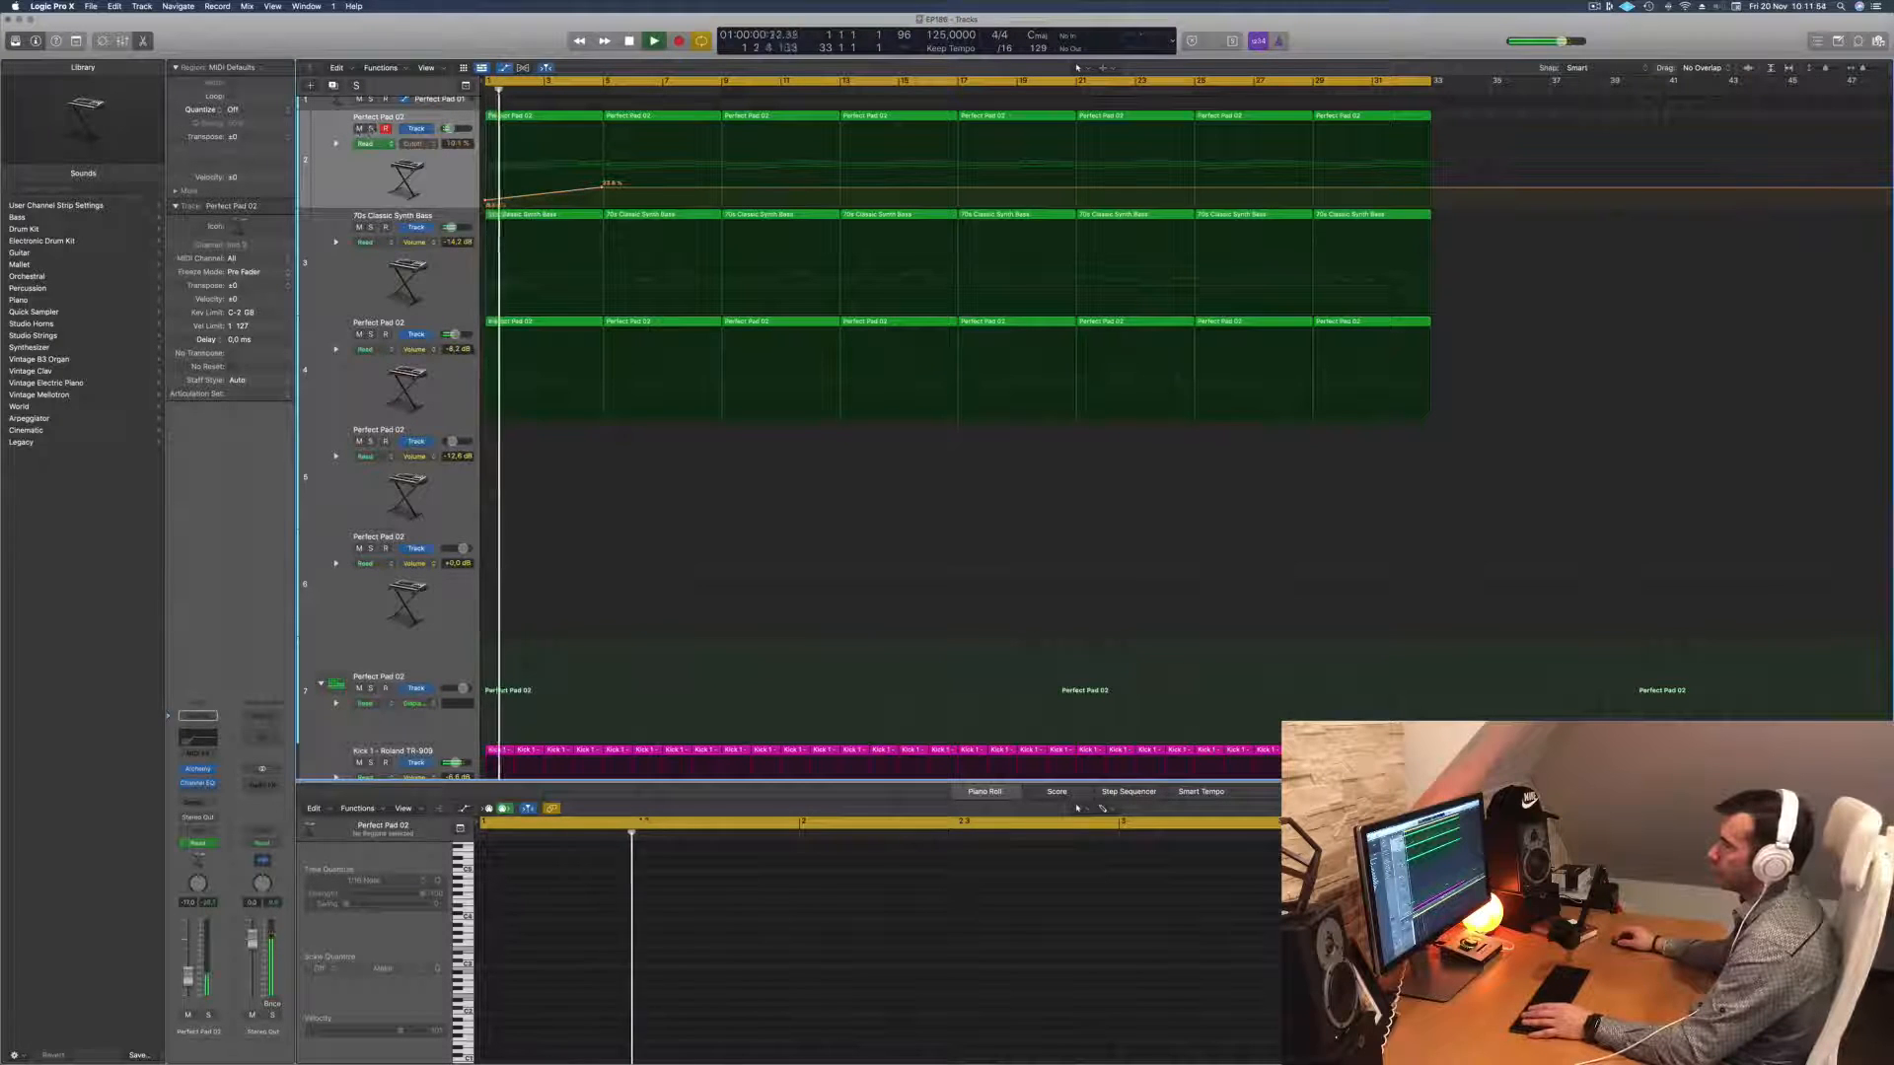
Step: With the pad track soloed, reshape the cutoff ramp to peak higher just before bar 5 and drop back, then unsolo it
left_click(371, 128)
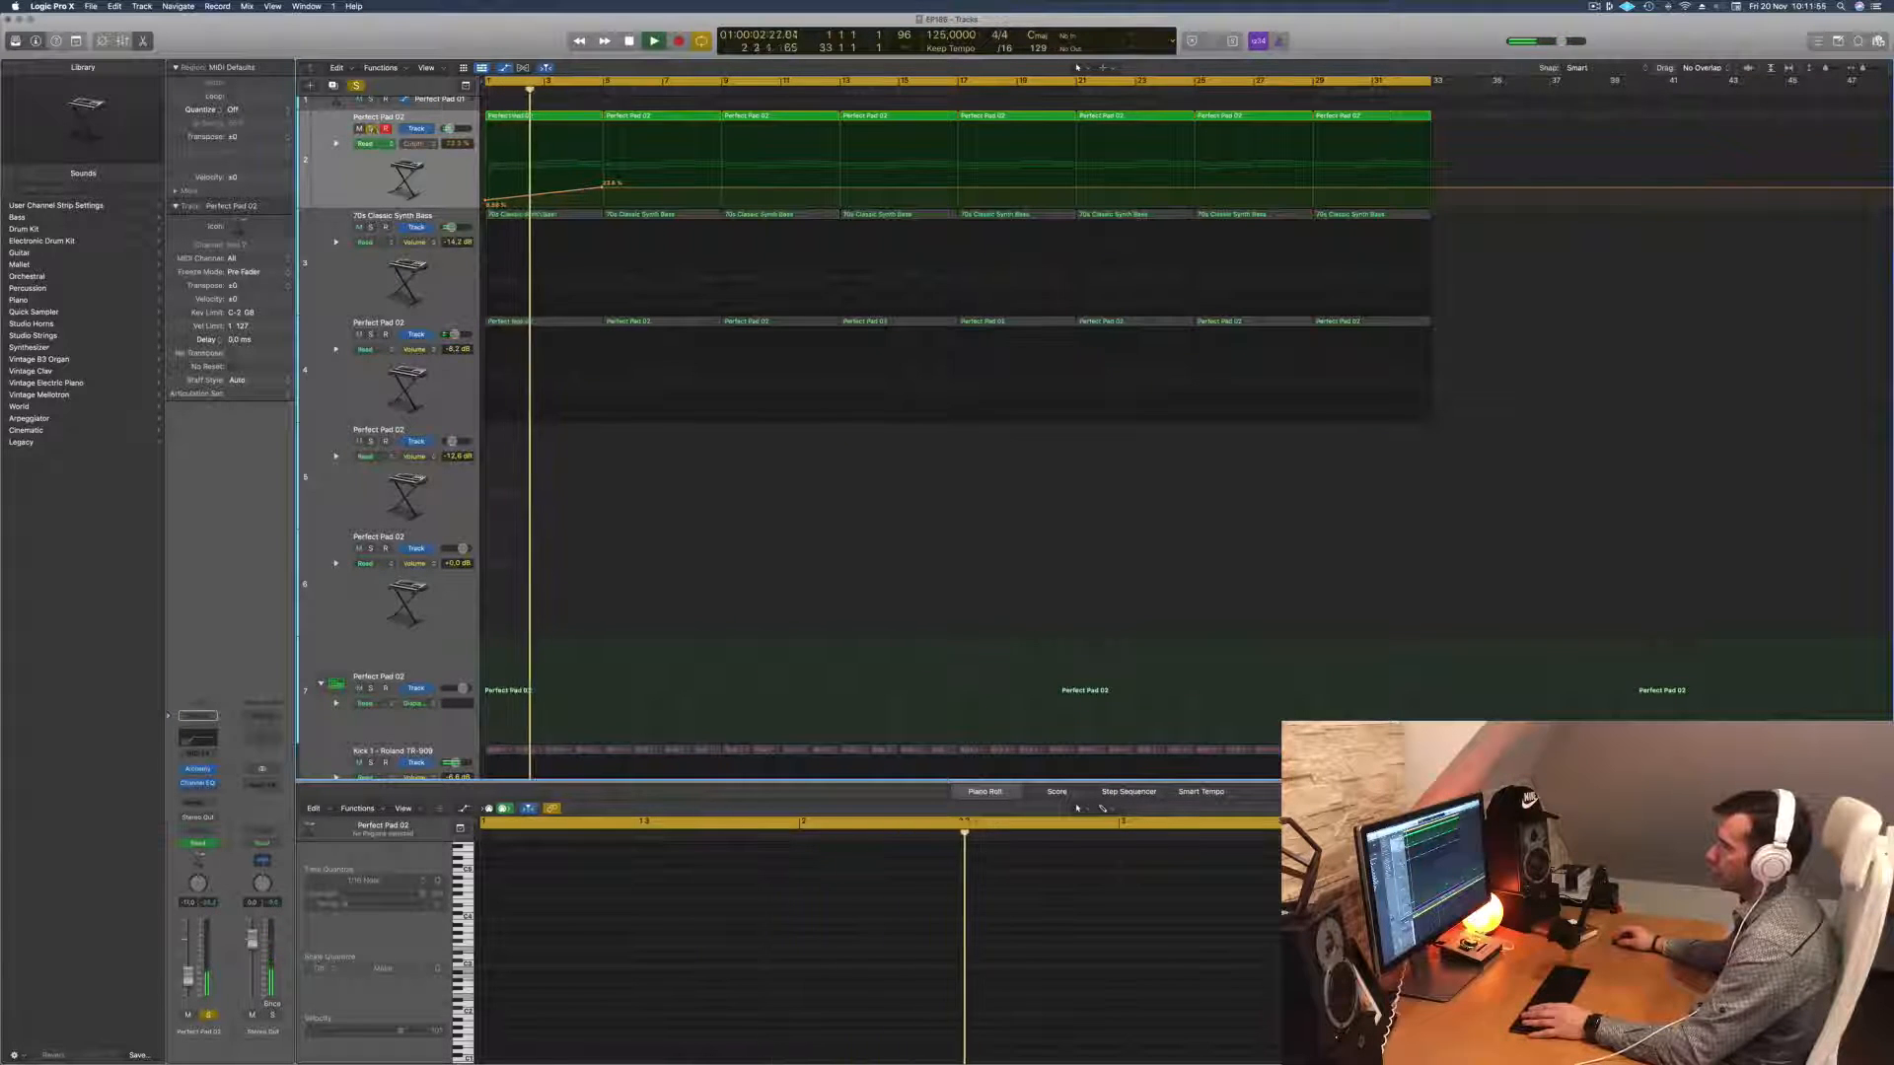
left_click_drag(605, 191, 609, 196)
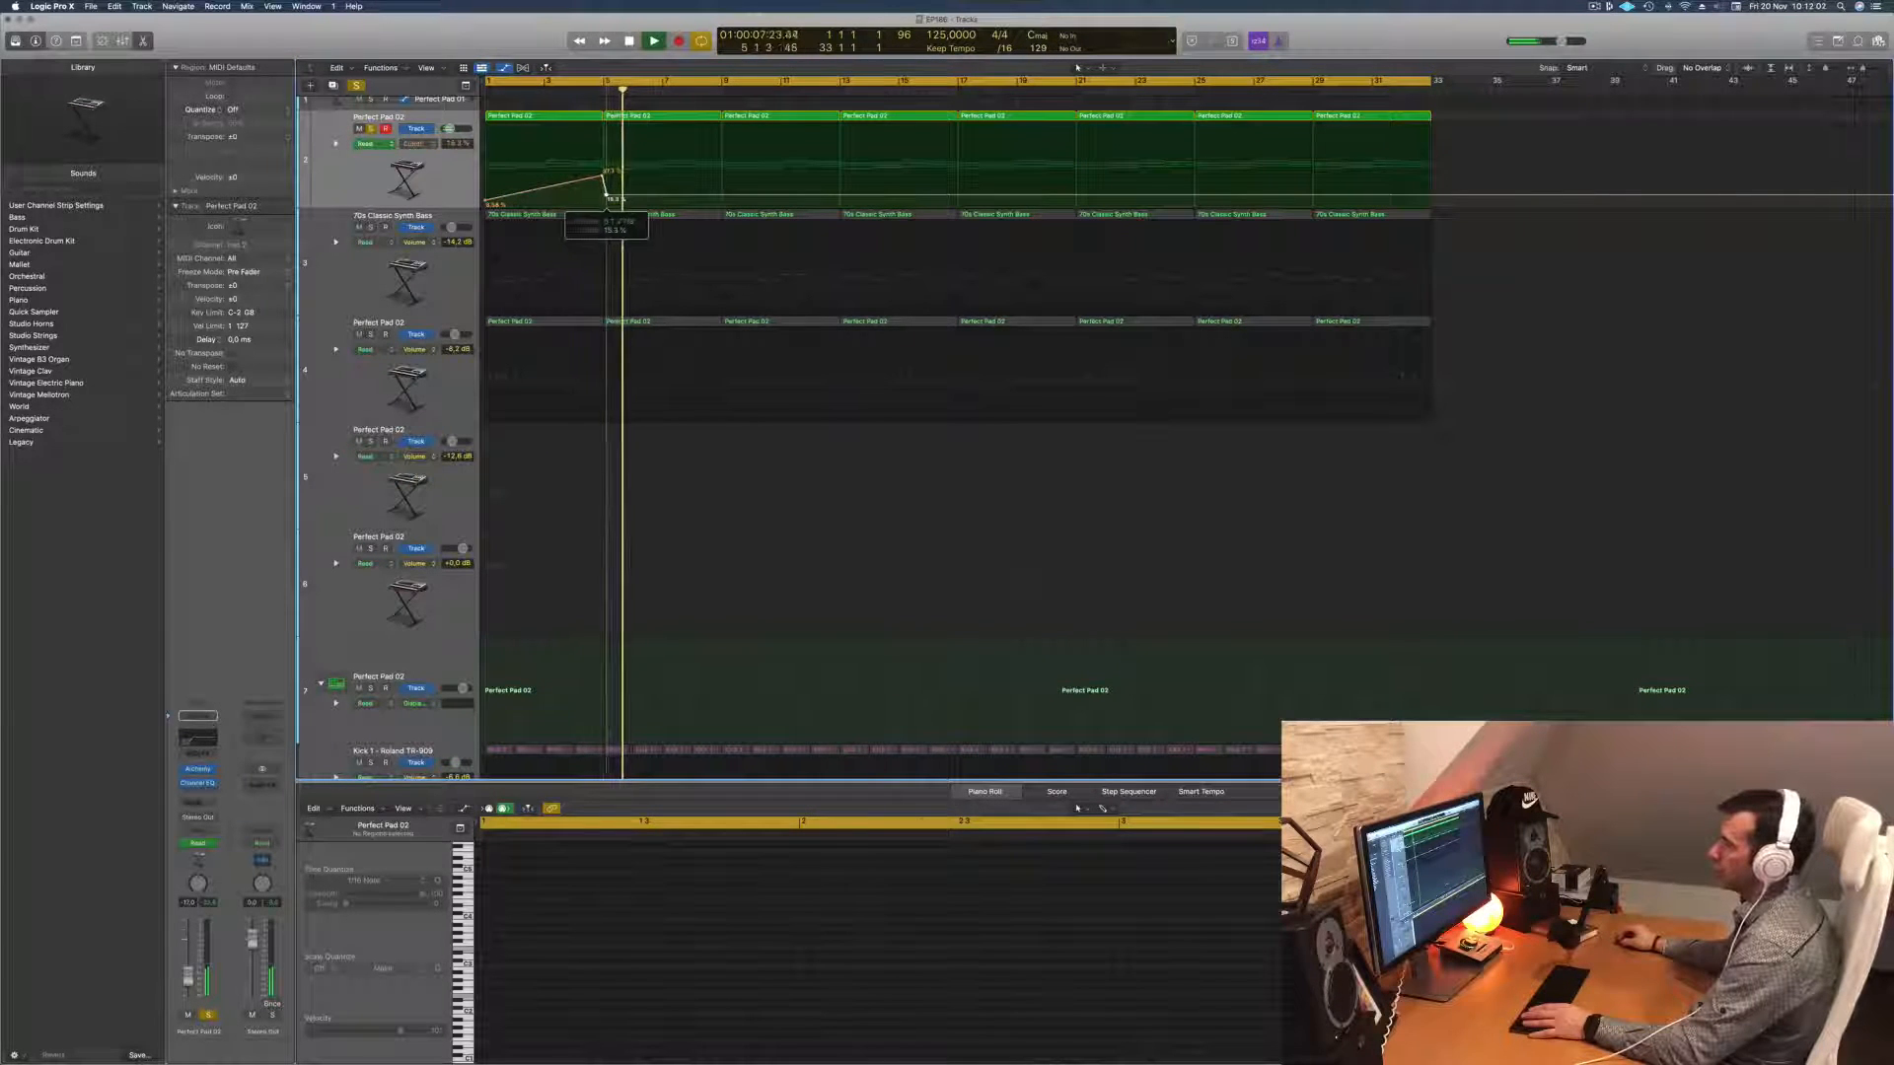
key("space")
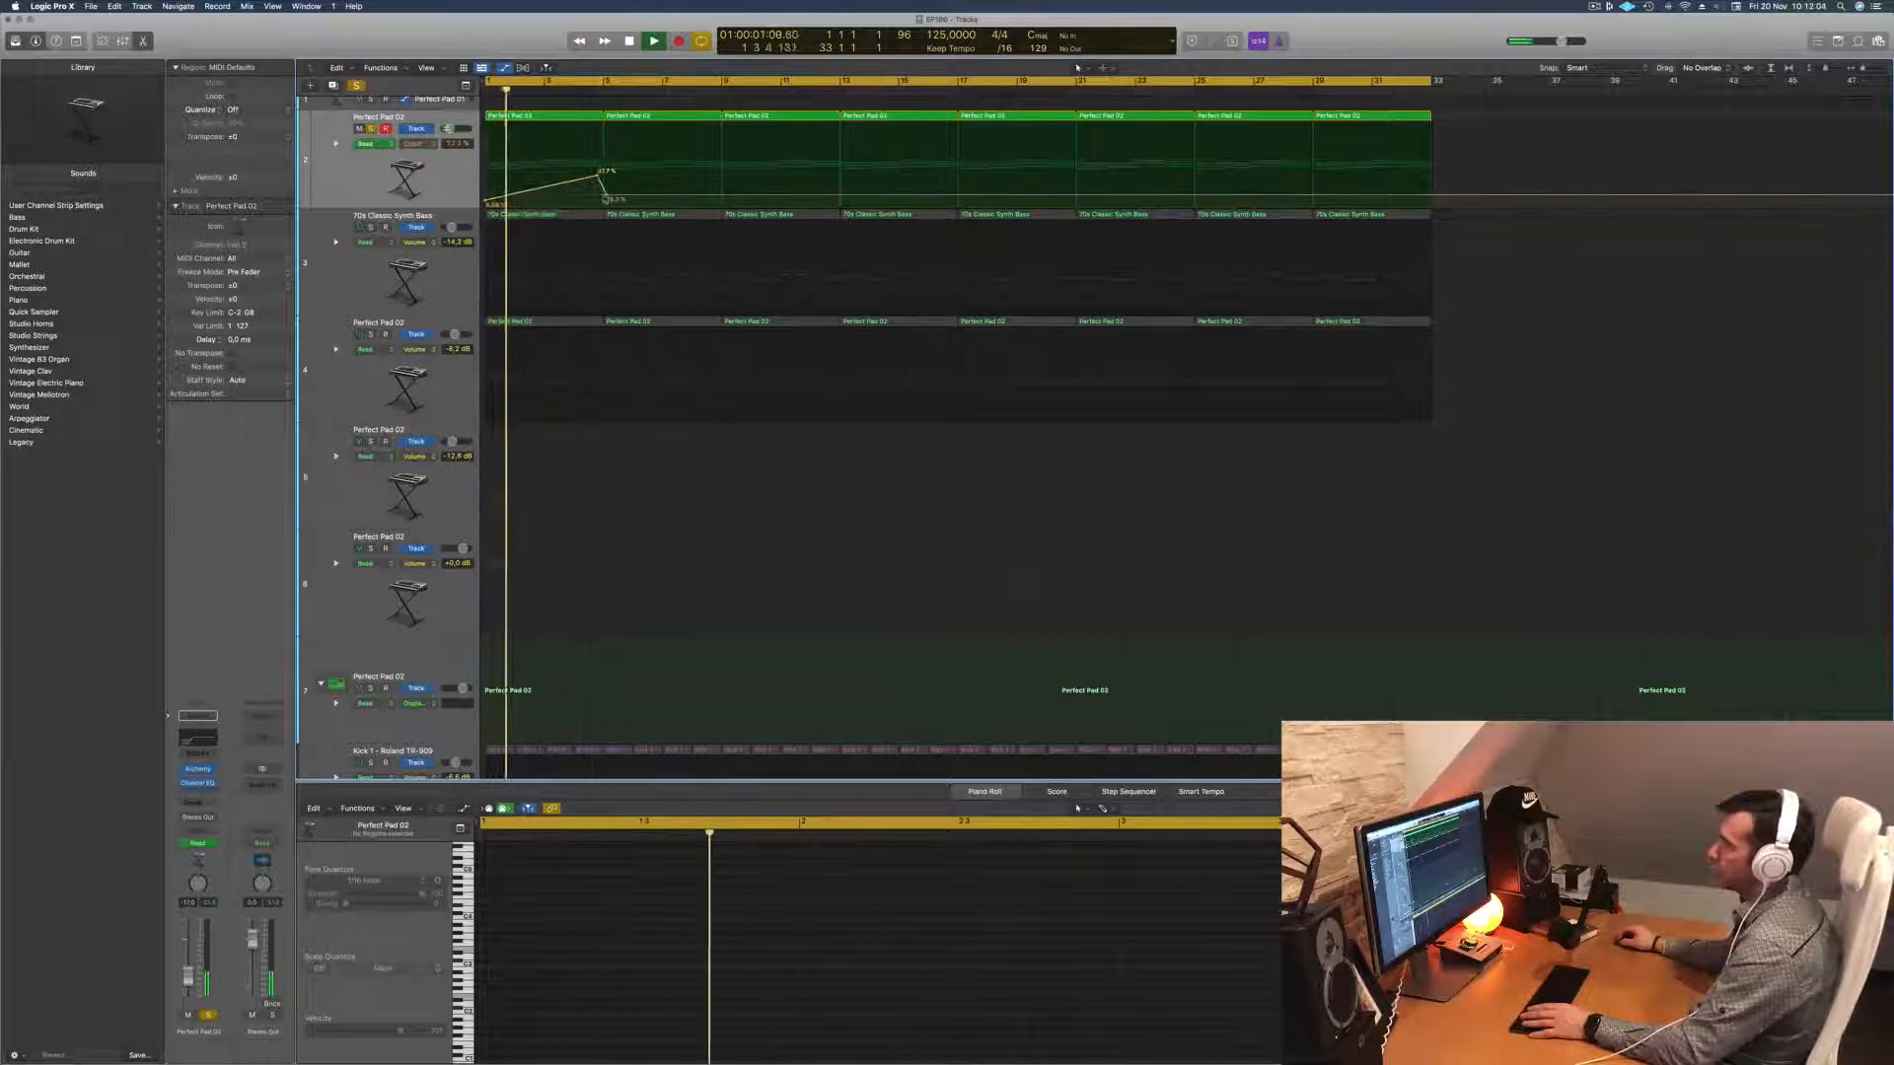
key("Return")
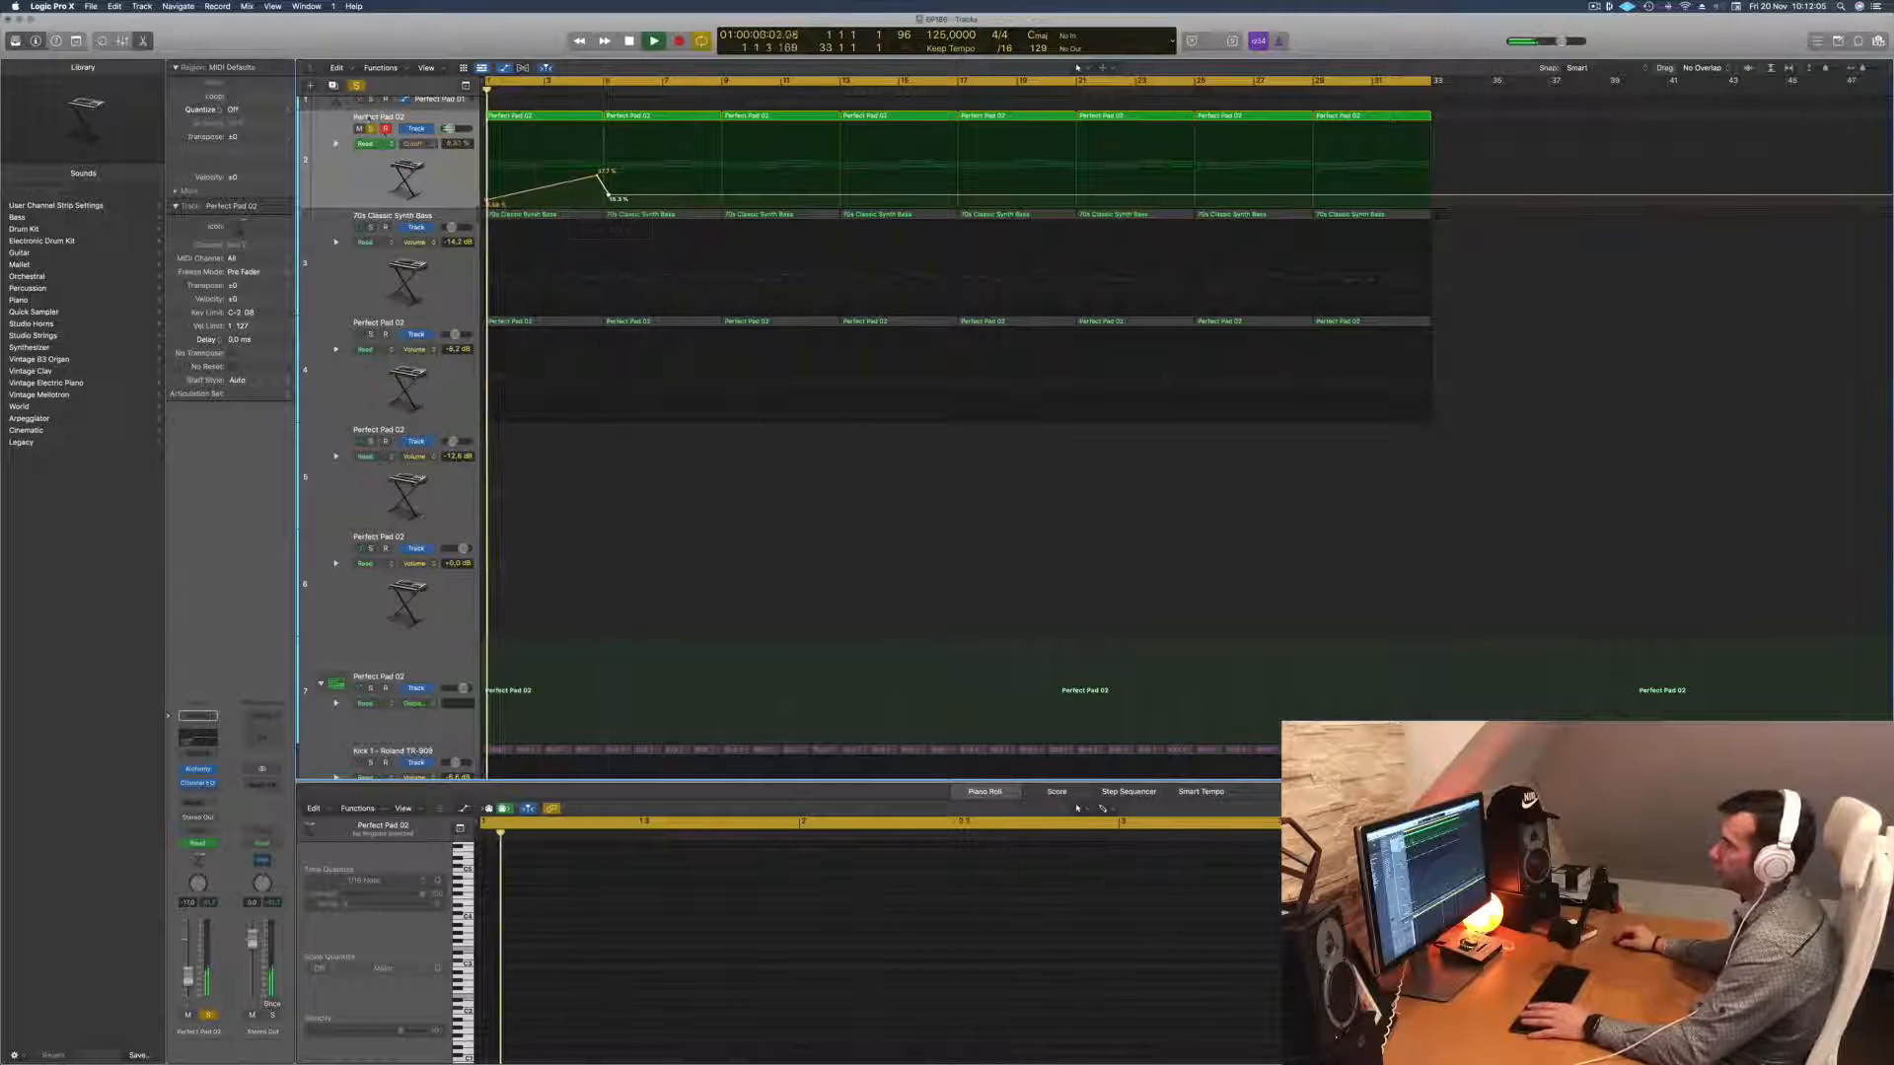
left_click(372, 129)
key("Return")
Step: Select the Perfect Pad 02 track directly below the bass, raise its volume slightly and replay the arrangement from the start
left_click(410, 172)
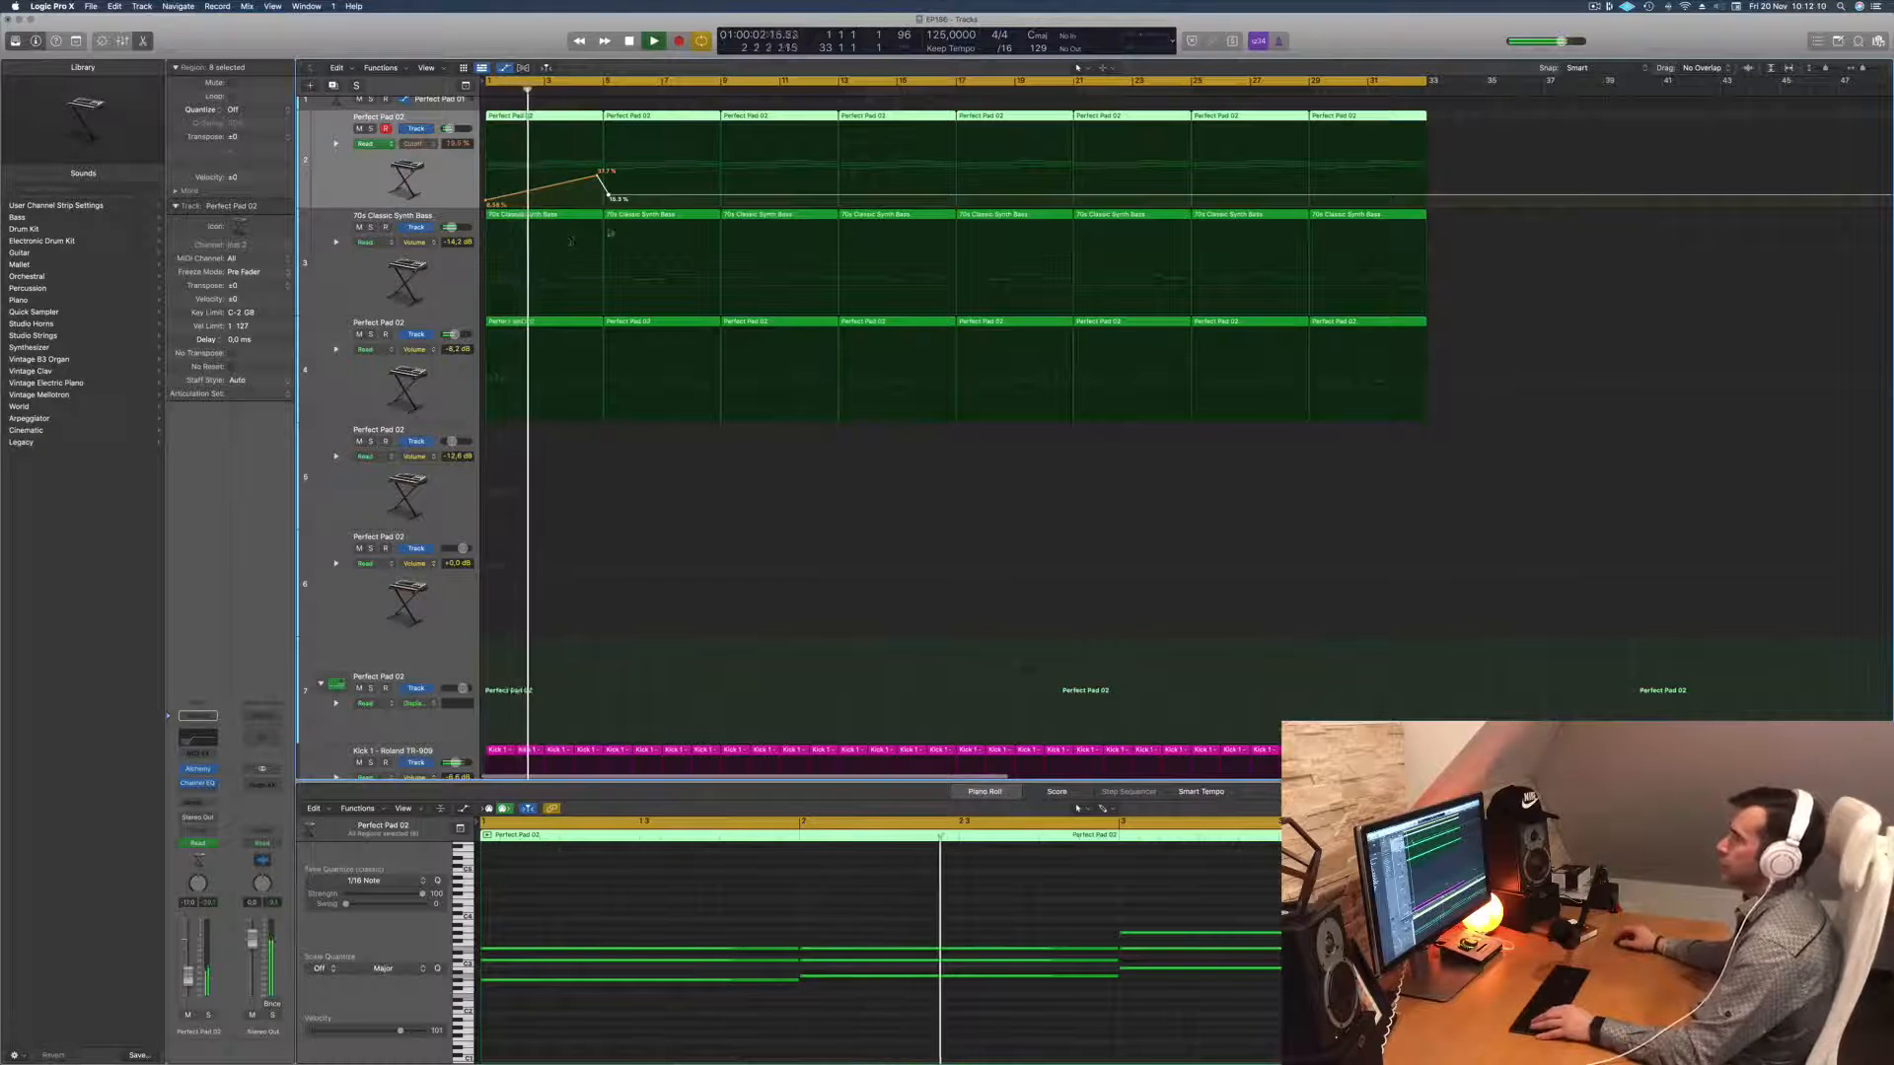
key("super+Left")
key("super+Left")
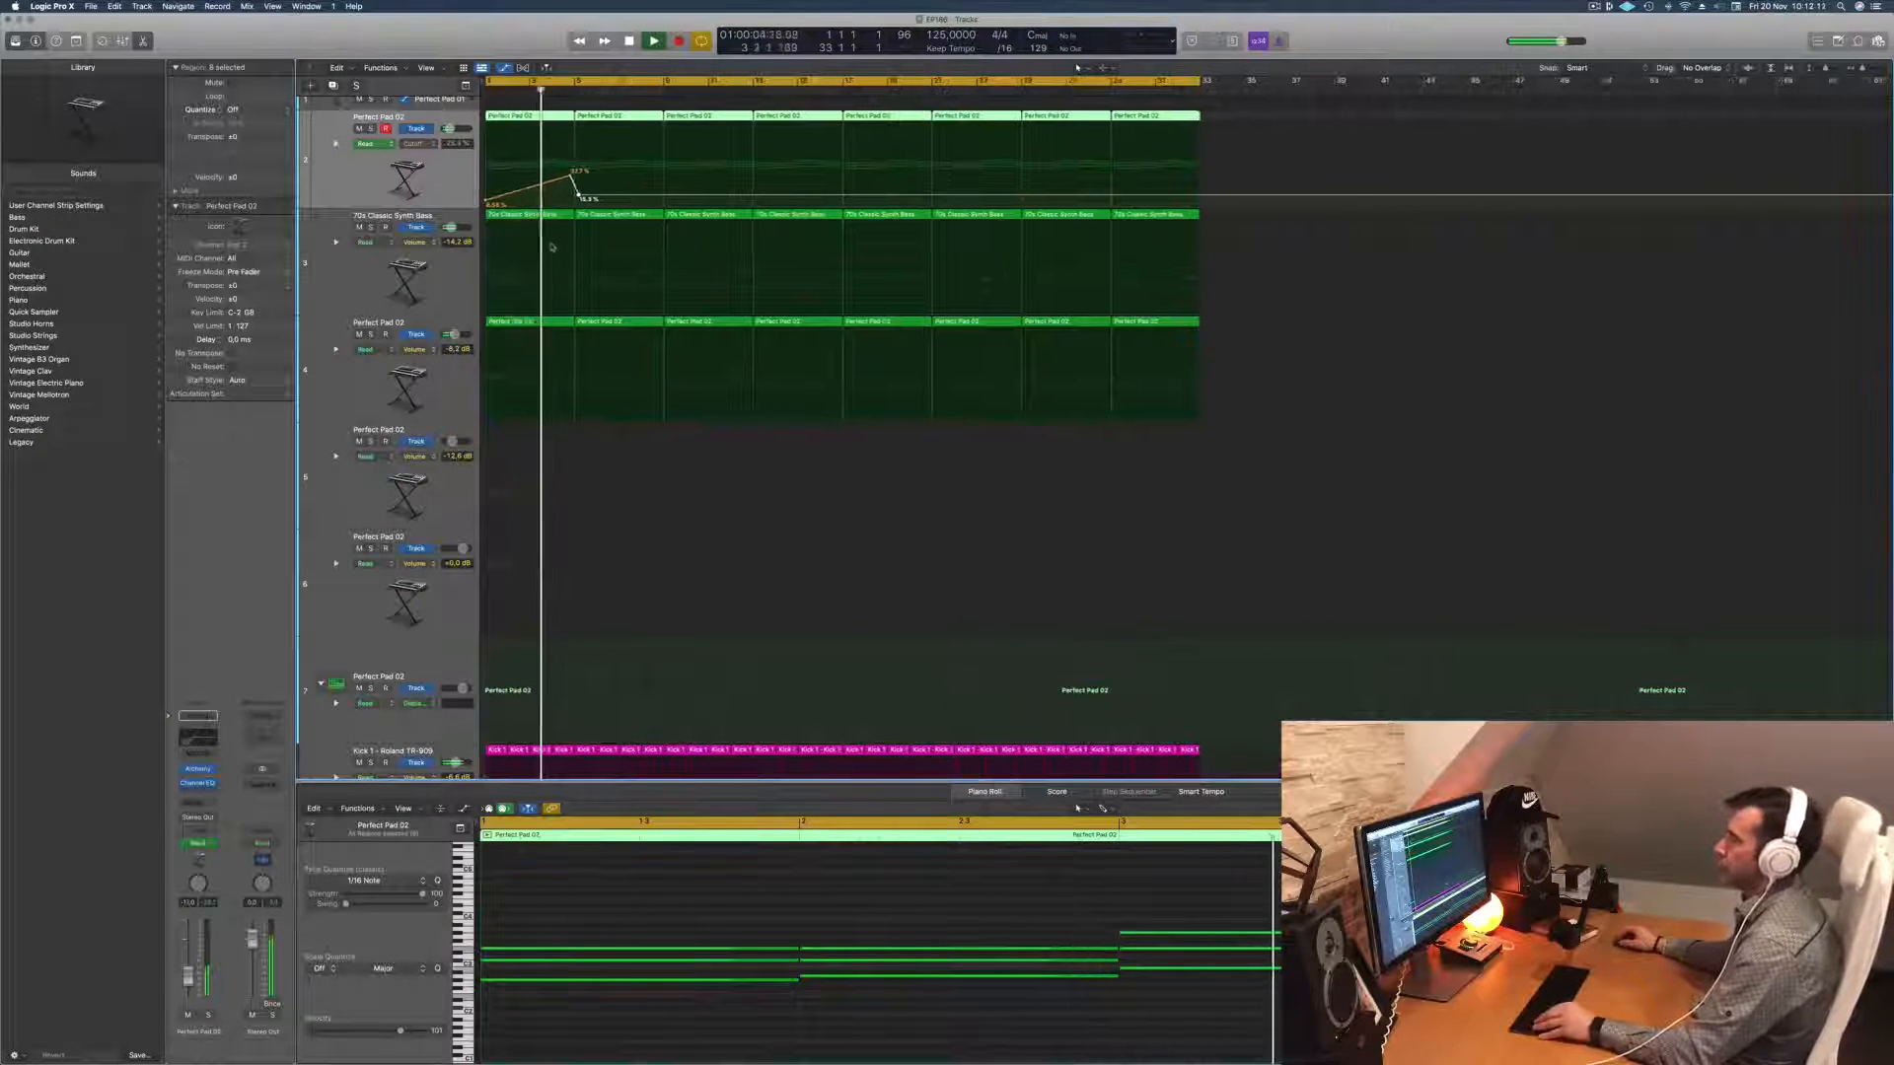
key("super+Right")
left_click(379, 390)
key("Return")
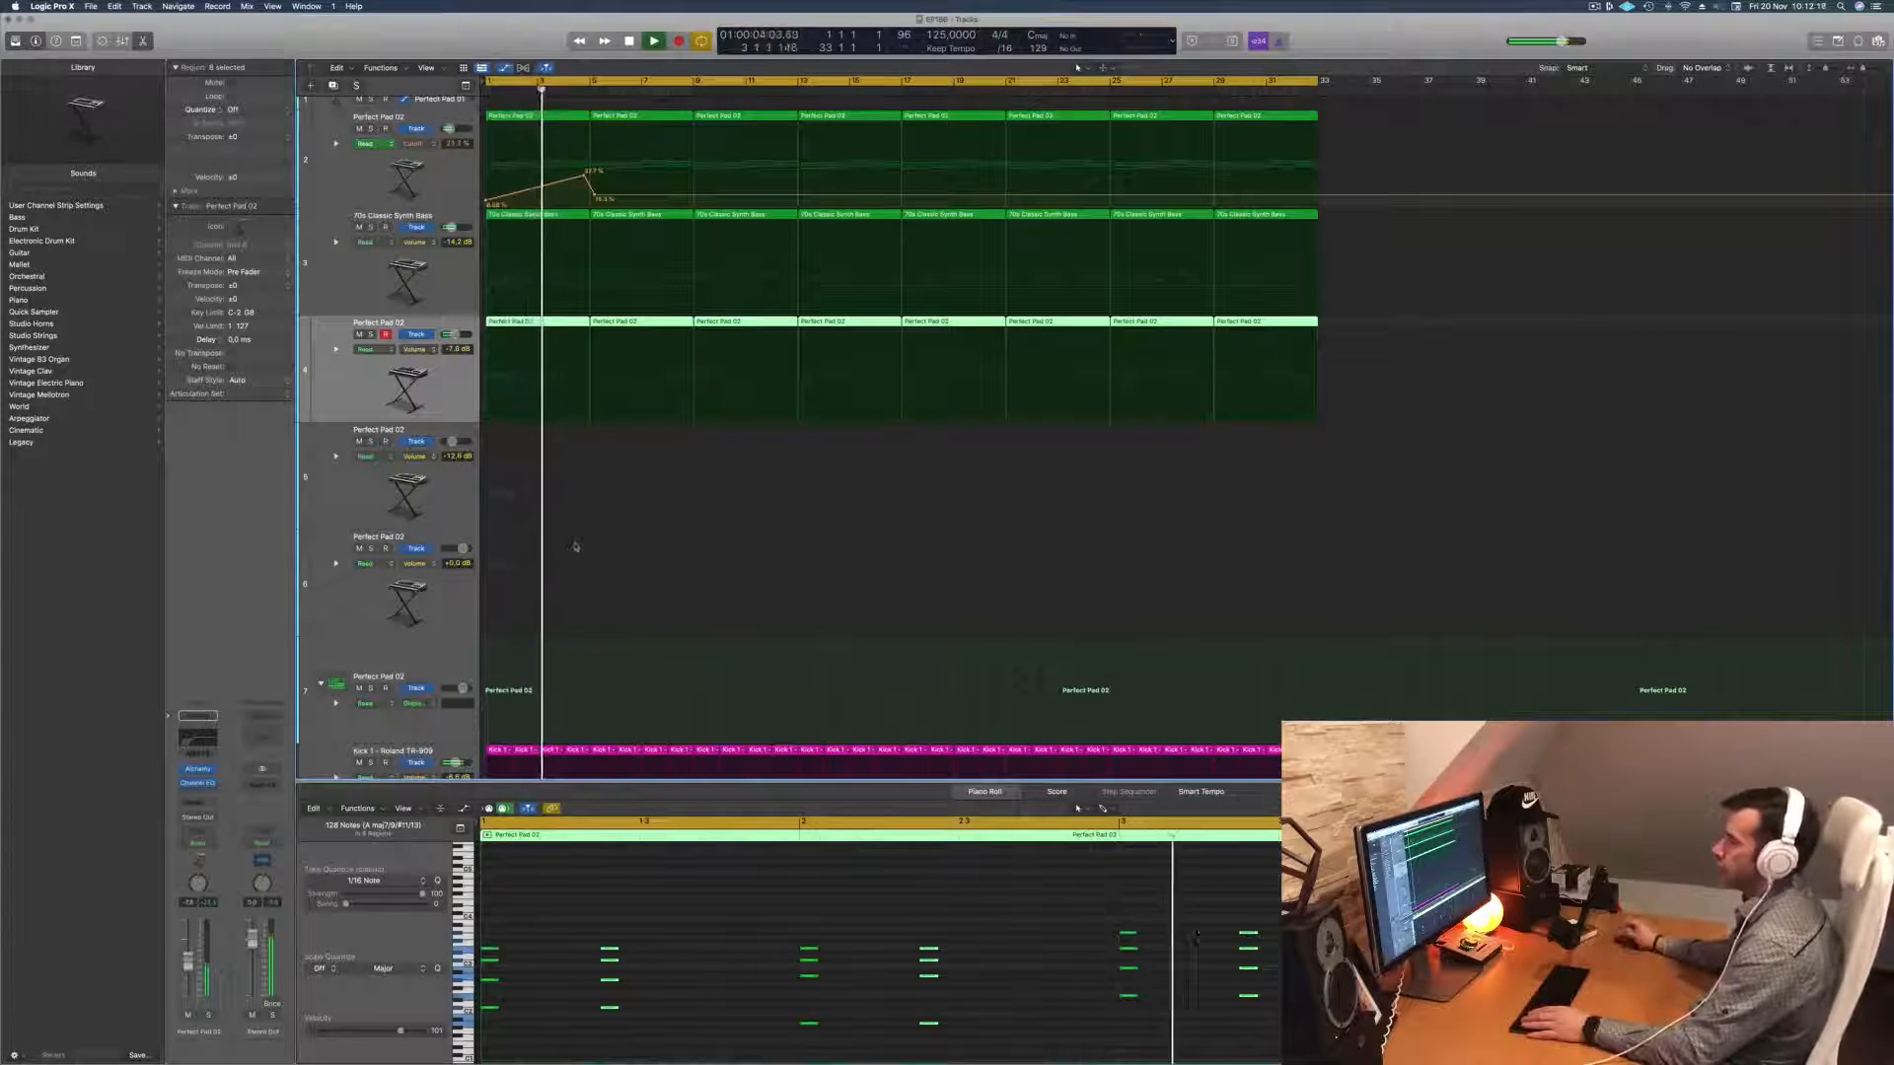
Step: Extend the top pad's cutoff automation with a peak at bar 9, a dip at bar 13, a peak before bar 17 and a drop at bar 17
left_click(694, 199)
left_click_drag(694, 200, 904, 170)
left_click(897, 198)
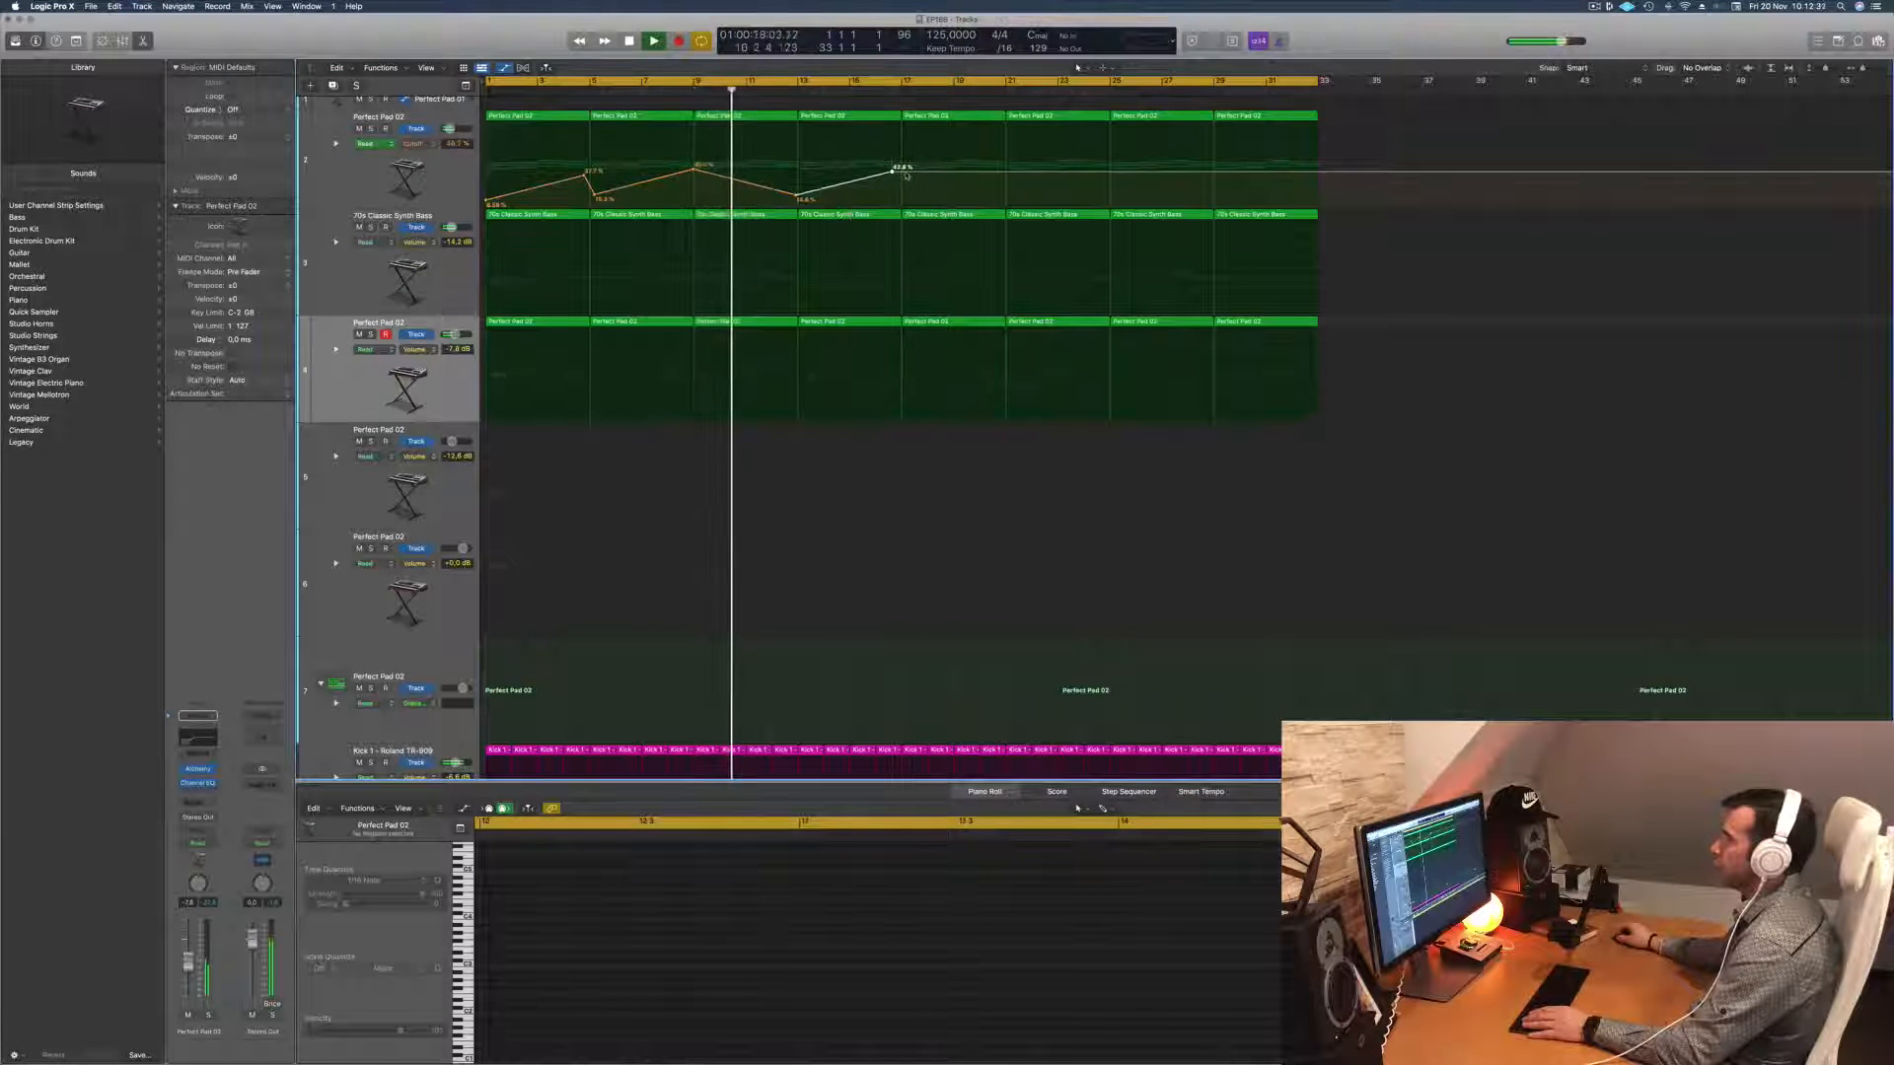
left_click(907, 198)
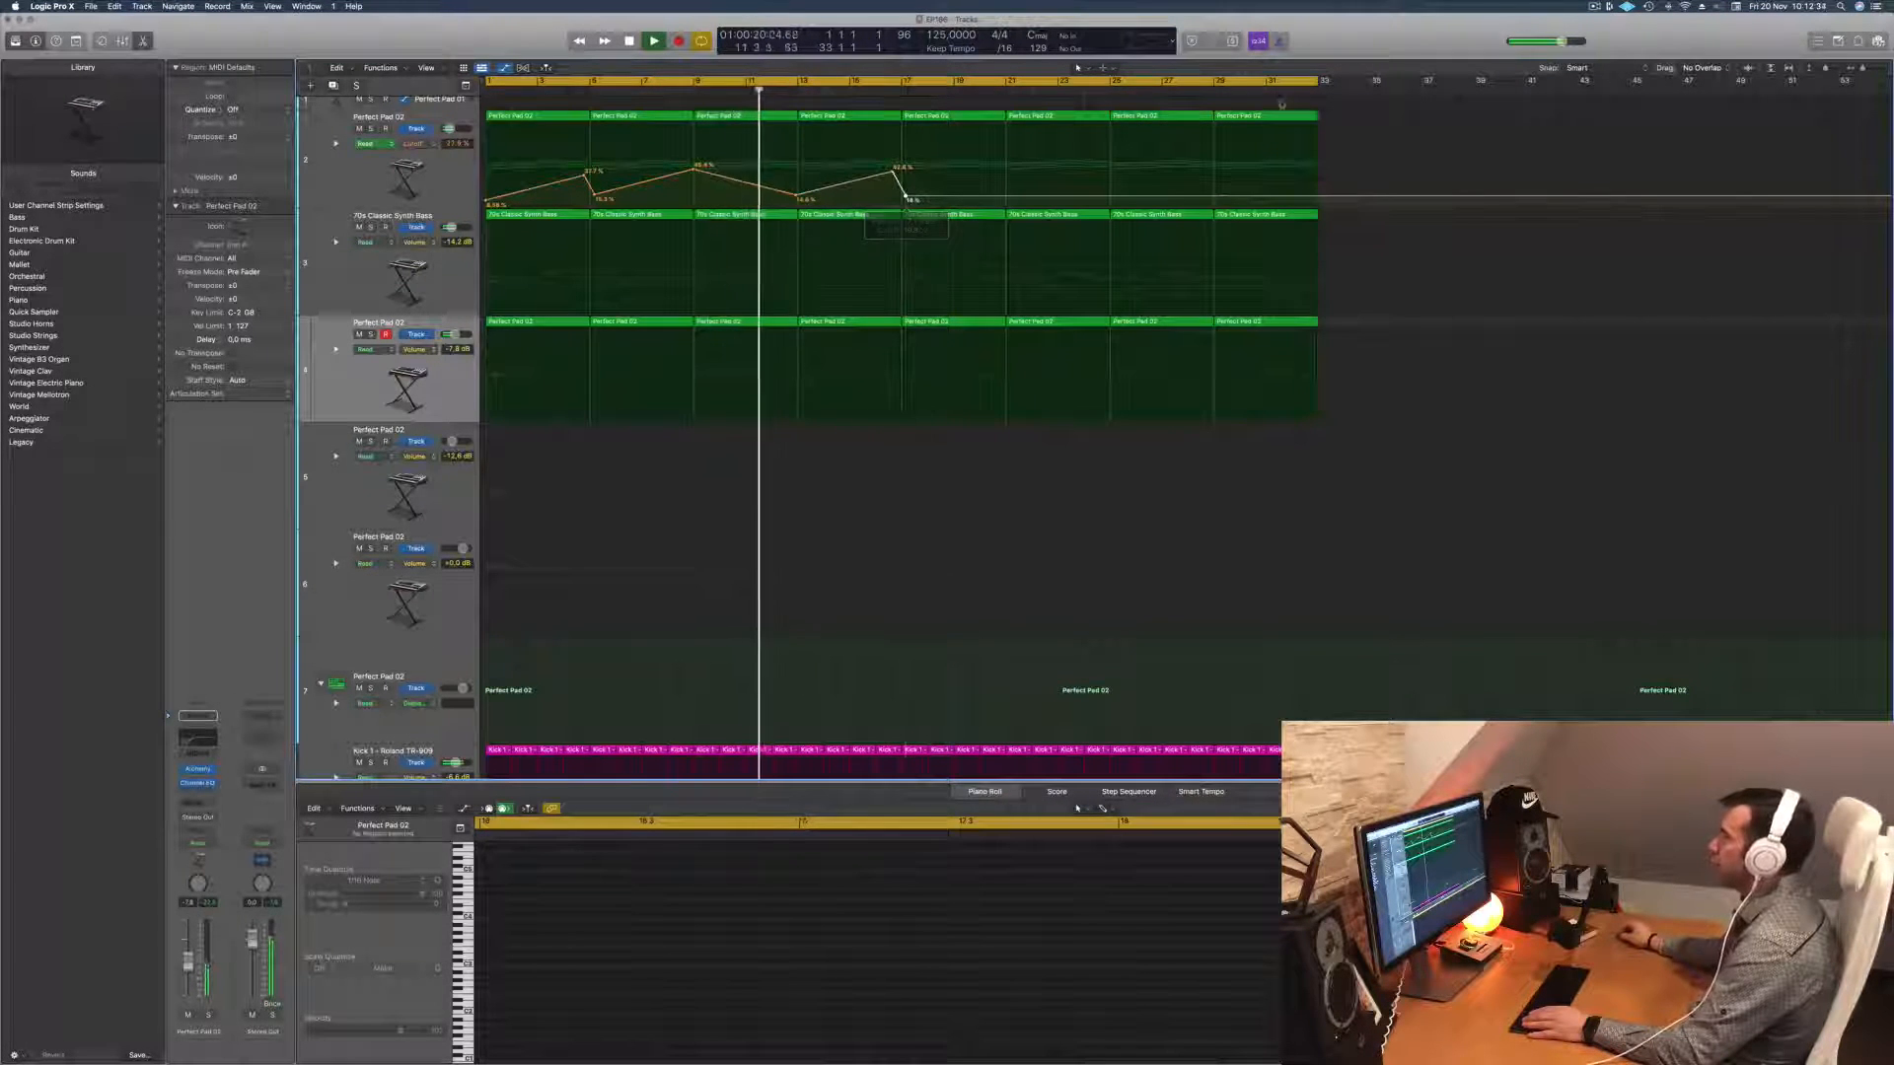
Step: Replace the four top pad regions from bar 17 with copies of the first four including their cutoff automation, and play from the start
left_click_drag(1341, 119, 970, 136)
key("Delete")
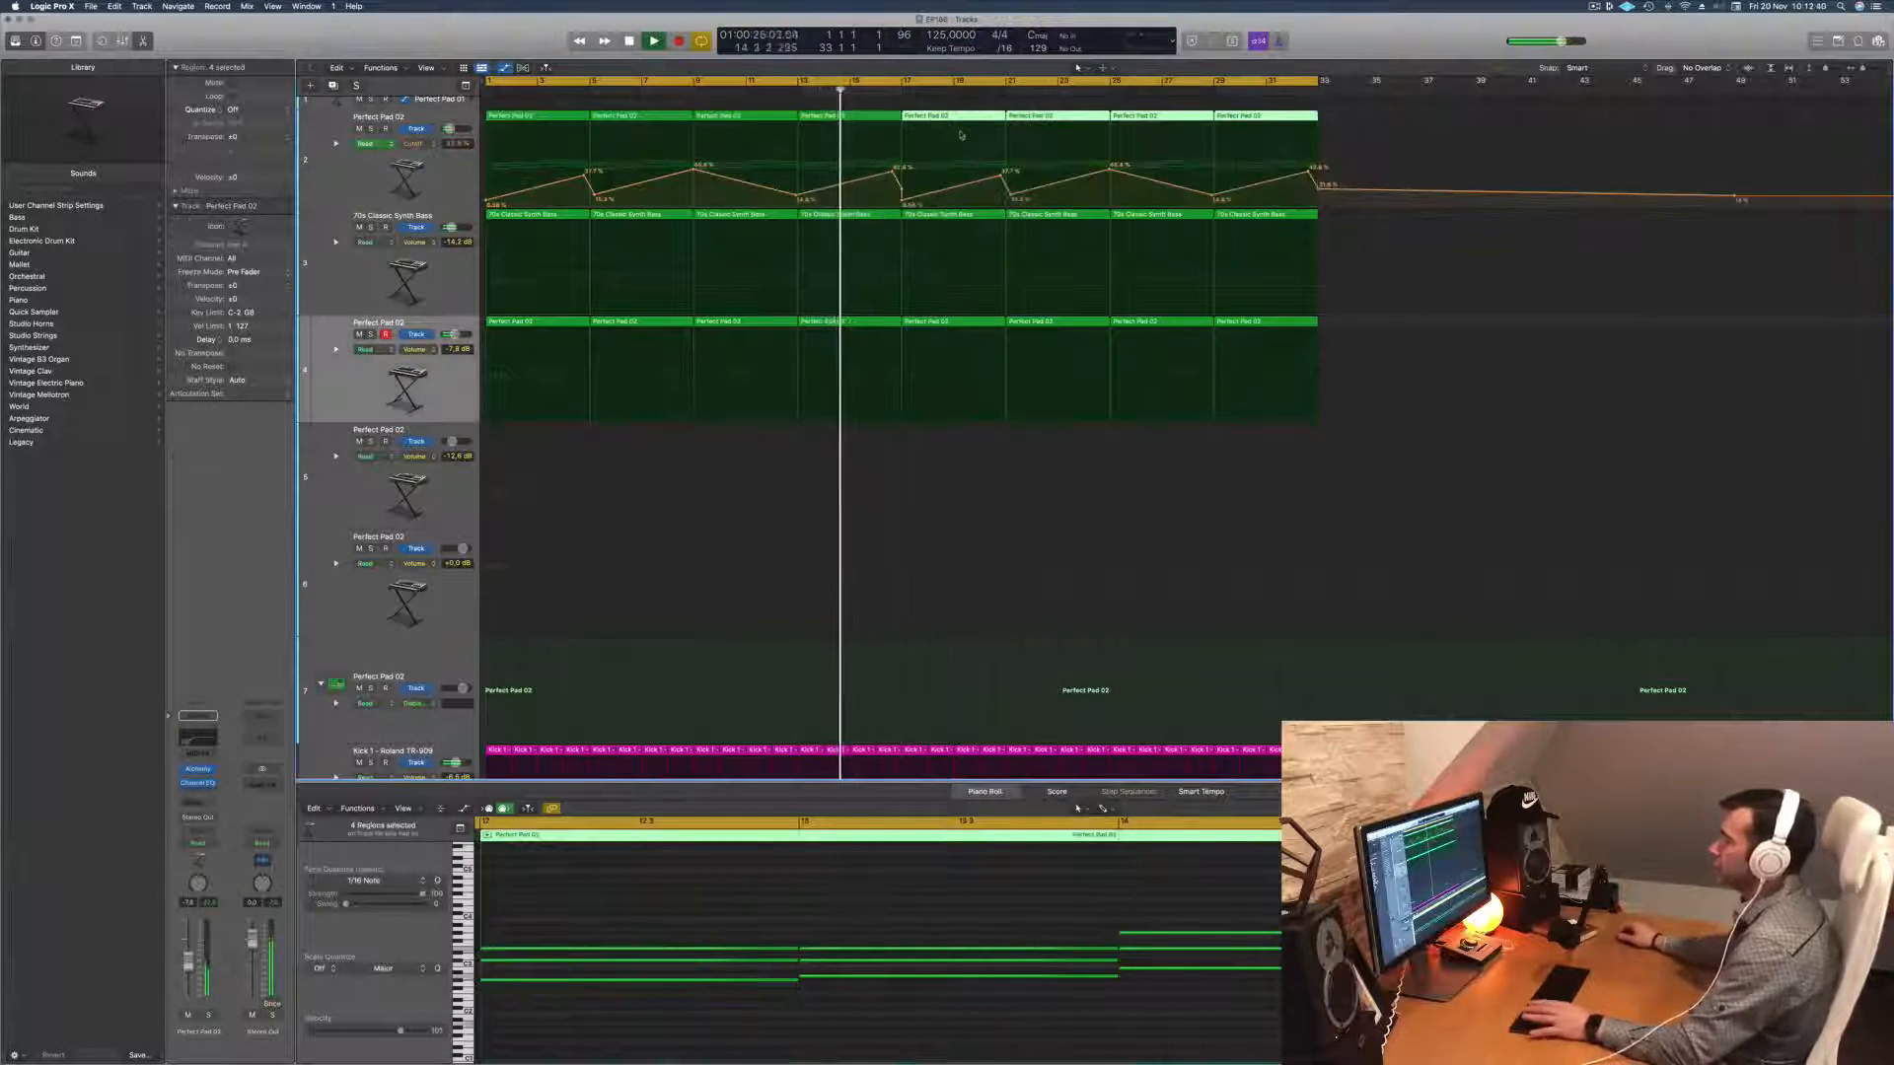
key("Return")
Step: Raise the low cutoff automation point at bar 17 of the top pad track slightly
left_click(902, 188)
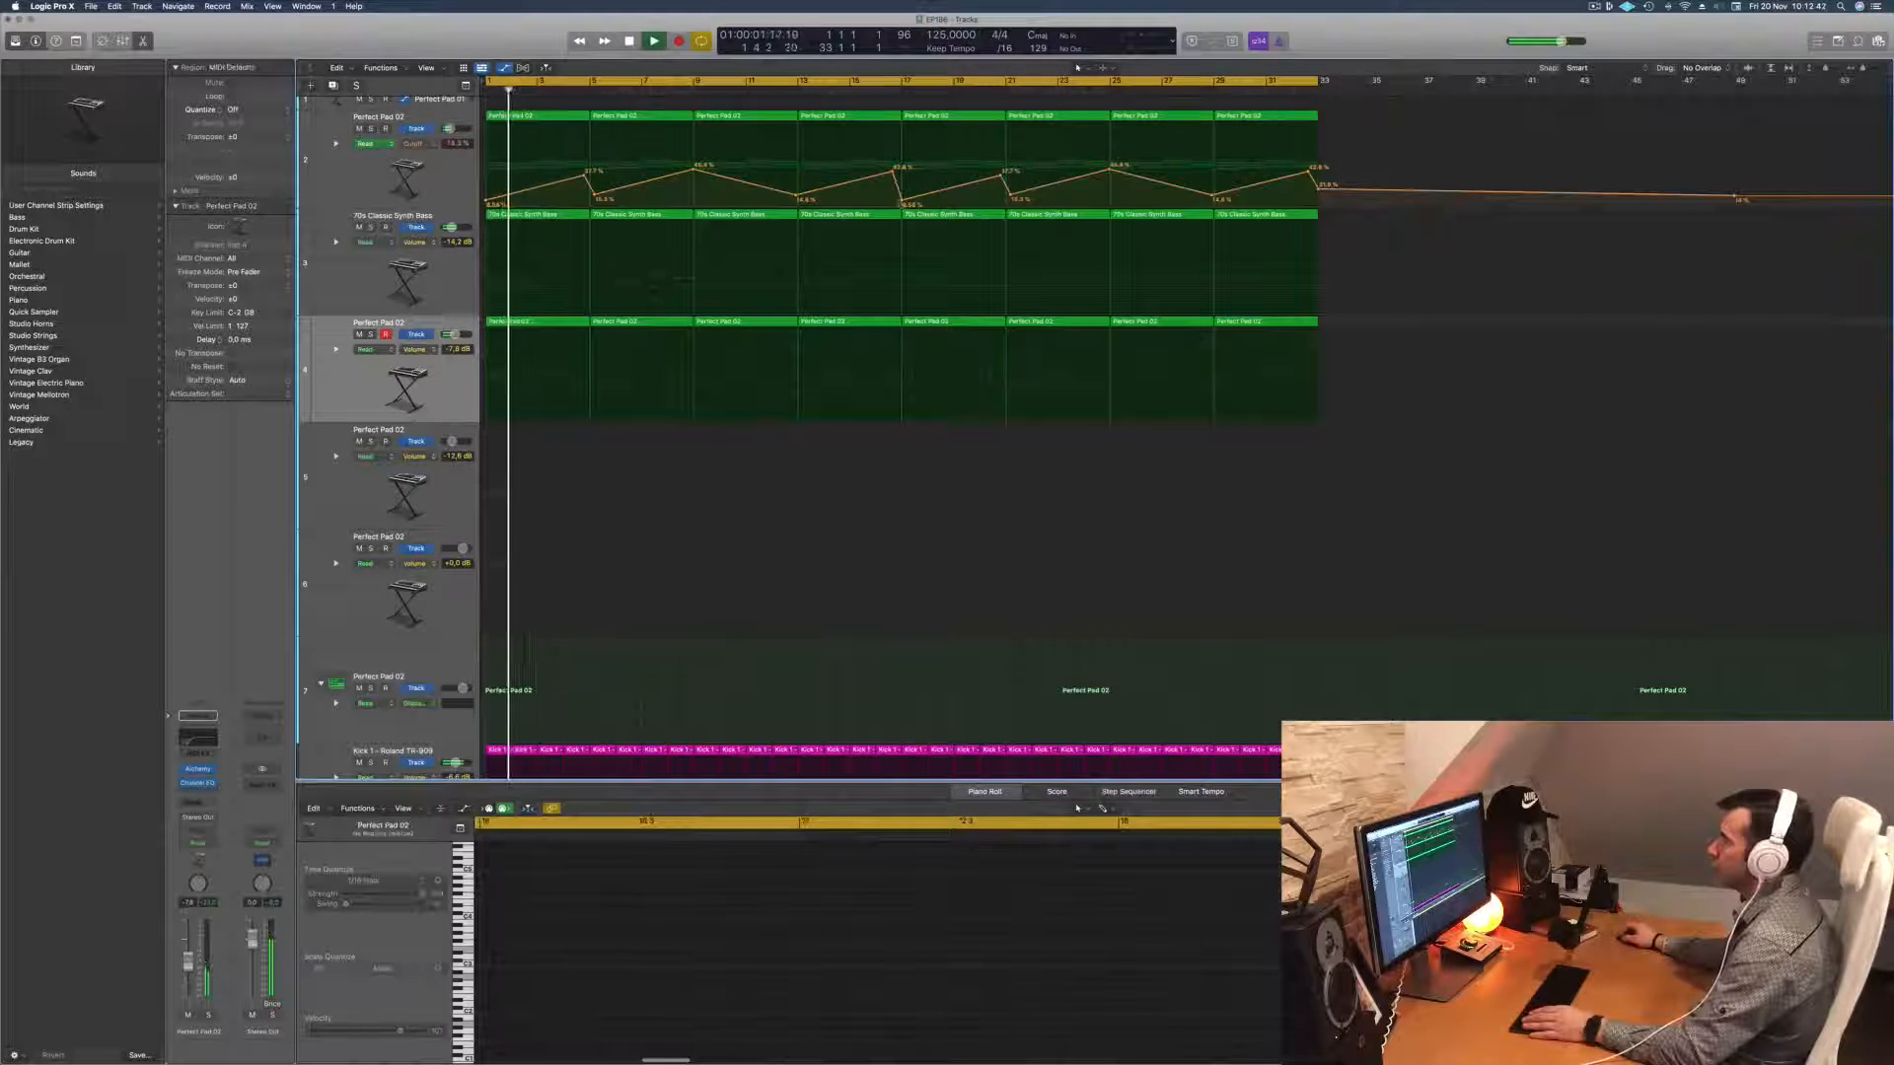
left_click(902, 202)
left_click_drag(901, 198, 902, 195)
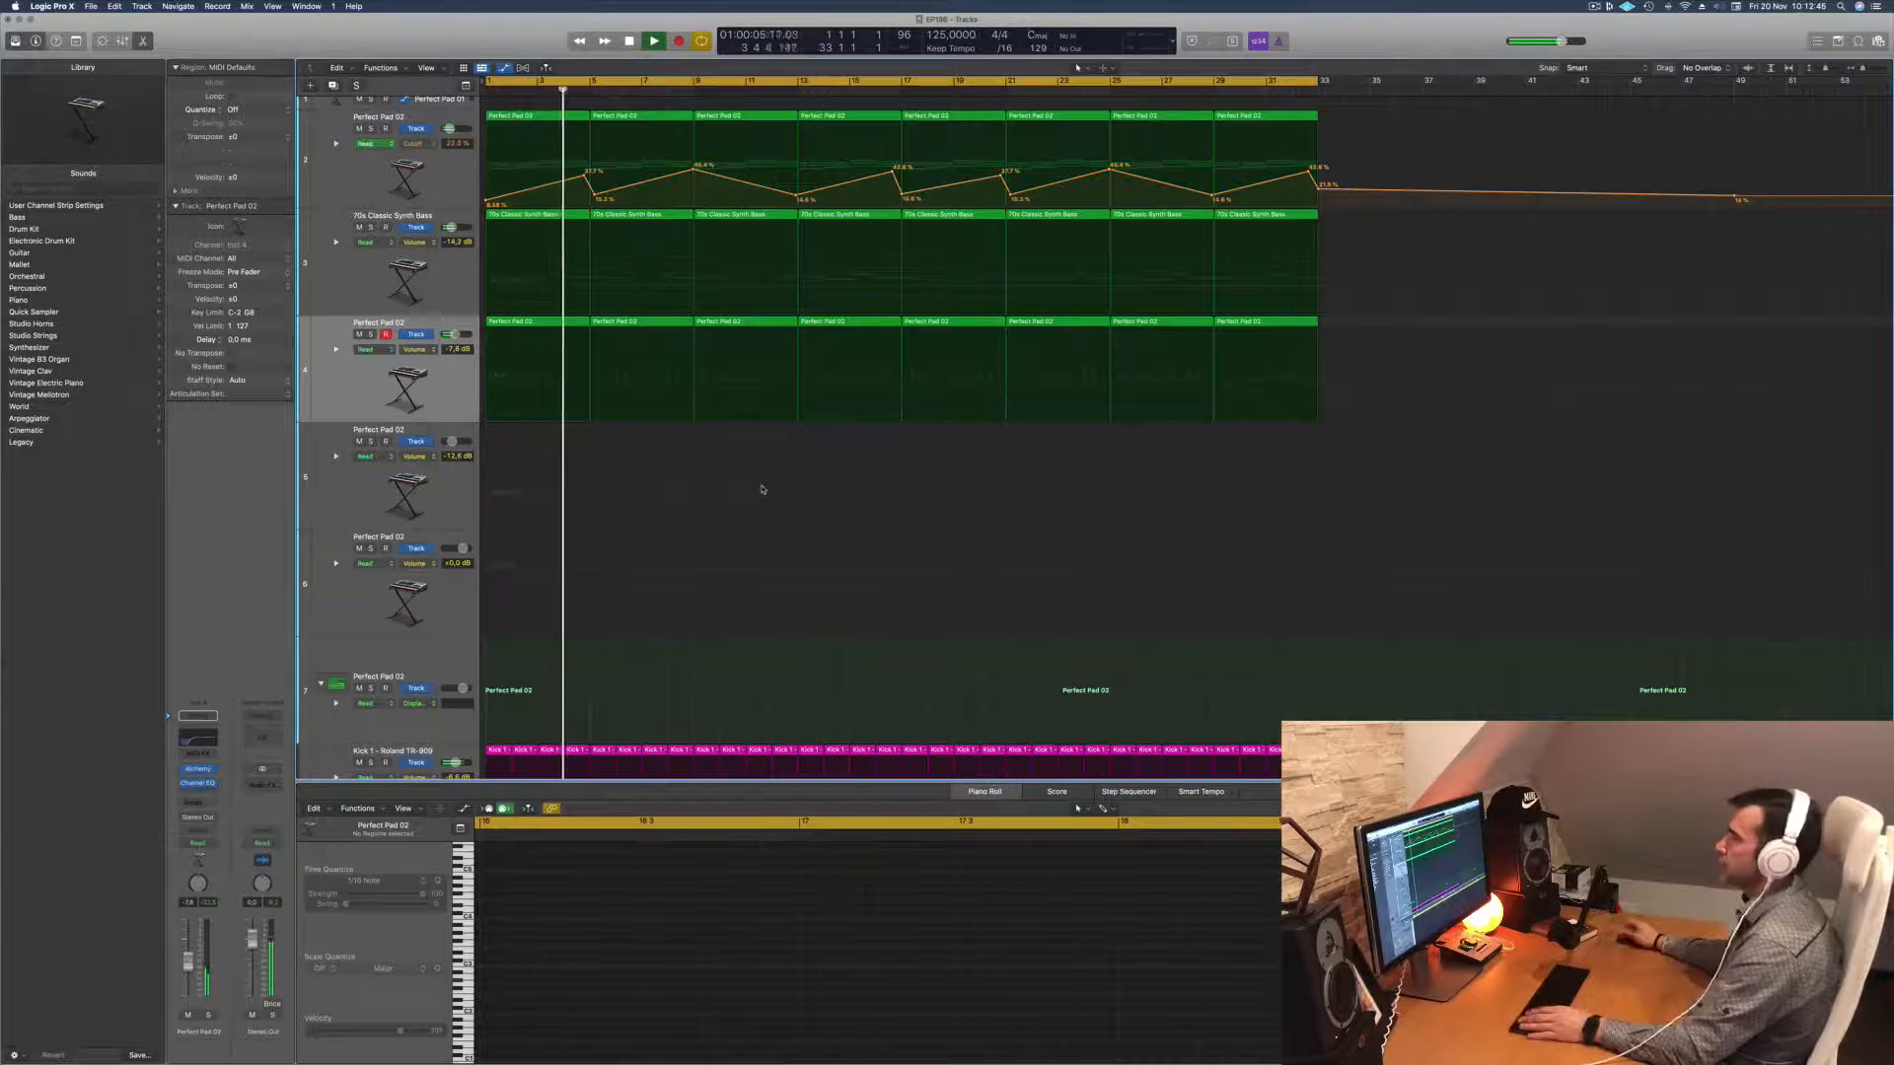
Step: Select the empty Perfect Pad 02 track 5 and replay the arrangement from the start
left_click(362, 275)
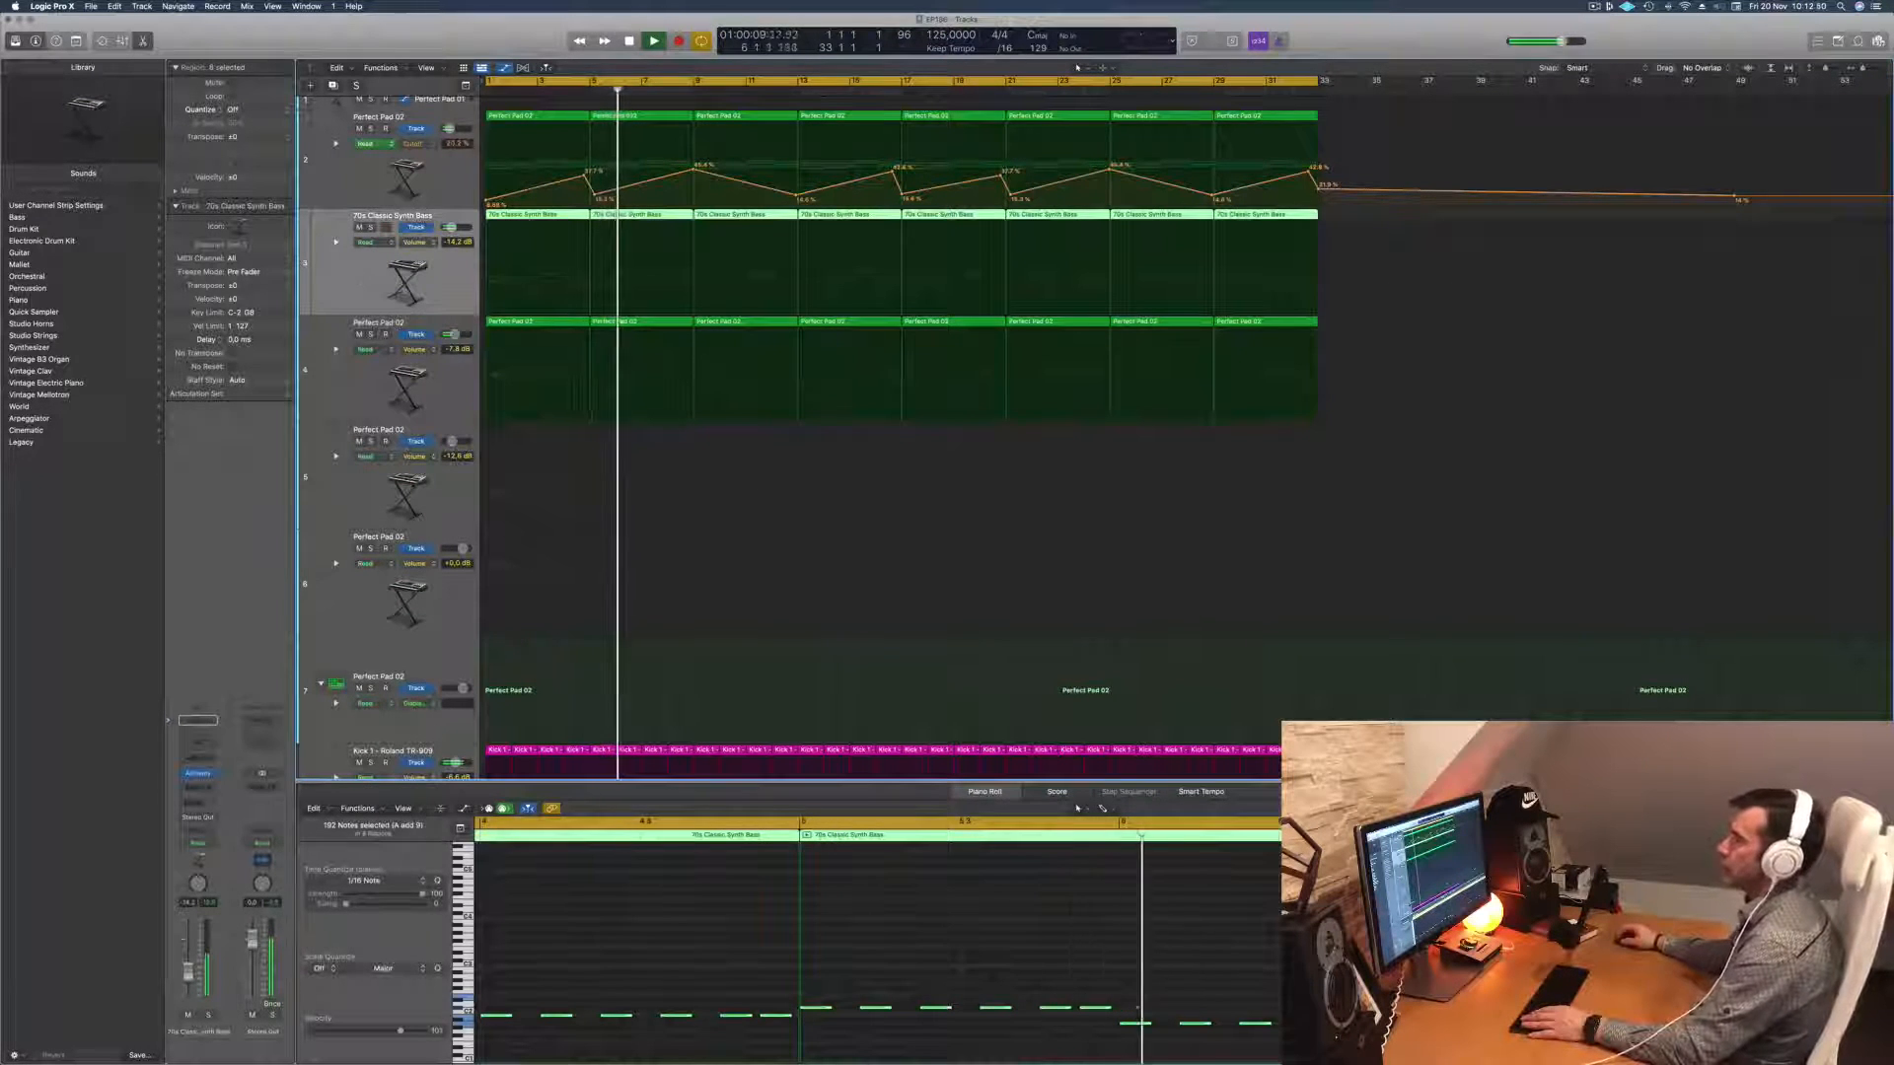
left_click(321, 386)
key("Return")
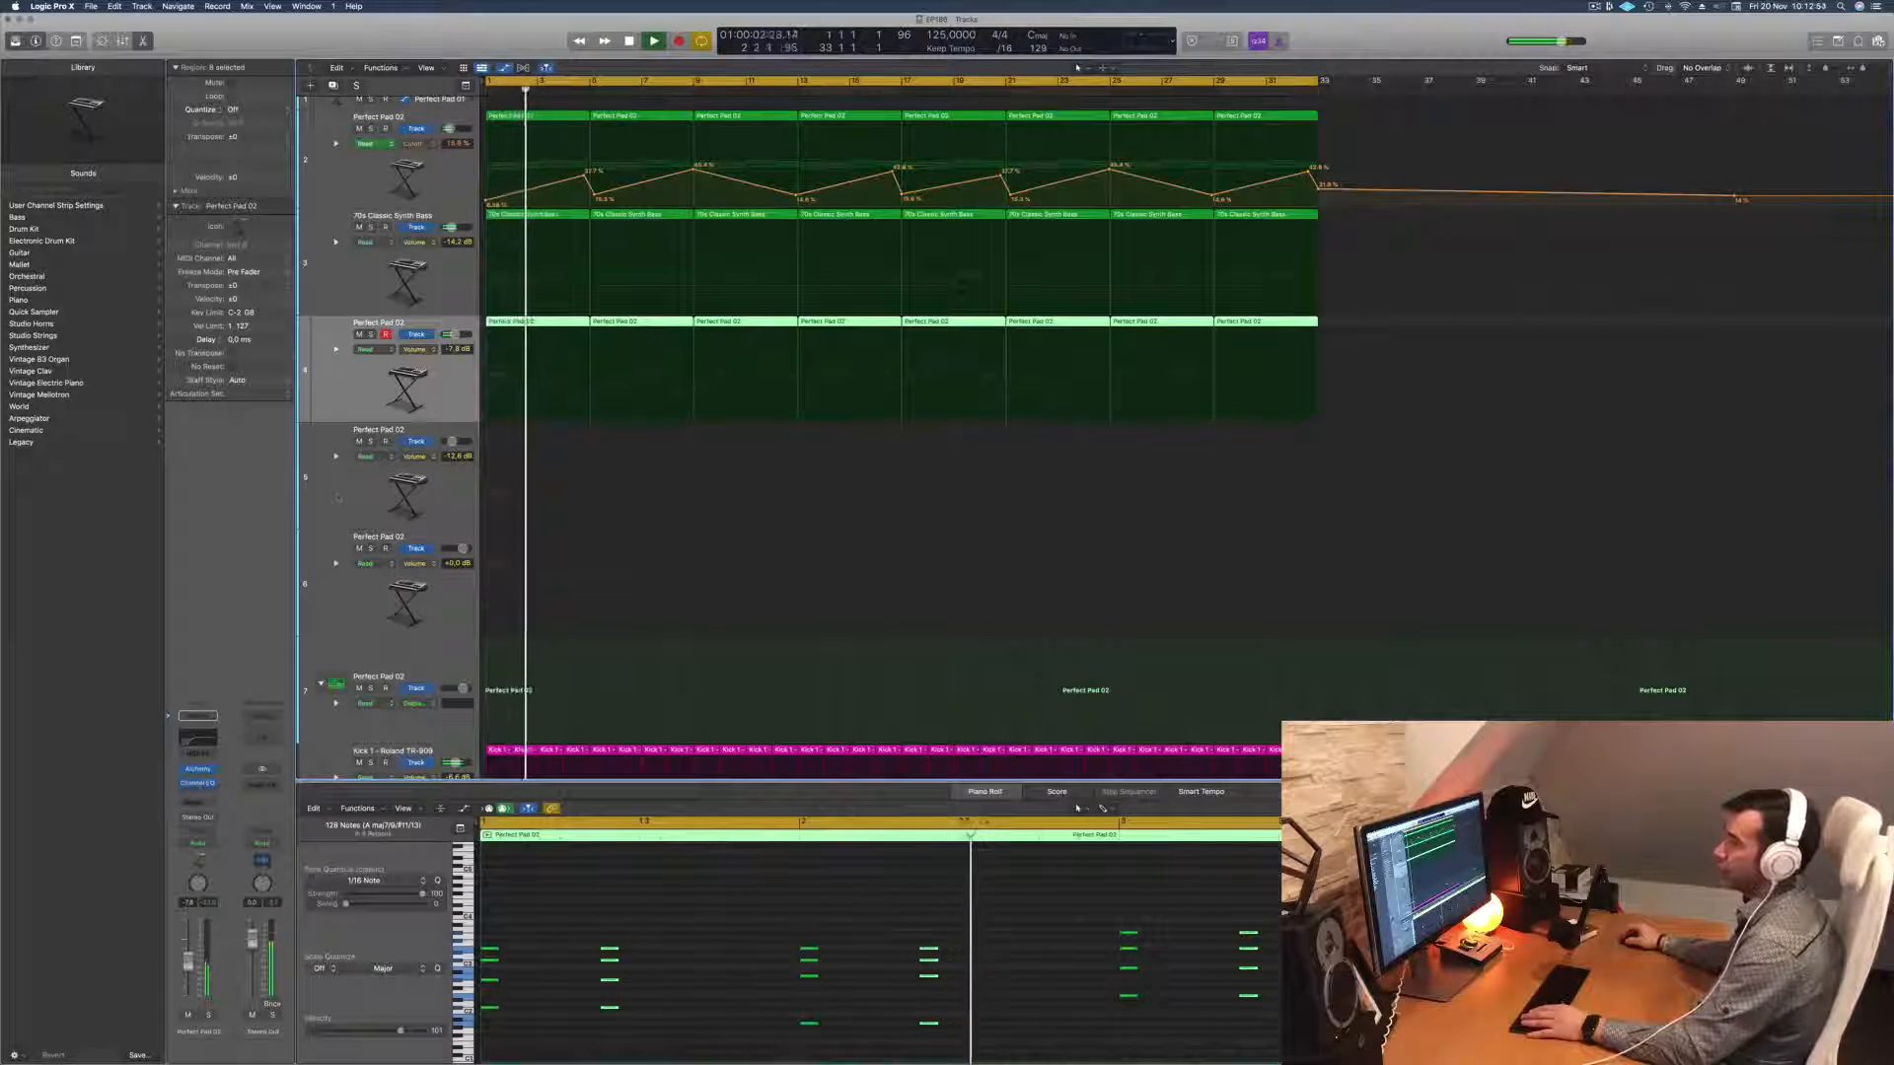
left_click(344, 490)
key("Return")
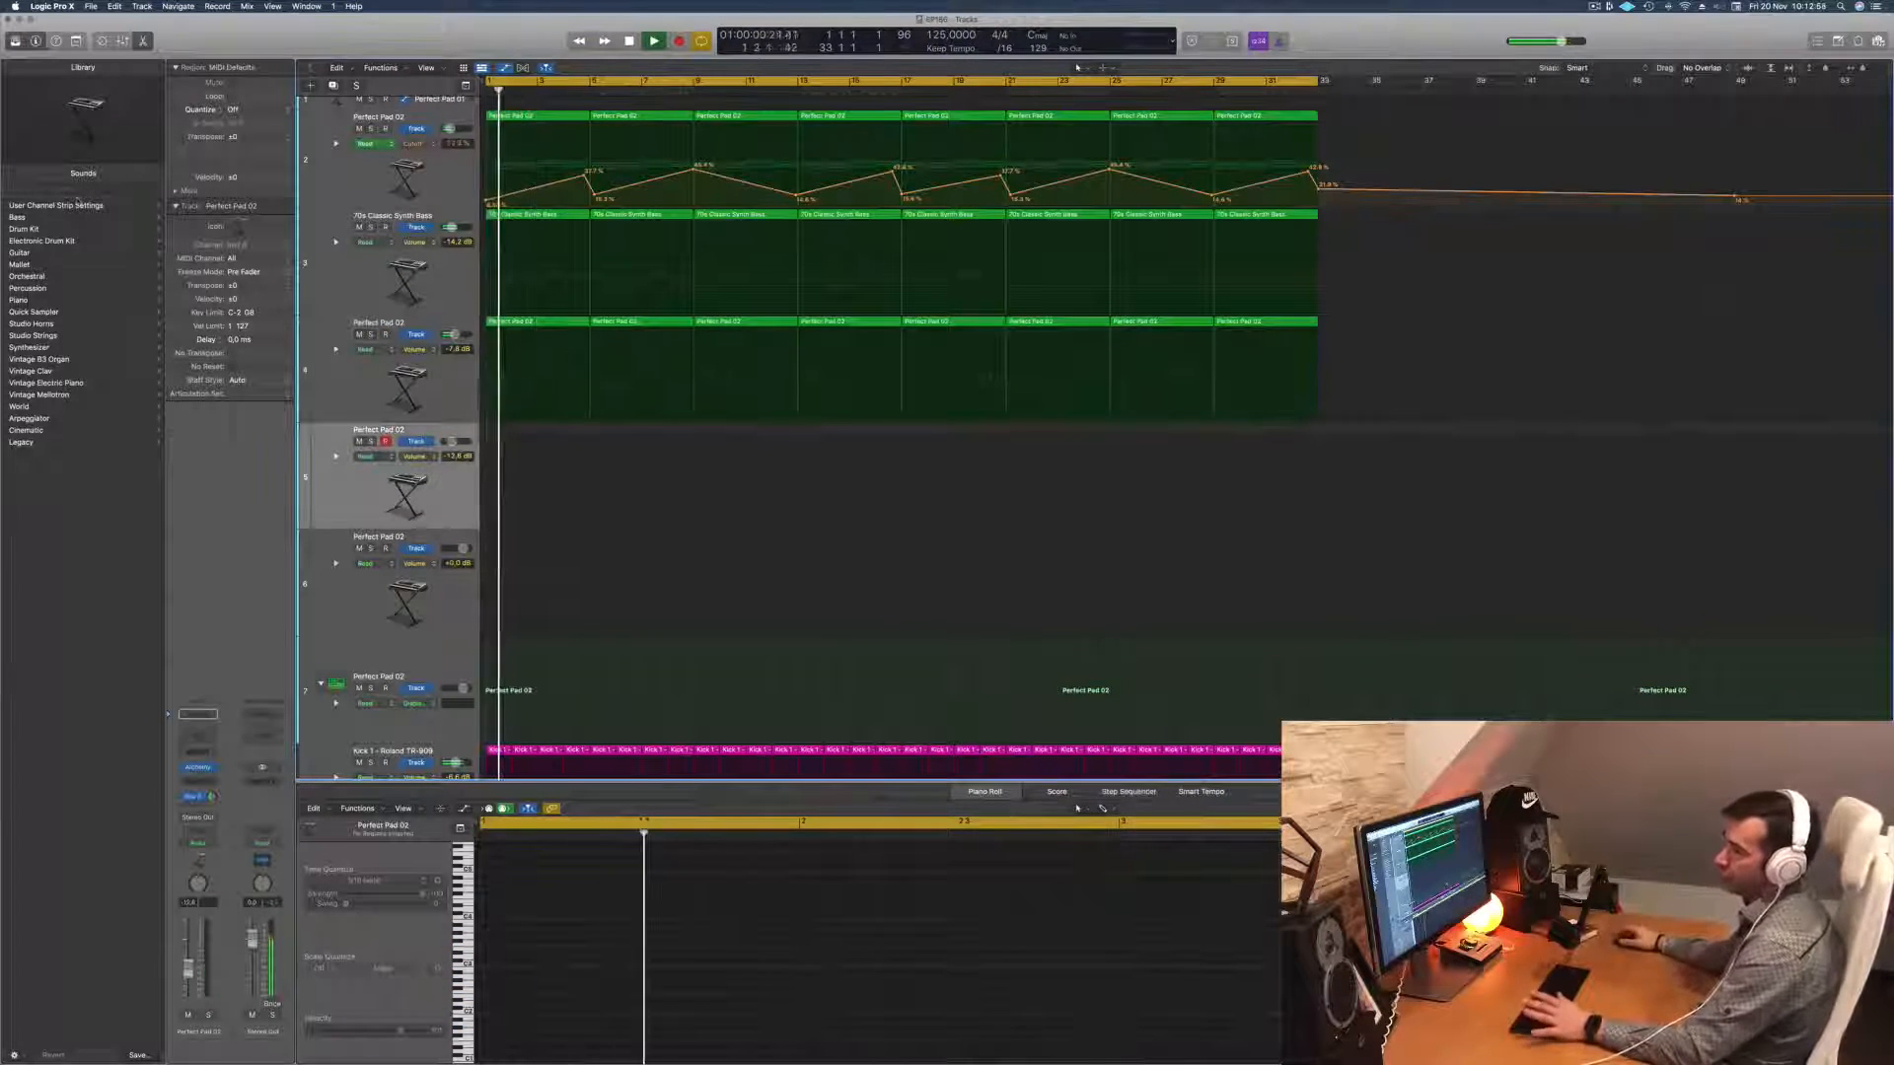
Step: Load the Yamaha Grand Piano sound from the Piano category on track 5 and stop playback
left_click(20, 300)
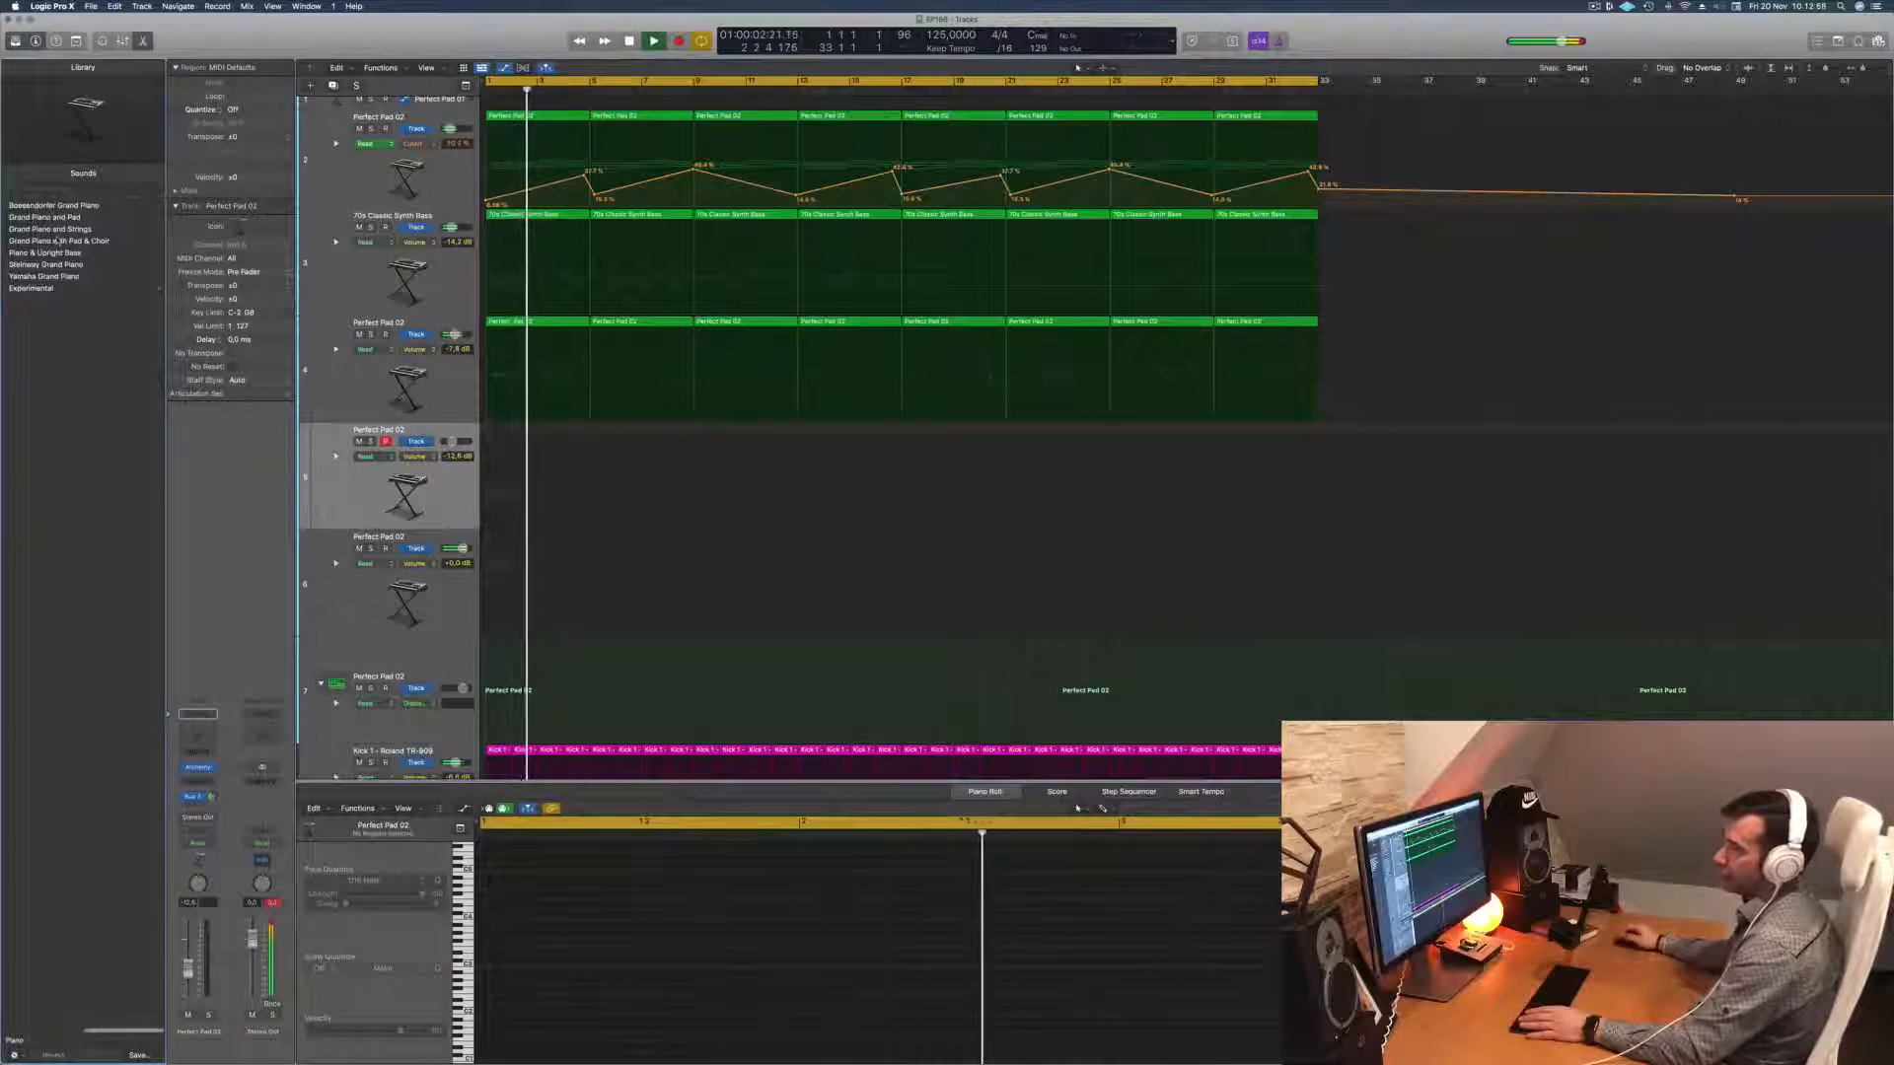
left_click(1032, 343)
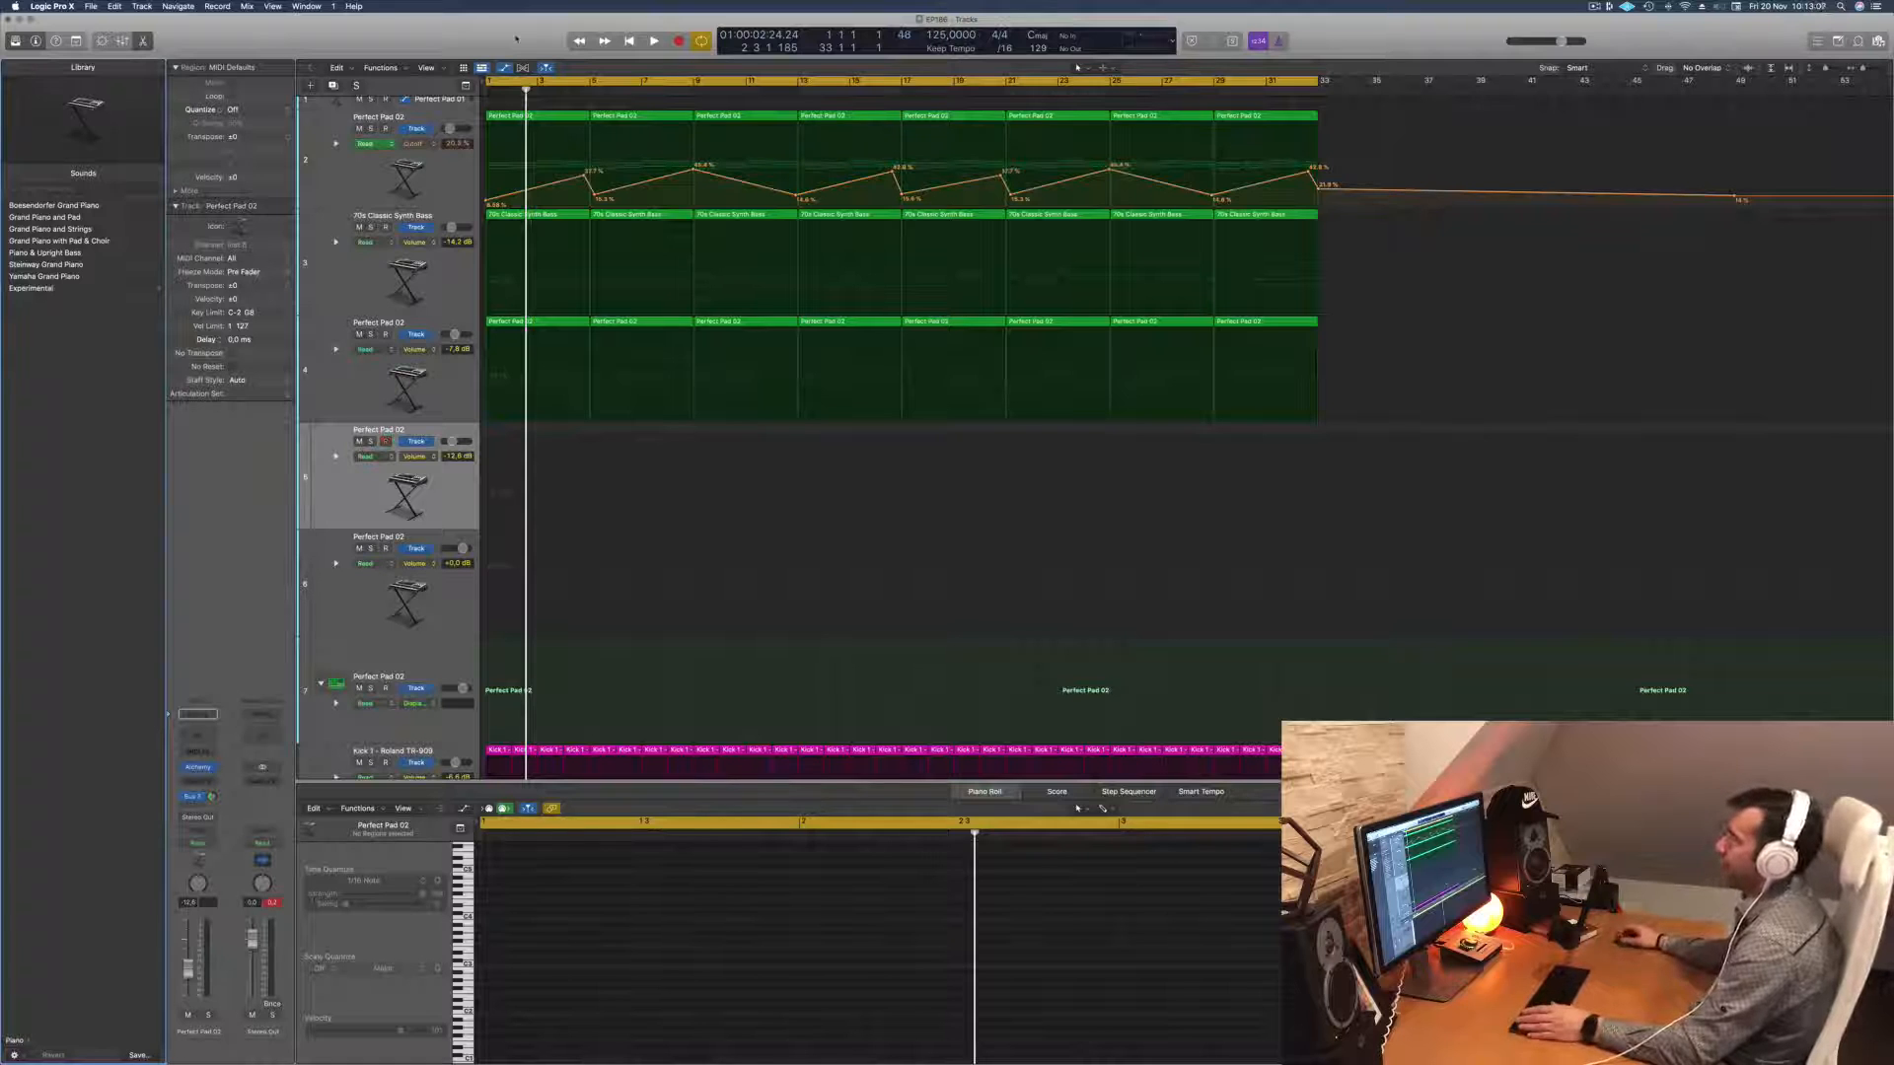
key("space")
key("space")
key("space")
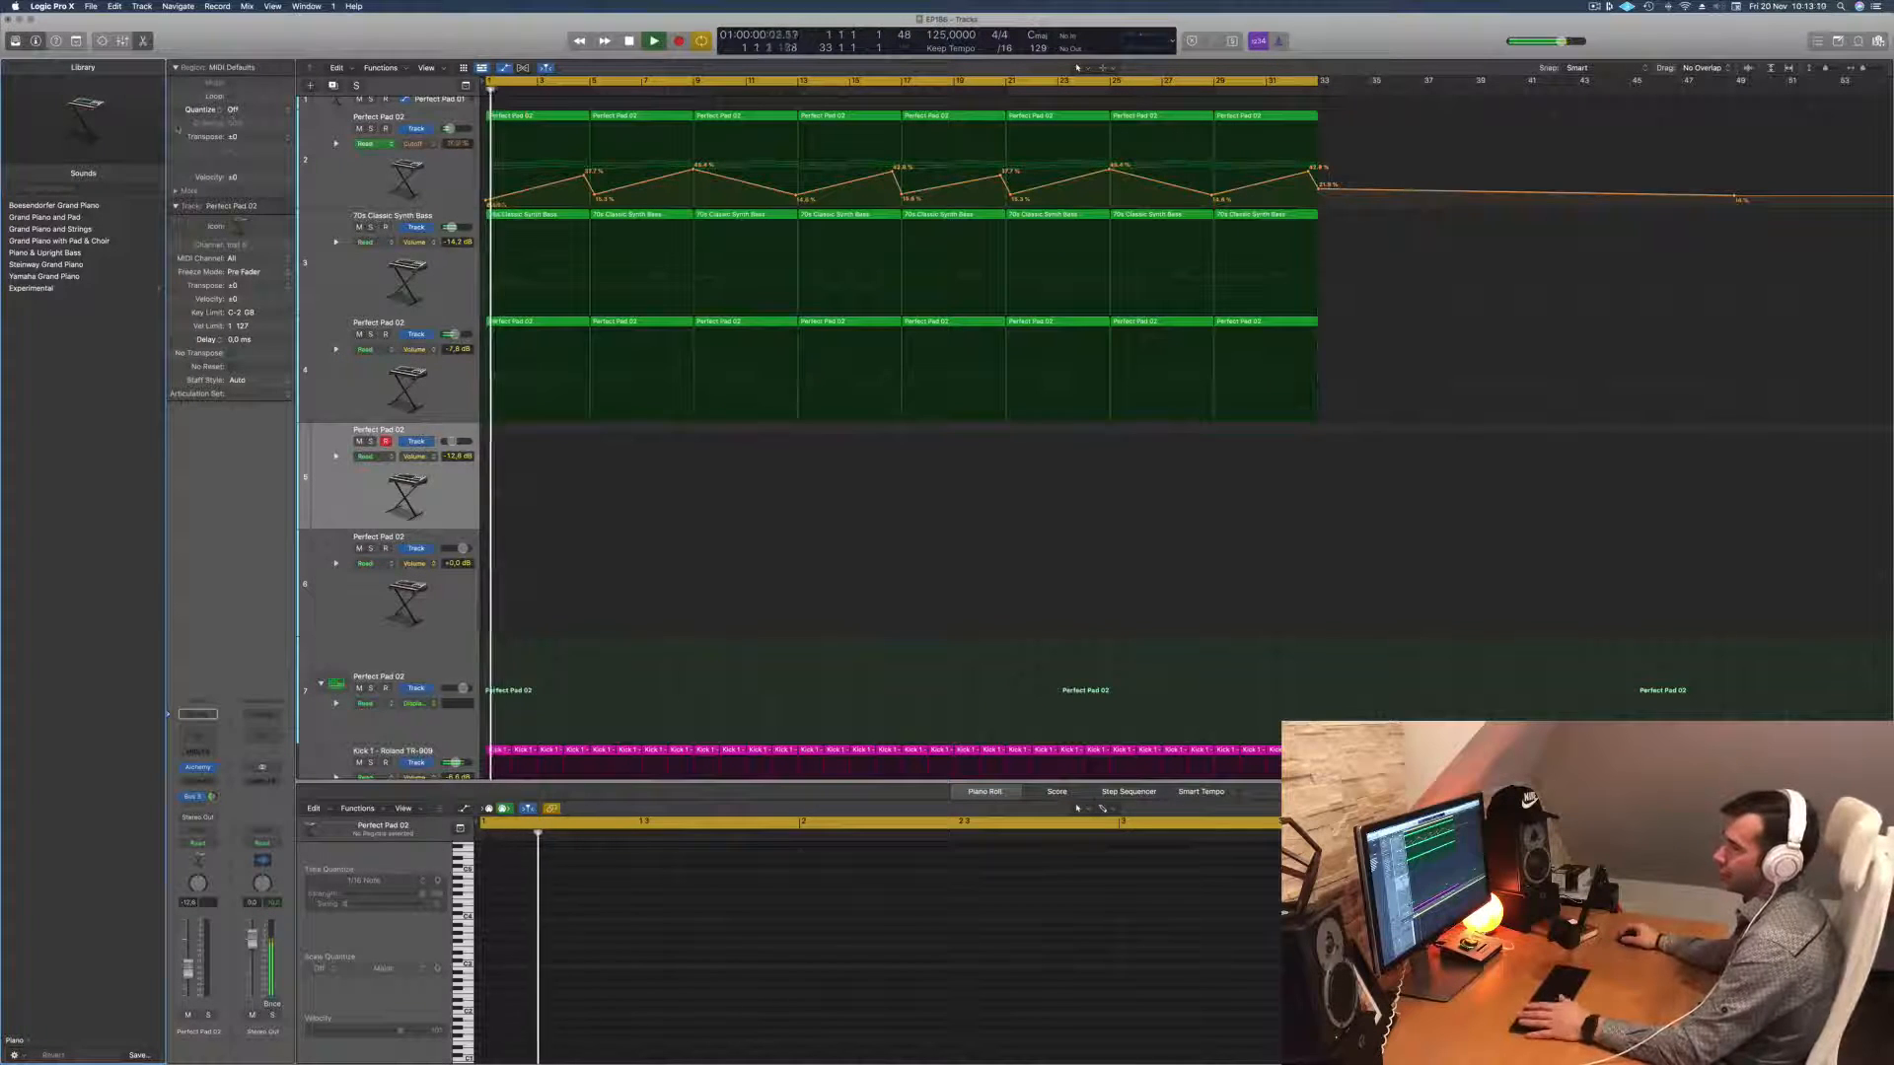
key("space")
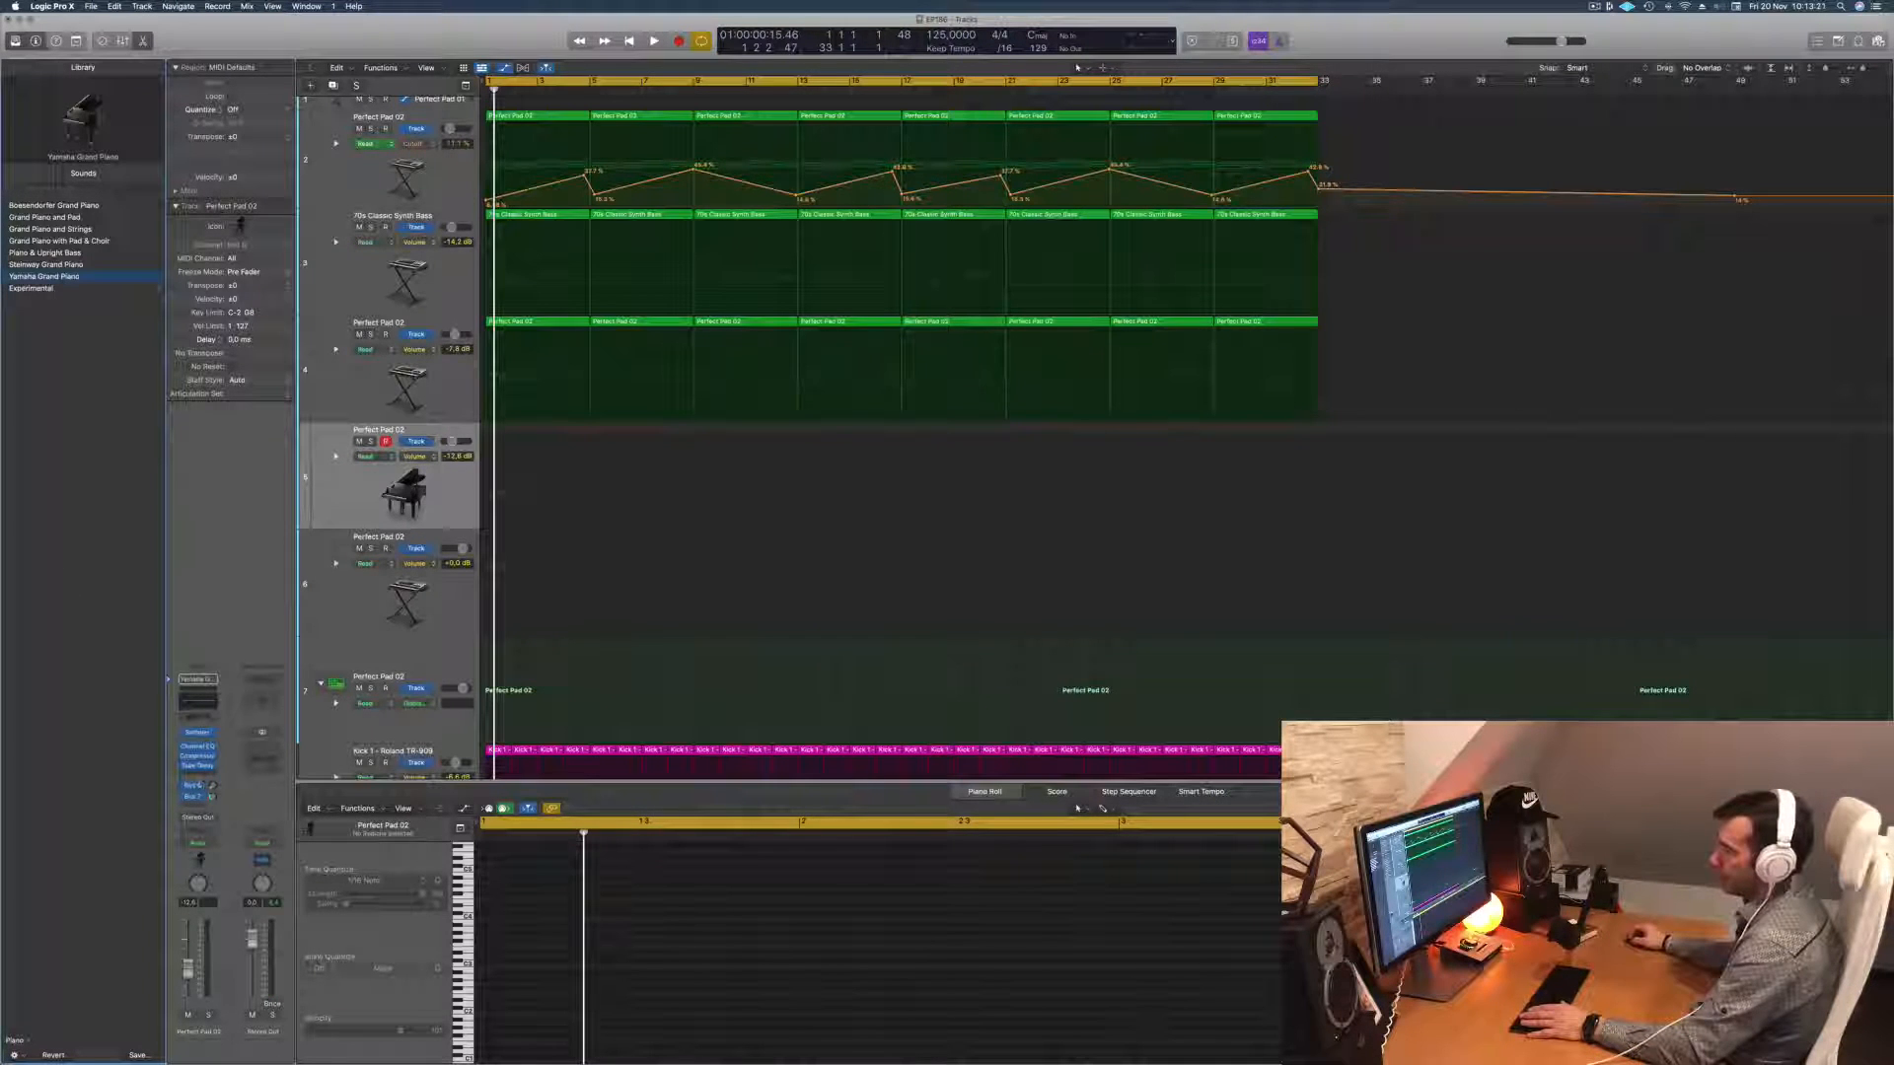
Step: Add a send to Bus 3 → Aux 4 on the piano track
left_click(194, 808)
mouse_move(196, 820)
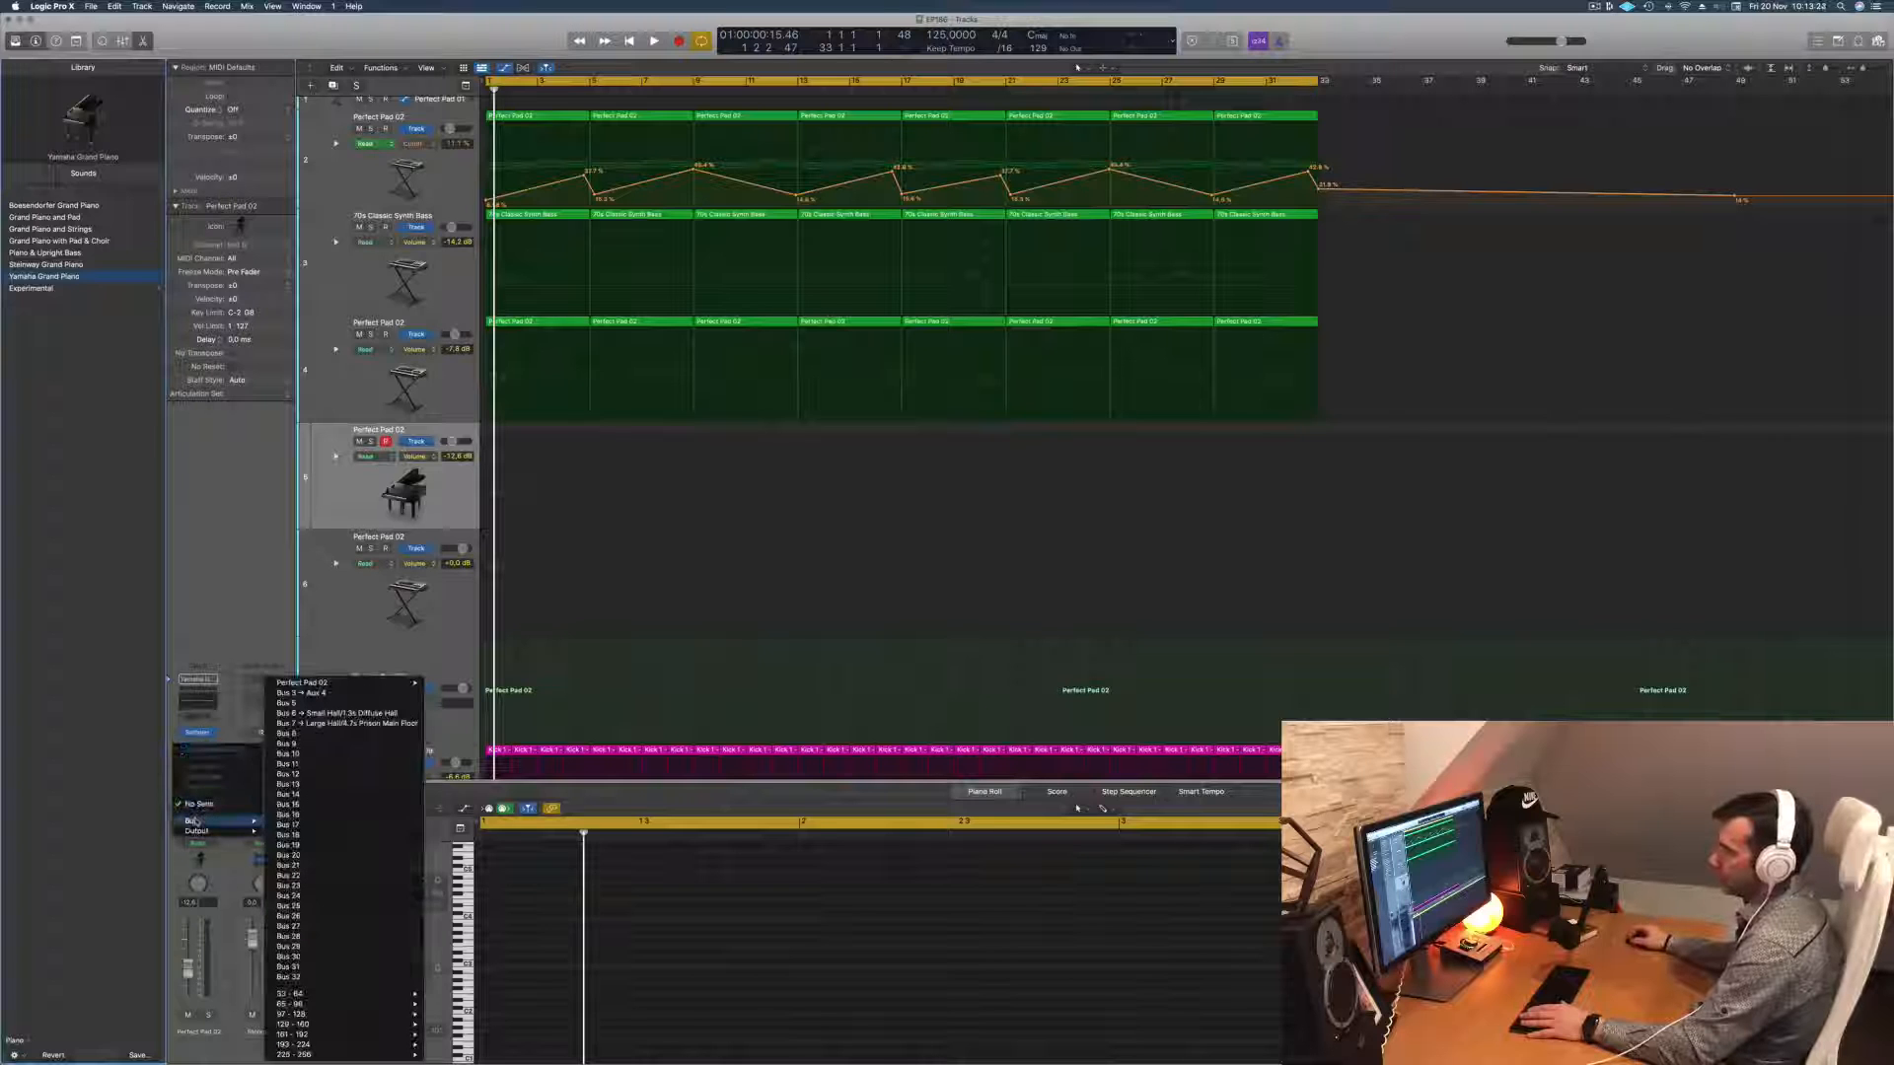
left_click(348, 694)
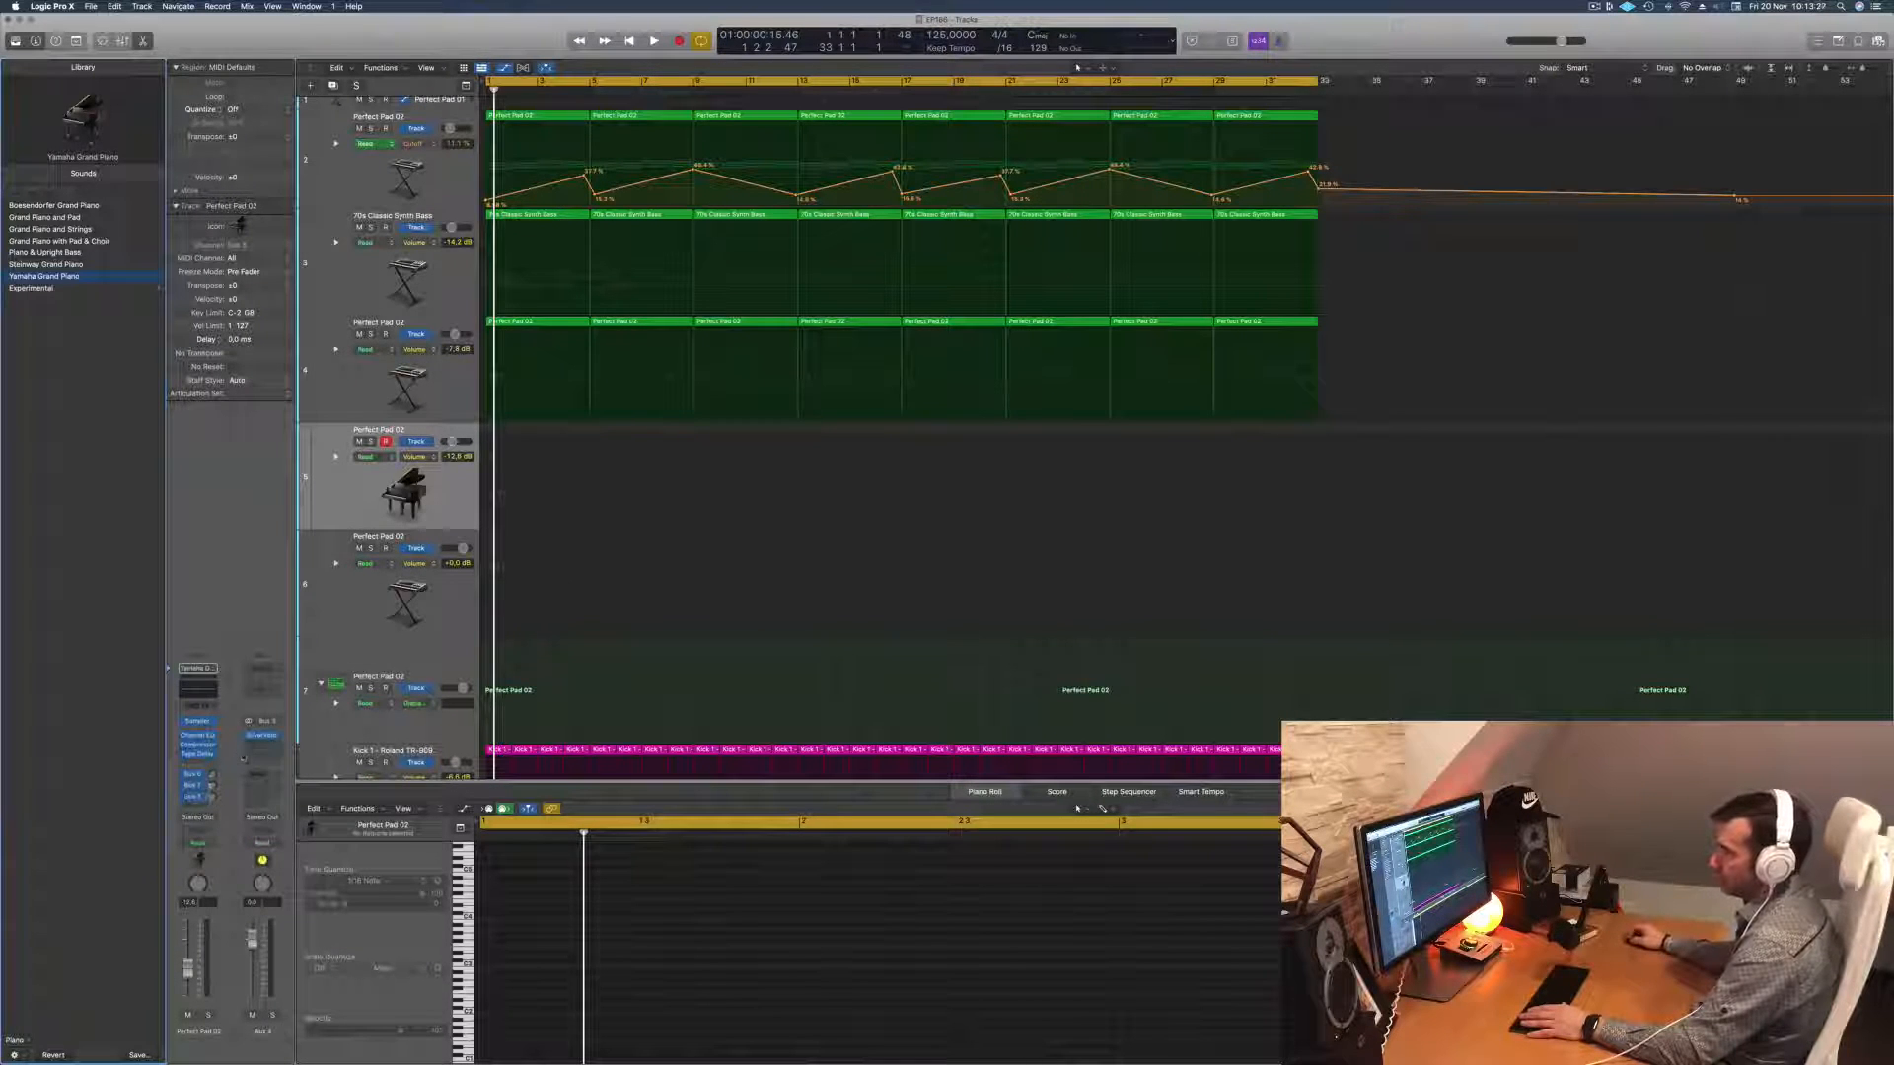
Step: Play the arrangement from the start and show Musical Typing, placing its window over the lower tracks
key("space")
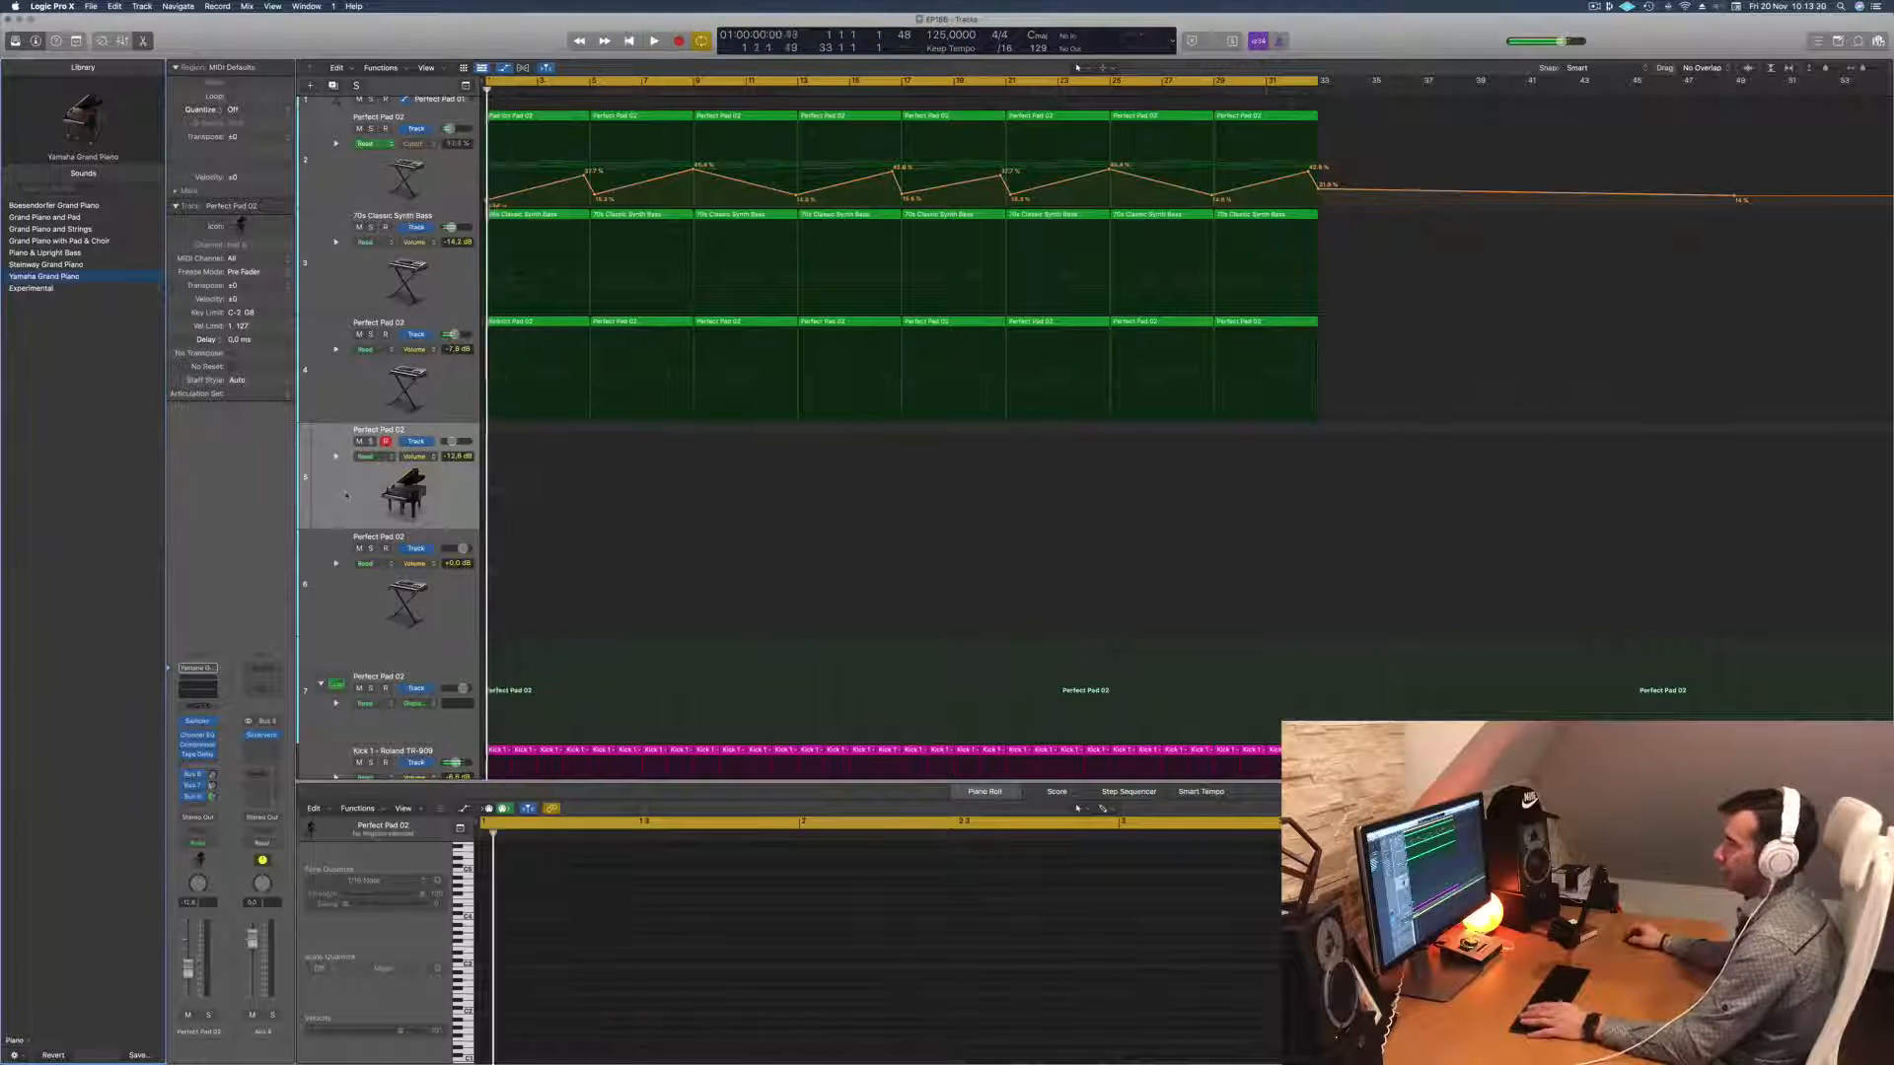
key("super+k")
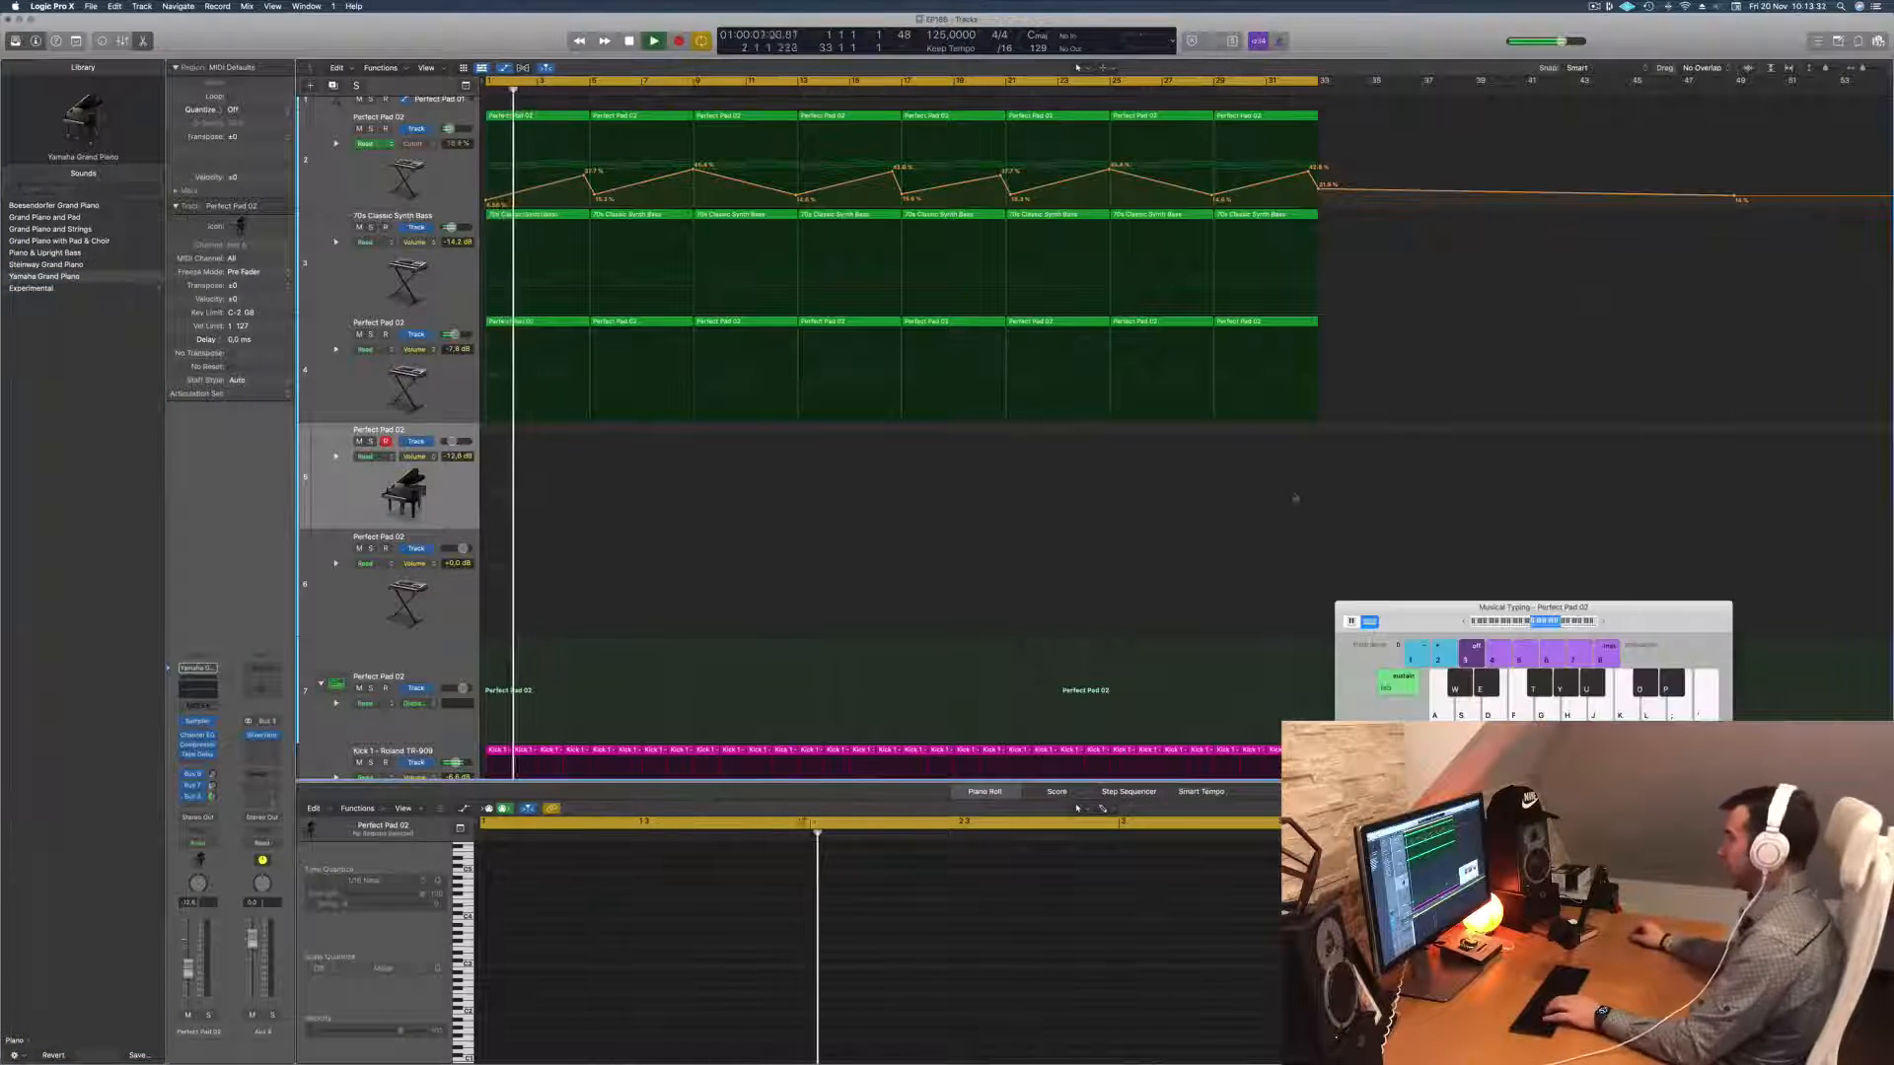
left_click_drag(1434, 621, 1274, 576)
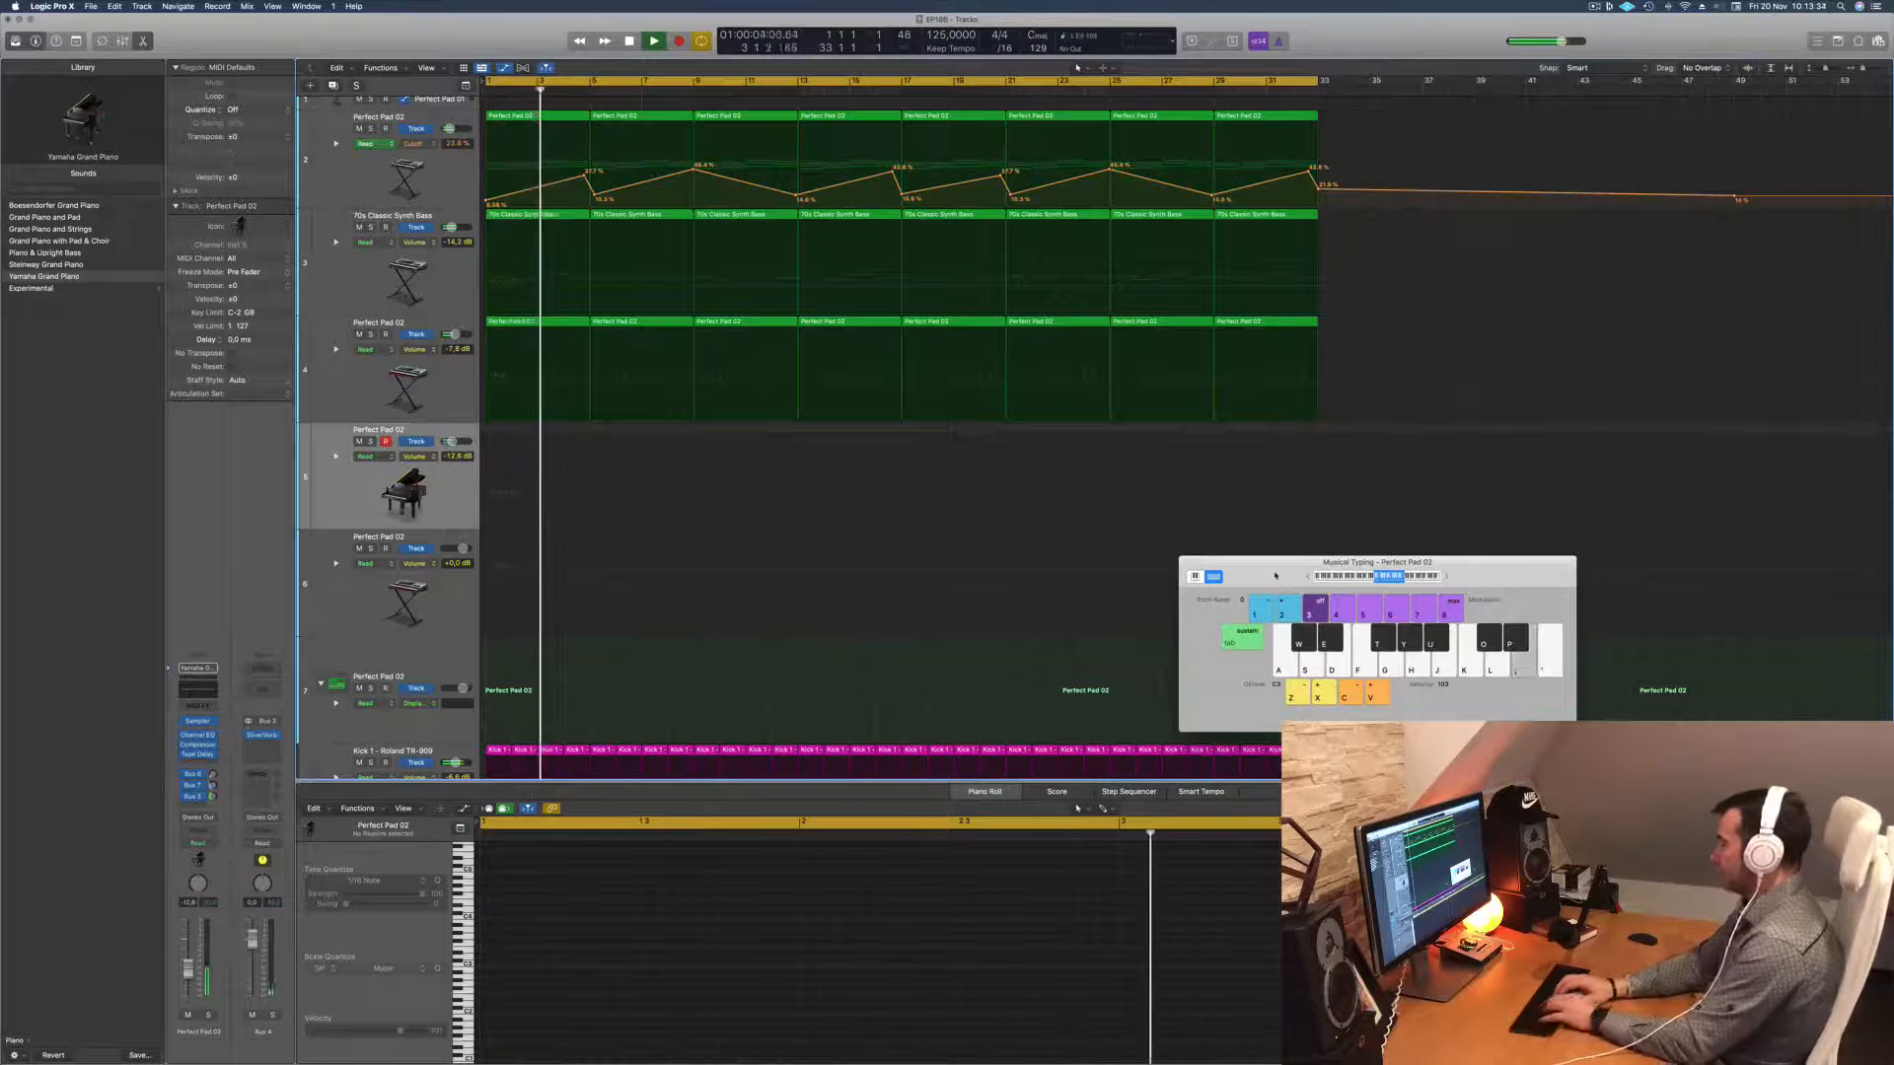
Step: Try out a piano melody with Musical Typing while the arrangement plays
key("semicolon")
key("apostrophe")
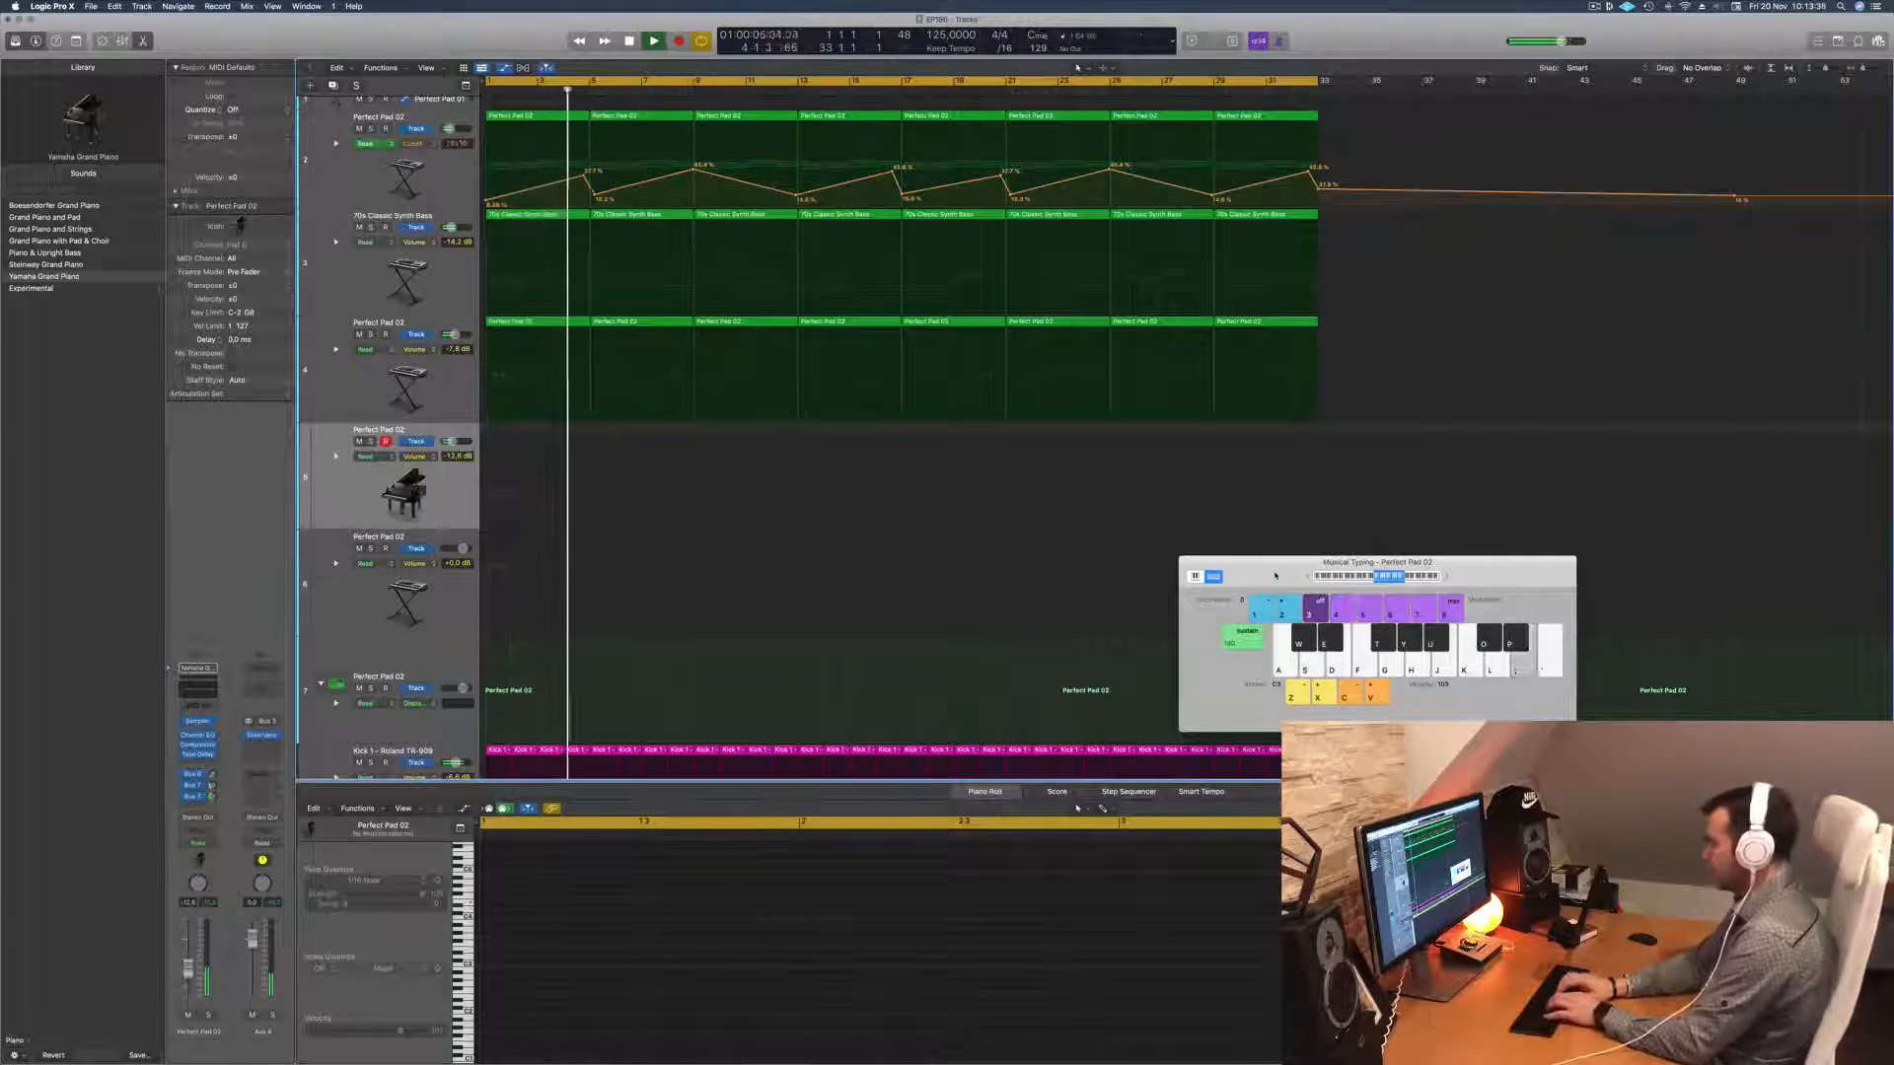
key("apostrophe")
key("g")
key("h")
key("j")
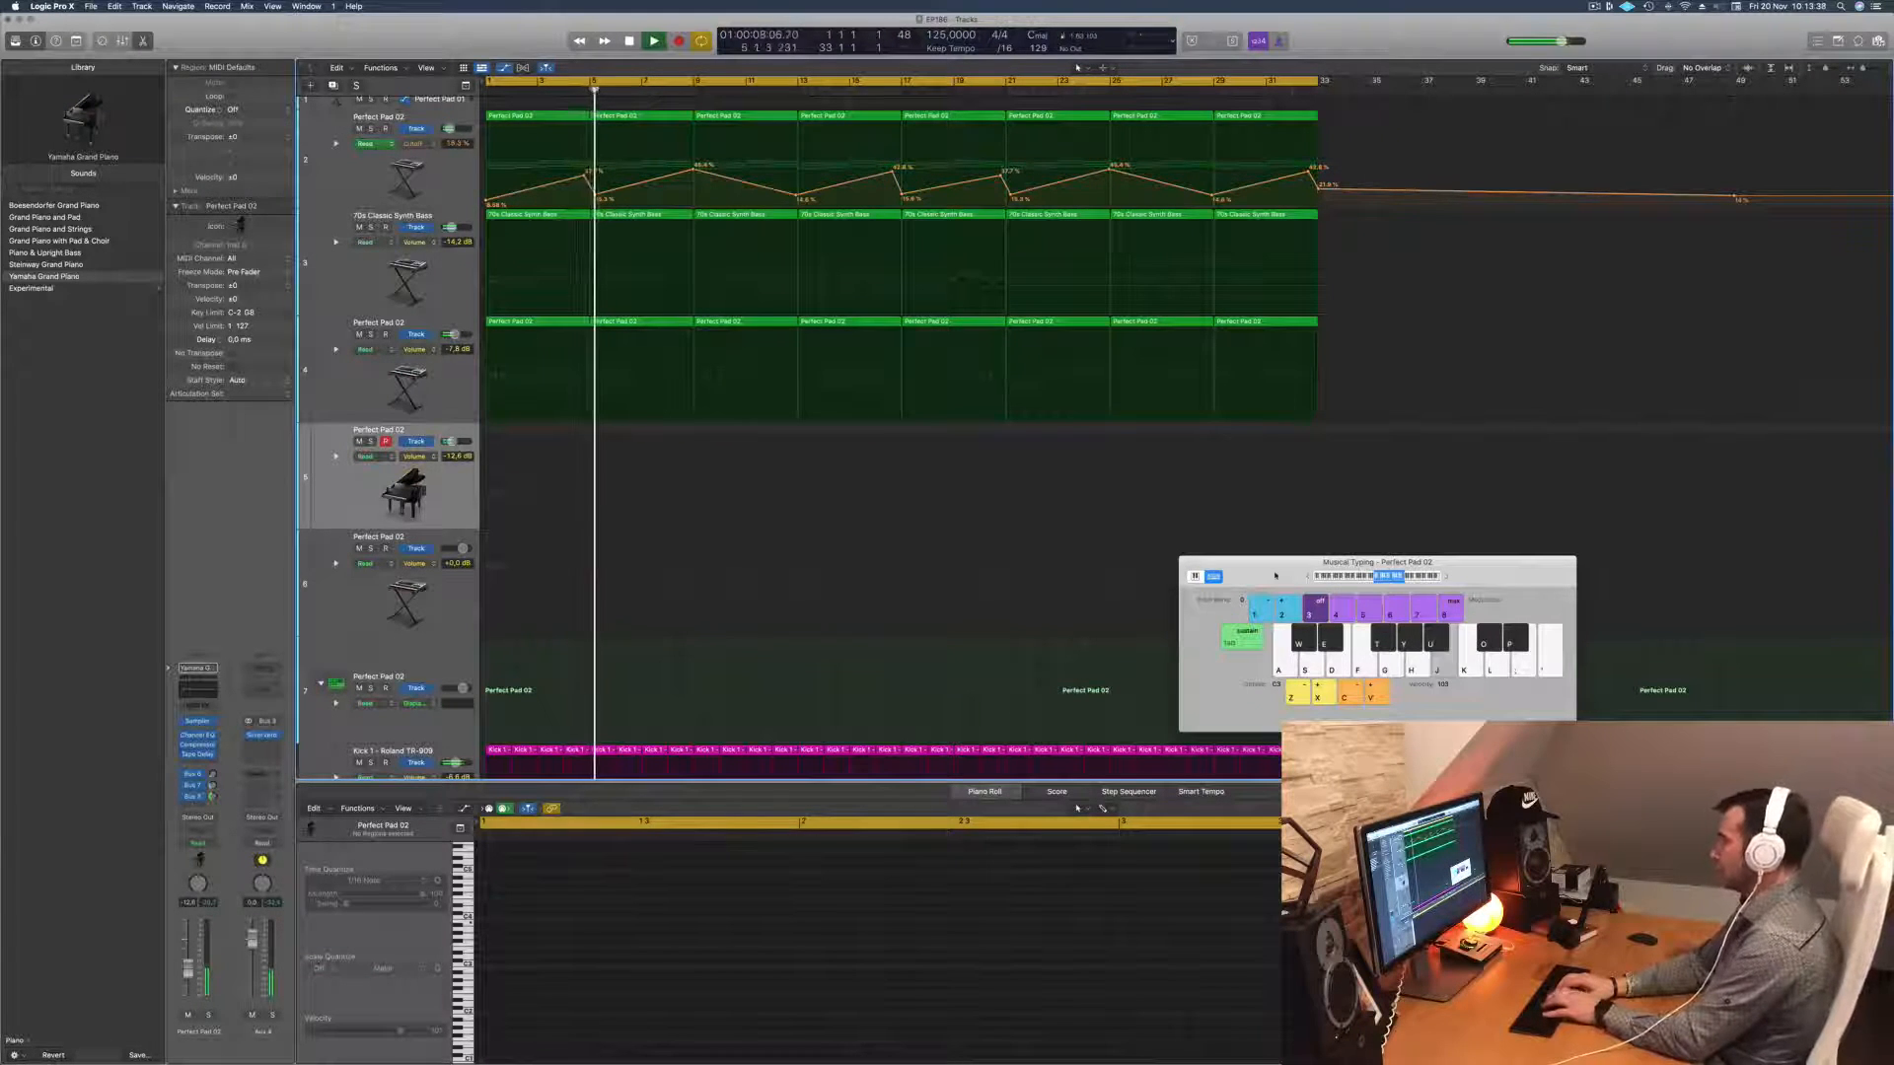
key("apostrophe")
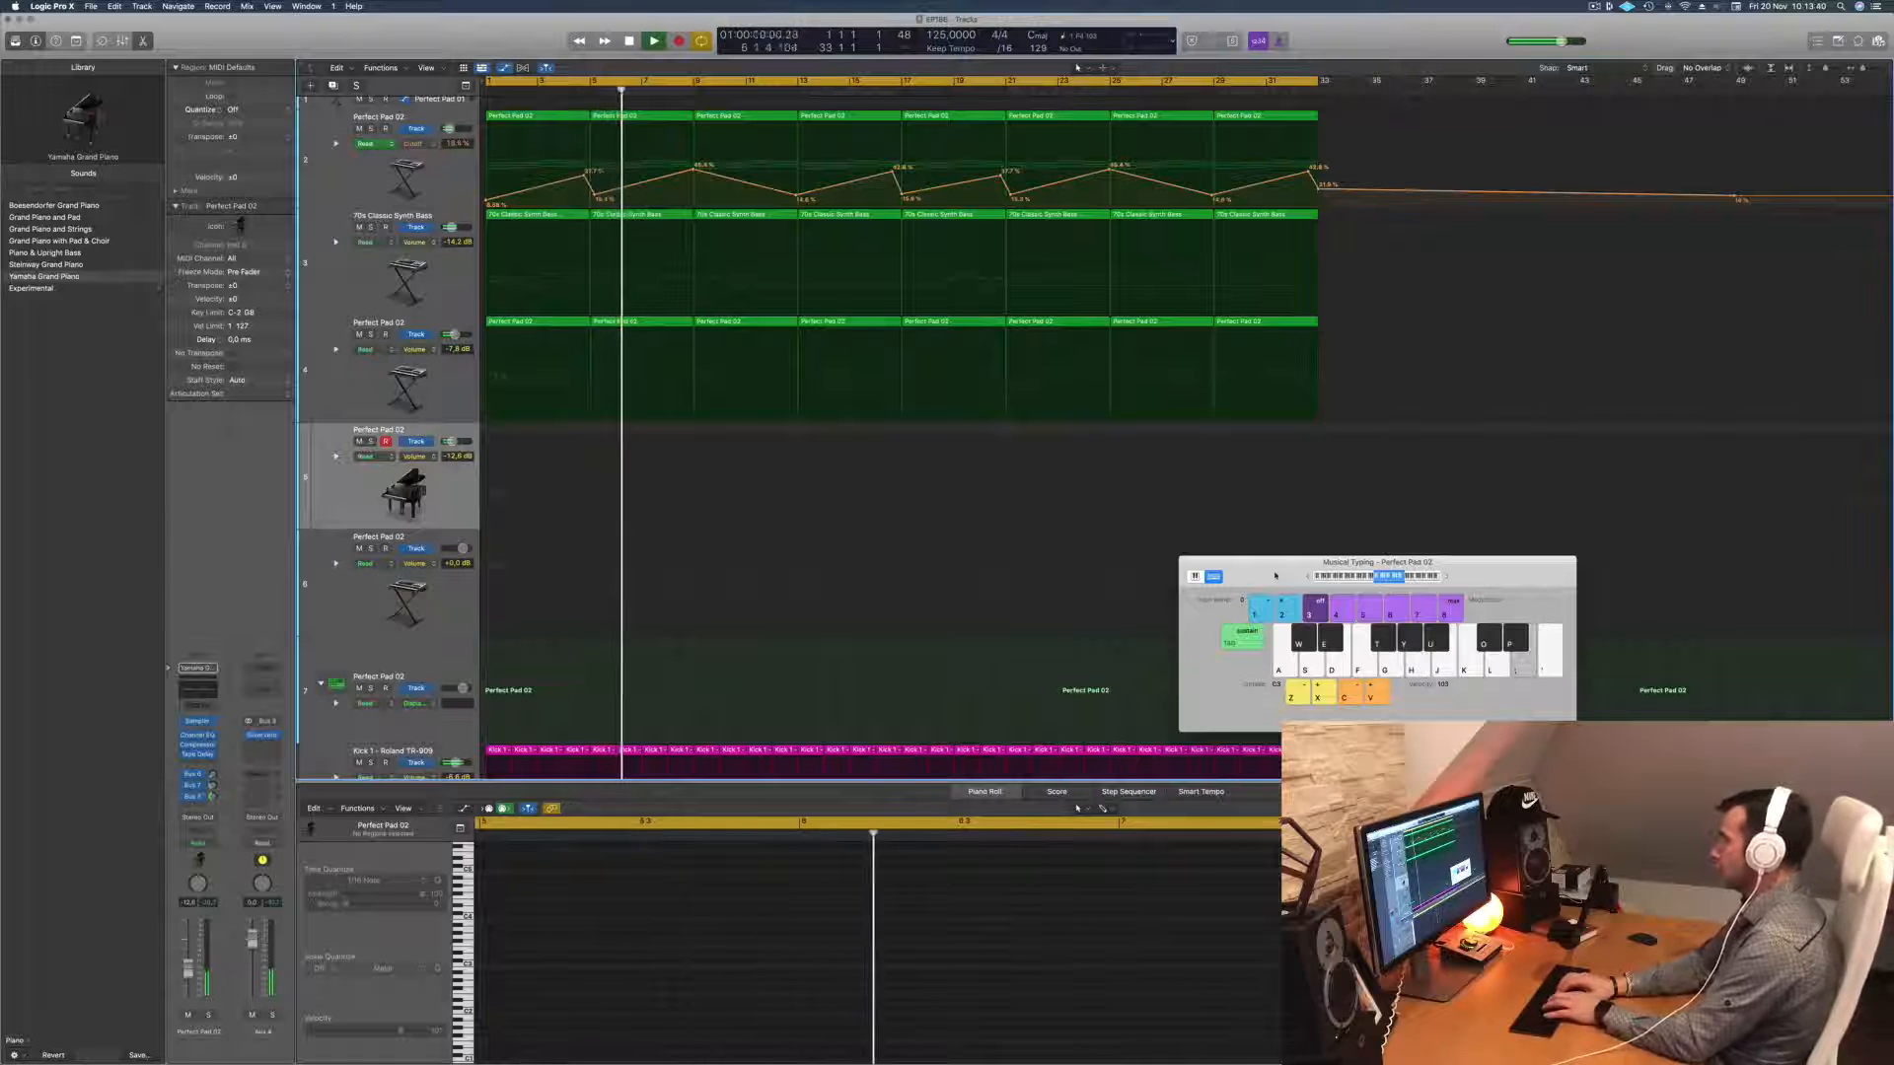
key("semicolon")
key("apostrophe")
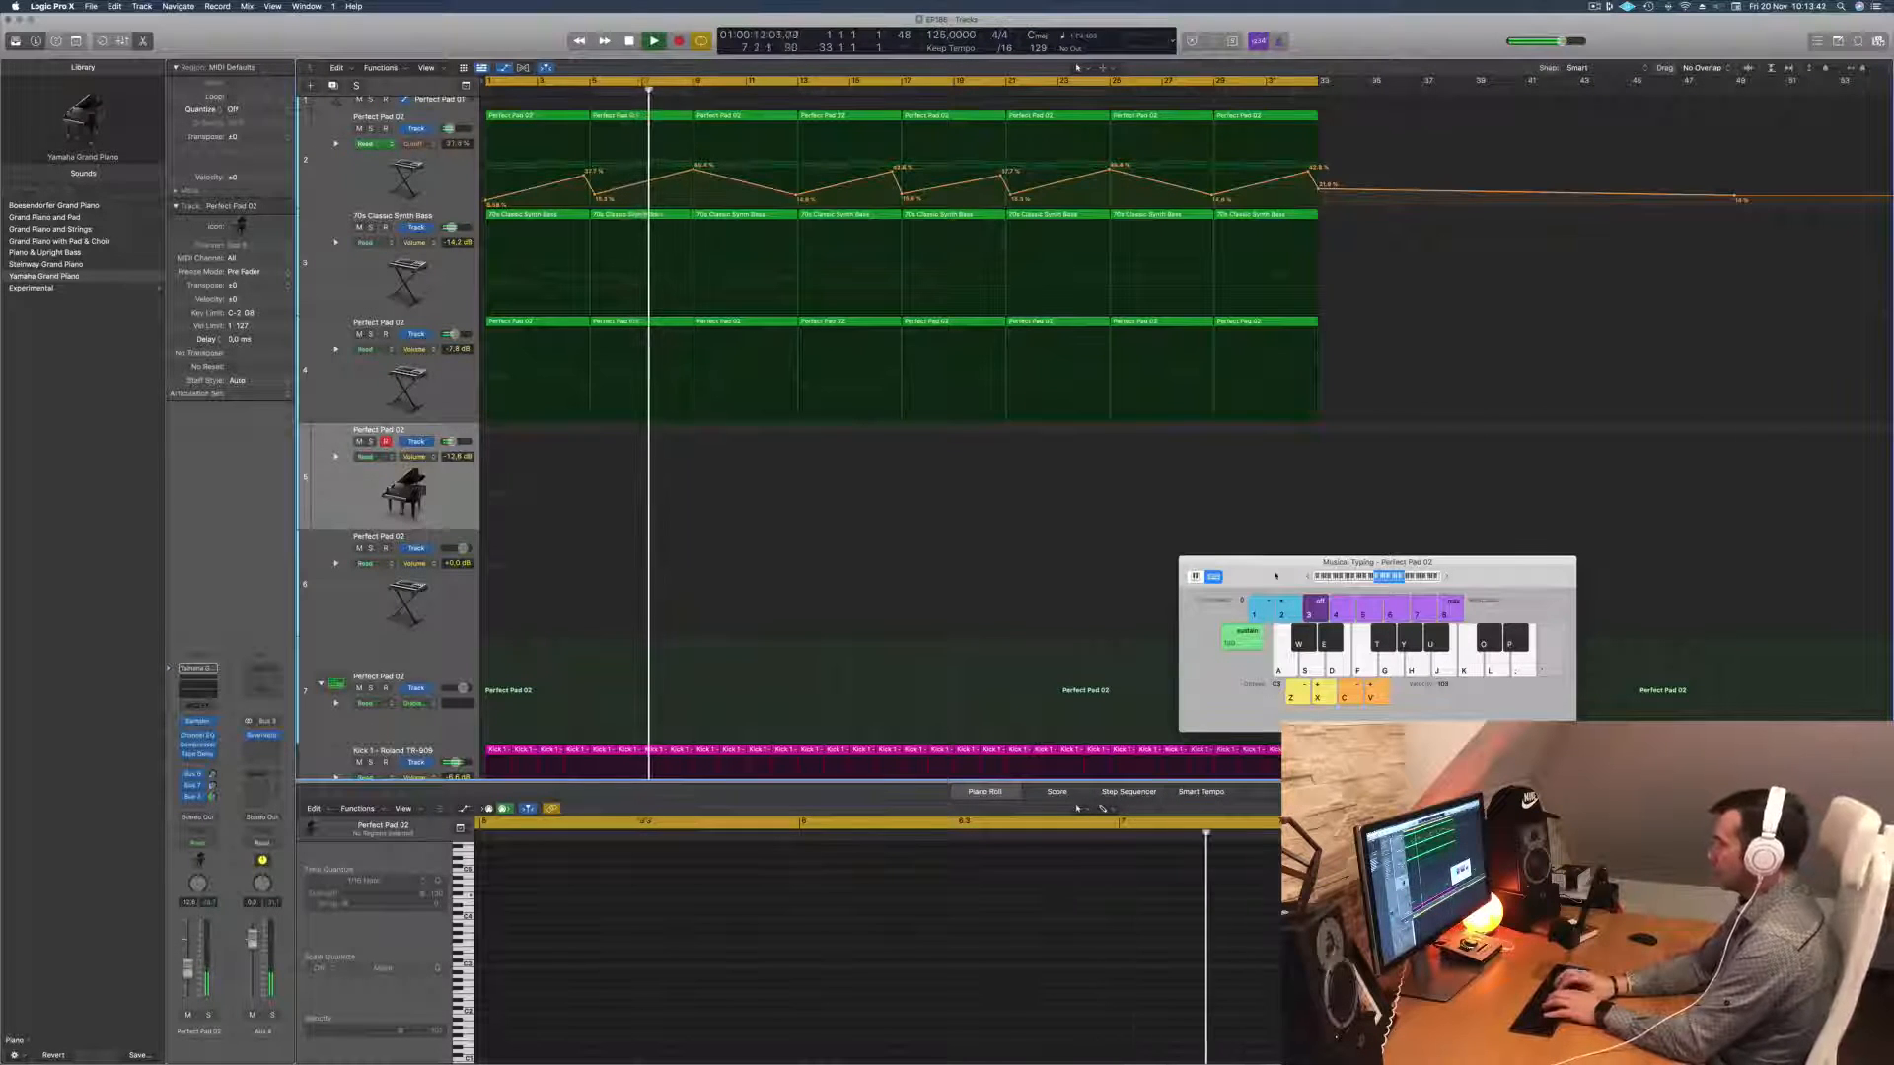
key("u")
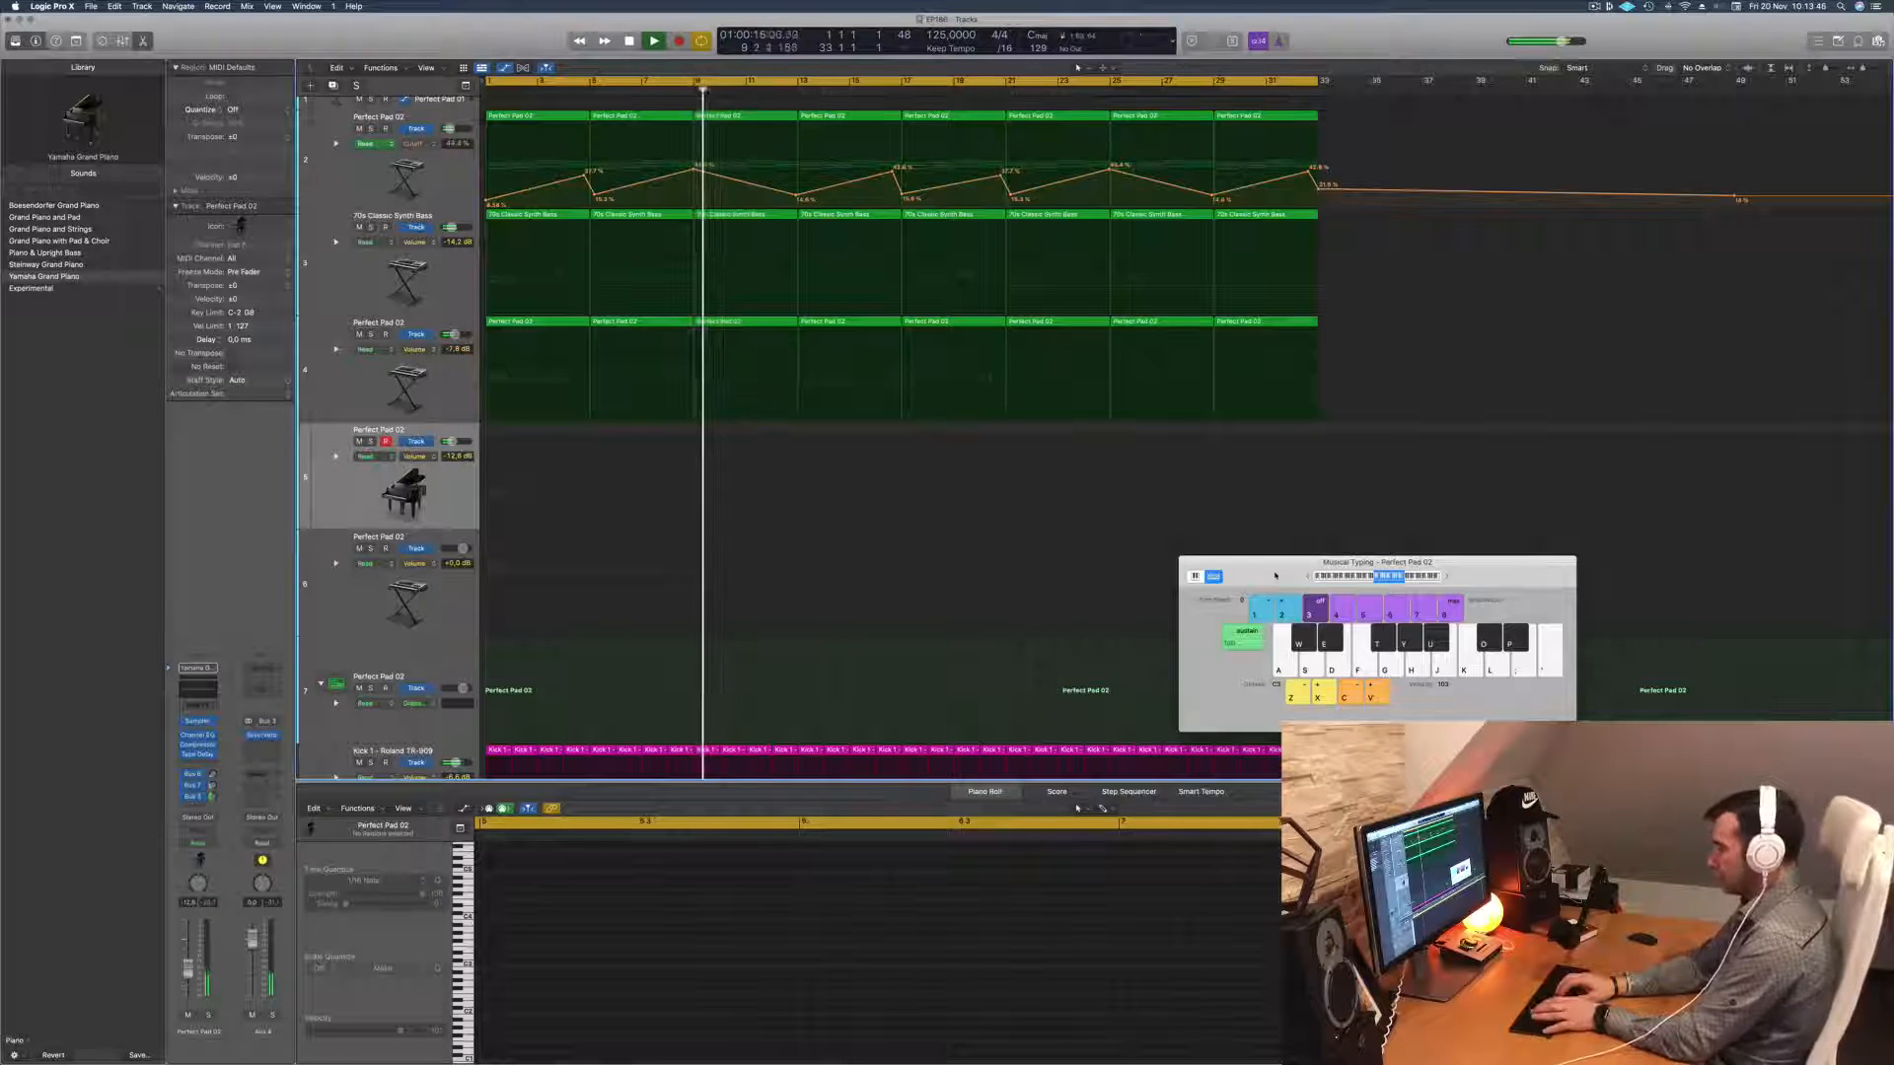
Step: Try recording a piano melody on track 5 from about bar 10 to bar 25 with Musical Typing, and undo the take
key("r")
key("apostrophe")
key("semicolon")
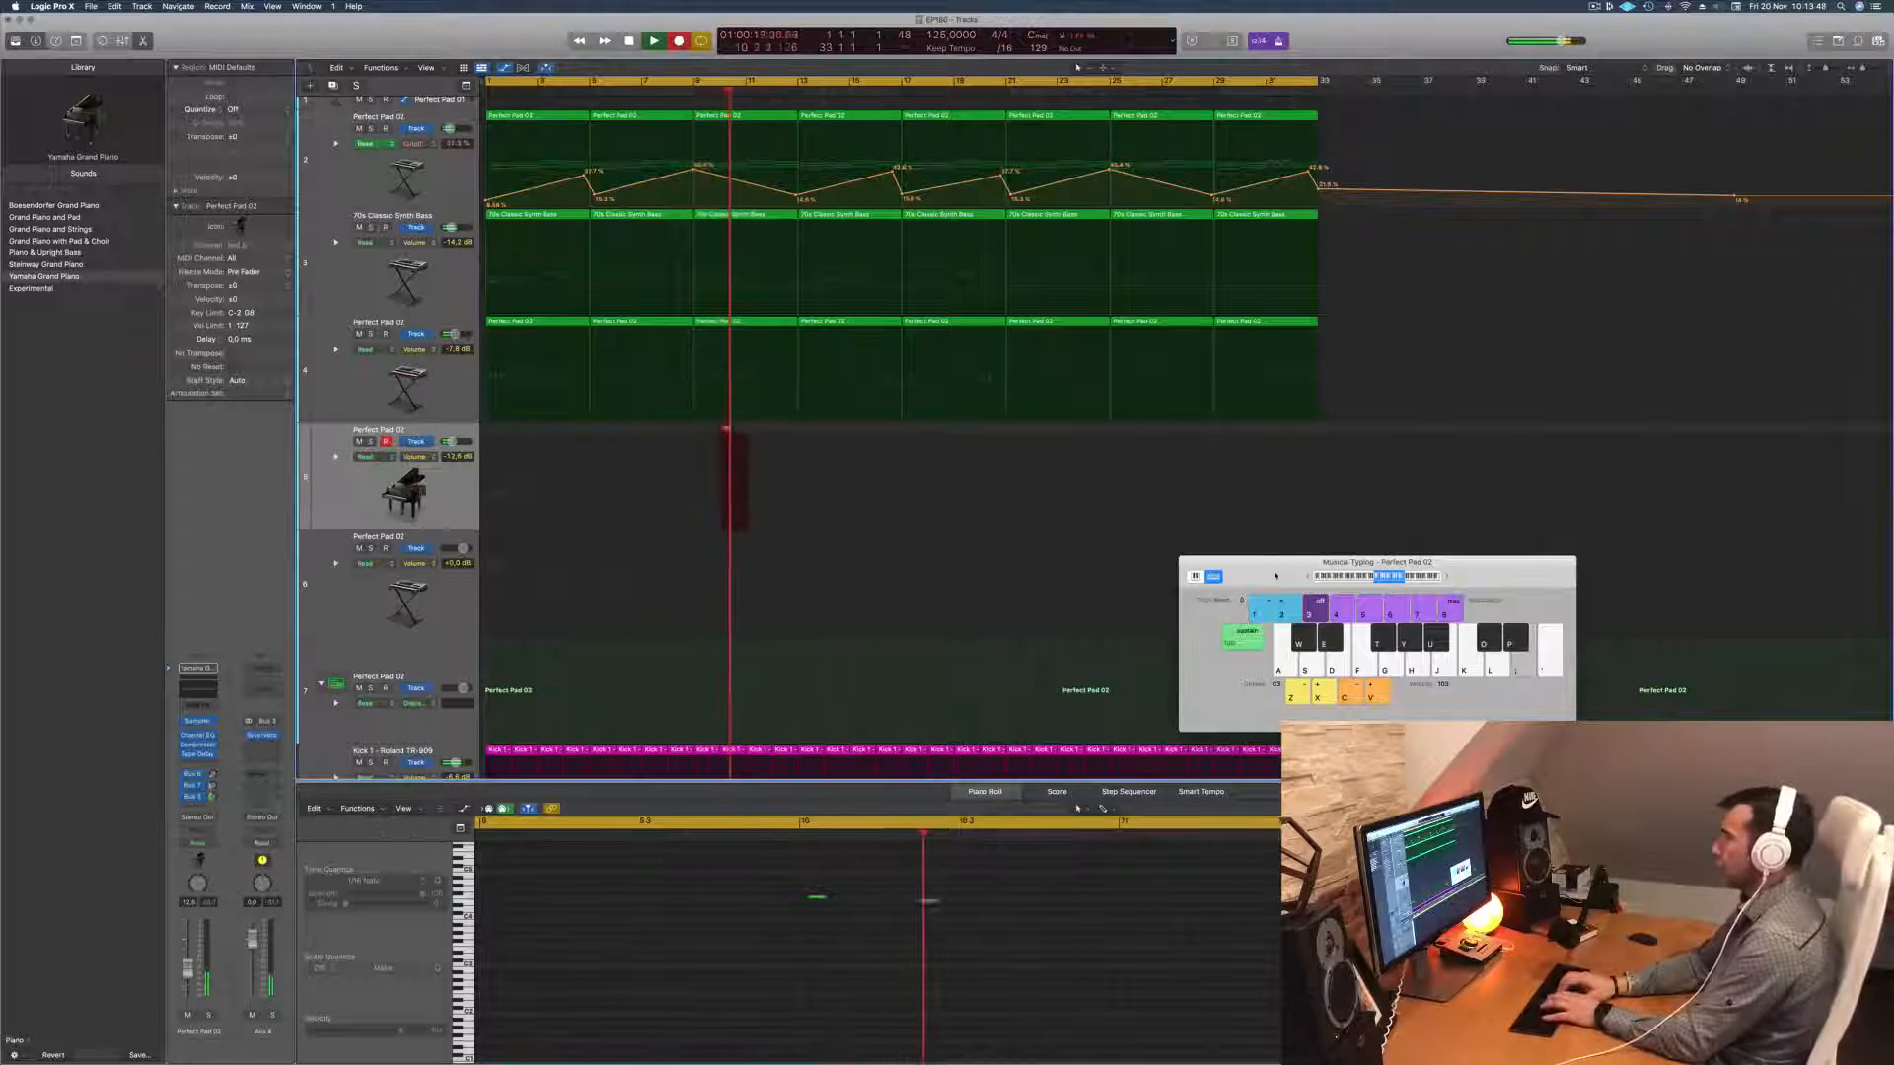
key("u")
key("g")
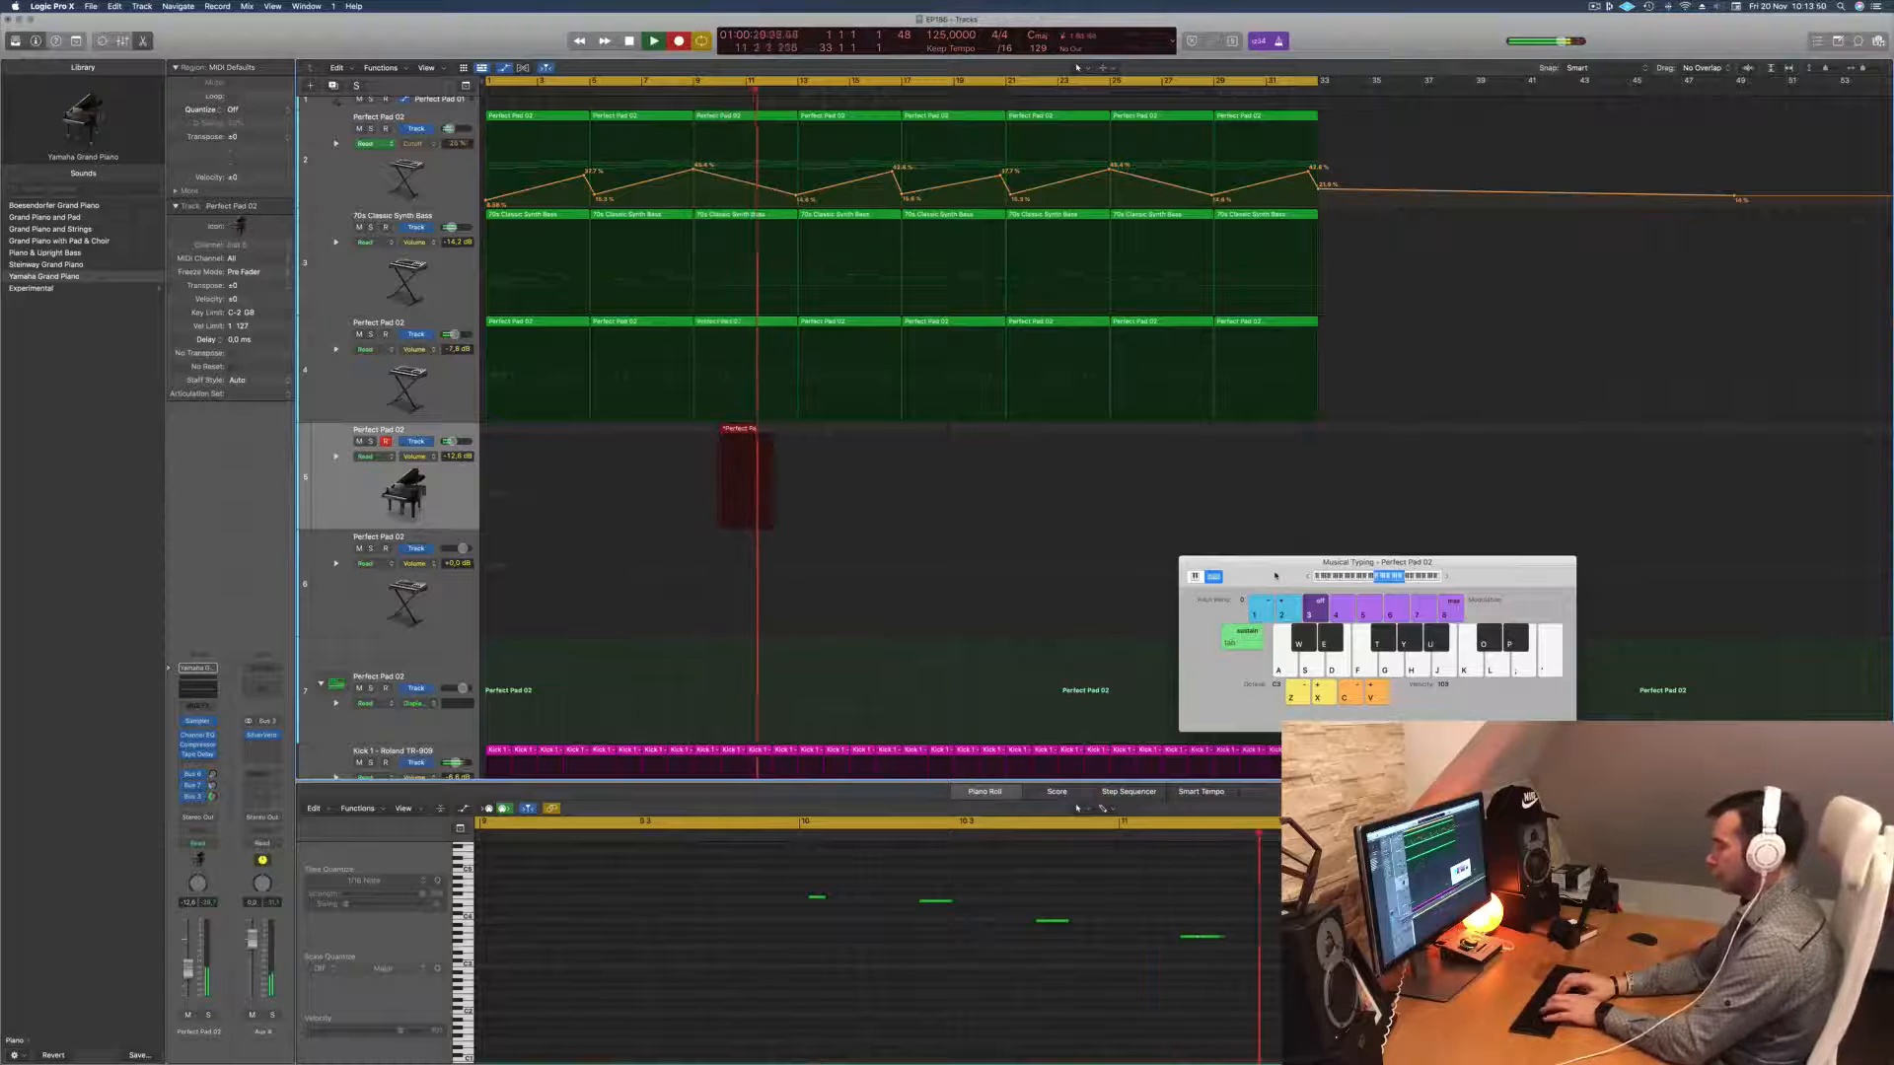
key("h")
key("a")
key("s")
key("d")
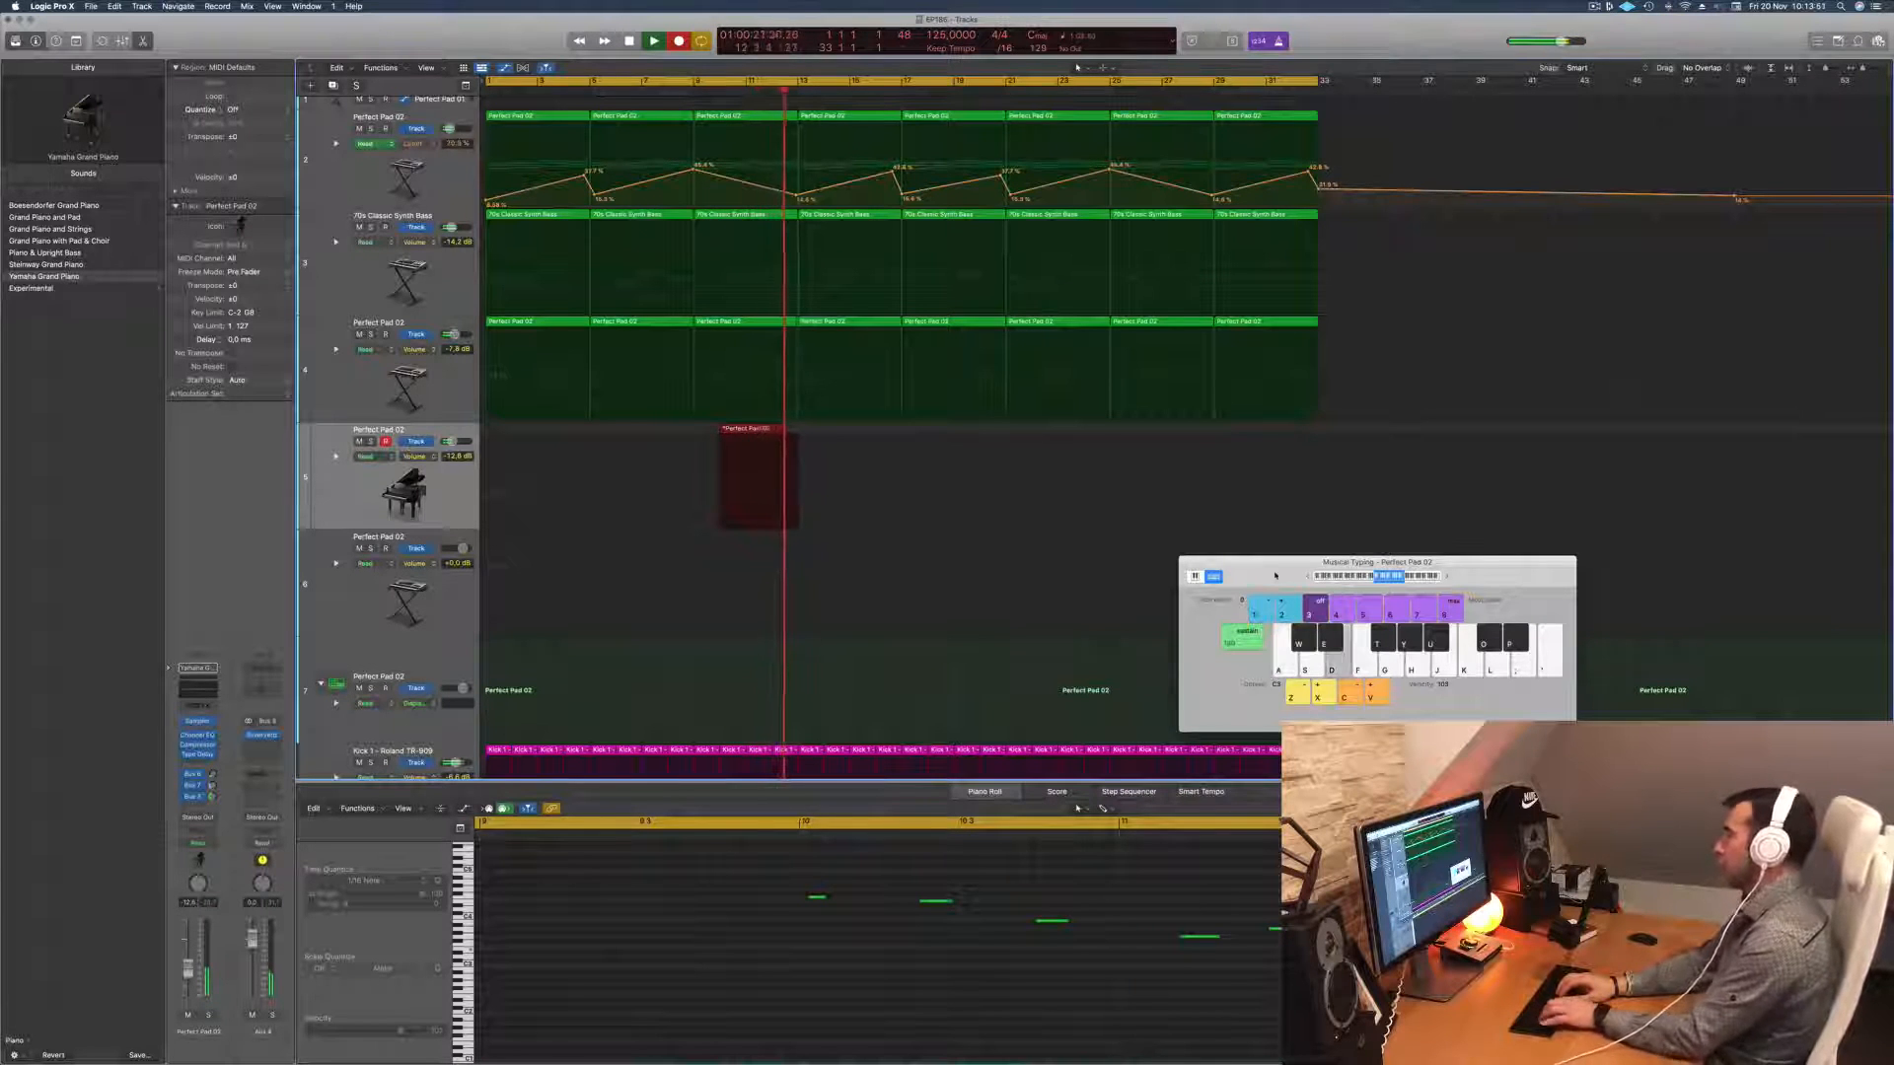
key("f")
key("d")
key("s")
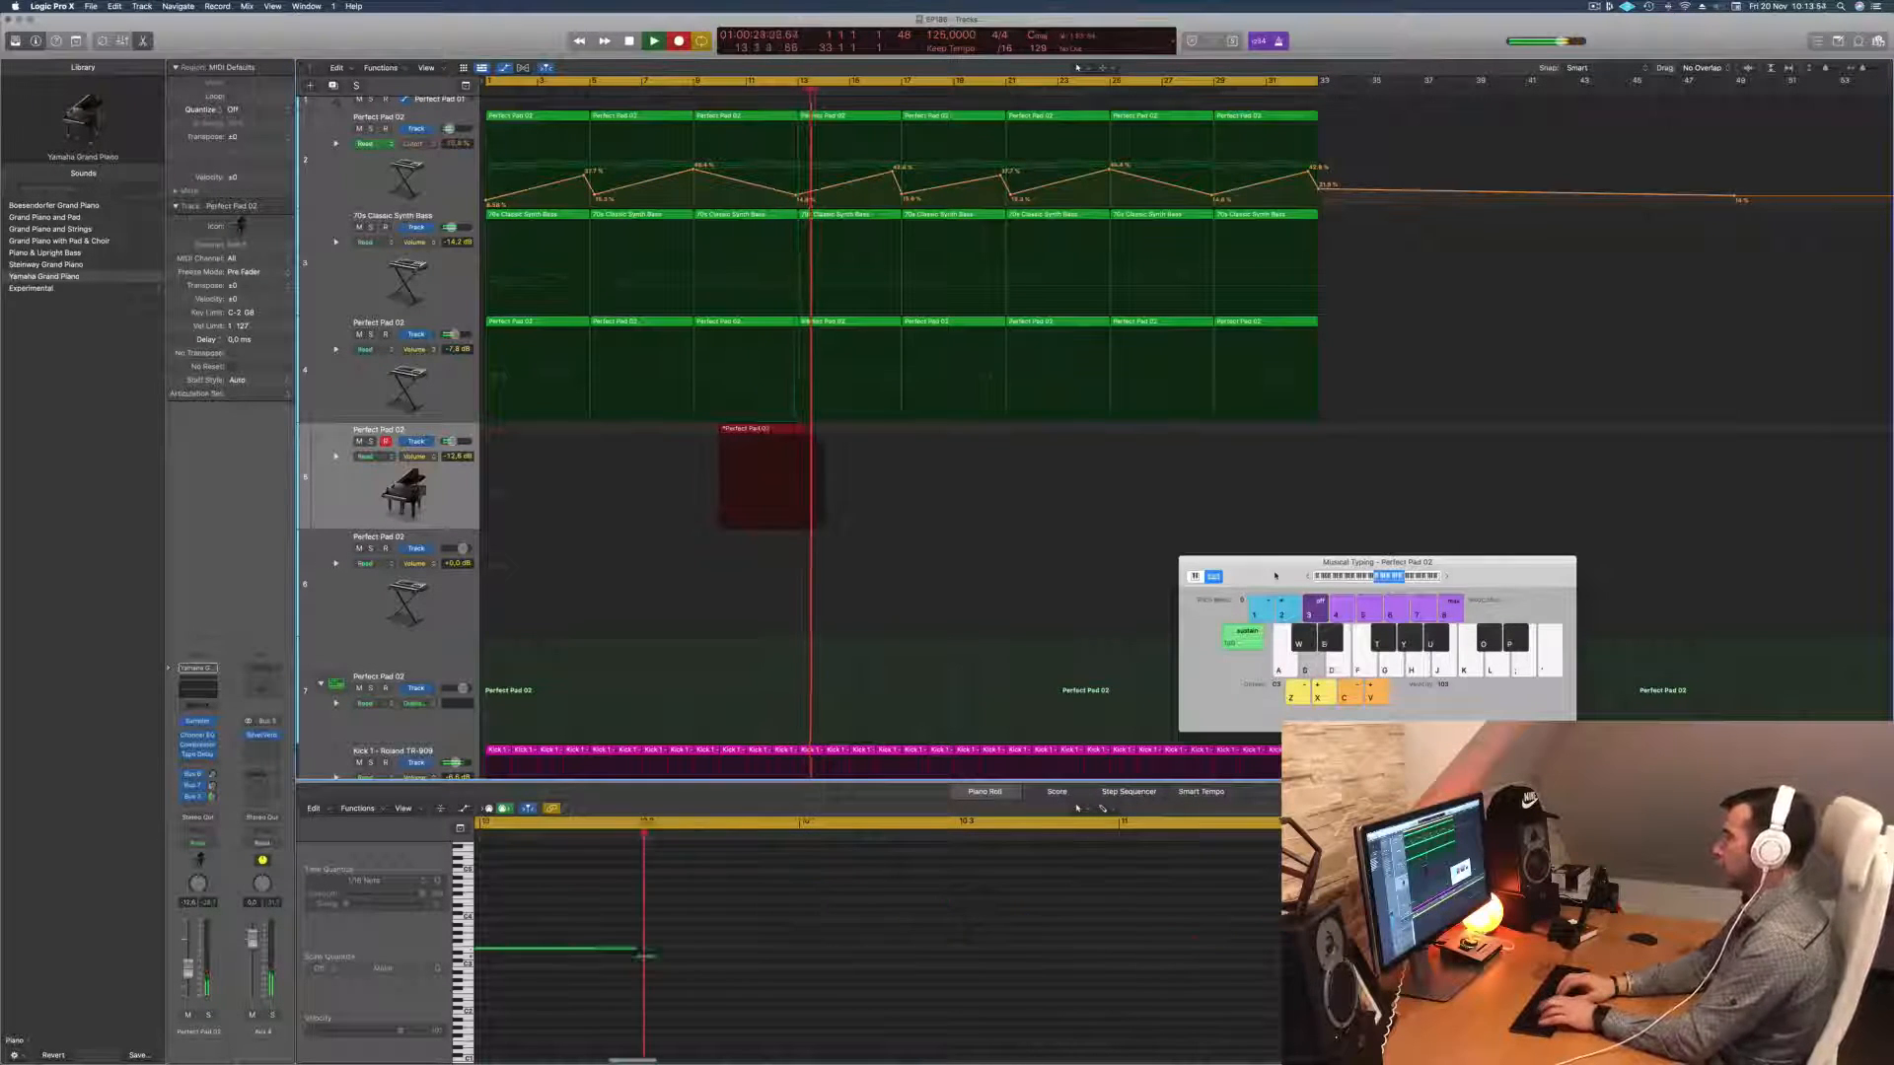
key("d")
key("f")
key("g")
key("d")
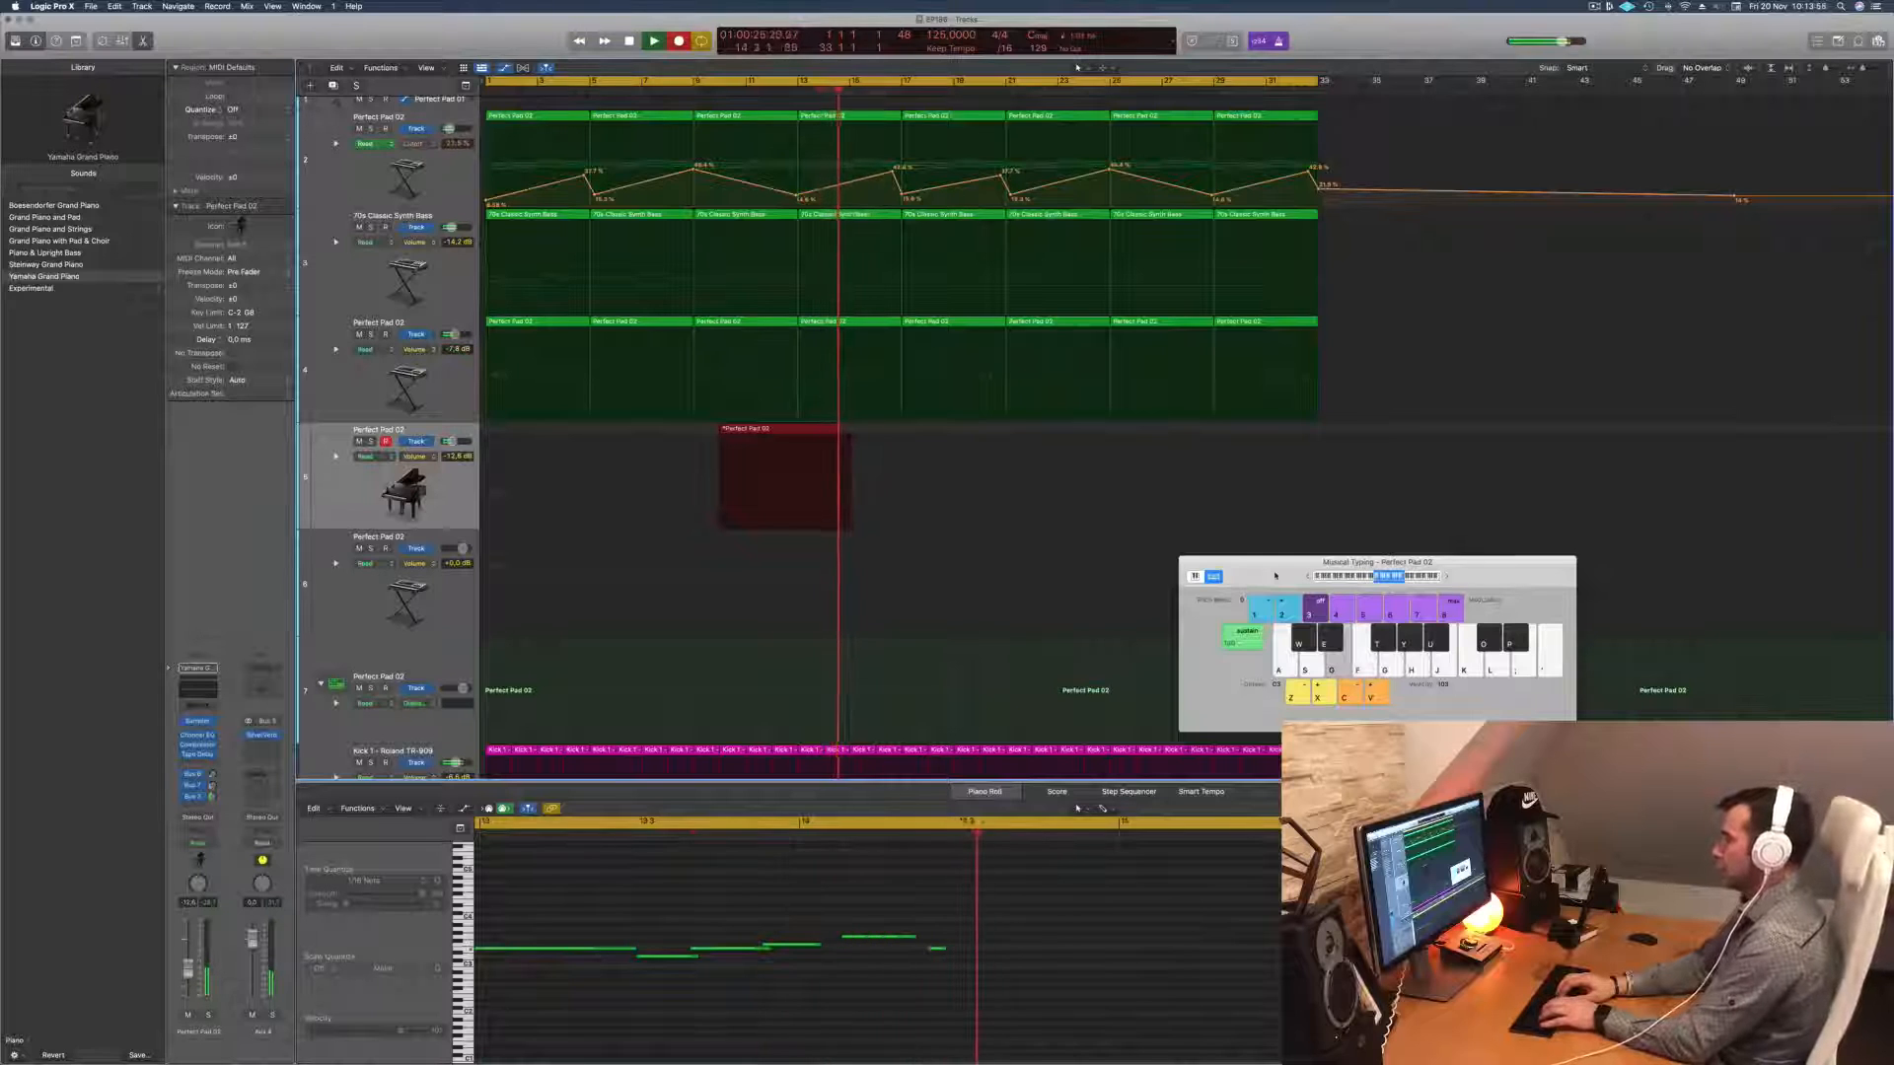
key("apostrophe")
key("semicolon")
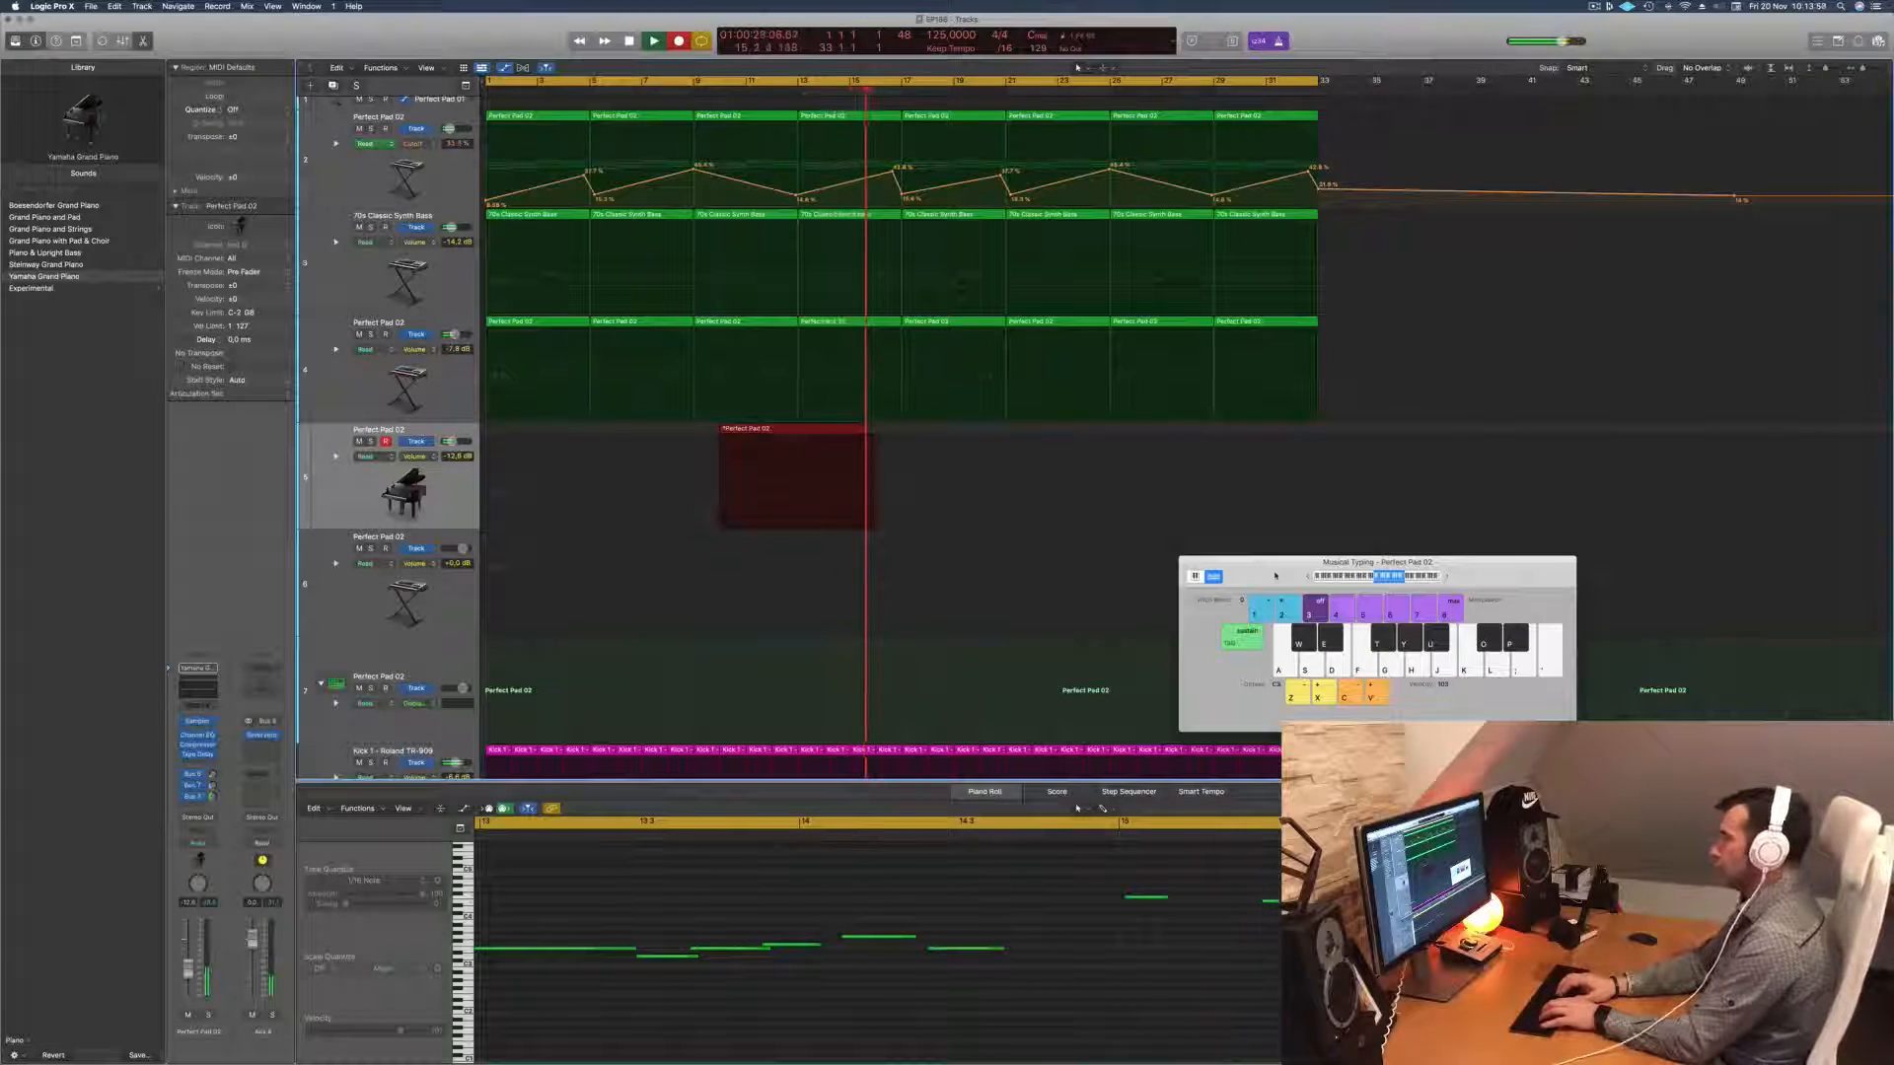
key("d")
key("f")
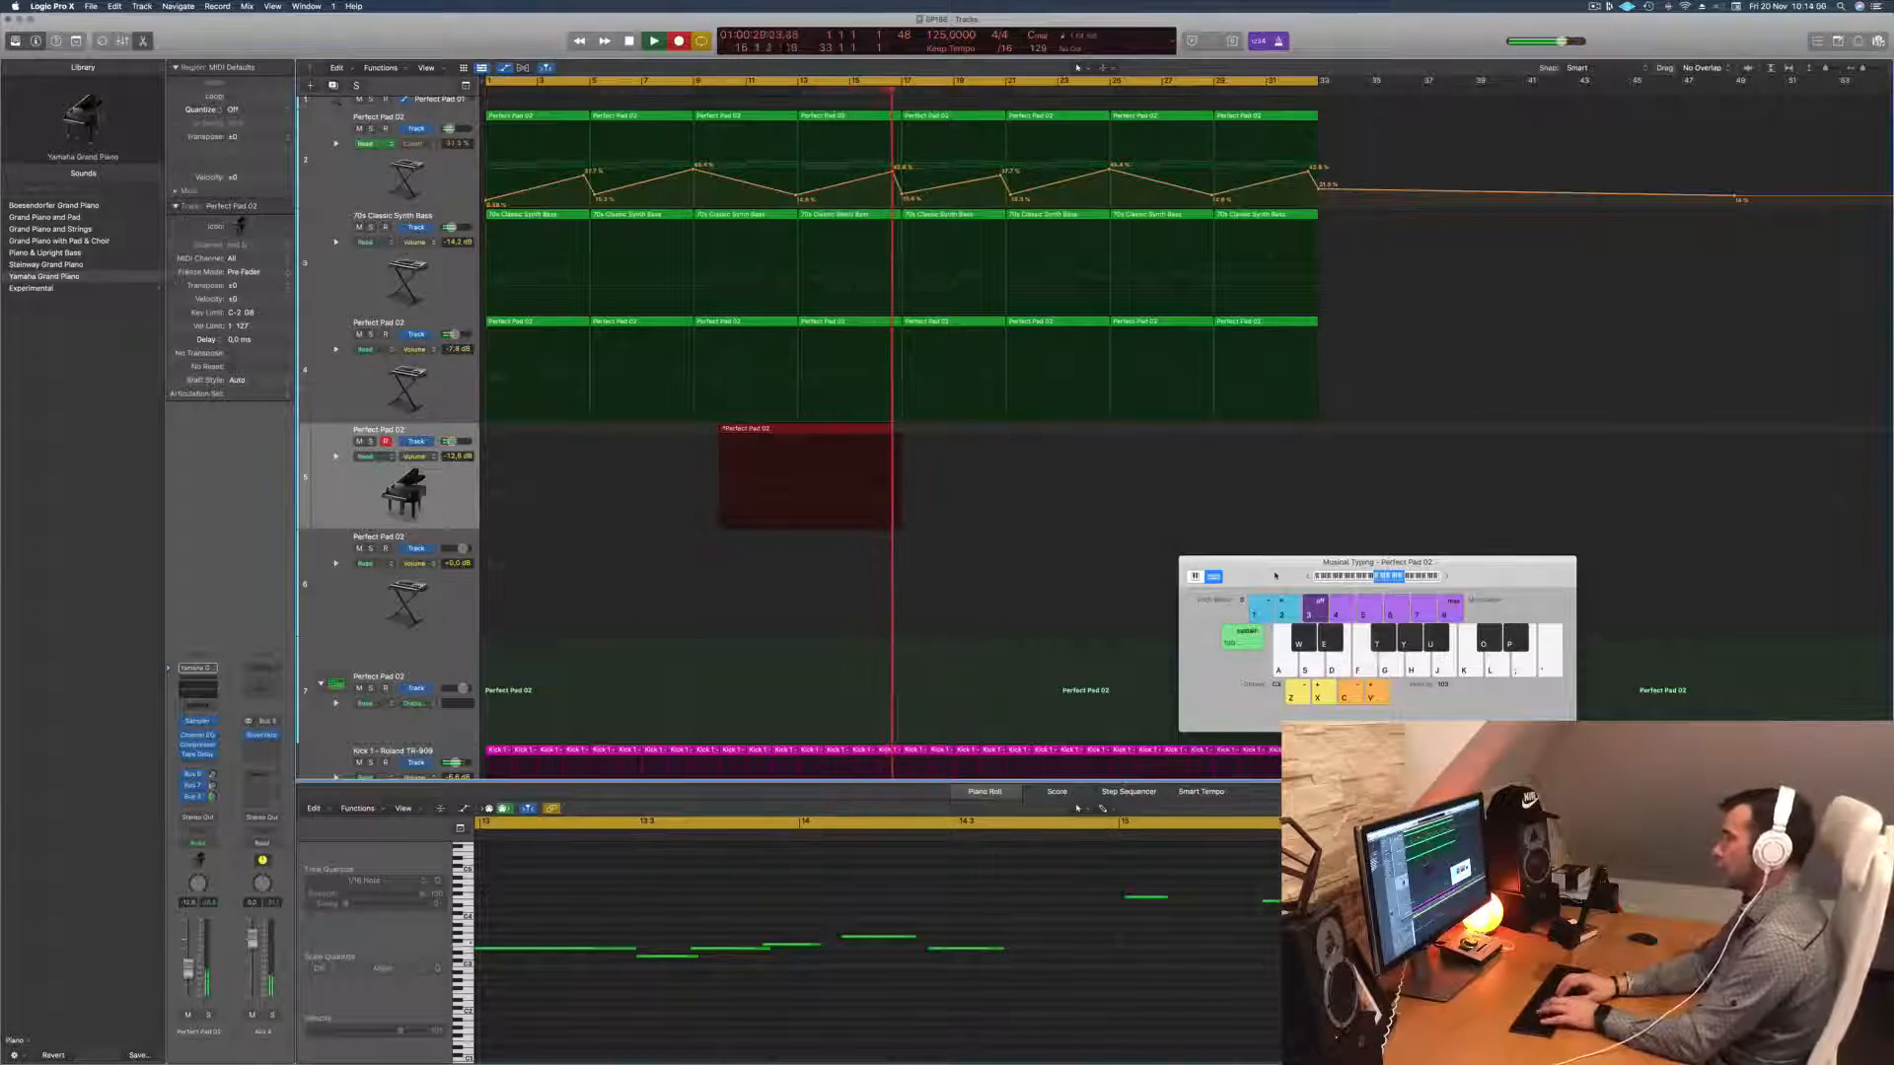
key("g")
key("l")
key("l")
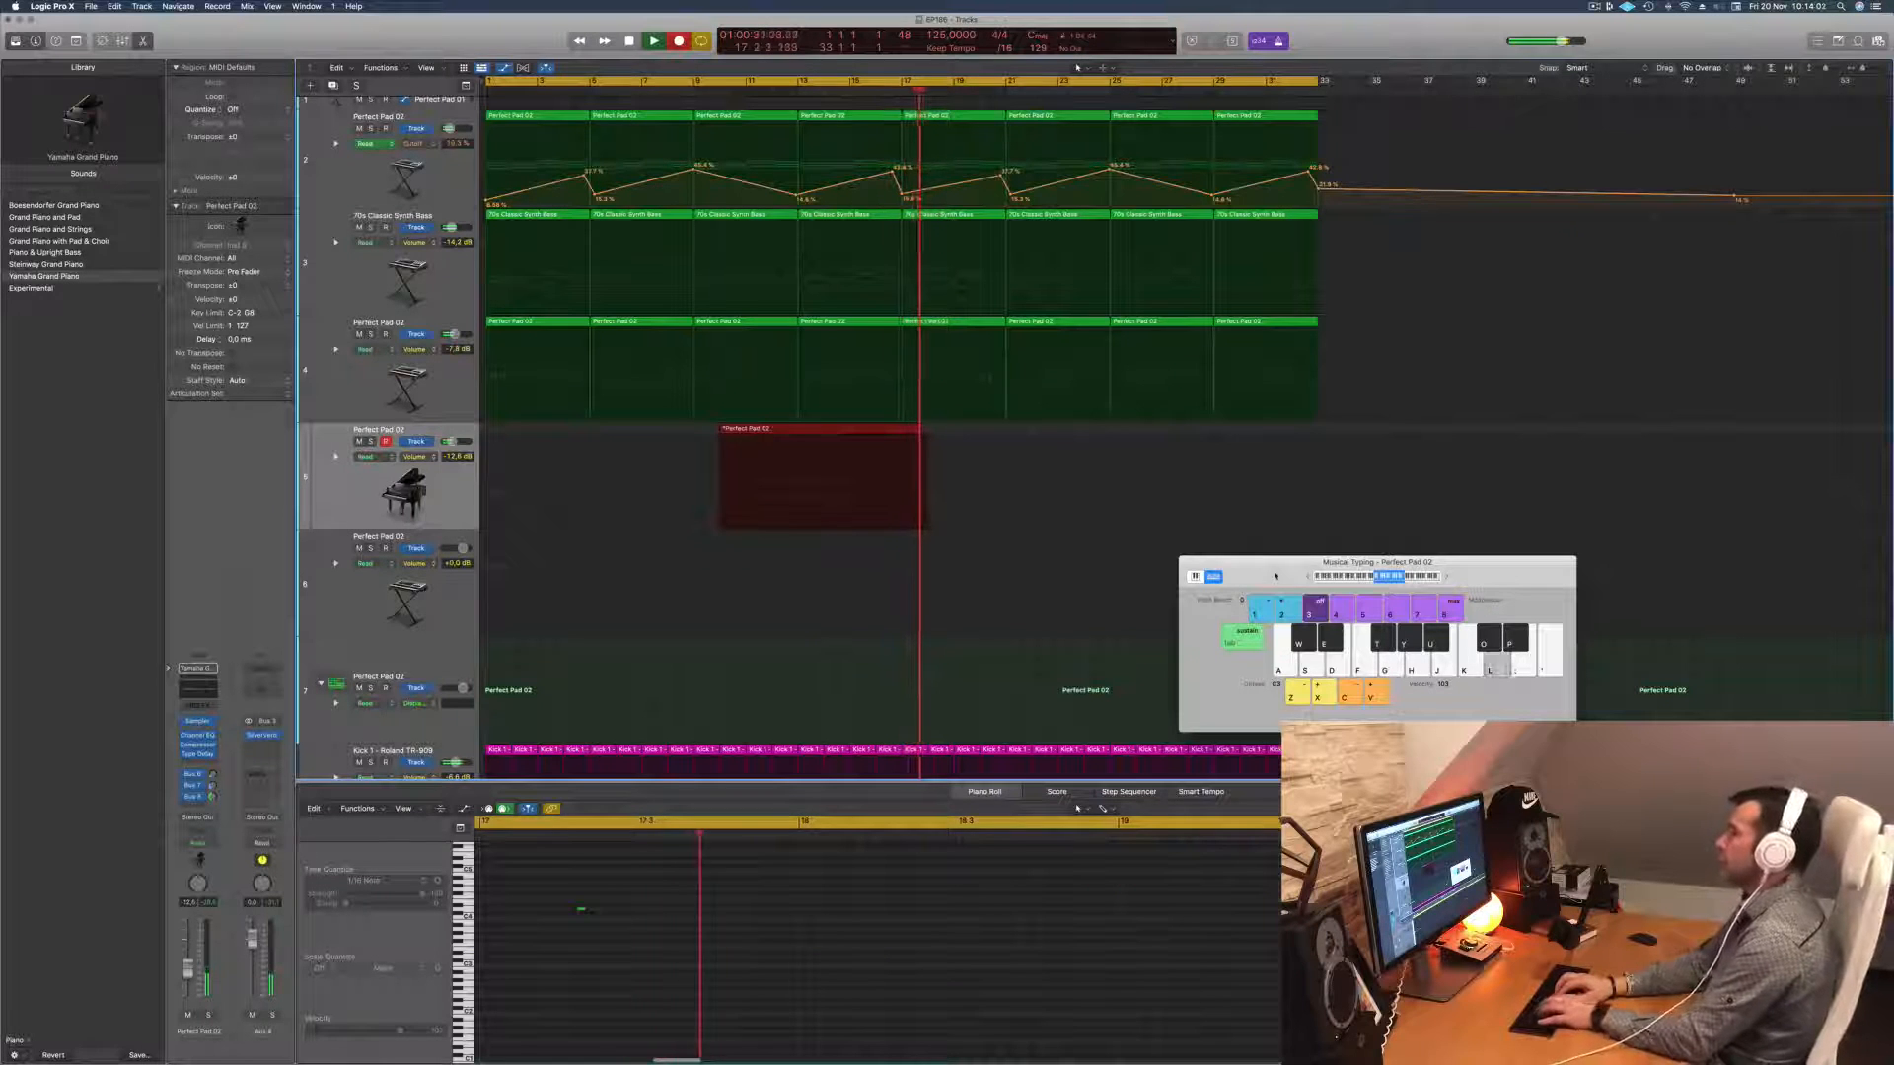
key("apostrophe")
key("semicolon")
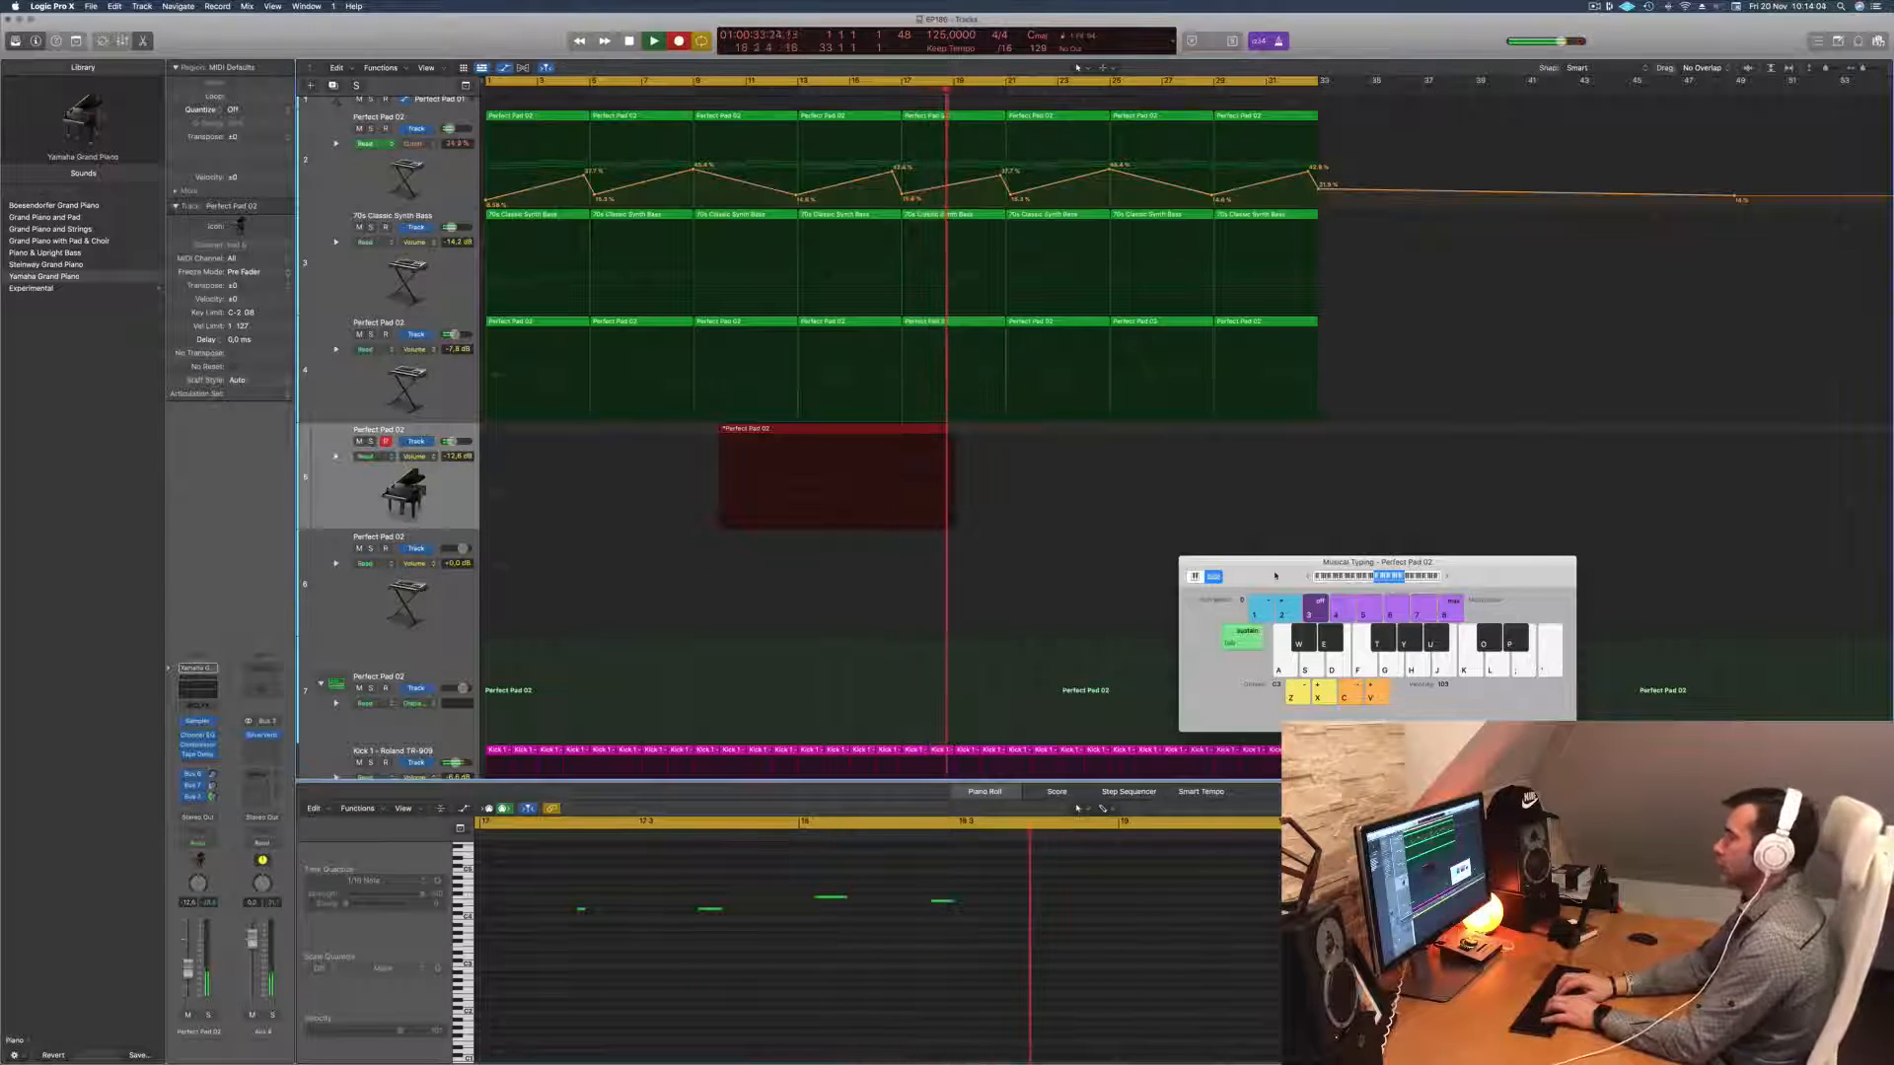
key("apostrophe")
key("semicolon")
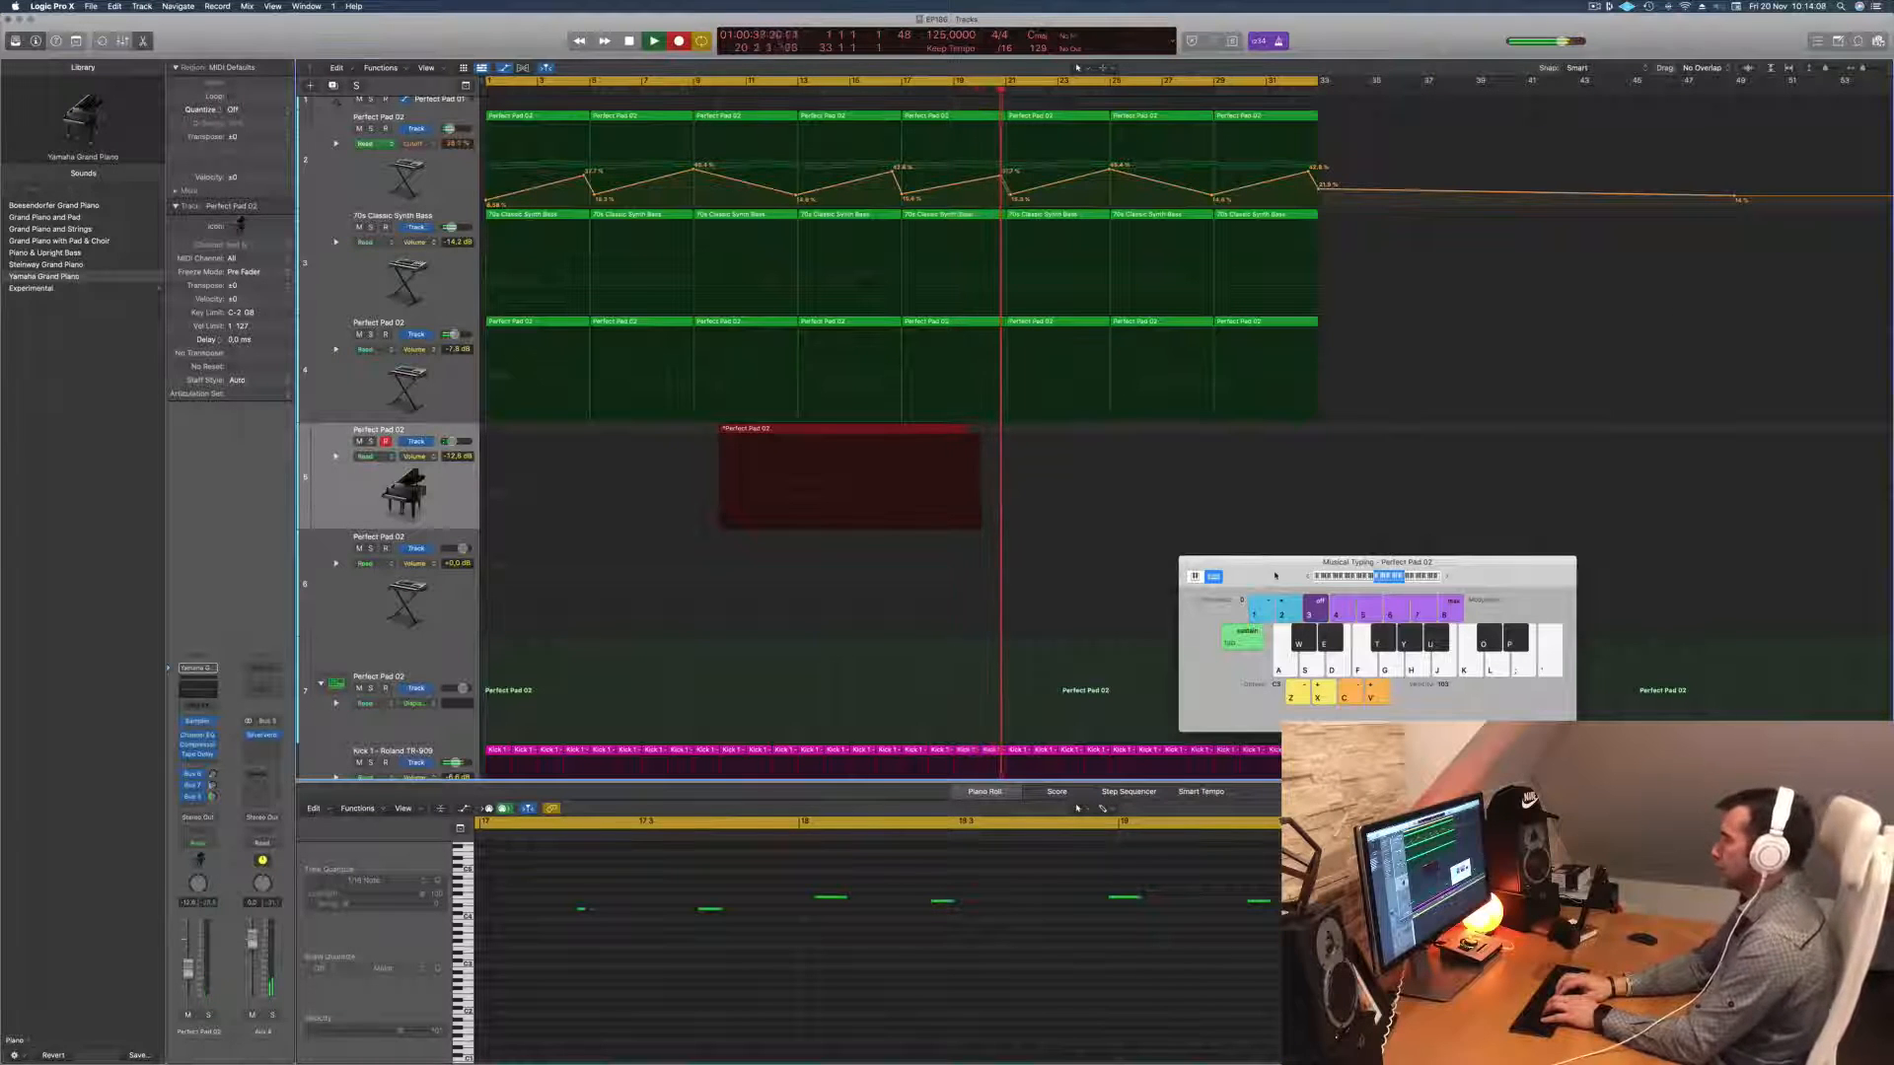
key("apostrophe")
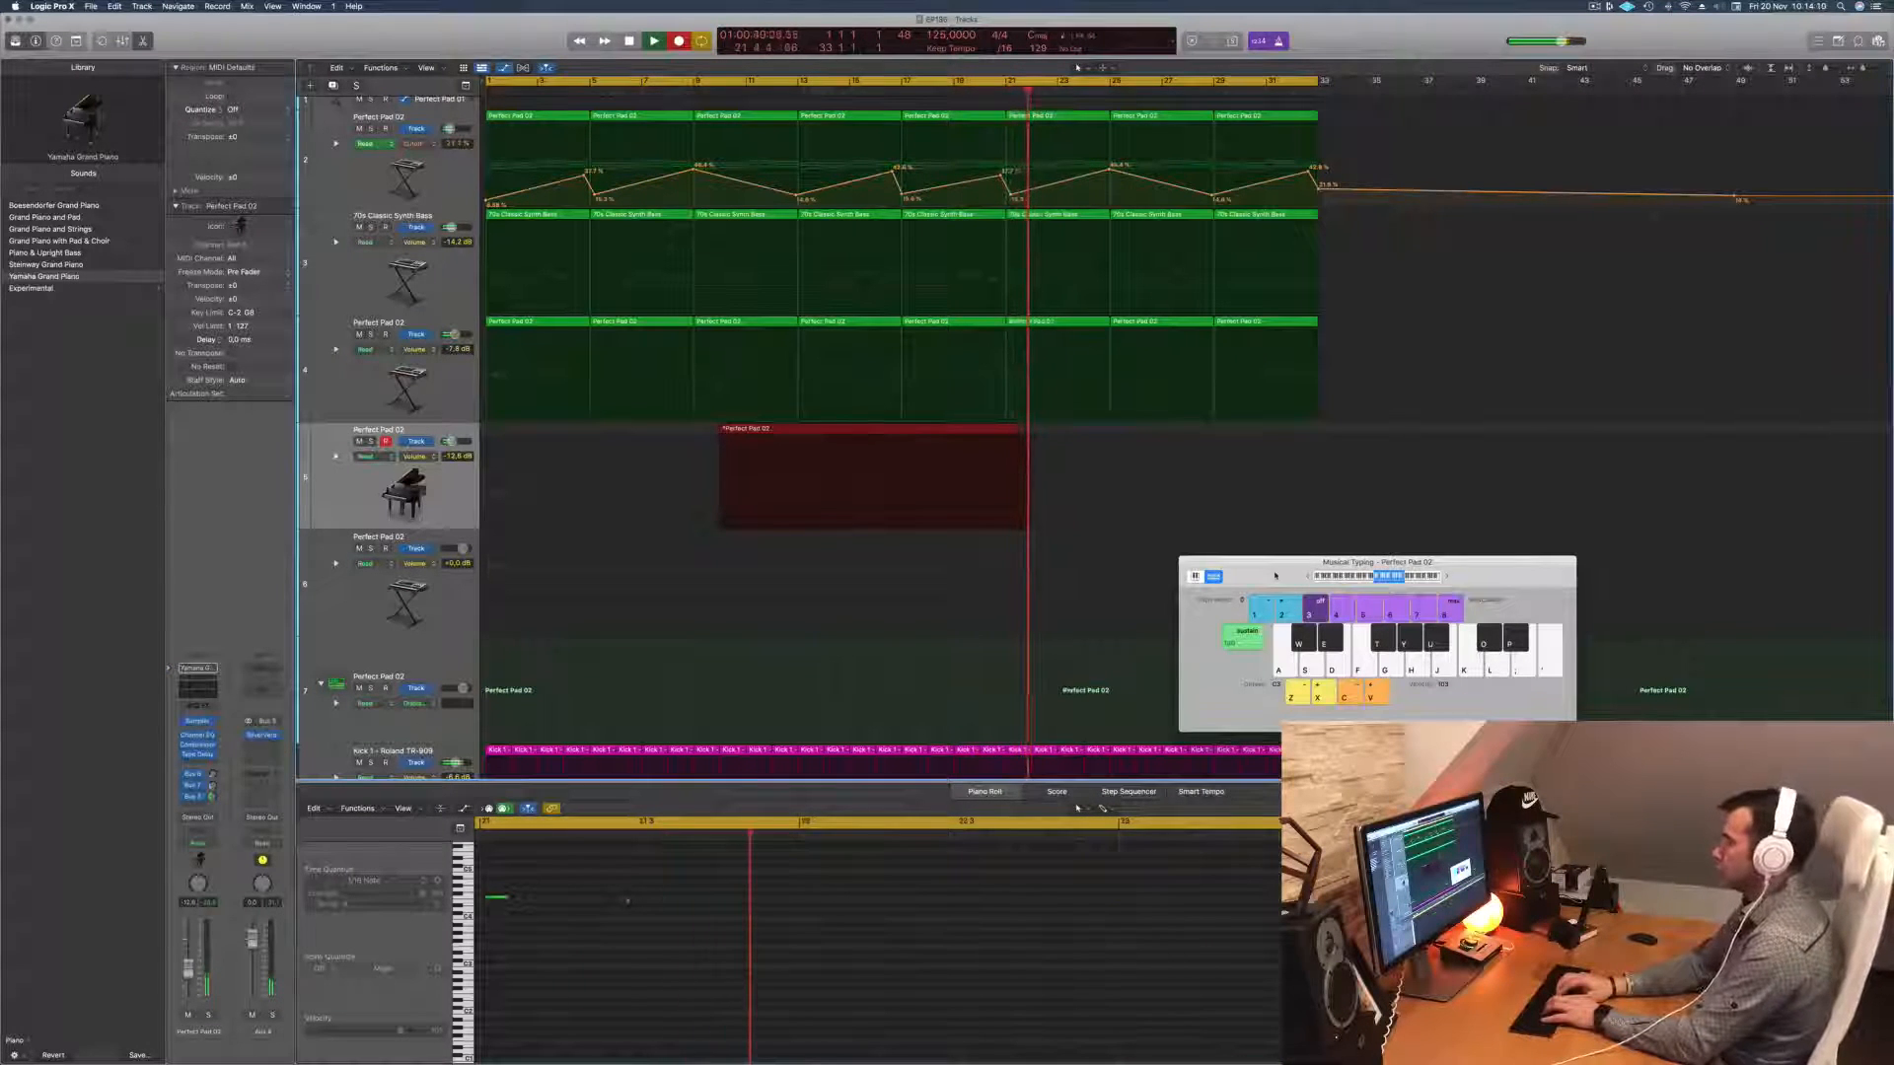
key("apostrophe")
key("semicolon")
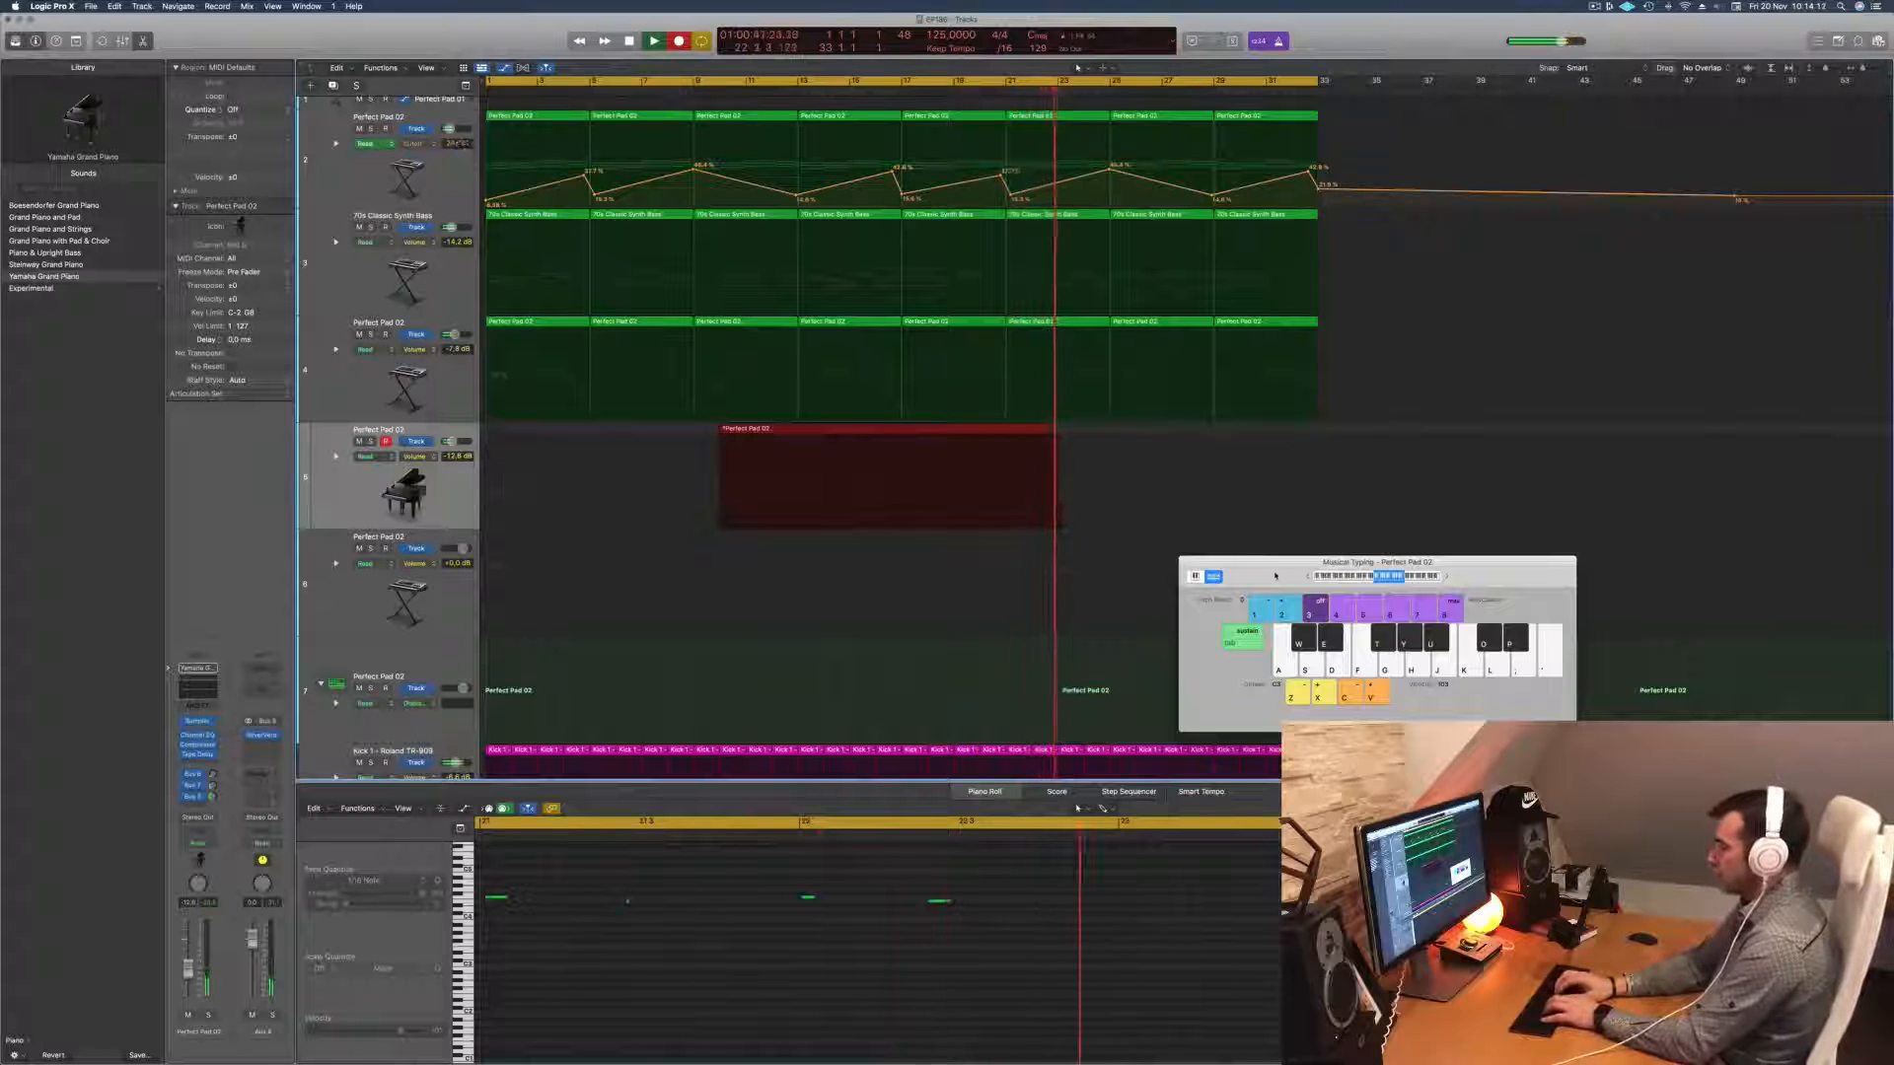
key("apostrophe")
key("semicolon")
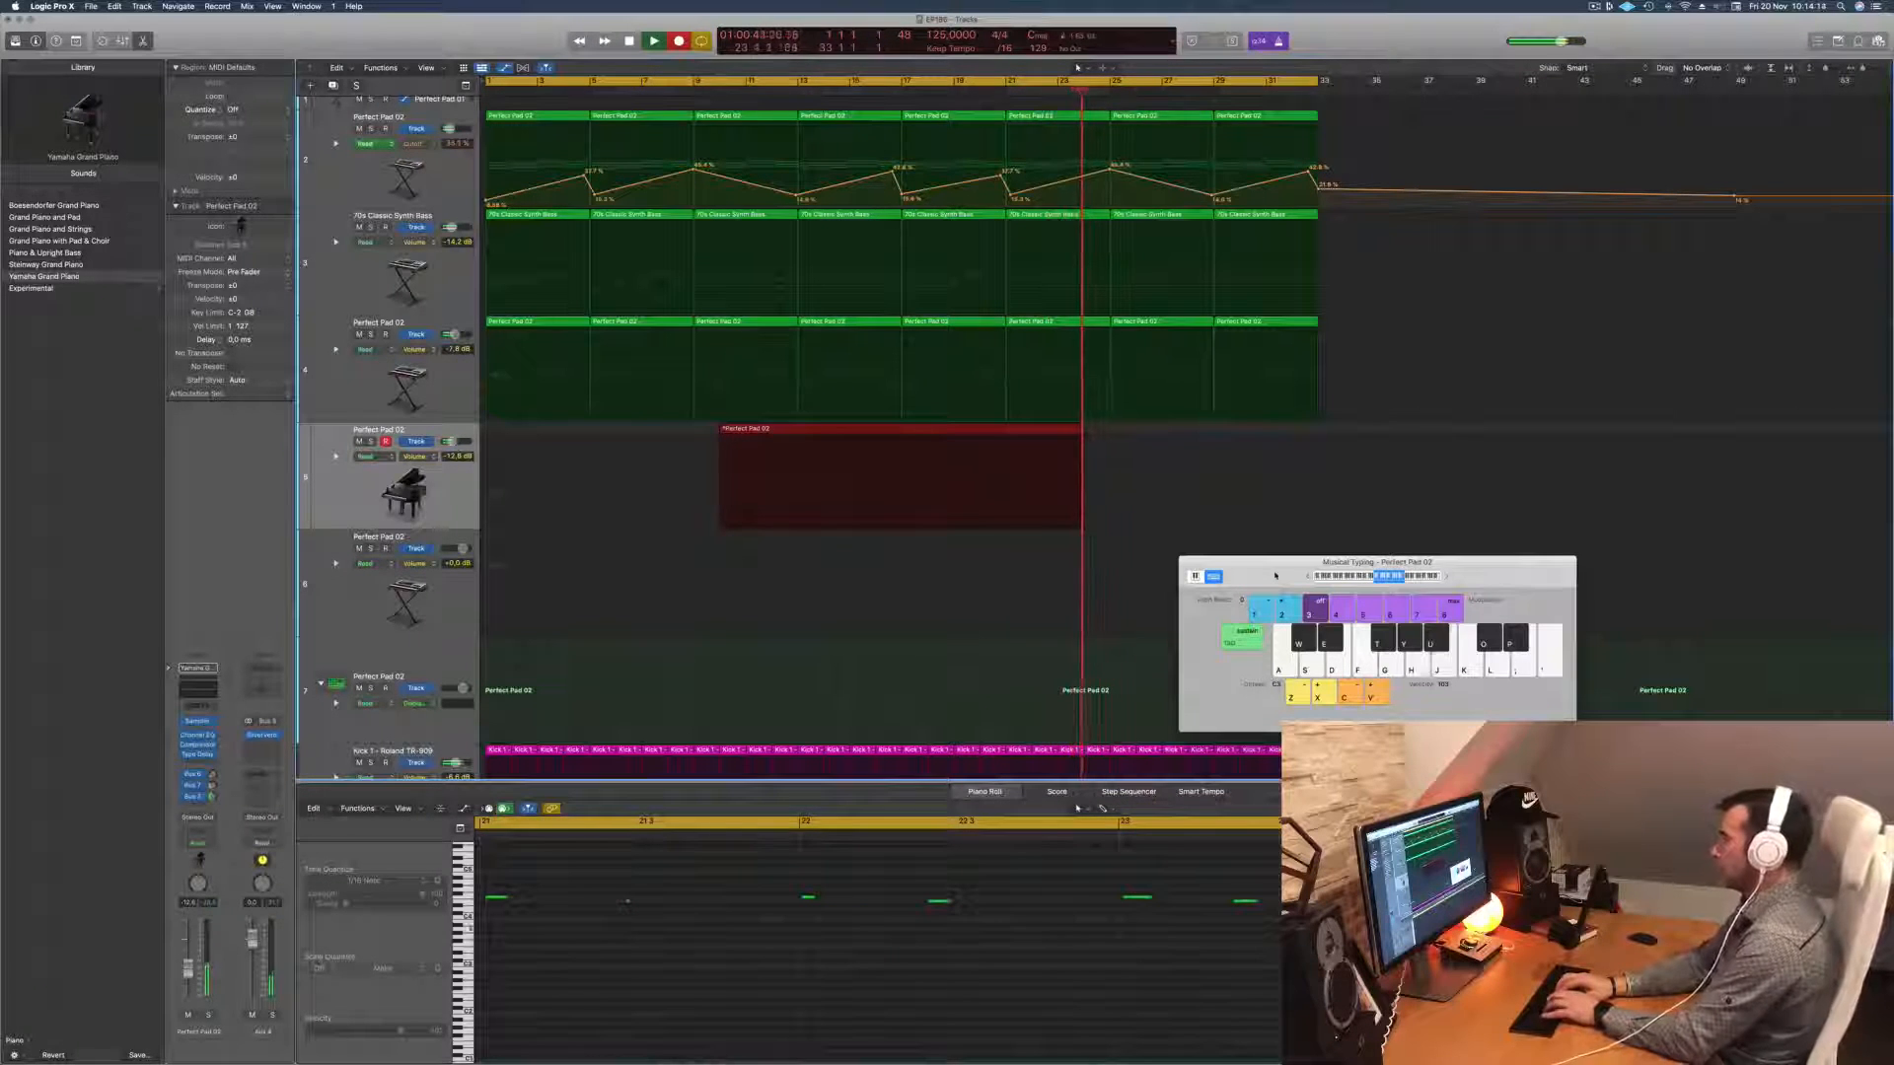
key("j")
key("semicolon")
key("l")
key("apostrophe")
key("h")
key("g")
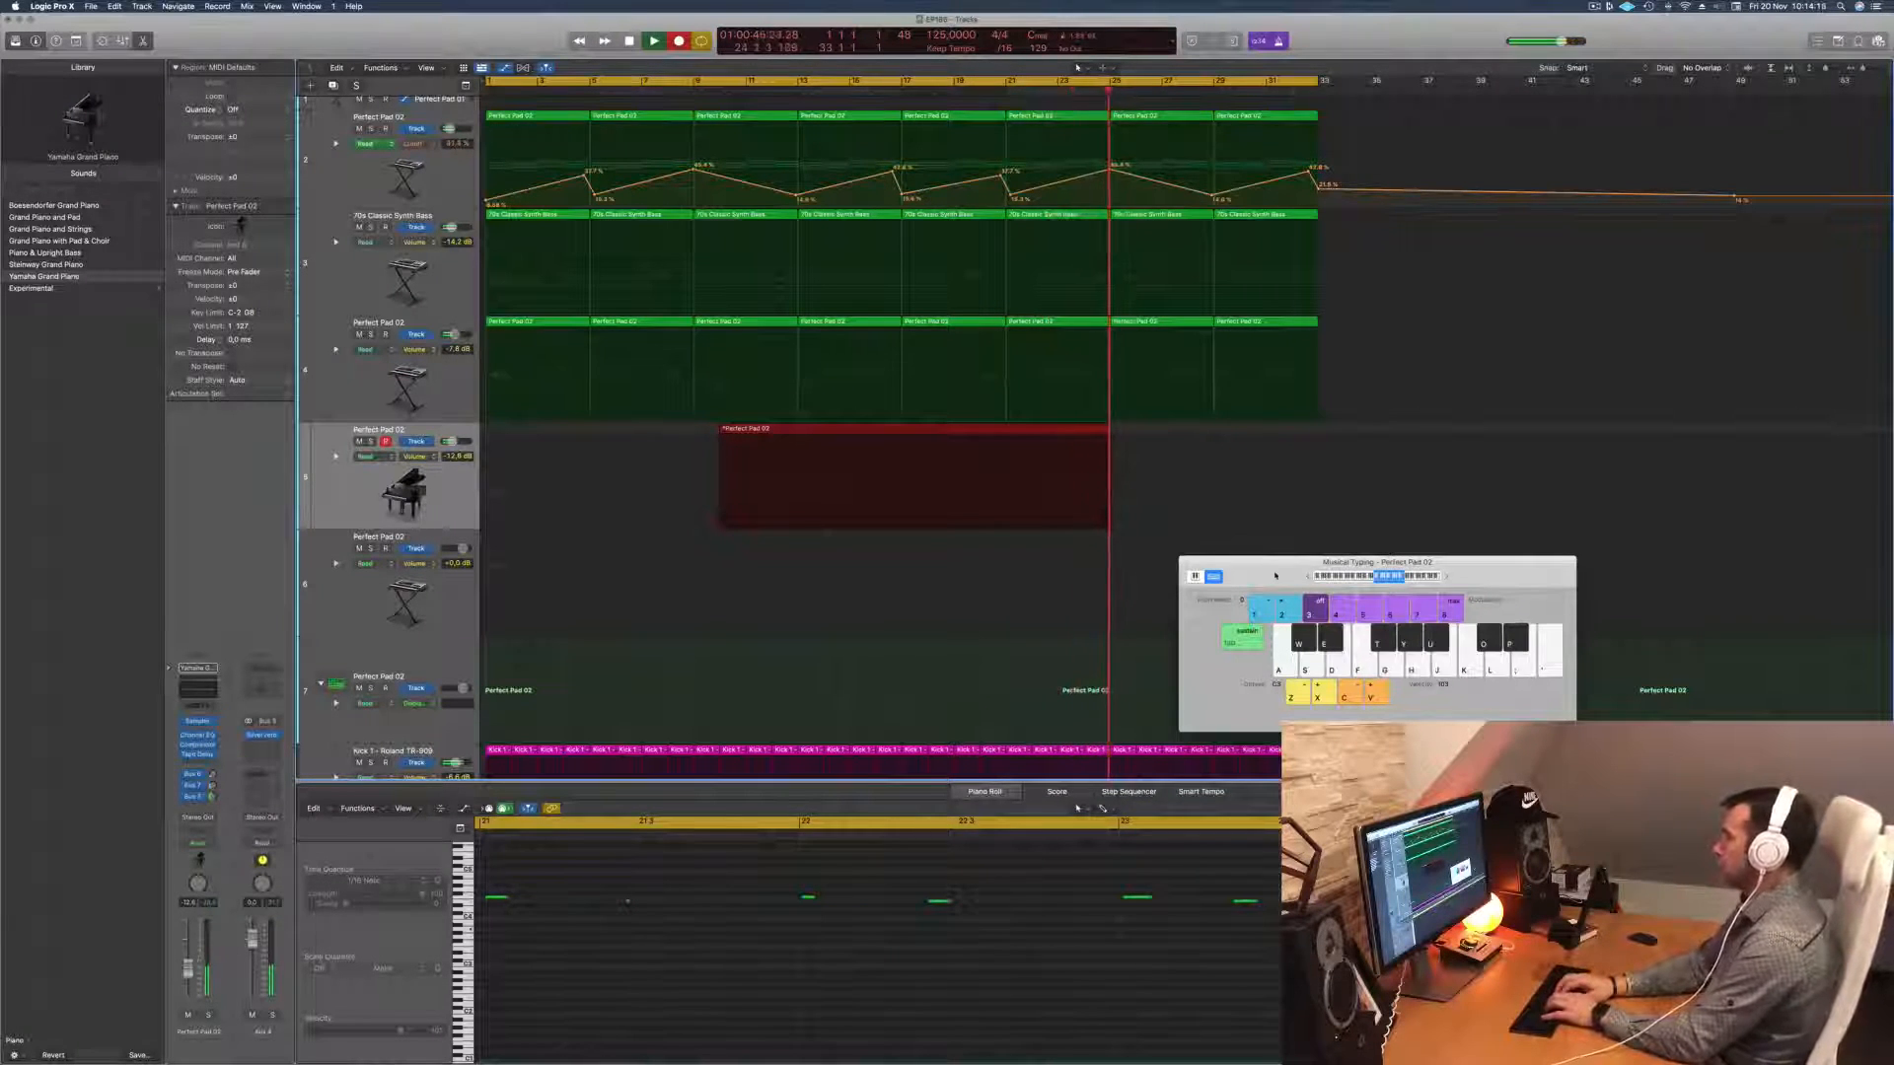
key("space")
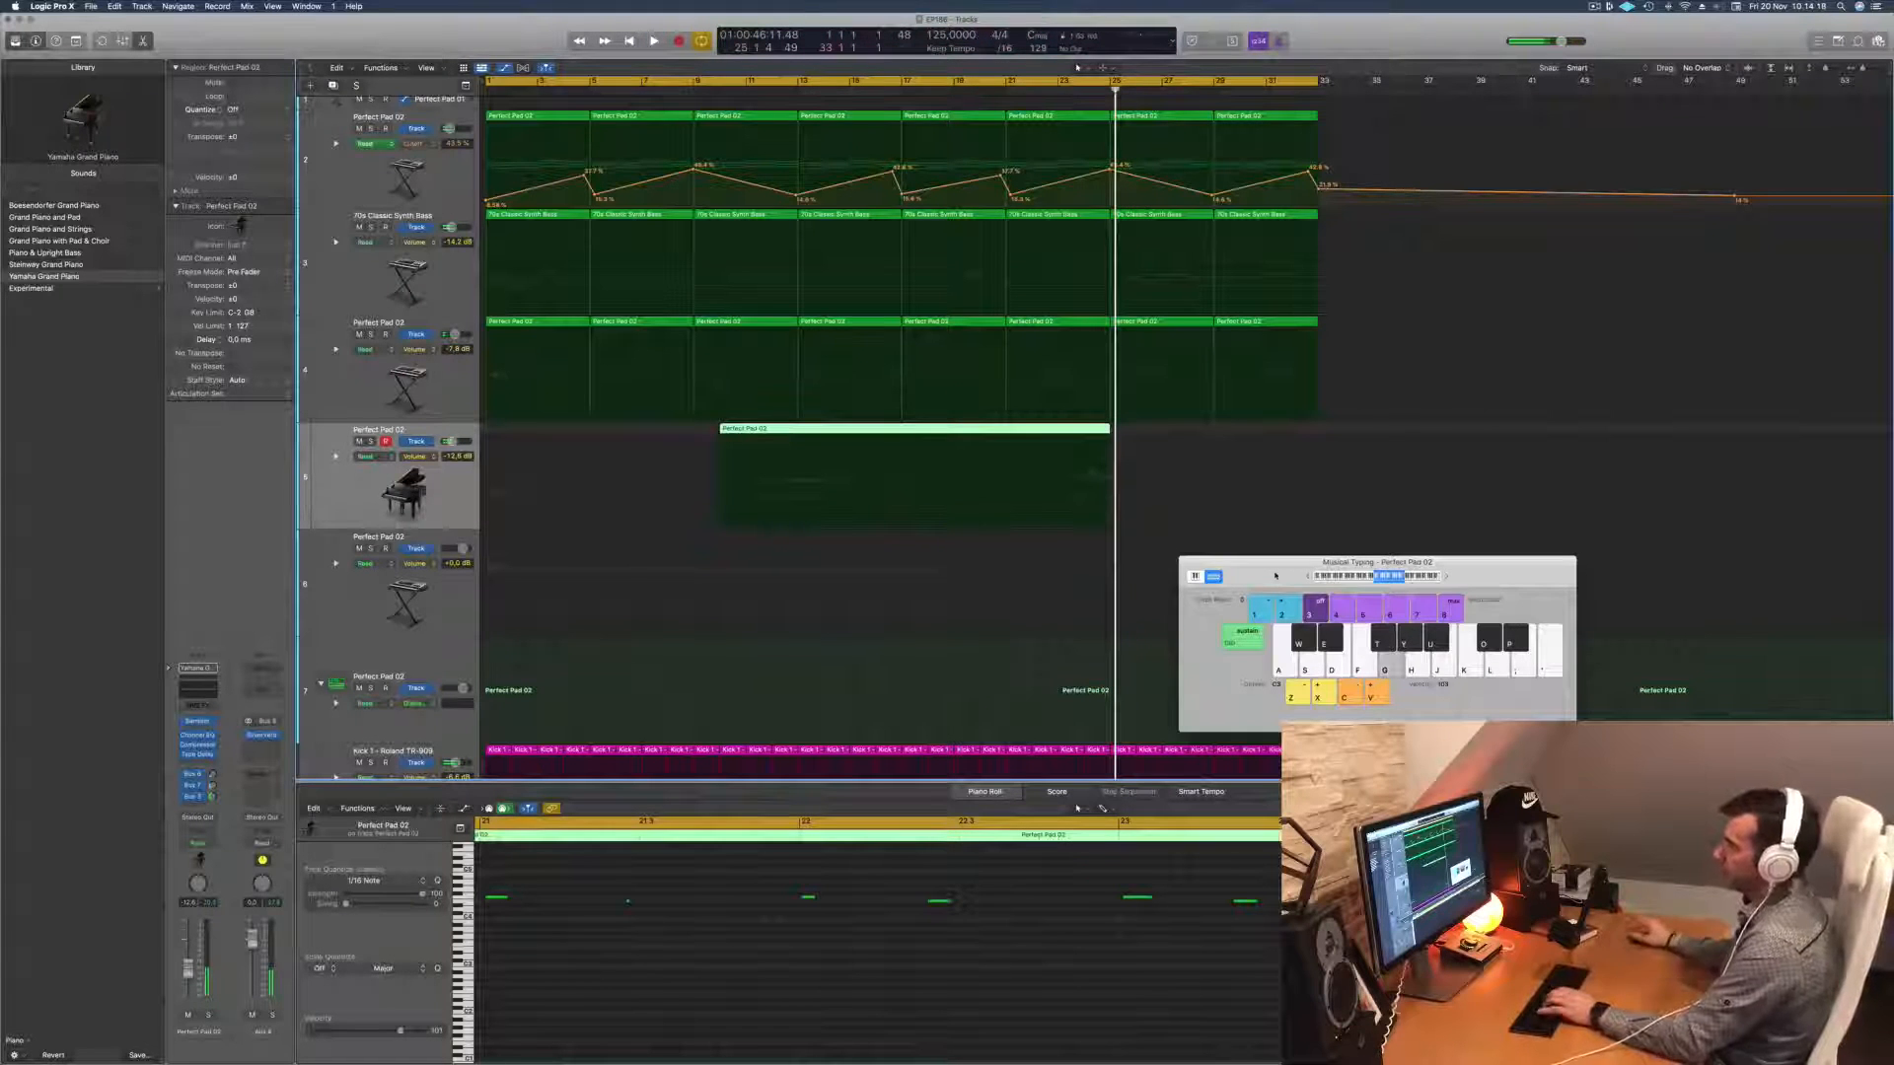
key("super+z")
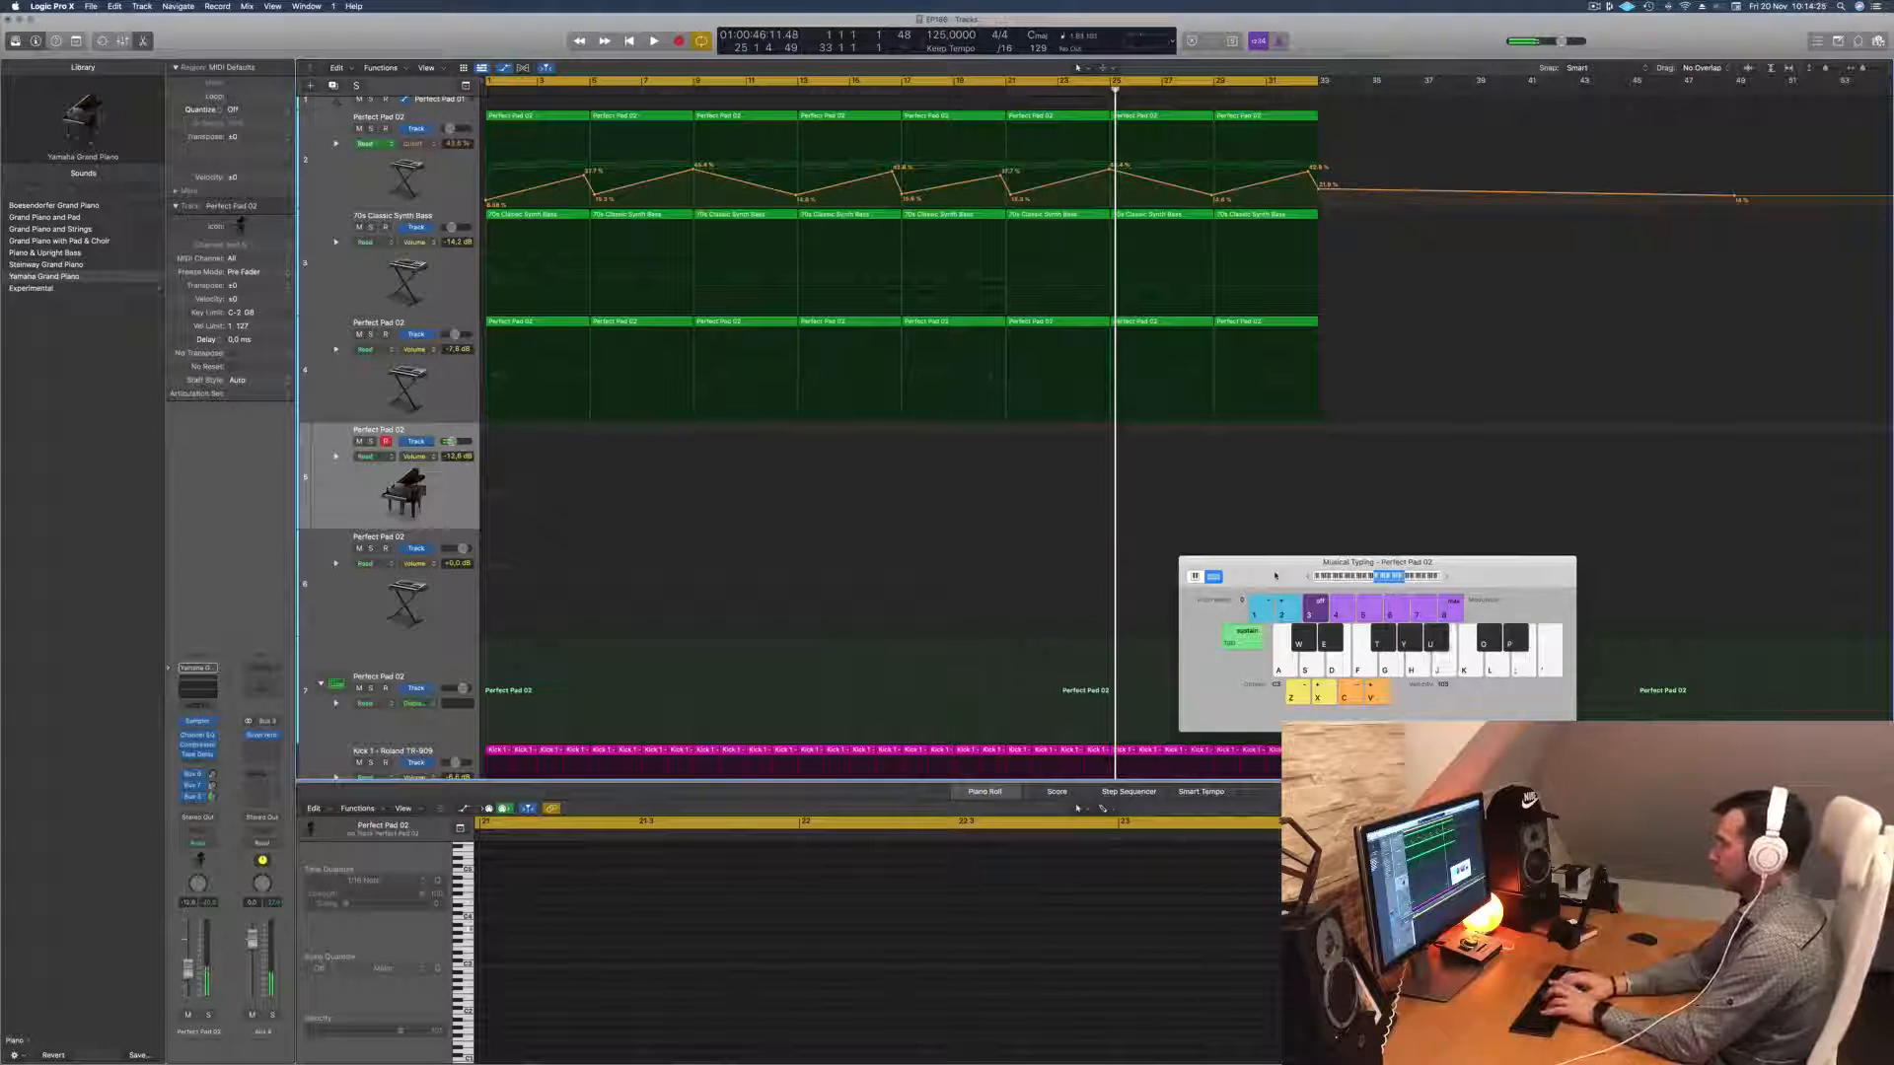
Step: Play the arrangement from the start, rehearse more piano phrases with Musical Typing up to about bar 13, and stop playback
key("Return")
key("space")
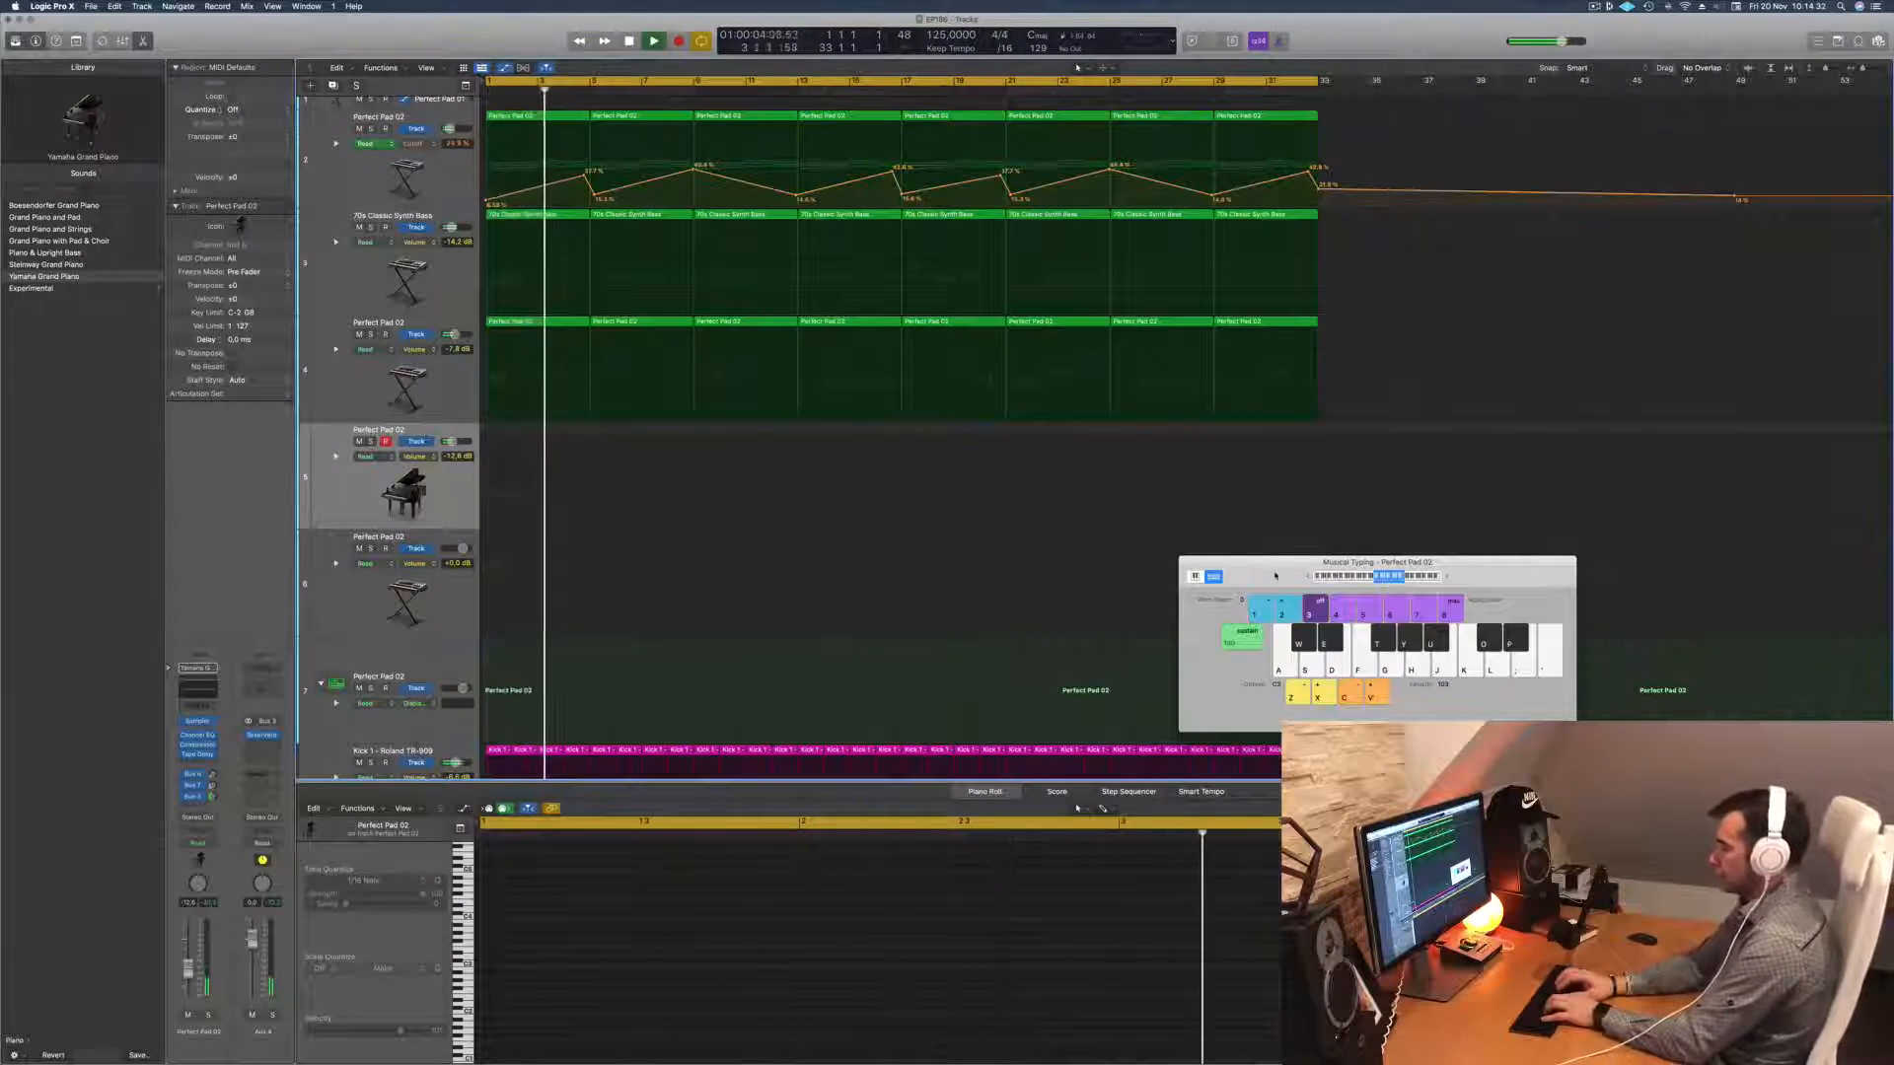
key("apostrophe")
key("semicolon")
key("h")
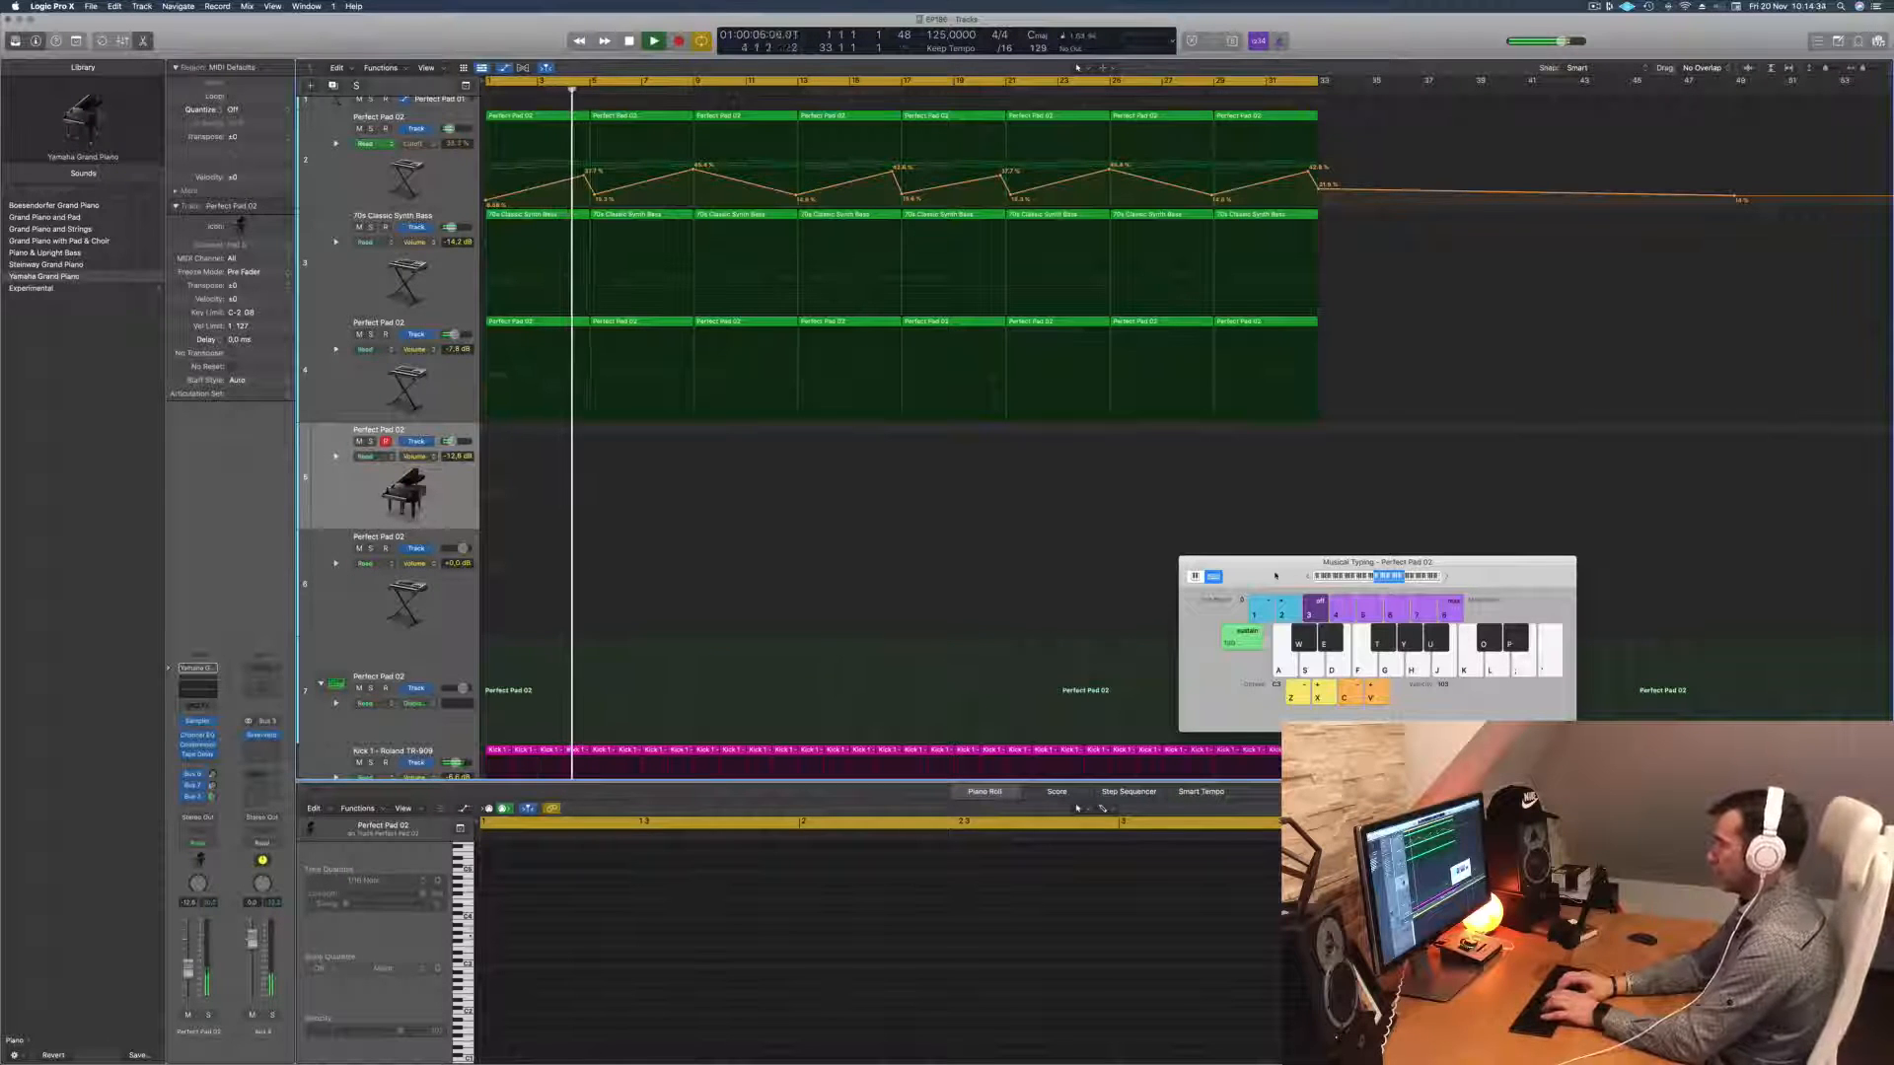
key("f")
key("l")
key("l")
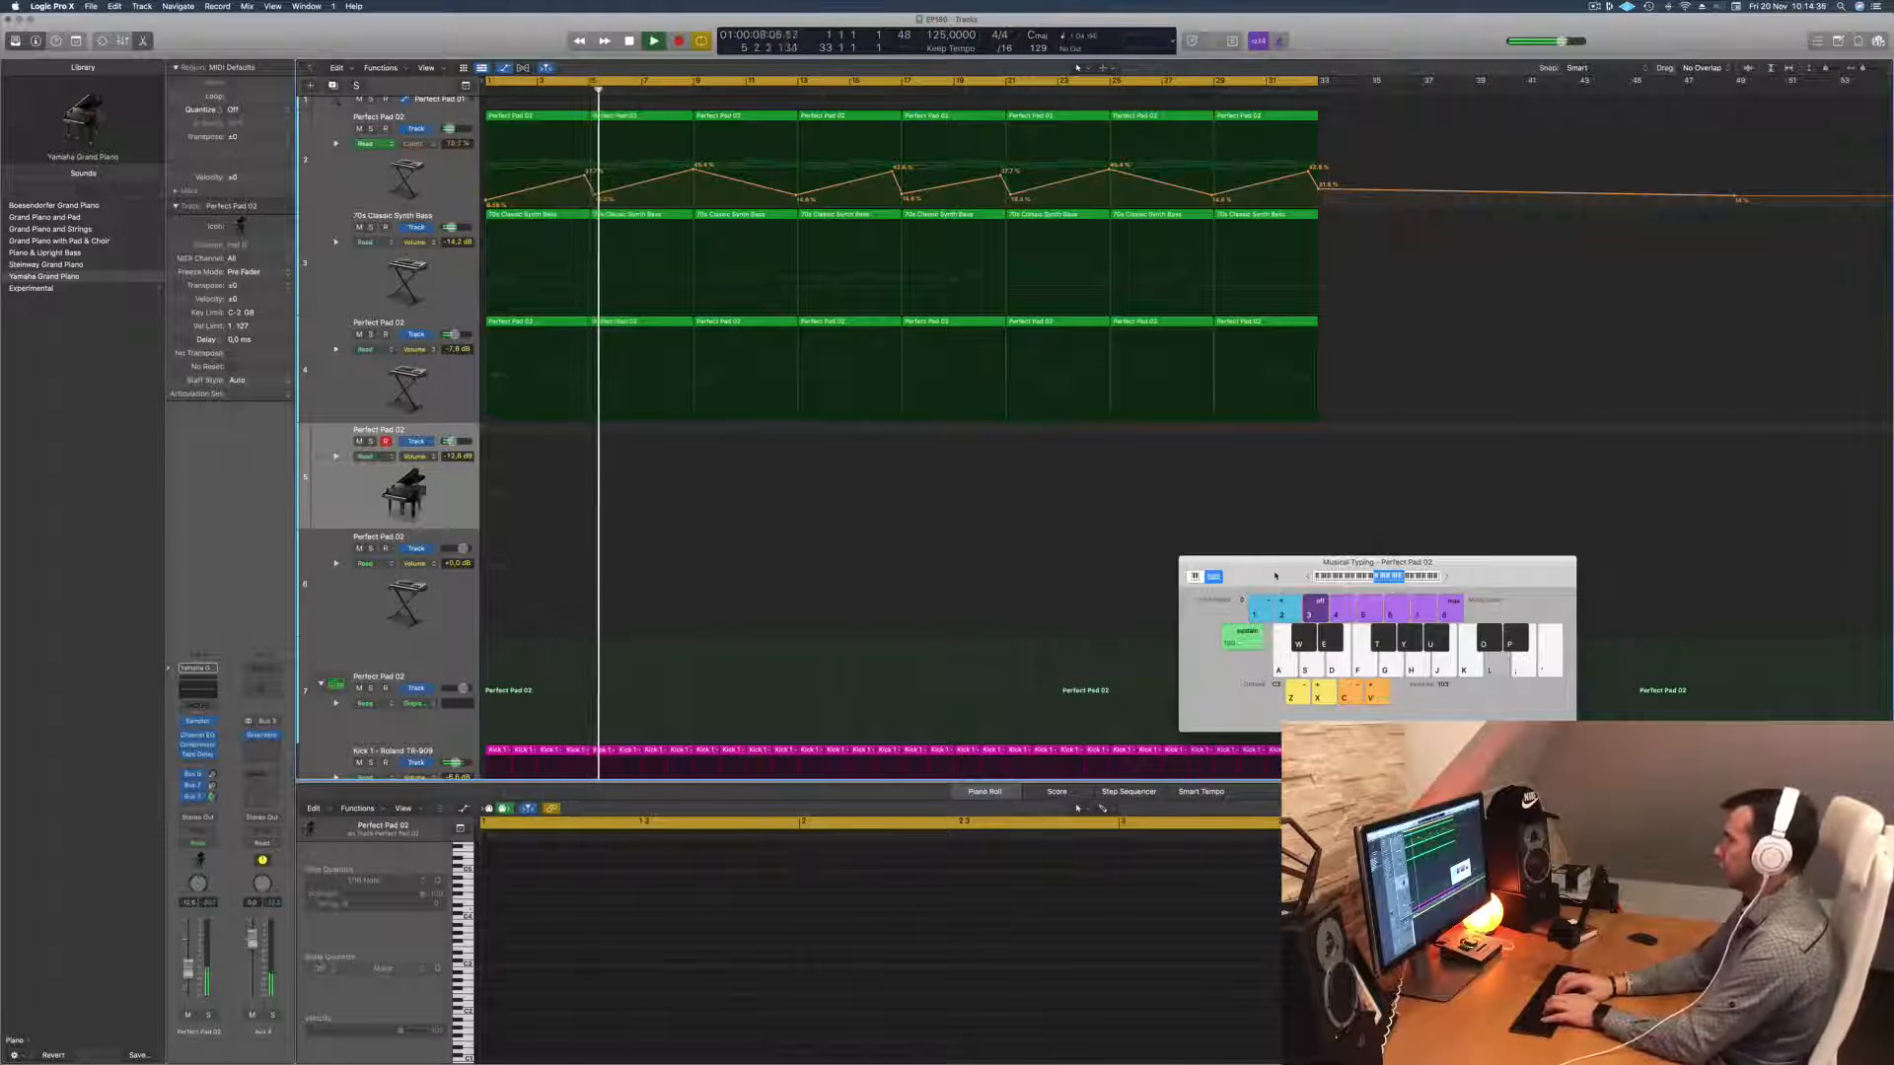
key("semicolon")
key("apostrophe")
key("semicolon")
key("l")
key("apostrophe")
key("apostrophe")
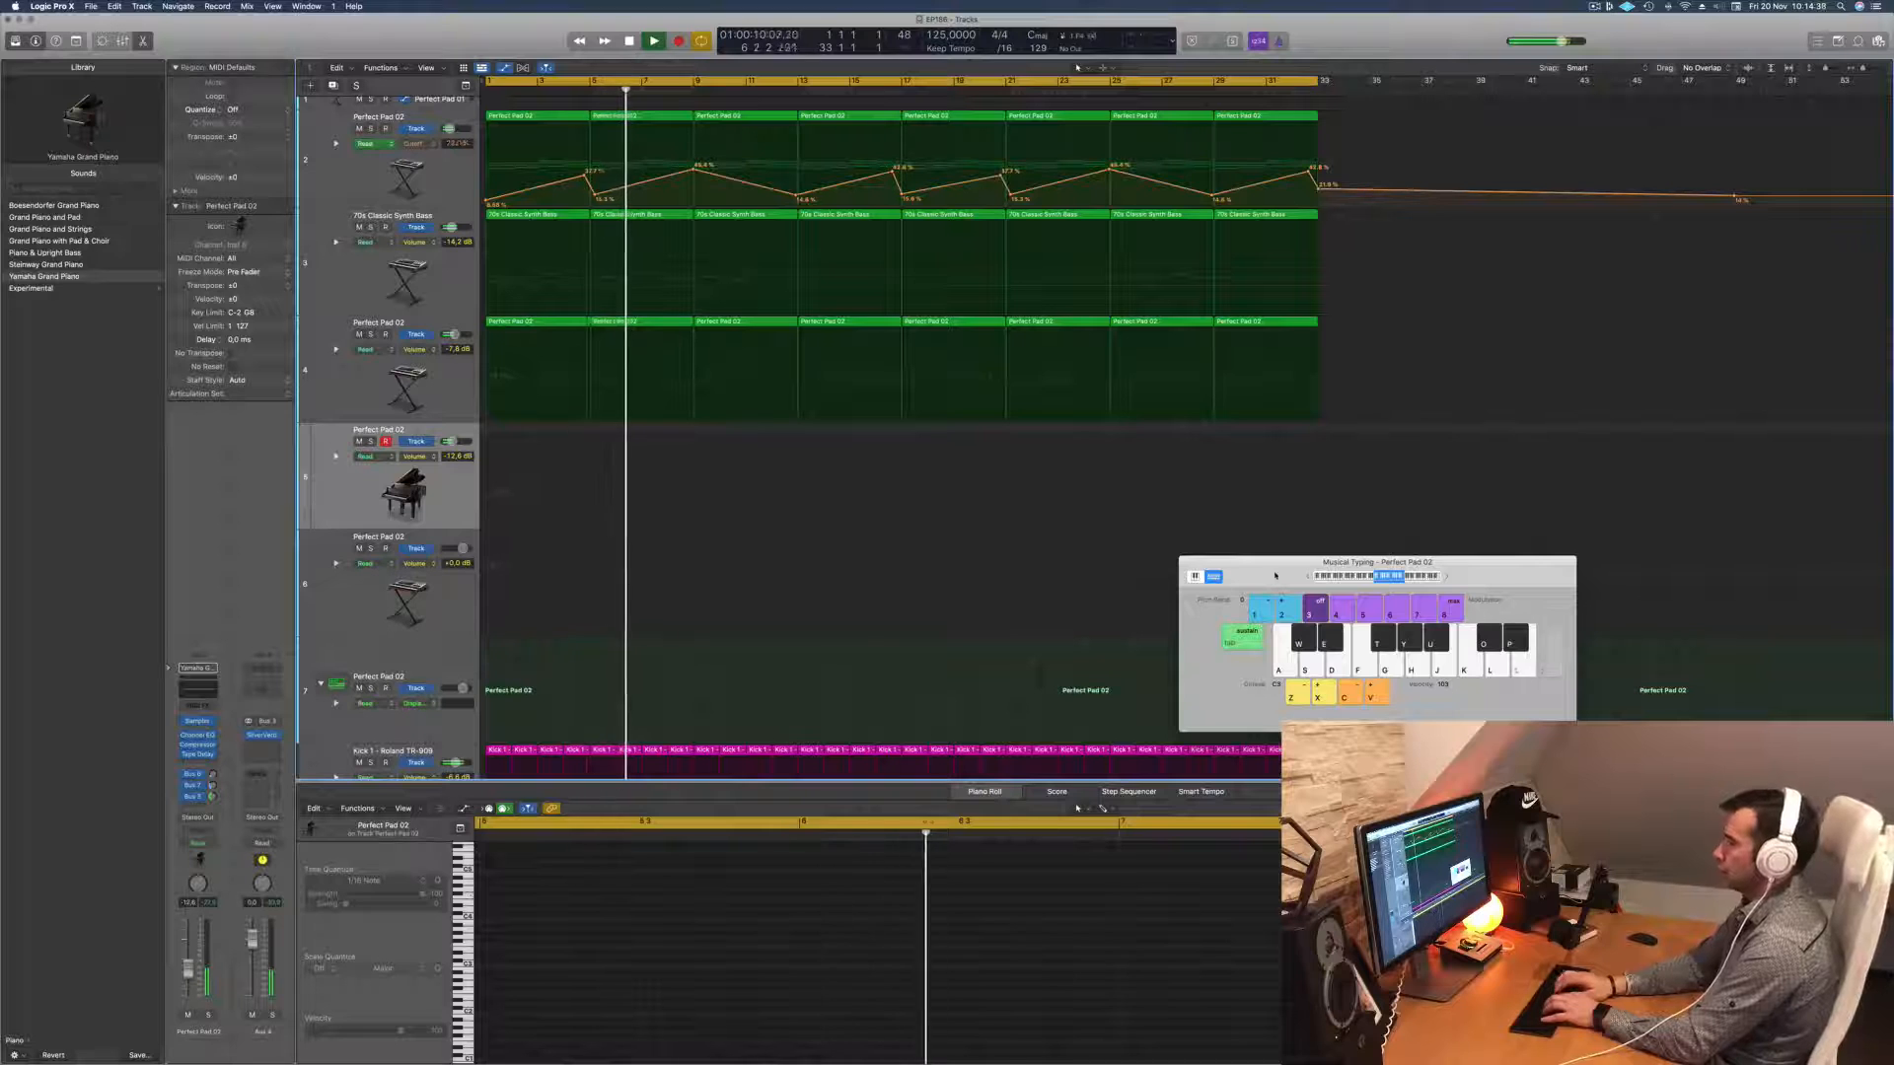
key("semicolon")
key("l")
key("f")
key("g")
key("h")
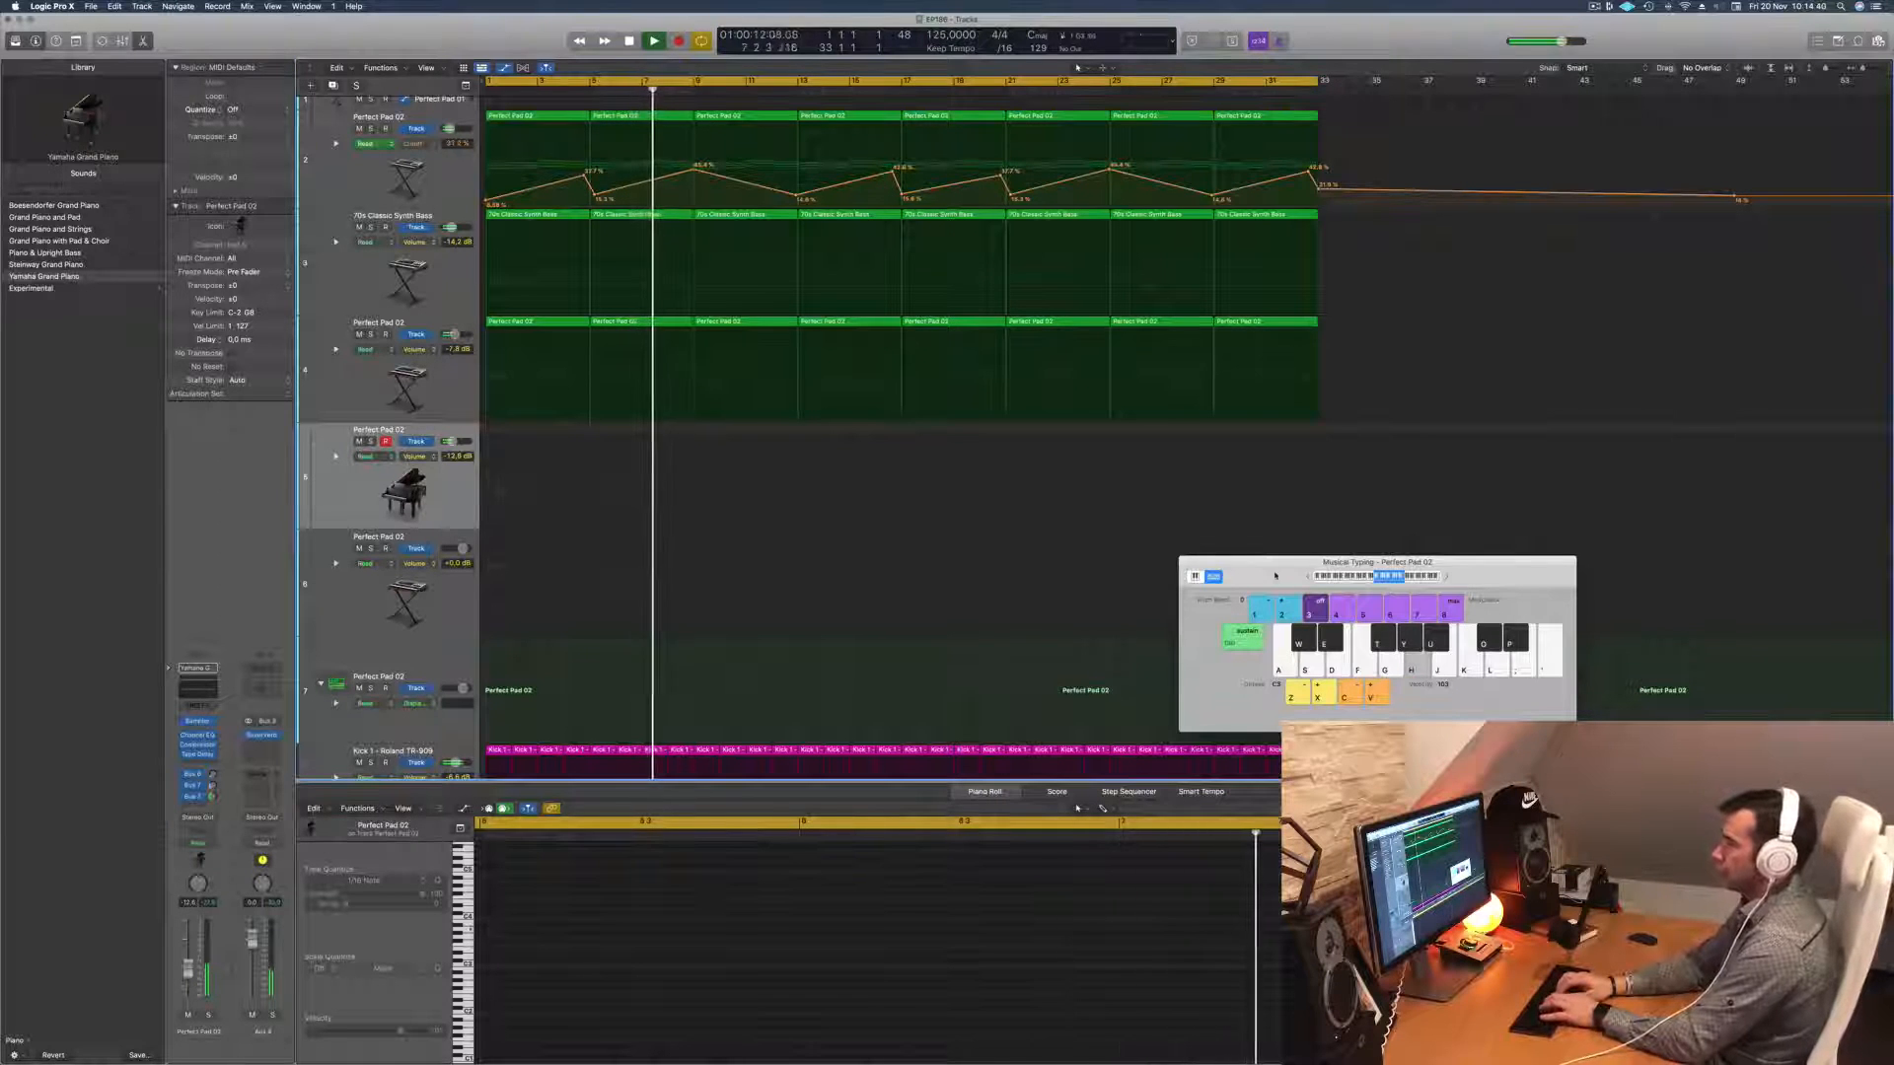
key("j")
key("k")
key("k")
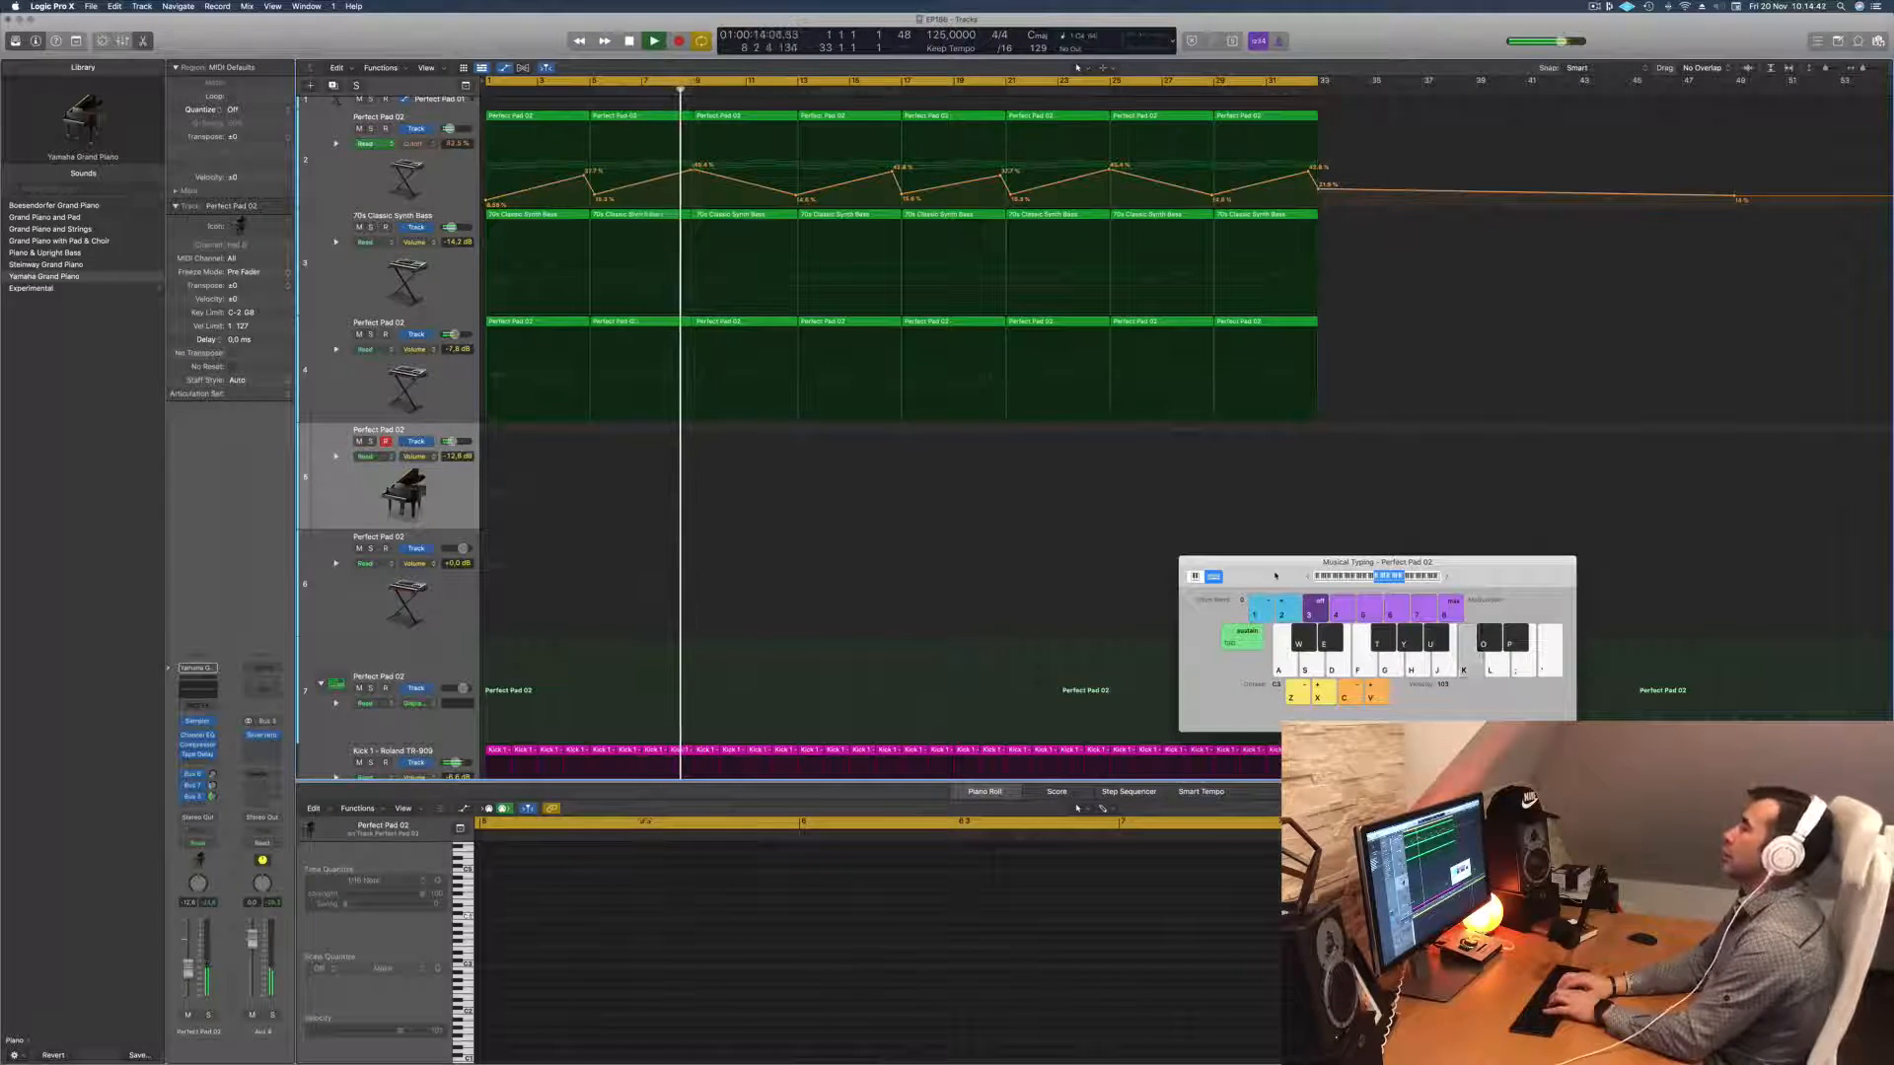
key("apostrophe")
key("semicolon")
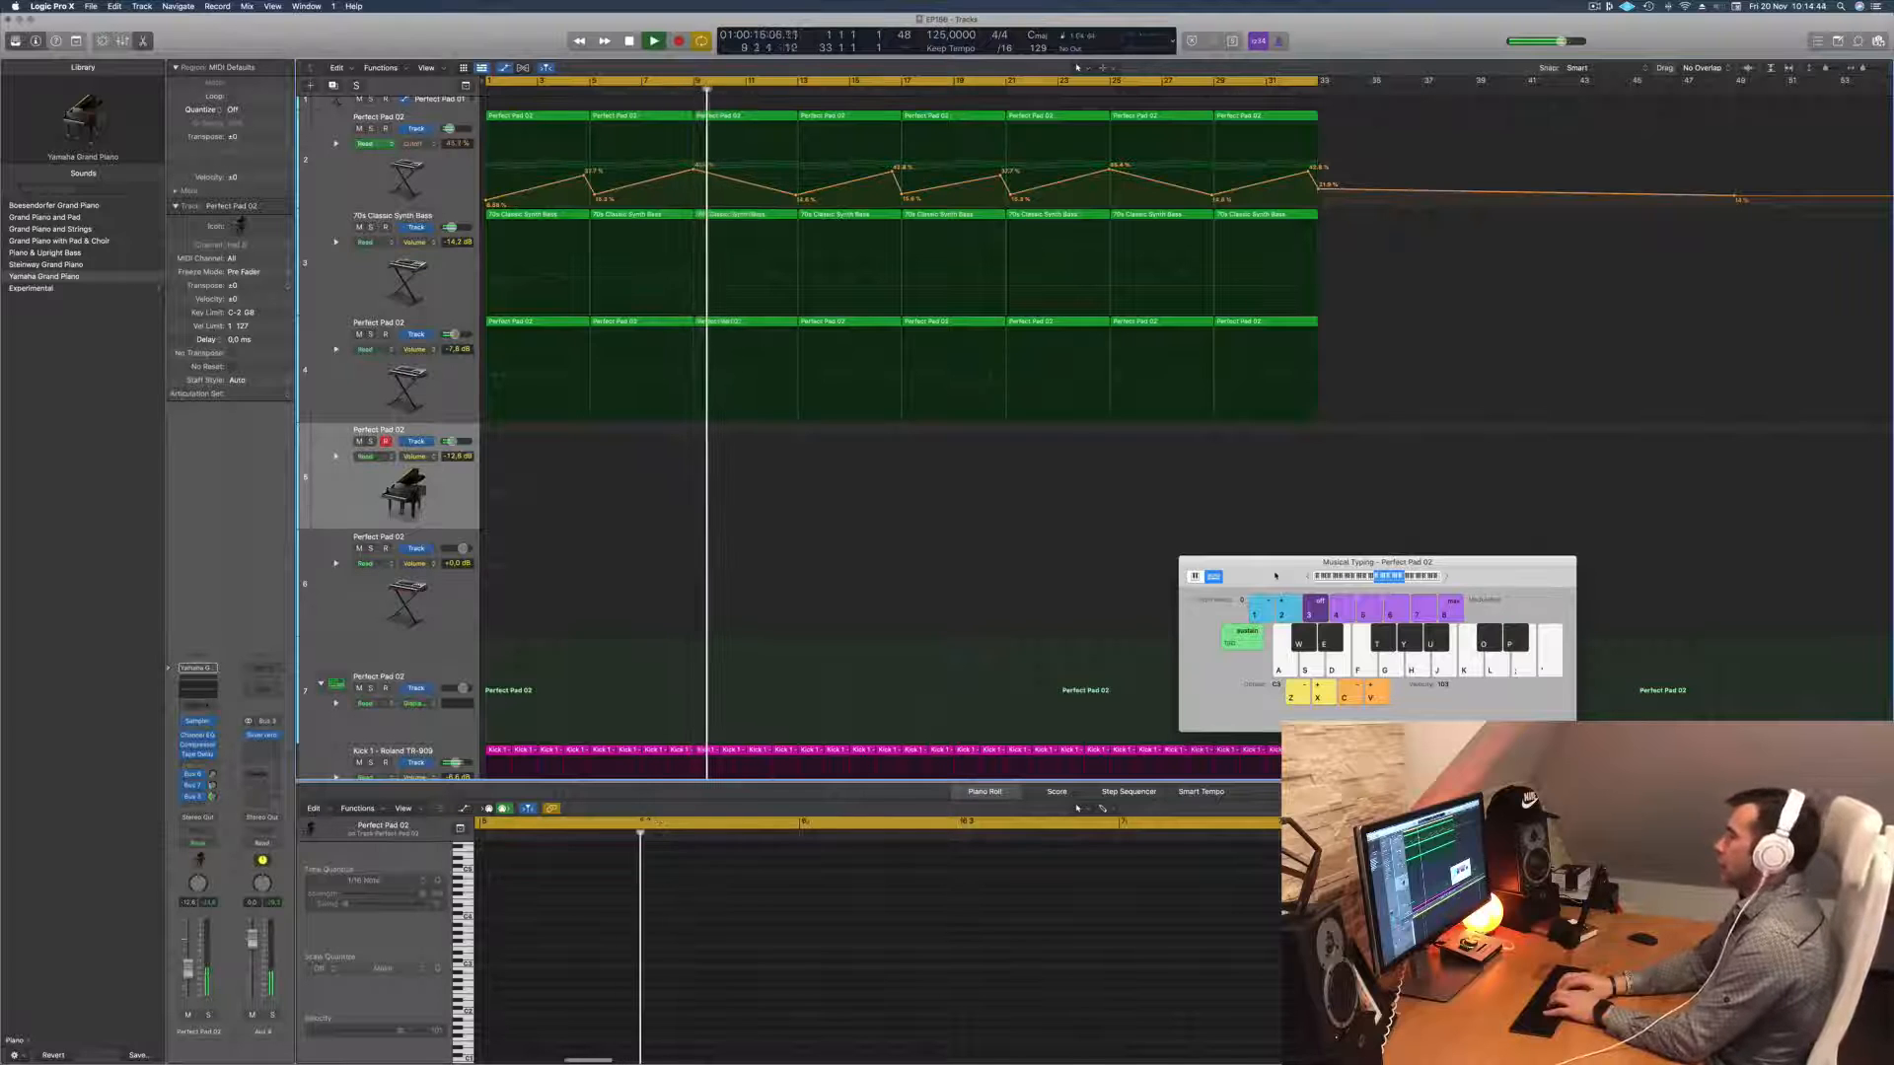
key("apostrophe")
key("semicolon")
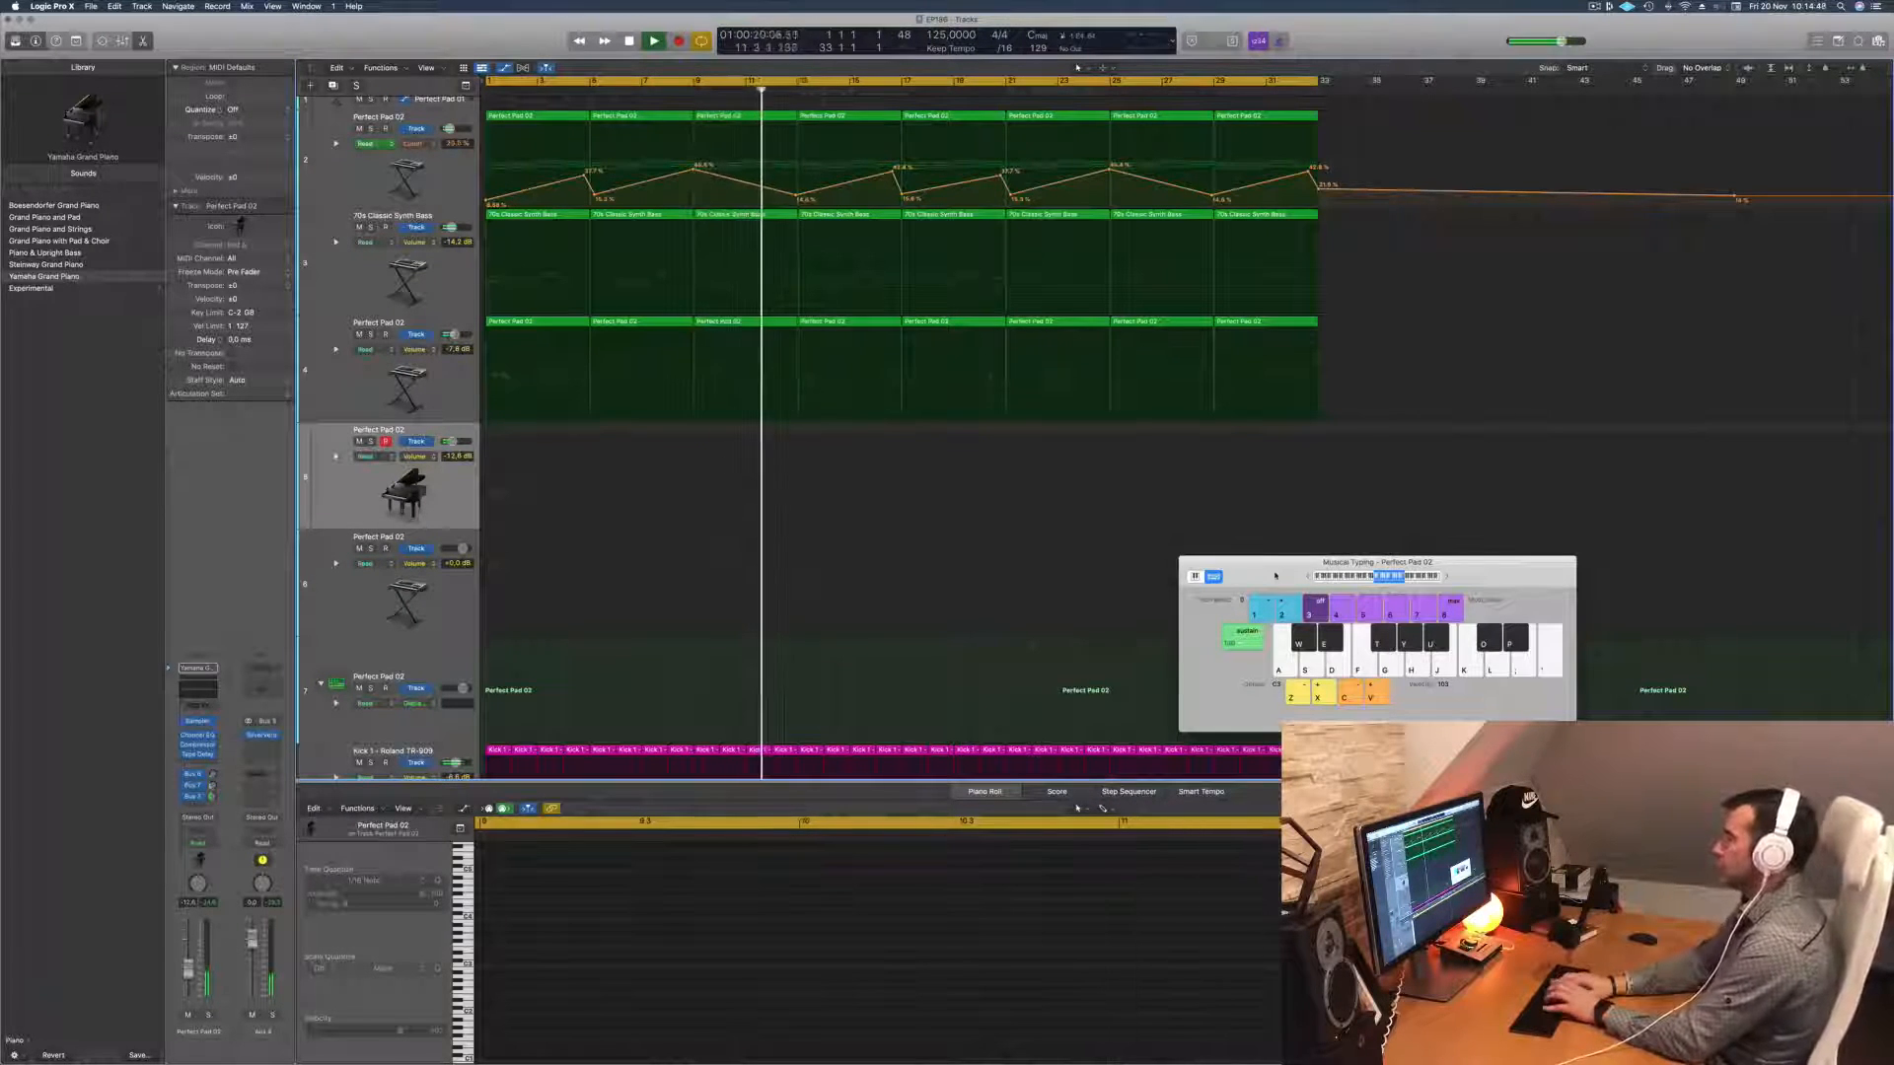
key("l")
key("j")
key("apostrophe")
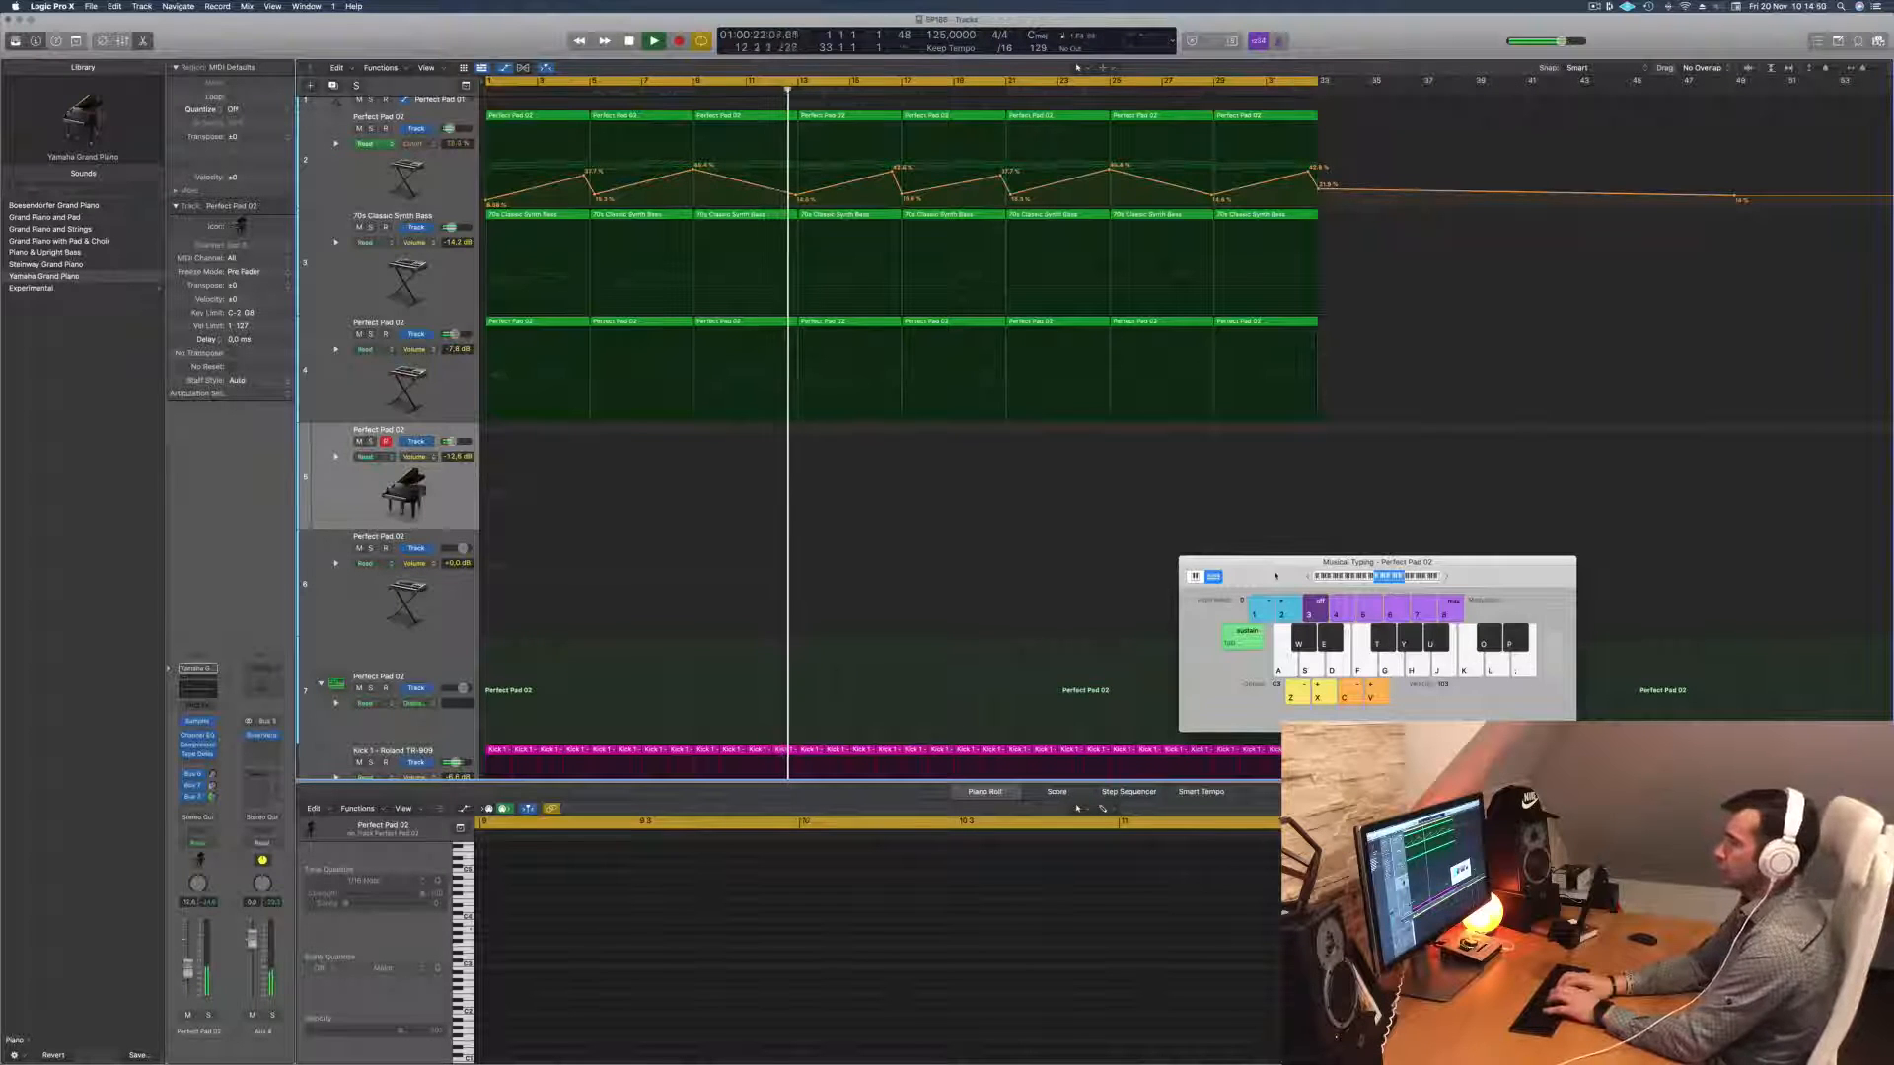
key("l")
key("space")
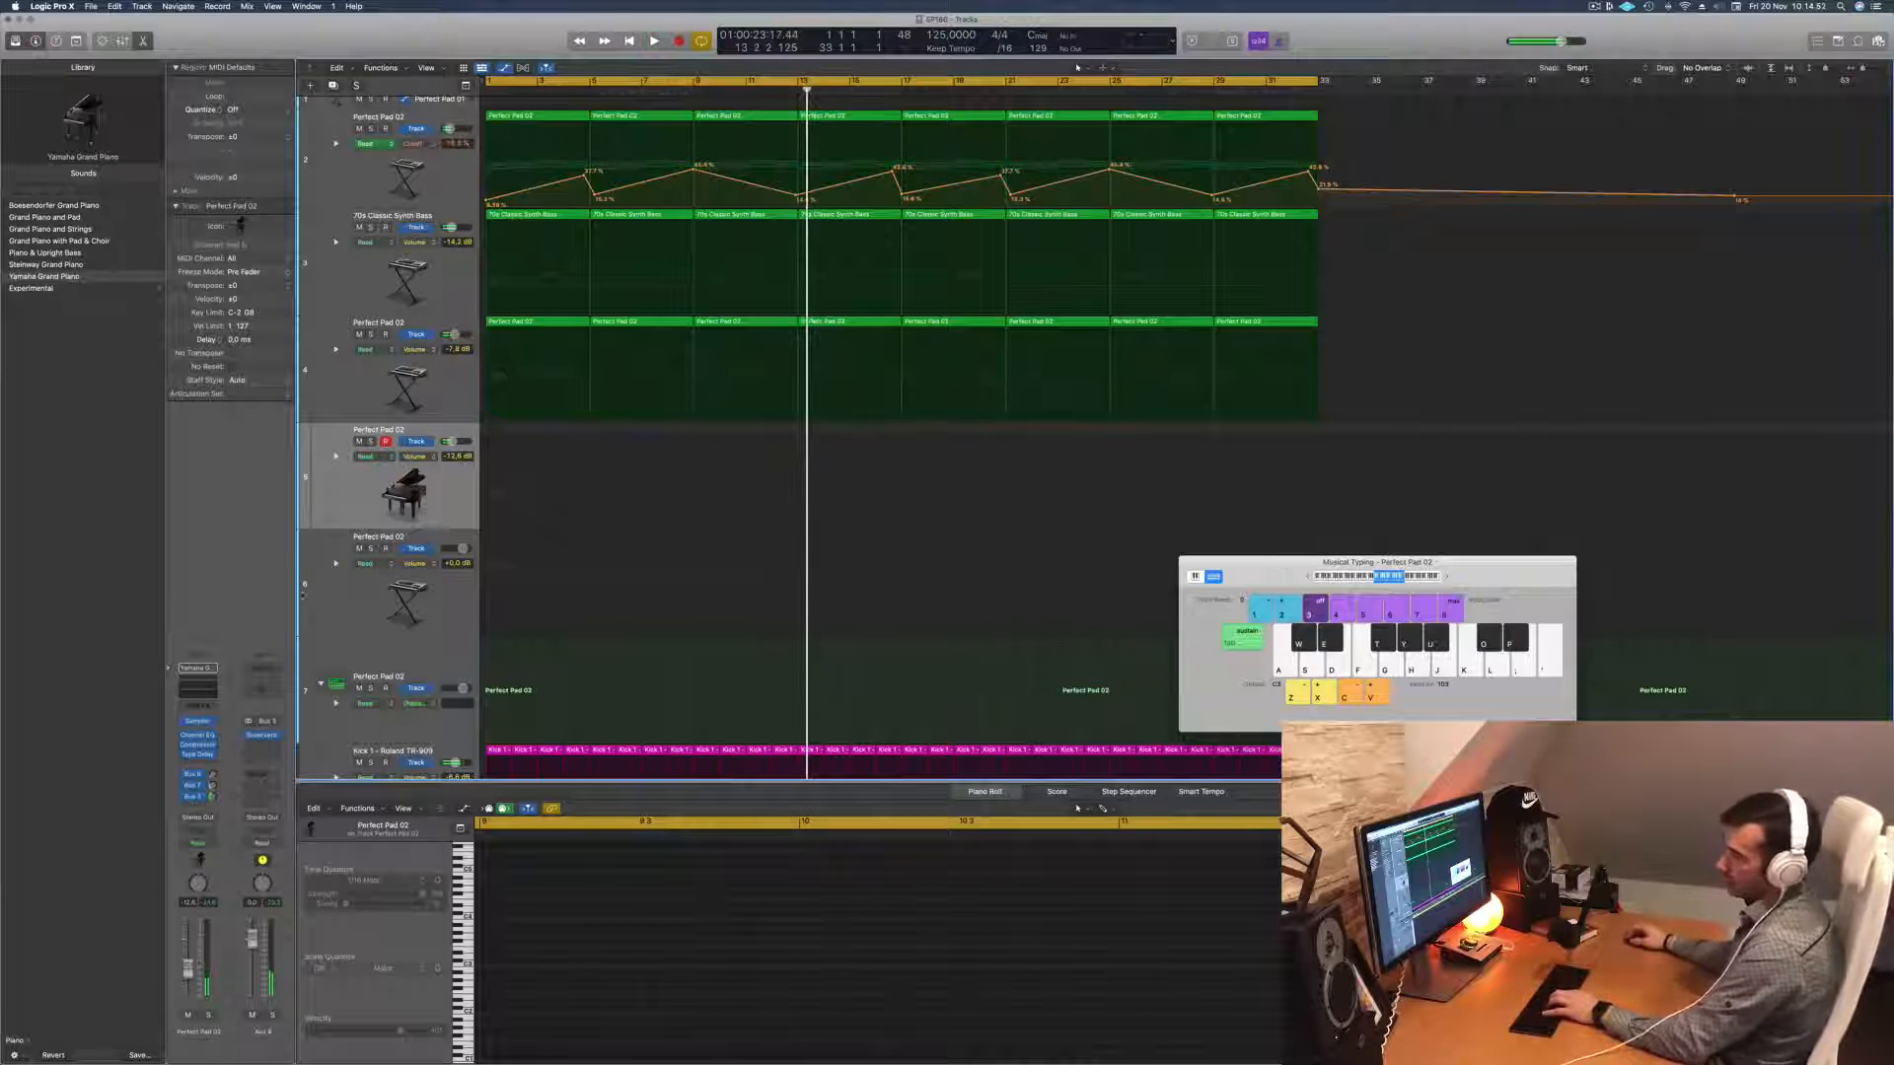
left_click(209, 723)
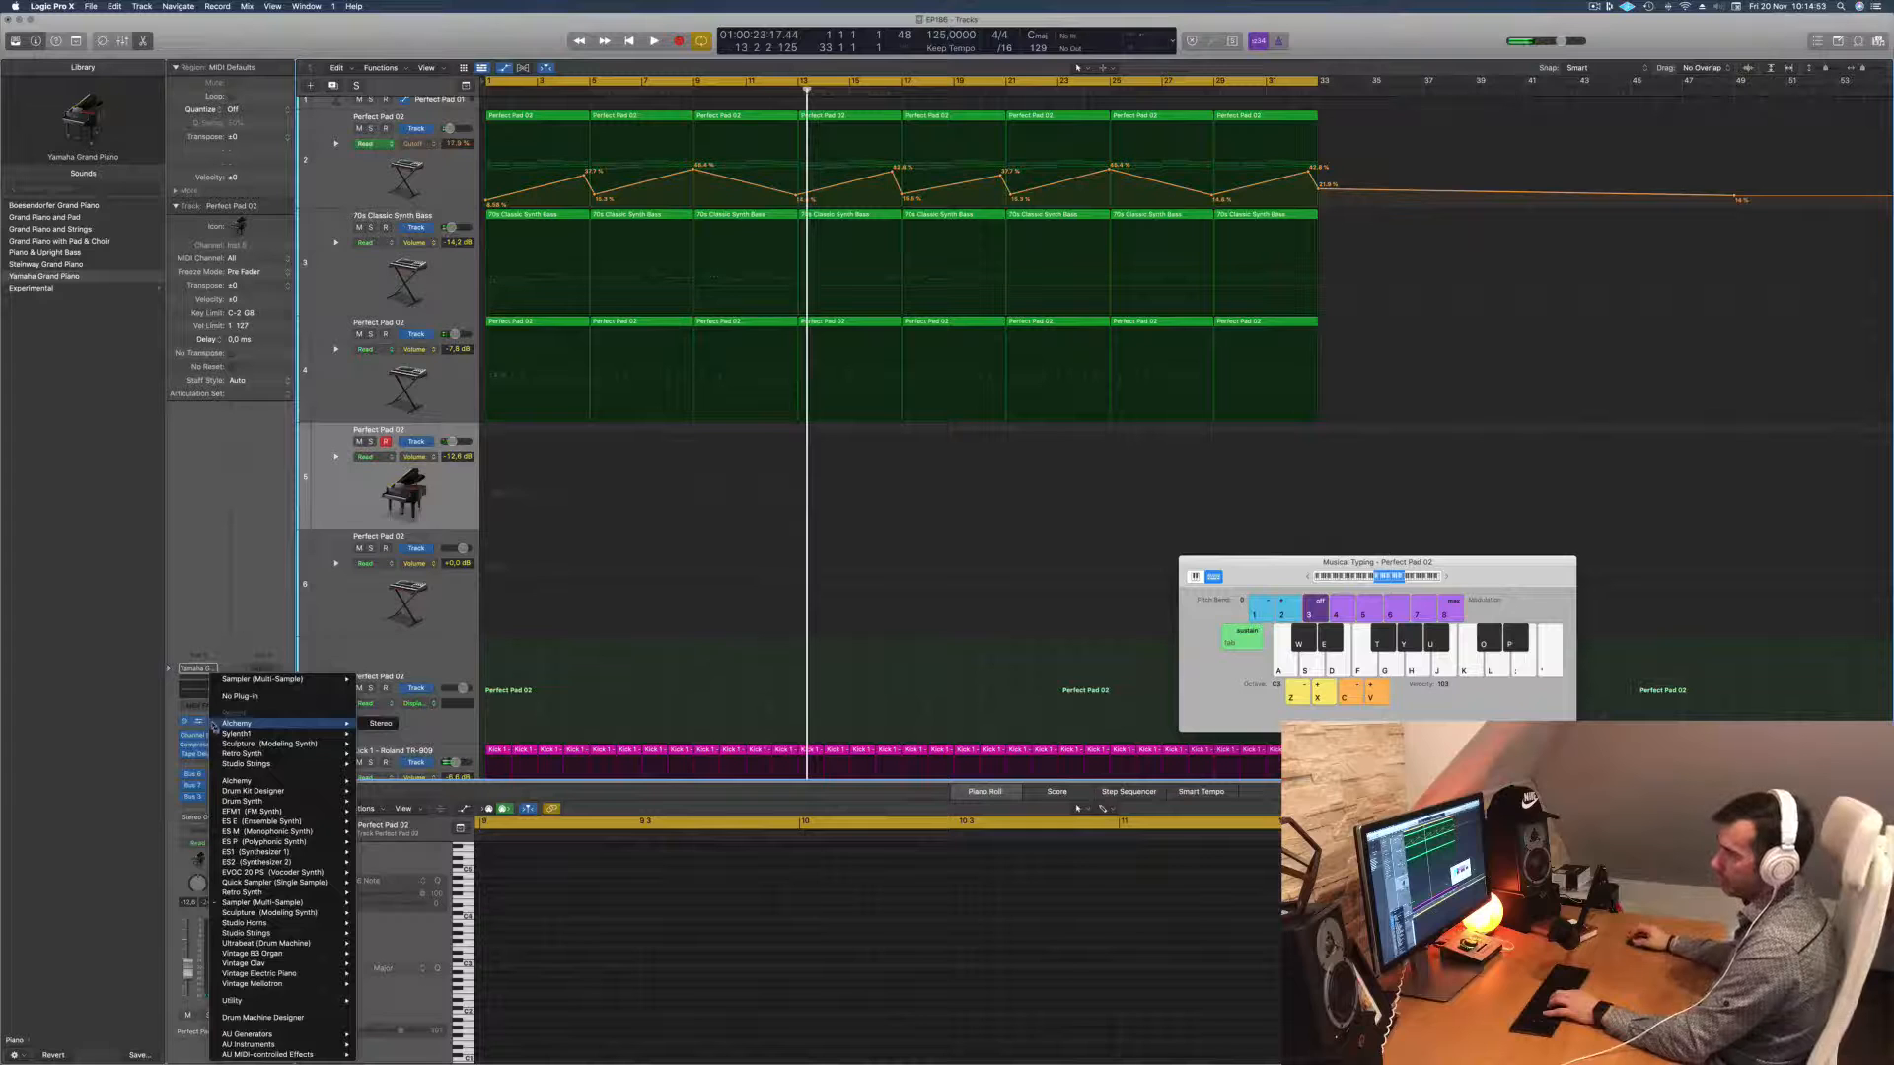
mouse_move(234, 725)
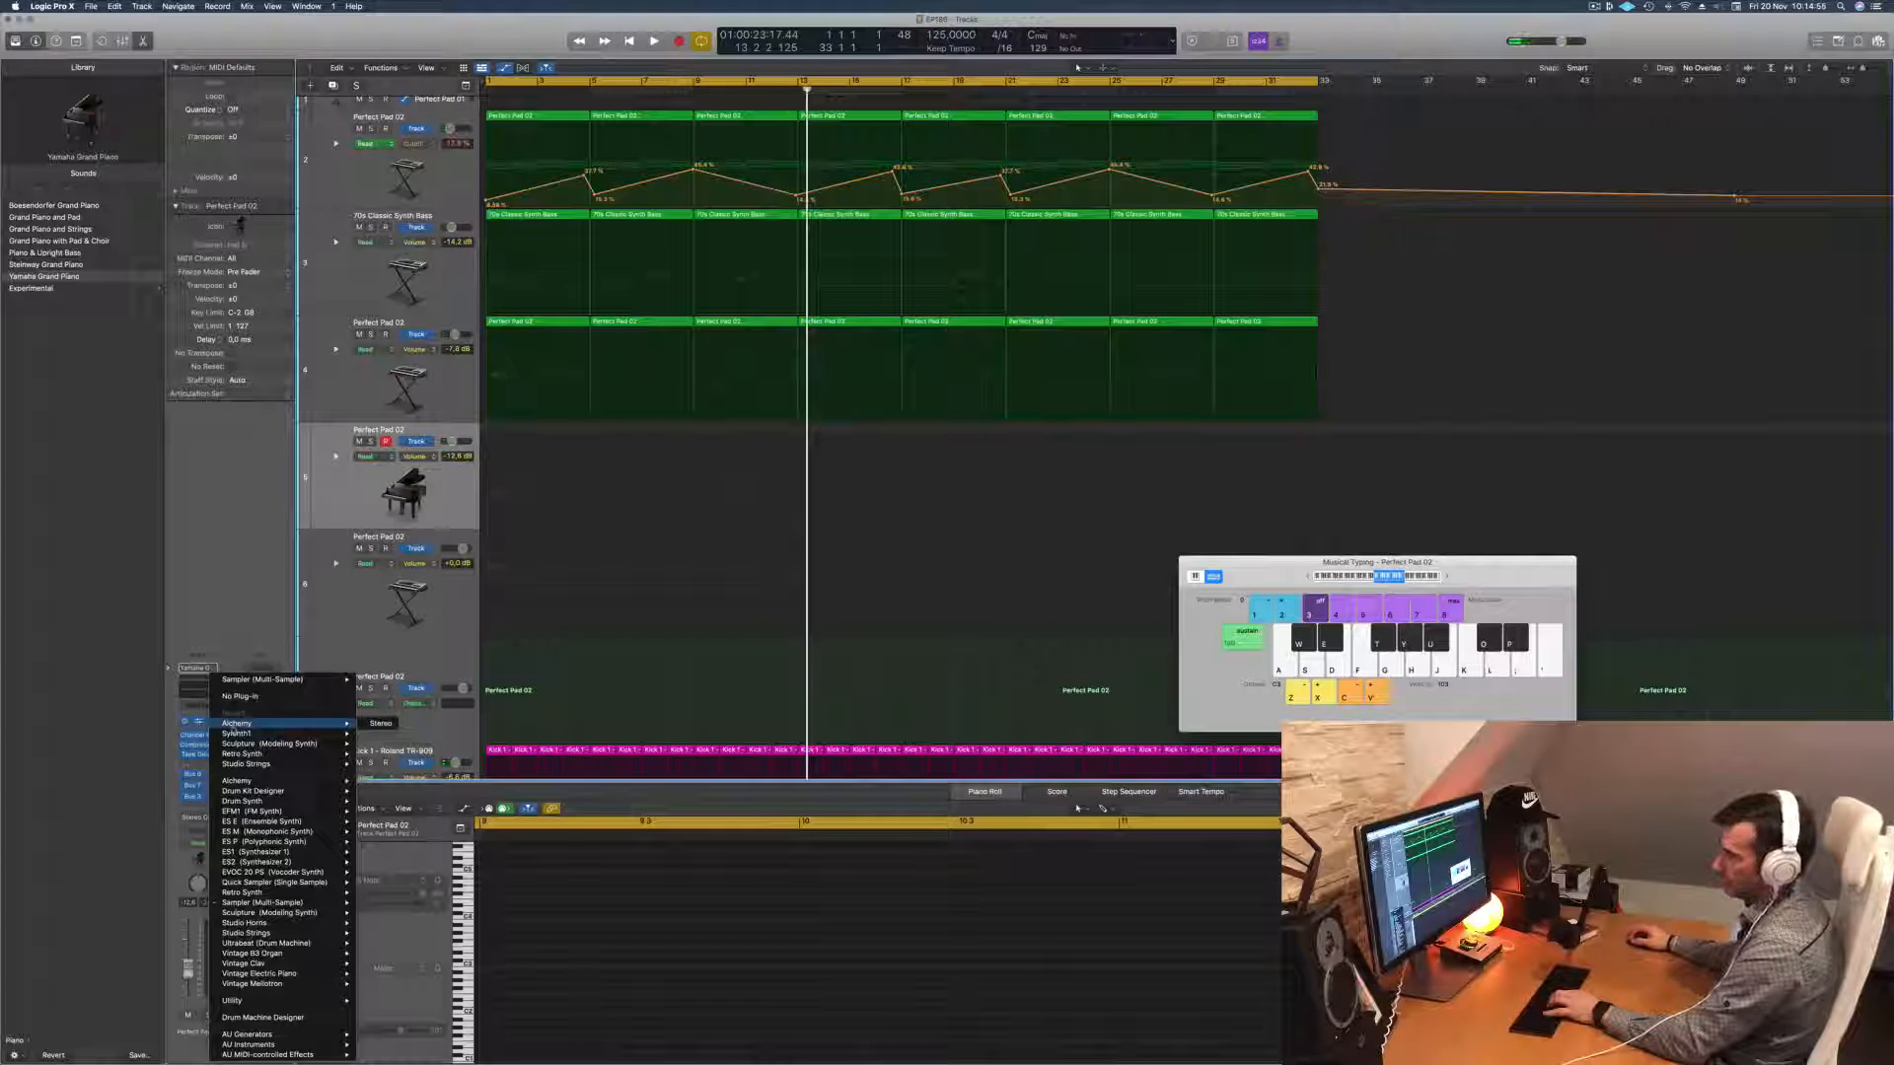
left_click(382, 725)
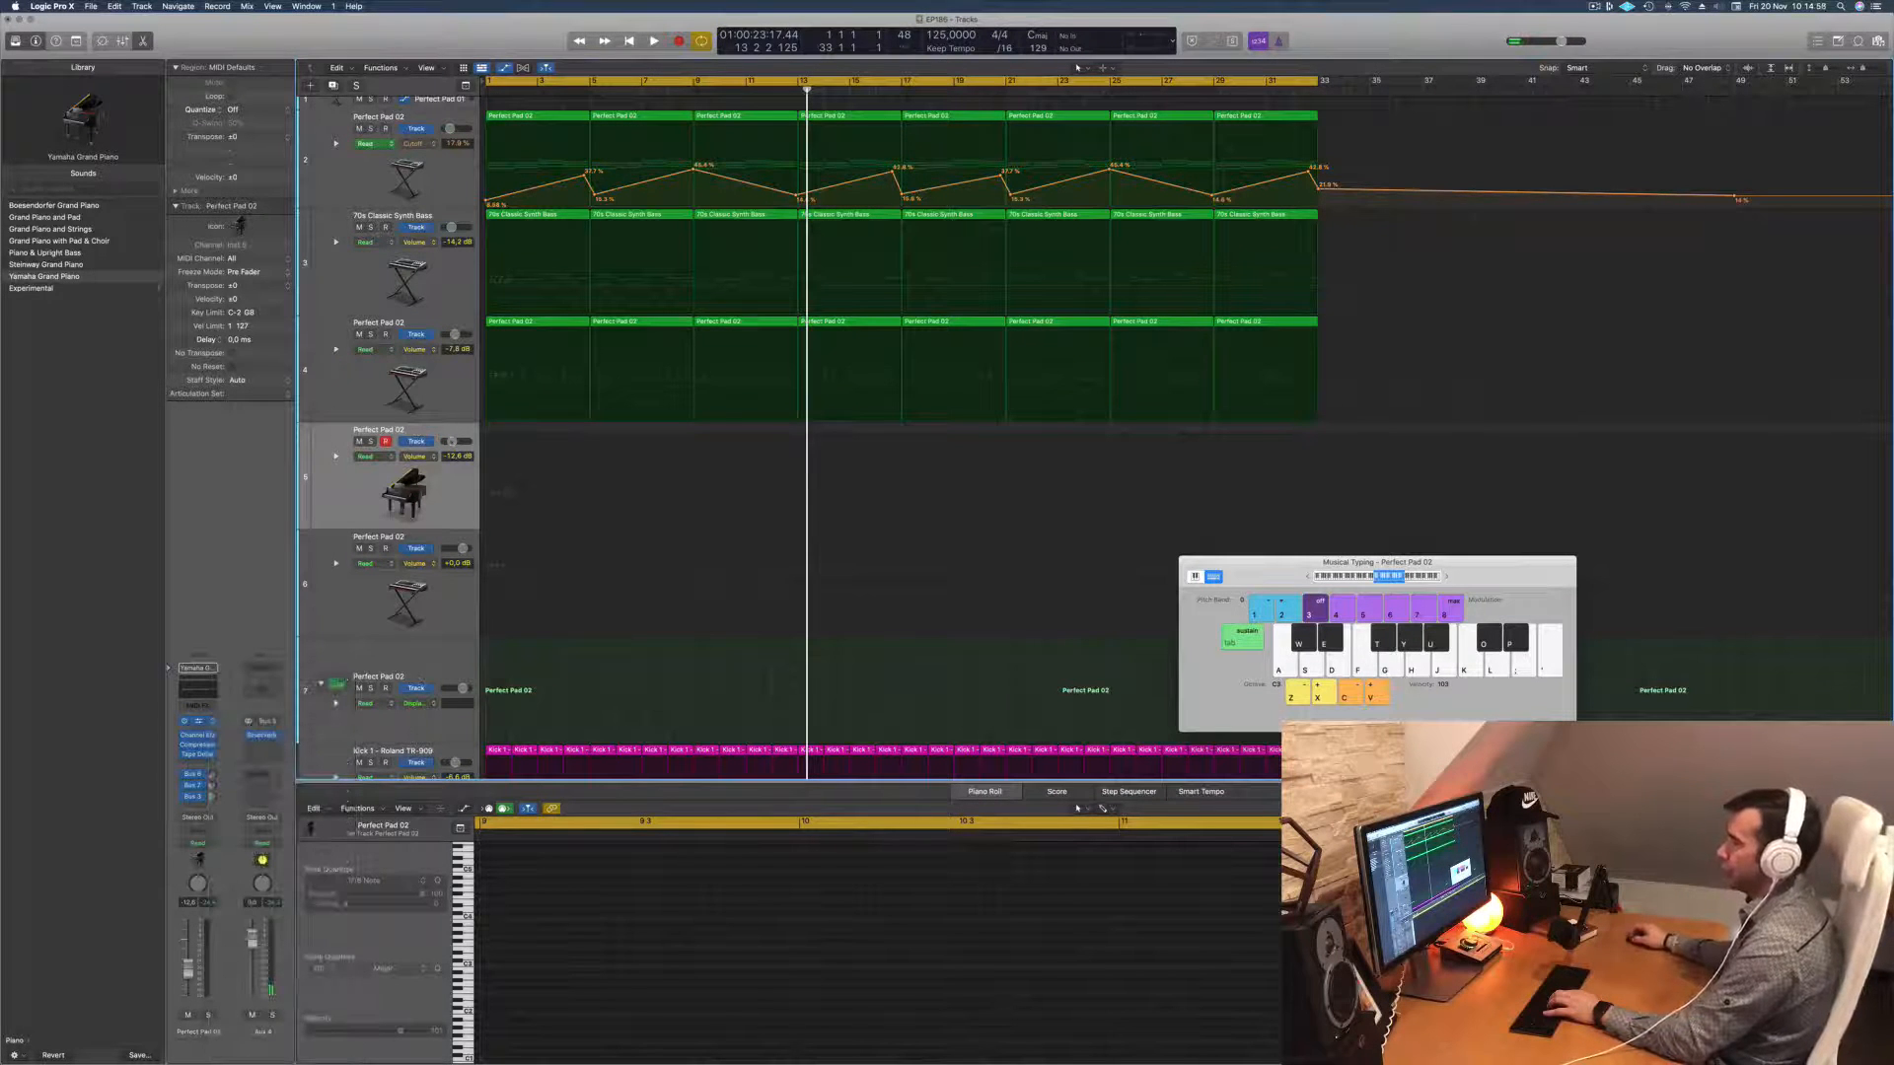
Step: Load Alchemy as the instrument on track 6 and add a send to Bus 3 → Aux 4
left_click(357, 589)
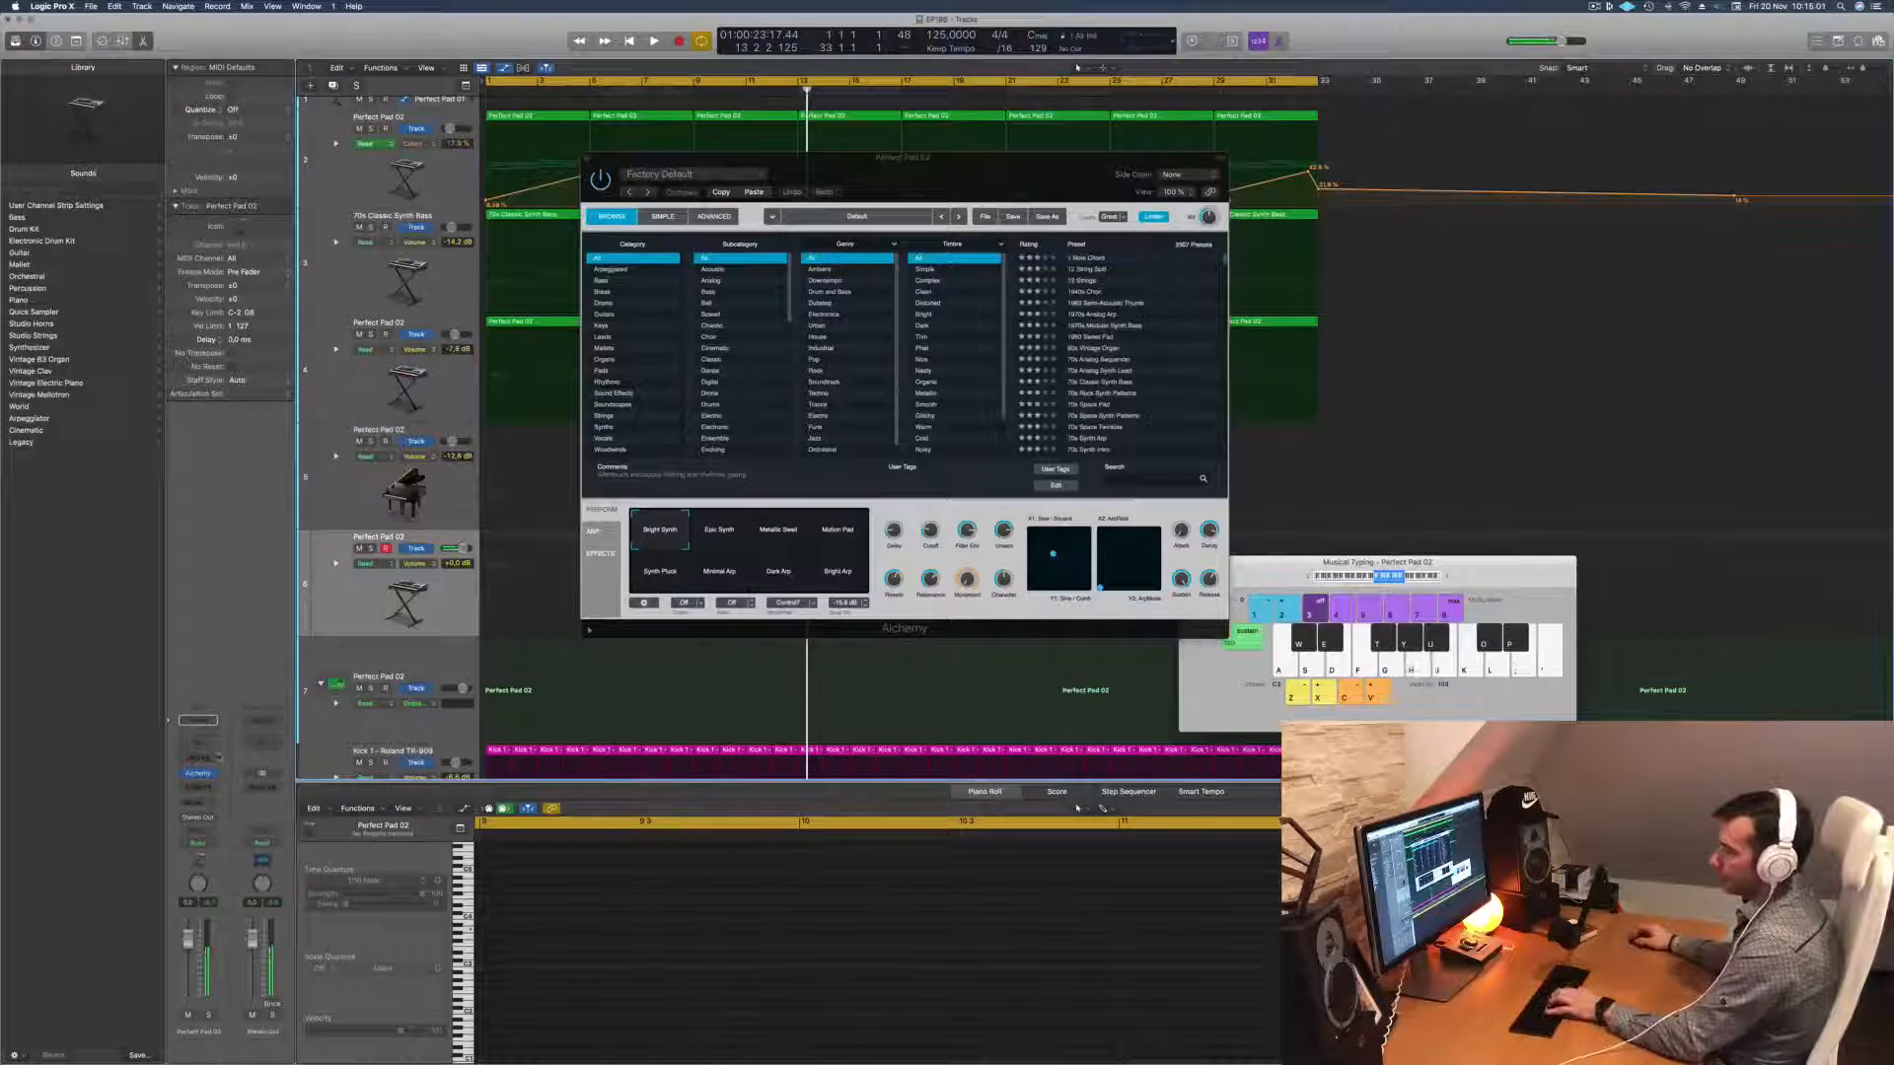
left_click(198, 801)
mouse_move(225, 821)
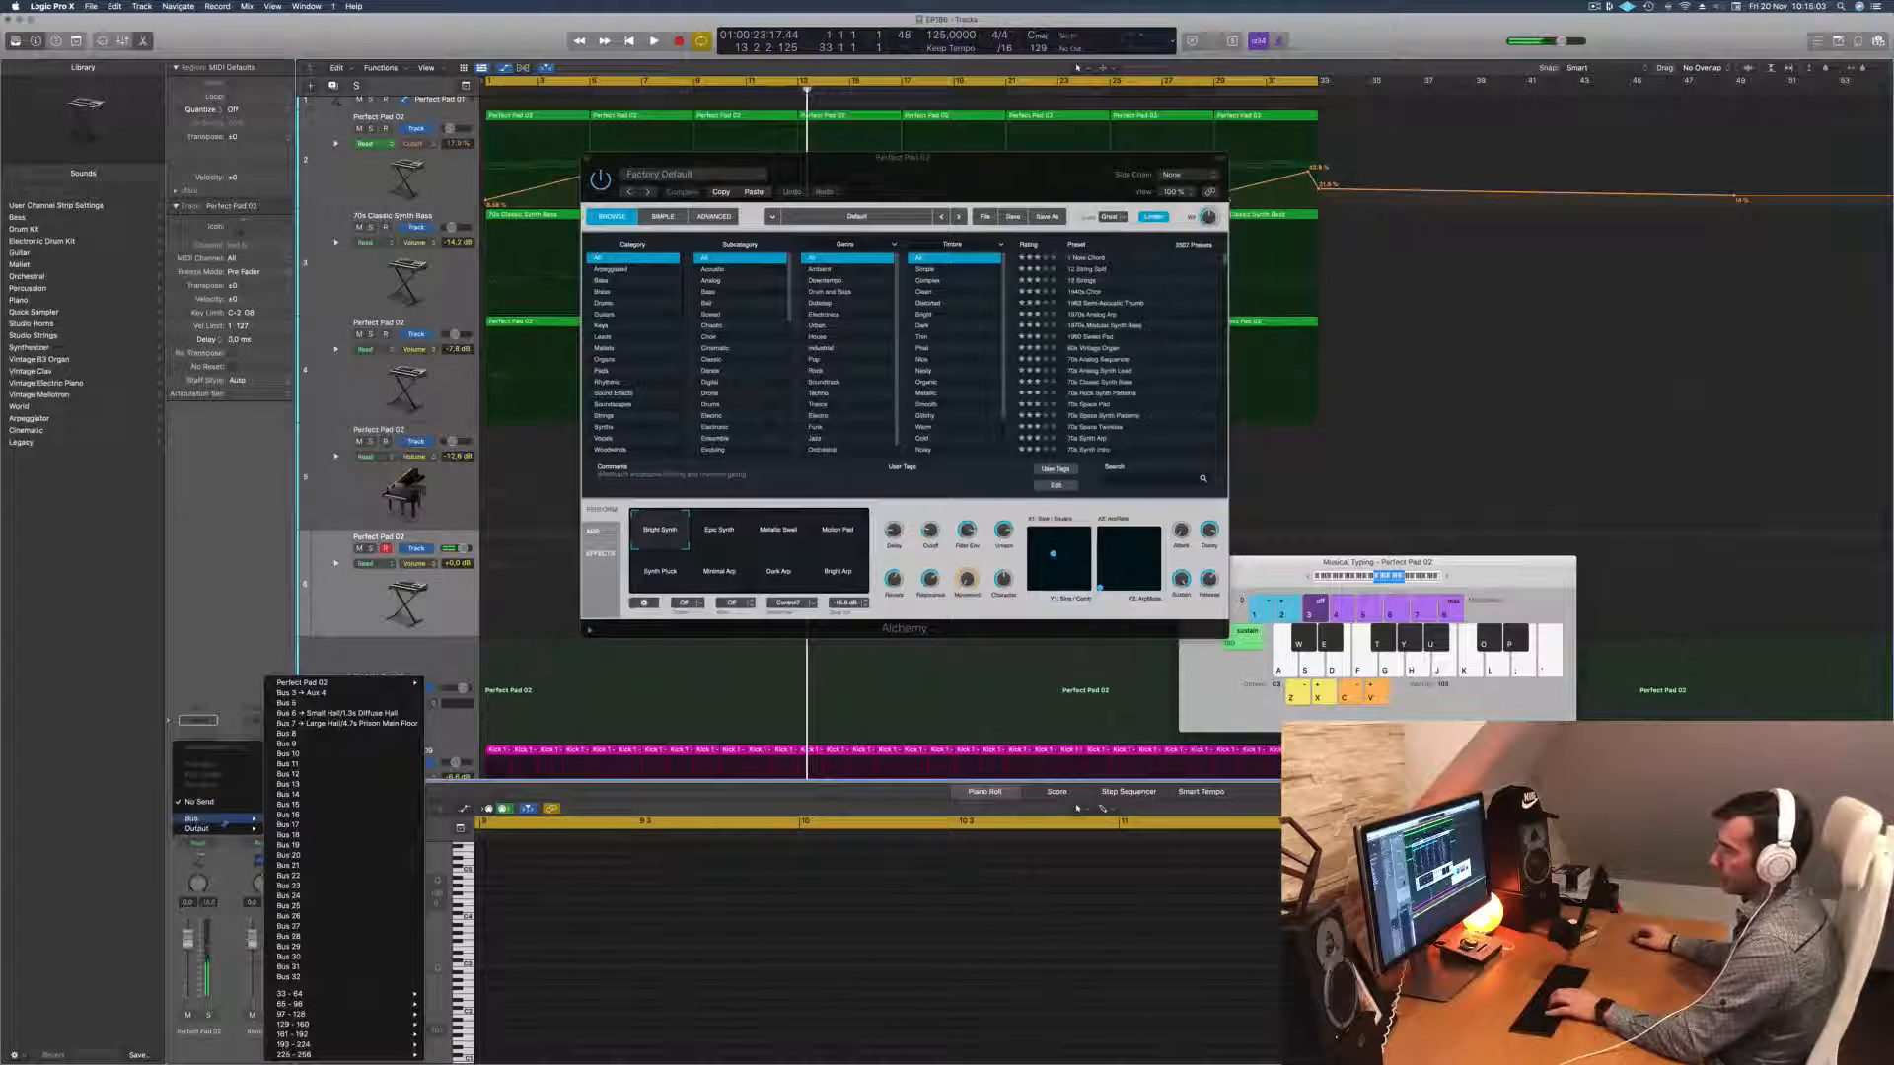
left_click(328, 703)
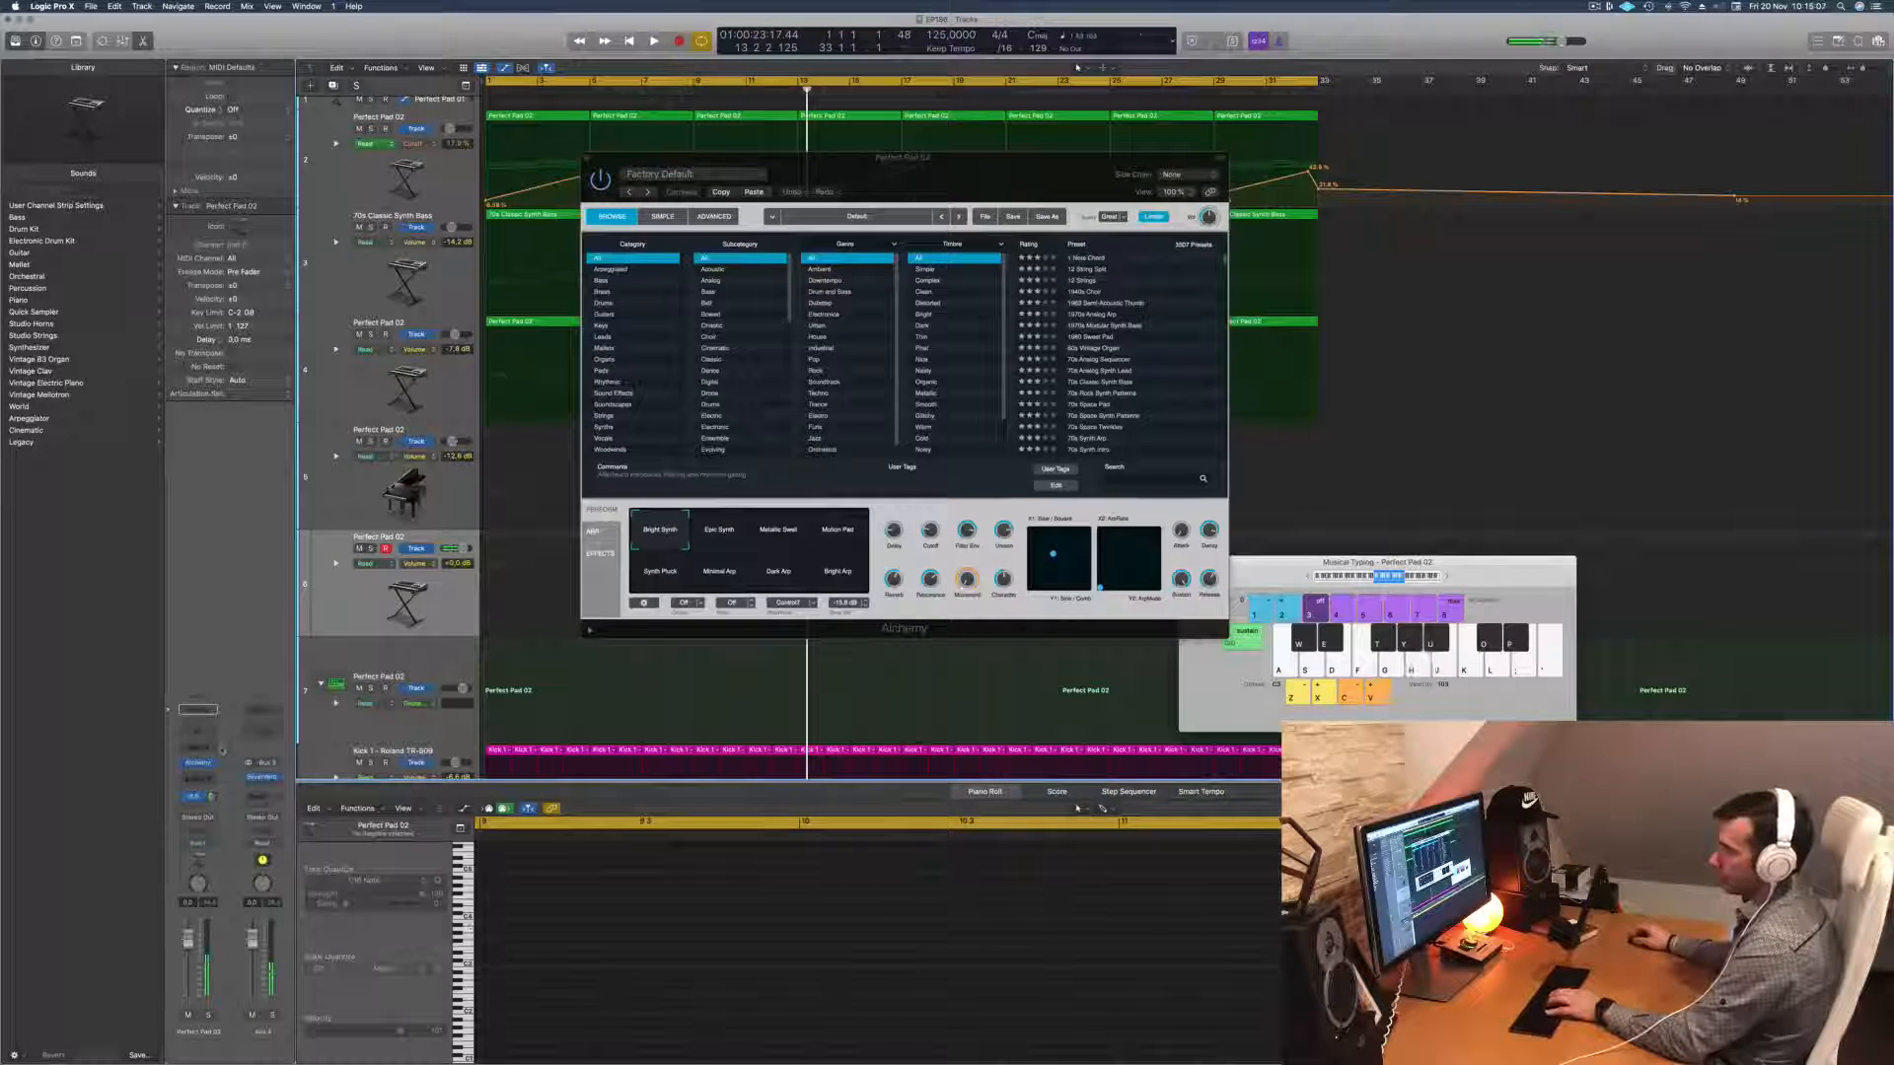
Step: Play the arrangement from the start, move the Alchemy window aside and lower track 6's volume to about -6.7 dB while playing test notes
key("Return")
key("space")
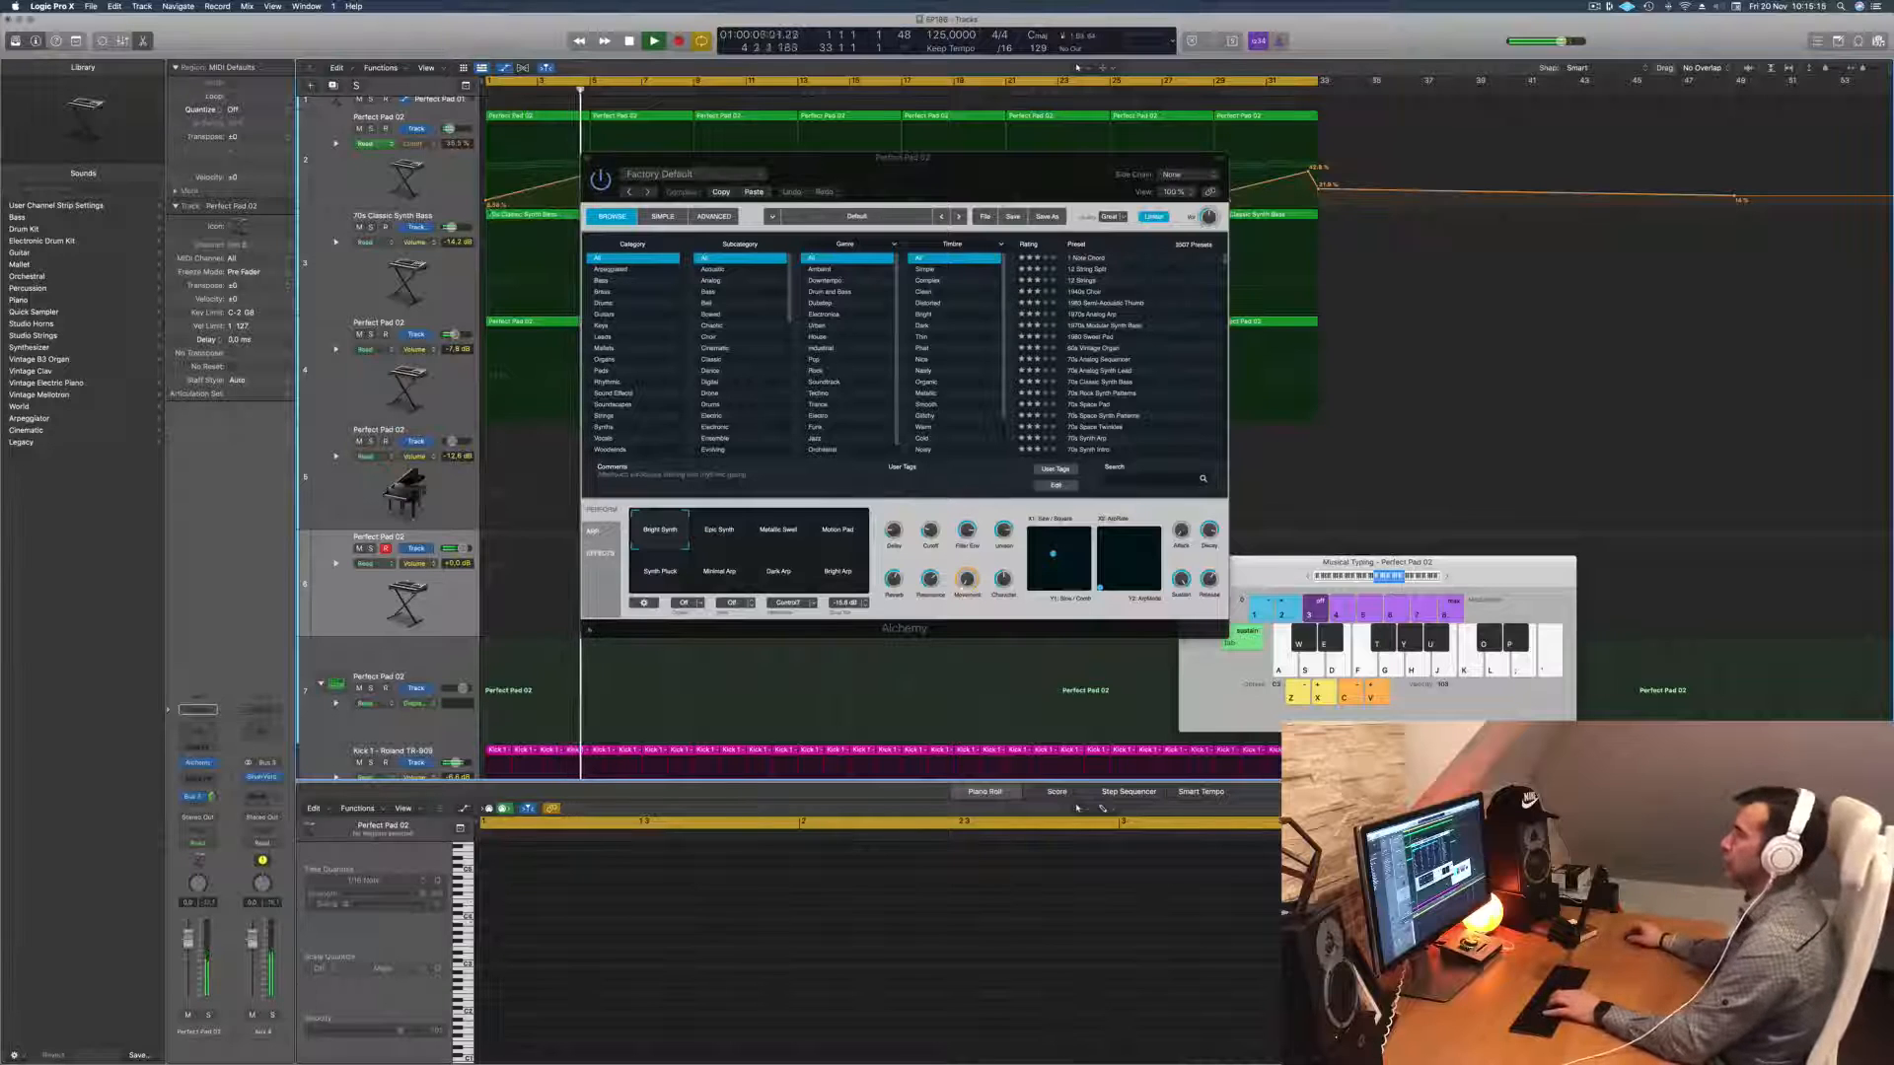
left_click_drag(968, 158, 1248, 156)
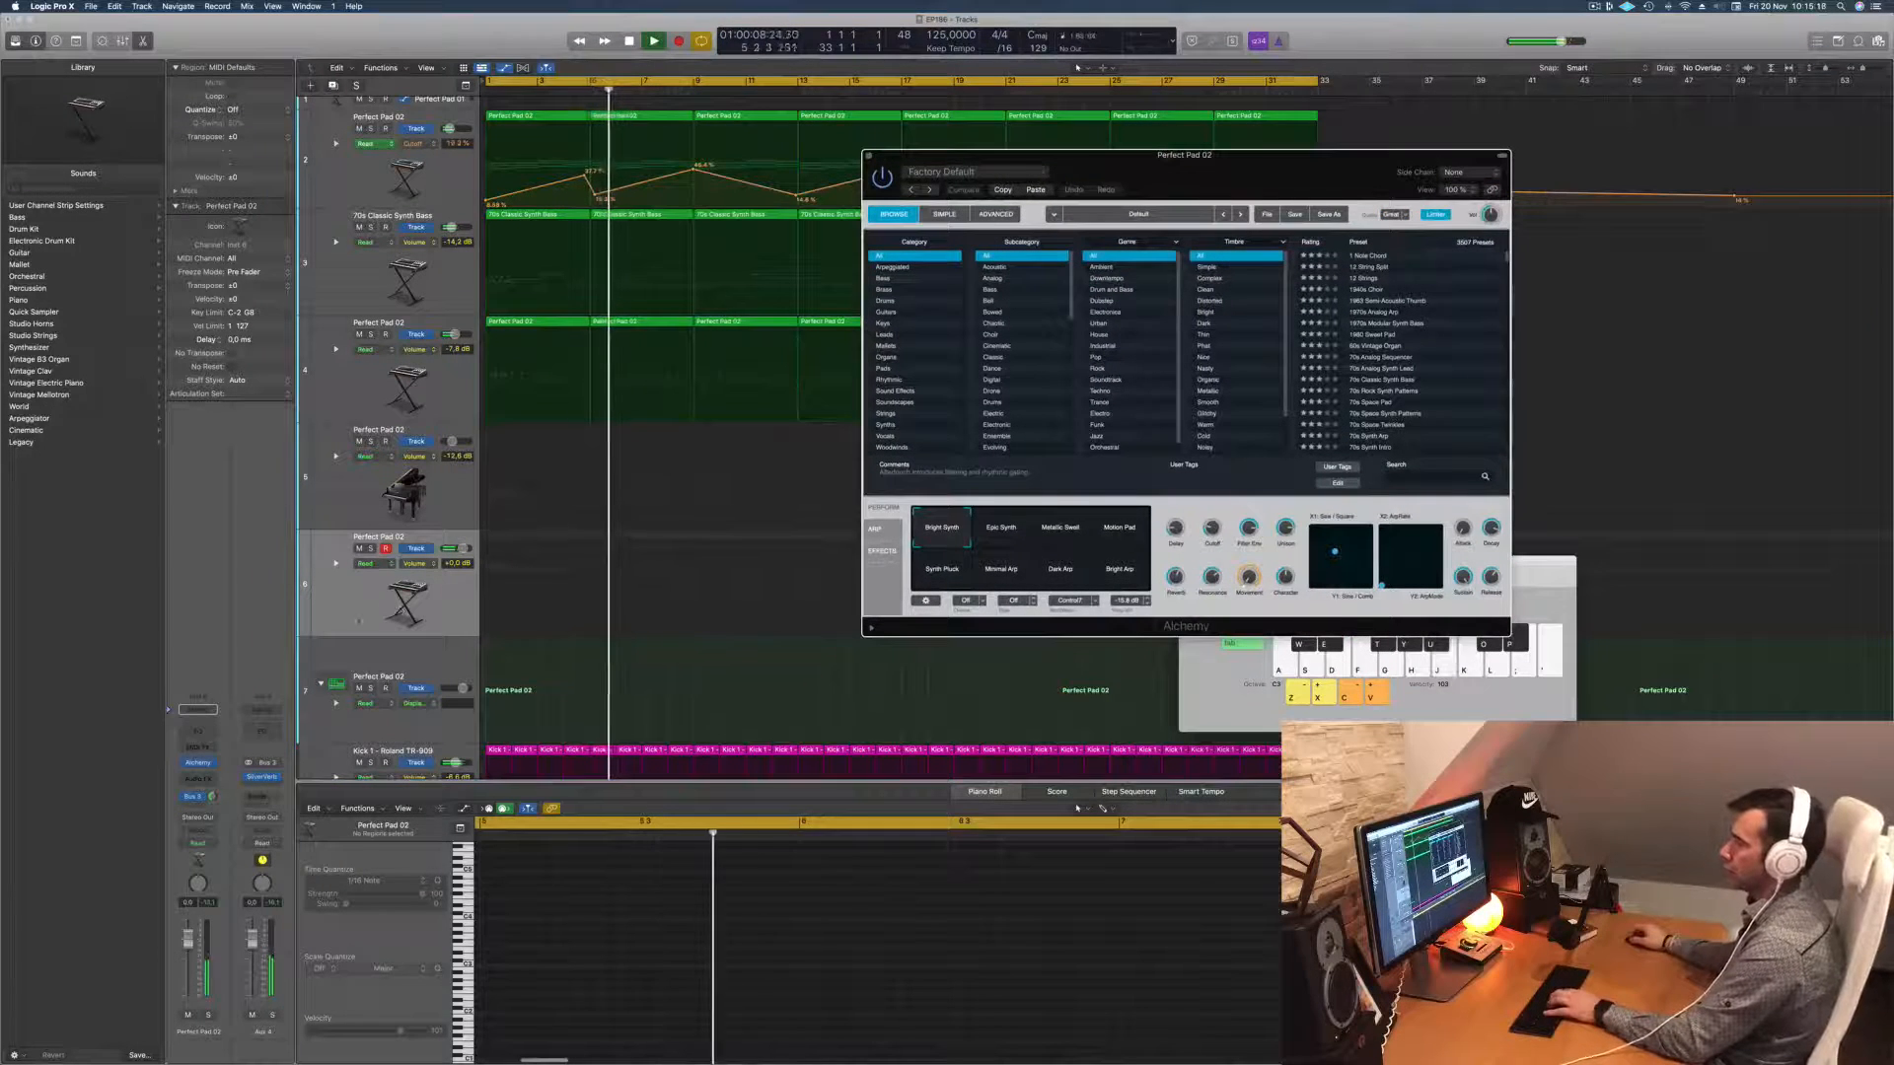
key("j")
left_click_drag(186, 944, 188, 959)
key("k")
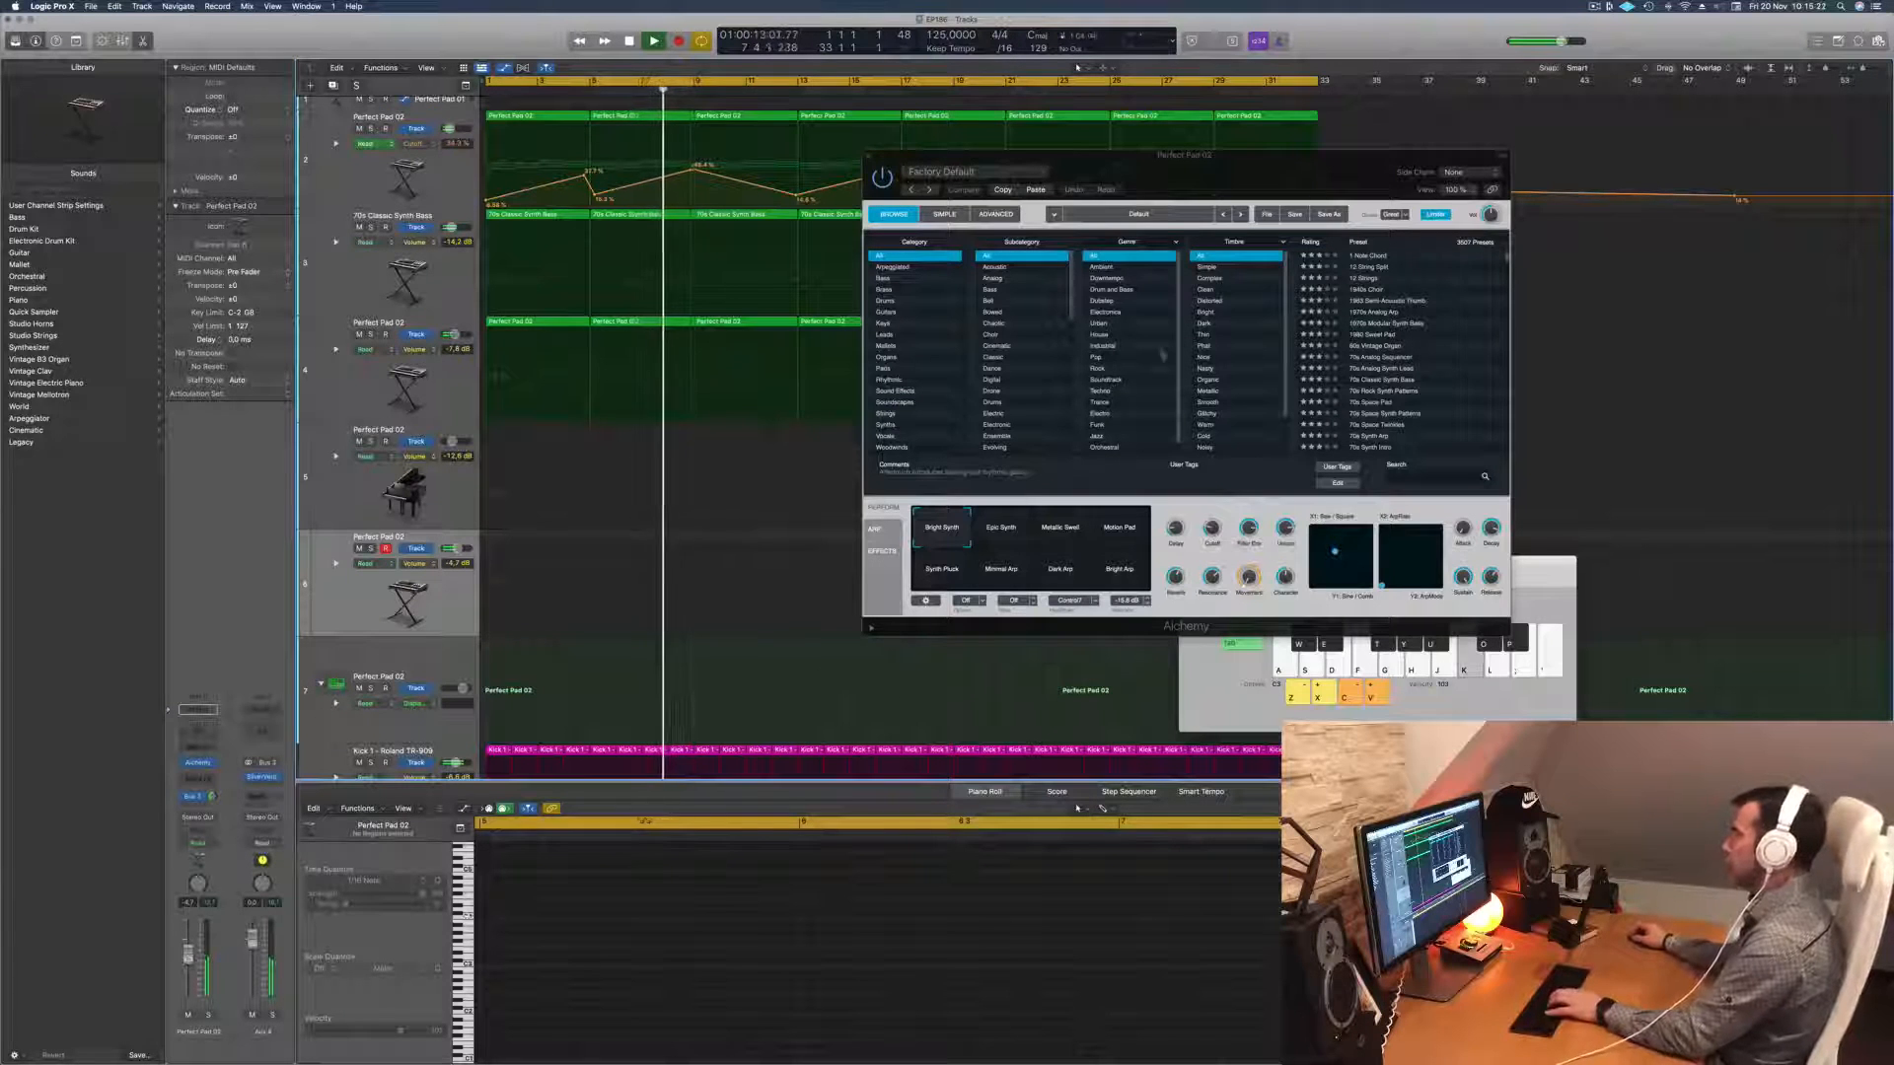
Step: Move the Factory Default Alchemy window out of the way and bring up track 6's Alchemy with the Perfect Pad 02 preset
left_click_drag(1285, 196, 1378, 76)
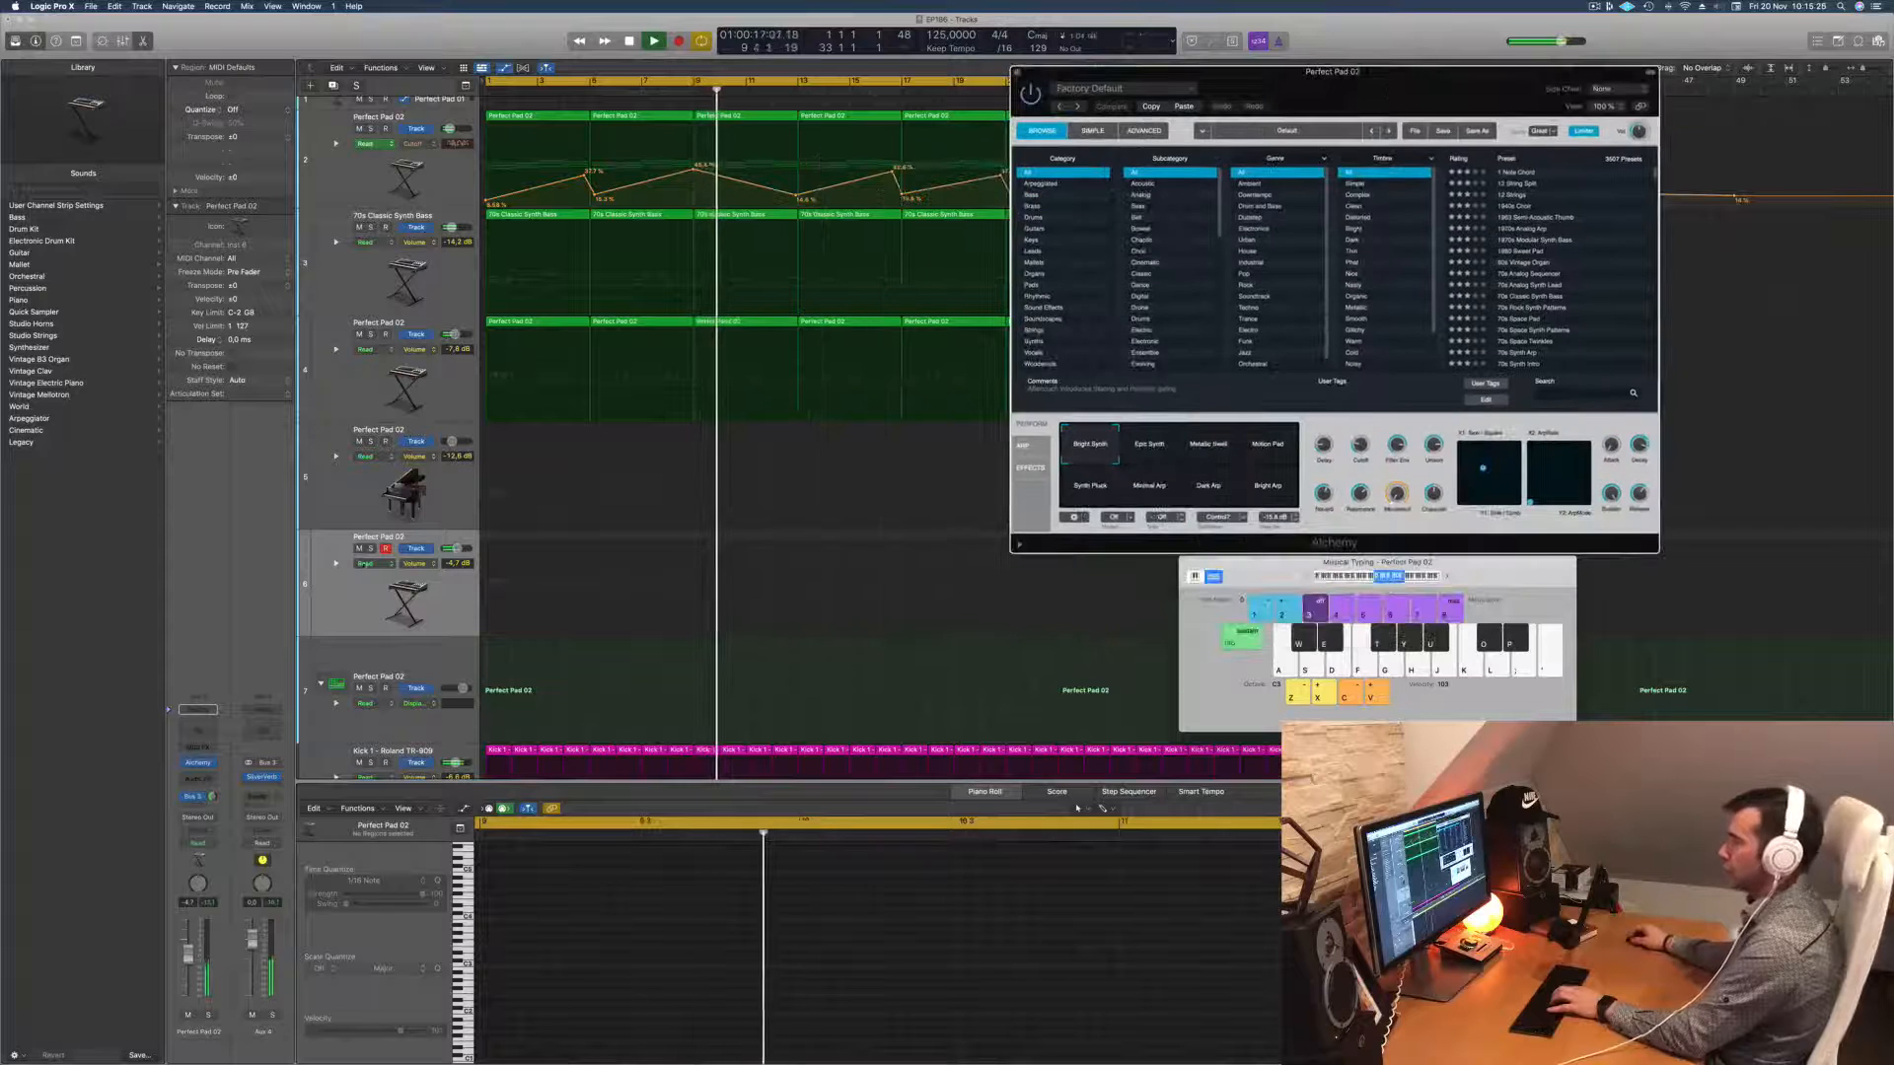
left_click(198, 763)
left_click_drag(932, 156, 1204, 177)
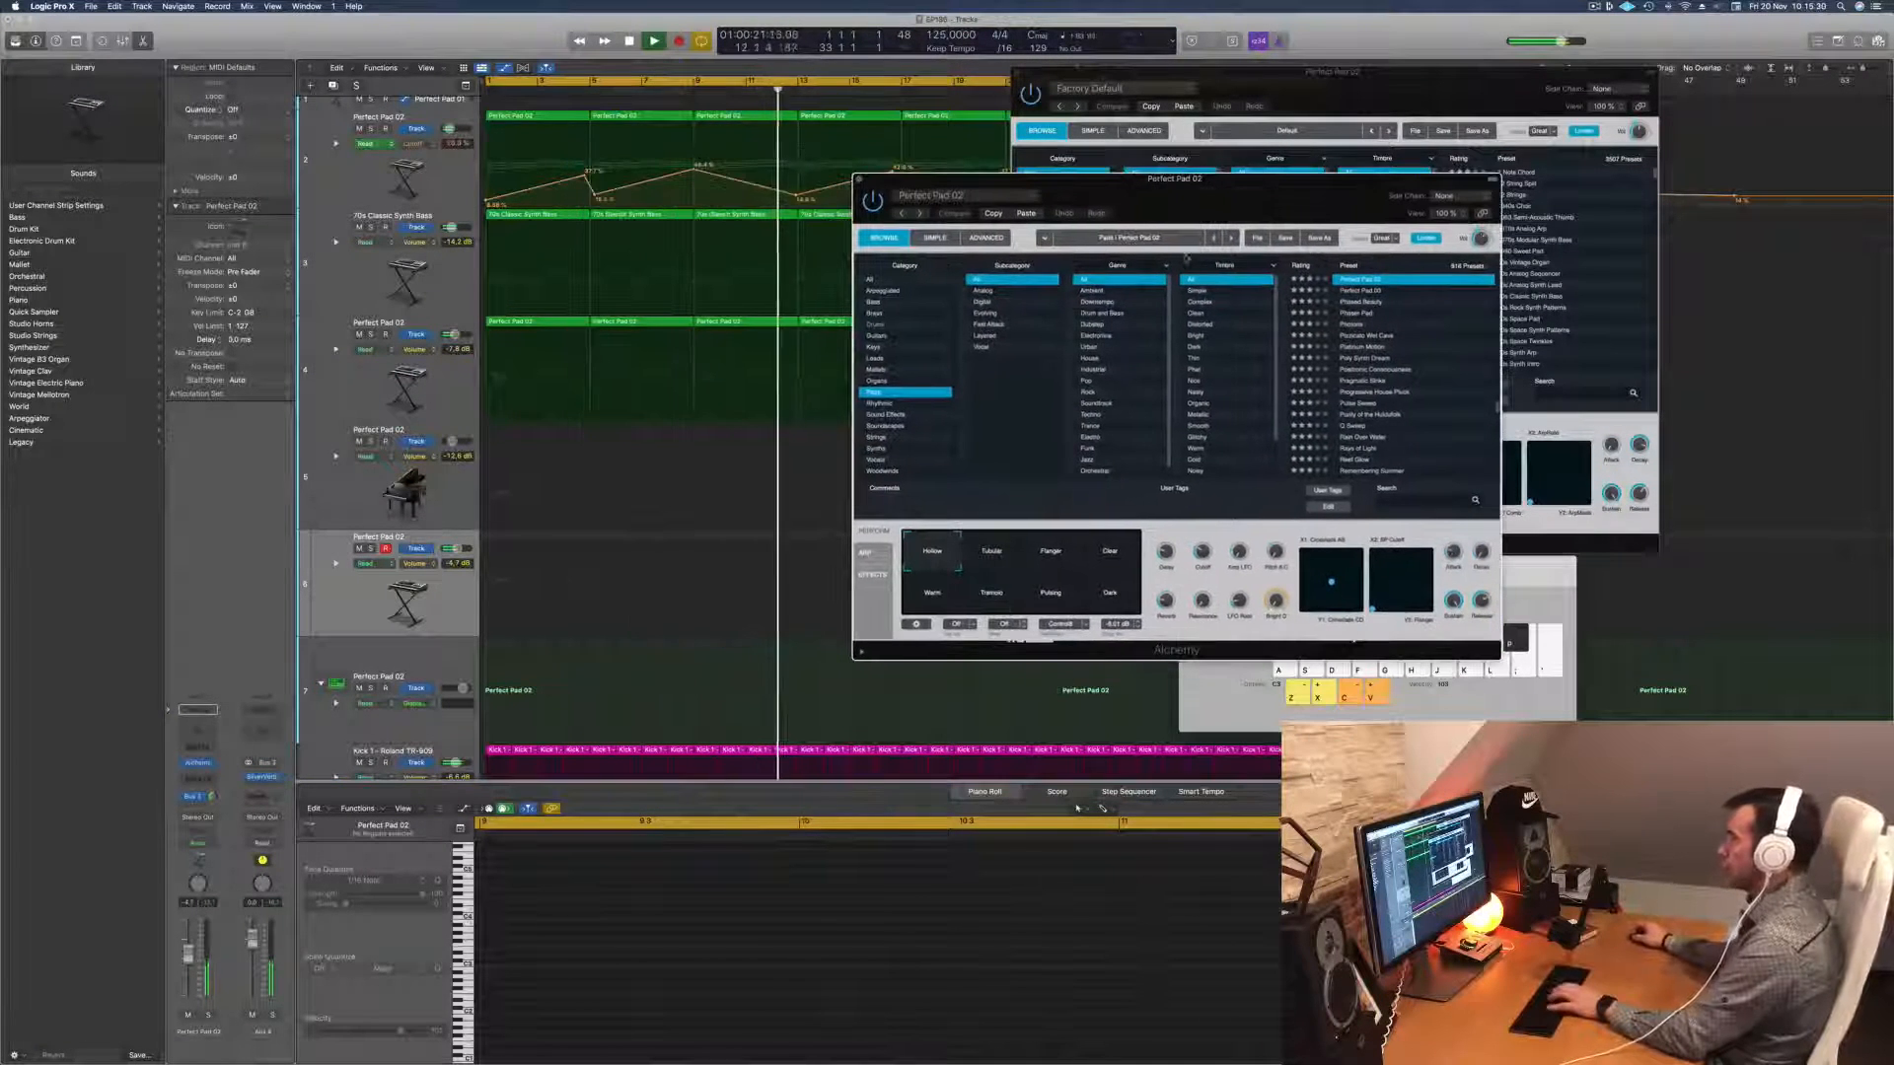
Step: Audition the Flanger, Tubular, Dark and Clear performance snapshots in Alchemy during playback and return to Hollow
left_click(1050, 558)
left_click(990, 559)
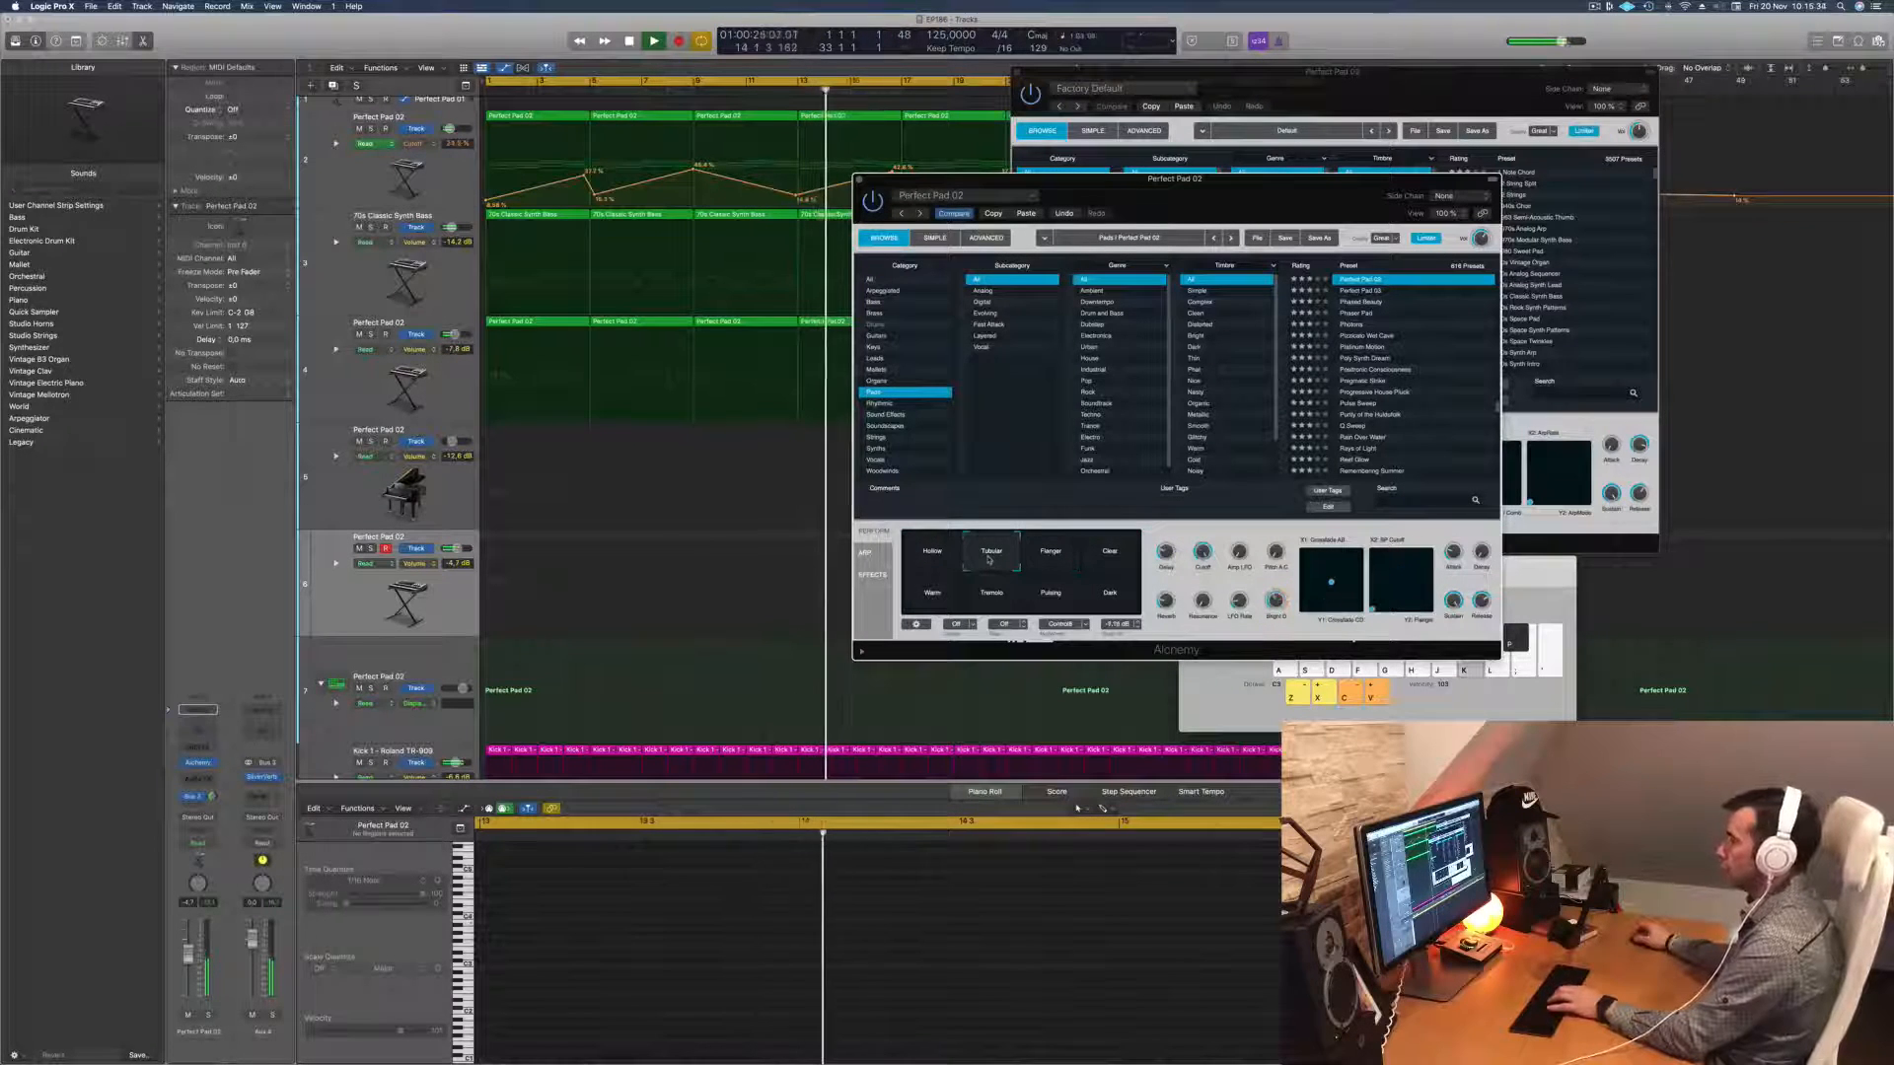
left_click(932, 554)
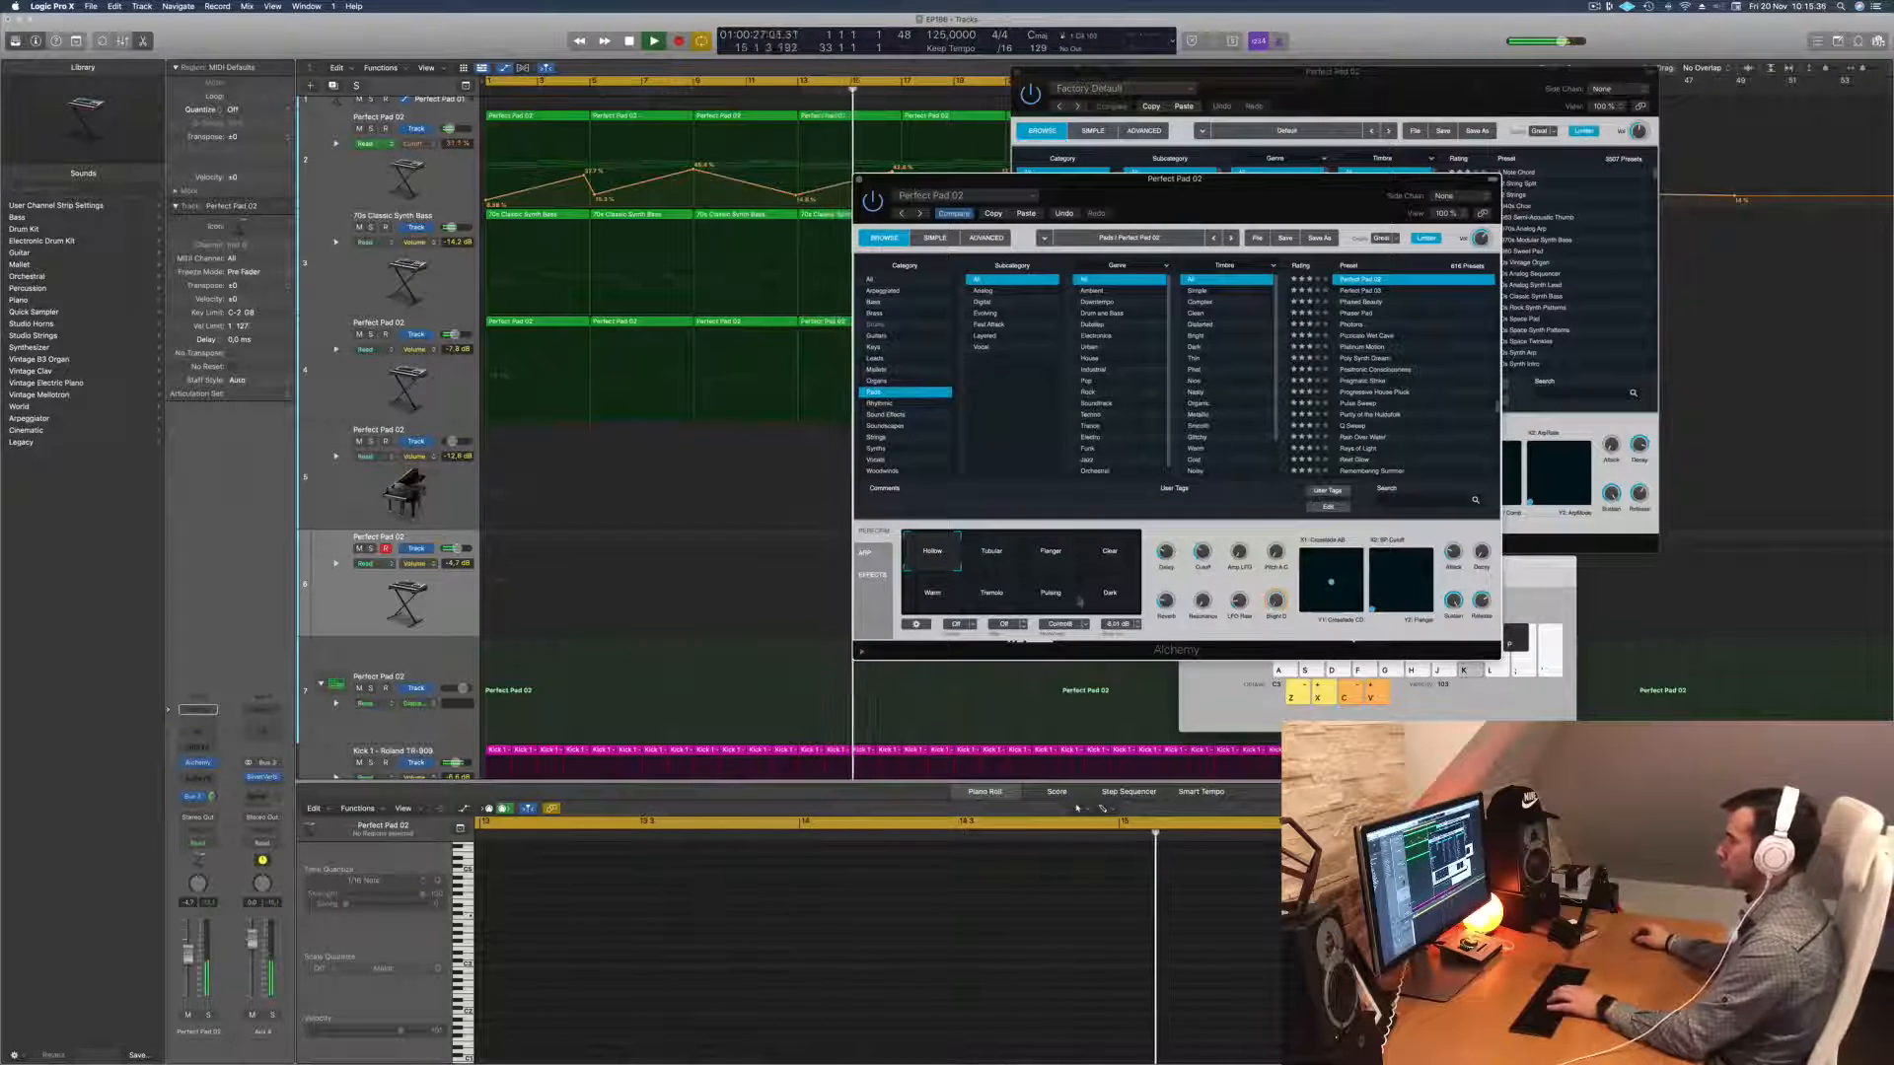
left_click(1113, 598)
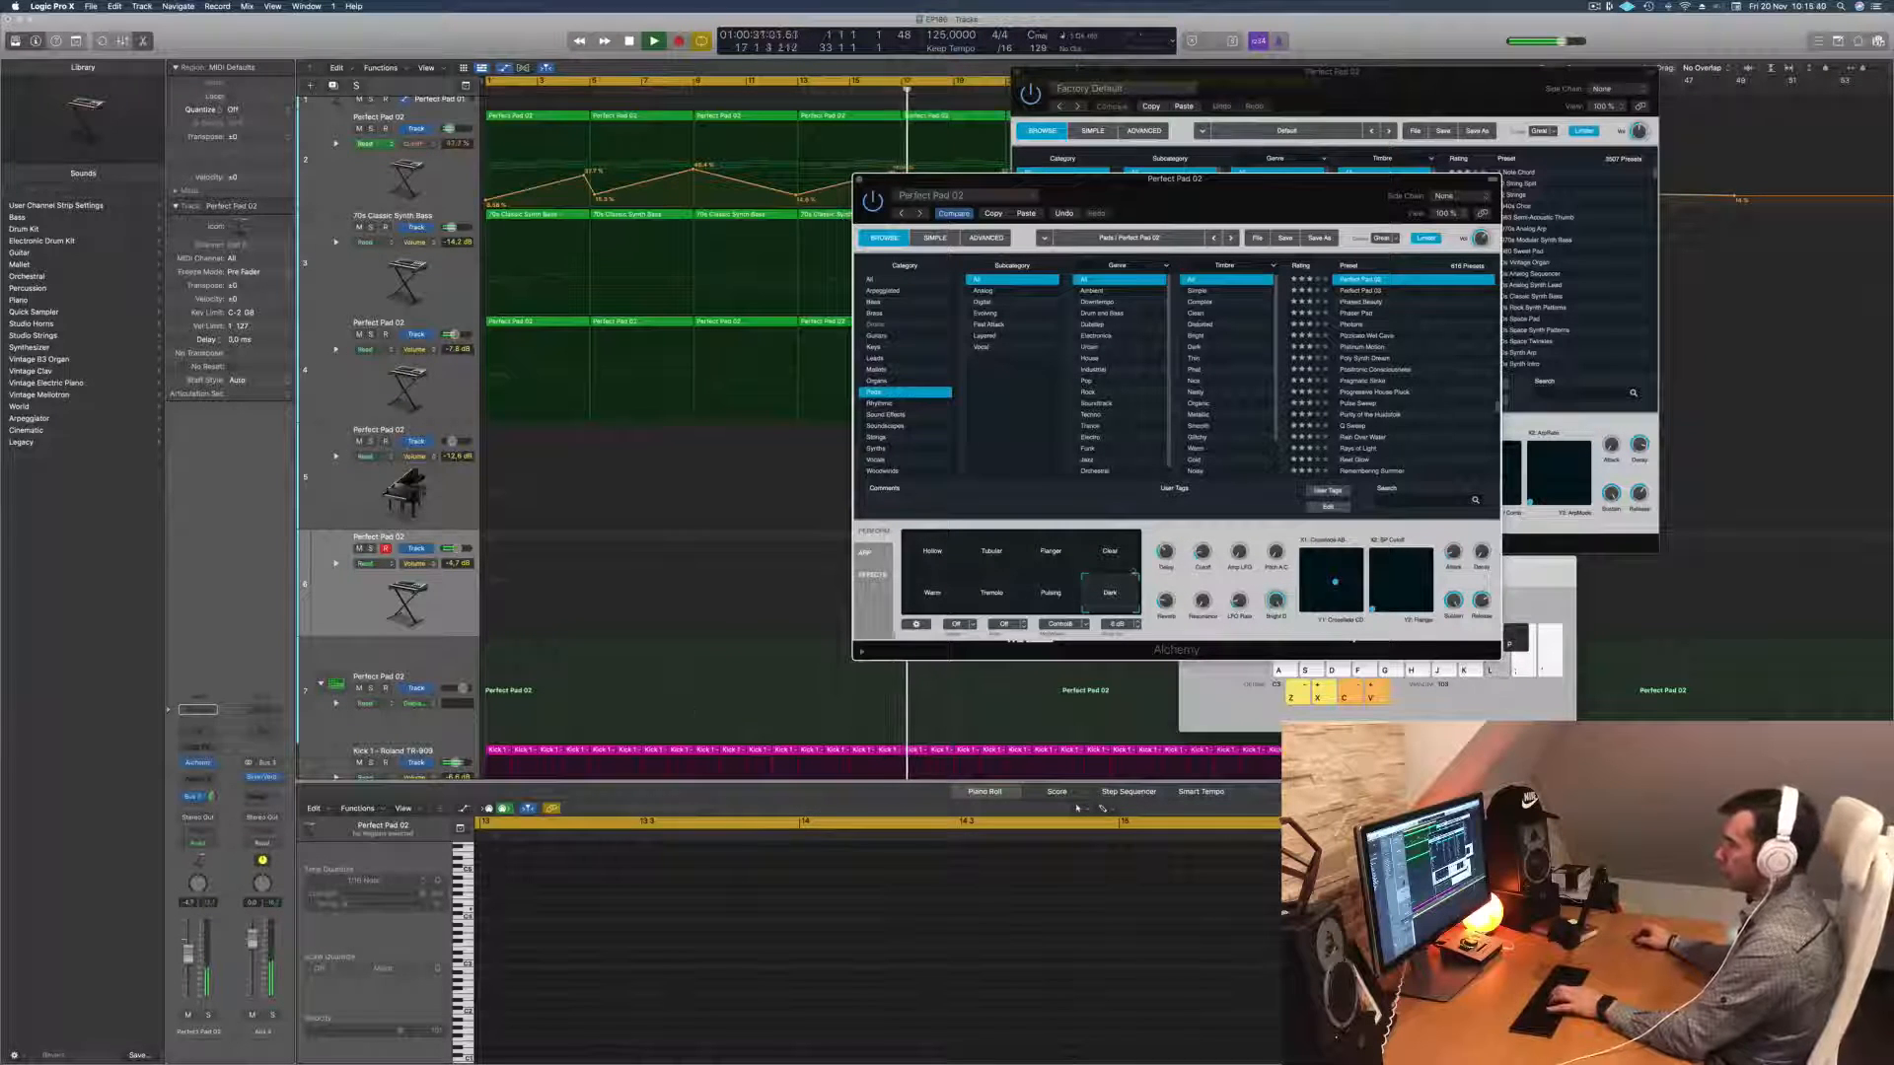
left_click(932, 559)
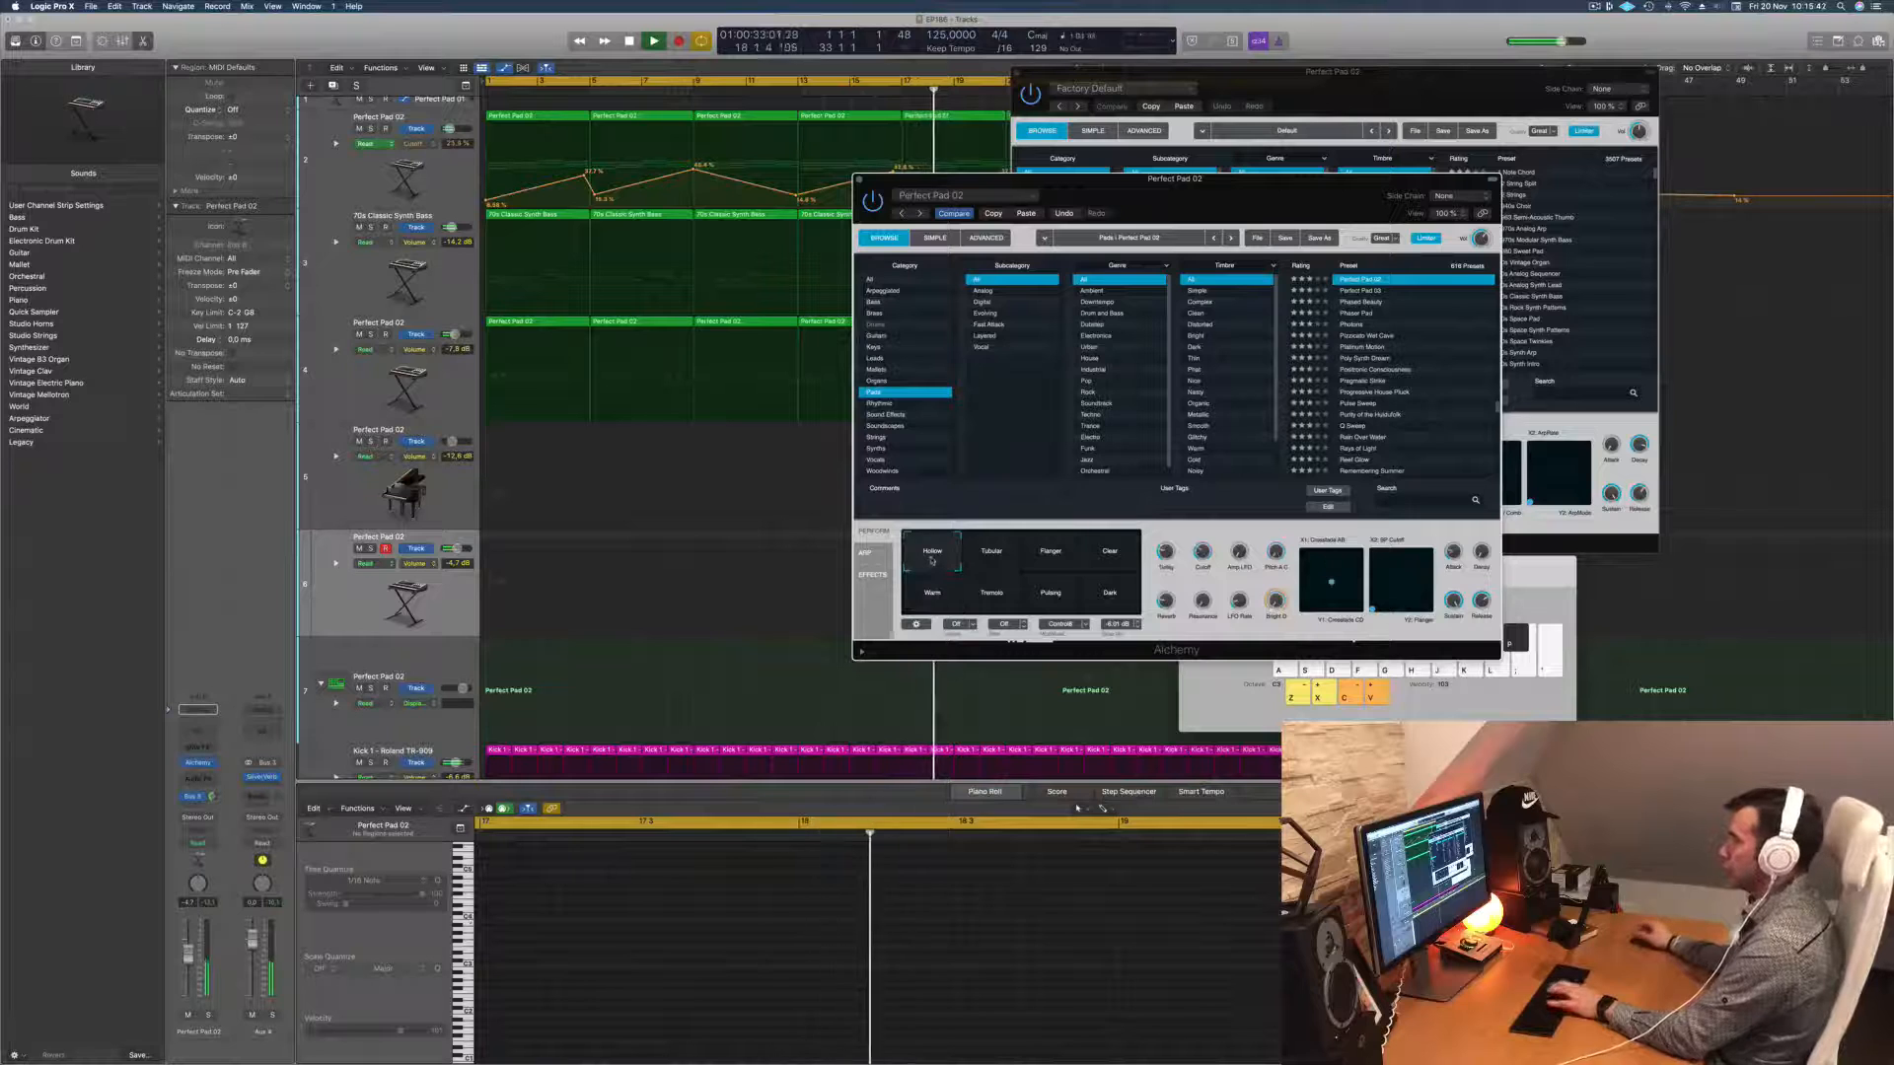
left_click(1113, 555)
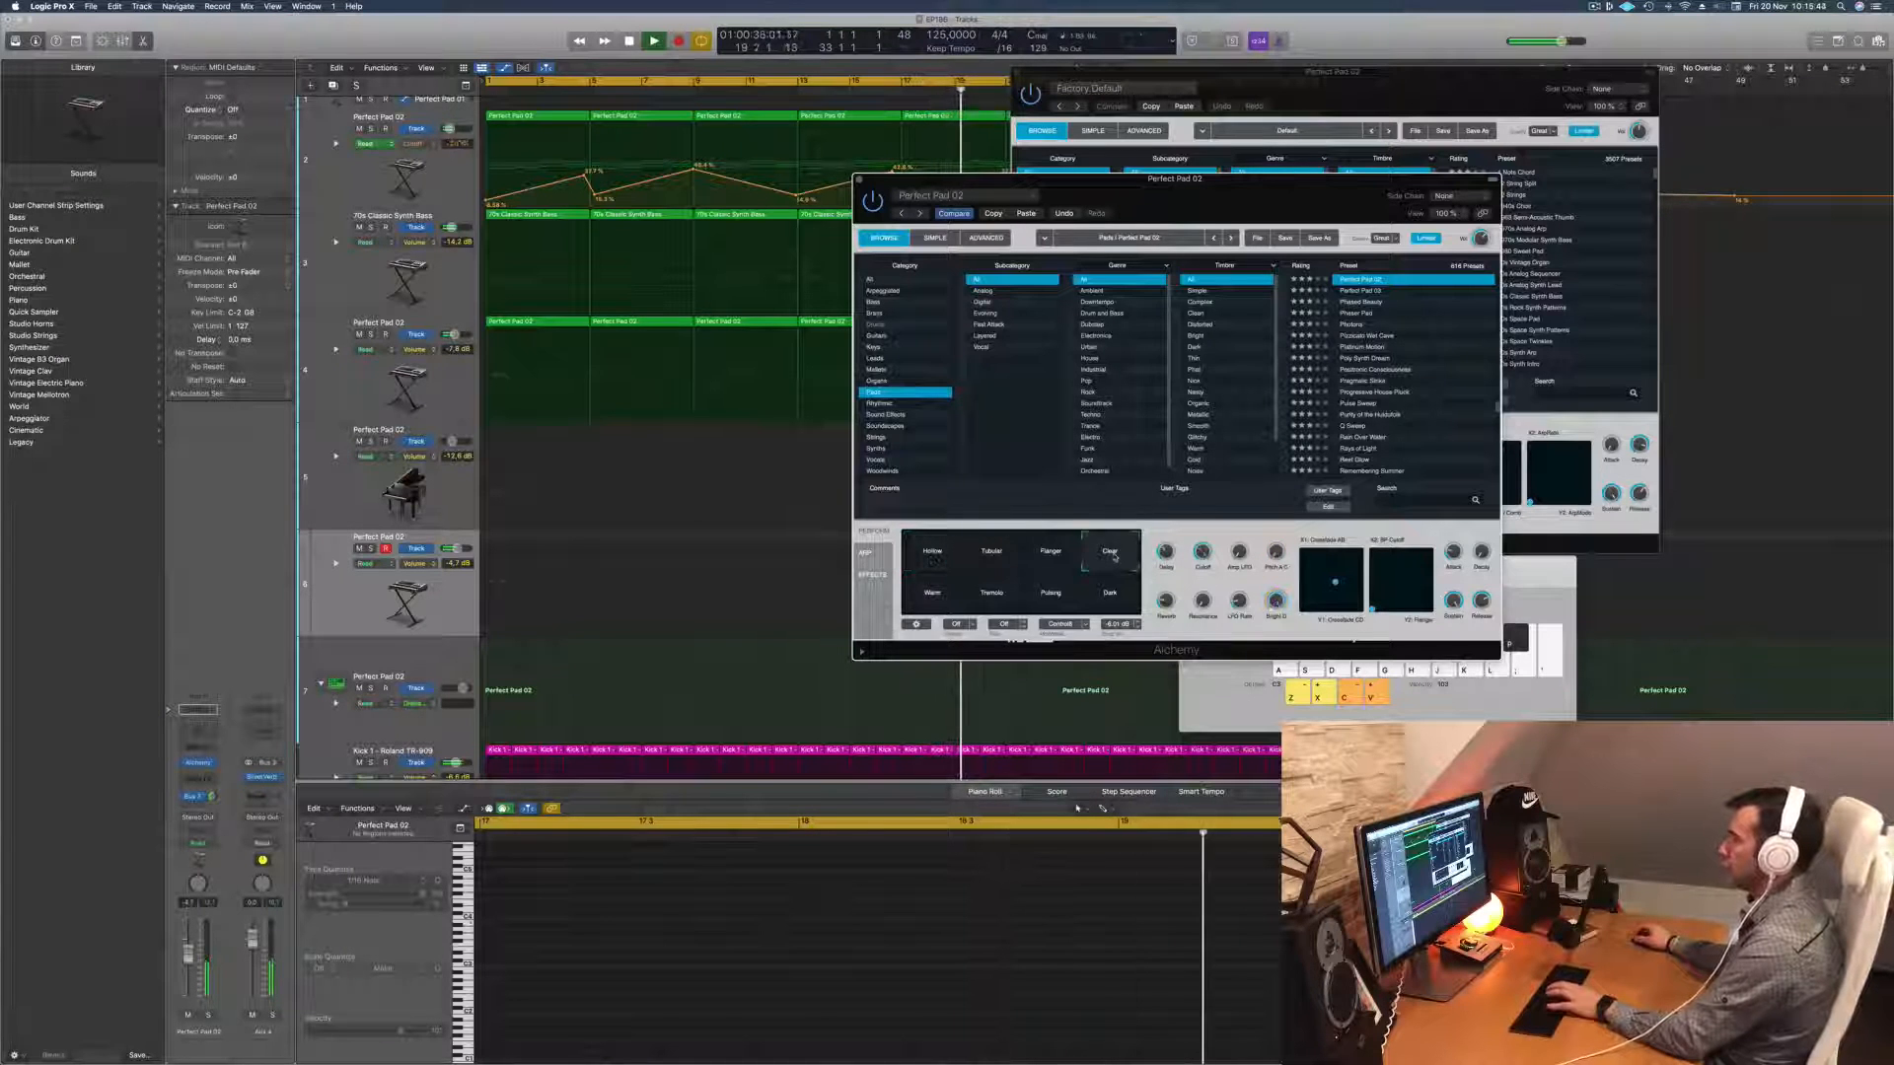
left_click(942, 553)
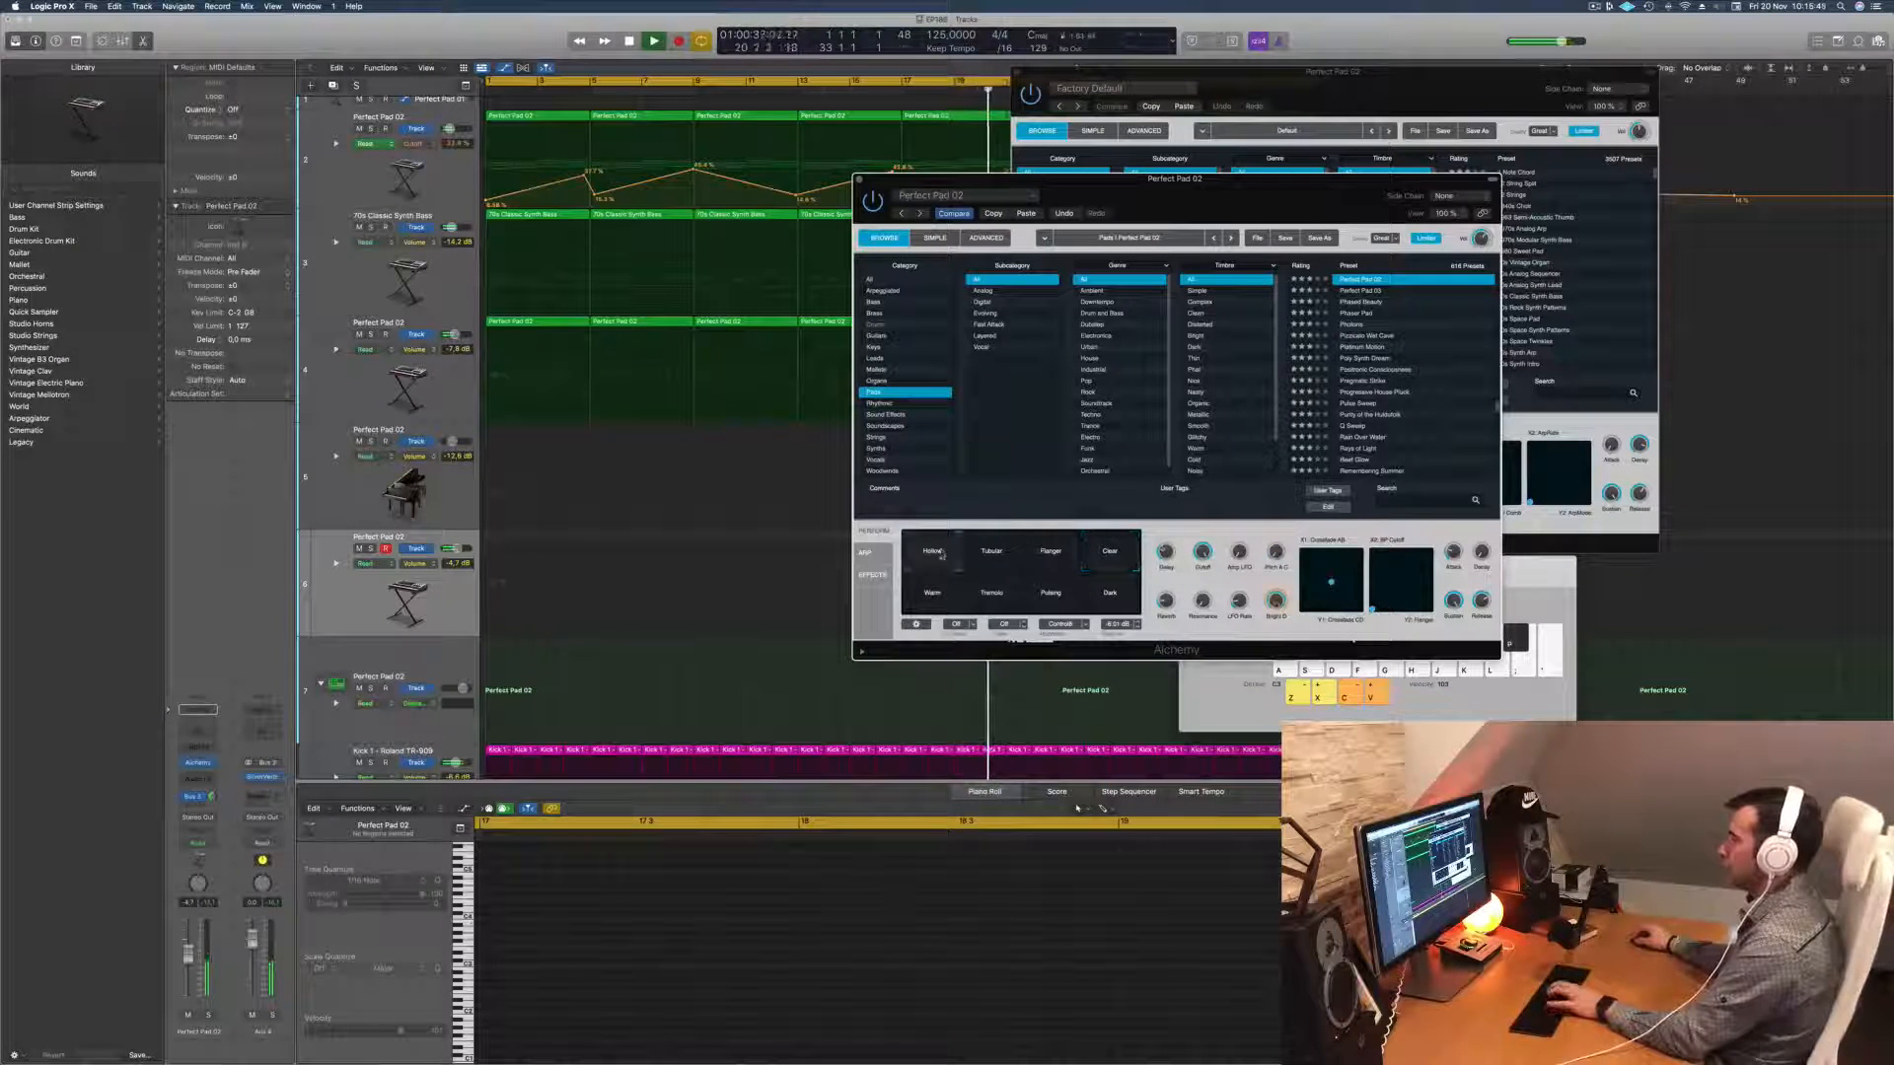
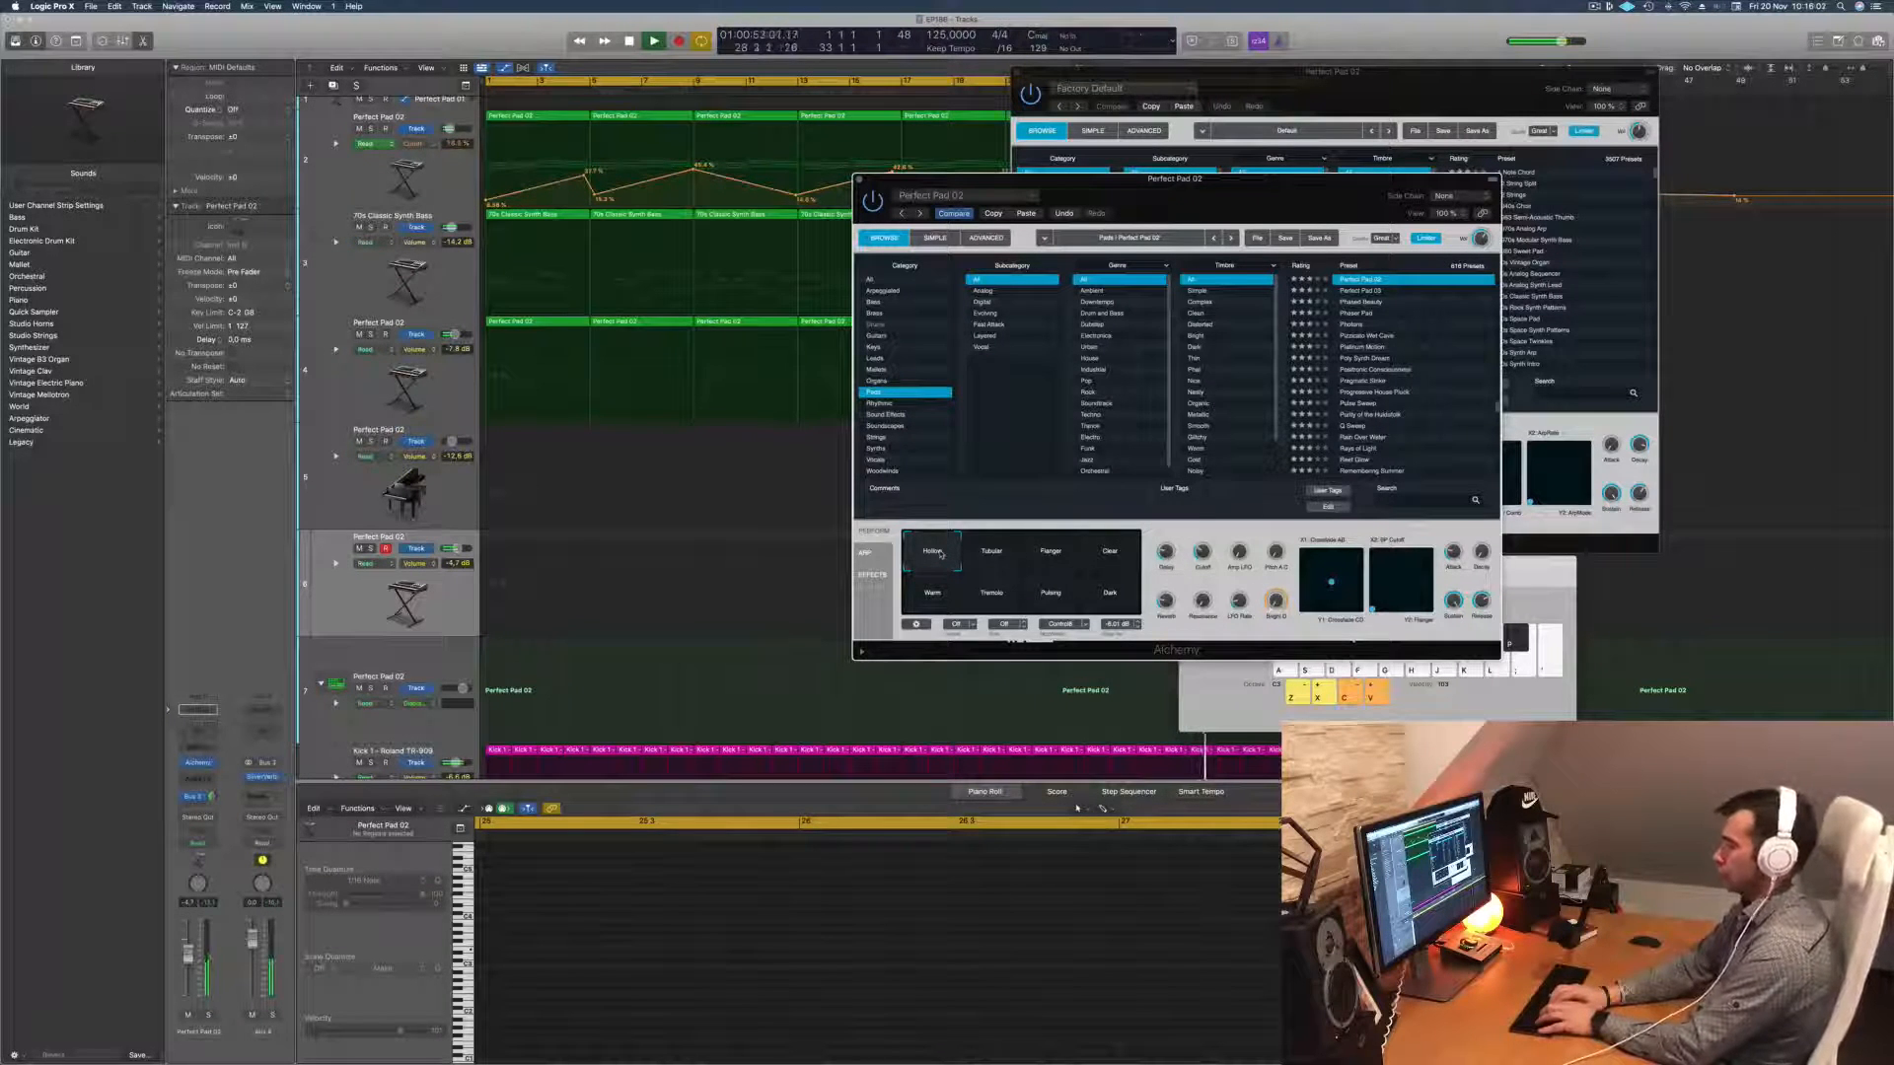
Step: Record a melody on track 6 from bar 1 to about bar 12 with Musical Typing, then stop the recording
key("r")
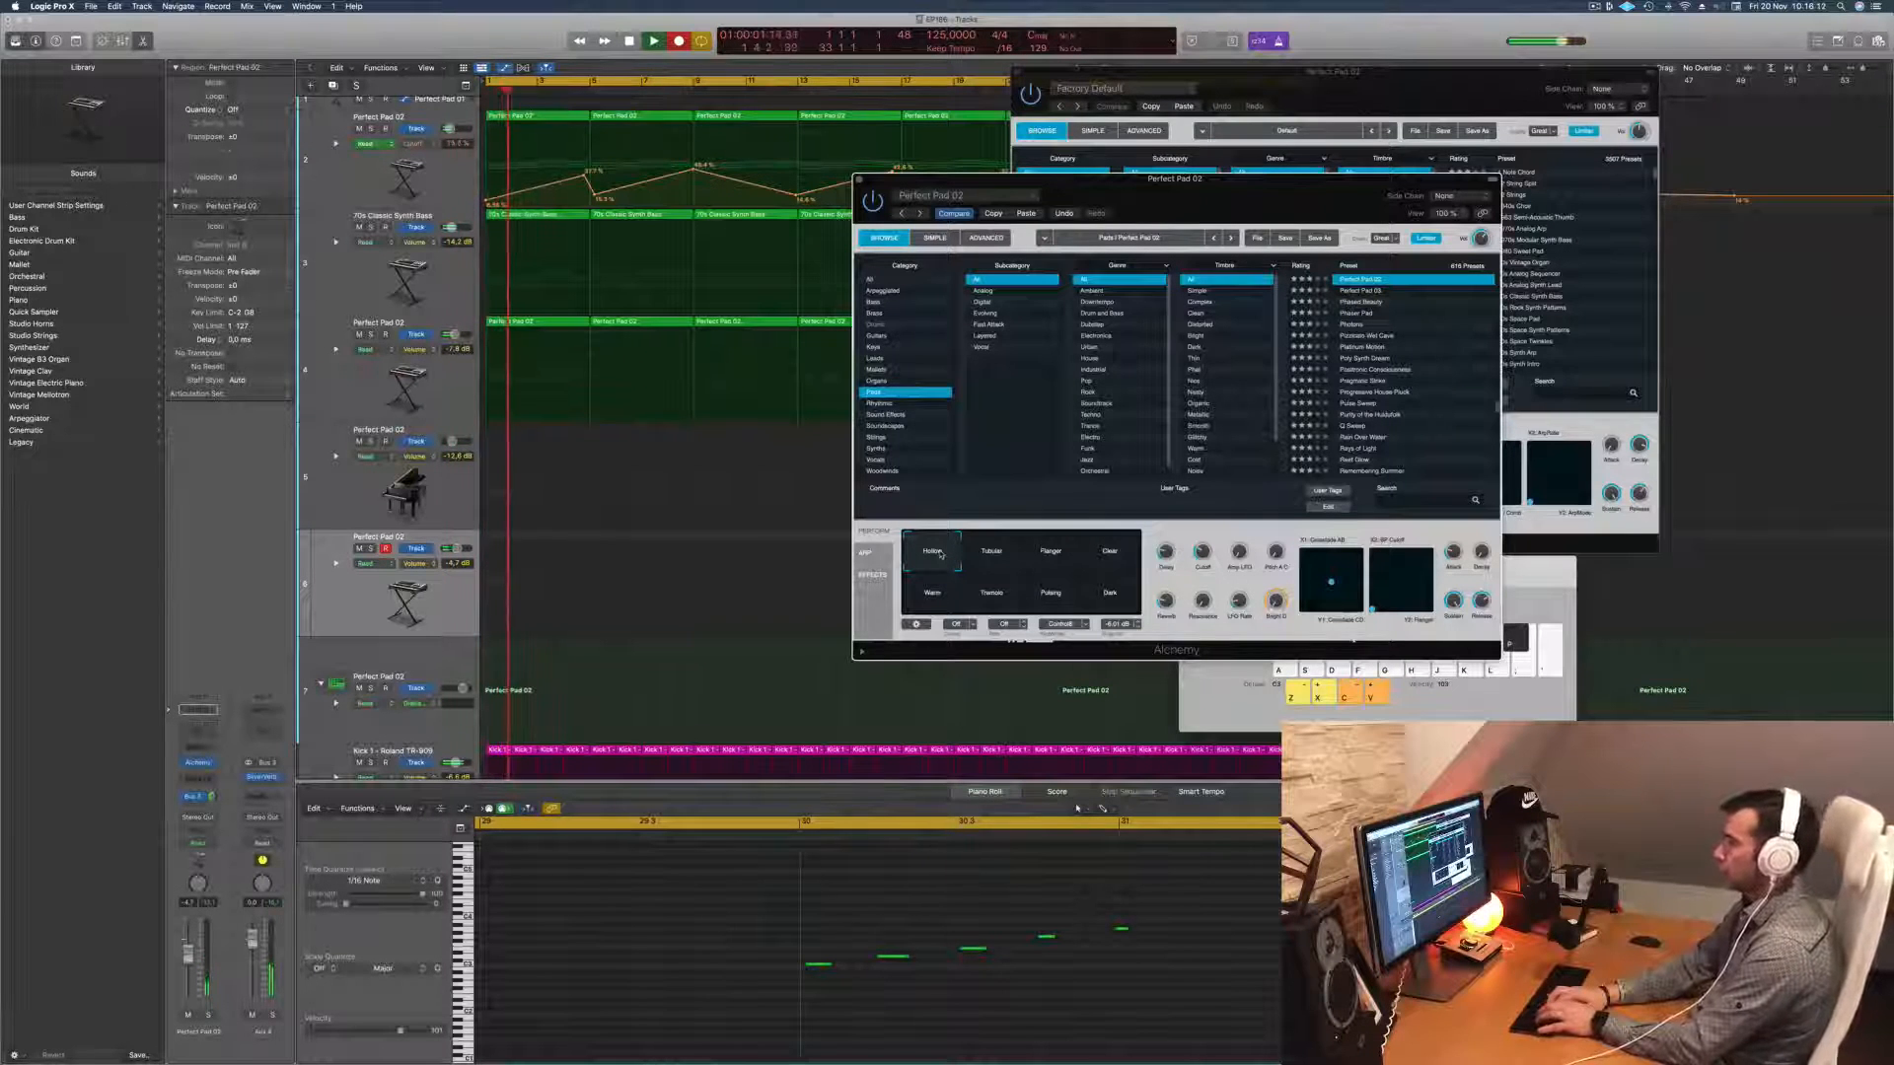
key("s")
key("d")
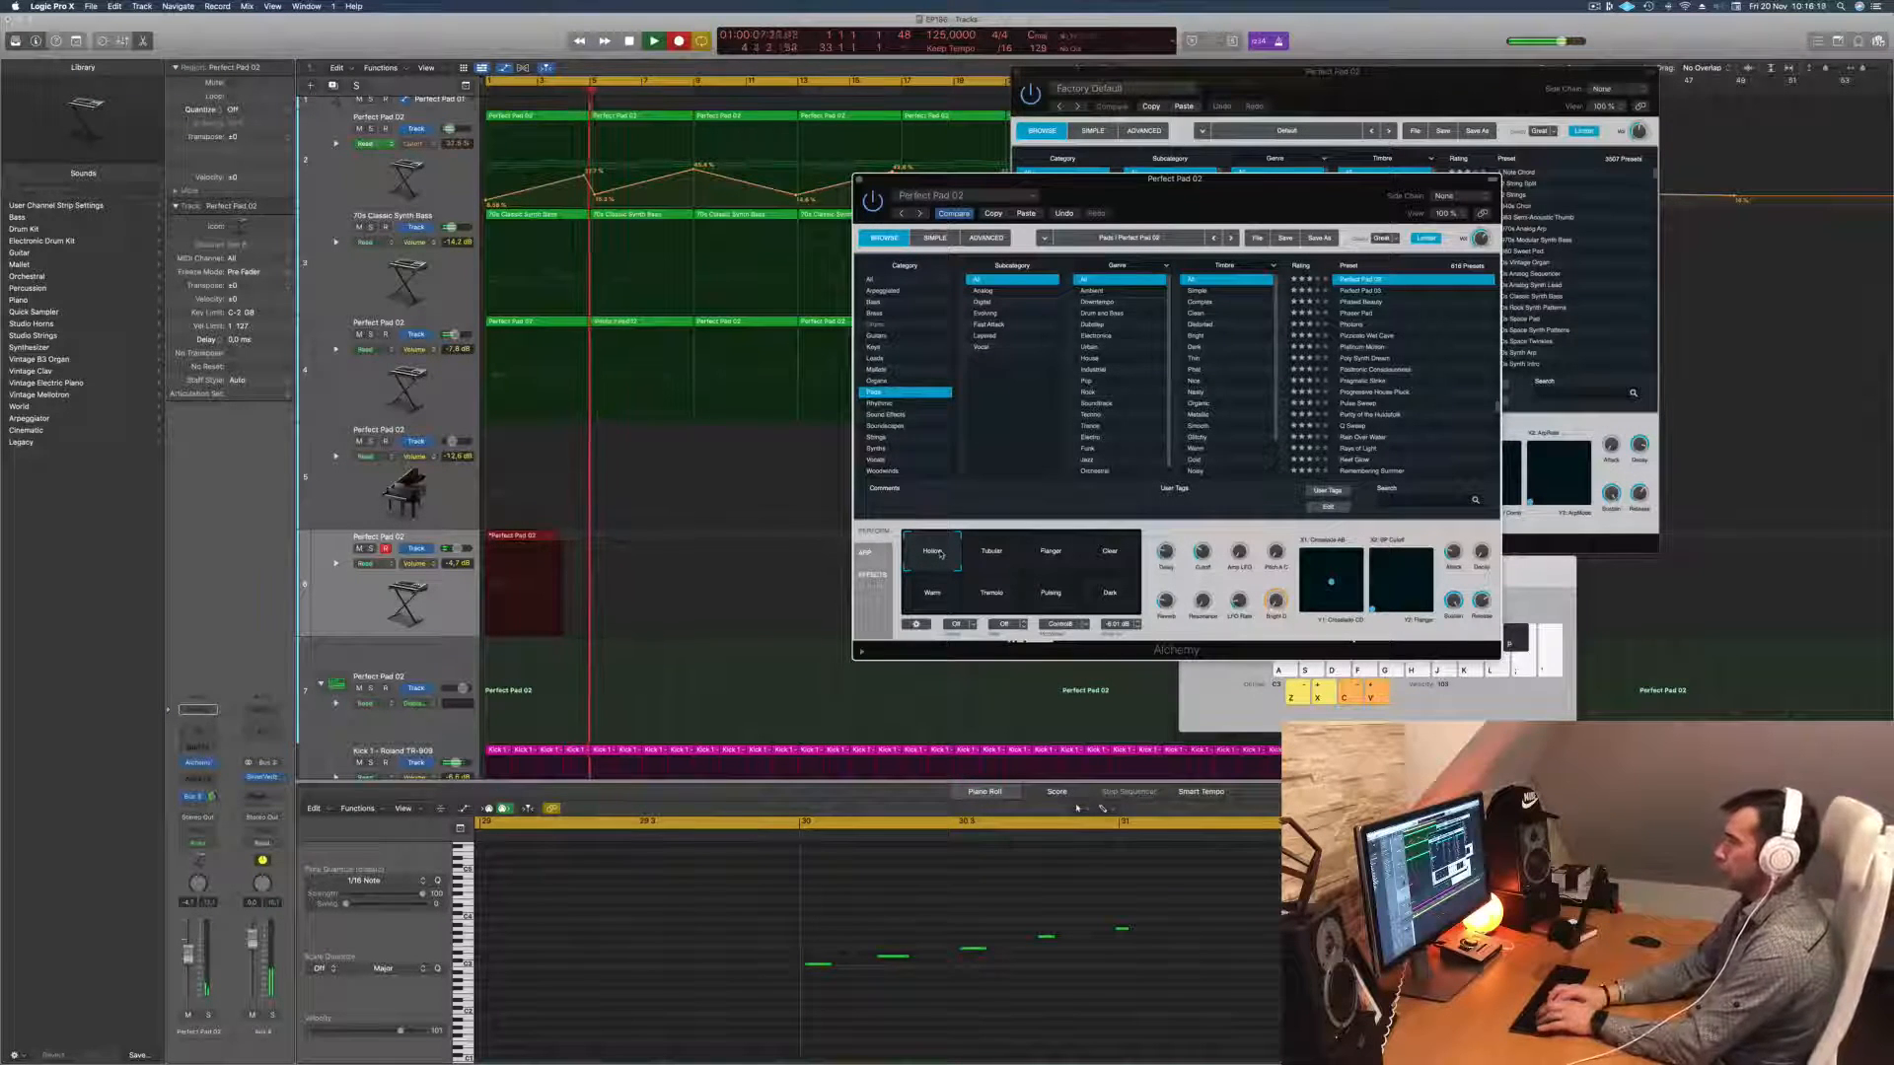
key("h")
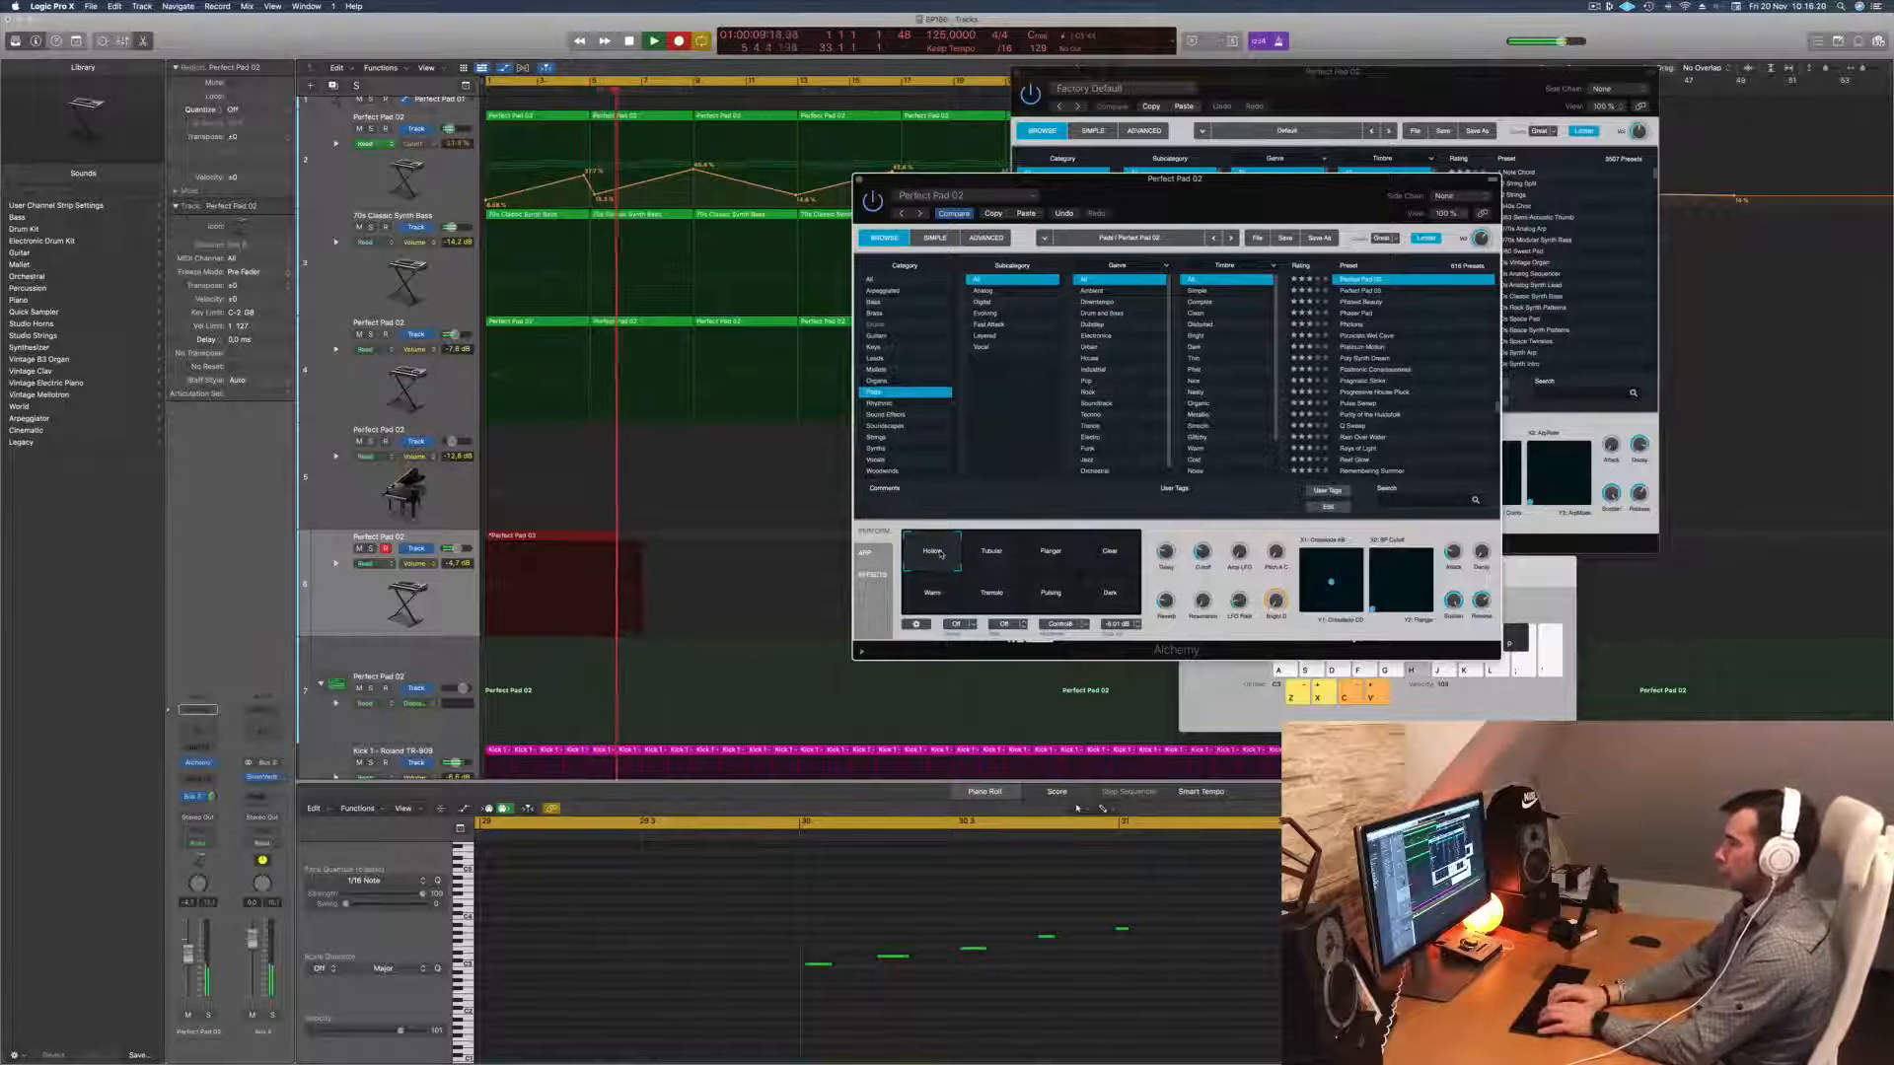
key("g")
key("f")
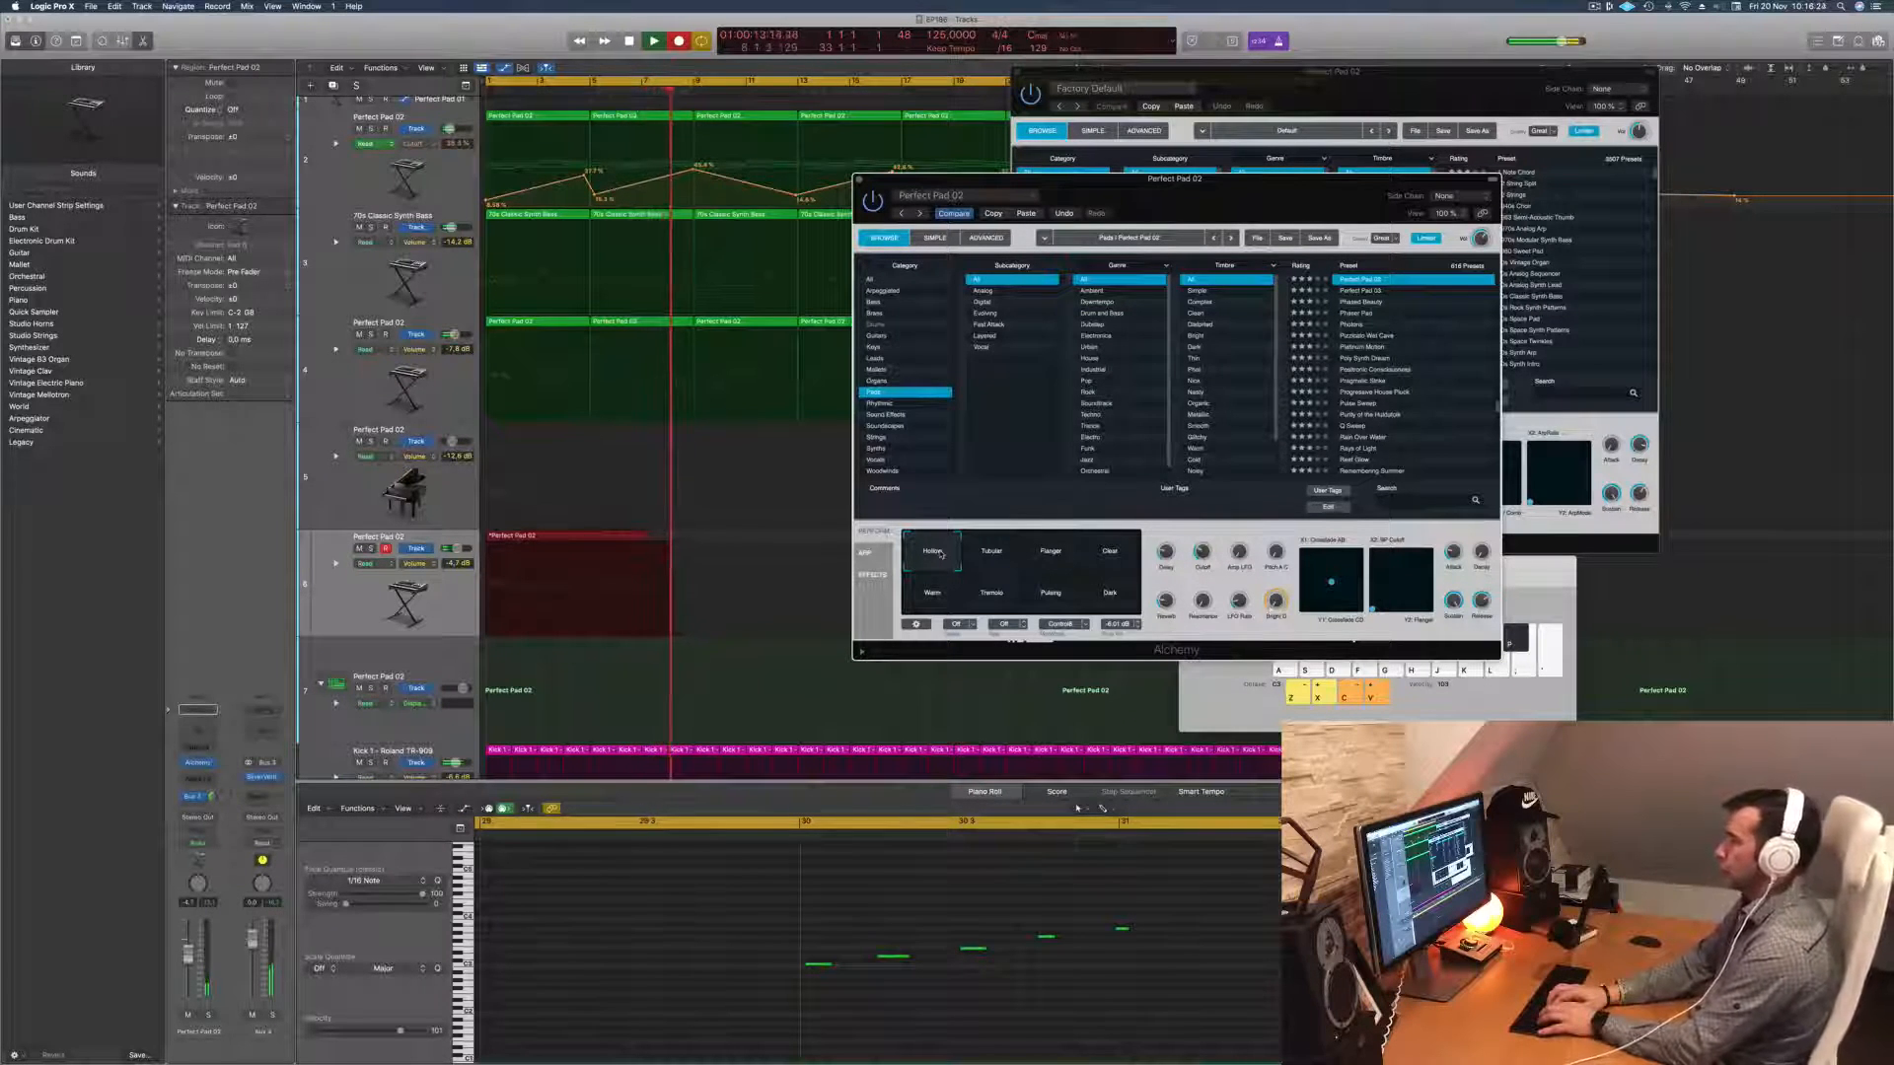
key("a")
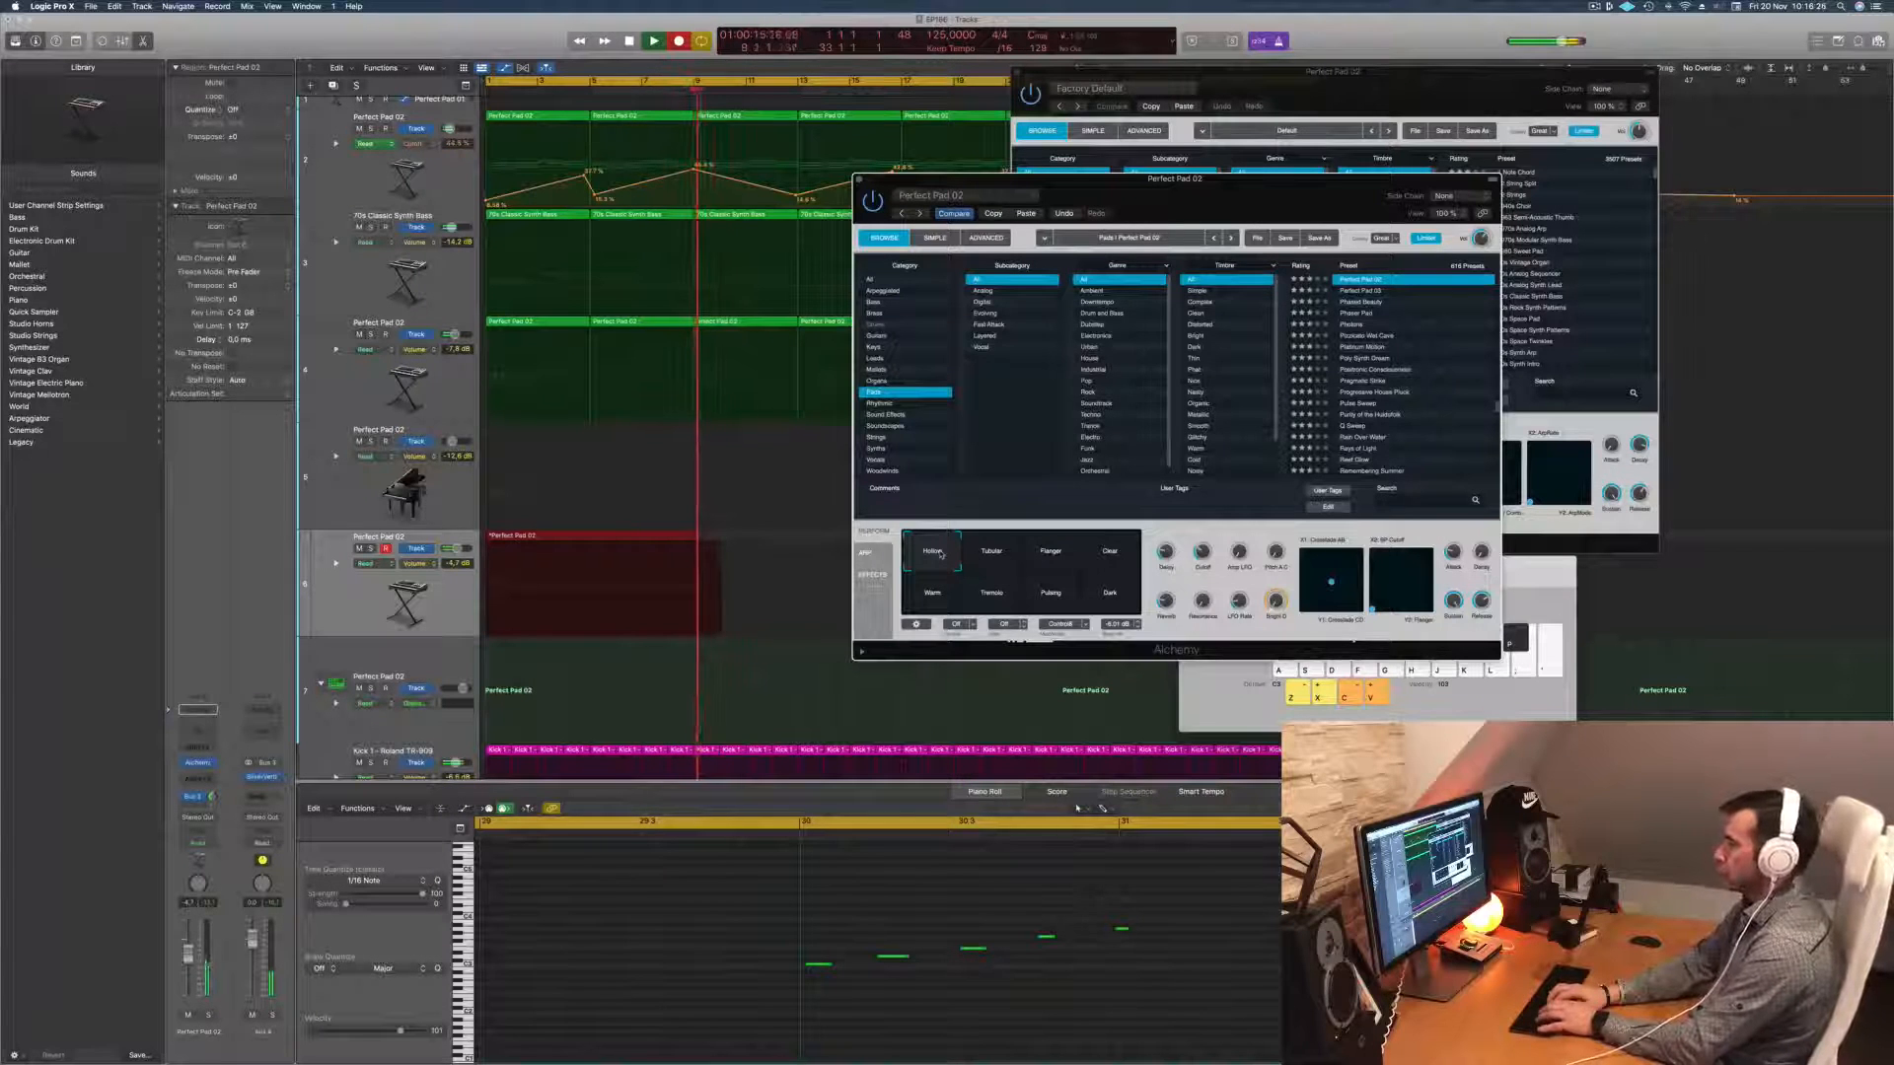
key("s")
key("d")
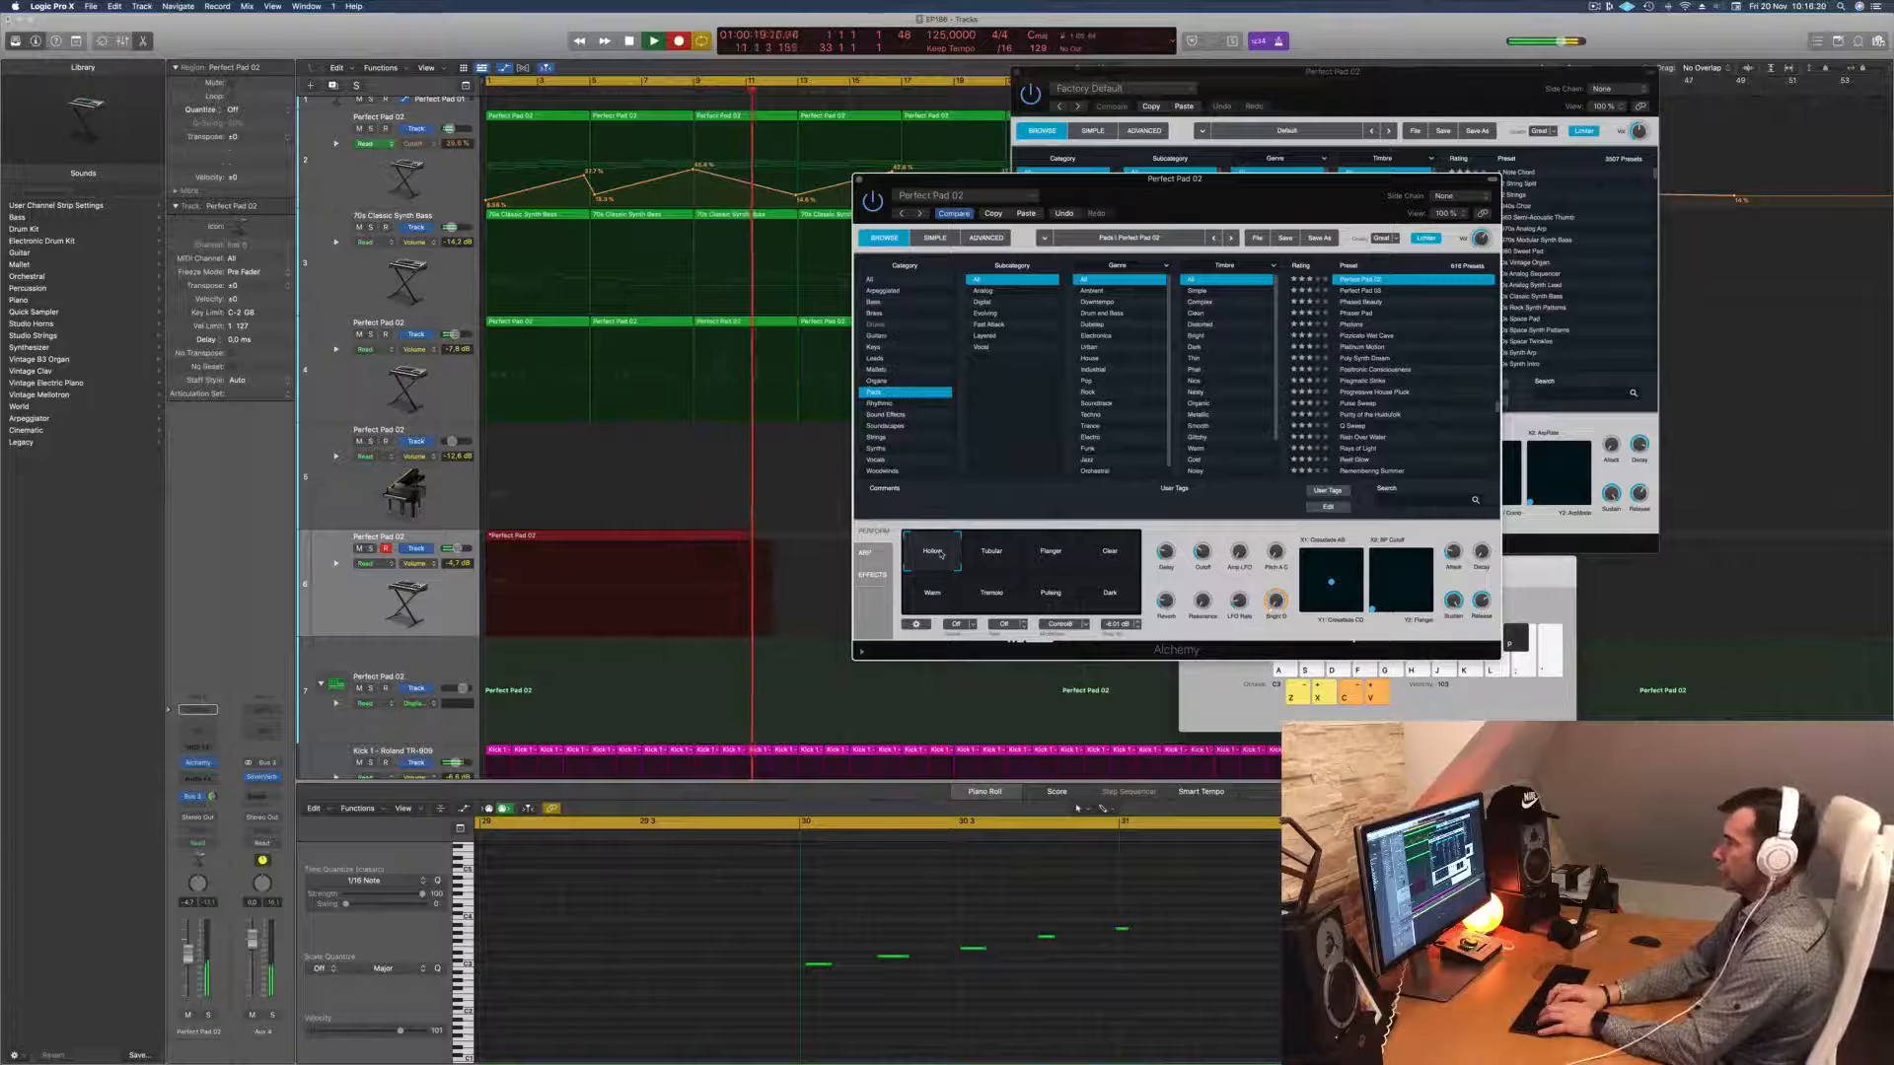
key("s")
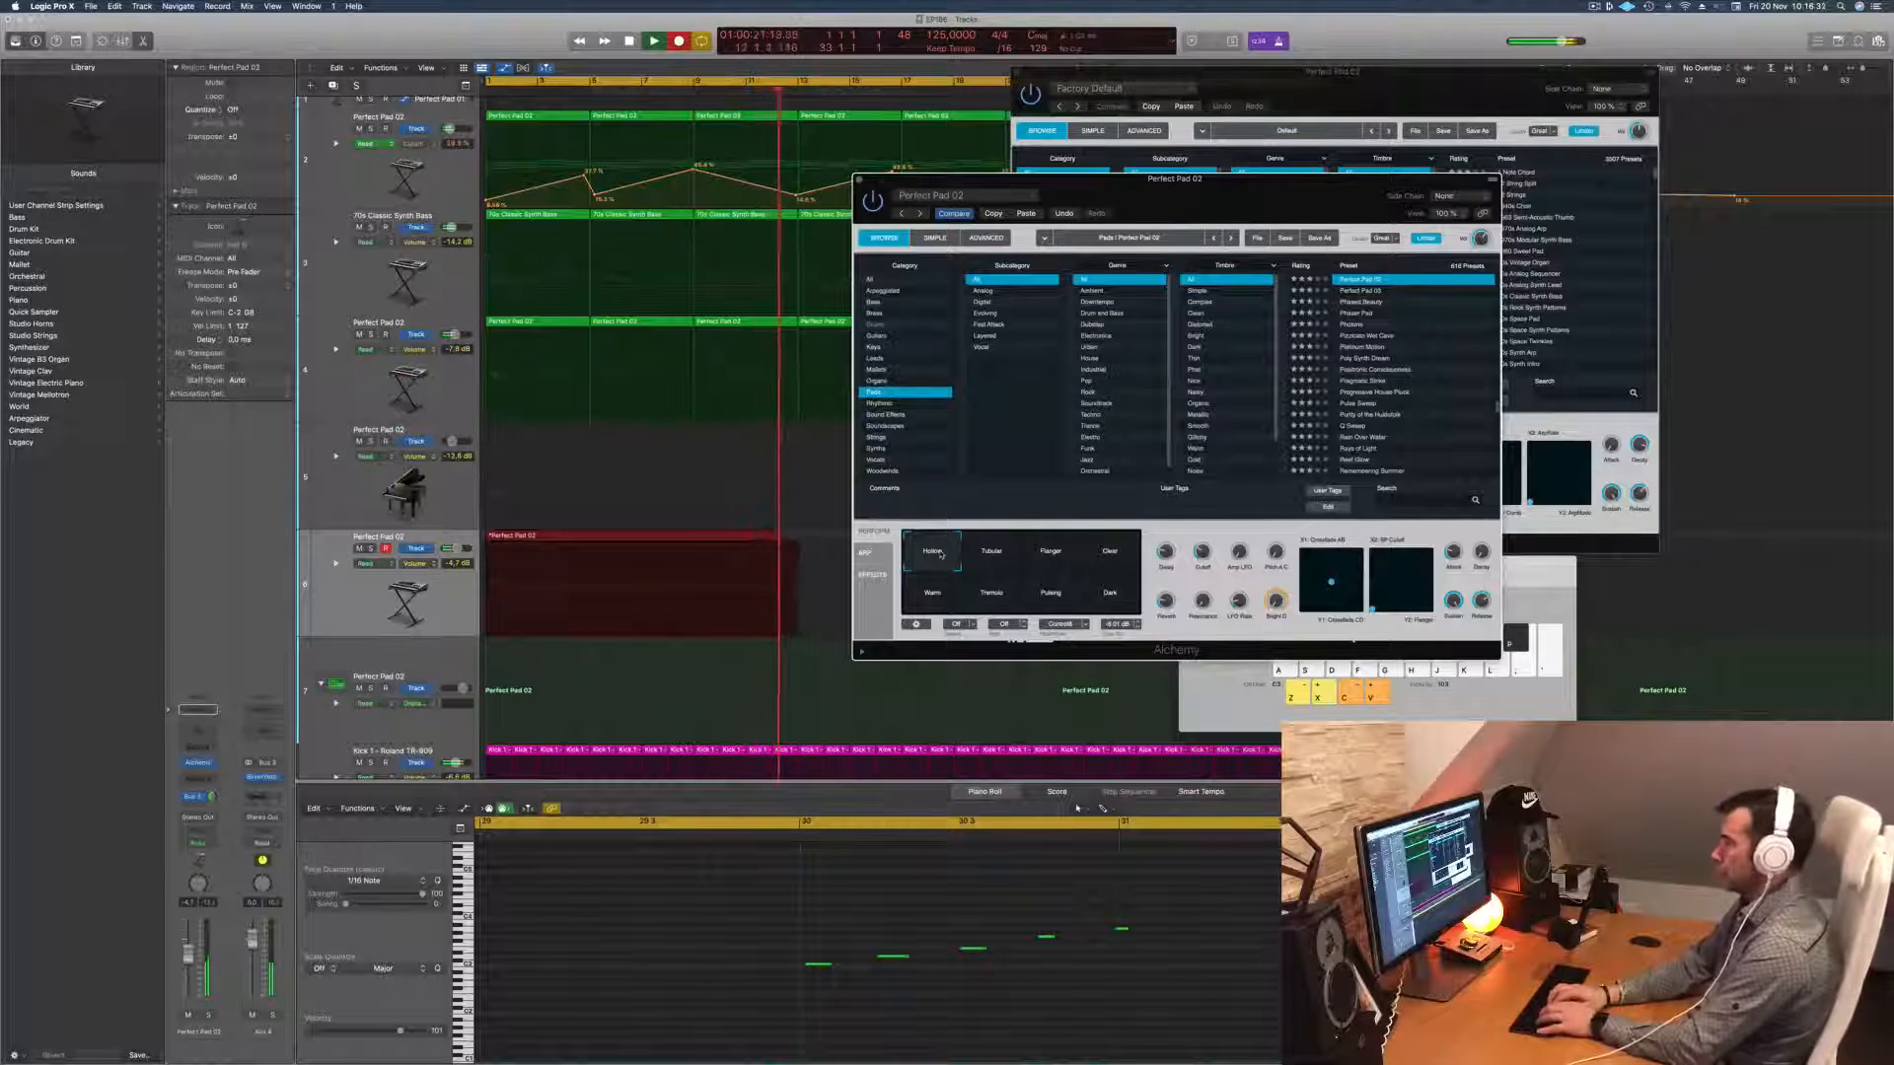
key("space")
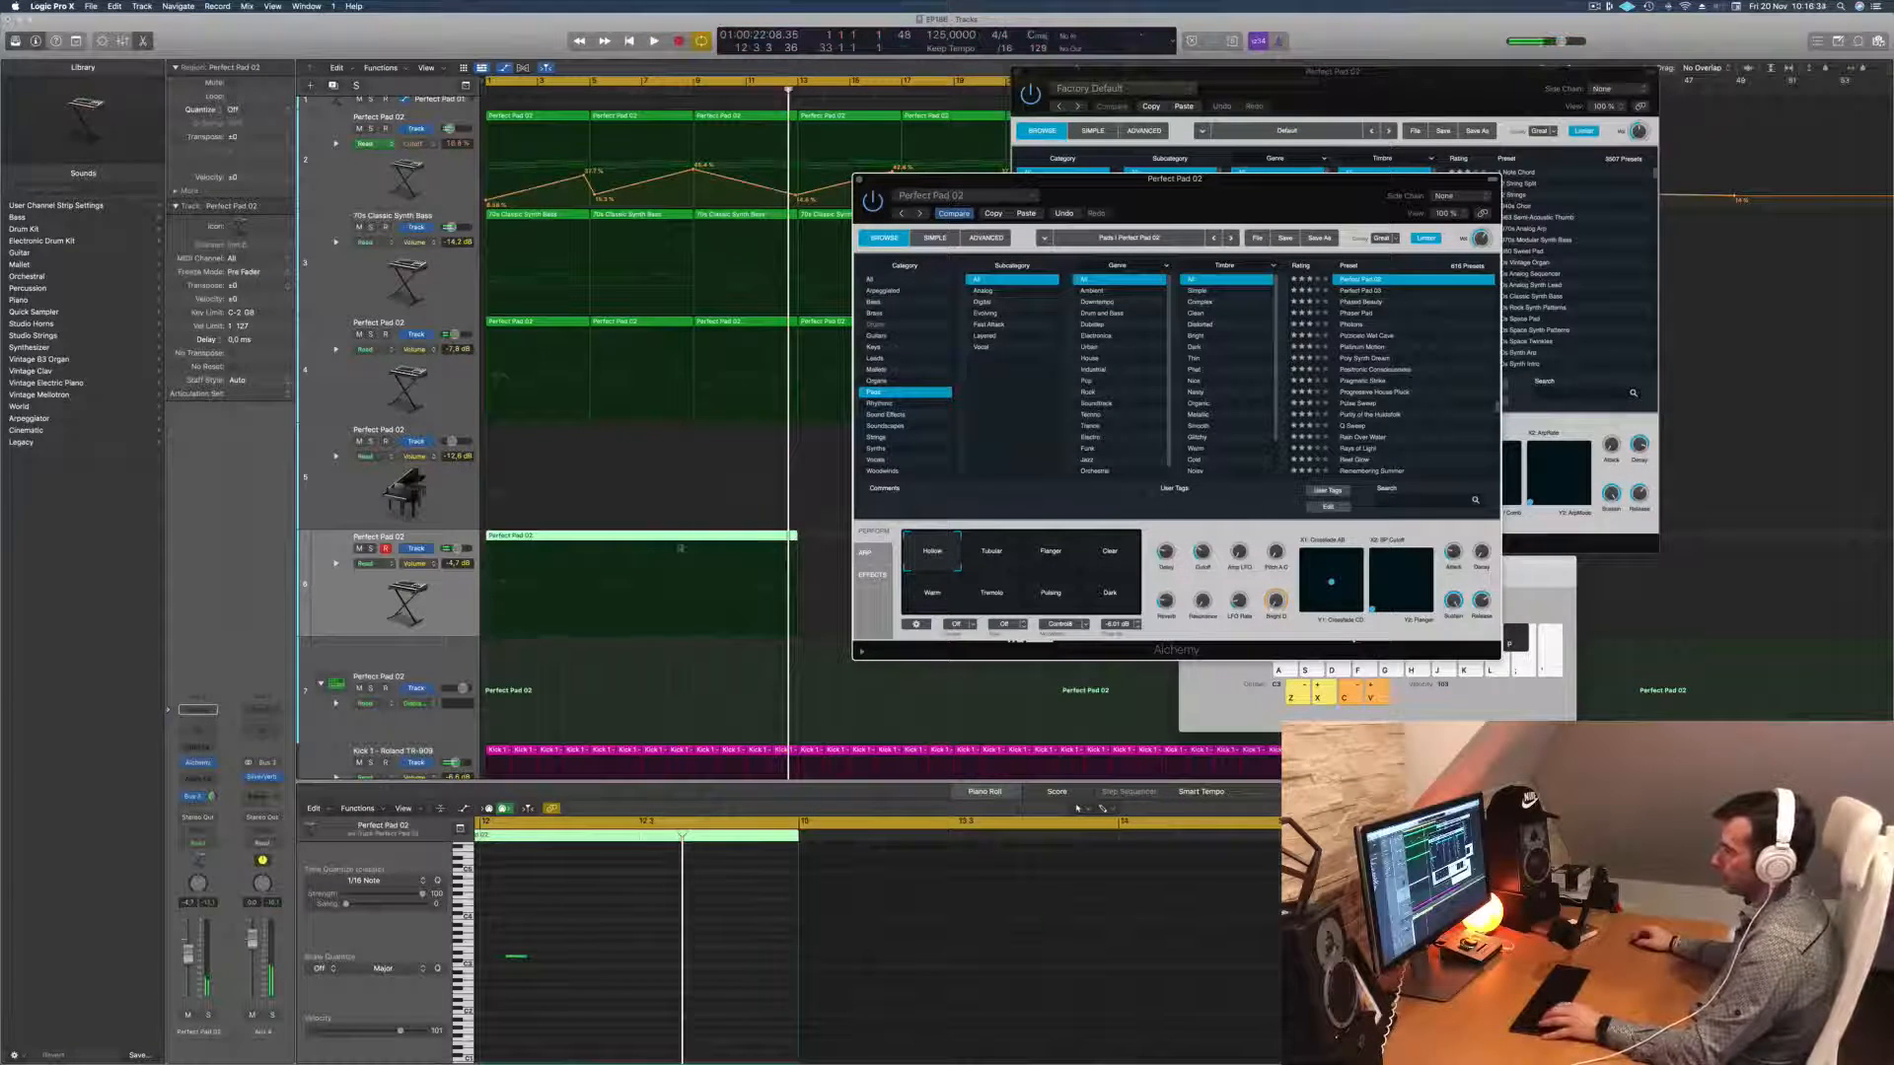
Step: Split the recorded track 6 region at bar 9, delete its first part and move the remaining part to bar 1
left_click(687, 537)
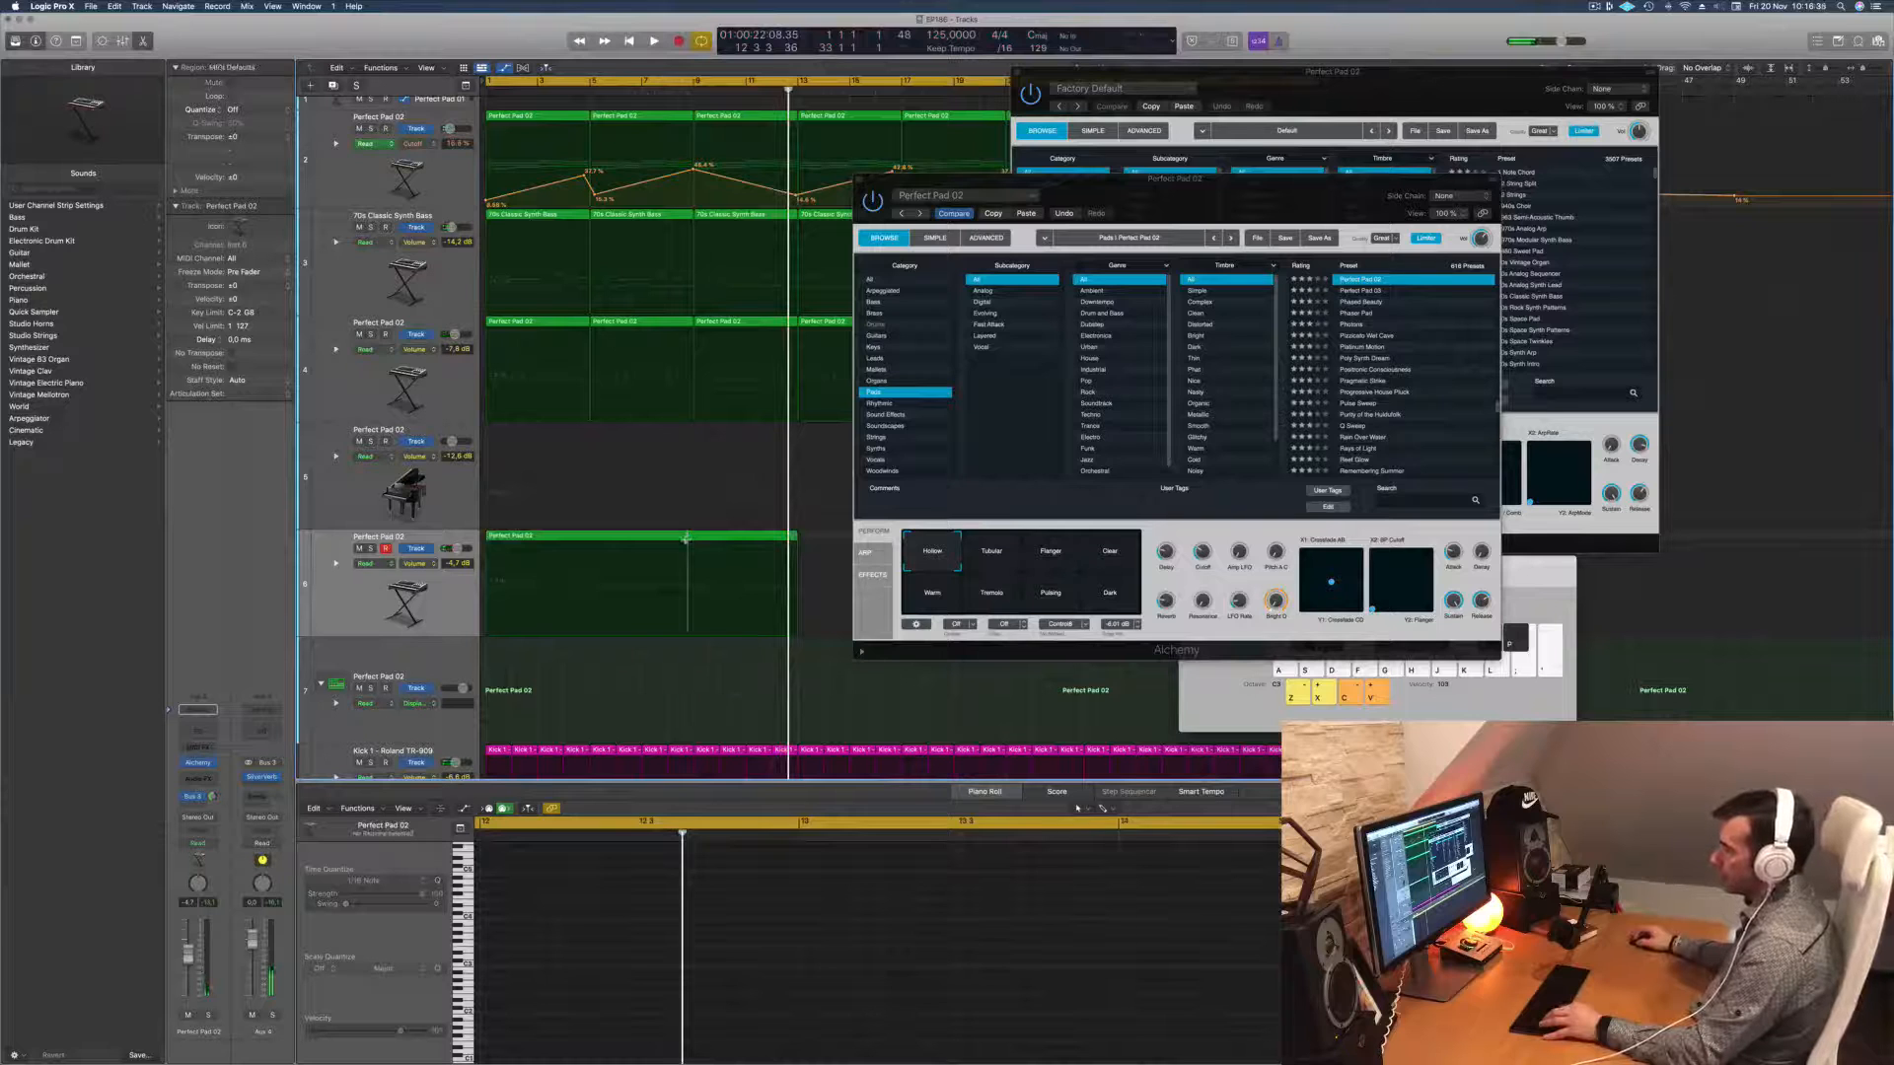
left_click(641, 538)
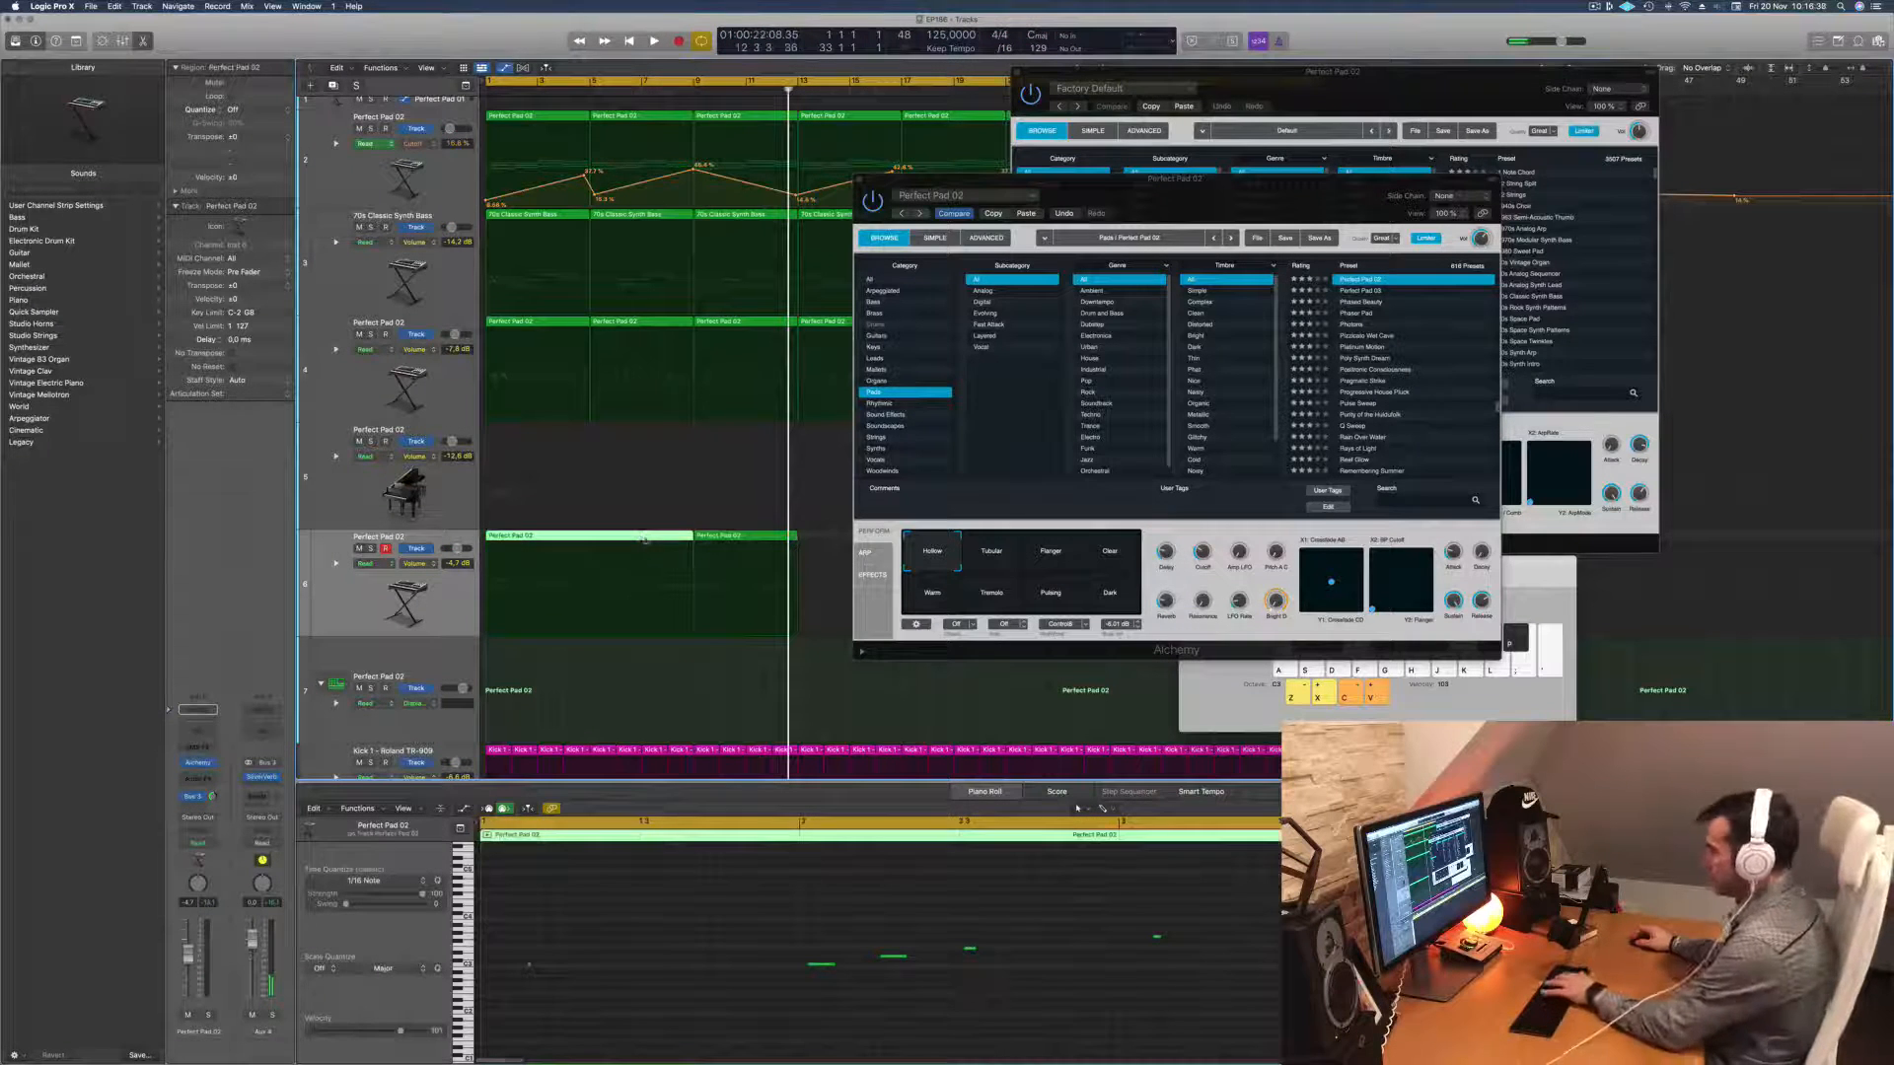
key("Delete")
left_click_drag(730, 538, 519, 538)
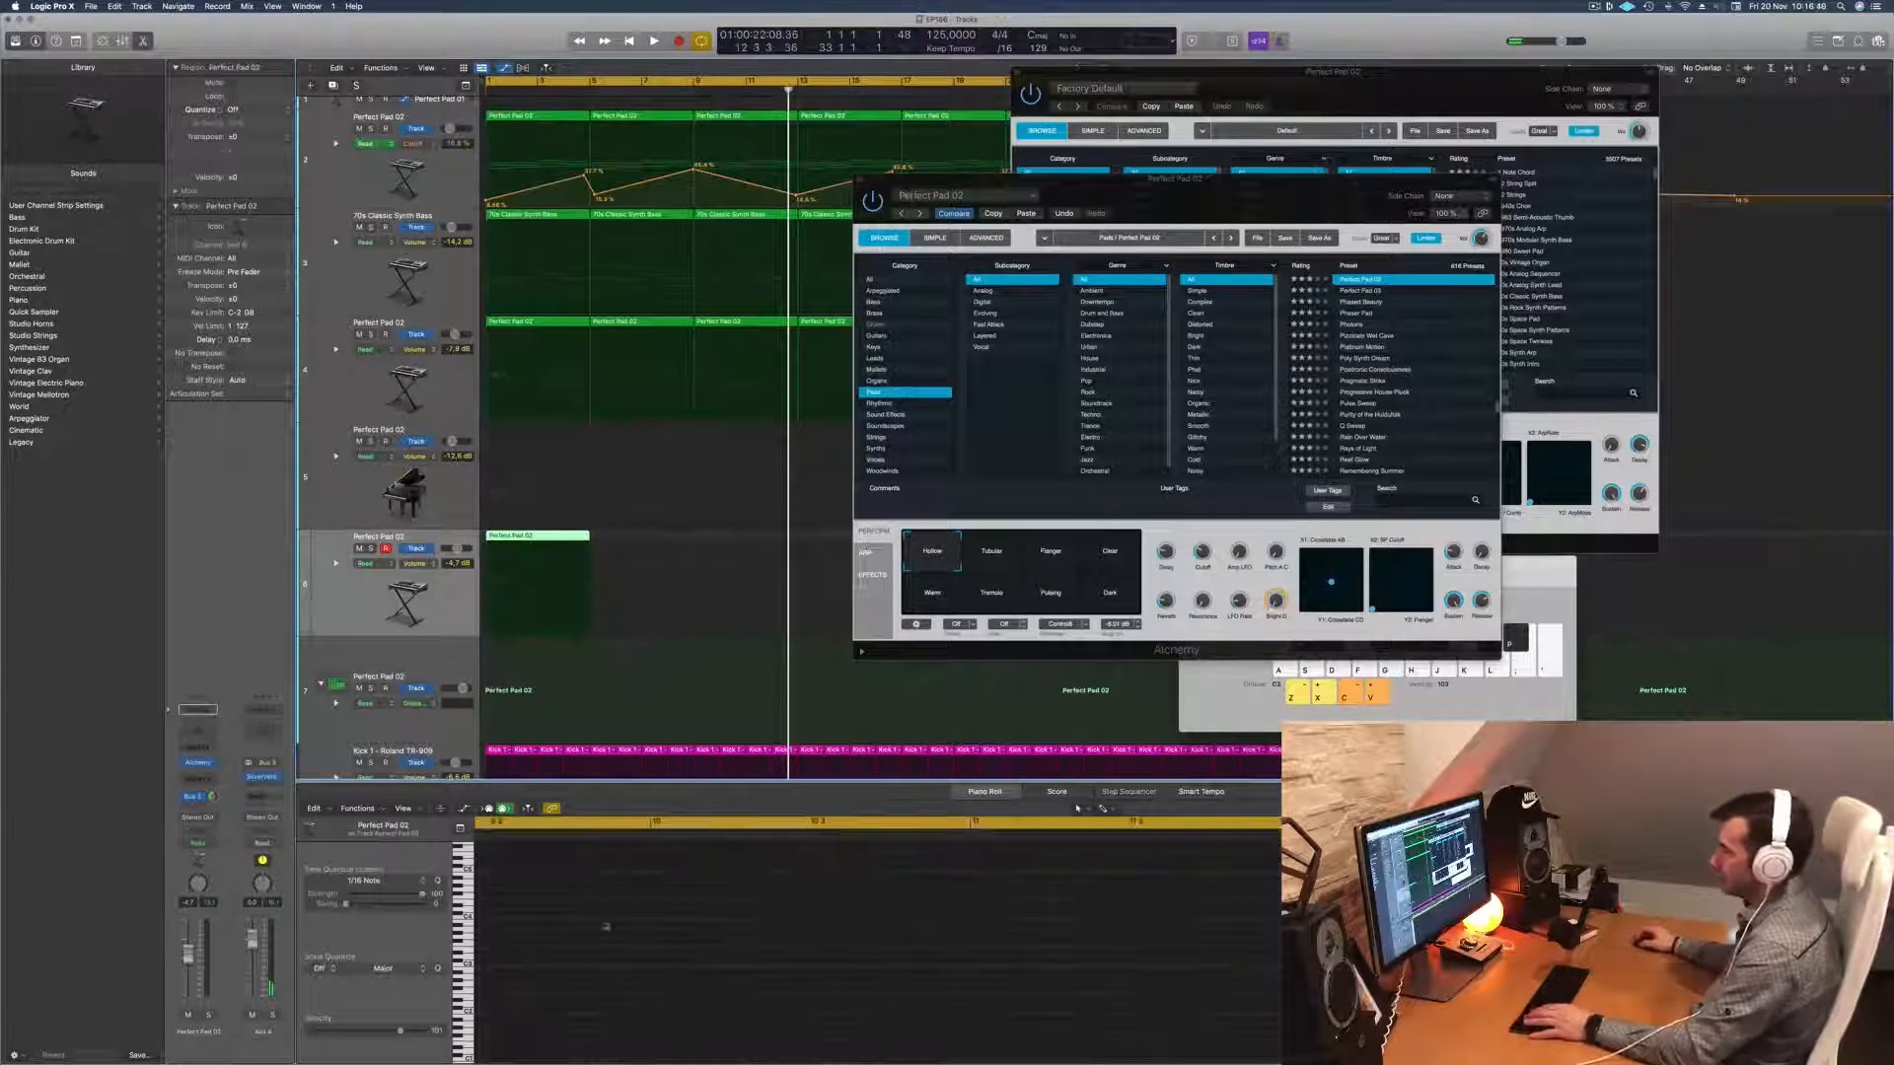
Step: Open the track 6 region in the Piano Roll, play it and shift its last two notes later to start at bar 4
key("e")
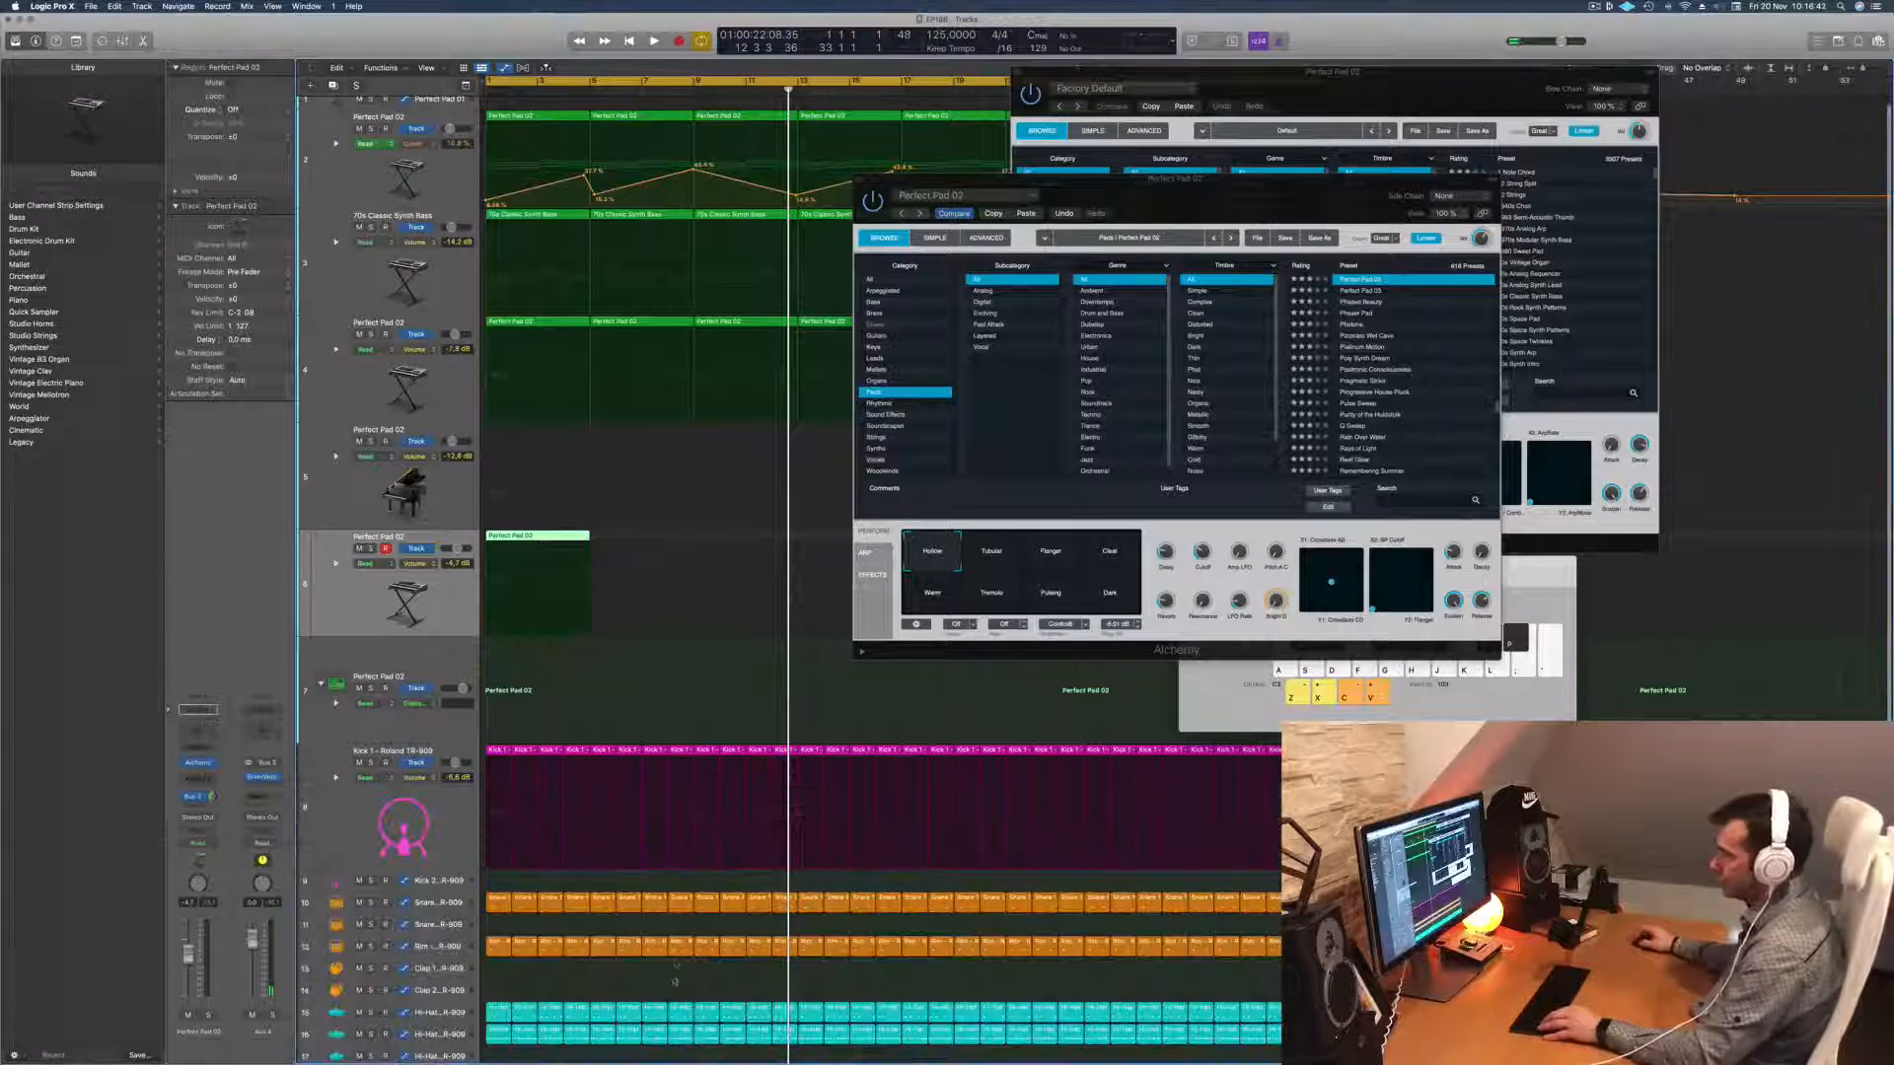
double_click(548, 537)
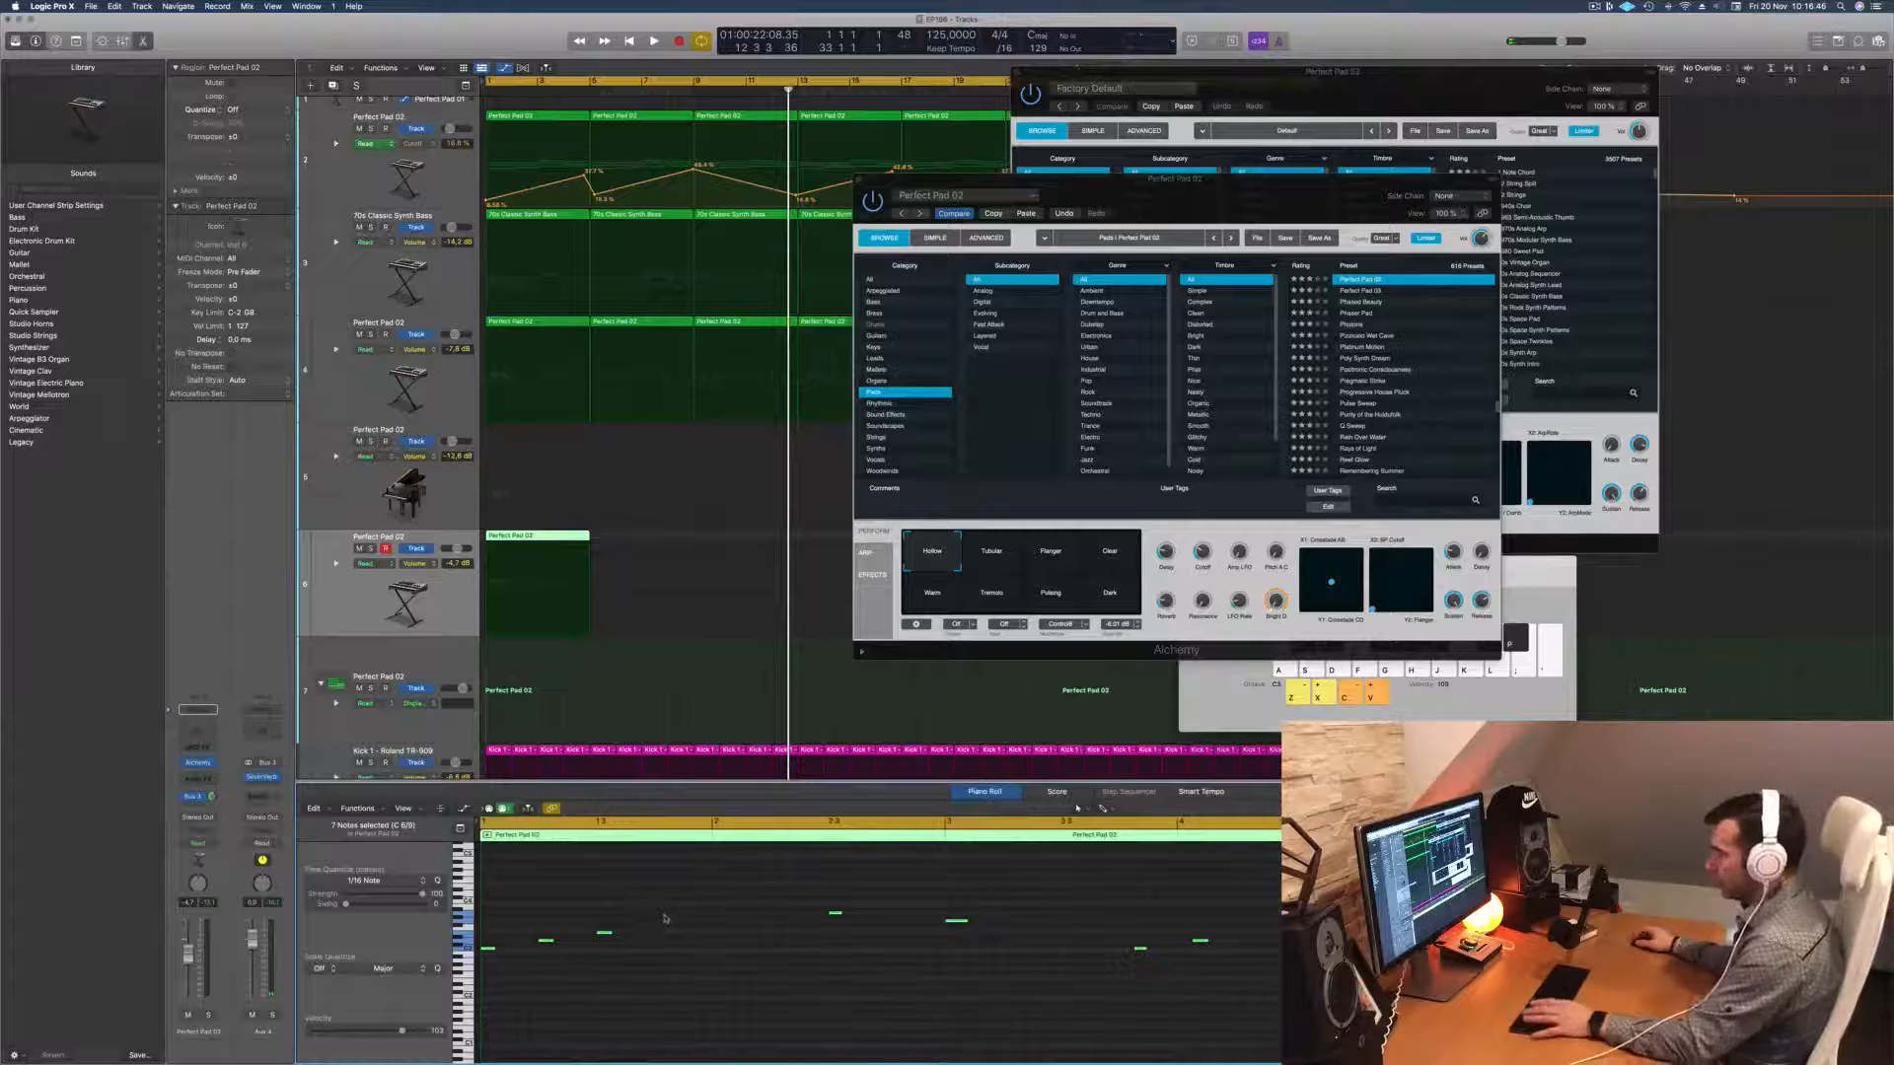
key("space")
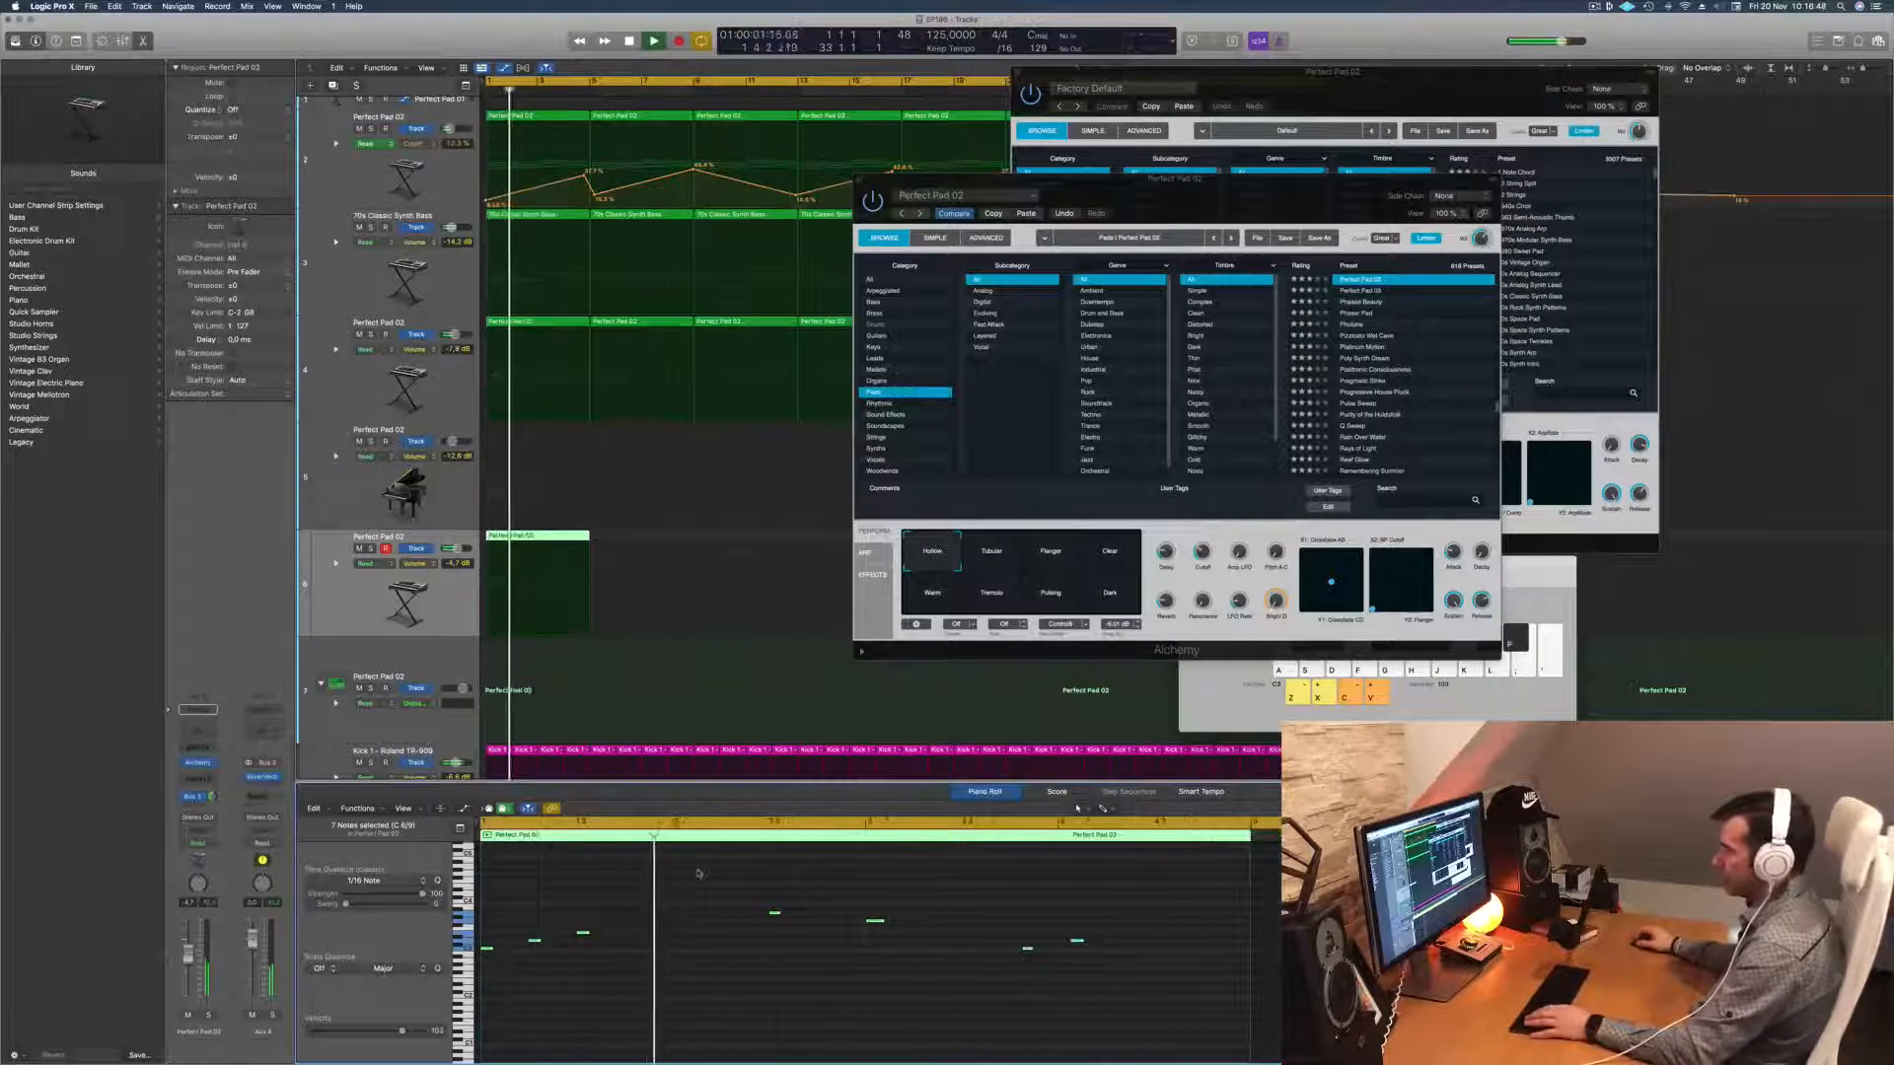
left_click(645, 898)
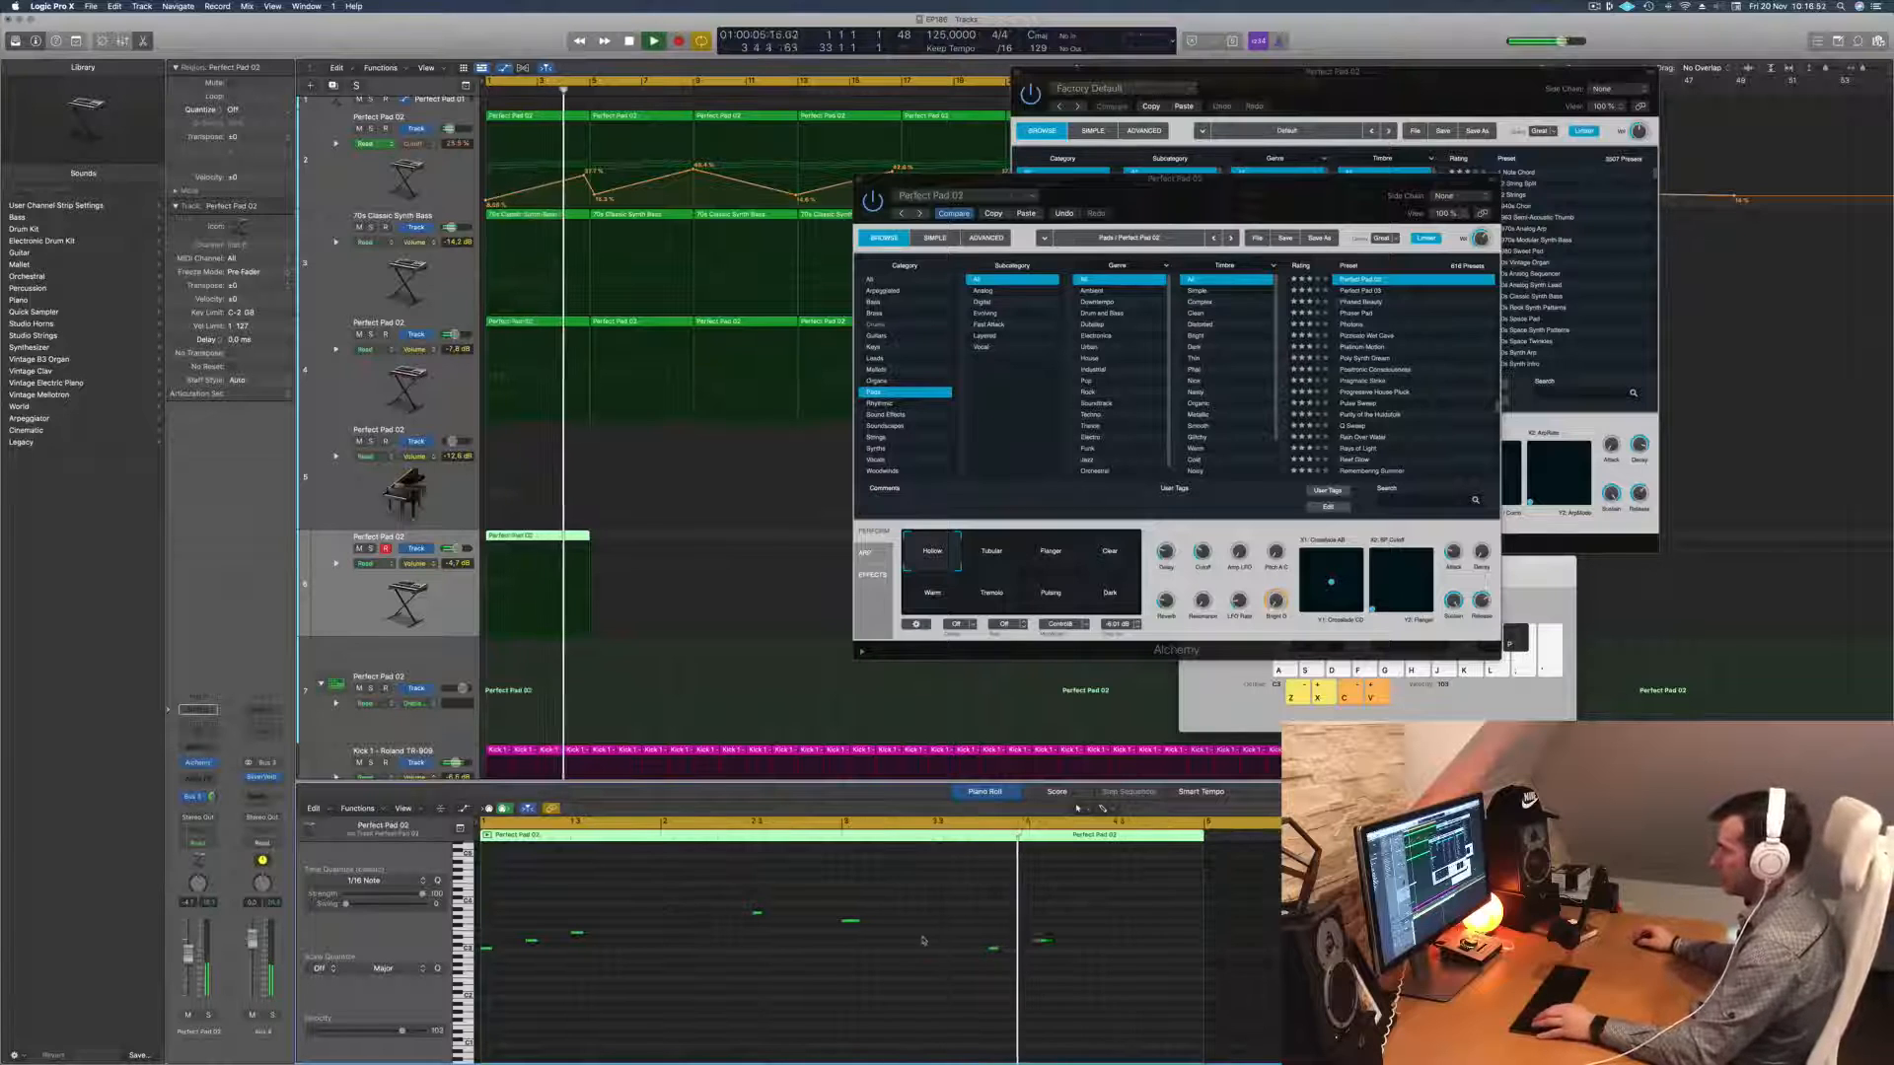
left_click_drag(976, 914, 1102, 973)
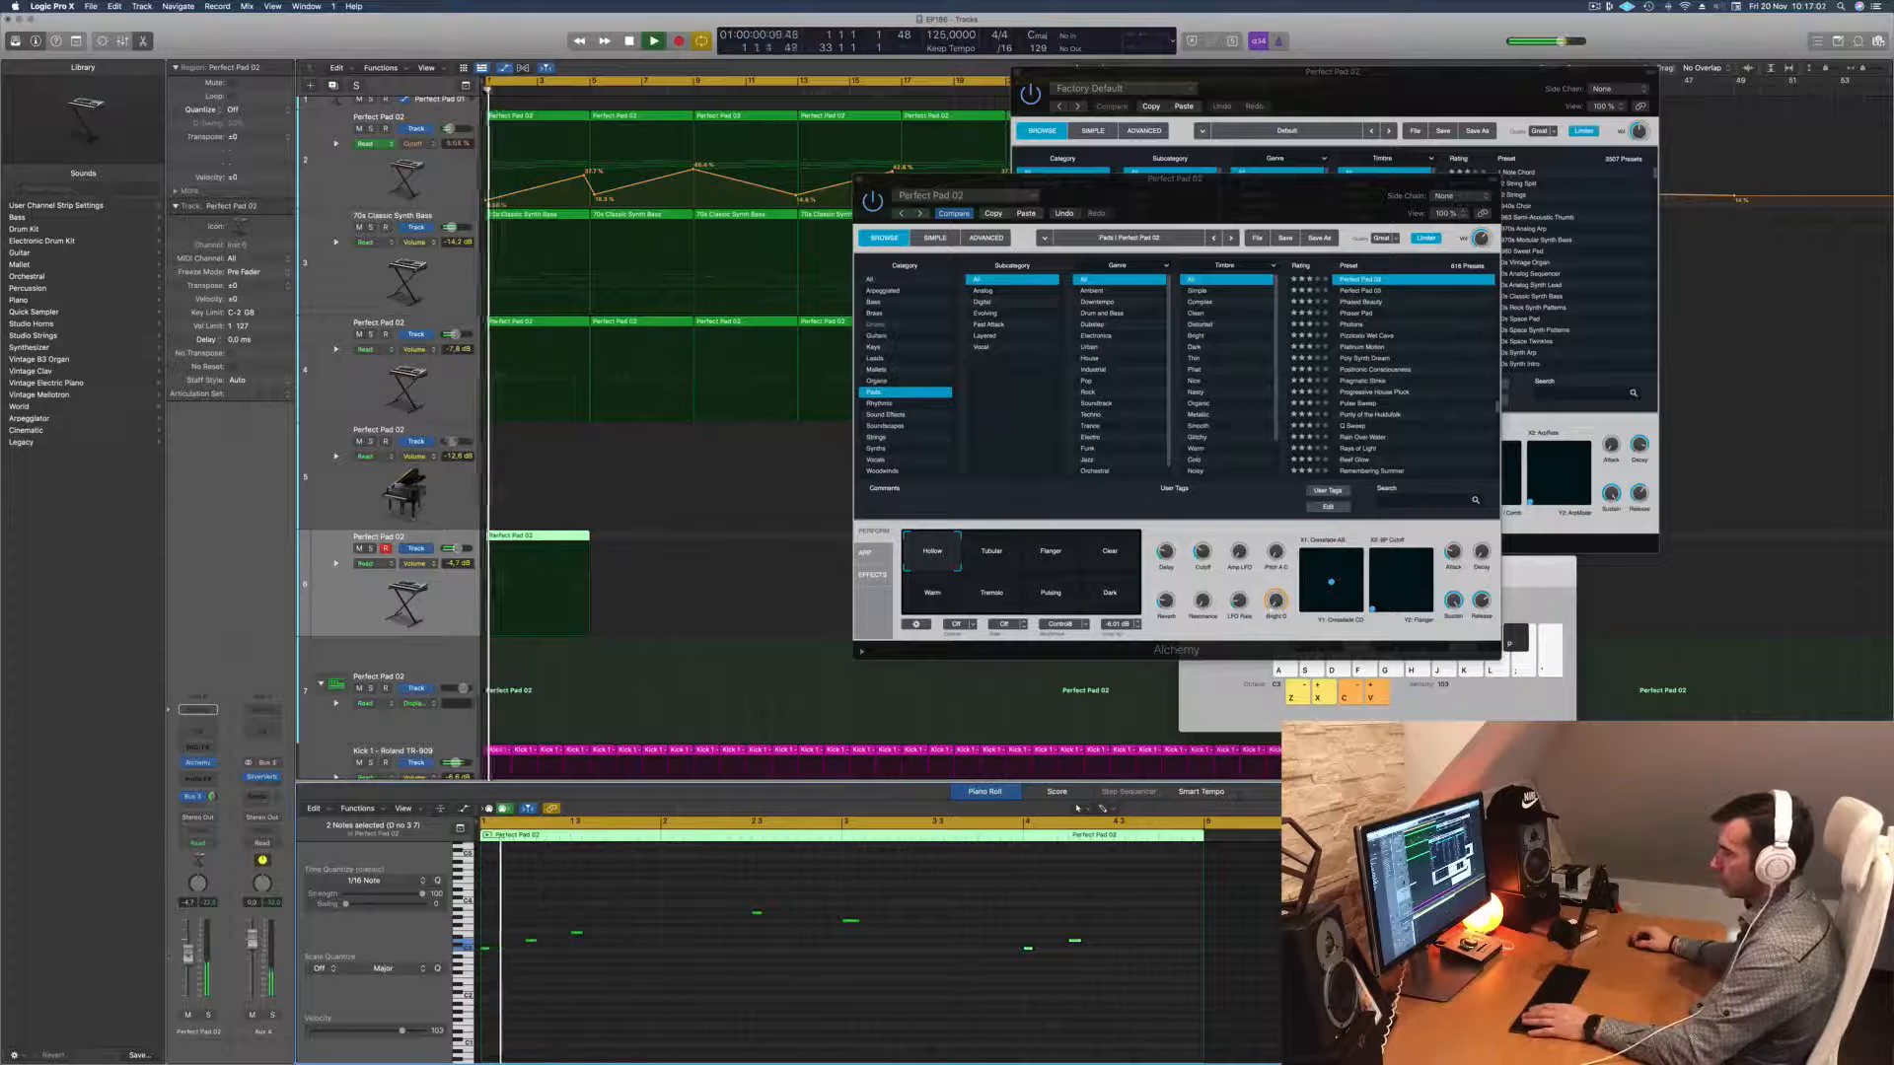
Step: Try the Tubular, Flanger and Clear snapshots of Perfect Pad 02 while the melody plays, repositioning the Alchemy window
left_click(985, 554)
left_click(1044, 556)
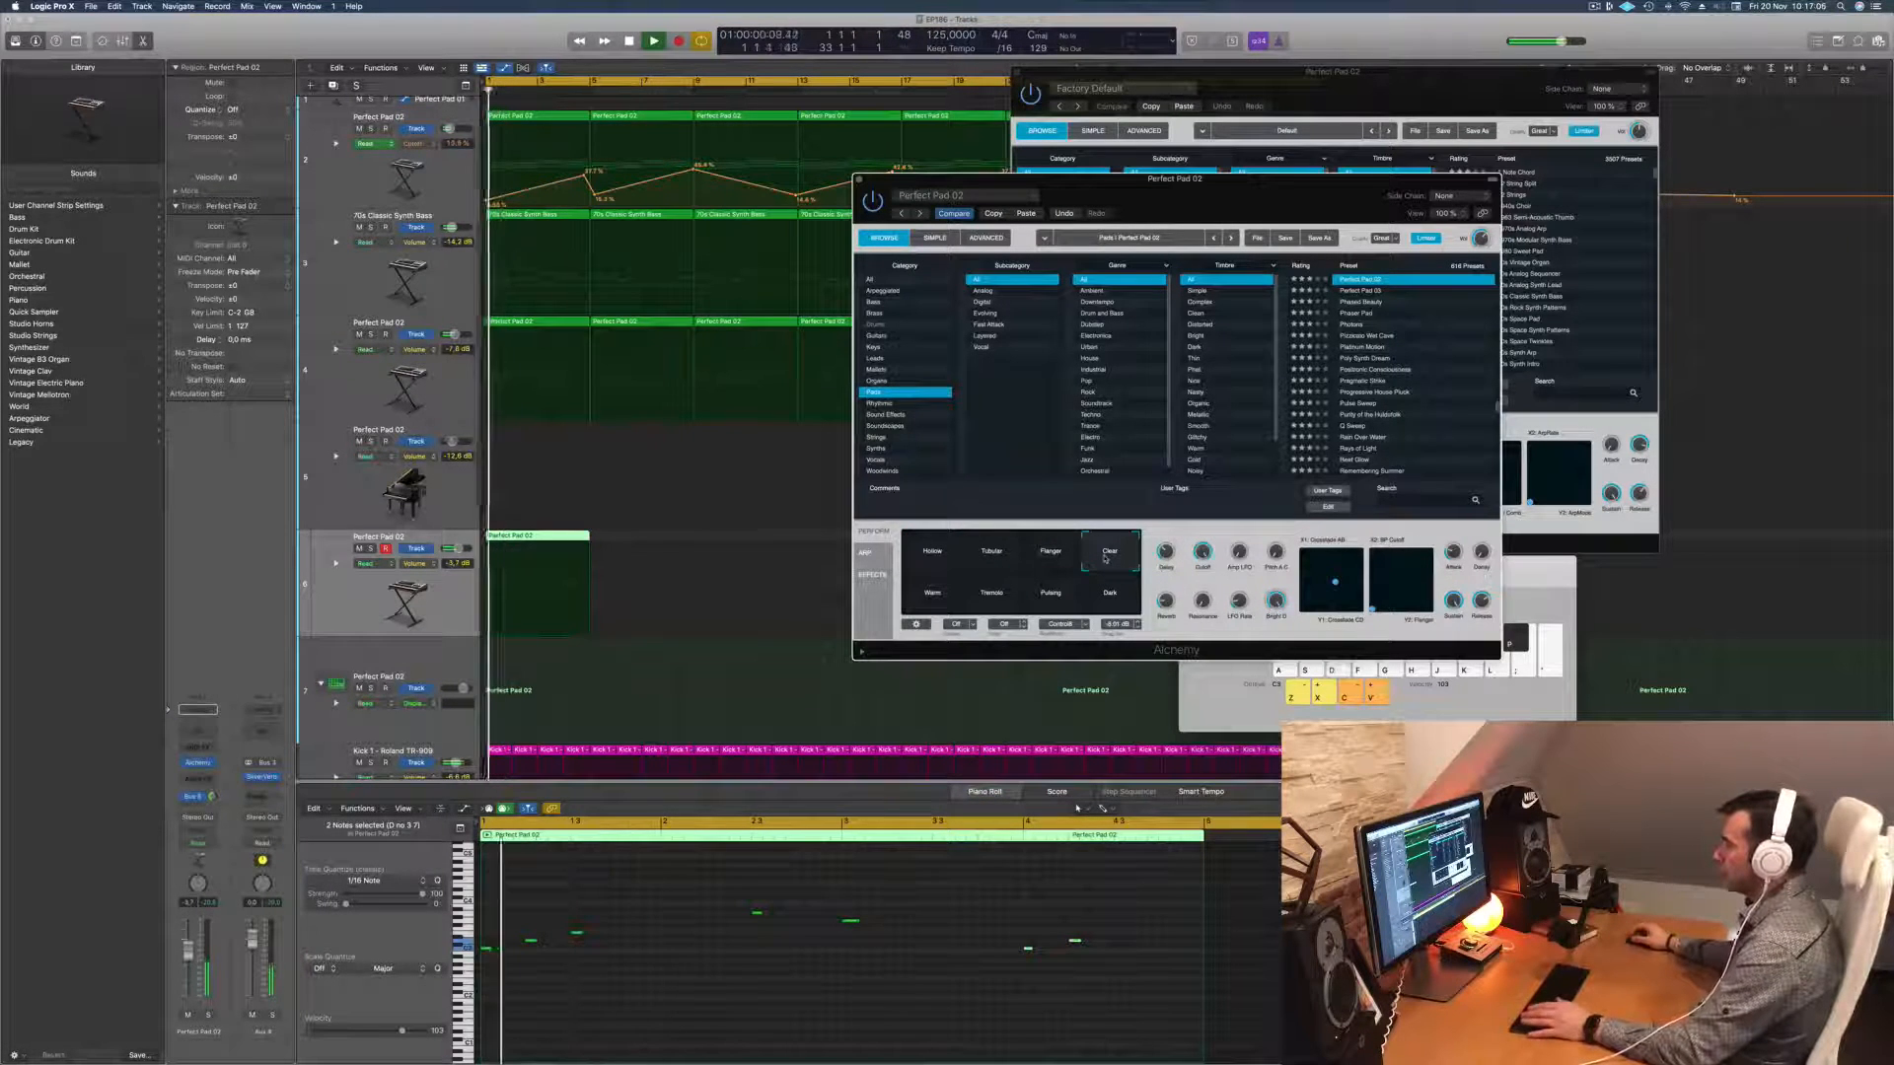
left_click_drag(1209, 219, 1125, 286)
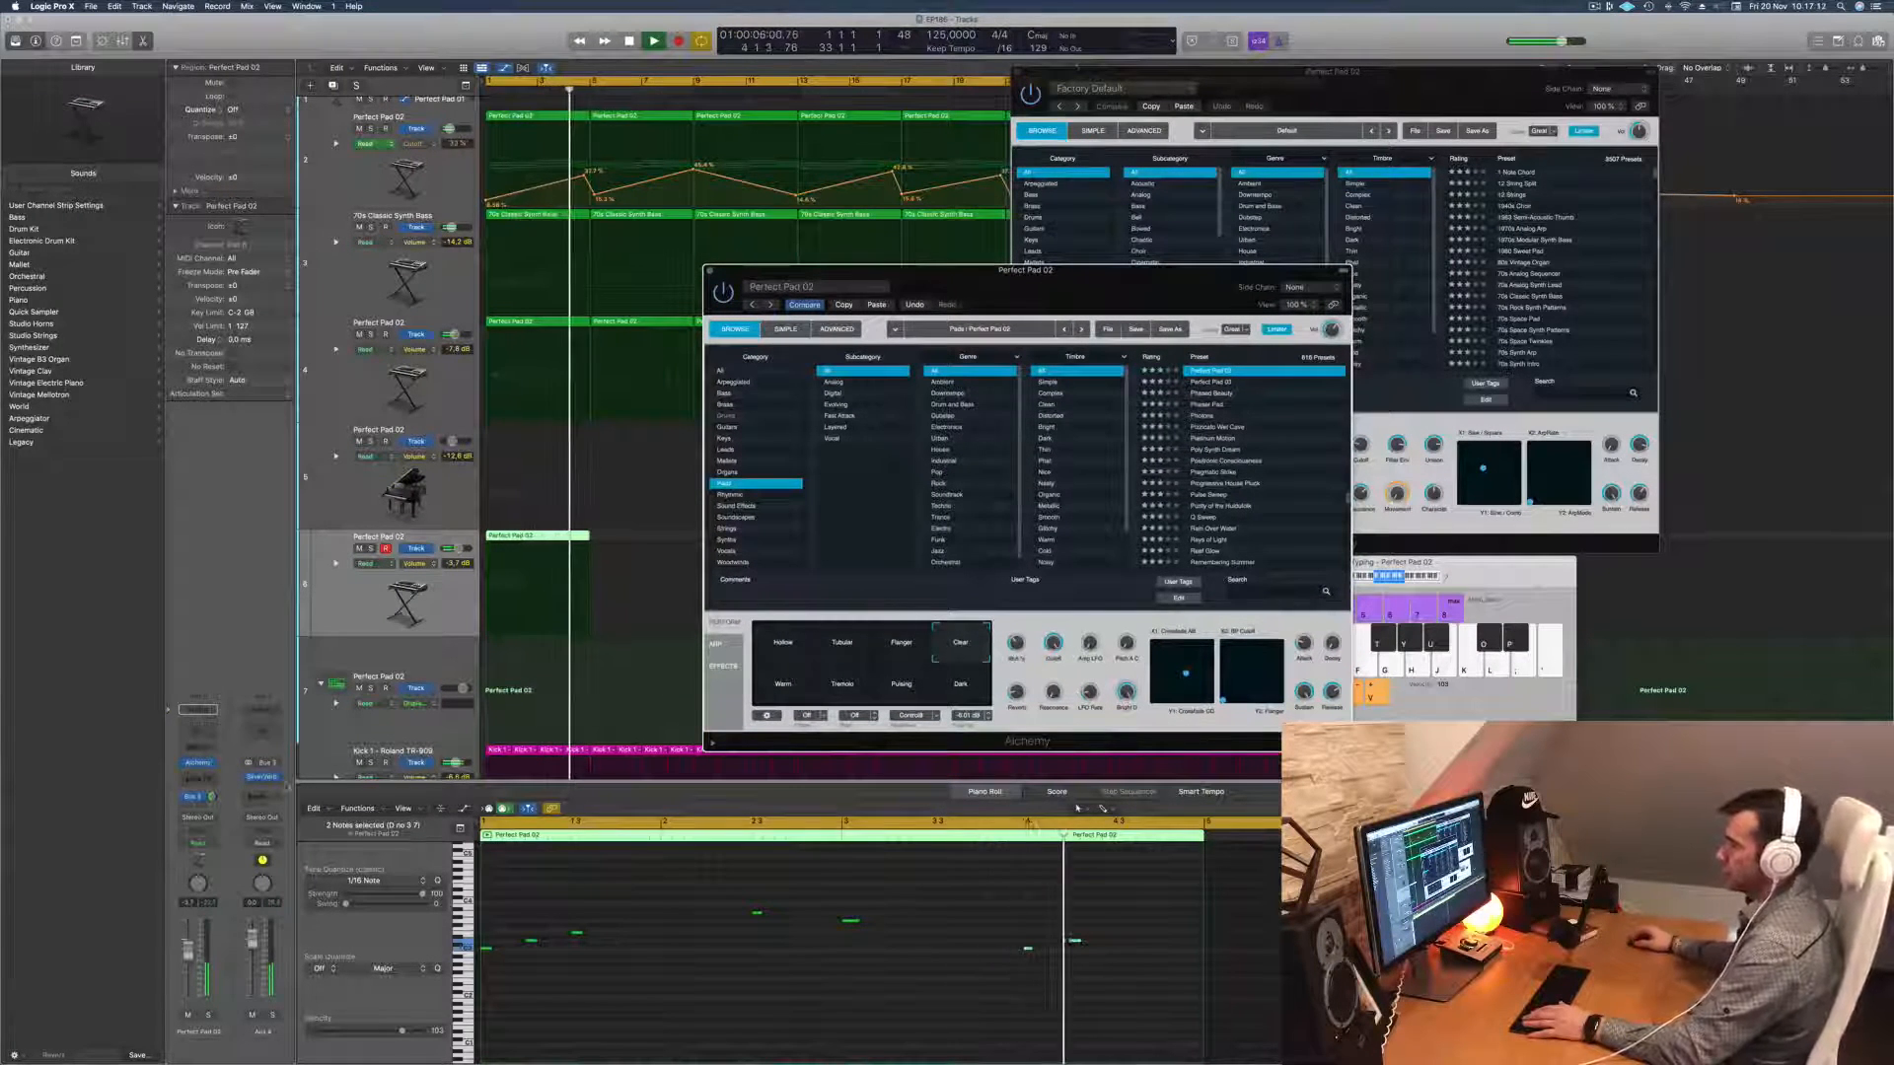
left_click(441, 598)
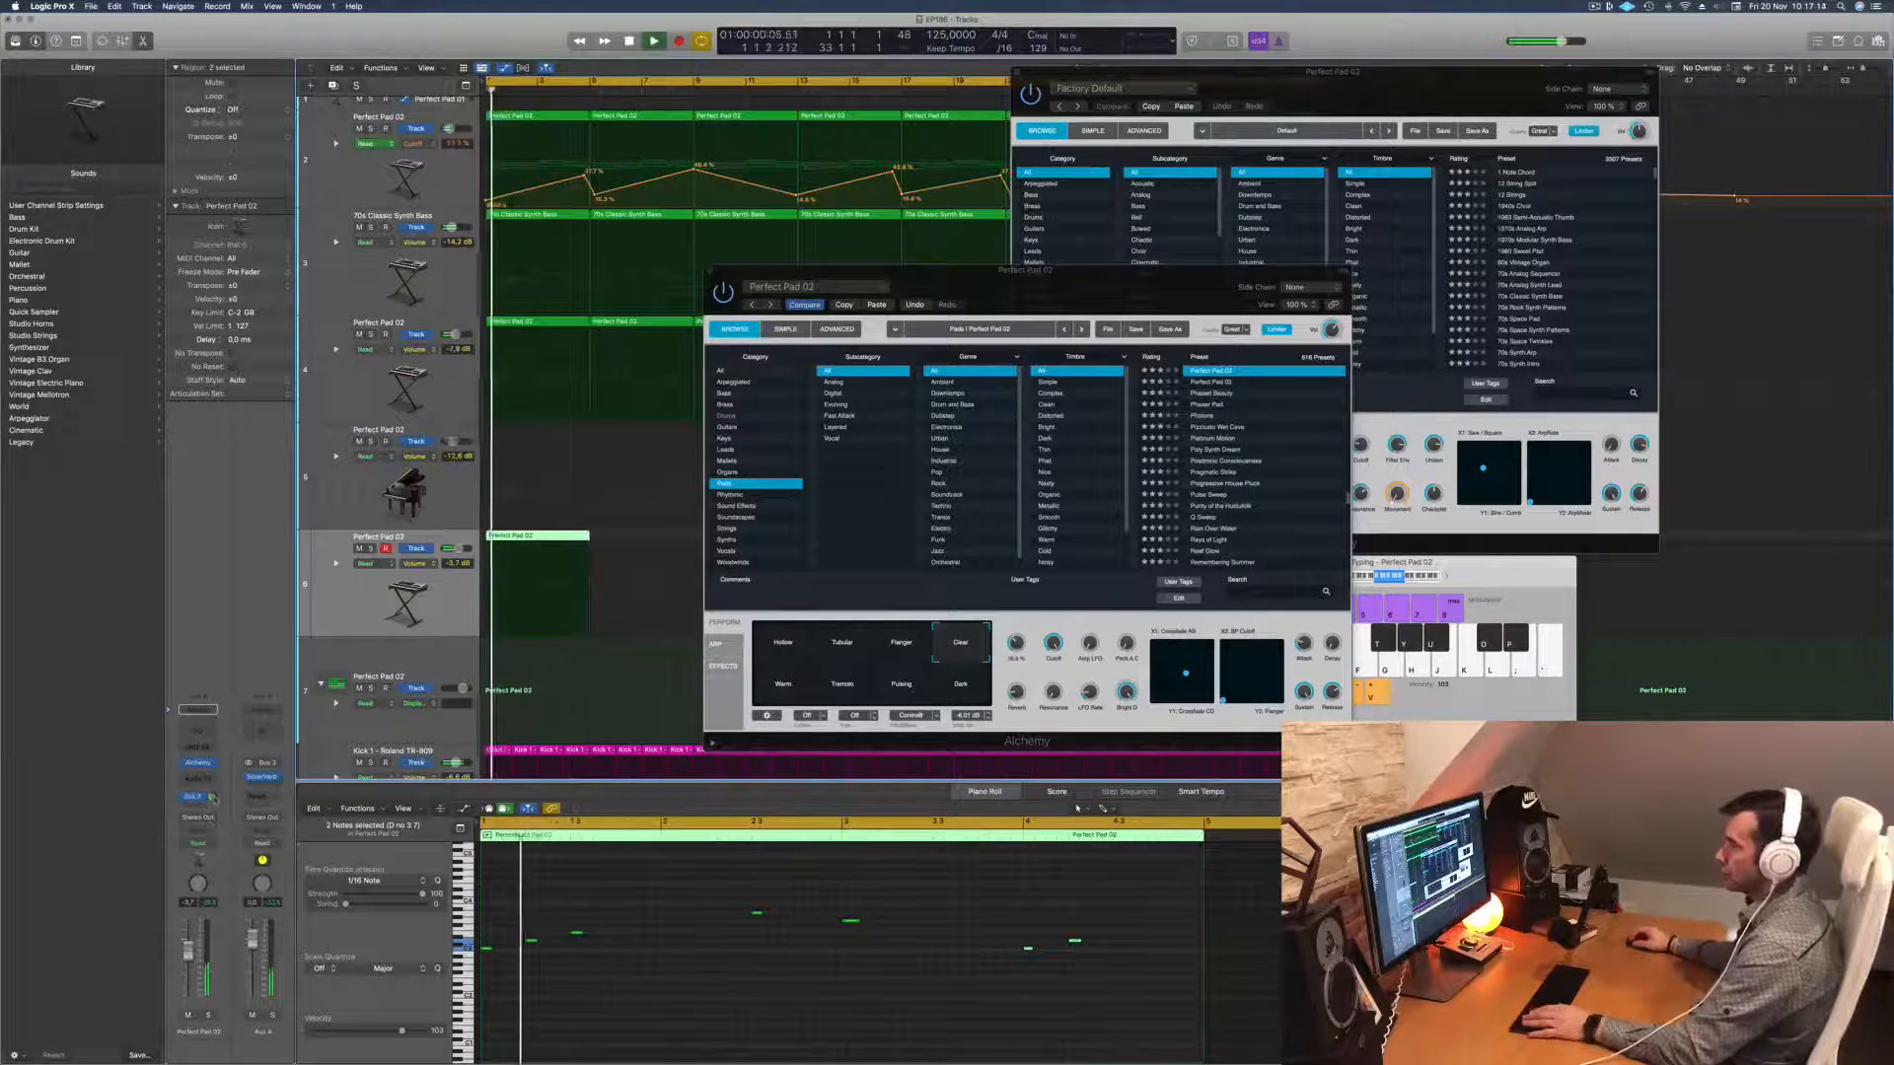
left_click_drag(1193, 295, 1110, 286)
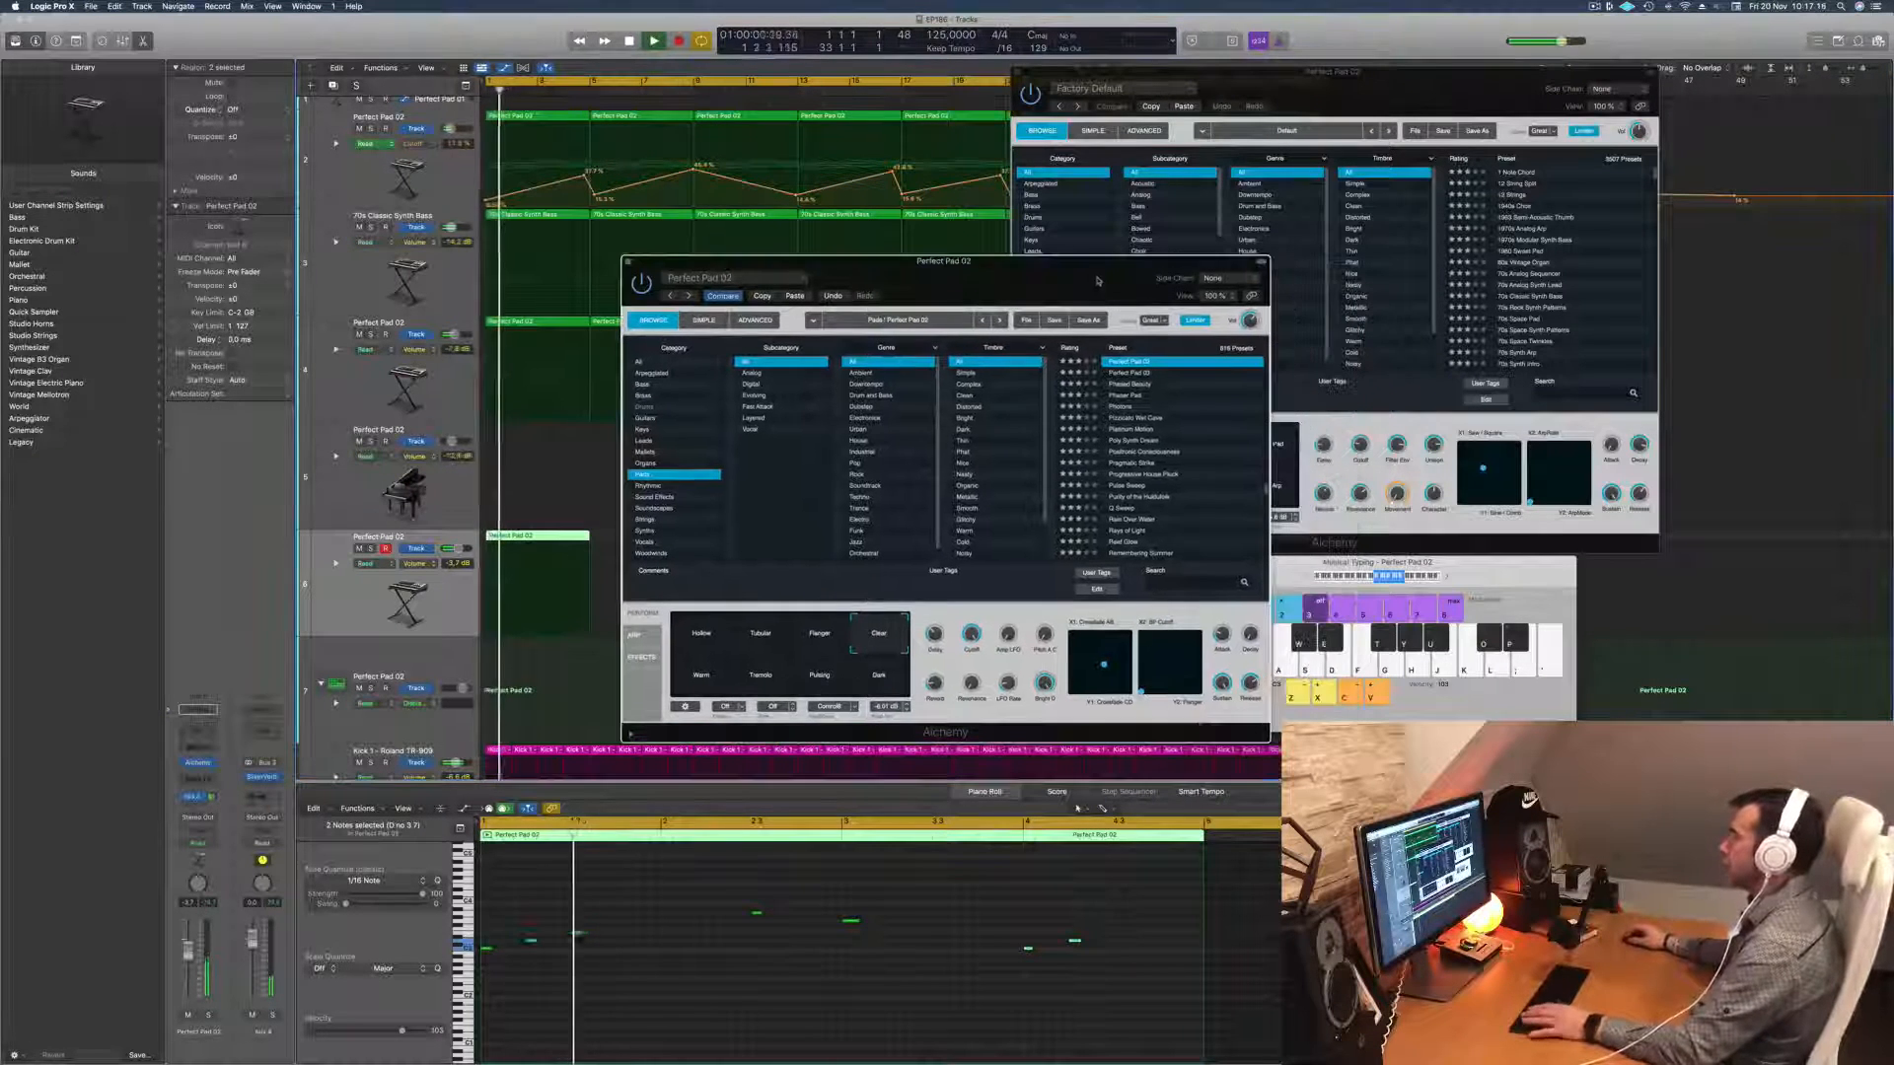
Step: Load the Perfect Pad 03 preset in track 6's Alchemy, adjust the Bus 3 send, close the plug-in window and deselect the notes
left_click(1135, 374)
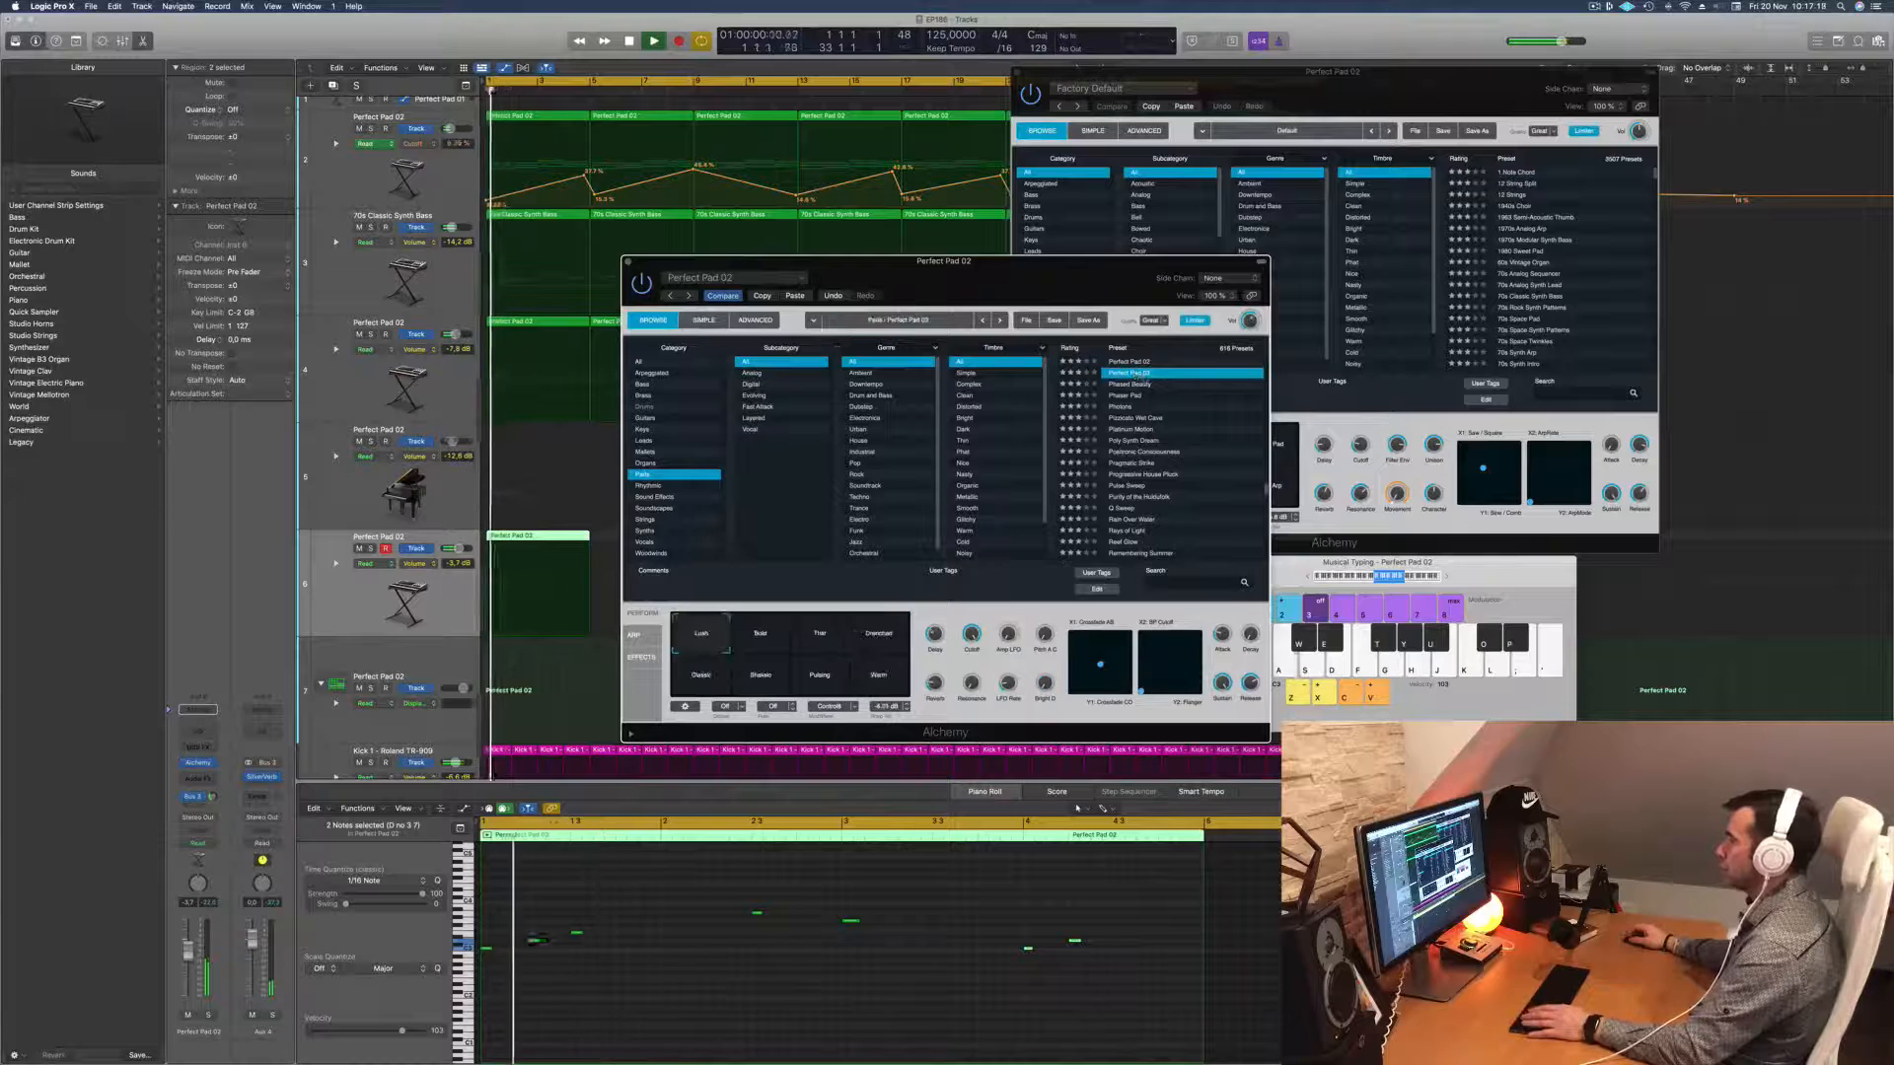
left_click_drag(1049, 295, 1186, 272)
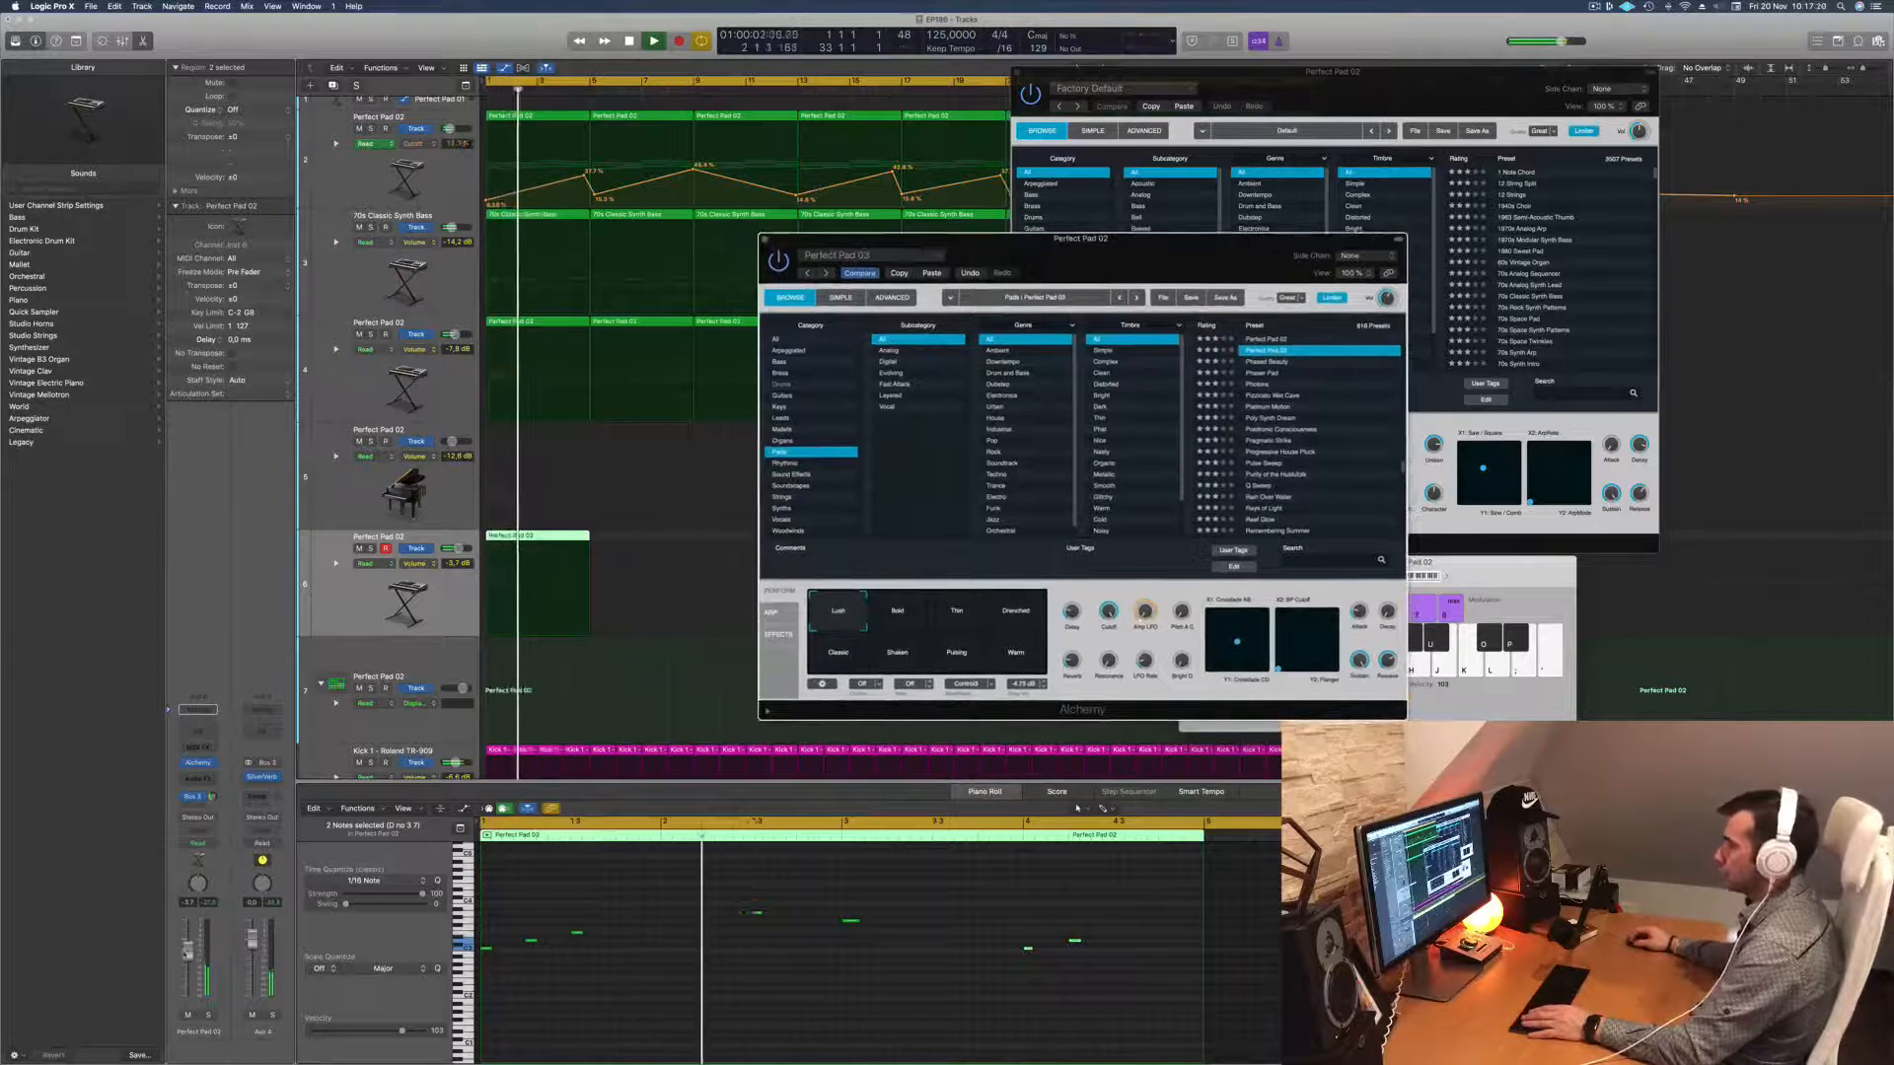
left_click(213, 797)
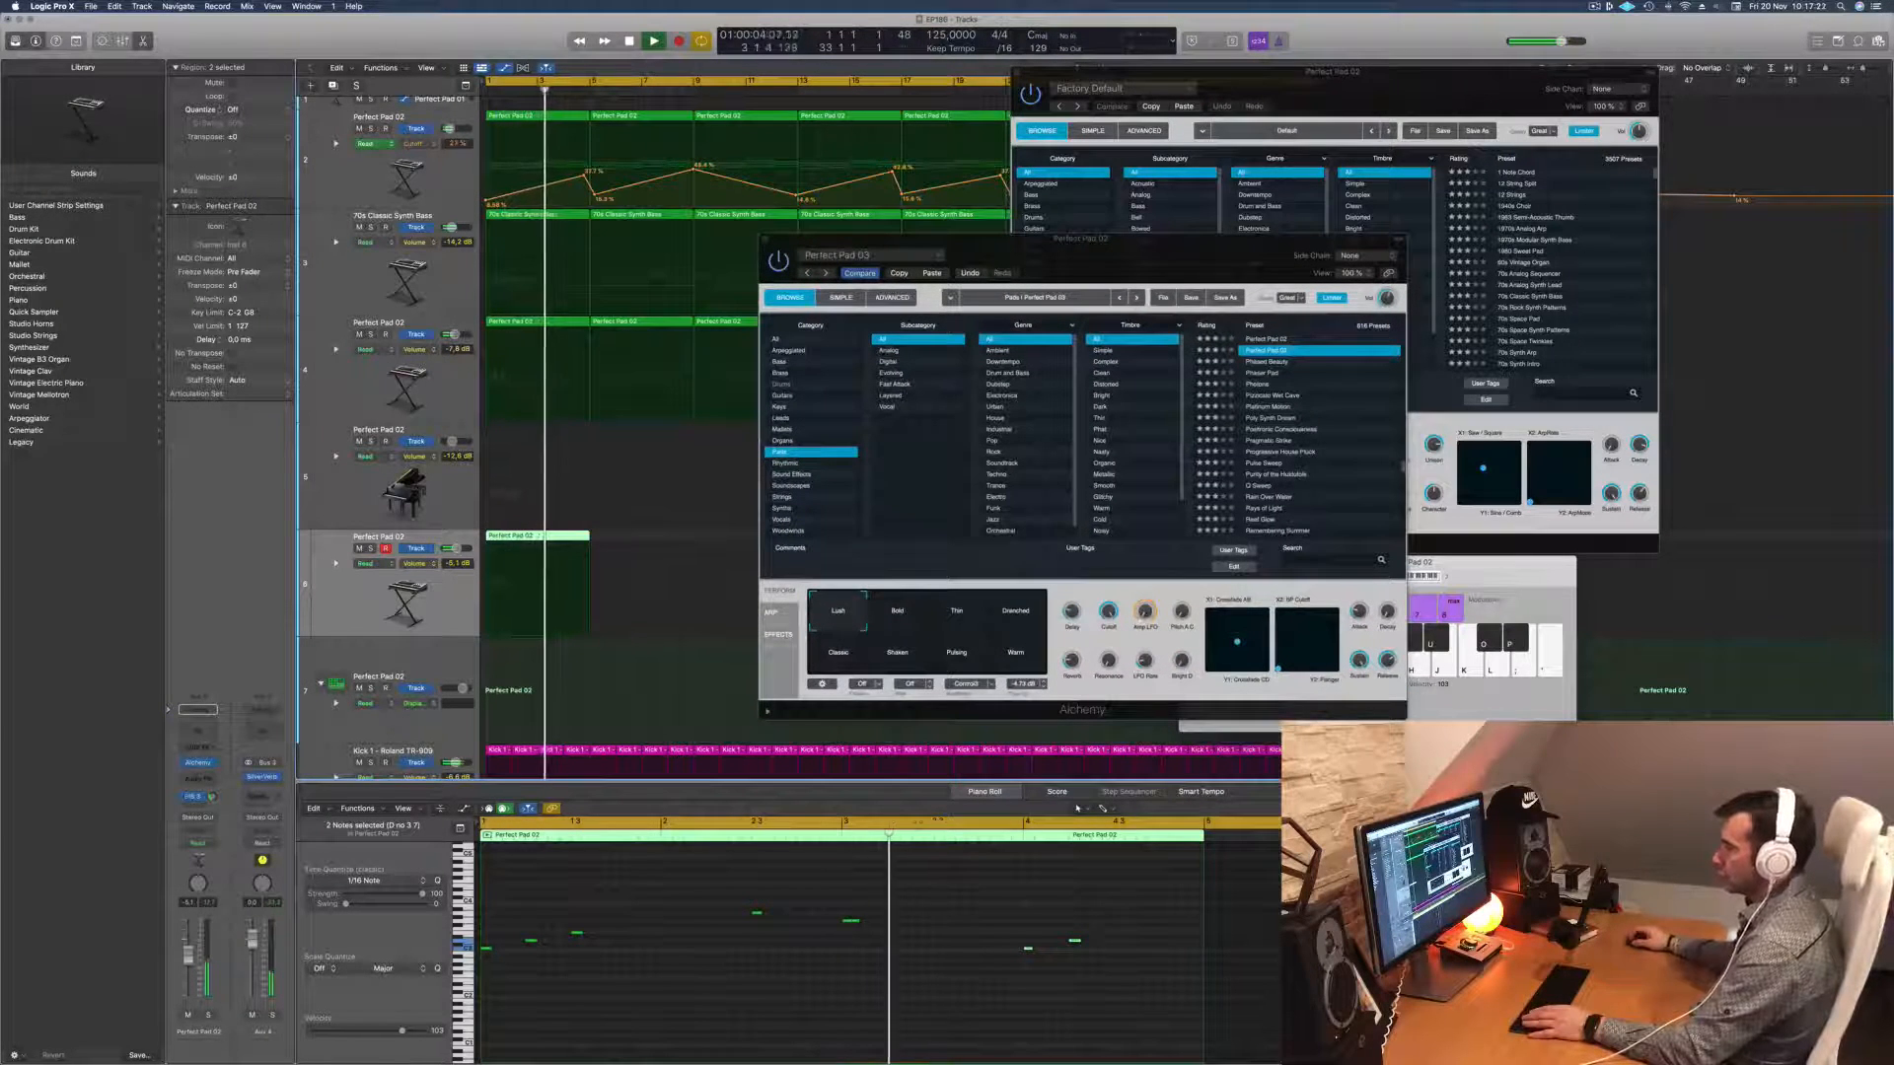
left_click_drag(1246, 250, 1319, 218)
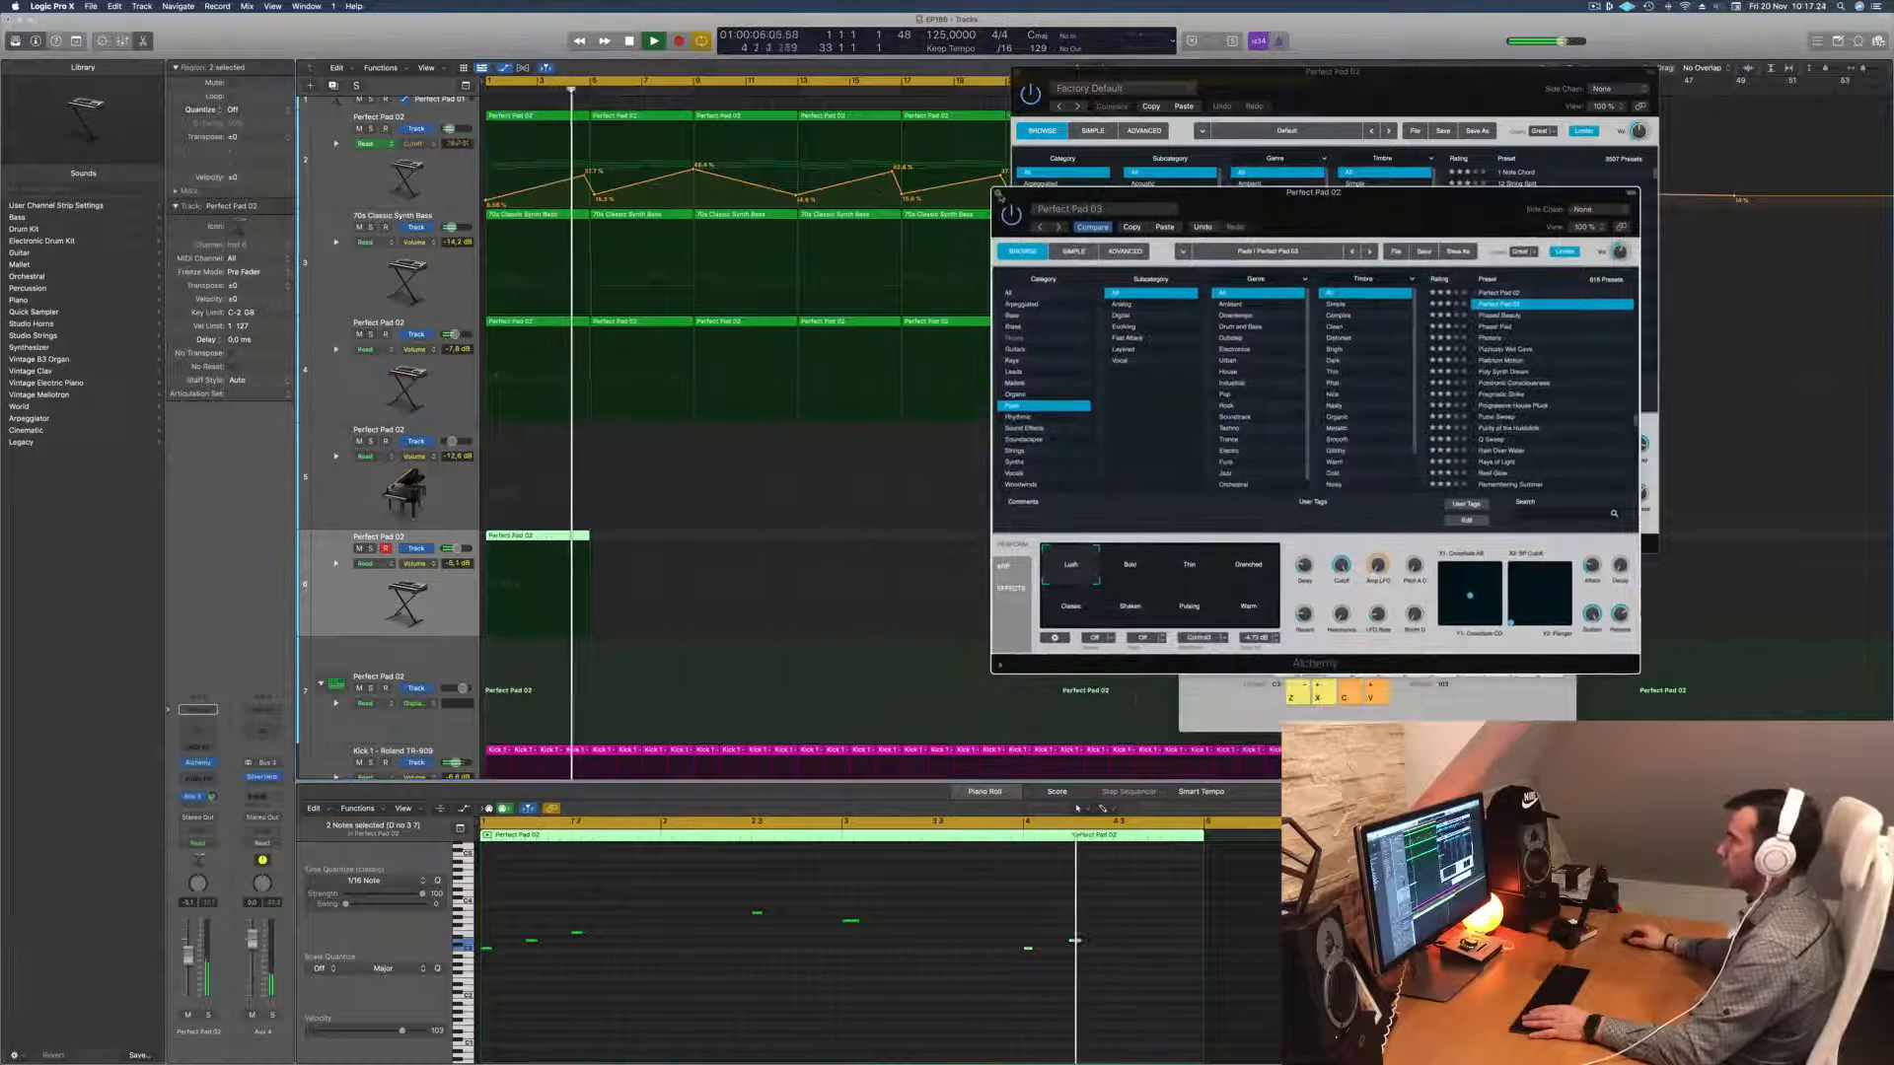
left_click(998, 193)
left_click(696, 939)
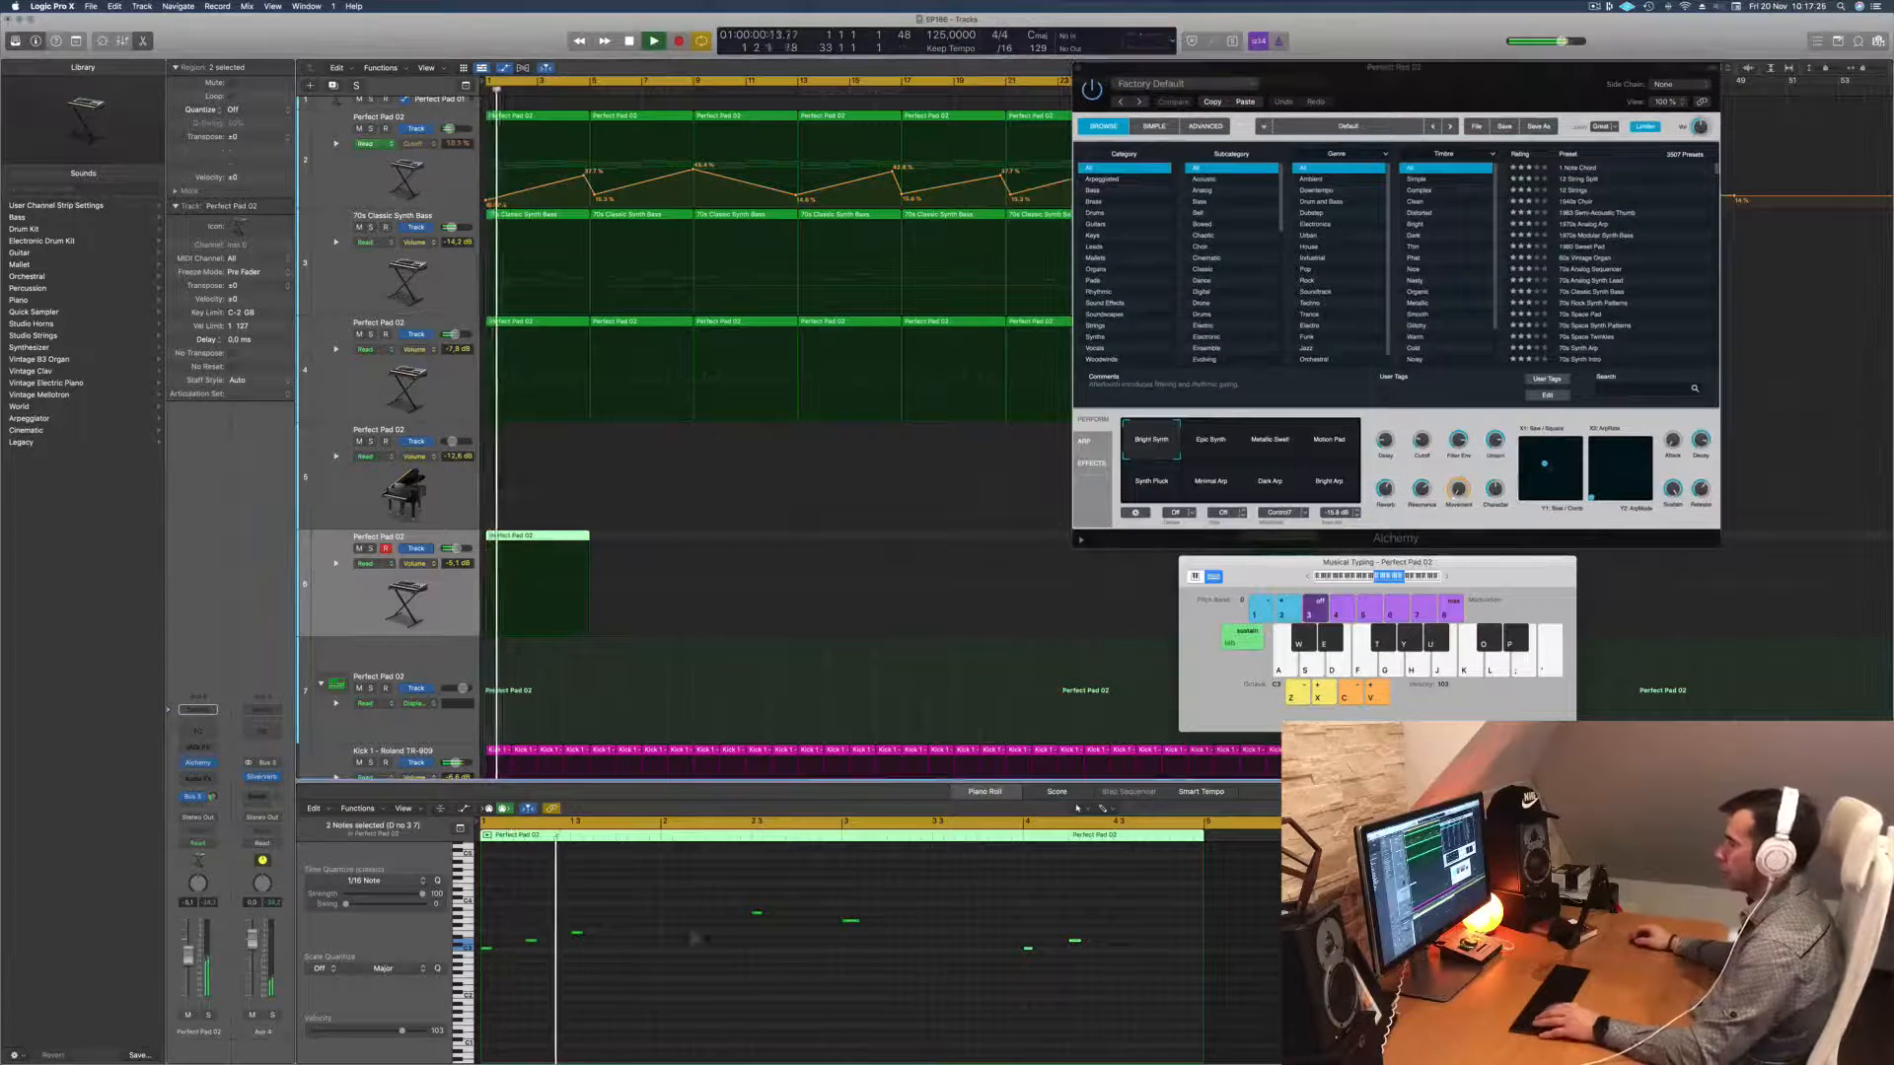
left_click(770, 897)
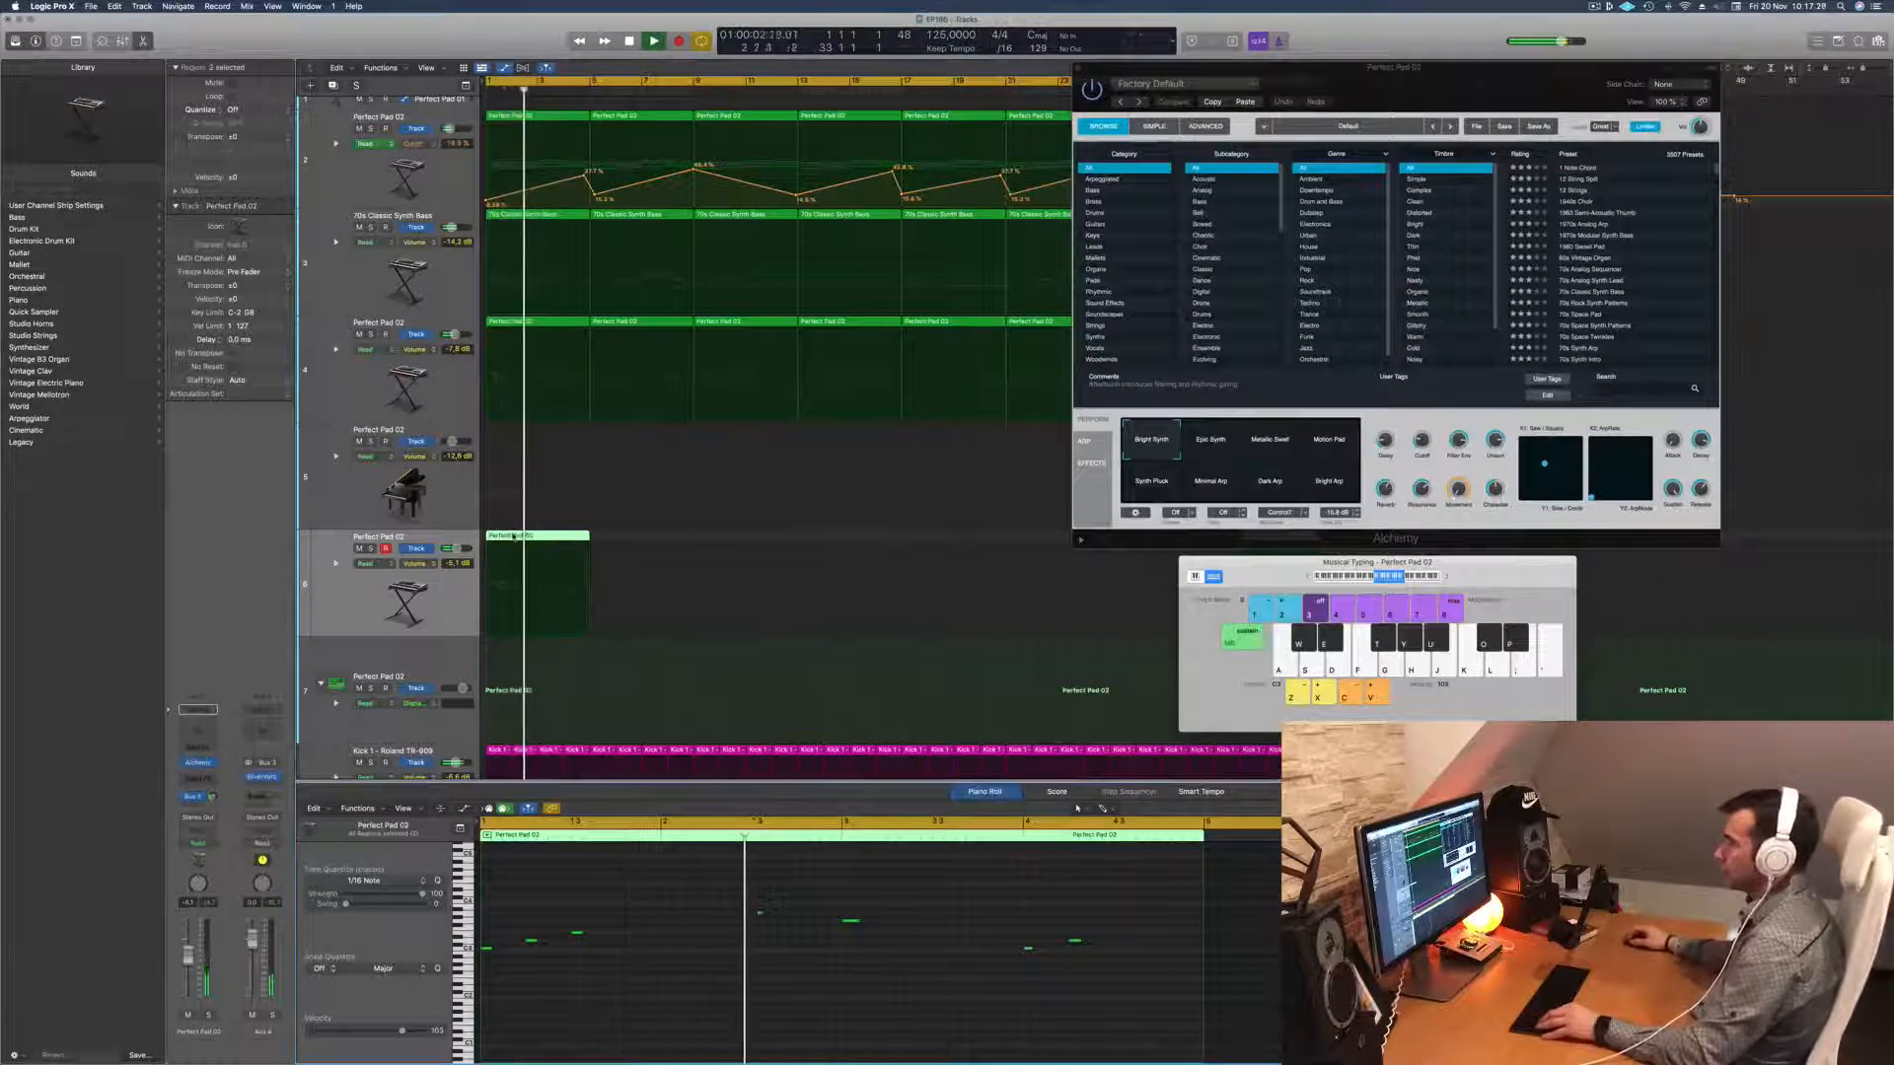
Step: Copy the track 6 melody region to bar 5, restart playback and open both regions together in the Piano Roll
left_click_drag(514, 535, 622, 542)
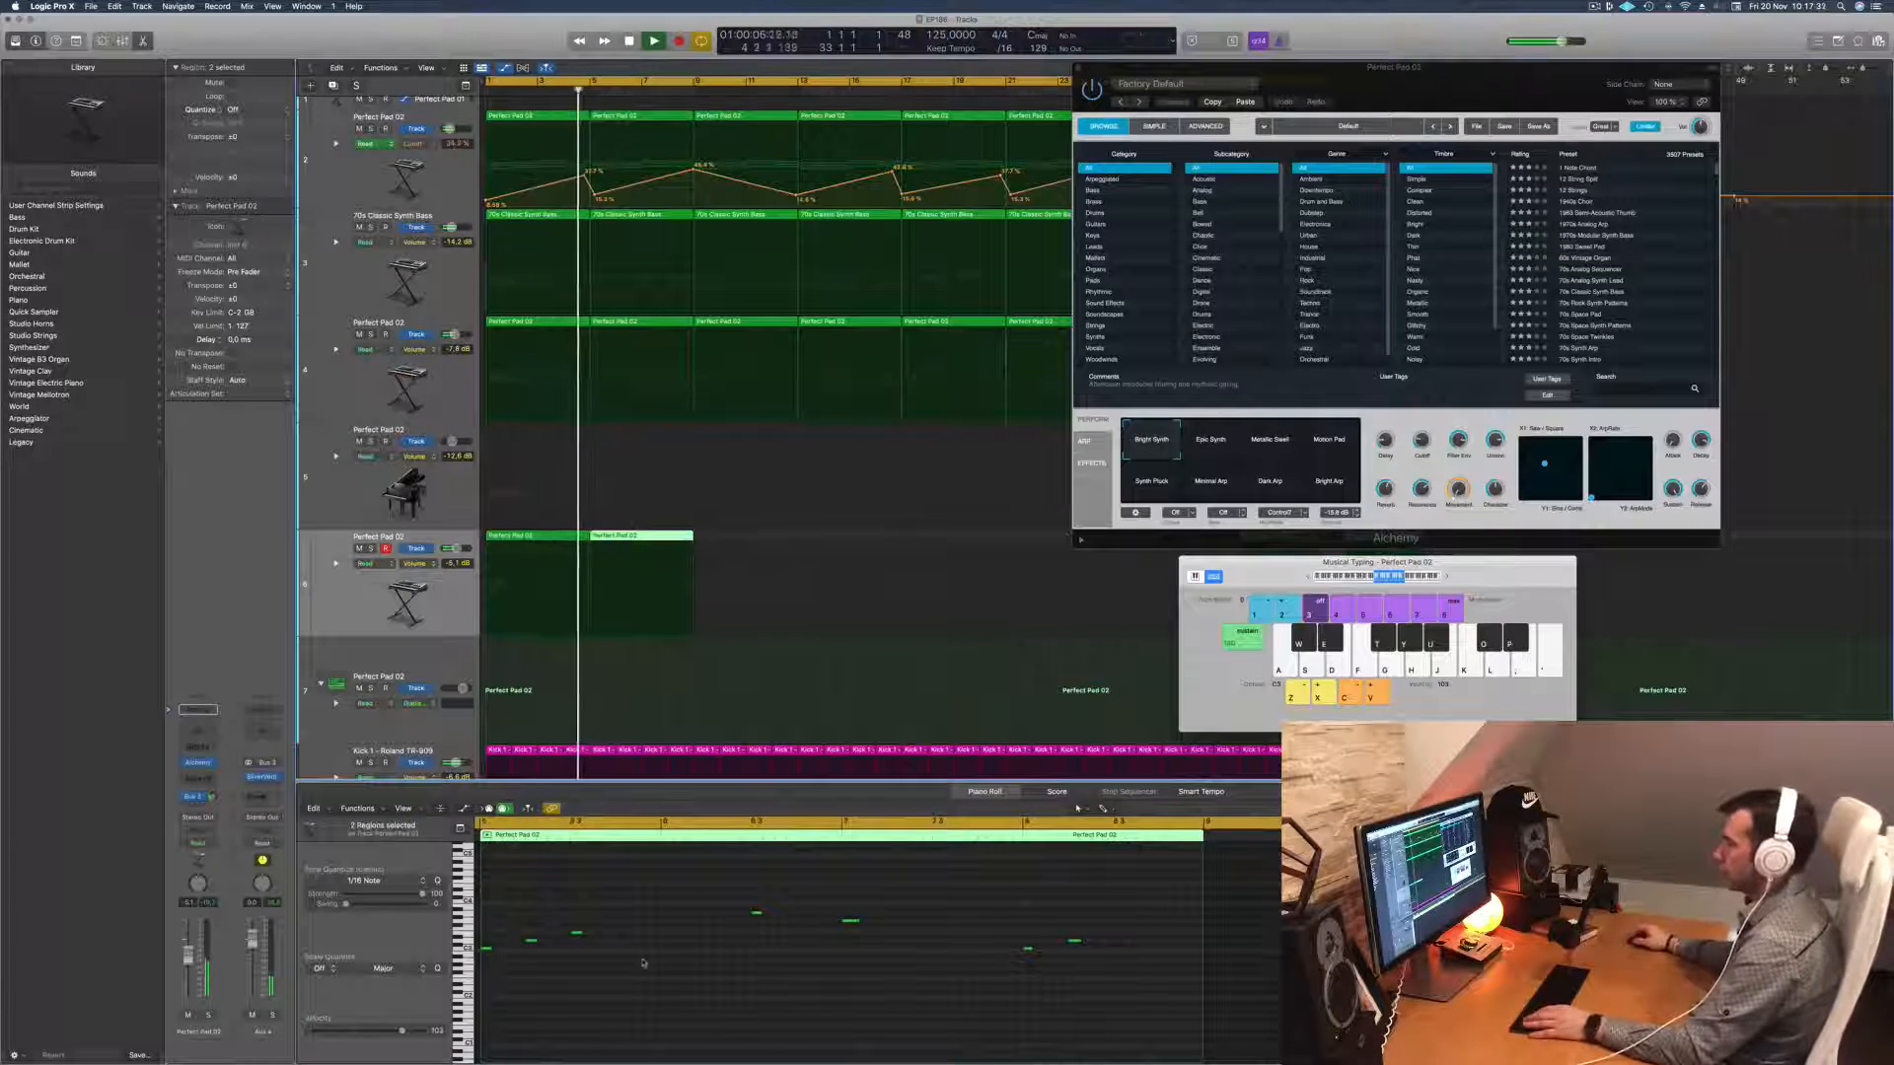
left_click(638, 989)
key("Return")
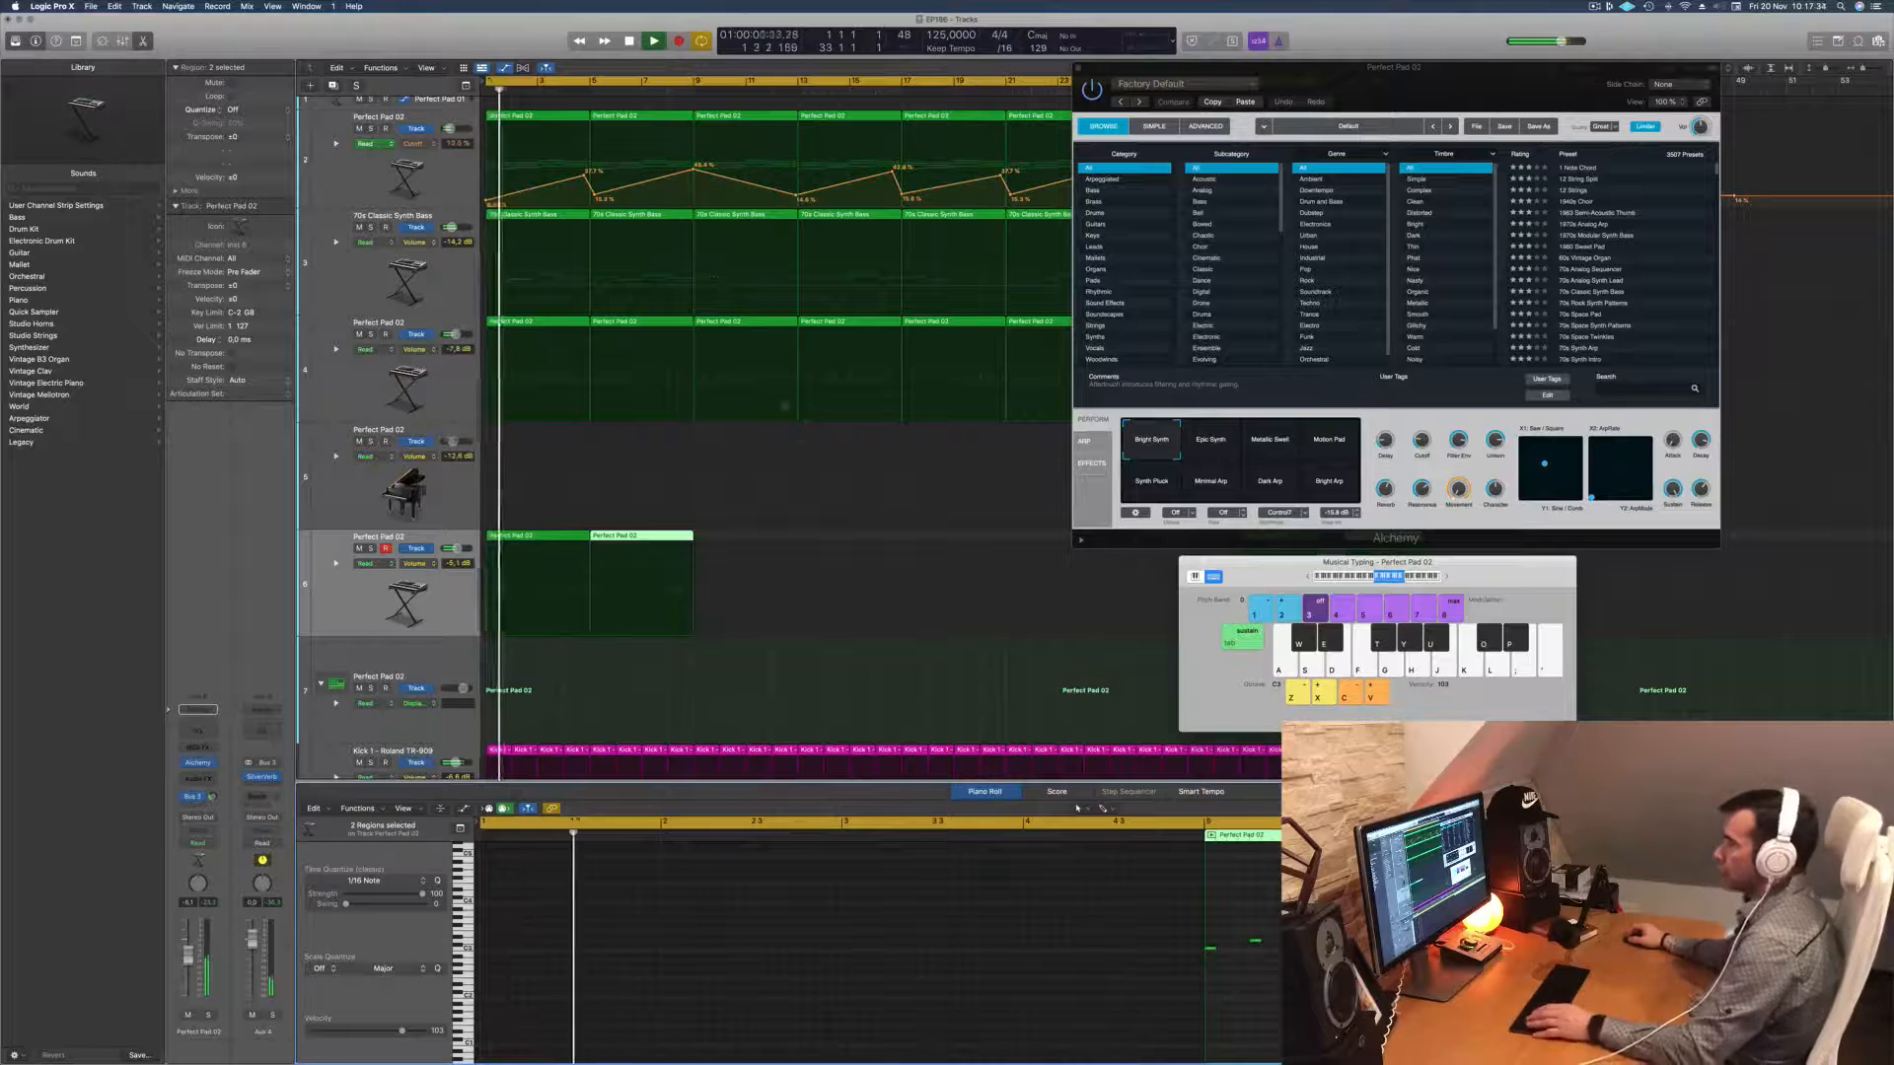
left_click_drag(721, 535, 553, 572)
double_click(548, 573)
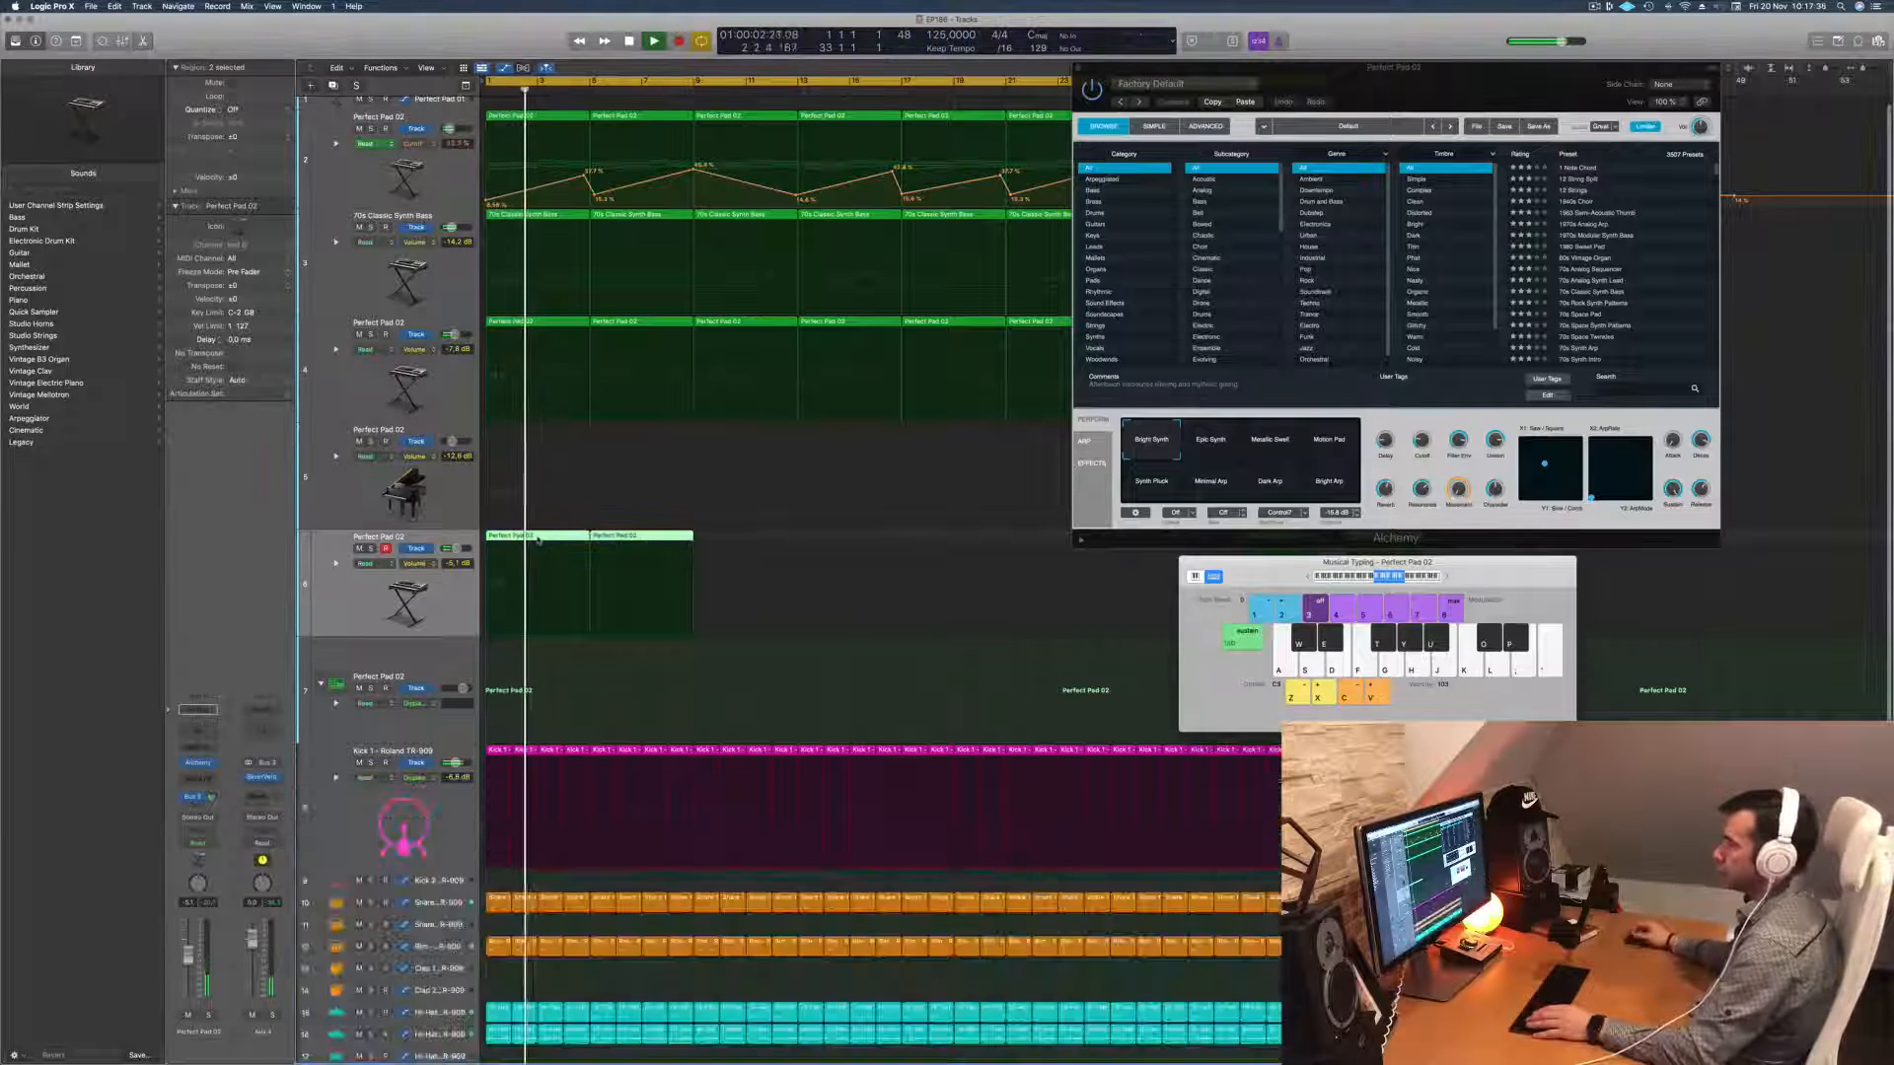
key("p")
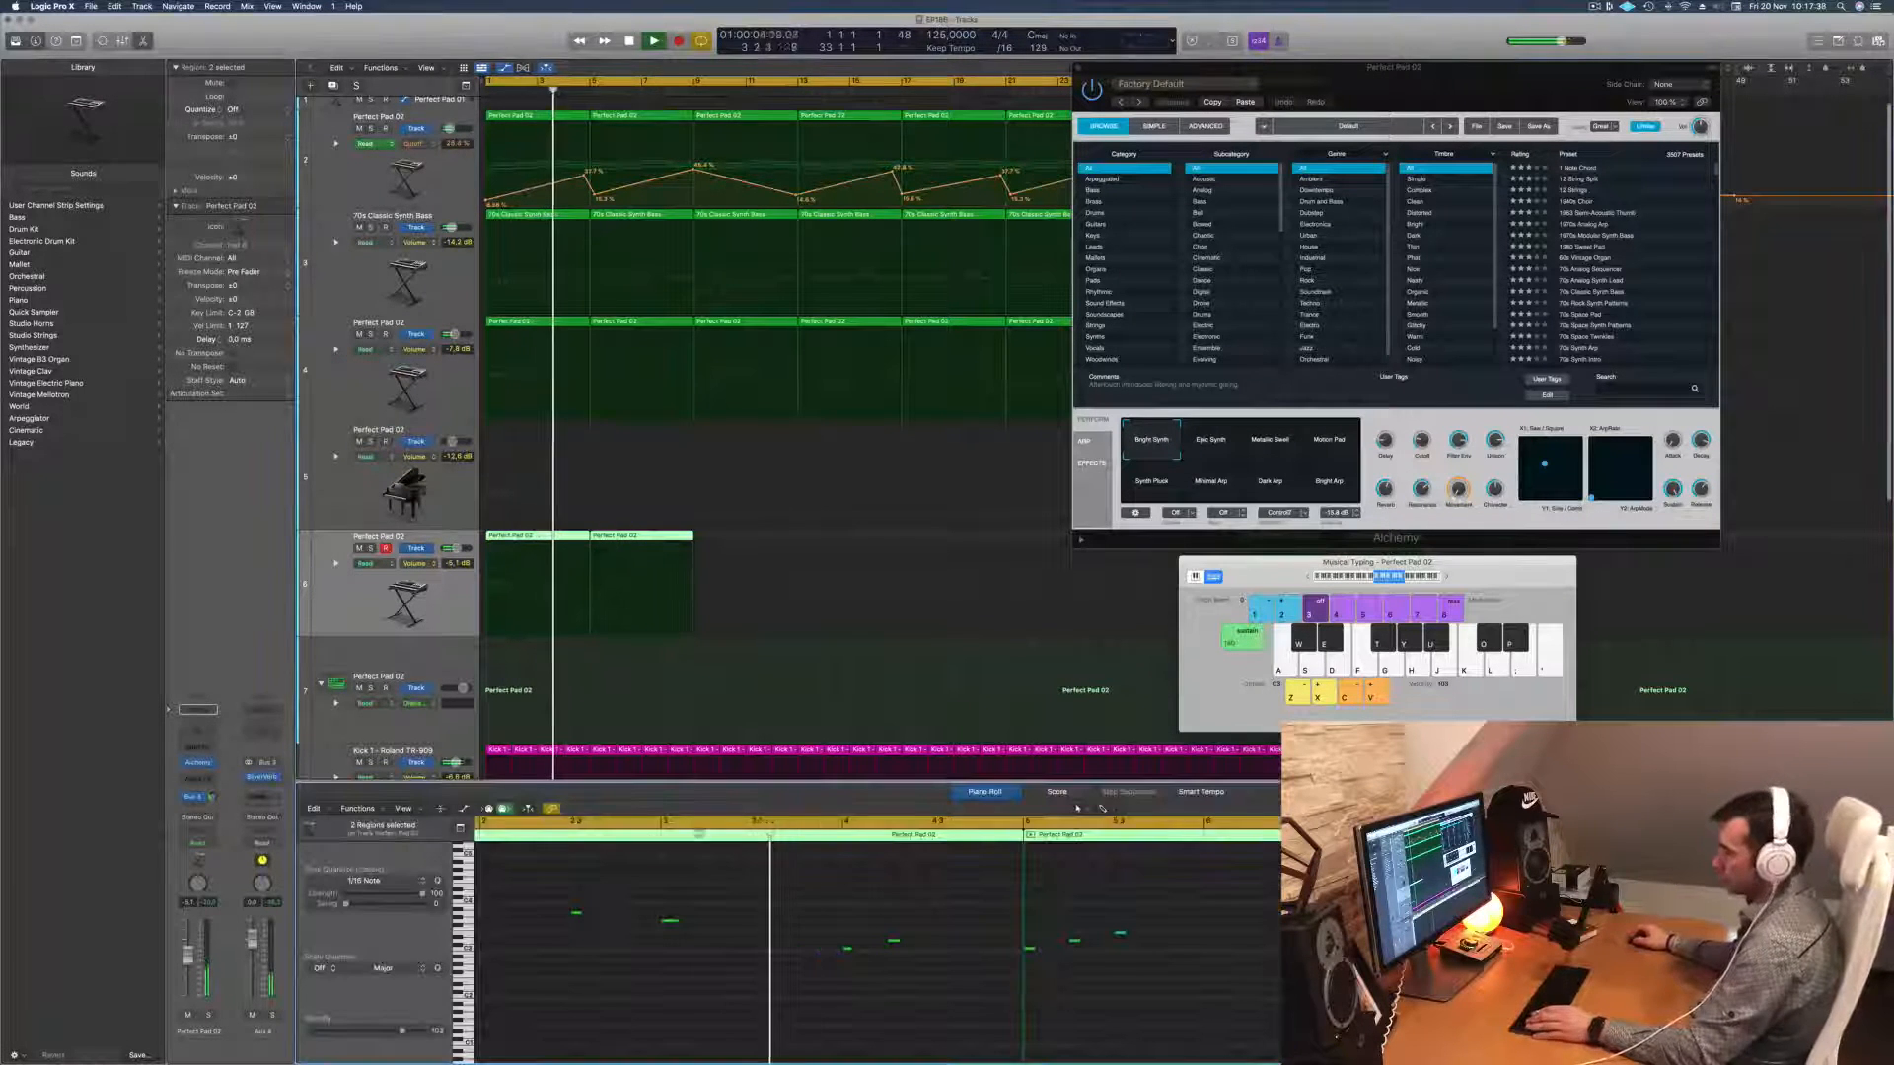
Step: Select all notes of both melody regions and apply scale quantize to E Major
key("super+a")
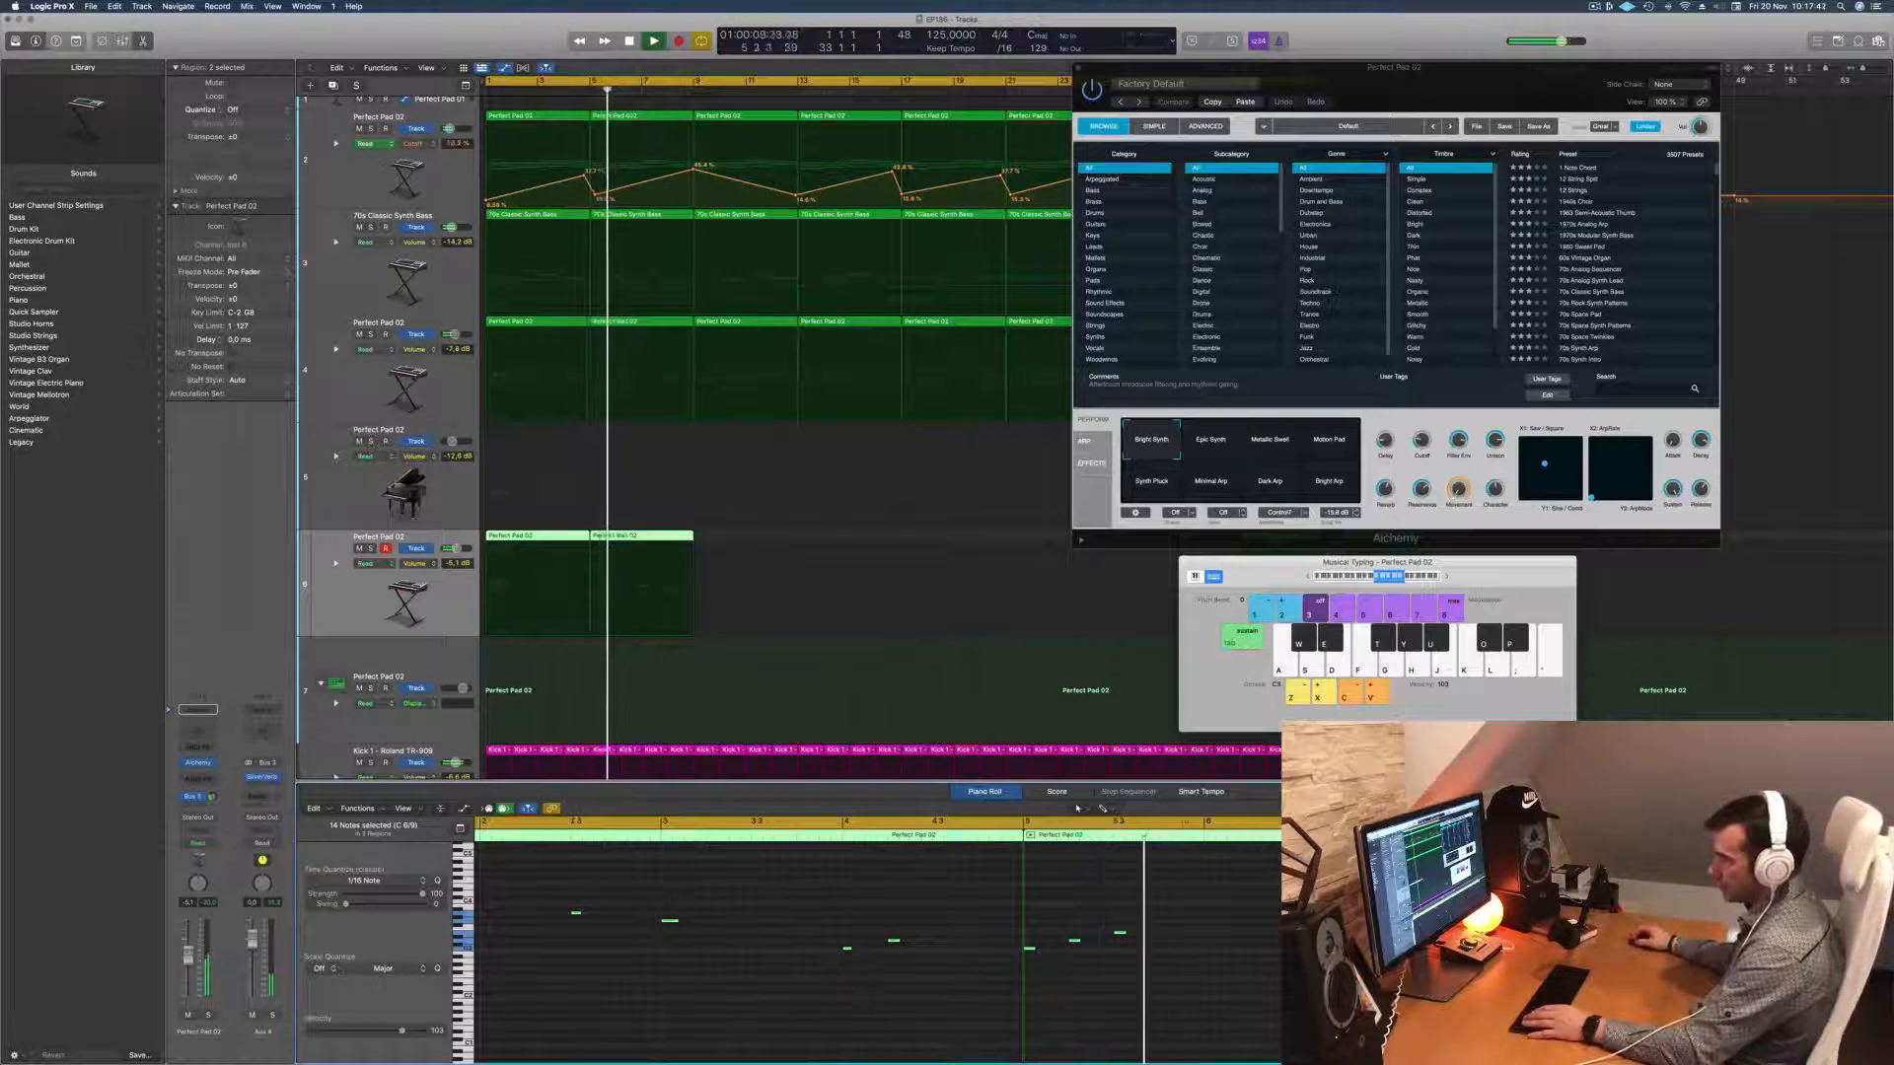
left_click(383, 968)
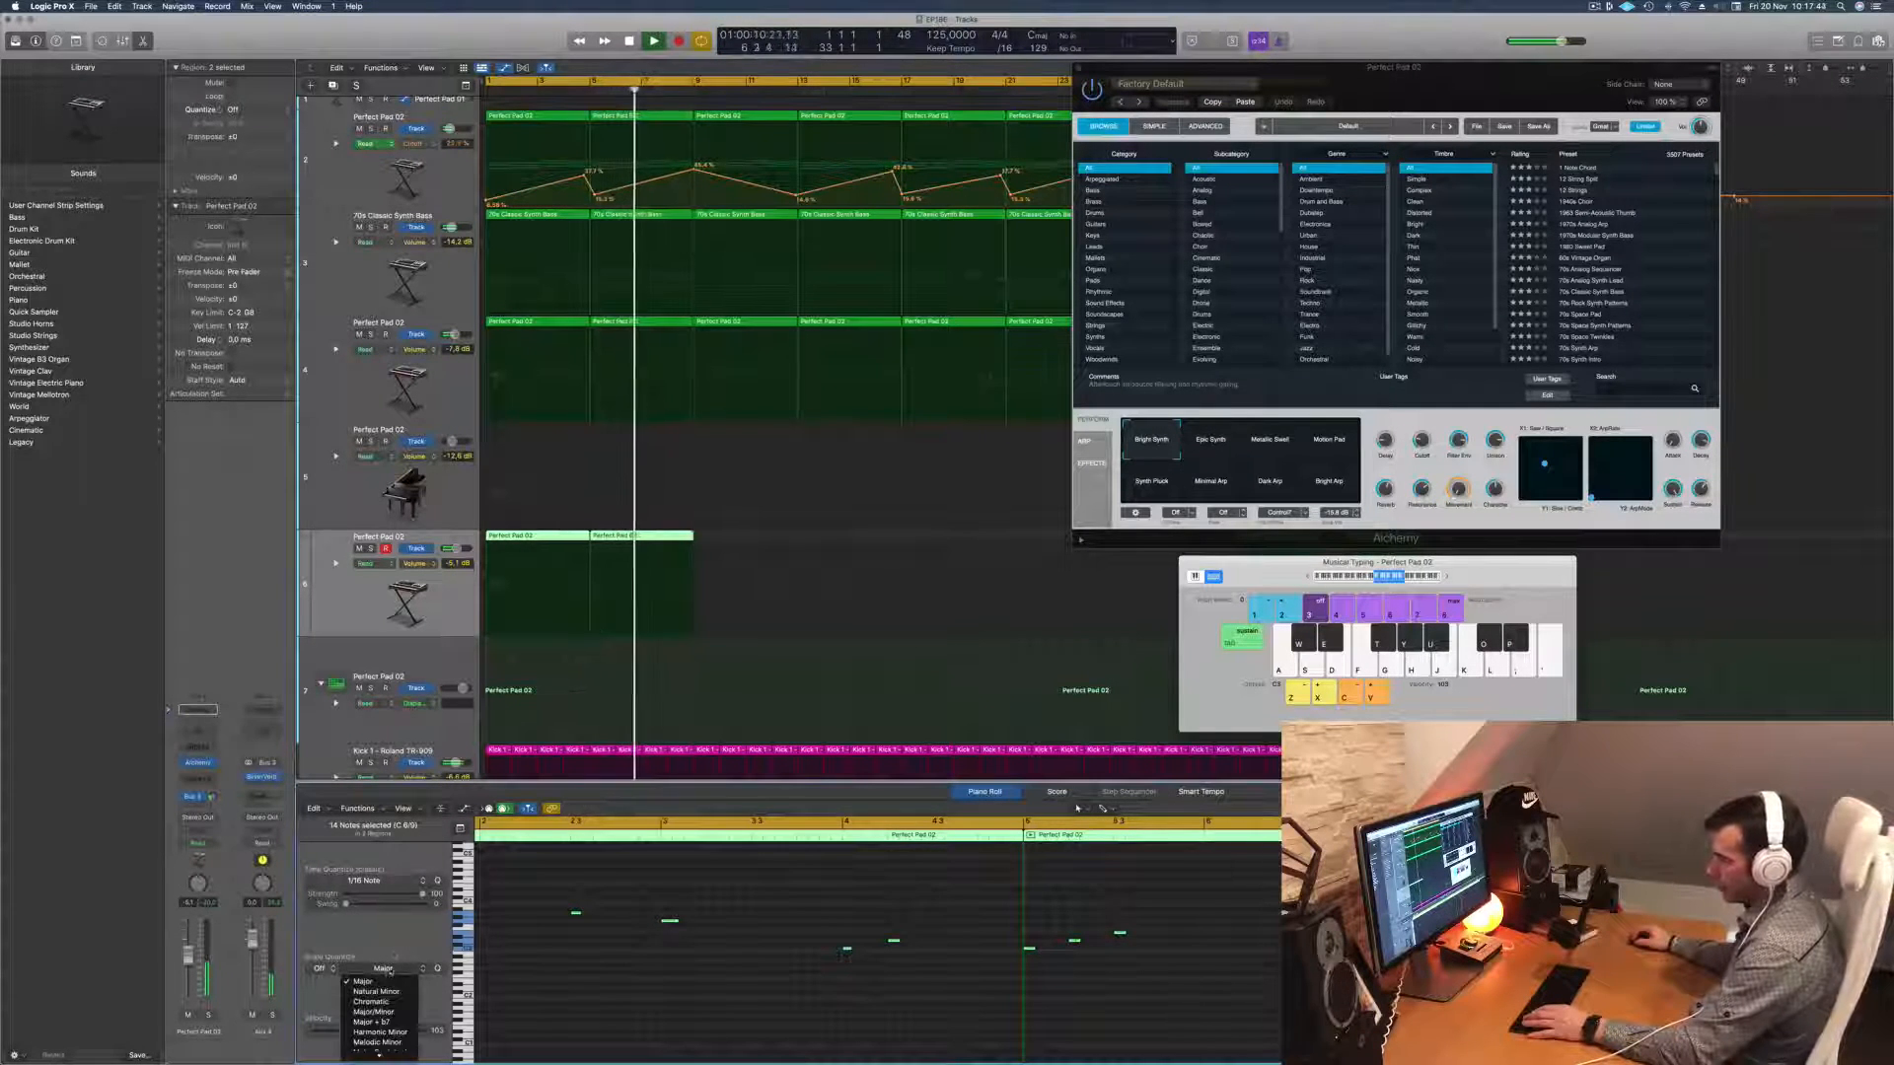
scroll(376, 1001, "down", 5)
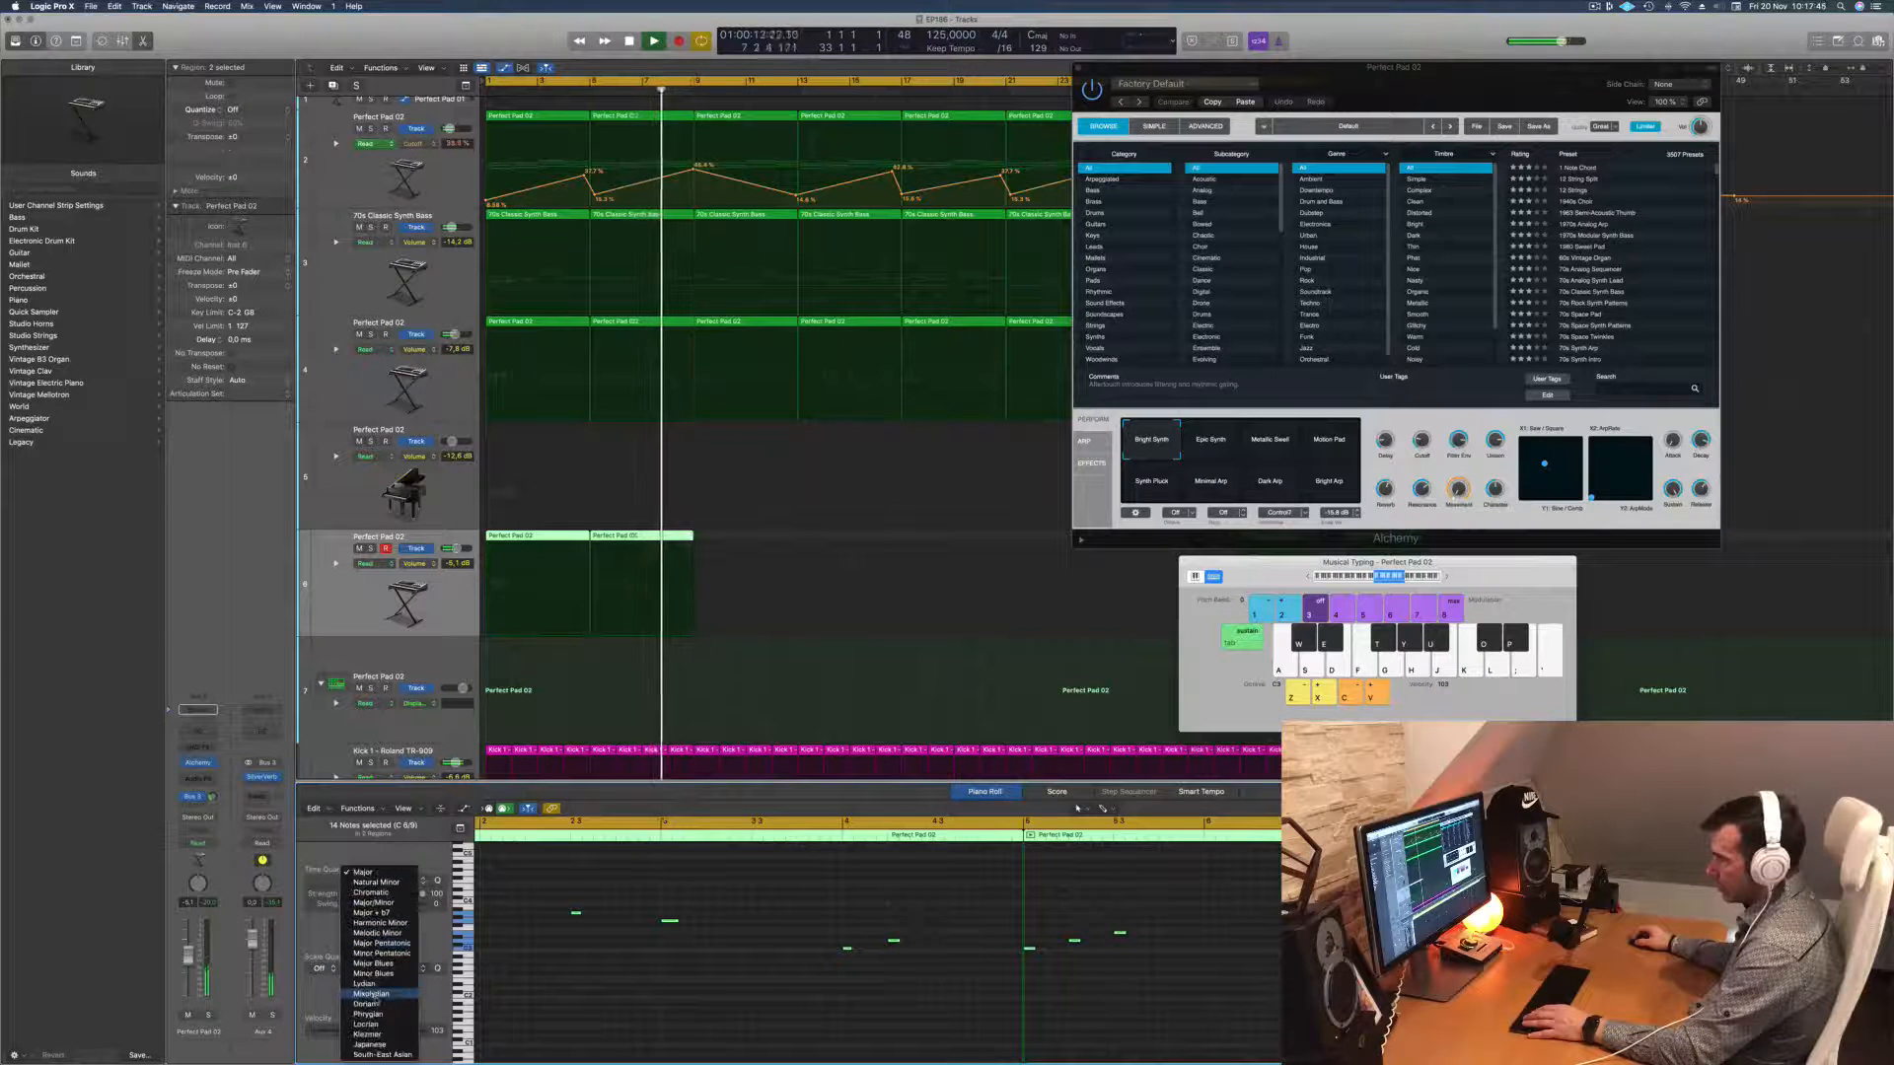
left_click(321, 929)
left_click(326, 969)
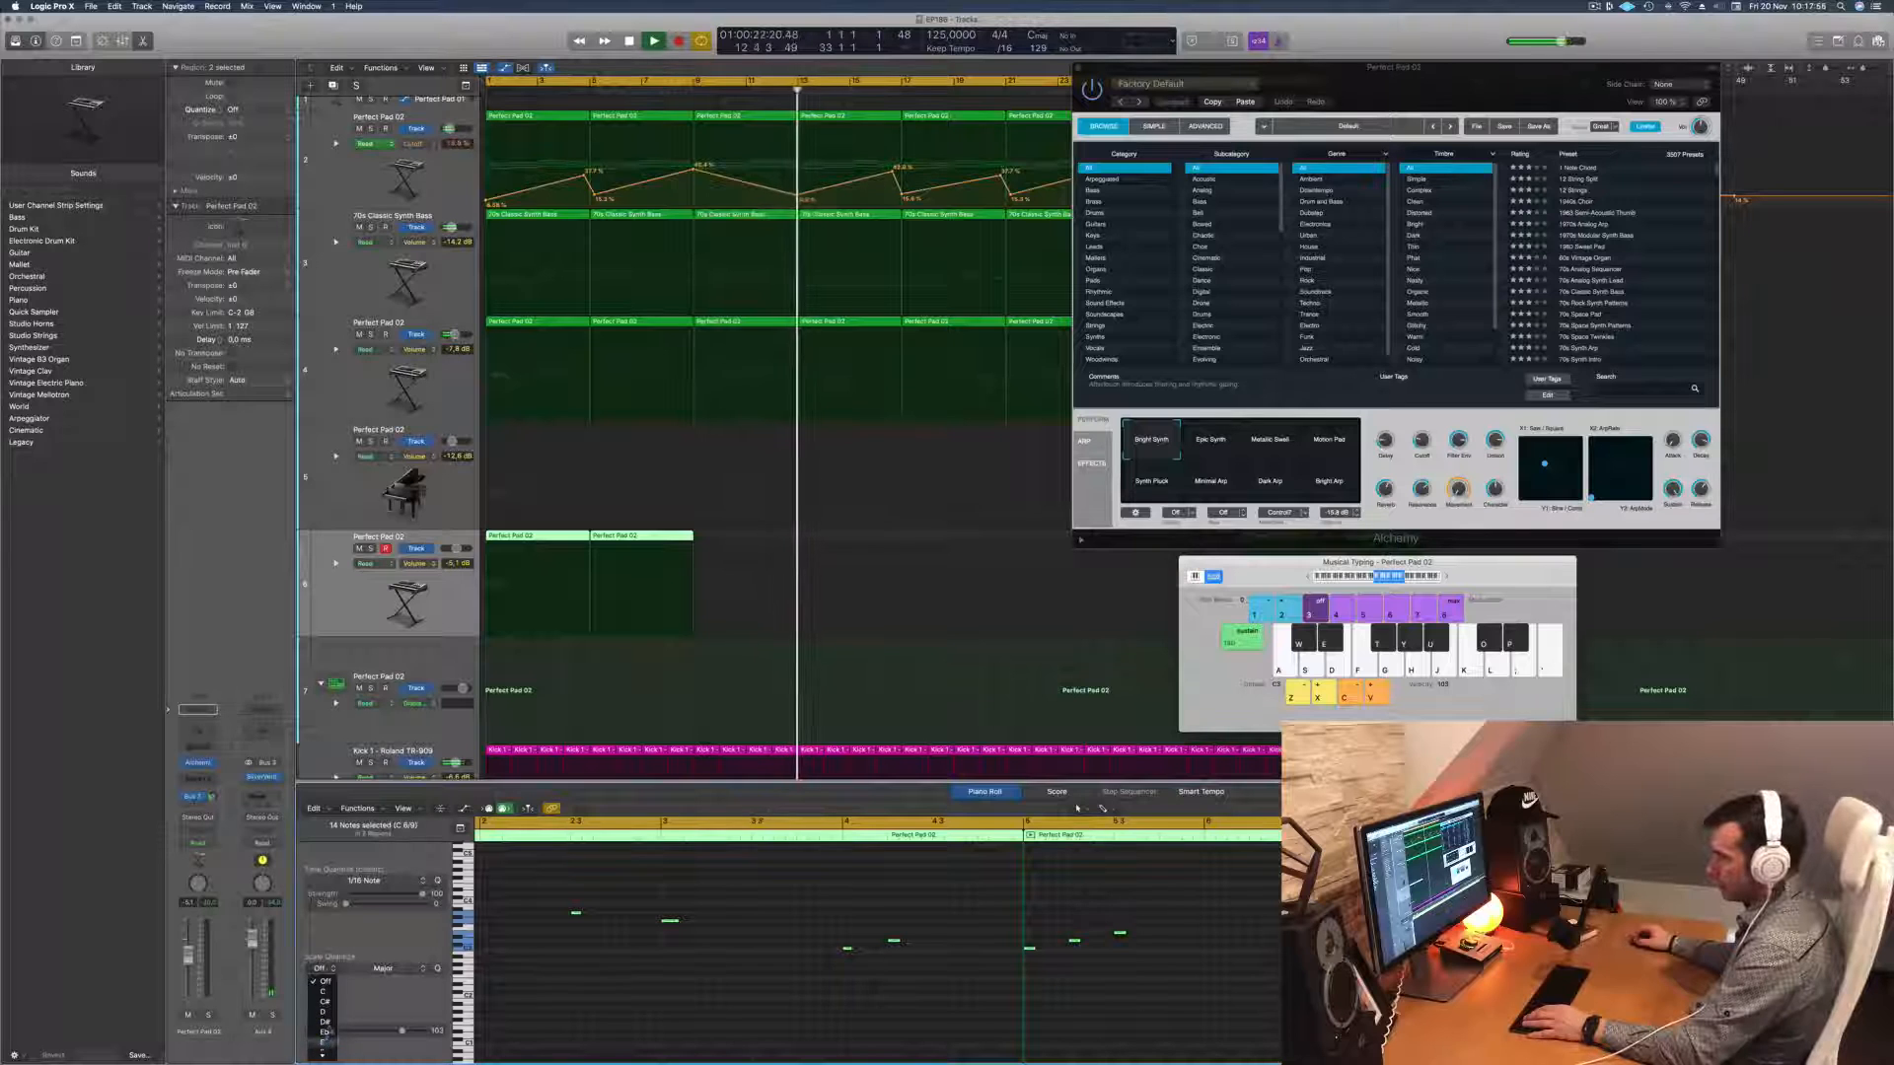
left_click(323, 1043)
Step: Play the scale-quantized melody from the beginning and open its first region in the Piano Roll
key("space")
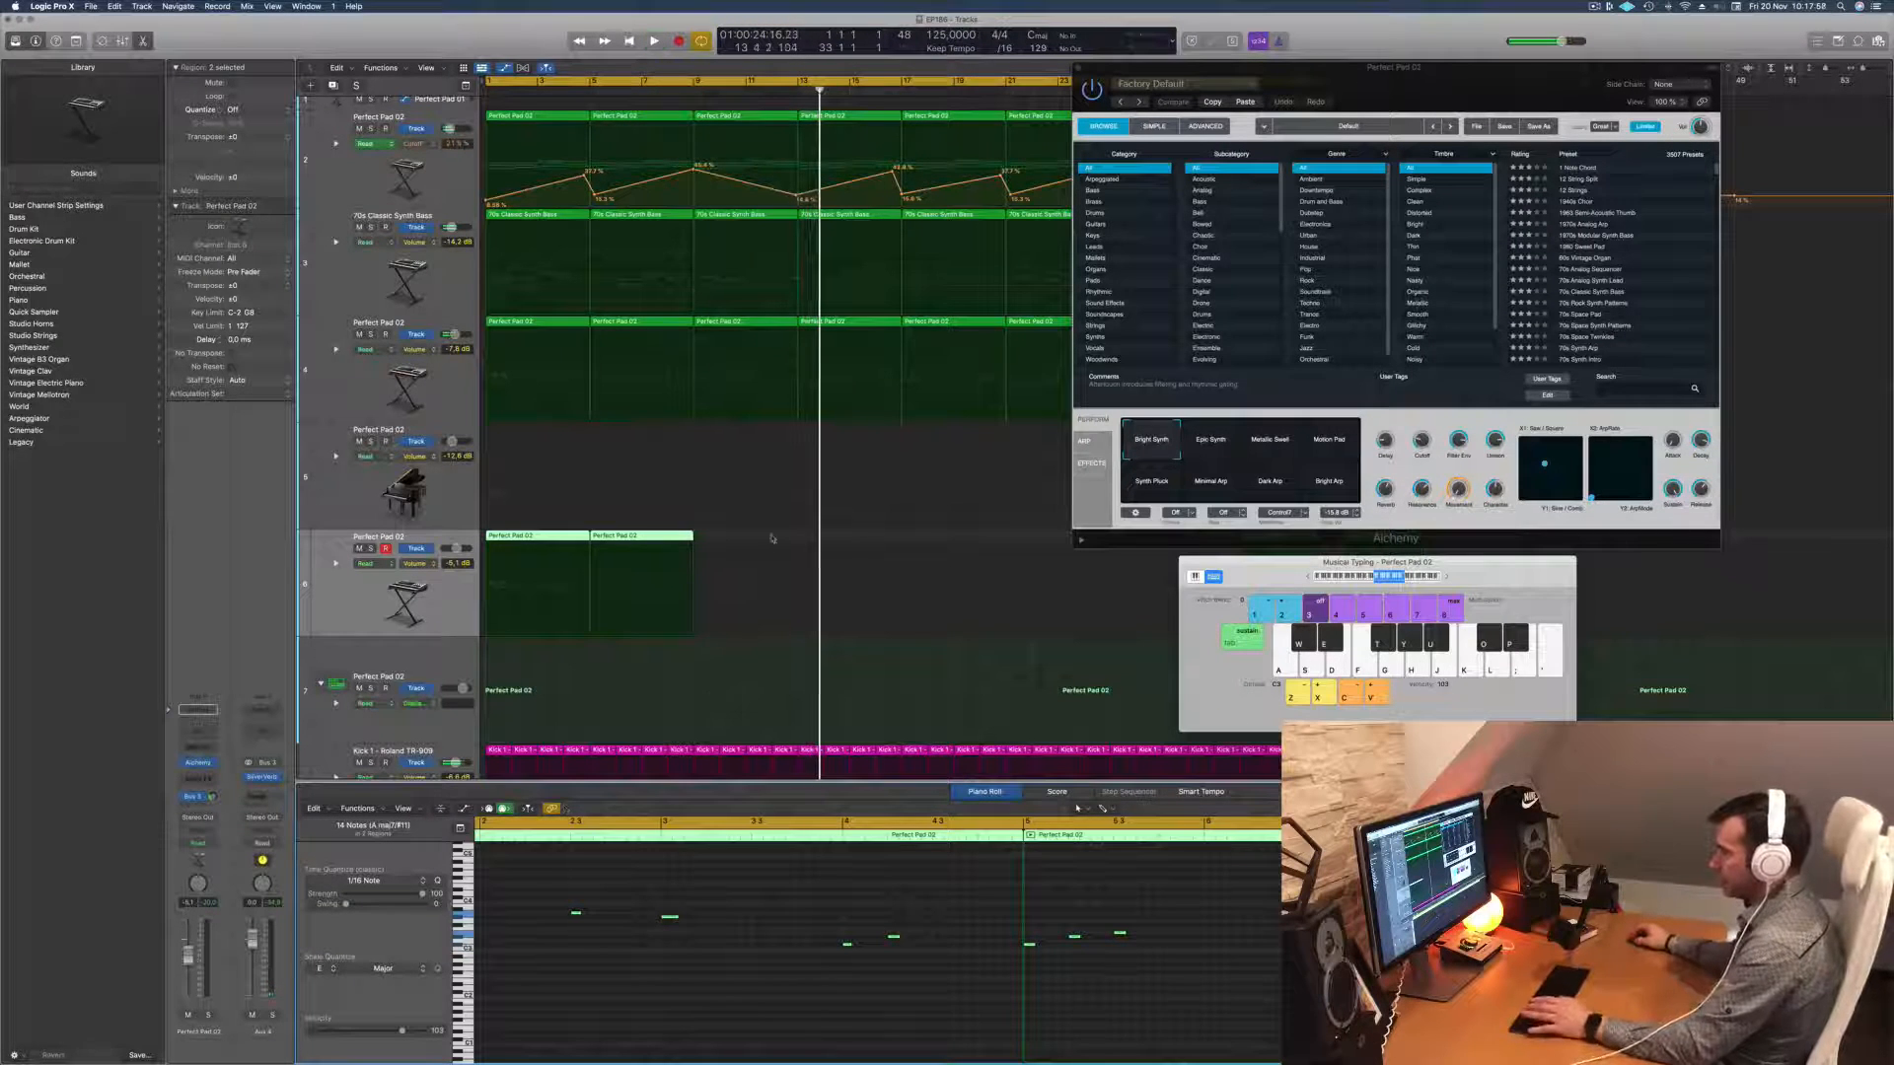
left_click(642, 684)
key("Return")
key("space")
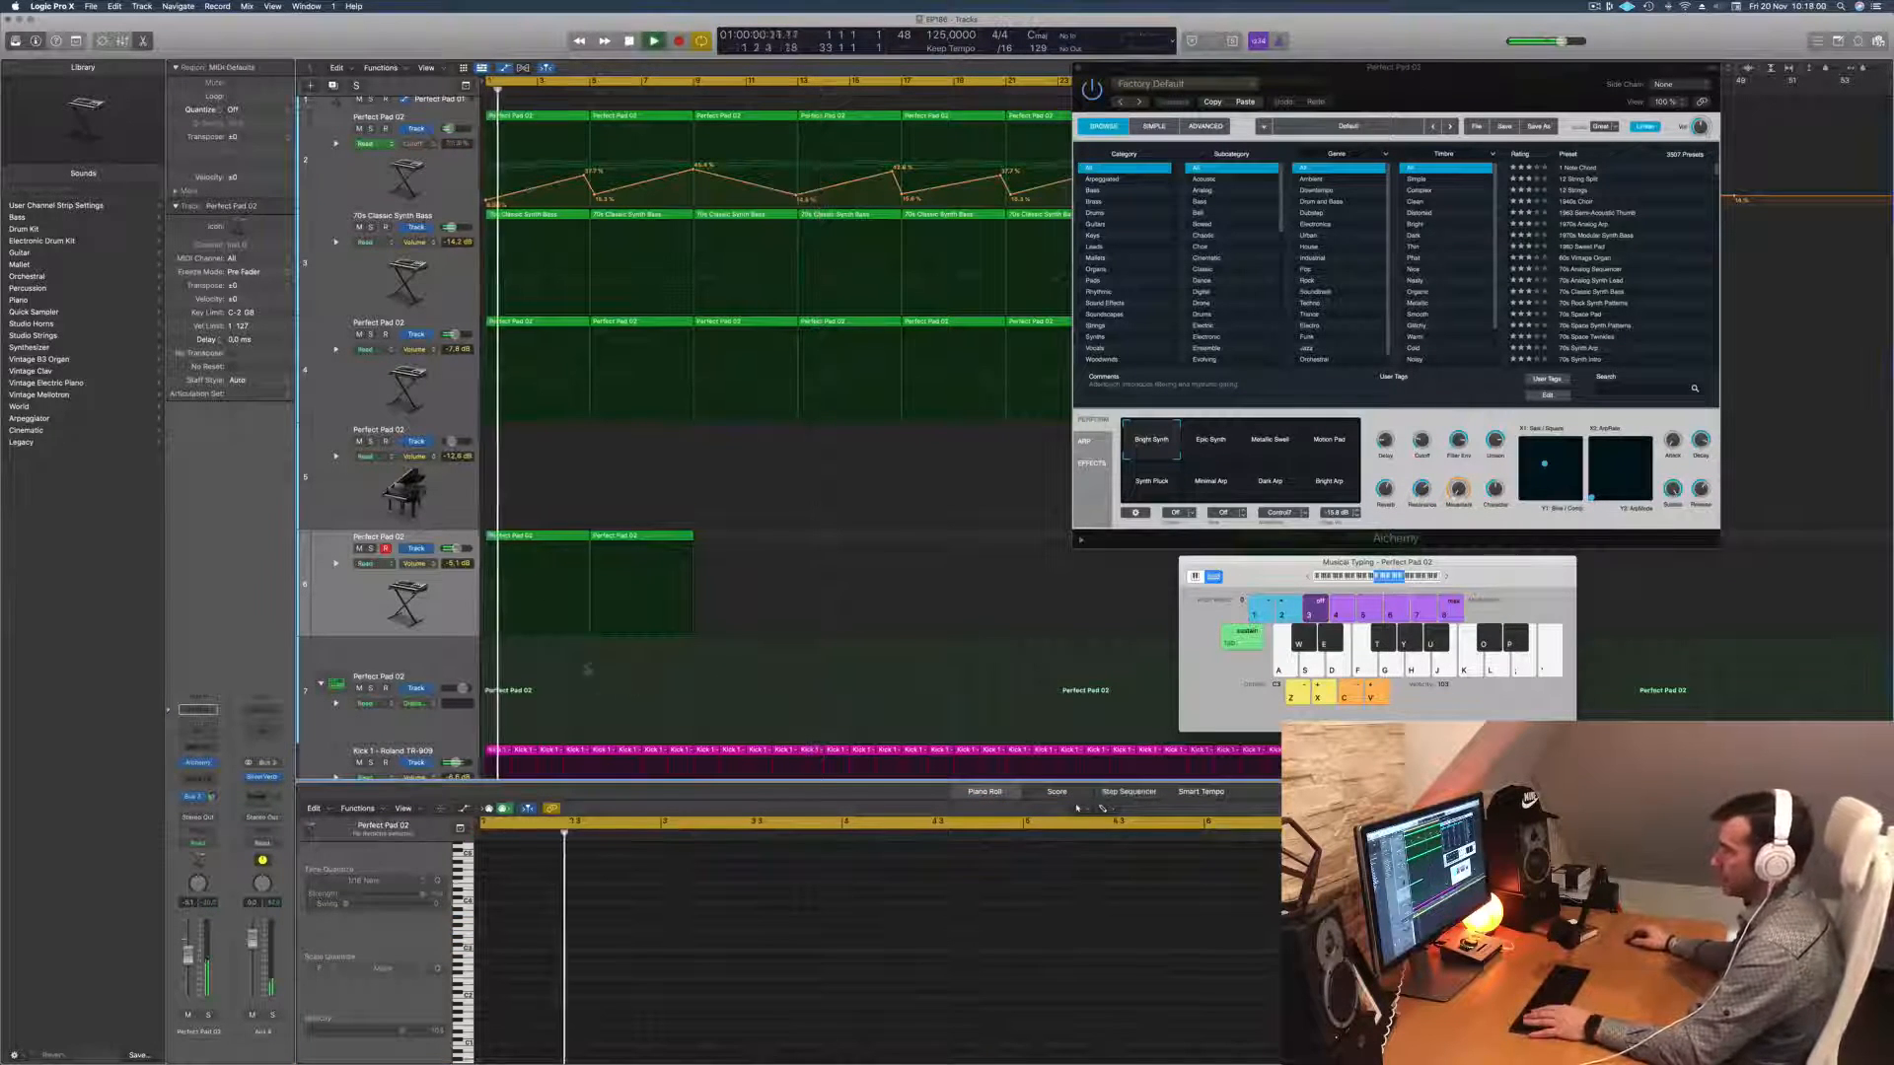
left_click(511, 547)
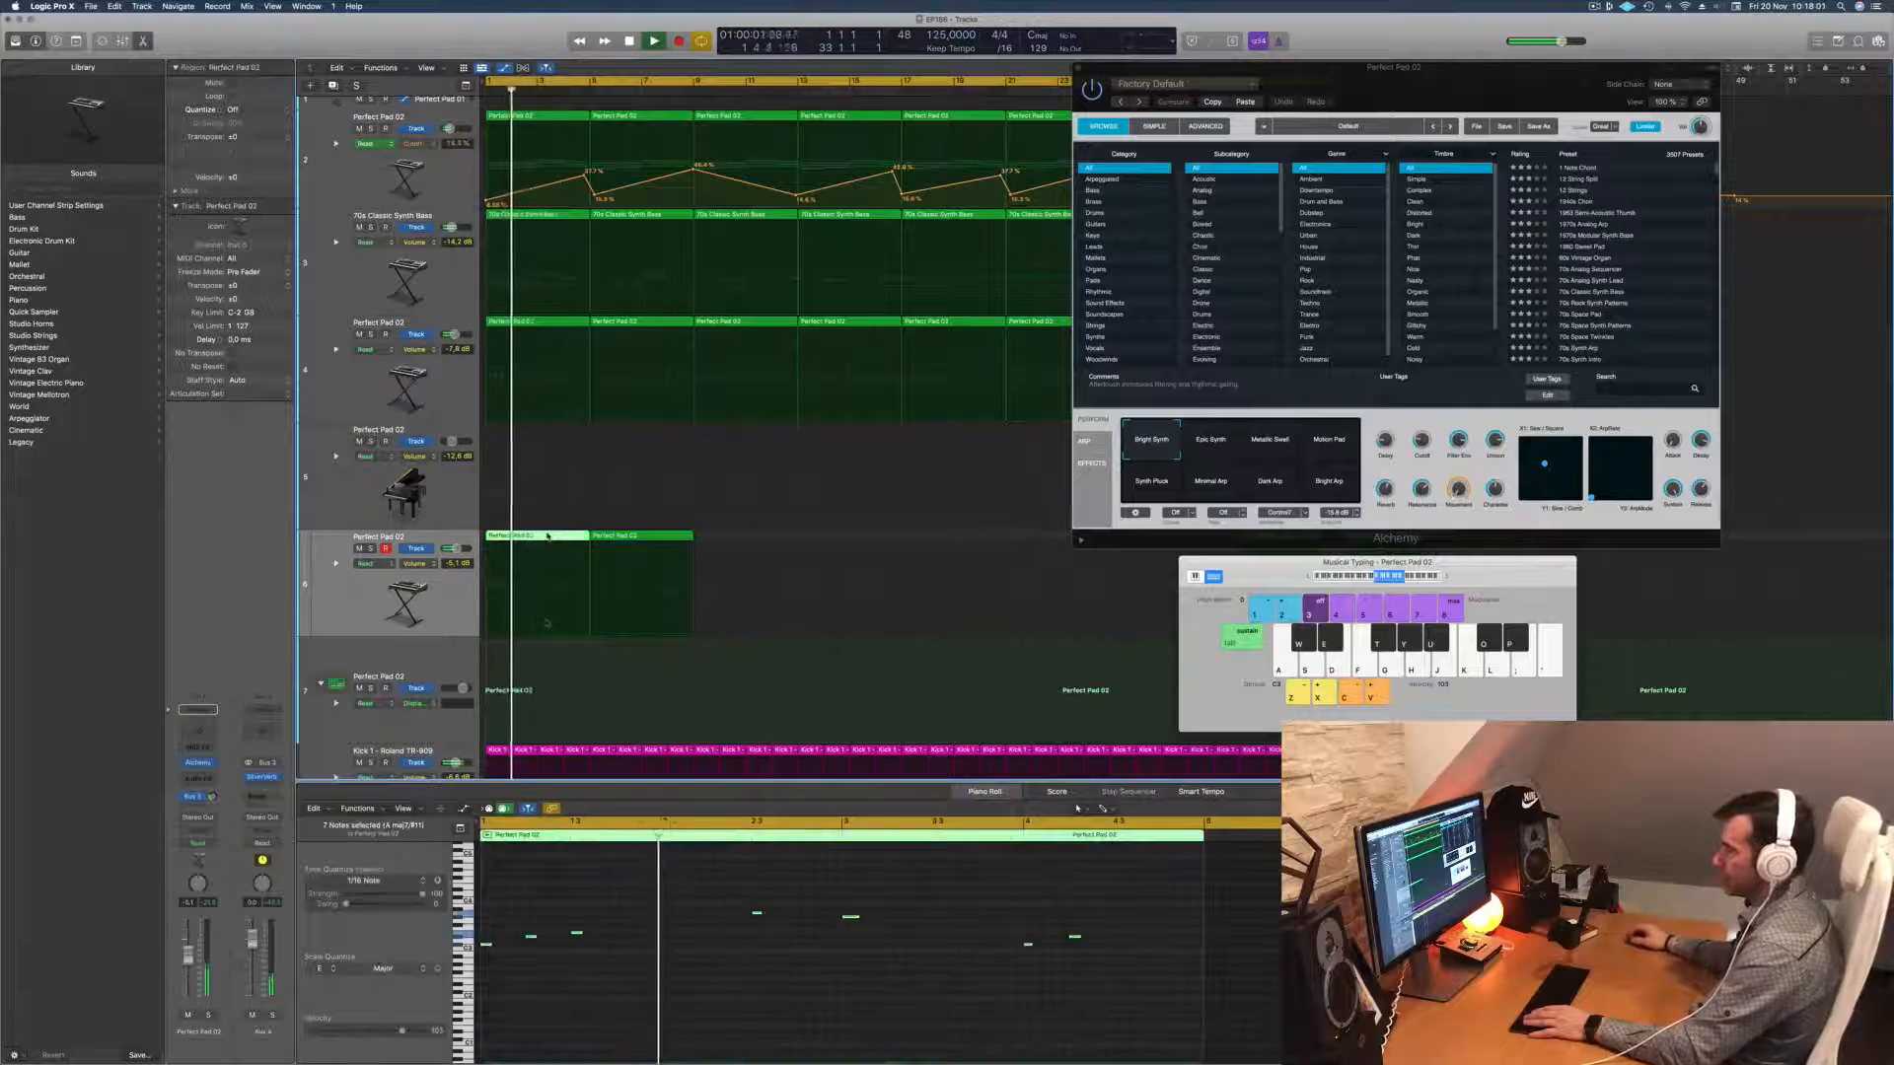
left_click(577, 671)
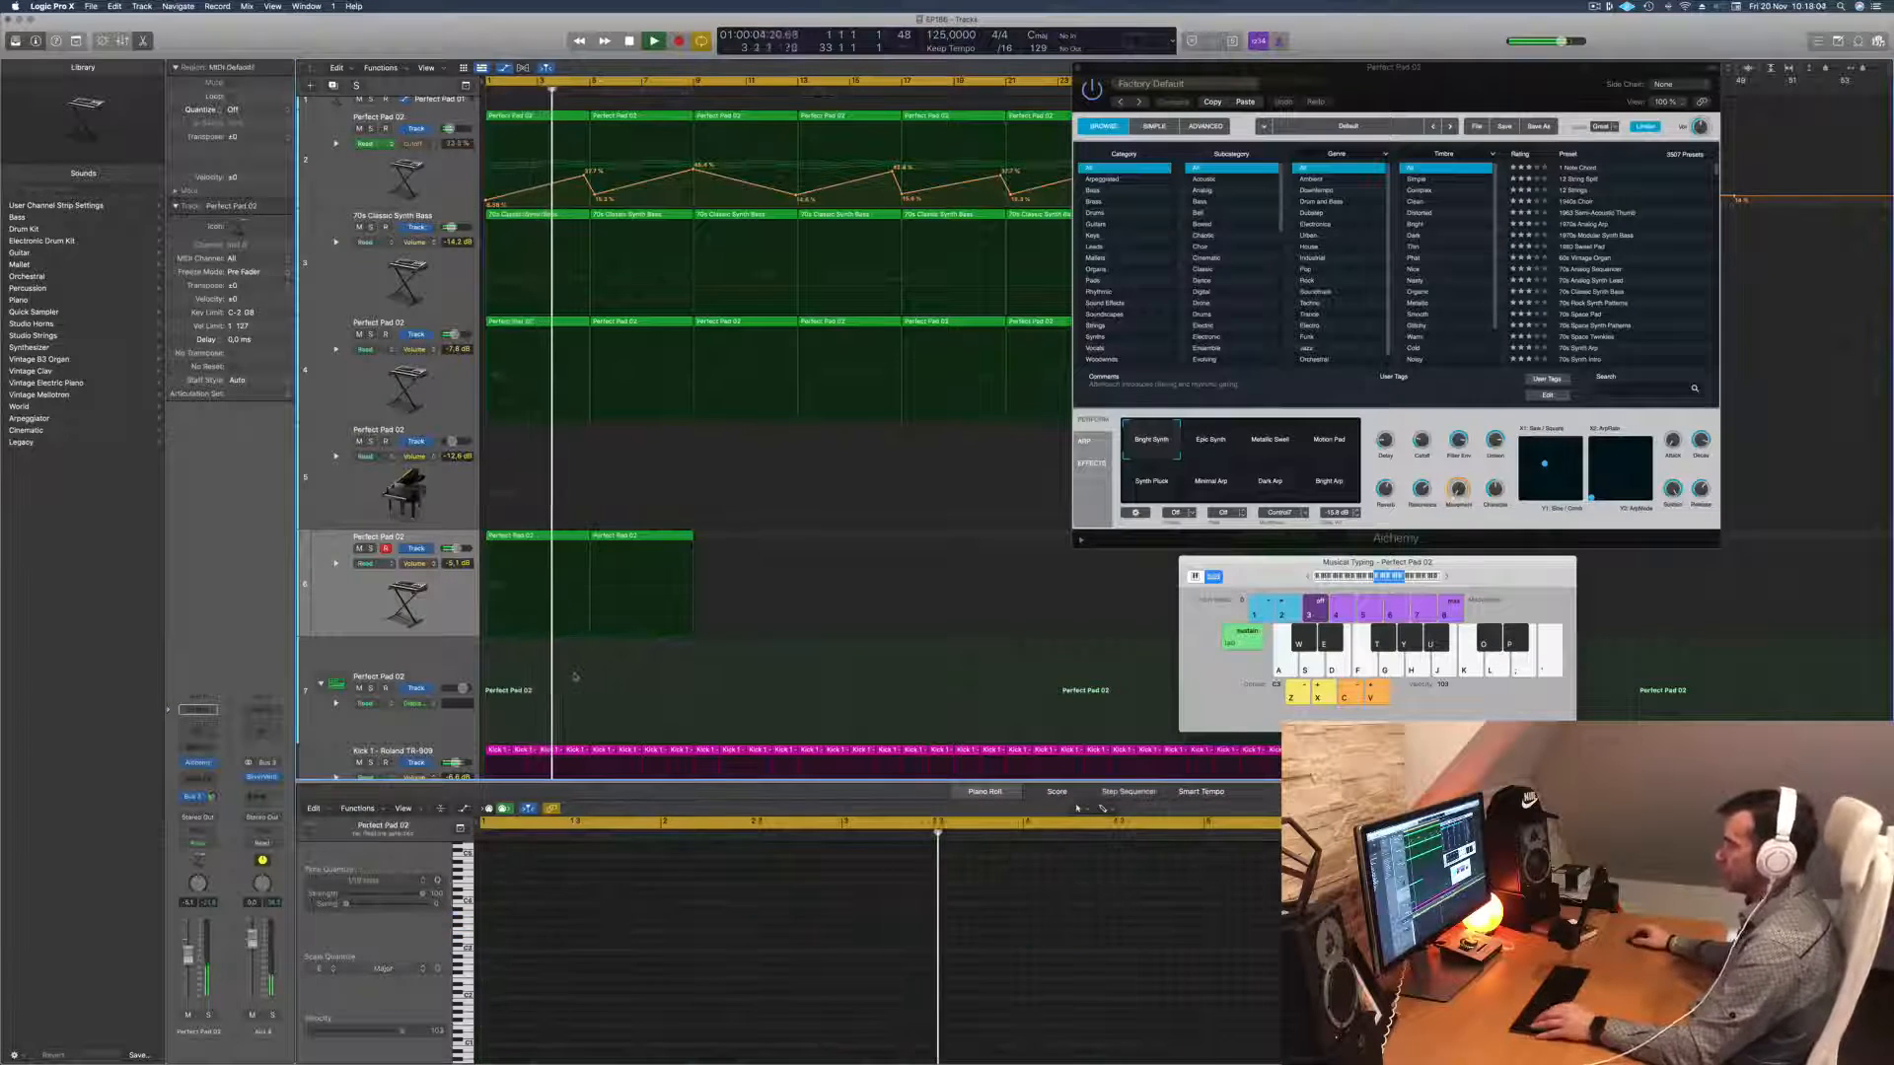
left_click(568, 577)
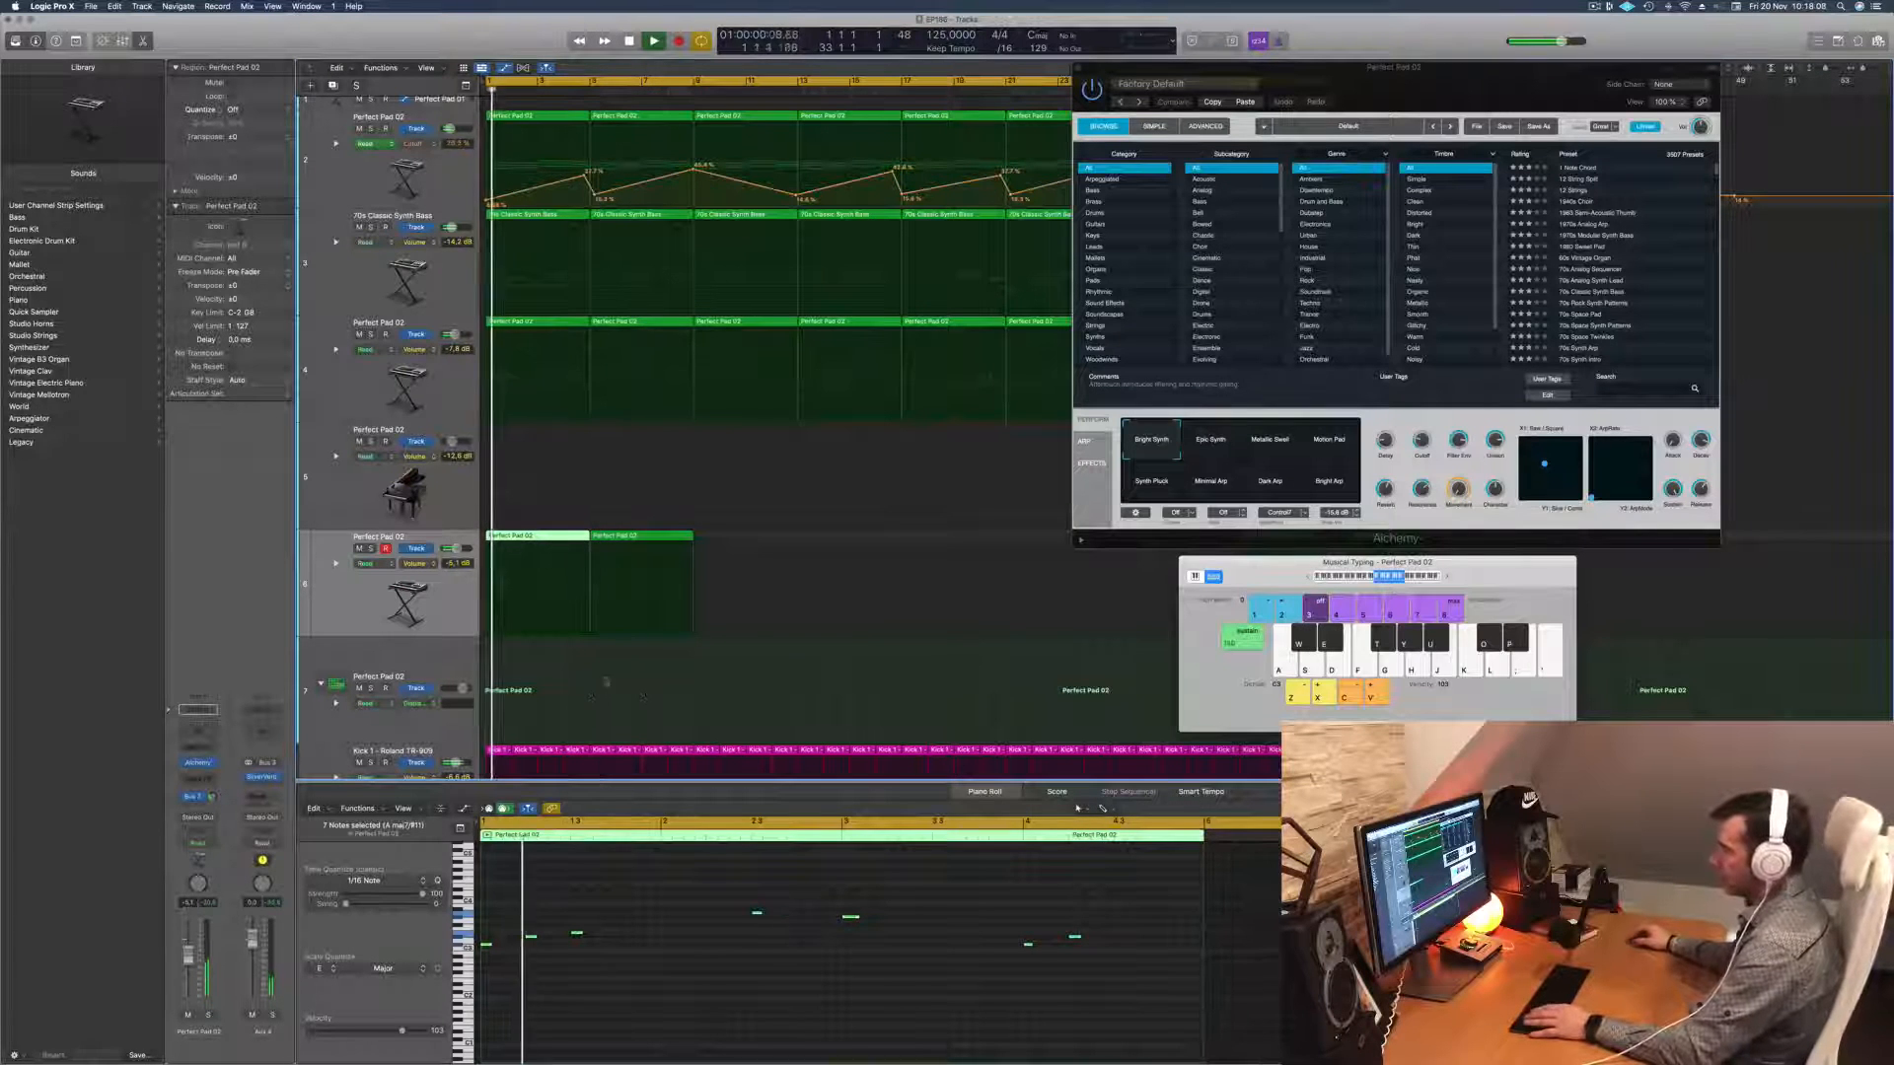
Step: Copy the first region's last note one beat later in bar 4 and raise it to a higher pitch
left_click(1073, 936)
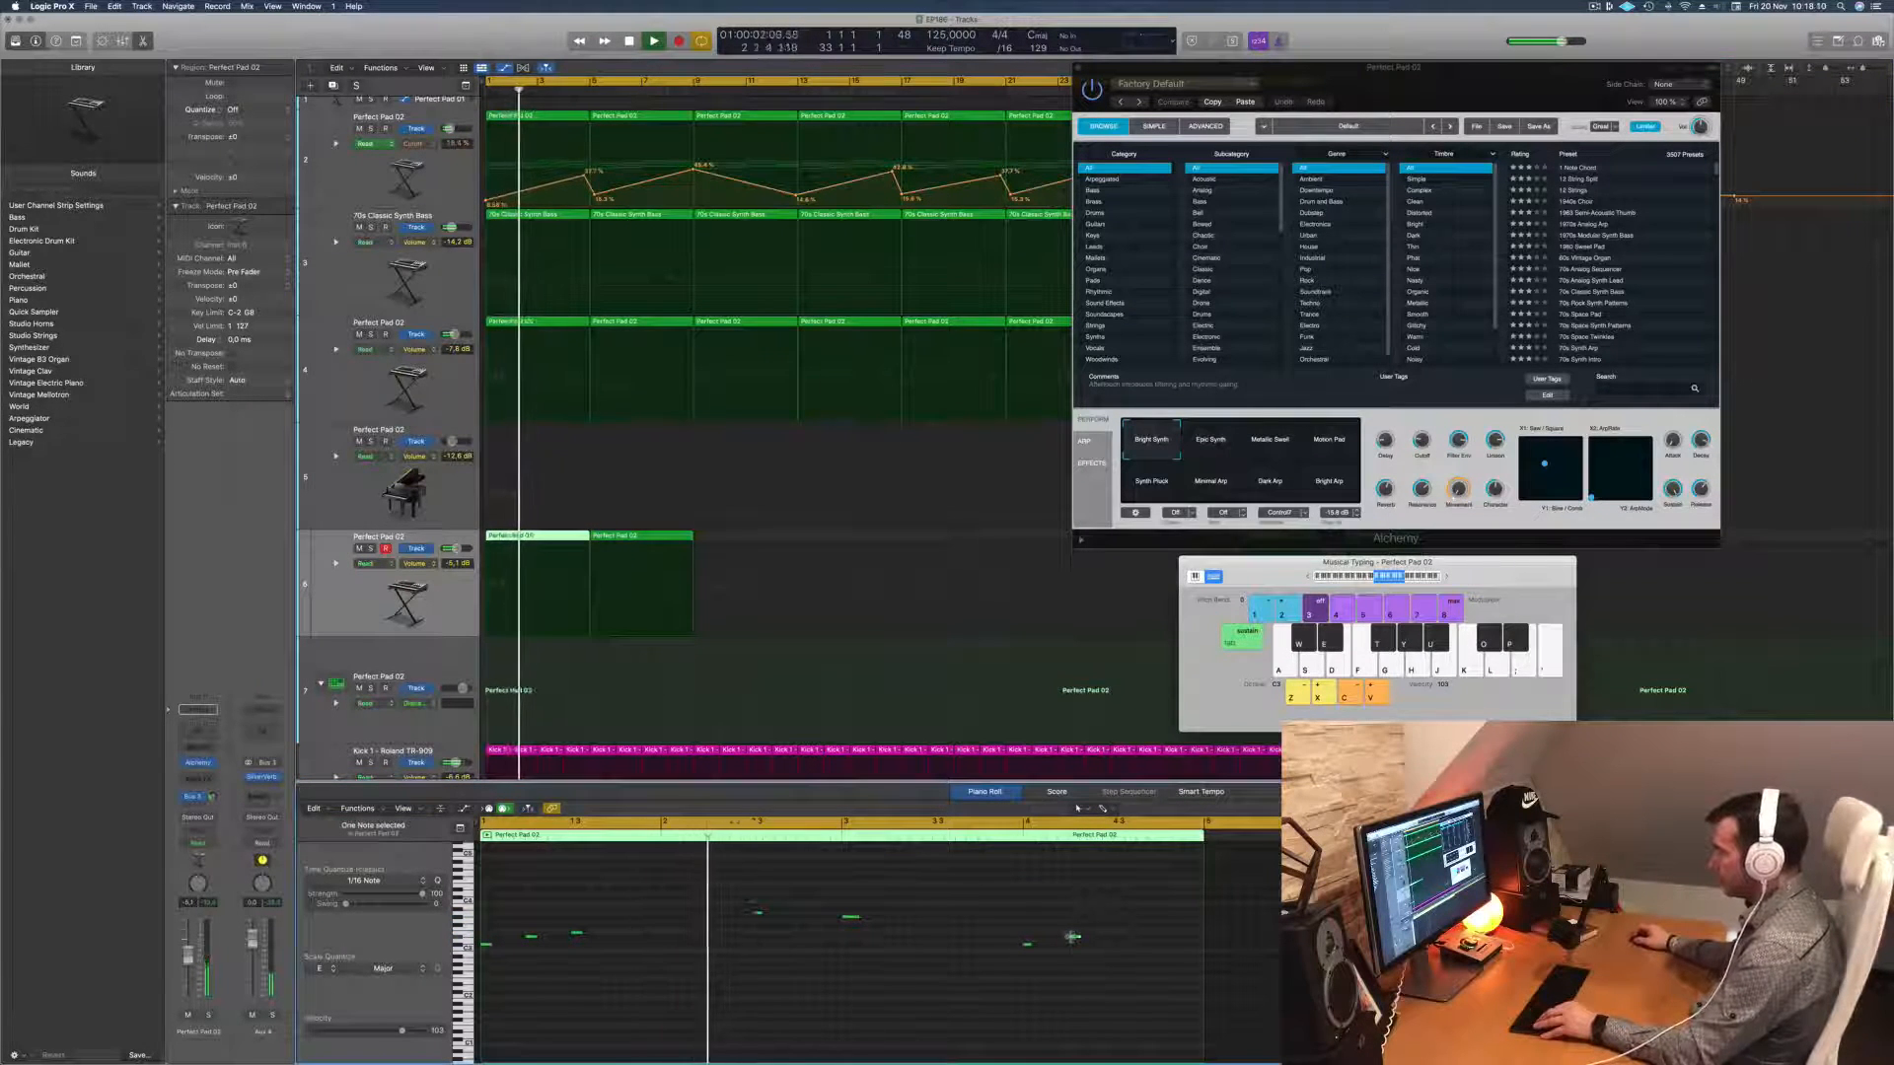
left_click_drag(1076, 940, 1122, 910)
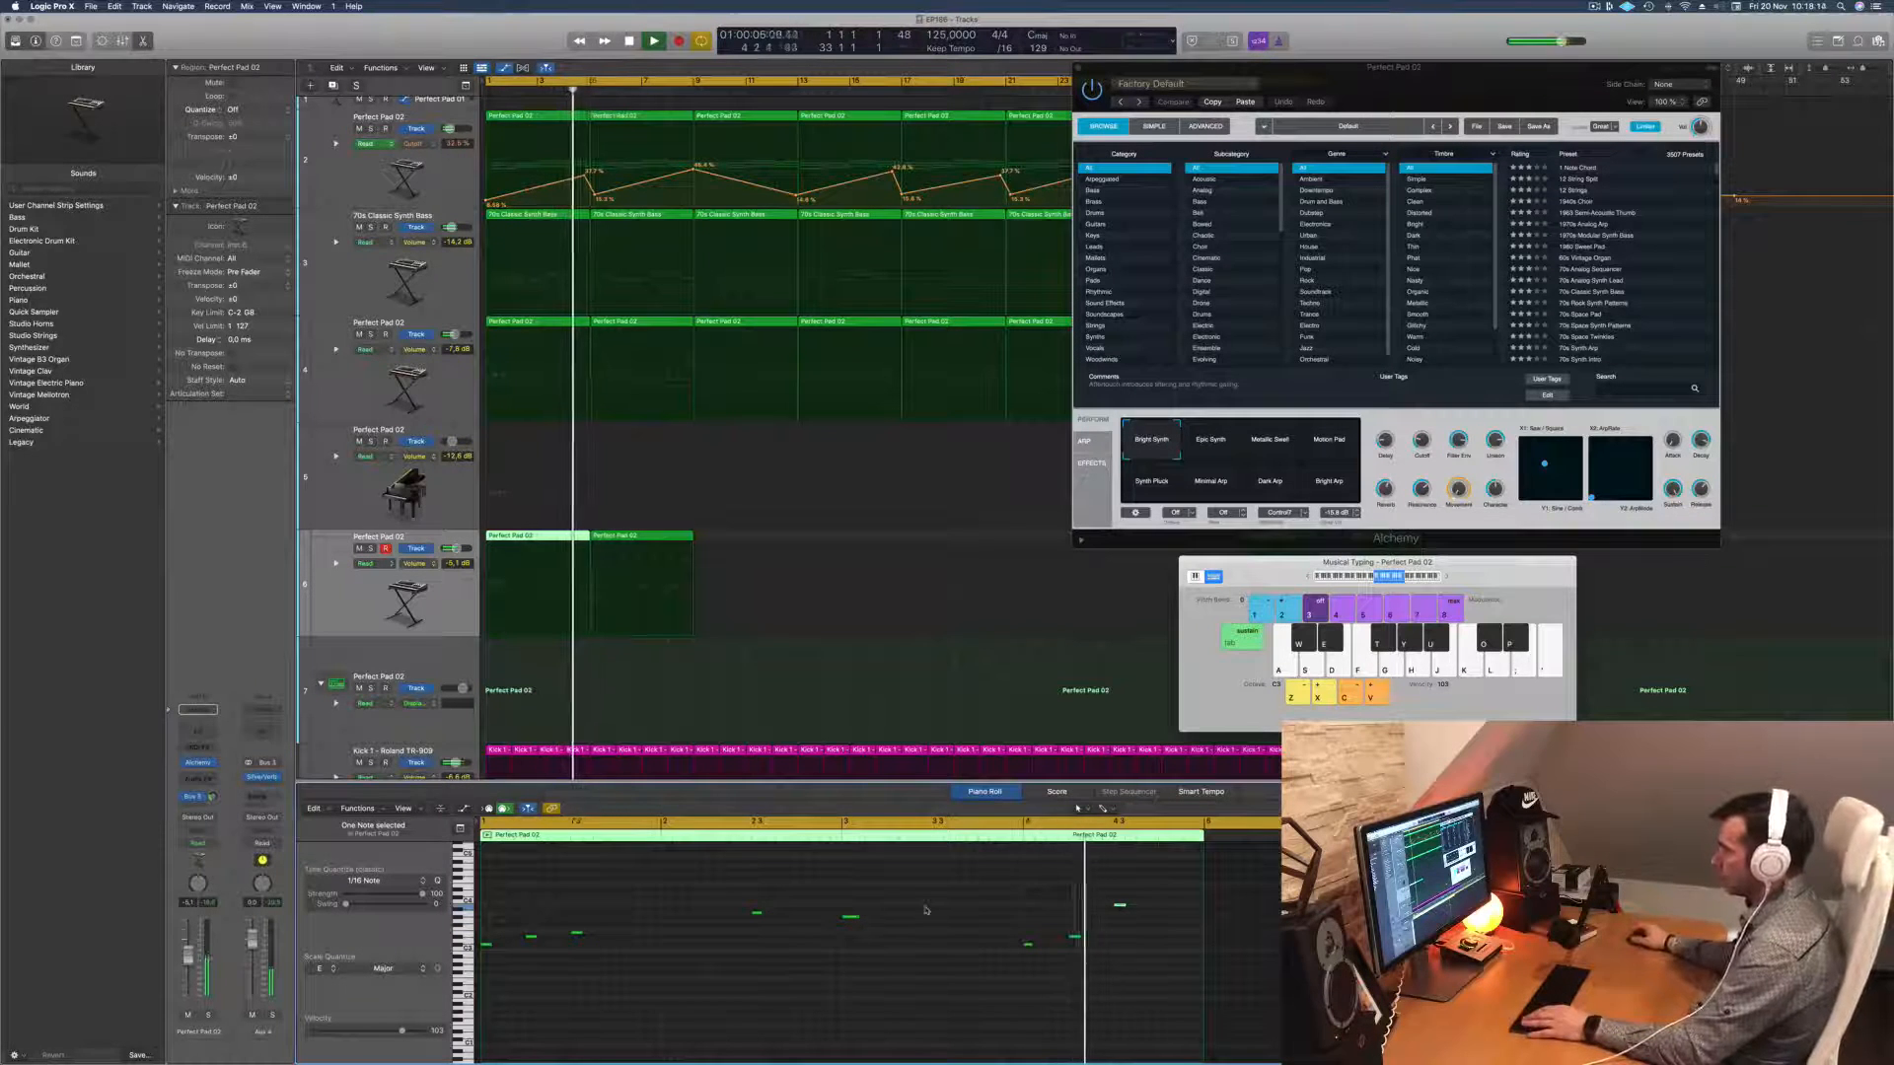
key("space")
key("space")
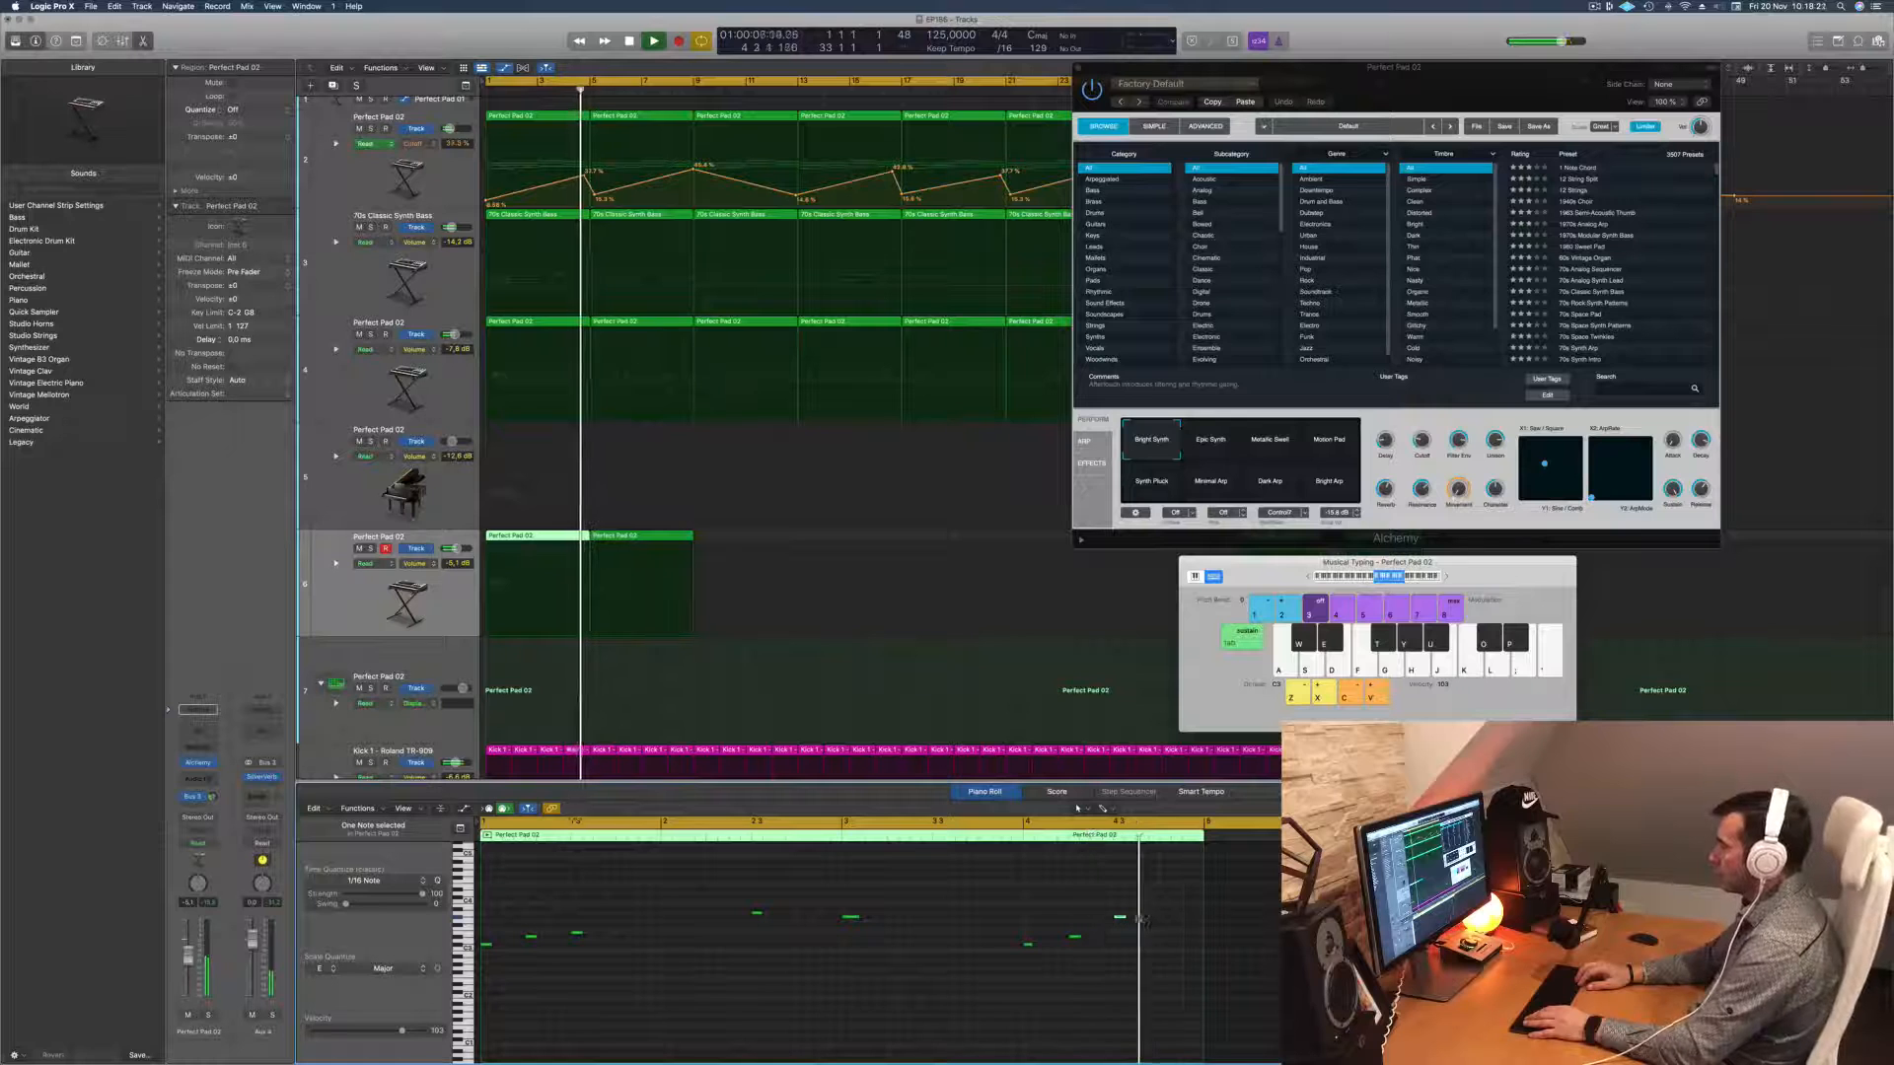
Step: Select both track 6 regions and lower the track's volume to about -9.8 dB during playback
key("space")
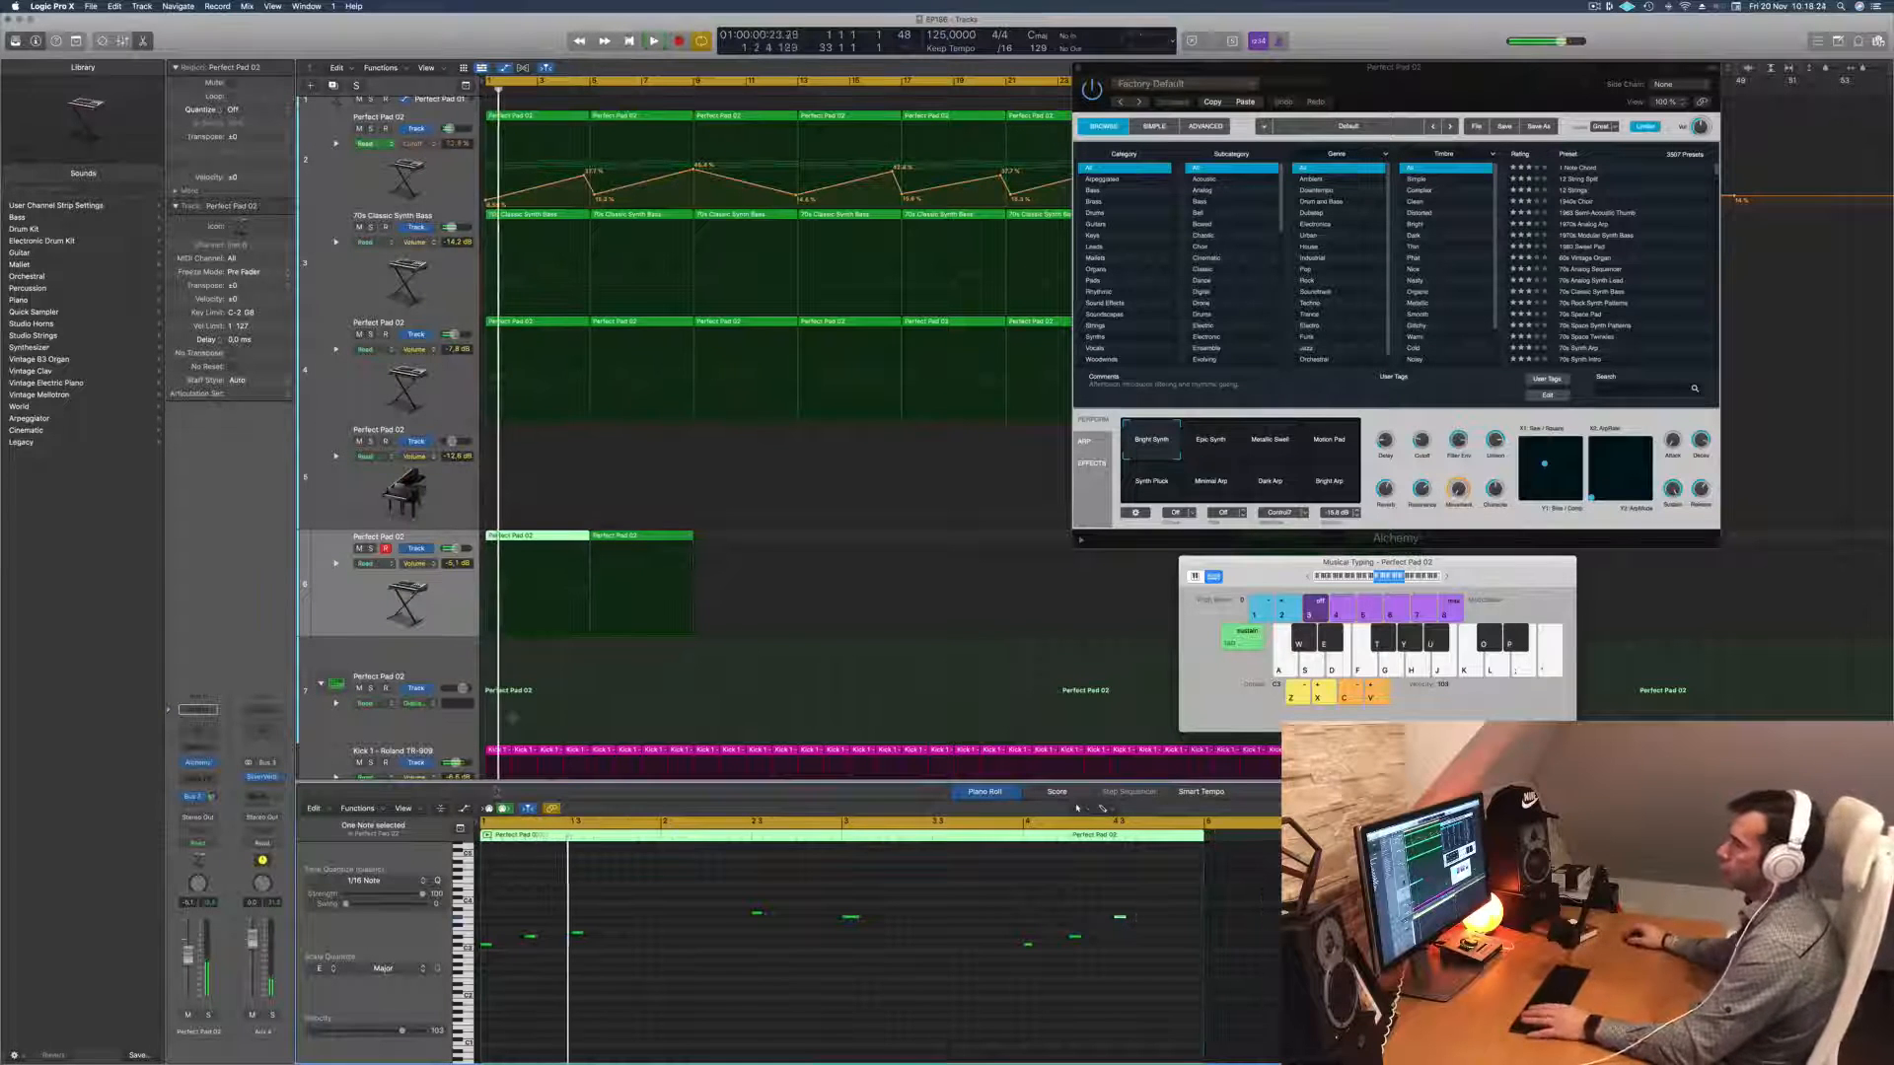
key("space")
left_click(653, 604, "shift")
key("space")
key("space")
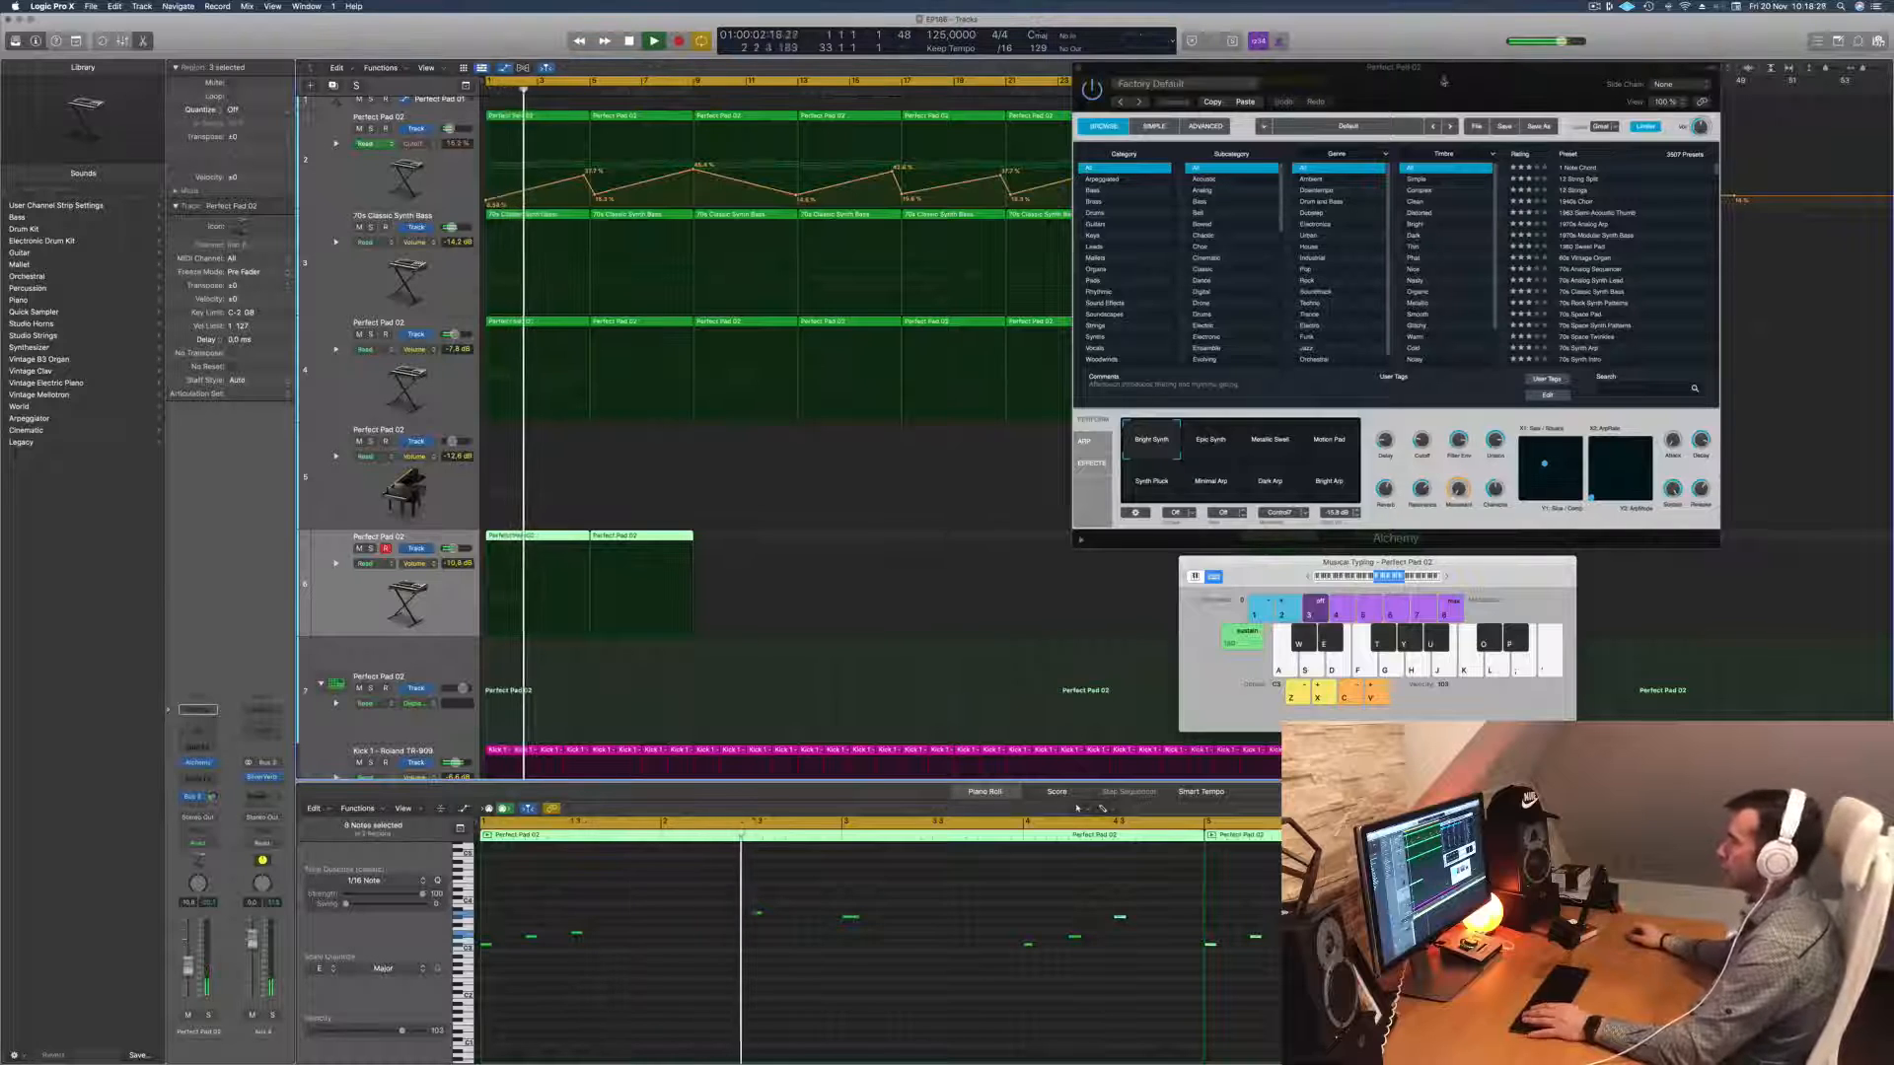
left_click_drag(1394, 89, 1092, 479)
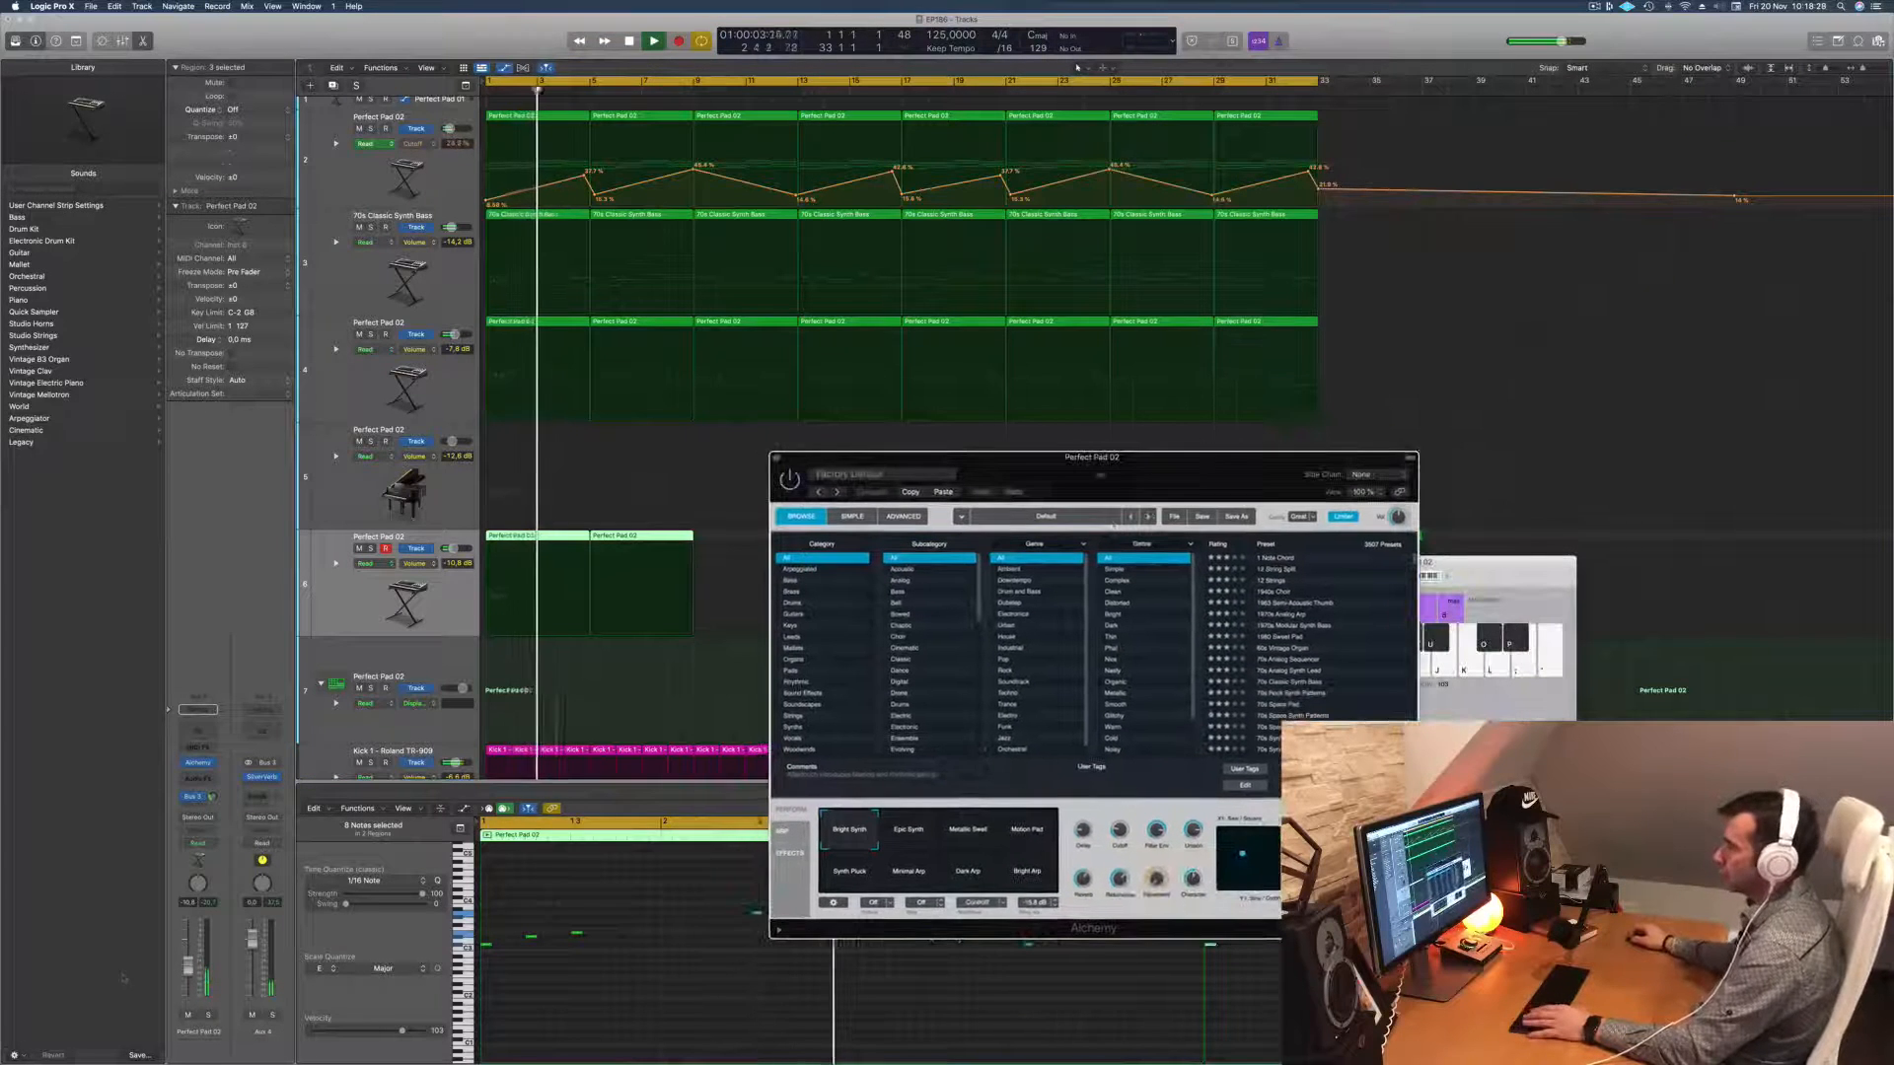
left_click(188, 966)
left_click_drag(1146, 468, 1328, 411)
key("Return")
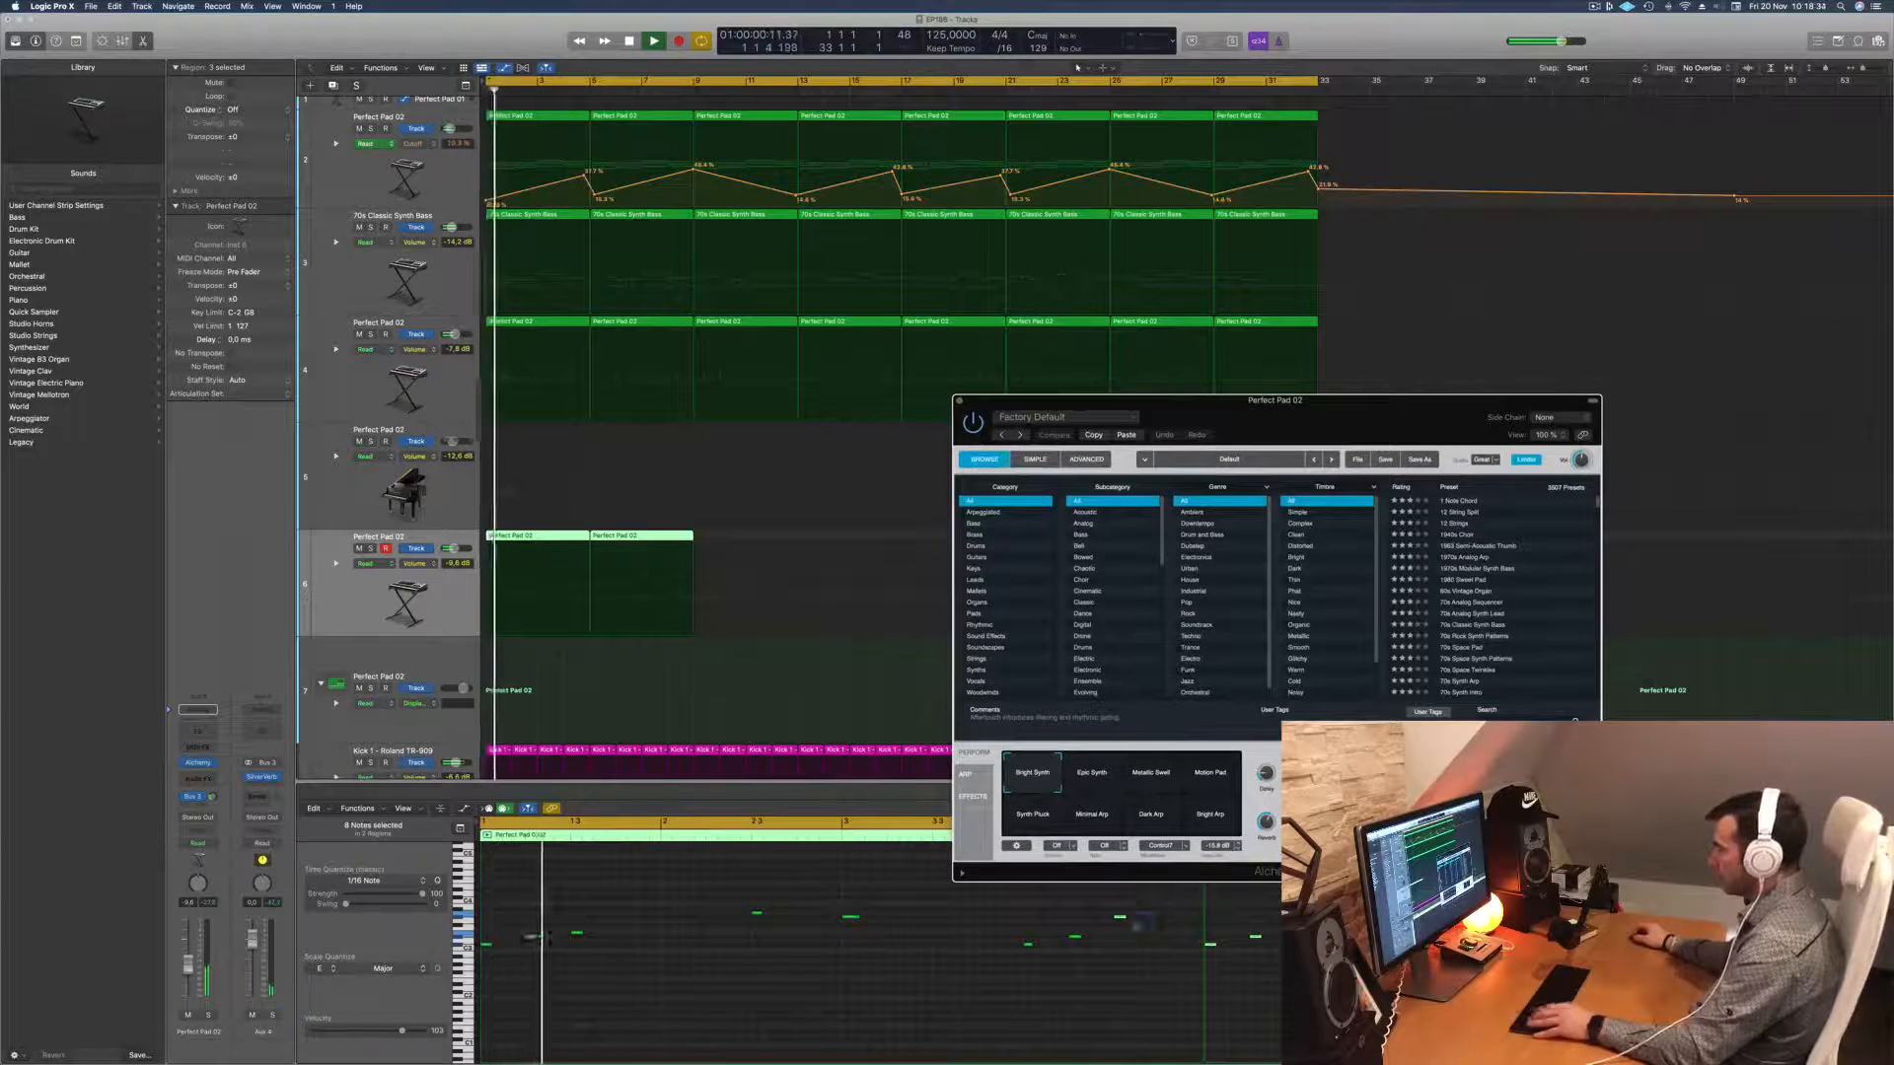
Step: Copy the added bar 4 note one beat later at a slightly higher pitch and restart playback
left_click(1120, 922)
left_click_drag(1121, 922, 1156, 927)
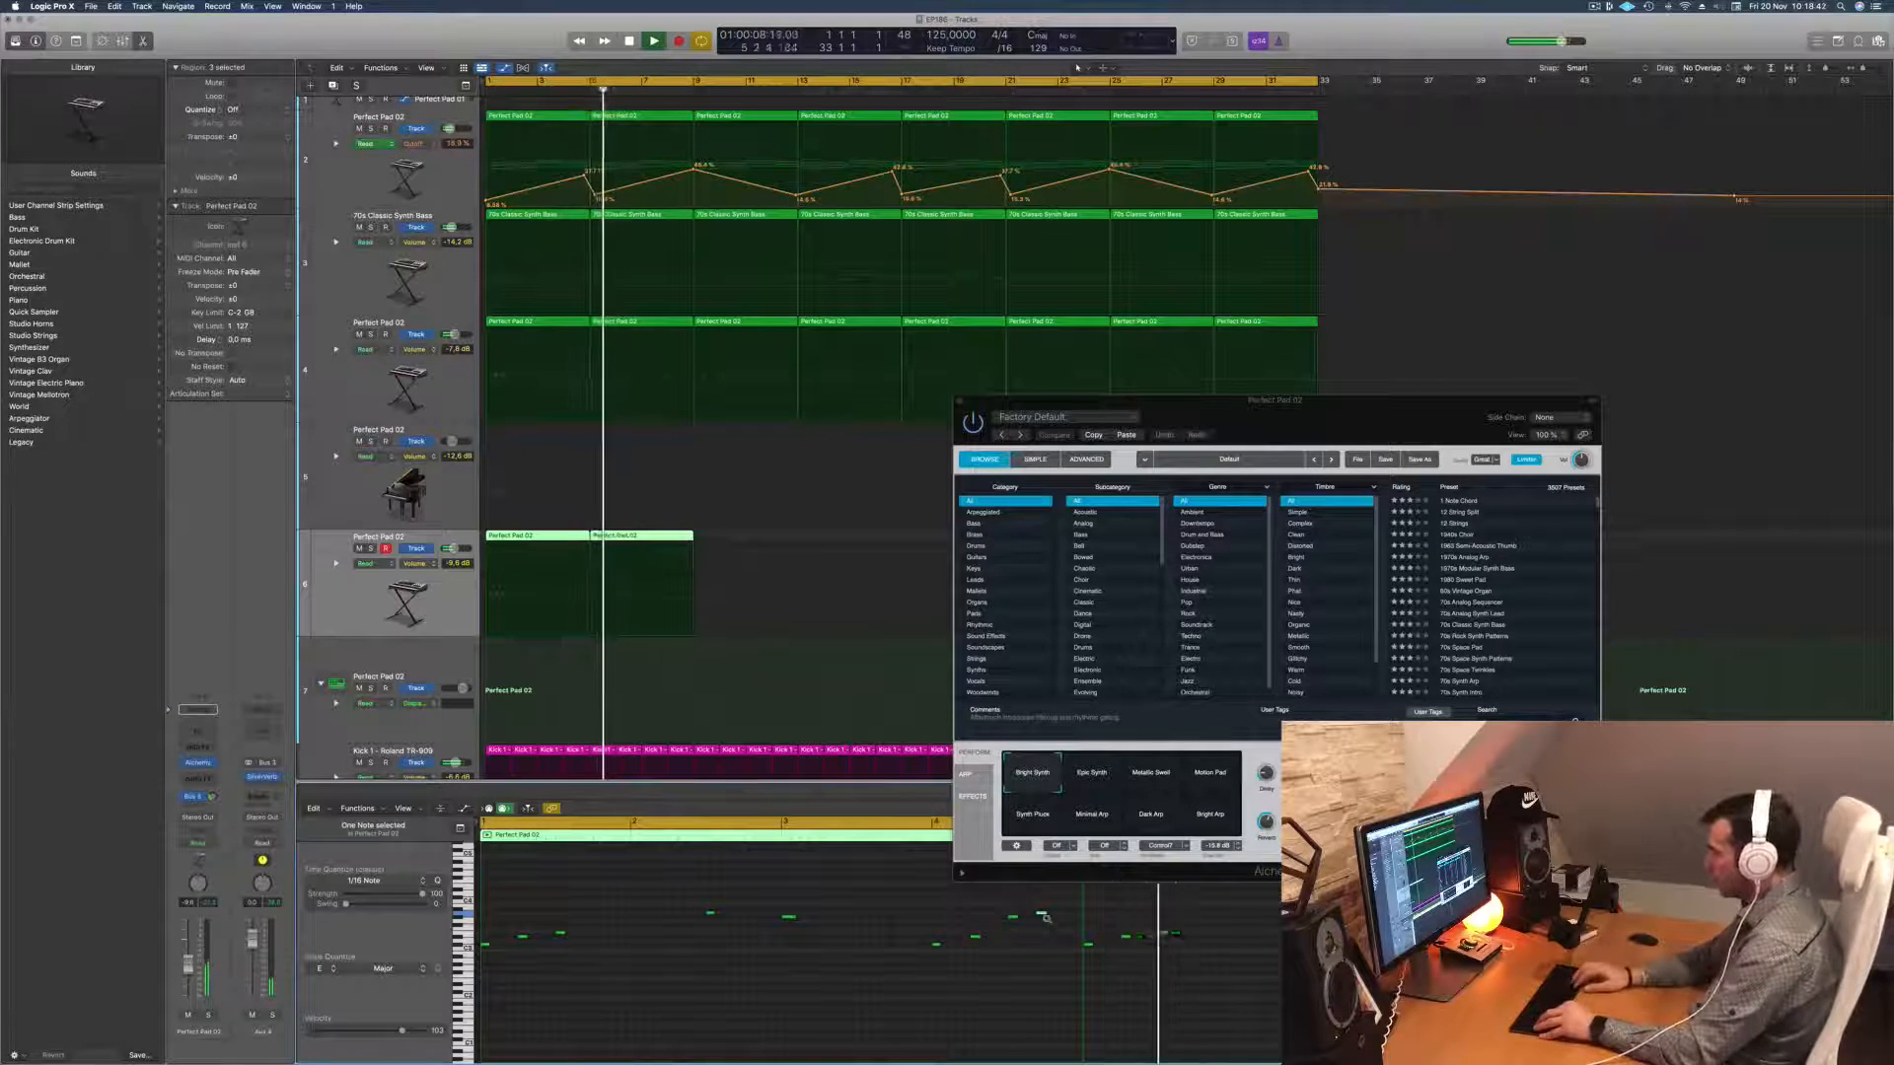
key("Return")
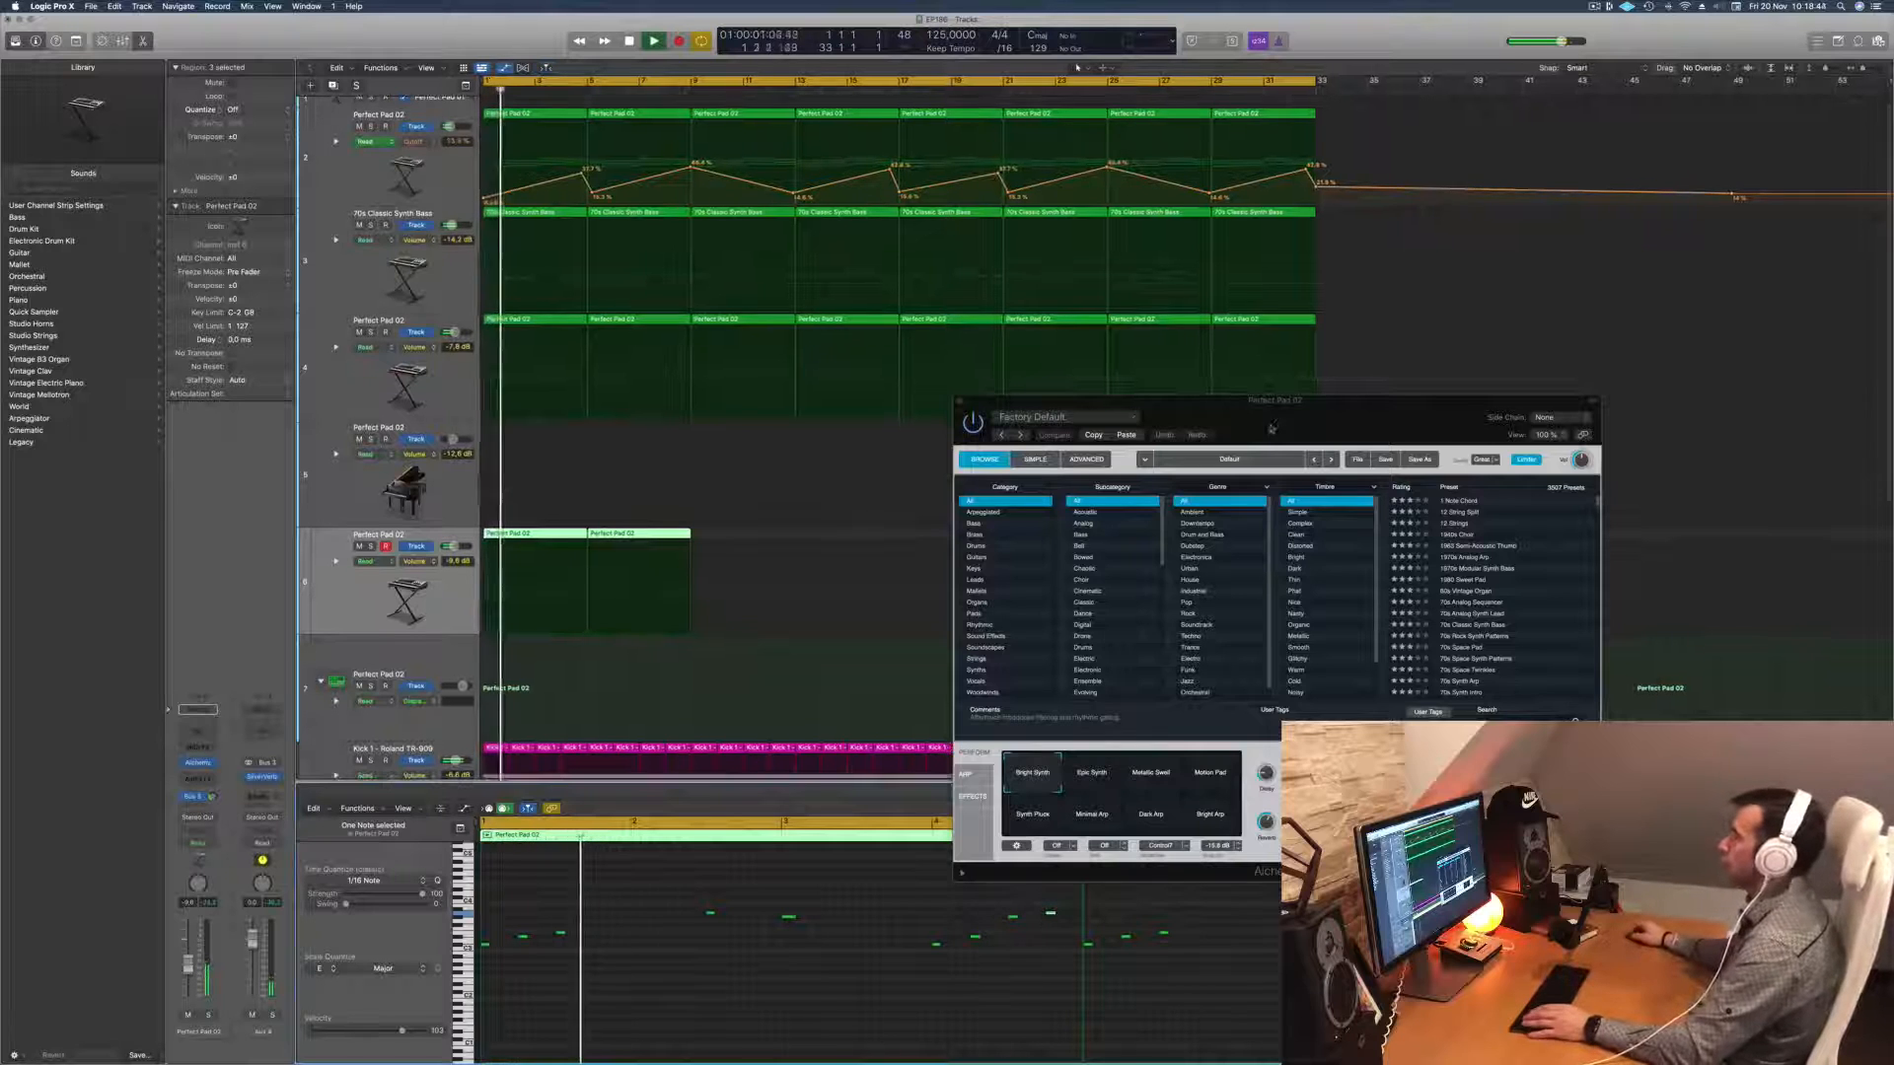
Step: Raise track 6's volume to about -7.8 dB and close the Alchemy window
left_click_drag(1273, 424, 1367, 264)
key("Return")
left_click(341, 602)
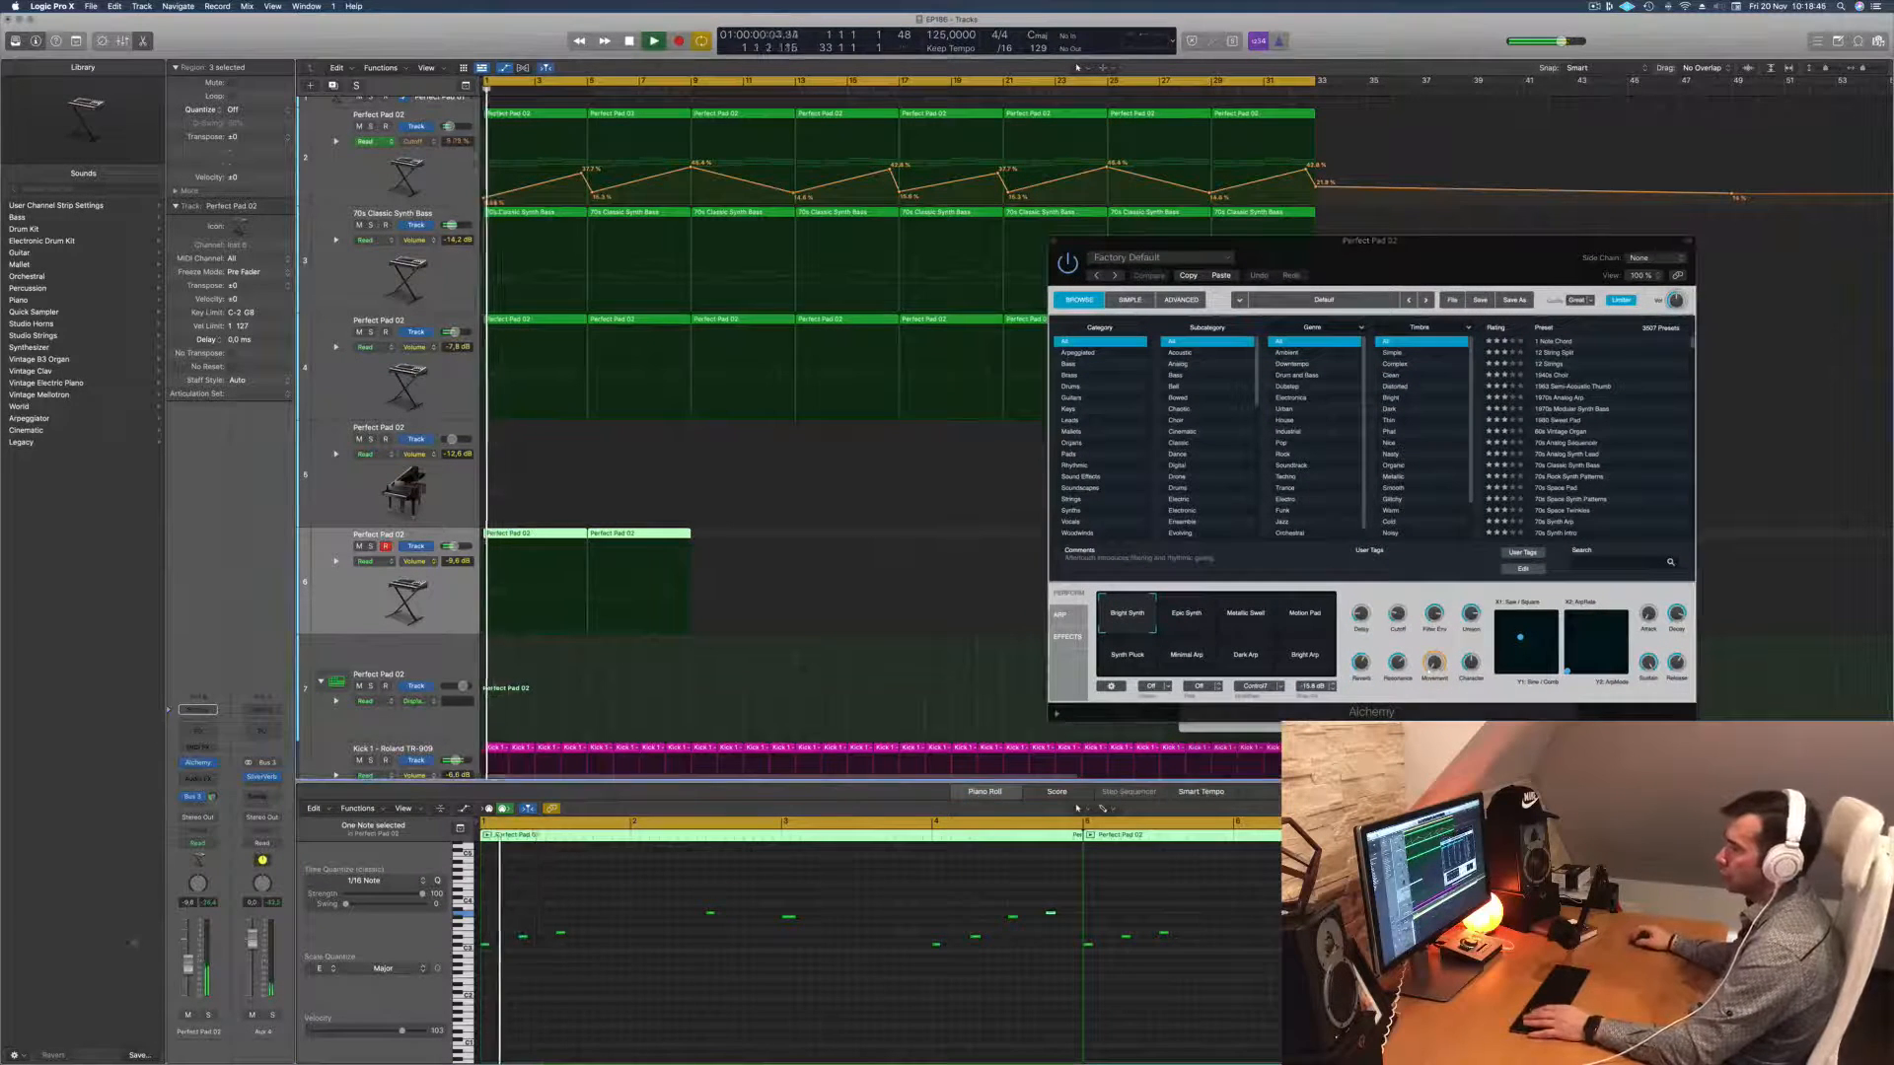
left_click_drag(187, 966, 187, 960)
key("Return")
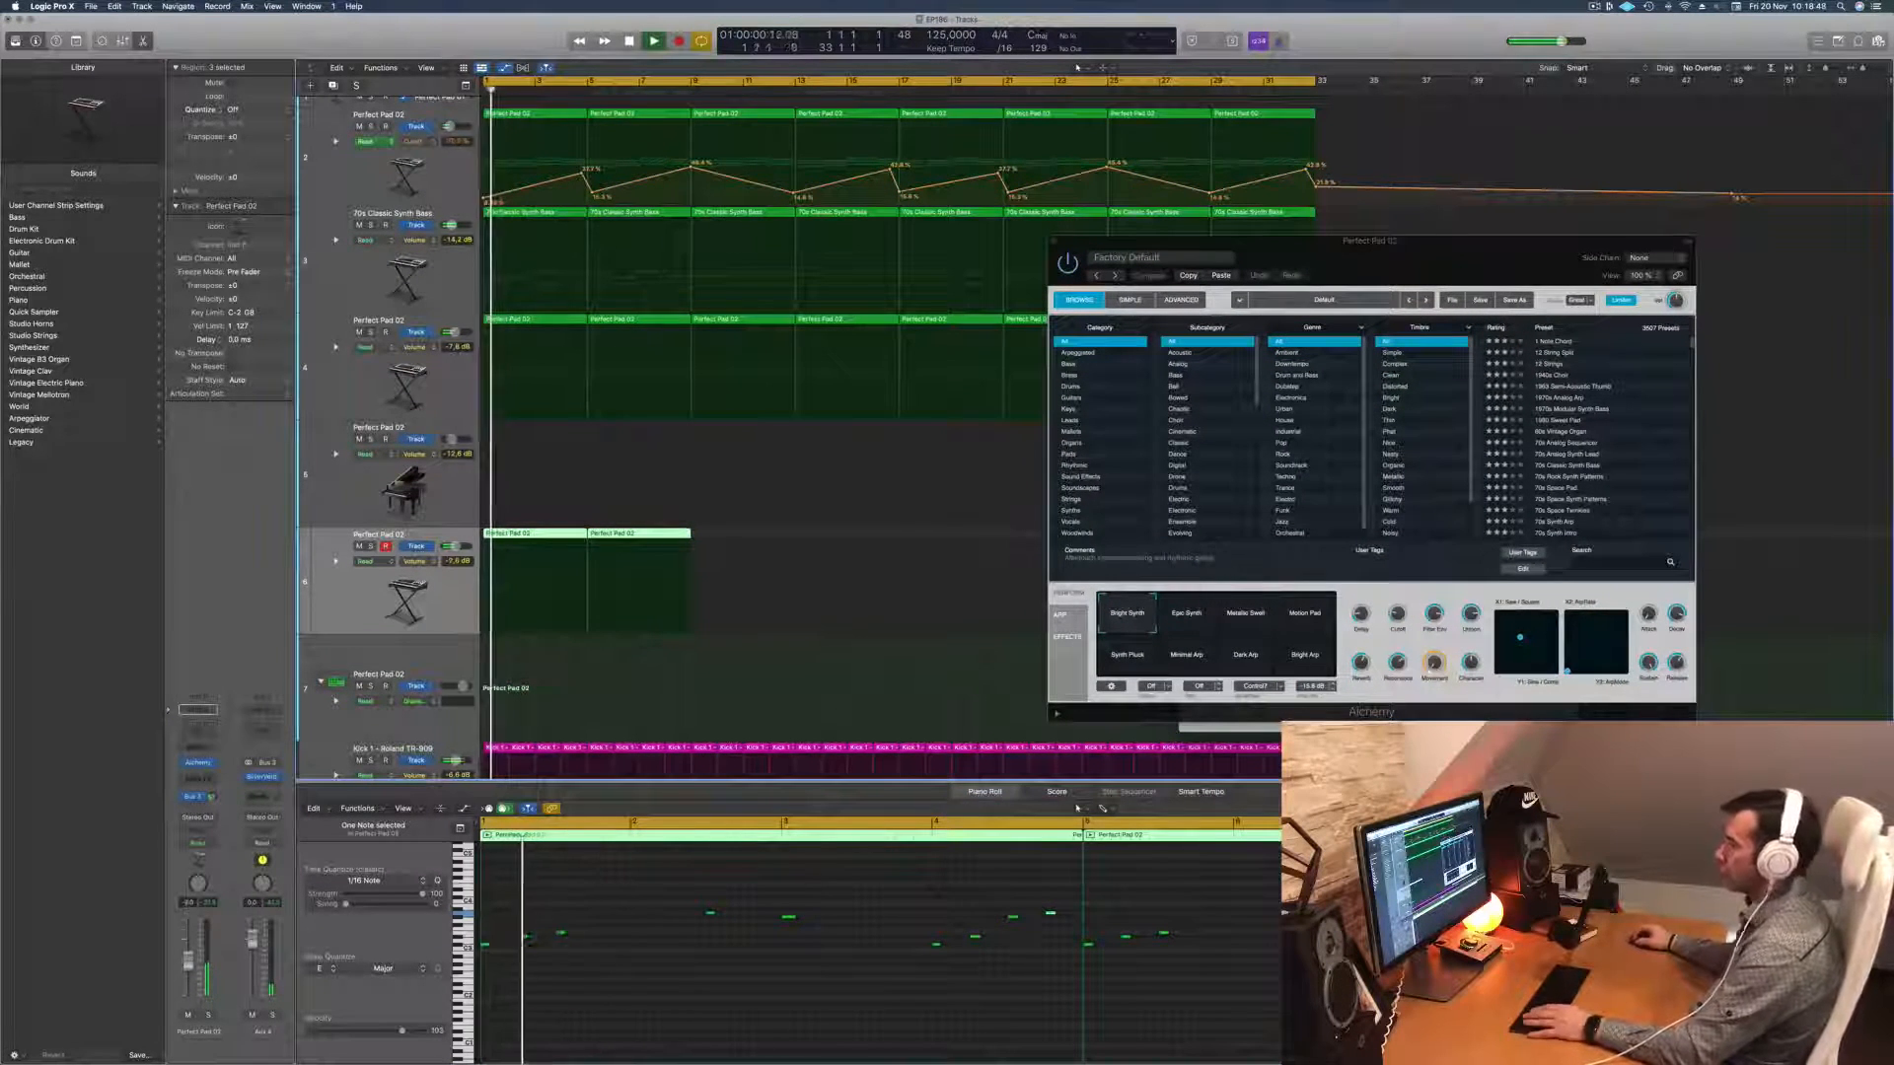
left_click_drag(1092, 241, 860, 113)
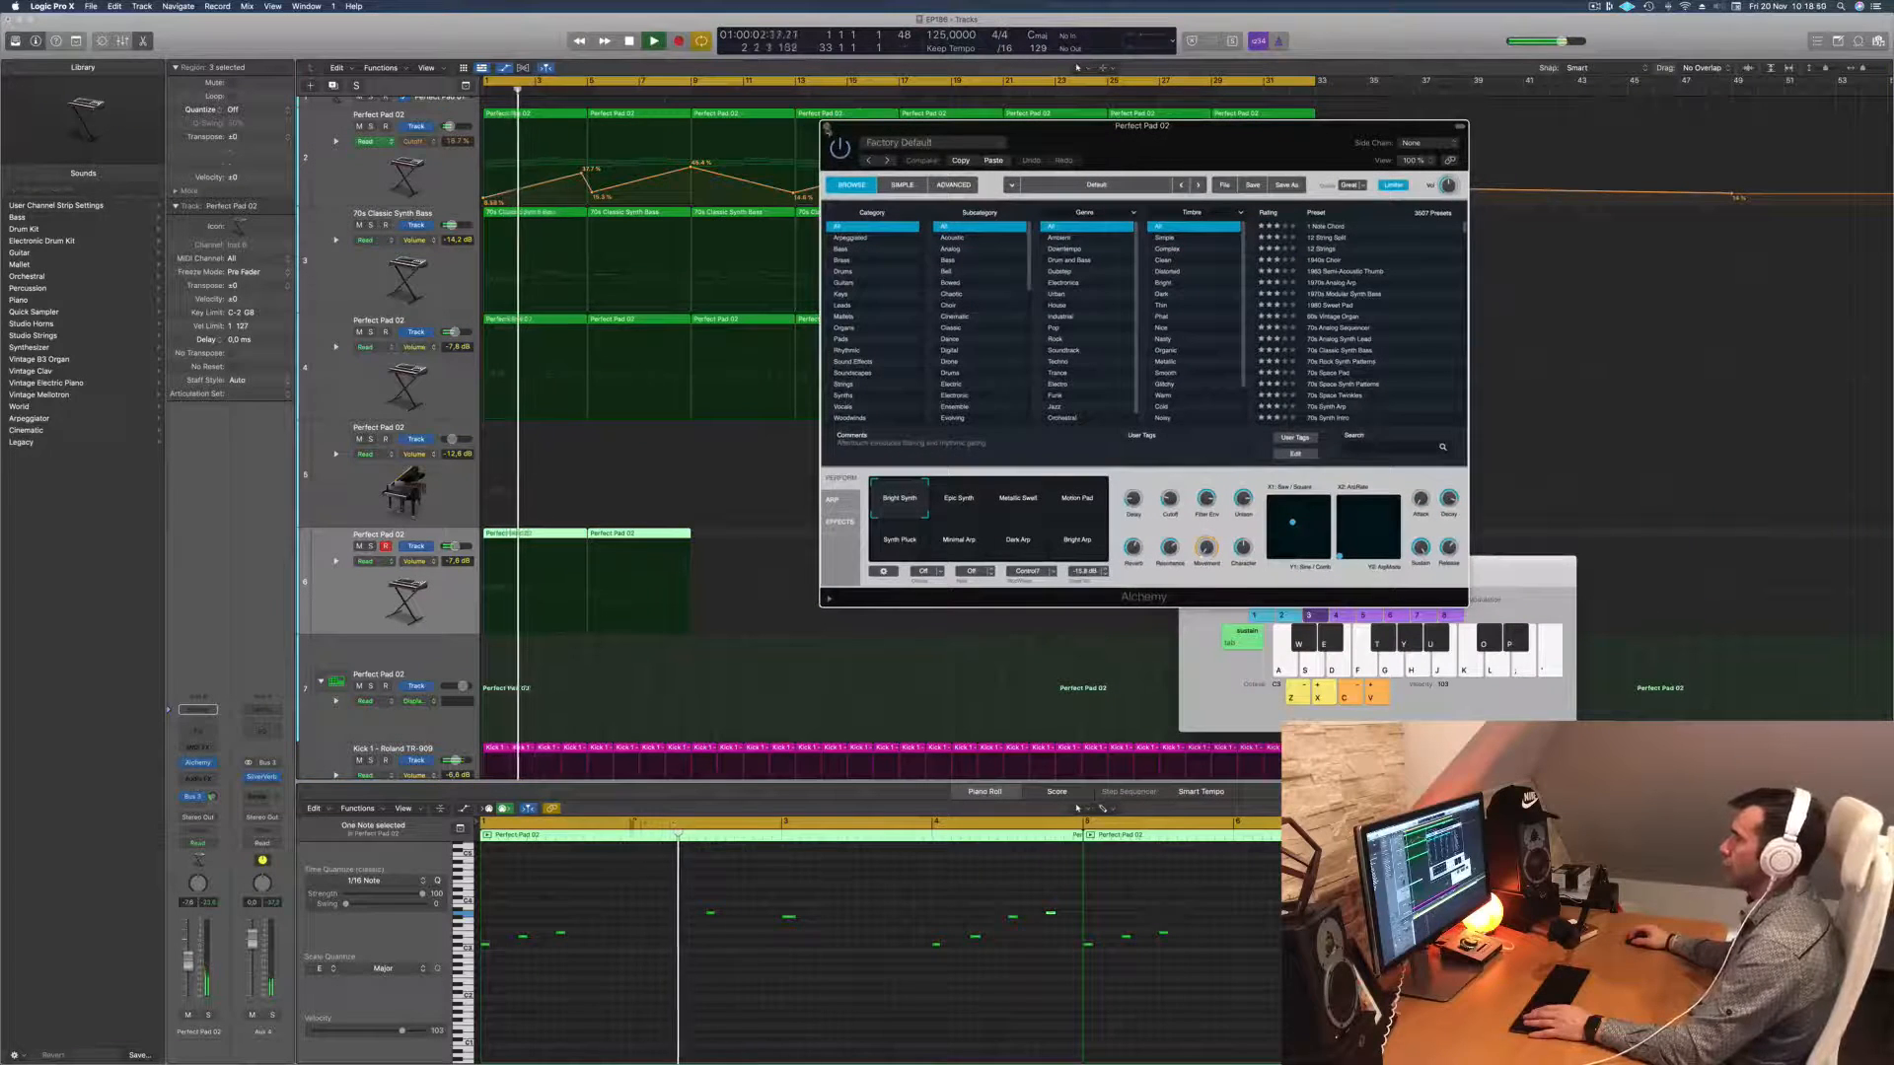
key("super+w")
Step: Replace the first region's bar 4 notes with a copy of its first three notes, lowering the third to the first note's pitch
left_click(620, 974)
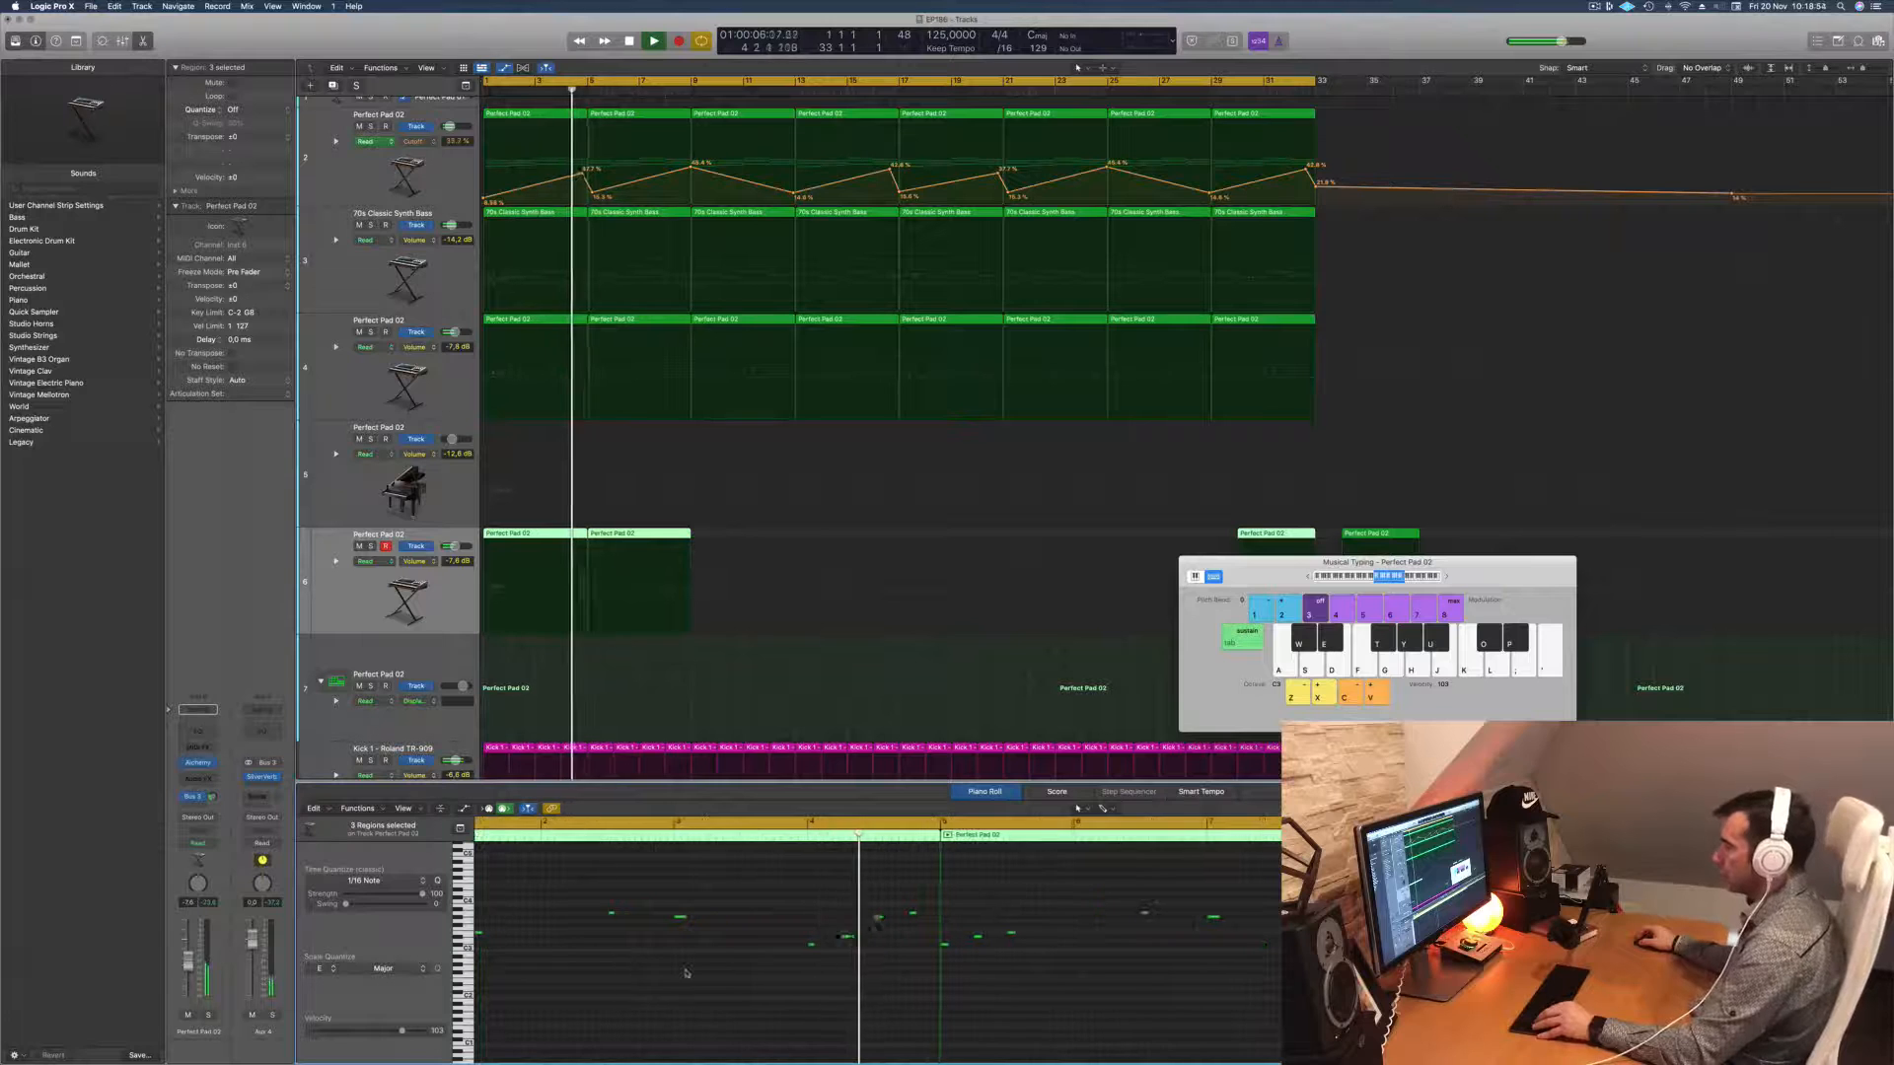
left_click_drag(802, 906, 926, 974)
left_click_drag(561, 915, 689, 952)
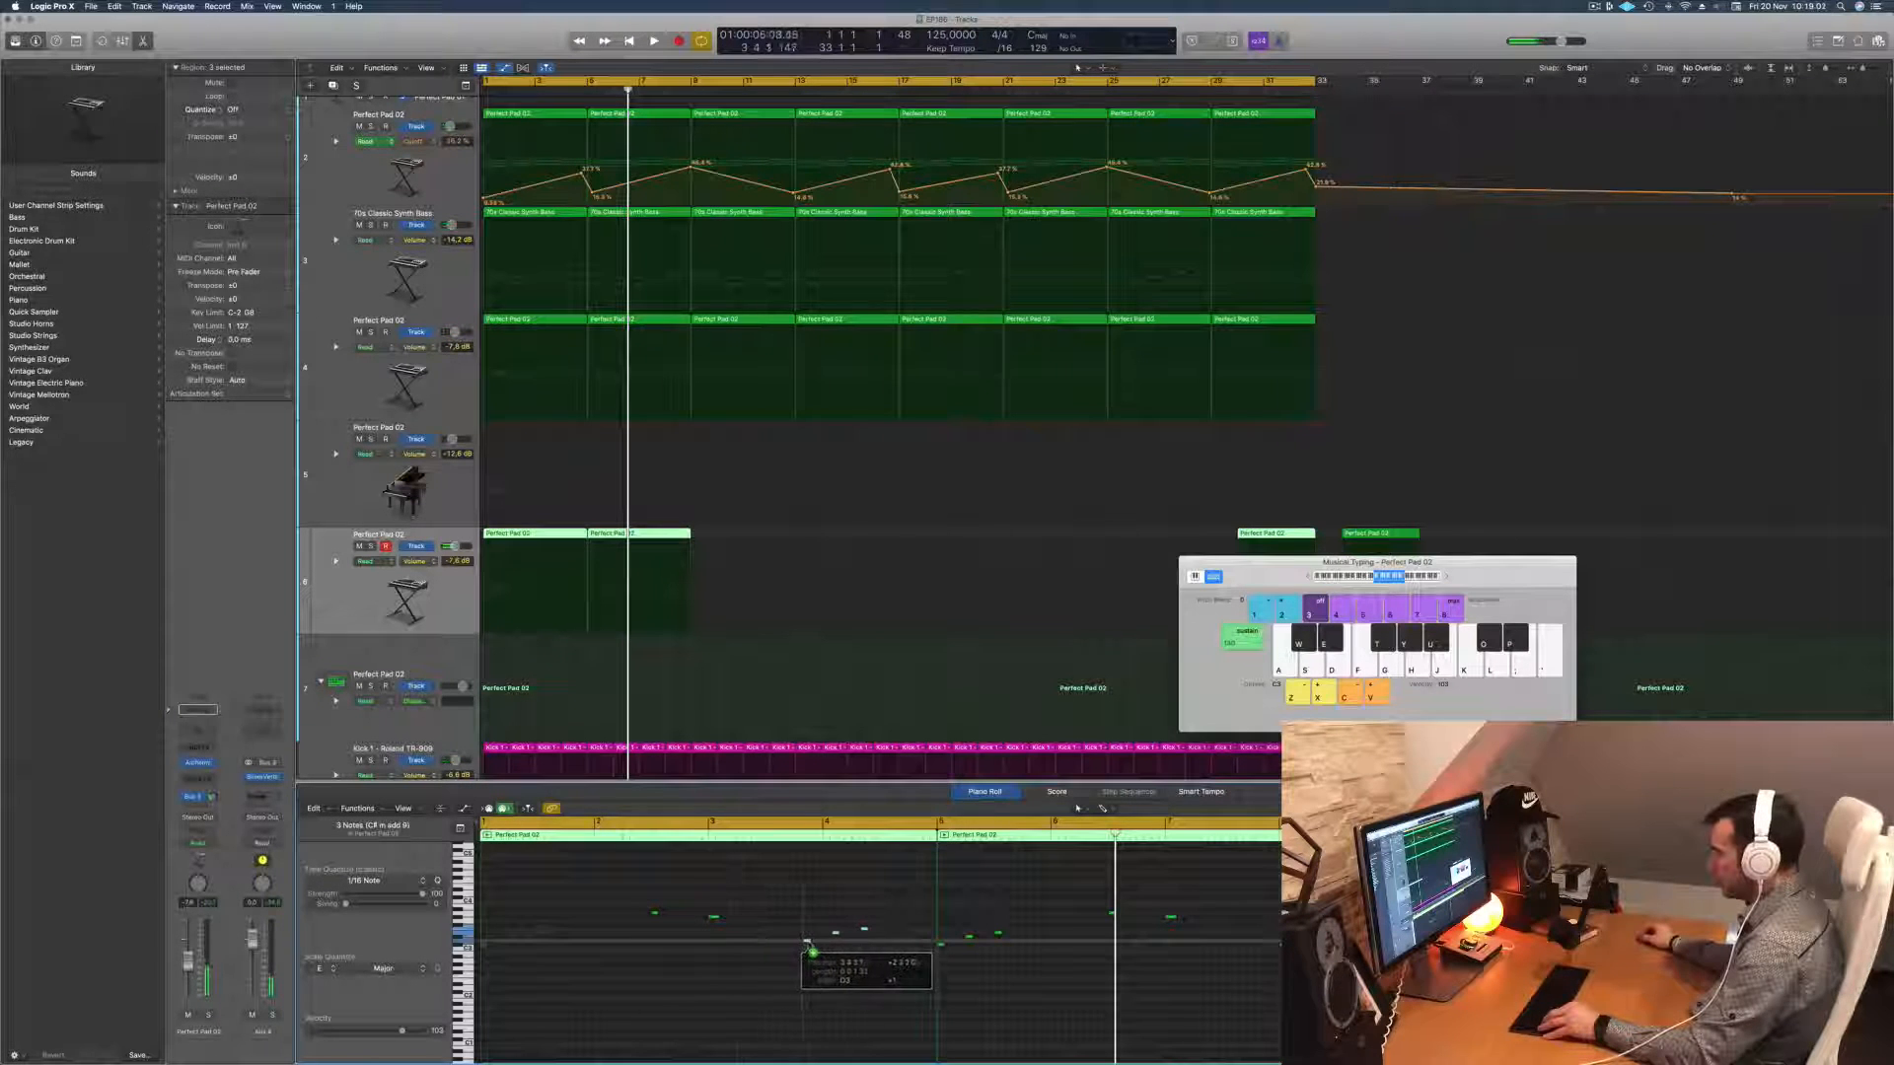
left_click_drag(808, 949, 828, 945)
key("space")
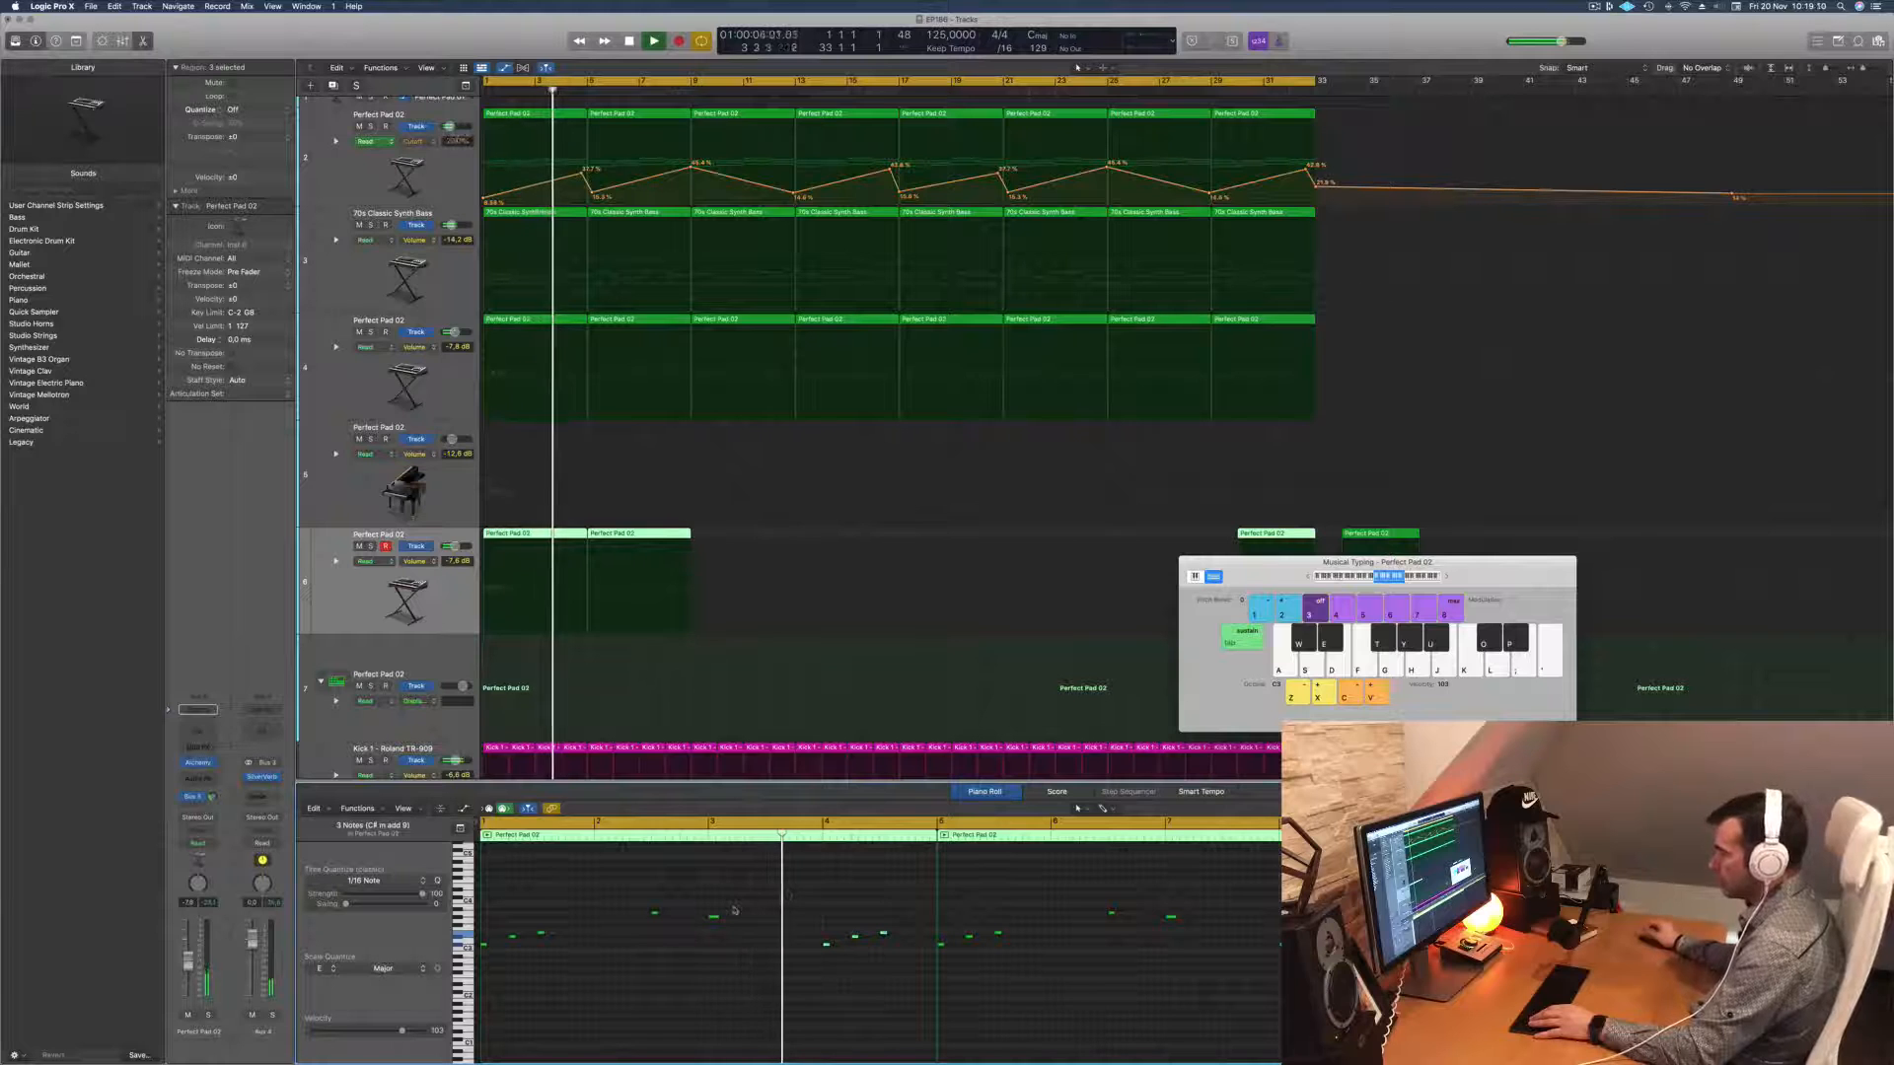
left_click(884, 933)
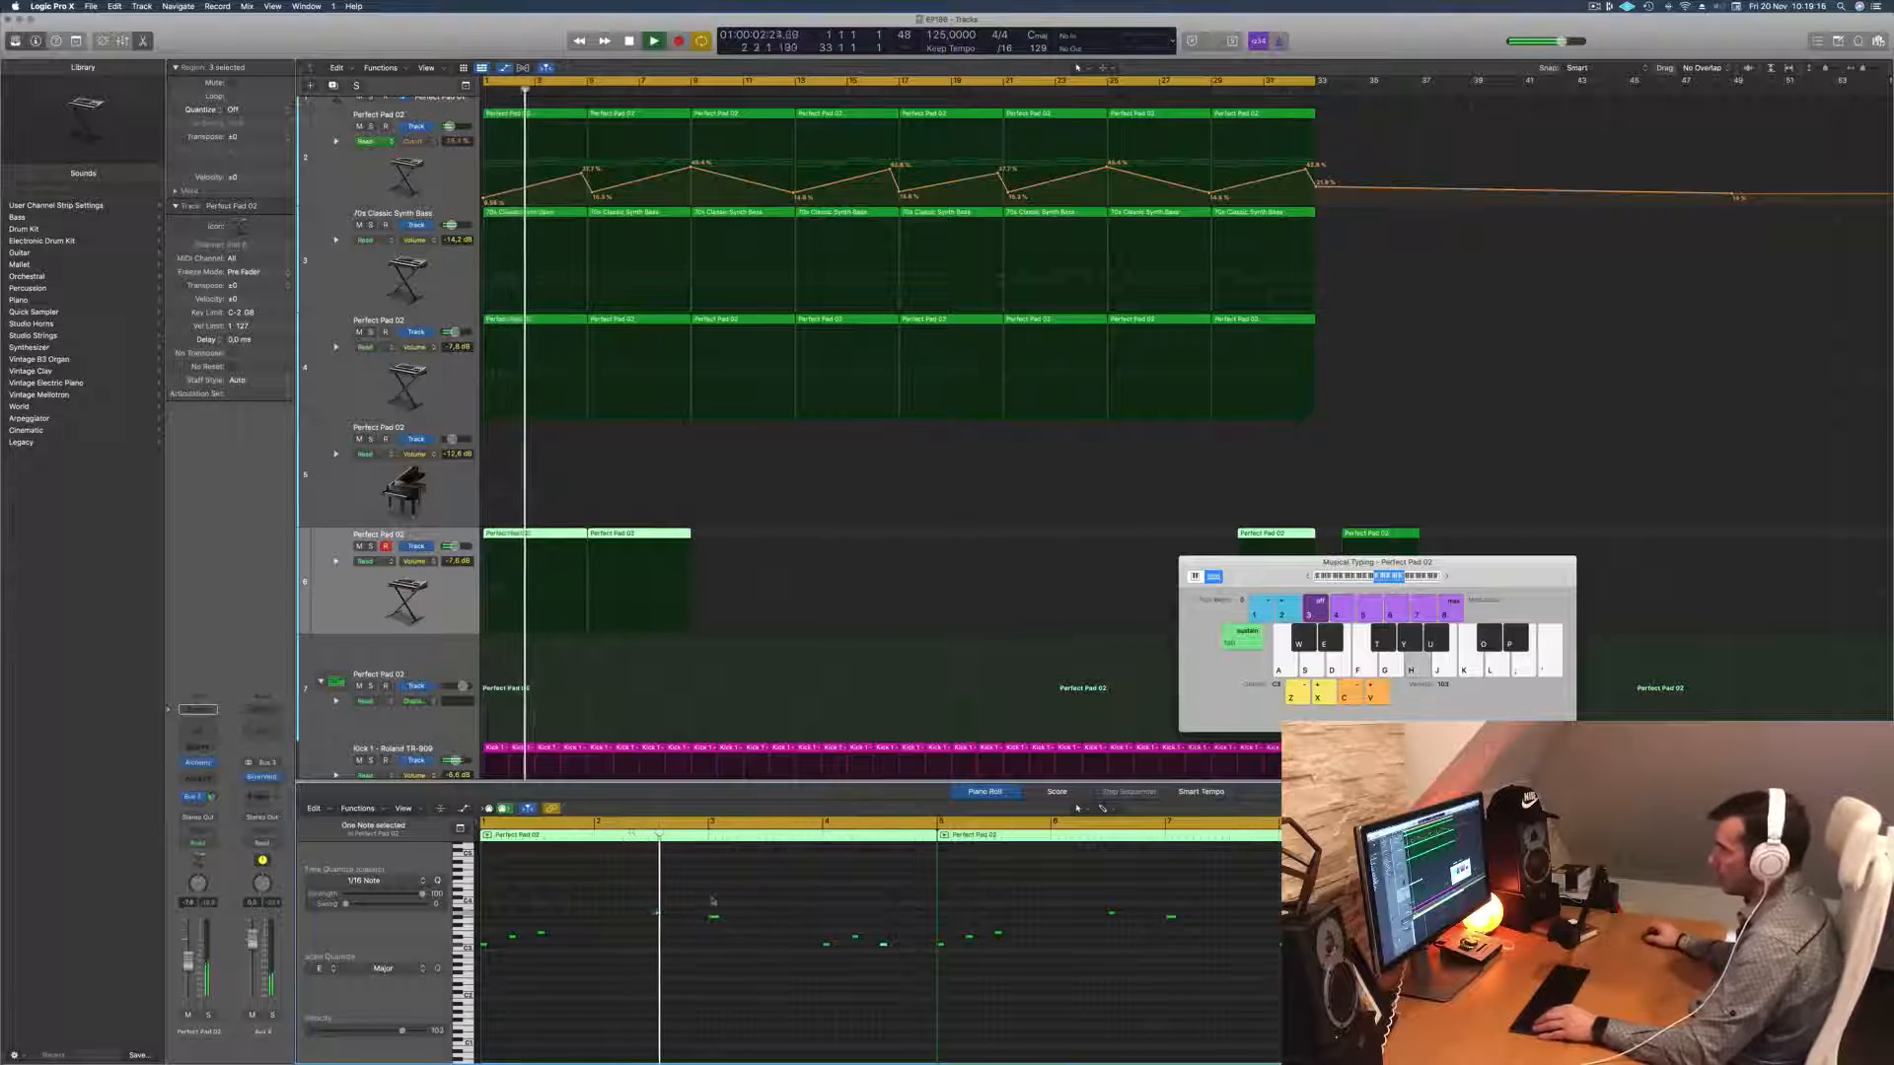
Step: Copy the high note from bar 2 to the last beat of bar 4 and listen to the melody
left_click_drag(656, 915, 912, 917)
scroll(881, 915, "down", 1)
scroll(881, 914, "down", 1)
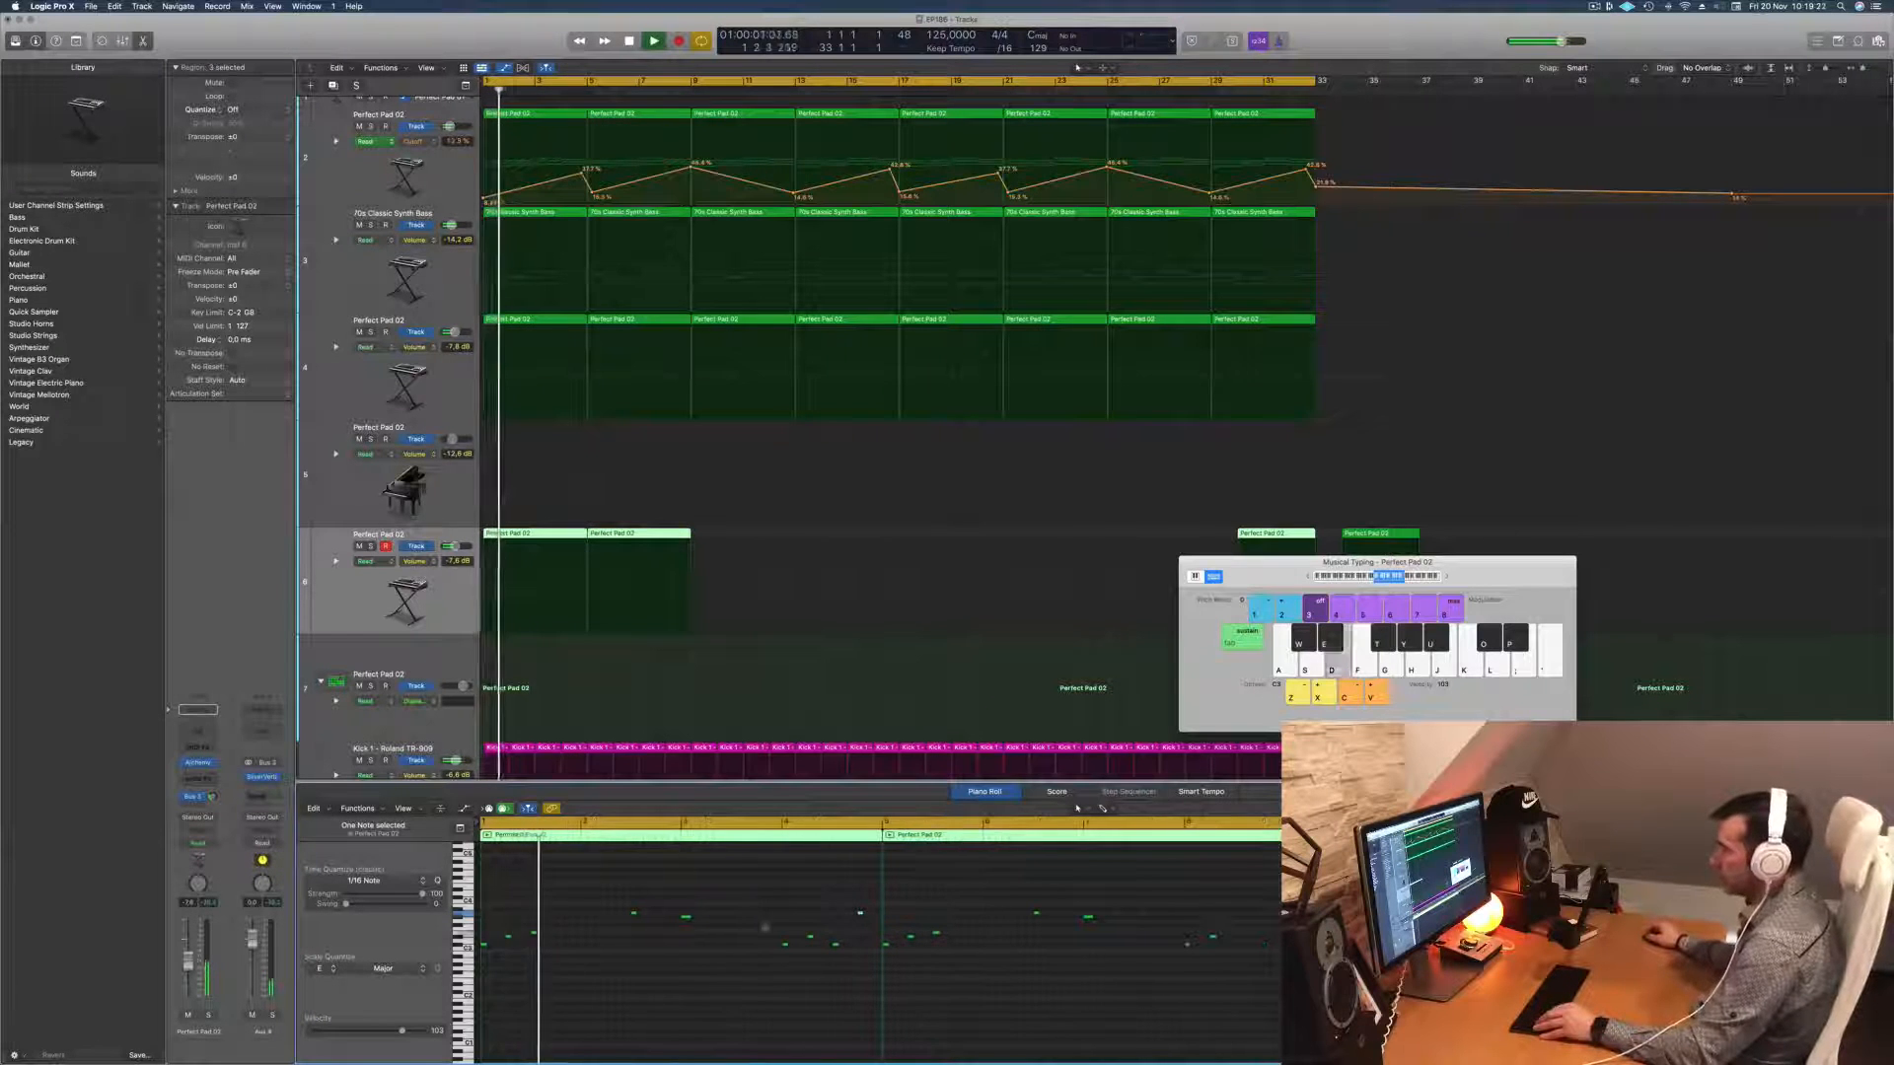
left_click(438, 614)
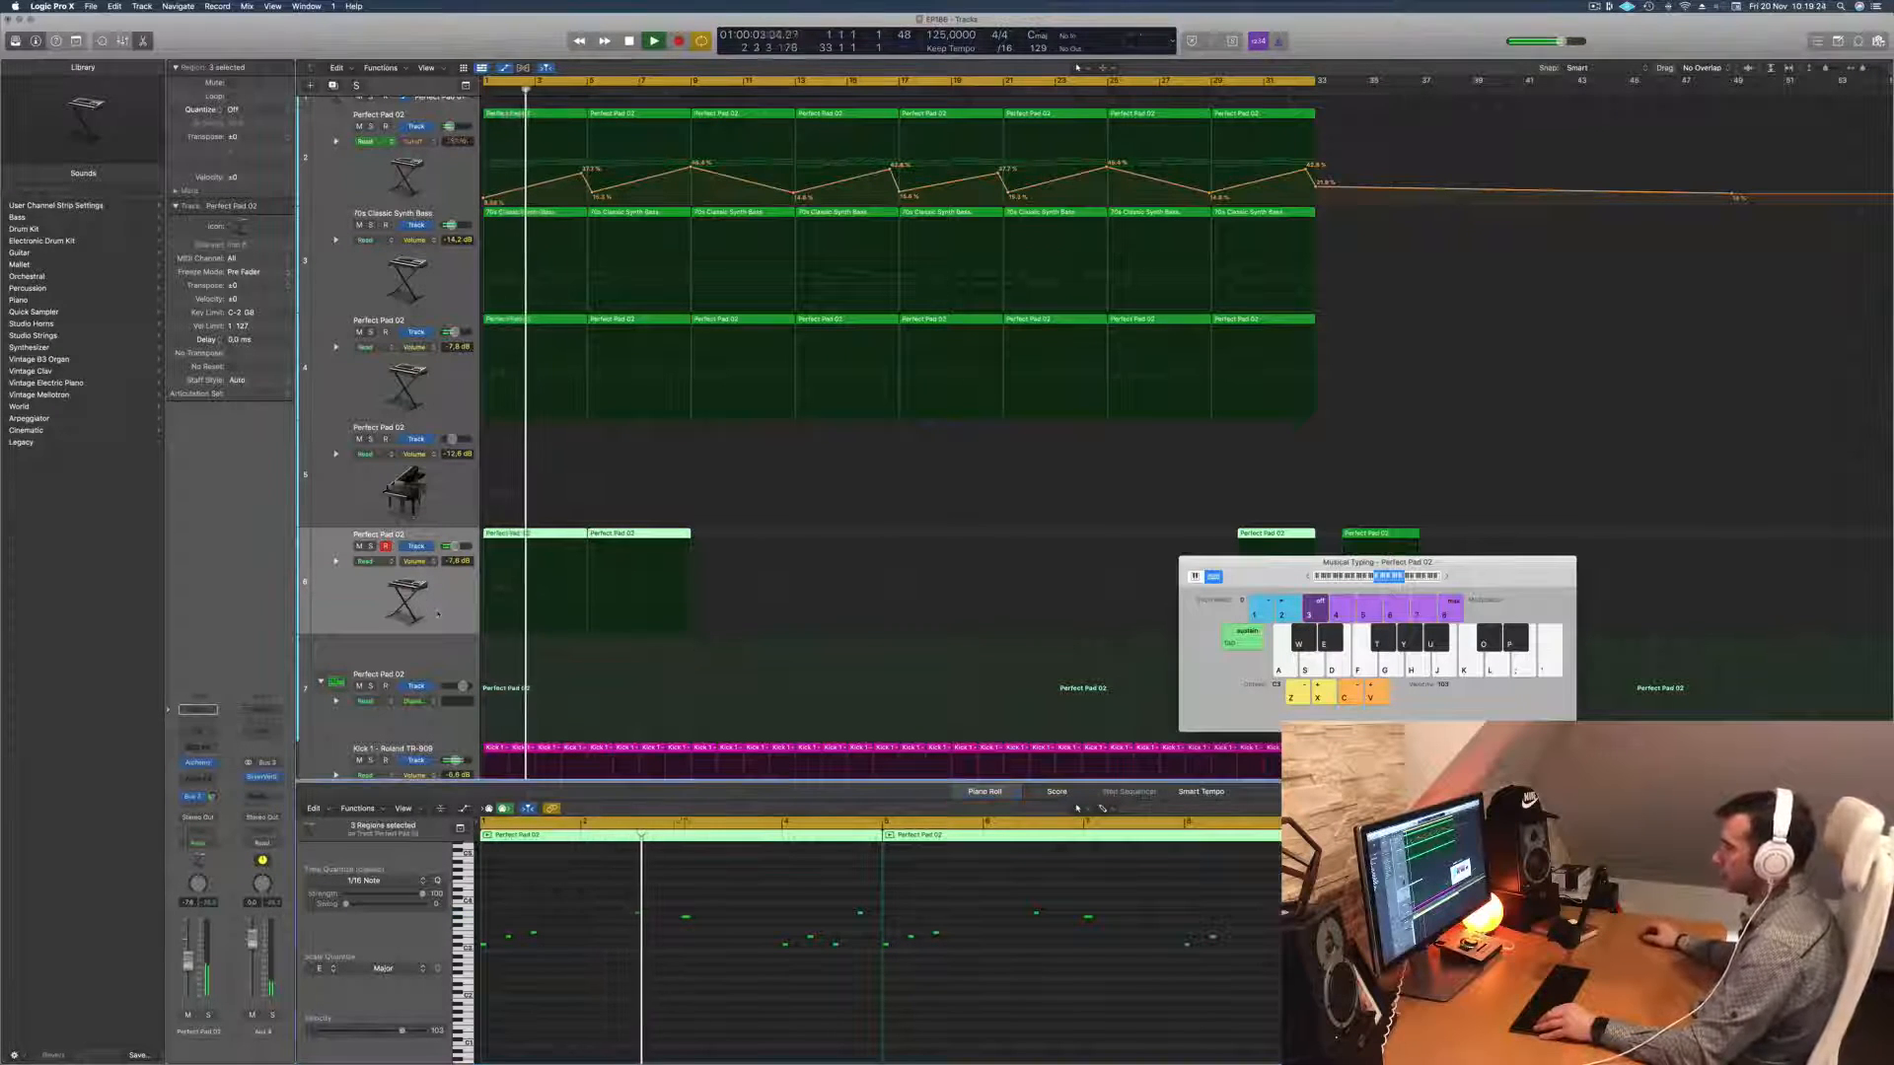
scroll(661, 689, "up", 2)
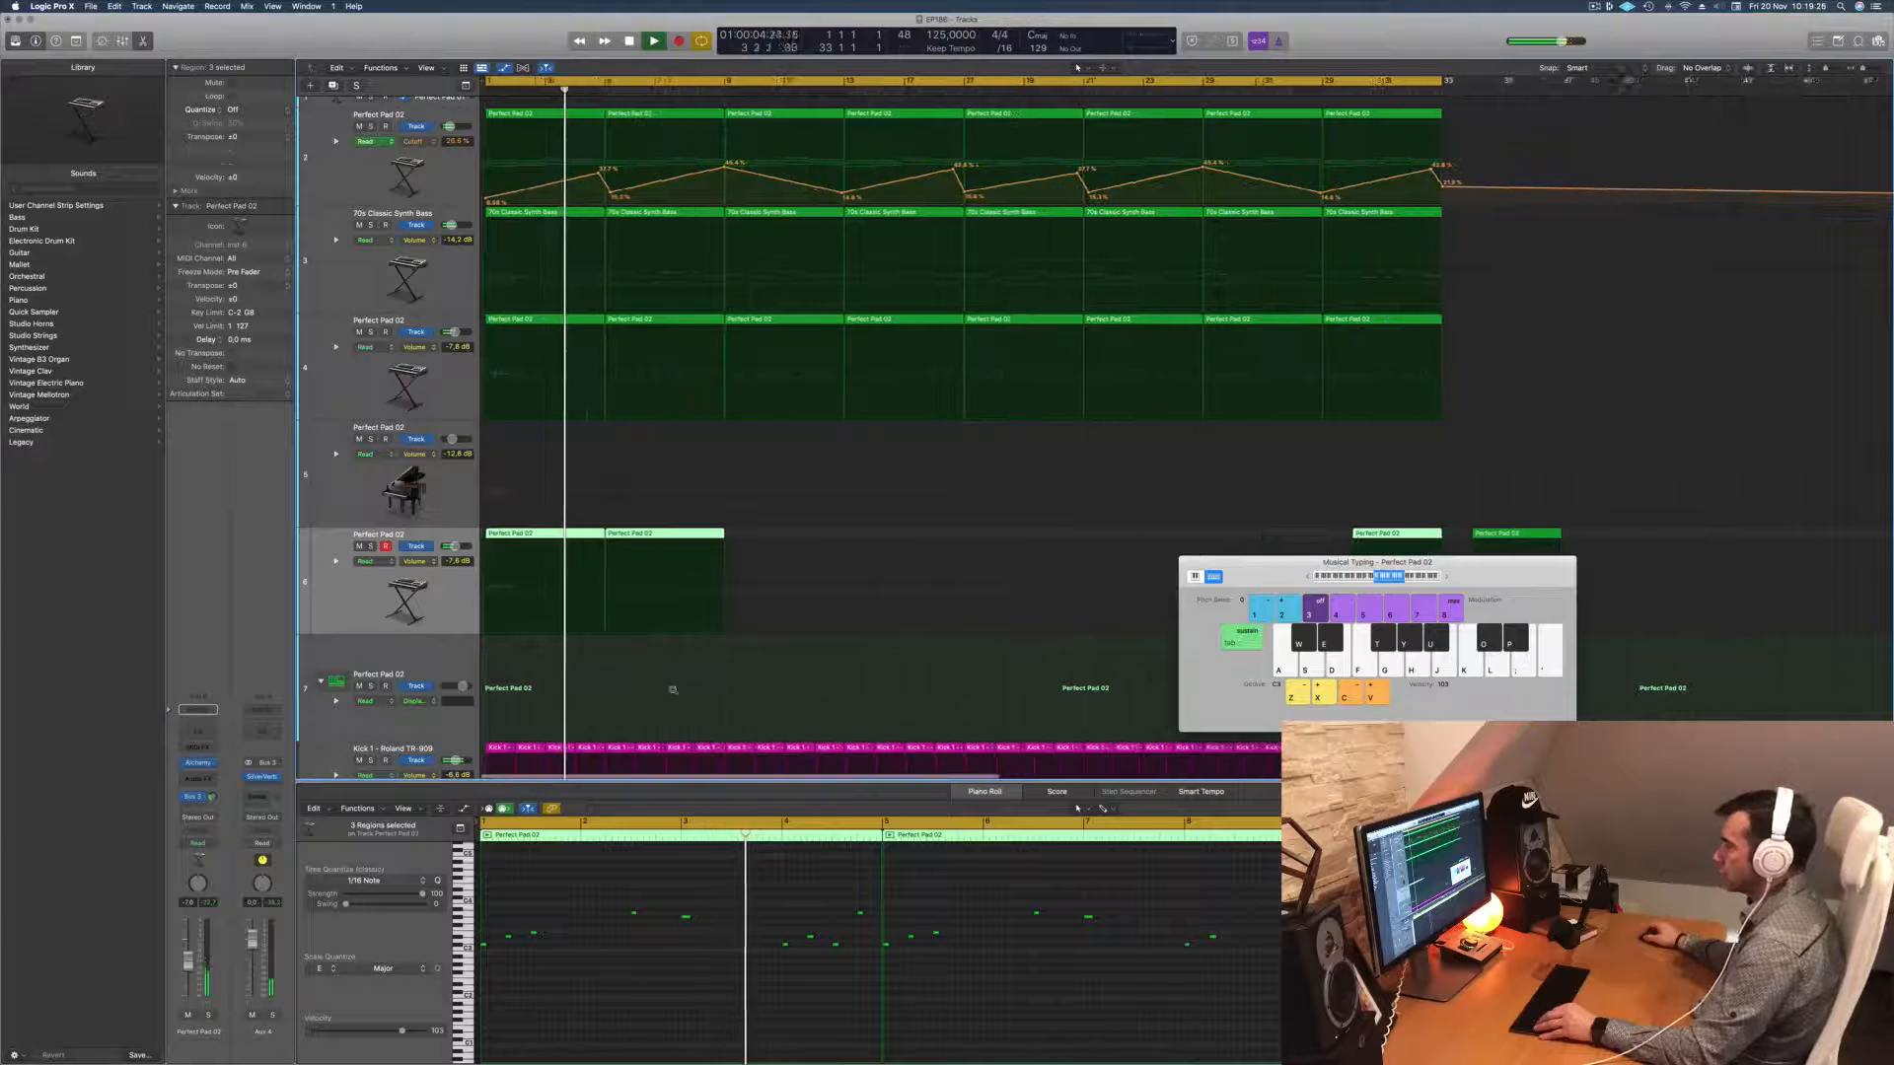
scroll(666, 686, "down", 2)
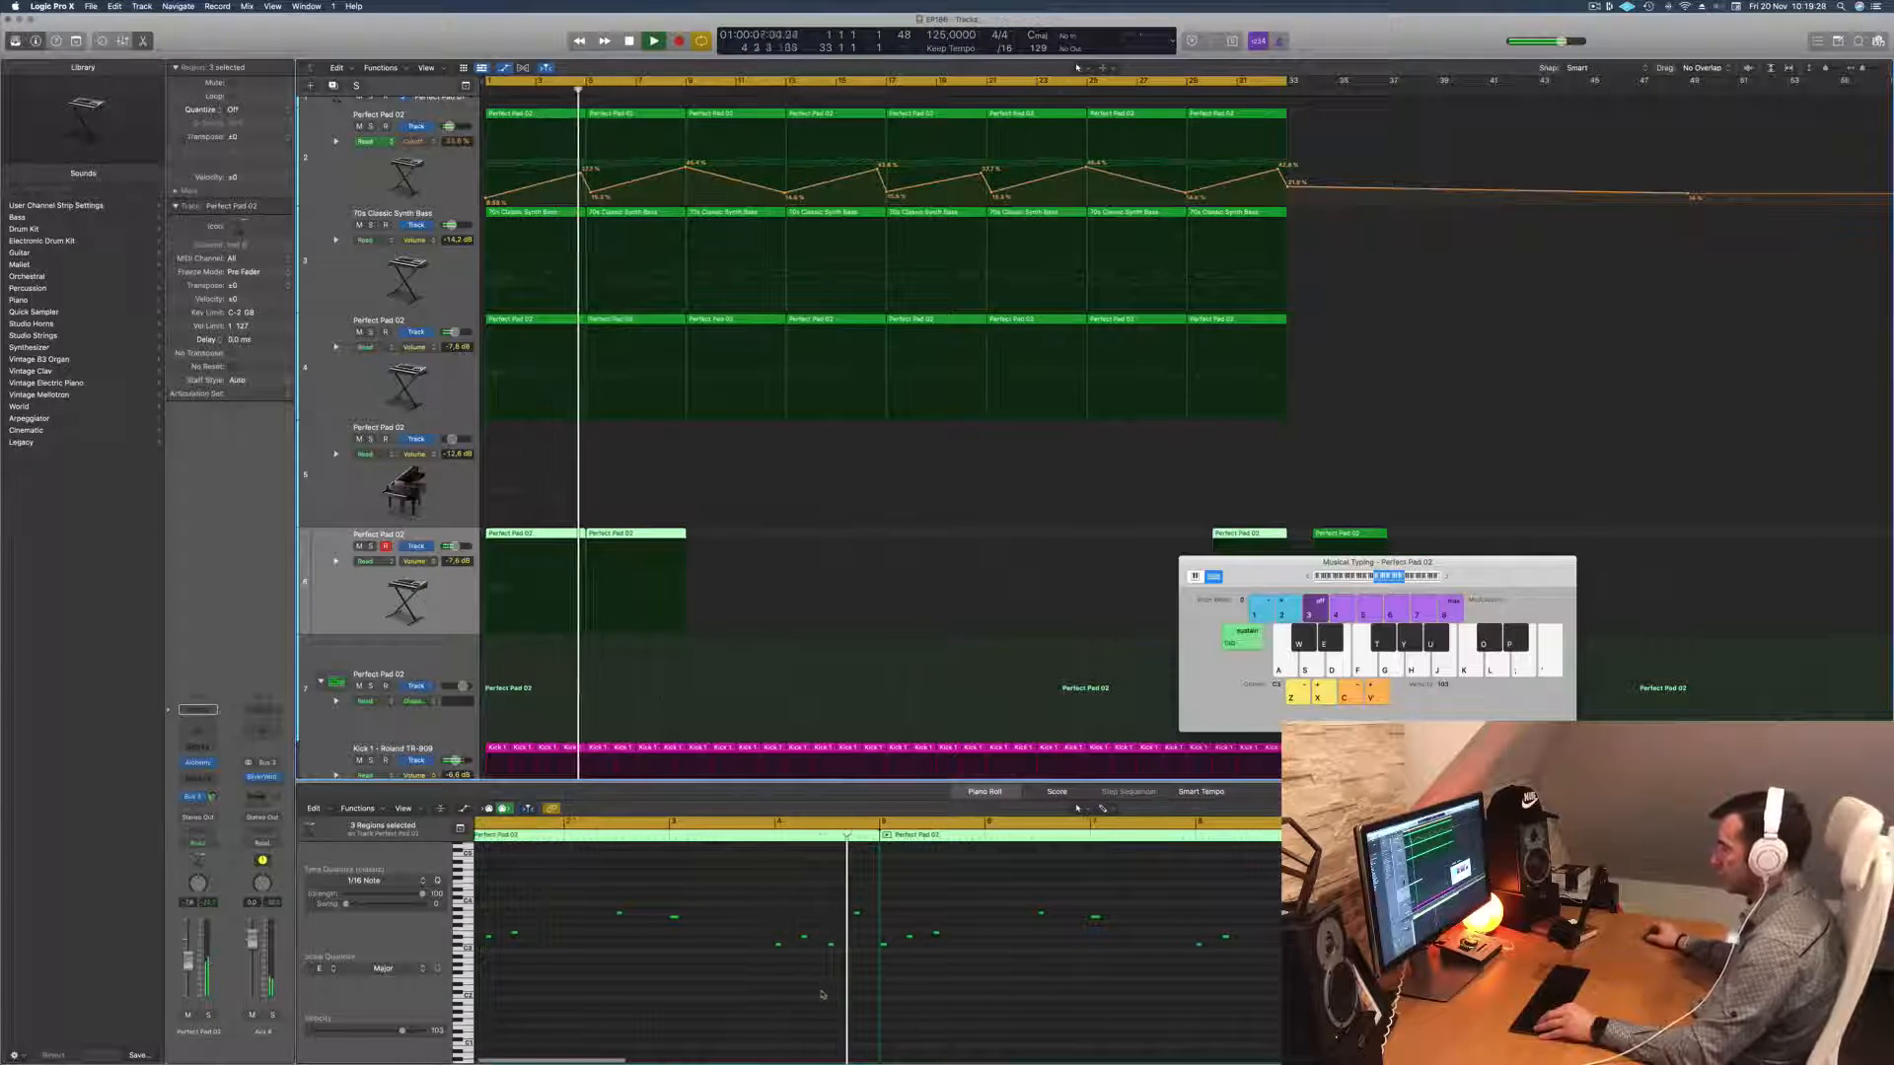
scroll(835, 989, "up", 1)
scroll(836, 988, "down", 1)
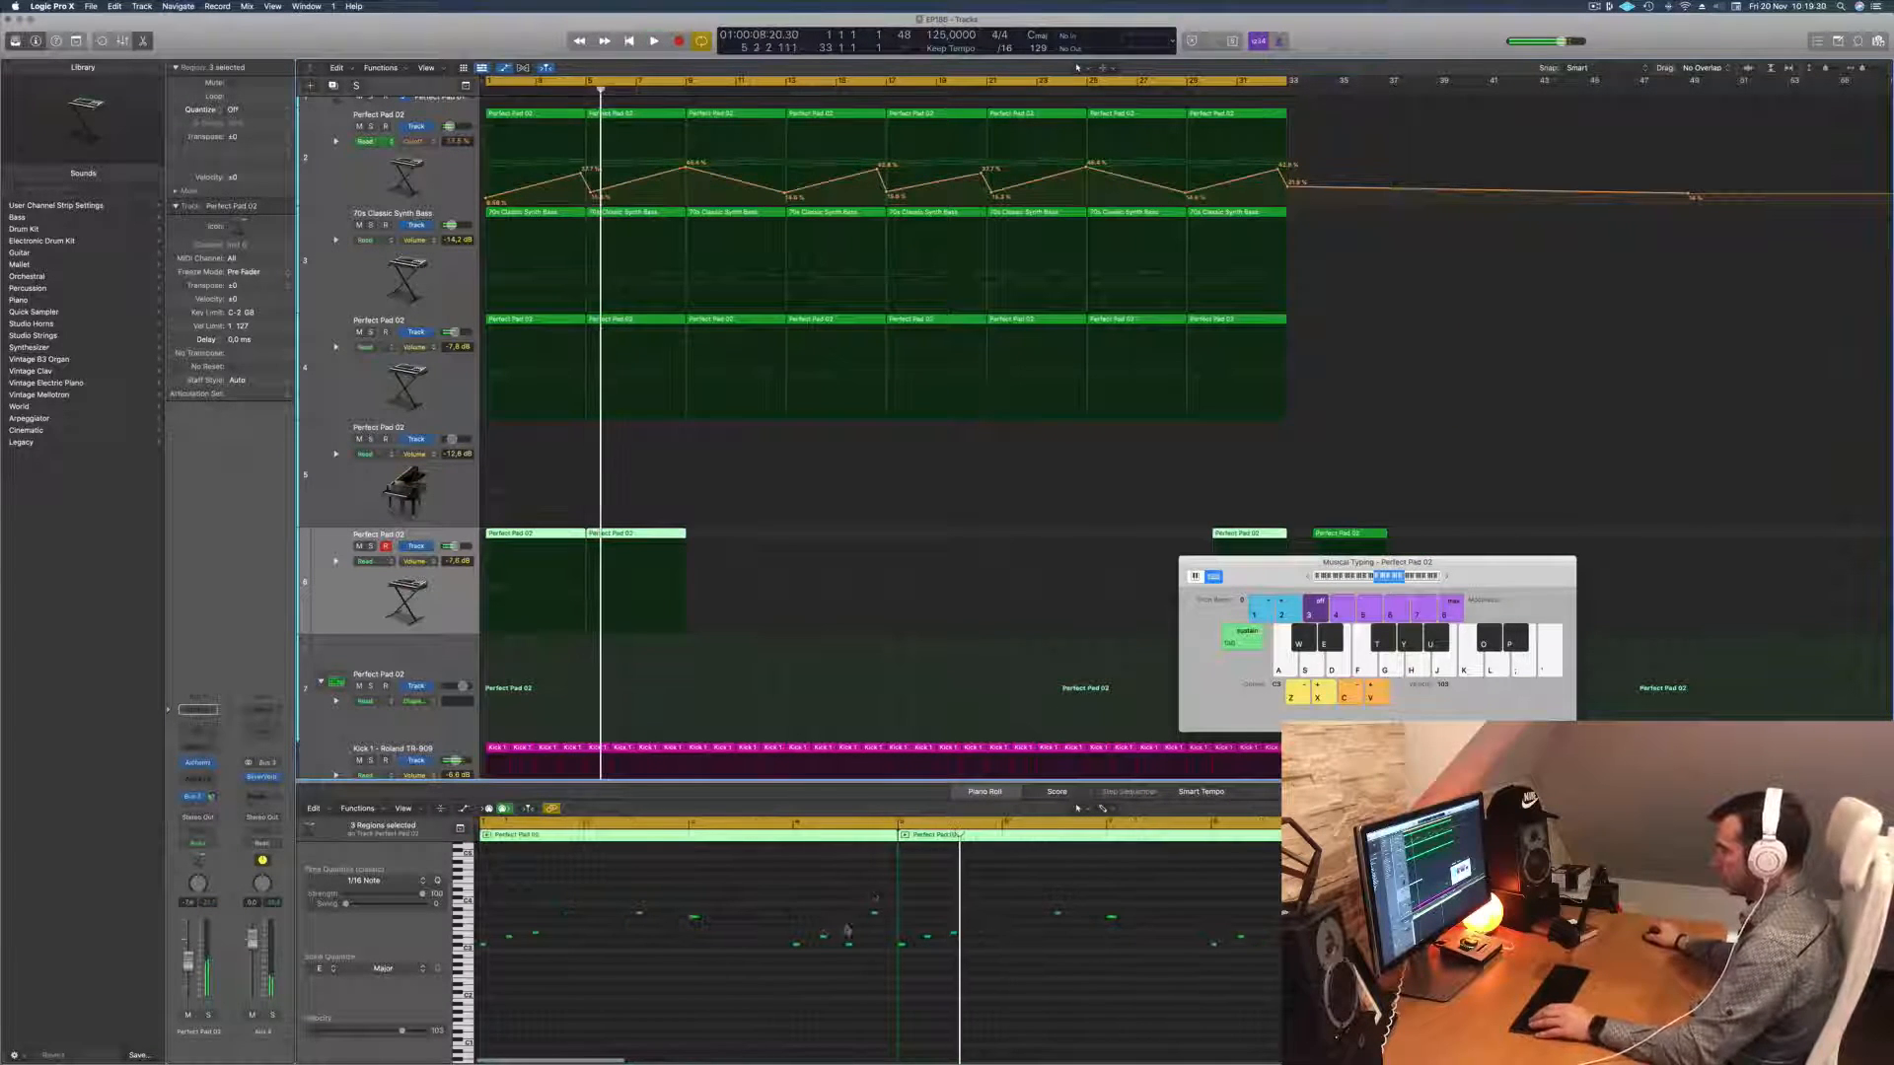
Step: Delete the added high note at the end of bar 4 and play the melody from the beginning
key("Return")
left_click_drag(873, 895, 884, 930)
key("Delete")
key("Return")
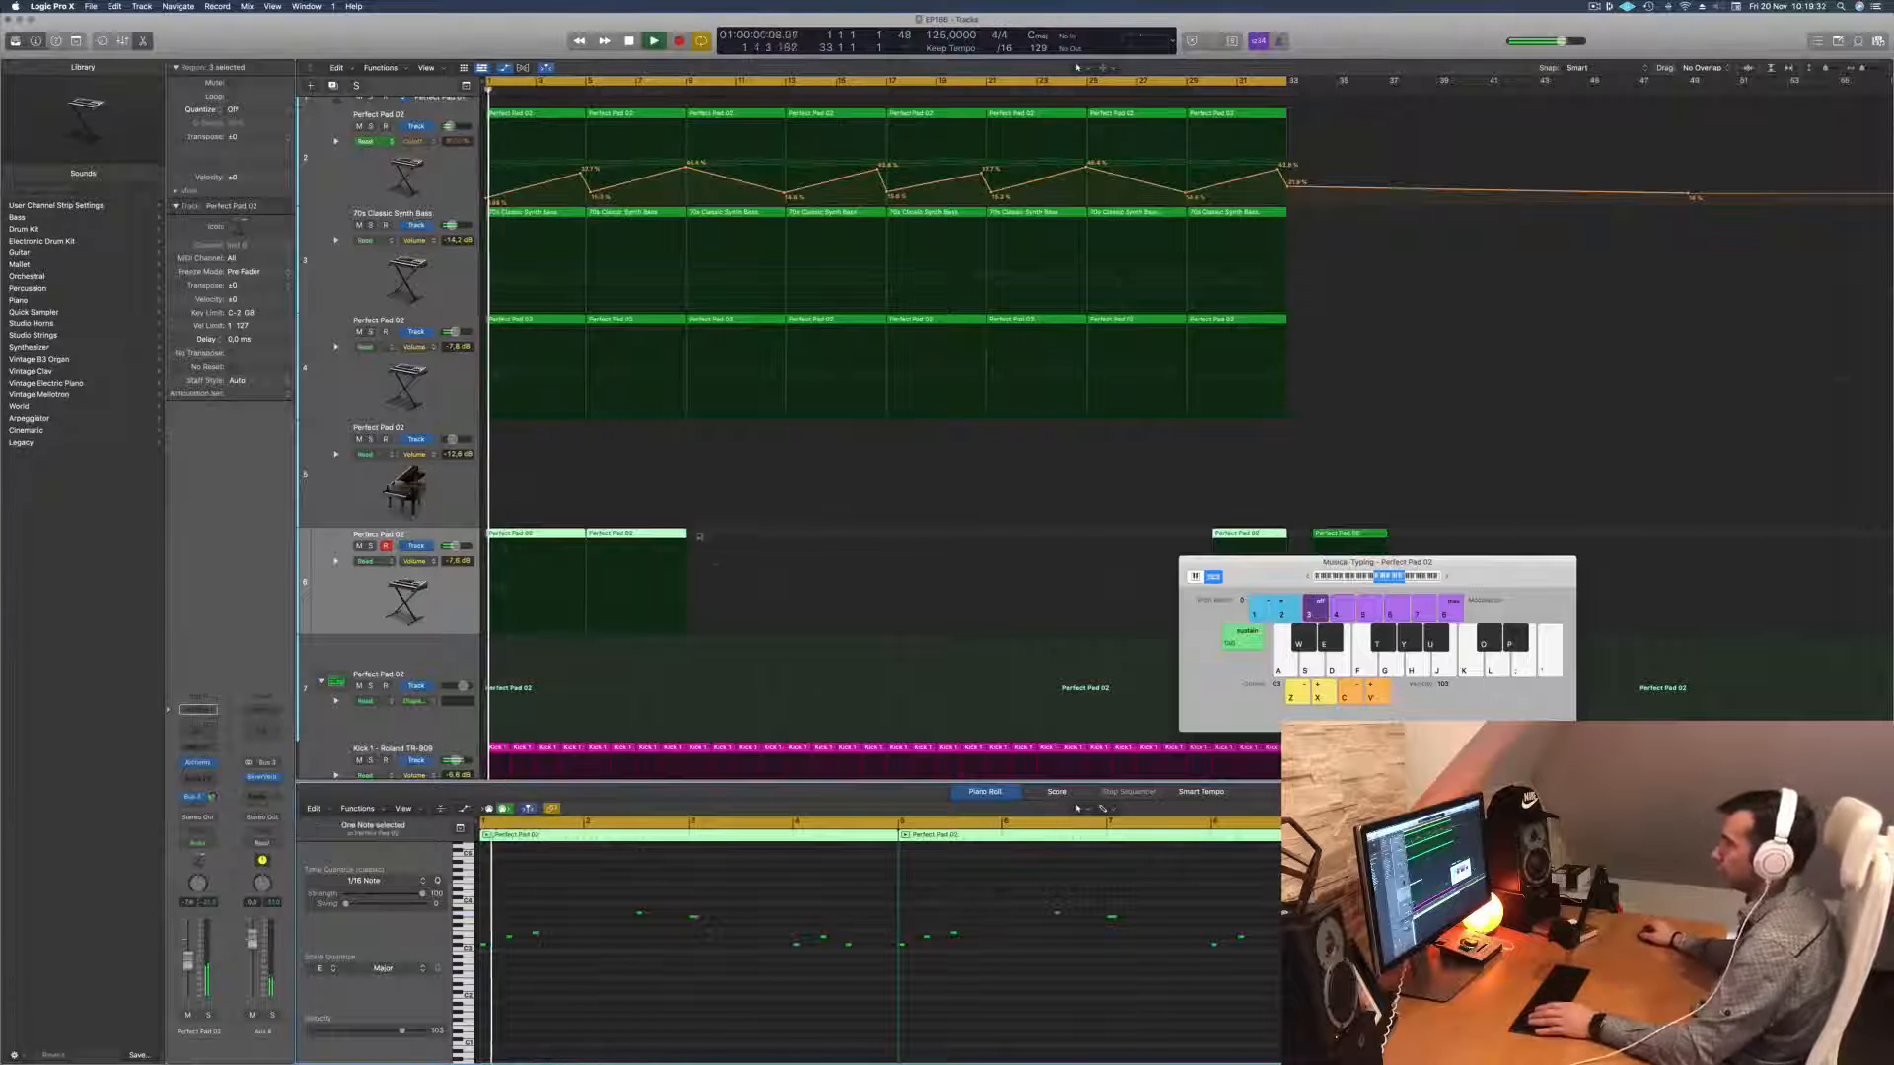
Step: Replace the second melody region on track 6 with a fresh copy of the first, and copy both regions to bars 9–16
left_click(642, 541)
key("Delete")
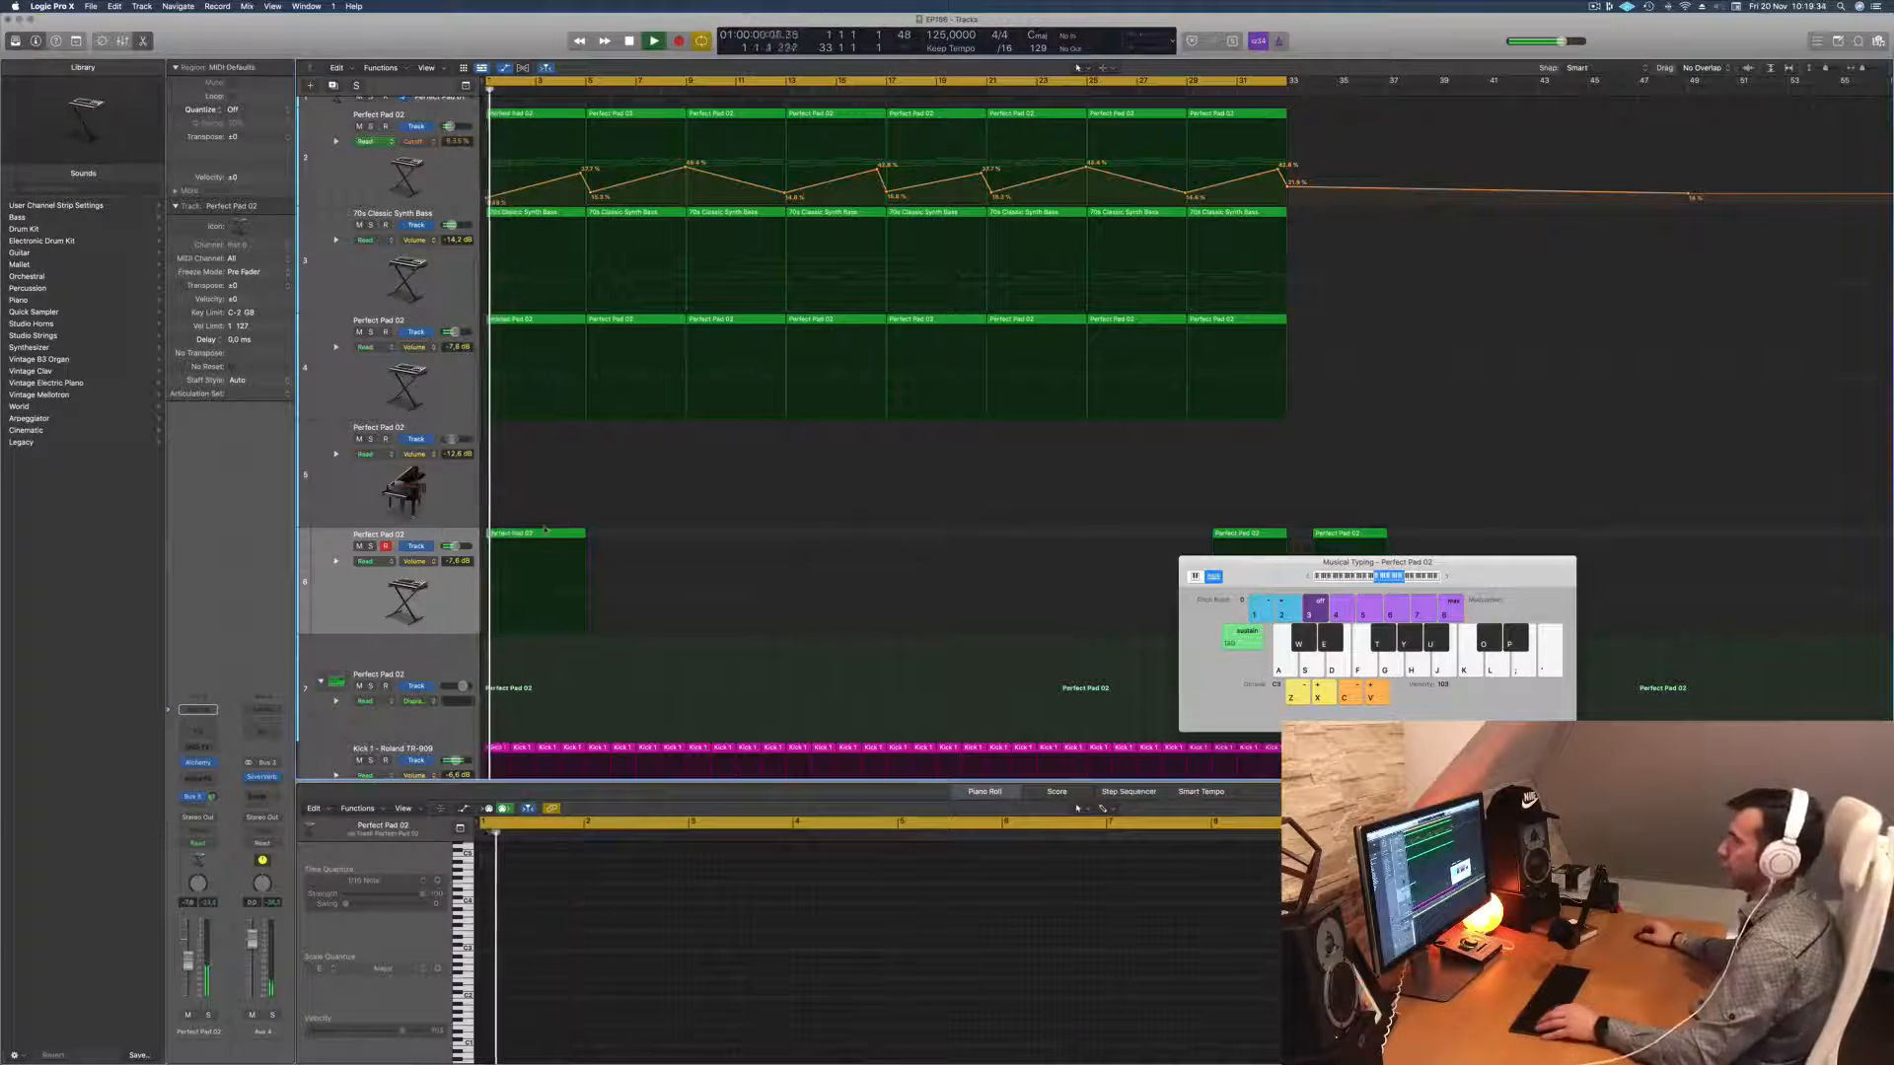
key("cmd+z")
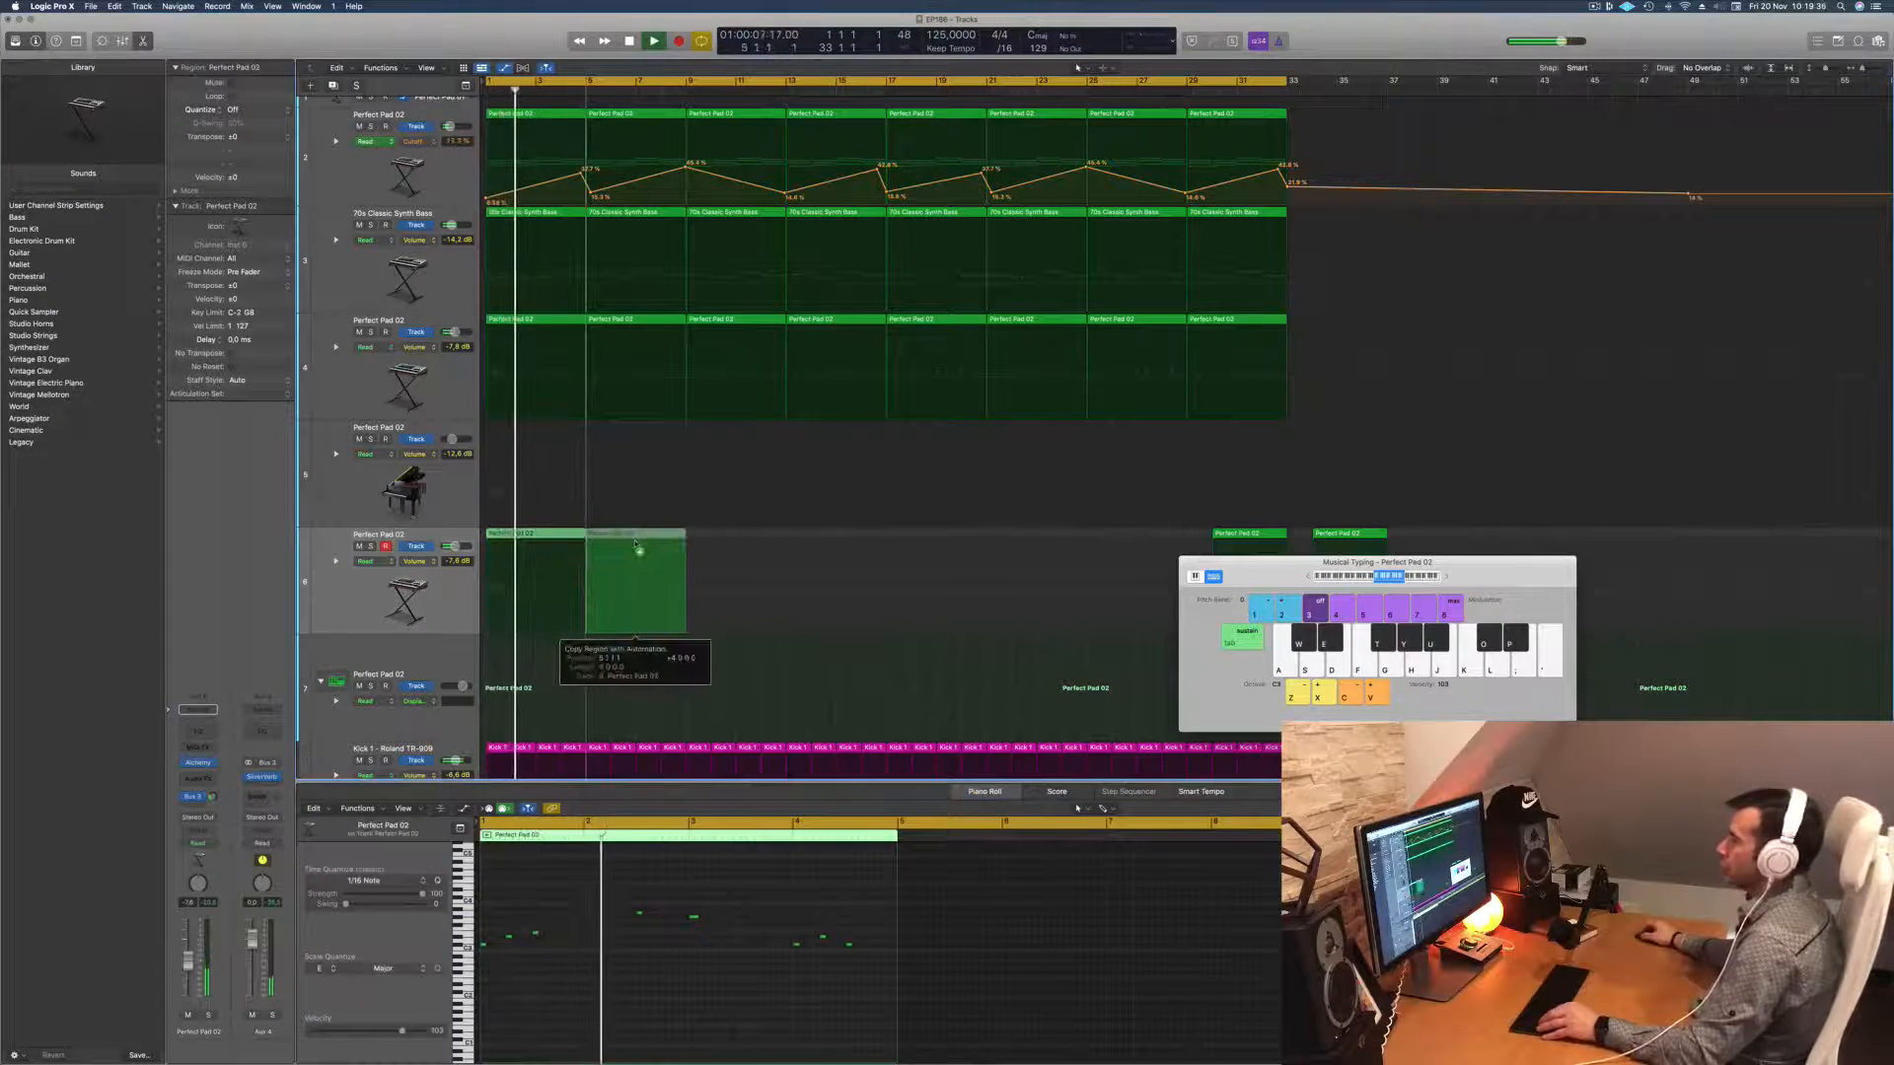
left_click(626, 540)
left_click(555, 541, "shift")
left_click_drag(553, 541, 748, 541)
Step: Undo the accidental move of the four melody regions and delete the two leftover regions further along track 6
left_click_drag(928, 540, 991, 562)
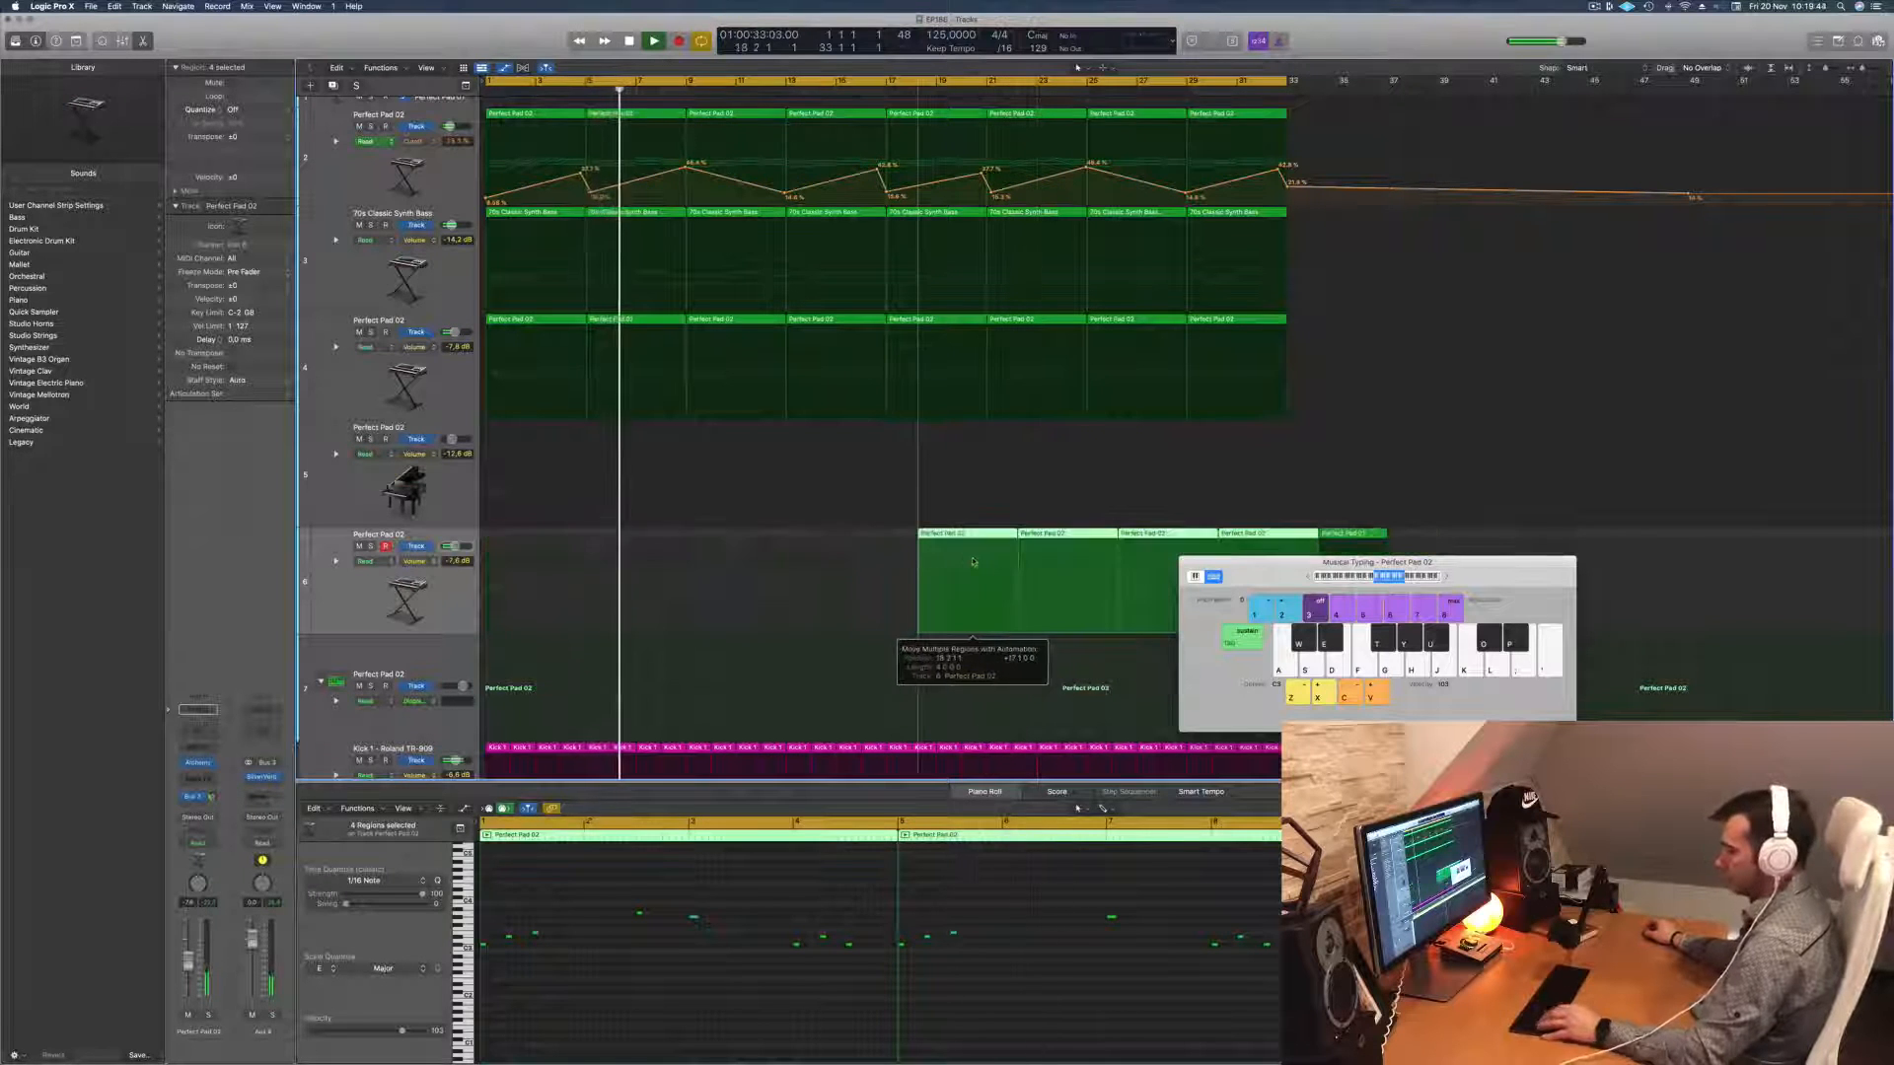
key("super+z")
left_click_drag(1255, 562, 1460, 726)
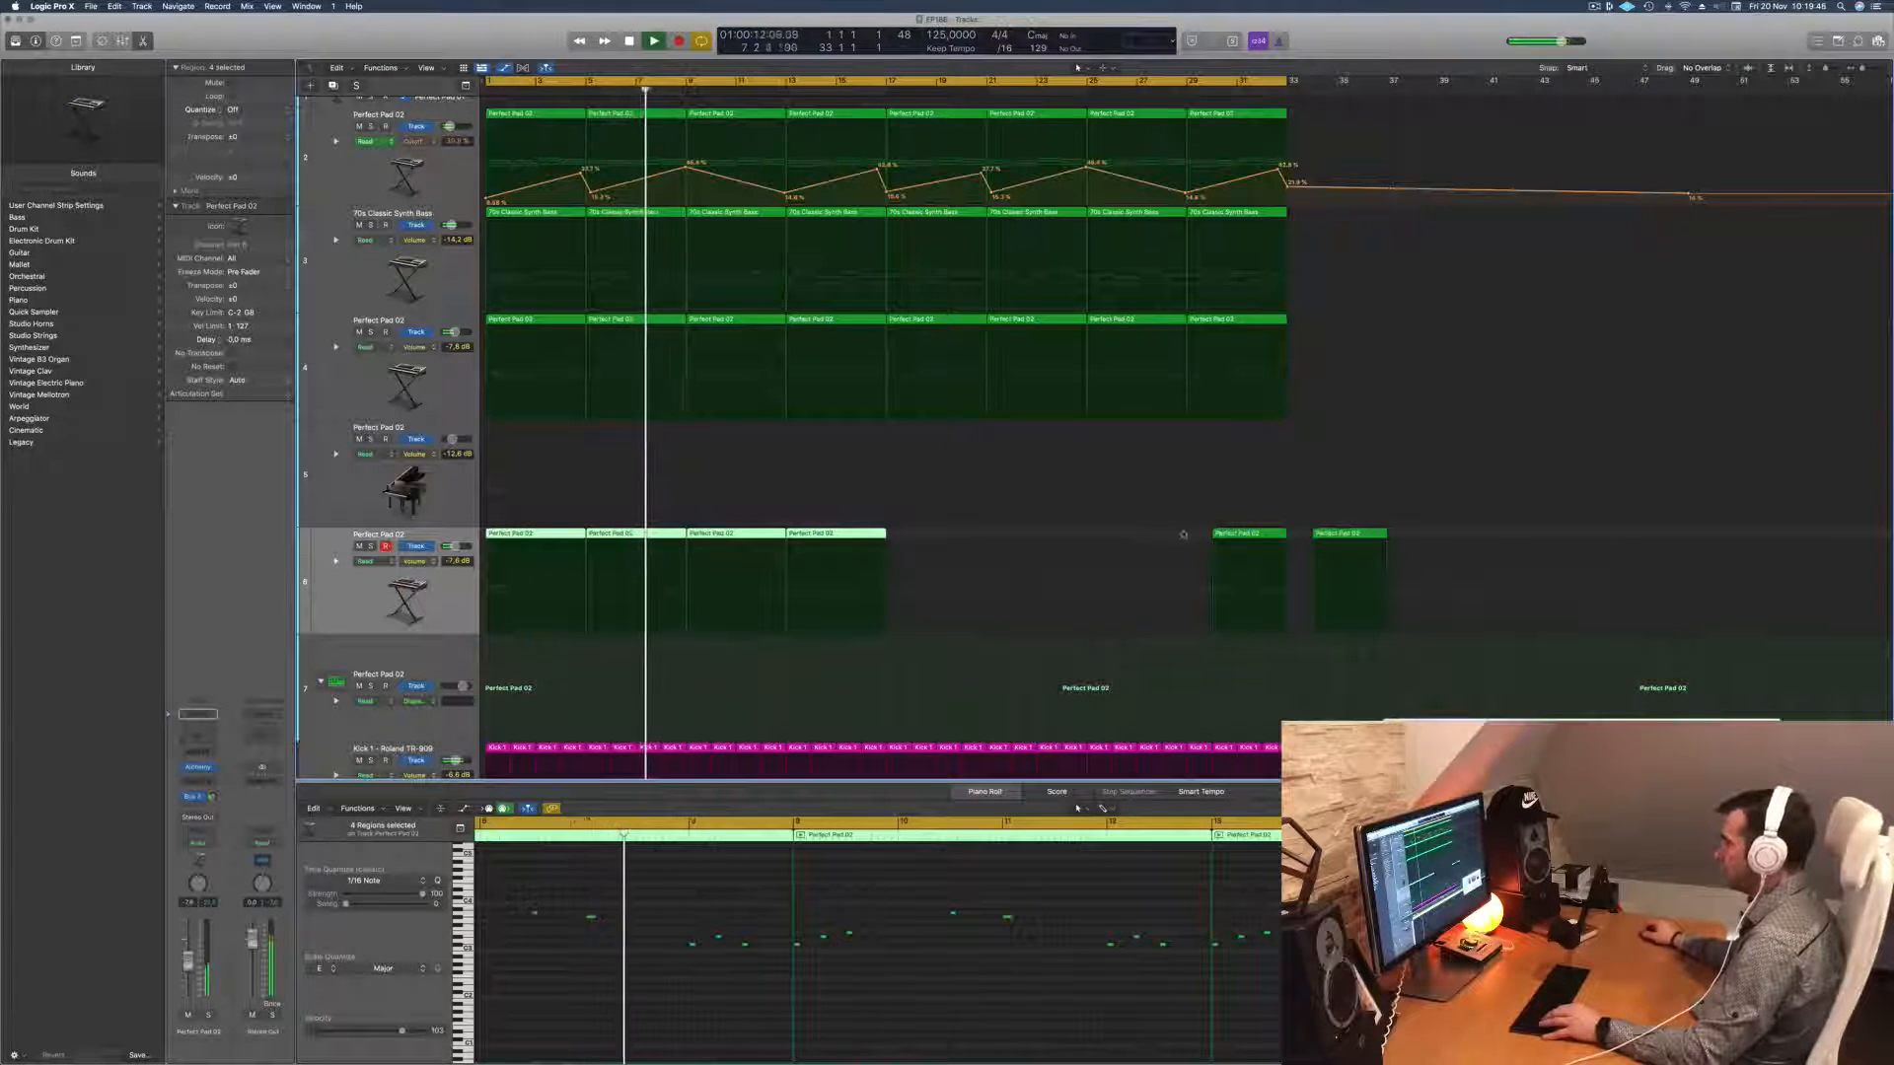
left_click_drag(1184, 537, 1398, 541)
key("Delete")
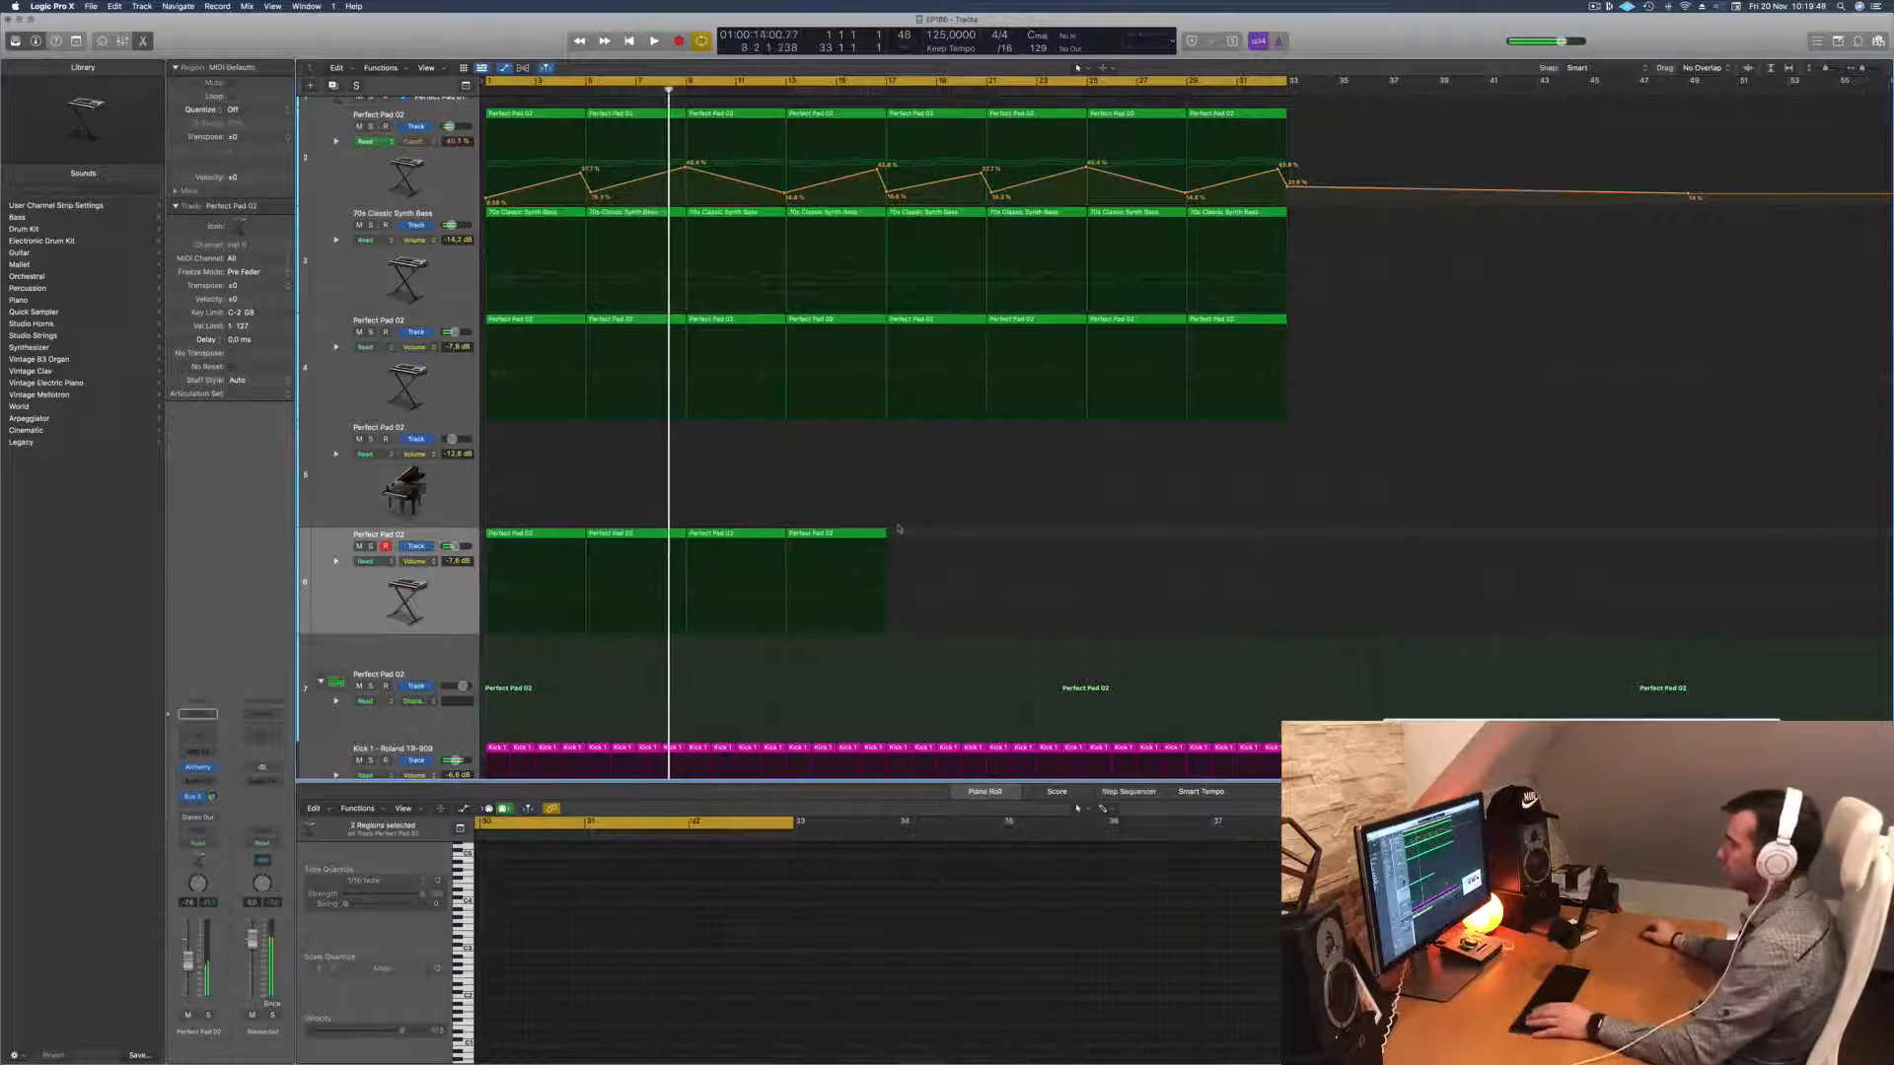
Step: Select all four melody regions on track 6 and slightly lengthen all of their notes together
key("space")
left_click_drag(899, 529, 571, 534)
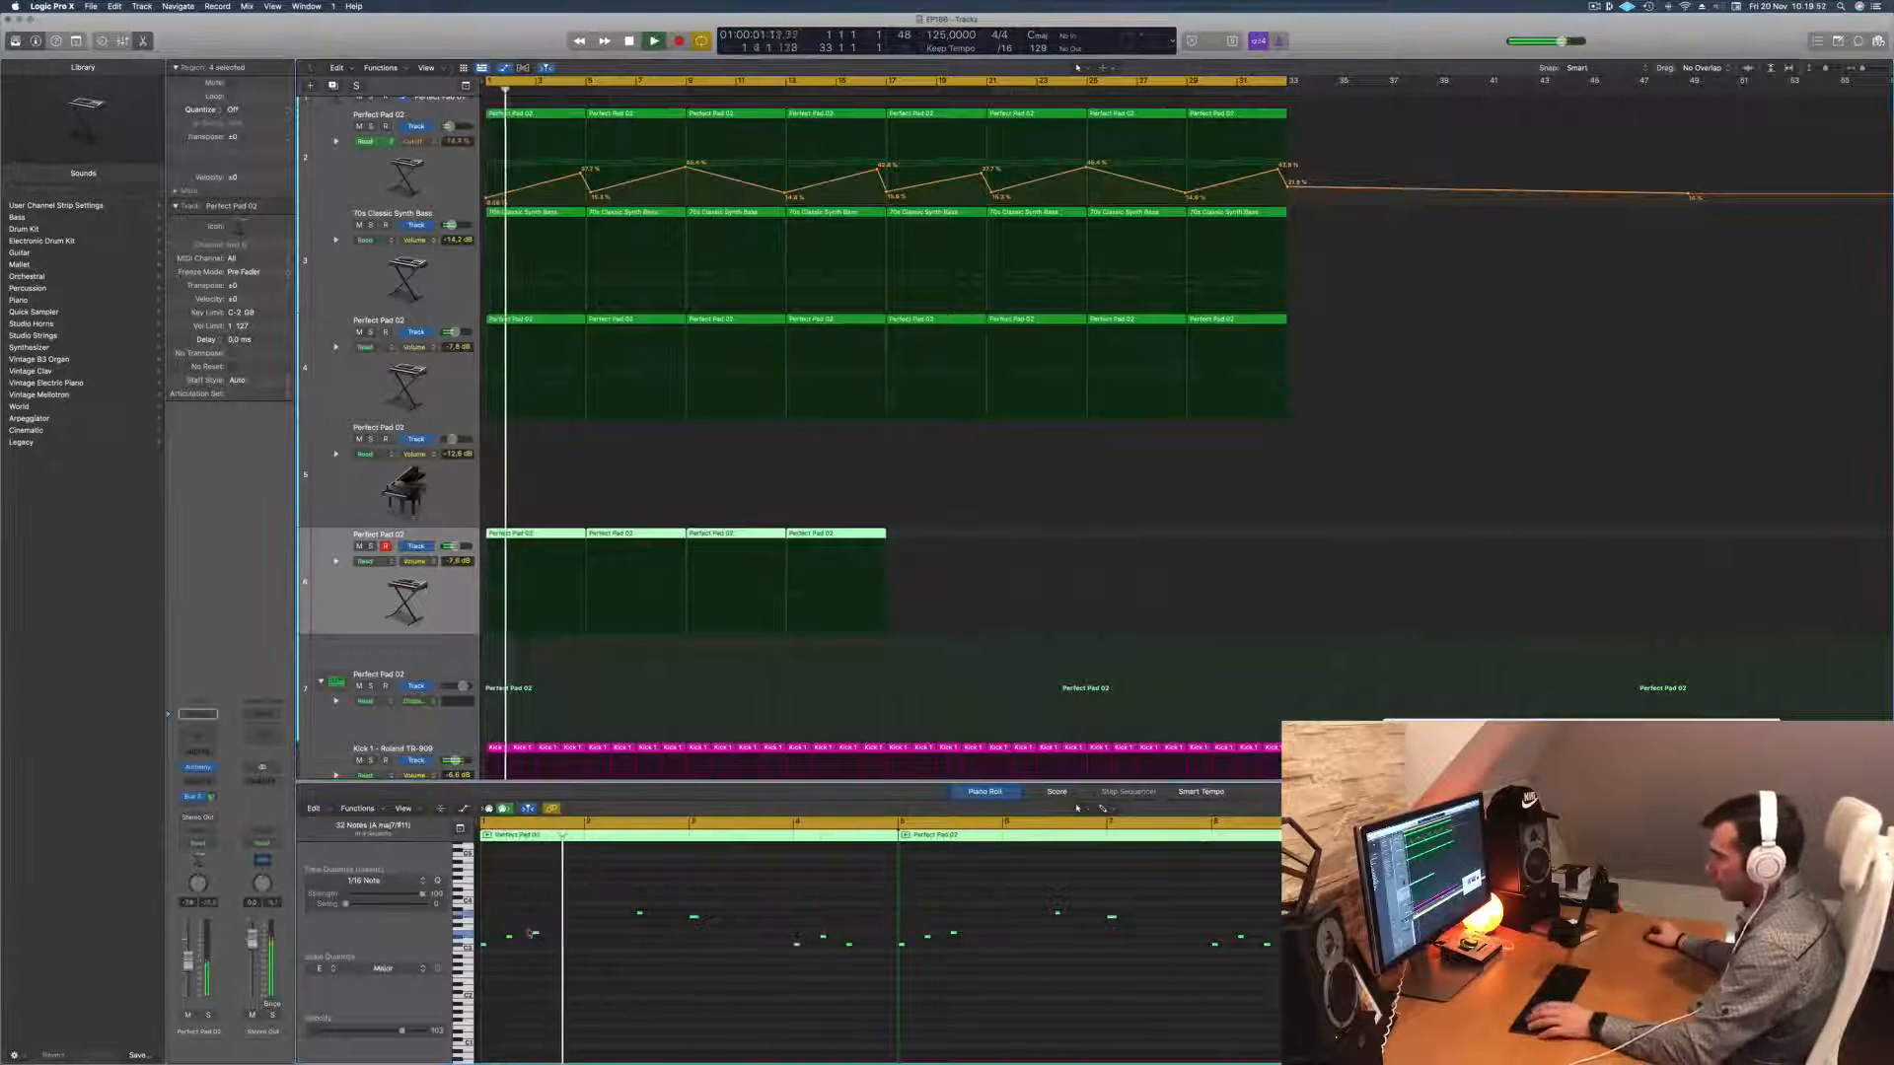
left_click_drag(486, 948, 487, 949)
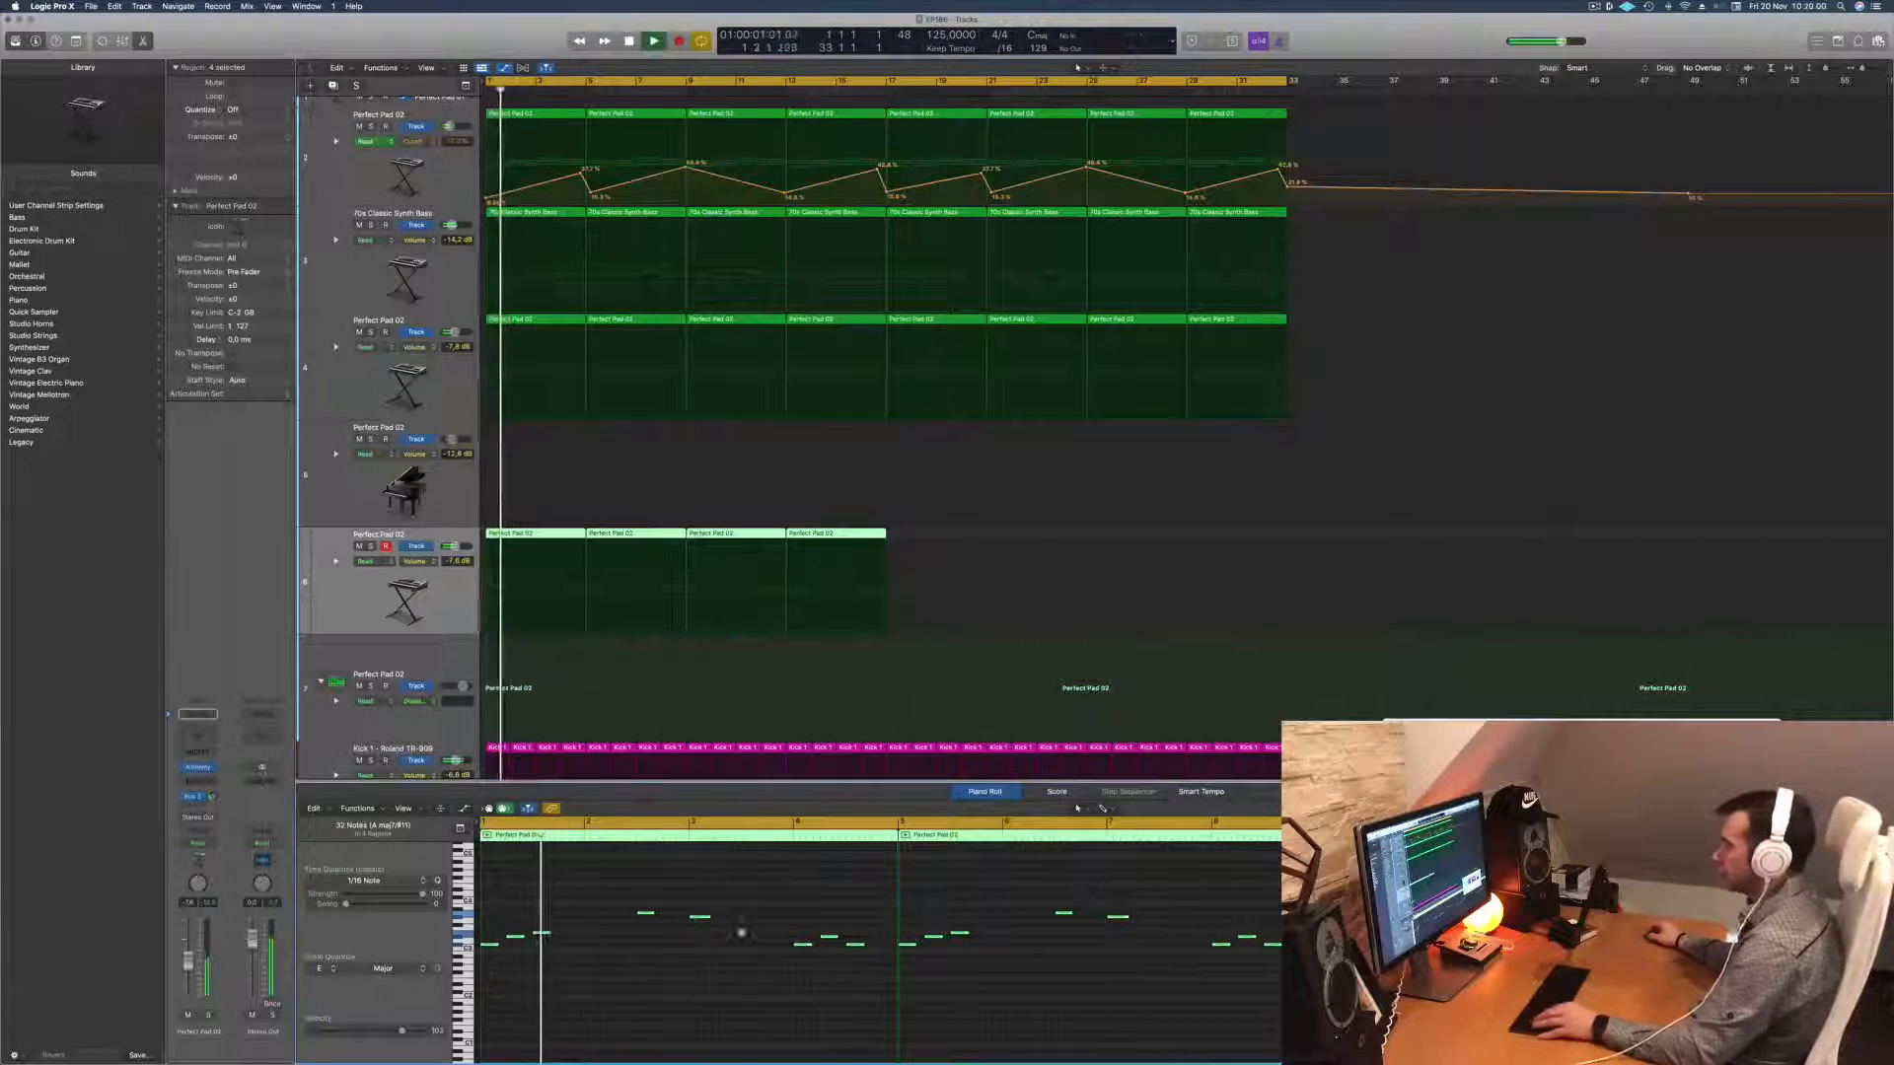
Step: Open Alchemy on track 6 and copy the track's four melody regions to bars 17–32
left_click(362, 600)
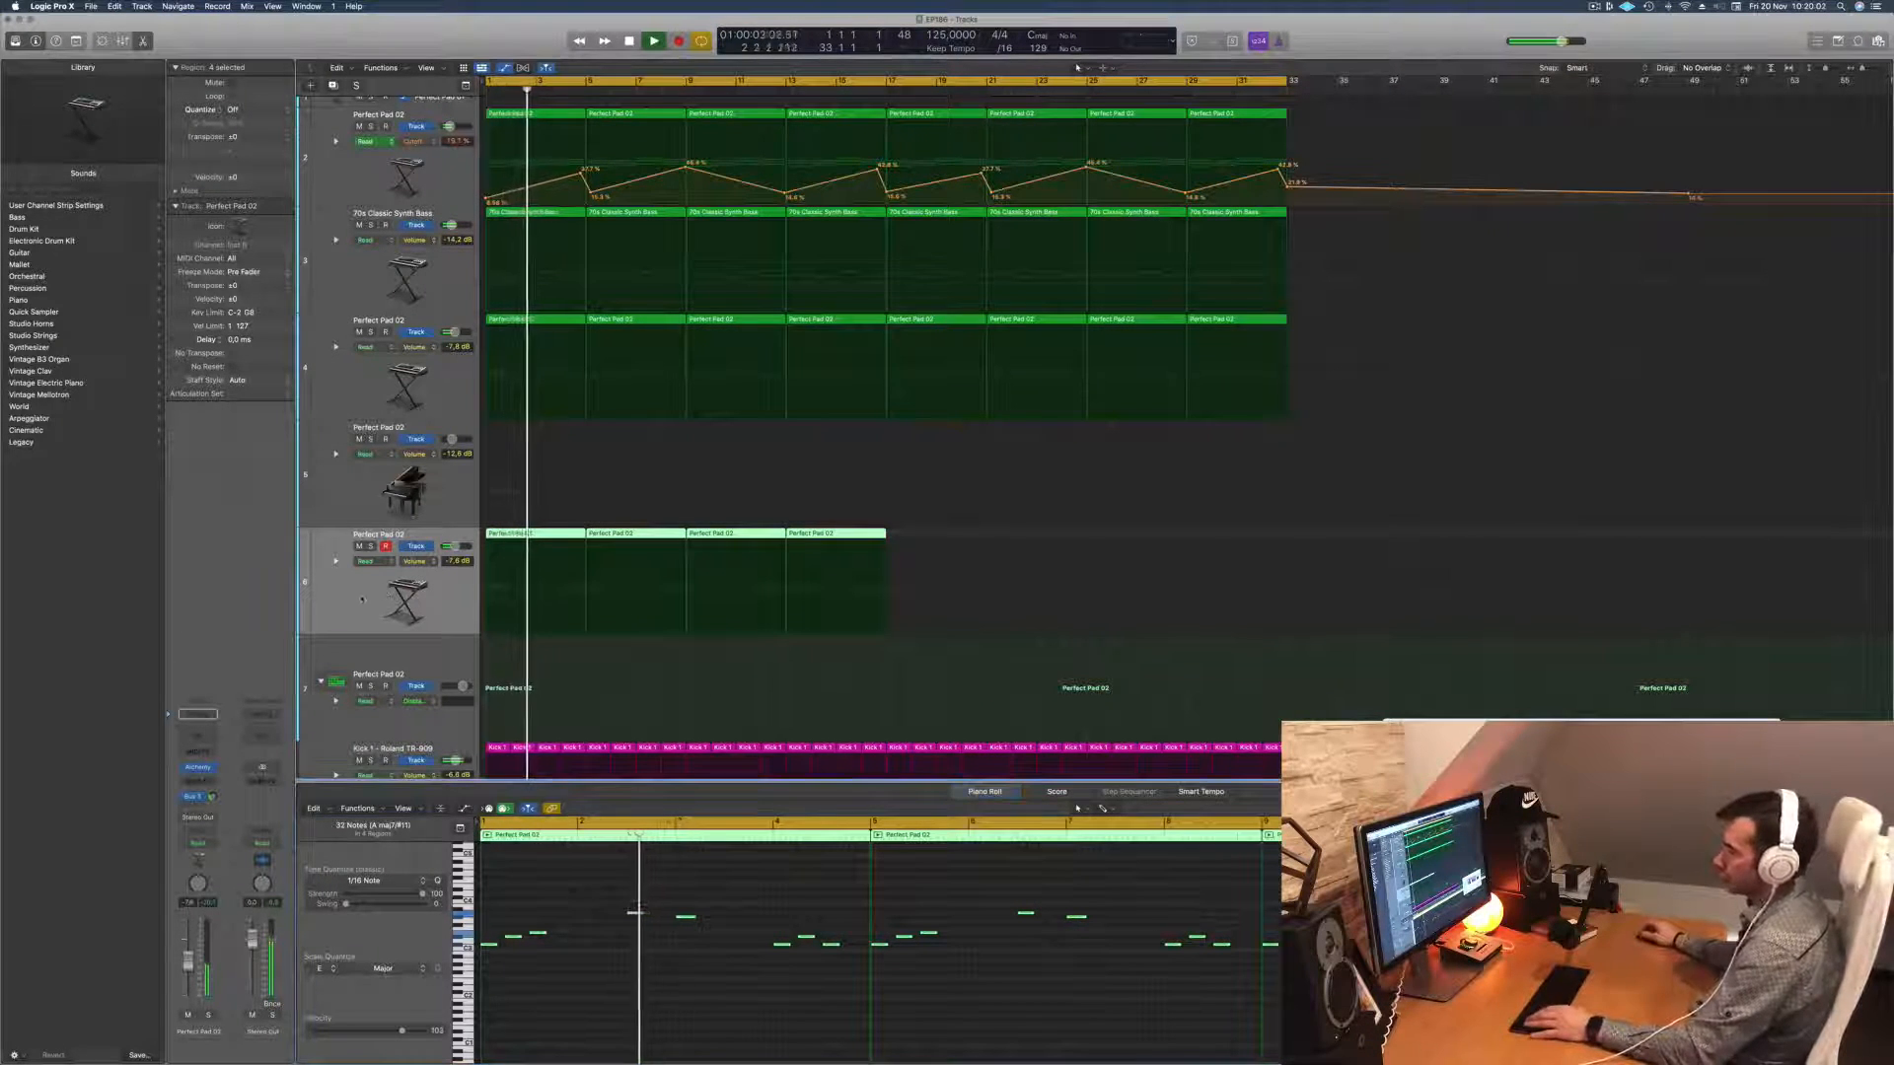
left_click(199, 768)
left_click_drag(1078, 200, 1599, 456)
left_click_drag(829, 535, 1233, 537)
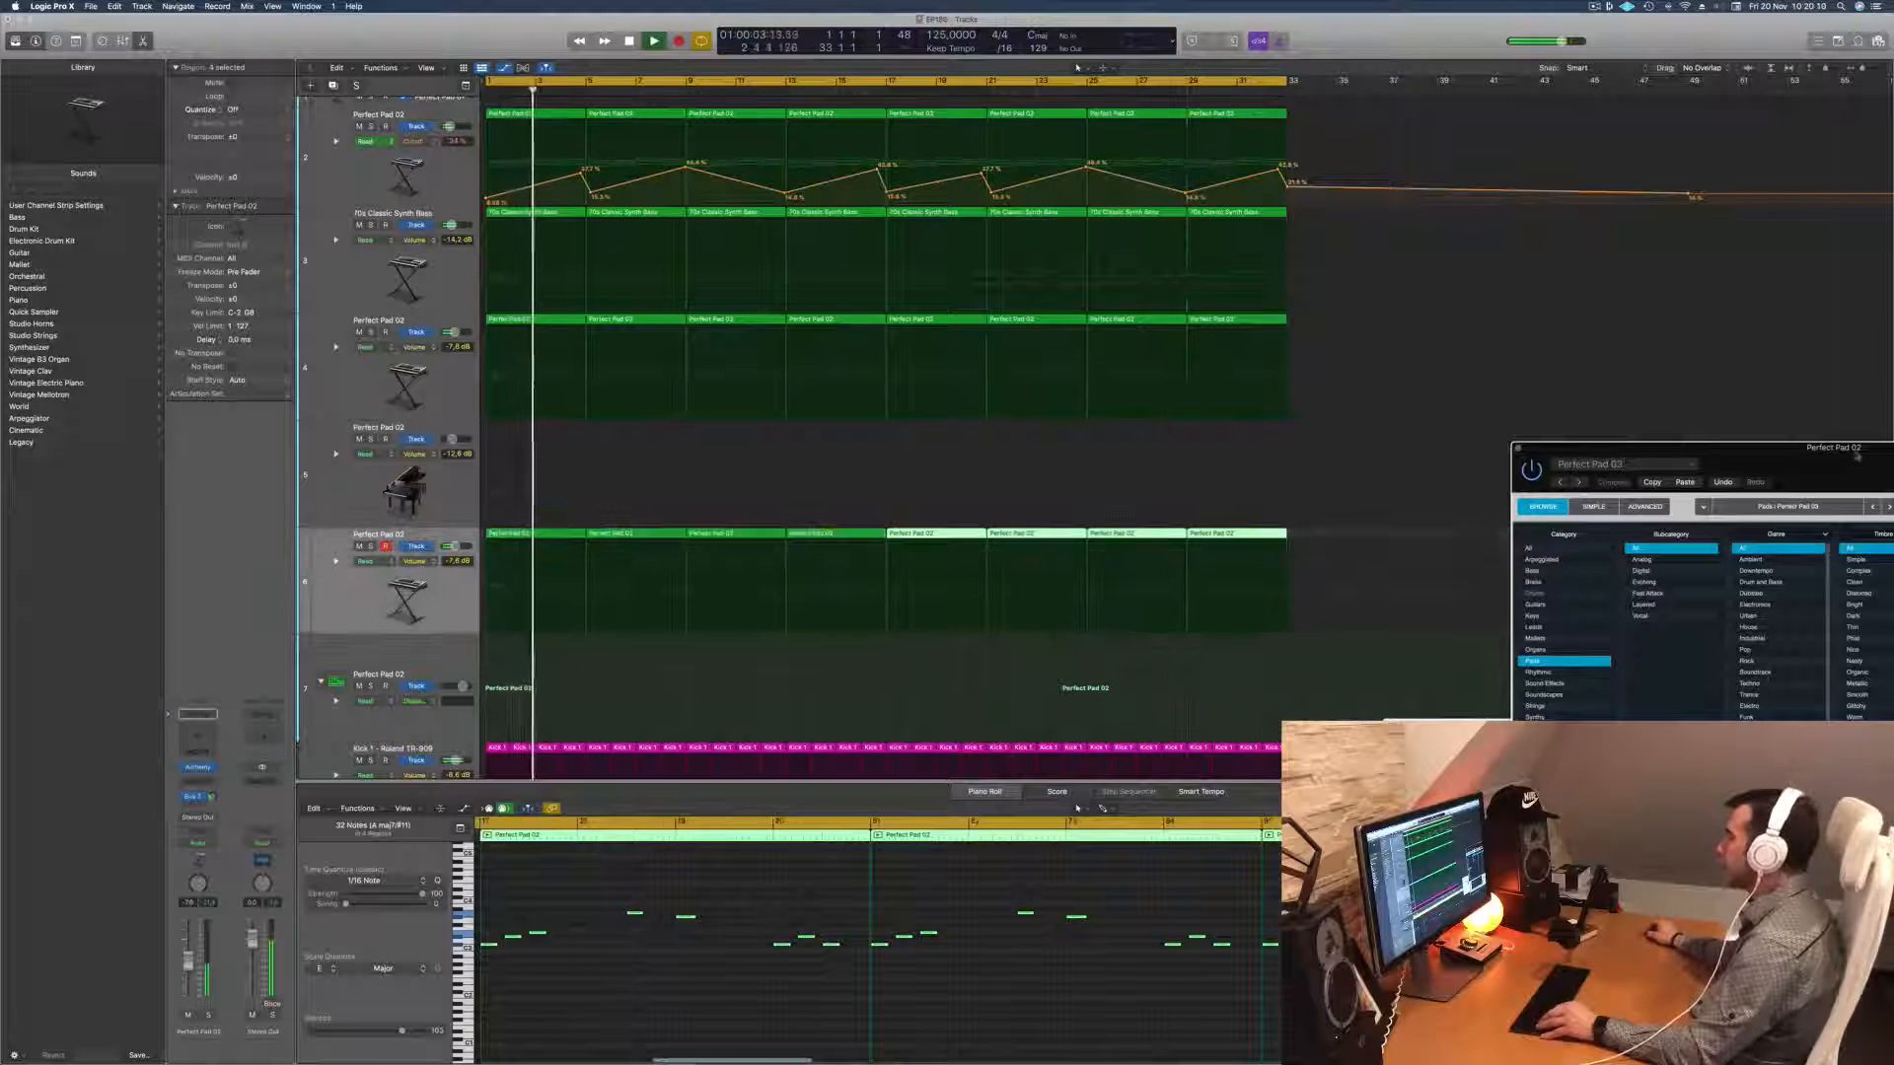
Step: Play the melody from the beginning and raise track 6's volume to about -4.8 dB
left_click_drag(1836, 450, 903, 326)
key("space")
key("space")
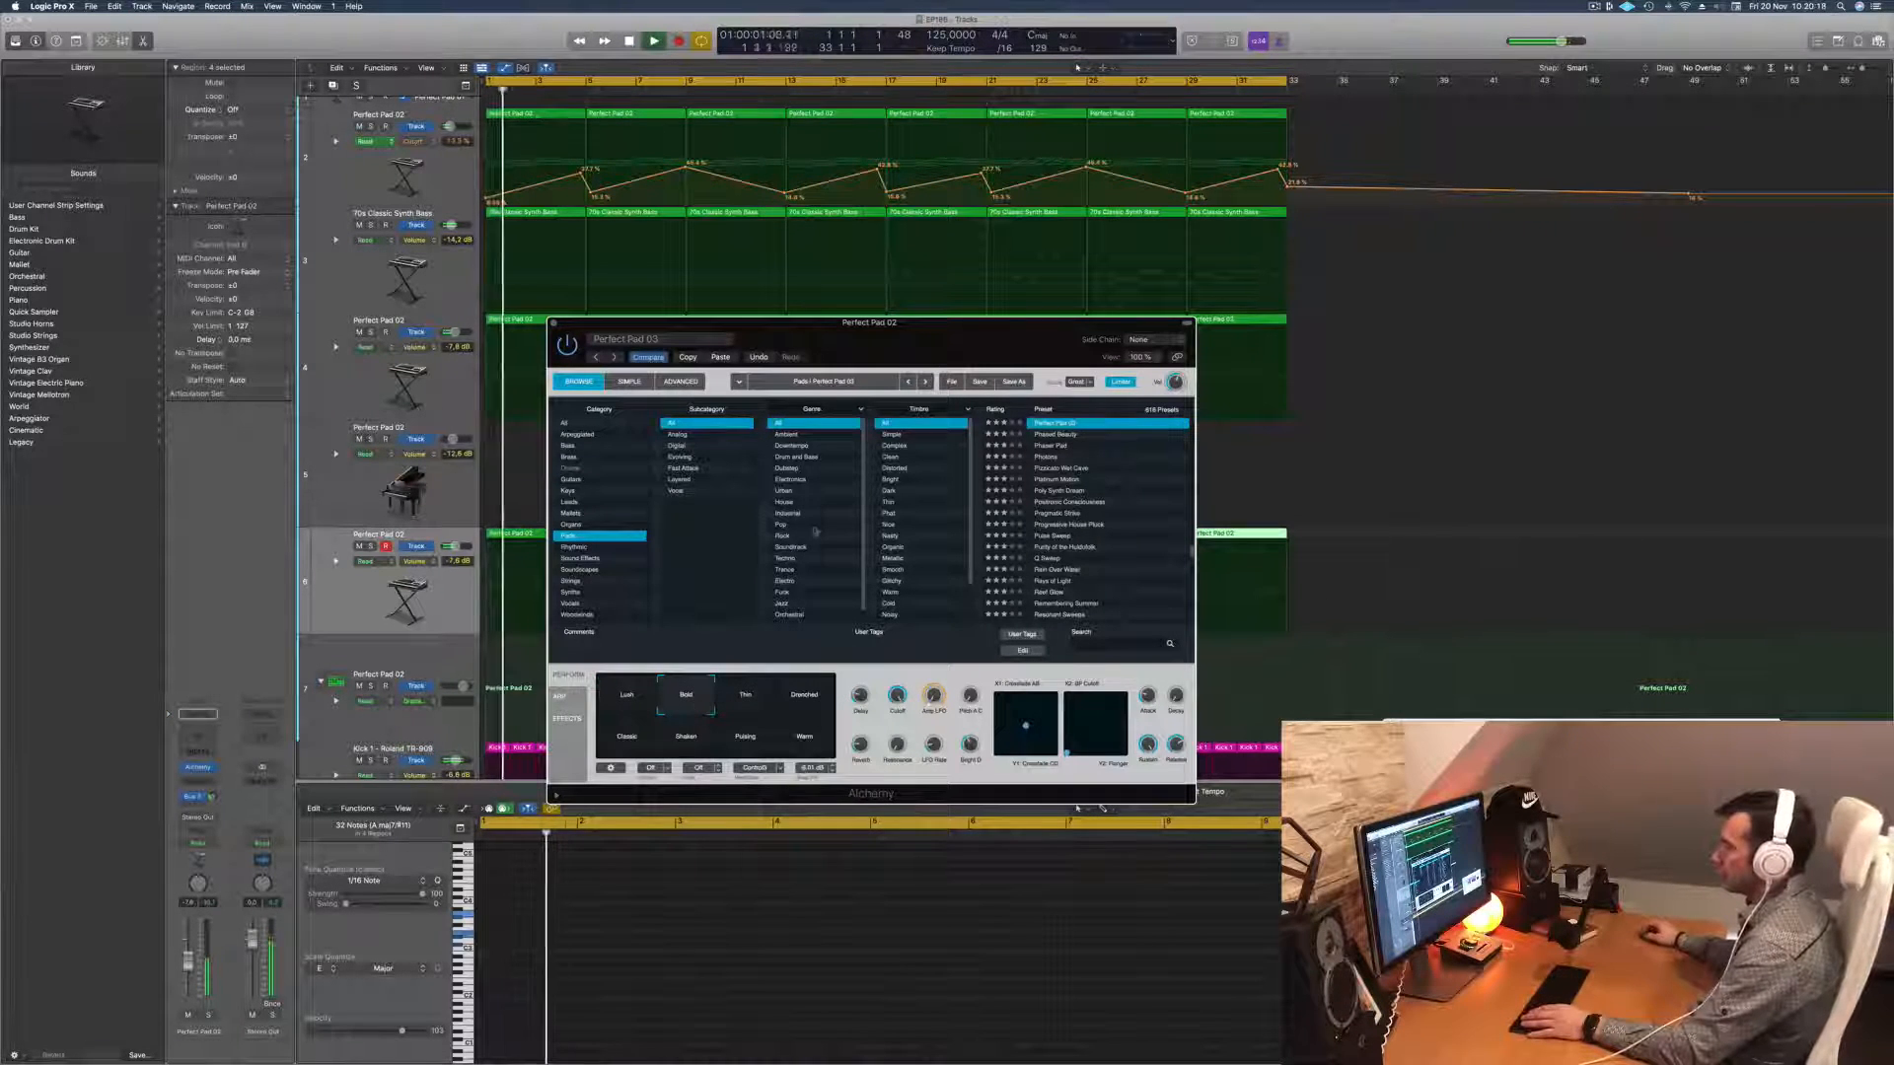
left_click_drag(965, 339, 1141, 321)
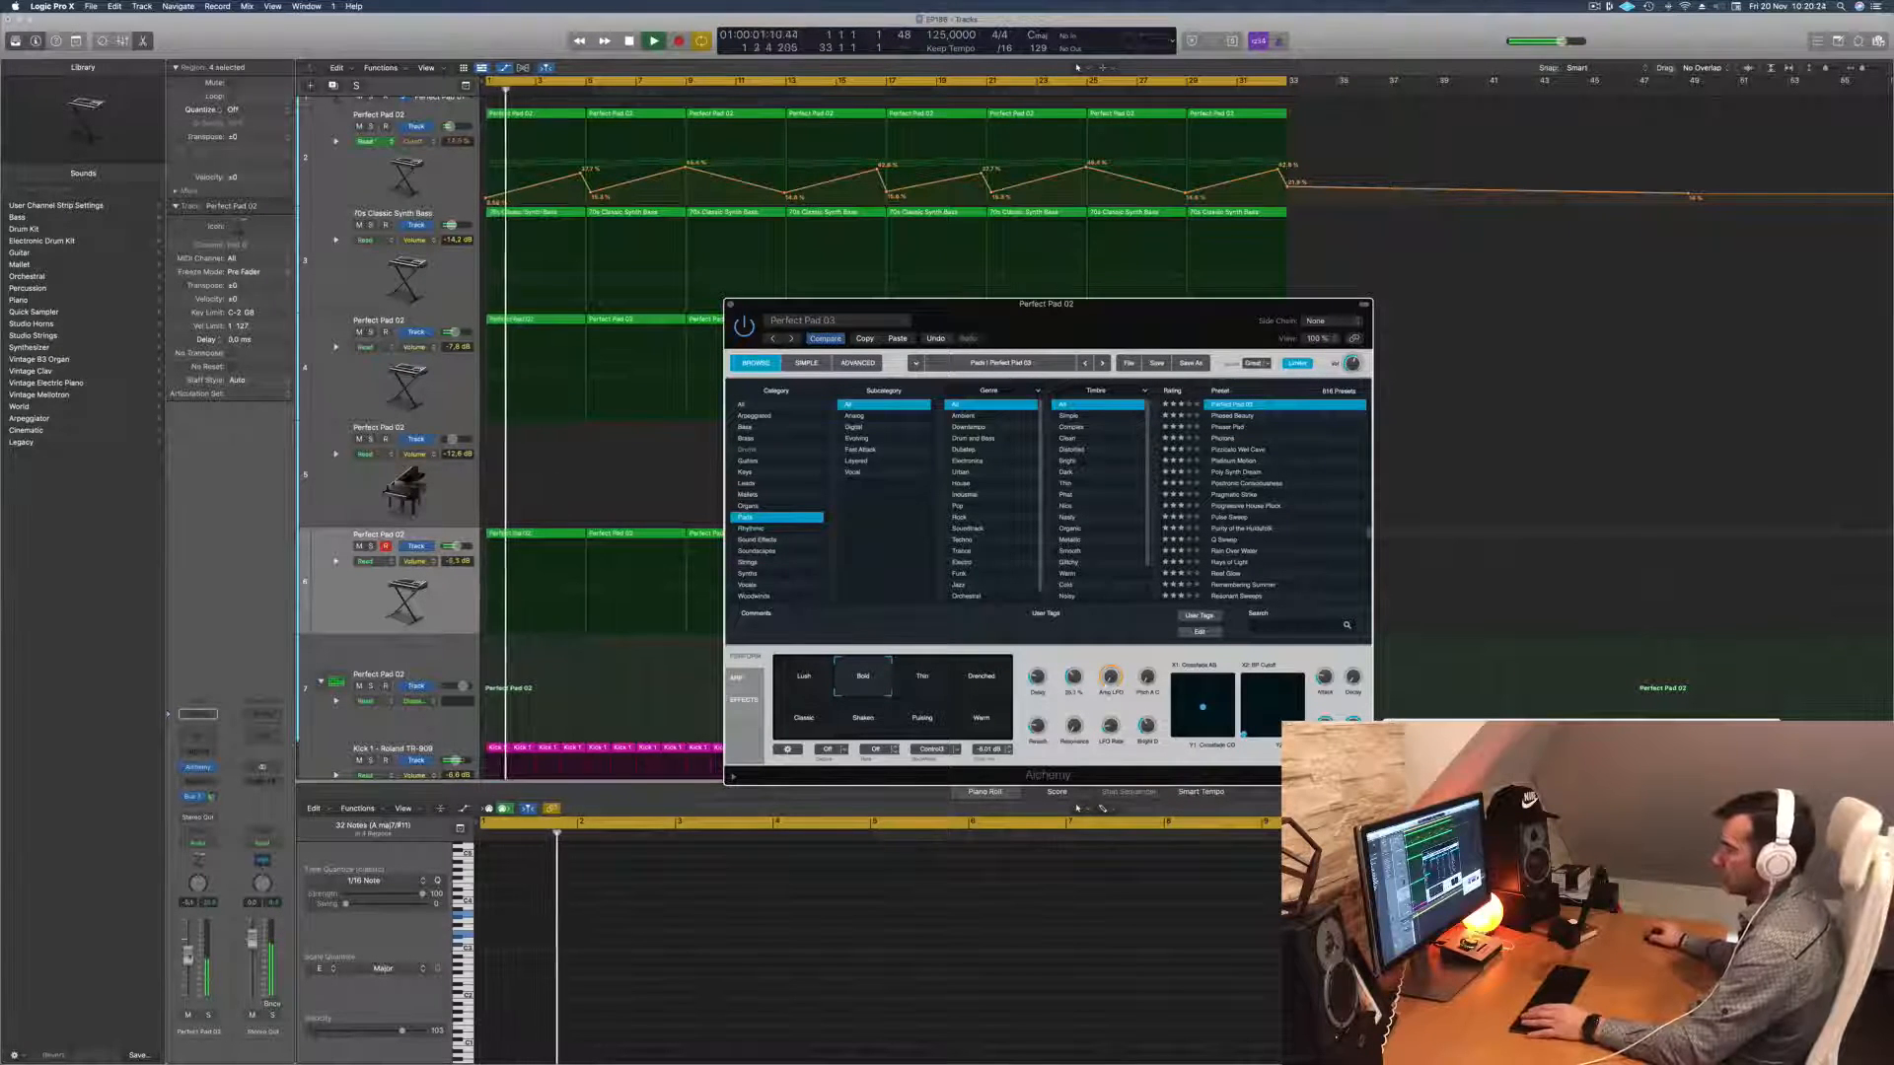
left_click(190, 957)
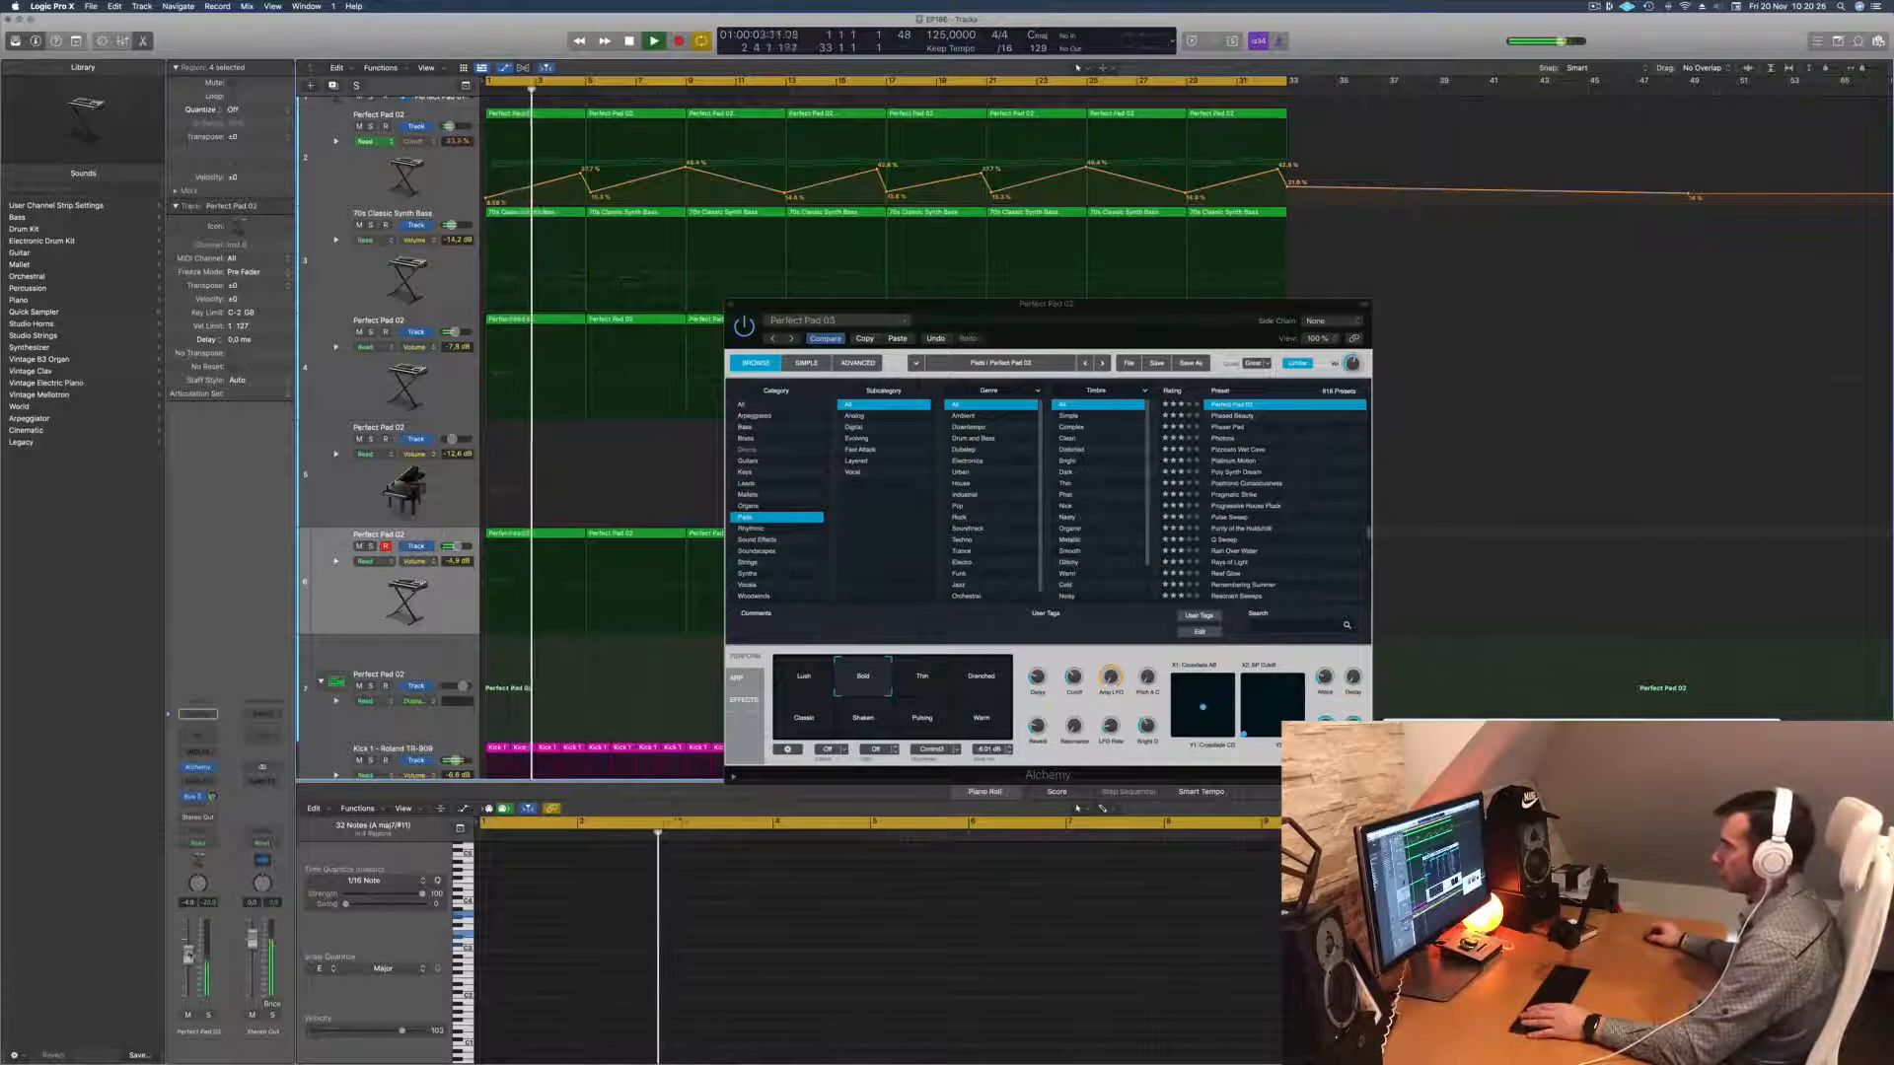
left_click_drag(1125, 329, 1048, 345)
left_click_drag(1674, 273, 1253, 251)
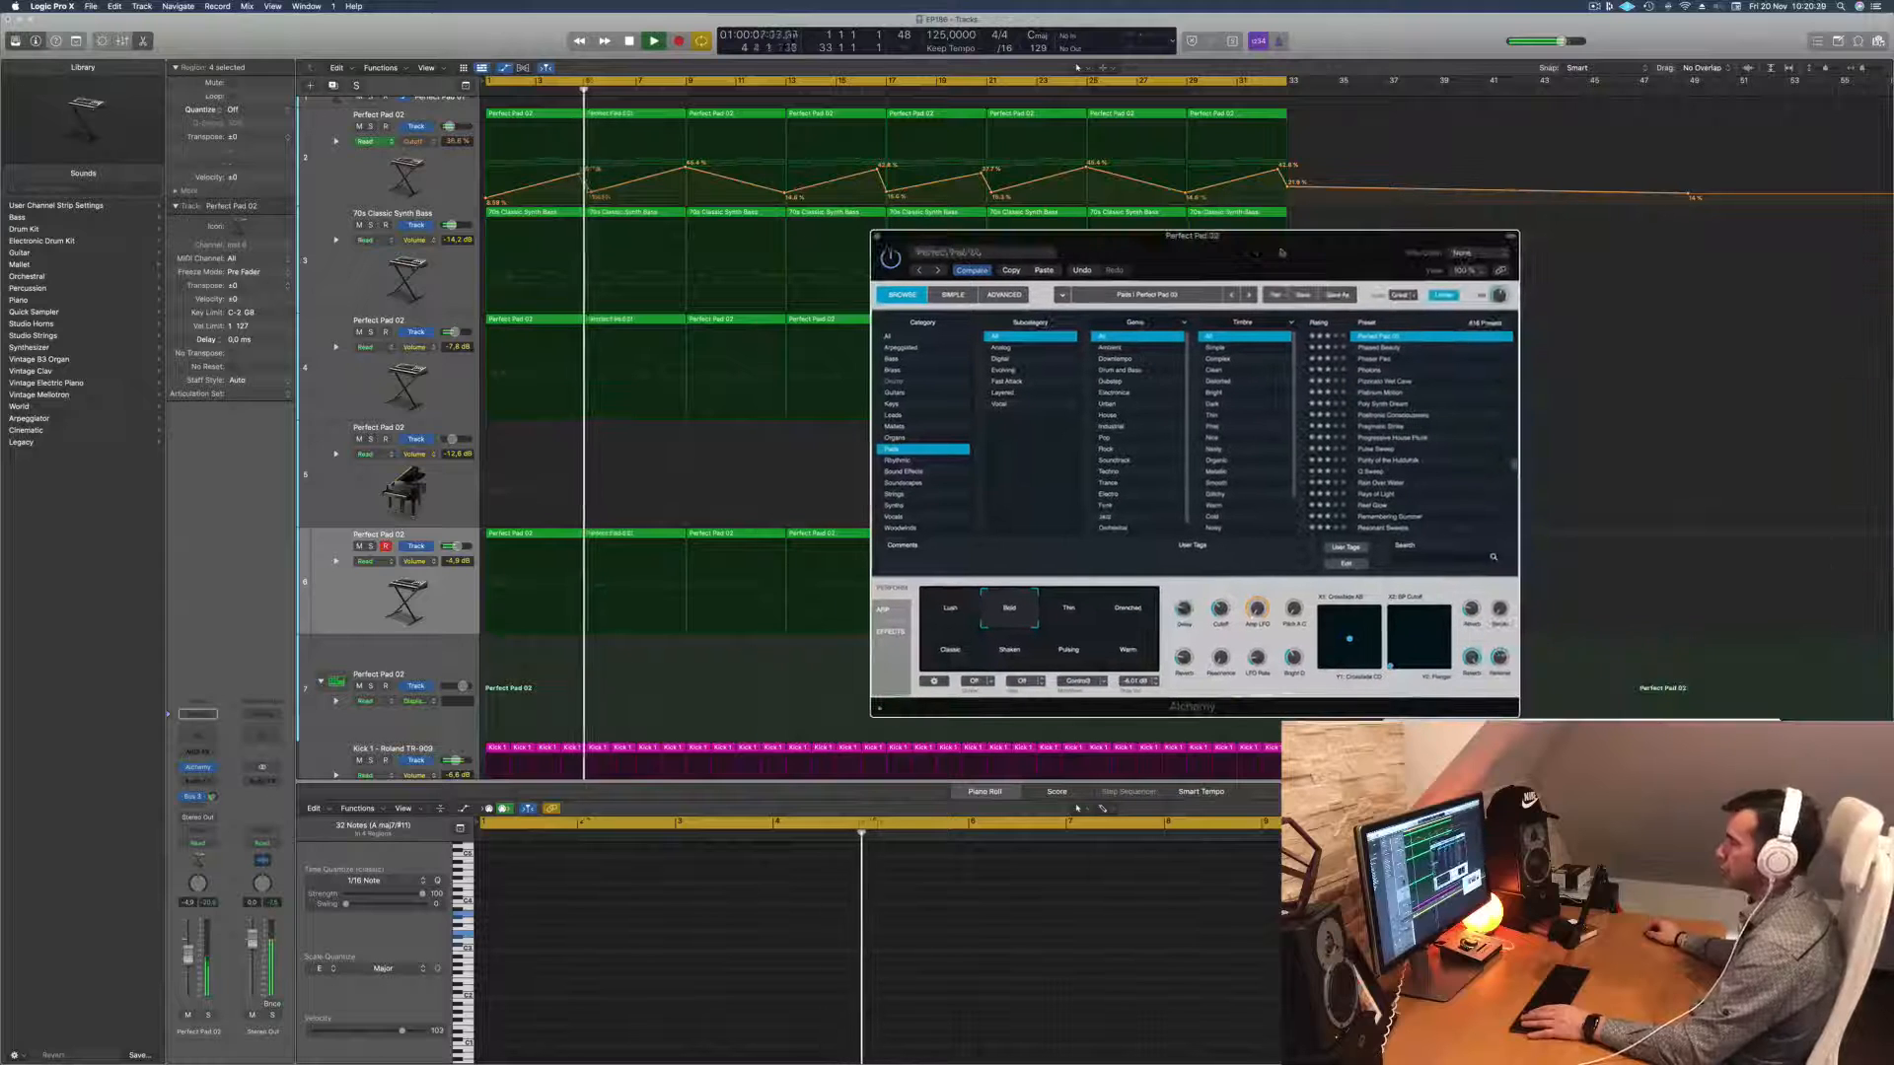
Step: Raise the last note of bar 4 in the first region to the pitch of the bar 3 note and listen to it
left_click(559, 539)
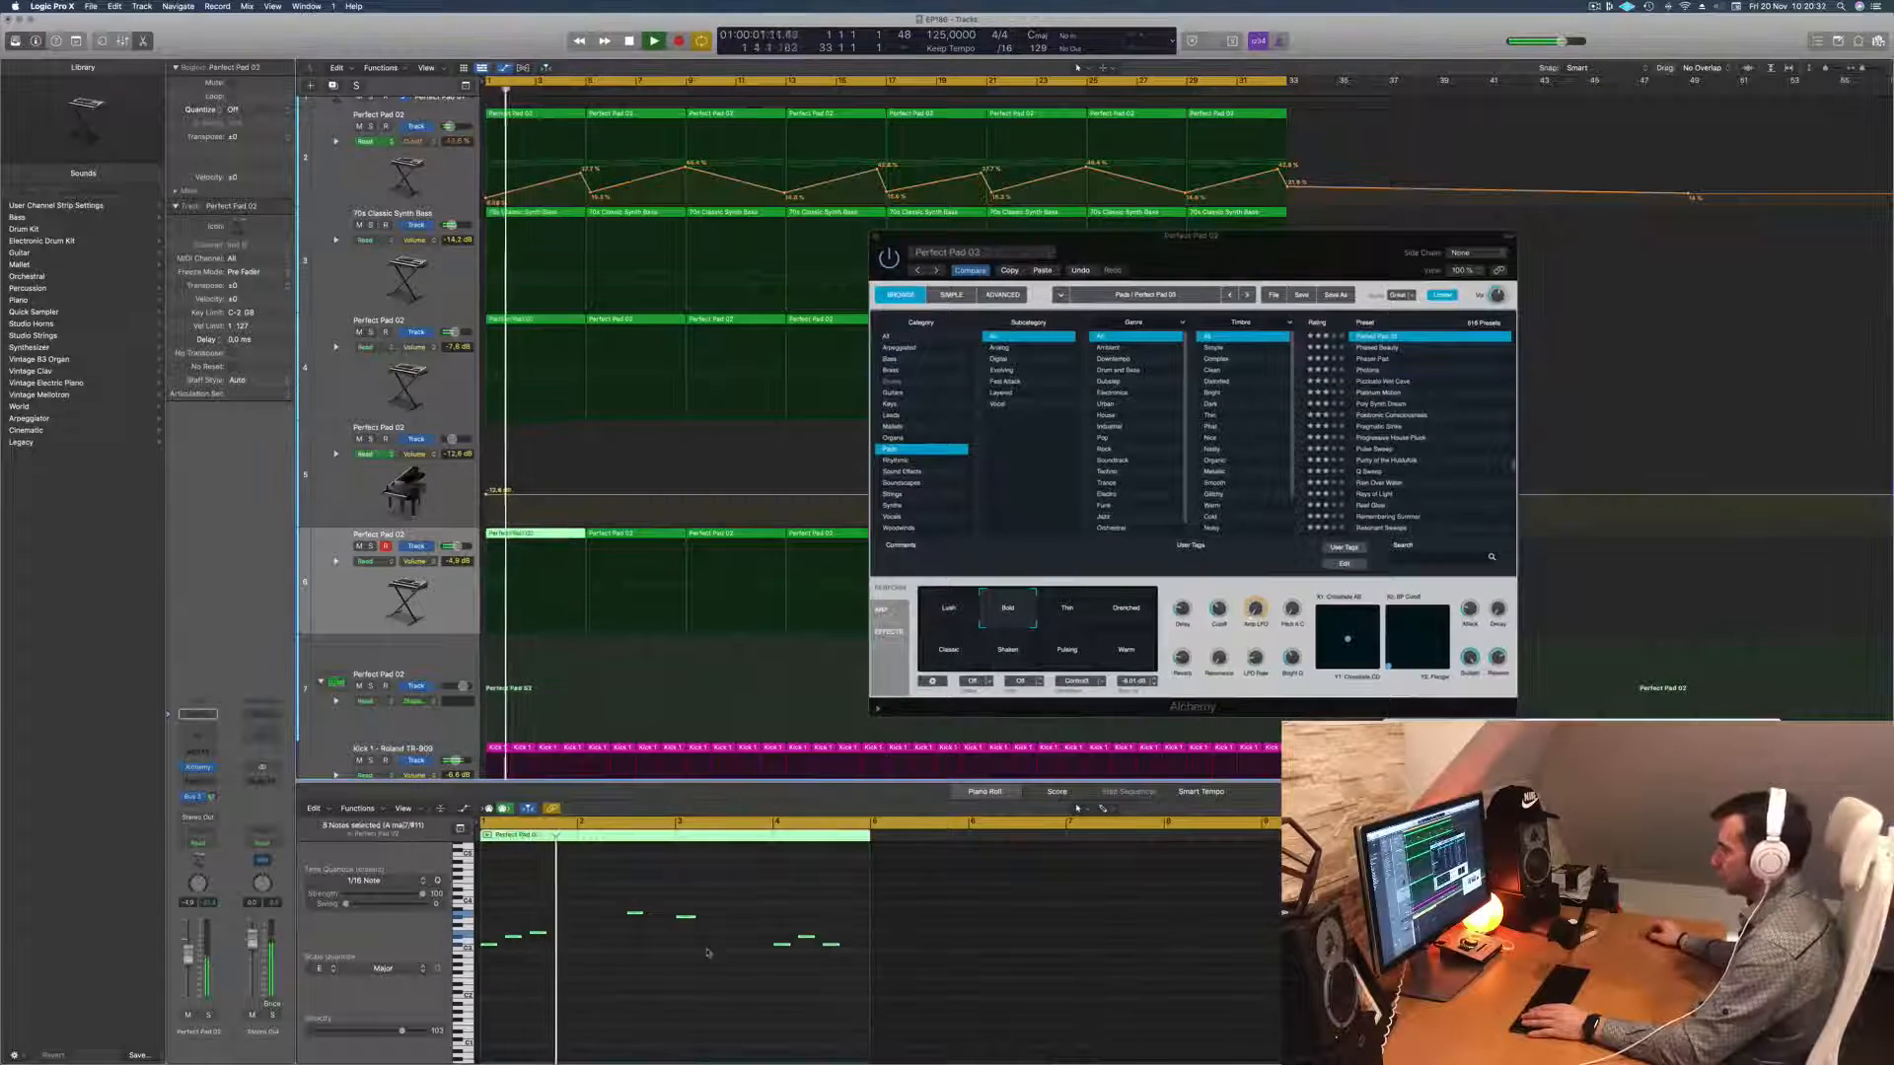
left_click(723, 993)
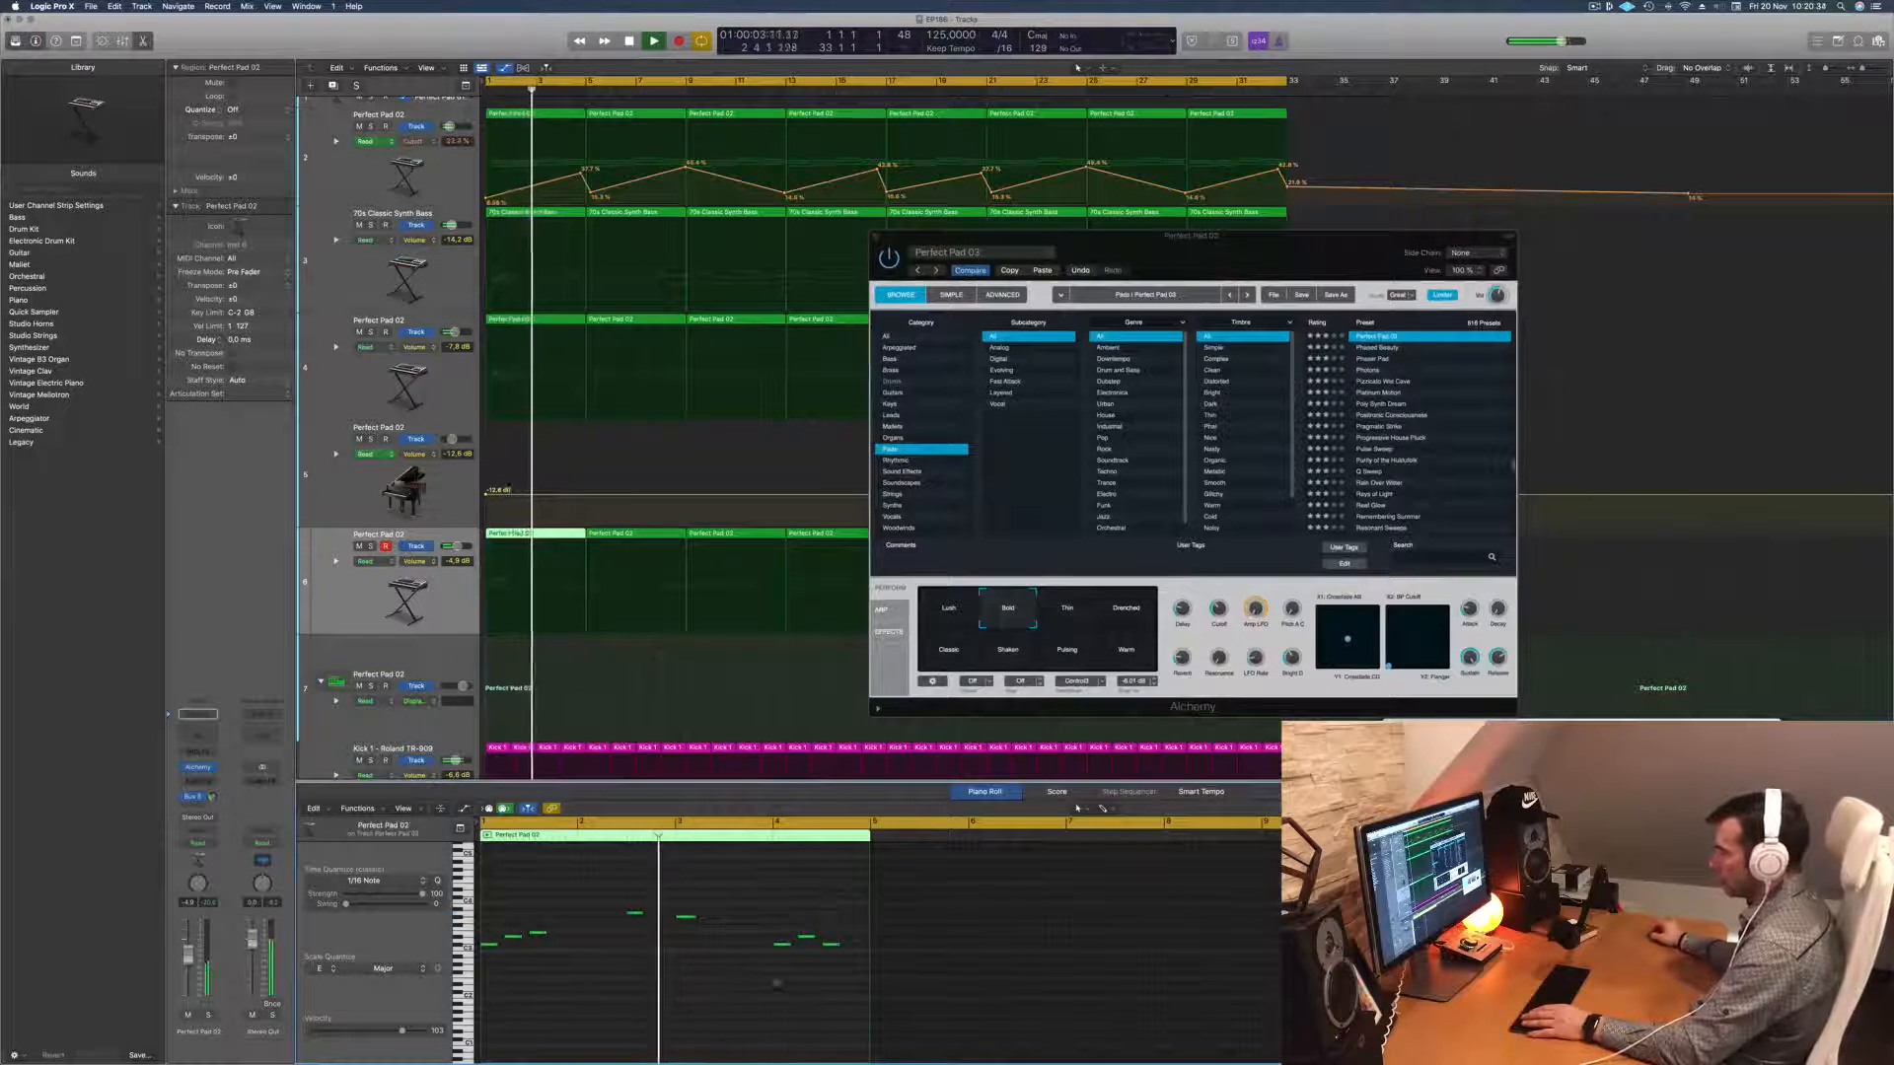
left_click_drag(840, 903, 839, 964)
key("space")
key("space")
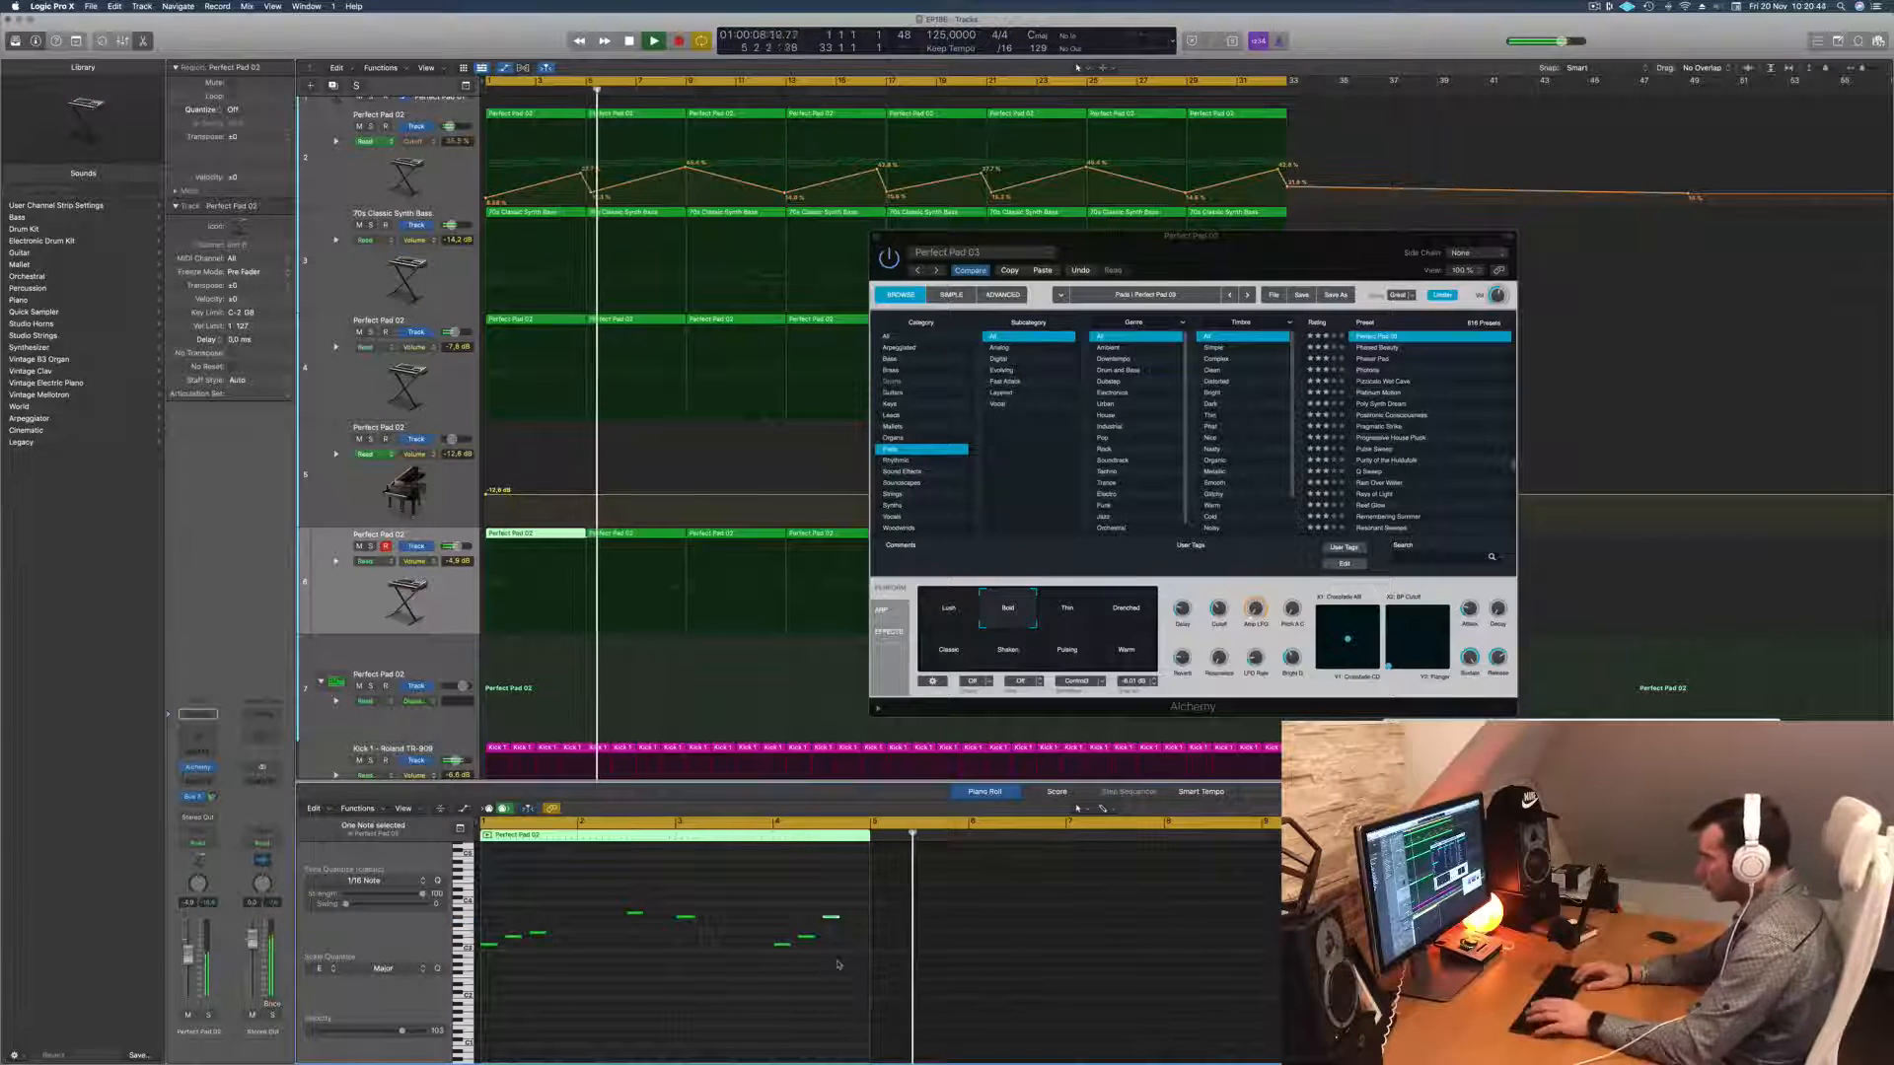
key("Return")
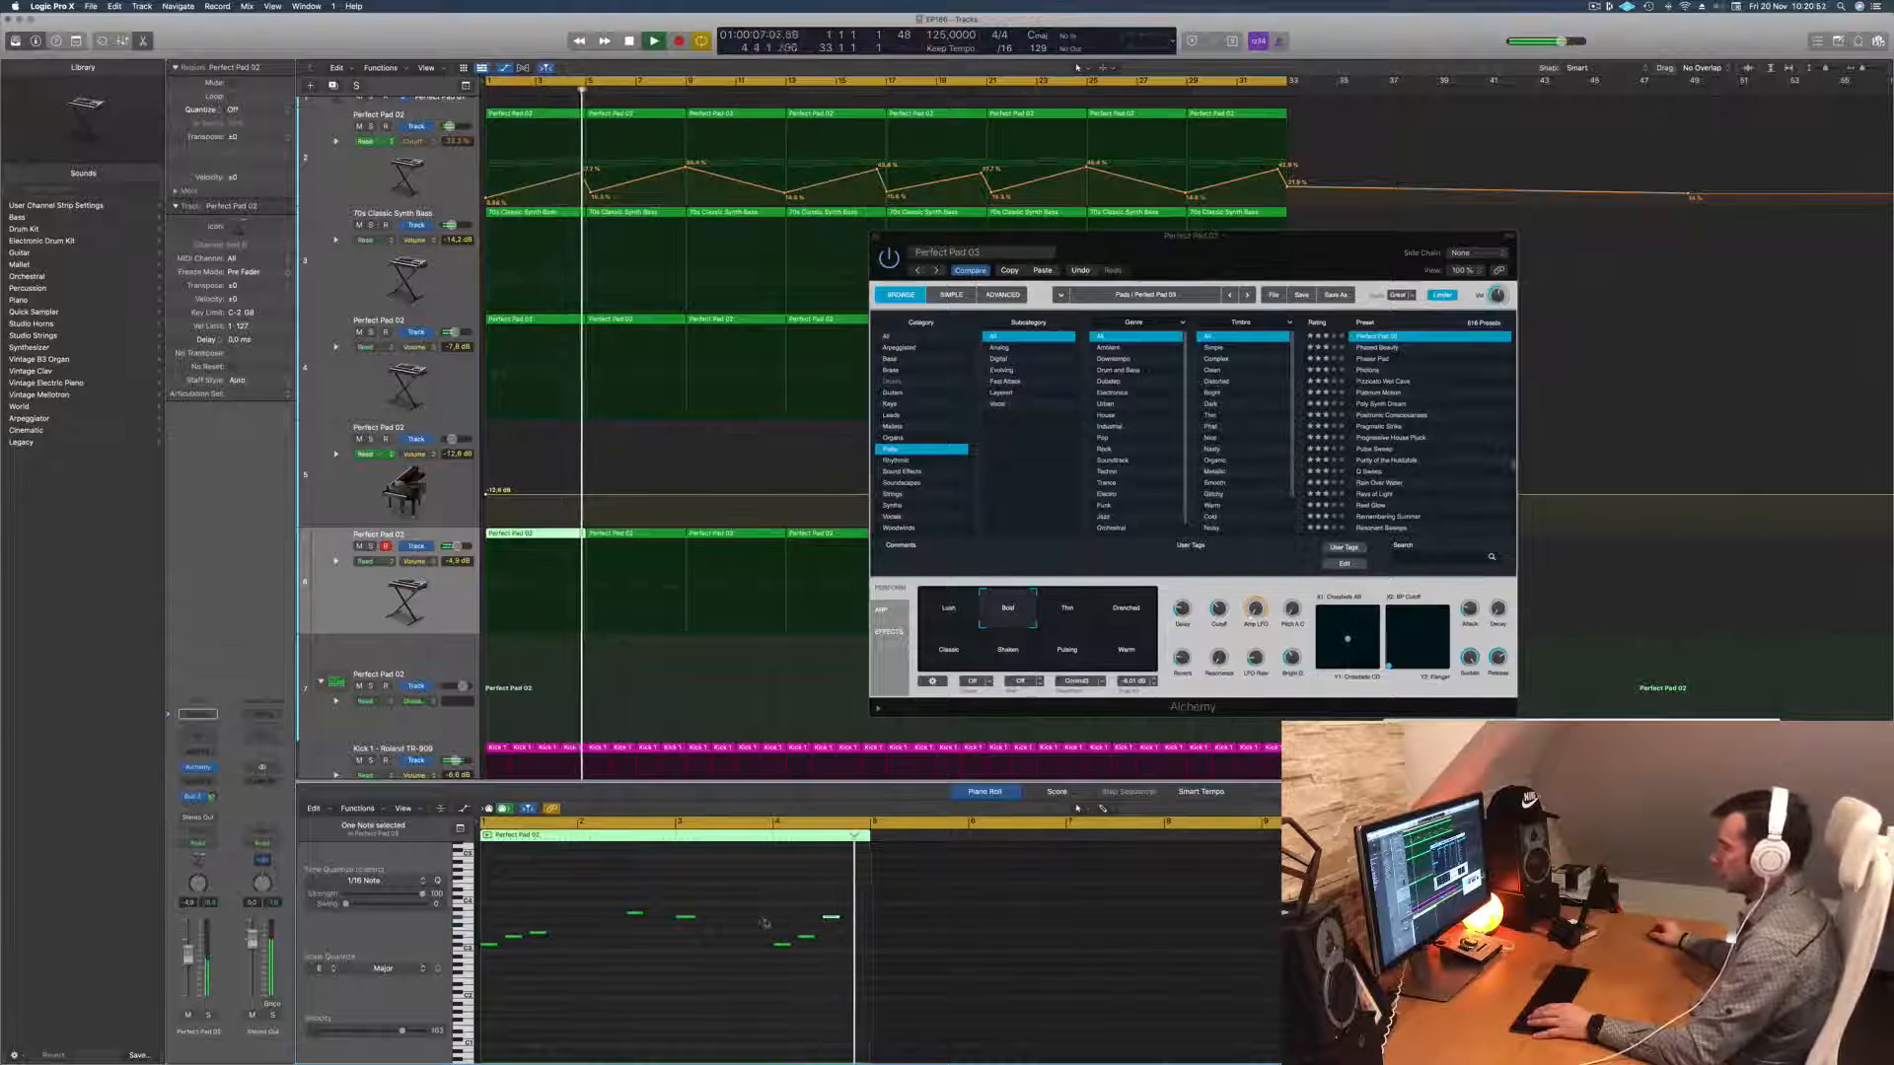
key("Return")
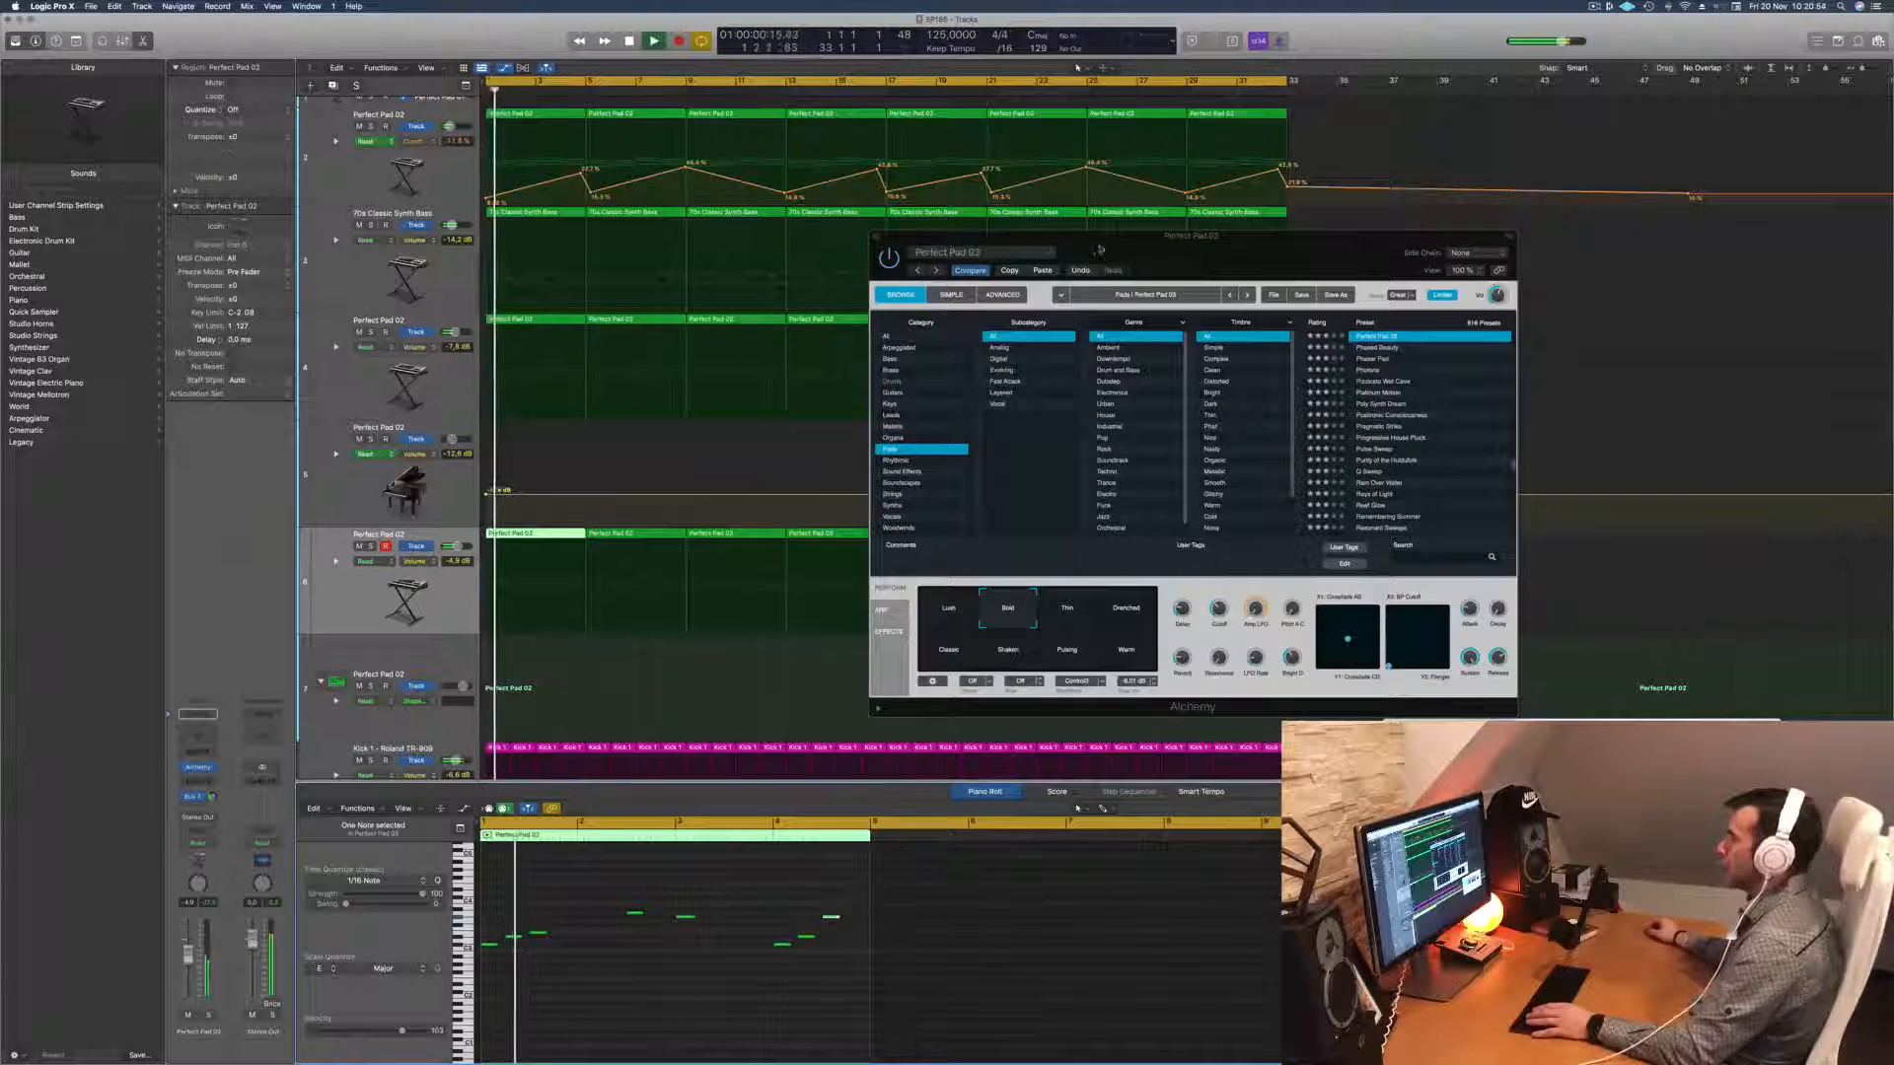
Step: Move the Alchemy window aside and delete every track 6 region after the first
left_click_drag(928, 237, 1718, 294)
key("Return")
left_click_drag(1309, 530, 681, 548)
key("Delete")
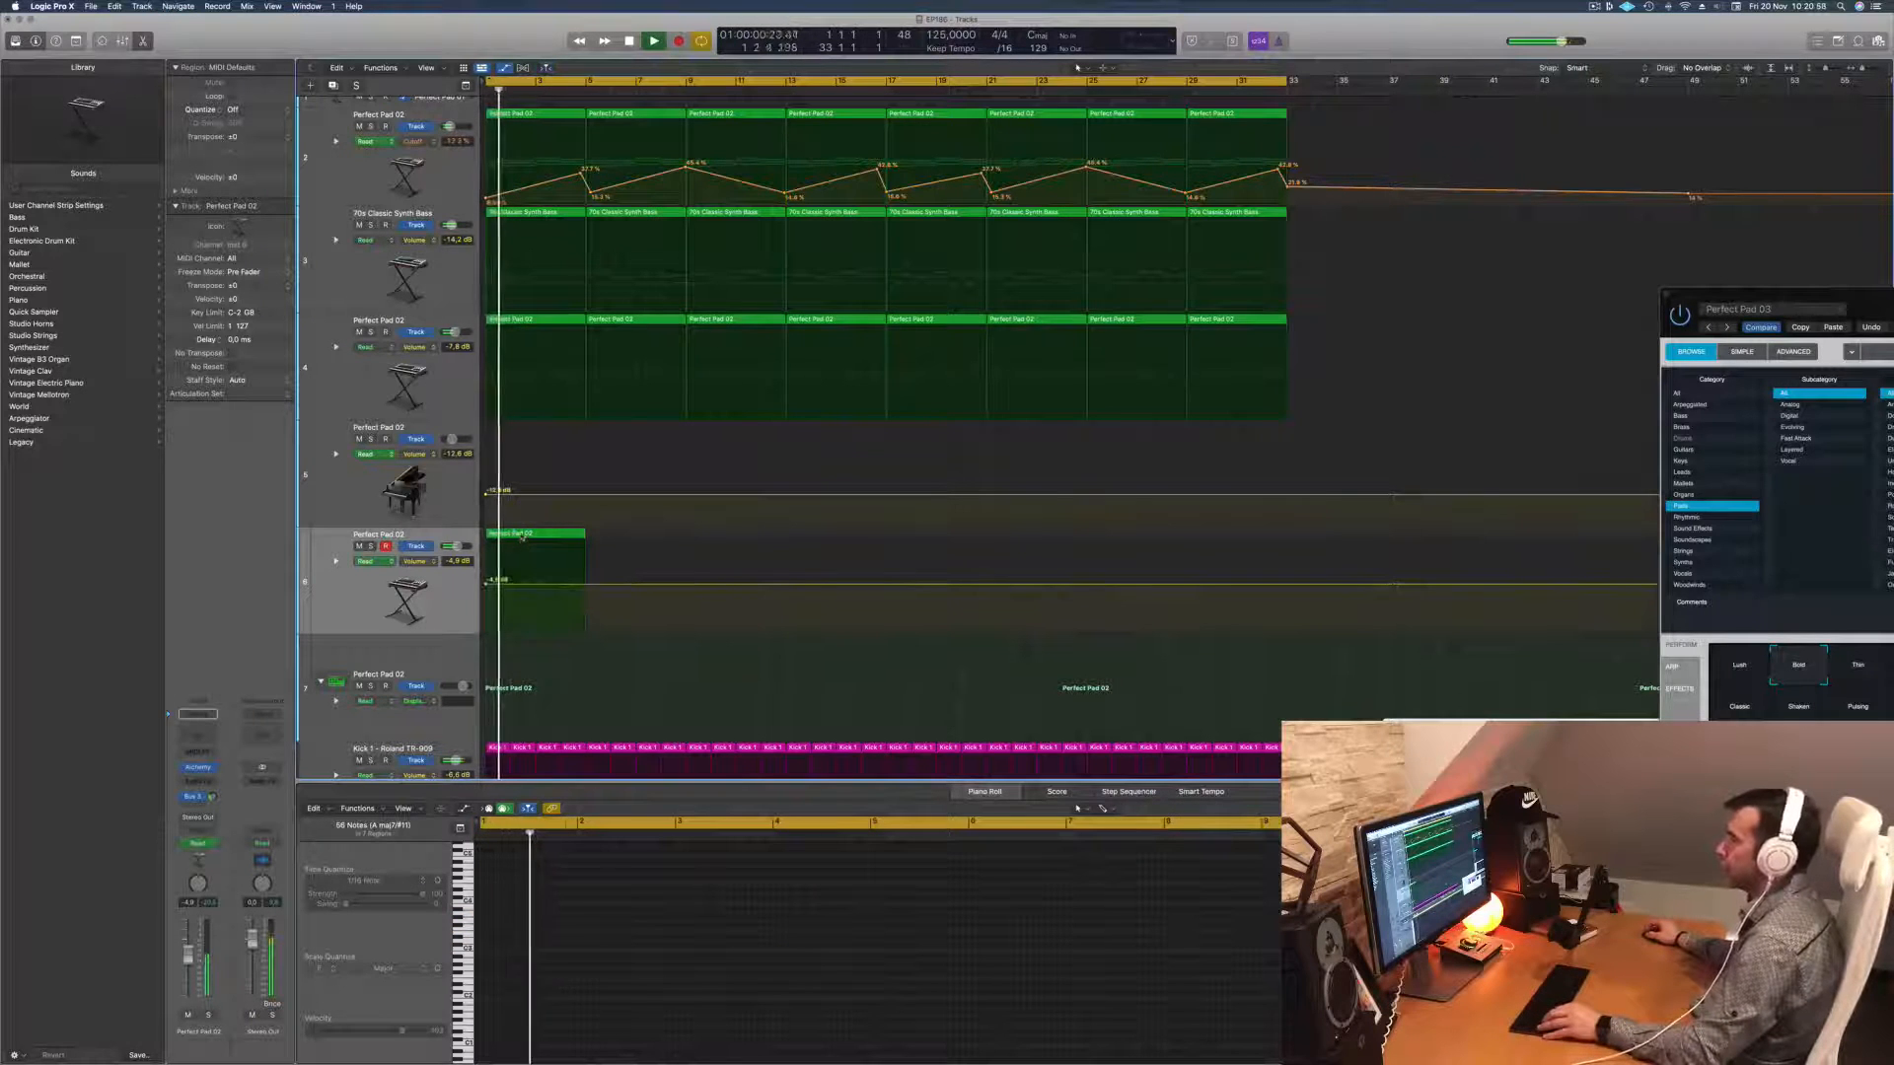
Step: Copy the edited first region repeatedly to fill track 6 through bar 32 and play from the beginning
left_click(527, 538)
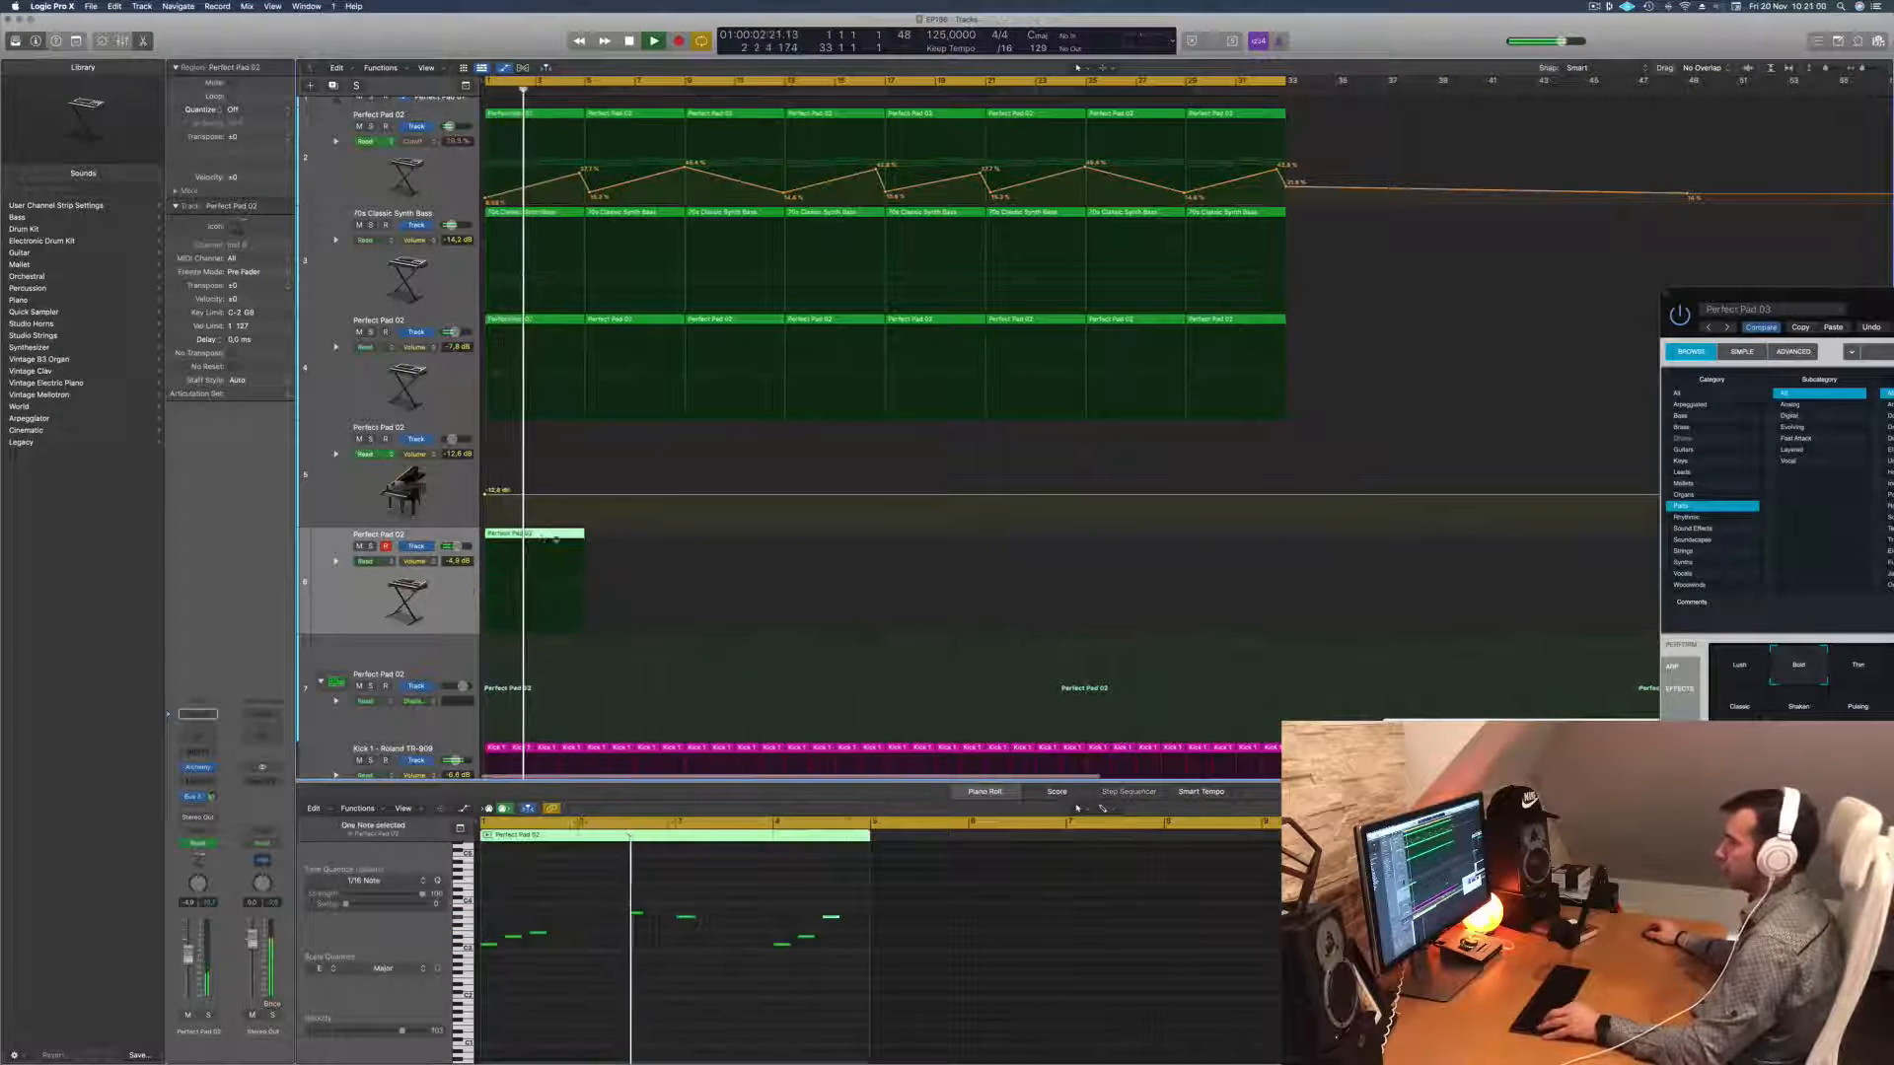
left_click_drag(526, 538, 733, 542)
left_click(692, 547)
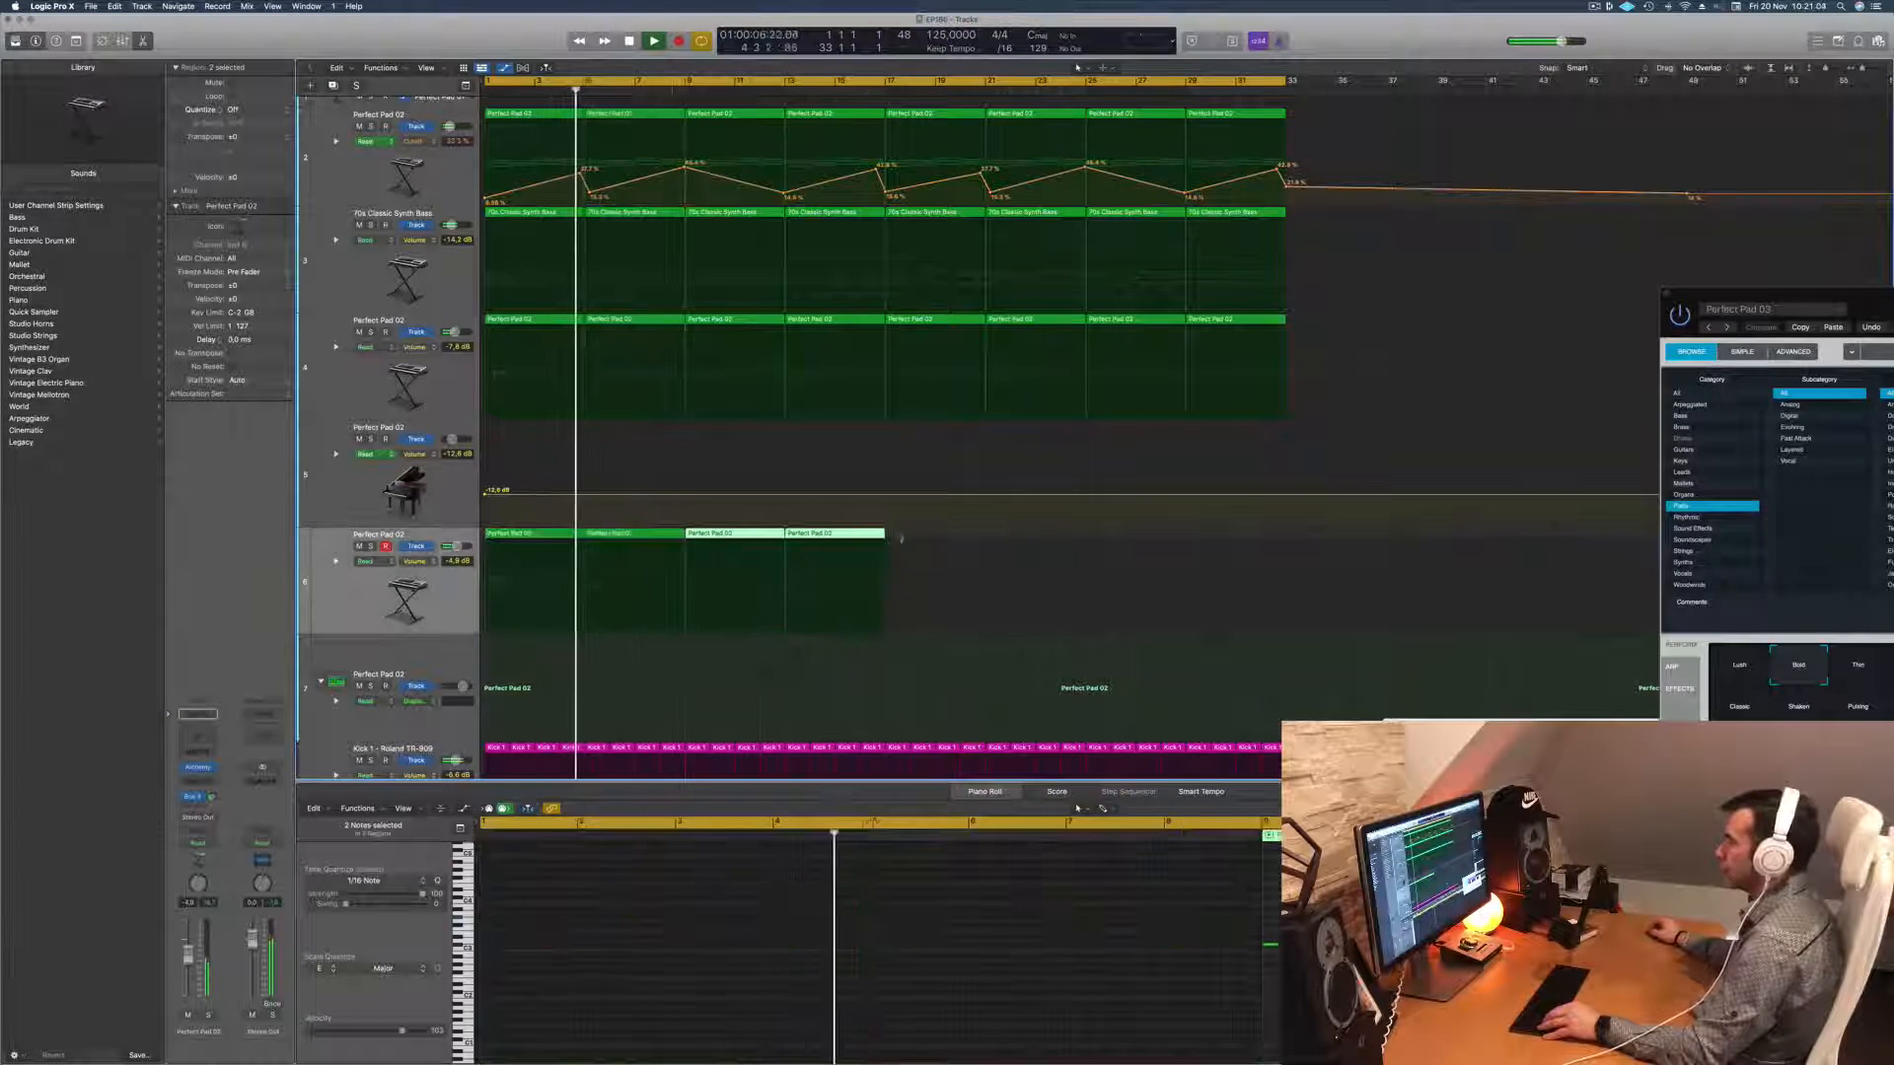
left_click_drag(897, 539, 507, 541)
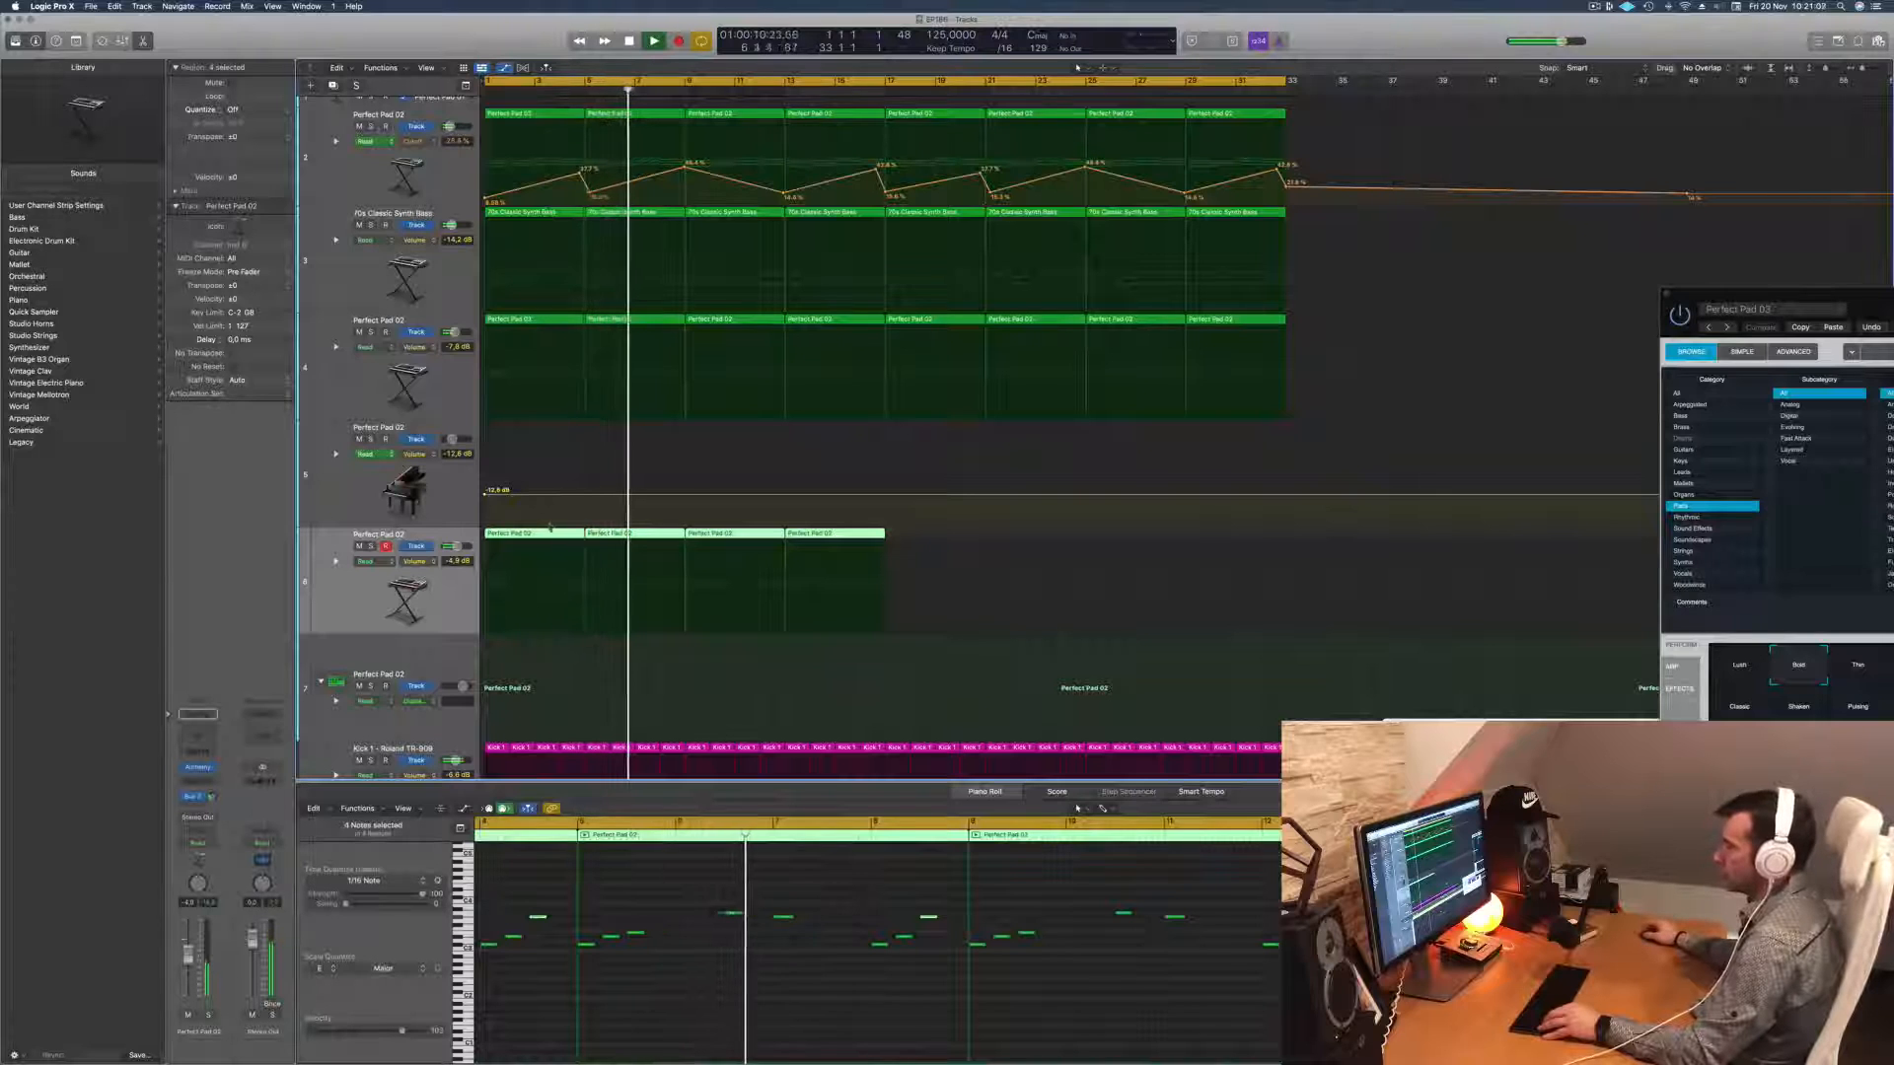
left_click_drag(541, 582, 947, 553)
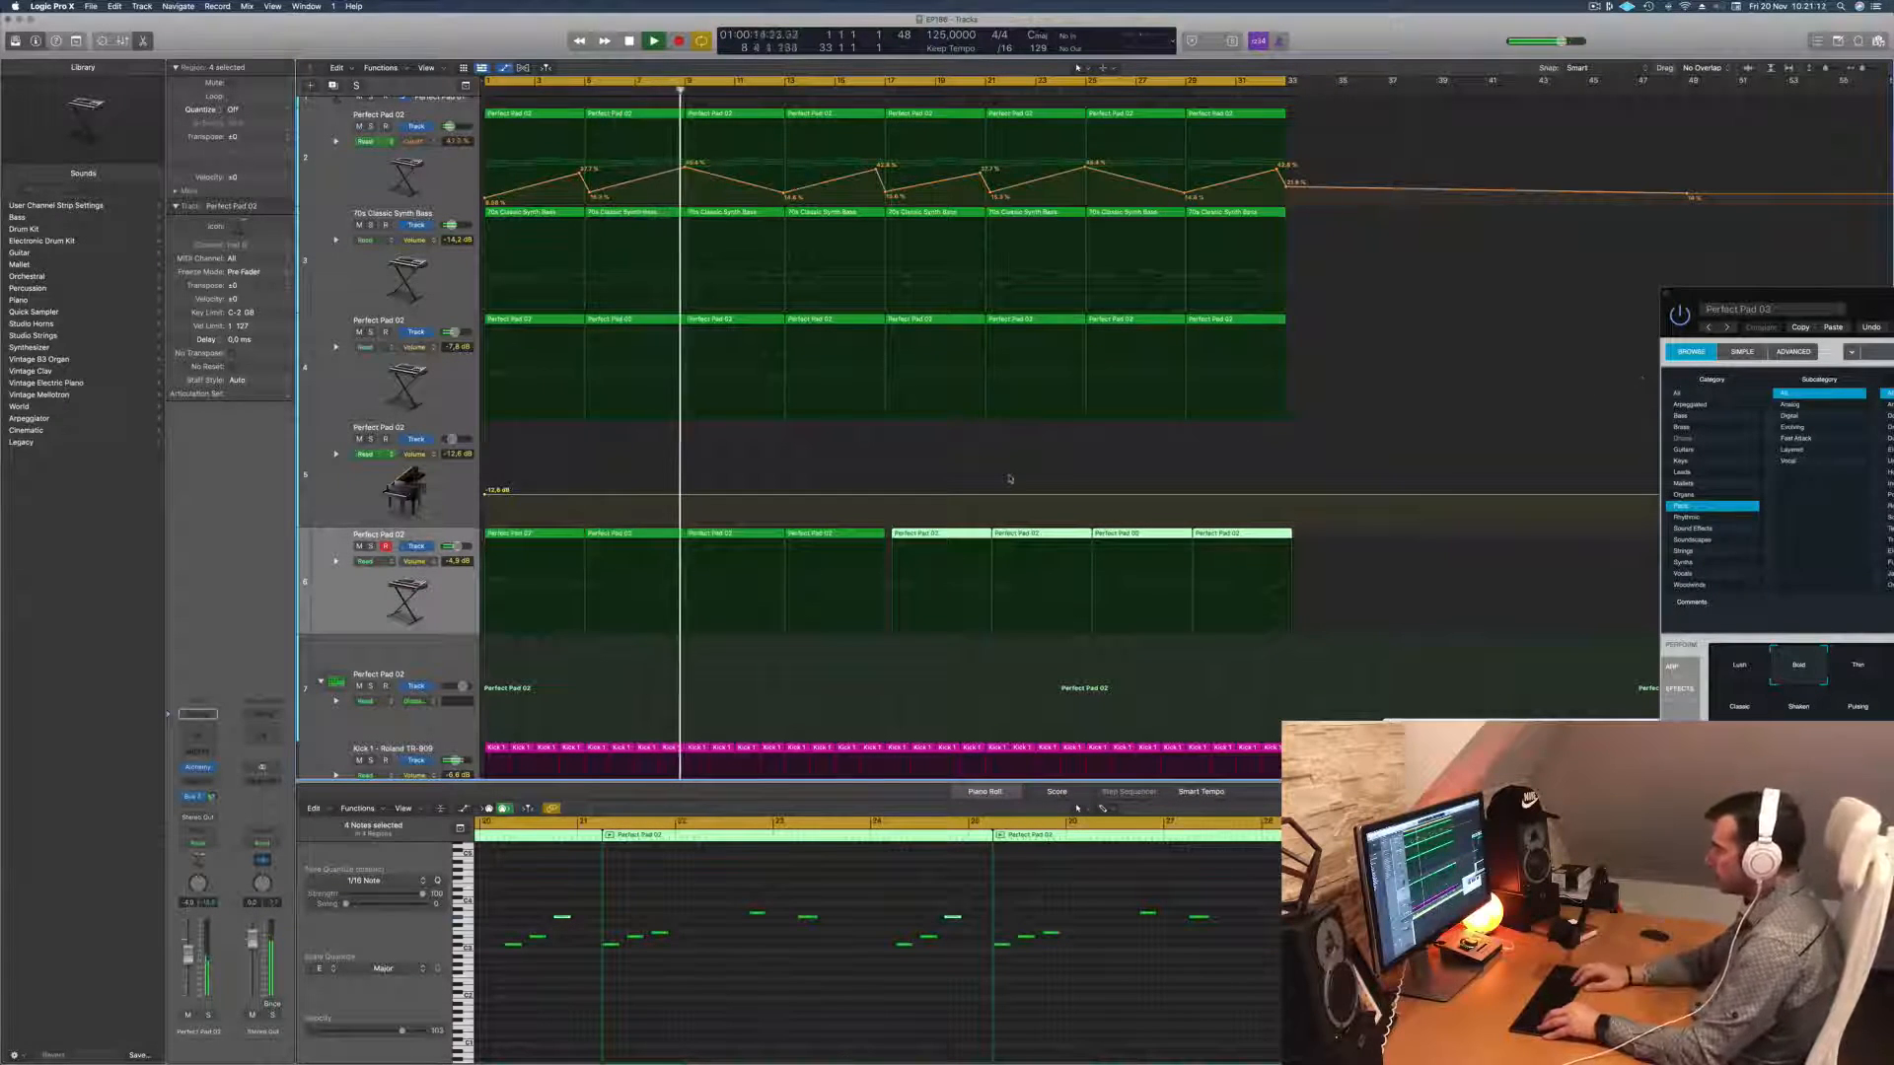
key("Return")
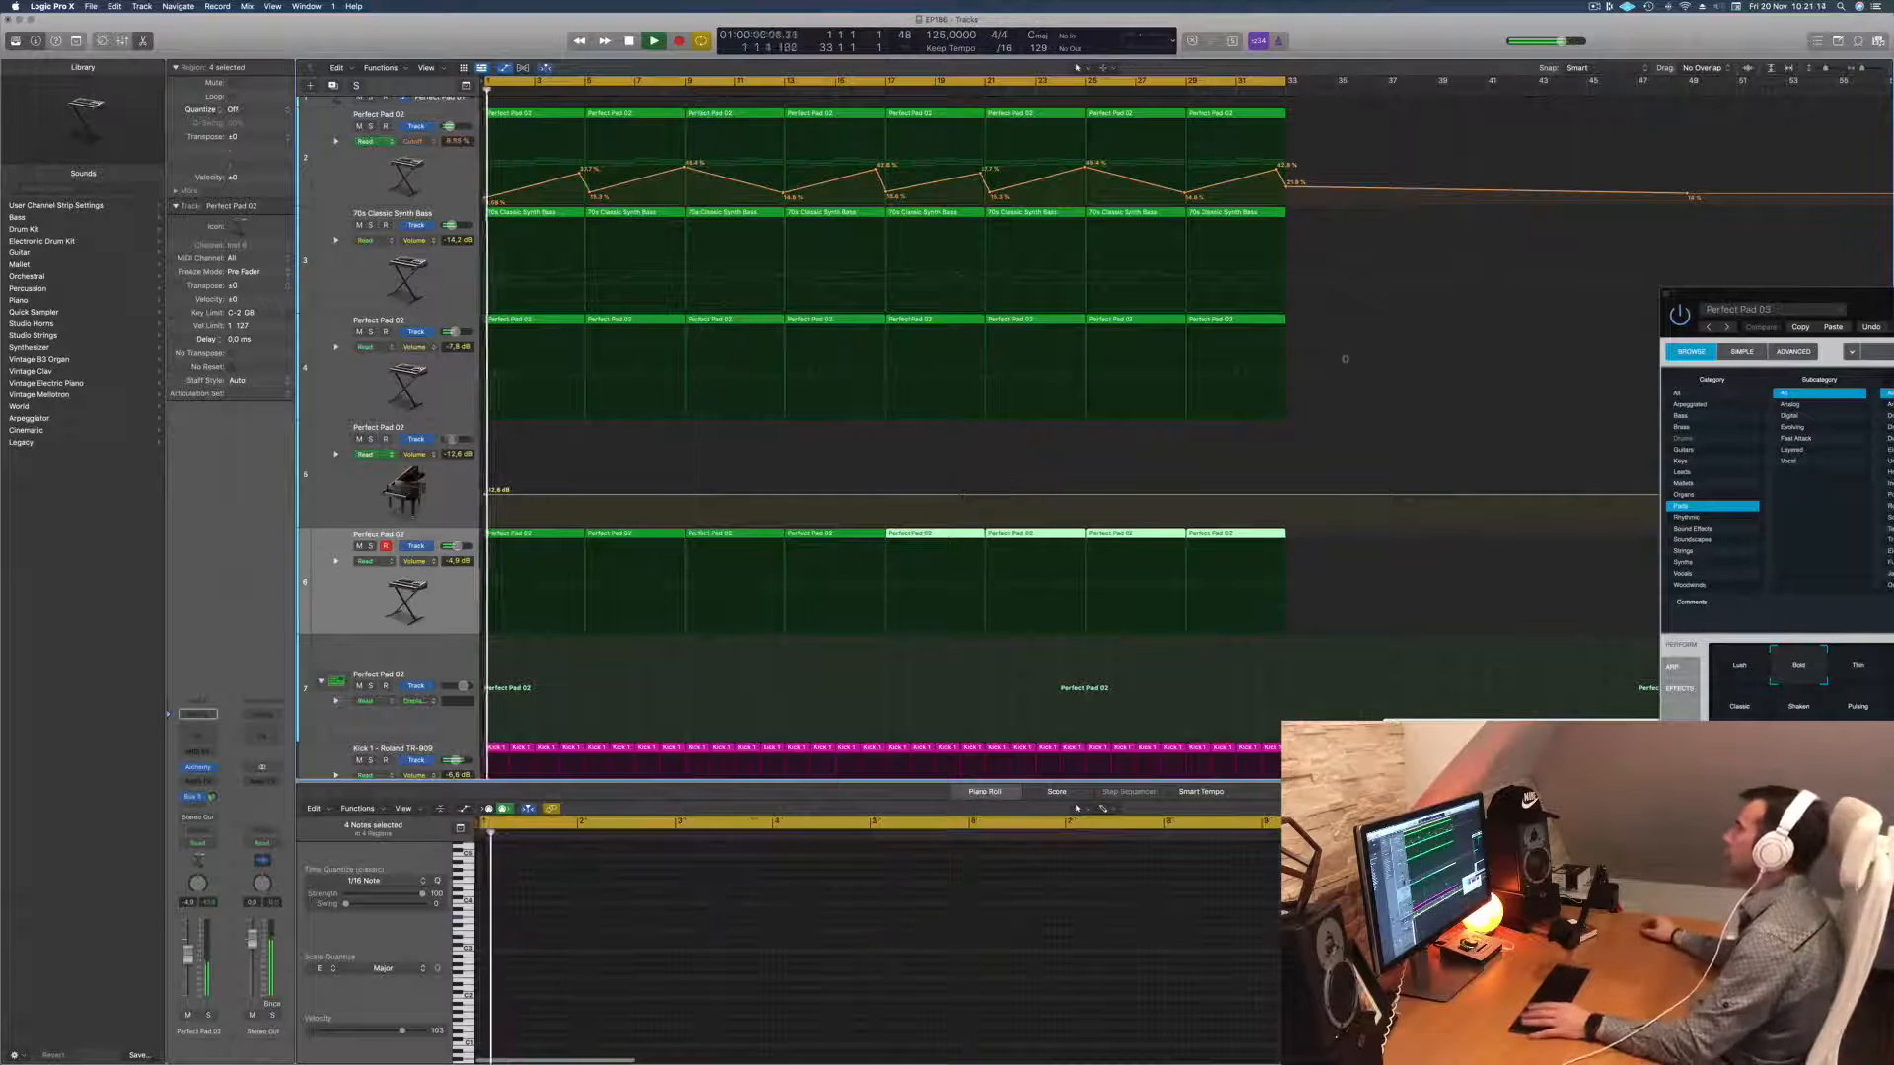
Step: Switch Alchemy to the Drenched snapshot, adjust its Amp LFO and Cutoff during playback, and hide the Alchemy window
left_click_drag(1757, 302, 945, 371)
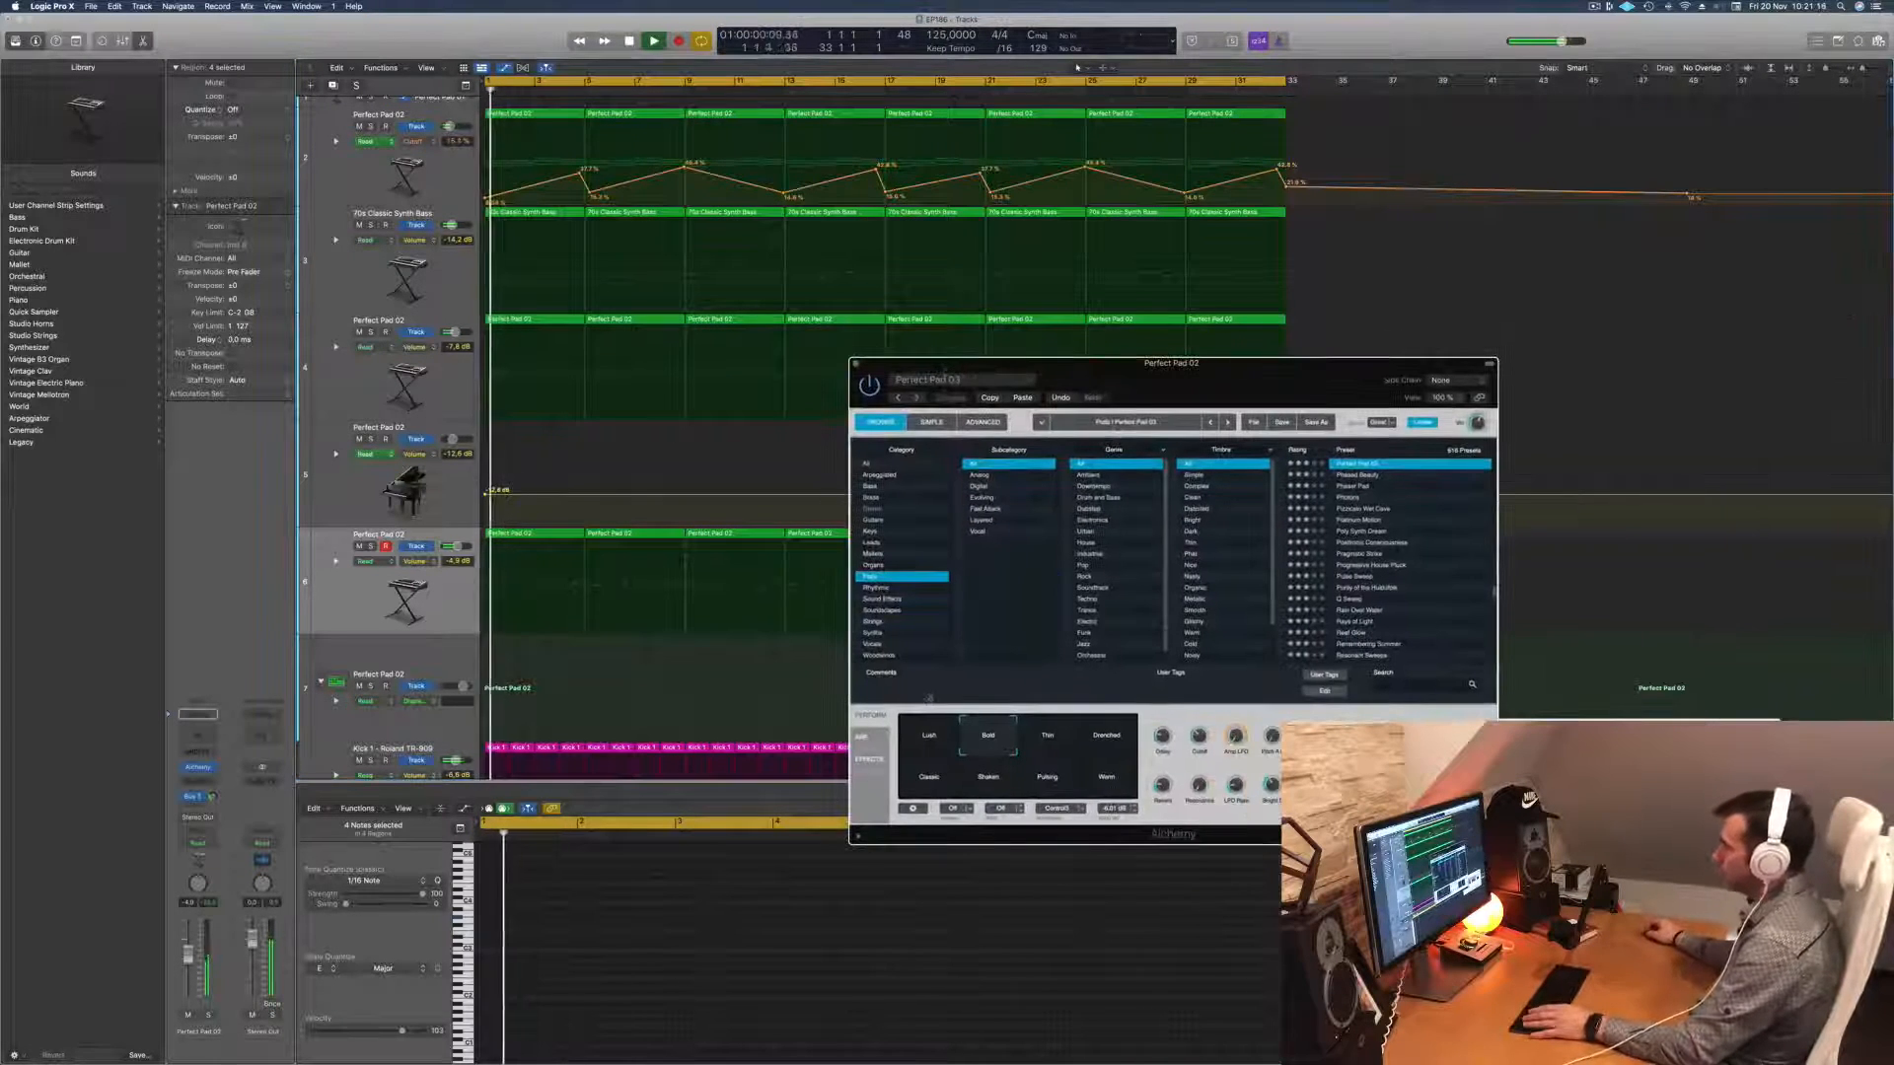
left_click(1048, 742)
left_click(1095, 747)
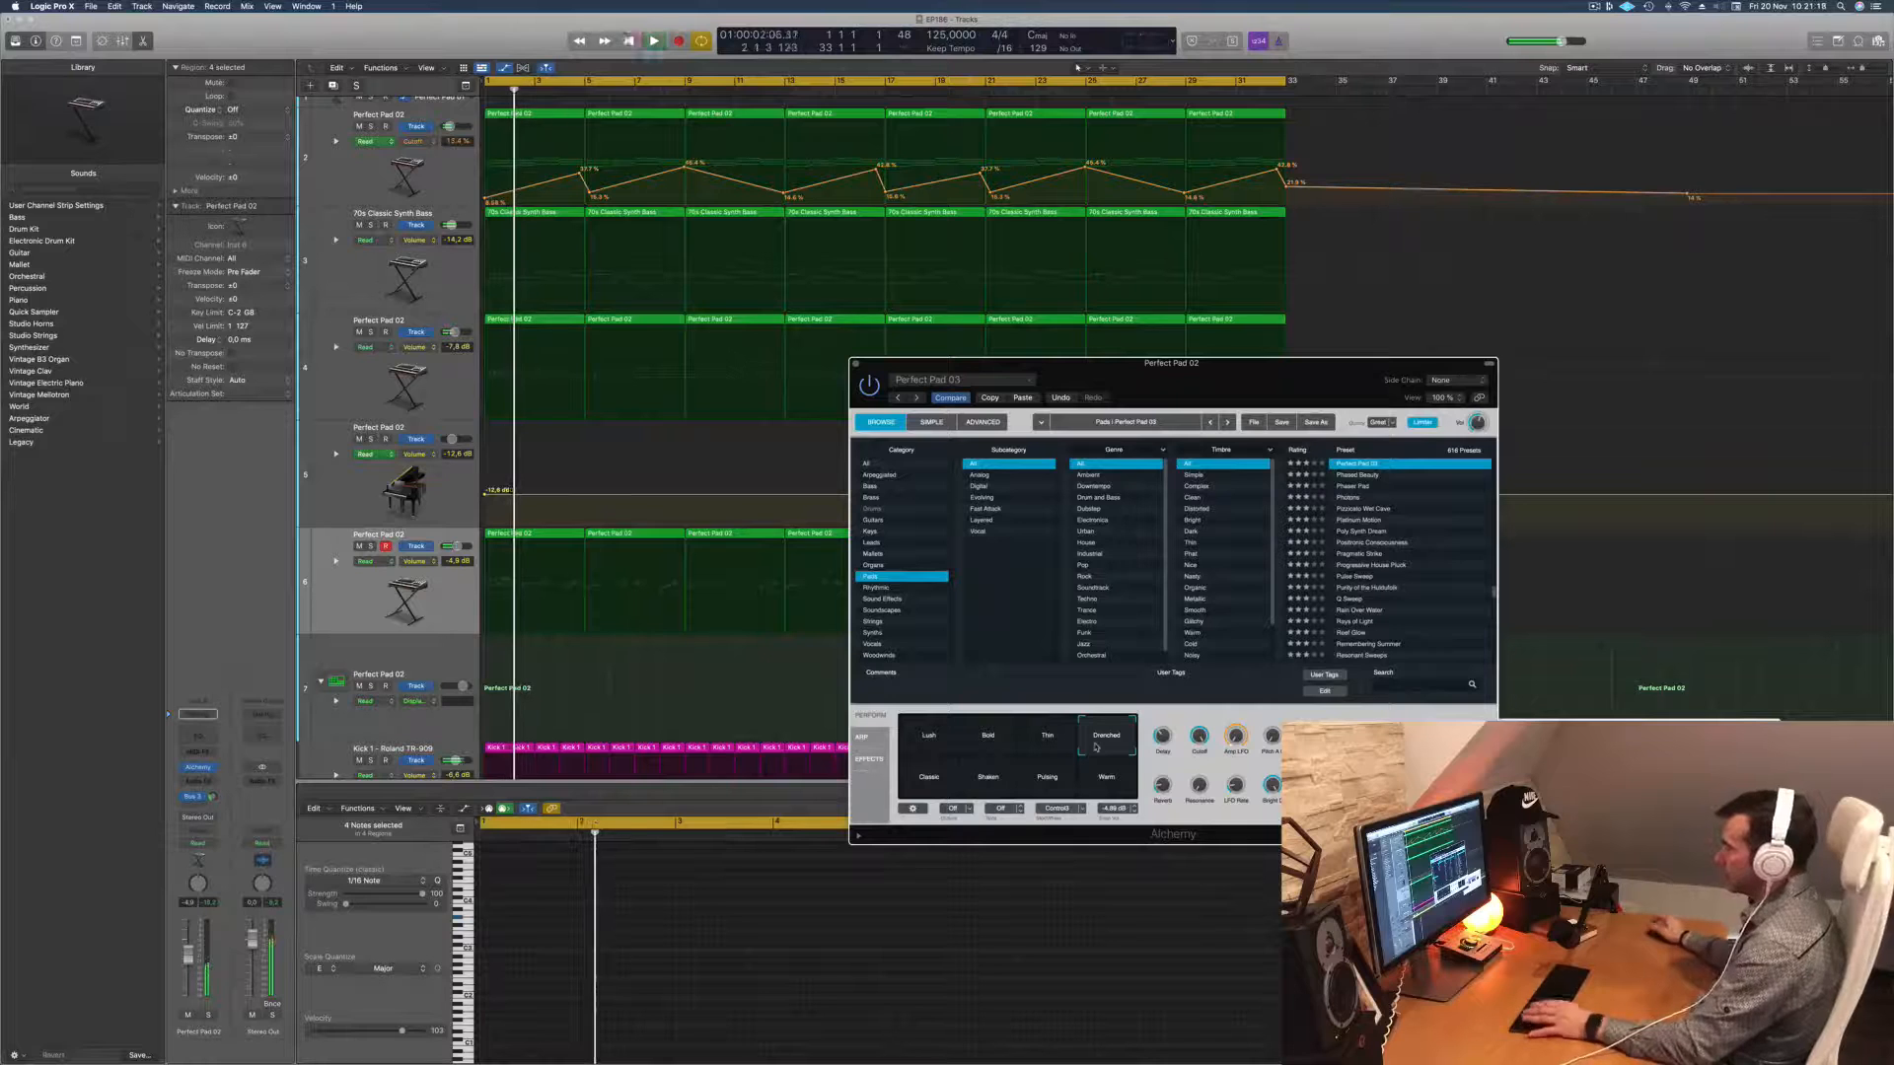
key("Return")
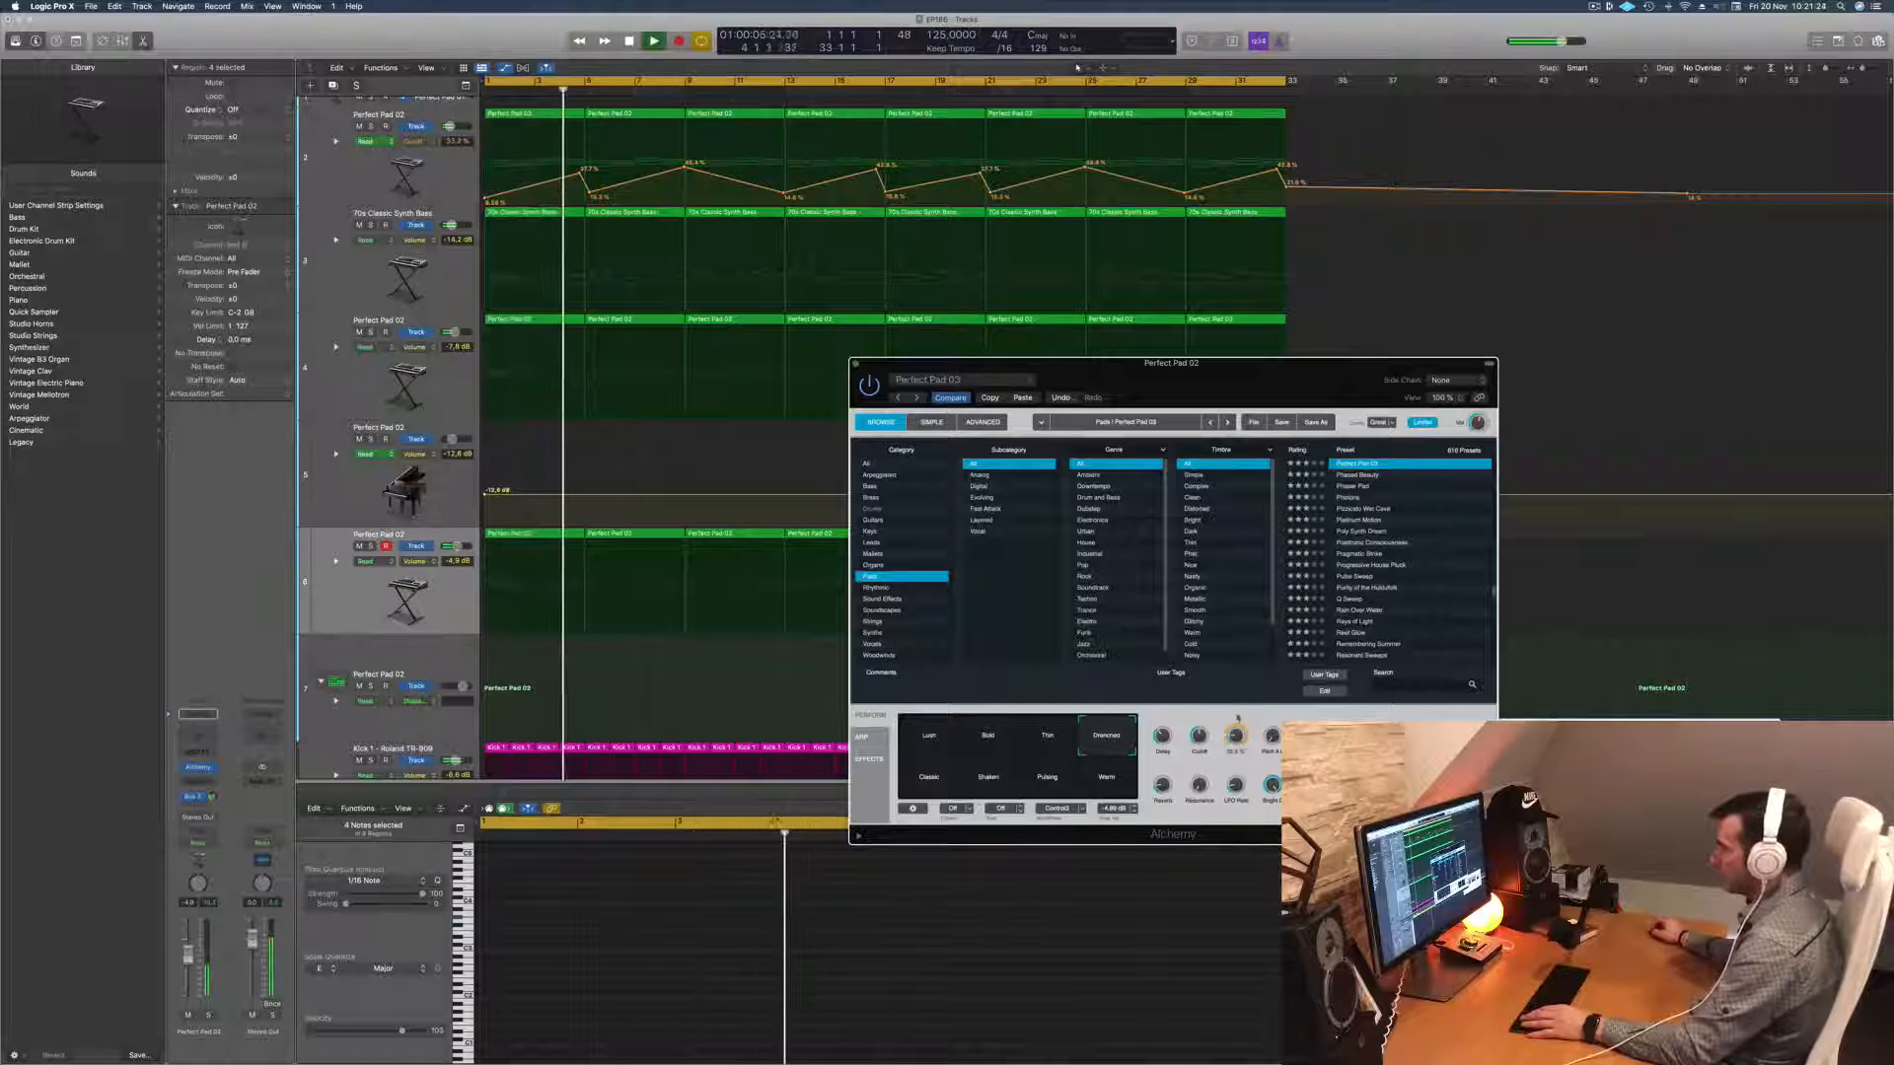
key("Return")
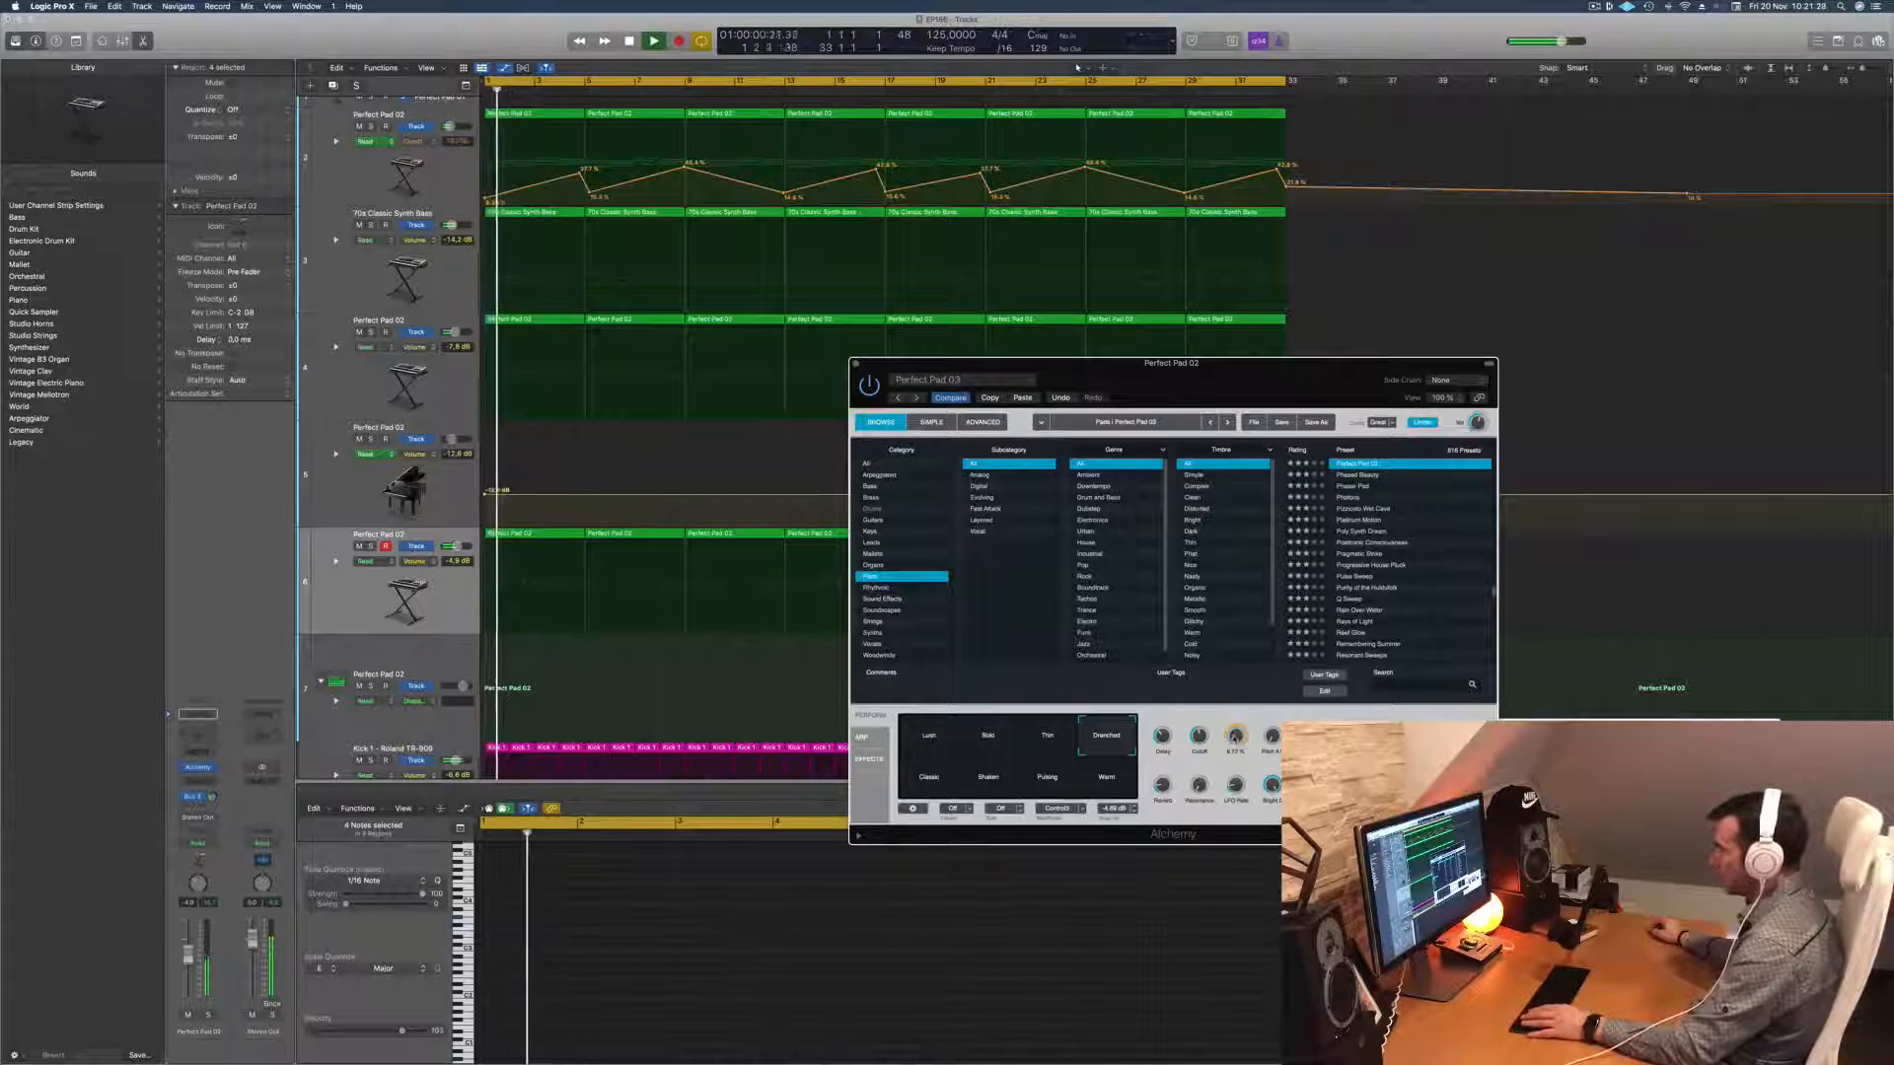
key("space")
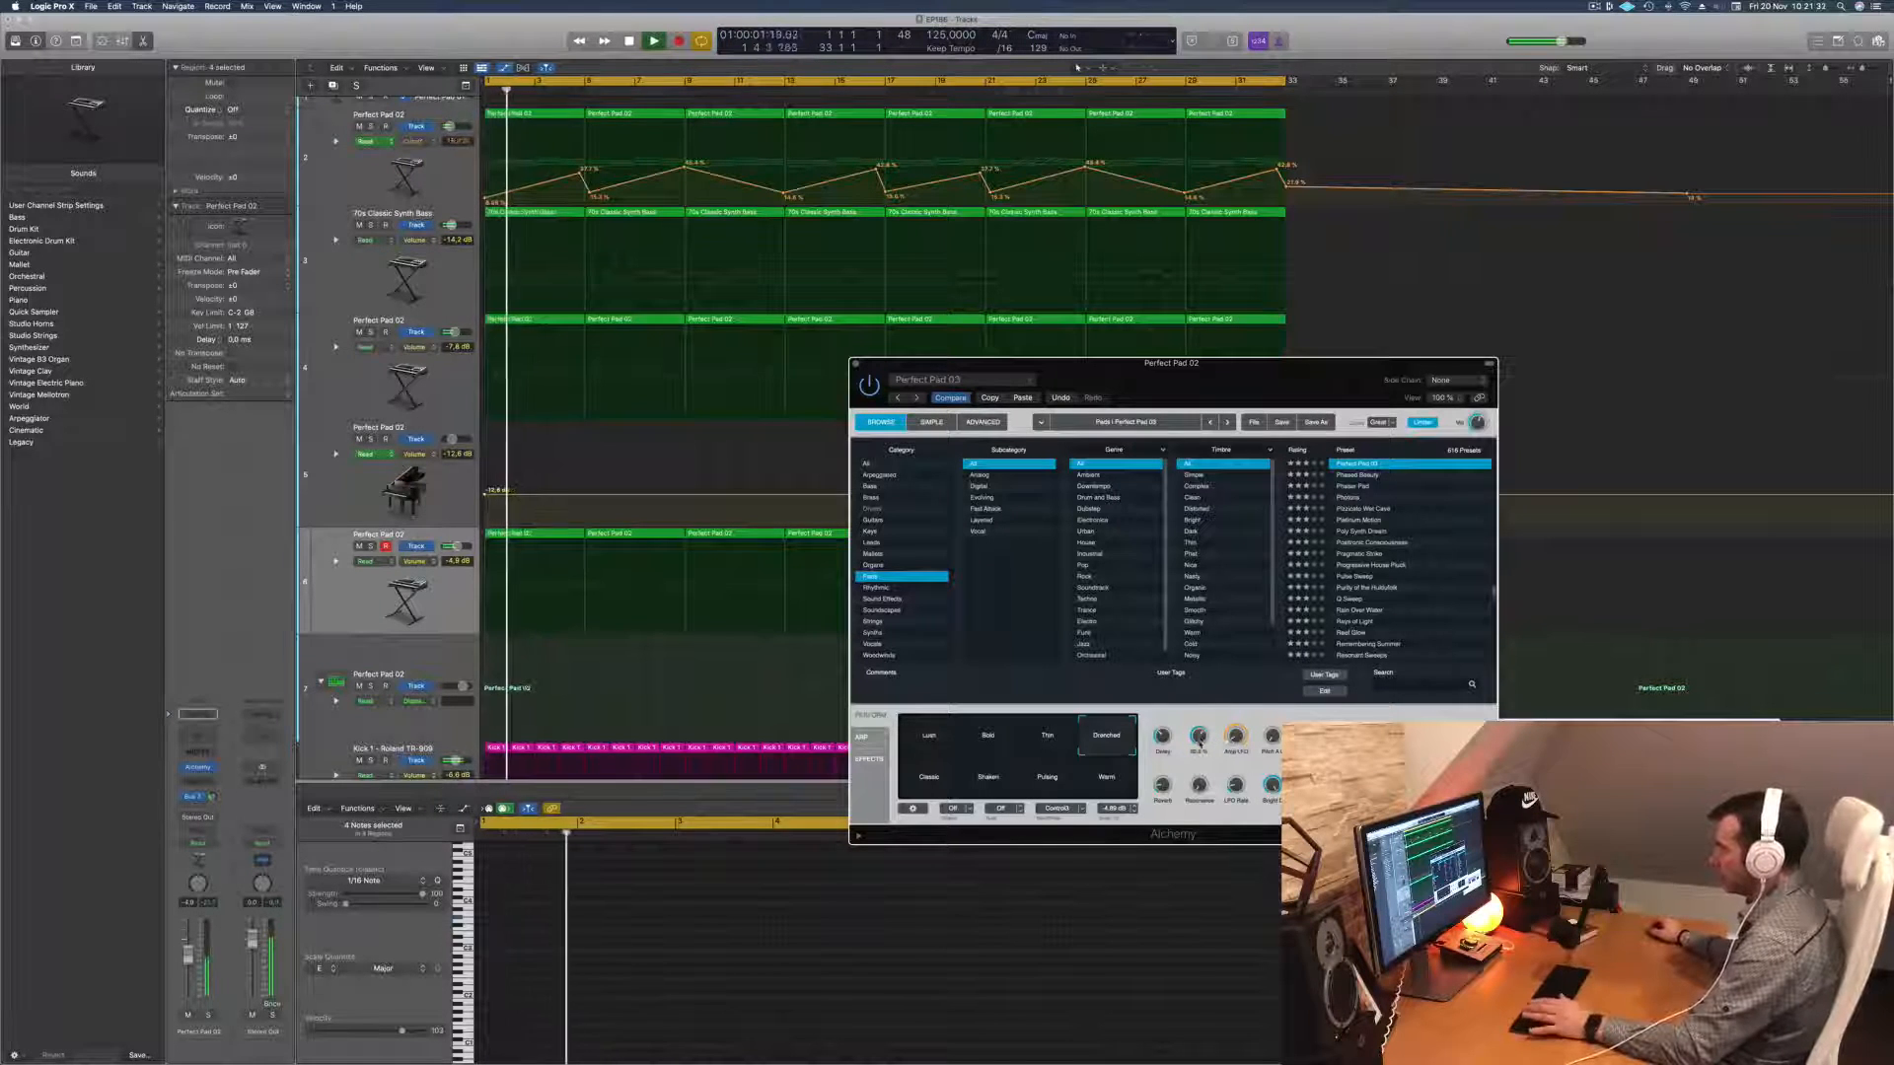
key("space")
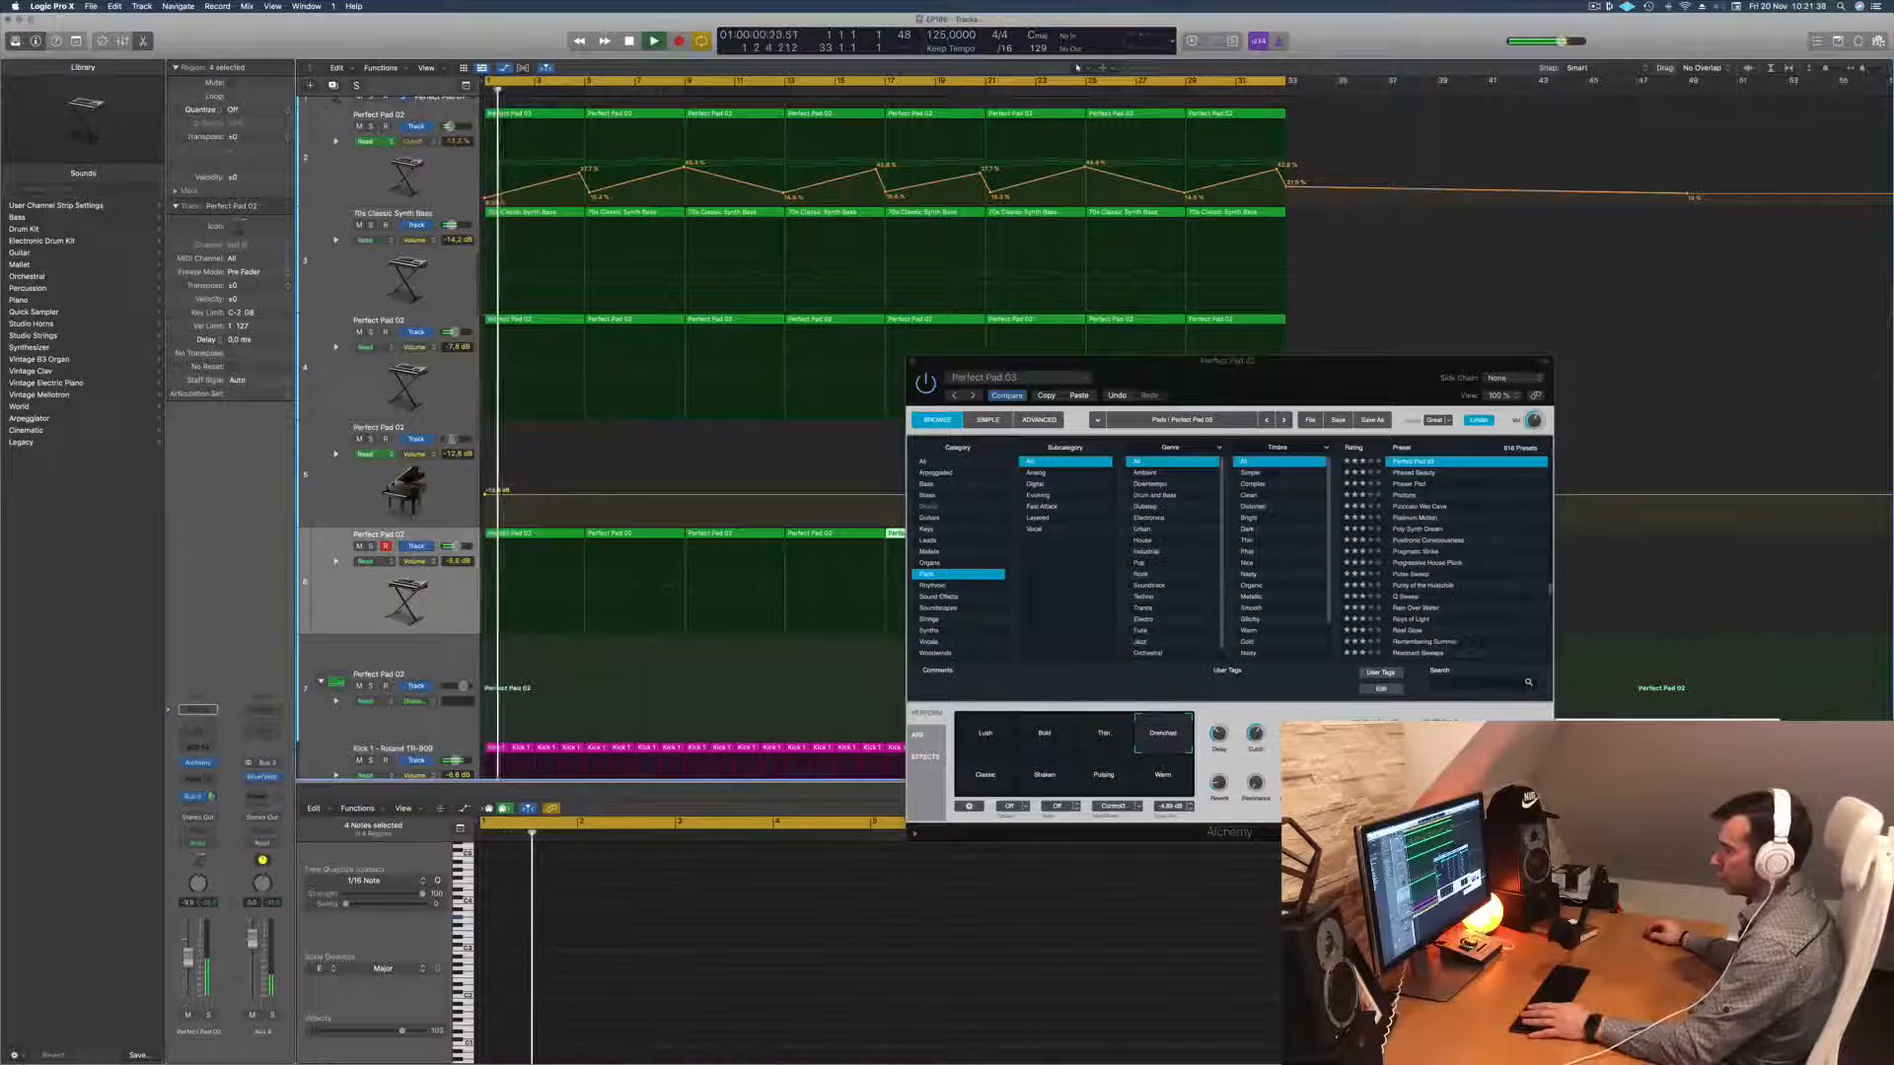
left_click_drag(913, 365, 724, 475)
key("v")
key("Return")
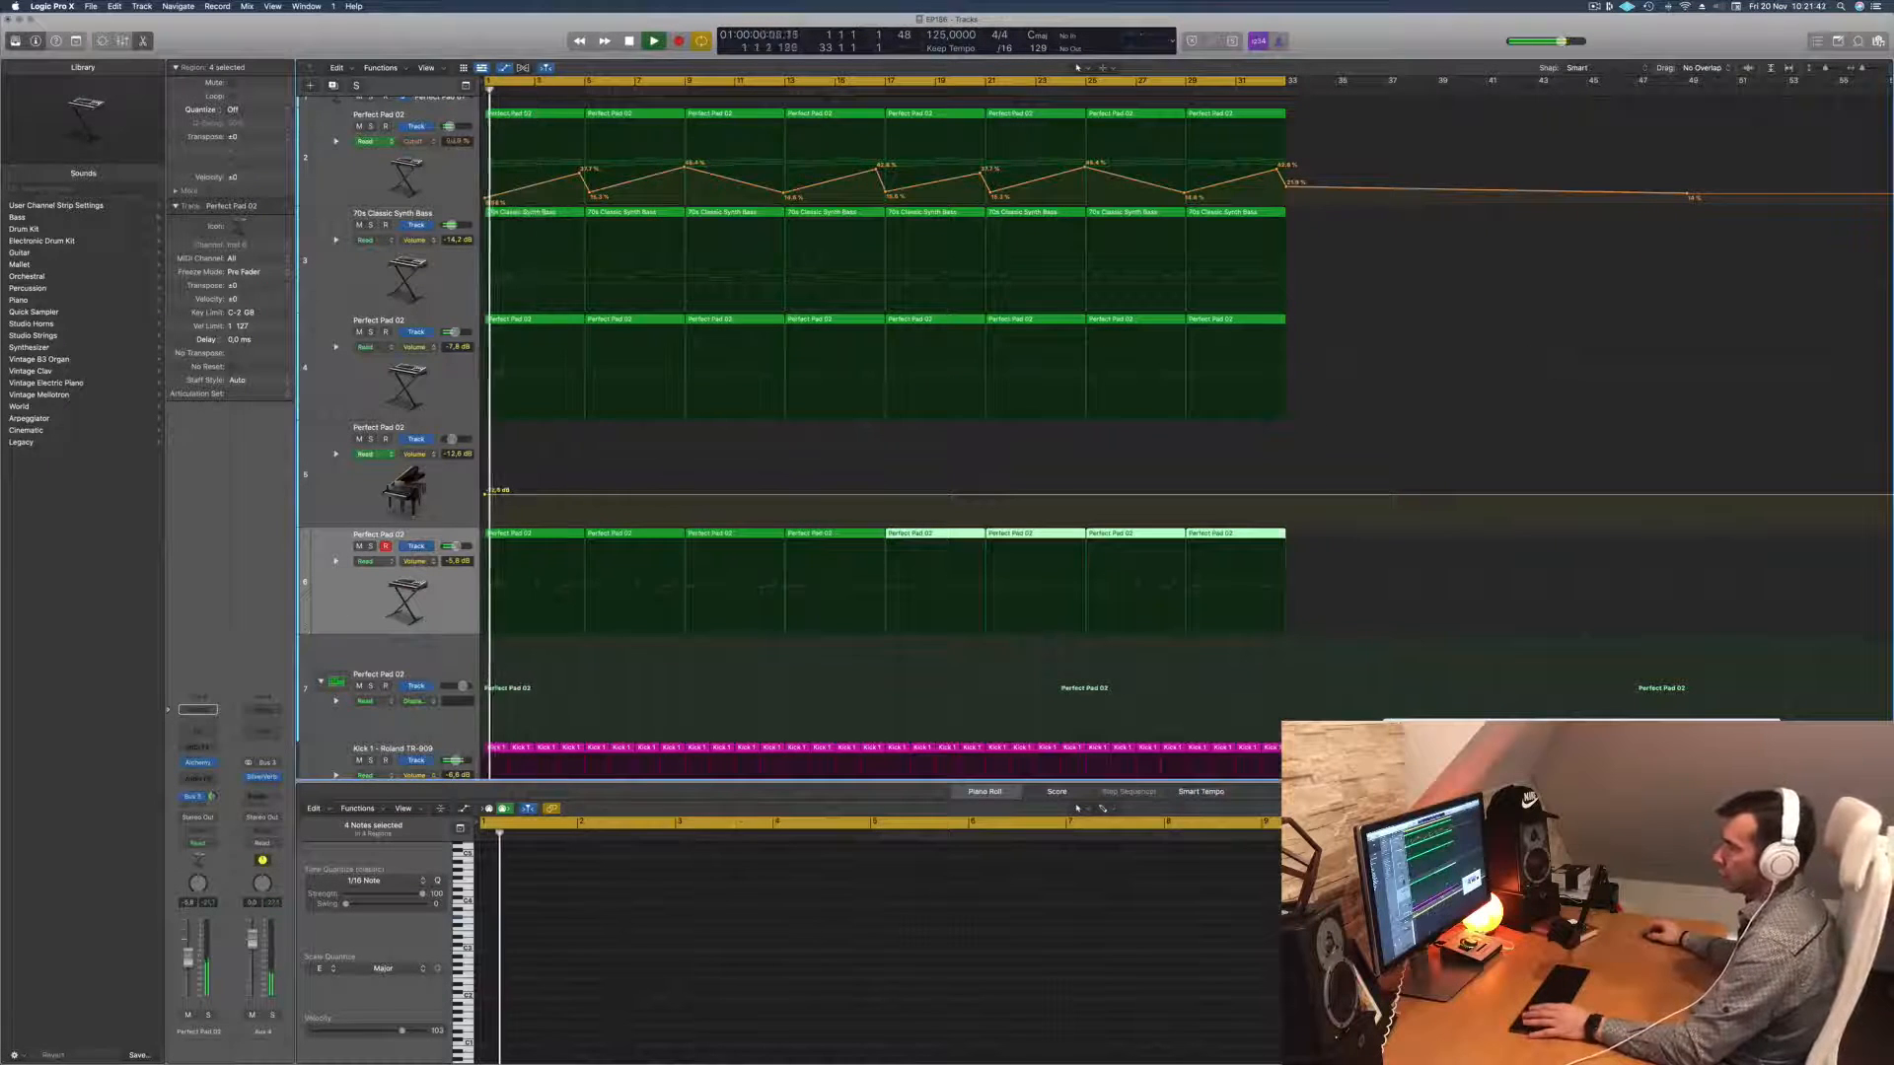
Step: Insert a stereo Compressor on track 6 and set its side chain to Kick 1 - Roland TR-909 (Inst 7)
left_click(198, 784)
mouse_move(201, 811)
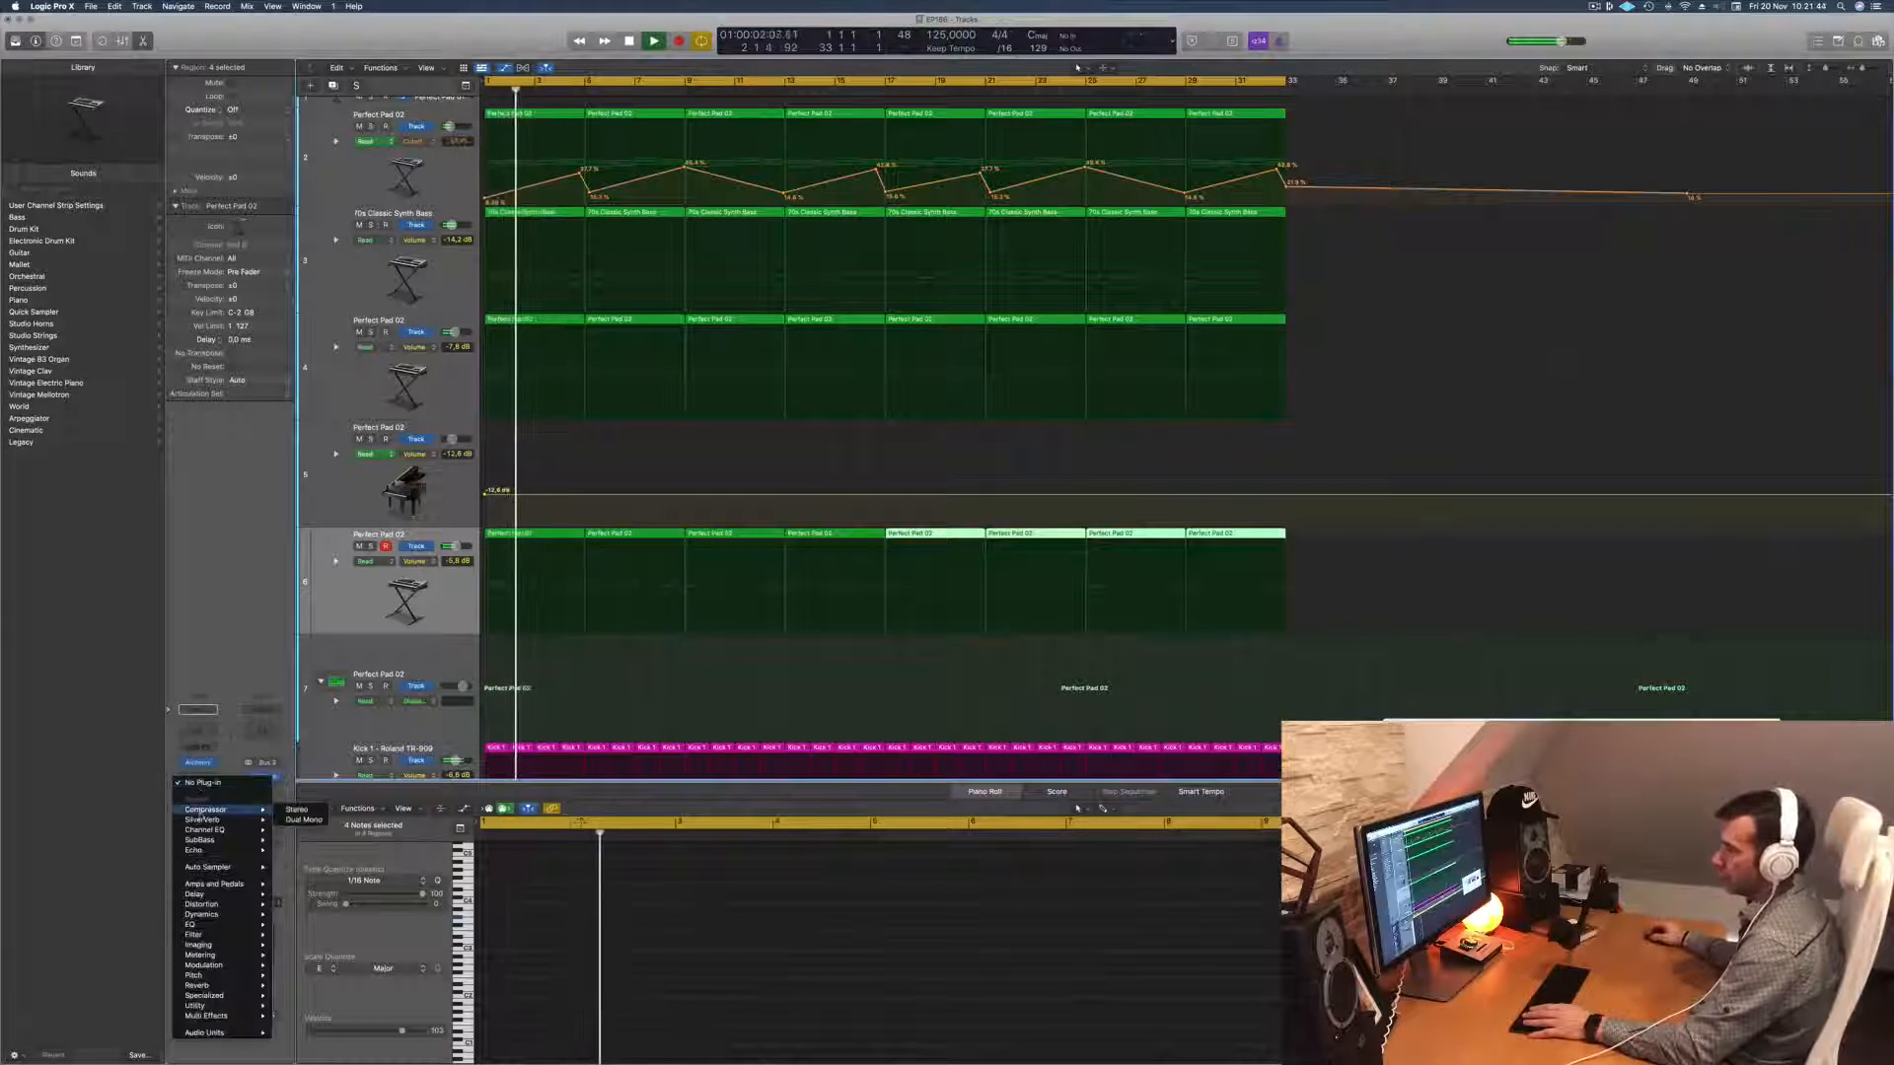
left_click(292, 810)
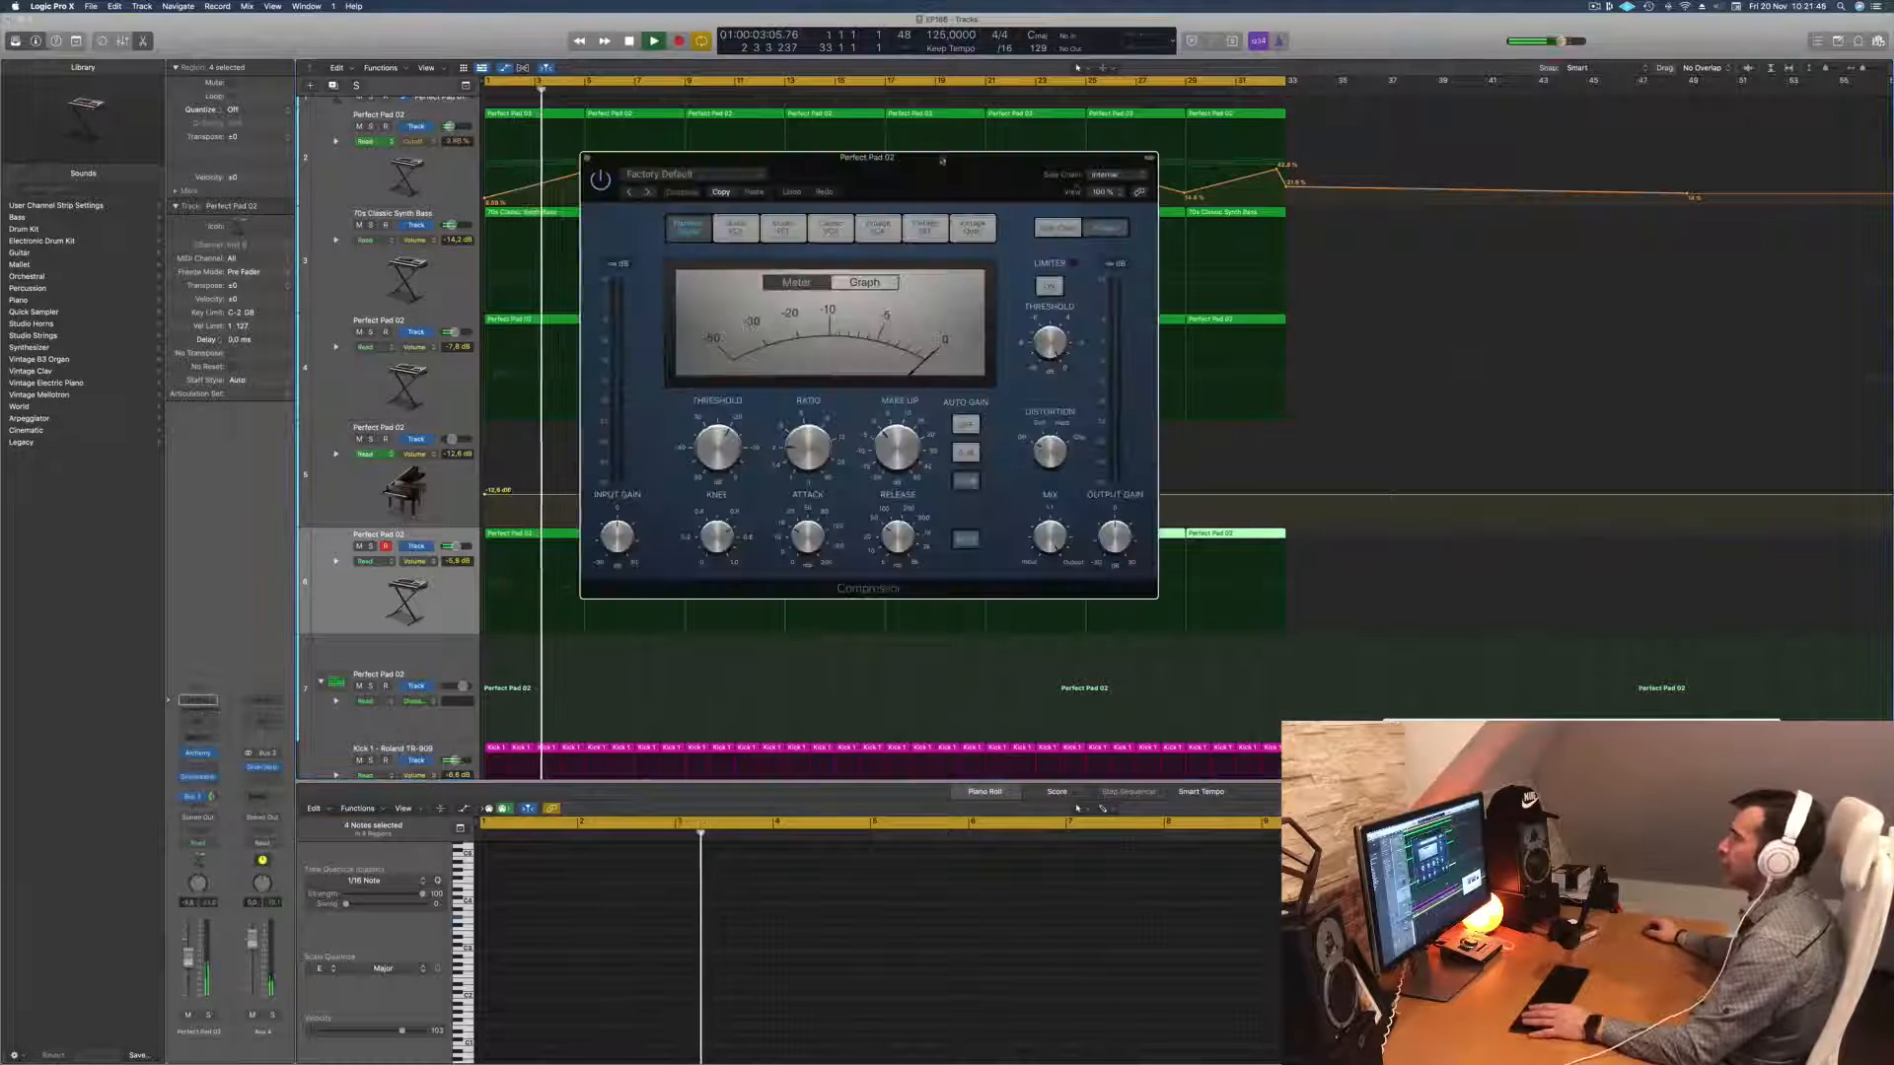
left_click(1090, 175)
mouse_move(1099, 203)
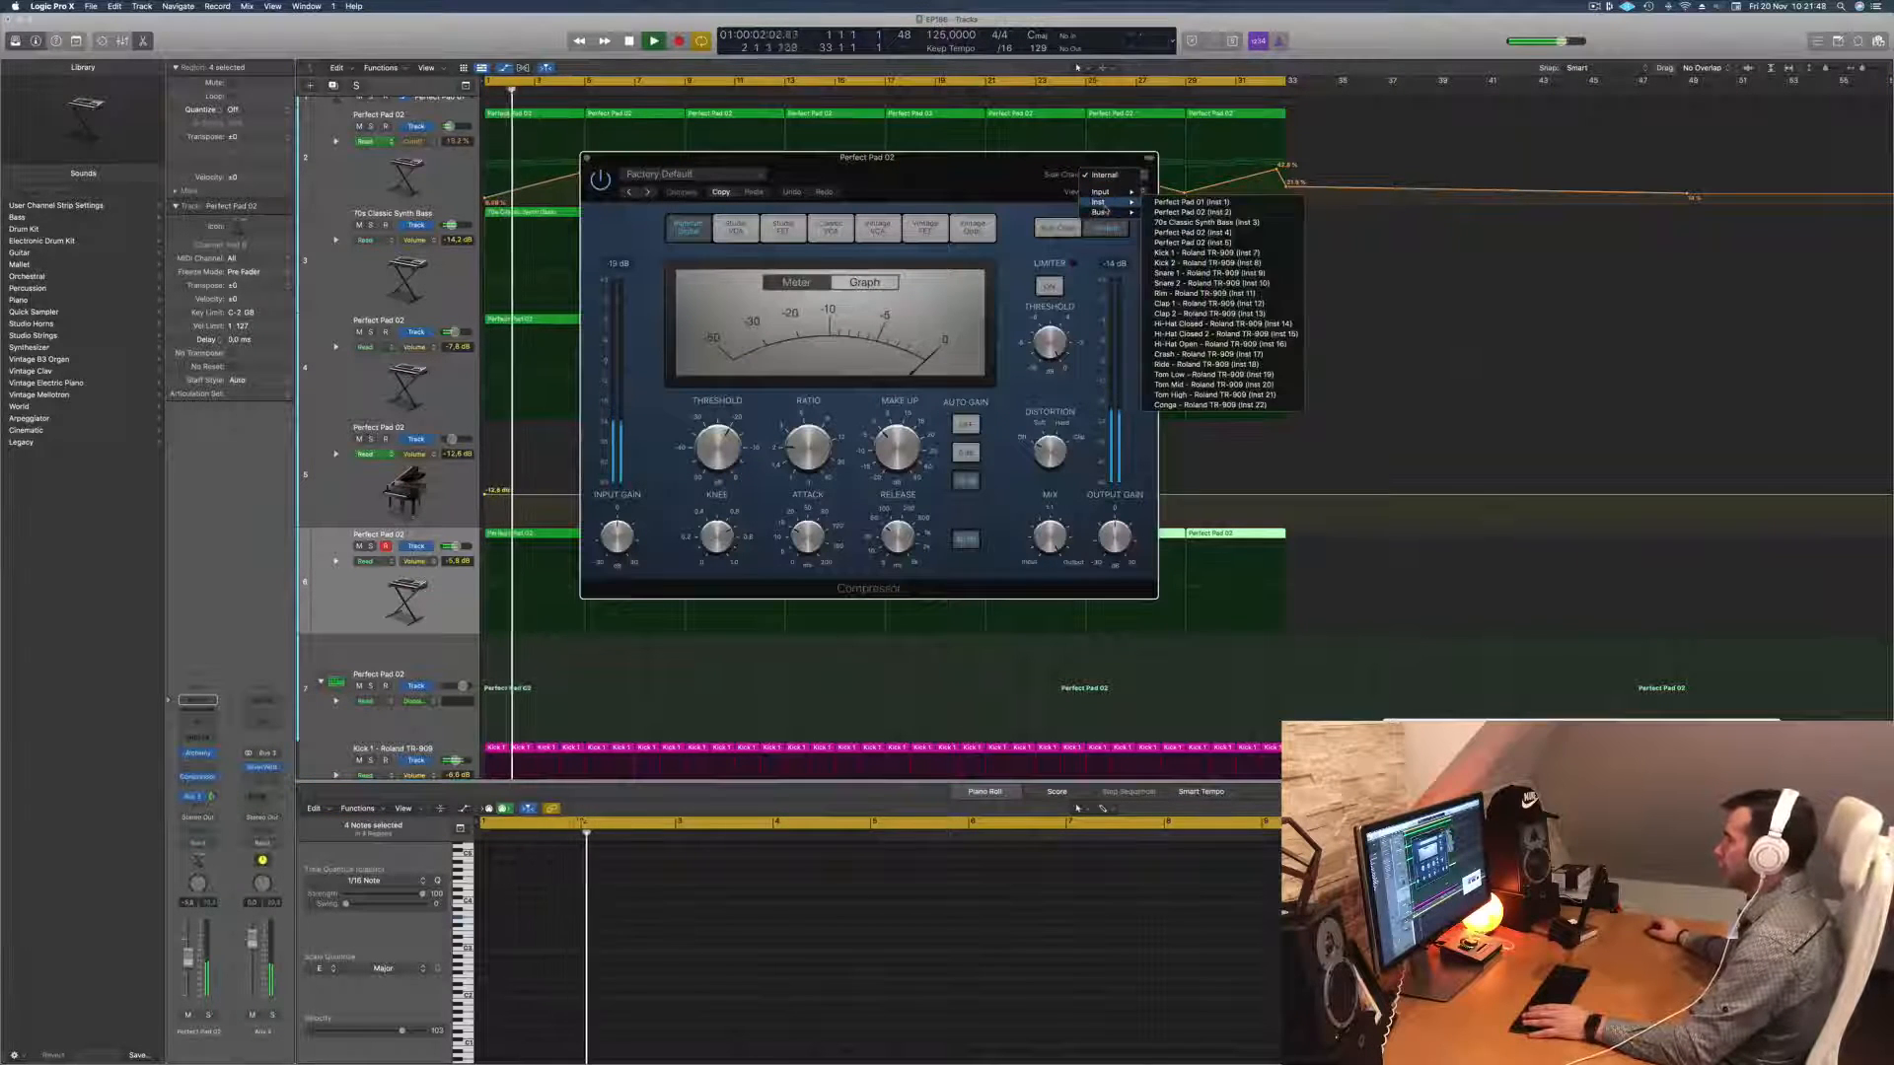
left_click(1187, 253)
left_click_drag(954, 176, 1188, 246)
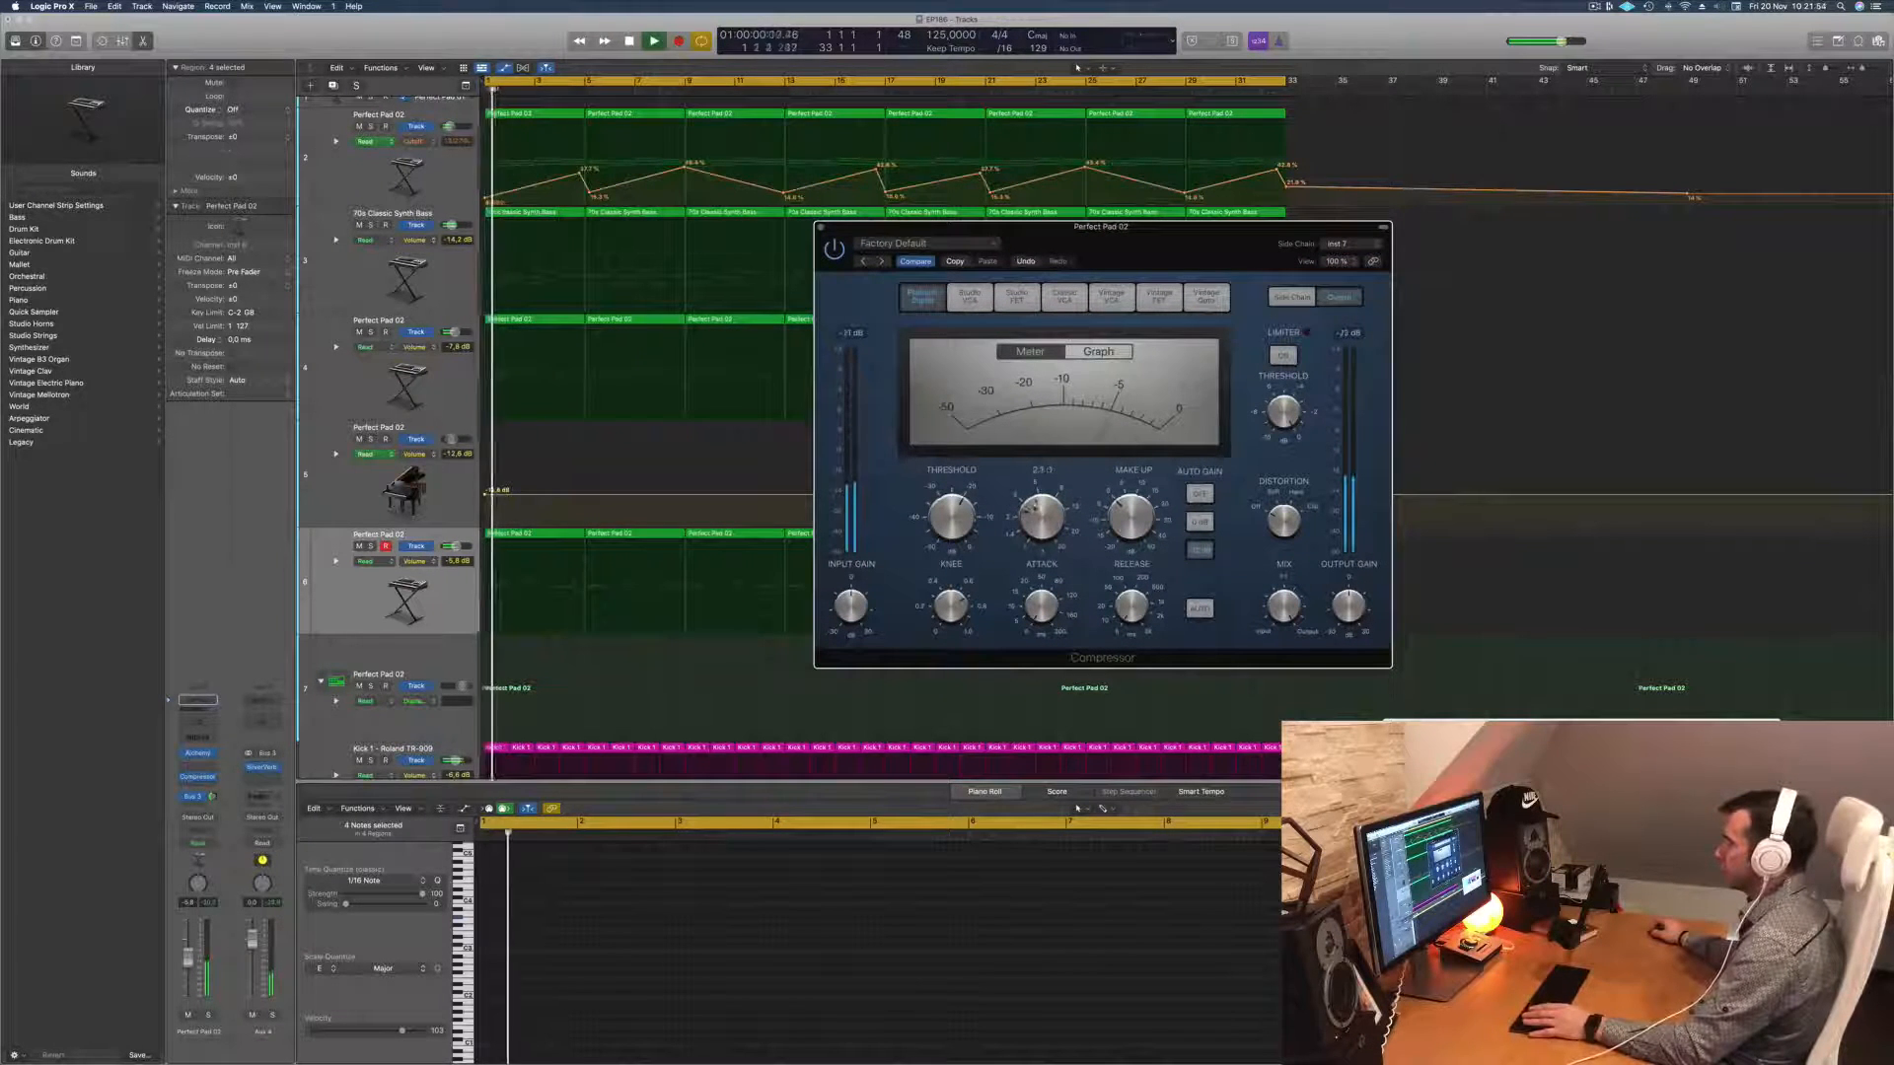
Step: Lower the ratio of track 6's Compressor slightly, replay from the beginning and hide the Compressor window
left_click_drag(1041, 515, 1032, 515)
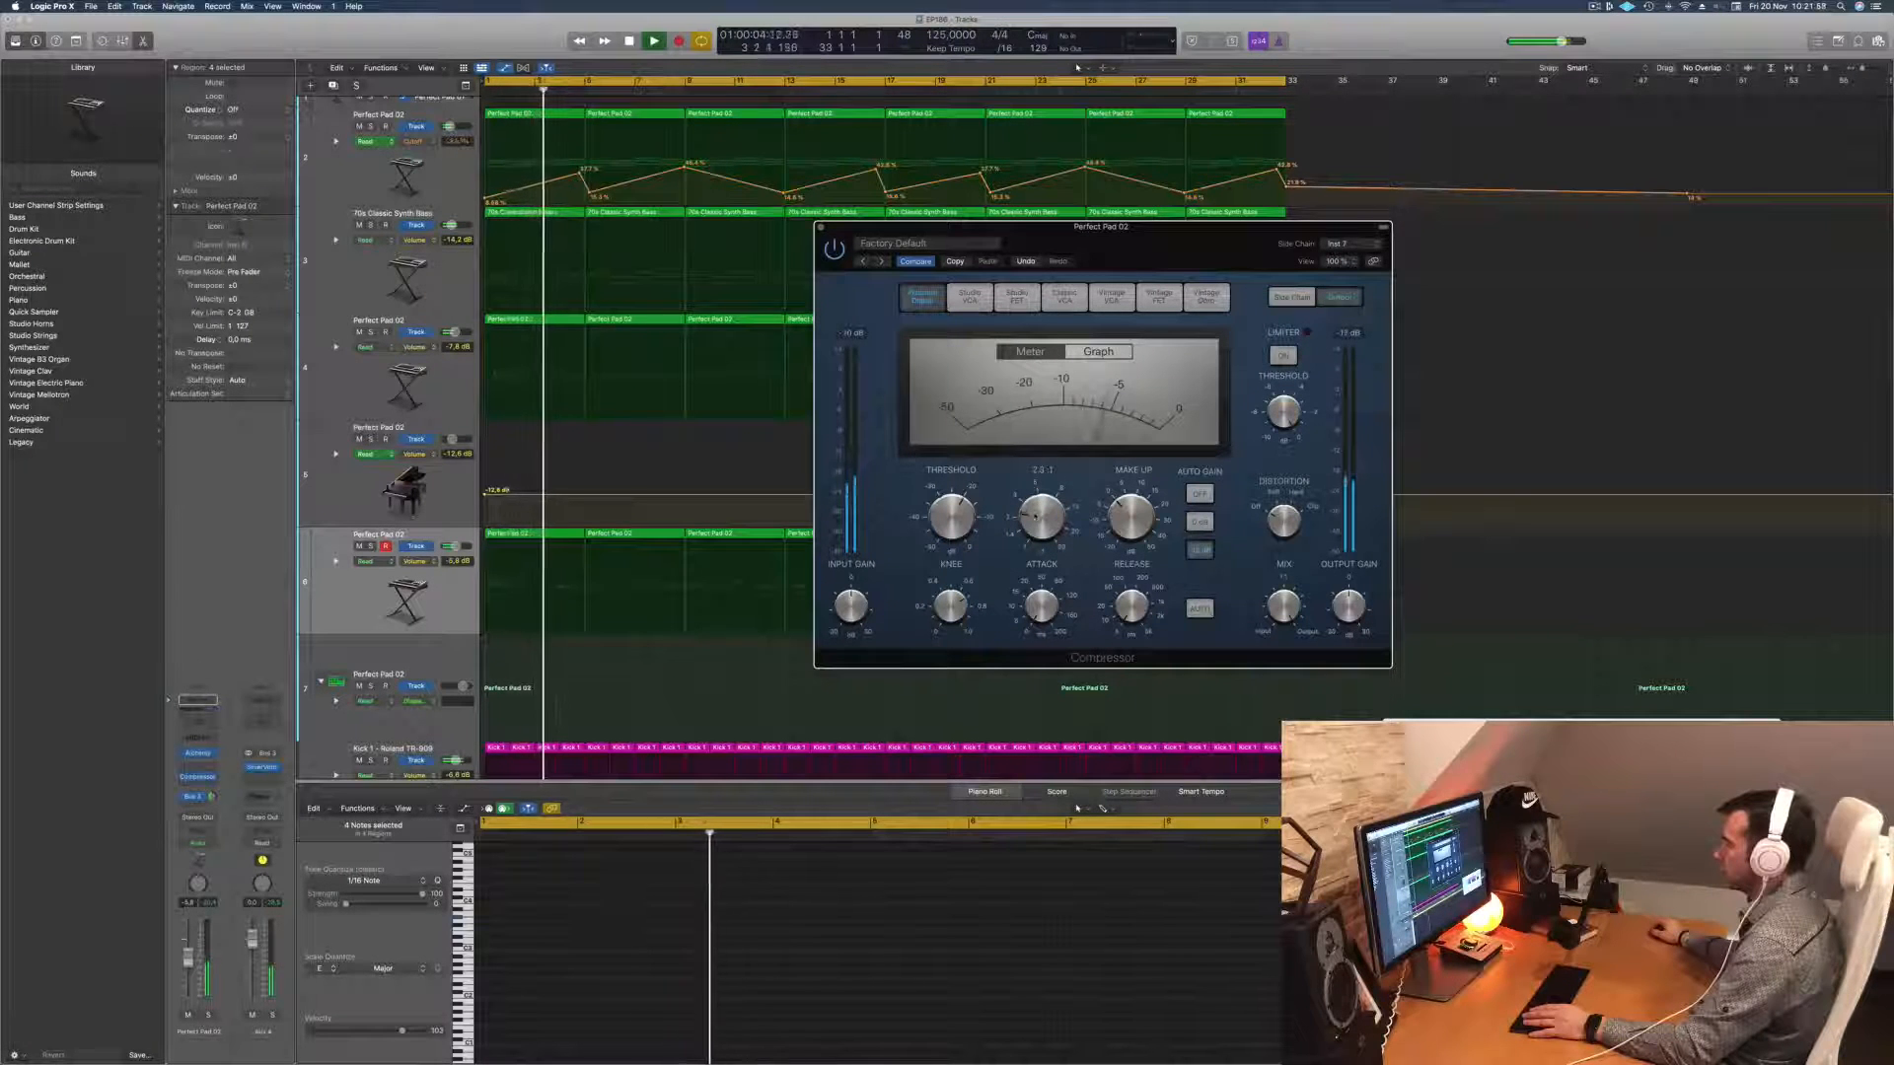
key("Return")
left_click_drag(918, 226, 844, 231)
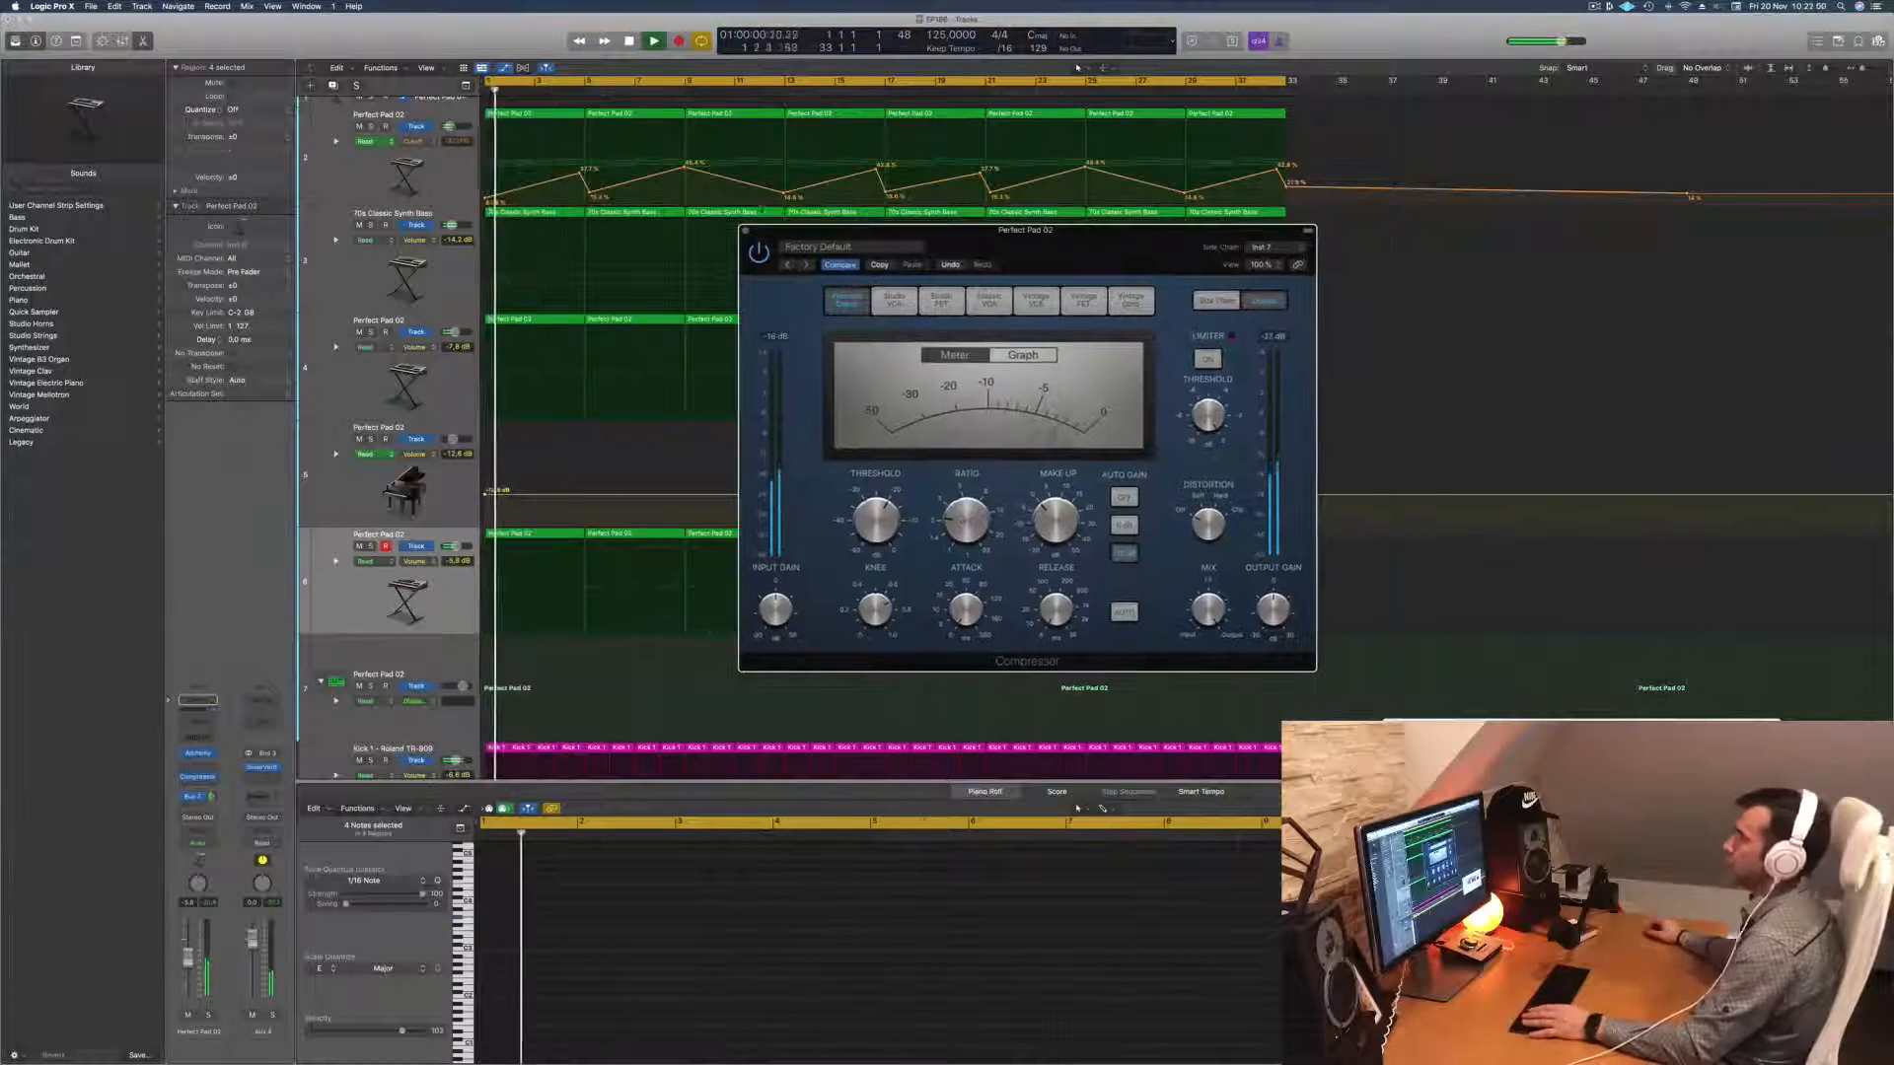
left_click(748, 231)
key("super+Left")
key("super+Left")
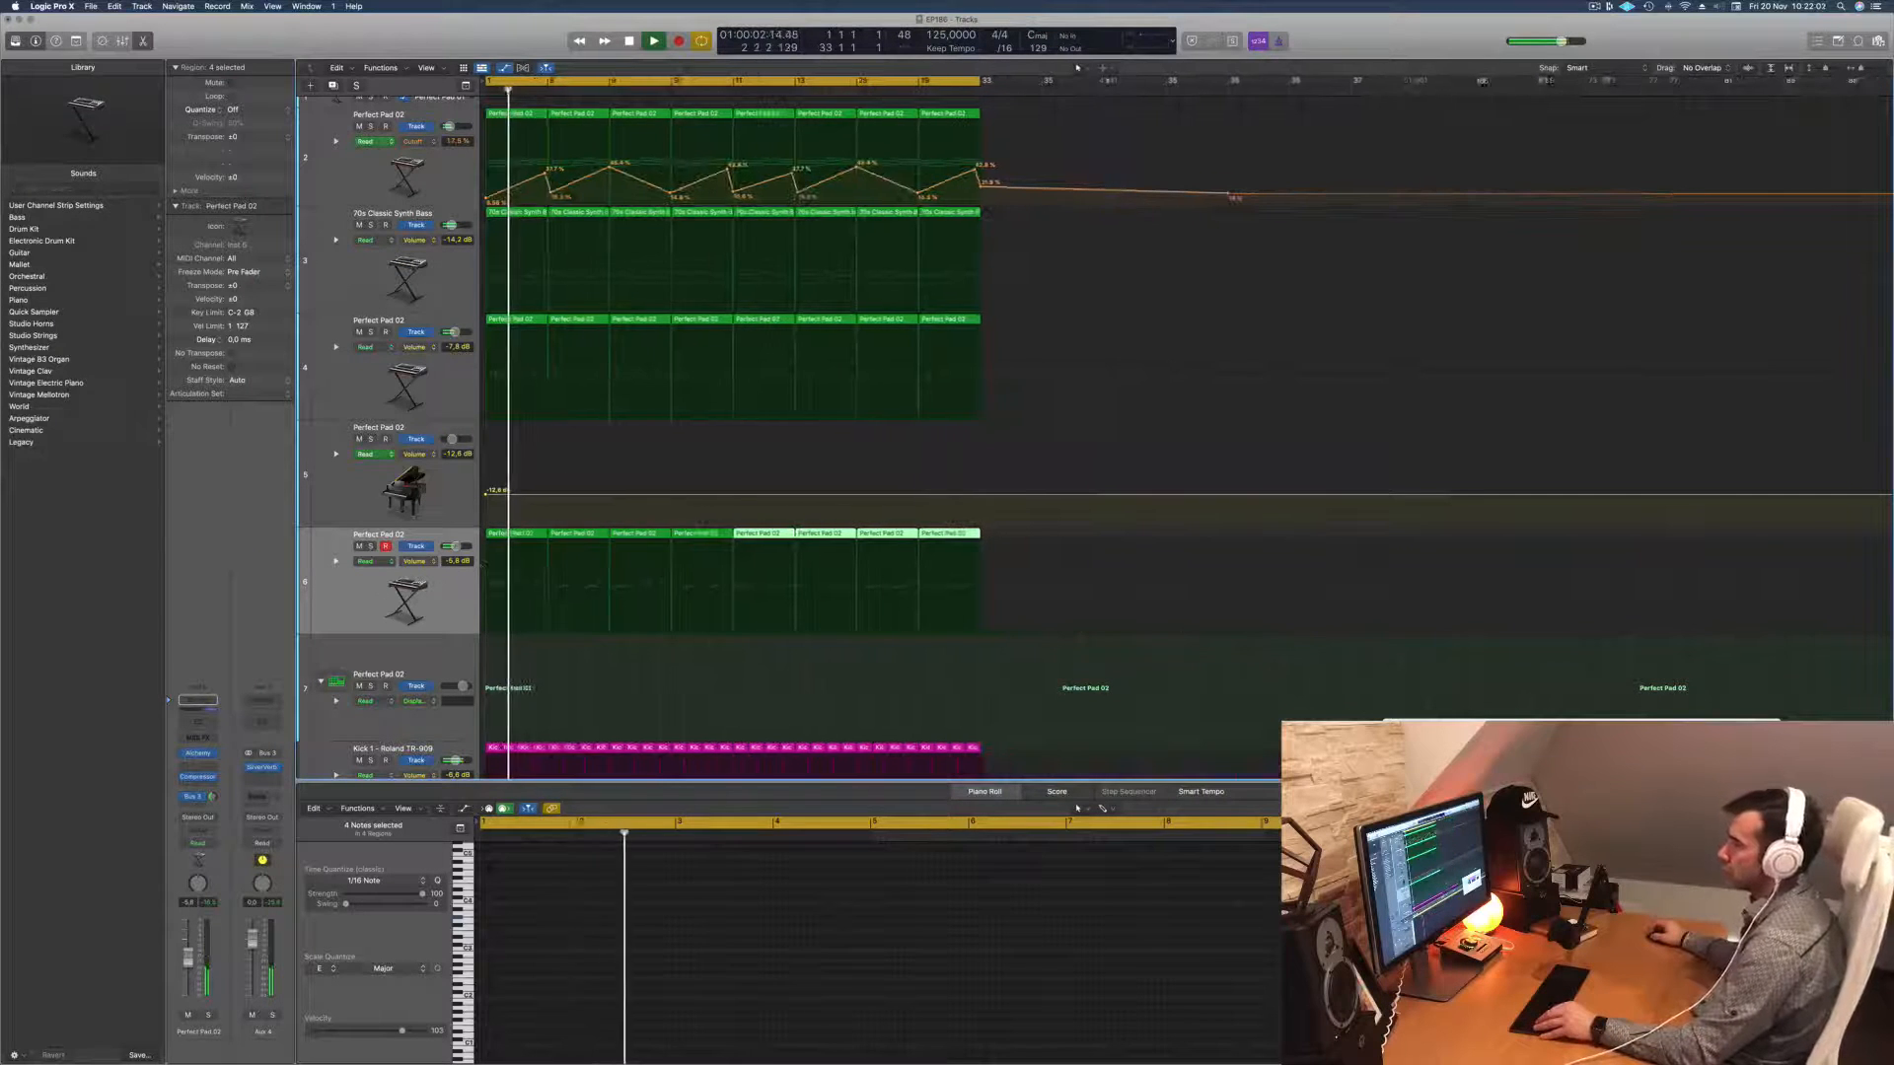
Step: Select track 6 with all its regions, lower its volume slightly during playback and replay from the beginning
left_click(321, 623)
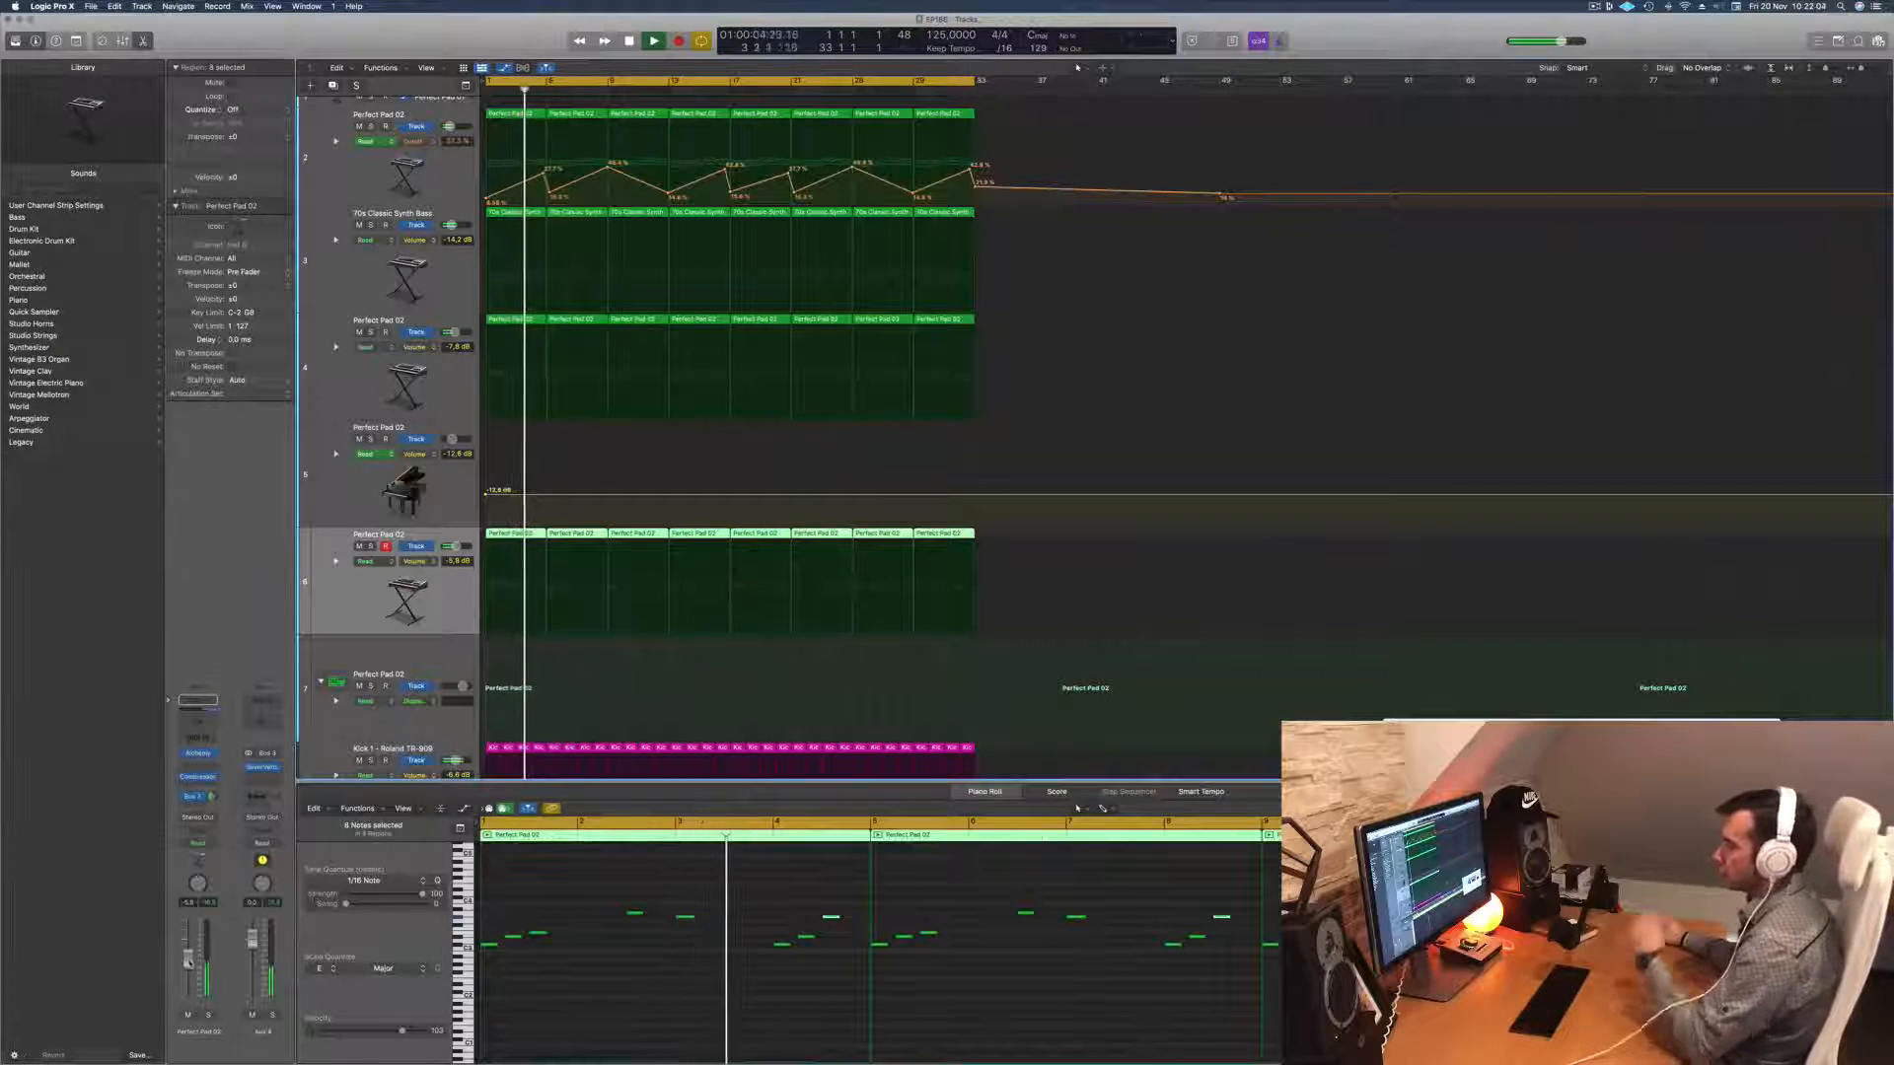
left_click(642, 1051)
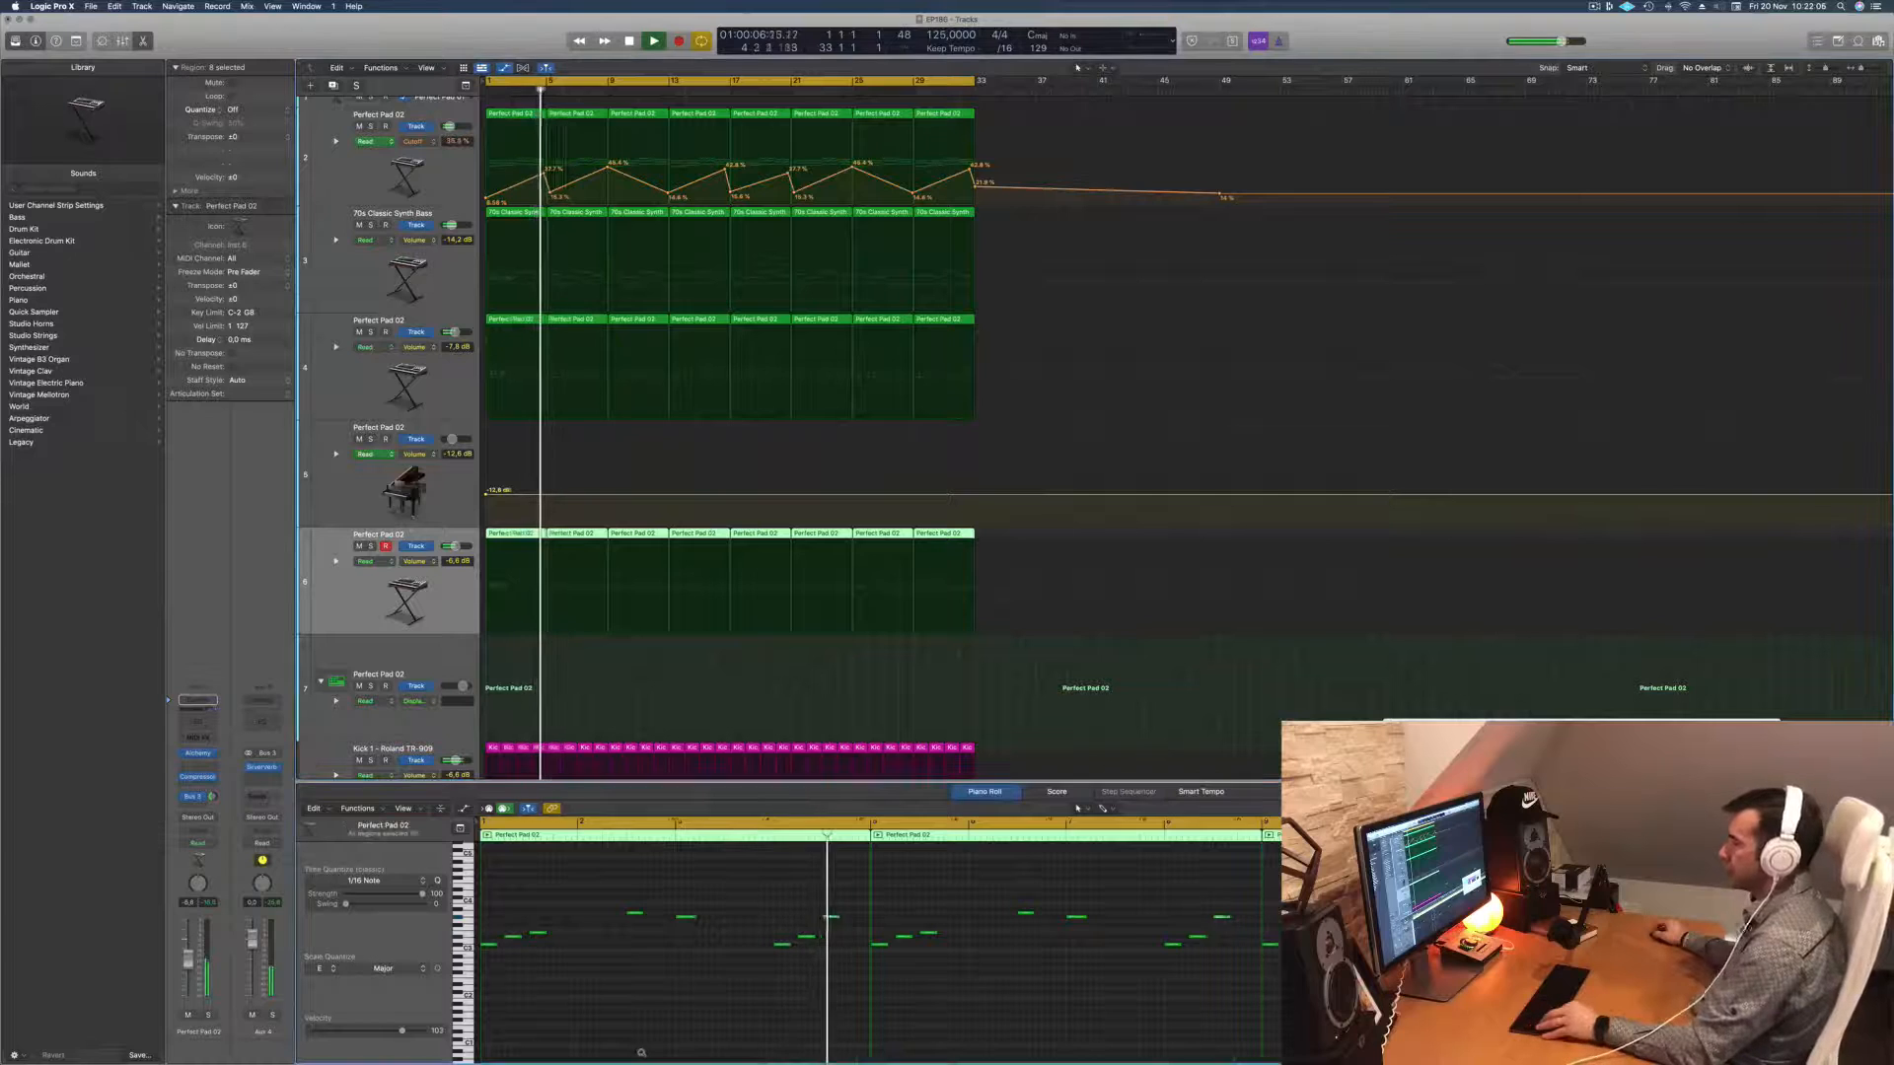
key("super+Left")
key("super+Left")
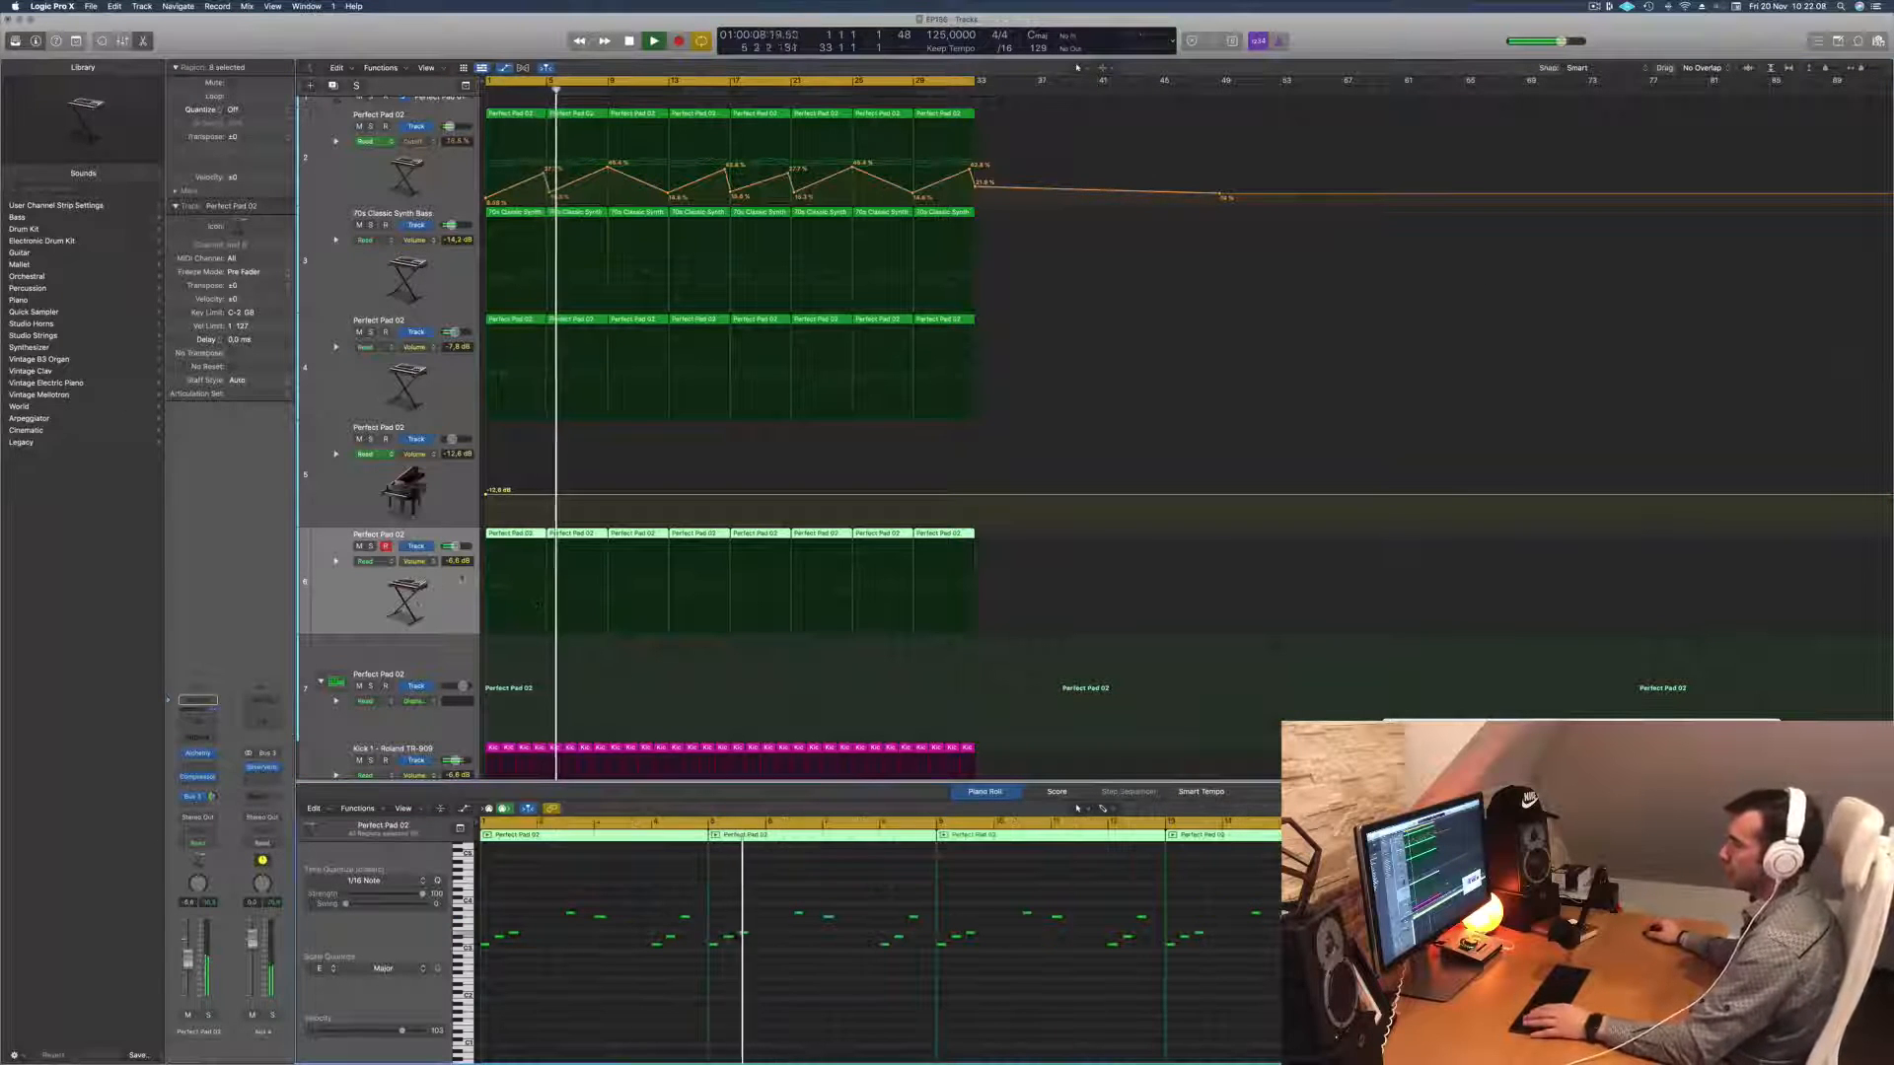
key("Return")
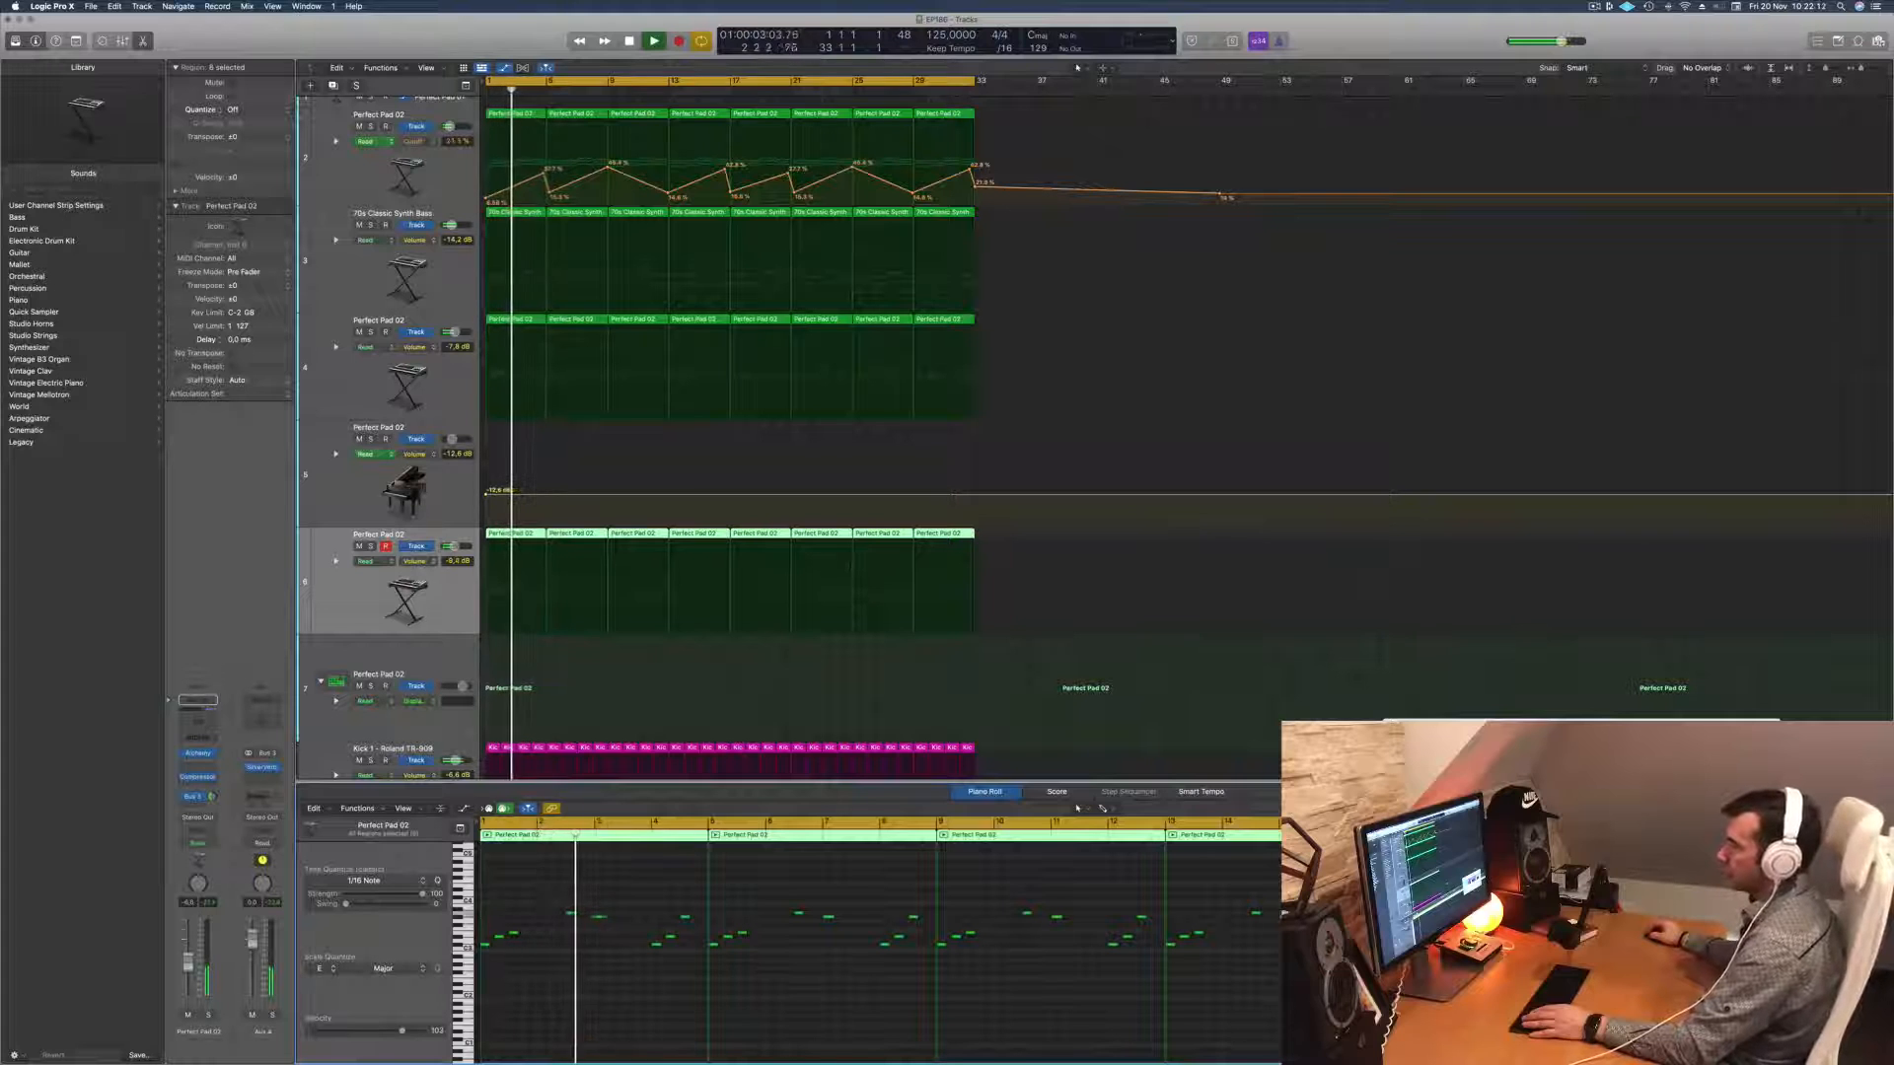
Step: Select the track 2 pad with its regions and listen to the arrangement repeatedly from the beginning
left_click(372, 176)
key("Return")
scroll(373, 175, "up", 1)
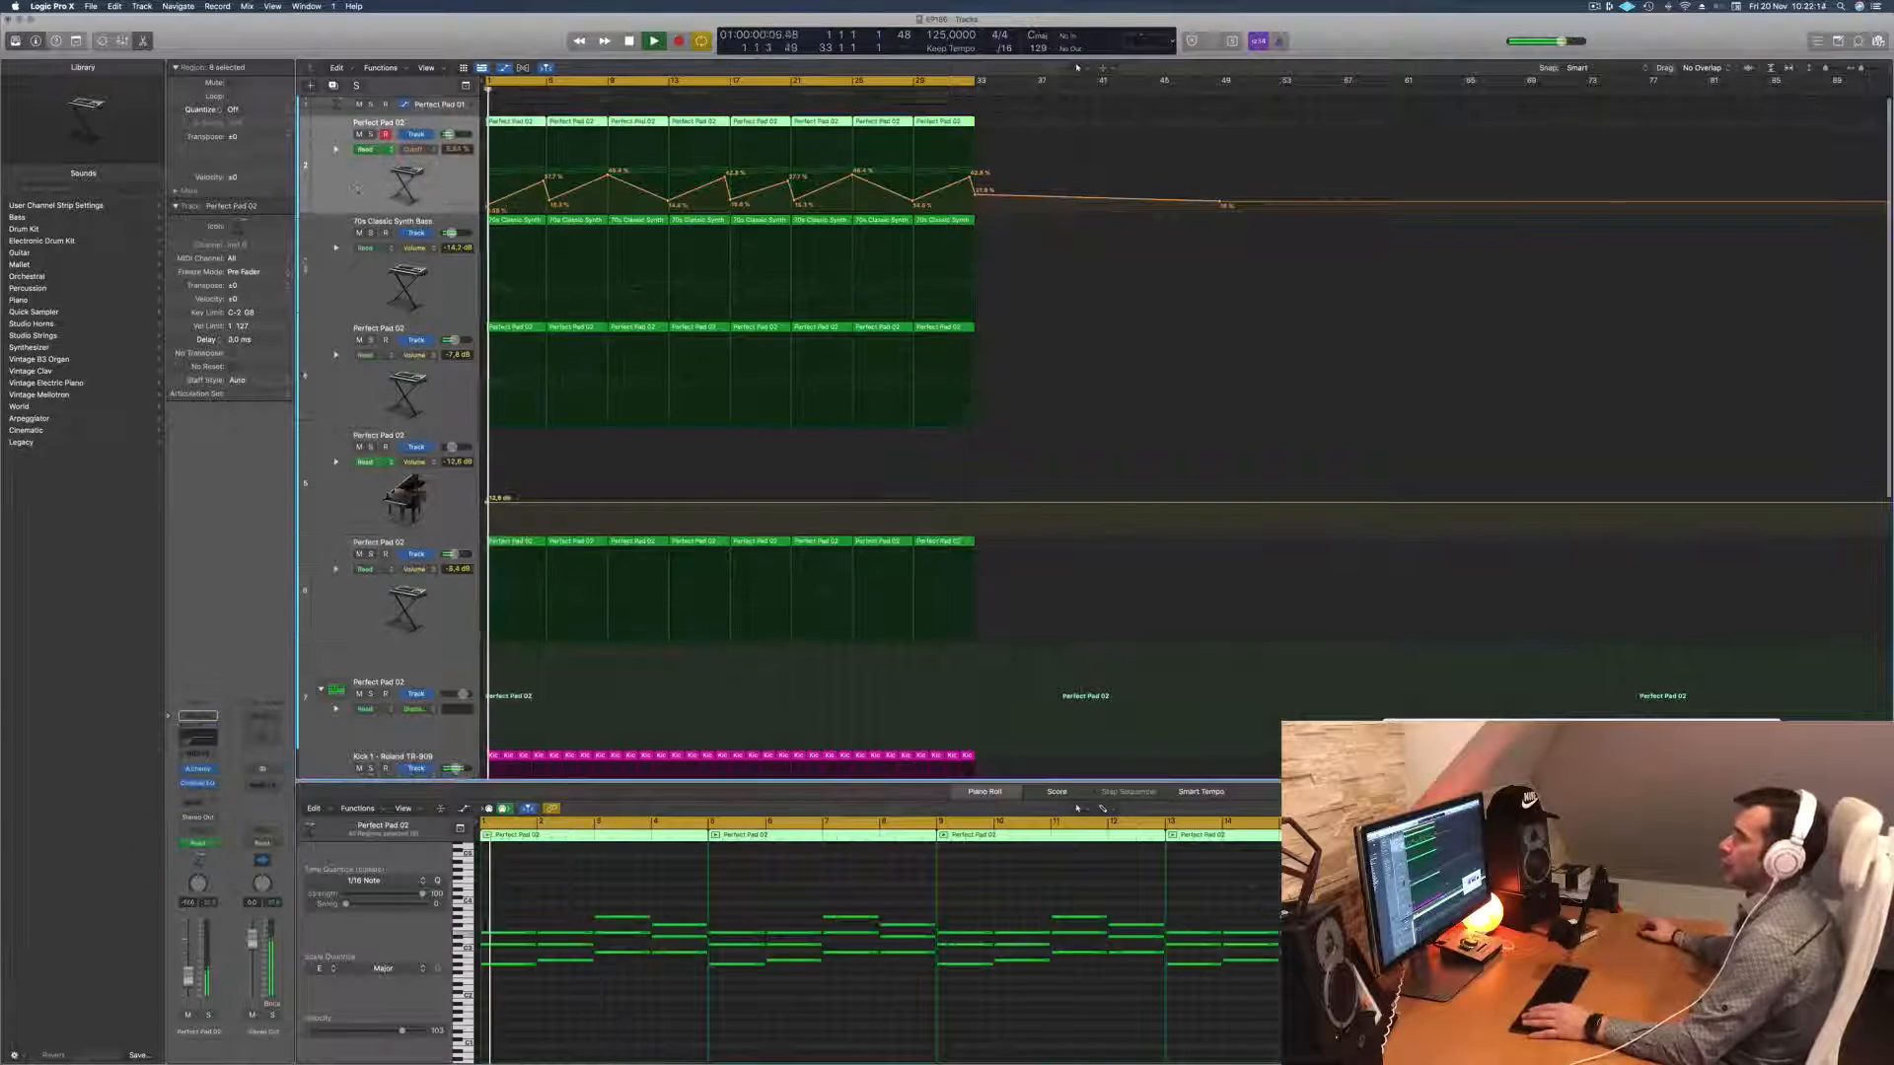
key("Return")
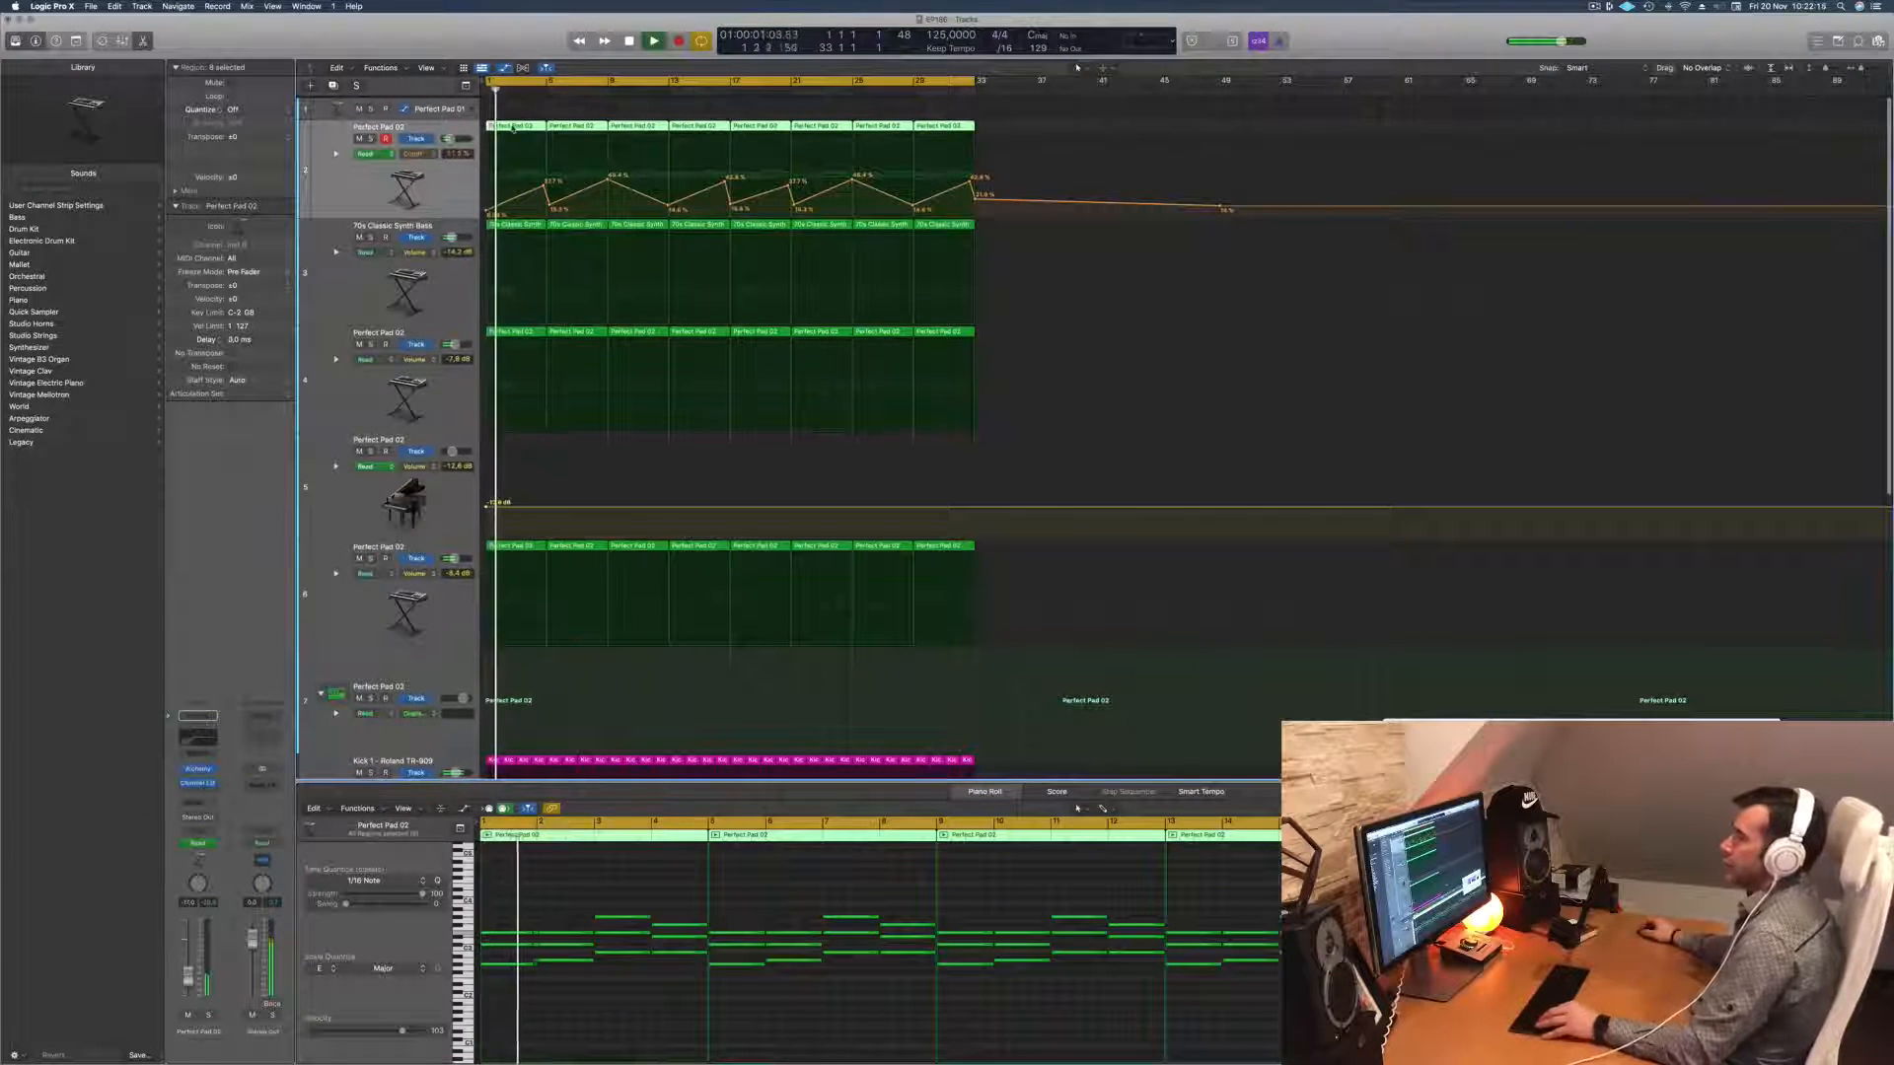
scroll(1026, 422, "up", 1)
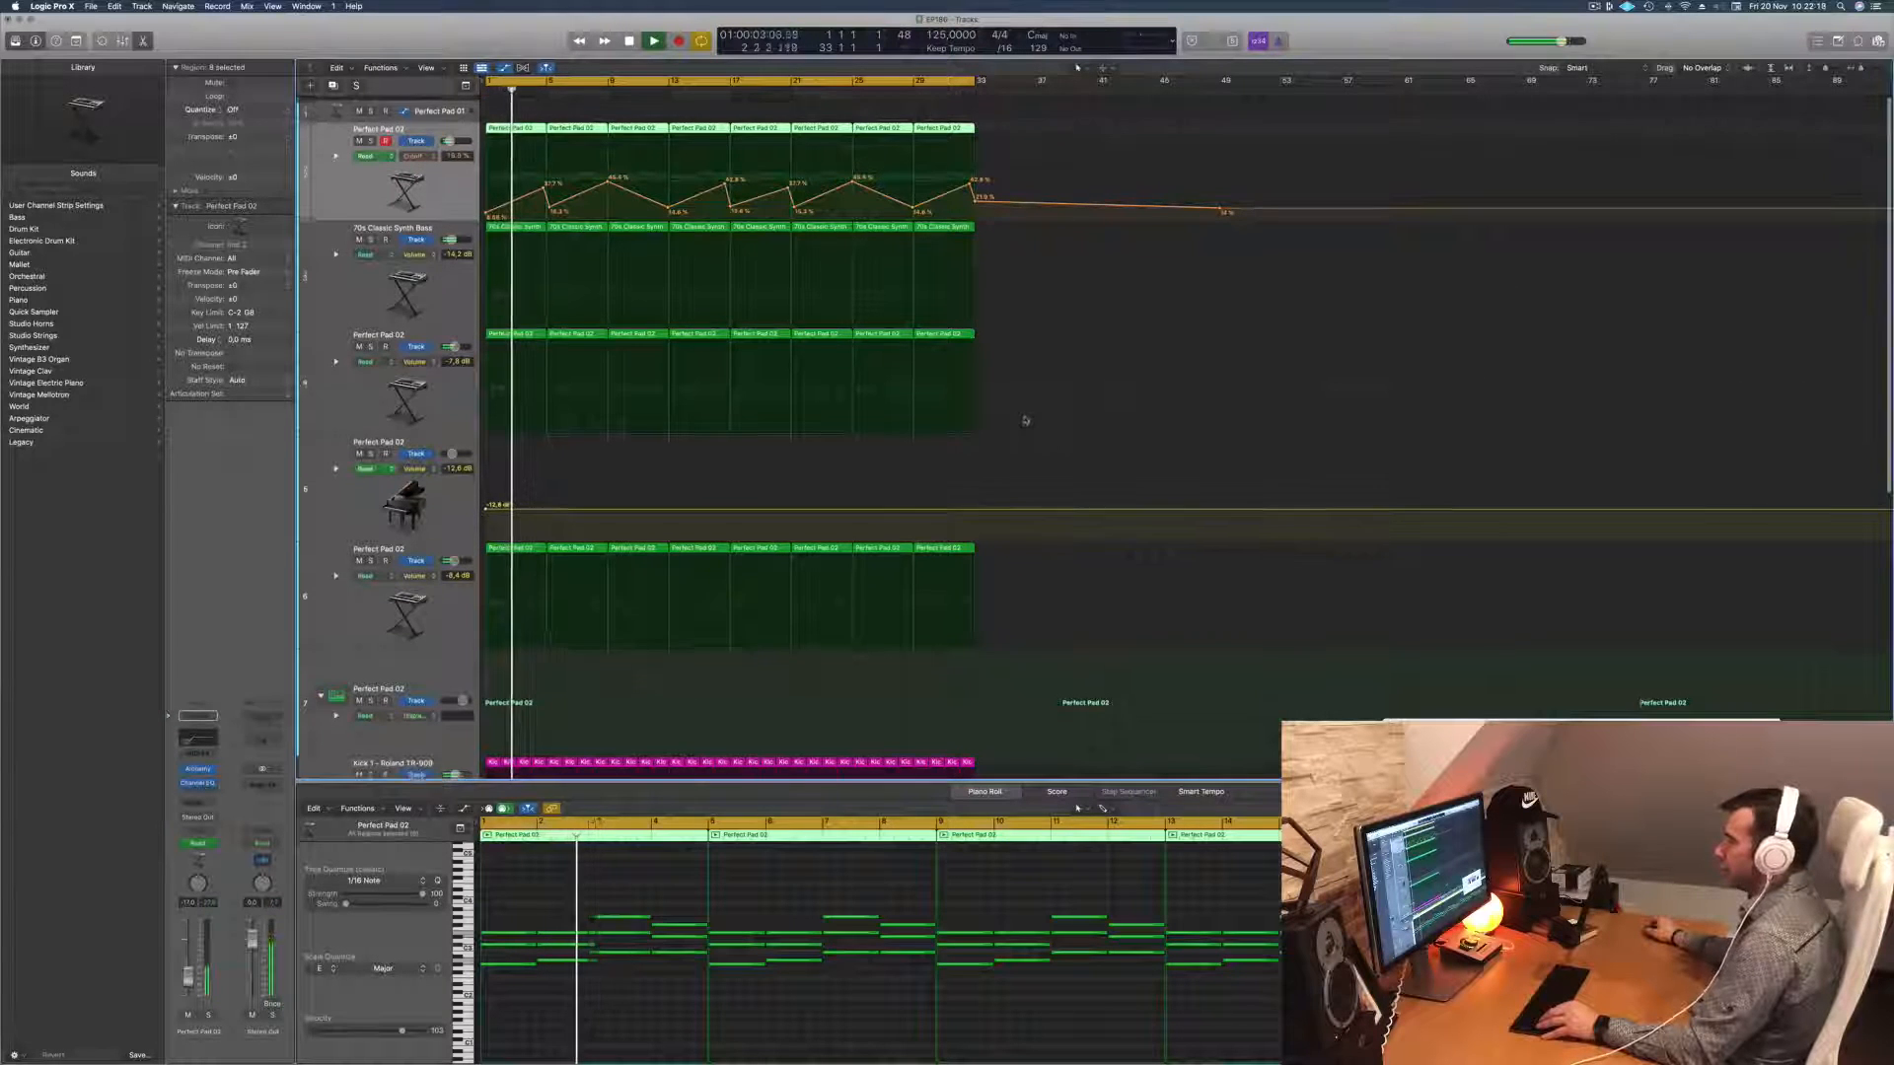
scroll(1026, 421, "down", 1)
key("super+Left")
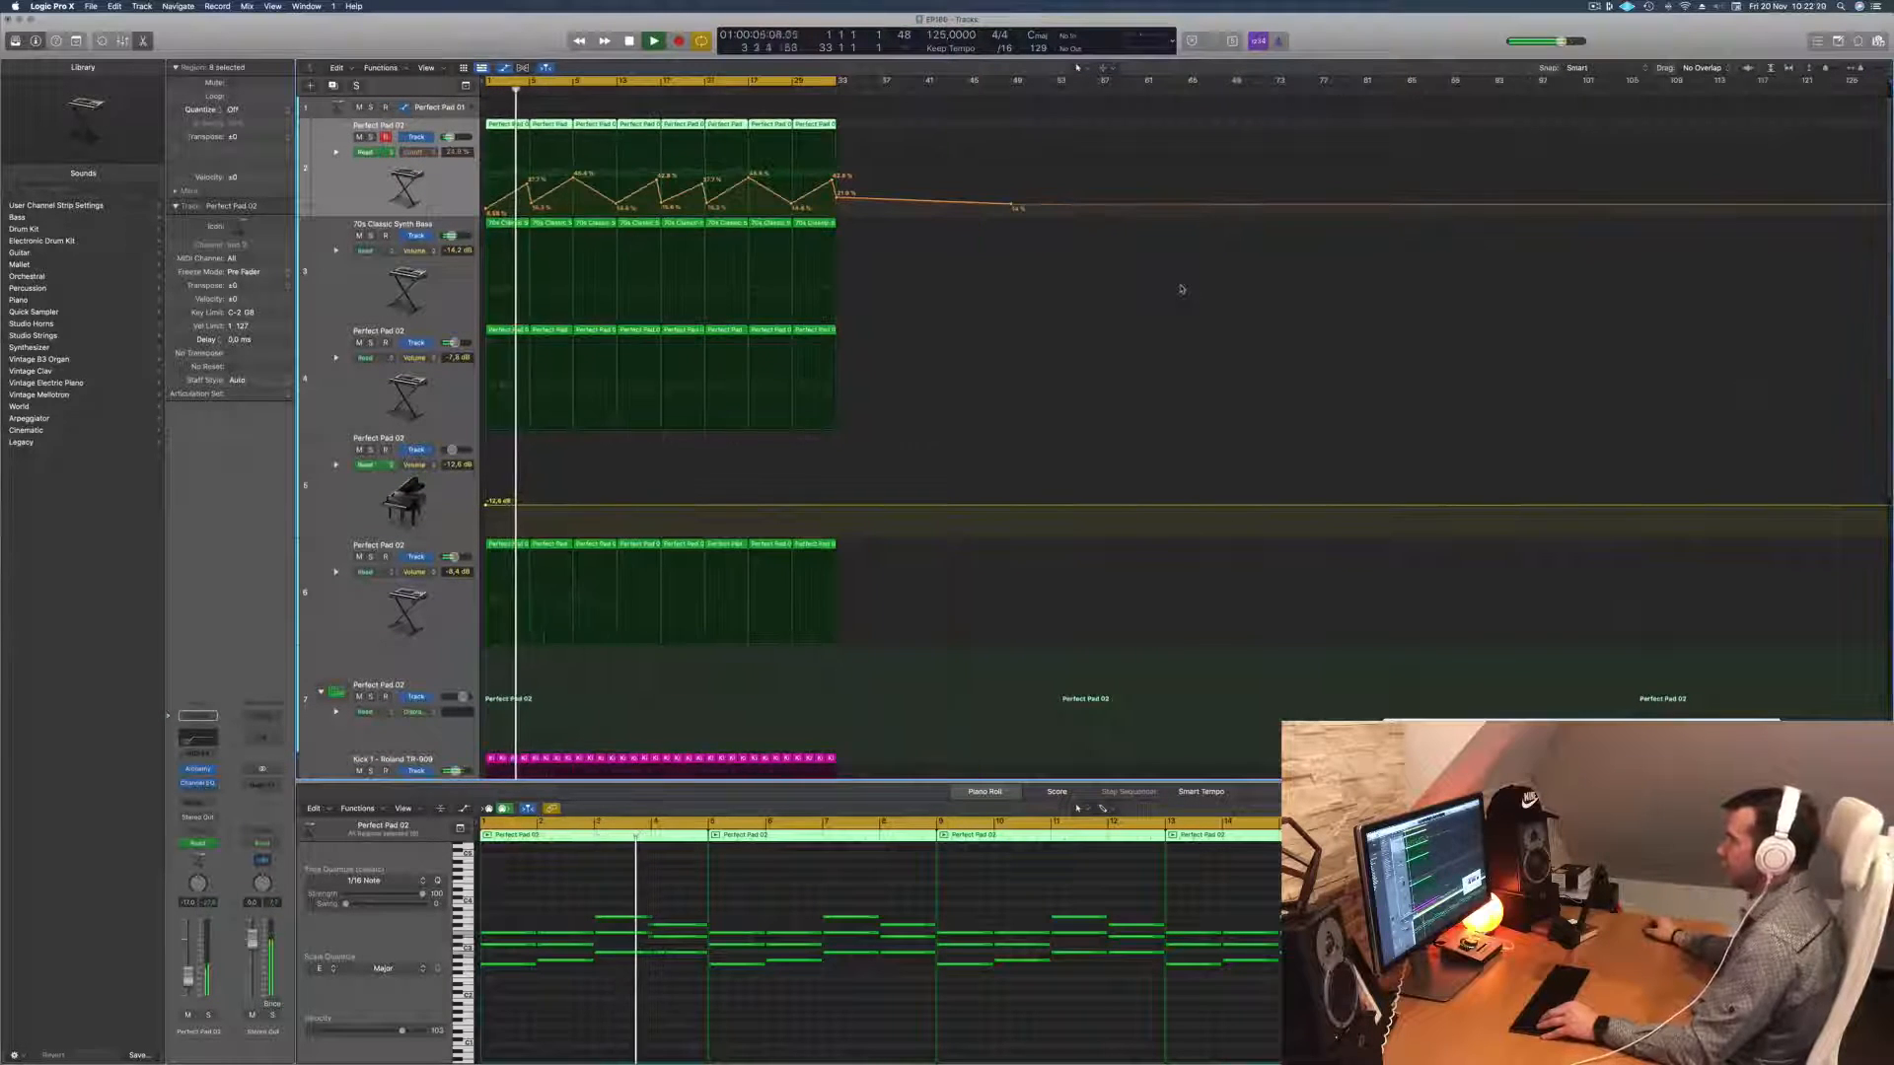
key("super+Right")
key("Return")
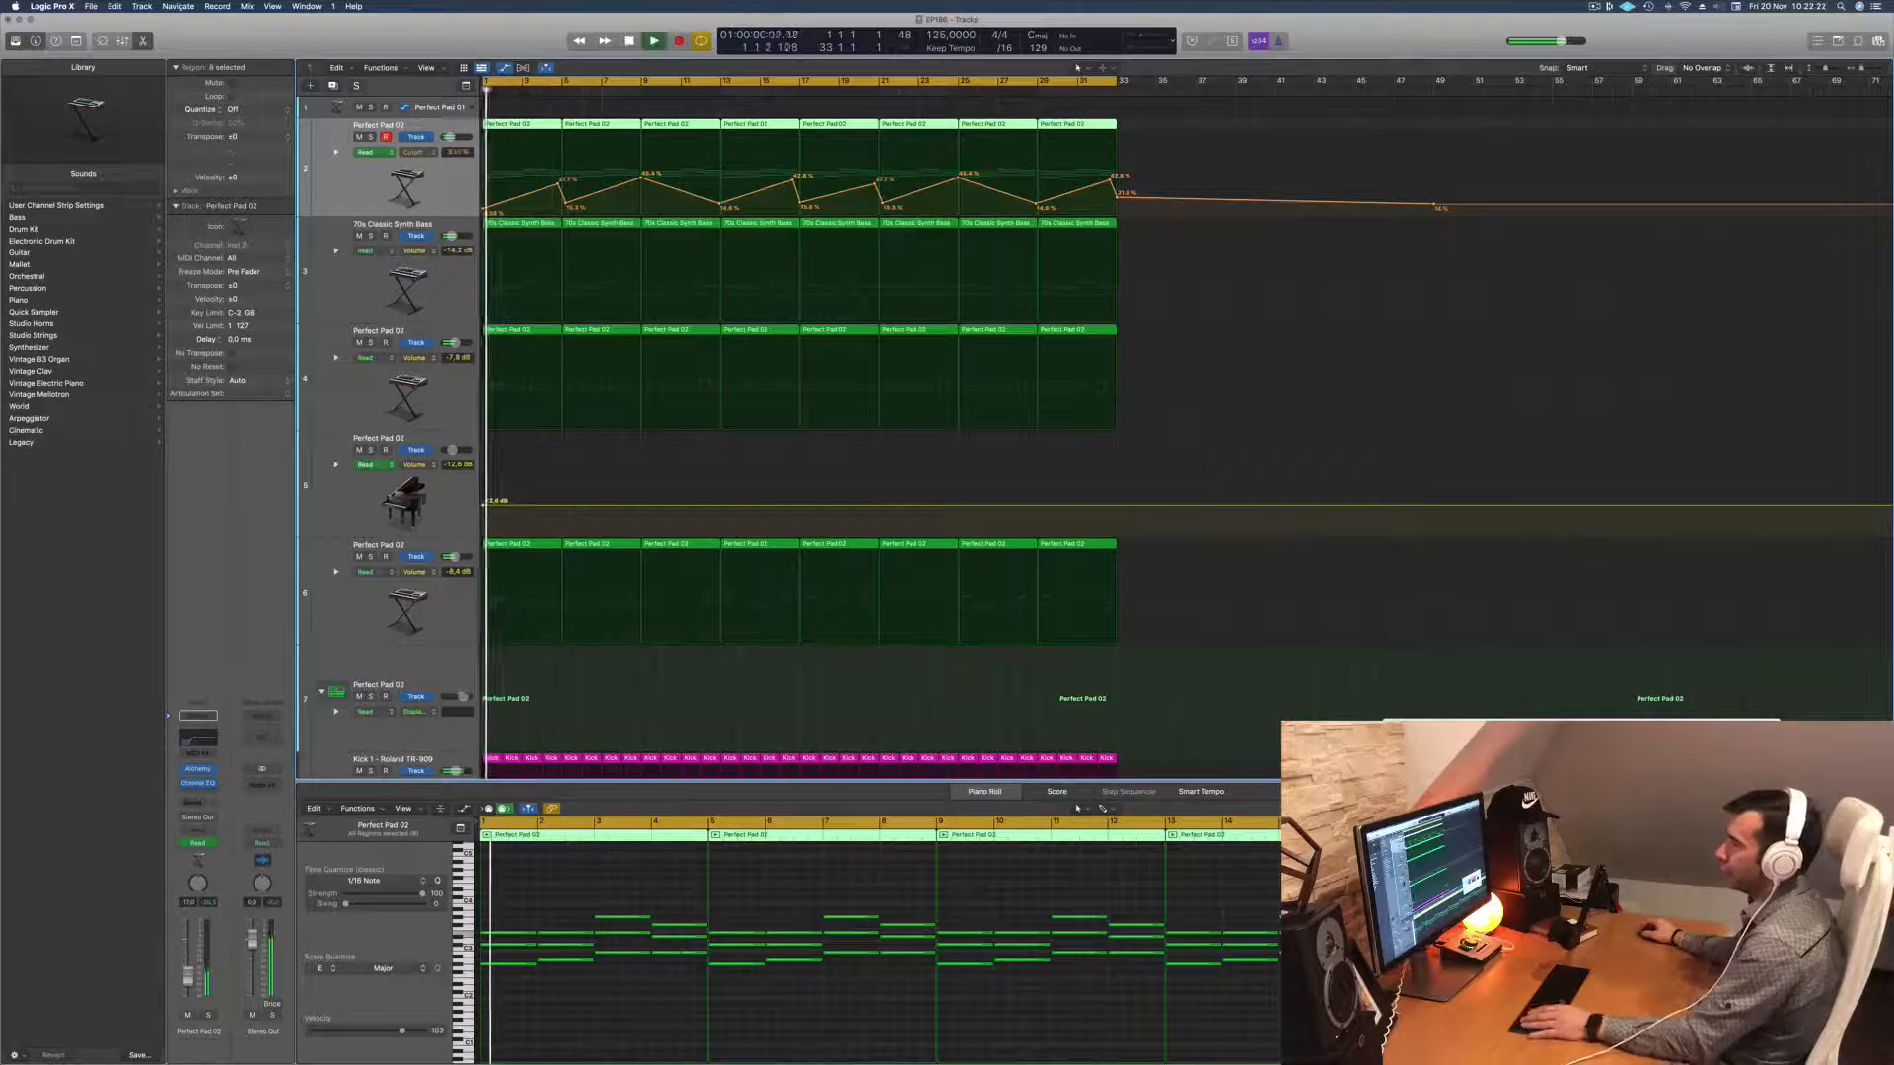
mouse_move(754, 1045)
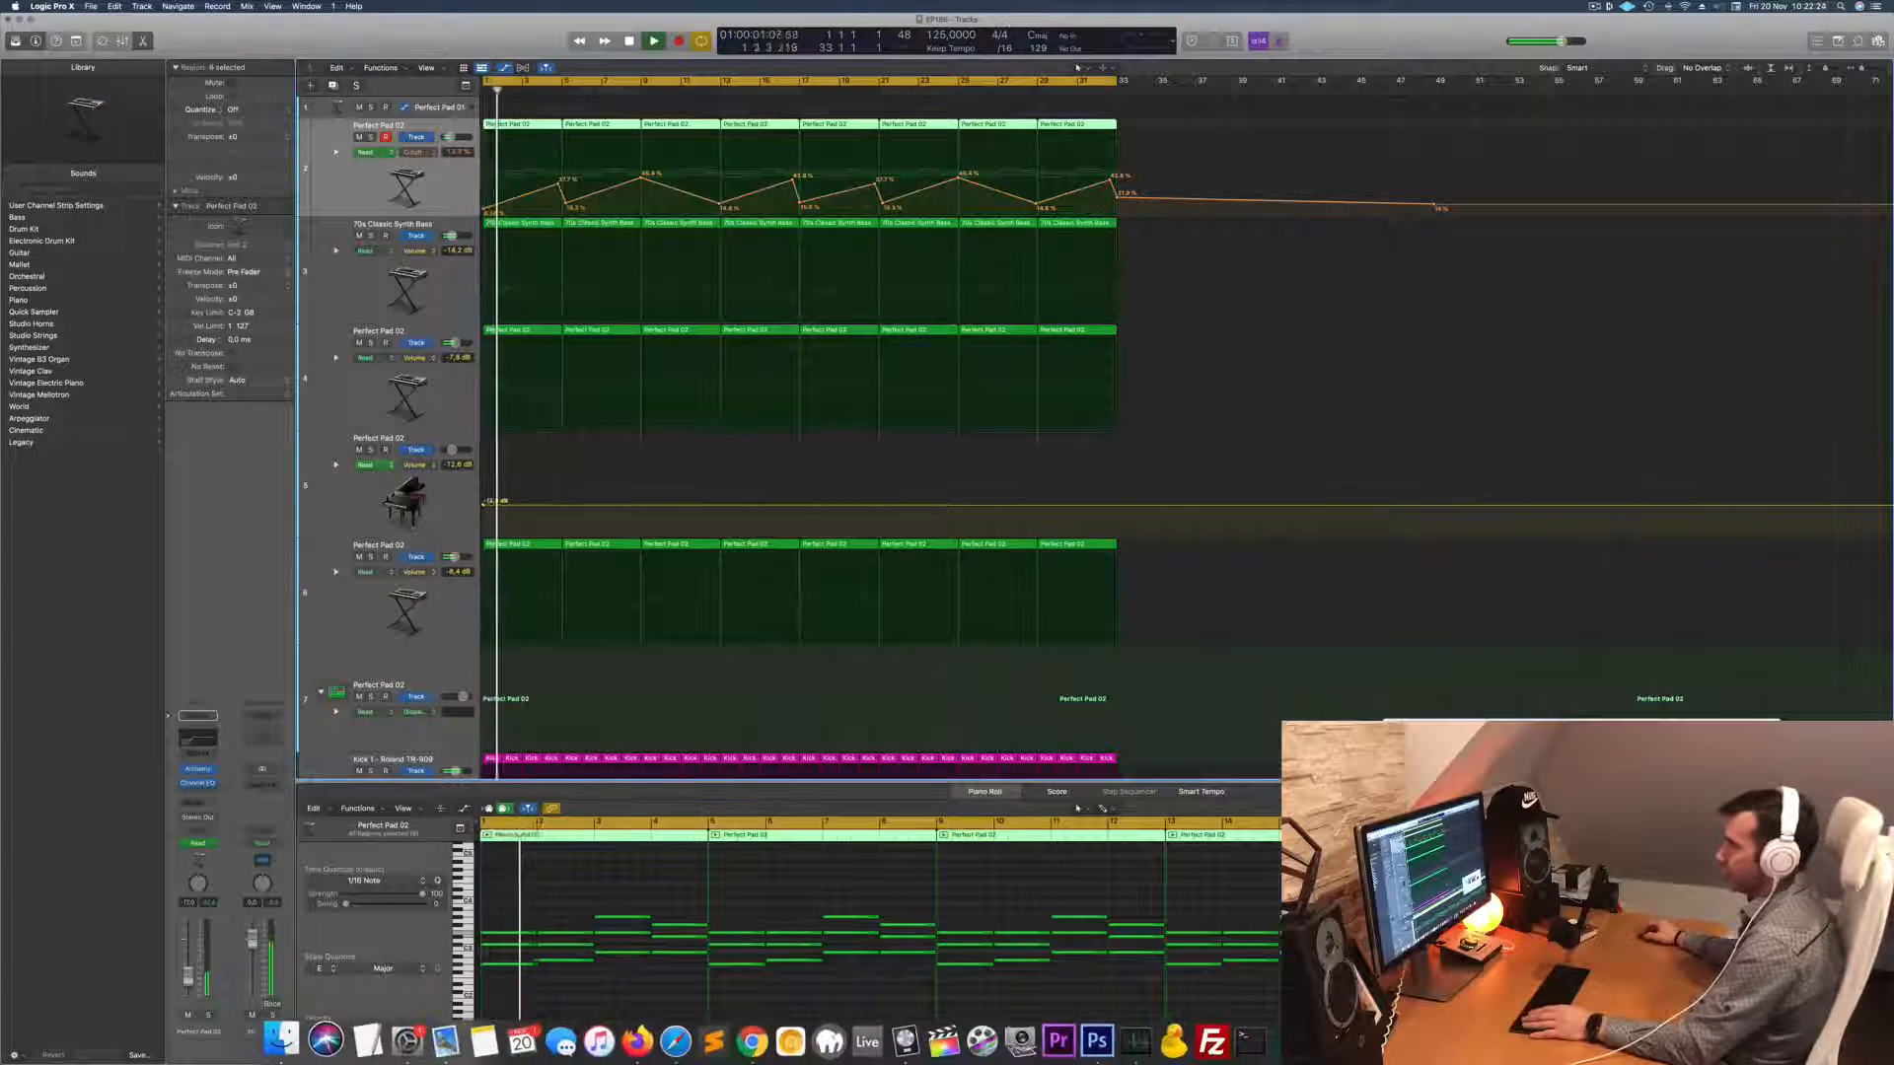
left_click(284, 1040)
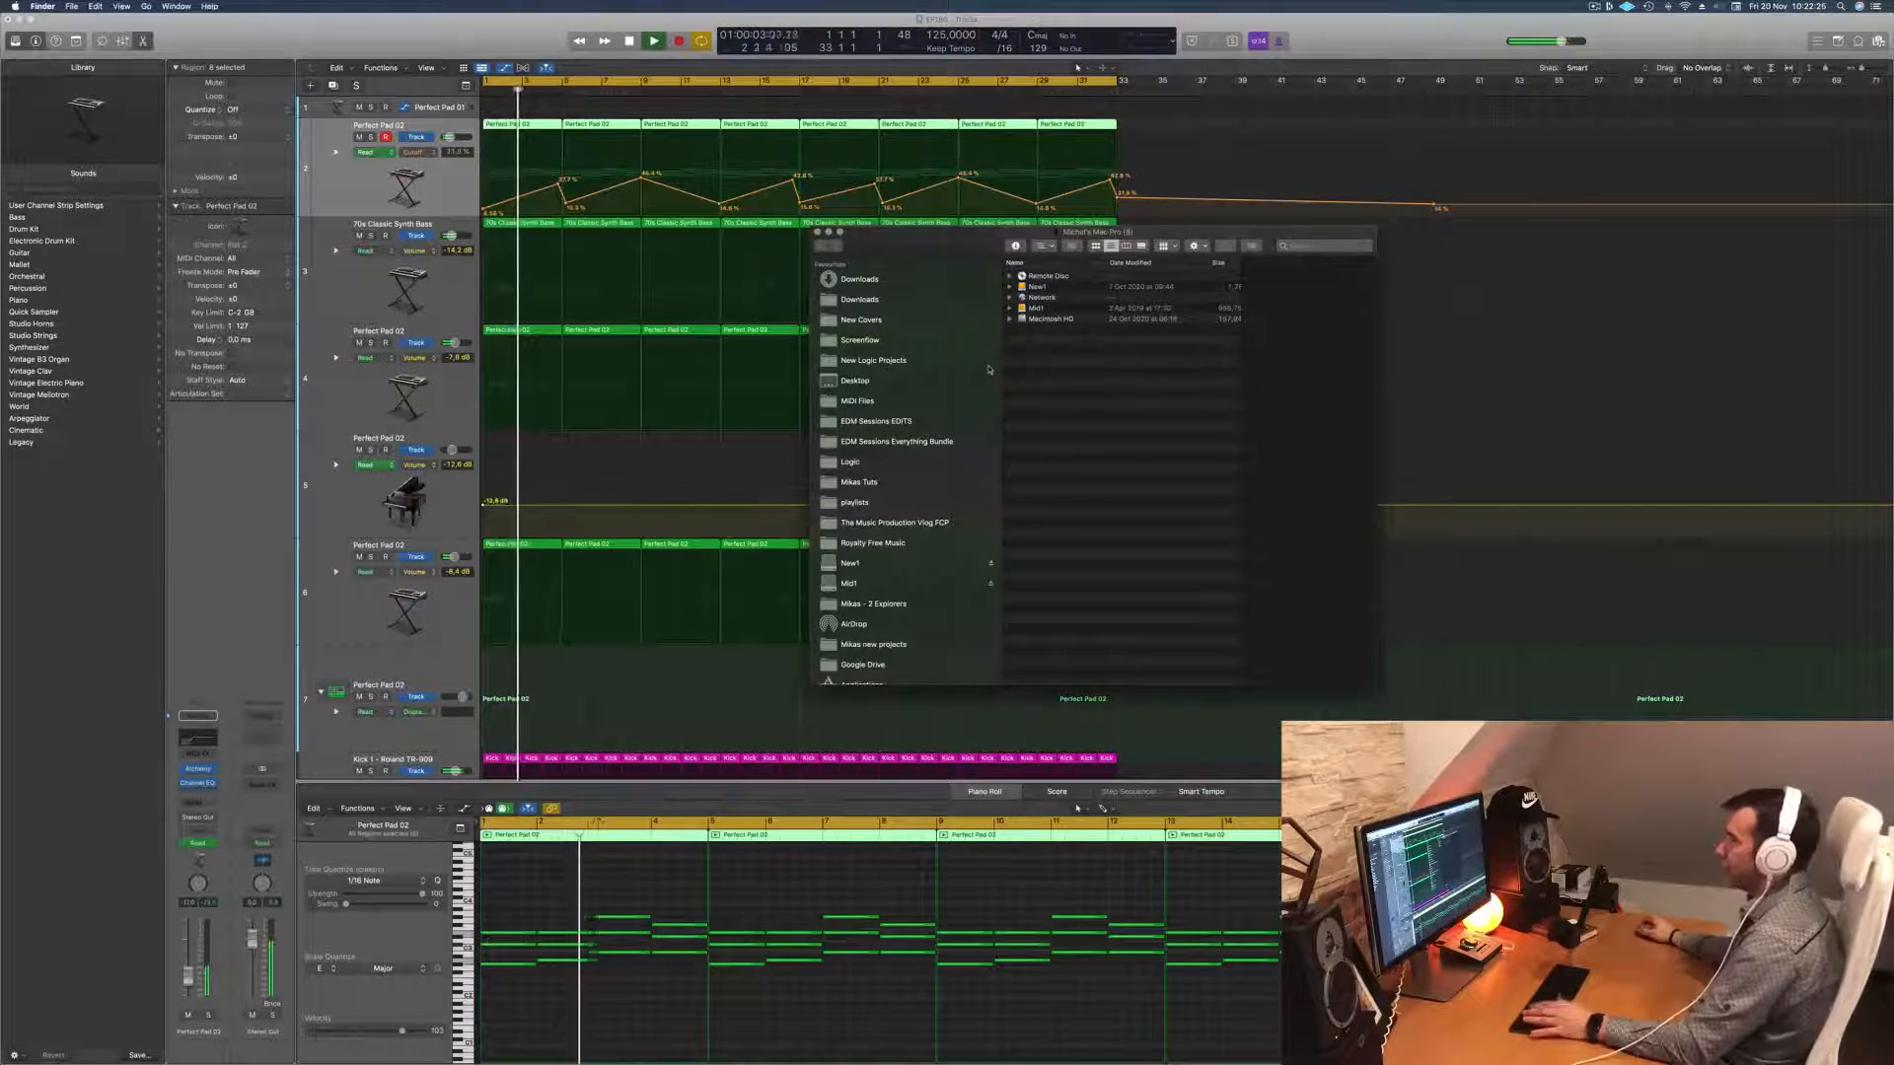
mouse_move(279, 1055)
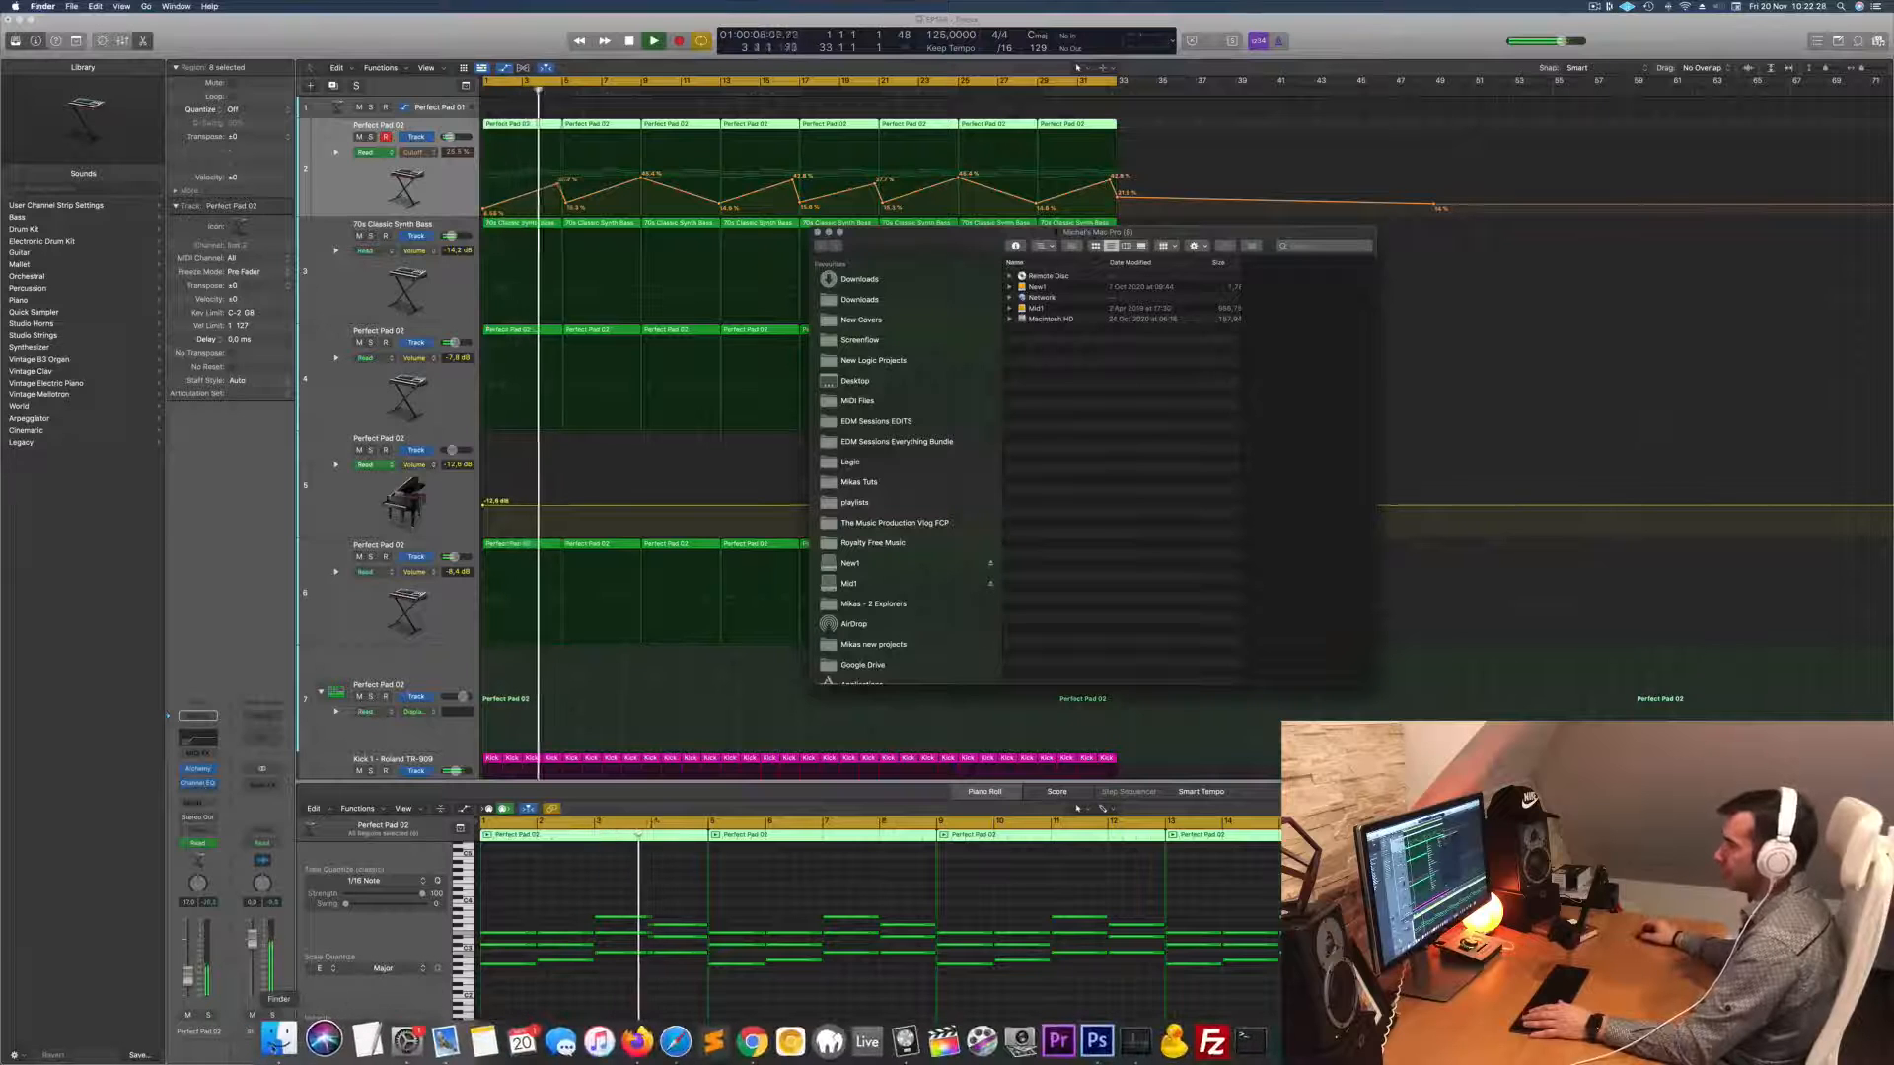
left_click_drag(947, 232, 918, 237)
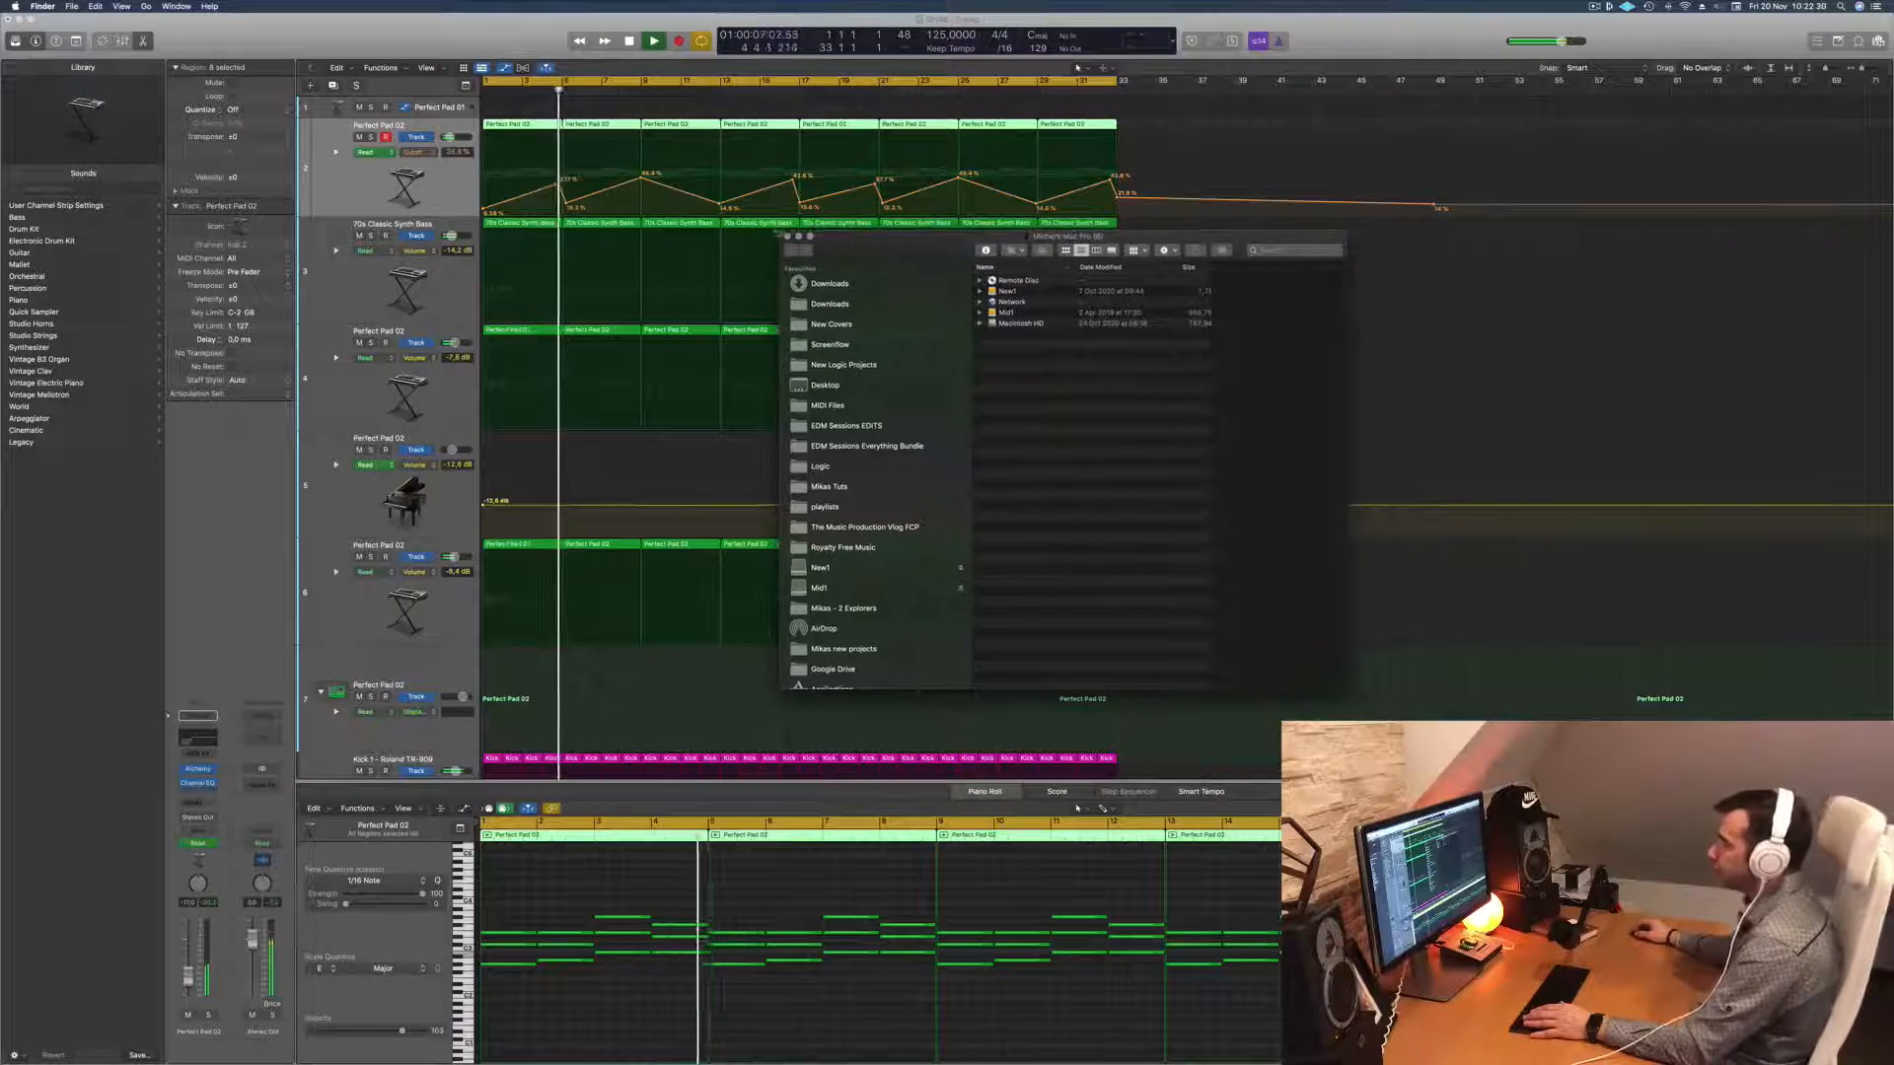
left_click(788, 237)
key("space")
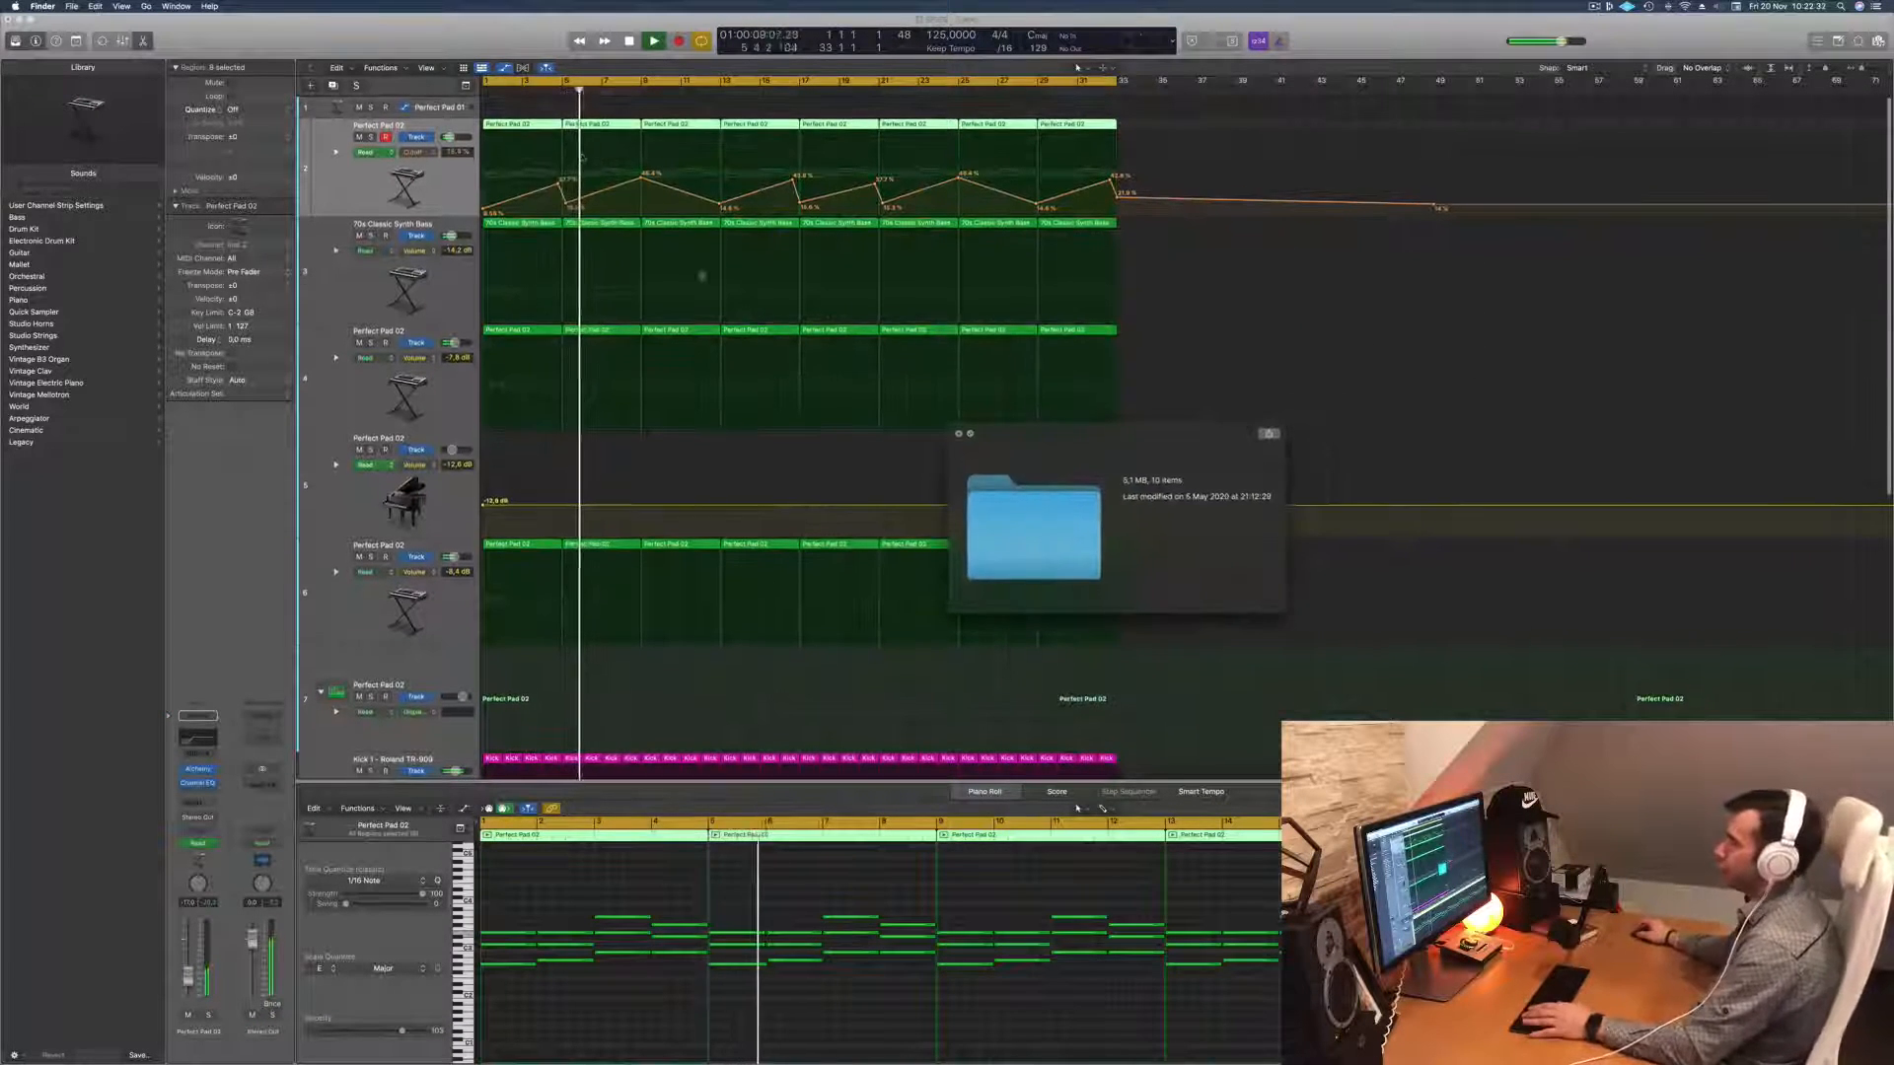
key("space")
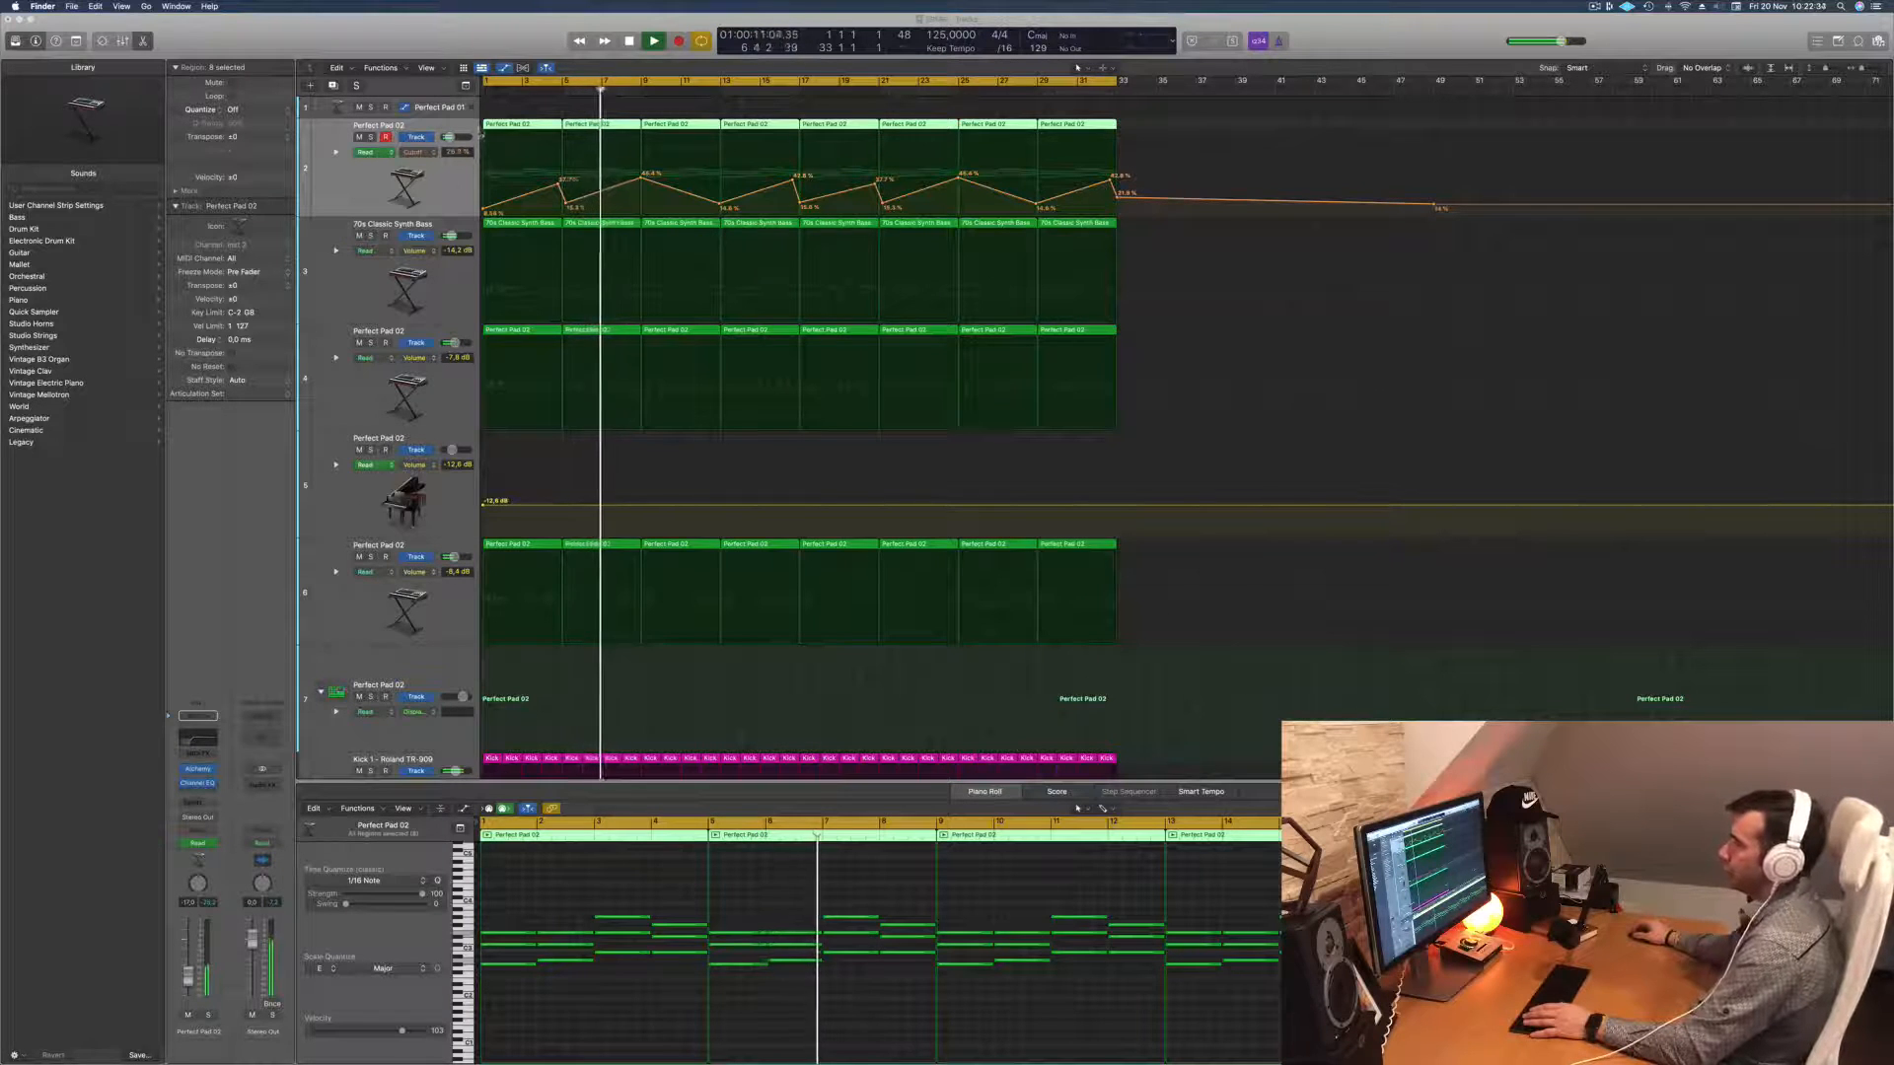
Step: Copy the first Perfect Pad 02 region from track 2 to bar 1 of track 1
left_click(519, 106)
left_click(523, 106)
left_click(528, 126)
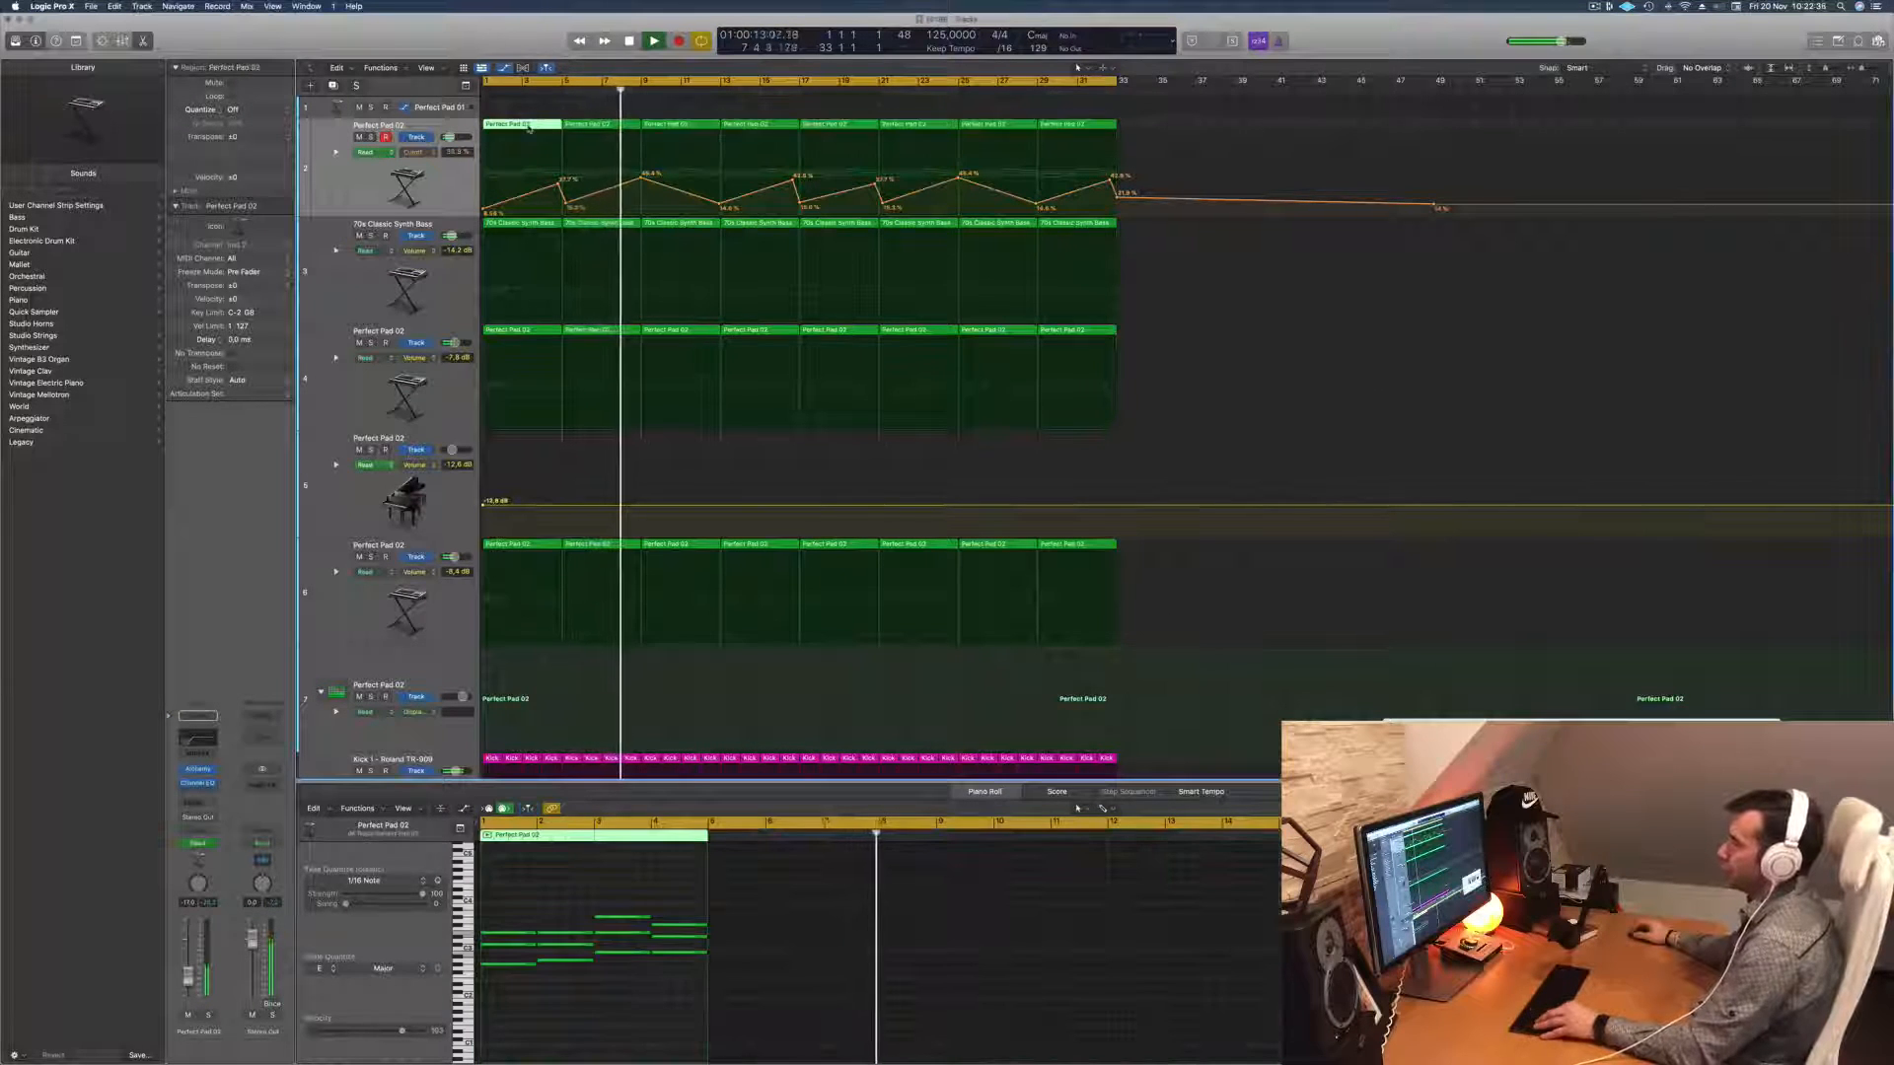
left_click_drag(529, 126, 528, 105)
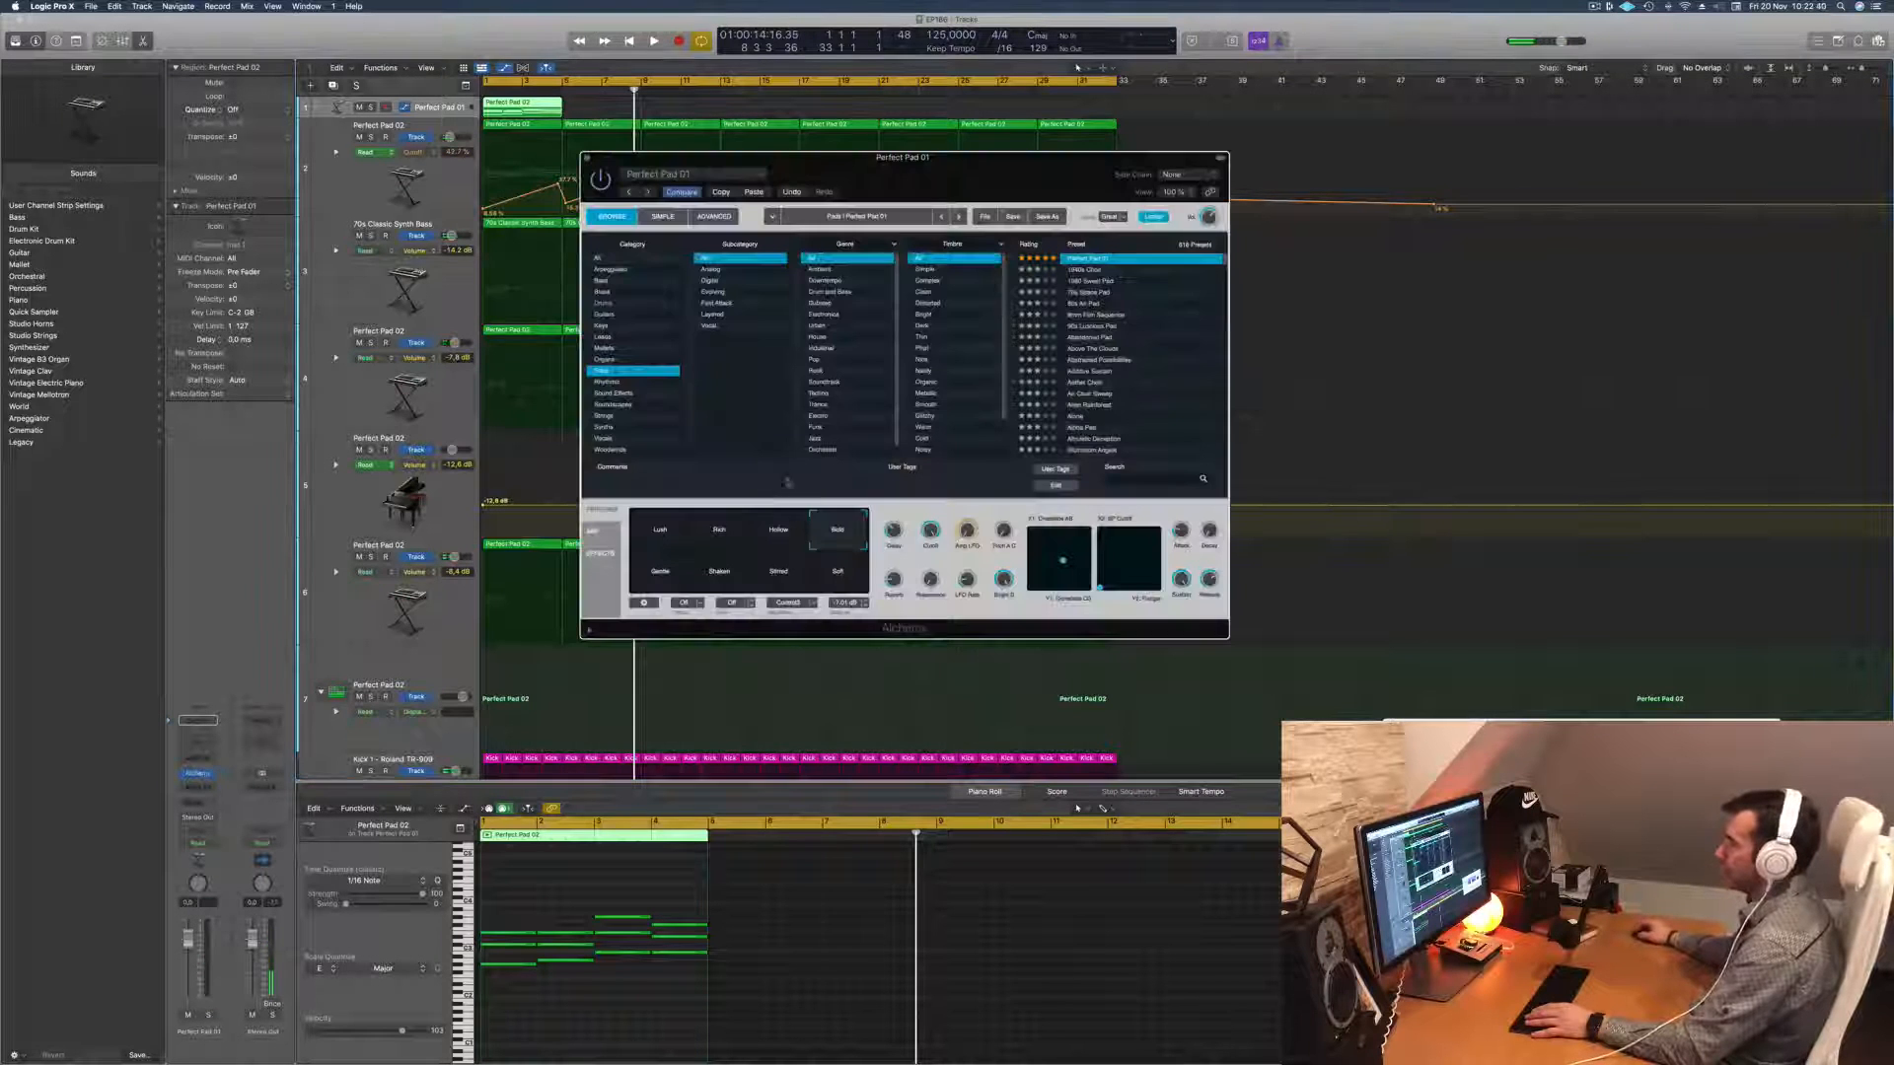
Step: Browse the Arpeggiated category in track 1's Alchemy and load the 80s Pop Synth Arpeggiator preset
left_click_drag(1062, 186, 1180, 289)
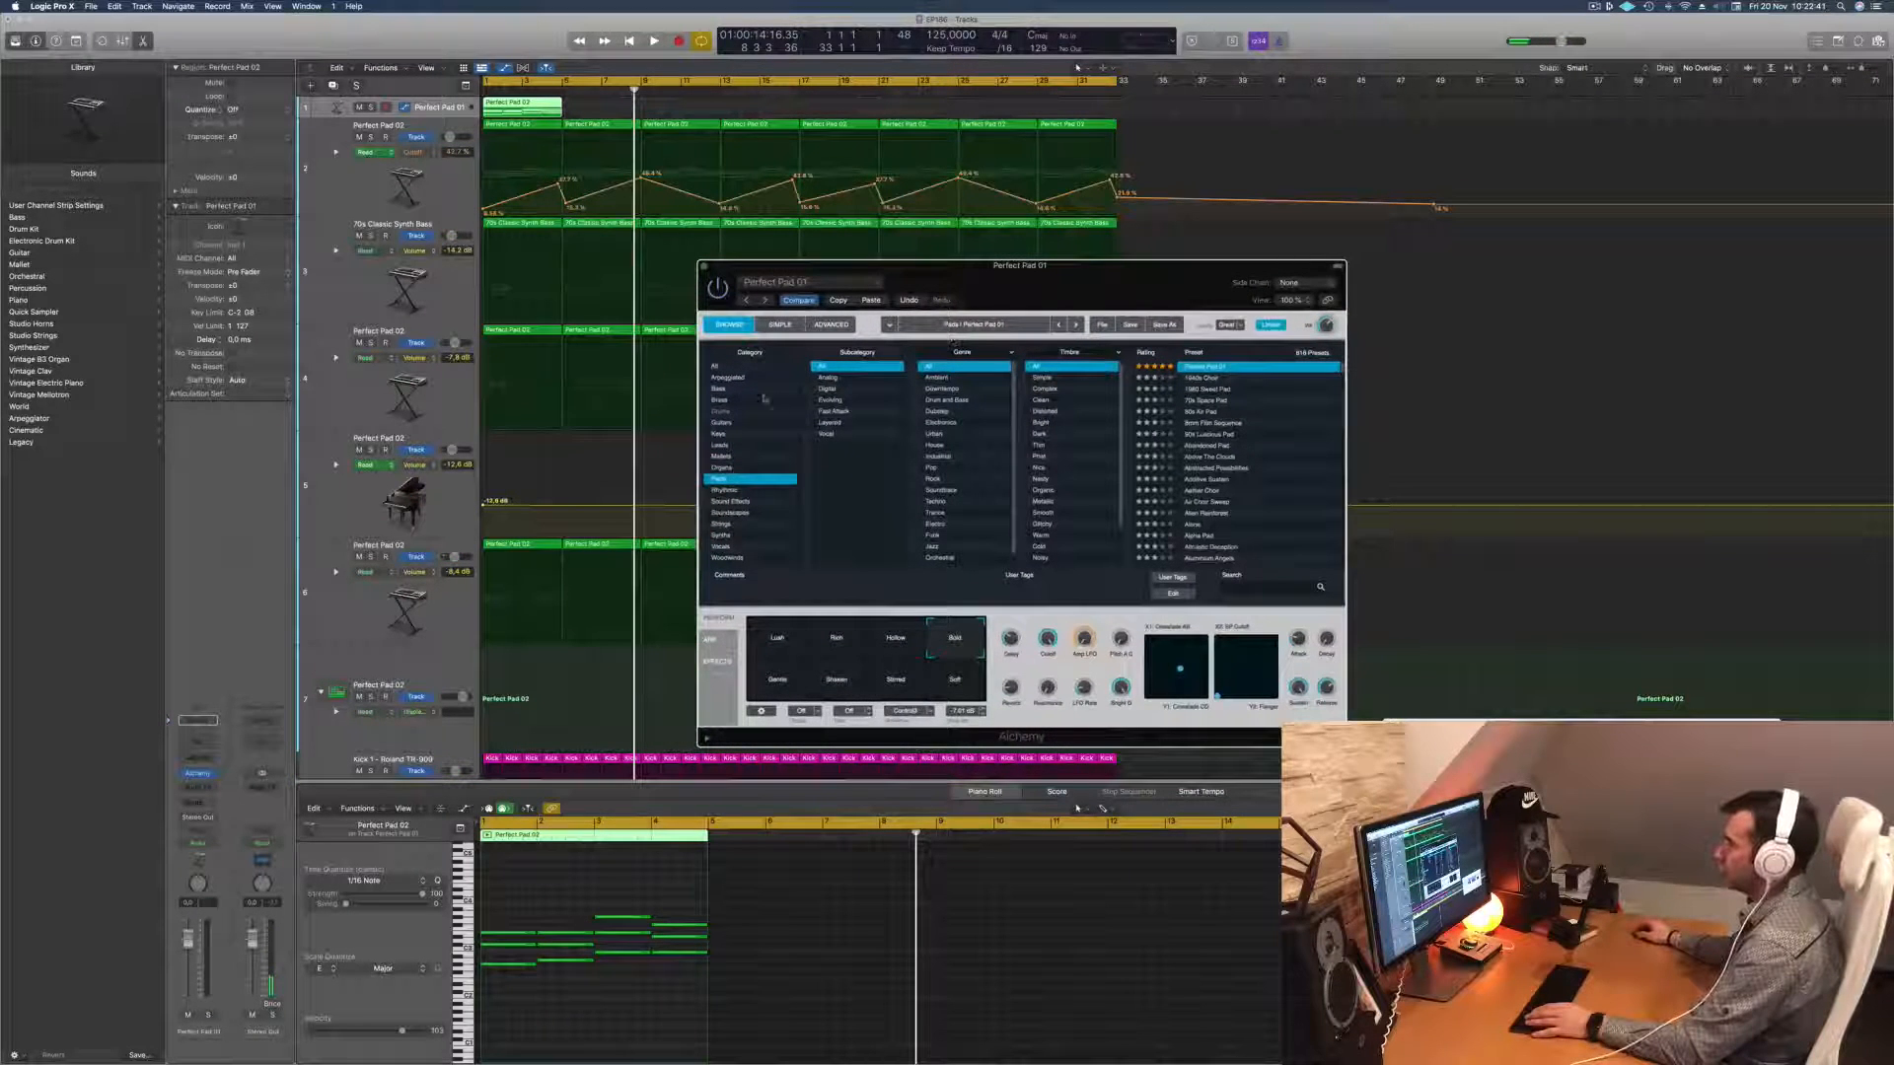
left_click(728, 377)
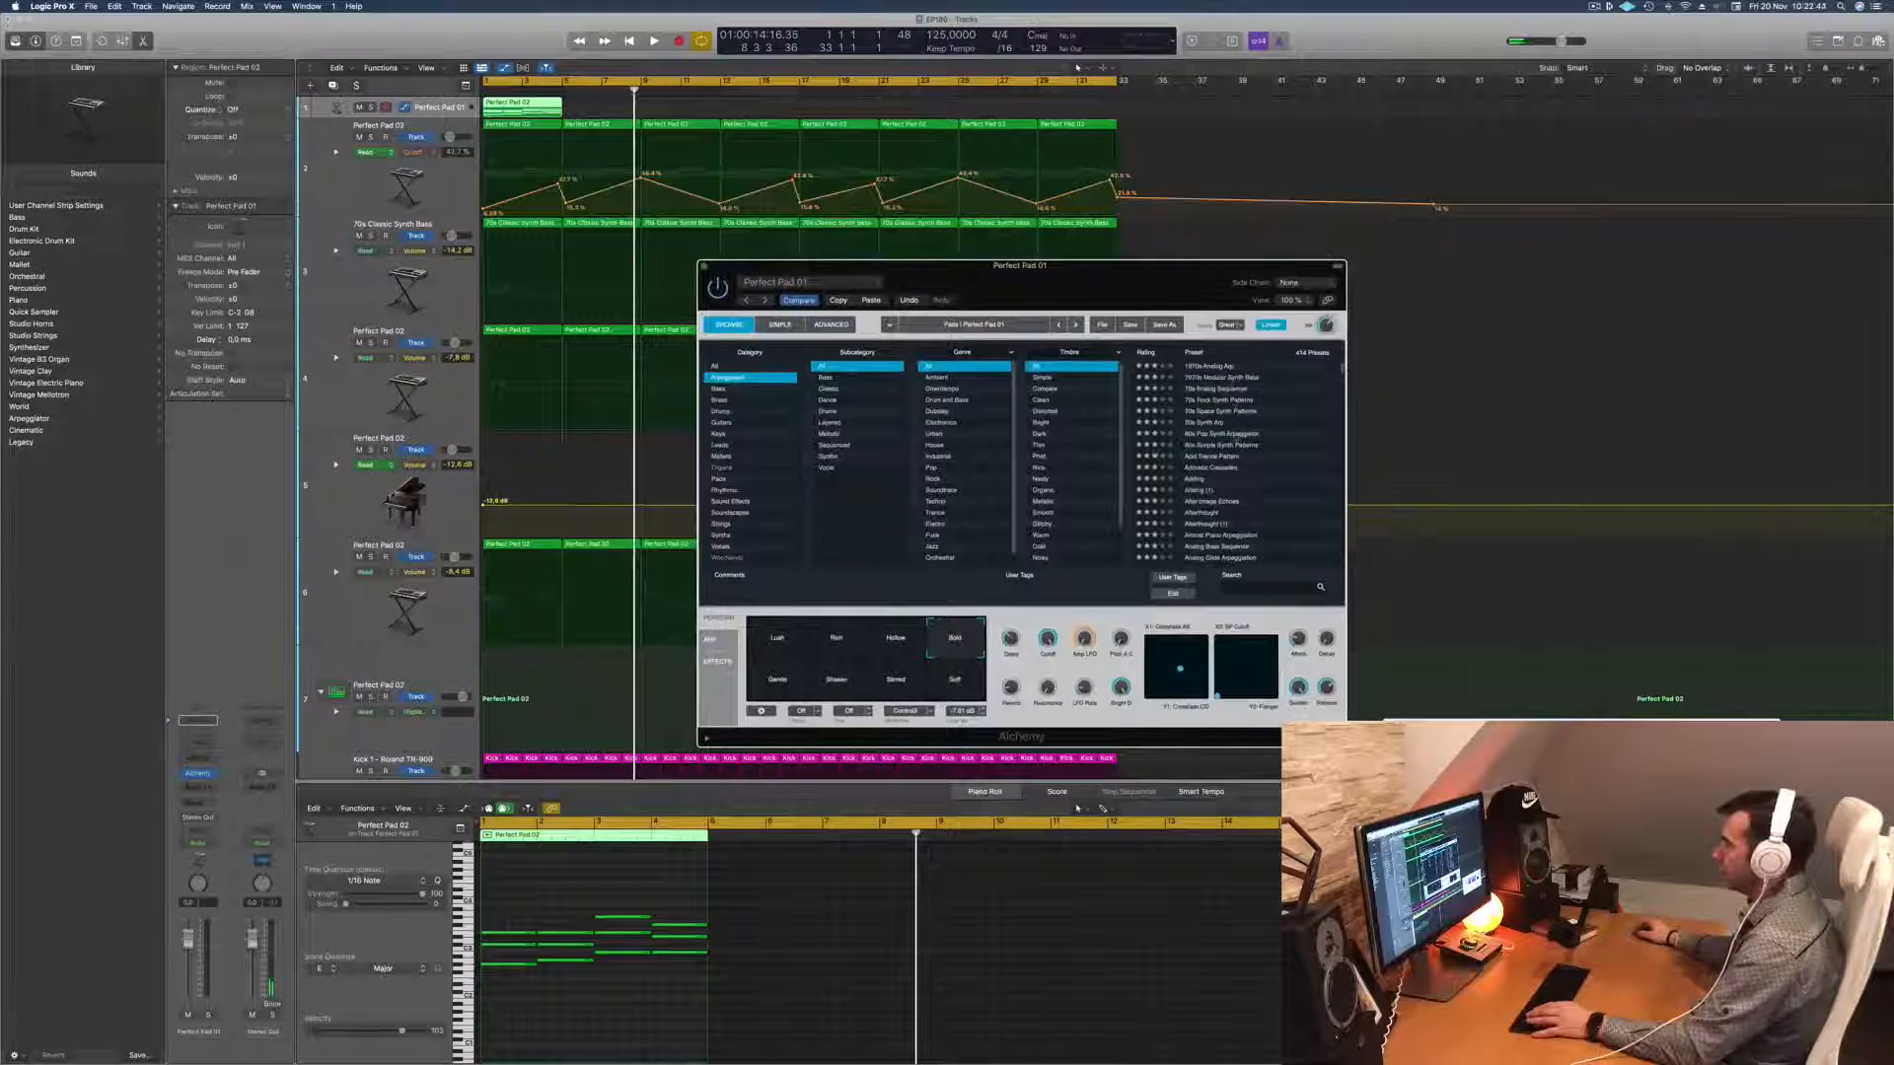
left_click(1236, 434)
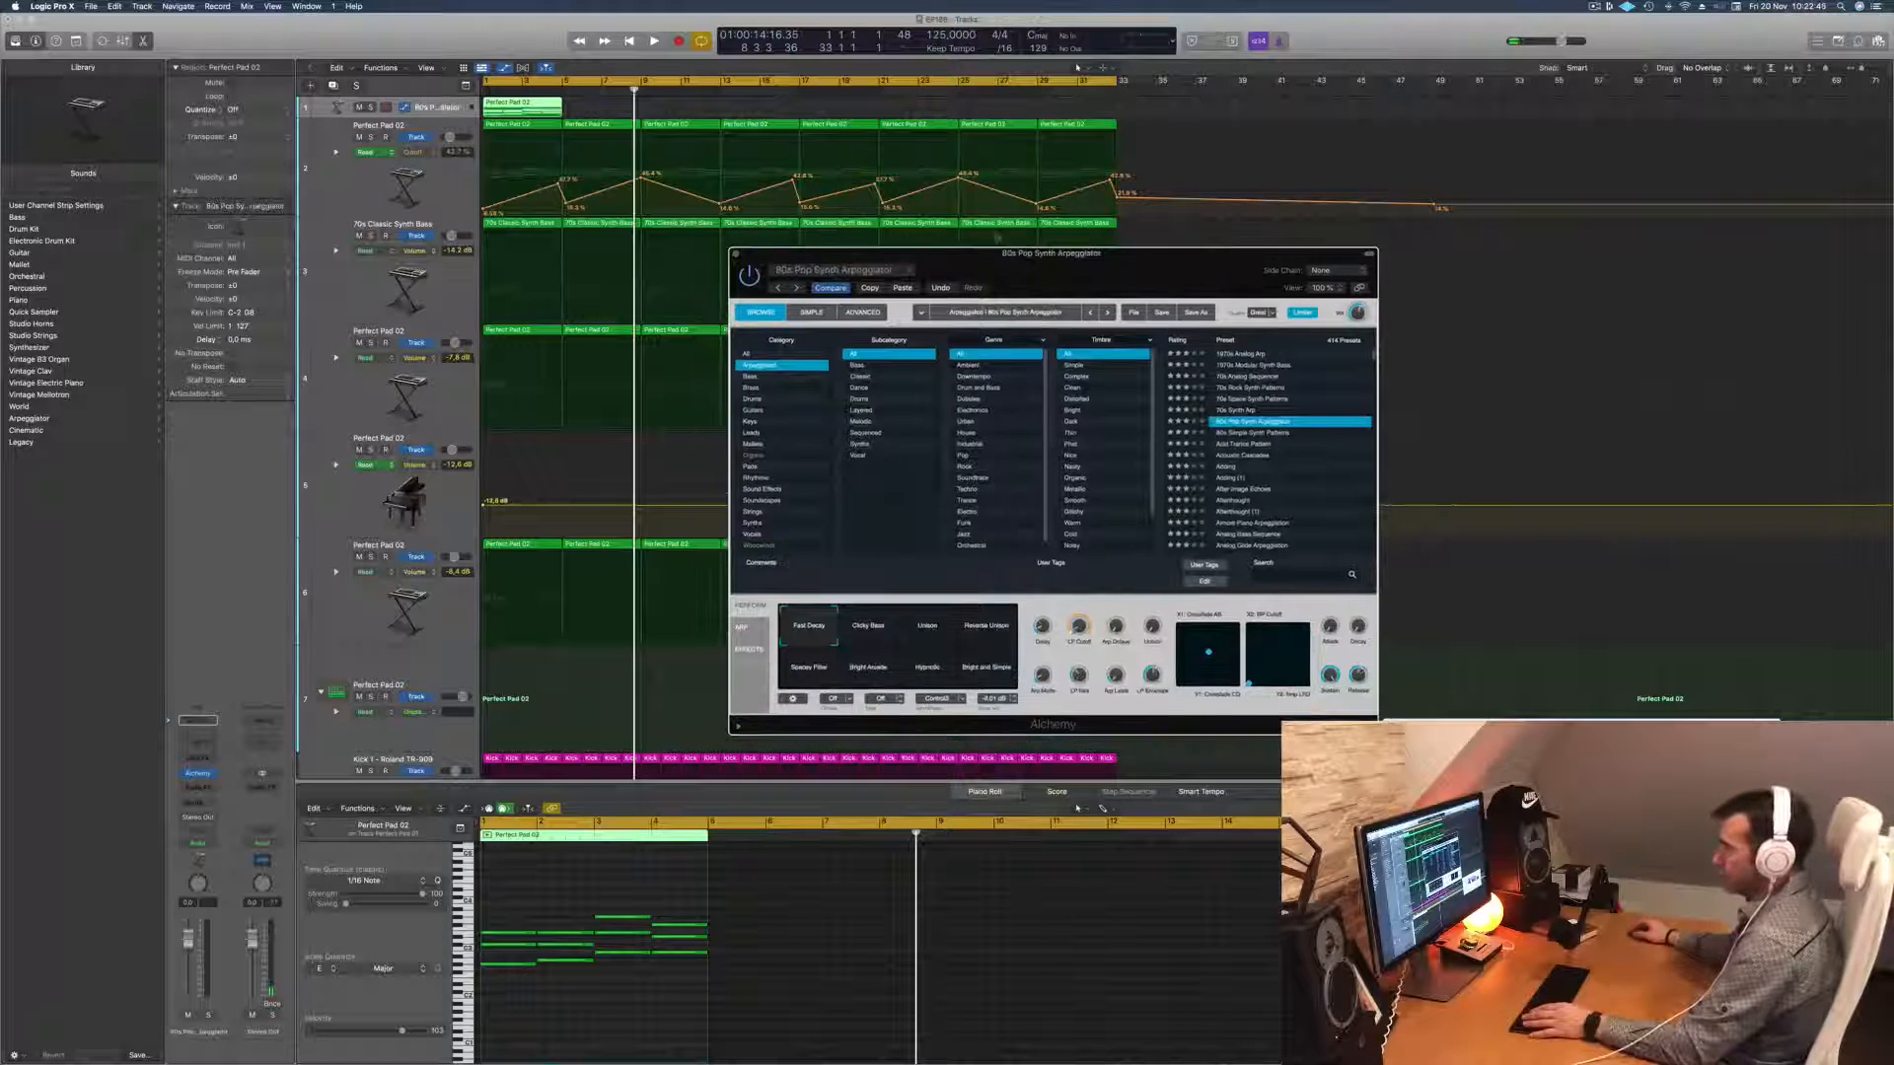
Step: Repeat the copied region along track 1 through bar 32, play it from the beginning and move the Alchemy window aside
left_click_drag(515, 108, 855, 116)
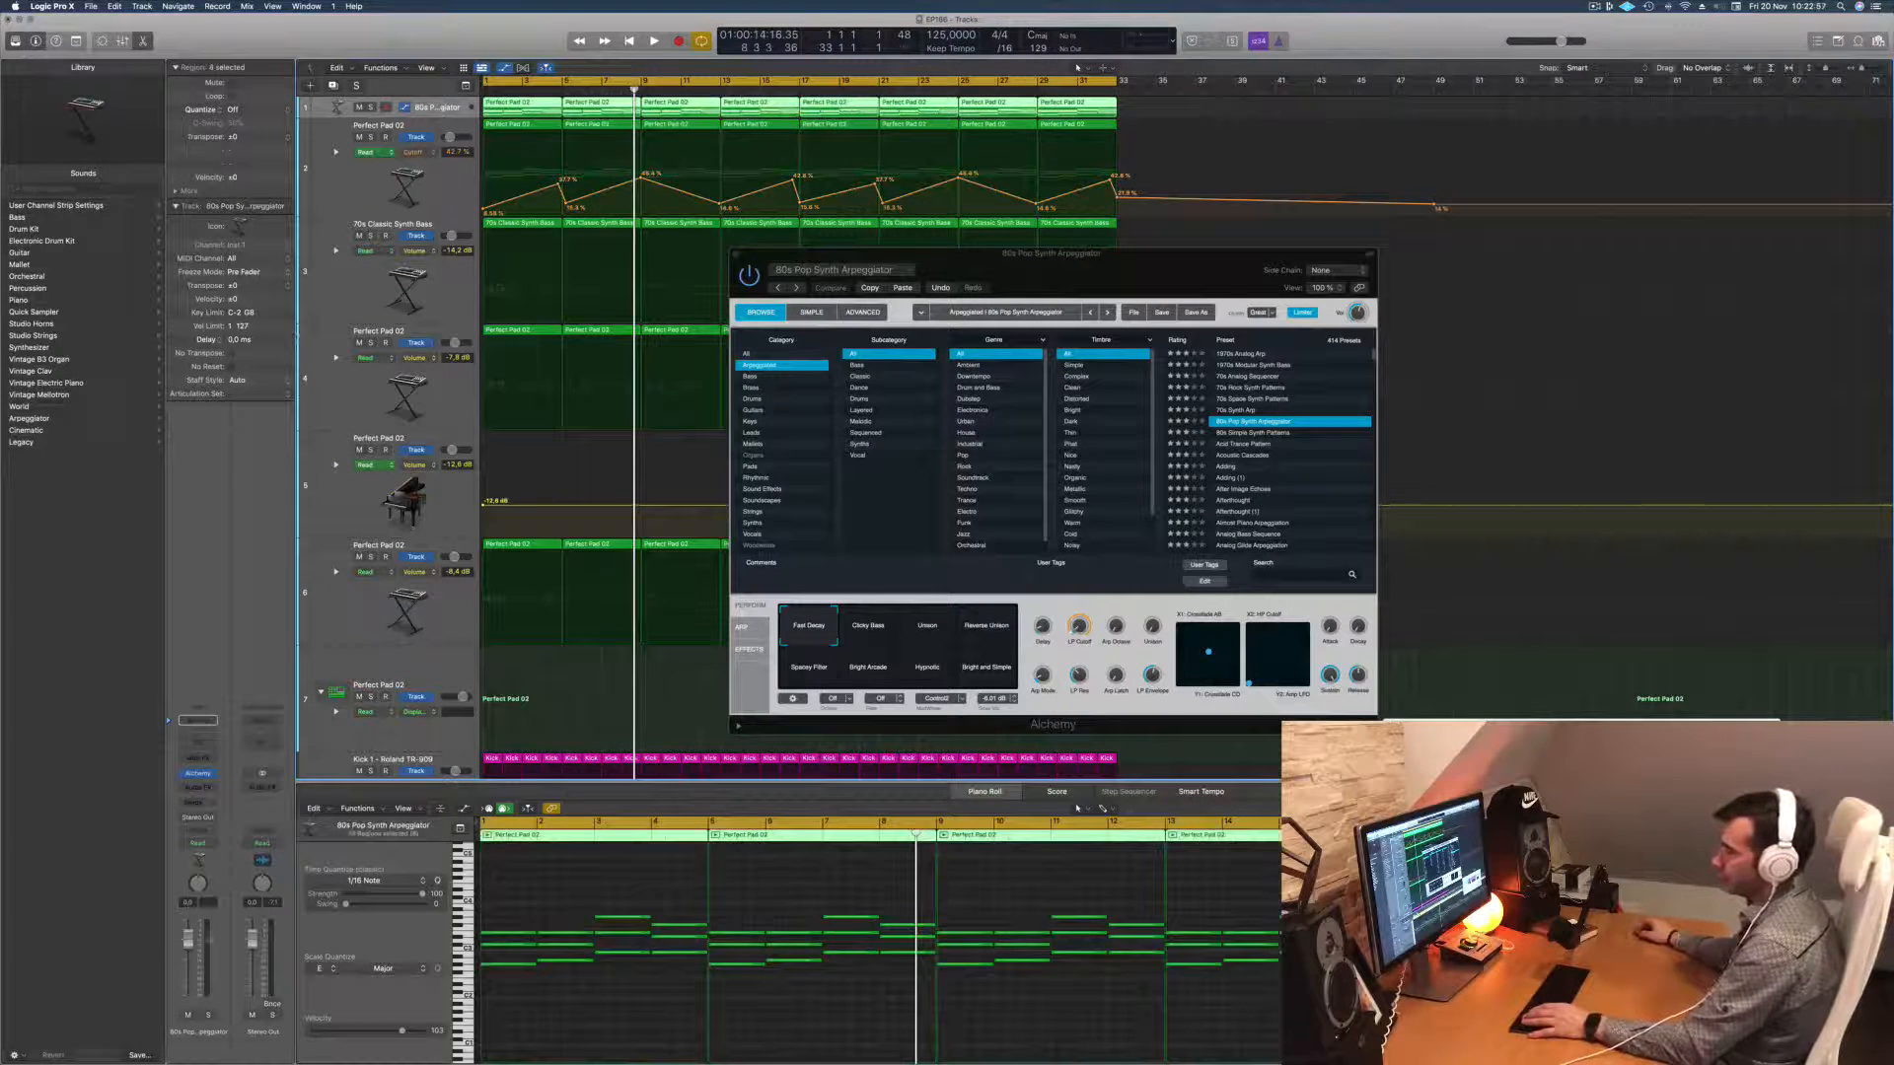
key("space")
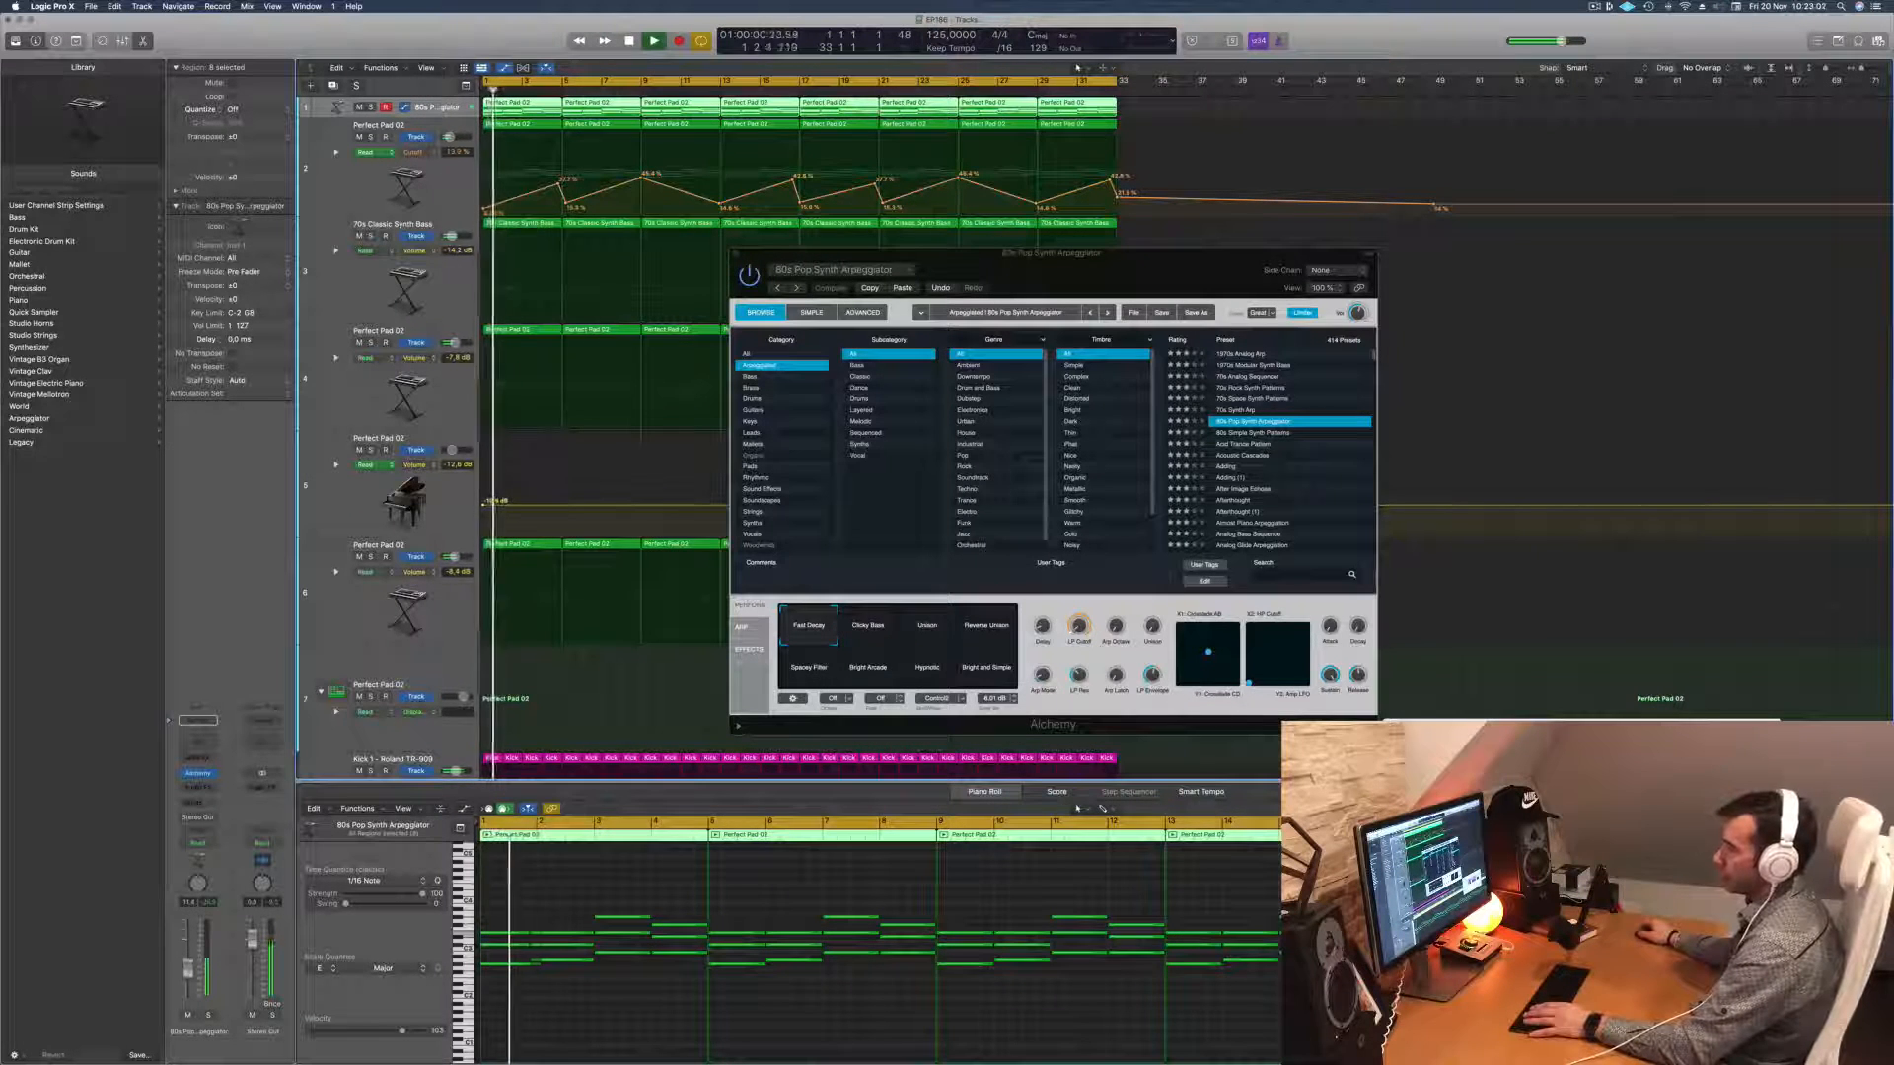
left_click_drag(1156, 276, 1003, 348)
key("space")
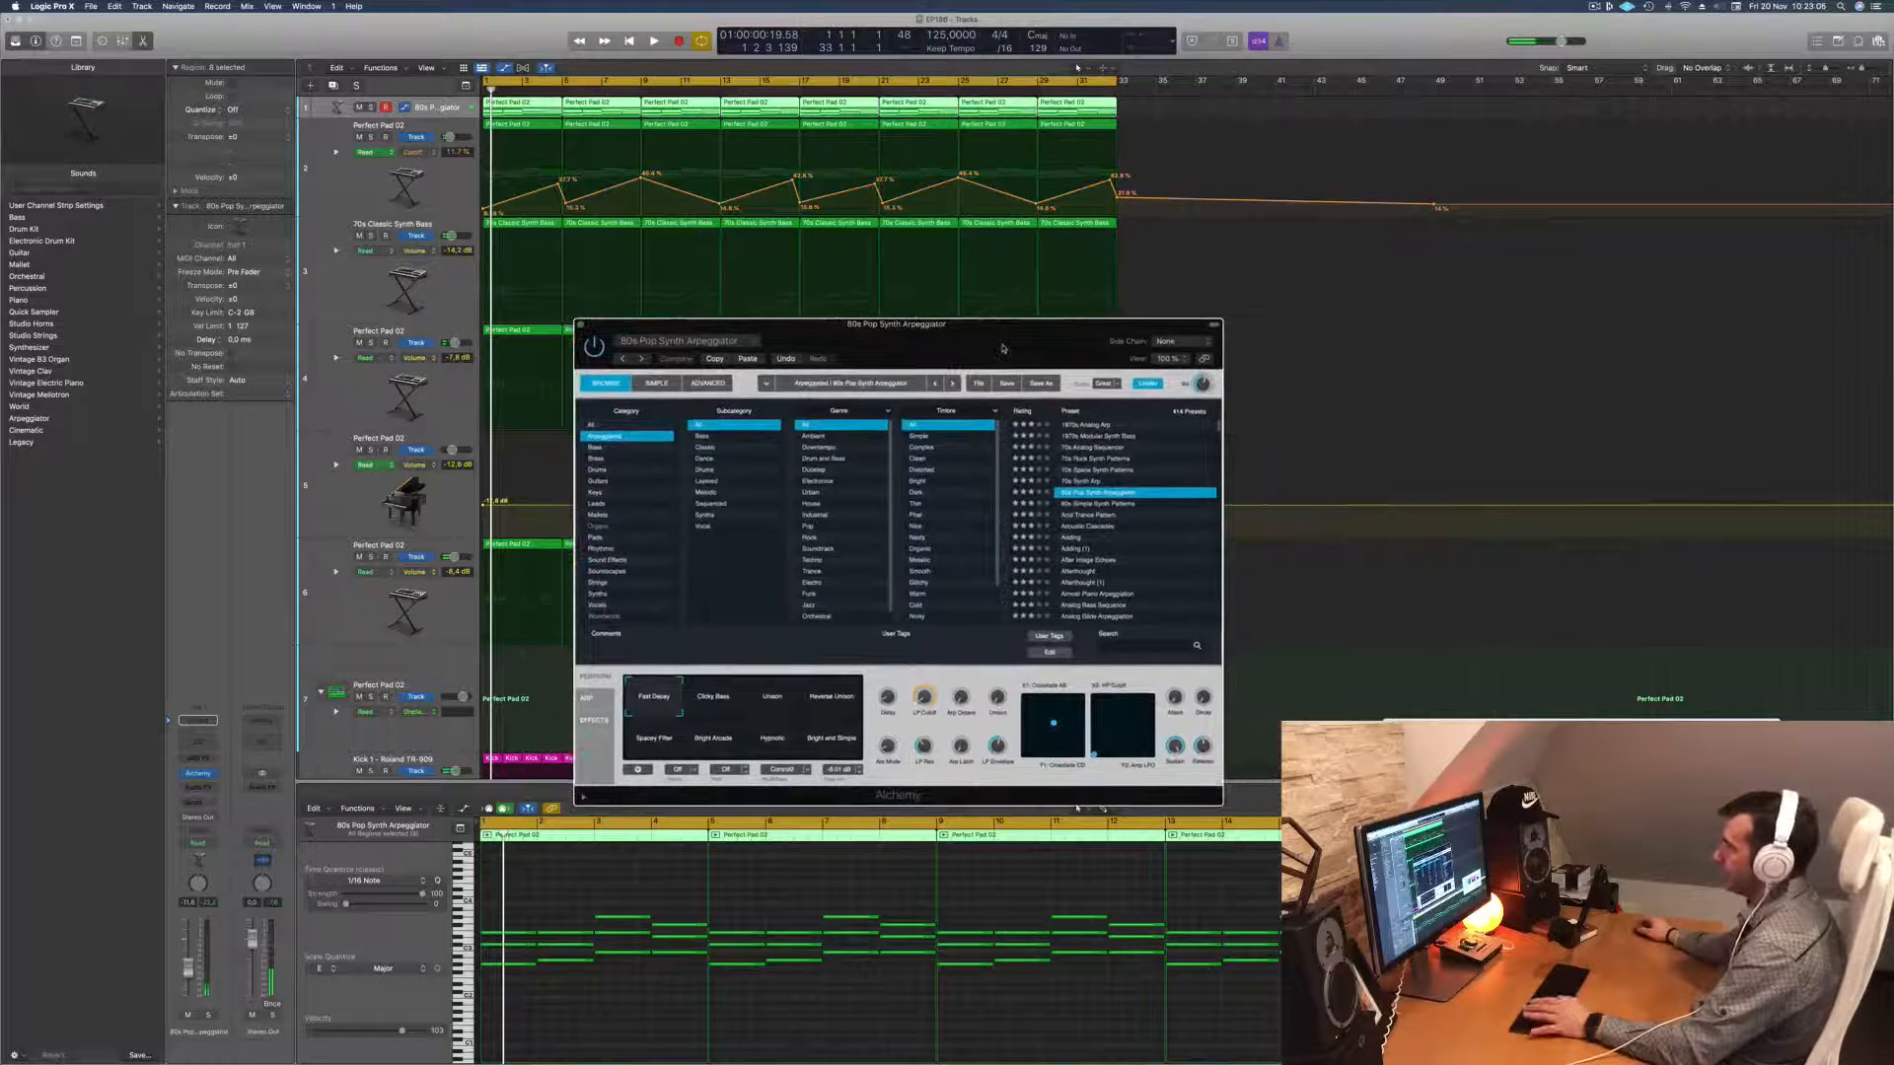
Step: Audition the 80s Simple Synth Patterns and Acid Trance Pattern presets on track 1 during playback
left_click(1097, 504)
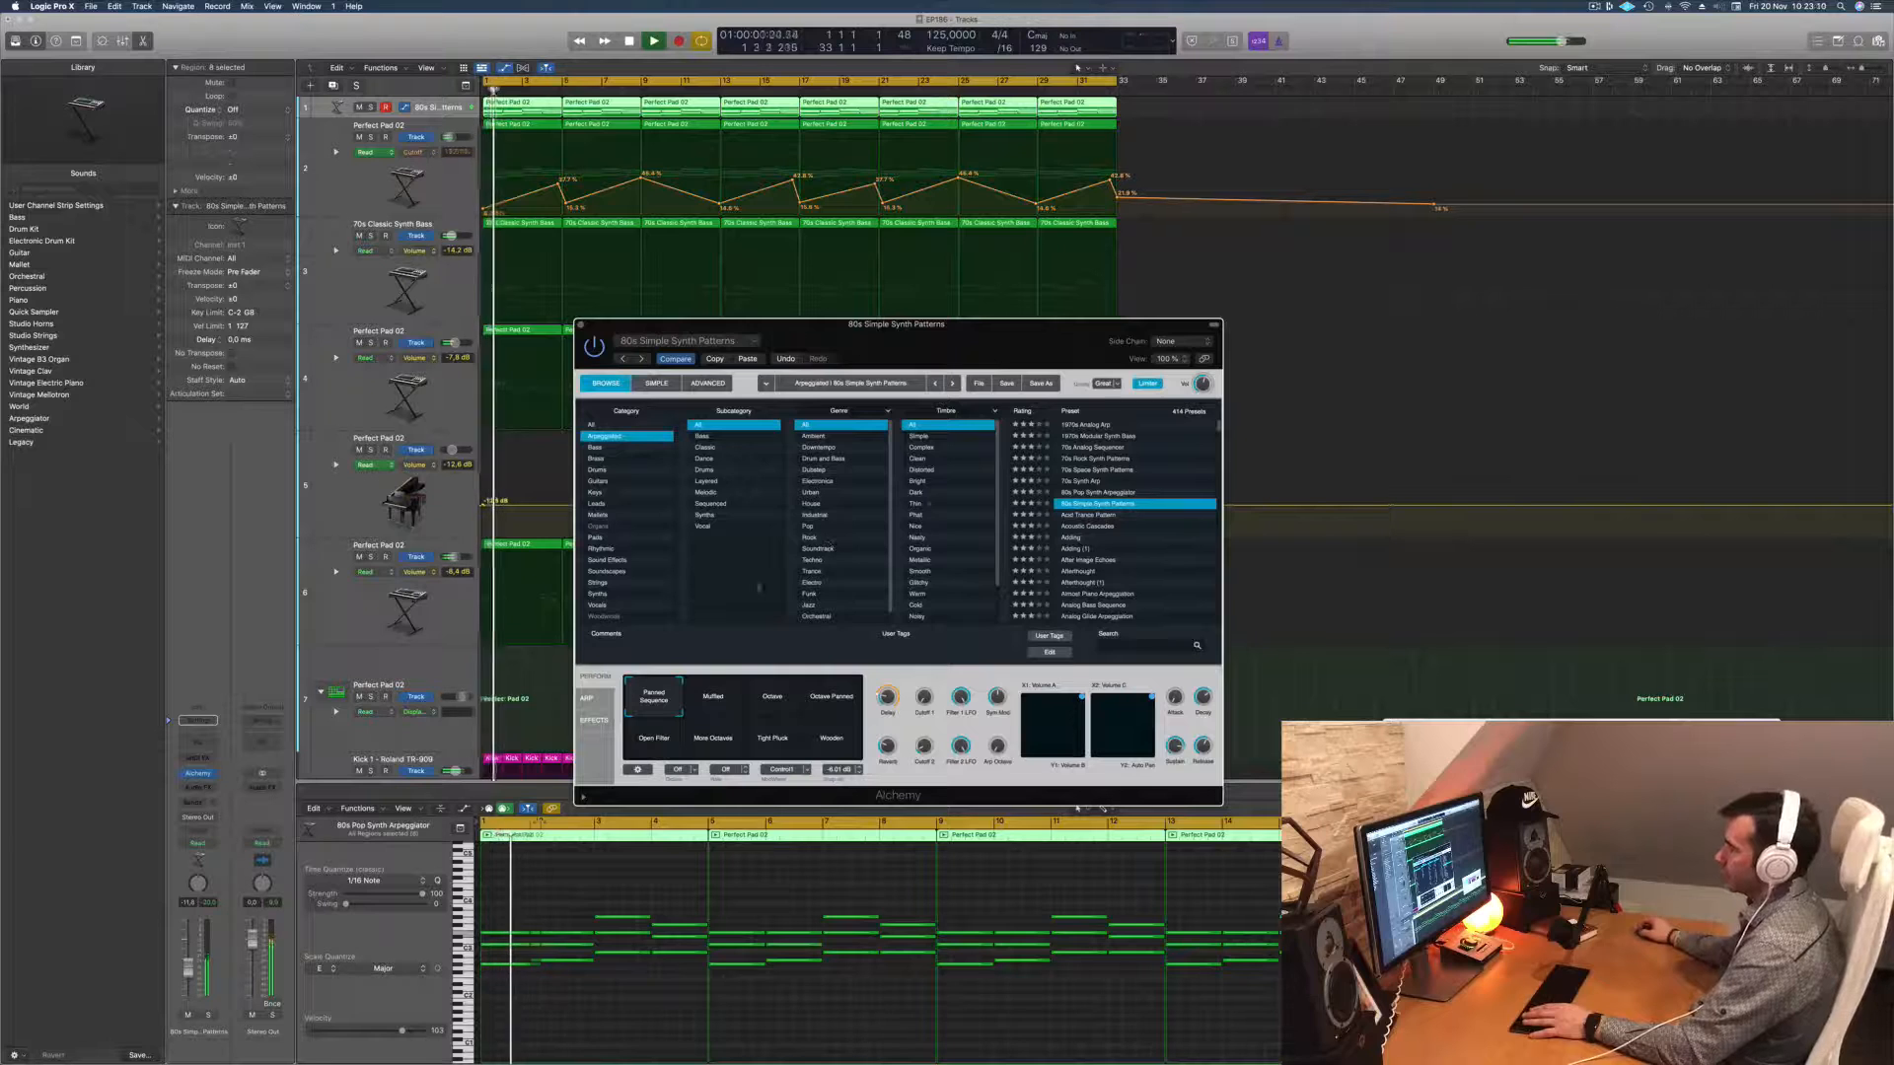
scroll(1119, 533, "down", 2)
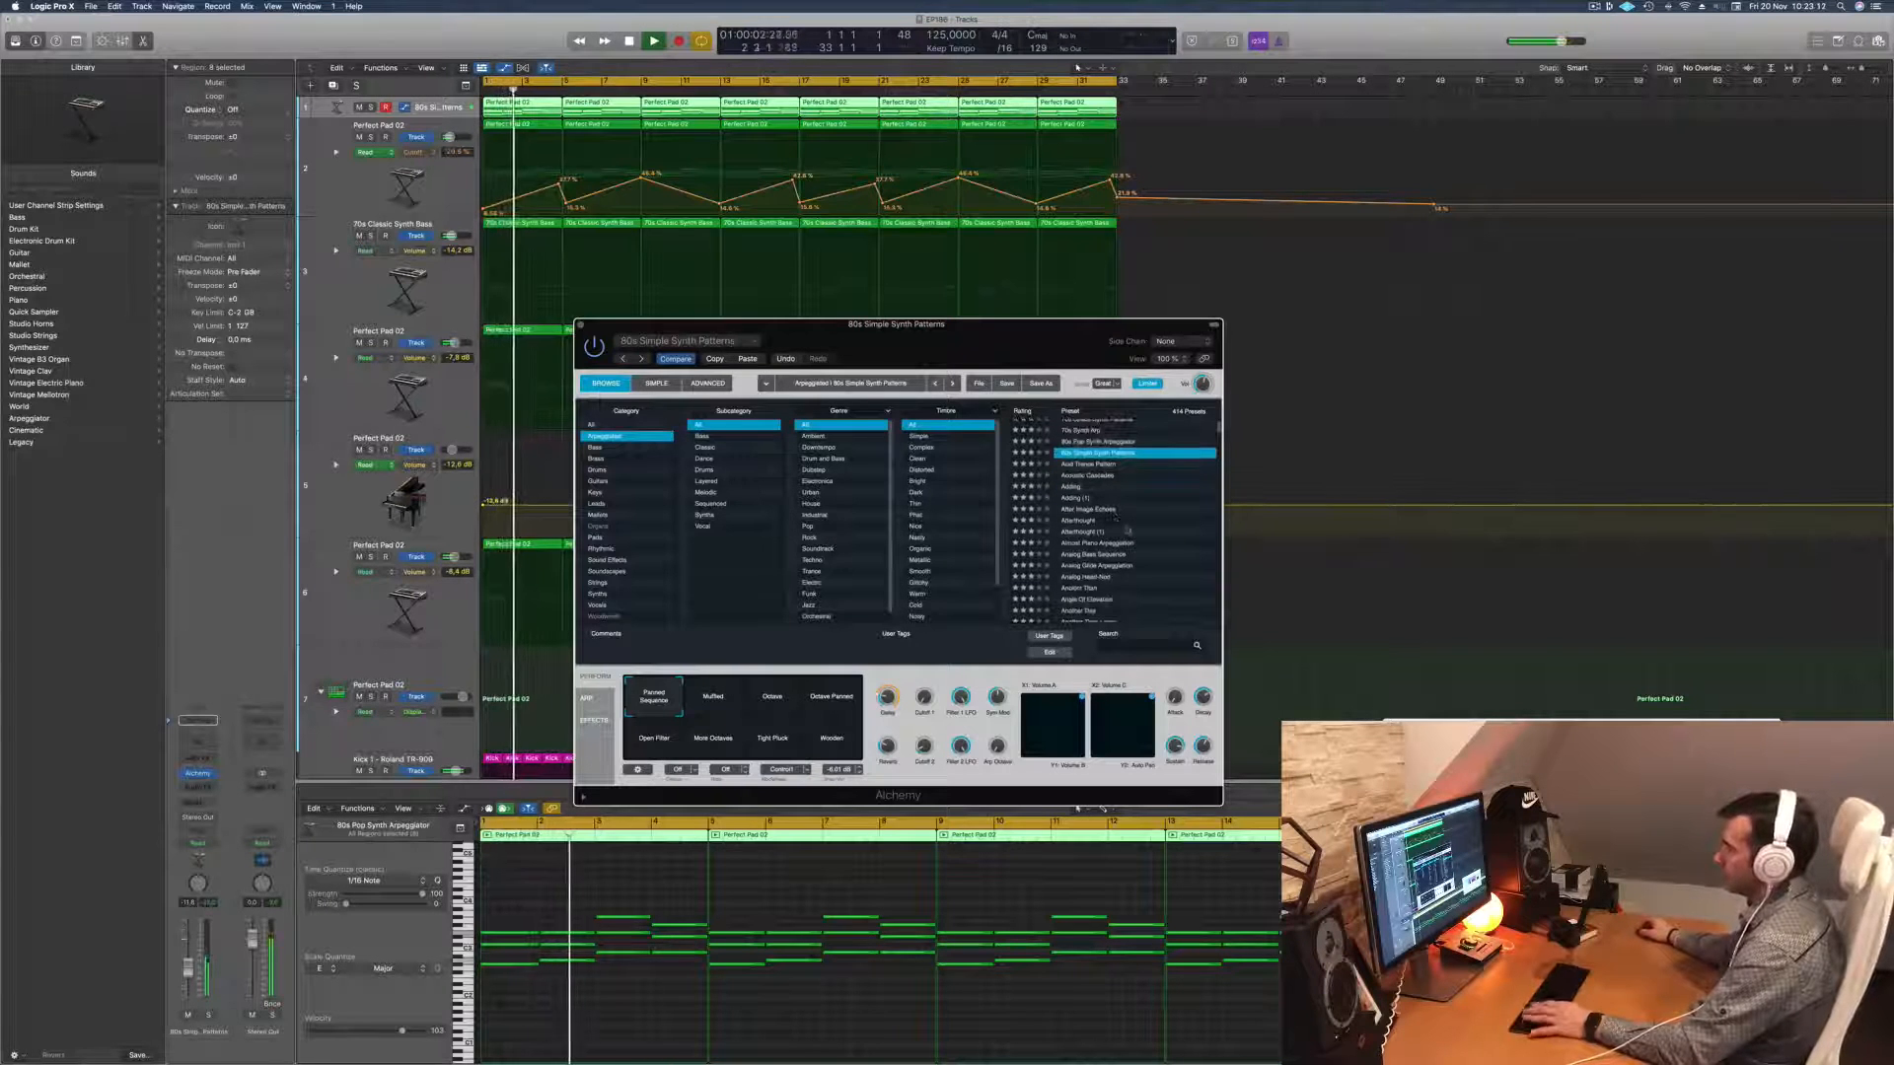
left_click(1098, 465)
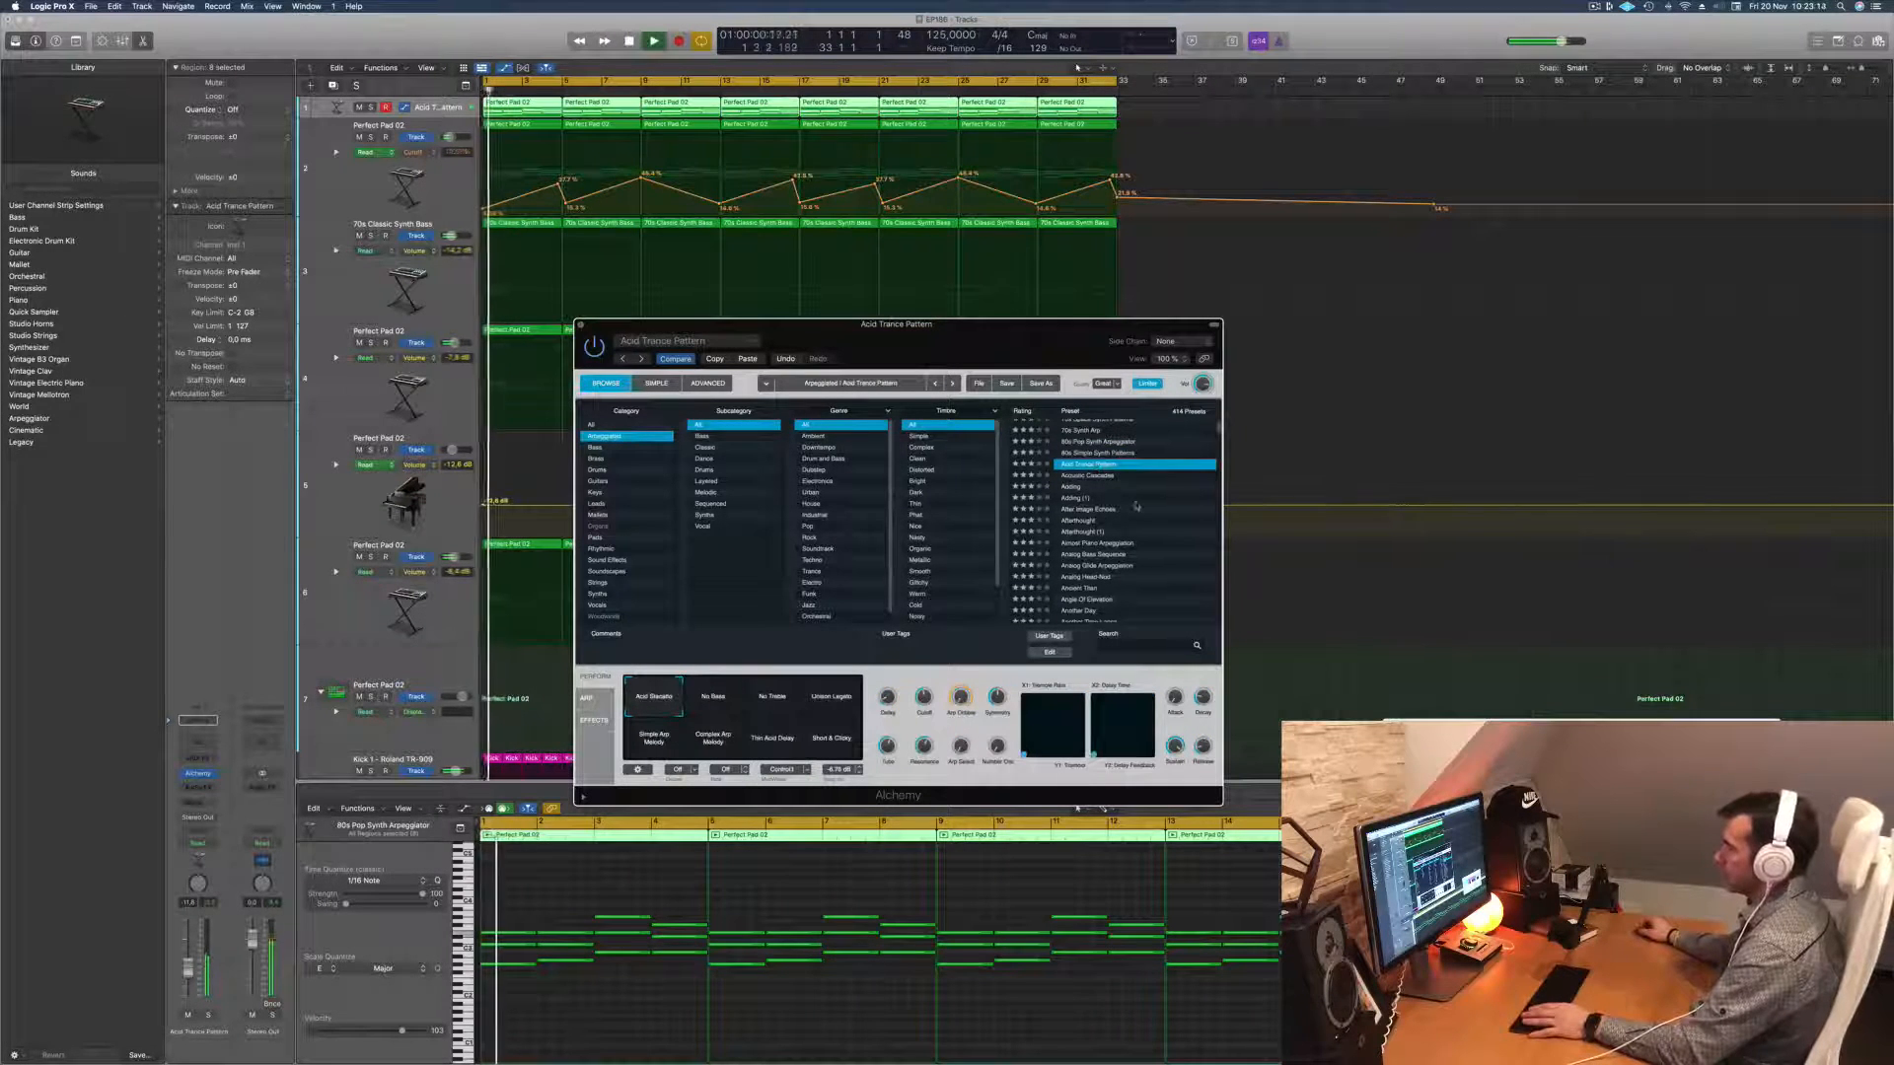
scroll(1137, 507, "down", 1)
key("space")
scroll(1109, 510, "up", 3)
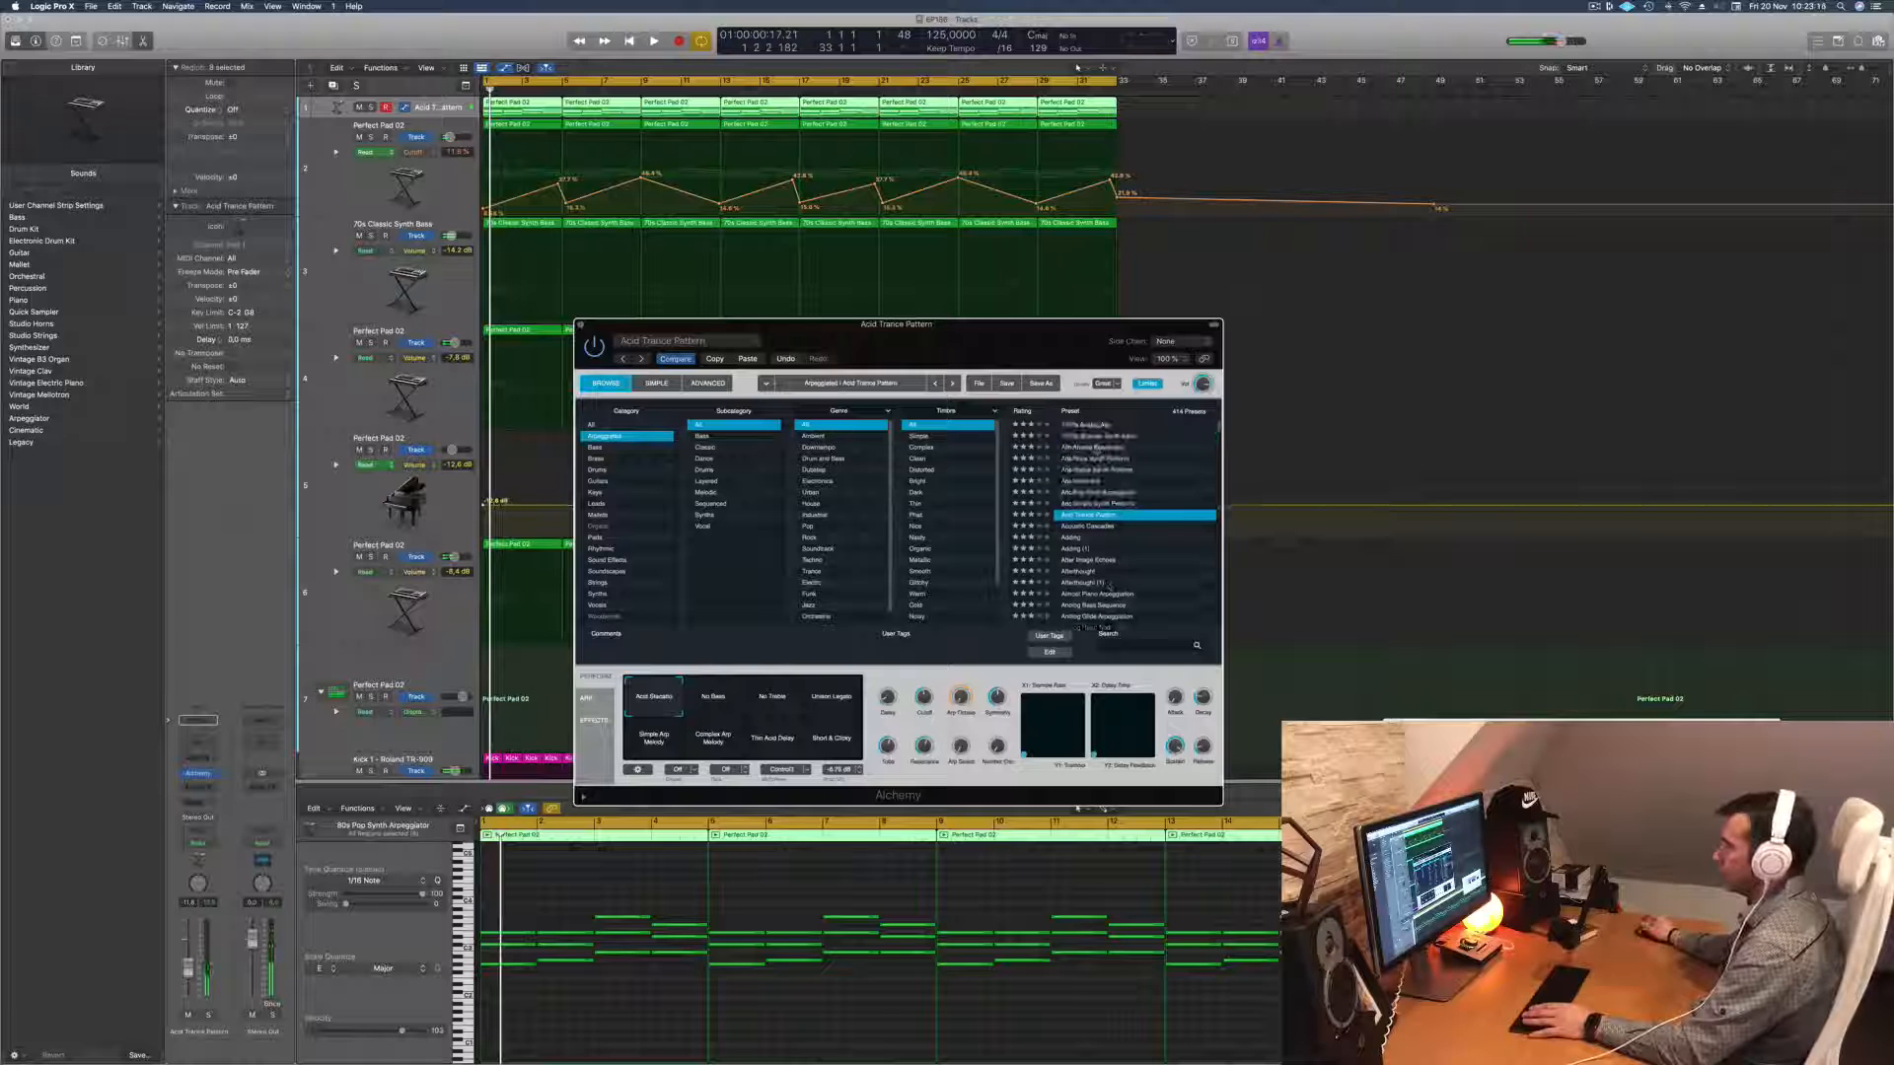
Step: Load the 70s Analog Sequencer preset on track 1, play it and adjust the track's volume
left_click(1095, 447)
key("space")
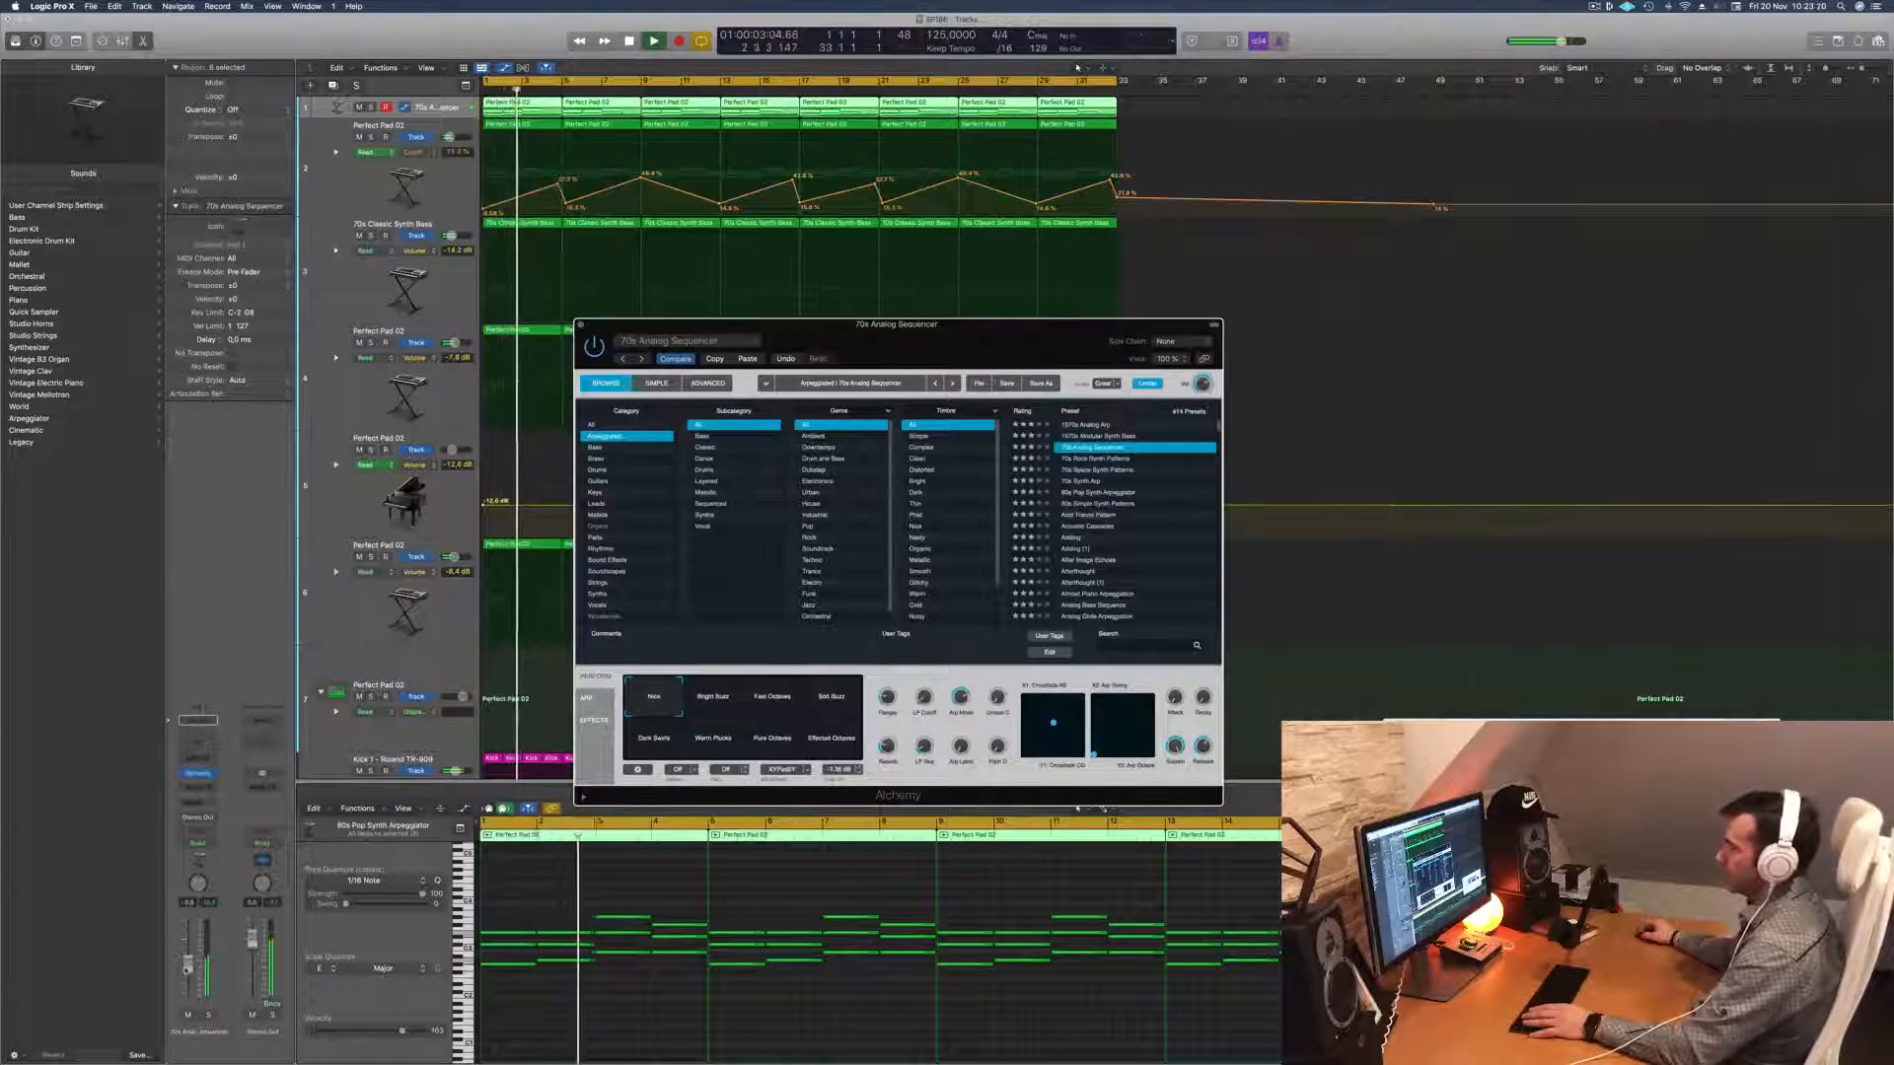
left_click(188, 967)
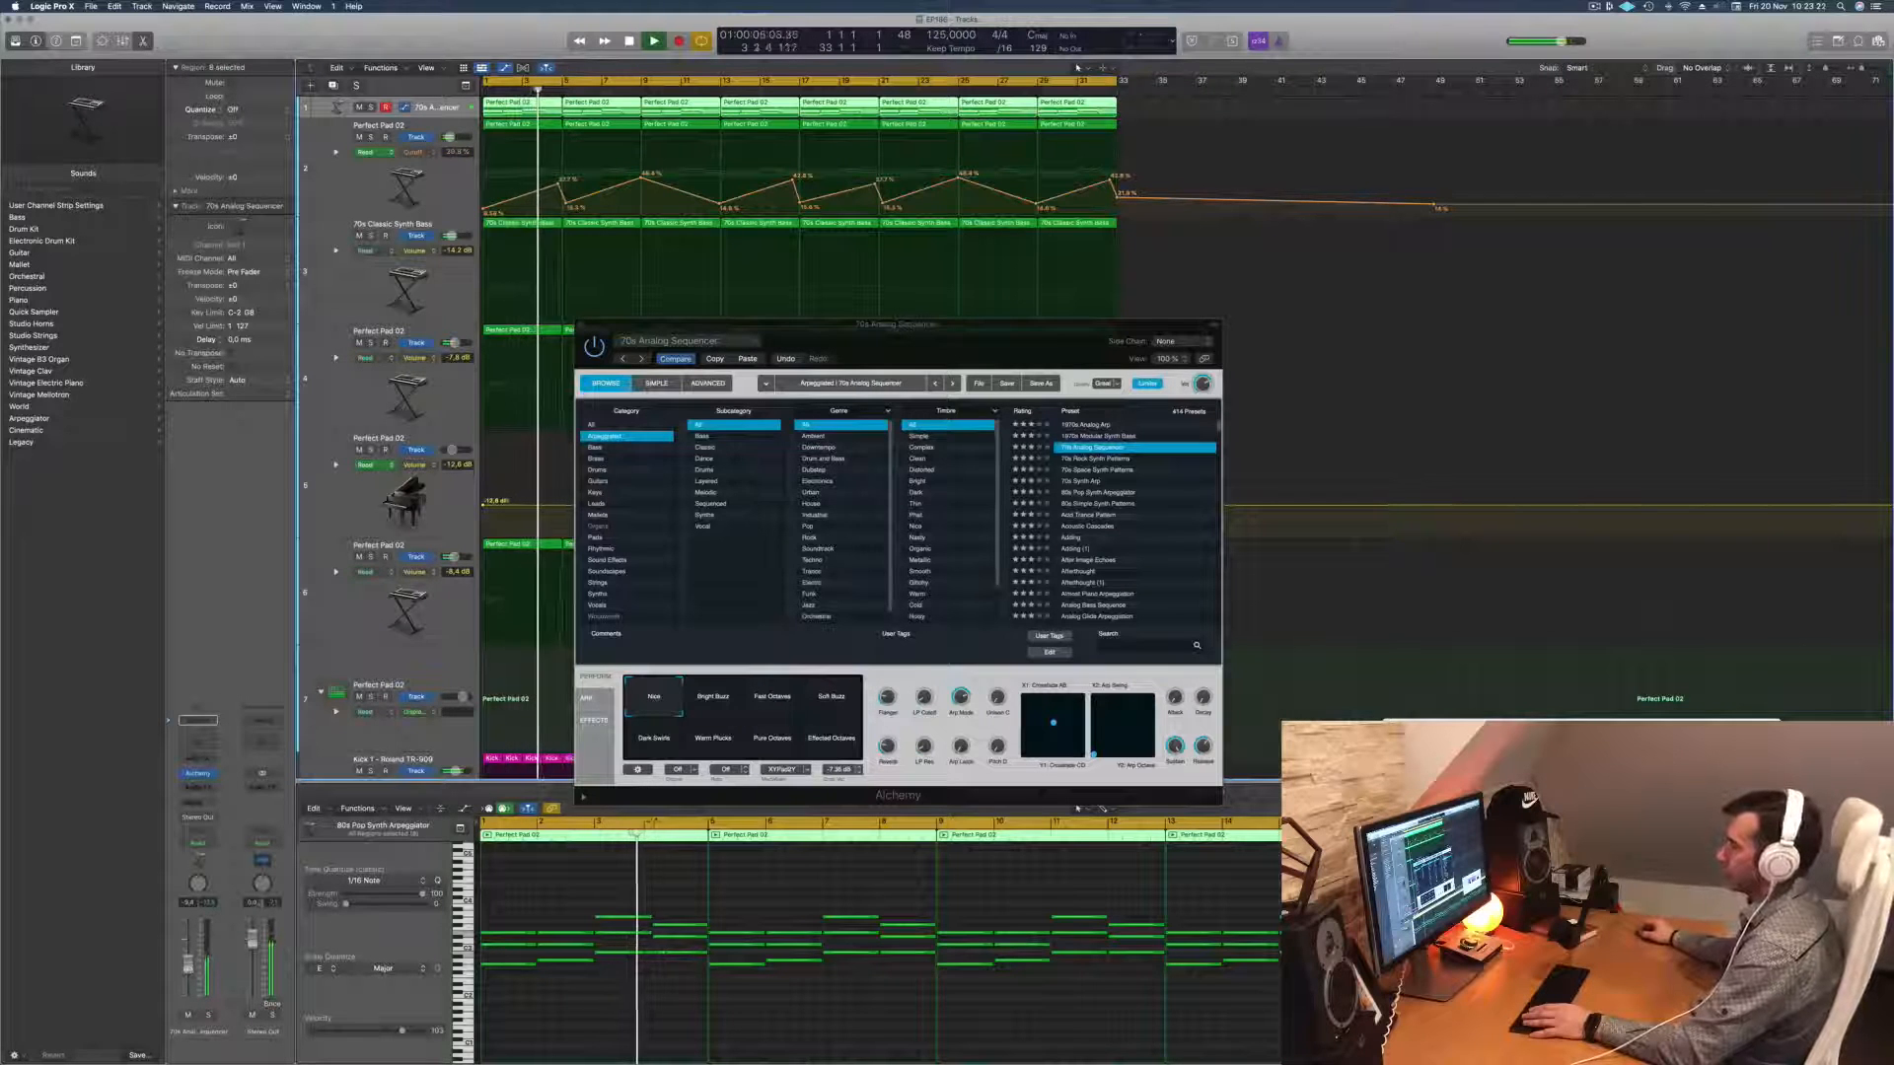
Step: Hide the Alchemy window and play the arrangement with the arpeggio from the beginning
left_click_drag(681, 326, 625, 344)
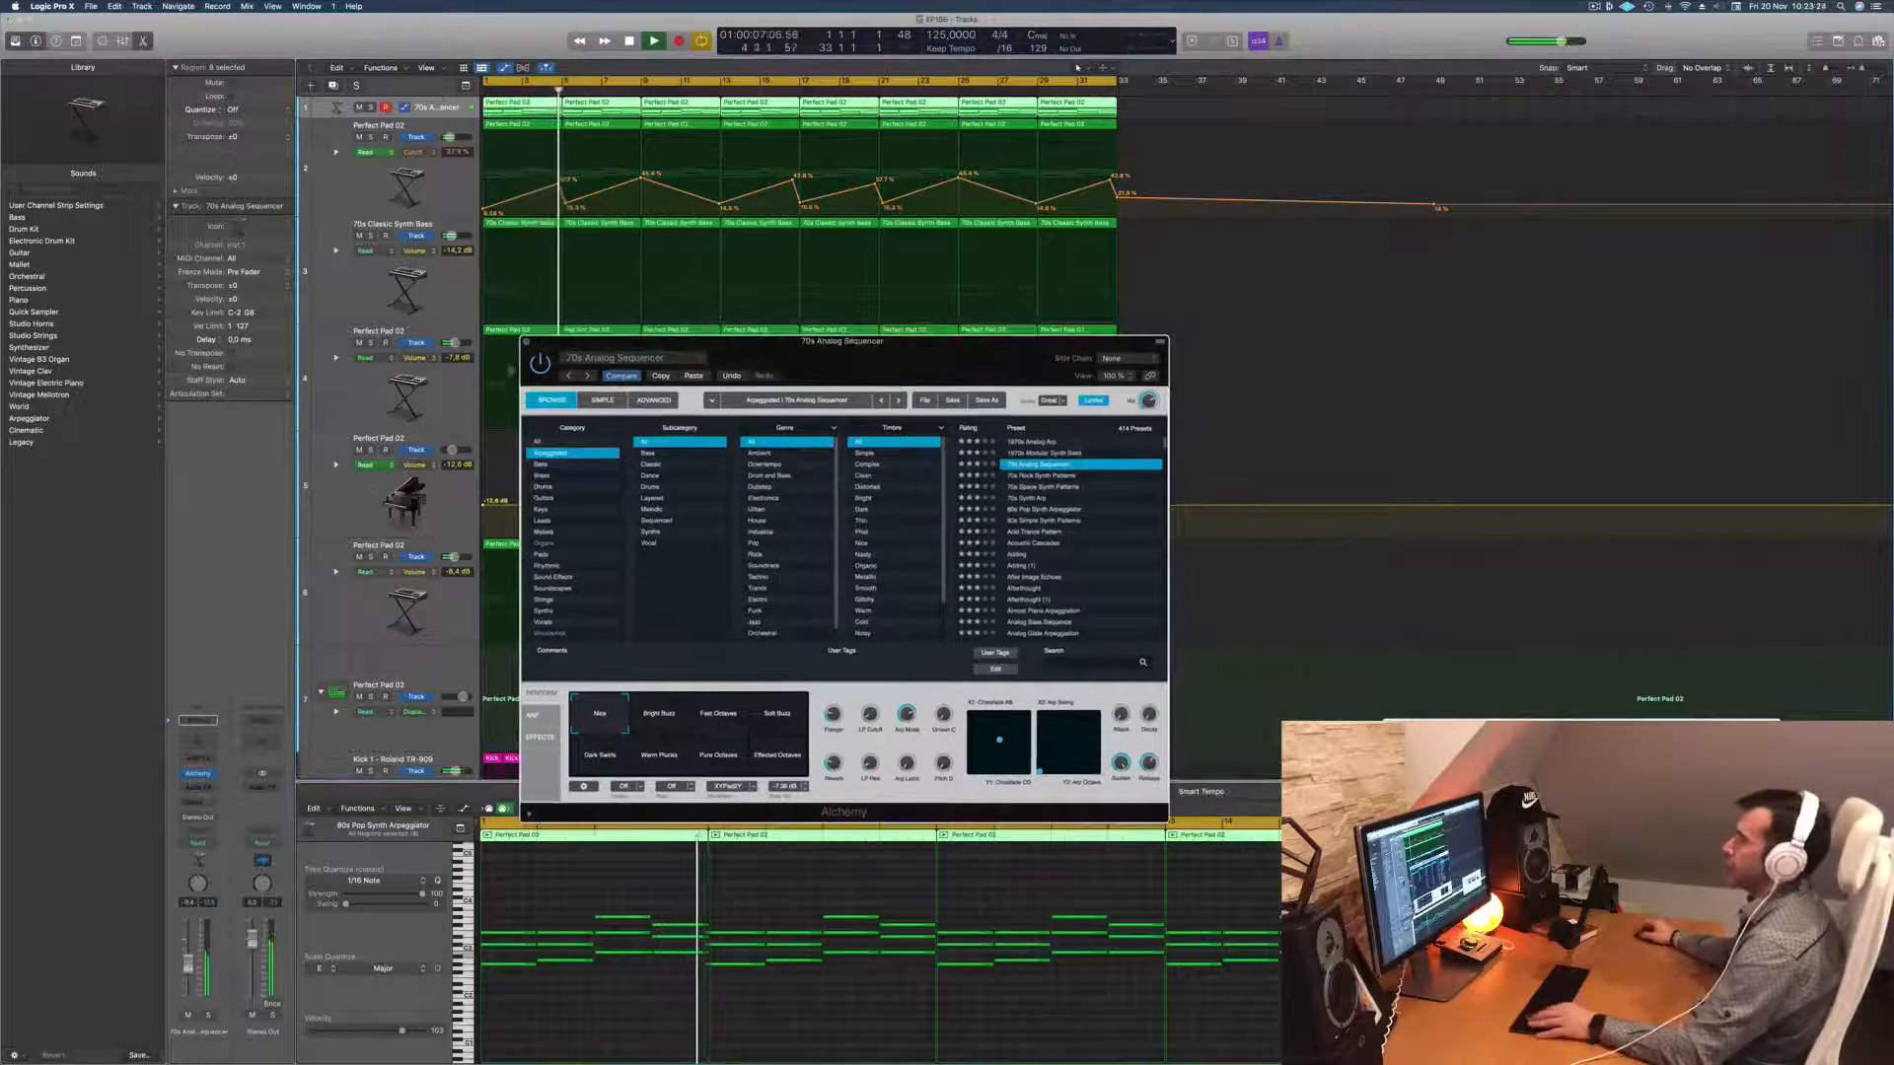
left_click(527, 341)
key("super+Left")
key("Return")
key("space")
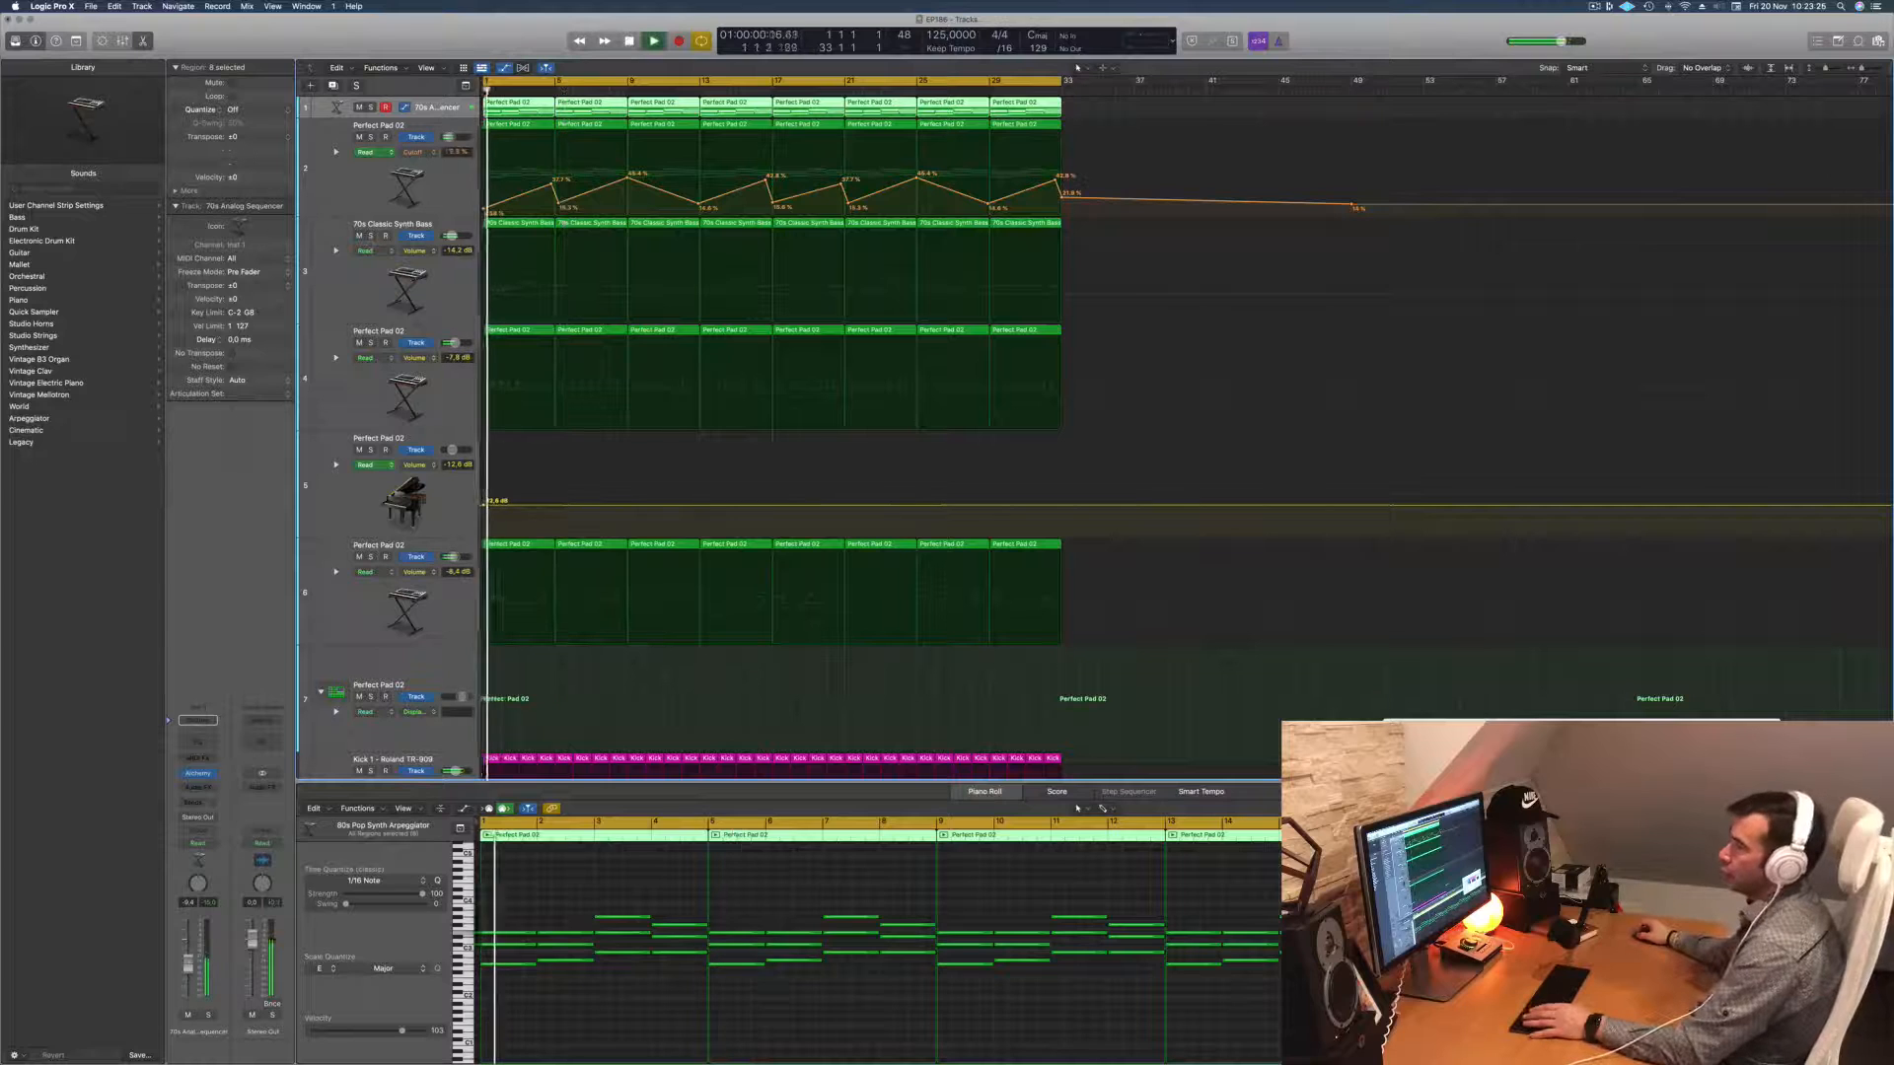
key("Return")
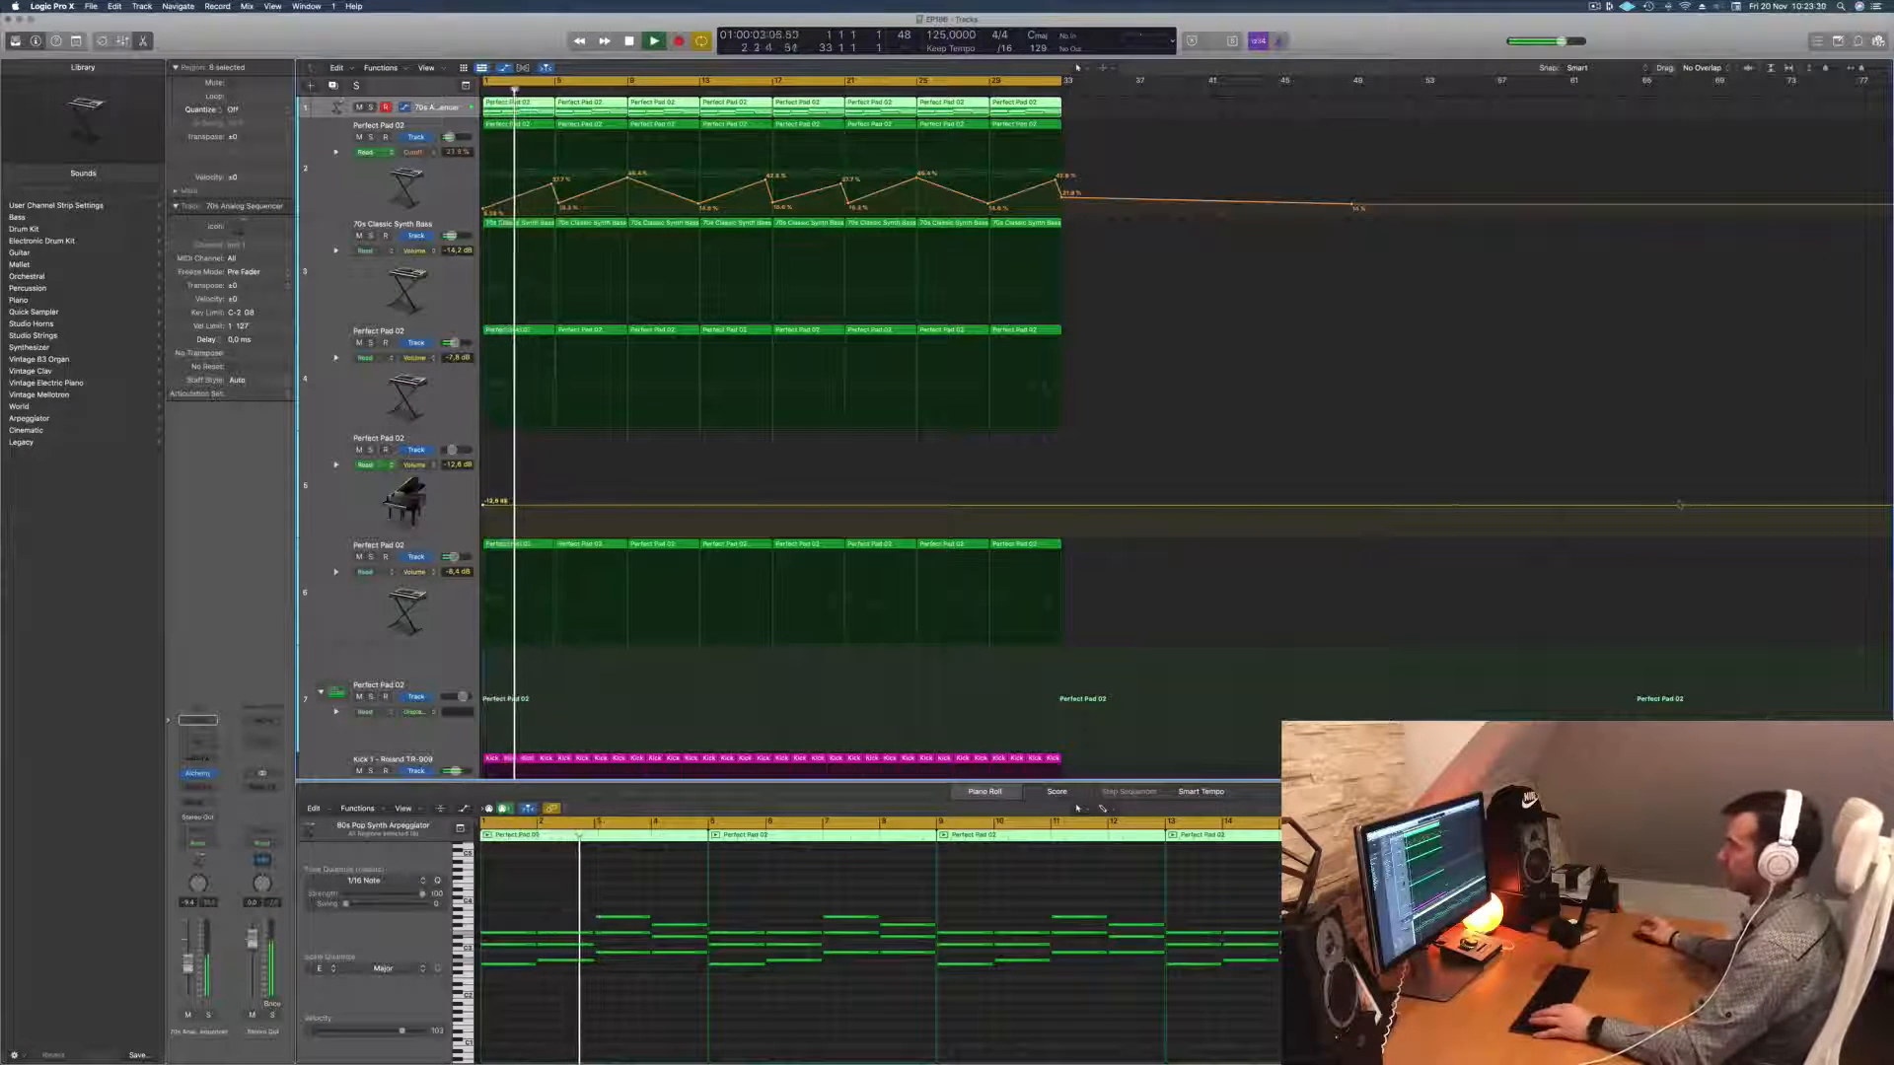
Step: Show the mixer, copy track 6's Compressor onto the 70s Analog Sequencer channel and lower that channel's volume to about -11.8 dB
key("x")
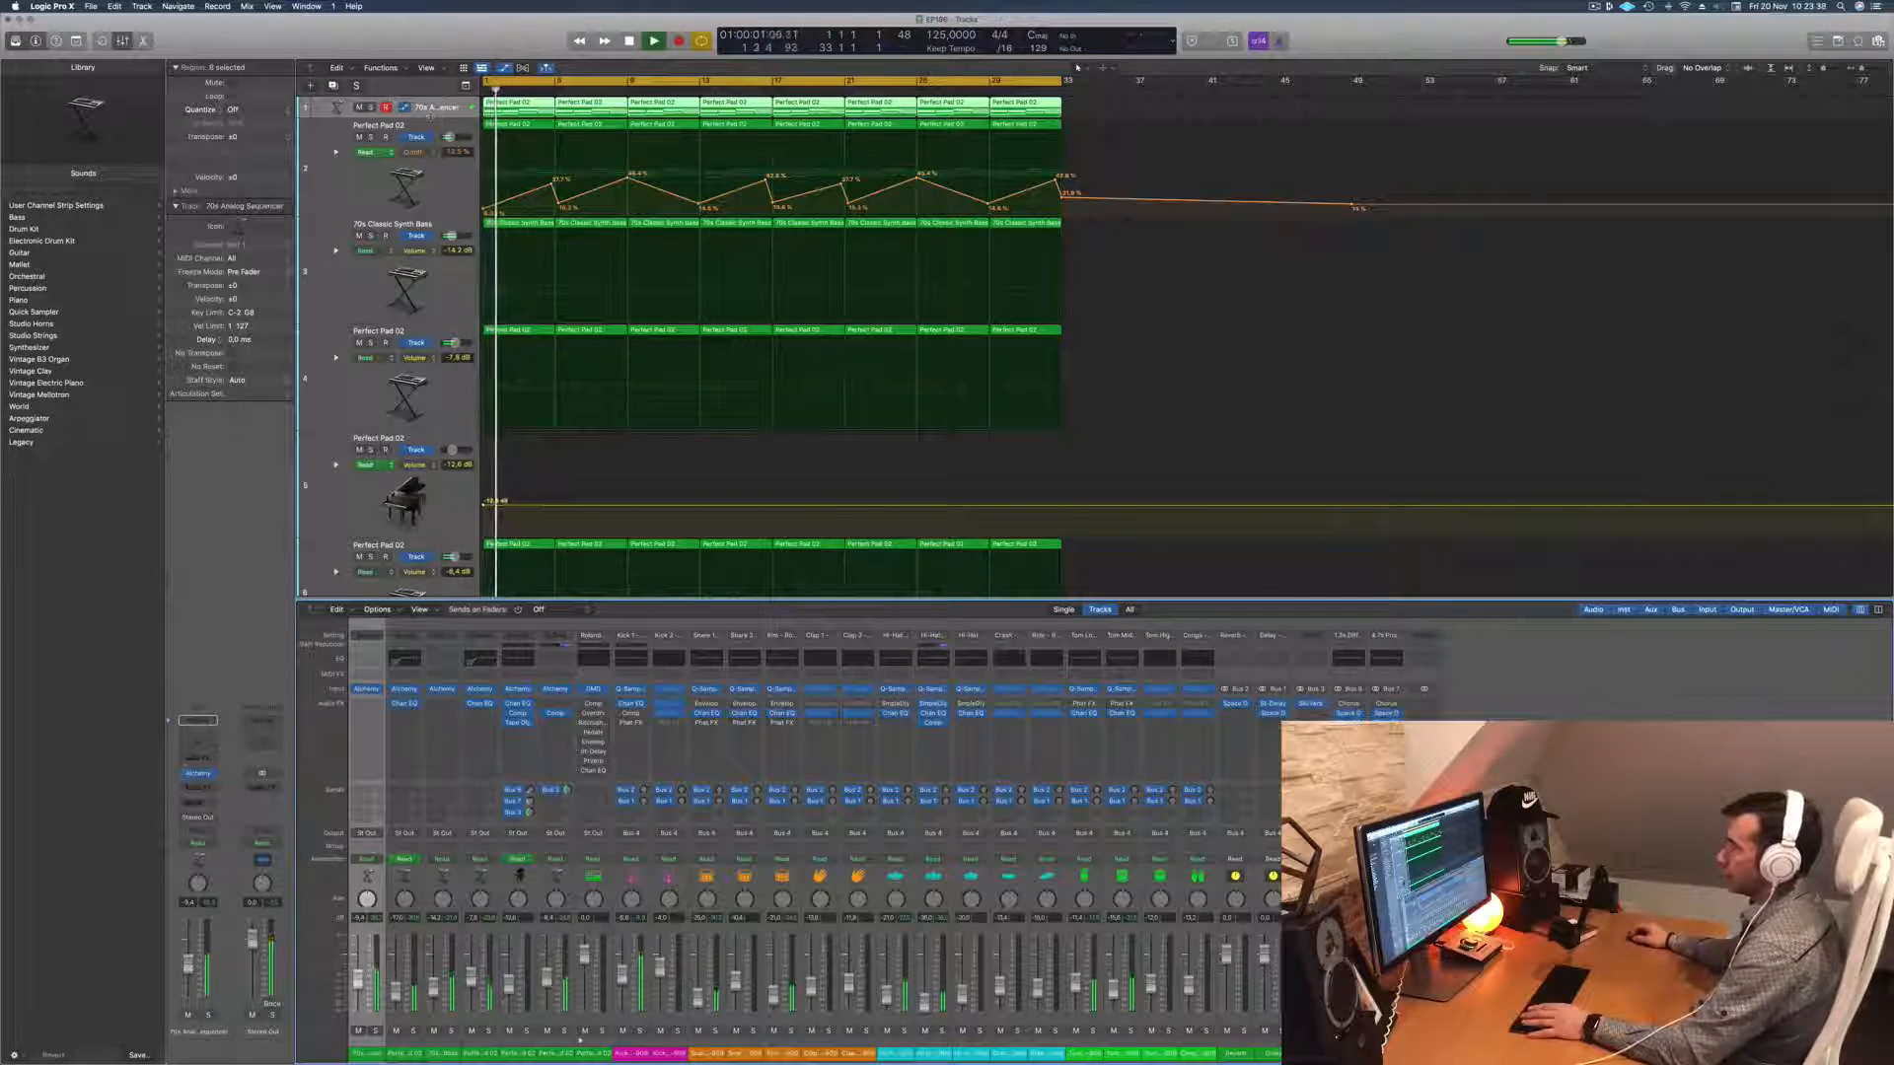
left_click_drag(430, 117, 421, 227)
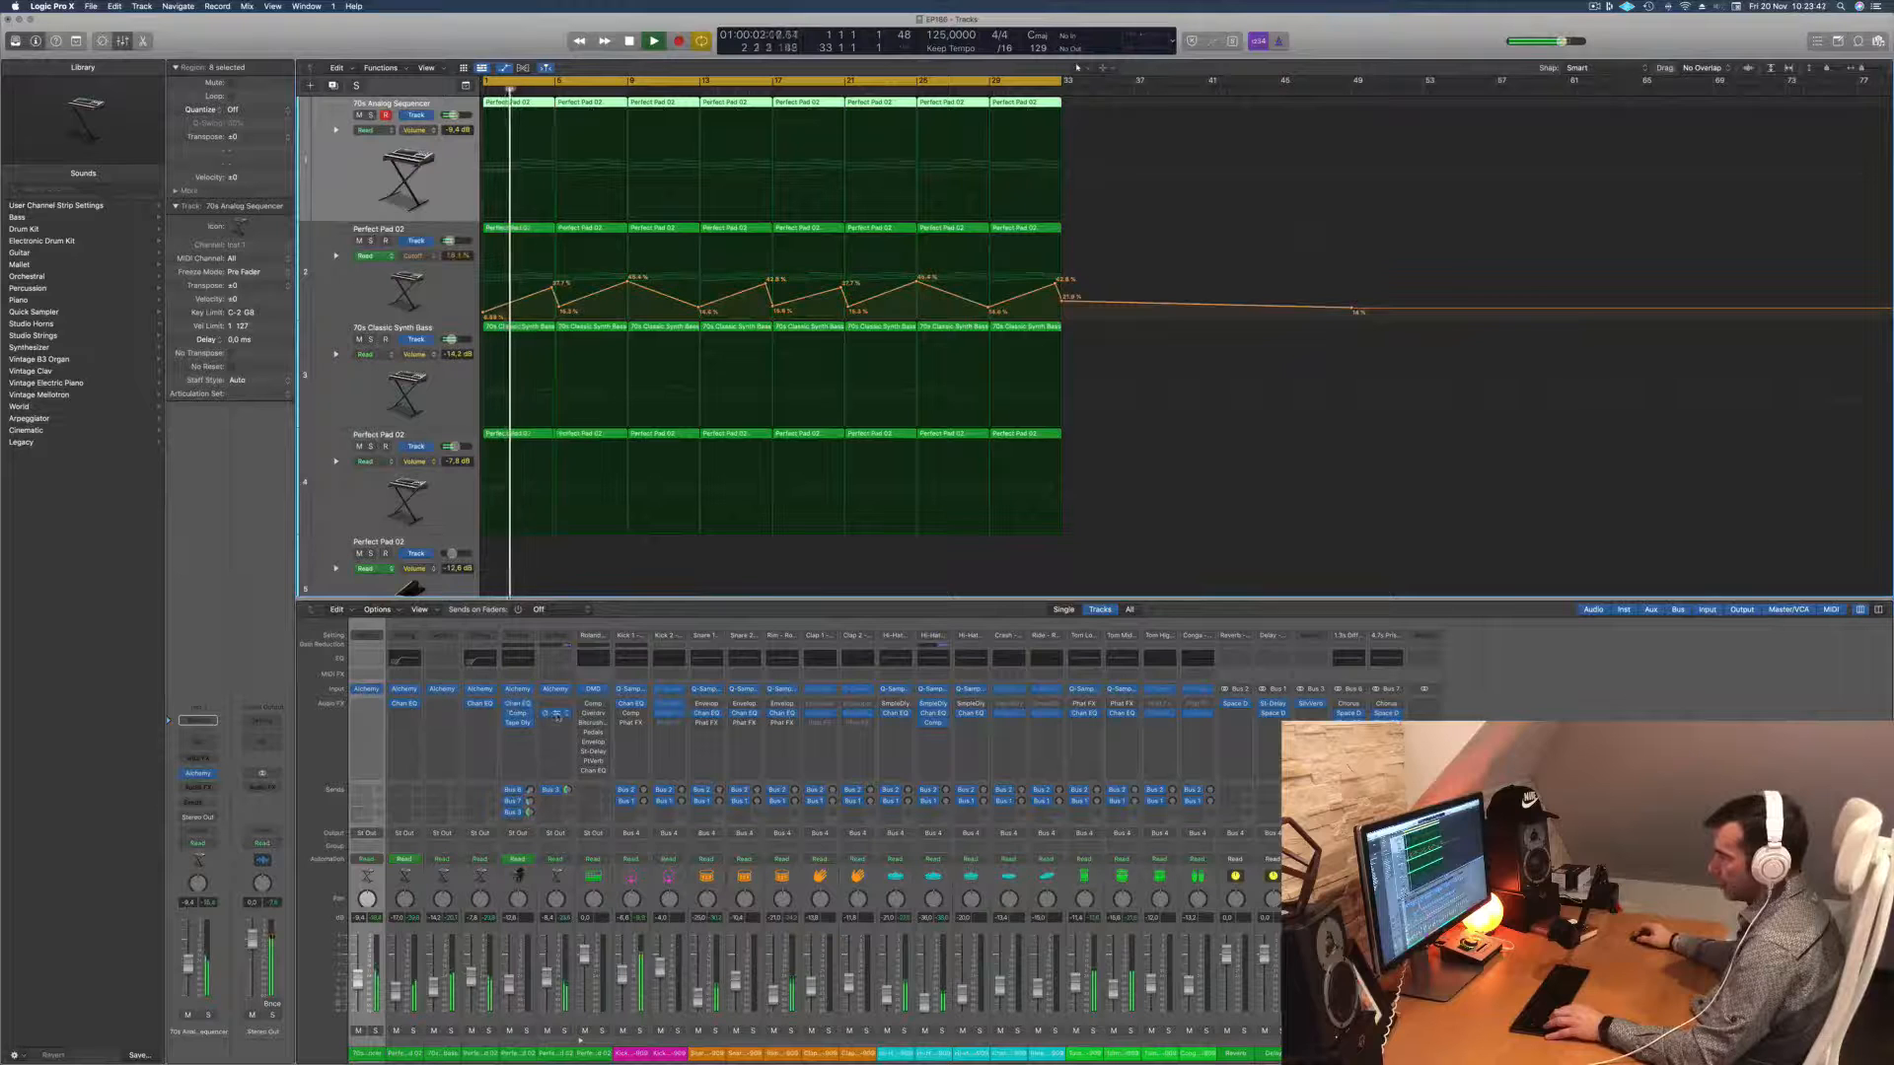
left_click_drag(369, 714, 369, 715)
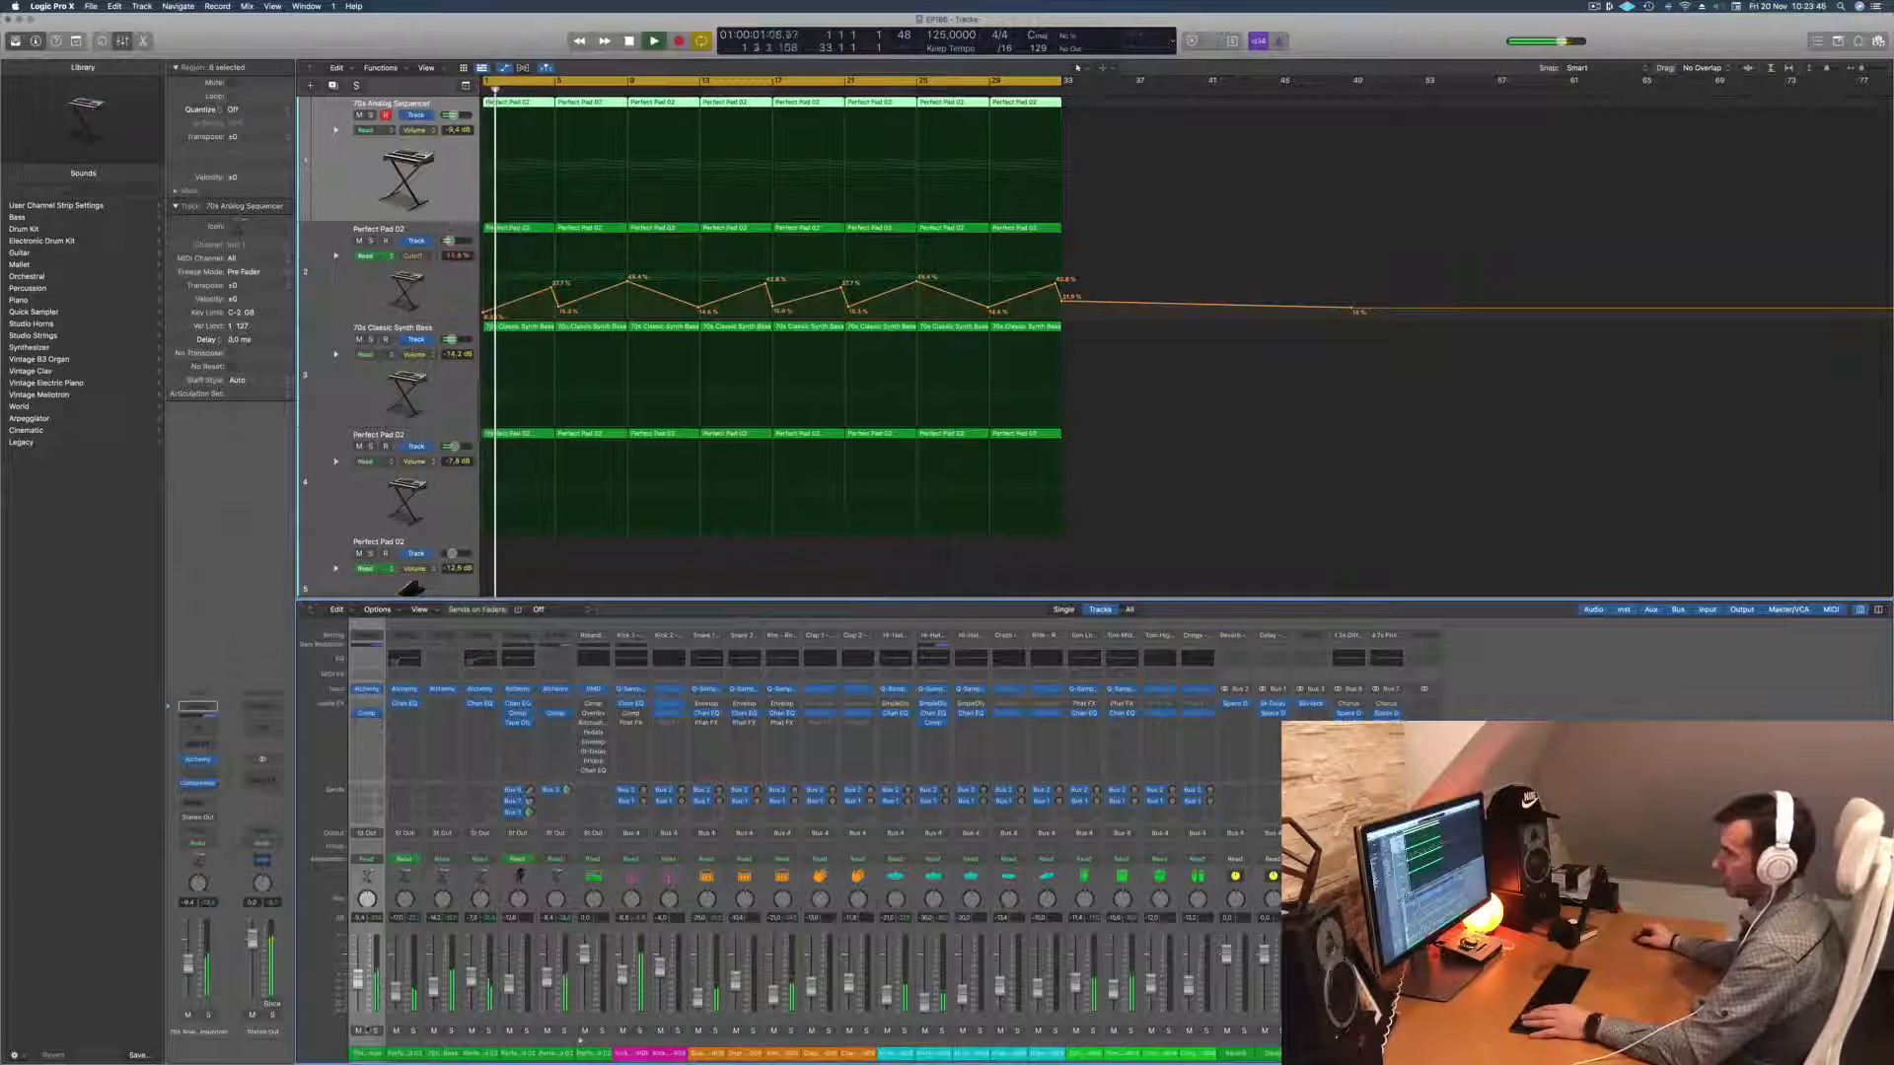
left_click(376, 1031)
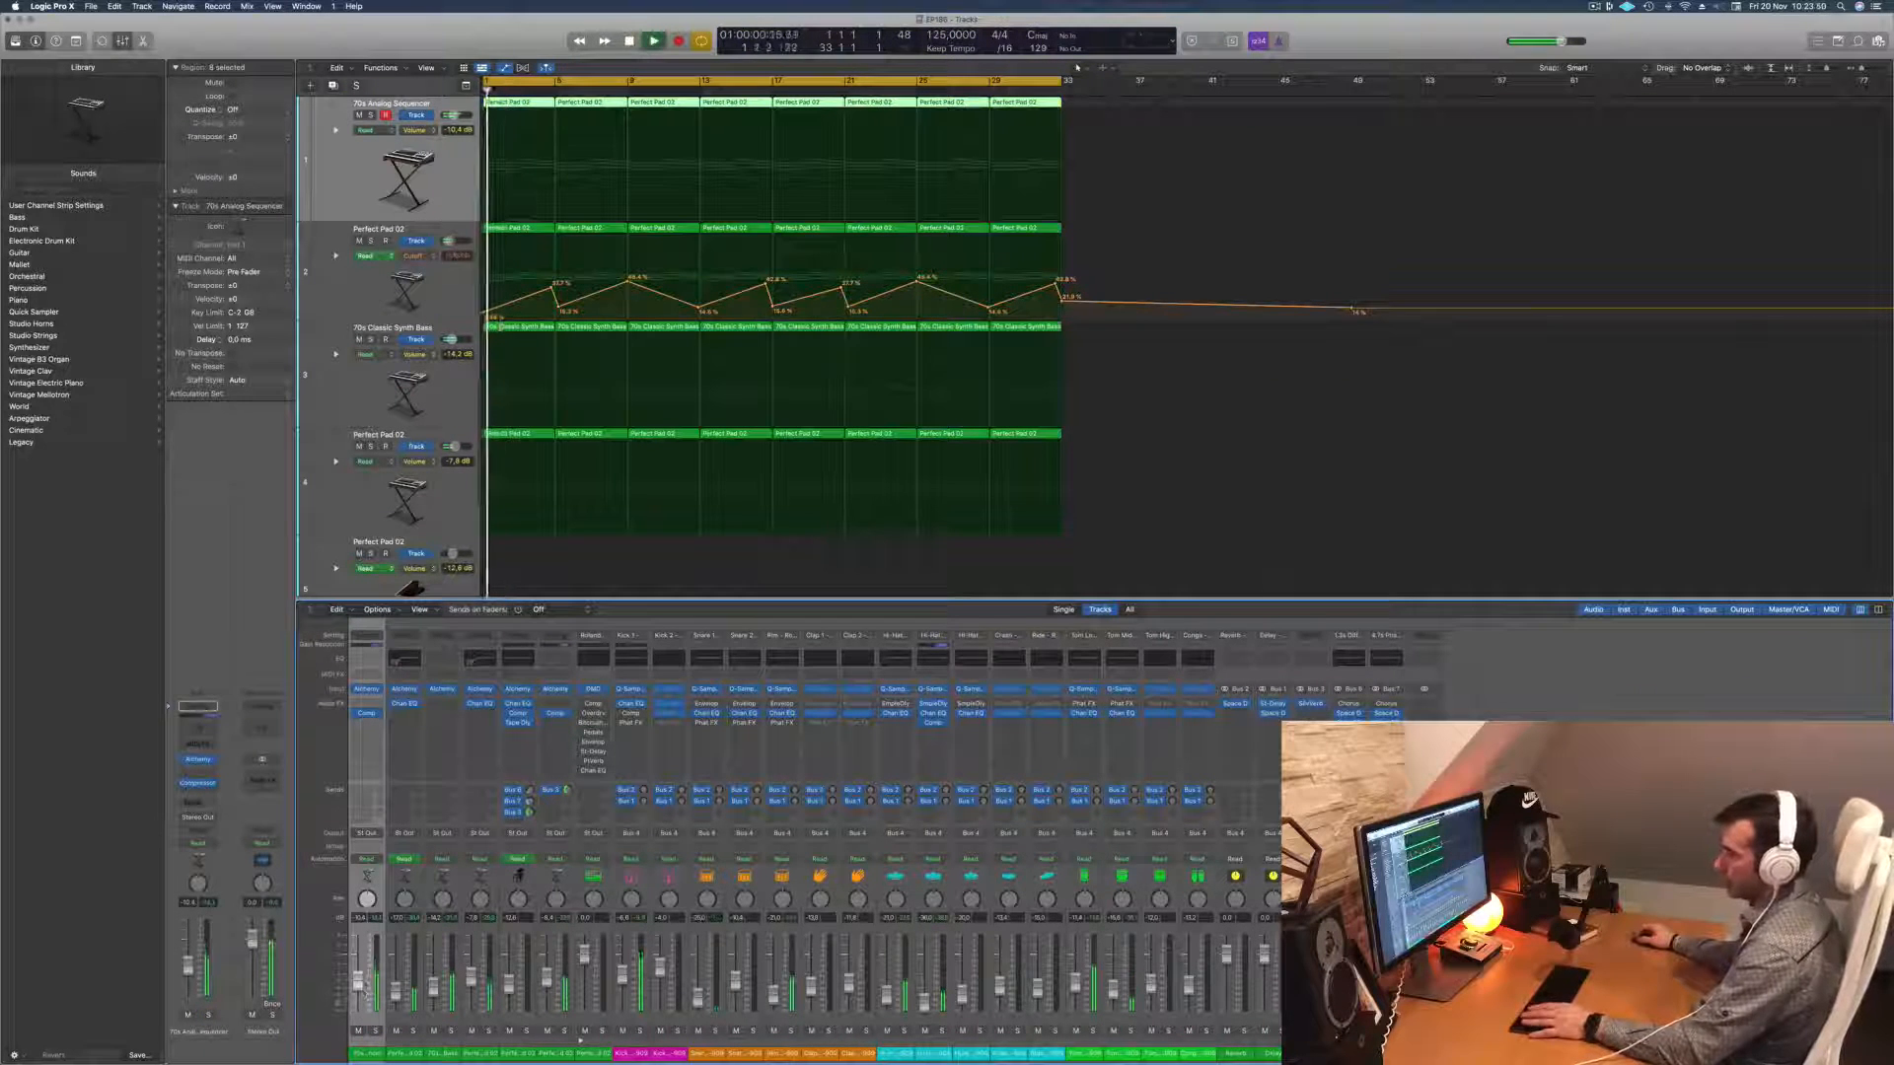
Step: Add a Channel EQ with a 250 Hz, 12 dB/Oct low cut to the 70s Analog Sequencer track, close it and play from the beginning
left_click(209, 730)
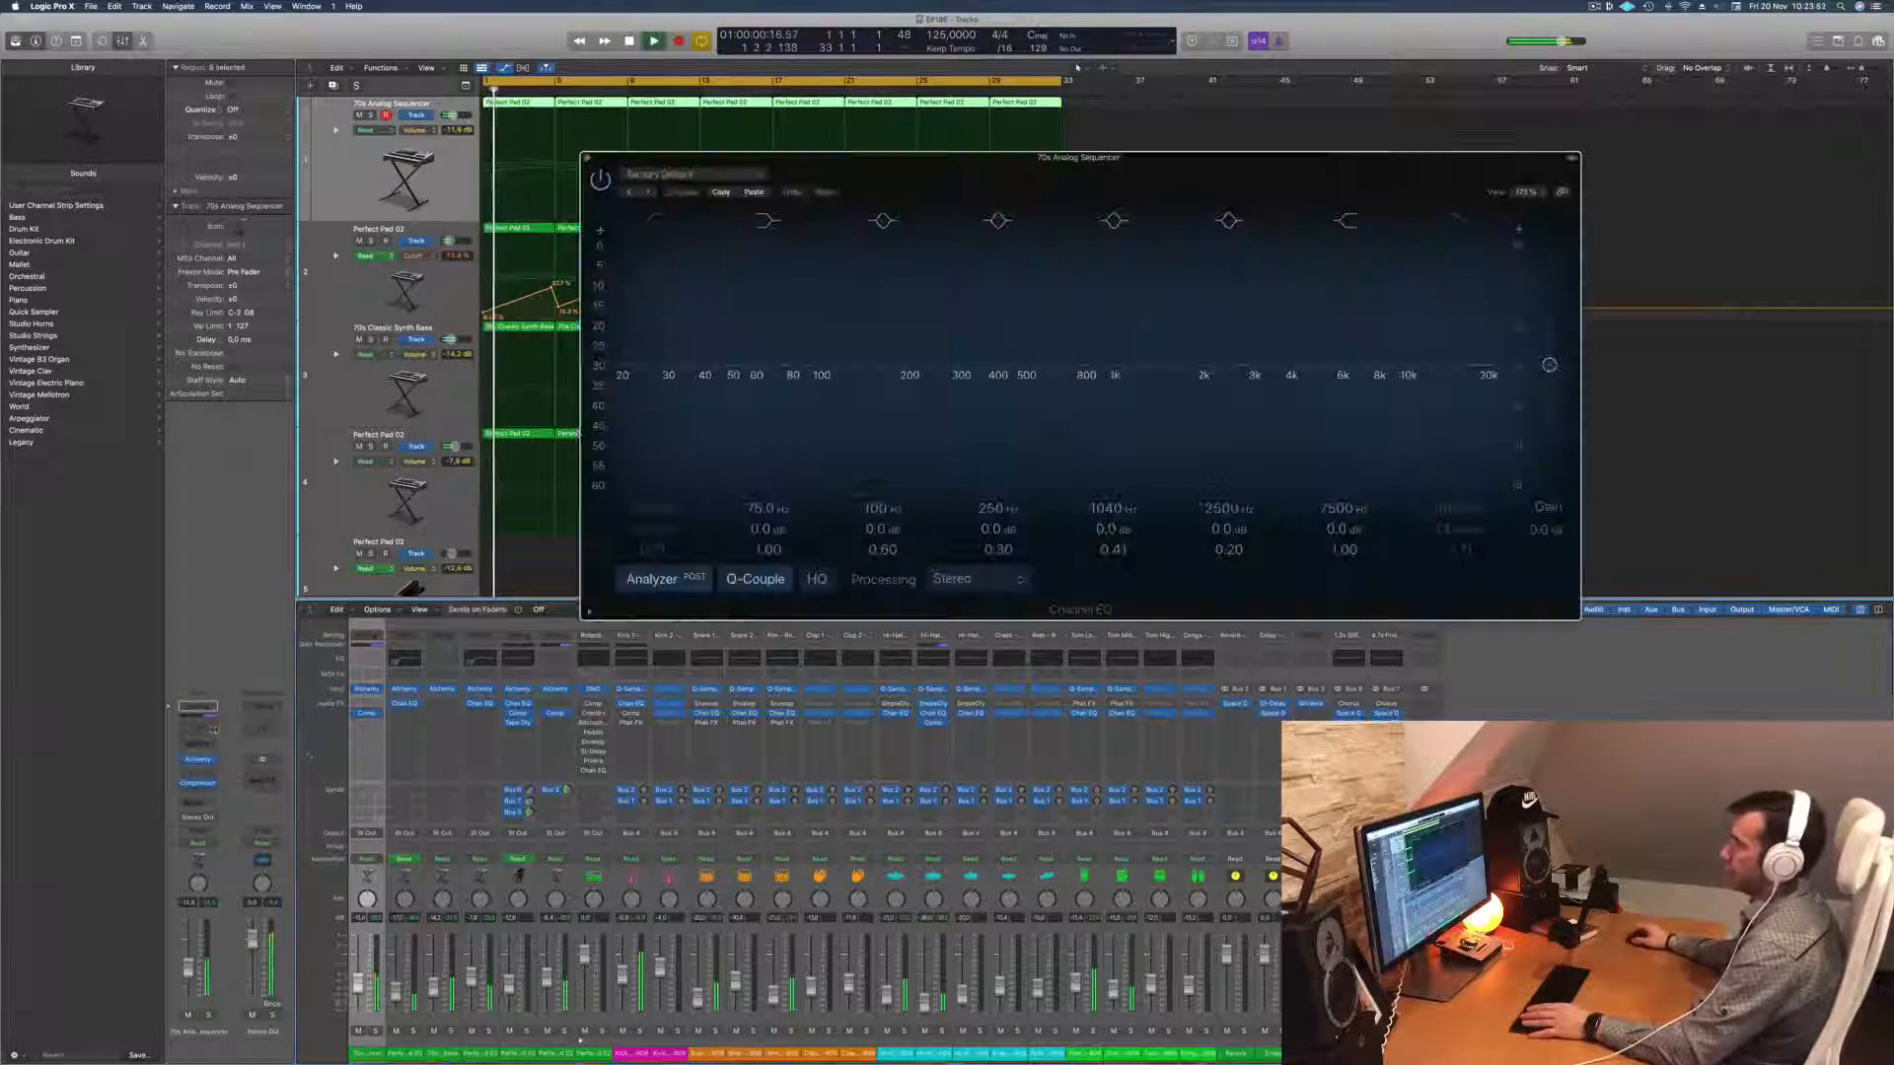
left_click(637, 223)
left_click_drag(684, 342, 992, 292)
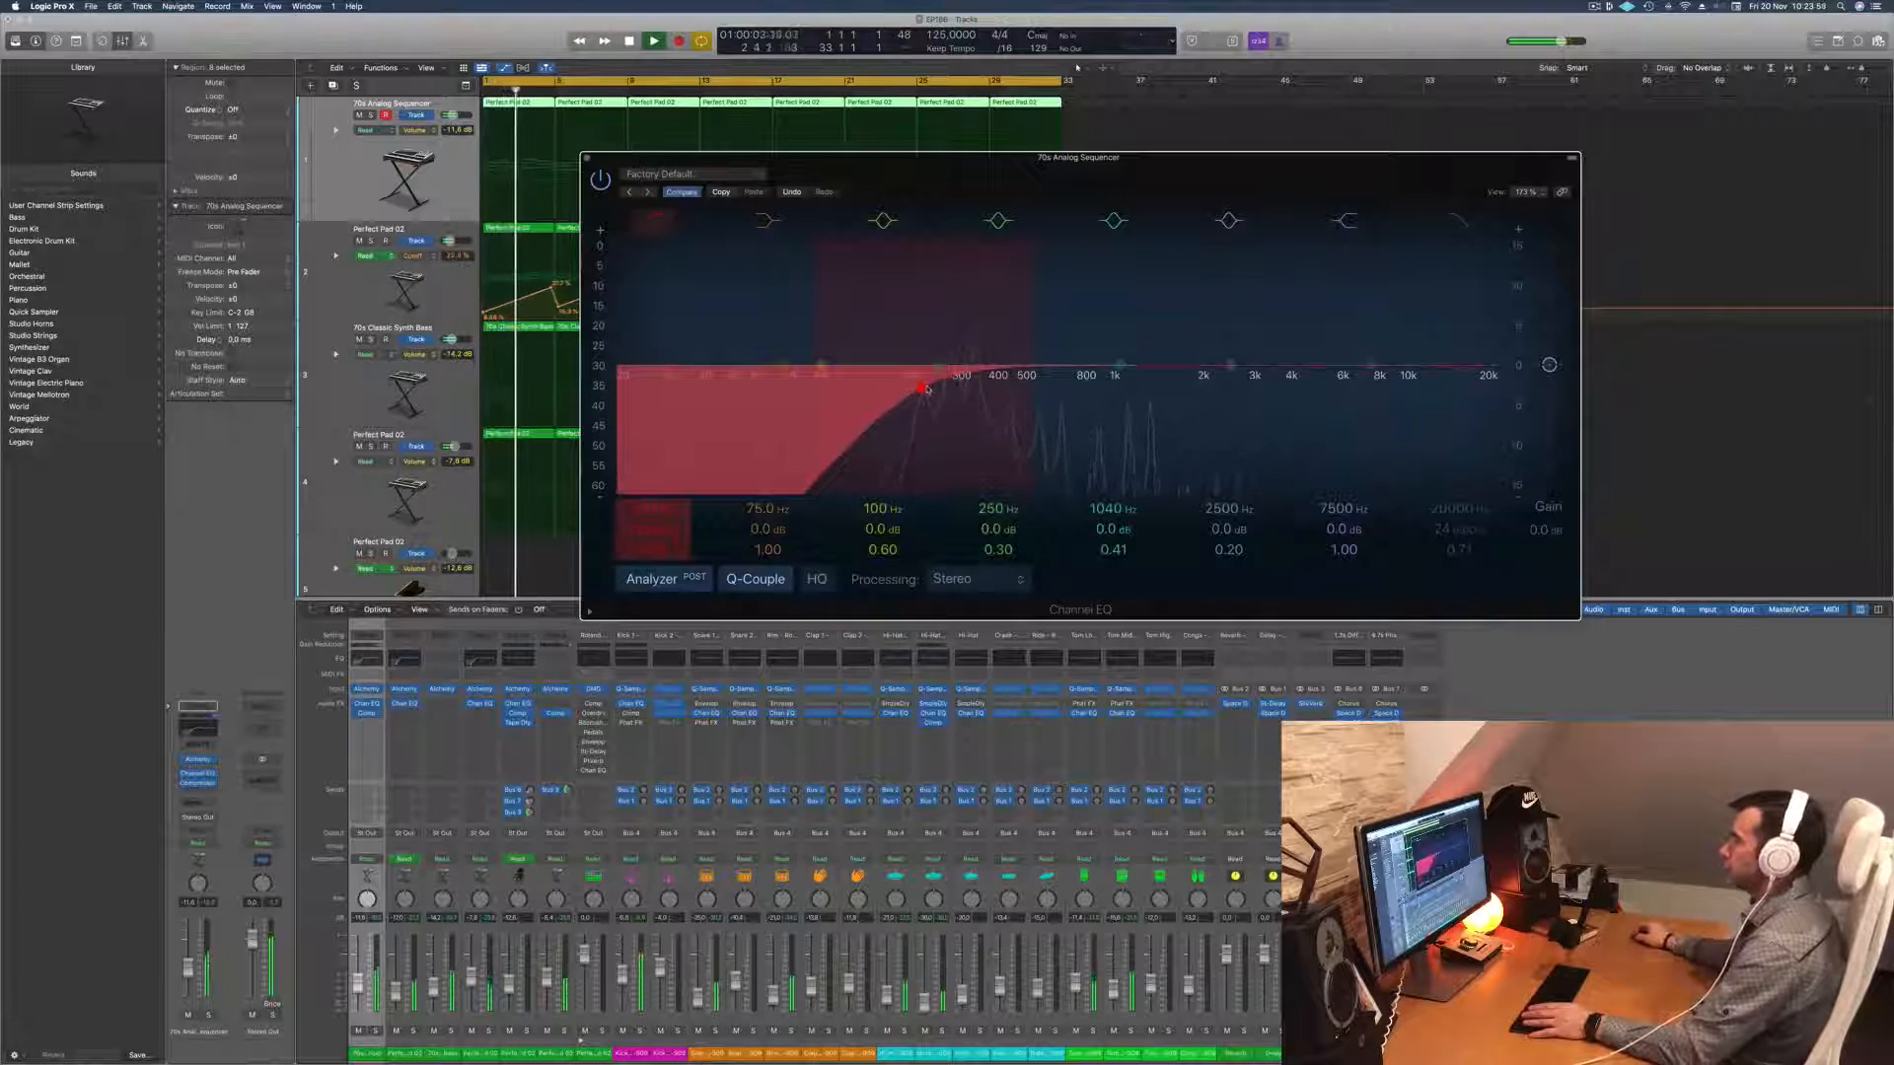
left_click_drag(858, 159, 802, 217)
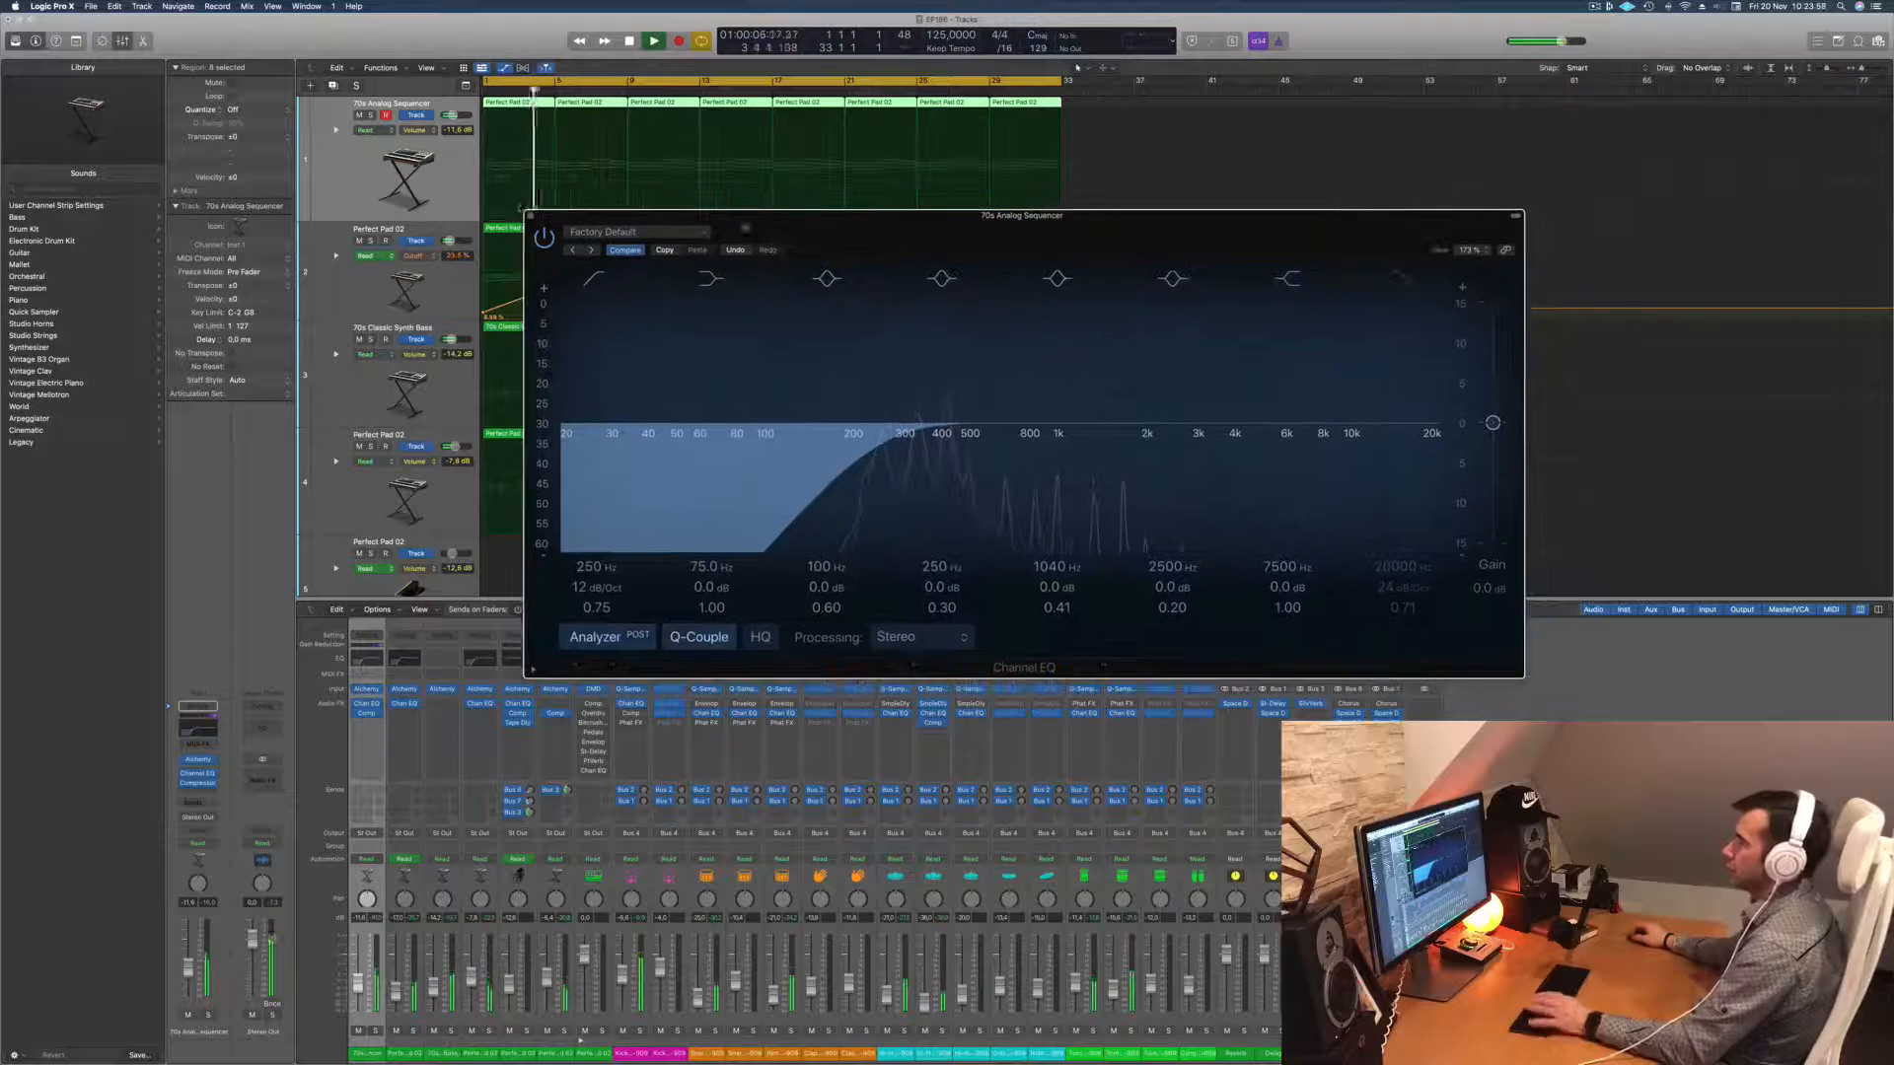
left_click(531, 216)
key("space")
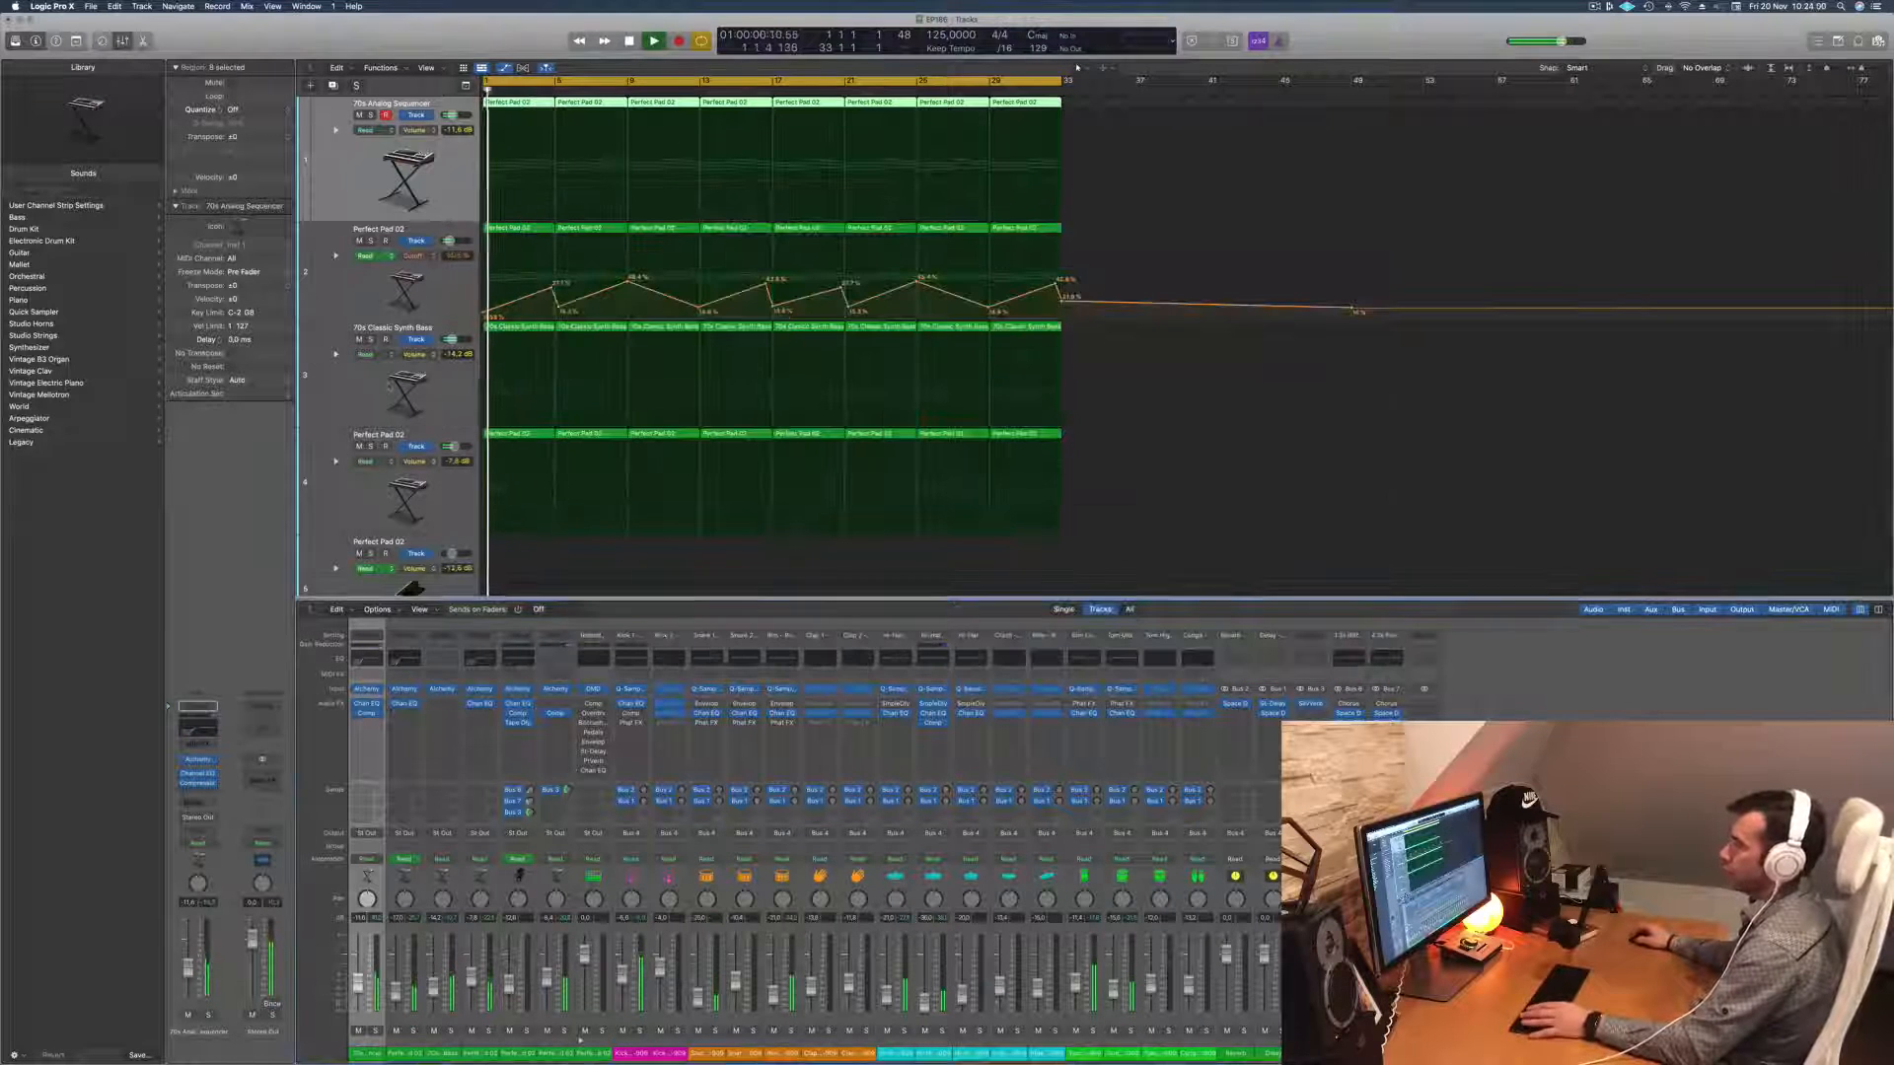
Step: Copy the 70s Analog Sequencer's Compressor onto the 70s Classic Synth Bass channel, raise the bass volume and hide the mixer
left_click(349, 400)
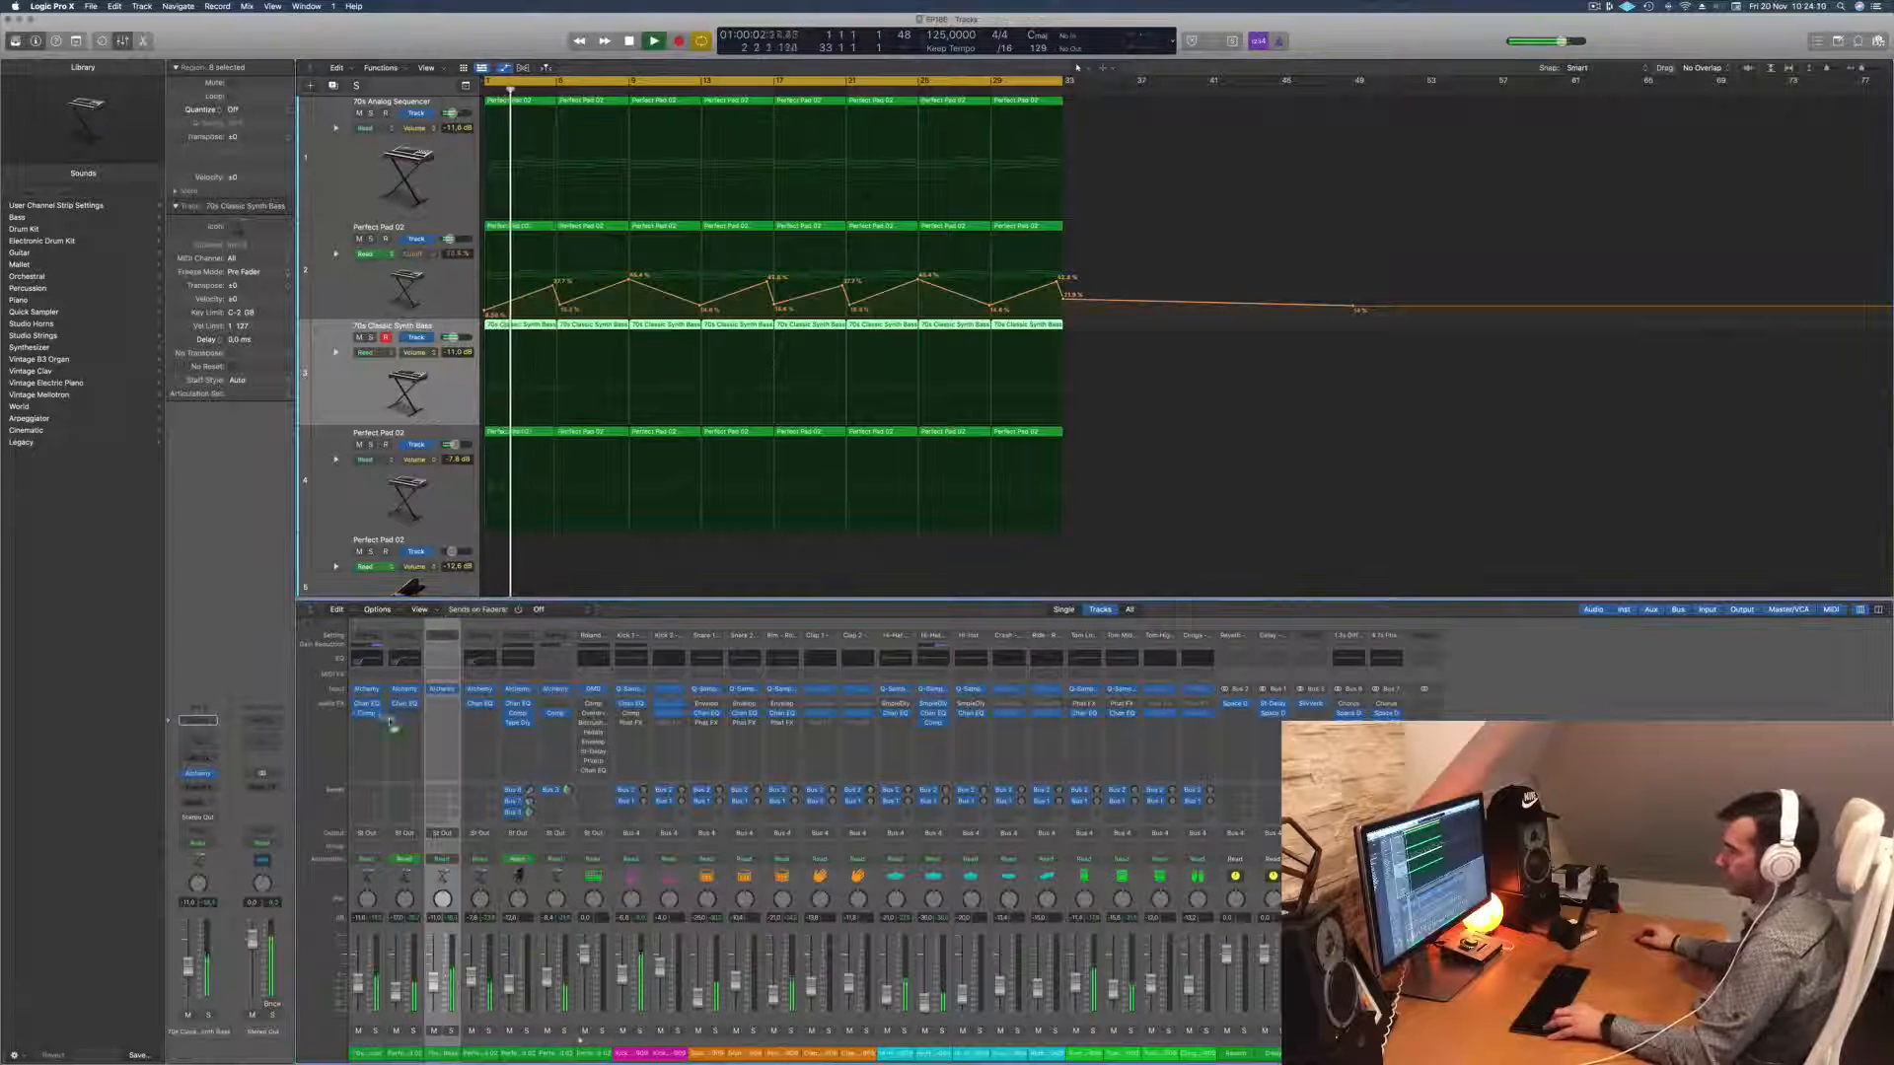
left_click_drag(448, 727, 444, 704)
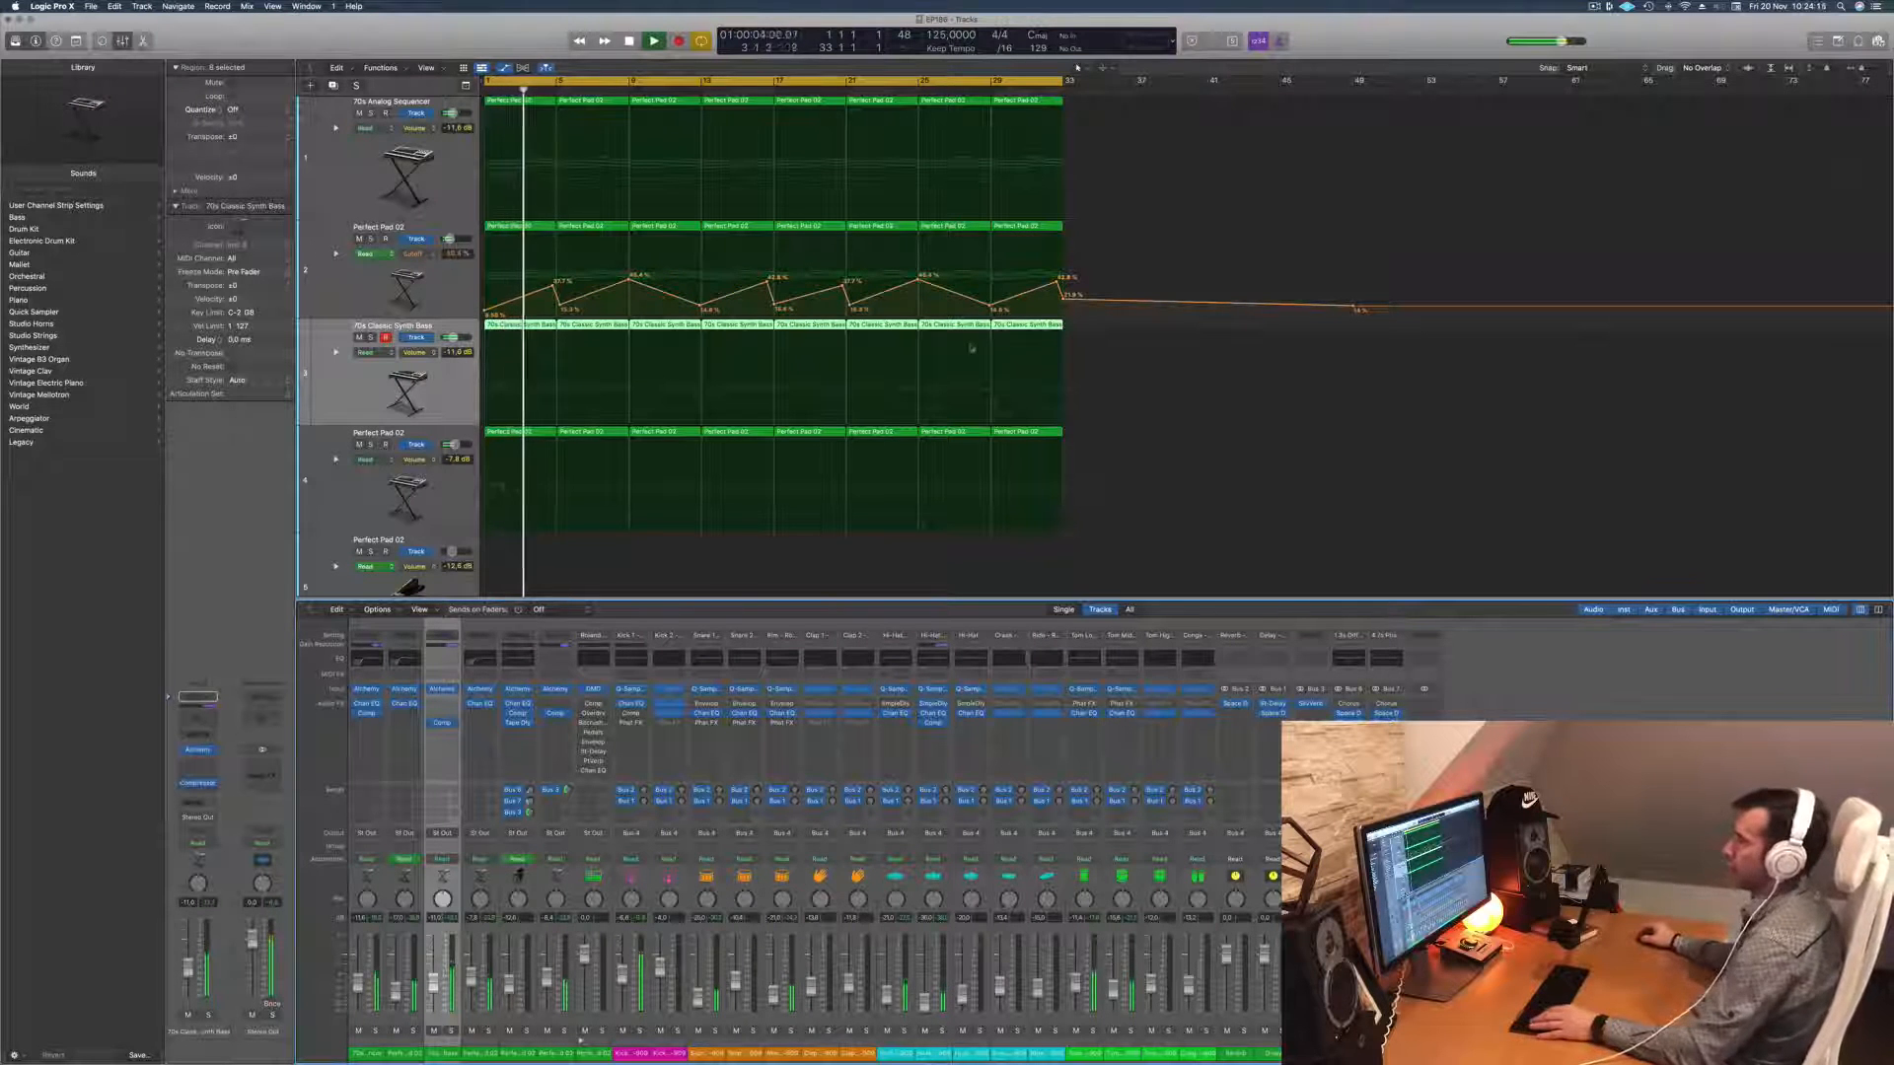
key("x")
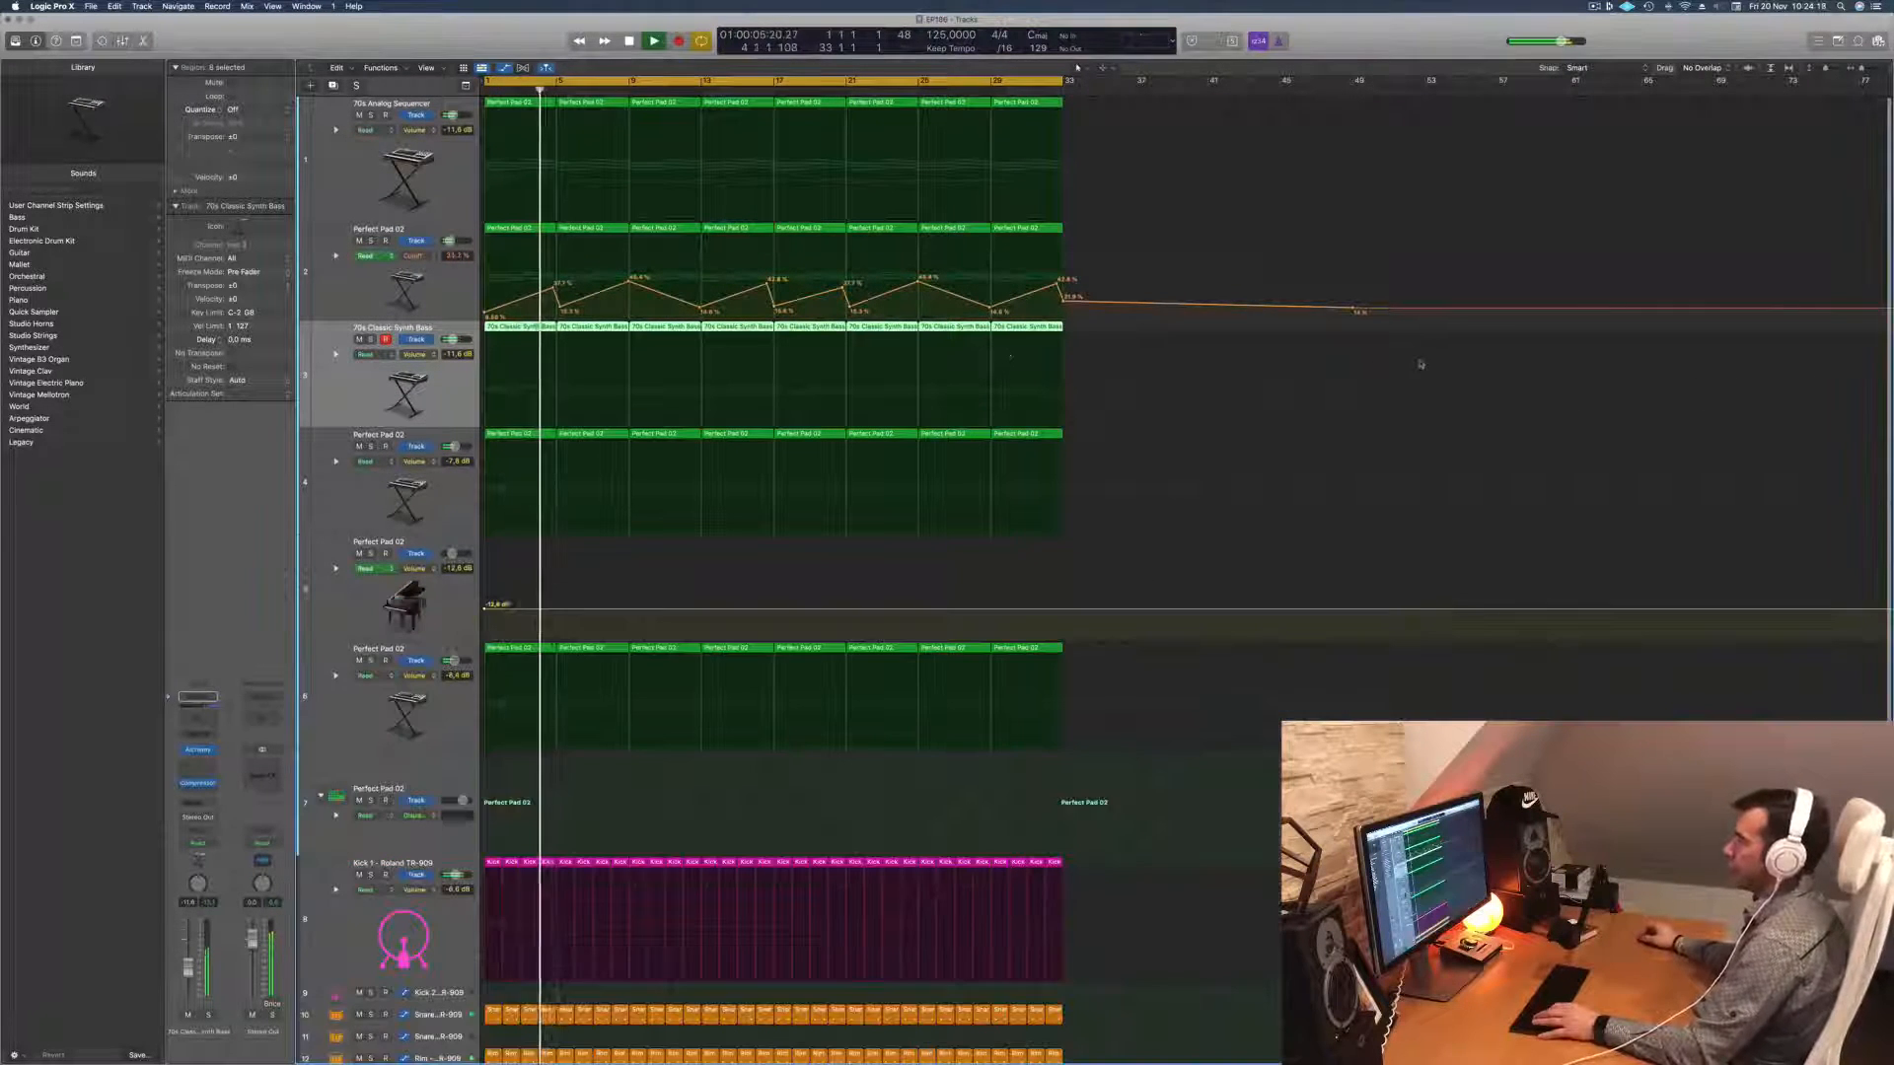
scroll(1105, 543, "down", 5)
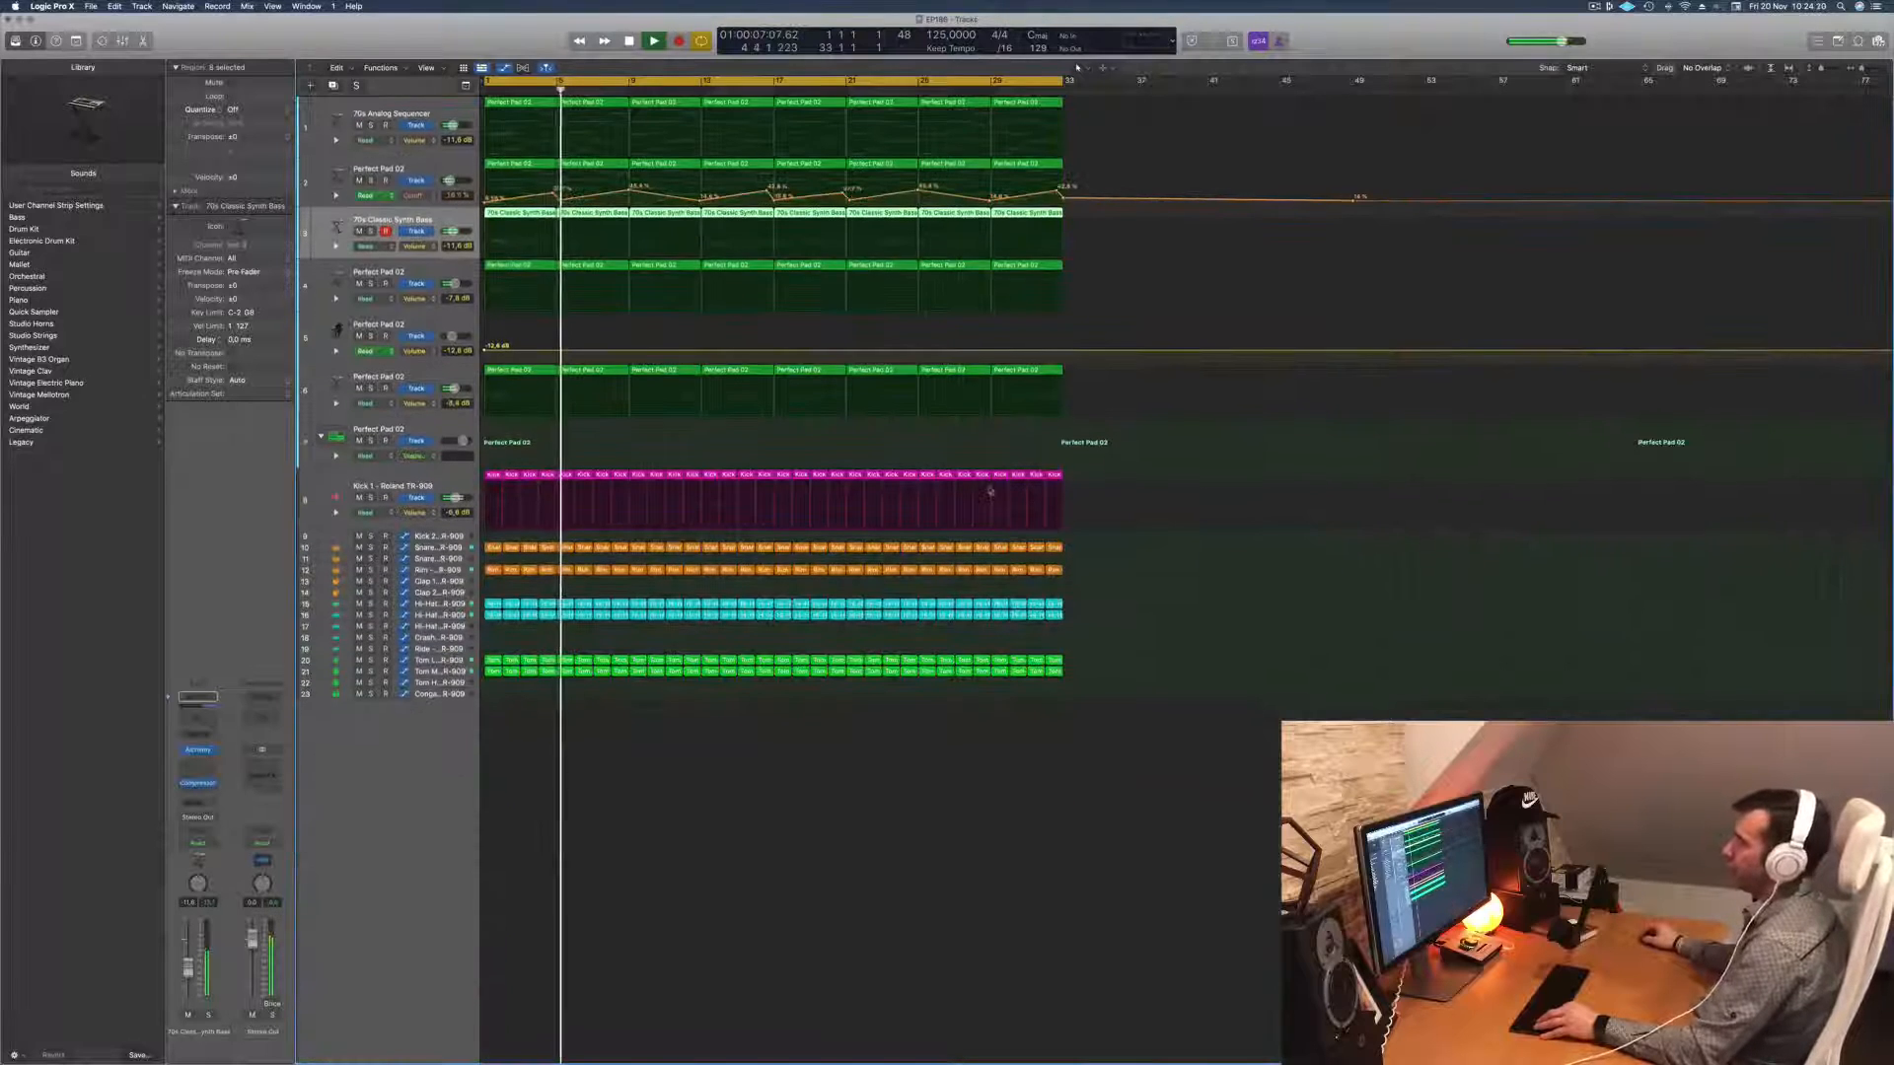
Step: Delete the volume automation on track 5, the empty Perfect Pad 02 piano track
left_click(444, 323)
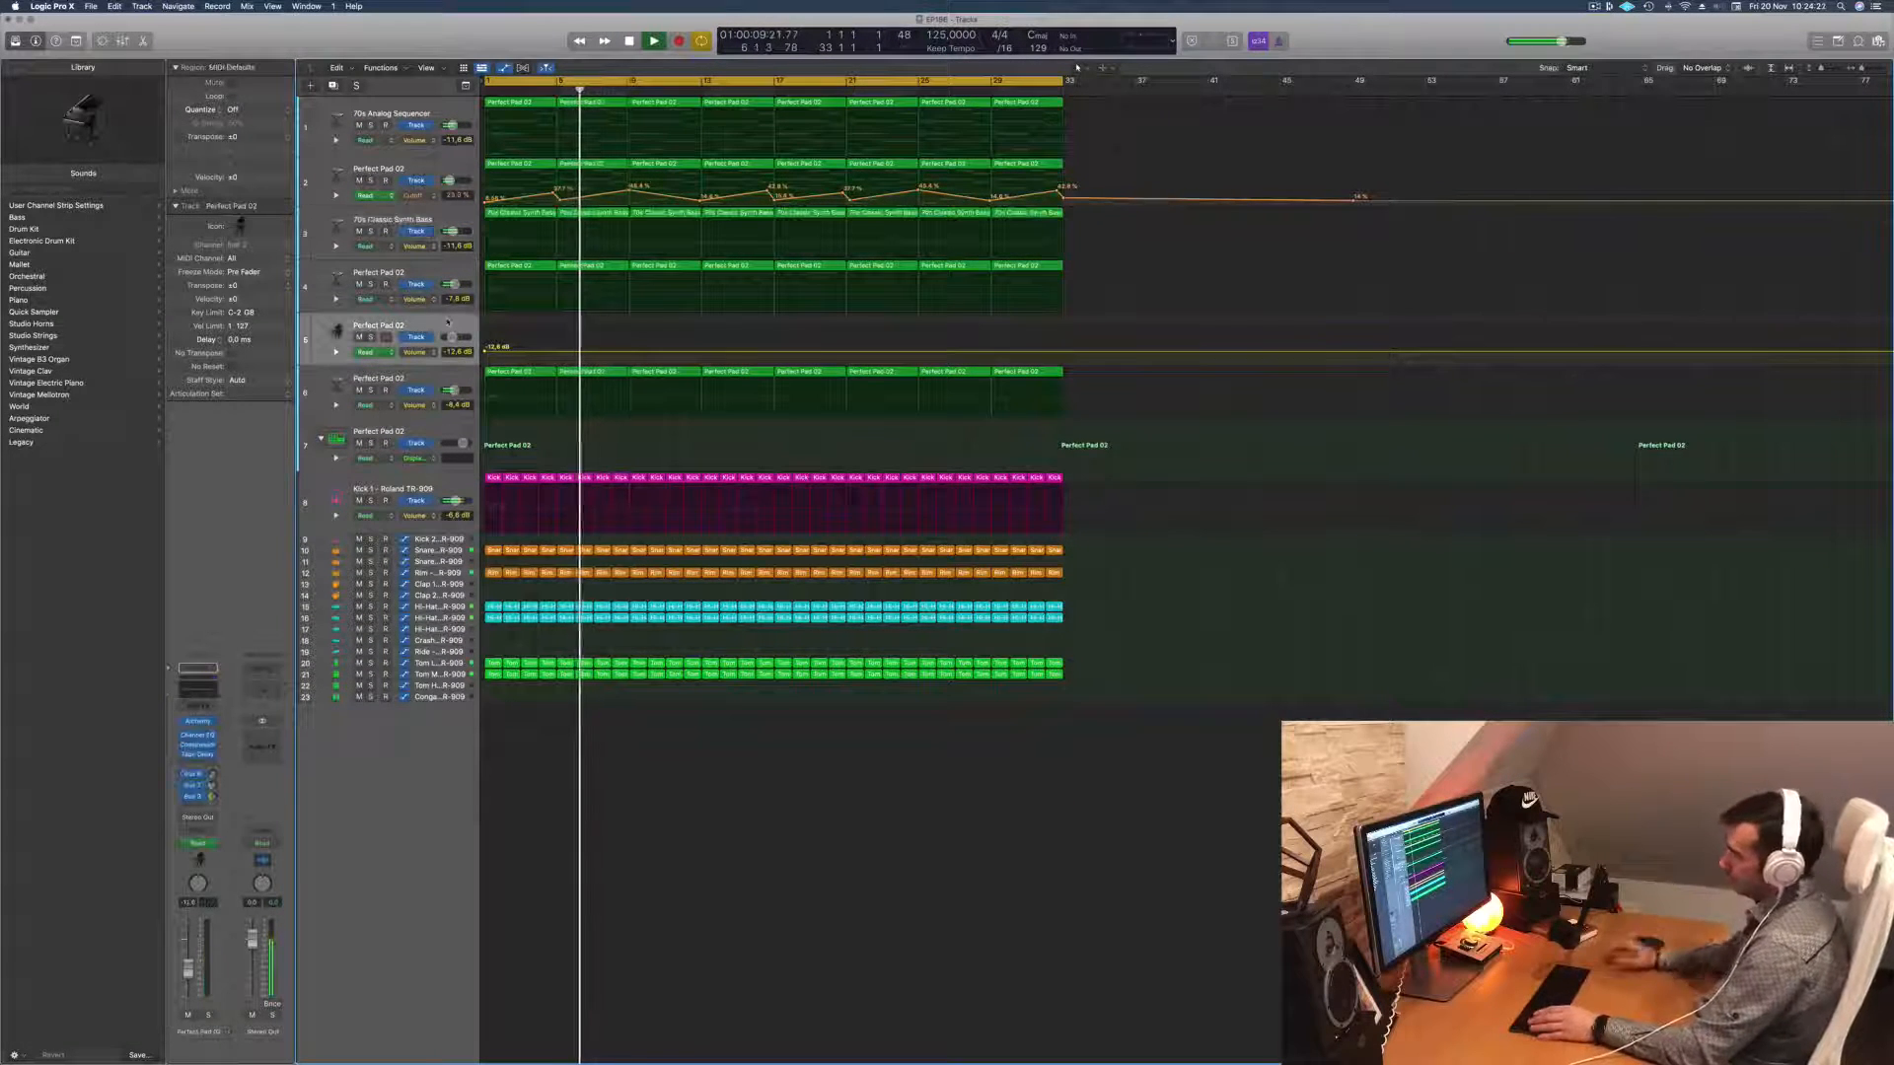
key("ctrl+super+BackSpace")
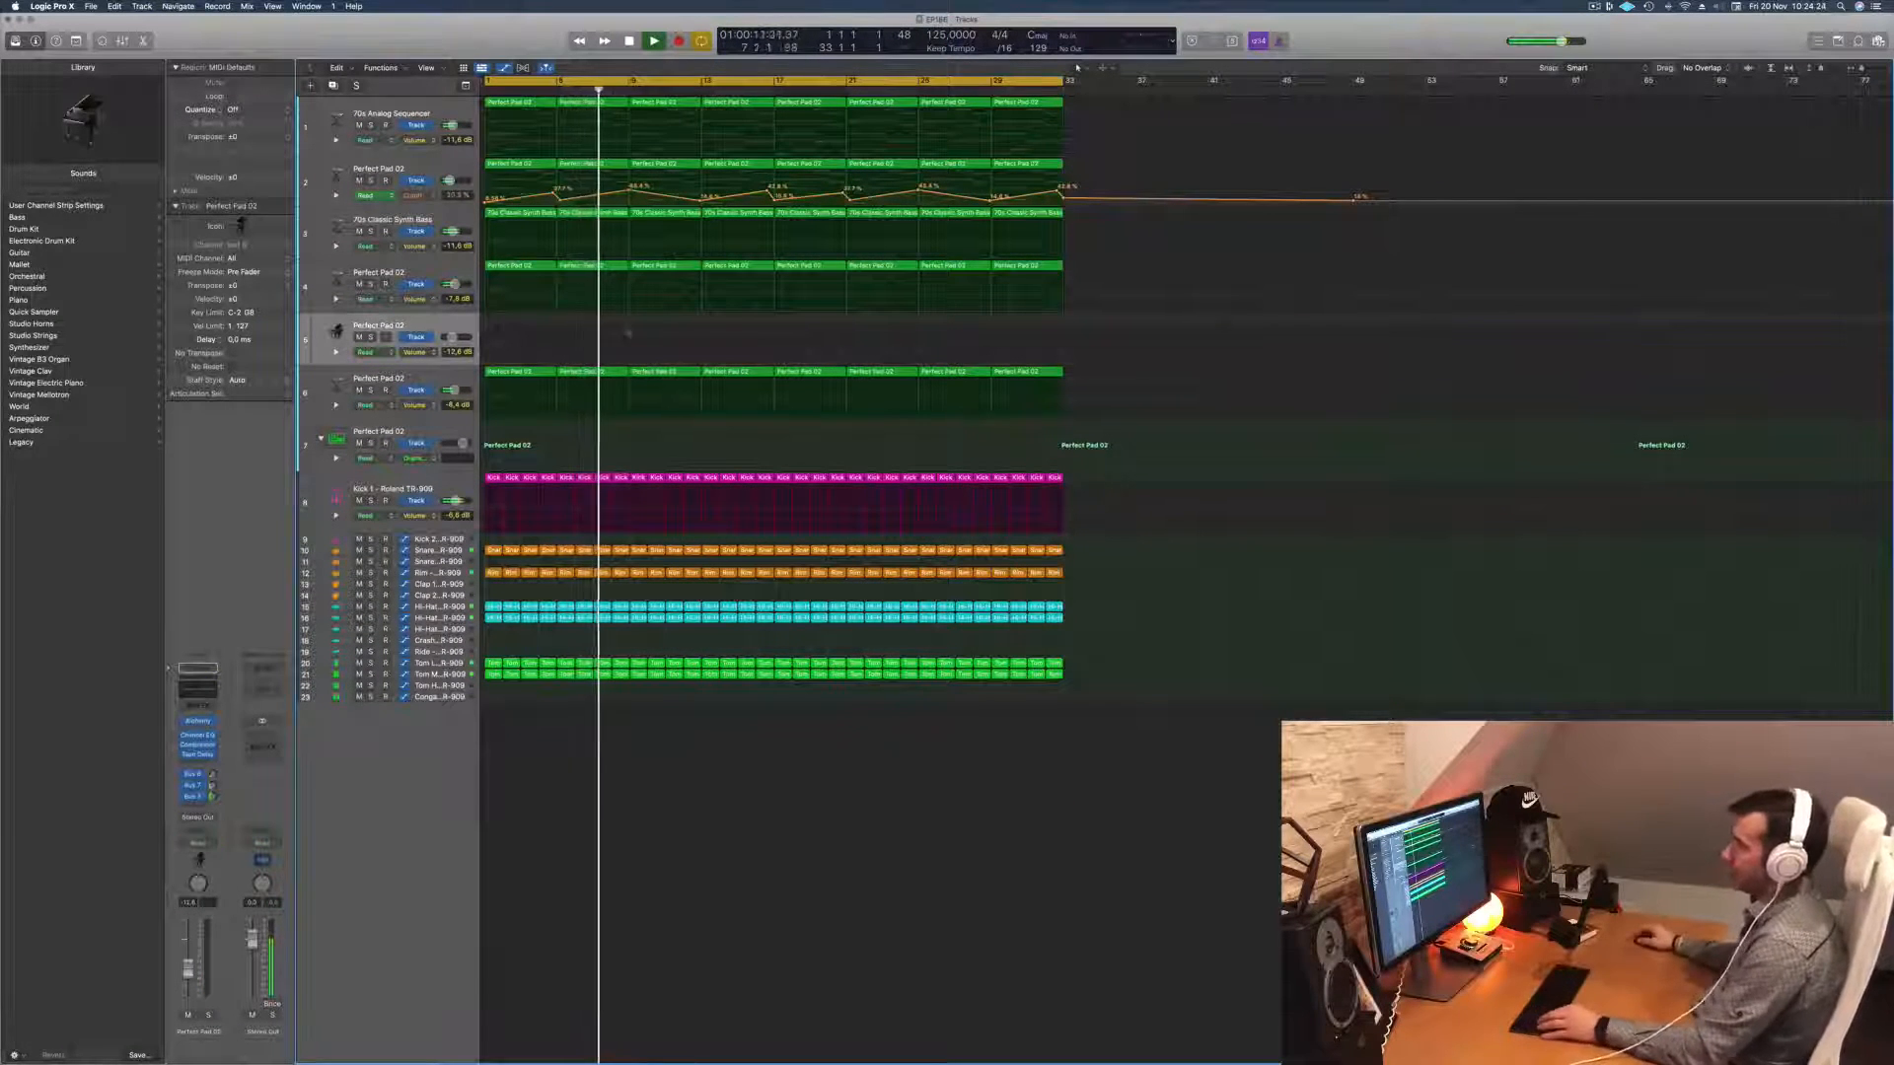
scroll(627, 343, "down", 1)
scroll(628, 343, "up", 4)
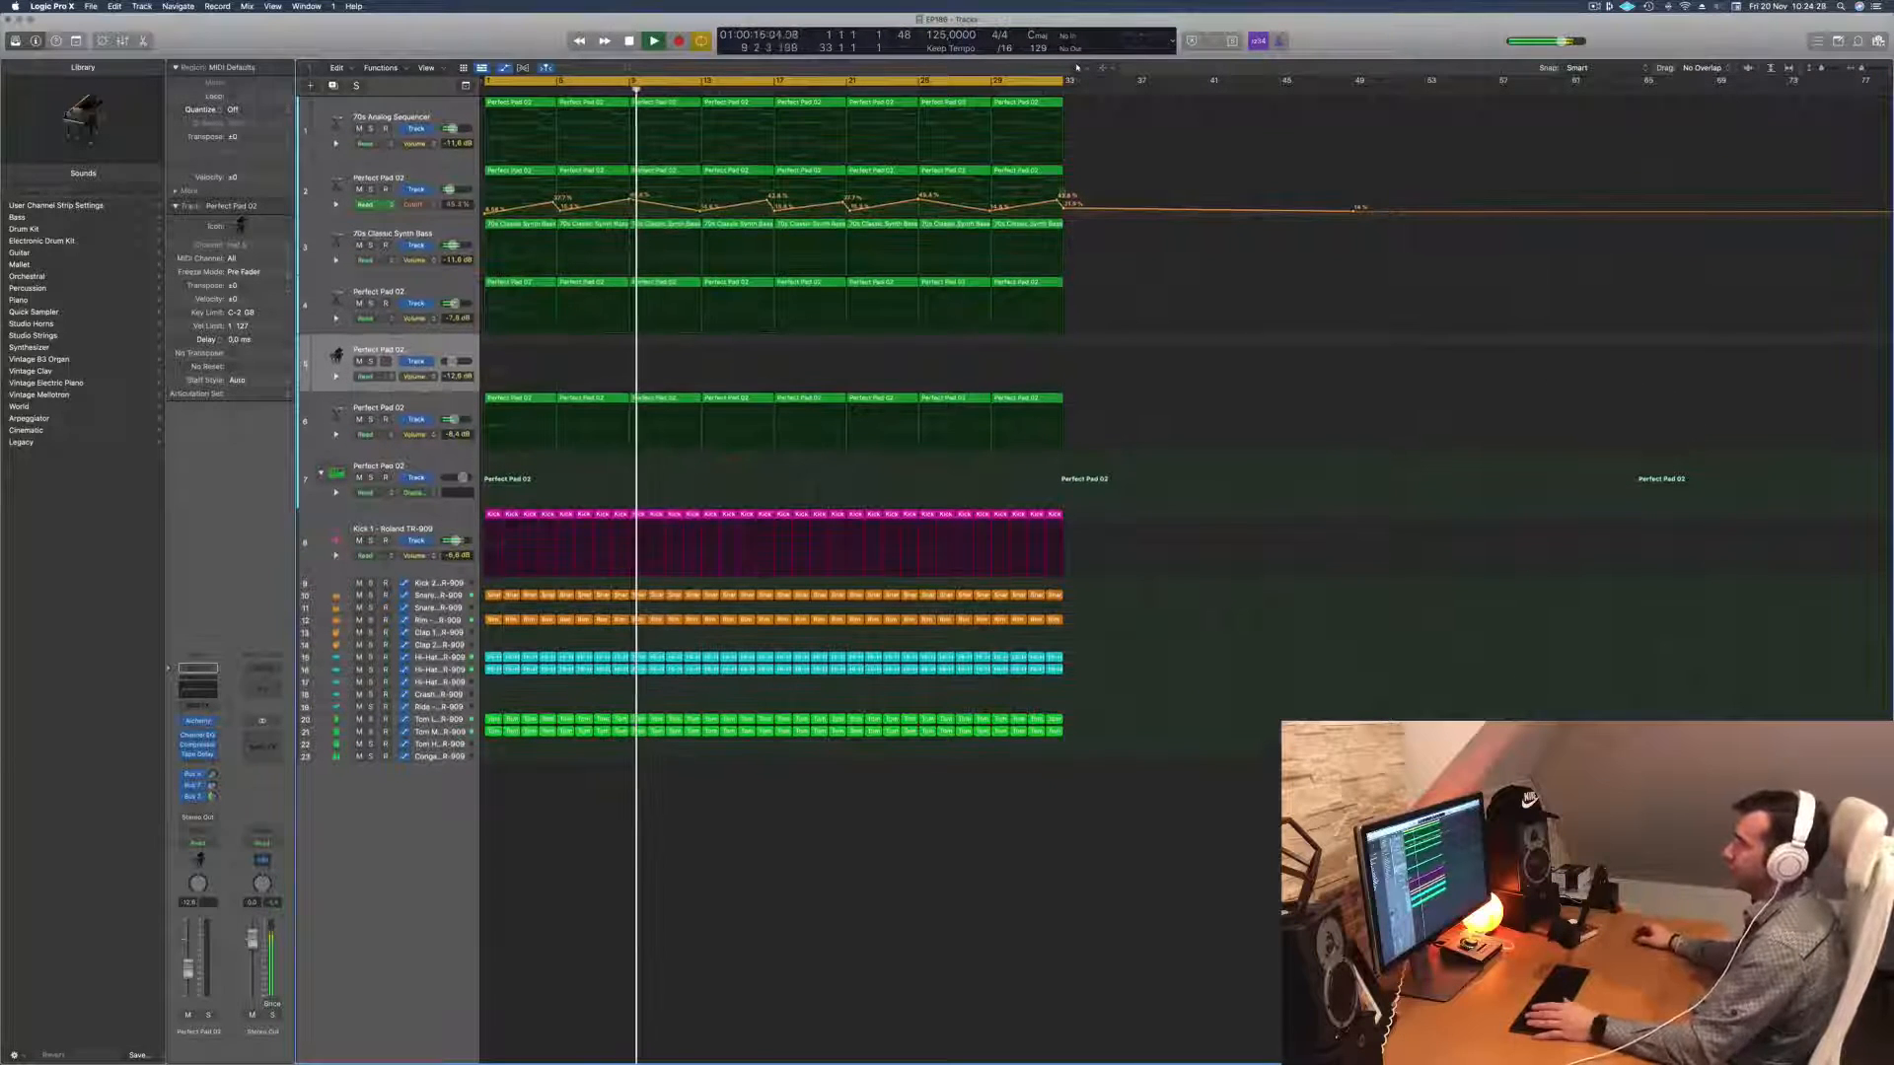
Step: Check the global tracks briefly, hide them again and display the Secondary Ruler above the arrangement
key("g")
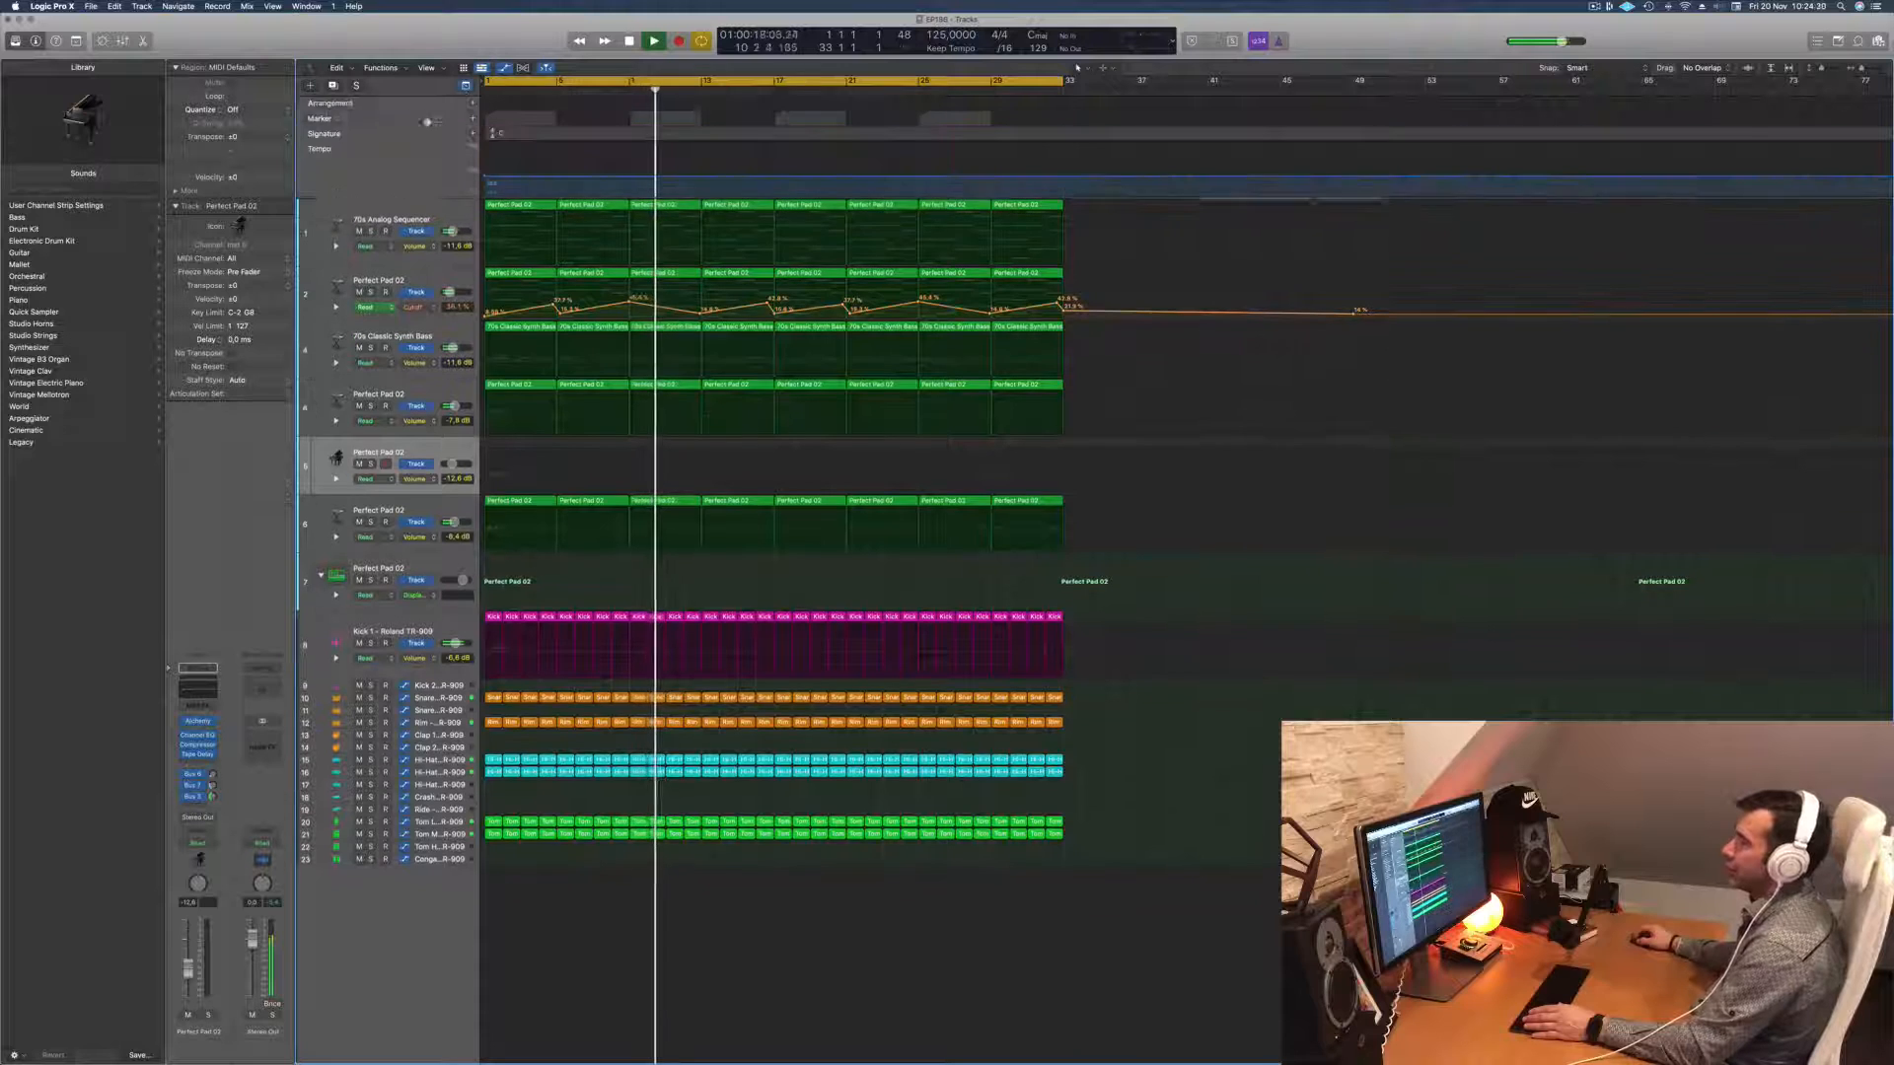
key("g")
left_click(426, 68)
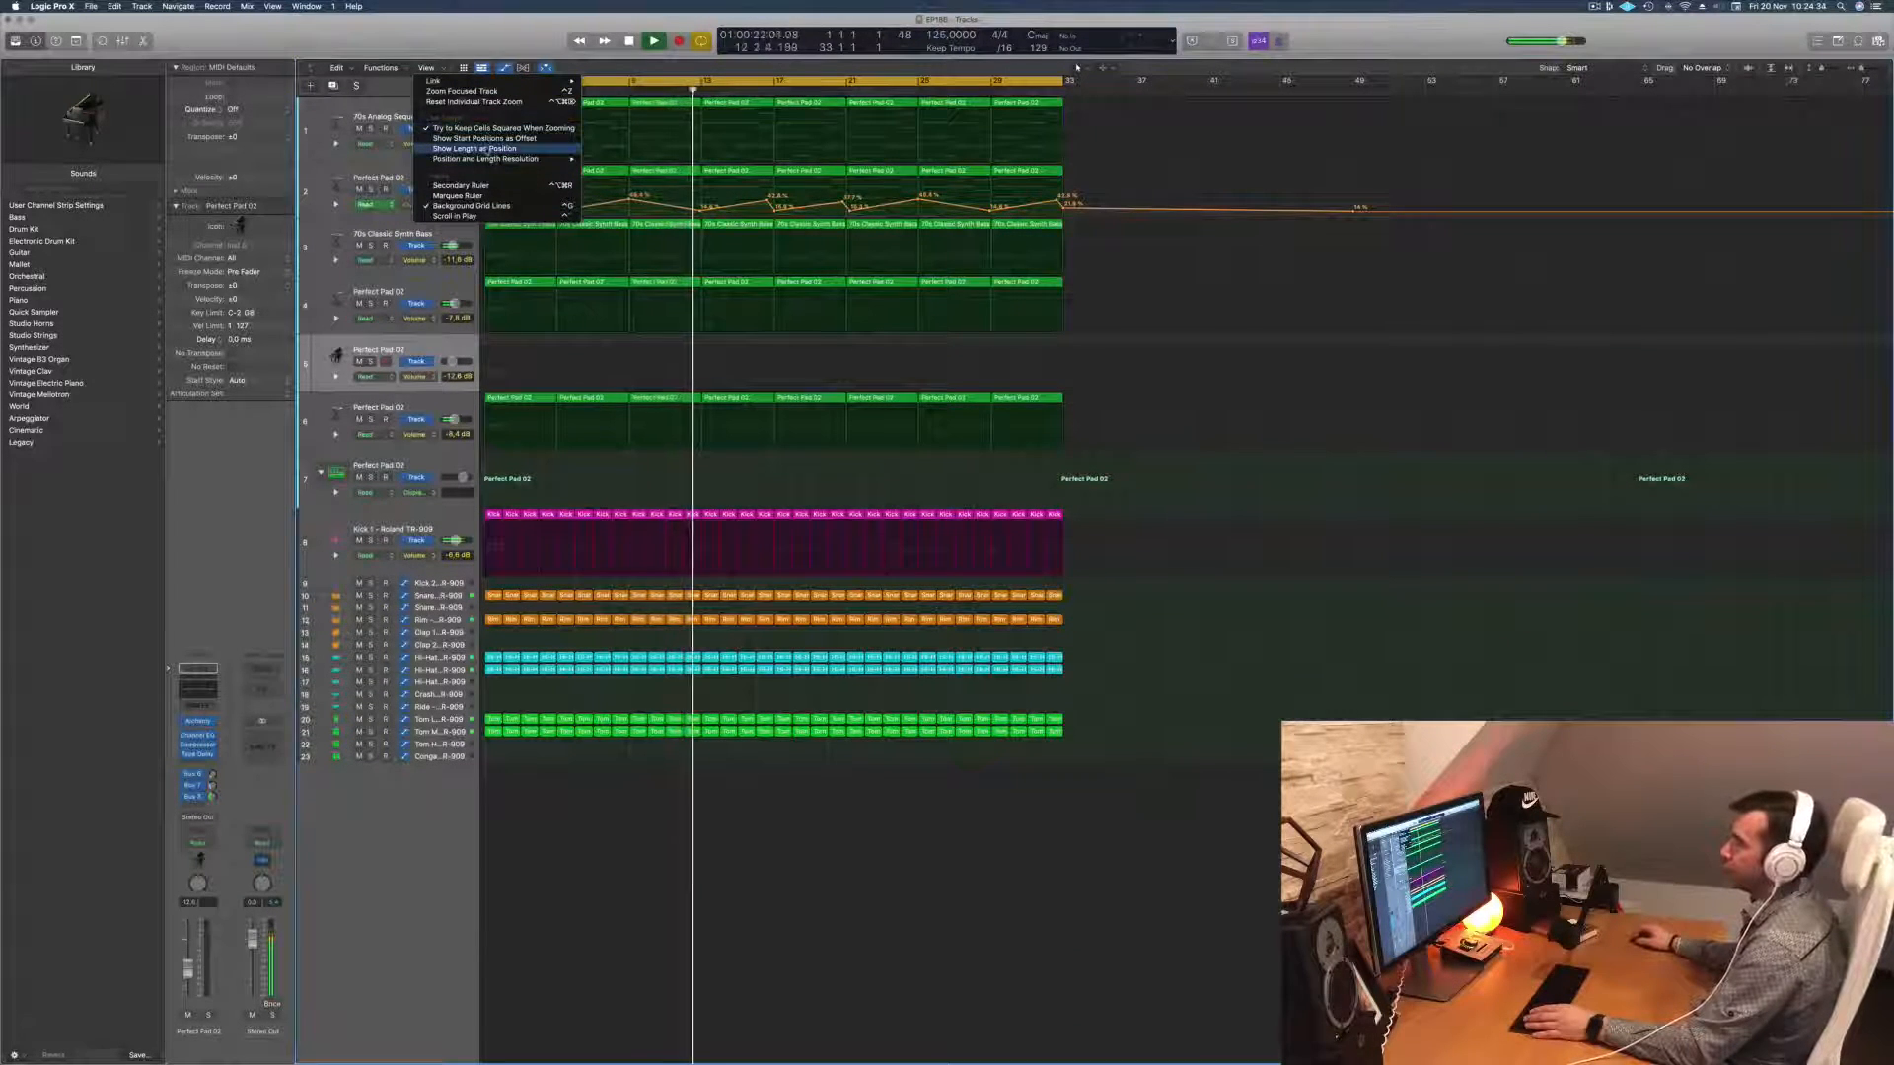
mouse_move(480, 83)
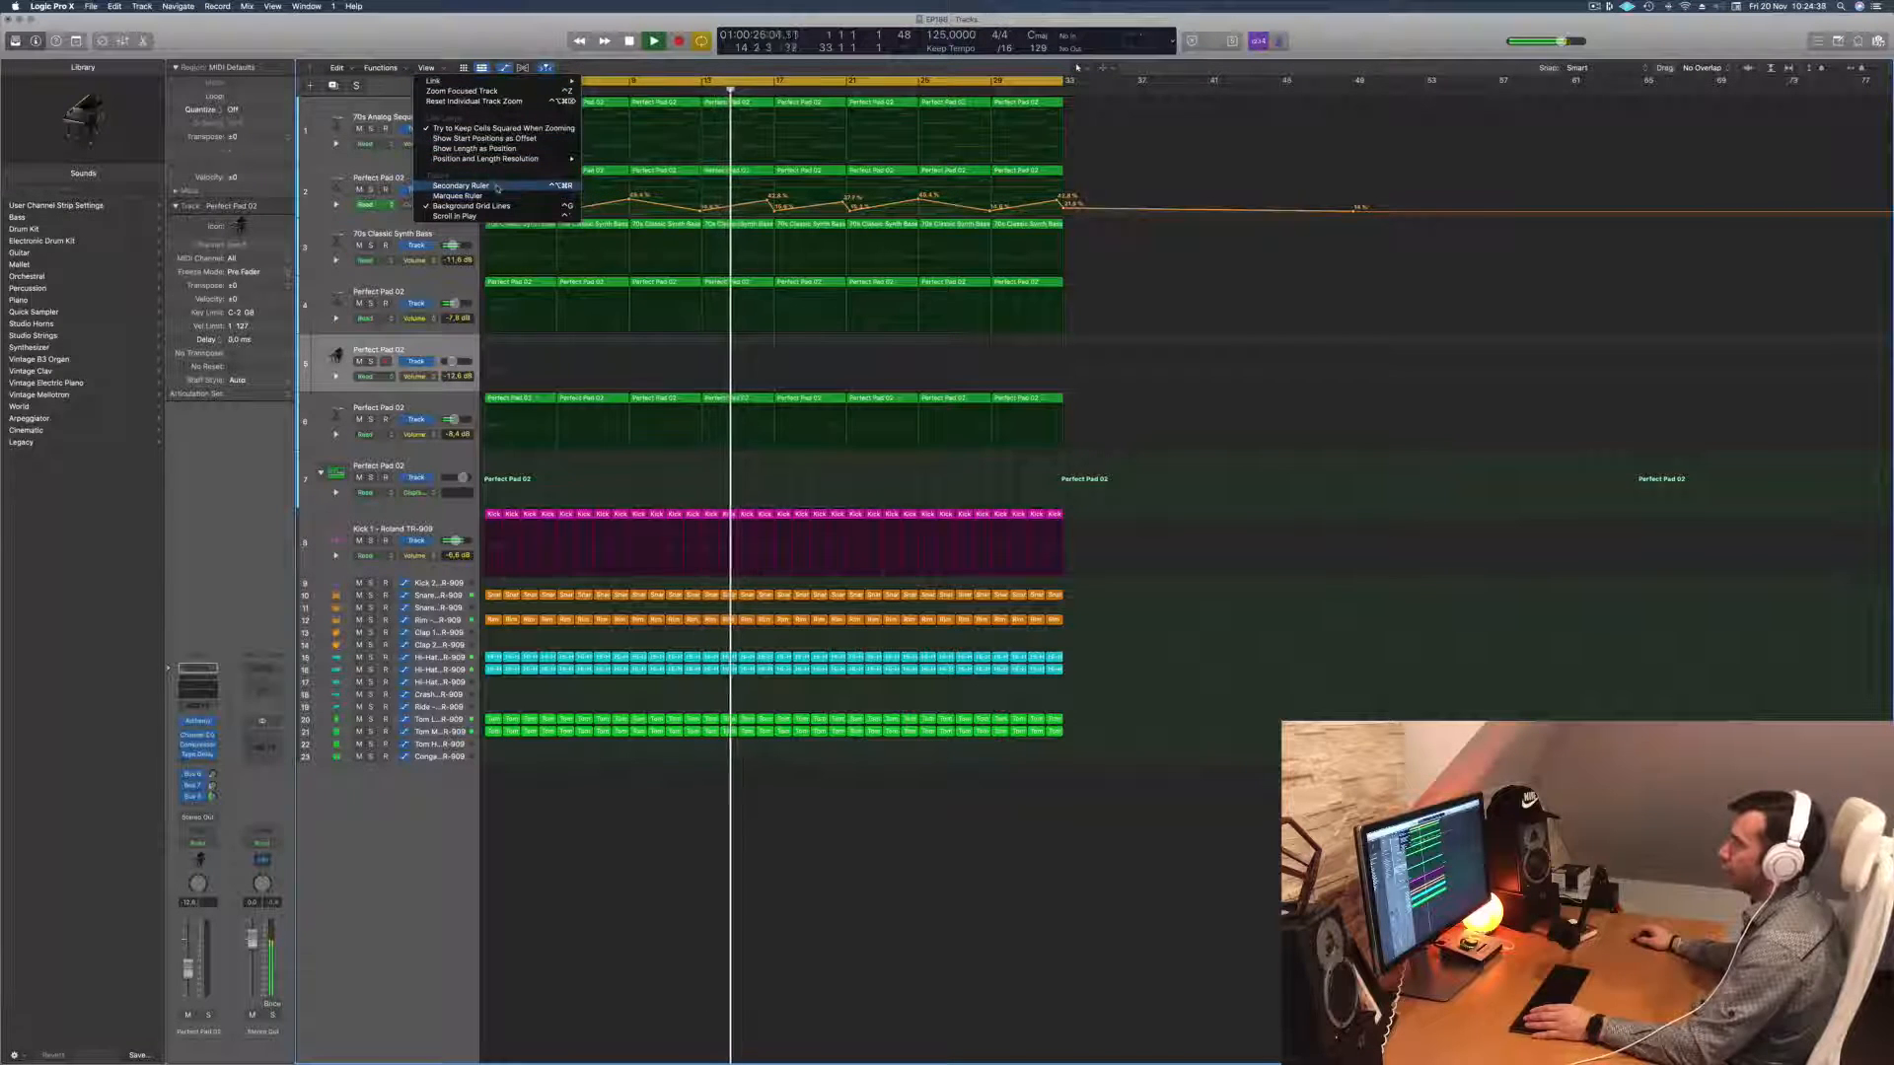
left_click(459, 185)
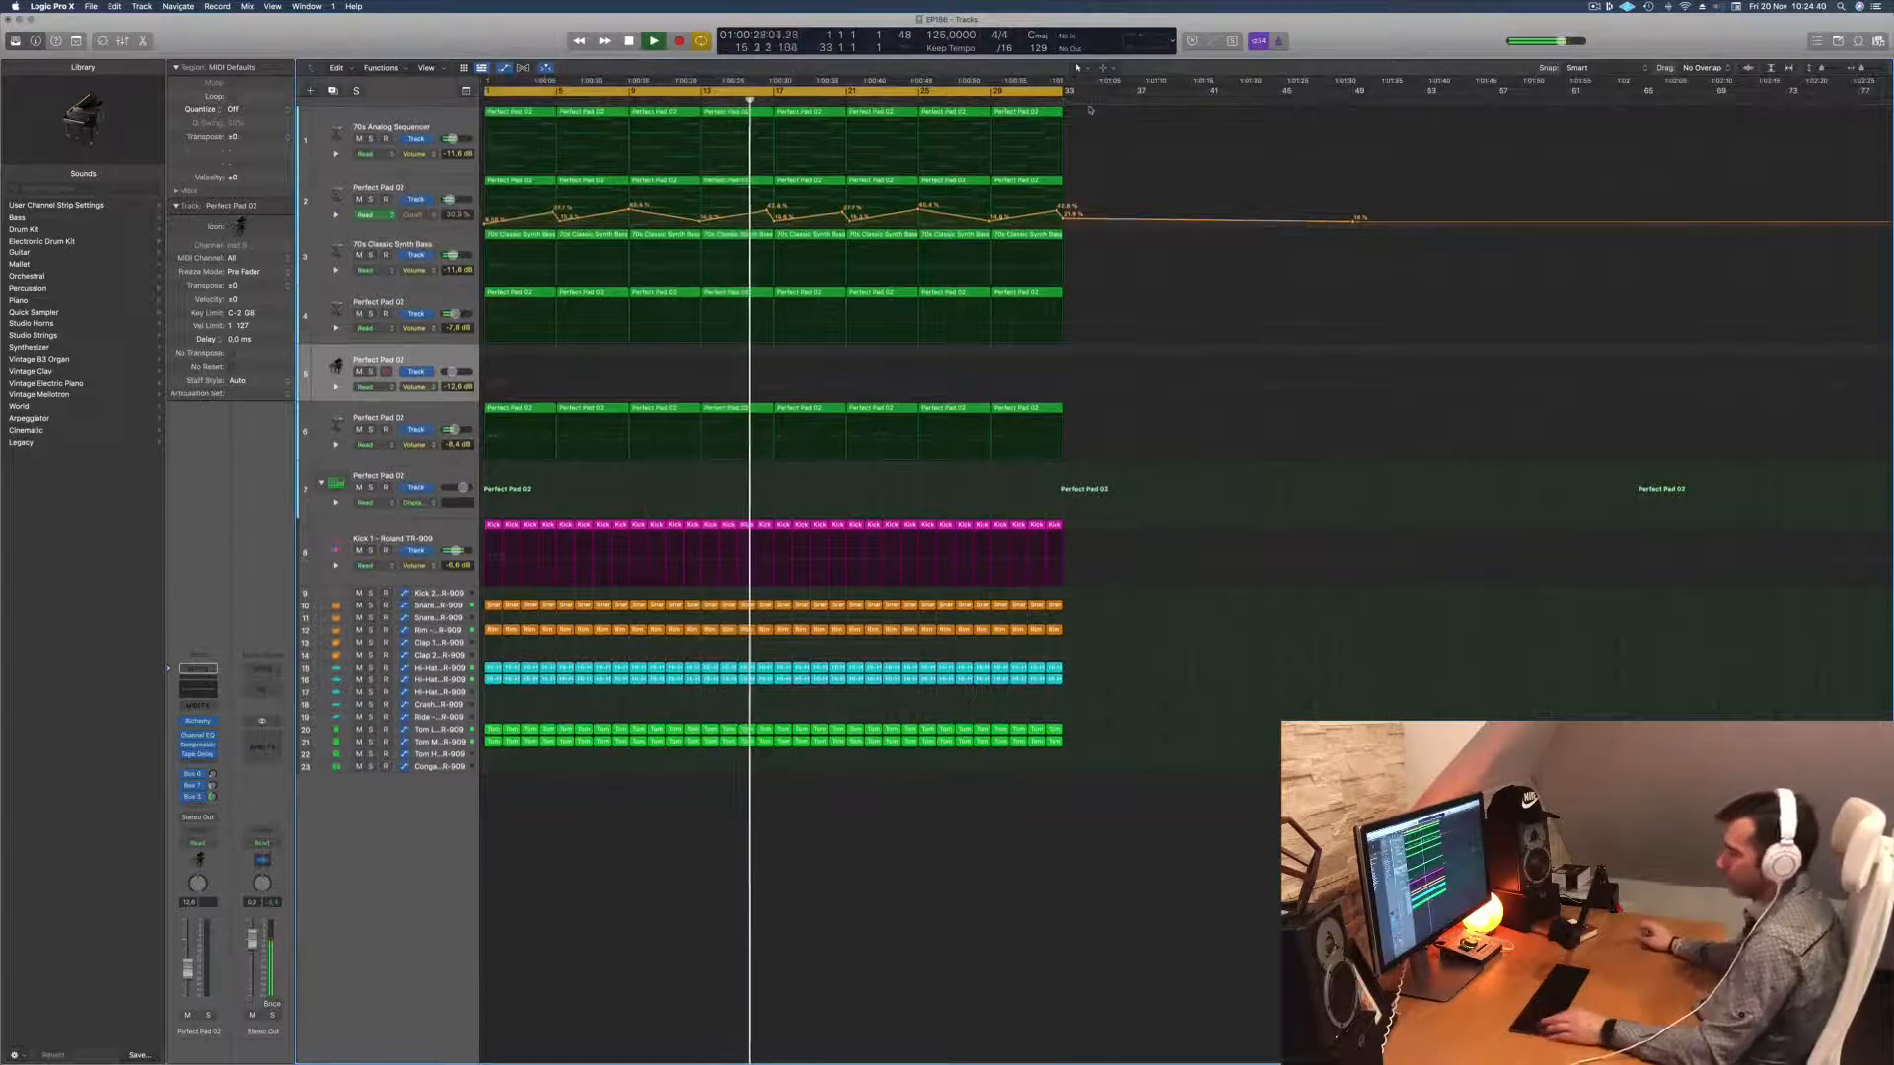
Step: Repeat the 32-bar cycle section on all tracks, including its cutoff automation, to extend the arrangement through bar 64
key("ctrl+super+r")
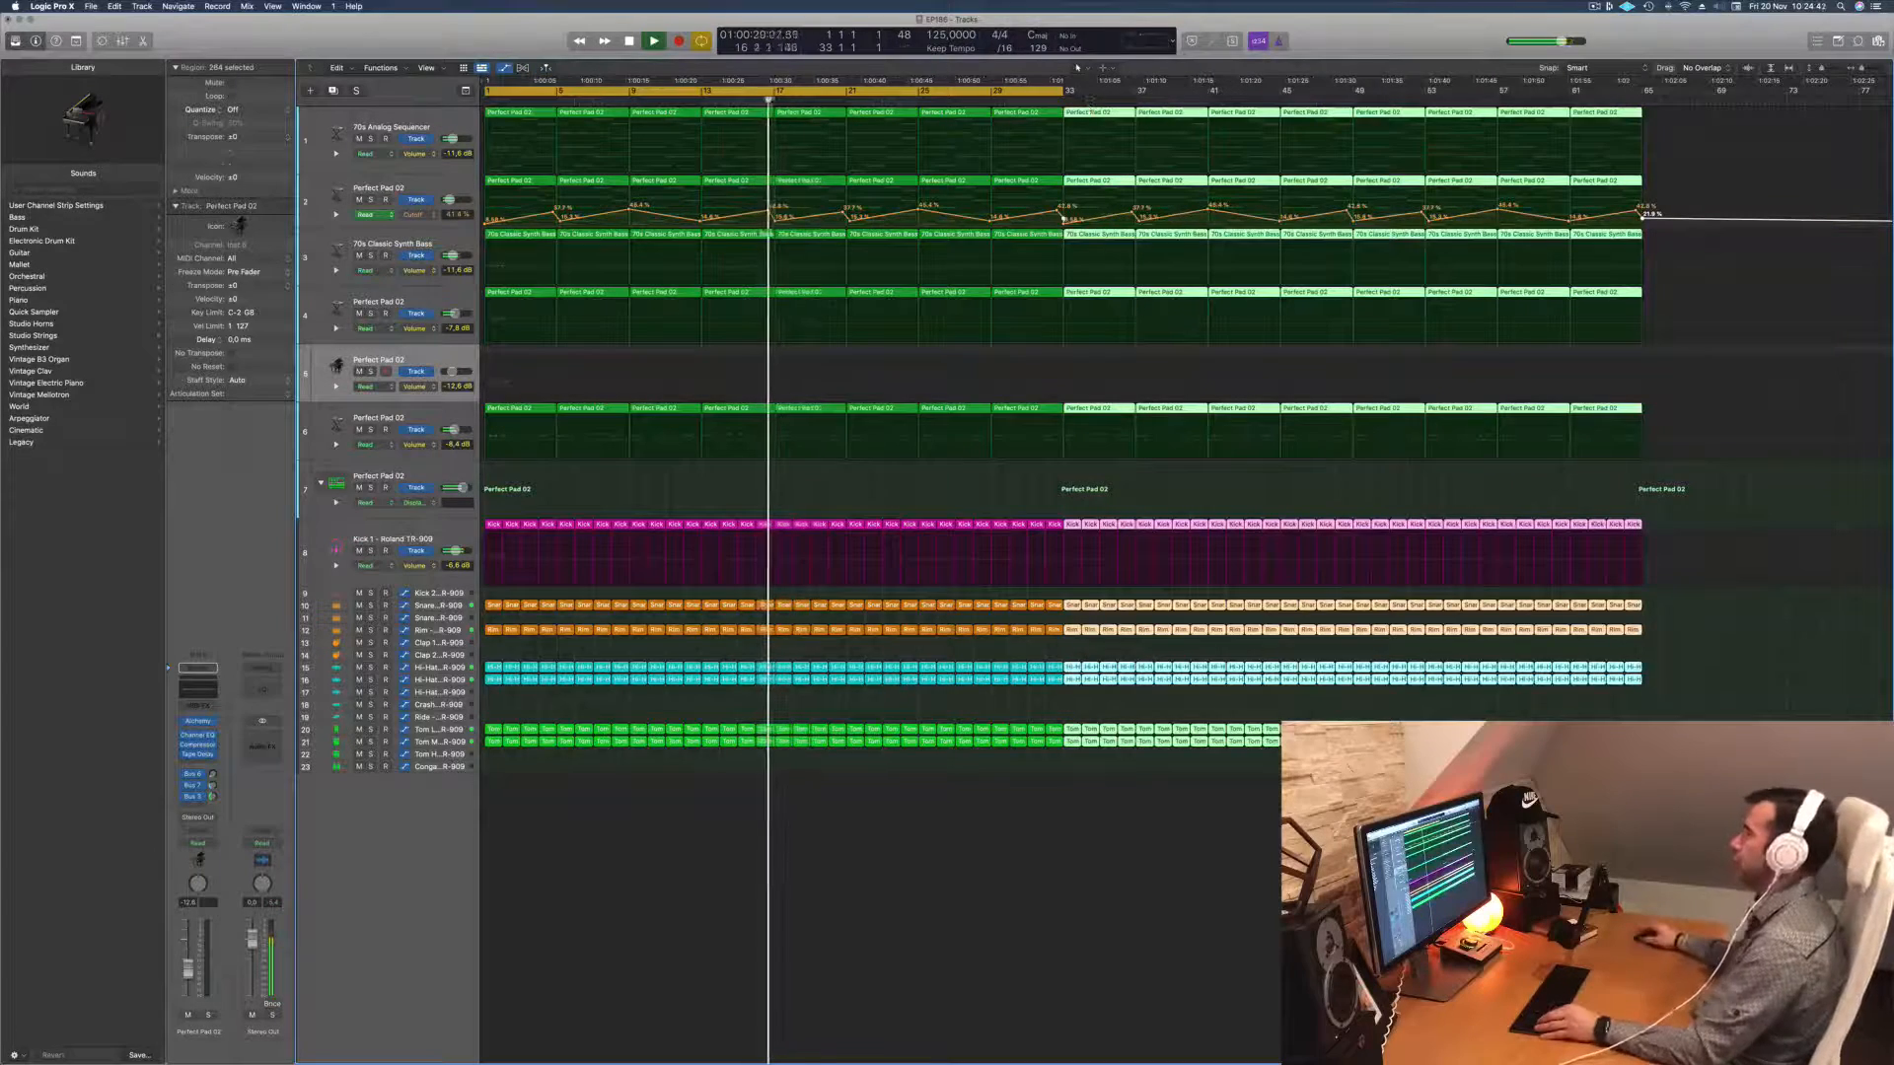
key("super+Left")
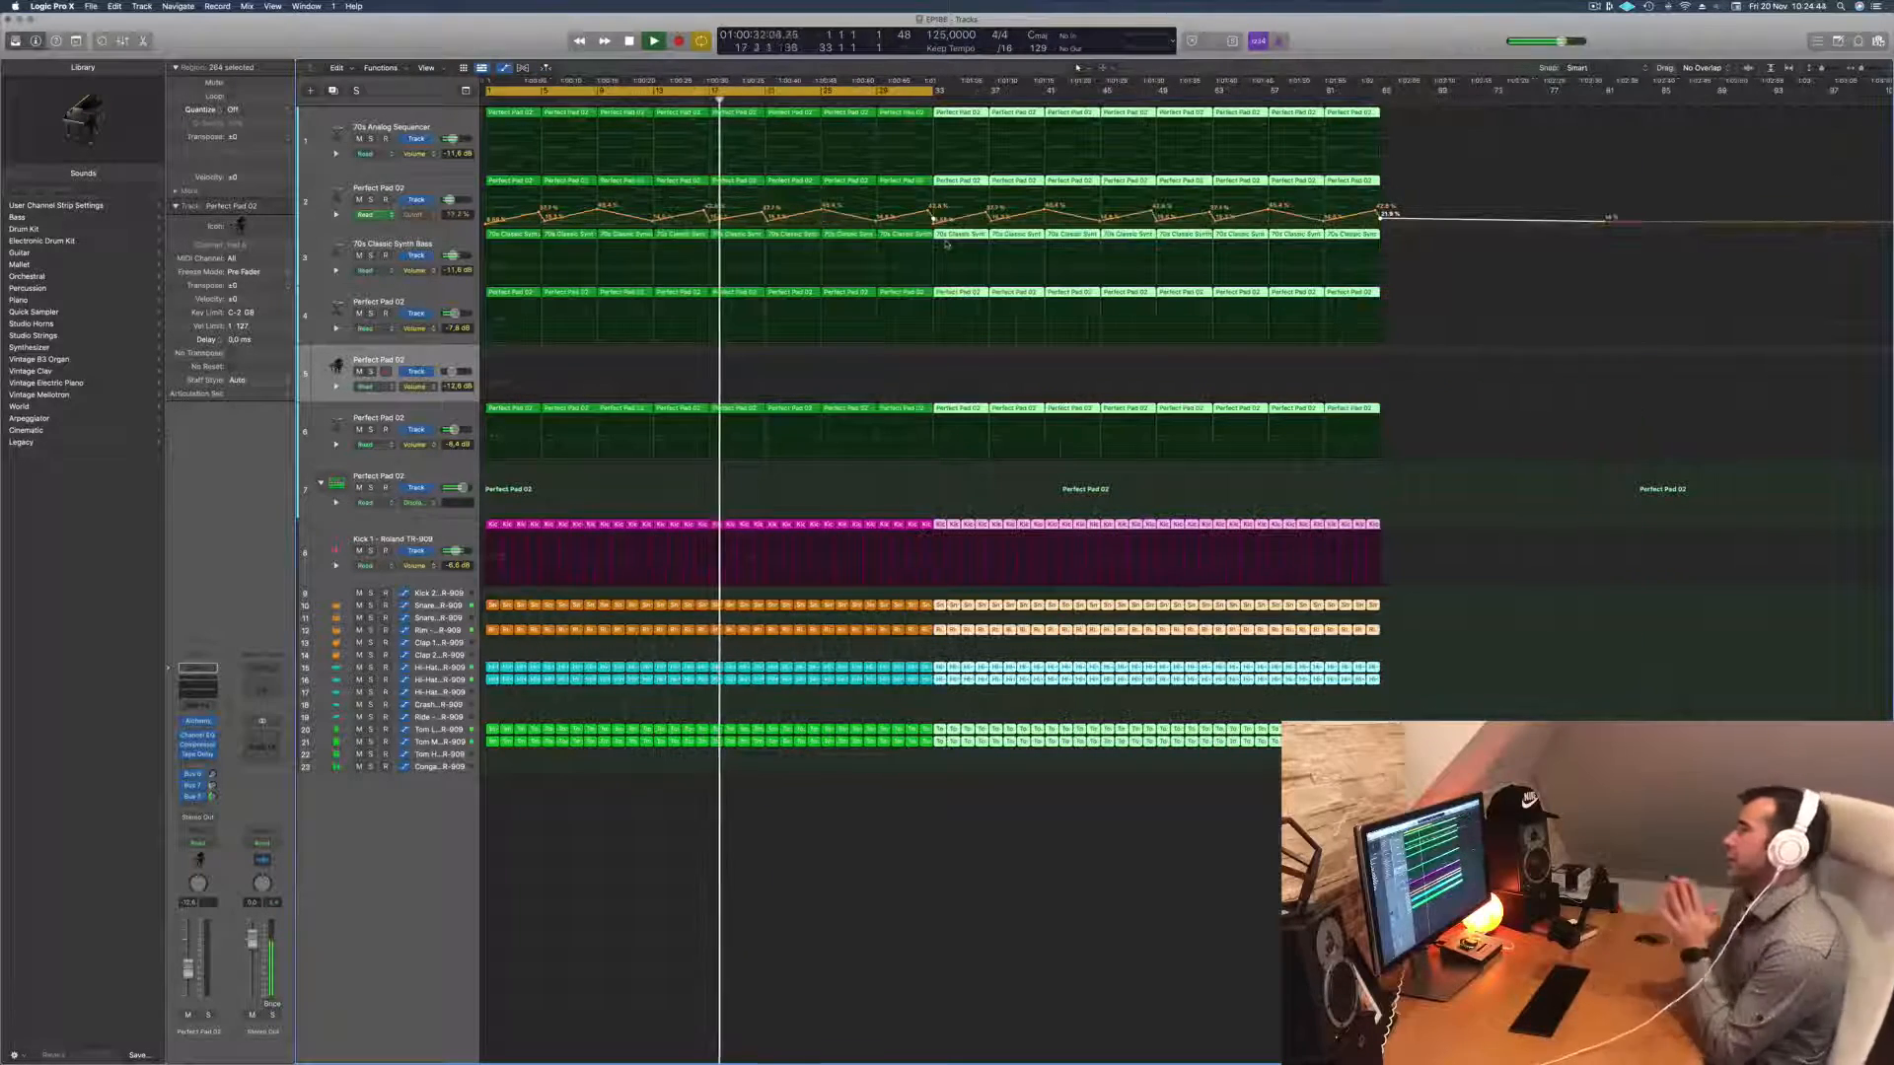